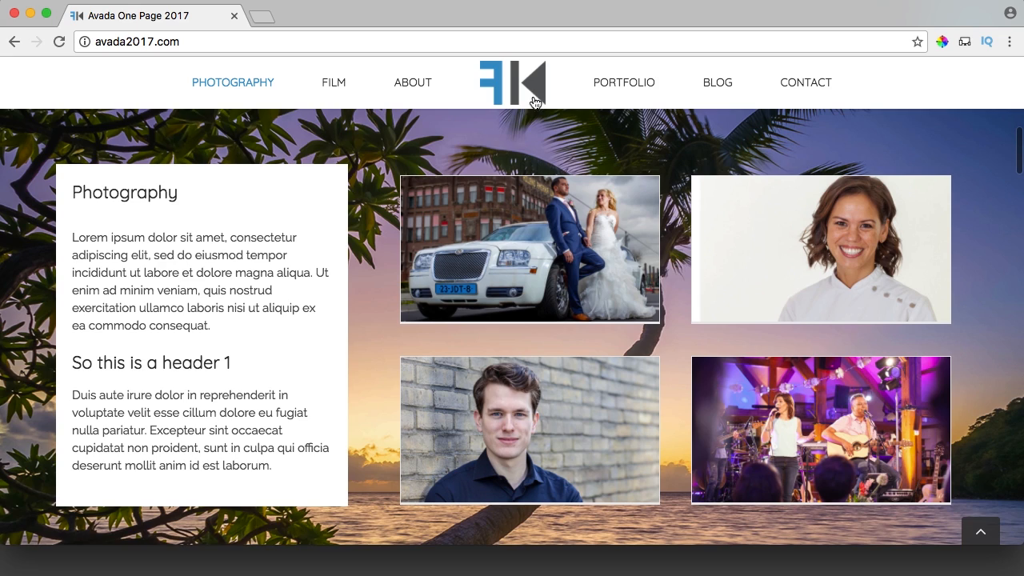
# Jump through the Portfolio, About, Film and Contact sections, then scroll back to the top.
pyautogui.click(644, 85)
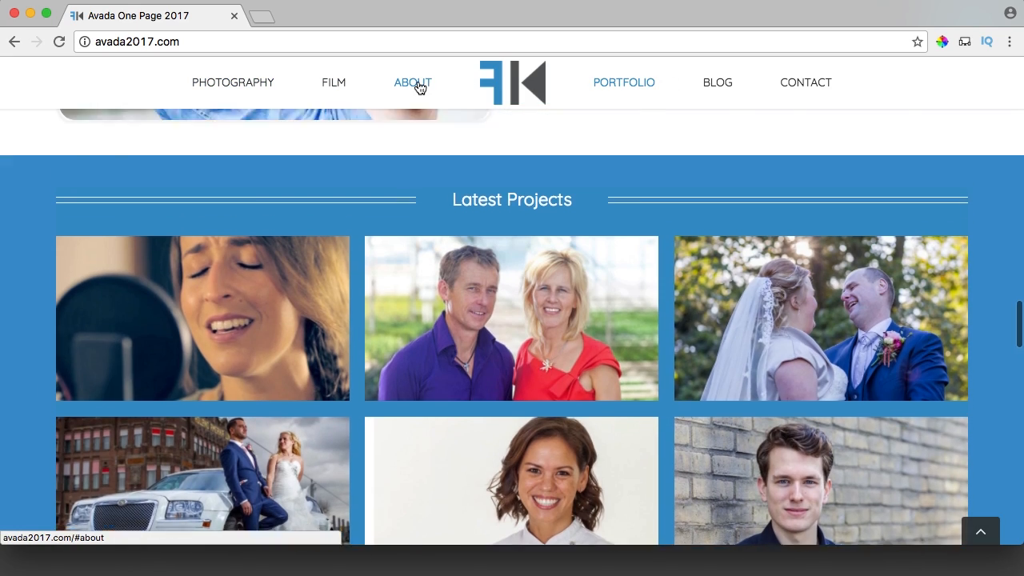
pyautogui.click(417, 86)
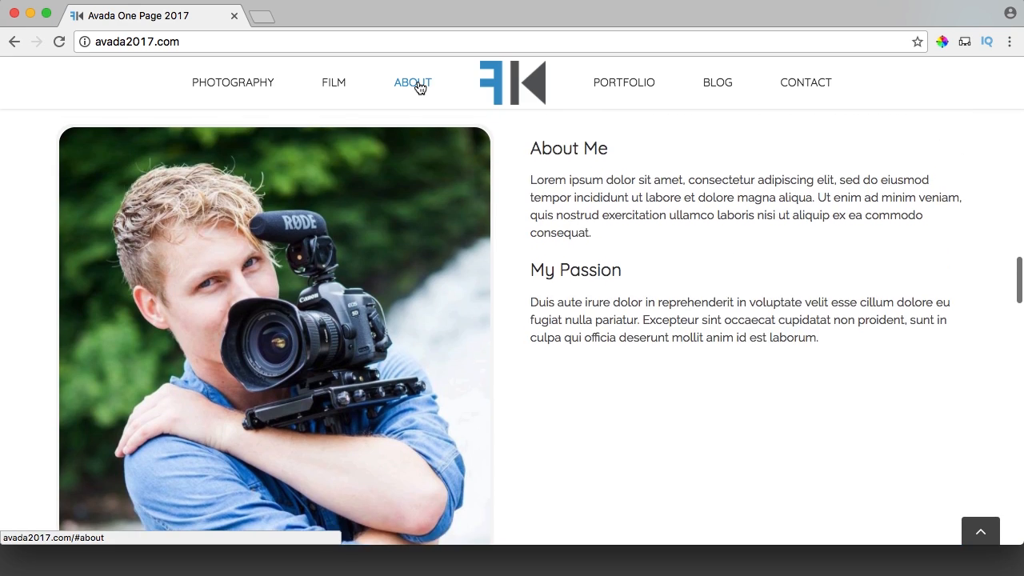
pyautogui.click(324, 87)
pyautogui.click(794, 84)
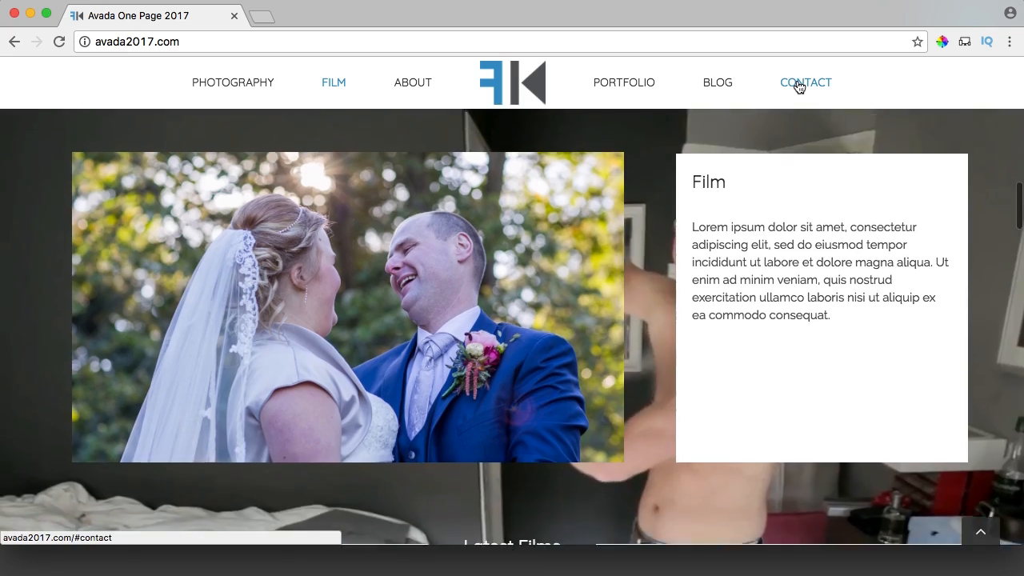
pyautogui.scroll(20, 597, 250)
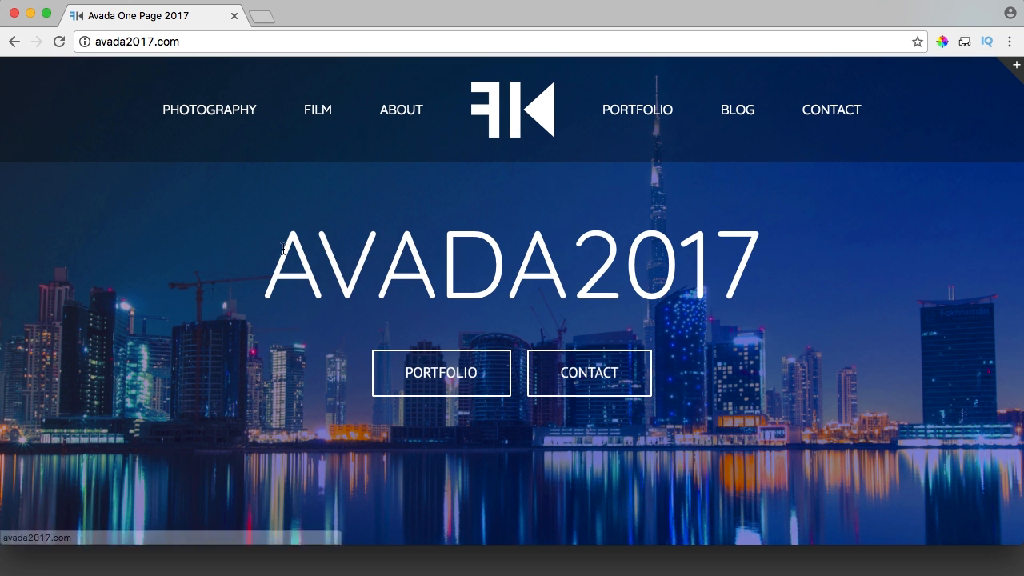
# Select the AVADA2017 heading, then jump to Latest Projects and open a wedding project.
pyautogui.moveTo(283, 249); pyautogui.dragTo(701, 264)
pyautogui.click(767, 263)
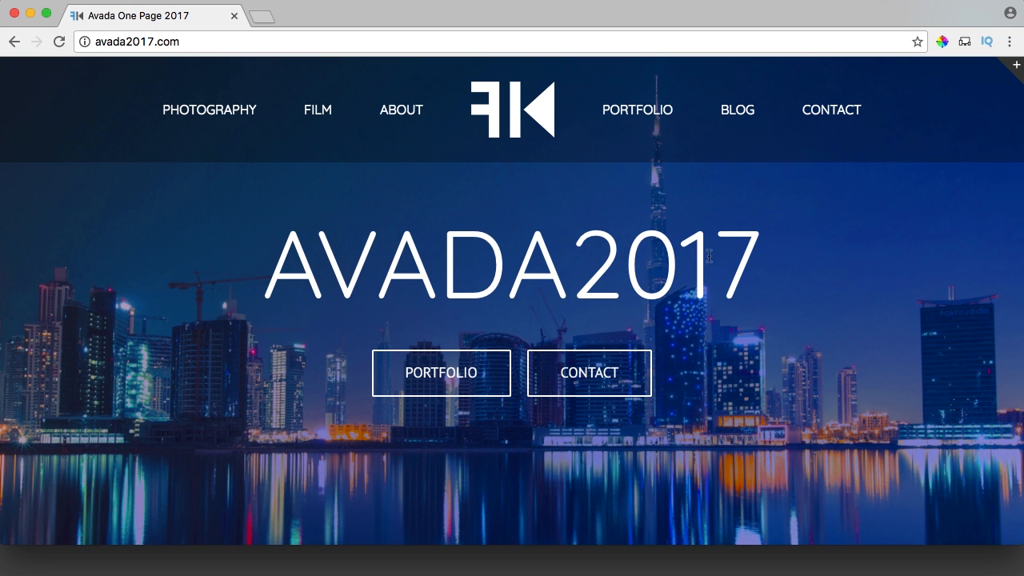
pyautogui.click(443, 376)
pyautogui.click(564, 210)
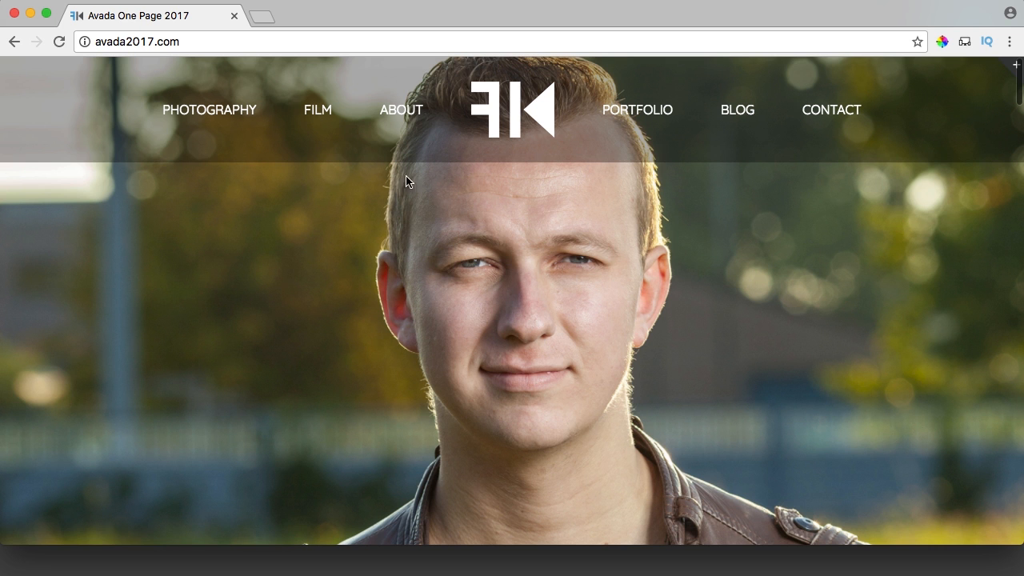
# Jump to the Photography section and scroll through it down to the Film section.
pyautogui.click(219, 111)
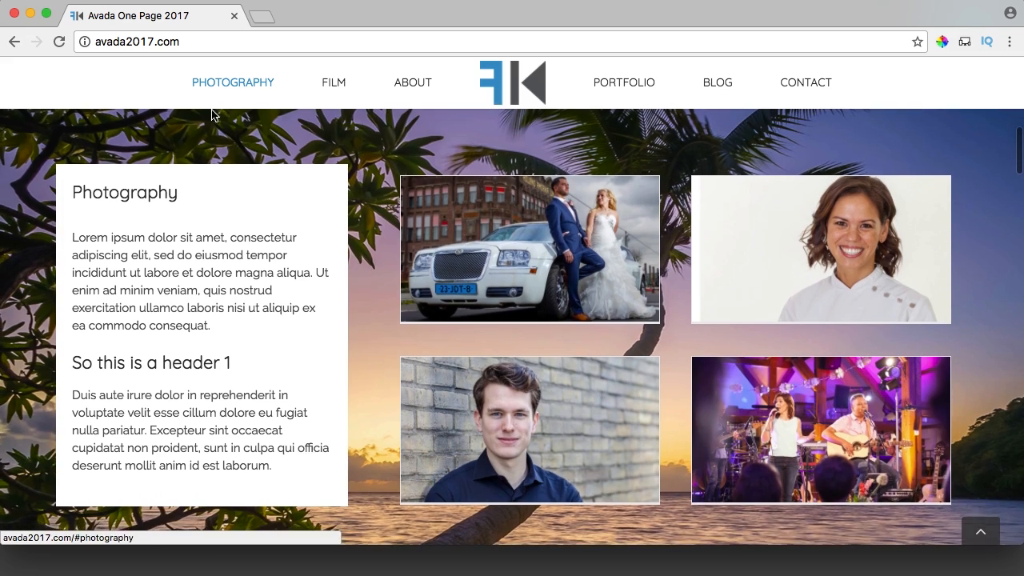
pyautogui.scroll(-3, 383, 200)
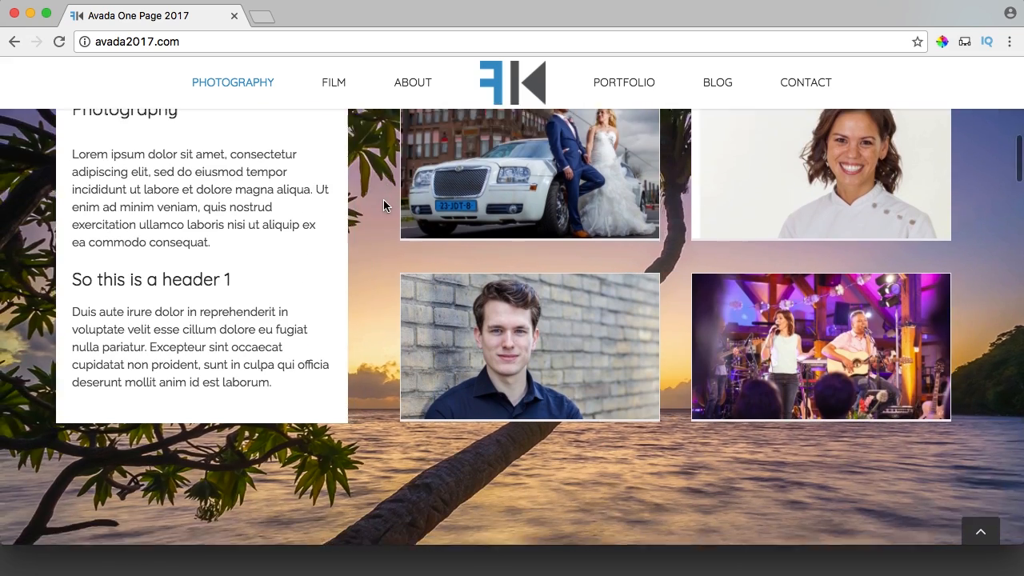
pyautogui.scroll(5, 384, 199)
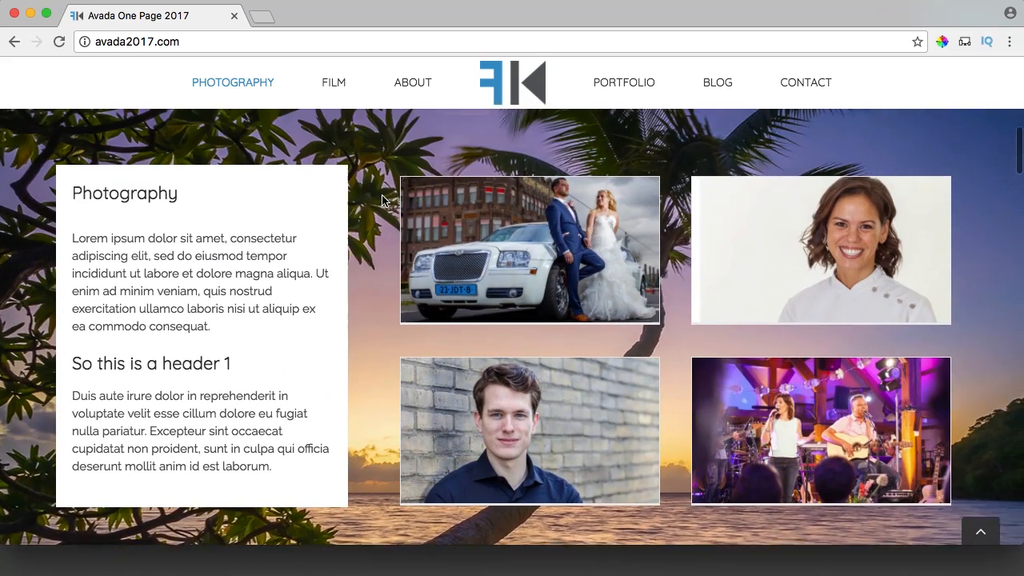
pyautogui.scroll(-1, 383, 199)
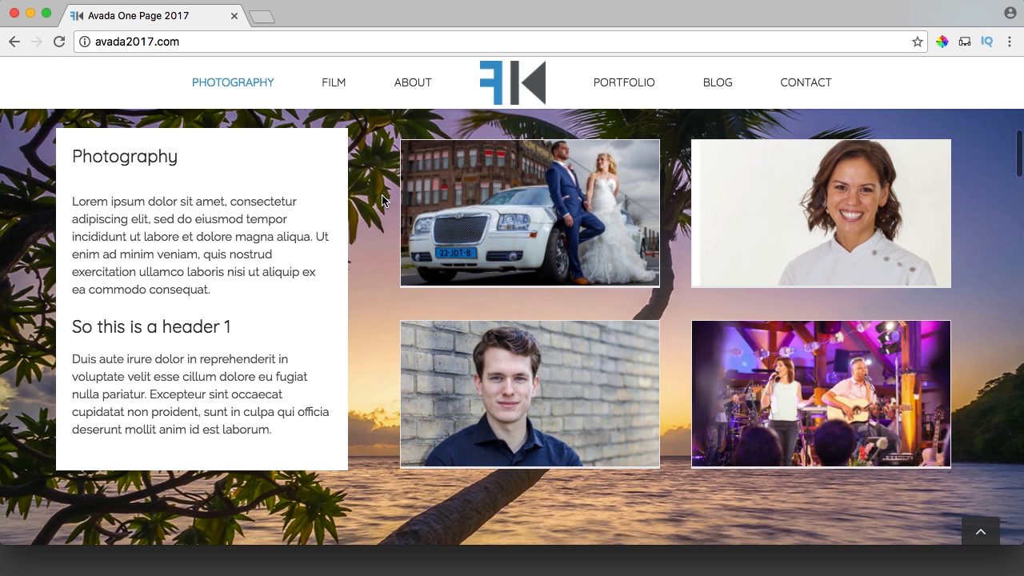
pyautogui.scroll(1, 383, 196)
pyautogui.scroll(-1, 383, 192)
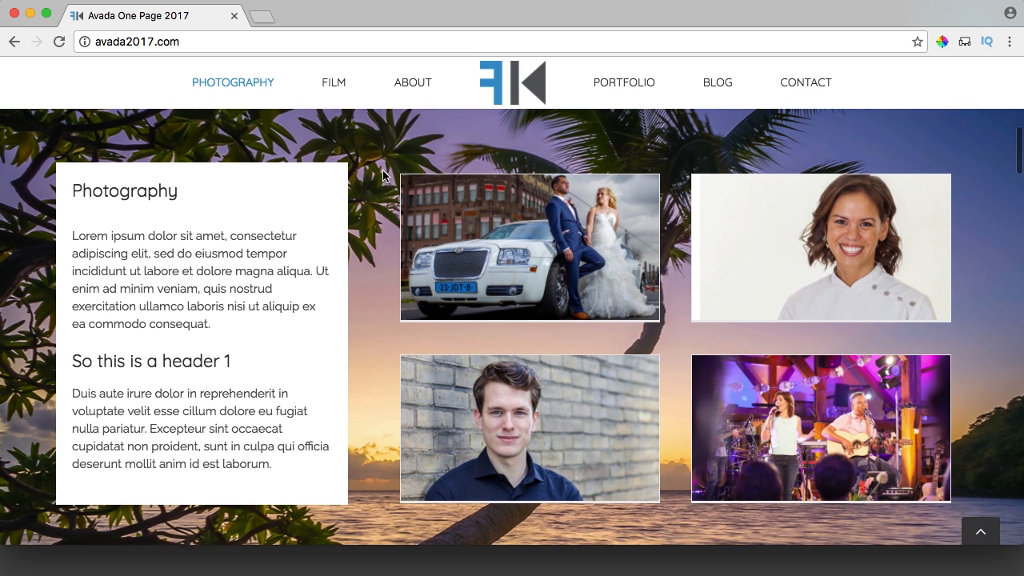
pyautogui.scroll(-1, 383, 175)
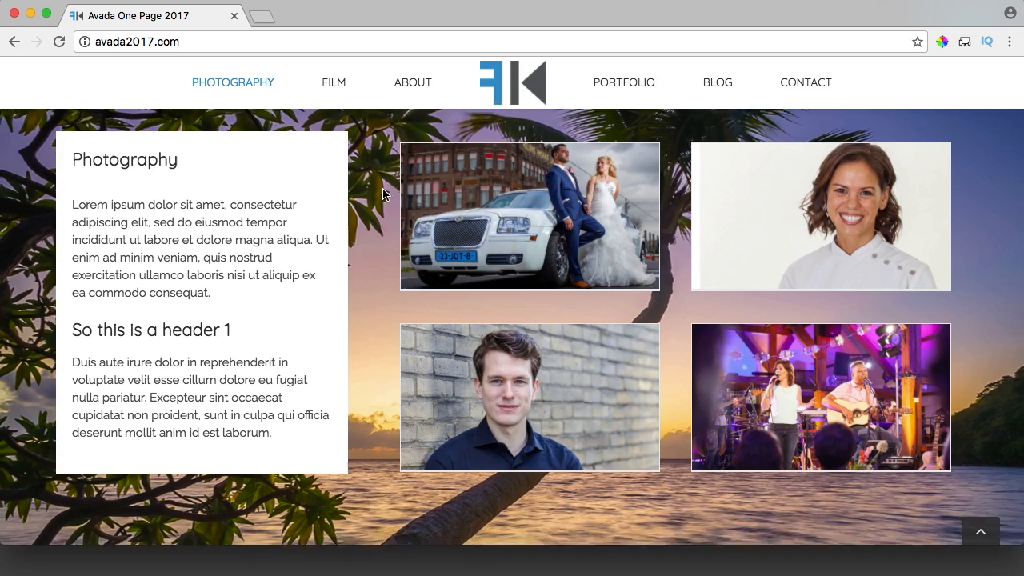
pyautogui.scroll(-3, 382, 192)
pyautogui.scroll(-4, 632, 251)
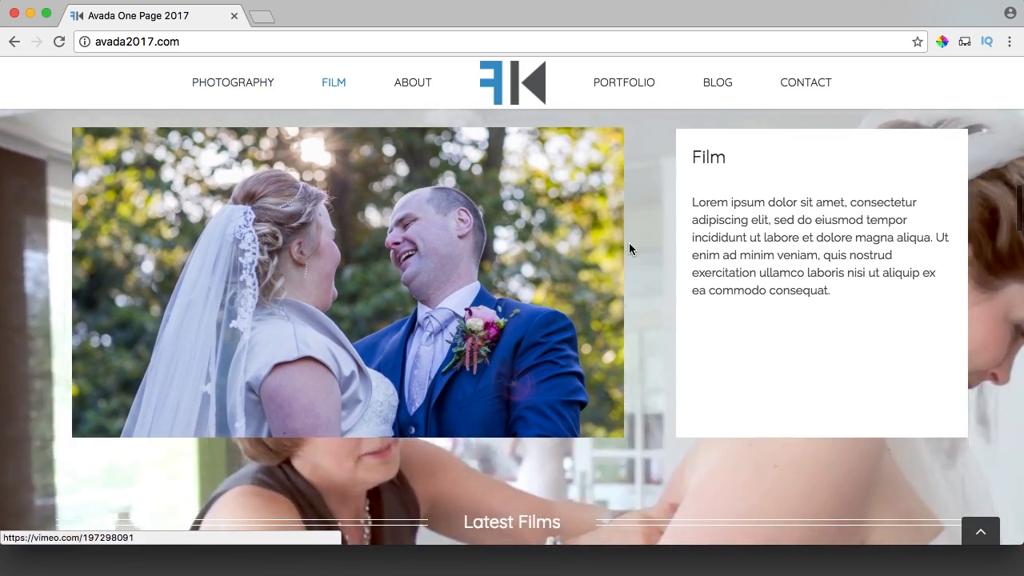
pyautogui.scroll(2, 656, 252)
pyautogui.scroll(2, 656, 252)
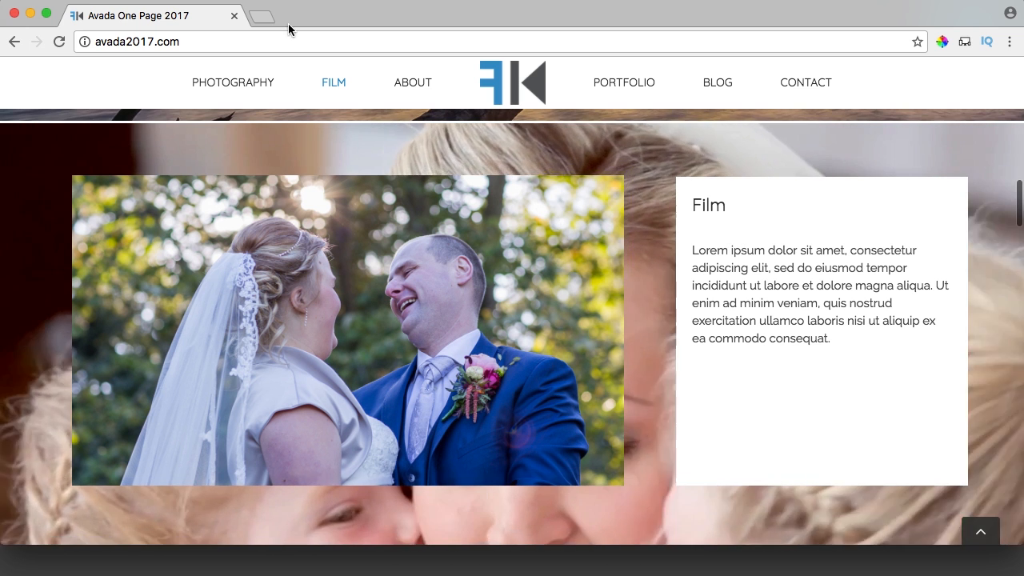
# Search 'demos avada', open the Technology and Photography demos in background tabs, and close the demos page.
pyautogui.click(262, 16)
pyautogui.write('demos avada')
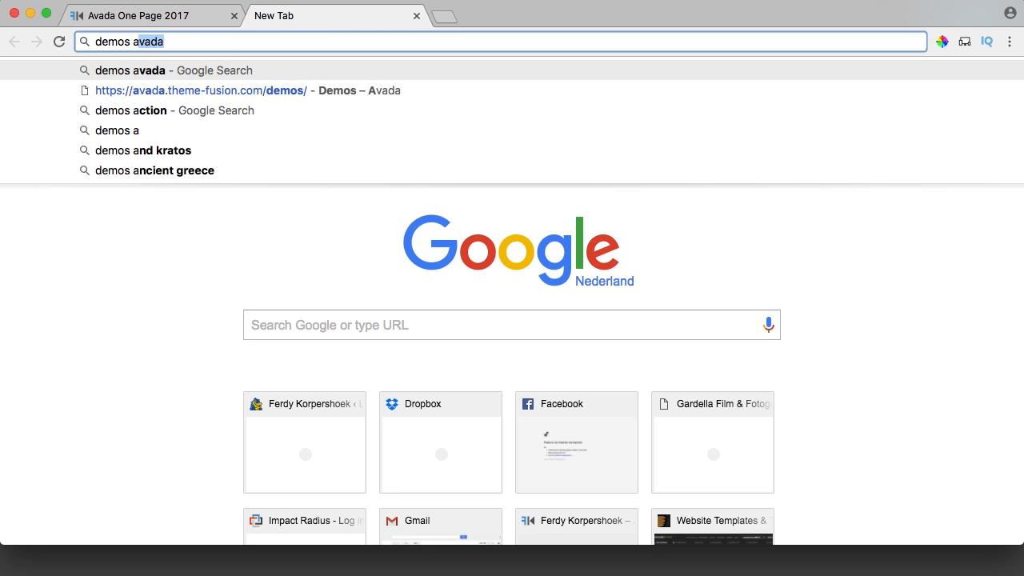
pyautogui.press('Return')
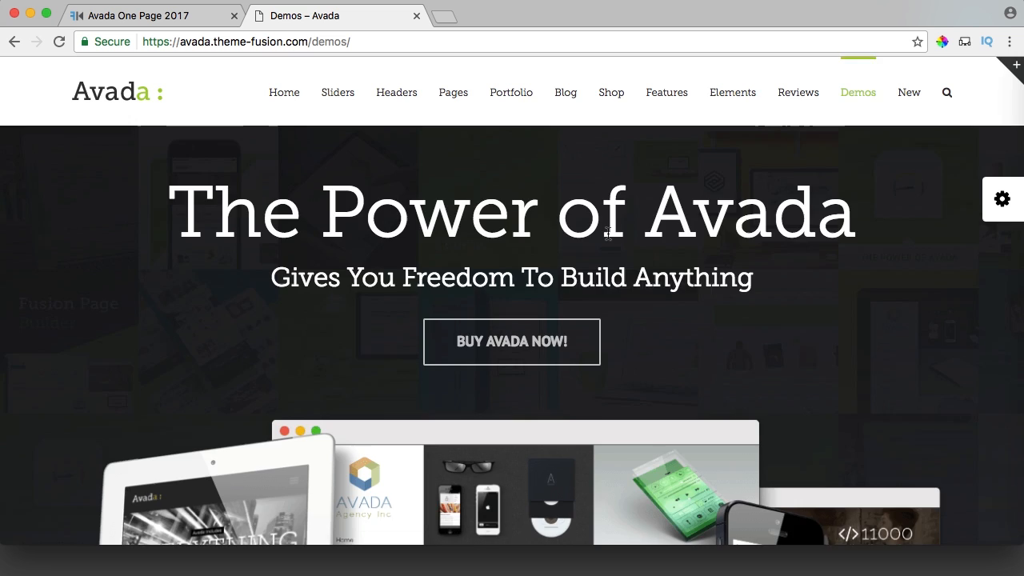
pyautogui.scroll(-7, 608, 233)
pyautogui.scroll(-10, 608, 233)
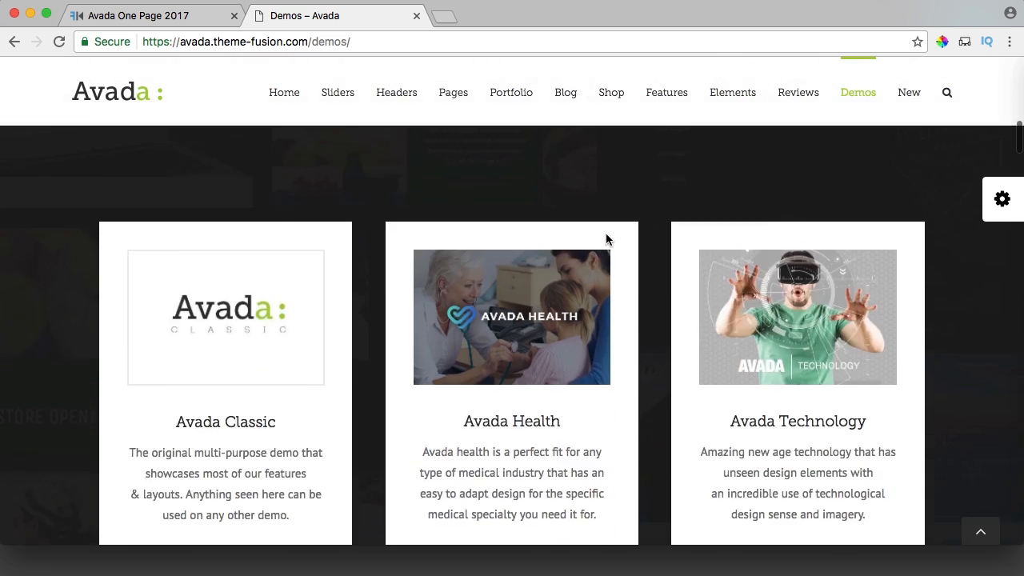
pyautogui.keyDown('super'); pyautogui.click(850, 200); pyautogui.keyUp('super')
pyautogui.scroll(-5, 592, 264)
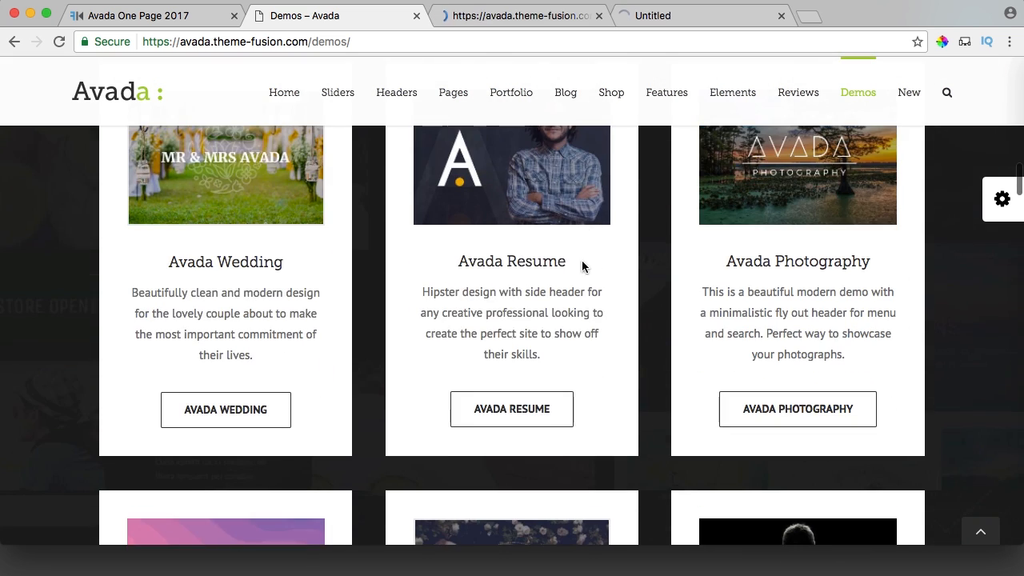
pyautogui.scroll(3, 504, 414)
pyautogui.keyDown('super'); pyautogui.click(816, 364); pyautogui.keyUp('super')
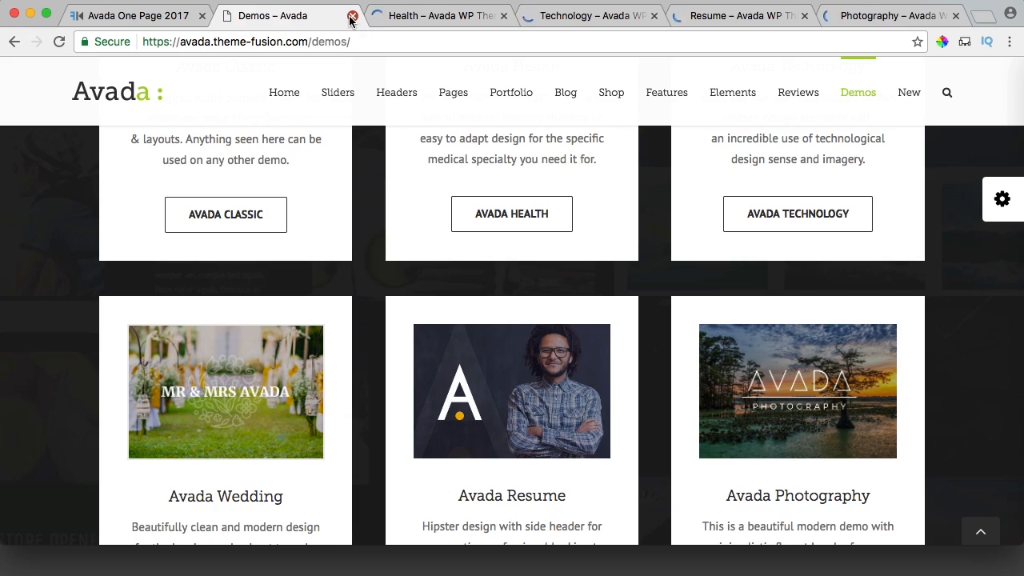
pyautogui.click(352, 16)
# Scroll through the open demo pages, including the Technology demo.
pyautogui.scroll(-4, 576, 249)
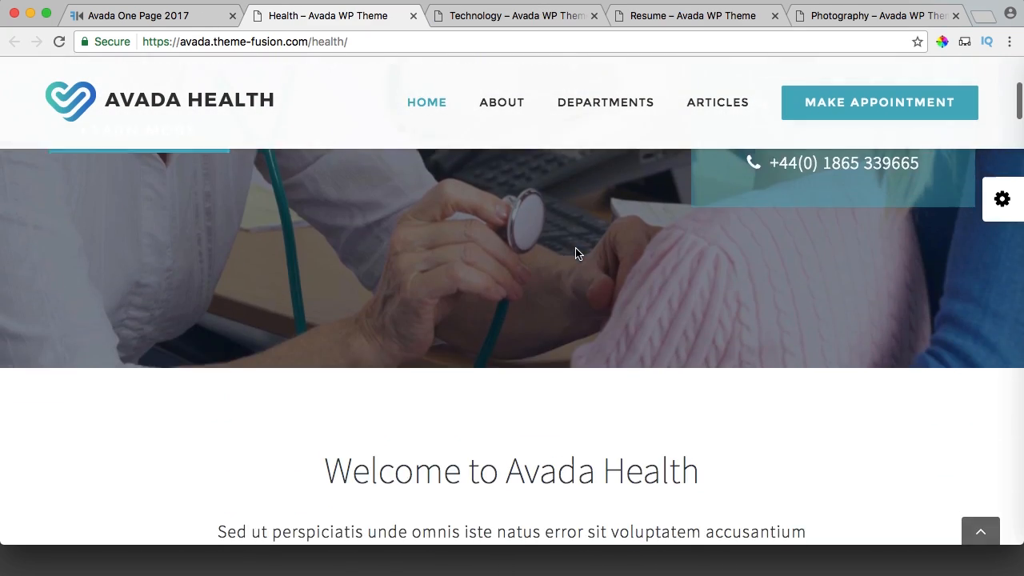
pyautogui.scroll(-5, 576, 252)
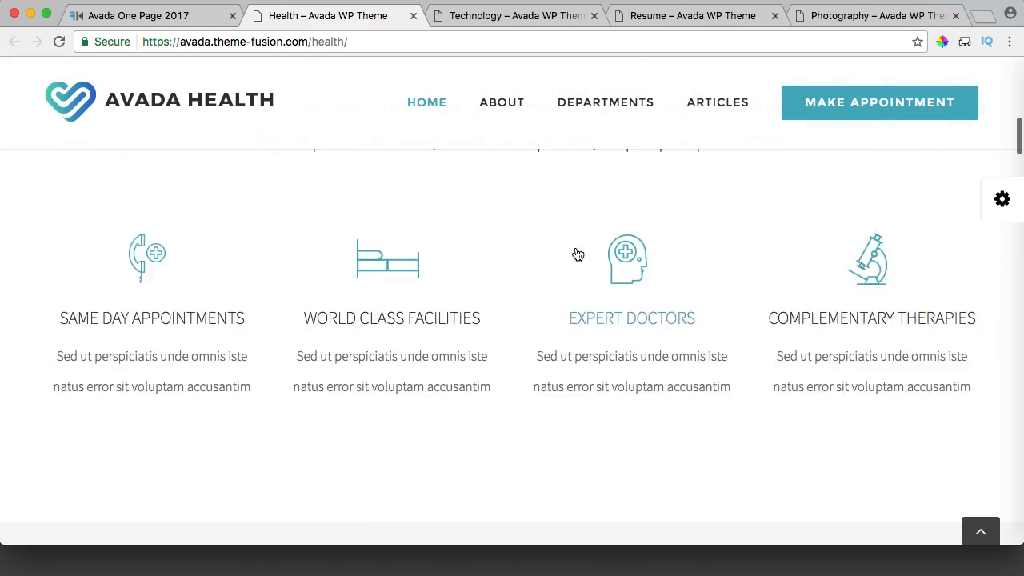
pyautogui.scroll(10, 576, 252)
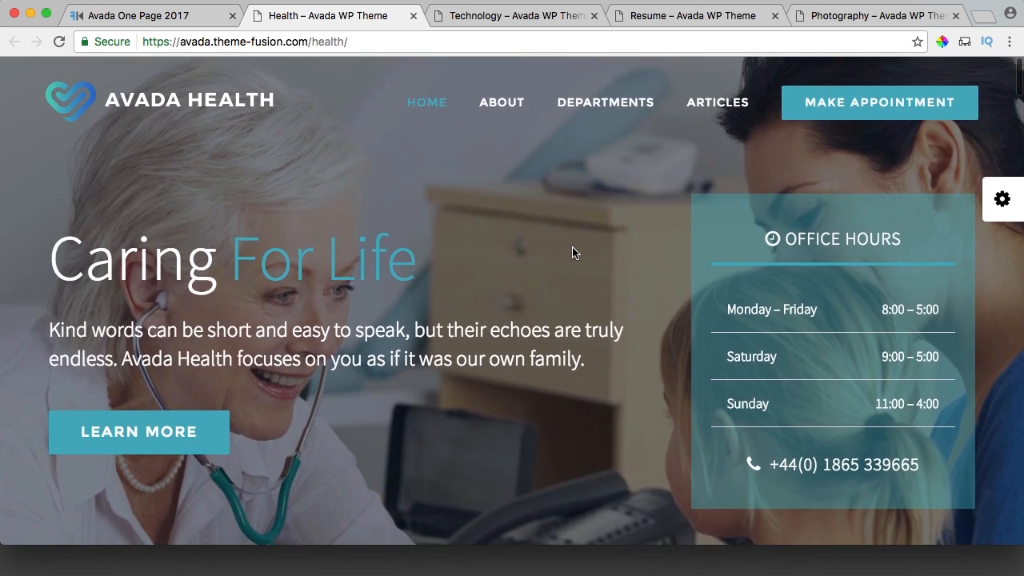
pyautogui.hotkey('ctrl', 'Tab')
pyautogui.scroll(-4, 572, 256)
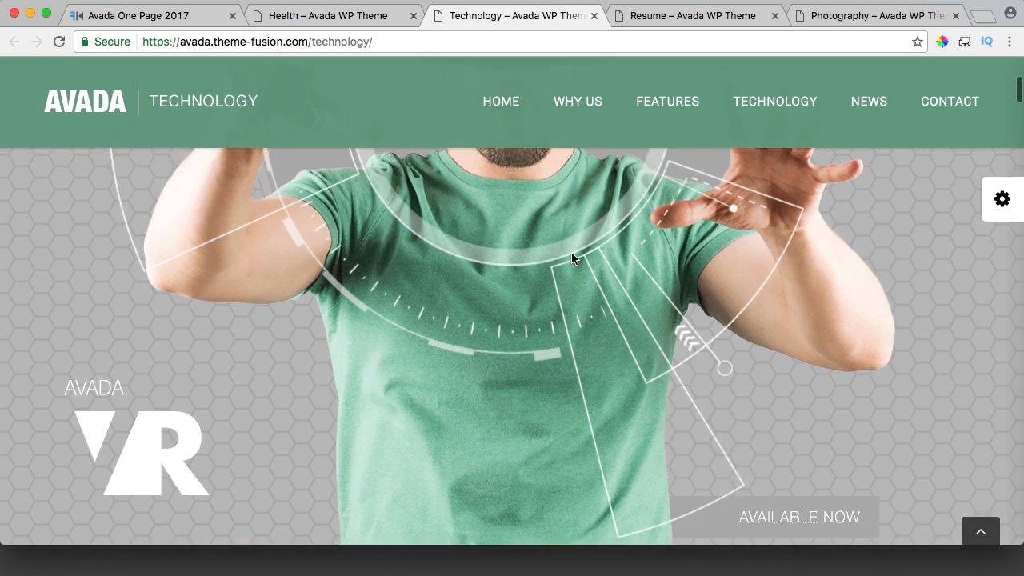
pyautogui.scroll(-10, 573, 258)
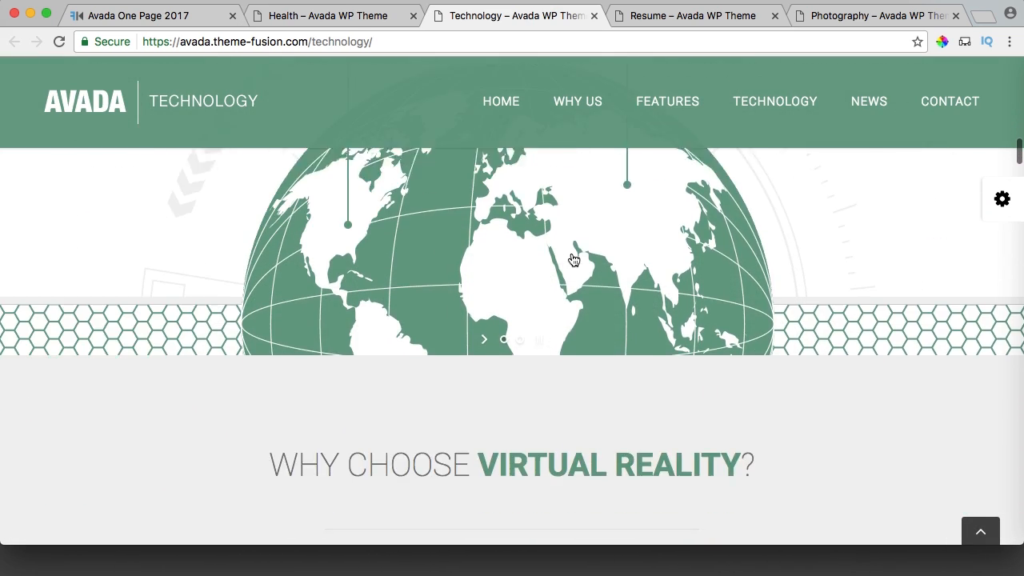
pyautogui.scroll(-8, 573, 258)
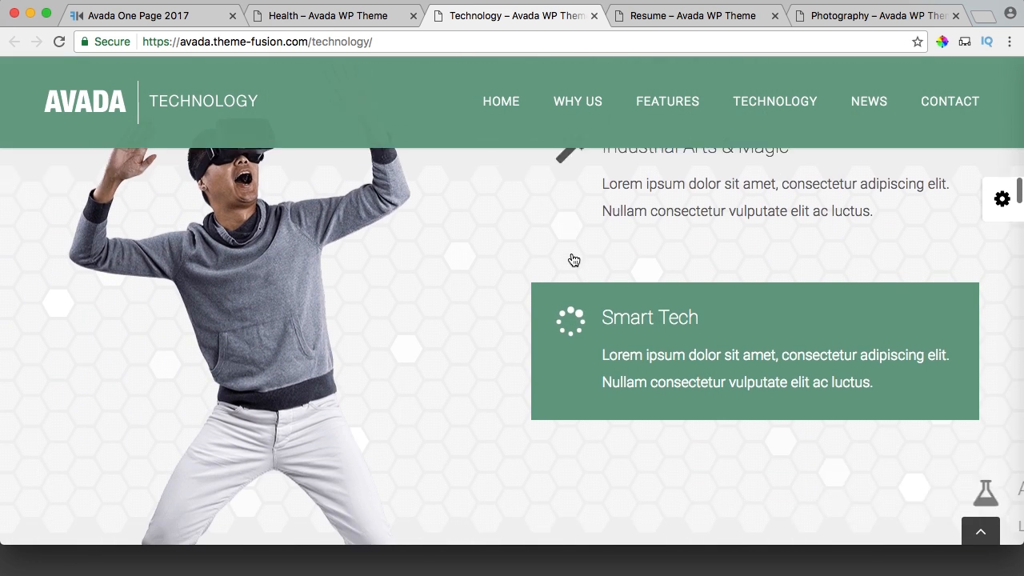
pyautogui.scroll(-3, 574, 260)
# View the Resume demo's Work, Experience and Skill sections, then browse the Photography demo.
pyautogui.hotkey('ctrl', 'Tab')
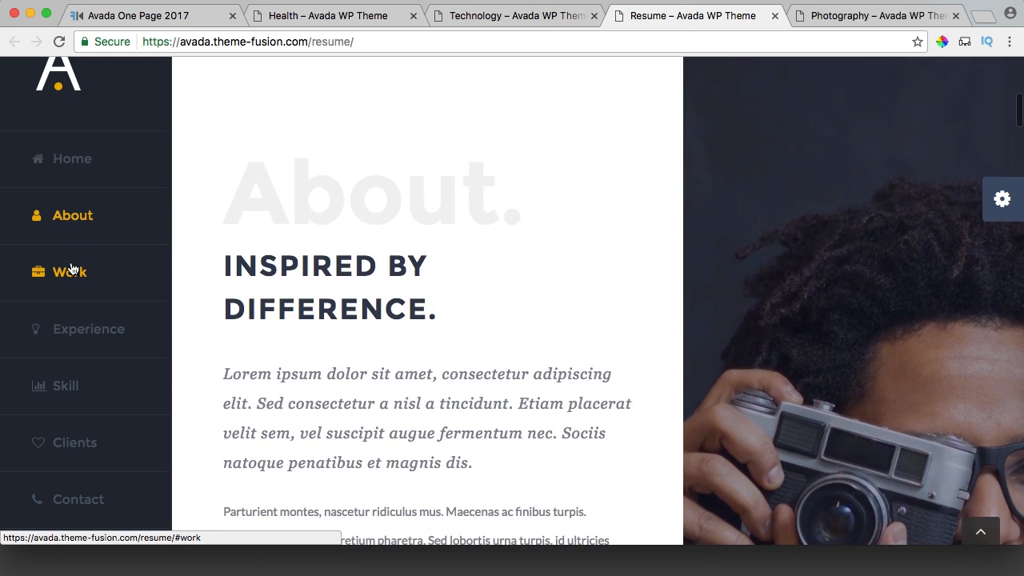
pyautogui.click(71, 271)
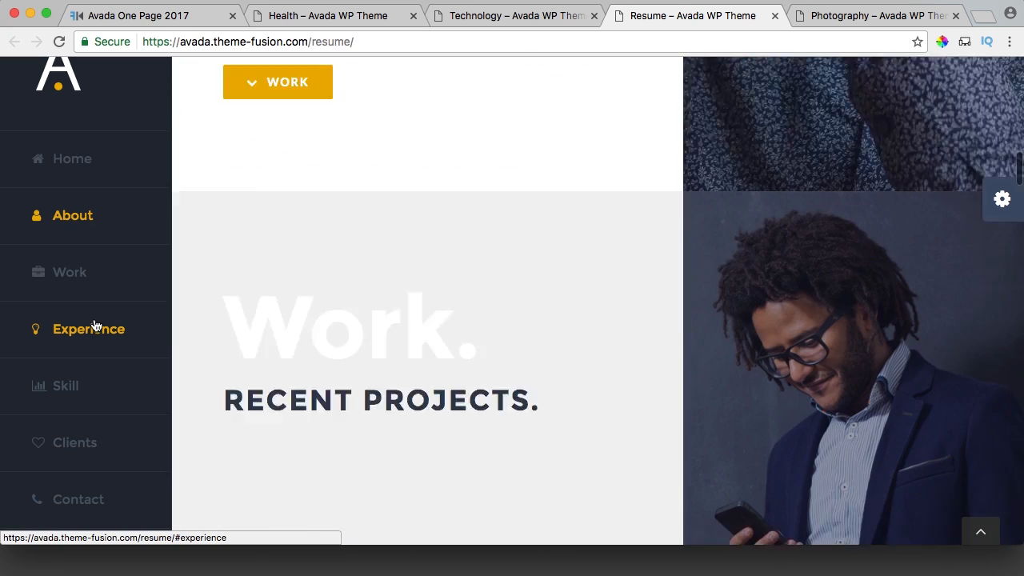
pyautogui.click(91, 331)
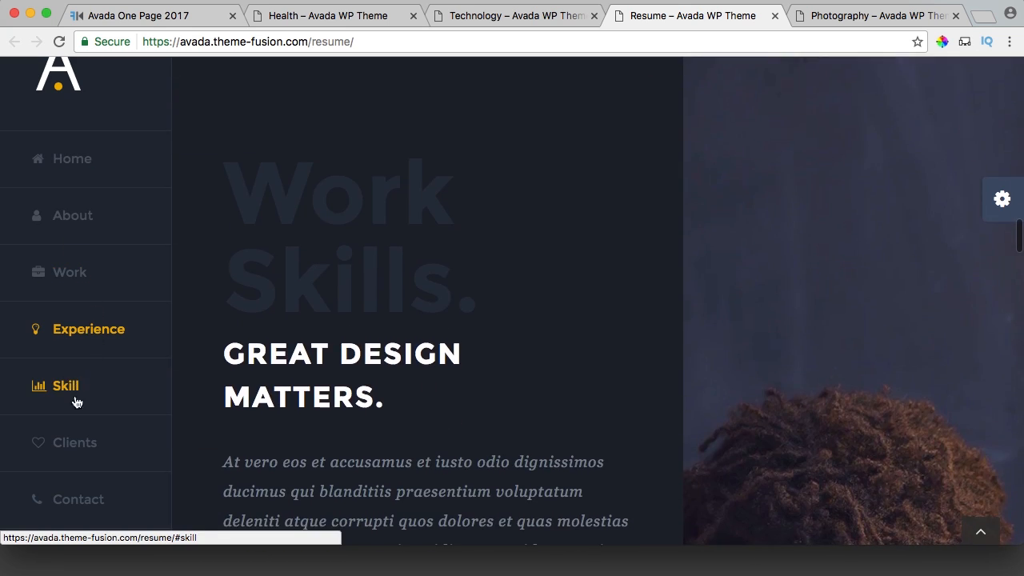
pyautogui.click(77, 399)
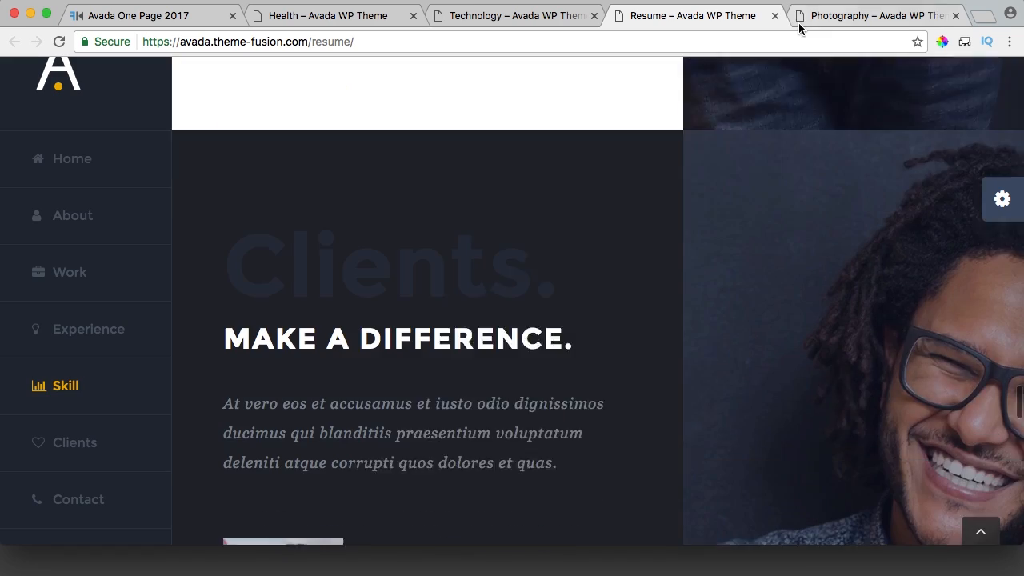
pyautogui.click(842, 17)
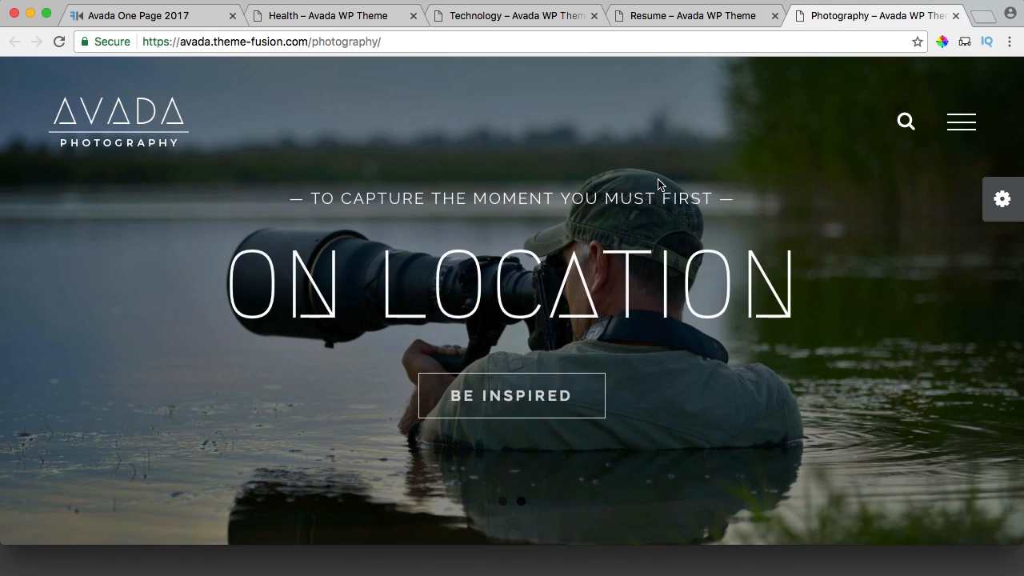
pyautogui.scroll(-15, 657, 186)
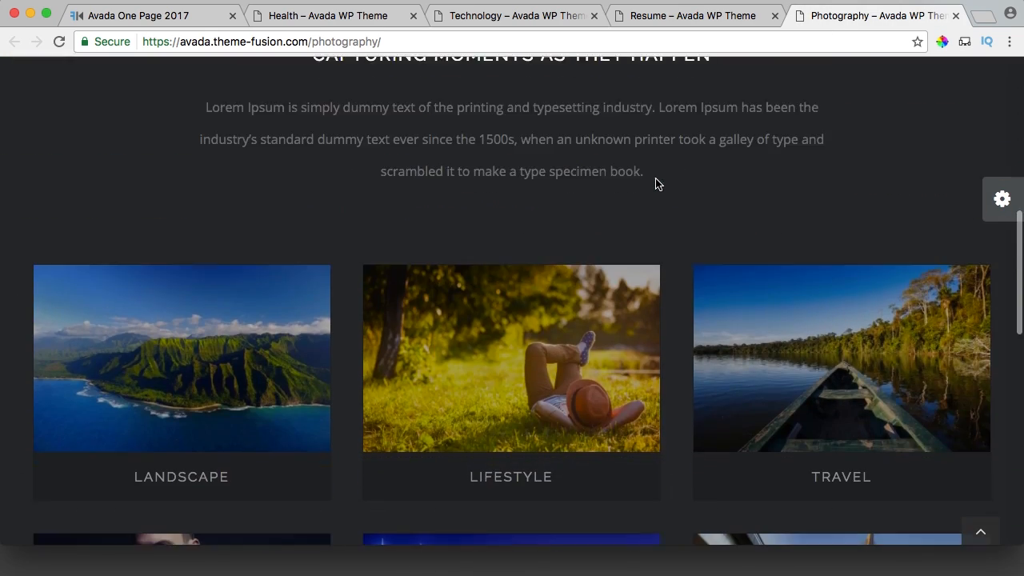
pyautogui.scroll(-5, 656, 184)
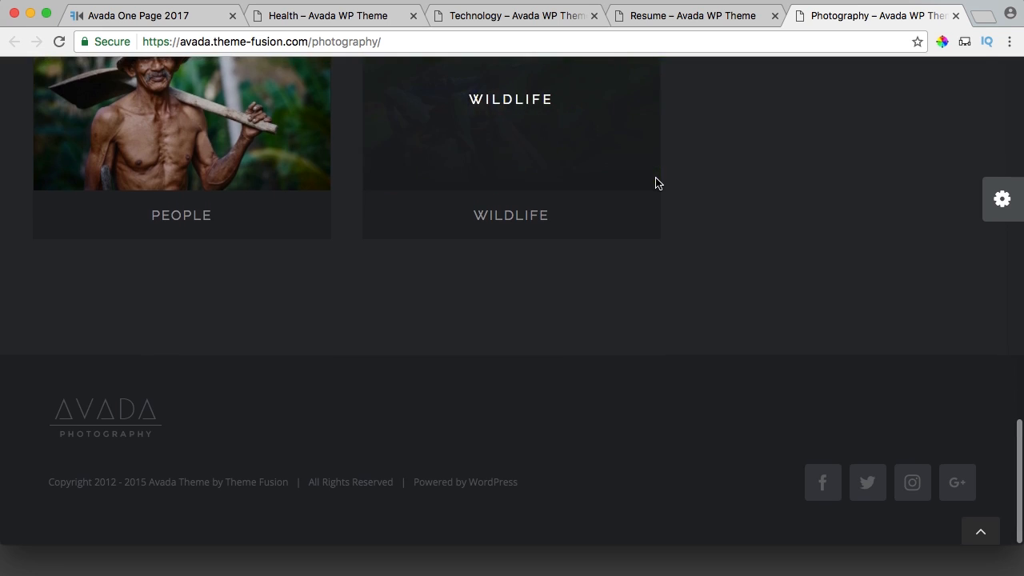
pyautogui.scroll(7, 656, 184)
pyautogui.scroll(10, 654, 184)
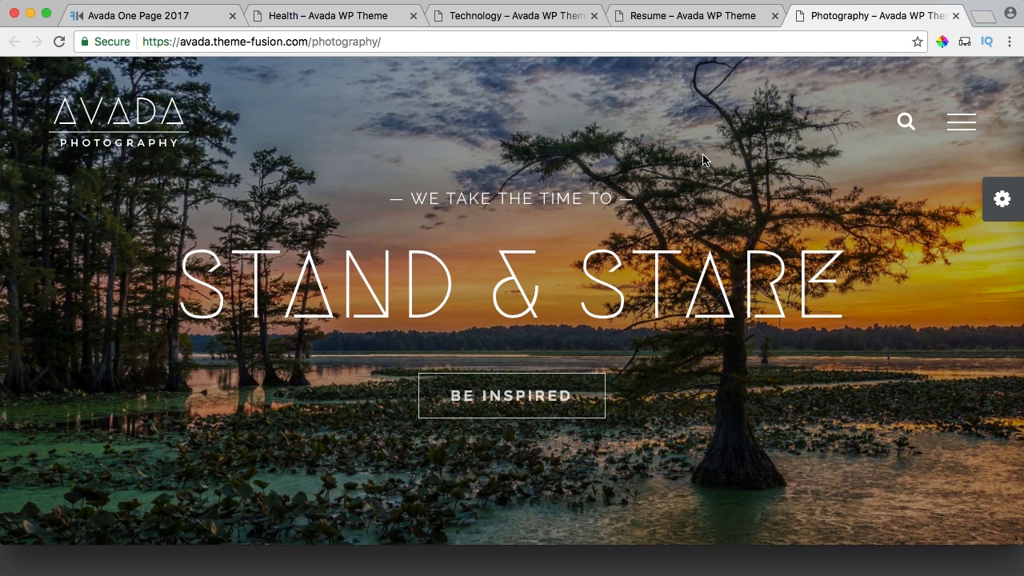
# Close the Photography, Resume, Technology and Health demo tabs.
pyautogui.click(955, 16)
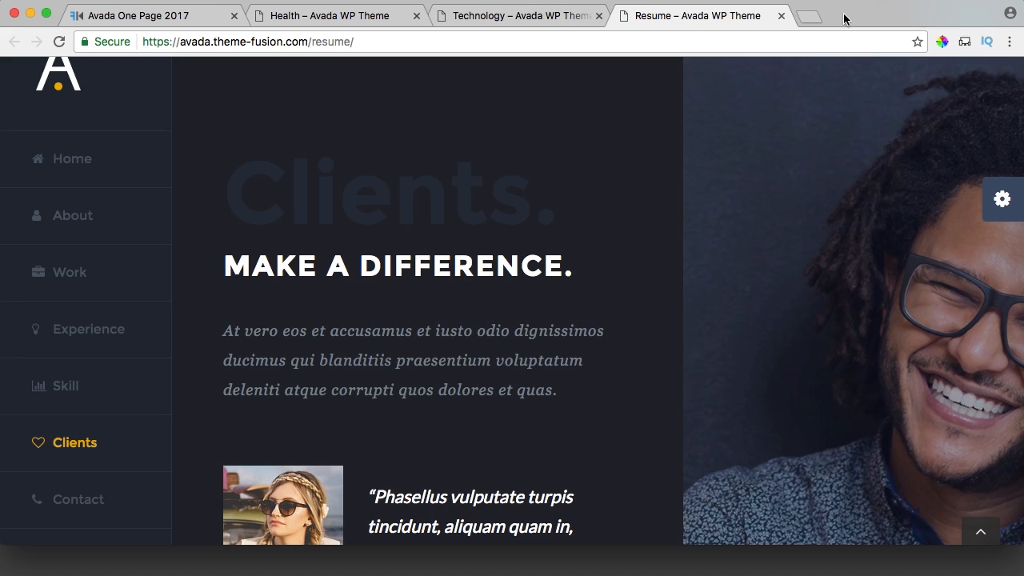
pyautogui.click(782, 16)
pyautogui.click(599, 16)
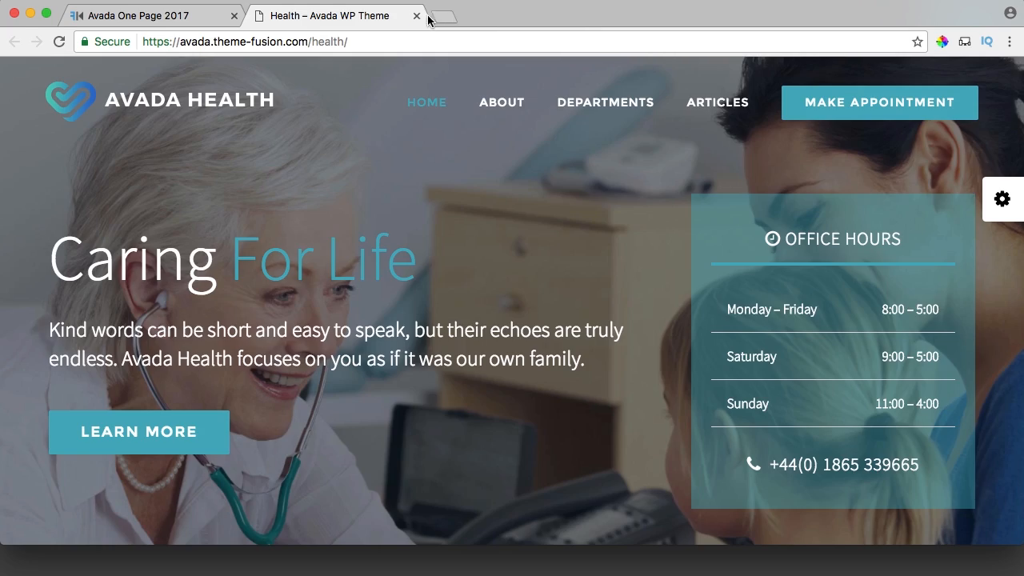
pyautogui.click(416, 16)
# Open the Burn Bright film project, then its Montana Lisianthus related project.
pyautogui.scroll(-5, 659, 194)
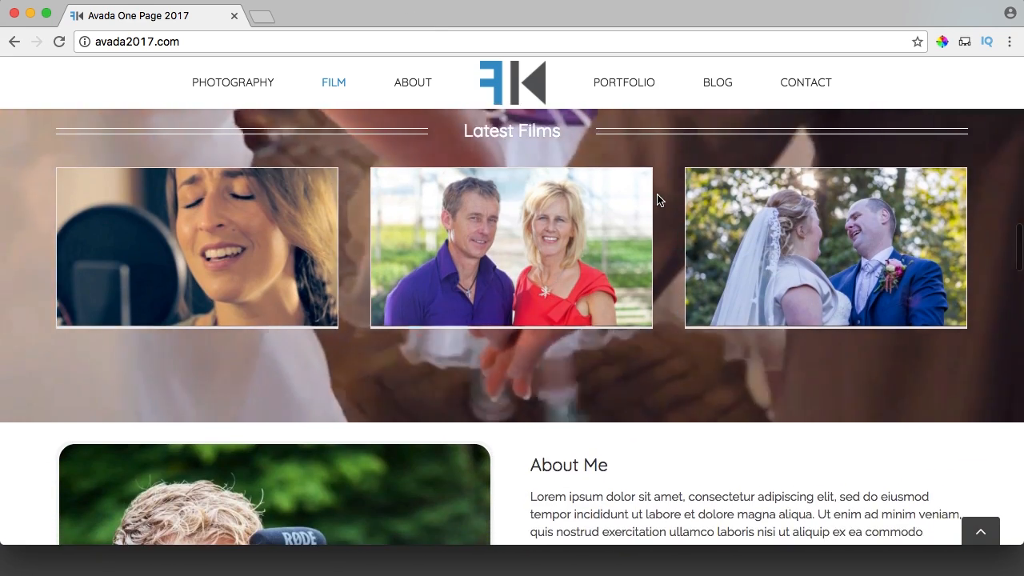
pyautogui.click(212, 244)
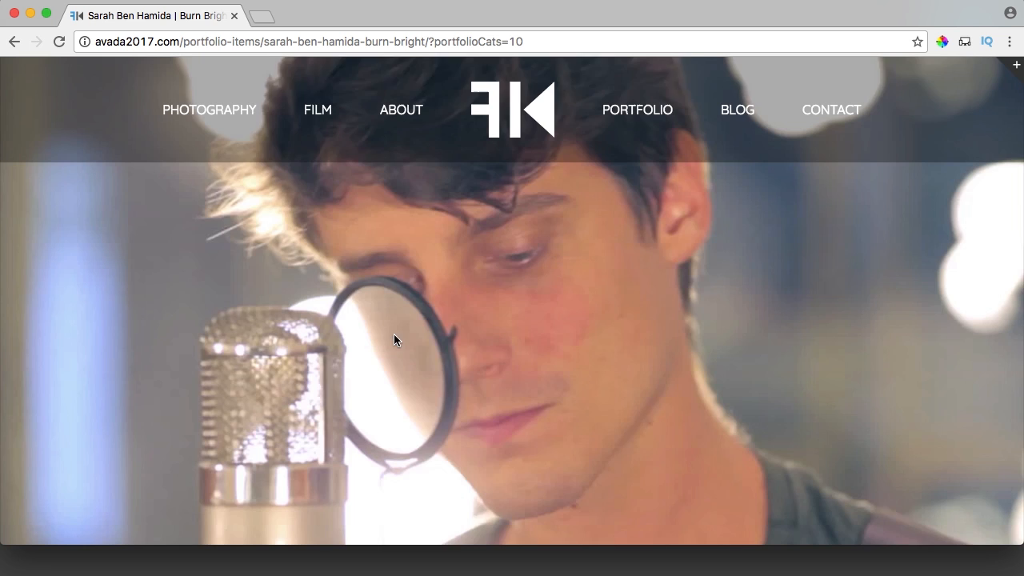
pyautogui.scroll(-4, 560, 252)
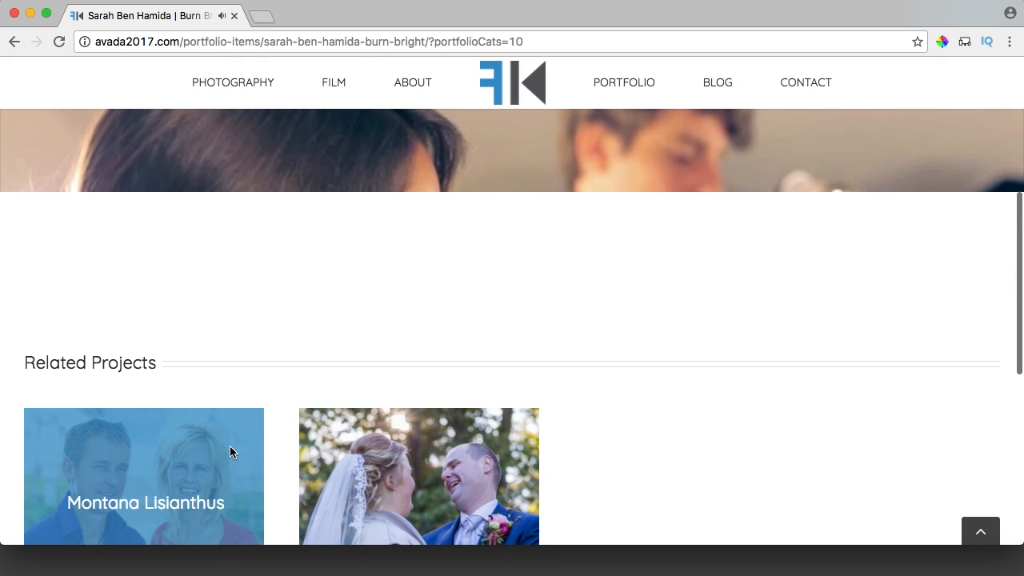
pyautogui.click(206, 505)
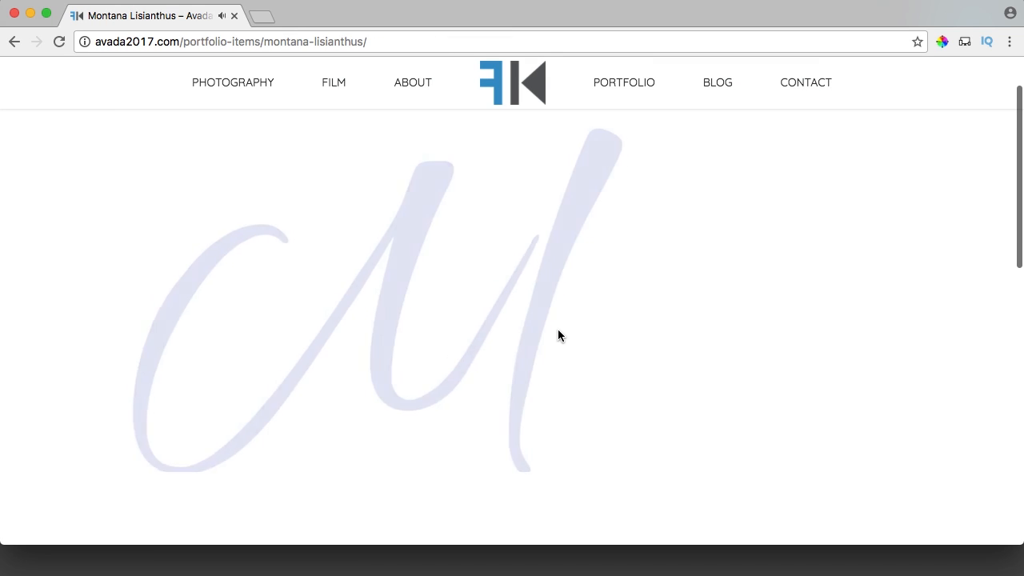
pyautogui.scroll(-5, 558, 334)
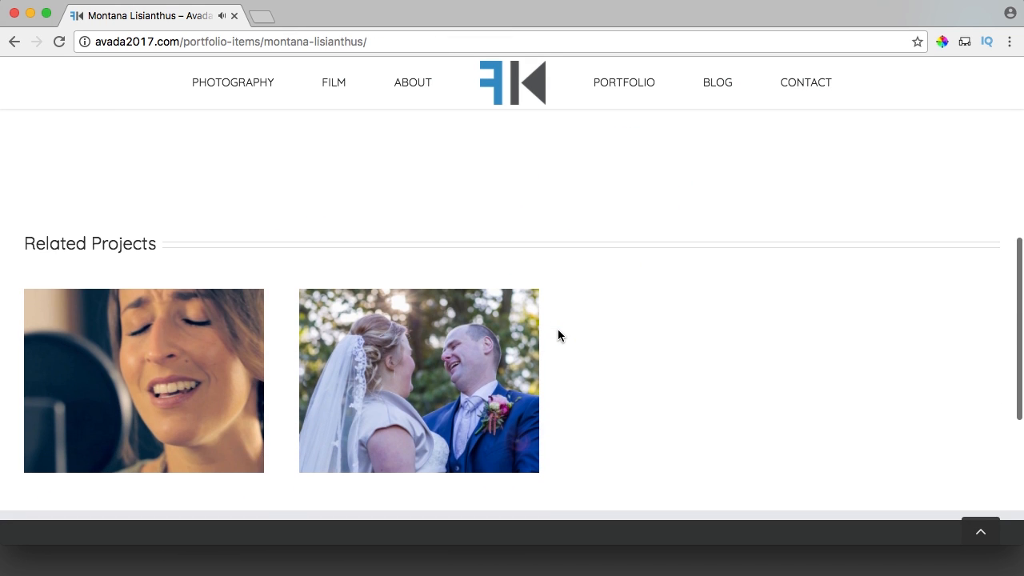
pyautogui.scroll(10, 558, 329)
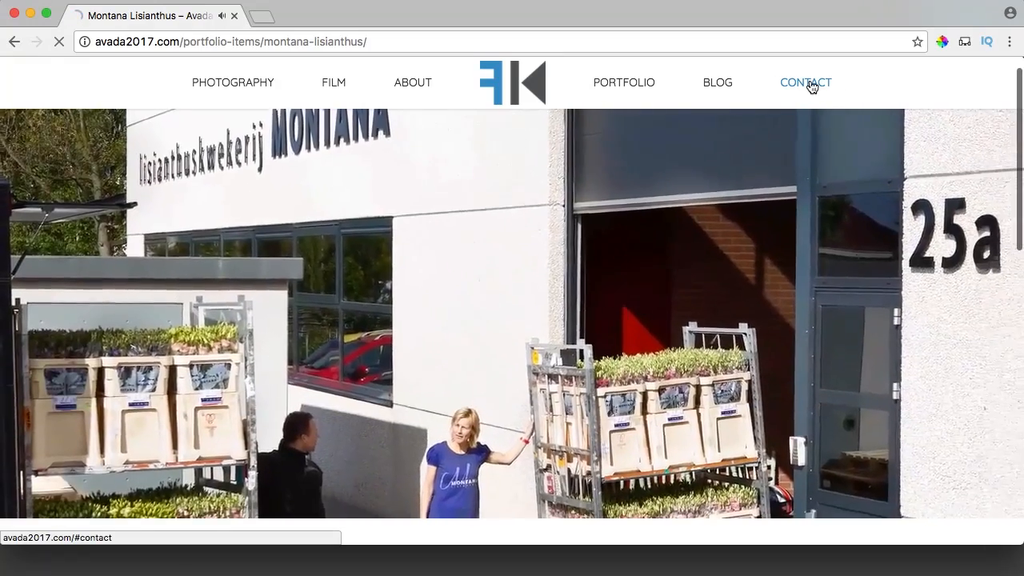
# Jump to the contact section, scroll down to the footer, and return to the top.
pyautogui.click(811, 85)
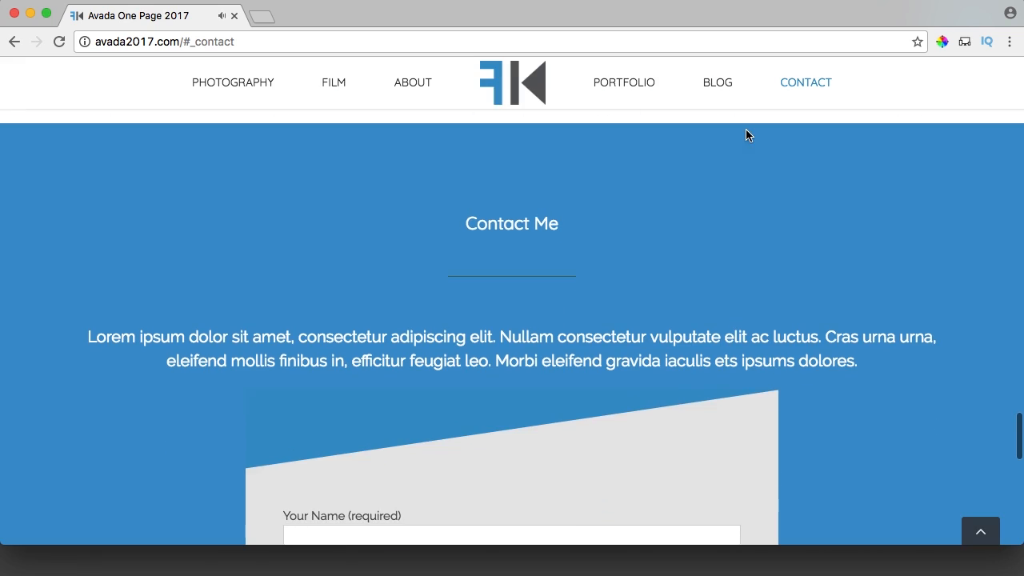
pyautogui.scroll(-5, 753, 163)
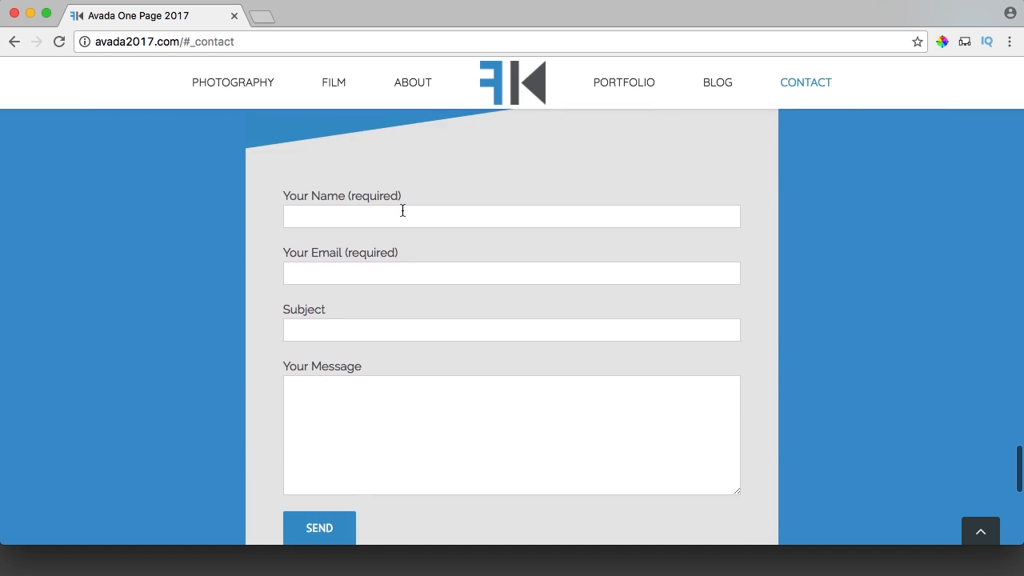
pyautogui.scroll(-9, 403, 210)
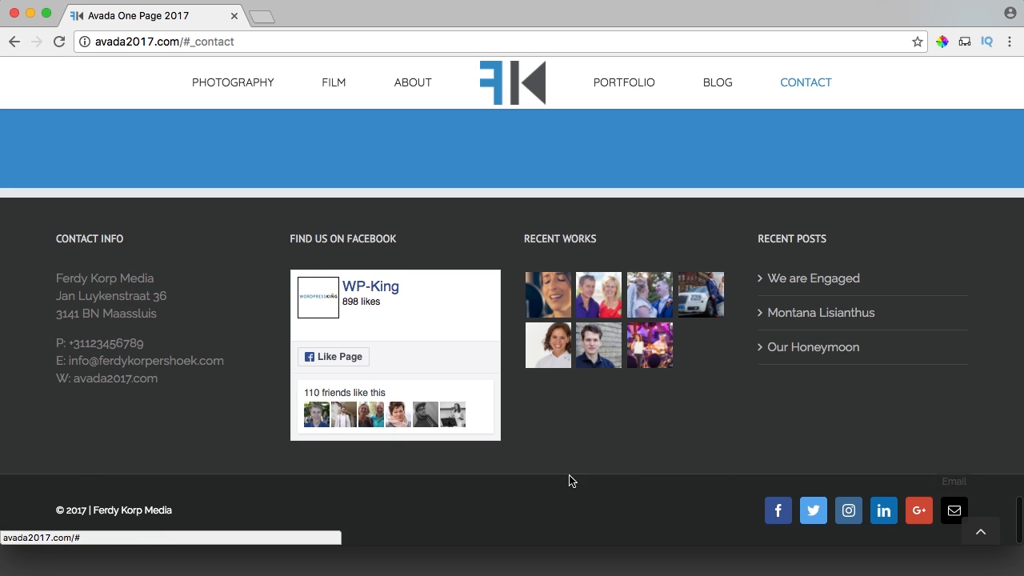
pyautogui.click(979, 531)
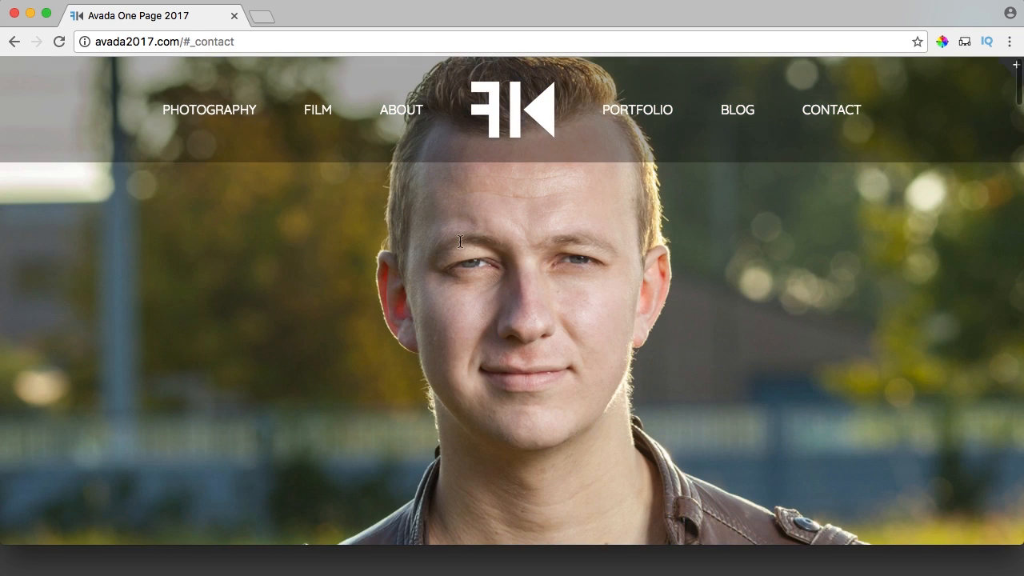
# Scroll down through the home-page sections and back up again.
pyautogui.scroll(-10, 458, 246)
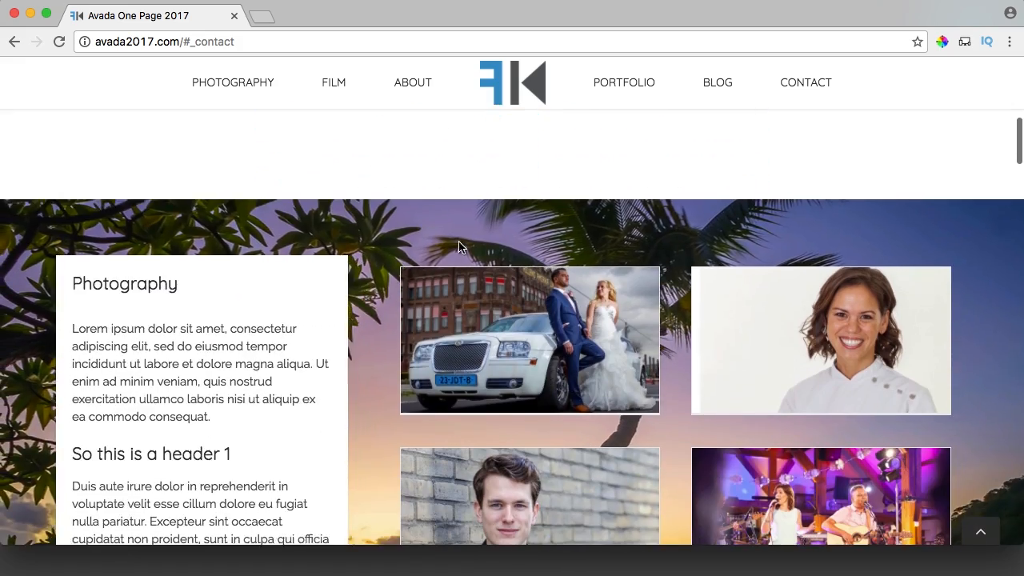
pyautogui.scroll(-10, 388, 252)
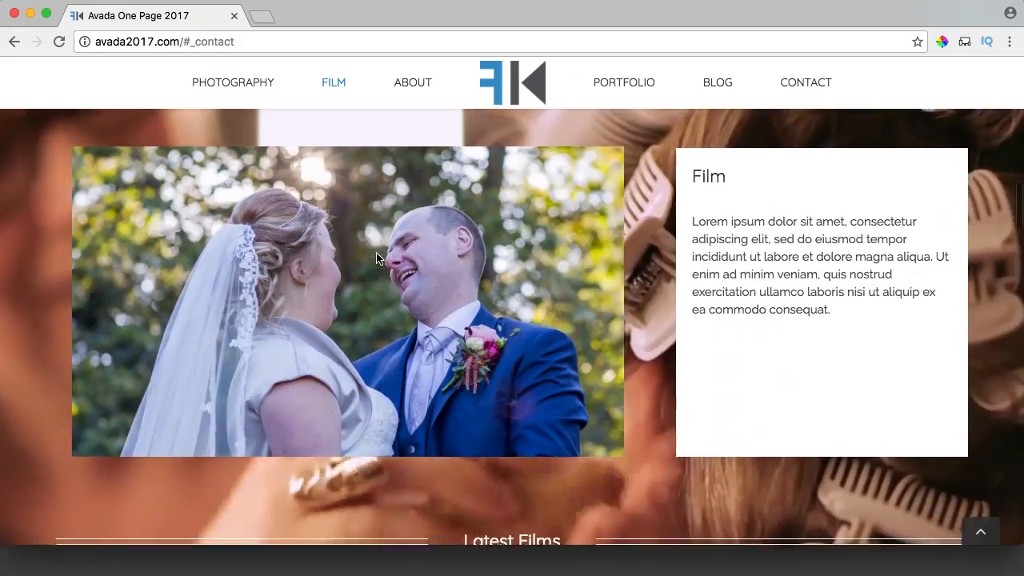
pyautogui.scroll(-10, 377, 258)
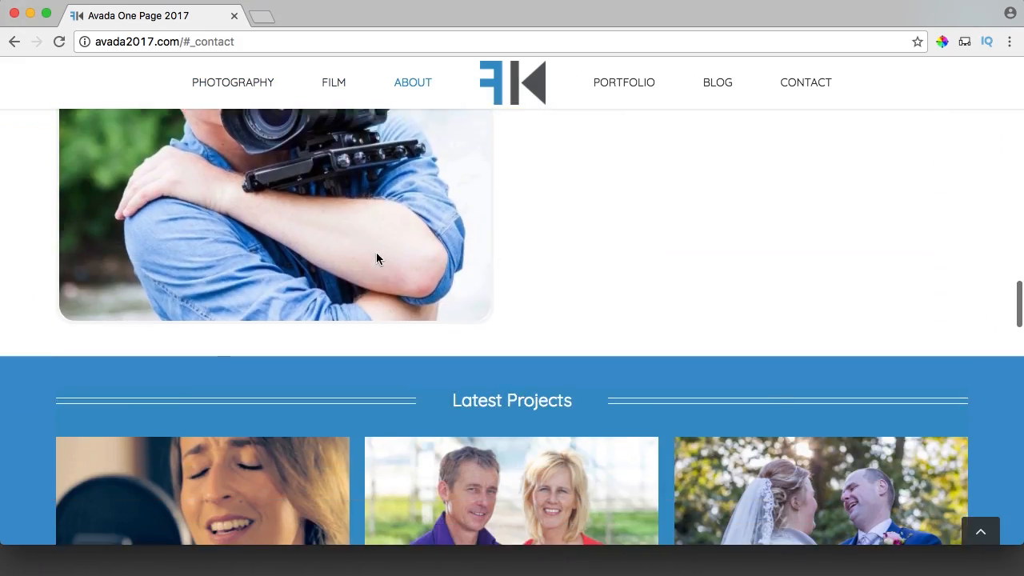
pyautogui.scroll(-10, 376, 258)
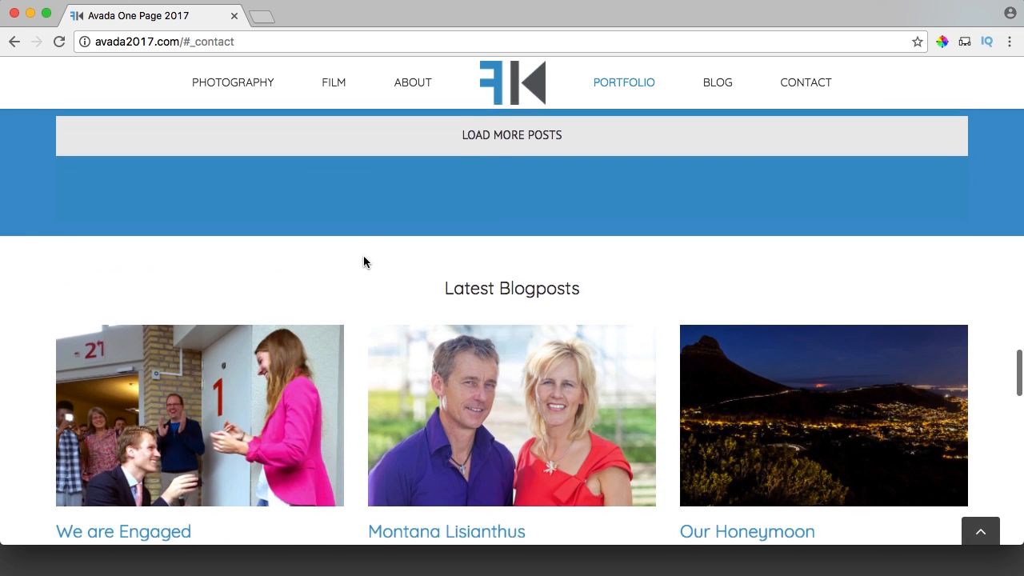
pyautogui.scroll(-1, 363, 261)
pyautogui.scroll(3, 364, 261)
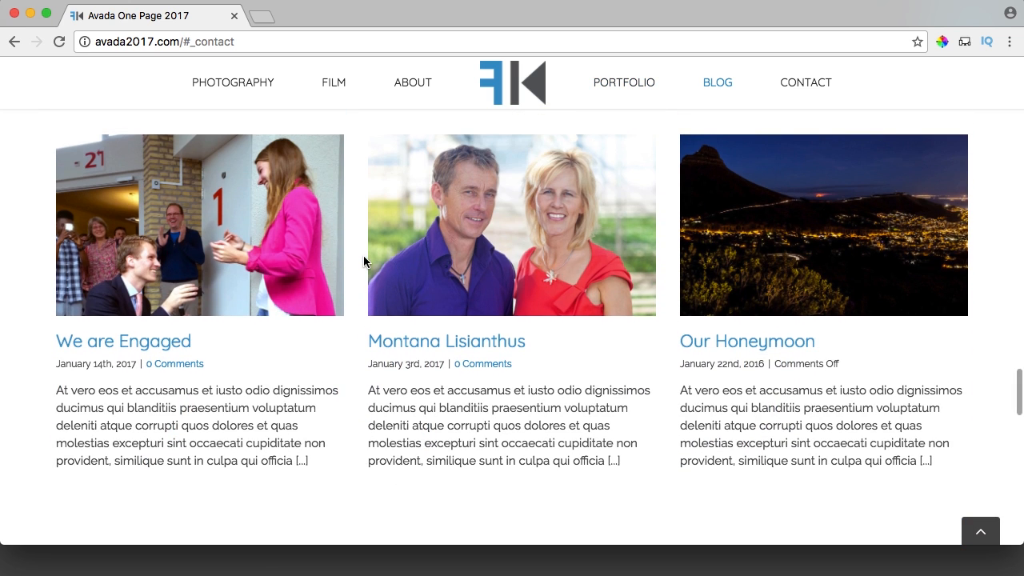
pyautogui.scroll(1, 360, 261)
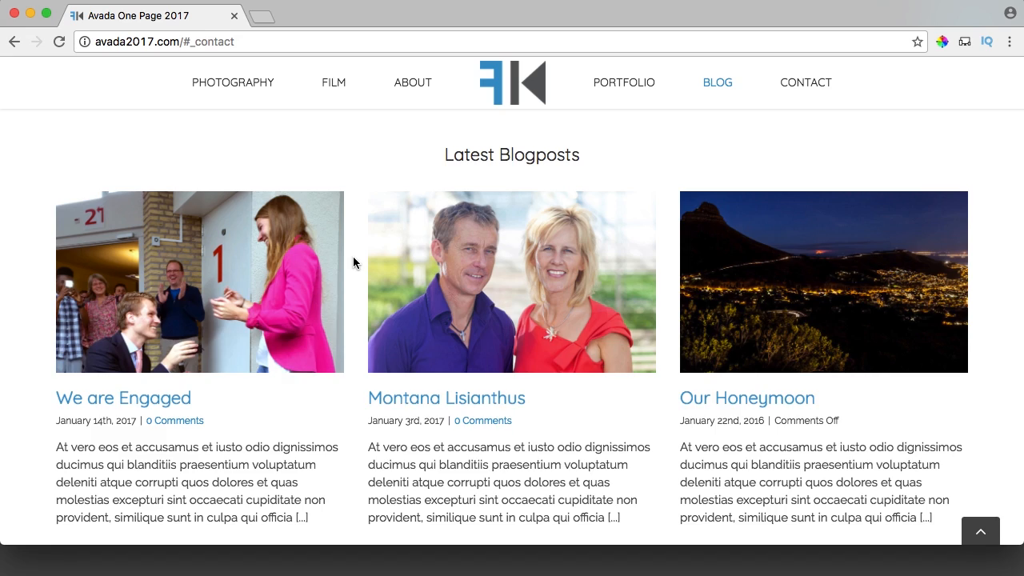
pyautogui.scroll(8, 353, 257)
pyautogui.scroll(20, 355, 262)
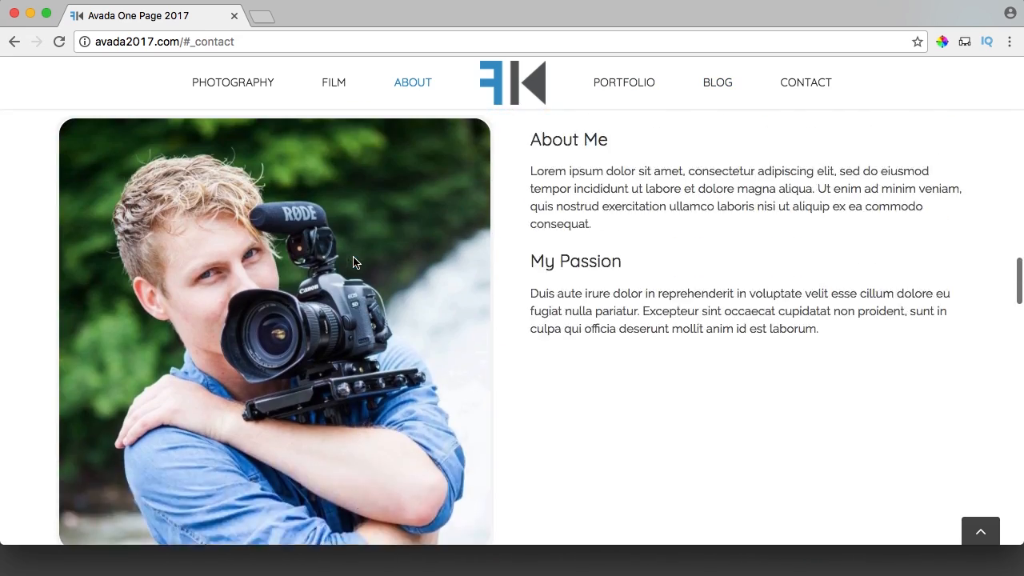
pyautogui.scroll(3, 355, 262)
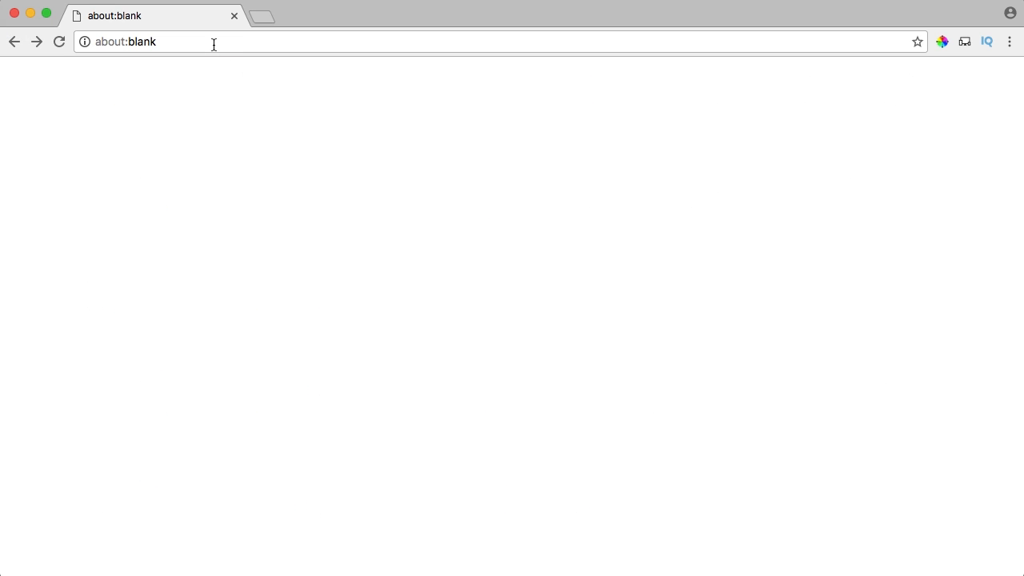
# Load hostgatordc.com and scroll over the HostGator homepage.
pyautogui.write('hostgator')
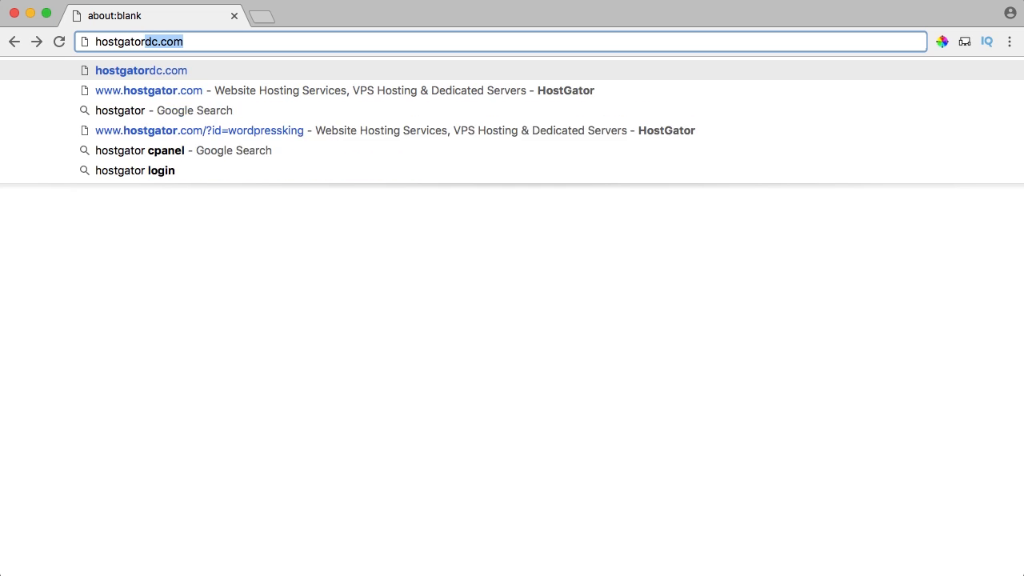
pyautogui.write('dc.com')
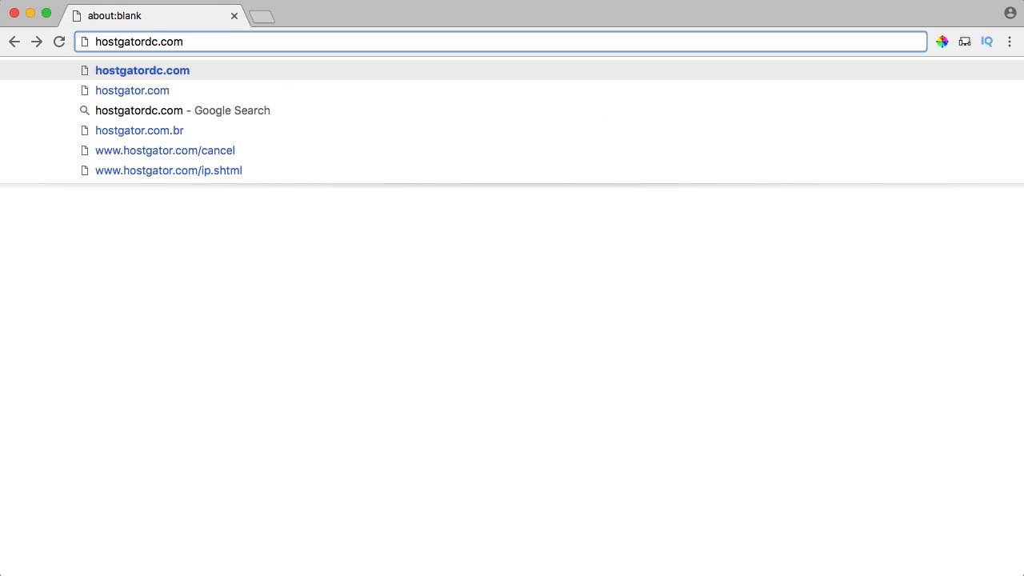
pyautogui.press('Return')
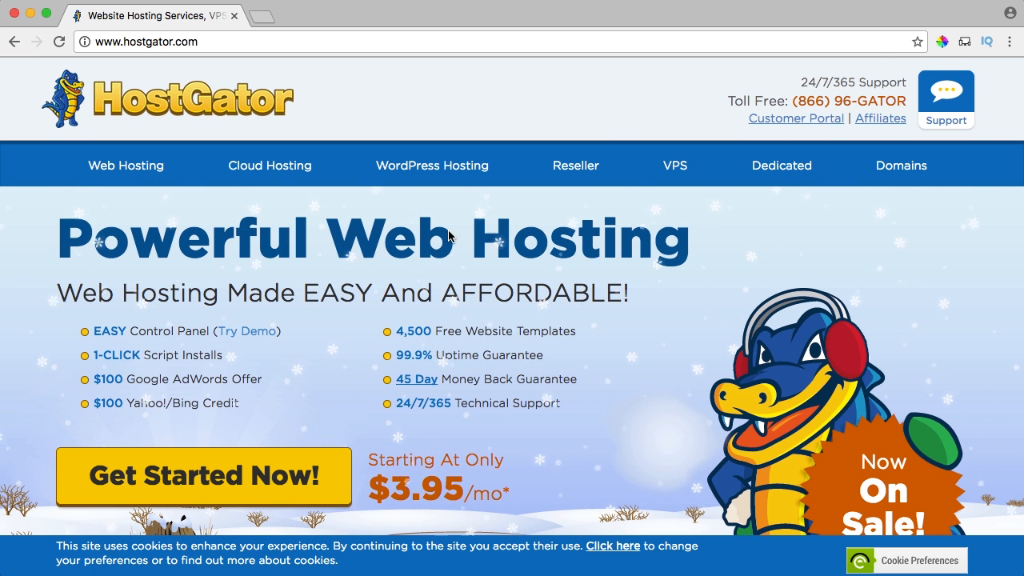
pyautogui.scroll(-4, 480, 228)
pyautogui.scroll(4, 453, 240)
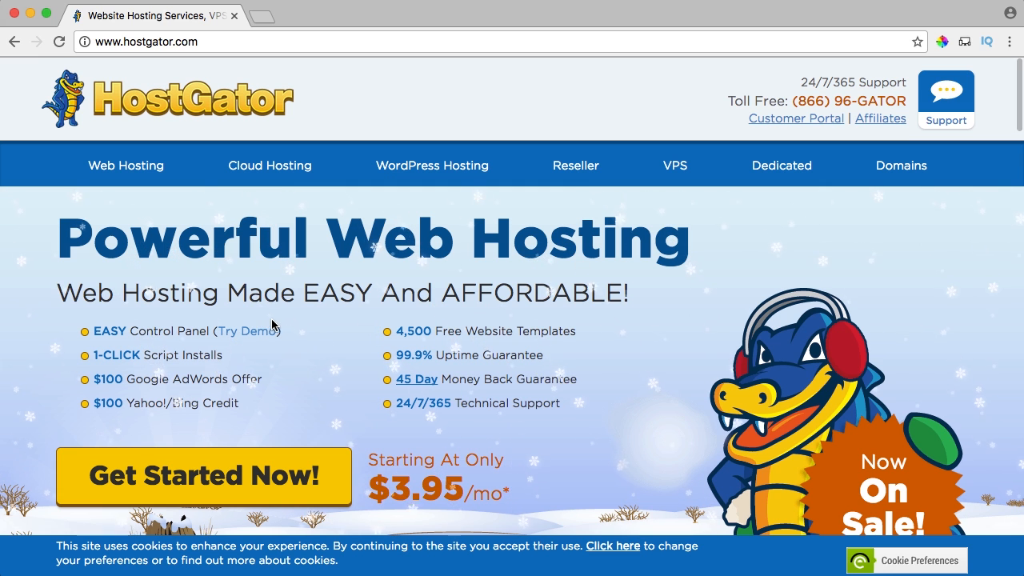
pyautogui.scroll(-3, 309, 313)
pyautogui.scroll(3, 309, 312)
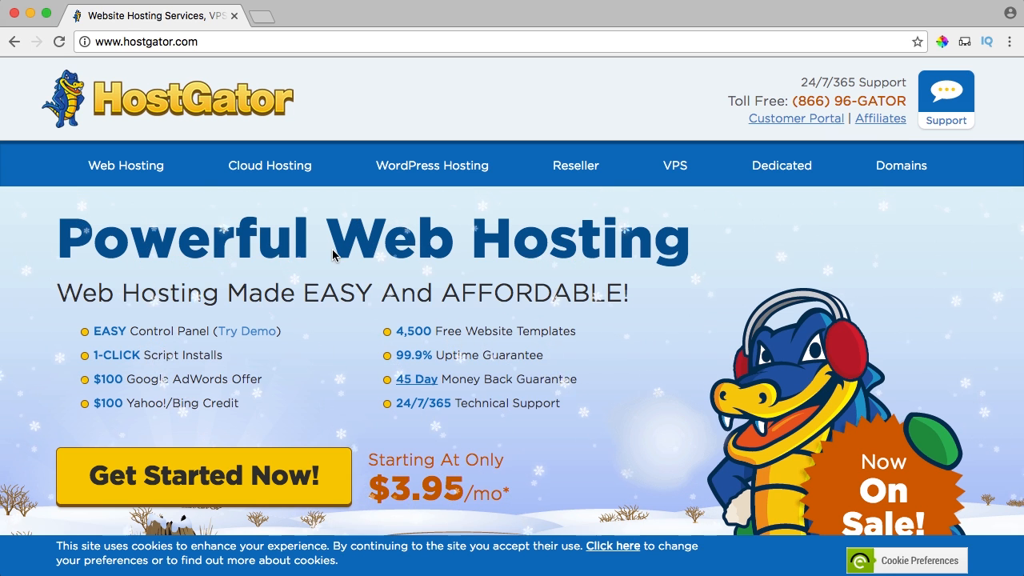
# Open Web Hosting and highlight Hatchling's Single Domain and Baby's Unlimited Domains.
pyautogui.click(140, 168)
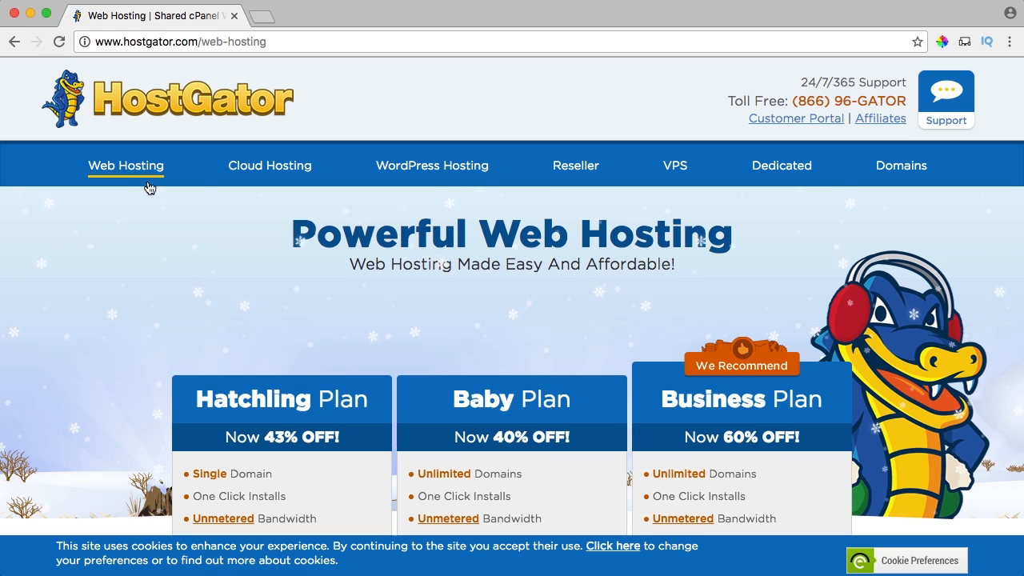
pyautogui.scroll(-5, 313, 299)
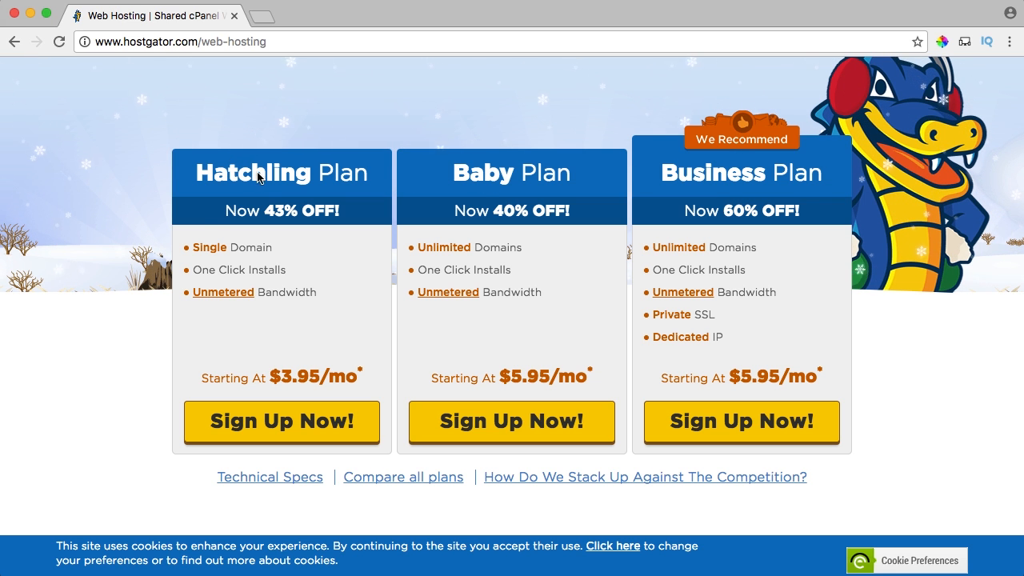
pyautogui.moveTo(192, 247)
pyautogui.mouseDown()
pyautogui.moveTo(275, 248)
pyautogui.moveTo(190, 248)
pyautogui.mouseUp()
pyautogui.click(190, 248)
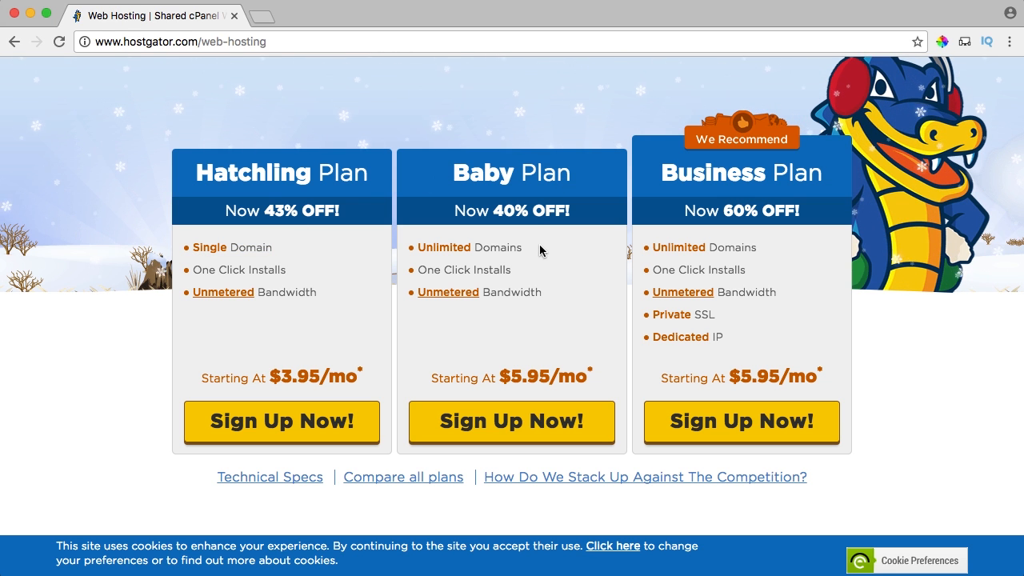
pyautogui.moveTo(523, 249); pyautogui.dragTo(417, 248)
pyautogui.click(414, 253)
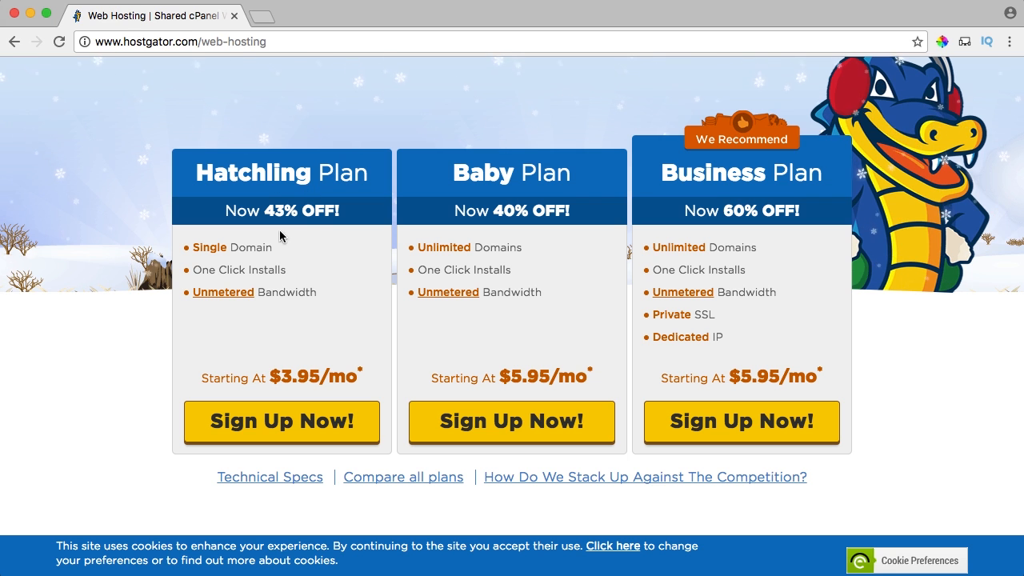
# Start the Hatchling plan signup and check the facebook domain's availability.
pyautogui.click(278, 423)
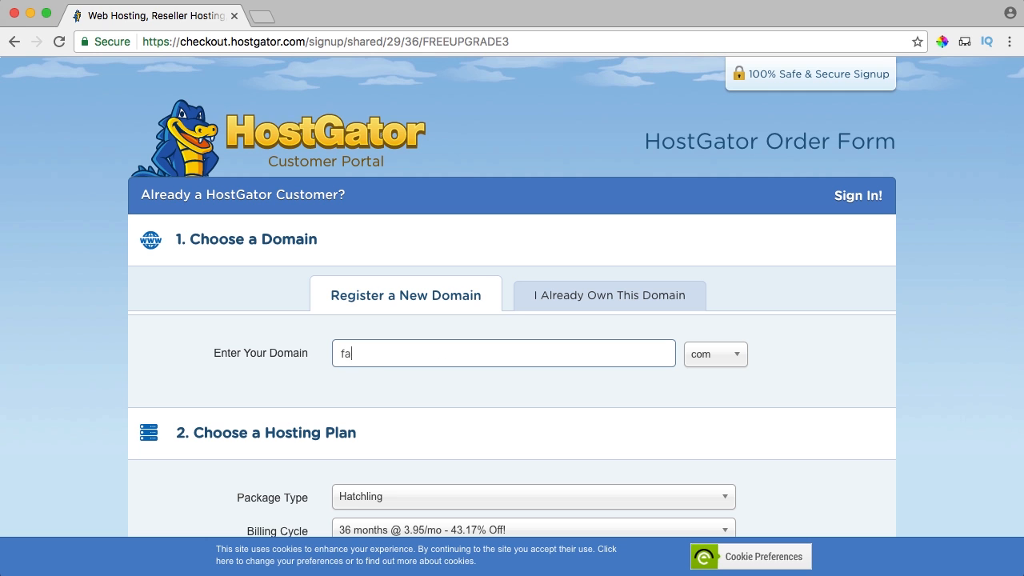
pyautogui.press('Tab')
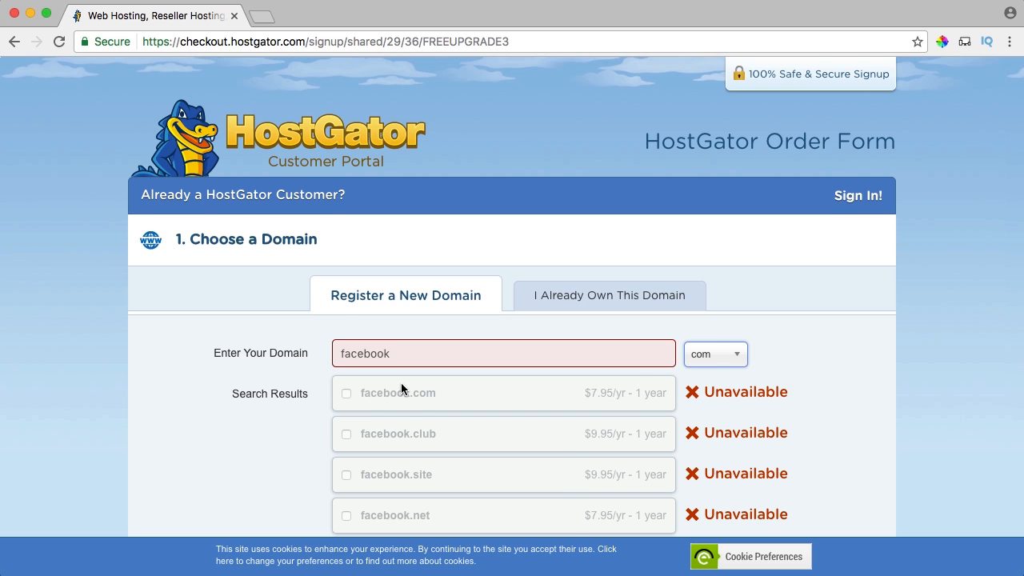
pyautogui.scroll(-3, 394, 383)
pyautogui.scroll(2, 402, 389)
# Replace the domain search with avada2017 and run the availability check.
pyautogui.doubleClick(405, 300)
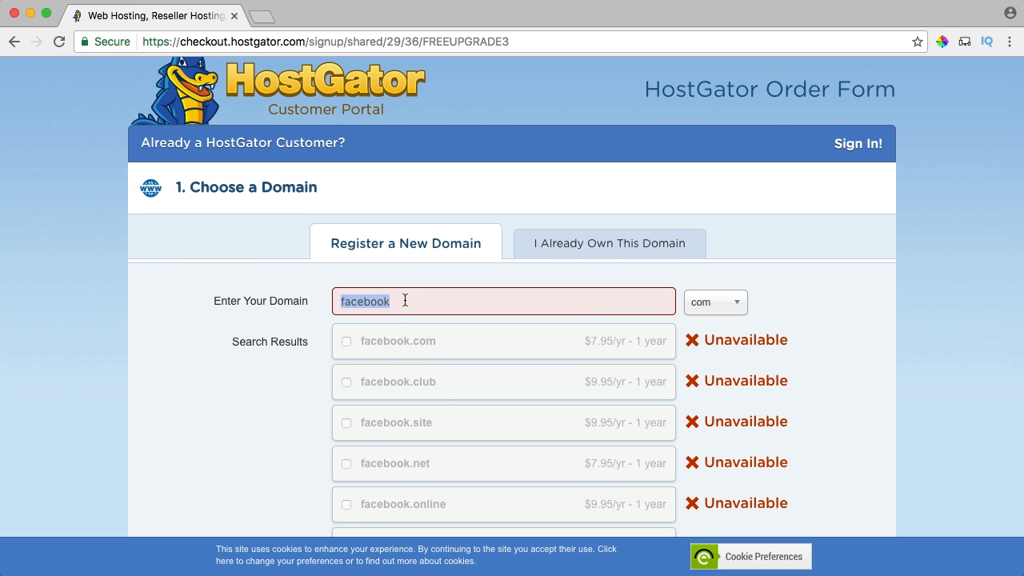
pyautogui.write('avada2017')
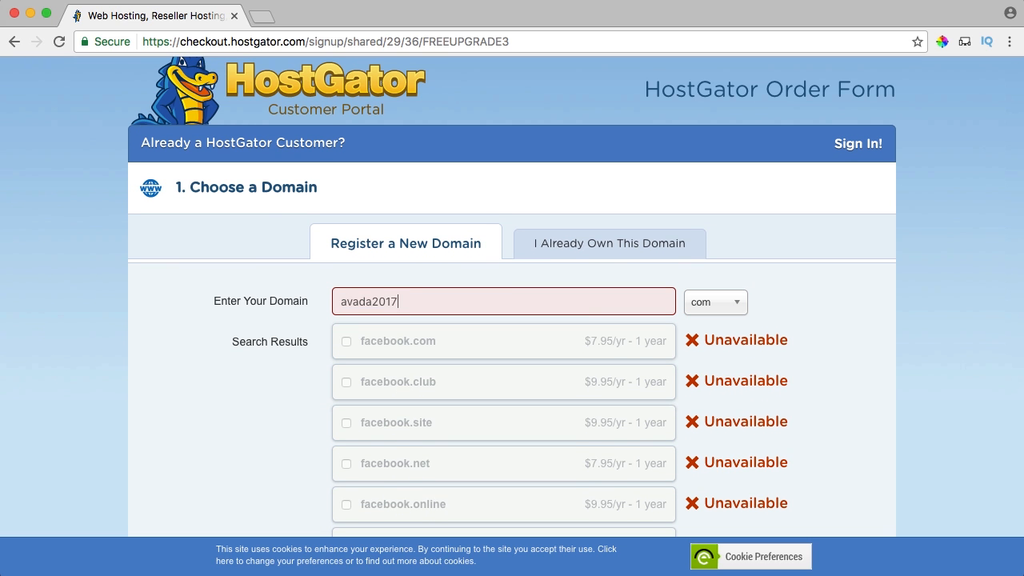
pyautogui.press('Tab')
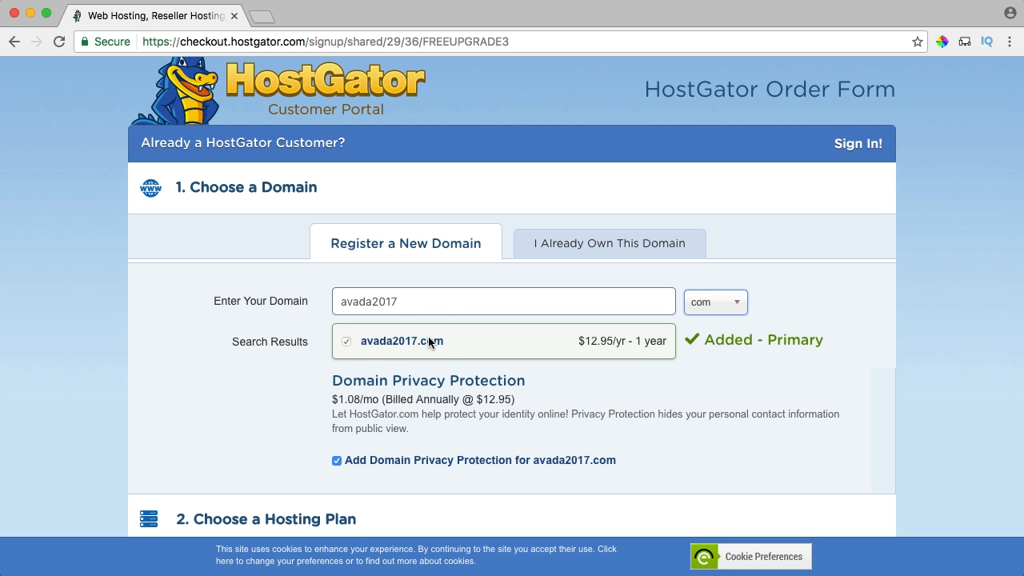
pyautogui.moveTo(423, 303); pyautogui.dragTo(303, 302)
pyautogui.click(431, 298)
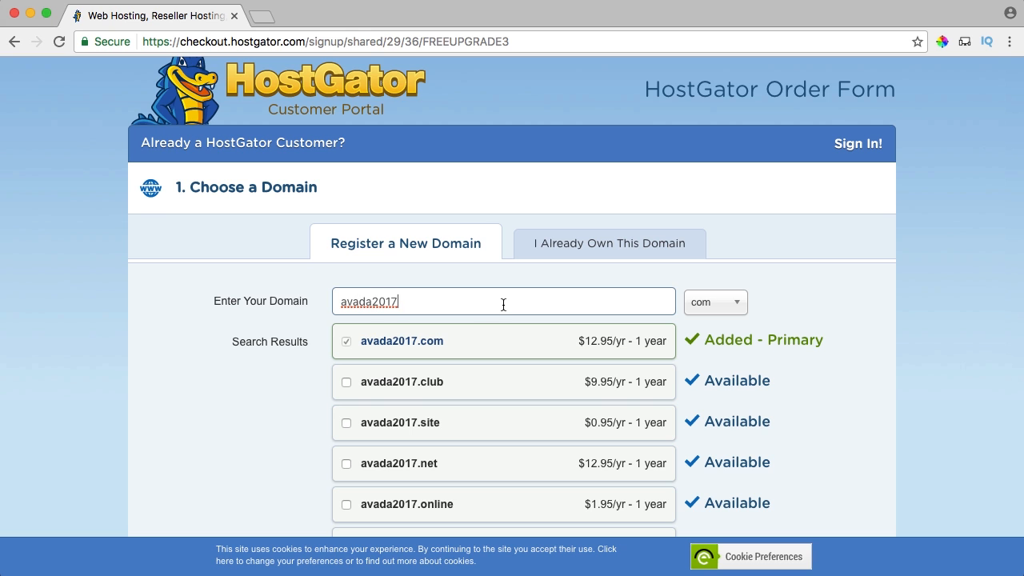
pyautogui.scroll(-4, 504, 305)
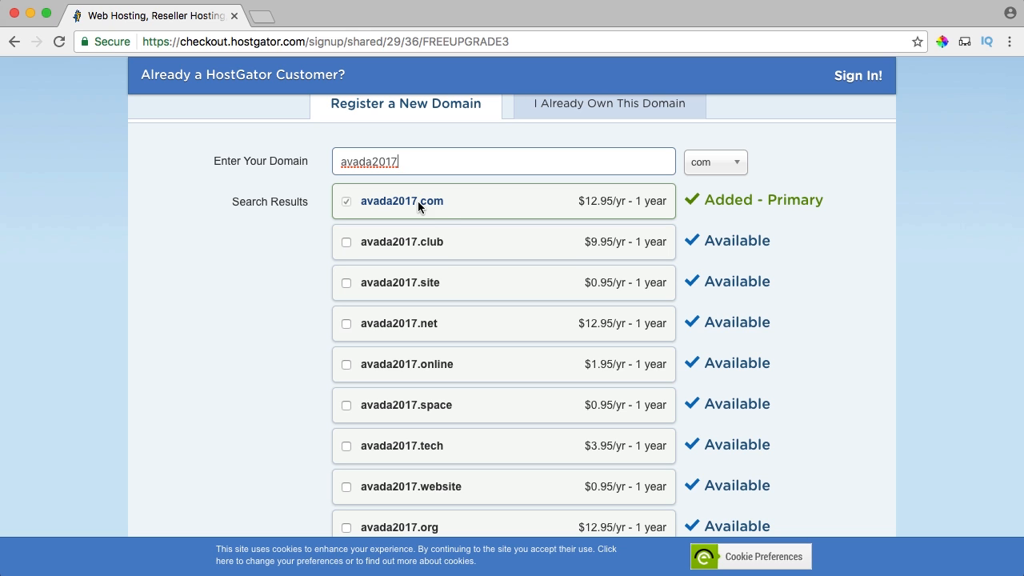
# Tick and untick avada2017.club and avada2017.site, keeping only avada2017.com.
pyautogui.press('Tab')
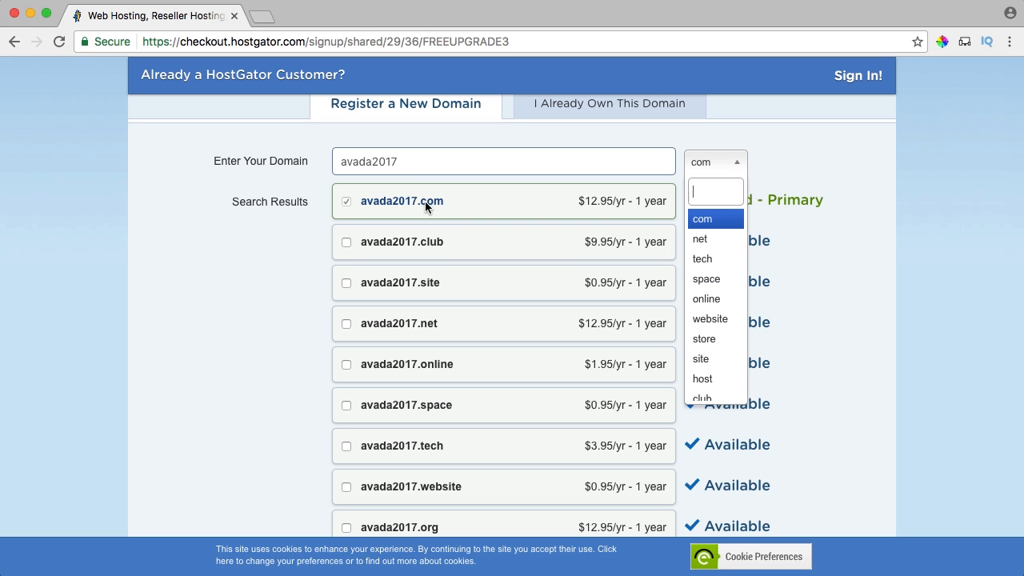
pyautogui.click(445, 201)
pyautogui.scroll(-1, 482, 211)
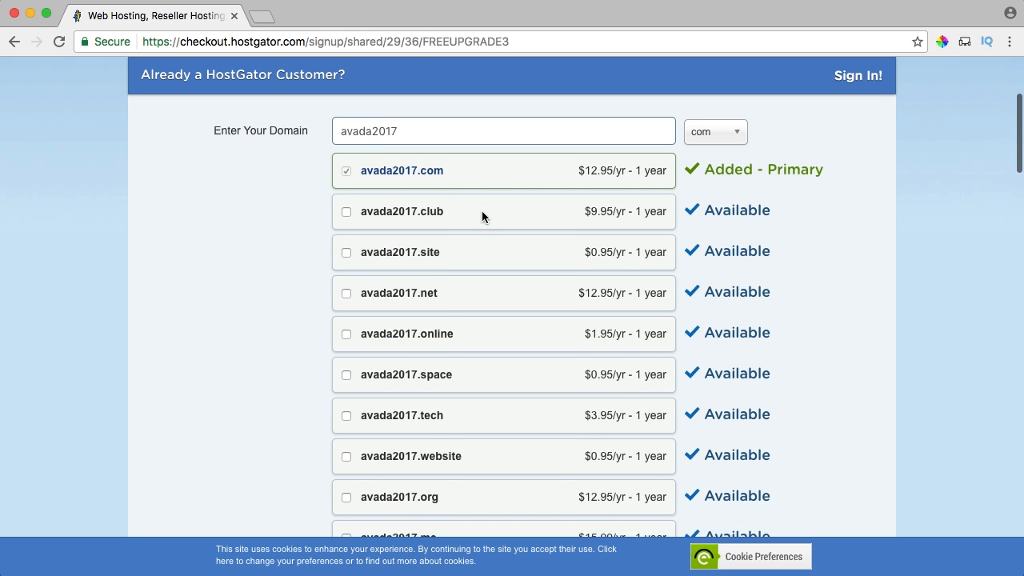
pyautogui.scroll(-1, 482, 214)
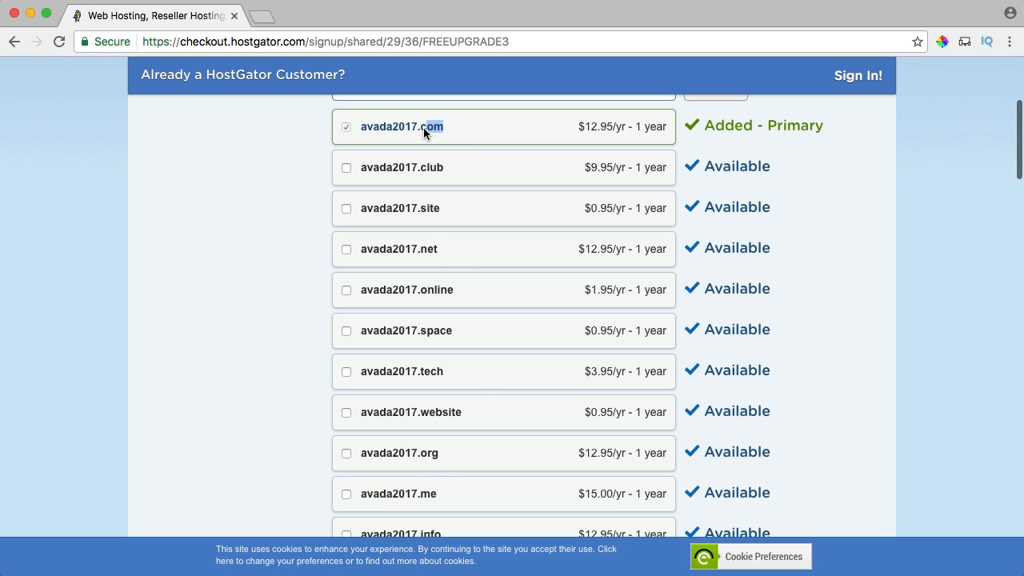
pyautogui.moveTo(424, 128); pyautogui.dragTo(421, 129)
pyautogui.click(495, 175)
pyautogui.click(344, 172)
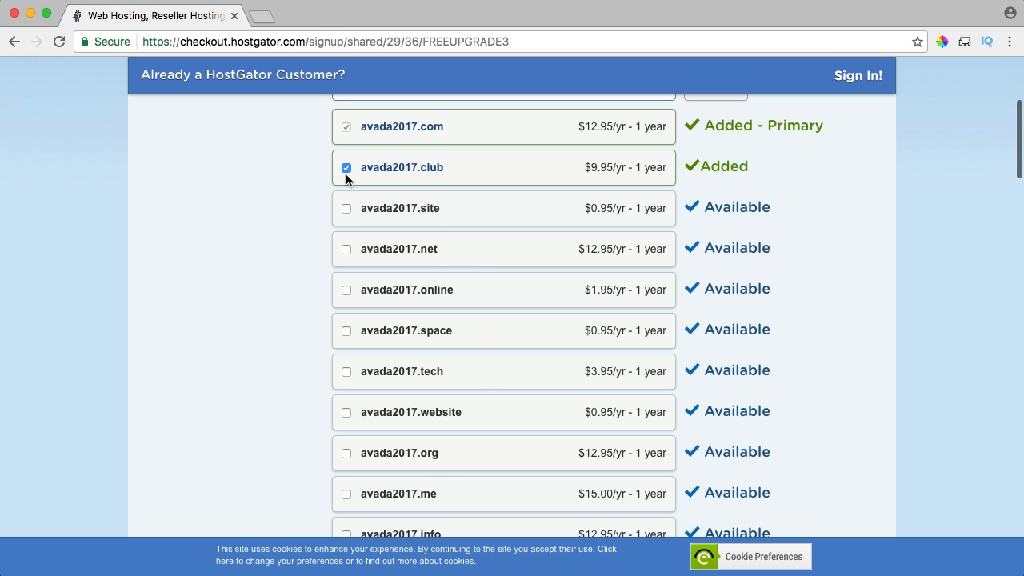
pyautogui.click(347, 211)
pyautogui.click(346, 169)
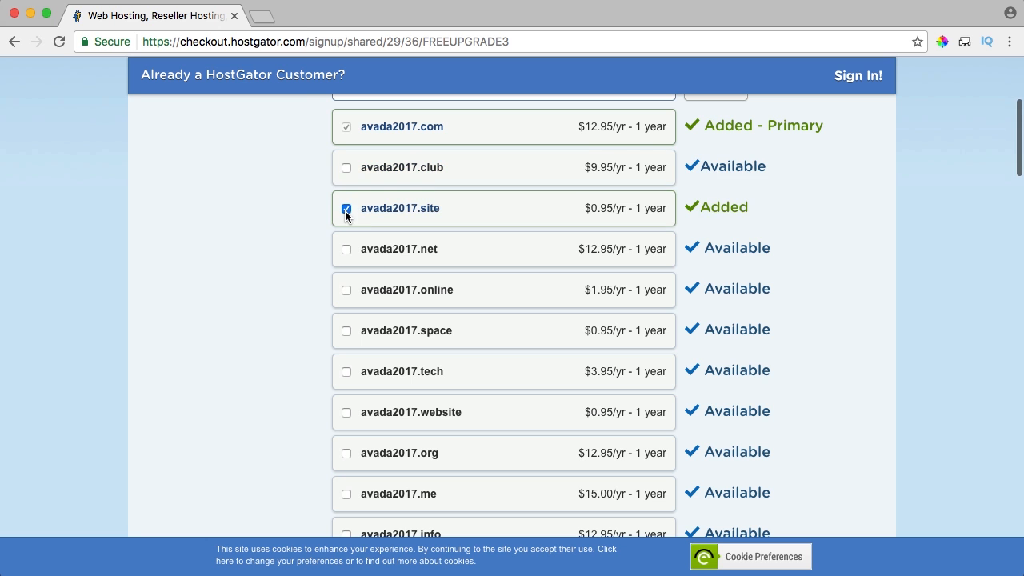
pyautogui.click(346, 210)
# Review the Domain Privacy Protection description in the order.
pyautogui.scroll(3, 480, 228)
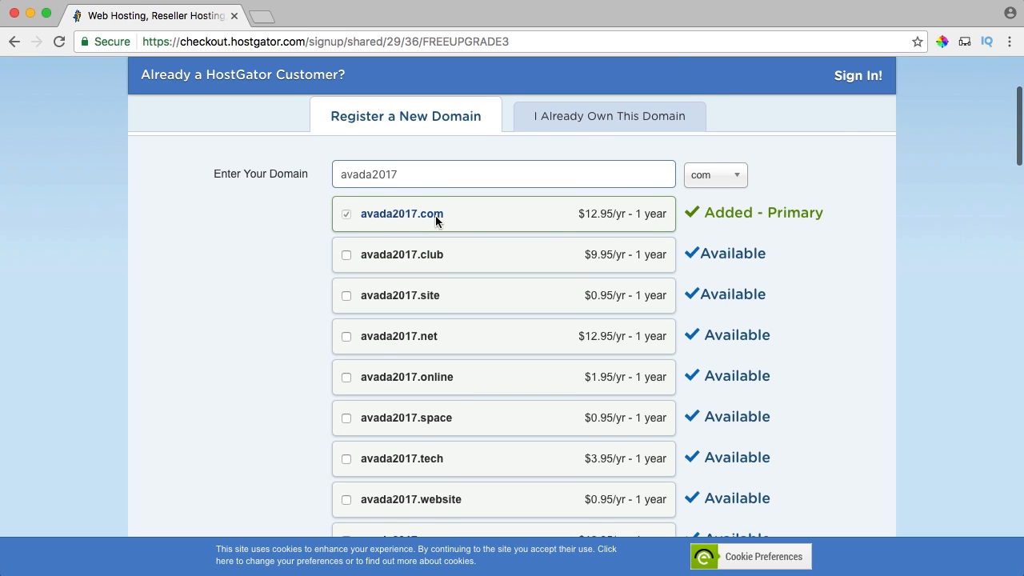
pyautogui.scroll(-6, 509, 249)
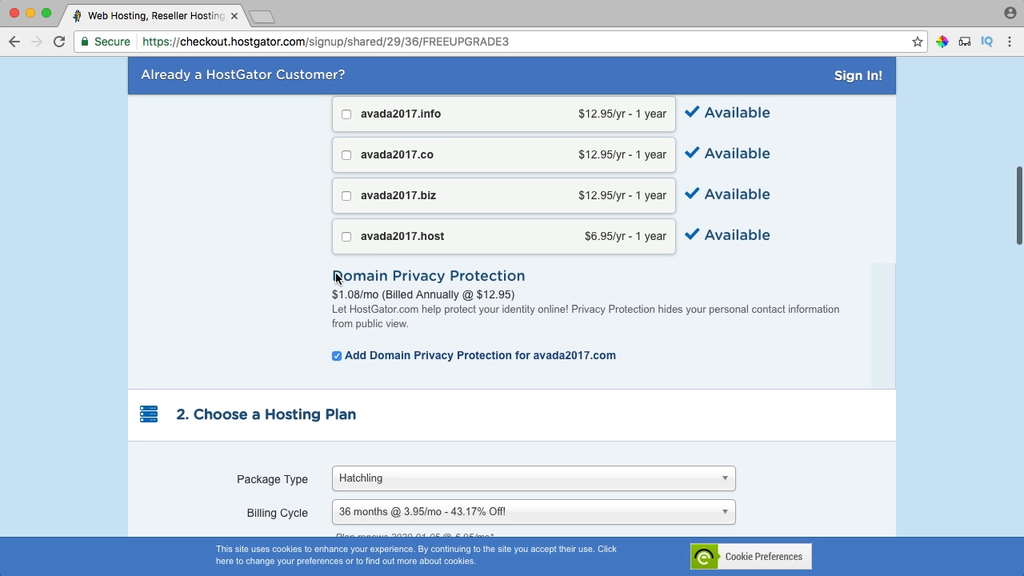
pyautogui.moveTo(334, 276); pyautogui.dragTo(444, 319)
pyautogui.click(448, 321)
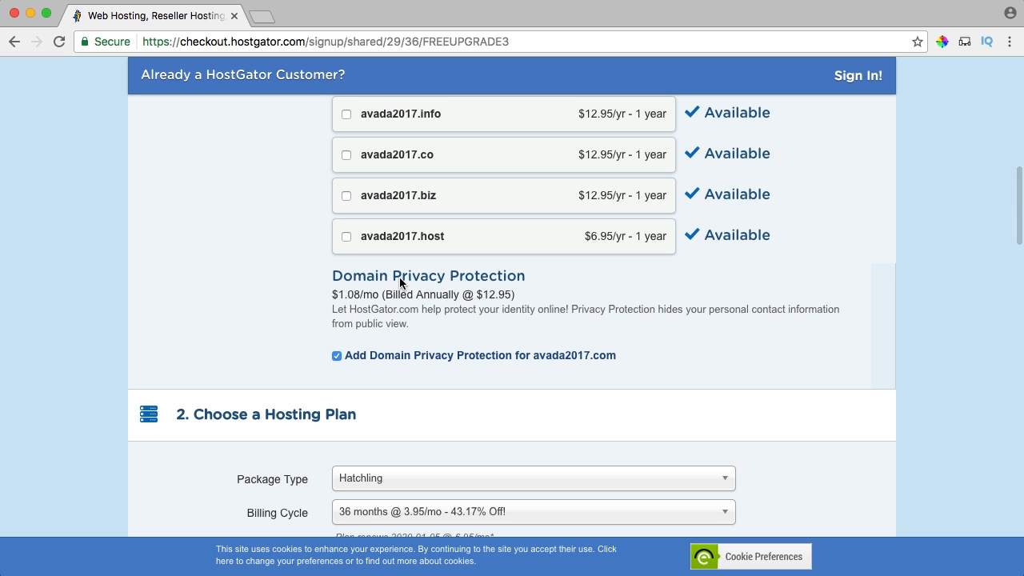
# Untick Domain Privacy Protection and choose the 3 months @ $10.95/mo billing cycle.
pyautogui.click(339, 353)
pyautogui.scroll(-4, 336, 344)
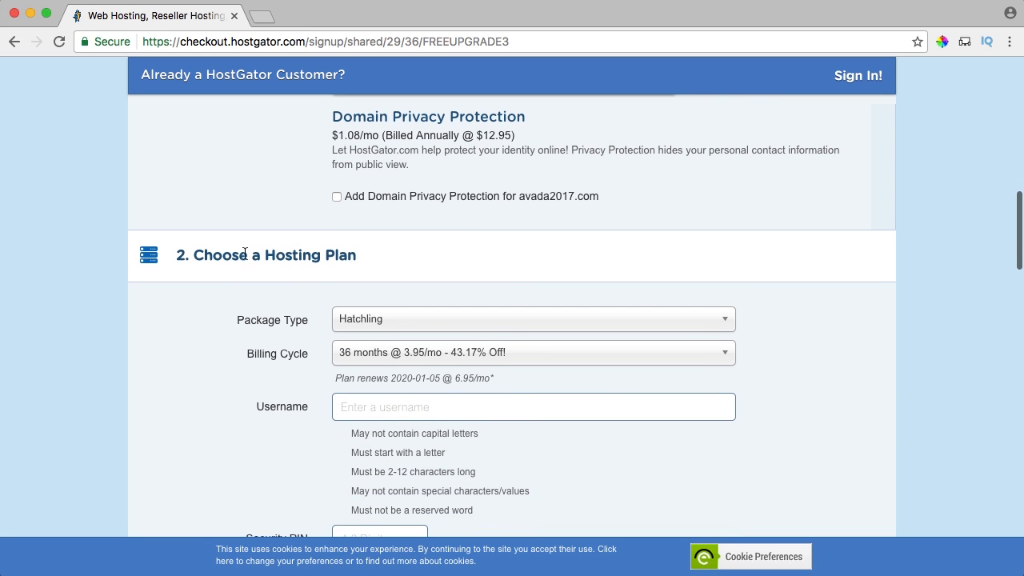
pyautogui.scroll(-2, 320, 264)
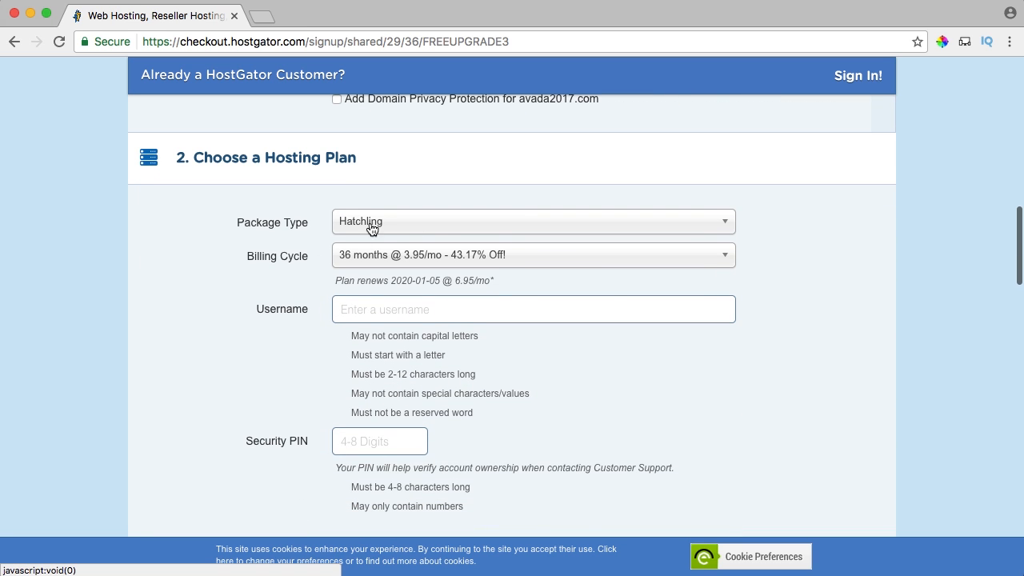
pyautogui.scroll(-1, 273, 222)
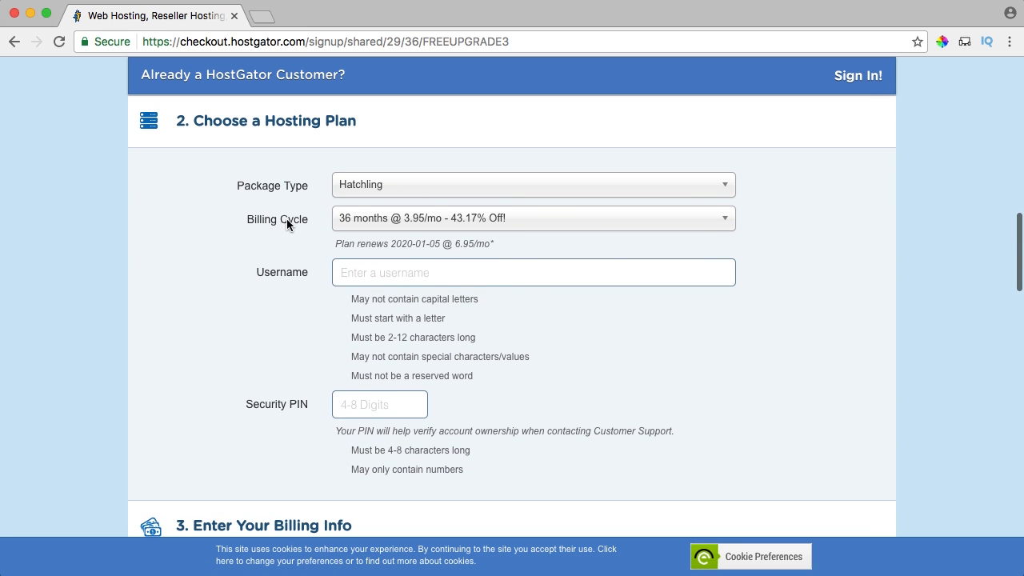
pyautogui.click(414, 224)
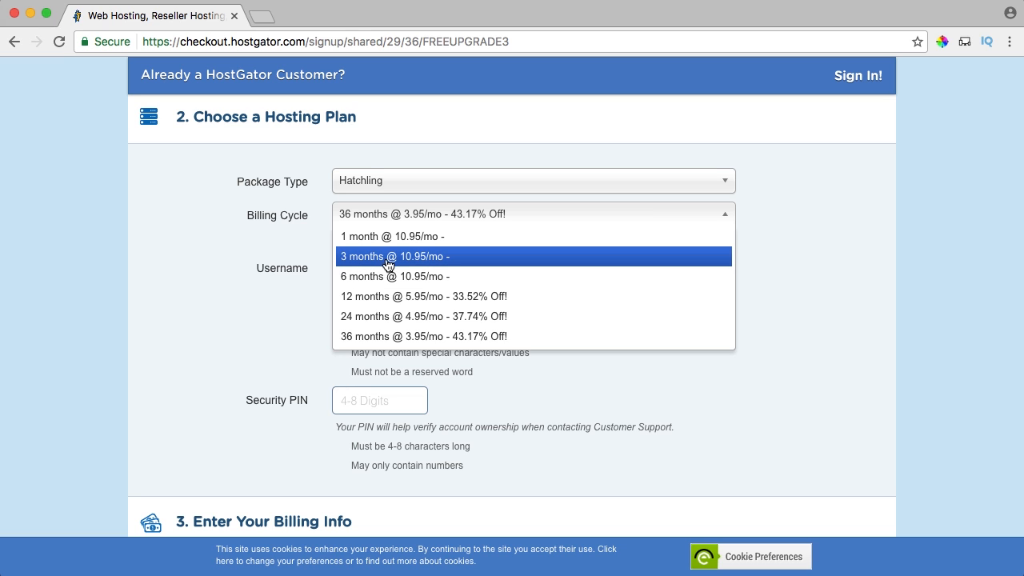
pyautogui.click(420, 258)
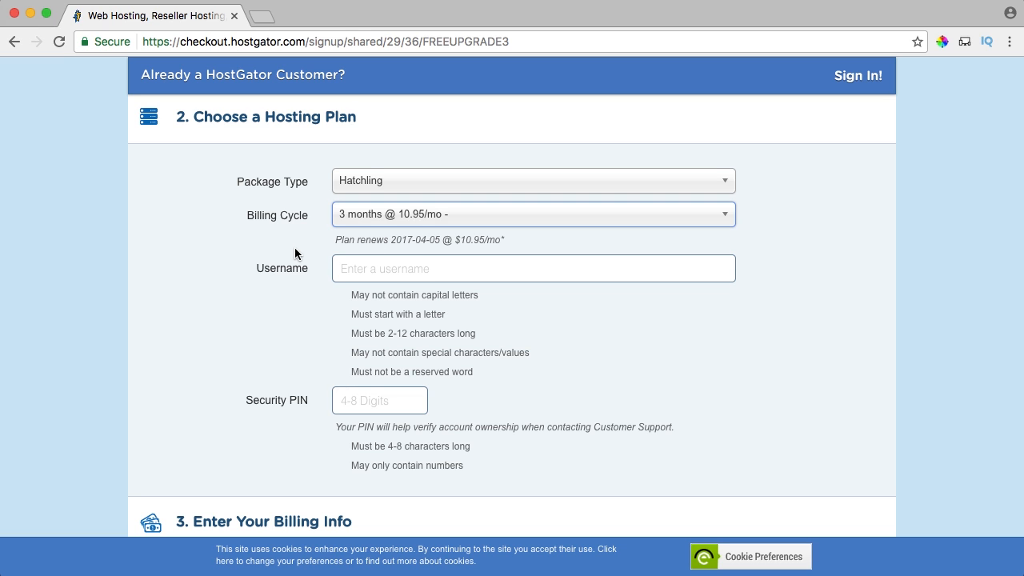
pyautogui.scroll(-1, 294, 247)
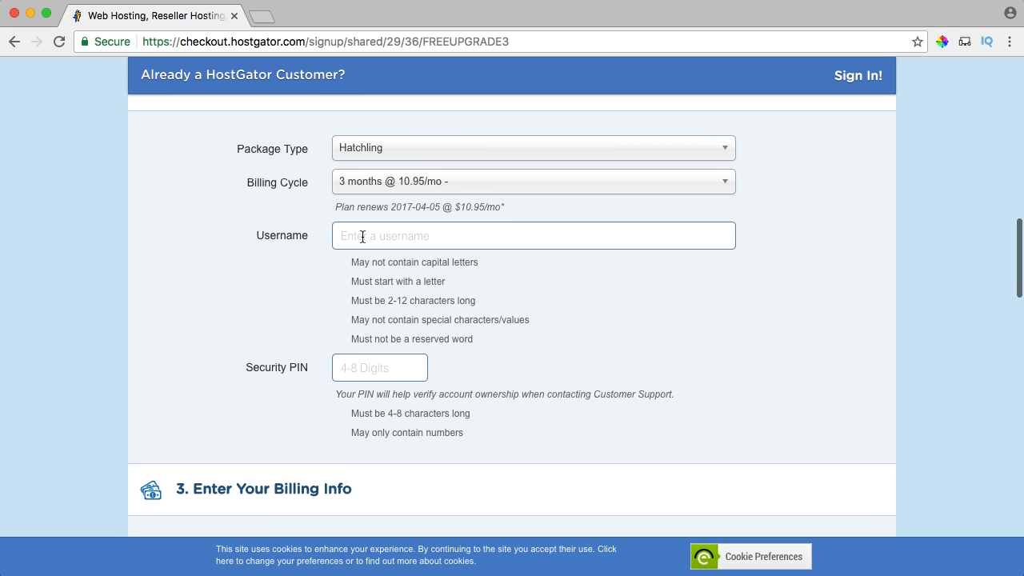
pyautogui.click(373, 236)
pyautogui.write('avada2017')
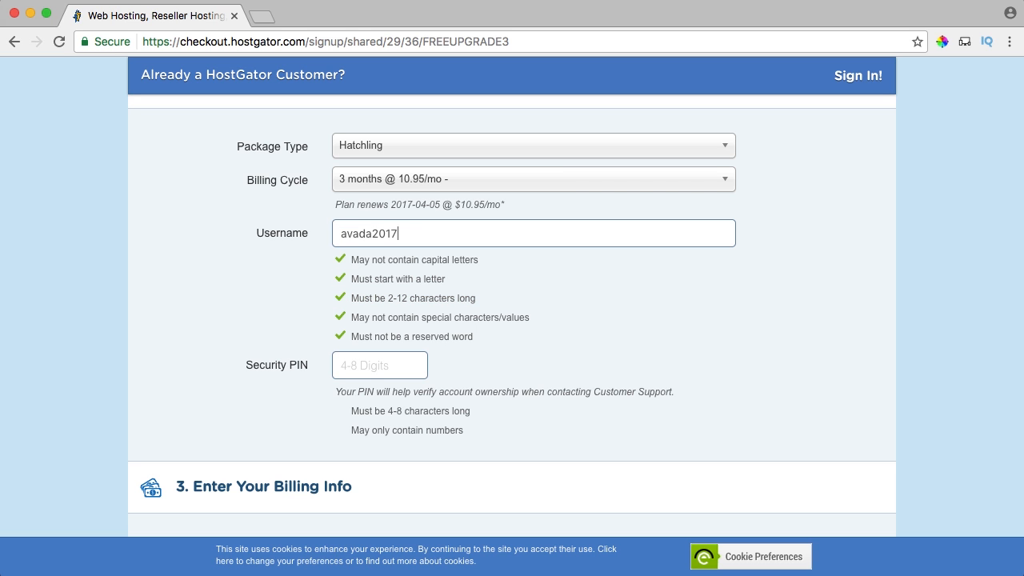
pyautogui.scroll(-3, 373, 240)
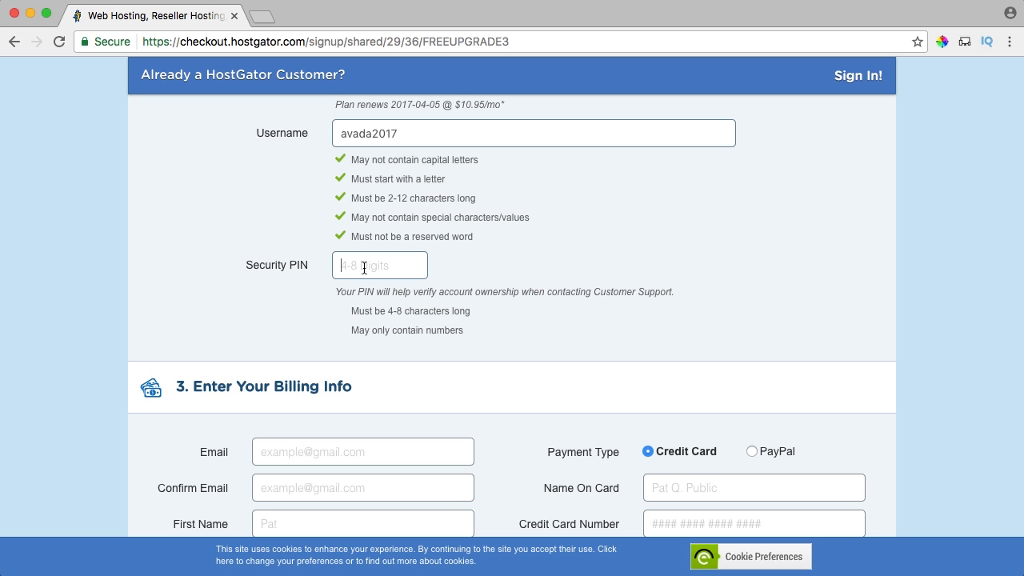
# Scroll to the billing info section and begin entering the billing e-mail address.
pyautogui.scroll(-5, 254, 307)
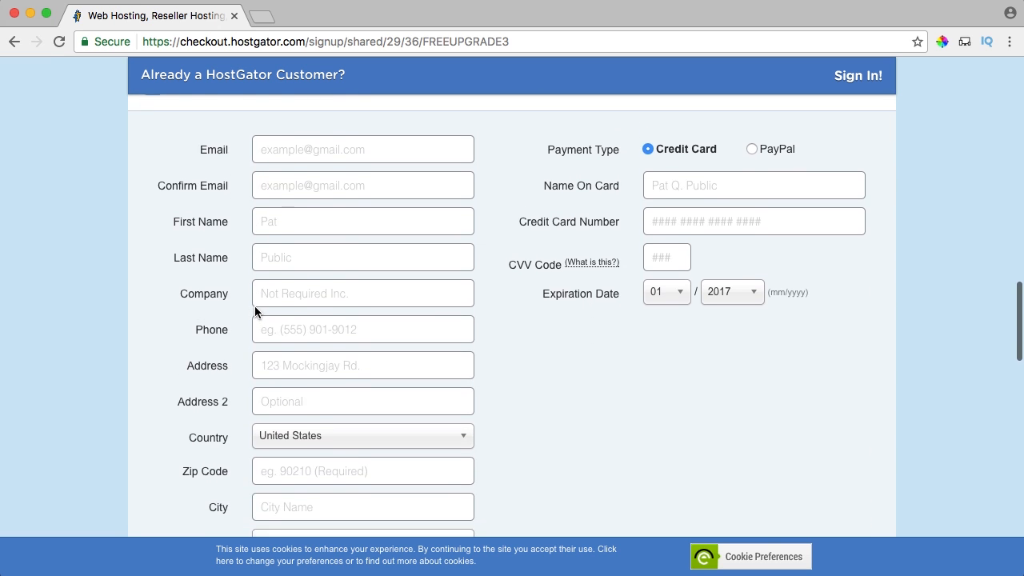
pyautogui.scroll(-1, 255, 308)
pyautogui.click(302, 127)
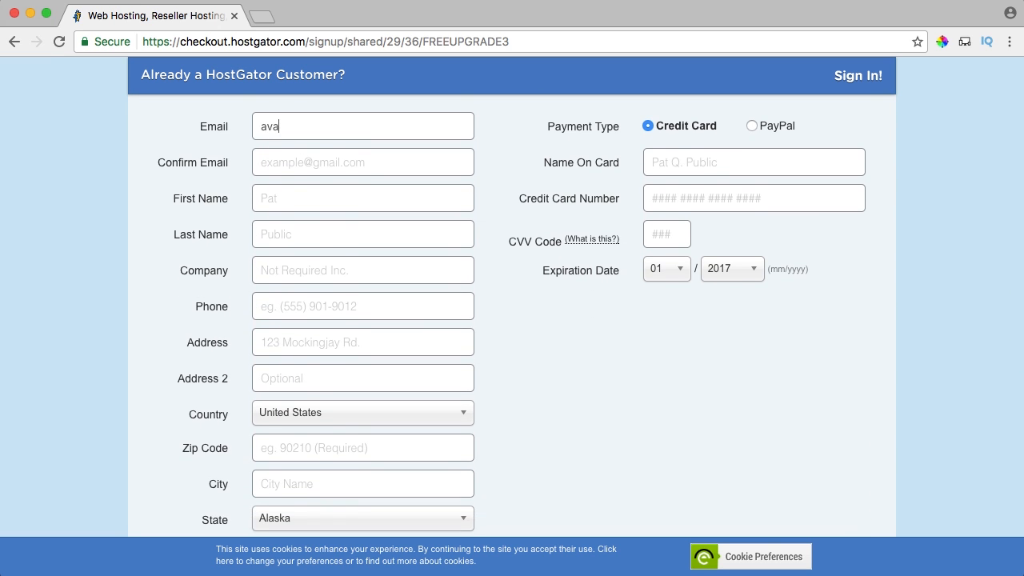
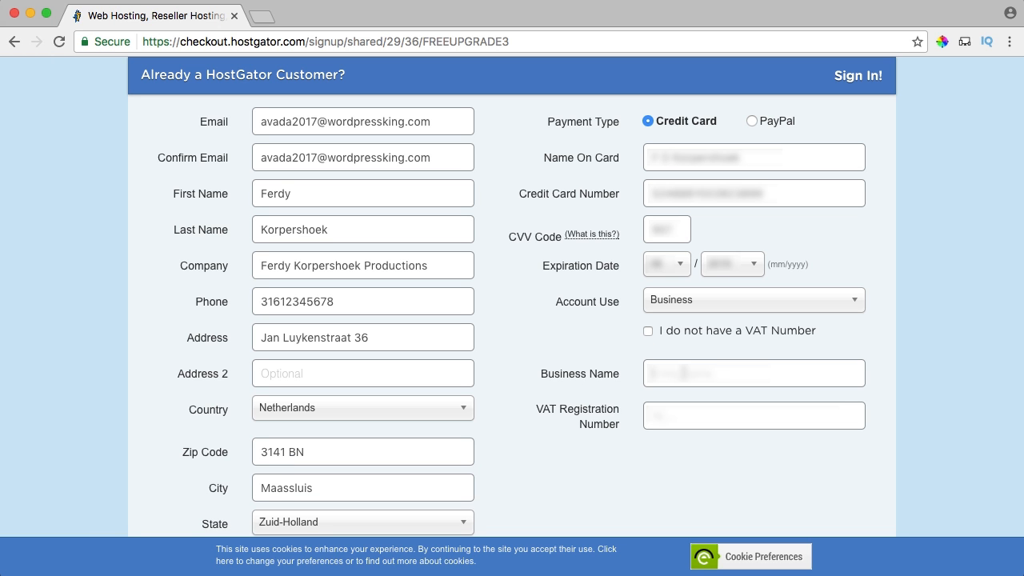
# Uncheck the HackAlert monitoring and Site Backup add-ons on the HostGator order.
pyautogui.write('Fe')
pyautogui.scroll(-5, 528, 309)
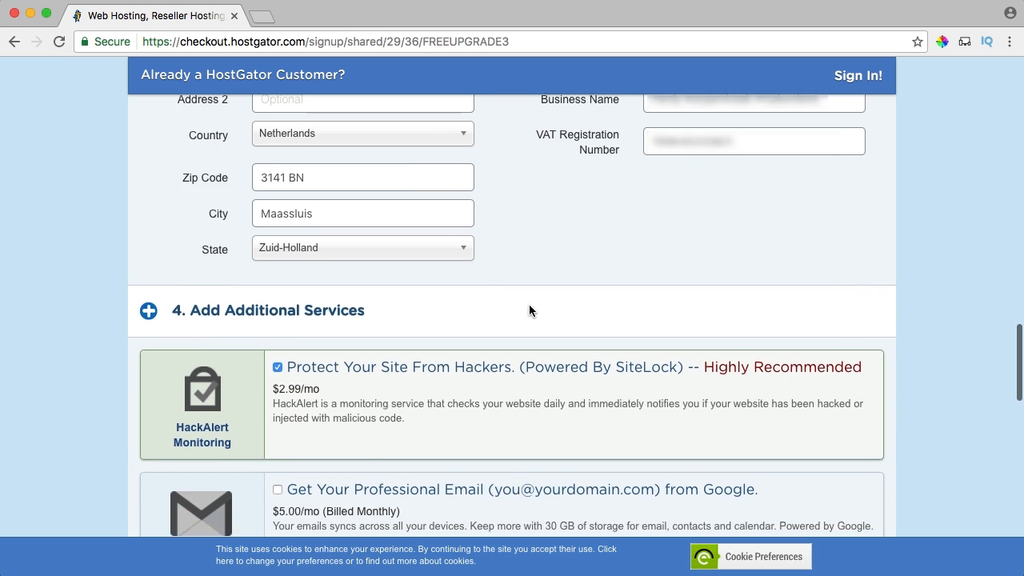
pyautogui.scroll(1, 521, 298)
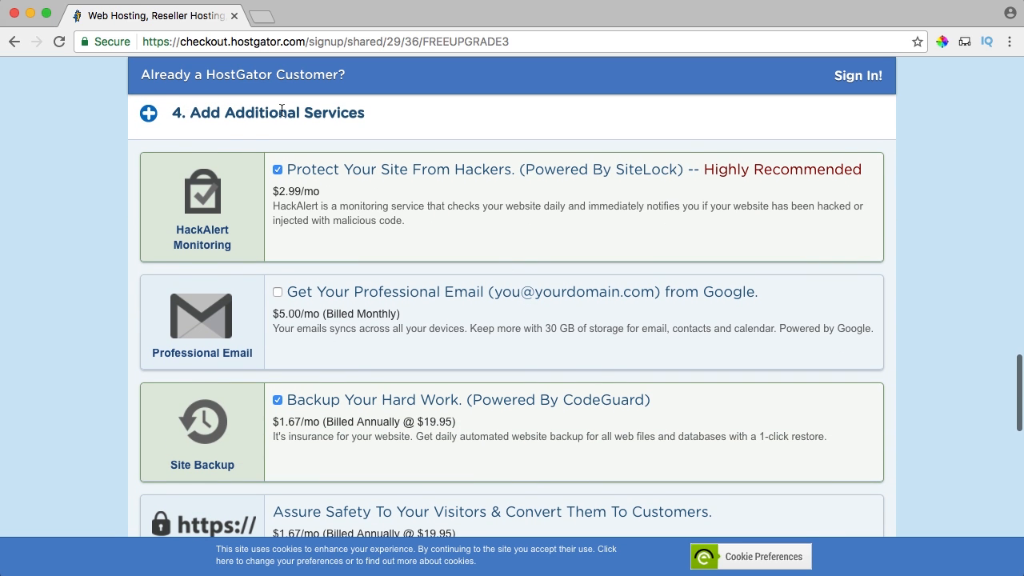
pyautogui.click(277, 171)
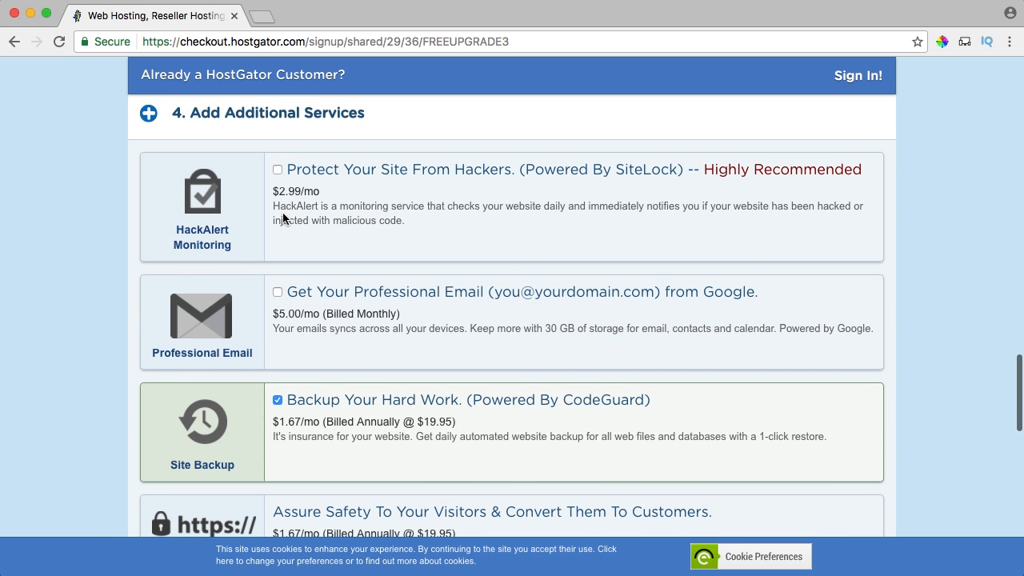
pyautogui.scroll(-3, 282, 213)
pyautogui.click(277, 219)
pyautogui.scroll(3, 279, 226)
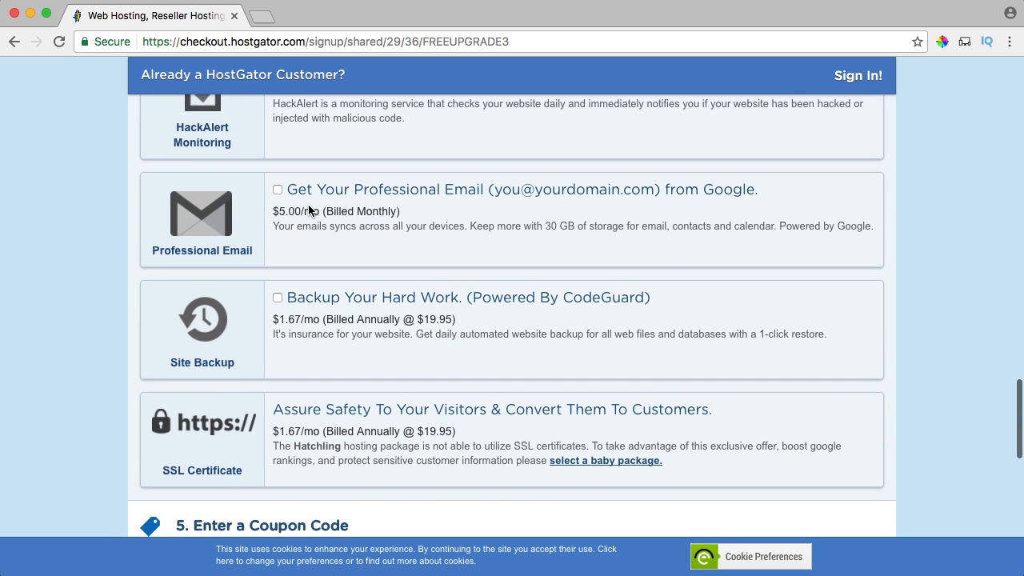
# Replace the coupon code with Wordpressking25 and validate it for $10.26 off.
pyautogui.scroll(-5, 301, 200)
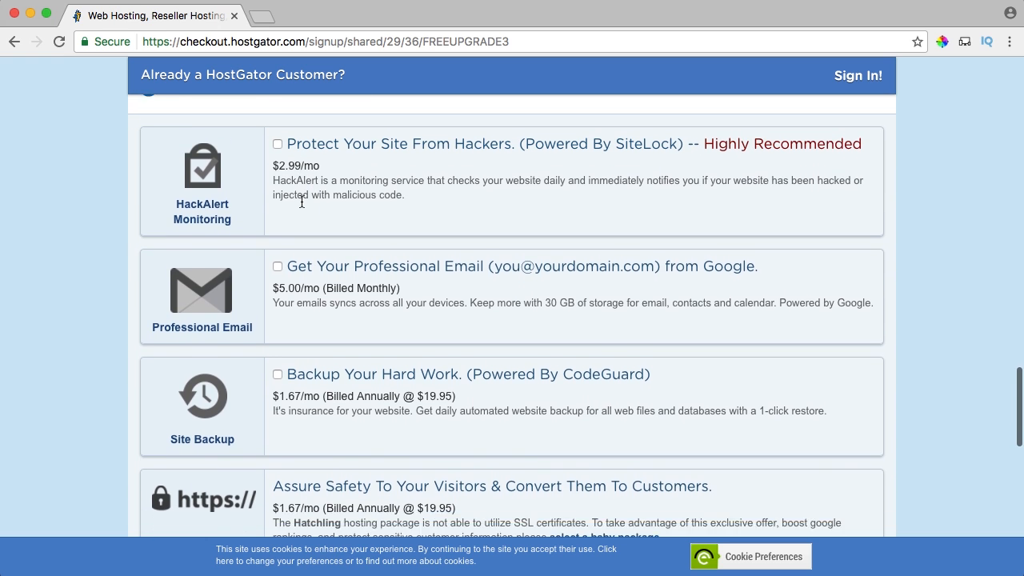
pyautogui.scroll(-4, 315, 176)
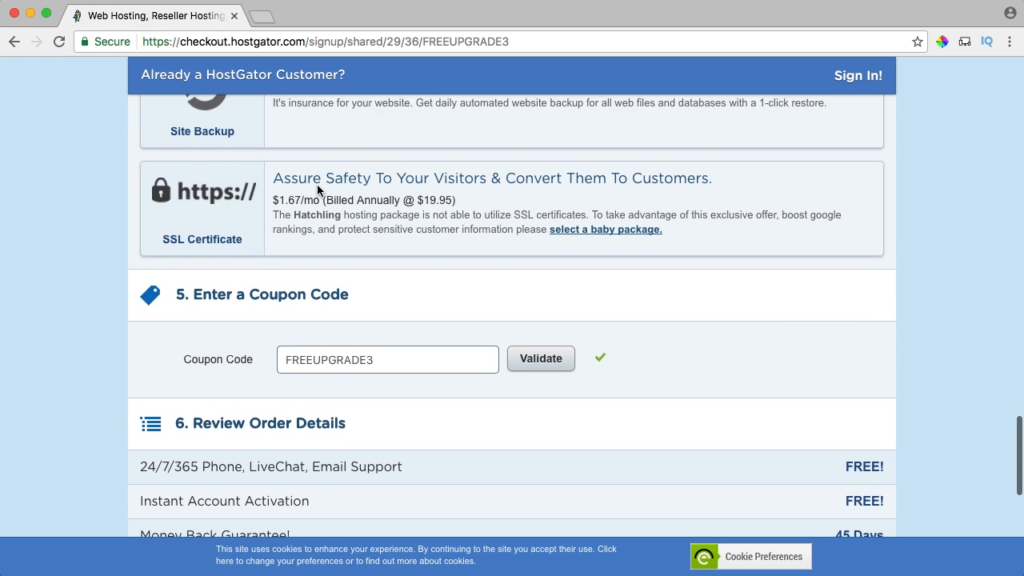
pyautogui.scroll(-1, 317, 185)
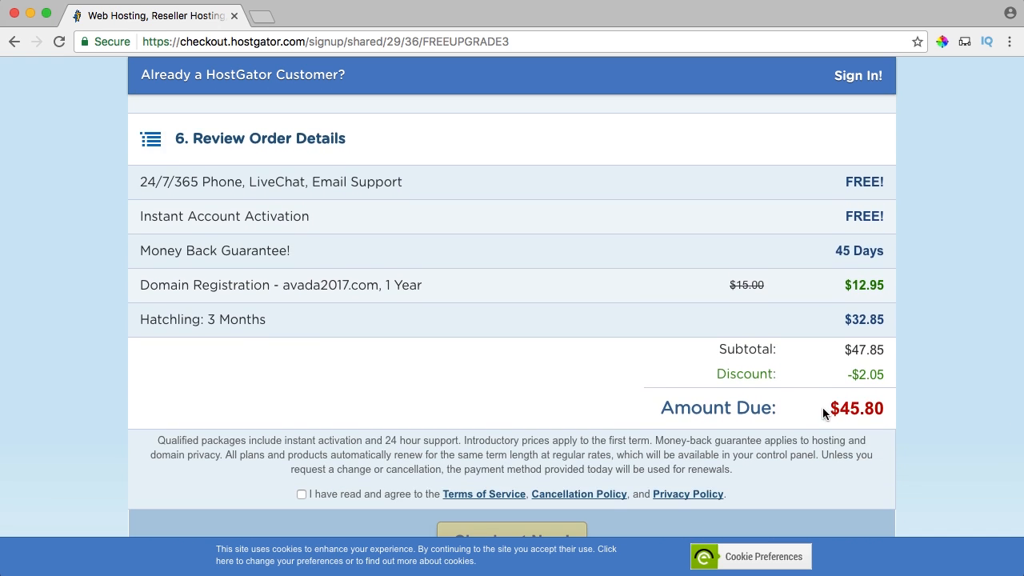
pyautogui.scroll(4, 590, 296)
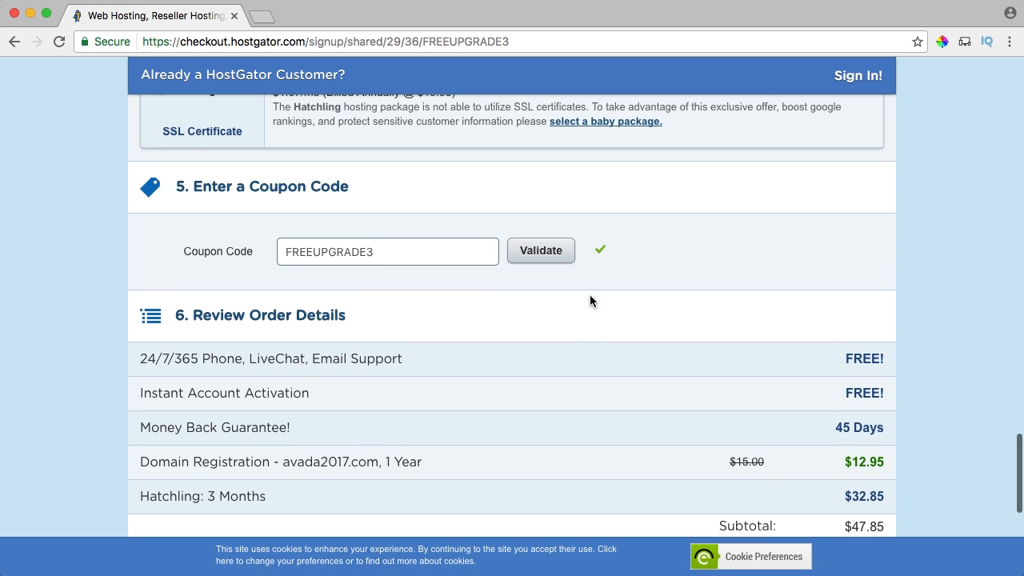
pyautogui.scroll(-1, 350, 297)
pyautogui.doubleClick(373, 258)
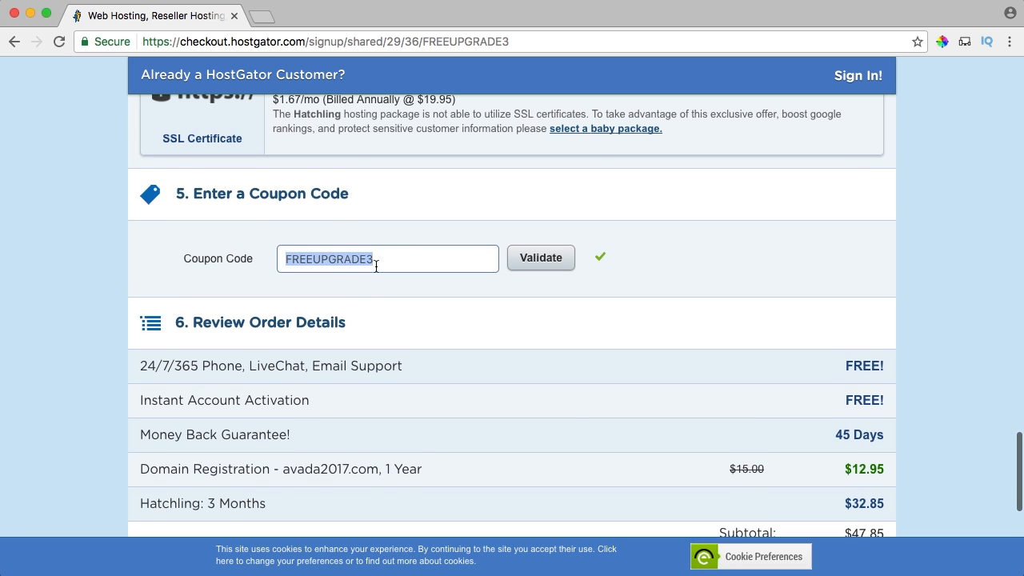
pyautogui.write('Wordpressking25')
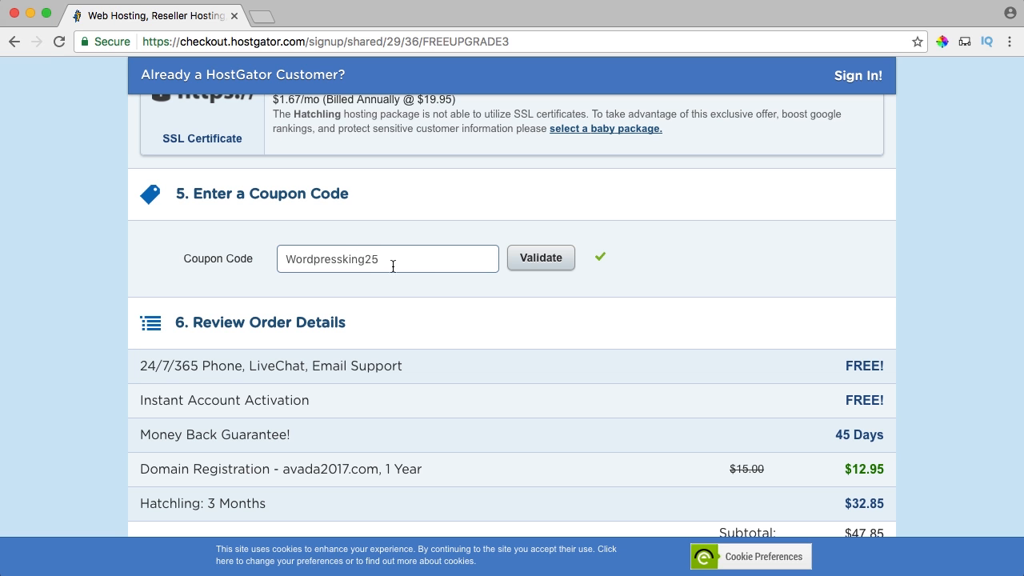
pyautogui.click(541, 257)
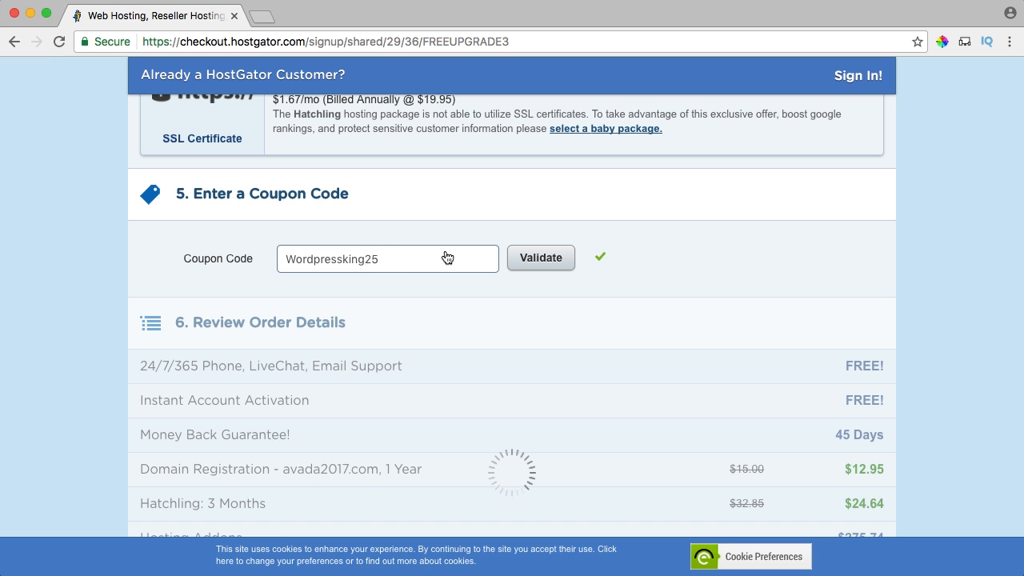
# Remove HackAlert monitoring from the order, bringing the amount due to $37.59.
pyautogui.scroll(1, 257, 248)
pyautogui.scroll(5, 258, 253)
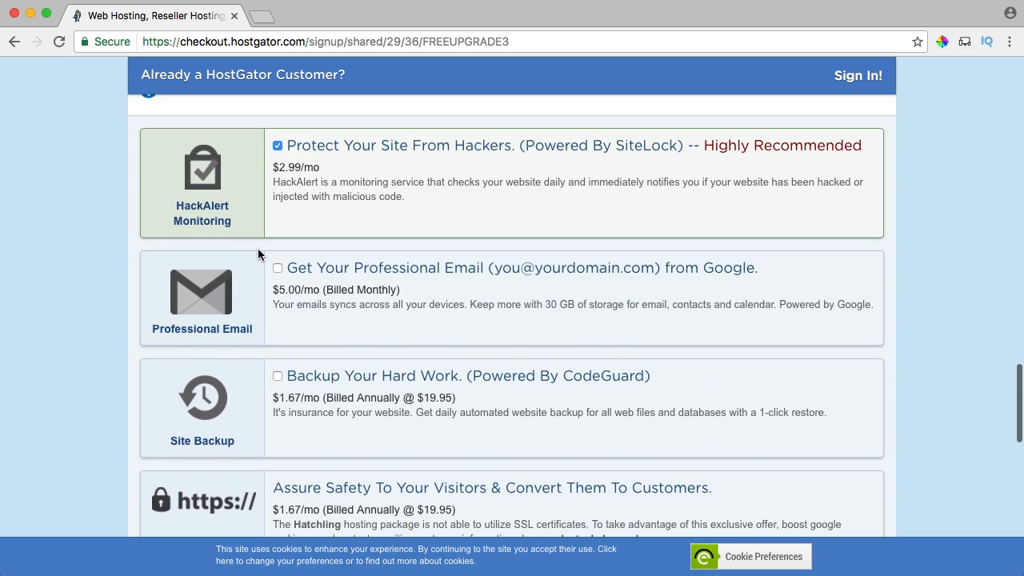
pyautogui.click(278, 209)
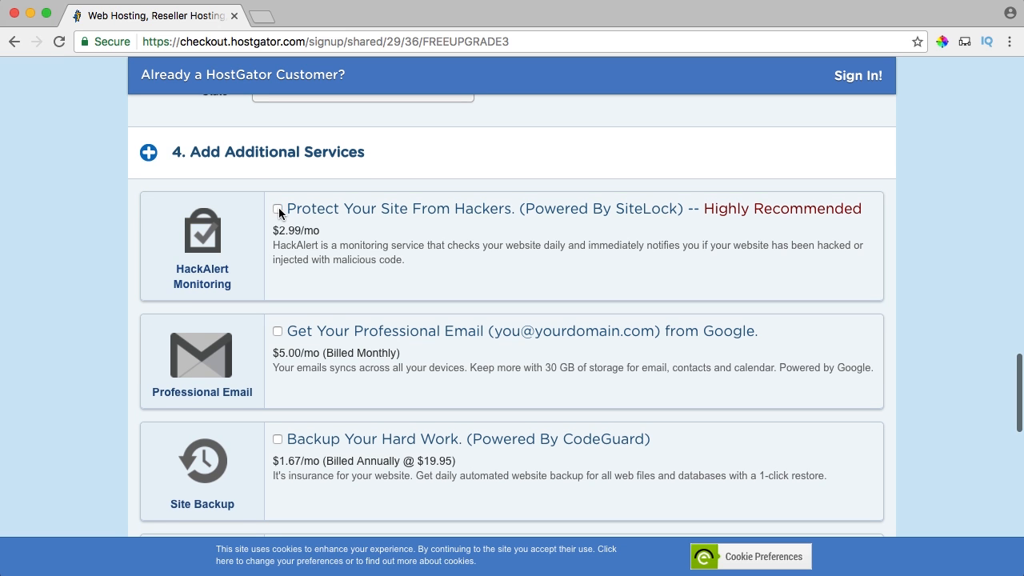
pyautogui.scroll(-8, 507, 275)
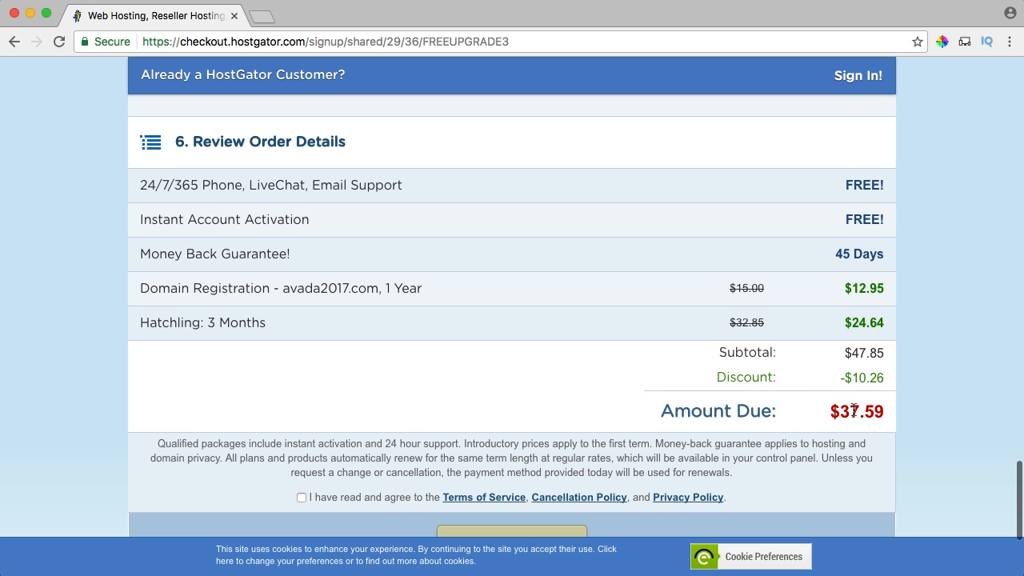
pyautogui.scroll(2, 536, 307)
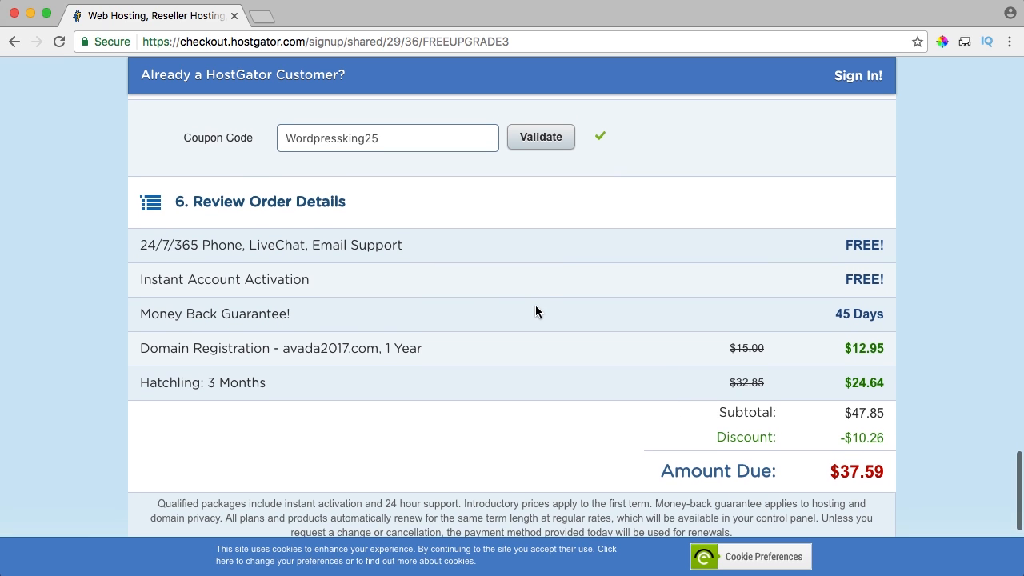
pyautogui.scroll(-1, 536, 307)
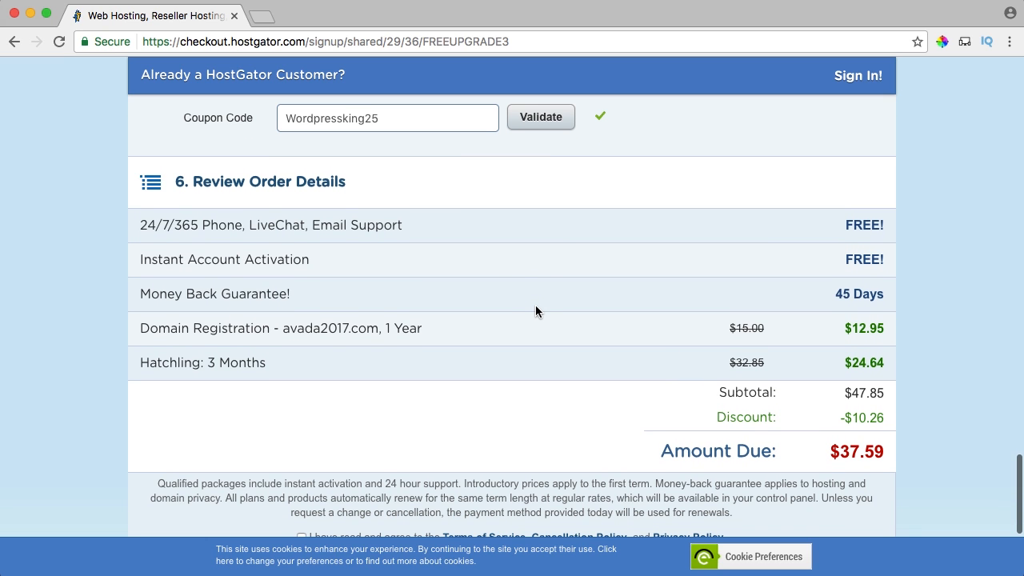
pyautogui.scroll(-1, 535, 310)
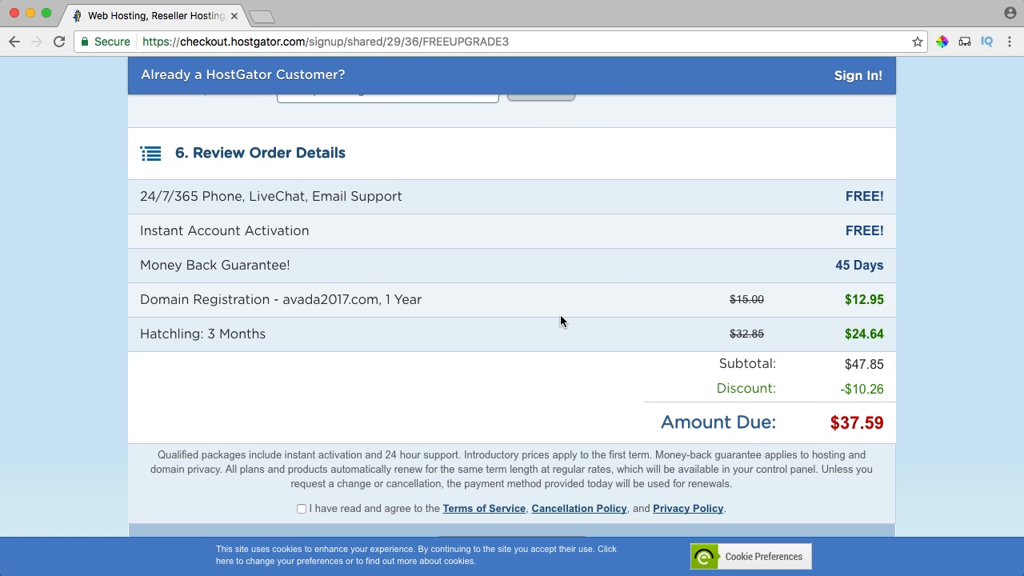
pyautogui.scroll(-3, 544, 309)
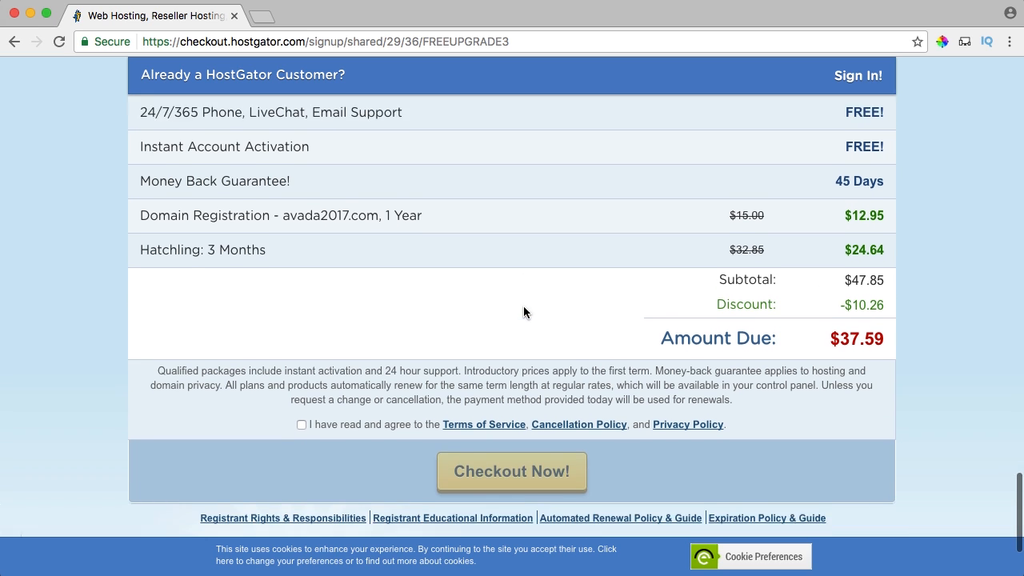
# Accept HostGator's terms of service and place the hosting order with Checkout Now!
pyautogui.click(300, 389)
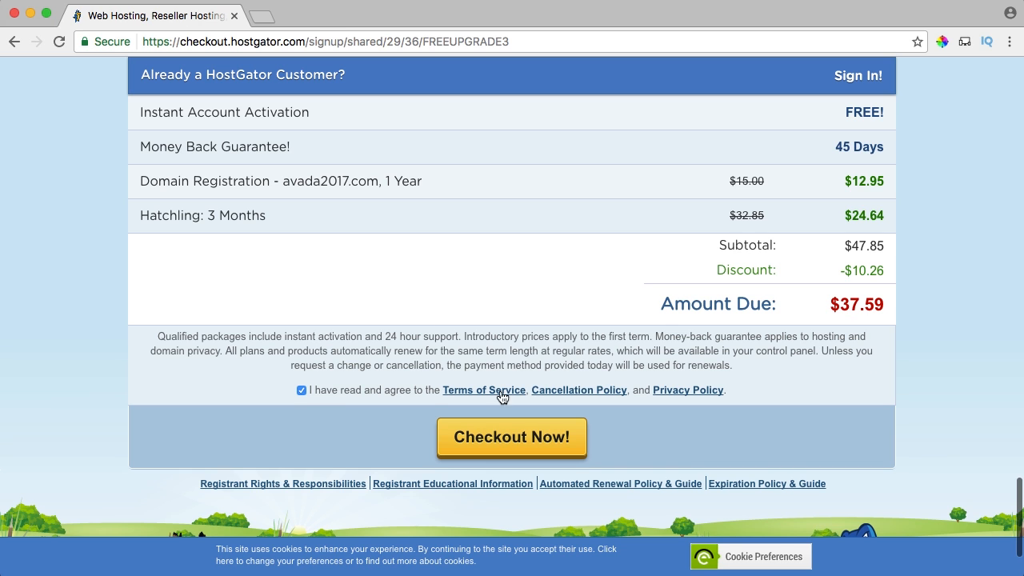
pyautogui.click(505, 442)
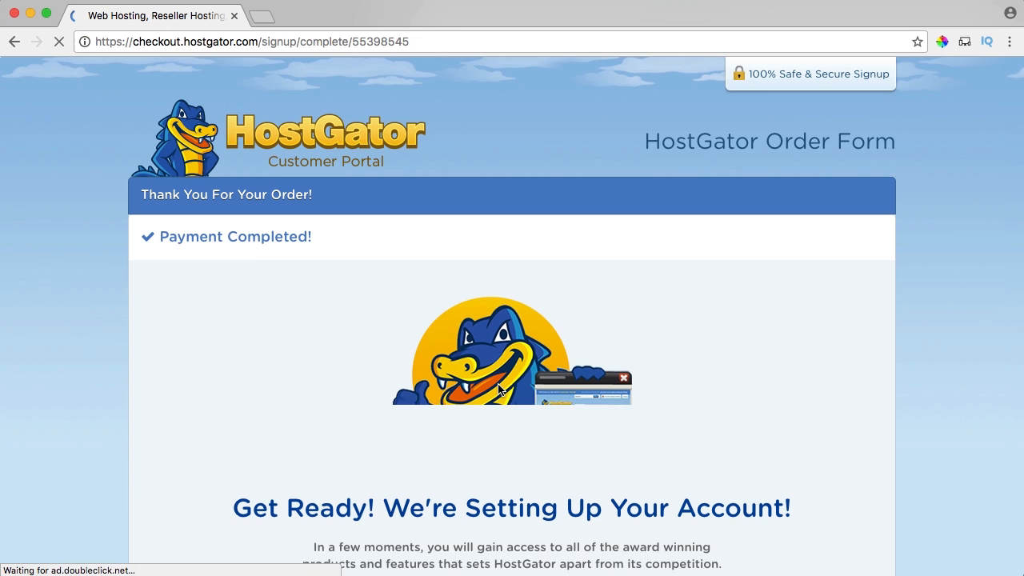
pyautogui.scroll(-2, 500, 390)
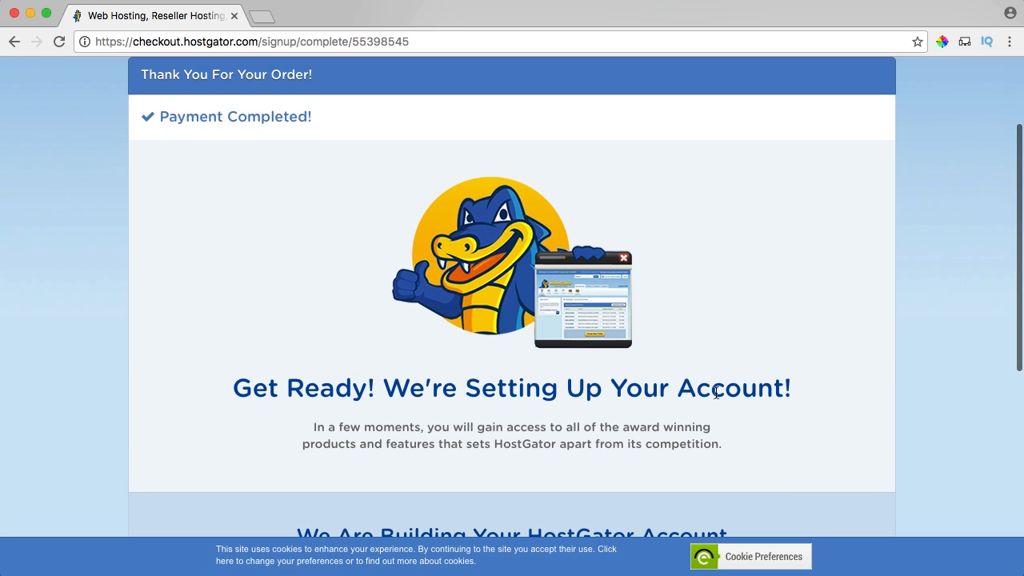
pyautogui.scroll(-5, 714, 391)
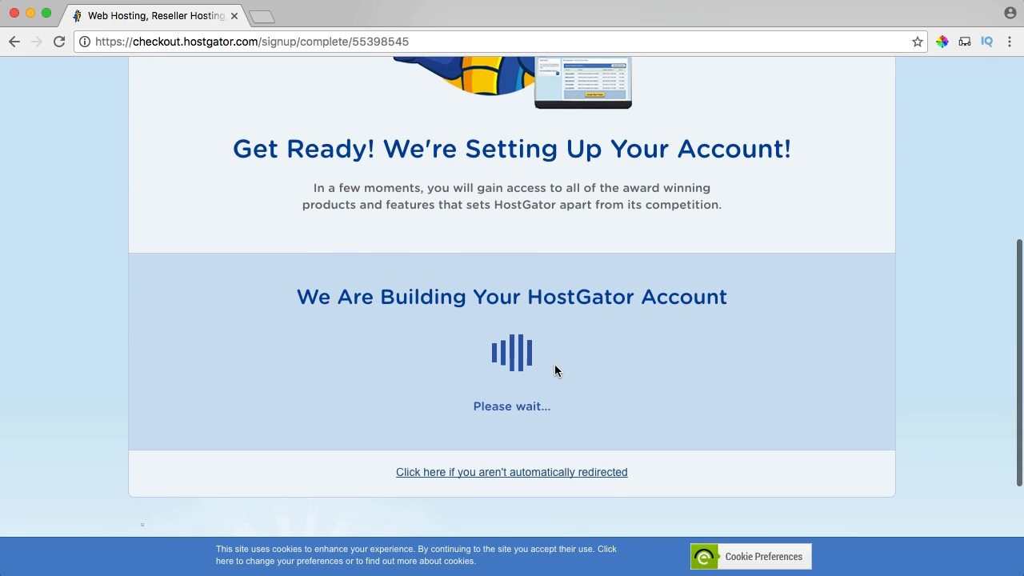
pyautogui.scroll(3, 555, 369)
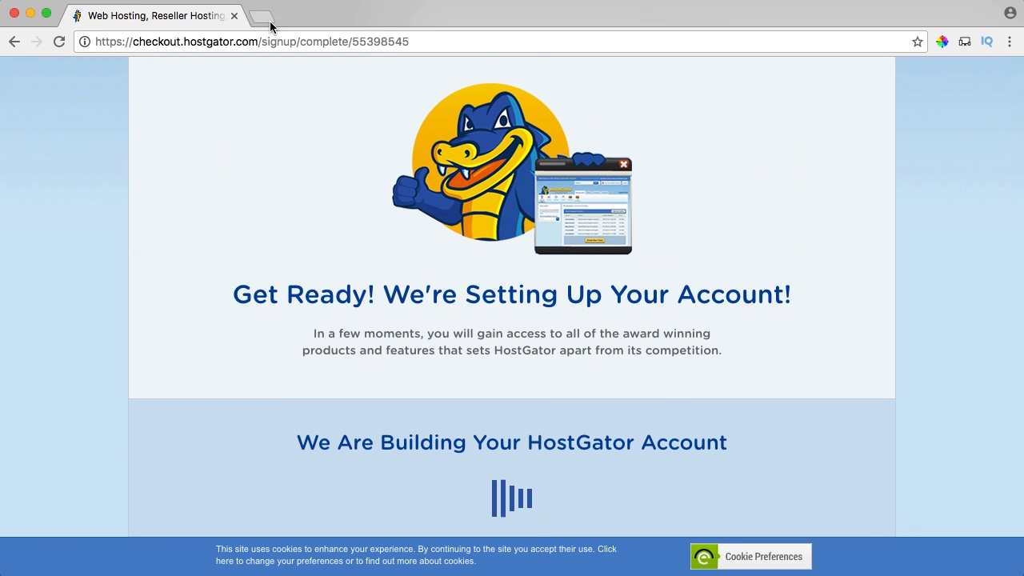
pyautogui.click(269, 19)
# Load the webmail's /roundcube address, open HostGator's account info email, and follow its control panel link.
pyautogui.write('ferdy')
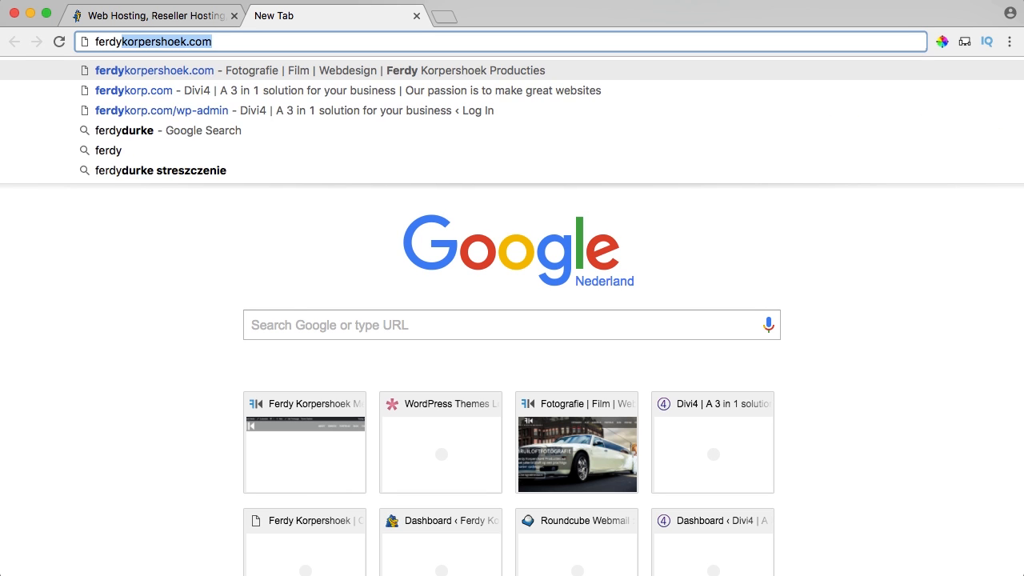
pyautogui.write('korpershoek.com/')
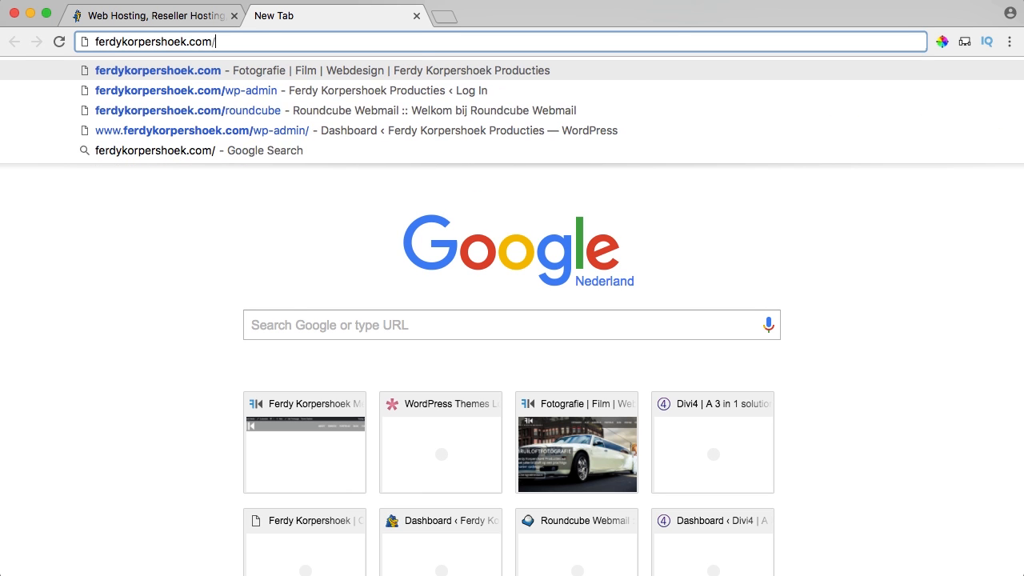
pyautogui.write('roundcube')
pyautogui.press('Return')
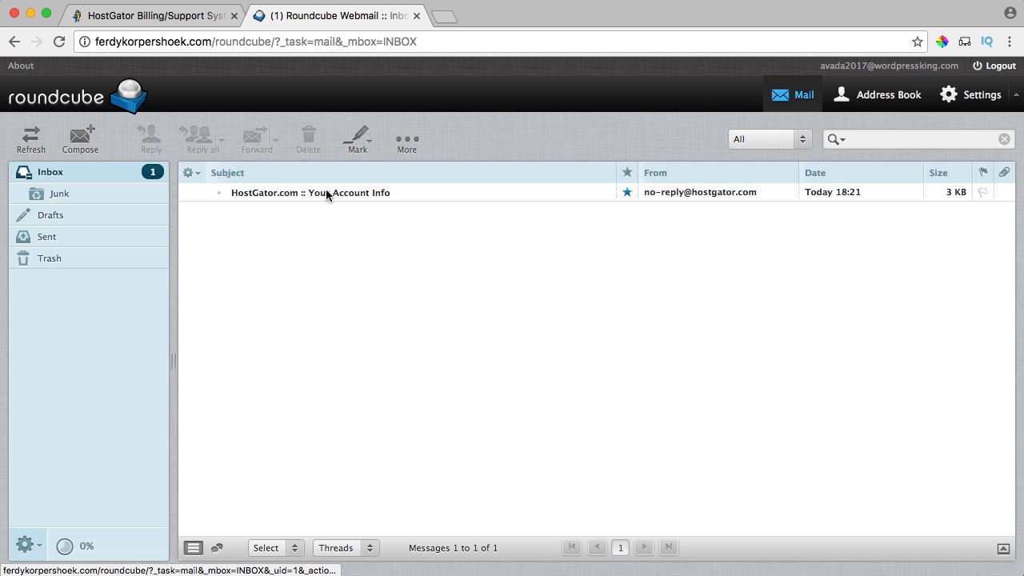
pyautogui.doubleClick(351, 192)
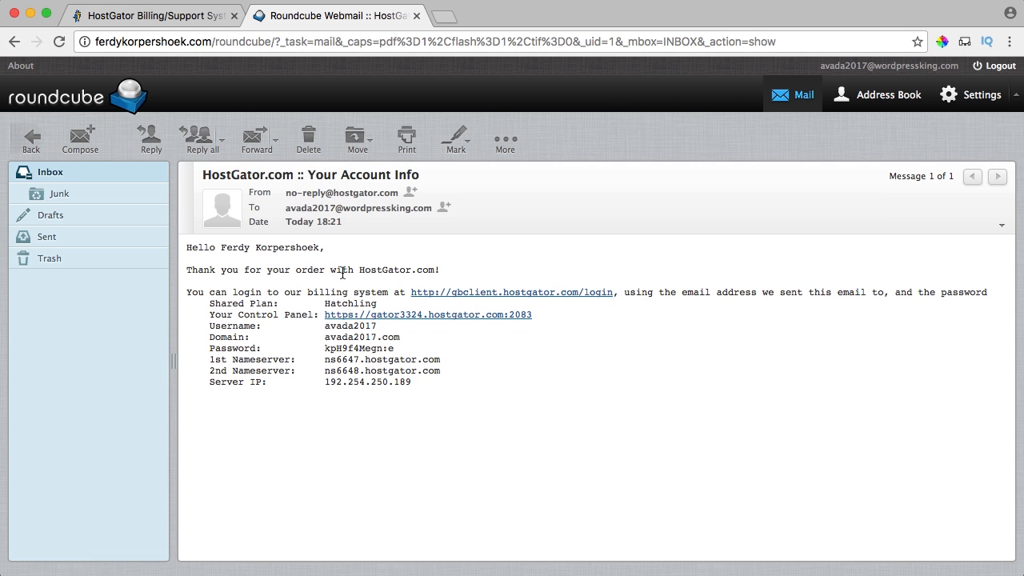
pyautogui.moveTo(228, 315); pyautogui.dragTo(304, 317)
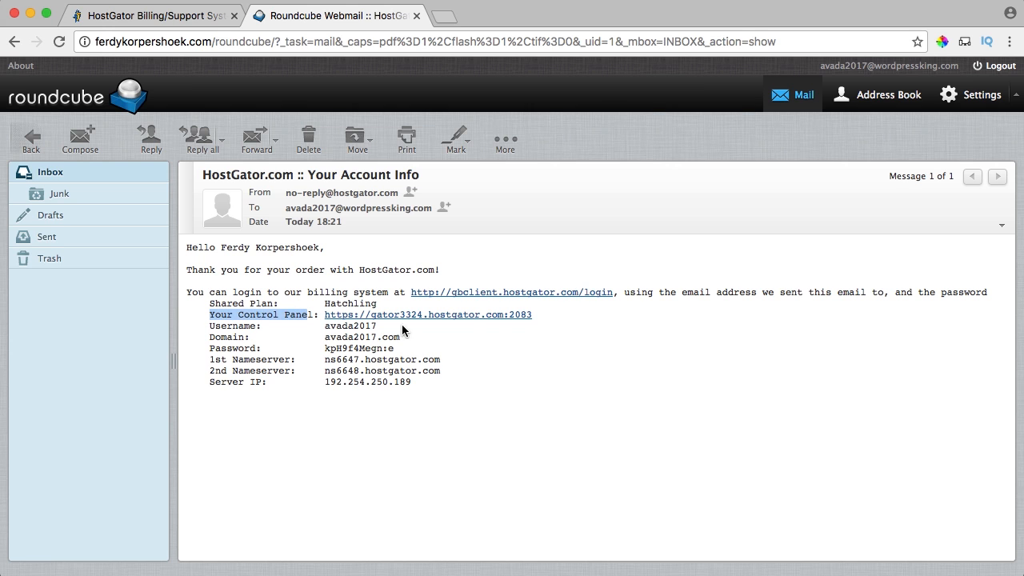
pyautogui.click(460, 313)
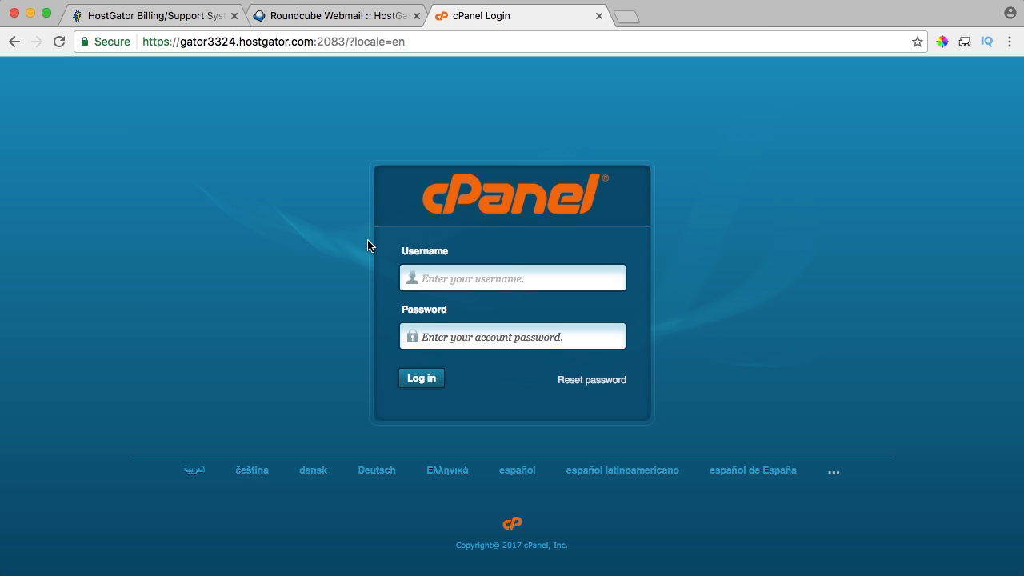
# Copy the username and password from HostGator's email into the cPanel login and sign in.
pyautogui.click(337, 23)
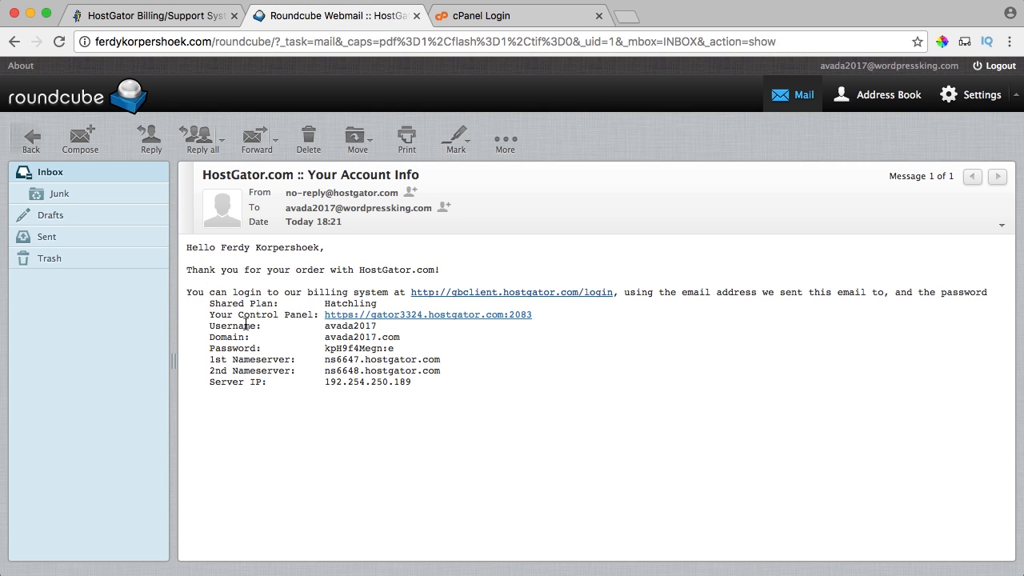
pyautogui.moveTo(377, 327); pyautogui.dragTo(332, 328)
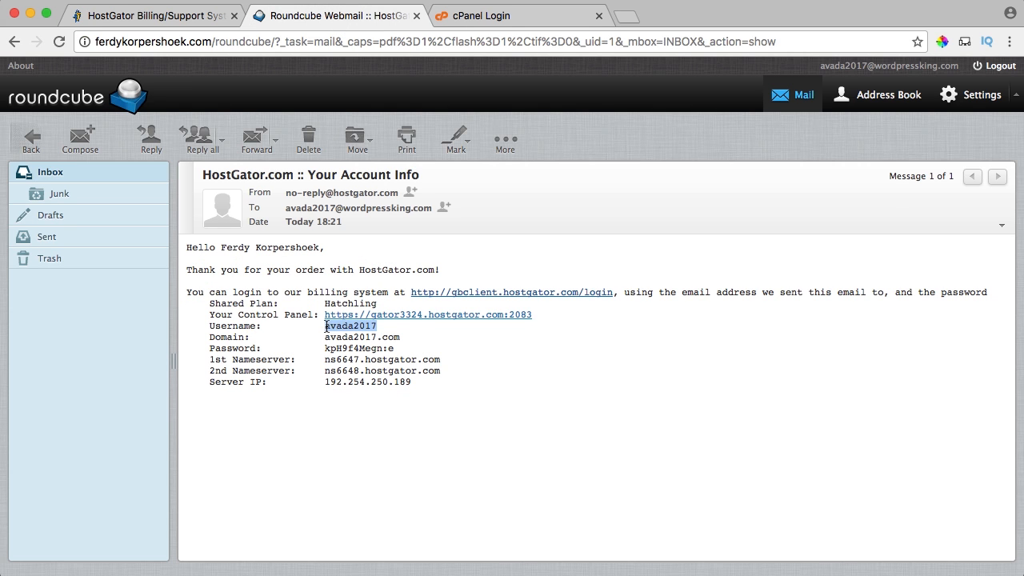
pyautogui.click(480, 16)
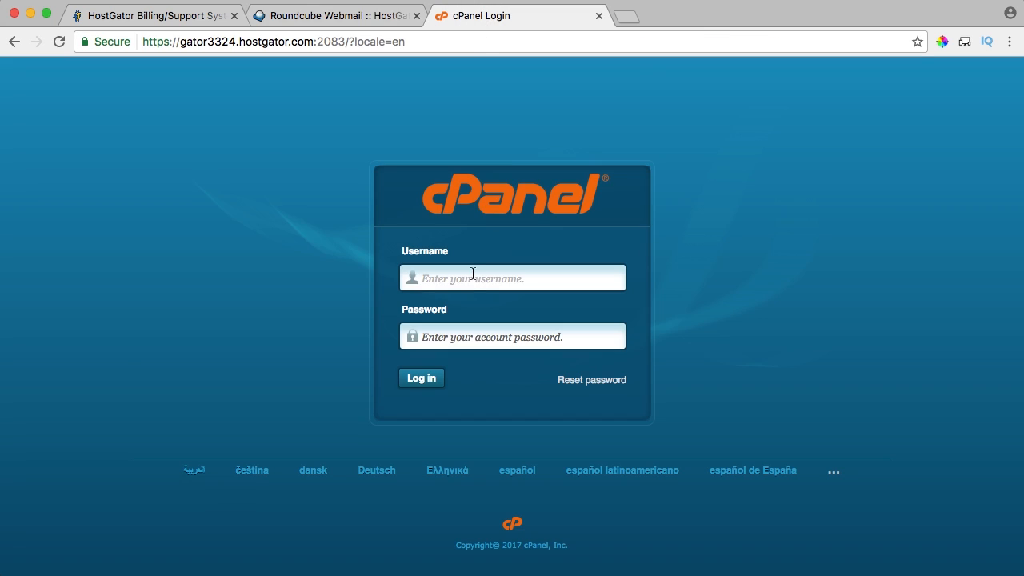
pyautogui.write('avada2017')
pyautogui.click(358, 16)
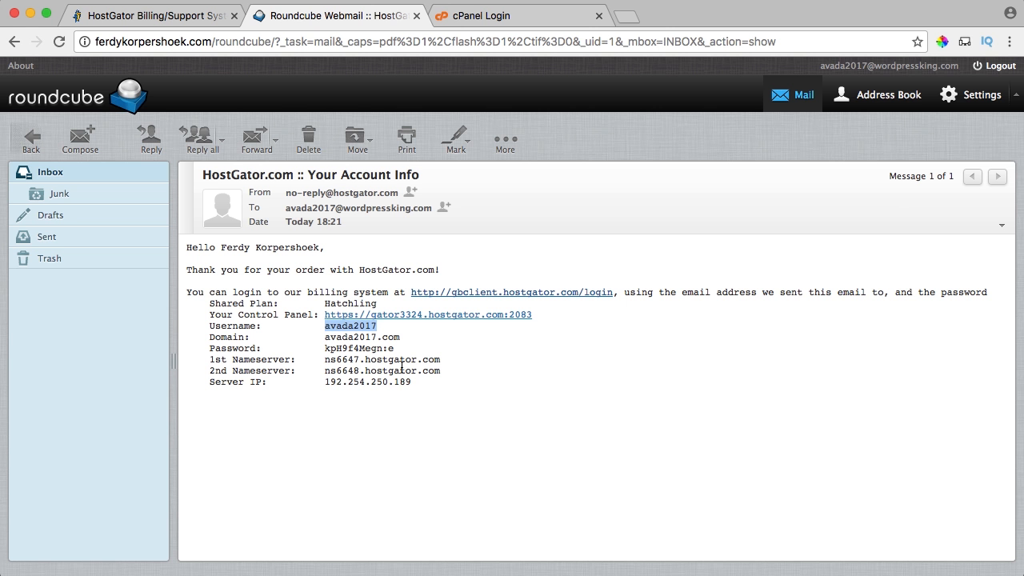
pyautogui.moveTo(395, 349); pyautogui.dragTo(326, 349)
pyautogui.click(483, 16)
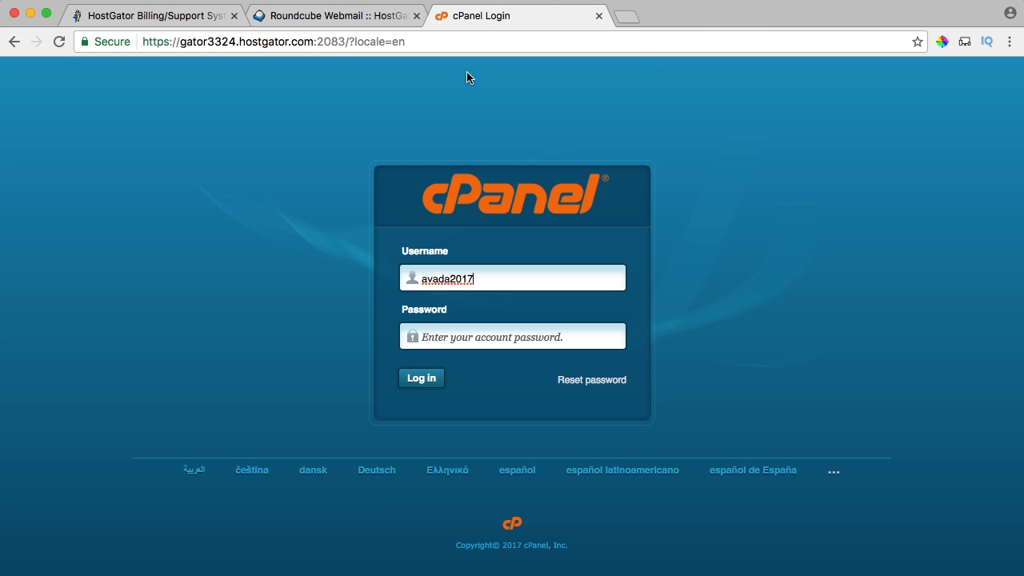
pyautogui.click(435, 331)
pyautogui.press('super+v')
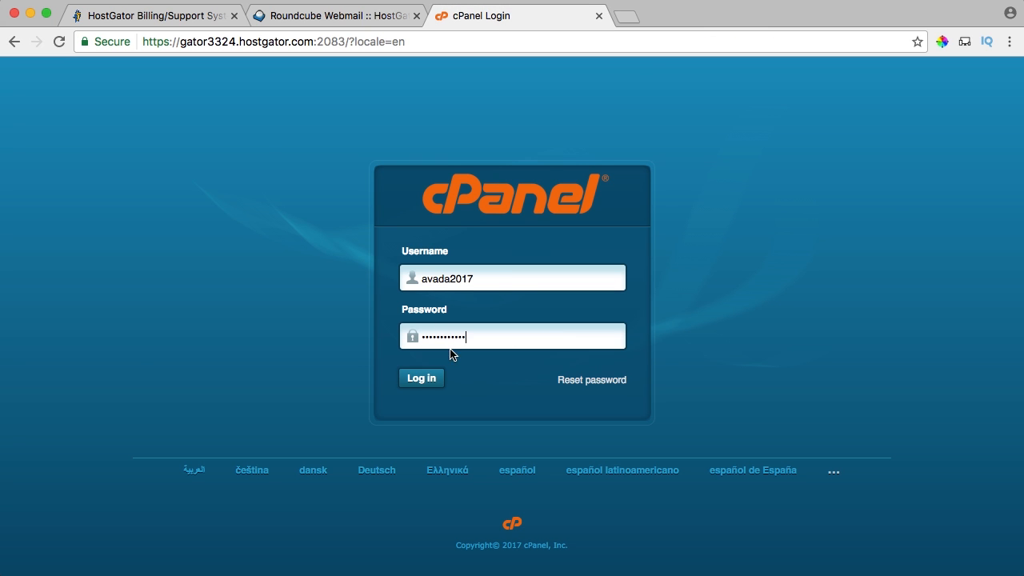
pyautogui.click(422, 380)
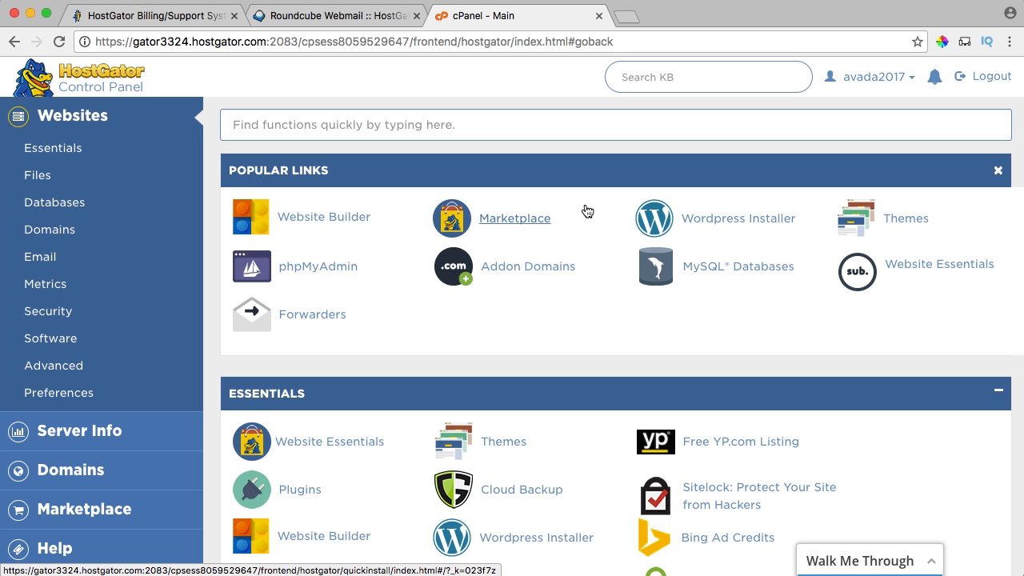
# Open cPanel's WordPress installer, choose avada2017.com as the install domain, and continue.
pyautogui.scroll(-1, 574, 321)
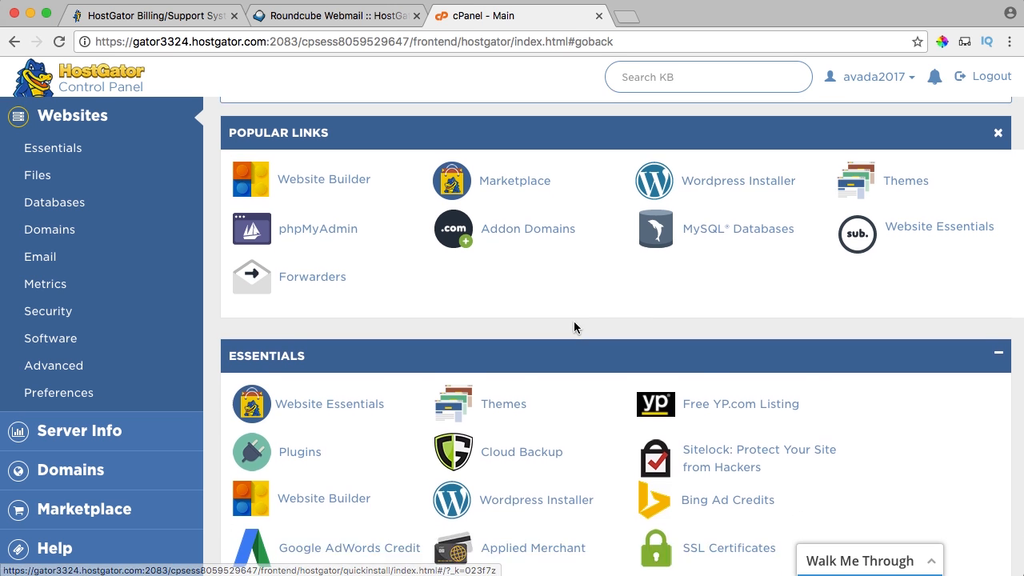
pyautogui.scroll(-2, 574, 321)
pyautogui.scroll(3, 729, 208)
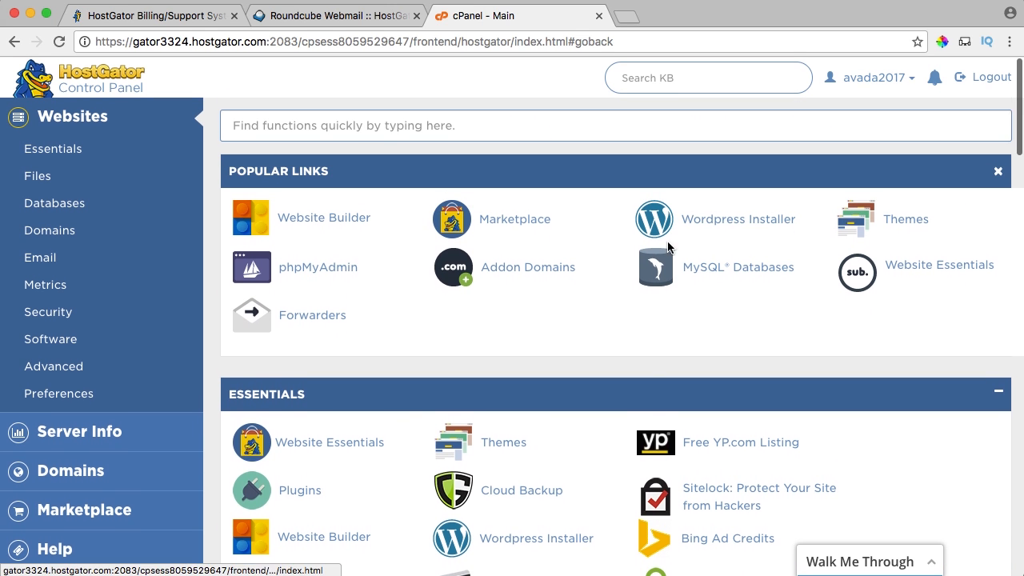
pyautogui.click(729, 225)
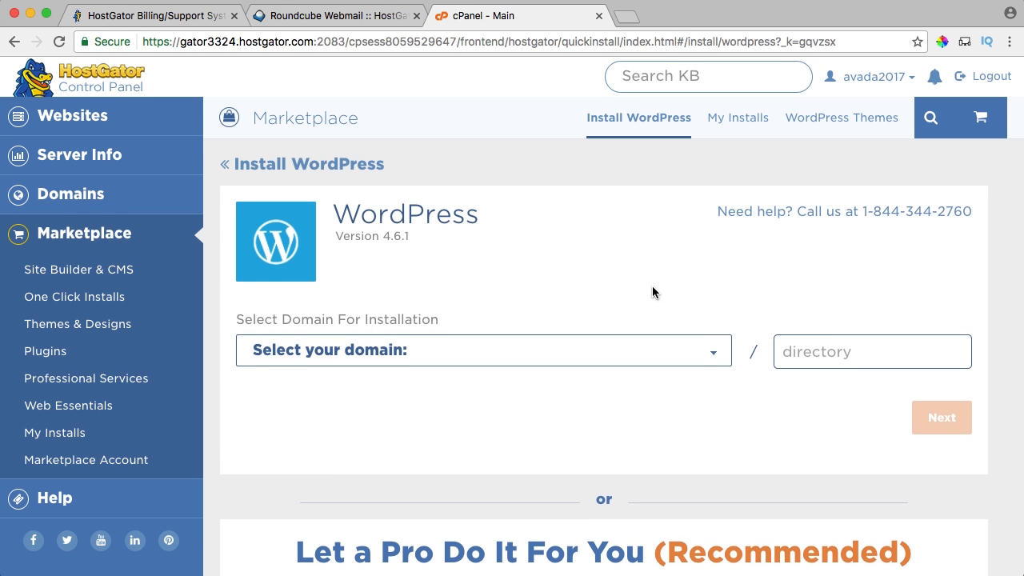
pyautogui.scroll(-2, 652, 286)
pyautogui.click(460, 279)
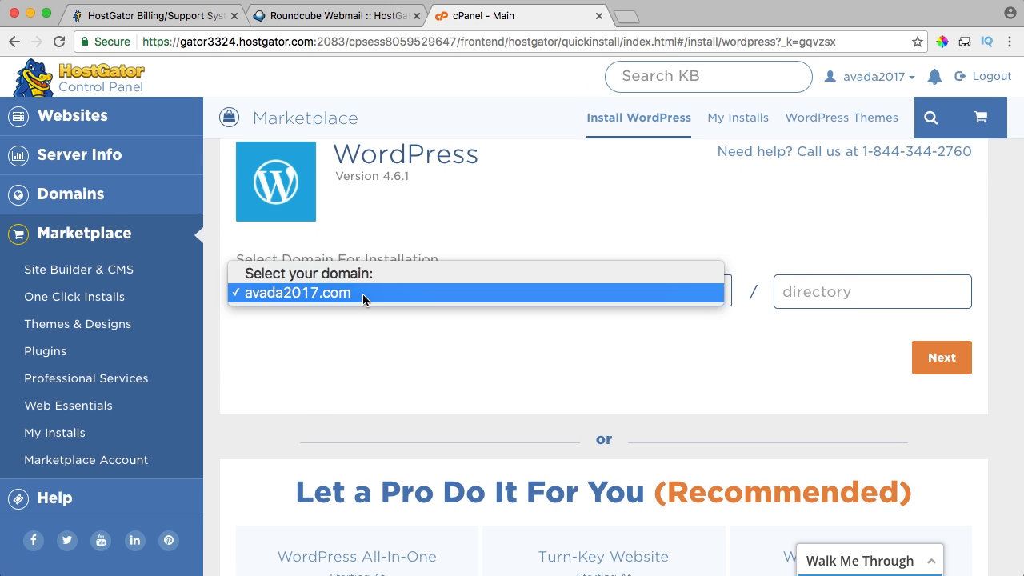
pyautogui.click(349, 298)
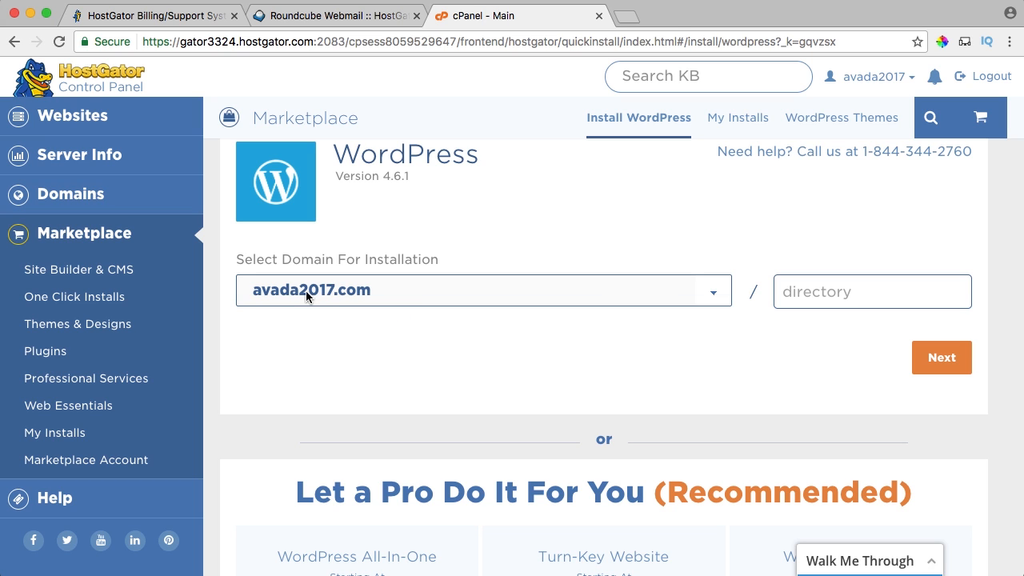
pyautogui.click(941, 358)
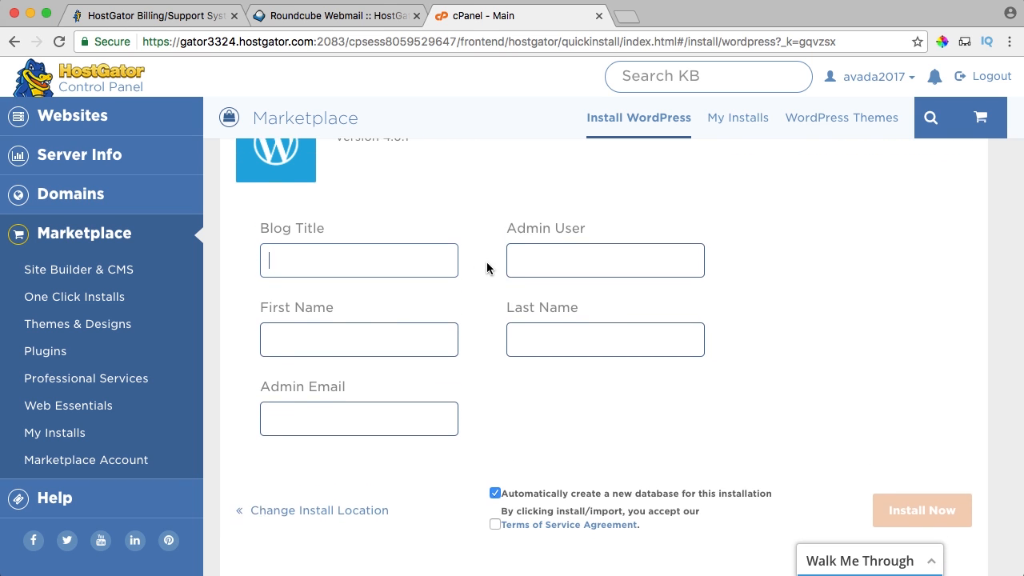
# Enter the blog title, admin user, first and last name and admin e-mail, accept the terms, and install.
pyautogui.write('Ferdy Korpershoek')
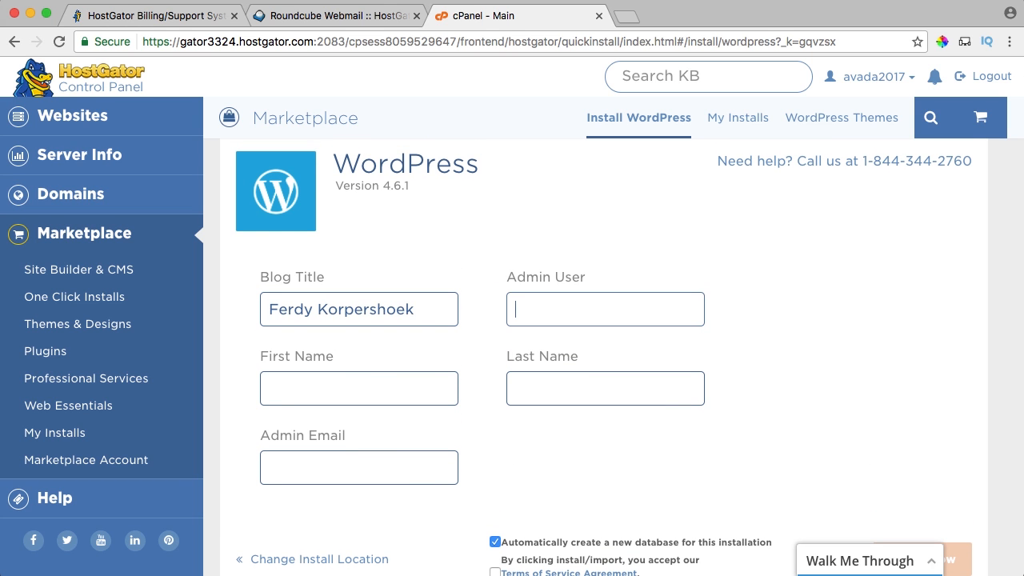
pyautogui.write('FerdyKorp')
pyautogui.press('Tab')
pyautogui.write('F')
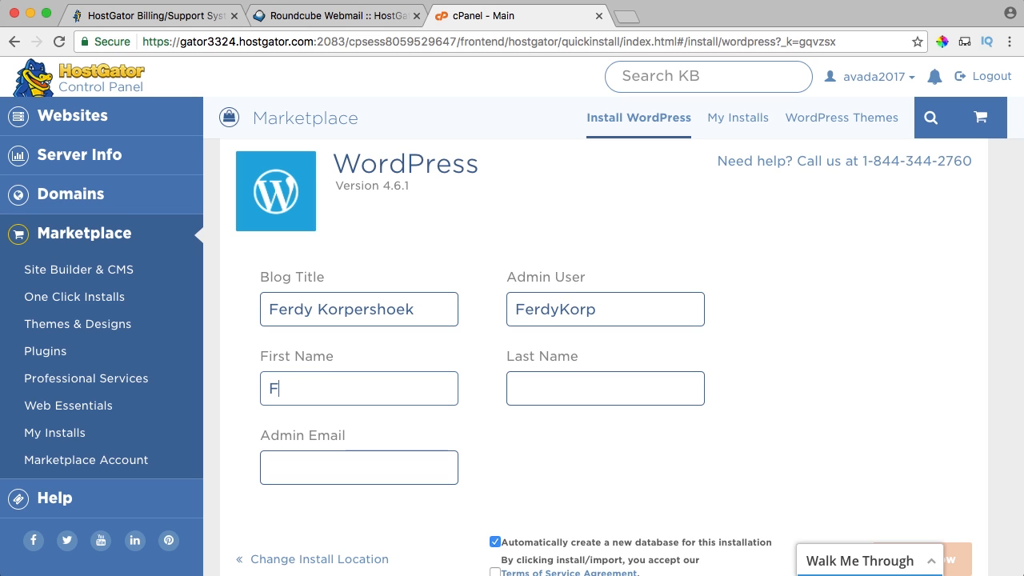
pyautogui.write('erdy')
pyautogui.write('Korpershoek')
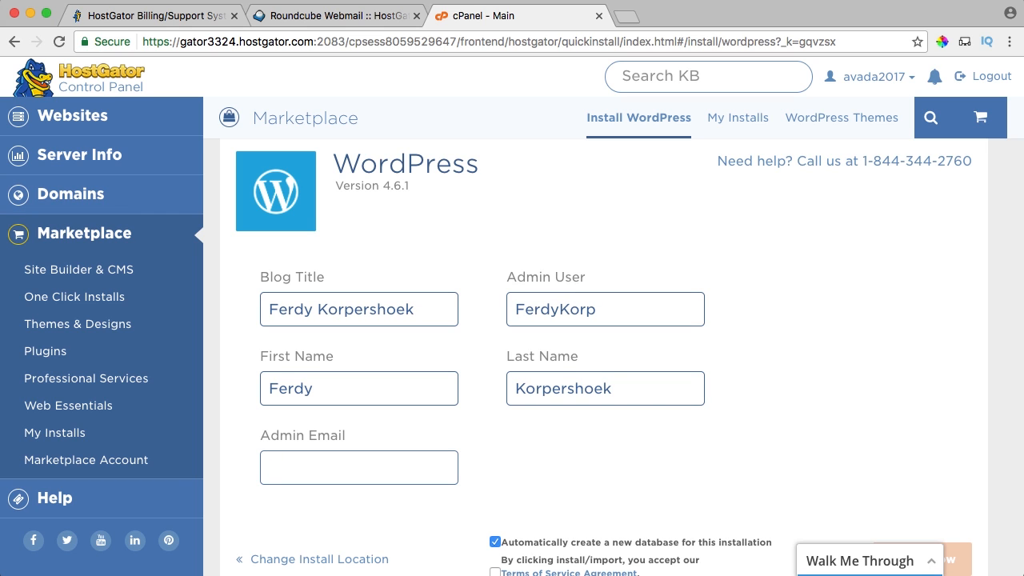
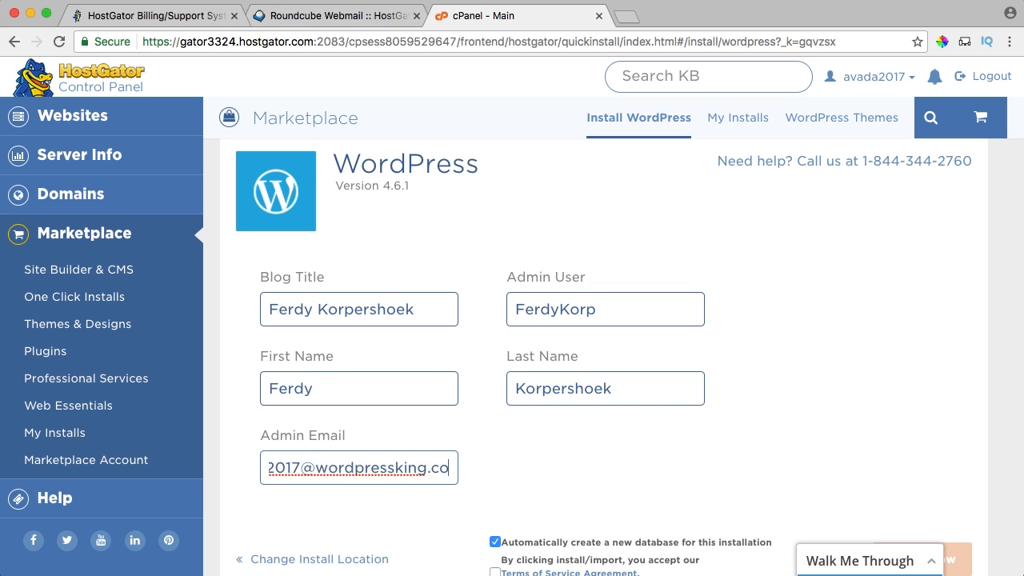
pyautogui.press('Tab')
pyautogui.scroll(-3, 736, 332)
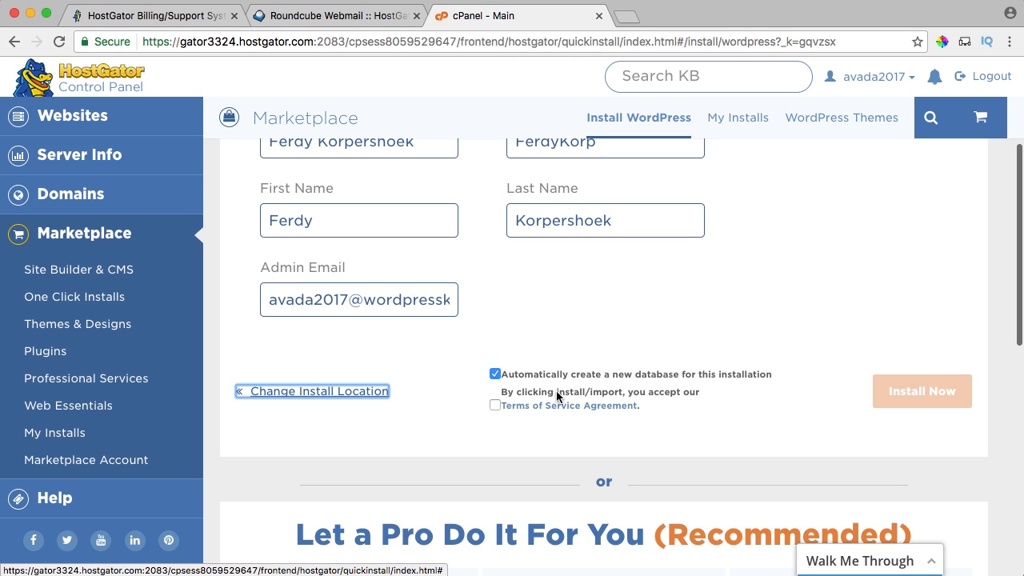
pyautogui.click(496, 404)
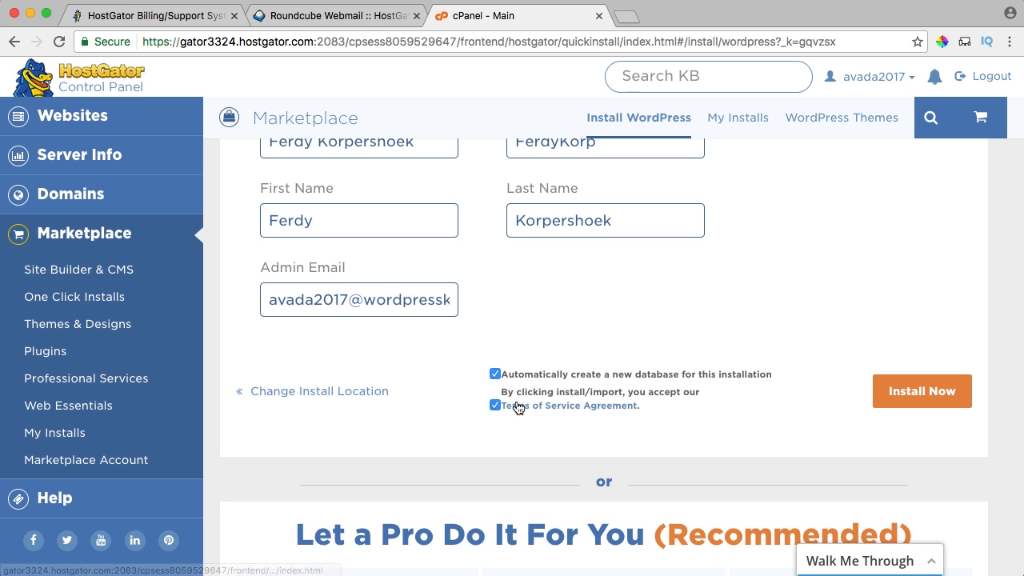
pyautogui.click(907, 394)
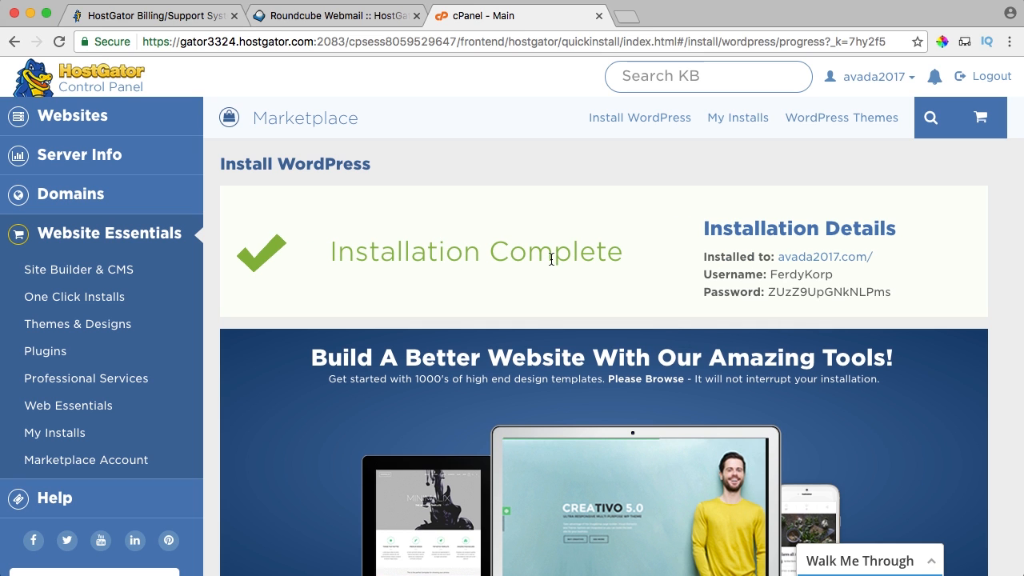
# Open avada2017.com in a new tab, reload past the DNS error, and go to the admin login.
pyautogui.rightClick(821, 261)
pyautogui.click(752, 263)
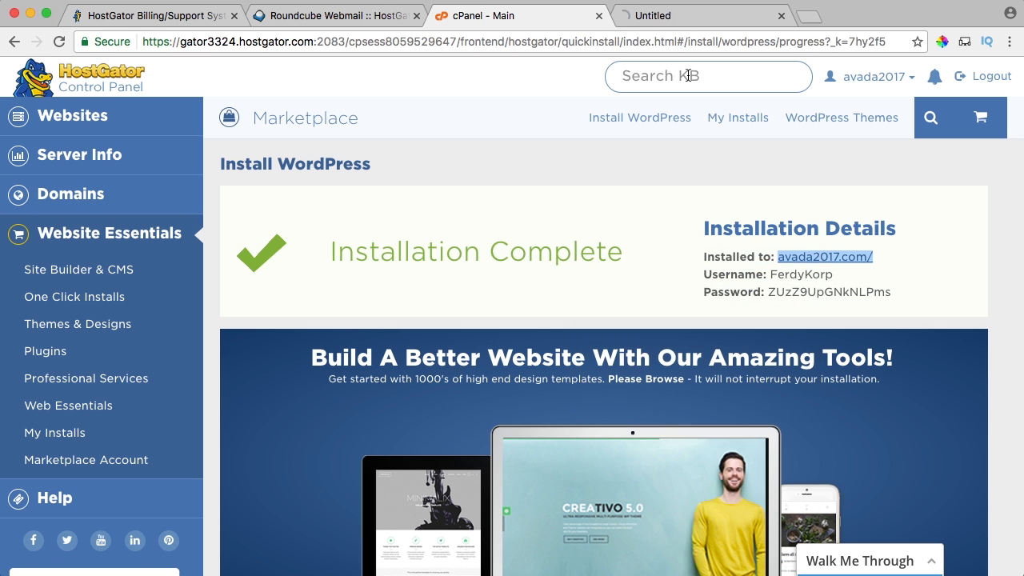
pyautogui.hotkey('ctrl', 'Tab')
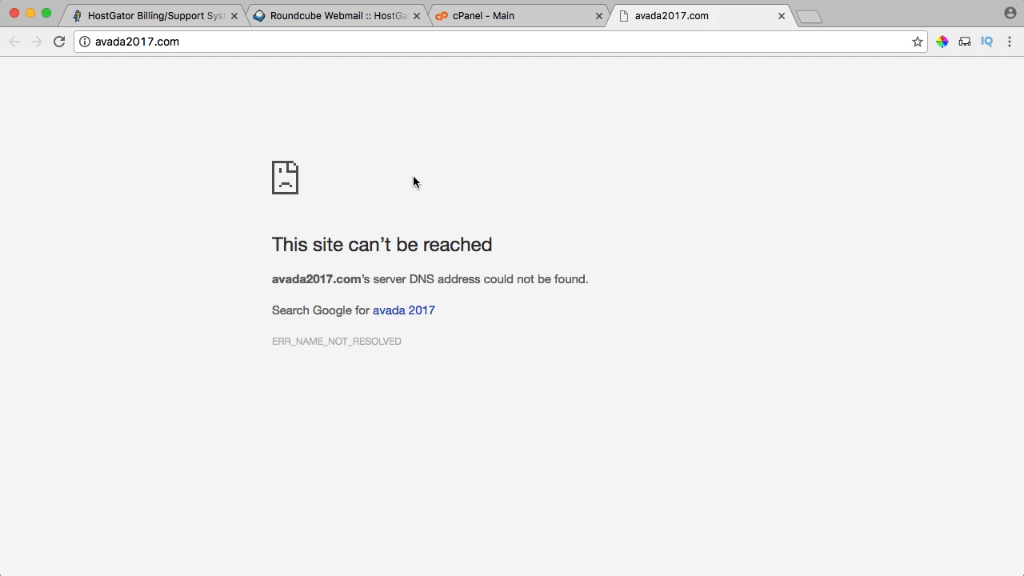
pyautogui.press('super+r')
pyautogui.moveTo(165, 132); pyautogui.dragTo(532, 269)
pyautogui.click(532, 269)
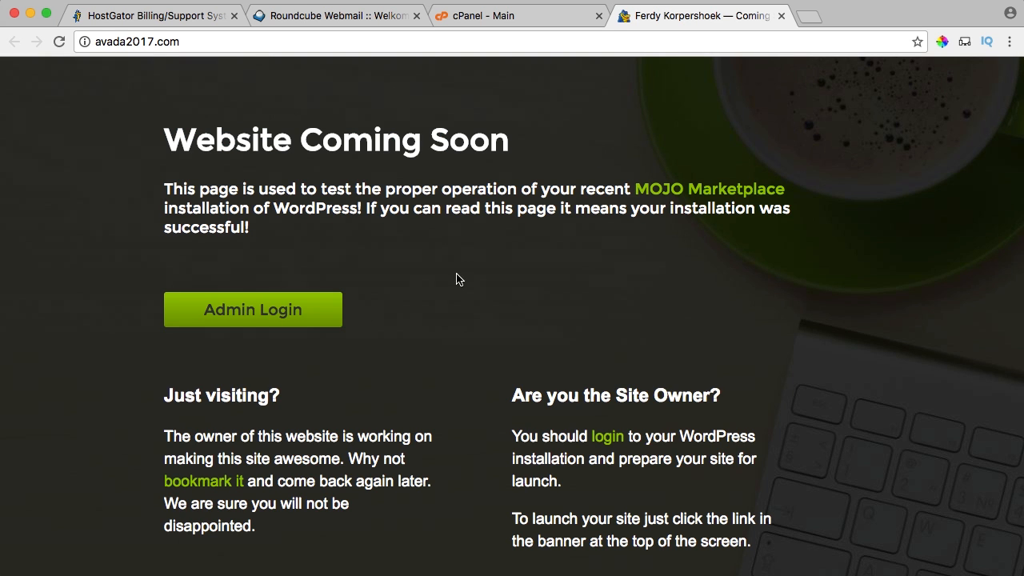
pyautogui.click(250, 309)
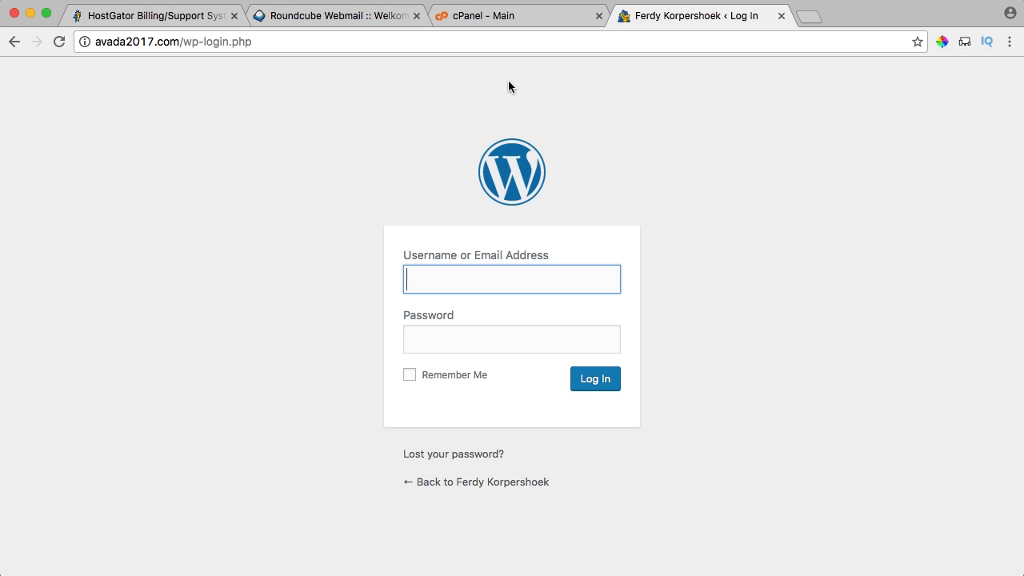
# Sign in to WordPress with the installer-generated username and password, then go to Plugins.
pyautogui.click(498, 16)
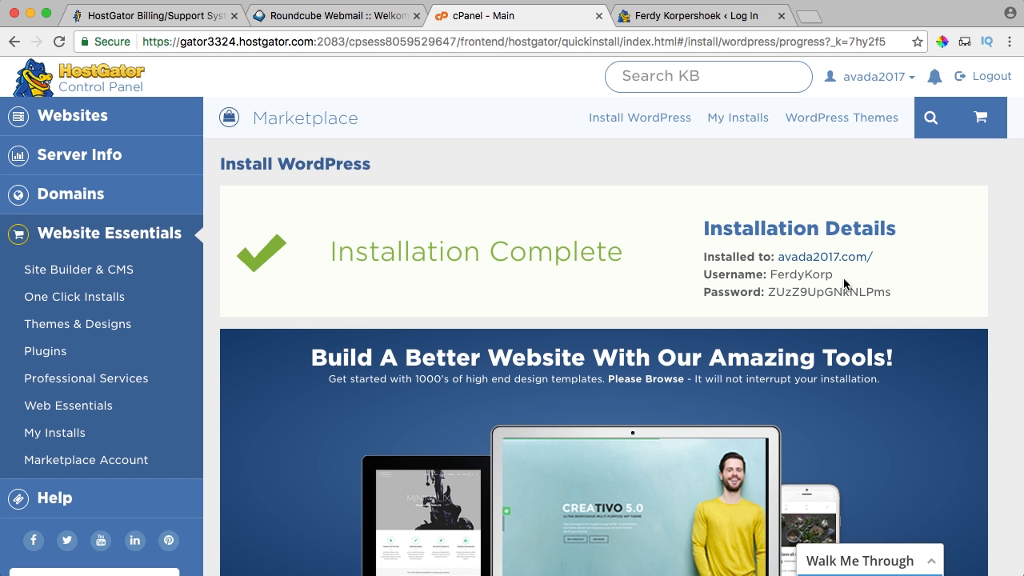
pyautogui.moveTo(844, 272); pyautogui.dragTo(772, 272)
pyautogui.press('super+c')
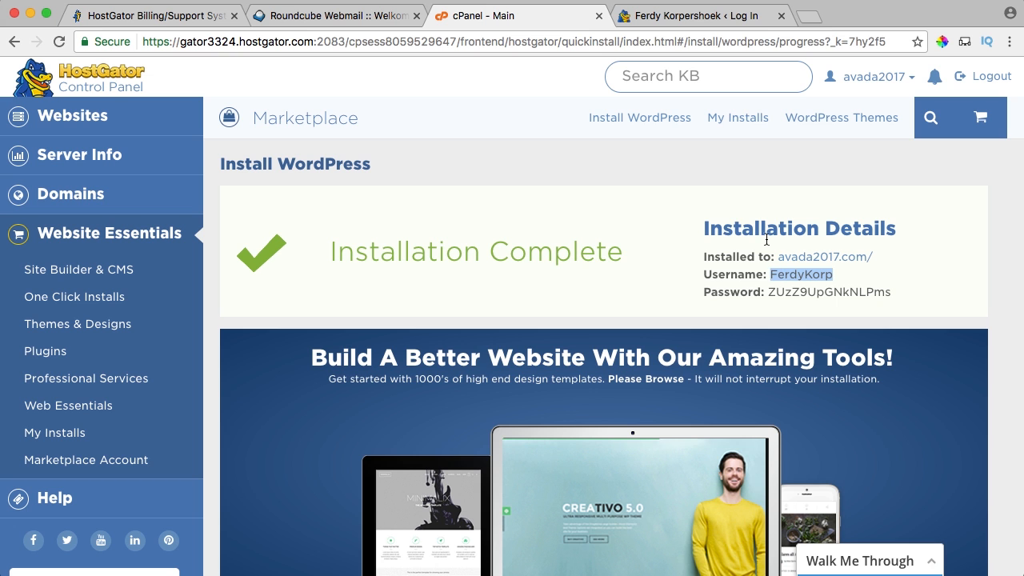
pyautogui.click(678, 16)
pyautogui.press('super+v')
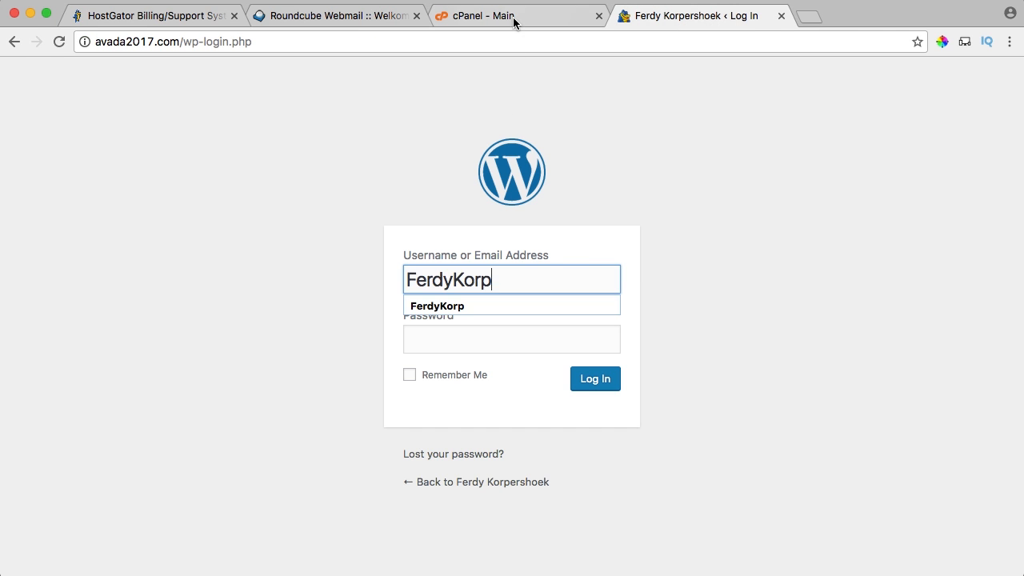
pyautogui.click(513, 17)
pyautogui.moveTo(891, 292); pyautogui.dragTo(767, 292)
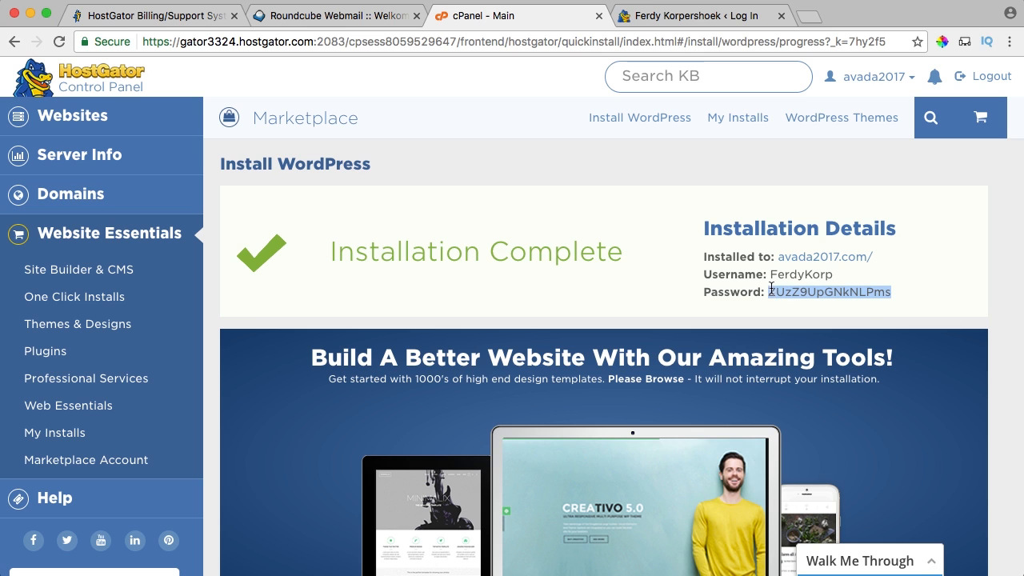
pyautogui.click(661, 21)
pyautogui.click(459, 343)
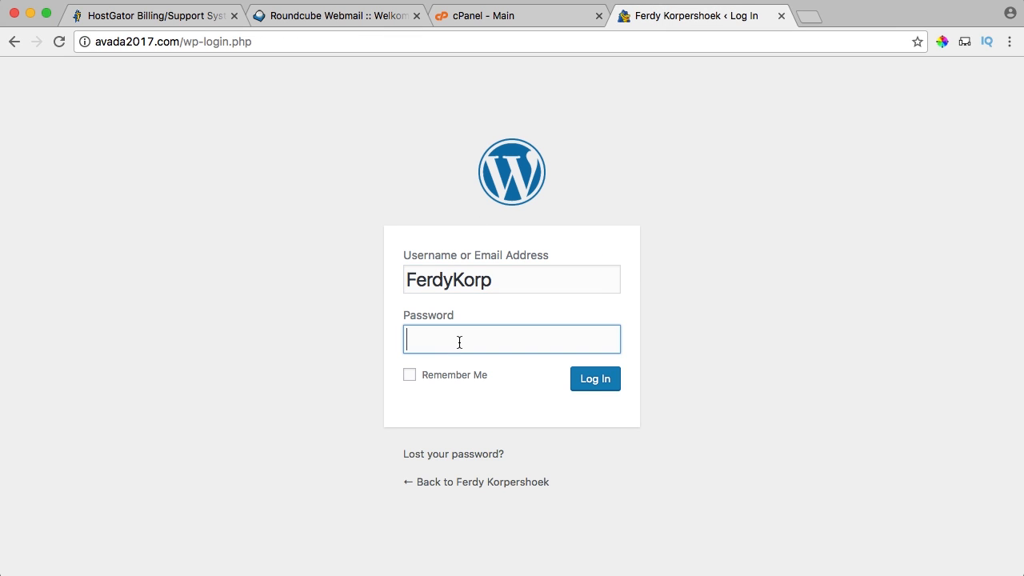
pyautogui.press('super+v')
pyautogui.click(596, 384)
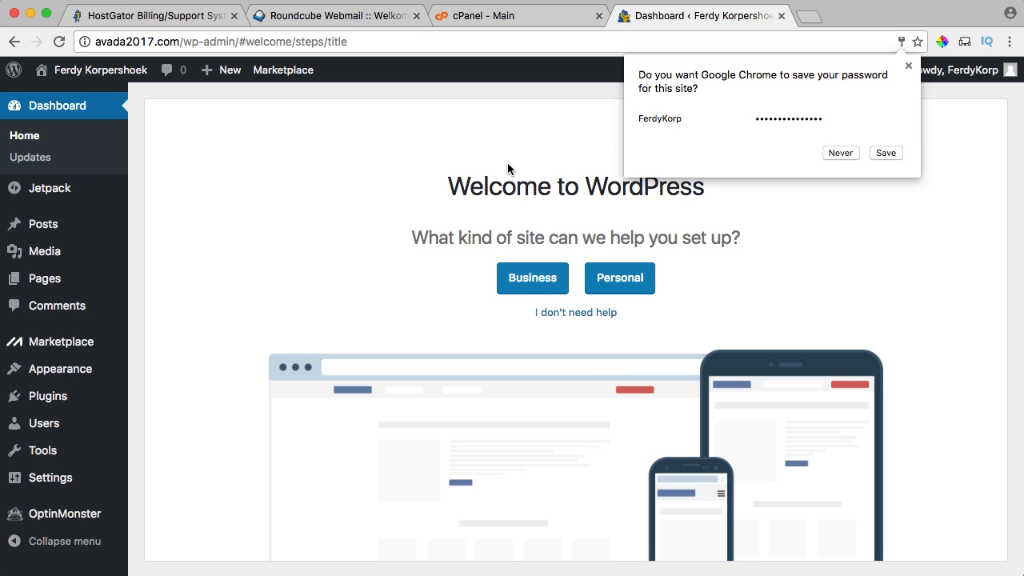
pyautogui.click(910, 67)
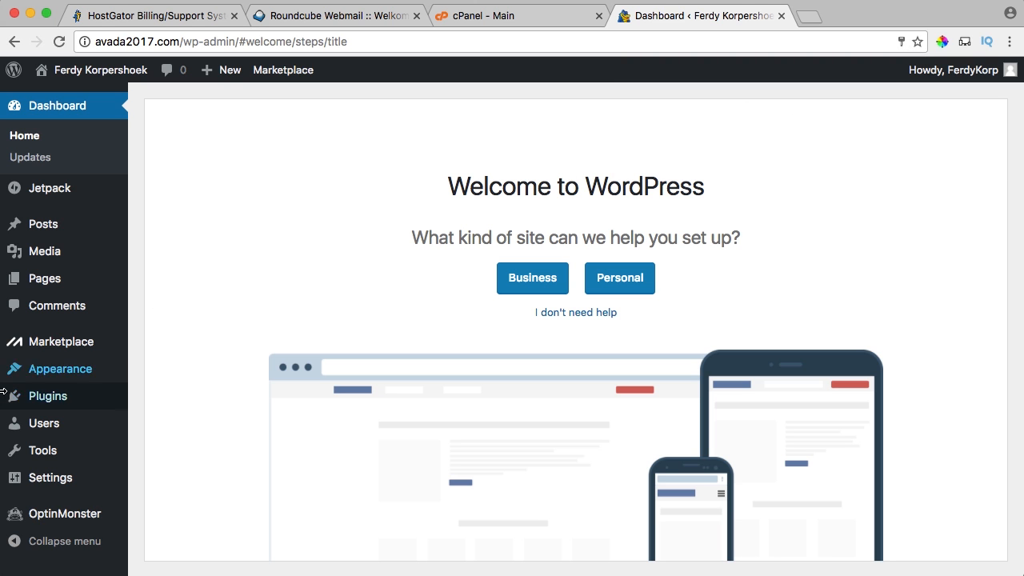
pyautogui.click(50, 397)
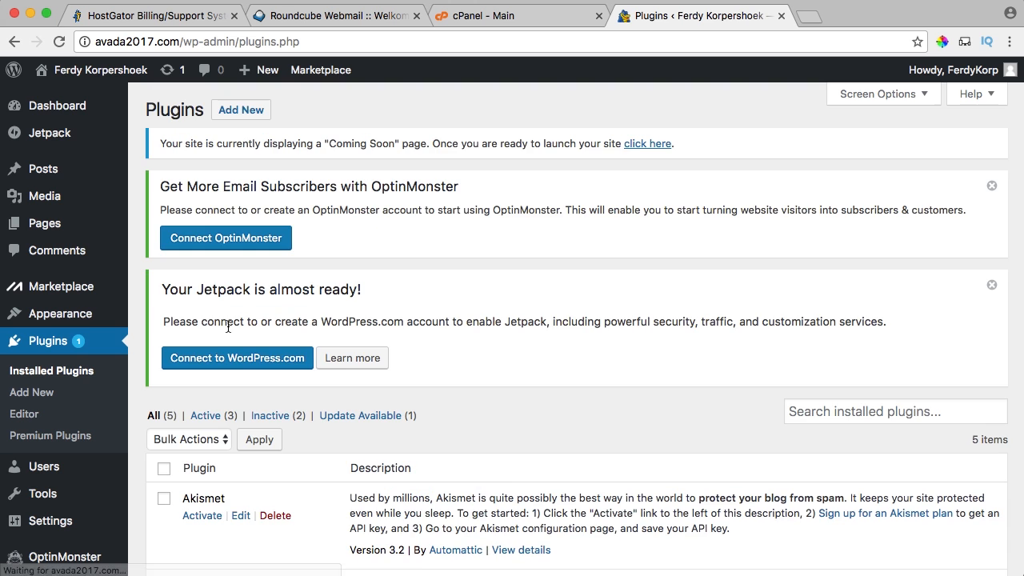
# Bulk-deactivate all five installed plugins.
pyautogui.scroll(-10, 204, 327)
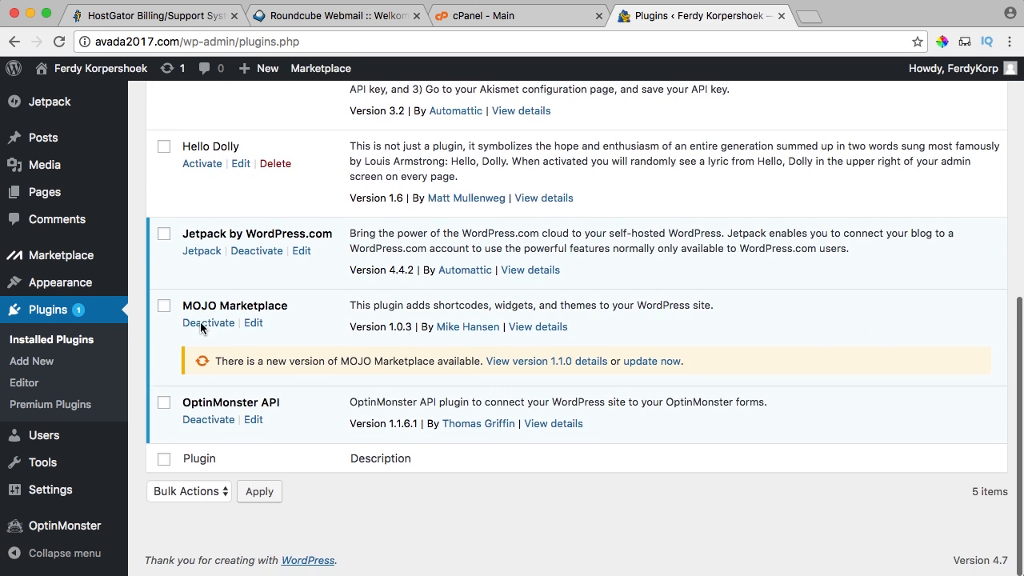
pyautogui.scroll(5, 204, 324)
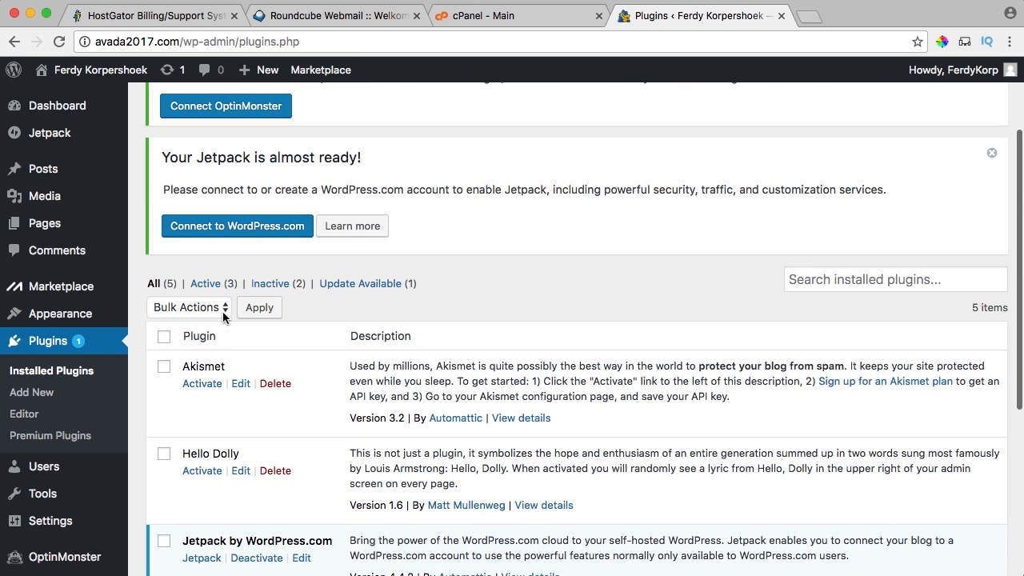
pyautogui.click(164, 337)
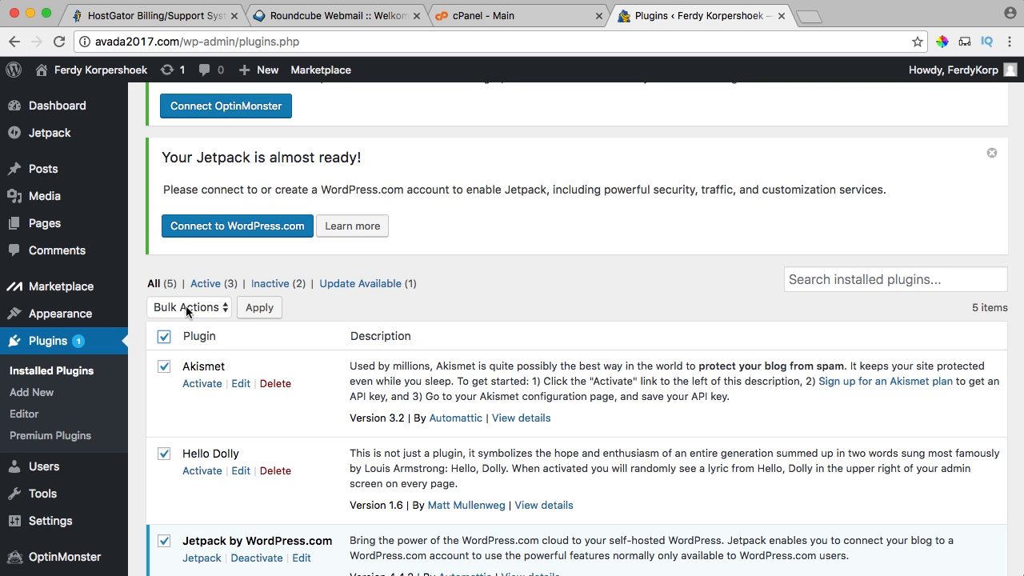
pyautogui.click(186, 309)
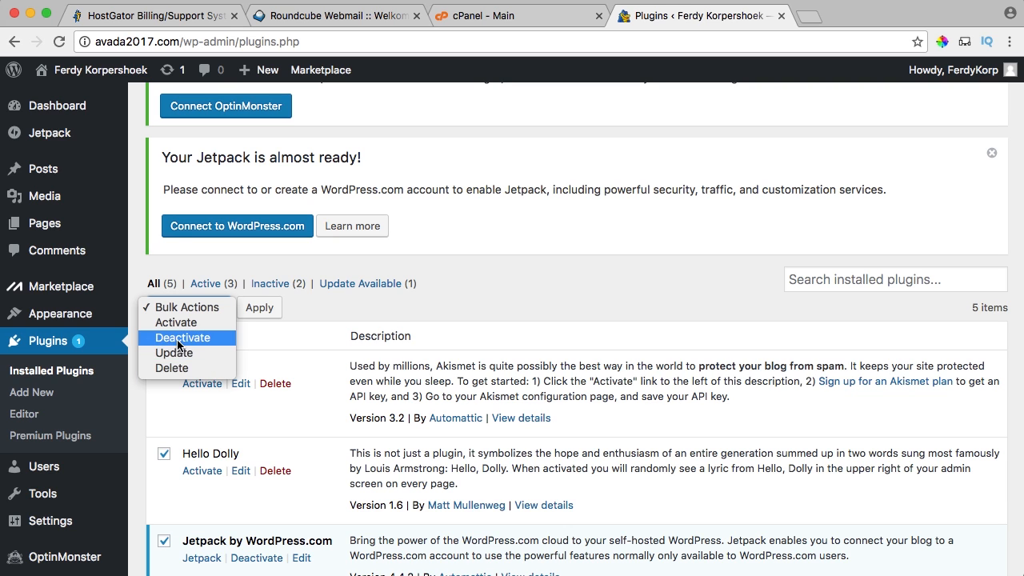
pyautogui.click(180, 339)
pyautogui.click(256, 312)
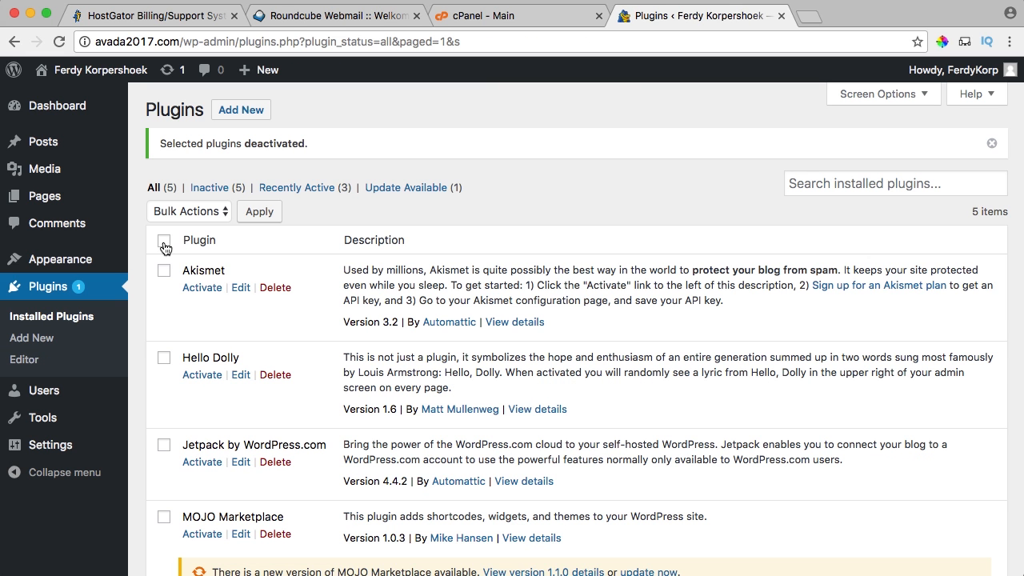
# Bulk-delete all the plugins, confirming removal of their data, and return to the Dashboard.
pyautogui.click(164, 241)
pyautogui.click(186, 211)
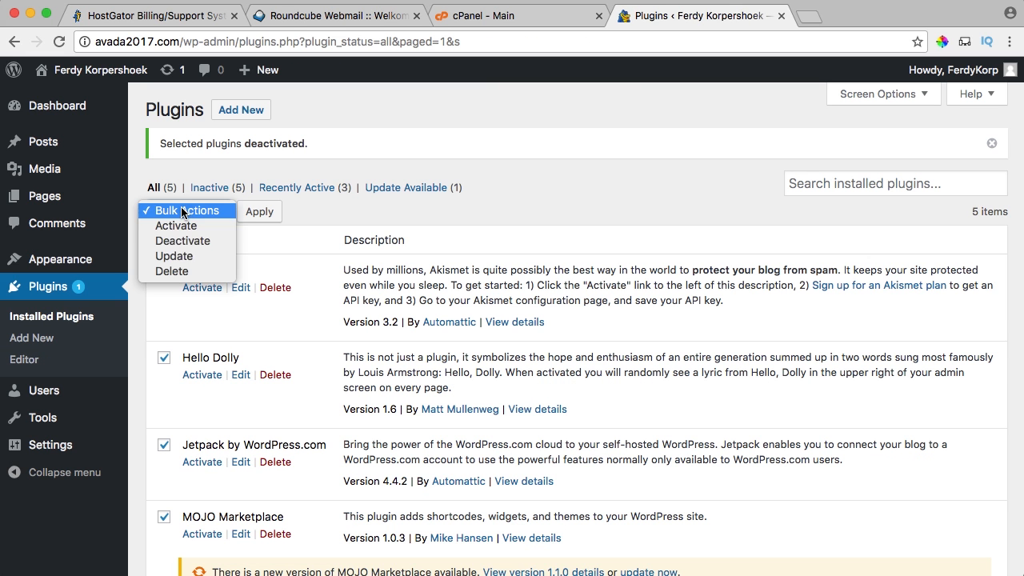
pyautogui.click(172, 271)
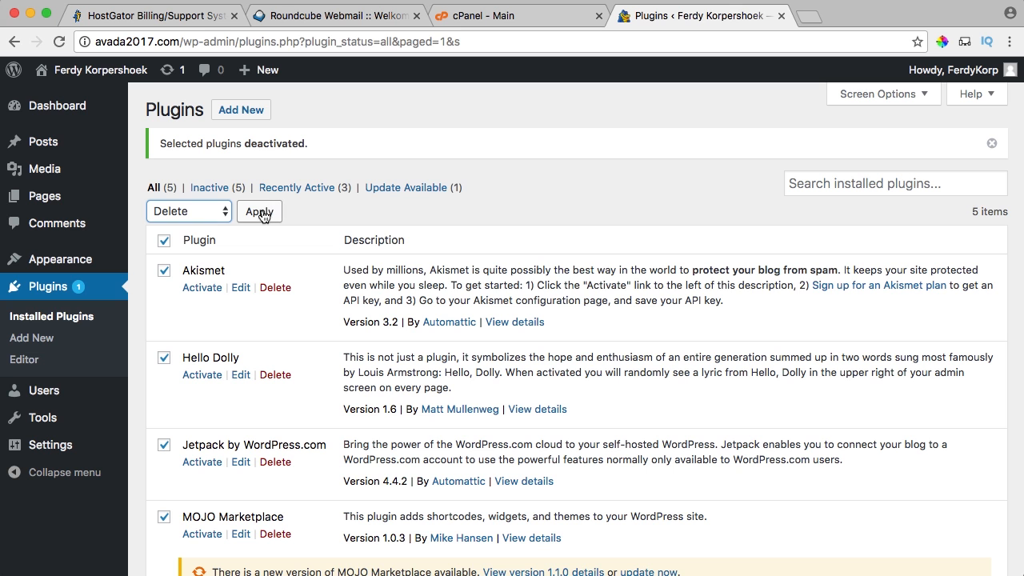
pyautogui.click(261, 211)
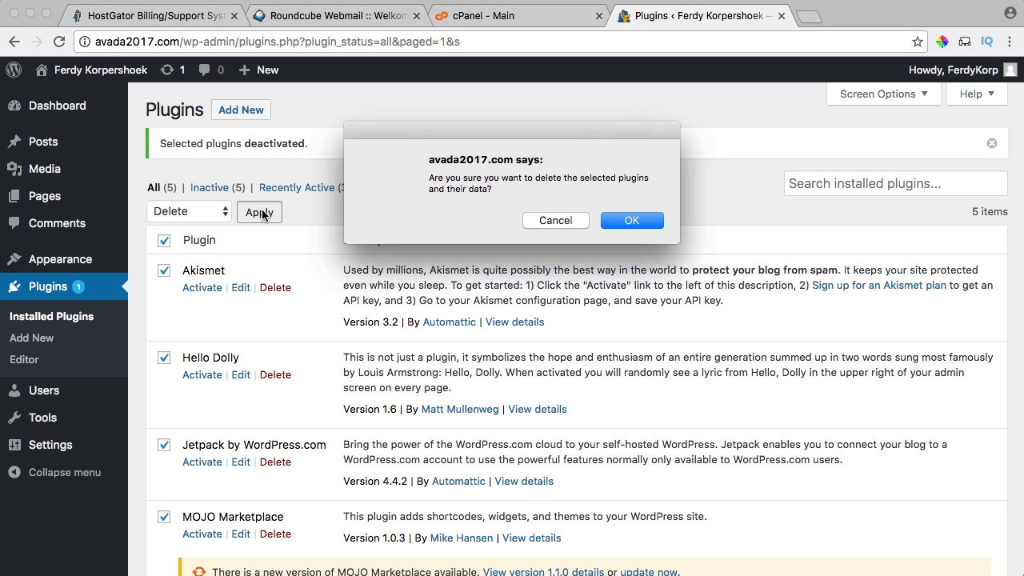
pyautogui.click(642, 220)
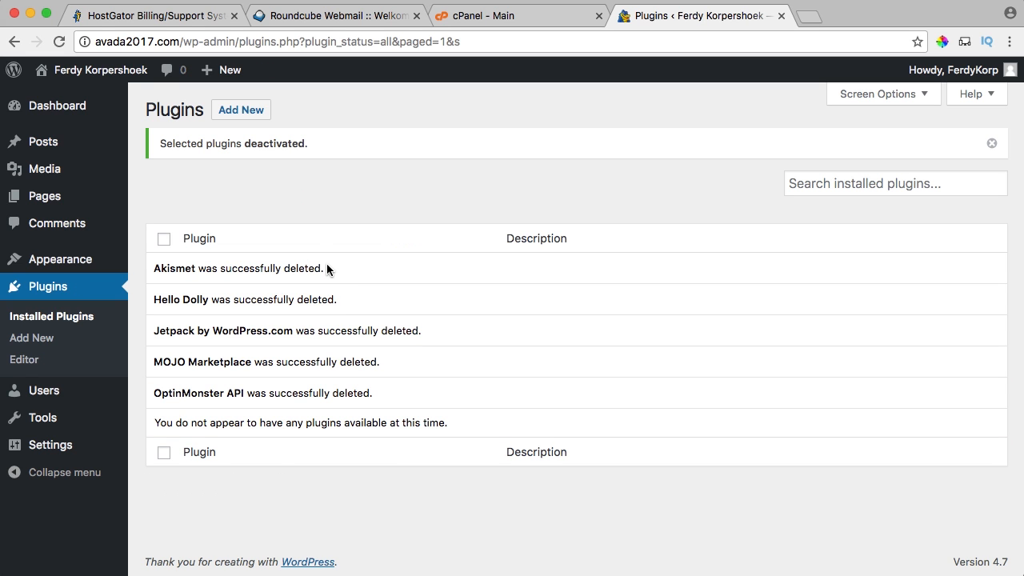
pyautogui.click(70, 110)
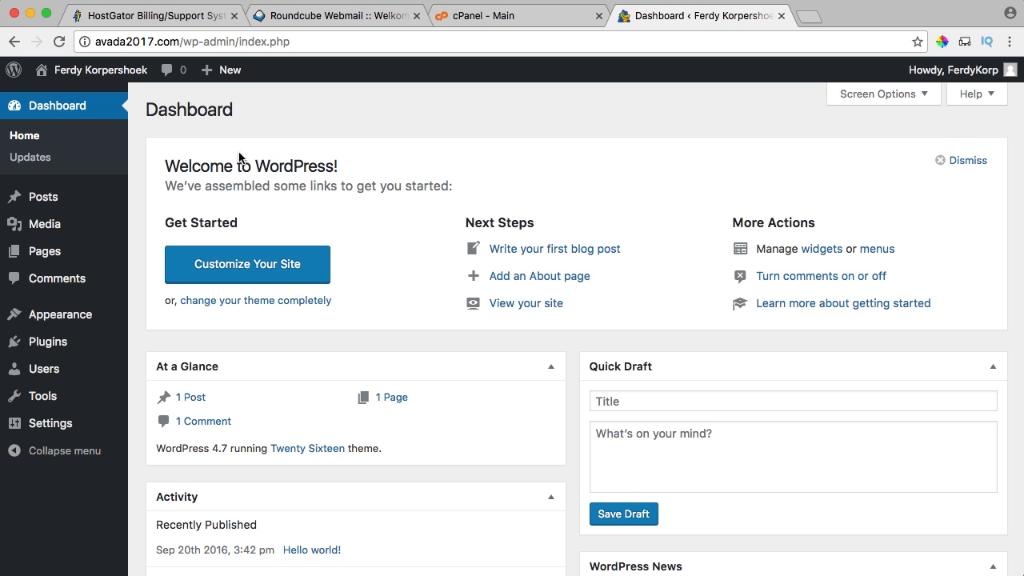
# Dismiss the dashboard's Welcome panel and open the public site in a new tab.
pyautogui.click(971, 164)
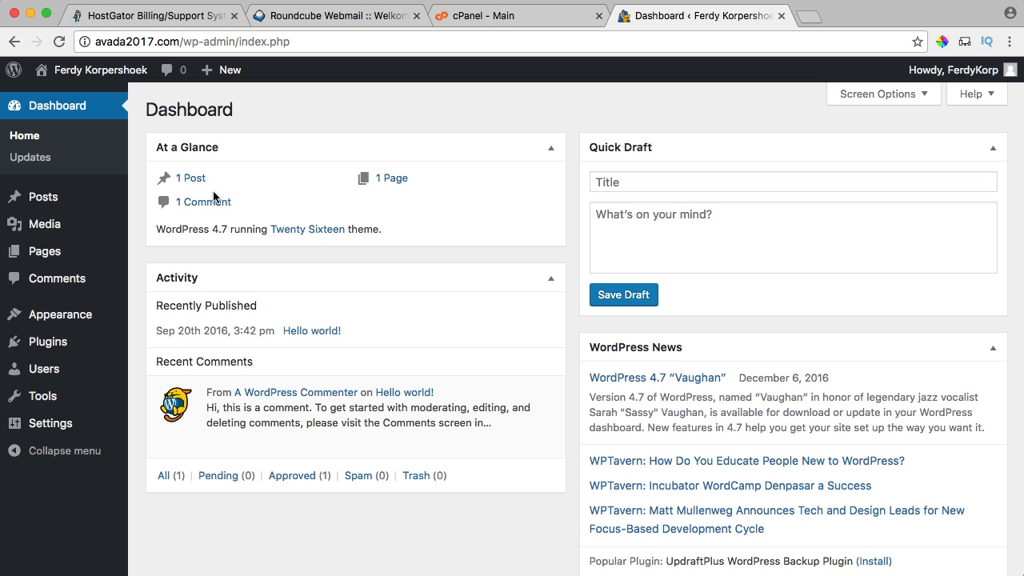
pyautogui.moveTo(93, 75)
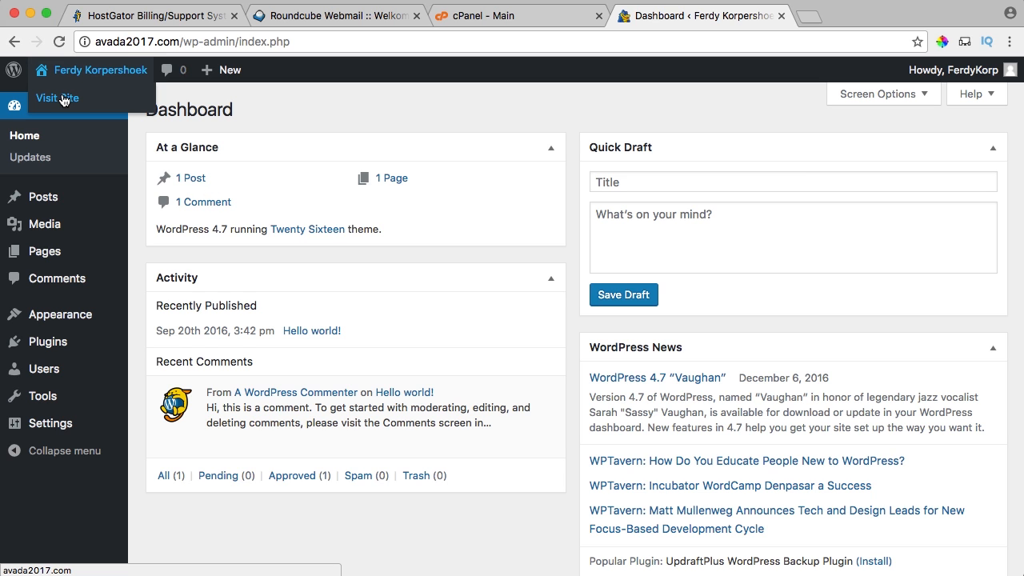
pyautogui.click(62, 99)
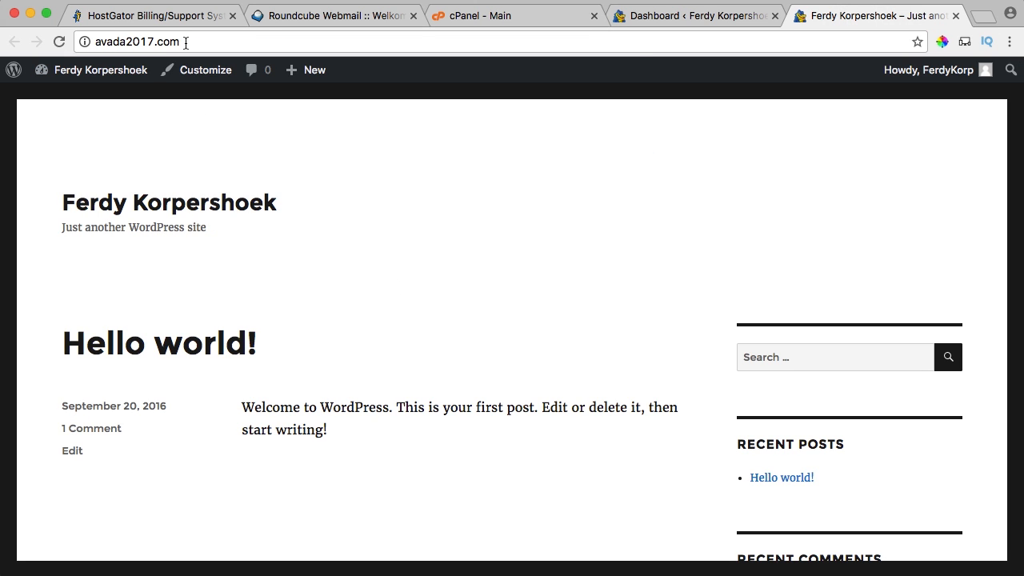
pyautogui.scroll(-10, 393, 233)
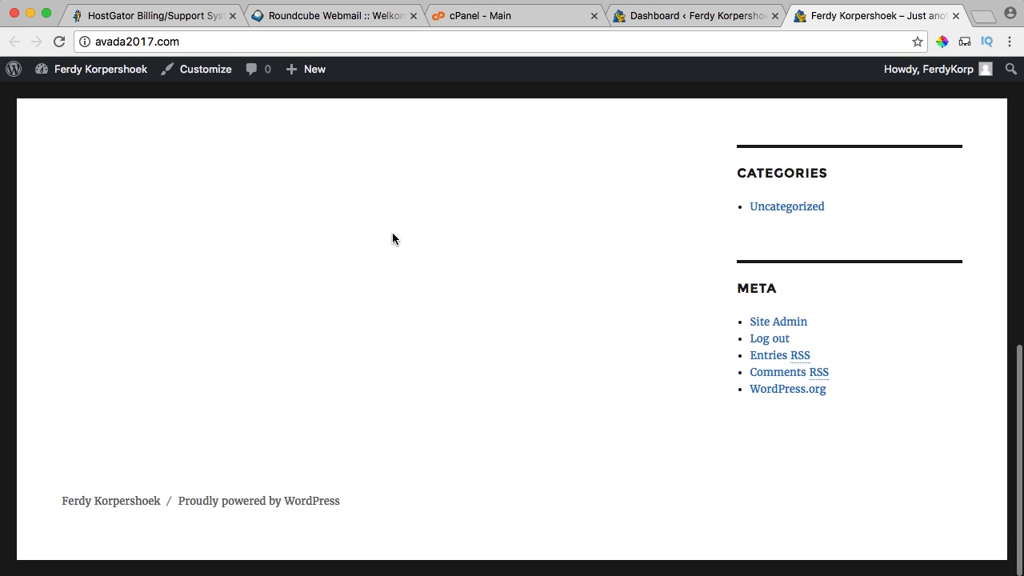
pyautogui.scroll(10, 392, 232)
pyautogui.scroll(-10, 480, 308)
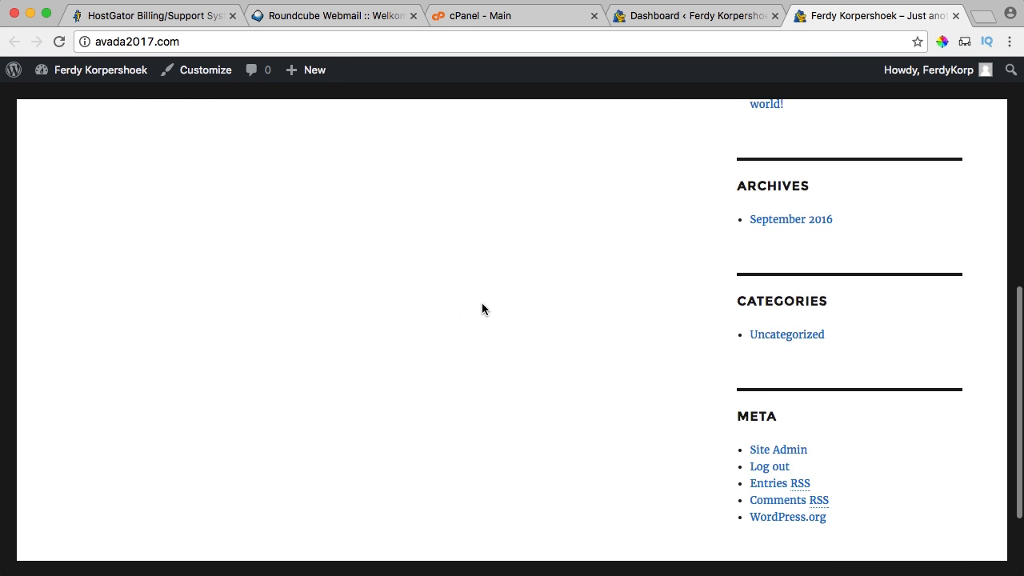
pyautogui.scroll(10, 481, 308)
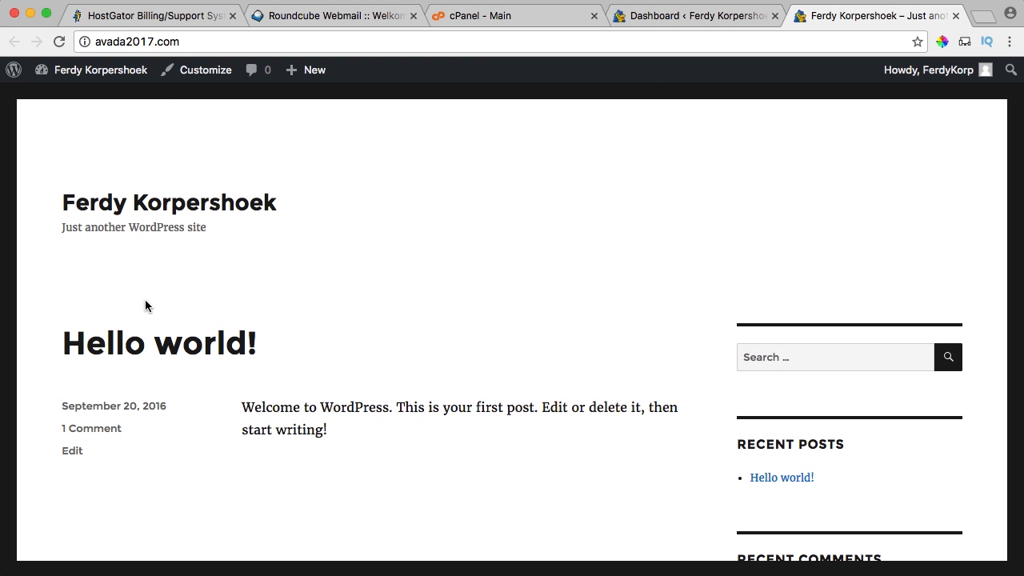
pyautogui.scroll(-2, 218, 346)
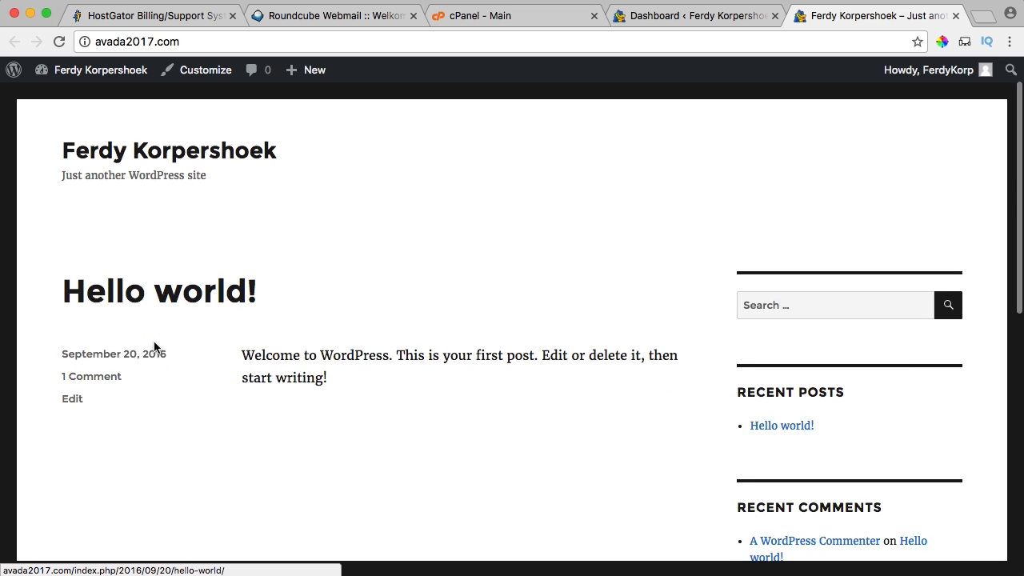
# Open the Hello world! post and inspect its /2016/09/20/hello-world/ date-based address.
pyautogui.click(162, 274)
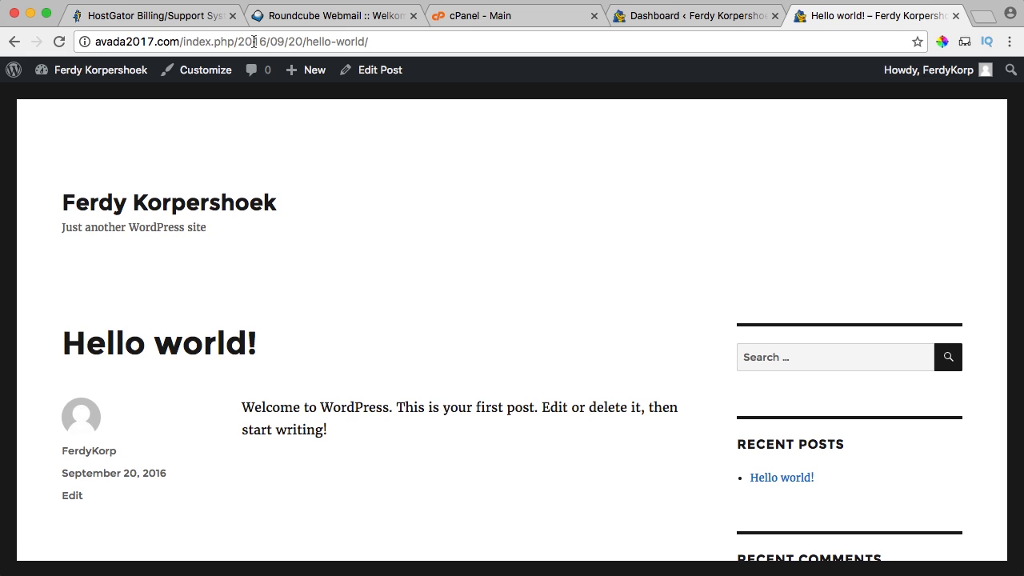
pyautogui.moveTo(395, 45); pyautogui.dragTo(197, 41)
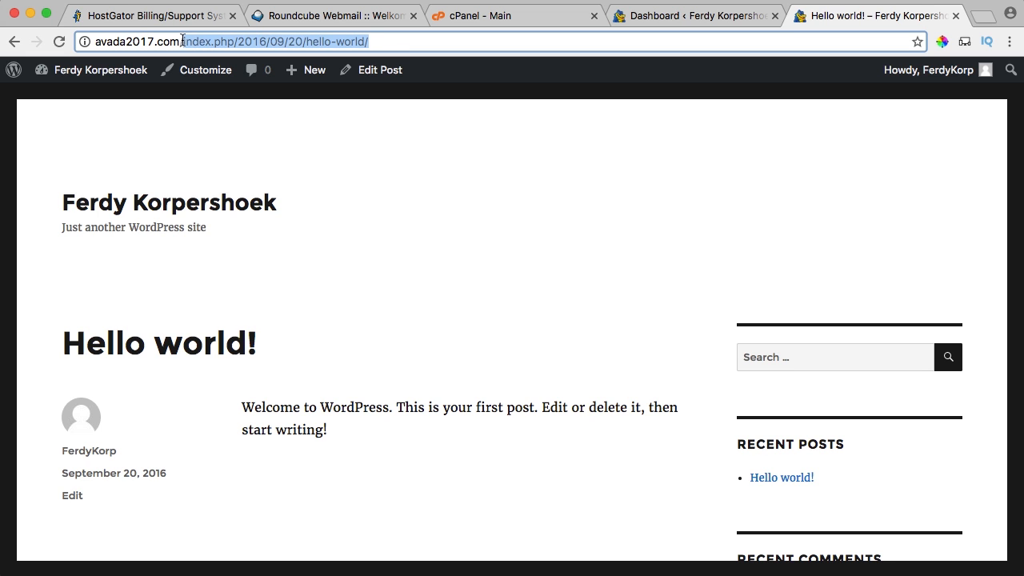
pyautogui.moveTo(380, 42); pyautogui.dragTo(221, 46)
pyautogui.click(221, 45)
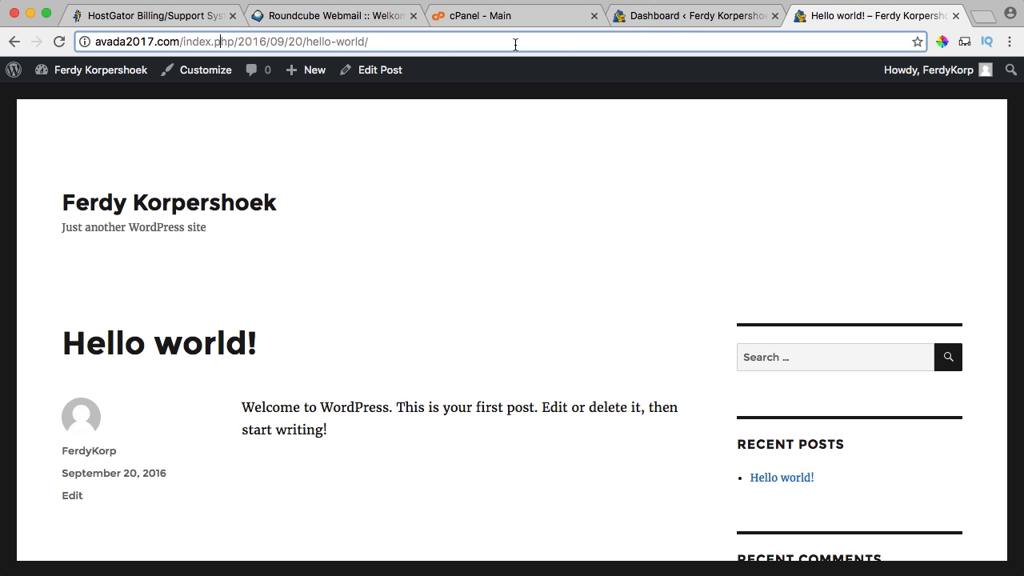
pyautogui.click(678, 18)
# Change the permalink structure from the index.php date-based format to Post name and save.
pyautogui.moveTo(60, 350)
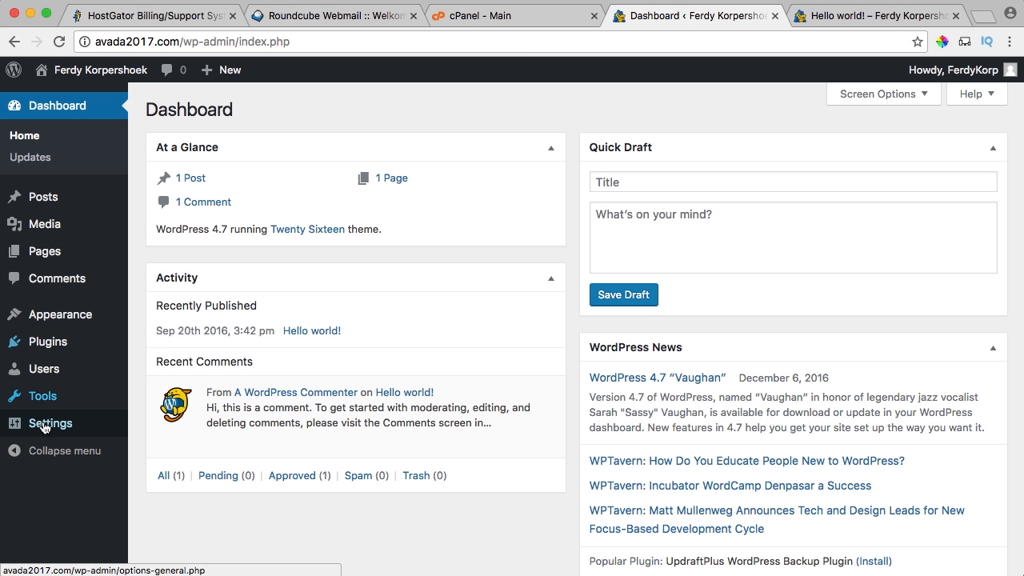
pyautogui.moveTo(45, 426)
pyautogui.click(178, 531)
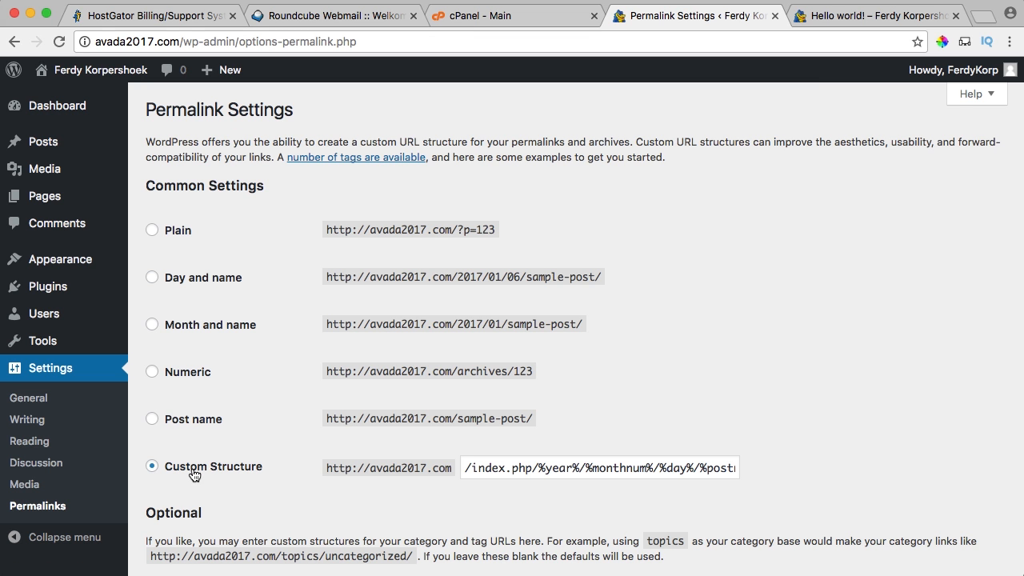
pyautogui.moveTo(478, 468); pyautogui.dragTo(528, 466)
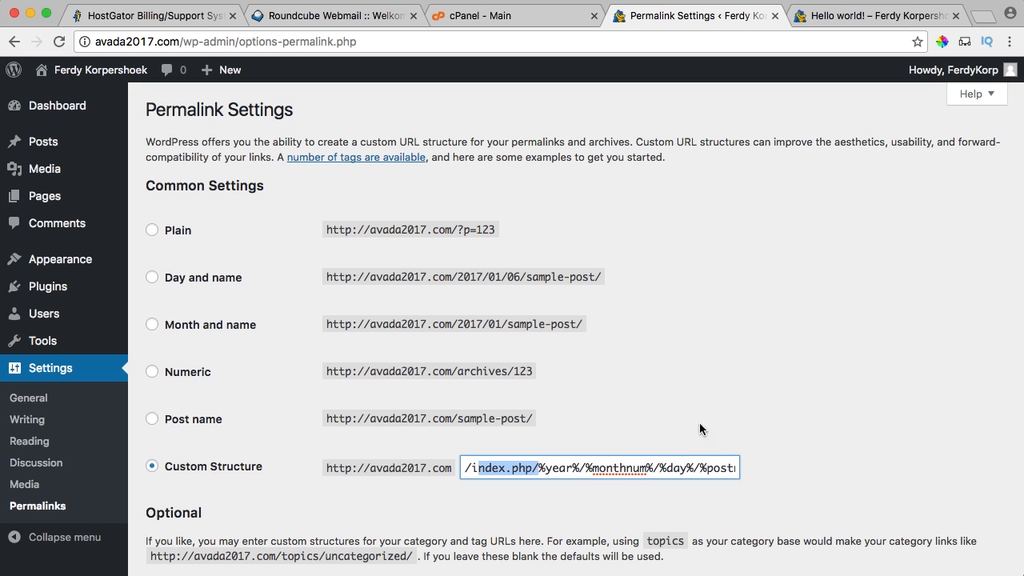
pyautogui.click(848, 16)
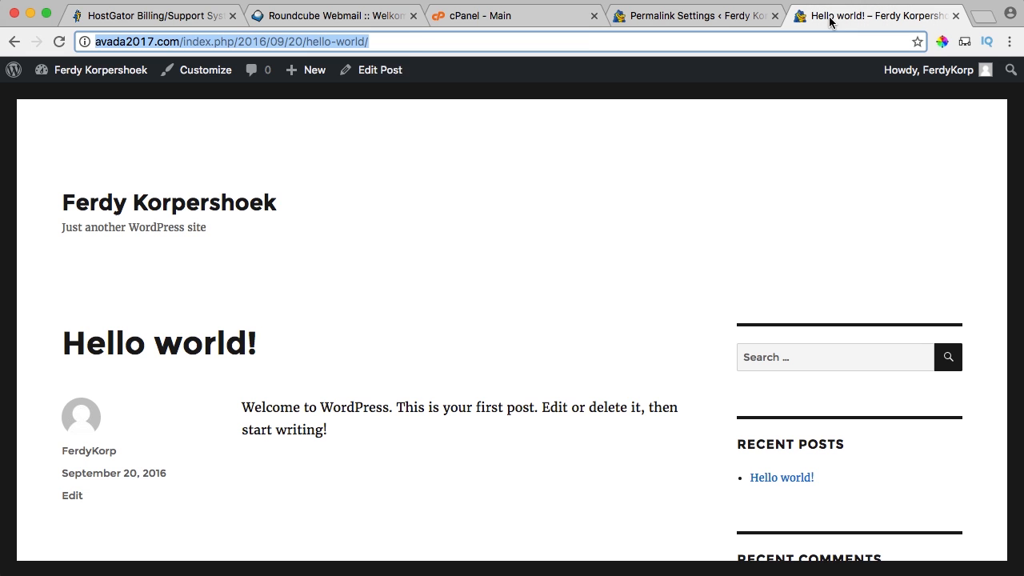
pyautogui.click(205, 42)
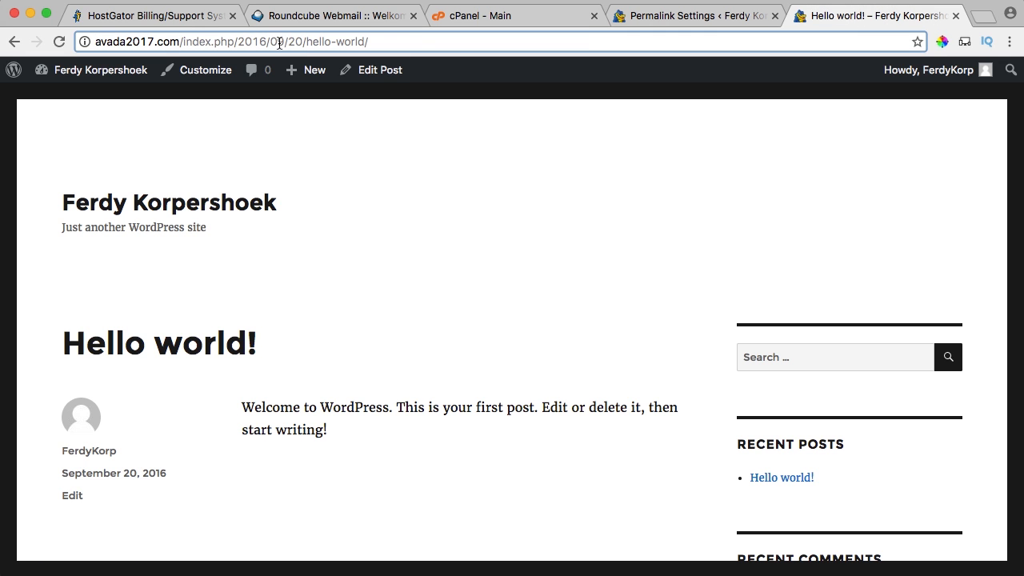
pyautogui.click(656, 24)
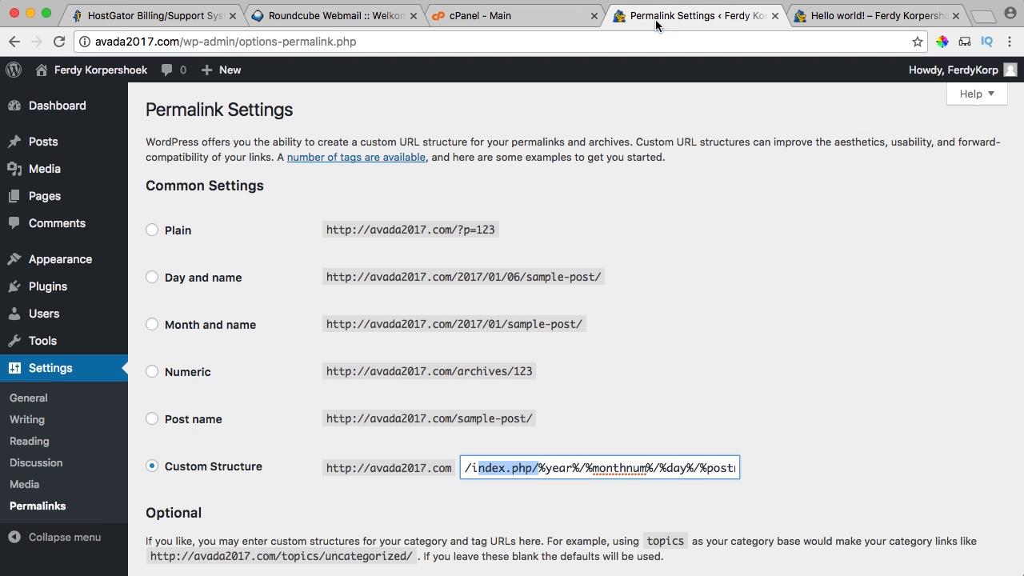
pyautogui.click(152, 419)
pyautogui.moveTo(327, 418); pyautogui.dragTo(529, 419)
pyautogui.click(481, 416)
pyautogui.scroll(-5, 197, 435)
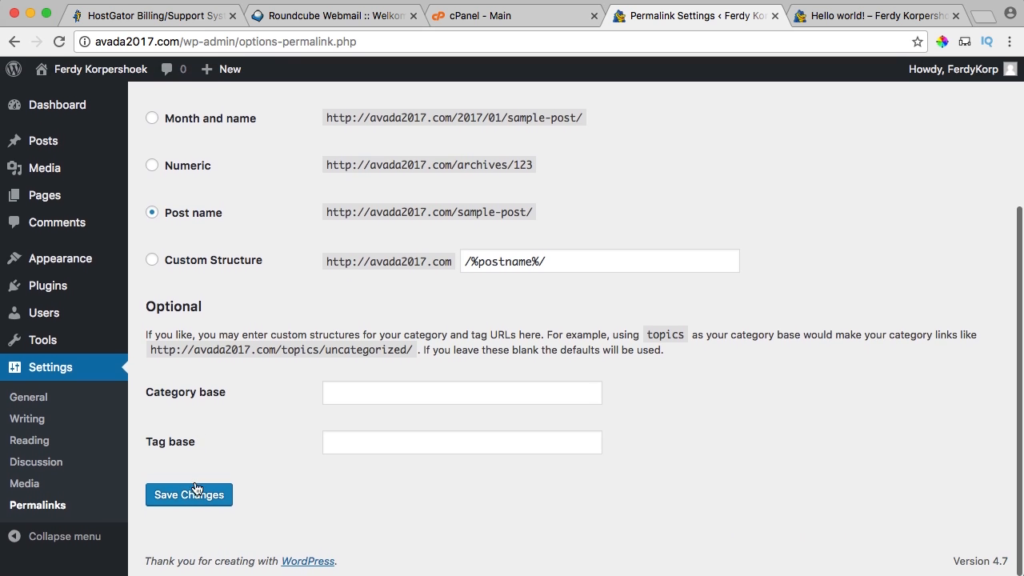
pyautogui.click(191, 495)
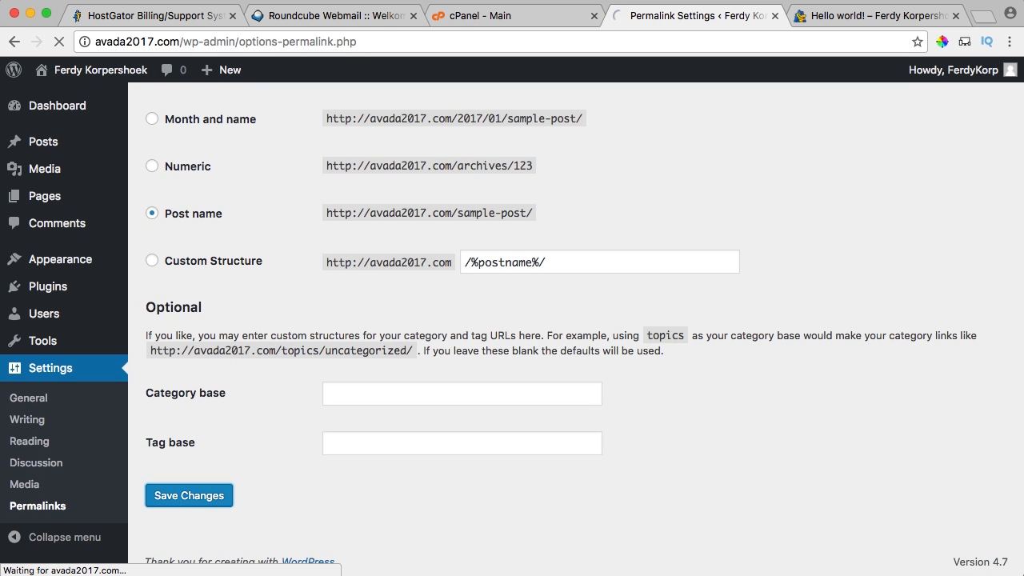
# Confirm the Hello world! post now lives at avada2017.com/hello-world/, then close its tab.
pyautogui.click(863, 15)
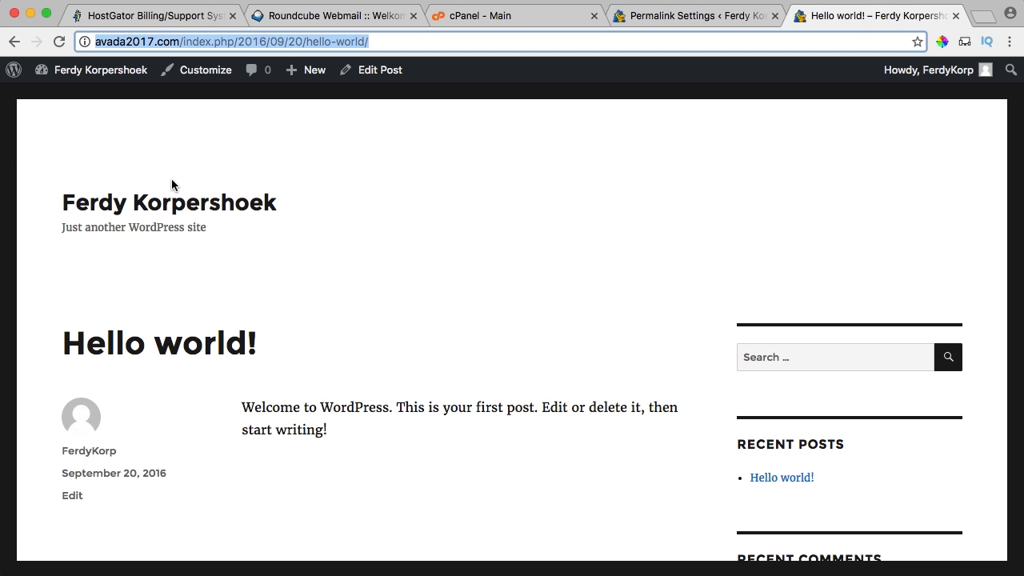
pyautogui.click(165, 203)
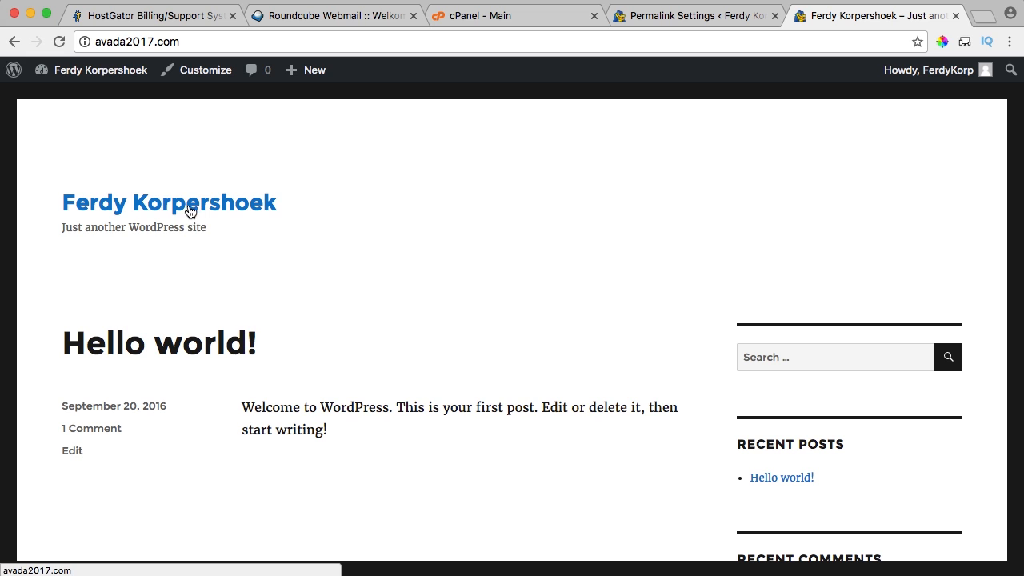
pyautogui.click(132, 350)
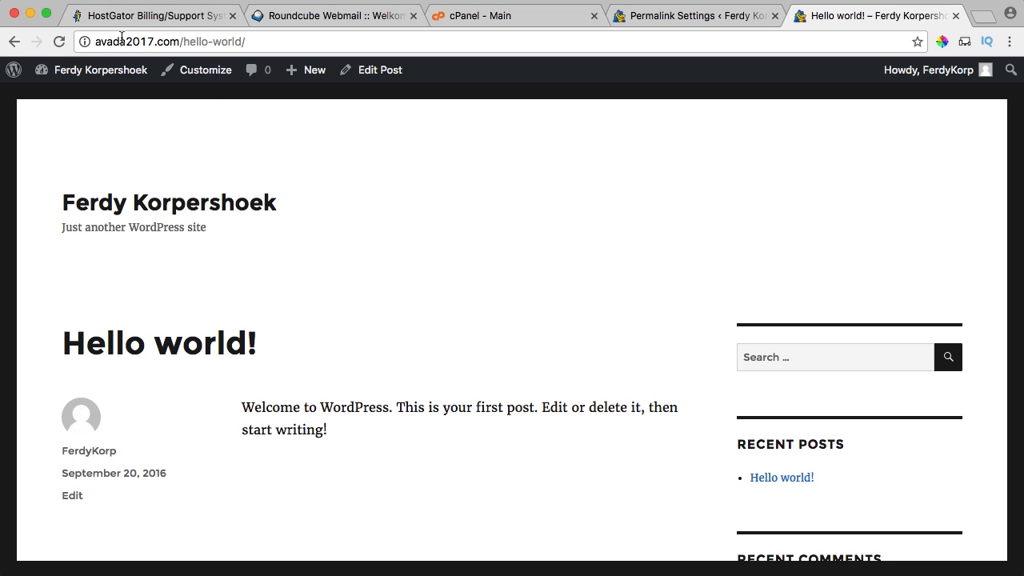
pyautogui.click(249, 41)
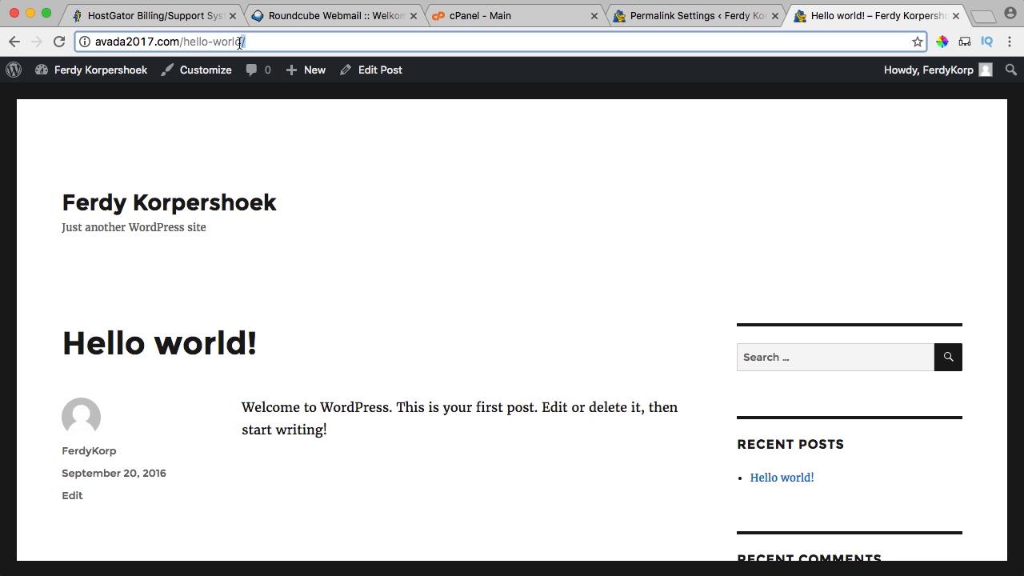
pyautogui.click(158, 41)
pyautogui.moveTo(251, 42); pyautogui.dragTo(80, 42)
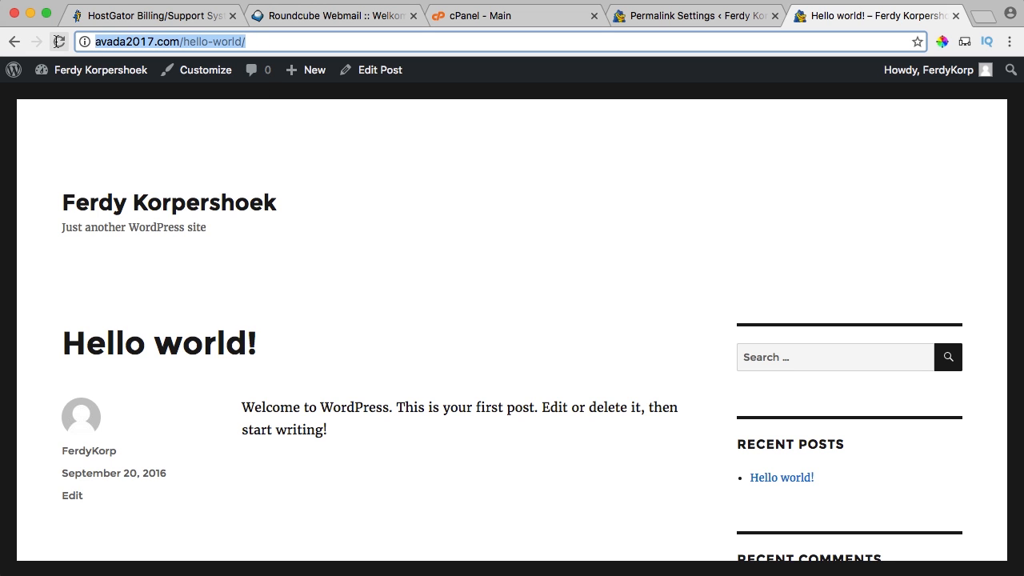
pyautogui.click(214, 38)
pyautogui.click(955, 15)
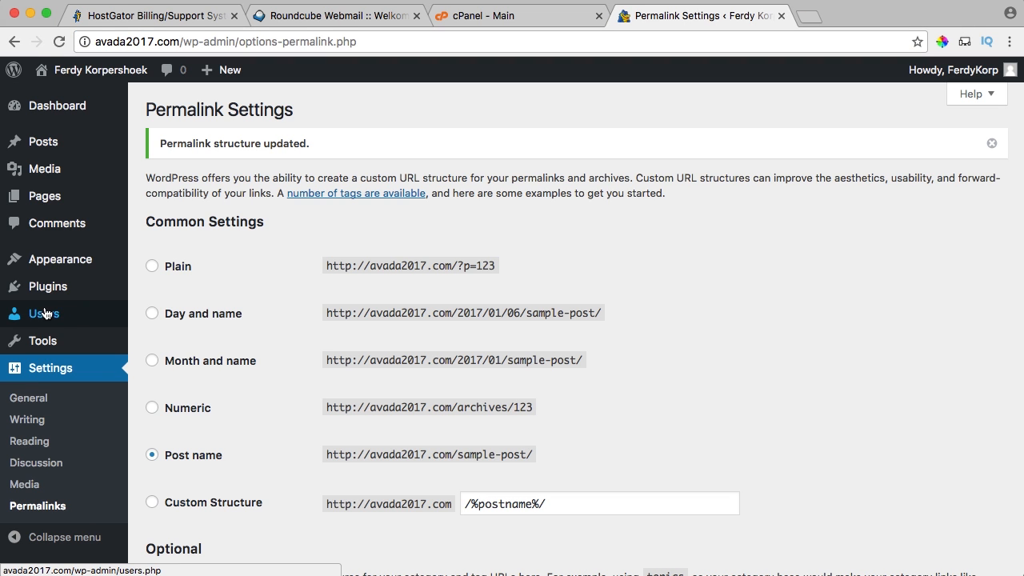
# On the profile page, enter the first name and display the full first and last name publicly.
pyautogui.moveTo(41, 314)
pyautogui.click(169, 358)
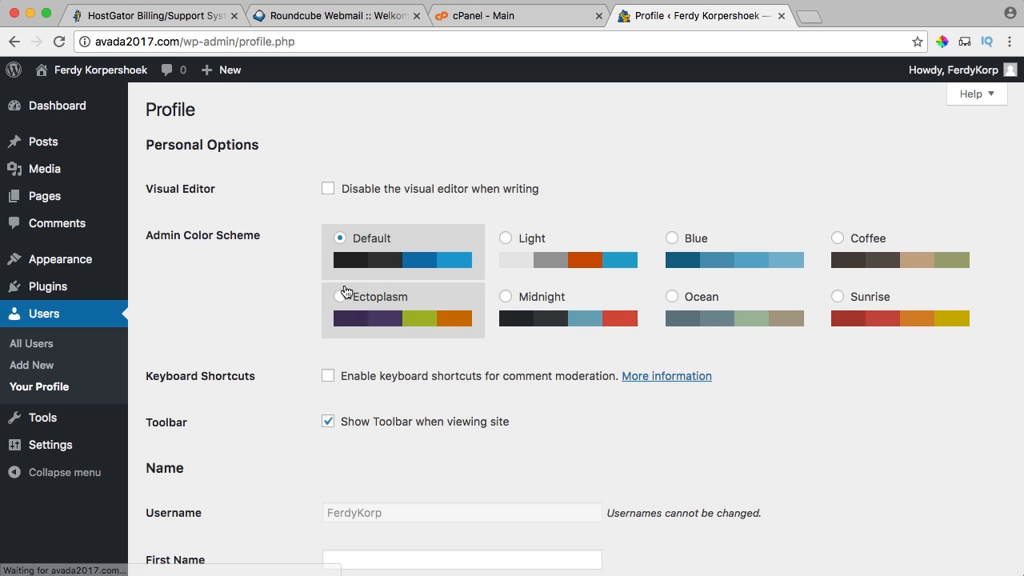
pyautogui.scroll(-5, 293, 276)
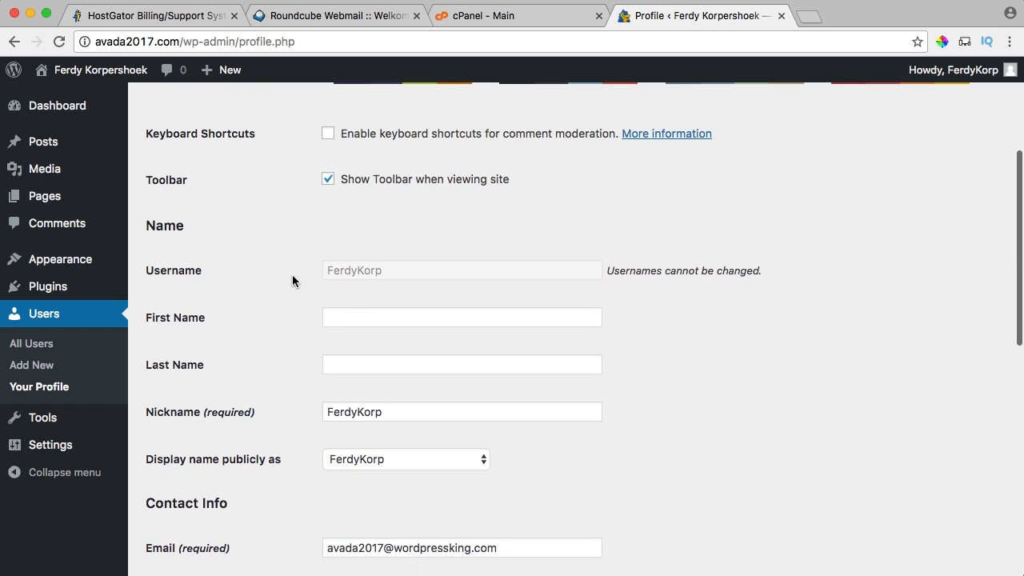
pyautogui.scroll(5, 292, 280)
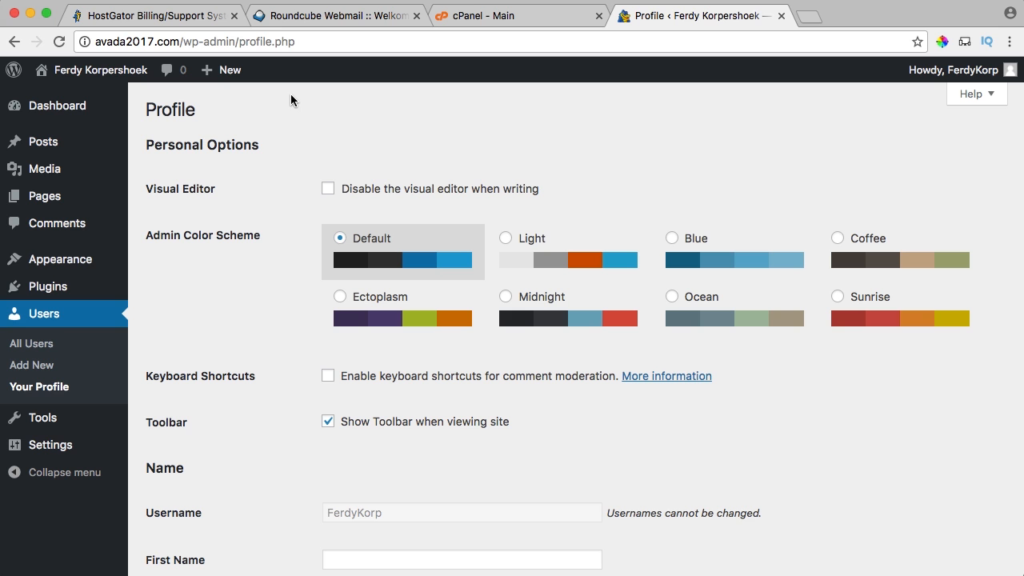
pyautogui.moveTo(952, 70)
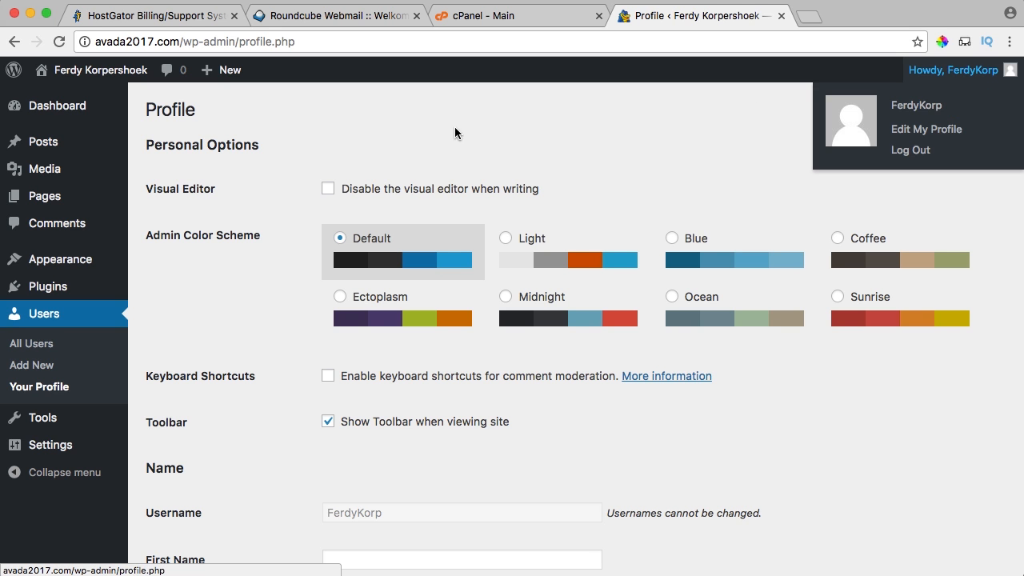
pyautogui.scroll(-6, 455, 133)
pyautogui.click(406, 301)
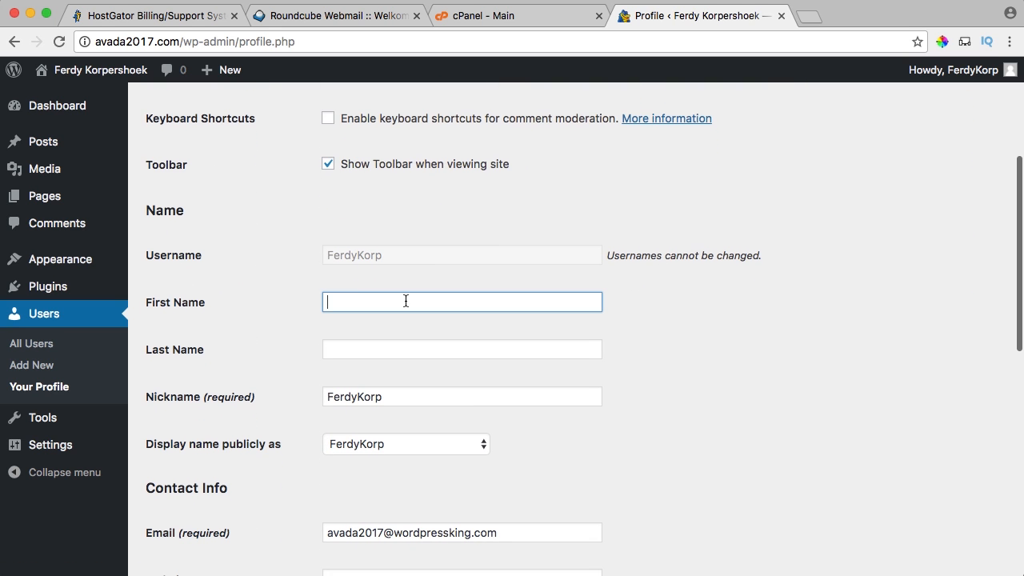
pyautogui.write('f')
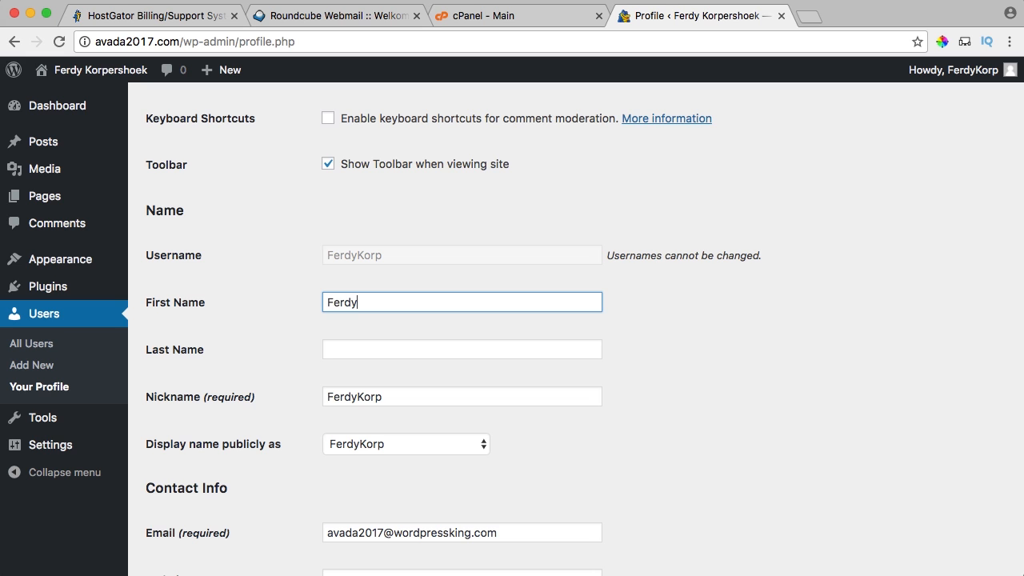
pyautogui.press('Tab')
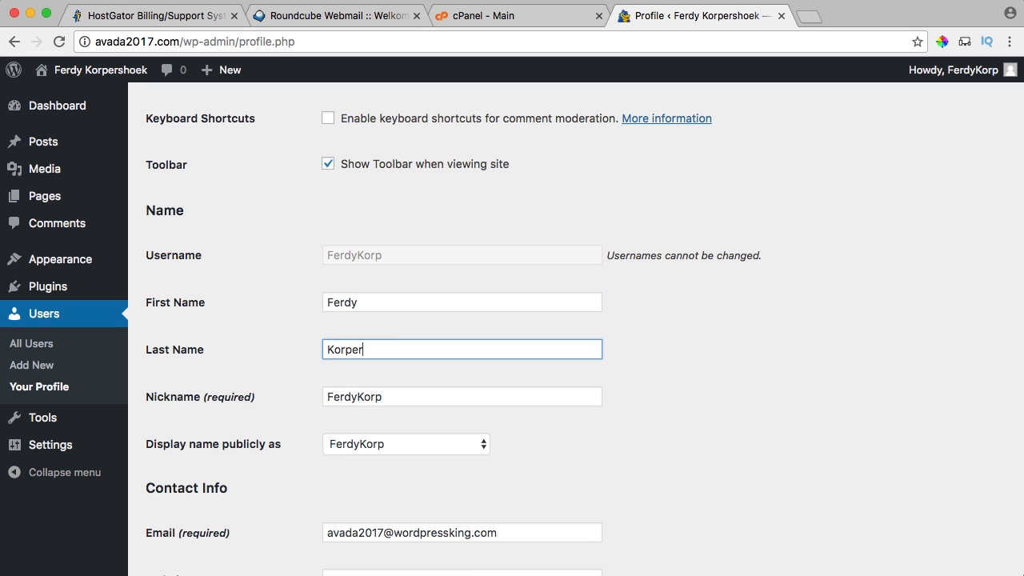
pyautogui.scroll(-3, 299, 272)
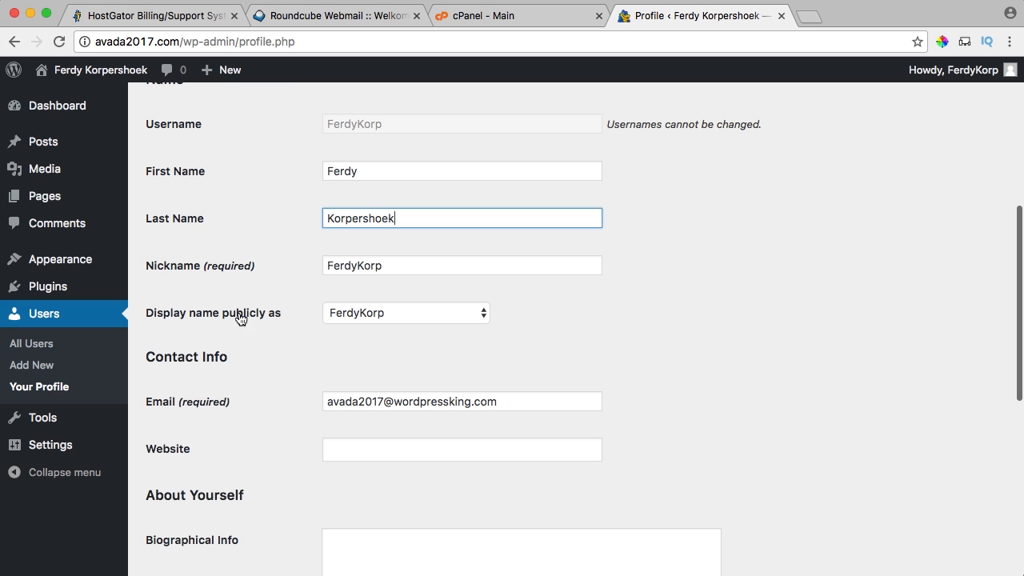
pyautogui.click(331, 313)
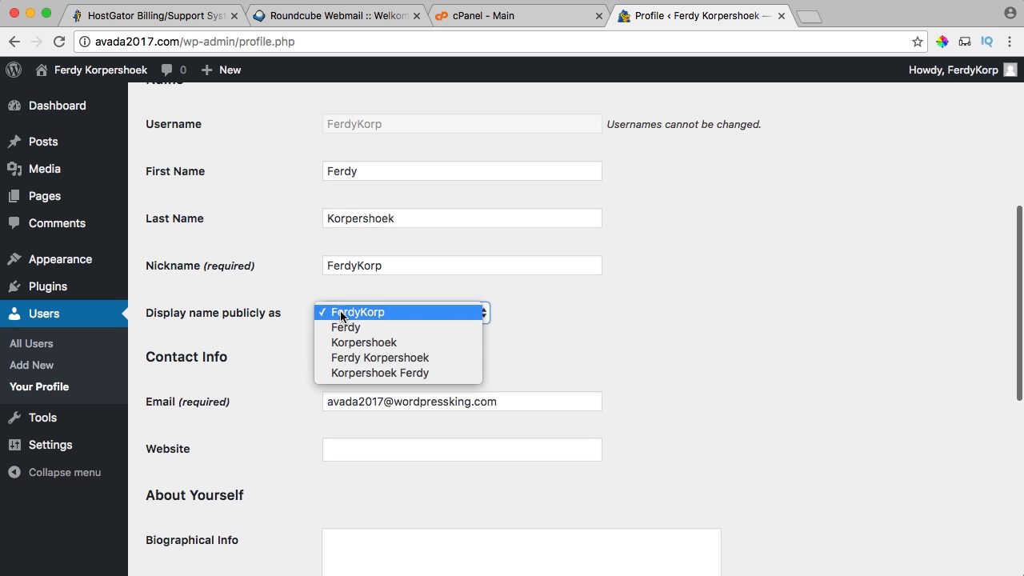
pyautogui.click(357, 362)
# Set a new account password, confirm using a weak password, and update the profile.
pyautogui.scroll(-1, 539, 336)
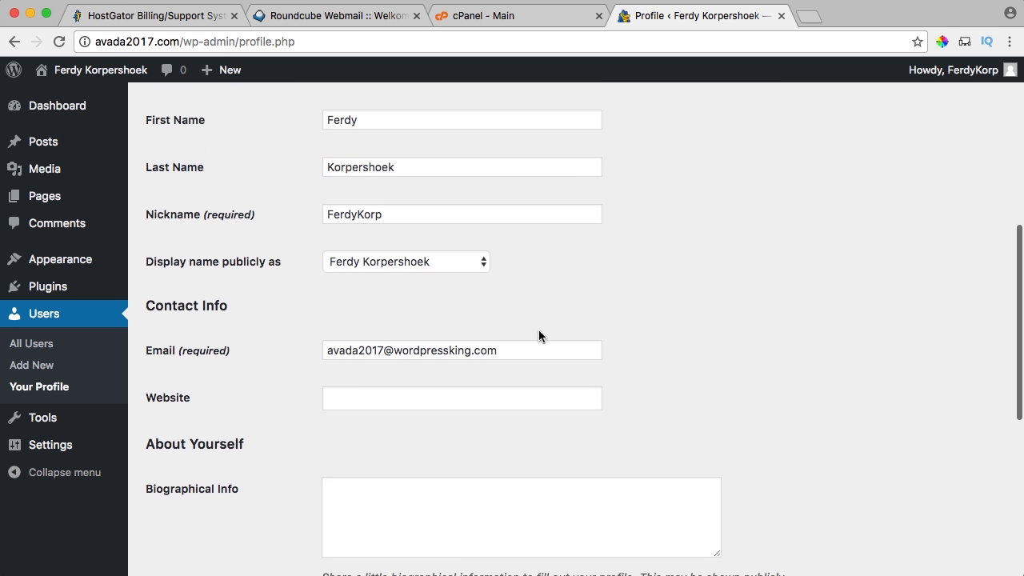
pyautogui.scroll(-6, 538, 336)
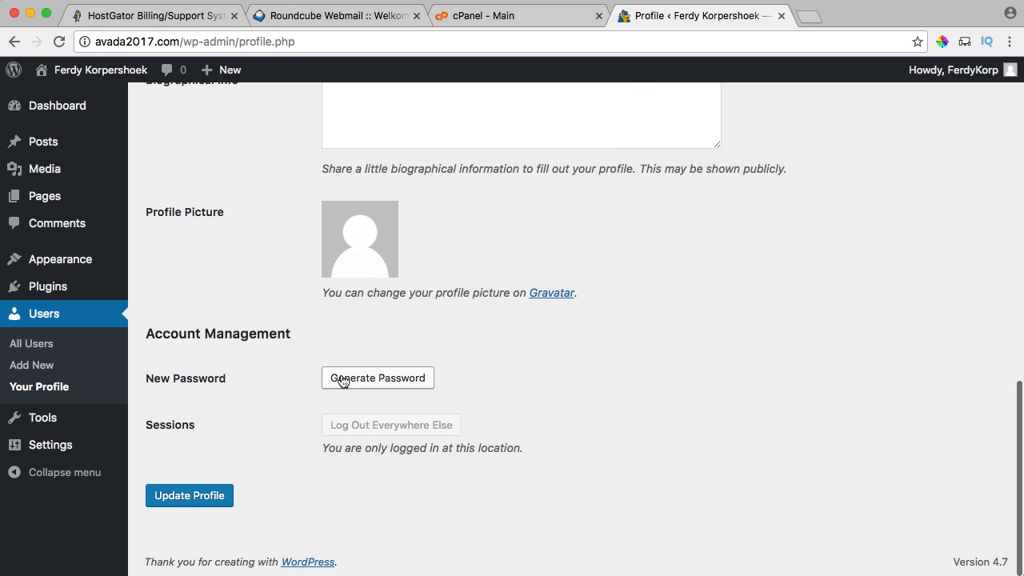
pyautogui.click(364, 381)
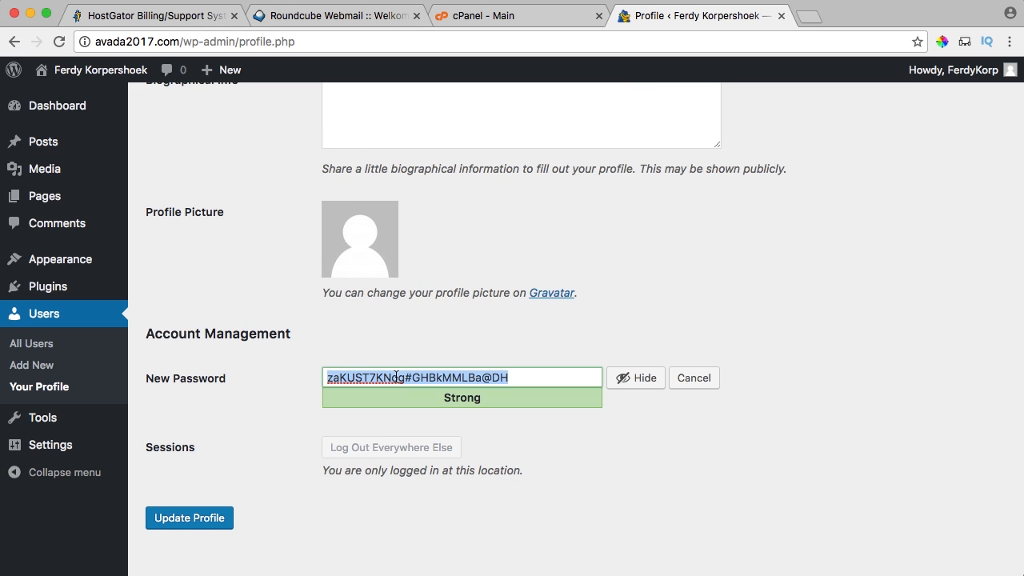
pyautogui.write('***')
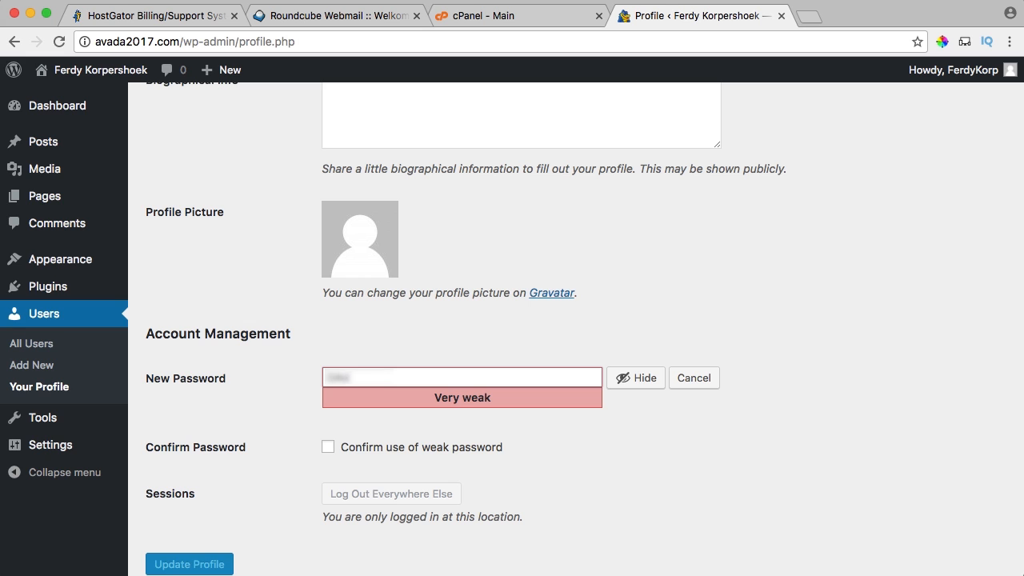
pyautogui.write('17')
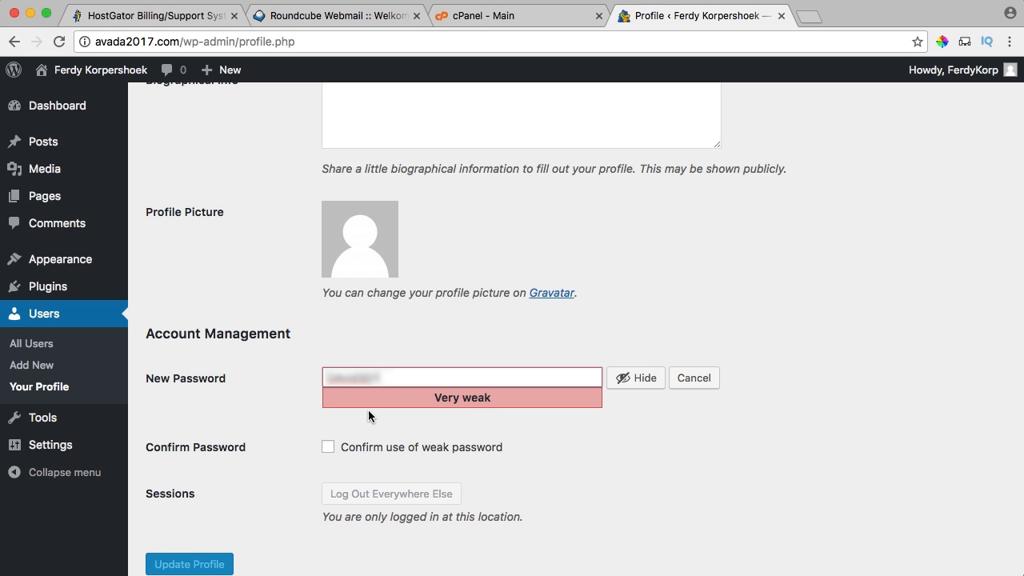
pyautogui.click(328, 447)
pyautogui.scroll(-2, 260, 416)
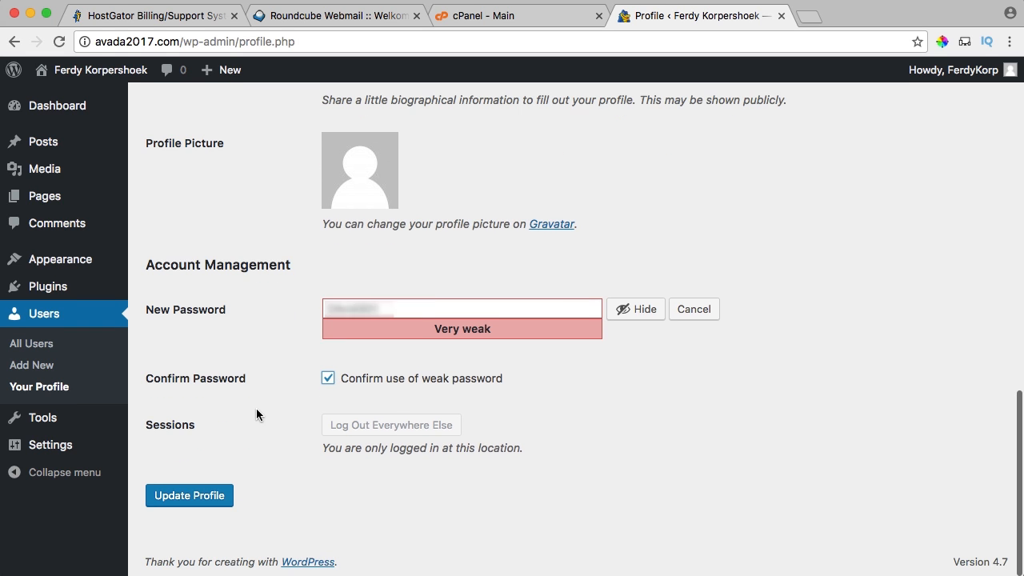
pyautogui.click(186, 501)
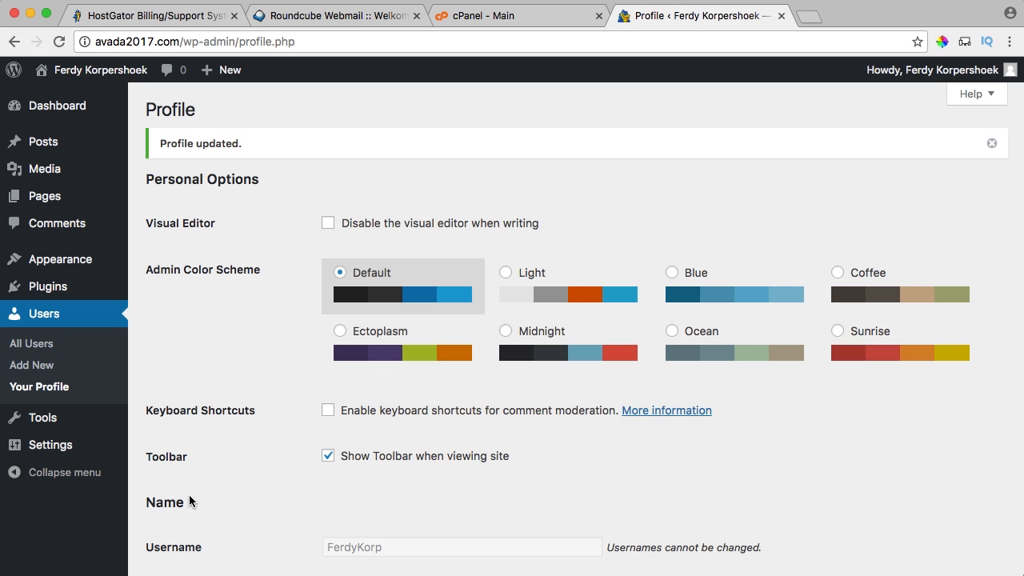
# Return to the WordPress Dashboard.
pyautogui.moveTo(934, 74)
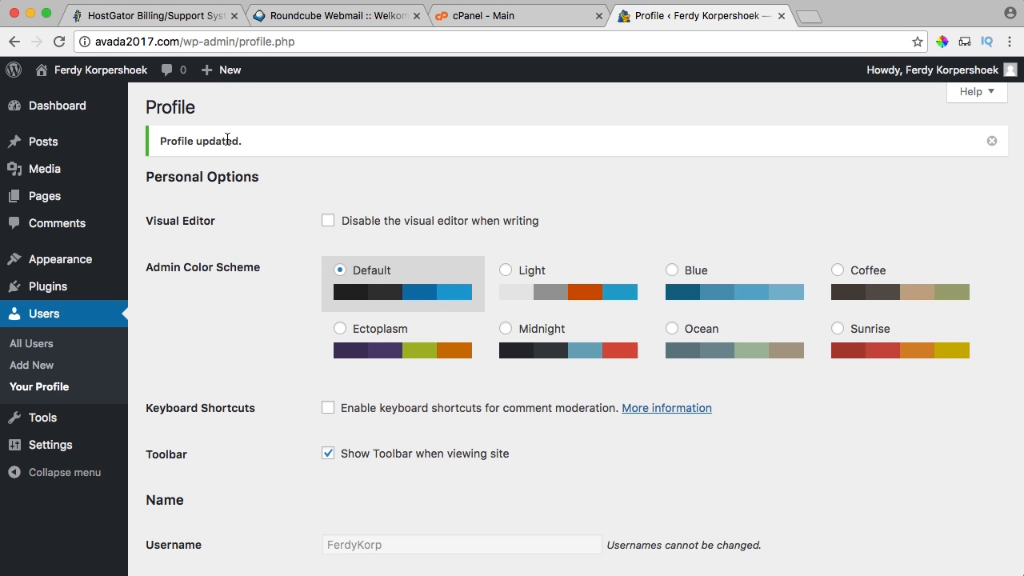
pyautogui.scroll(-1, 240, 145)
pyautogui.scroll(1, 242, 152)
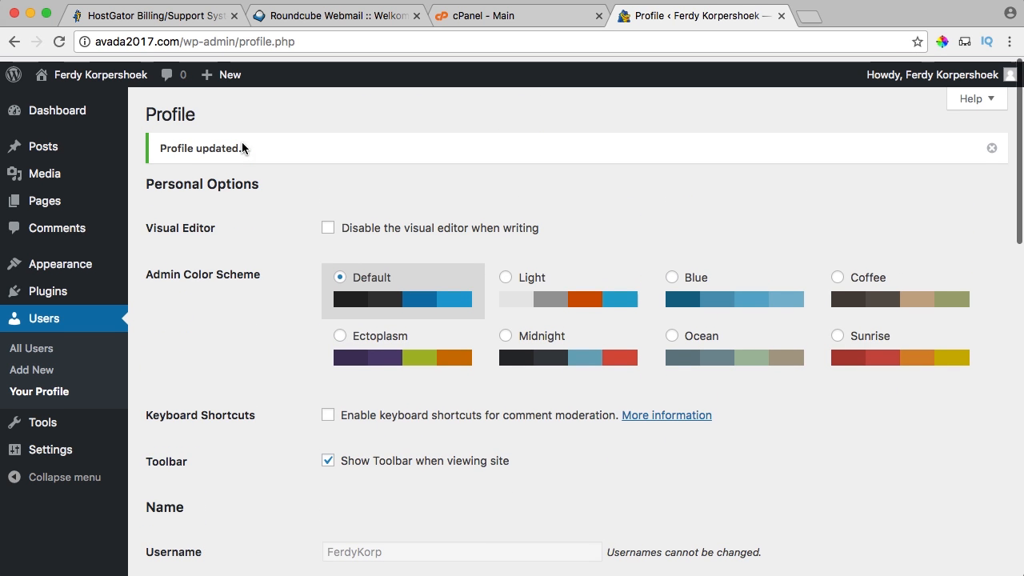
pyautogui.click(65, 108)
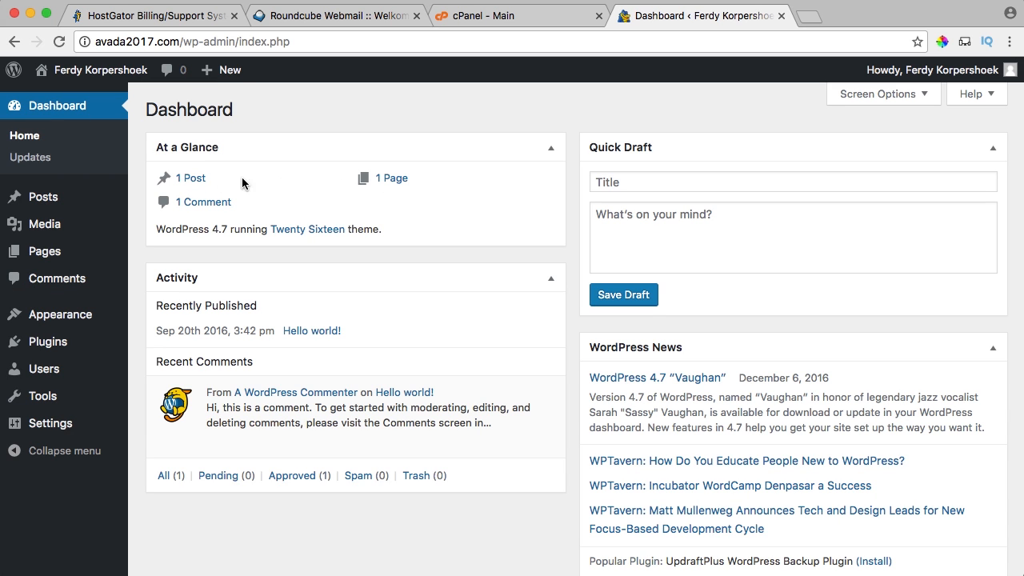
# Trash the Hello world! post, delete it permanently from Trash, and go back to the Dashboard.
pyautogui.click(193, 183)
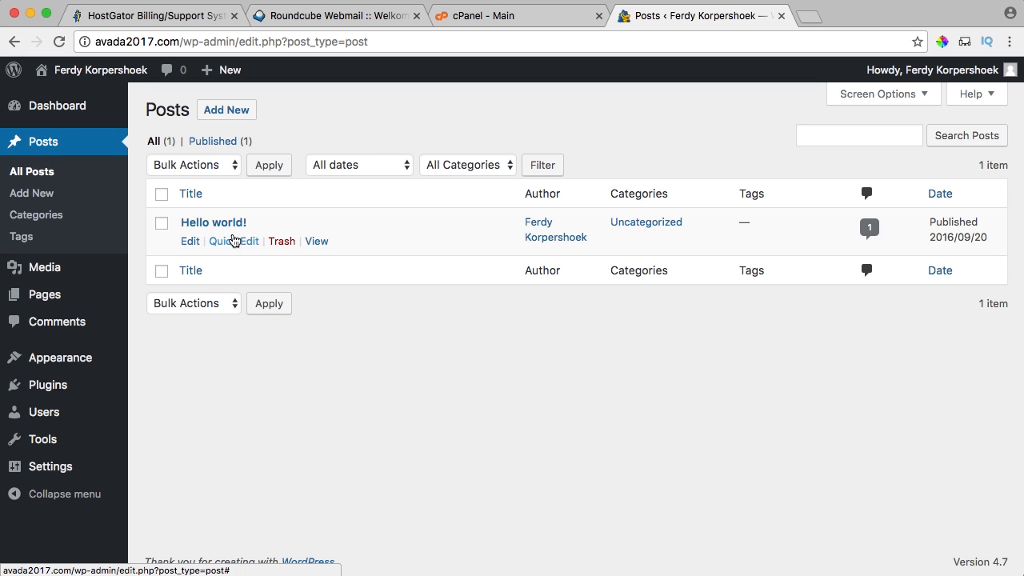
pyautogui.click(280, 243)
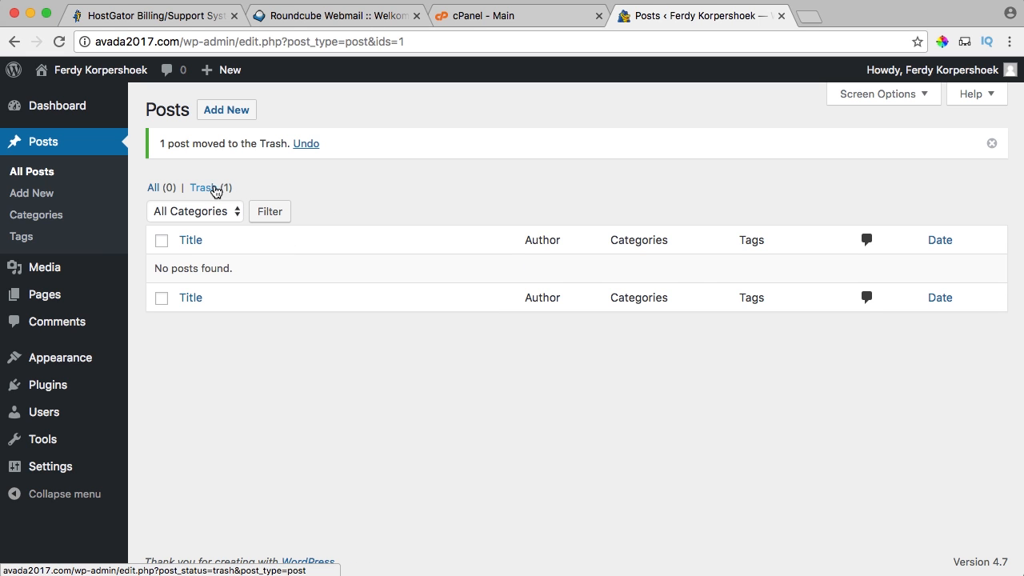
pyautogui.click(210, 188)
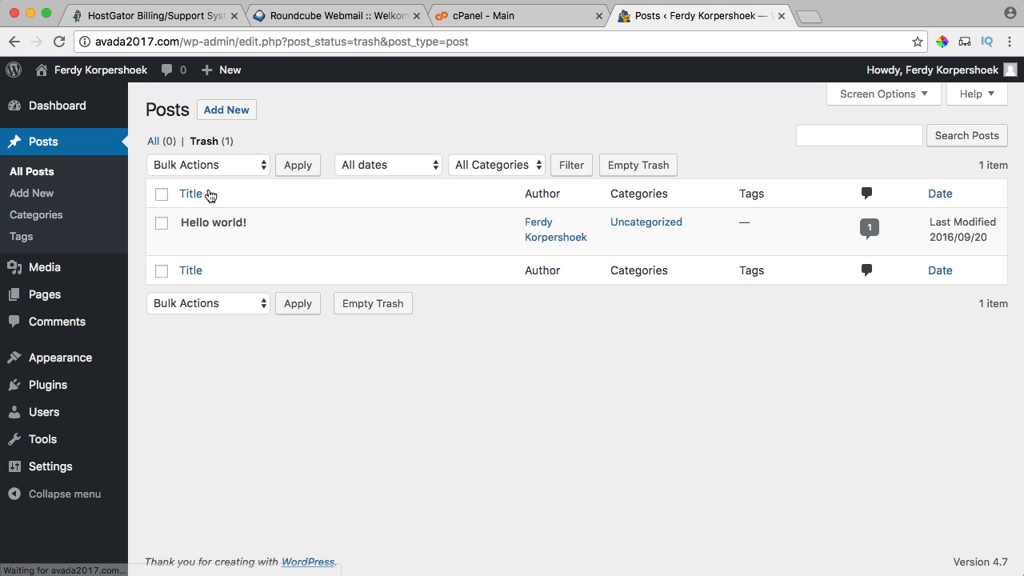
pyautogui.click(272, 242)
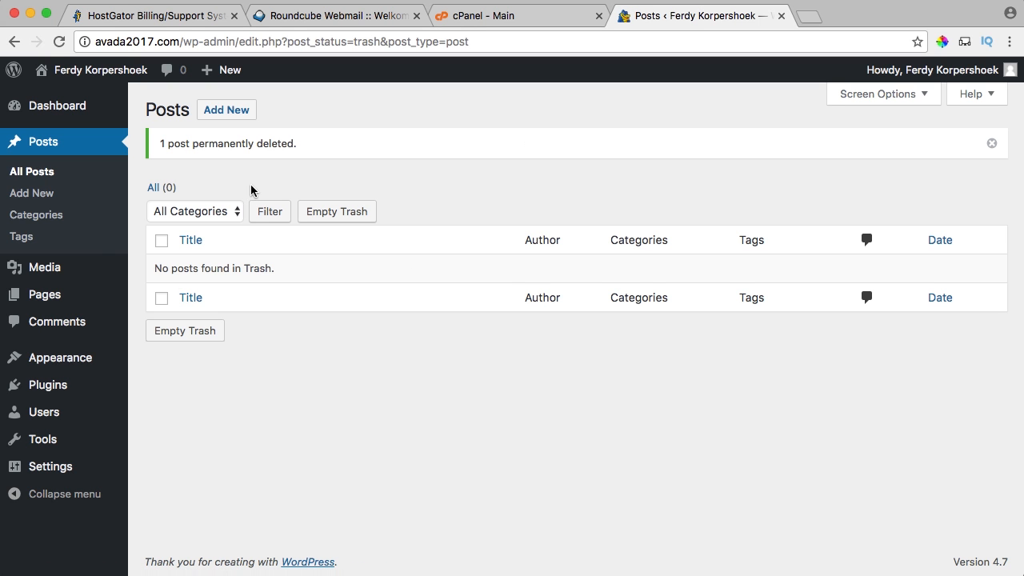
pyautogui.click(66, 110)
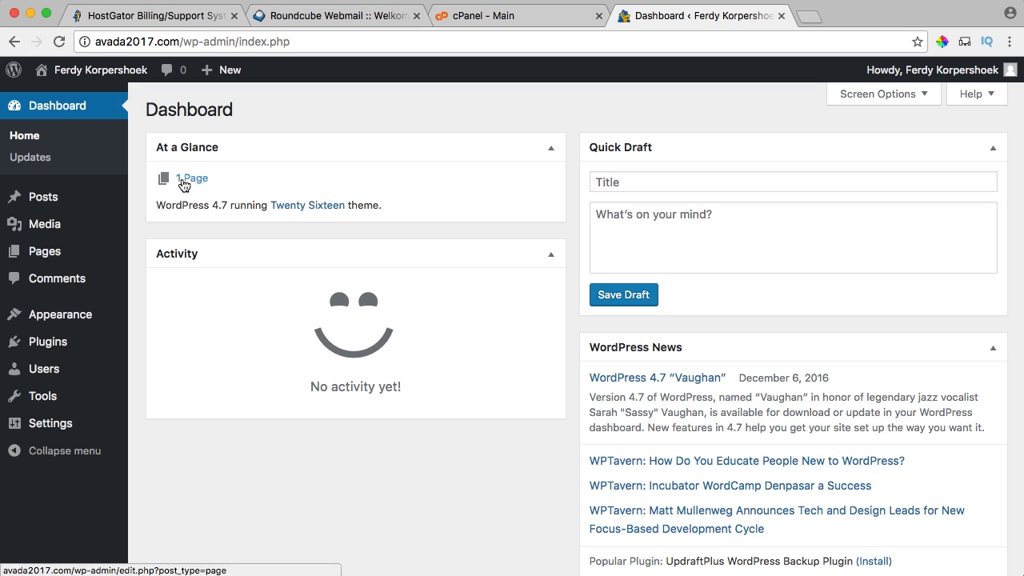
# Trash the Sample Page, empty the pages Trash, and go back to the Dashboard.
pyautogui.click(193, 179)
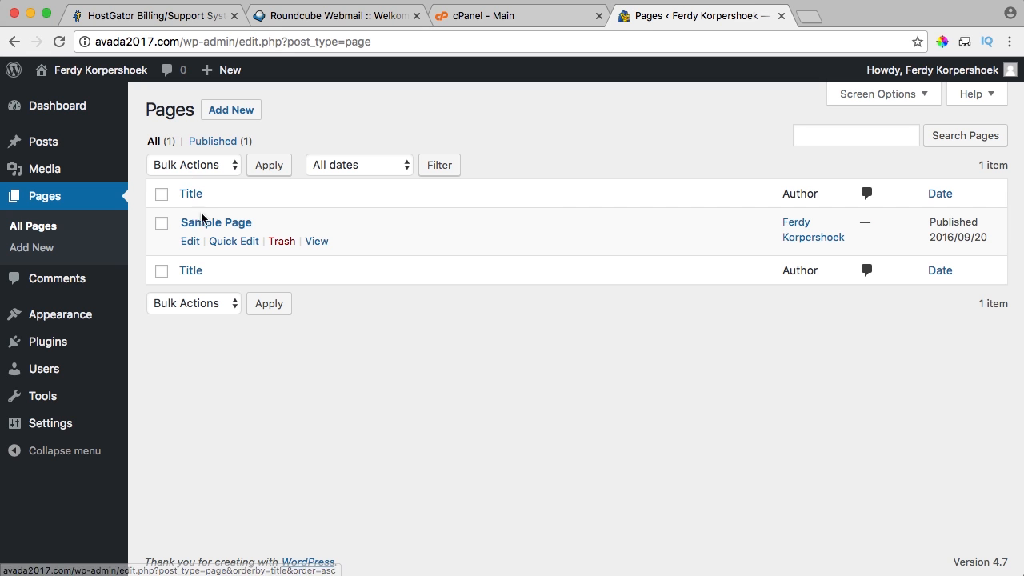
pyautogui.click(281, 243)
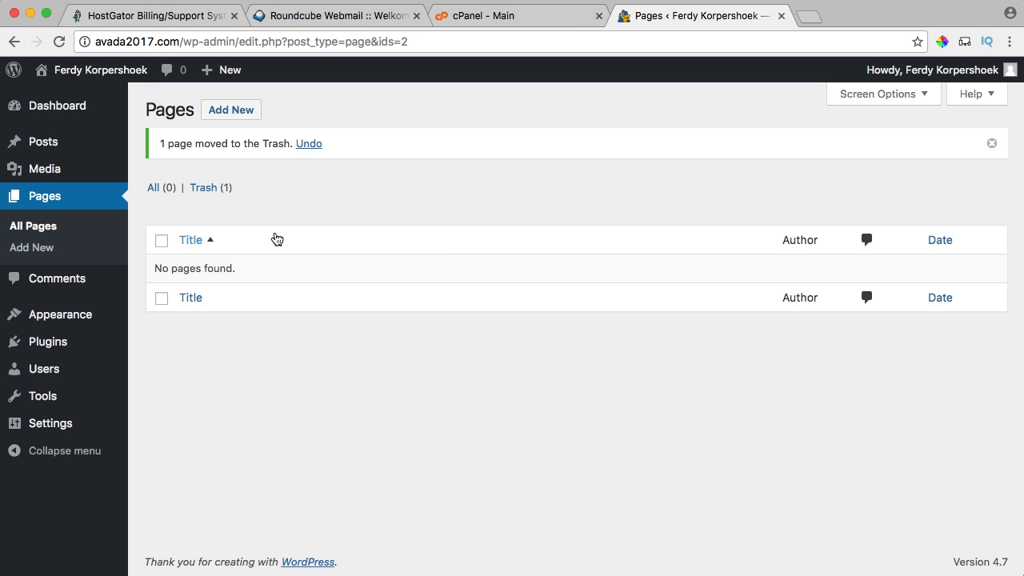
pyautogui.click(208, 188)
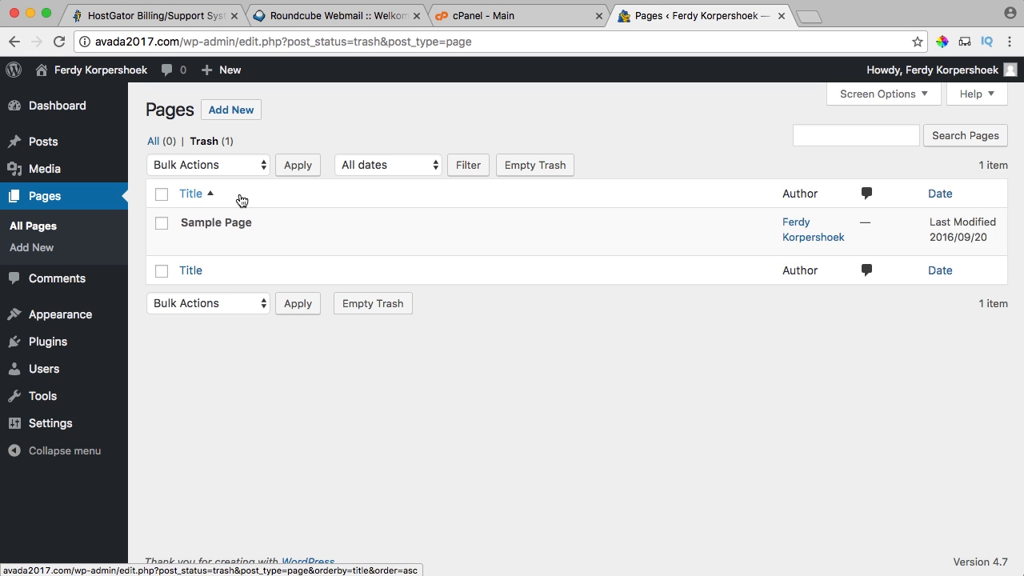
pyautogui.moveTo(240, 222)
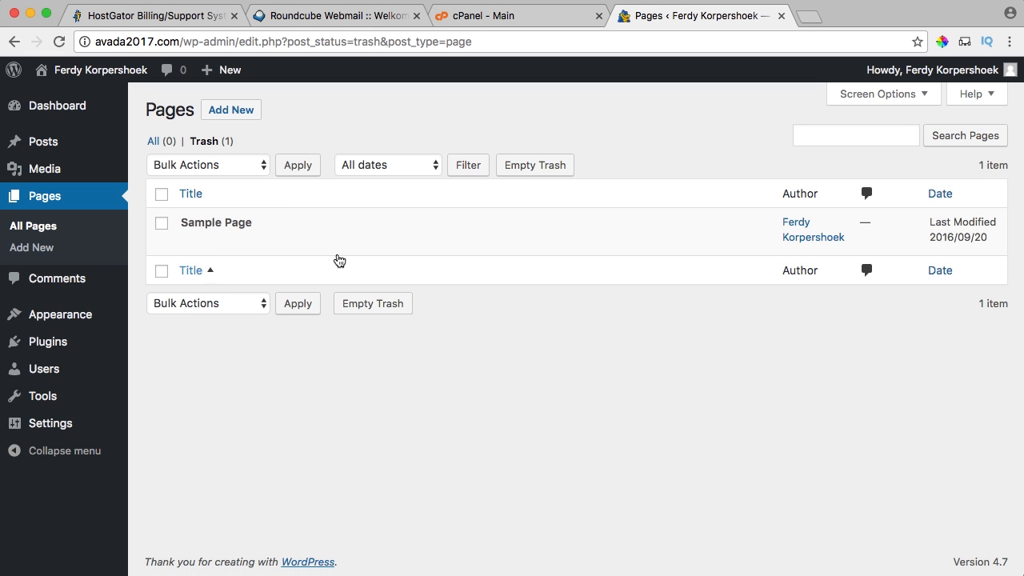
pyautogui.moveTo(282, 225)
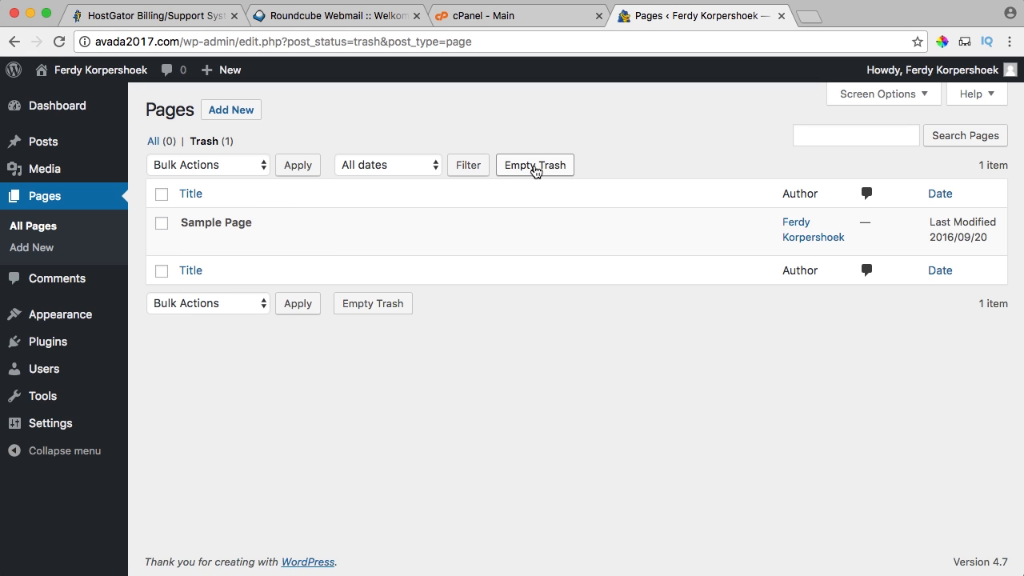
pyautogui.click(535, 170)
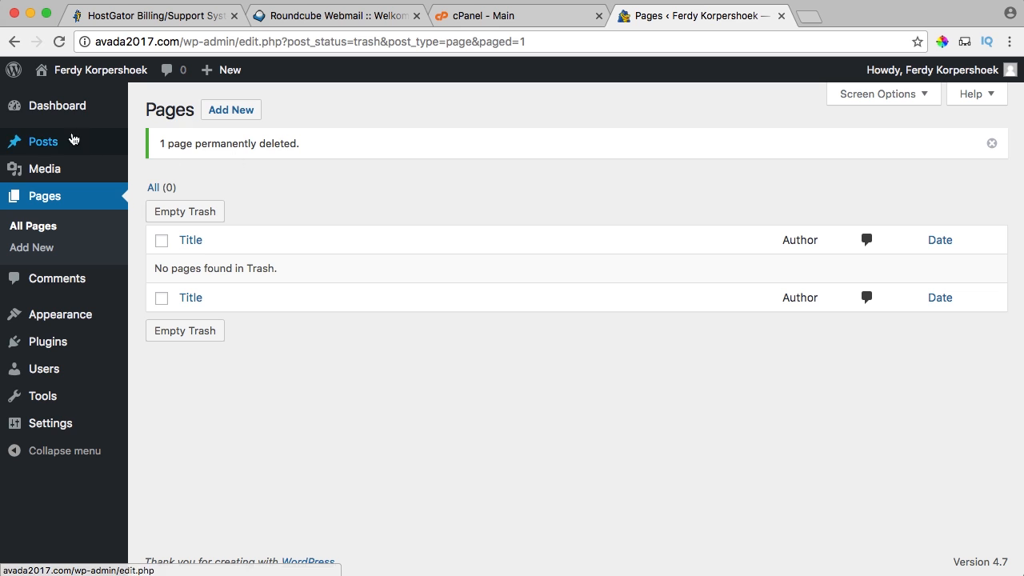
pyautogui.click(64, 111)
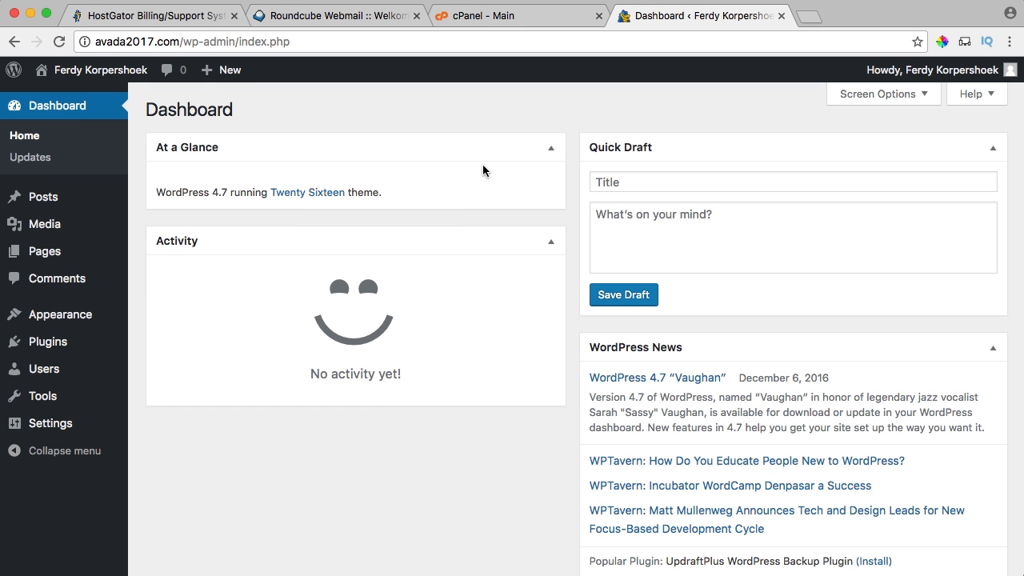
# Collapse the At a Glance, Activity, Quick Draft and WordPress News boxes.
pyautogui.click(551, 150)
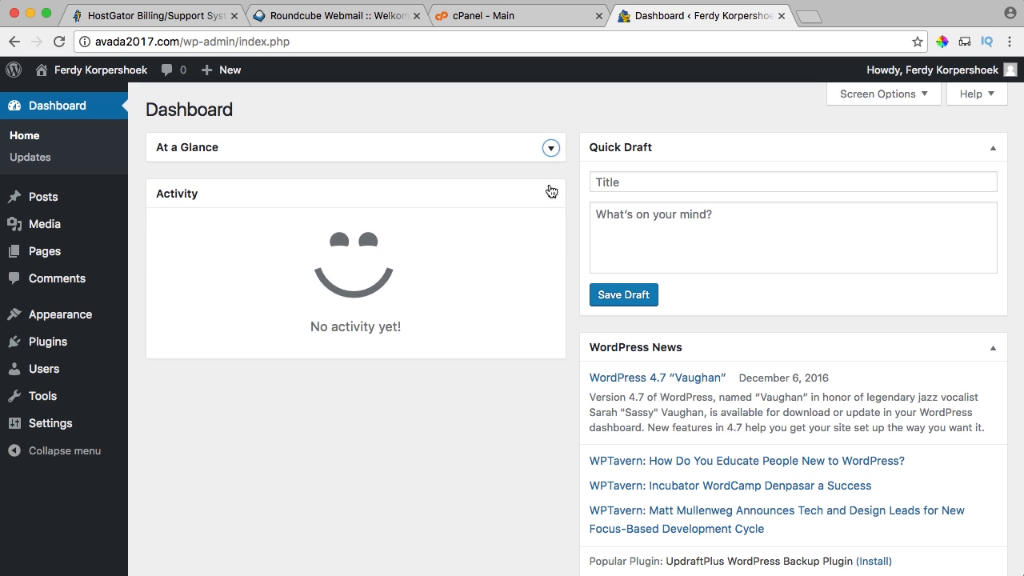
pyautogui.click(551, 194)
pyautogui.click(992, 149)
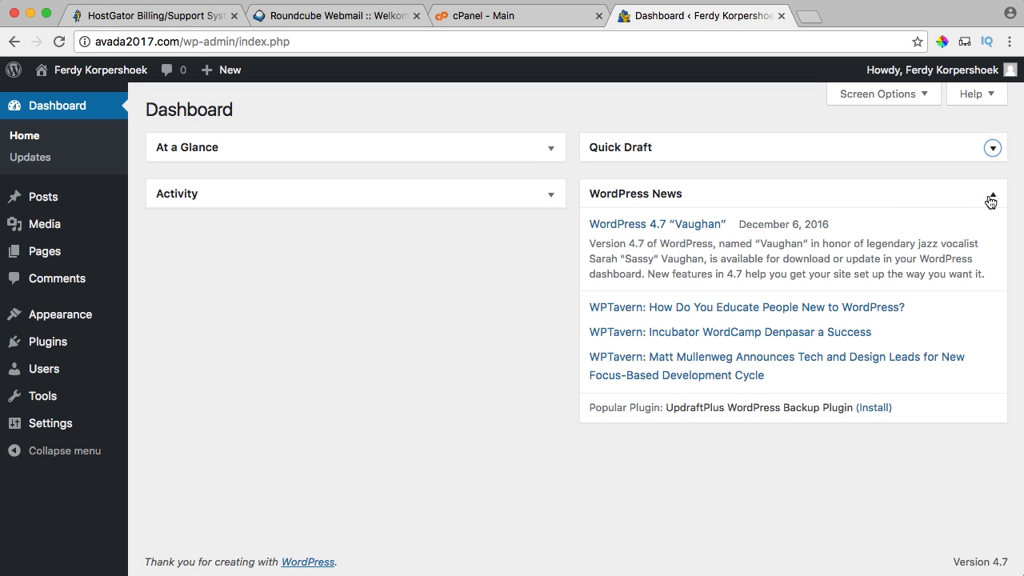
pyautogui.click(991, 195)
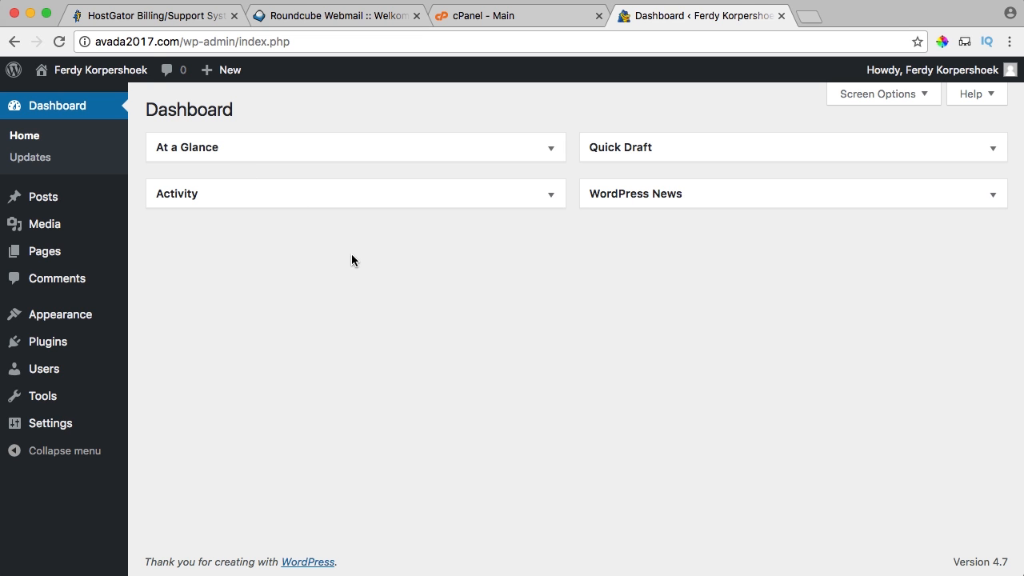
# View the public avada2017.com front end, which shows Nothing Found.
pyautogui.click(80, 76)
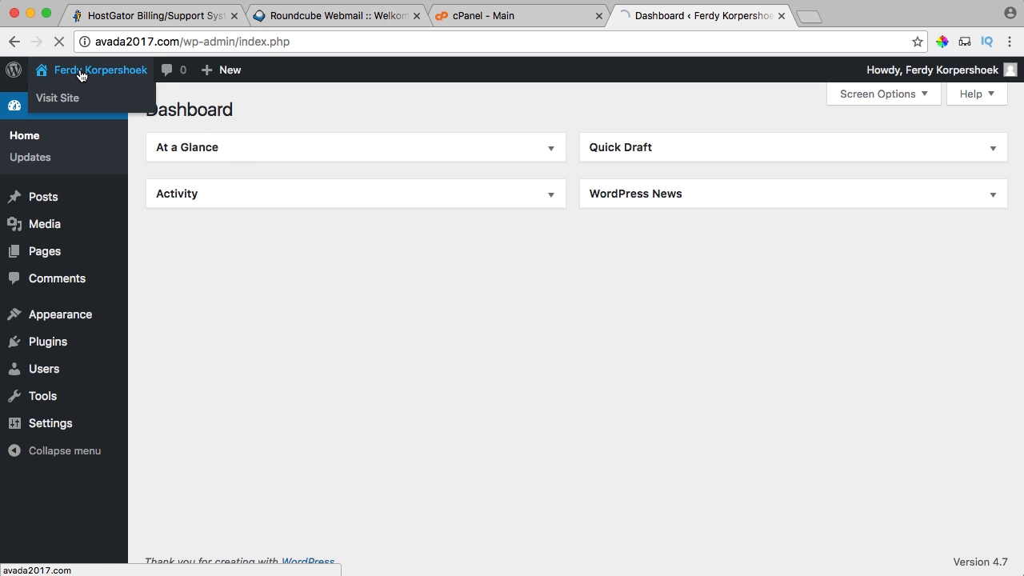
pyautogui.scroll(-5, 561, 218)
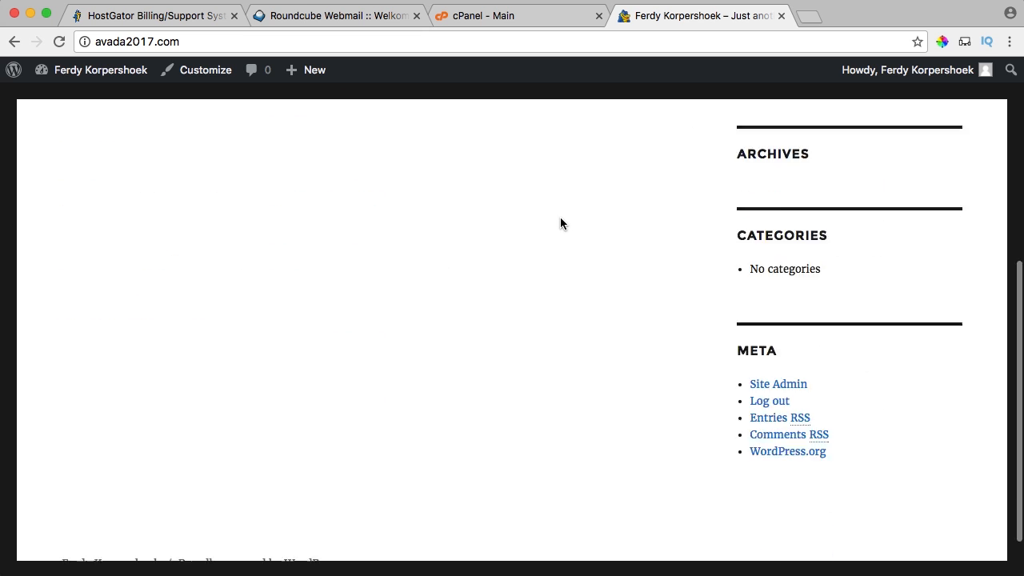
pyautogui.scroll(5, 560, 218)
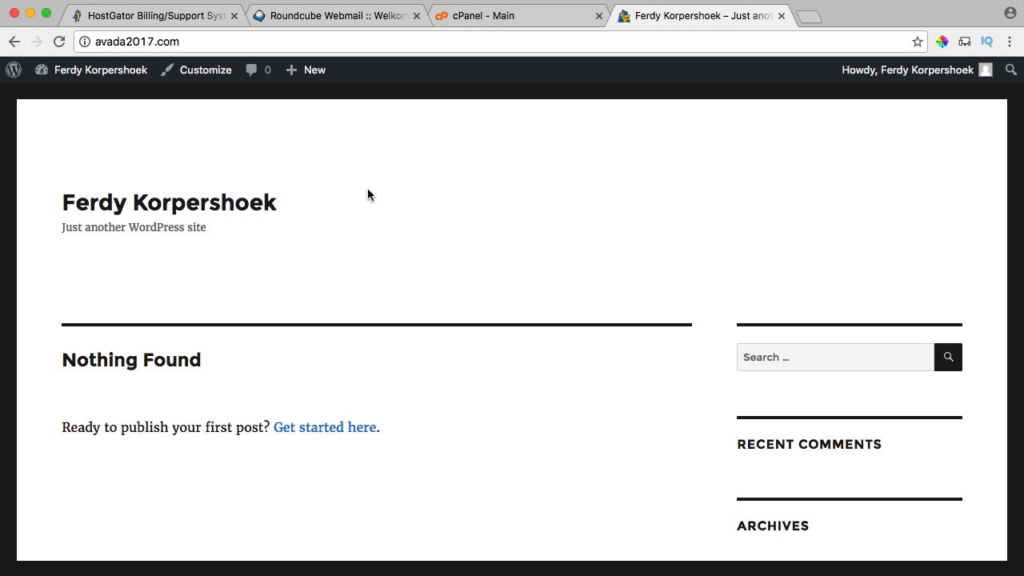
# Load wordpressking.com in a new tab and close the HostGator, Roundcube and cPanel tabs.
pyautogui.click(806, 22)
pyautogui.write('wordpress')
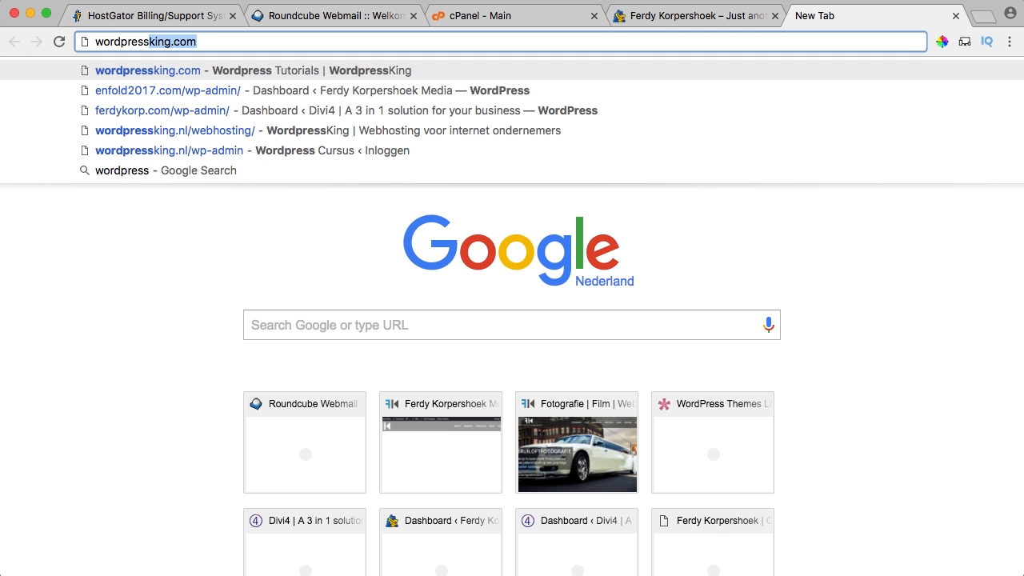
pyautogui.press('Return')
pyautogui.click(233, 15)
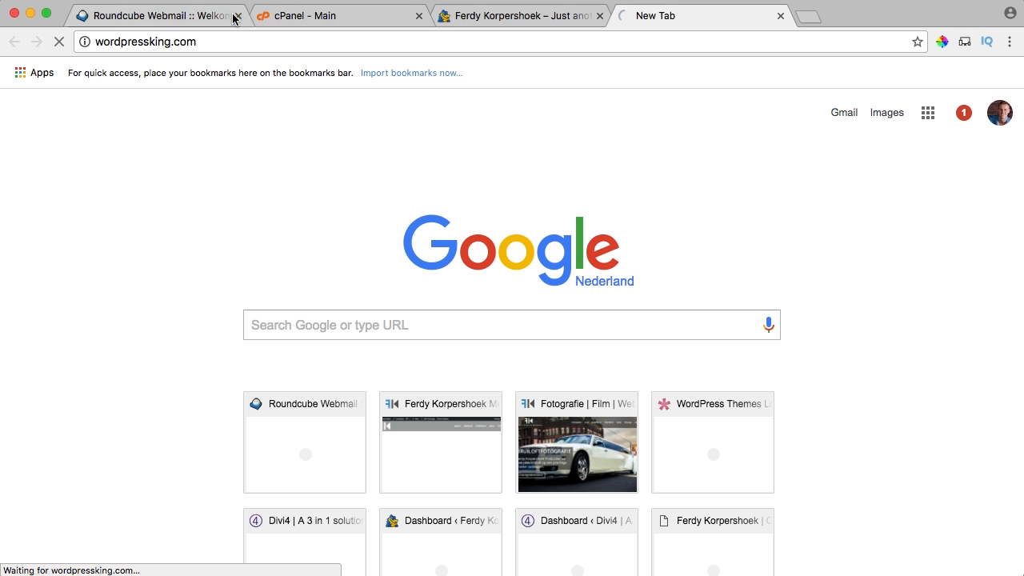
pyautogui.click(232, 16)
pyautogui.click(231, 16)
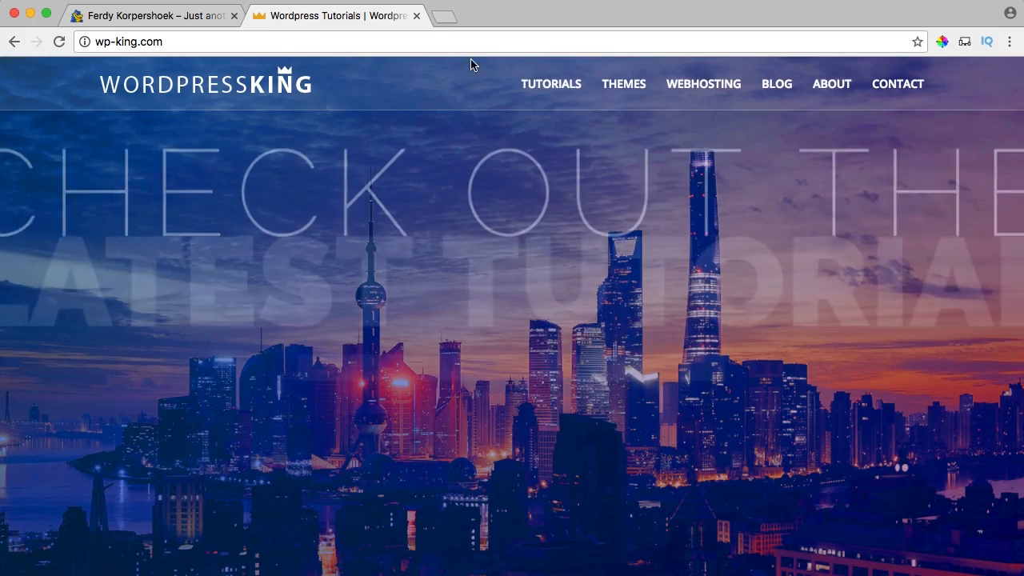
# Go from the wp-king.com themes catalogue to the Avada live demo tab.
pyautogui.moveTo(570, 78)
pyautogui.click(613, 85)
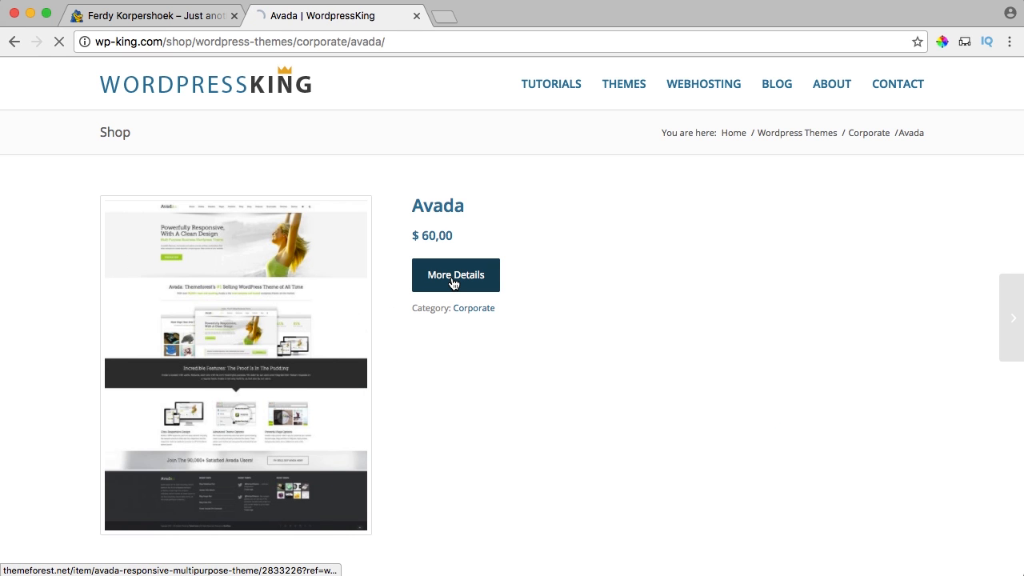
pyautogui.scroll(-3, 628, 274)
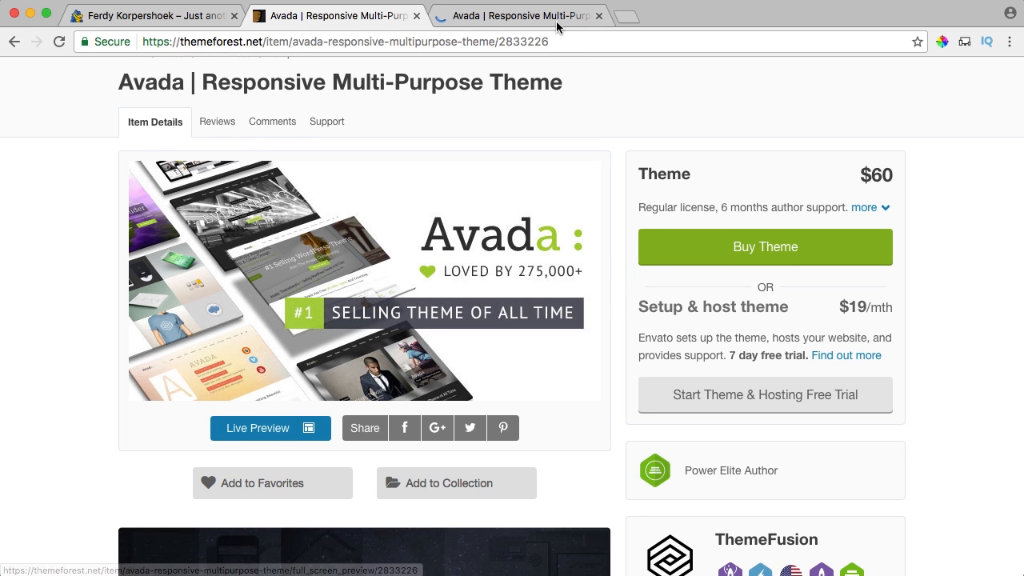
pyautogui.click(541, 17)
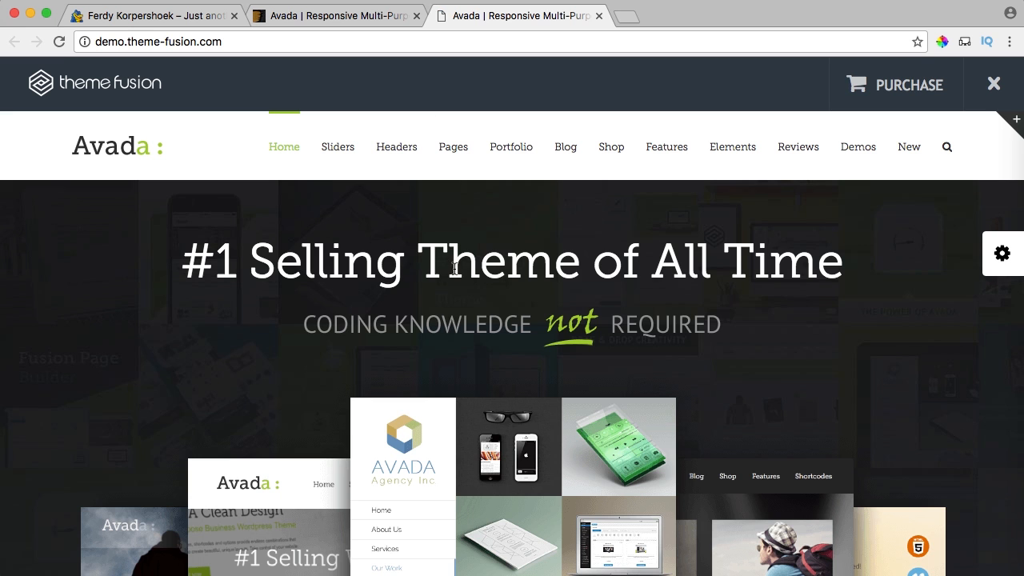
# Dismiss the preview frame and the demo's side options panel, then scroll the demo list.
pyautogui.click(992, 86)
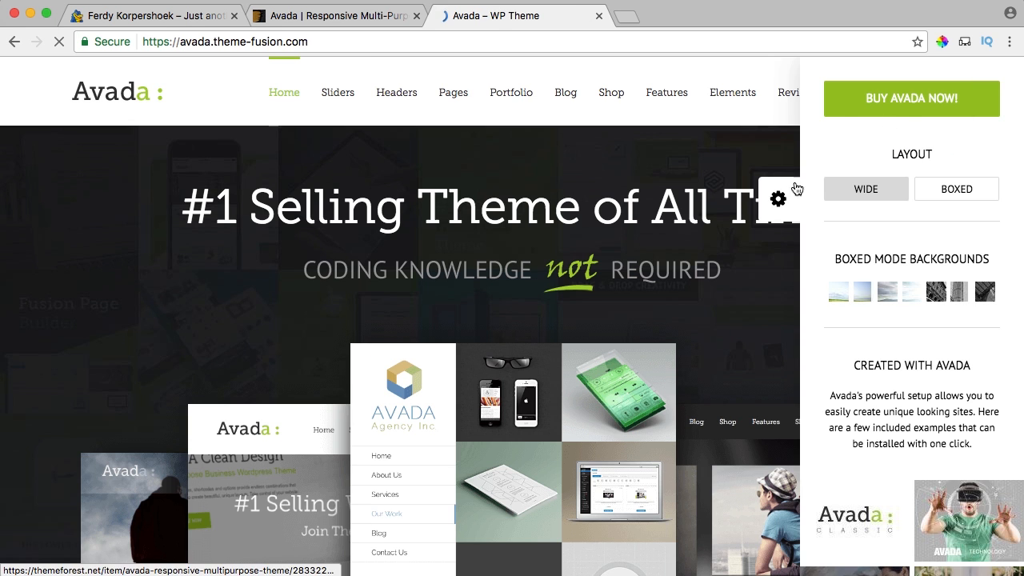
pyautogui.click(776, 195)
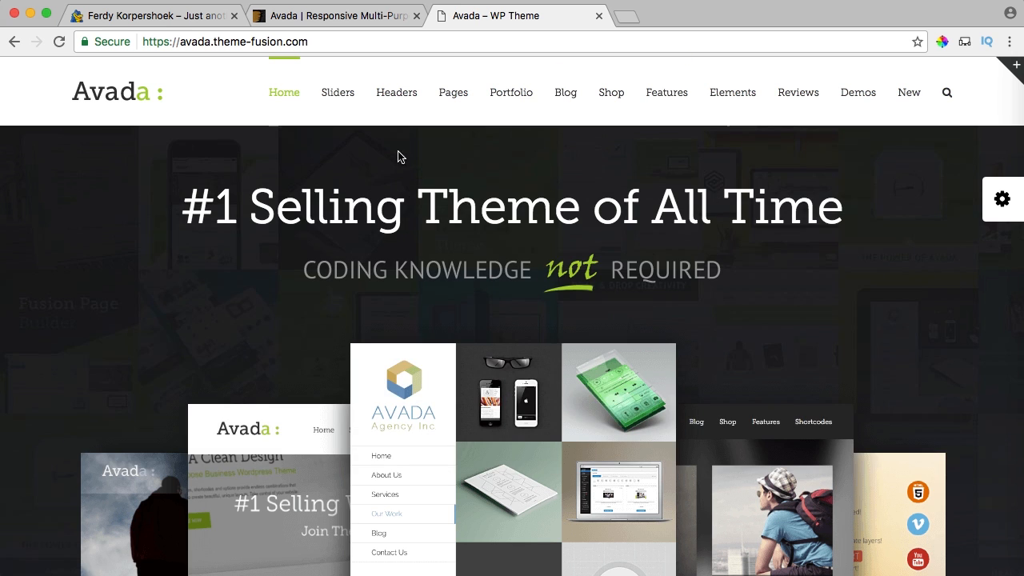
pyautogui.scroll(-10, 127, 139)
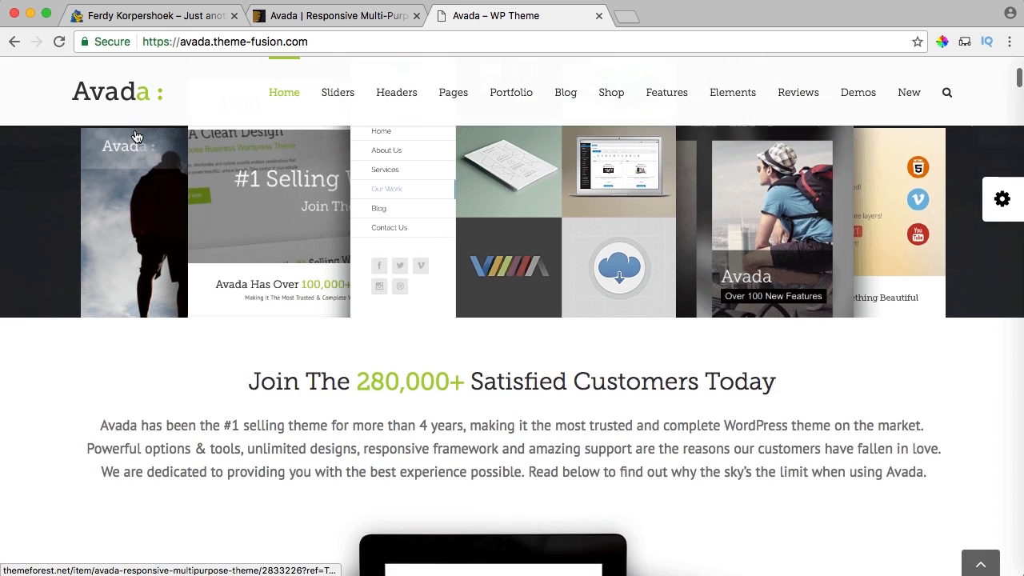
pyautogui.scroll(-6, 149, 133)
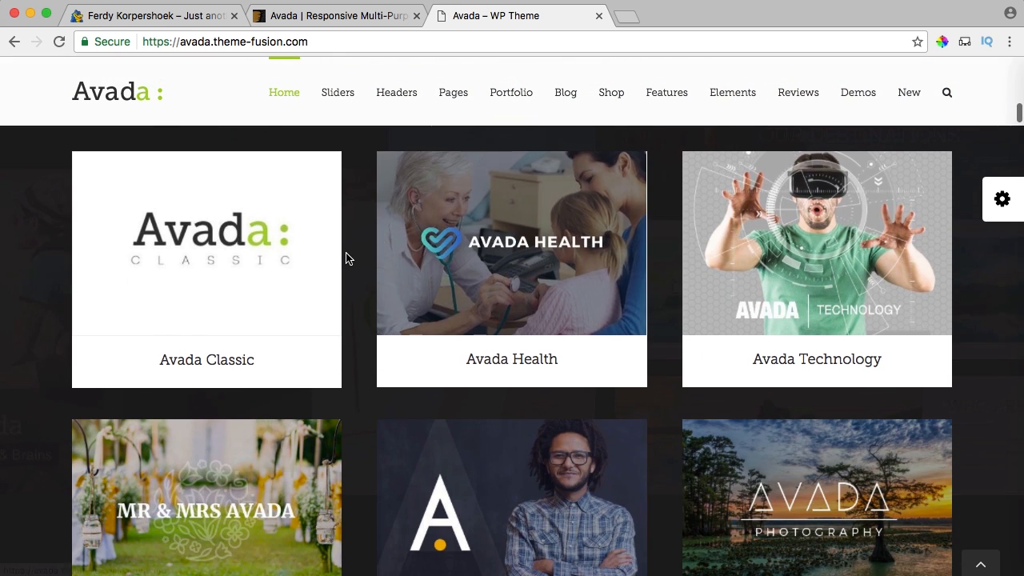
pyautogui.scroll(-12, 360, 256)
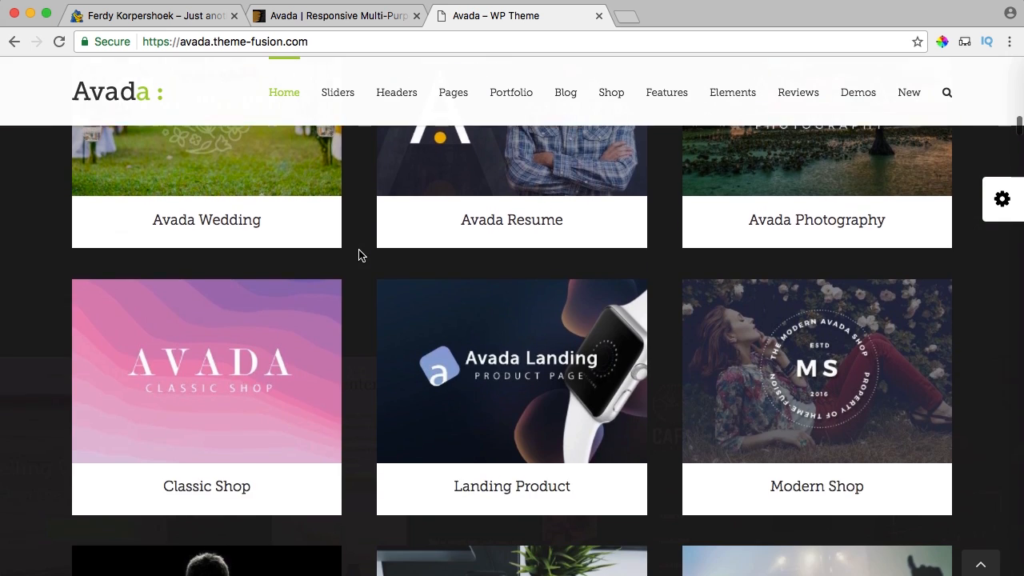
pyautogui.scroll(10, 360, 256)
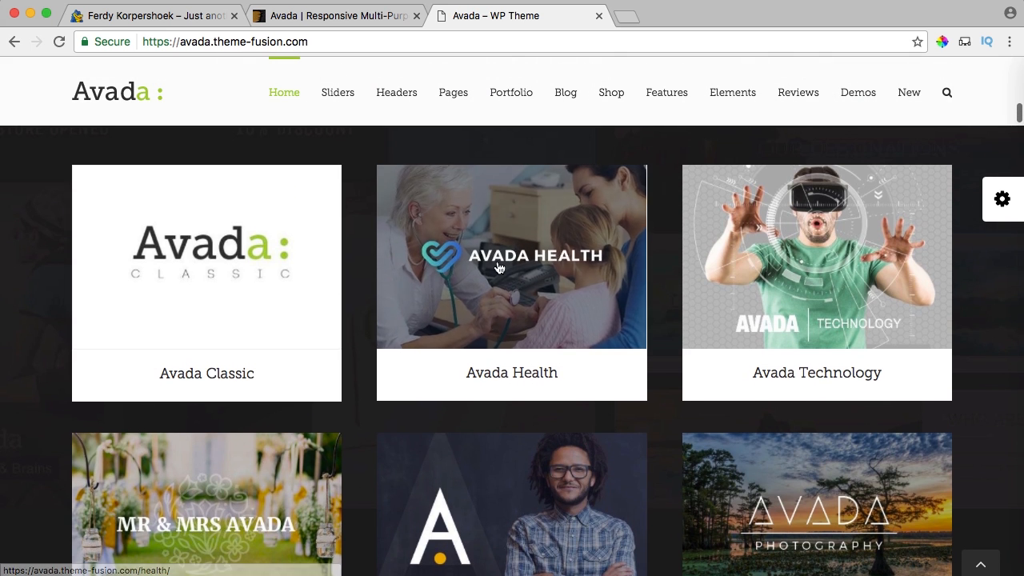
# Open the Health, Resume, Photography and Law demos in background tabs.
pyautogui.keyDown('super'); pyautogui.click(516, 269); pyautogui.keyUp('super')
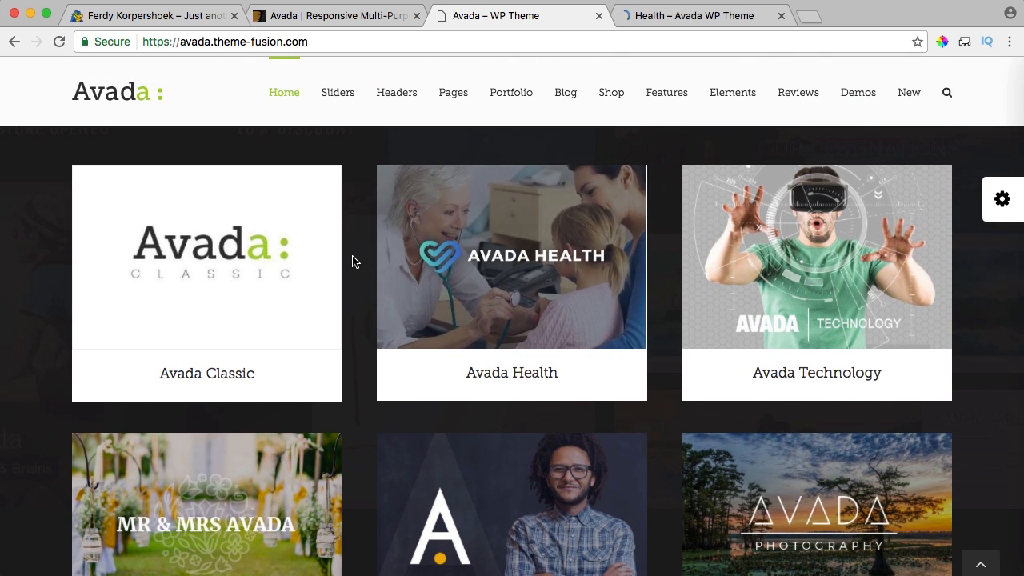
pyautogui.scroll(-5, 464, 240)
pyautogui.keyDown('super'); pyautogui.click(463, 230); pyautogui.keyUp('super')
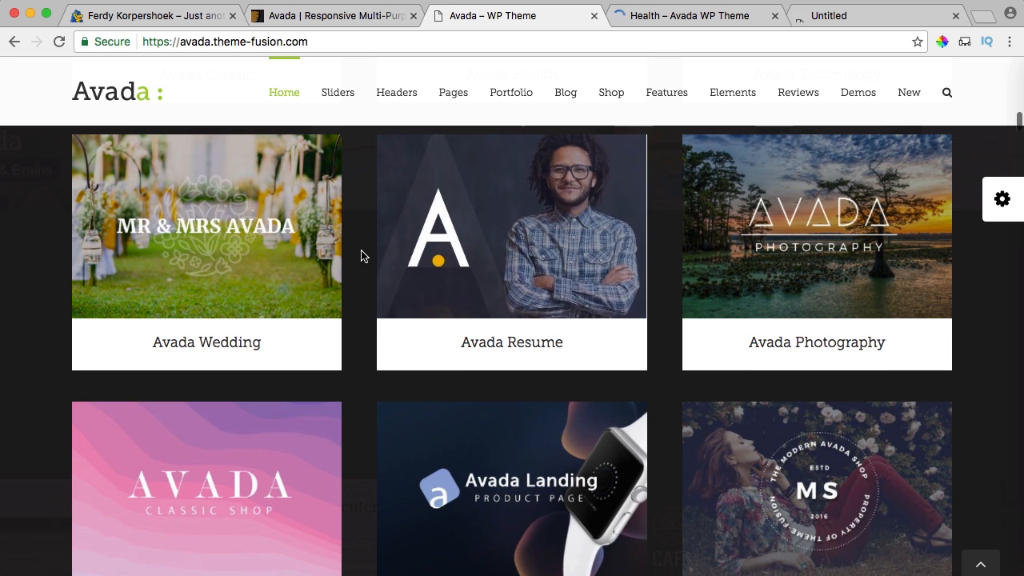
pyautogui.scroll(-4, 359, 254)
pyautogui.scroll(2, 759, 223)
pyautogui.keyDown('super'); pyautogui.click(759, 223); pyautogui.keyUp('super')
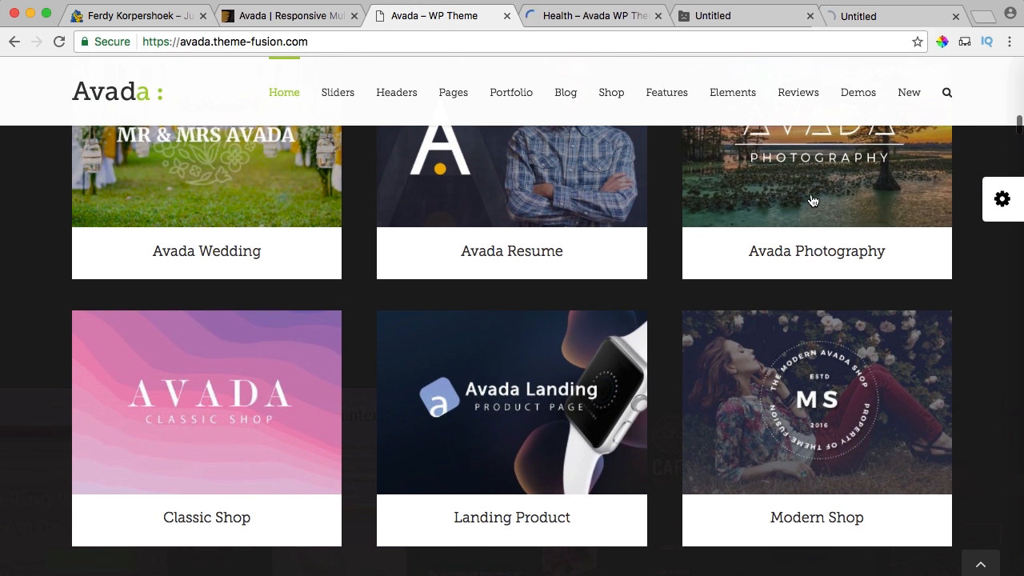
pyautogui.scroll(-6, 361, 252)
pyautogui.scroll(-6, 361, 252)
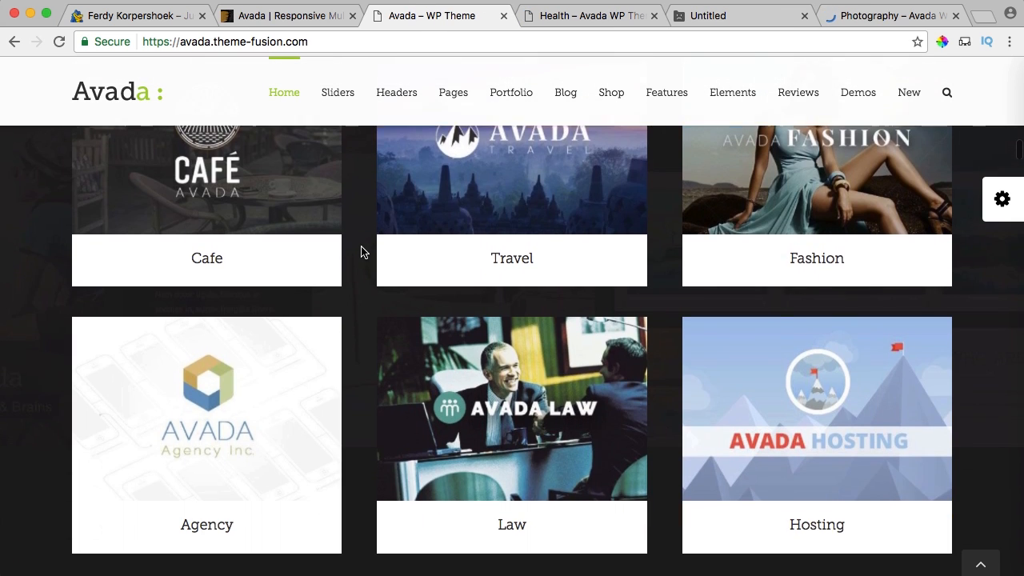
pyautogui.keyDown('super'); pyautogui.click(442, 291); pyautogui.keyUp('super')
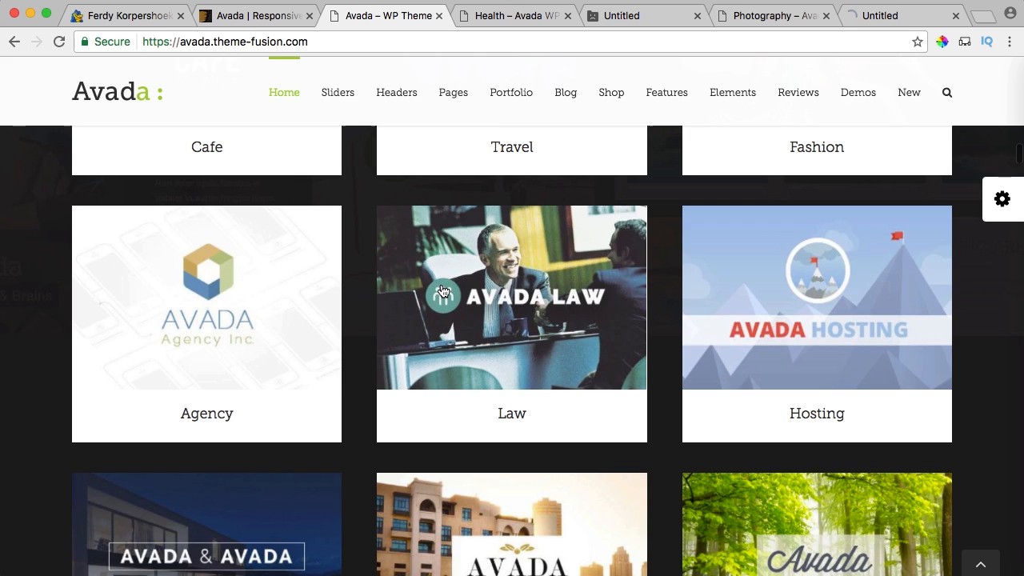
# In the Health demo, select the Caring For Life heading and Office Hours text.
pyautogui.click(506, 15)
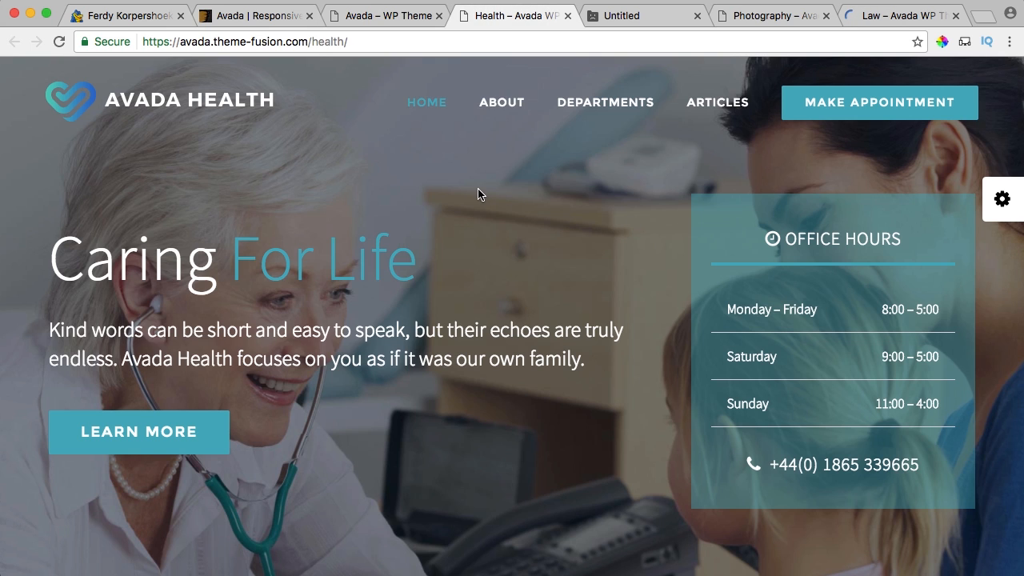
pyautogui.scroll(-3, 477, 193)
pyautogui.scroll(3, 478, 193)
pyautogui.scroll(-3, 477, 192)
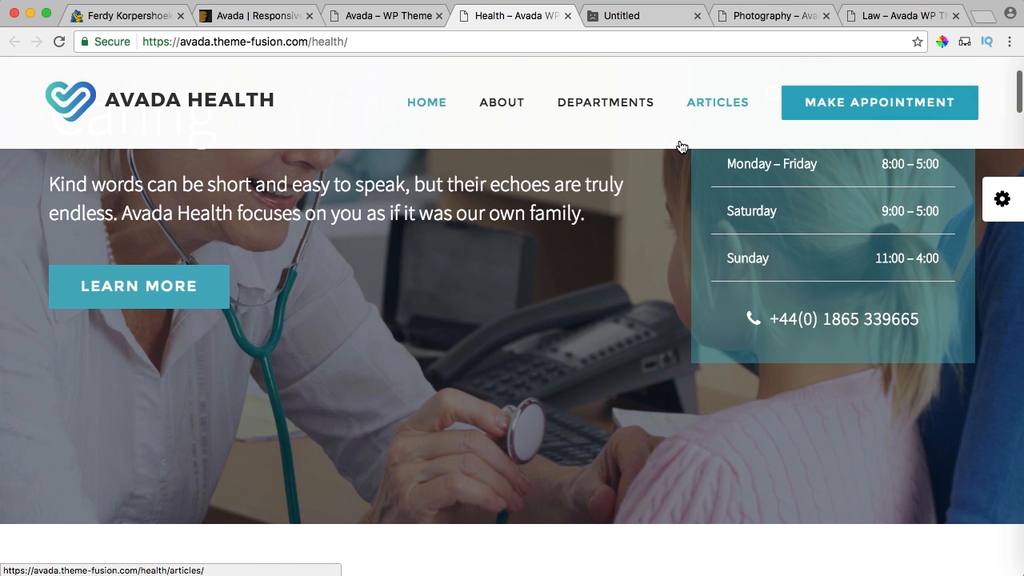
pyautogui.scroll(3, 576, 208)
pyautogui.moveTo(53, 232); pyautogui.dragTo(287, 285)
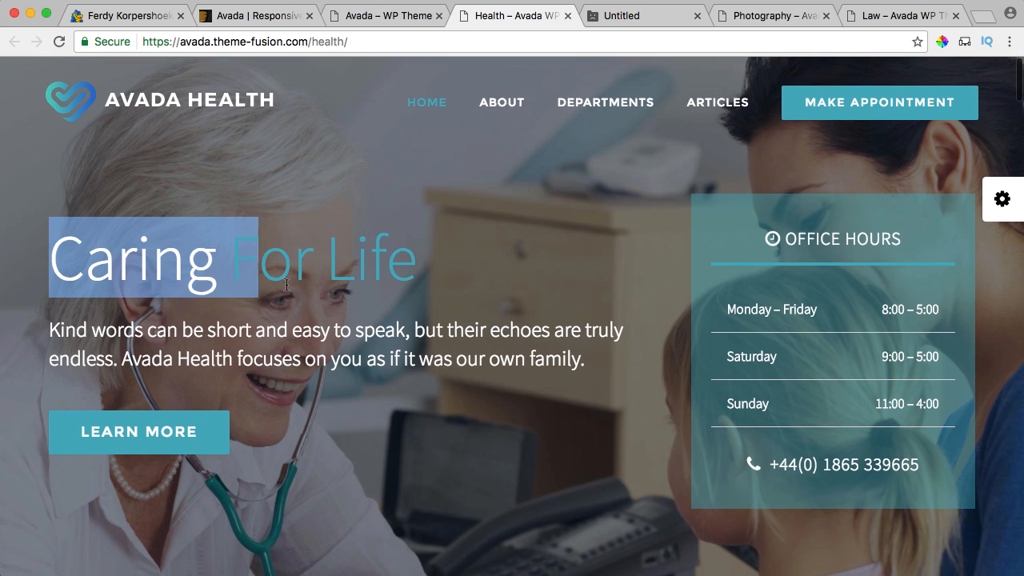
pyautogui.moveTo(727, 237); pyautogui.dragTo(840, 279)
pyautogui.moveTo(888, 375); pyautogui.dragTo(894, 412)
pyautogui.click(895, 416)
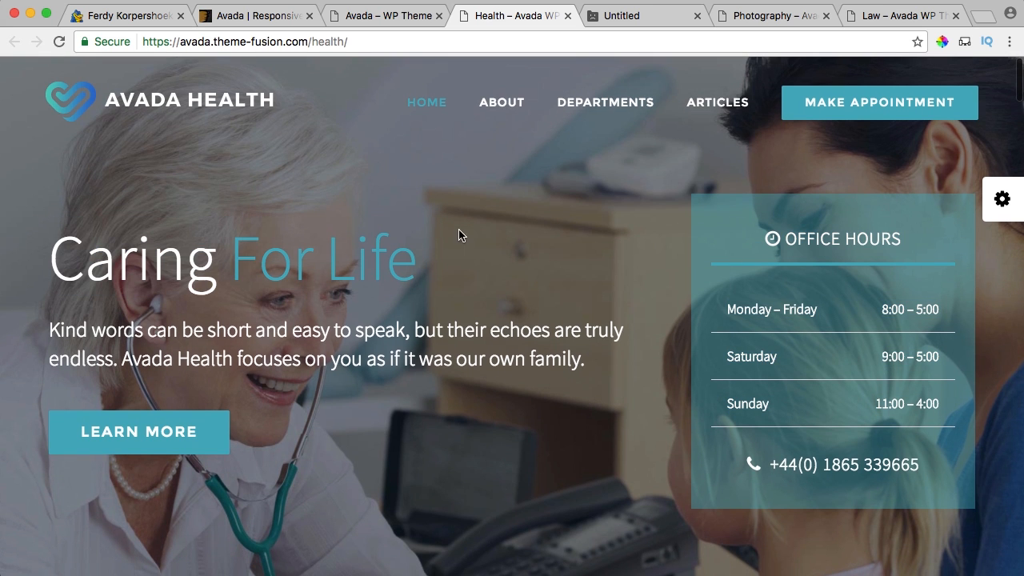
# Scroll through the Health demo, playing and closing the Tour Our Facilities video.
pyautogui.scroll(-15, 464, 232)
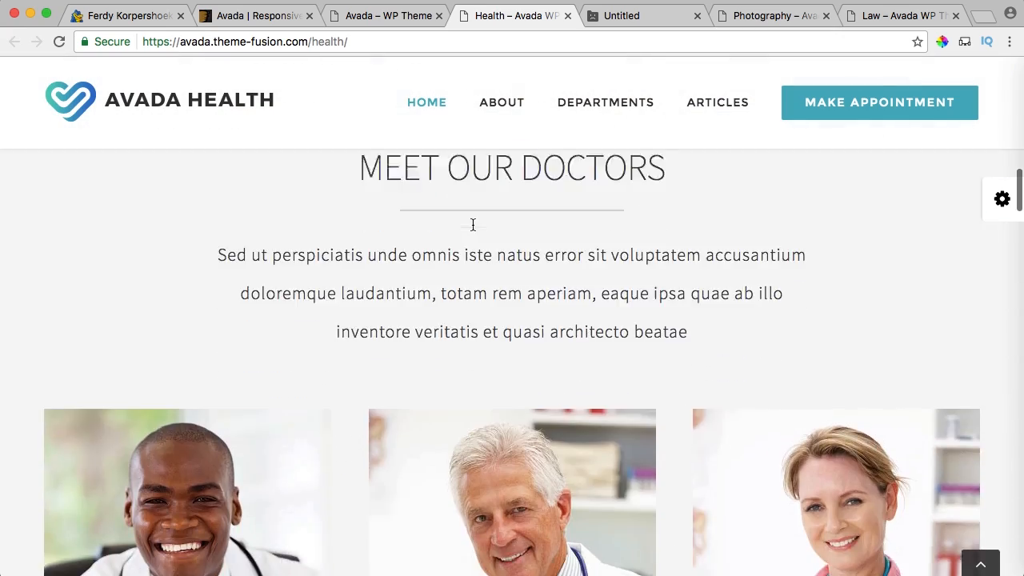
pyautogui.scroll(-10, 360, 256)
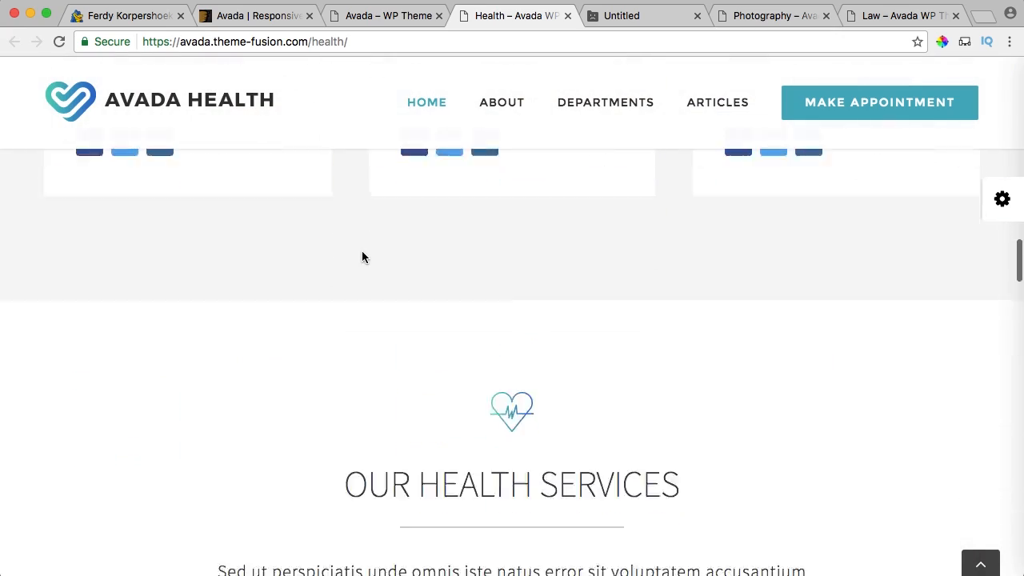
pyautogui.scroll(-10, 361, 252)
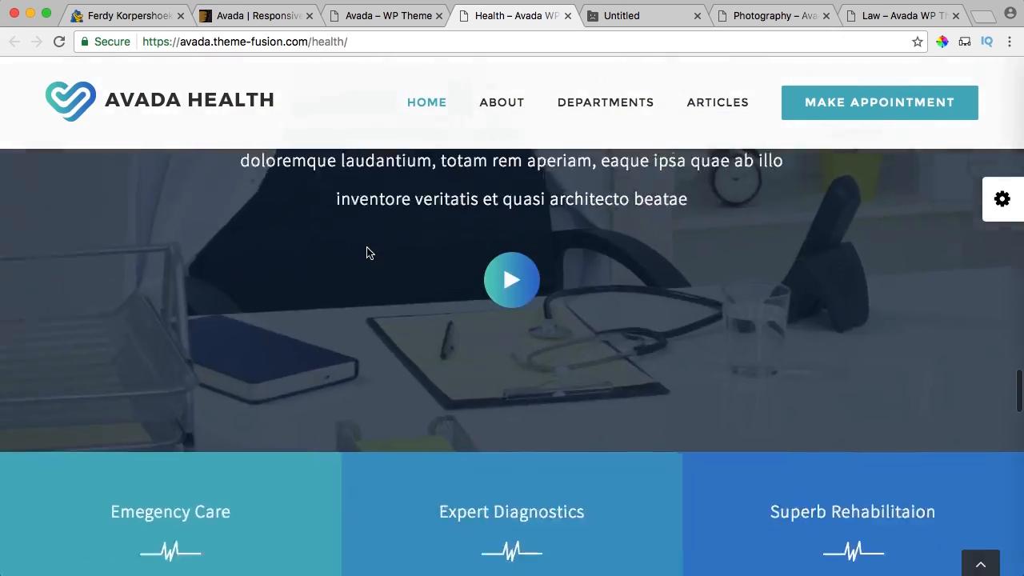
pyautogui.scroll(5, 368, 253)
pyautogui.scroll(-4, 368, 253)
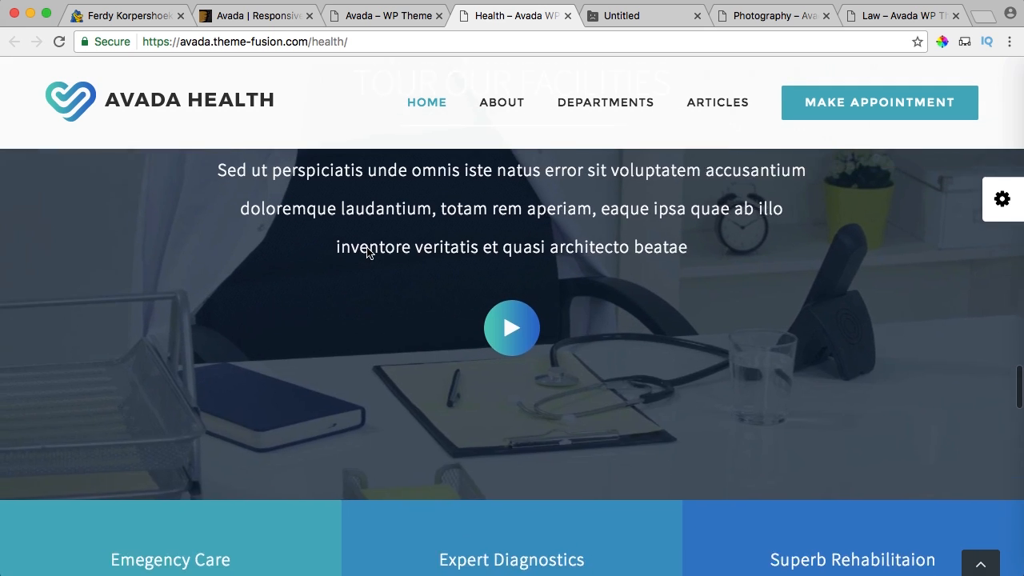
pyautogui.scroll(5, 368, 252)
pyautogui.scroll(-2, 317, 297)
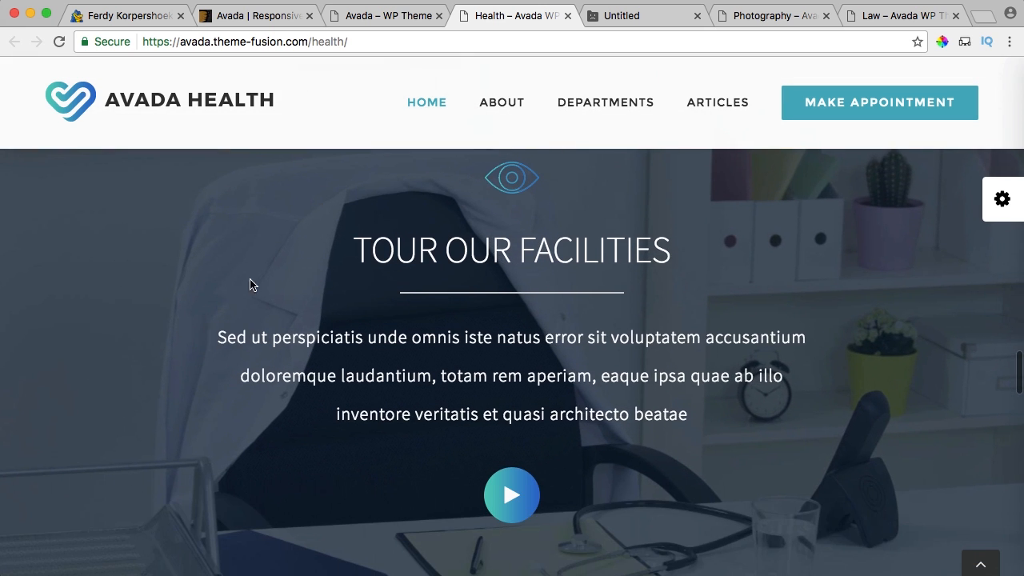
pyautogui.scroll(-2, 240, 288)
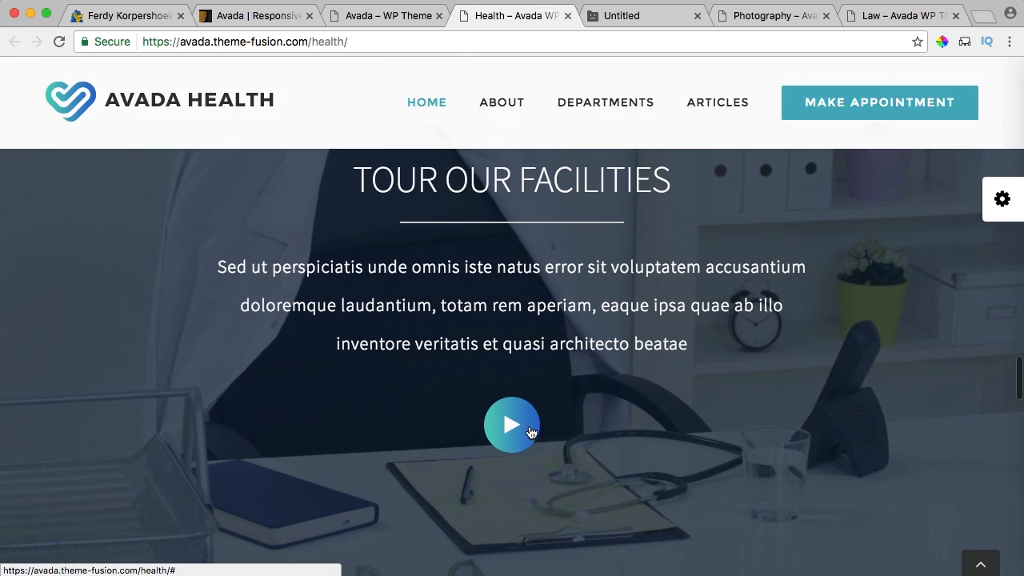
pyautogui.click(531, 432)
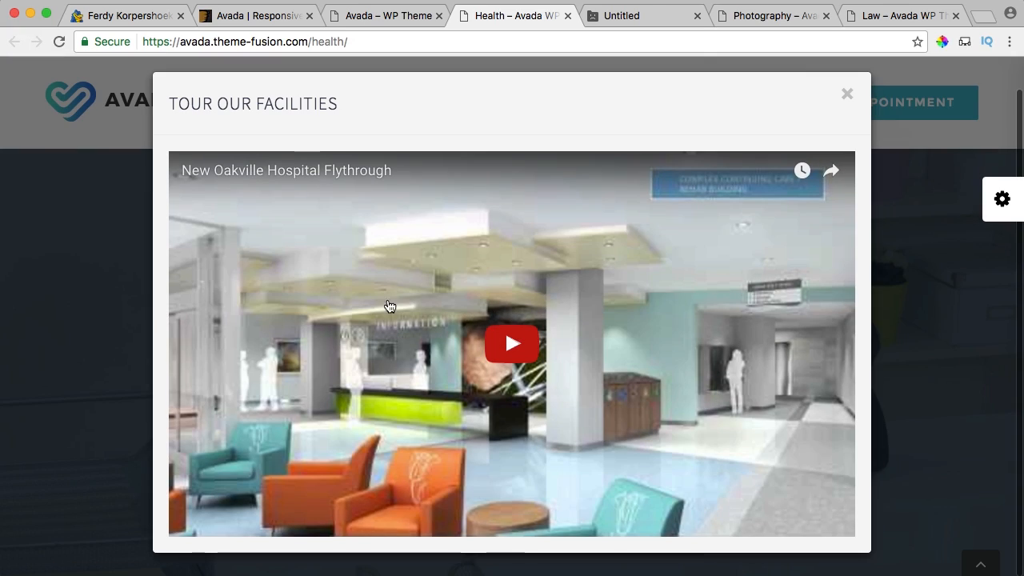
pyautogui.click(851, 96)
pyautogui.scroll(-10, 672, 313)
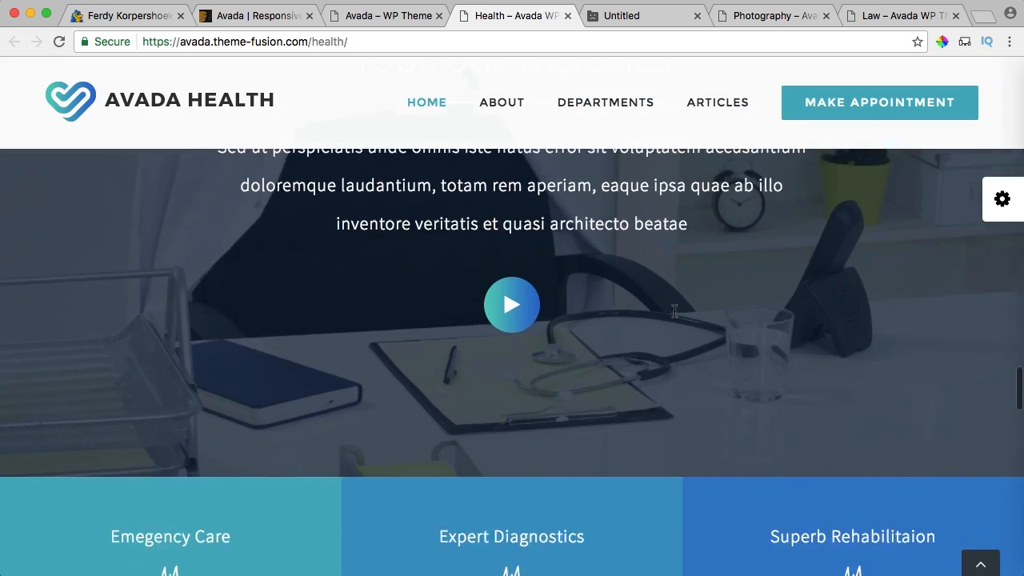
pyautogui.scroll(-12, 671, 314)
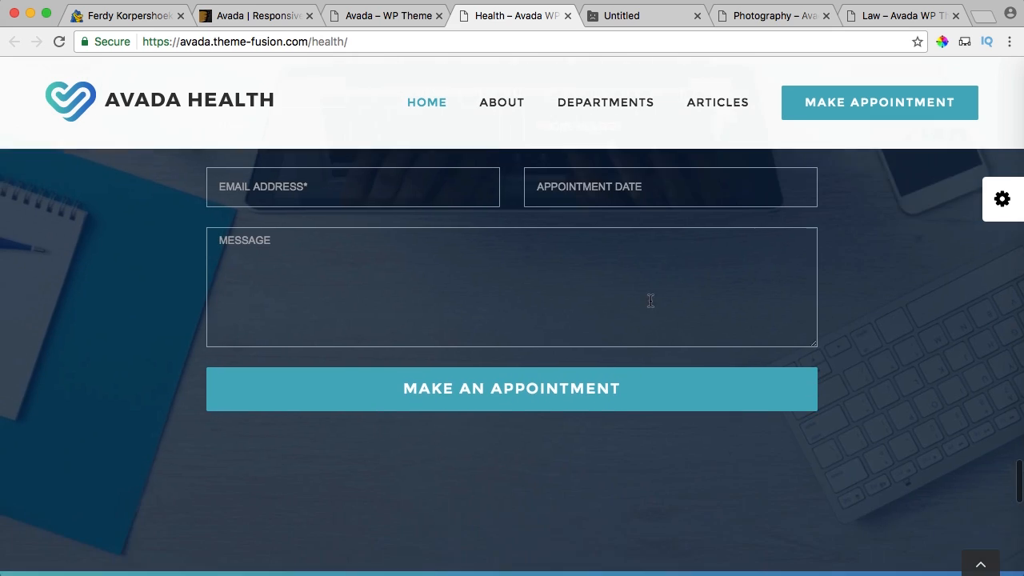
pyautogui.scroll(-5, 521, 283)
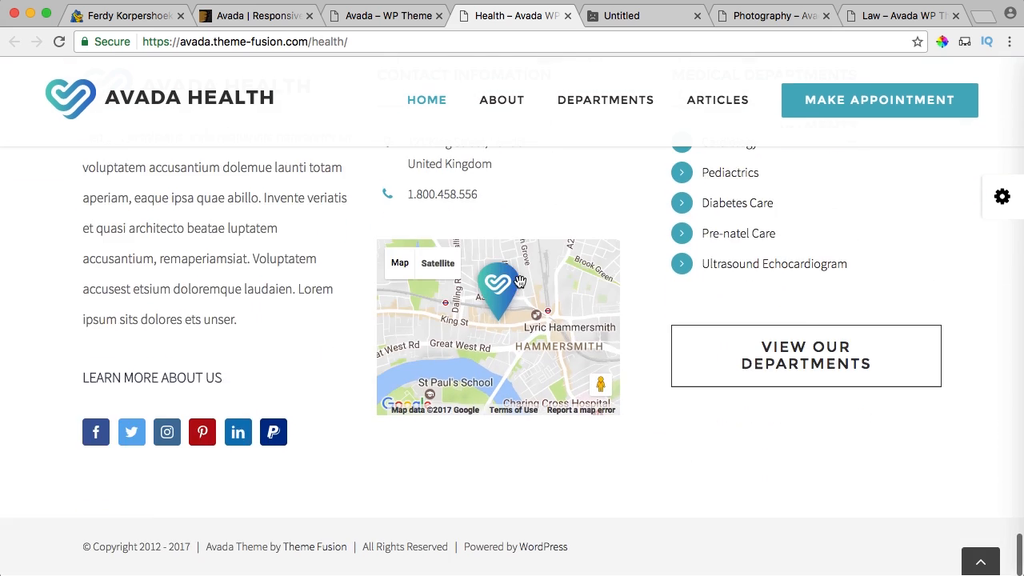
pyautogui.scroll(15, 565, 118)
pyautogui.moveTo(565, 119)
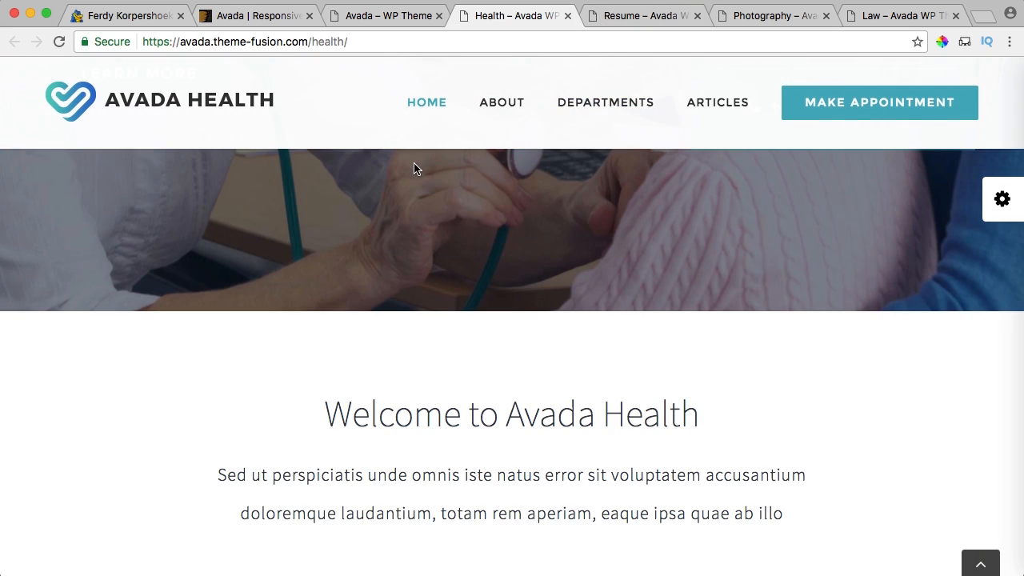
# Switch to the Avada Resume demo and scroll down its page.
pyautogui.click(623, 19)
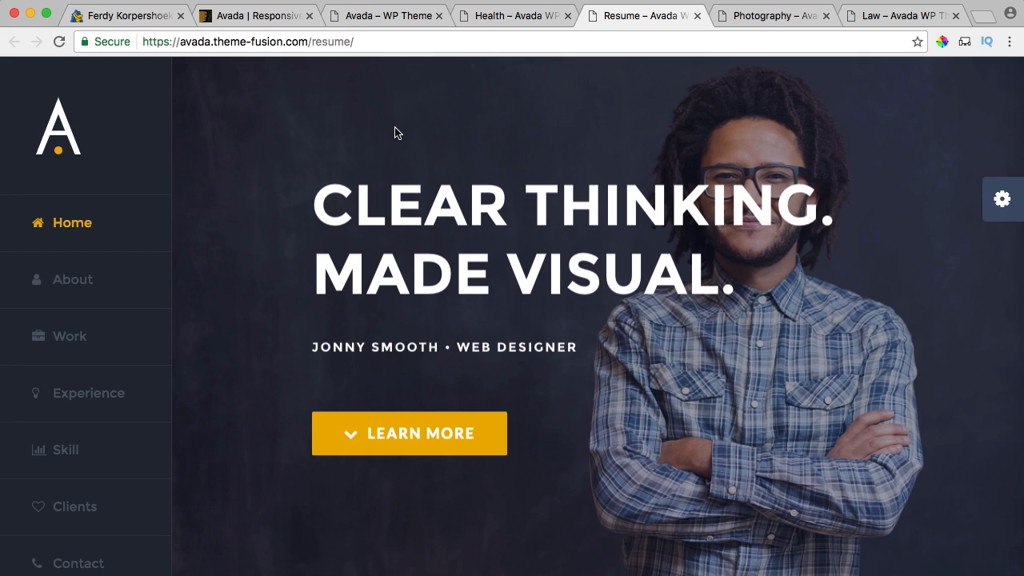
pyautogui.scroll(-5, 395, 133)
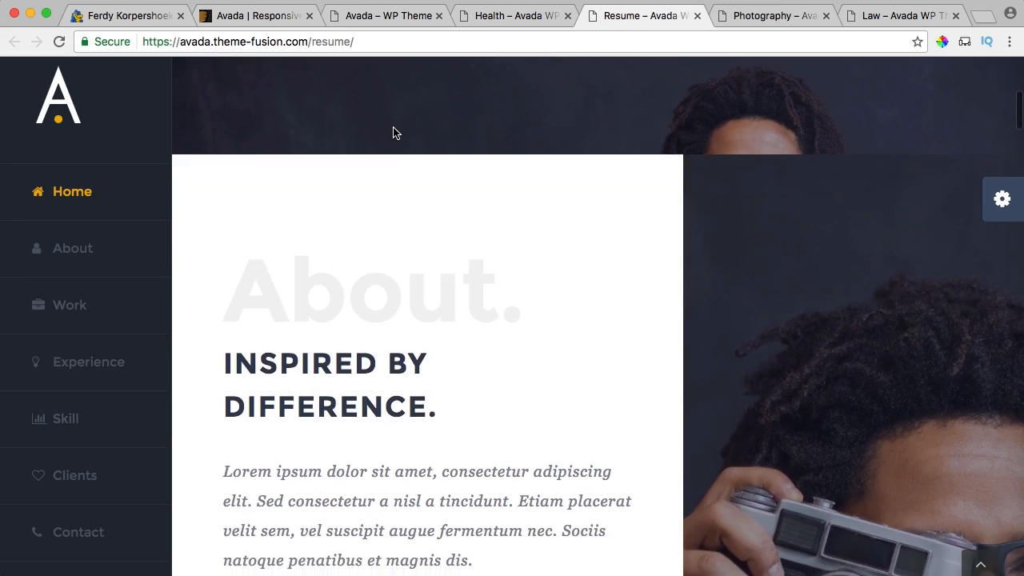
pyautogui.scroll(-15, 393, 133)
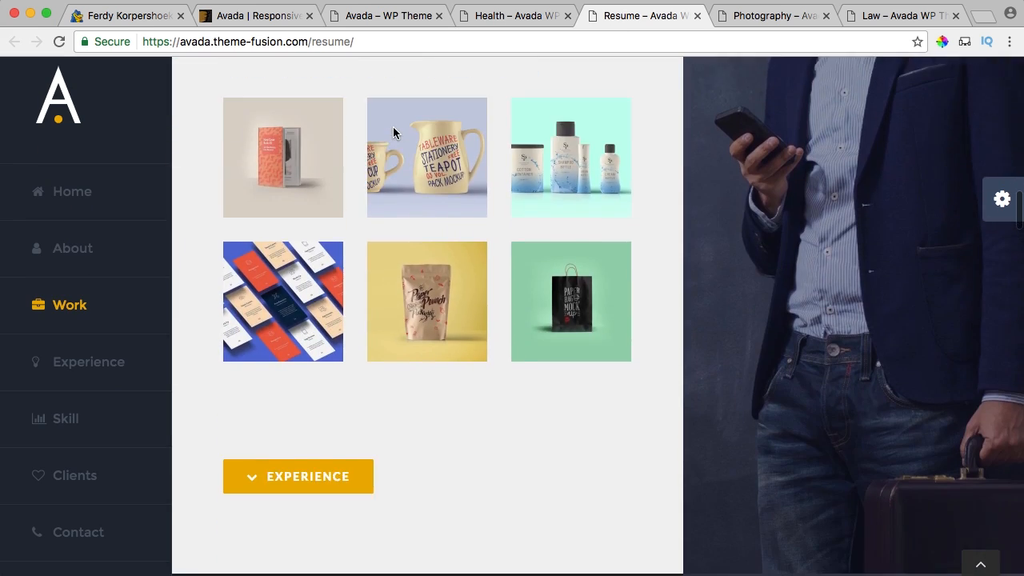
pyautogui.scroll(-15, 393, 128)
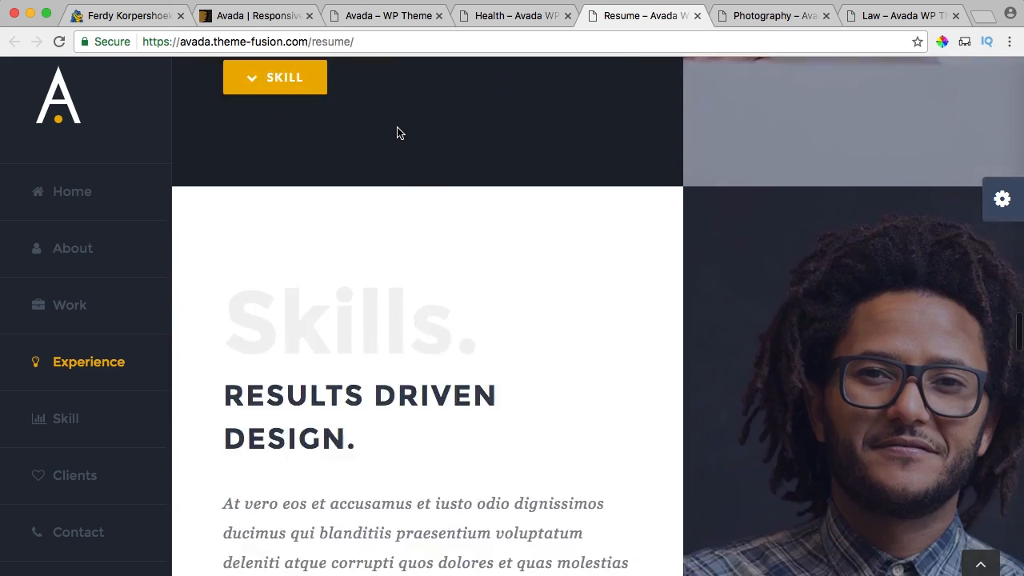
pyautogui.scroll(-10, 399, 133)
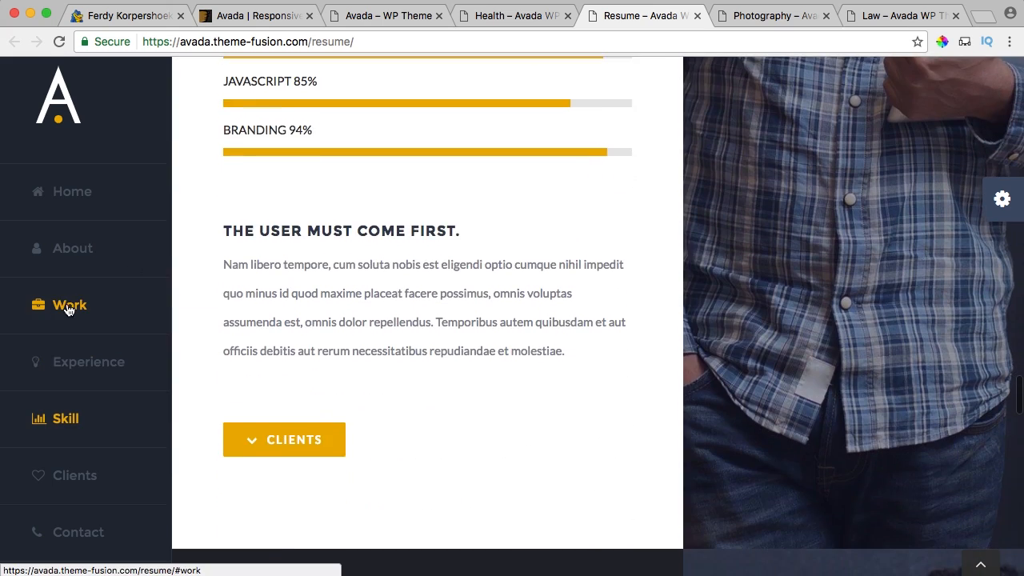
# Jump to the Resume demo's Work, Clients, Contact and Home sections, then show the Photography demo.
pyautogui.click(68, 310)
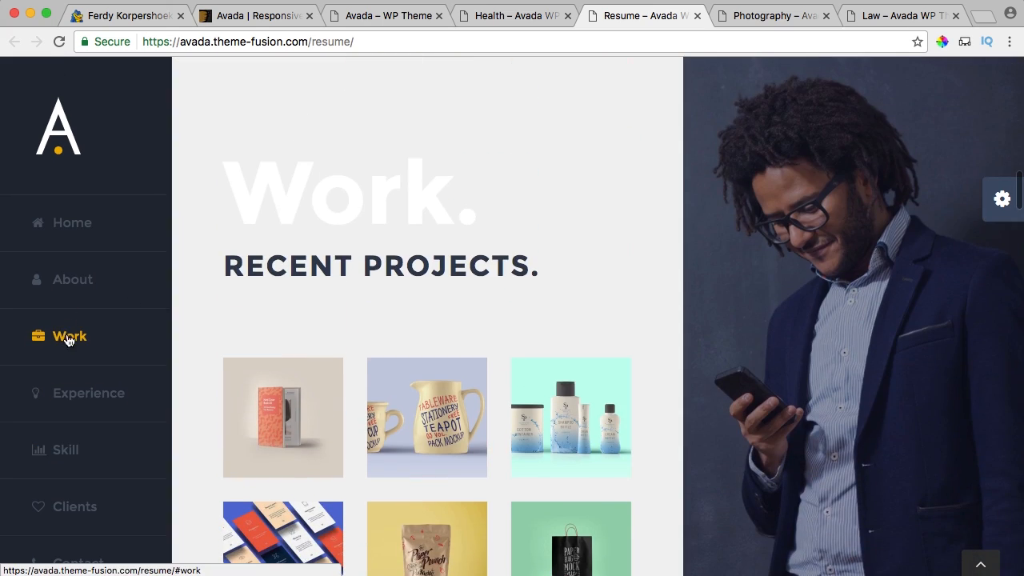
pyautogui.click(73, 505)
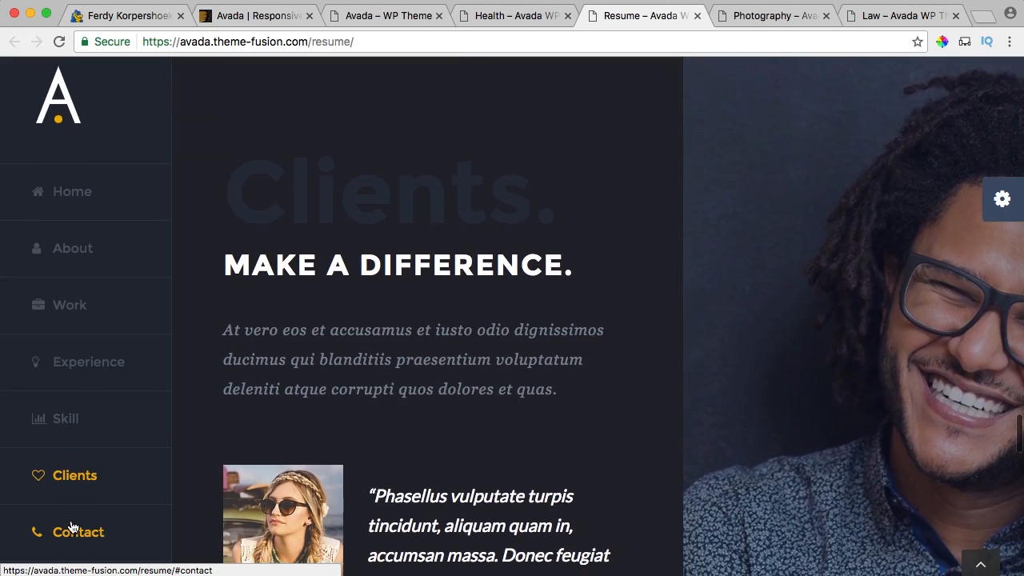
pyautogui.click(70, 528)
pyautogui.click(80, 204)
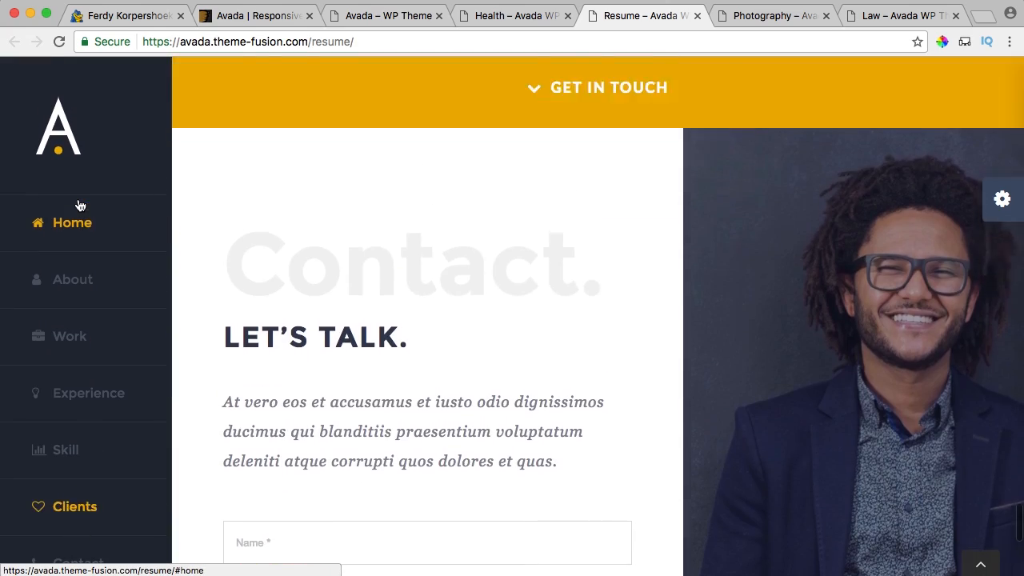
pyautogui.click(763, 16)
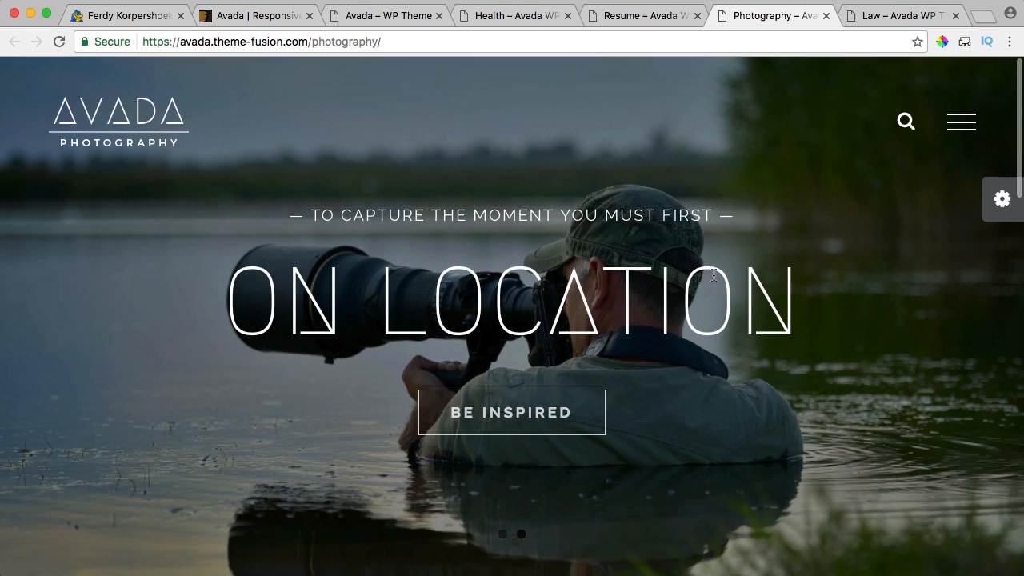
# Scroll through the Photography demo down to the Wildlife portfolio photos.
pyautogui.scroll(-5, 878, 232)
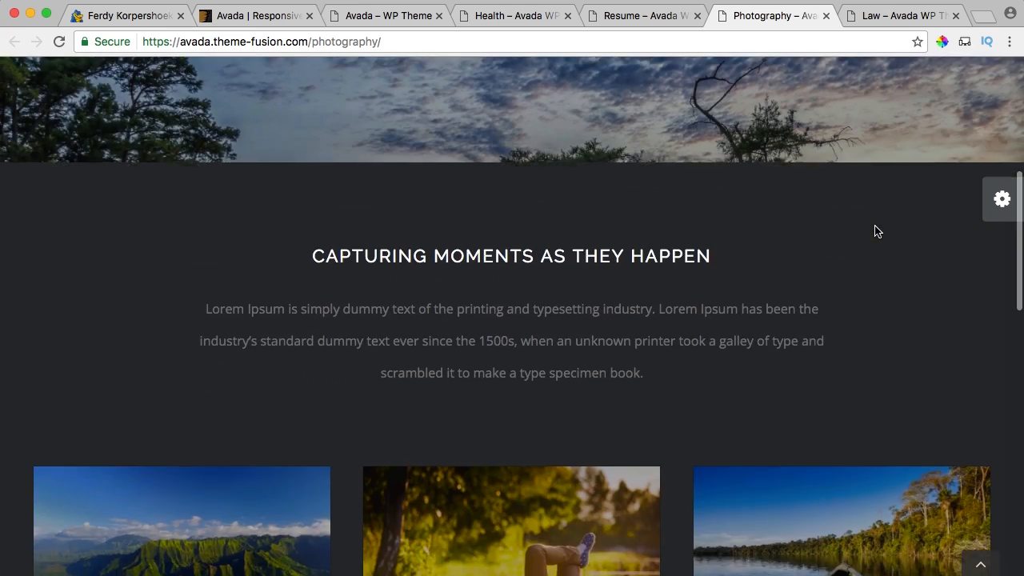
pyautogui.scroll(5, 878, 232)
pyautogui.scroll(-3, 879, 232)
pyautogui.scroll(-10, 878, 232)
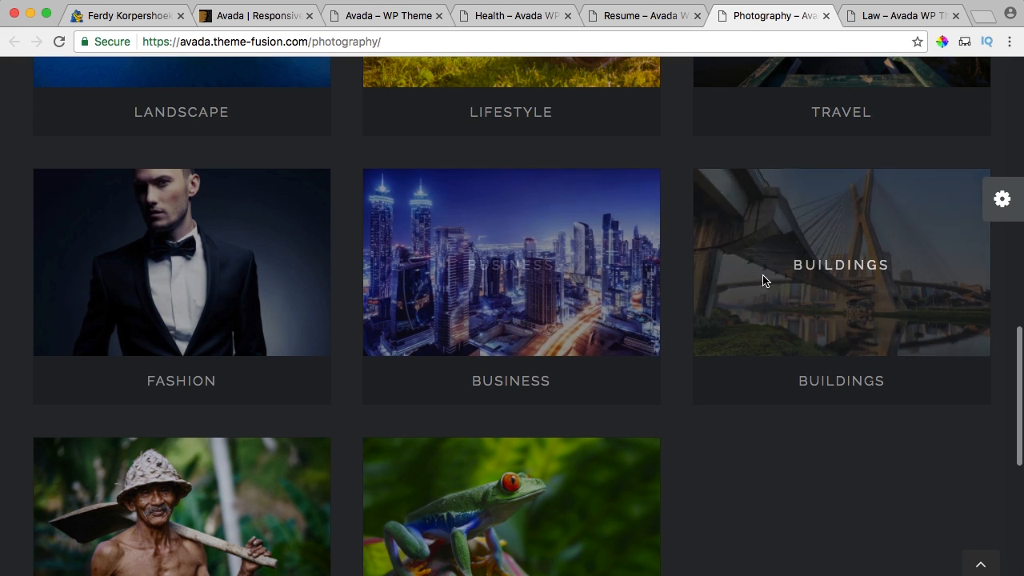
pyautogui.scroll(-4, 704, 401)
pyautogui.scroll(-2, 735, 336)
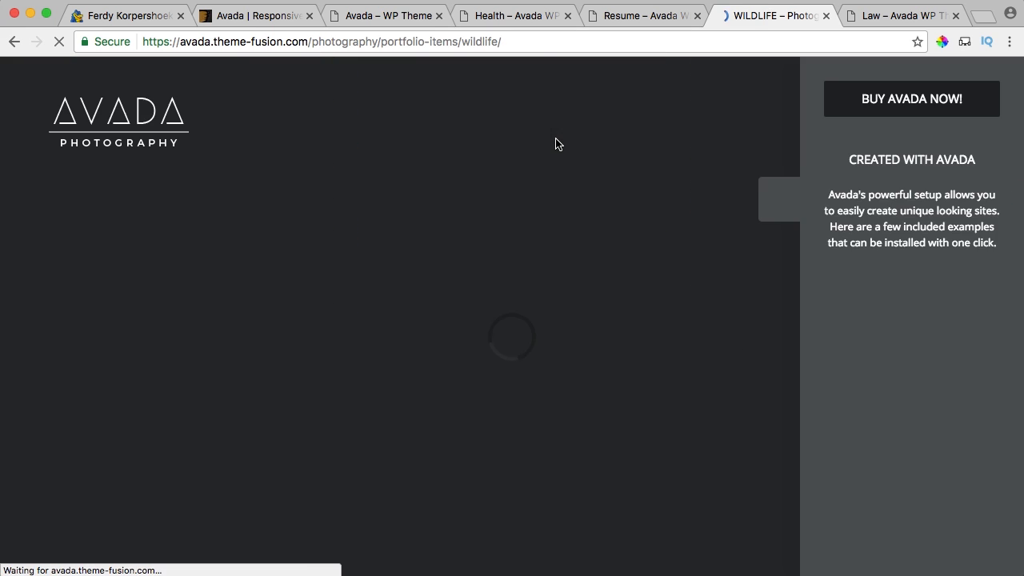
pyautogui.scroll(-10, 629, 222)
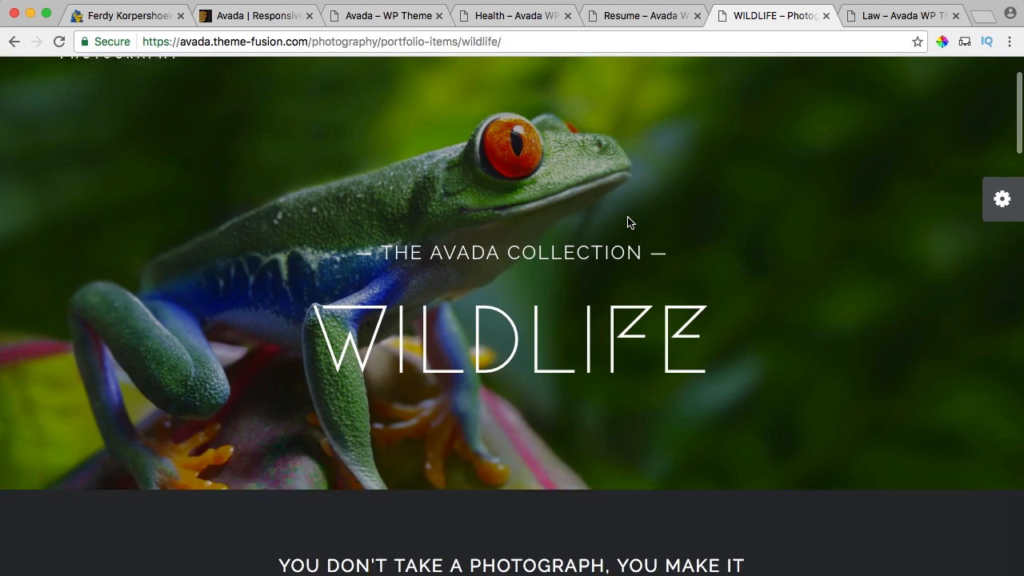
pyautogui.scroll(-15, 629, 222)
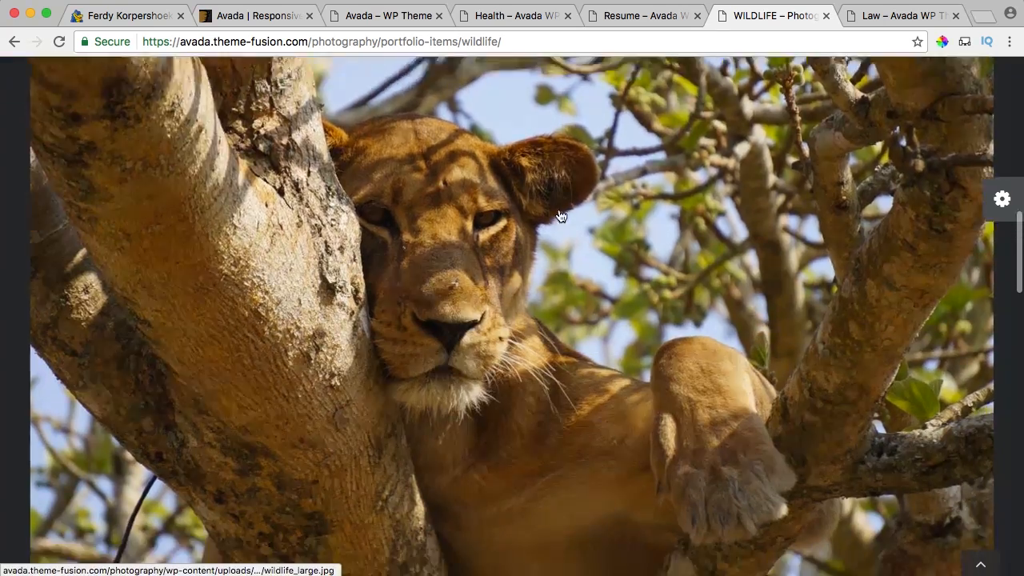
pyautogui.scroll(-3, 519, 214)
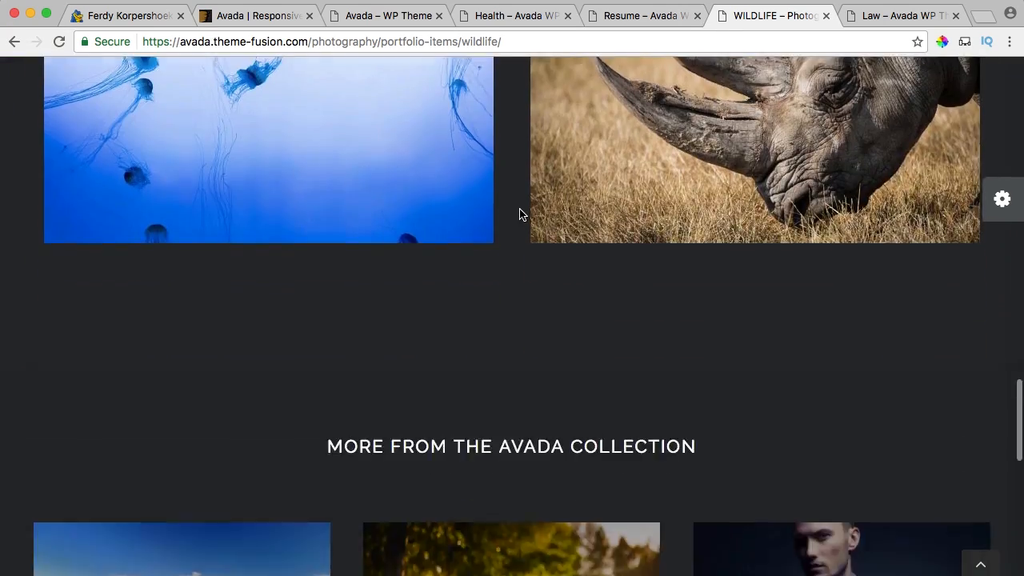
pyautogui.scroll(1, 448, 200)
# Open the jellyfish photo in the gallery, page to the red panda, then close the gallery.
pyautogui.click(380, 173)
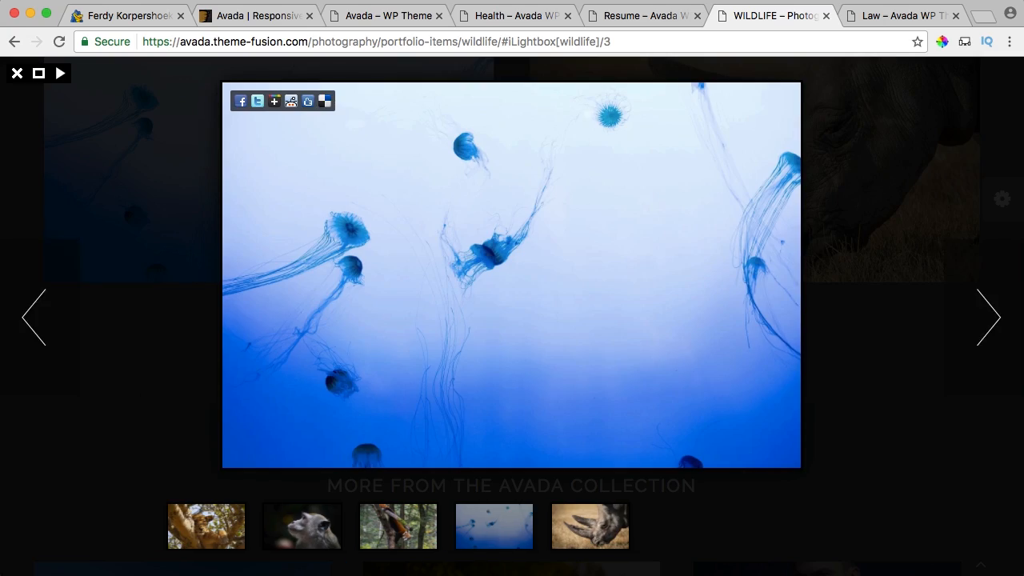
pyautogui.press('Right')
pyautogui.press('Left')
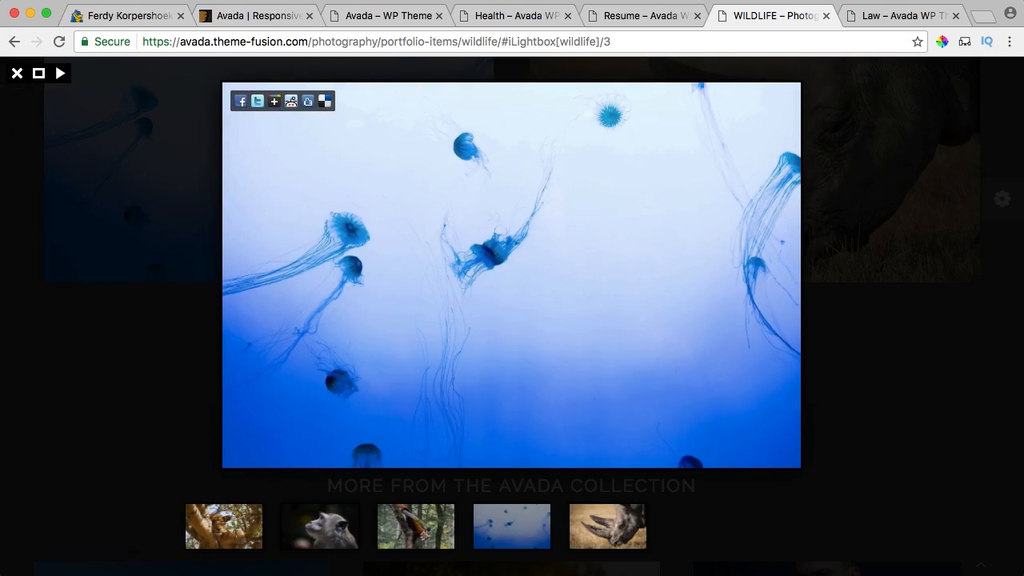
pyautogui.press('Left')
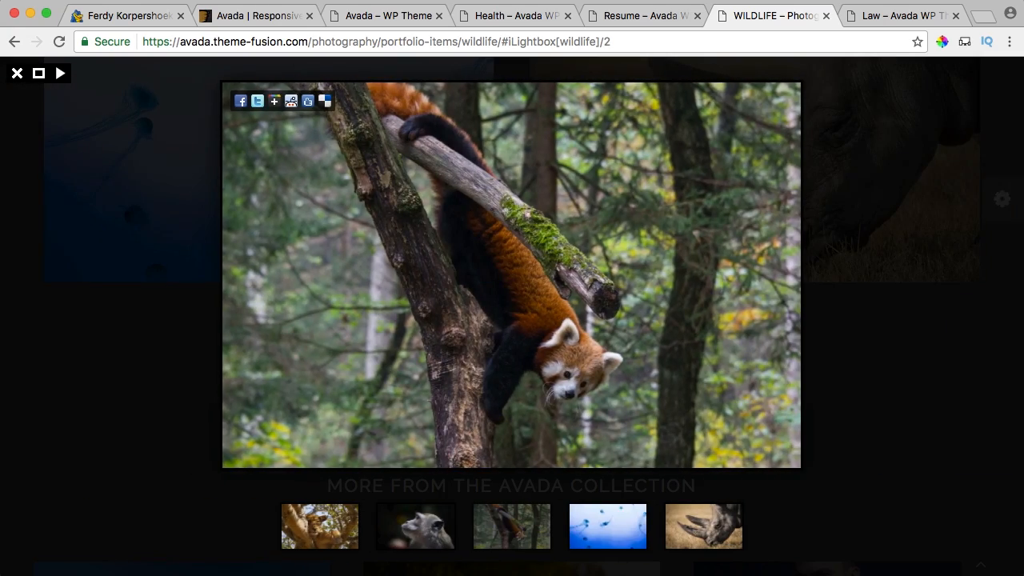
pyautogui.press('Escape')
pyautogui.scroll(-3, 553, 269)
pyautogui.scroll(1, 556, 270)
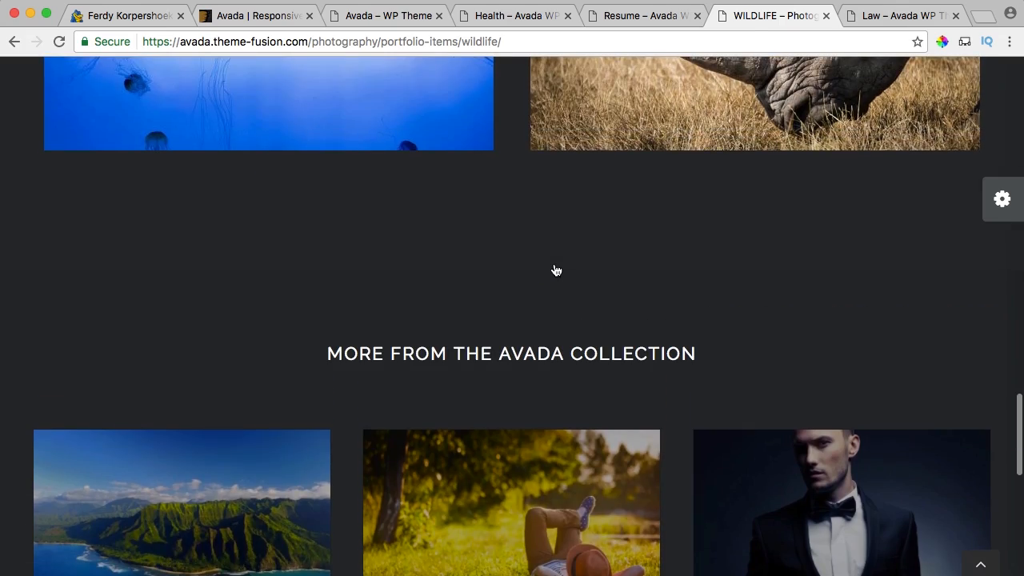
# Switch to the Law demo and scroll its home page.
pyautogui.click(901, 17)
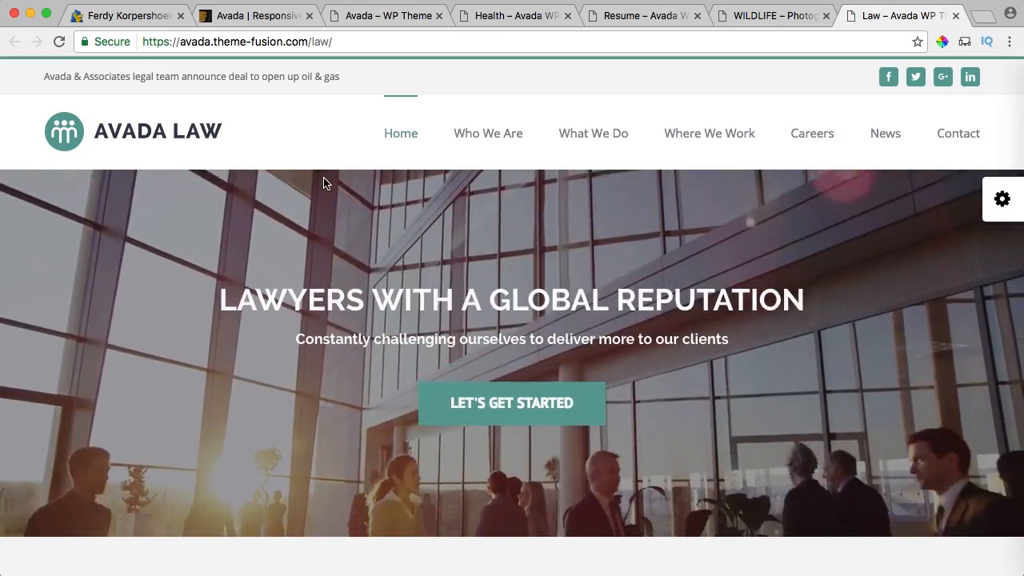
pyautogui.scroll(-4, 595, 270)
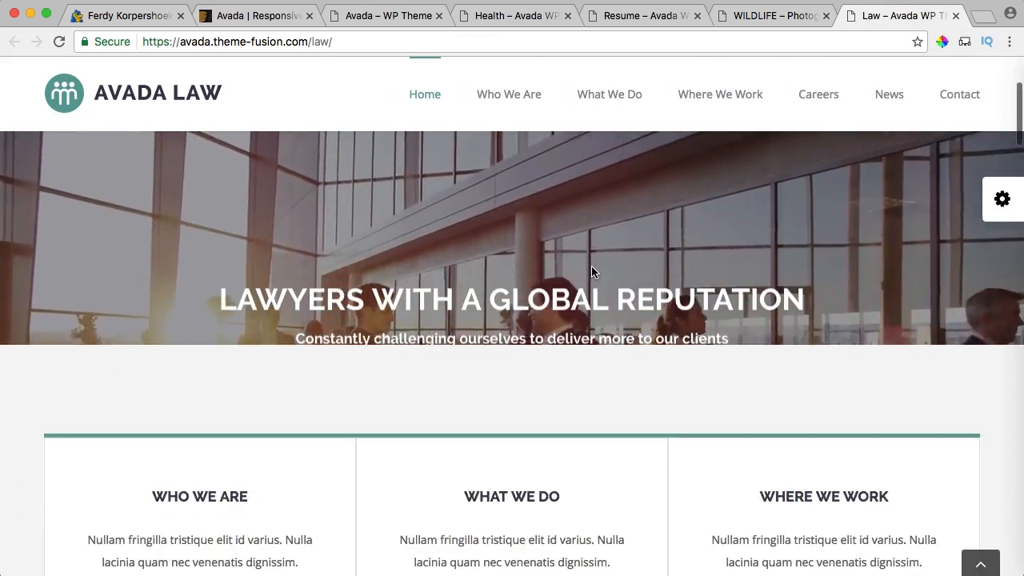
pyautogui.scroll(3, 592, 272)
pyautogui.scroll(-7, 592, 270)
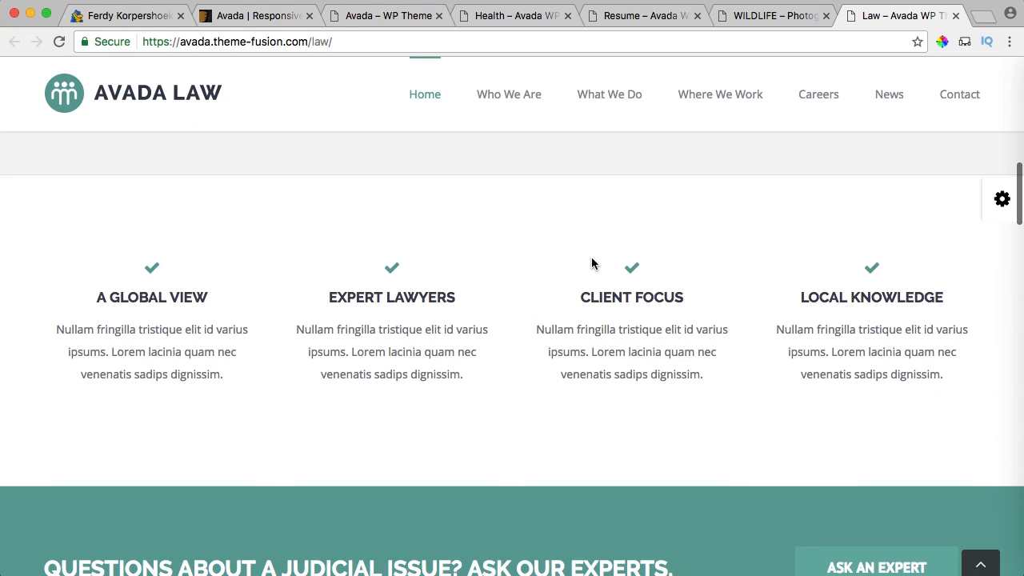
# Browse the Law demo's Who We Are page, then close the demo tabs with Cmd+W.
pyautogui.click(524, 95)
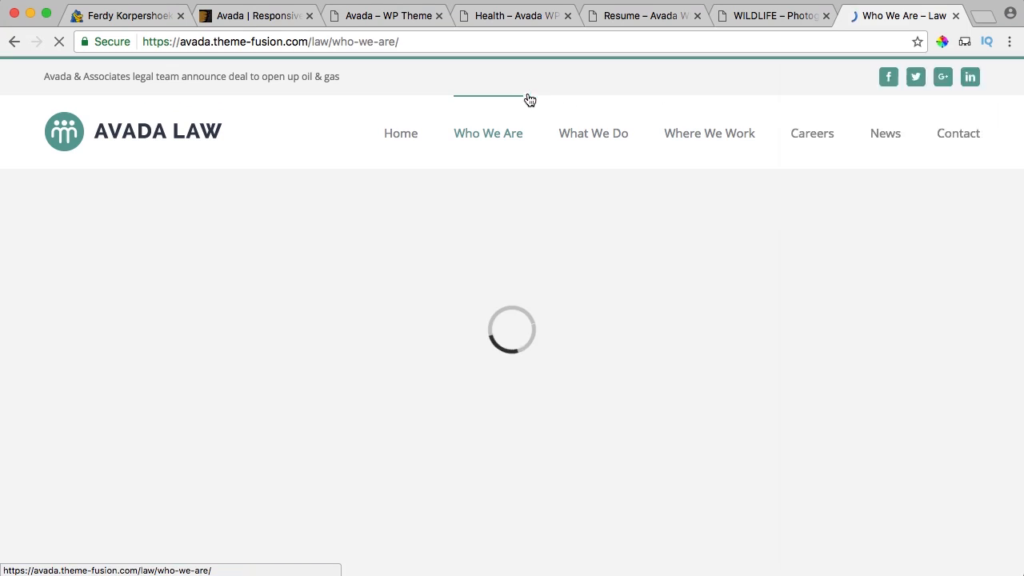
pyautogui.scroll(-5, 539, 205)
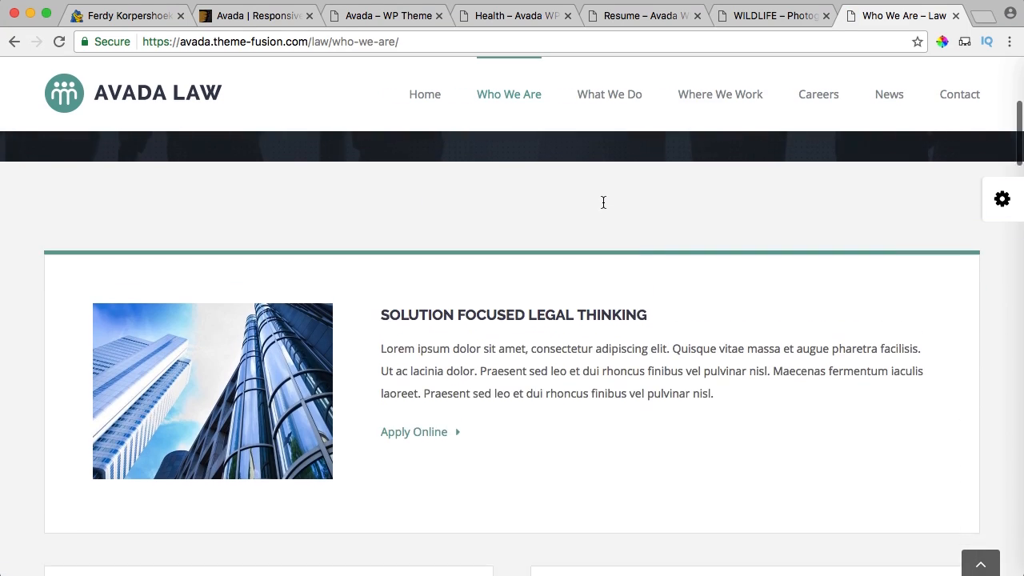
pyautogui.scroll(5, 604, 201)
pyautogui.scroll(-10, 604, 203)
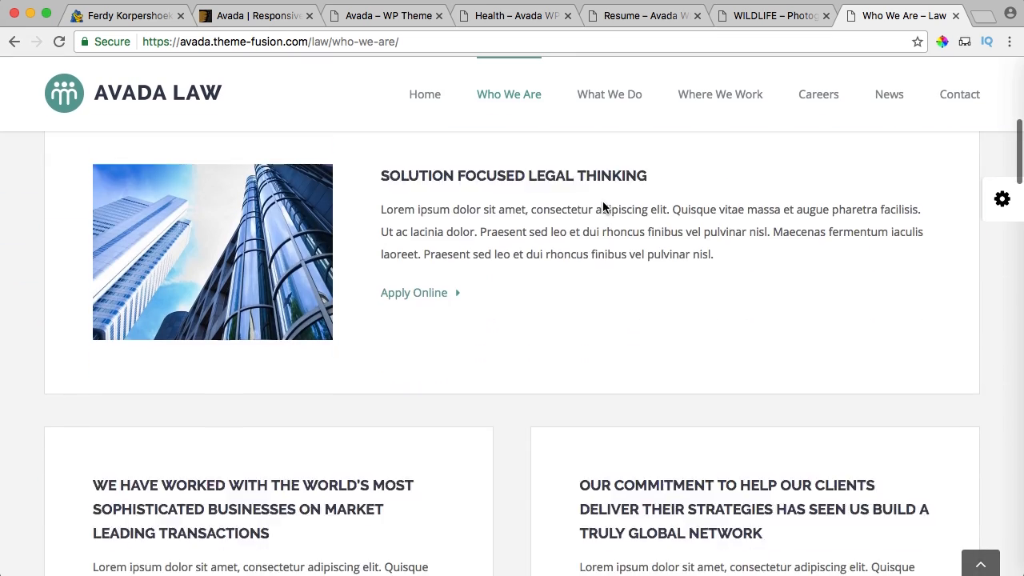
pyautogui.scroll(-15, 604, 201)
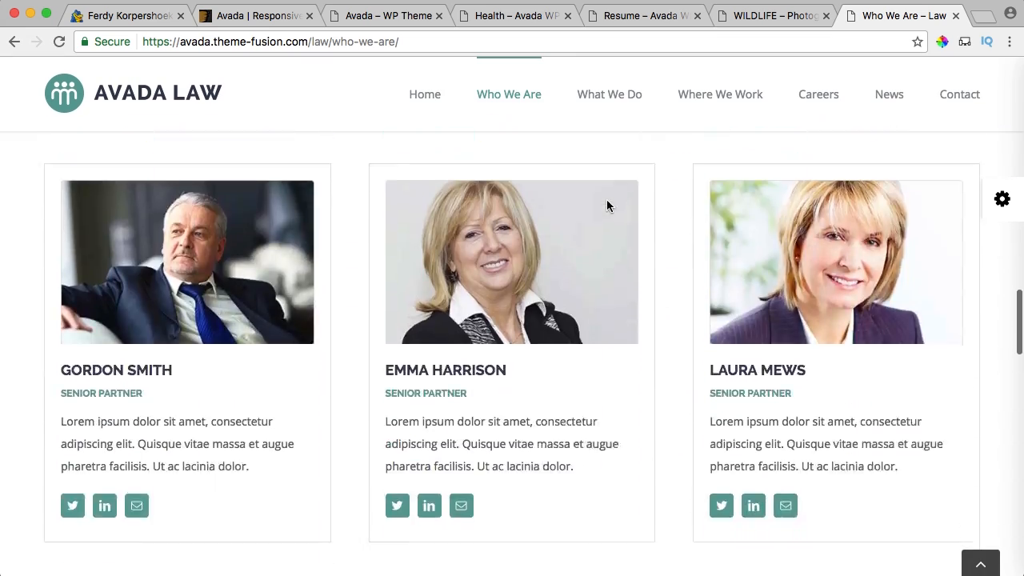
pyautogui.scroll(20, 608, 206)
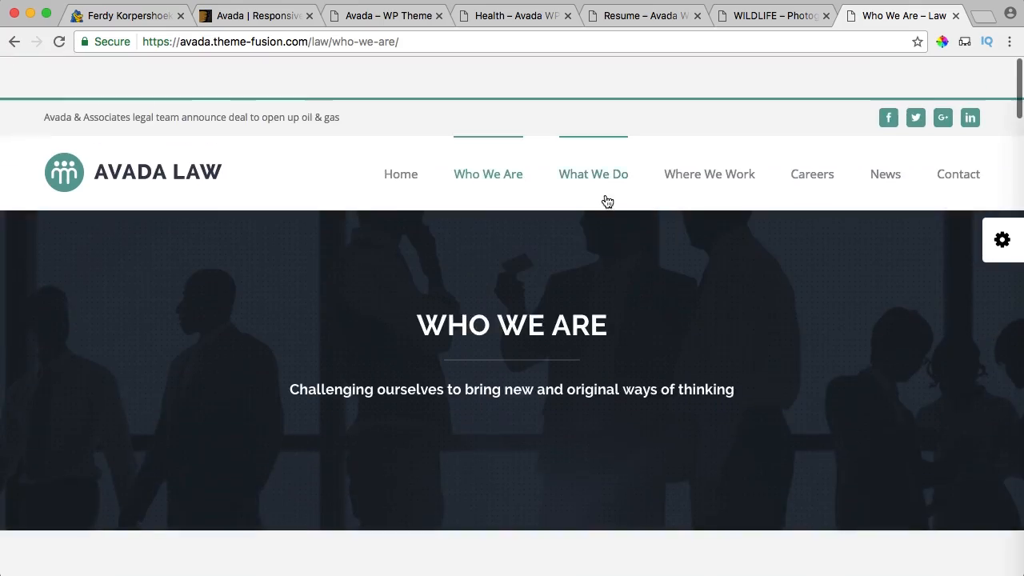
pyautogui.press('super+w')
pyautogui.press('super+w')
pyautogui.press('super+w')
pyautogui.press('super+w')
pyautogui.press('super+w')
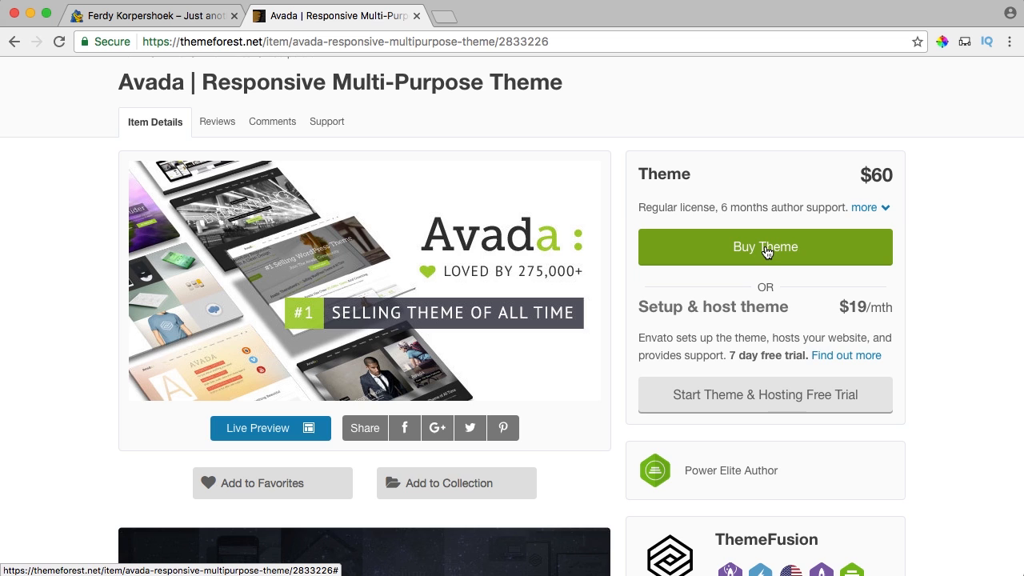
# Add Avada to the cart with Buy Theme and review the $60.00 checkout summary.
pyautogui.click(766, 250)
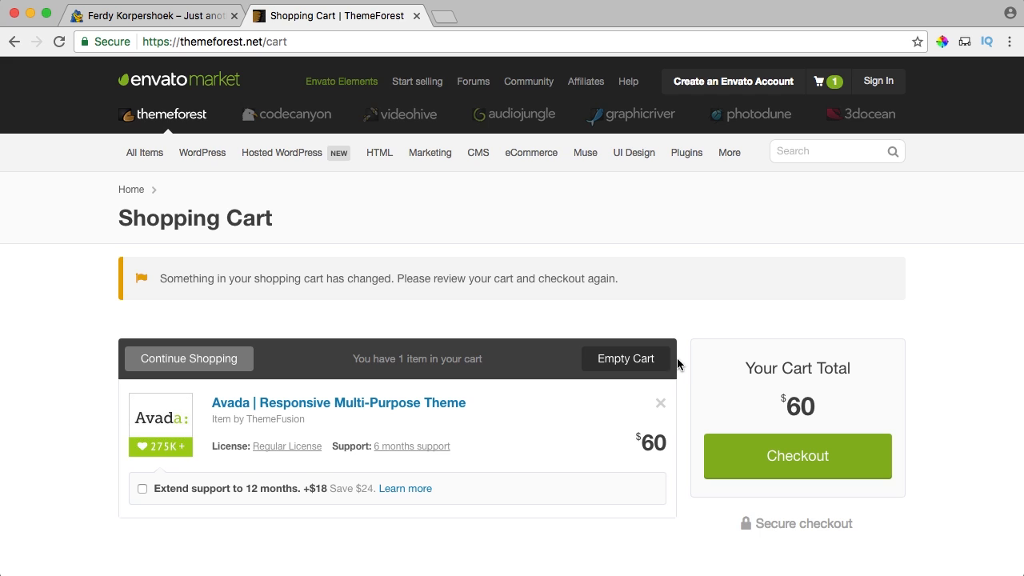
pyautogui.scroll(-5, 521, 312)
pyautogui.scroll(5, 521, 313)
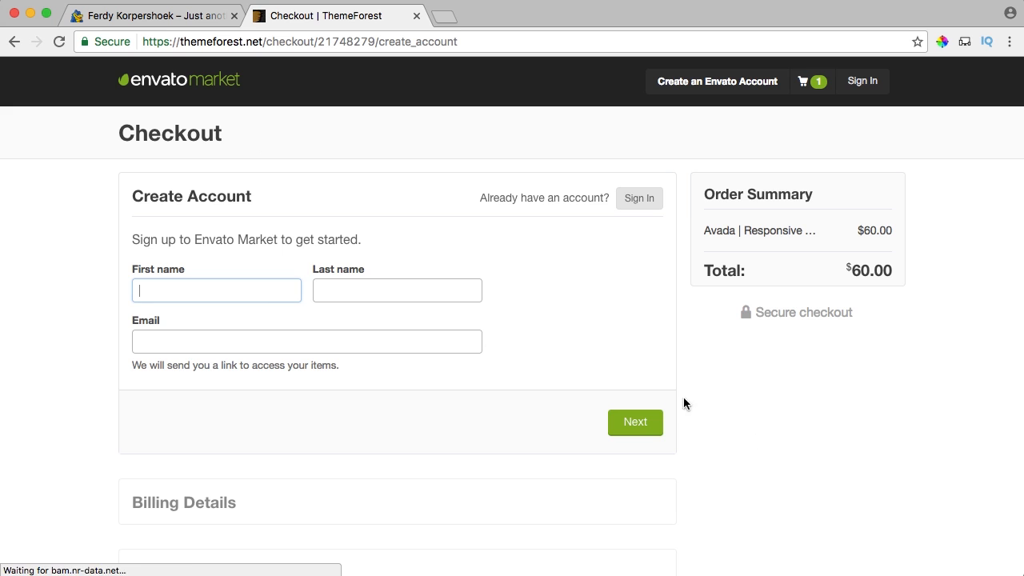
# Finish ThemeForest's Create Account form with the buyer's name and e-mail, then advance to username and password.
pyautogui.write('Ferdy')
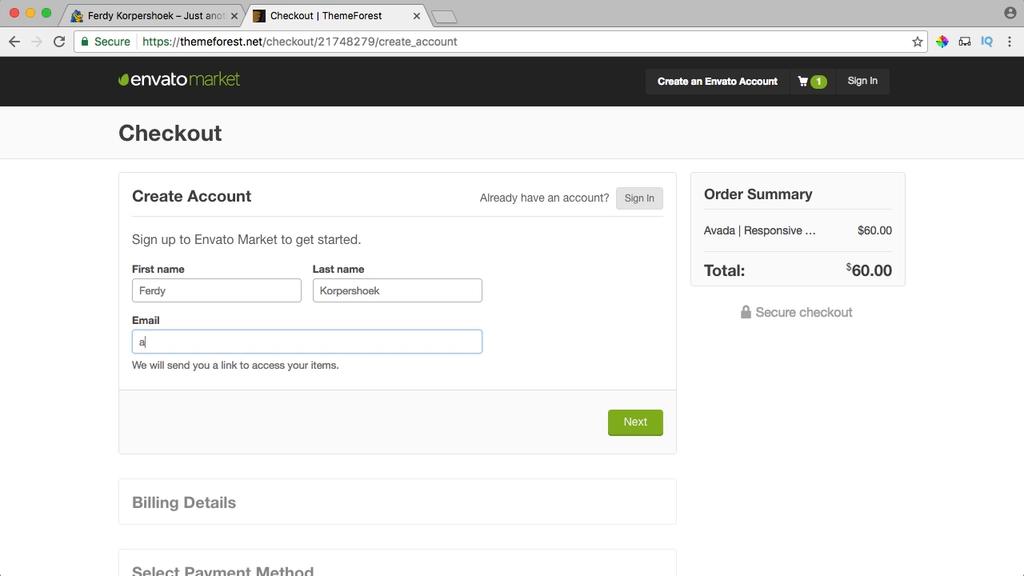
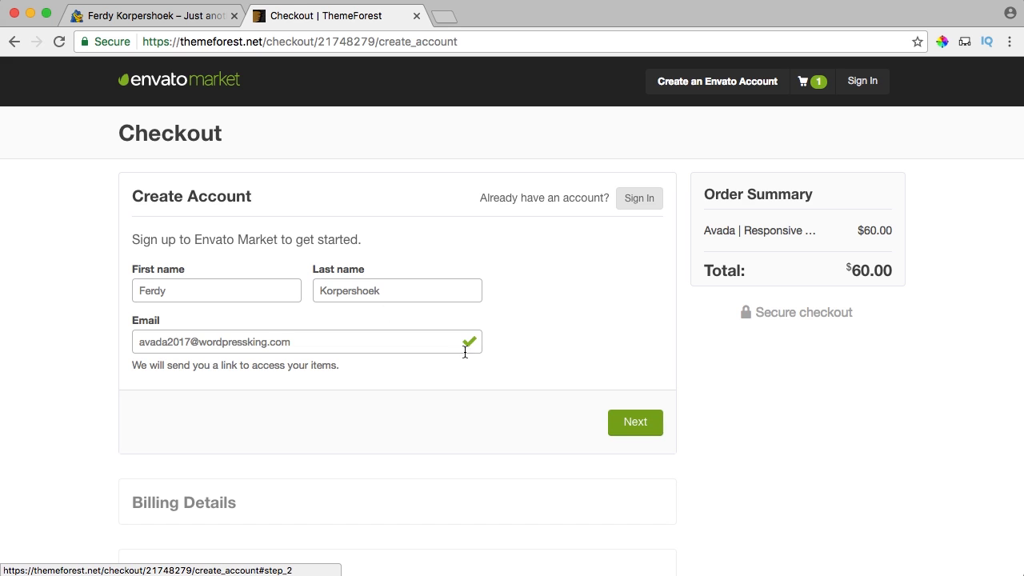
pyautogui.click(631, 421)
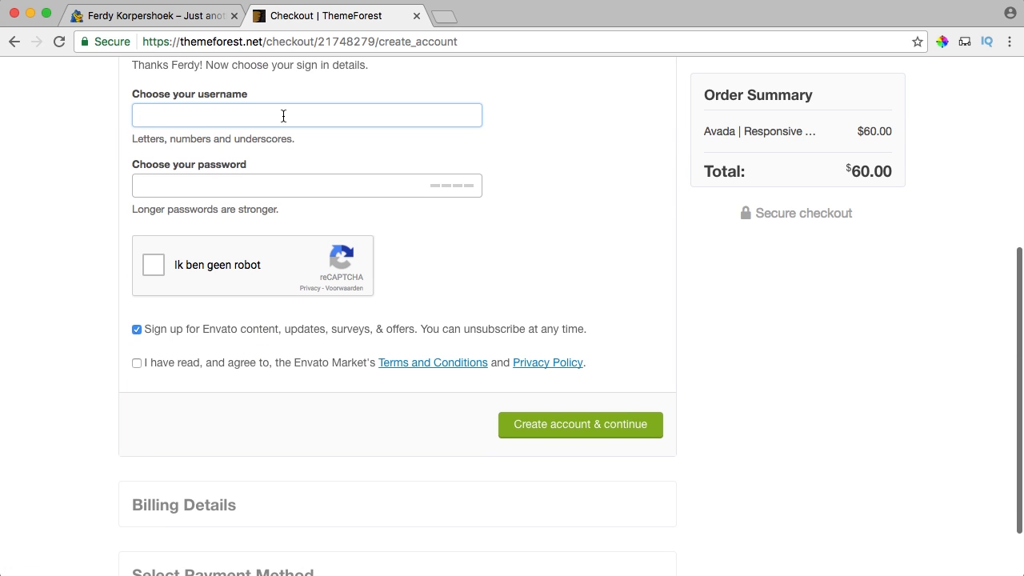
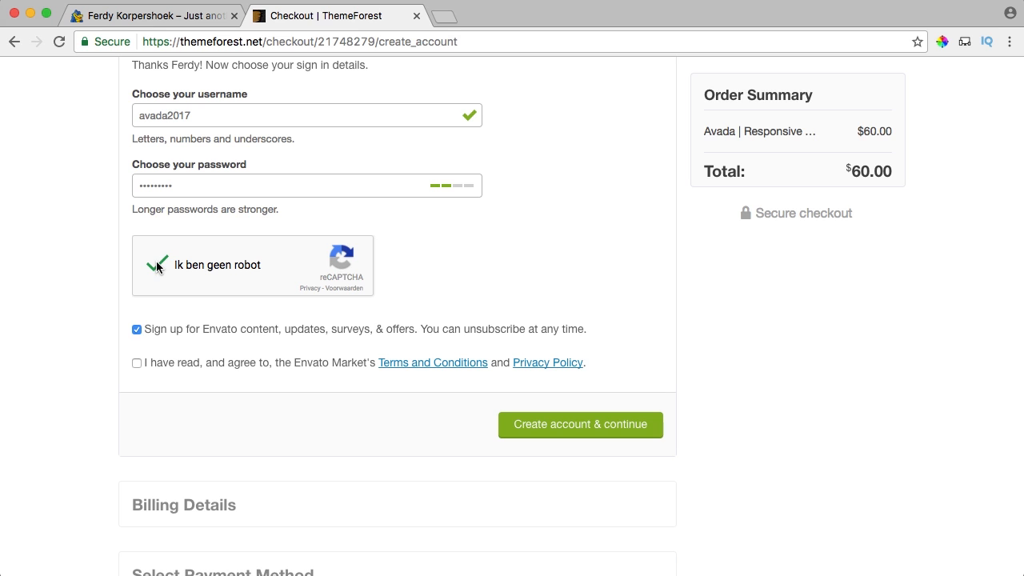
# Accept the Envato Market terms and create the ThemeForest account to reach Billing Details.
pyautogui.click(136, 364)
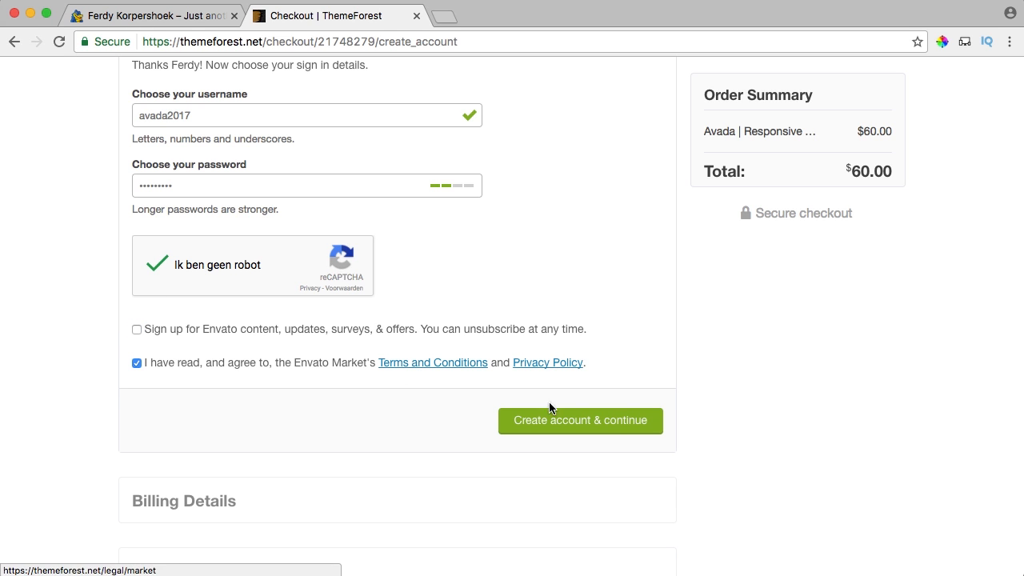
pyautogui.click(580, 423)
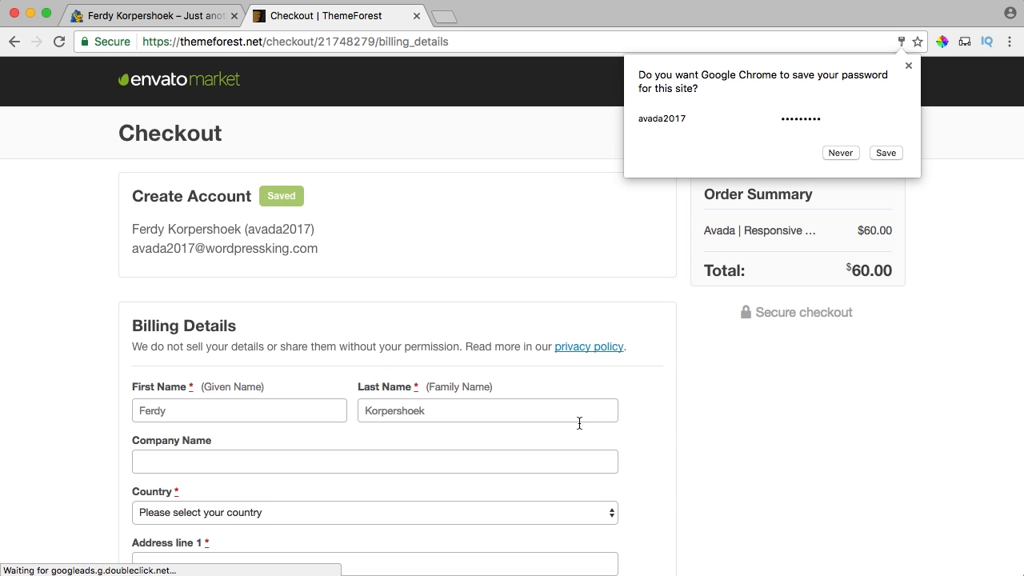
# Let Chrome save the password, then fill in and save the Billing Details form.
pyautogui.click(885, 153)
pyautogui.scroll(-3, 589, 232)
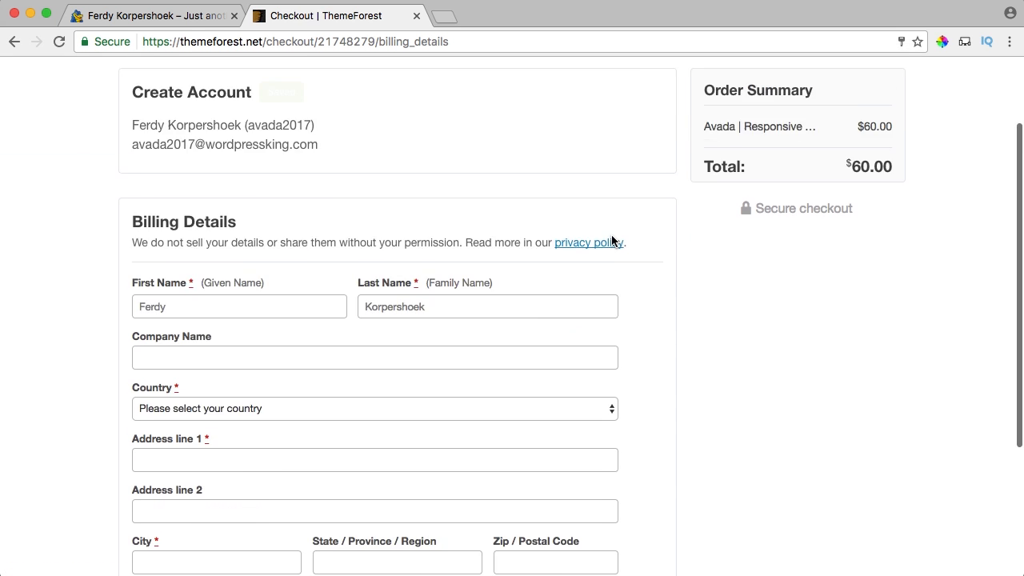
pyautogui.click(184, 224)
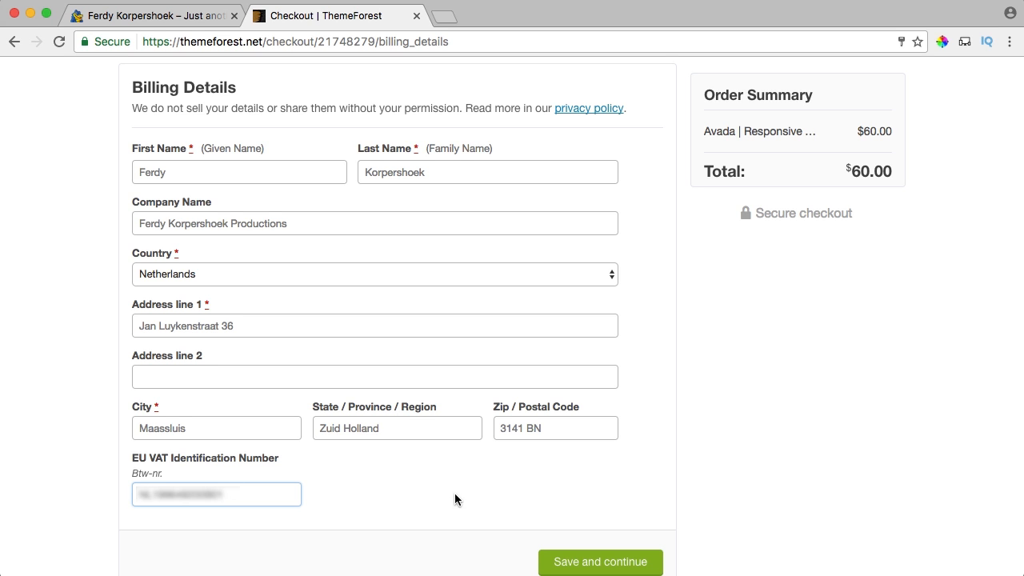
pyautogui.scroll(-2, 457, 492)
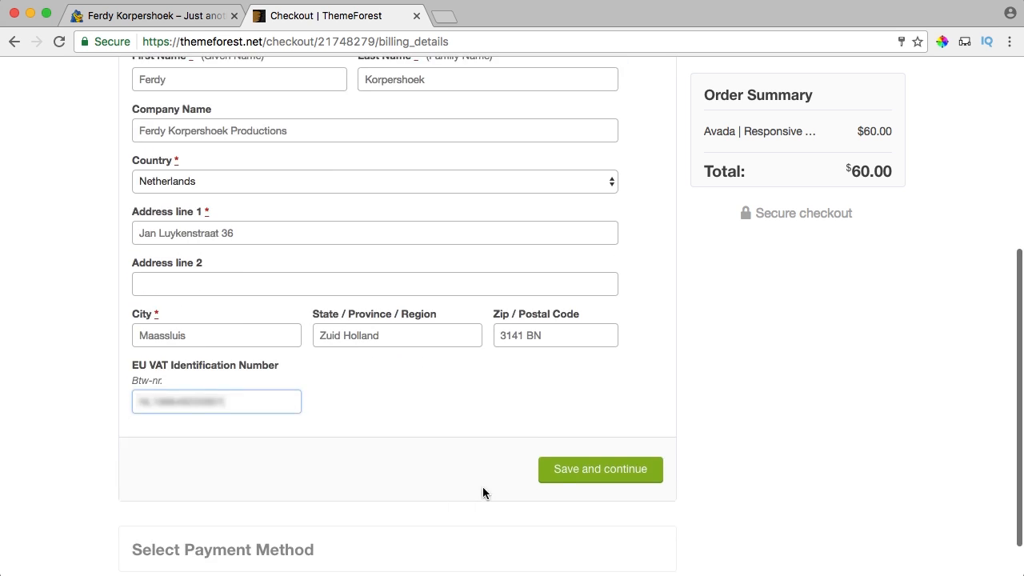
pyautogui.click(585, 471)
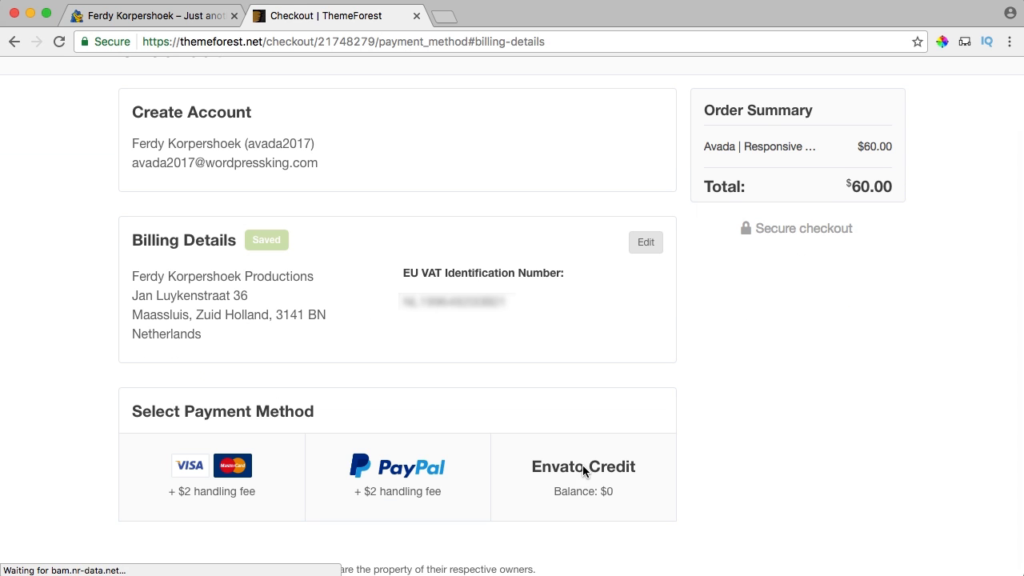
# Pay the $62 for Avada with a Visa/MasterCard card by entering the card details.
pyautogui.click(221, 472)
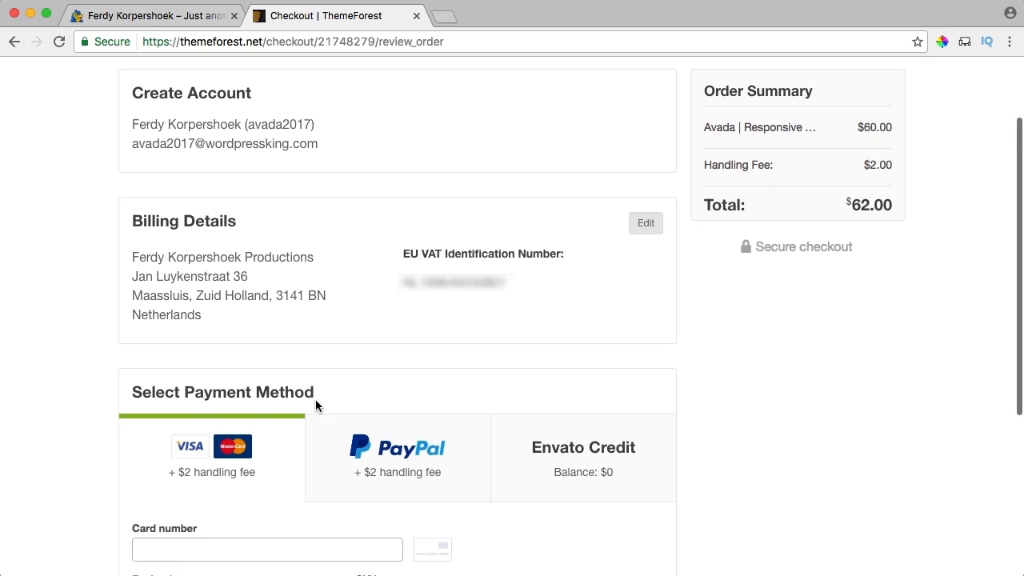
pyautogui.scroll(-3, 315, 407)
pyautogui.click(212, 272)
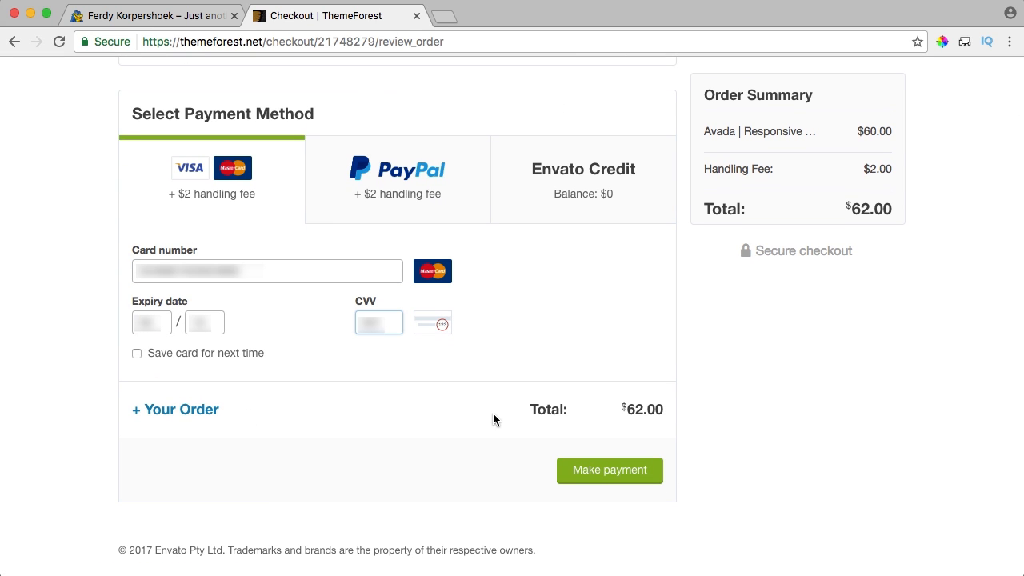
pyautogui.click(618, 472)
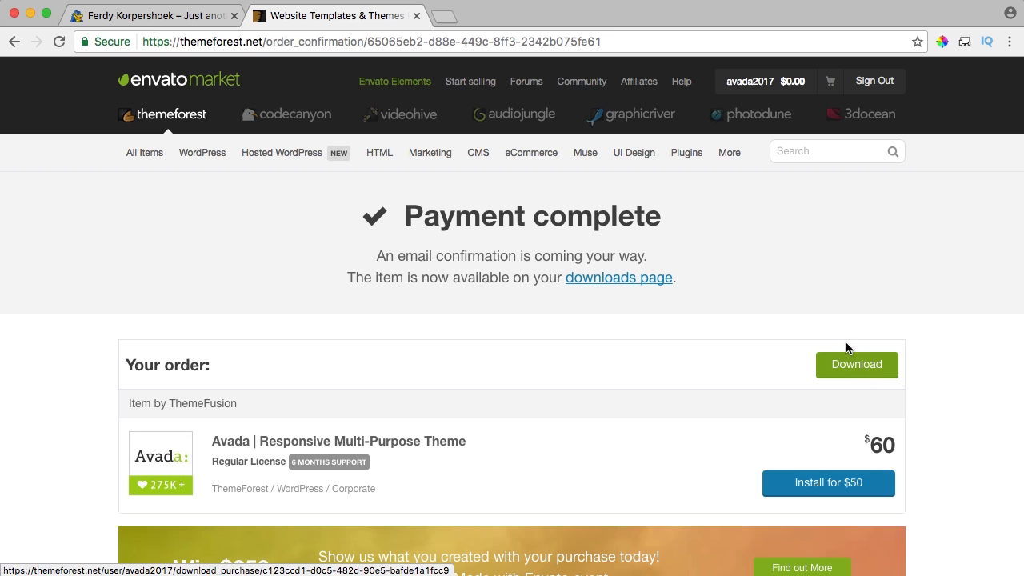
# From the account menu's Downloads, download Avada's 'Installable WordPress file only'.
pyautogui.moveTo(763, 91)
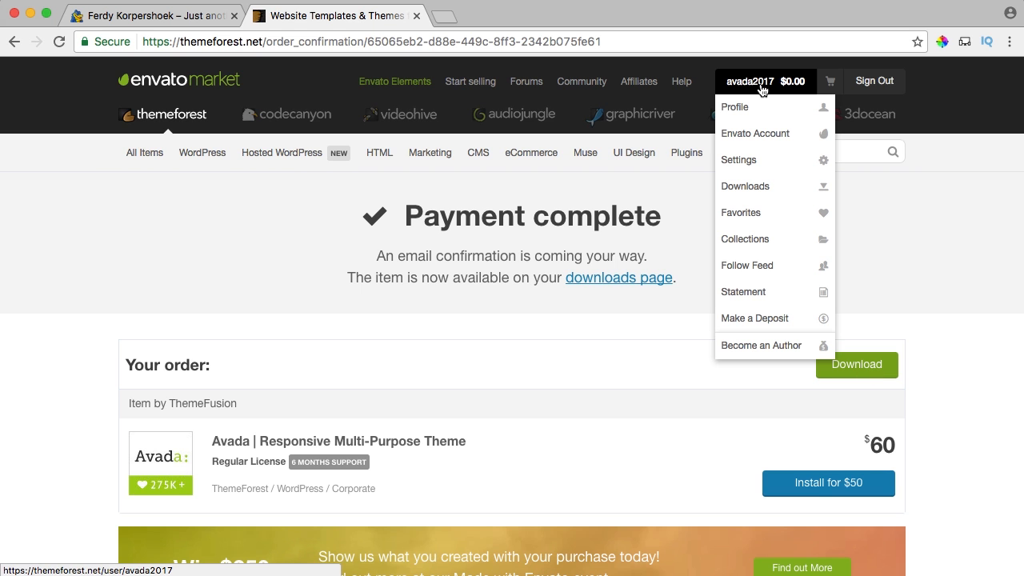
pyautogui.click(757, 186)
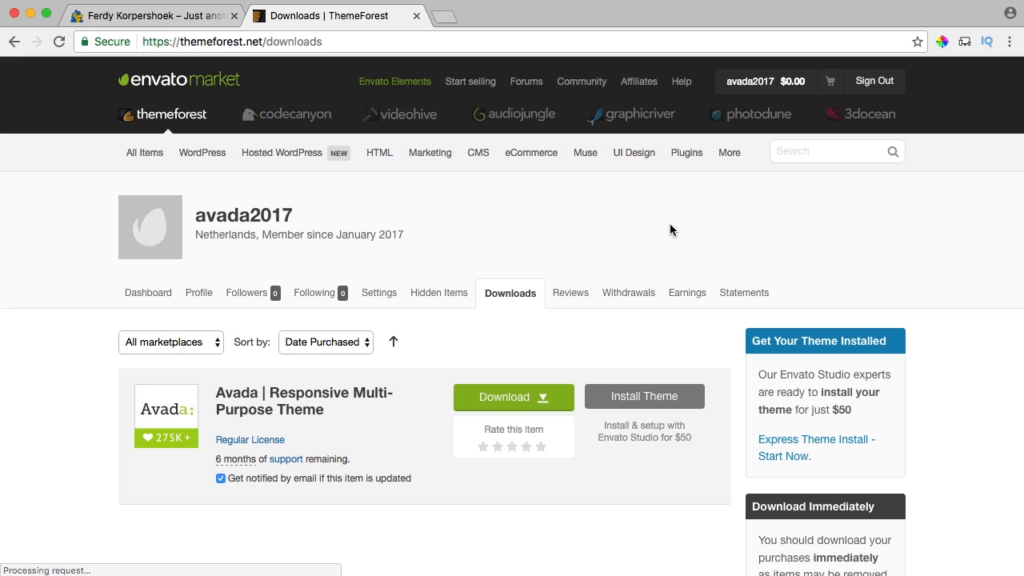
pyautogui.click(544, 404)
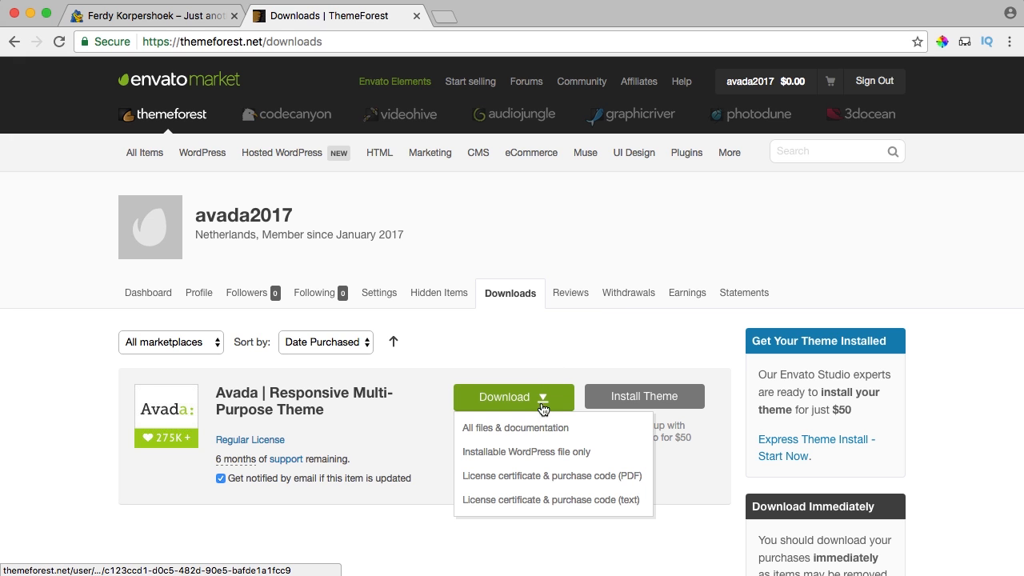
pyautogui.click(535, 452)
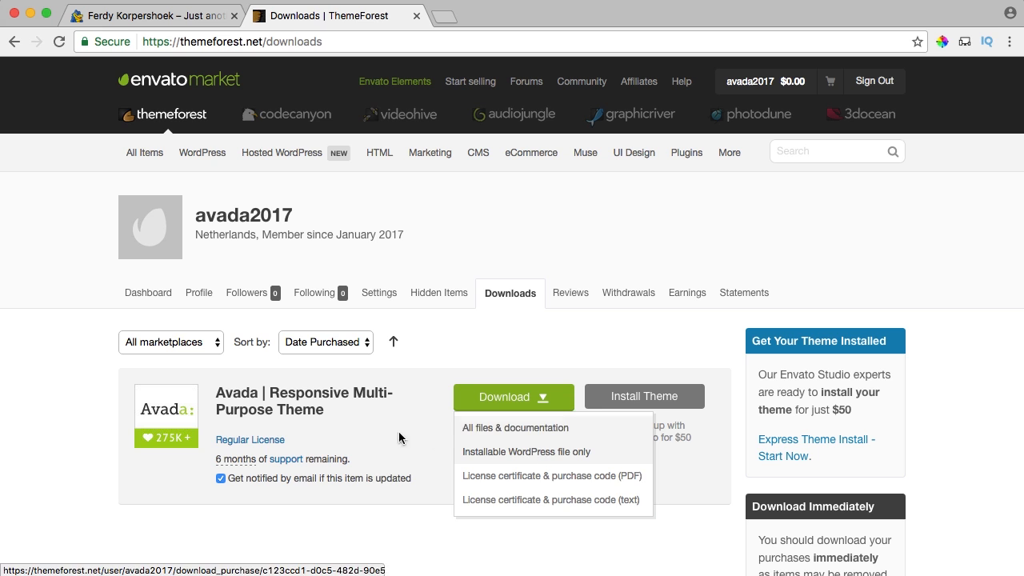
pyautogui.click(433, 418)
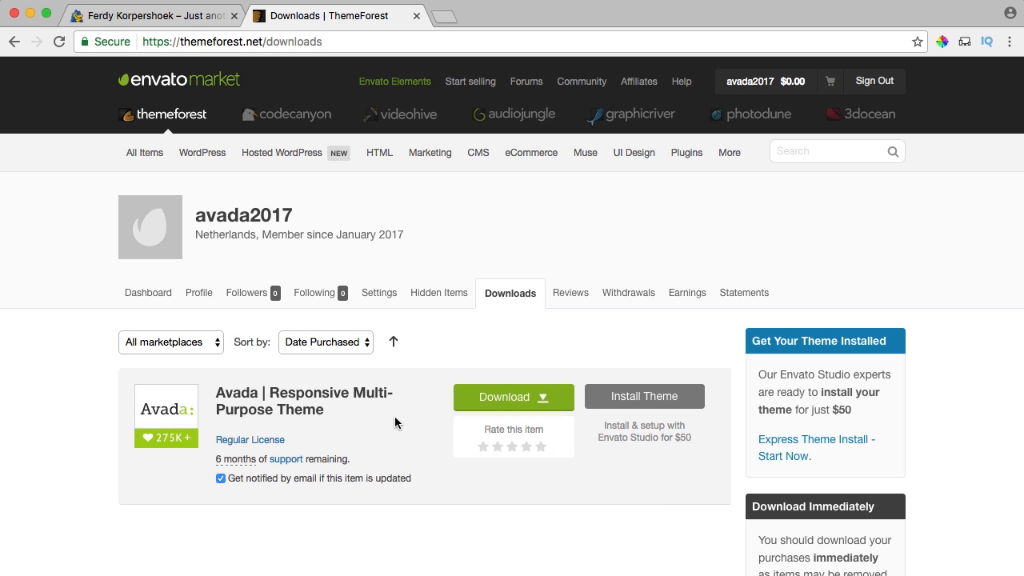
# Reload the Downloads page and reopen Avada's download options.
pyautogui.moveTo(379, 152)
pyautogui.moveTo(752, 83)
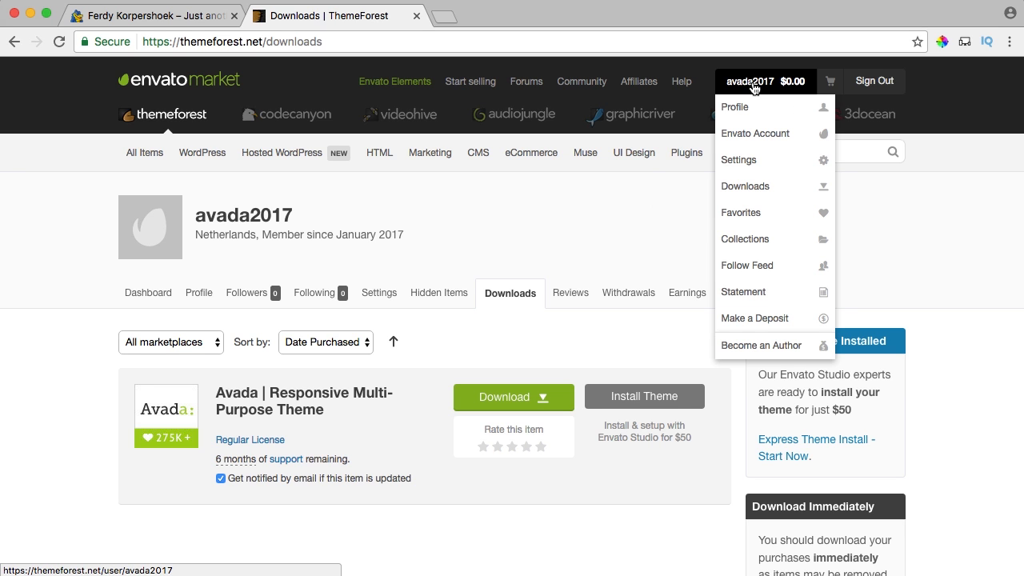
pyautogui.click(745, 184)
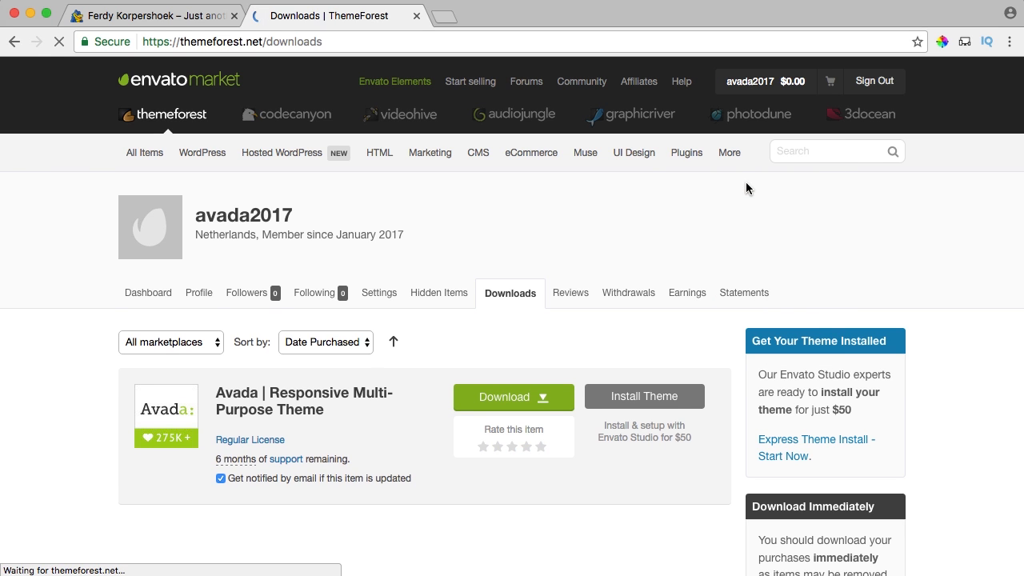
pyautogui.click(547, 396)
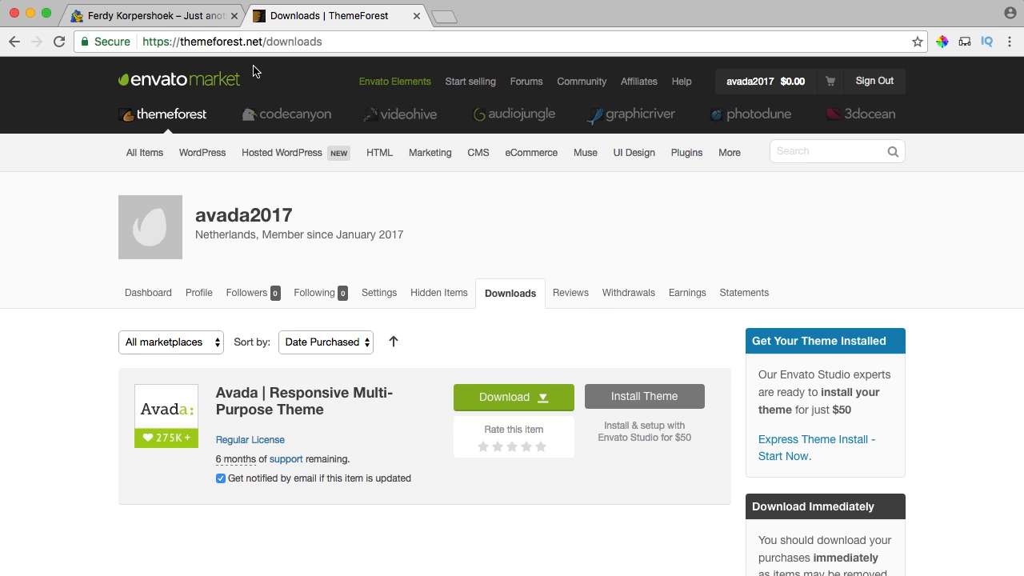
# In the site admin, go to Appearance > Themes > Add New > Upload Theme.
pyautogui.click(184, 24)
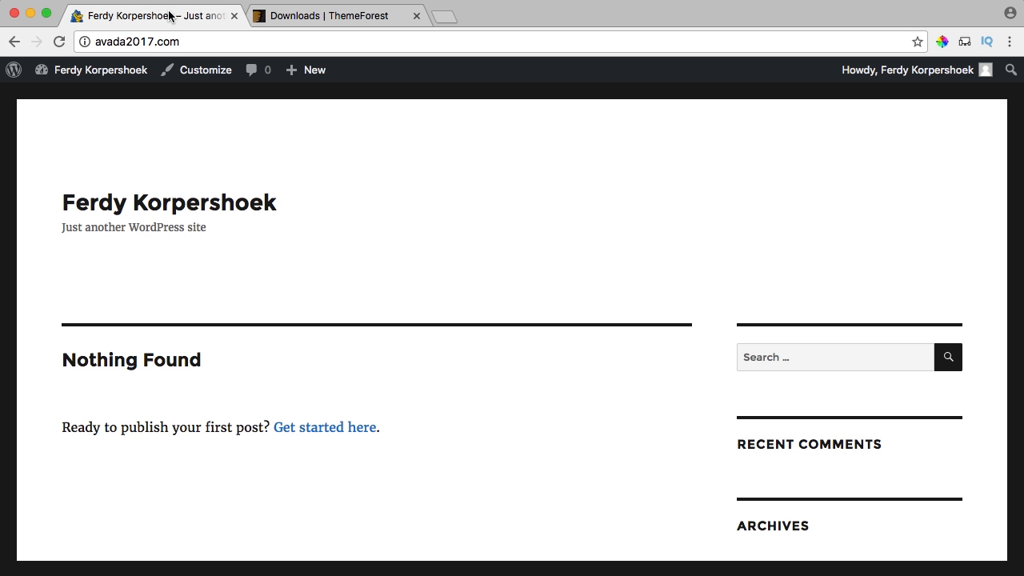
pyautogui.click(74, 75)
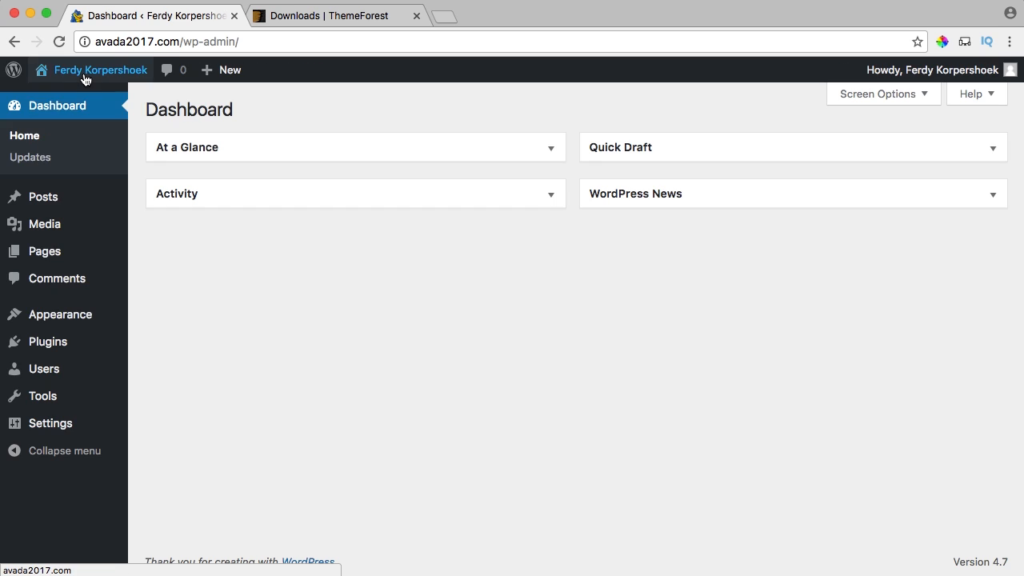
pyautogui.moveTo(73, 322)
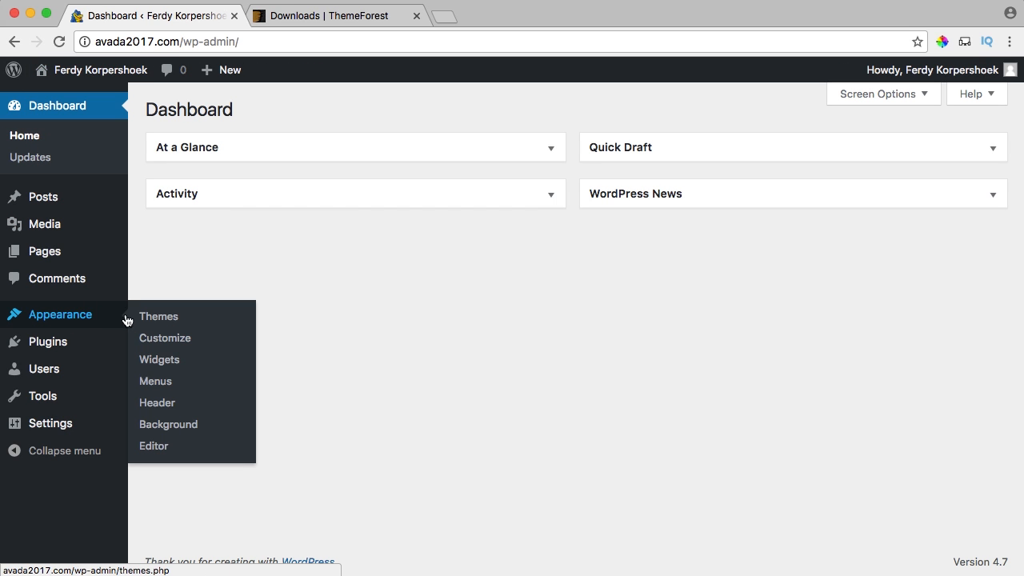
pyautogui.click(169, 321)
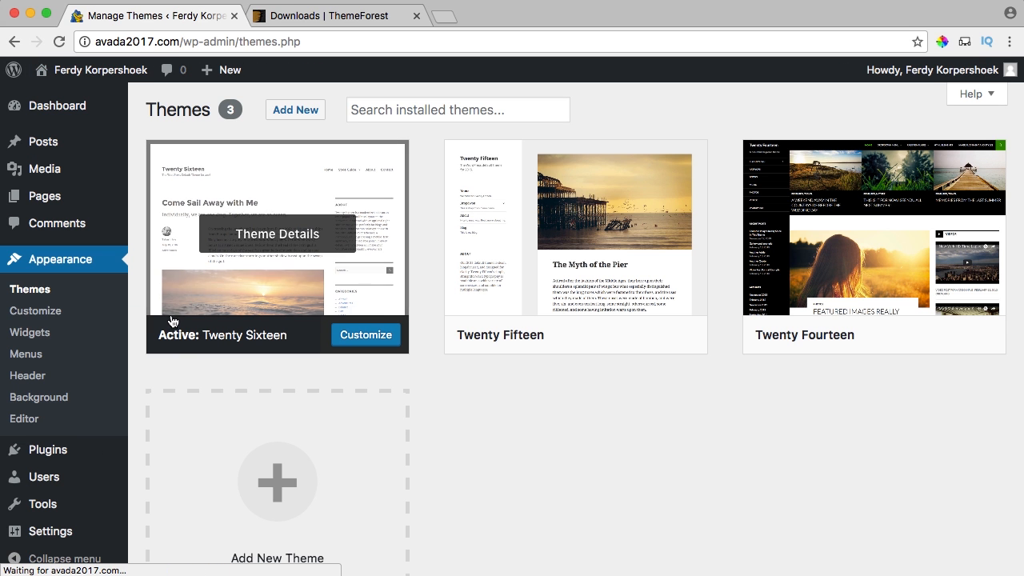
pyautogui.click(293, 114)
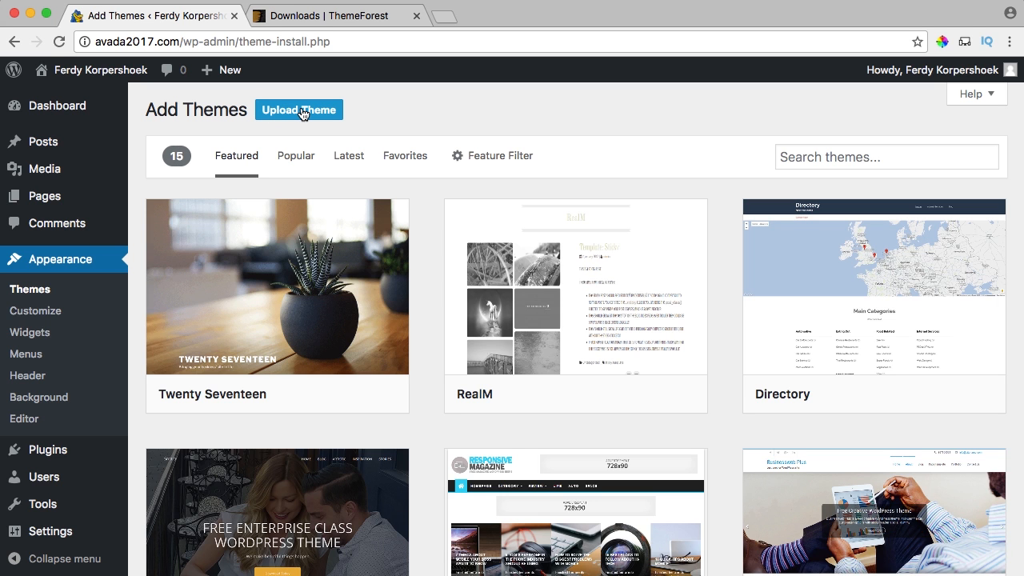
pyautogui.click(303, 113)
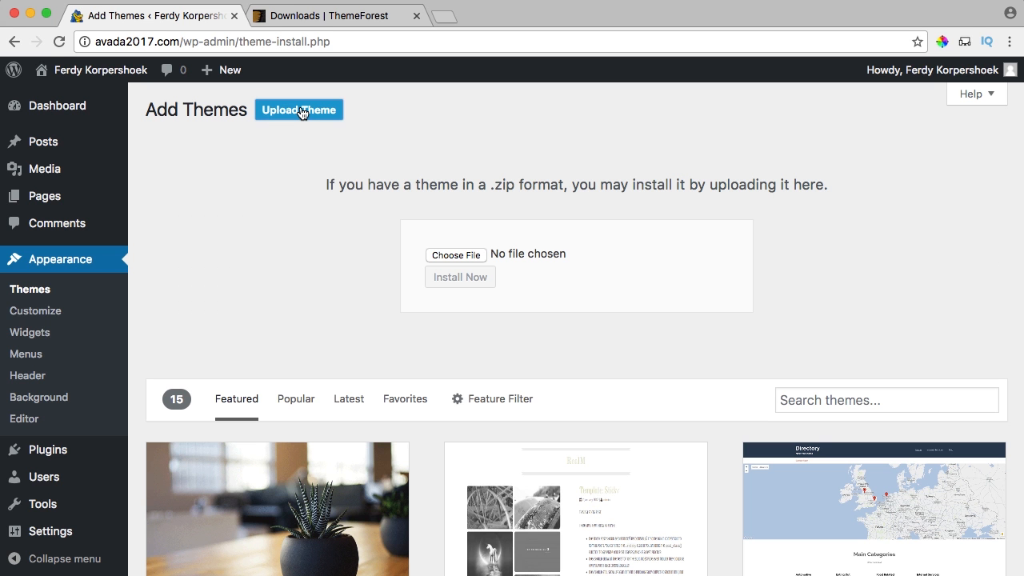
# Choose the downloaded Avada zip and install it.
pyautogui.click(450, 256)
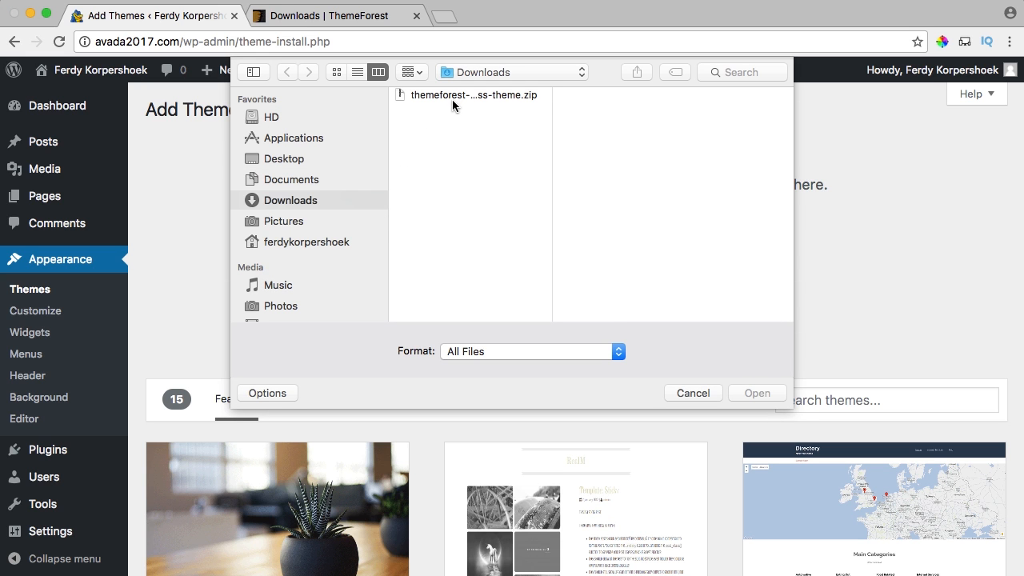
pyautogui.click(455, 95)
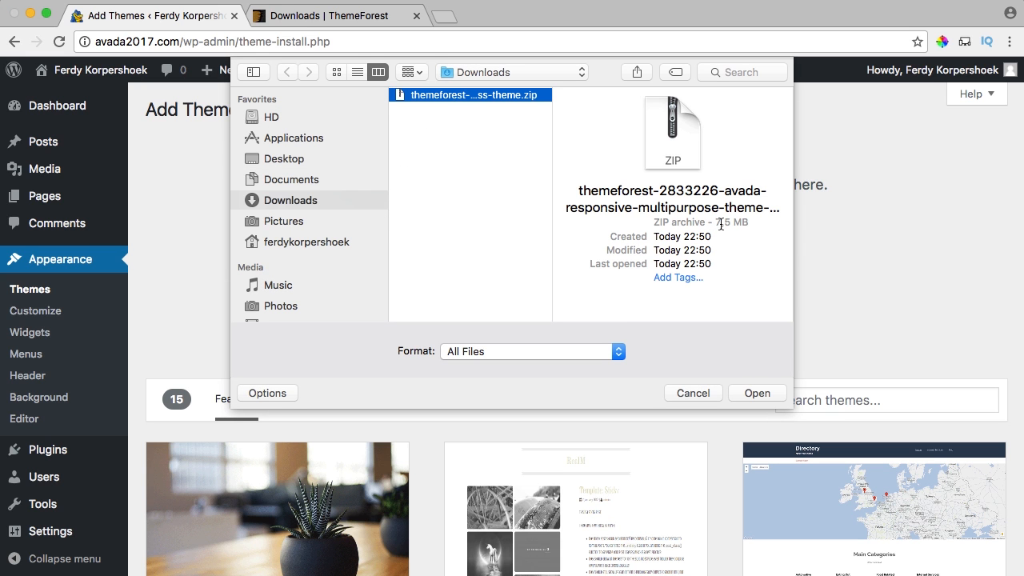
pyautogui.click(754, 393)
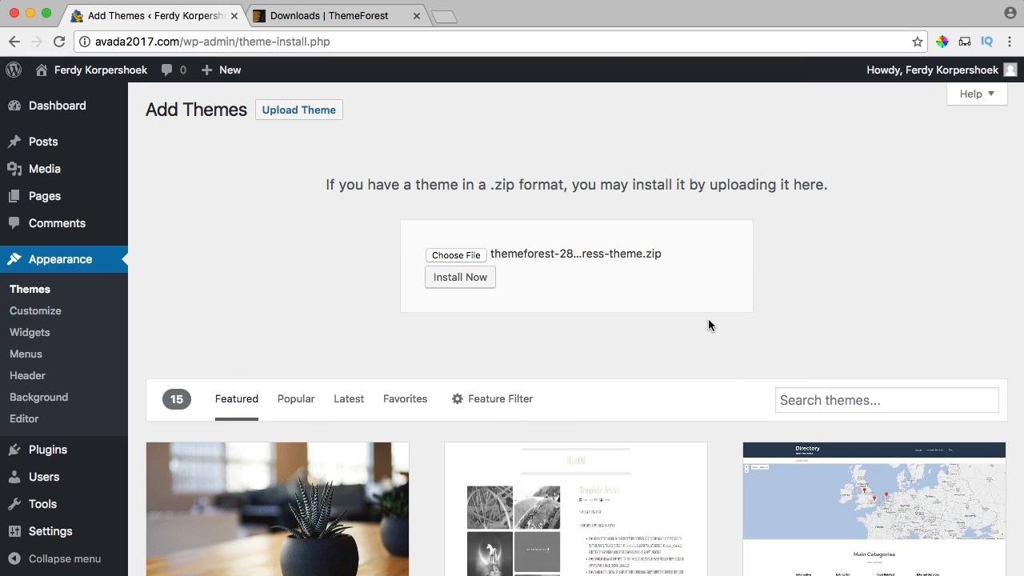
pyautogui.click(459, 280)
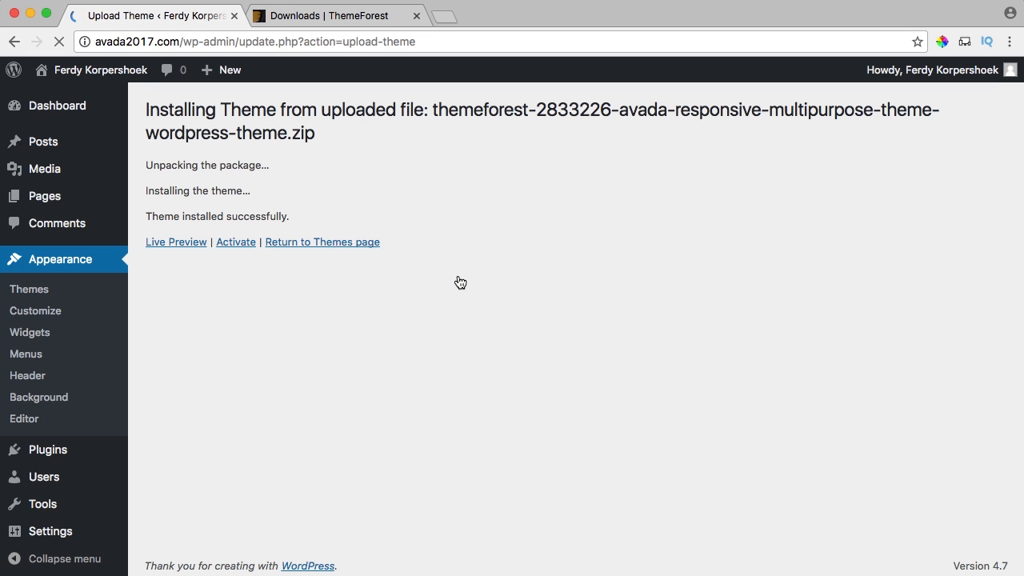
# Activate the newly installed Avada theme.
pyautogui.click(236, 244)
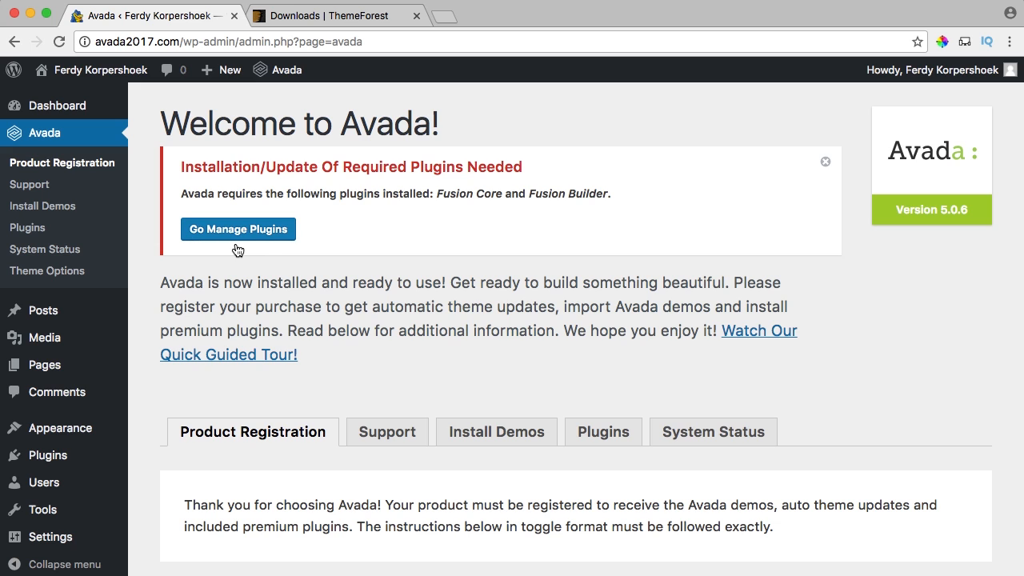
pyautogui.moveTo(524, 166); pyautogui.dragTo(342, 164)
pyautogui.click(341, 164)
# Install the required Fusion Core and Fusion Builder plugins from Avada's plugin installer.
pyautogui.click(243, 233)
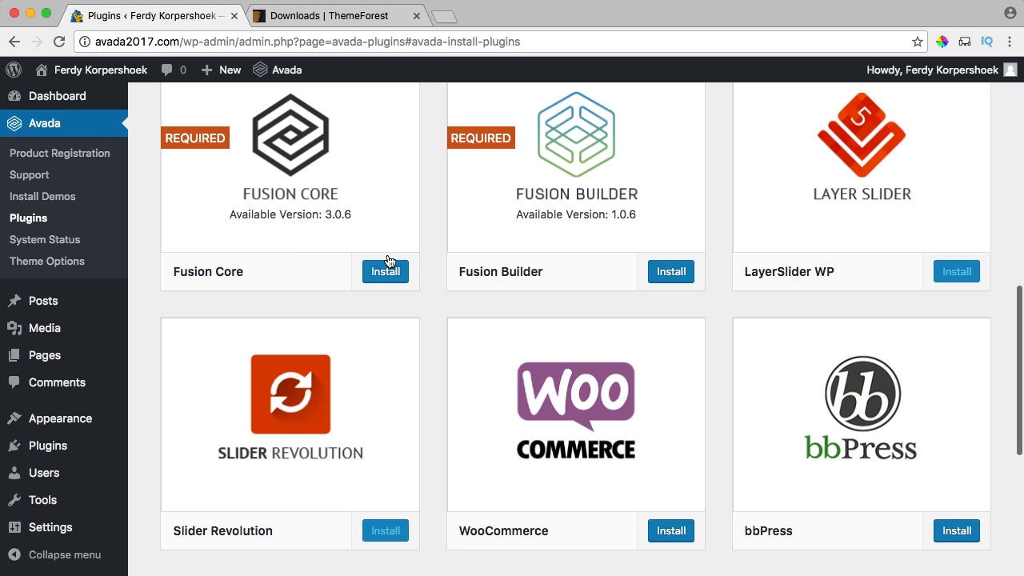
pyautogui.click(387, 274)
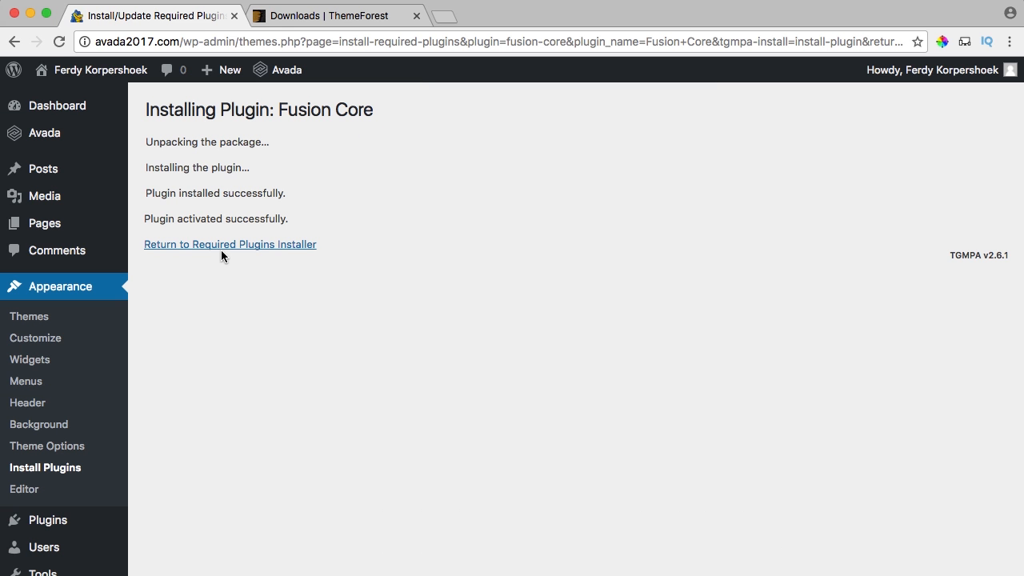
pyautogui.click(232, 245)
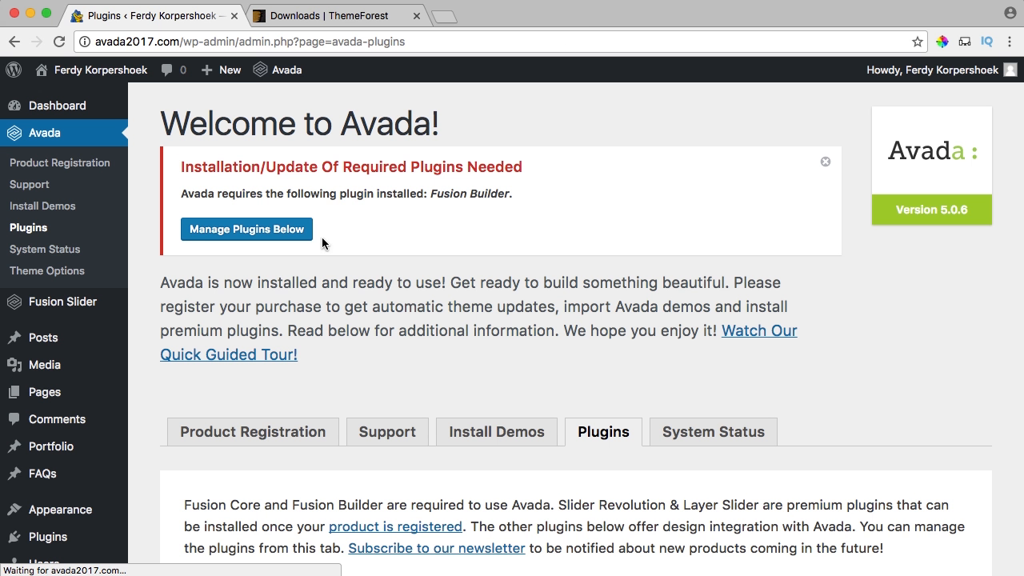
pyautogui.click(242, 224)
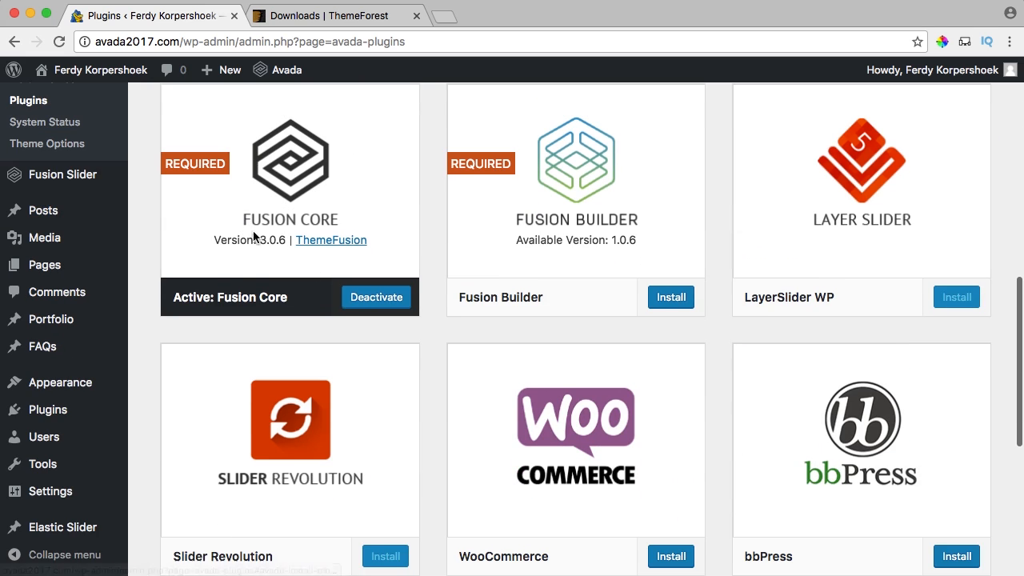
pyautogui.click(669, 298)
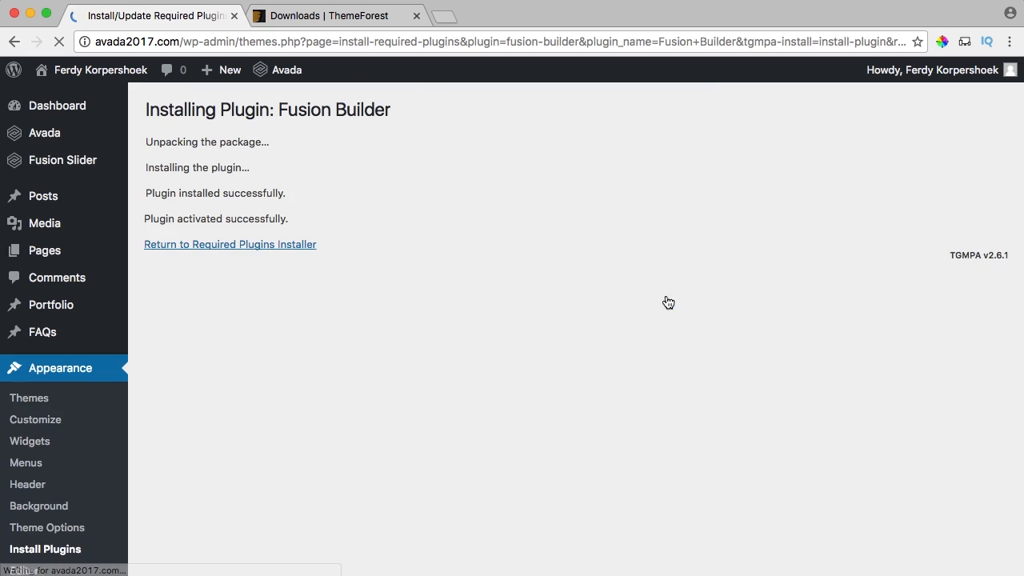
pyautogui.click(271, 248)
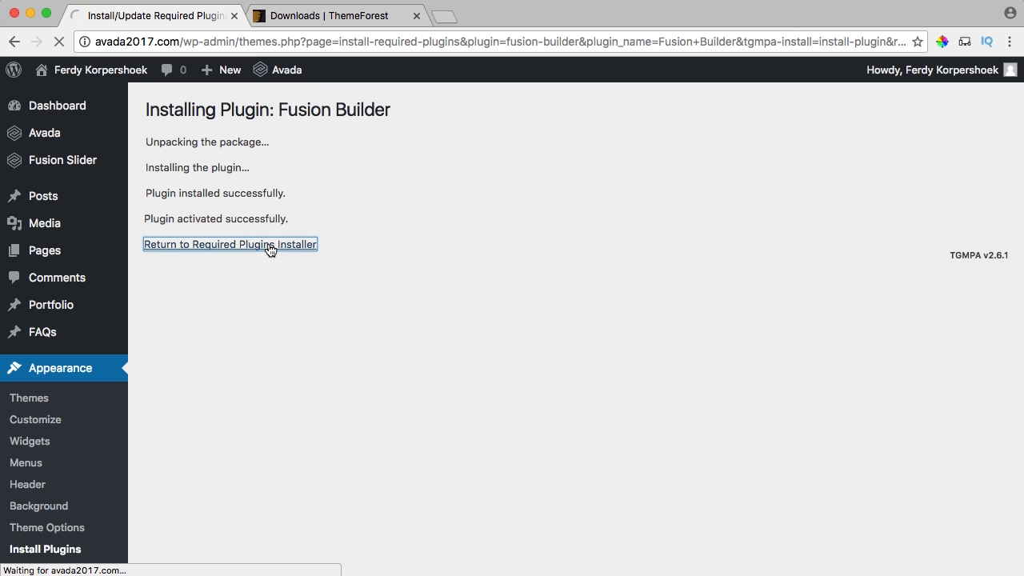
pyautogui.scroll(-5, 390, 272)
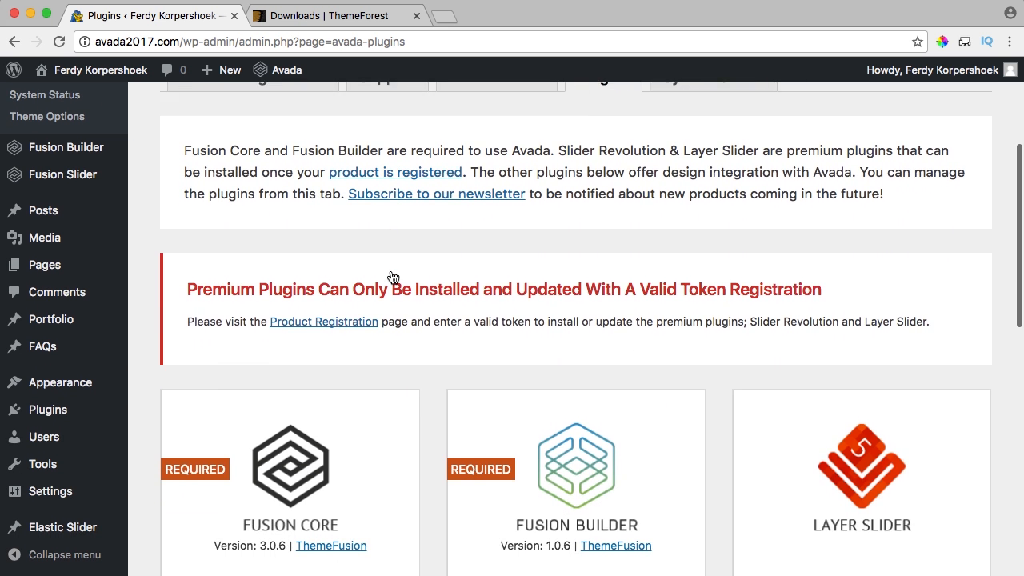
pyautogui.scroll(-8, 392, 276)
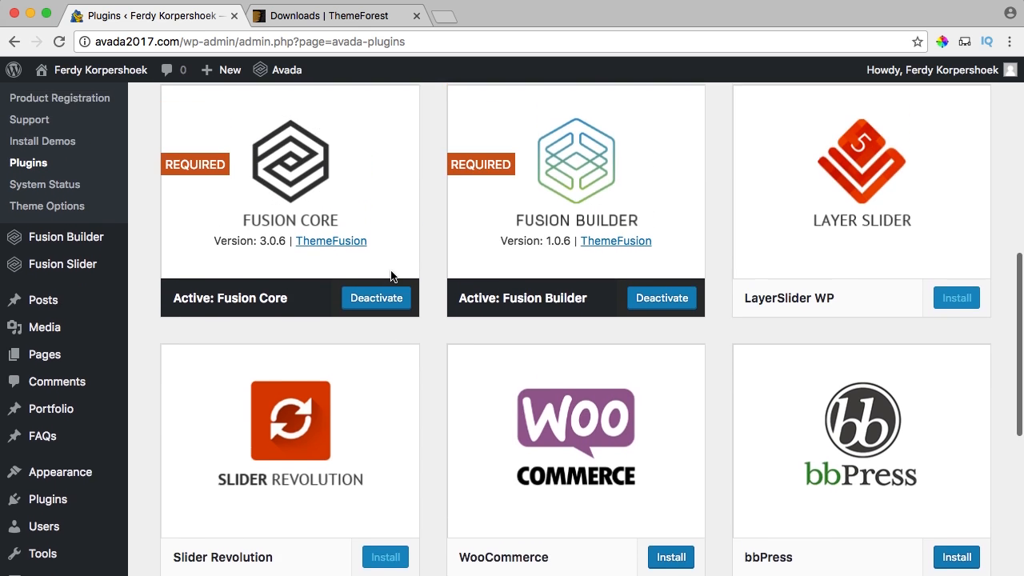
pyautogui.scroll(-3, 390, 276)
pyautogui.scroll(8, 391, 276)
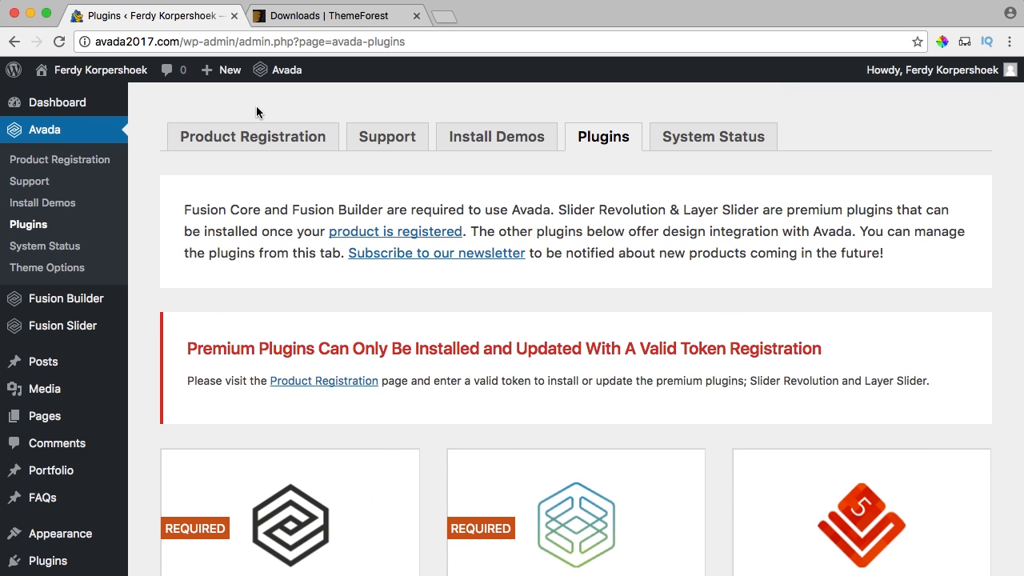
# From Avada's Product Registration, generate a personal token and sign in to Envato API.
pyautogui.click(247, 137)
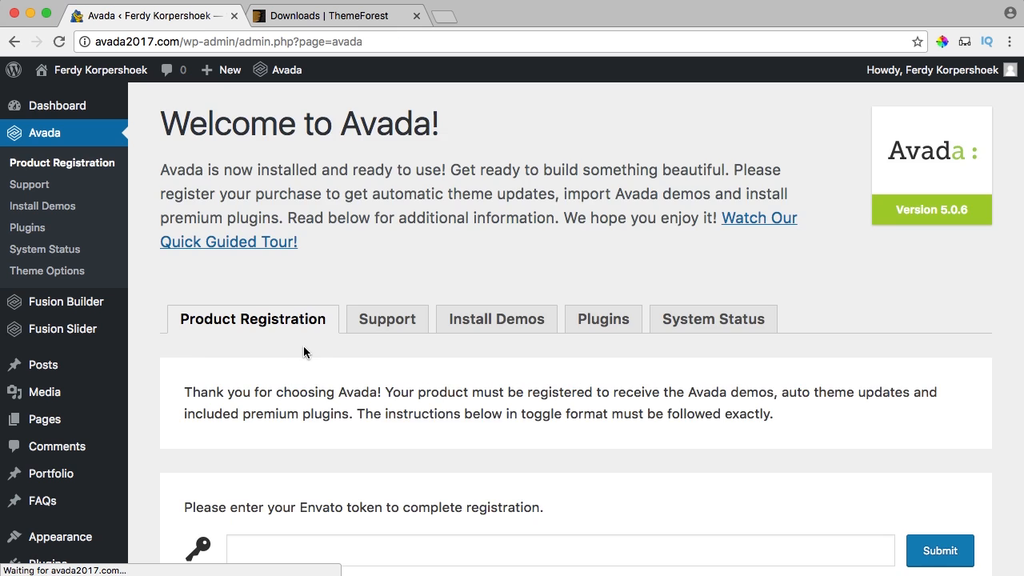
pyautogui.scroll(-5, 296, 352)
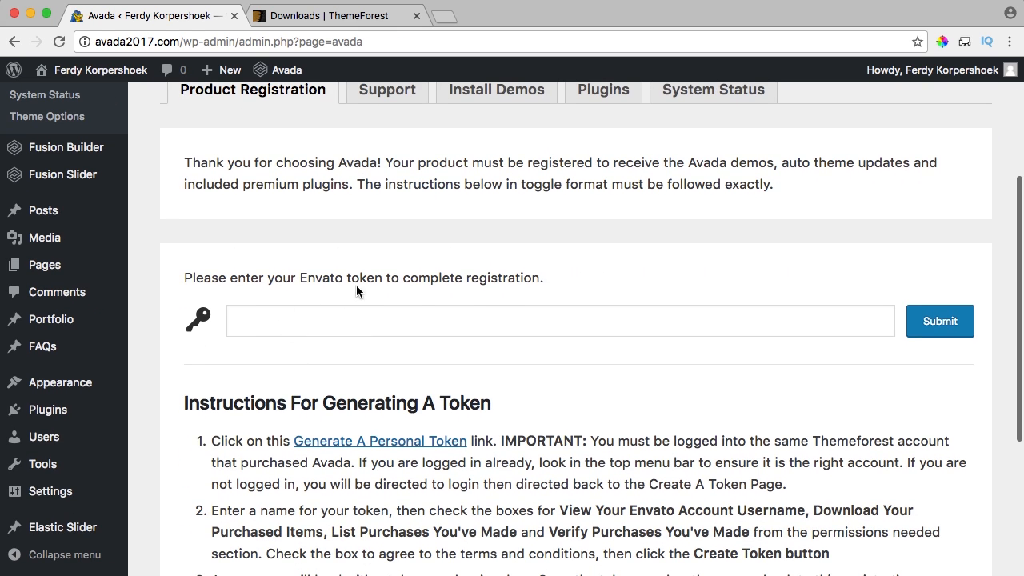
pyautogui.scroll(-3, 369, 229)
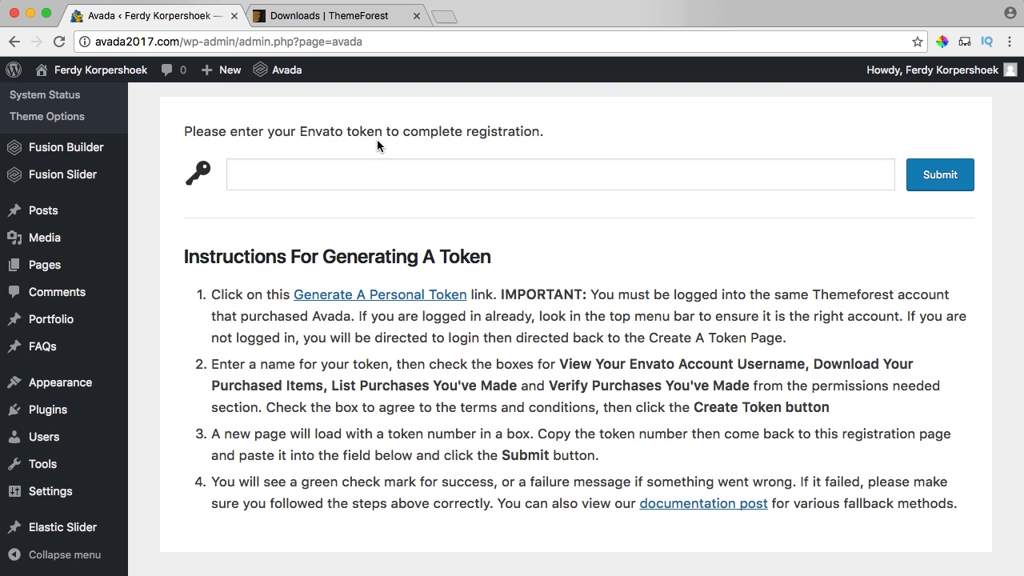
pyautogui.click(364, 294)
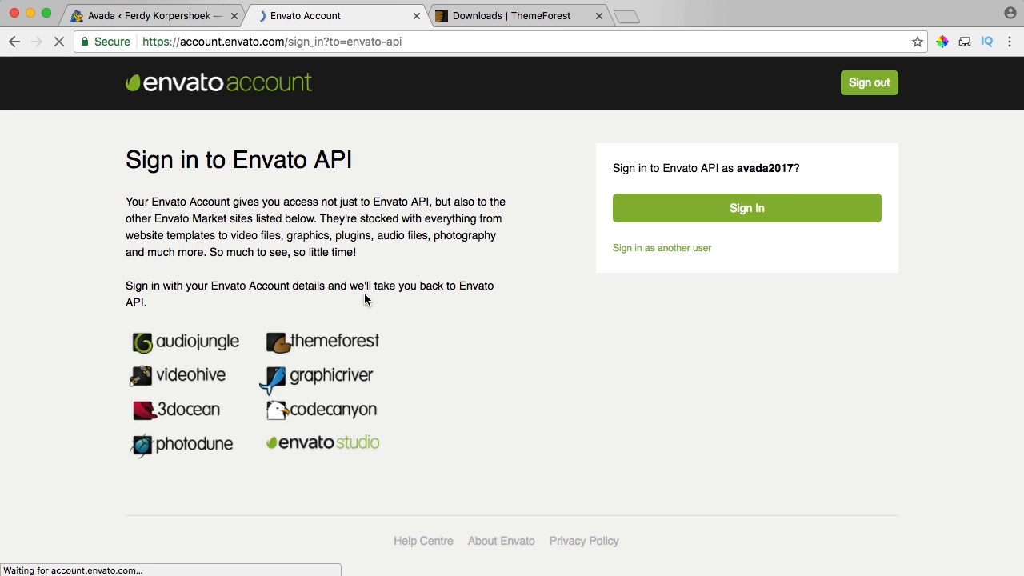
pyautogui.click(753, 200)
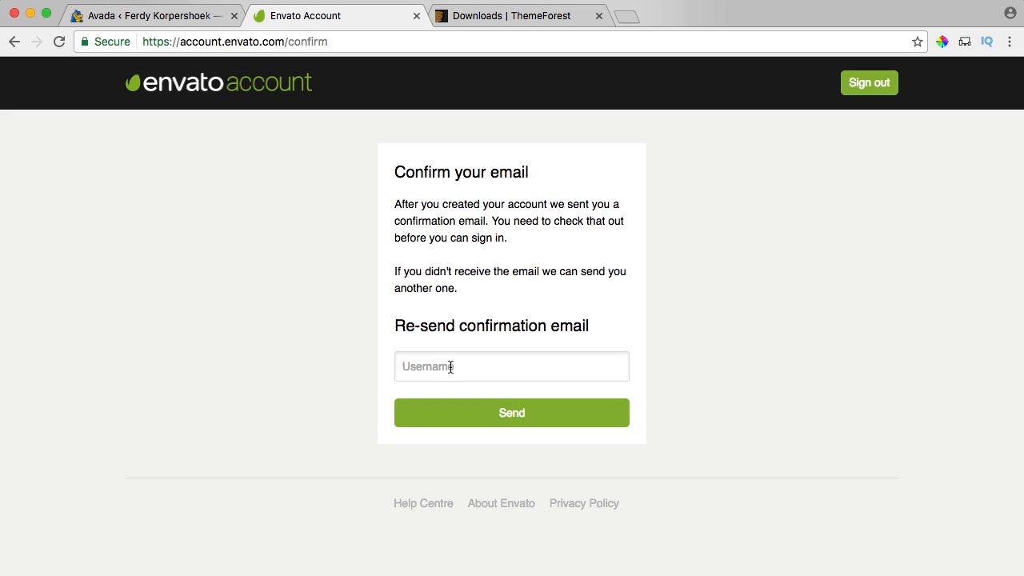
pyautogui.click(450, 367)
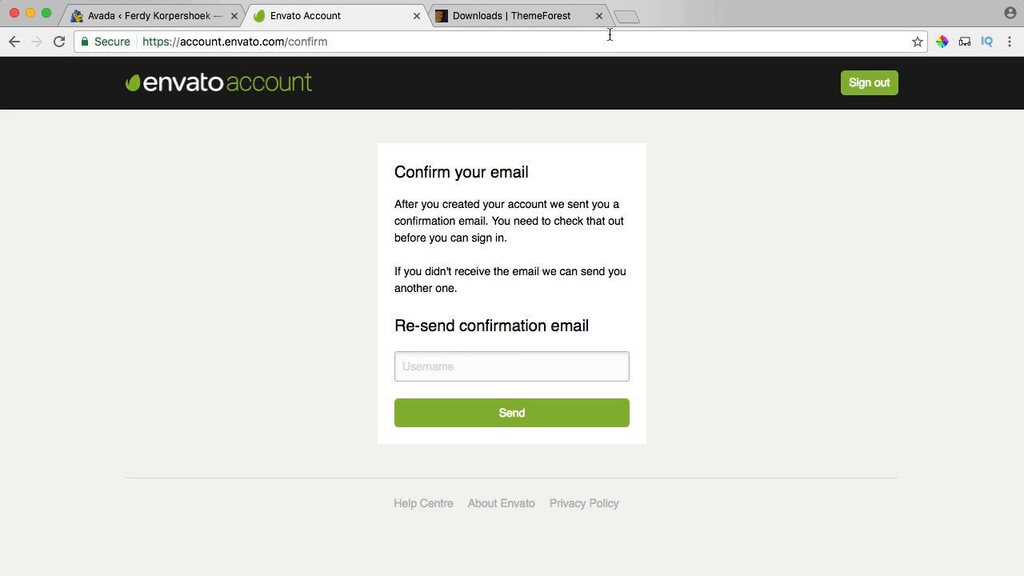
# In a new tab, load the Roundcube webmail and open the Envato confirmation email.
pyautogui.click(627, 16)
pyautogui.write('ferdykorpershoek.com')
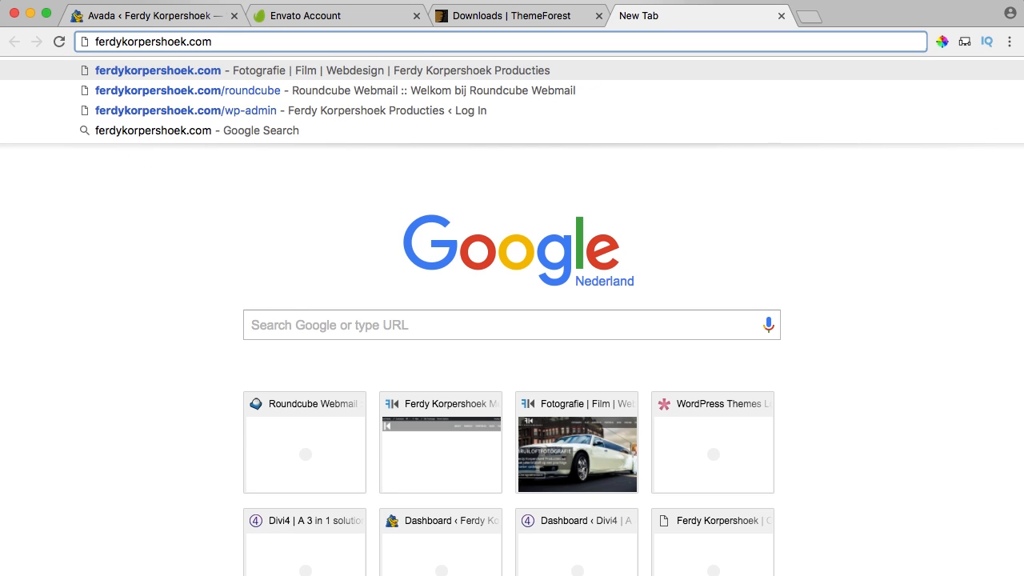
pyautogui.write('/round')
pyautogui.press('Return')
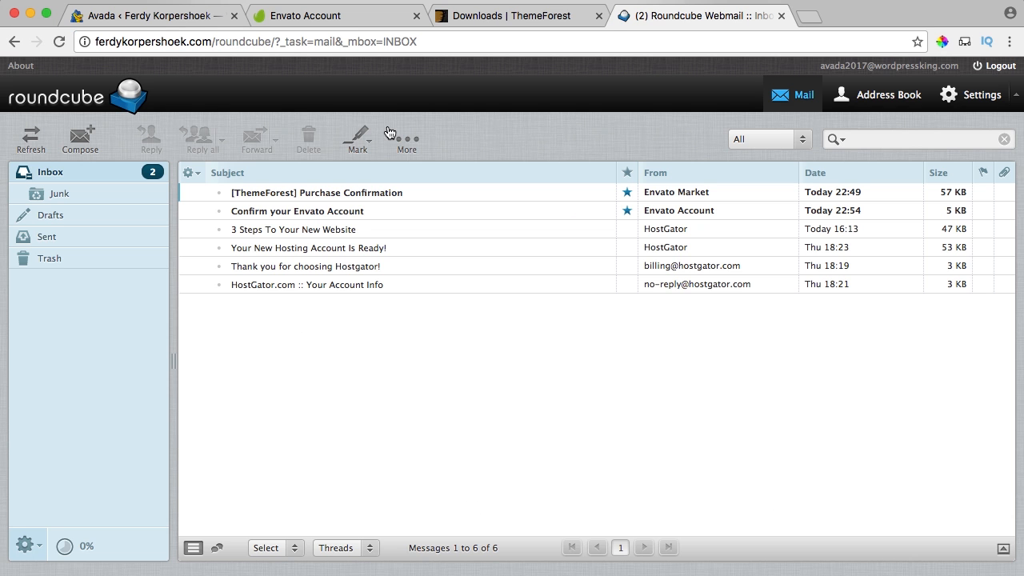
pyautogui.doubleClick(282, 212)
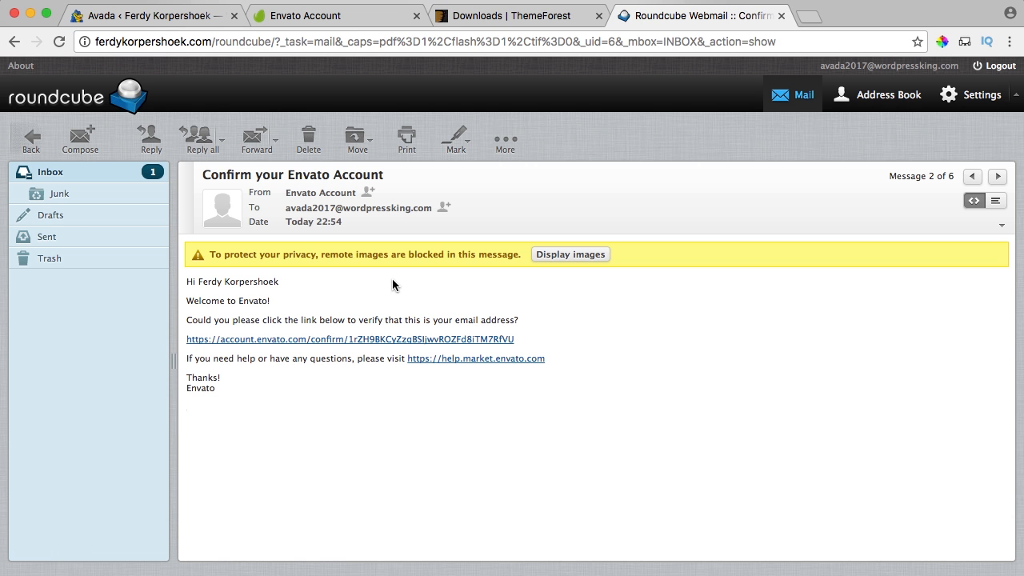
# Confirm the Envato account through the email's confirmation link.
pyautogui.click(317, 340)
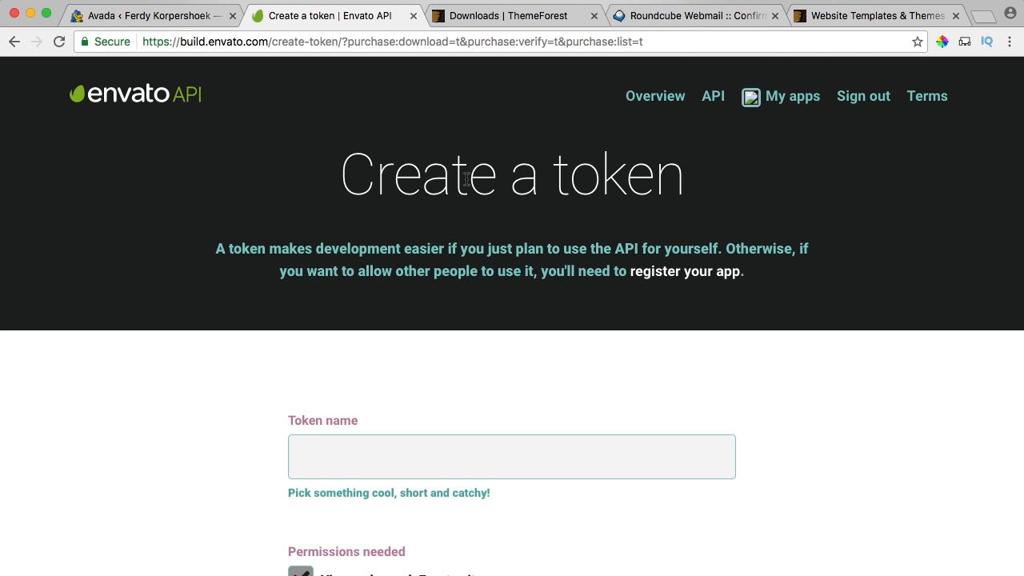
pyautogui.scroll(-3, 466, 179)
pyautogui.scroll(-2, 400, 215)
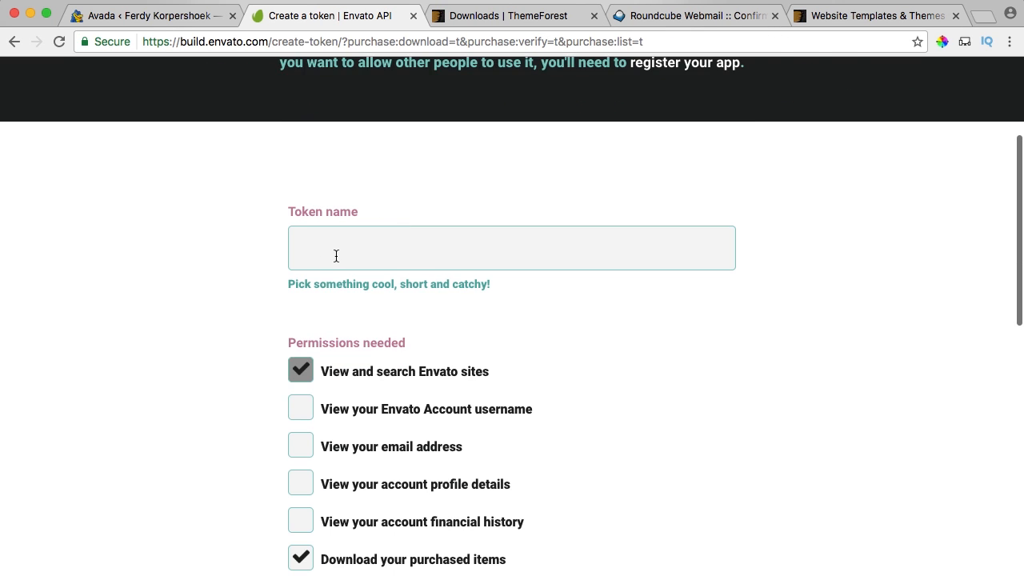
# Create the personal token 'avada2017' with the required permissions and terms accepted.
pyautogui.click(384, 247)
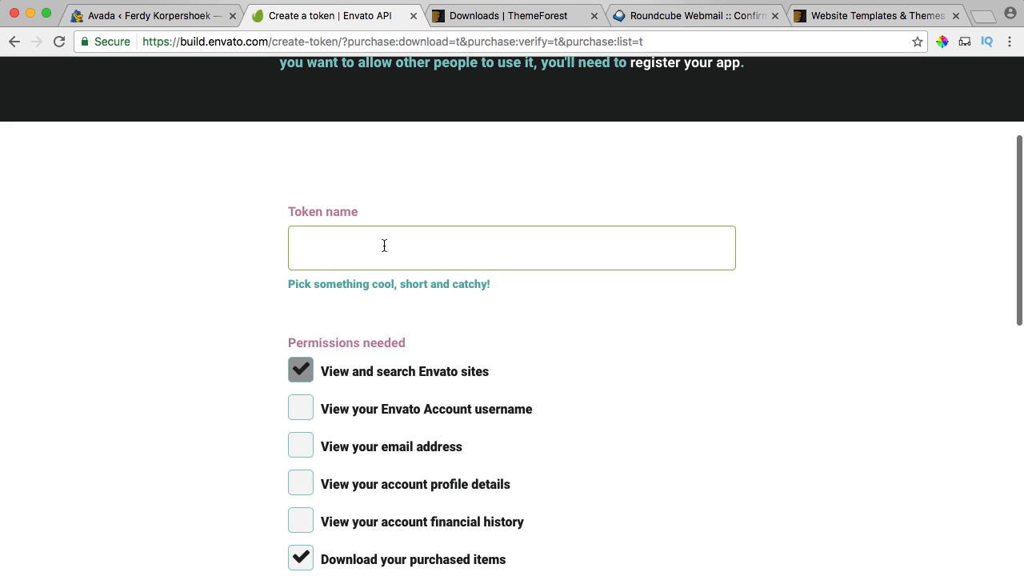
pyautogui.write('avada2017')
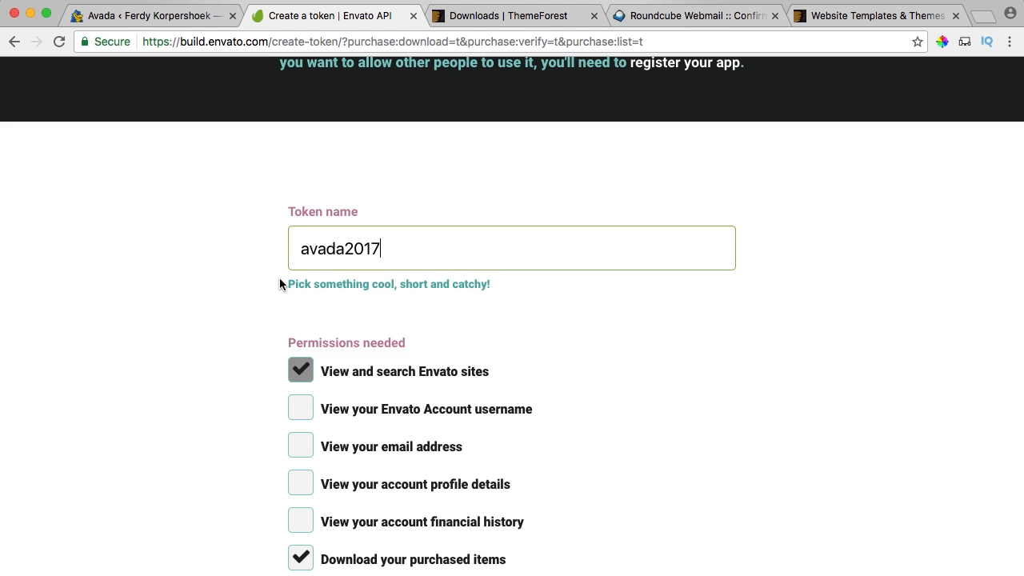
pyautogui.scroll(-7, 279, 278)
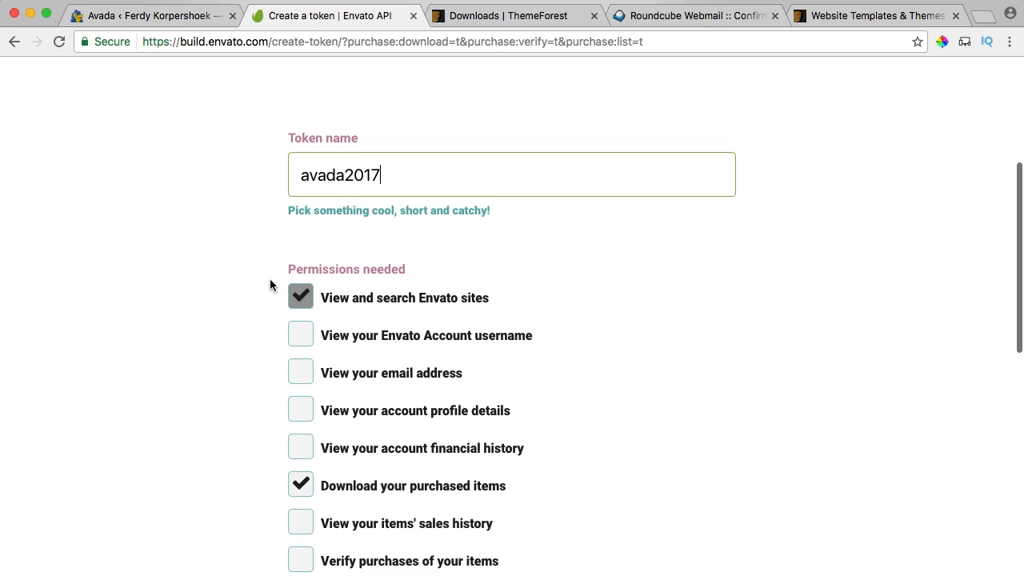
pyautogui.scroll(-10, 272, 283)
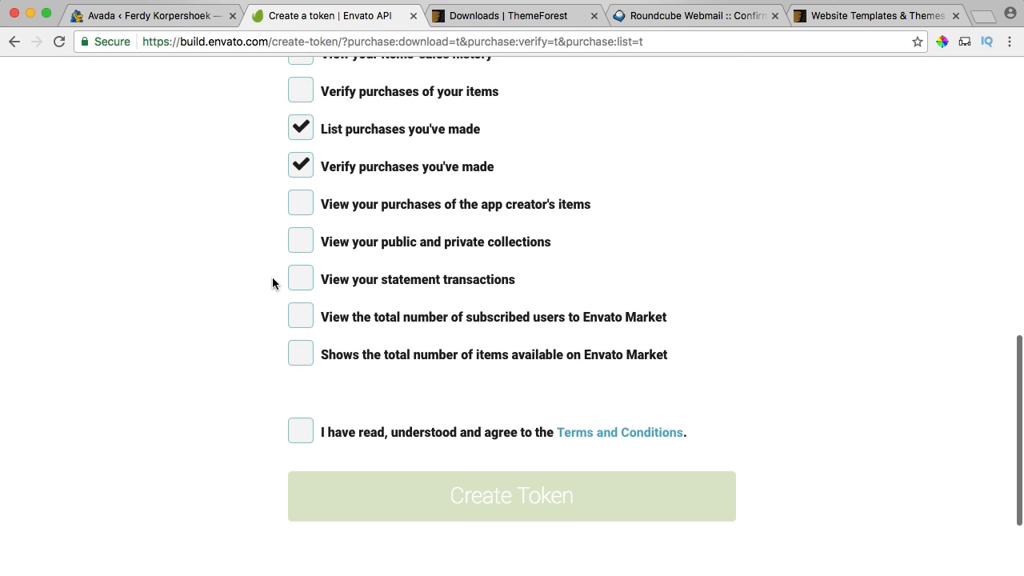
pyautogui.click(302, 331)
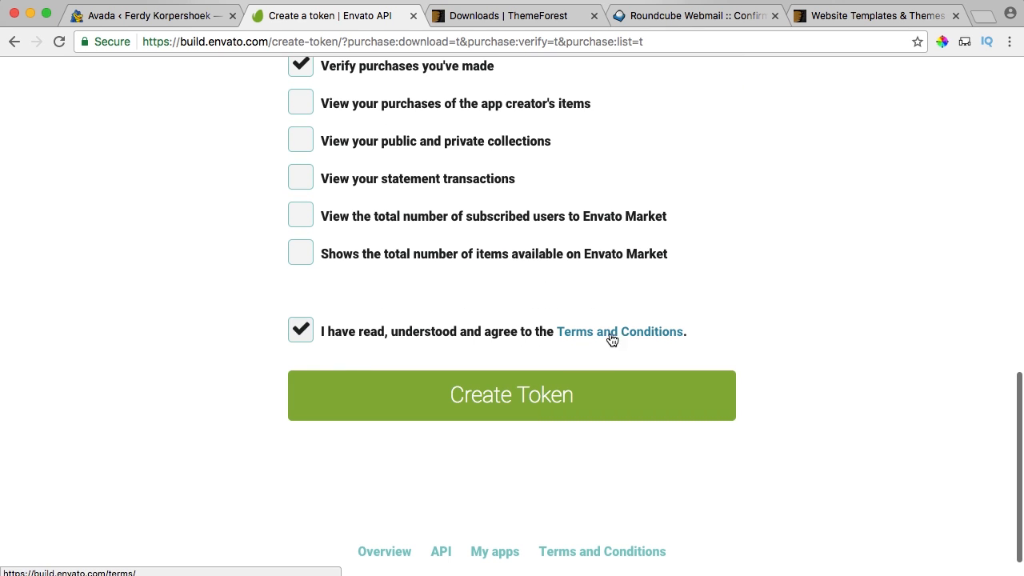
pyautogui.click(492, 401)
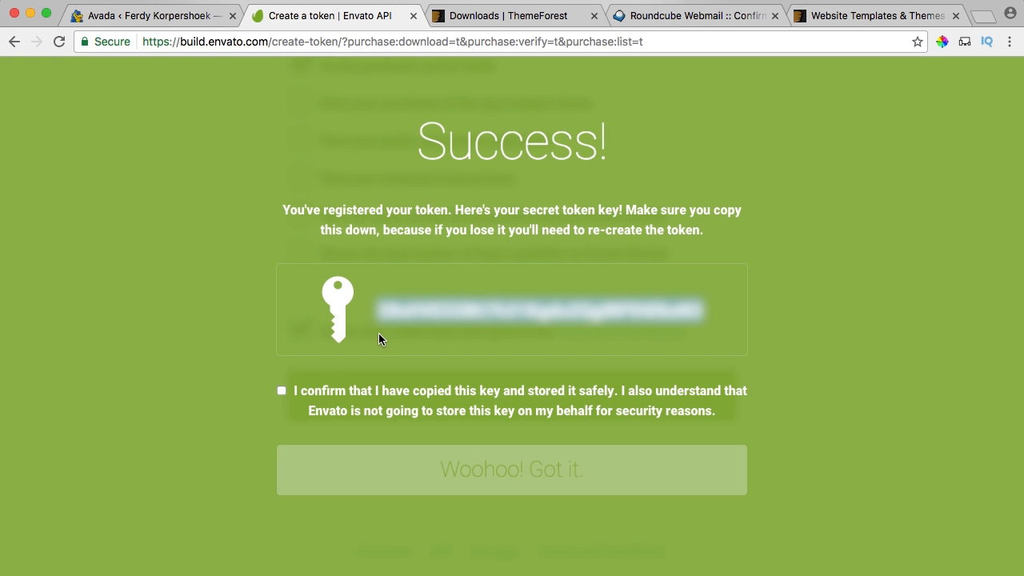
pyautogui.click(155, 16)
# Paste the token key into Avada's token field and submit it to register Avada.
pyautogui.scroll(1, 399, 252)
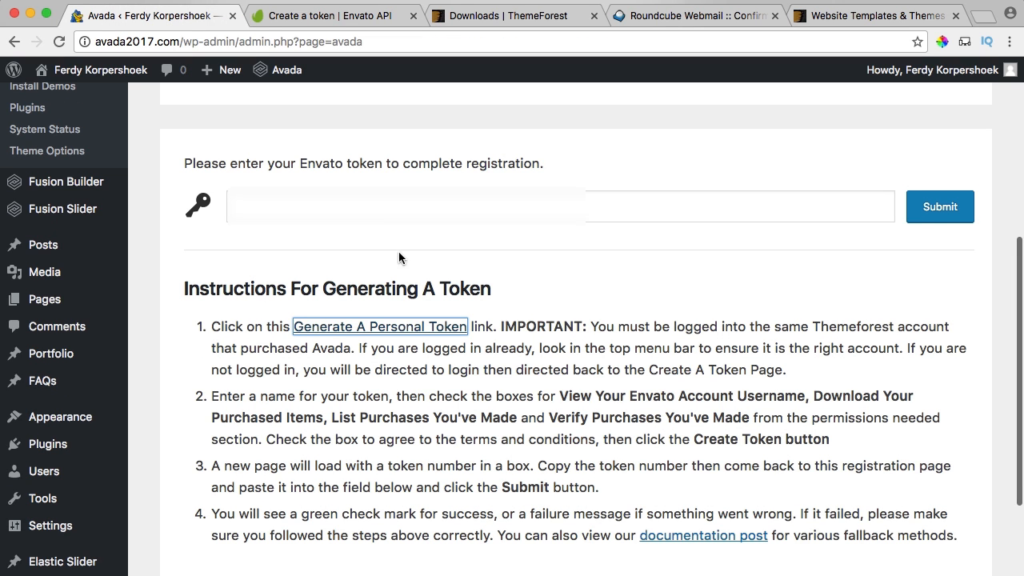
pyautogui.click(400, 215)
pyautogui.press('super+v')
pyautogui.press('super+v')
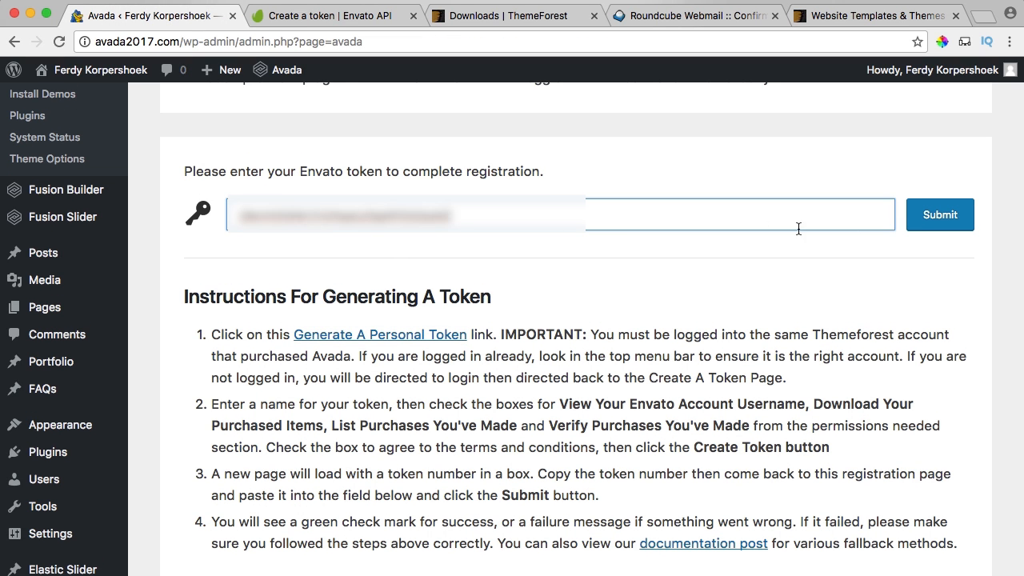
pyautogui.click(940, 217)
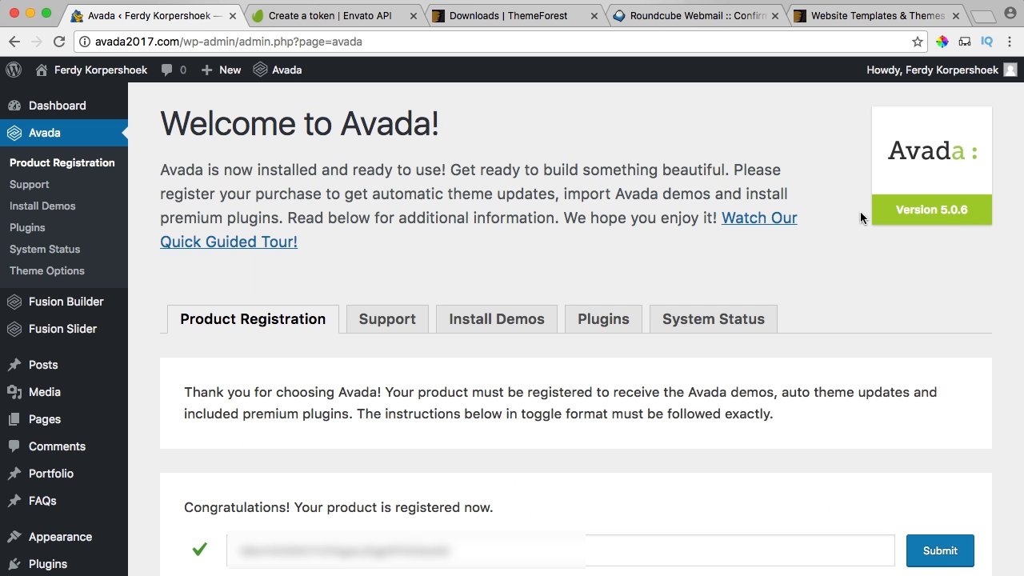
pyautogui.scroll(-3, 528, 320)
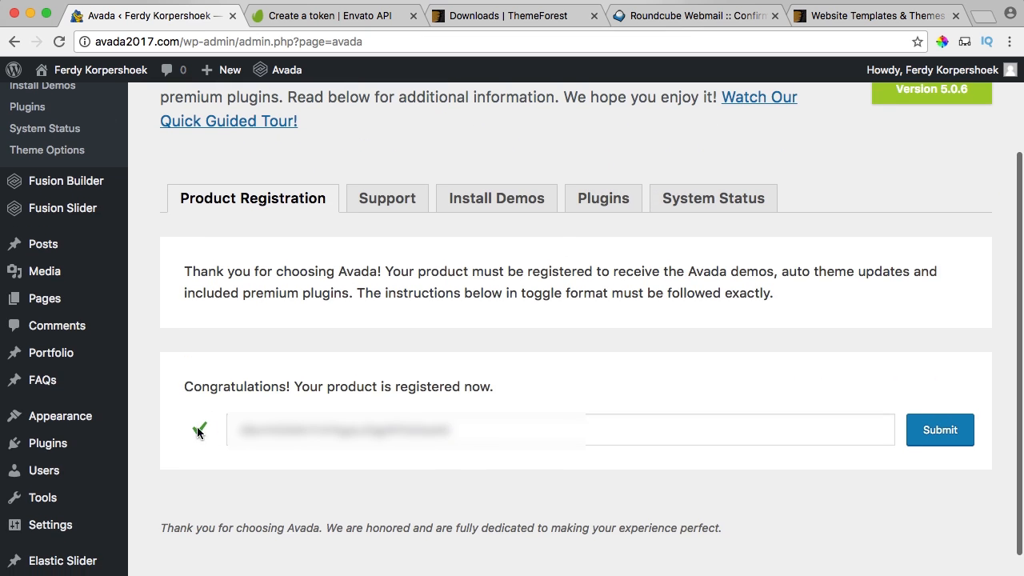
pyautogui.scroll(3, 525, 386)
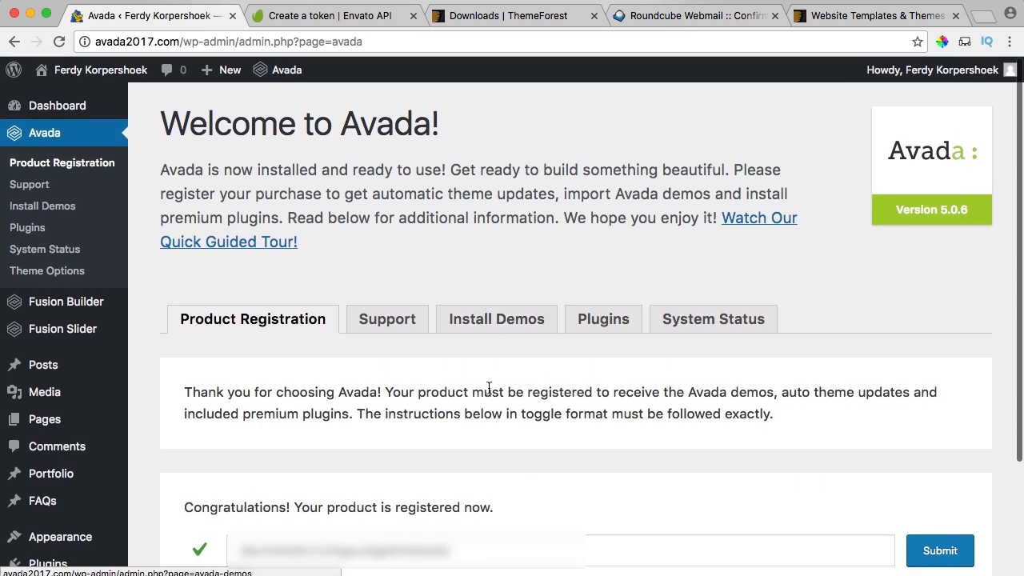
# Browse the Avada demos on the Install Demos page.
pyautogui.click(483, 323)
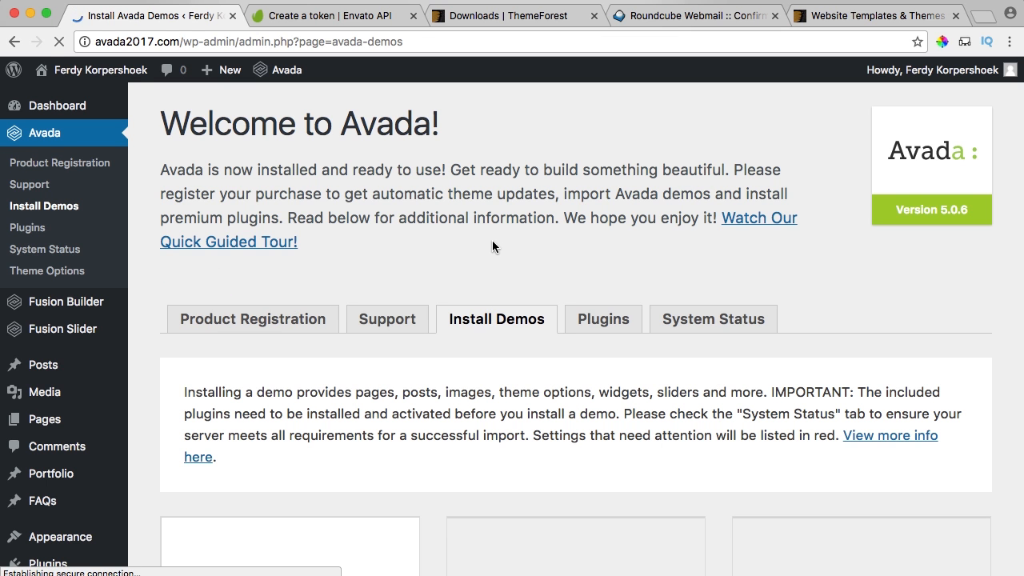
pyautogui.scroll(-2, 491, 248)
pyautogui.scroll(-10, 489, 244)
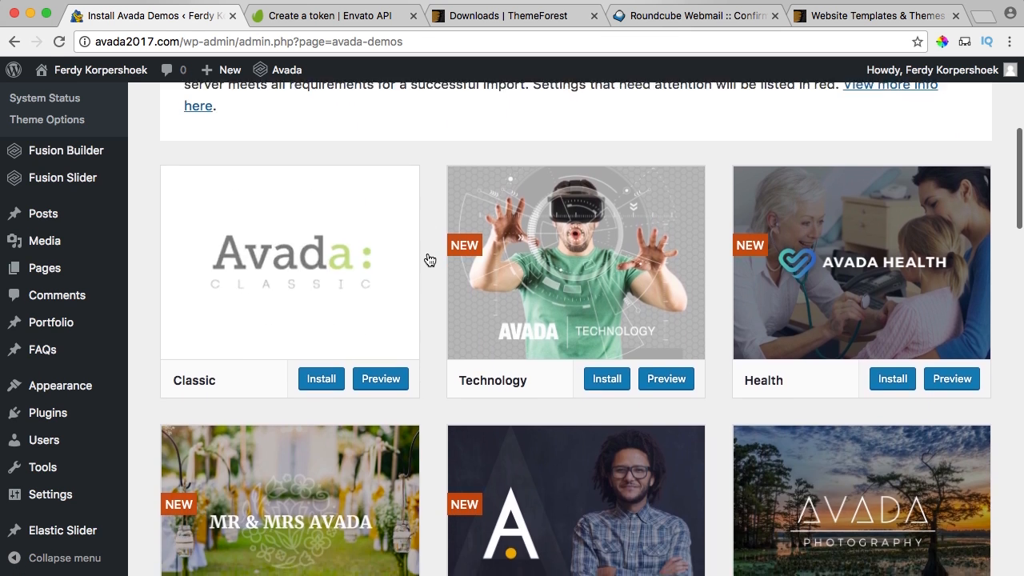
pyautogui.scroll(-16, 430, 260)
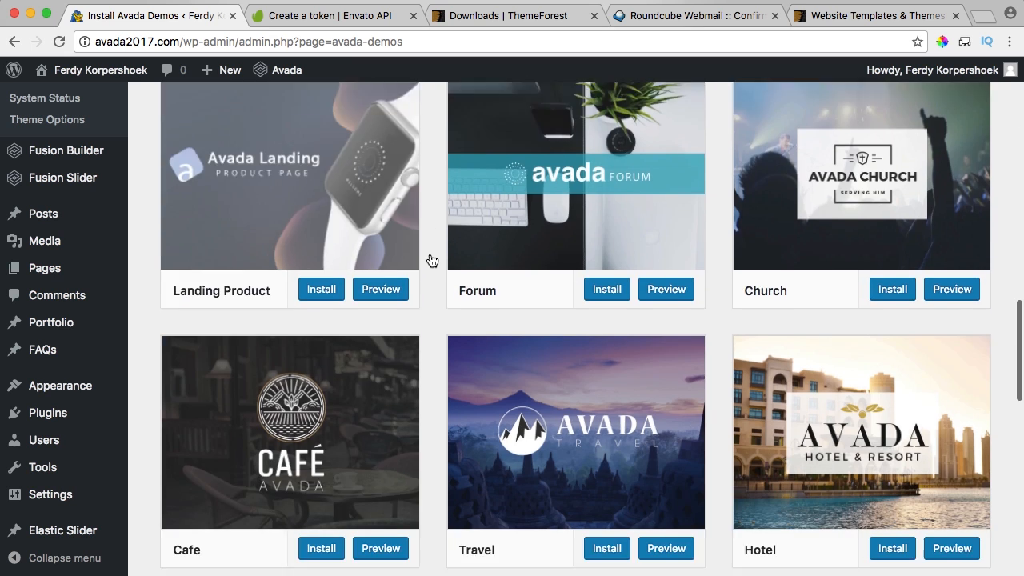
pyautogui.scroll(-10, 432, 260)
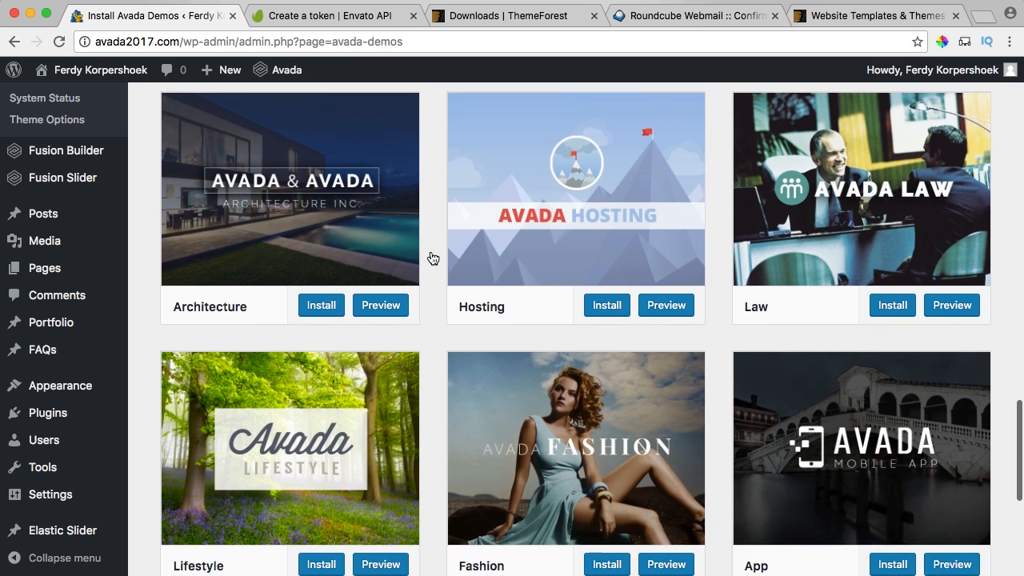
pyautogui.scroll(-1, 432, 258)
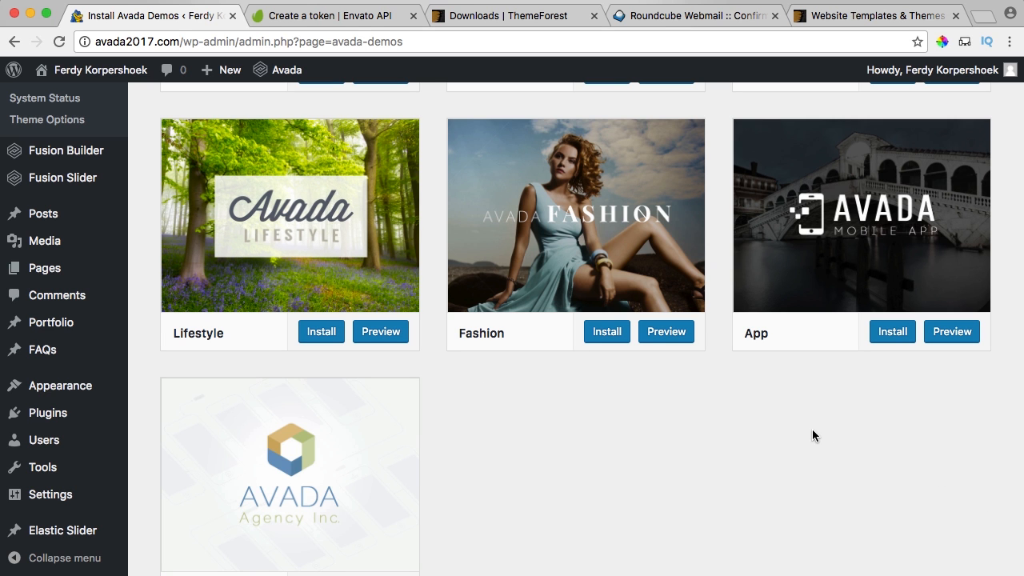
pyautogui.scroll(10, 436, 384)
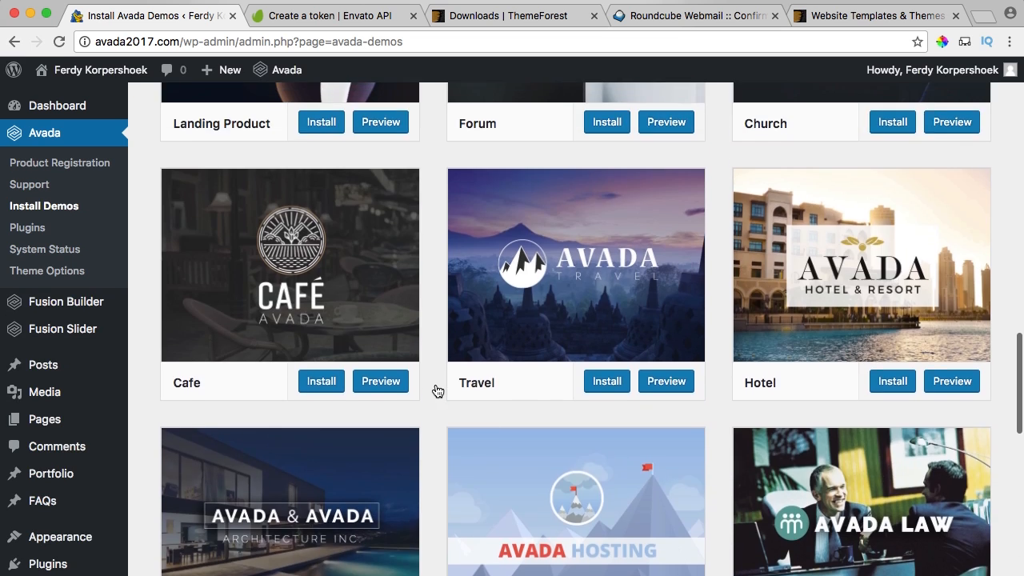
pyautogui.scroll(20, 436, 389)
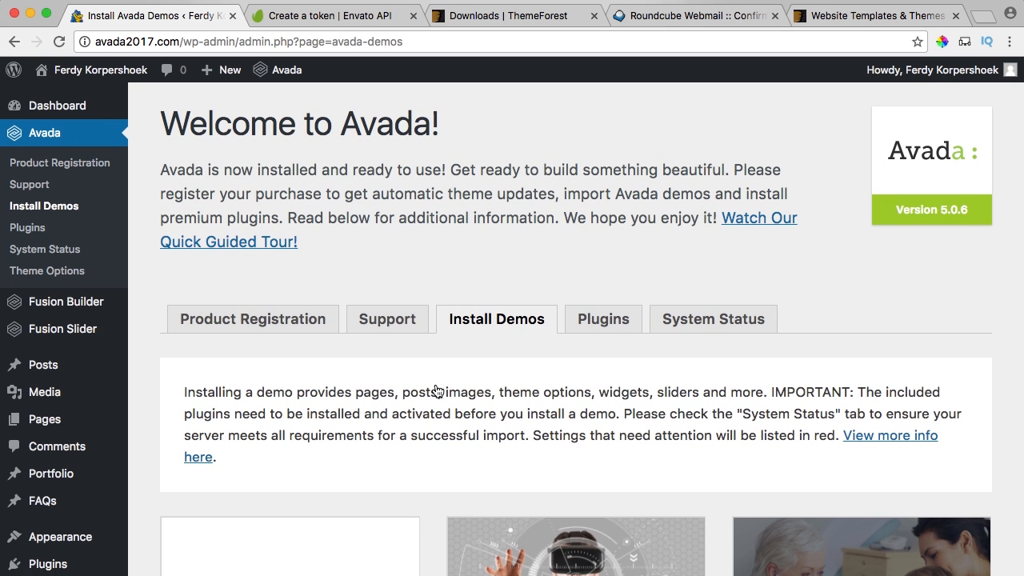
# Close the Envato, ThemeForest, Roundcube and Website Templates browser tabs.
pyautogui.click(404, 16)
pyautogui.click(413, 16)
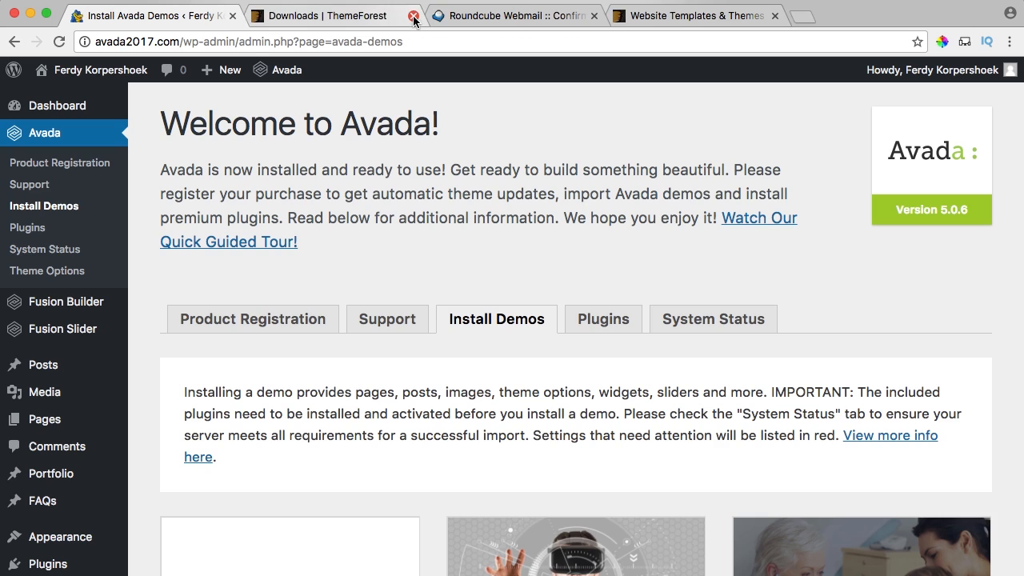
pyautogui.click(414, 16)
pyautogui.click(414, 16)
pyautogui.click(414, 16)
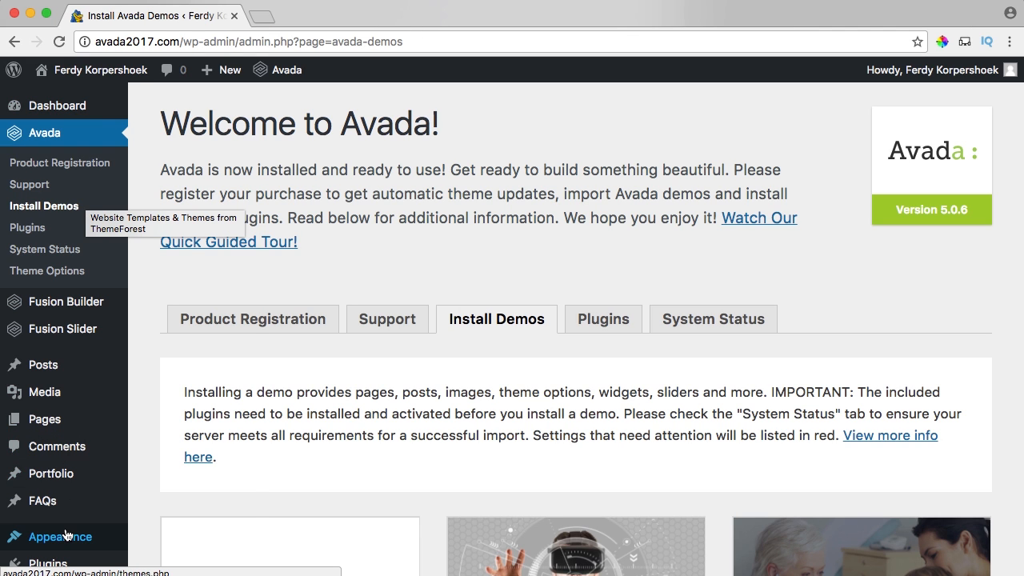
# Open Appearance > Themes and delete the Twenty Fifteen theme.
pyautogui.moveTo(65, 535)
pyautogui.click(183, 367)
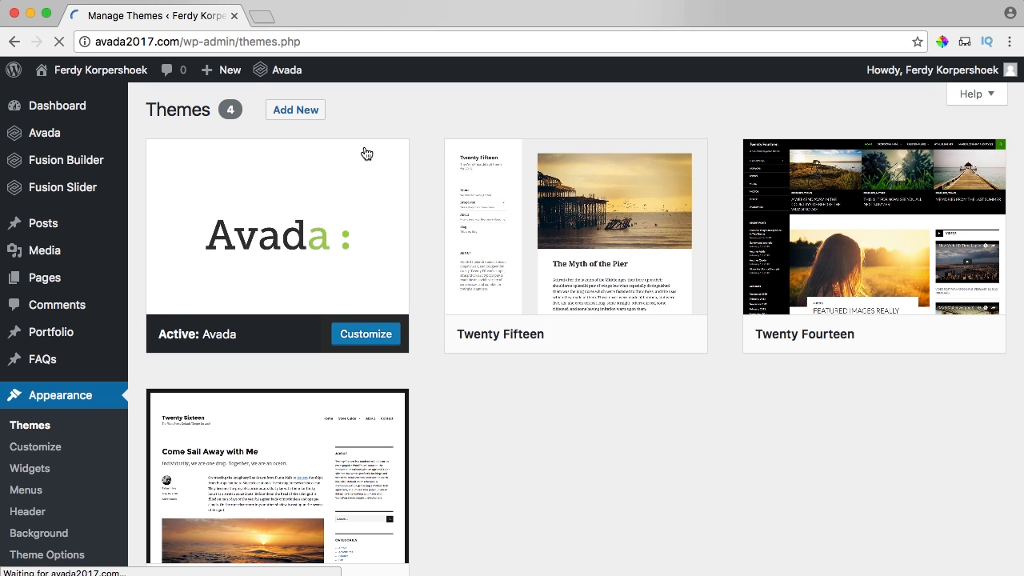
pyautogui.moveTo(502, 223)
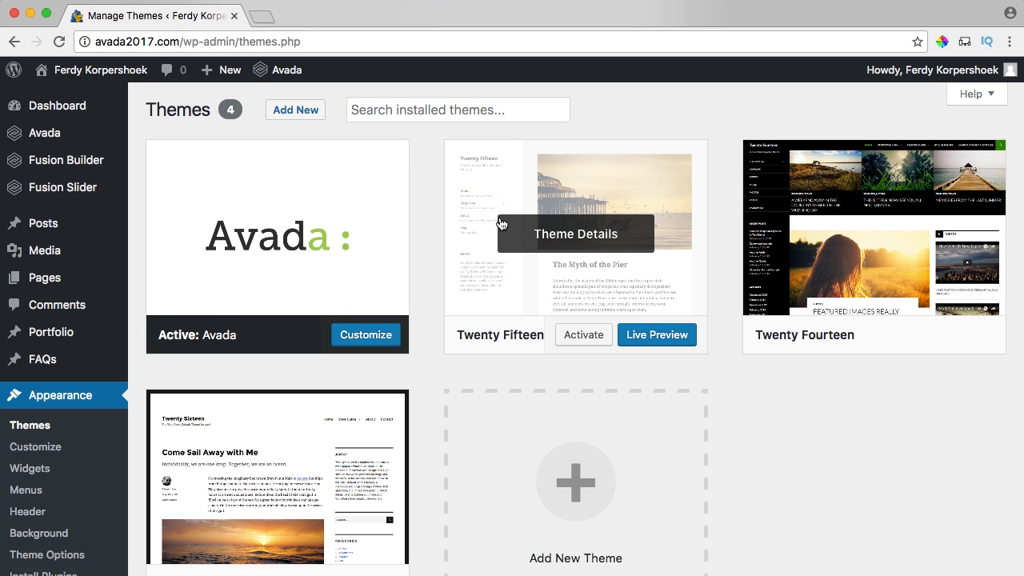
pyautogui.click(572, 239)
pyautogui.click(957, 548)
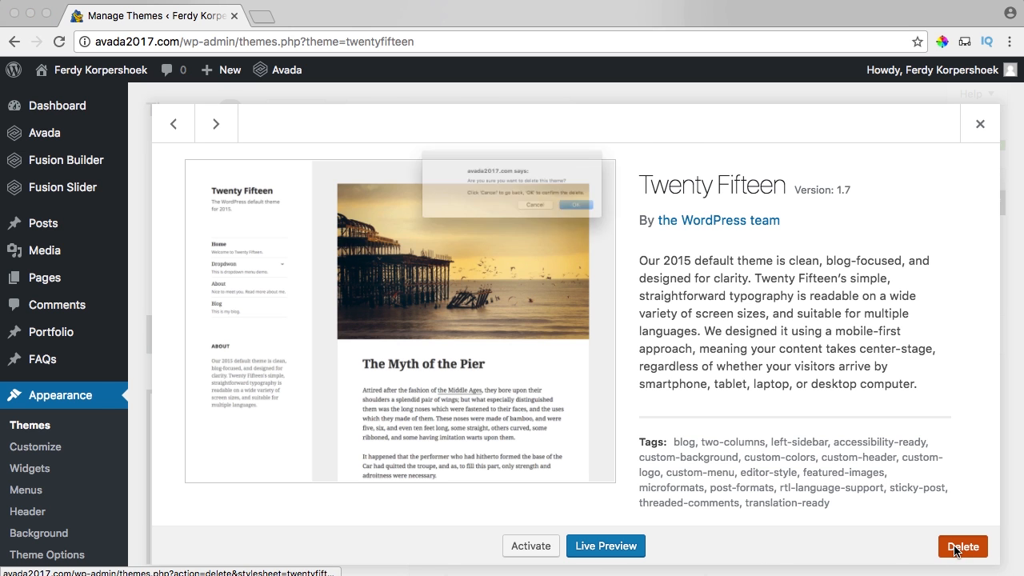
pyautogui.click(632, 222)
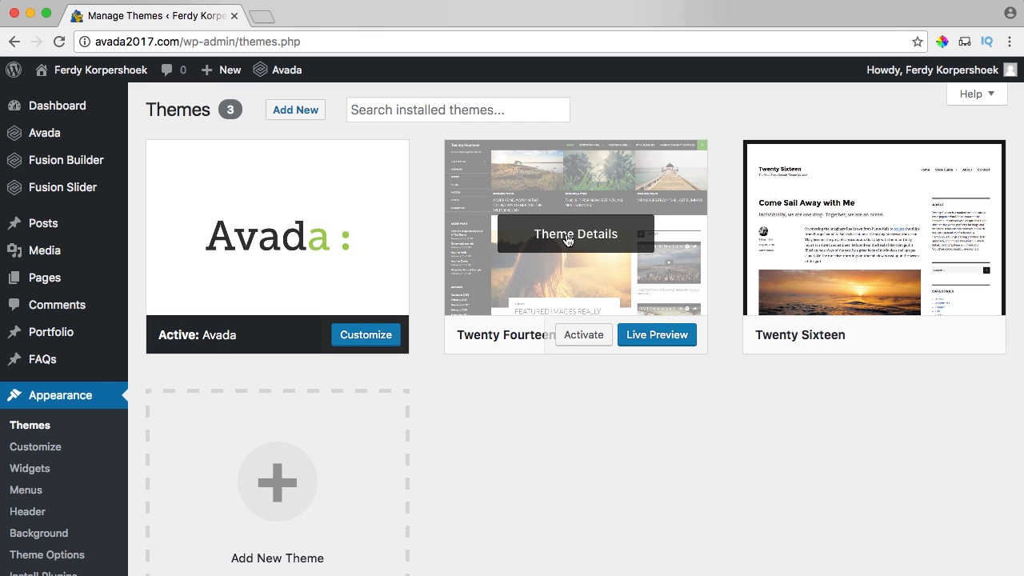
# Delete Twenty Fourteen and Twenty Sixteen, then return to the Dashboard.
pyautogui.click(574, 239)
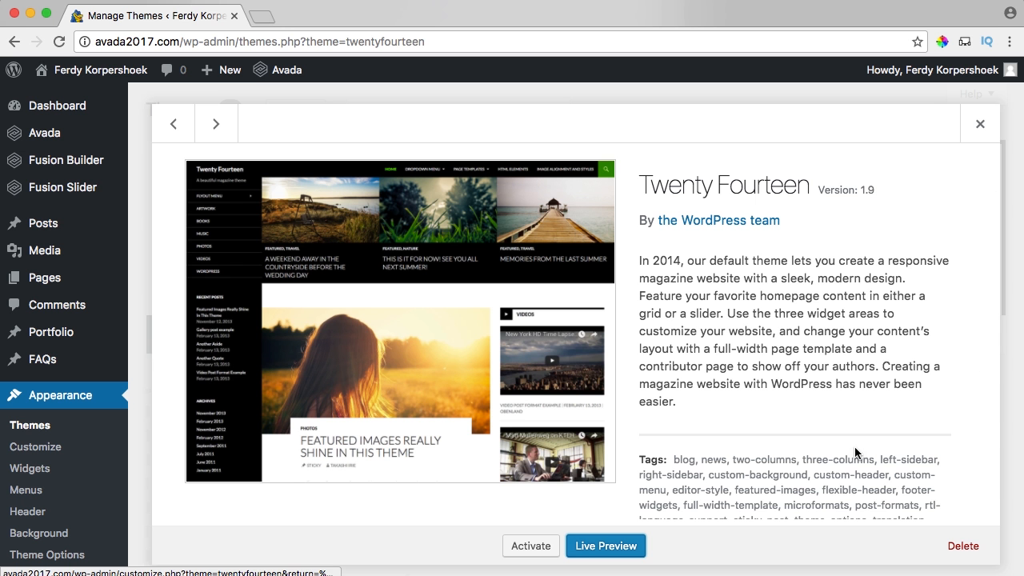
pyautogui.click(966, 548)
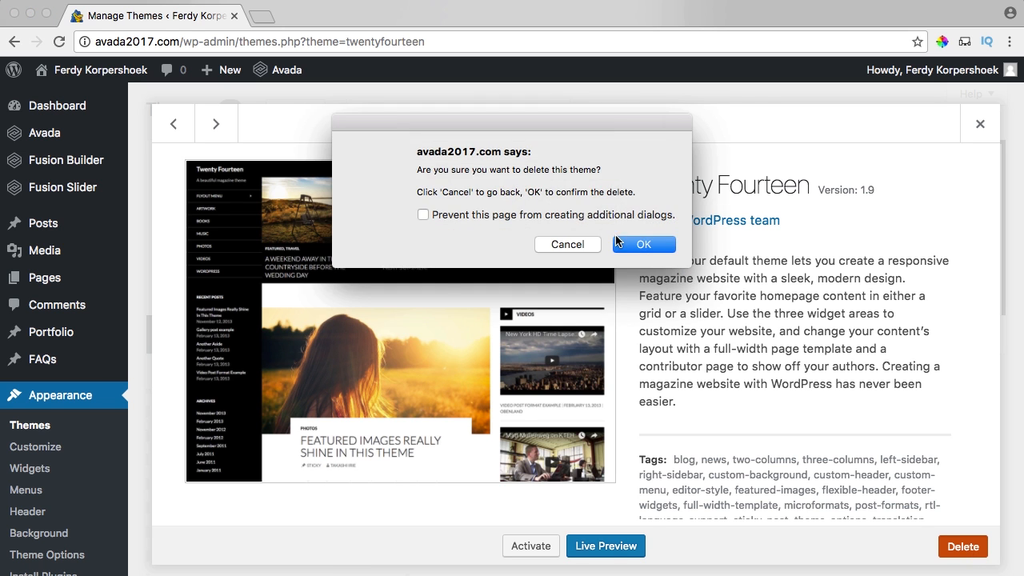
pyautogui.click(630, 245)
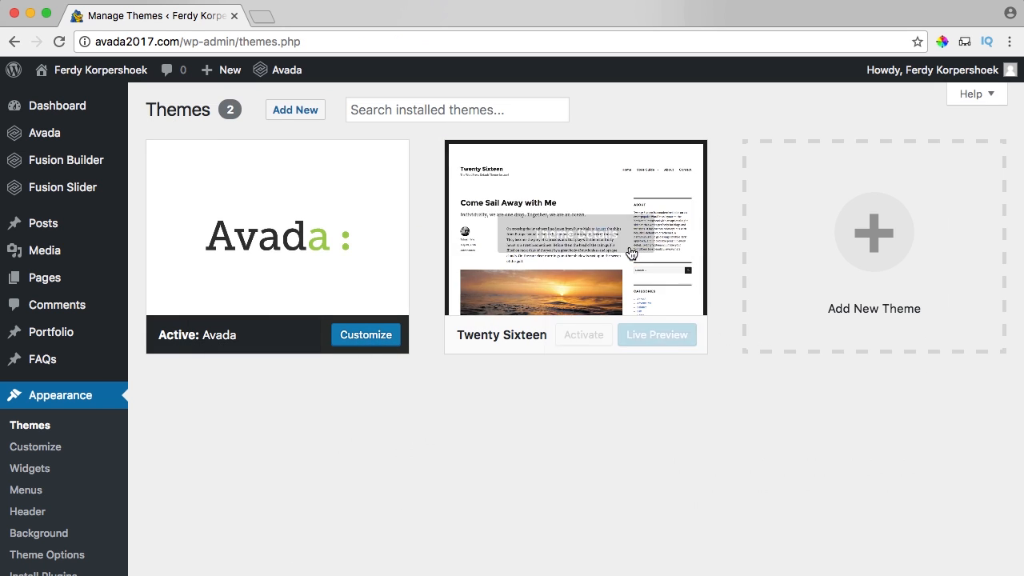
pyautogui.click(589, 237)
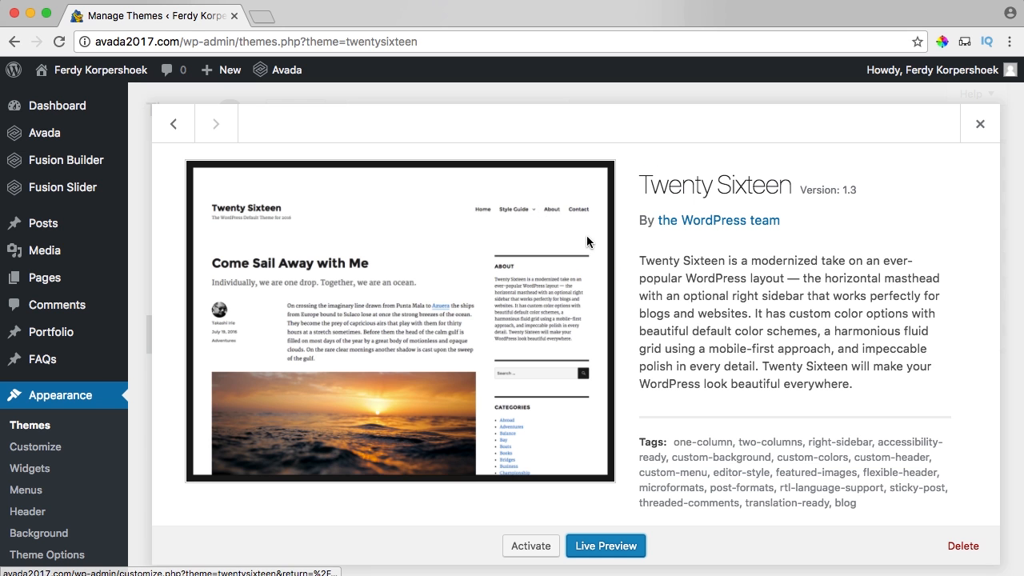
pyautogui.click(965, 547)
pyautogui.click(636, 245)
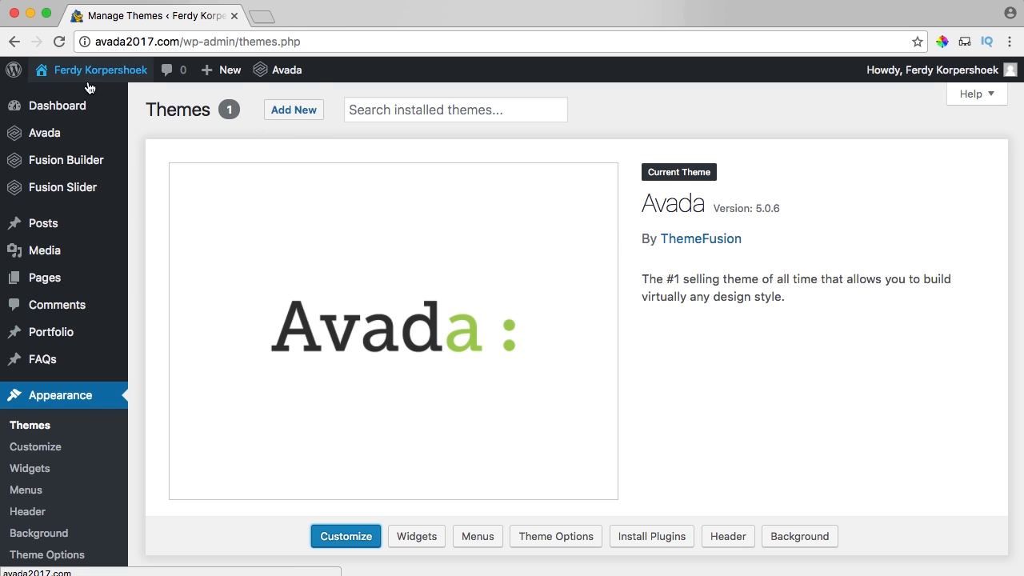
pyautogui.click(102, 113)
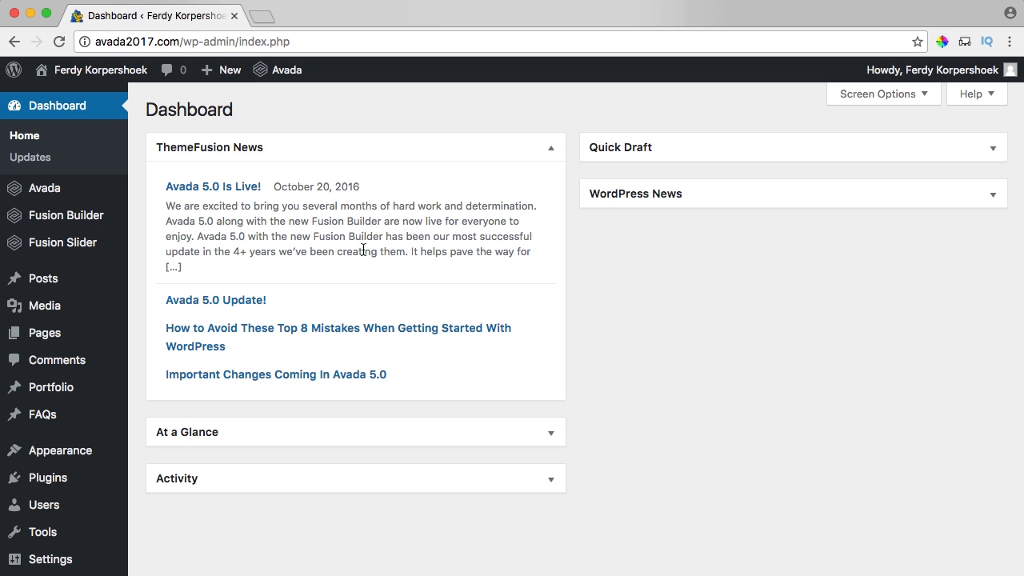
# View the live site, then open wordpressking.com in a new tab.
pyautogui.click(94, 72)
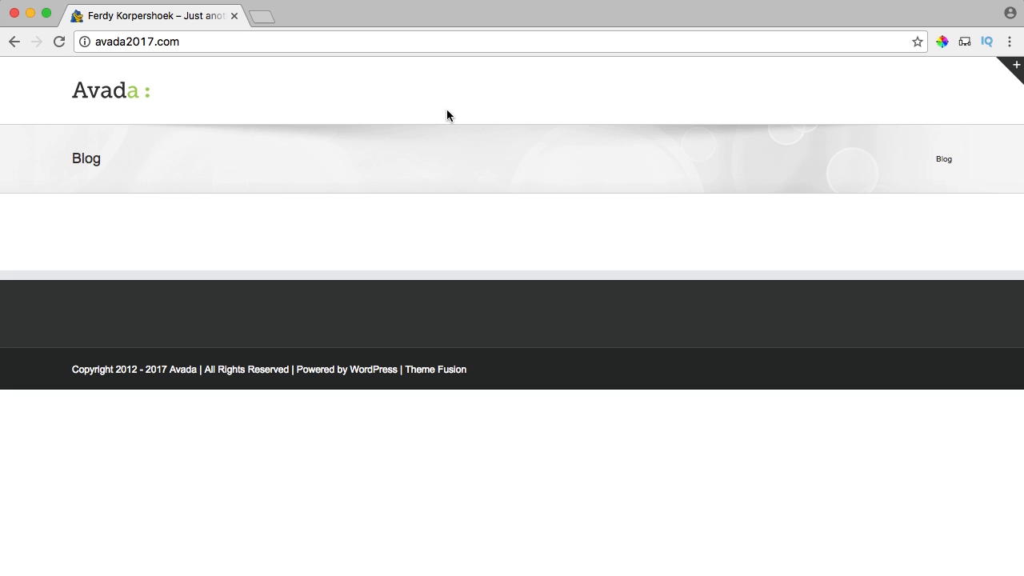
pyautogui.click(264, 19)
pyautogui.write('wordpressking.com')
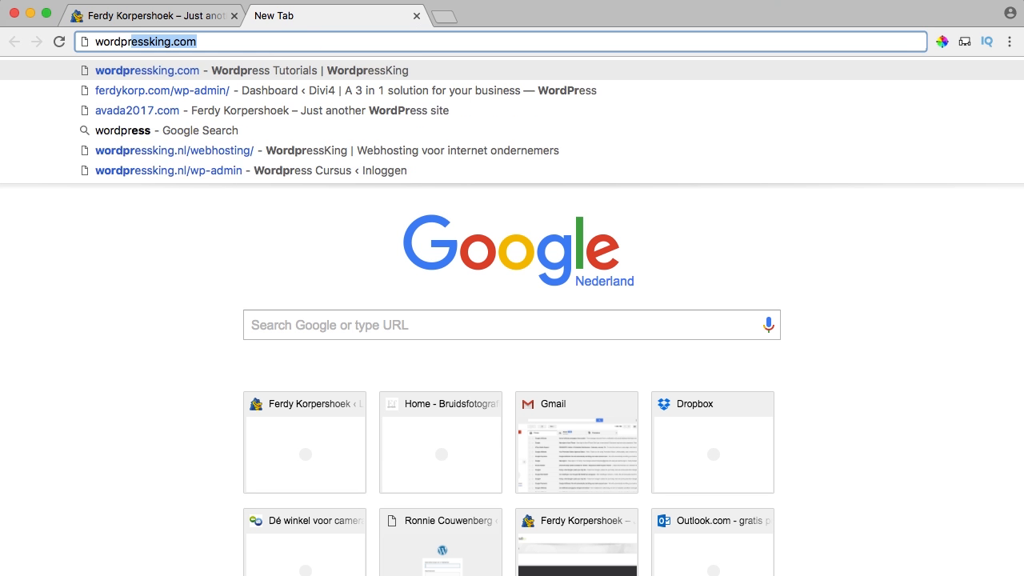
pyautogui.press('Return')
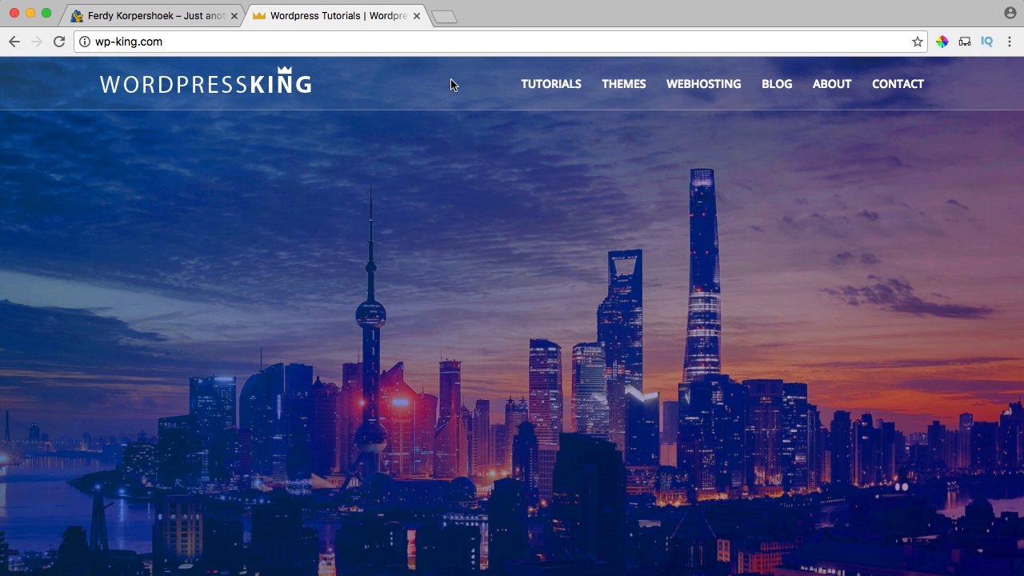
# Open Tutorials > Parallax Tutorial 2017 and download its tutorial images (Avada2017.zip).
pyautogui.moveTo(569, 93)
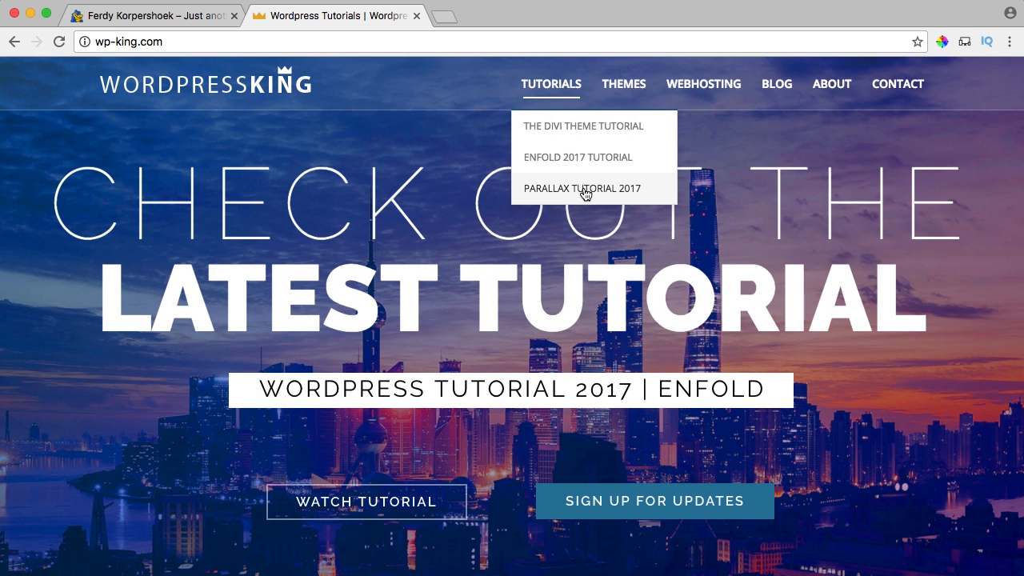
pyautogui.click(585, 195)
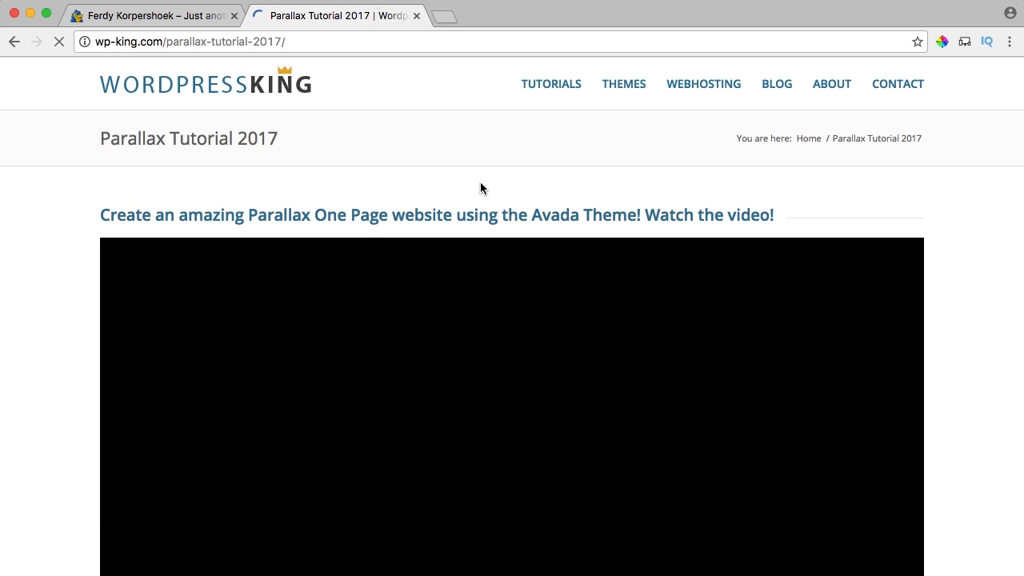
pyautogui.scroll(-3, 383, 168)
pyautogui.scroll(-6, 383, 170)
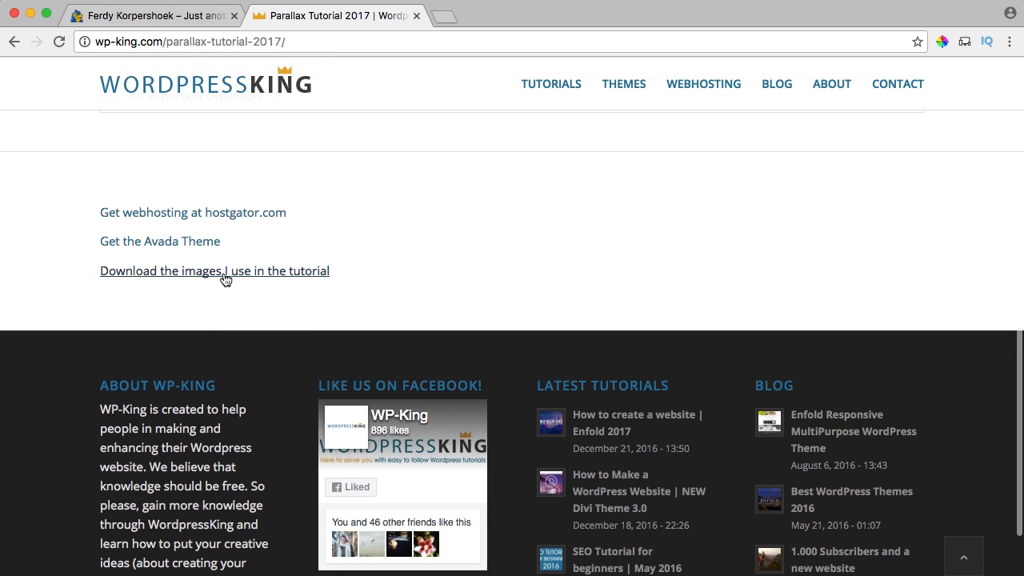
pyautogui.click(248, 272)
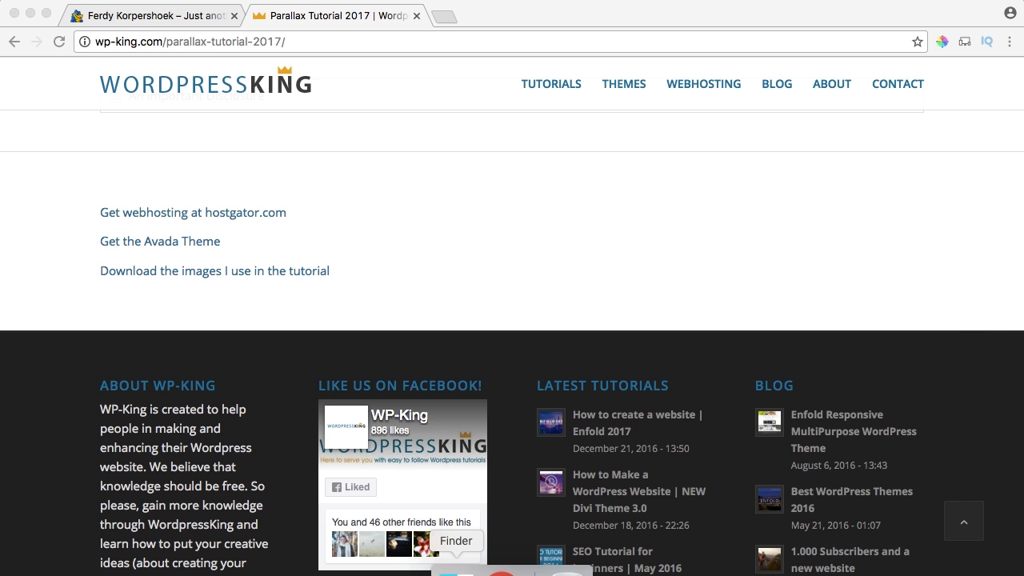
# Extract the Avada2017.zip archive on the Desktop into an Avada2017 folder.
pyautogui.click(452, 564)
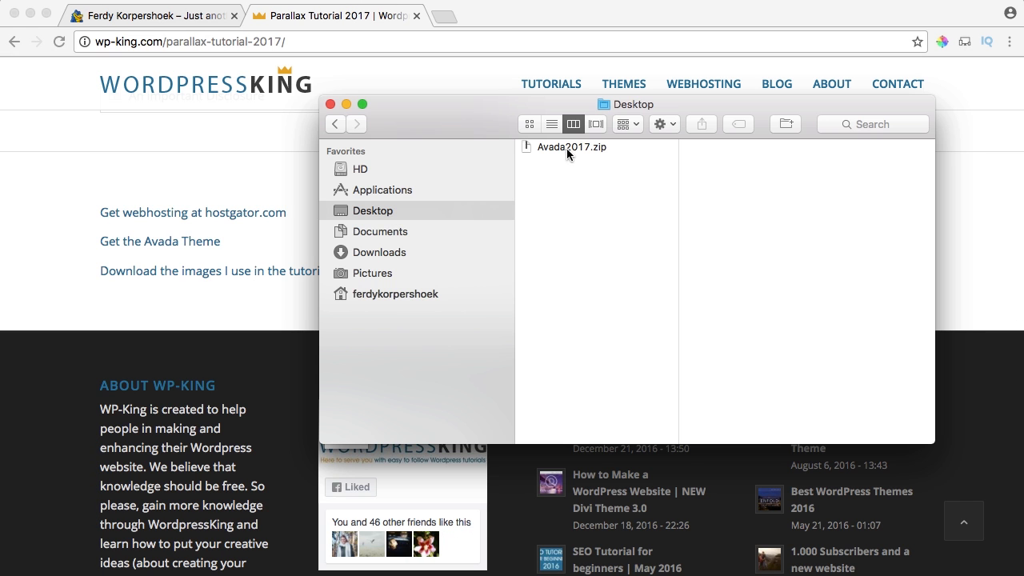
pyautogui.doubleClick(562, 146)
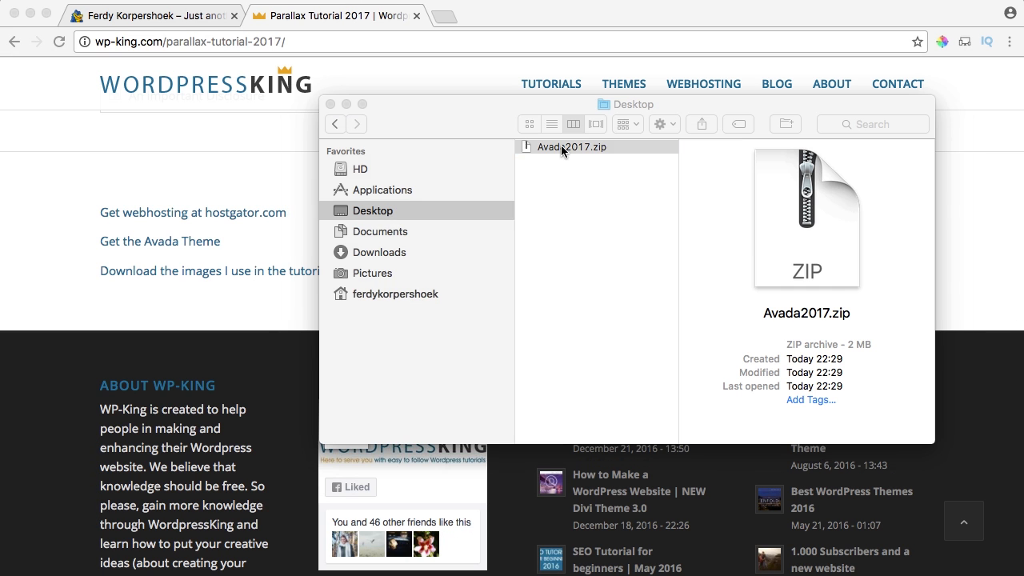
pyautogui.click(564, 161)
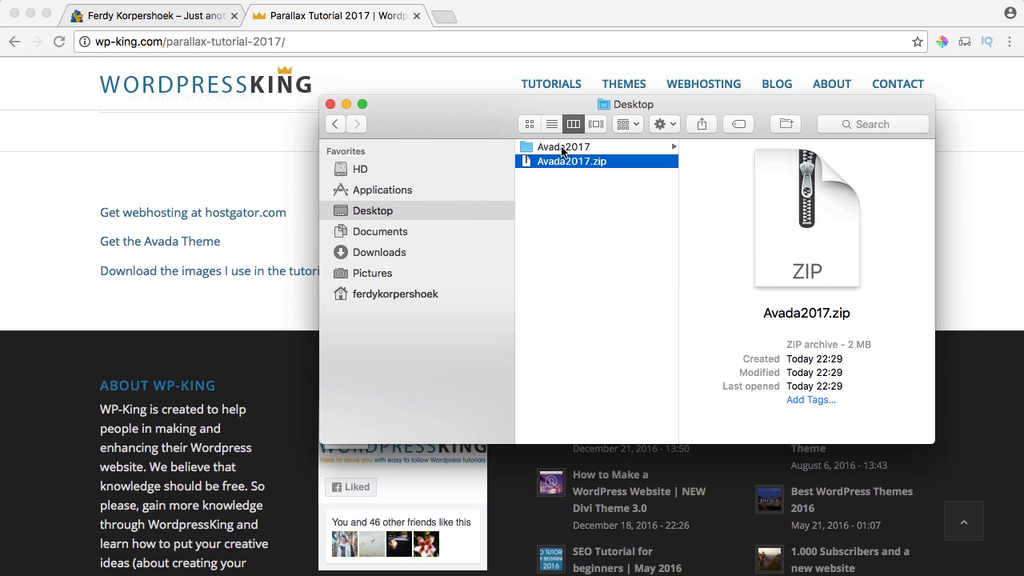
pyautogui.click(567, 147)
# Trash the leftover Avada2017.zip, then close the Desktop window and the WP-King tutorial tab.
pyautogui.click(596, 161)
pyautogui.press('super+BackSpace')
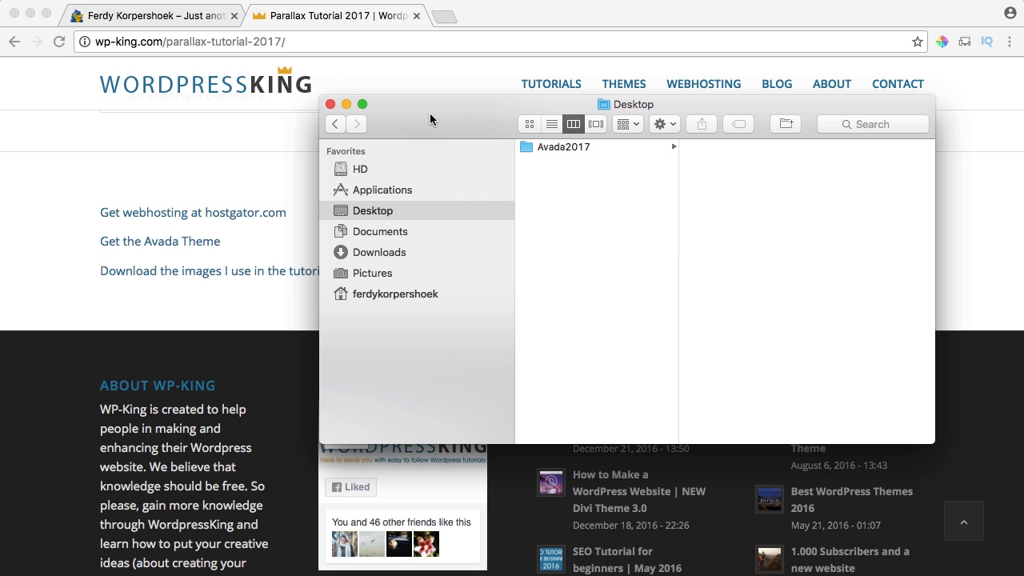
pyautogui.click(330, 105)
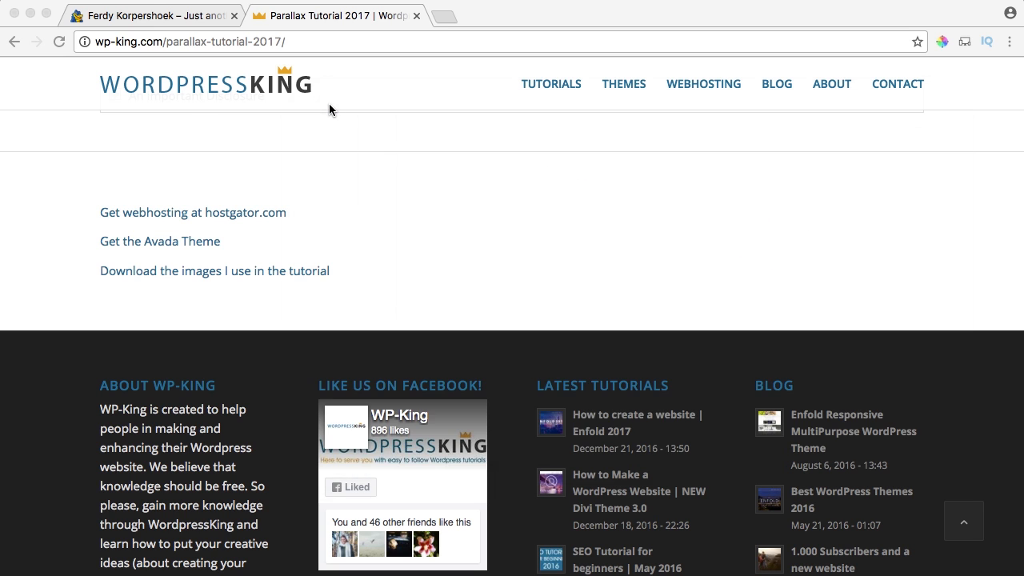
pyautogui.click(416, 16)
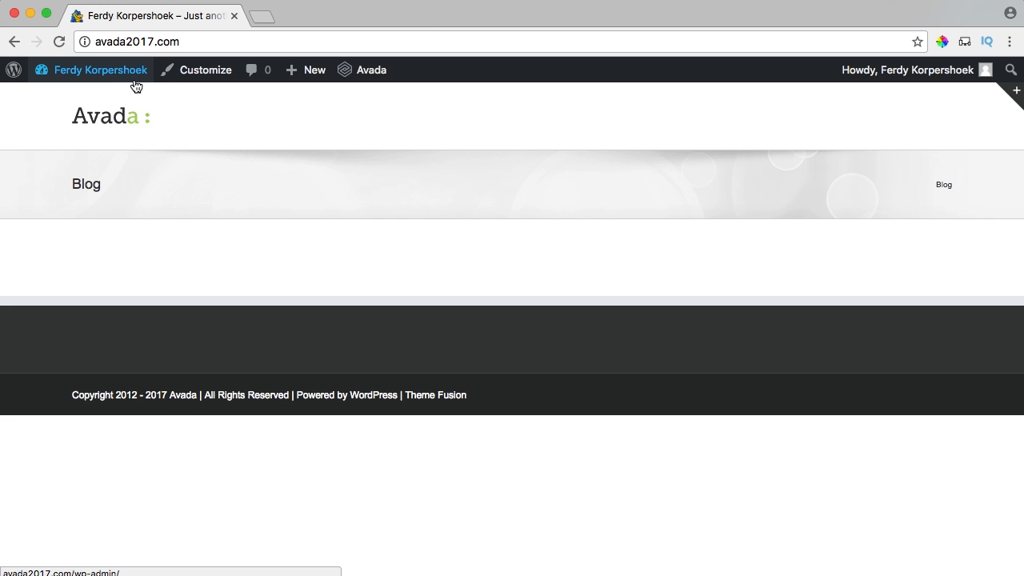
# From the dashboard, create and publish a new page titled Home.
pyautogui.click(84, 80)
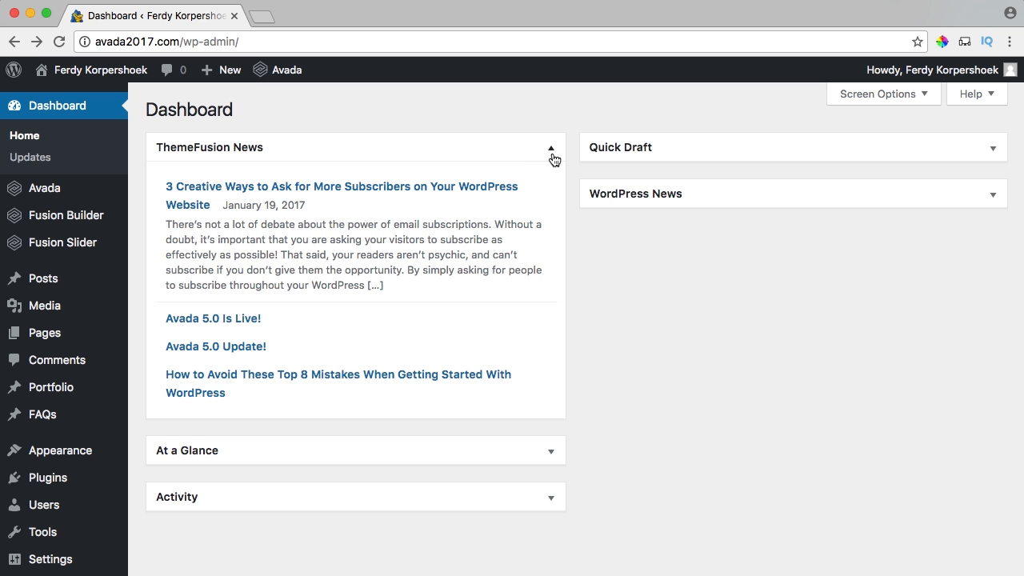
pyautogui.click(556, 158)
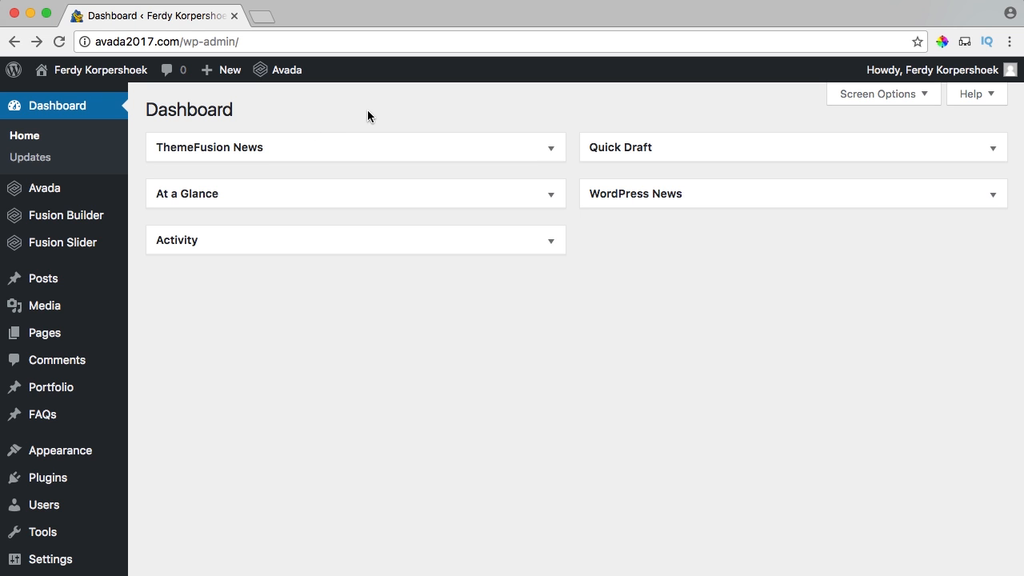
pyautogui.moveTo(44, 343)
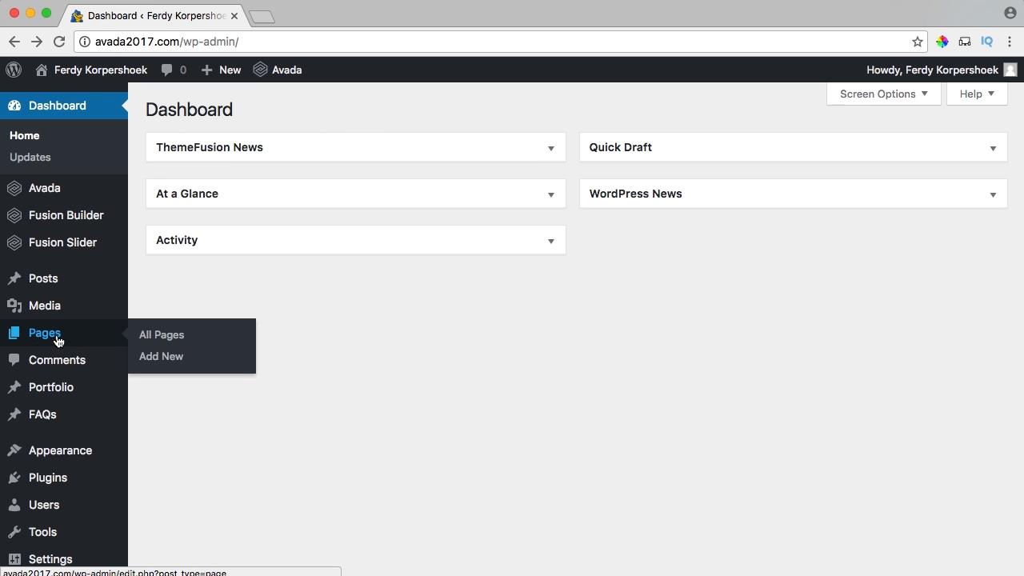
pyautogui.click(164, 358)
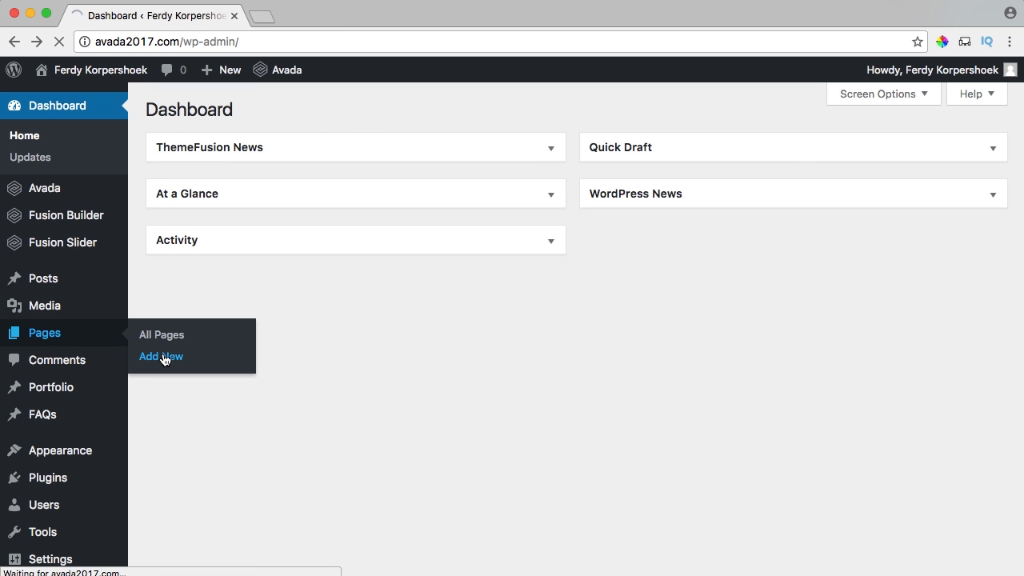
pyautogui.write('Home')
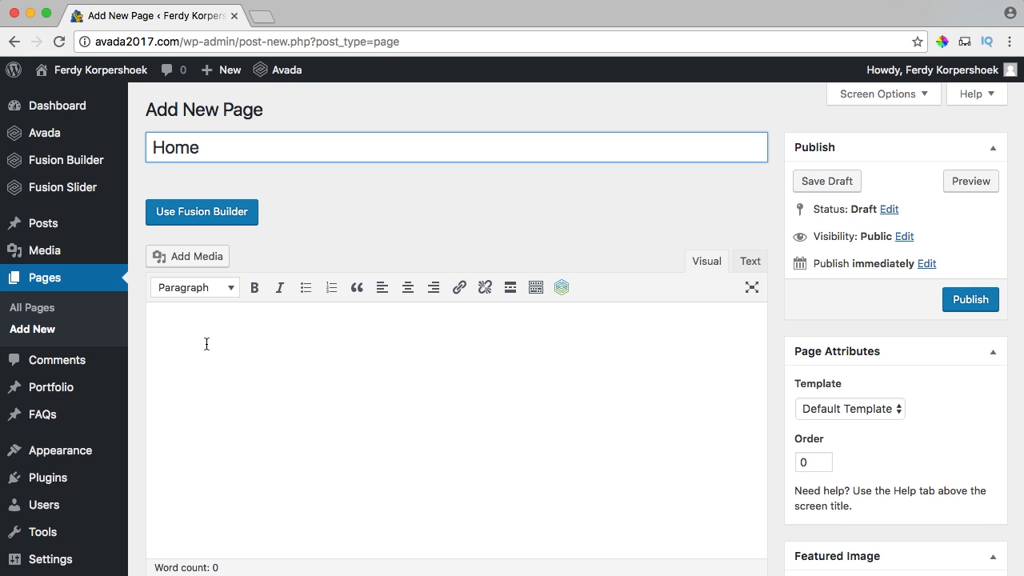
pyautogui.click(977, 304)
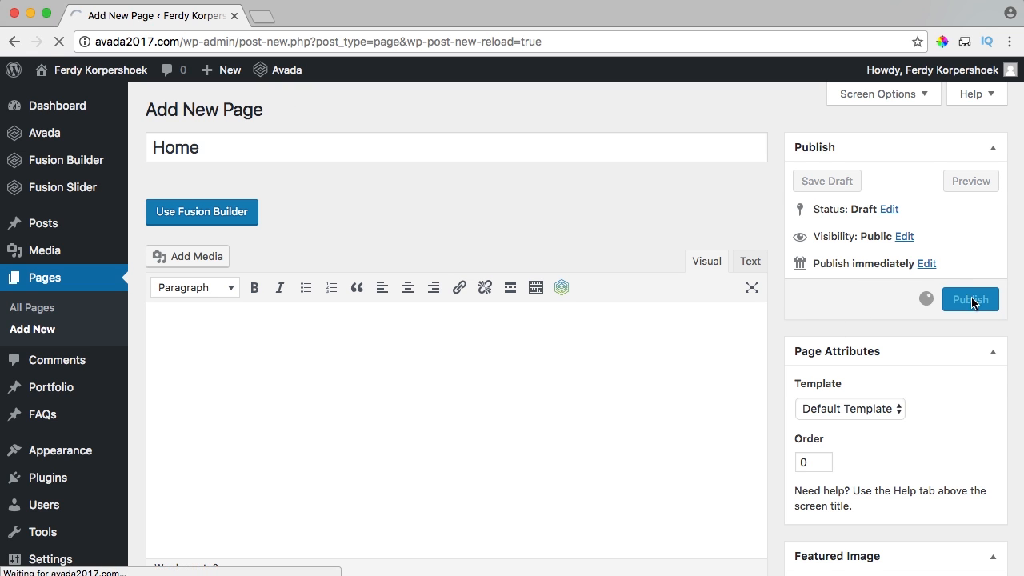
# Create and publish two more pages titled Portfolio and Blog.
pyautogui.click(258, 112)
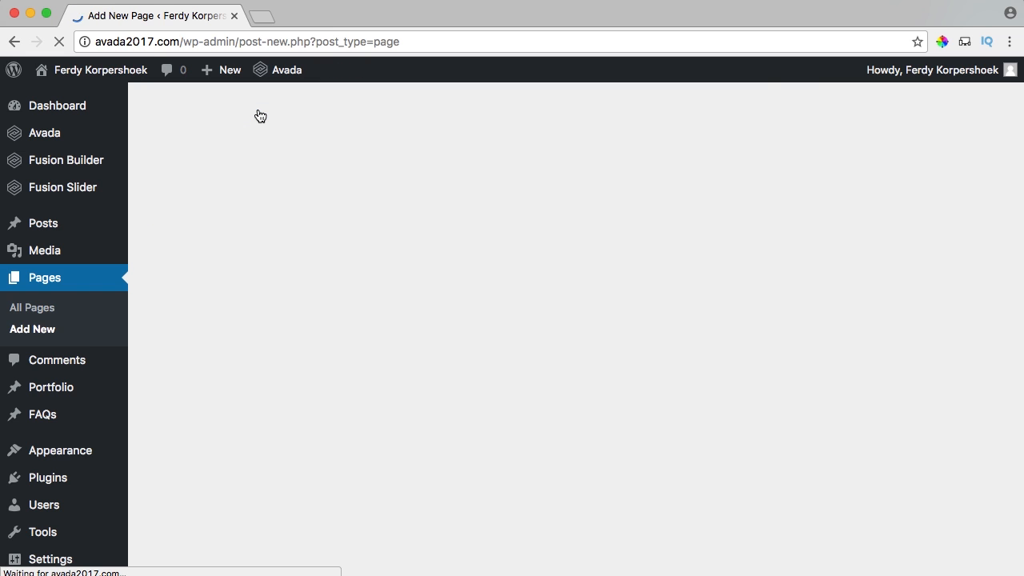
pyautogui.write('Portfolio')
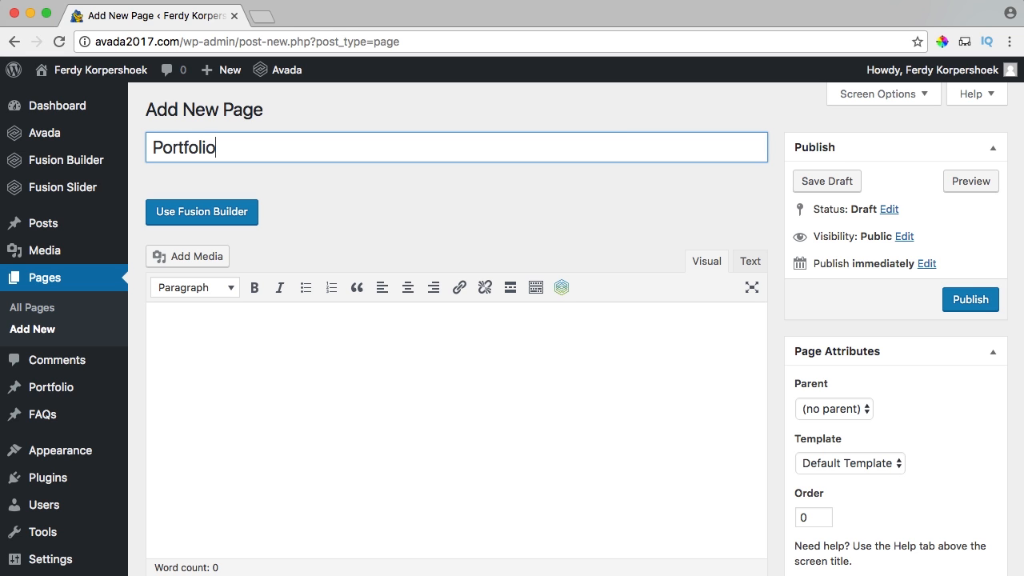
pyautogui.click(429, 200)
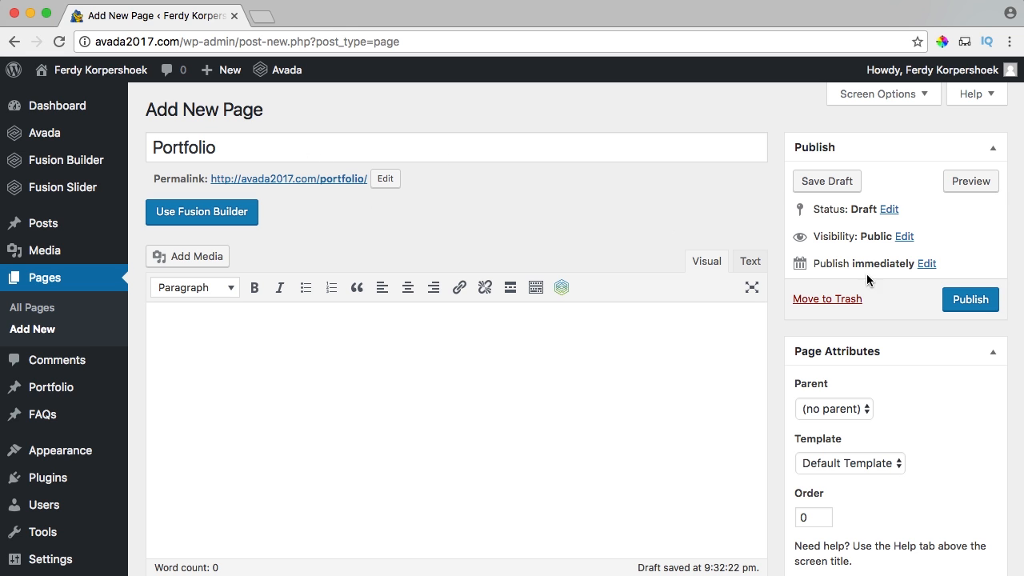
pyautogui.click(972, 303)
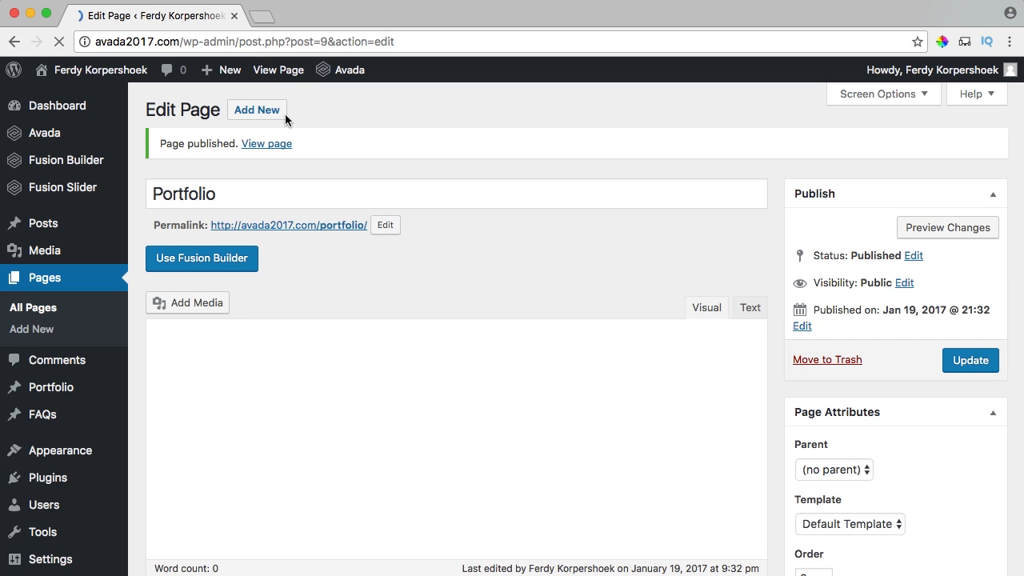
pyautogui.click(252, 110)
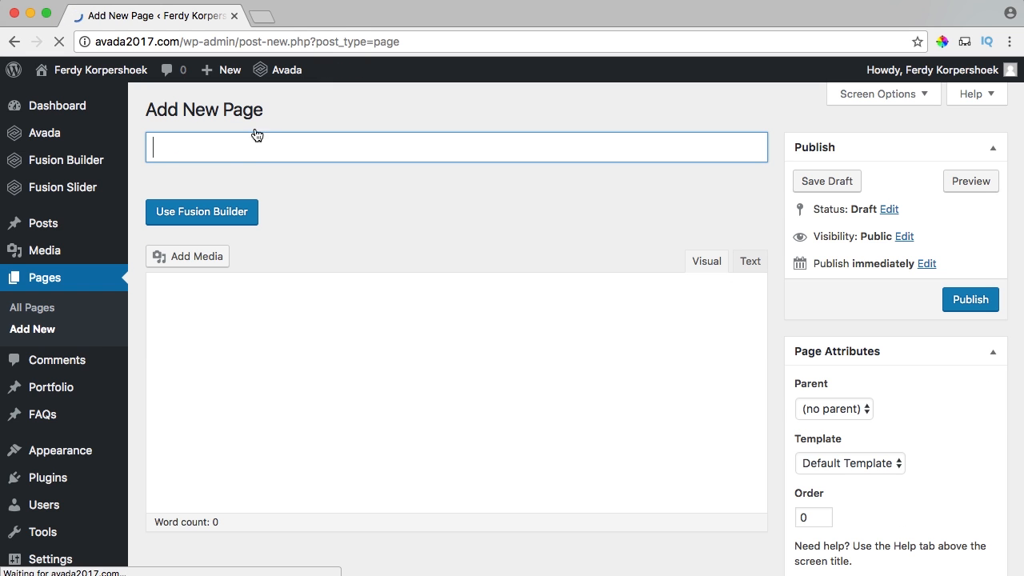
pyautogui.write('Blog')
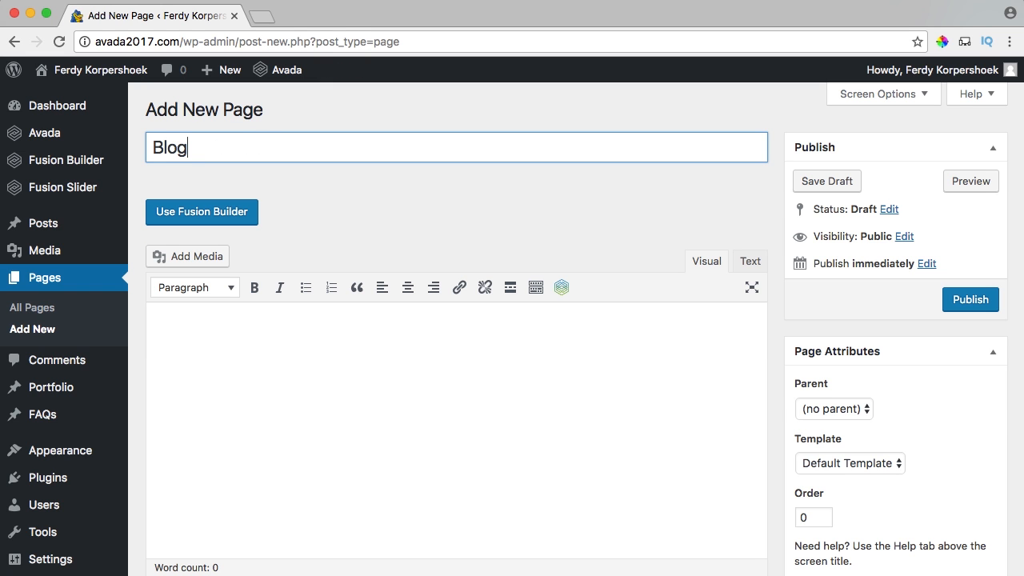
pyautogui.click(971, 304)
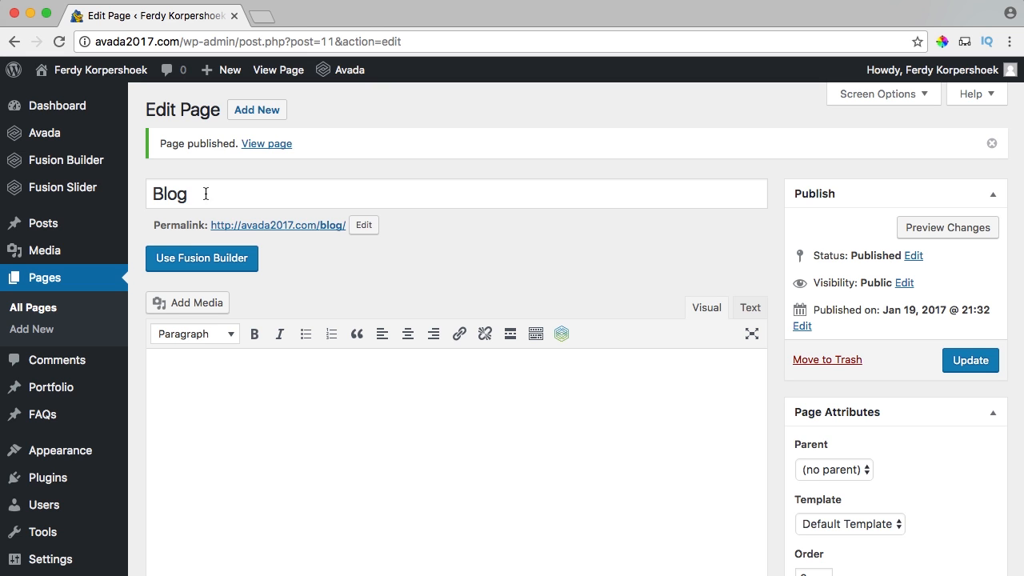
# In Appearance > Menus, create a new menu named main_menu.
pyautogui.moveTo(41, 453)
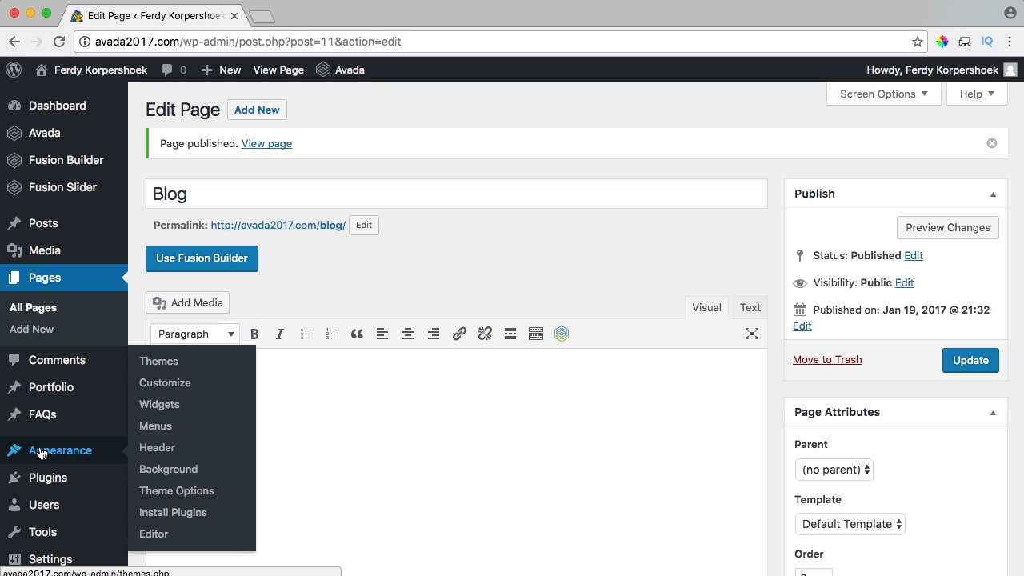
pyautogui.click(163, 432)
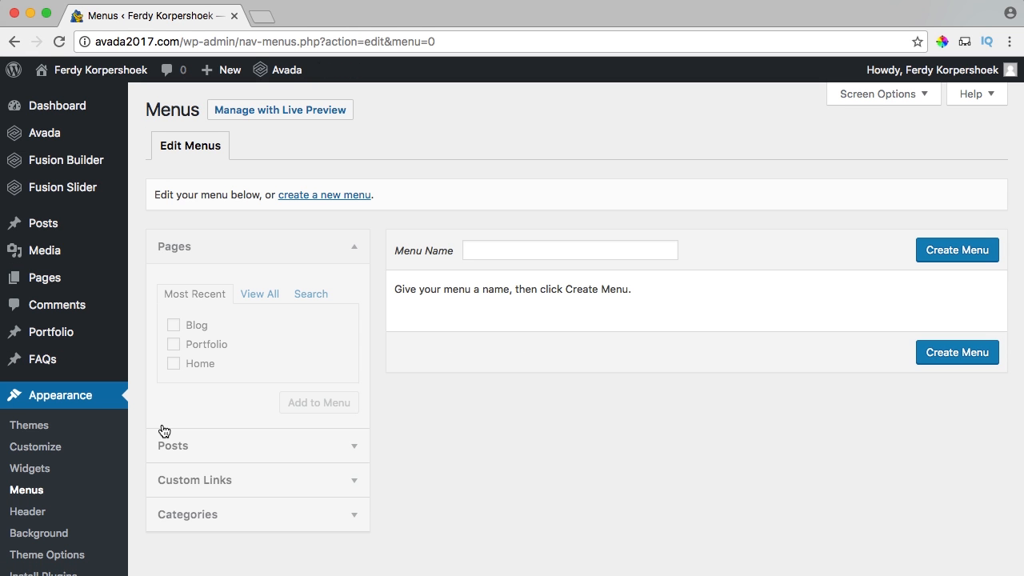
pyautogui.click(530, 250)
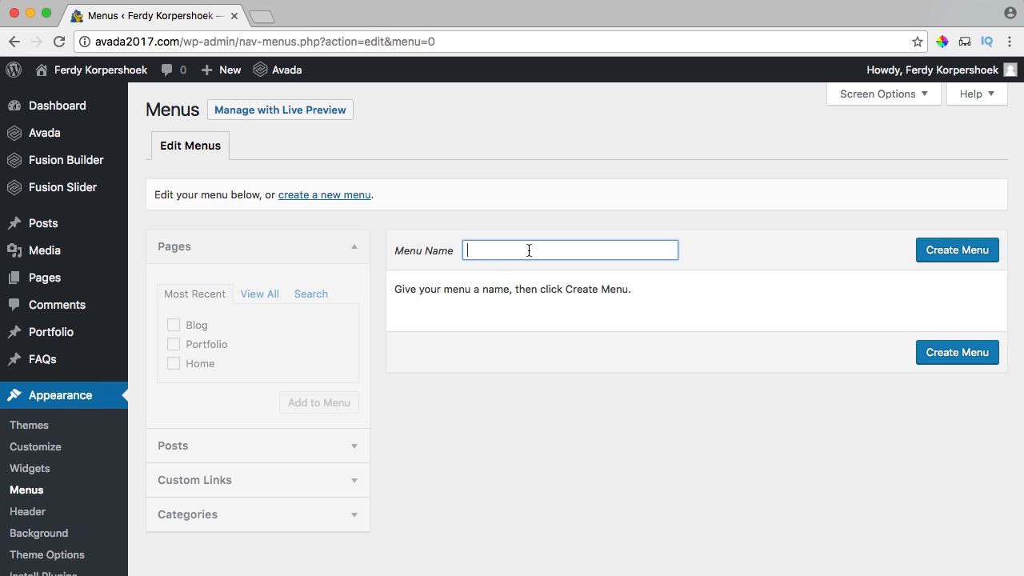
pyautogui.write('main')
pyautogui.press('Down')
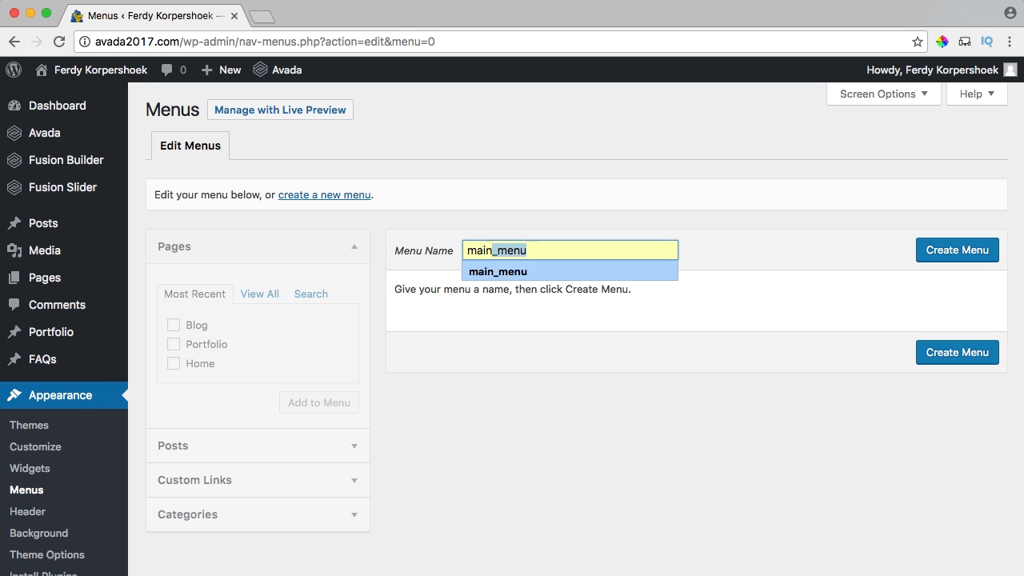
pyautogui.press('Return')
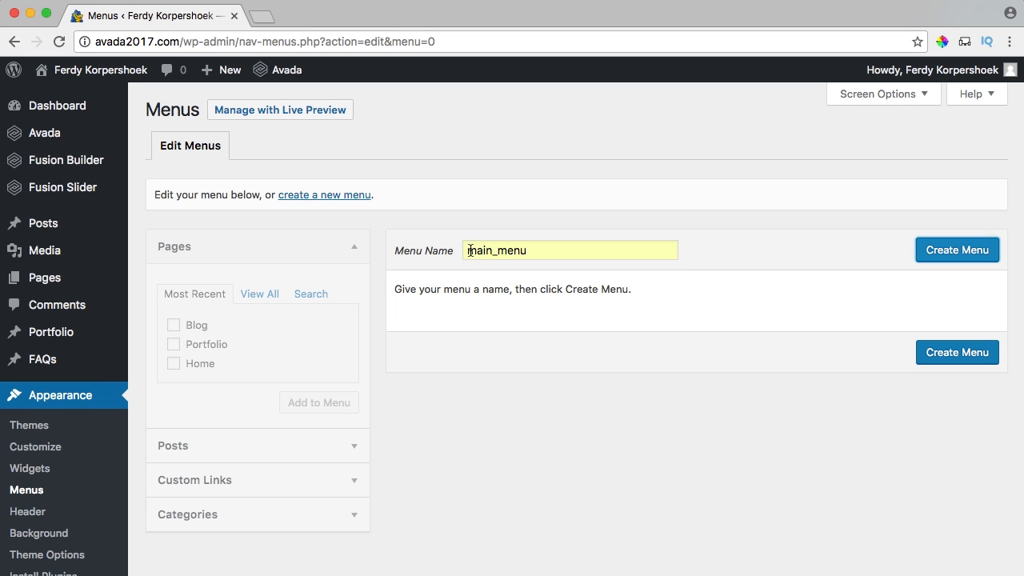
pyautogui.moveTo(469, 250); pyautogui.dragTo(545, 250)
pyautogui.click(578, 251)
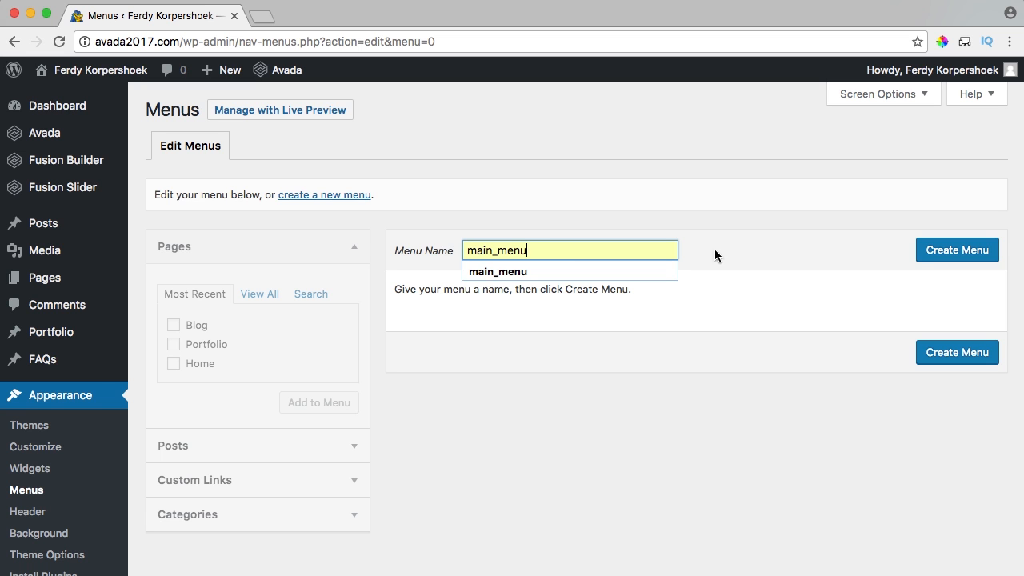
pyautogui.click(944, 253)
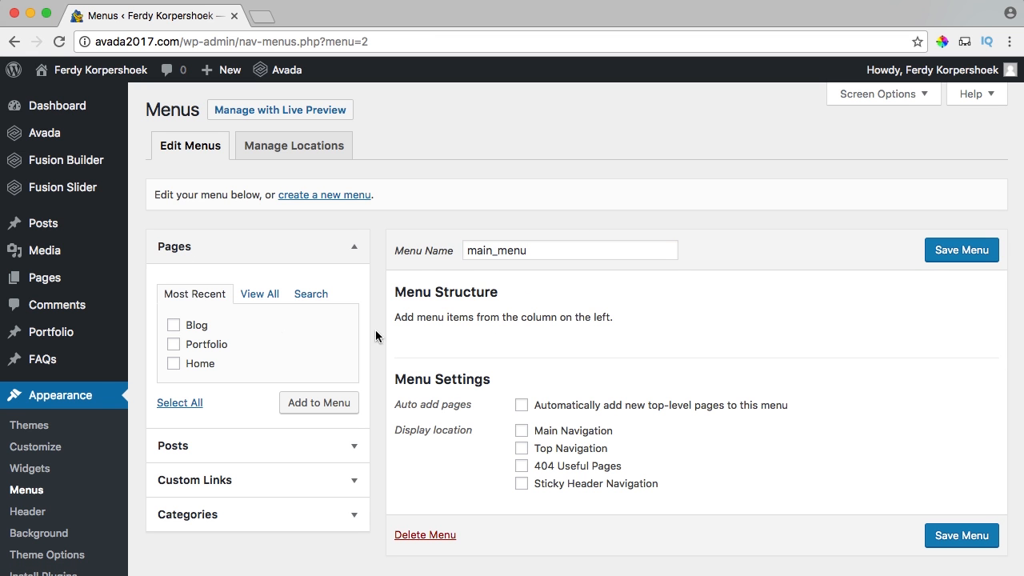
# Add a PHOTOGRAPHY custom link pointing to #photography to main_menu.
pyautogui.scroll(-2, 252, 332)
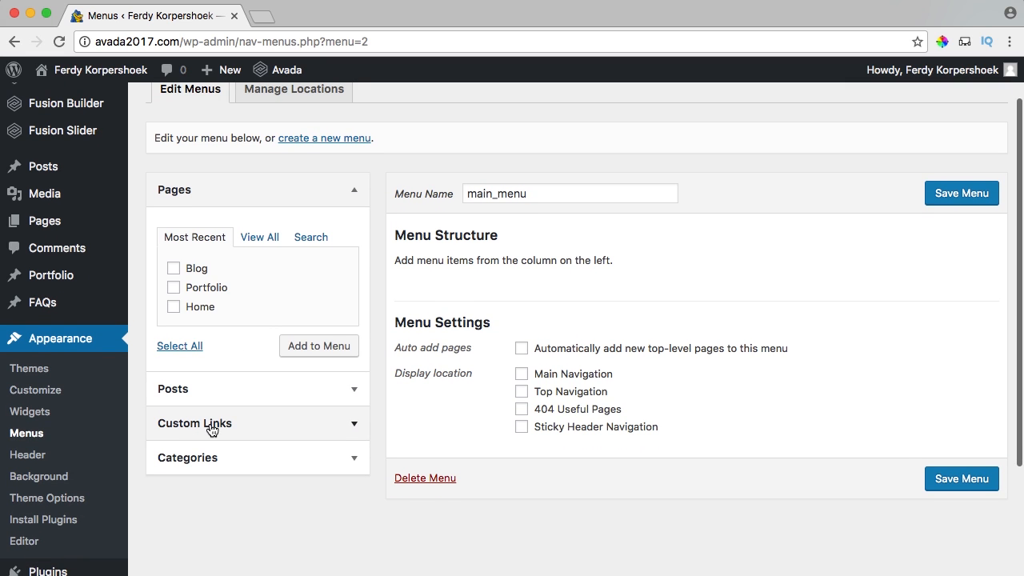
pyautogui.click(212, 424)
pyautogui.click(319, 311)
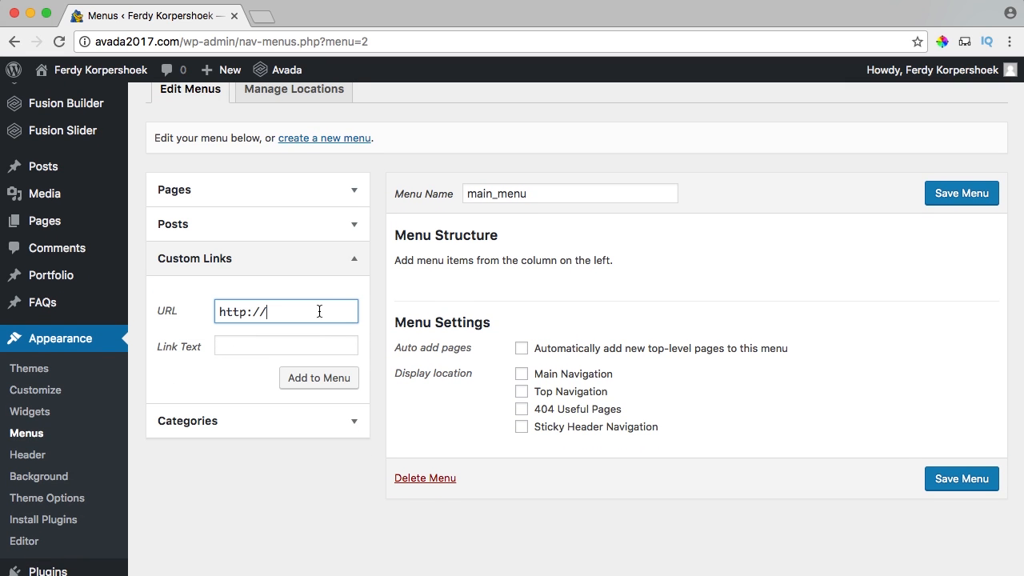
pyautogui.moveTo(320, 312); pyautogui.dragTo(189, 306)
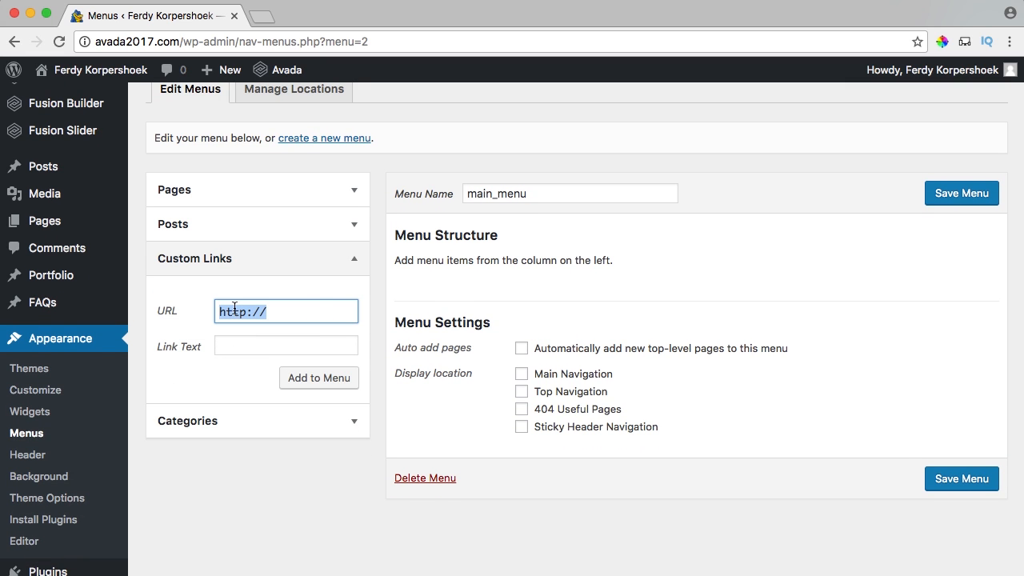
pyautogui.press('BackSpace')
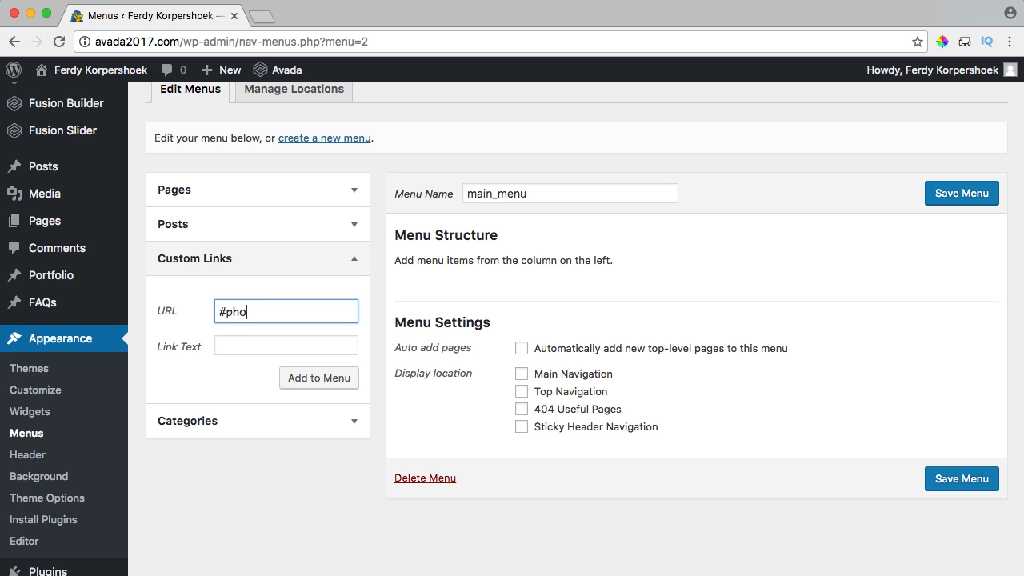
pyautogui.write('#photography')
pyautogui.click(235, 344)
pyautogui.write('PH')
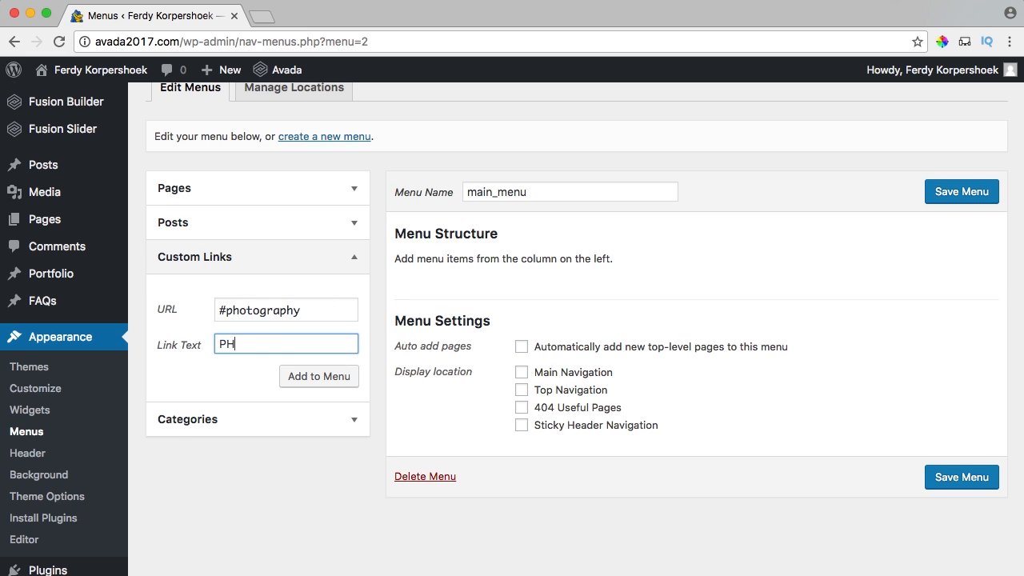
pyautogui.write('OTOGRAPHY')
pyautogui.click(308, 378)
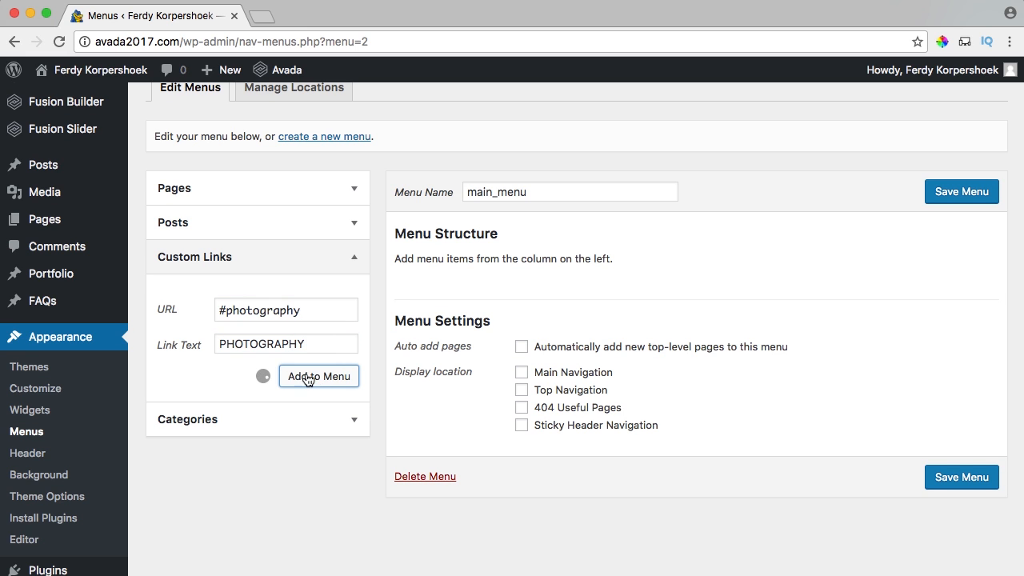
pyautogui.click(255, 310)
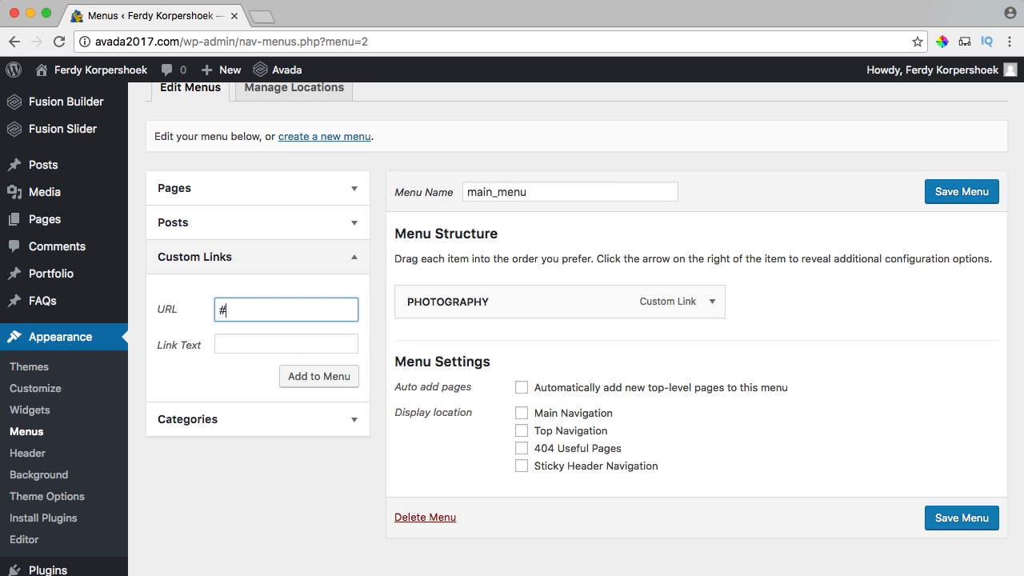
# Add the FILM custom link pointing to #film to main_menu.
pyautogui.click(249, 345)
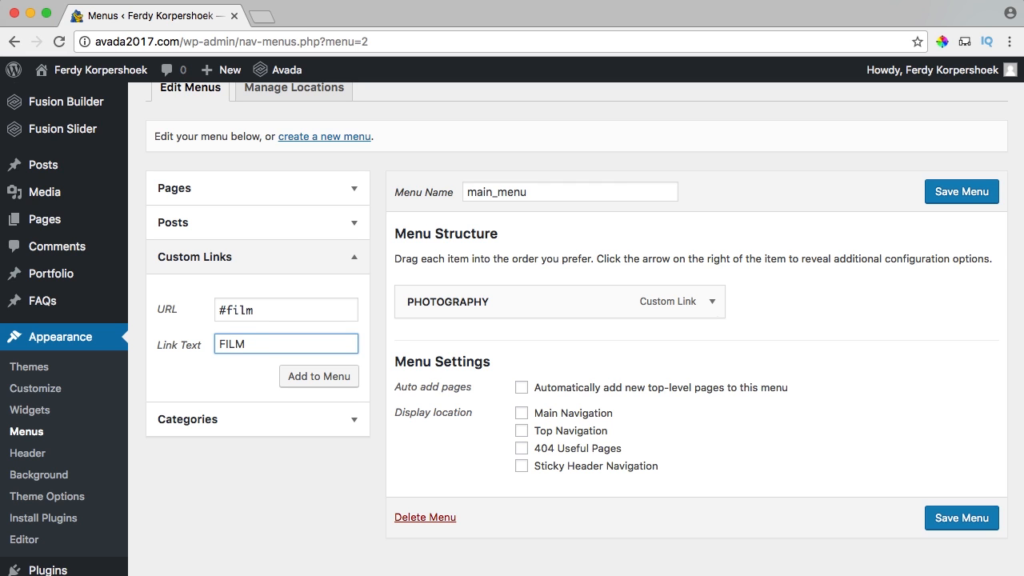
pyautogui.write('FILM')
pyautogui.moveTo(225, 340); pyautogui.dragTo(265, 347)
pyautogui.write('Fi')
pyautogui.press('BackSpace')
pyautogui.press('BackSpace')
pyautogui.press('BackSpace')
pyautogui.click(318, 378)
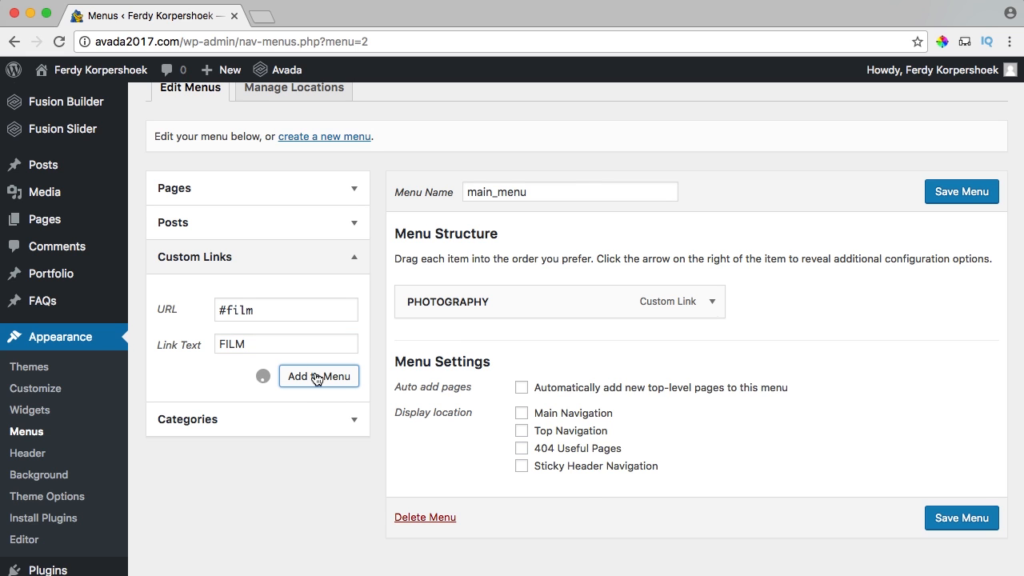
# Add PORTFOLIO (#portfolio) and ABOUT (#about) custom links to the menu.
pyautogui.click(281, 306)
pyautogui.press('super+a')
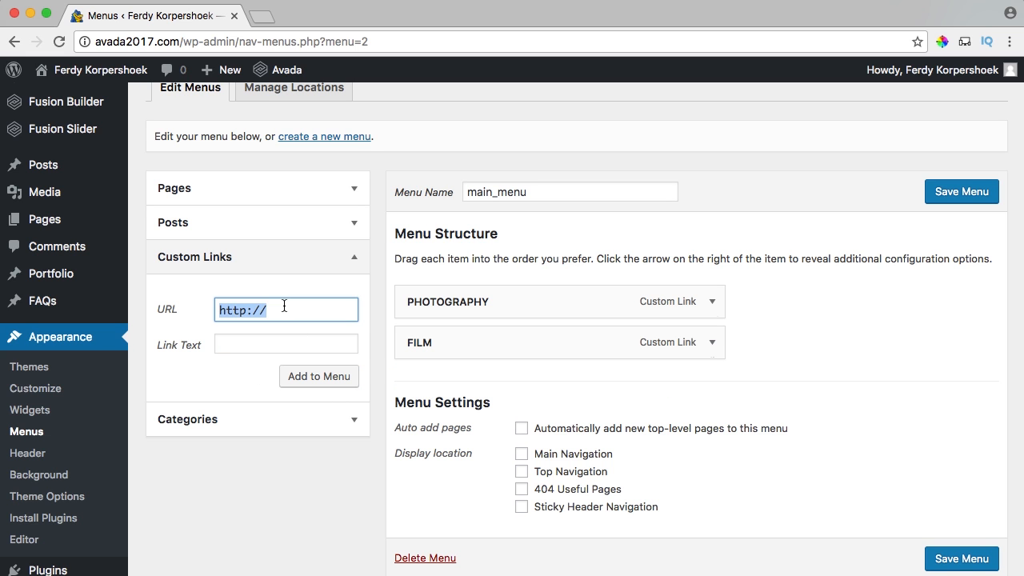
pyautogui.write('#portfolio')
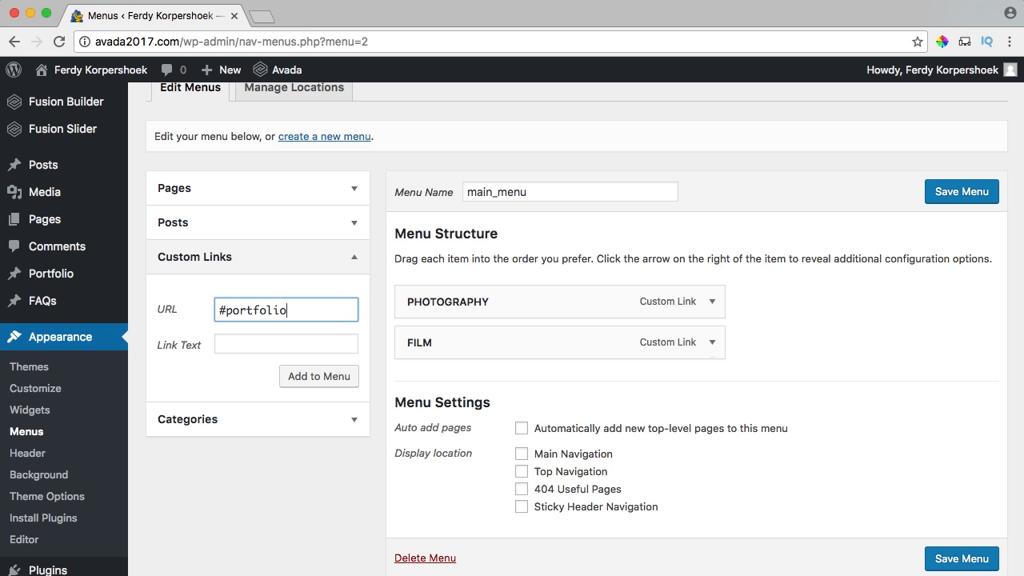
pyautogui.press('Tab')
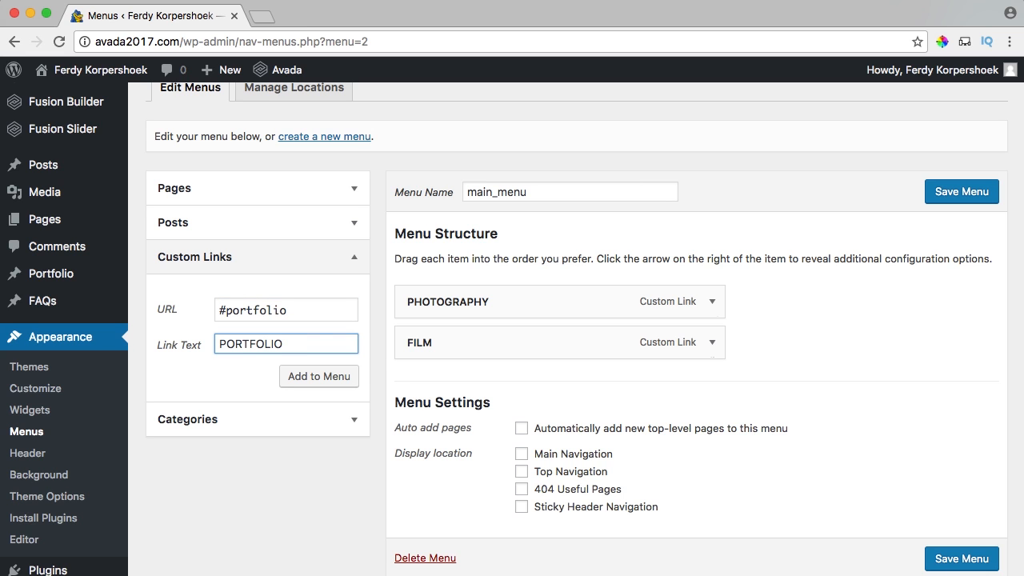
pyautogui.click(334, 379)
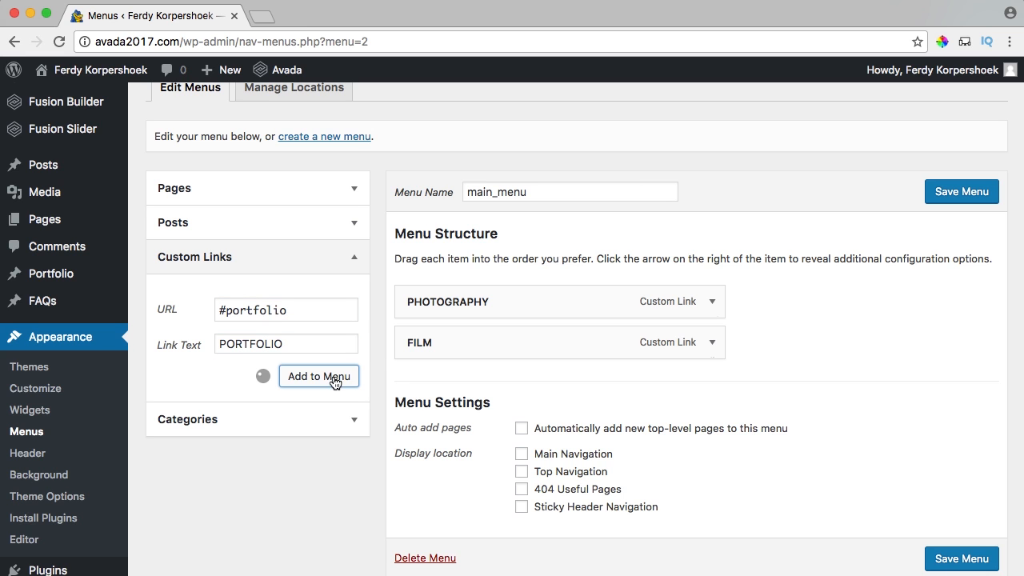
pyautogui.click(276, 310)
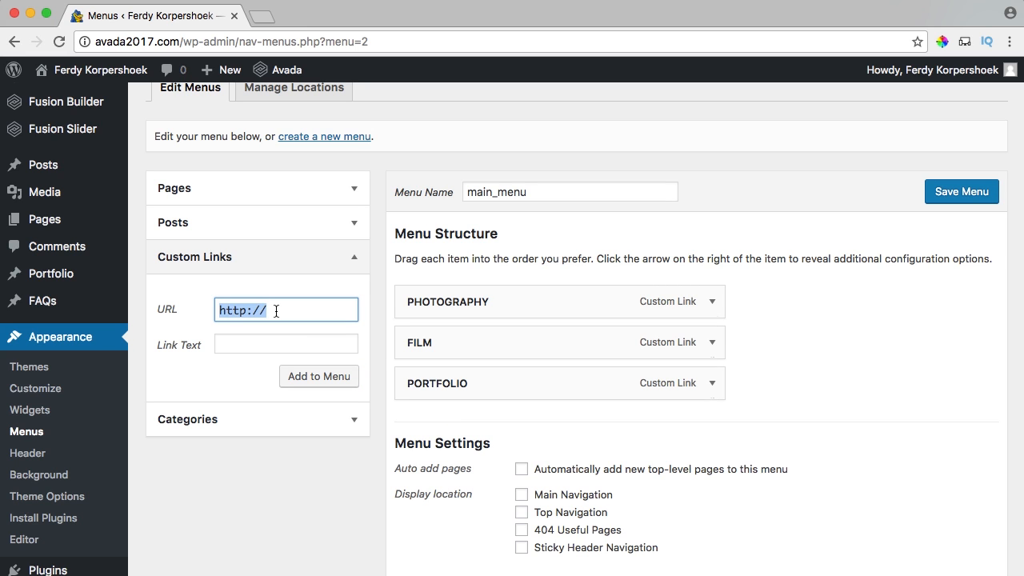
pyautogui.write('#about')
pyautogui.press('Tab')
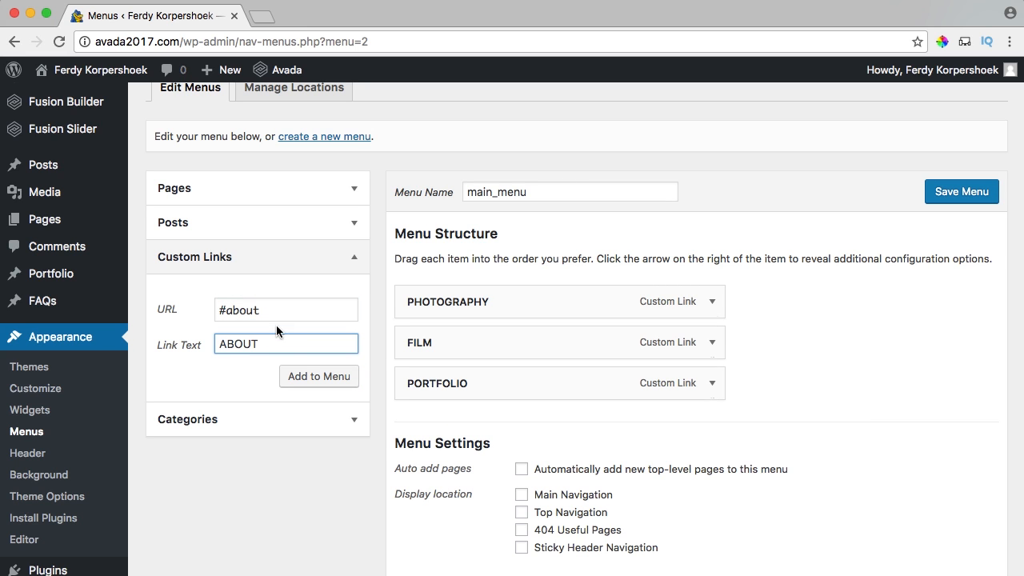
pyautogui.click(310, 377)
# Add BLOG (#blog) and CONTACT (#contact) custom links, then save main_menu.
pyautogui.click(278, 309)
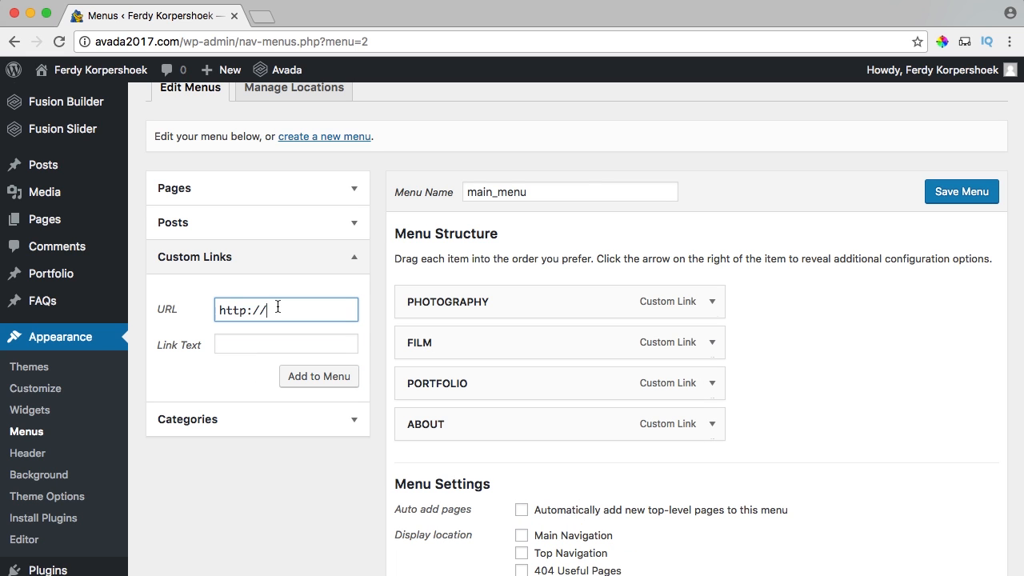
pyautogui.write('#blog')
pyautogui.press('Tab')
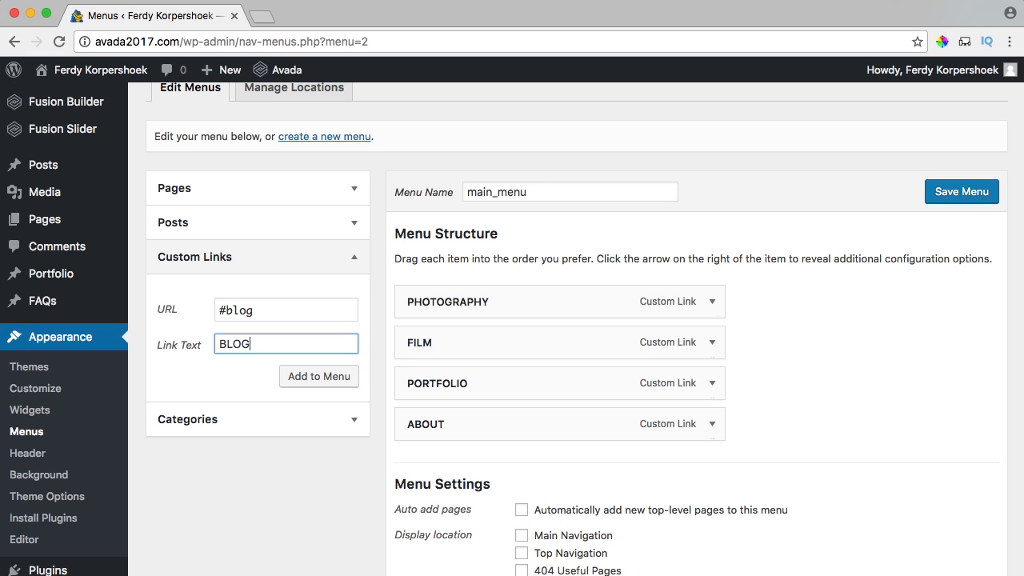
pyautogui.click(324, 377)
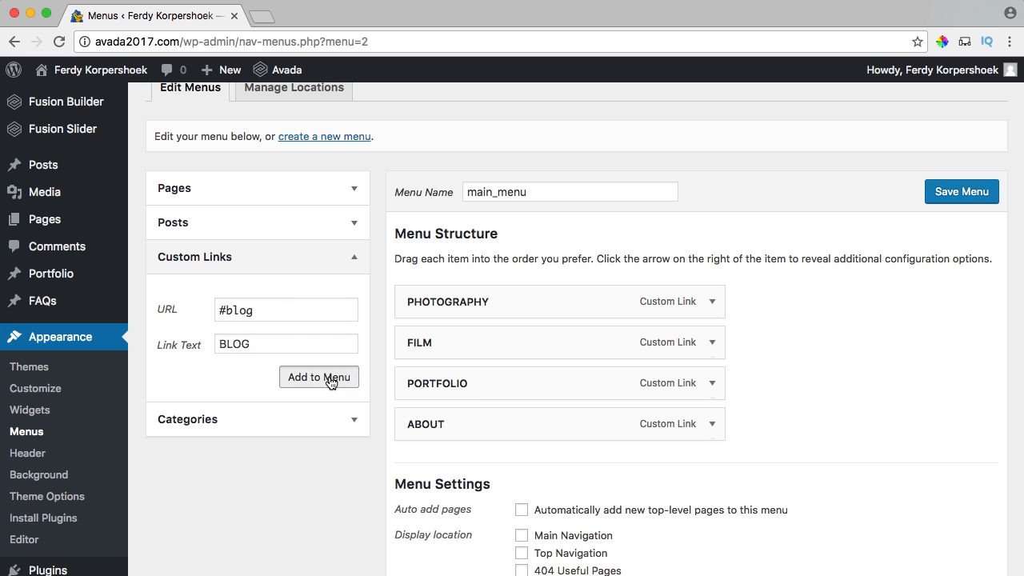
pyautogui.click(264, 310)
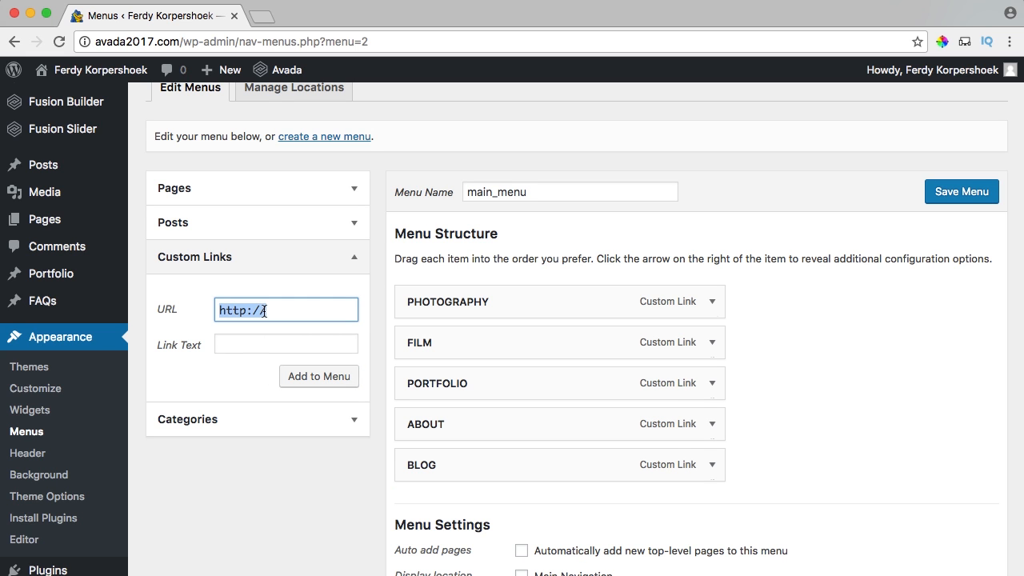
pyautogui.write('#contact')
pyautogui.press('Tab')
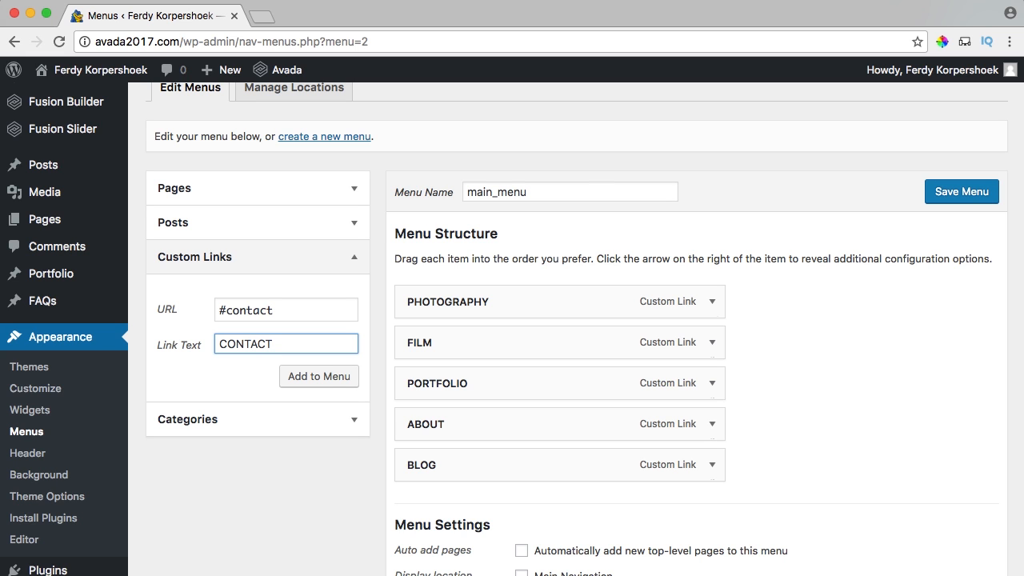
pyautogui.click(329, 377)
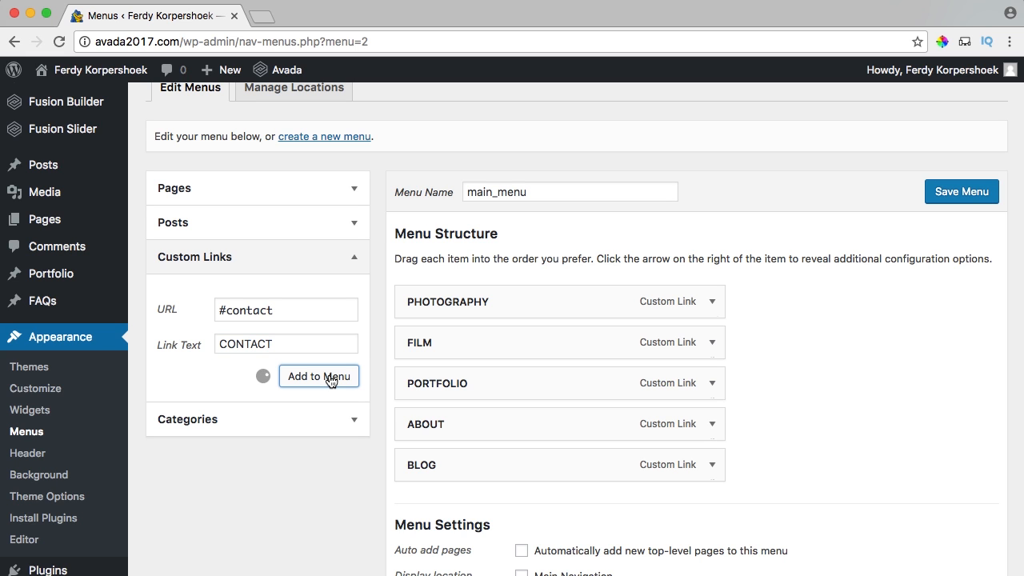
pyautogui.click(968, 193)
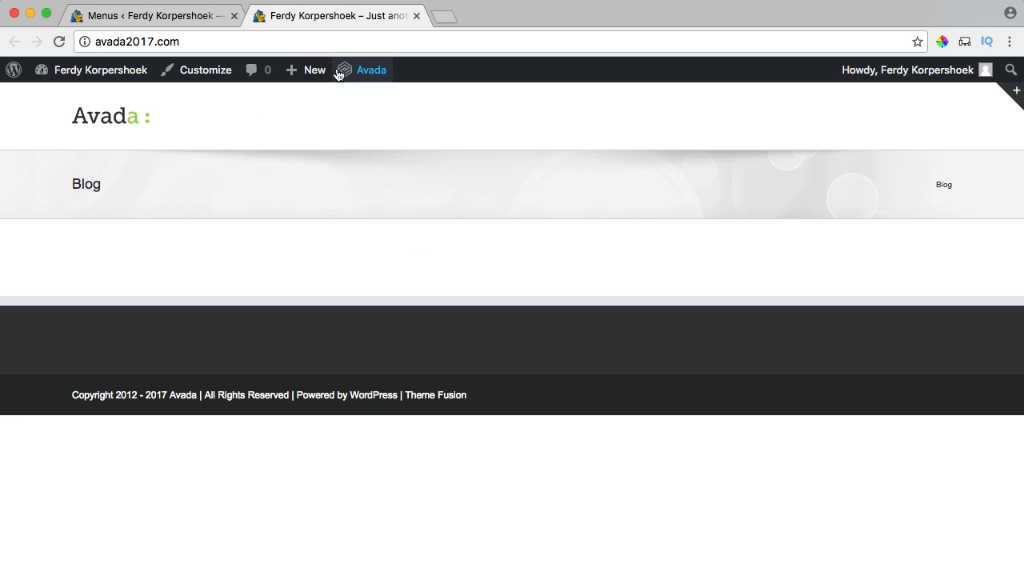
# Assign main_menu to the Main Navigation display location and save the menu.
pyautogui.click(184, 16)
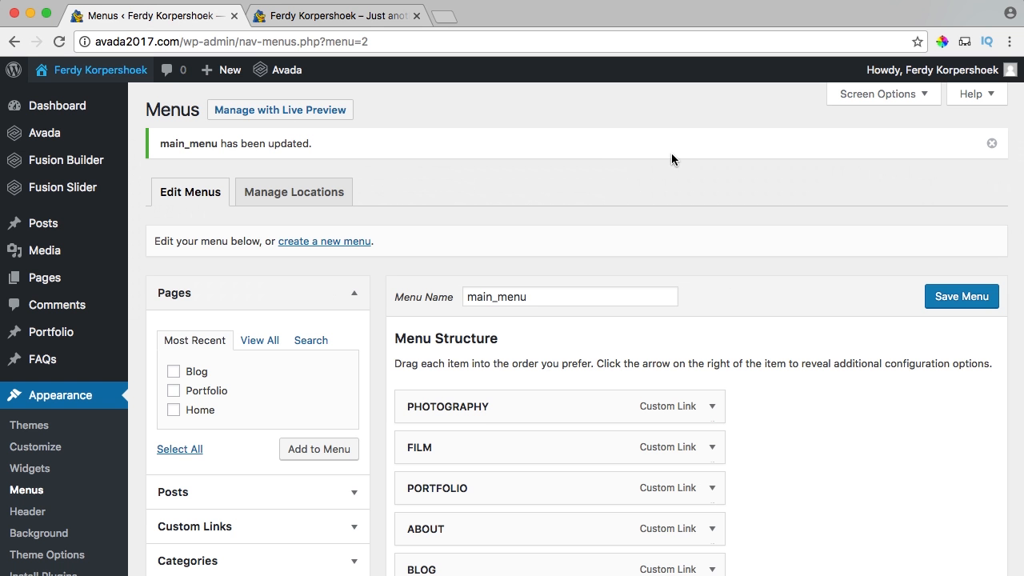
pyautogui.click(368, 15)
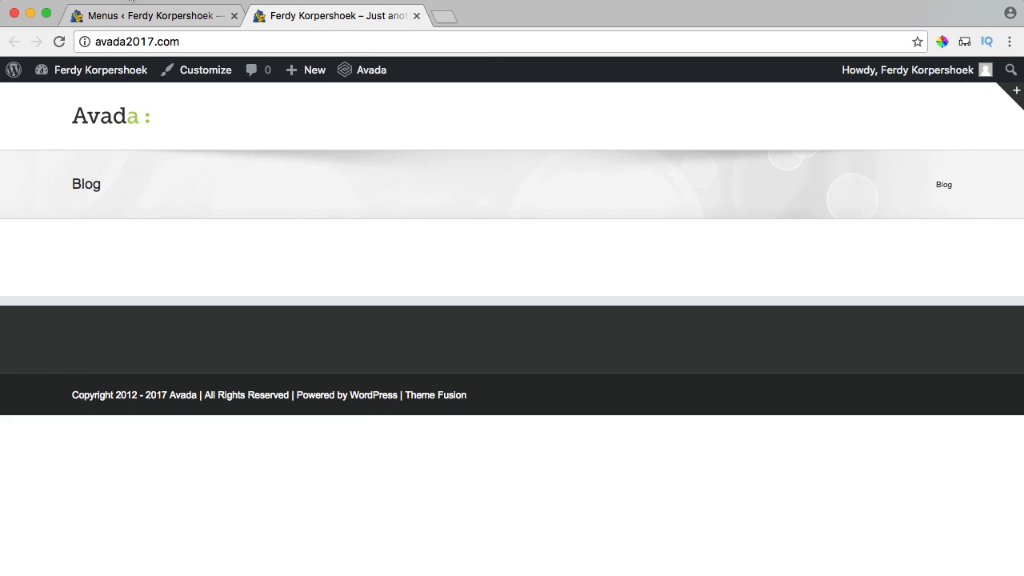
pyautogui.click(136, 17)
pyautogui.scroll(-8, 414, 356)
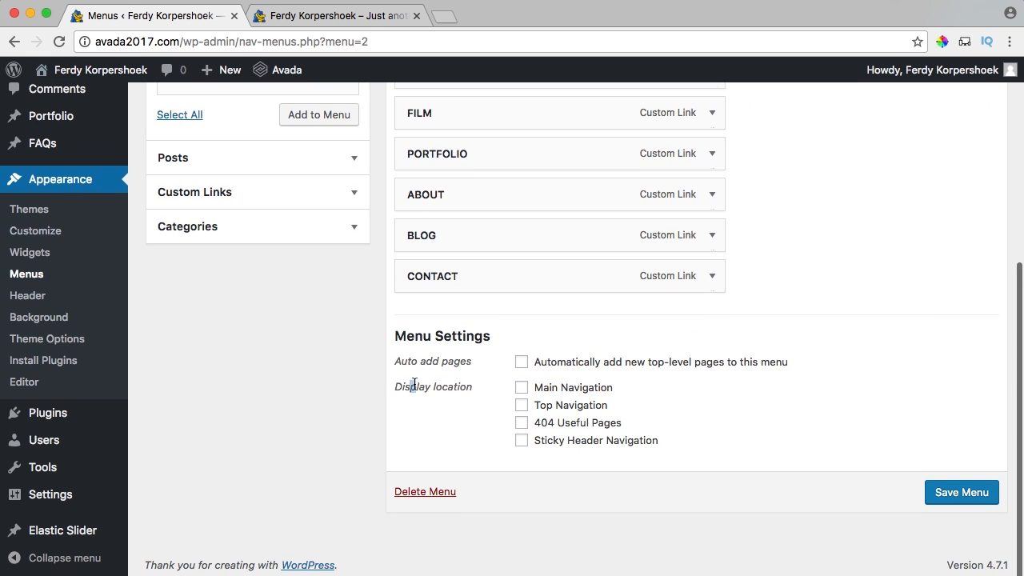
pyautogui.moveTo(413, 386); pyautogui.dragTo(470, 387)
pyautogui.click(501, 391)
pyautogui.click(521, 389)
pyautogui.click(970, 496)
# Reload the avada2017.com site to confirm the six header links appear.
pyautogui.click(312, 19)
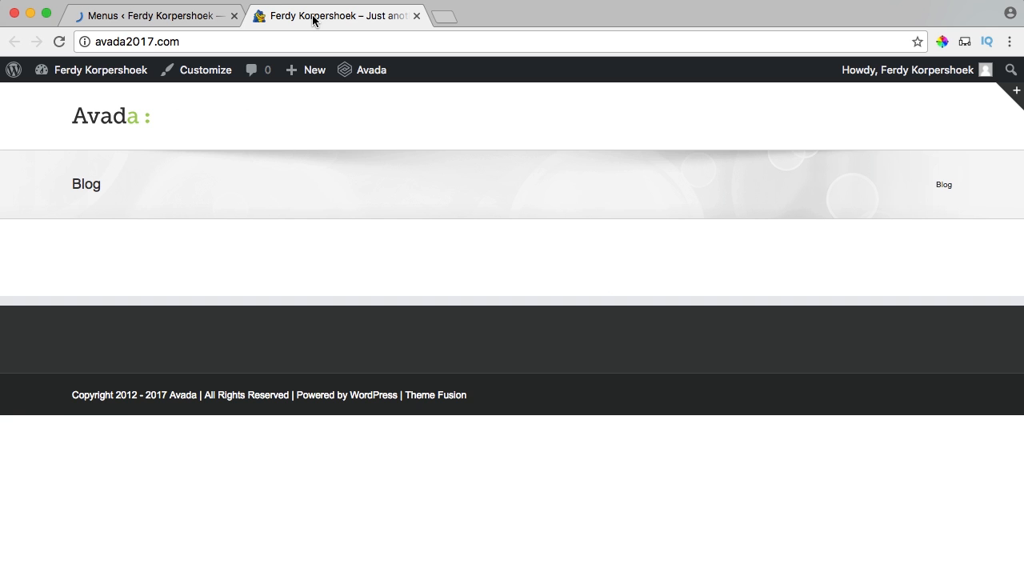
pyautogui.press('super+r')
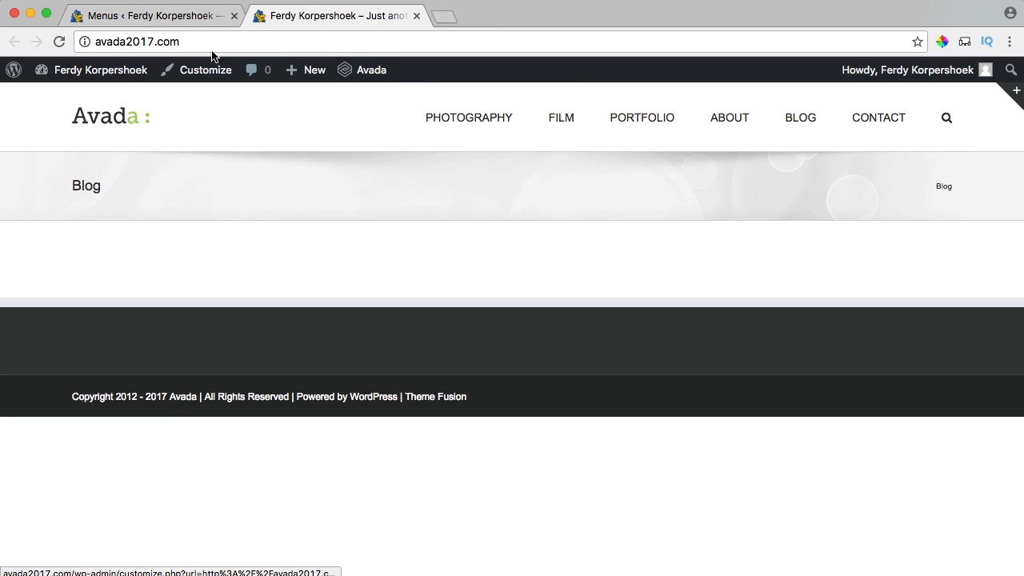
pyautogui.click(182, 17)
pyautogui.scroll(-3, 310, 251)
pyautogui.scroll(-3, 309, 251)
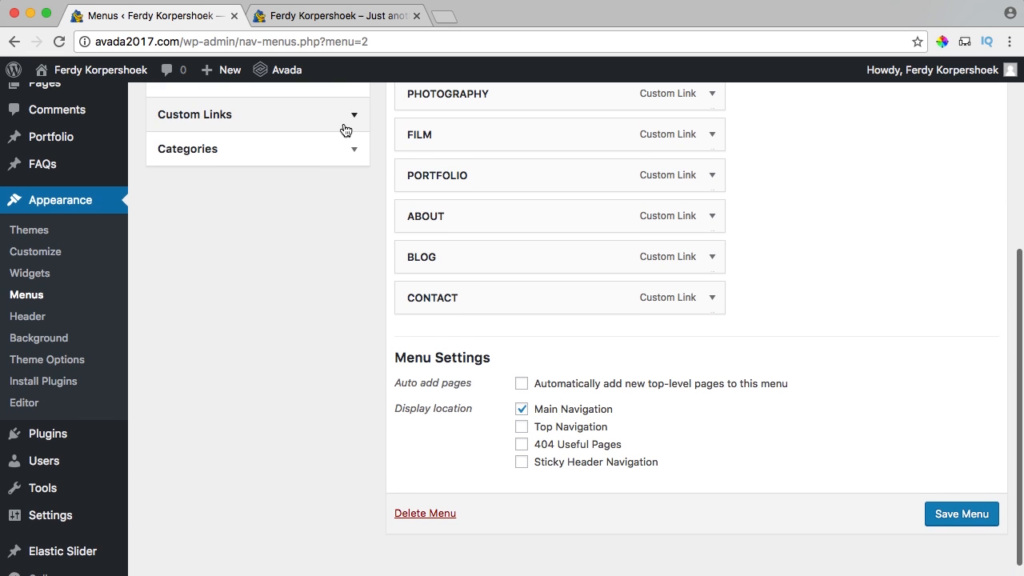
# Add Subitem 1 and Subitem 2 custom links to #, and move Subitem 1 below FILM.
pyautogui.click(342, 127)
pyautogui.scroll(1, 332, 151)
pyautogui.click(319, 150)
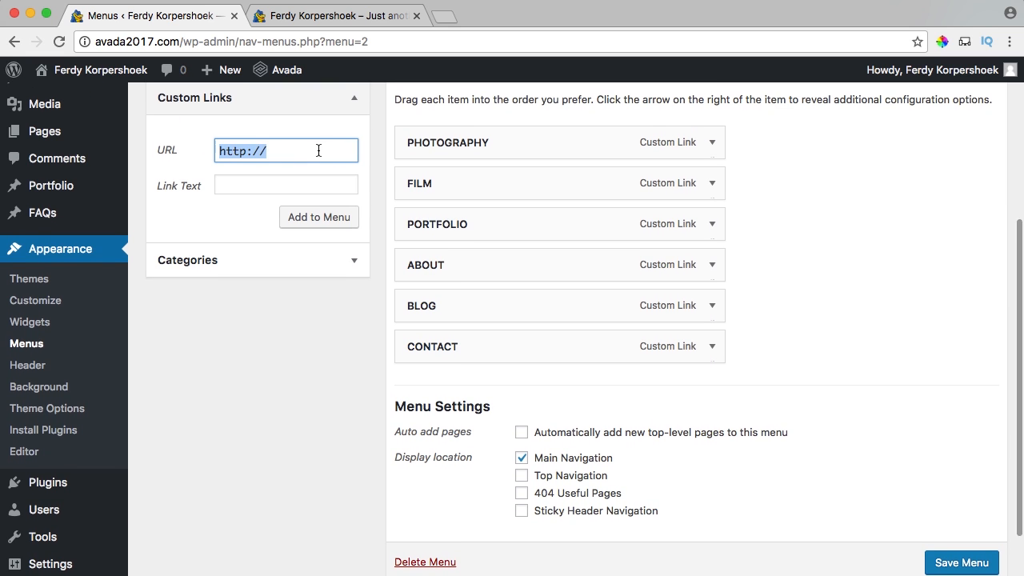
pyautogui.write('#')
pyautogui.press('Tab')
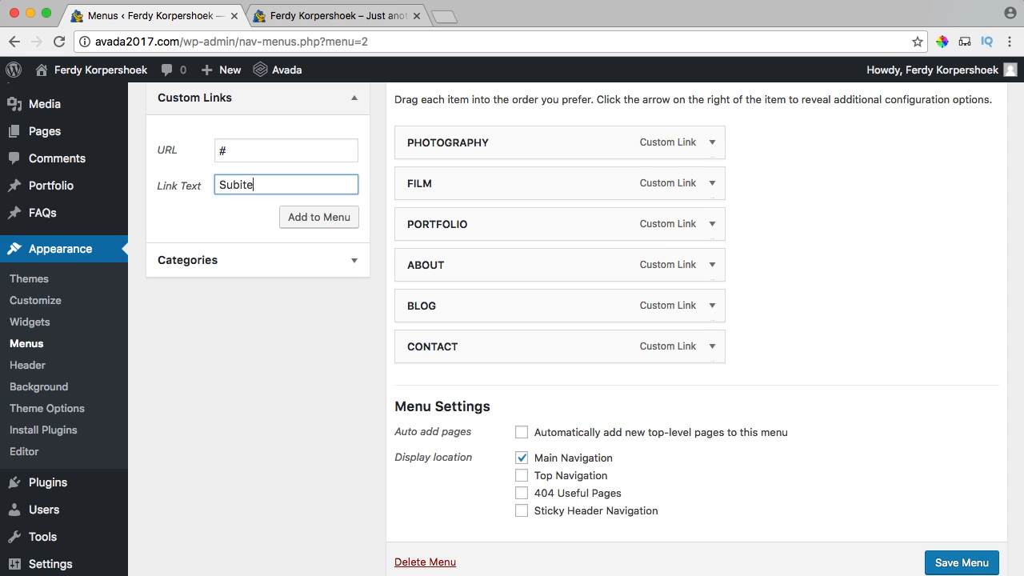
pyautogui.click(316, 217)
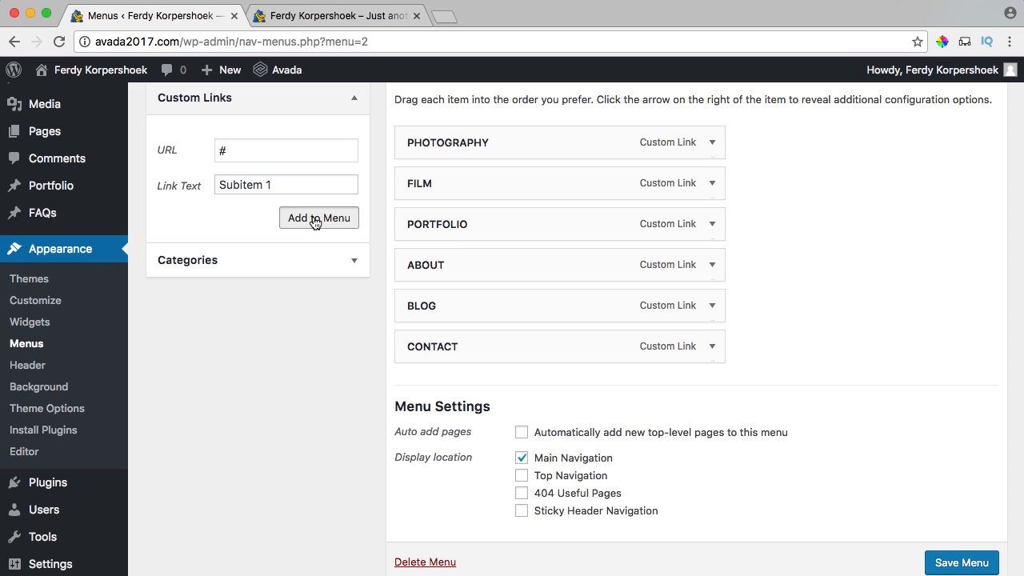
pyautogui.click(259, 155)
pyautogui.write('#')
pyautogui.press('Tab')
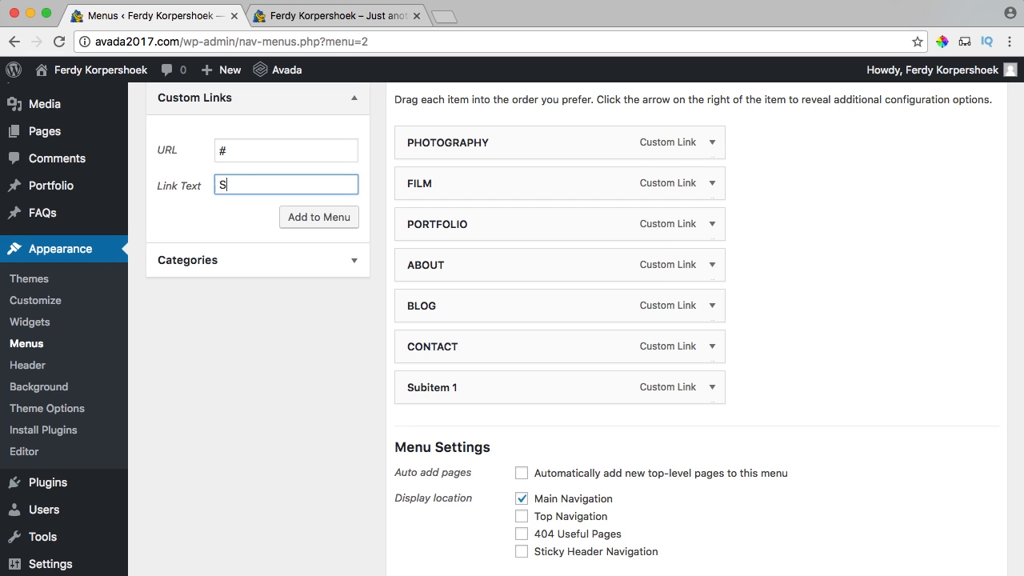
pyautogui.click(325, 214)
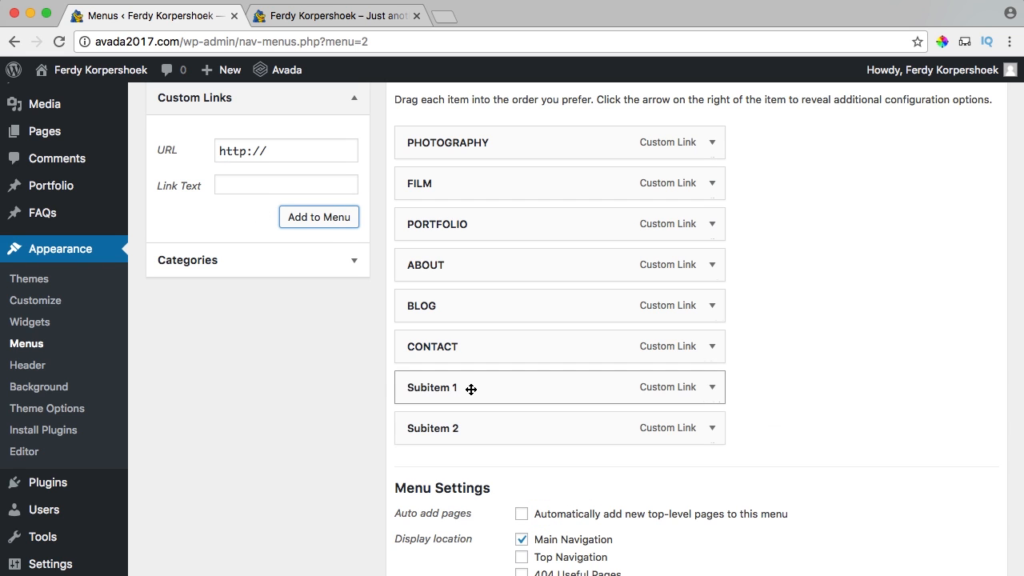
pyautogui.moveTo(471, 388); pyautogui.dragTo(485, 221)
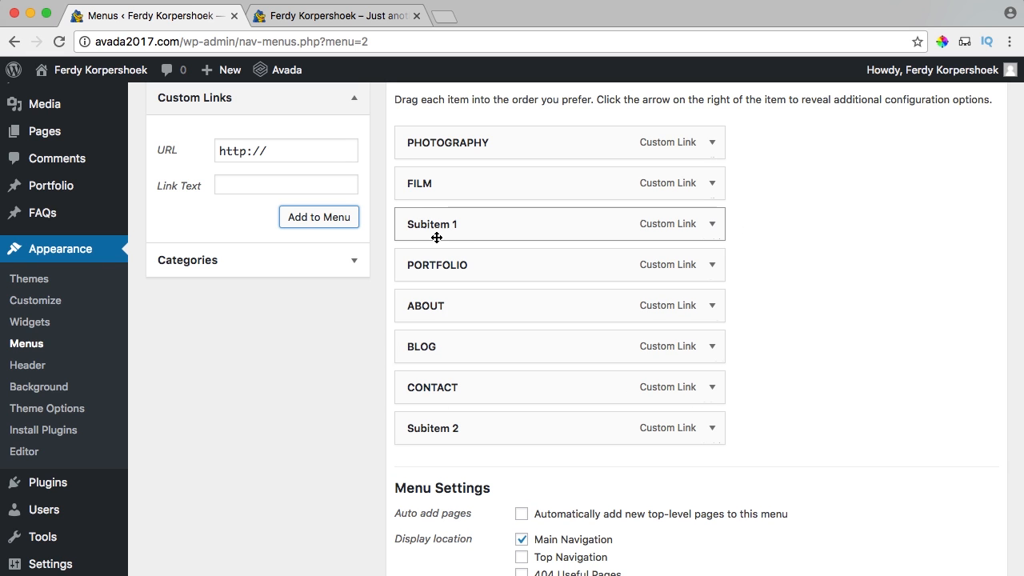
# Move Subitem 2 below Subitem 1, save the menu, and reload the live site.
pyautogui.moveTo(435, 428); pyautogui.dragTo(447, 261)
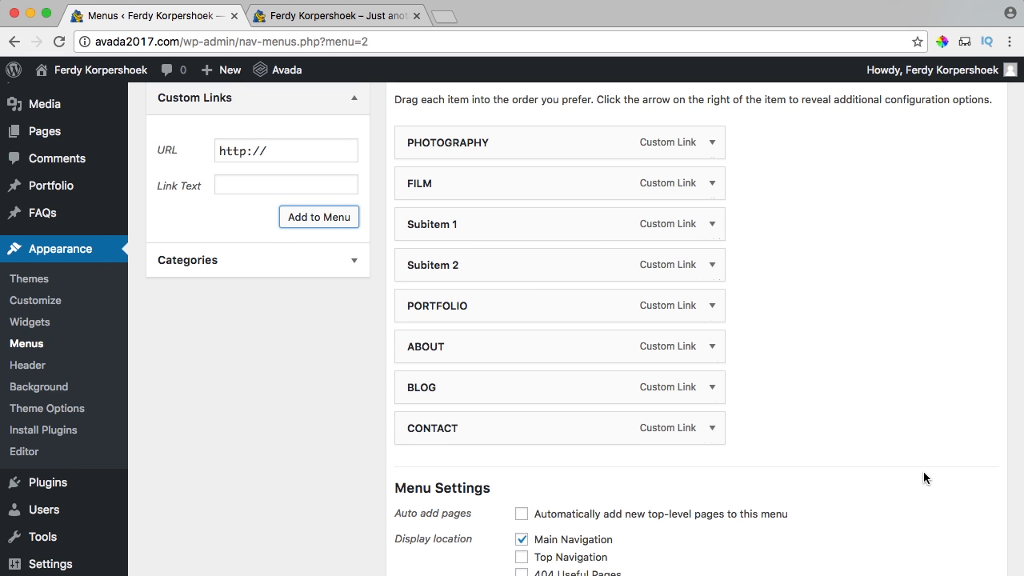
pyautogui.scroll(-3, 923, 472)
pyautogui.click(964, 521)
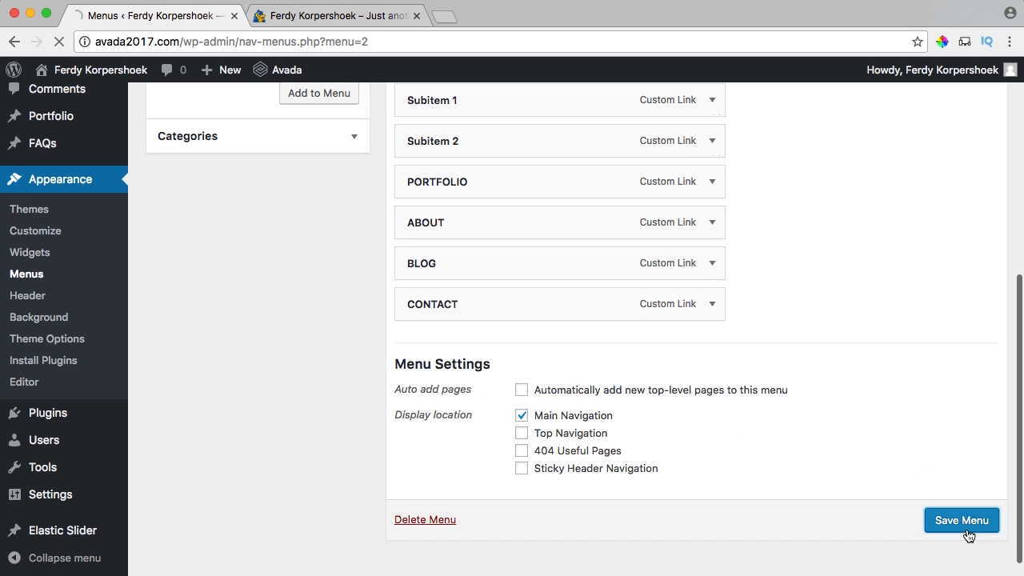
pyautogui.click(301, 13)
pyautogui.press('super+r')
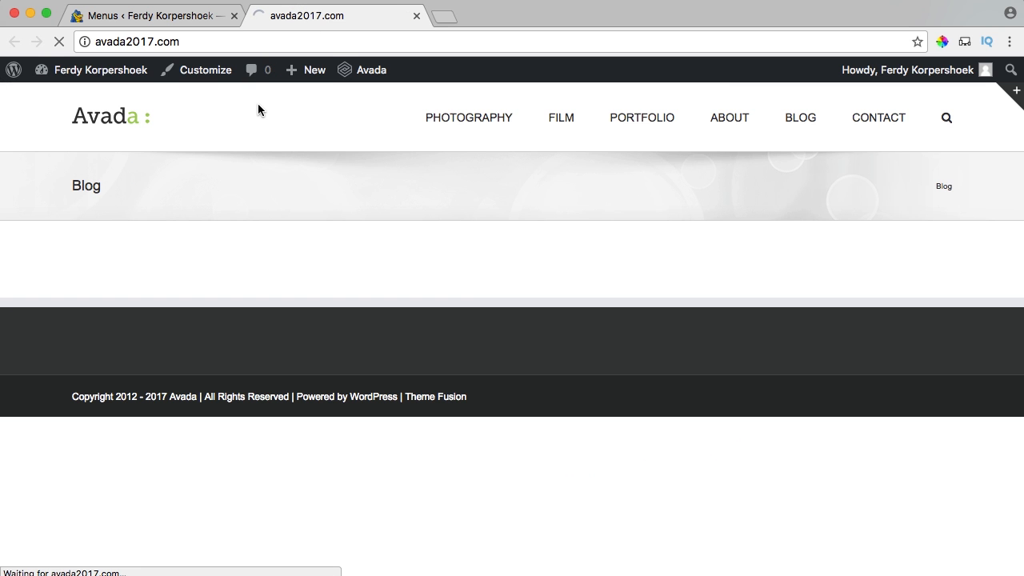
pyautogui.click(189, 18)
pyautogui.scroll(-5, 520, 299)
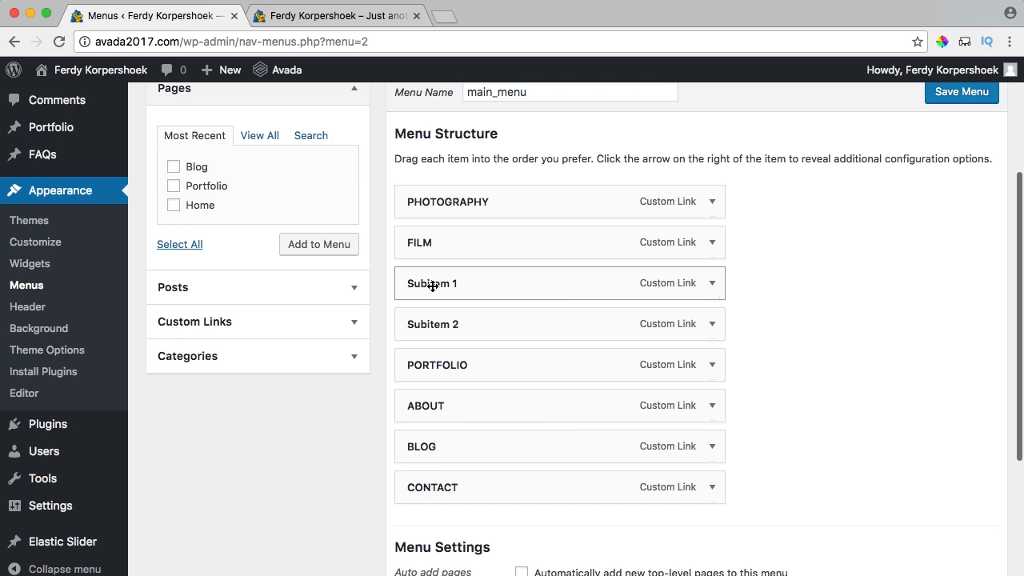
# Nest Subitem 1 under FILM, save, and check the FILM dropdown on the site.
pyautogui.moveTo(433, 286); pyautogui.dragTo(484, 322)
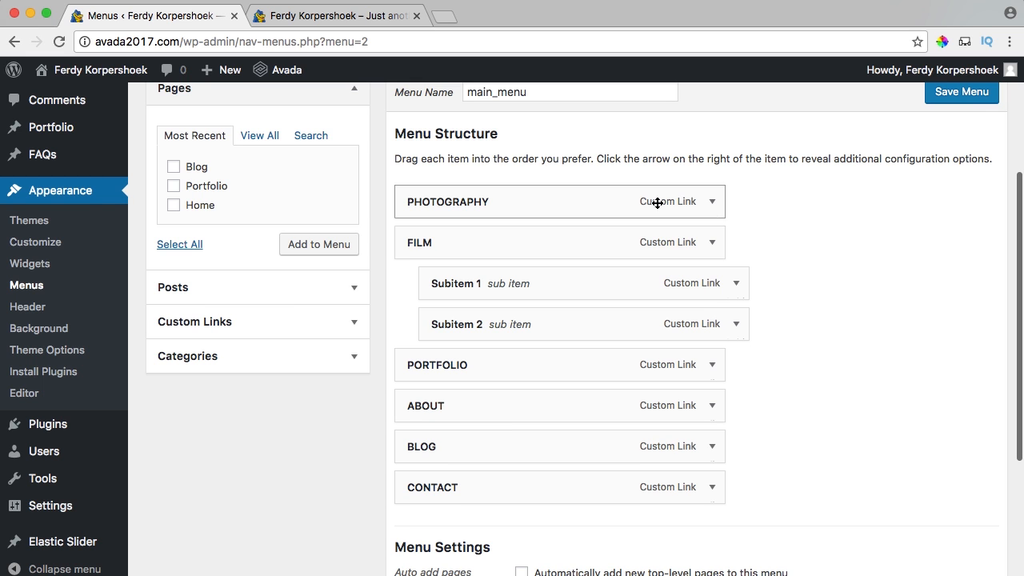
pyautogui.click(954, 98)
pyautogui.click(348, 23)
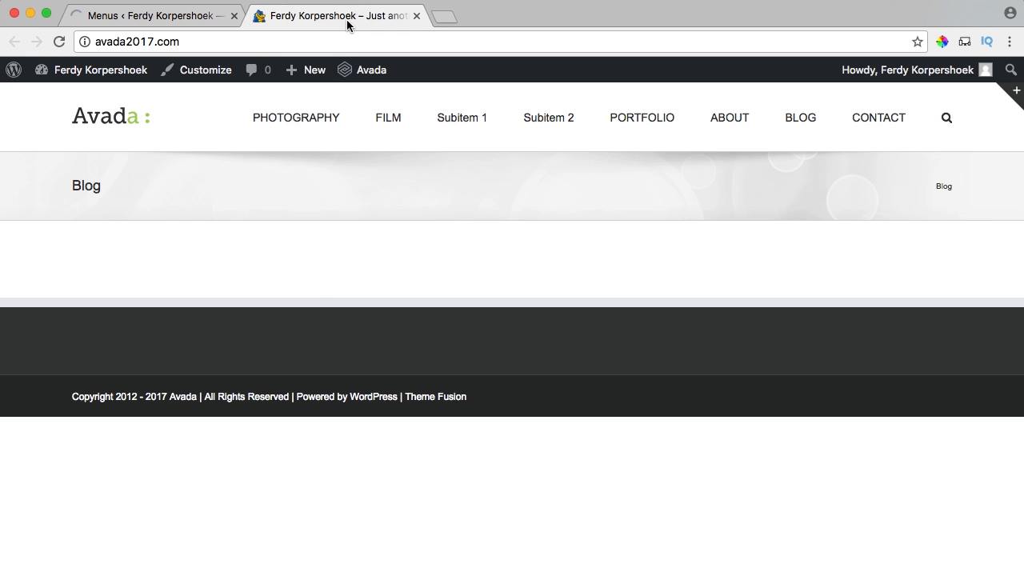
pyautogui.press('super+r')
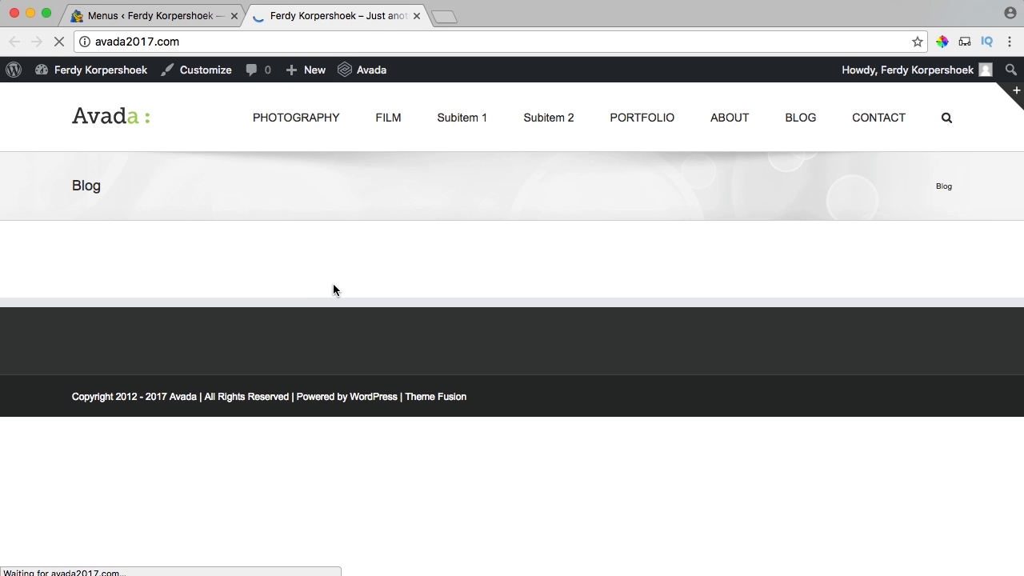
pyautogui.moveTo(559, 126)
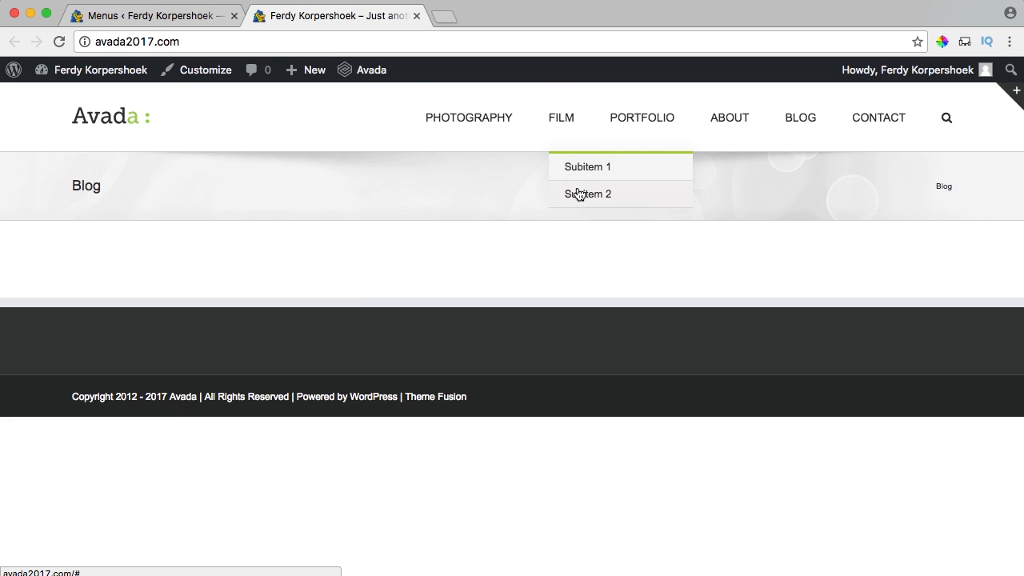
pyautogui.click(191, 20)
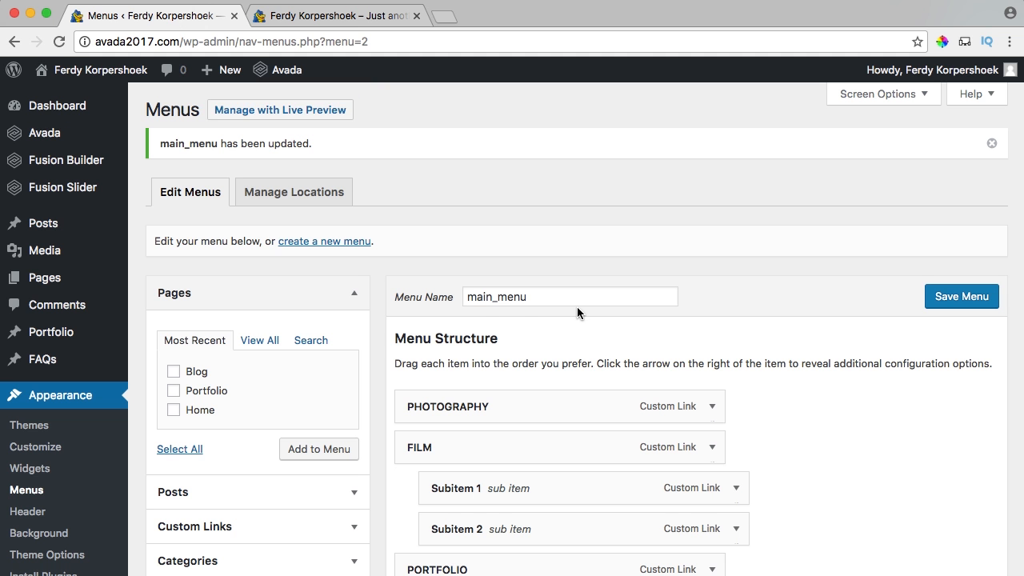
# Indent Subitem 2 under Subitem 1, save main_menu, and preview the three-level FILM dropdown.
pyautogui.scroll(-5, 576, 304)
pyautogui.moveTo(465, 311); pyautogui.dragTo(497, 312)
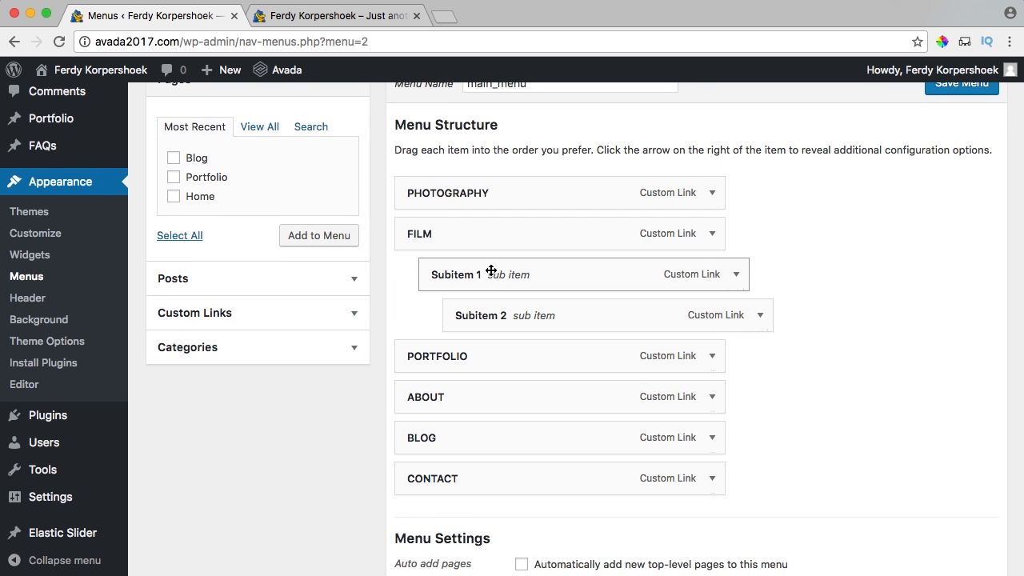
pyautogui.scroll(2, 659, 270)
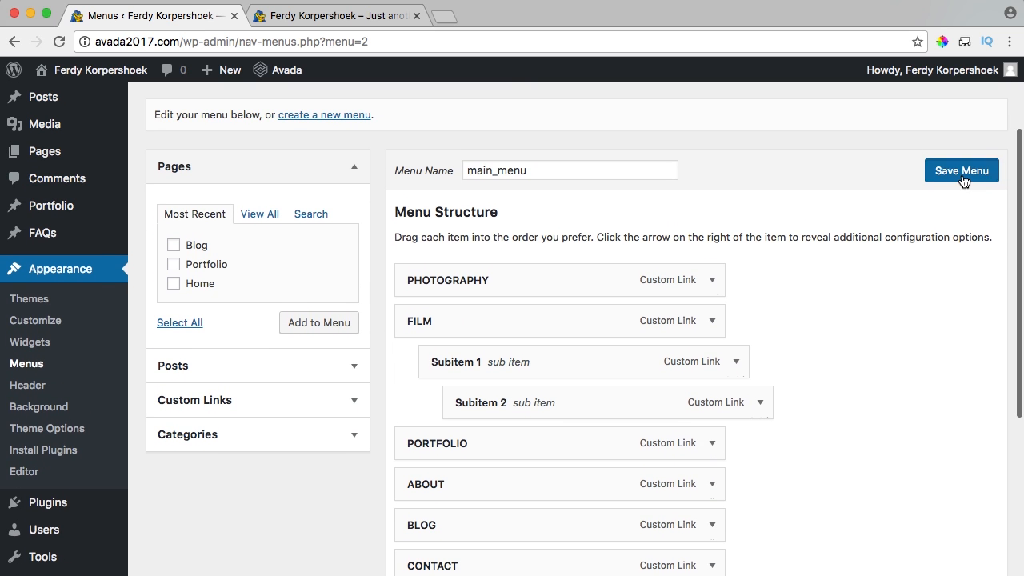
pyautogui.click(963, 179)
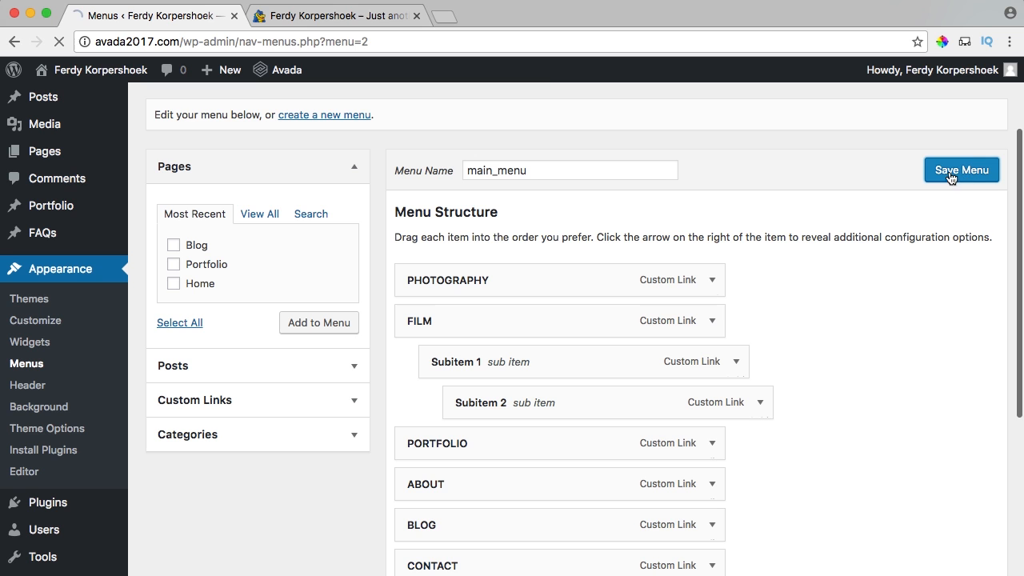
pyautogui.click(312, 17)
pyautogui.press('super+r')
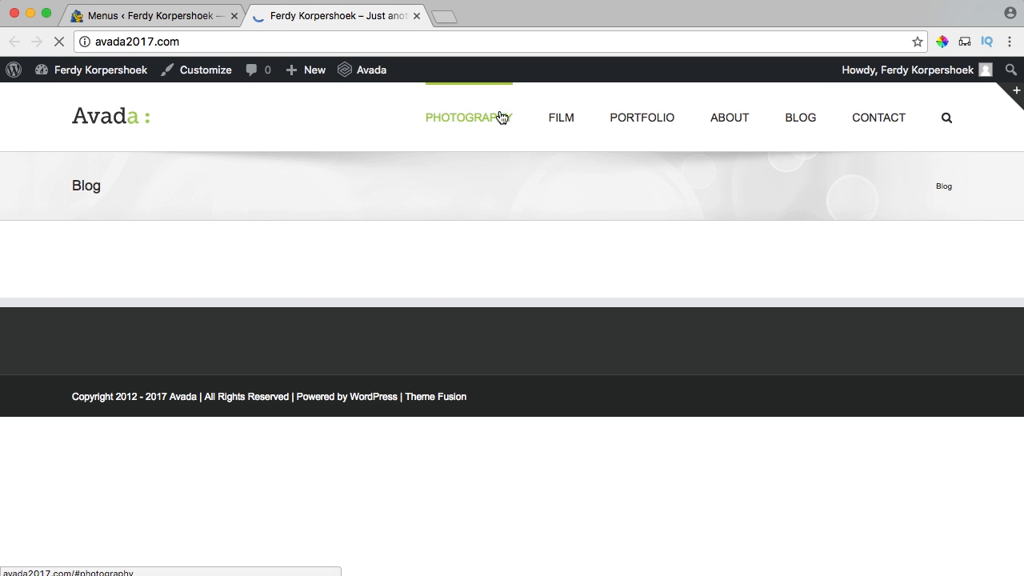
pyautogui.moveTo(561, 116)
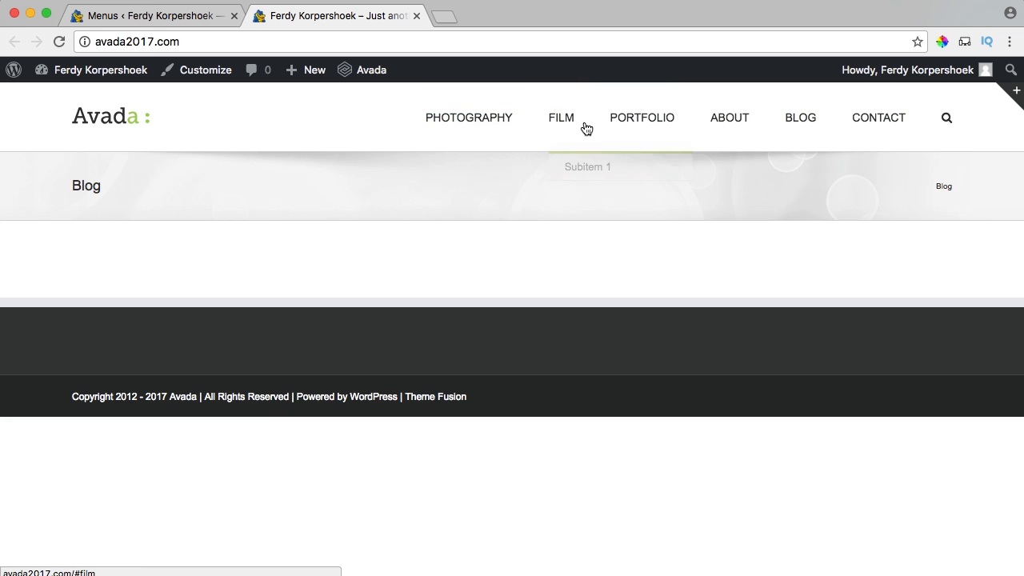
pyautogui.click(218, 19)
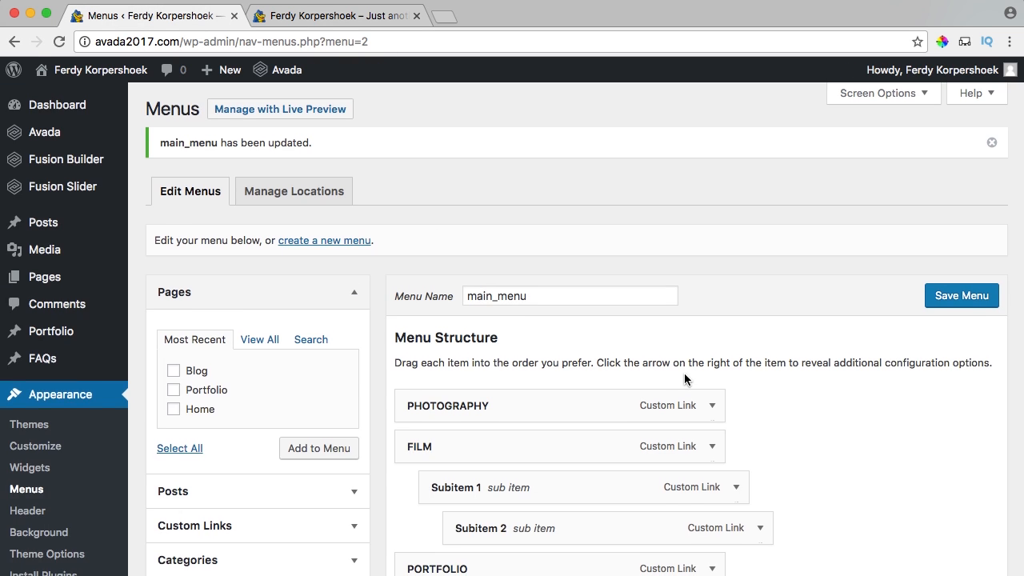
# Remove Subitem 1 and Subitem 2 from main_menu.
pyautogui.scroll(-3, 696, 256)
pyautogui.click(735, 326)
pyautogui.scroll(-2, 420, 339)
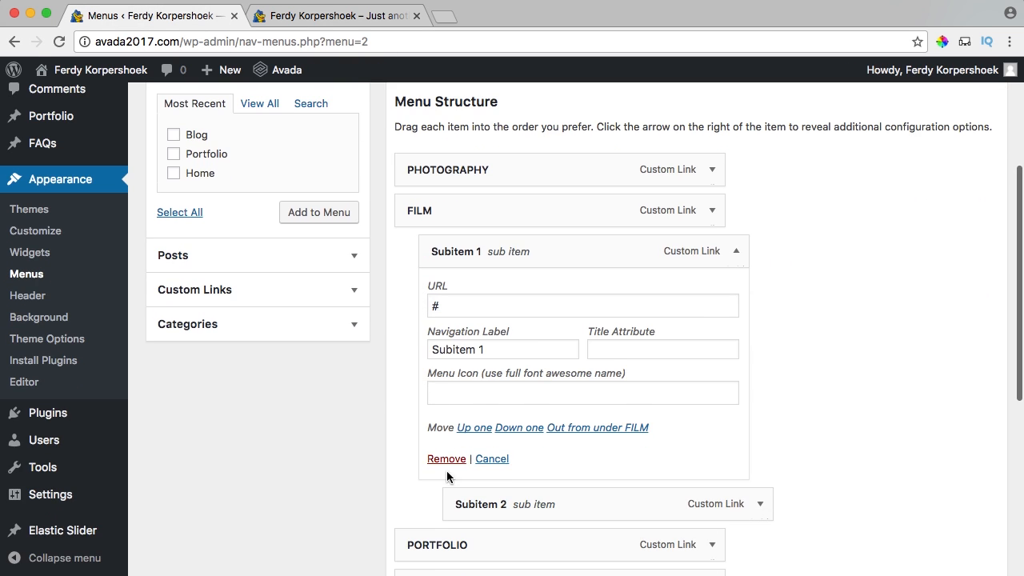
pyautogui.click(736, 251)
pyautogui.click(736, 253)
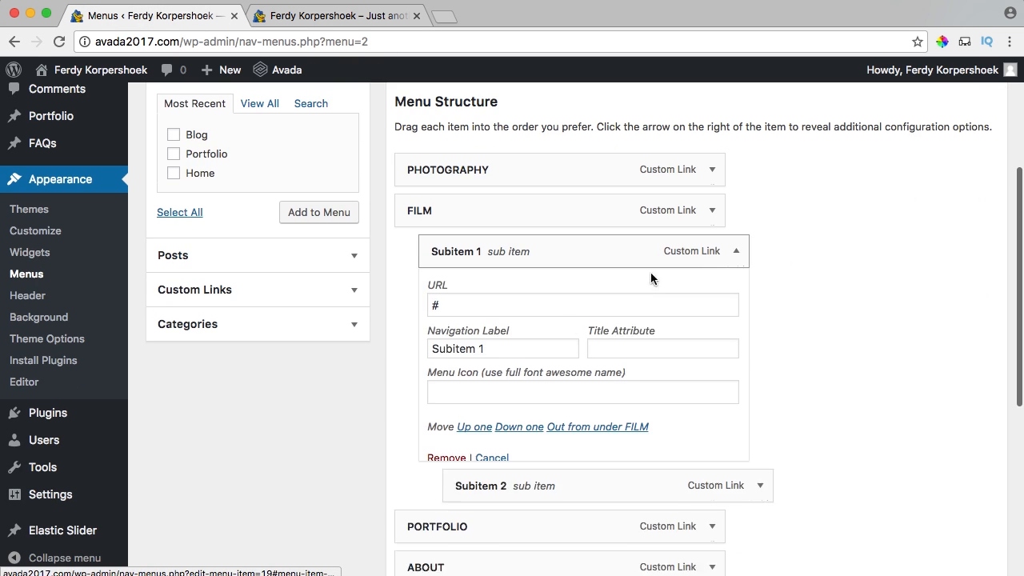
pyautogui.click(448, 458)
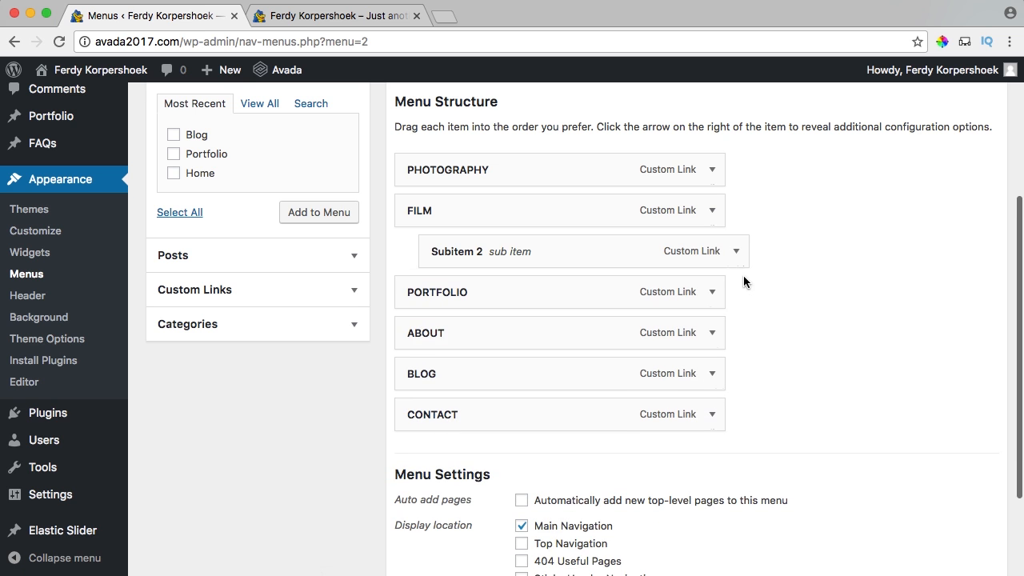
pyautogui.click(736, 251)
pyautogui.click(446, 462)
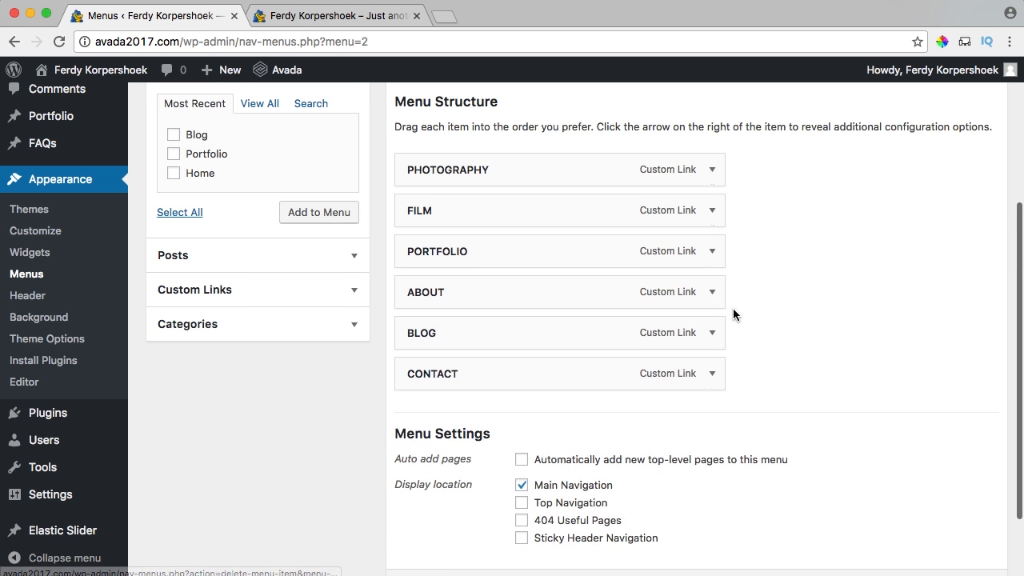
# Move ABOUT ahead of PORTFOLIO, save the menu, and reload the site to confirm.
pyautogui.scroll(-3, 750, 308)
pyautogui.scroll(3, 811, 389)
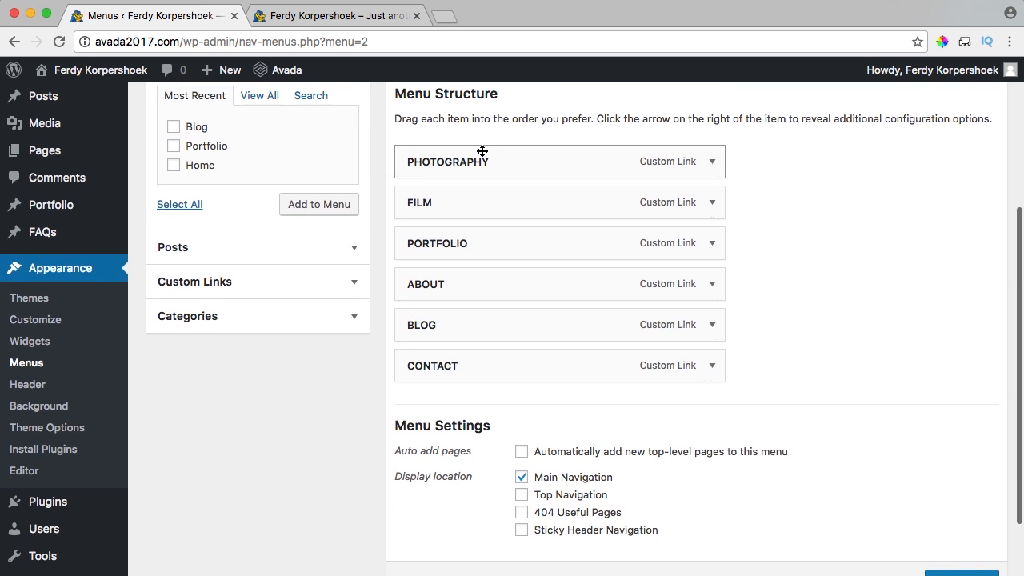
pyautogui.scroll(1, 482, 151)
pyautogui.moveTo(462, 189)
pyautogui.mouseDown()
pyautogui.moveTo(464, 221)
pyautogui.moveTo(457, 176)
pyautogui.mouseUp()
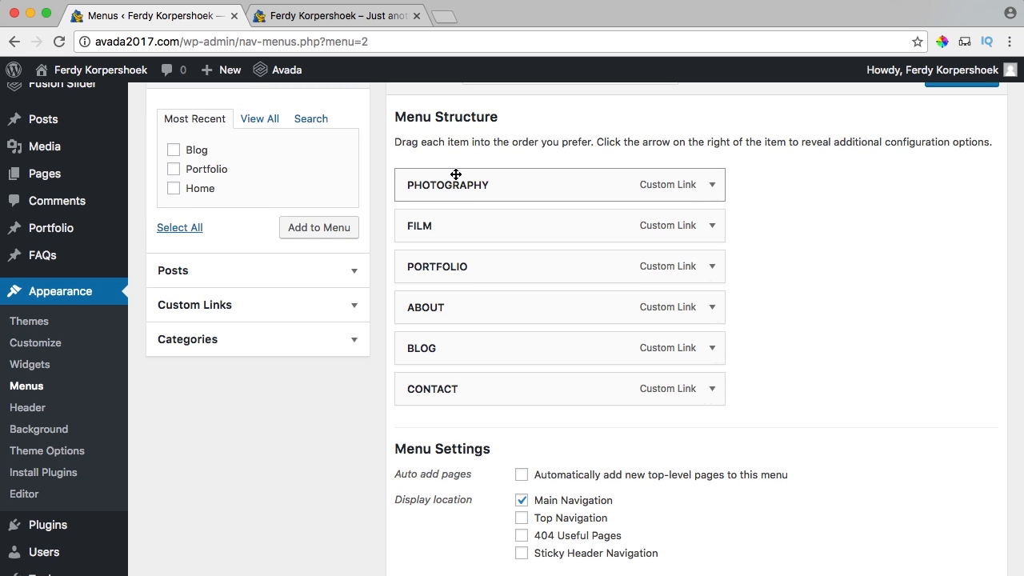
pyautogui.moveTo(437, 303); pyautogui.dragTo(439, 268)
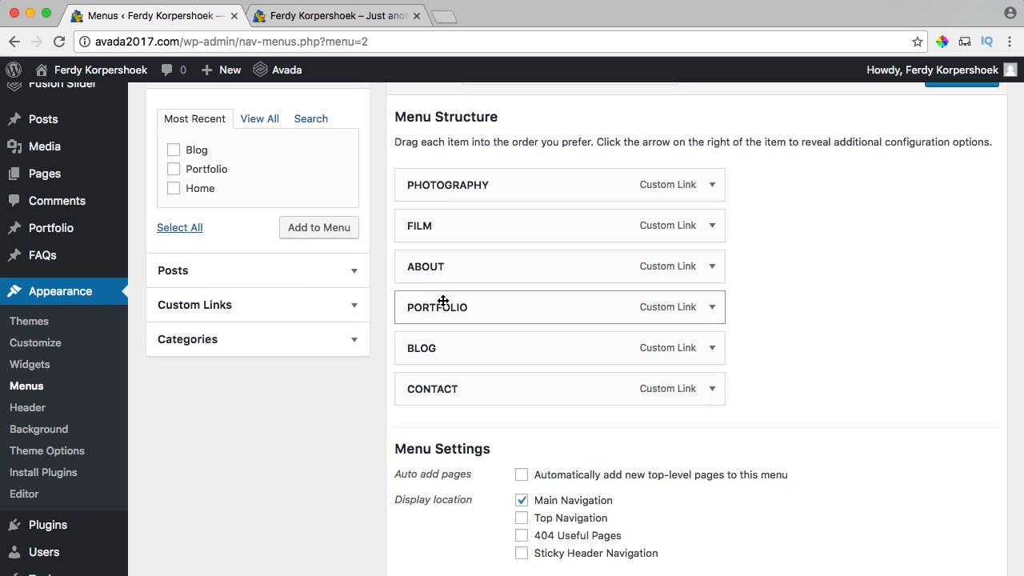
pyautogui.scroll(-3, 765, 382)
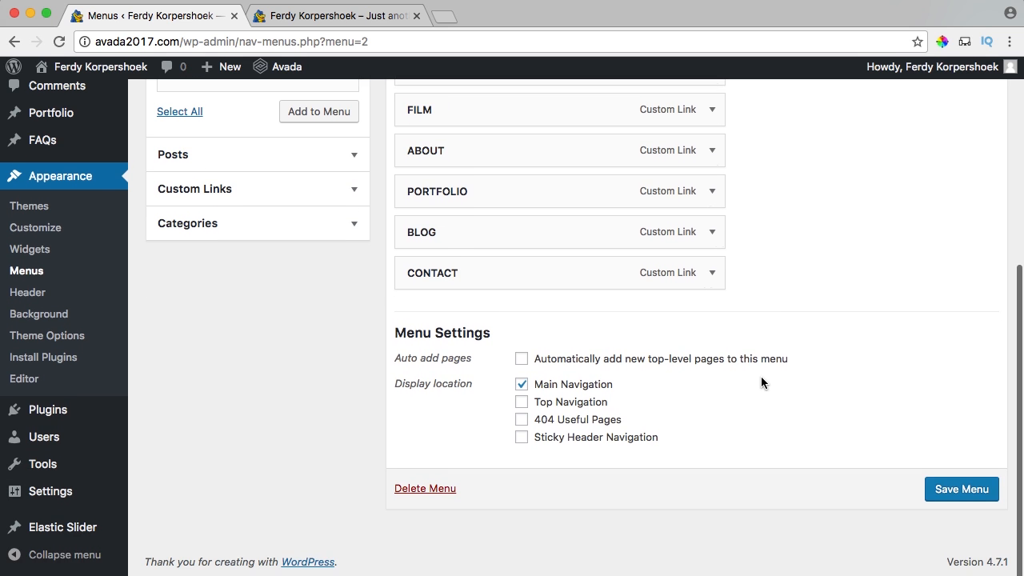
pyautogui.click(956, 494)
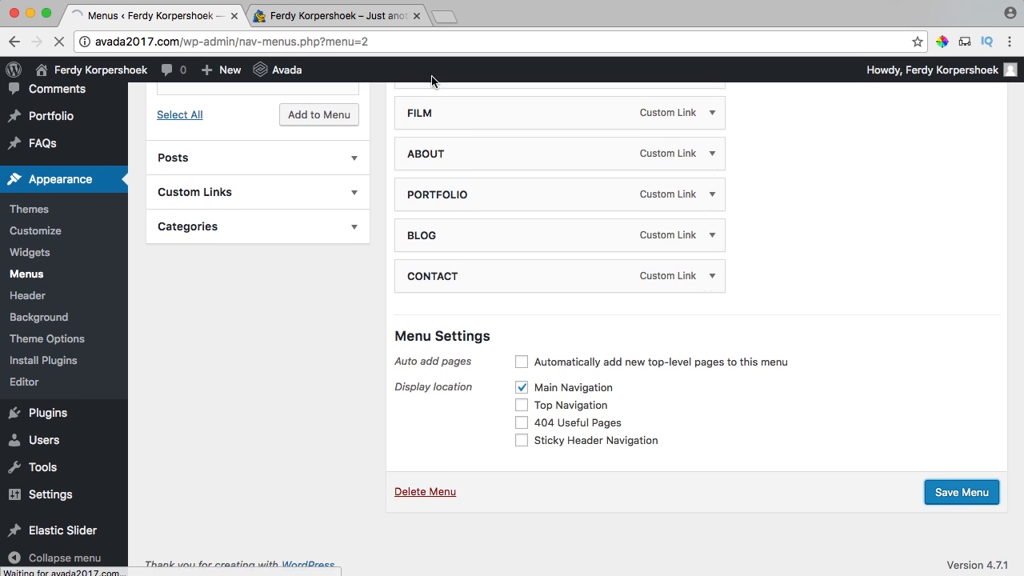
pyautogui.click(324, 16)
pyautogui.press('super+r')
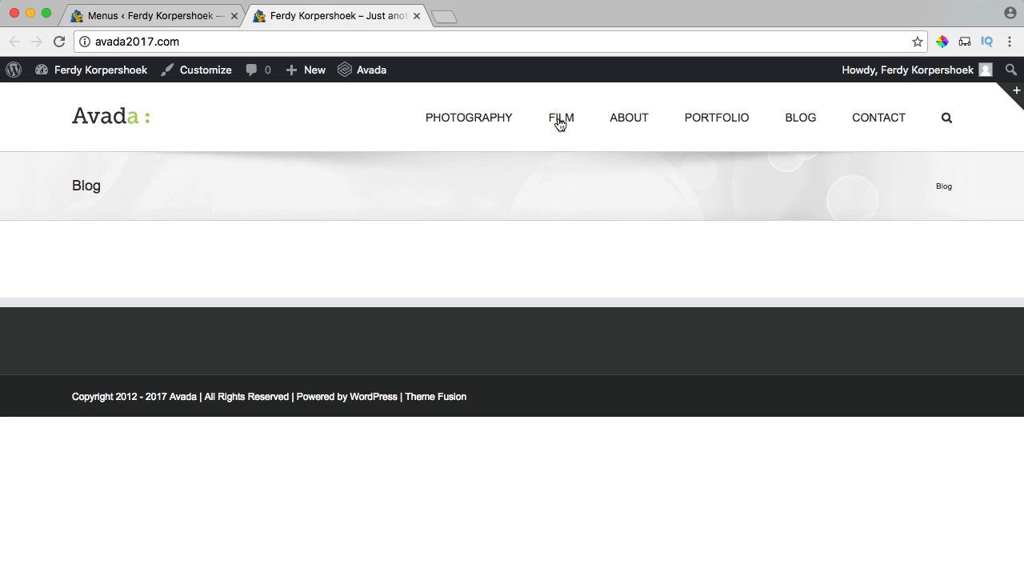
pyautogui.click(134, 18)
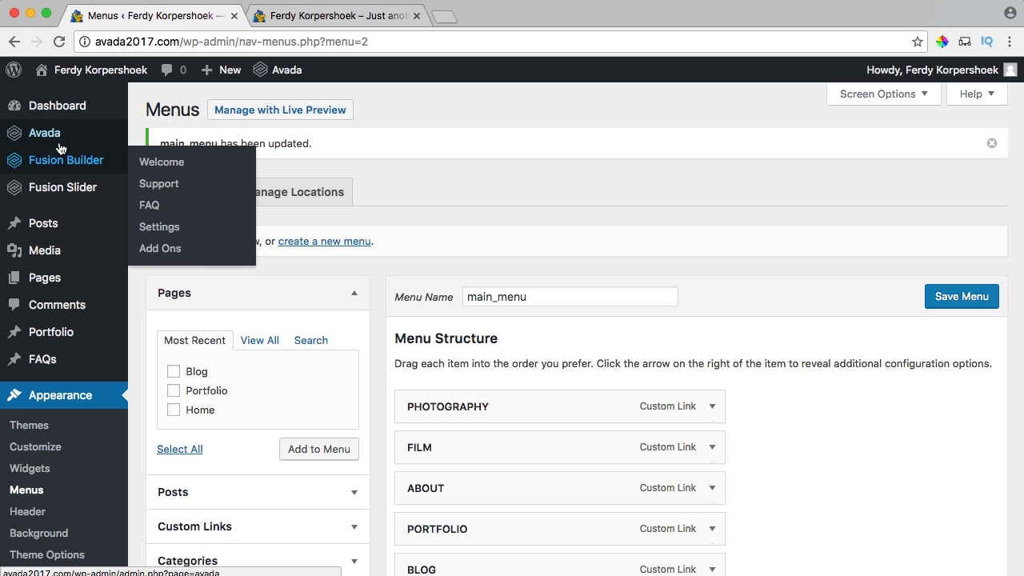
# Open Avada's Theme Options and view the live site zoomed out to 75%.
pyautogui.moveTo(37, 137)
pyautogui.click(173, 243)
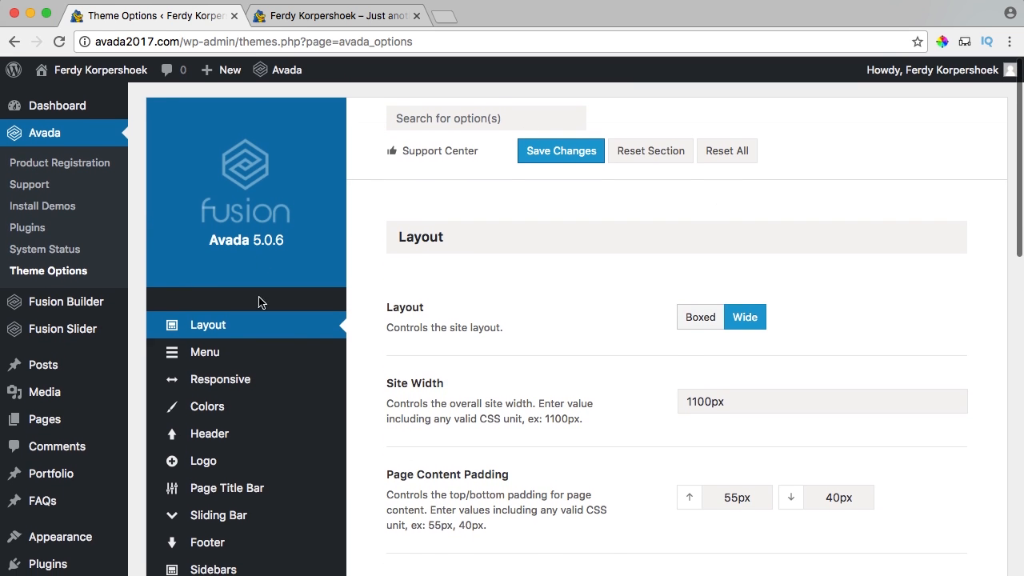
pyautogui.scroll(-2, 494, 272)
pyautogui.scroll(2, 494, 272)
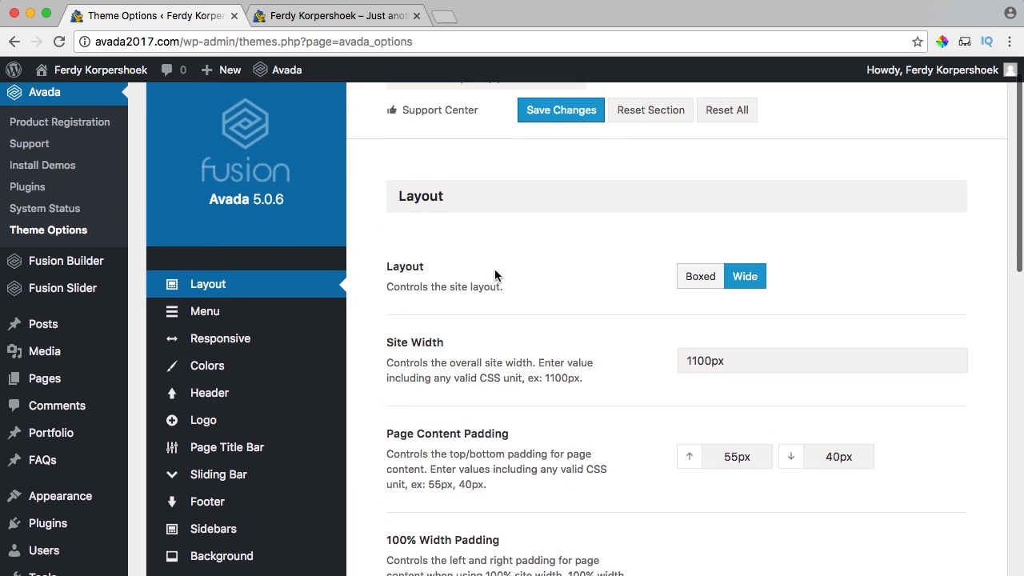
pyautogui.scroll(-1, 494, 271)
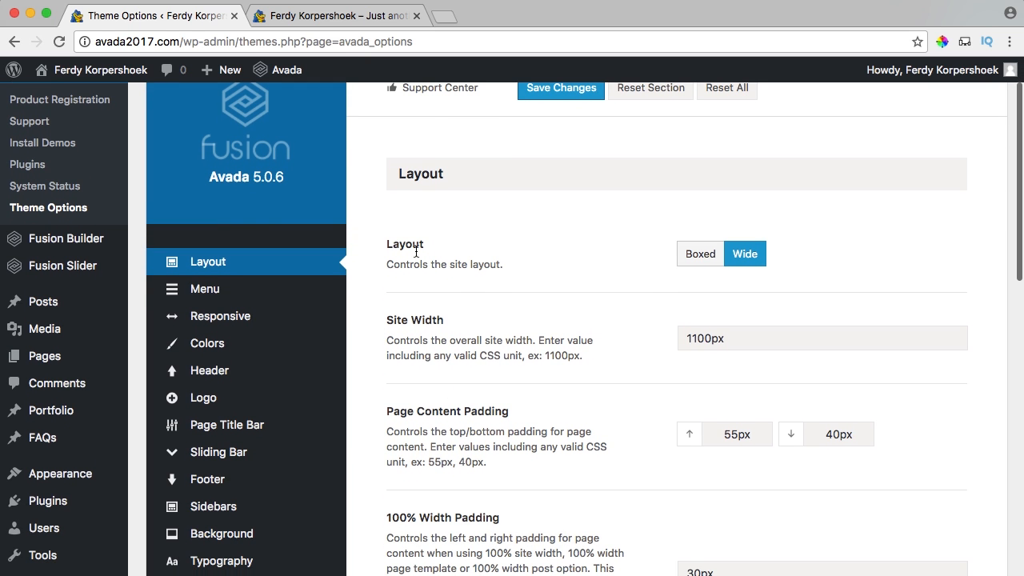
pyautogui.click(340, 16)
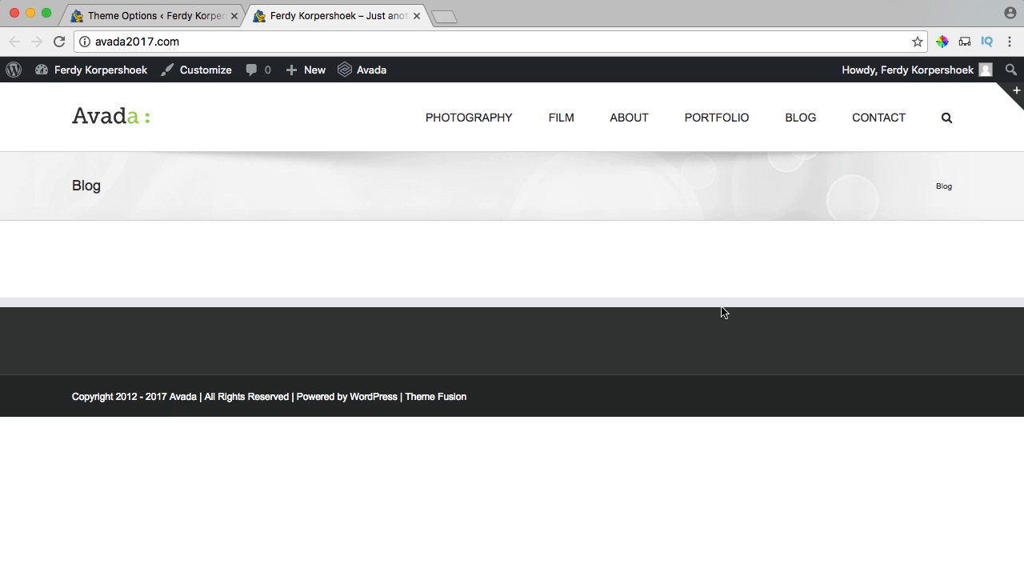
pyautogui.press('super+minus')
pyautogui.press('super+minus')
pyautogui.press('super+minus')
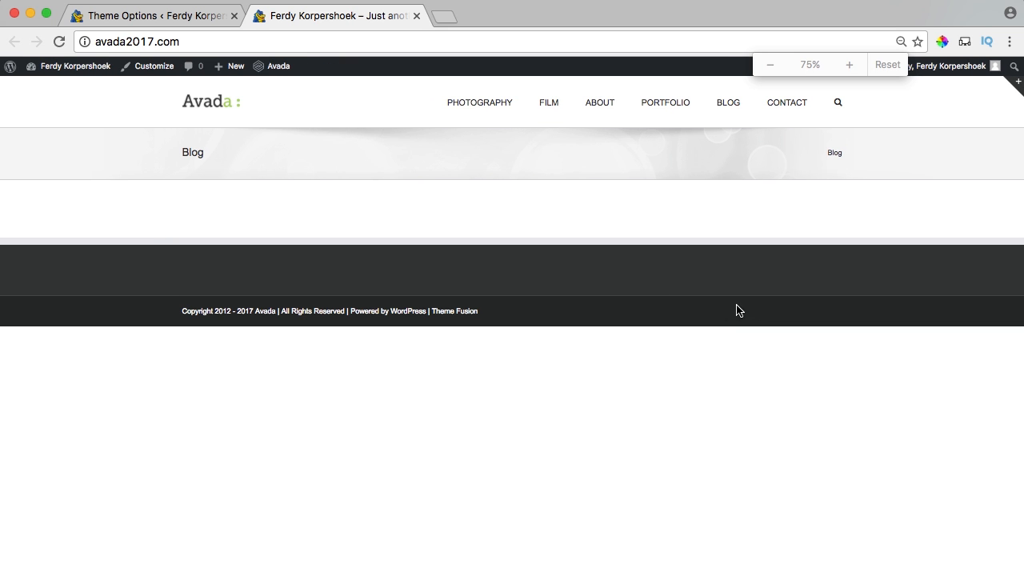
# Switch the layout to Boxed, save, and reload the live site at 100% zoom.
pyautogui.click(169, 17)
pyautogui.click(563, 186)
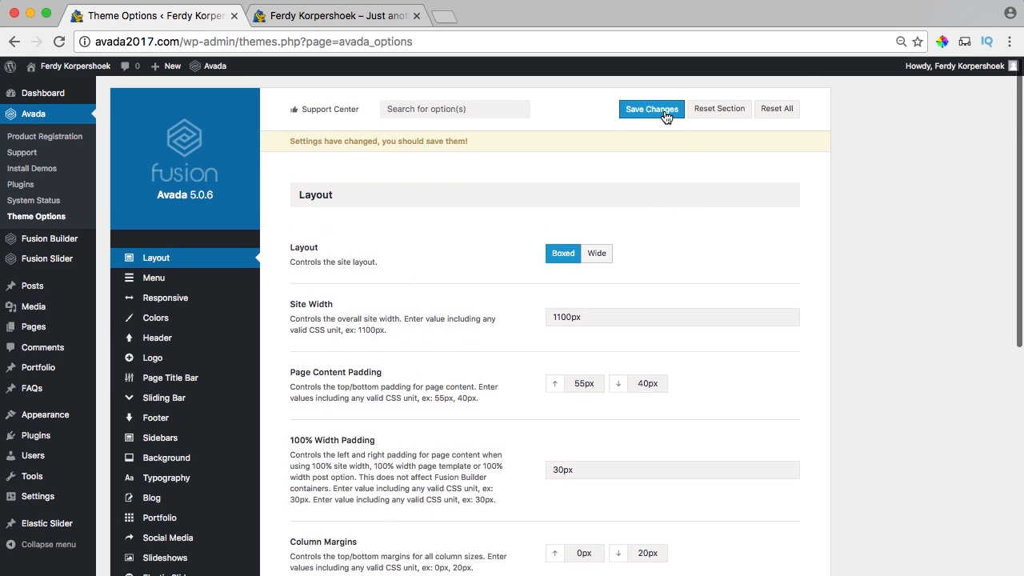
pyautogui.click(652, 109)
pyautogui.click(336, 15)
pyautogui.press('super+r')
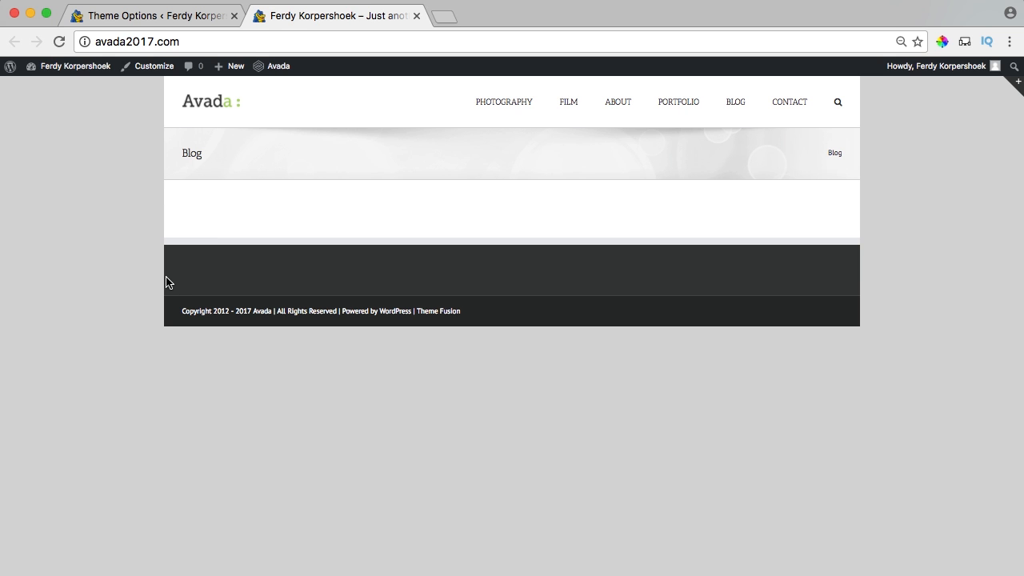
pyautogui.press('super+0')
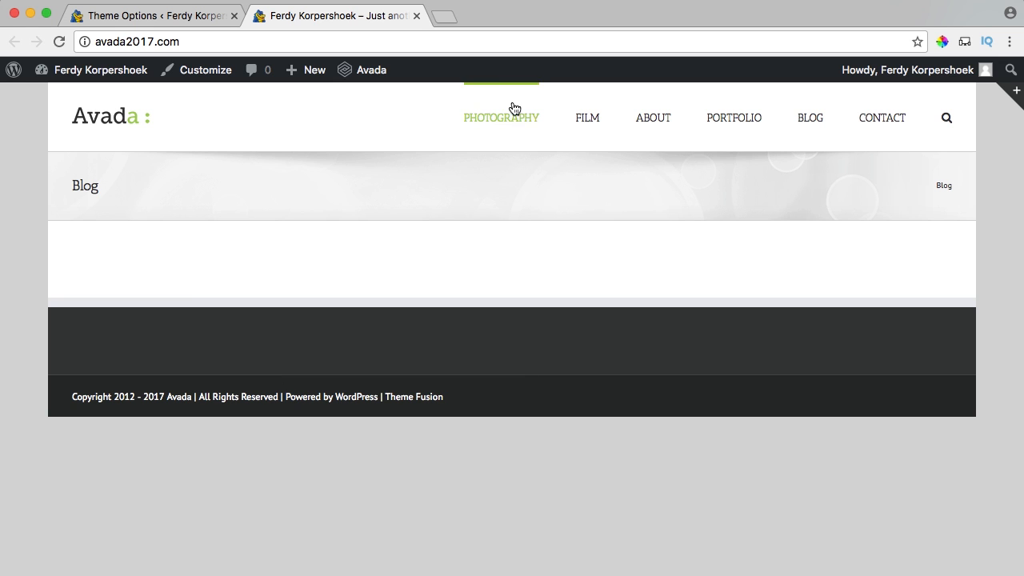
pyautogui.click(196, 17)
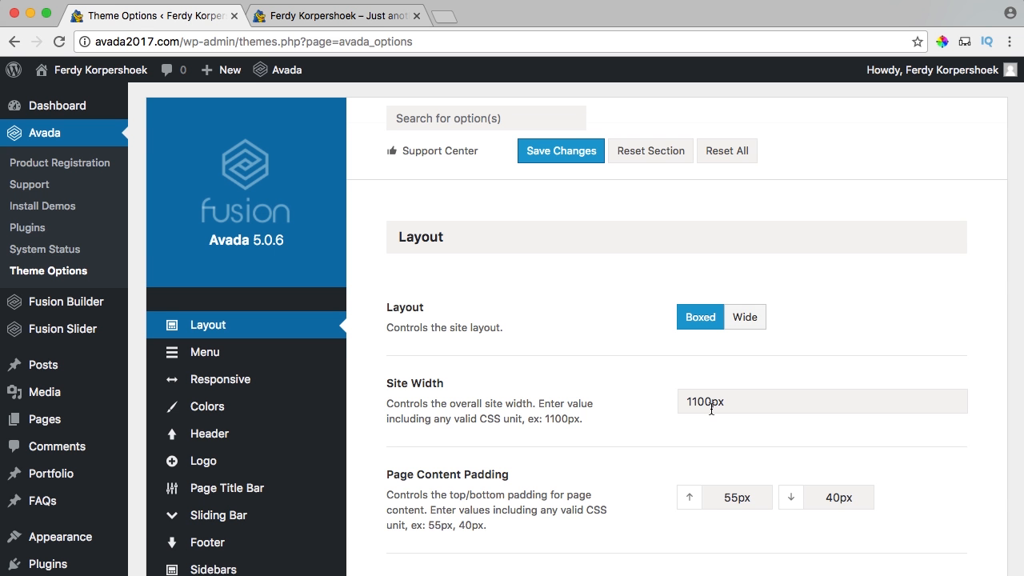
# Set Site Width to 800px, save, and reload the live site to preview it.
pyautogui.moveTo(712, 400); pyautogui.dragTo(663, 400)
pyautogui.write('8')
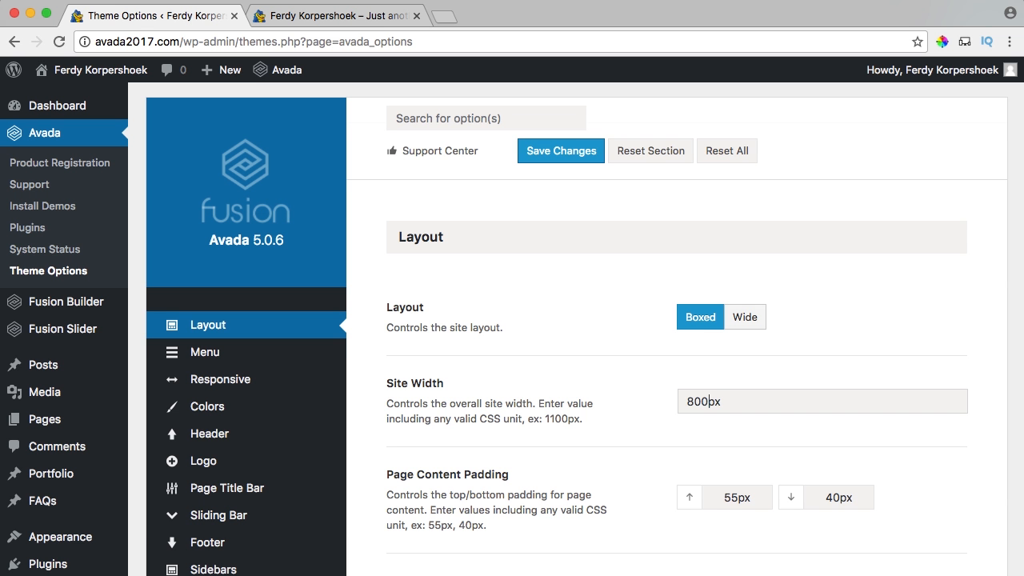
pyautogui.write('00')
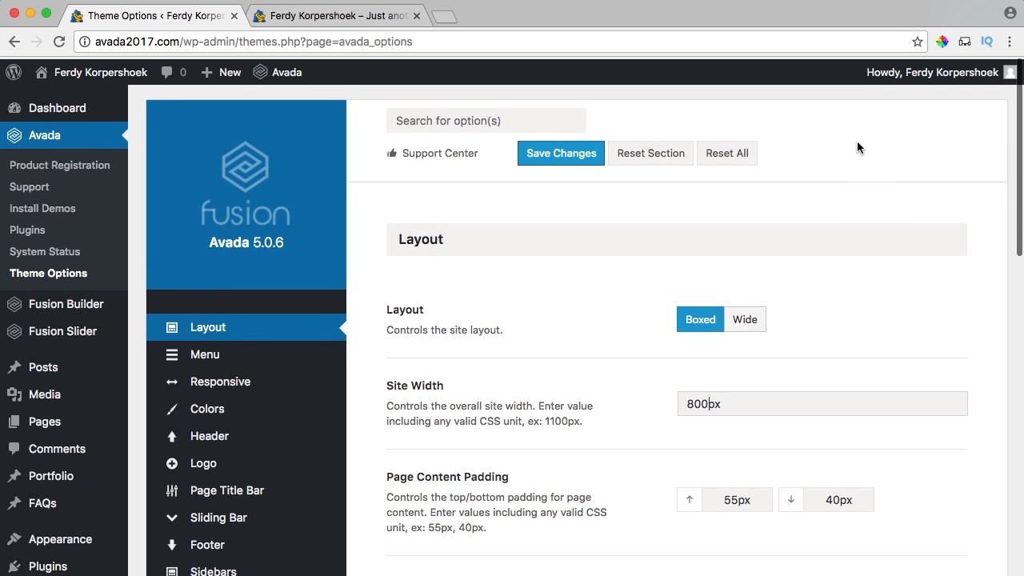
pyautogui.scroll(-10, 857, 140)
pyautogui.scroll(10, 850, 156)
pyautogui.click(548, 154)
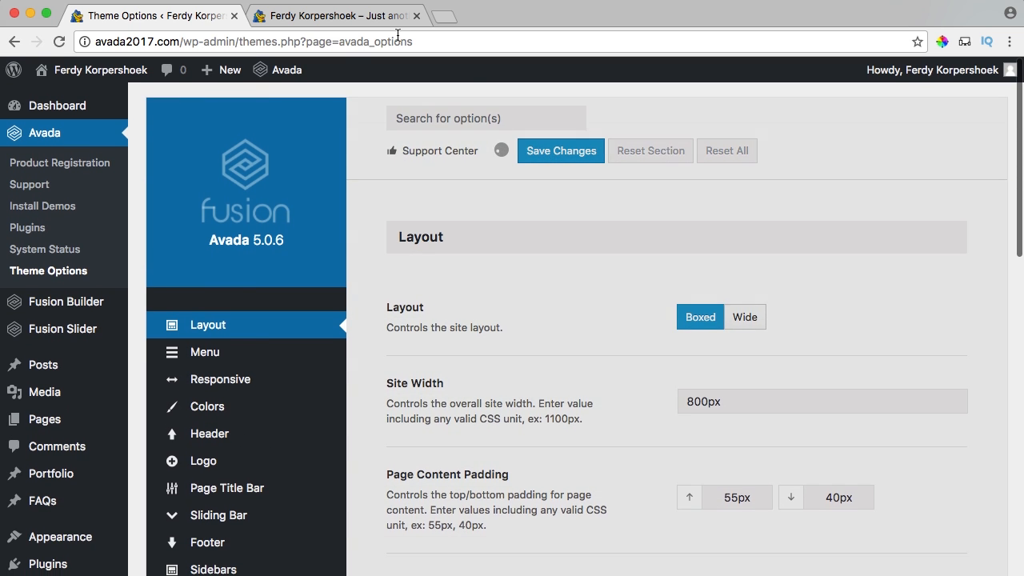
pyautogui.click(357, 19)
pyautogui.press('super+r')
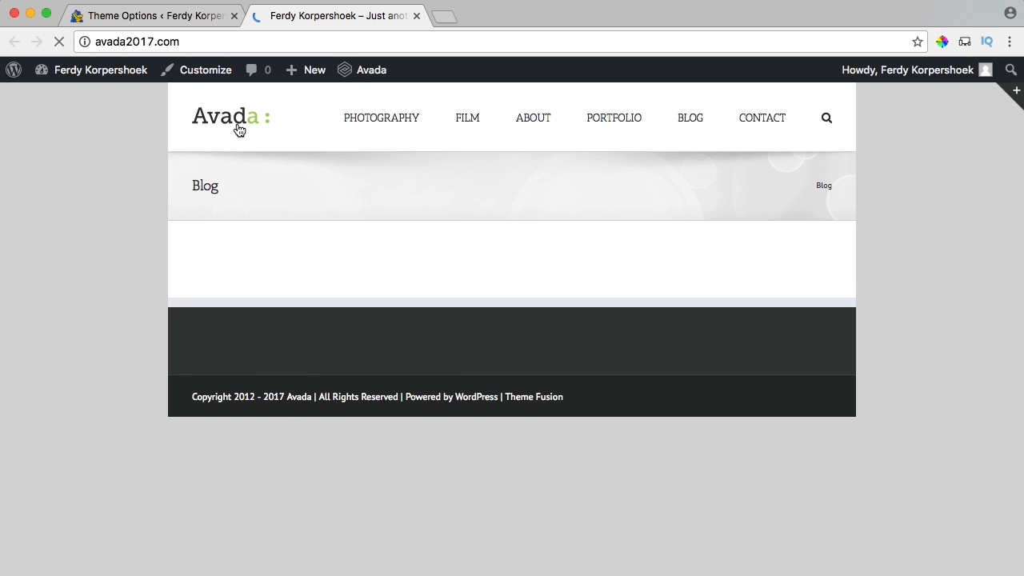
# Replace the 800px Site Width with 1140px.
pyautogui.click(200, 18)
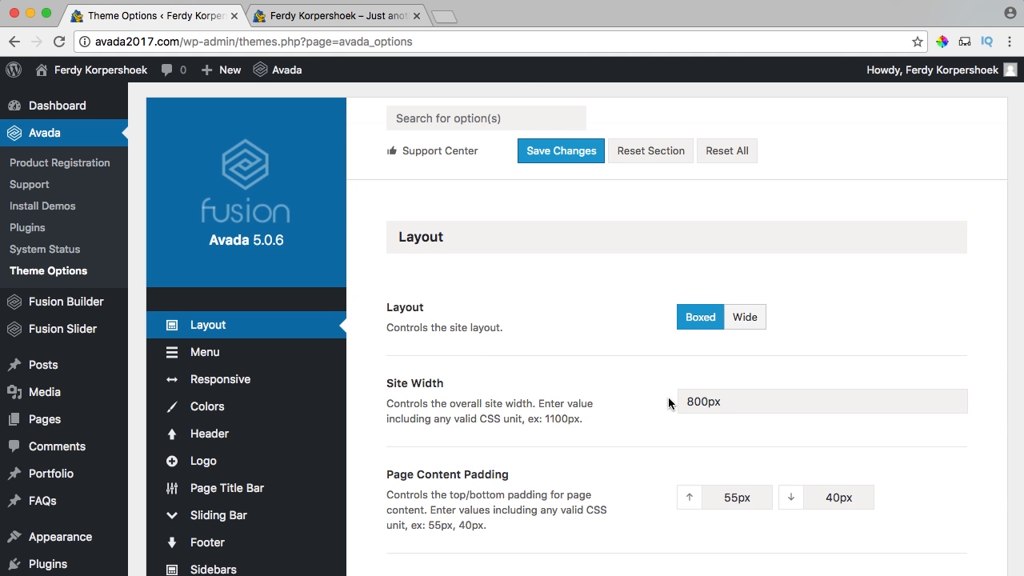
pyautogui.moveTo(709, 401); pyautogui.dragTo(687, 401)
pyautogui.write('11')
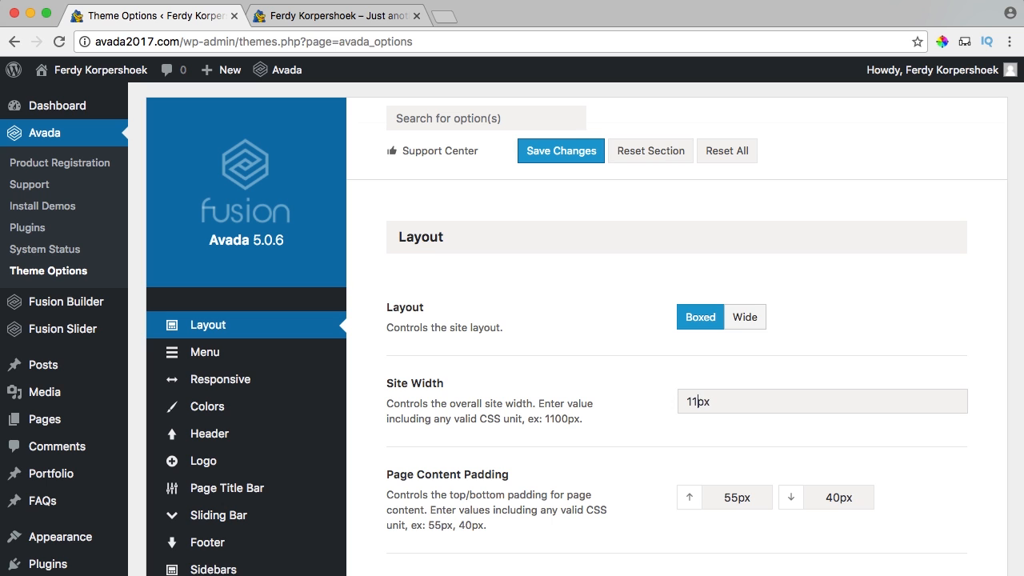
pyautogui.write('40')
pyautogui.press('Tab')
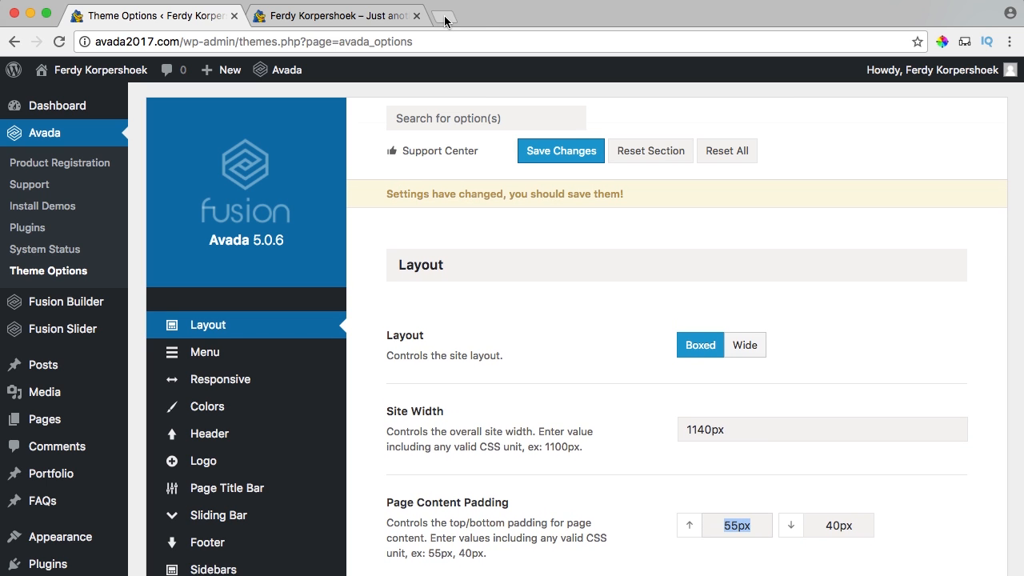
pyautogui.click(445, 21)
# Load apple.com, measure where its content begins, then return to Avada's Theme Options.
pyautogui.write('apple.com')
pyautogui.press('Return')
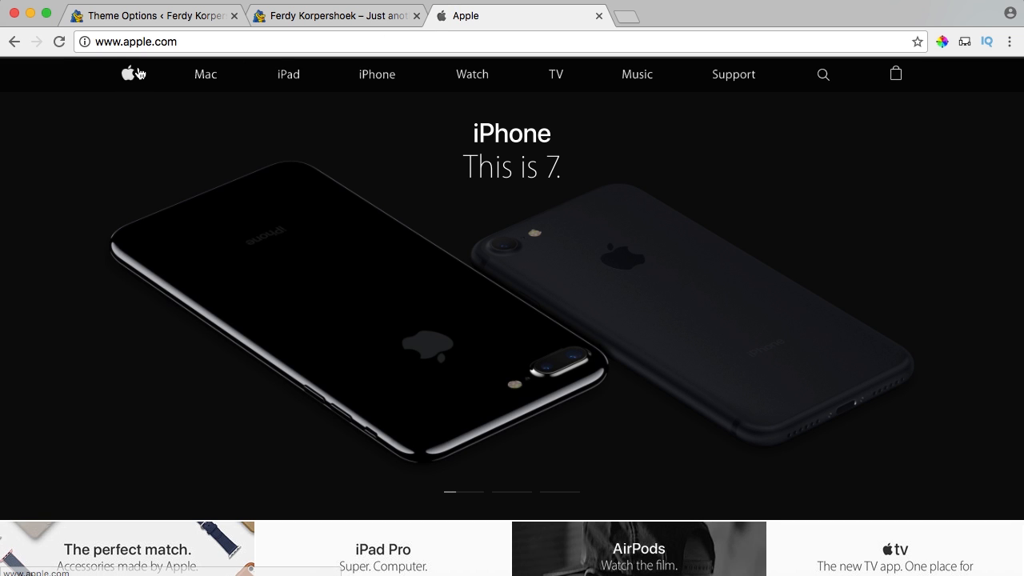
pyautogui.press('super+shift+4')
pyautogui.moveTo(121, 62); pyautogui.dragTo(904, 96)
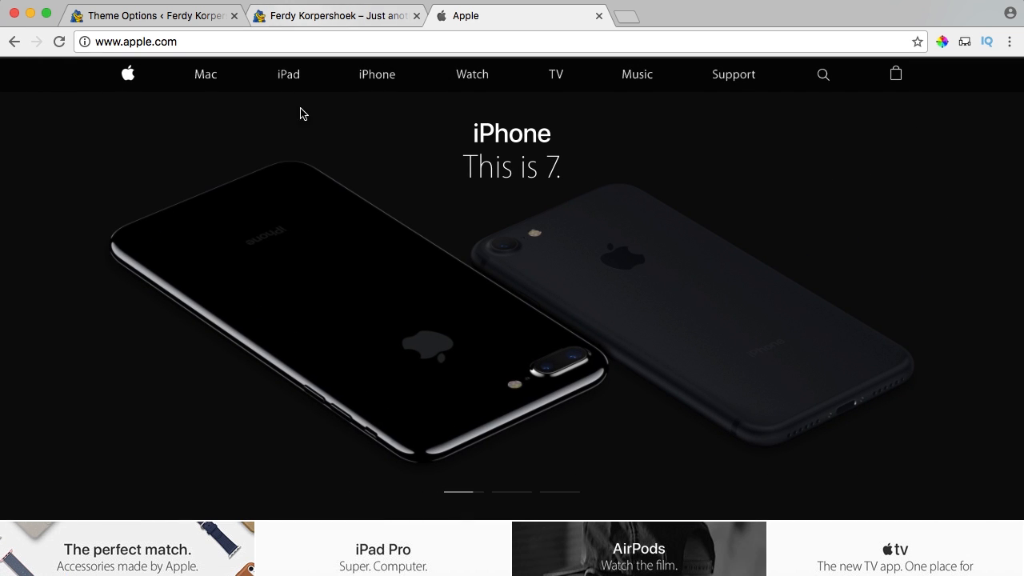
pyautogui.click(317, 17)
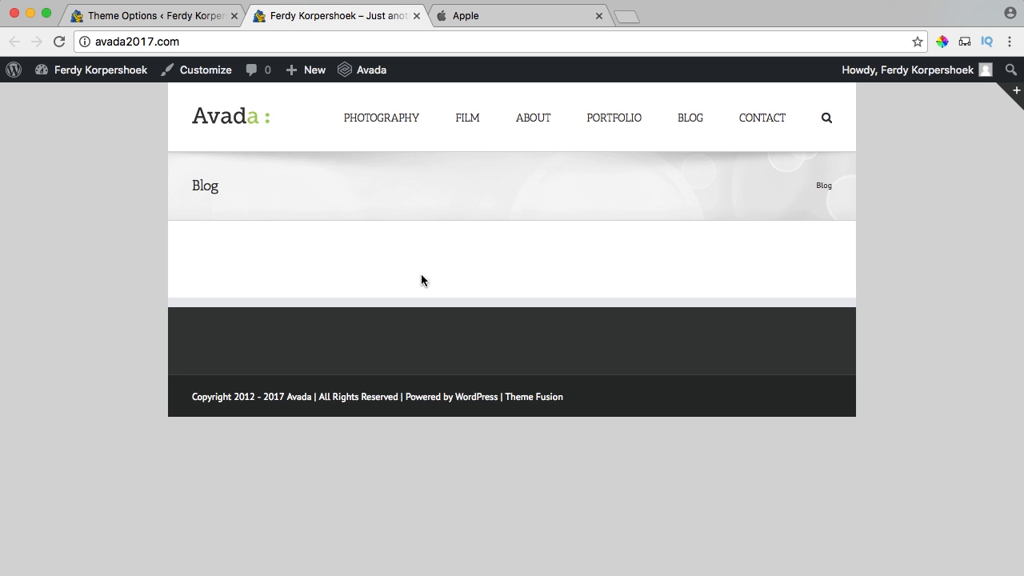
pyautogui.click(155, 13)
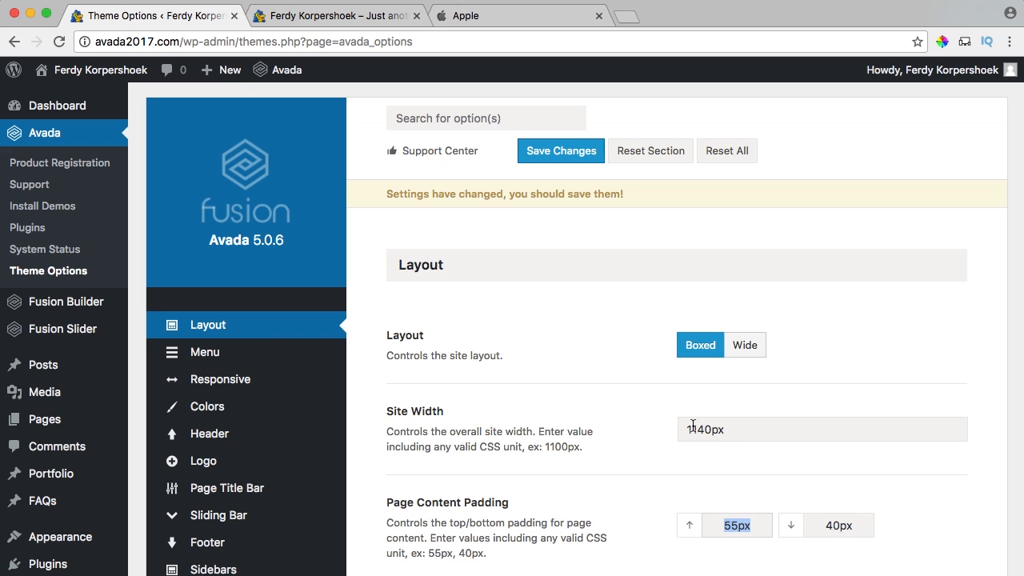
pyautogui.scroll(-10, 693, 425)
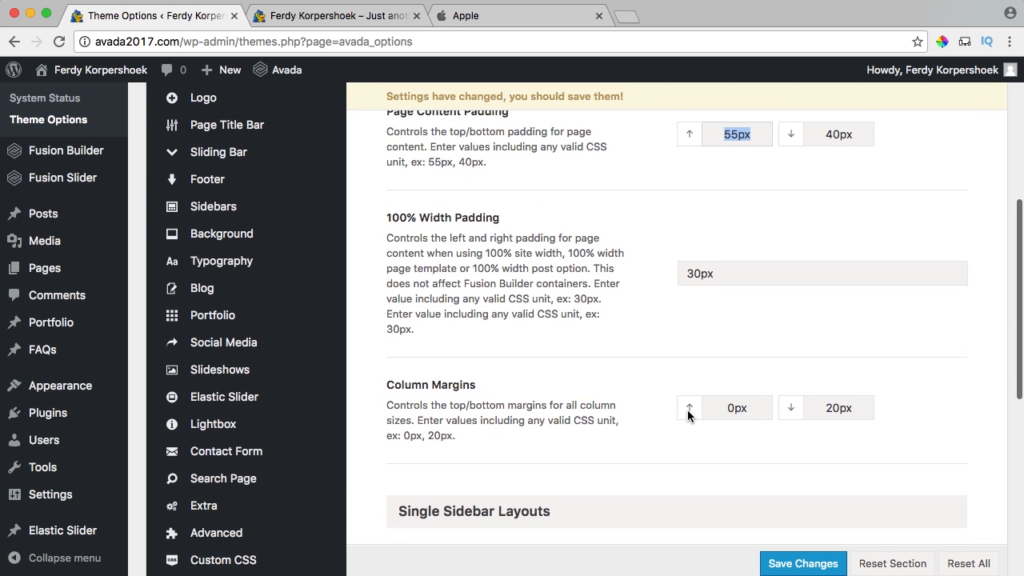
pyautogui.scroll(4, 637, 220)
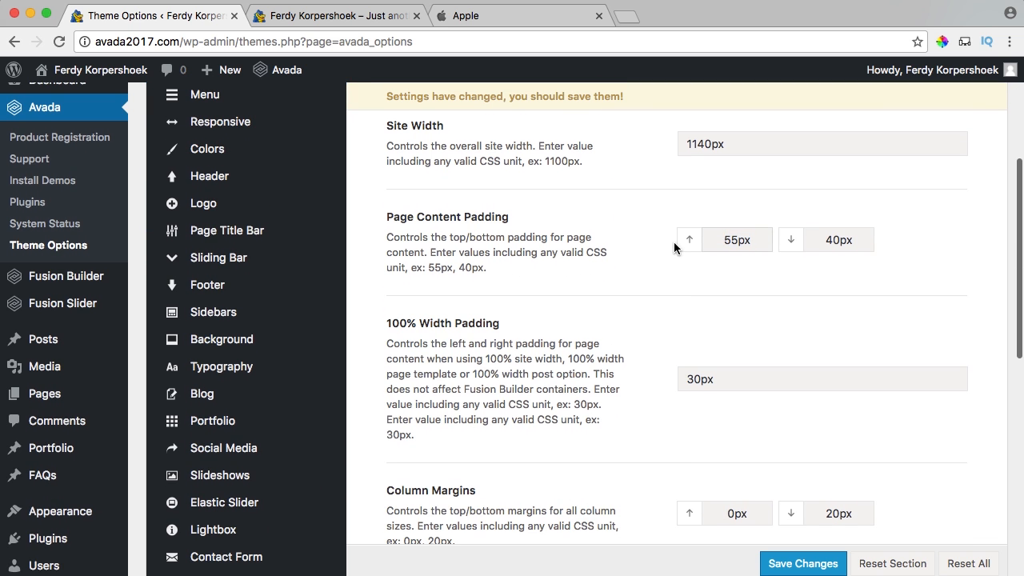
# Review the Layout options, including the 23% Single Sidebar Width, then save the 1140px Site Width.
pyautogui.moveTo(408, 218); pyautogui.dragTo(533, 221)
pyautogui.click(536, 225)
pyautogui.scroll(-3, 572, 258)
pyautogui.scroll(-5, 572, 257)
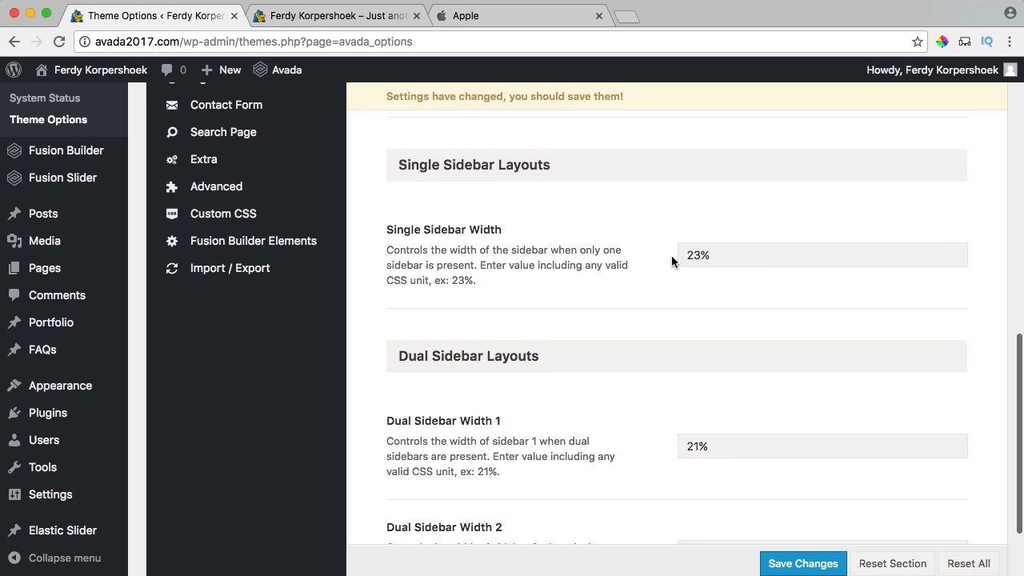
pyautogui.moveTo(726, 255); pyautogui.dragTo(680, 257)
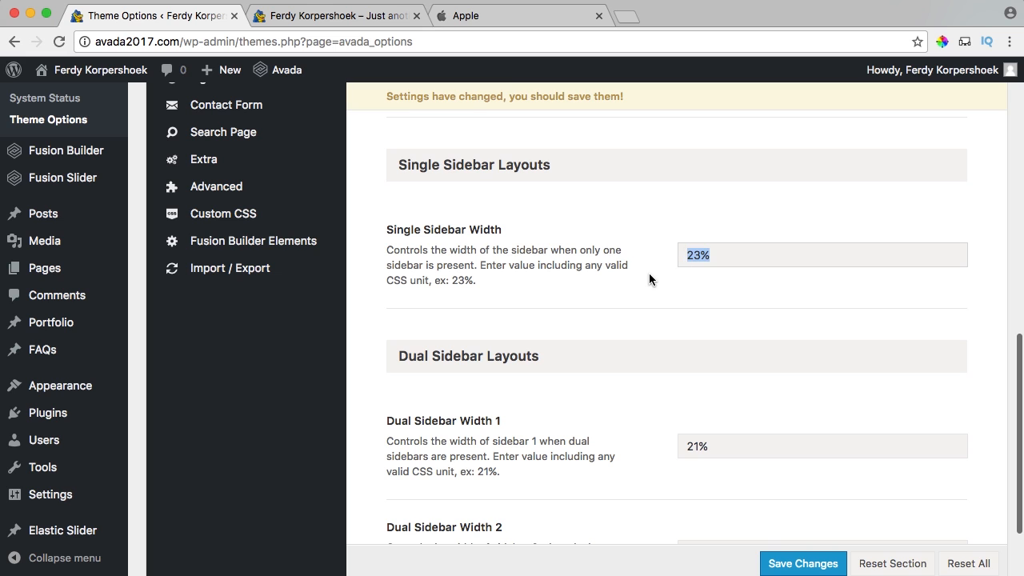
pyautogui.click(650, 269)
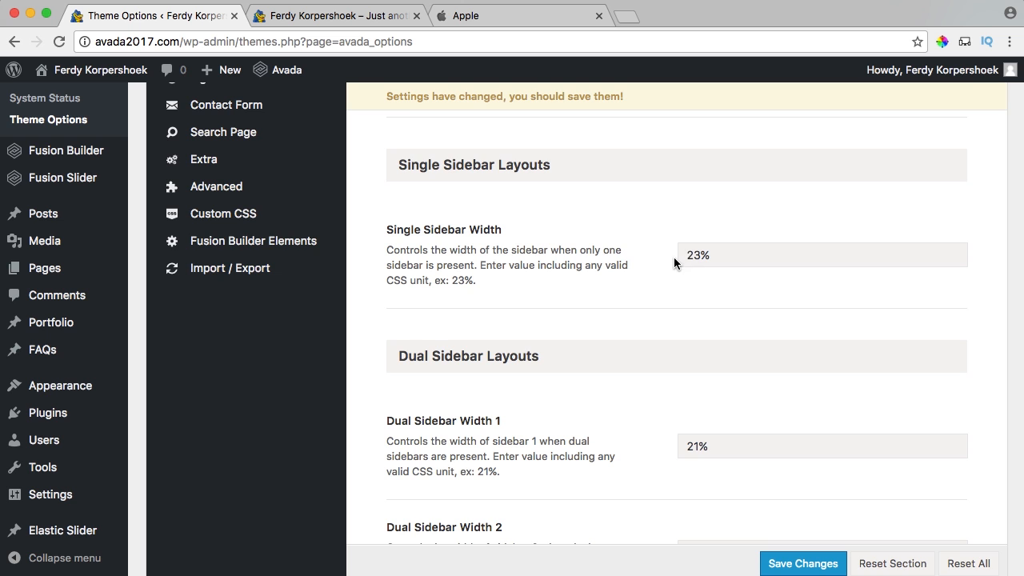
pyautogui.scroll(-2, 673, 257)
pyautogui.scroll(5, 600, 269)
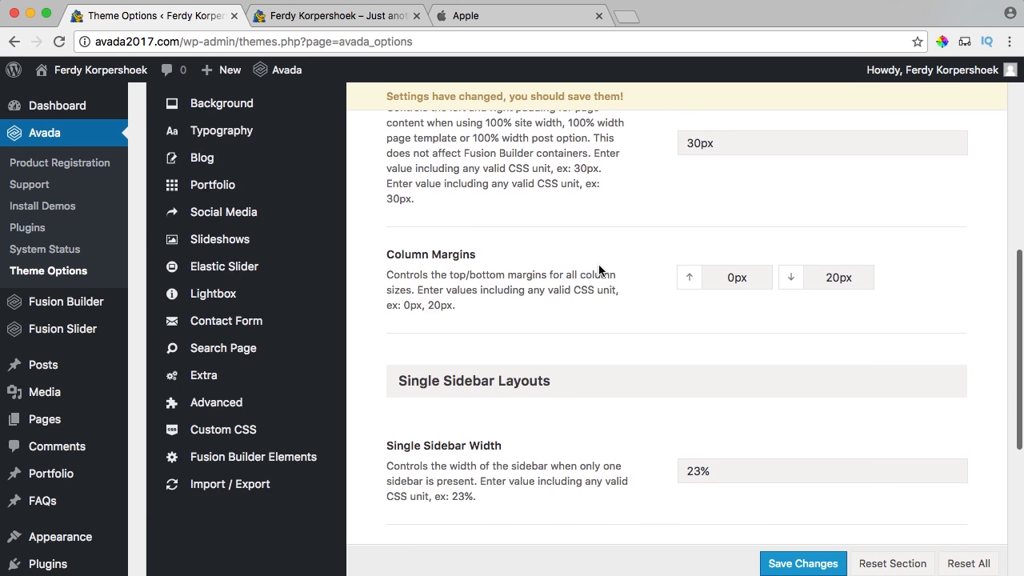
pyautogui.scroll(10, 598, 271)
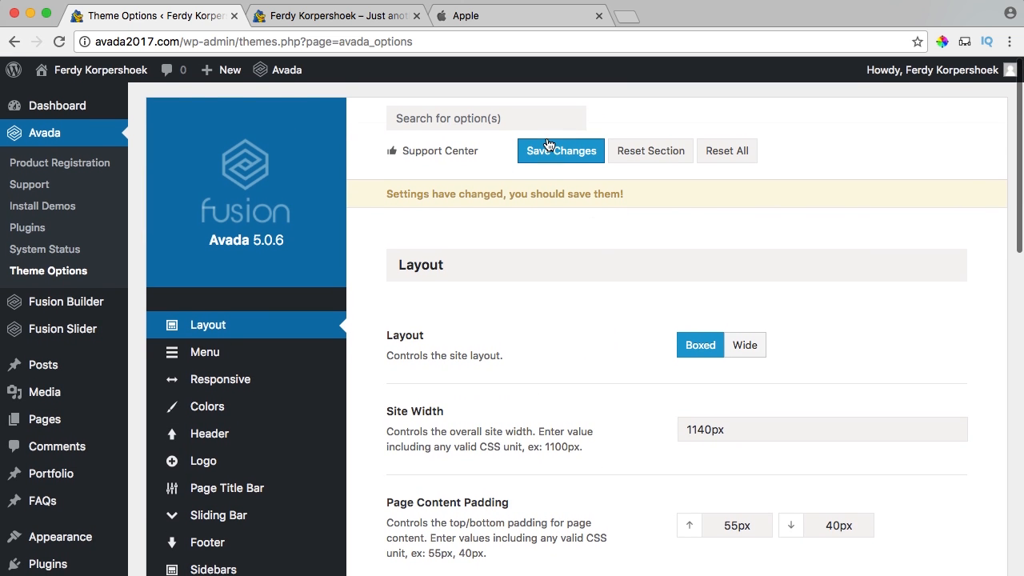
pyautogui.click(550, 154)
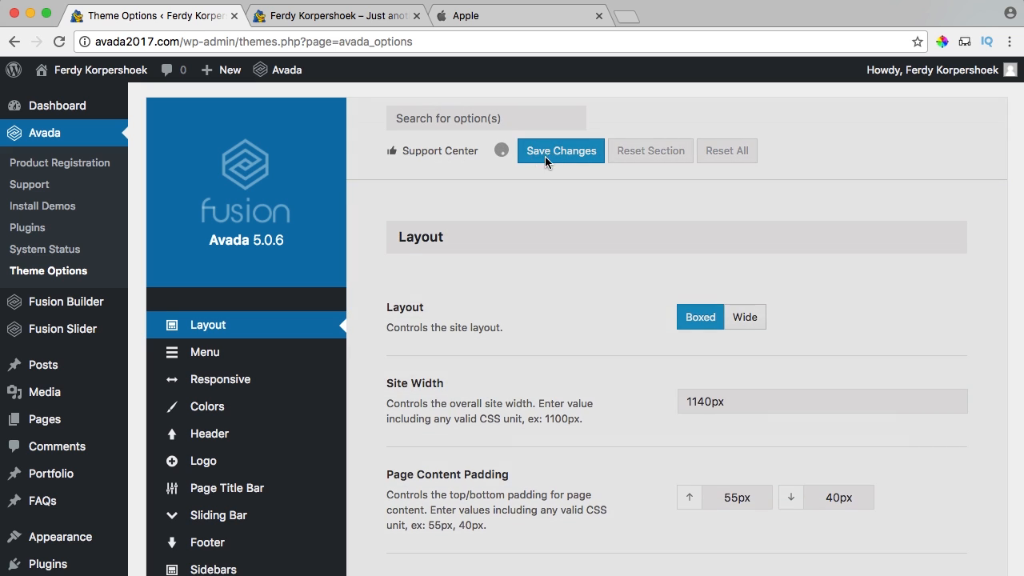
pyautogui.moveTo(283, 352)
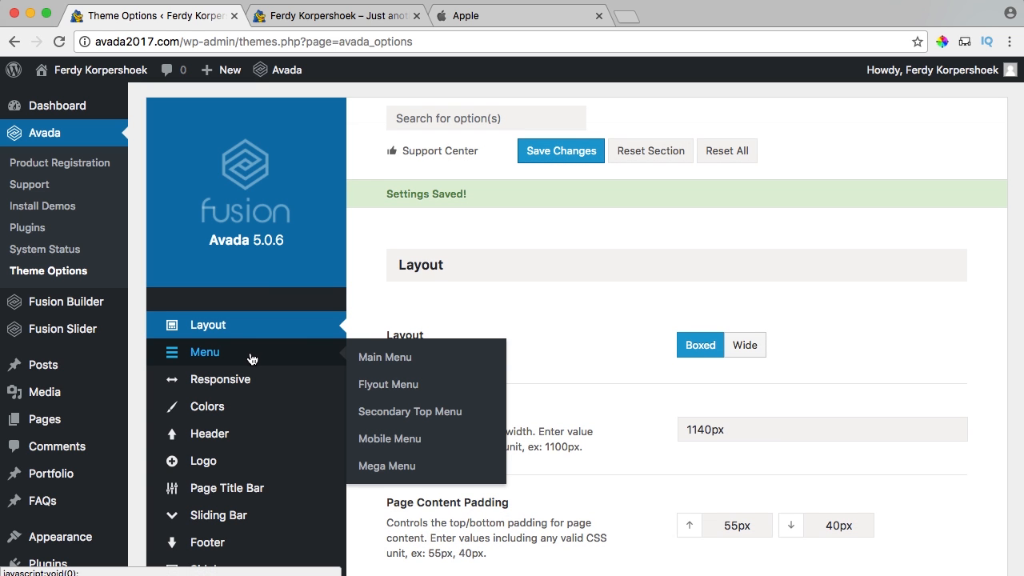
# Open the Logo section and start a Default Logo upload, browsing to the Desktop.
pyautogui.moveTo(217, 461)
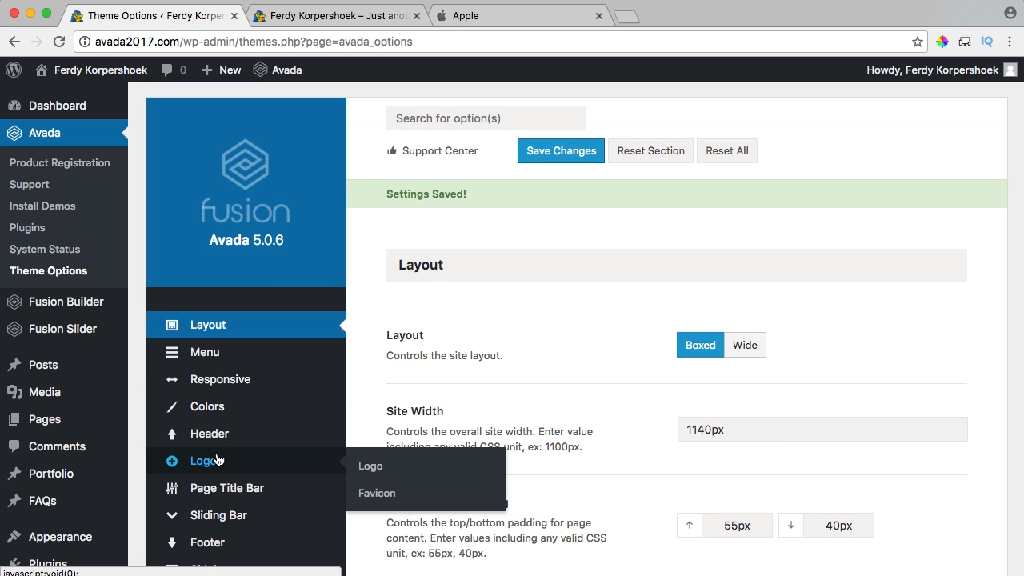
pyautogui.click(381, 471)
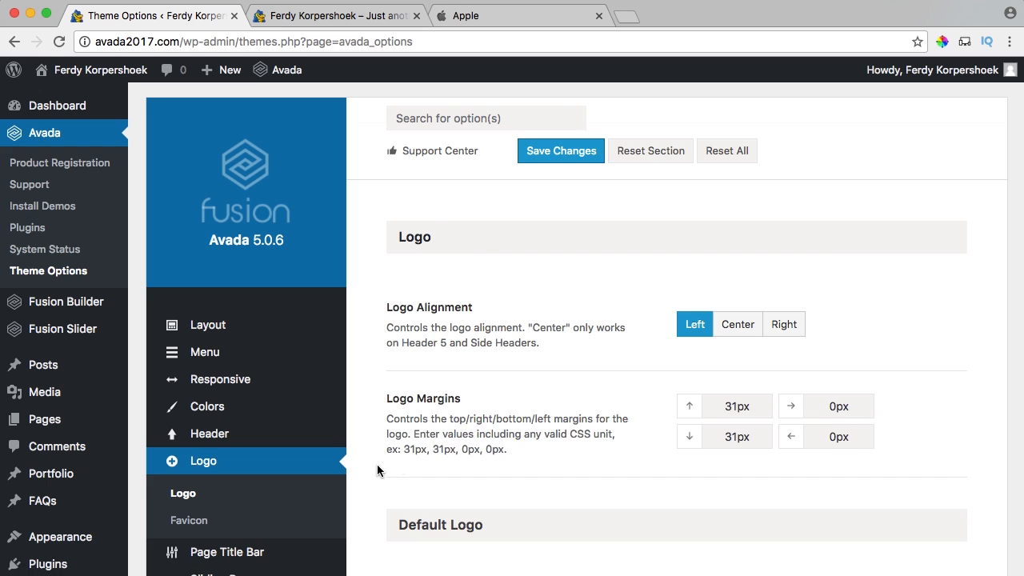
pyautogui.scroll(-5, 593, 190)
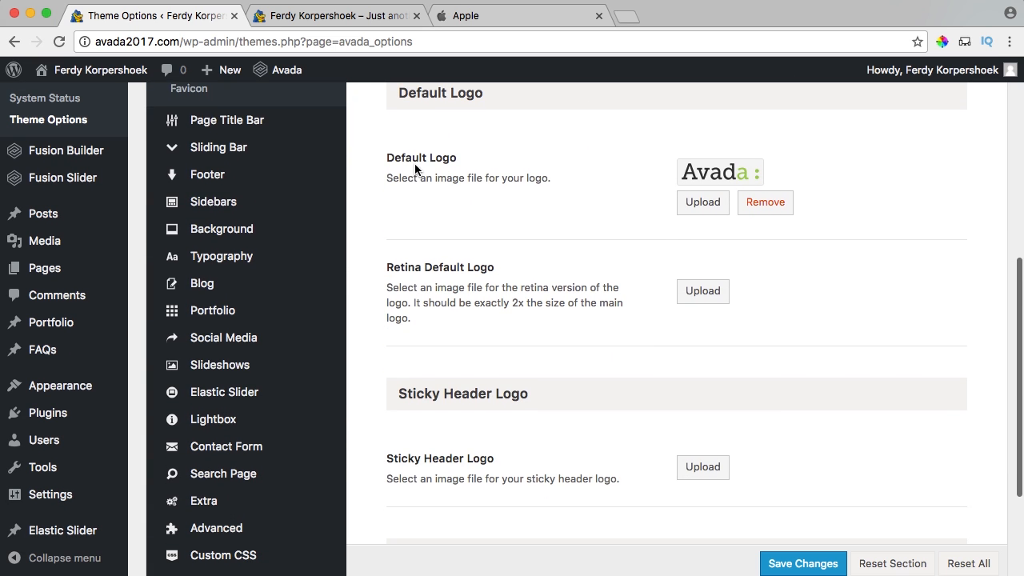
pyautogui.moveTo(419, 162); pyautogui.dragTo(493, 176)
pyautogui.click(608, 195)
pyautogui.click(697, 205)
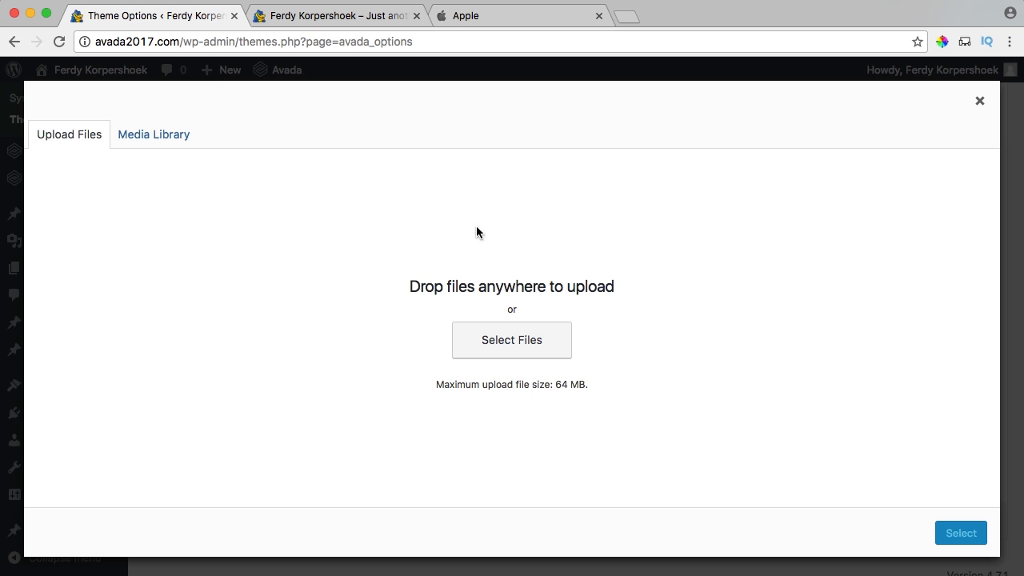
pyautogui.click(501, 345)
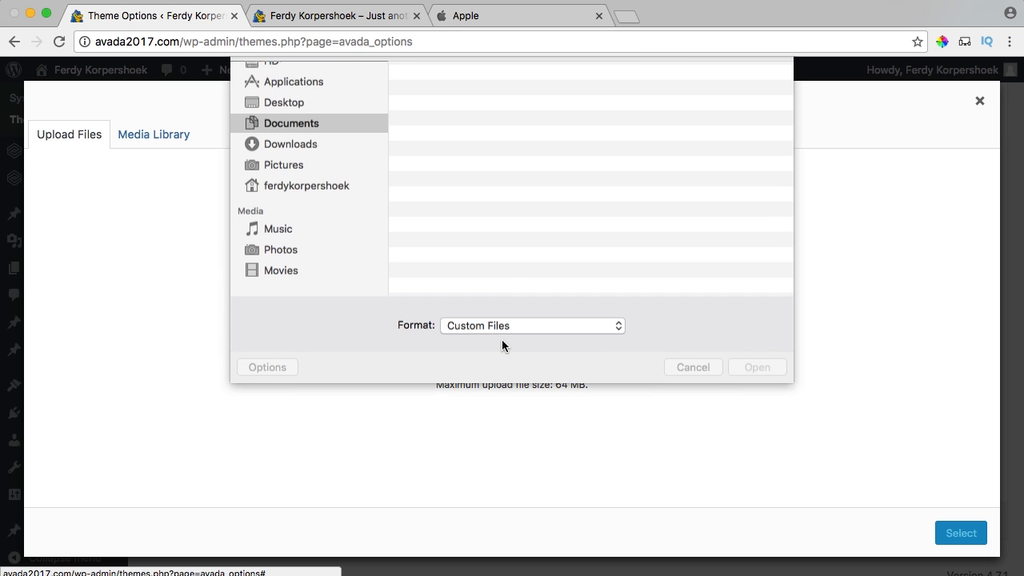
pyautogui.click(339, 161)
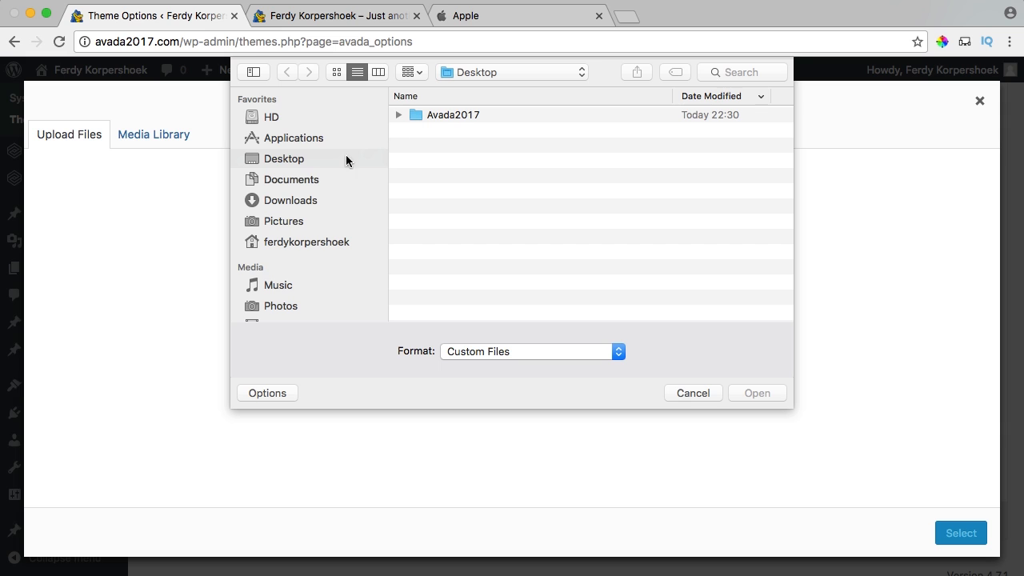
# Upload the four FK logo files from Avada2017 and choose FK.png as Default Logo.
pyautogui.doubleClick(429, 117)
pyautogui.click(443, 118)
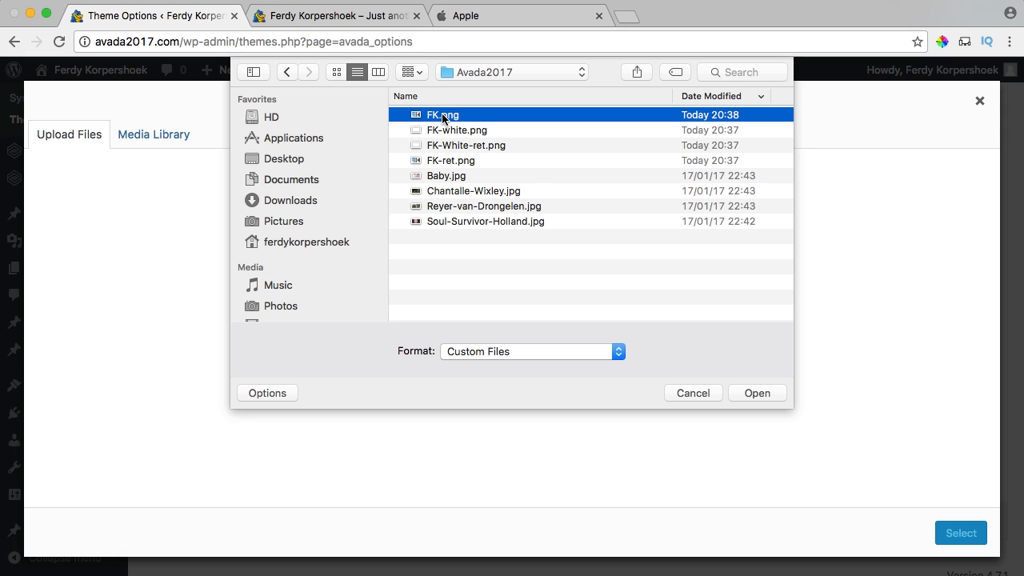
pyautogui.keyDown('shift'); pyautogui.click(441, 160); pyautogui.keyUp('shift')
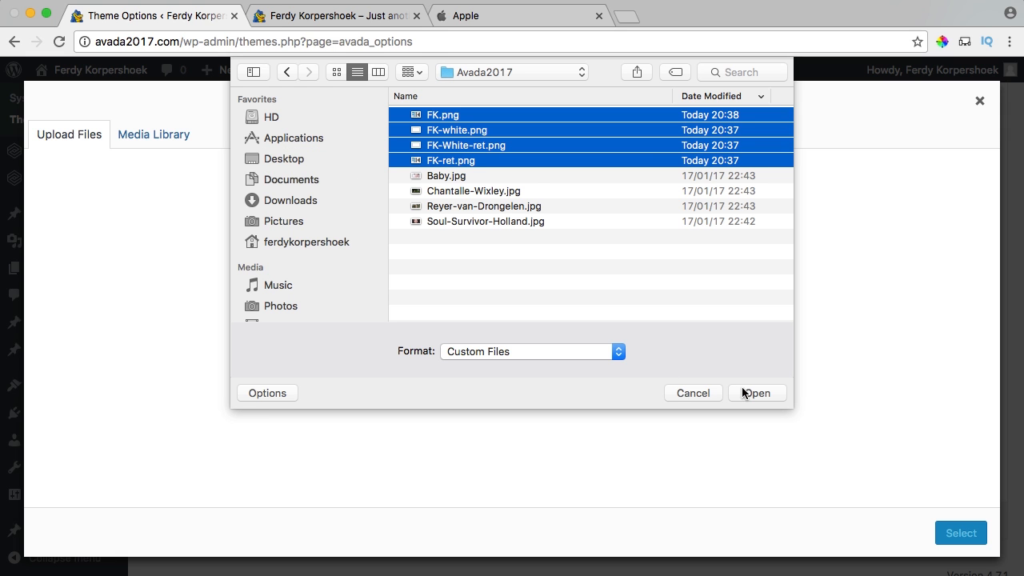
pyautogui.click(455, 117)
pyautogui.keyDown('shift'); pyautogui.click(458, 163); pyautogui.keyUp('shift')
pyautogui.click(757, 392)
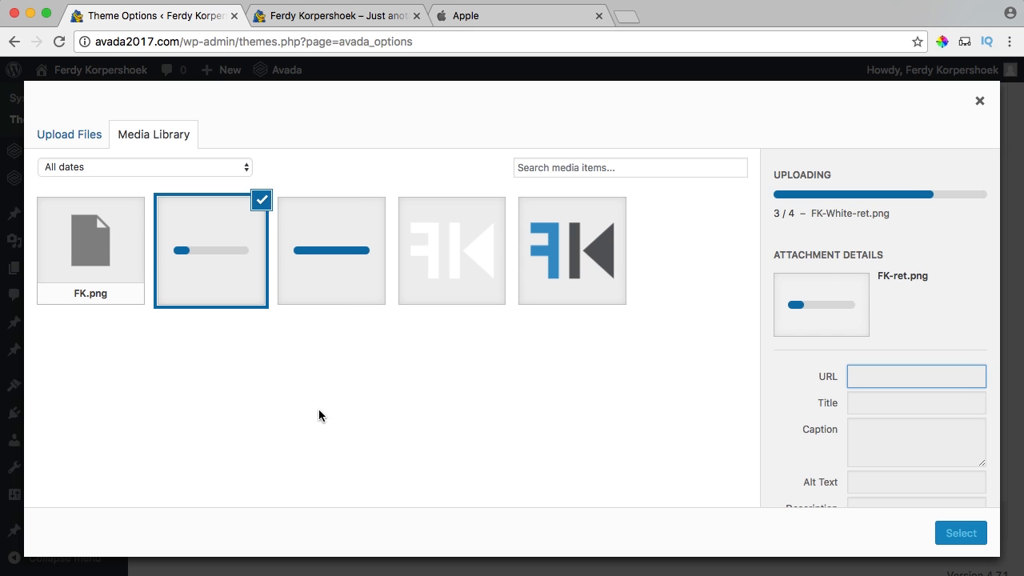
pyautogui.click(580, 256)
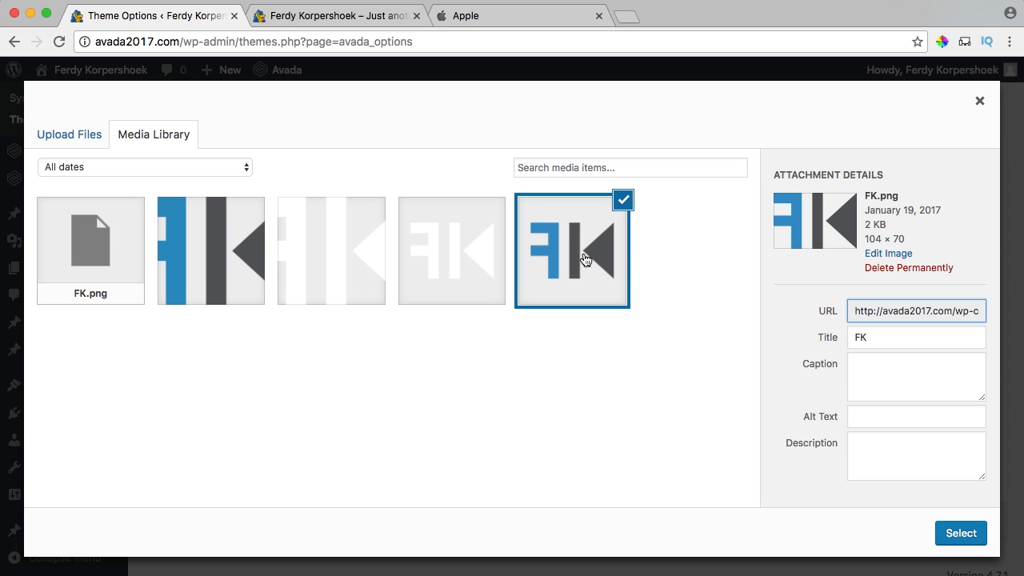
pyautogui.click(945, 529)
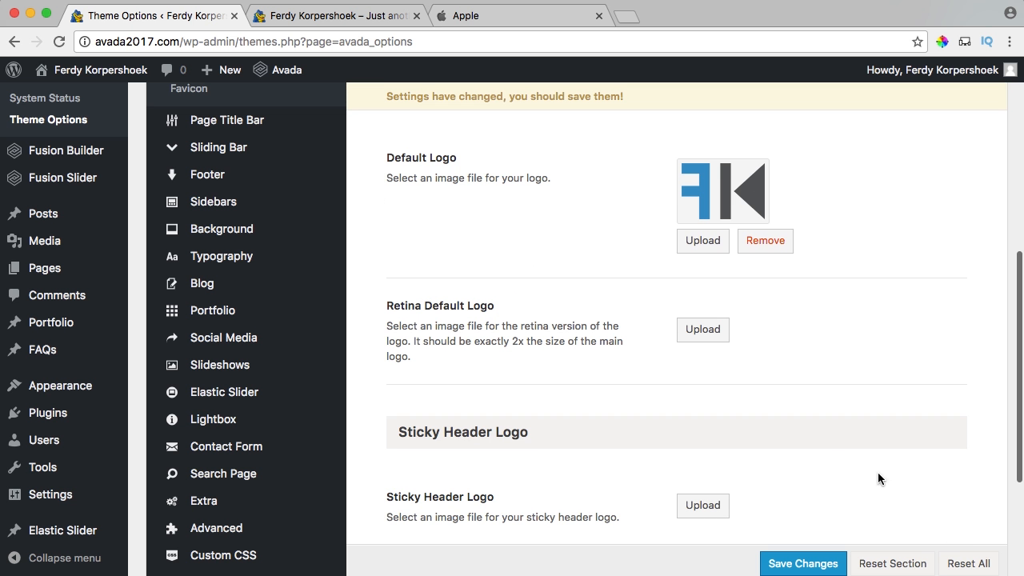
# Assign FK-ret.png to the Retina Default Logo slot and save the theme options.
pyautogui.moveTo(388, 305); pyautogui.dragTo(488, 306)
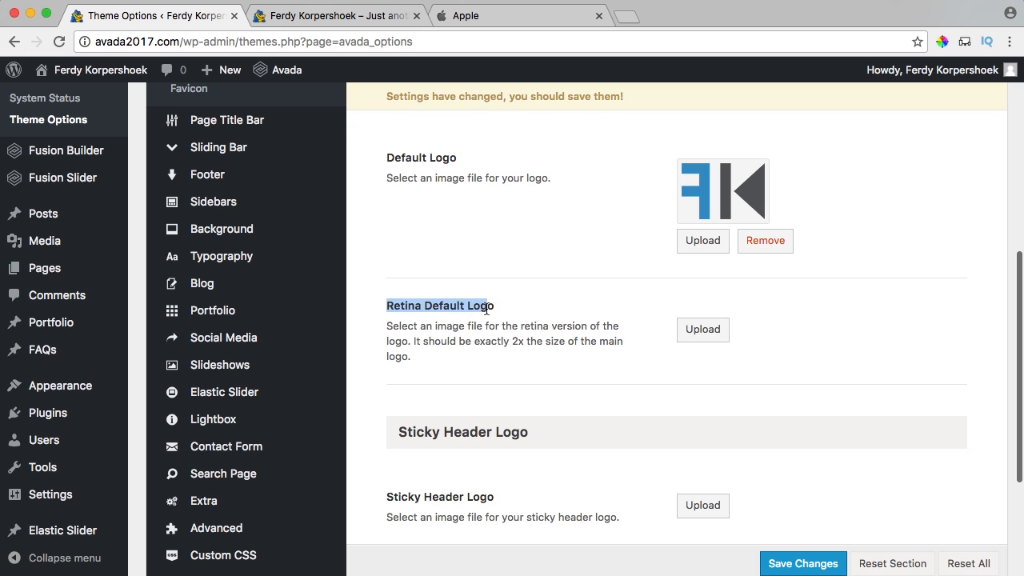
pyautogui.click(700, 334)
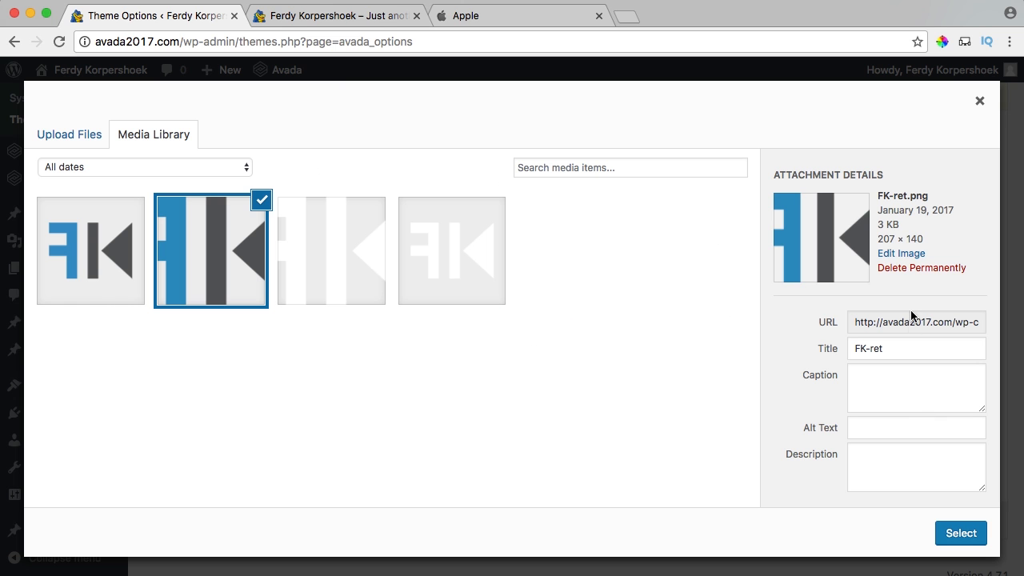
pyautogui.moveTo(944, 239); pyautogui.dragTo(874, 237)
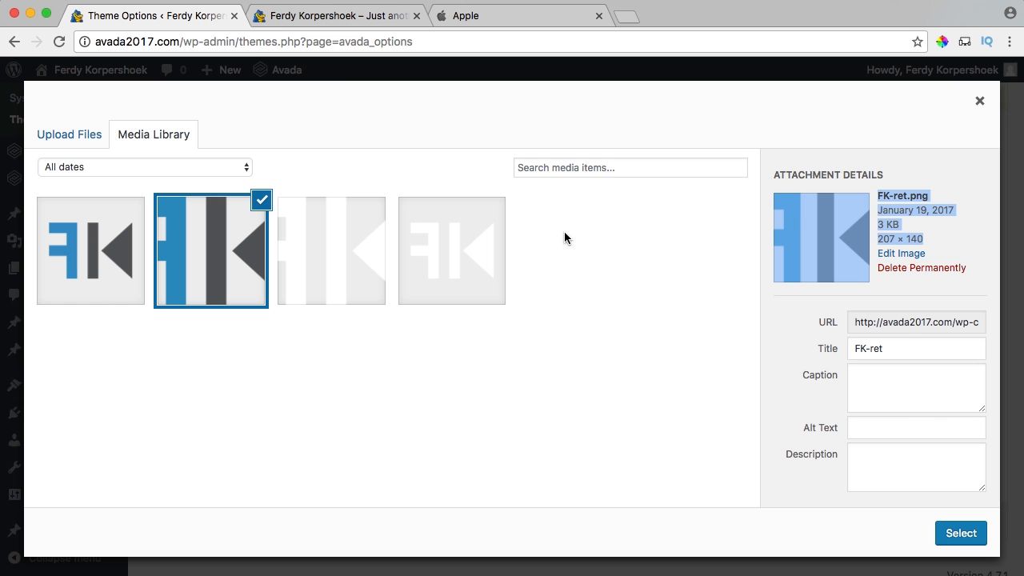
pyautogui.click(963, 538)
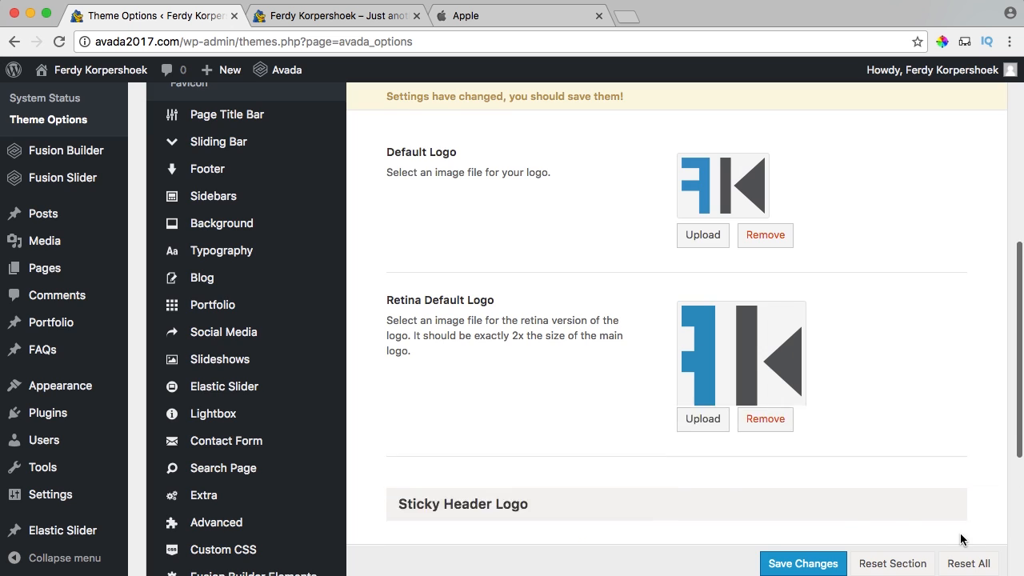
pyautogui.scroll(-3, 656, 355)
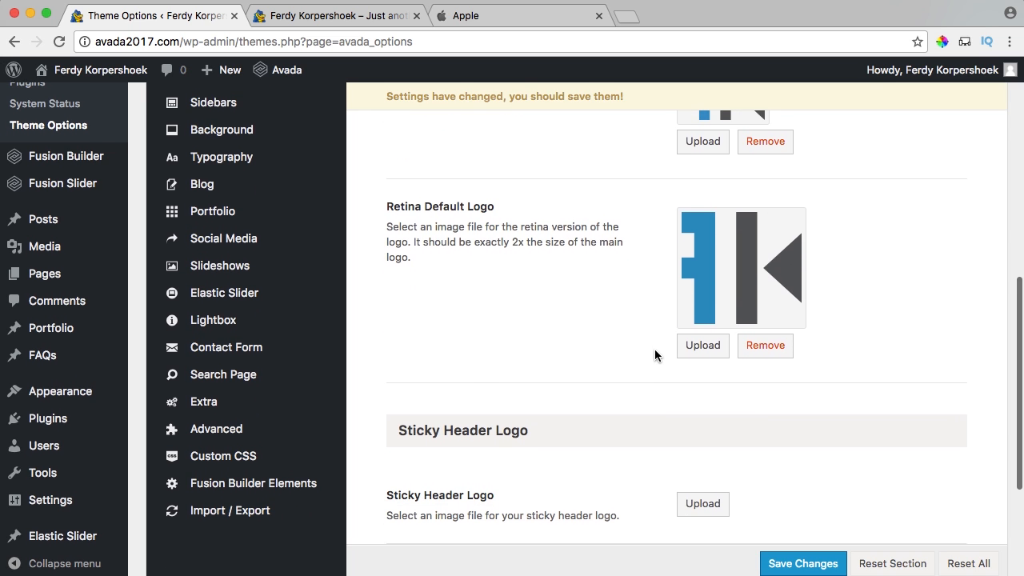
pyautogui.click(803, 564)
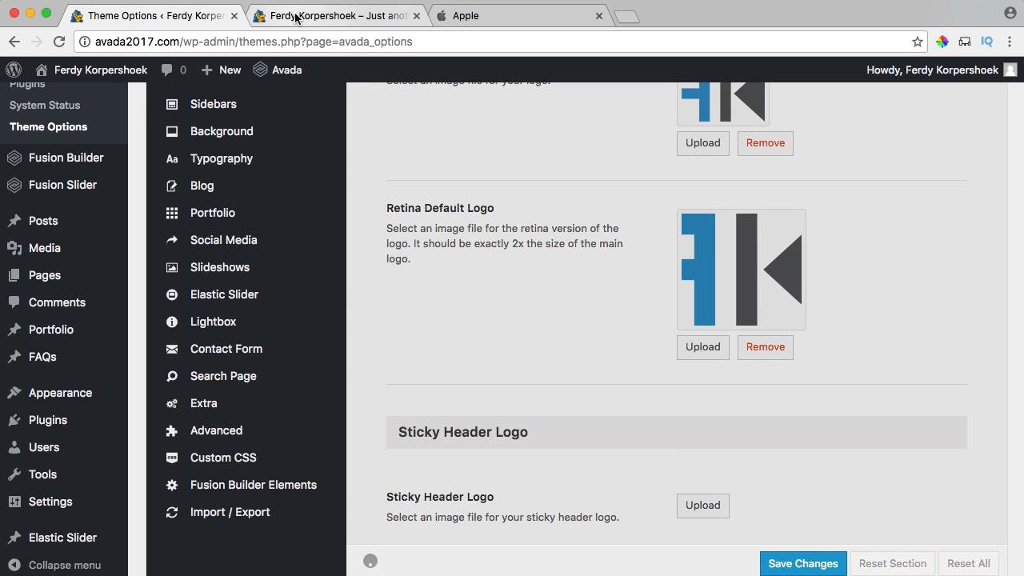
pyautogui.click(296, 18)
# Reload the live site, close the apple.com tab, and scroll through the Logo options.
pyautogui.press('super+r')
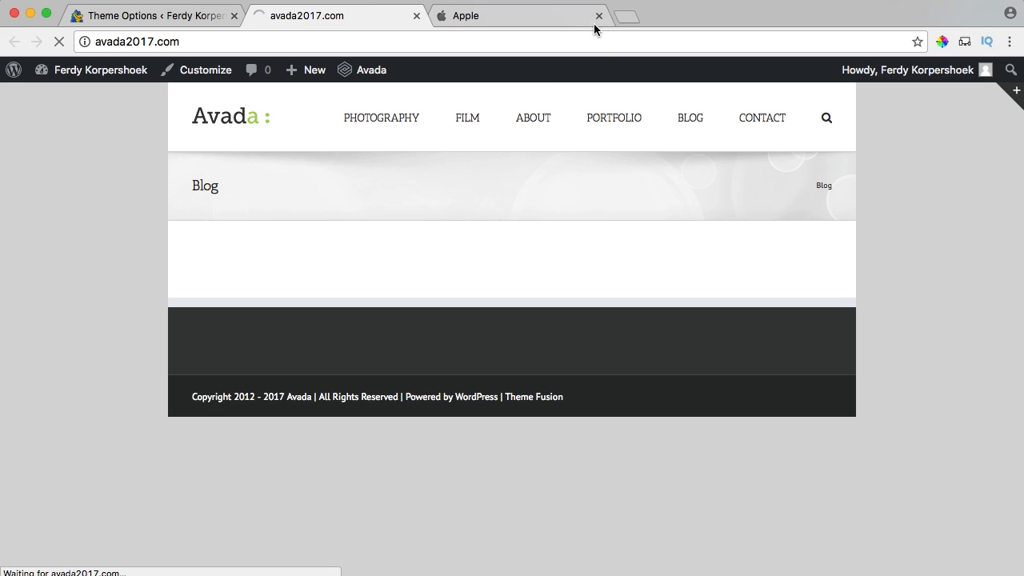
pyautogui.click(599, 15)
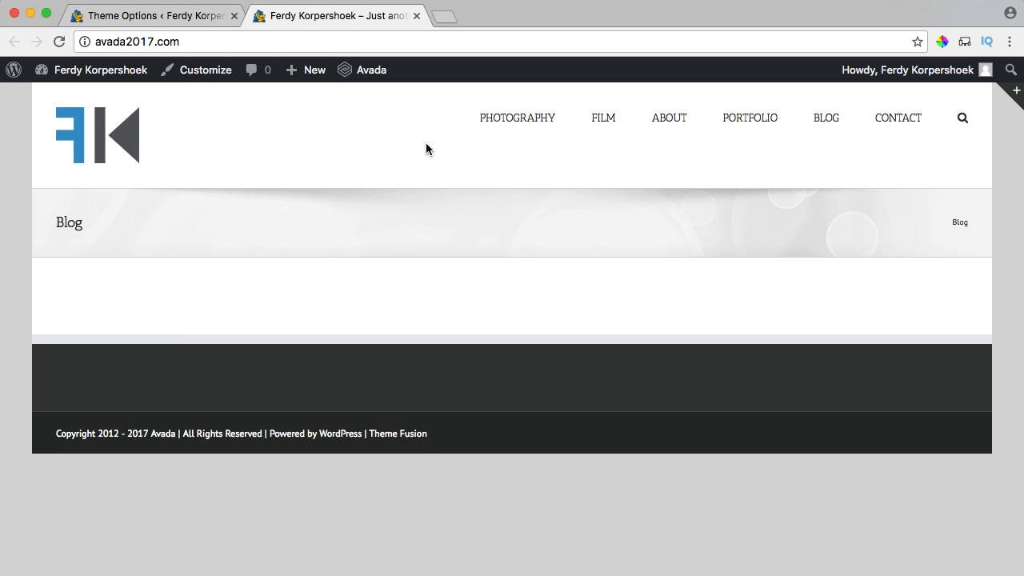
pyautogui.click(161, 11)
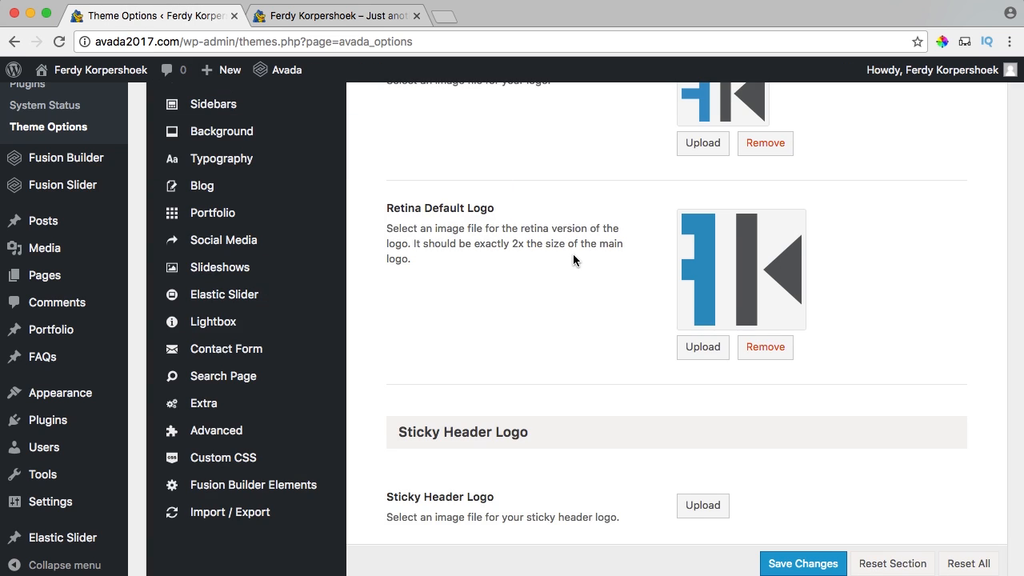
pyautogui.scroll(-2, 573, 256)
pyautogui.scroll(-3, 573, 256)
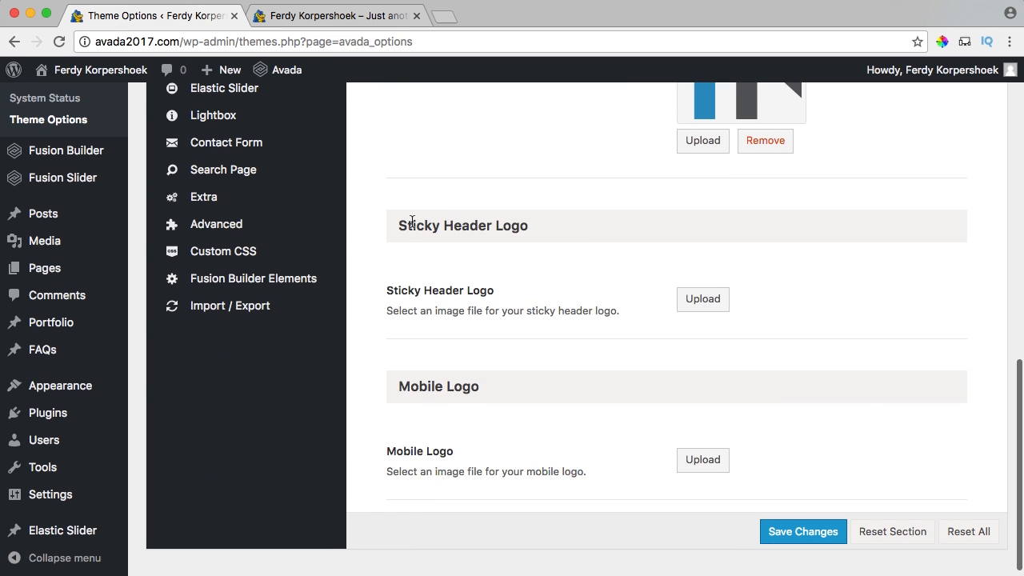
pyautogui.scroll(-1, 628, 264)
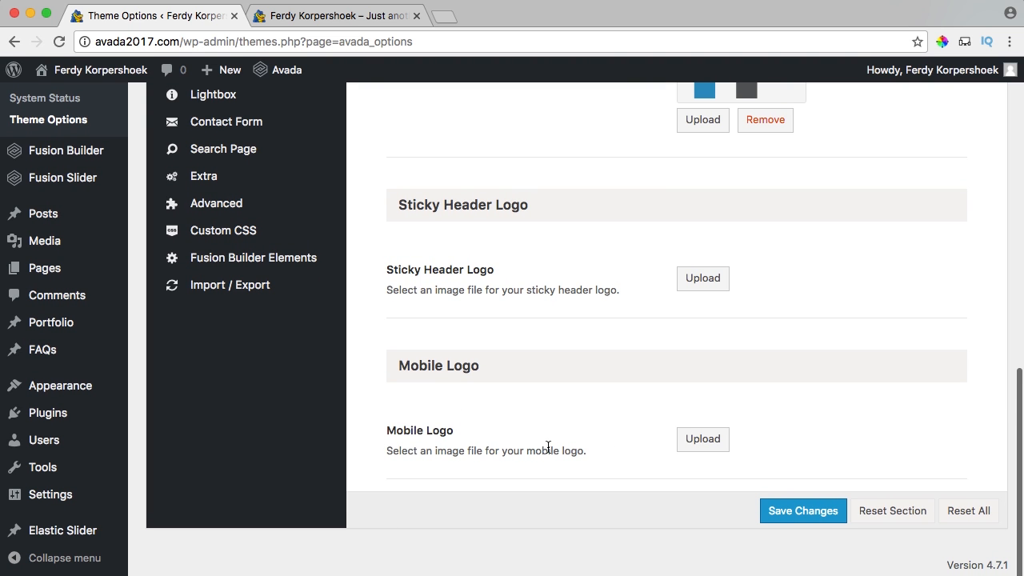
pyautogui.scroll(10, 560, 436)
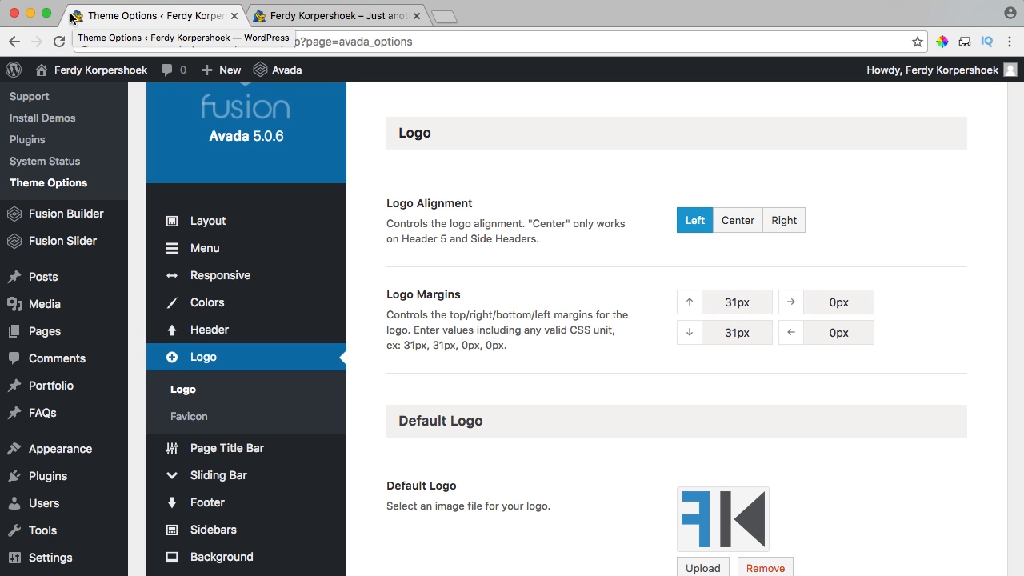
# Set the 104 × 70 FK image as the Favicon.
pyautogui.click(192, 416)
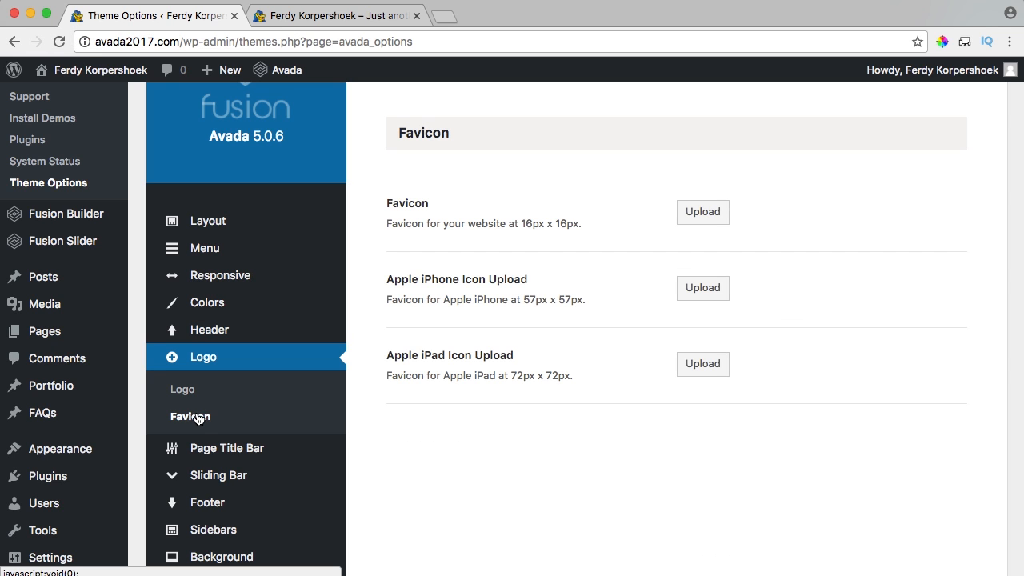
pyautogui.click(702, 219)
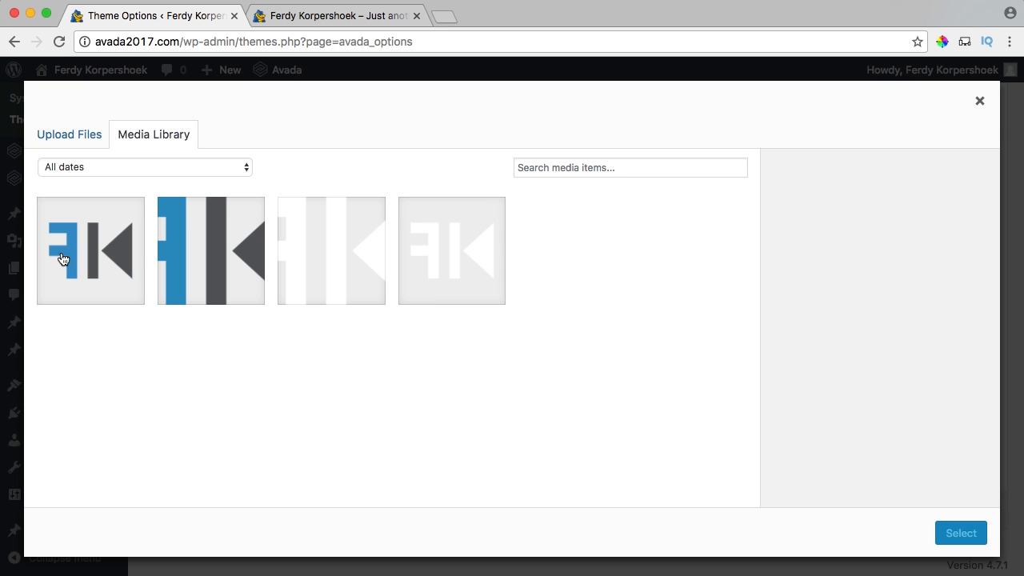
pyautogui.click(62, 259)
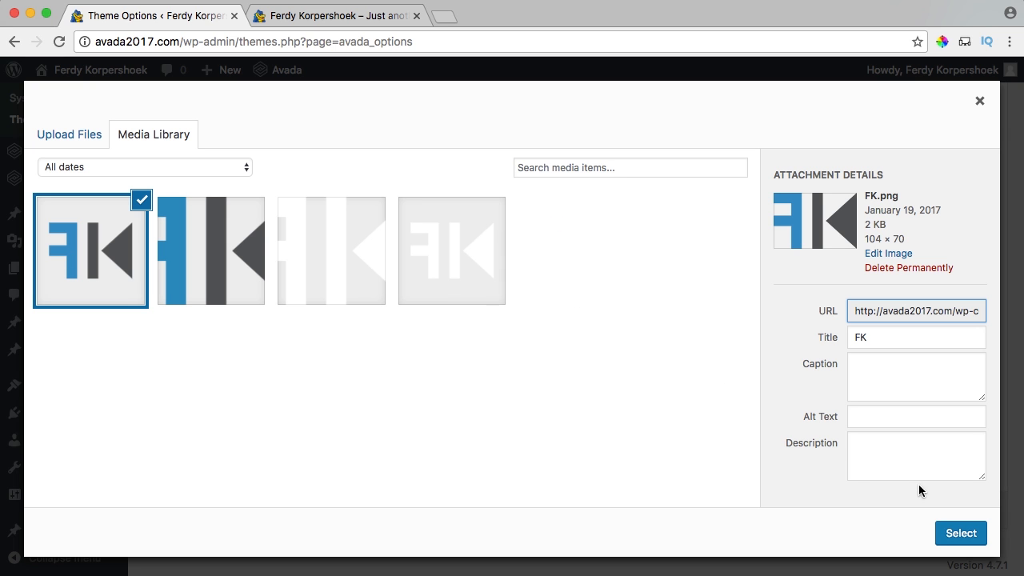
pyautogui.moveTo(906, 239); pyautogui.dragTo(879, 238)
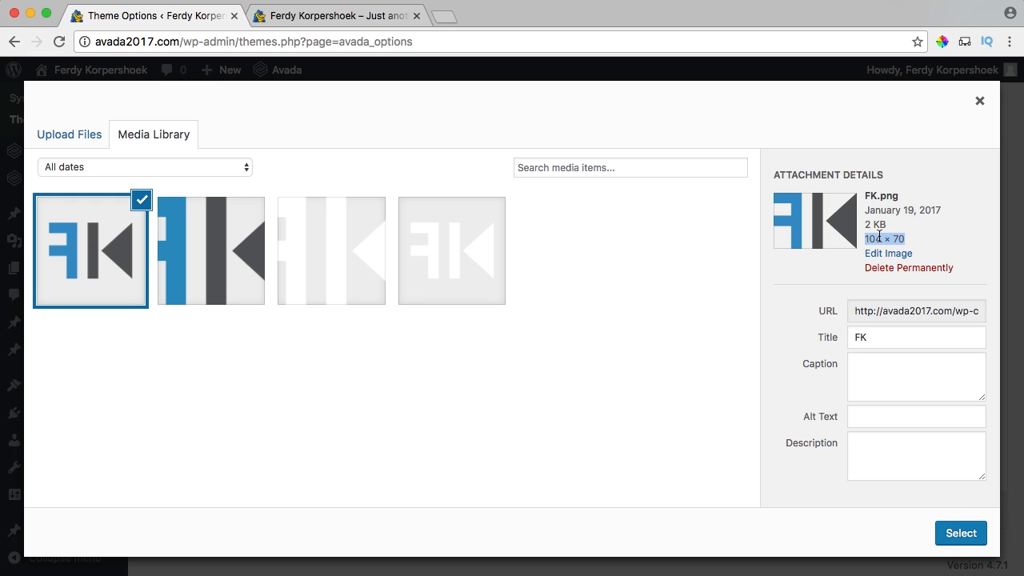
pyautogui.click(880, 235)
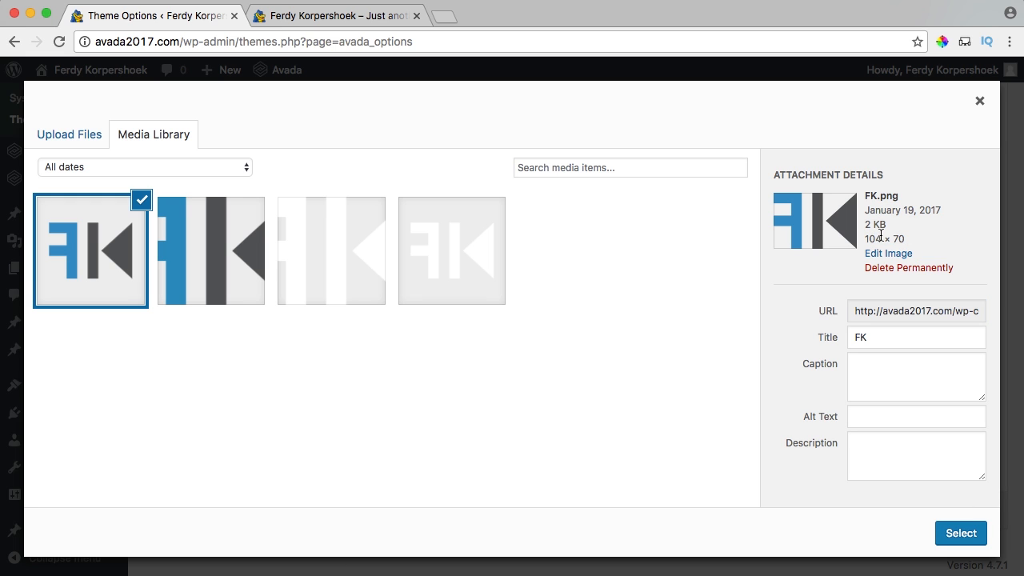
pyautogui.click(944, 534)
# Use FK-ret for the Apple iPhone and iPhone Retina icons.
pyautogui.click(702, 387)
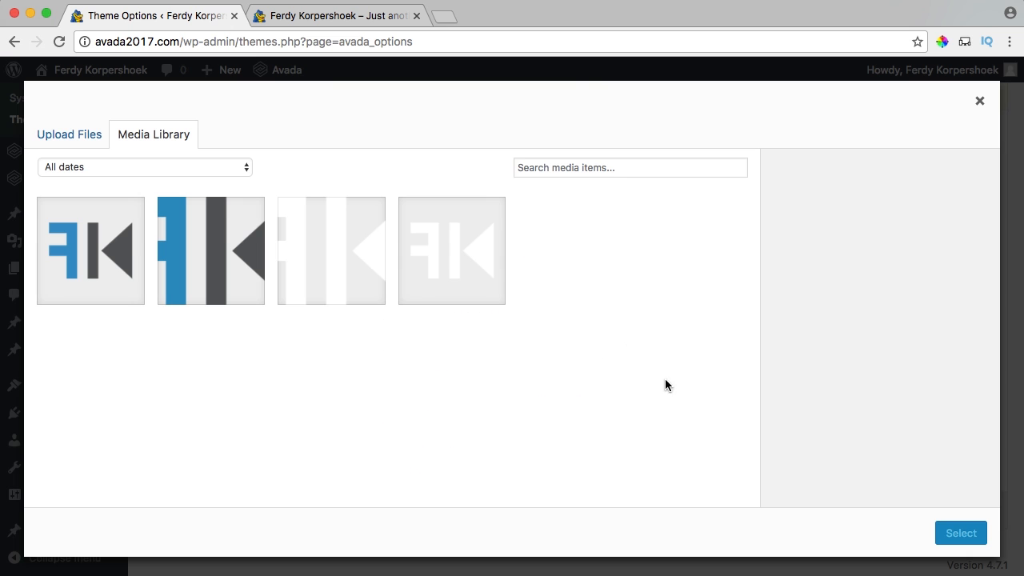
pyautogui.click(215, 237)
pyautogui.click(960, 535)
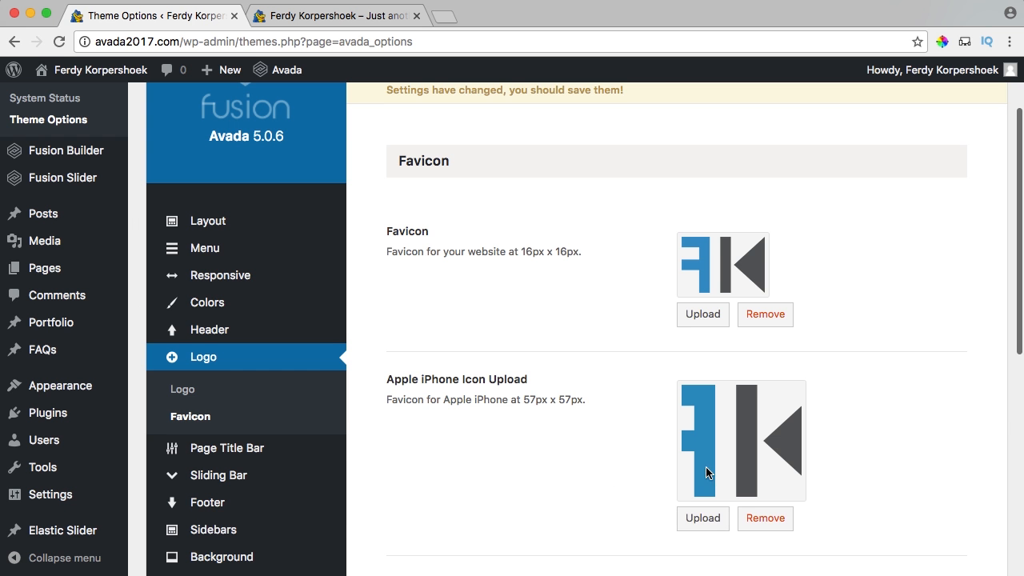
pyautogui.scroll(-3, 706, 432)
pyautogui.click(701, 319)
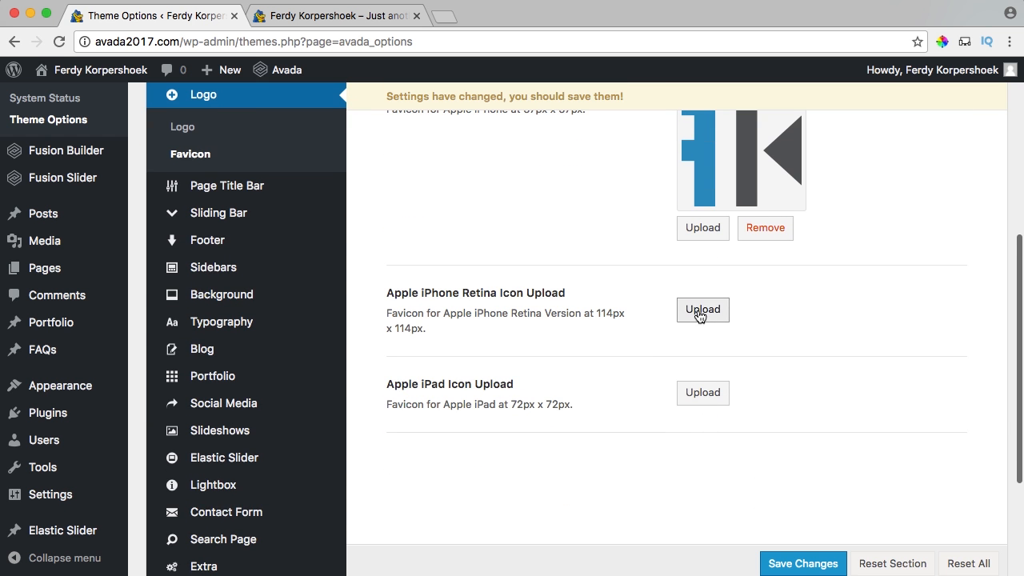
pyautogui.click(226, 263)
pyautogui.click(956, 534)
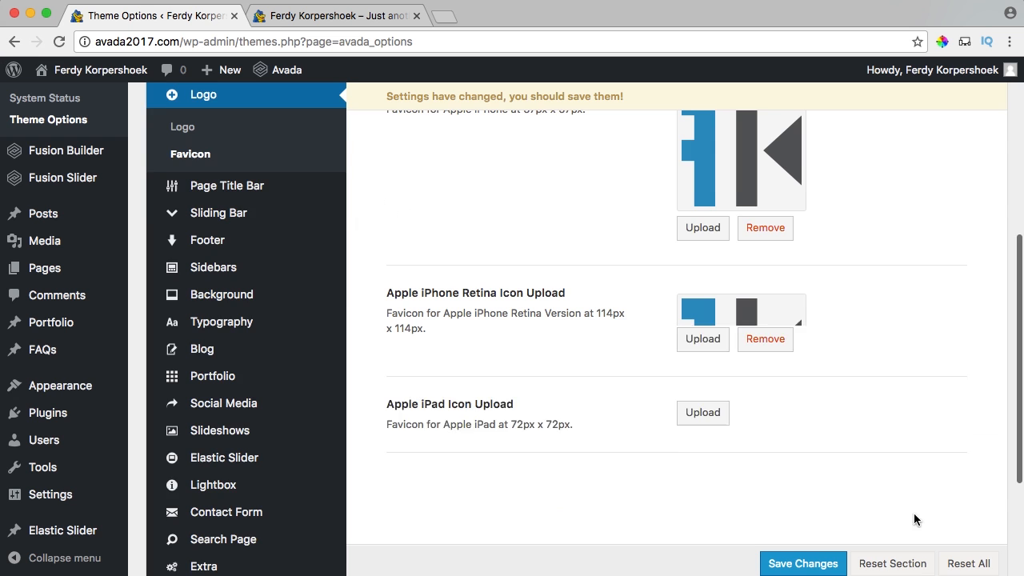
# Use FK-ret for the Apple iPad icon and save the favicon settings.
pyautogui.scroll(-3, 604, 381)
pyautogui.click(693, 353)
pyautogui.click(227, 240)
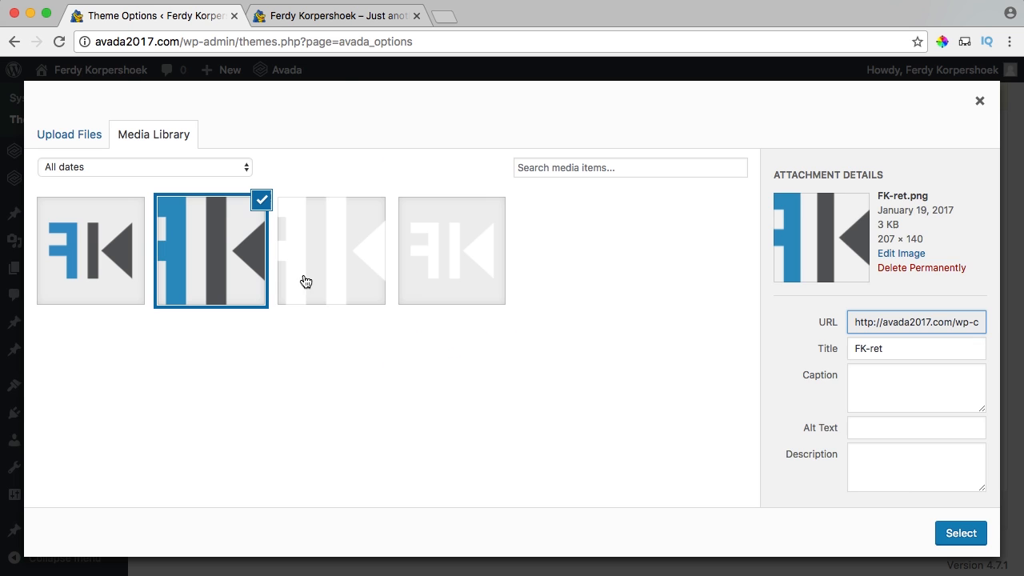
pyautogui.click(961, 533)
pyautogui.scroll(-3, 813, 481)
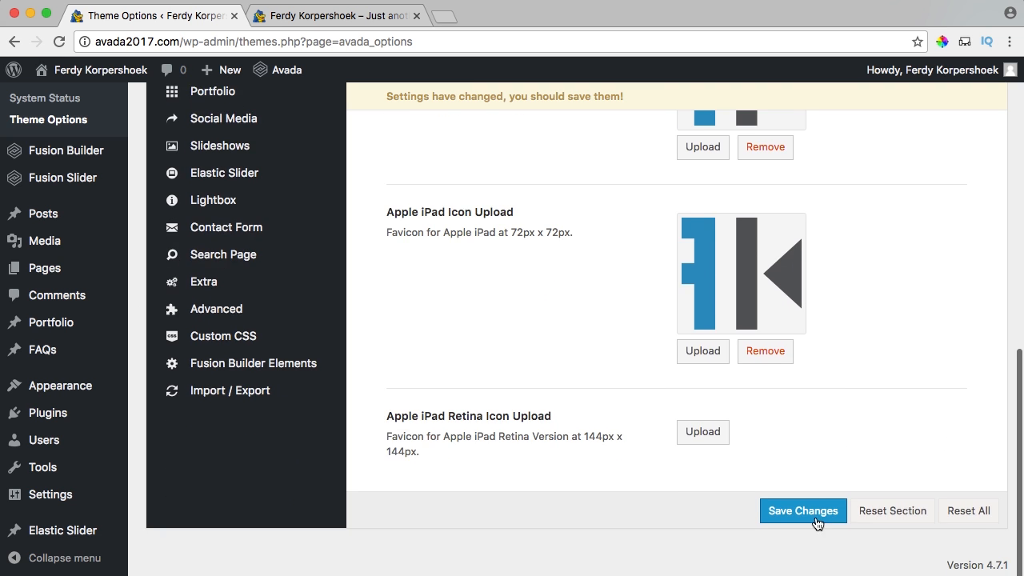
pyautogui.click(804, 512)
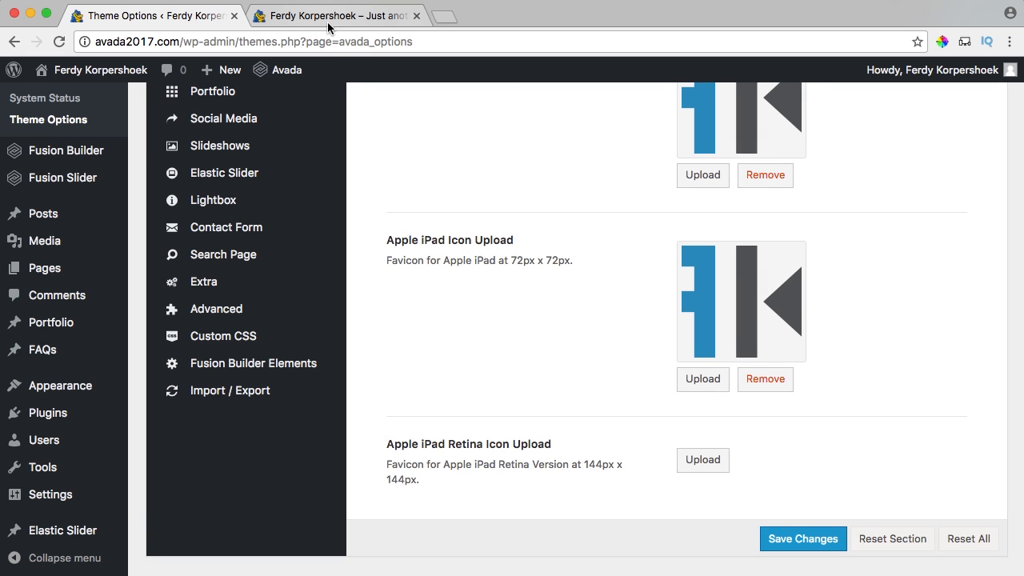
# Reload the live avada2017.com site to see the FK logo in the boxed header.
pyautogui.click(324, 16)
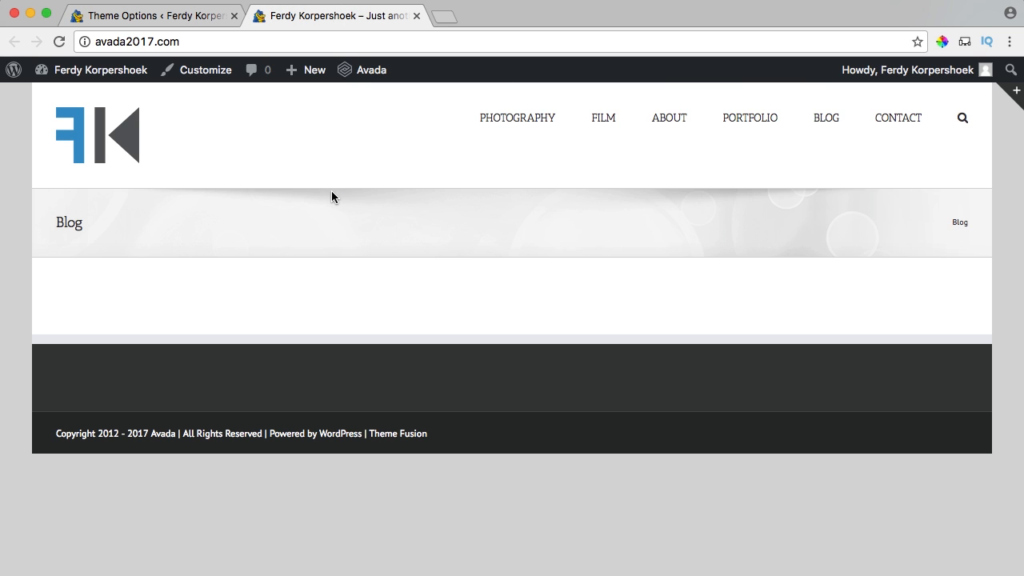
pyautogui.press('super+r')
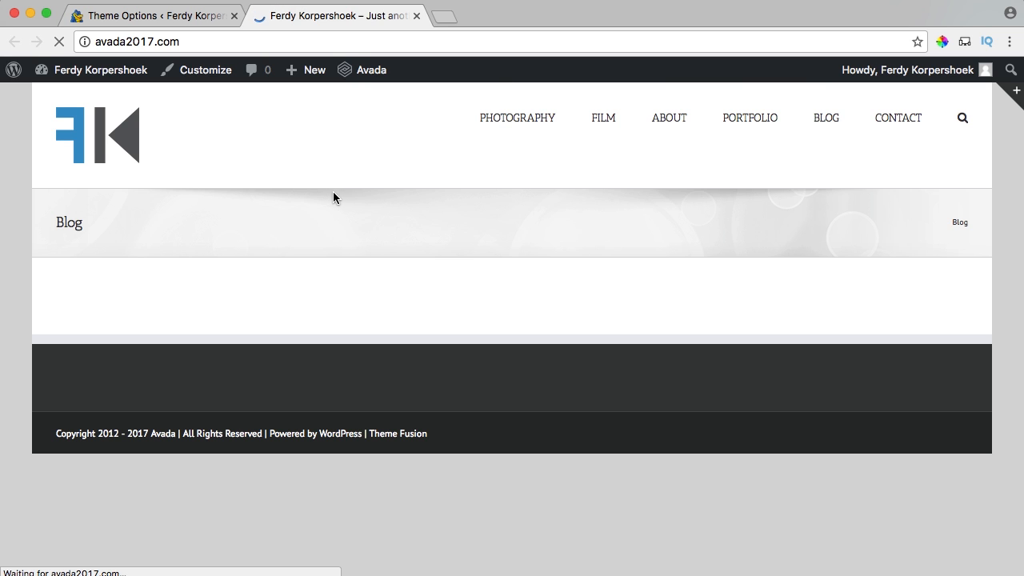
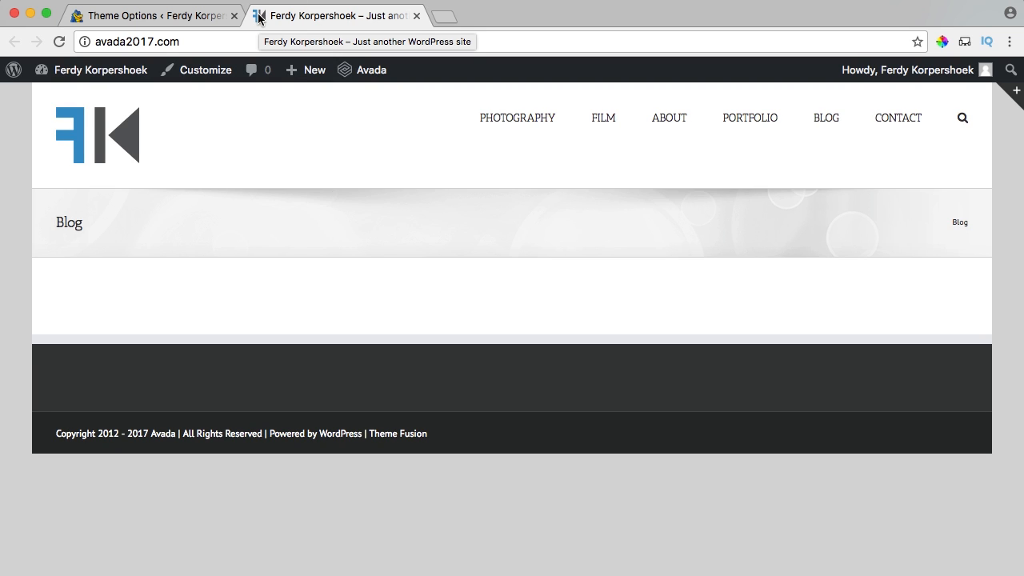
# Review the 16px x 16px favicon and 57px x 57px Apple icon size notes in Favicon settings.
pyautogui.click(181, 17)
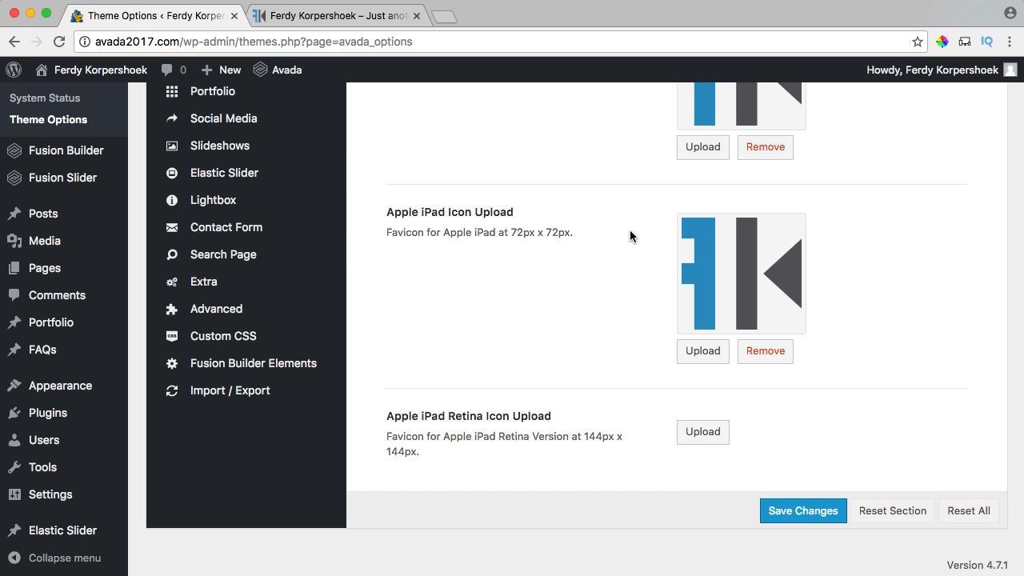
pyautogui.scroll(10, 624, 232)
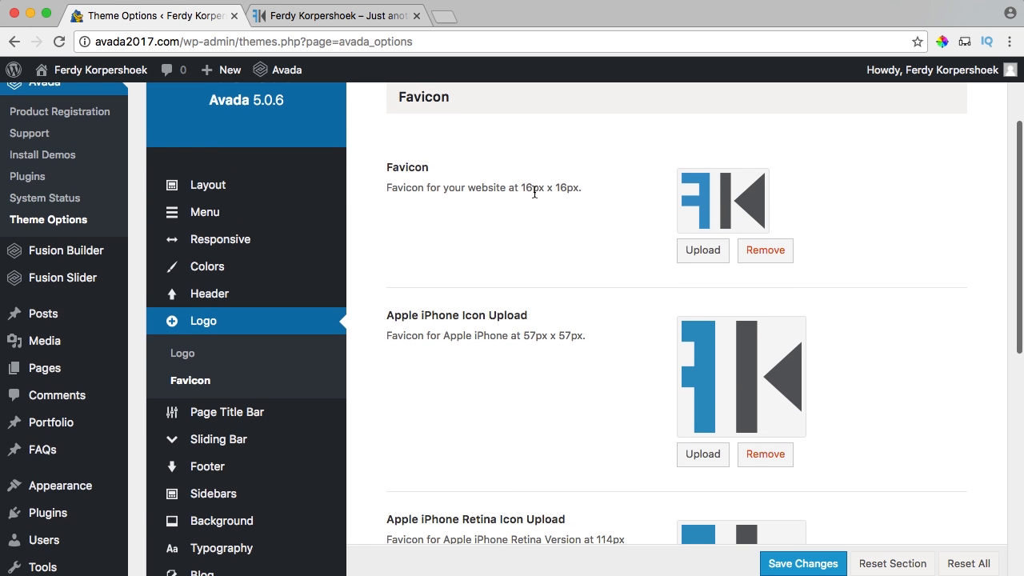
pyautogui.moveTo(525, 188); pyautogui.dragTo(569, 190)
pyautogui.scroll(1, 570, 190)
pyautogui.click(569, 190)
pyautogui.scroll(-1, 528, 312)
pyautogui.moveTo(523, 326); pyautogui.dragTo(584, 324)
pyautogui.click(583, 324)
pyautogui.scroll(-4, 560, 312)
pyautogui.scroll(3, 494, 279)
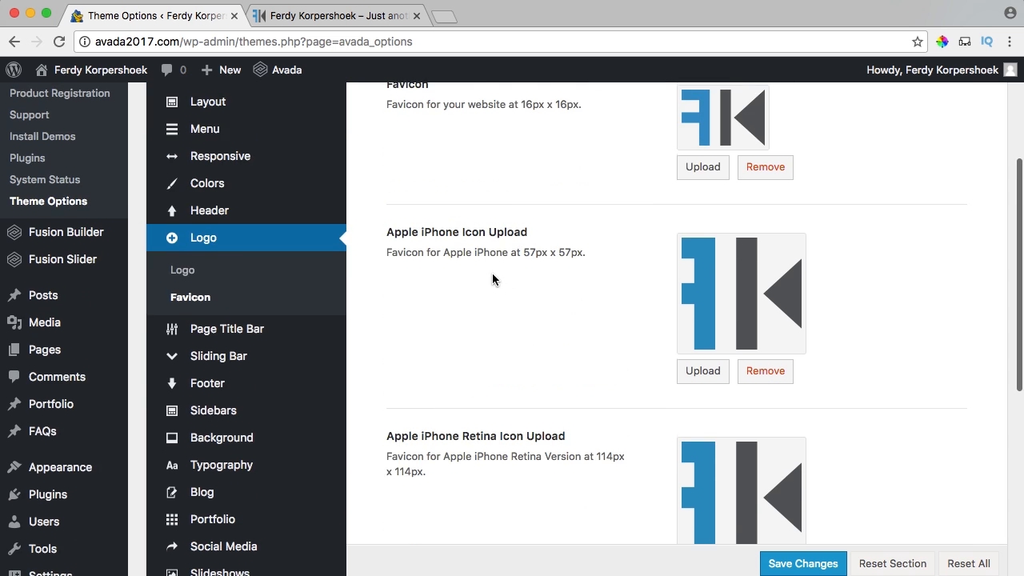
# Open the Main Menu options and glance at the live site's blog page.
pyautogui.moveTo(286, 173)
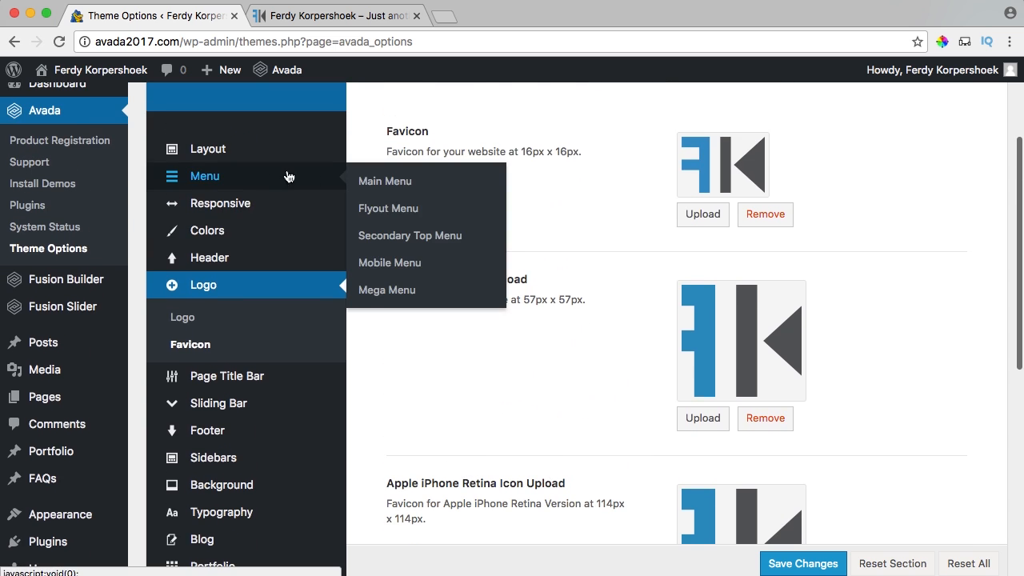
pyautogui.click(378, 183)
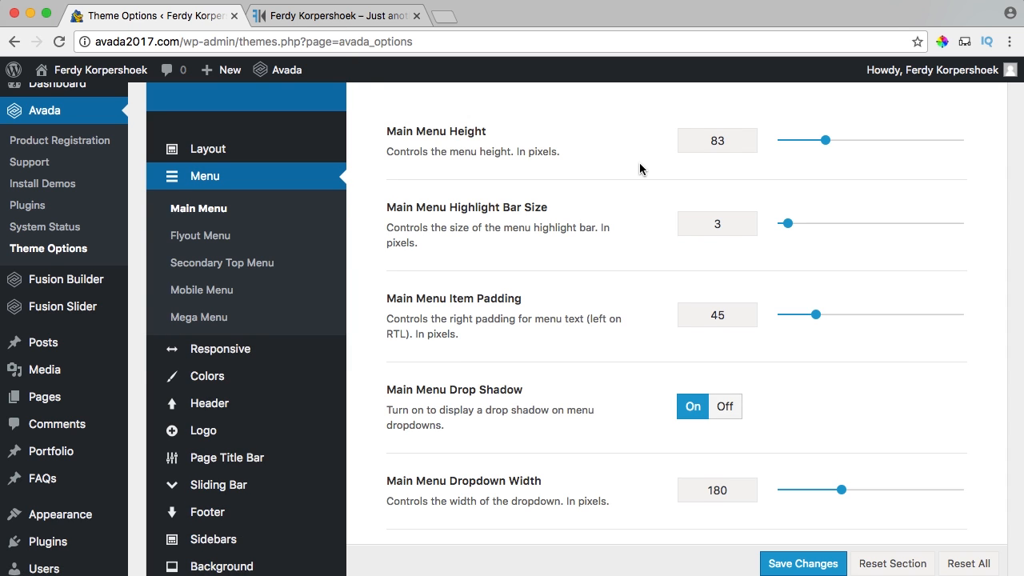
pyautogui.scroll(3, 640, 164)
pyautogui.scroll(2, 804, 247)
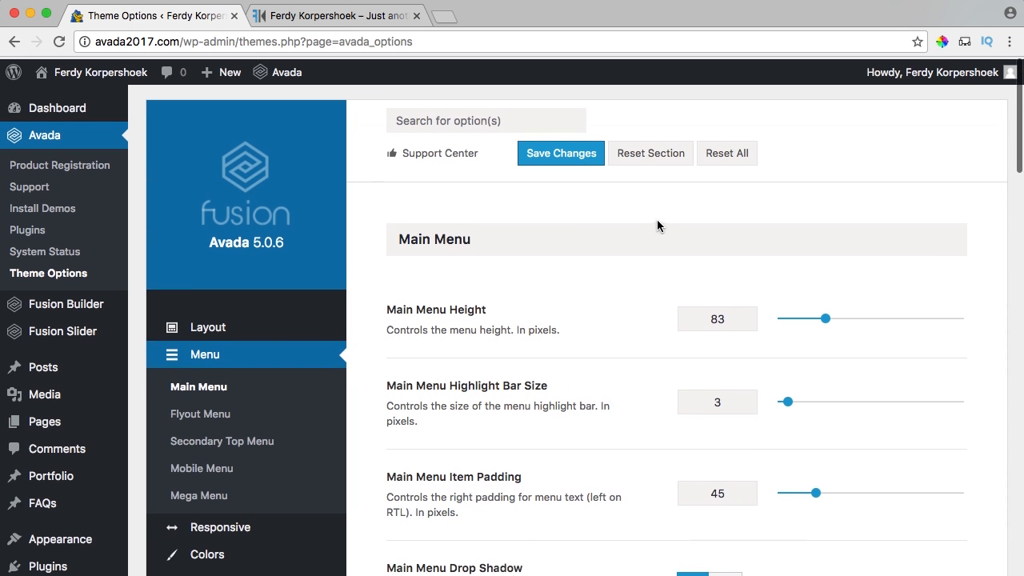
pyautogui.click(365, 20)
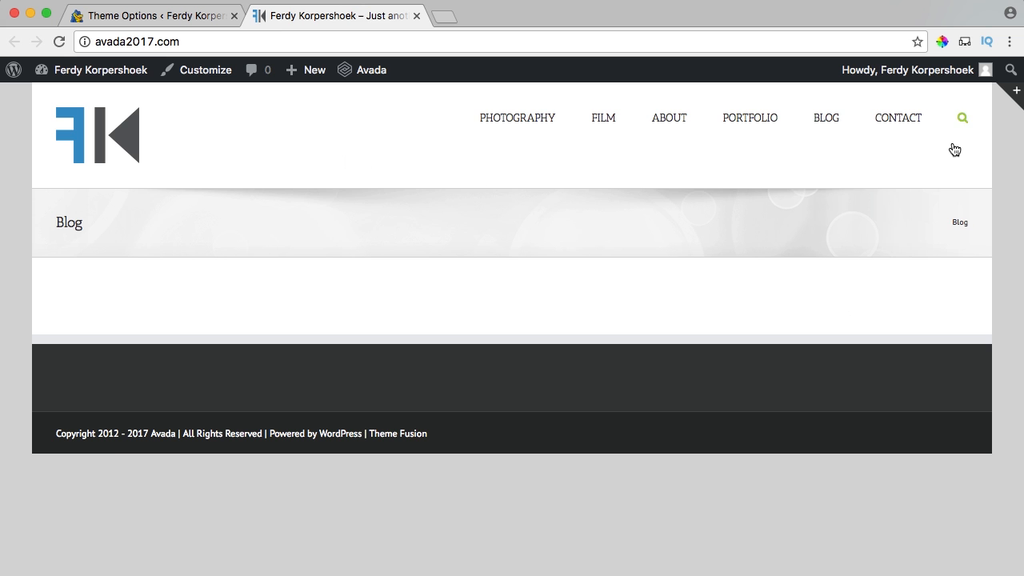
pyautogui.click(156, 16)
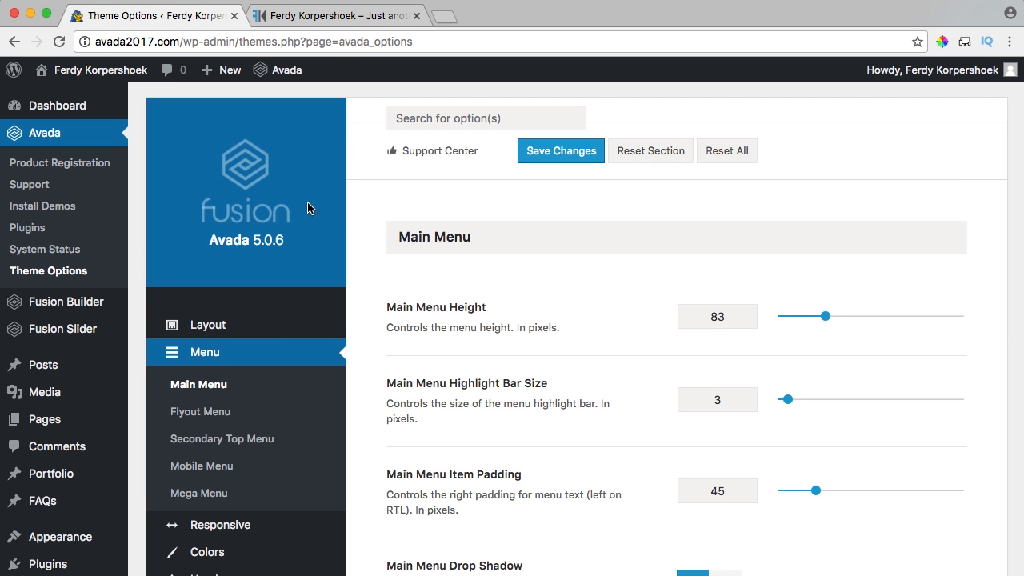
# Change the site layout from Boxed to Wide and save the theme options.
pyautogui.click(238, 326)
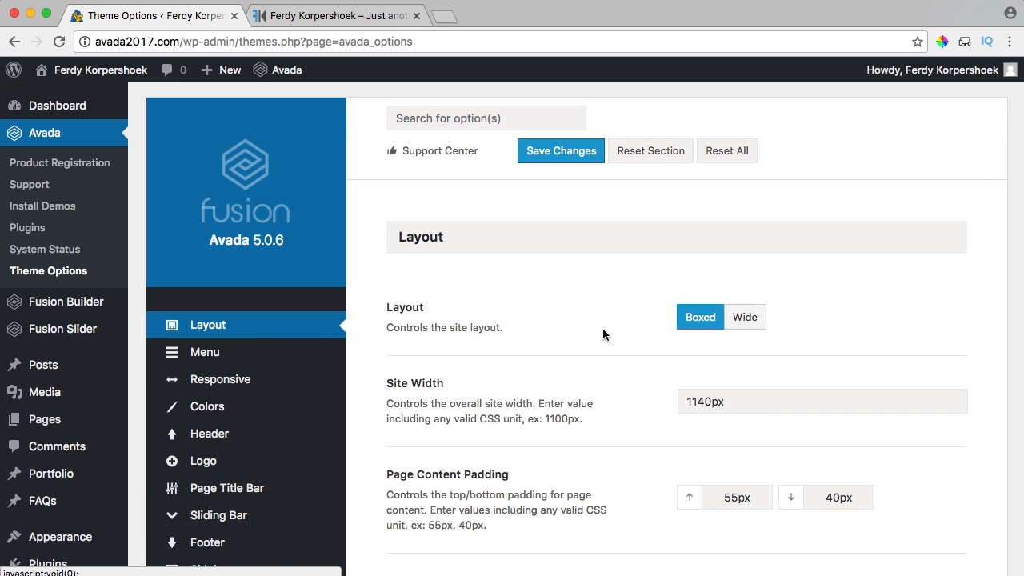
pyautogui.click(745, 325)
pyautogui.click(558, 152)
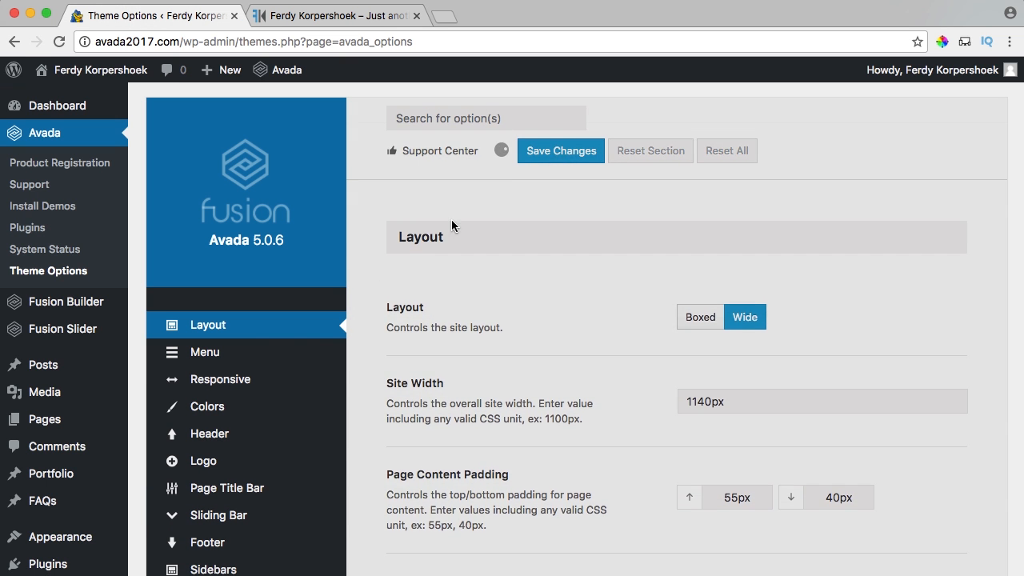
pyautogui.moveTo(234, 353)
pyautogui.click(382, 358)
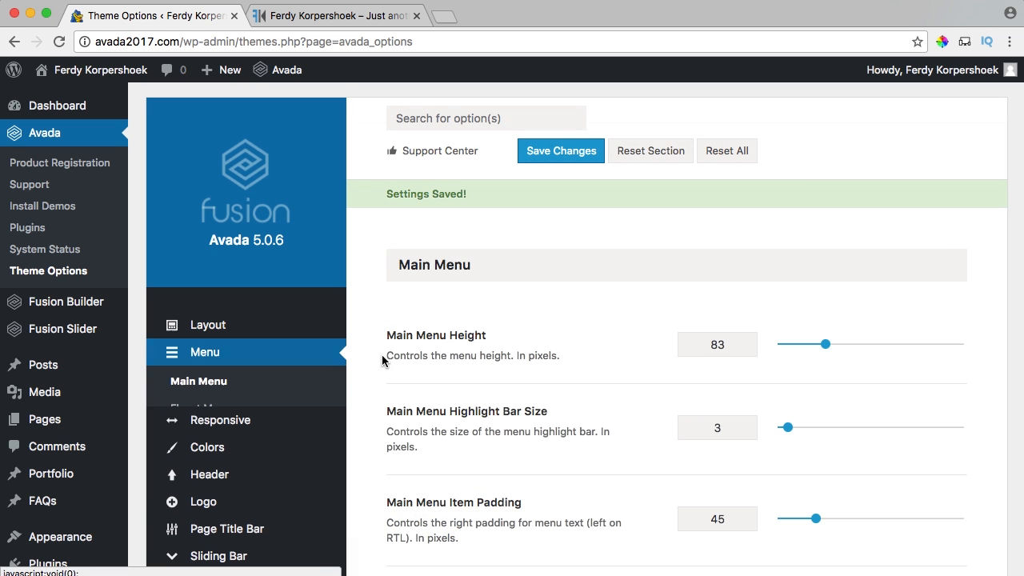
# Raise Main Menu Height from 83 to 300 pixels and save.
pyautogui.scroll(-3, 700, 296)
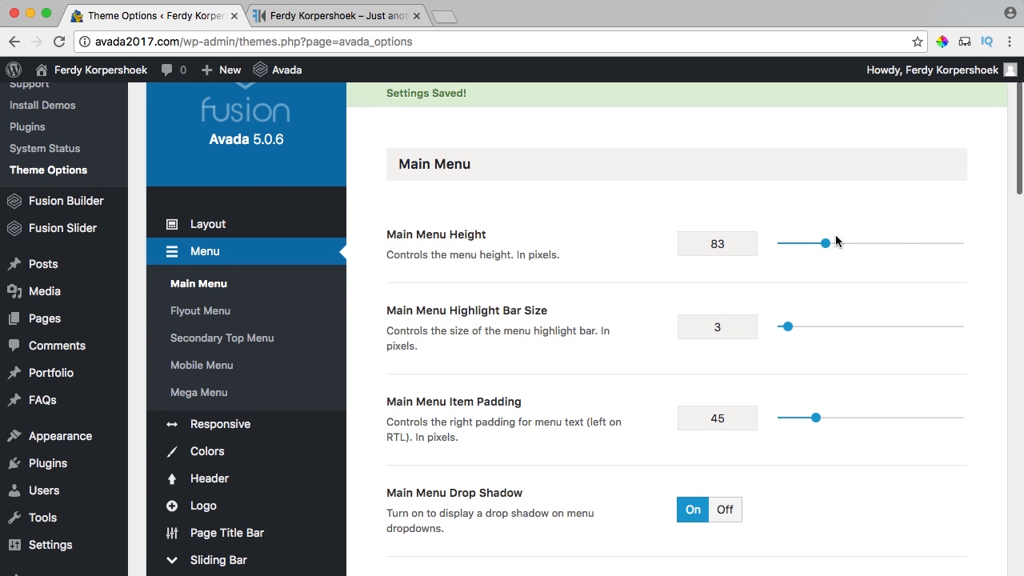
pyautogui.moveTo(825, 250); pyautogui.dragTo(912, 243)
pyautogui.scroll(3, 850, 228)
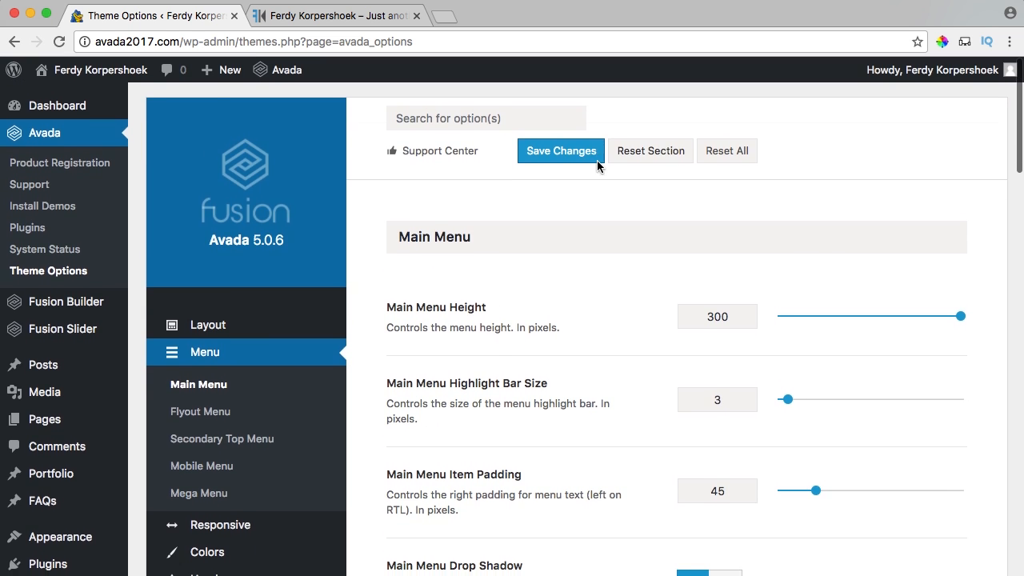
pyautogui.click(593, 163)
# Check the 300px menu on the live site, then set Main Menu Height back to 80.
pyautogui.click(276, 16)
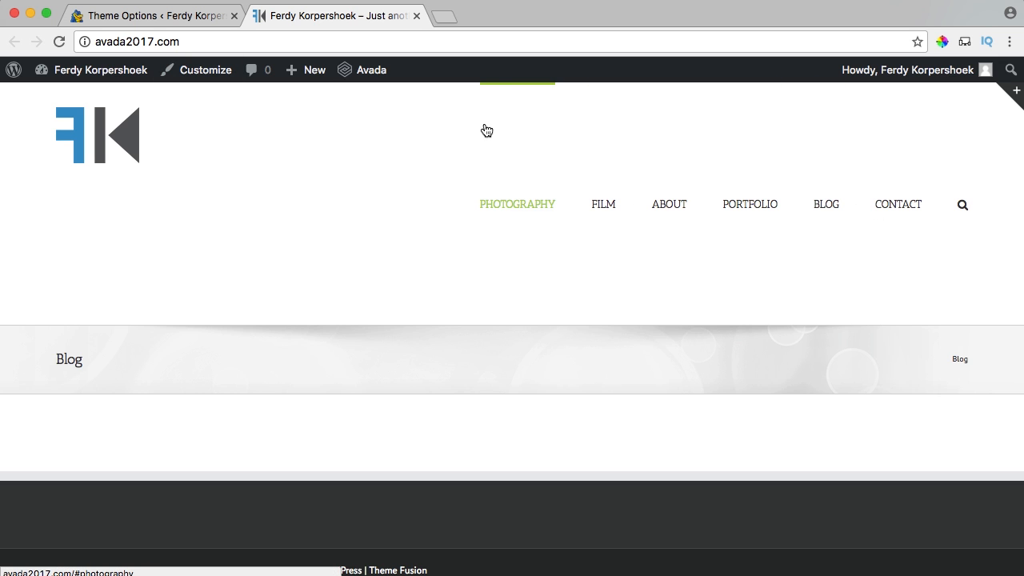
pyautogui.click(188, 17)
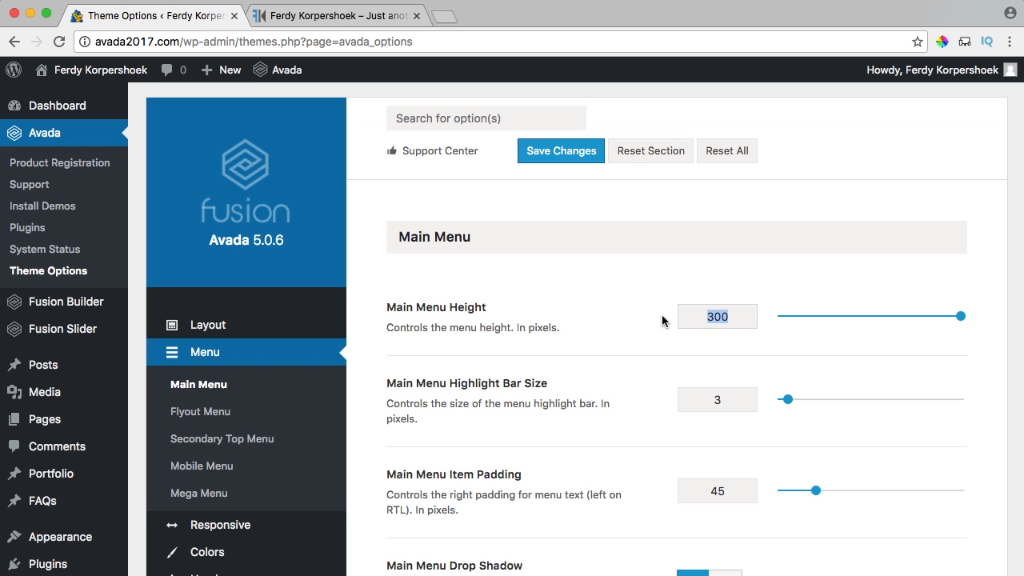
pyautogui.write('80')
pyautogui.scroll(-2, 658, 328)
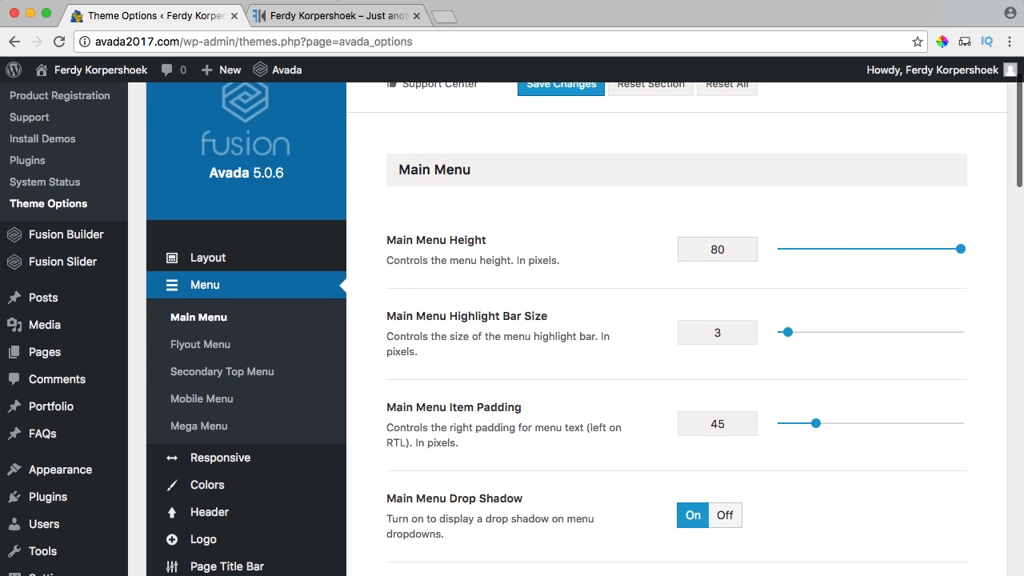
pyautogui.click(337, 15)
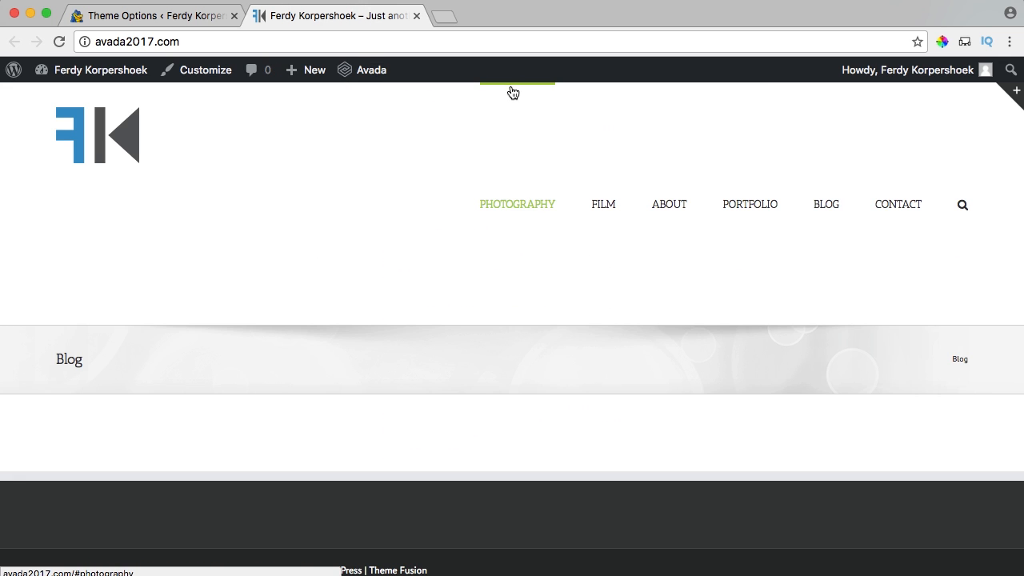
pyautogui.click(201, 17)
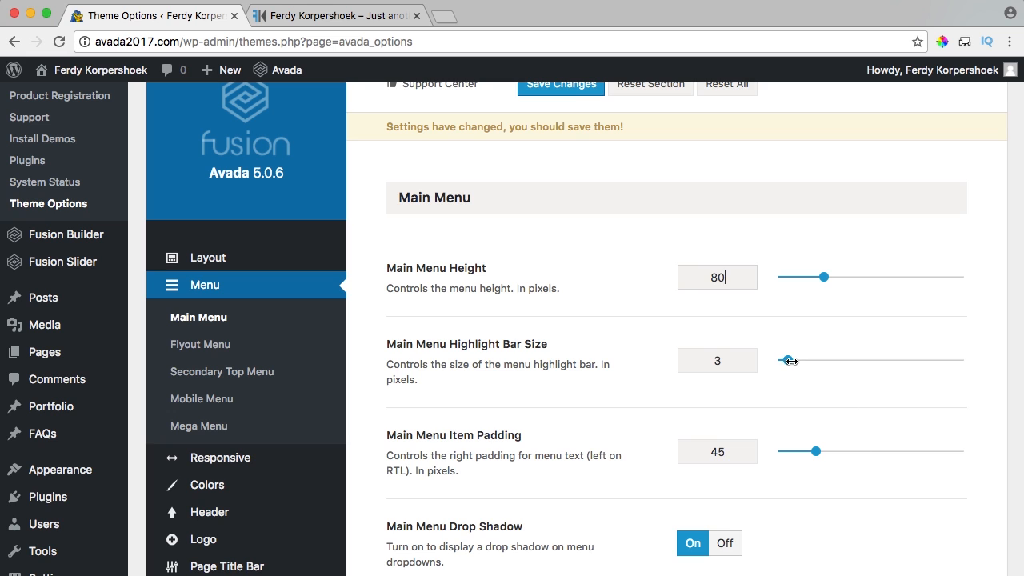
# Set Highlight Bar Size to 0 and Item Padding to 60, checking the live menu.
pyautogui.moveTo(788, 360)
pyautogui.mouseDown()
pyautogui.moveTo(813, 360)
pyautogui.moveTo(803, 360)
pyautogui.mouseUp()
pyautogui.scroll(-2, 710, 361)
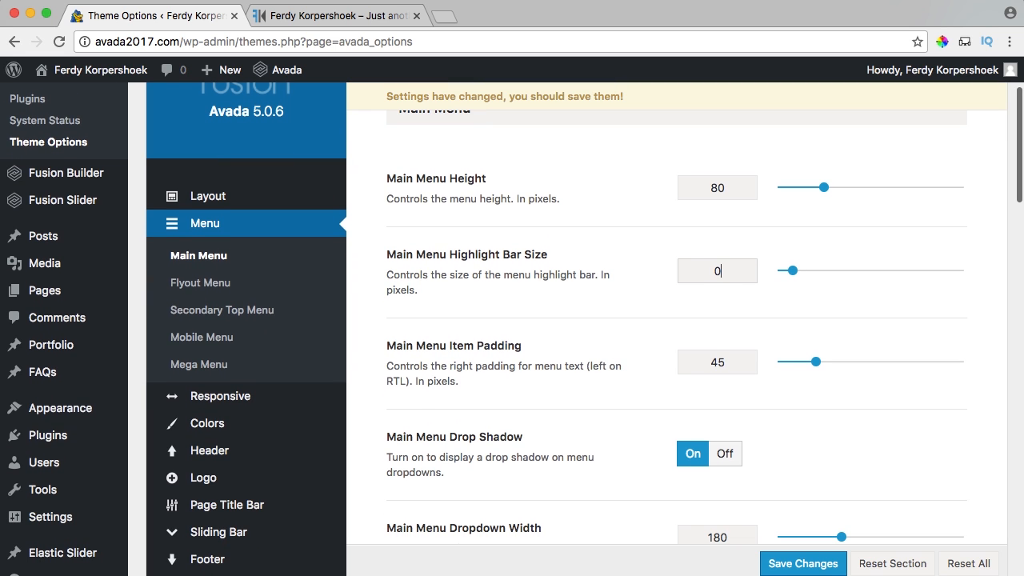
pyautogui.click(304, 16)
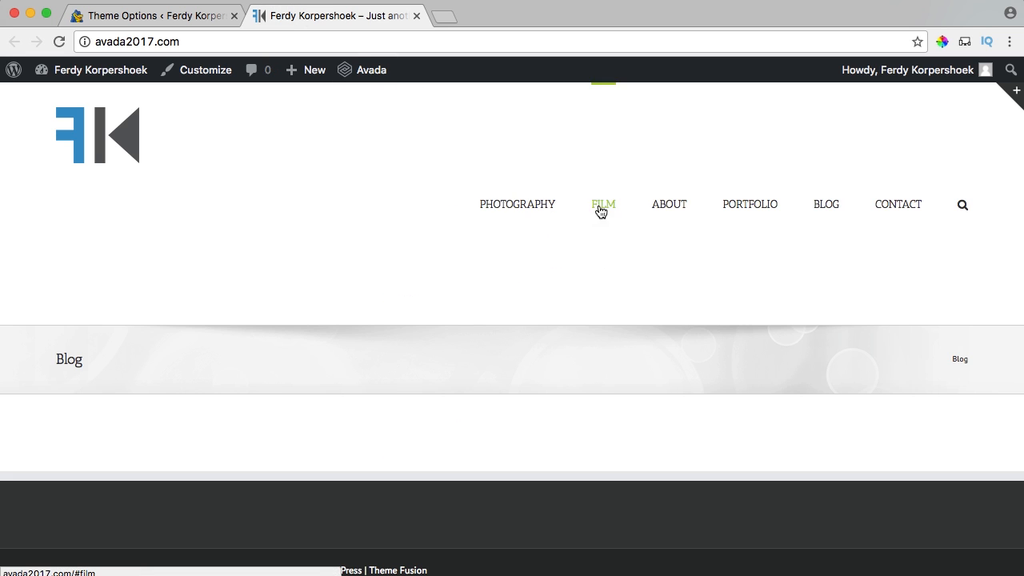
pyautogui.click(175, 17)
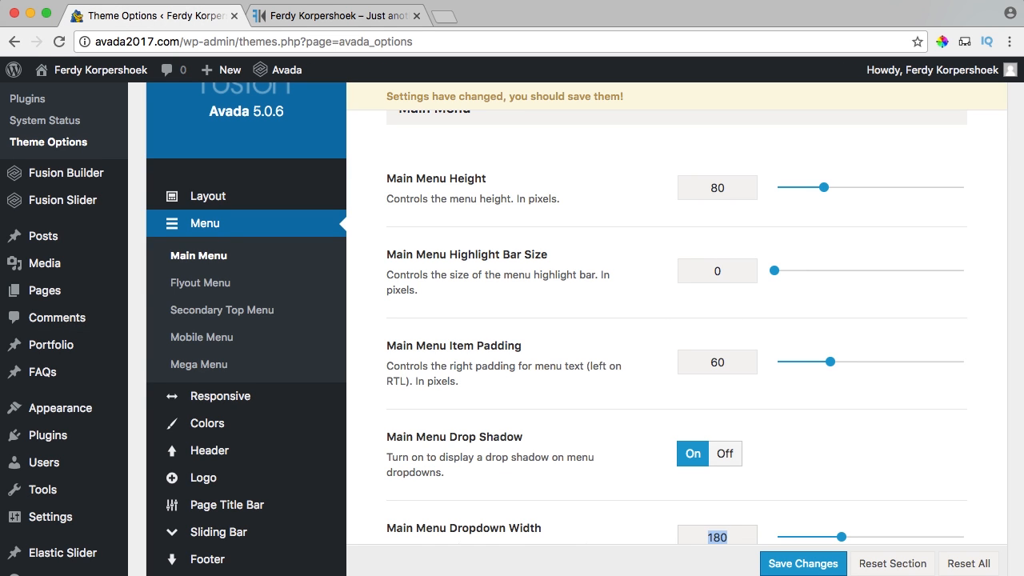
# Turn off the Main Menu Drop Shadow and view the result on the live site.
pyautogui.scroll(-3, 617, 357)
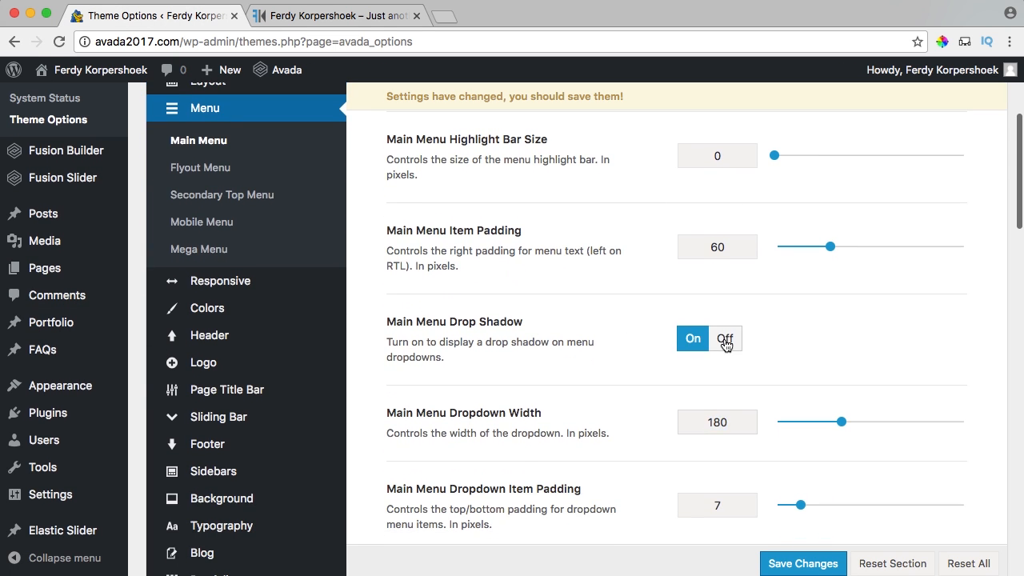
pyautogui.click(725, 339)
pyautogui.scroll(-4, 662, 332)
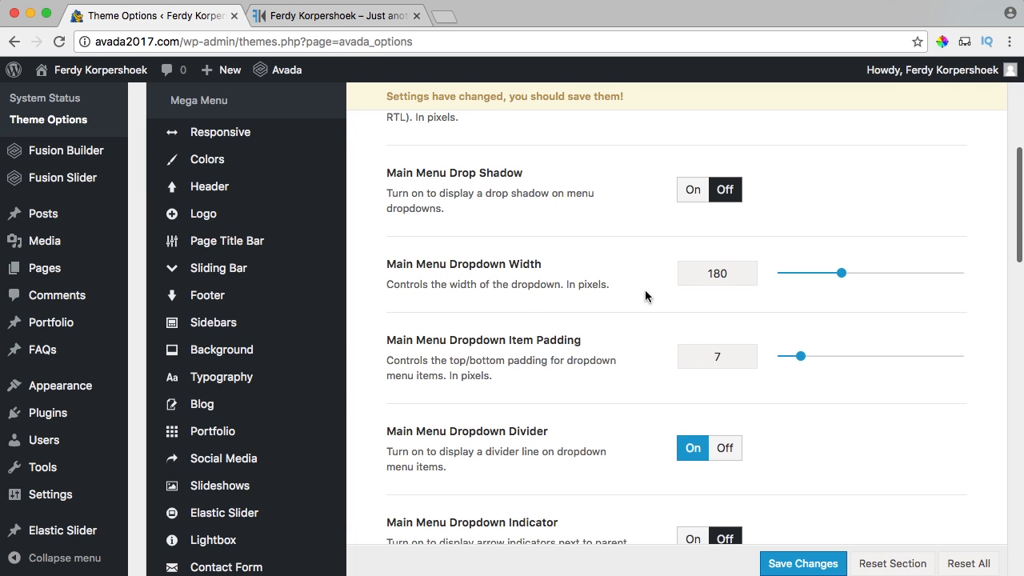
pyautogui.click(336, 15)
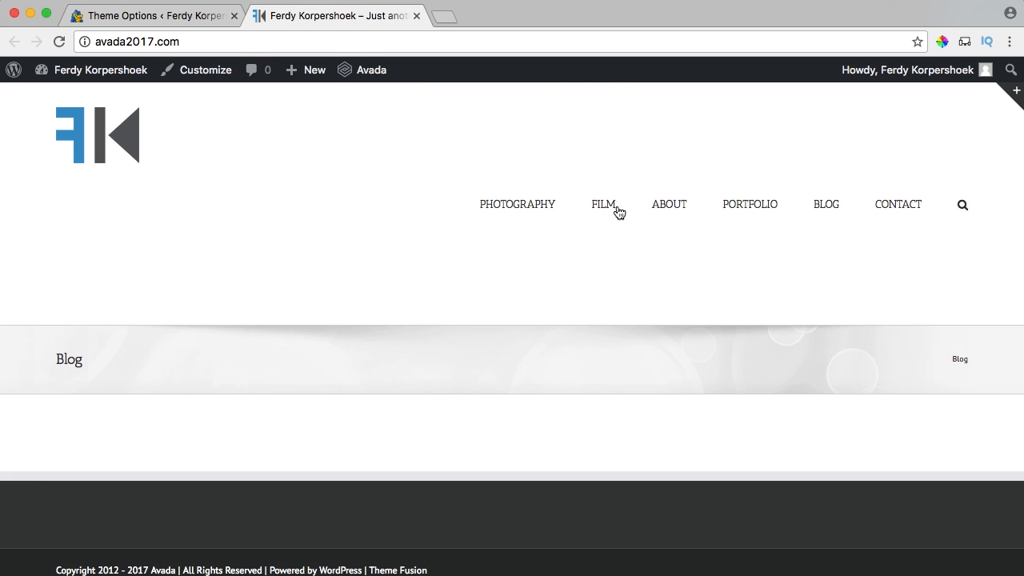
# Scroll further through the Main Menu options and compare with the live site's menu.
pyautogui.click(208, 16)
pyautogui.scroll(-2, 628, 300)
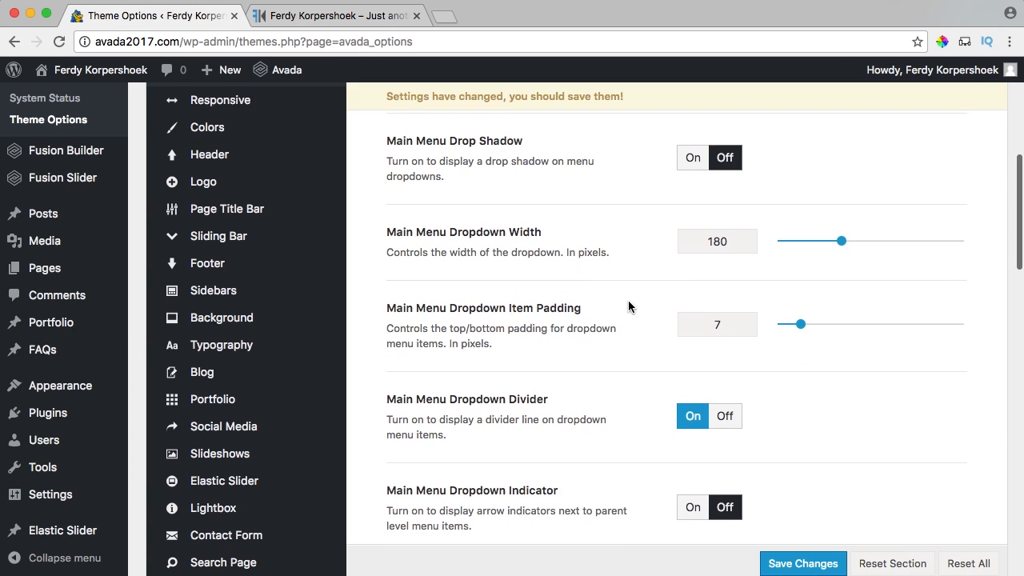
pyautogui.scroll(-1, 600, 276)
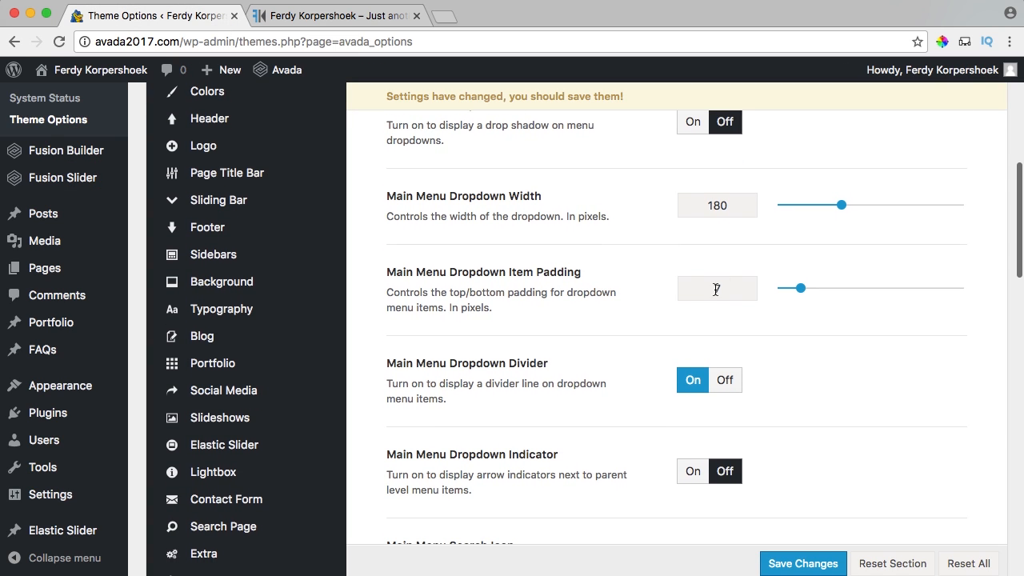
pyautogui.scroll(-4, 647, 317)
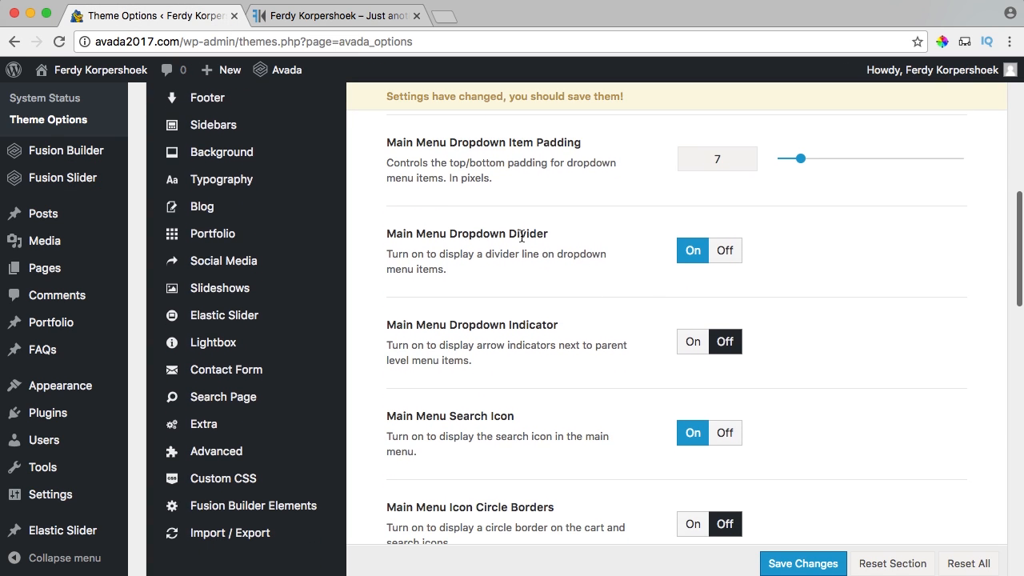
pyautogui.scroll(-5, 575, 289)
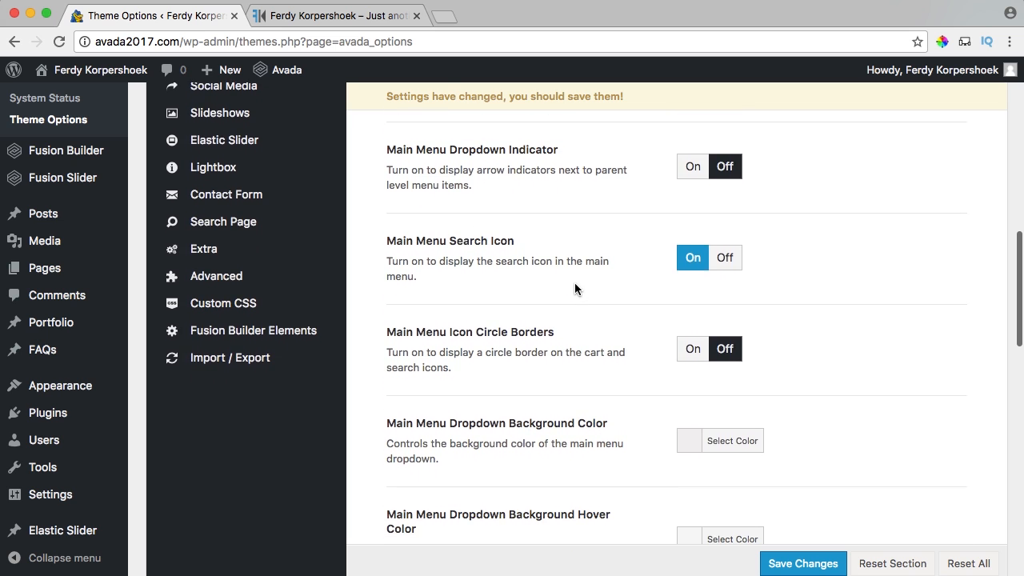
pyautogui.click(366, 16)
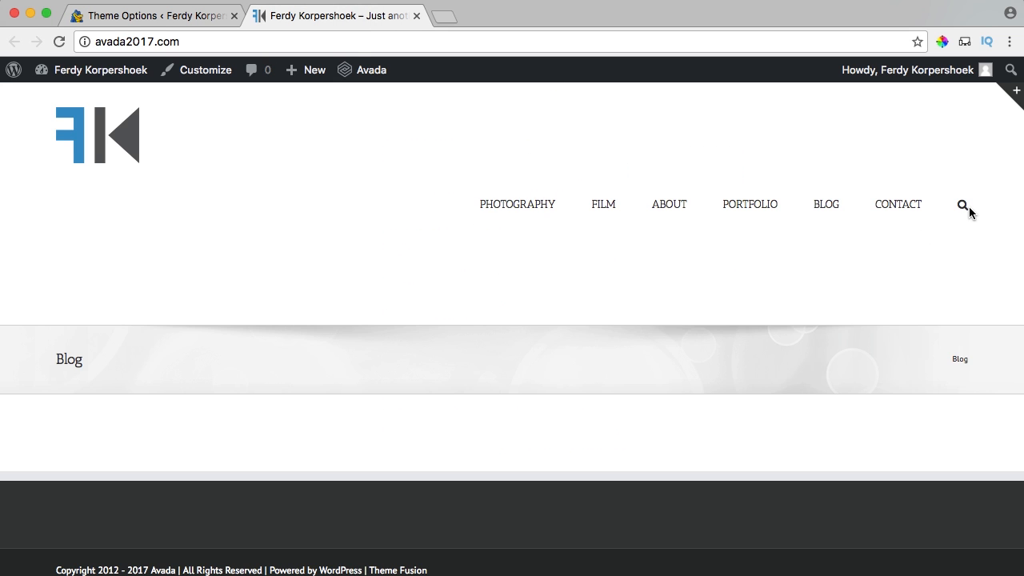
# Scroll down to the Menus Typography section and read its heading and description.
pyautogui.click(155, 16)
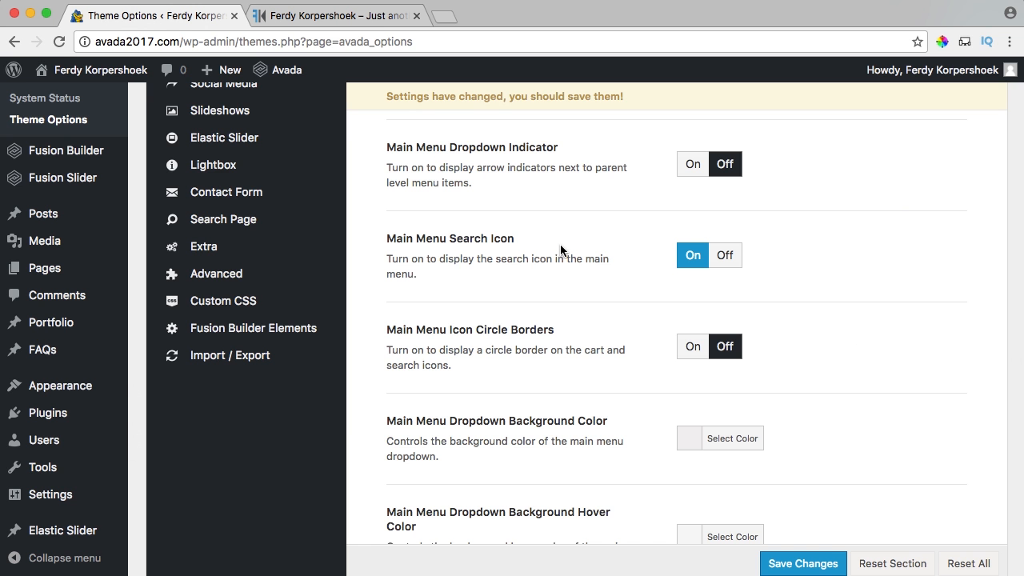
pyautogui.scroll(-2, 562, 248)
pyautogui.scroll(-5, 596, 248)
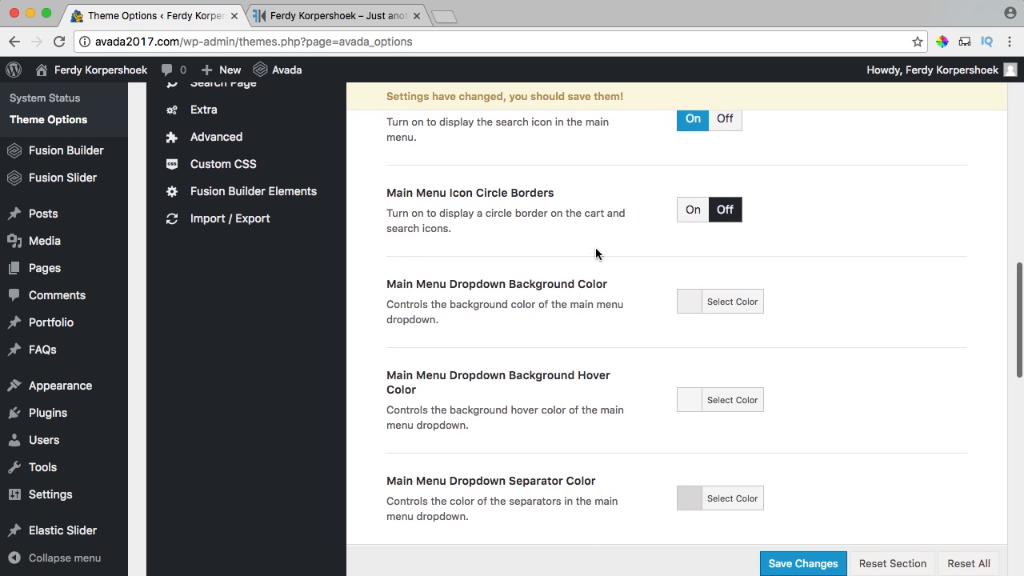
pyautogui.scroll(-5, 636, 270)
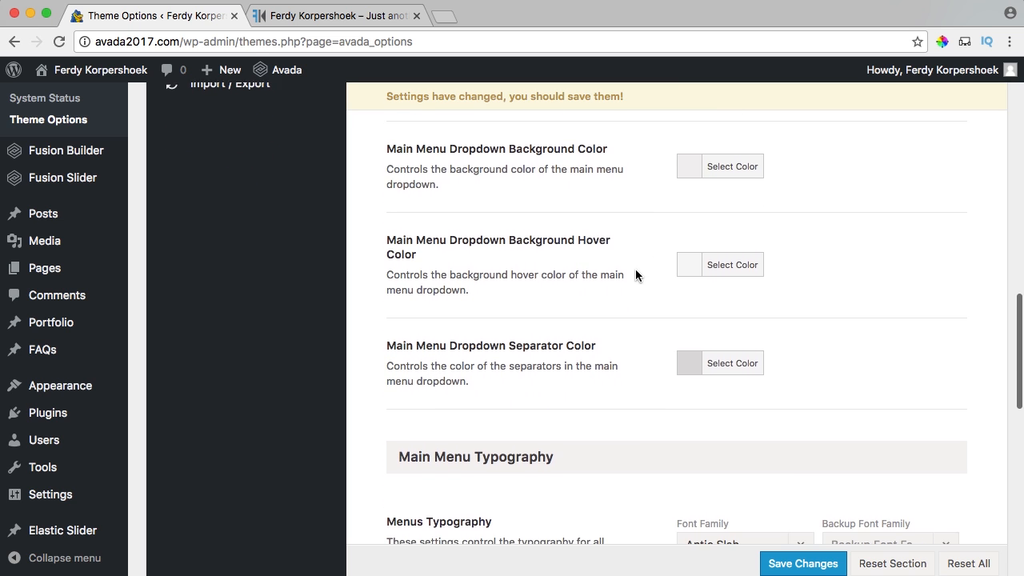
pyautogui.scroll(-5, 635, 269)
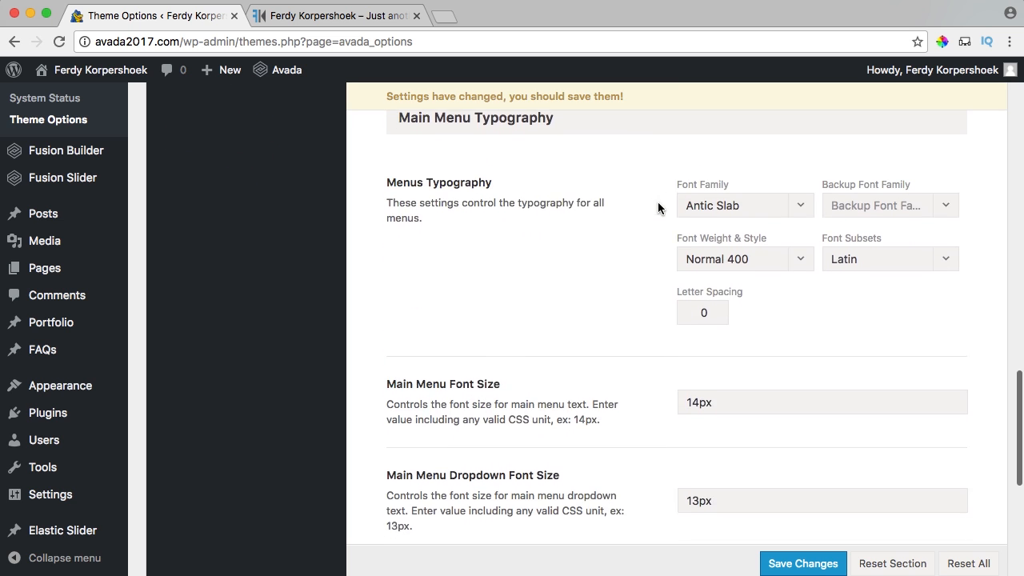
pyautogui.moveTo(408, 163); pyautogui.dragTo(422, 199)
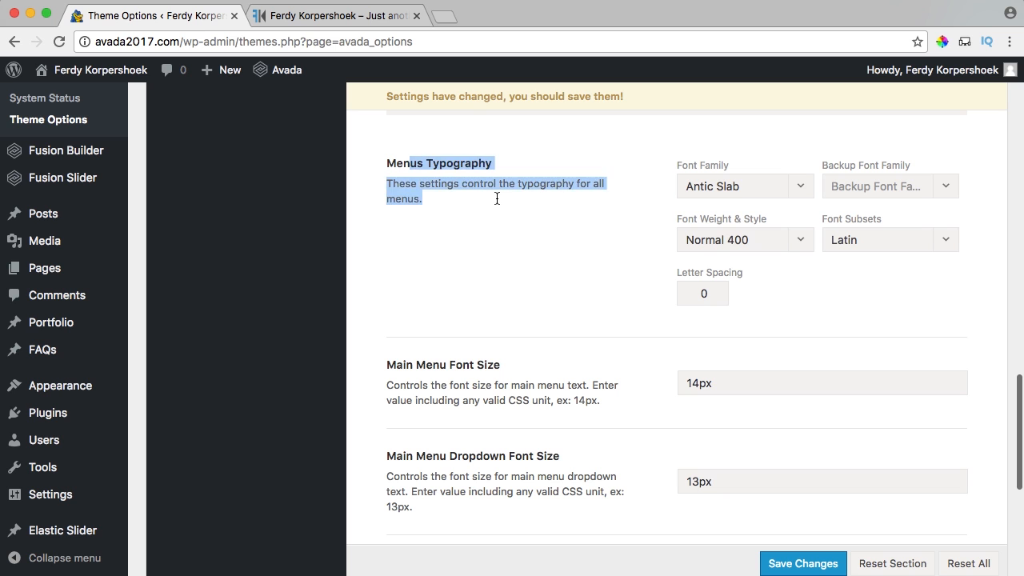
pyautogui.click(572, 201)
# Search for 'google fonts' in a new tab and open the Google Fonts site.
pyautogui.click(445, 16)
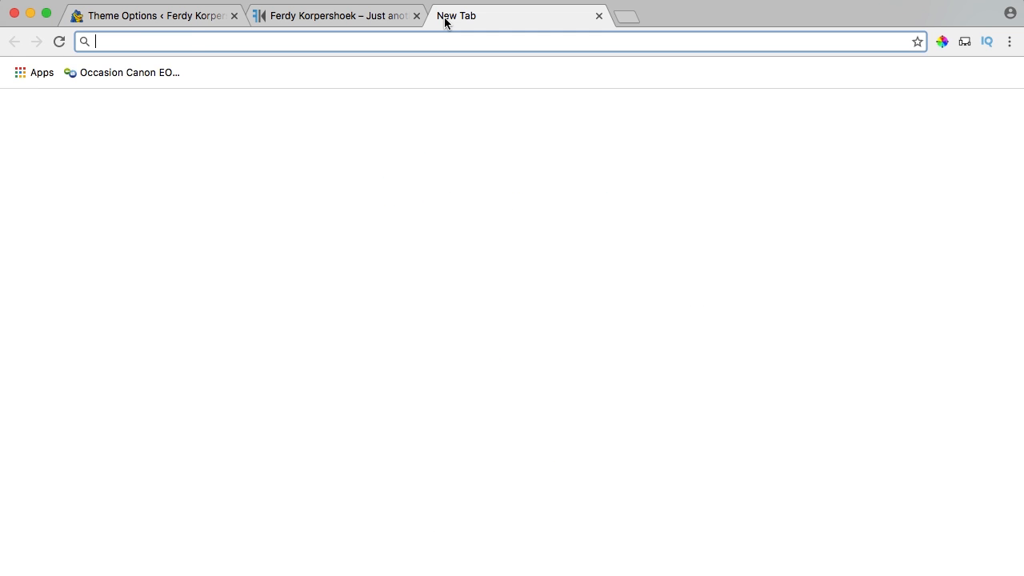
pyautogui.write('google fonts')
pyautogui.press('Return')
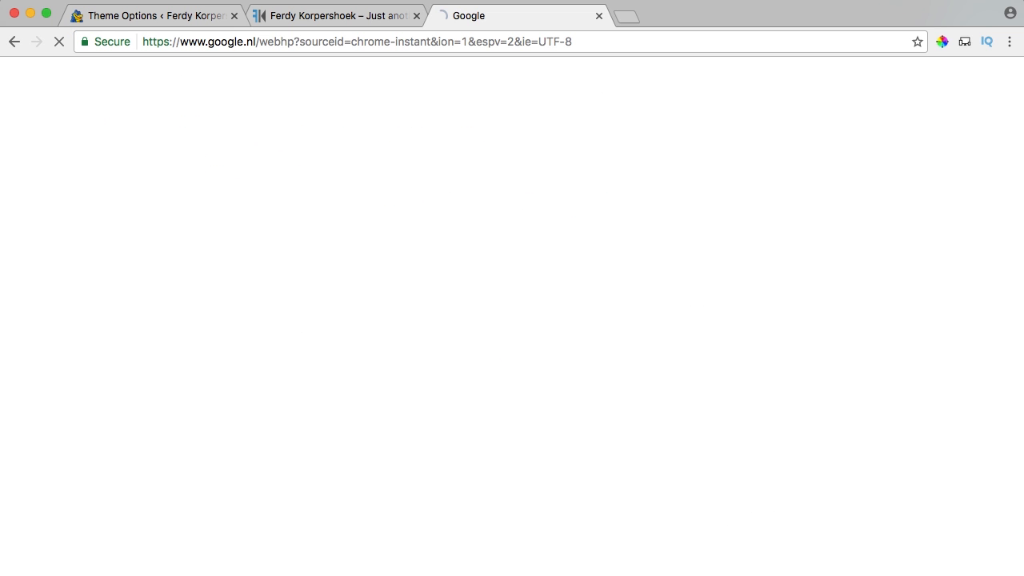
pyautogui.click(195, 202)
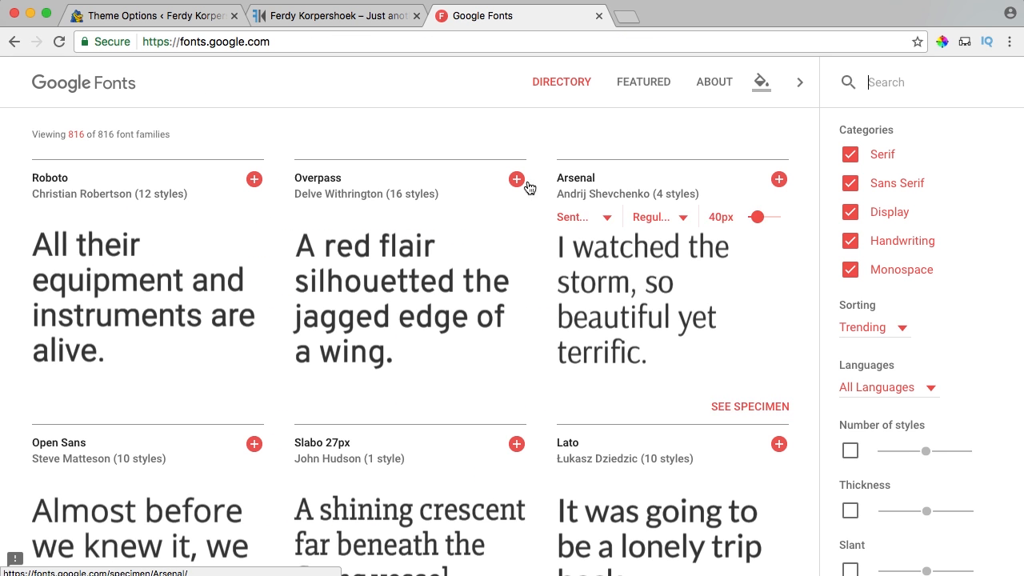
# Hide the Sans Serif, Display, Handwriting and Monospace categories, leaving only Serif fonts.
pyautogui.scroll(-1, 545, 208)
pyautogui.scroll(-8, 544, 208)
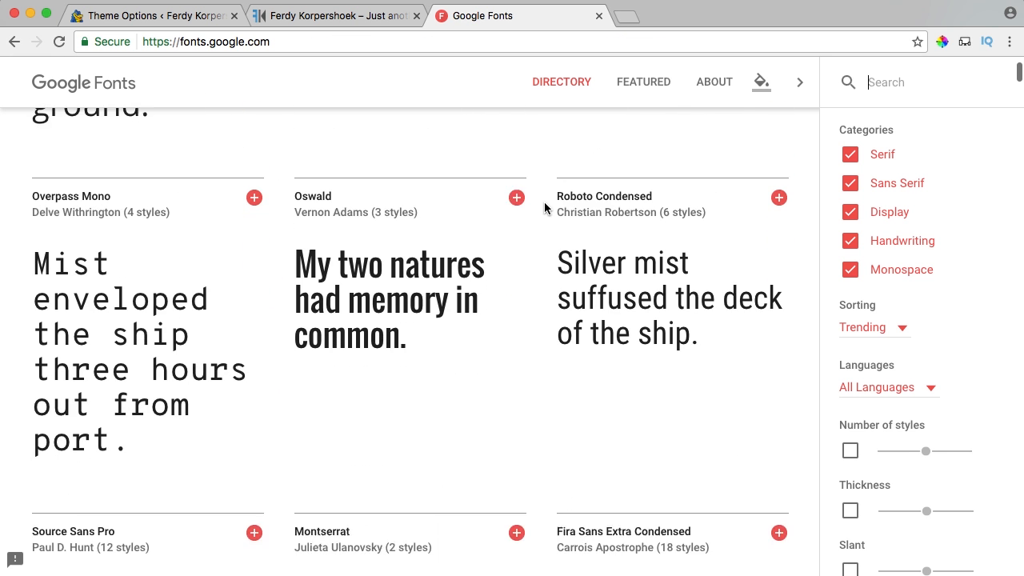
pyautogui.scroll(2, 544, 209)
pyautogui.scroll(-4, 545, 208)
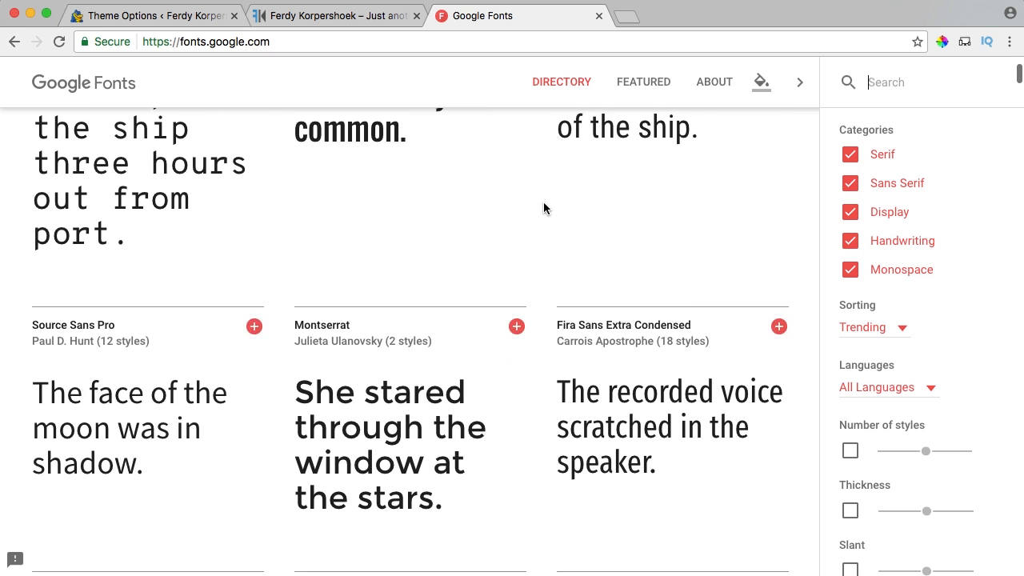
pyautogui.click(851, 184)
pyautogui.click(851, 212)
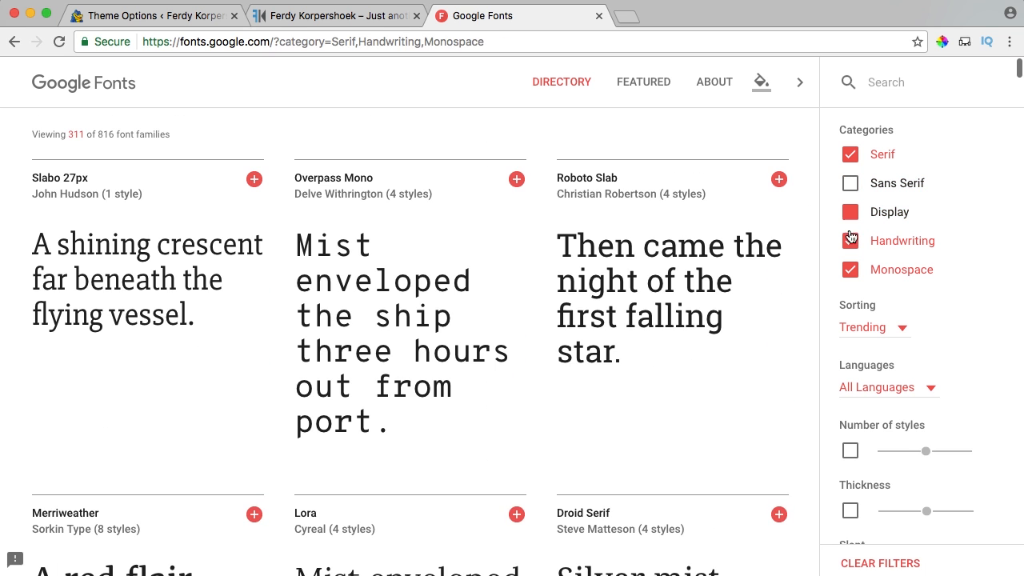
pyautogui.click(850, 241)
pyautogui.click(851, 271)
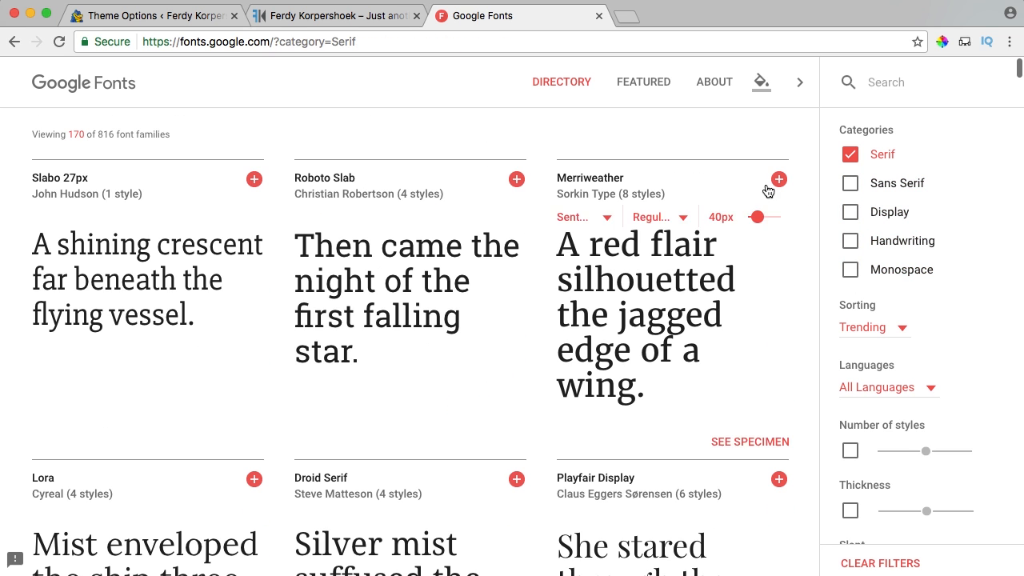
# Narrow the category filter to show only Sans Serif fonts (223 families).
pyautogui.click(851, 154)
pyautogui.click(851, 215)
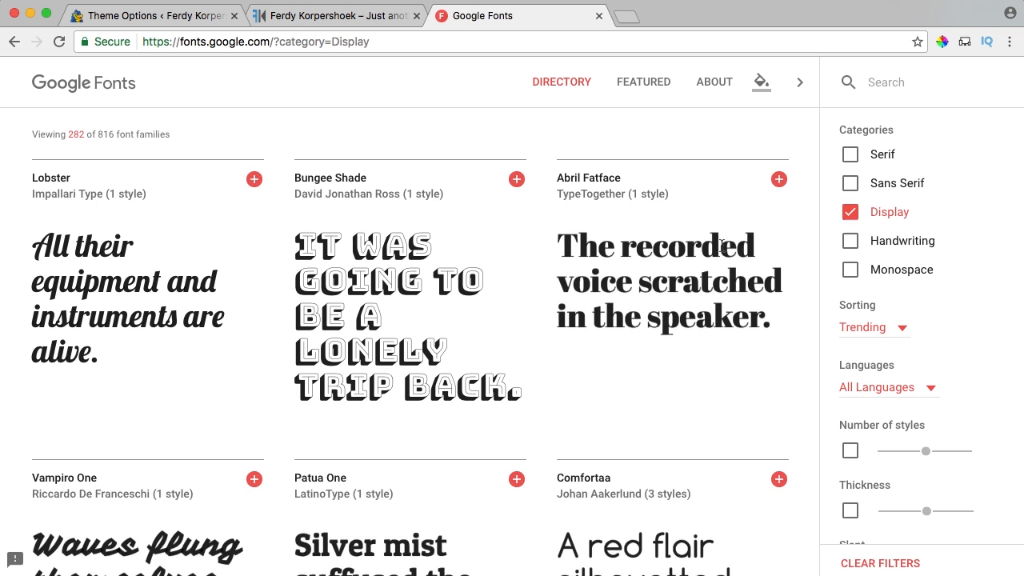
pyautogui.click(851, 214)
pyautogui.click(854, 192)
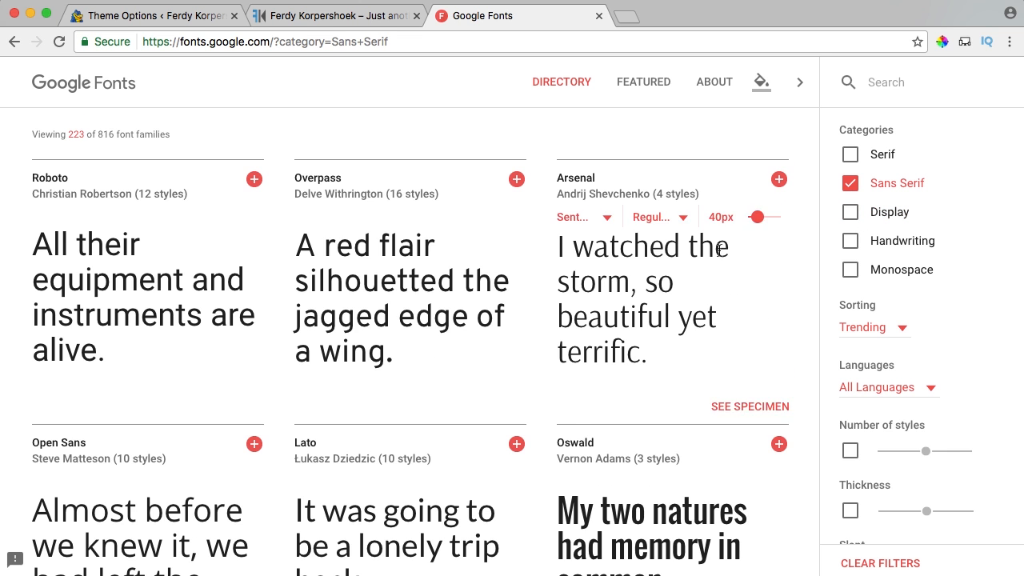
pyautogui.scroll(-8, 717, 247)
pyautogui.scroll(2, 696, 248)
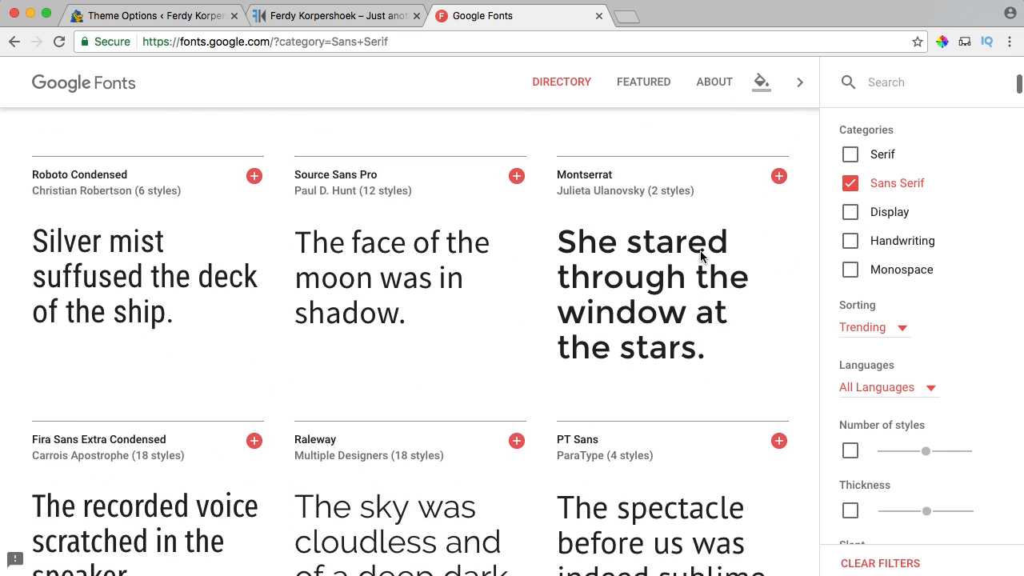
pyautogui.click(400, 18)
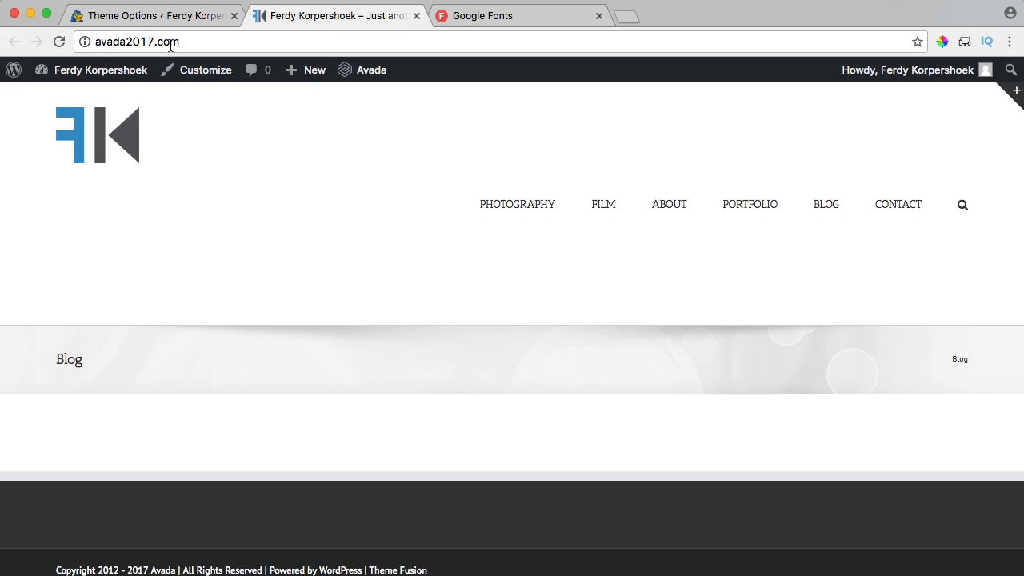
# Choose Quicksand as the Menus Typography font family.
pyautogui.click(160, 16)
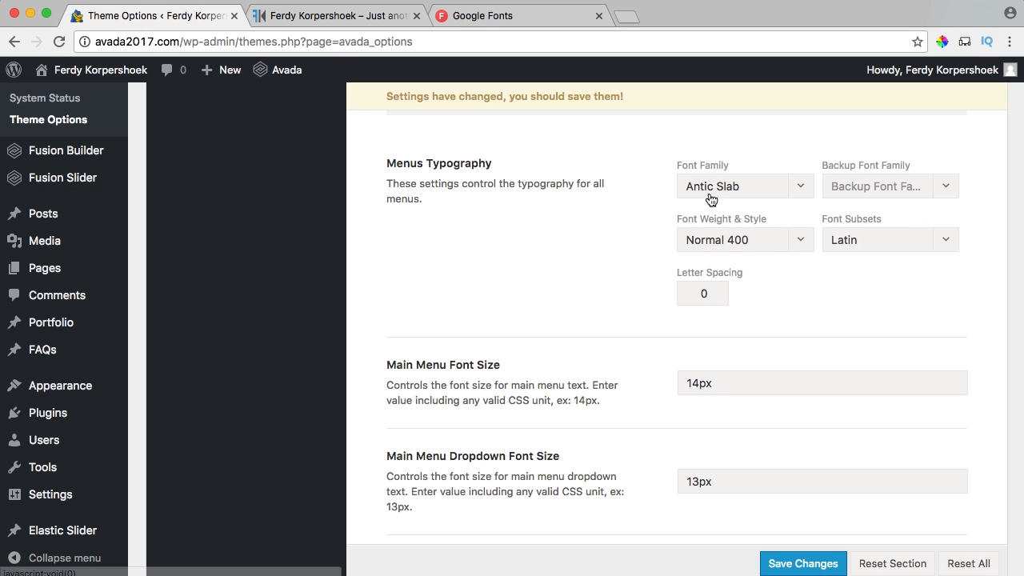
pyautogui.moveTo(387, 164); pyautogui.dragTo(498, 197)
pyautogui.click(464, 178)
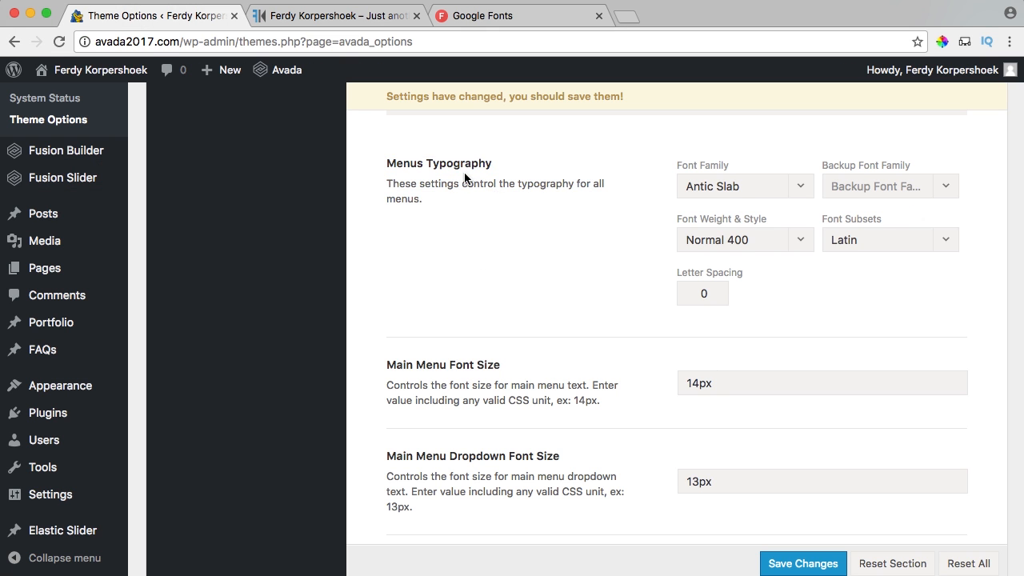
pyautogui.moveTo(396, 160); pyautogui.dragTo(459, 165)
pyautogui.click(711, 190)
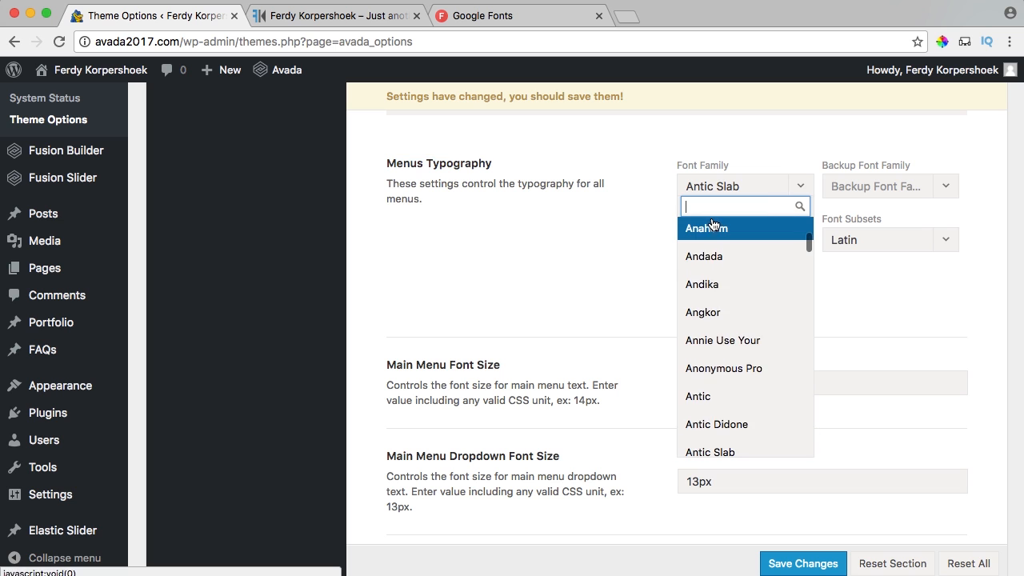
pyautogui.write('quick')
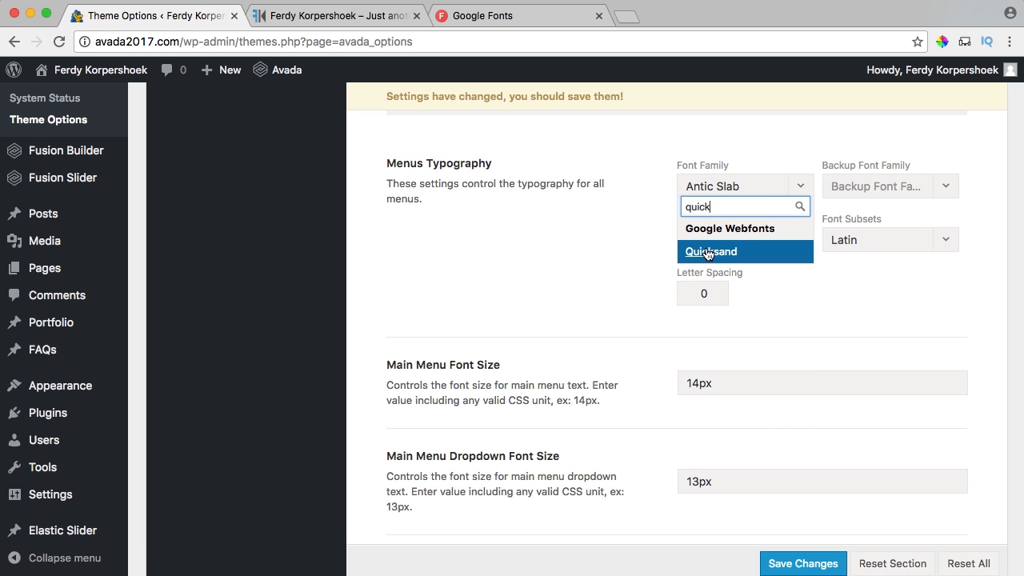
pyautogui.click(704, 255)
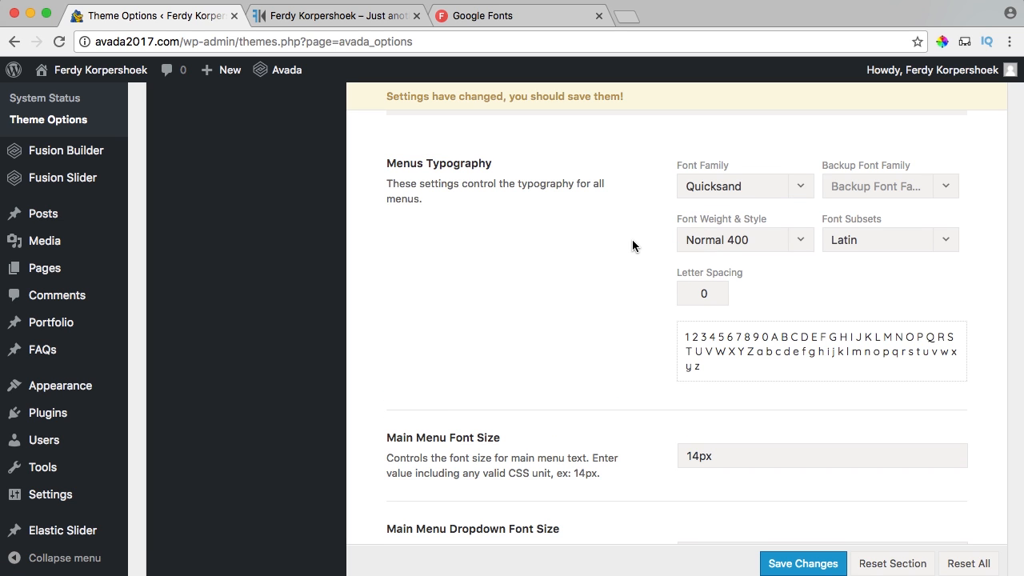
# Change Main Menu Font Size from 14px to 16px.
pyautogui.scroll(-4, 633, 245)
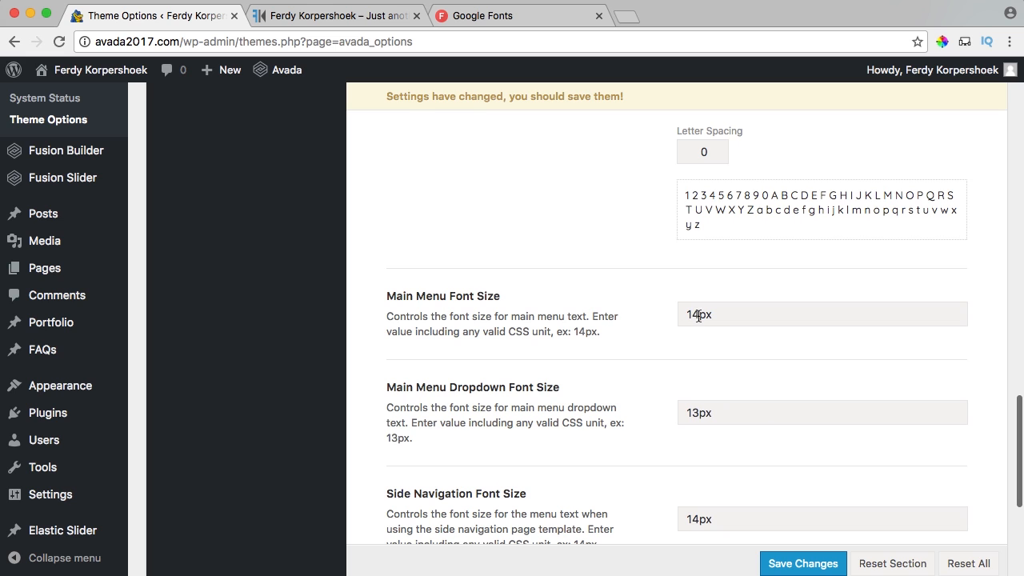
pyautogui.moveTo(699, 316); pyautogui.dragTo(681, 313)
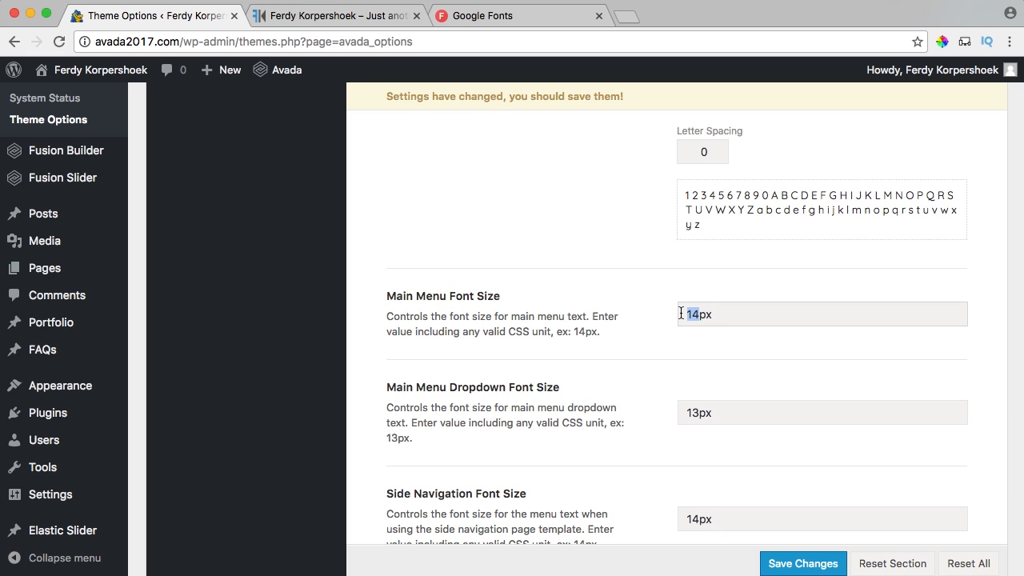
pyautogui.scroll(-2, 668, 320)
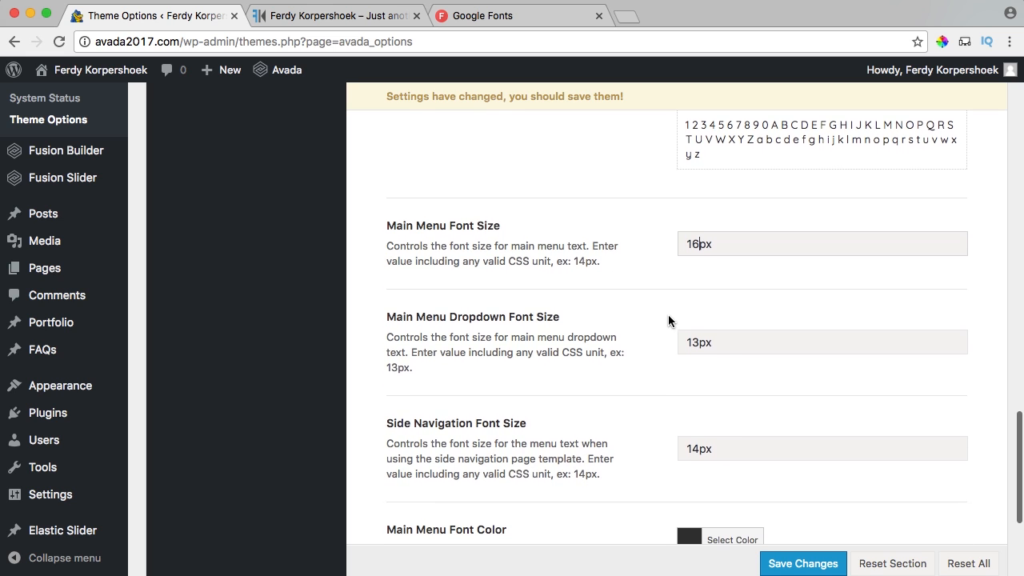
pyautogui.scroll(-6, 687, 344)
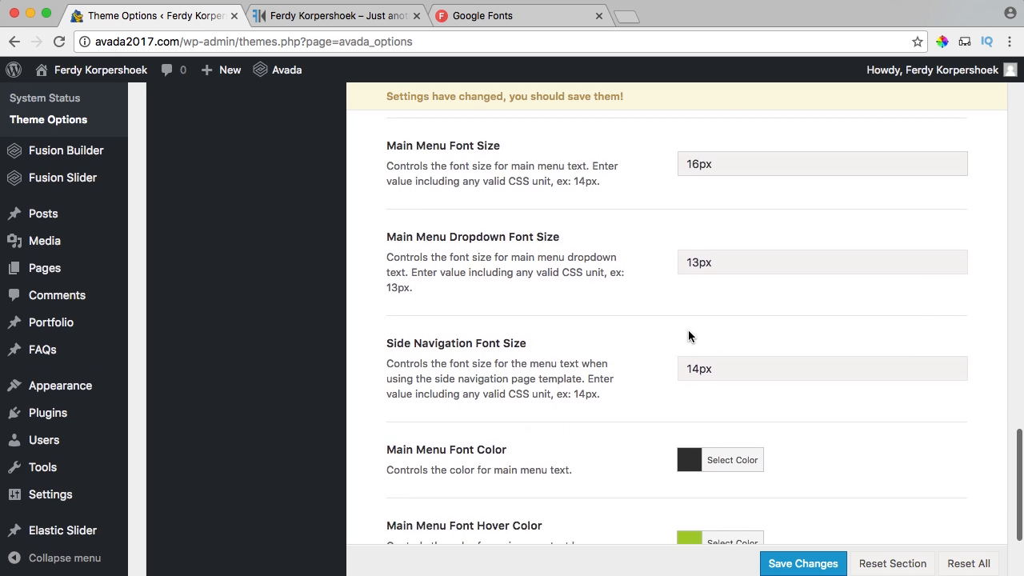
pyautogui.scroll(-1, 575, 300)
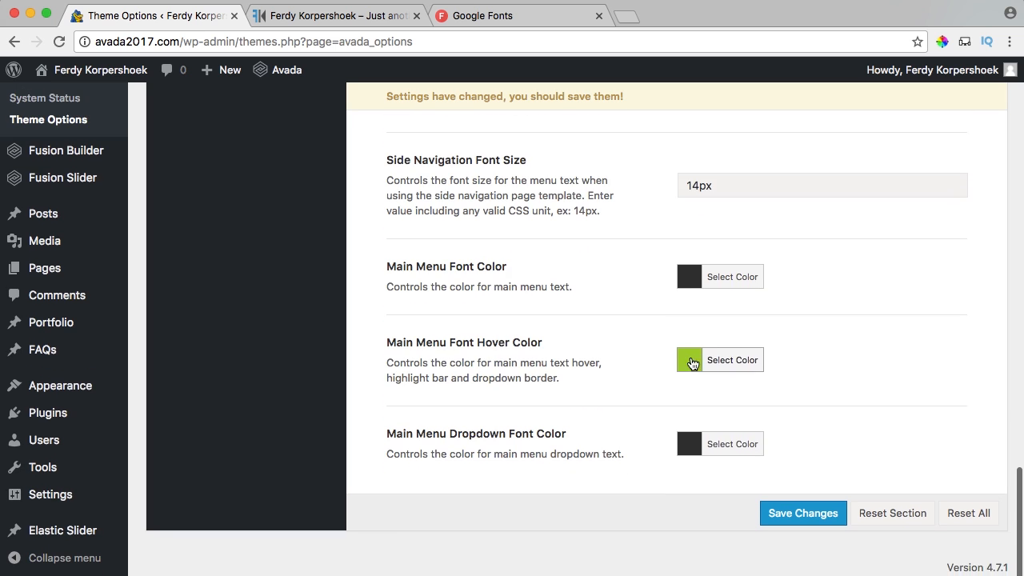
pyautogui.click(381, 18)
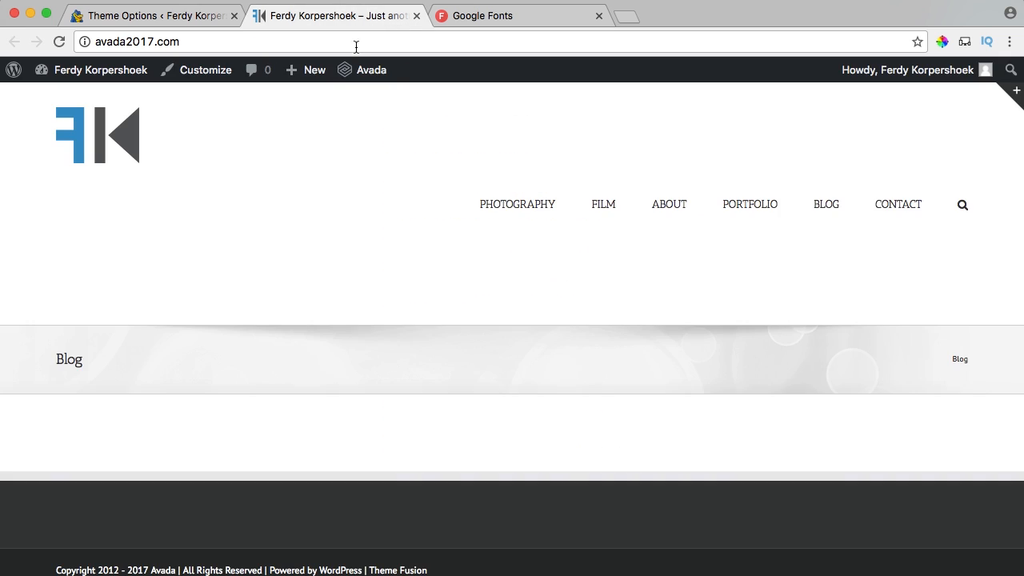
# Sample the logo's blue with the colour-picker extension to copy hex 2F93C7.
pyautogui.click(943, 43)
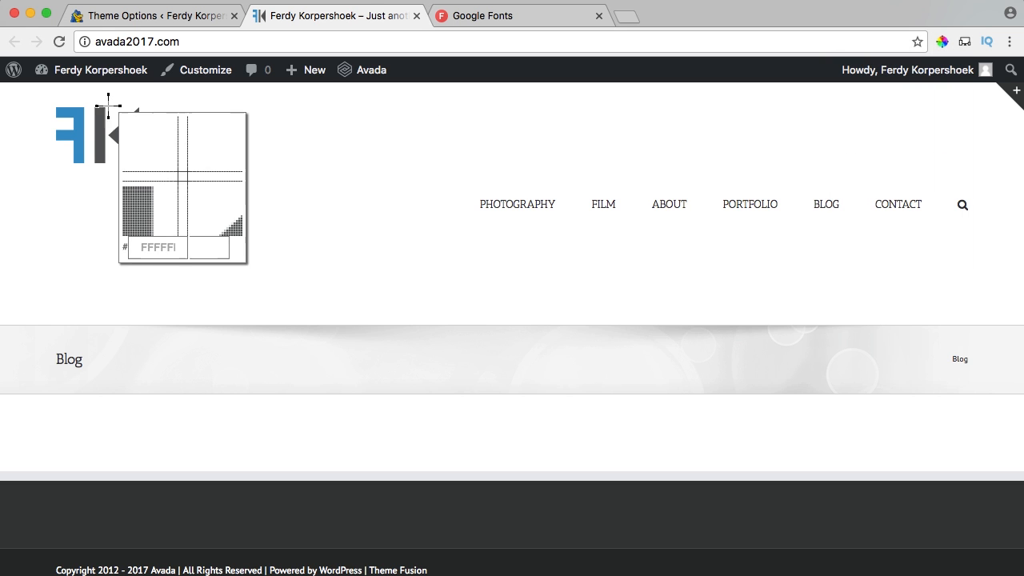
pyautogui.click(79, 121)
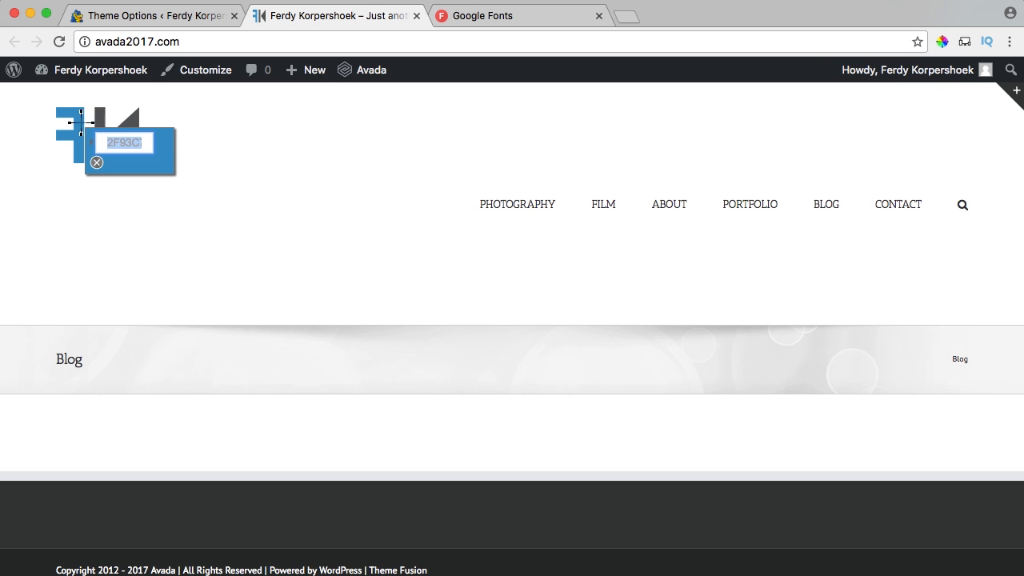
pyautogui.click(96, 164)
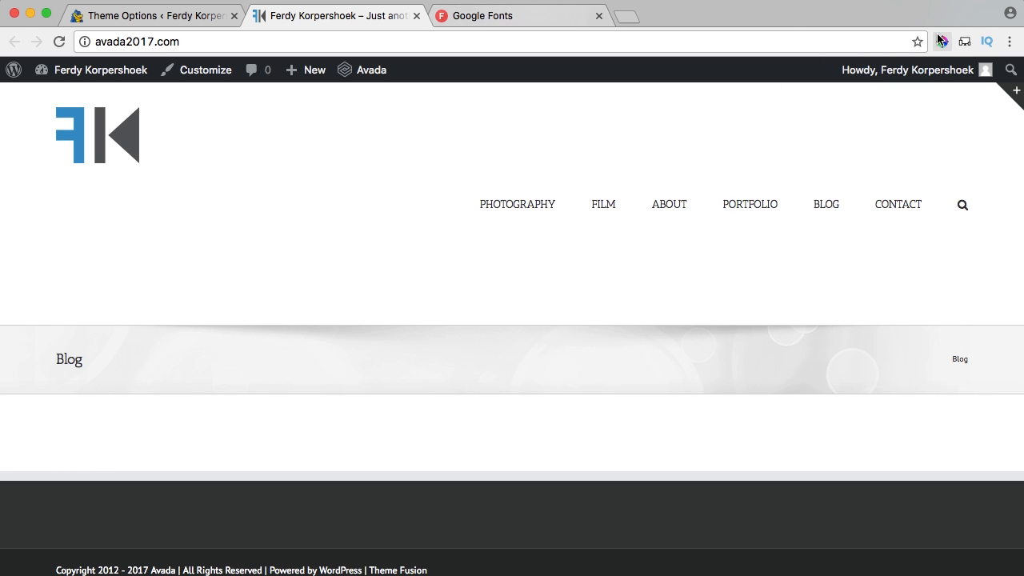
# Set Main Menu Font Hover Color to the logo blue 2F93C7, save, and check the live site.
pyautogui.click(599, 17)
pyautogui.click(201, 18)
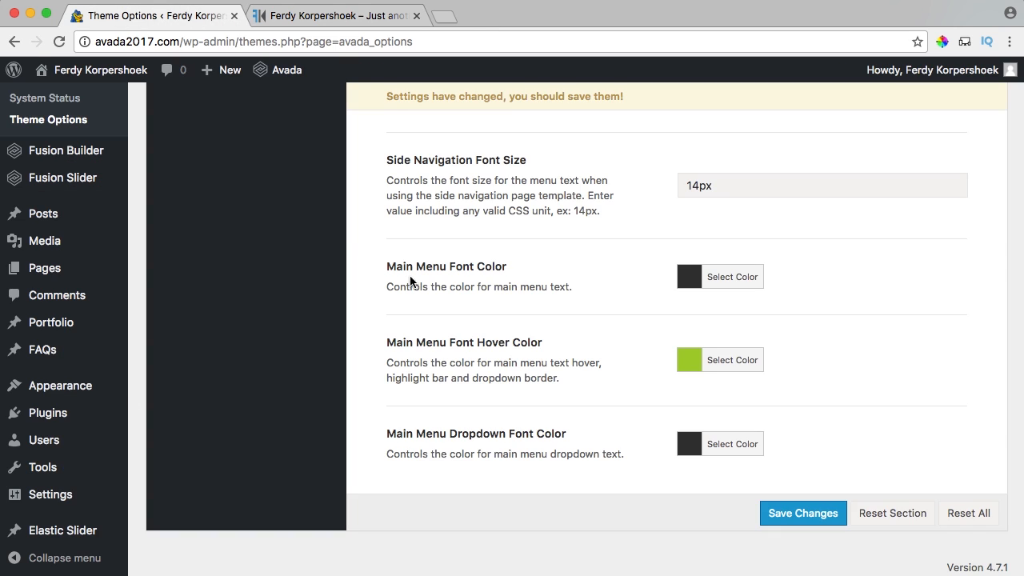
pyautogui.click(702, 365)
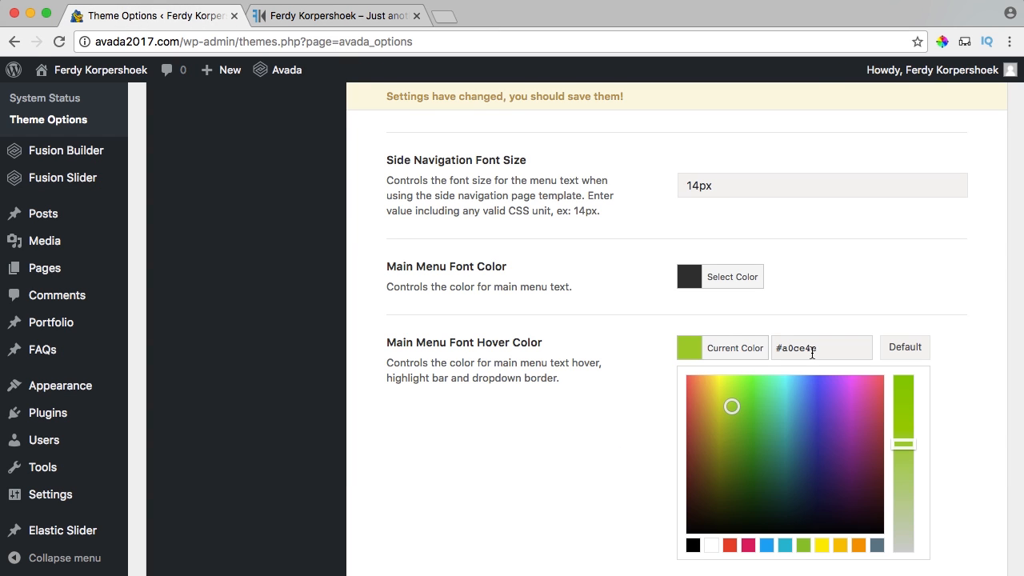
pyautogui.press('super+v')
pyautogui.click(696, 355)
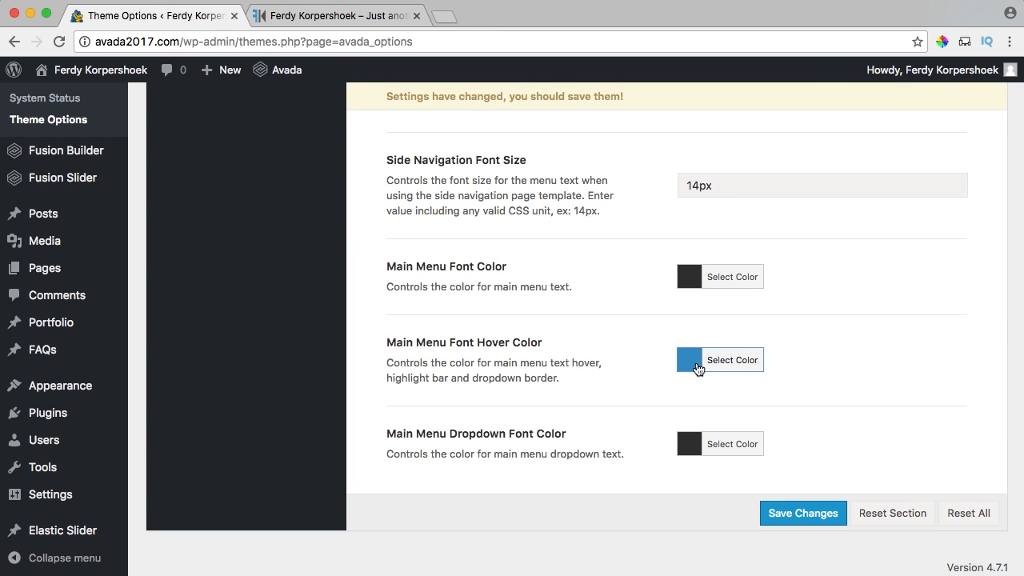
pyautogui.click(797, 516)
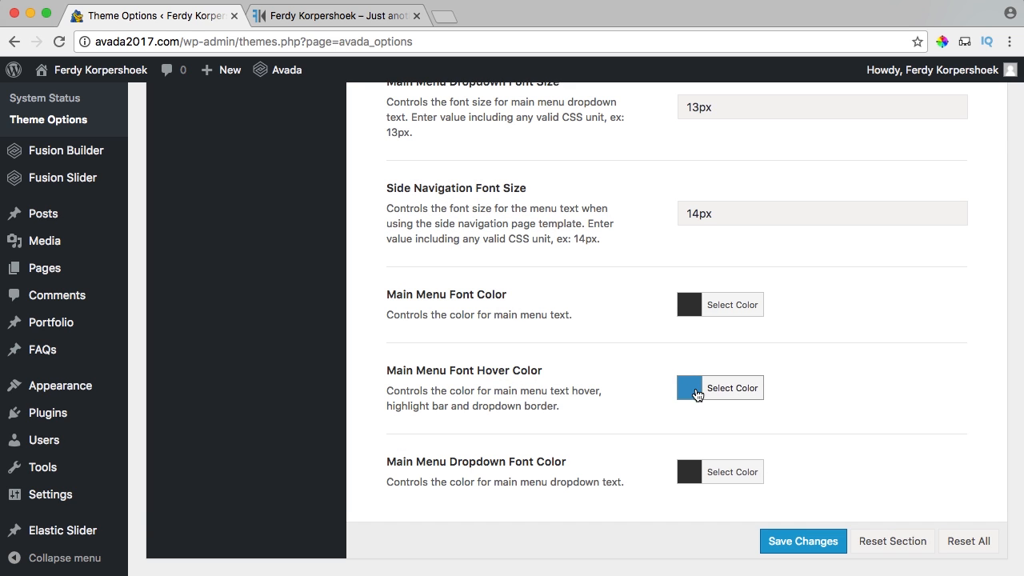
pyautogui.click(304, 24)
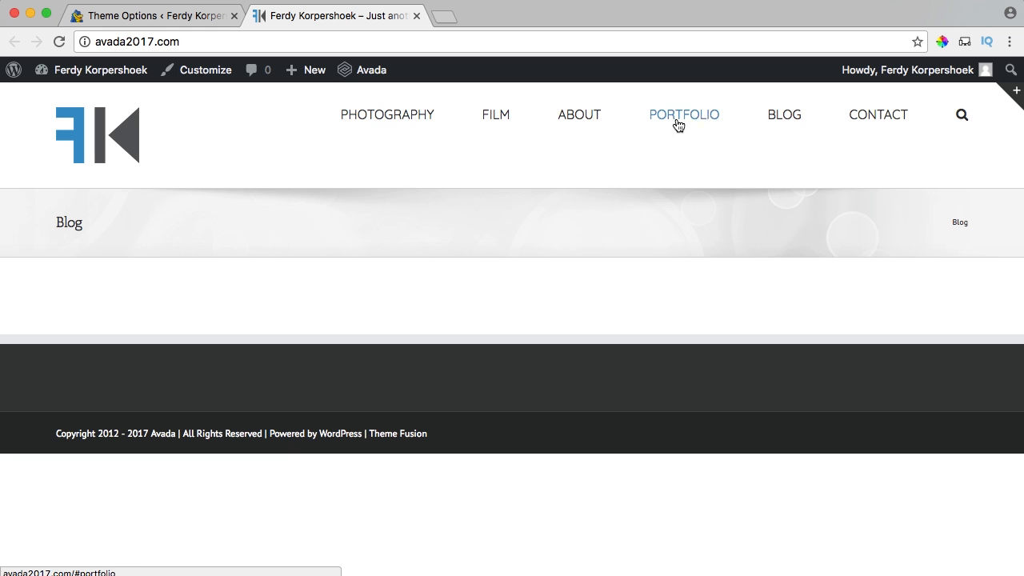
pyautogui.click(202, 22)
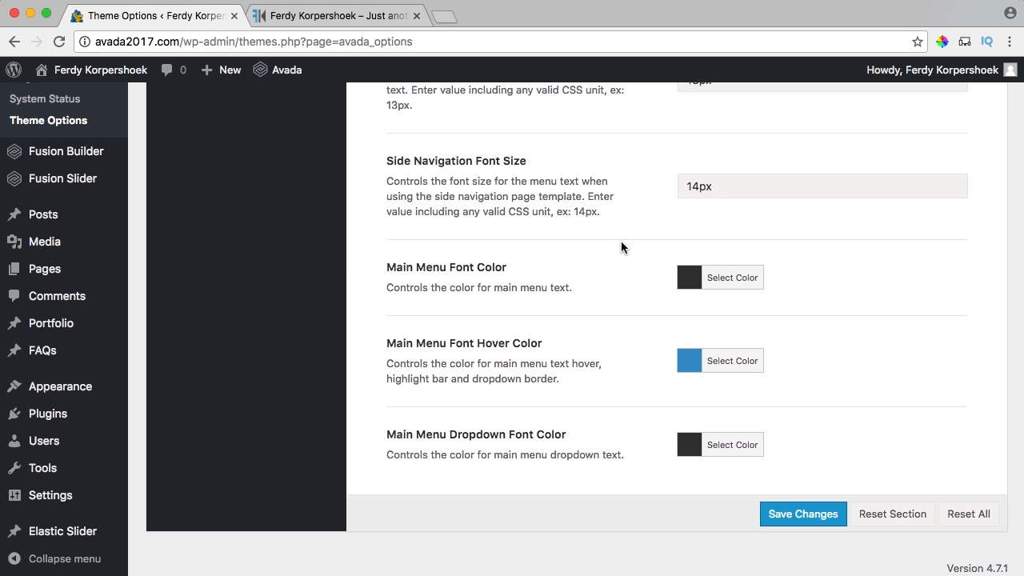
# Open the Header Content options and compare them with the live site's header.
pyautogui.scroll(15, 621, 241)
pyautogui.scroll(-3, 608, 298)
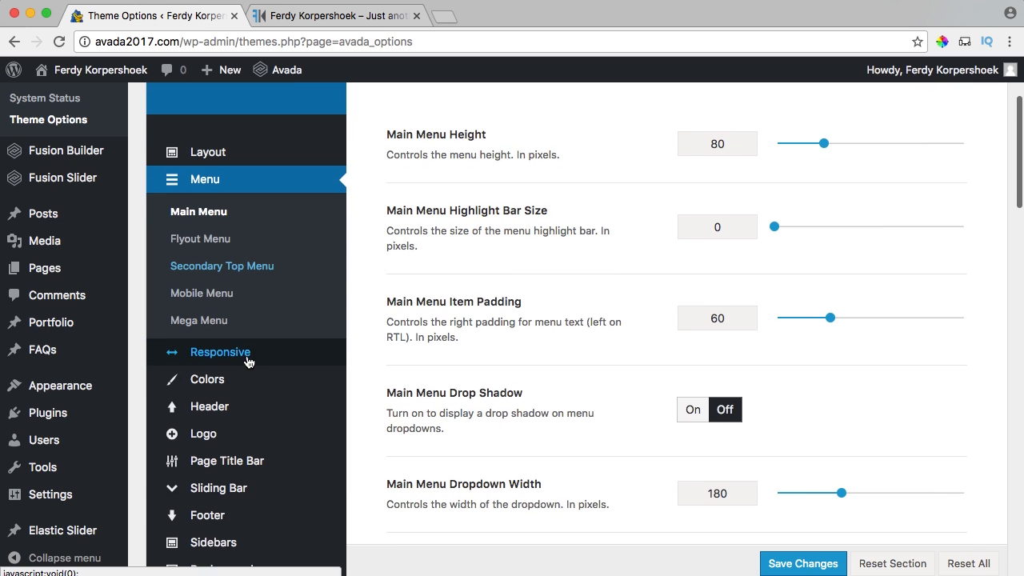
pyautogui.moveTo(210, 394)
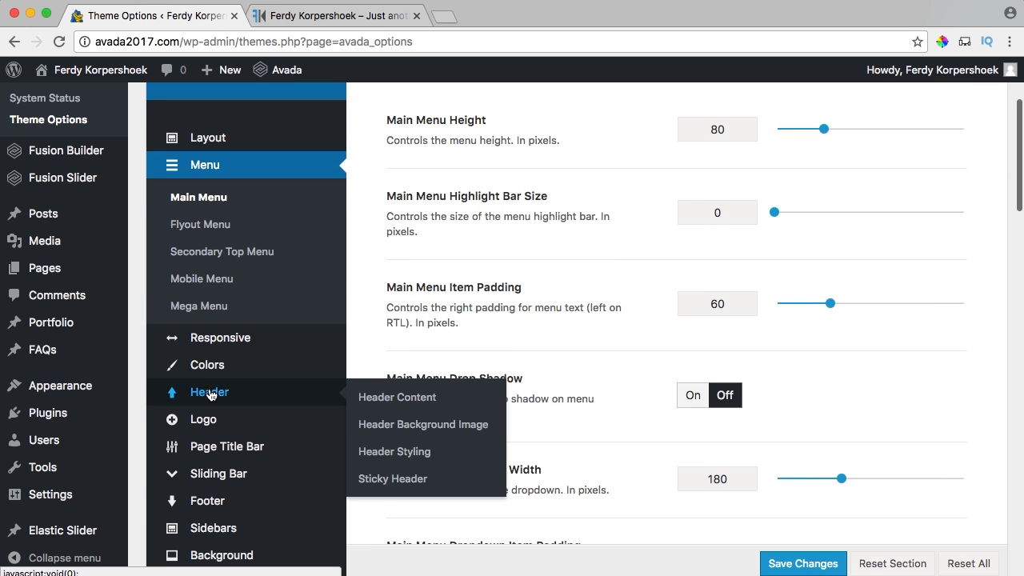
pyautogui.click(380, 397)
pyautogui.scroll(-5, 677, 245)
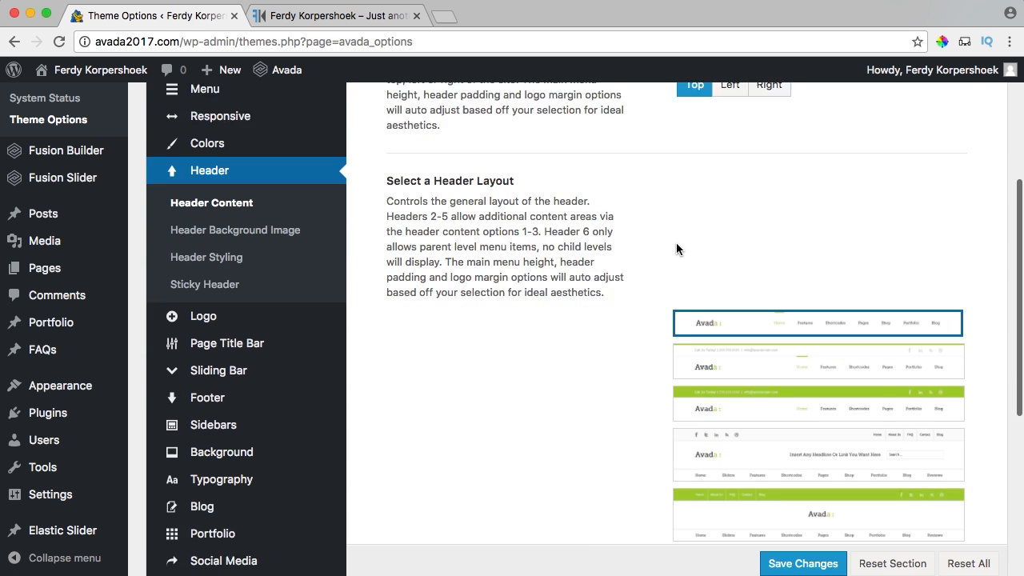
pyautogui.click(302, 19)
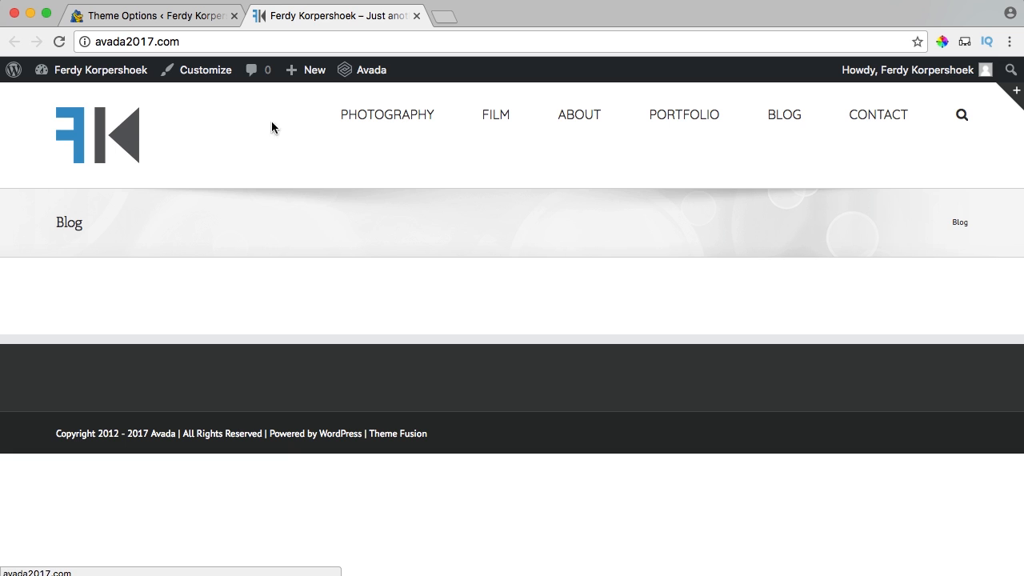
pyautogui.click(178, 16)
# Select the header layout with search and hamburger icons and save it.
pyautogui.moveTo(681, 285)
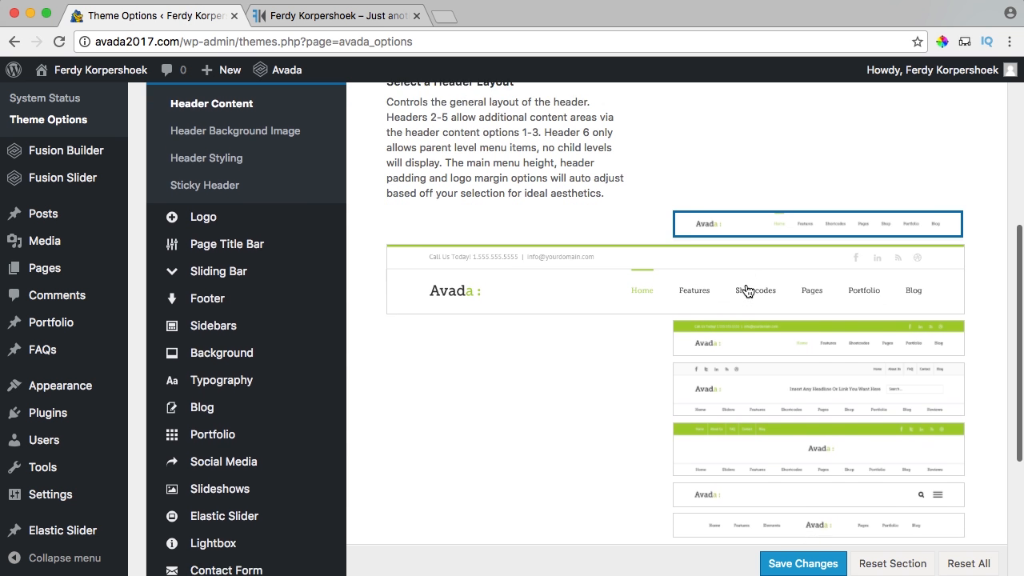
pyautogui.scroll(-1, 747, 291)
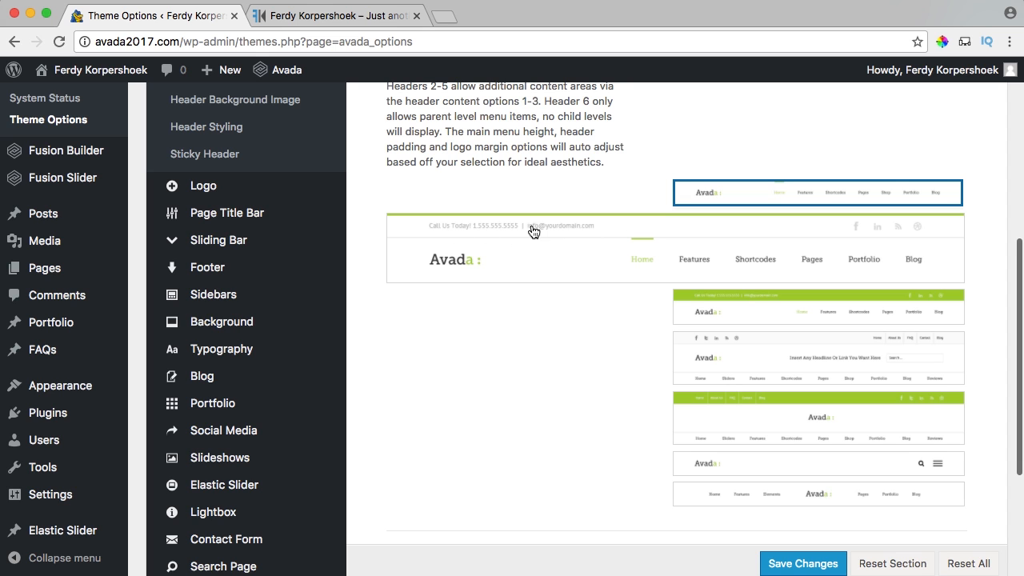
pyautogui.scroll(-1, 690, 250)
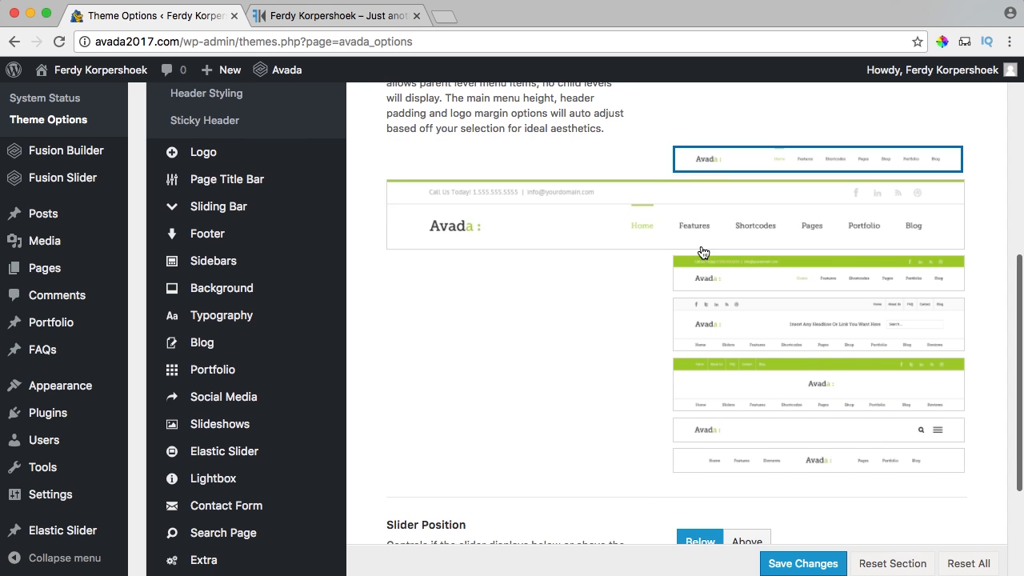
pyautogui.moveTo(717, 277)
pyautogui.scroll(-2, 782, 246)
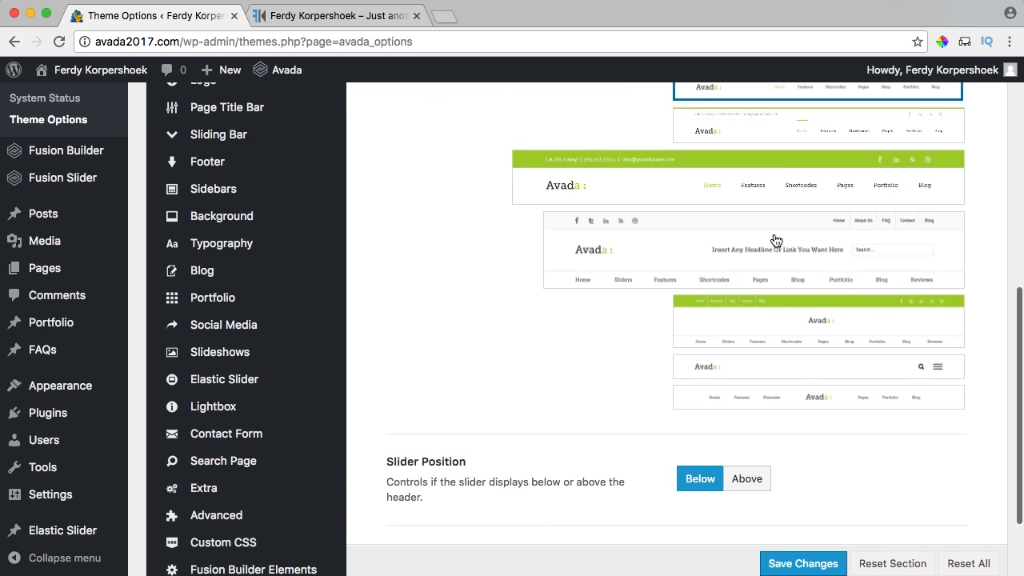
pyautogui.moveTo(777, 238)
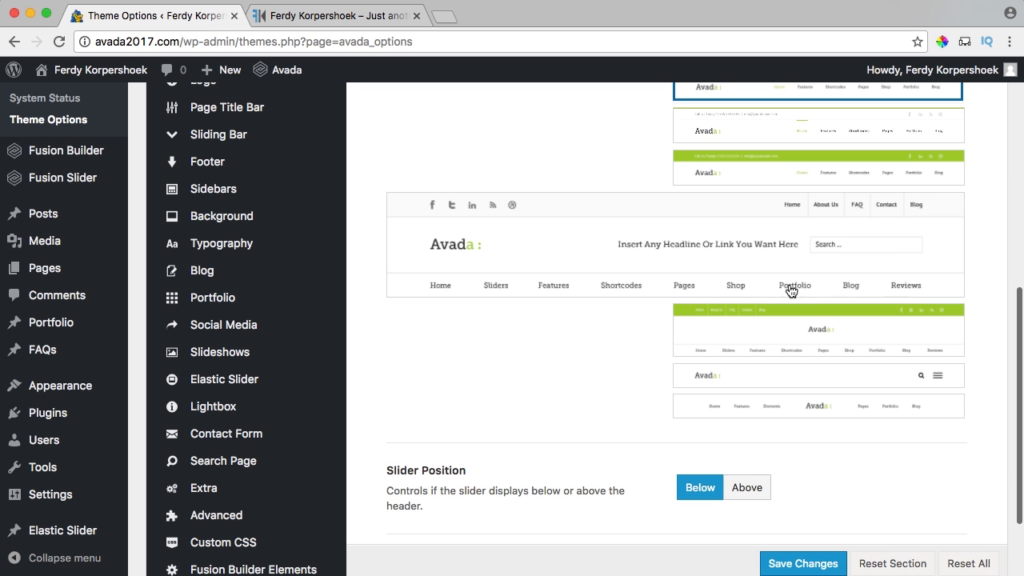
pyautogui.moveTo(780, 299)
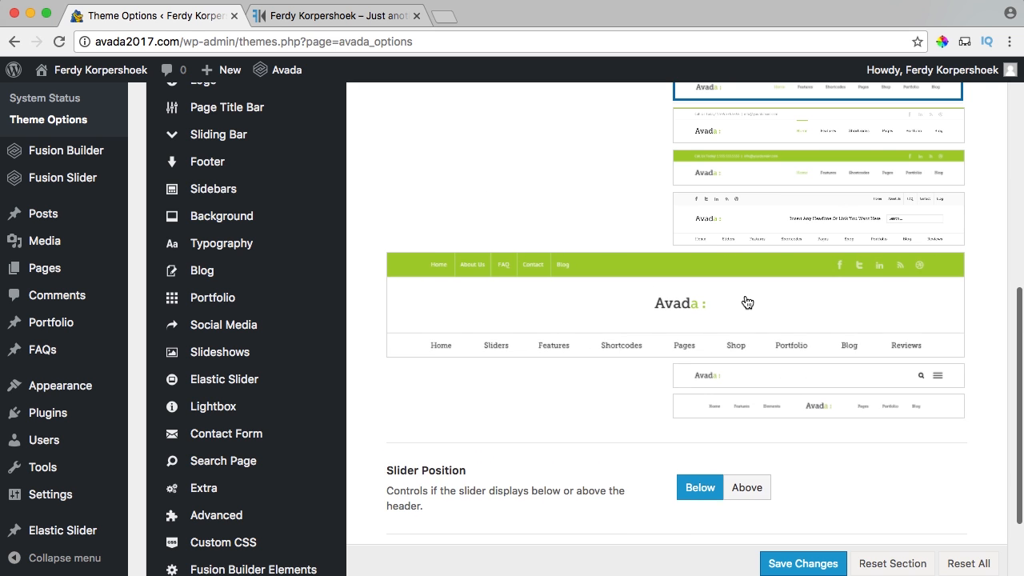
pyautogui.scroll(-2, 749, 300)
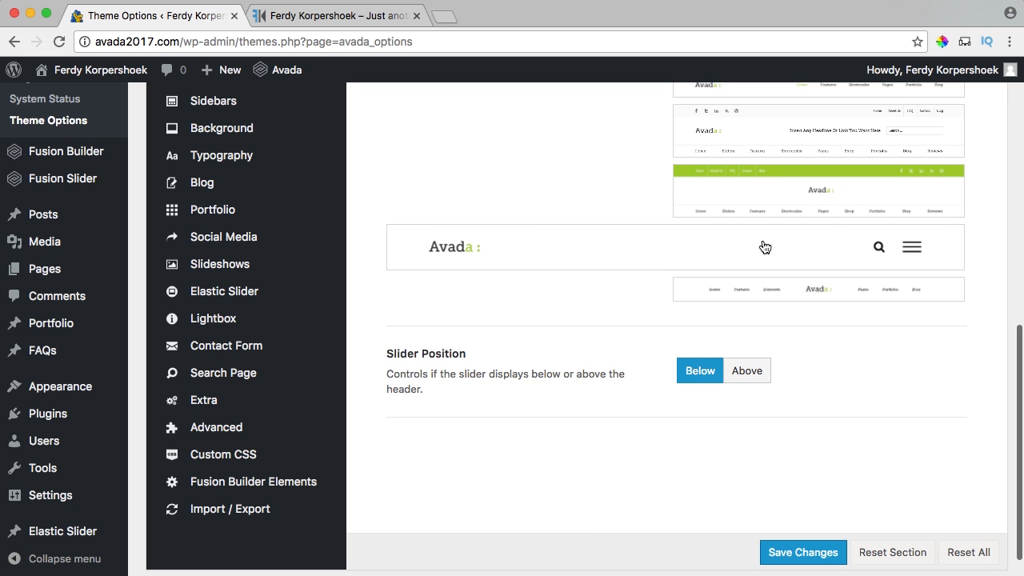
pyautogui.click(744, 246)
pyautogui.click(800, 554)
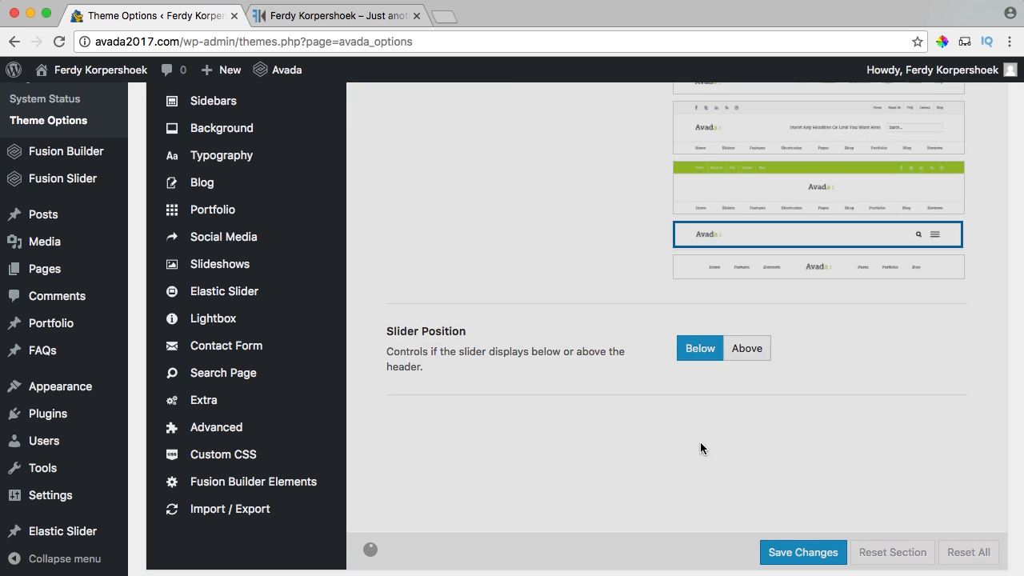
# Reload the live site and test the full-screen hamburger menu overlay.
pyautogui.click(313, 16)
pyautogui.press('super+r')
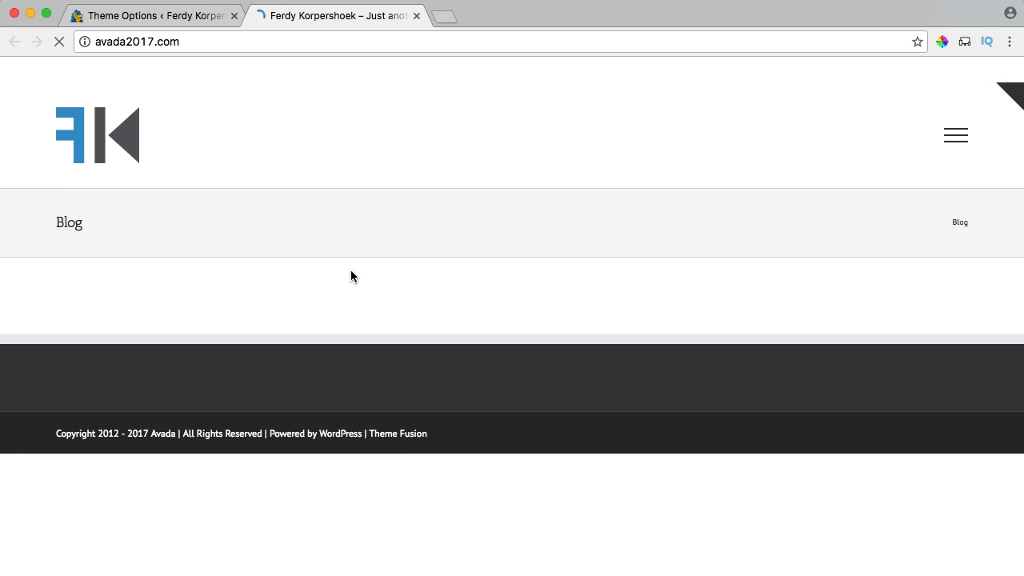
pyautogui.click(956, 140)
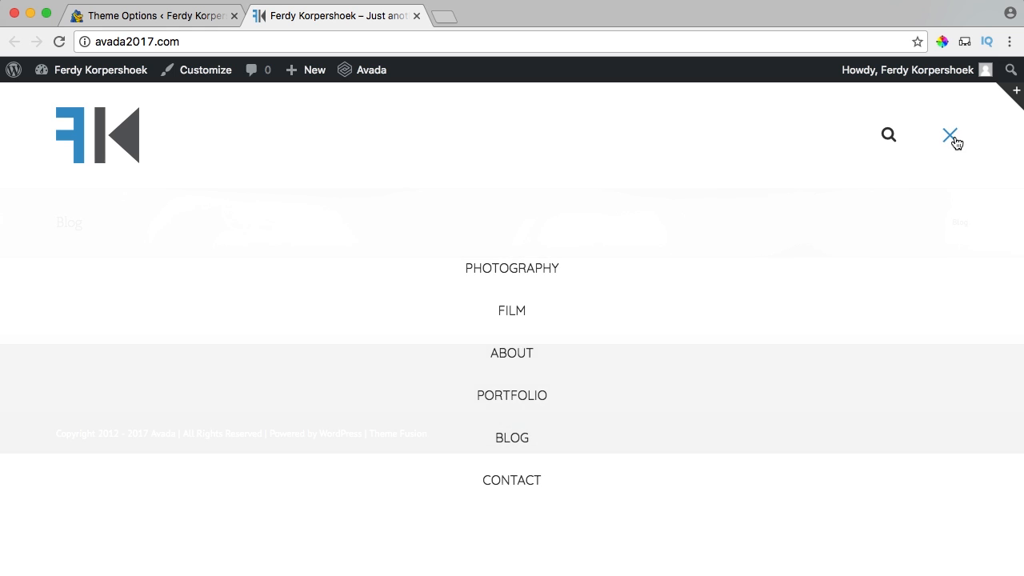
pyautogui.click(956, 141)
# Switch the Avada header to the centred-logo, split-menu layout and save it.
pyautogui.click(197, 18)
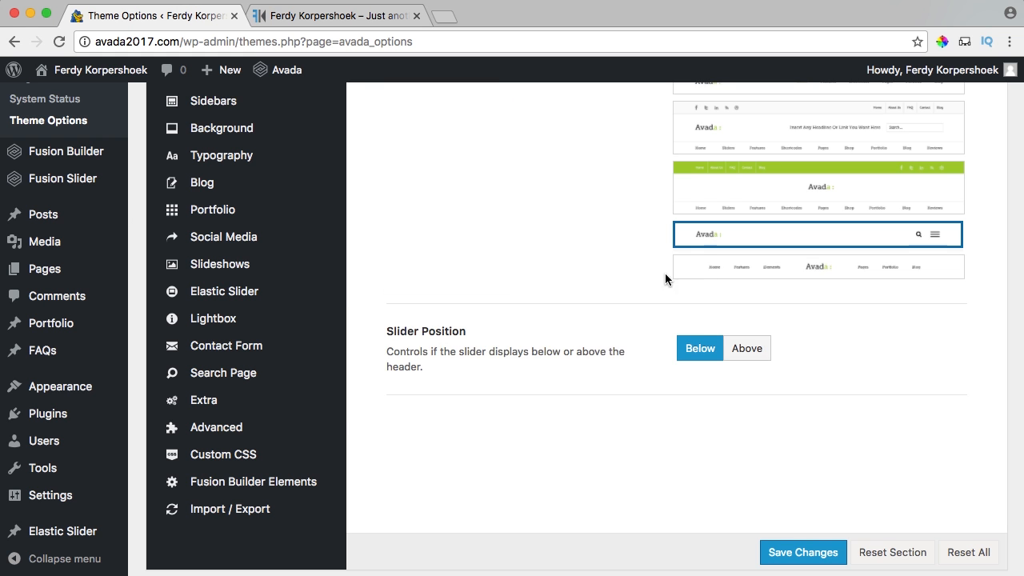
pyautogui.click(727, 280)
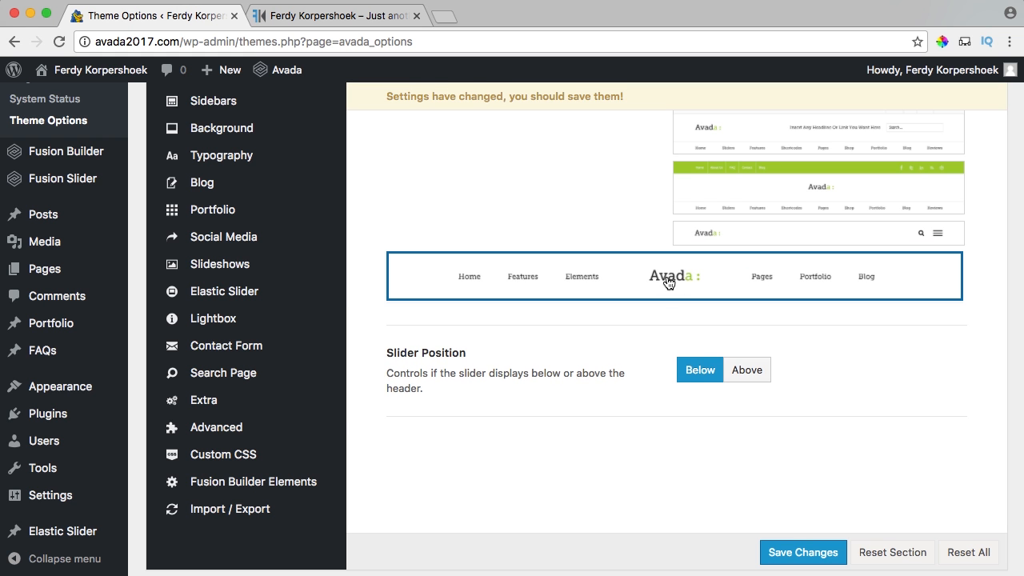
pyautogui.click(806, 559)
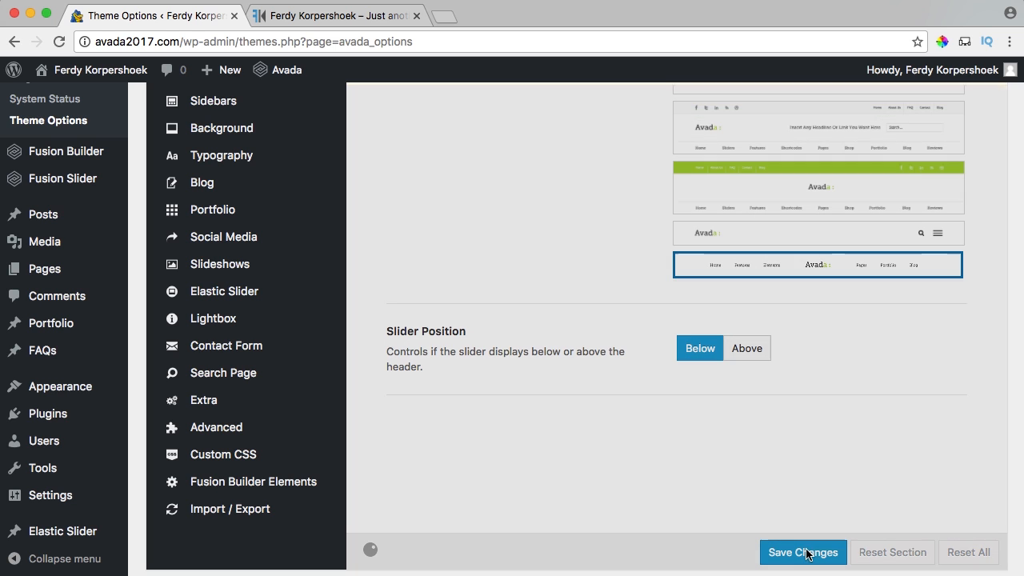
# Reload the live site to preview the FK logo centred between the split menu links.
pyautogui.click(281, 11)
pyautogui.press('super+r')
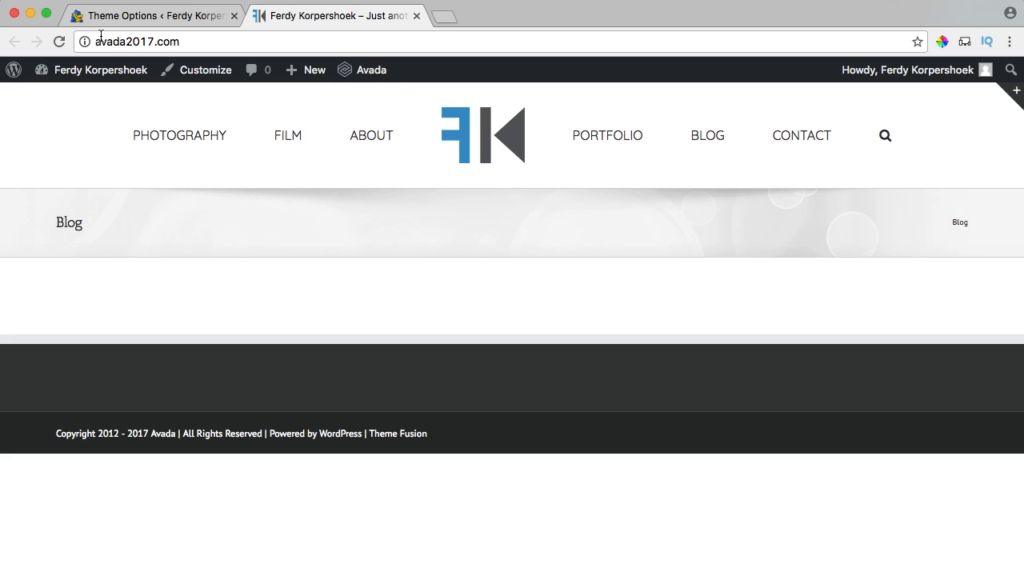
pyautogui.click(204, 41)
pyautogui.click(205, 46)
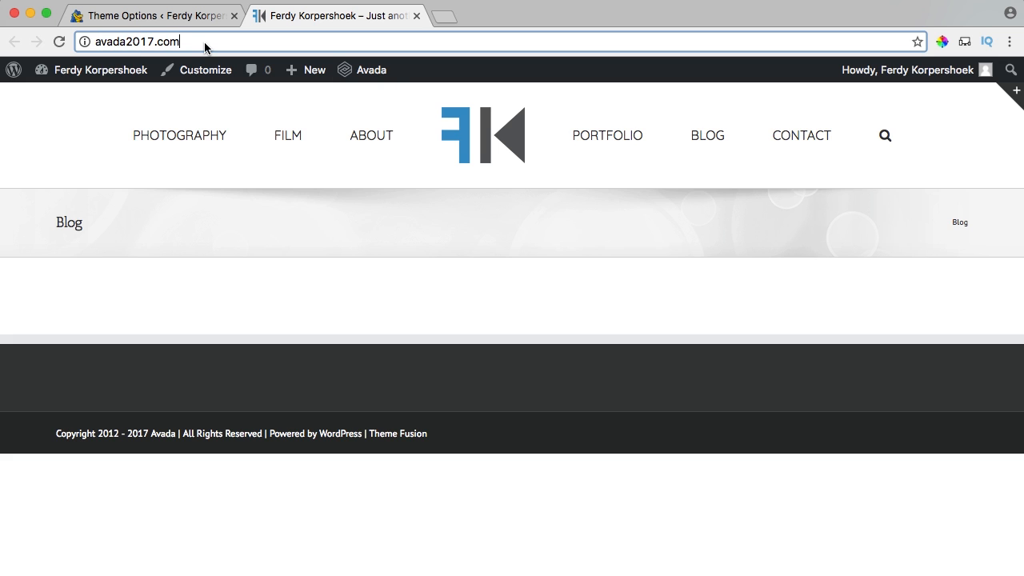
pyautogui.click(228, 234)
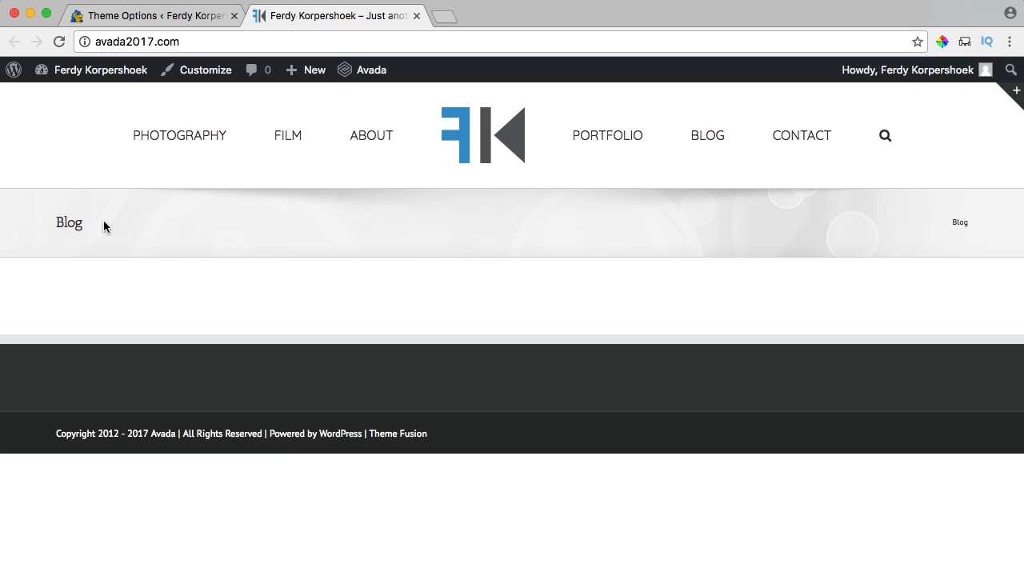
pyautogui.click(152, 18)
# Go to Settings > Reading in the admin sidebar.
pyautogui.moveTo(96, 407)
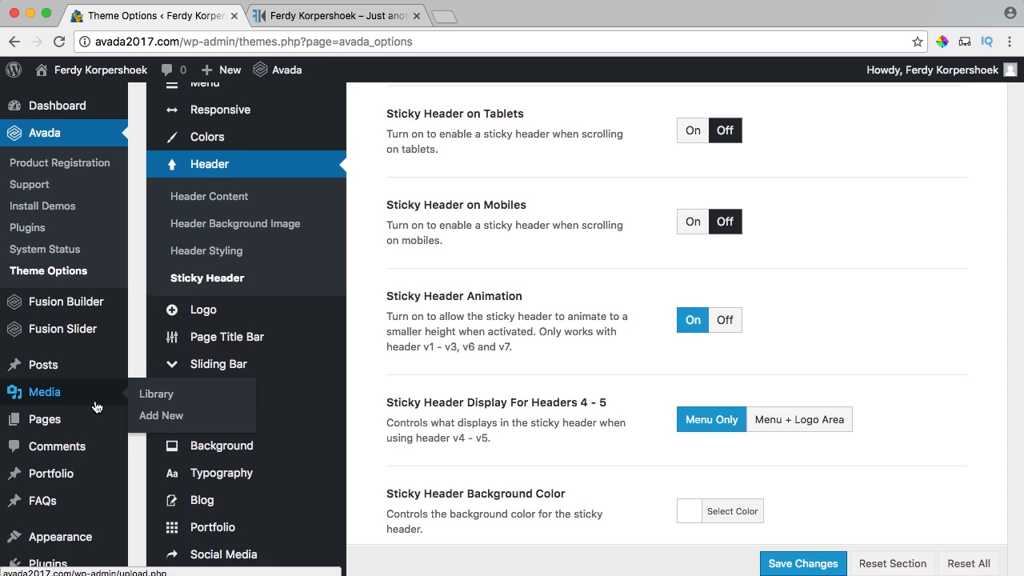
pyautogui.scroll(-5, 96, 406)
pyautogui.moveTo(62, 492)
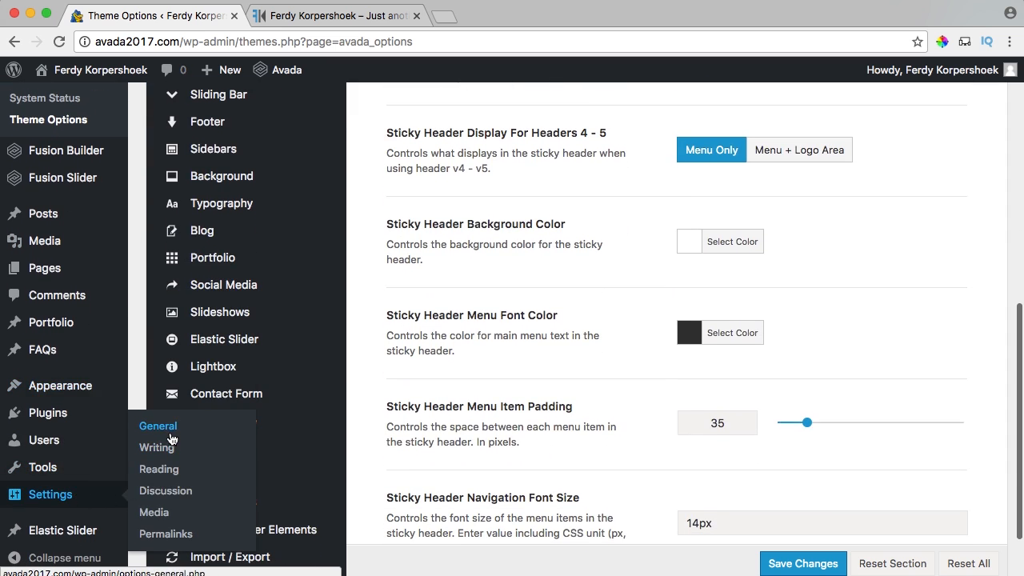
pyautogui.click(167, 470)
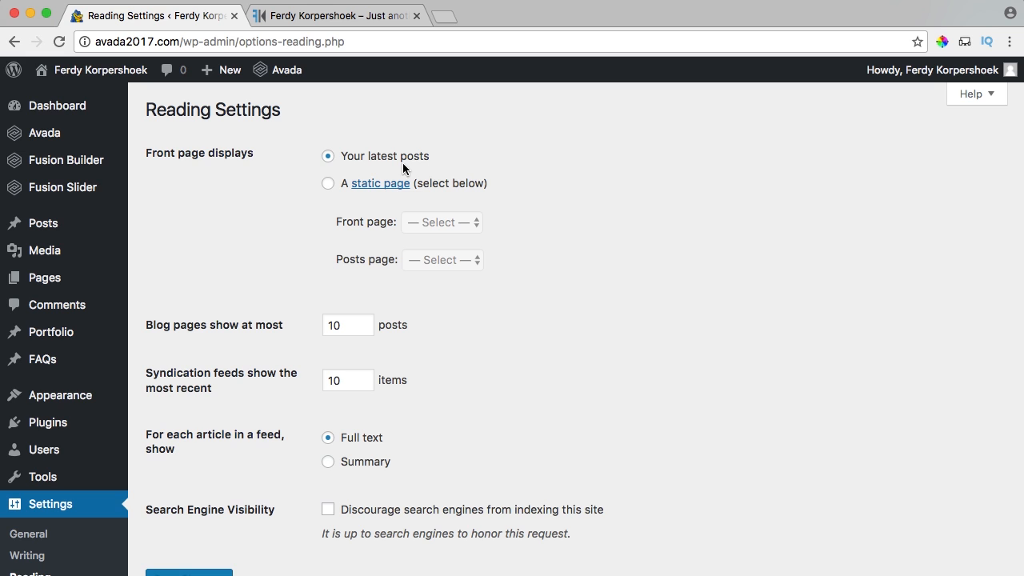
pyautogui.moveTo(170, 155); pyautogui.dragTo(247, 156)
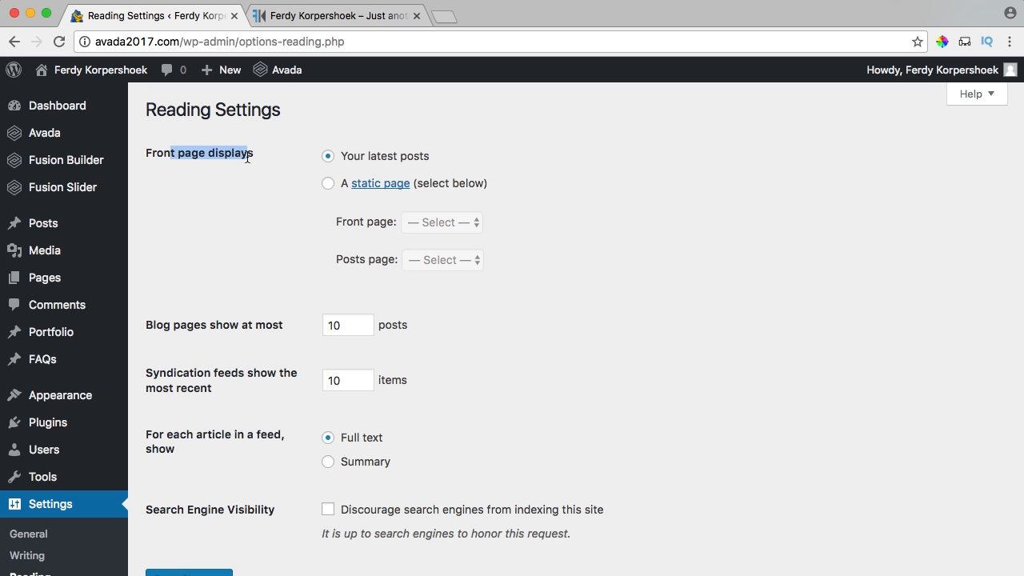
pyautogui.click(251, 157)
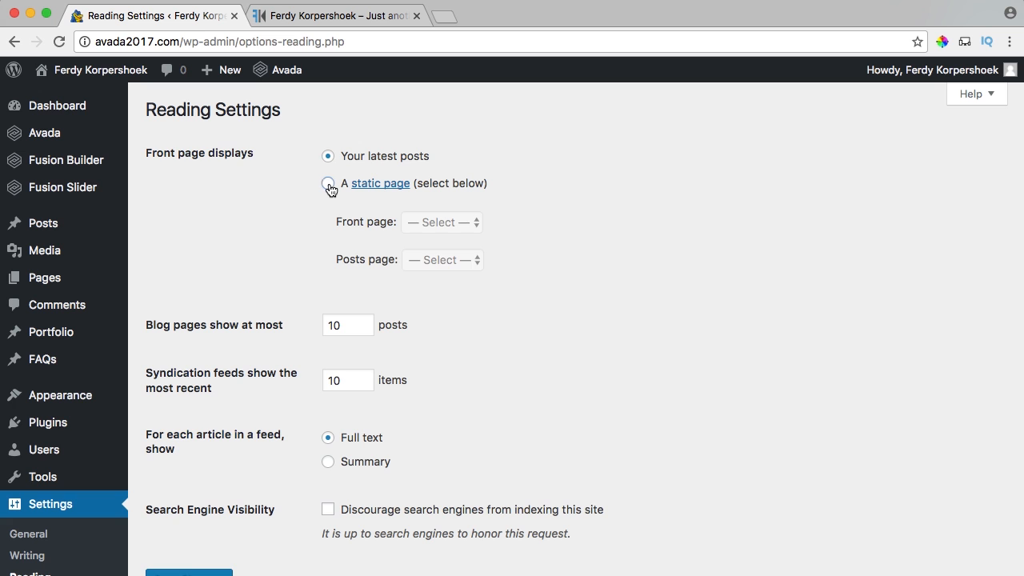
# Choose a static front page of Home with Blog as the posts page, and save.
pyautogui.click(328, 185)
pyautogui.click(448, 224)
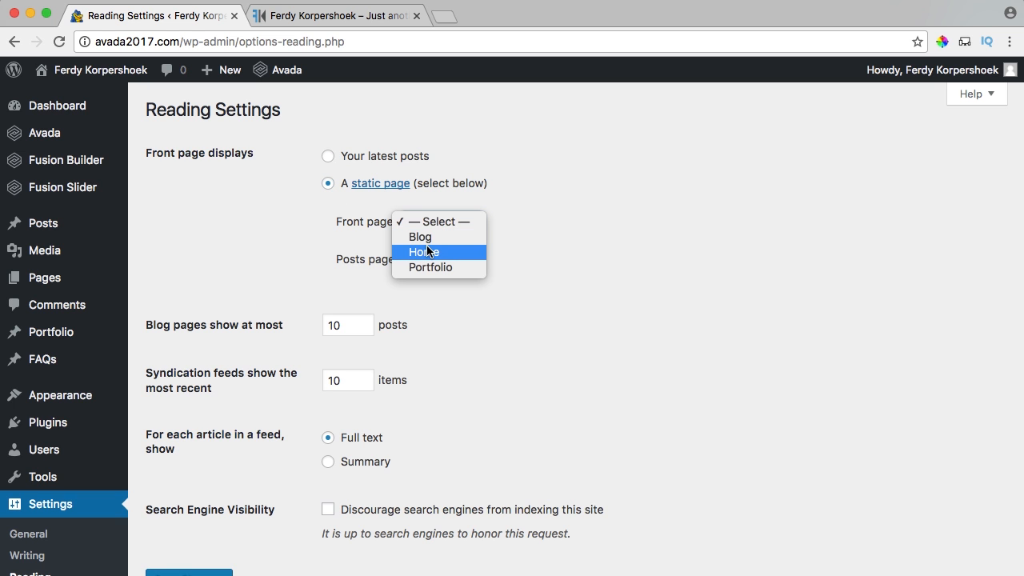
pyautogui.click(428, 252)
pyautogui.click(416, 260)
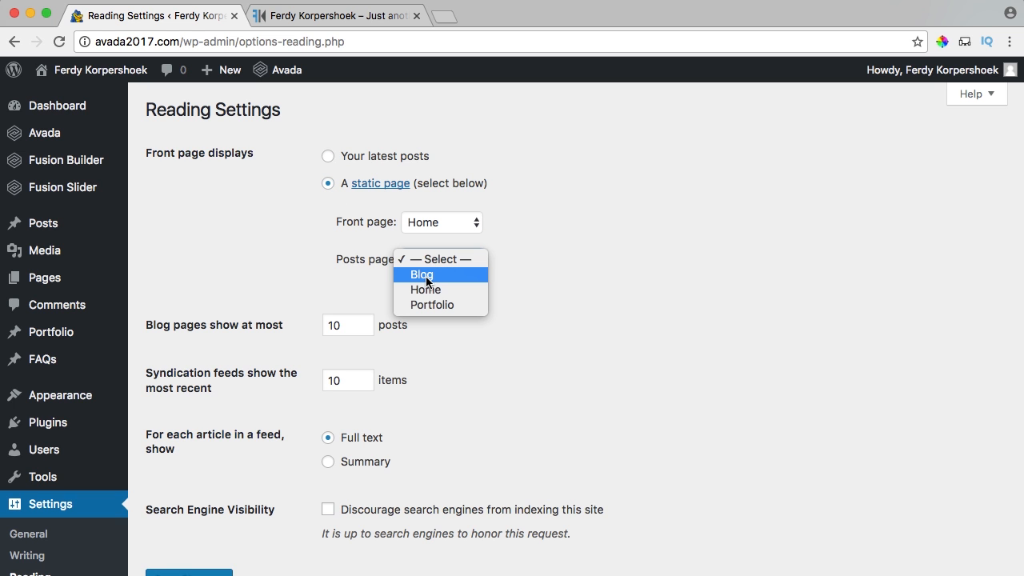
pyautogui.click(424, 275)
pyautogui.scroll(-4, 247, 311)
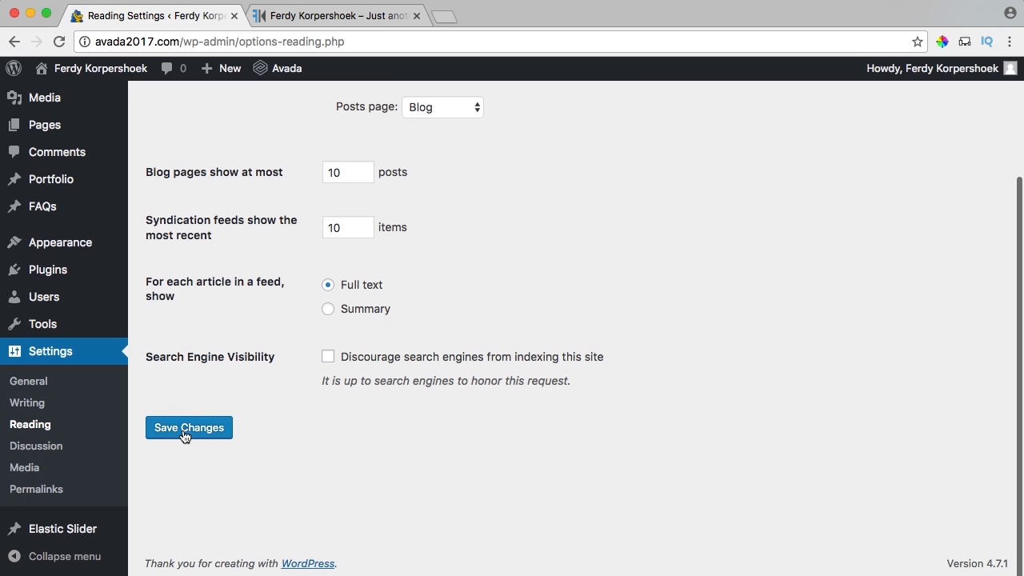
pyautogui.click(195, 433)
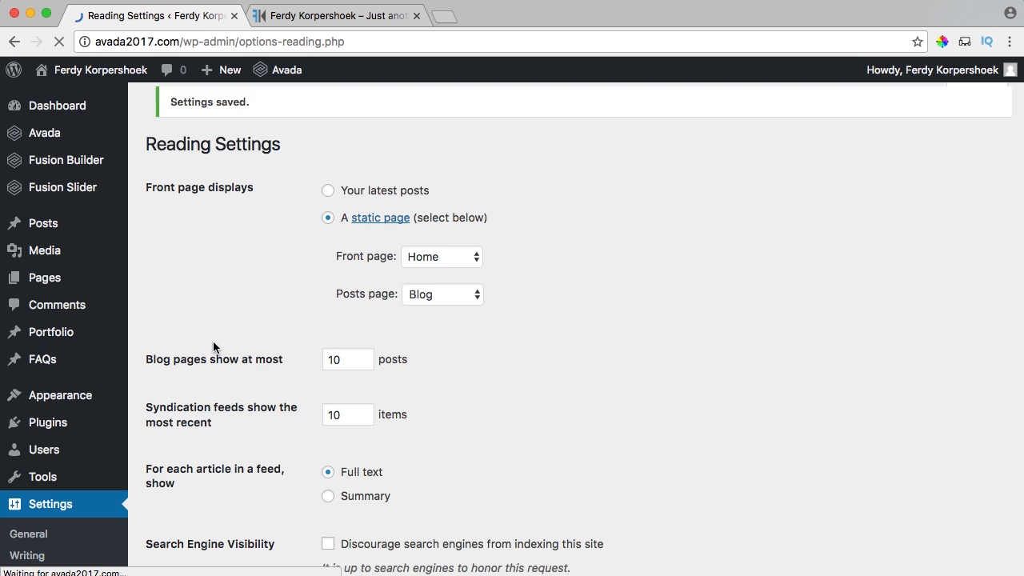
pyautogui.scroll(-4, 213, 352)
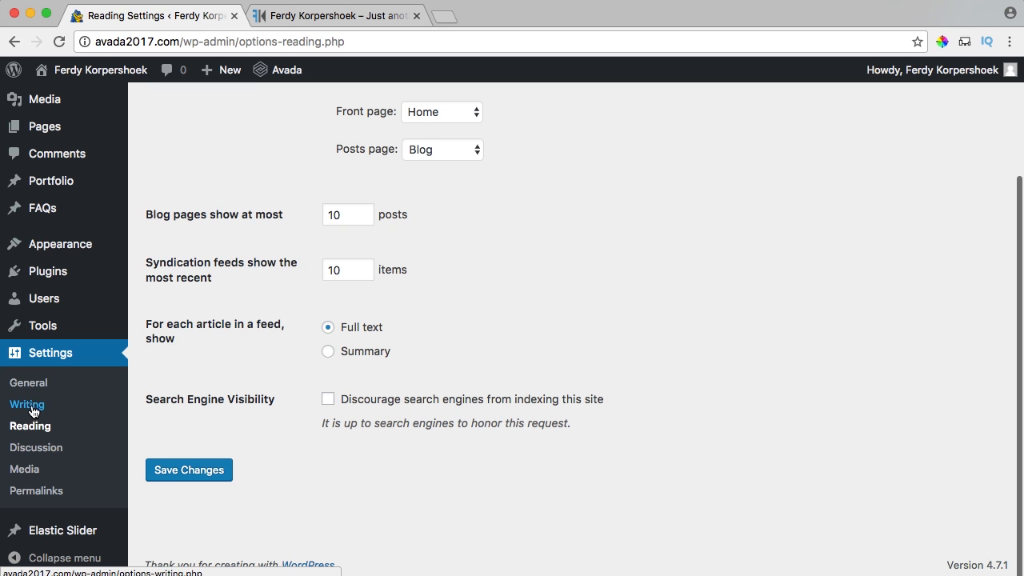
# Untick month- and year-based upload folders in Media settings, save, and reload the live site.
pyautogui.click(32, 471)
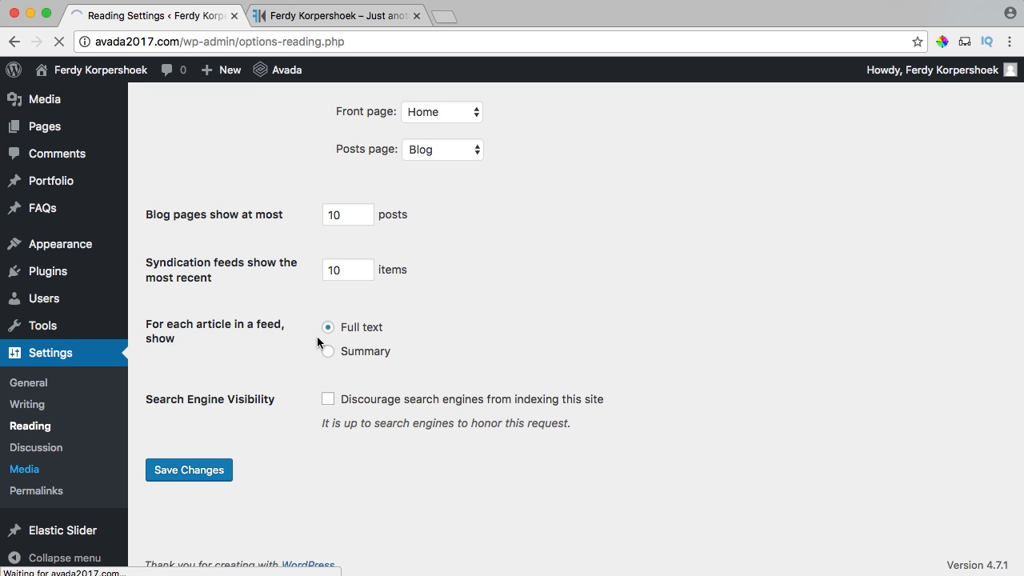
pyautogui.scroll(-3, 285, 317)
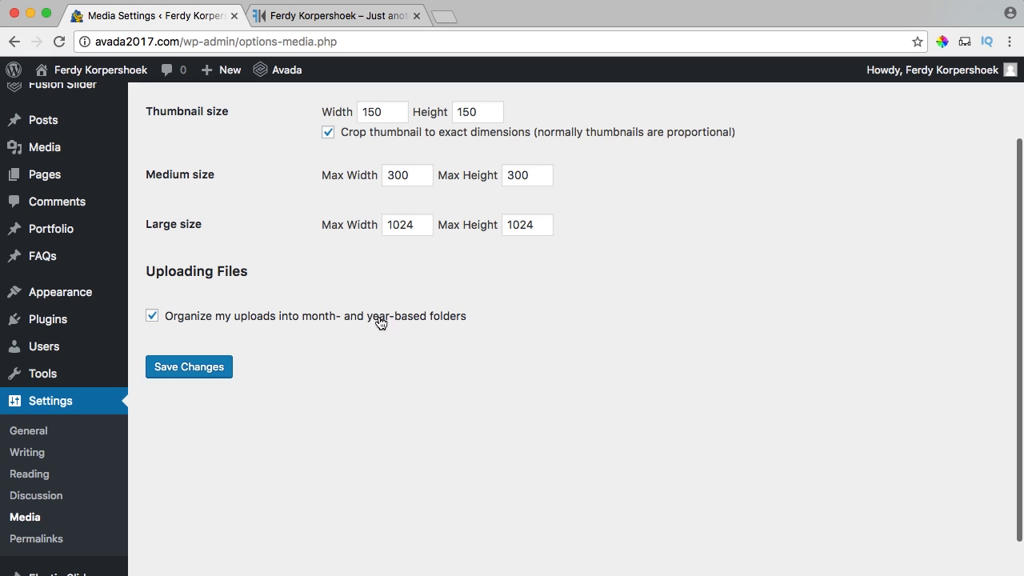
pyautogui.click(152, 316)
pyautogui.click(196, 371)
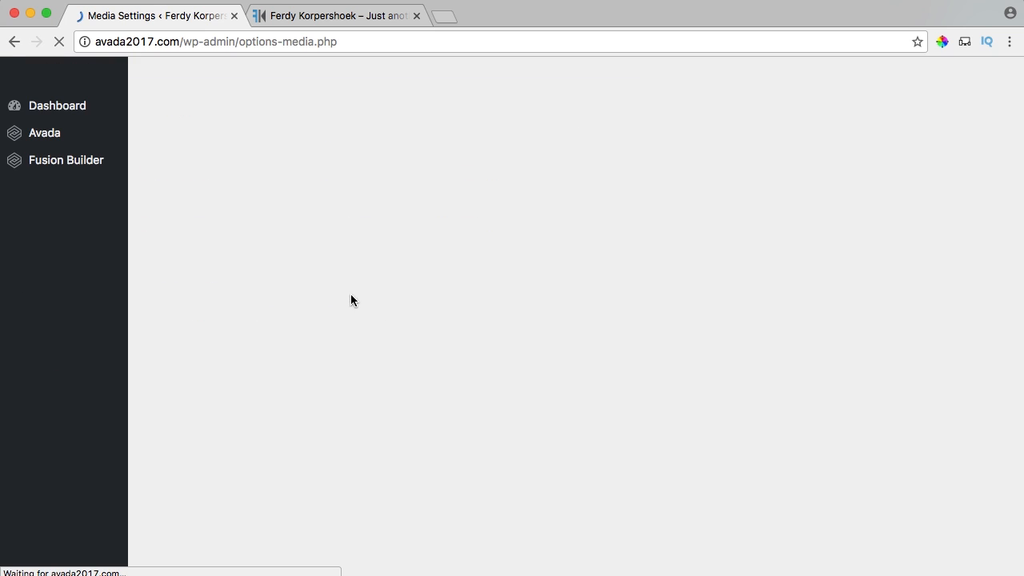
pyautogui.click(350, 22)
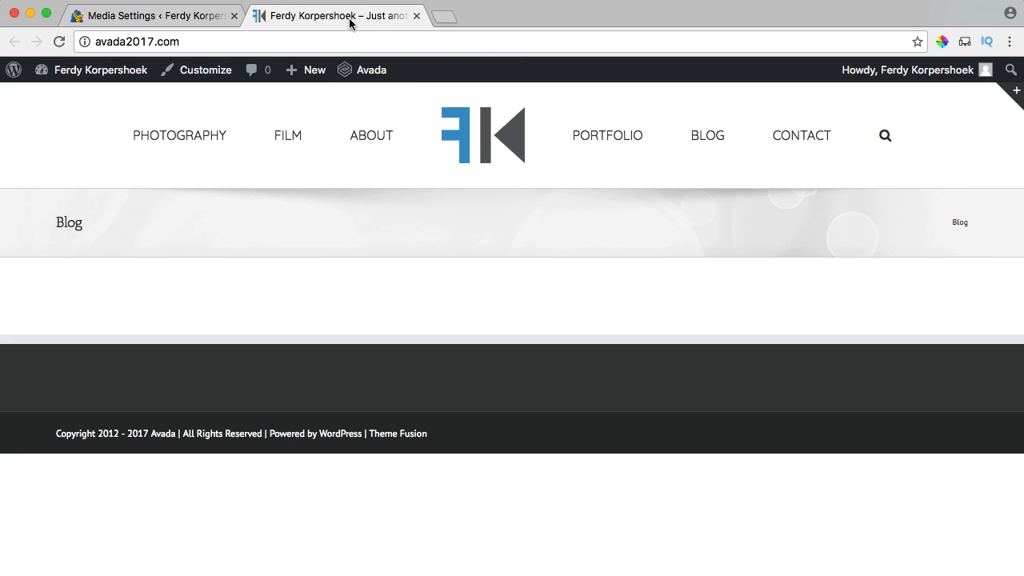
pyautogui.click(459, 141)
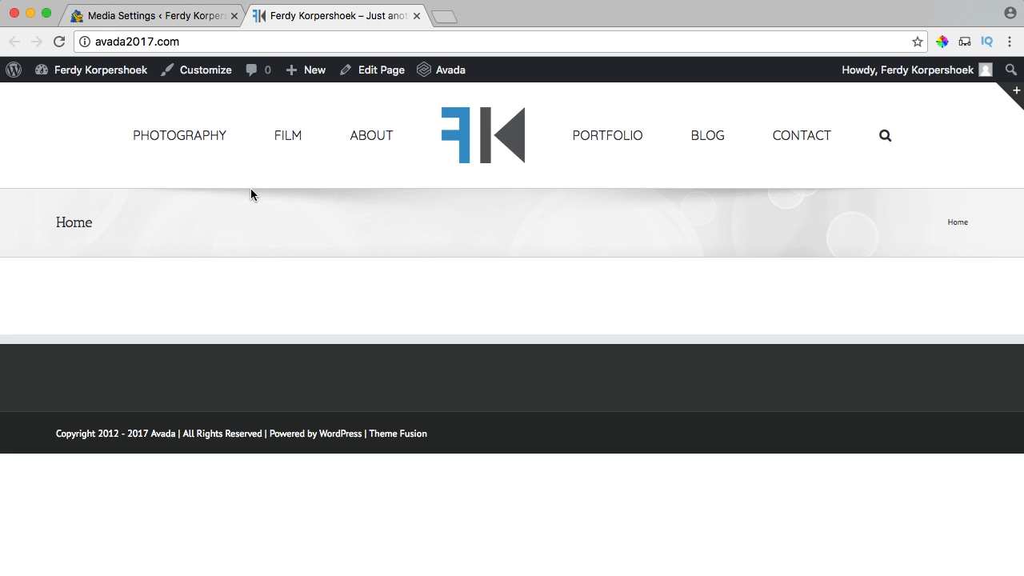
# Open Avada > Plugins to confirm Fusion Core 3.0.6 and Fusion Builder 1.0.6 are active.
pyautogui.click(161, 18)
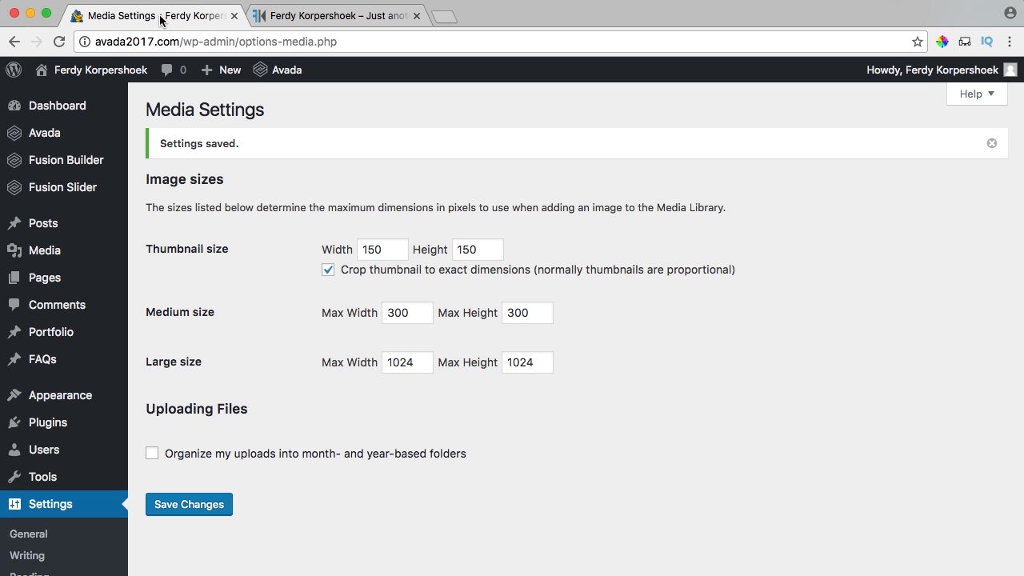
pyautogui.moveTo(55, 163)
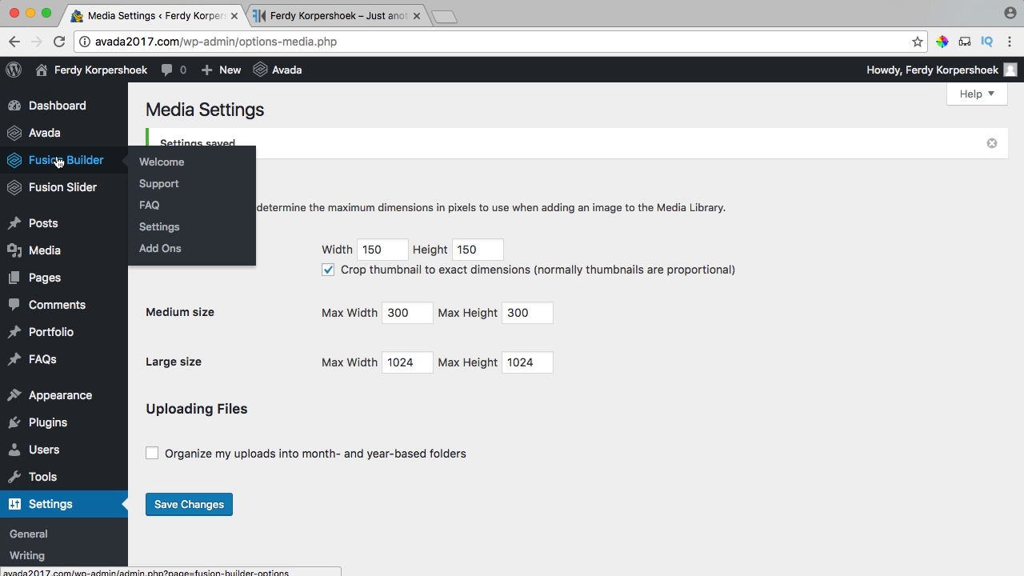
pyautogui.moveTo(56, 140)
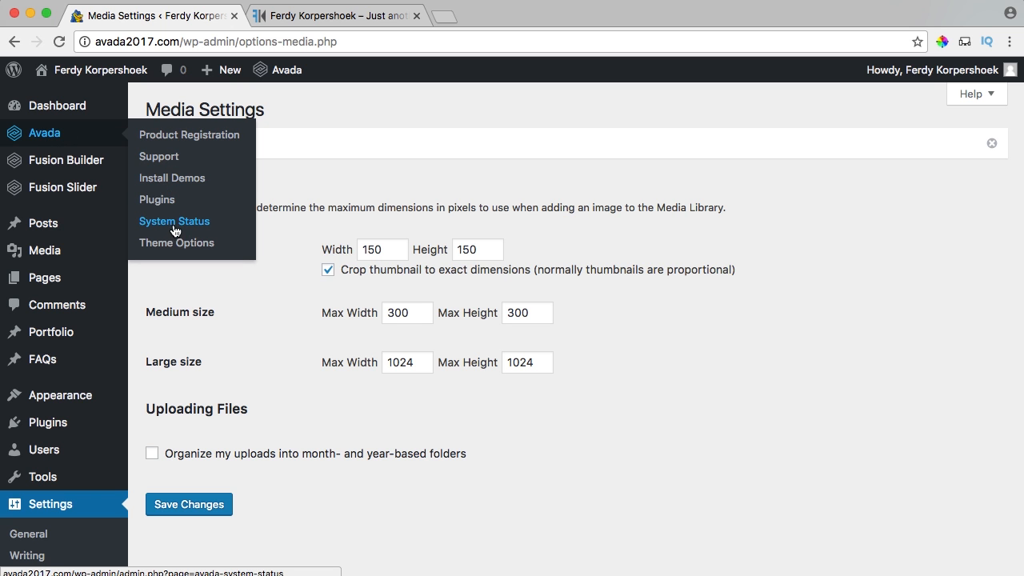
pyautogui.click(157, 199)
pyautogui.scroll(-5, 553, 264)
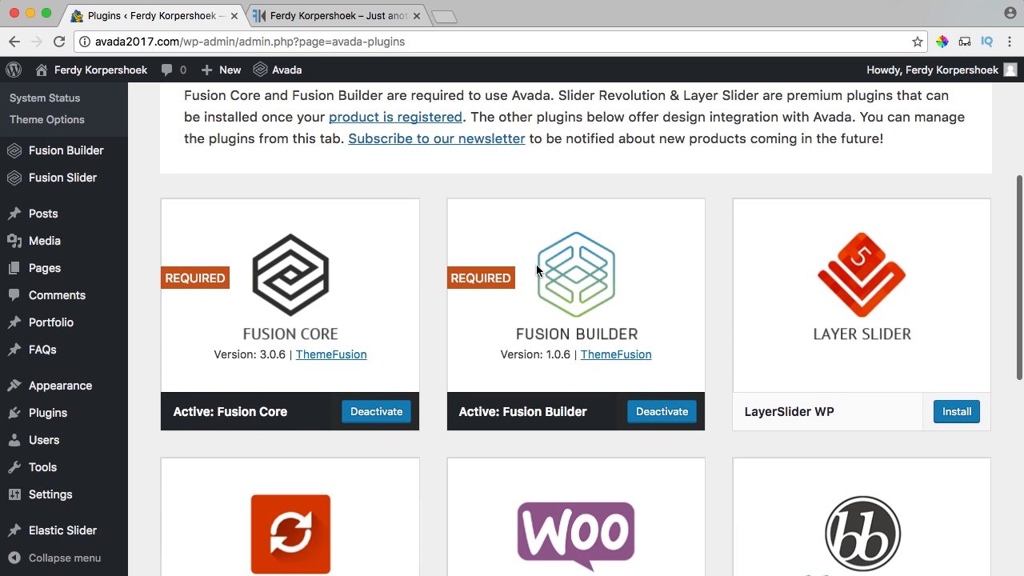
pyautogui.scroll(3, 584, 324)
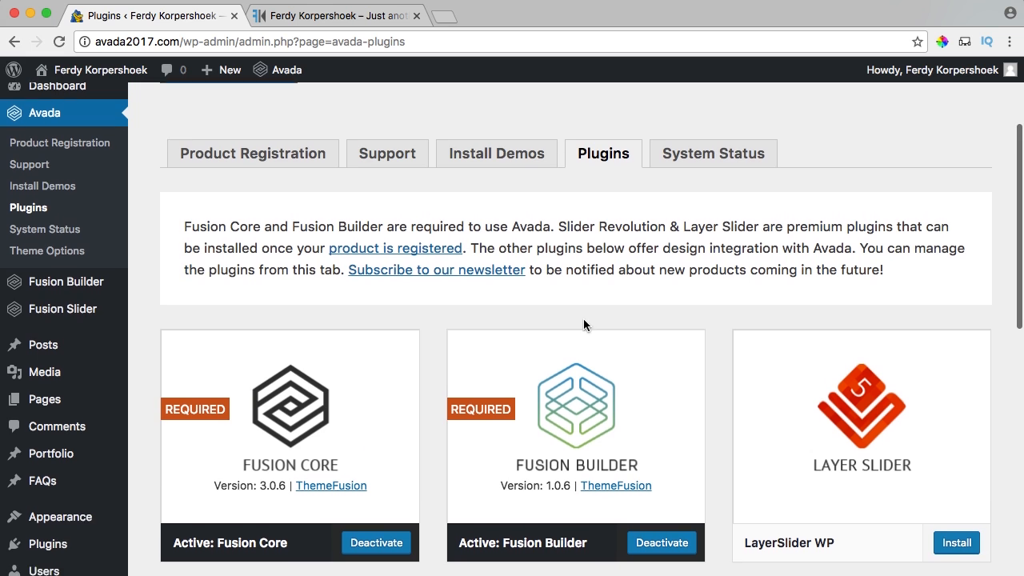
pyautogui.moveTo(53, 298)
pyautogui.scroll(-2, 428, 258)
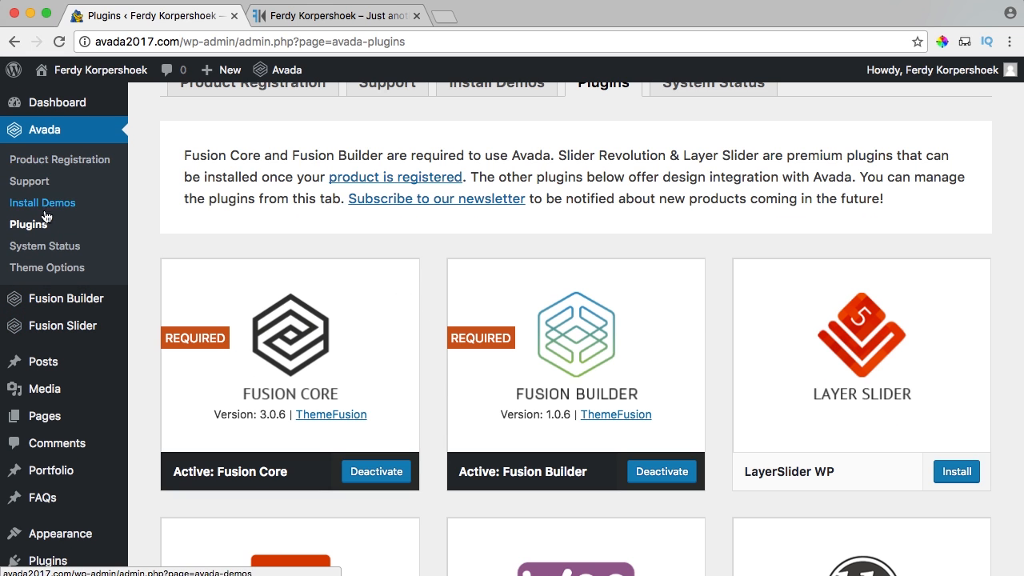
pyautogui.moveTo(56, 326)
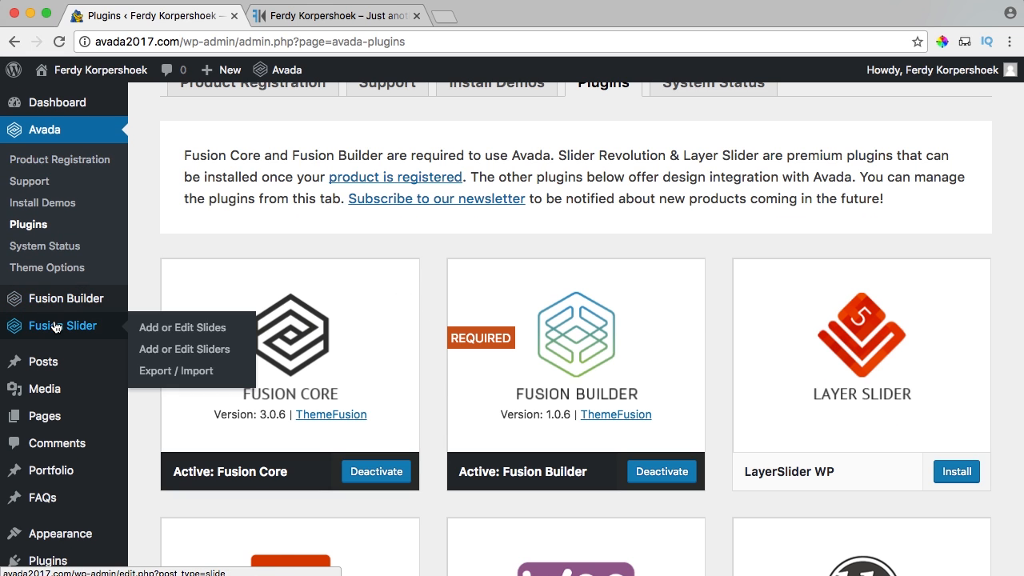
# On the new slider form, enable Full Screen Slider and disable Navigation Arrows.
pyautogui.click(196, 356)
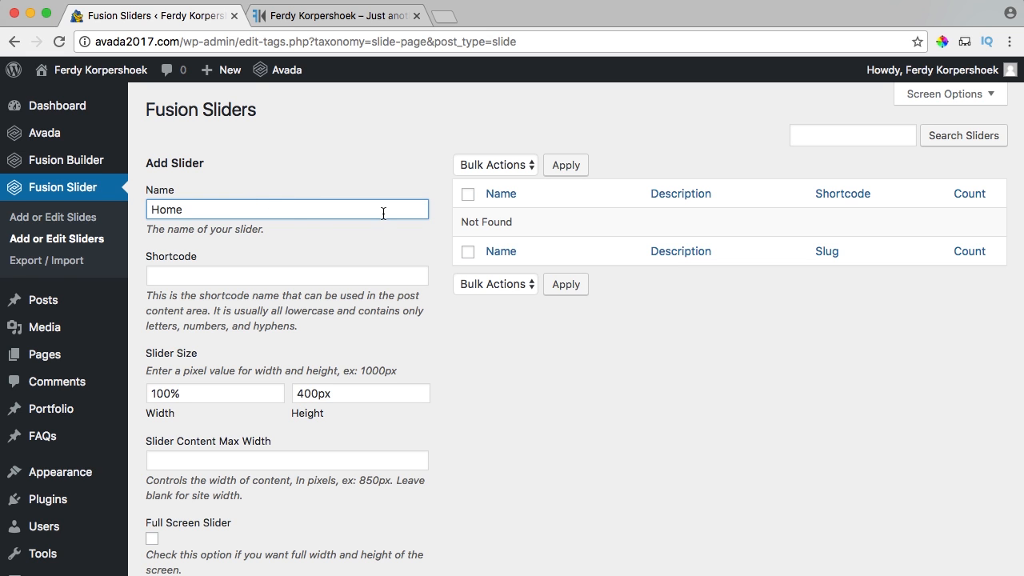
pyautogui.scroll(-5, 288, 216)
pyautogui.scroll(-3, 286, 216)
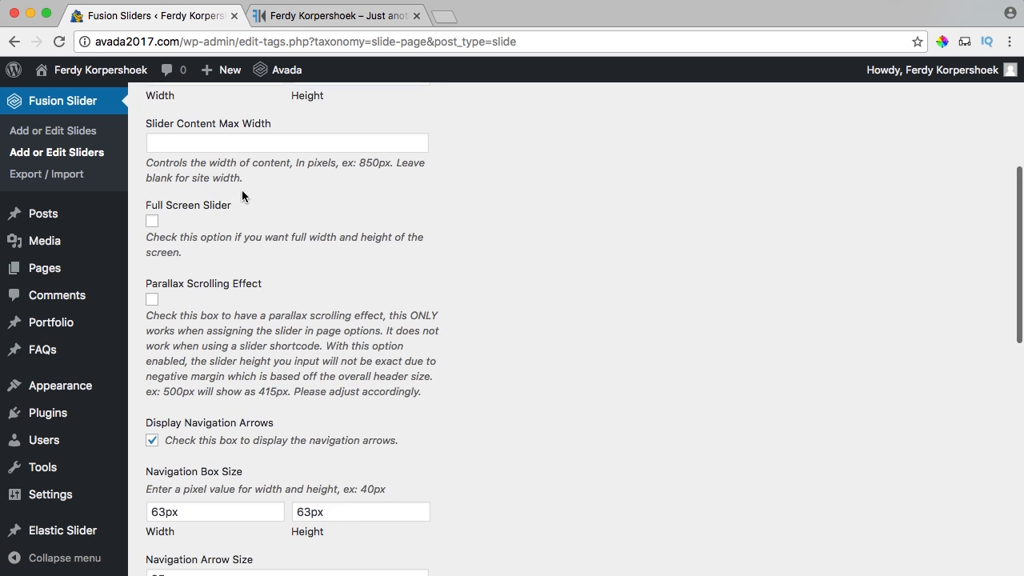
pyautogui.click(152, 218)
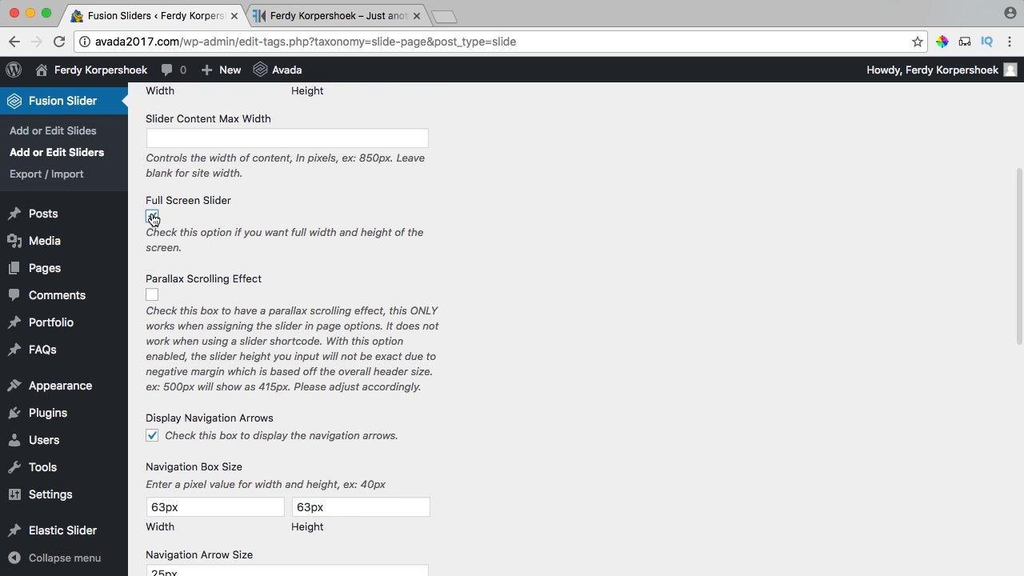
pyautogui.scroll(-6, 210, 220)
pyautogui.click(152, 234)
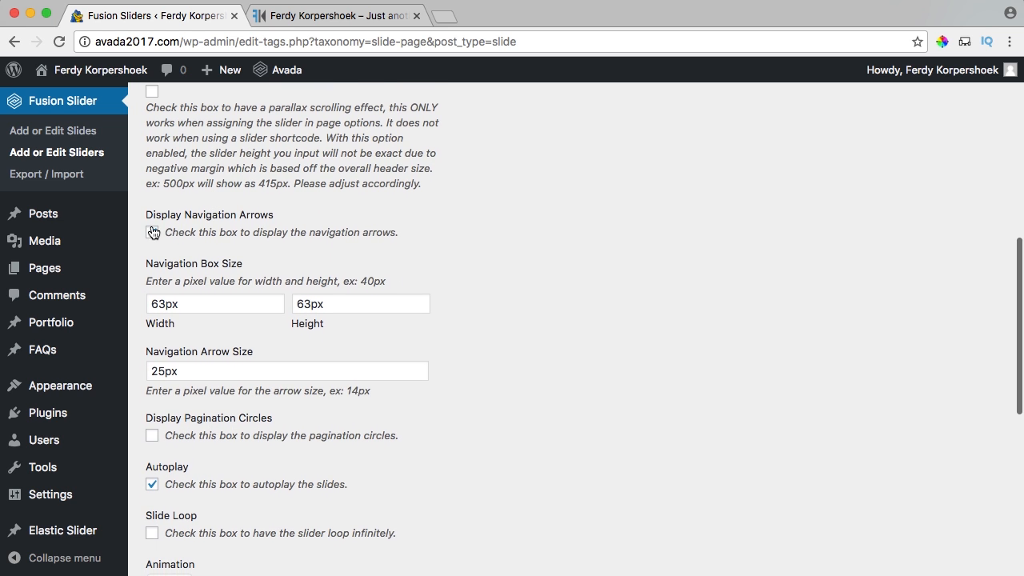
pyautogui.scroll(-7, 187, 230)
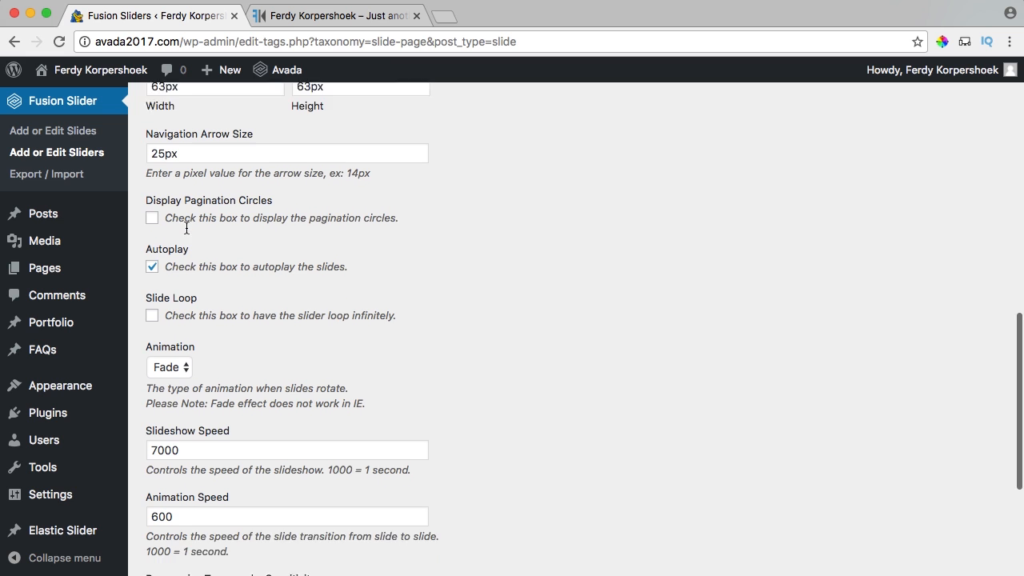
pyautogui.scroll(-5, 291, 234)
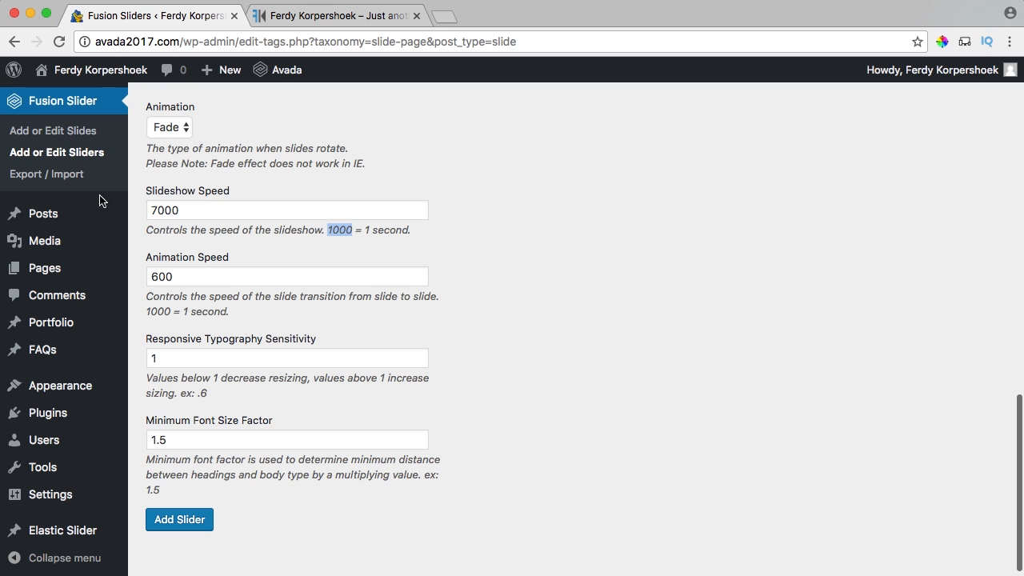
# Set slideshow speed 4000 and animation speed 1000, then add the Home slider.
pyautogui.click(146, 211)
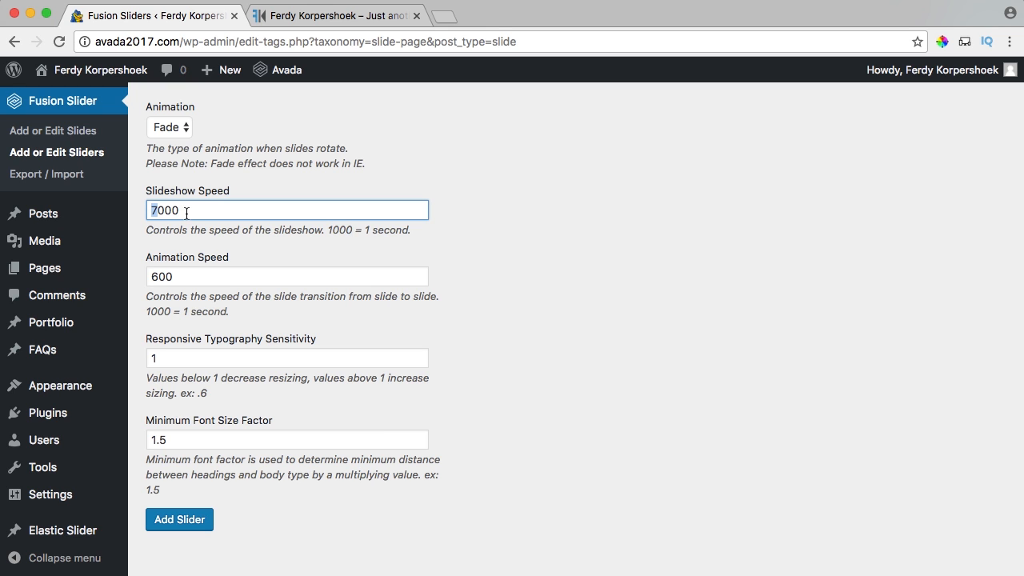
pyautogui.write('4')
pyautogui.moveTo(196, 277); pyautogui.dragTo(146, 277)
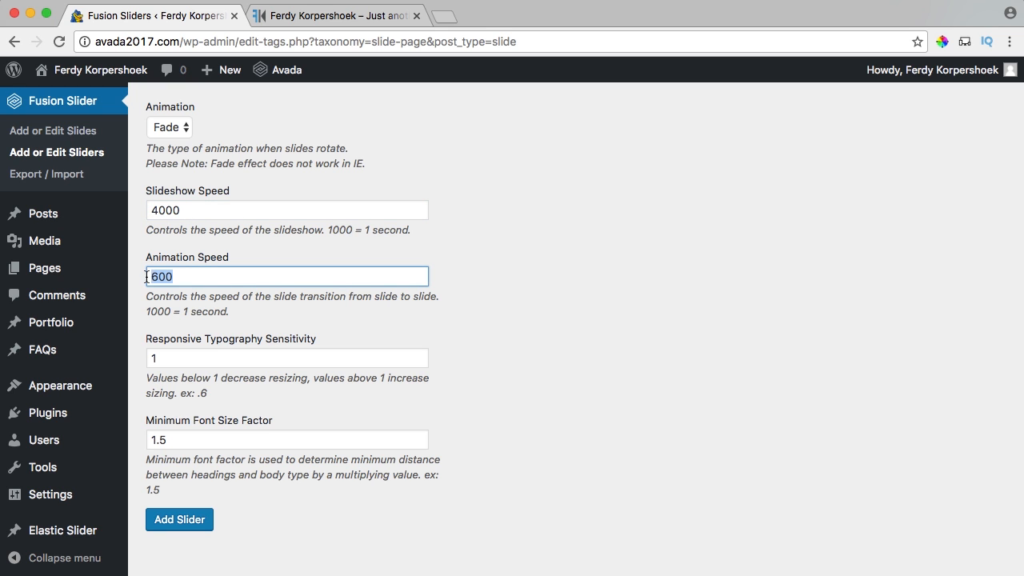
pyautogui.write('10')
pyautogui.press('Tab')
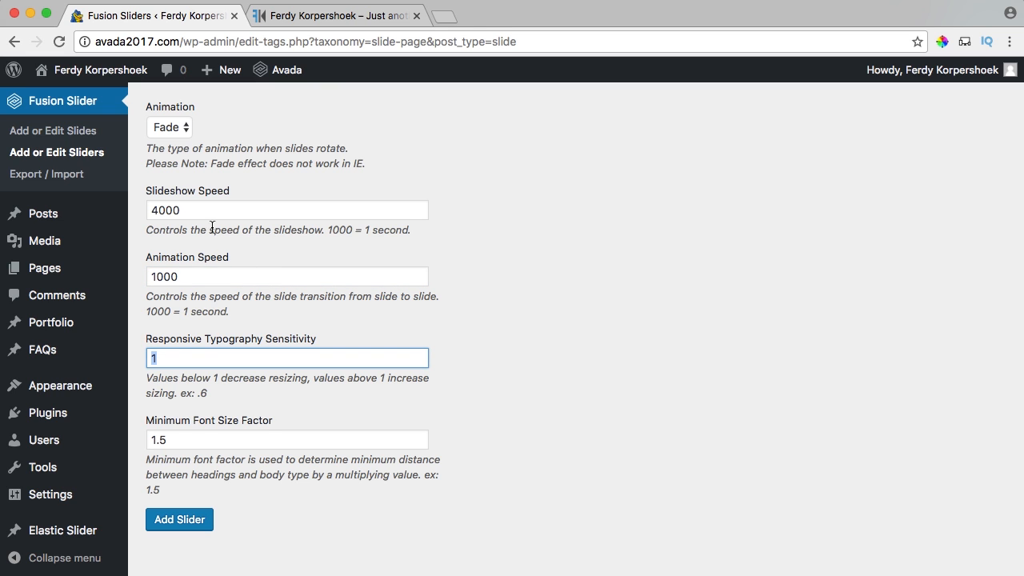
pyautogui.scroll(-1, 214, 267)
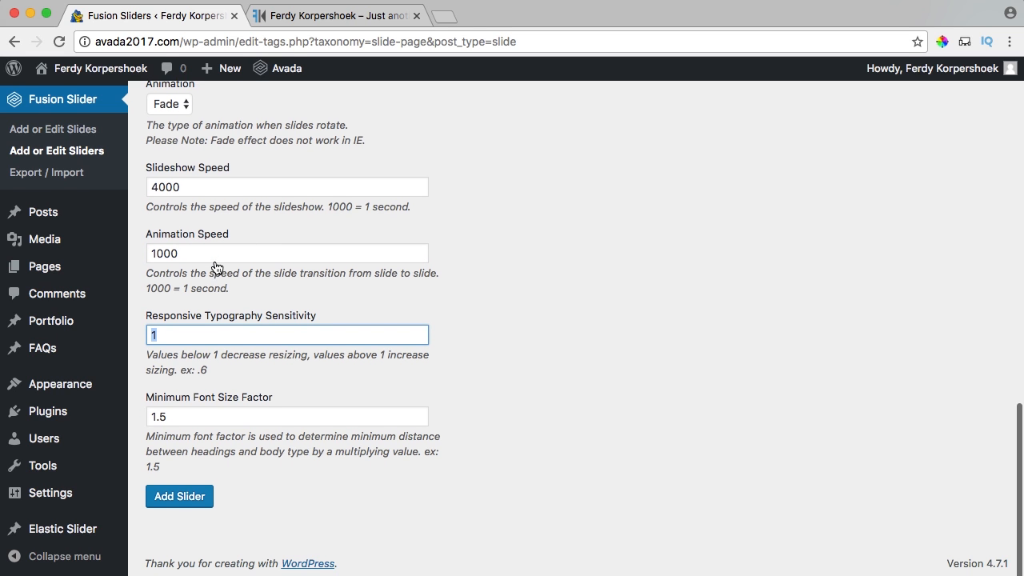
pyautogui.click(179, 499)
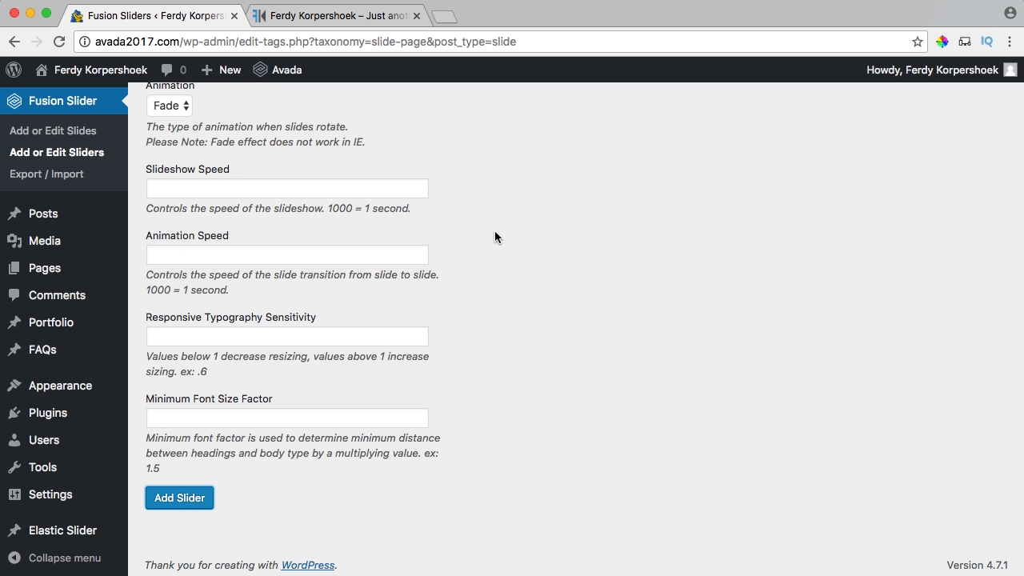
pyautogui.scroll(10, 496, 237)
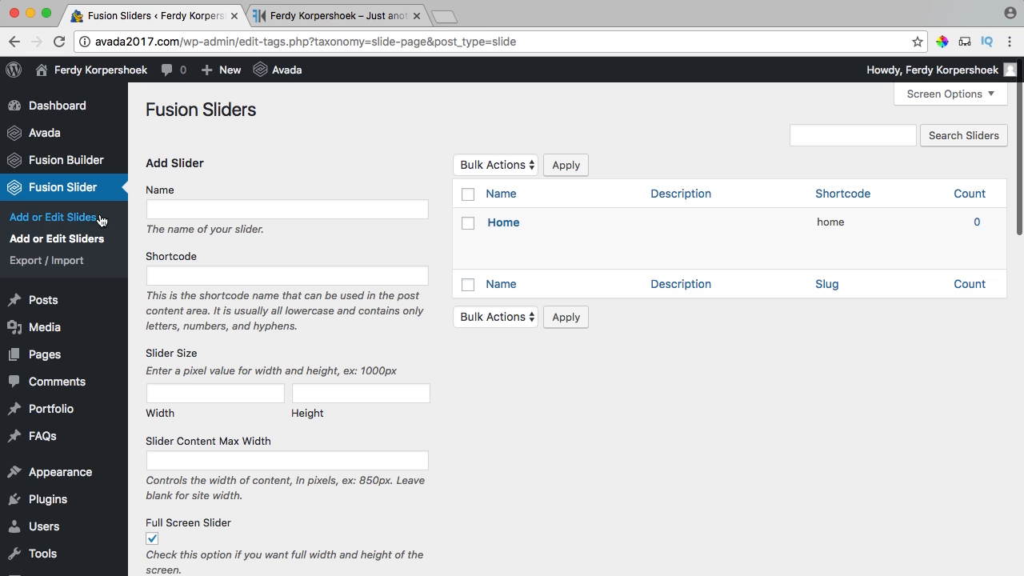
# Start a new slide titled Home, keeping Image as its background type.
pyautogui.click(54, 218)
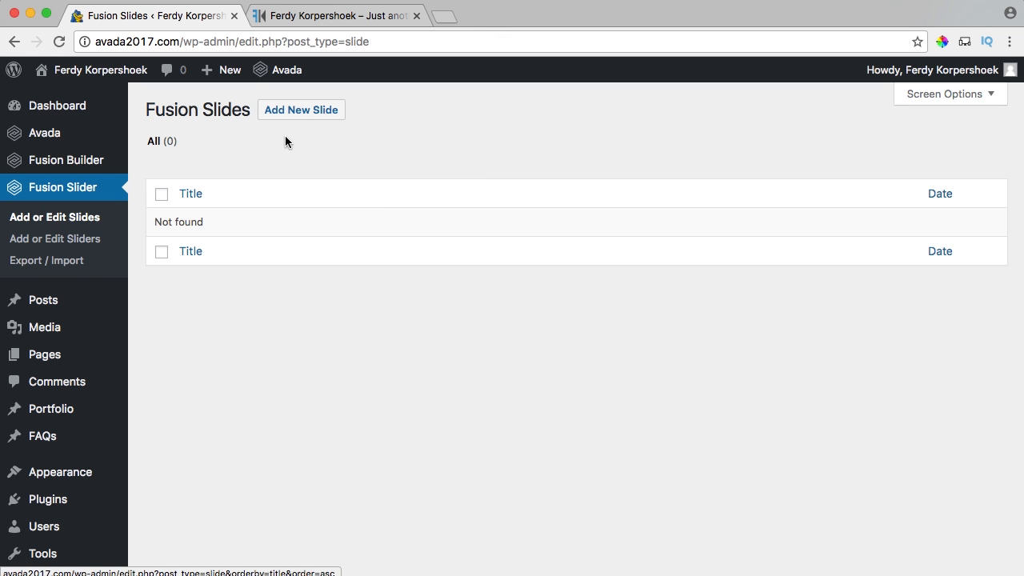
pyautogui.click(303, 113)
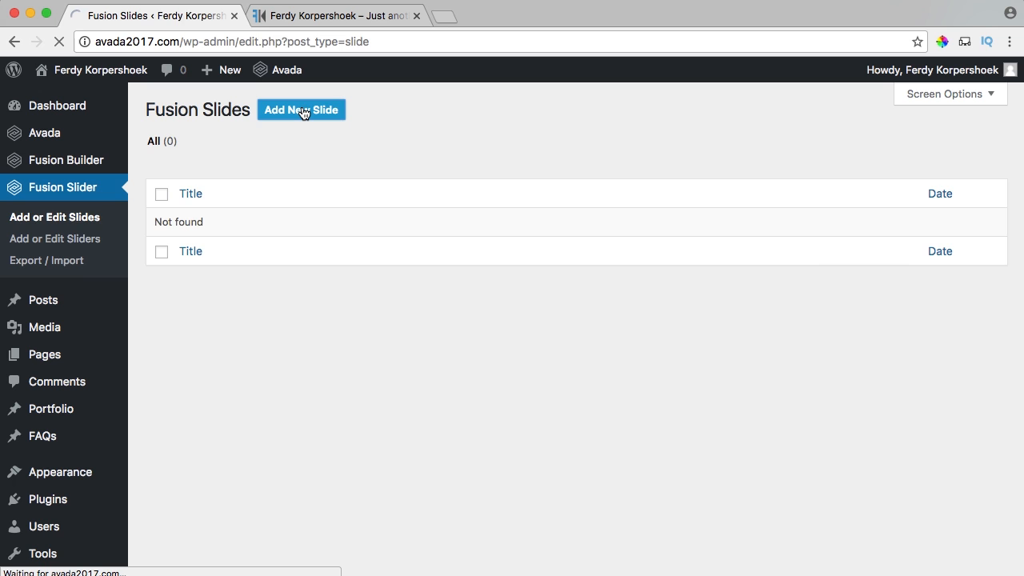
pyautogui.write('H')
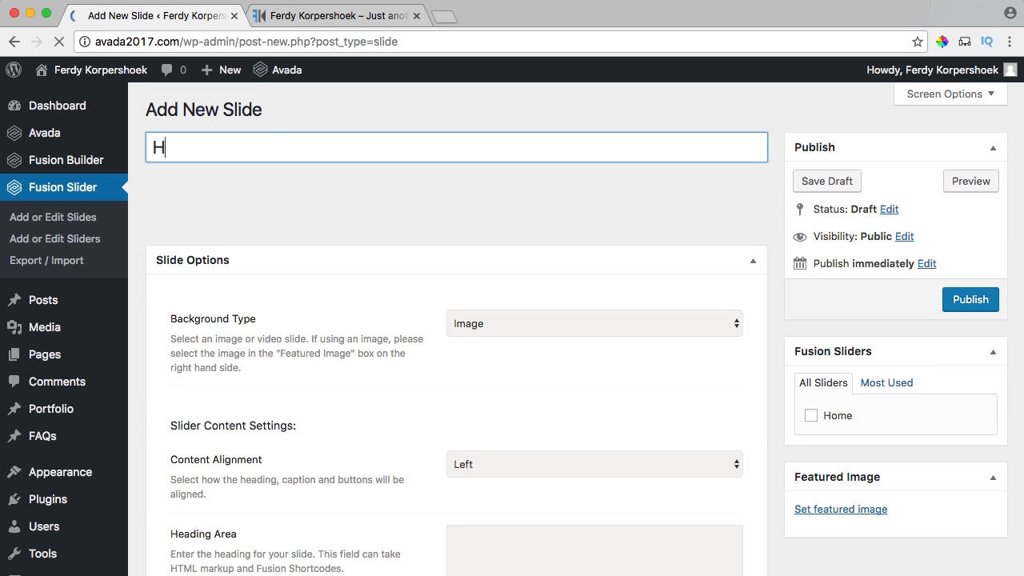
pyautogui.write('ome - Slide 1')
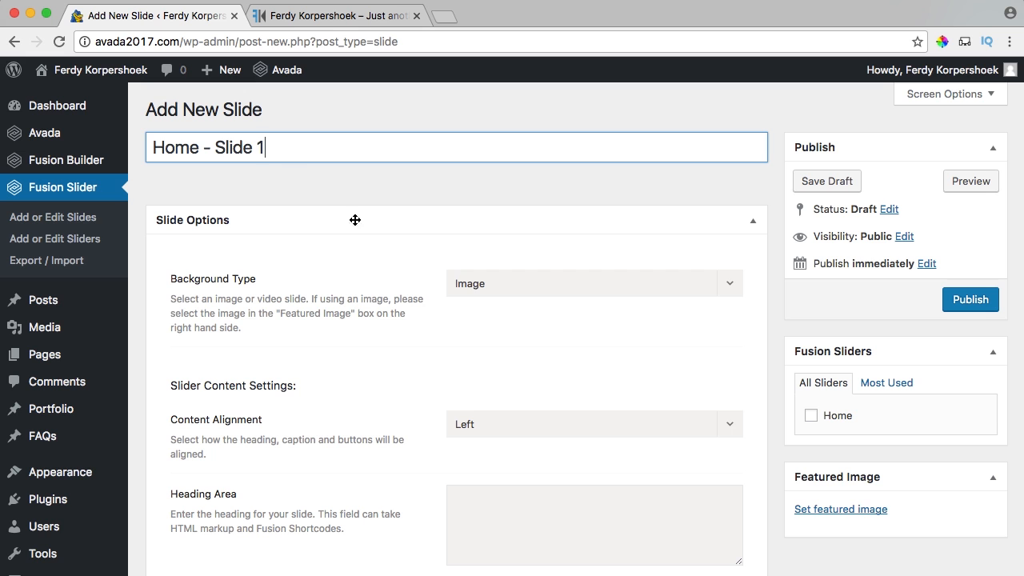
pyautogui.click(480, 290)
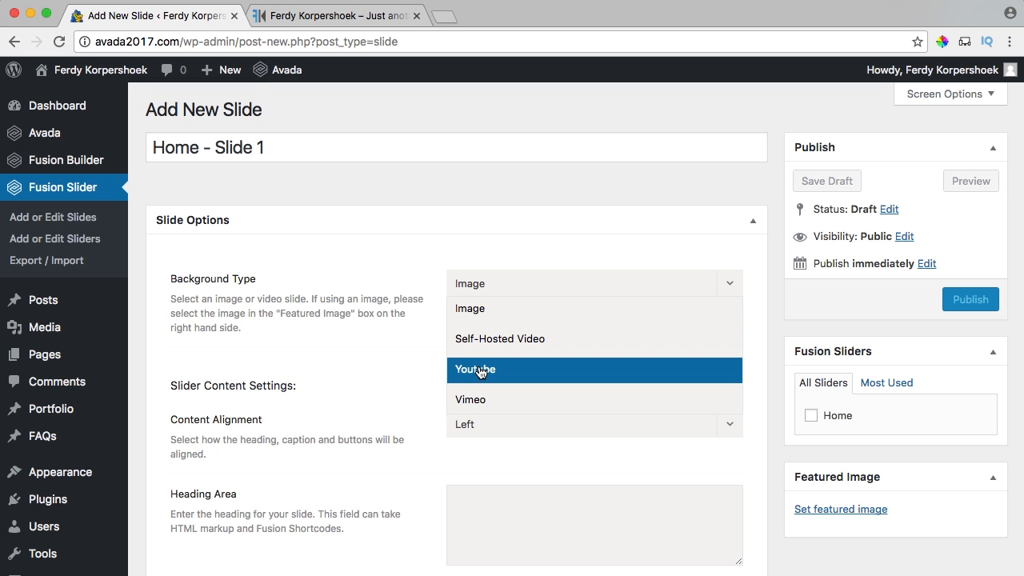
pyautogui.click(471, 309)
pyautogui.scroll(-5, 693, 329)
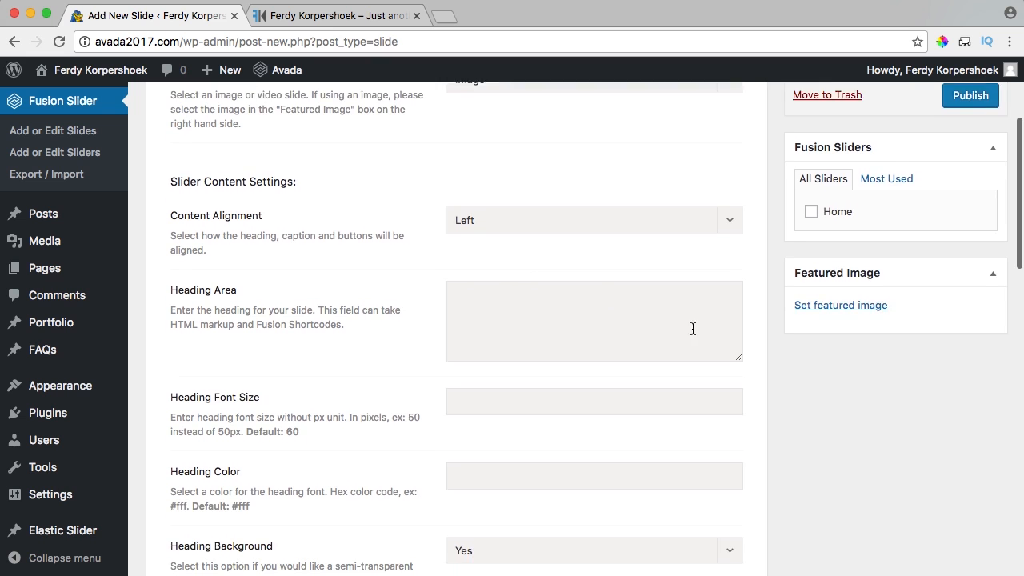
# Upload the portrait photo from the computer as the slide's featured image.
pyautogui.click(836, 275)
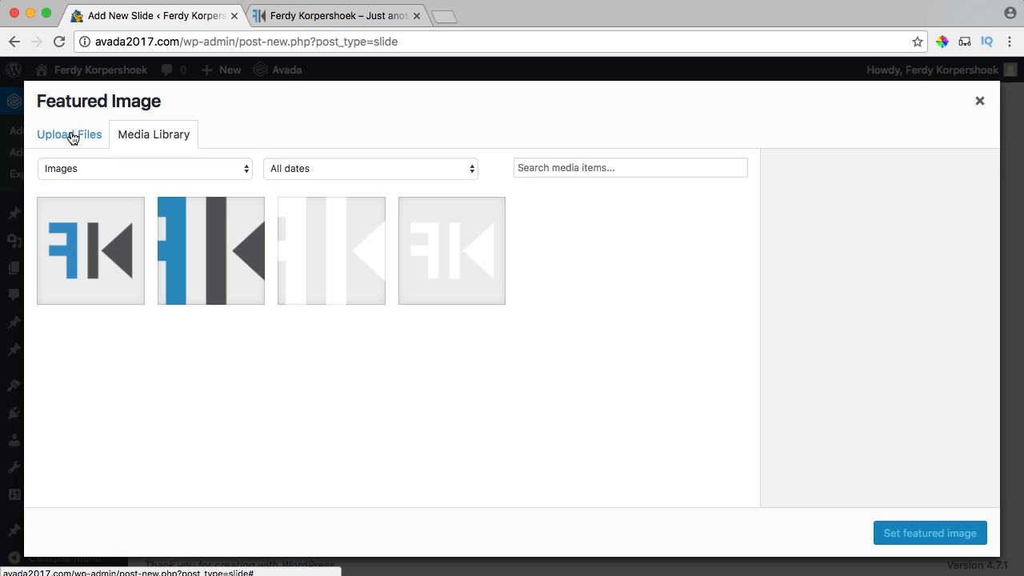
pyautogui.click(72, 138)
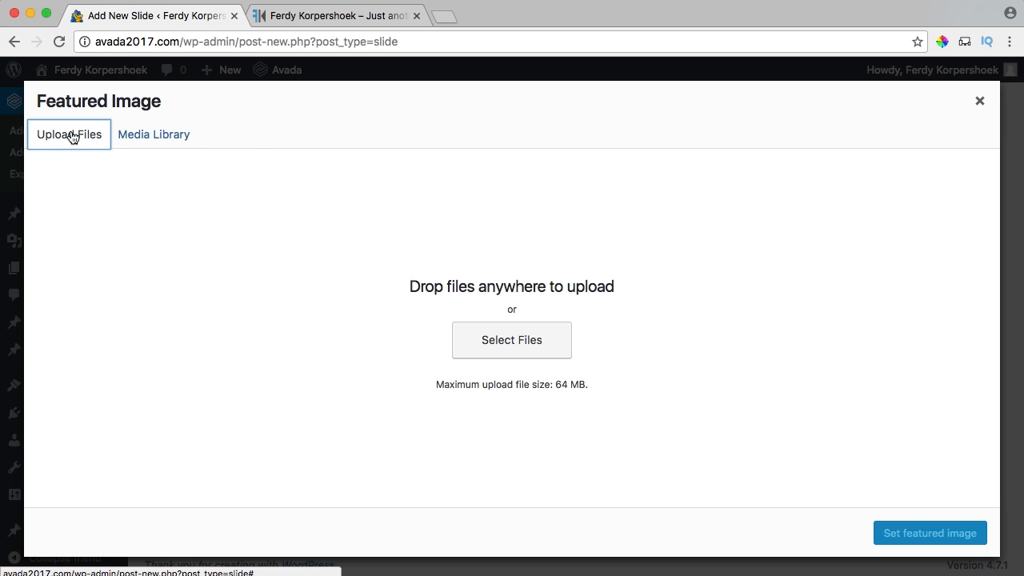
pyautogui.click(521, 343)
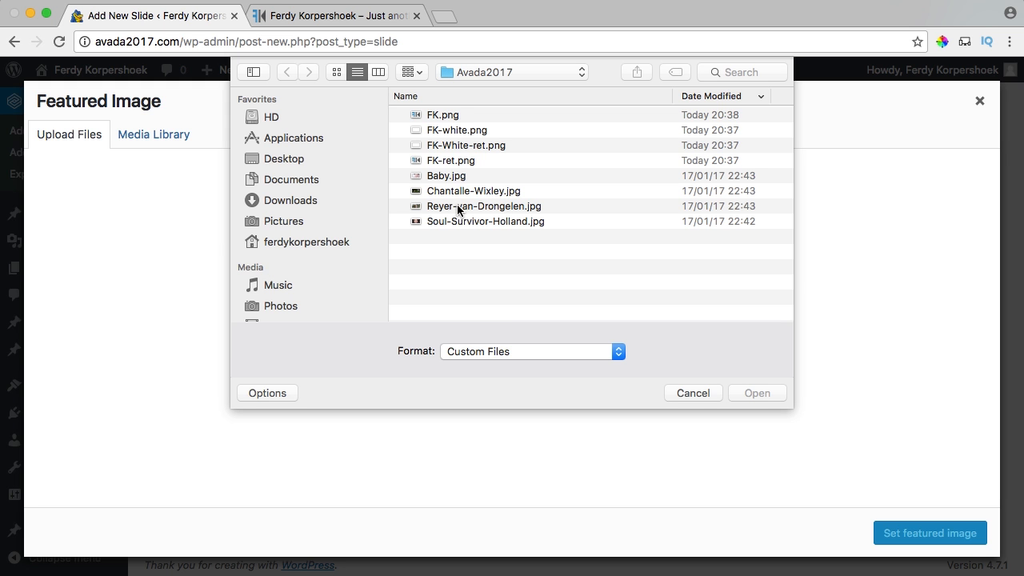
pyautogui.click(460, 193)
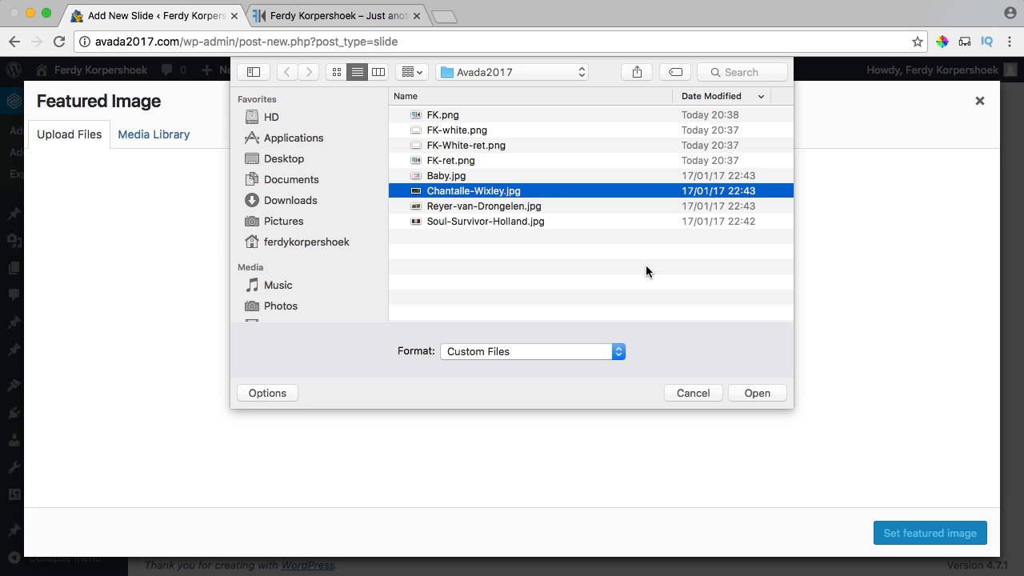
pyautogui.press('space')
pyautogui.press('space')
pyautogui.click(748, 393)
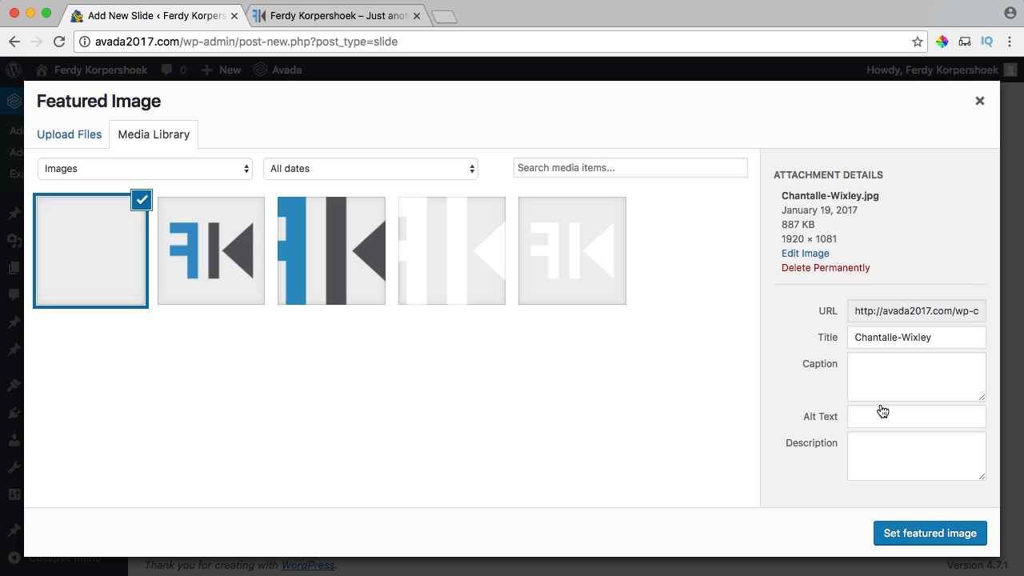
# Tidy the photo's title, copy it into the Alt Text, and set it as featured image.
pyautogui.click(904, 338)
pyautogui.press('BackSpace')
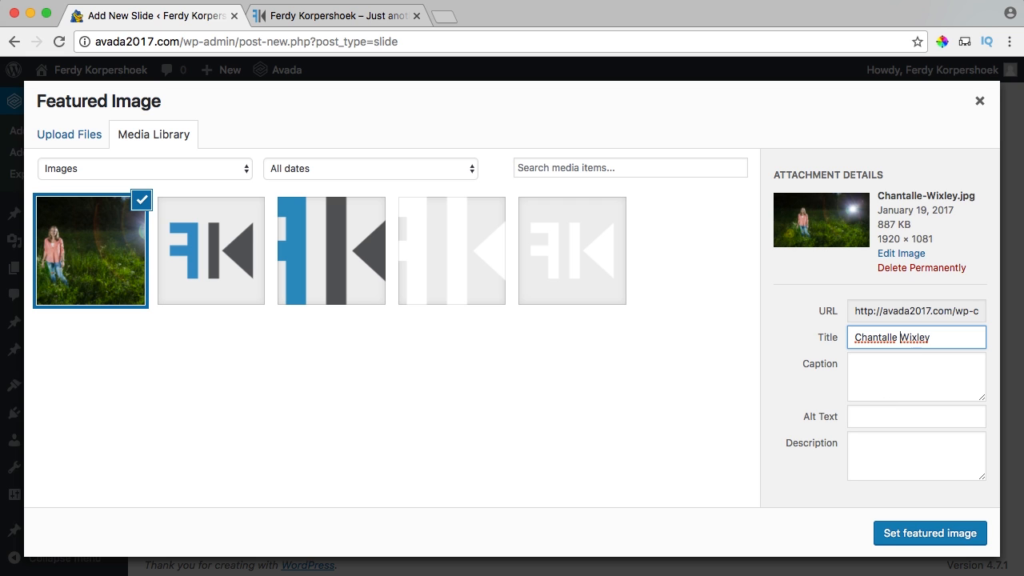
pyautogui.press('super+a')
pyautogui.press('super+c')
pyautogui.click(890, 413)
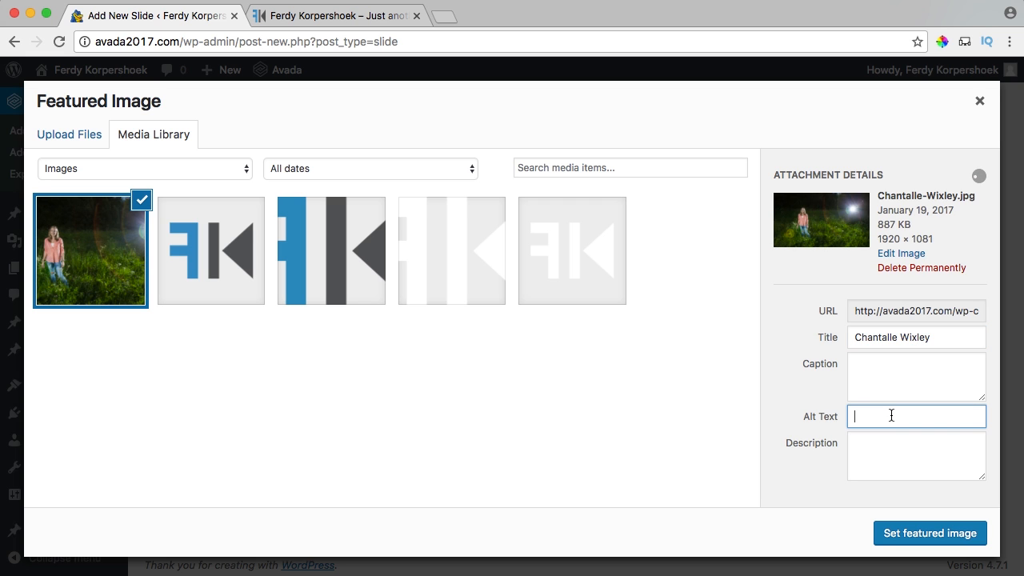
pyautogui.press('super+v')
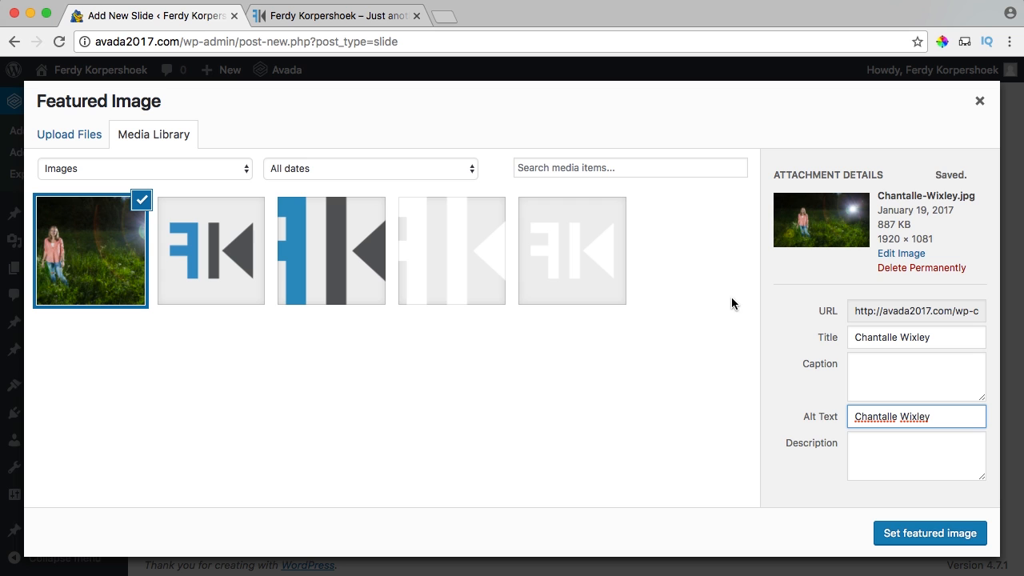
pyautogui.click(943, 536)
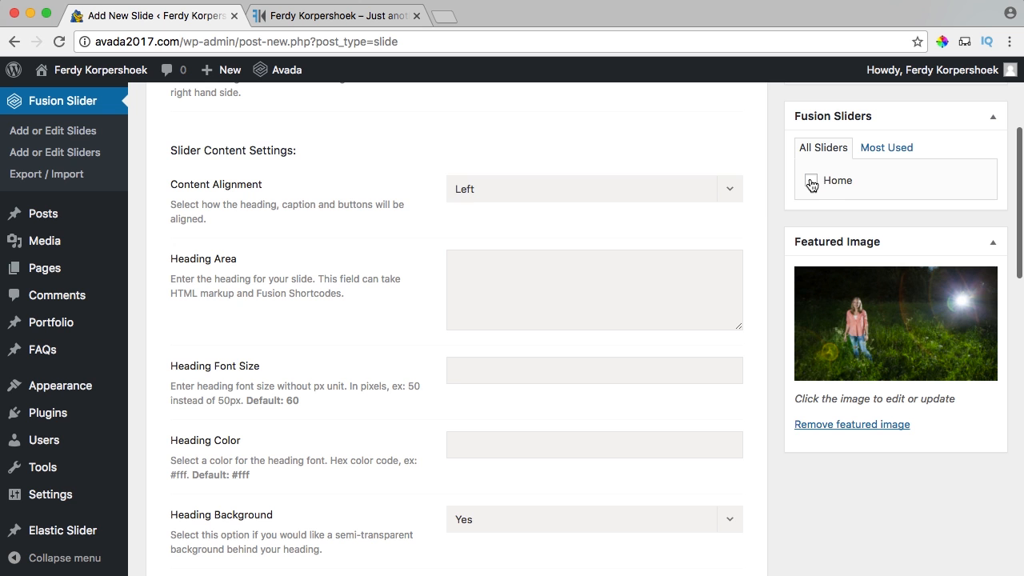
# Empty the Button #1 and Button #2 shortcode fields and publish the slide.
pyautogui.scroll(-15, 768, 212)
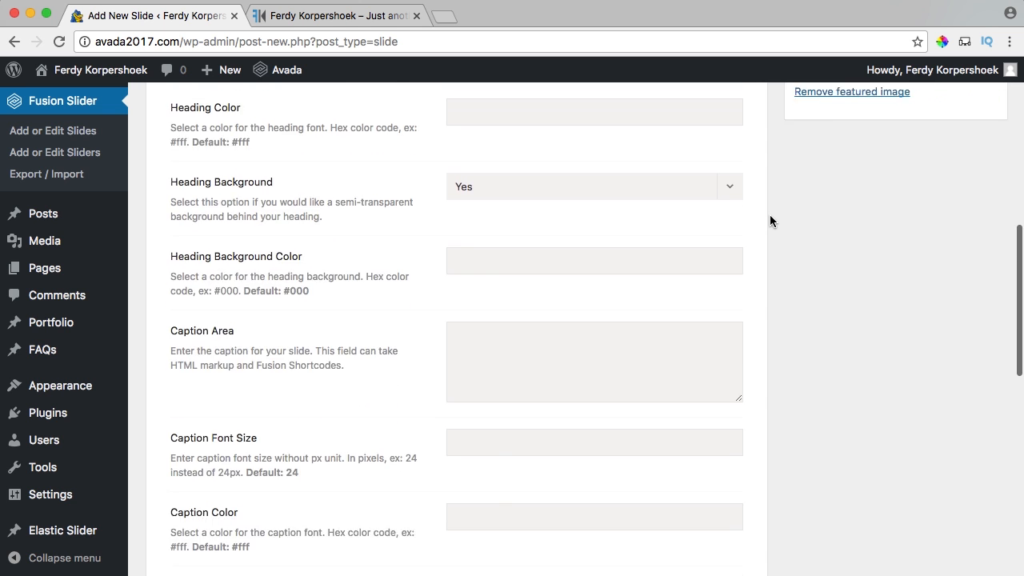
pyautogui.scroll(-2, 771, 219)
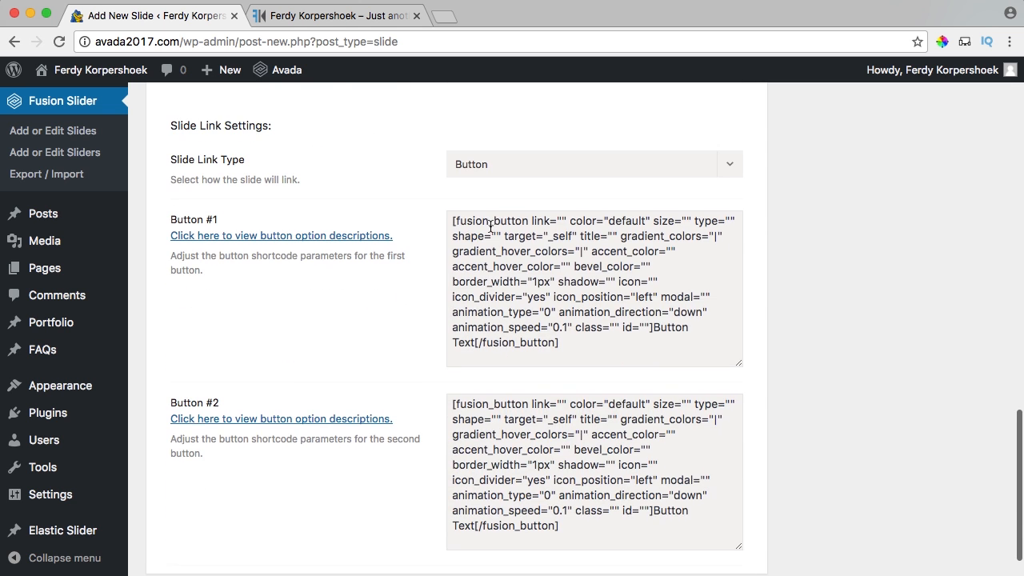
pyautogui.click(537, 250)
pyautogui.press('super+a')
pyautogui.press('BackSpace')
pyautogui.press('Tab')
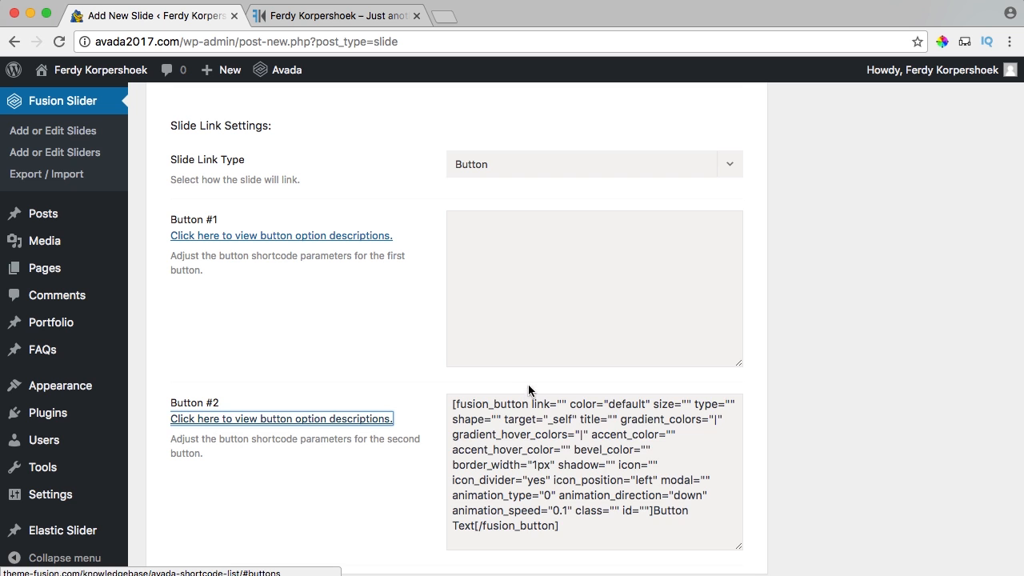
pyautogui.press('Tab')
pyautogui.press('super+a')
pyautogui.press('BackSpace')
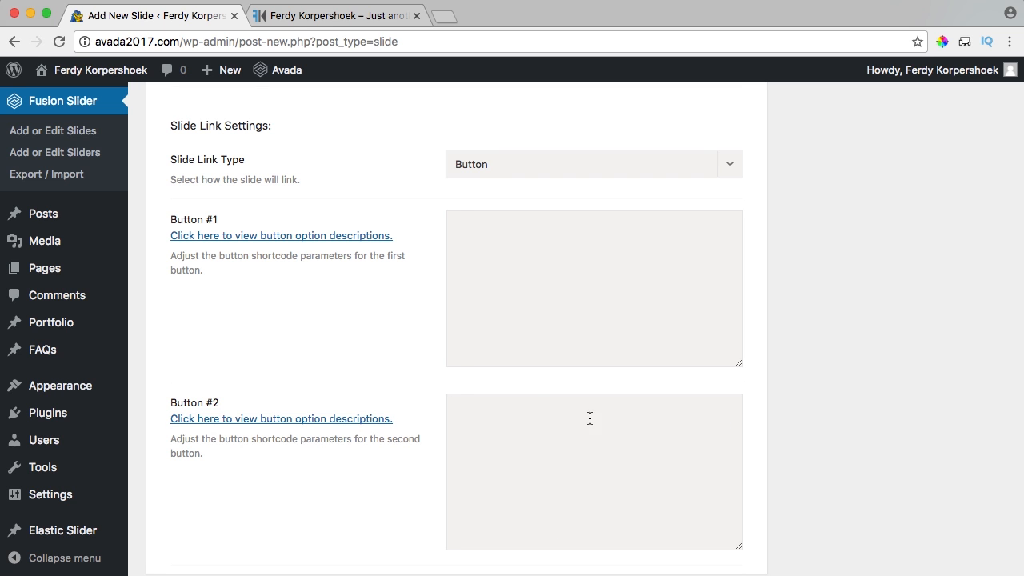
pyautogui.scroll(15, 794, 367)
pyautogui.click(968, 301)
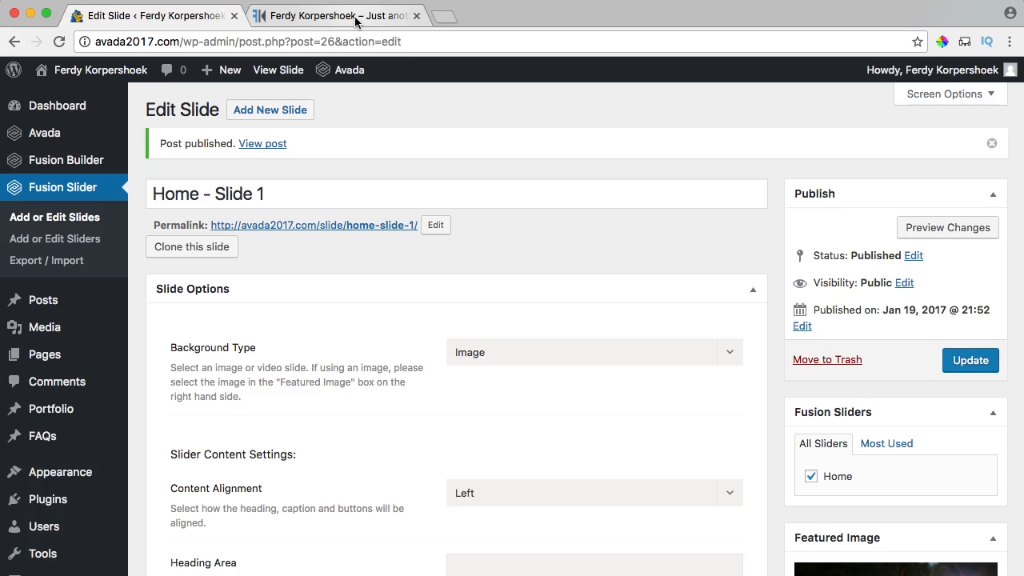
# Toggle the Home page between Fusion Builder and default editor, update it, and view it live.
pyautogui.click(354, 16)
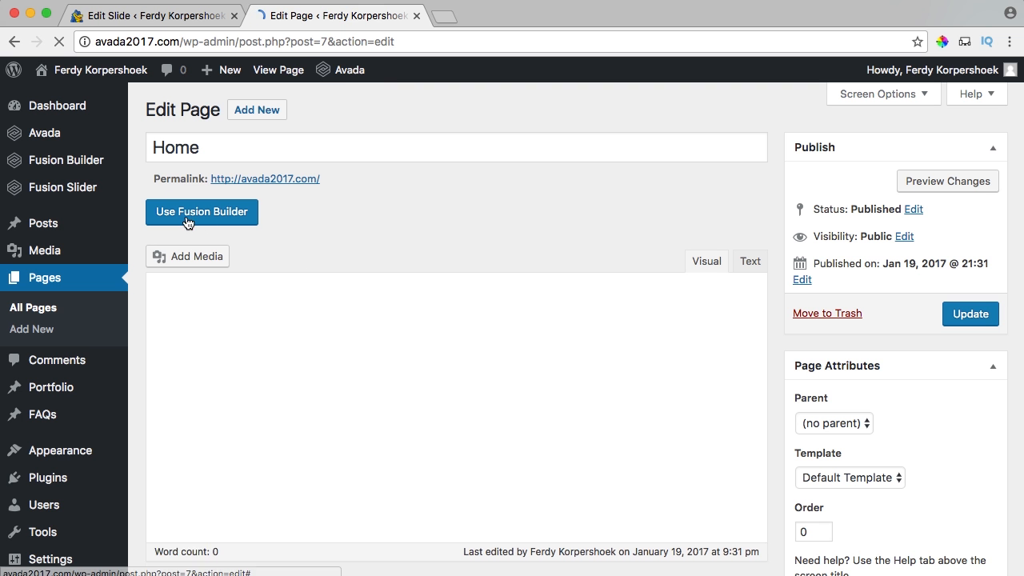
pyautogui.click(216, 213)
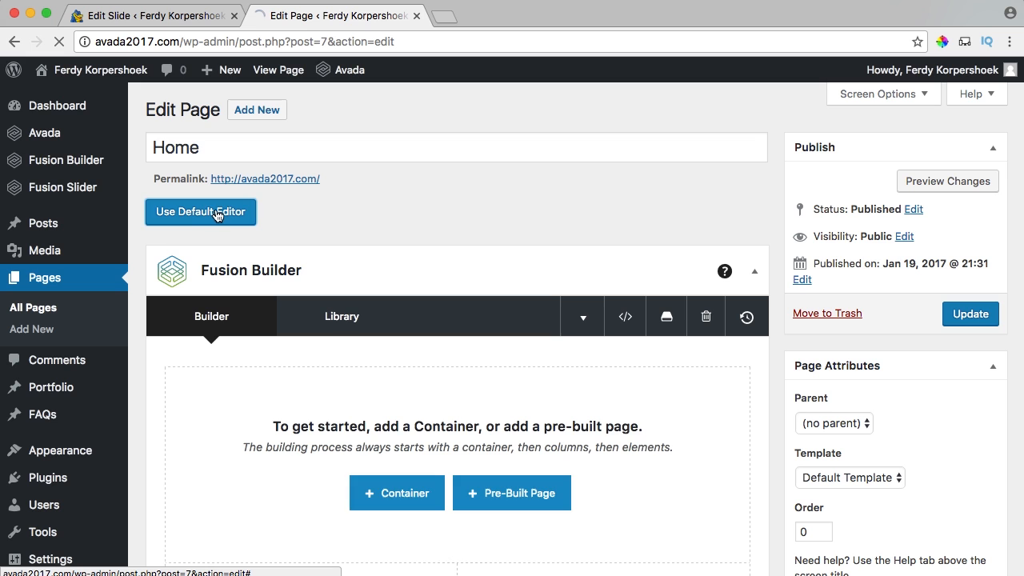
pyautogui.click(209, 212)
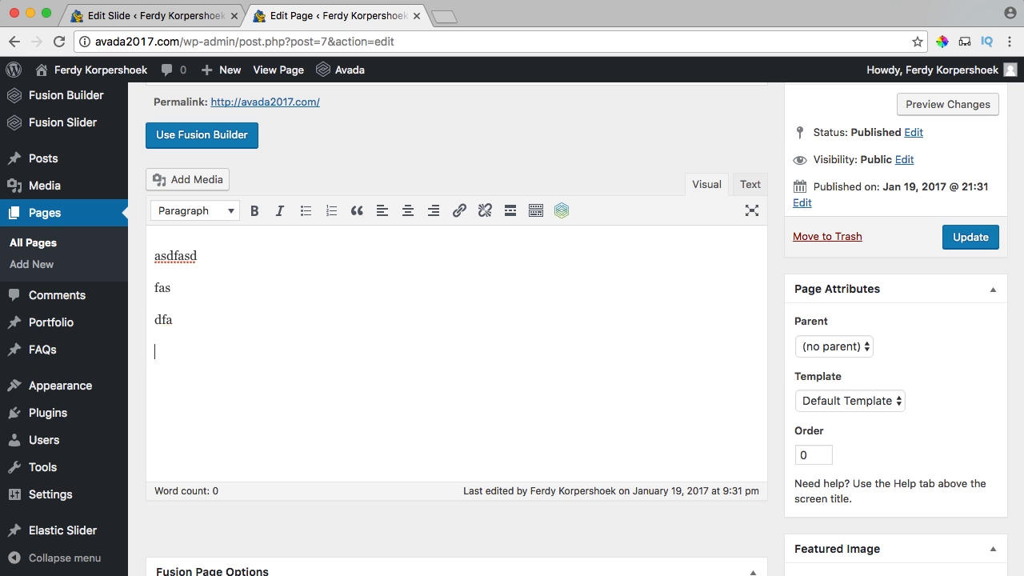
pyautogui.click(980, 242)
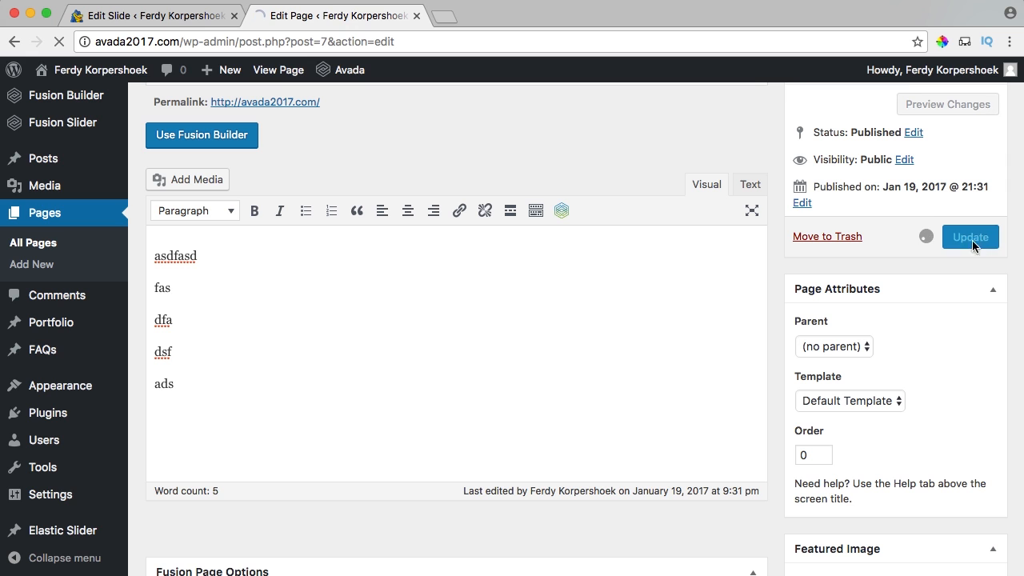
pyautogui.keyDown('super'); pyautogui.click(282, 78); pyautogui.keyUp('super')
pyautogui.click(509, 16)
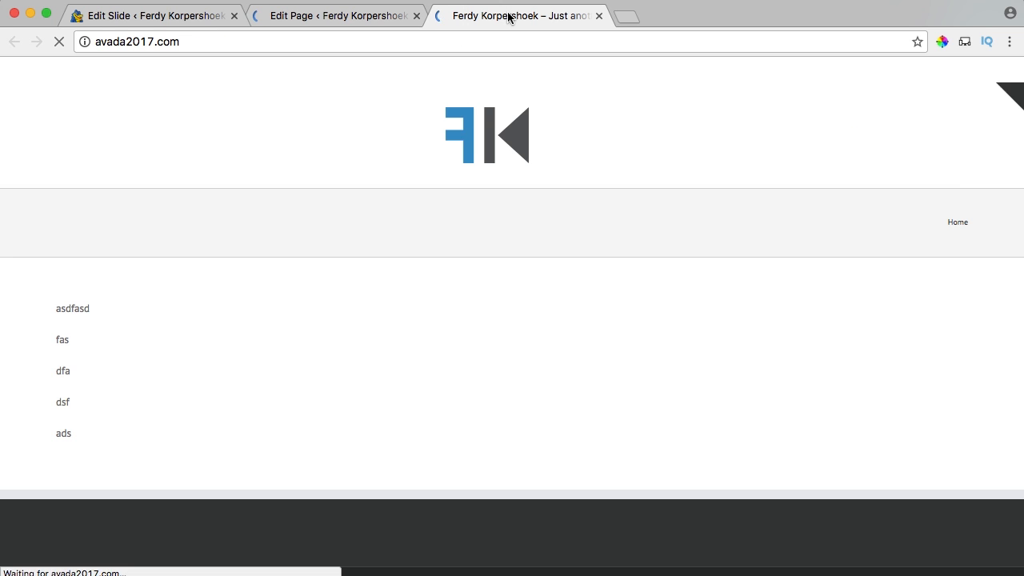
pyautogui.click(599, 16)
# Delete all the placeholder paragraphs from the Home page editor.
pyautogui.scroll(-2, 295, 393)
pyautogui.click(295, 393)
pyautogui.press('super+a')
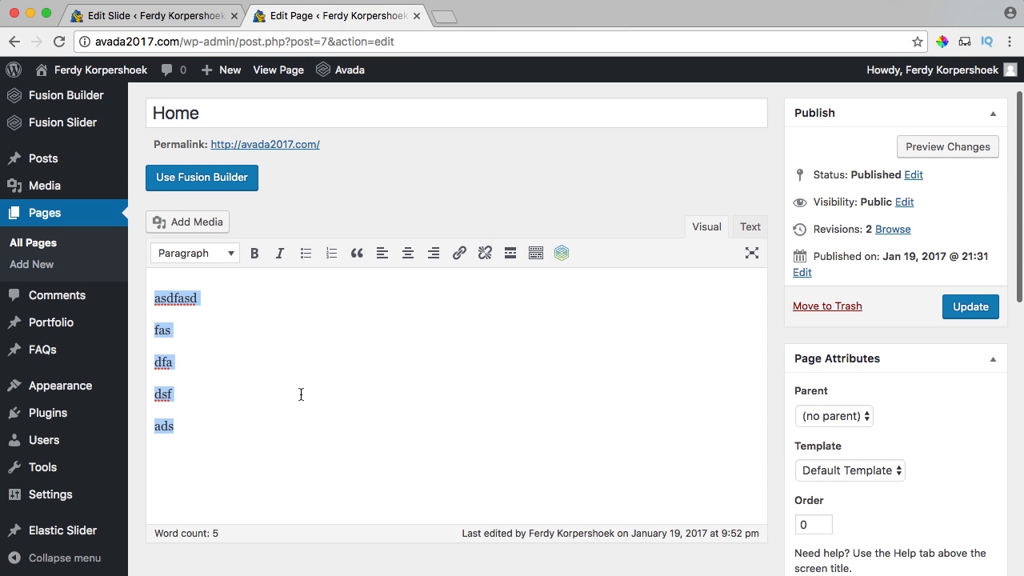
pyautogui.press('BackSpace')
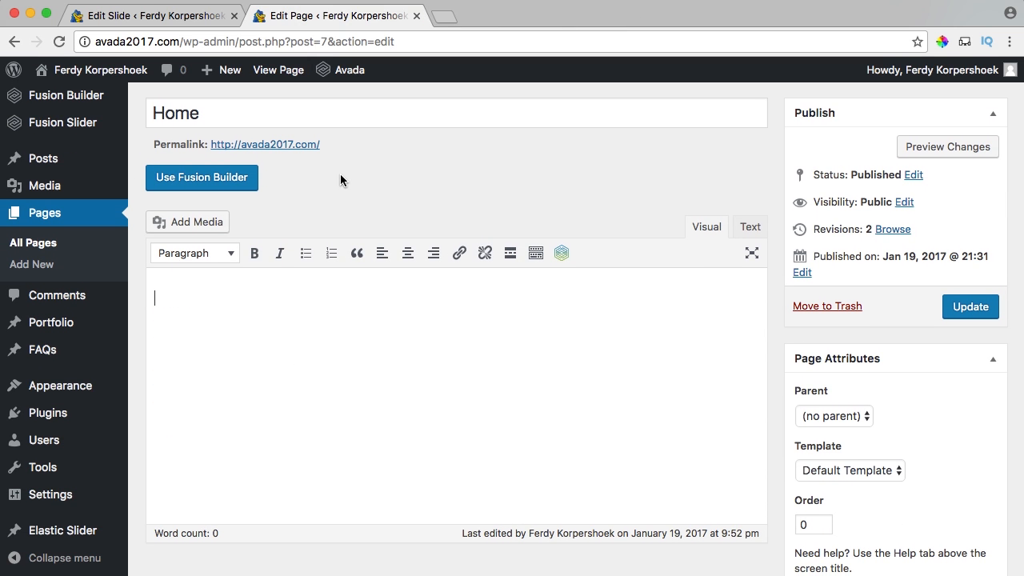
# Switch the Home page to the Fusion Builder and scroll down to its page options.
pyautogui.click(222, 182)
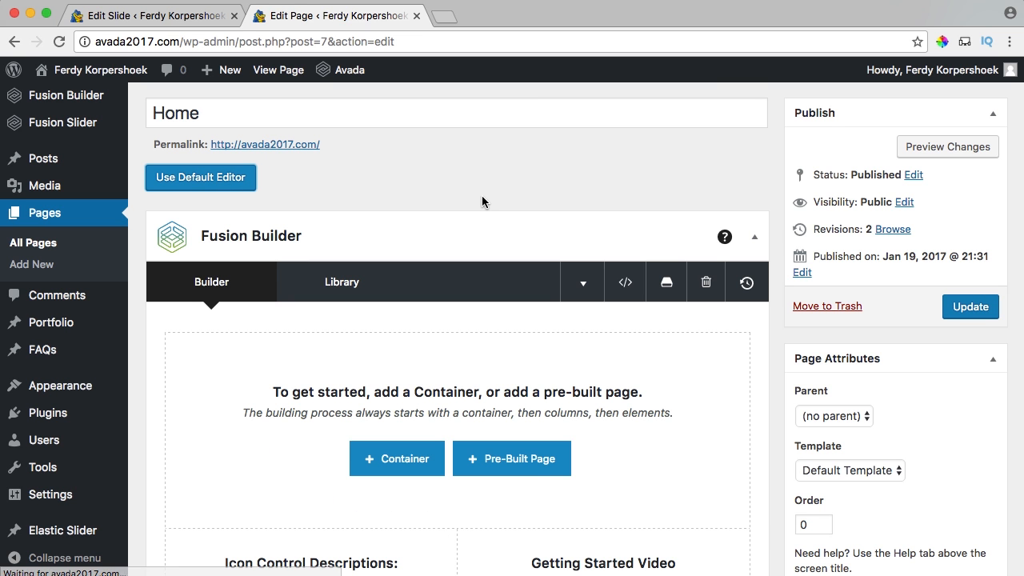
pyautogui.scroll(-1, 481, 195)
pyautogui.scroll(-10, 481, 200)
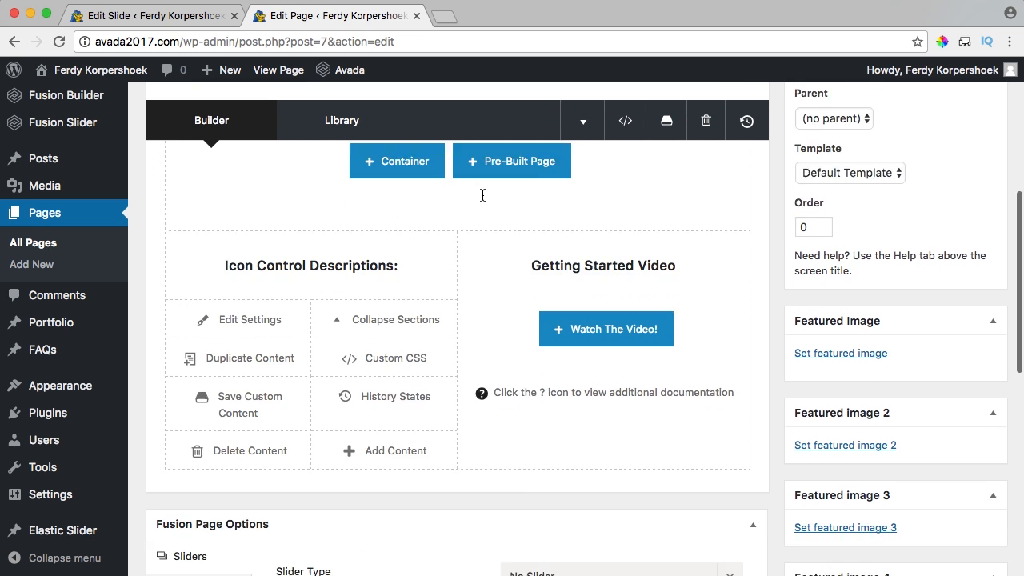
pyautogui.scroll(8, 483, 196)
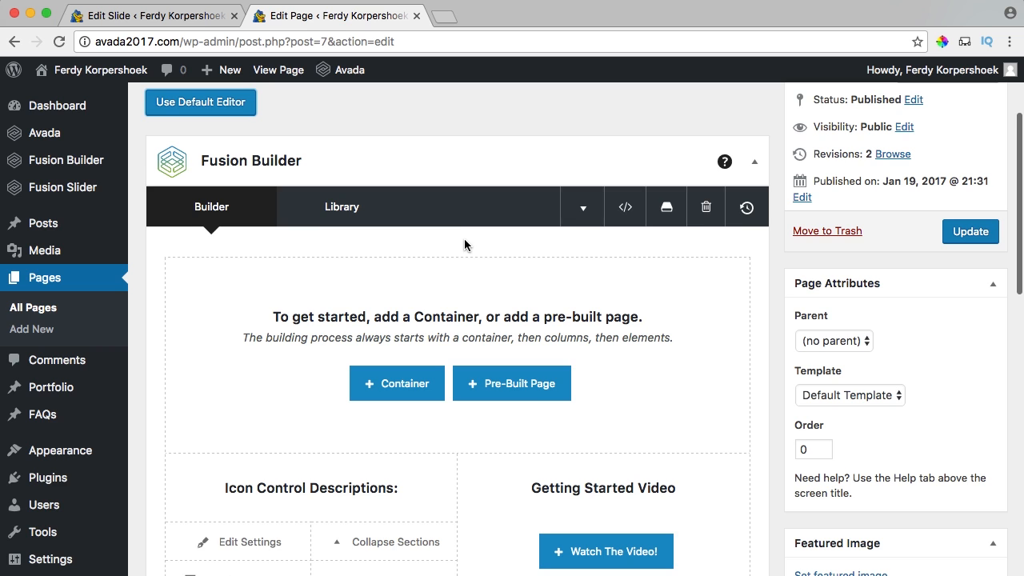
pyautogui.scroll(-1, 464, 245)
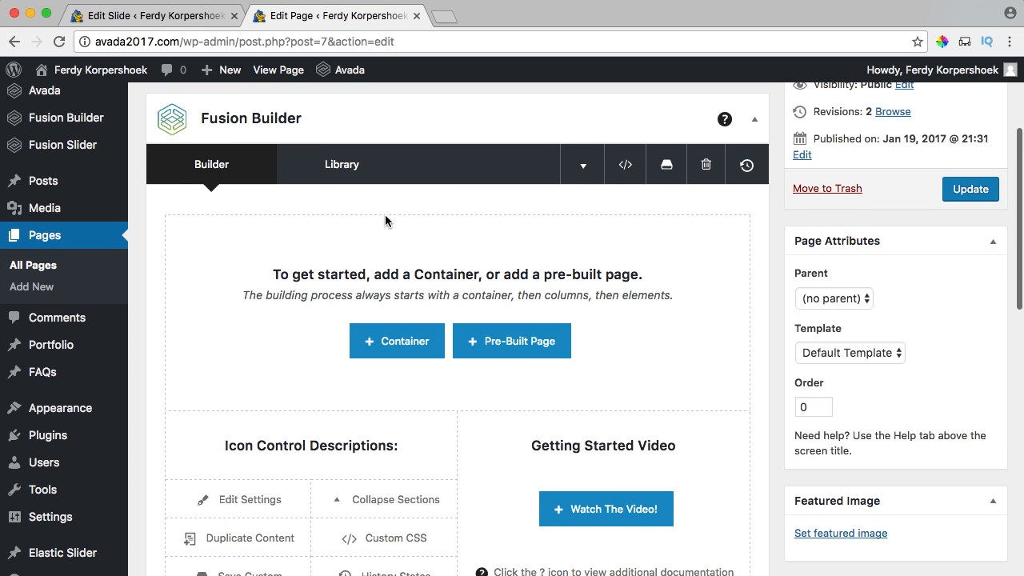
pyautogui.scroll(-10, 385, 215)
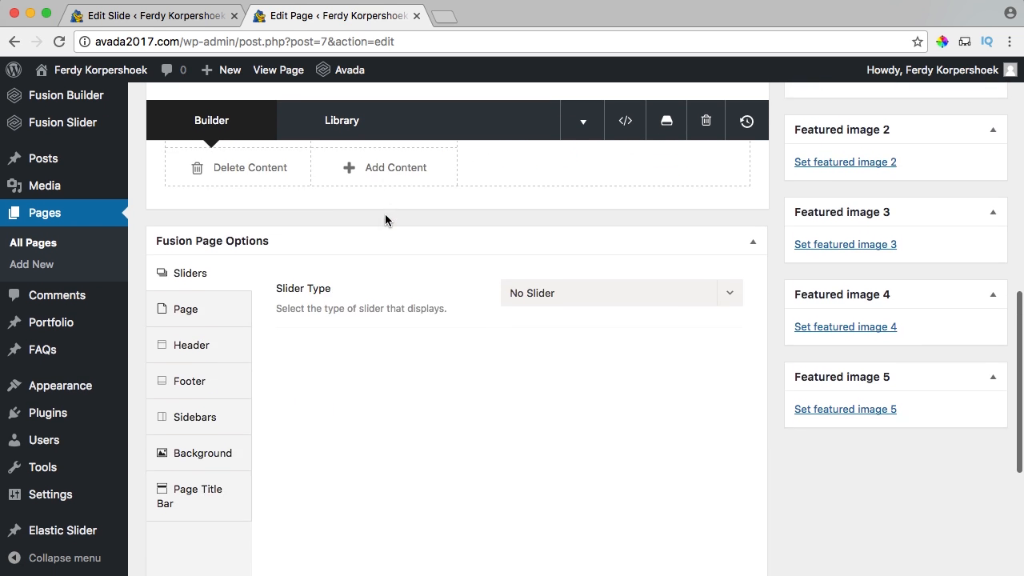
pyautogui.scroll(-1, 385, 220)
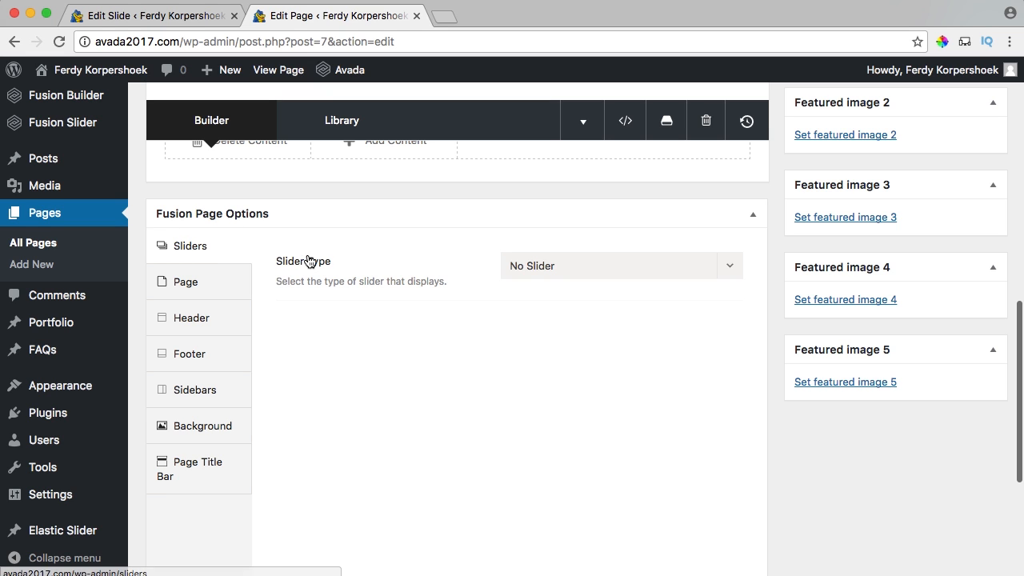
# Set Slider Type to Fusion Slider, select the Home slider, and update the page.
pyautogui.click(512, 272)
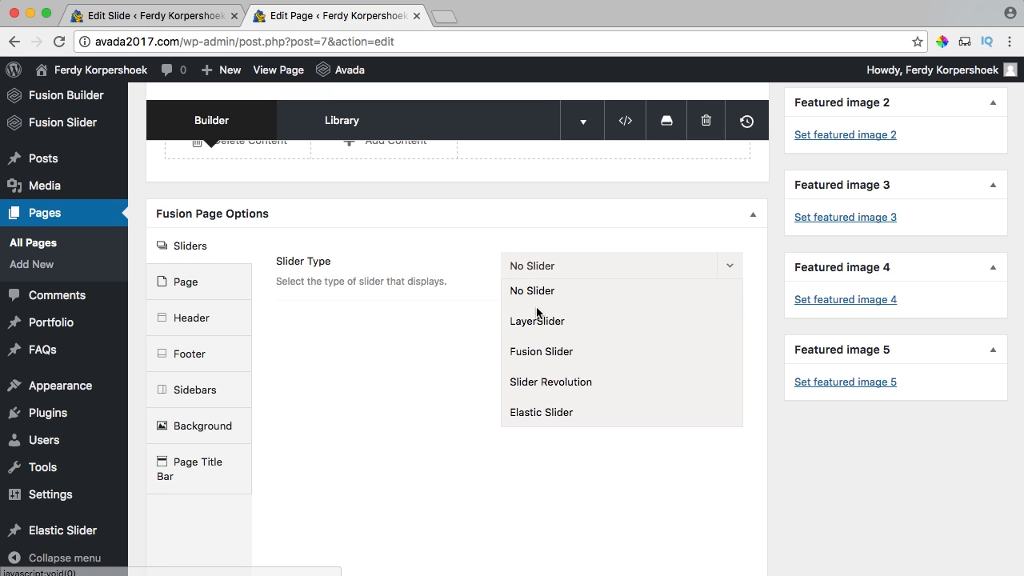
pyautogui.click(542, 353)
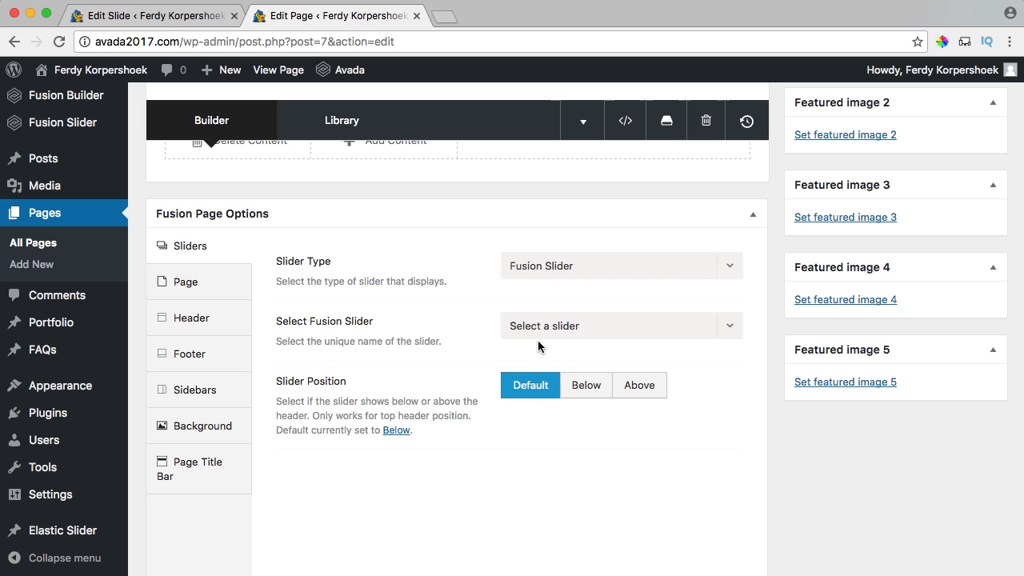
pyautogui.click(550, 329)
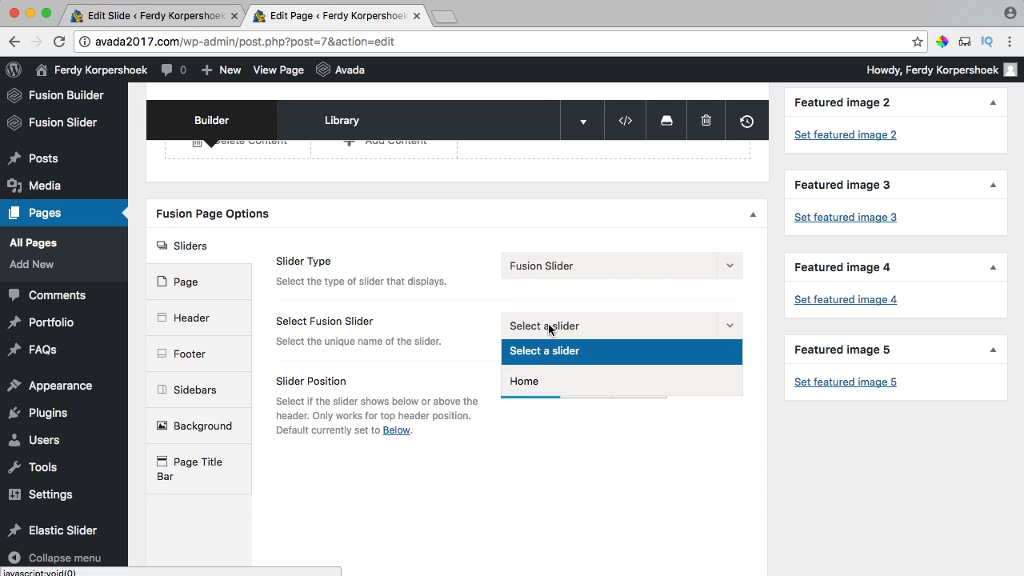
pyautogui.click(526, 382)
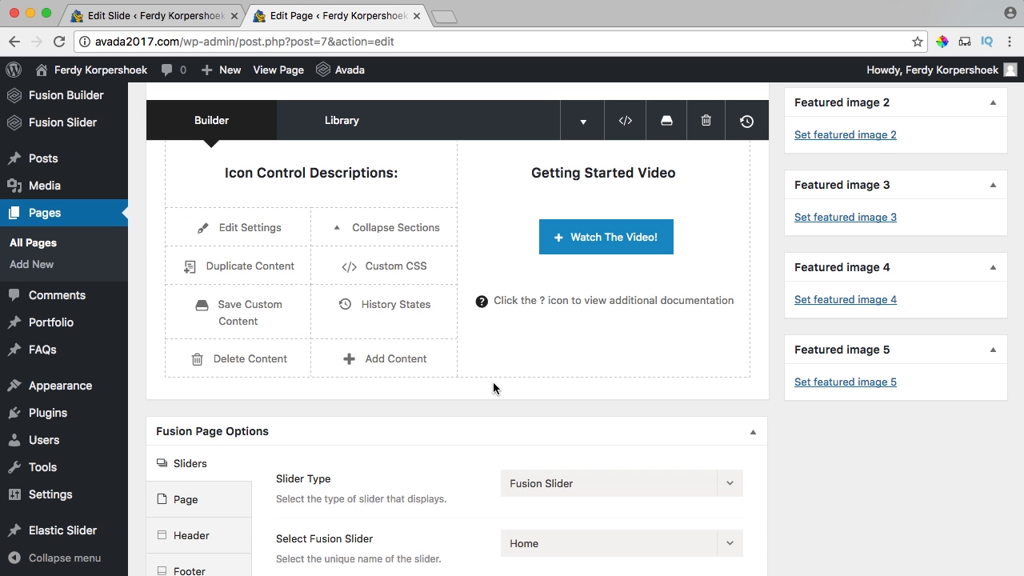
pyautogui.scroll(10, 778, 366)
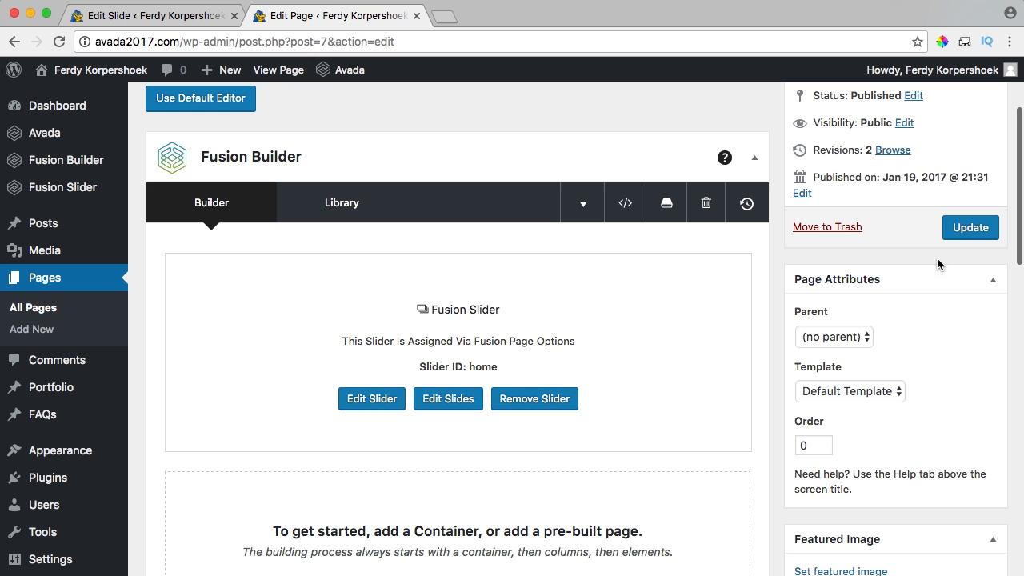
pyautogui.click(965, 232)
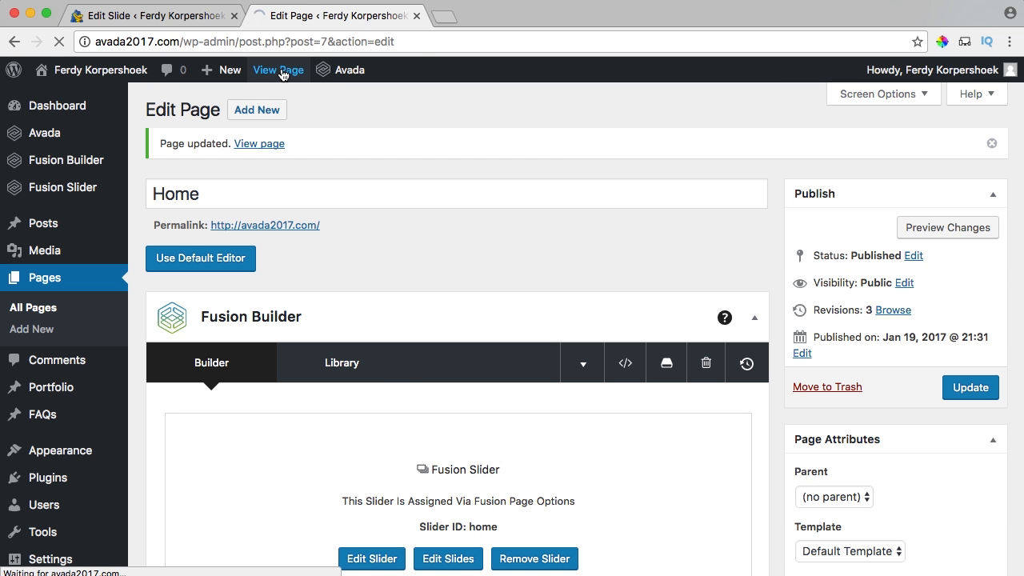
# Scroll through the live Home page's full-screen slider, then return to the Edit Slide tab.
pyautogui.scroll(-5, 537, 254)
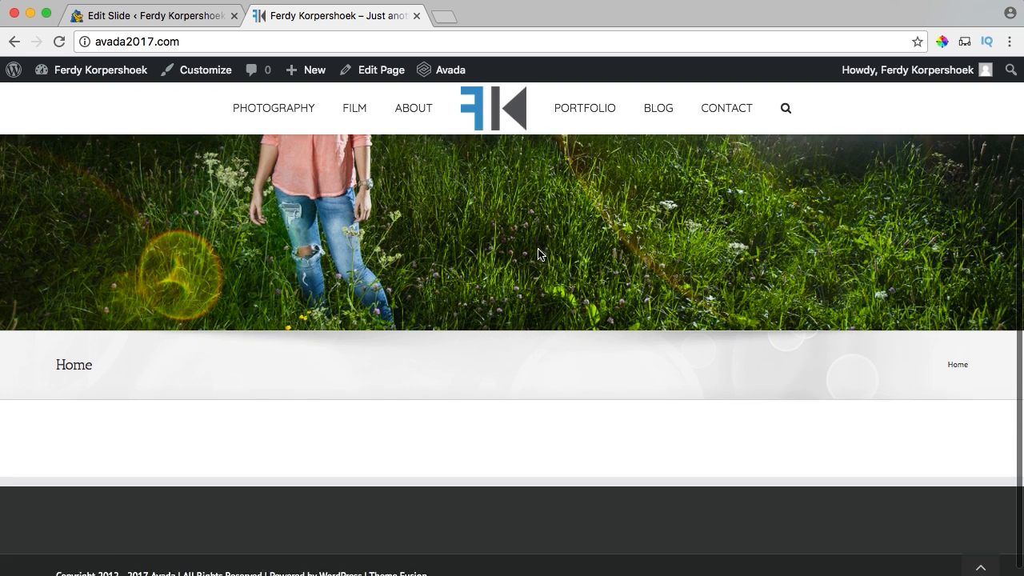
pyautogui.scroll(5, 537, 253)
pyautogui.scroll(-5, 537, 253)
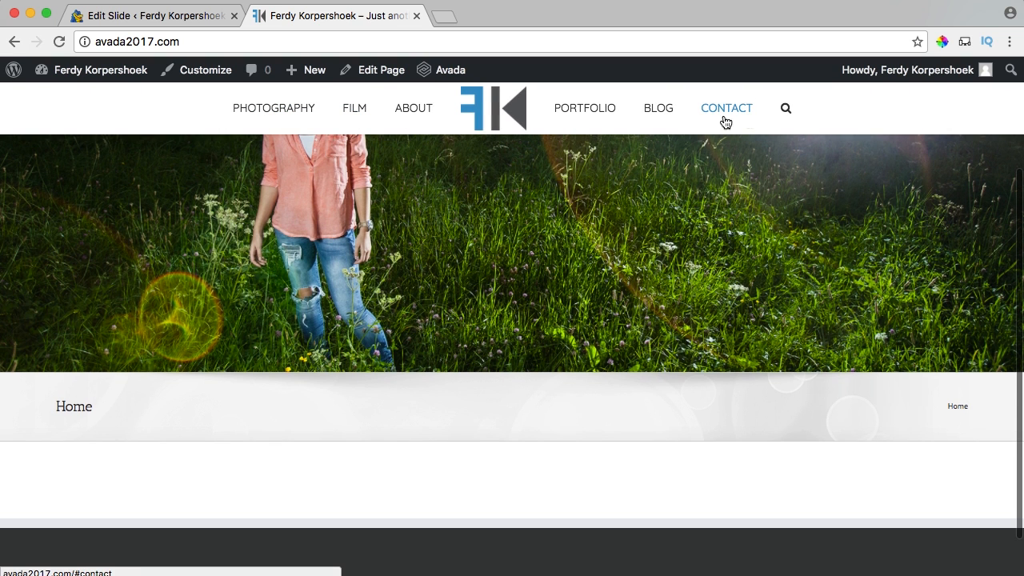
pyautogui.scroll(5, 464, 190)
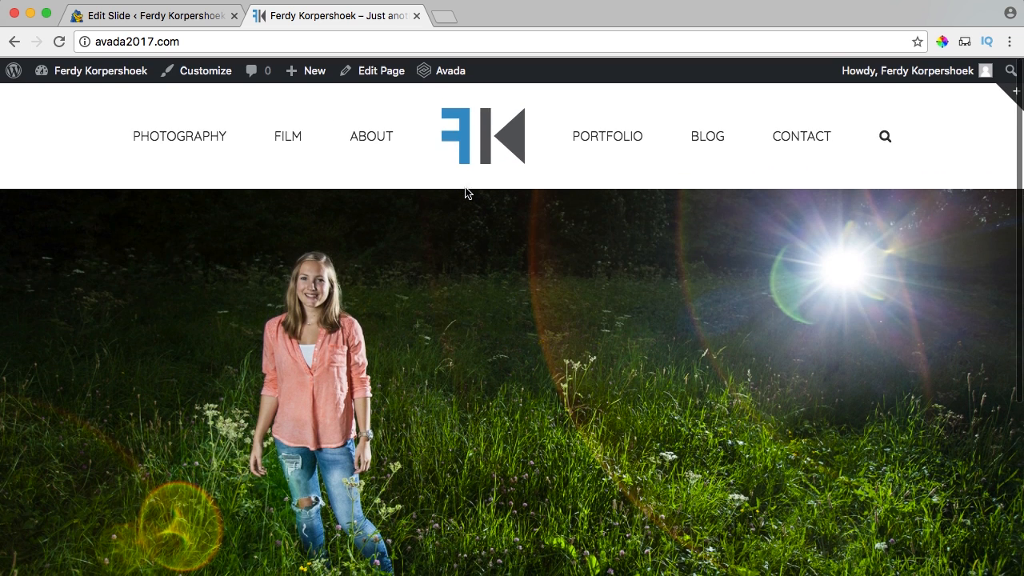
pyautogui.scroll(-5, 464, 190)
pyautogui.scroll(5, 464, 189)
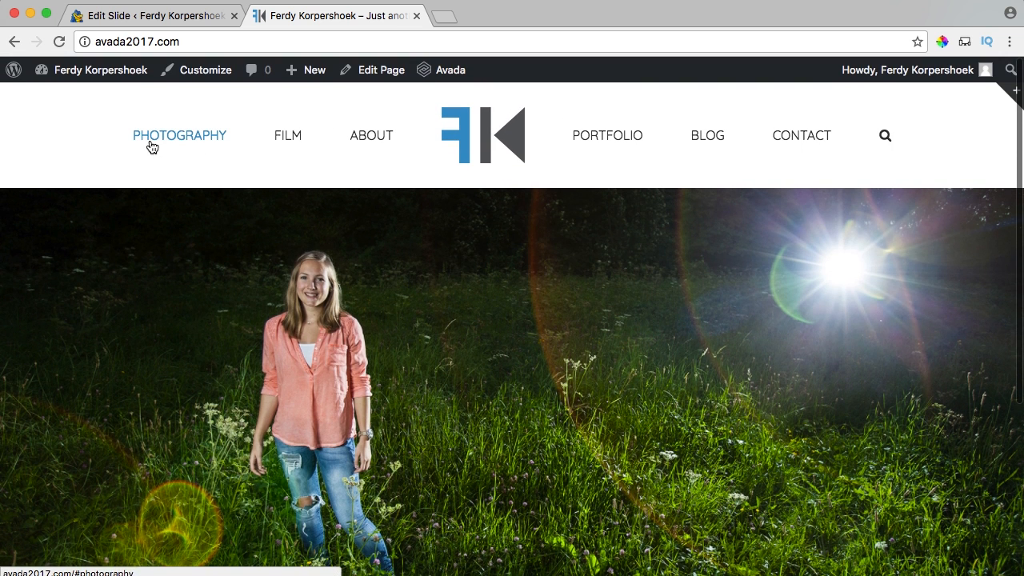
pyautogui.click(178, 18)
pyautogui.moveTo(67, 140)
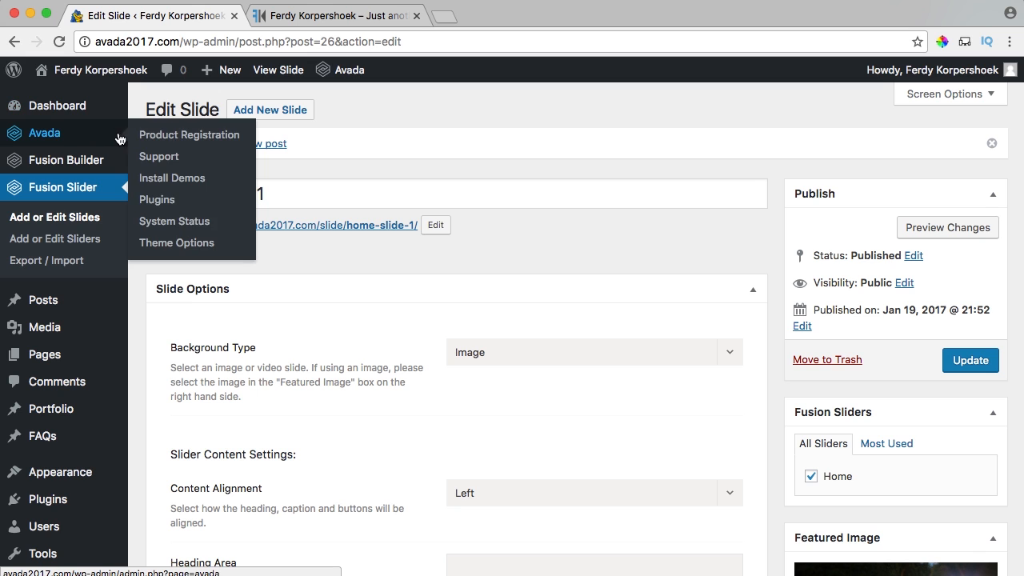
# Open Avada's Sticky Header options and compare them with the live site's shrinking header.
pyautogui.click(178, 243)
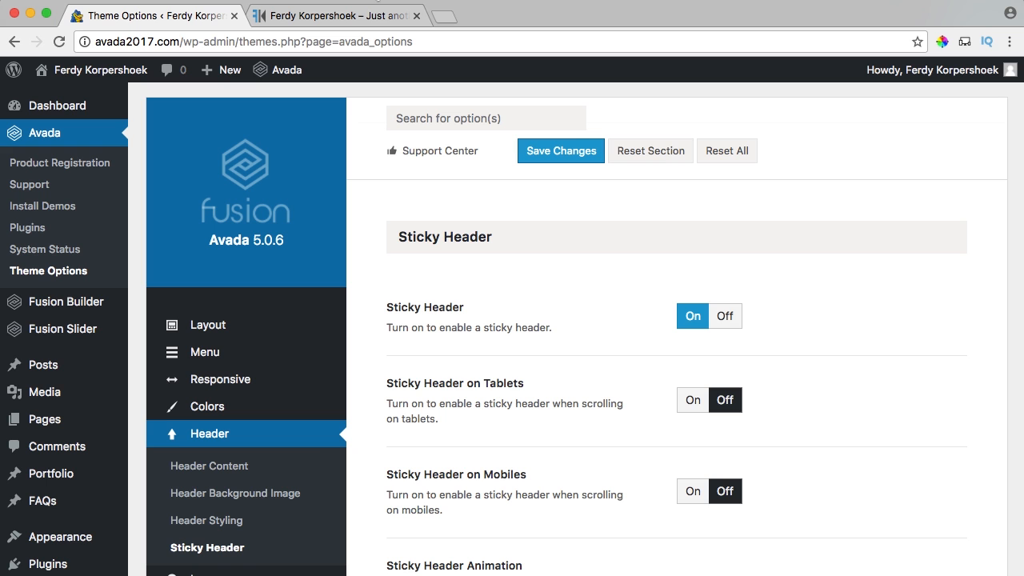
pyautogui.click(385, 10)
pyautogui.scroll(-5, 622, 224)
pyautogui.scroll(5, 611, 224)
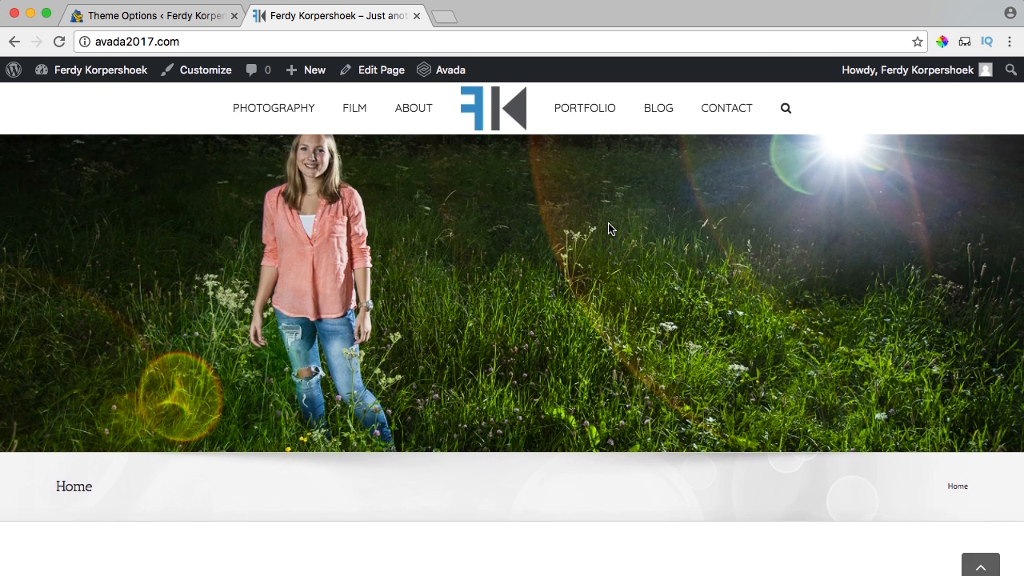
pyautogui.click(171, 17)
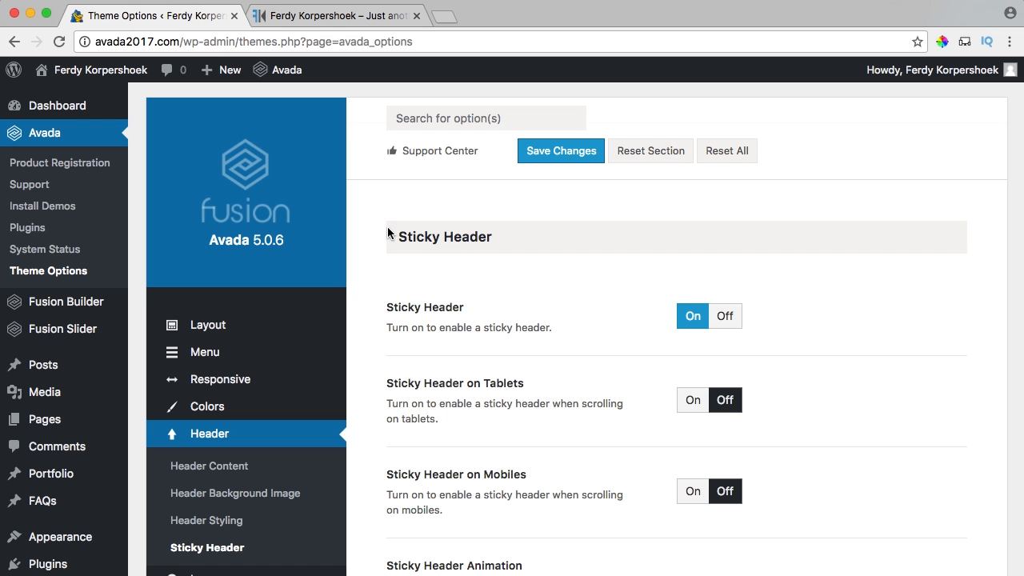
pyautogui.scroll(-3, 389, 231)
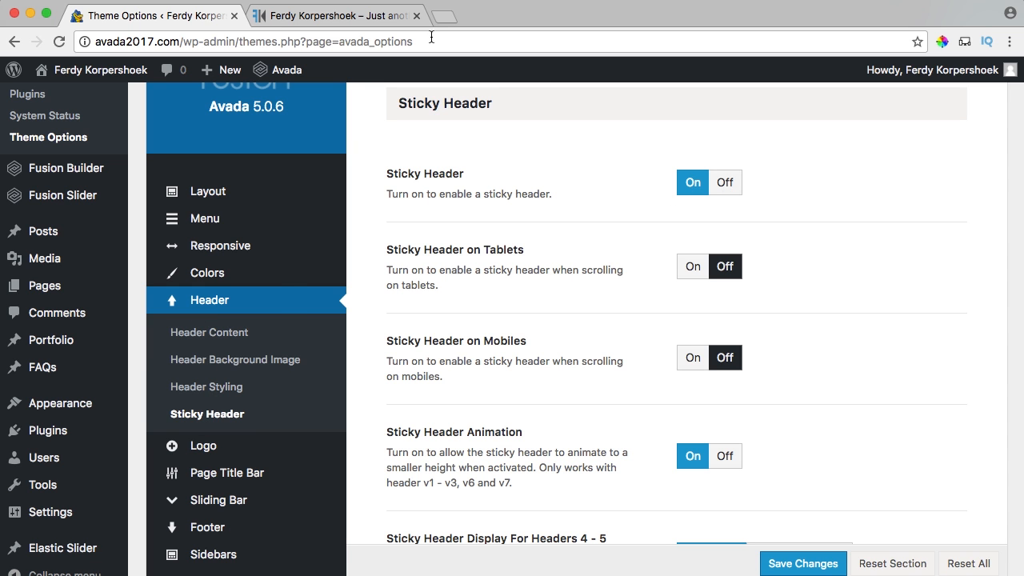
pyautogui.click(377, 12)
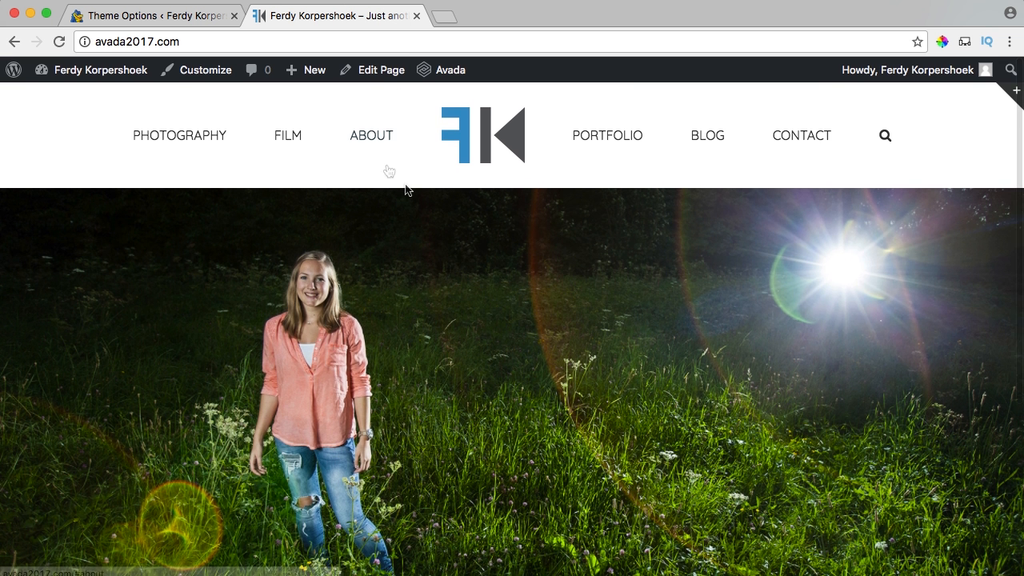
pyautogui.scroll(-10, 405, 190)
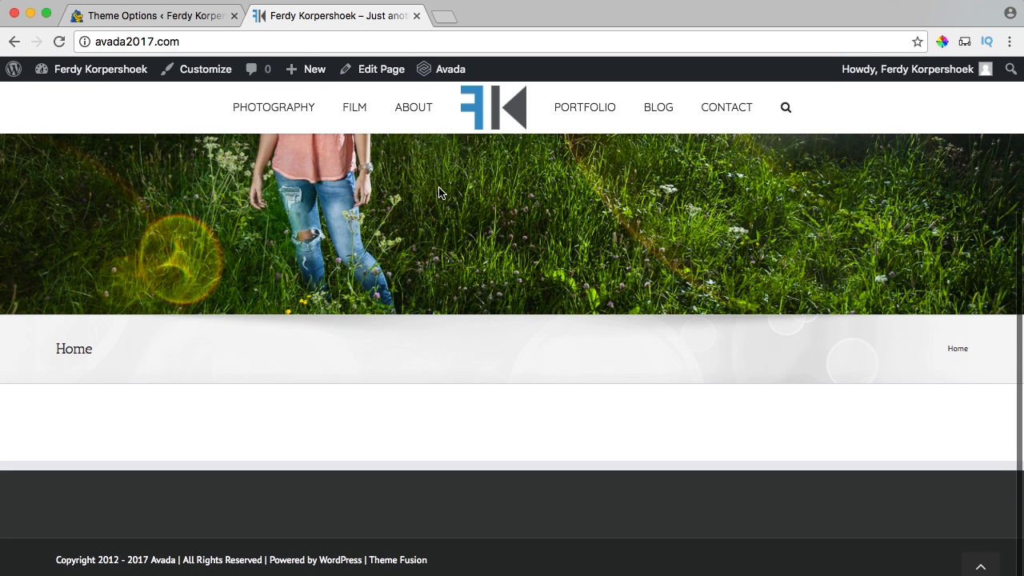
pyautogui.click(199, 18)
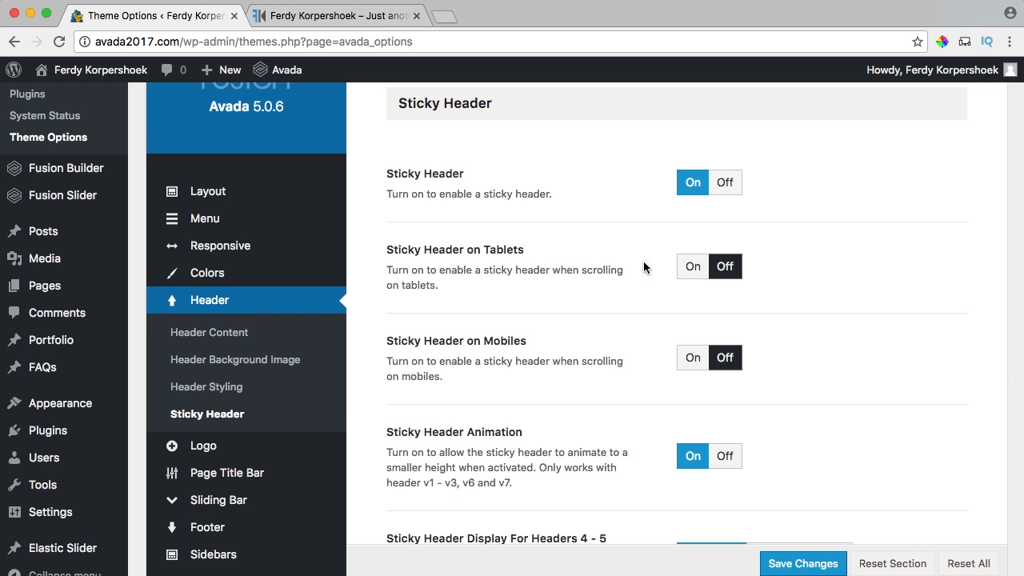
pyautogui.scroll(-3, 656, 273)
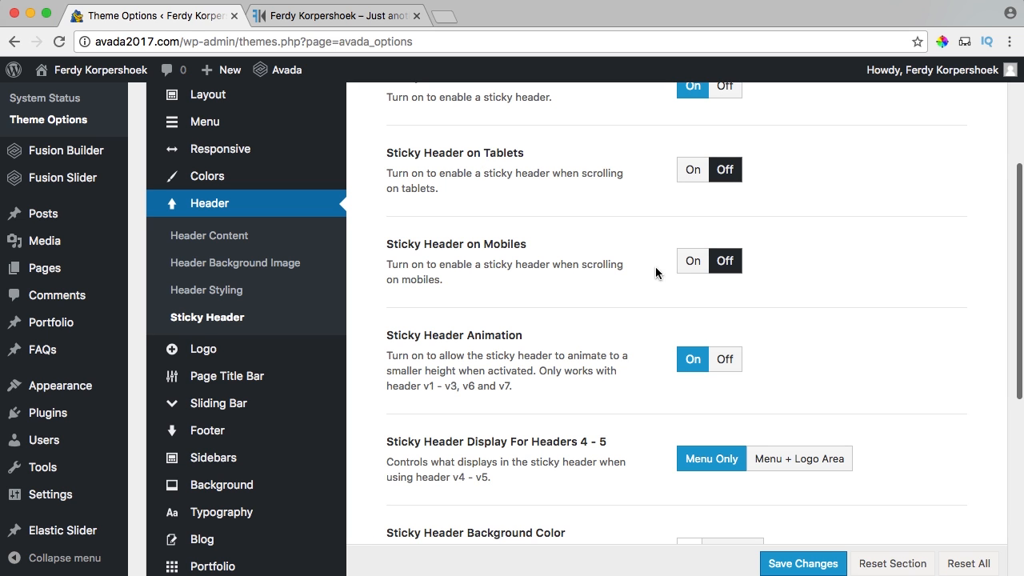
pyautogui.scroll(-2, 583, 280)
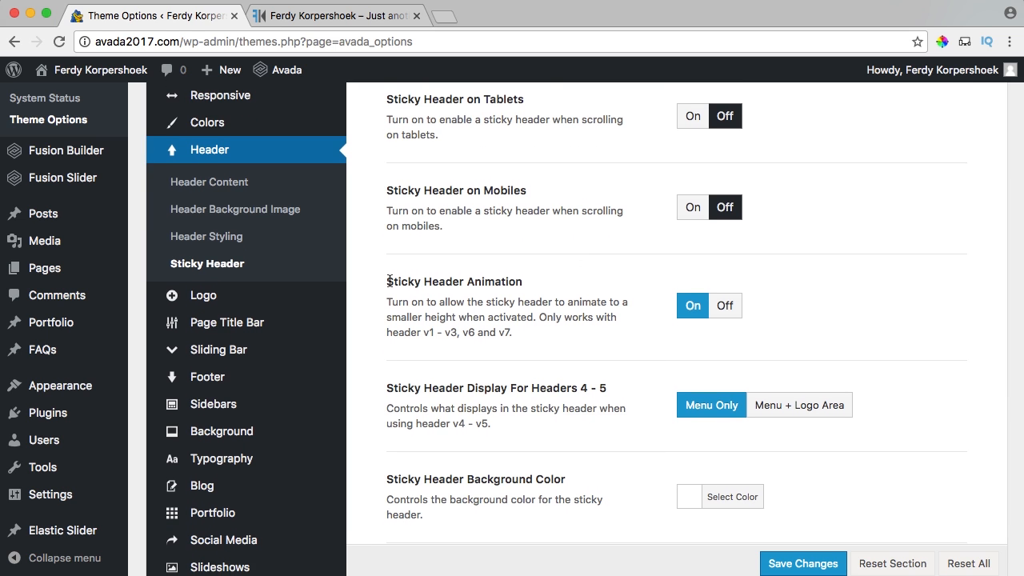
# Recheck the live header, jumping to the PHOTOGRAPHY section, then return to Sticky Header options.
pyautogui.click(367, 17)
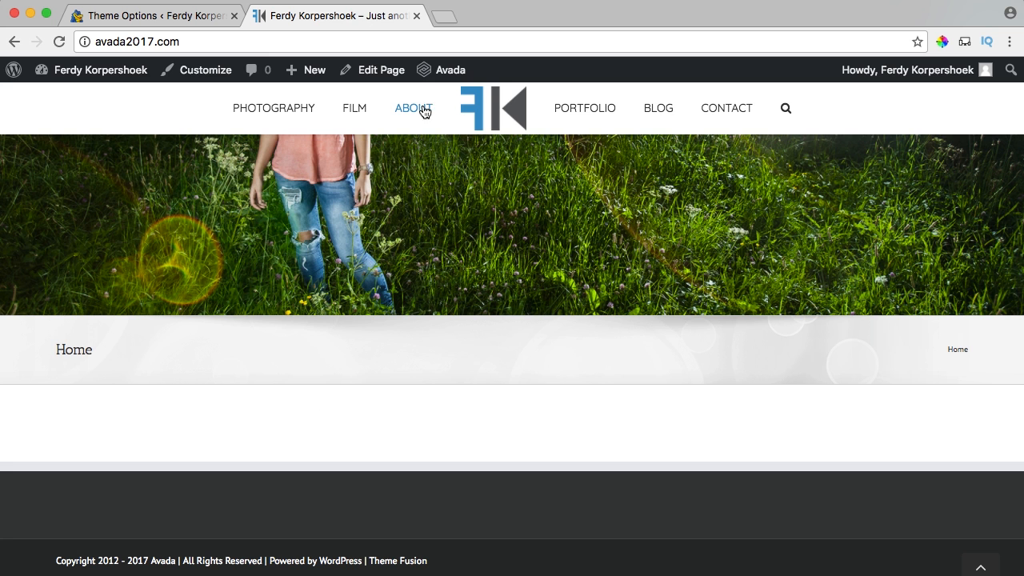
pyautogui.click(190, 19)
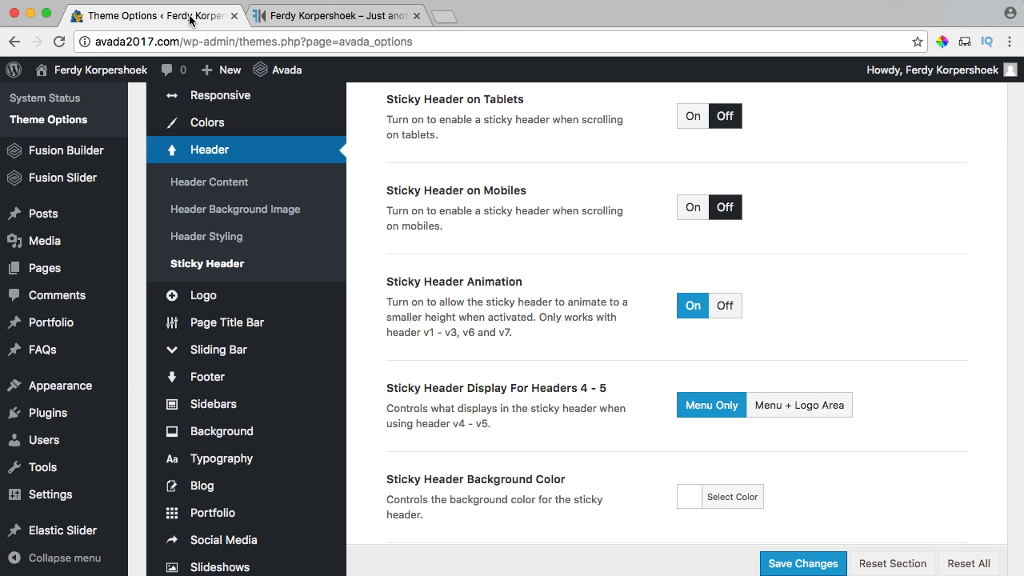
pyautogui.scroll(-5, 655, 297)
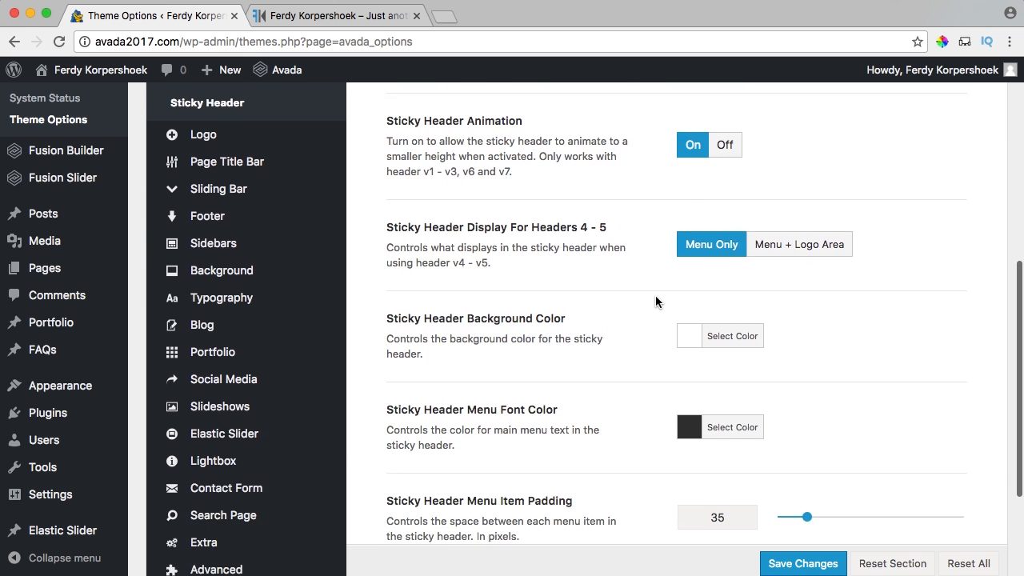
pyautogui.scroll(-1, 656, 301)
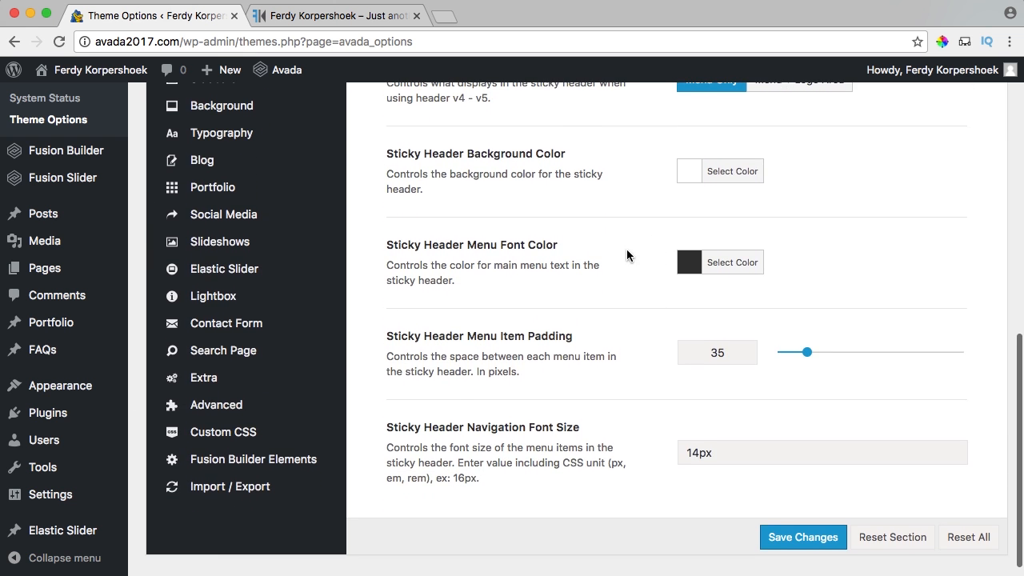
pyautogui.scroll(-1, 638, 248)
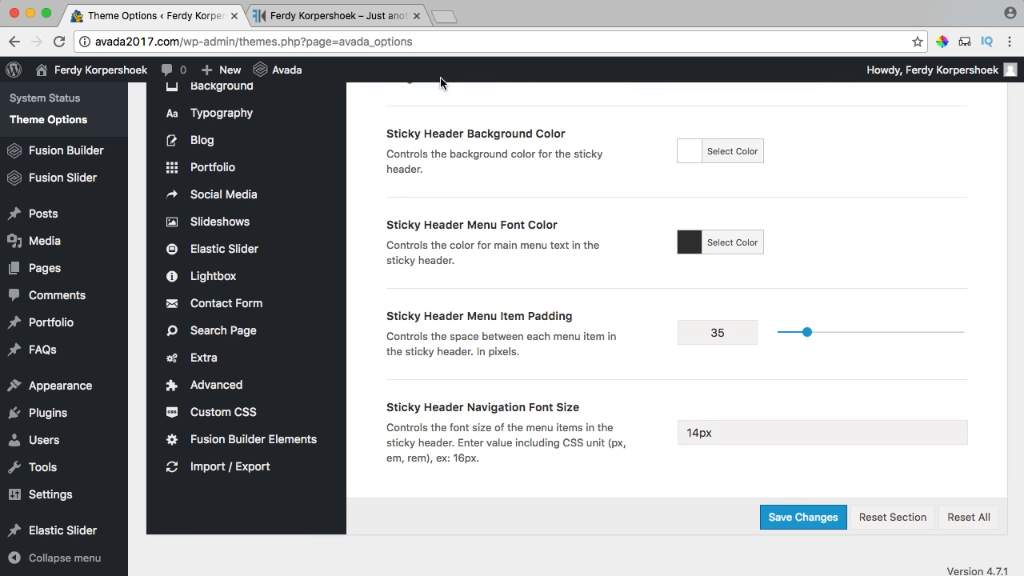
pyautogui.click(365, 16)
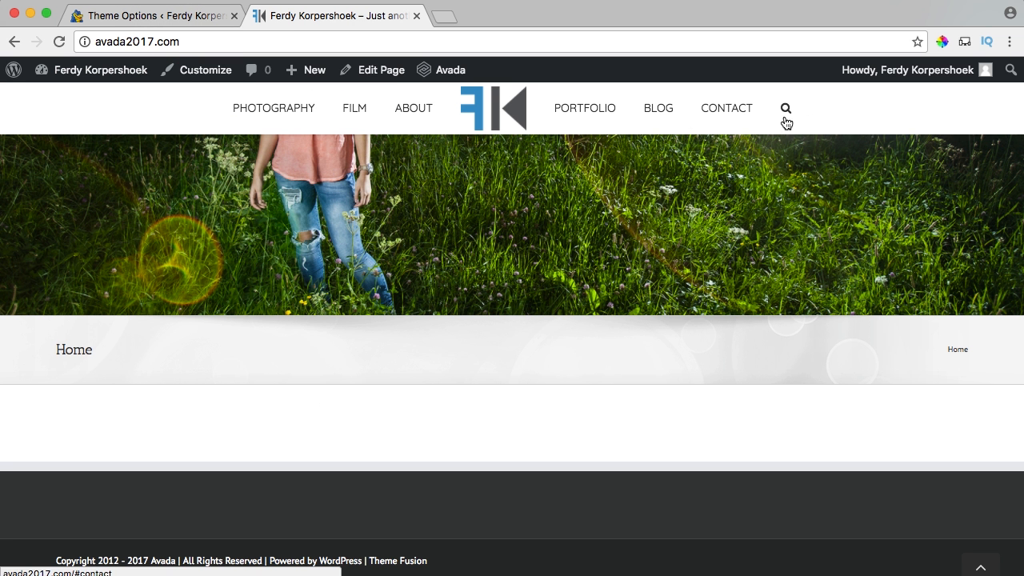
pyautogui.scroll(-1, 800, 184)
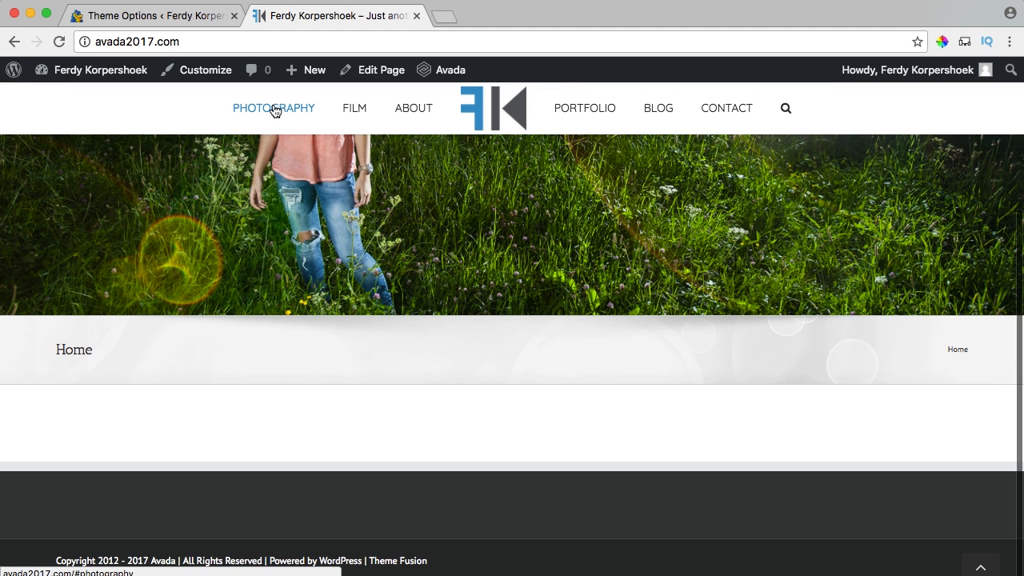
pyautogui.click(263, 134)
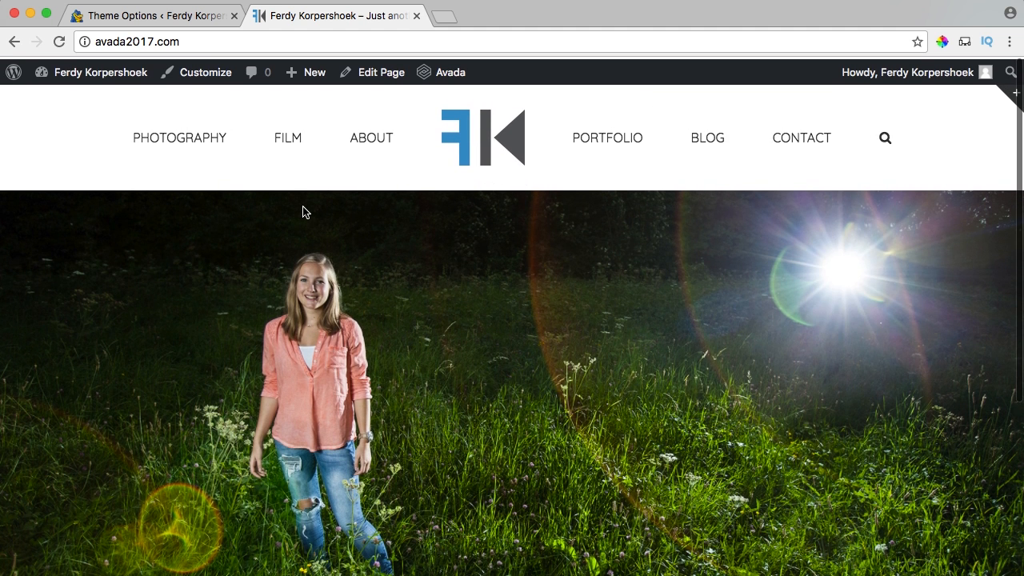
pyautogui.click(156, 138)
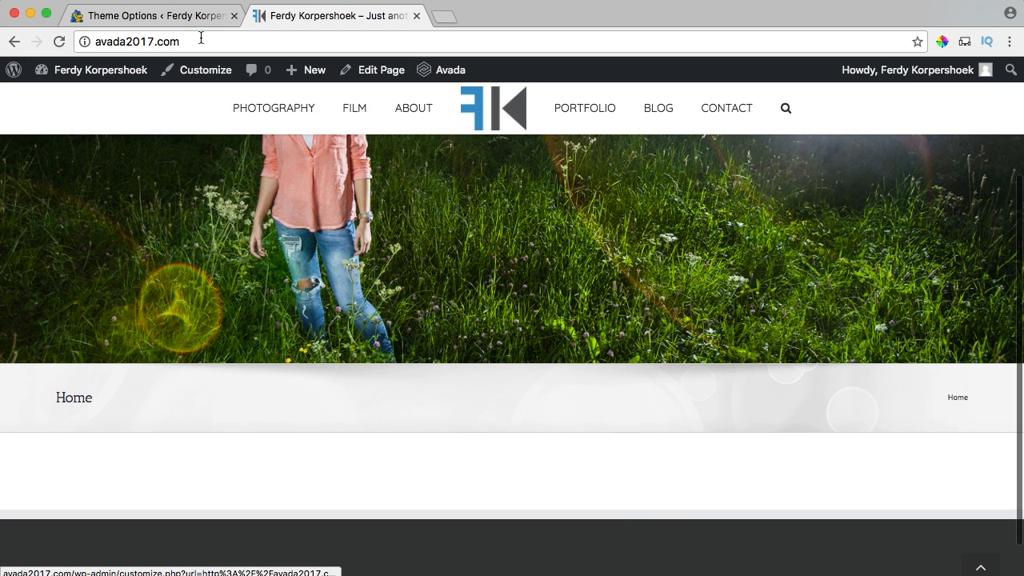
pyautogui.click(192, 19)
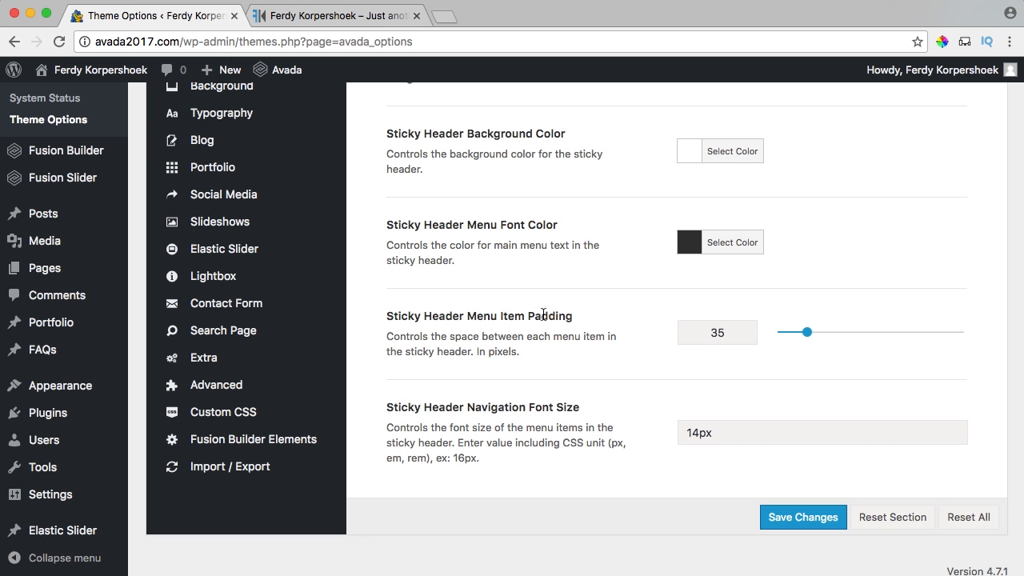
# Set the sticky header menu padding to 60 and save the theme options.
pyautogui.scroll(2, 556, 320)
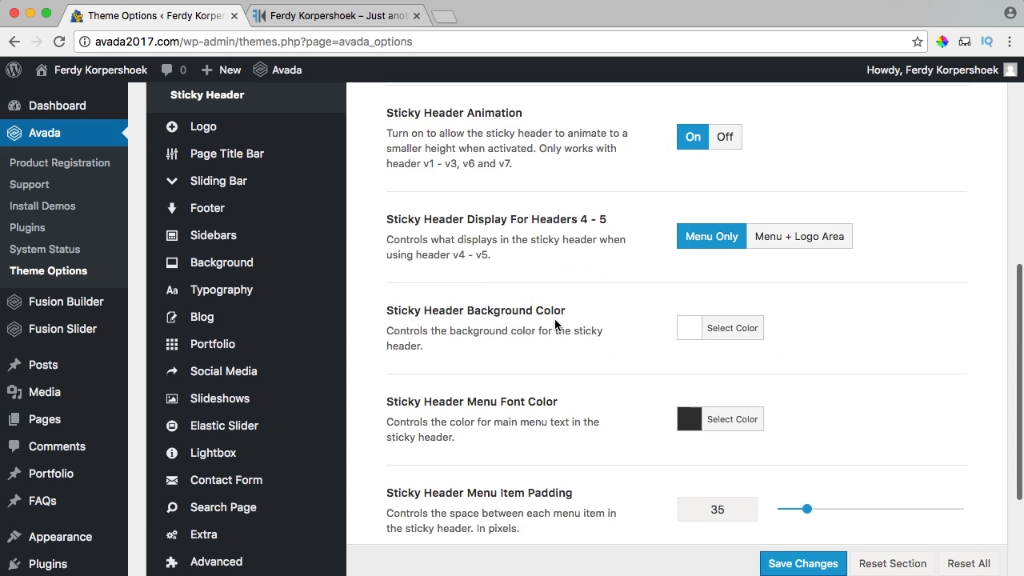
pyautogui.scroll(-2, 556, 320)
pyautogui.moveTo(732, 355); pyautogui.dragTo(686, 365)
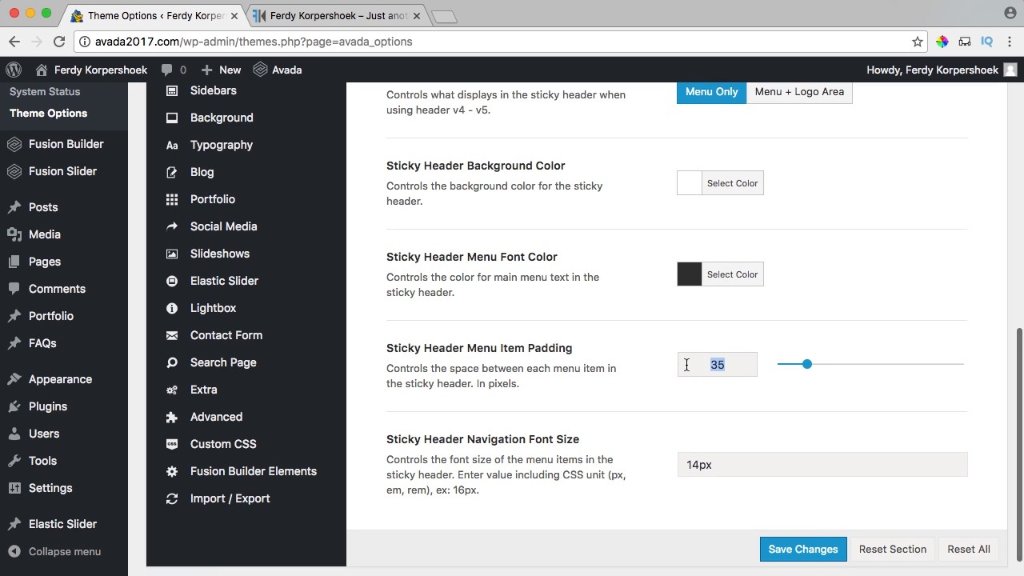
pyautogui.write('60')
pyautogui.press('Tab')
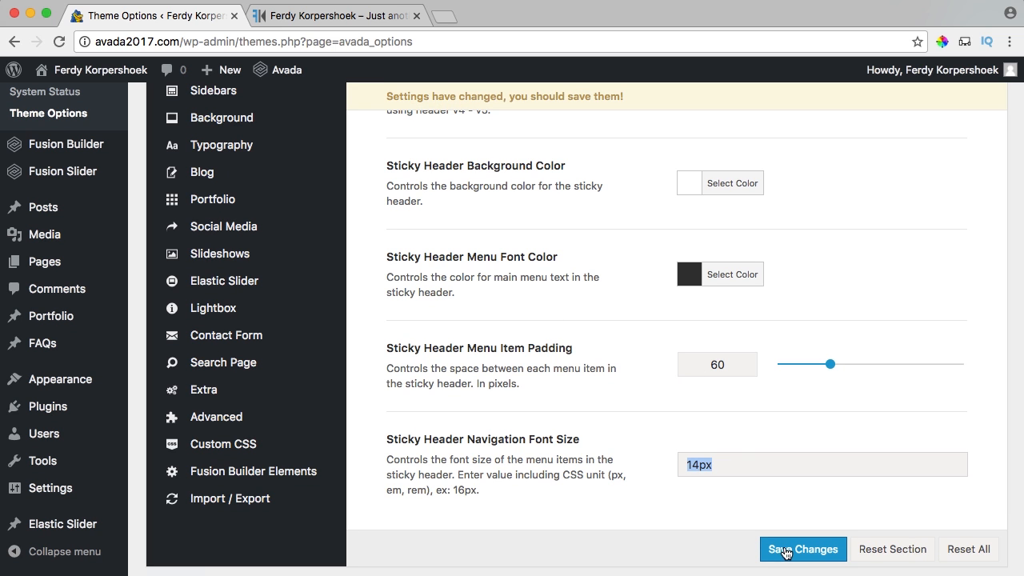
pyautogui.click(785, 551)
# View the live home page, scrolling to check the FK logo and menu above the slider.
pyautogui.click(370, 18)
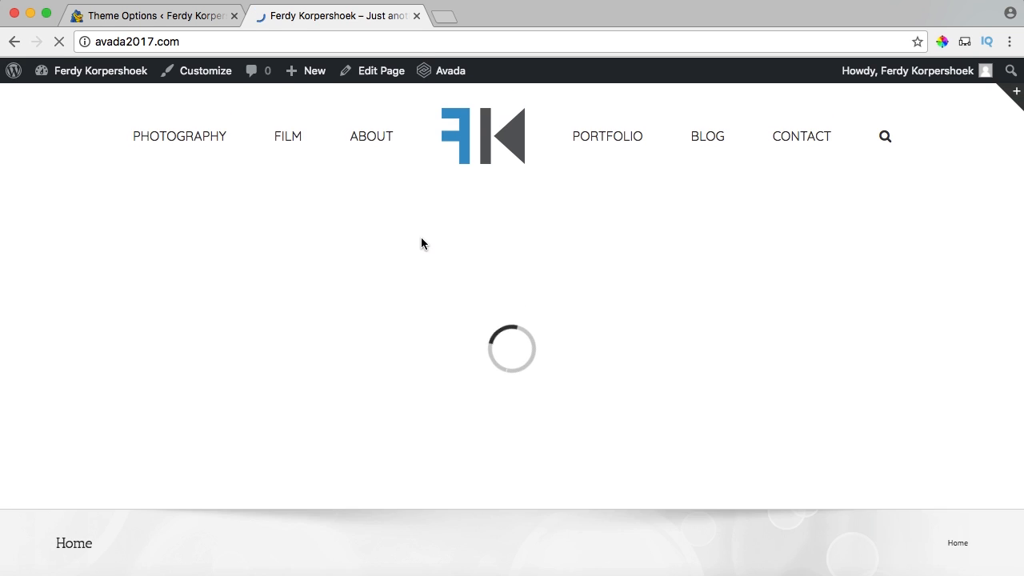
pyautogui.scroll(-2, 418, 236)
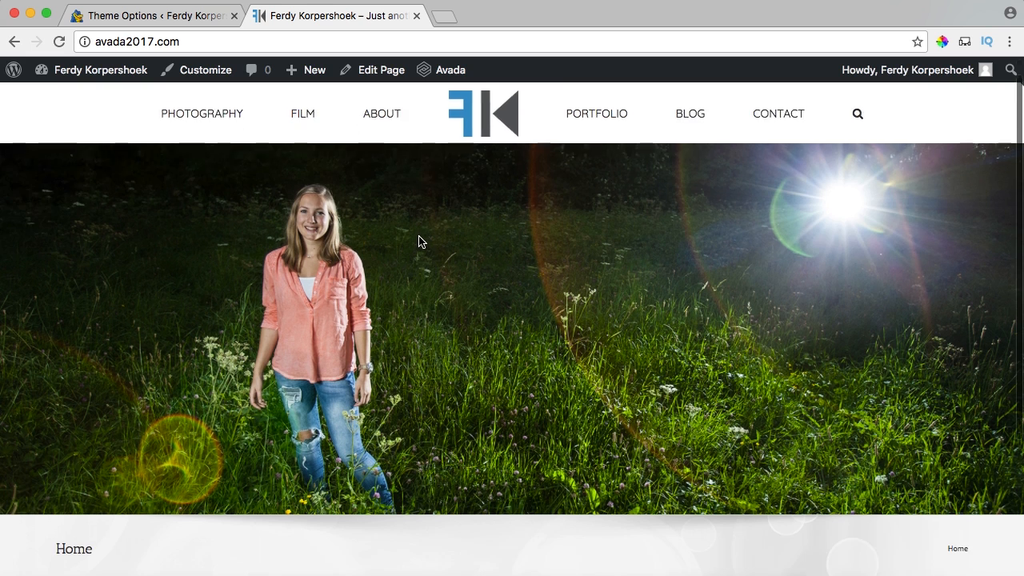
pyautogui.scroll(2, 419, 236)
pyautogui.scroll(1, 419, 242)
pyautogui.scroll(-2, 418, 242)
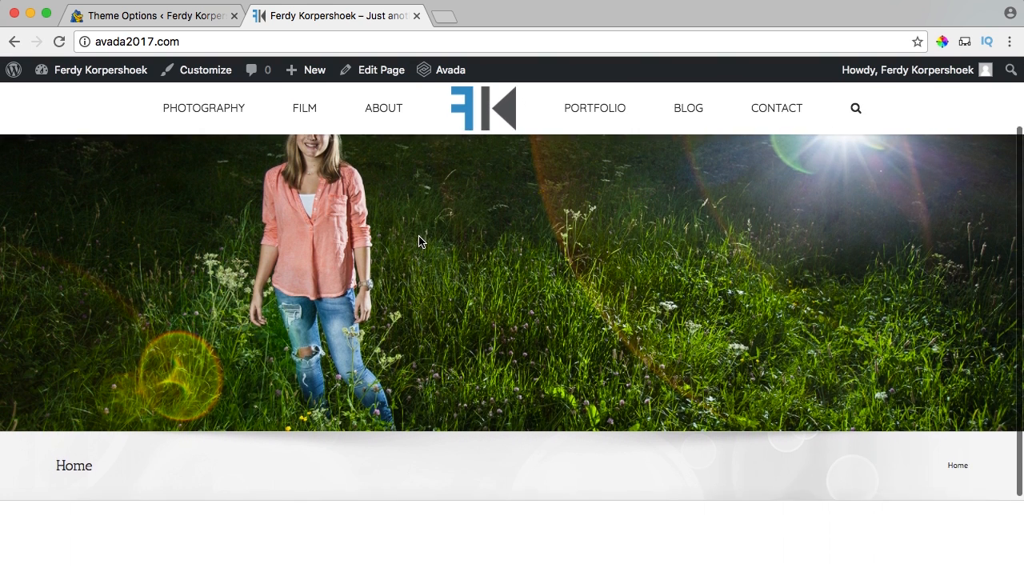
pyautogui.scroll(2, 419, 242)
pyautogui.scroll(-3, 419, 242)
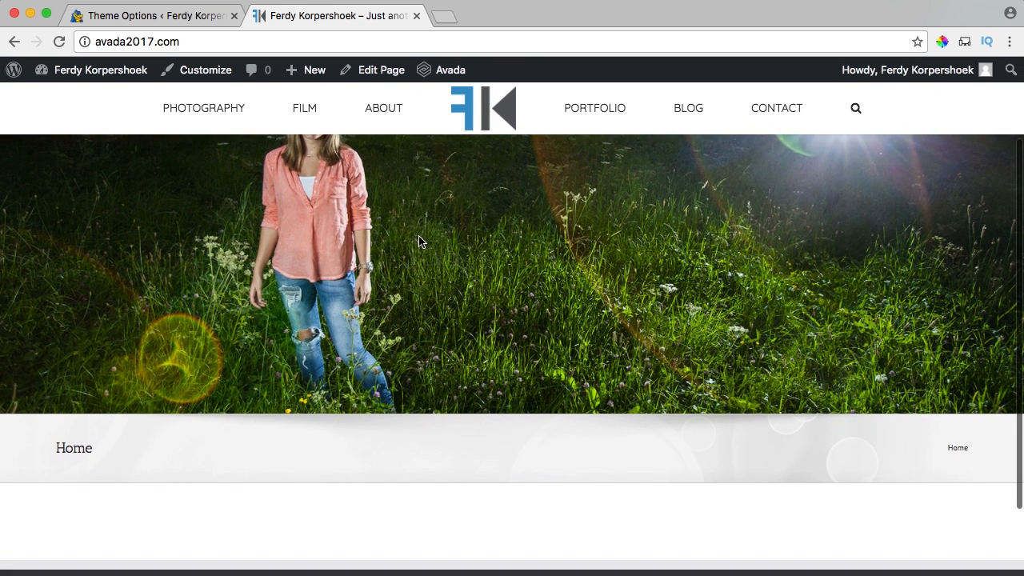
pyautogui.scroll(3, 419, 242)
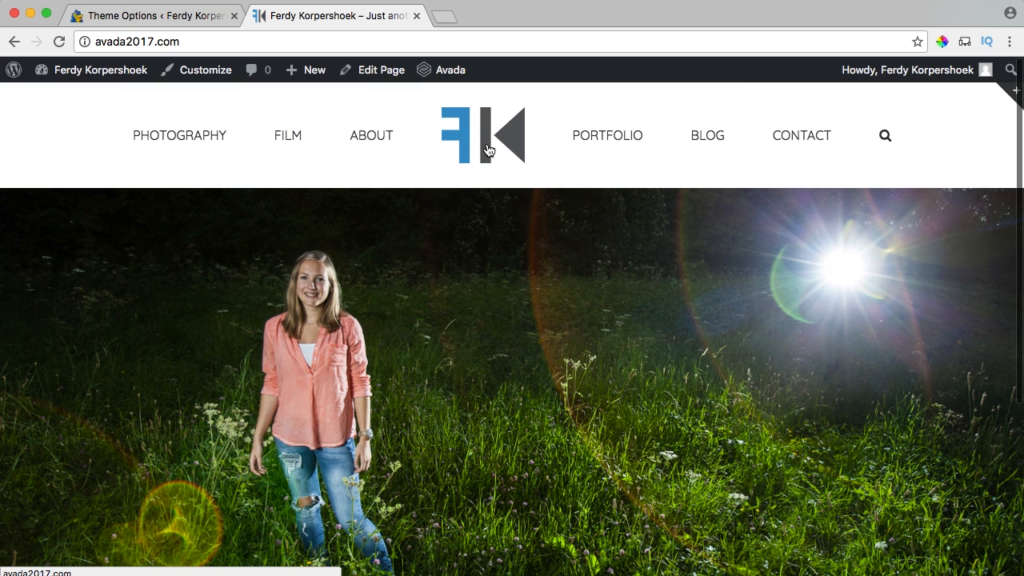
pyautogui.scroll(-5, 478, 264)
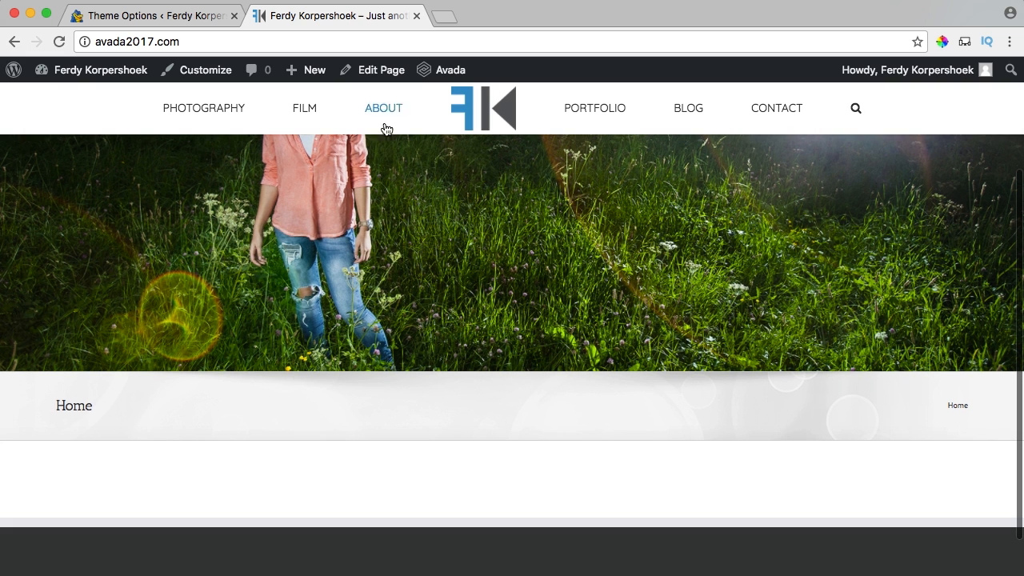
pyautogui.scroll(5, 640, 160)
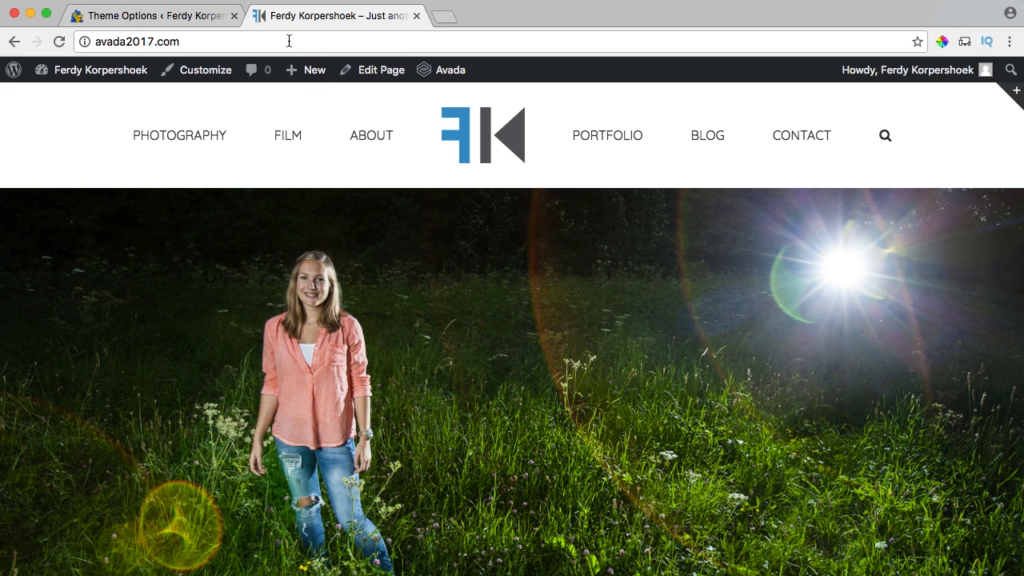
# In the theme options' Logo section, remove the current default and retina default logos.
pyautogui.click(148, 16)
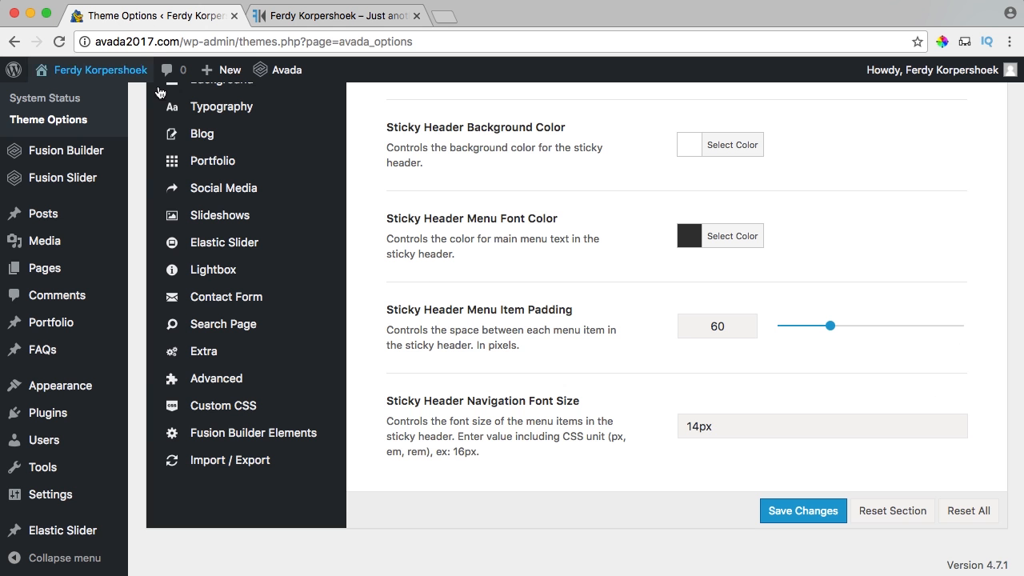
pyautogui.moveTo(228, 120)
pyautogui.scroll(5, 229, 128)
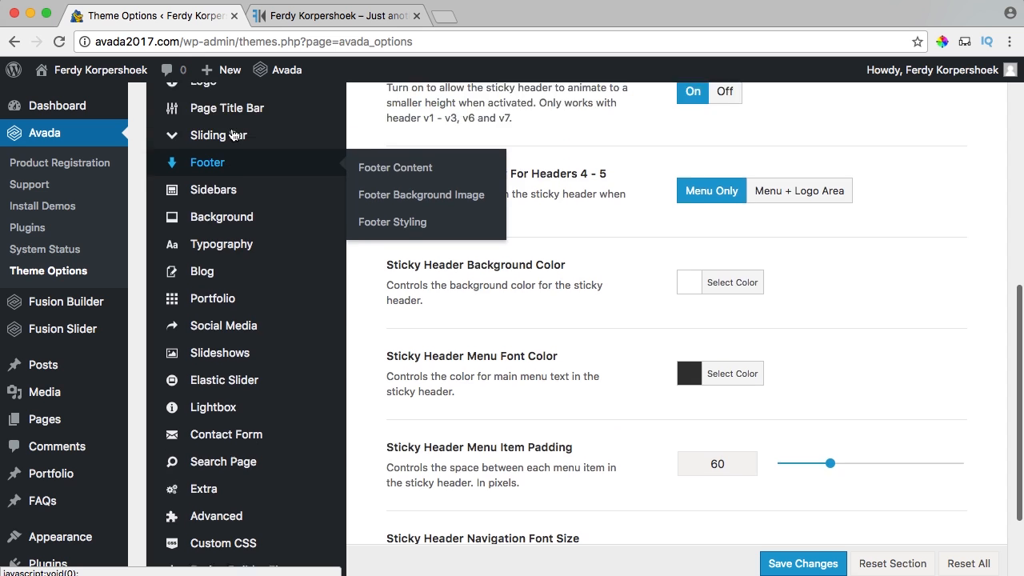
pyautogui.click(384, 158)
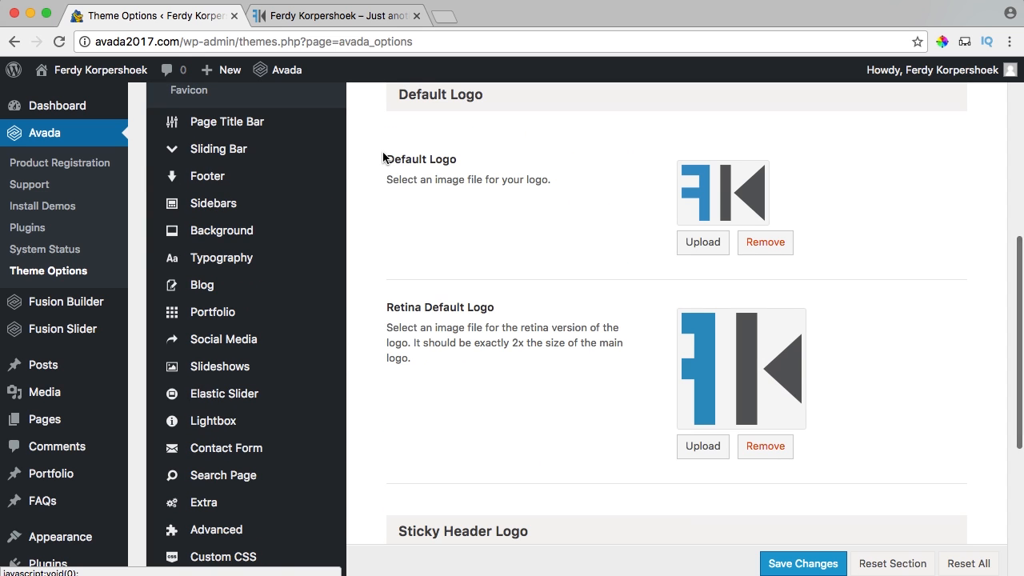
pyautogui.click(764, 453)
pyautogui.click(766, 242)
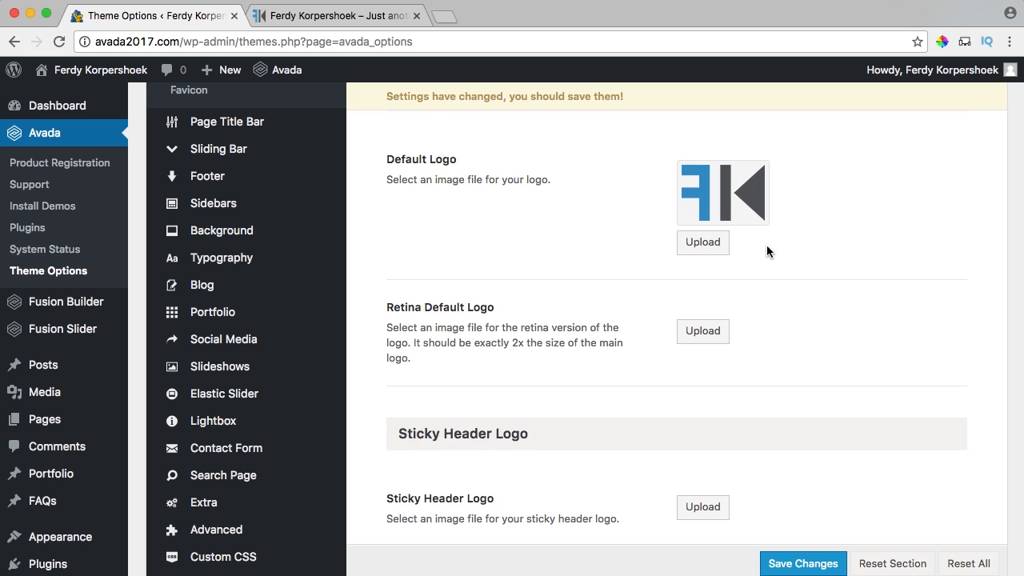
pyautogui.scroll(-5, 766, 240)
pyautogui.scroll(5, 431, 216)
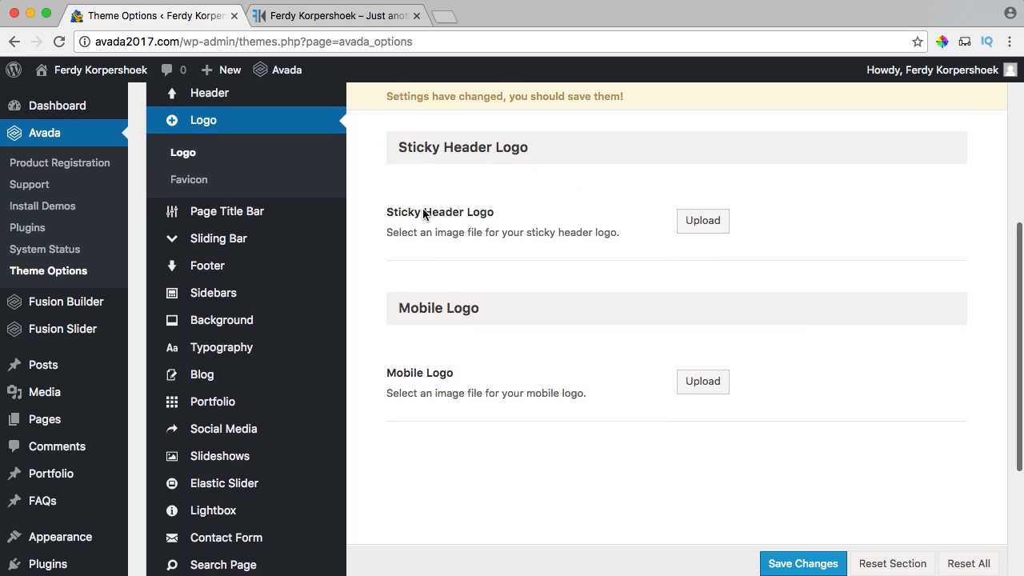
# Set FK-white as the default logo and FK-White-ret as the retina default logo.
pyautogui.click(697, 219)
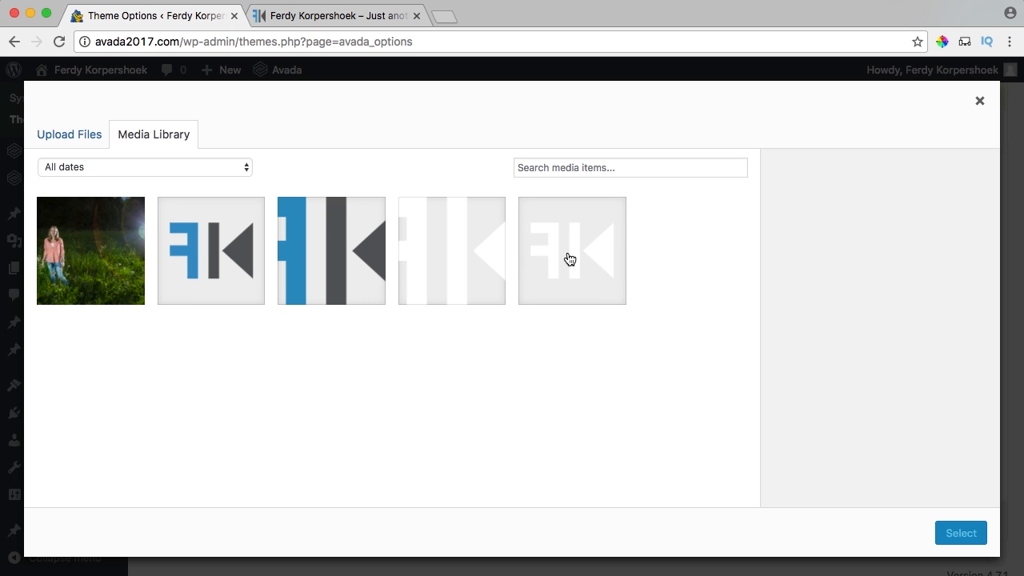
pyautogui.click(570, 258)
pyautogui.click(950, 534)
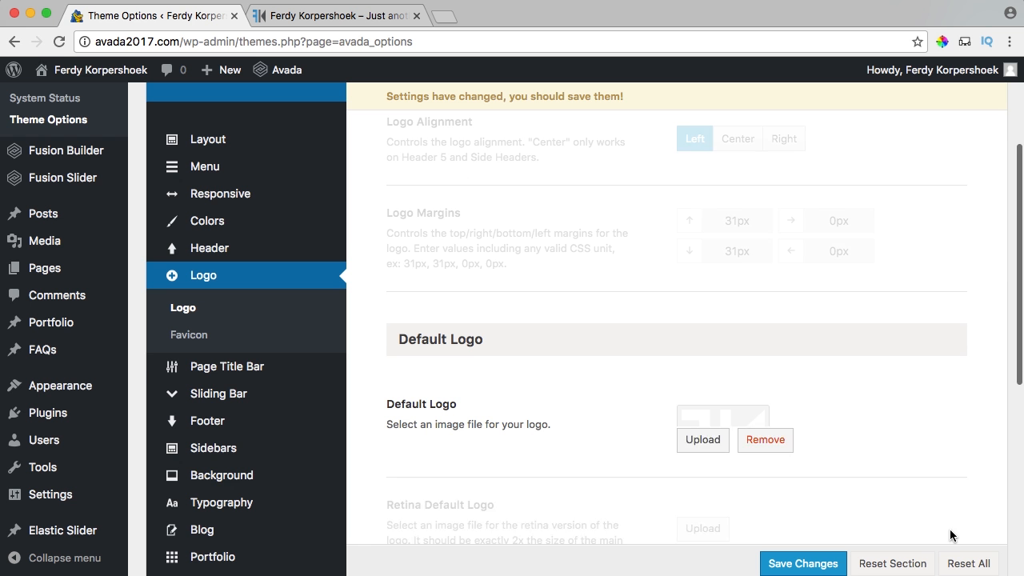
pyautogui.scroll(-5, 752, 374)
pyautogui.click(711, 385)
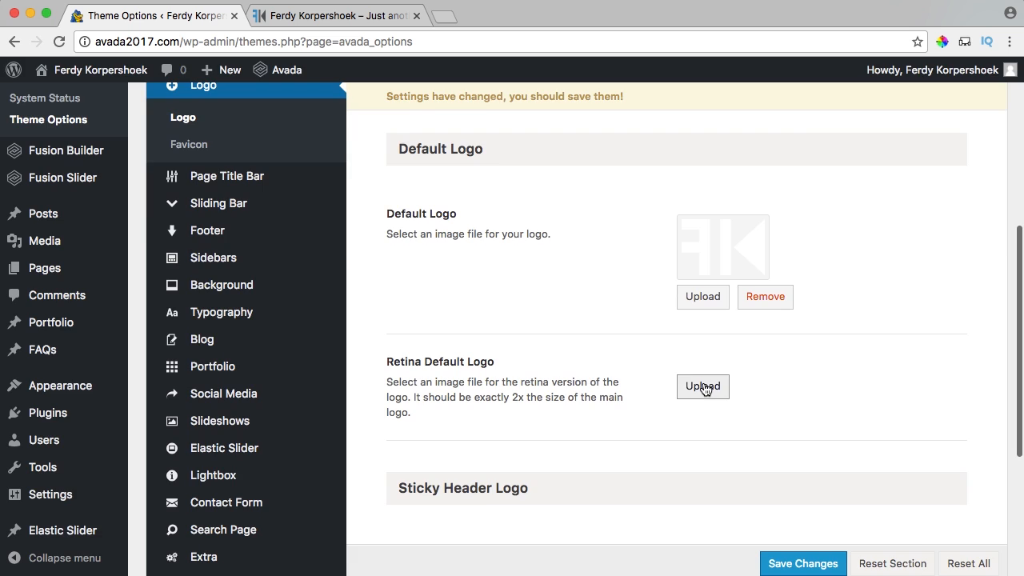
pyautogui.click(478, 262)
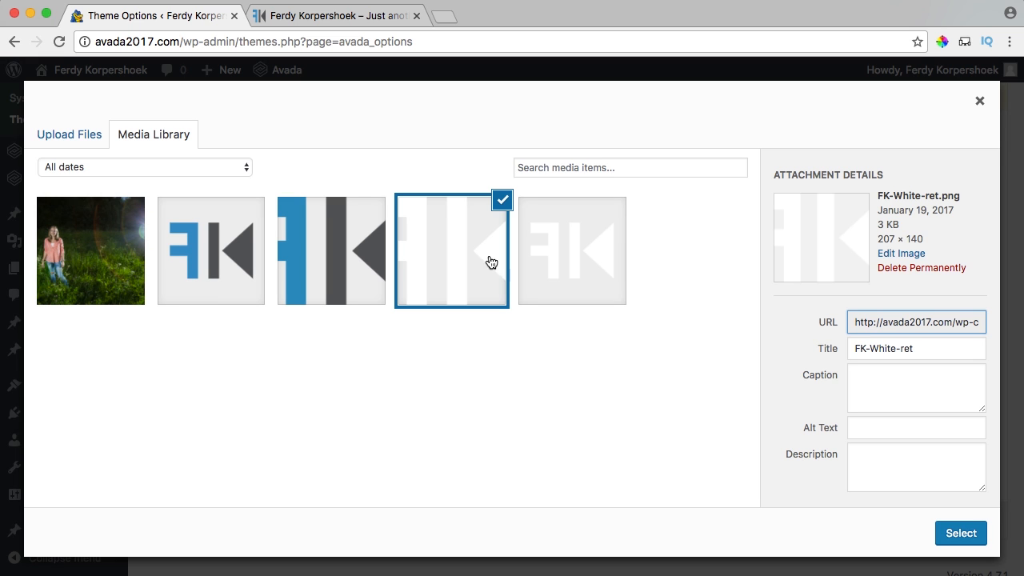
pyautogui.click(960, 536)
# Set FK.png as the sticky header logo and FK-ret.png as the retina sticky header logo.
pyautogui.scroll(-5, 752, 376)
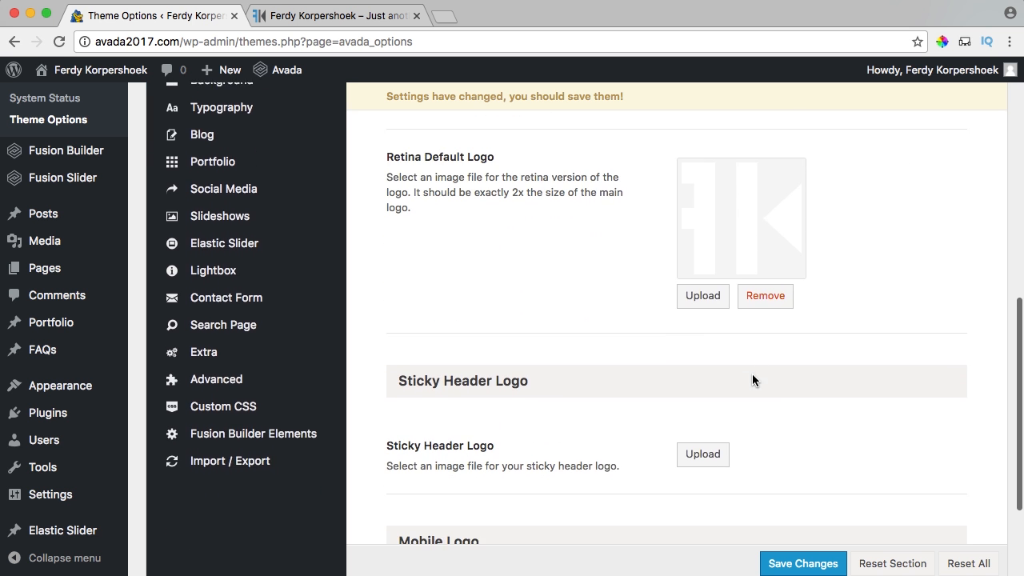
pyautogui.scroll(-3, 482, 308)
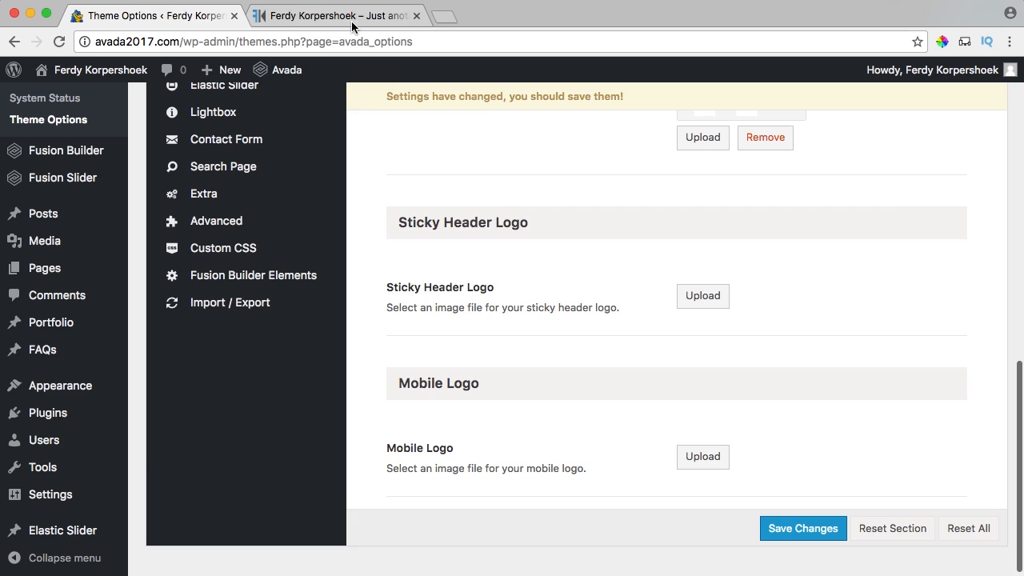
pyautogui.click(351, 20)
pyautogui.click(205, 17)
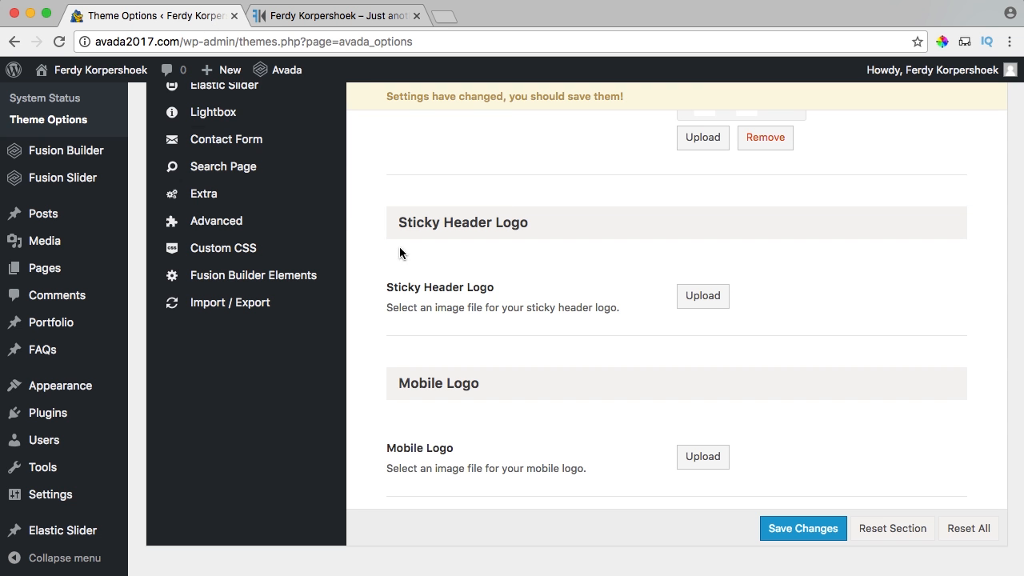
pyautogui.click(701, 296)
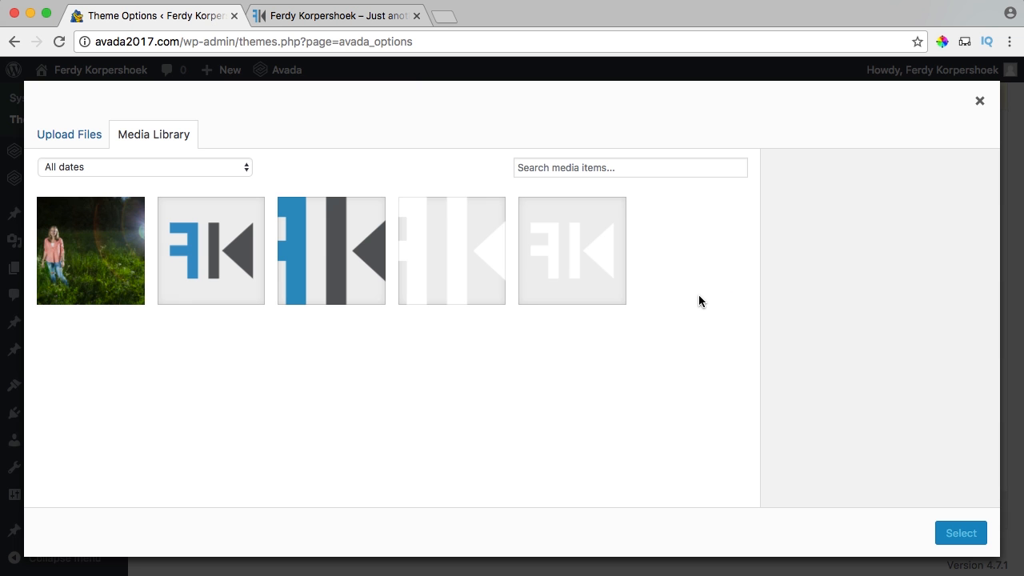
pyautogui.click(208, 253)
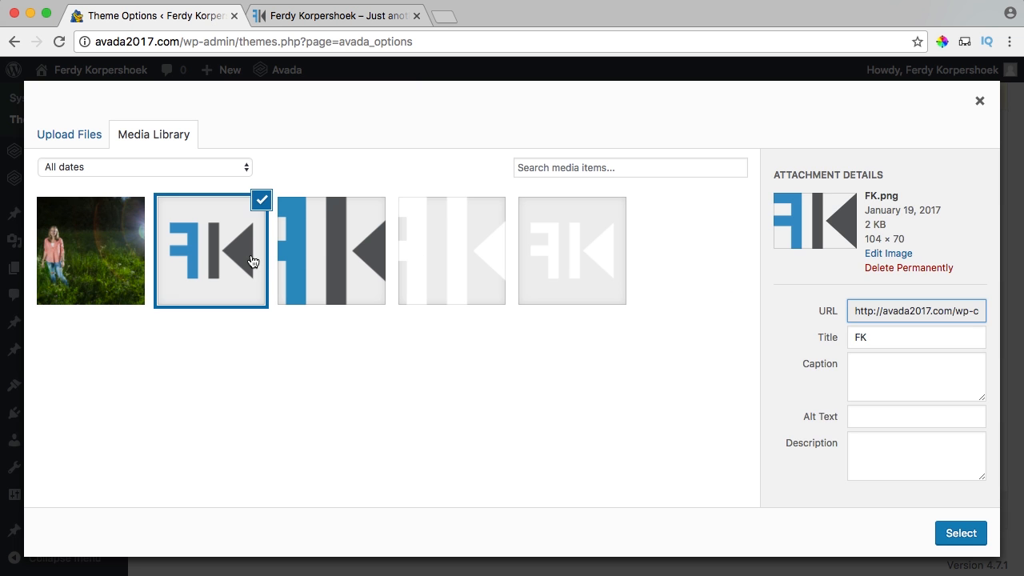
pyautogui.click(952, 531)
pyautogui.scroll(-3, 686, 404)
pyautogui.click(695, 346)
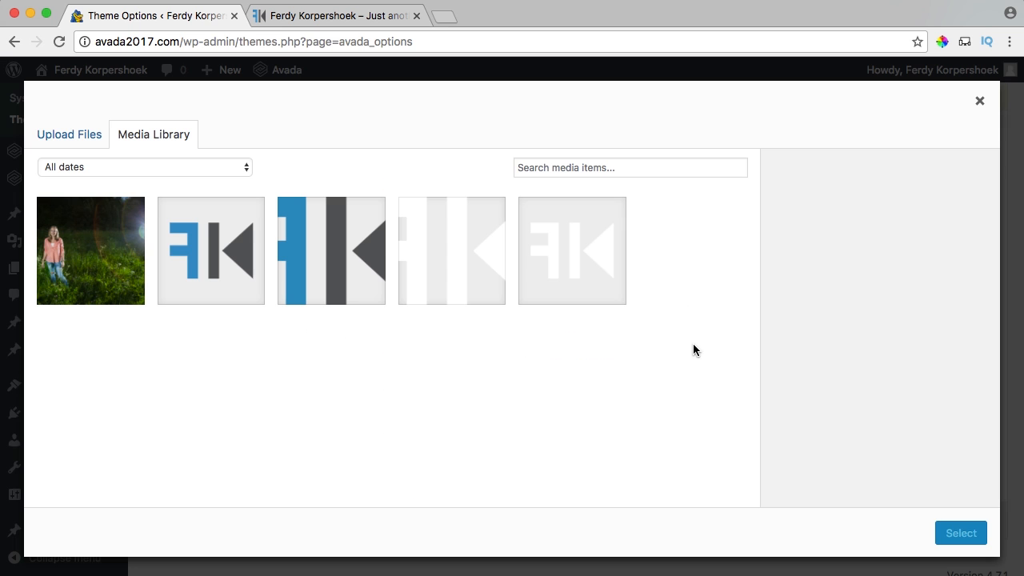
pyautogui.click(340, 256)
pyautogui.click(961, 532)
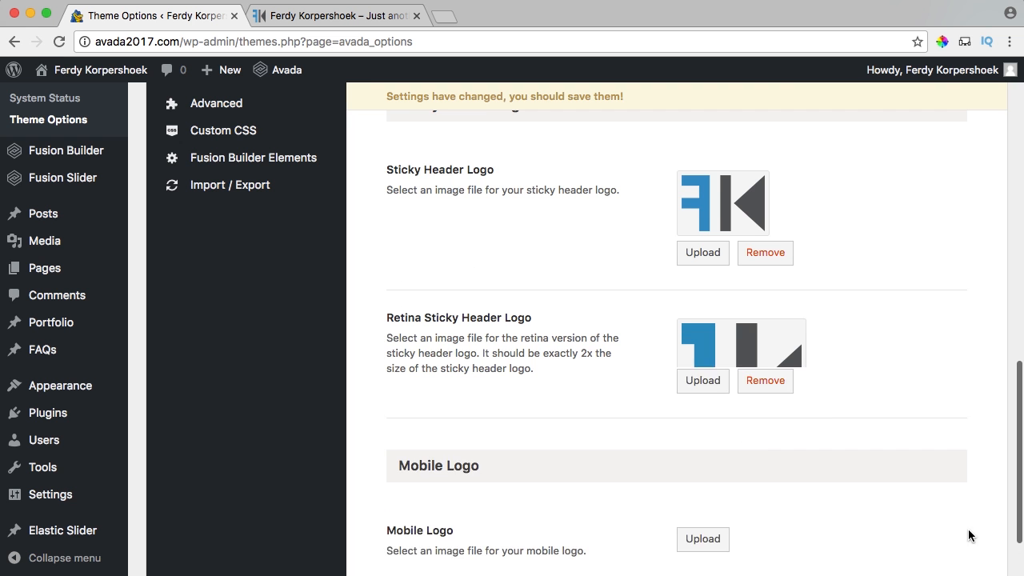
pyautogui.scroll(-3, 861, 408)
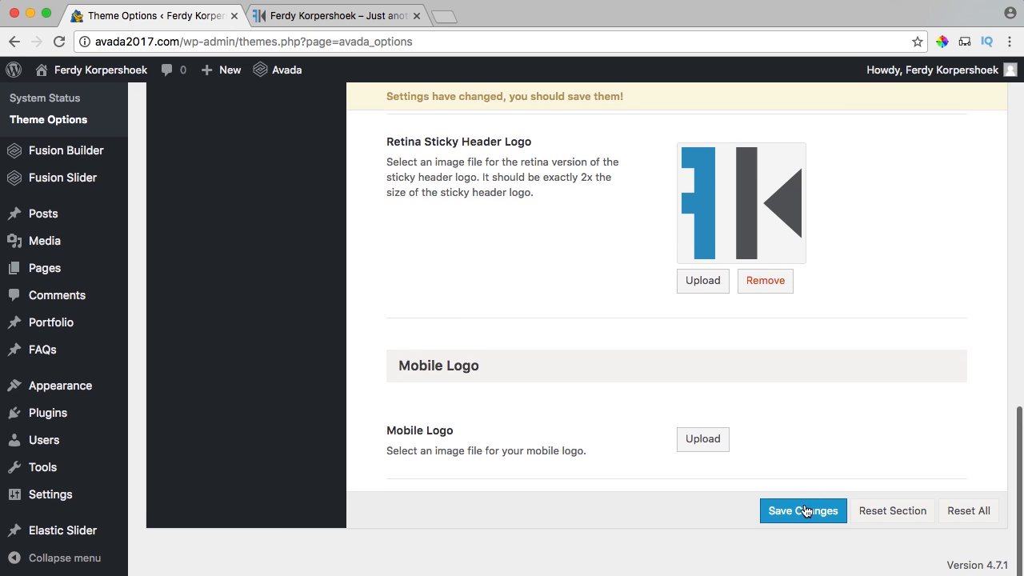
# Save the new logo settings and reload the live site to check the header.
pyautogui.click(801, 507)
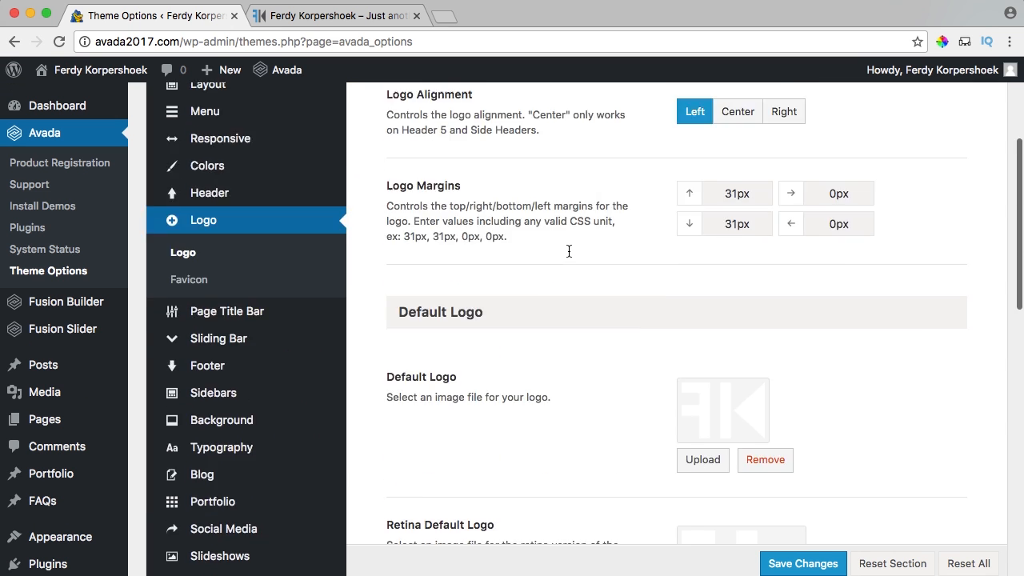
pyautogui.click(334, 21)
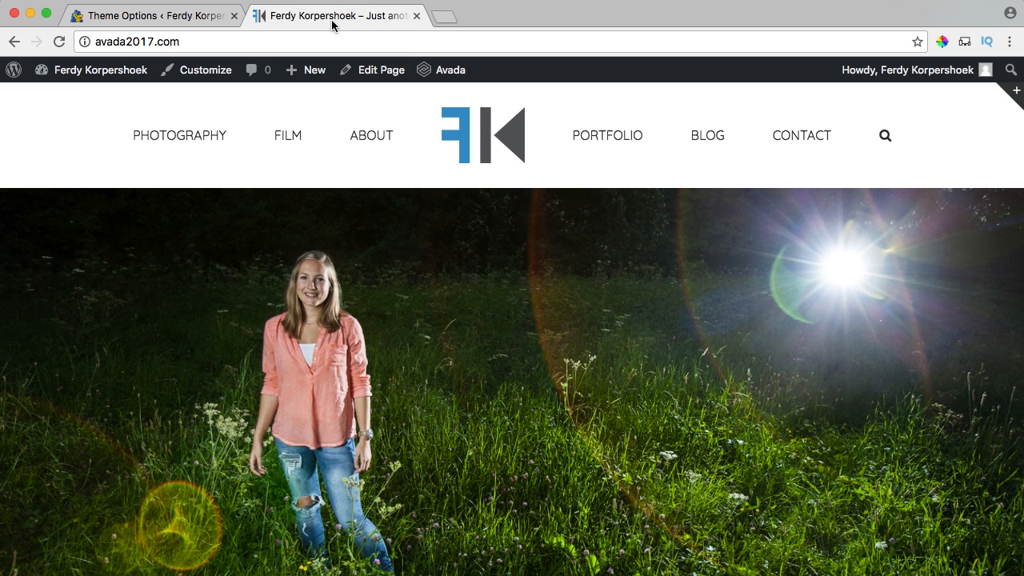
pyautogui.press('super+r')
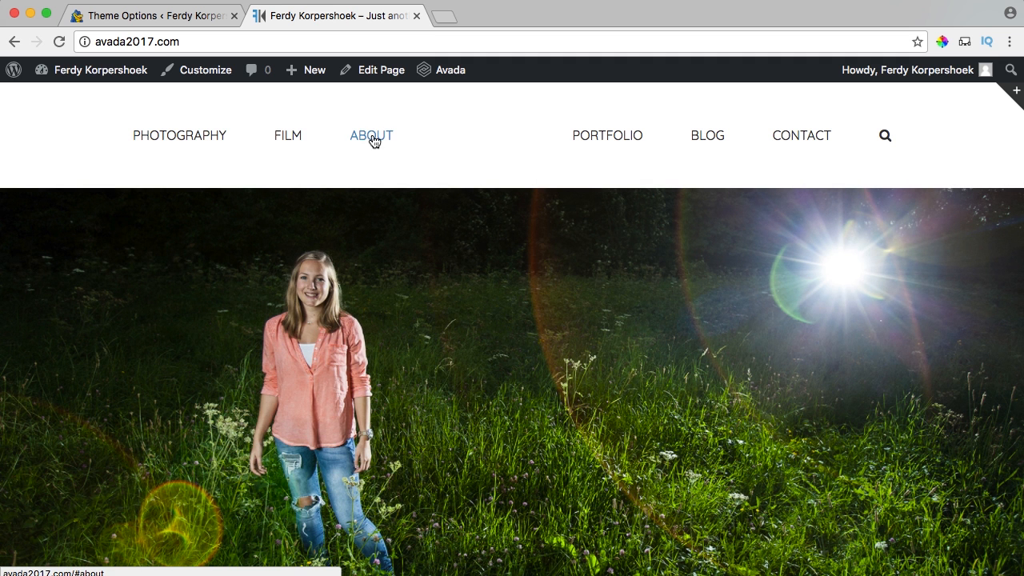
# Back in Theme Options, open the Menu > Main Menu settings.
pyautogui.click(176, 18)
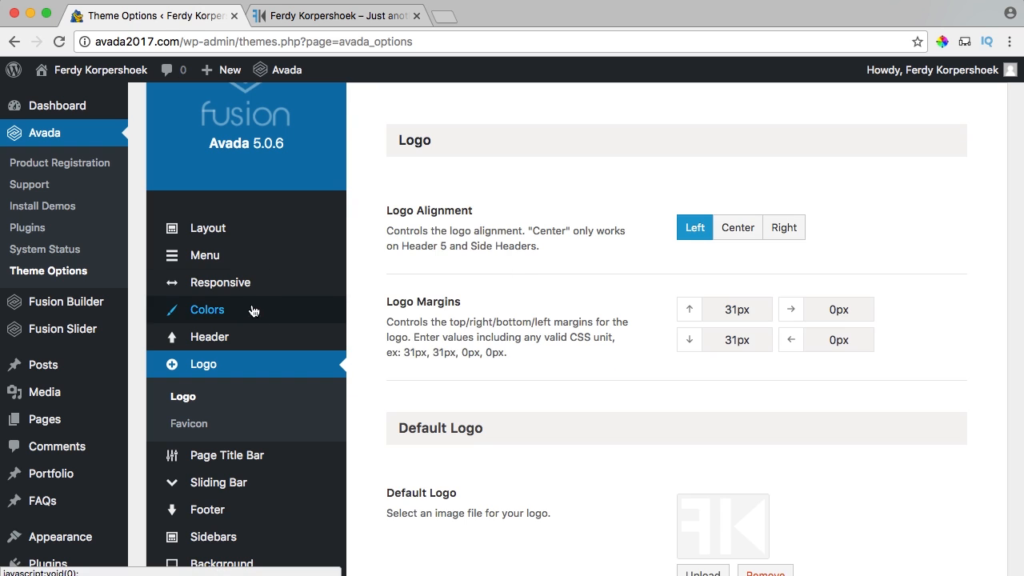
pyautogui.moveTo(232, 264)
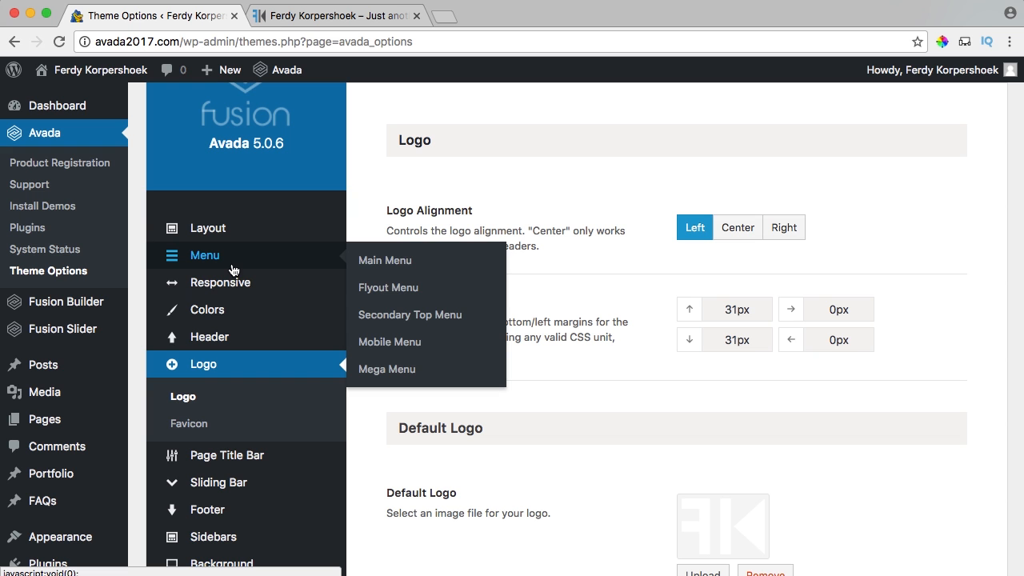
pyautogui.click(385, 263)
pyautogui.scroll(-10, 602, 294)
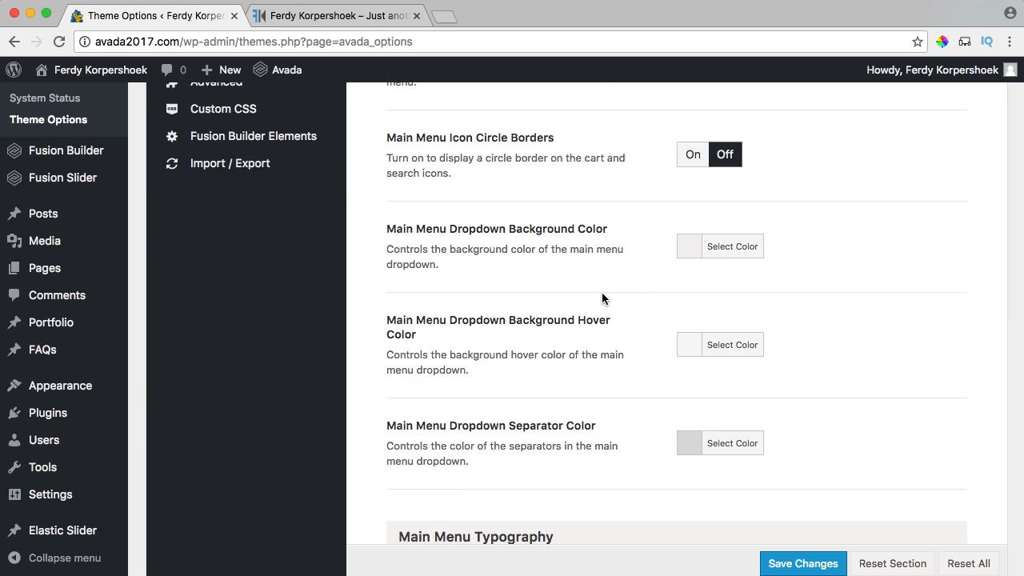
# Set the main menu font colour to #ffffff and its hover colour to light grey, then save.
pyautogui.scroll(-15, 601, 292)
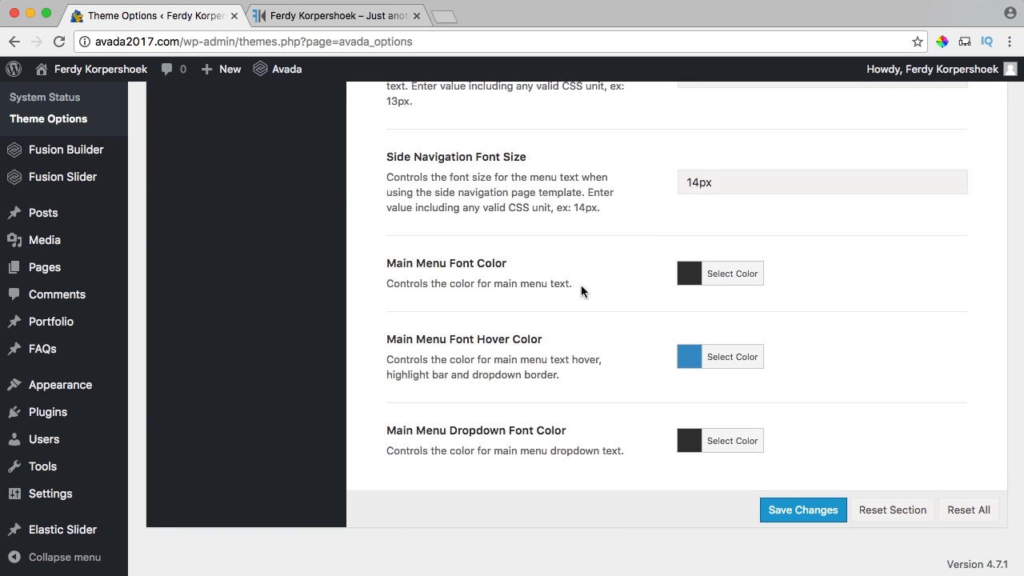
pyautogui.click(685, 280)
pyautogui.click(711, 468)
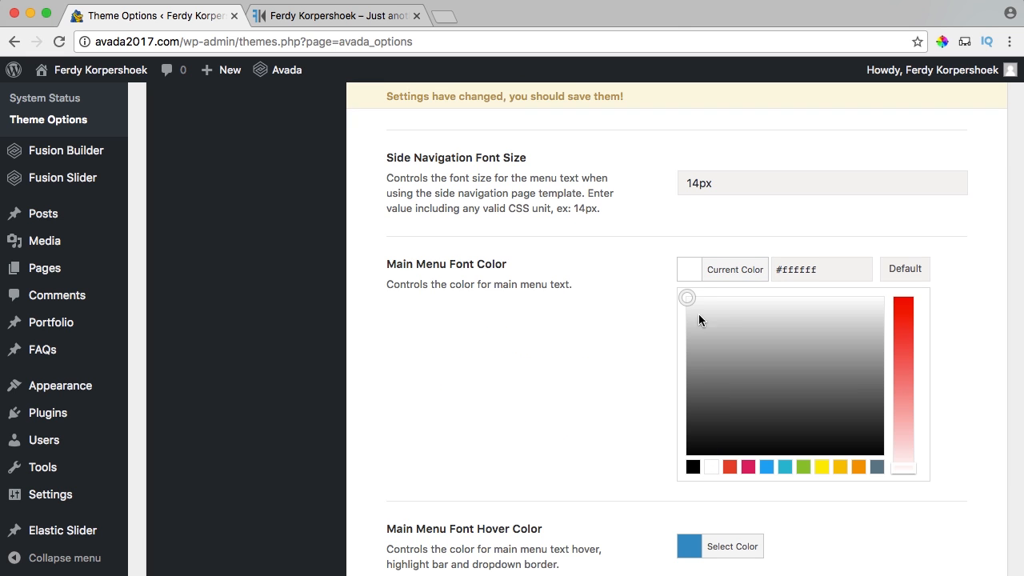
pyautogui.click(691, 276)
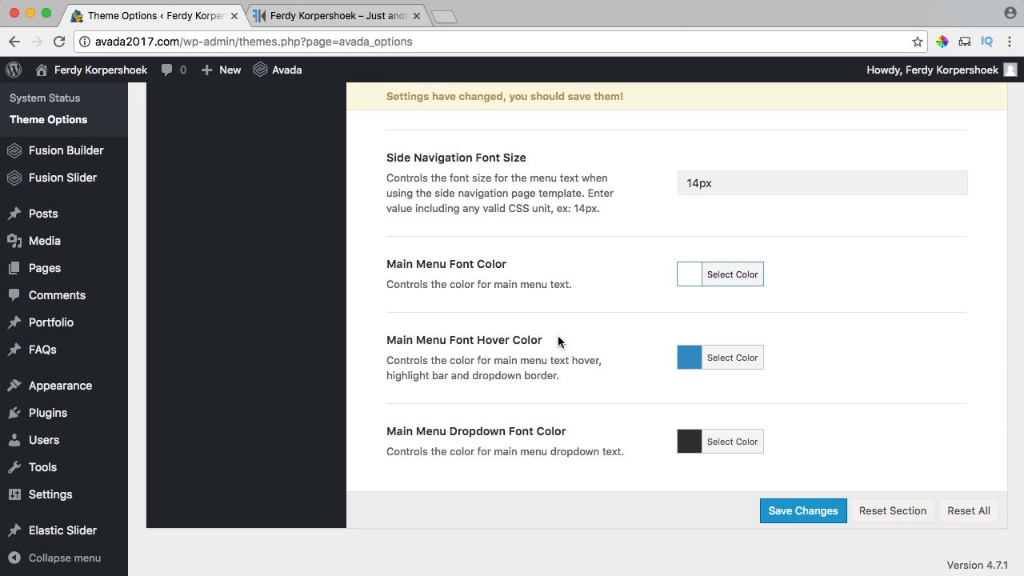
pyautogui.click(690, 358)
pyautogui.click(712, 542)
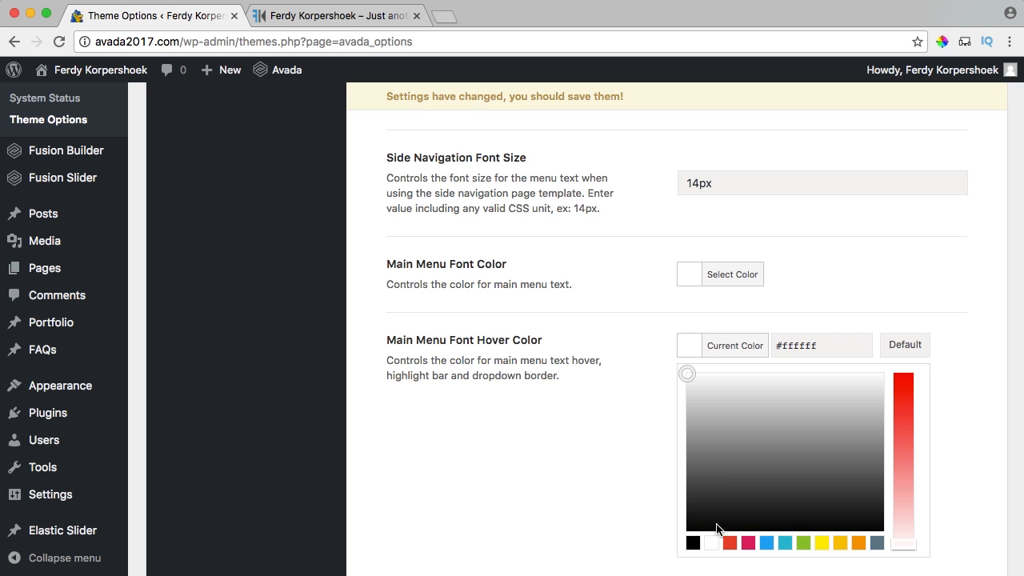
pyautogui.moveTo(686, 376); pyautogui.dragTo(679, 410)
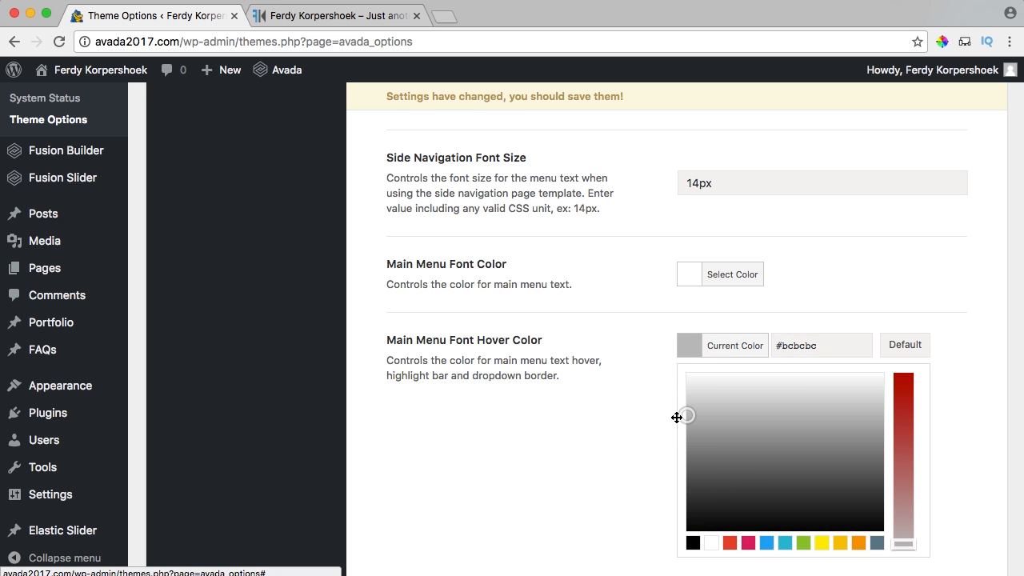
pyautogui.click(621, 352)
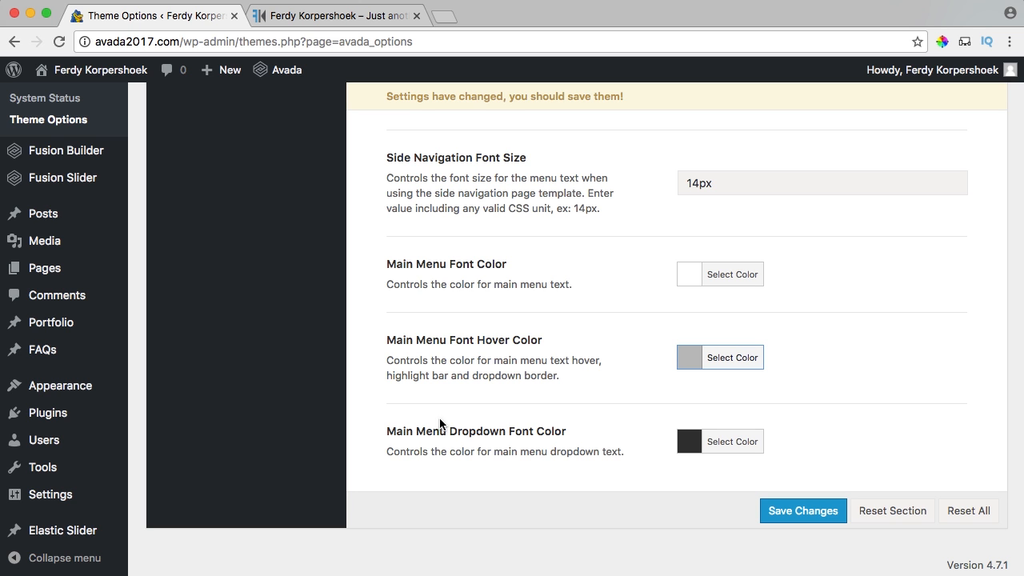
pyautogui.click(787, 513)
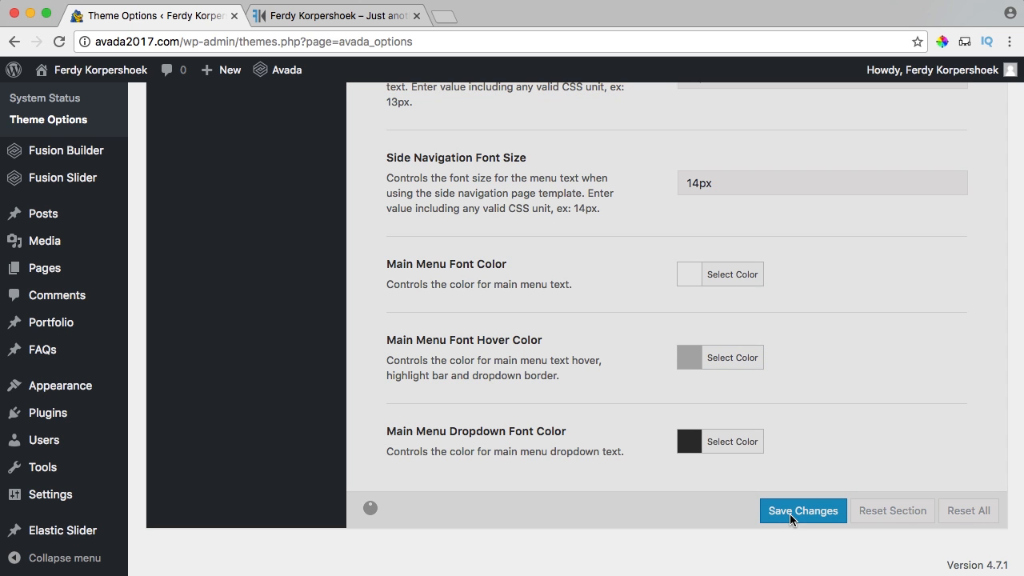
# Under Header > Header Styling, drop the Header Background Color opacity to zero and save.
pyautogui.scroll(15, 551, 309)
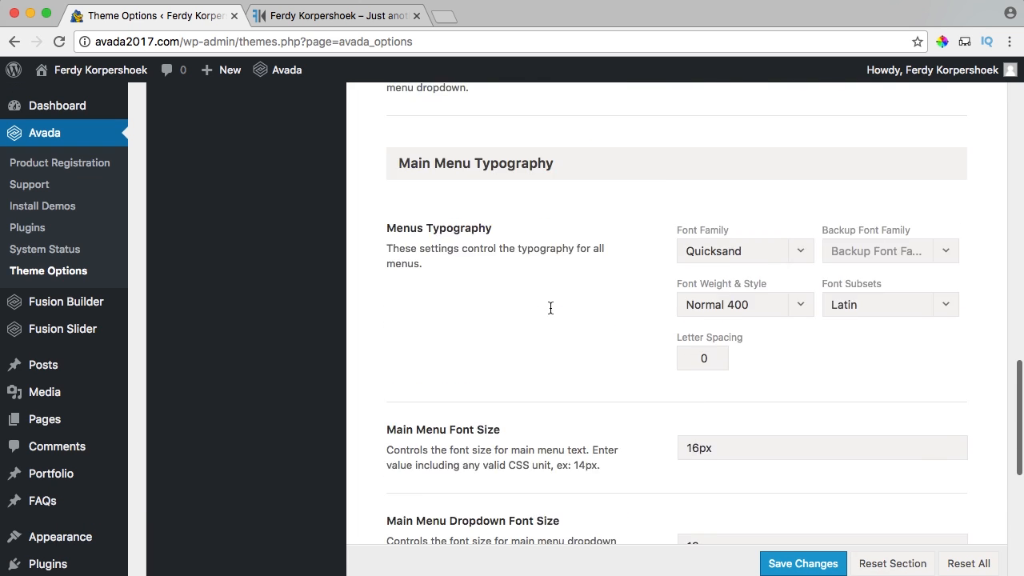
pyautogui.scroll(10, 552, 309)
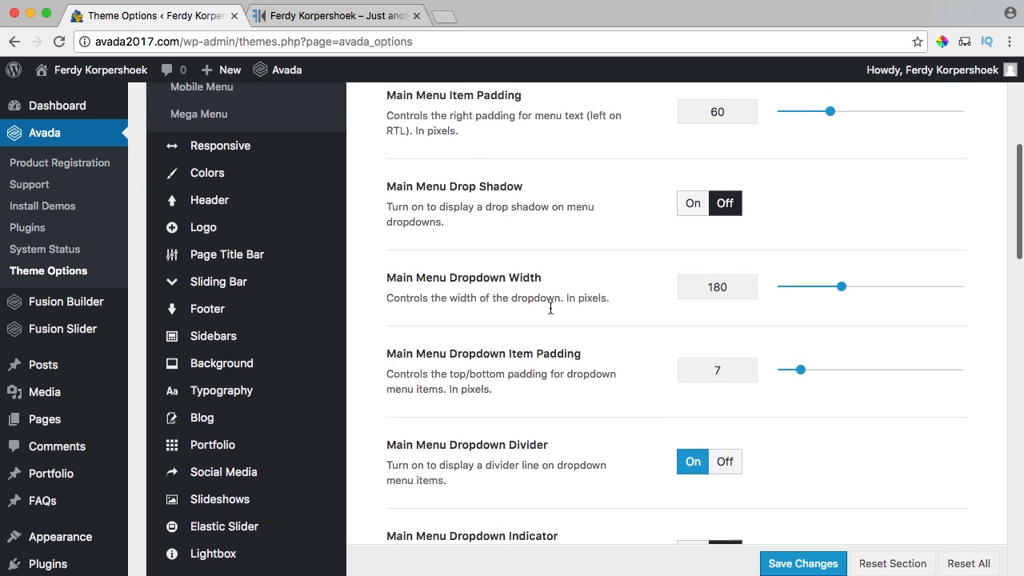
pyautogui.moveTo(245, 407)
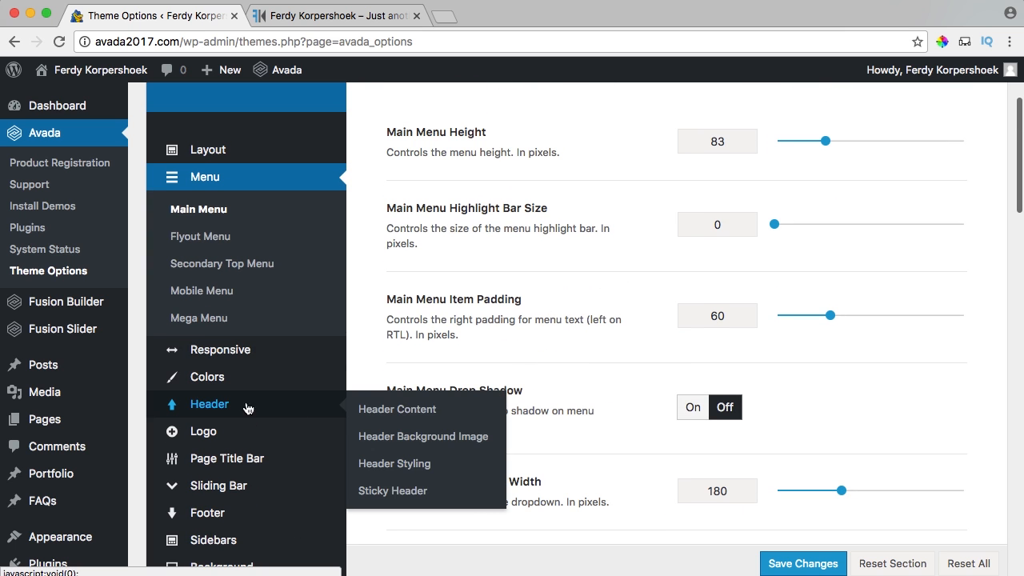
pyautogui.click(390, 411)
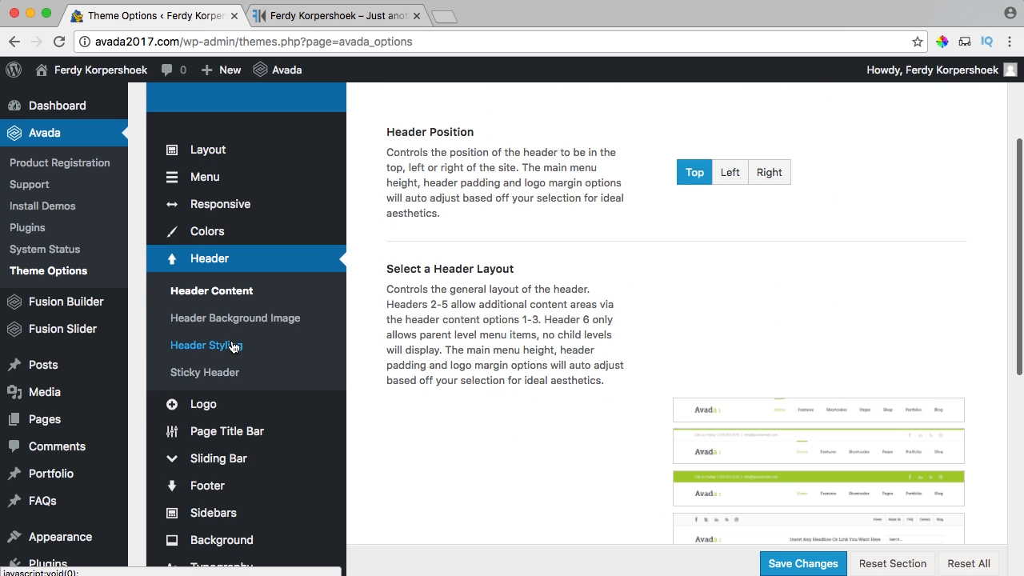
pyautogui.click(216, 346)
pyautogui.scroll(-5, 578, 263)
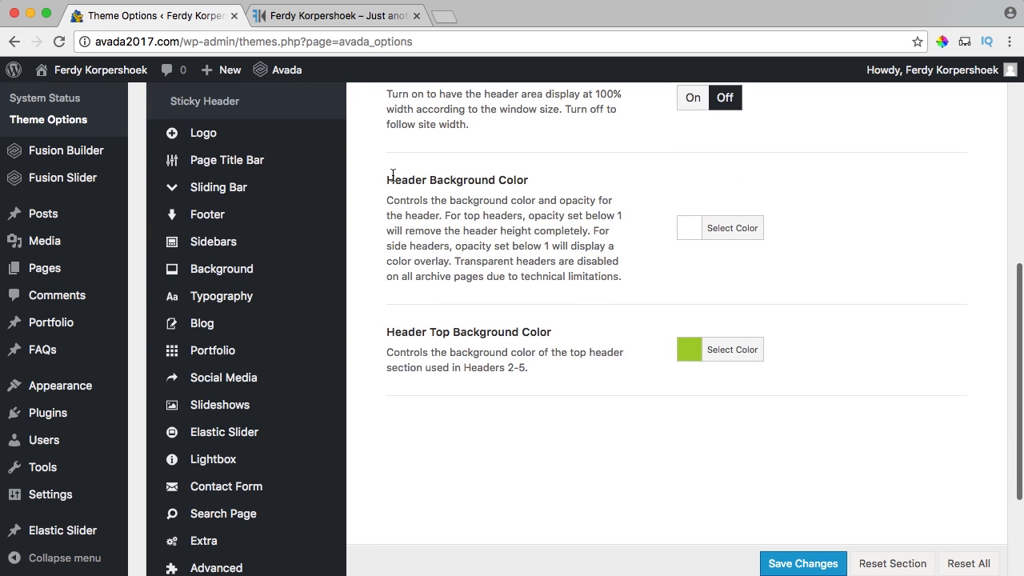
pyautogui.click(687, 233)
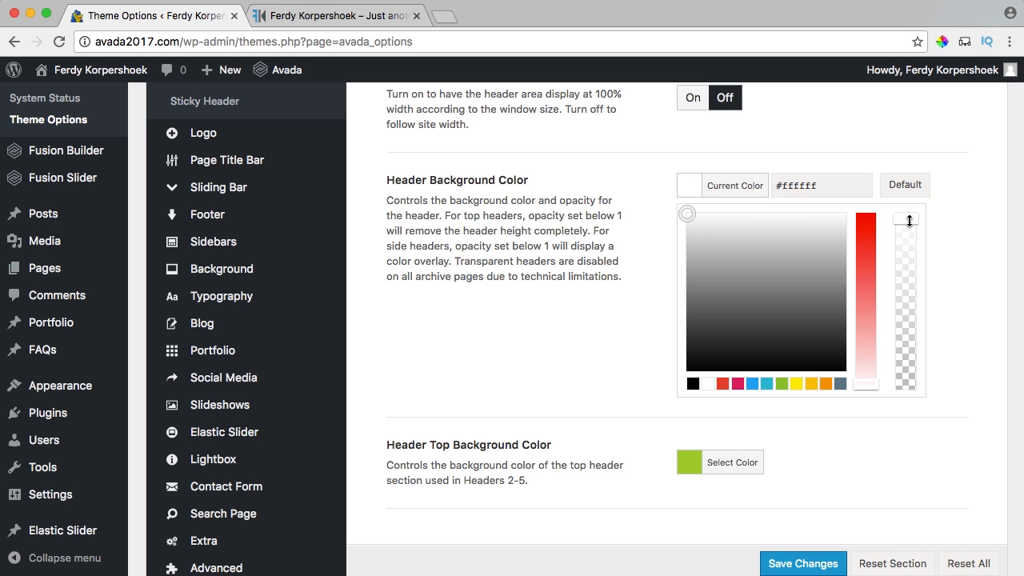
pyautogui.moveTo(909, 221); pyautogui.dragTo(908, 329)
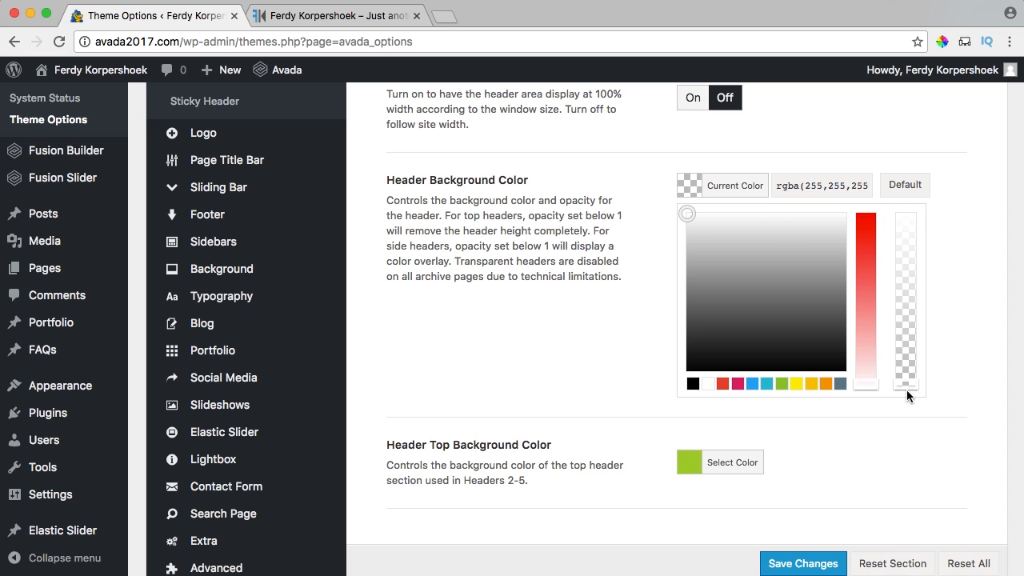
pyautogui.moveTo(911, 250); pyautogui.dragTo(910, 340)
pyautogui.click(685, 192)
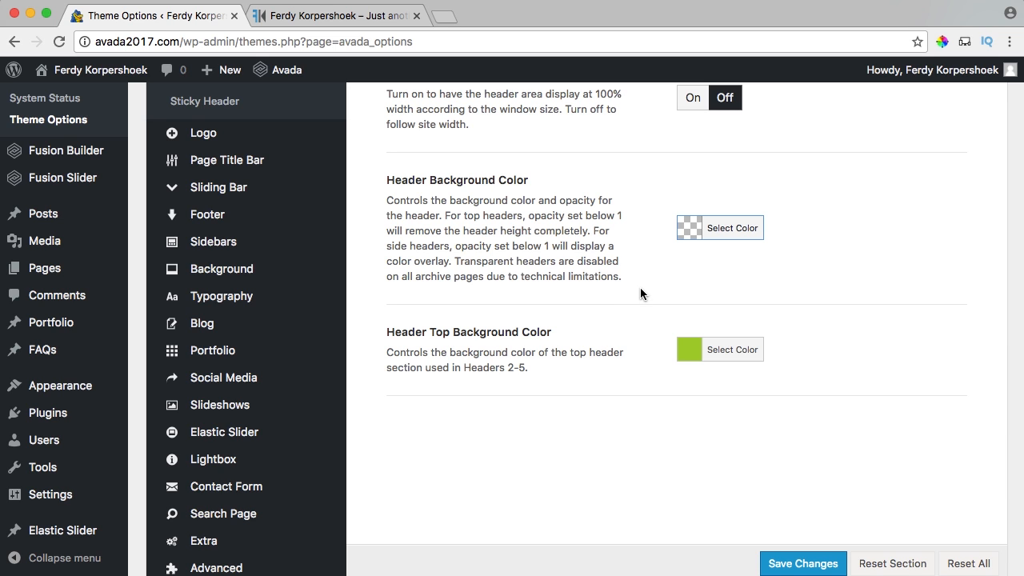
pyautogui.scroll(-1, 640, 440)
pyautogui.click(792, 564)
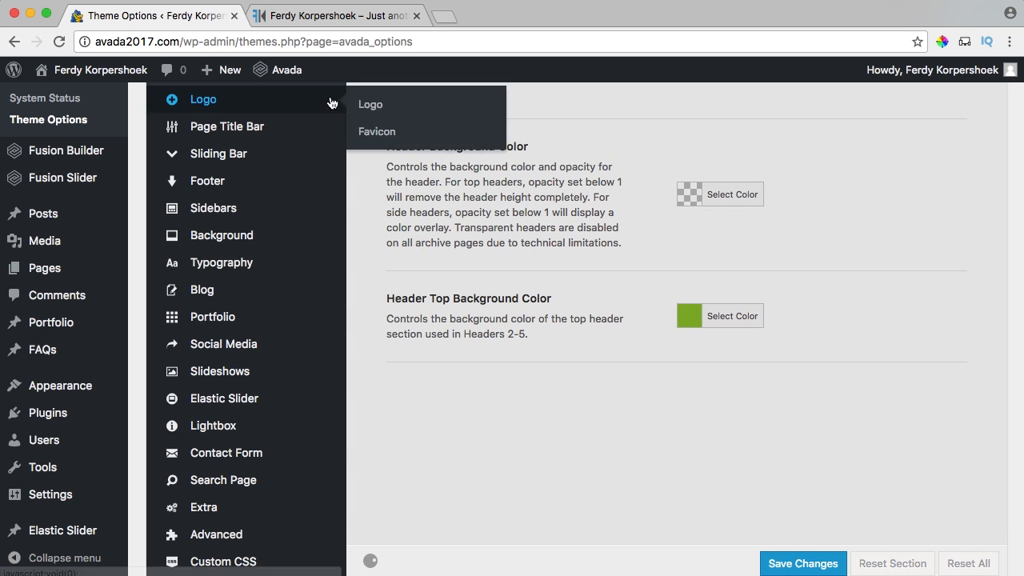
# Reload the live homepage and scroll to check the transparent header with white menu links.
pyautogui.click(307, 17)
pyautogui.press('super+r')
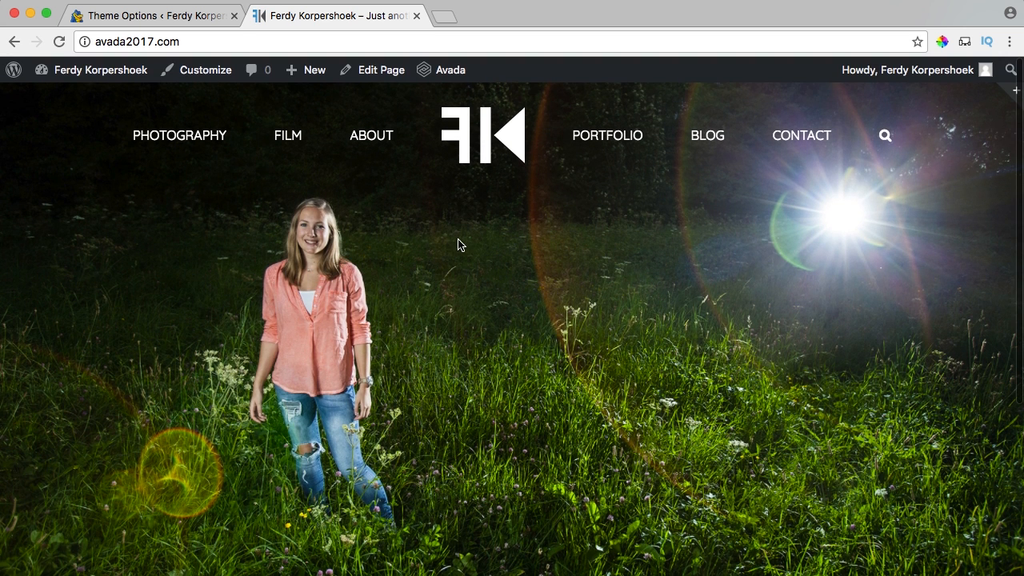
pyautogui.scroll(-2, 460, 247)
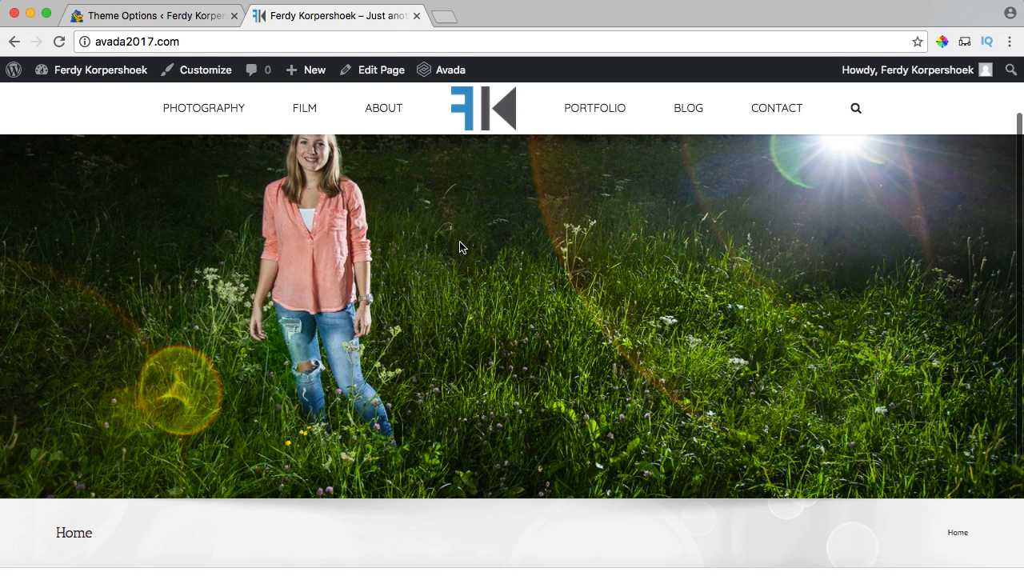
pyautogui.scroll(2, 460, 247)
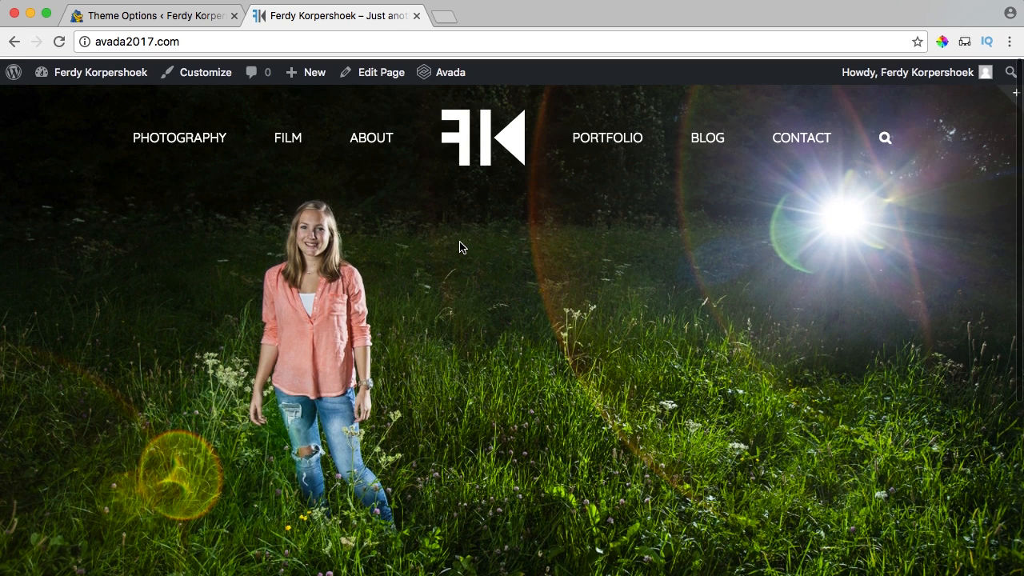
# Clone Home – Slide 1 in the Fusion Slider slides list and open the cloned copy.
pyautogui.click(169, 17)
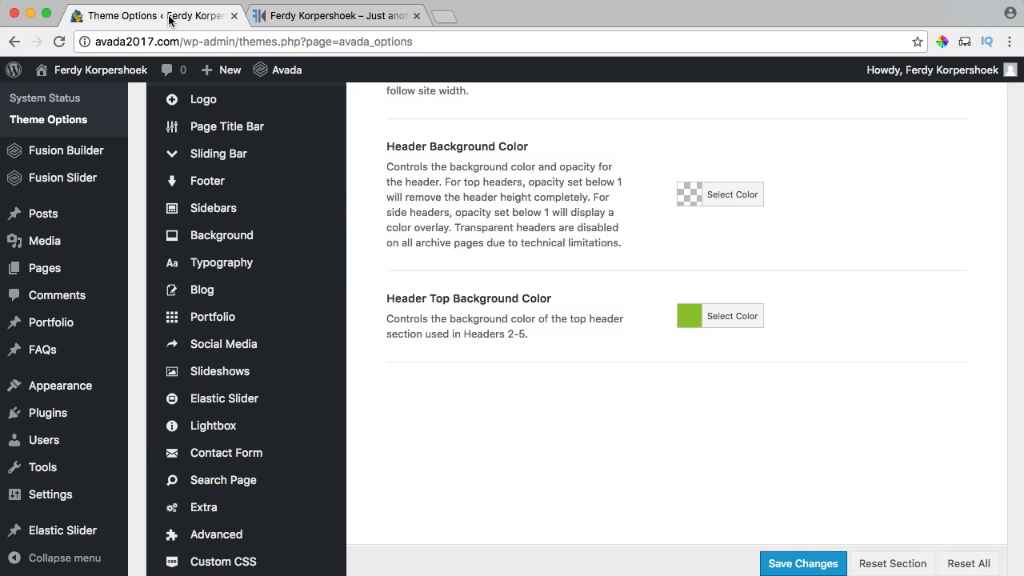
pyautogui.scroll(5, 32, 208)
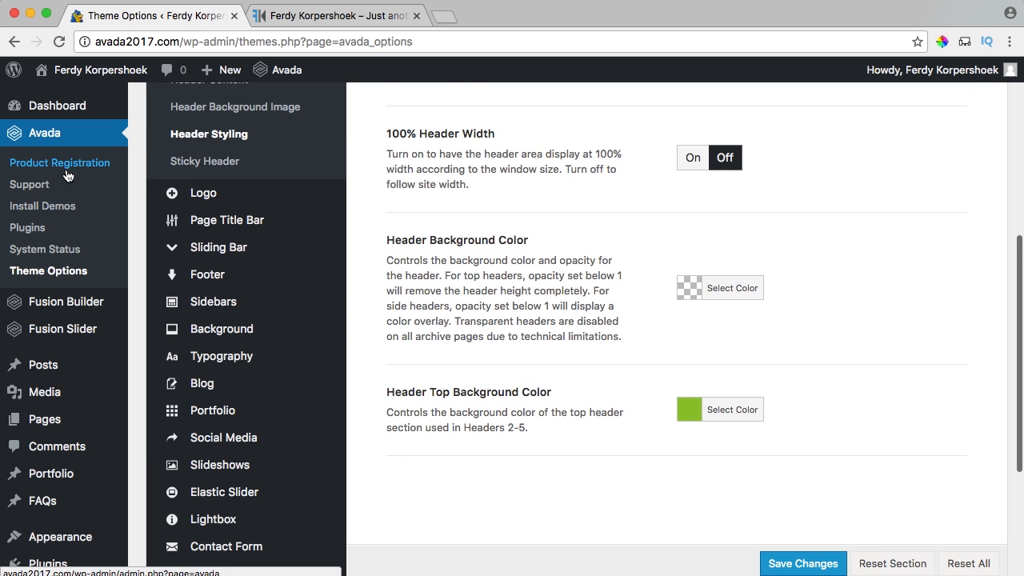
pyautogui.moveTo(29, 327)
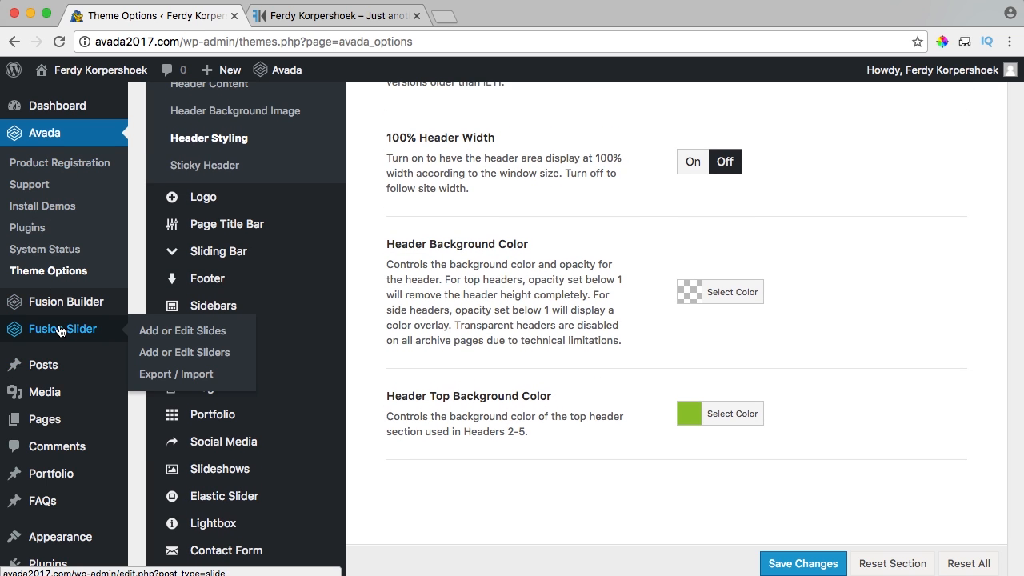
pyautogui.click(171, 336)
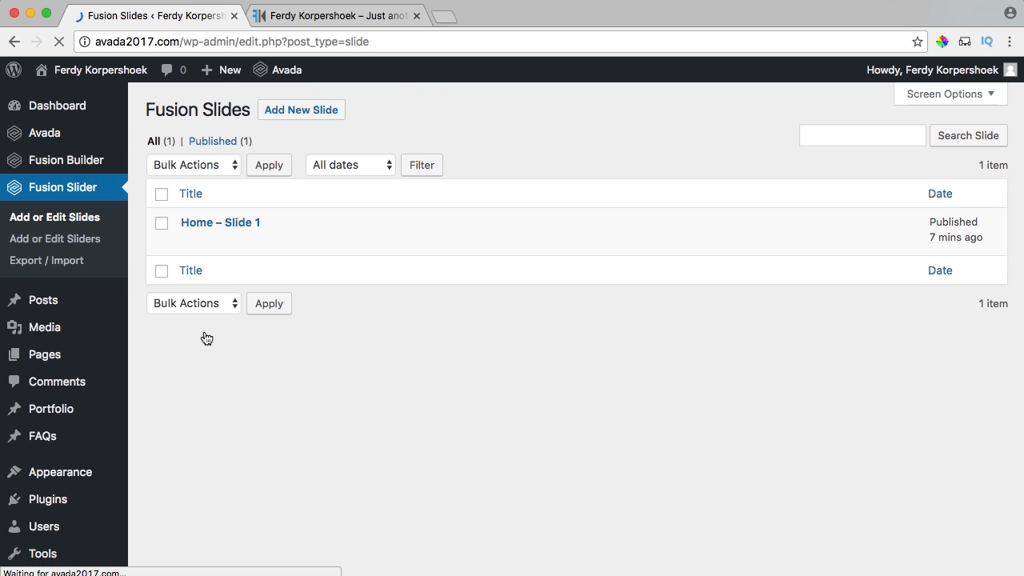
pyautogui.click(359, 244)
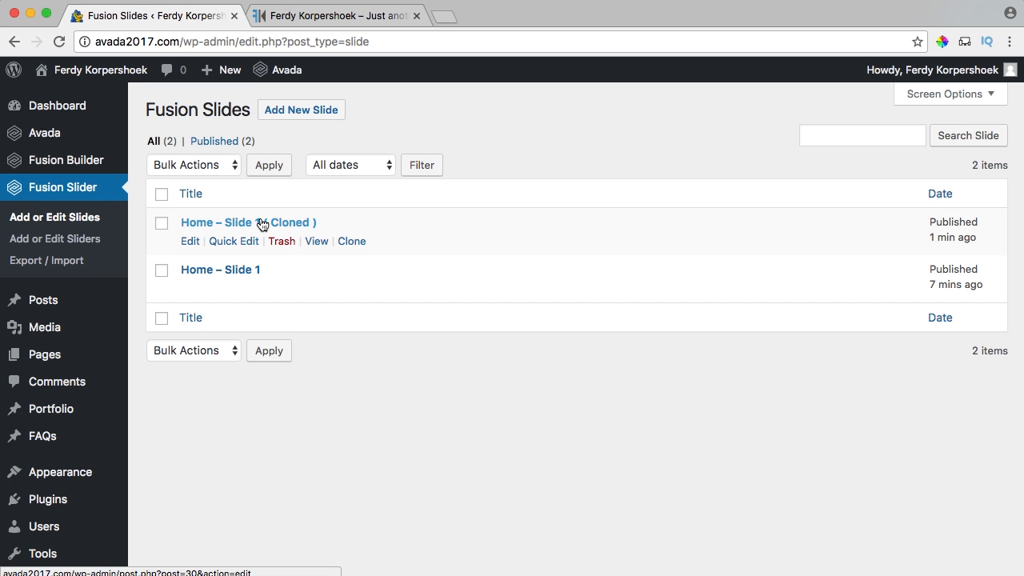
pyautogui.click(261, 225)
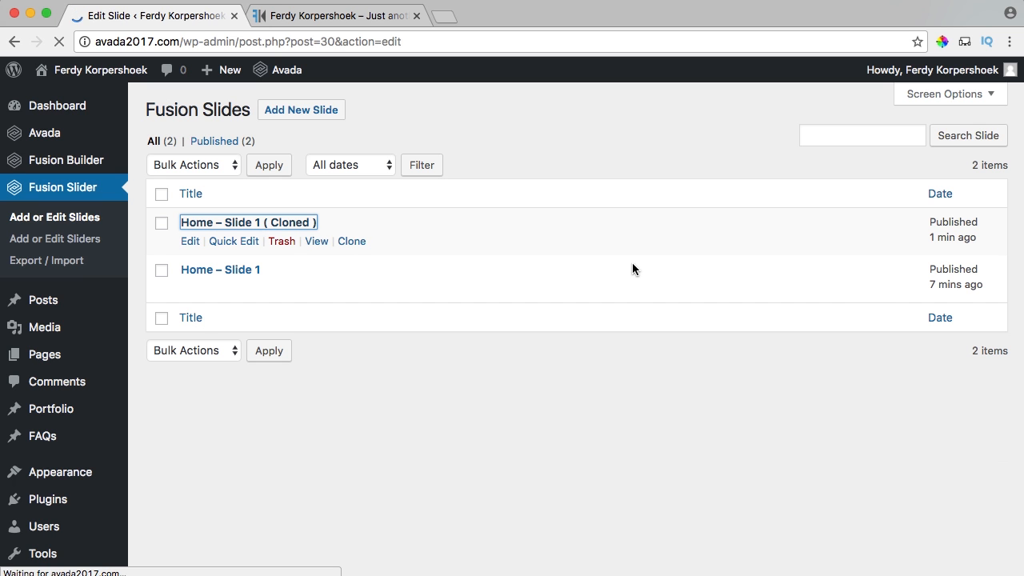
pyautogui.scroll(-5, 800, 420)
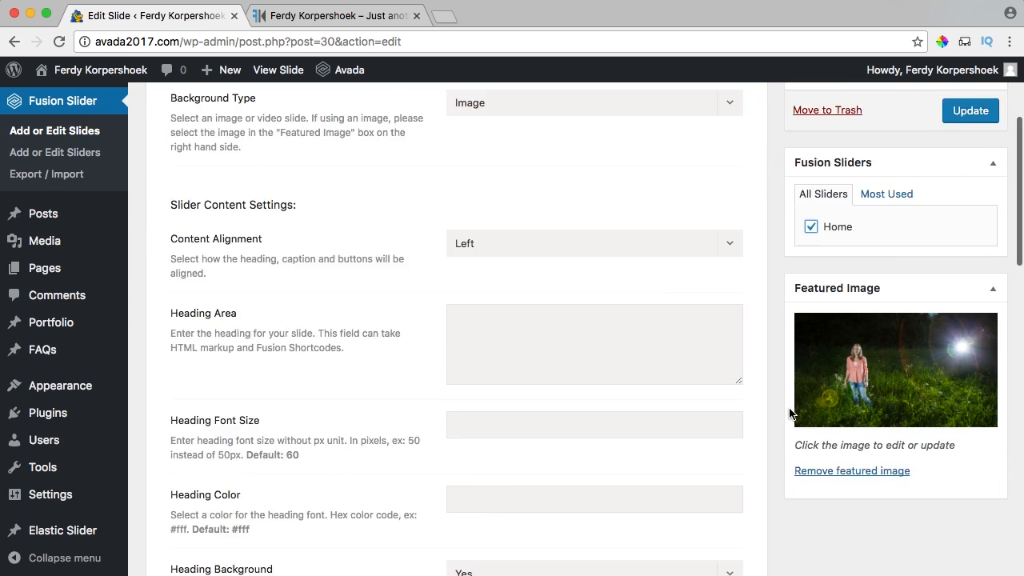
# Upload a man's portrait photo through the slide's featured image chooser.
pyautogui.click(851, 218)
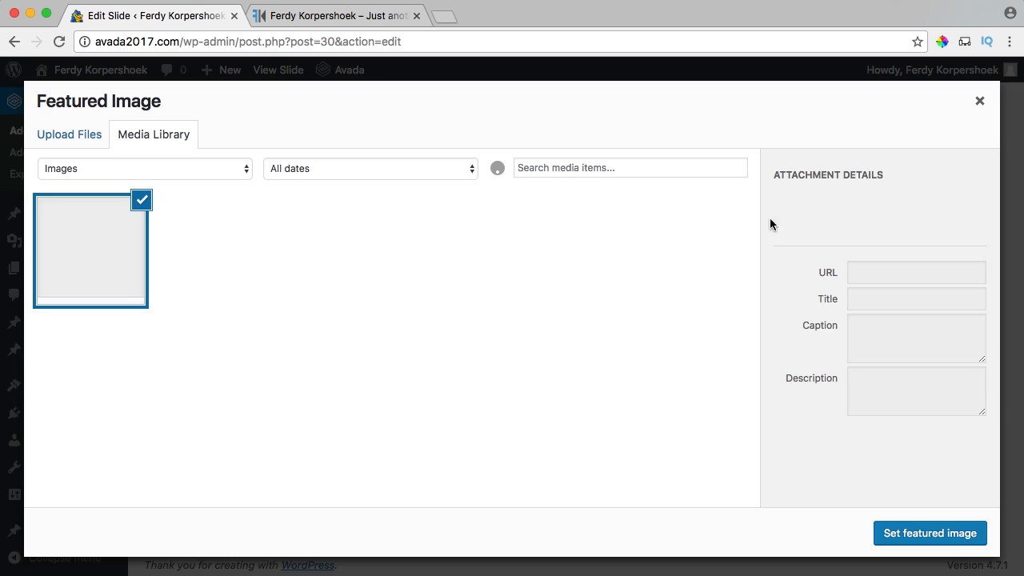
pyautogui.click(77, 134)
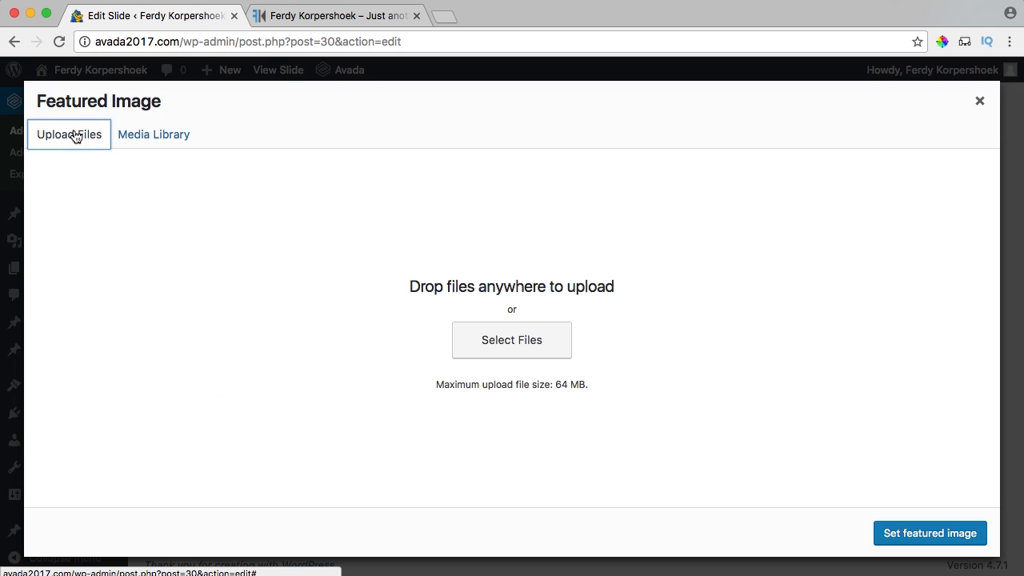
pyautogui.click(512, 343)
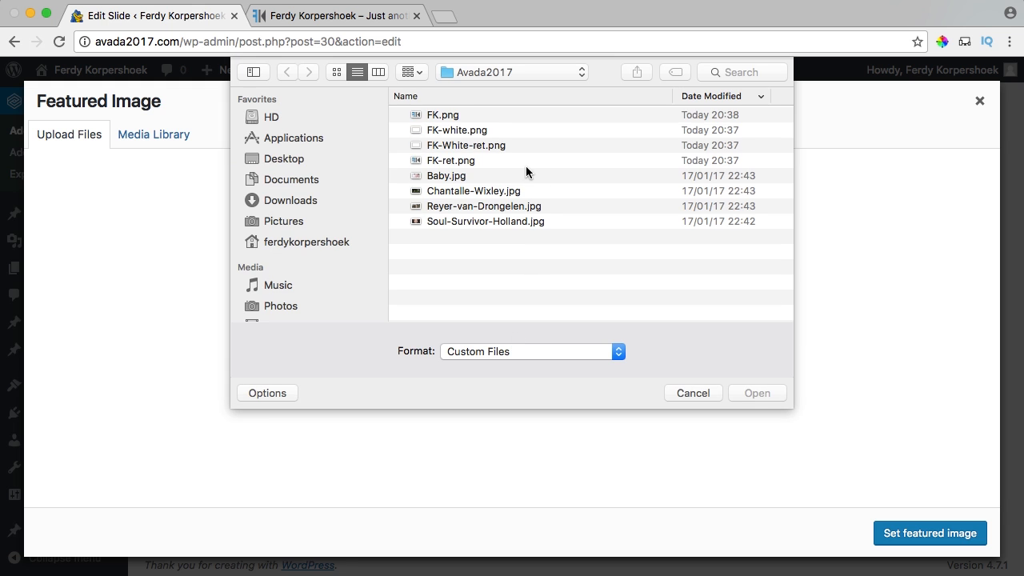
pyautogui.click(442, 180)
pyautogui.press('space')
pyautogui.press('space')
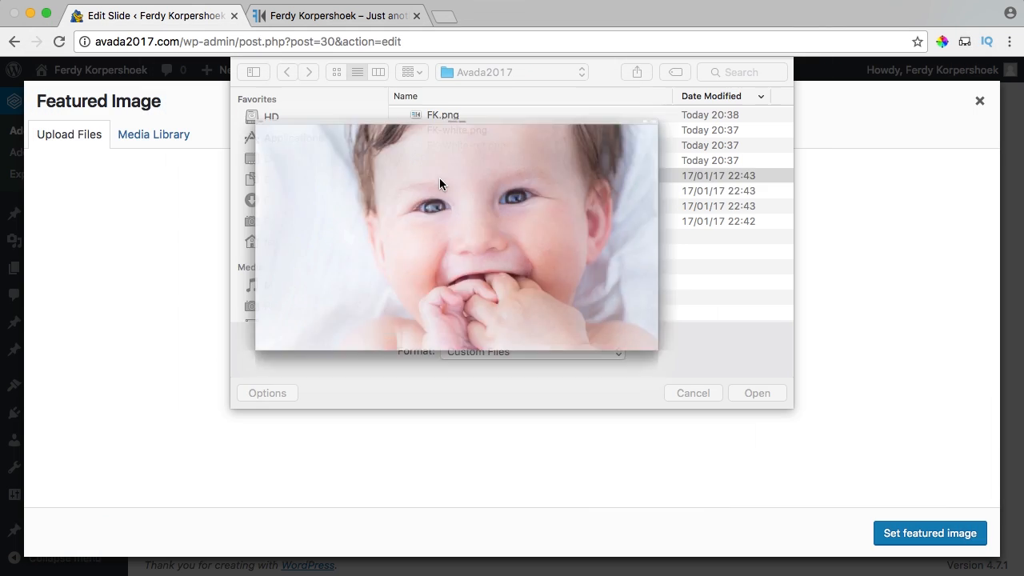
pyautogui.click(448, 206)
pyautogui.press('space')
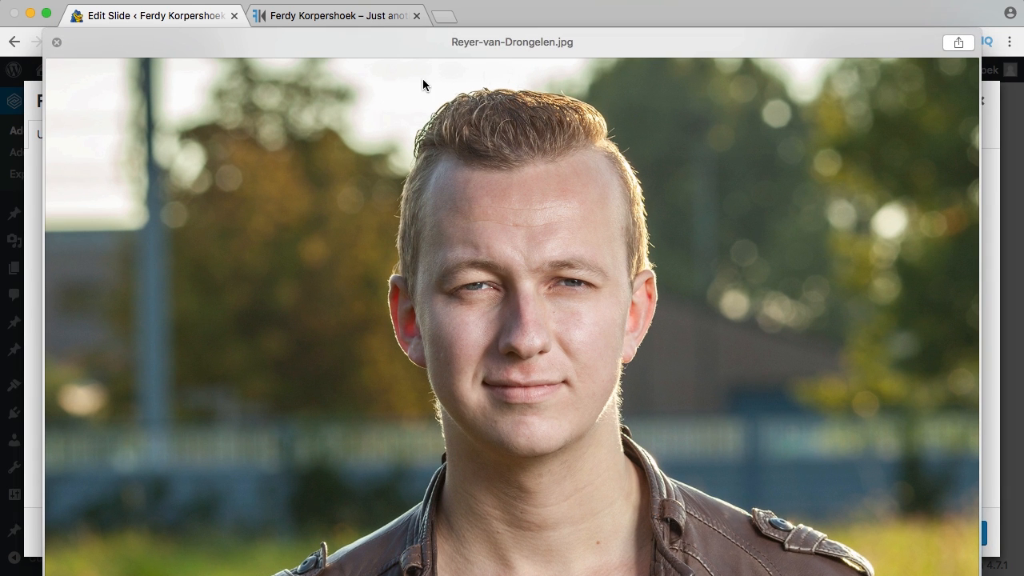
pyautogui.press('space')
pyautogui.click(760, 391)
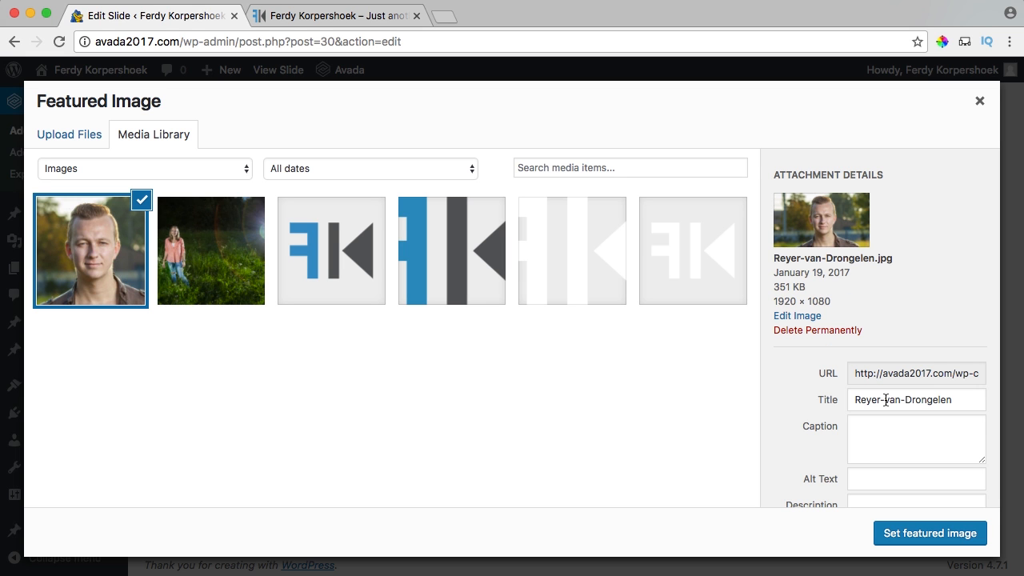
# Tidy the uploaded image's title and paste it into the alt text.
pyautogui.click(886, 400)
pyautogui.press('BackSpace')
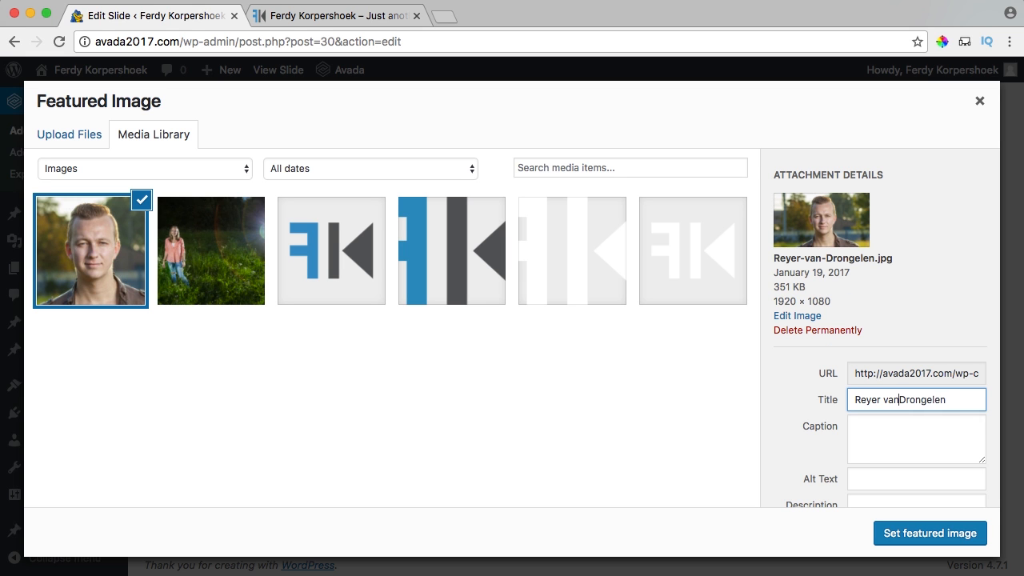
pyautogui.press('super+a')
pyautogui.press('super+c')
pyautogui.click(909, 480)
pyautogui.press('super+v')
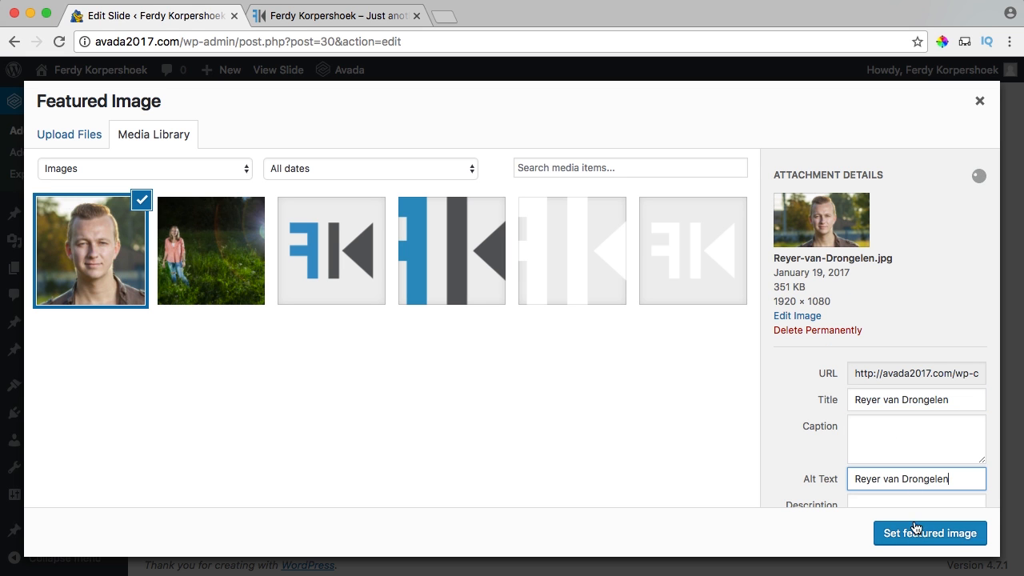
# Set the portrait as featured image, update the slide, and reload the live site.
pyautogui.click(920, 532)
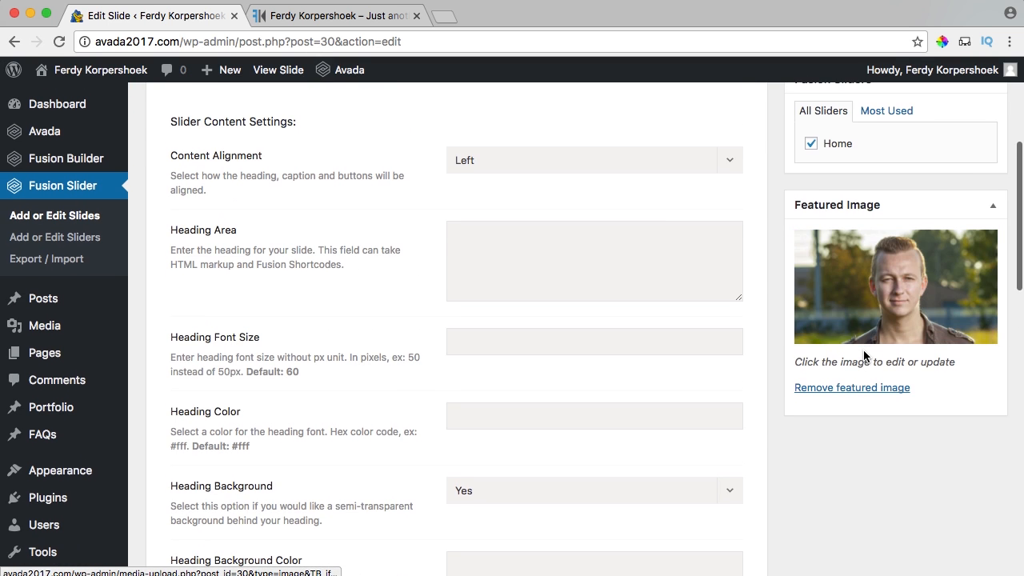
pyautogui.scroll(5, 904, 336)
pyautogui.click(947, 321)
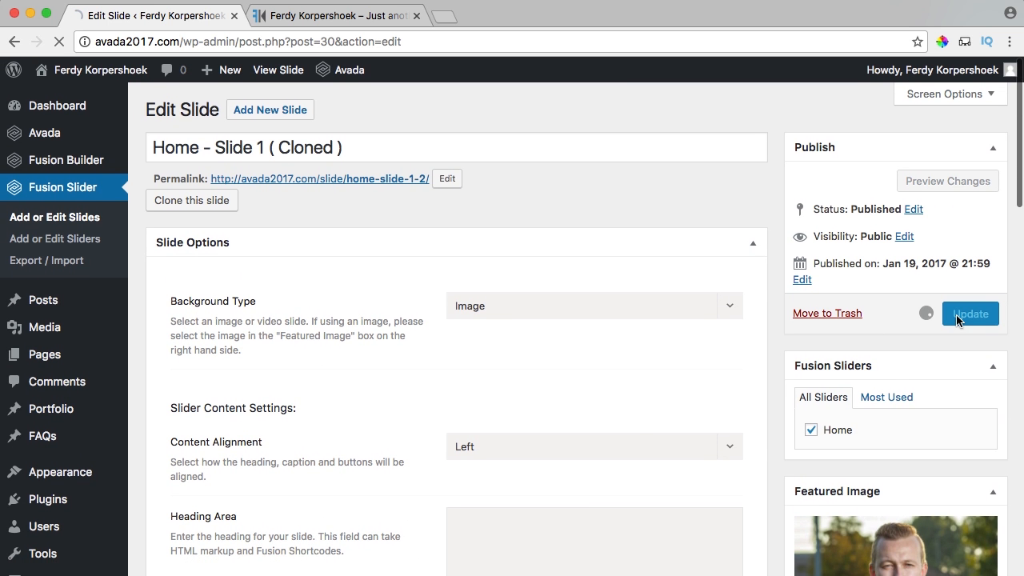
pyautogui.click(357, 18)
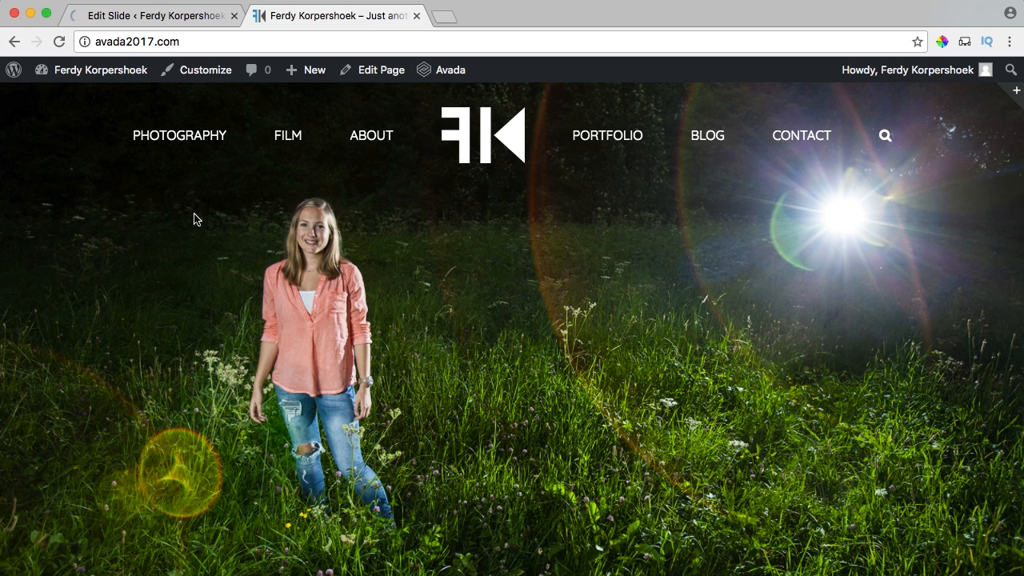
pyautogui.press('super+r')
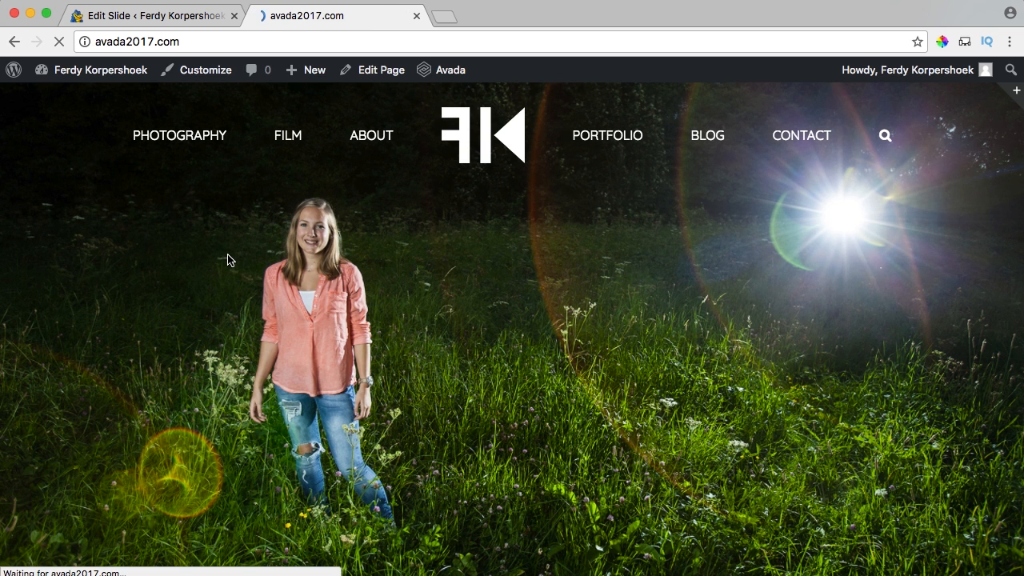
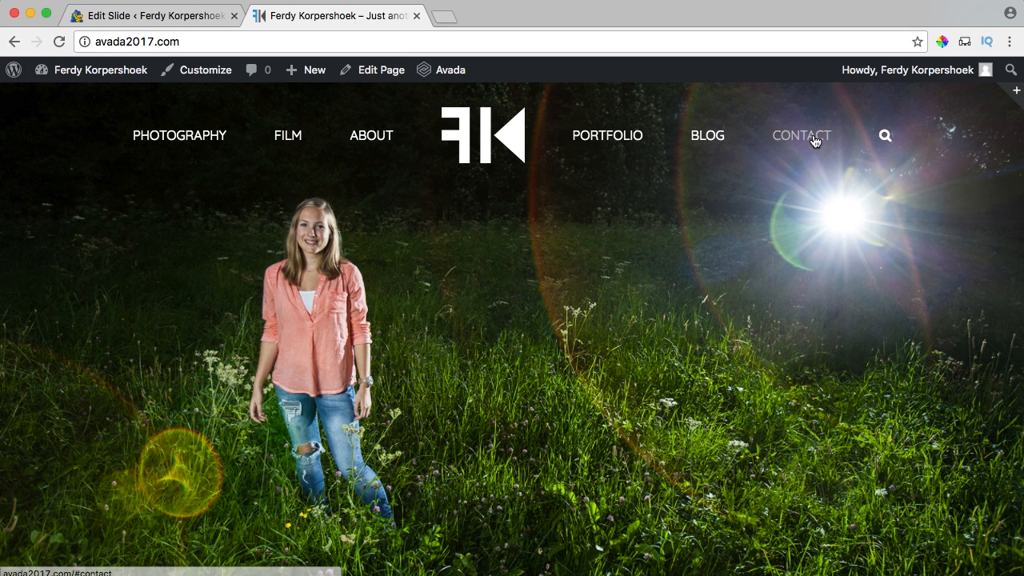
# Go from the slide editor to Avada Theme Options, Header Styling section.
pyautogui.click(134, 18)
pyautogui.moveTo(67, 146)
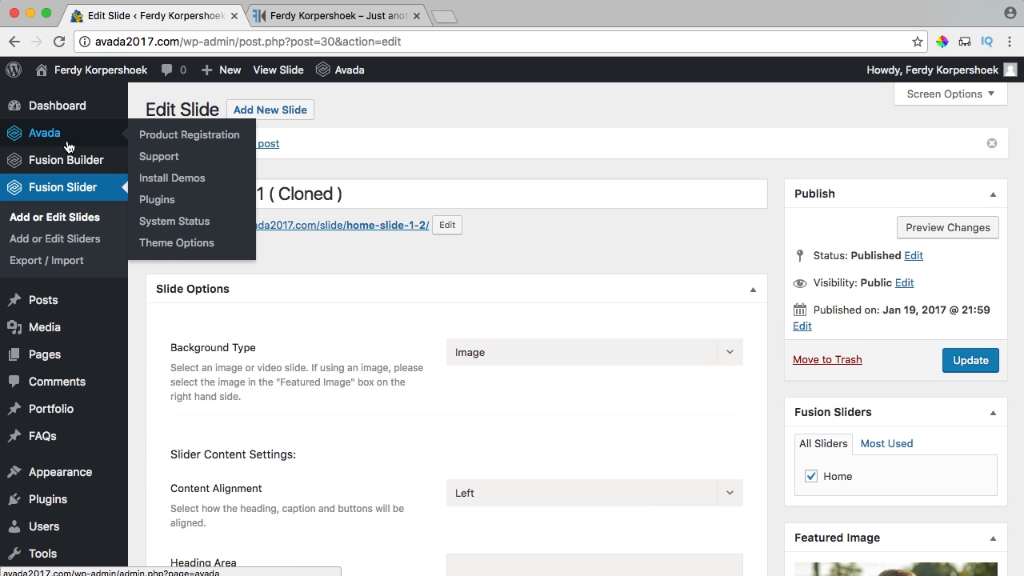
pyautogui.click(173, 245)
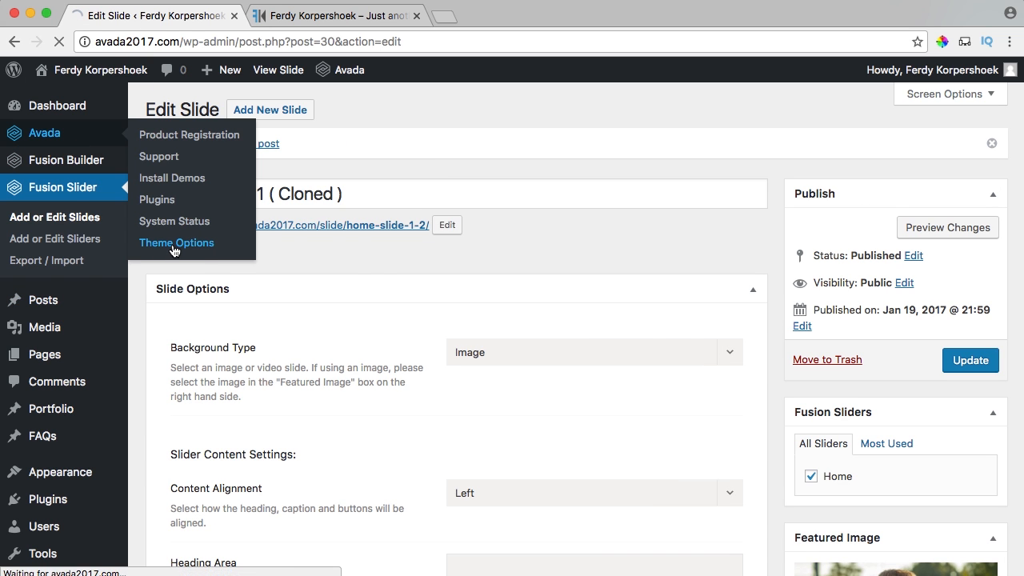
pyautogui.scroll(-5, 360, 260)
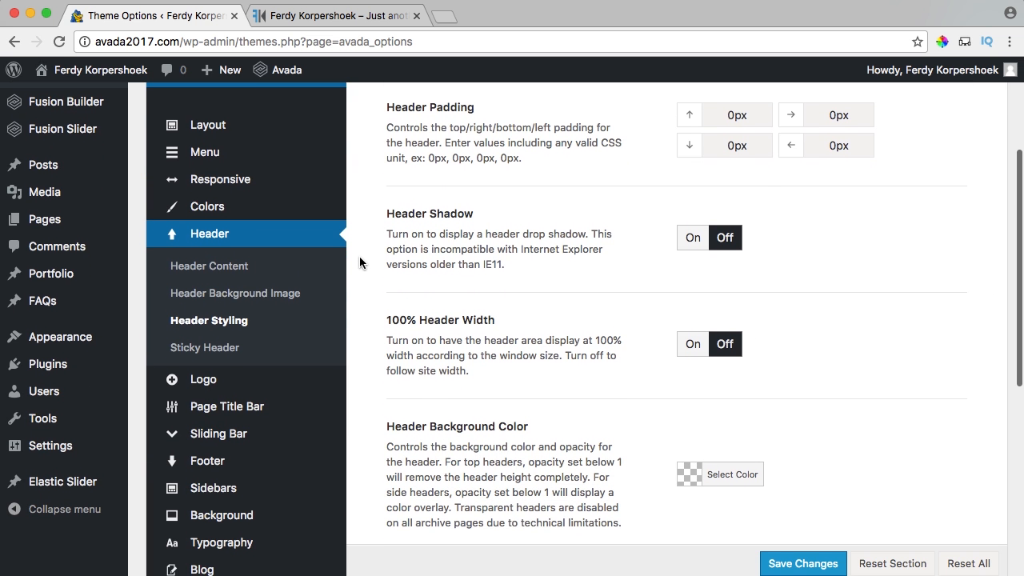
pyautogui.scroll(-5, 499, 336)
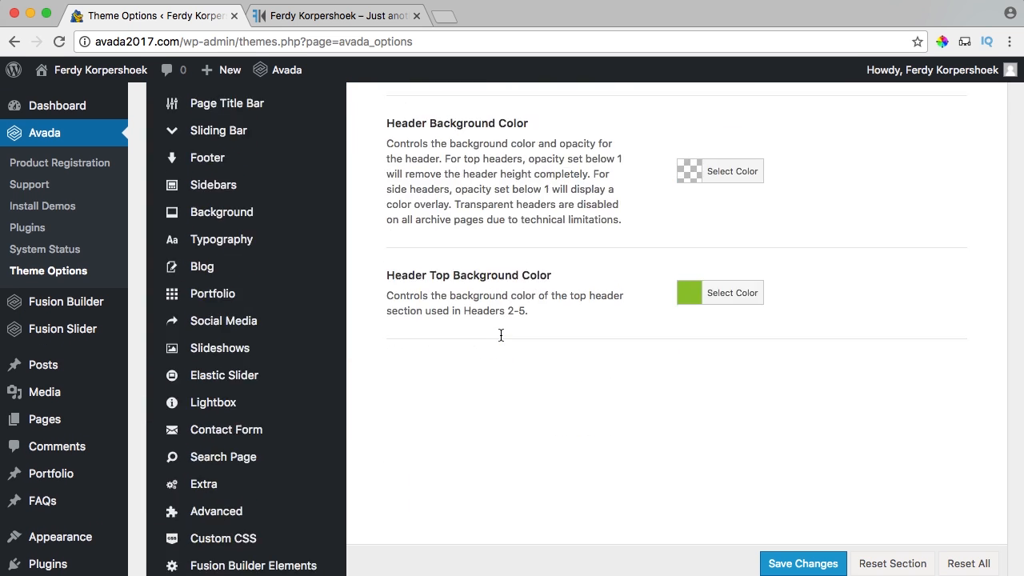
pyautogui.scroll(2, 509, 326)
# Set the header background to black at 0.3 opacity, save, and view the live home page.
pyautogui.click(688, 276)
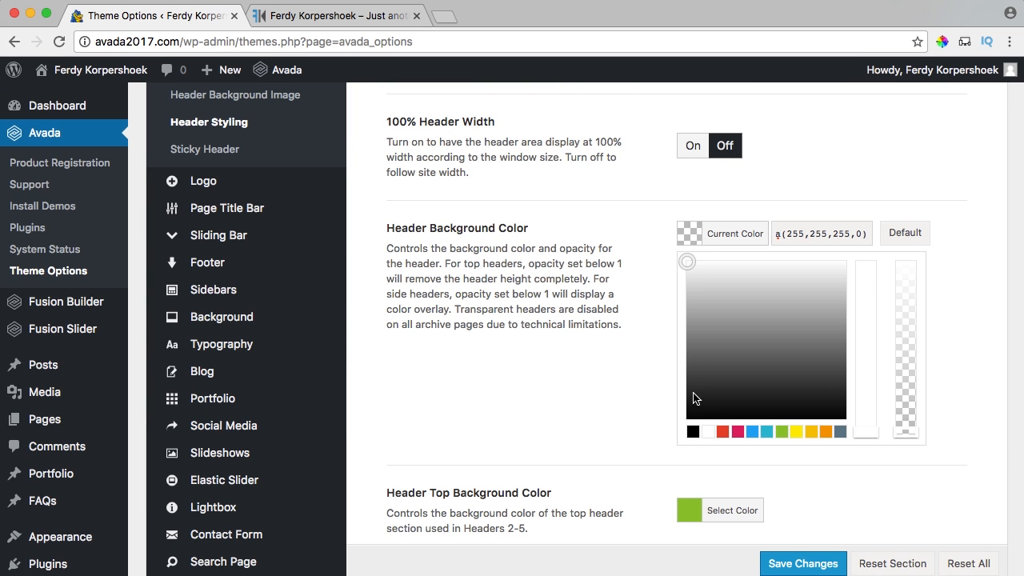
pyautogui.click(693, 432)
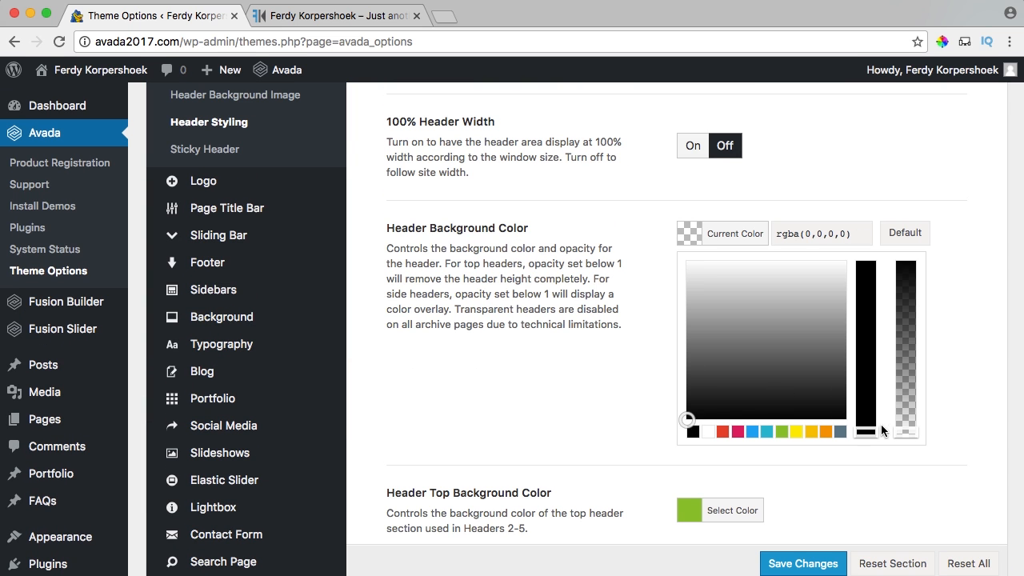
pyautogui.moveTo(906, 434); pyautogui.dragTo(910, 392)
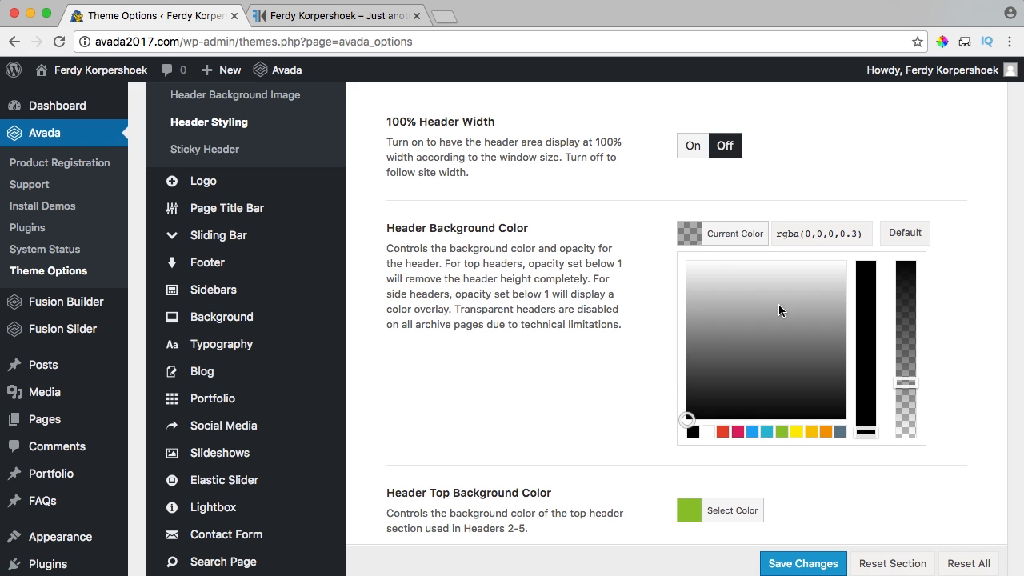
pyautogui.click(692, 242)
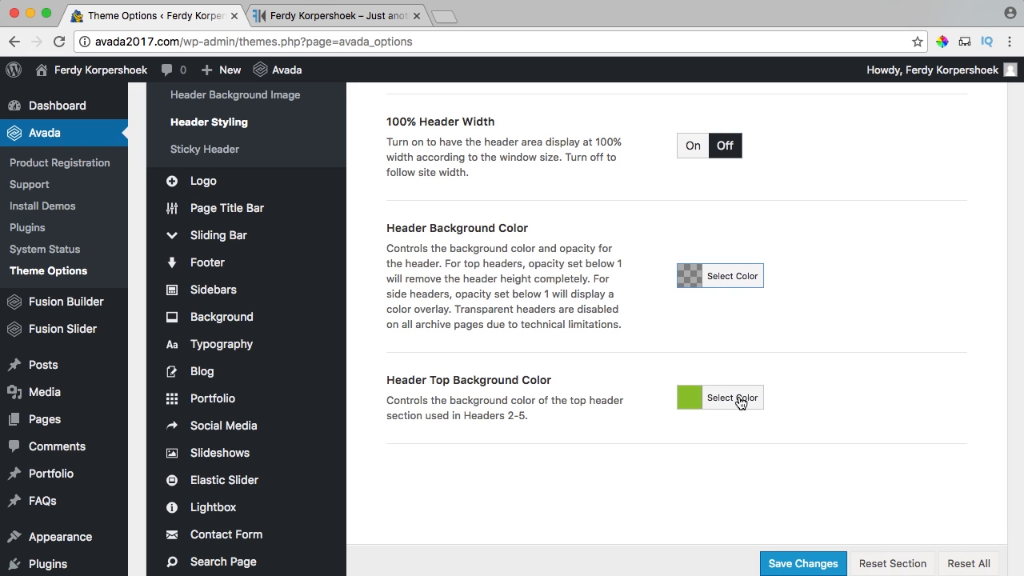
pyautogui.click(776, 564)
pyautogui.click(304, 15)
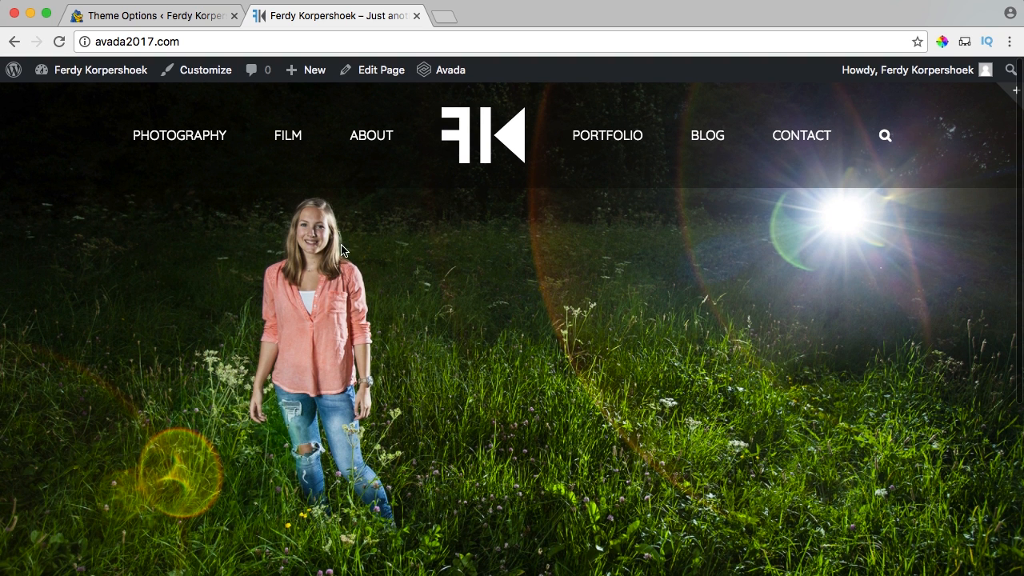
# Return to the admin and go to Fusion Slider's Add or Edit Sliders list.
pyautogui.click(179, 23)
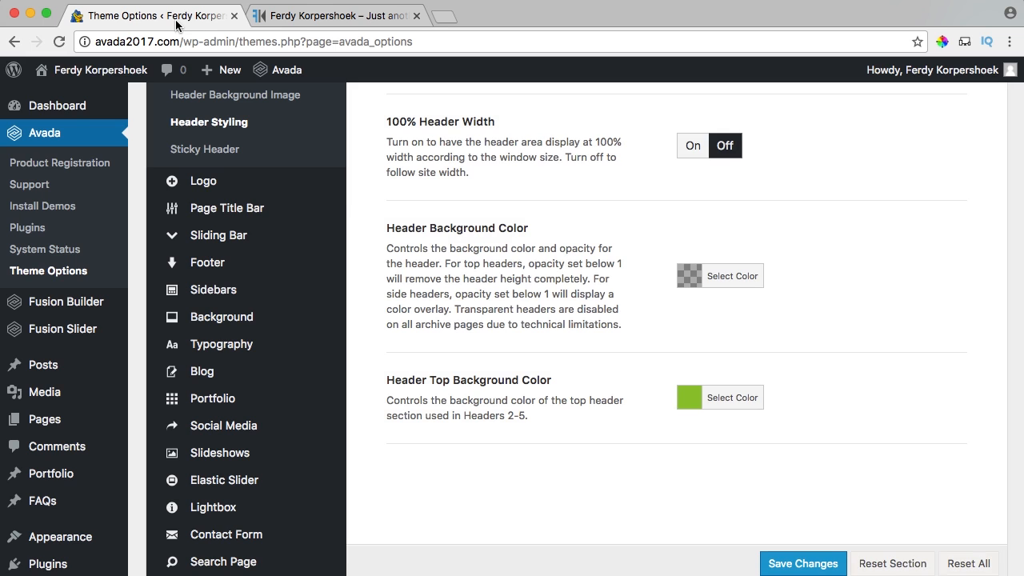
pyautogui.moveTo(64, 328)
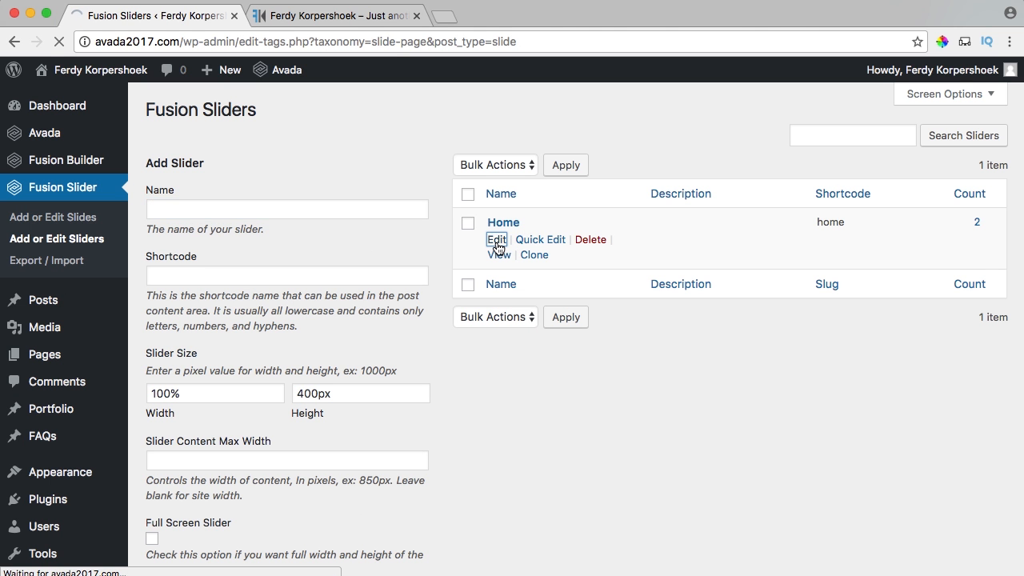
# Tick Parallax Scrolling Effect and Slide Loop on the Home slider and update it.
pyautogui.scroll(-5, 234, 299)
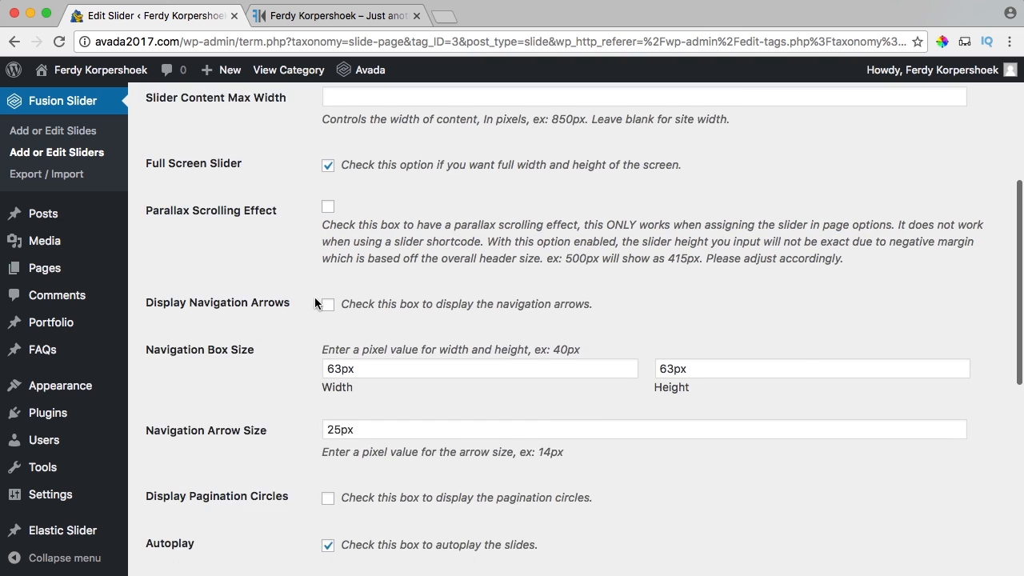
pyautogui.scroll(-5, 316, 300)
pyautogui.scroll(7, 324, 301)
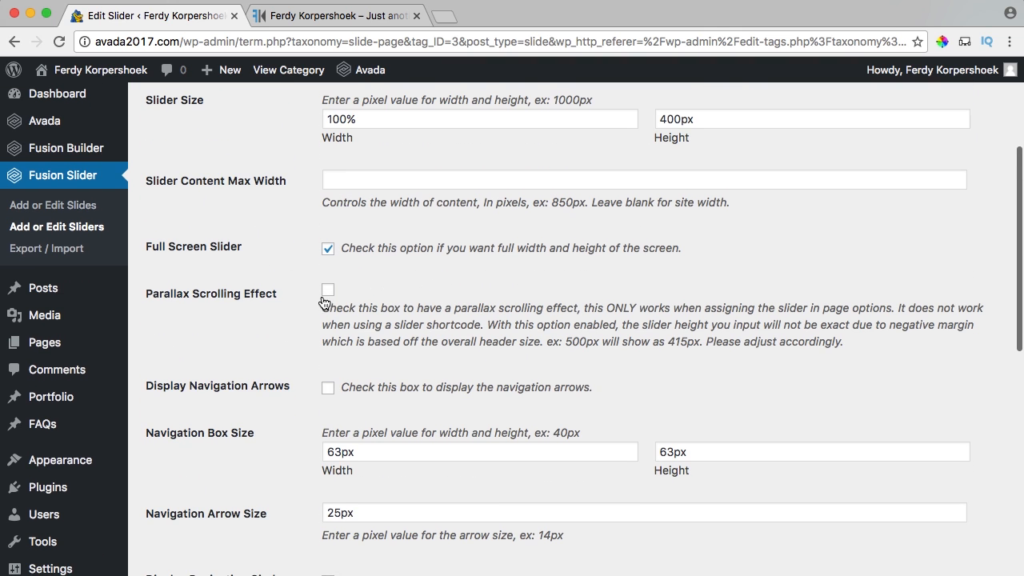
pyautogui.click(328, 290)
pyautogui.scroll(-5, 284, 292)
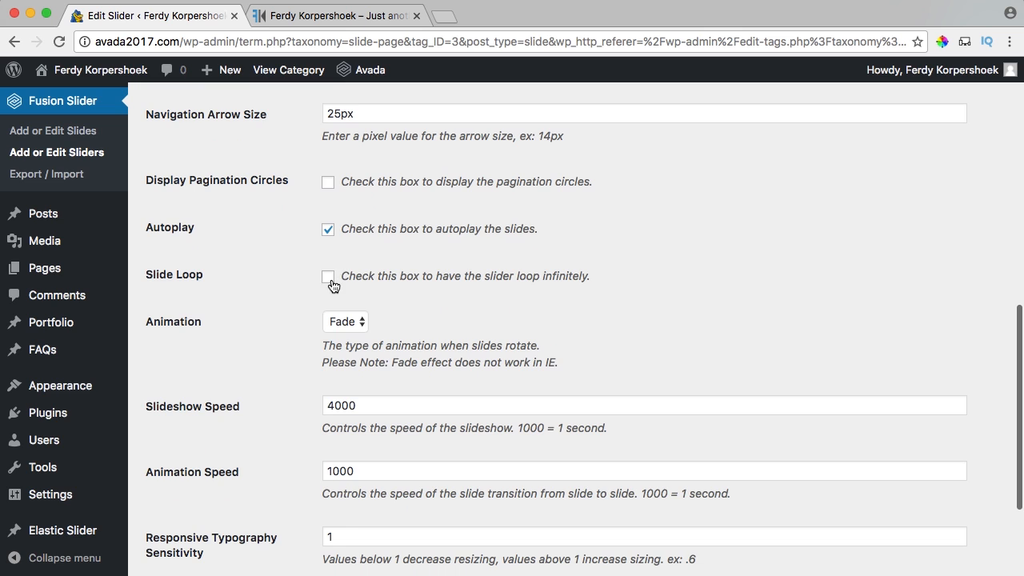
pyautogui.click(329, 280)
pyautogui.scroll(15, 680, 302)
pyautogui.scroll(-15, 740, 310)
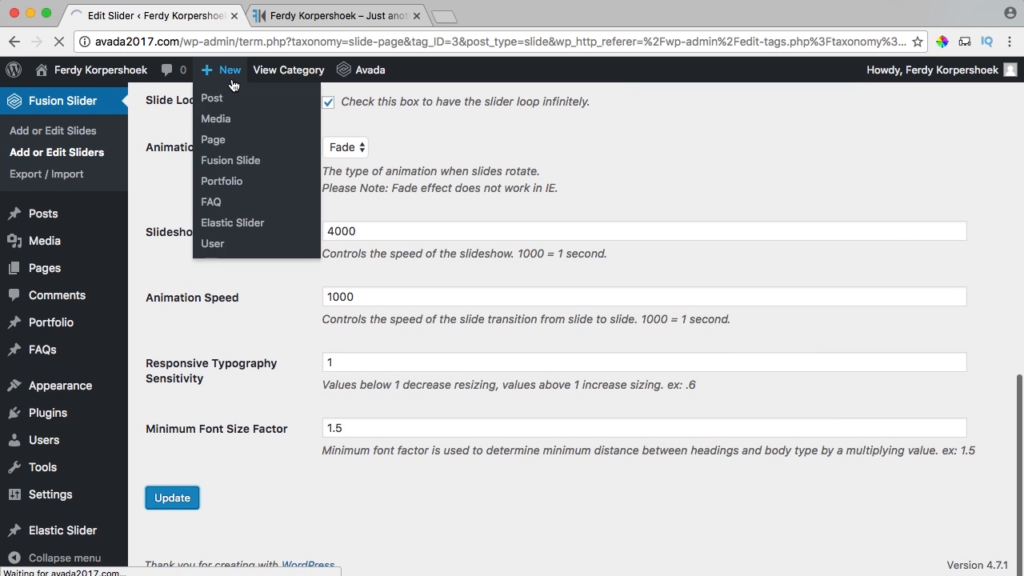
pyautogui.scroll(5, 48, 160)
pyautogui.moveTo(44, 136)
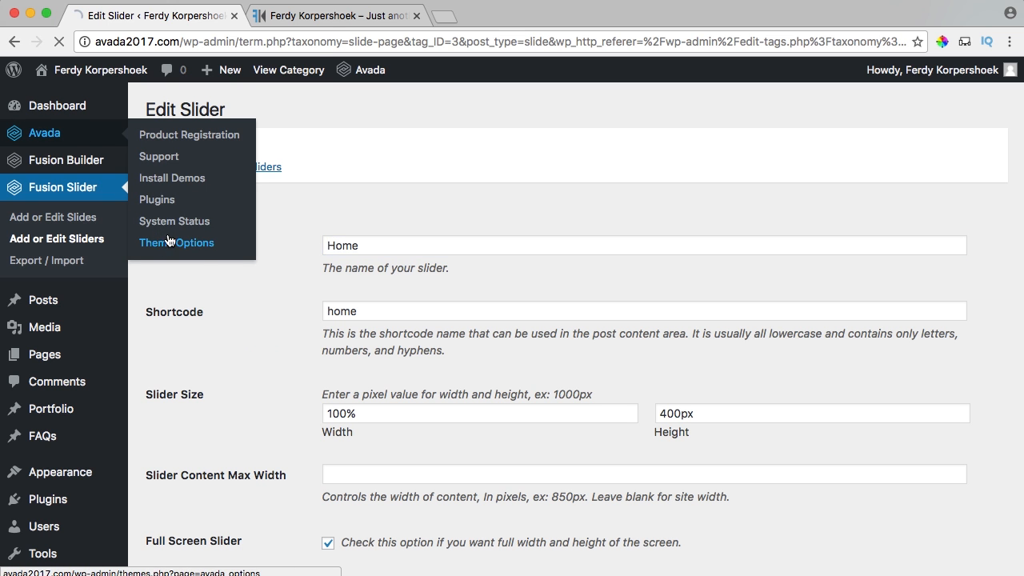
# Scroll through the live home page to check the parallax slider, then return to Theme Options.
pyautogui.click(336, 17)
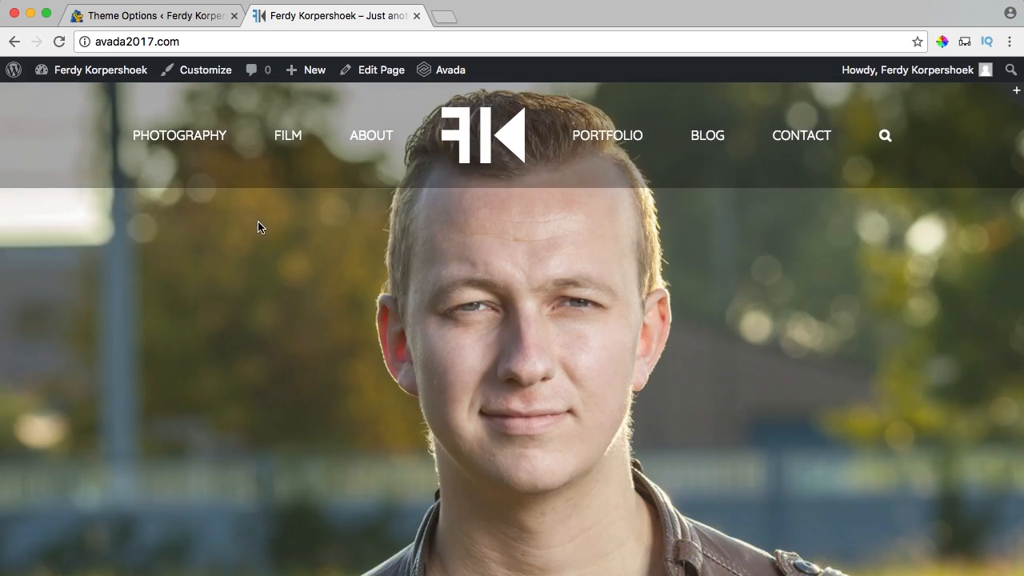
pyautogui.scroll(-3, 268, 220)
pyautogui.scroll(5, 268, 220)
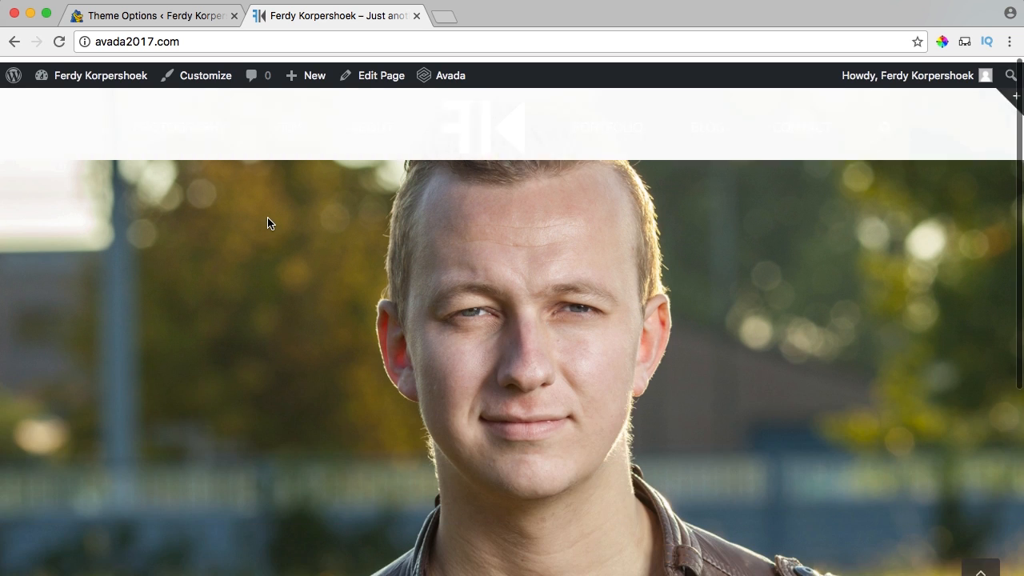
pyautogui.scroll(-3, 342, 256)
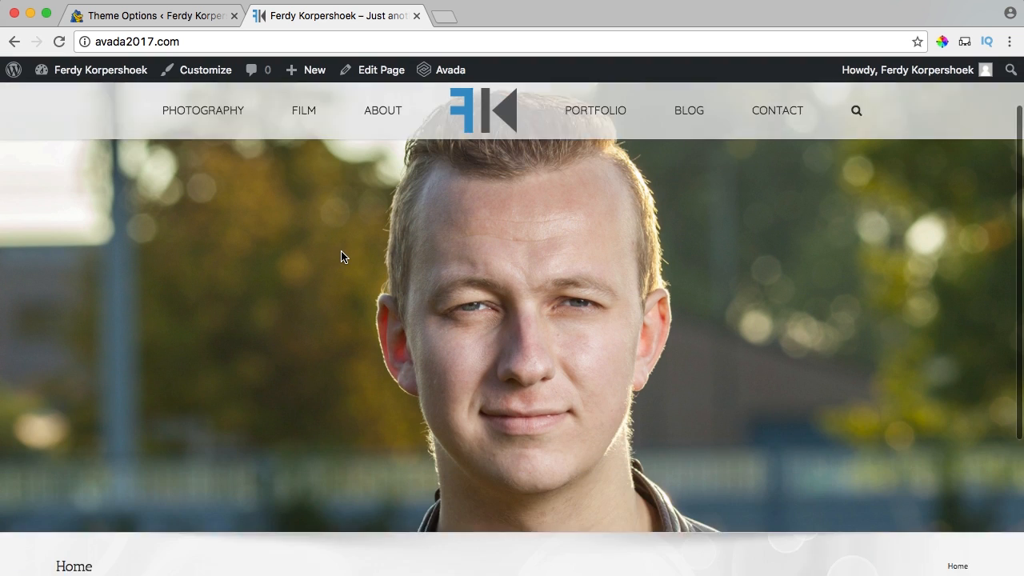
pyautogui.scroll(2, 341, 280)
pyautogui.scroll(-4, 473, 283)
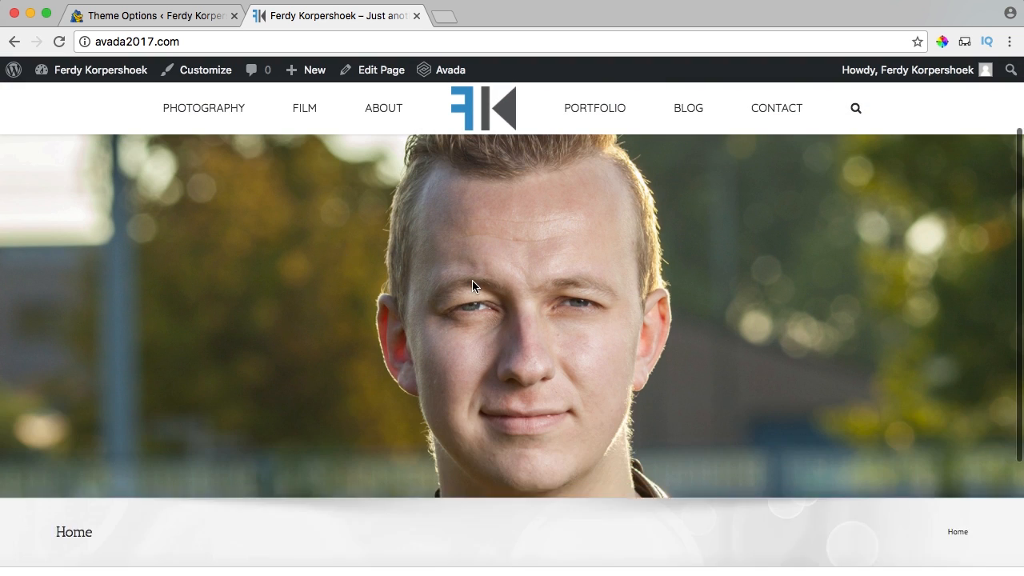
pyautogui.scroll(4, 473, 282)
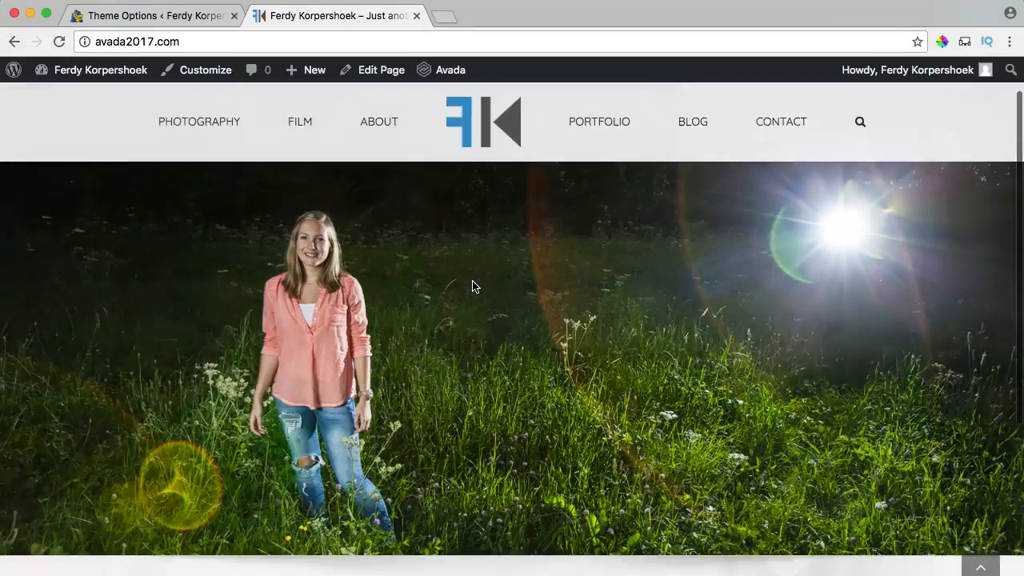
pyautogui.scroll(-3, 473, 286)
pyautogui.scroll(1, 472, 286)
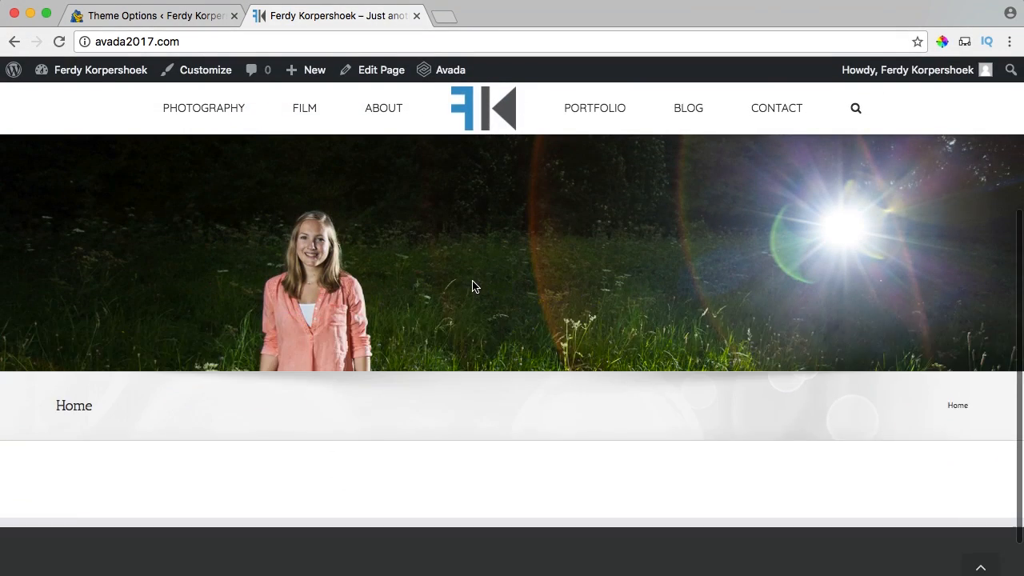
pyautogui.scroll(-1, 334, 172)
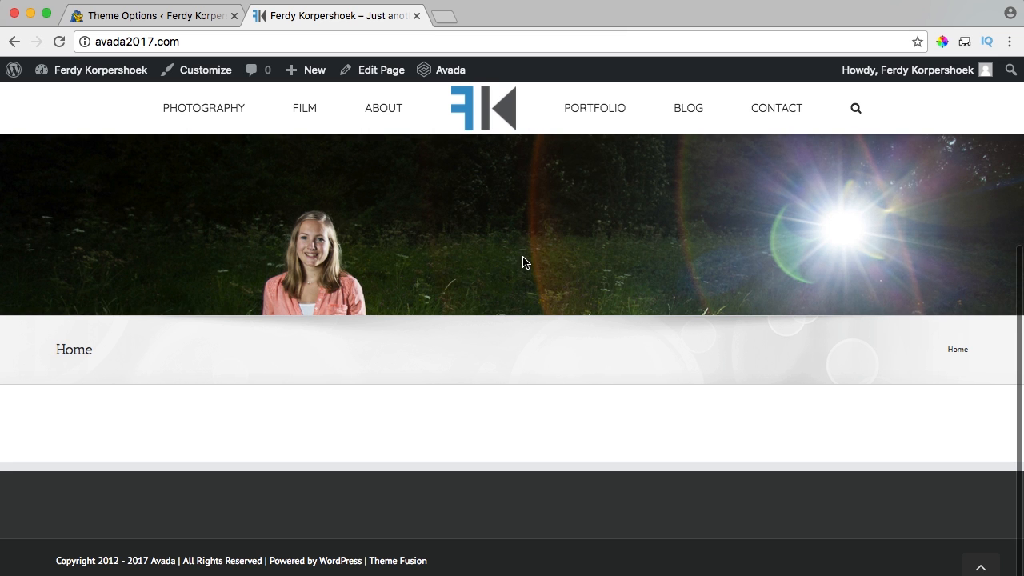
pyautogui.scroll(1, 524, 263)
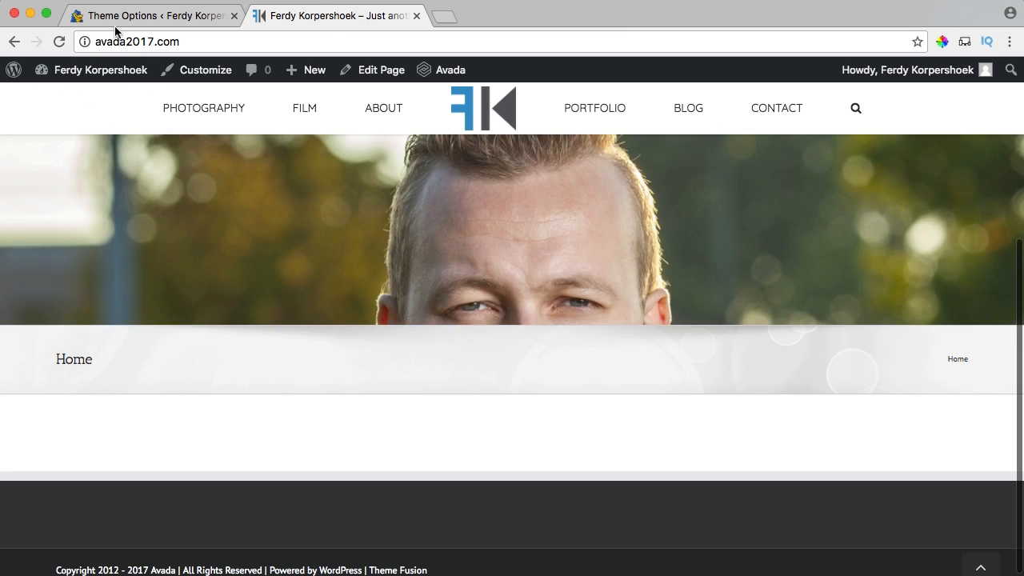
pyautogui.click(125, 16)
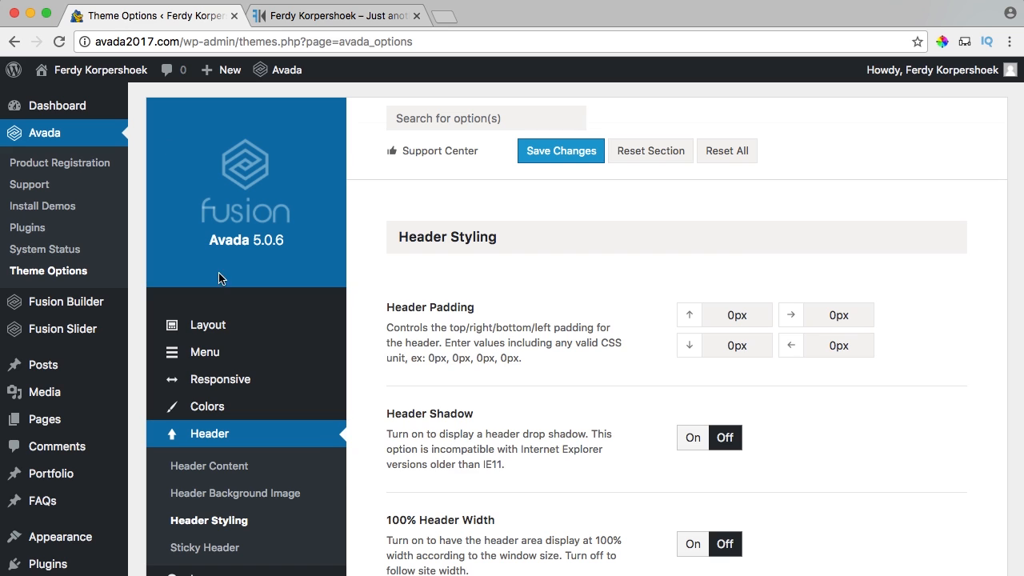
# Set the Page Title Bar dropdown to Hide and save the theme options.
pyautogui.scroll(-5, 352, 324)
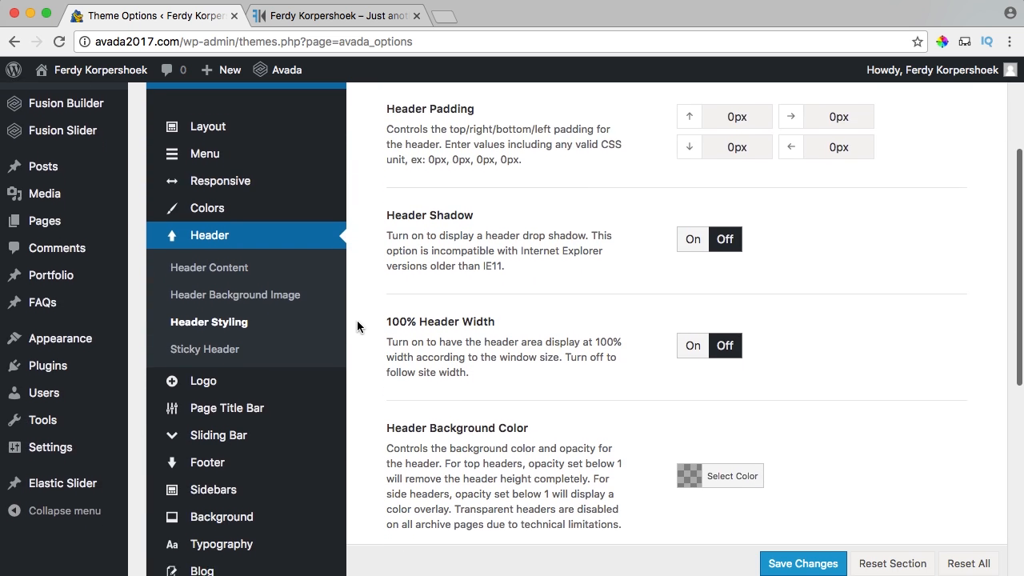
pyautogui.scroll(-3, 357, 320)
pyautogui.scroll(4, 352, 264)
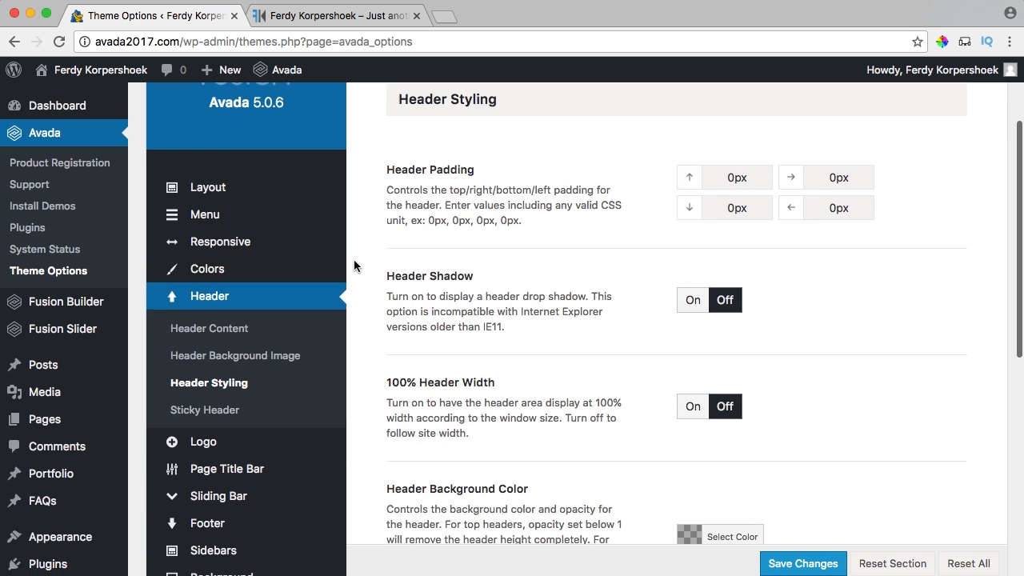
pyautogui.scroll(-3, 353, 259)
pyautogui.moveTo(255, 346)
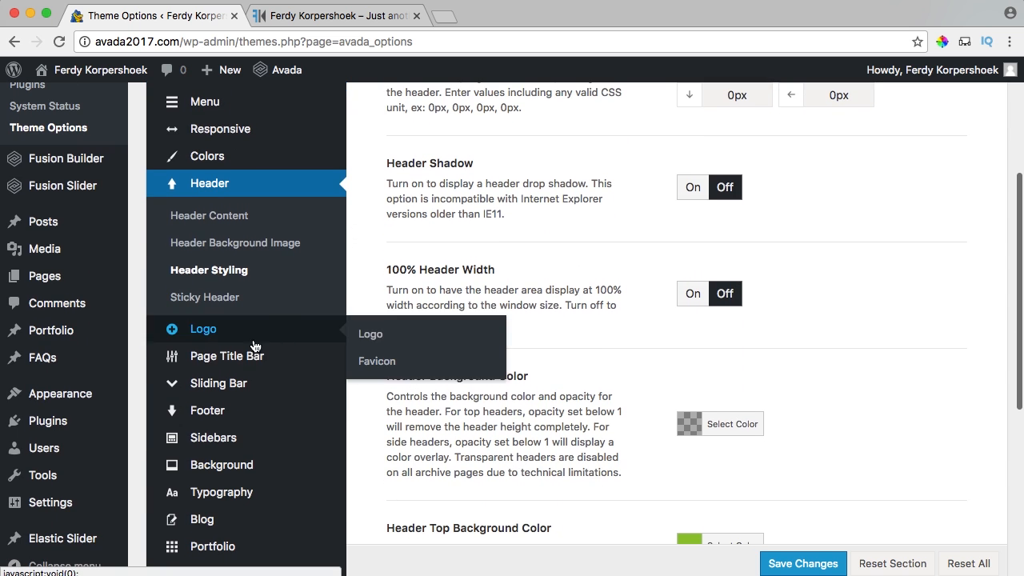
pyautogui.click(375, 363)
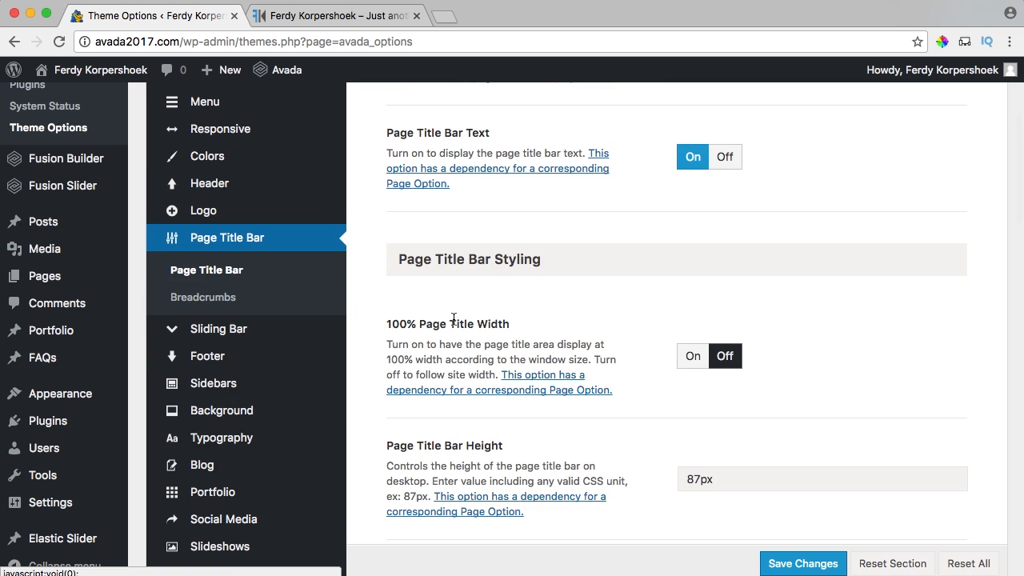
pyautogui.scroll(4, 531, 247)
pyautogui.scroll(2, 528, 248)
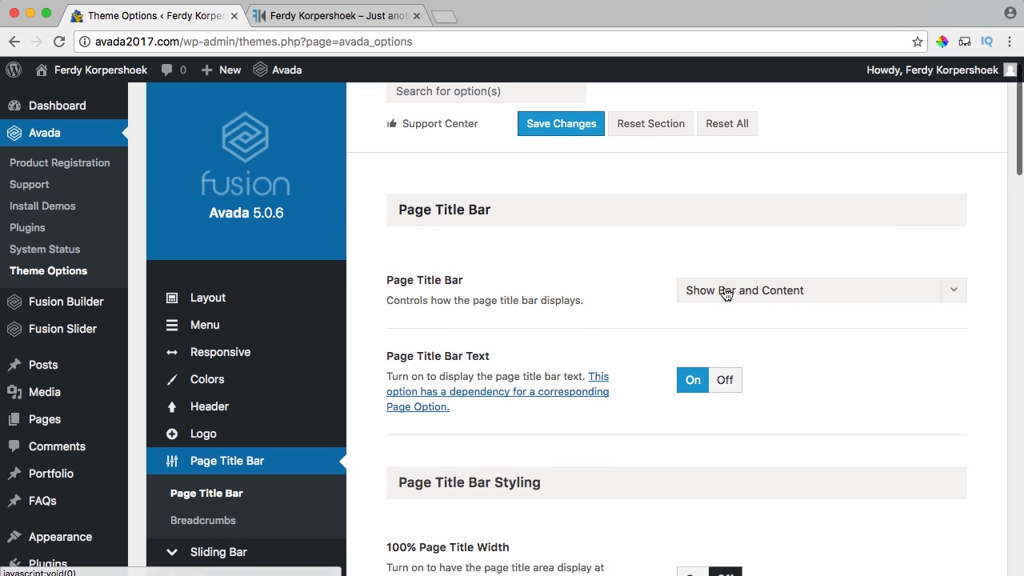
pyautogui.click(757, 292)
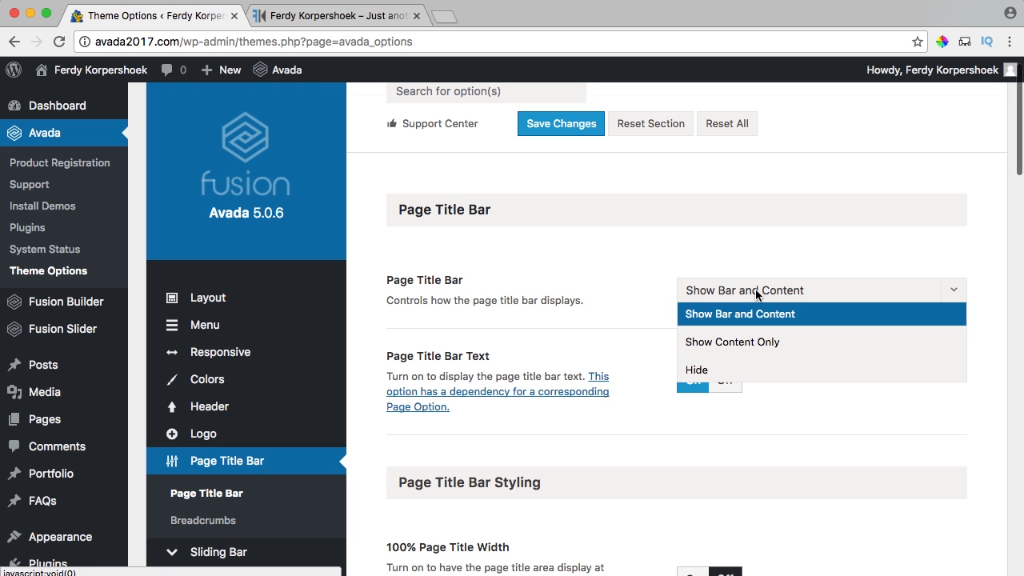
pyautogui.click(695, 371)
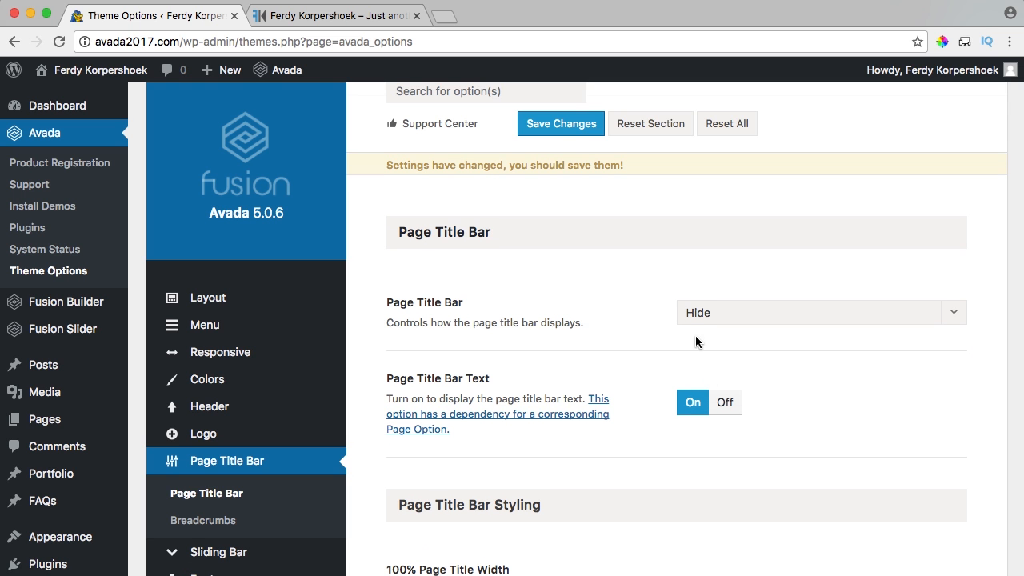
pyautogui.click(577, 128)
# Reload the homepage, test the header at a narrower window width, then return to Theme Options.
pyautogui.click(346, 22)
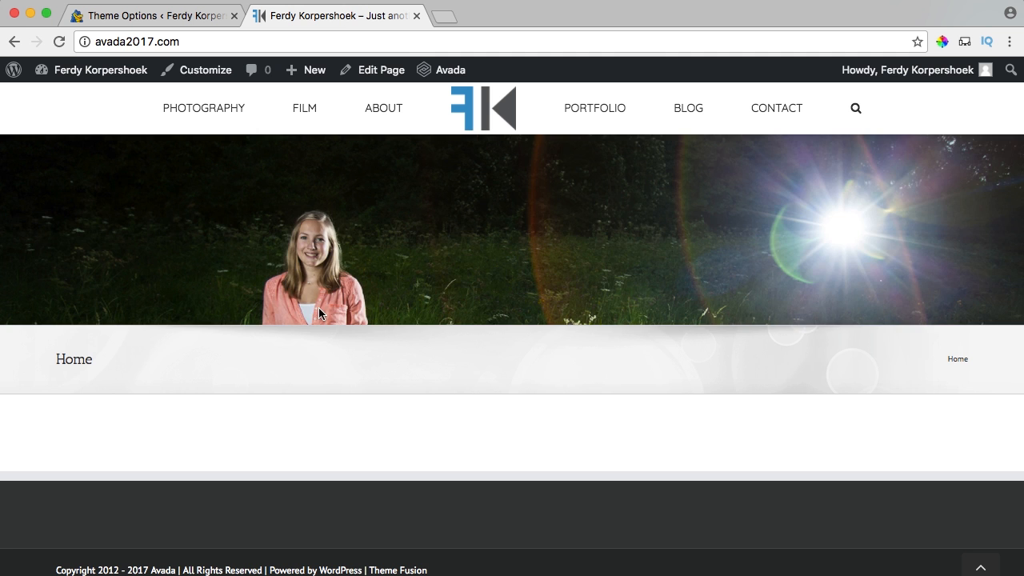
pyautogui.press('super+r')
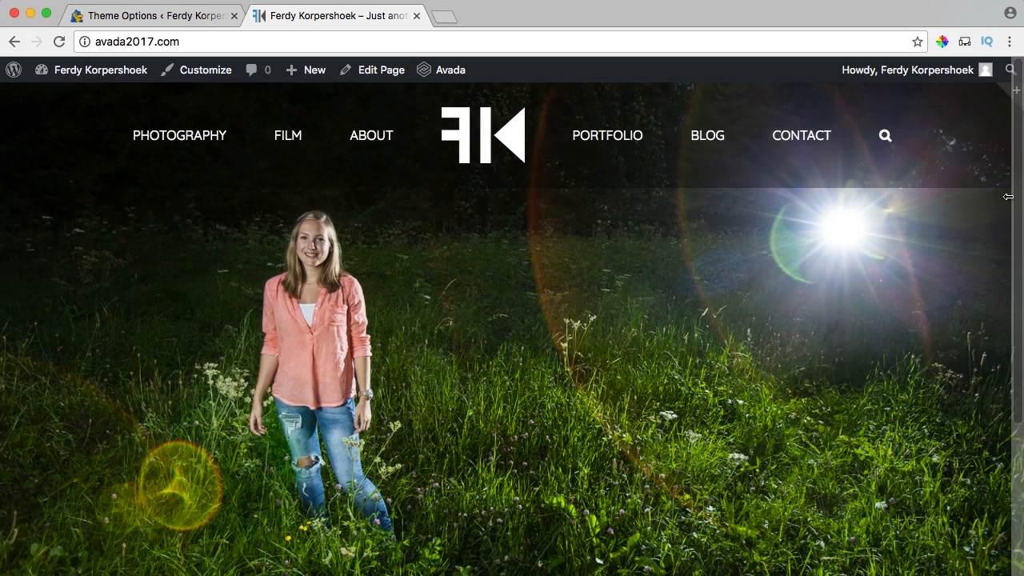
pyautogui.moveTo(1023, 194); pyautogui.dragTo(759, 193)
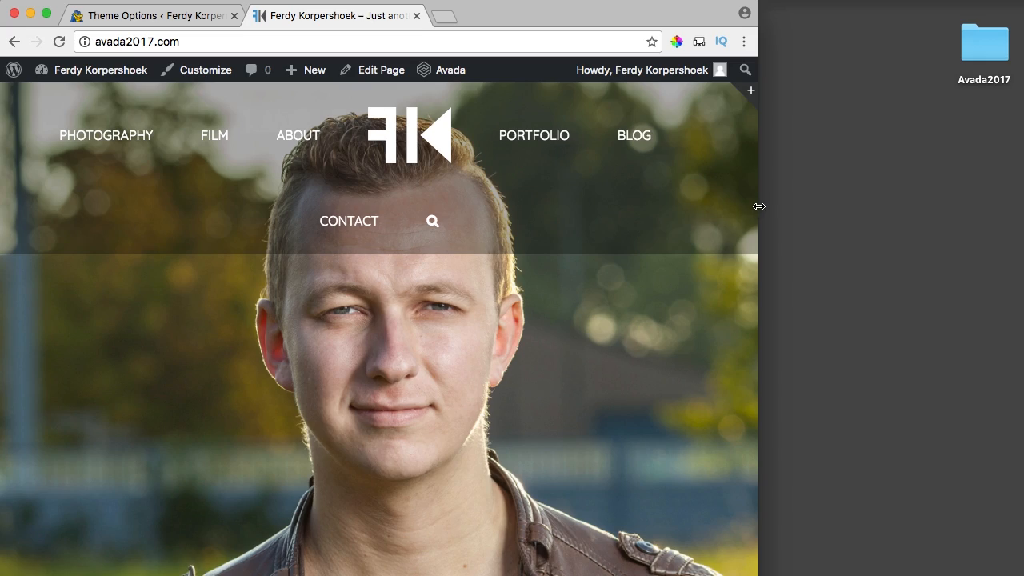
pyautogui.moveTo(759, 206); pyautogui.dragTo(1023, 212)
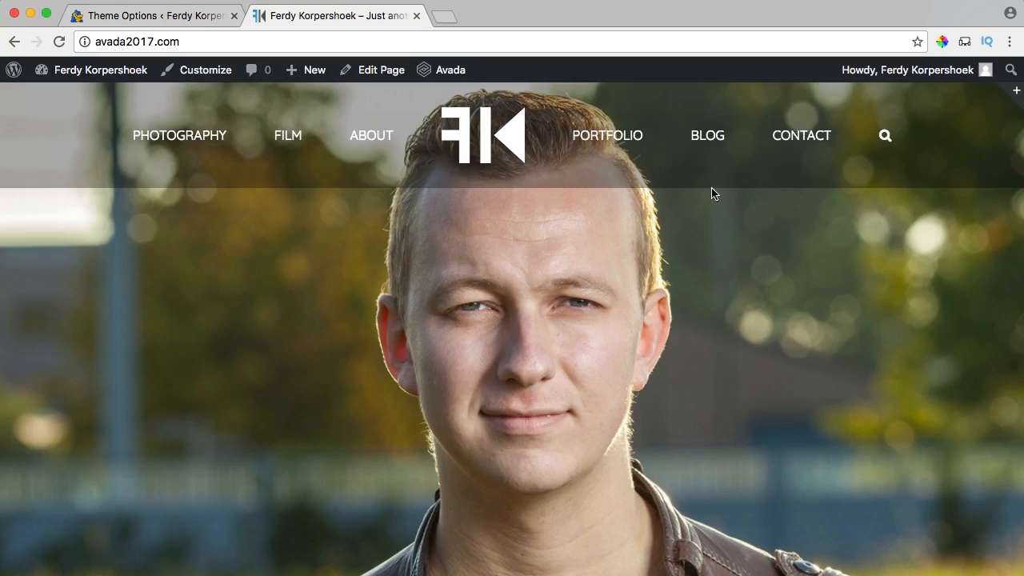
pyautogui.click(186, 23)
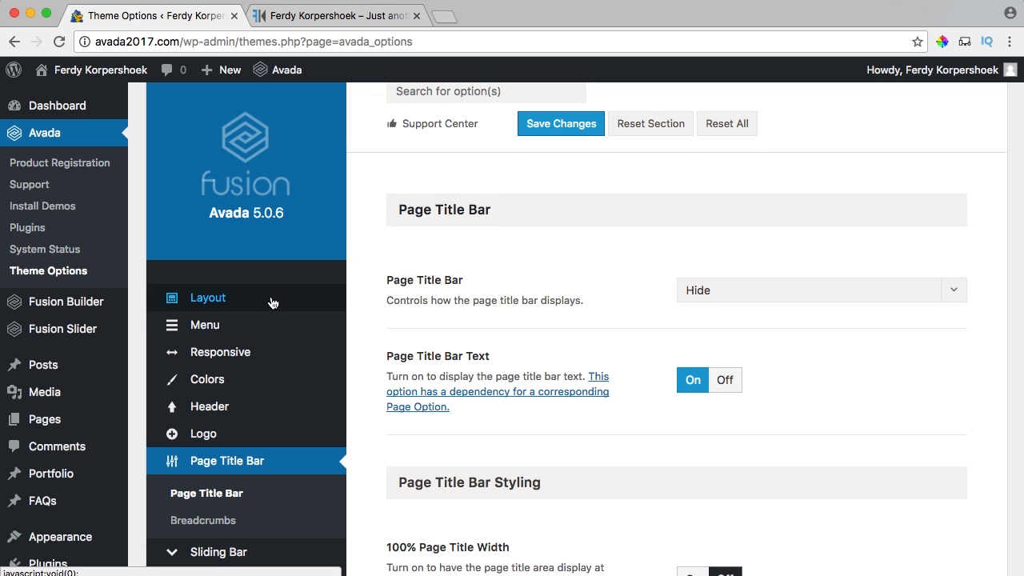
# Set Header Responsive Breakpoint to 1140 px, save, and view the homepage.
pyautogui.scroll(-1, 264, 296)
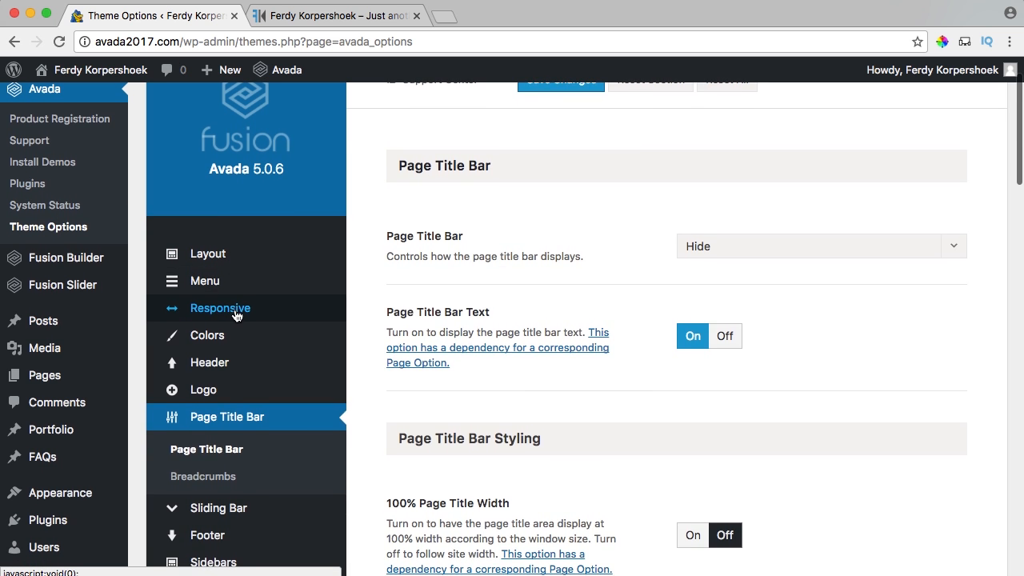
pyautogui.click(236, 311)
pyautogui.scroll(-1, 599, 290)
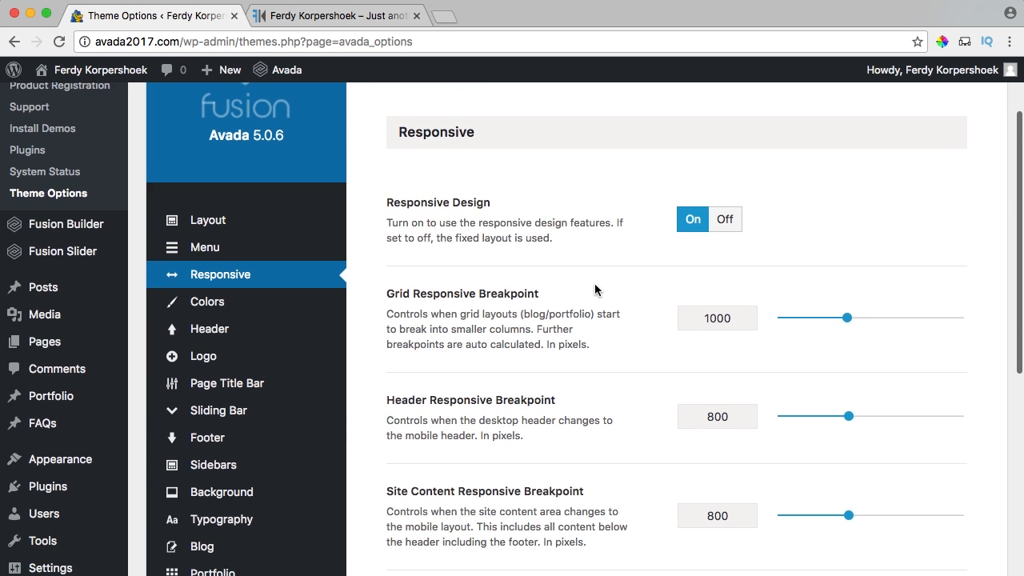
pyautogui.scroll(-1, 670, 231)
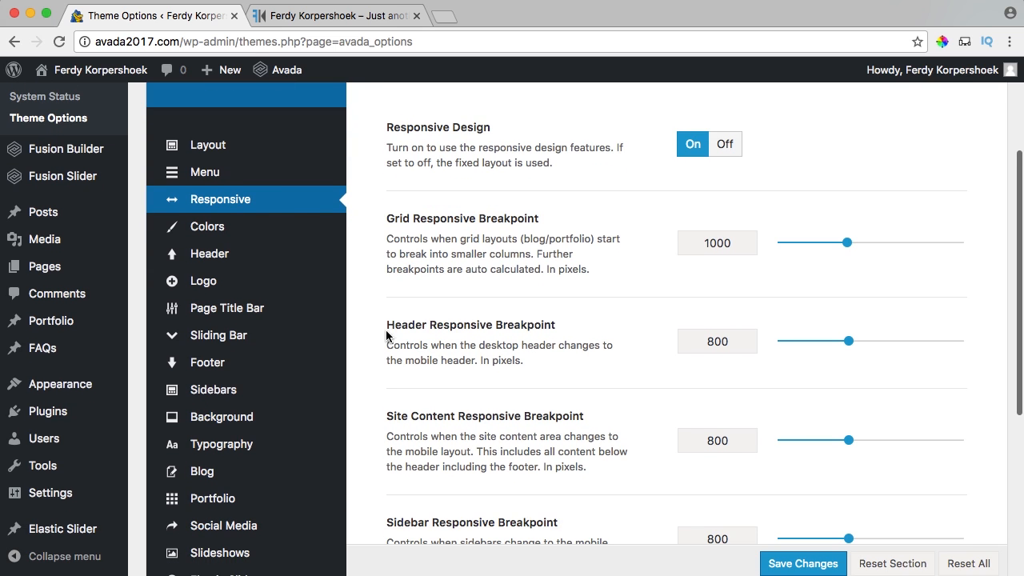
pyautogui.click(570, 332)
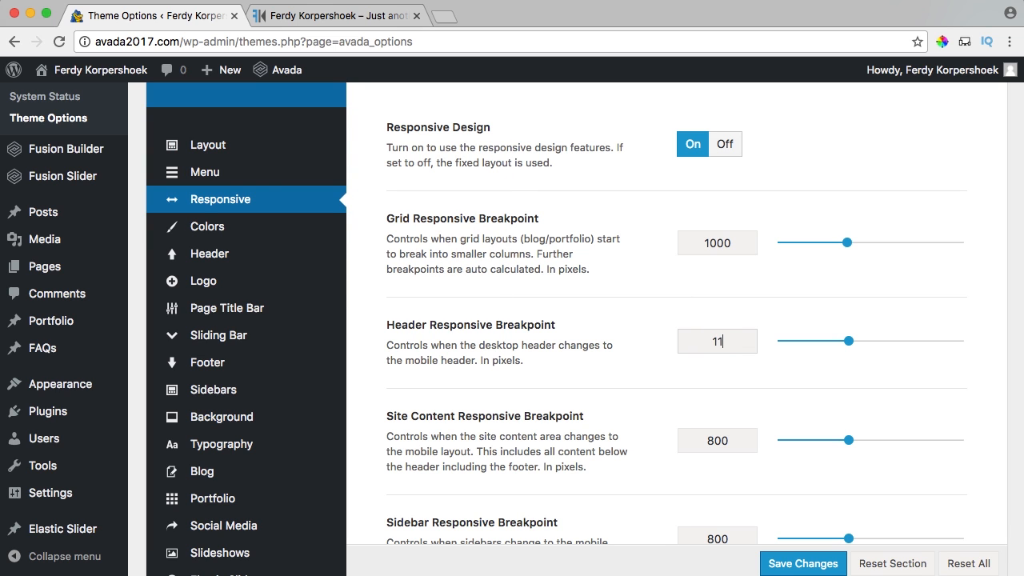
pyautogui.click(790, 565)
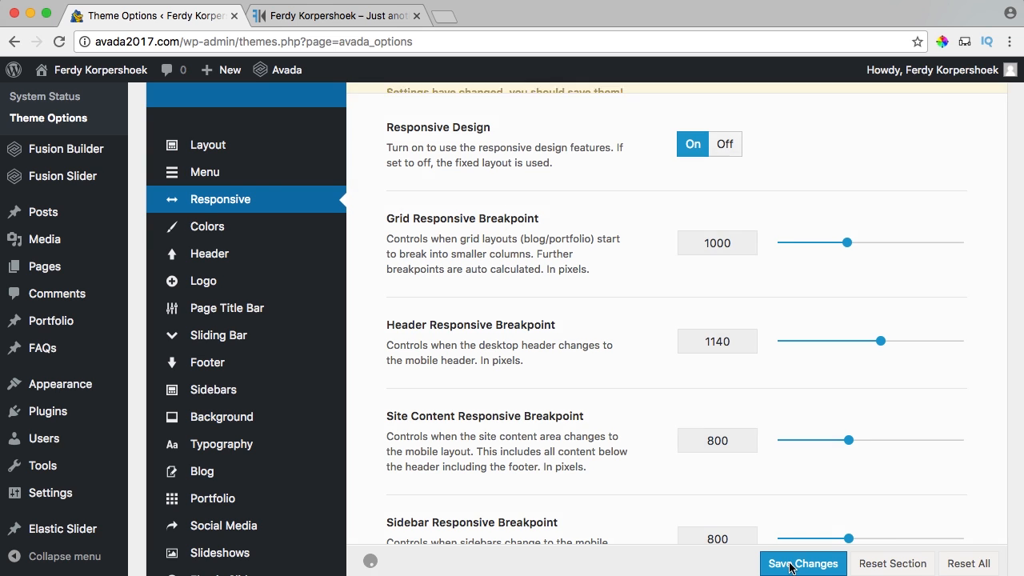
pyautogui.click(360, 18)
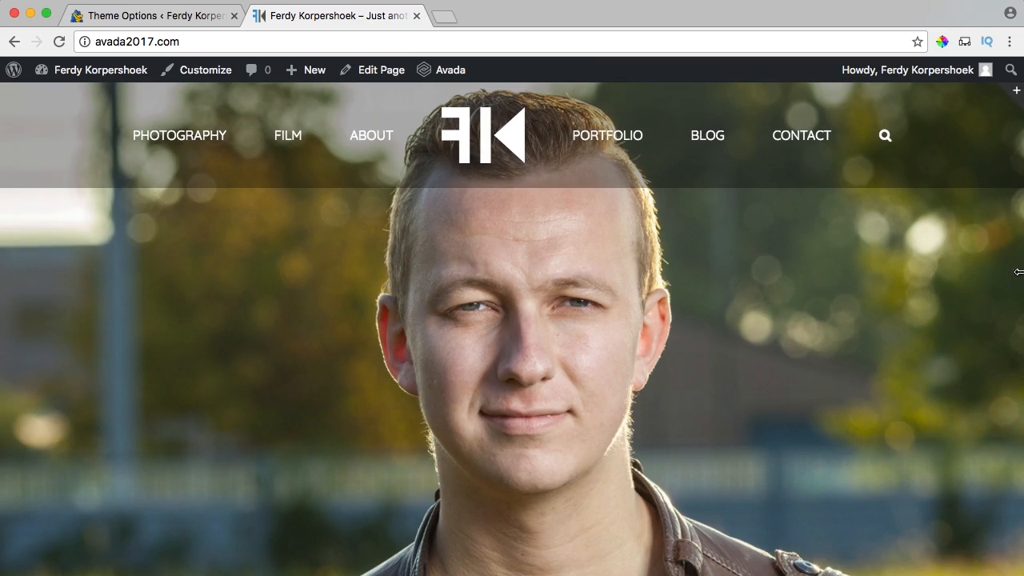
pyautogui.moveTo(1019, 272); pyautogui.dragTo(902, 268)
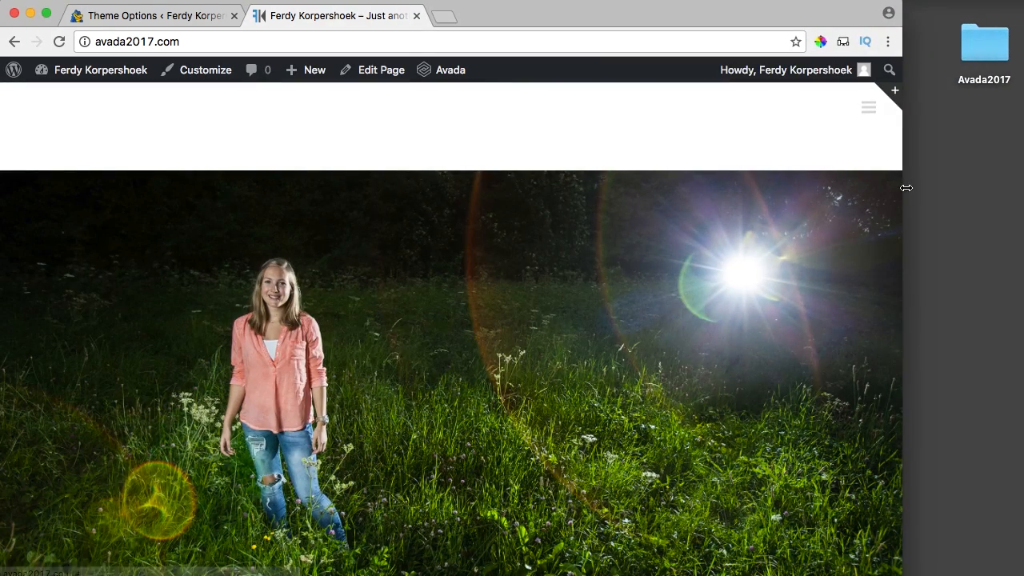
pyautogui.moveTo(913, 189); pyautogui.dragTo(917, 190)
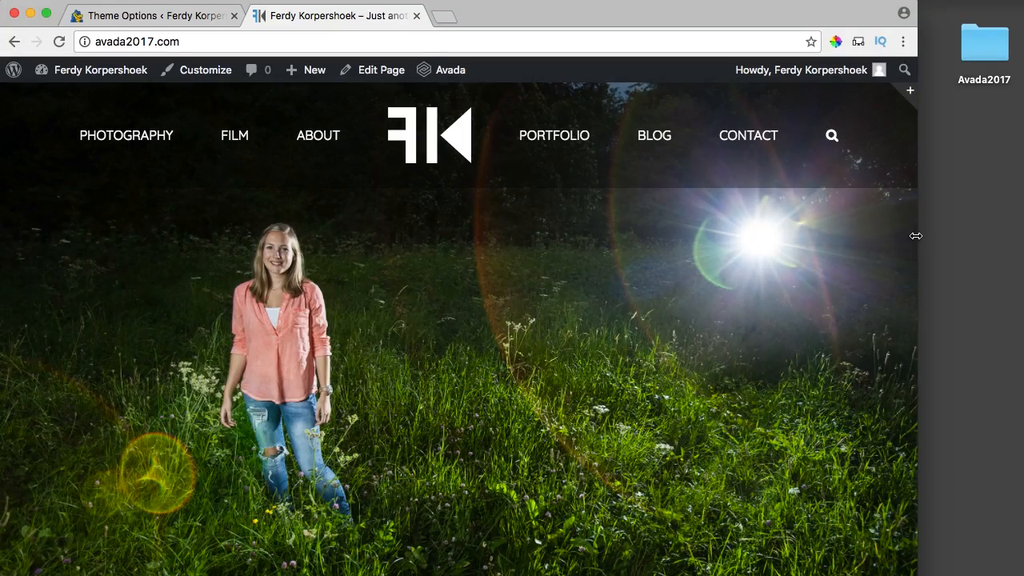
pyautogui.moveTo(916, 236); pyautogui.dragTo(439, 252)
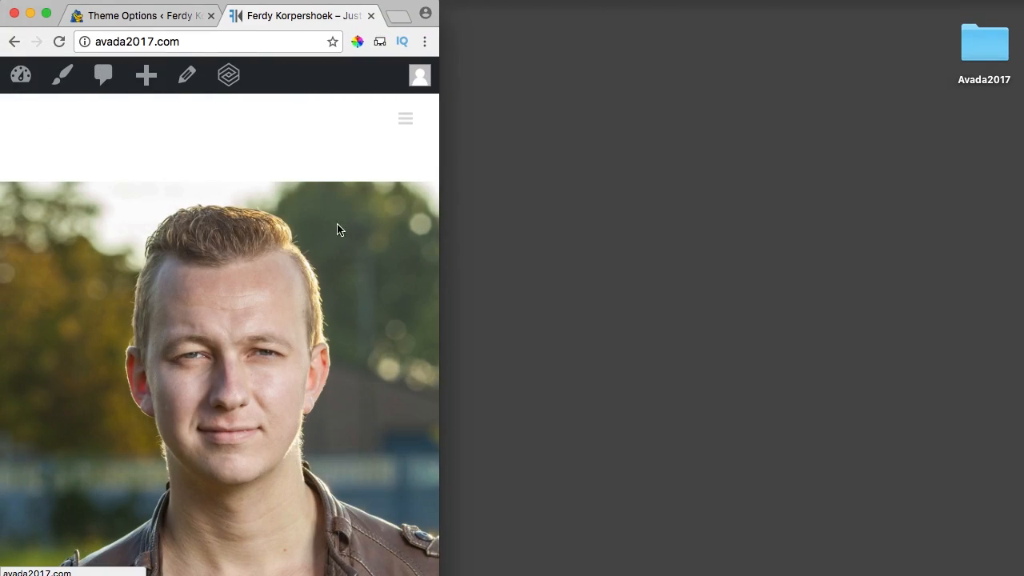
pyautogui.moveTo(438, 261); pyautogui.dragTo(1023, 280)
# In the Logo settings, set FK.png as the Mobile Logo.
pyautogui.click(120, 16)
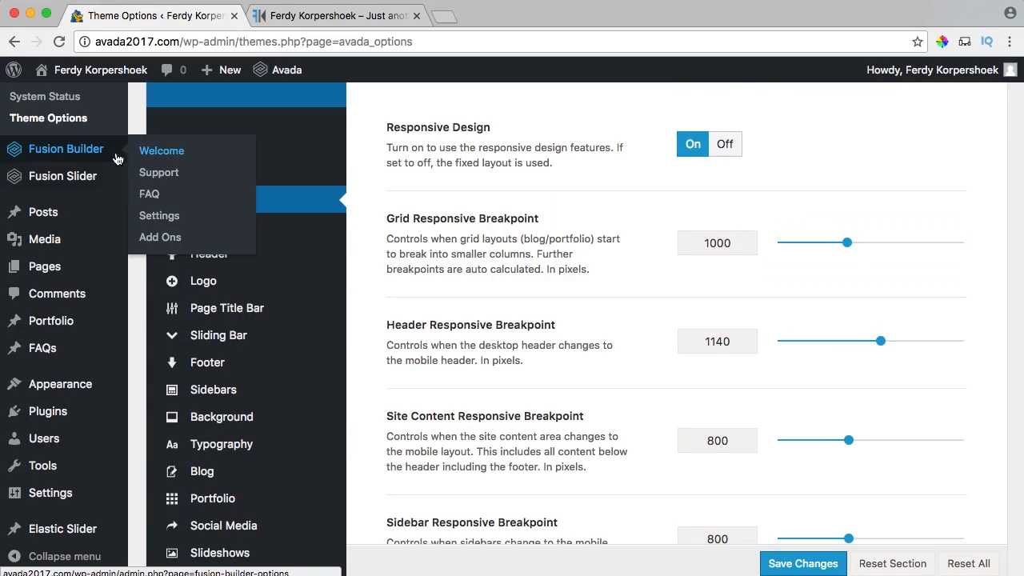
pyautogui.click(200, 282)
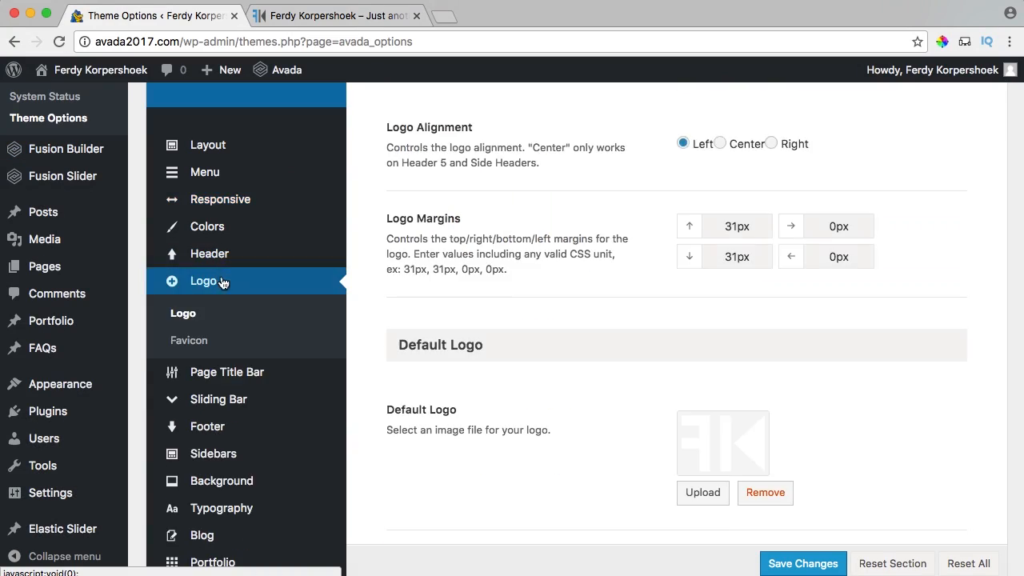
pyautogui.scroll(-2, 533, 294)
pyautogui.scroll(-10, 533, 295)
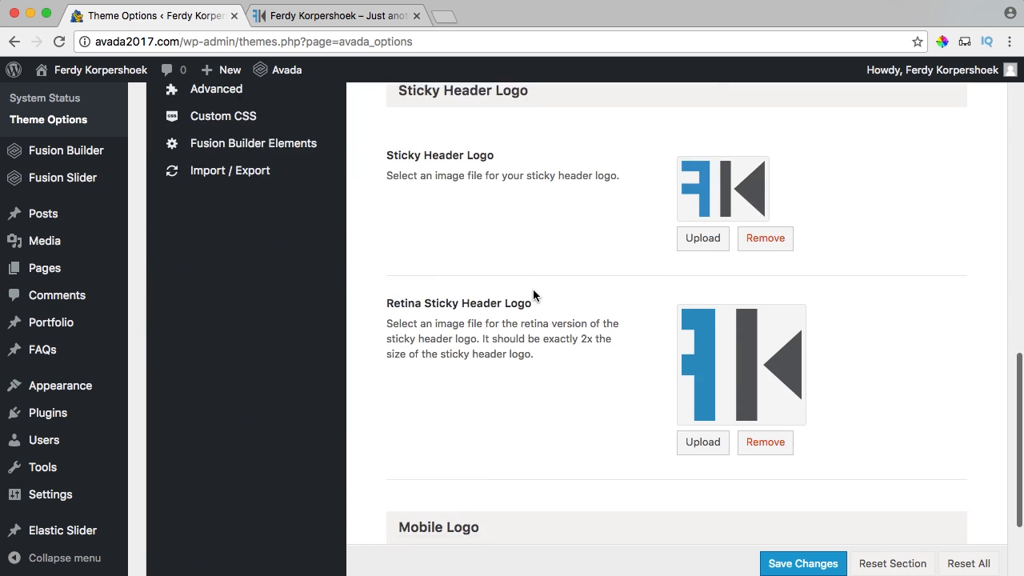
pyautogui.click(702, 442)
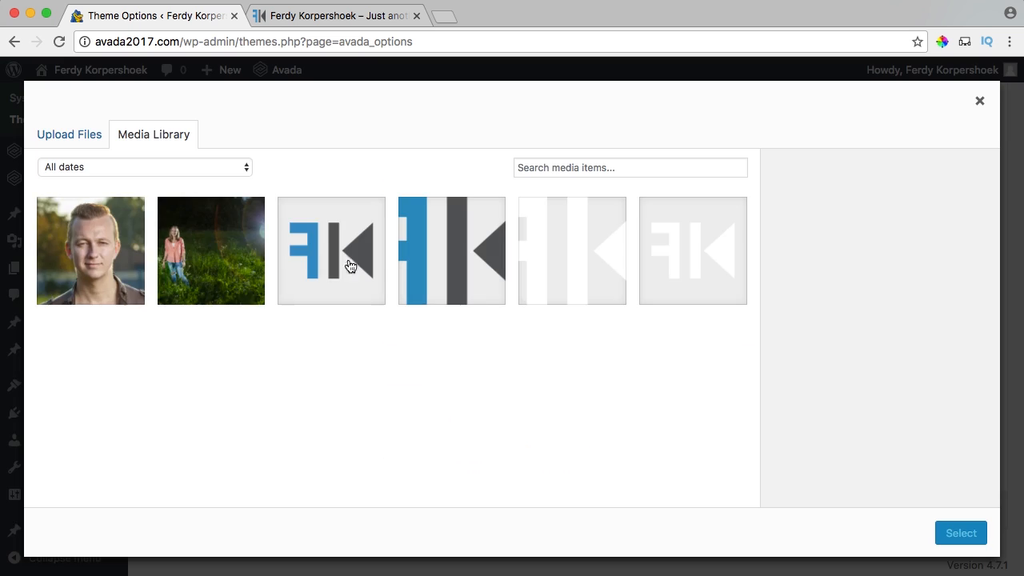
pyautogui.click(352, 262)
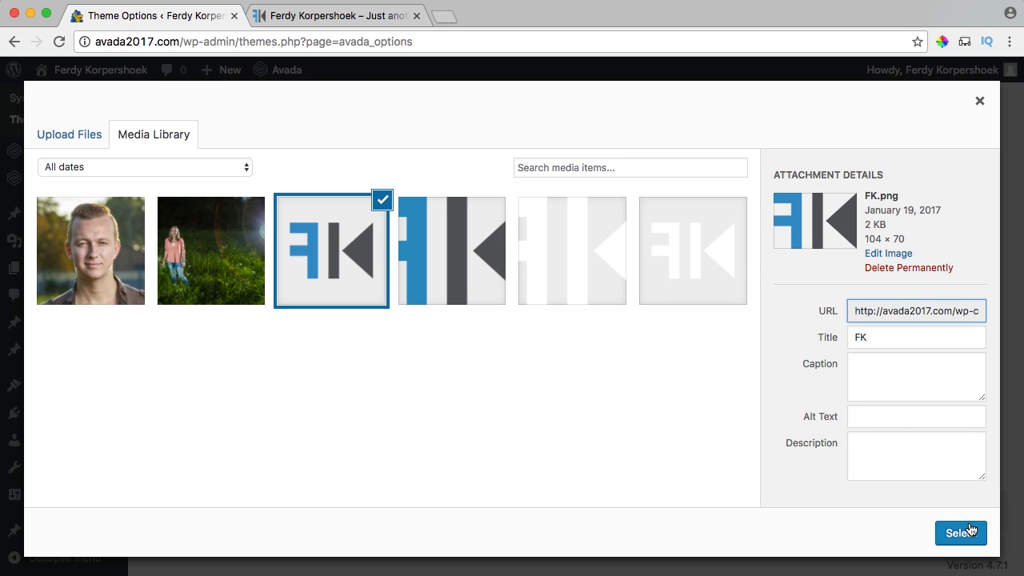
pyautogui.click(961, 533)
# Set FK-ret.png as the Retina Mobile Logo and save the logo settings.
pyautogui.scroll(-5, 654, 377)
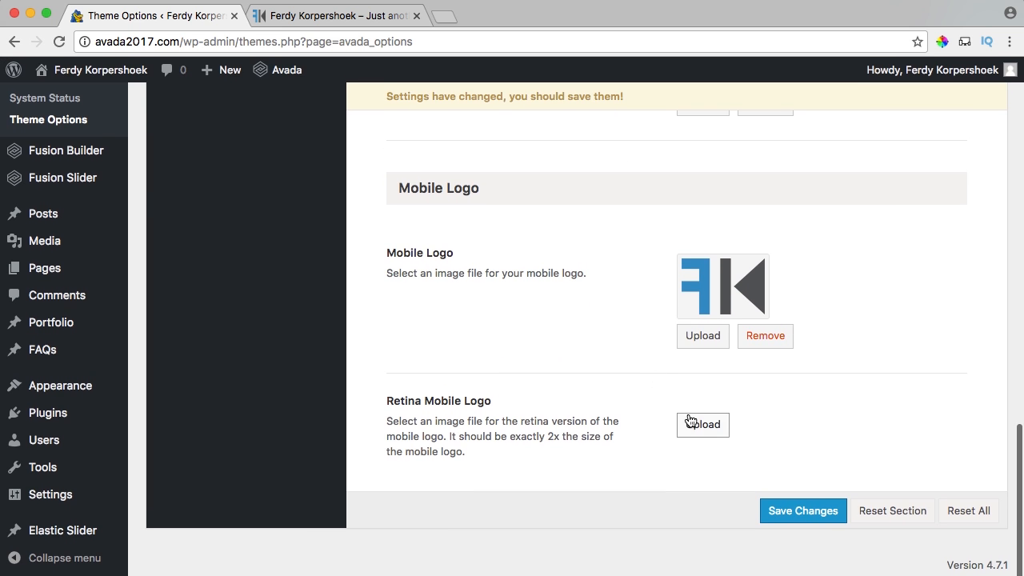
pyautogui.click(702, 429)
pyautogui.click(448, 263)
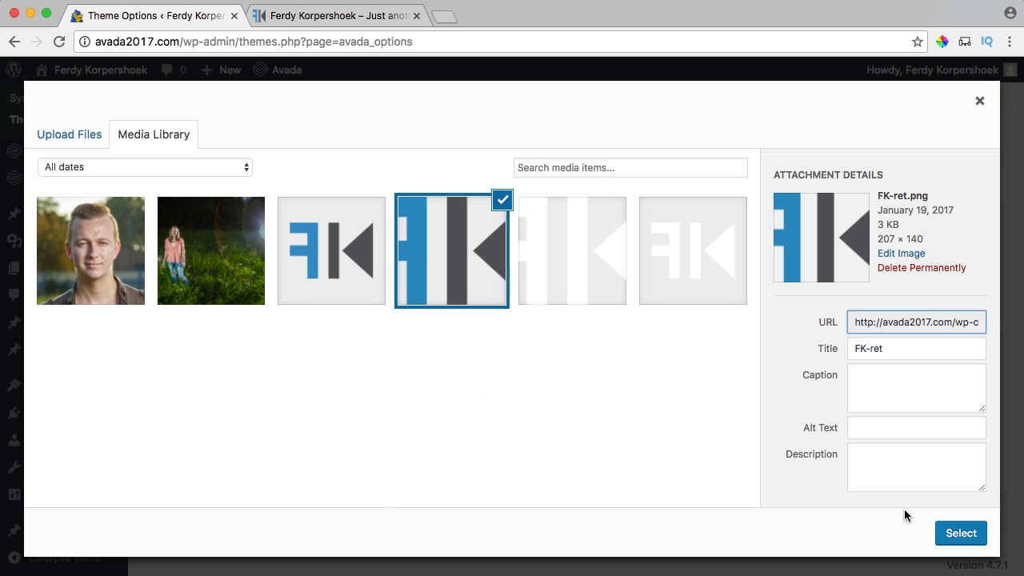
pyautogui.click(963, 534)
pyautogui.scroll(-2, 867, 553)
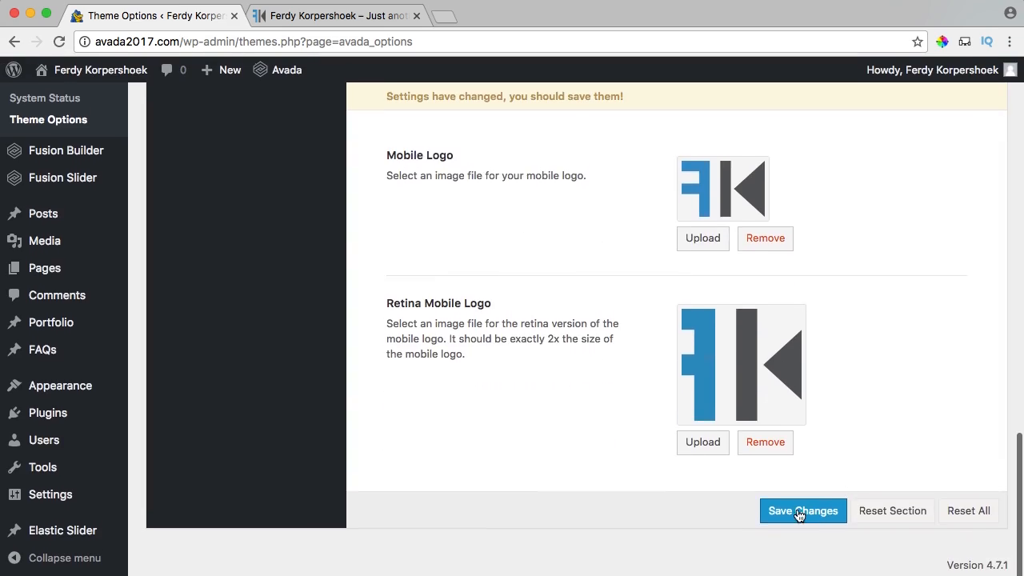
pyautogui.click(799, 515)
pyautogui.click(317, 17)
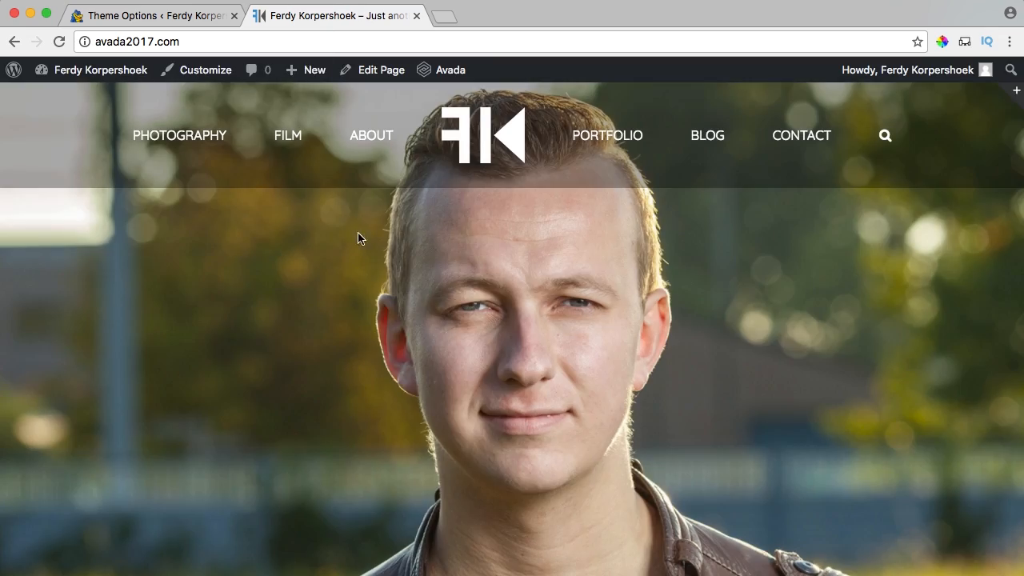
pyautogui.press('super+r')
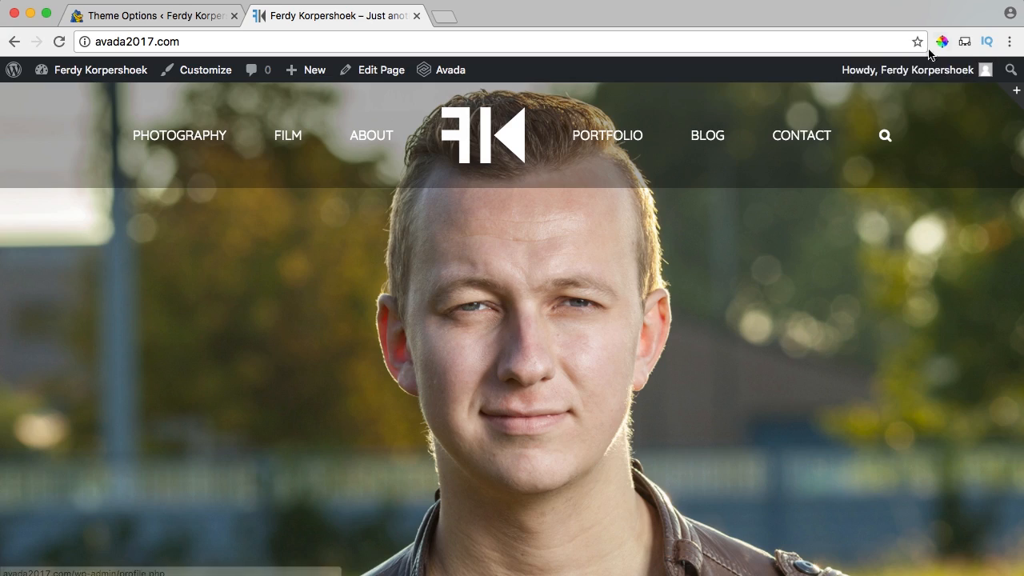
pyautogui.click(963, 42)
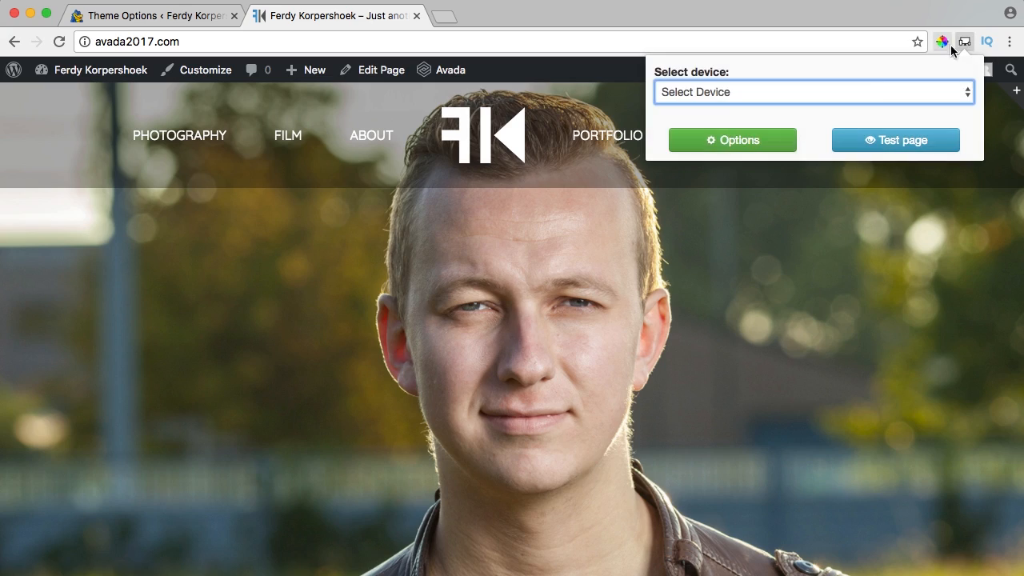
pyautogui.click(724, 93)
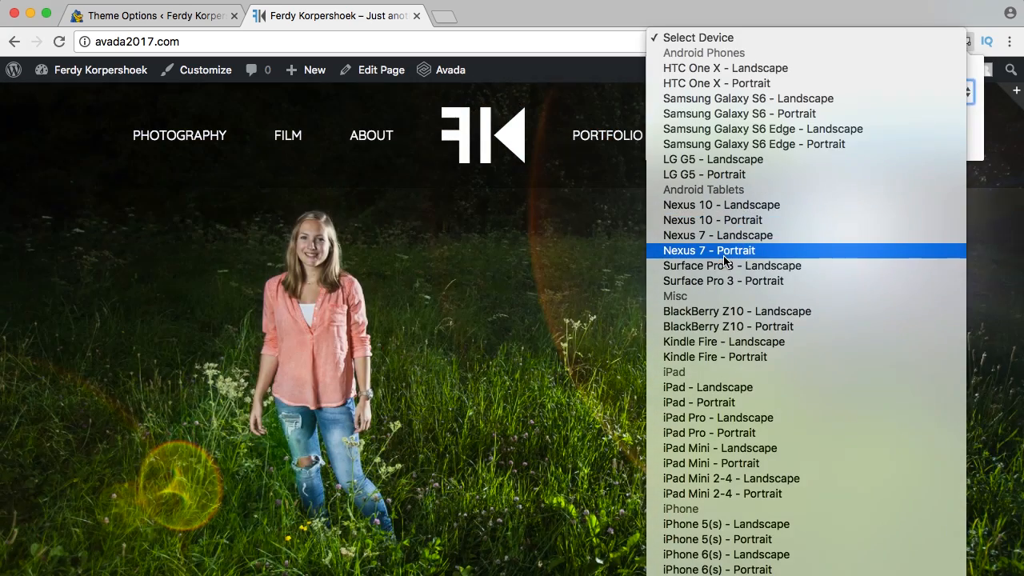
pyautogui.click(720, 404)
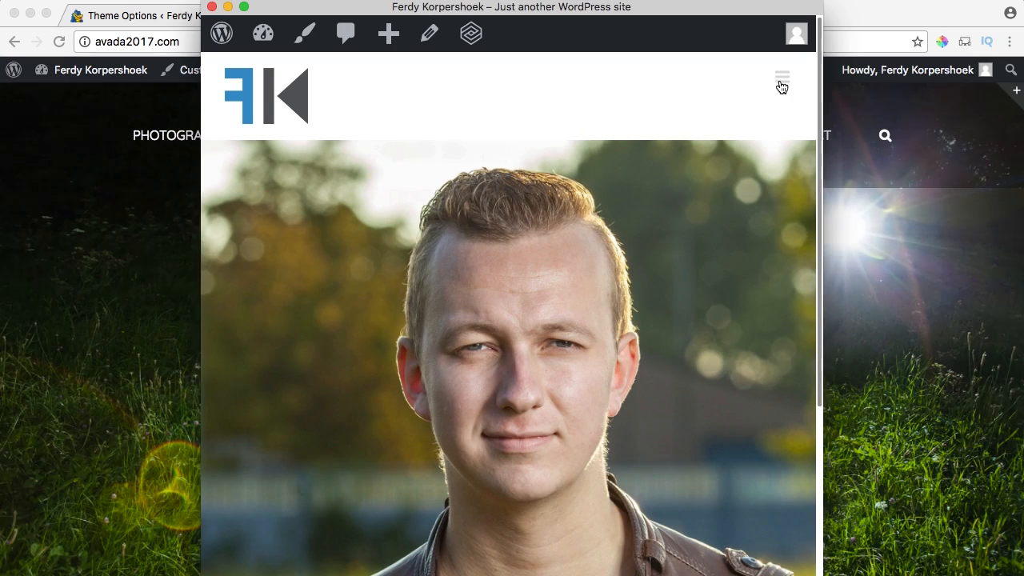
pyautogui.click(782, 80)
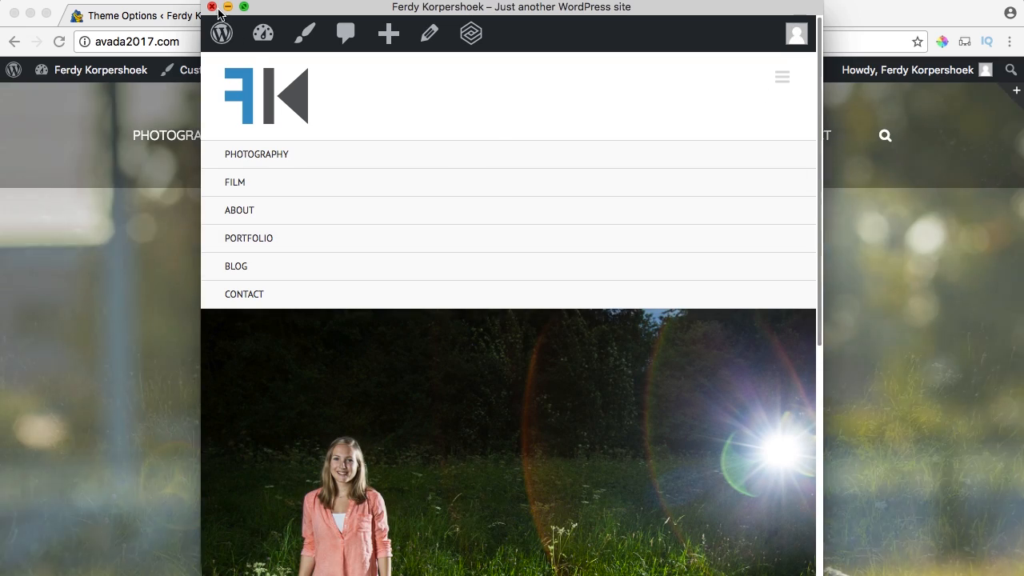
pyautogui.click(211, 7)
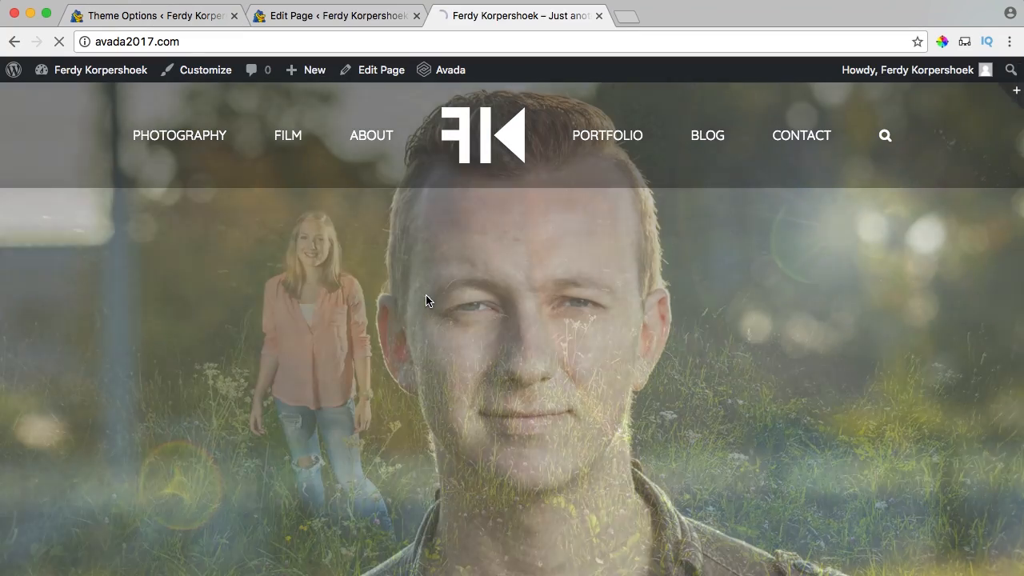
# Update the Home page with its 50px title bar height and check the live homepage.
pyautogui.press('super+r')
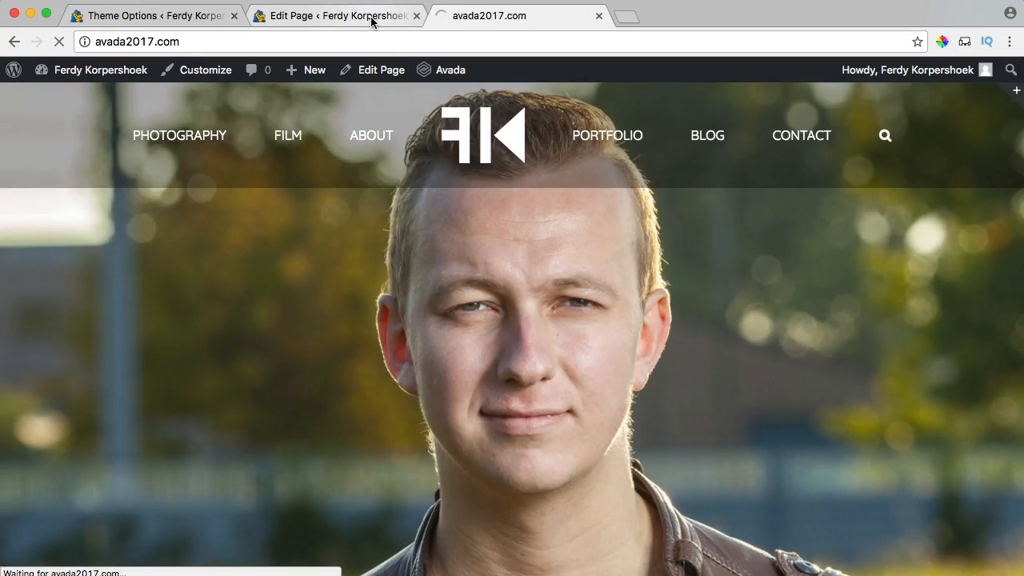
pyautogui.click(373, 16)
pyautogui.scroll(-10, 539, 373)
pyautogui.scroll(-6, 538, 369)
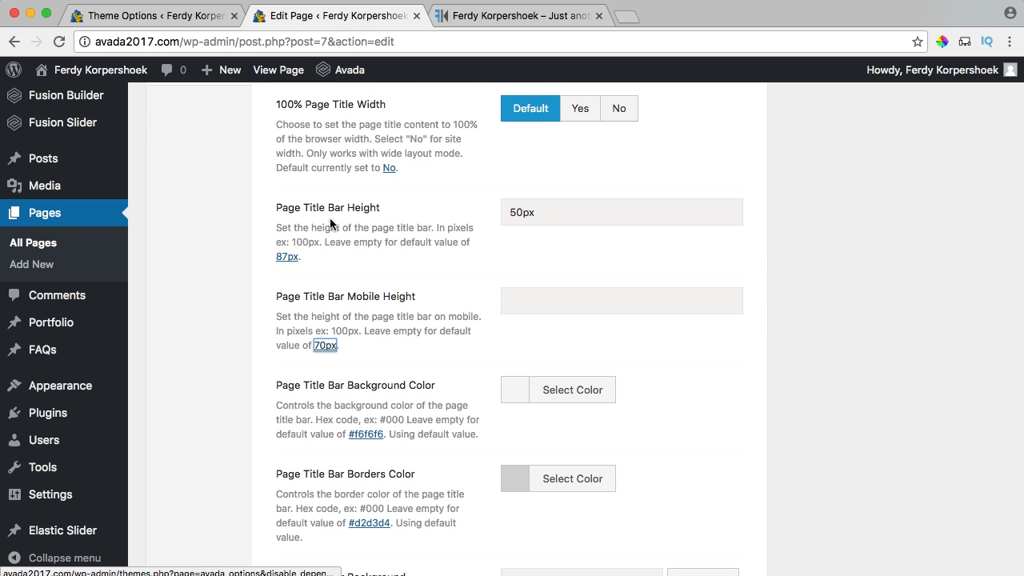
pyautogui.scroll(20, 750, 250)
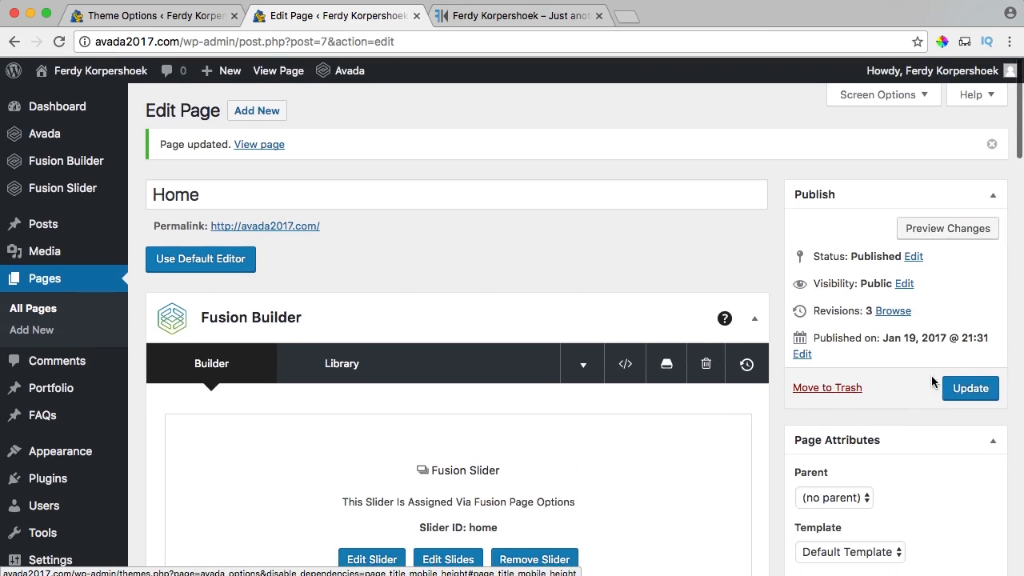
pyautogui.click(964, 393)
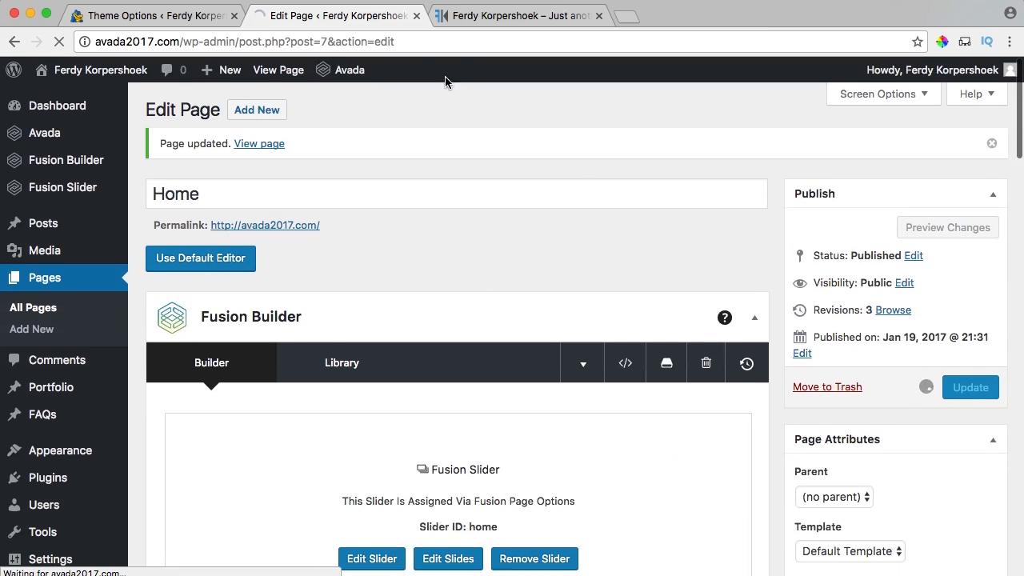
pyautogui.click(500, 23)
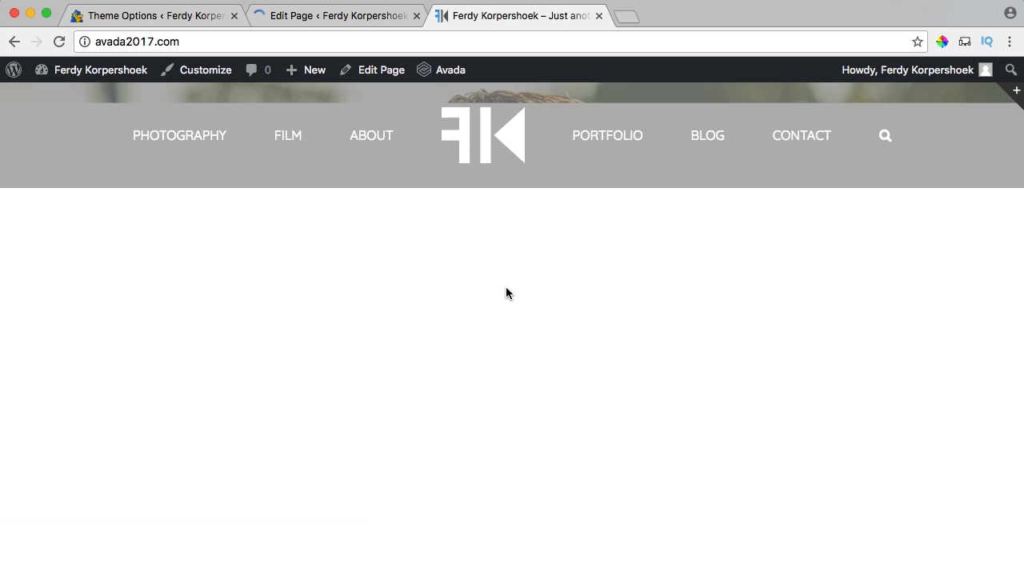
pyautogui.scroll(-1, 213, 383)
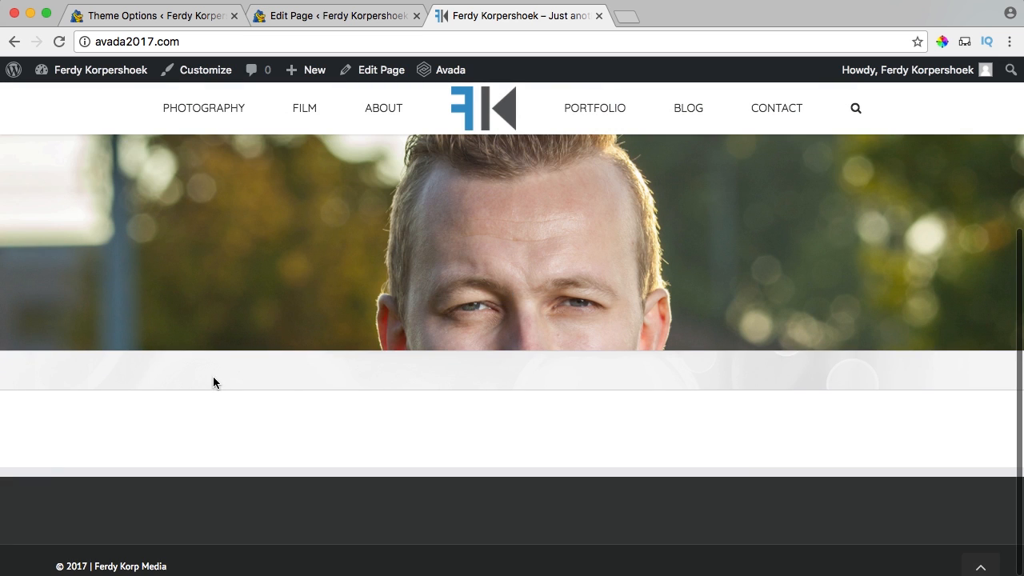
# Remove the page title bar's background image in Theme Options.
pyautogui.click(160, 15)
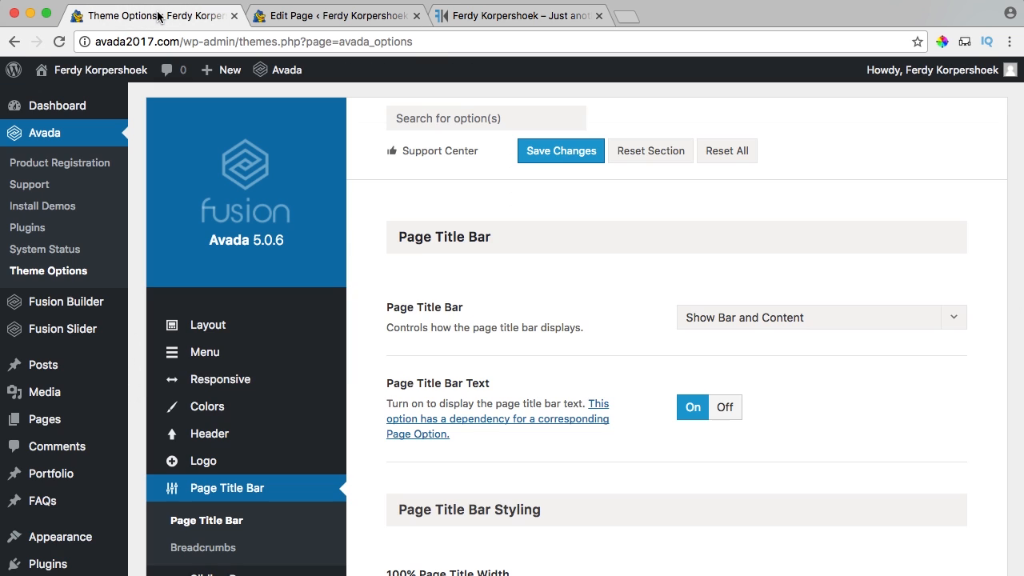
pyautogui.scroll(-10, 549, 336)
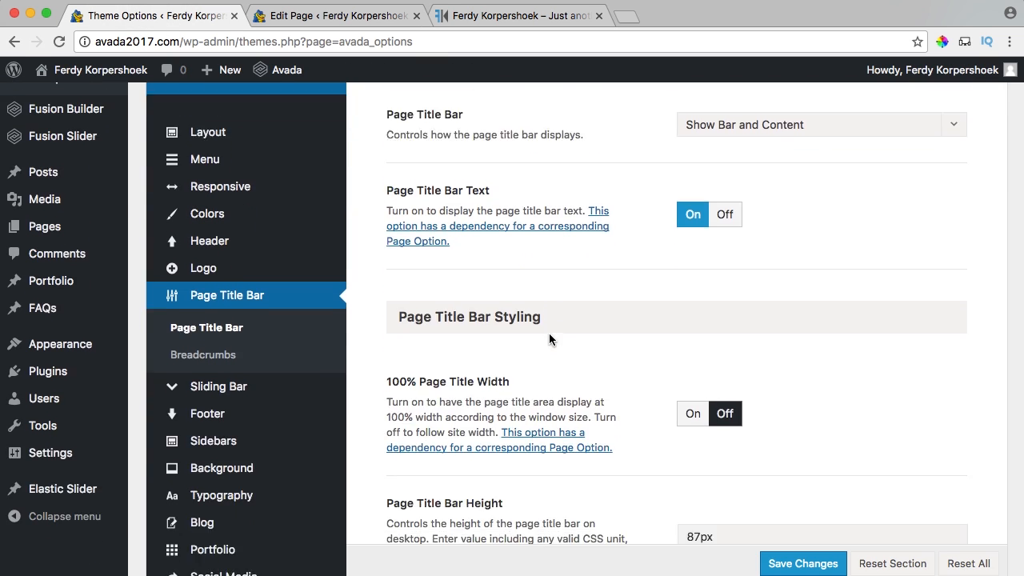
pyautogui.scroll(-10, 549, 337)
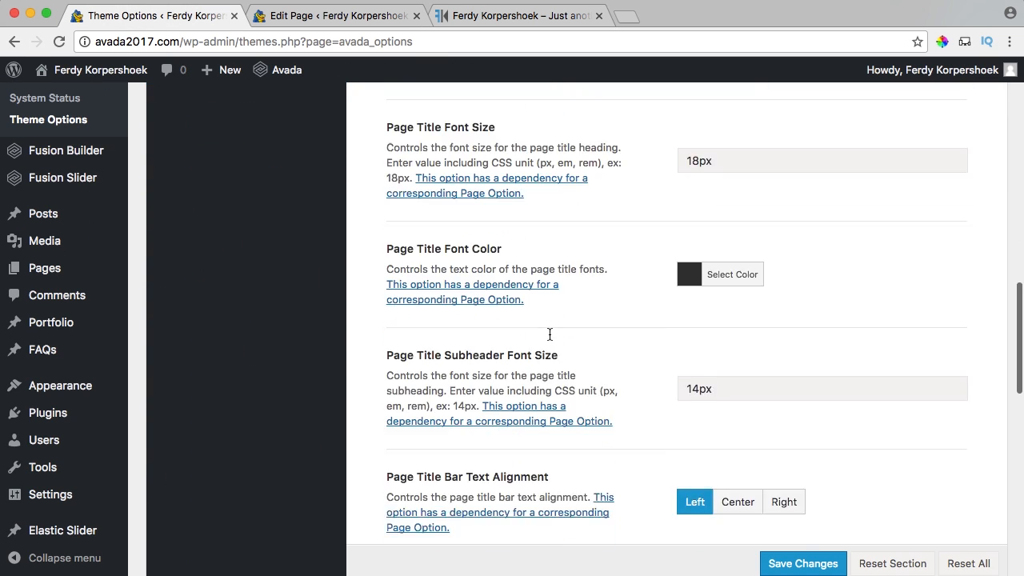
pyautogui.scroll(-1, 549, 336)
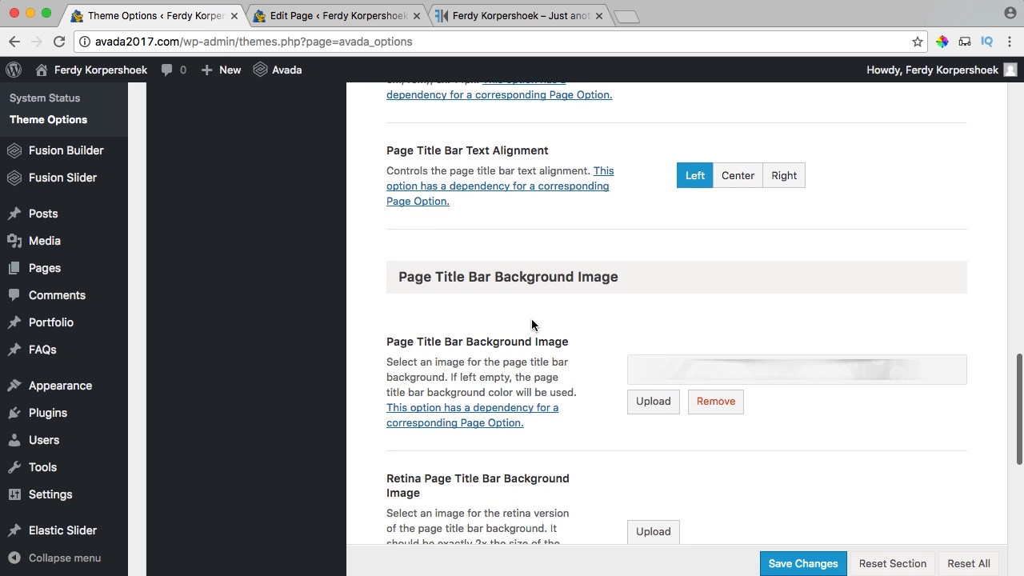
pyautogui.click(734, 407)
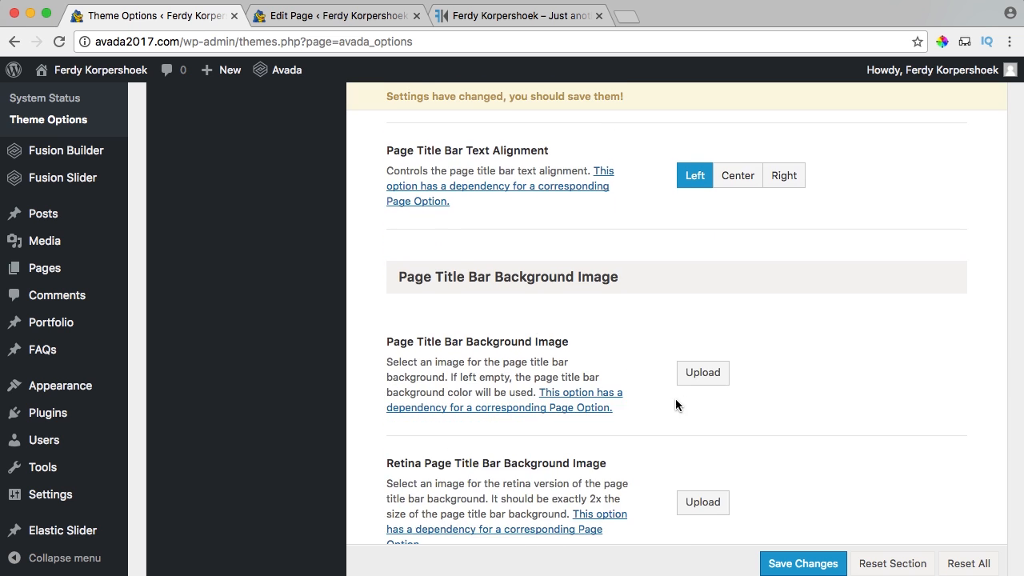
pyautogui.scroll(-5, 674, 399)
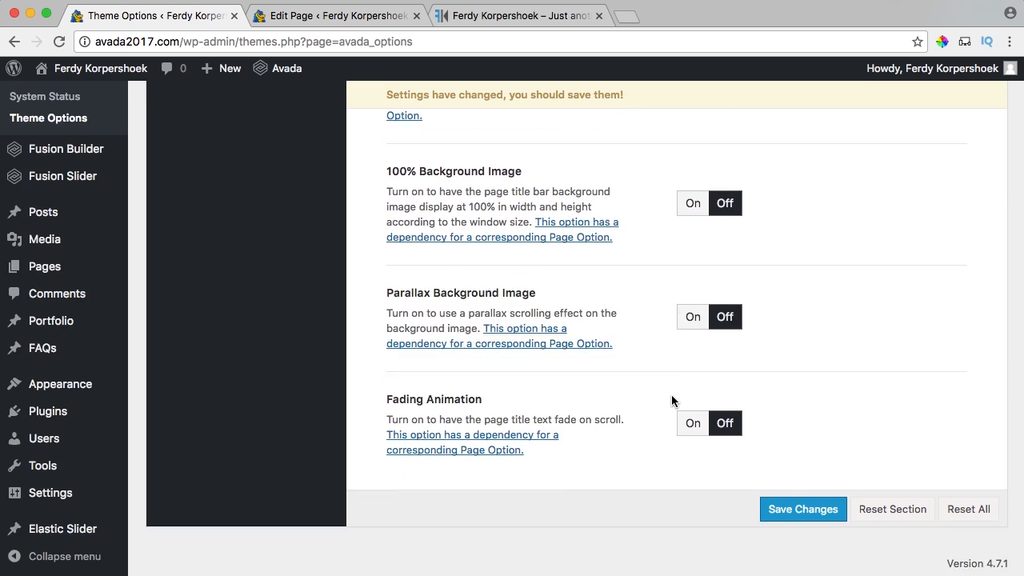
pyautogui.scroll(6, 671, 400)
pyautogui.scroll(8, 671, 401)
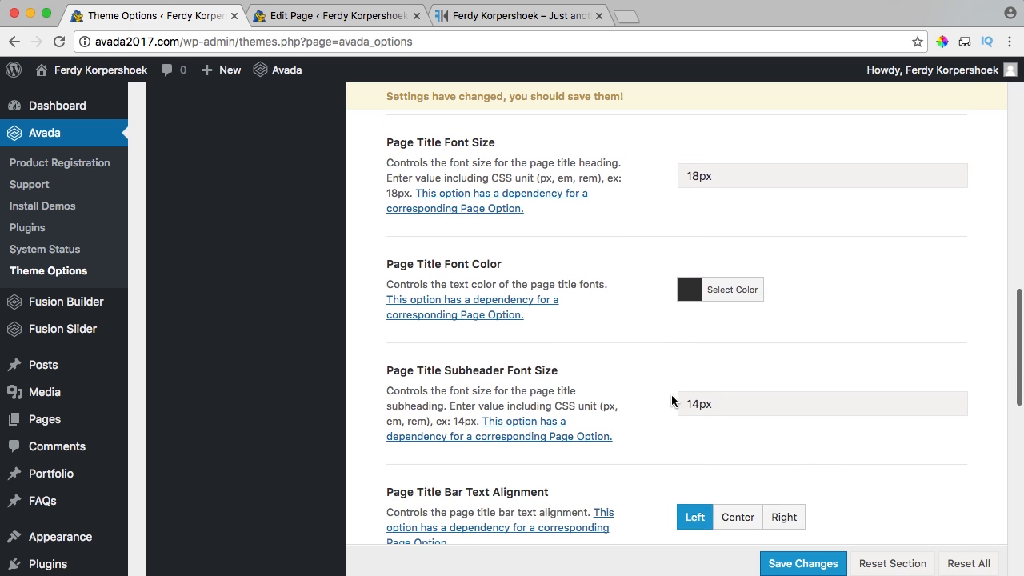
pyautogui.scroll(5, 672, 400)
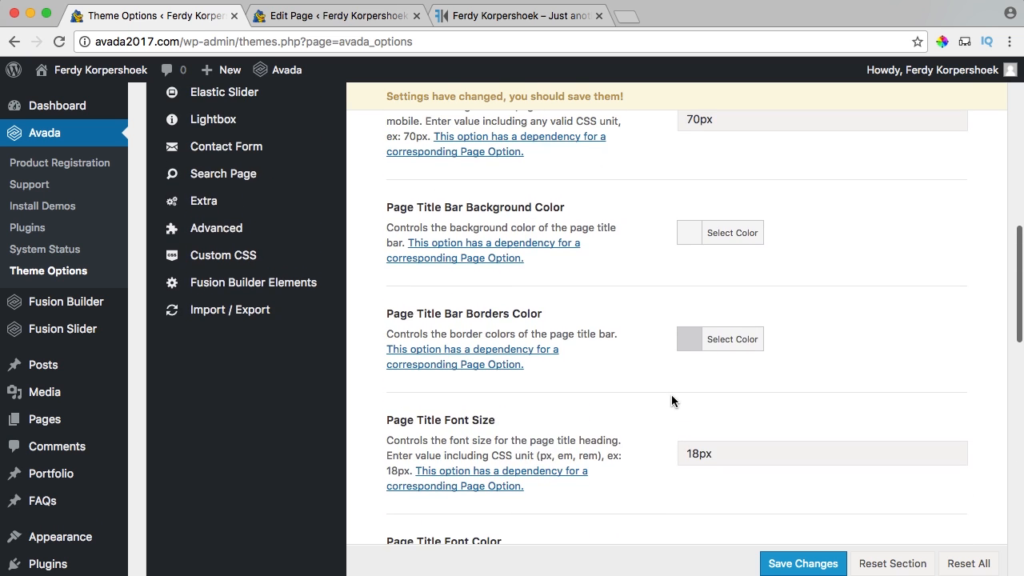
pyautogui.scroll(2, 680, 350)
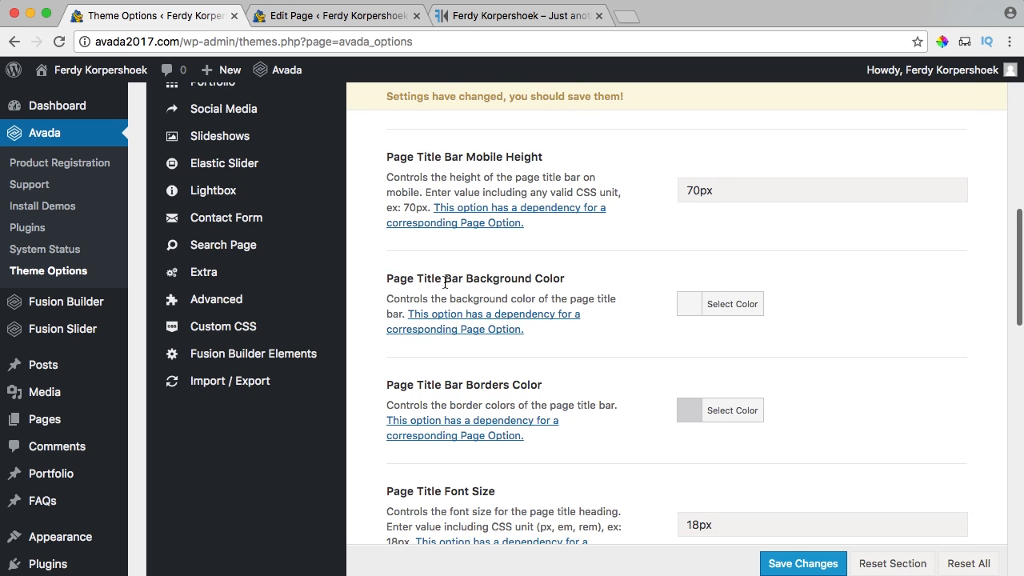
# Set the title bar background and border colours to white and save.
pyautogui.click(699, 311)
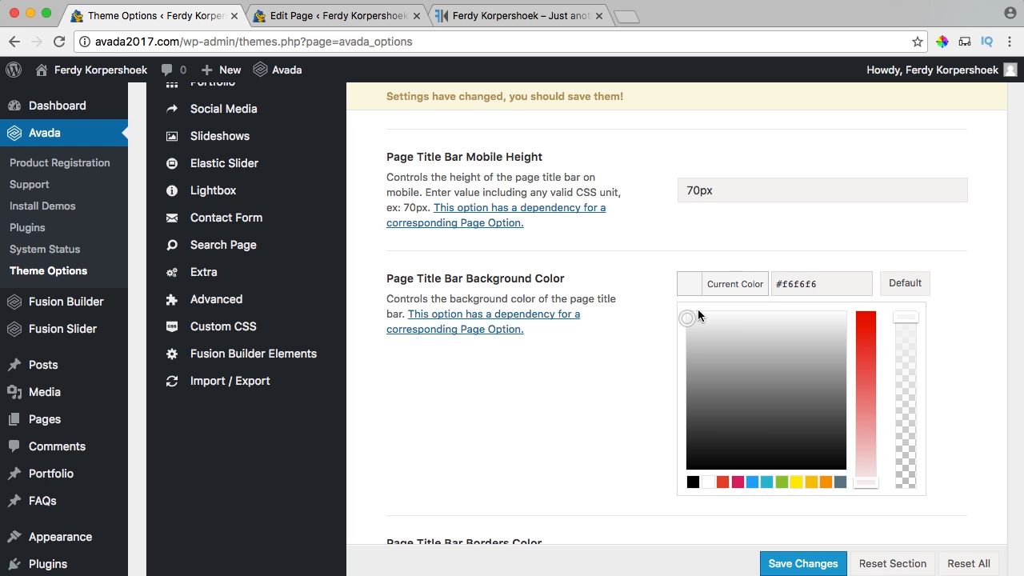
pyautogui.click(685, 287)
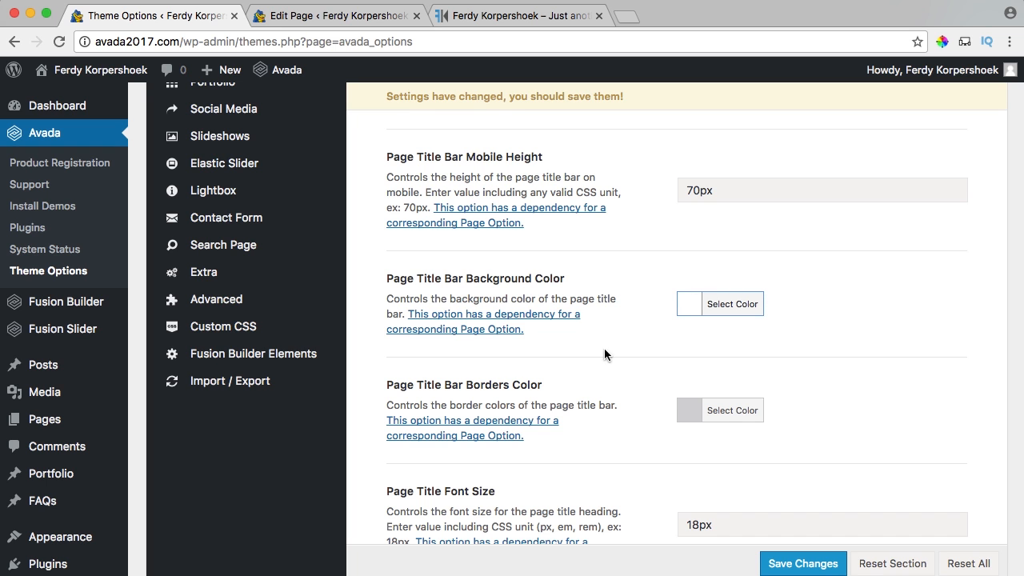
pyautogui.click(703, 412)
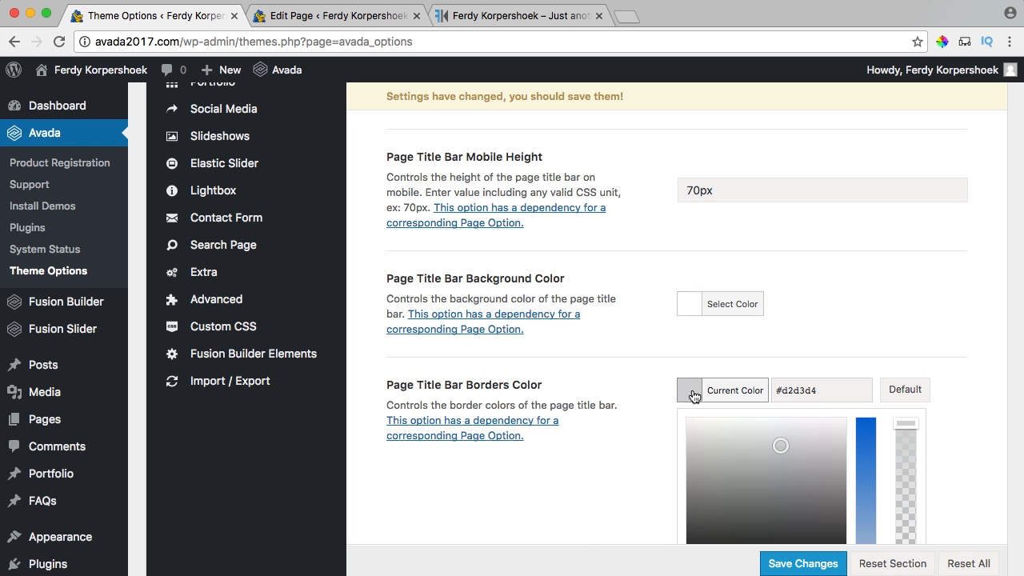
pyautogui.scroll(-5, 694, 397)
pyautogui.click(709, 277)
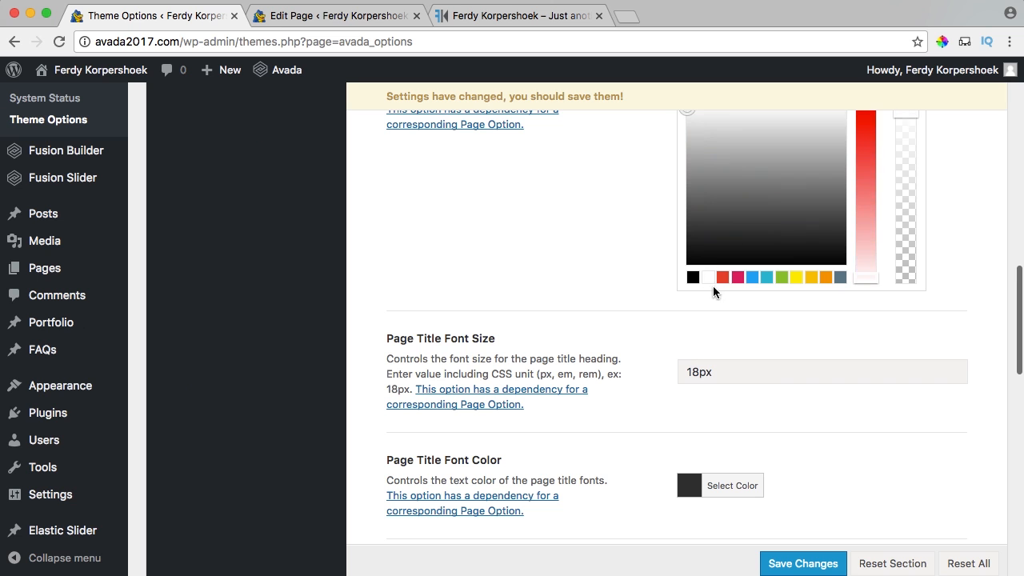
pyautogui.click(788, 561)
# Reload the live homepage and check that the title bar area is now plain white.
pyautogui.click(490, 15)
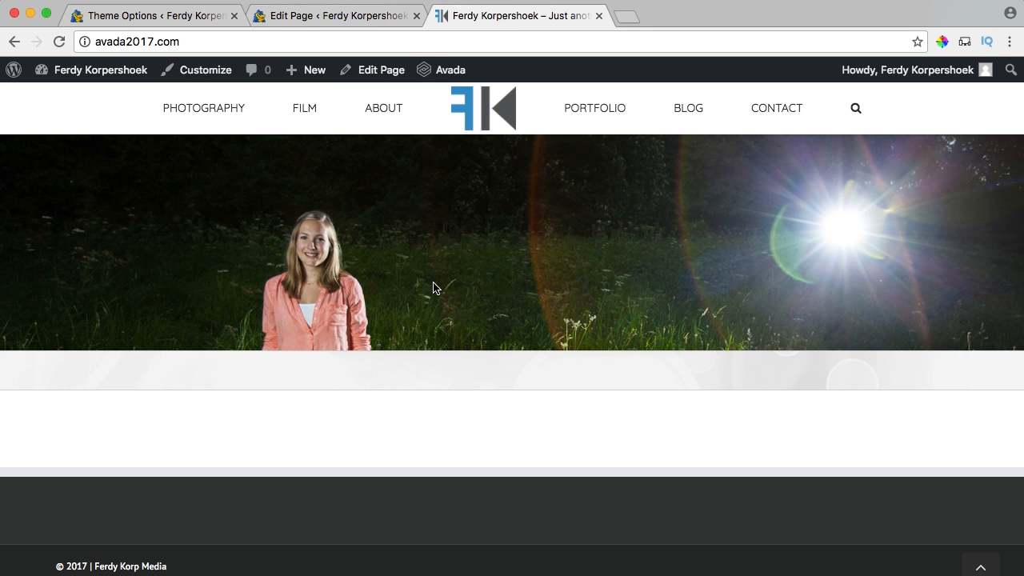
pyautogui.press('super+r')
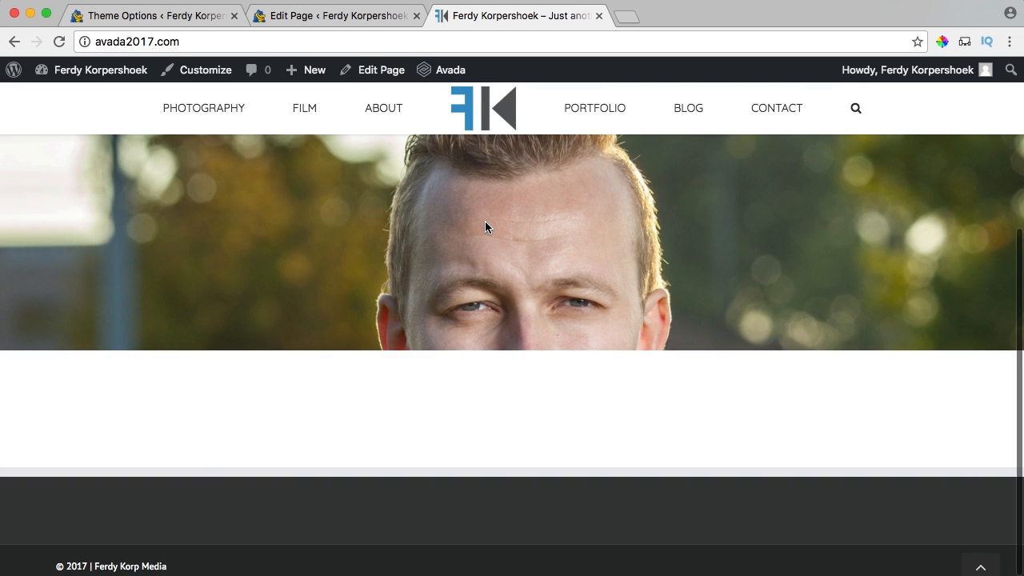
pyautogui.scroll(-3, 485, 230)
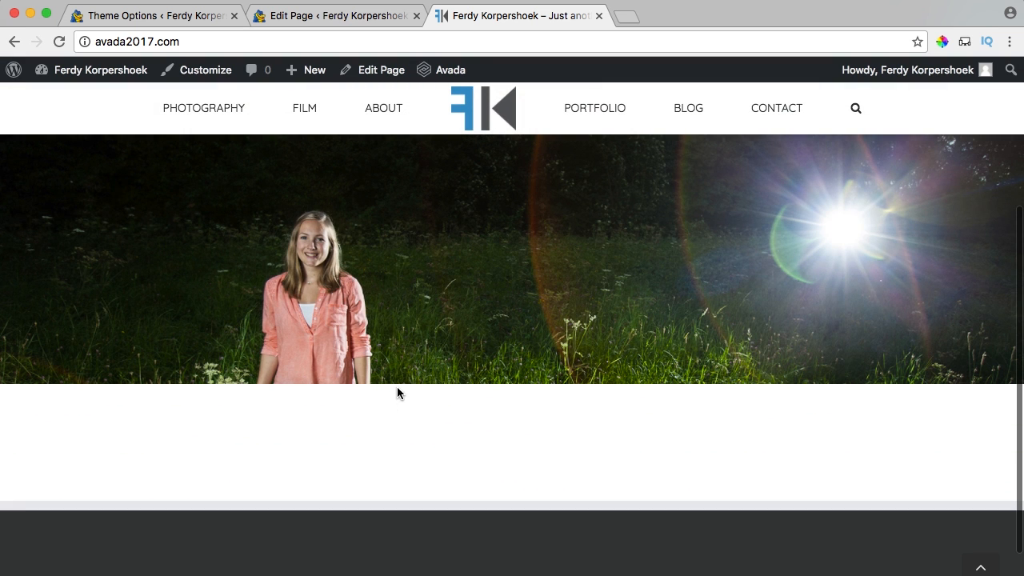
pyautogui.scroll(-1, 460, 394)
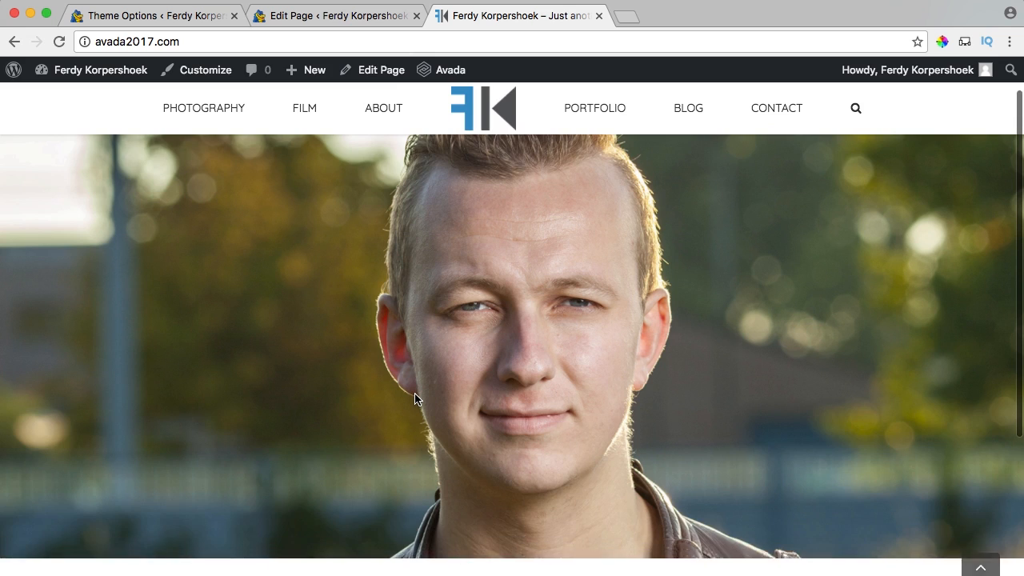
pyautogui.scroll(-5, 166, 370)
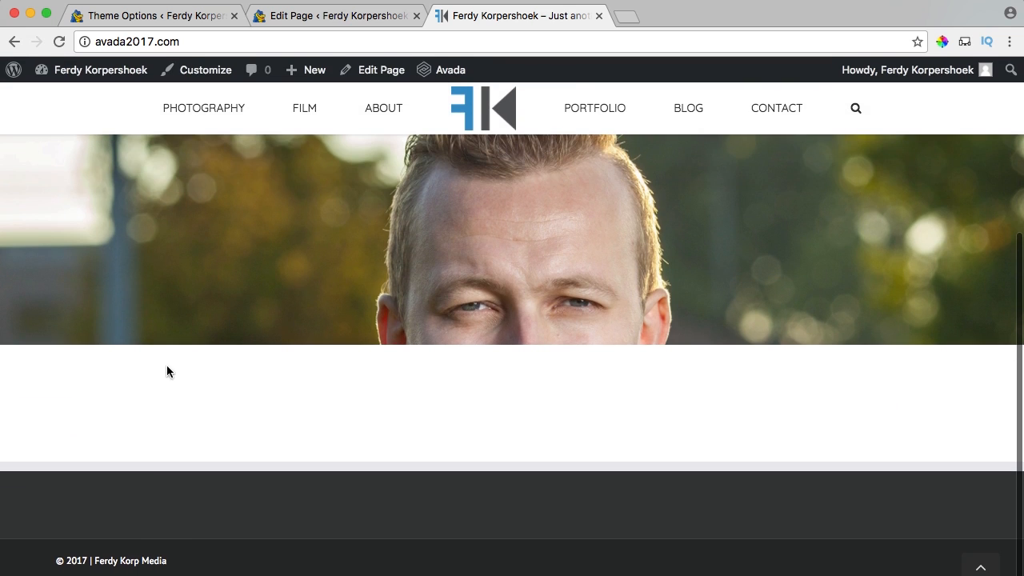
pyautogui.scroll(5, 562, 295)
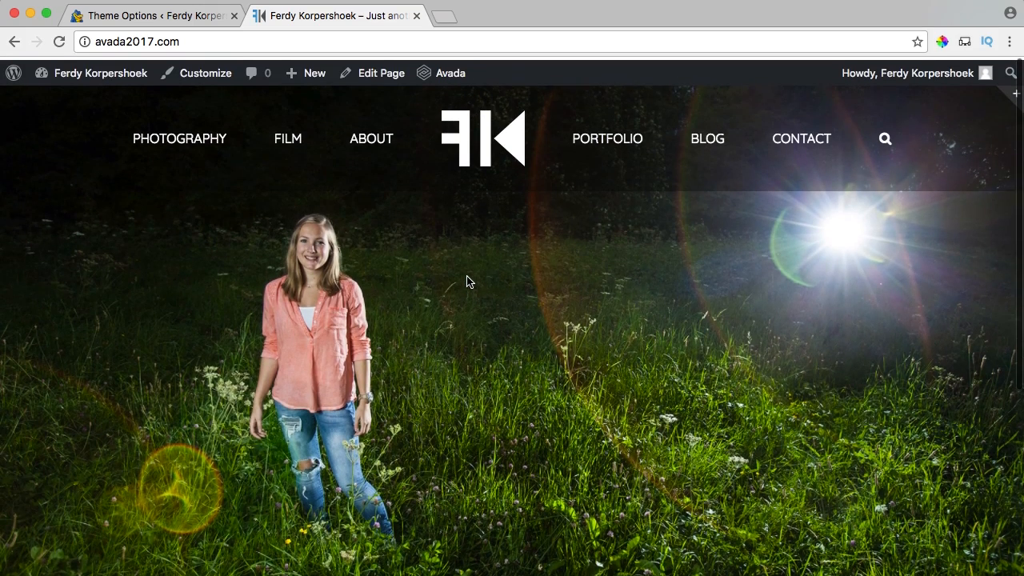
# Go back to Theme Options and bring up the Footer > Footer Content settings.
pyautogui.click(171, 20)
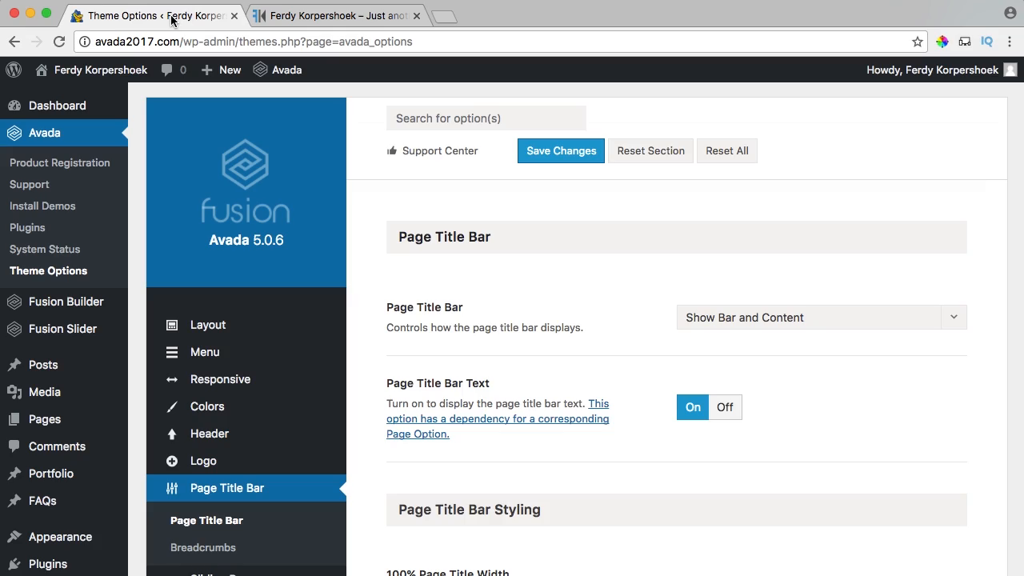
pyautogui.scroll(-5, 287, 269)
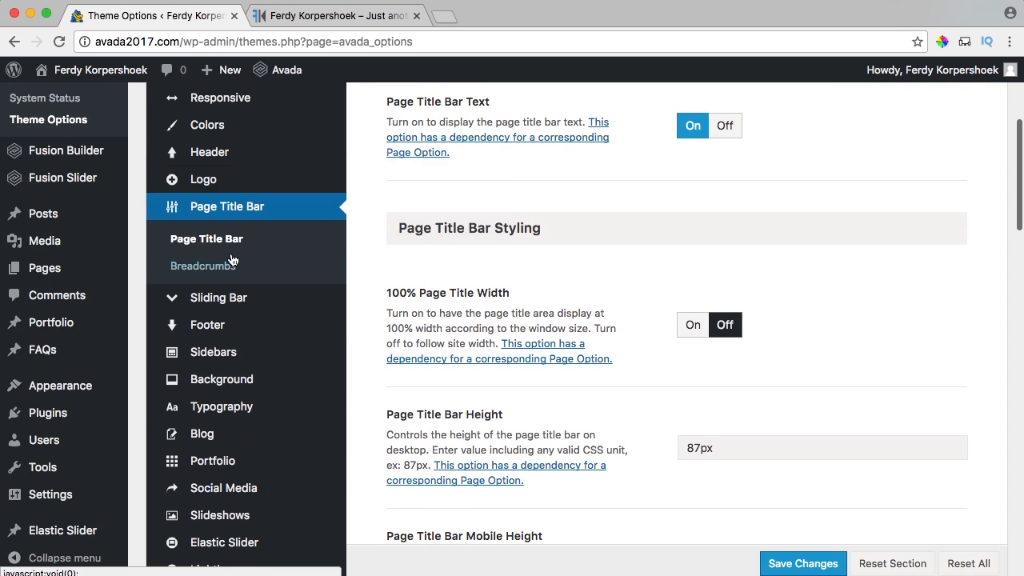
pyautogui.scroll(-3, 245, 252)
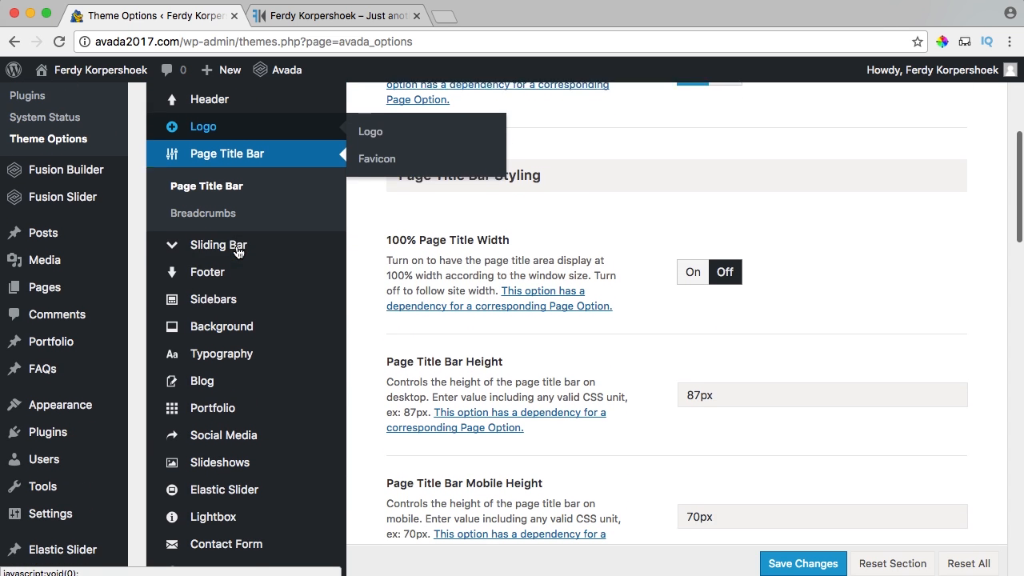
pyautogui.moveTo(222, 271)
pyautogui.click(388, 276)
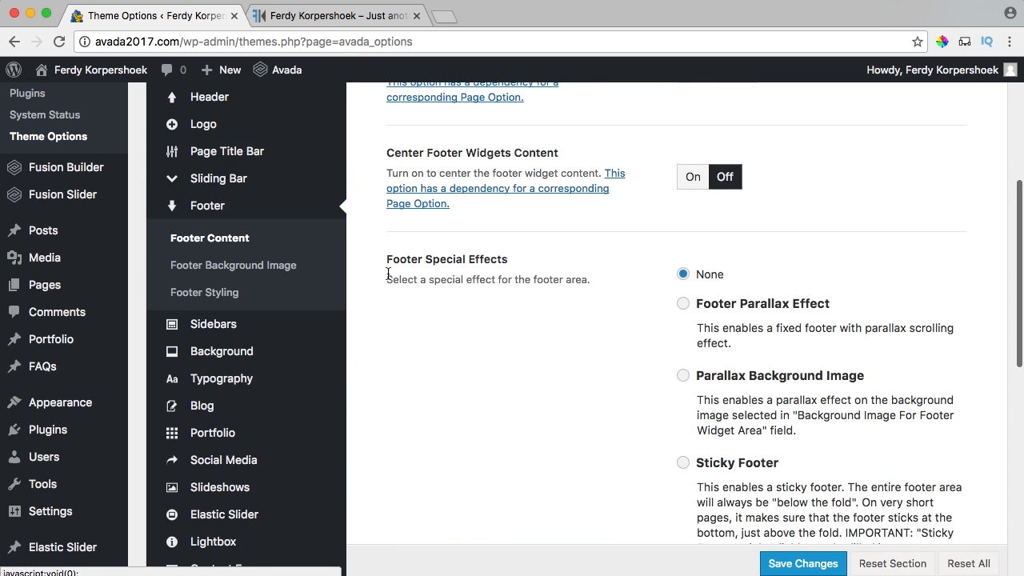
# Look over the footer on the enfold2017.com reference site, then close that tab.
pyautogui.click(337, 16)
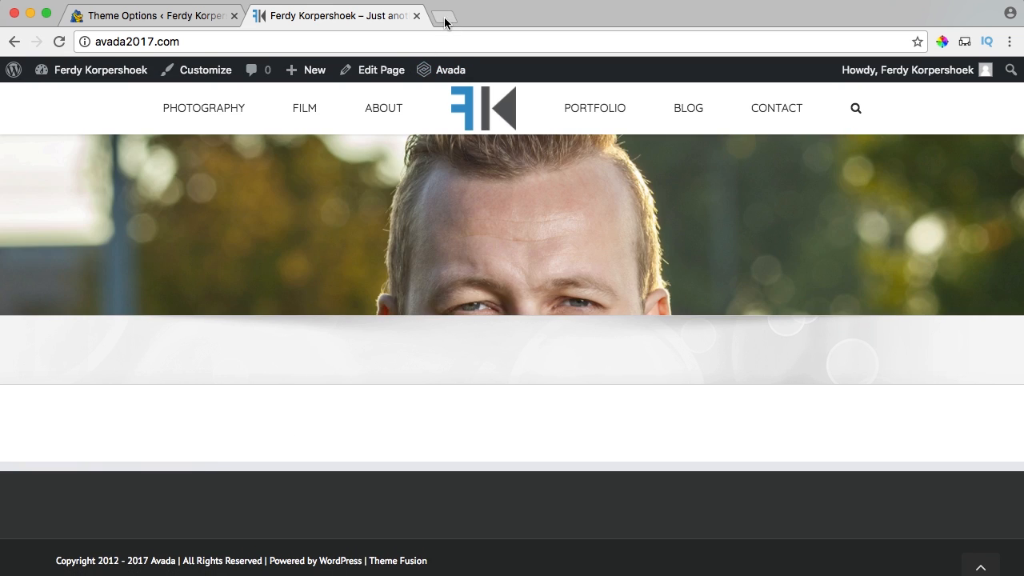
pyautogui.click(444, 18)
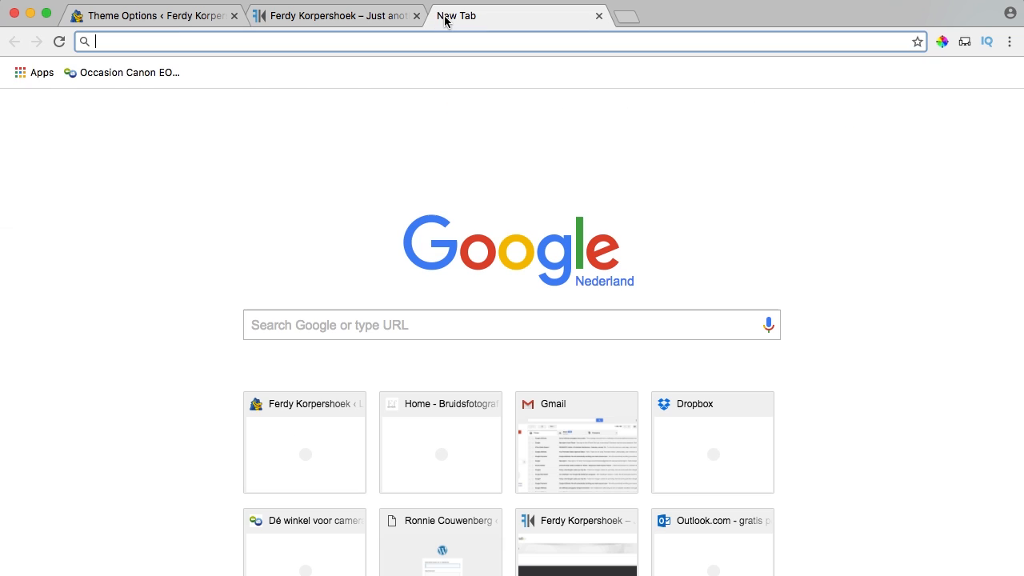
pyautogui.write('enfold')
pyautogui.press('Return')
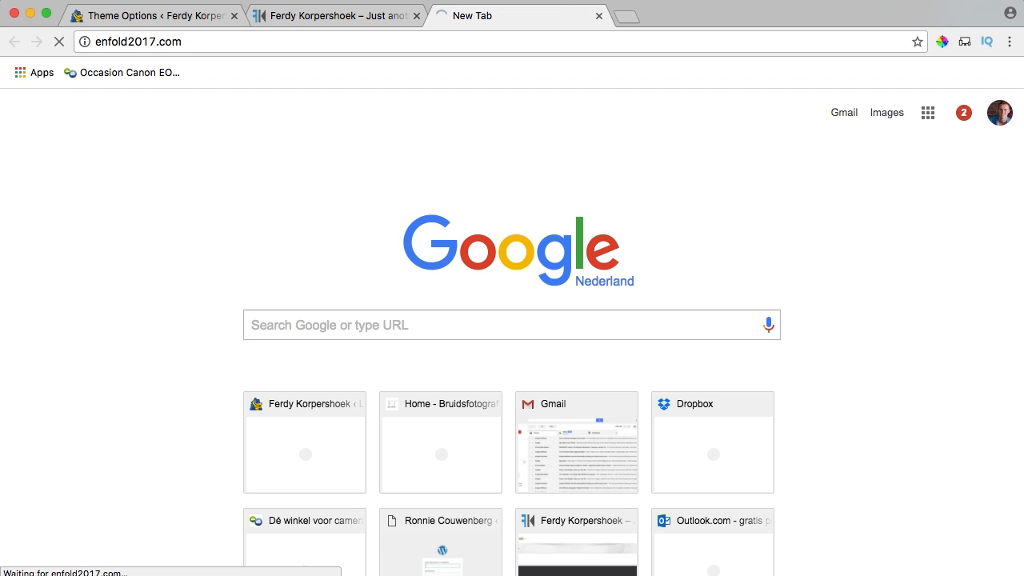
pyautogui.scroll(-10, 535, 163)
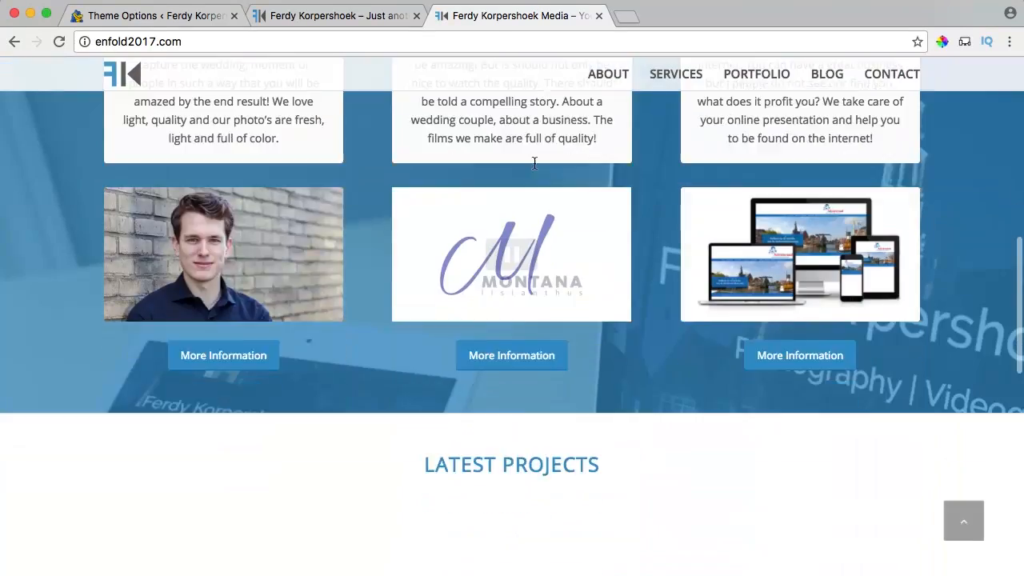
pyautogui.scroll(-10, 534, 163)
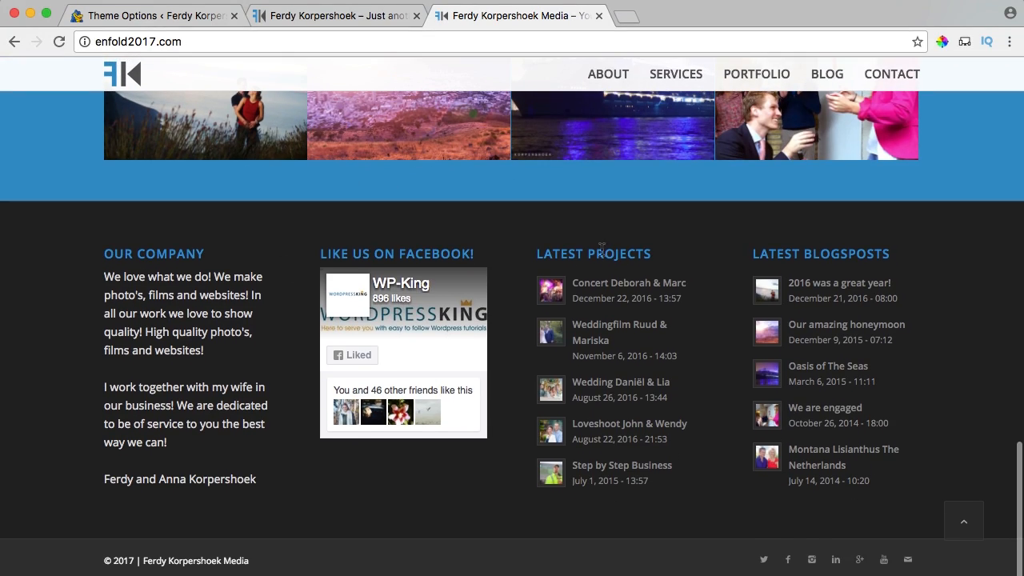
pyautogui.click(599, 17)
# Turn off the footer widgets and check the footer on the live site.
pyautogui.press('super+alt+Left')
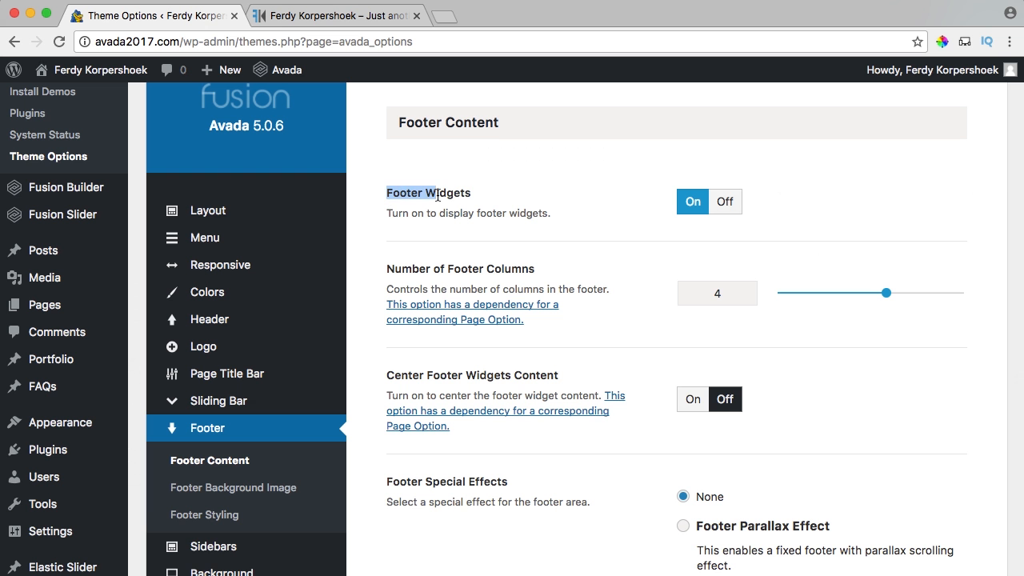
pyautogui.click(725, 203)
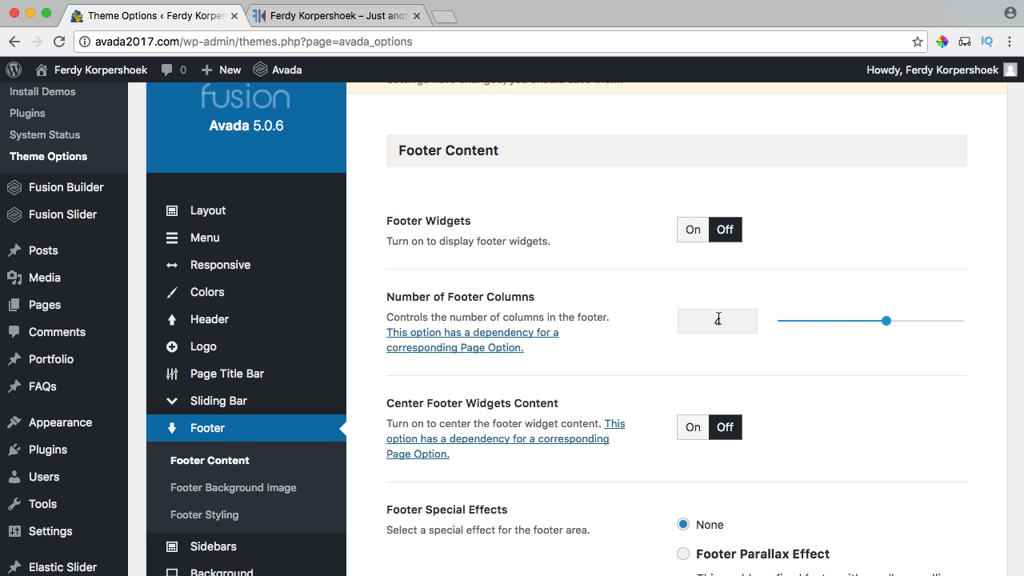
pyautogui.scroll(-7, 627, 310)
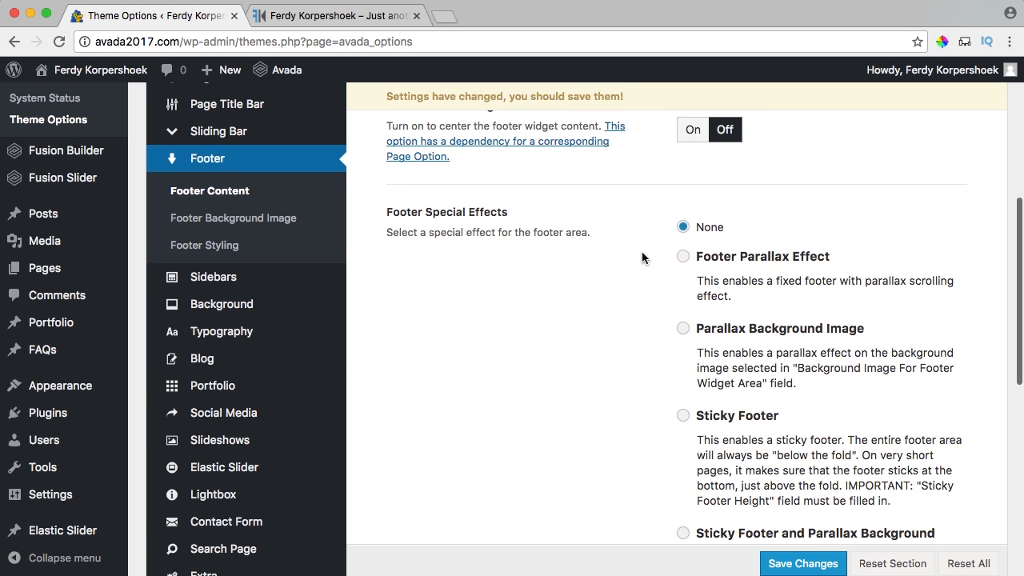
pyautogui.scroll(-10, 608, 255)
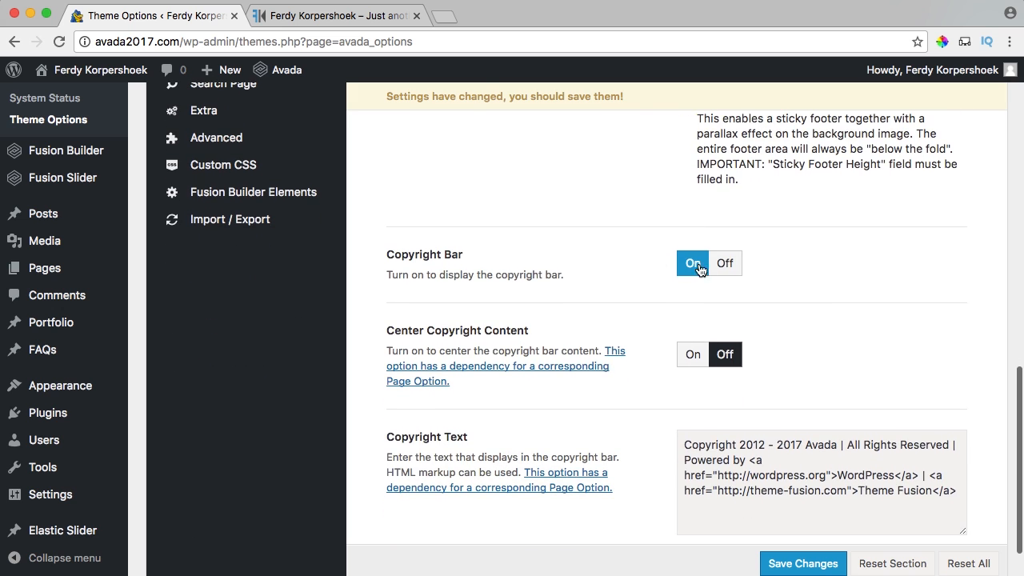
pyautogui.click(309, 16)
pyautogui.scroll(-2, 146, 530)
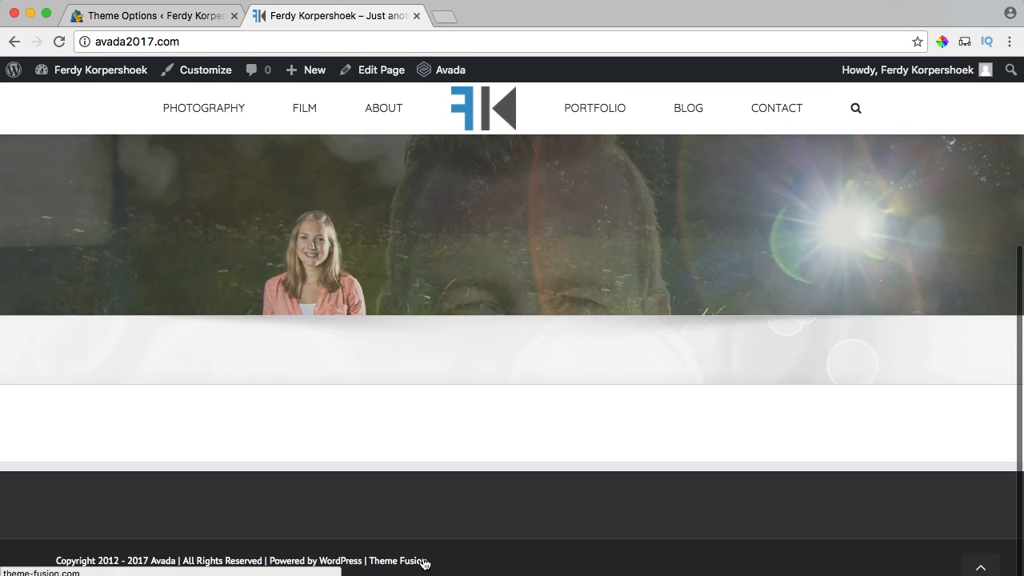
# Replace the copyright text with a 2017 notice for the owner's business, save, and view it live.
pyautogui.click(187, 19)
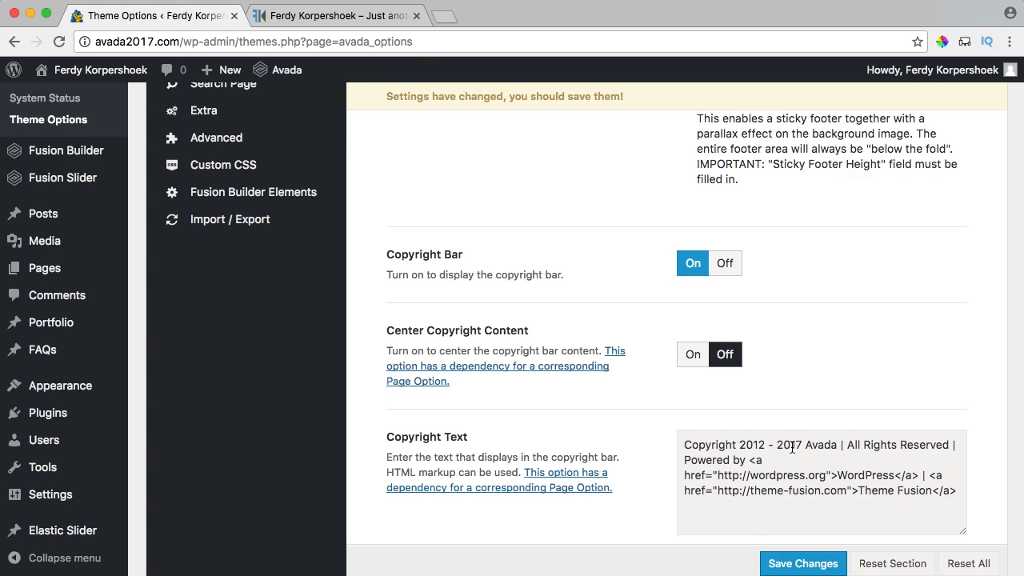
pyautogui.scroll(-1, 688, 392)
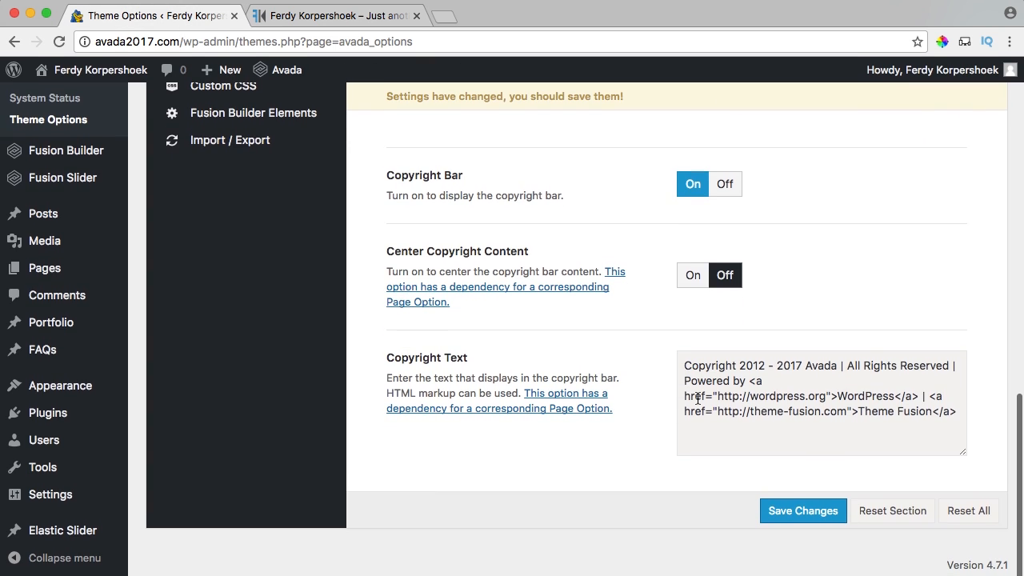
pyautogui.tripleClick(759, 406)
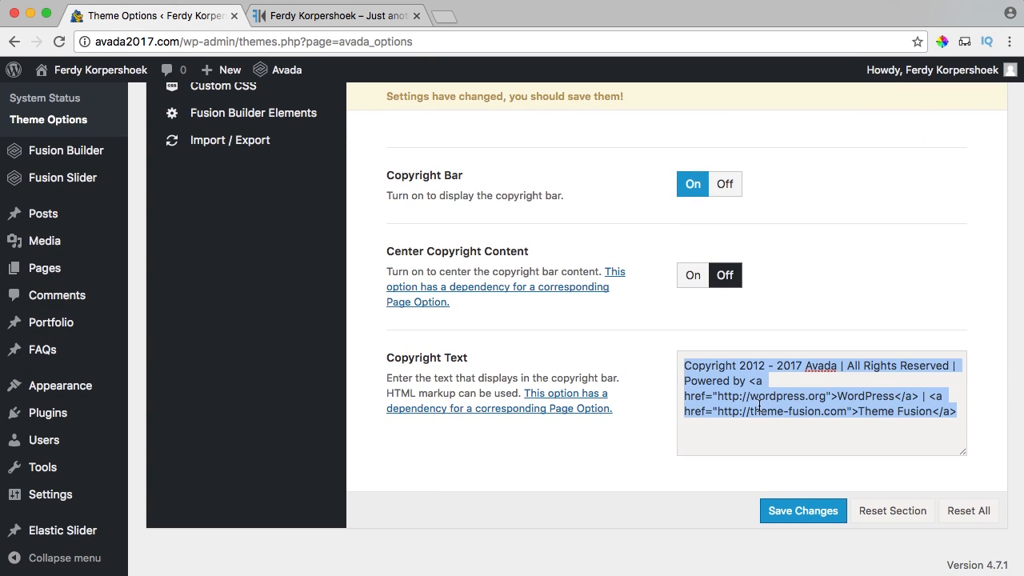
pyautogui.press('BackSpace')
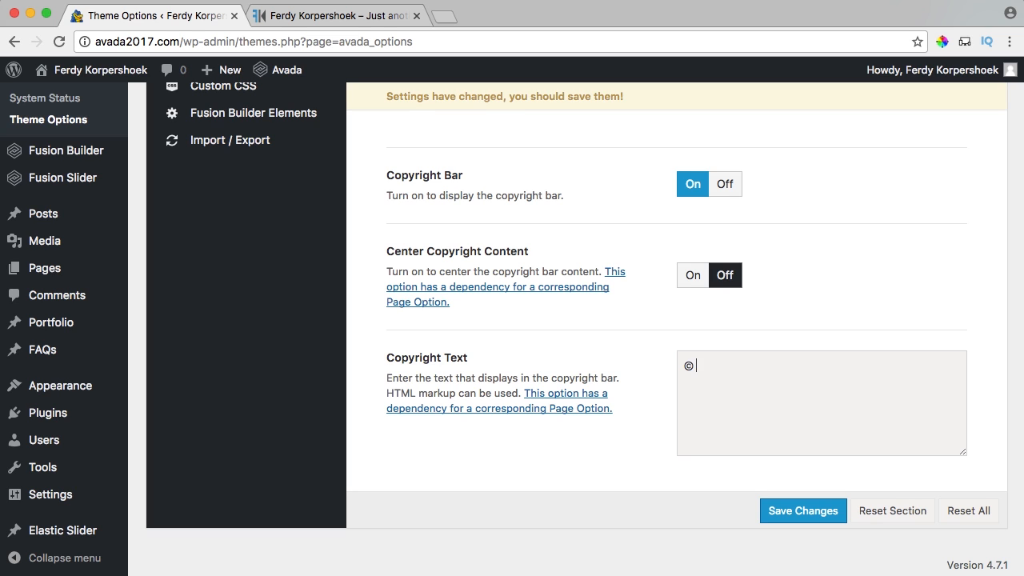
pyautogui.click(801, 517)
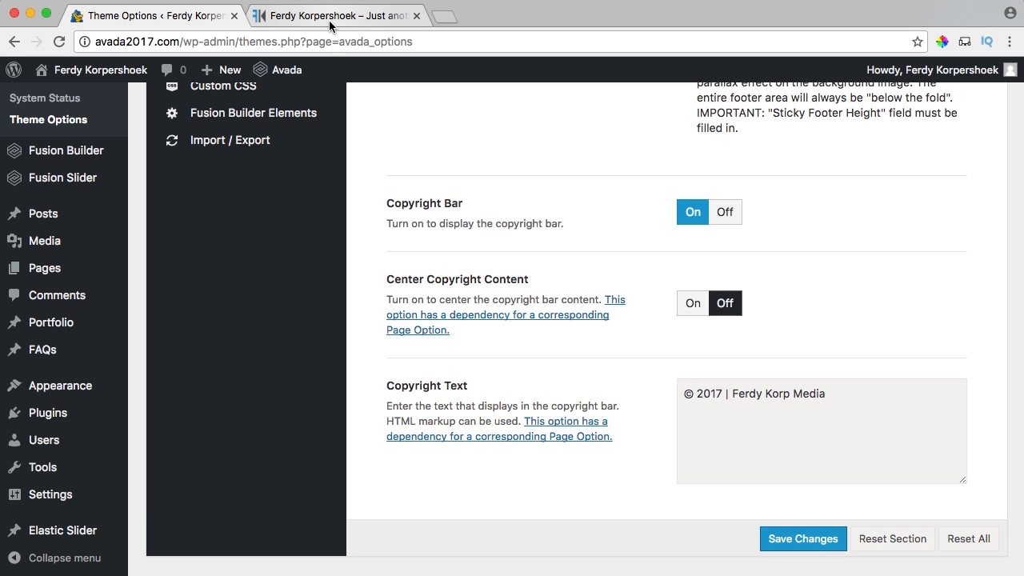
pyautogui.click(330, 17)
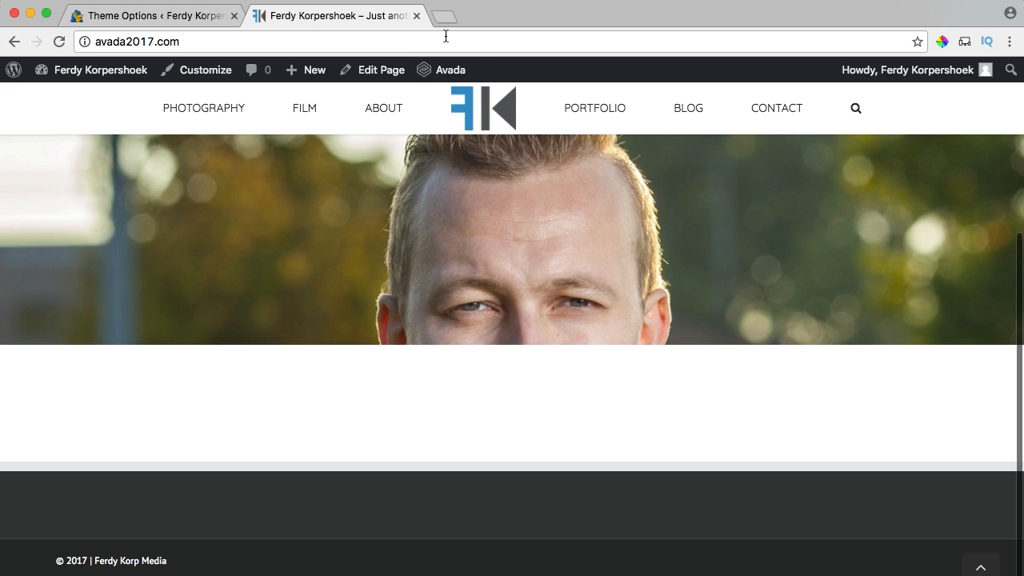
# Close Theme Options and review the Home page editor's Fusion Builder area with the home slider assigned.
pyautogui.click(234, 16)
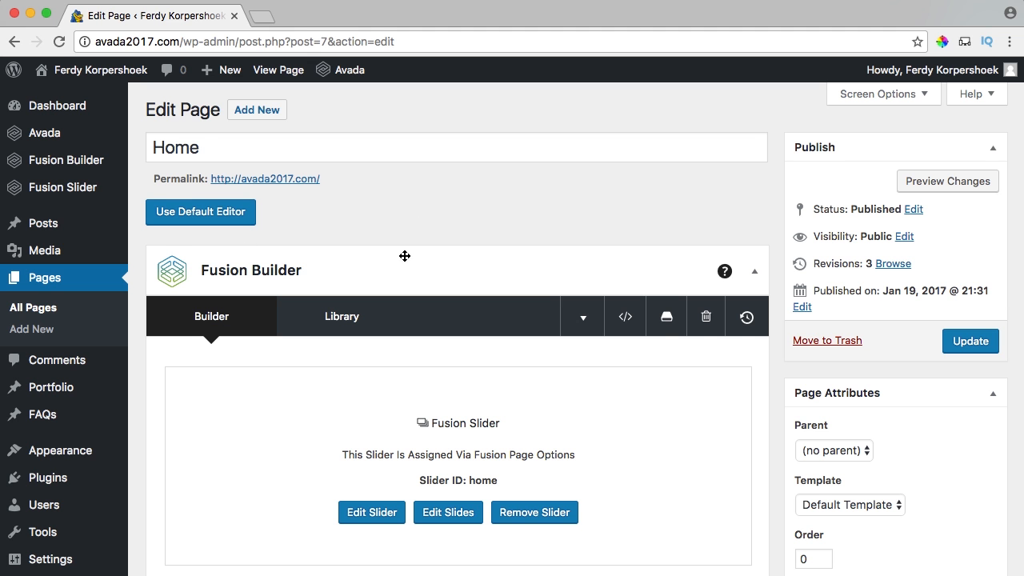
pyautogui.scroll(-1, 405, 256)
pyautogui.scroll(-5, 395, 259)
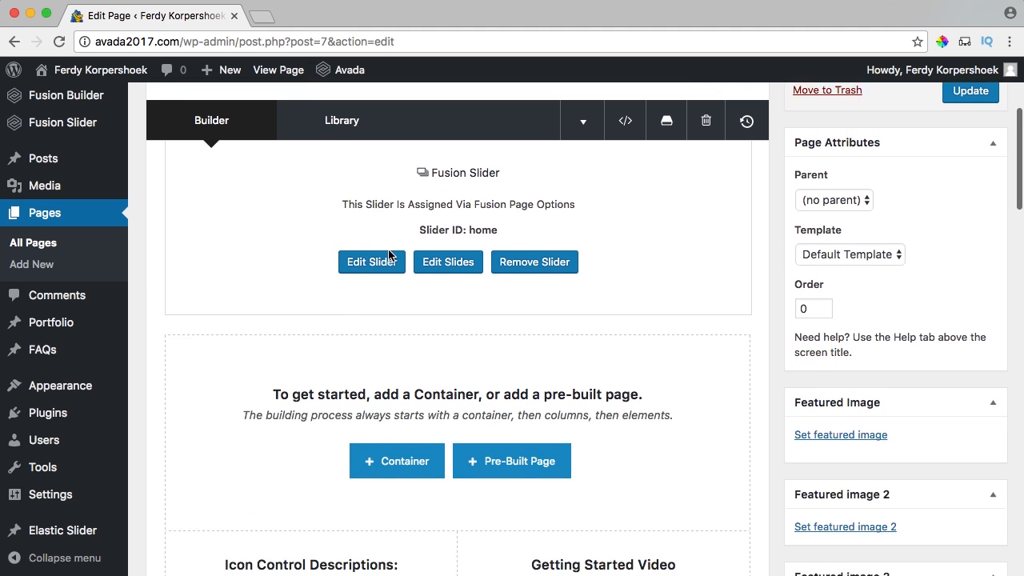
pyautogui.scroll(5, 392, 256)
pyautogui.scroll(-3, 471, 293)
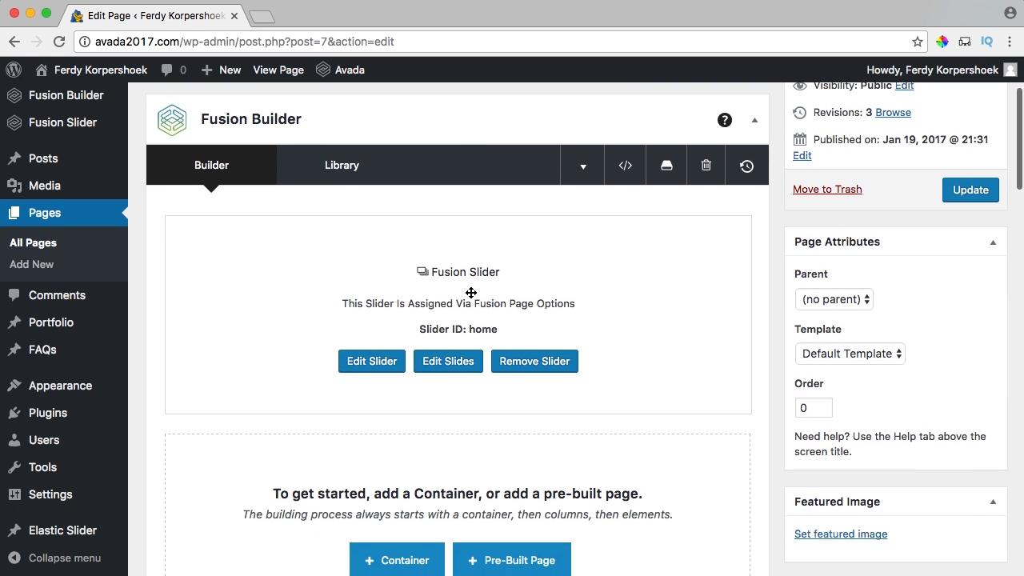
pyautogui.scroll(-5, 470, 293)
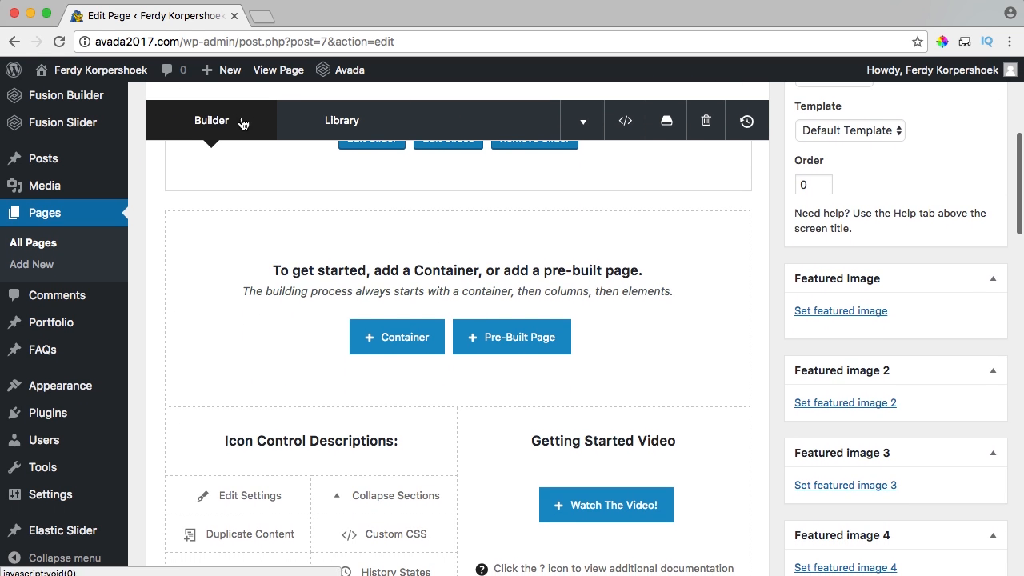
pyautogui.scroll(4, 512, 253)
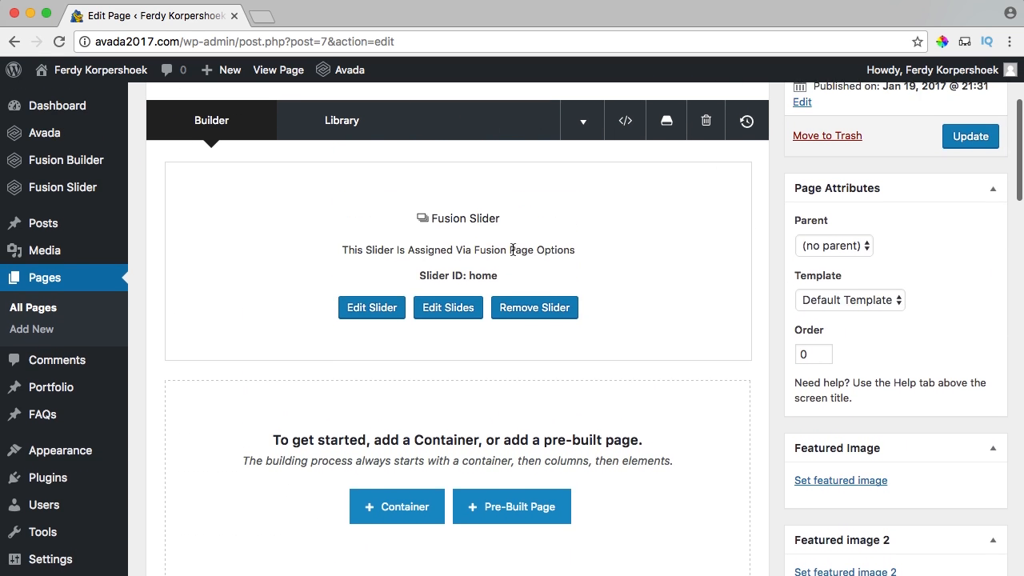
pyautogui.scroll(2, 412, 230)
pyautogui.moveTo(409, 237); pyautogui.dragTo(564, 336)
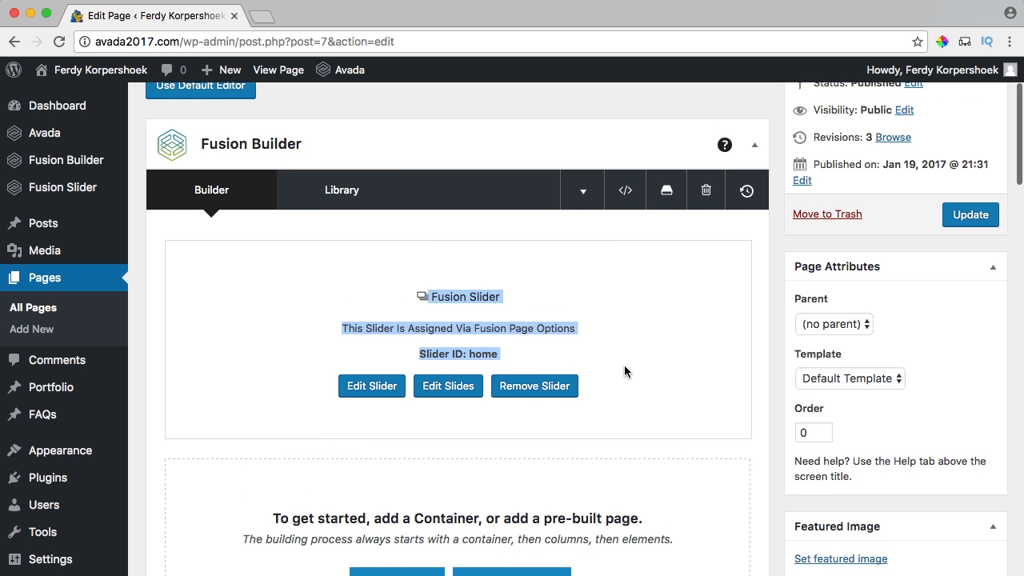
pyautogui.click(581, 260)
pyautogui.scroll(-4, 594, 269)
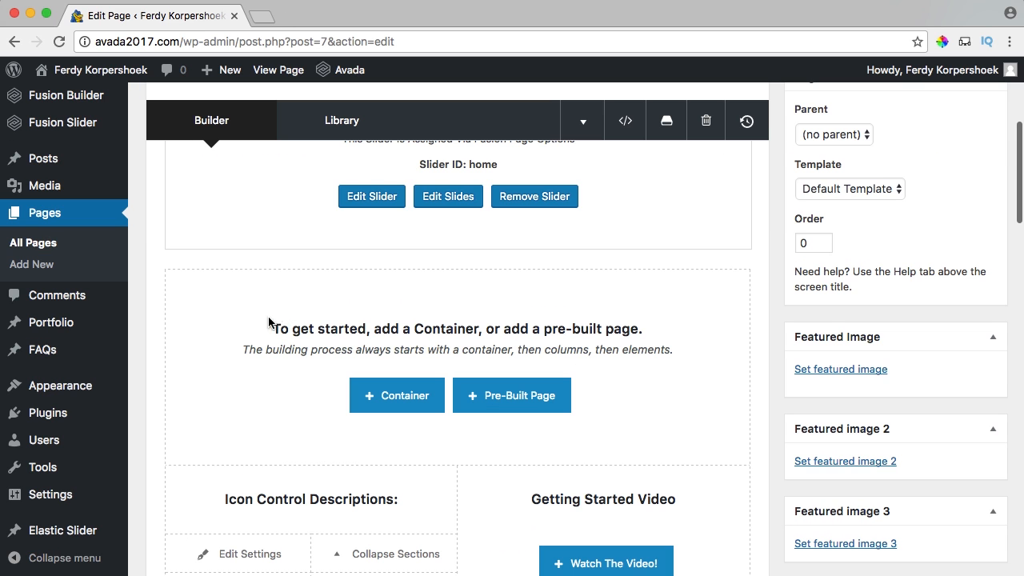
pyautogui.scroll(-2, 610, 320)
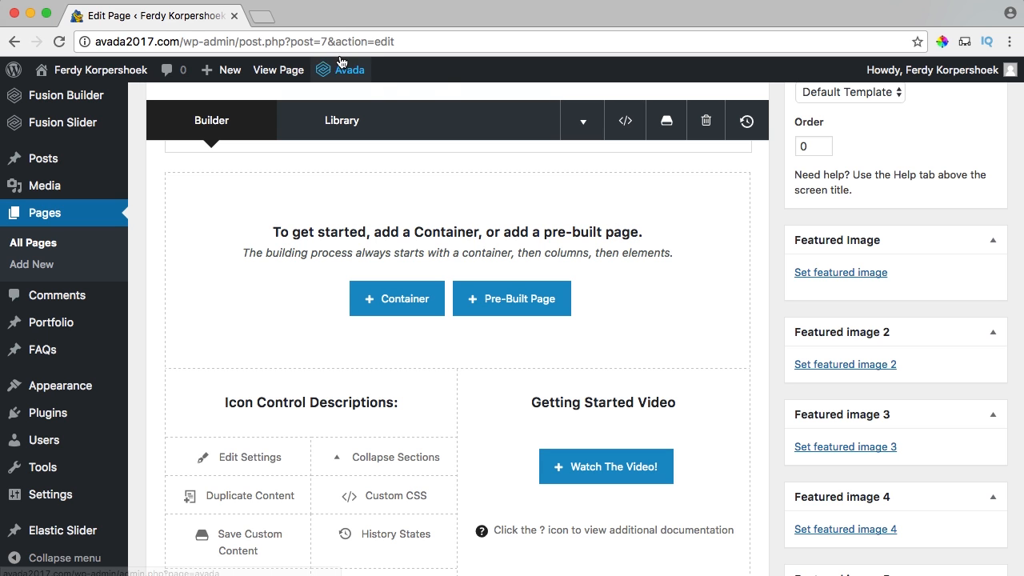
# Search 'demos avada' and browse the hotel and Lifestyle demo pages.
pyautogui.click(267, 20)
pyautogui.write('demo')
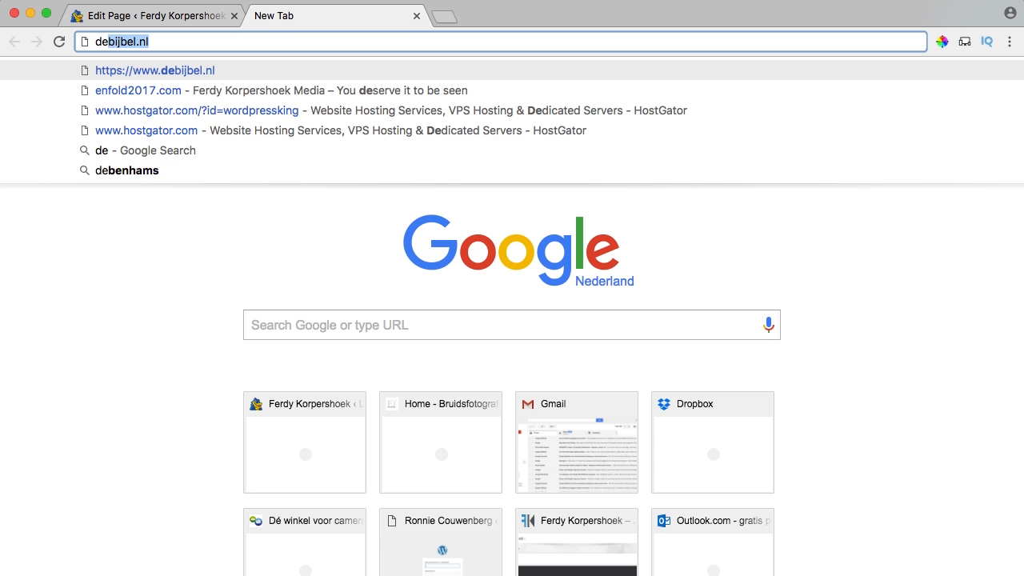
pyautogui.write('s avada')
pyautogui.press('Return')
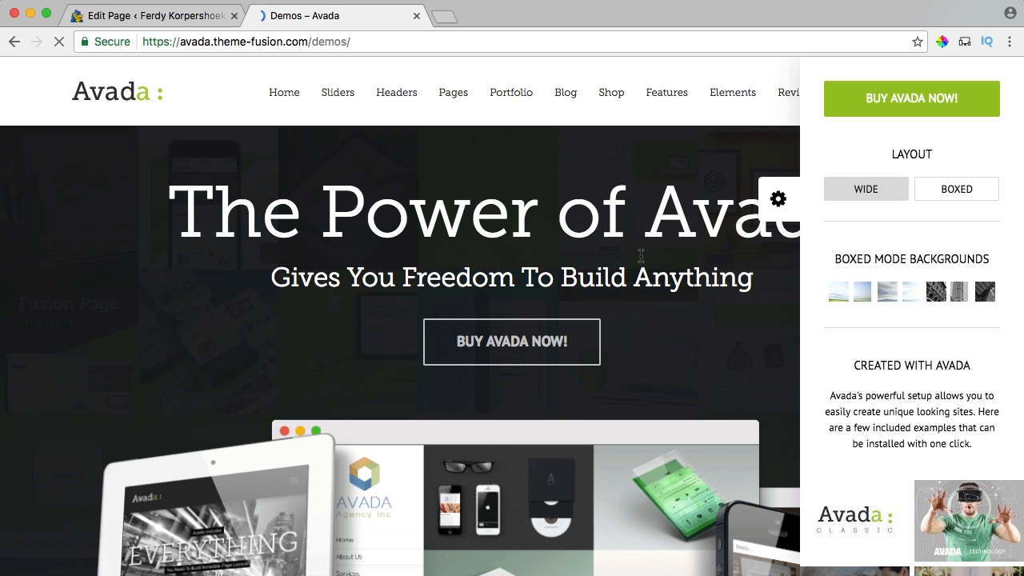
pyautogui.scroll(-5, 462, 232)
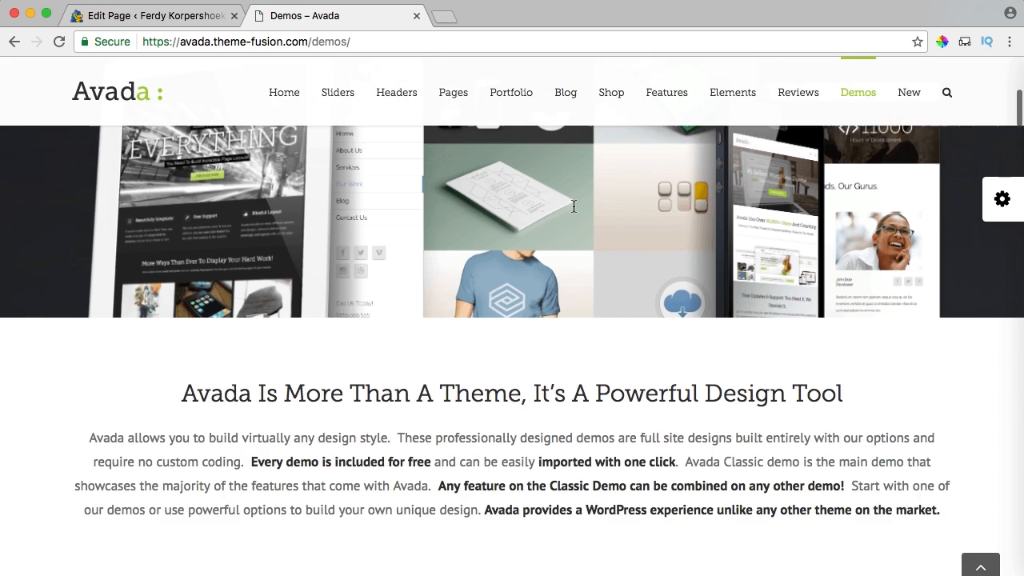
pyautogui.scroll(-8, 461, 233)
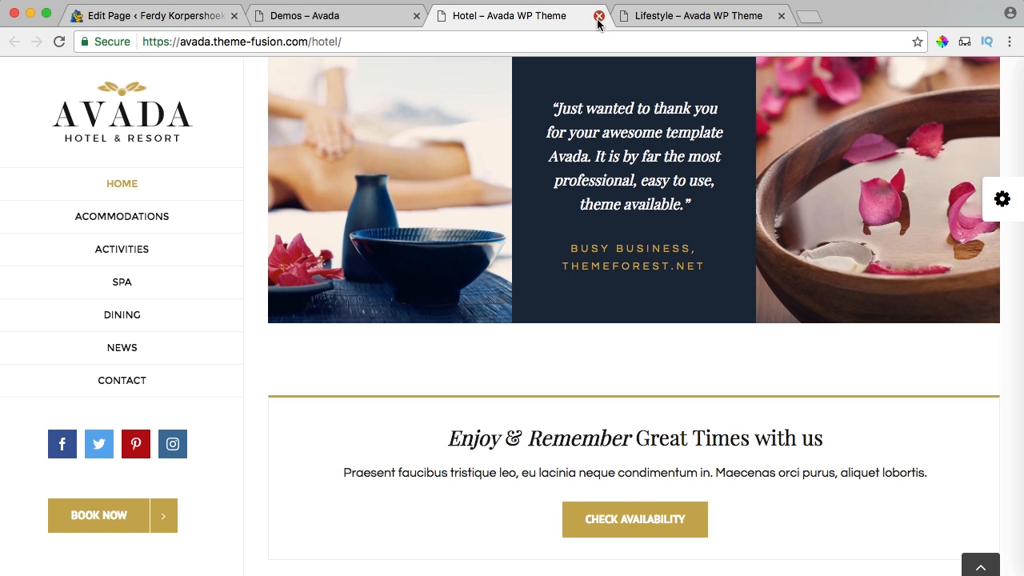
pyautogui.click(598, 16)
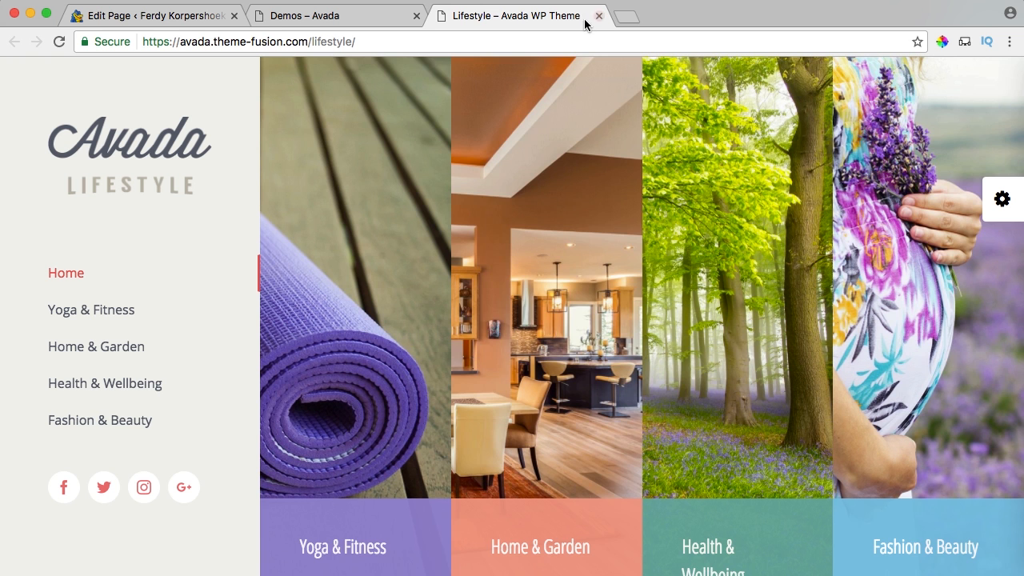
pyautogui.scroll(-5, 553, 187)
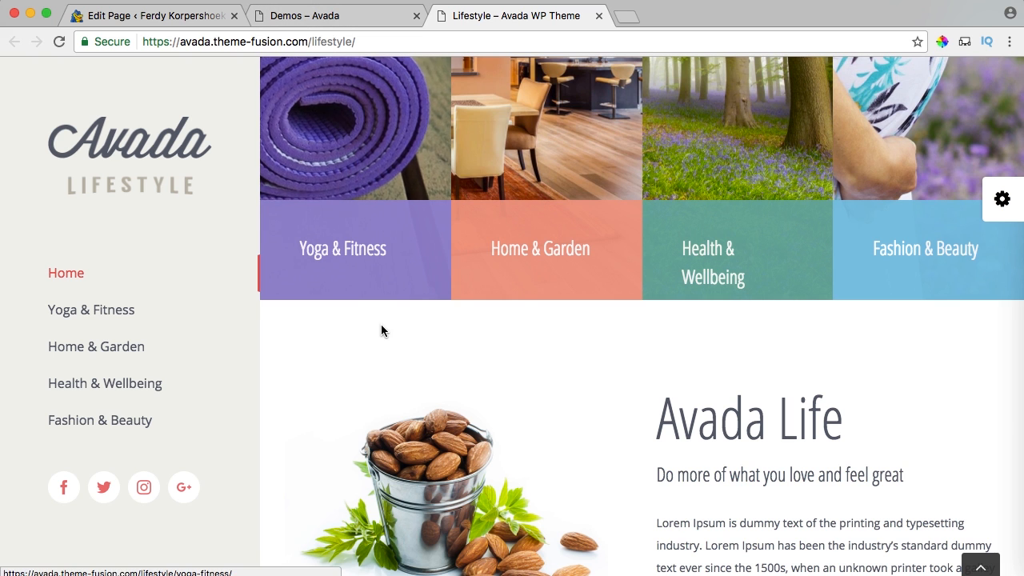
pyautogui.scroll(5, 536, 269)
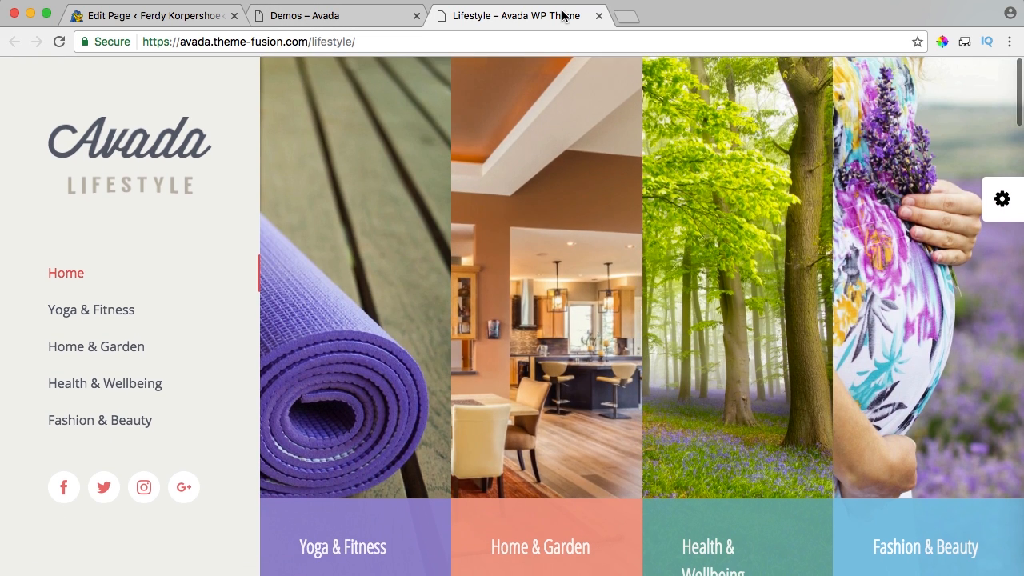
pyautogui.click(598, 16)
# Preview the Avada Landing Product demo, then close it to return to the page editor.
pyautogui.scroll(-15, 492, 411)
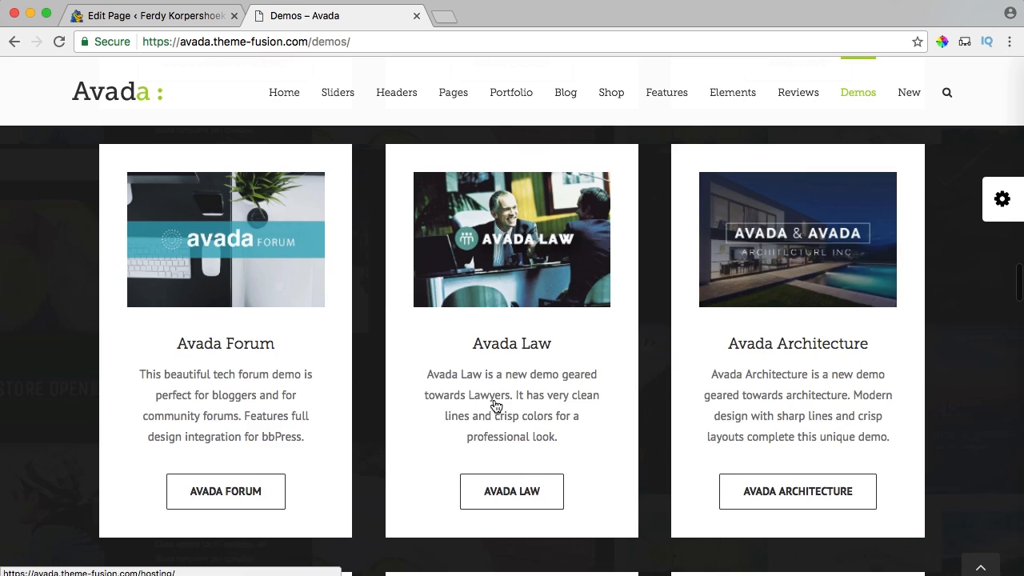
pyautogui.scroll(9, 495, 408)
pyautogui.scroll(3, 493, 405)
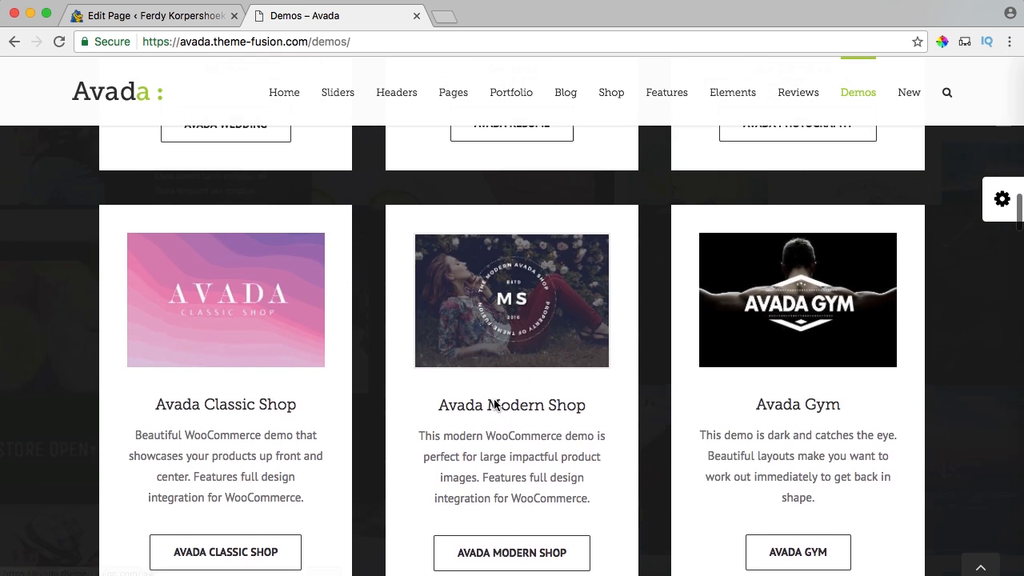
pyautogui.scroll(-5, 495, 404)
pyautogui.click(259, 402)
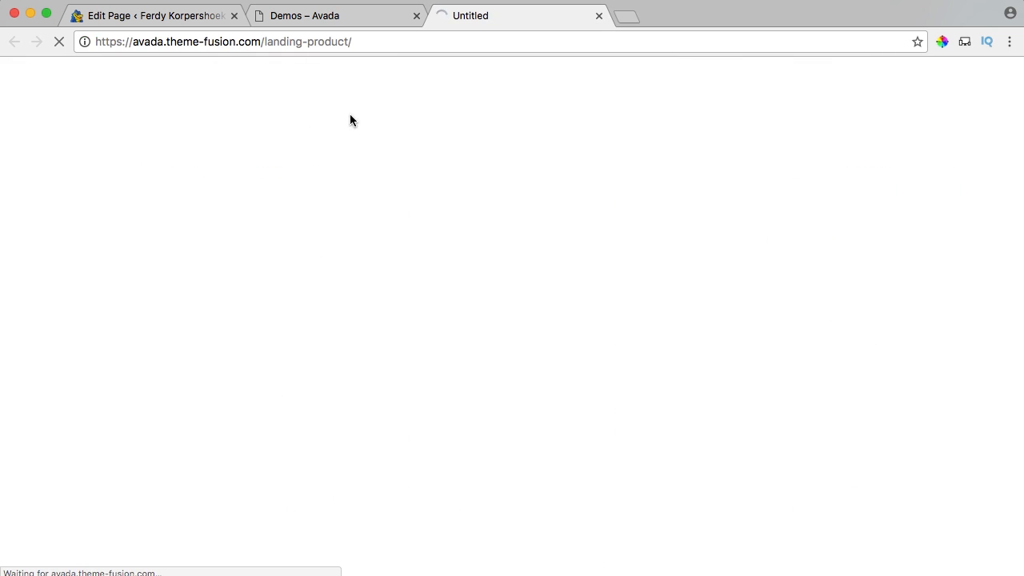
pyautogui.click(416, 16)
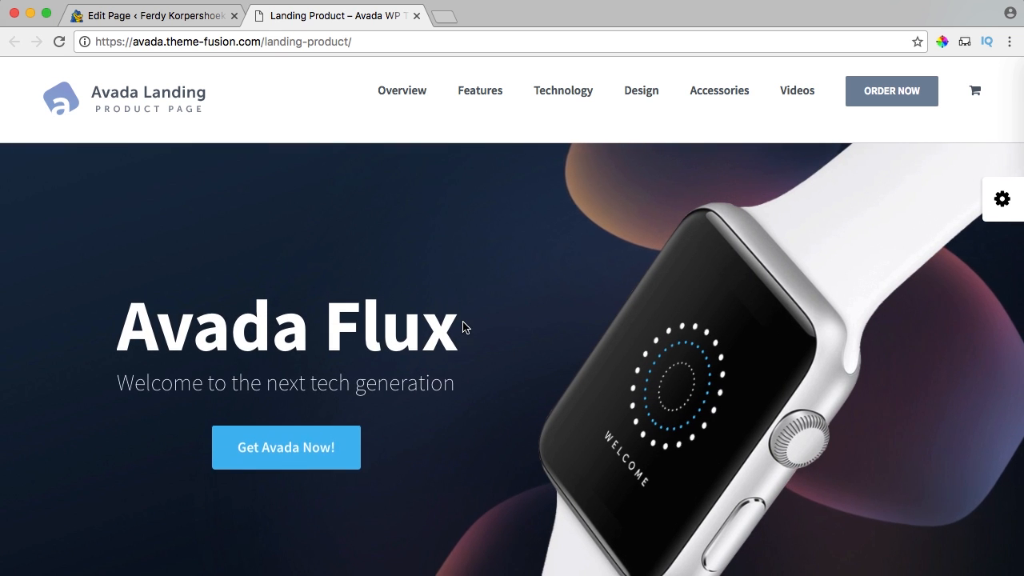
pyautogui.scroll(-10, 464, 327)
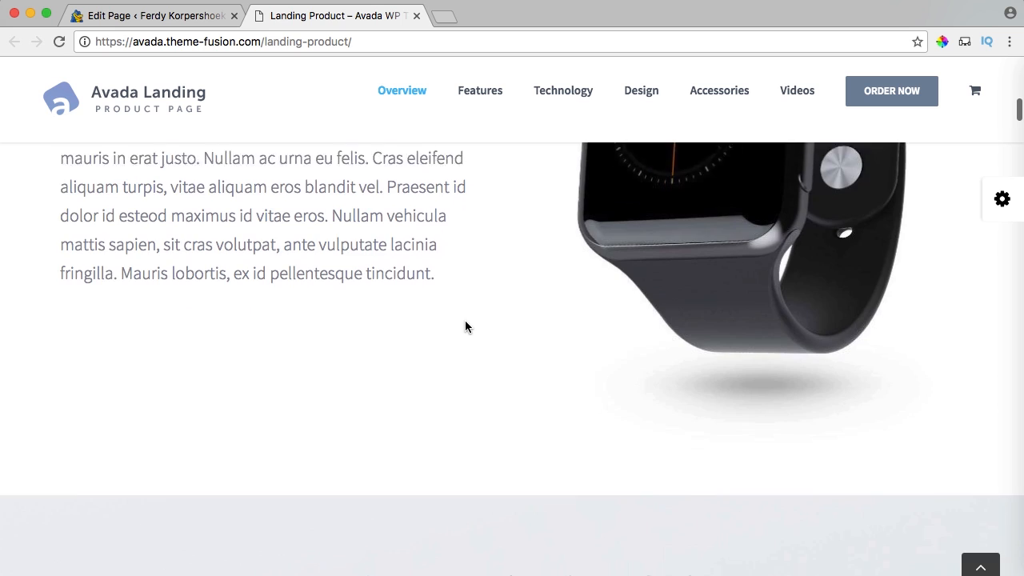
pyautogui.scroll(-10, 466, 327)
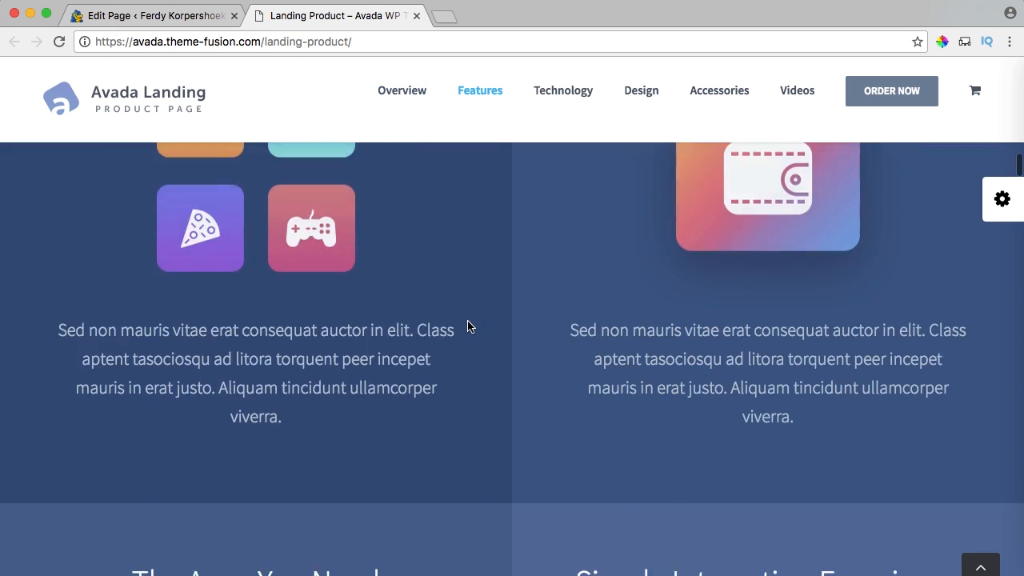
pyautogui.scroll(15, 468, 327)
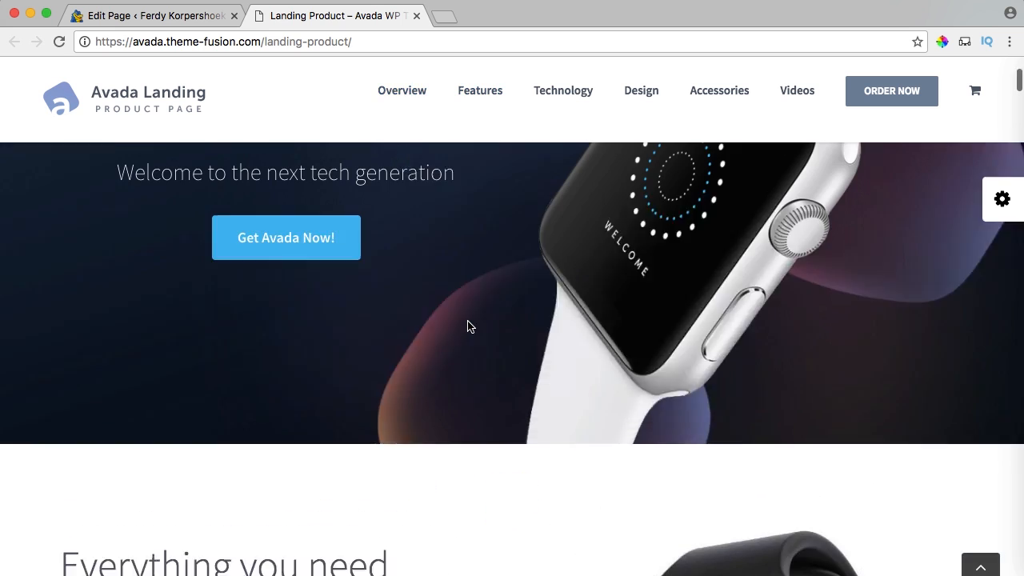
pyautogui.scroll(4, 468, 326)
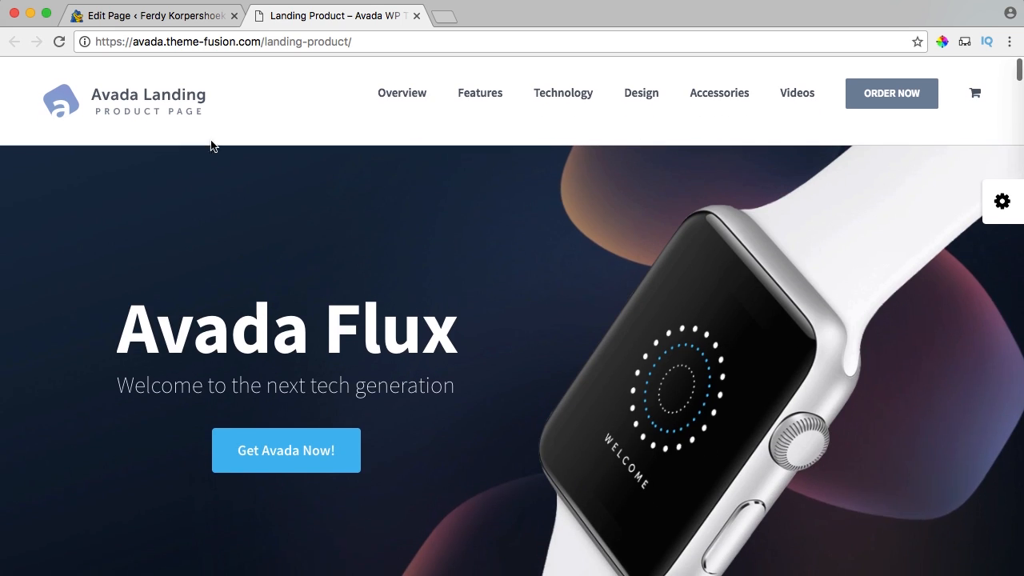
pyautogui.click(417, 17)
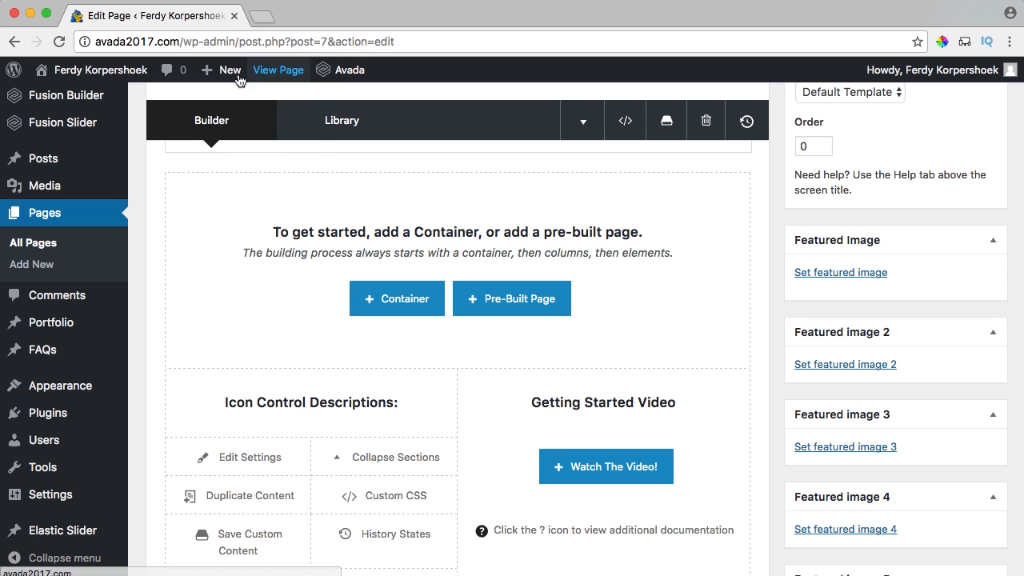
# Create and publish a new page titled Import and switch it to Fusion Builder.
pyautogui.moveTo(214, 78)
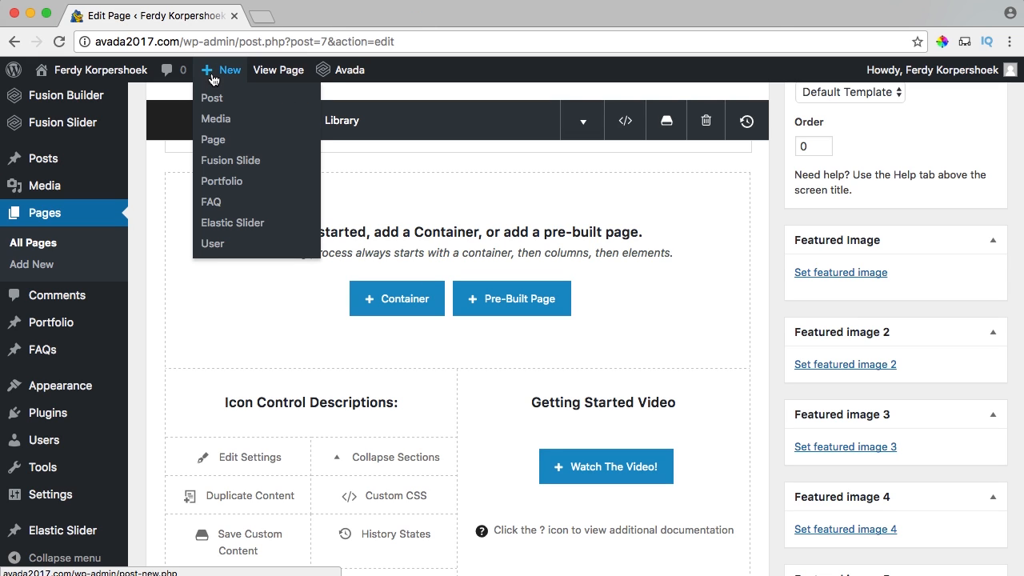
pyautogui.click(215, 140)
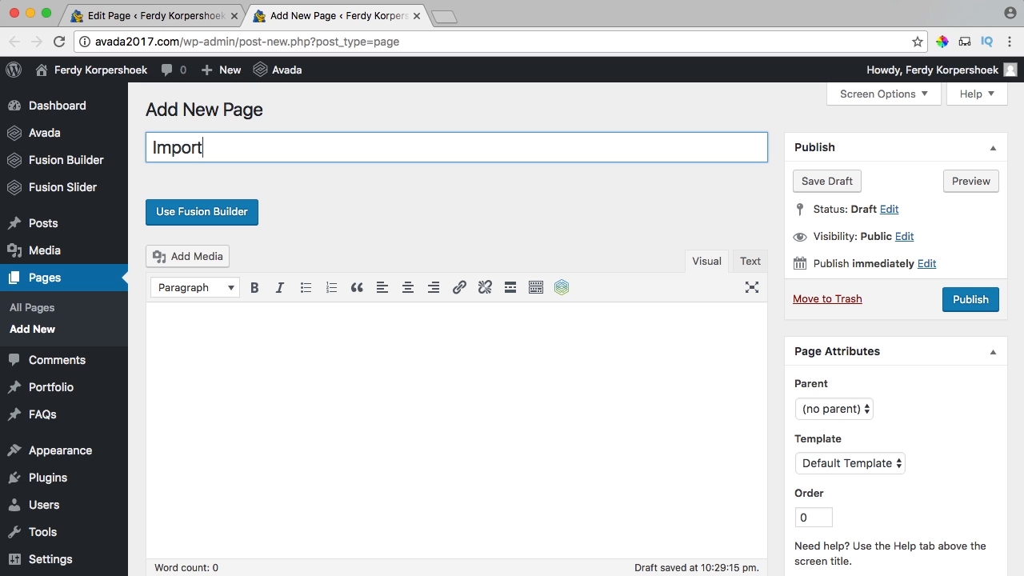
pyautogui.click(966, 301)
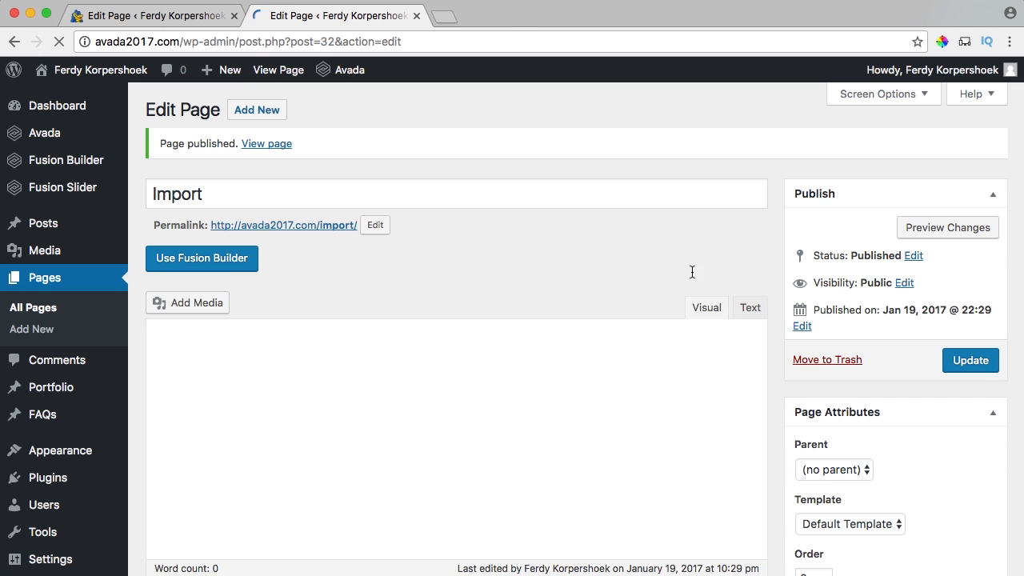
pyautogui.click(206, 264)
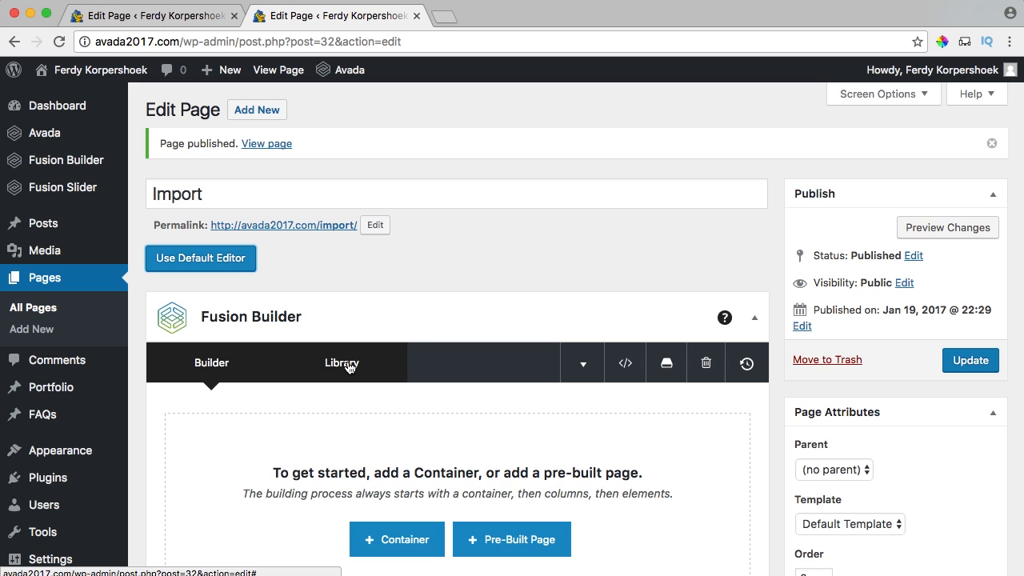
# Load the Avada Landing Product Homepage demo layout from the Library and update the page.
pyautogui.click(349, 367)
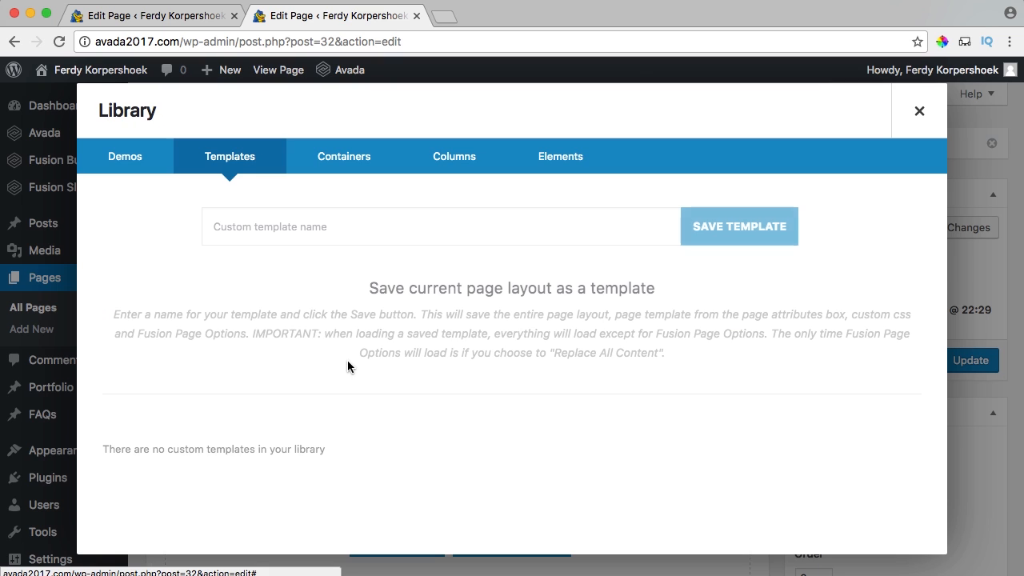
pyautogui.click(119, 159)
pyautogui.click(304, 228)
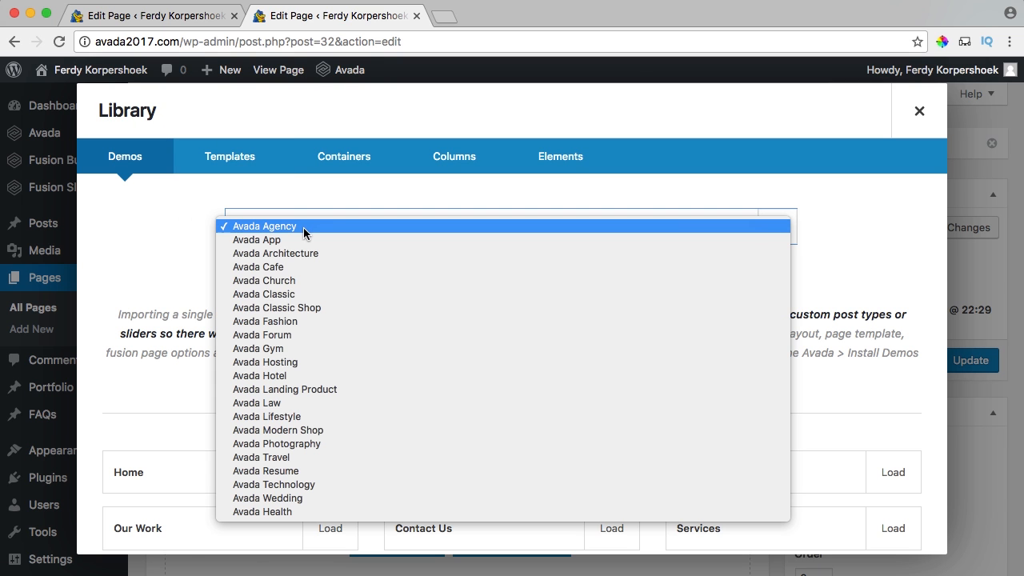
pyautogui.click(320, 390)
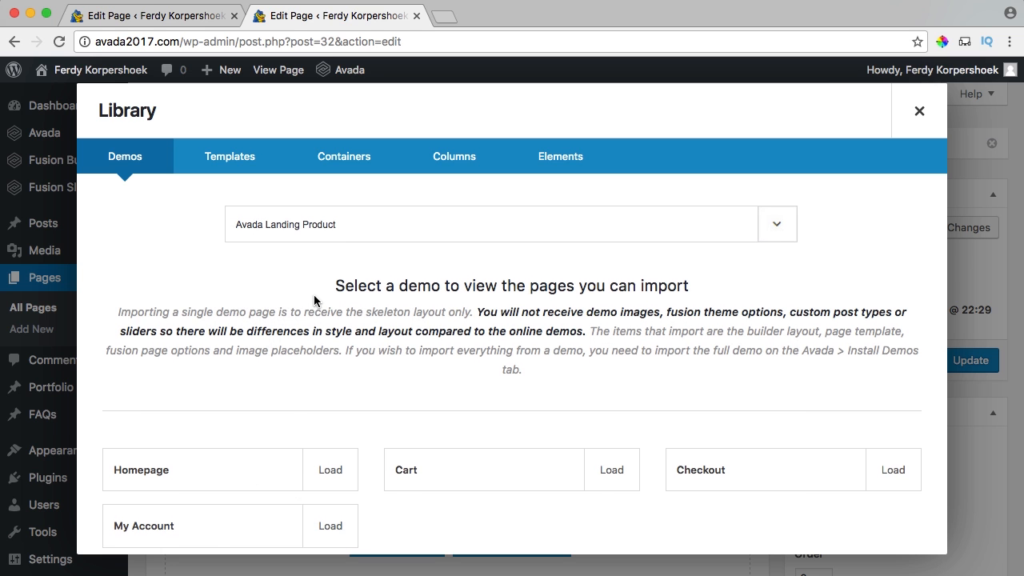
pyautogui.scroll(-1, 316, 301)
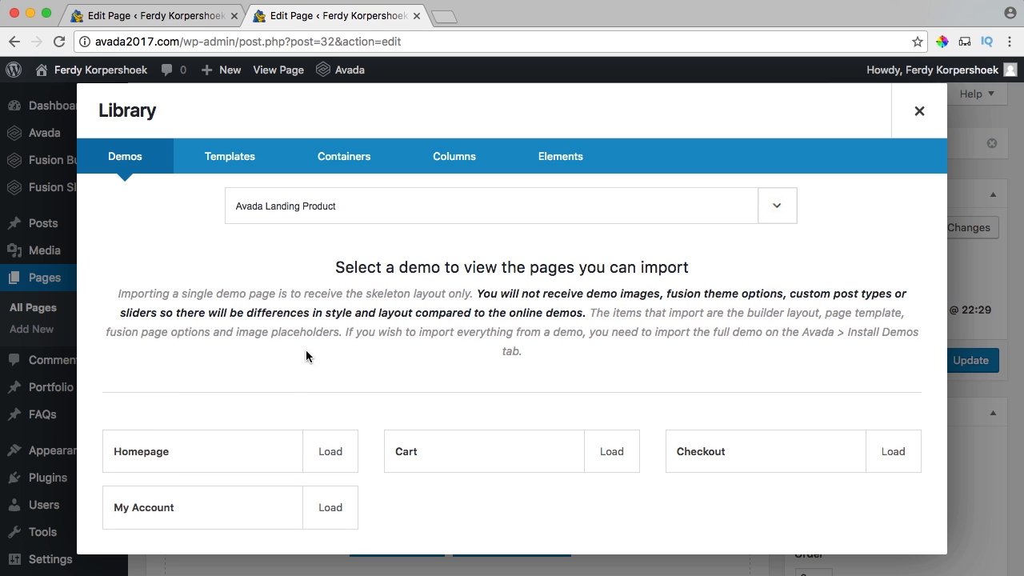
pyautogui.click(332, 453)
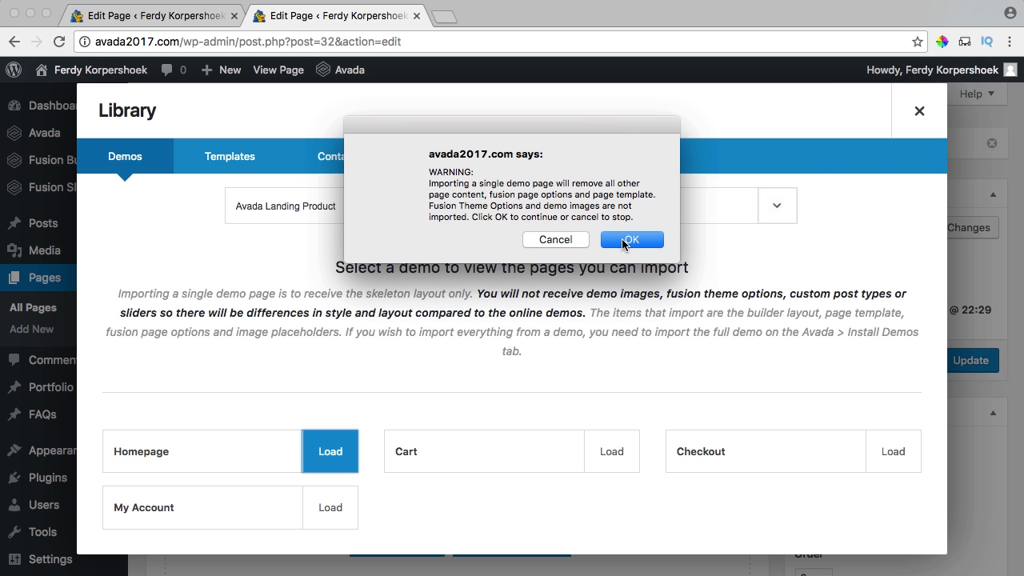
pyautogui.click(623, 241)
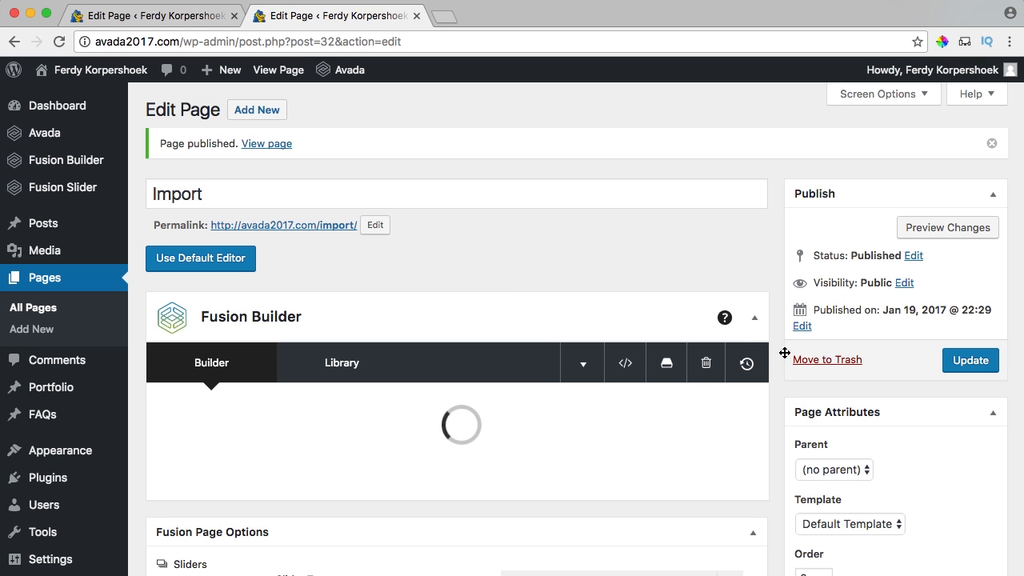
pyautogui.scroll(-20, 691, 309)
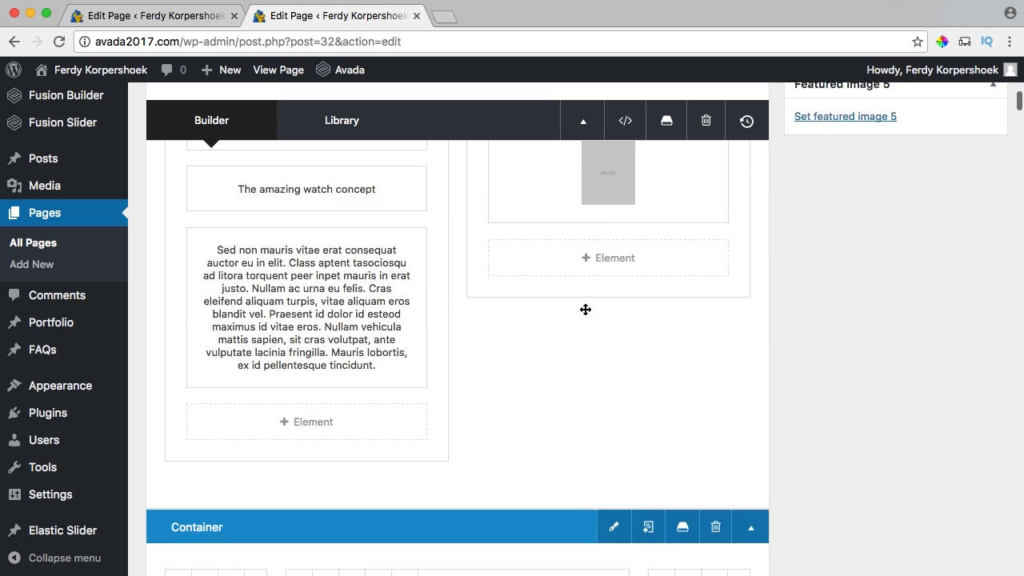
pyautogui.scroll(20, 586, 309)
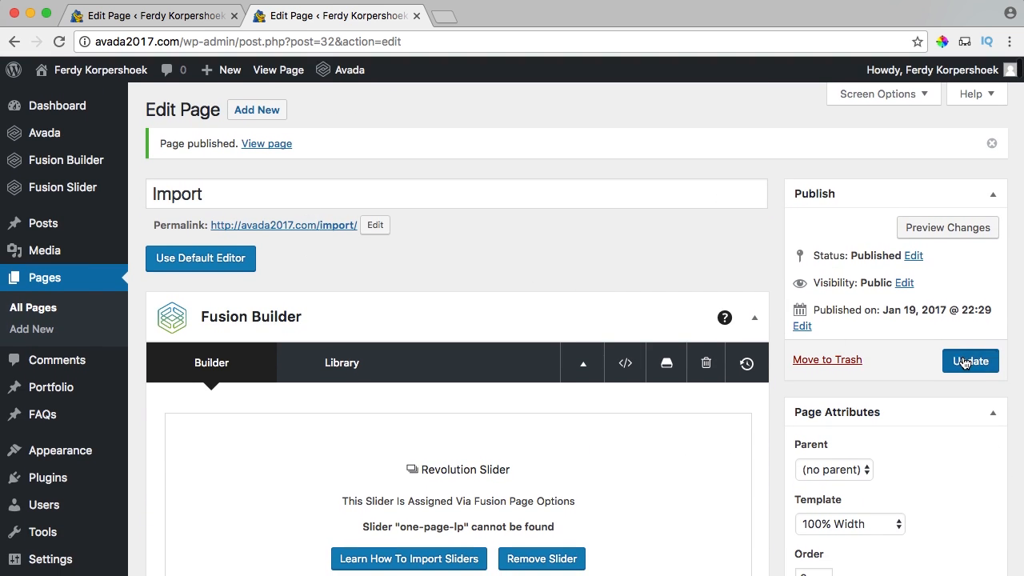
pyautogui.click(966, 362)
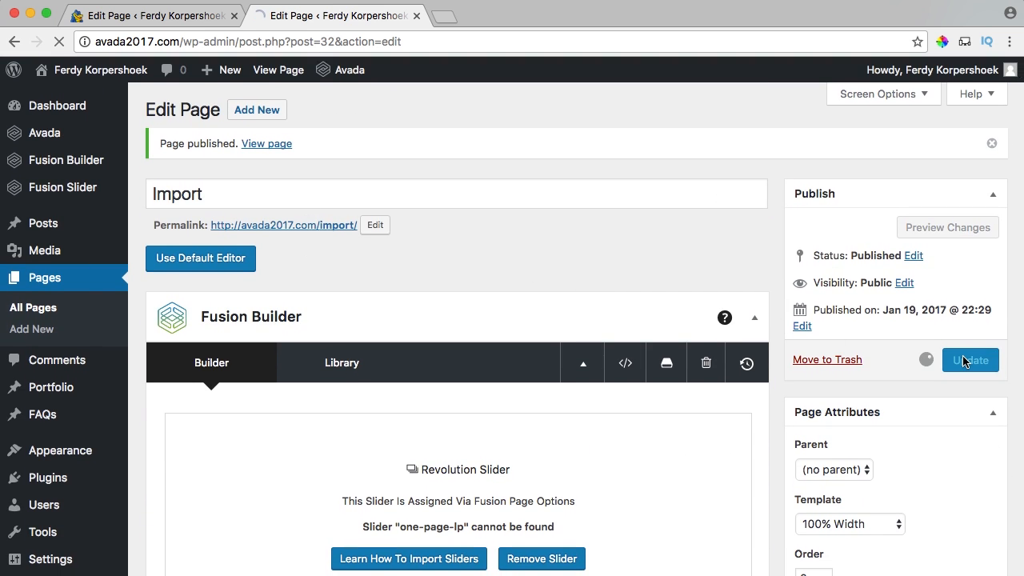
# View the live Import page and scroll through the landing layout with its placeholder images.
pyautogui.keyDown('super'); pyautogui.click(278, 71); pyautogui.keyUp('super')
pyautogui.click(508, 16)
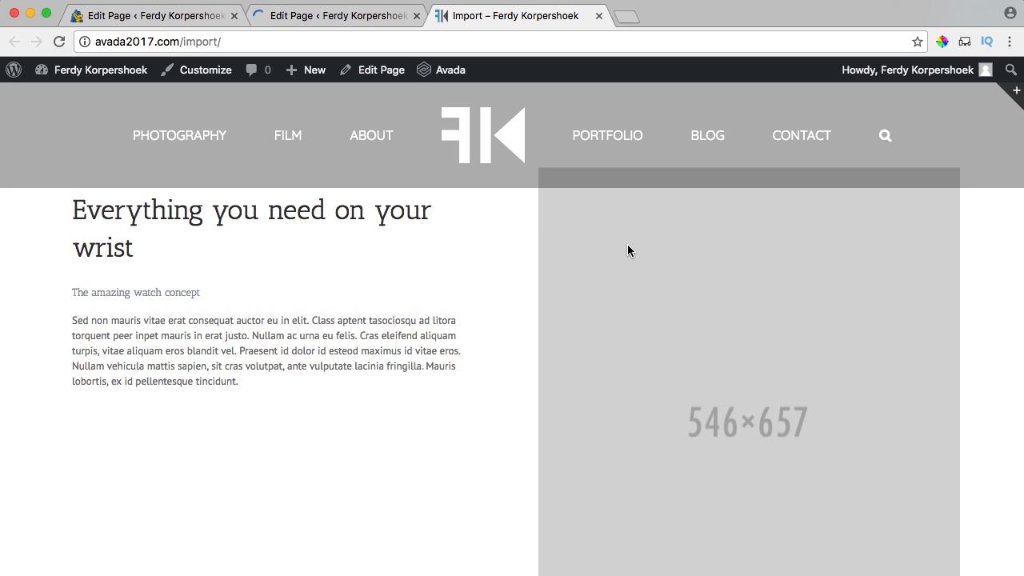
pyautogui.scroll(-1, 539, 297)
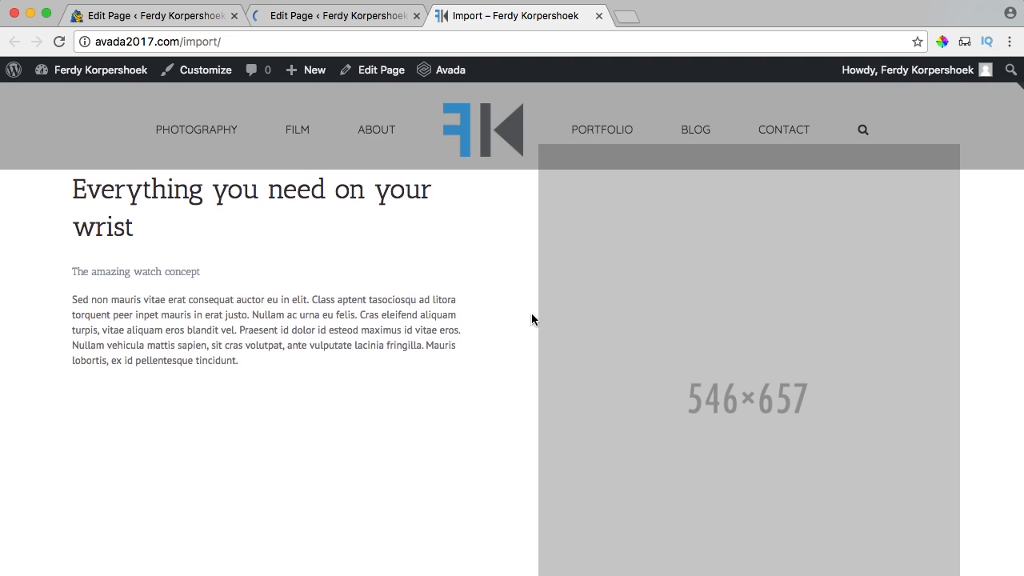
pyautogui.scroll(-5, 530, 311)
pyautogui.scroll(5, 526, 309)
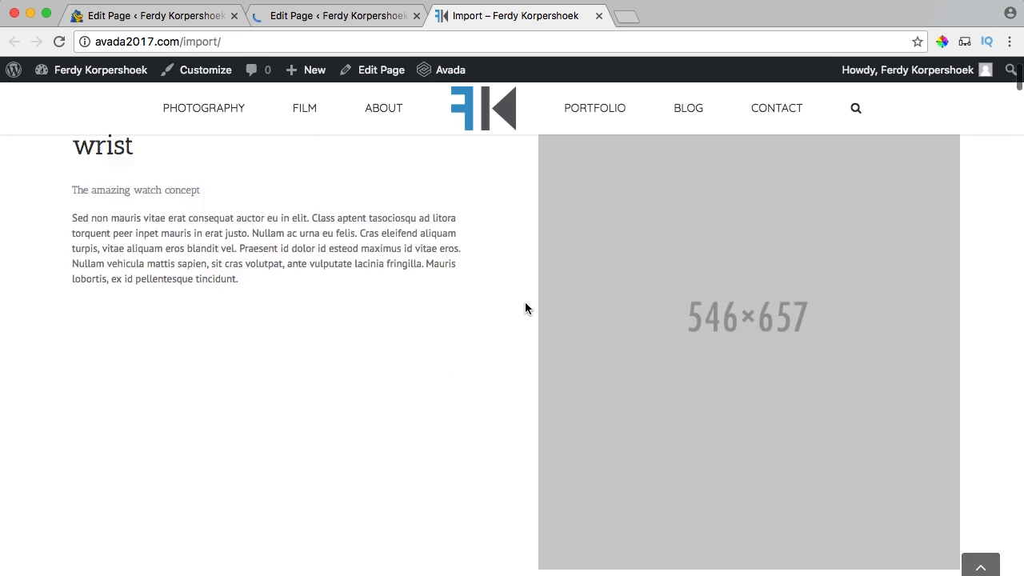
pyautogui.scroll(-3, 525, 308)
pyautogui.scroll(-9, 526, 309)
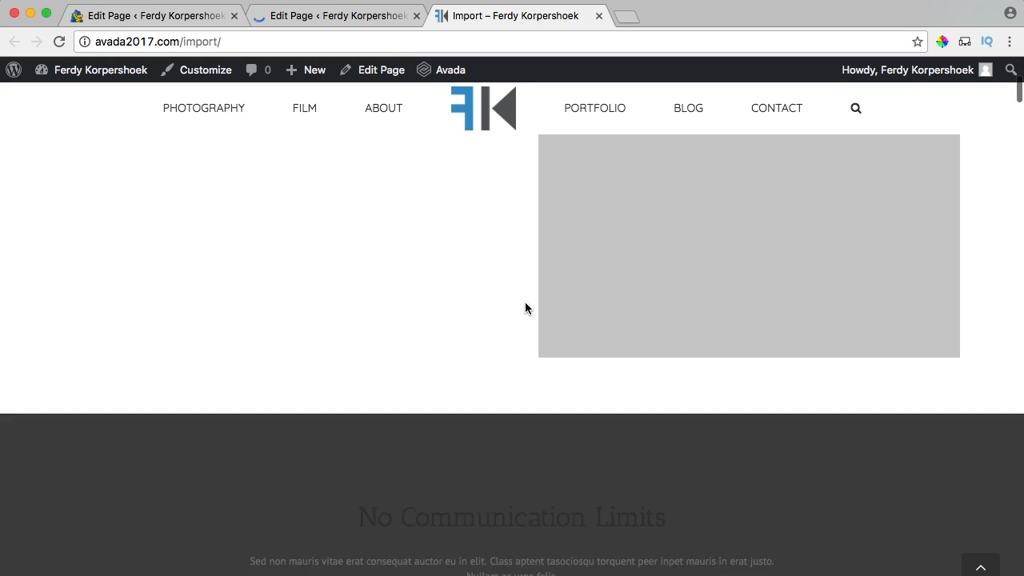
pyautogui.scroll(-8, 526, 308)
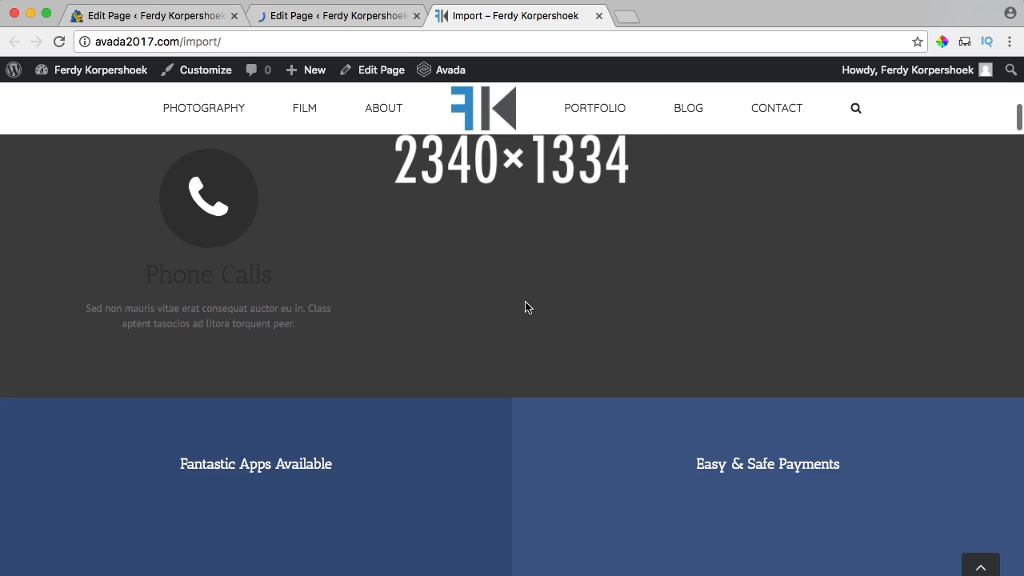
pyautogui.scroll(-9, 526, 302)
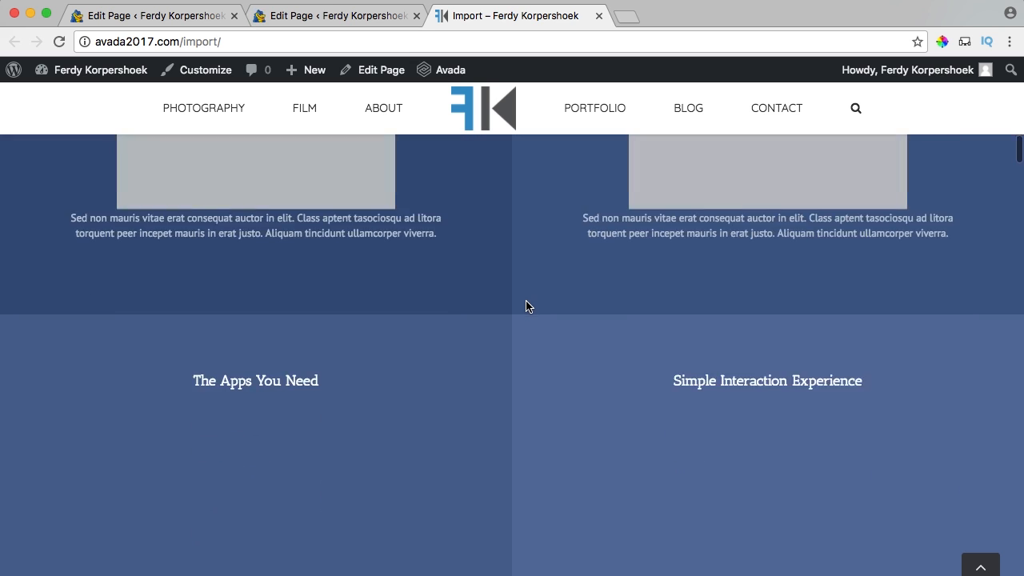
pyautogui.scroll(-12, 527, 301)
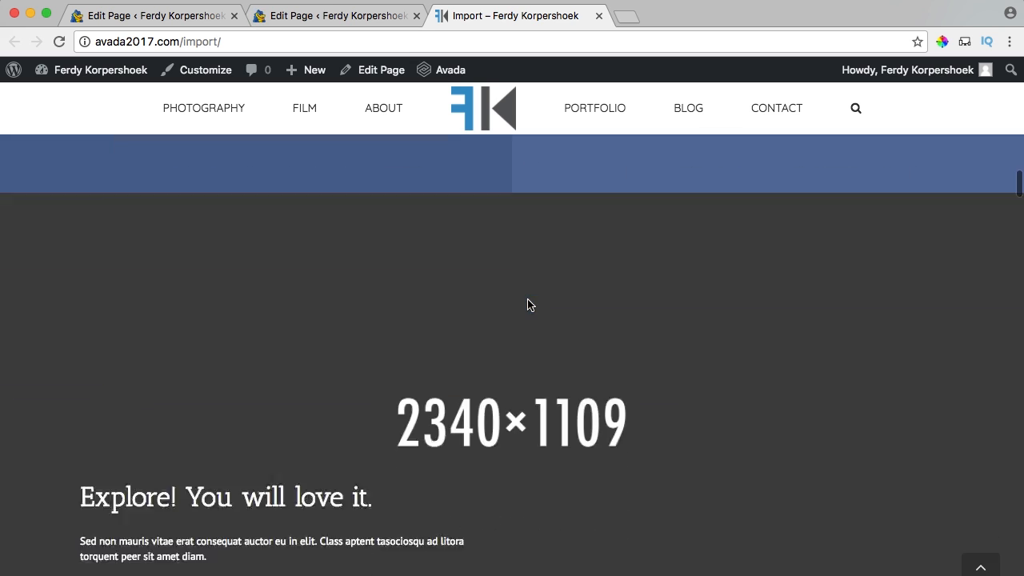
pyautogui.scroll(-3, 527, 304)
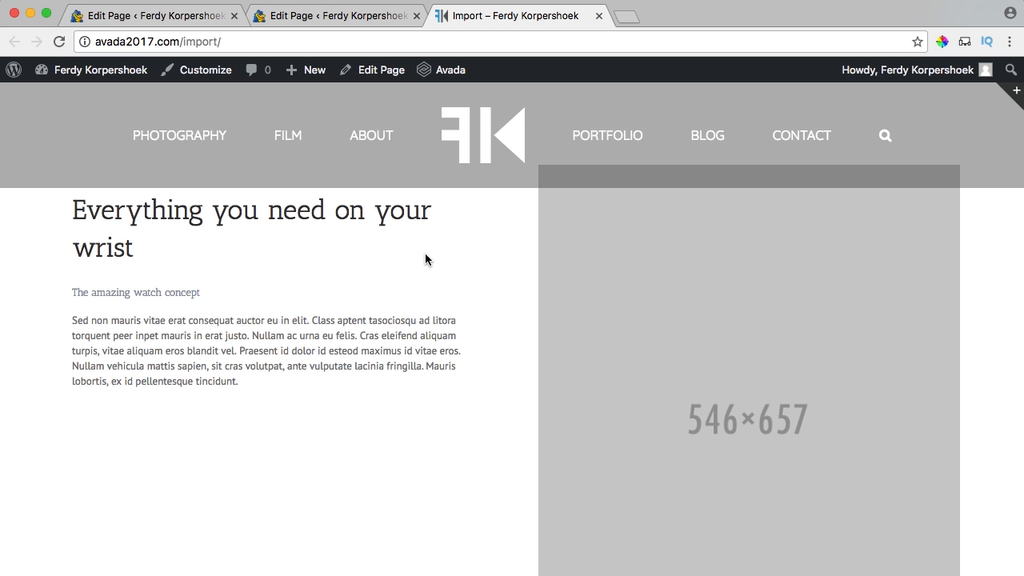
pyautogui.scroll(-10, 425, 256)
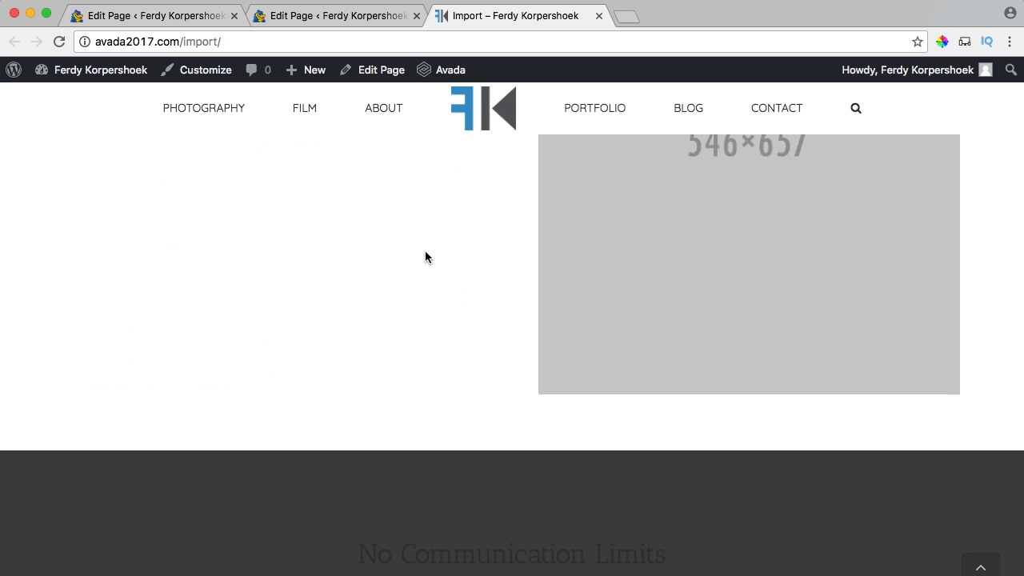
pyautogui.scroll(-8, 425, 256)
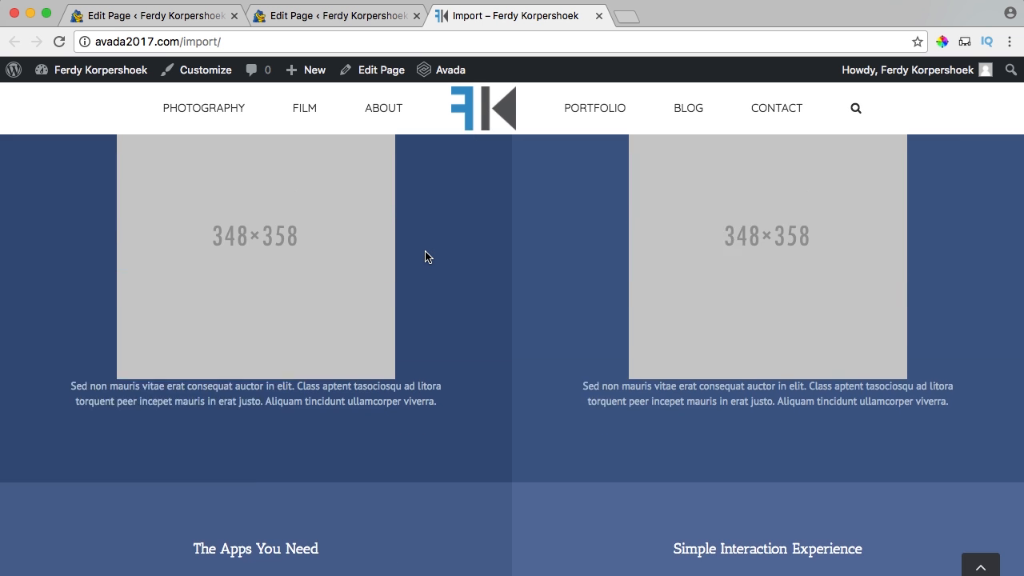
pyautogui.scroll(3, 483, 257)
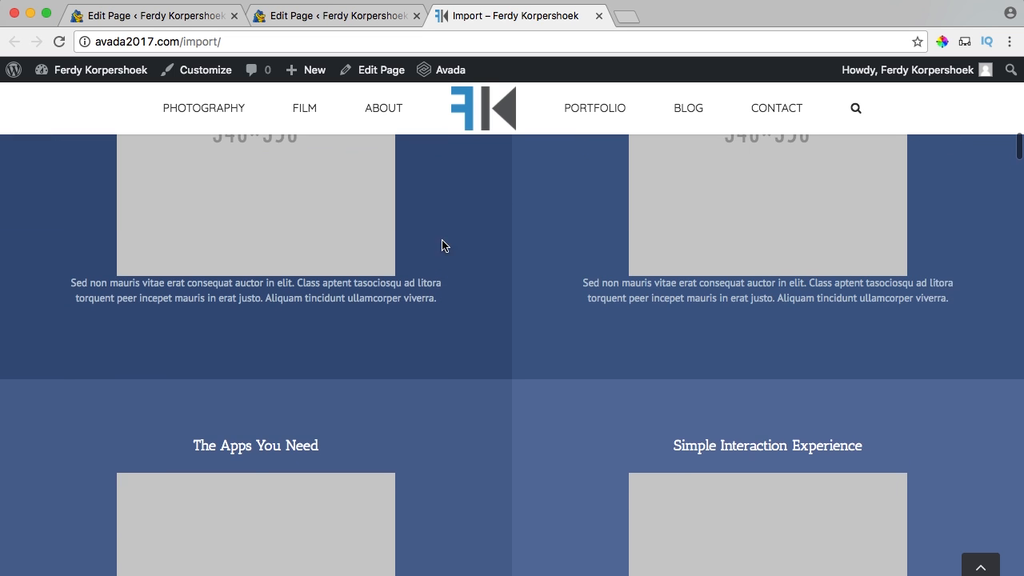
pyautogui.scroll(4, 402, 247)
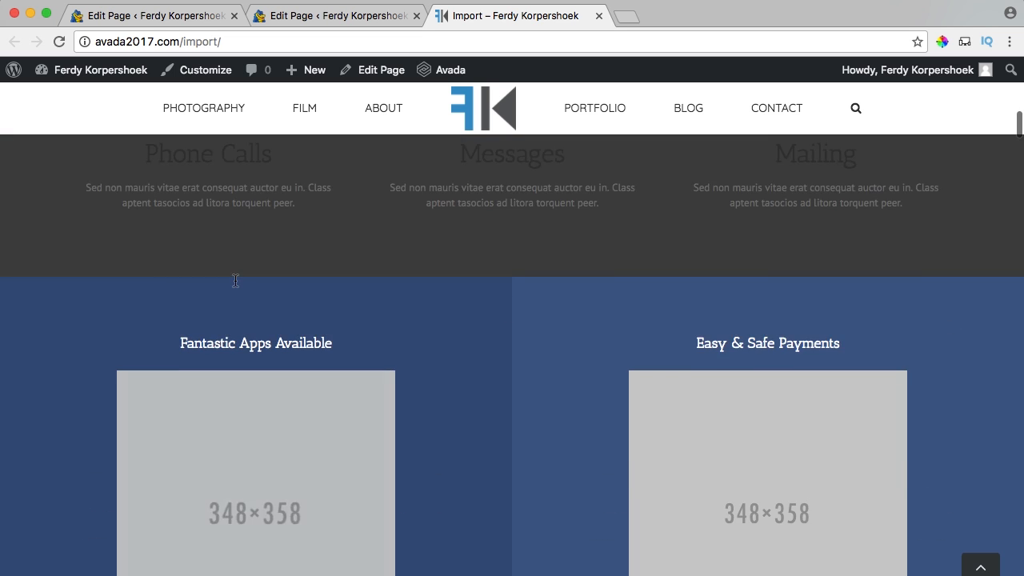
pyautogui.scroll(-2, 235, 280)
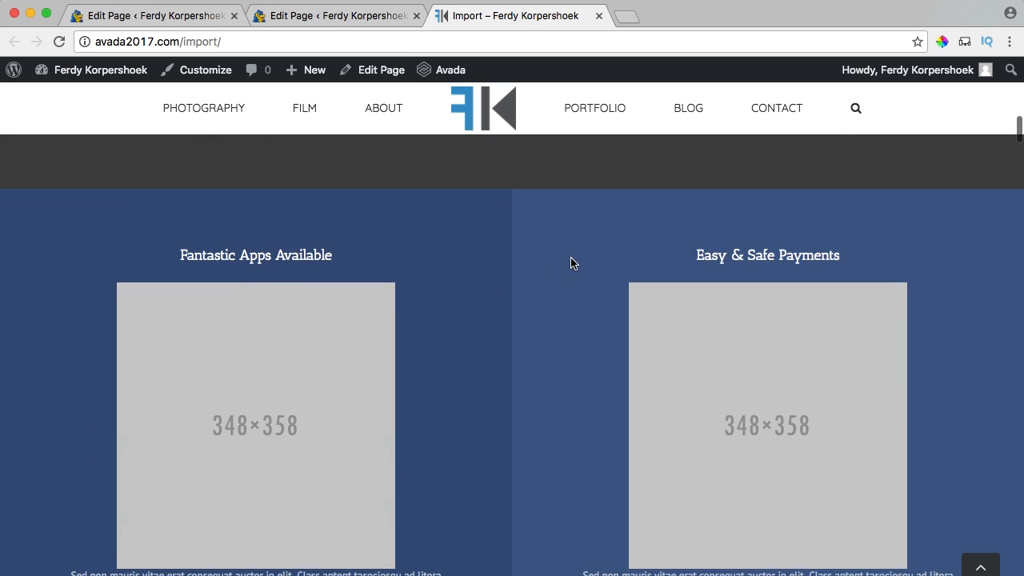
pyautogui.scroll(-4, 568, 360)
pyautogui.scroll(6, 355, 441)
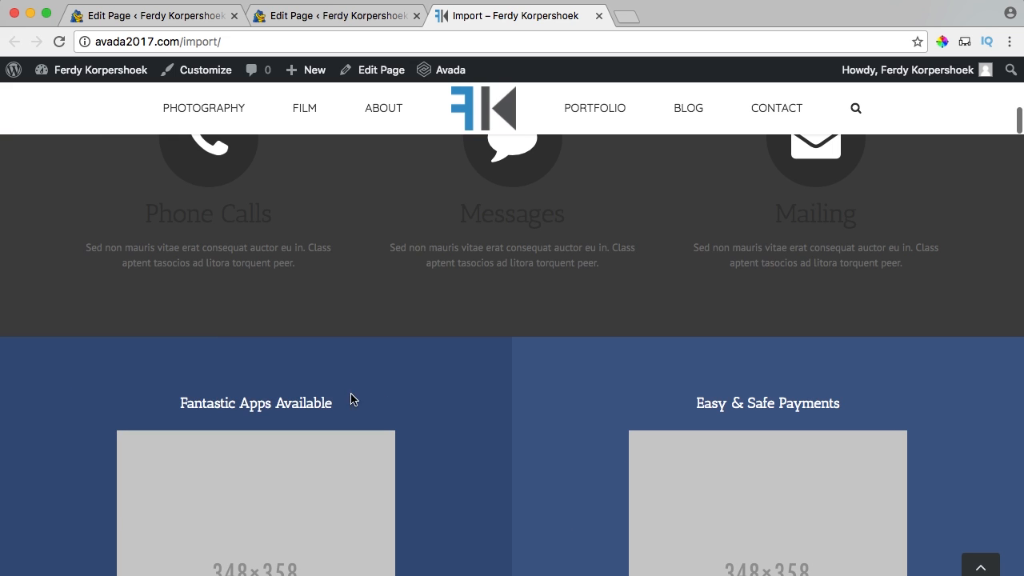
pyautogui.click(454, 397)
pyautogui.scroll(1, 453, 398)
pyautogui.click(342, 15)
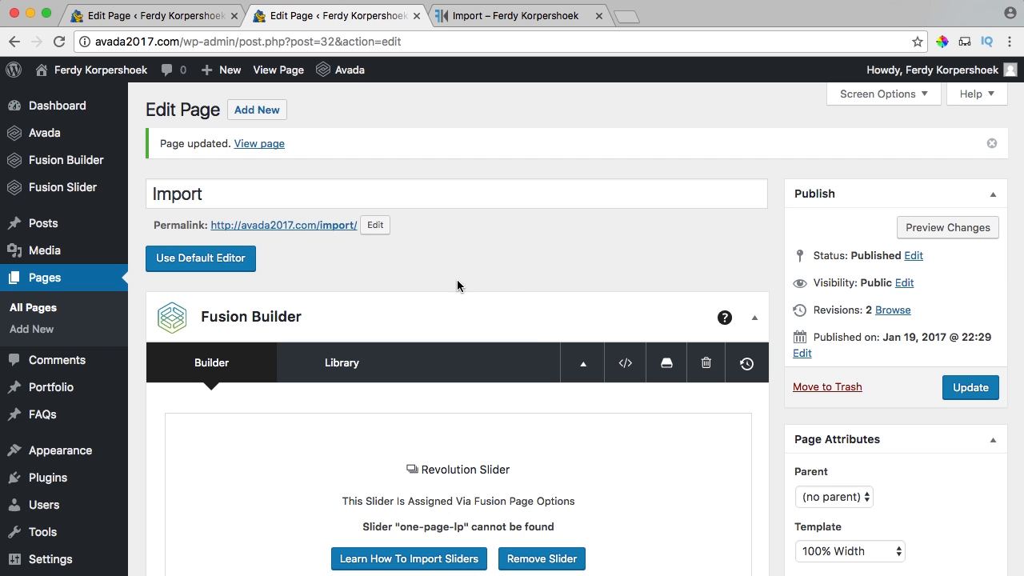
pyautogui.scroll(-5, 540, 336)
pyautogui.scroll(-10, 542, 328)
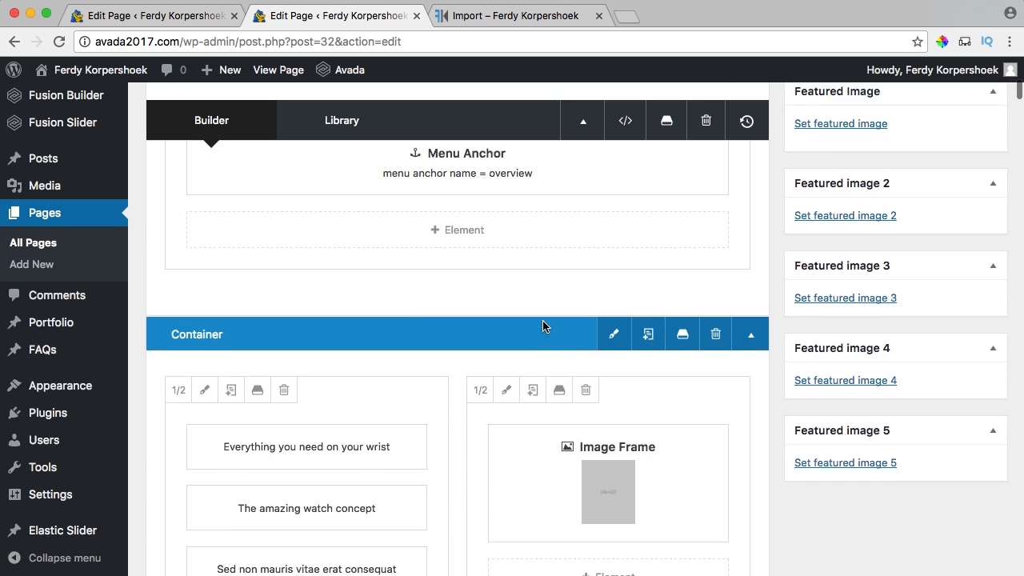
pyautogui.scroll(-10, 542, 325)
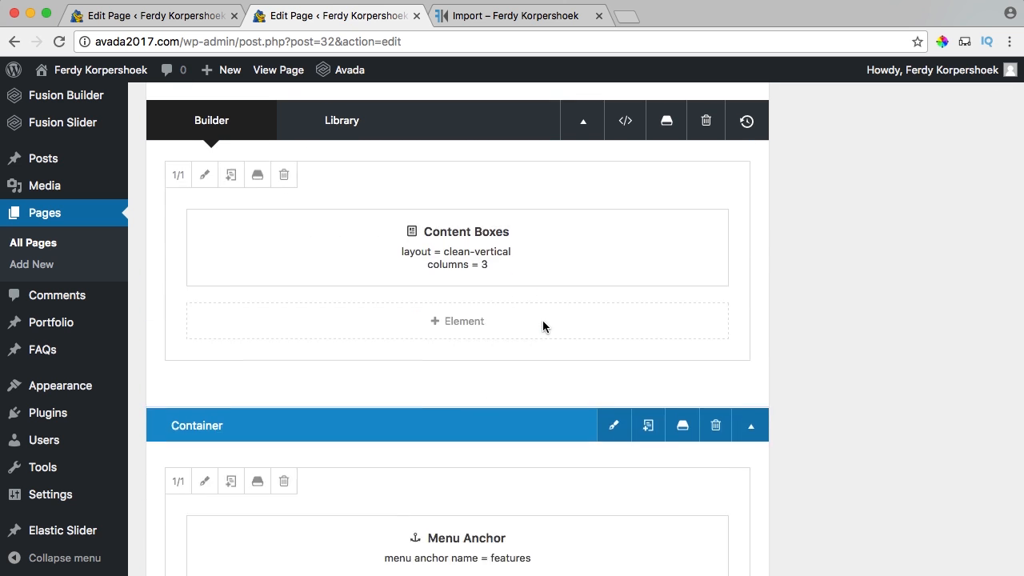
pyautogui.scroll(-7, 543, 323)
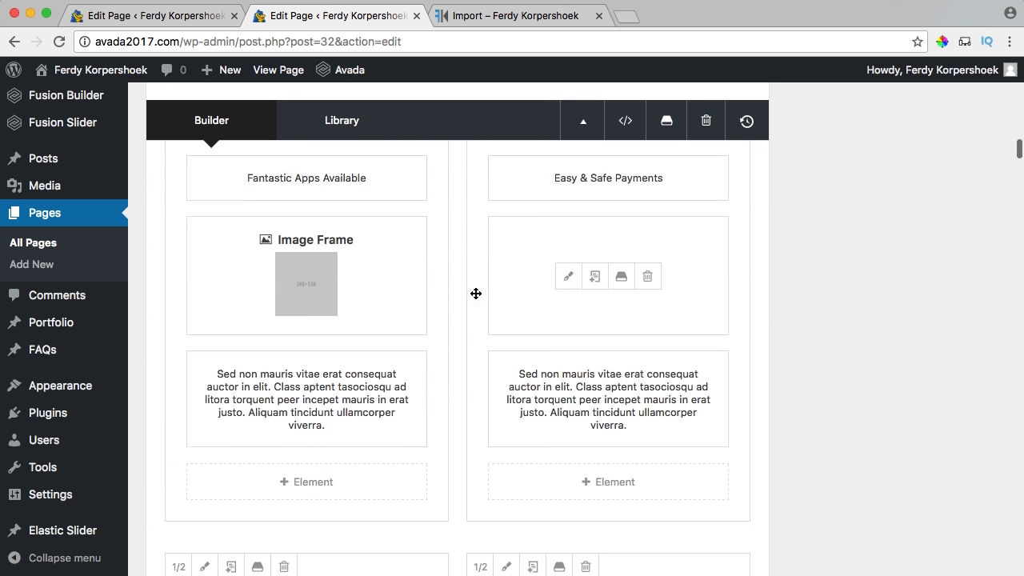
pyautogui.scroll(-3, 604, 359)
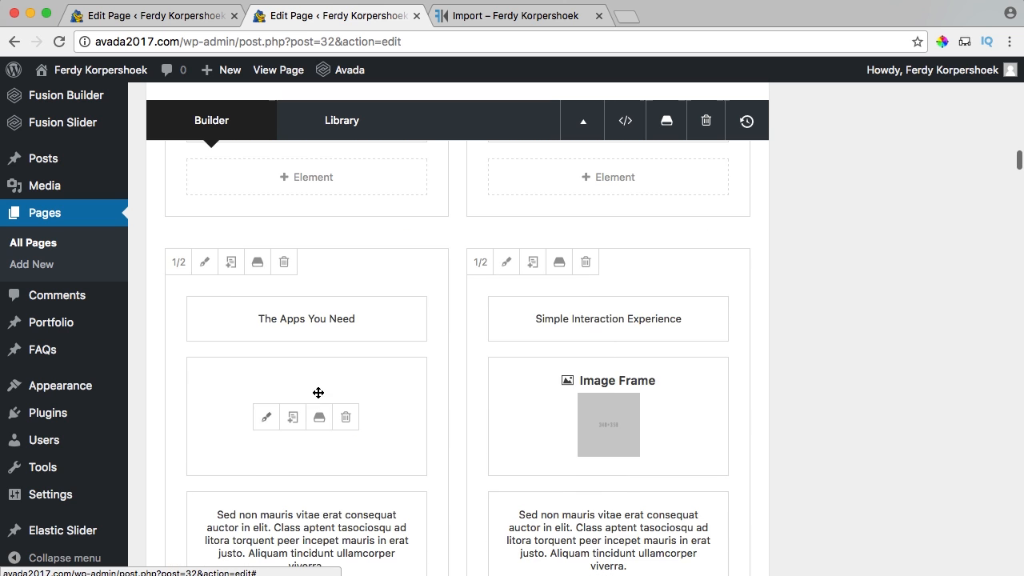
pyautogui.scroll(6, 457, 371)
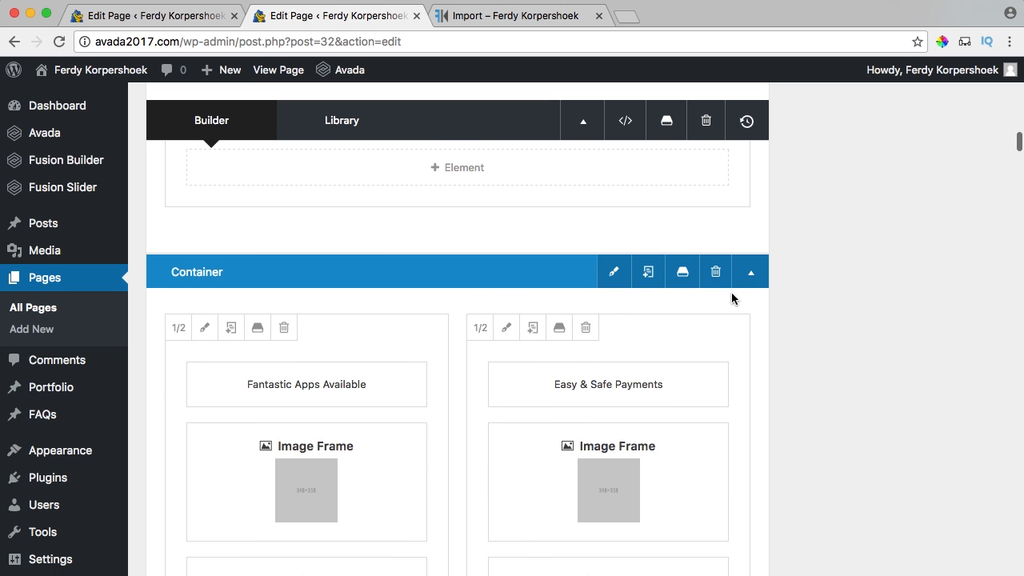
pyautogui.click(751, 277)
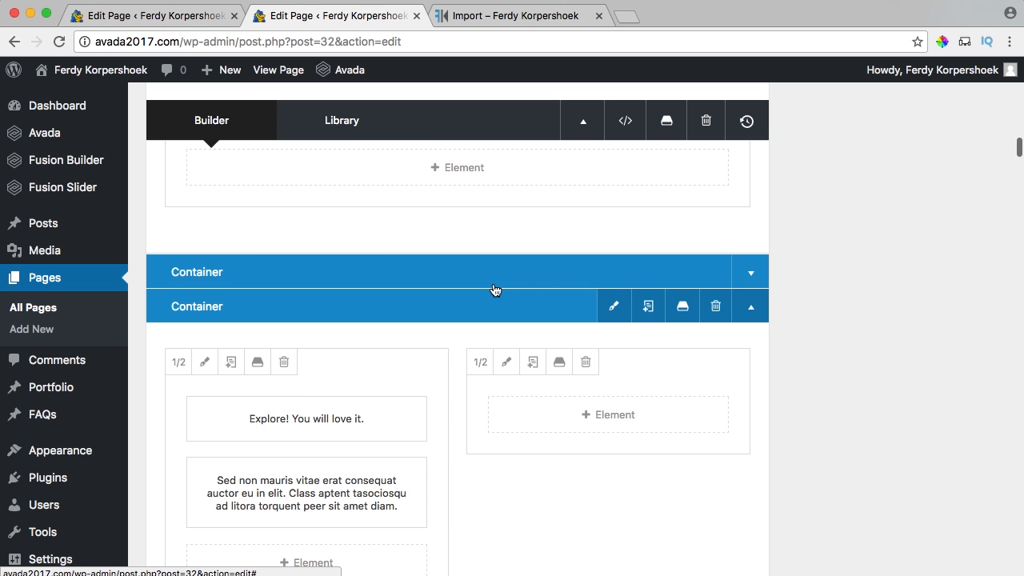
pyautogui.click(751, 274)
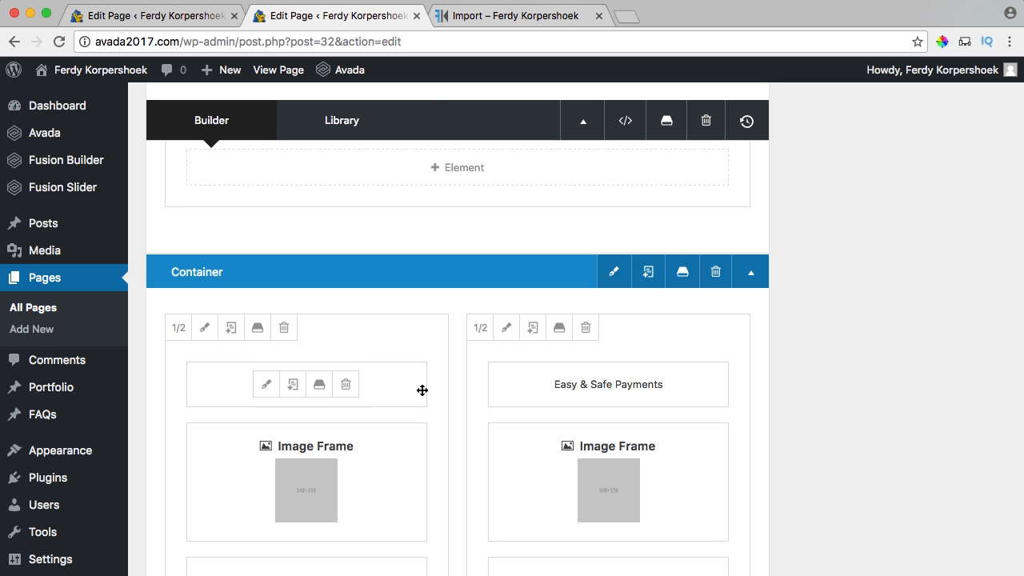
pyautogui.click(483, 13)
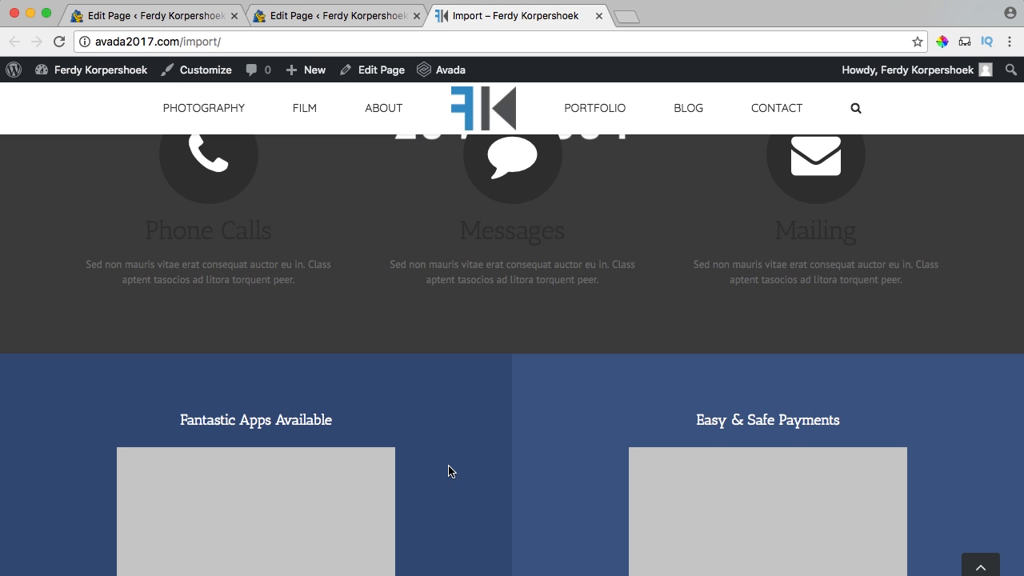
pyautogui.scroll(-5, 469, 309)
pyautogui.scroll(-3, 595, 457)
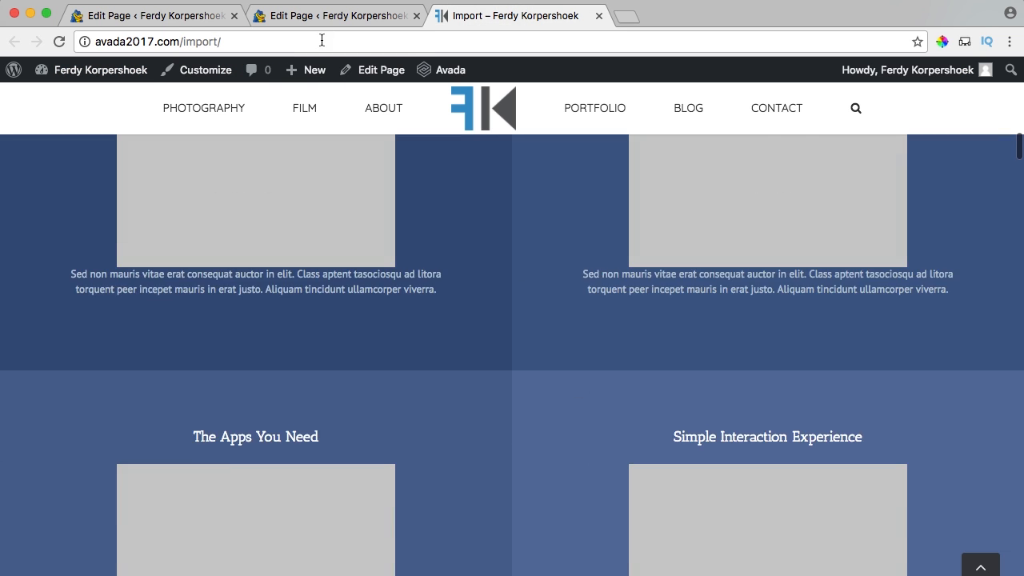
pyautogui.click(327, 14)
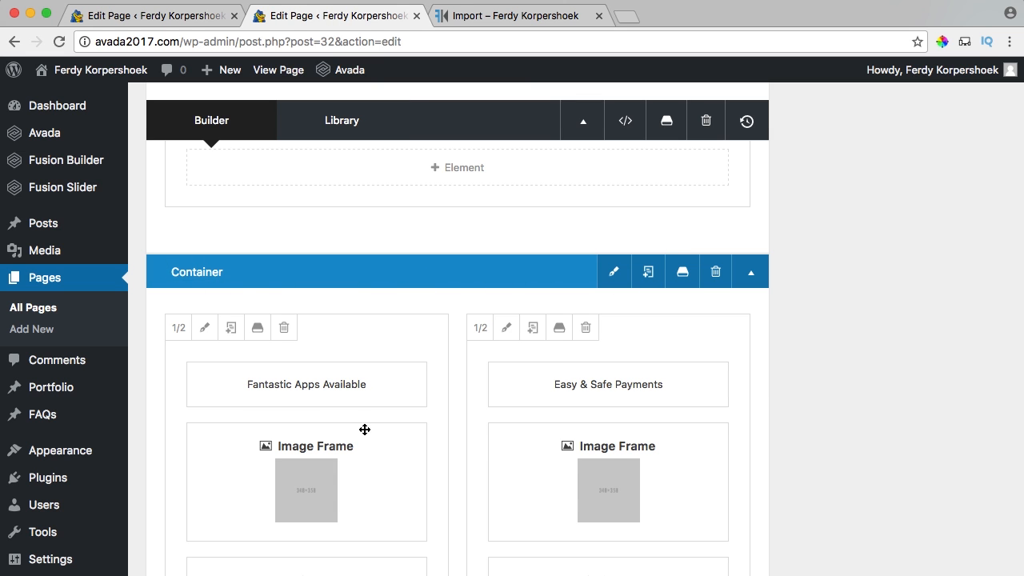
# Save the two-column container to the library under the name '4 Parts'.
pyautogui.click(684, 274)
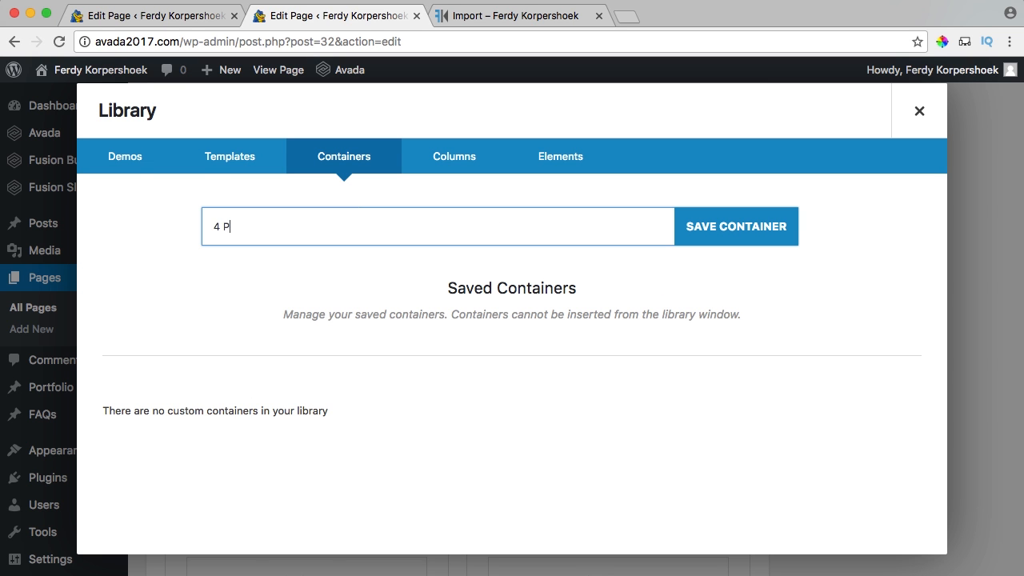
pyautogui.click(731, 236)
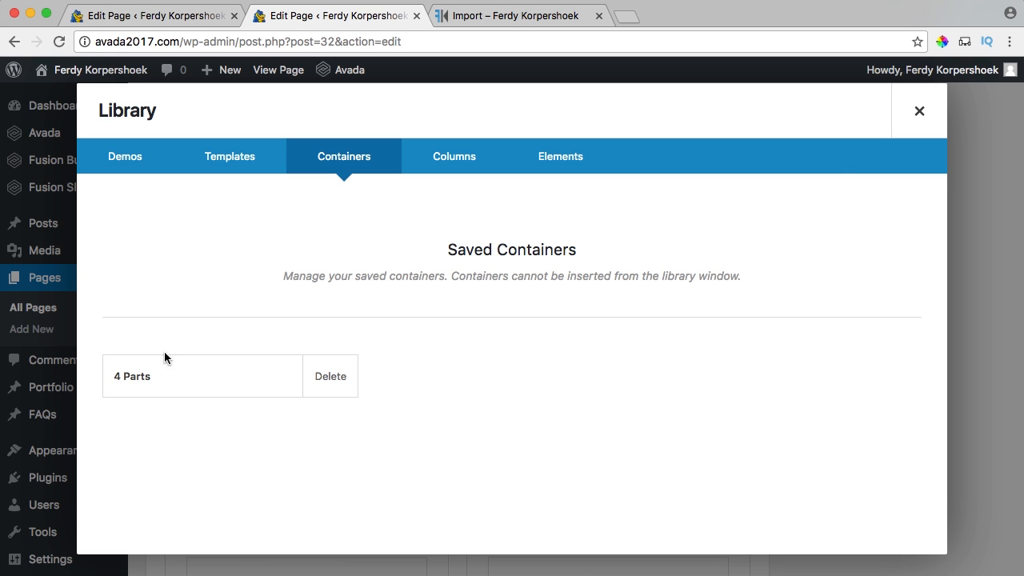
pyautogui.click(920, 112)
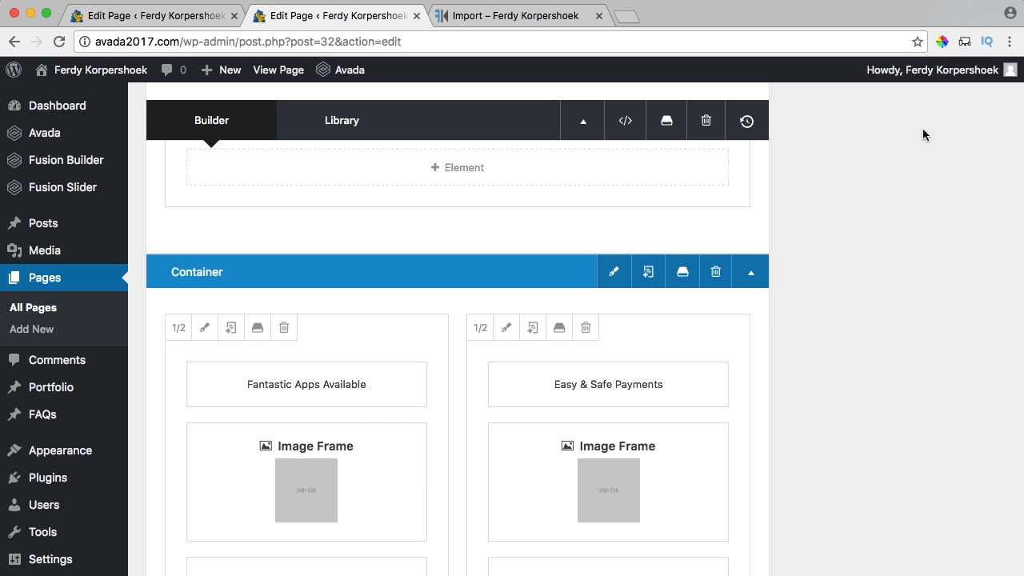
# Update the Import page and switch to the Home page editor.
pyautogui.scroll(10, 912, 274)
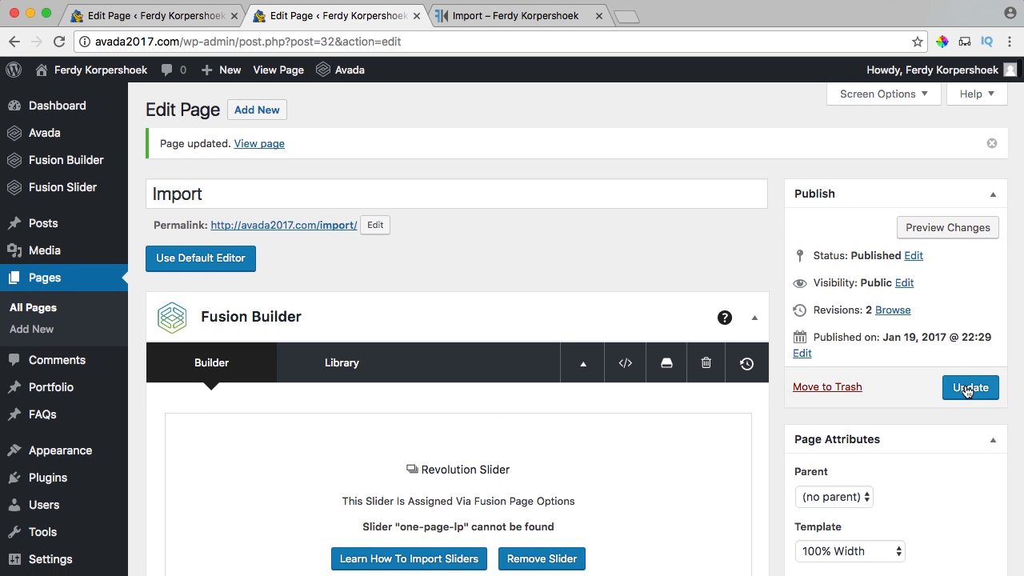
pyautogui.click(976, 389)
pyautogui.click(184, 11)
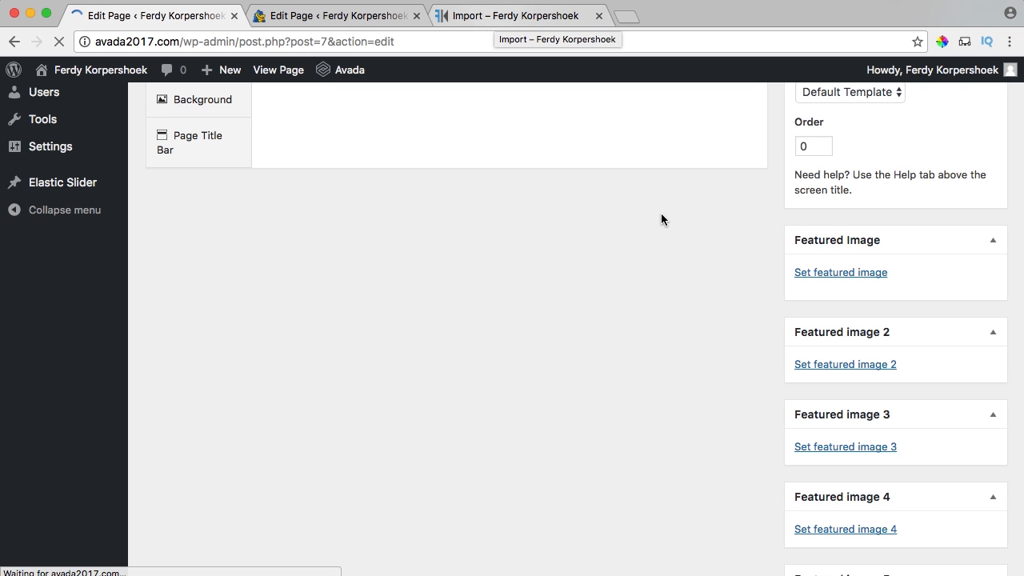
# Insert the saved '4 Parts' library container below the Fusion Slider on the Home page.
pyautogui.scroll(3, 773, 294)
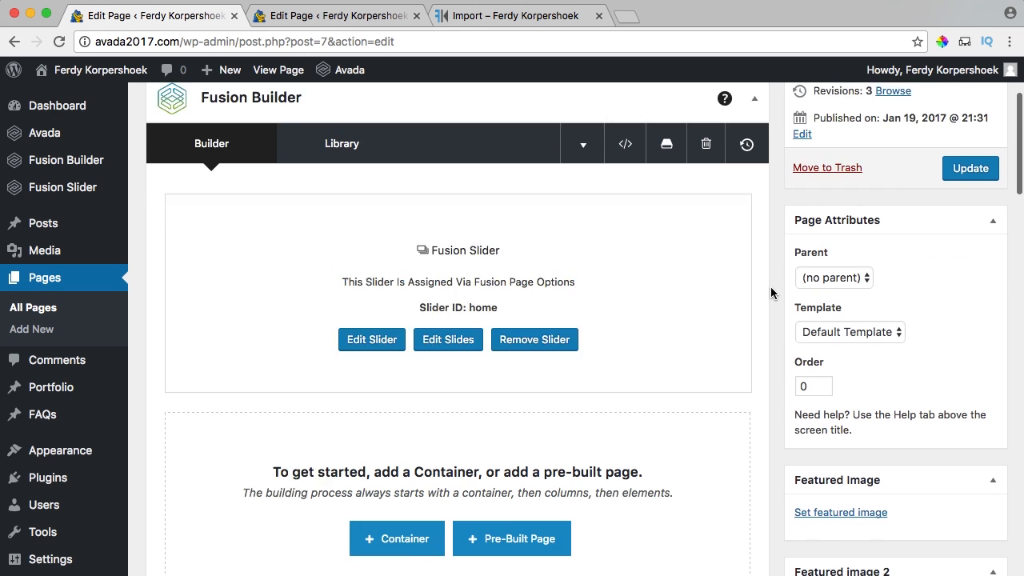
pyautogui.scroll(-1, 773, 294)
pyautogui.scroll(-3, 499, 226)
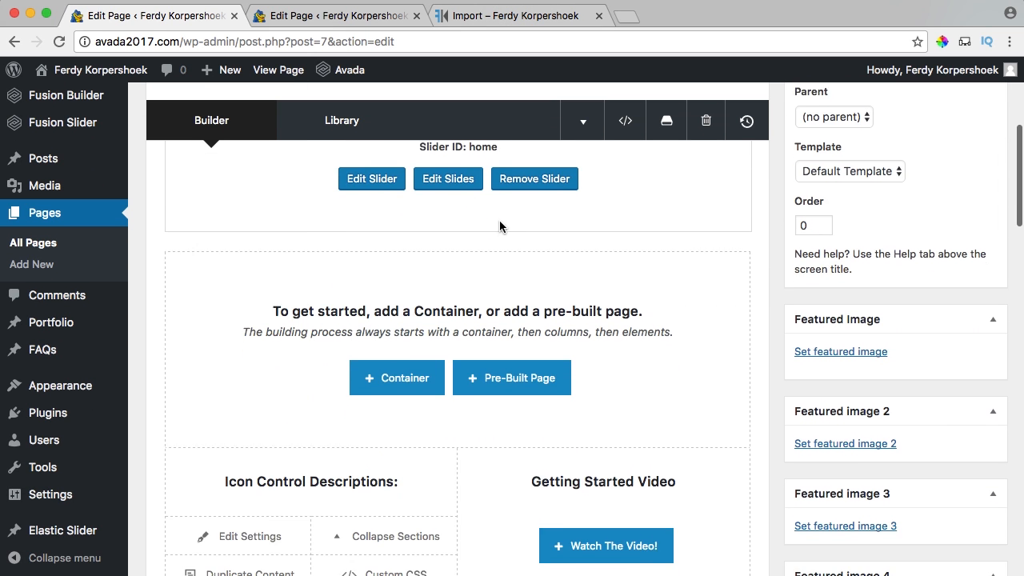
pyautogui.click(388, 370)
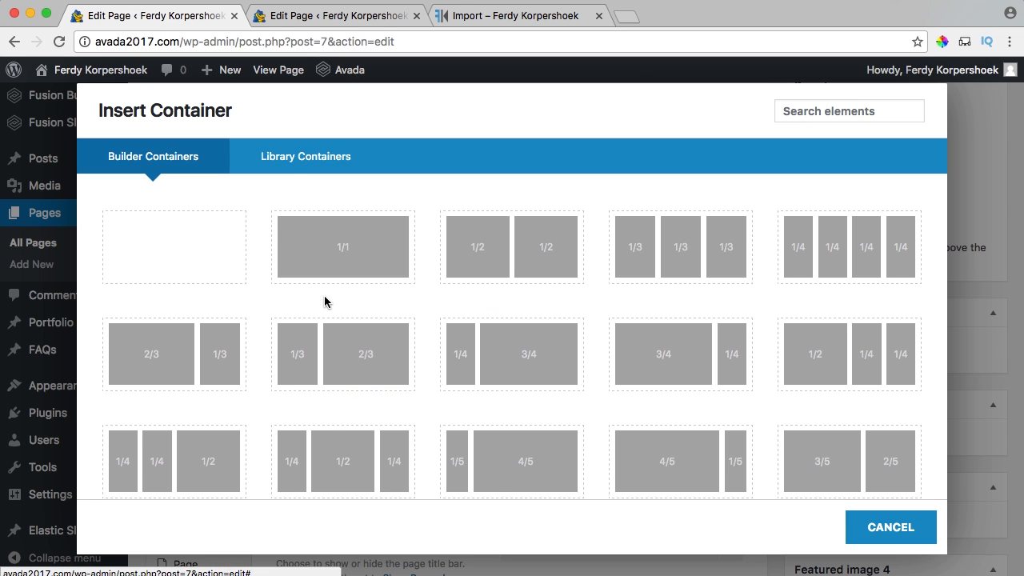
pyautogui.click(319, 160)
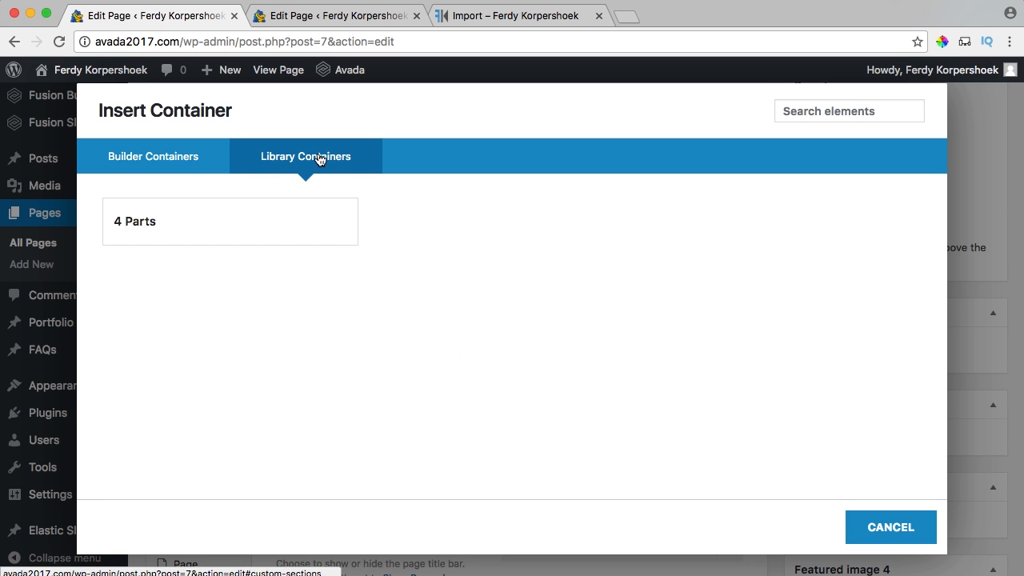
pyautogui.click(168, 223)
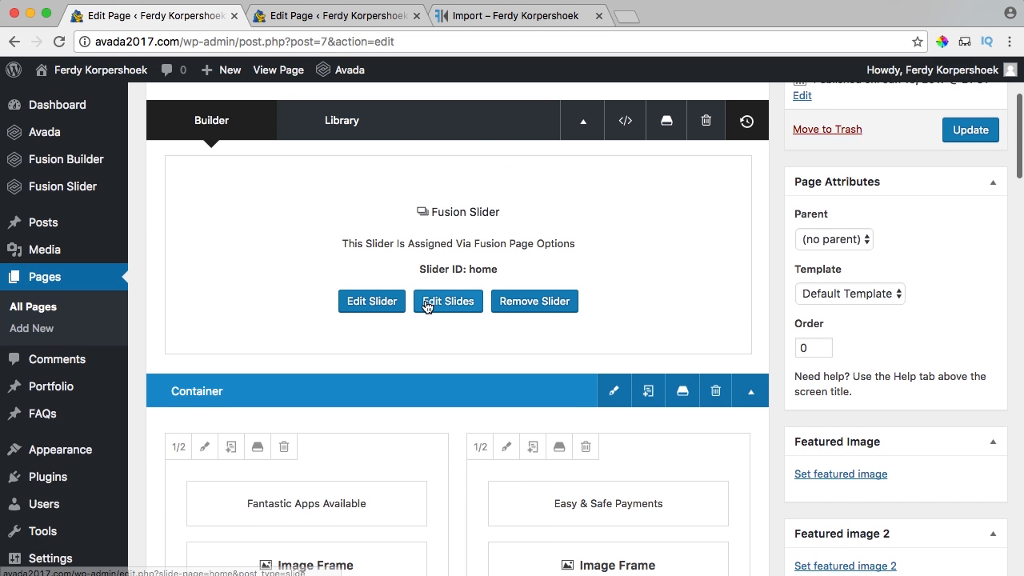
pyautogui.scroll(-8, 528, 320)
pyautogui.scroll(8, 511, 310)
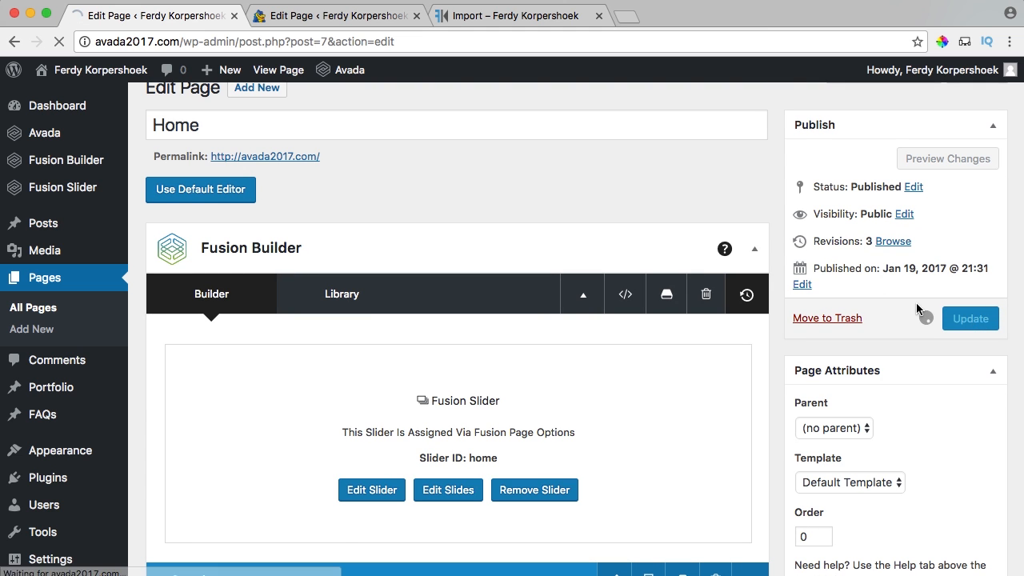
# Open the live homepage beside the first tab and check the Fantastic Apps and Easy & Safe Payments boxes.
pyautogui.keyDown('super'); pyautogui.click(278, 69); pyautogui.keyUp('super')
pyautogui.moveTo(654, 15); pyautogui.dragTo(331, 14)
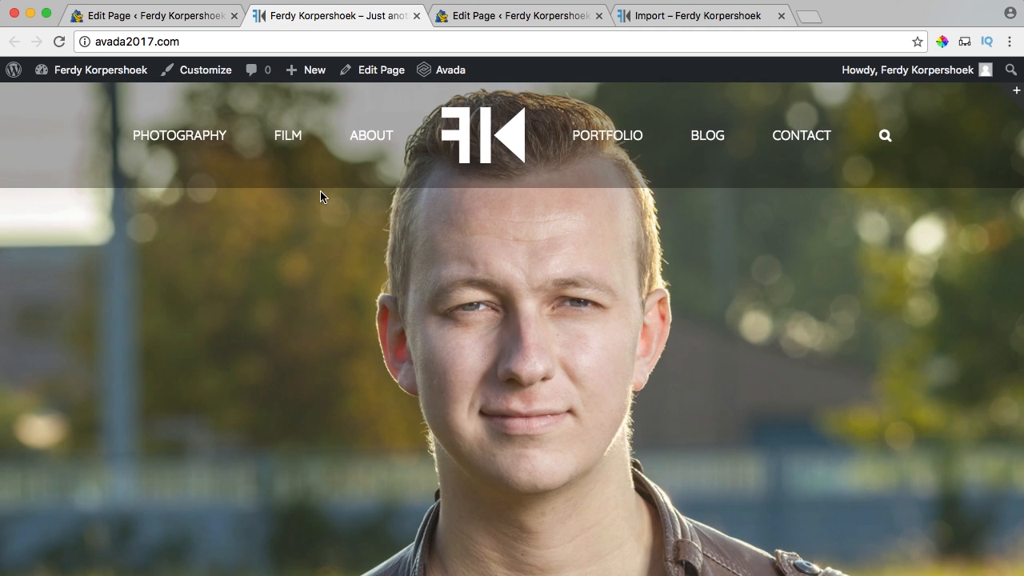
pyautogui.scroll(-5, 502, 244)
pyautogui.scroll(-5, 502, 244)
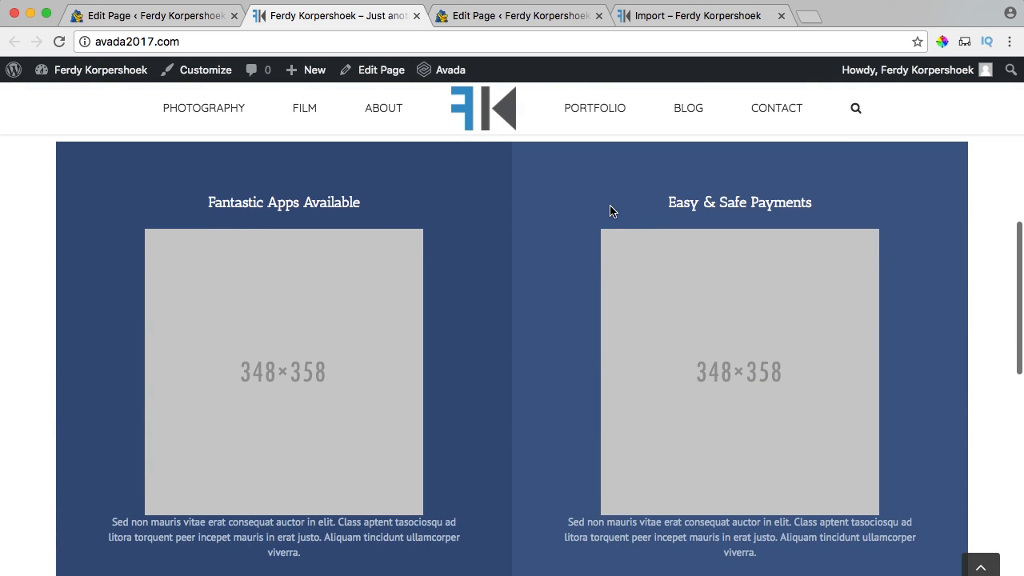
pyautogui.scroll(-8, 609, 211)
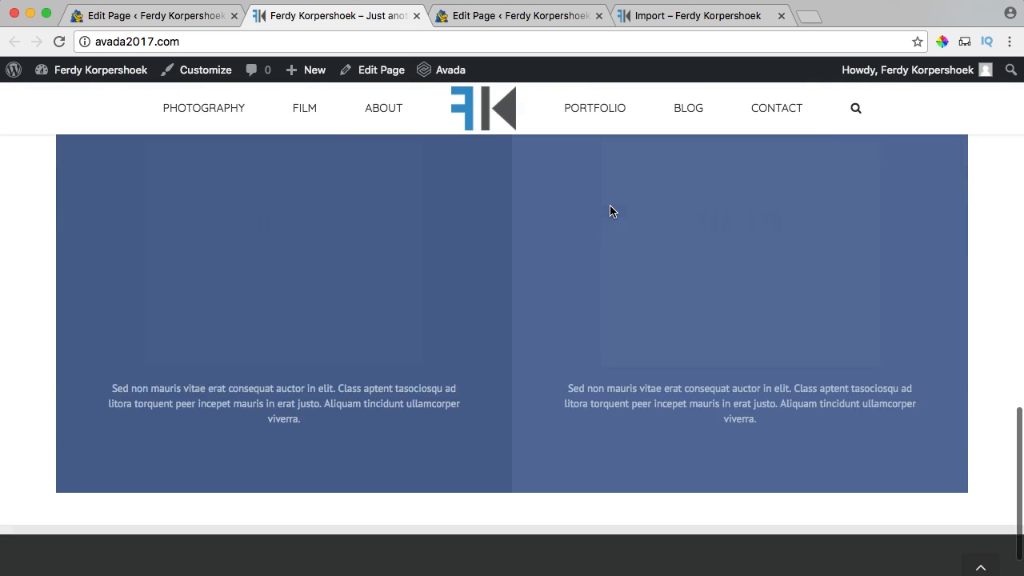
pyautogui.scroll(10, 610, 211)
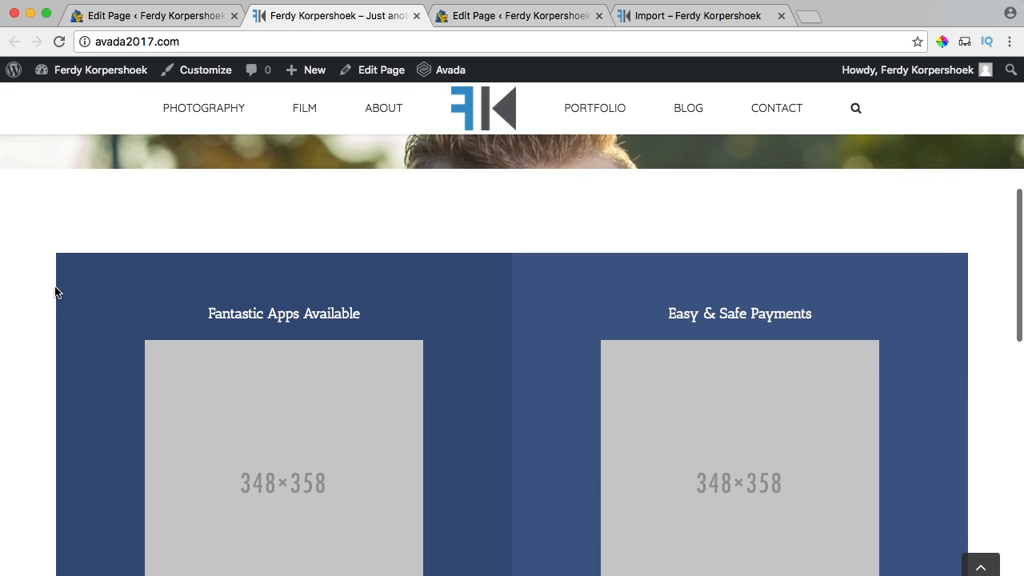
# Assign the 100% Width template to the Home page and update it.
pyautogui.click(149, 18)
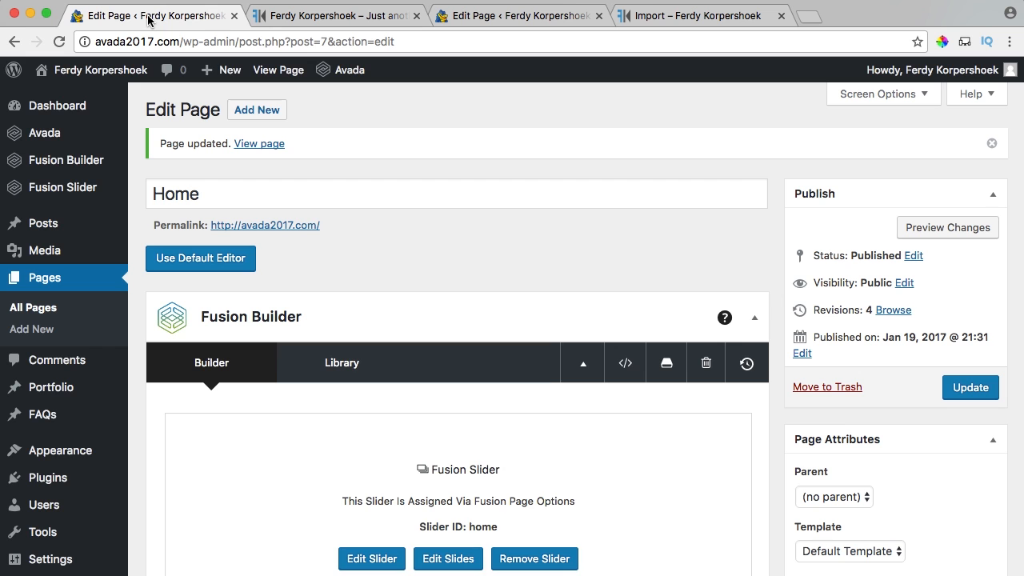
pyautogui.scroll(-4, 803, 324)
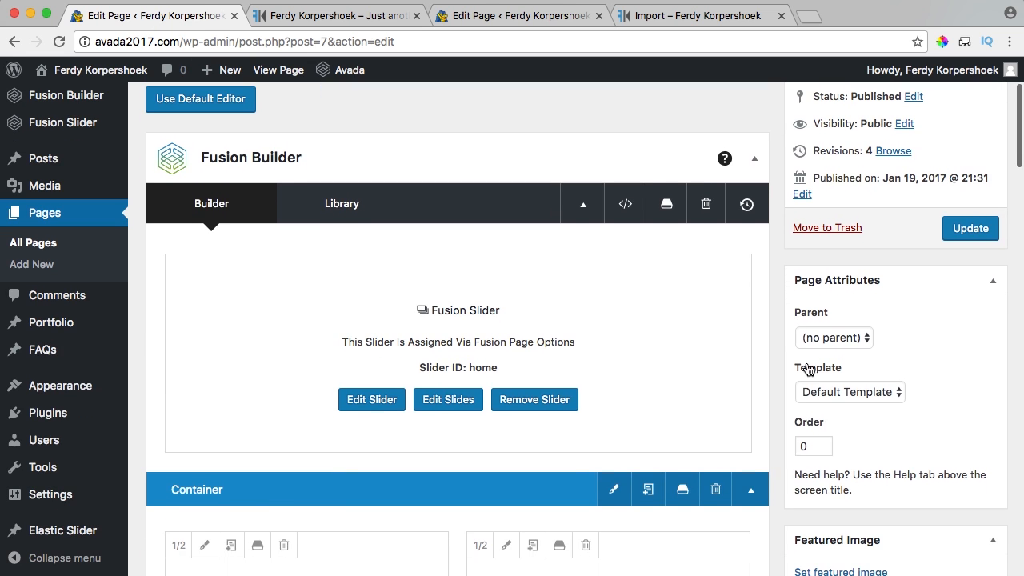
pyautogui.click(844, 398)
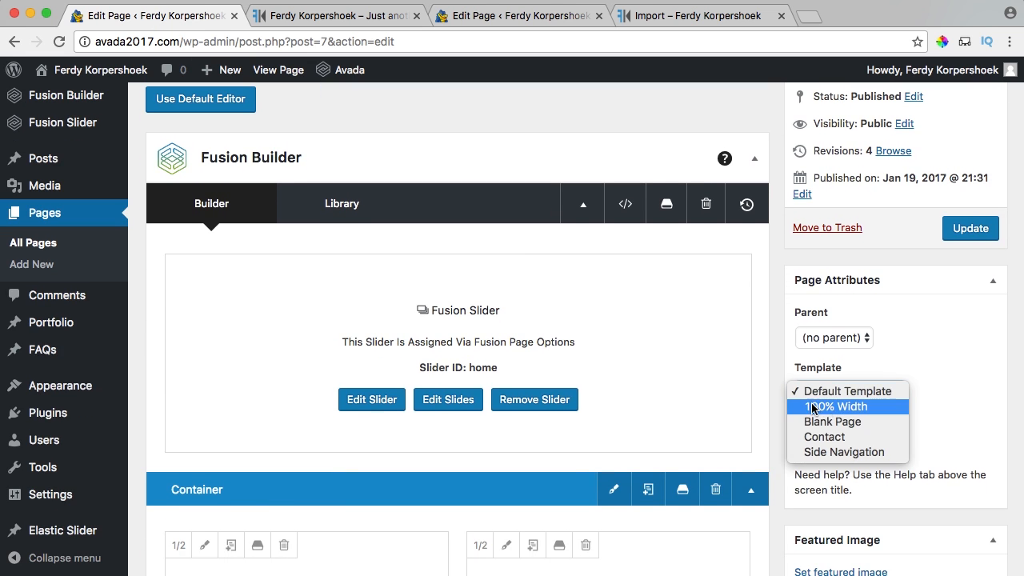
pyautogui.click(824, 407)
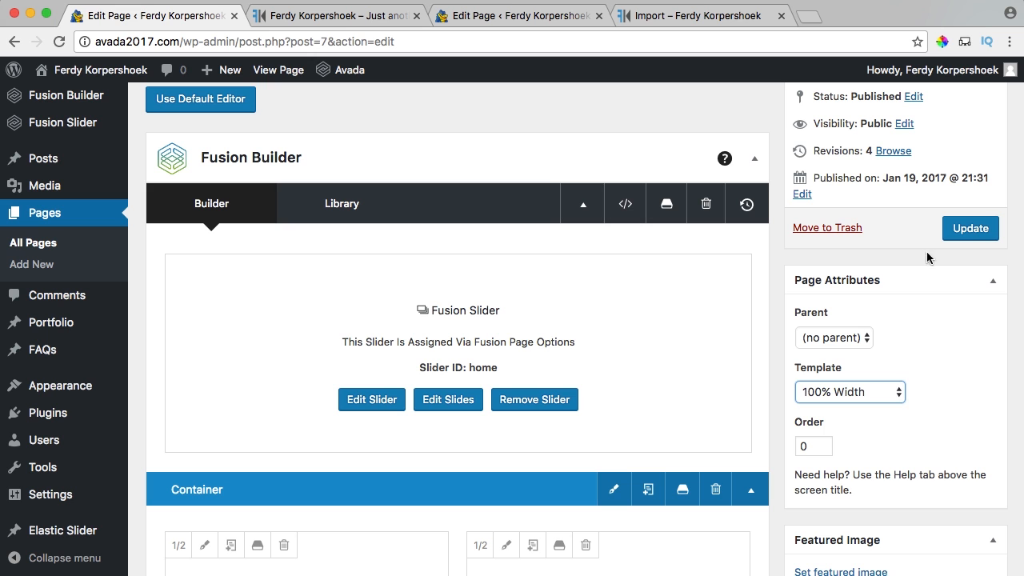
pyautogui.click(960, 234)
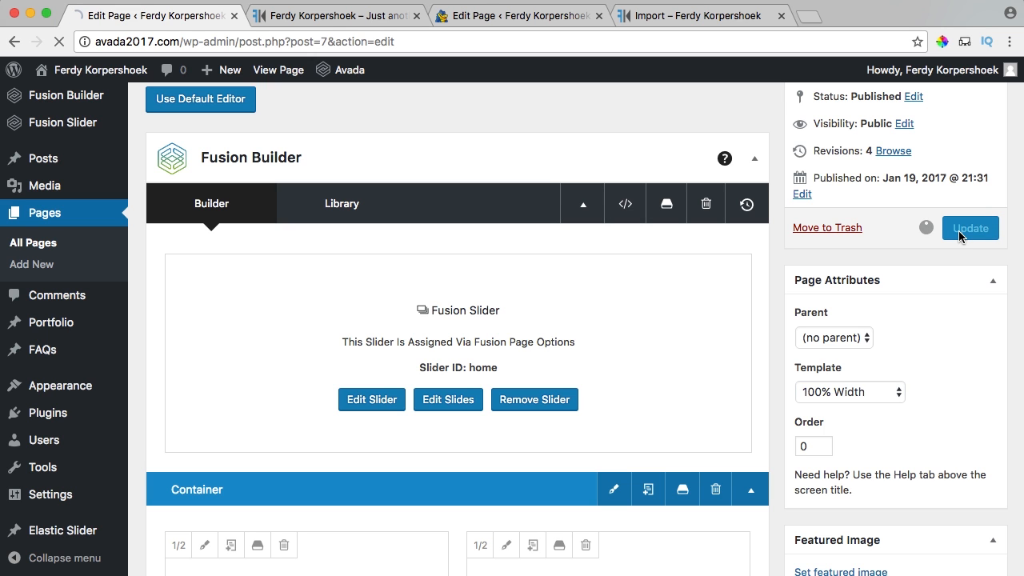
pyautogui.click(292, 18)
# Zoom the live homepage out in steps down to 50%, then restore normal size.
pyautogui.scroll(-12, 285, 219)
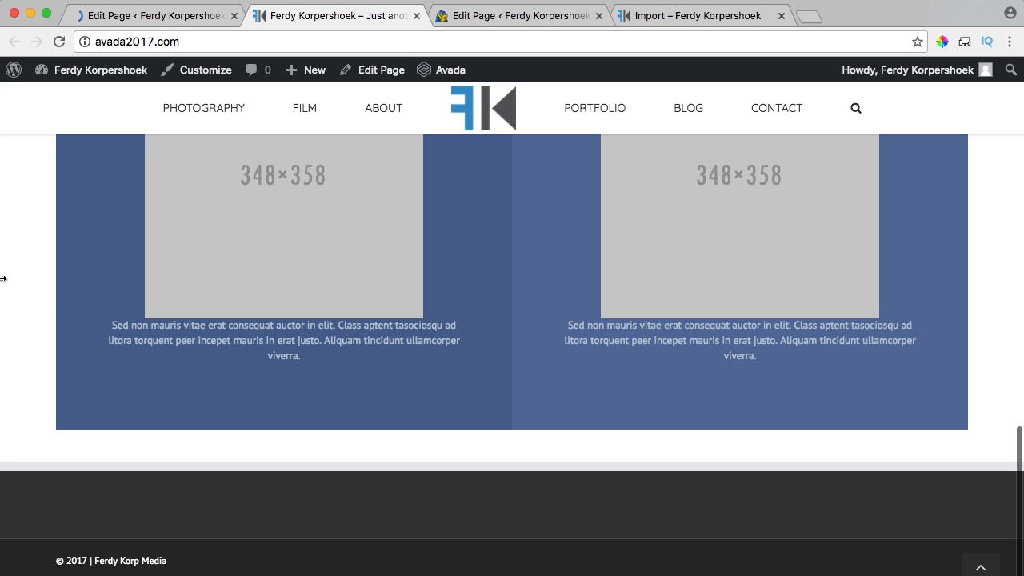
pyautogui.press('super+minus')
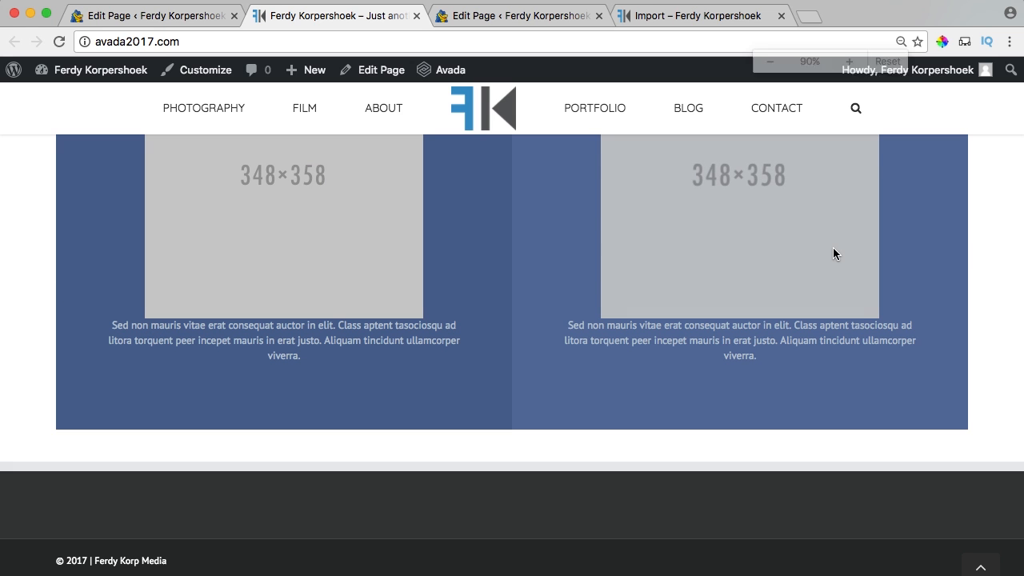
pyautogui.press('super+minus')
pyautogui.press('super+minus')
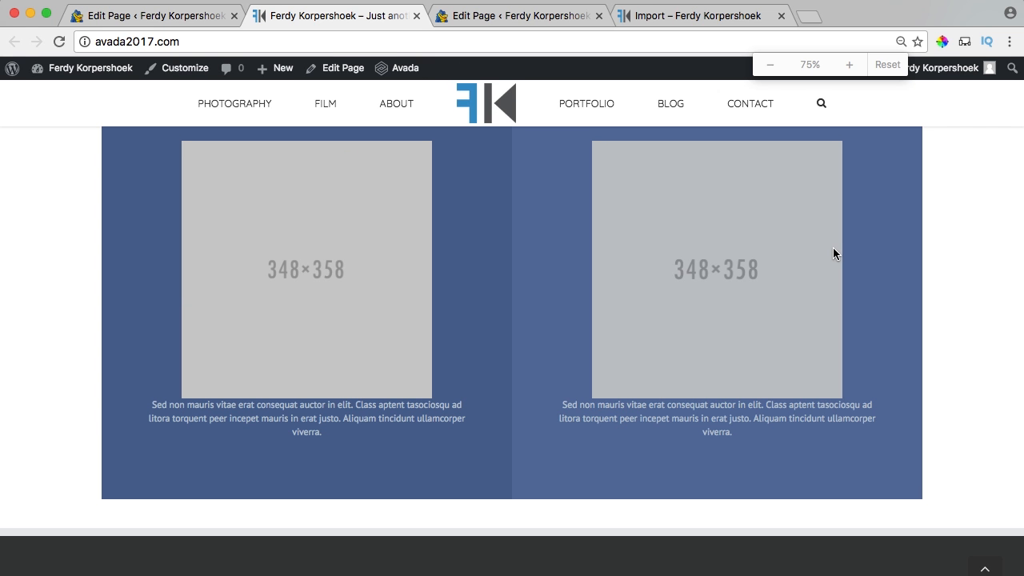
pyautogui.press('super+minus')
pyautogui.press('super+minus')
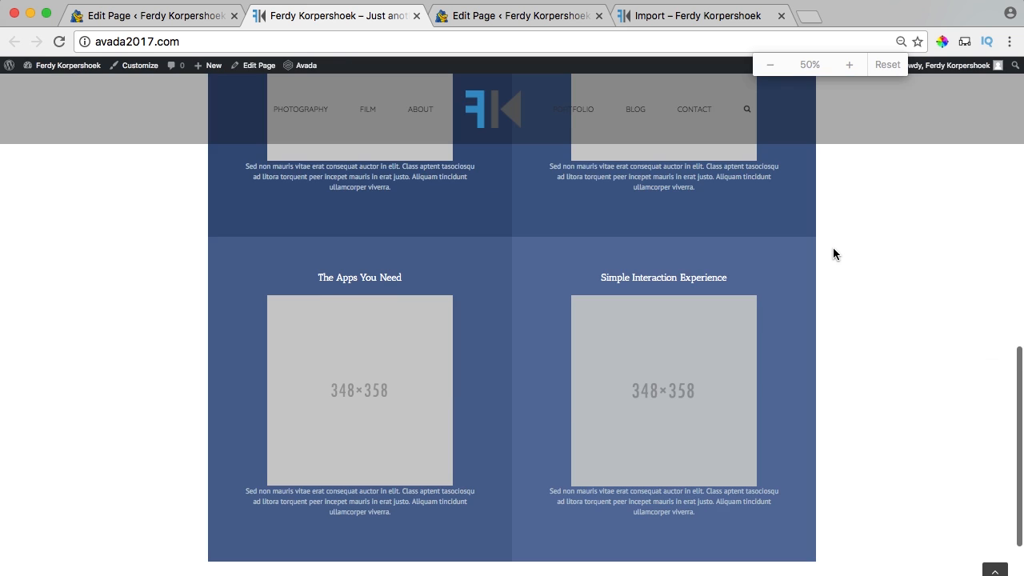
pyautogui.press('super+minus')
pyautogui.press('super+minus')
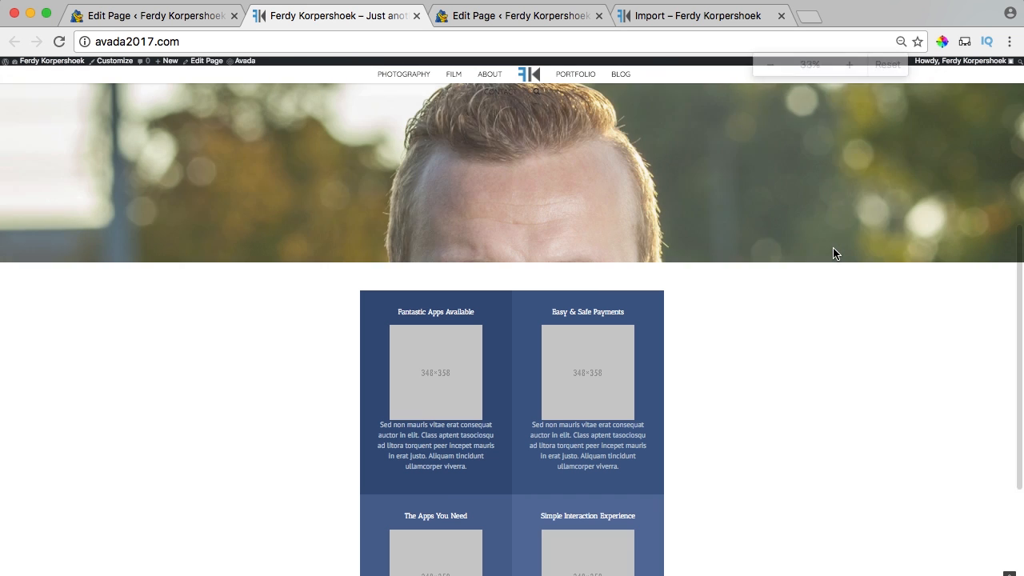
pyautogui.press('super+0')
# Reload the homepage, scroll through its full-width blue sections, then bring up the Import page.
pyautogui.scroll(5, 471, 243)
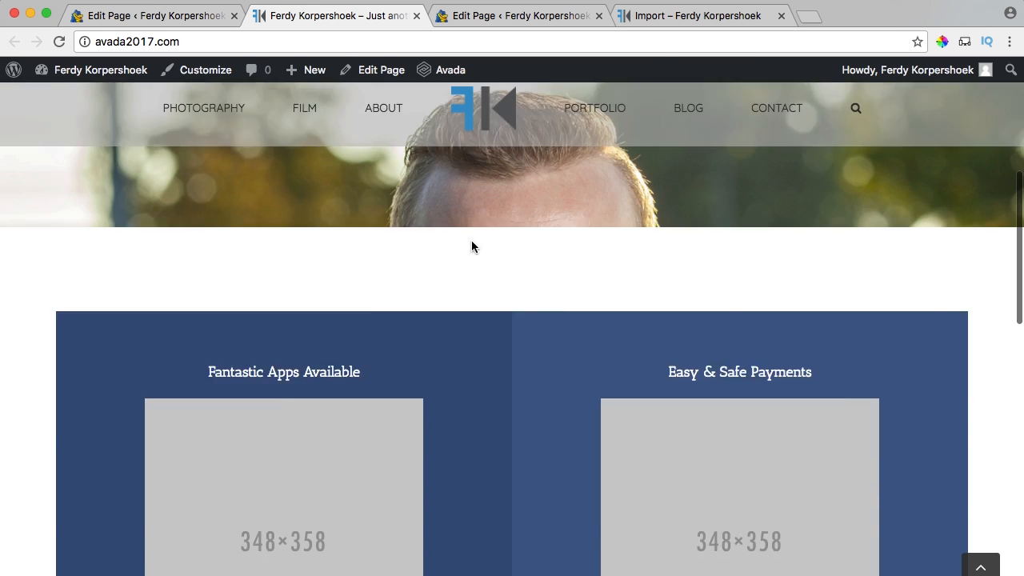
pyautogui.press('super+r')
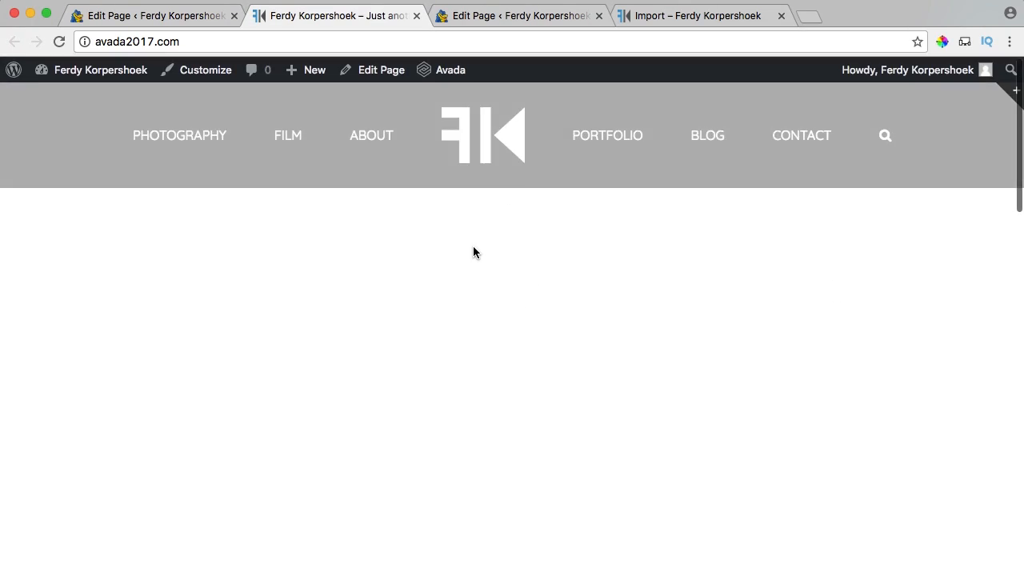
pyautogui.scroll(-4, 473, 245)
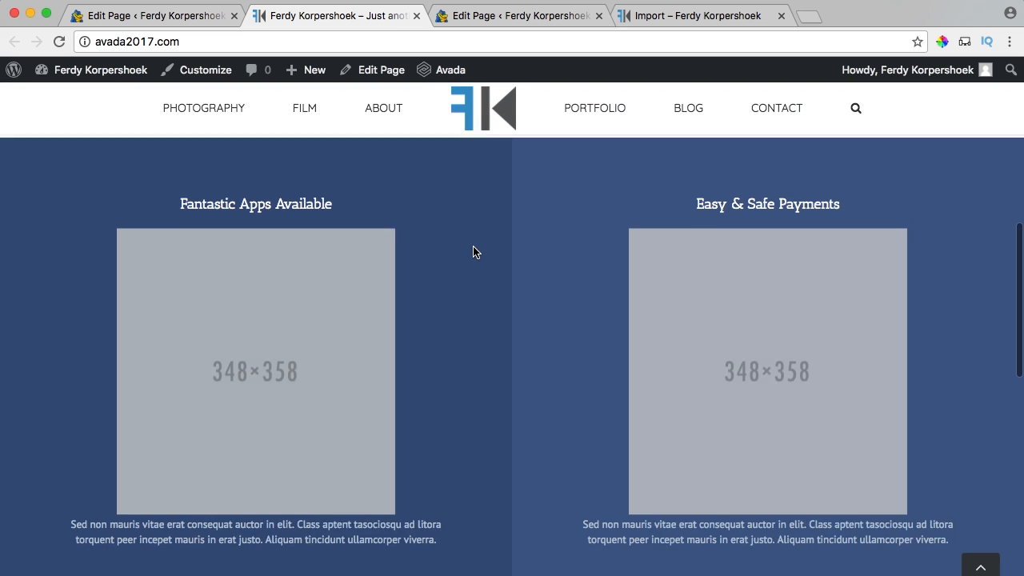
pyautogui.scroll(2, 472, 245)
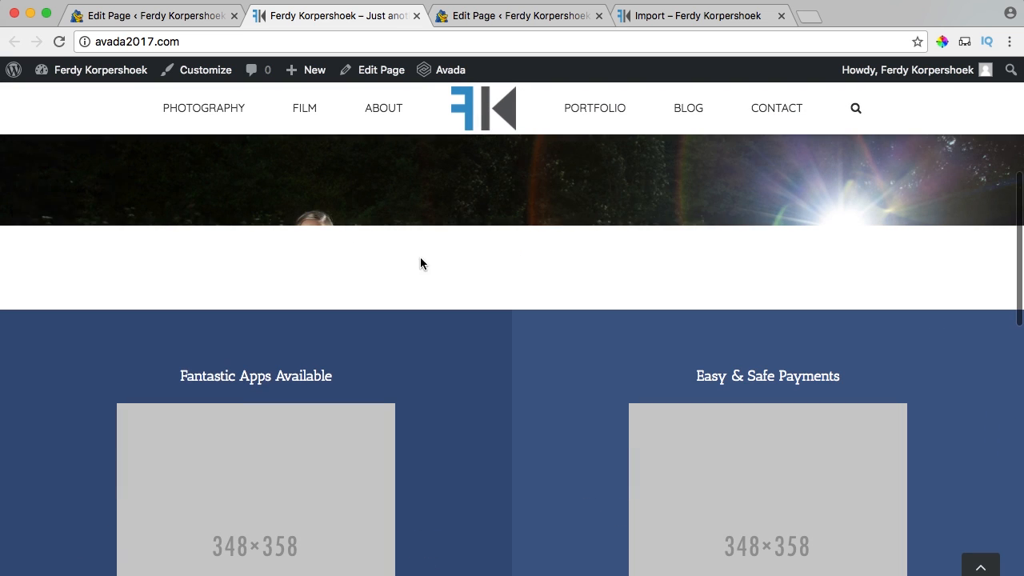
pyautogui.scroll(-5, 439, 243)
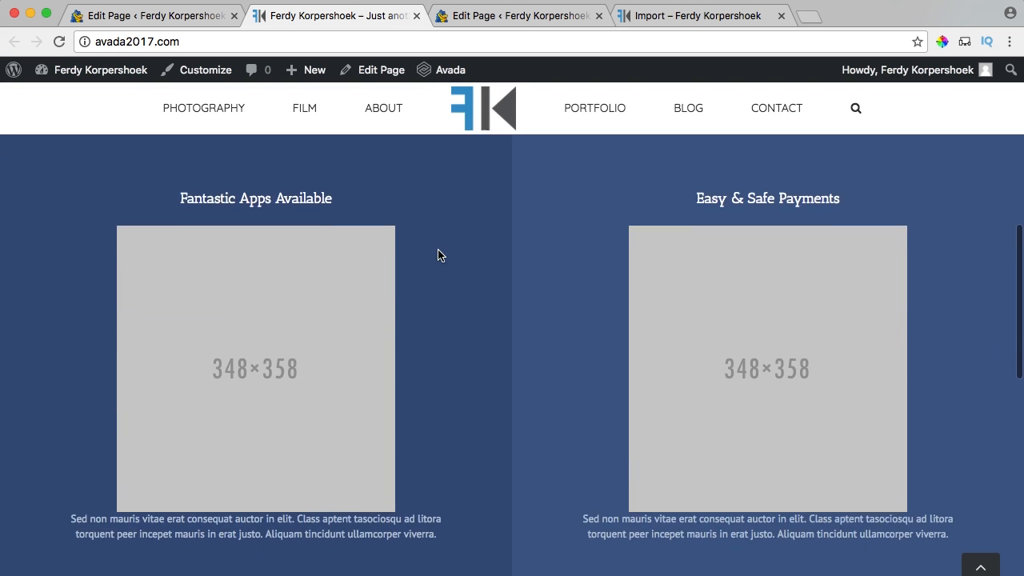
pyautogui.scroll(-7, 304, 253)
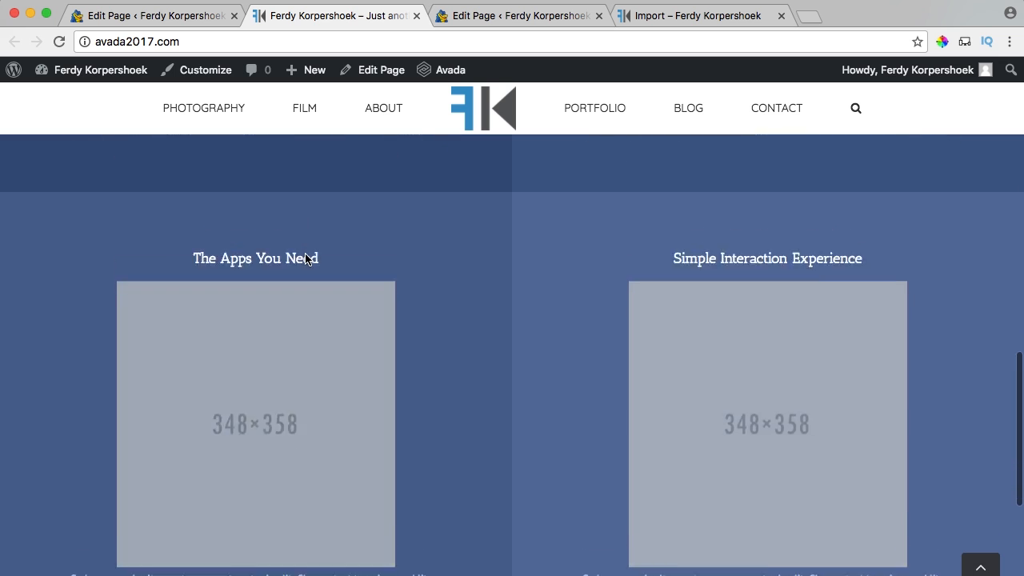
pyautogui.scroll(2, 705, 365)
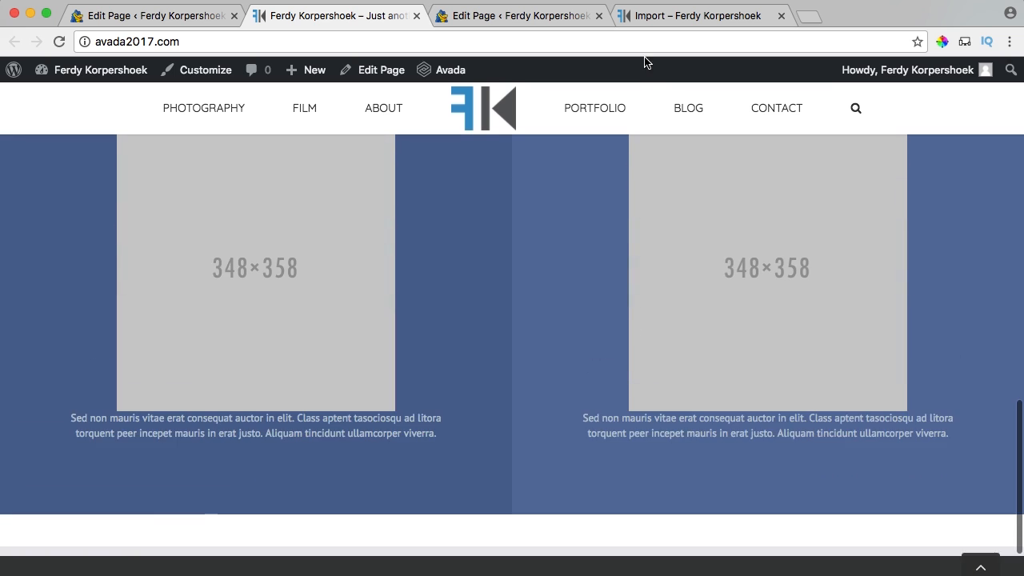
pyautogui.click(544, 16)
# Close the spare Edit Page tab, search Google for 'demo avada' in a new tab, and open Avada Demos.
pyautogui.click(616, 18)
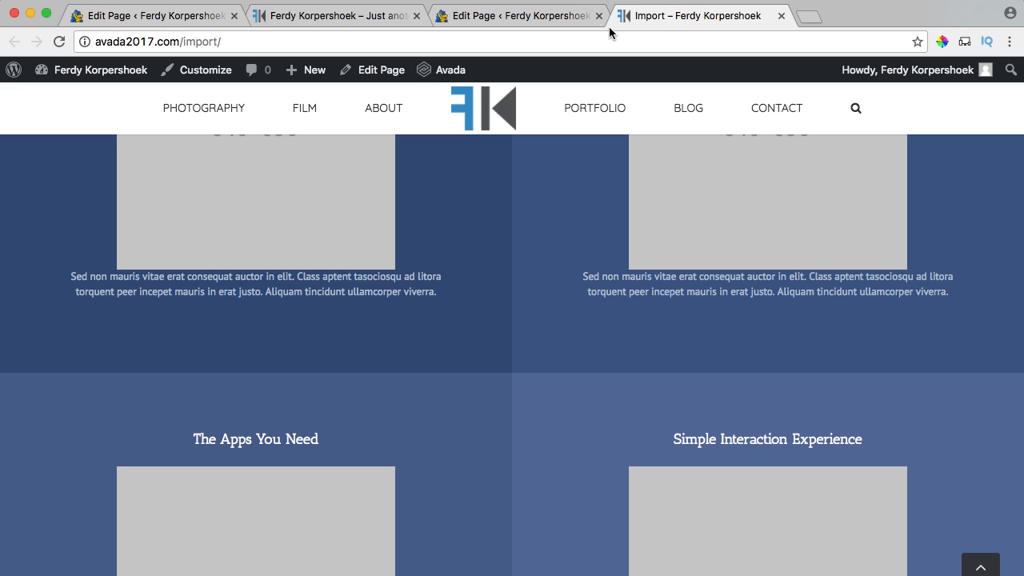
pyautogui.click(599, 16)
pyautogui.click(622, 19)
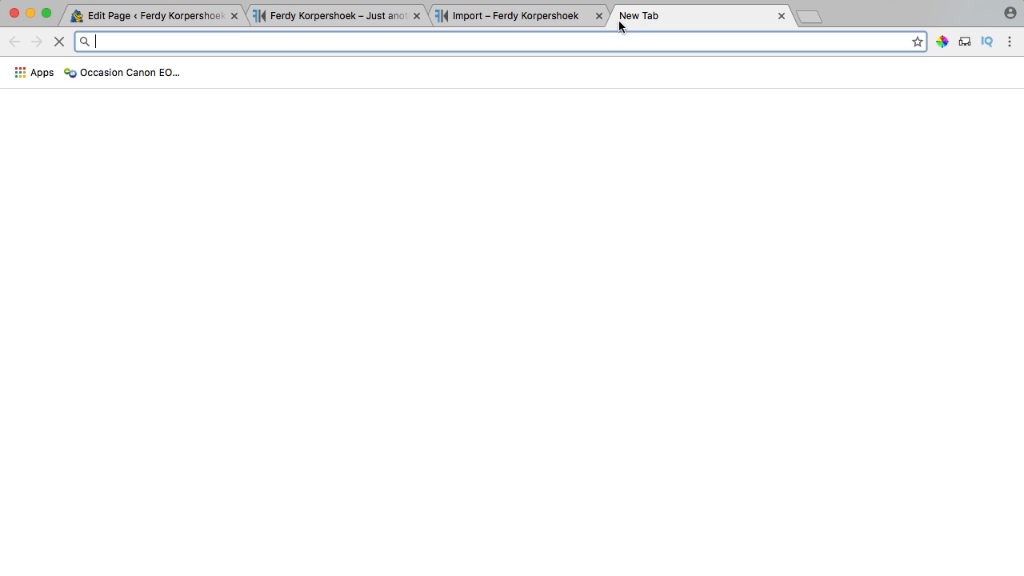
pyautogui.write('demos')
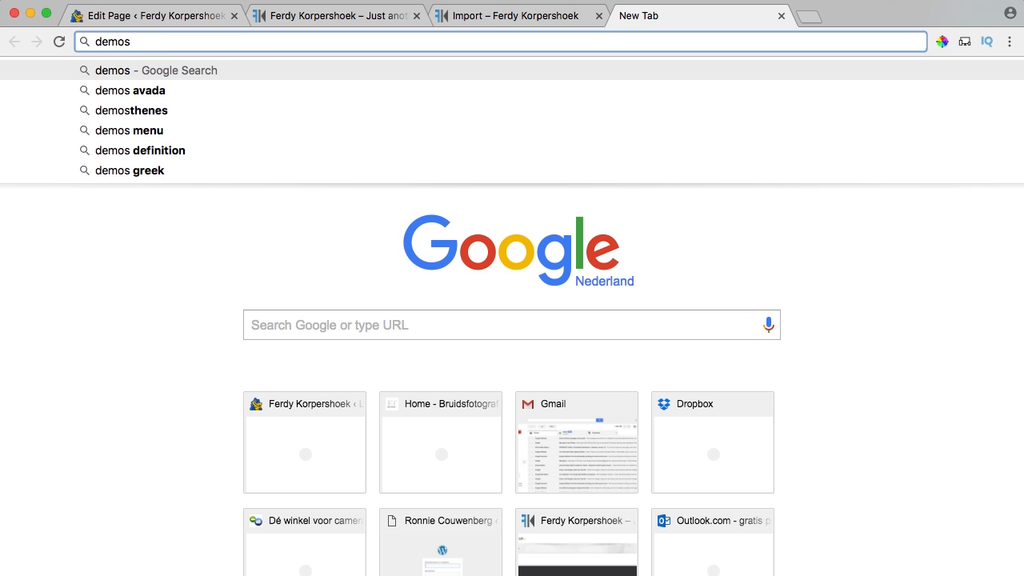
pyautogui.press('BackSpace')
pyautogui.write('avada')
pyautogui.press('Return')
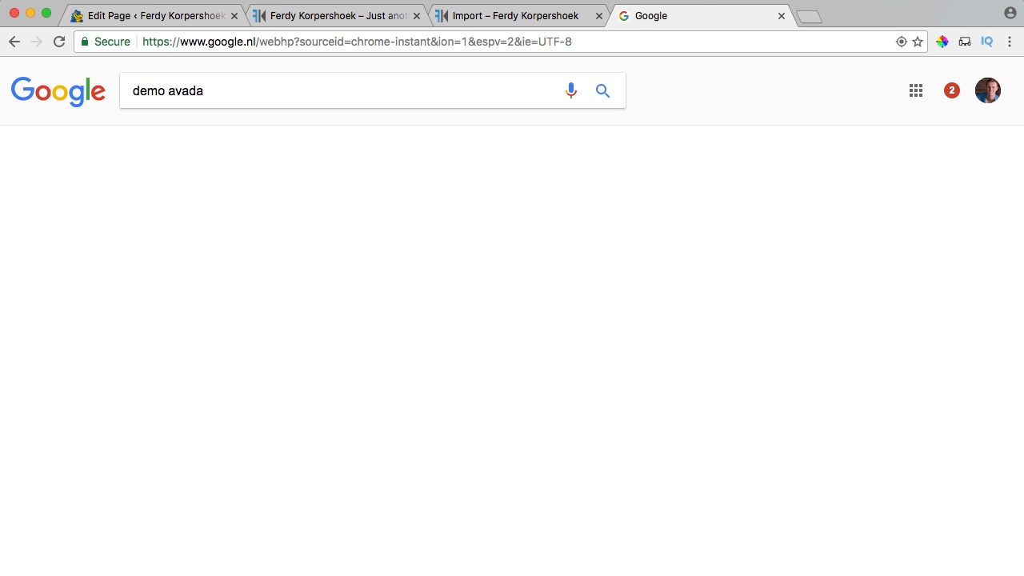
pyautogui.click(204, 216)
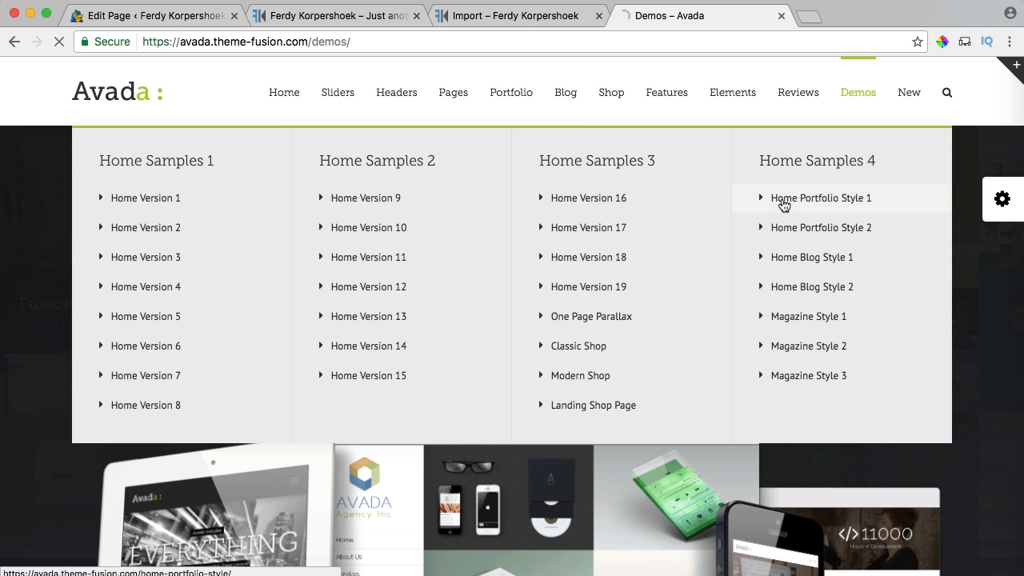
# Scroll through the Home Portfolio Style 1 demo, then close its tab.
pyautogui.click(792, 200)
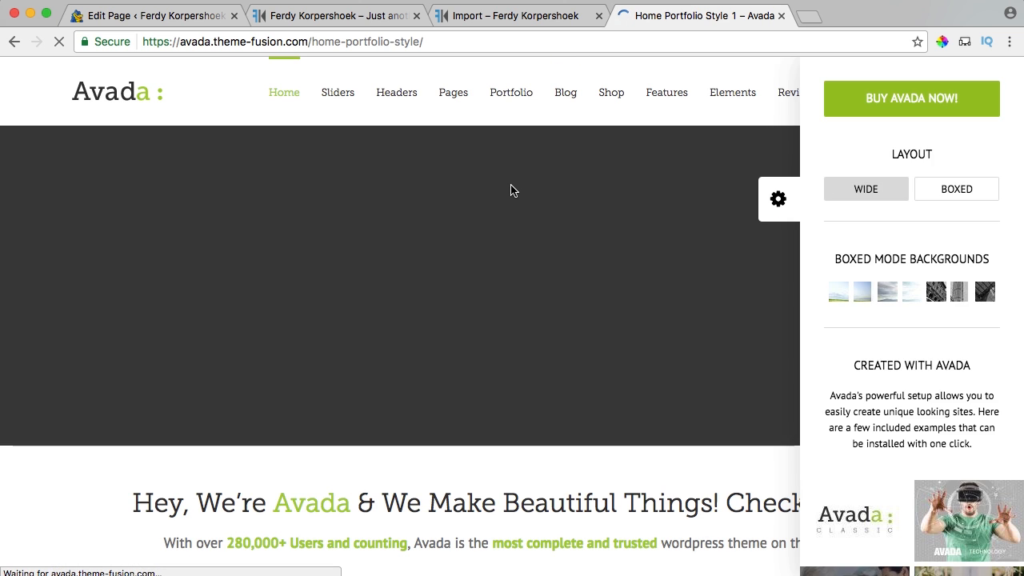
pyautogui.scroll(-7, 692, 213)
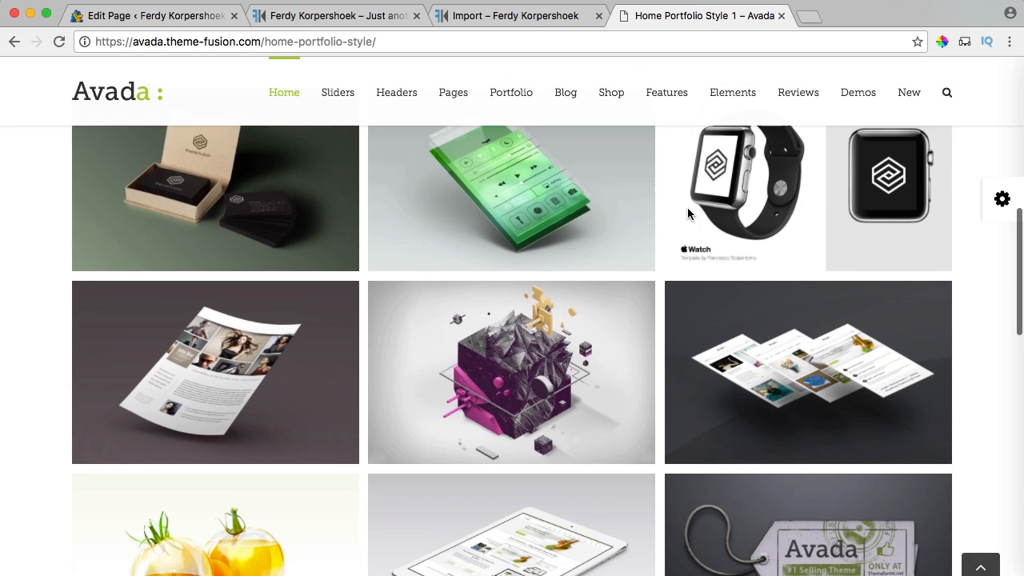
pyautogui.scroll(-12, 122, 230)
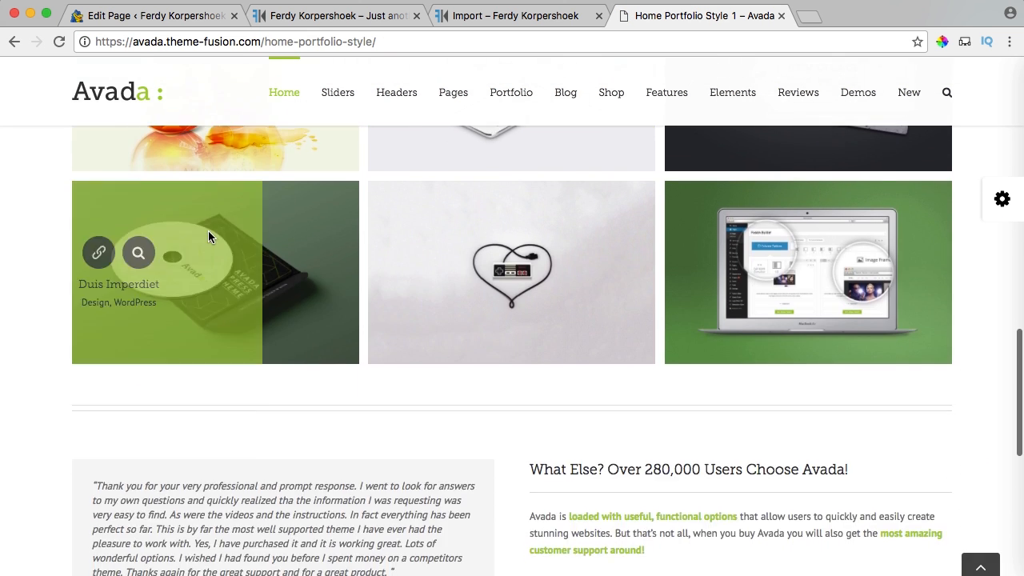
pyautogui.scroll(15, 243, 280)
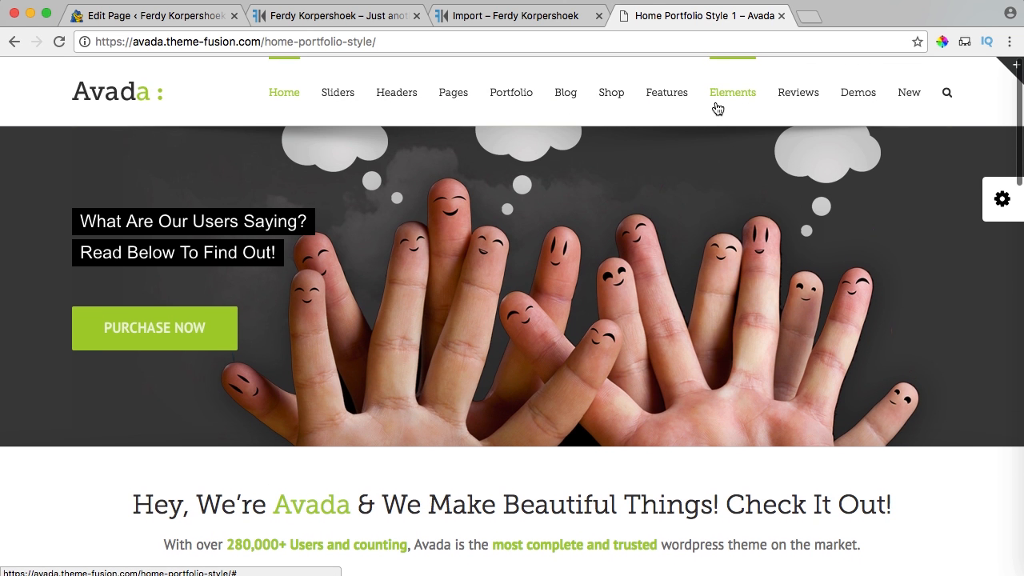
pyautogui.moveTo(714, 108)
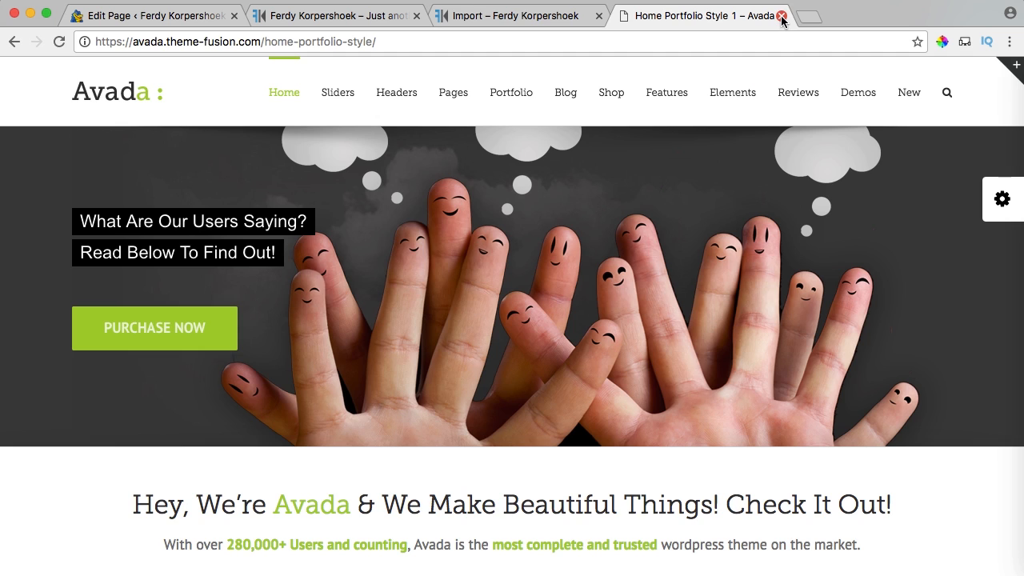
pyautogui.click(782, 16)
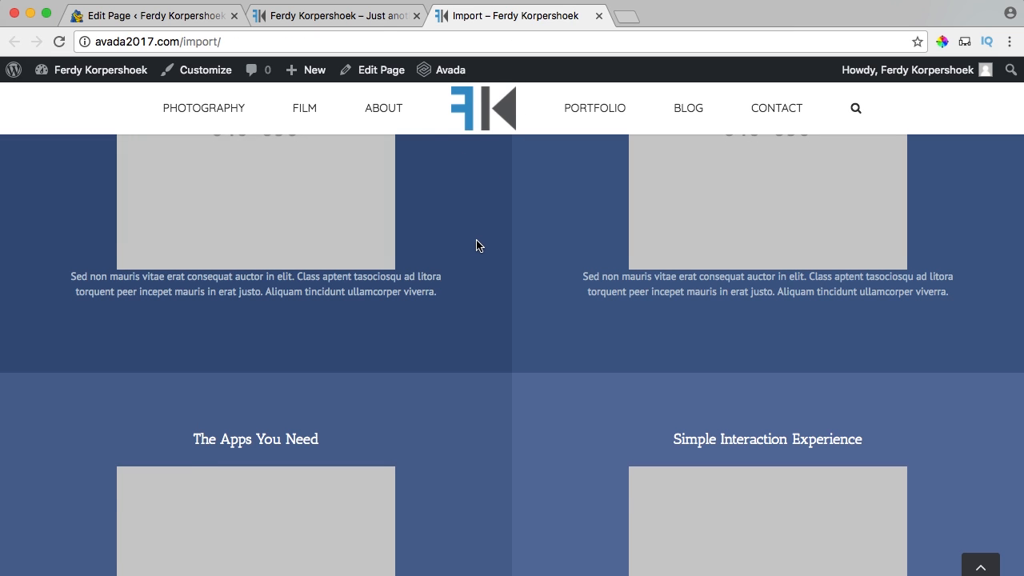
# Close the Import page and front-page preview tabs, leaving the Home page editor open.
pyautogui.scroll(20, 476, 246)
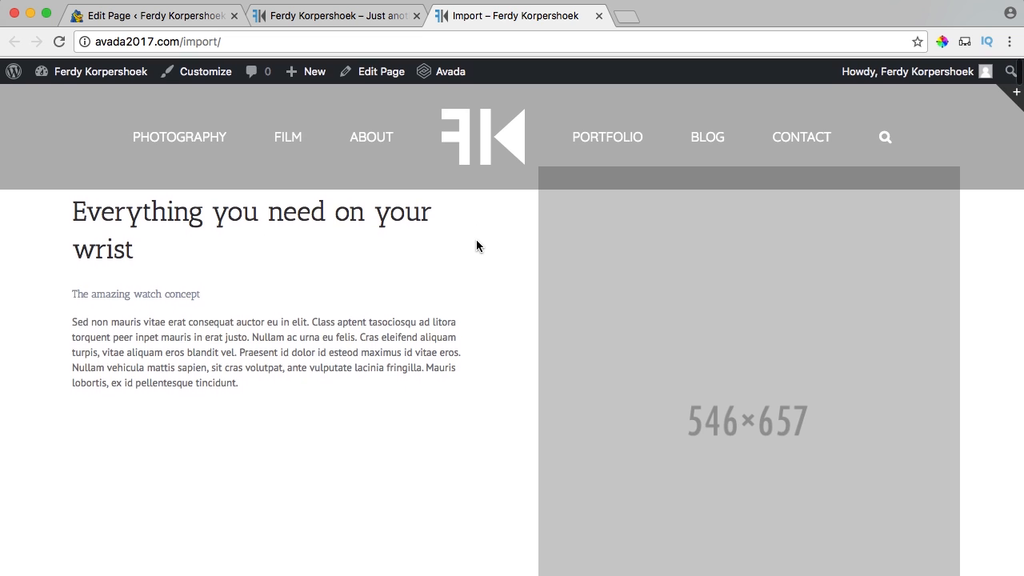
pyautogui.click(333, 21)
pyautogui.click(600, 16)
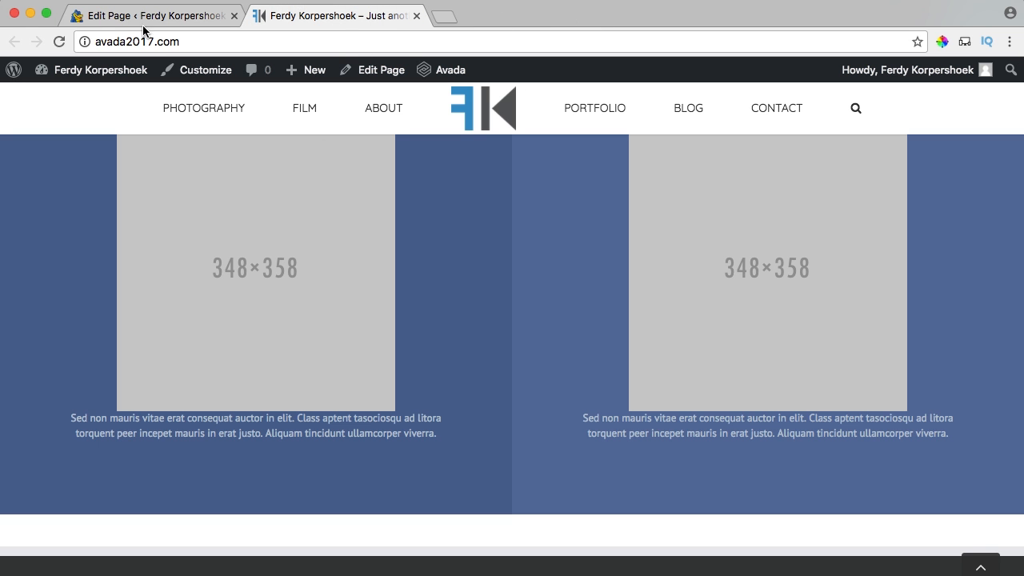
pyautogui.scroll(2, 316, 256)
pyautogui.scroll(-4, 357, 290)
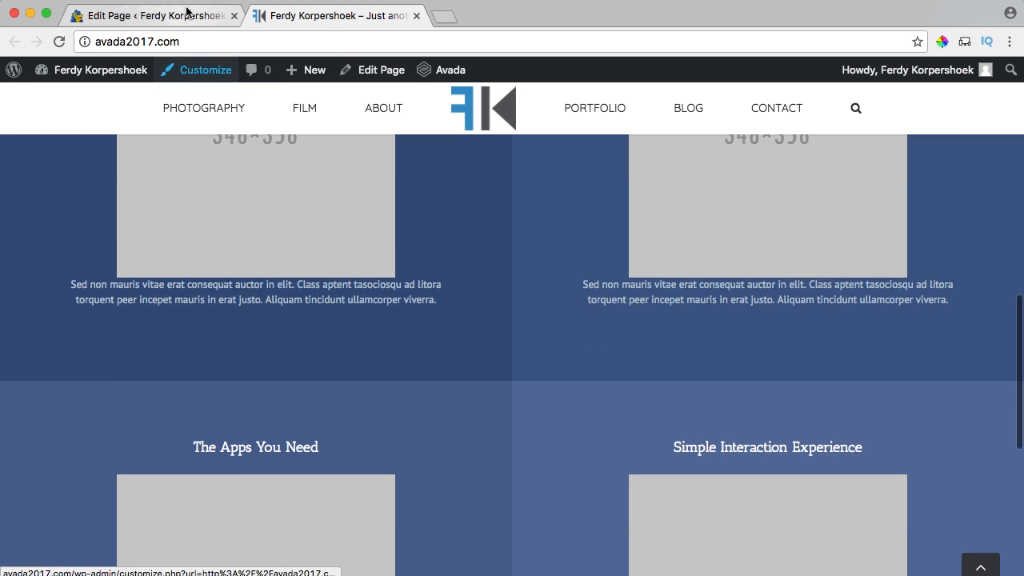
pyautogui.click(187, 10)
pyautogui.click(416, 16)
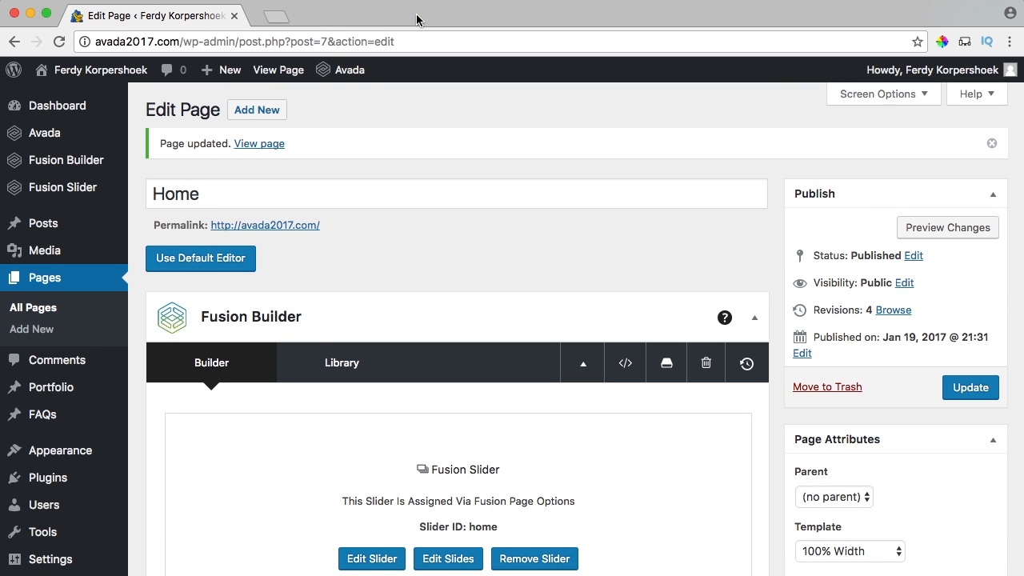
pyautogui.scroll(-6, 624, 288)
pyautogui.scroll(1, 686, 267)
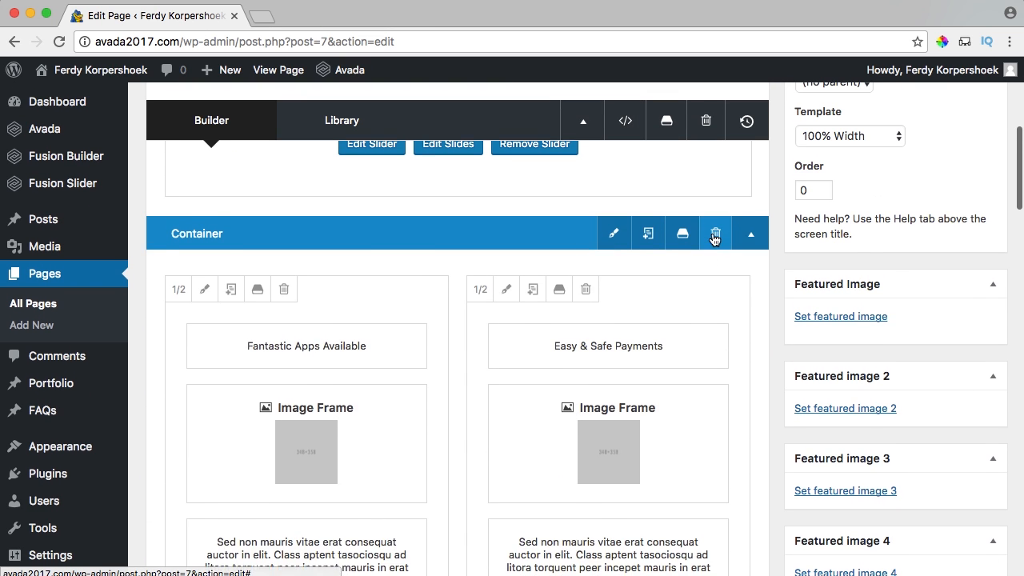
# Delete the existing two-column container from the Home page builder.
pyautogui.click(716, 234)
pyautogui.scroll(3, 376, 265)
pyautogui.scroll(-1, 376, 264)
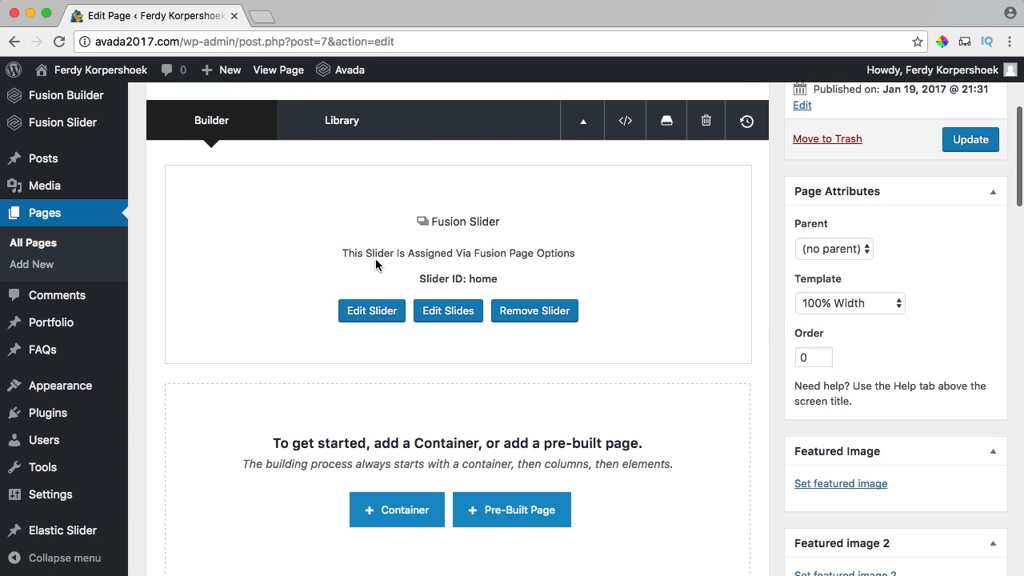
pyautogui.scroll(-1, 373, 265)
# Check the live site through Visit Site, then return to the Home page editor.
pyautogui.moveTo(100, 70)
pyautogui.keyDown('super'); pyautogui.click(57, 96); pyautogui.keyUp('super')
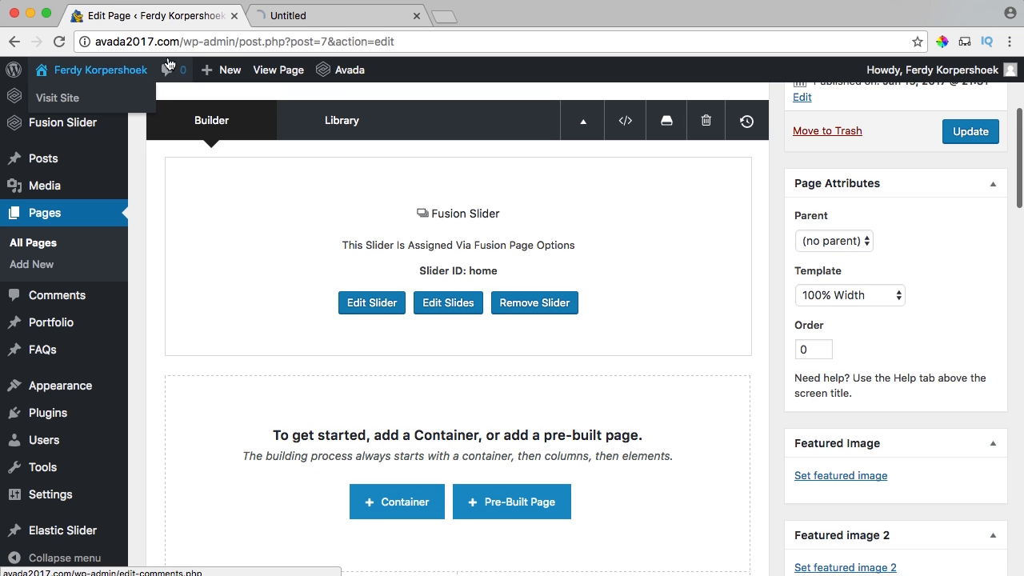
pyautogui.click(320, 16)
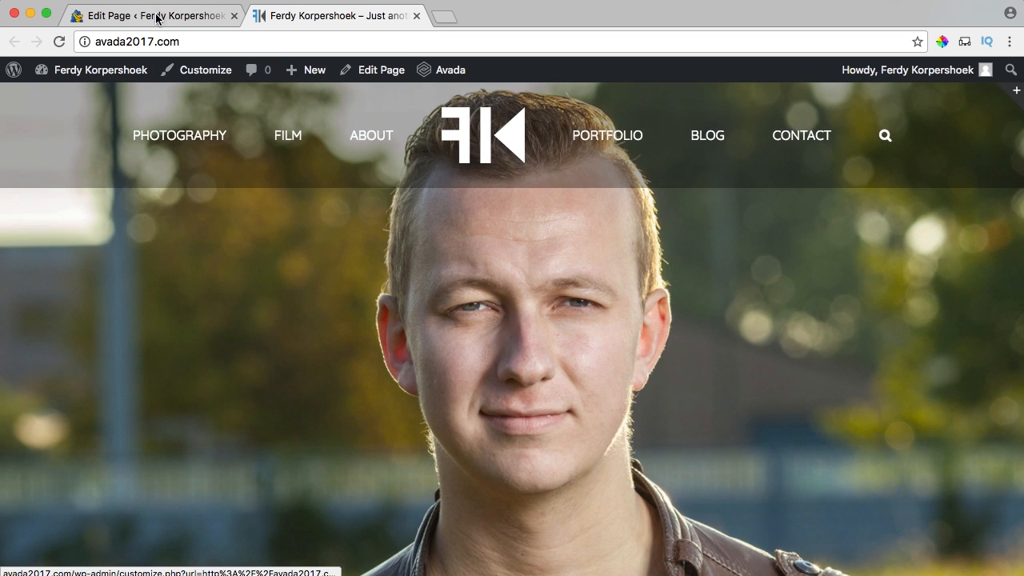
pyautogui.click(157, 16)
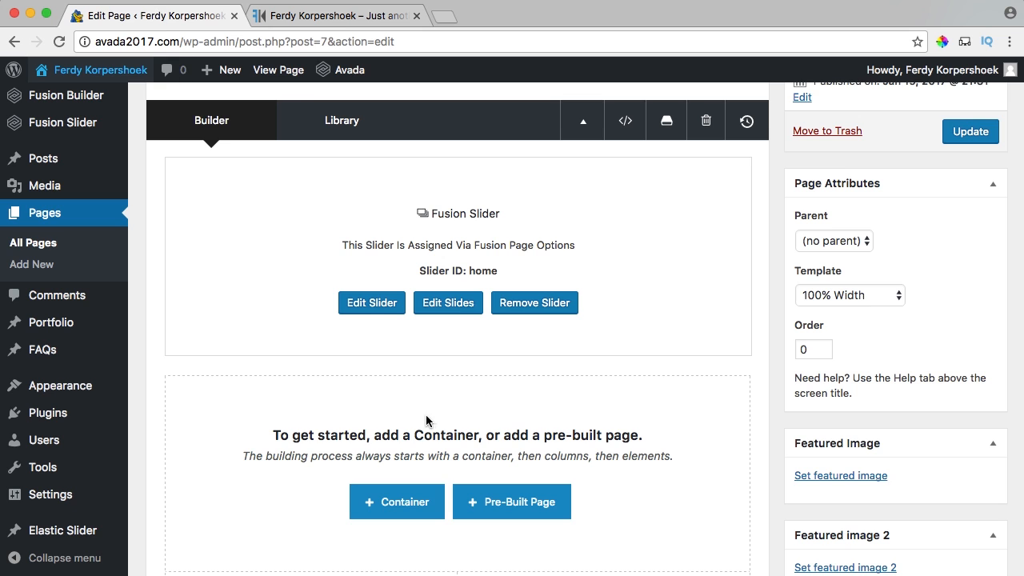
pyautogui.scroll(-4, 410, 404)
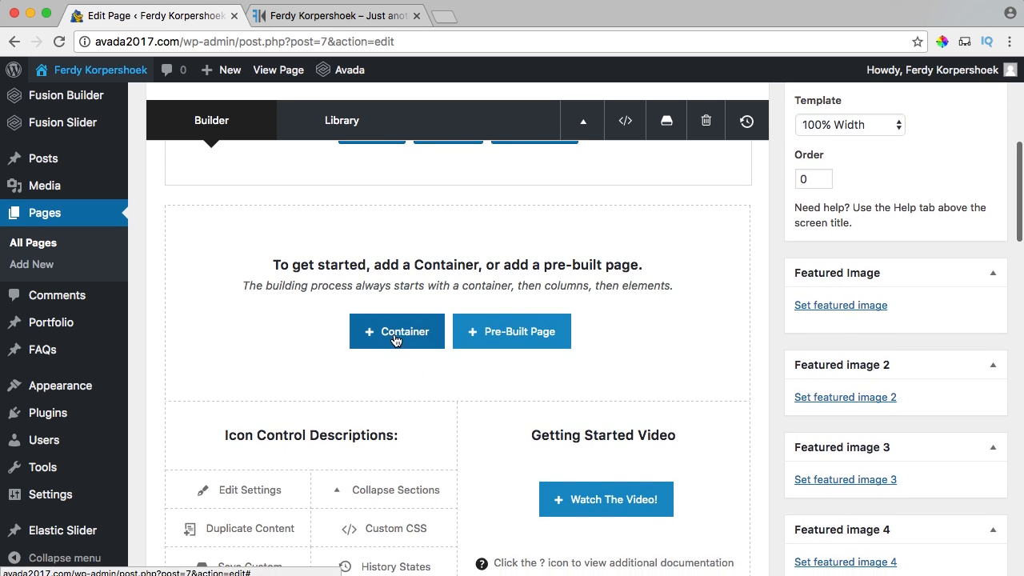
# Insert a new container using the 1/3 + 2/3 column layout.
pyautogui.click(393, 332)
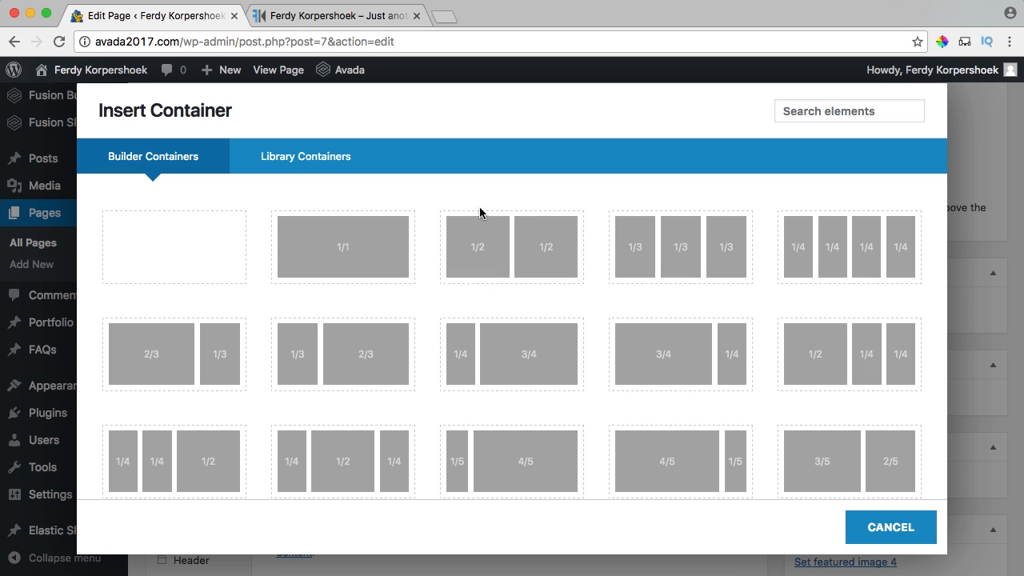
pyautogui.scroll(-4, 544, 276)
pyautogui.scroll(4, 434, 273)
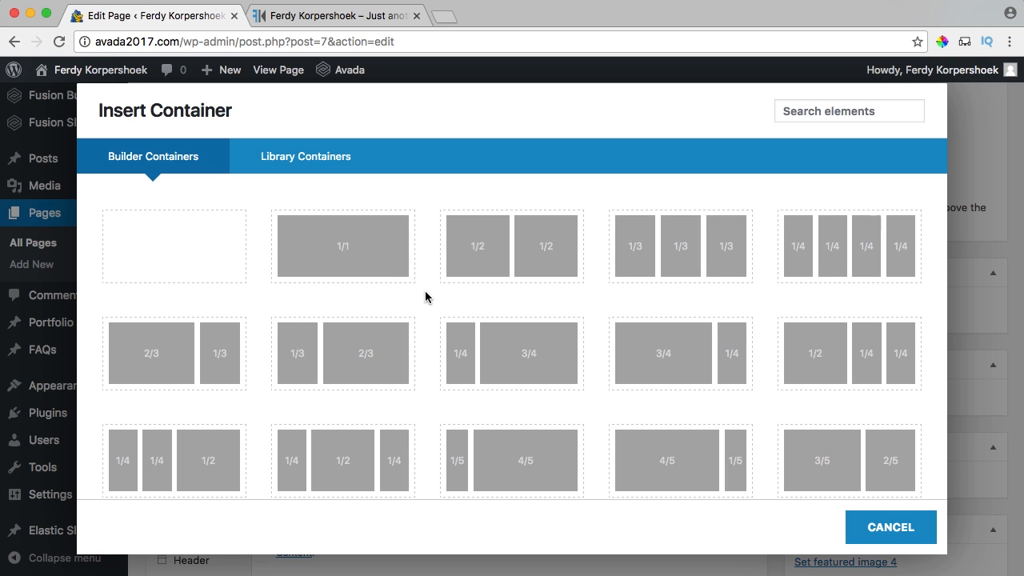
pyautogui.click(358, 359)
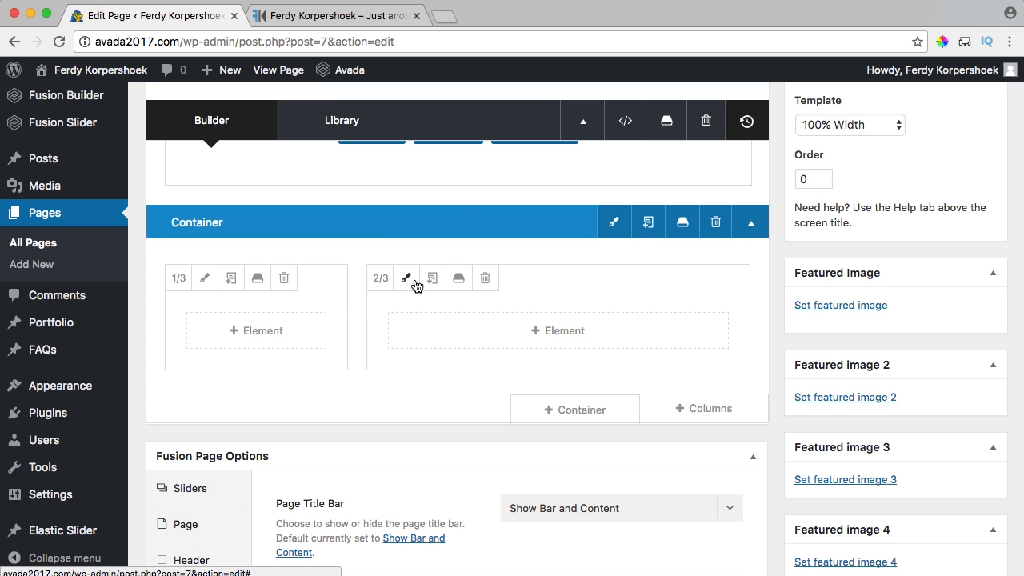
# After trying 1/5 and 4/5, size the first column 1/3 and the second 2/3.
pyautogui.click(181, 282)
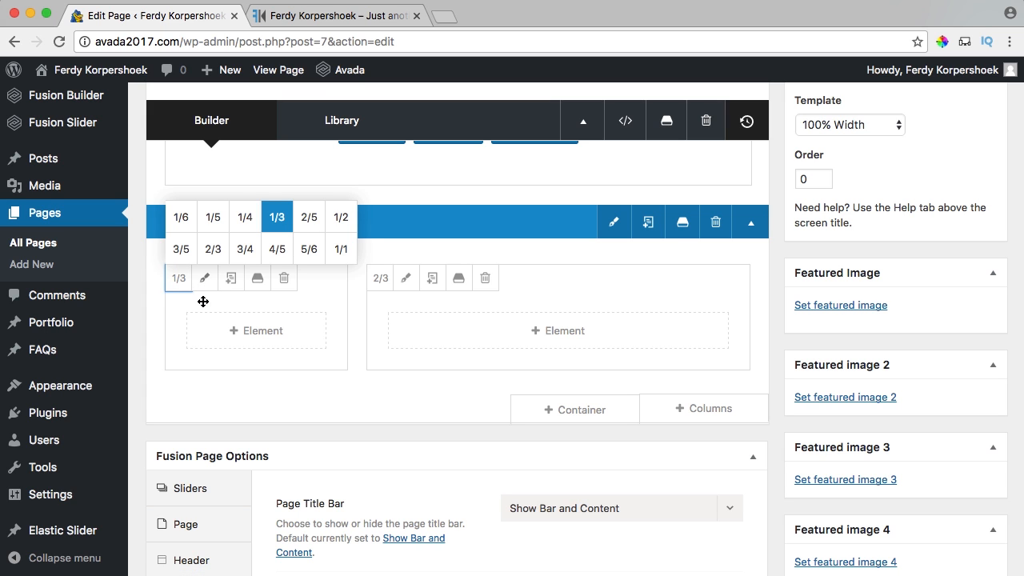
pyautogui.click(213, 217)
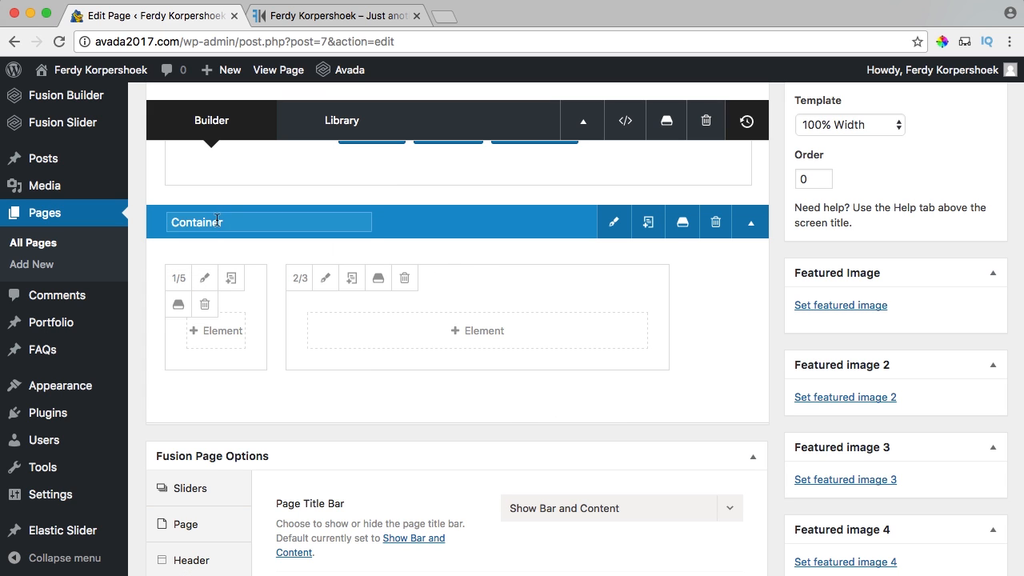
pyautogui.click(299, 280)
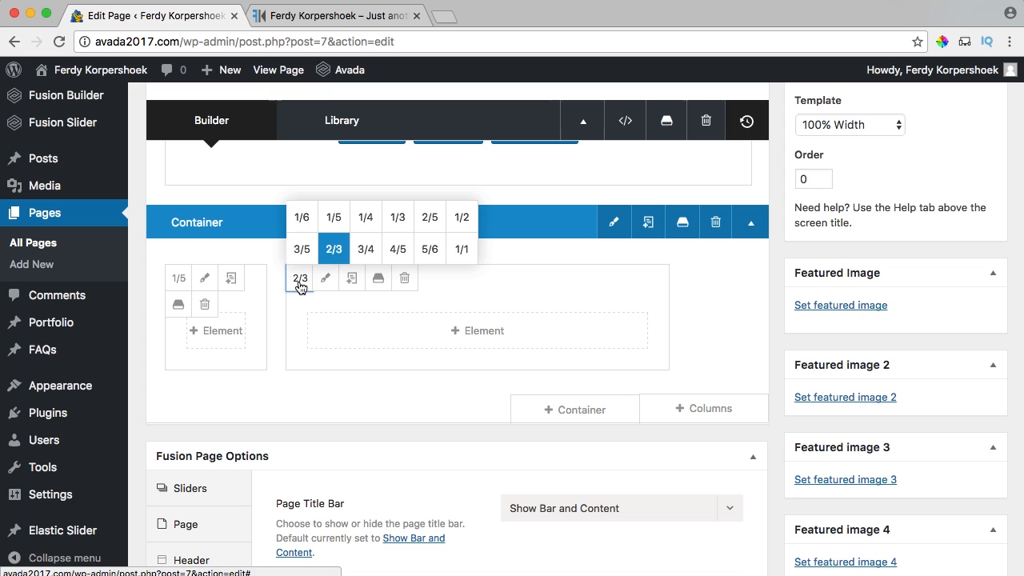
pyautogui.click(392, 261)
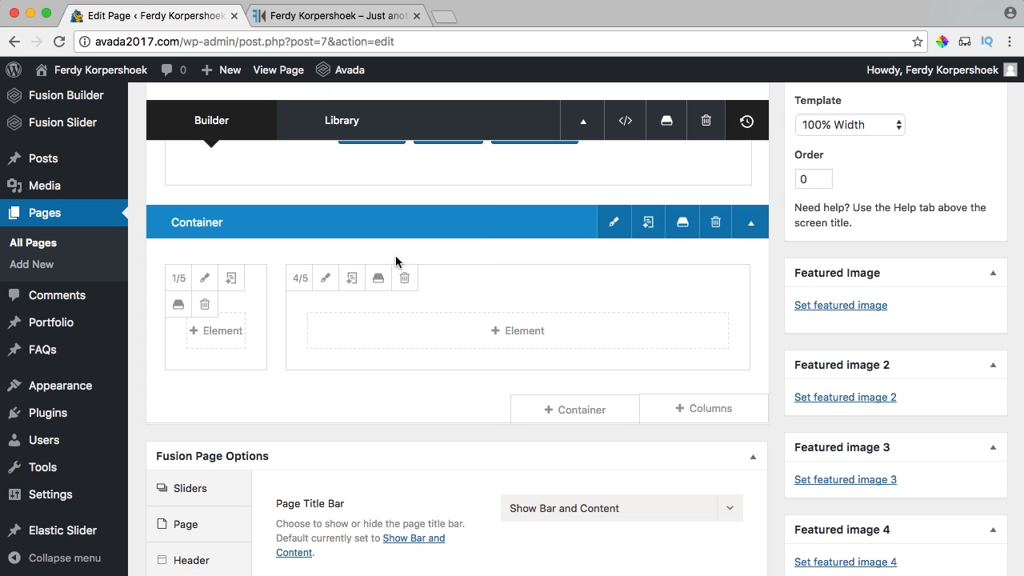
pyautogui.click(176, 278)
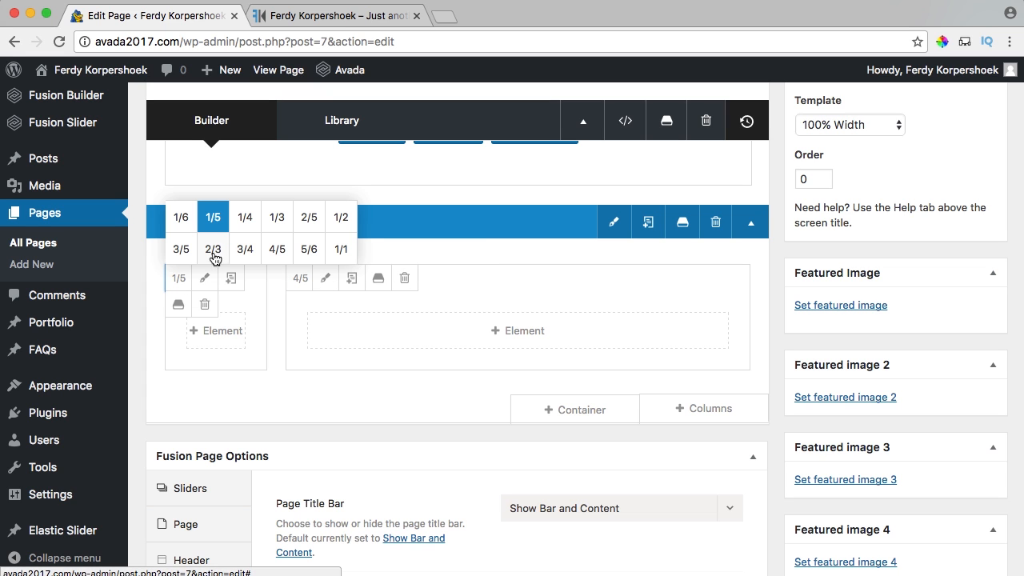
pyautogui.click(276, 224)
pyautogui.scroll(-2, 288, 307)
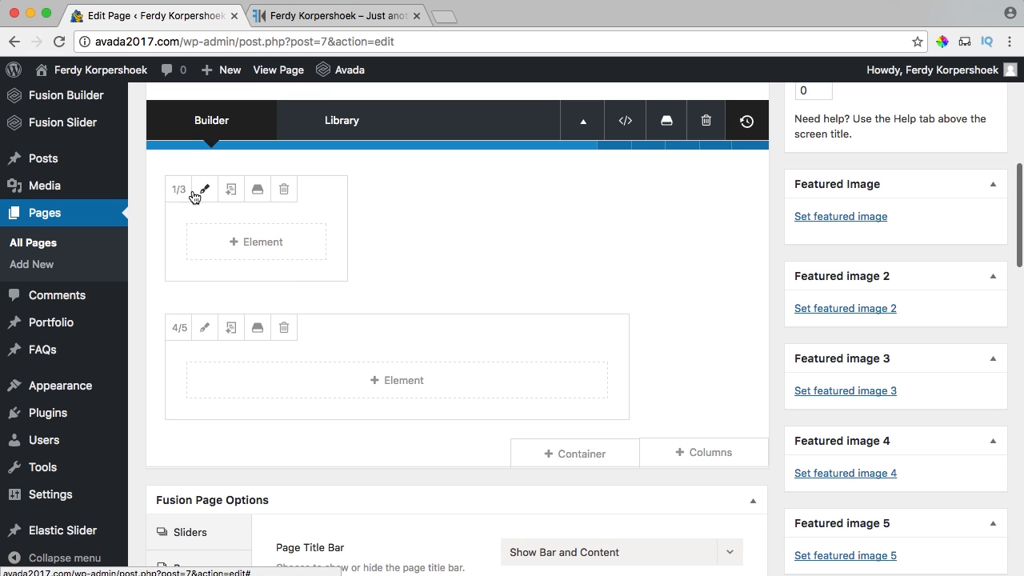
pyautogui.click(178, 328)
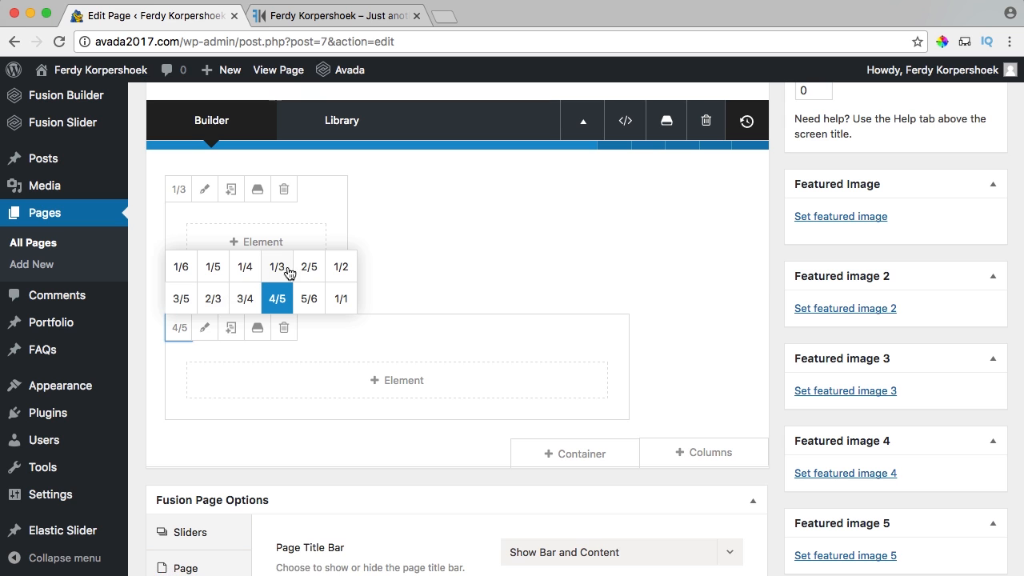
pyautogui.click(213, 298)
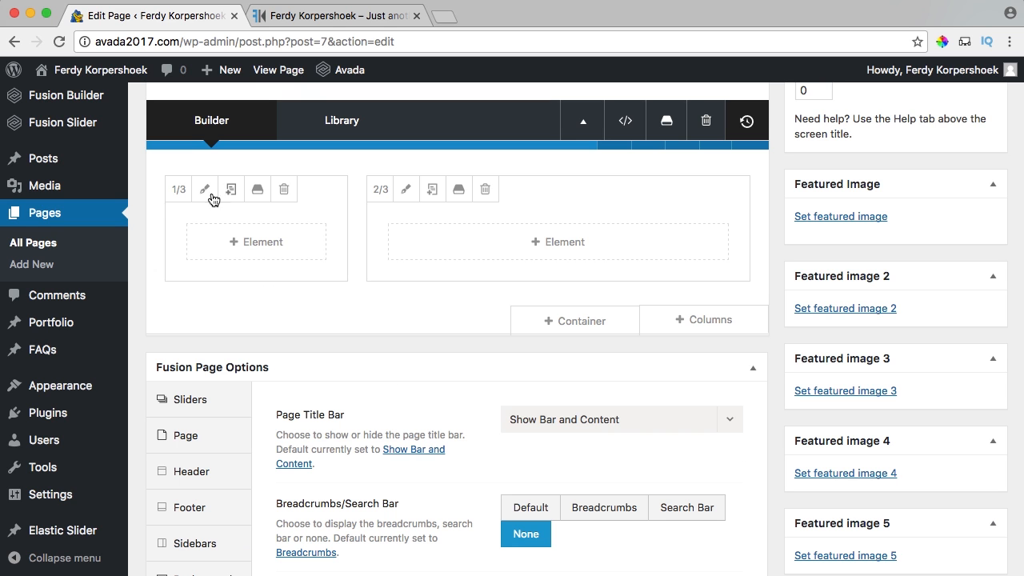
# Add a Title element to the left 1/3 column by searching 'title'.
pyautogui.click(256, 248)
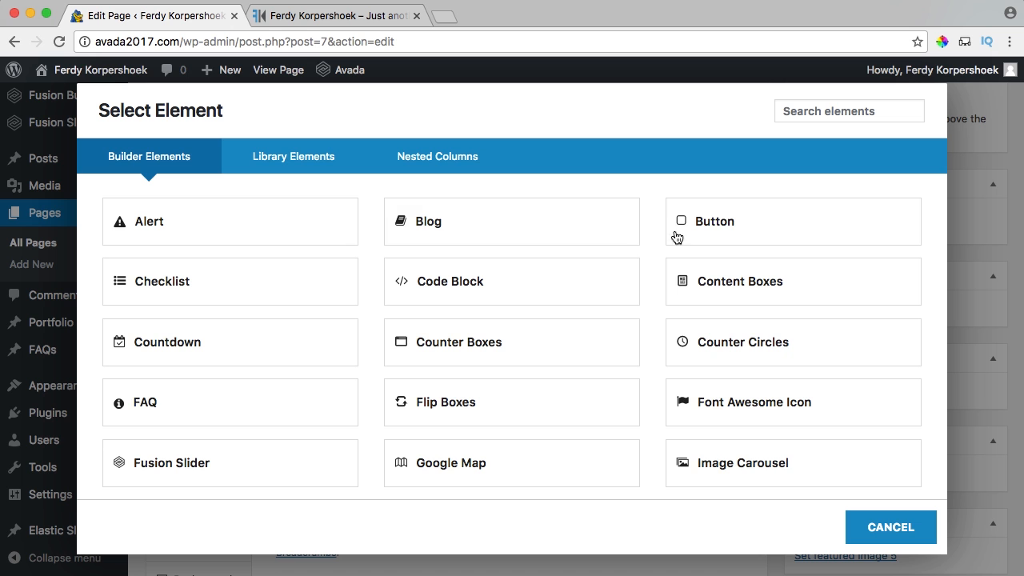
pyautogui.scroll(-2, 680, 296)
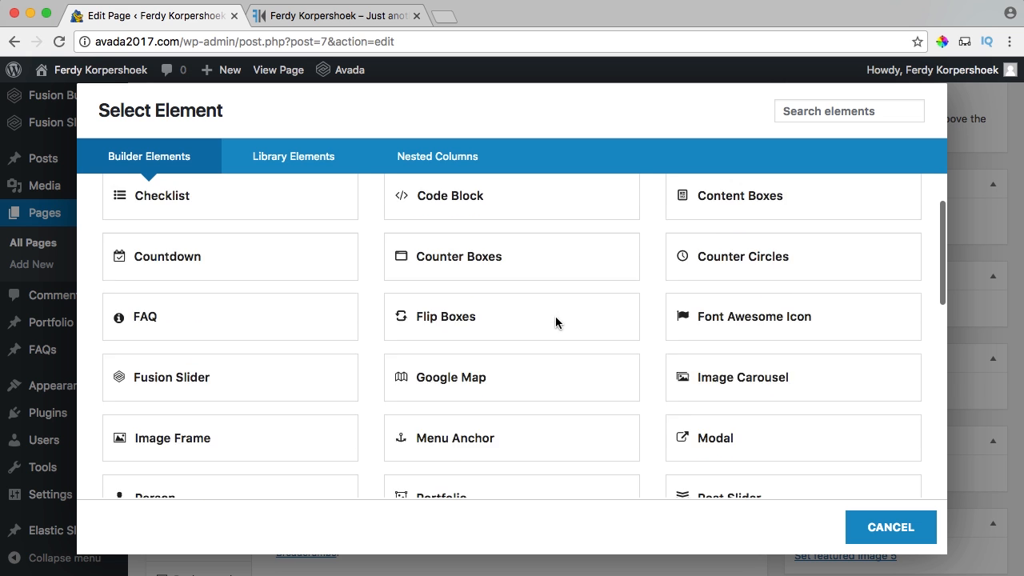
pyautogui.scroll(-6, 558, 322)
pyautogui.scroll(8, 782, 183)
pyautogui.click(852, 116)
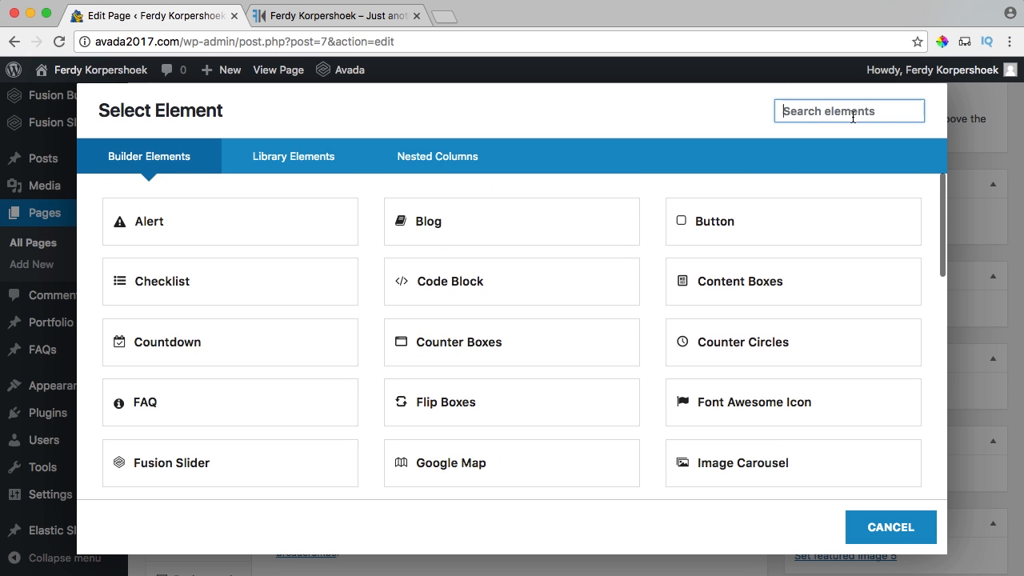
pyautogui.write('title')
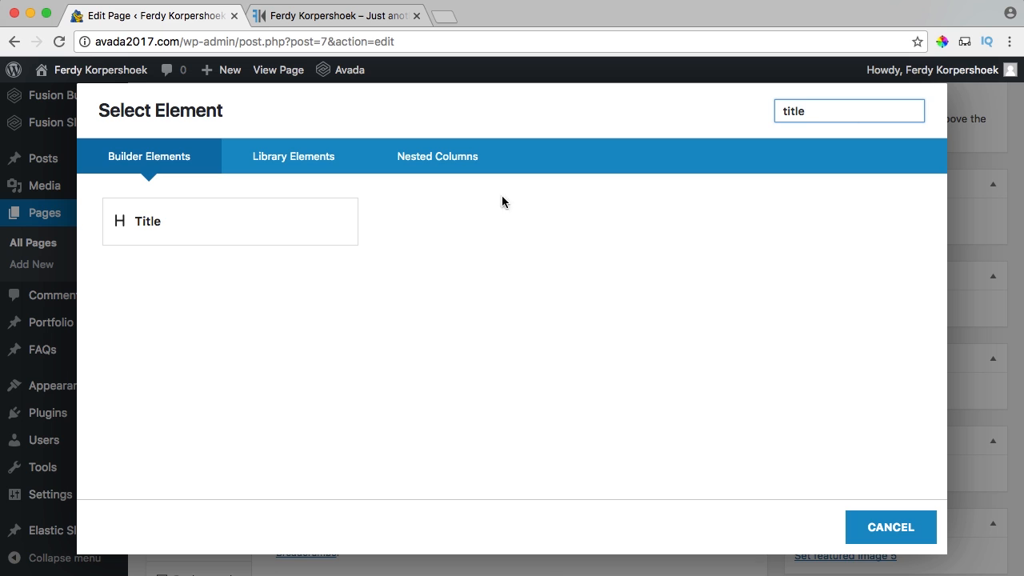
pyautogui.click(195, 229)
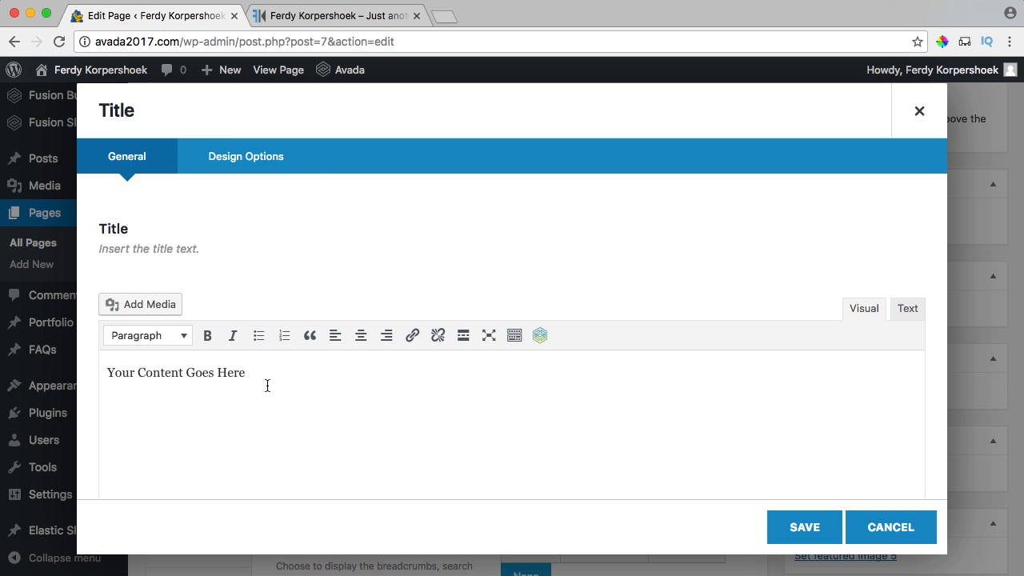
# Clear the placeholder title text for Photography and show the extra formatting row.
pyautogui.tripleClick(268, 385)
pyautogui.press('BackSpace')
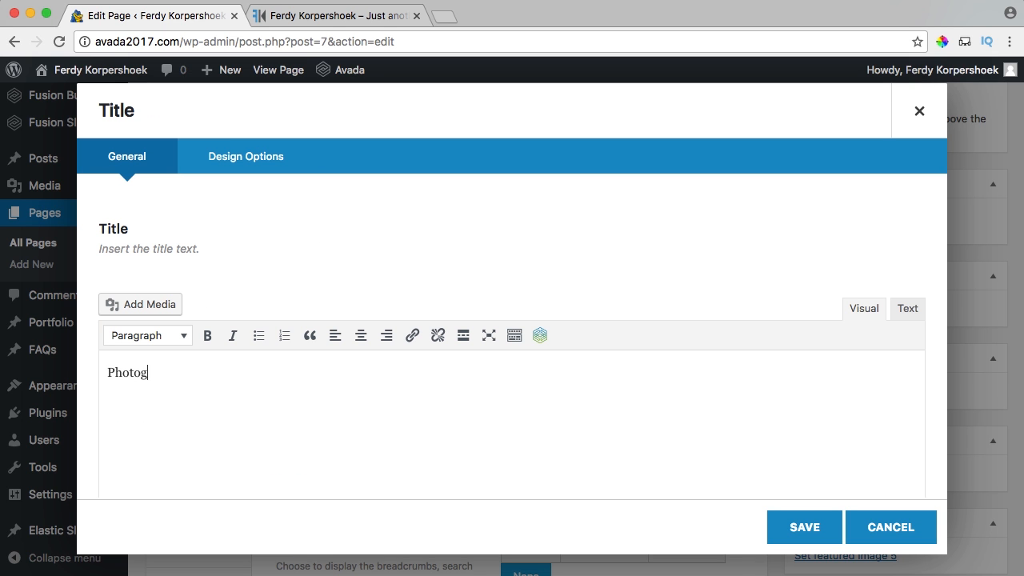
pyautogui.scroll(-2, 299, 395)
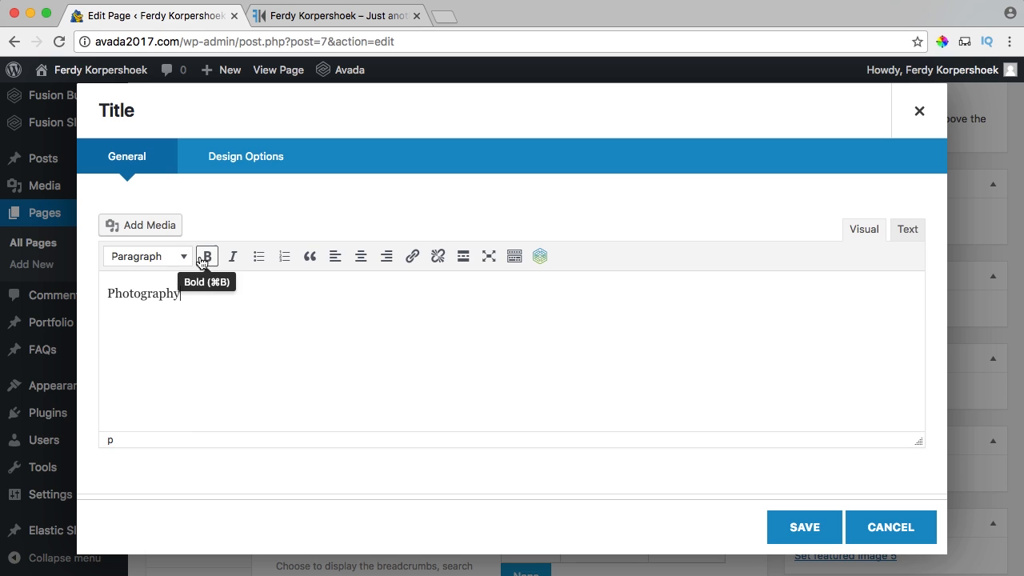
pyautogui.click(516, 261)
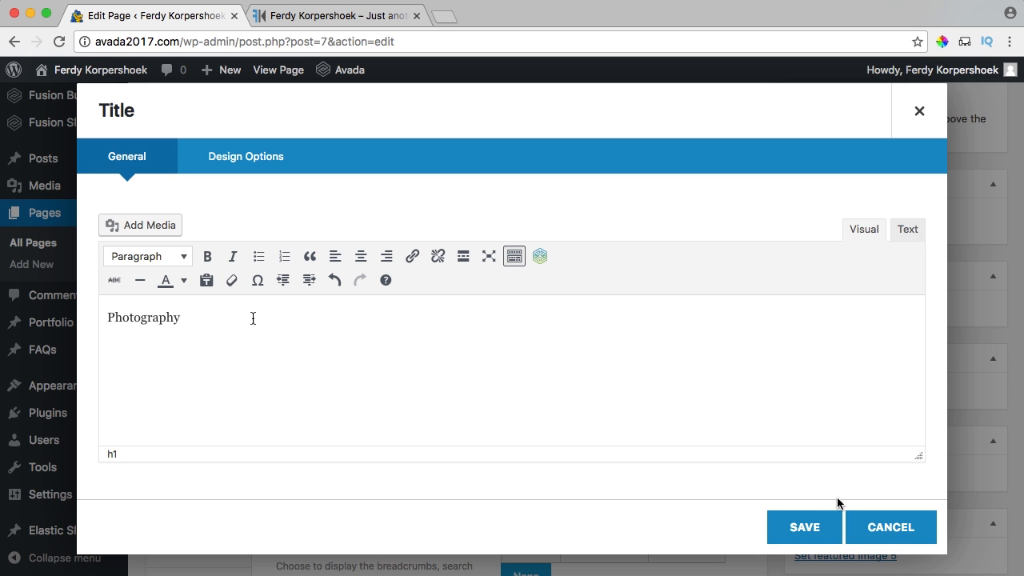
# Save the Photography title, then add a Text Block and paste lorem ipsum over its placeholder.
pyautogui.click(807, 526)
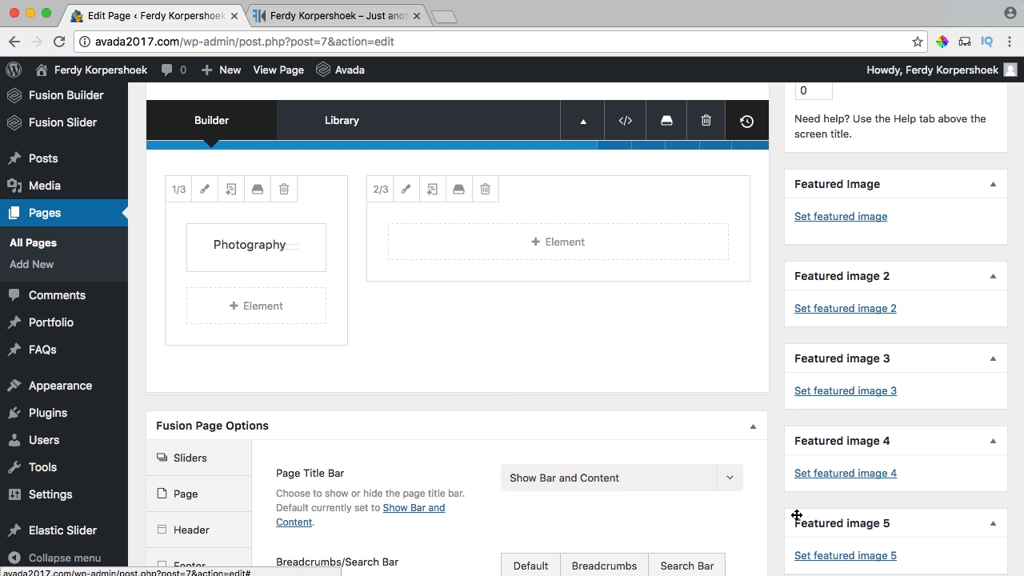
pyautogui.click(250, 309)
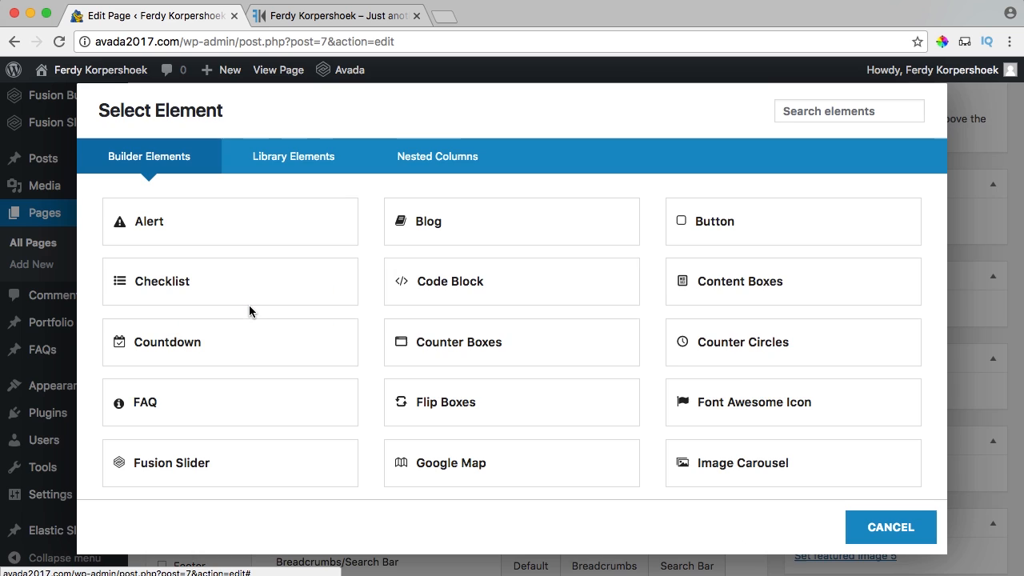
pyautogui.click(852, 116)
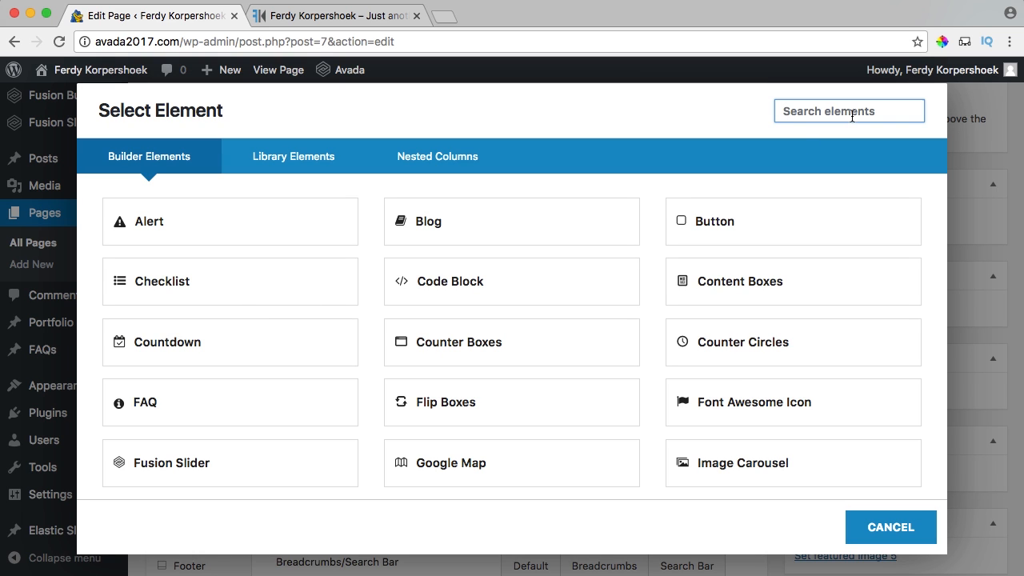
pyautogui.write('text')
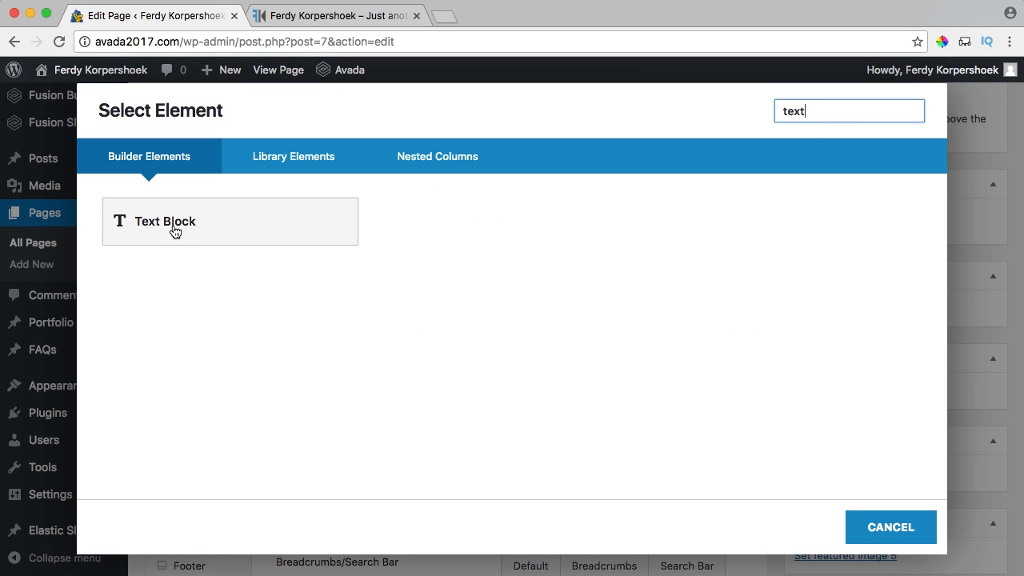
pyautogui.click(196, 221)
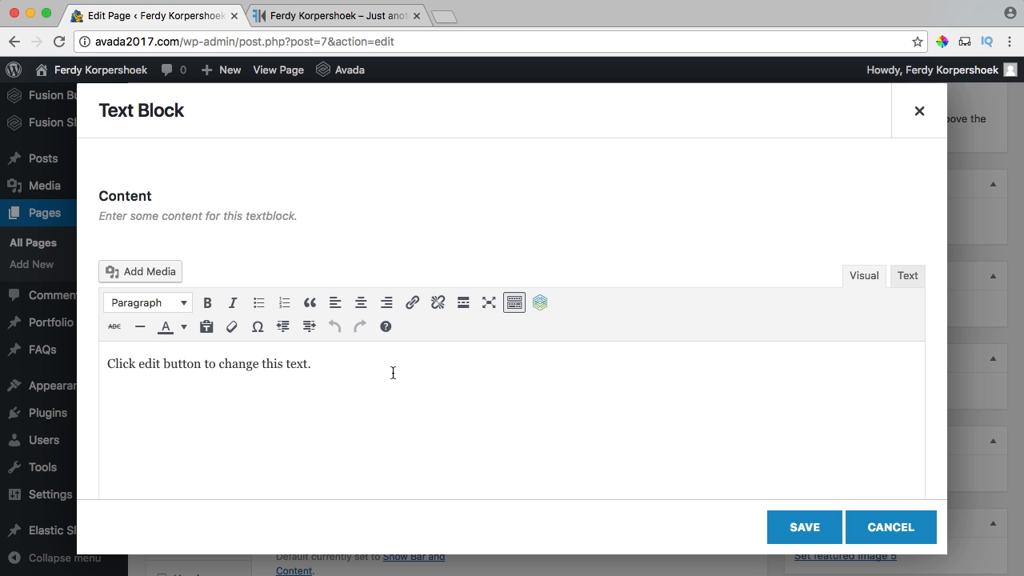
pyautogui.hotkey('ctrl', 'a')
pyautogui.press('BackSpace')
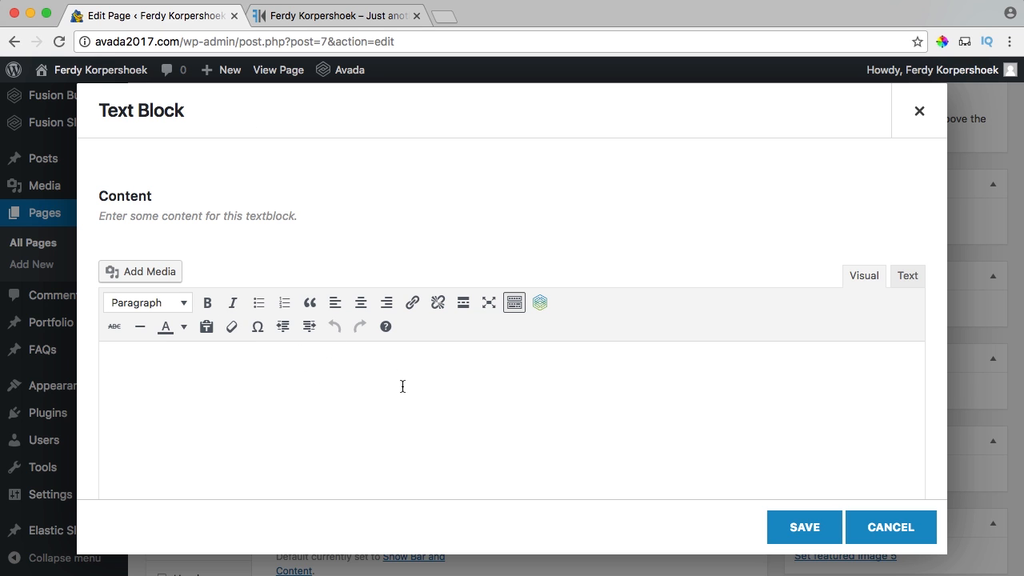
pyautogui.write('Lorem ipsum dolor sit amet, consectetur adipiscing elit, sed do eiusmod tempor incididunt ut labore et dolore magna aliqua. Ut enim ad minim veniam, quis nostrud exercitation ullamco laboris nisi ut aliquip ex ea commodo consequat. Duis aute irure dolor in reprehenderit in voluptate velit esse cillum dolore eu fugiat nulla pariatur. Excepteur sint occaecat cupidatat non proident, sunt in culpa qui officia deserunt mollit anim id est laborum.')
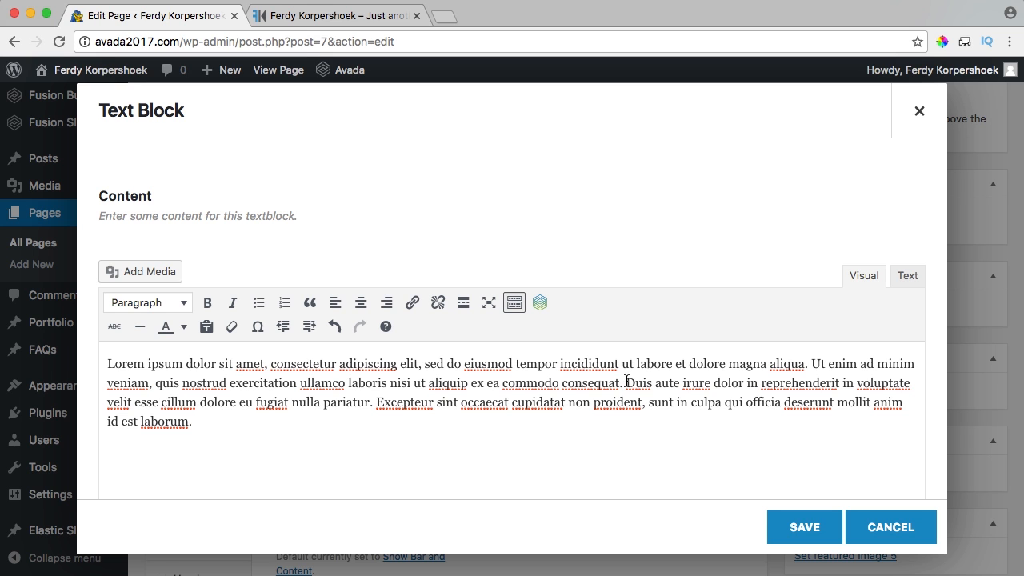
# Split the lorem ipsum into two paragraphs at Duis, with an empty line between.
pyautogui.press('BackSpace')
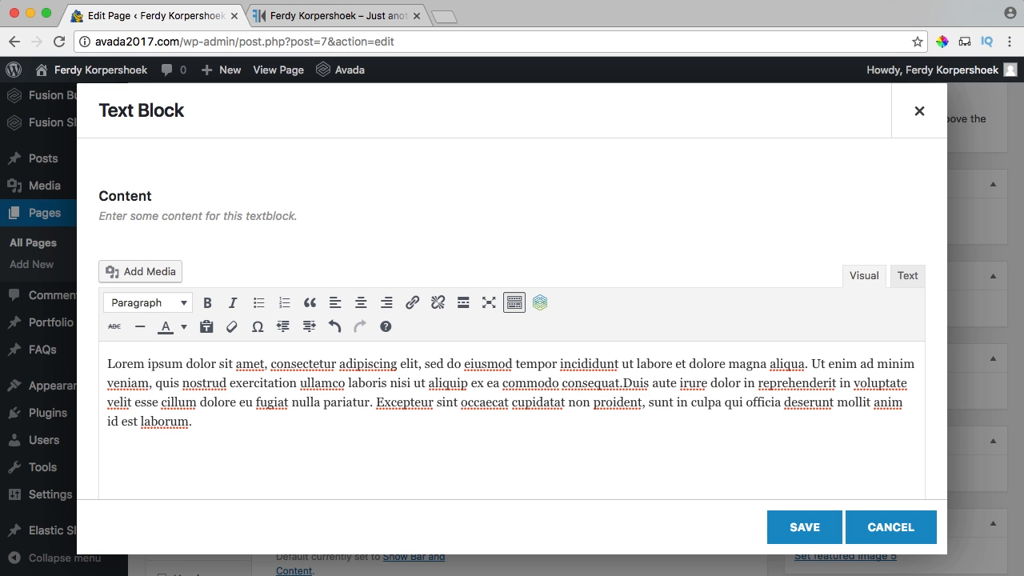
pyautogui.press('Return')
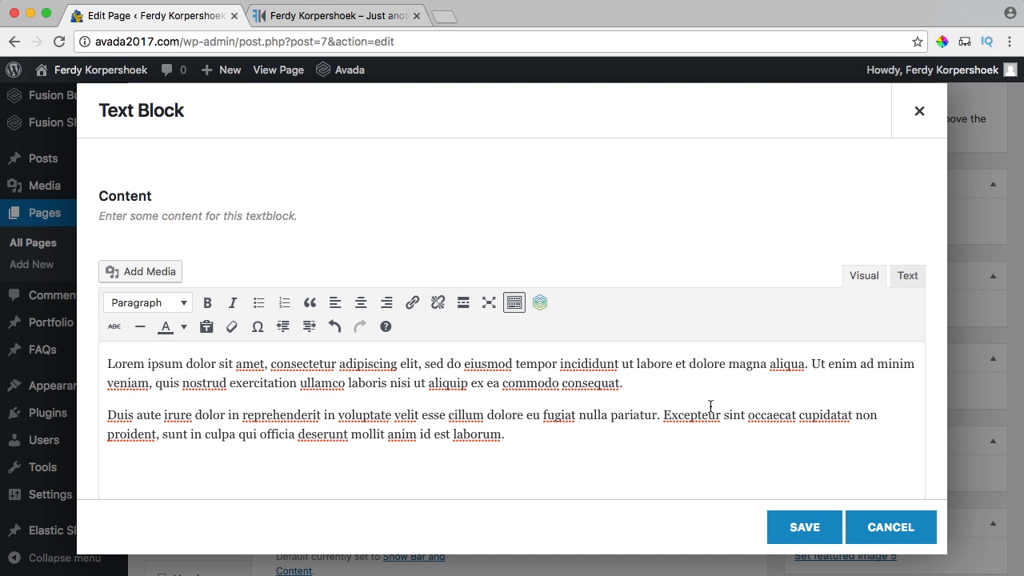
pyautogui.press('BackSpace')
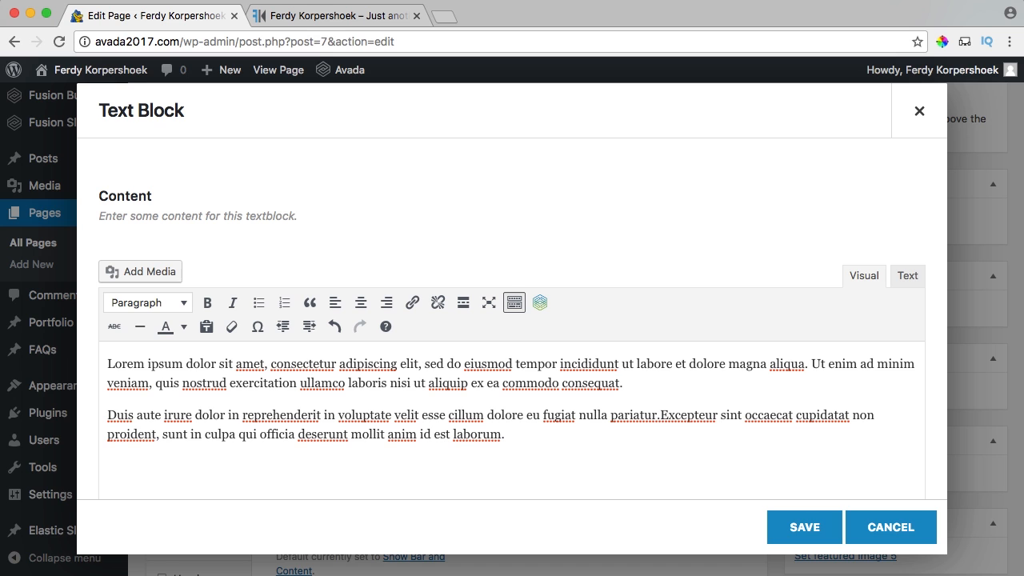
pyautogui.hotkey('shift', 'Return')
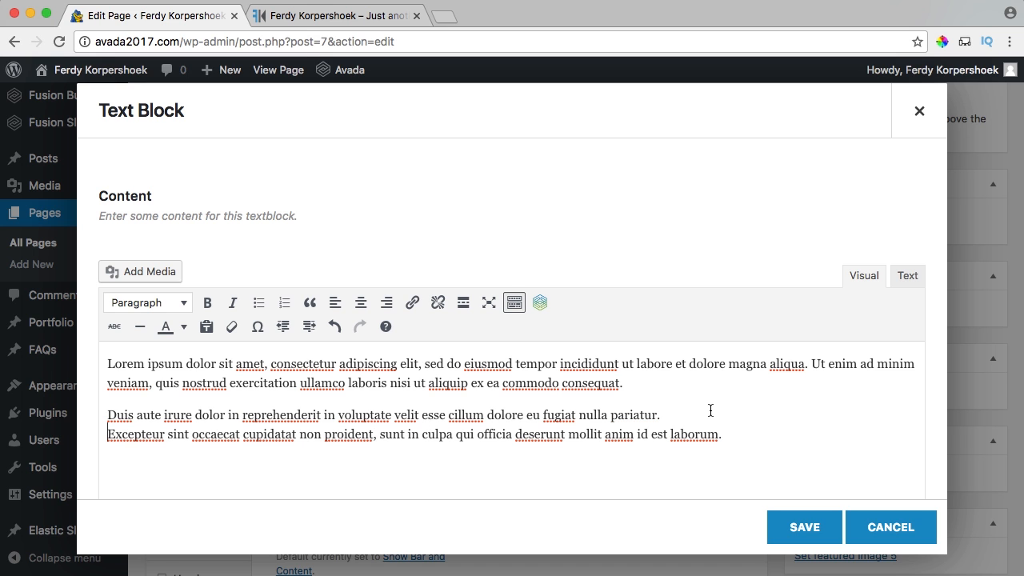
pyautogui.press('BackSpace')
pyautogui.press('Return')
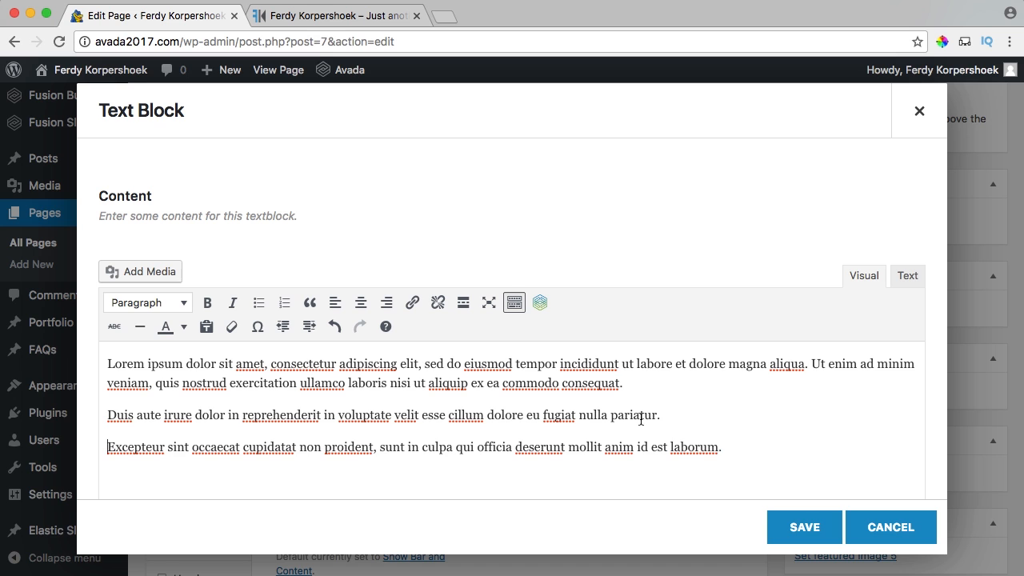
pyautogui.press('BackSpace')
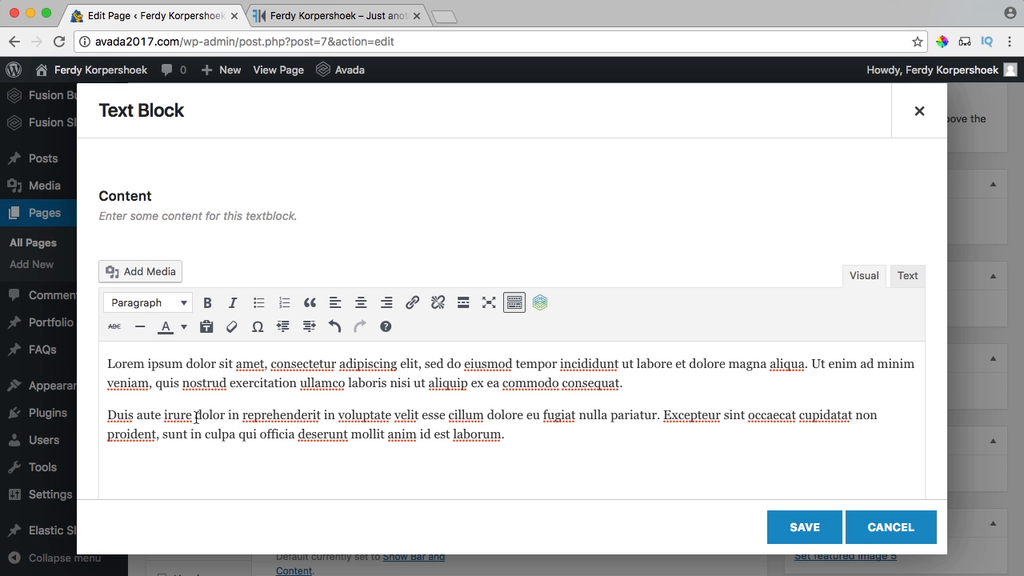
pyautogui.press('Return')
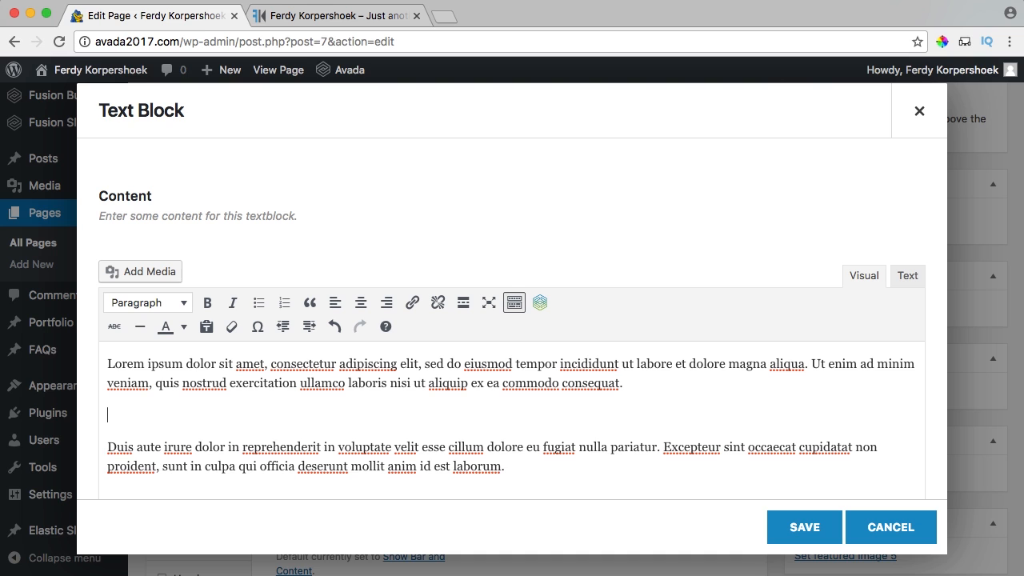
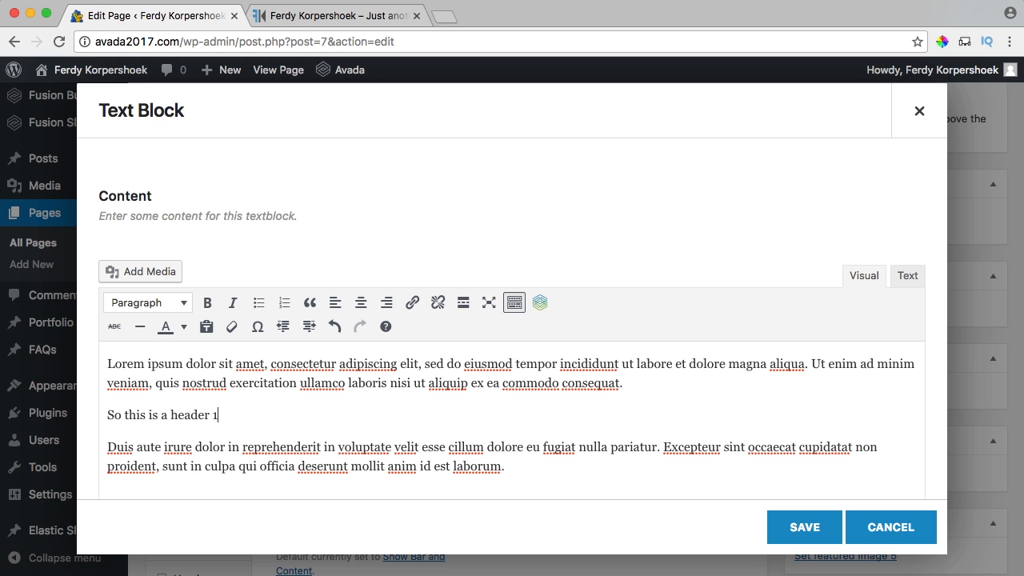
# Format the line 'So this is a header 1' as Heading 1 and save the text block.
pyautogui.moveTo(264, 413); pyautogui.dragTo(112, 413)
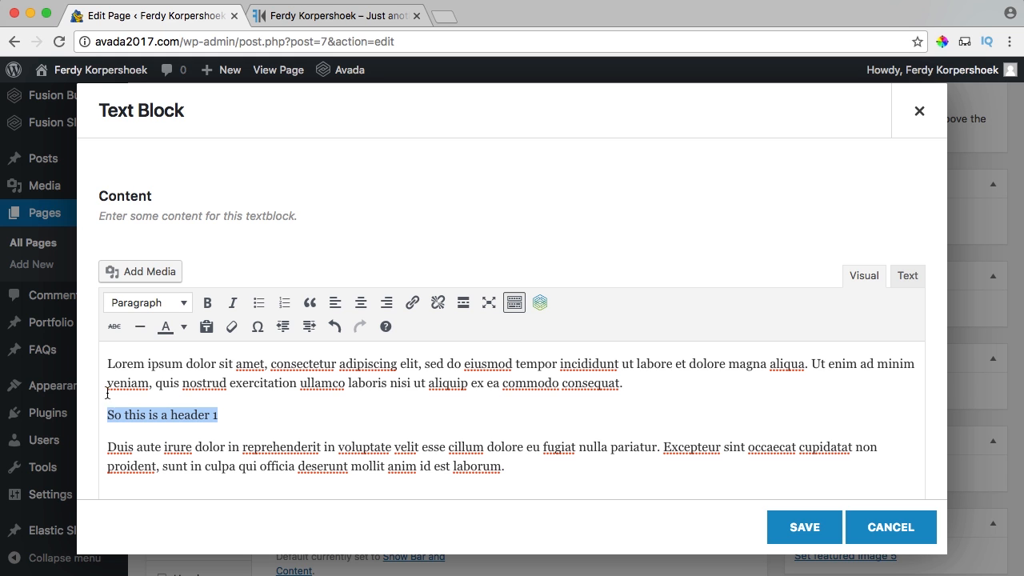
pyautogui.click(143, 309)
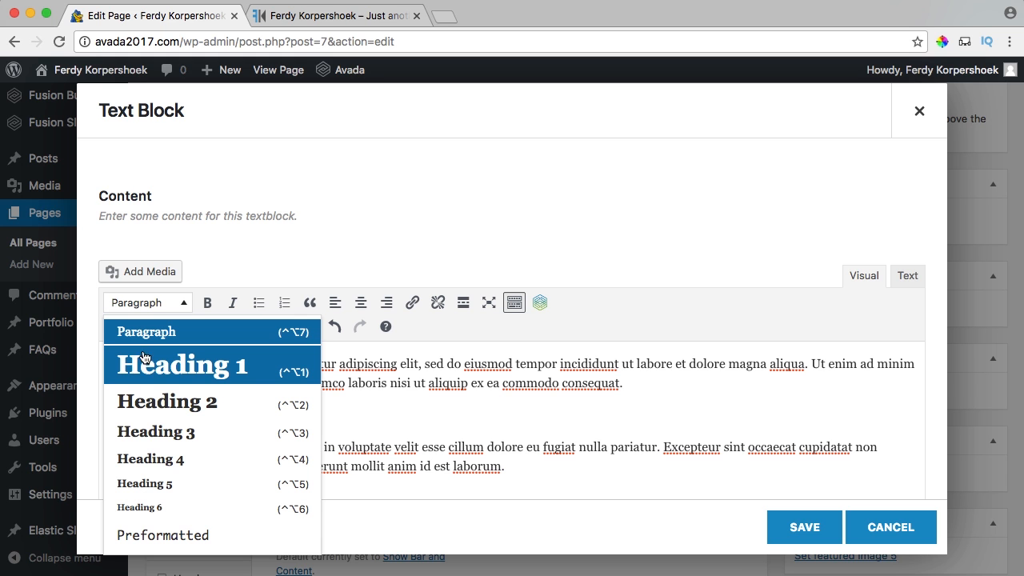
pyautogui.click(183, 367)
pyautogui.click(203, 435)
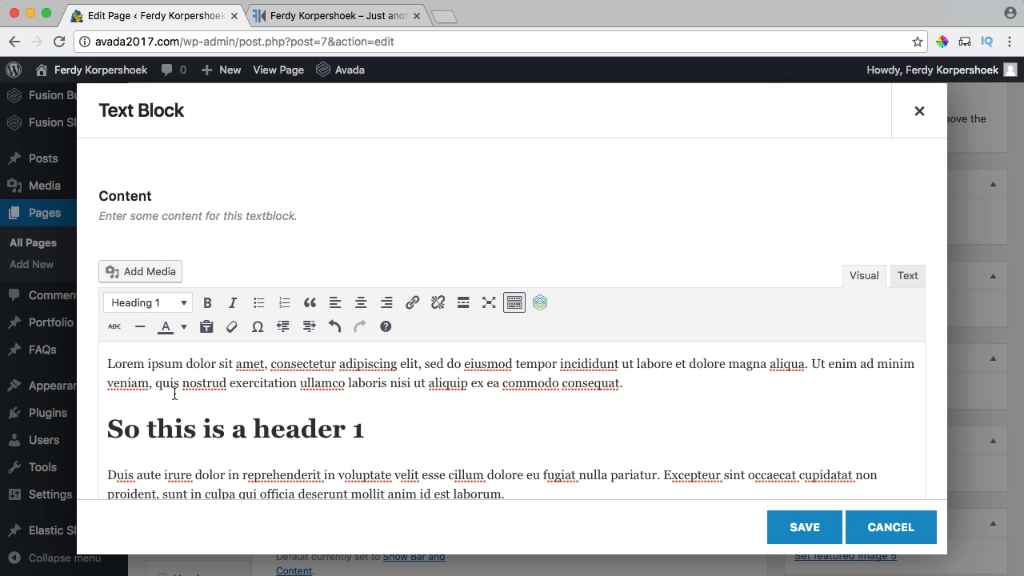
pyautogui.click(798, 527)
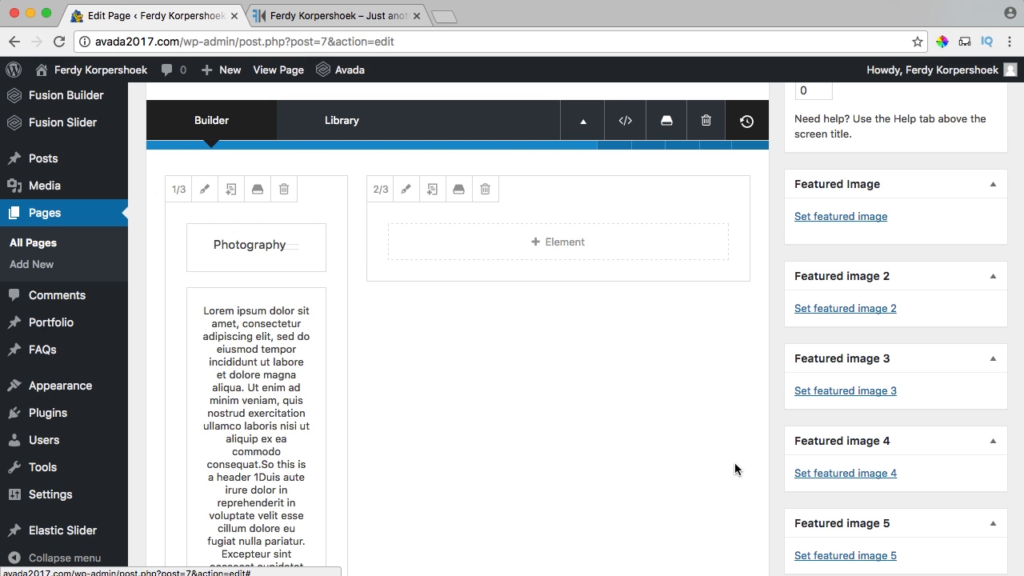
# Update the Home page and reload the live site.
pyautogui.scroll(10, 631, 408)
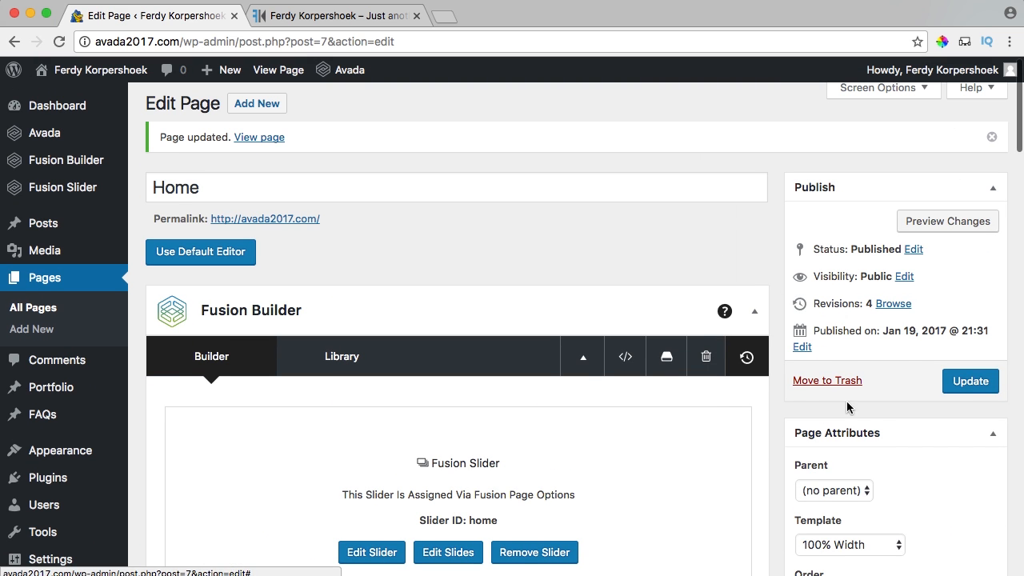
pyautogui.click(960, 388)
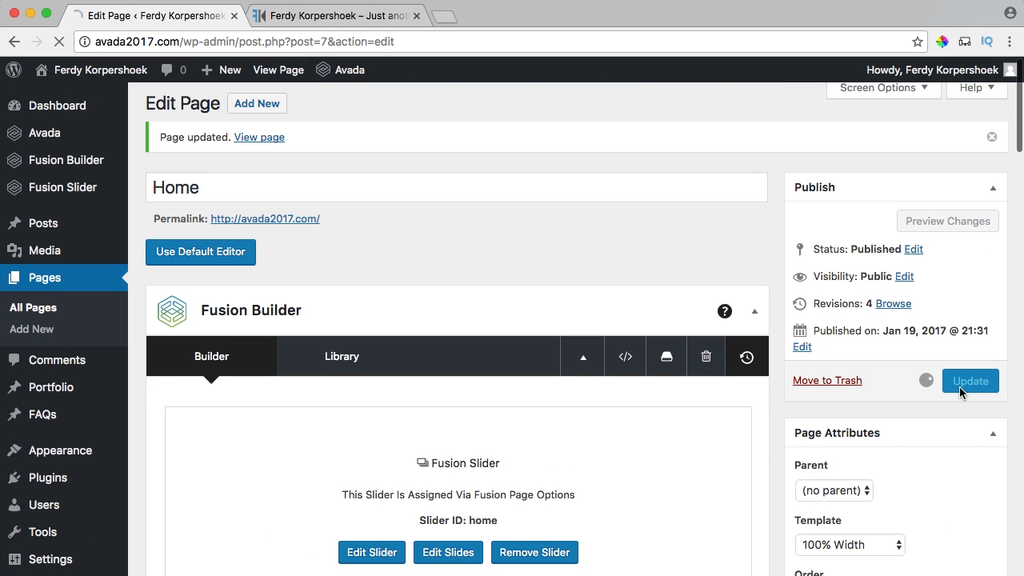
pyautogui.click(313, 24)
pyautogui.press('super+r')
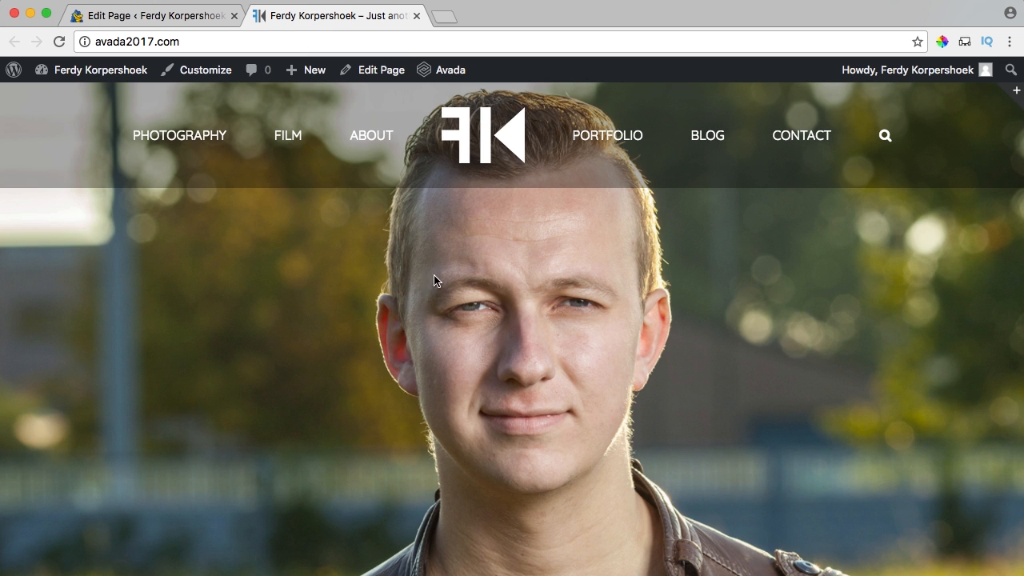
# Scroll the live page to Photography and check the large 'So this is a header 1' heading.
pyautogui.scroll(-5, 433, 274)
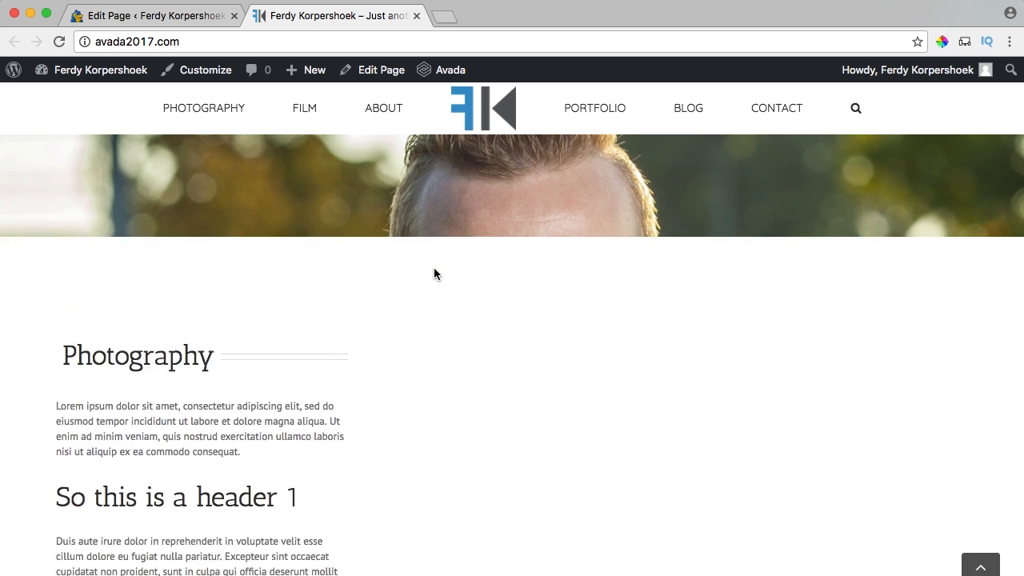
pyautogui.scroll(-2, 433, 274)
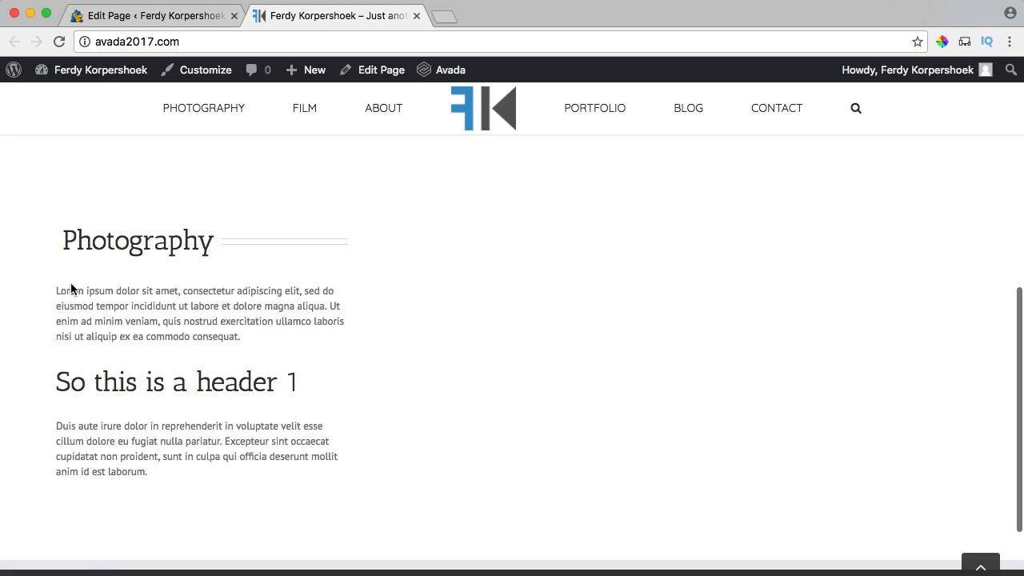
pyautogui.moveTo(71, 288); pyautogui.dragTo(236, 334)
pyautogui.moveTo(81, 384); pyautogui.dragTo(216, 384)
pyautogui.click(102, 416)
pyautogui.moveTo(62, 240); pyautogui.dragTo(240, 242)
pyautogui.click(240, 241)
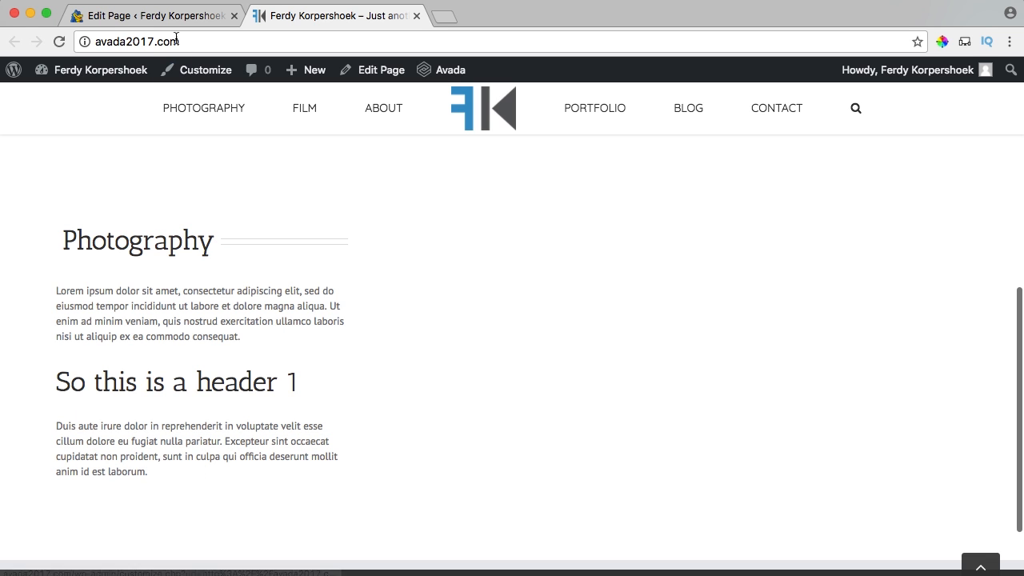
# Open the Photography title element's design options in the page editor.
pyautogui.click(193, 18)
pyautogui.scroll(-5, 325, 360)
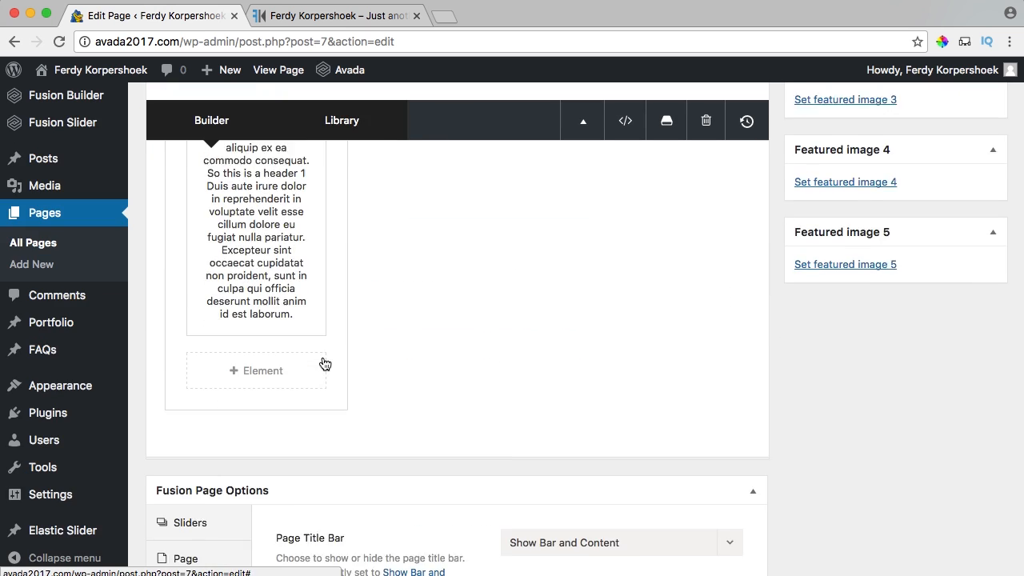
pyautogui.scroll(5, 322, 356)
pyautogui.moveTo(283, 285)
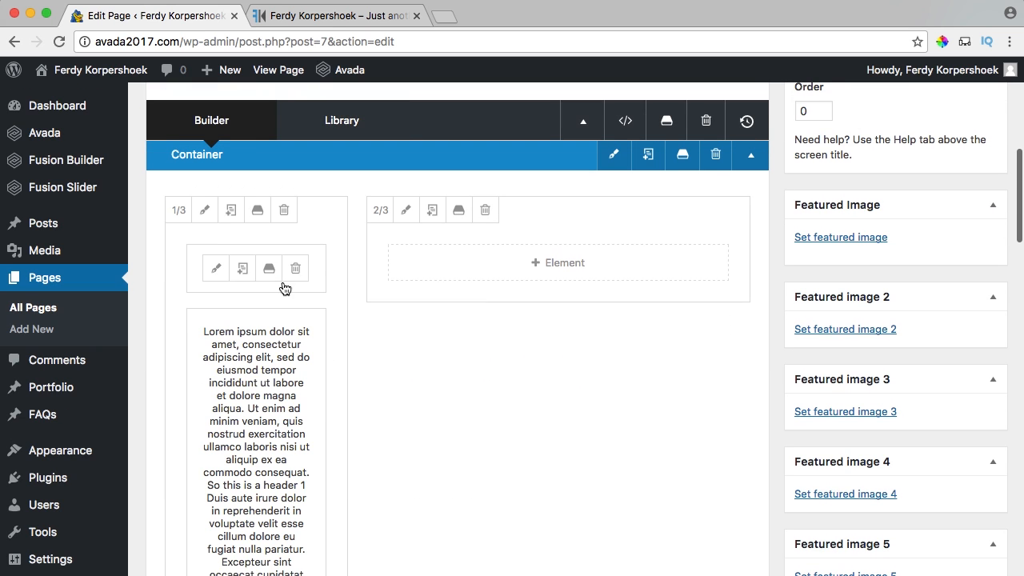
pyautogui.click(217, 269)
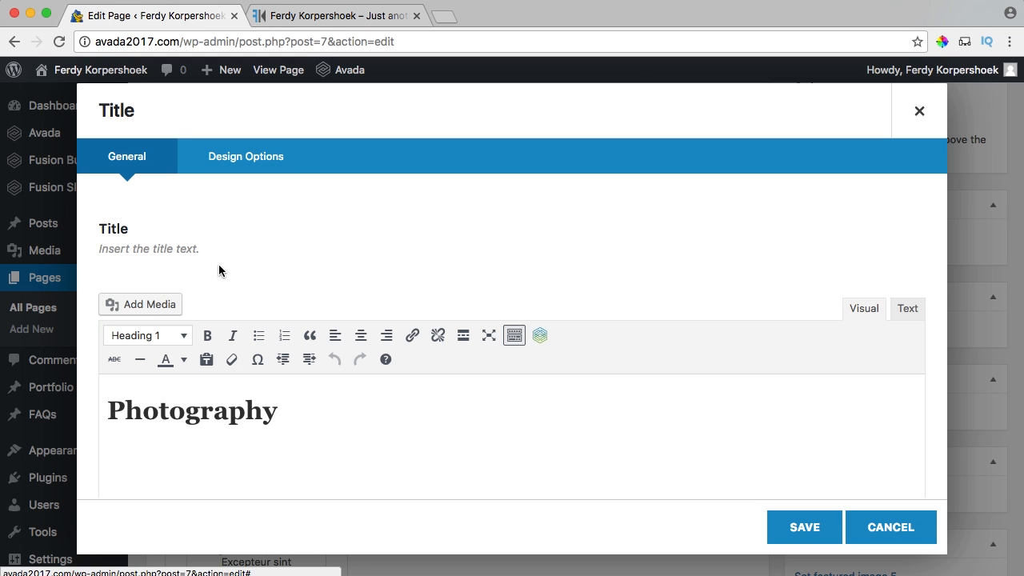
pyautogui.scroll(-2, 229, 298)
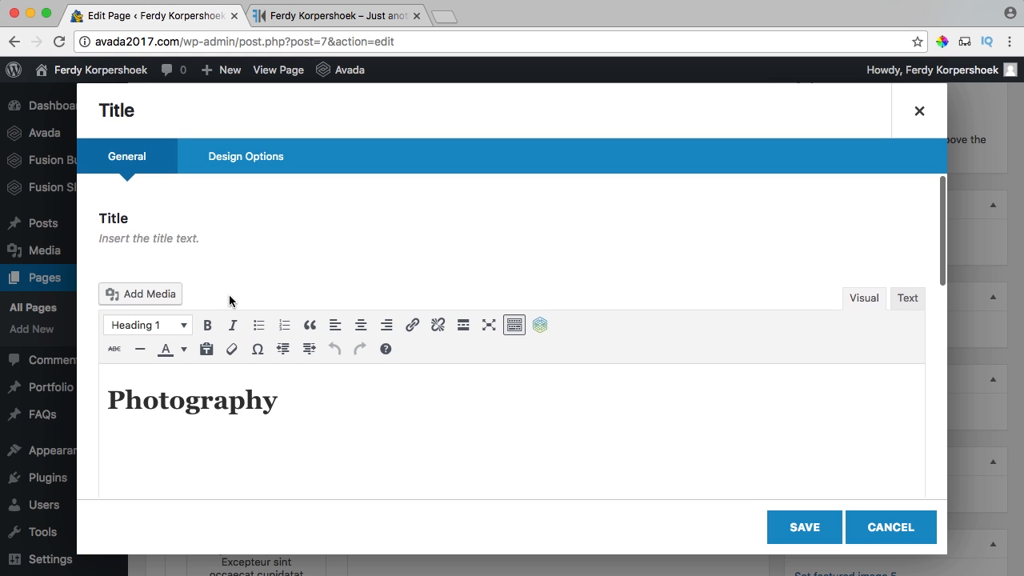
pyautogui.click(240, 160)
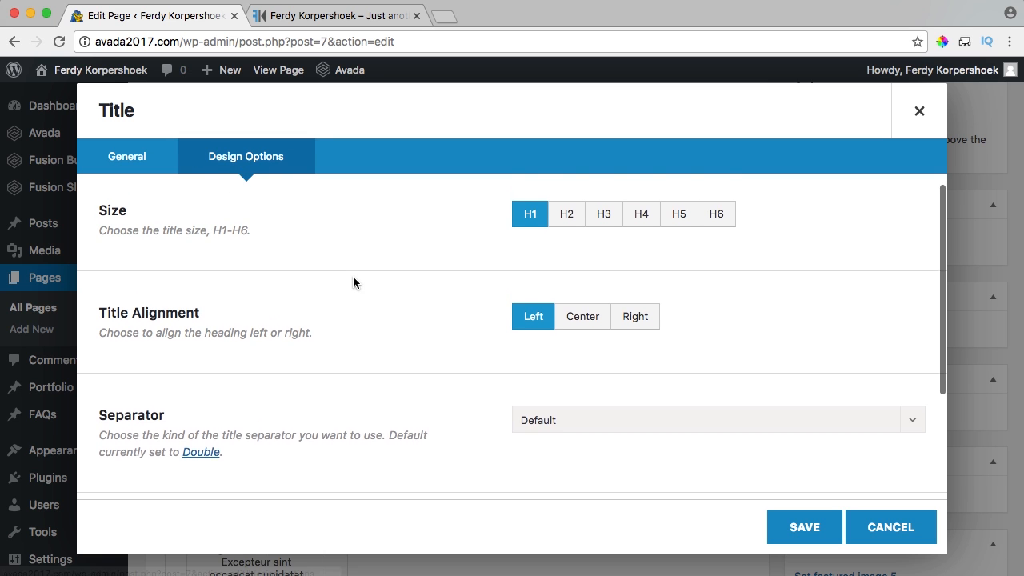
# Set the Photography title's separator to None and save the element.
pyautogui.scroll(2, 352, 278)
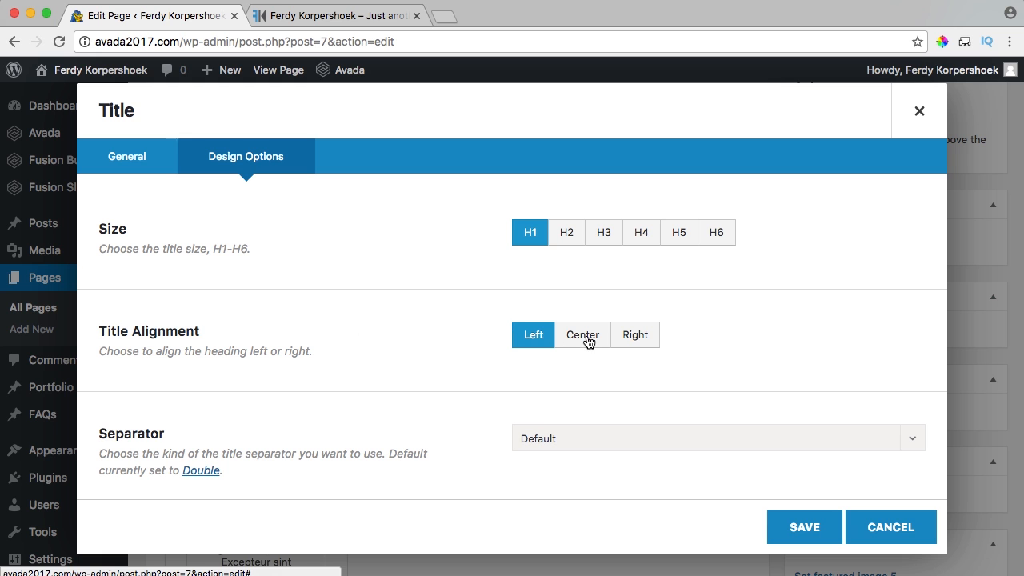
pyautogui.scroll(-4, 420, 323)
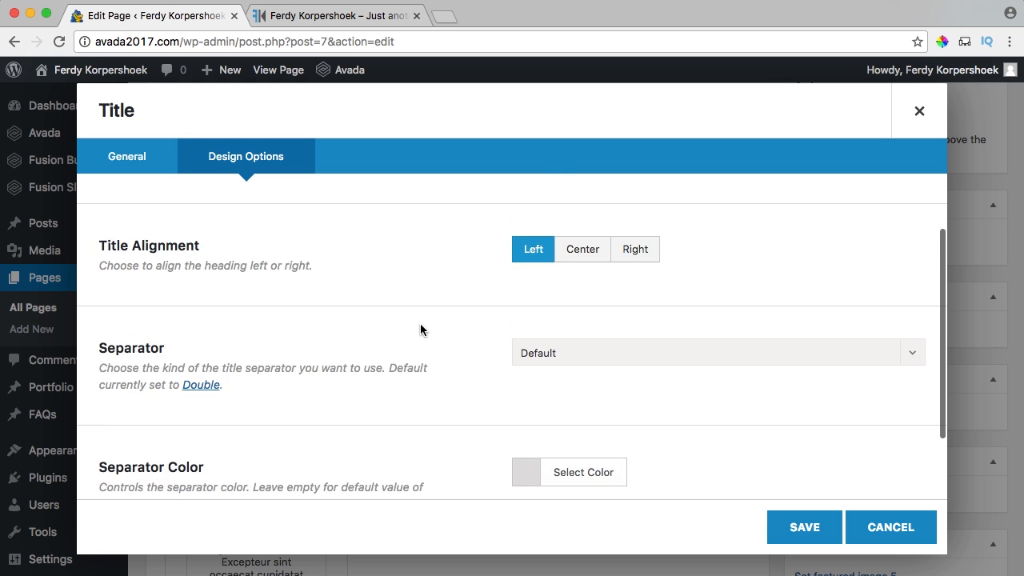
pyautogui.click(548, 274)
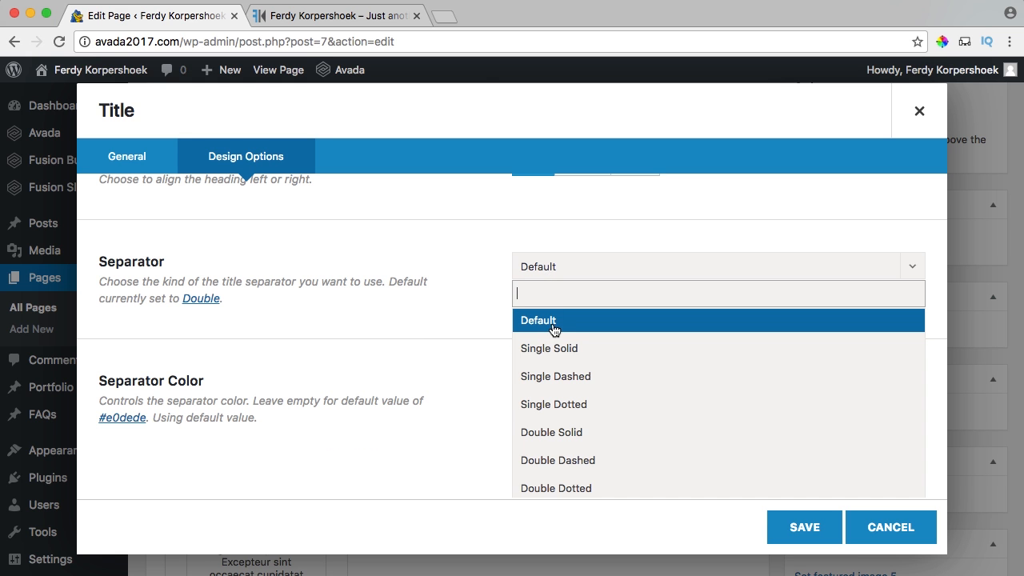
pyautogui.click(352, 18)
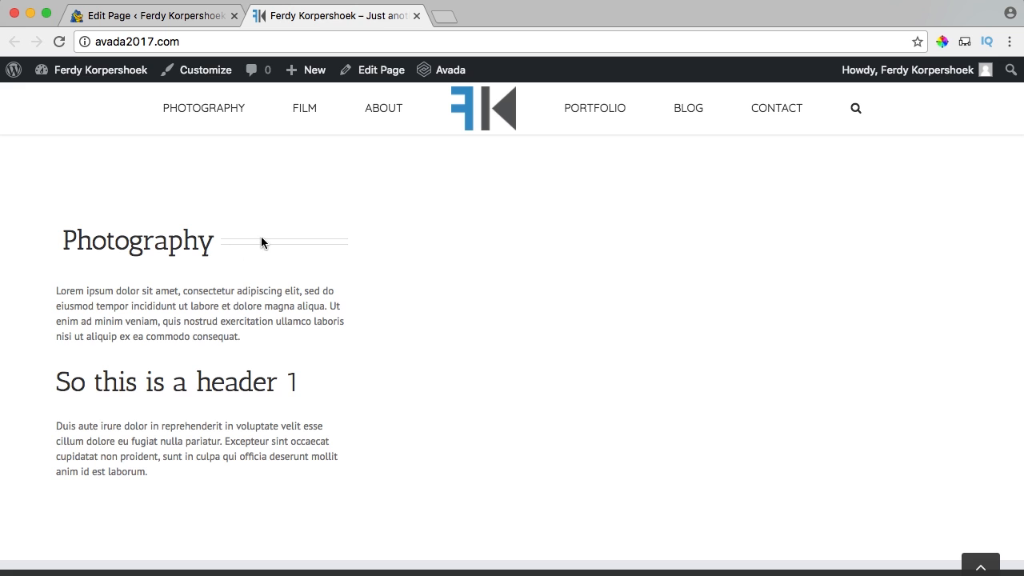
pyautogui.click(200, 17)
pyautogui.click(566, 265)
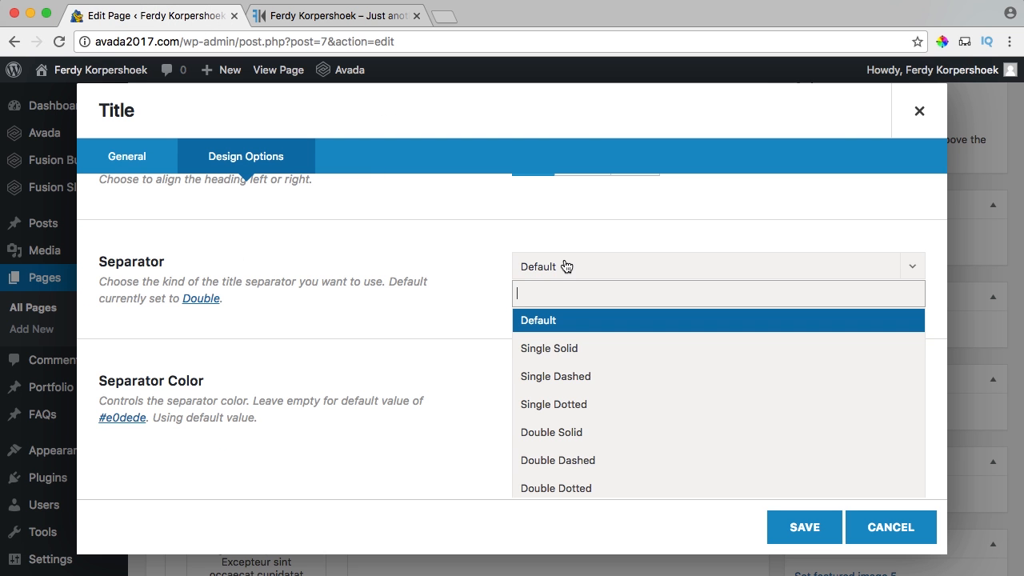
pyautogui.scroll(-3, 541, 360)
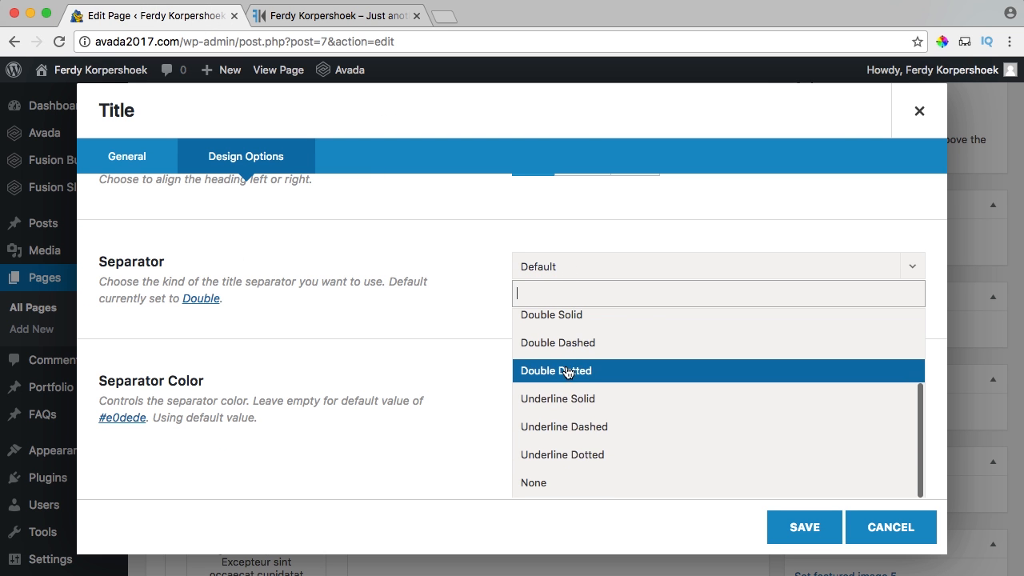
pyautogui.click(541, 482)
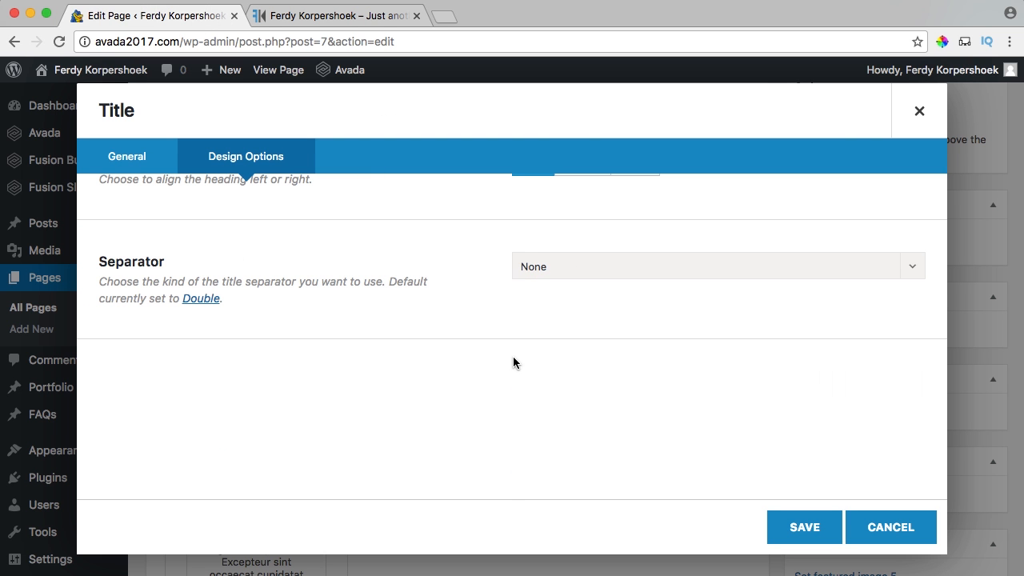
pyautogui.click(774, 523)
pyautogui.scroll(5, 619, 401)
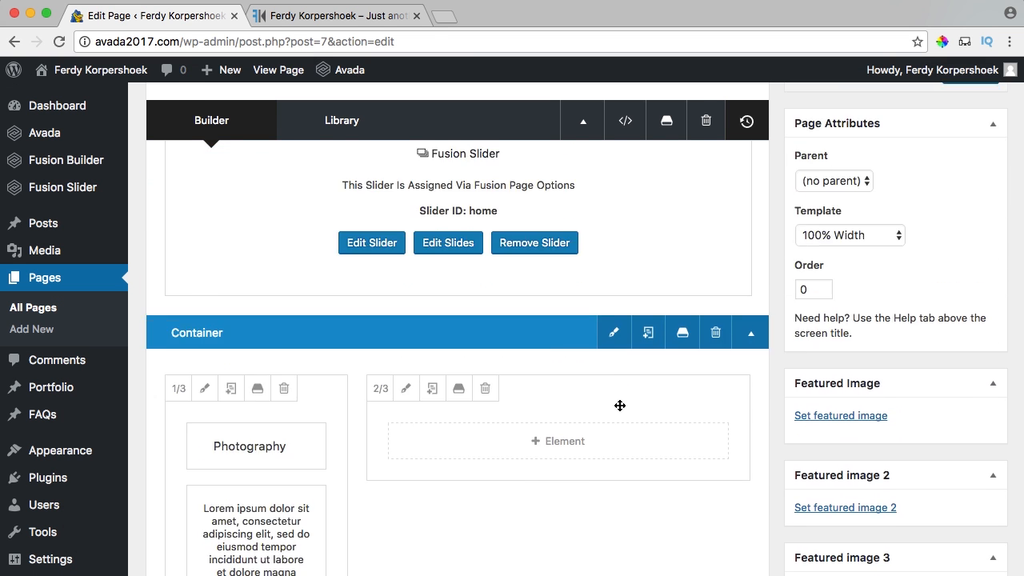
# Update the page and confirm on the reloaded live site the Photography heading has no separator lines.
pyautogui.click(967, 265)
pyautogui.click(369, 11)
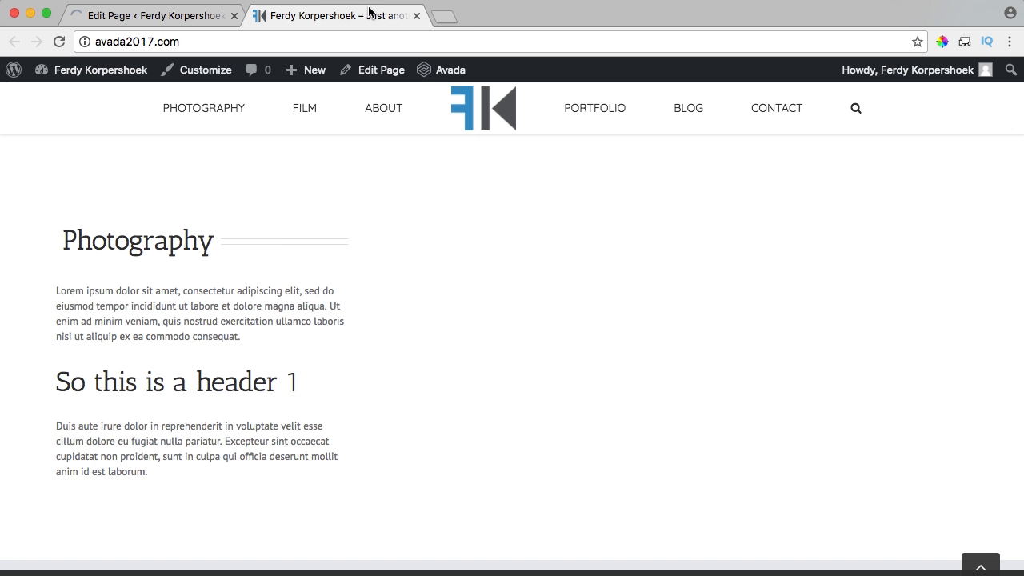
pyautogui.press('super+r')
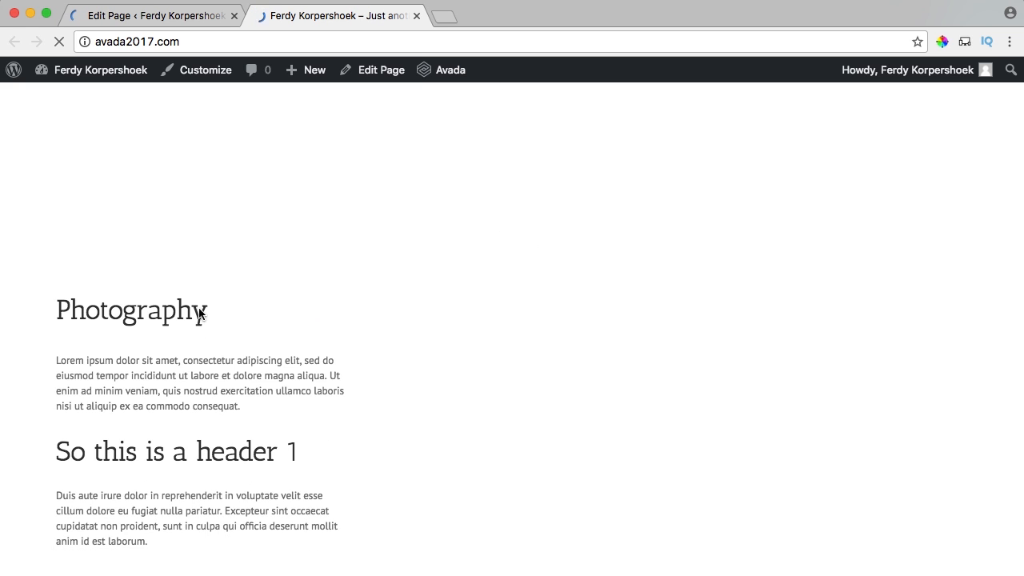
pyautogui.scroll(-2, 253, 317)
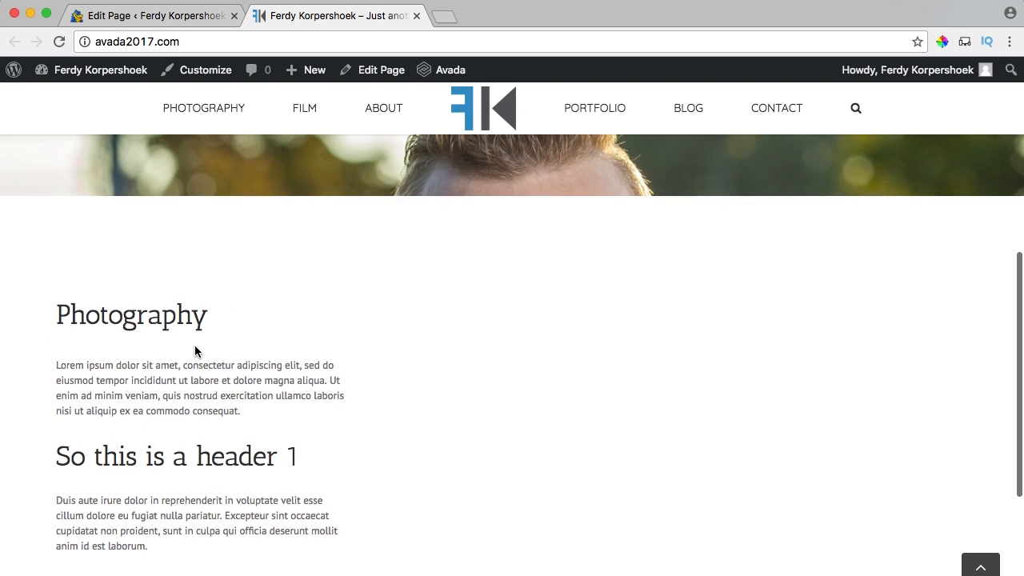
pyautogui.moveTo(65, 293); pyautogui.dragTo(355, 323)
pyautogui.click(289, 297)
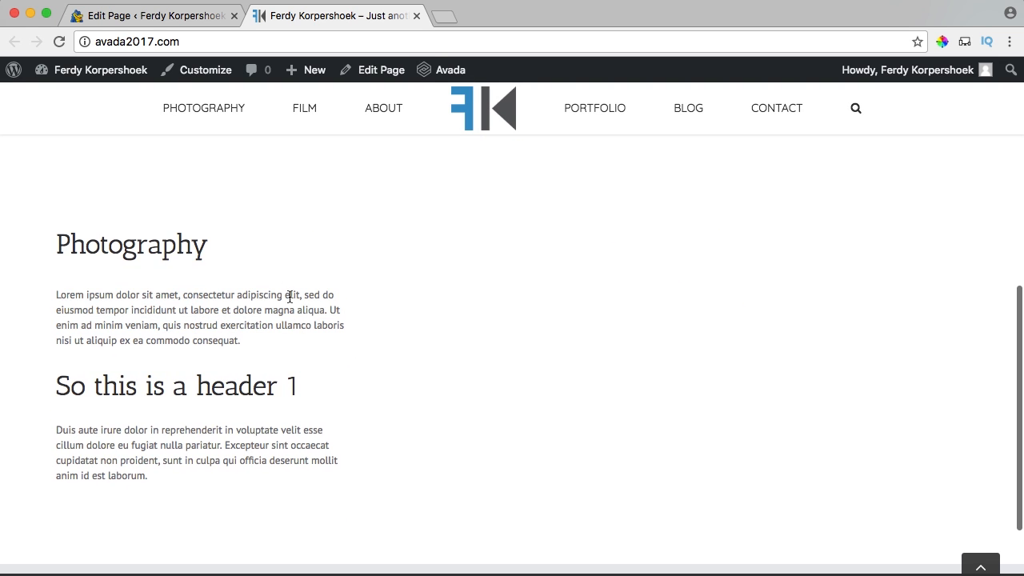
pyautogui.click(176, 17)
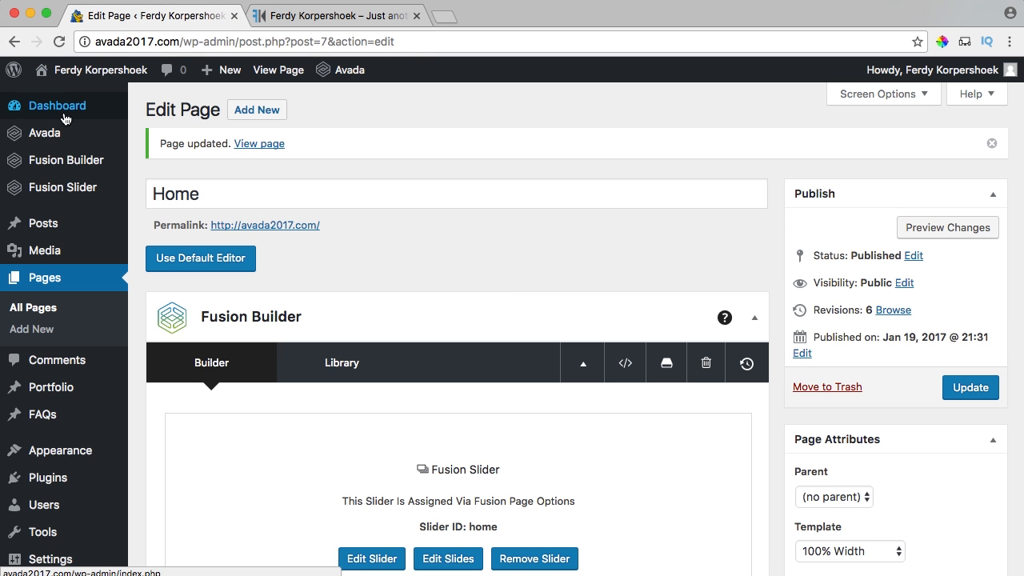
# In Body Typography, set the body font to Raleway at 15px.
pyautogui.moveTo(56, 134)
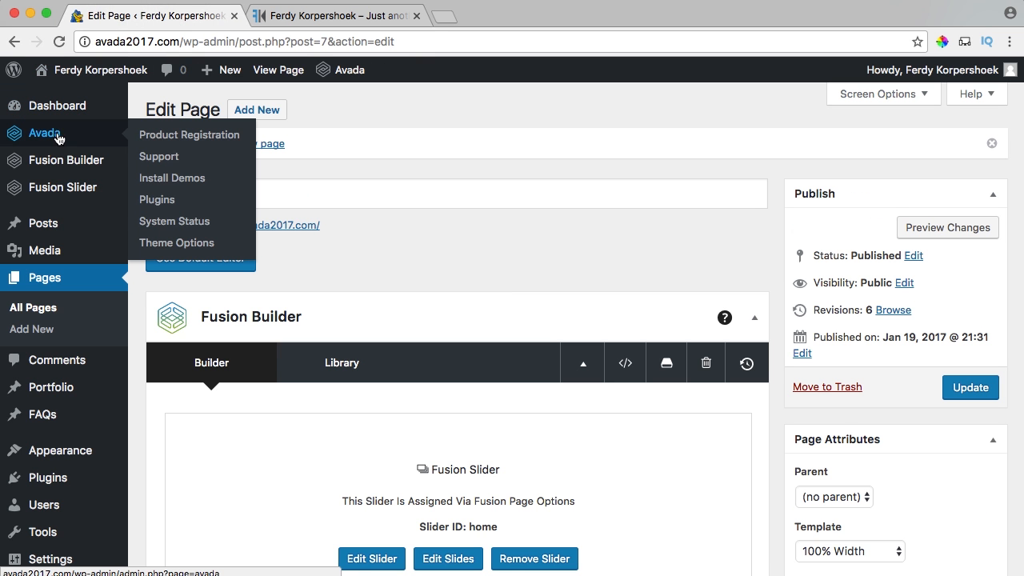
pyautogui.click(172, 243)
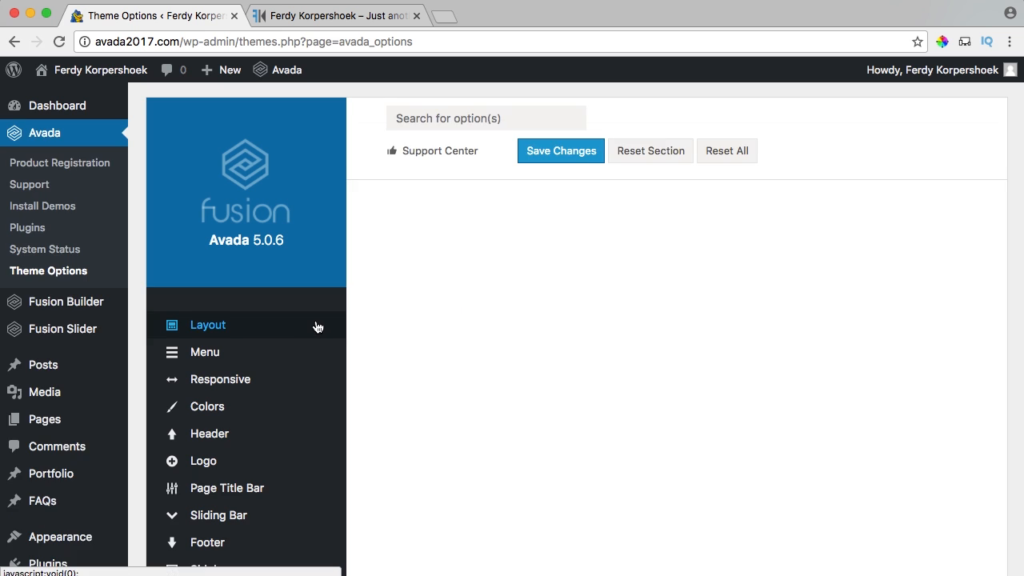
pyautogui.scroll(-5, 317, 327)
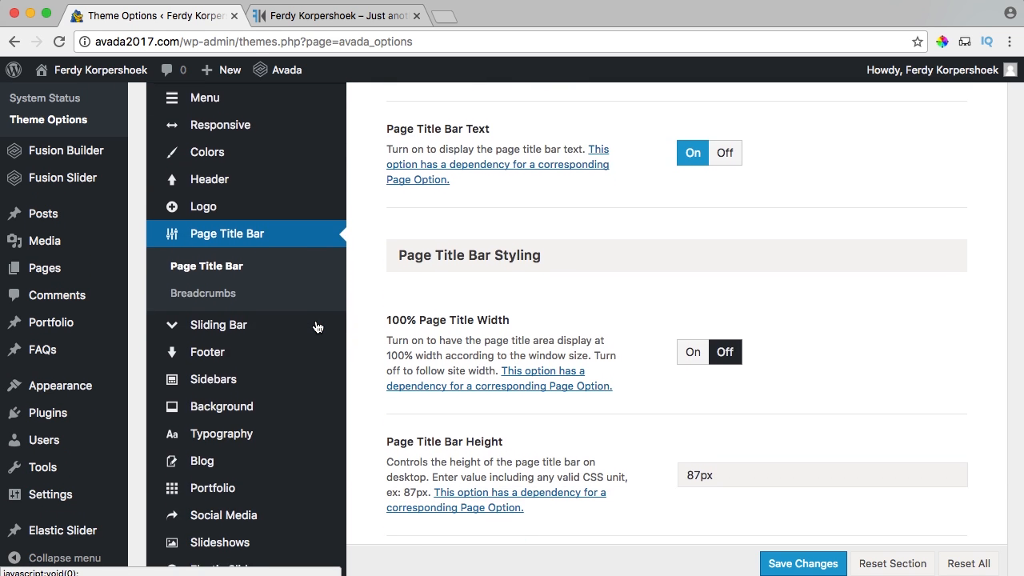
pyautogui.scroll(-2, 317, 327)
pyautogui.moveTo(231, 349)
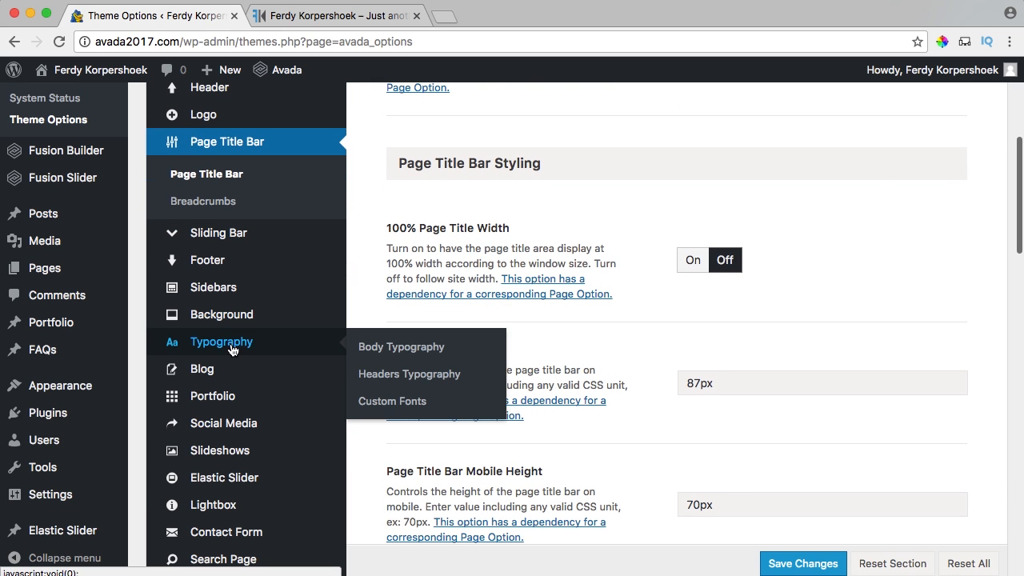
pyautogui.click(384, 349)
pyautogui.scroll(3, 595, 268)
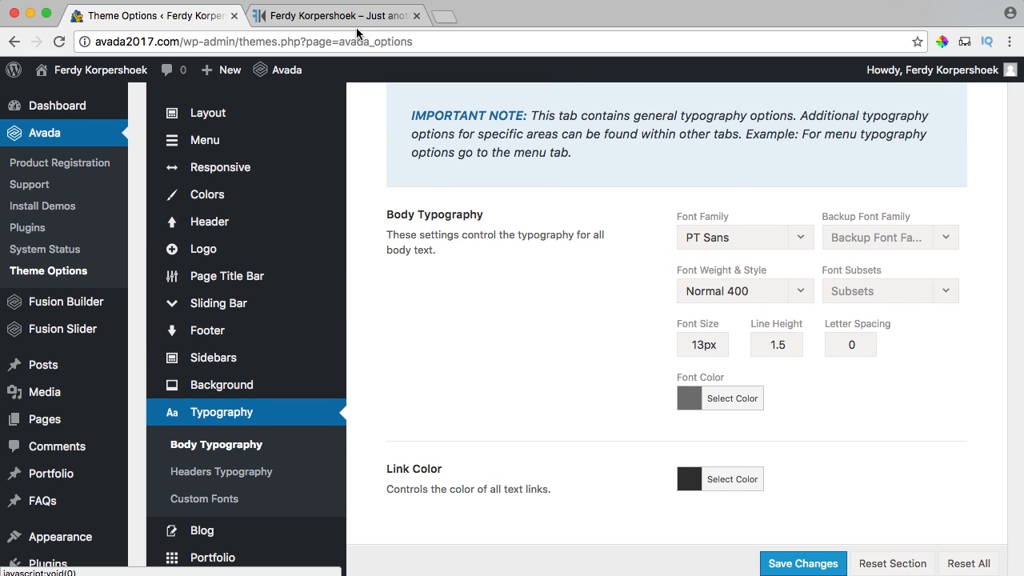
pyautogui.click(732, 242)
pyautogui.write('ralewa')
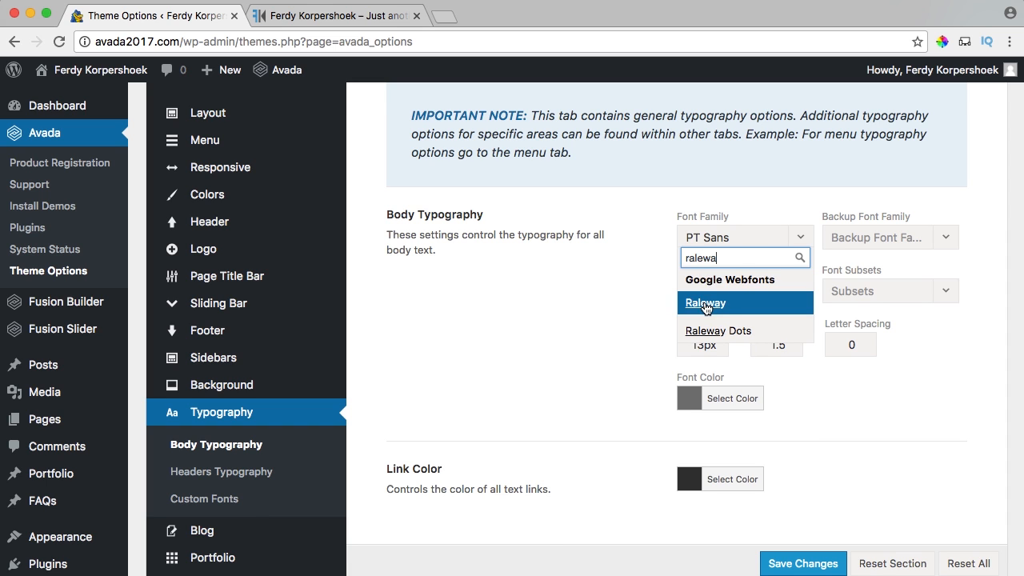
pyautogui.click(706, 308)
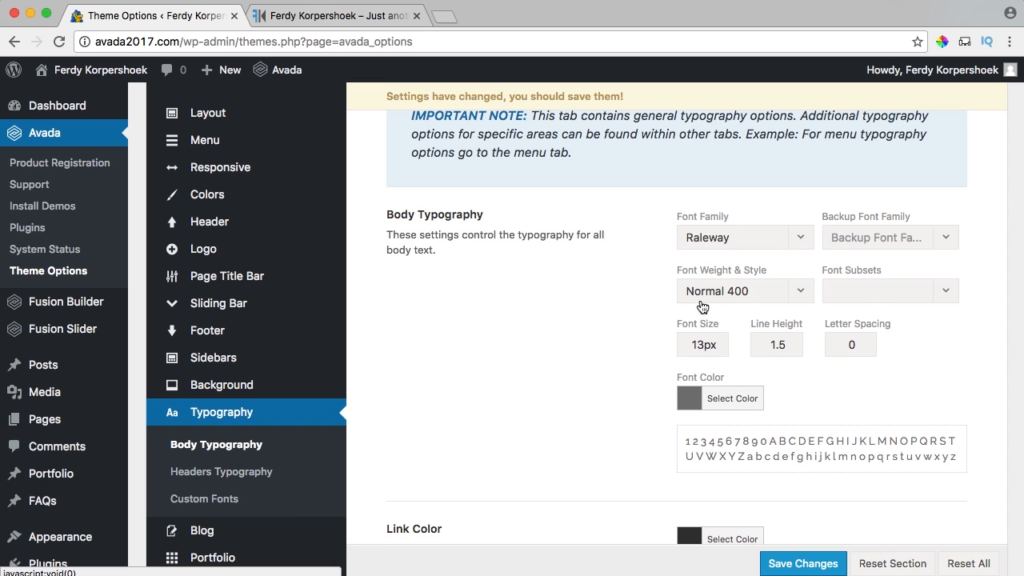
pyautogui.moveTo(702, 345); pyautogui.dragTo(678, 345)
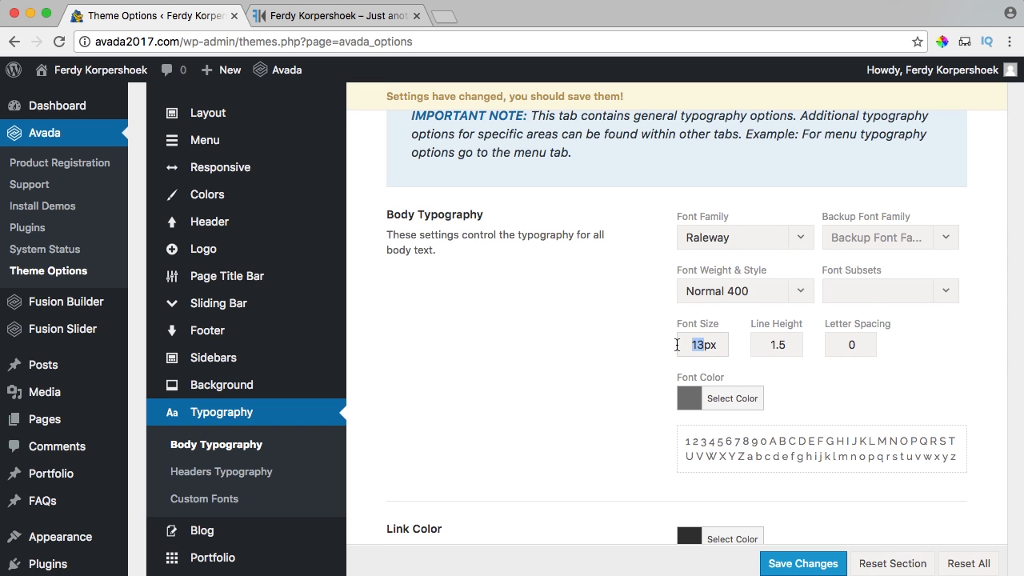
pyautogui.write('15')
# Darken the body font colour, paste a blue hex as link colour, and save.
pyautogui.scroll(-3, 685, 316)
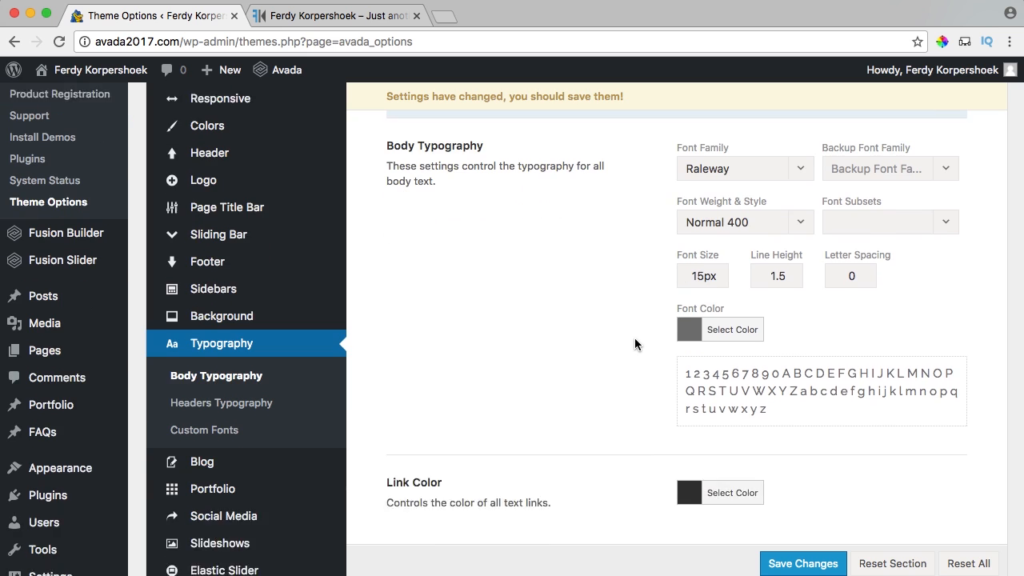
pyautogui.click(685, 316)
pyautogui.moveTo(685, 425); pyautogui.dragTo(679, 442)
pyautogui.moveTo(678, 369); pyautogui.dragTo(682, 448)
pyautogui.click(635, 318)
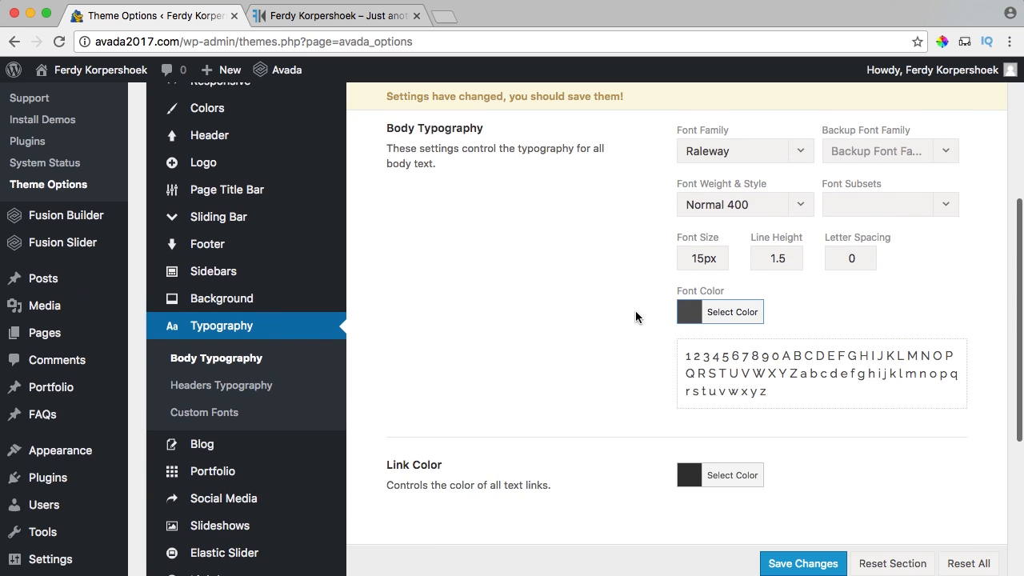
pyautogui.scroll(-3, 635, 317)
pyautogui.press('Tab')
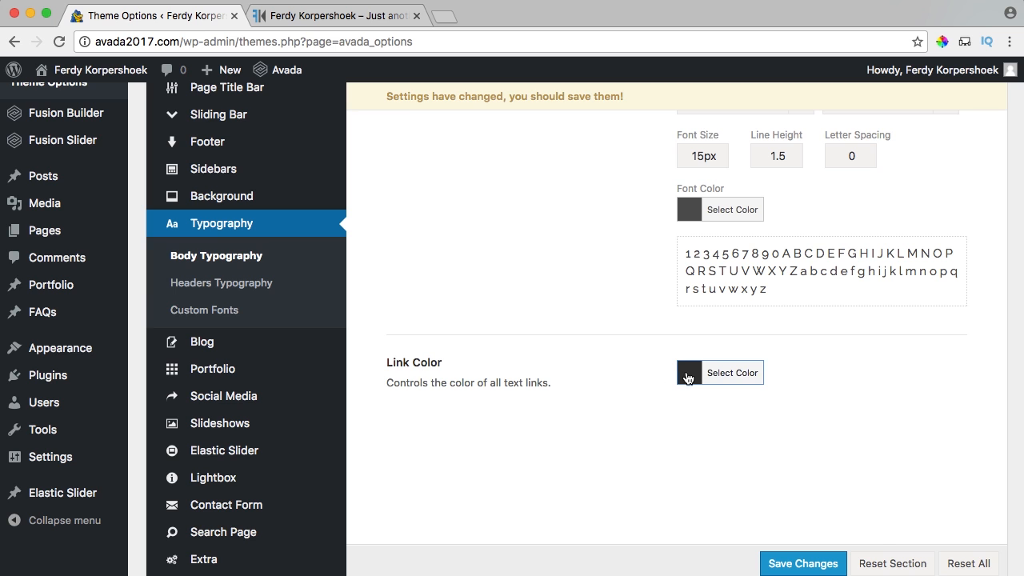
pyautogui.click(689, 378)
pyautogui.write('2e83c1')
pyautogui.click(690, 378)
pyautogui.scroll(-4, 690, 352)
pyautogui.click(800, 551)
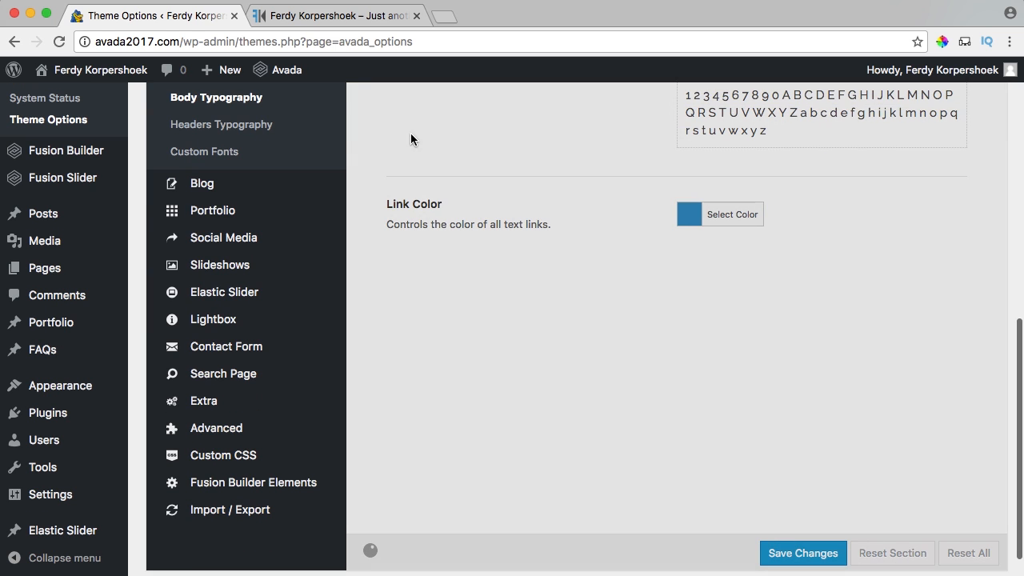
# Preview the new body text on the live site's front page.
pyautogui.click(336, 16)
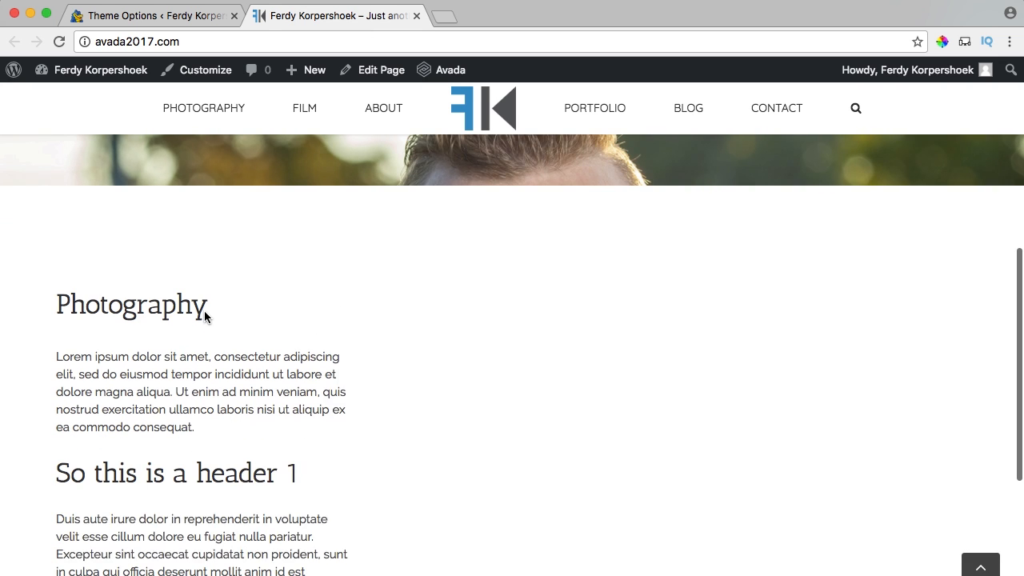
pyautogui.moveTo(80, 360); pyautogui.dragTo(206, 389)
pyautogui.click(229, 389)
pyautogui.scroll(-3, 214, 387)
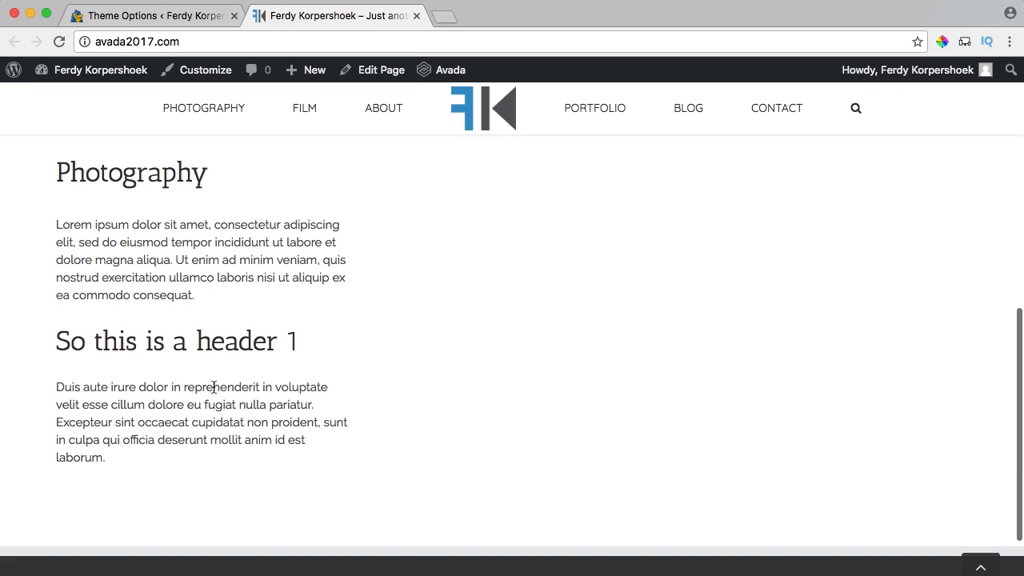
# Open Typography > Headers Typography in Theme Options, comparing against the live headings.
pyautogui.click(198, 17)
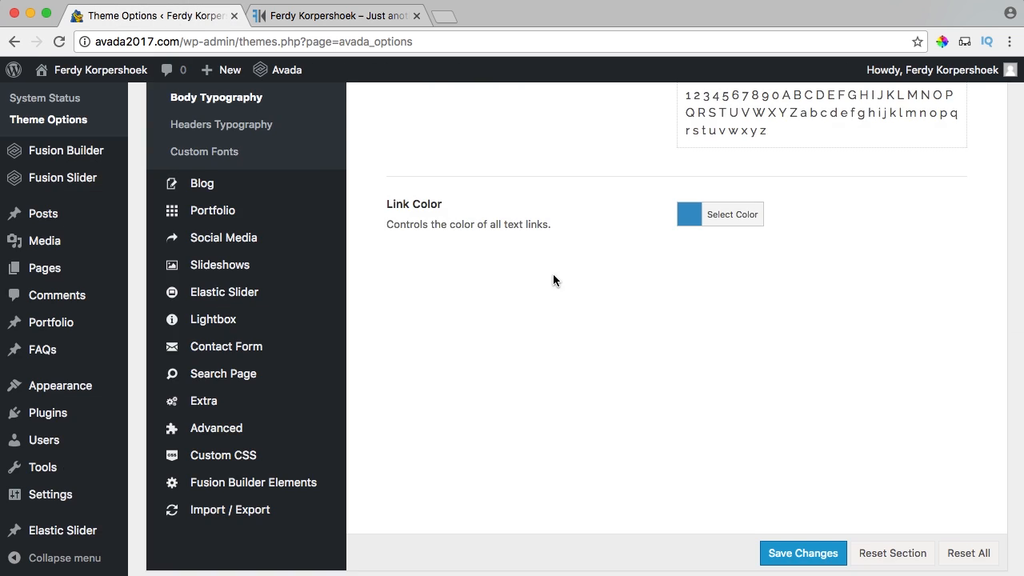
pyautogui.scroll(4, 552, 276)
pyautogui.scroll(-3, 552, 281)
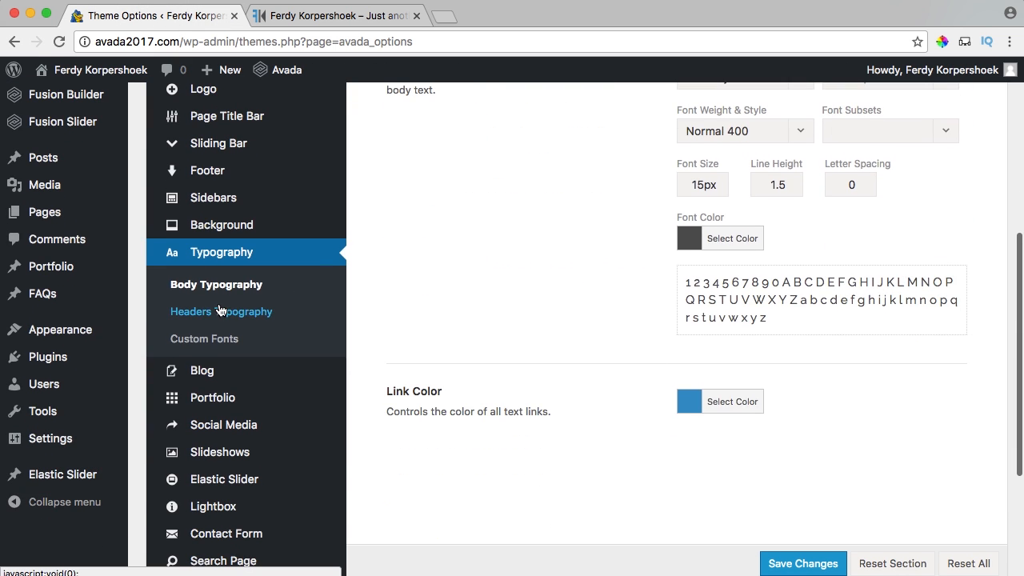
pyautogui.click(220, 312)
pyautogui.scroll(3, 642, 248)
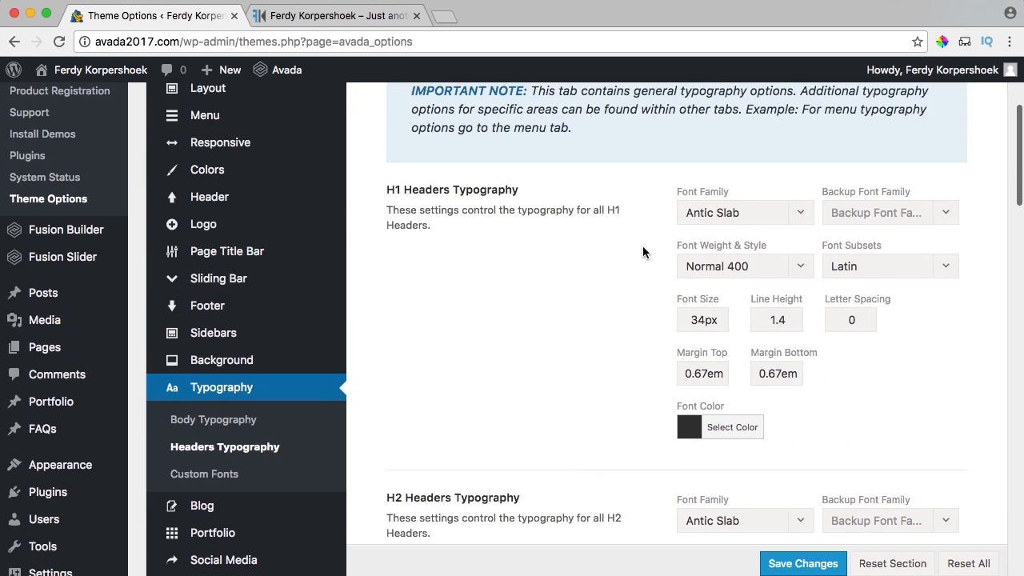
pyautogui.scroll(-1, 642, 246)
pyautogui.click(338, 15)
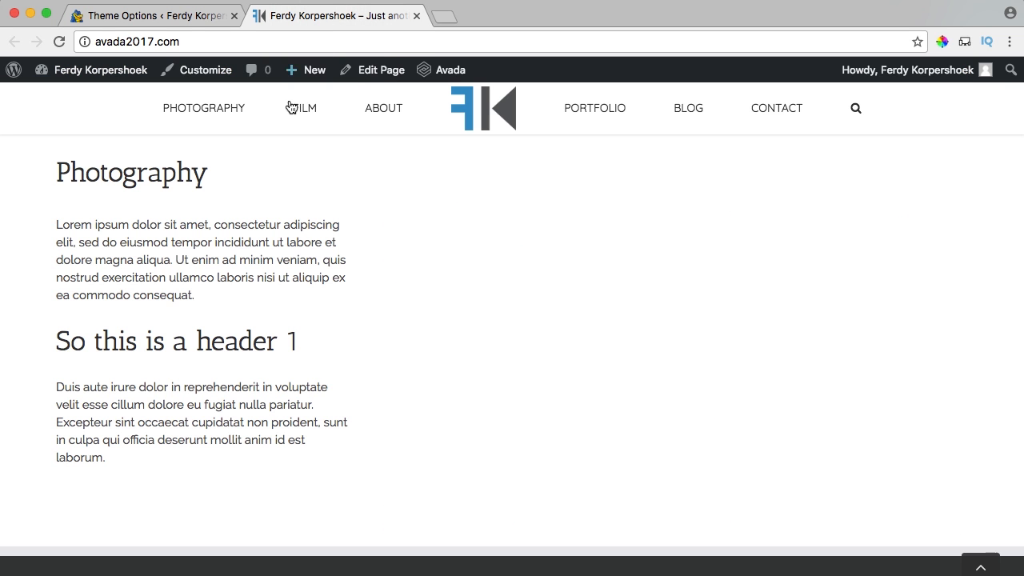
pyautogui.click(155, 16)
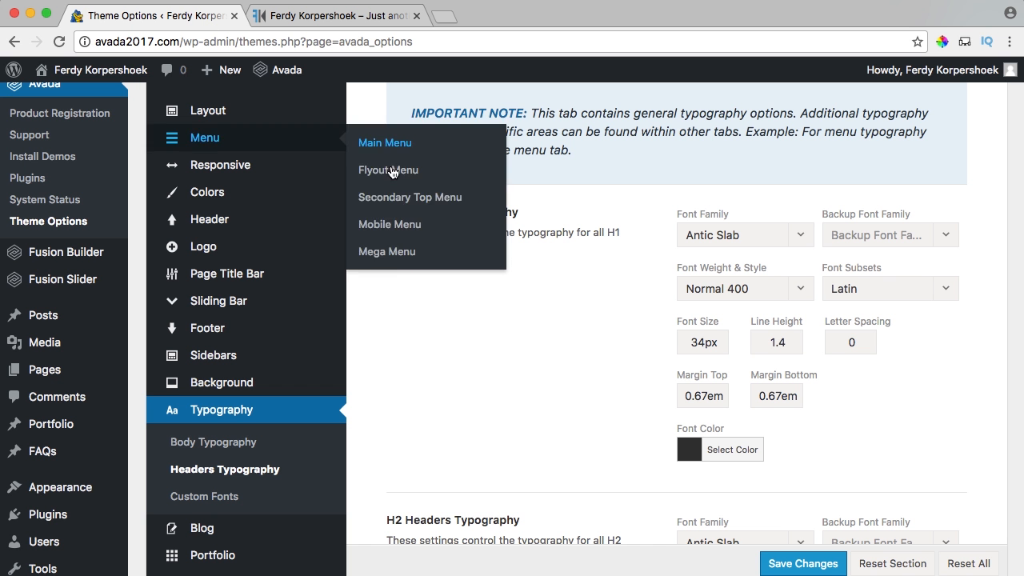
# Set the H1, H2 and H3 font families to Quicksand.
pyautogui.click(719, 235)
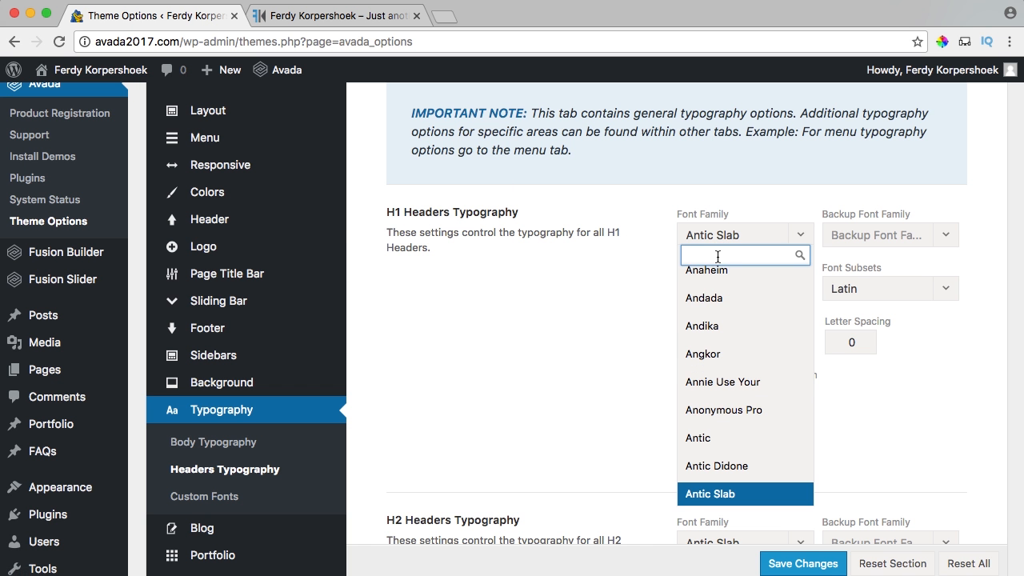
pyautogui.write('qui')
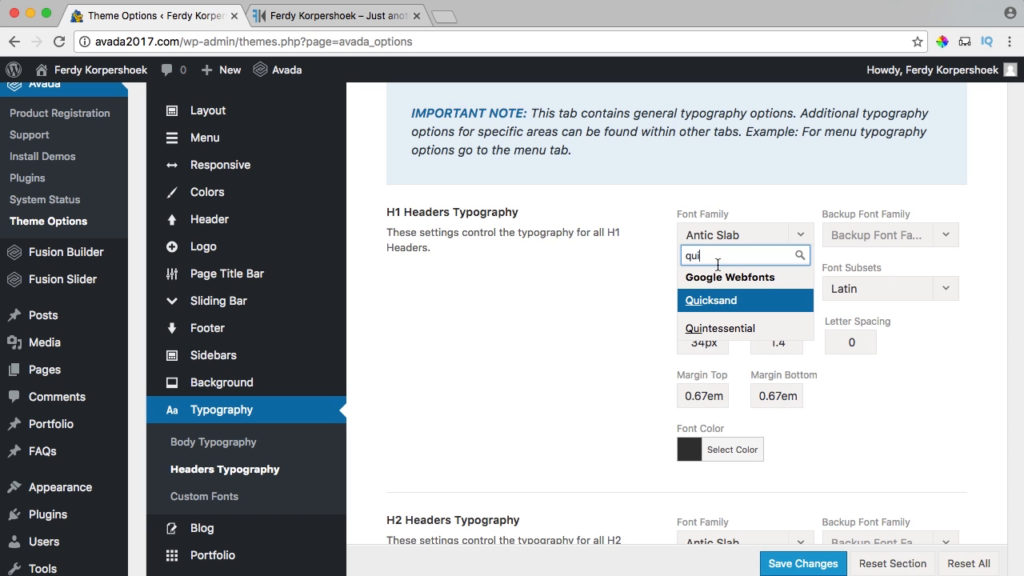
pyautogui.click(717, 302)
pyautogui.scroll(-7, 668, 298)
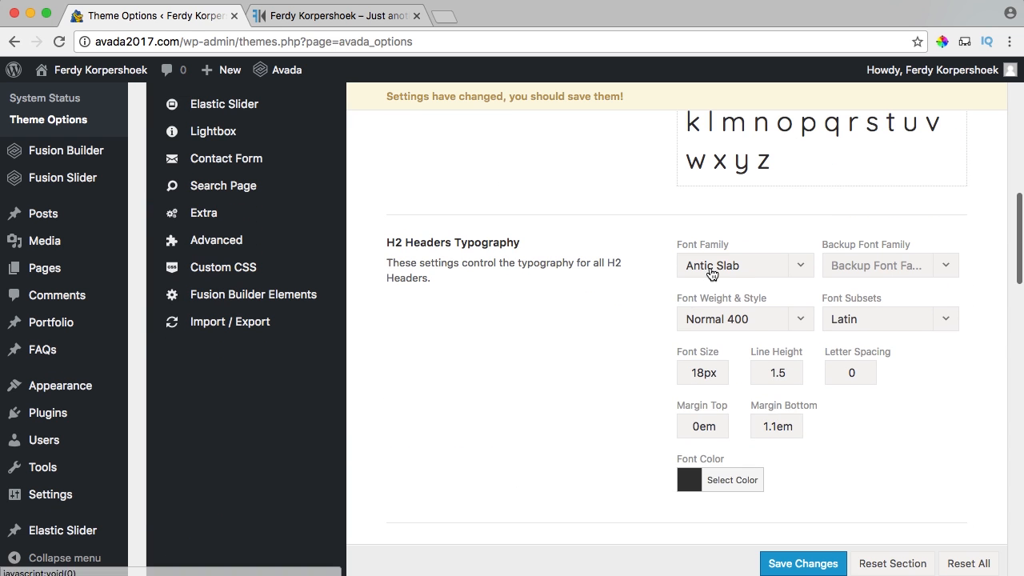
pyautogui.click(710, 267)
pyautogui.write('qui')
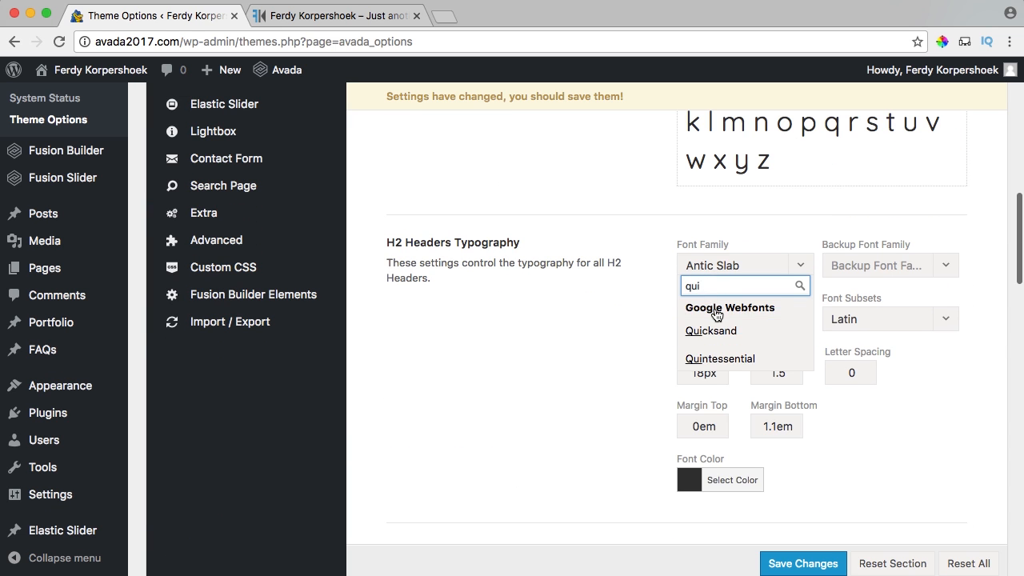
pyautogui.click(697, 332)
pyautogui.scroll(-5, 697, 331)
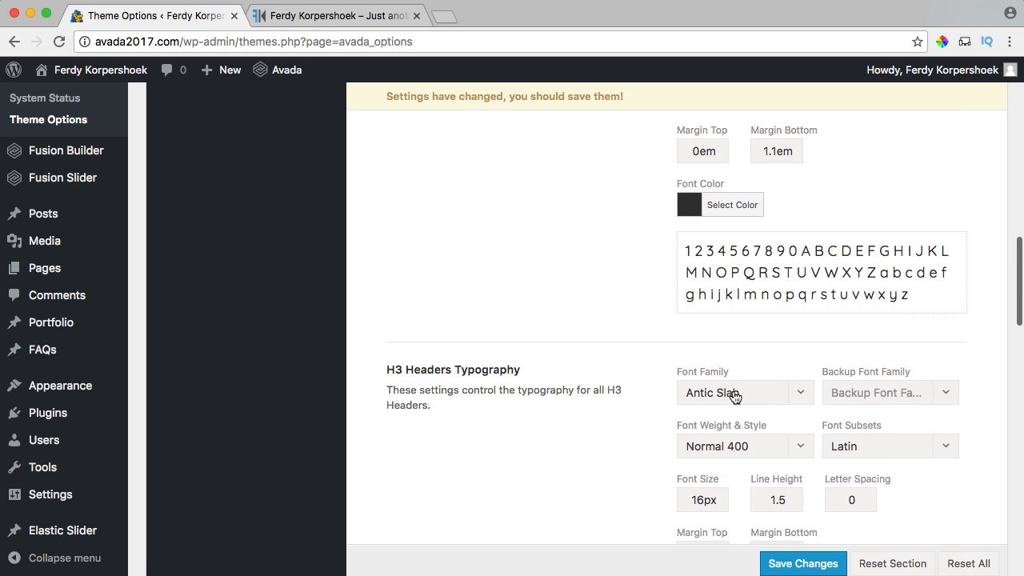
pyautogui.click(730, 400)
pyautogui.write('qui')
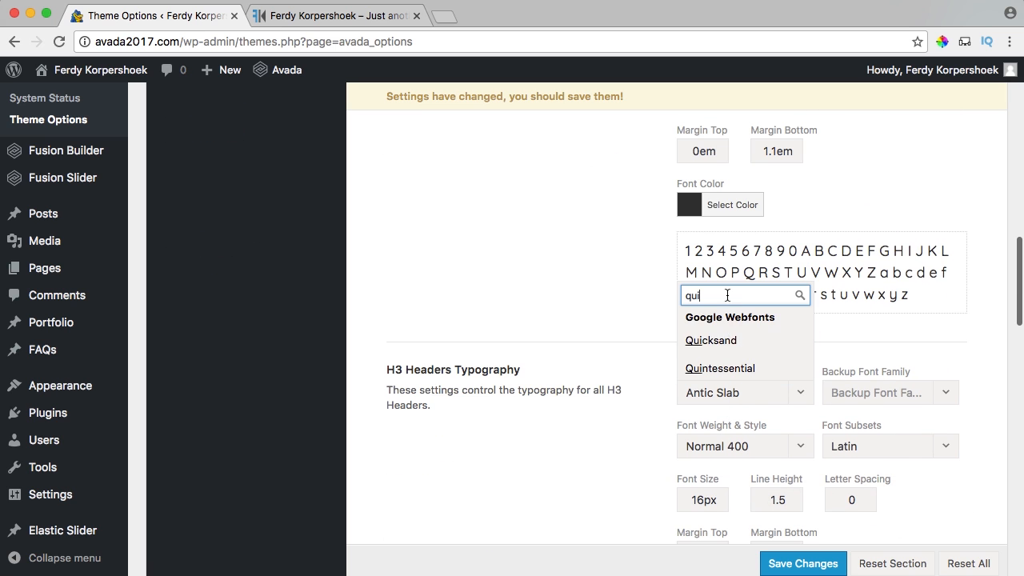
pyautogui.click(716, 356)
# Set the H4 and H5 font families to Quicksand.
pyautogui.scroll(-5, 704, 347)
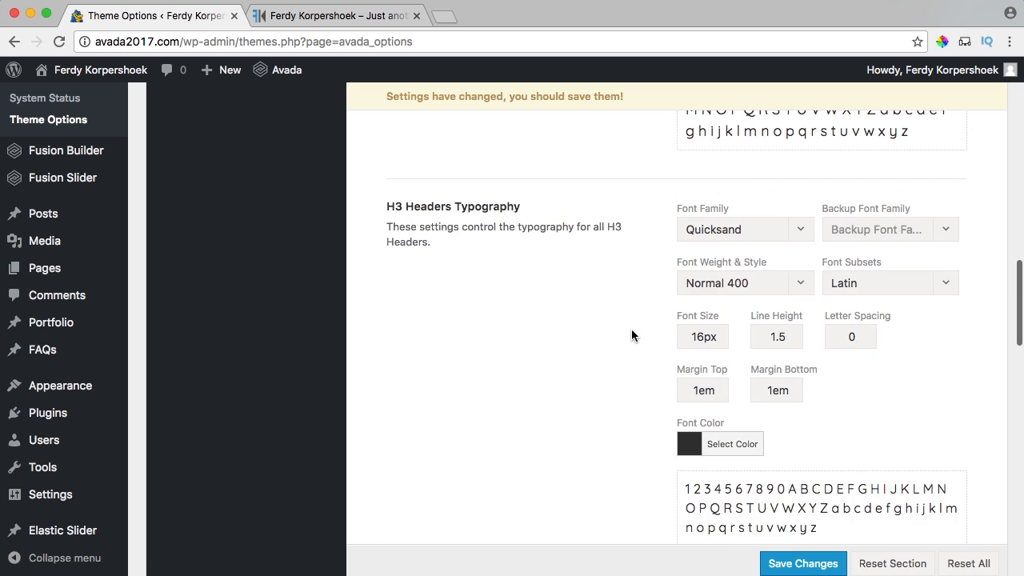
pyautogui.scroll(-3, 706, 353)
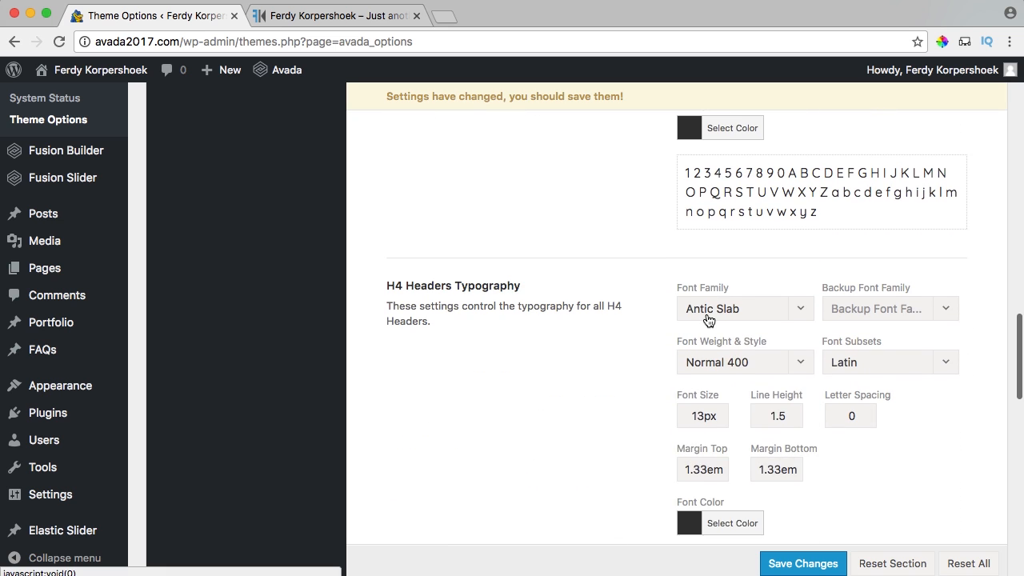
pyautogui.click(708, 312)
pyautogui.write('qui')
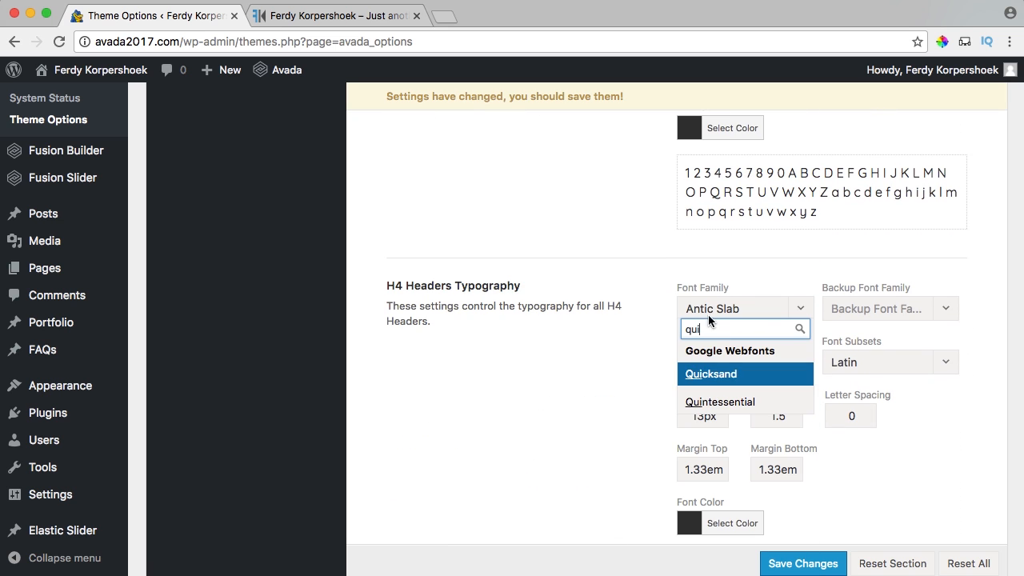
pyautogui.click(687, 376)
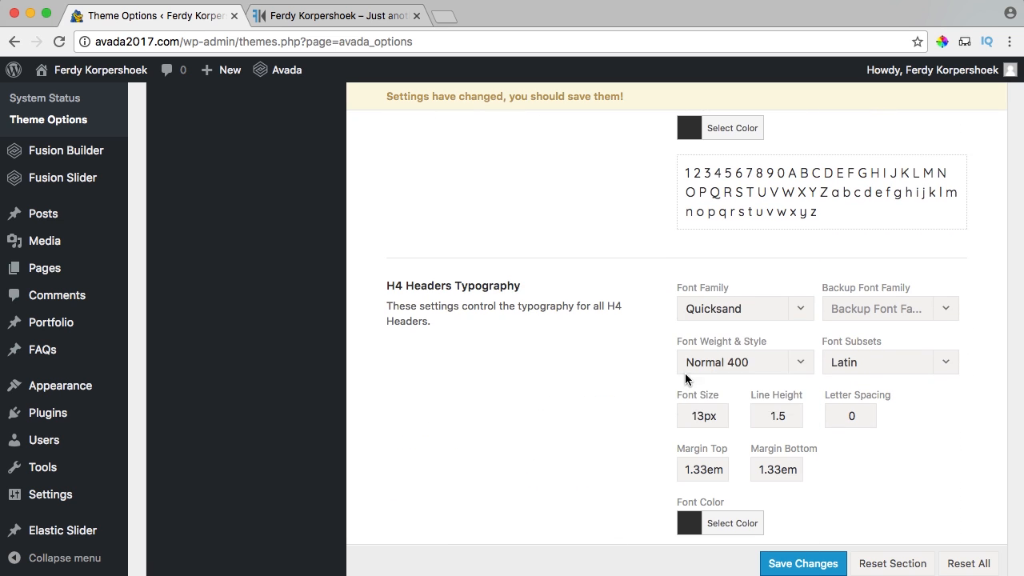
pyautogui.scroll(-3, 685, 379)
pyautogui.click(710, 446)
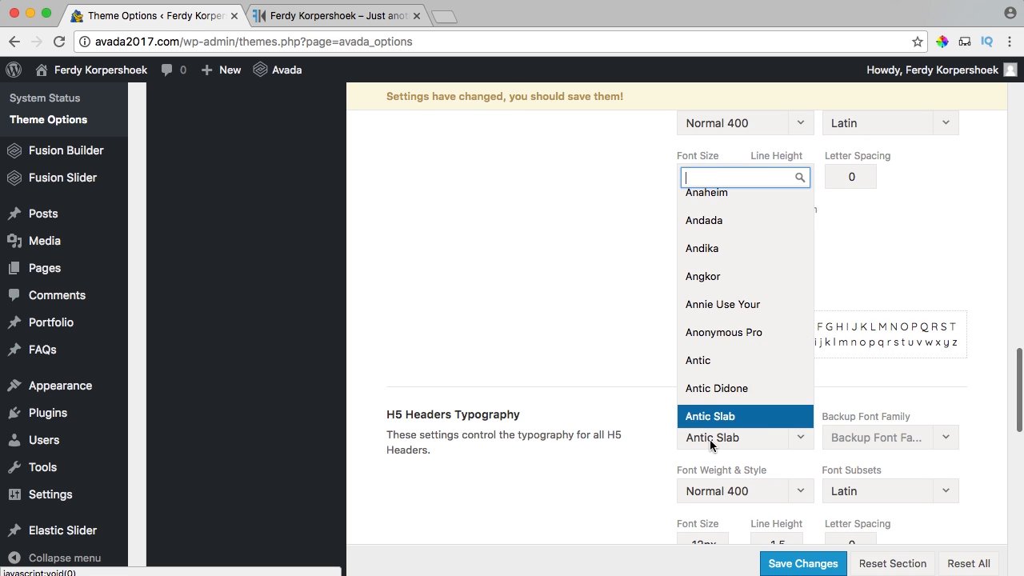
pyautogui.write('qui')
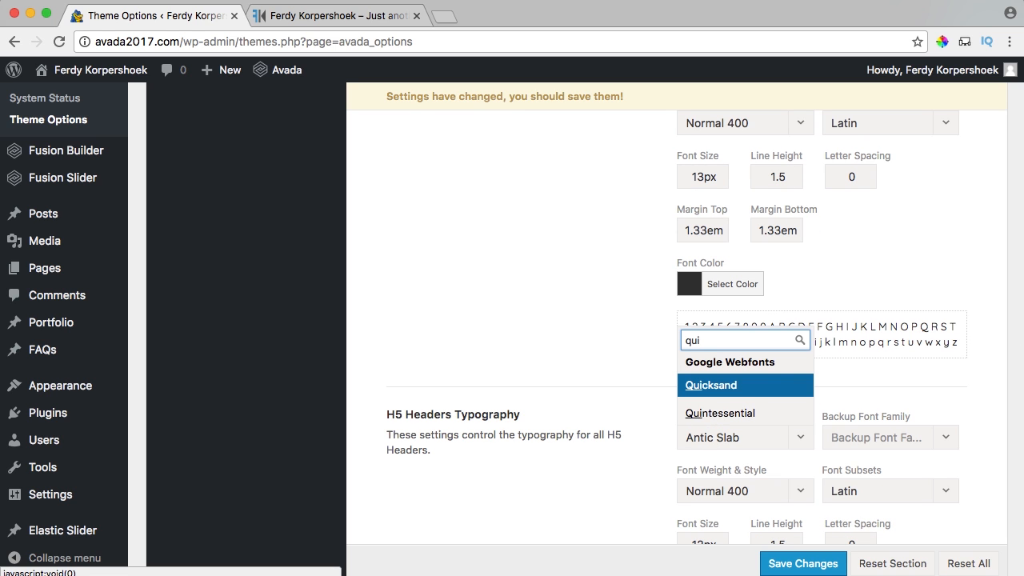
pyautogui.click(717, 388)
# Set the H6 font family to Quicksand and save the theme options.
pyautogui.scroll(-2, 593, 387)
pyautogui.scroll(-3, 593, 388)
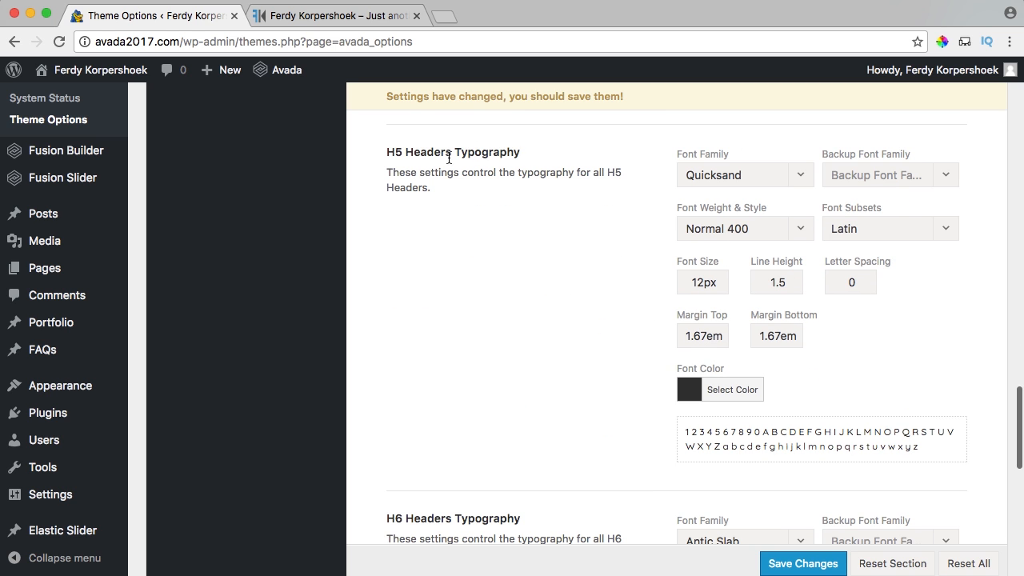
pyautogui.scroll(-3, 657, 381)
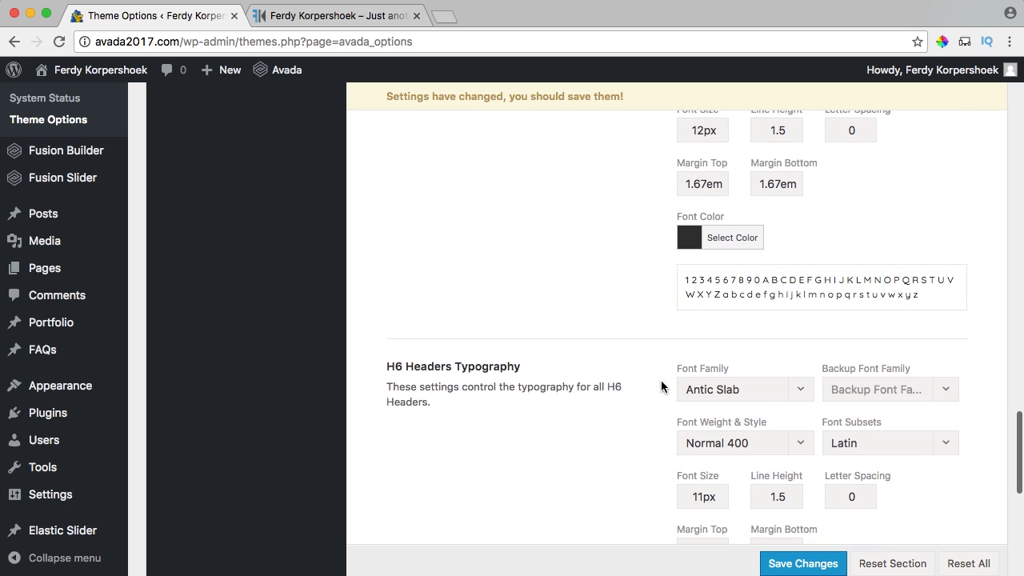
pyautogui.click(701, 392)
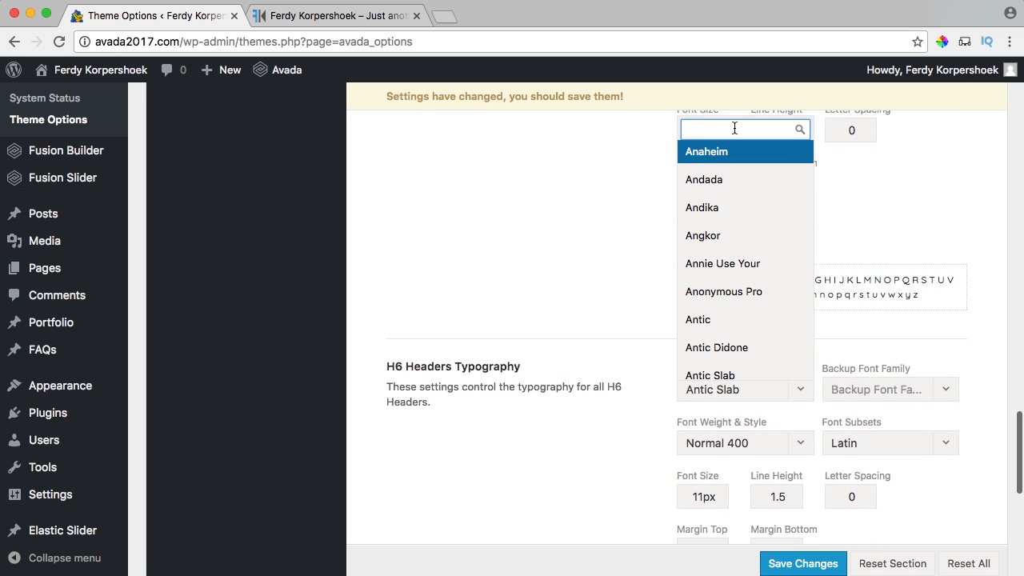
pyautogui.write('quick')
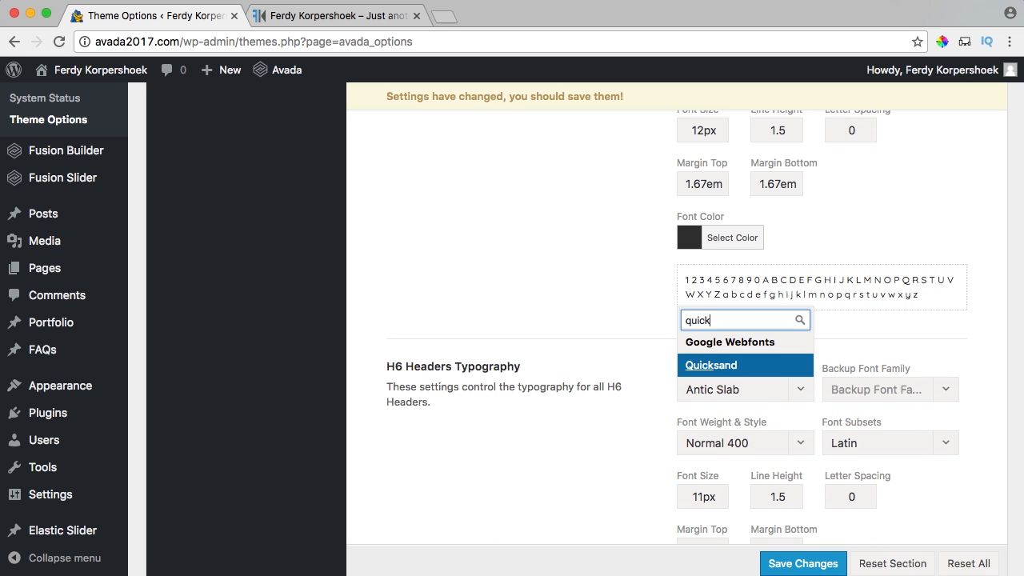
pyautogui.click(715, 366)
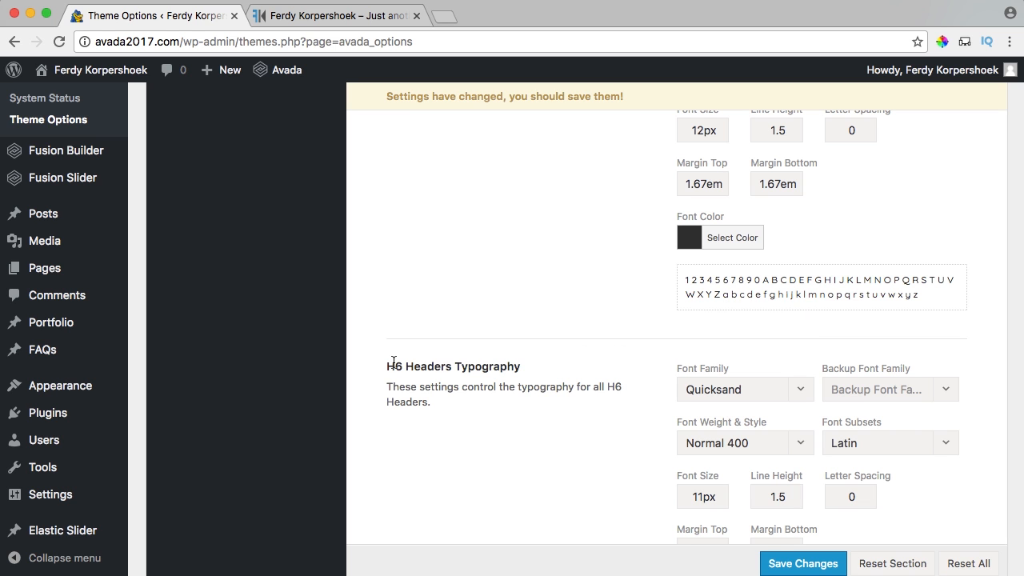
pyautogui.scroll(-3, 596, 372)
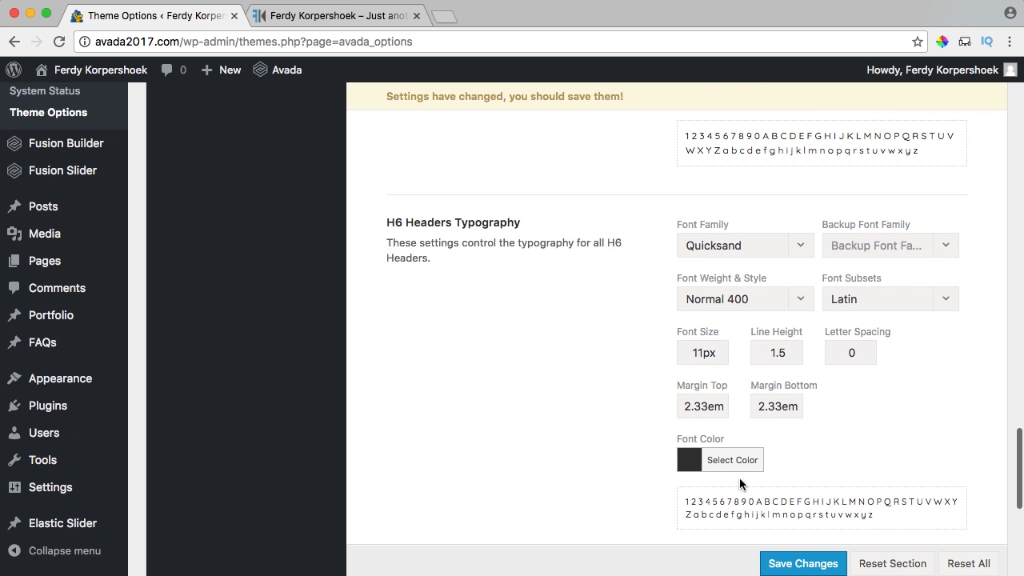
pyautogui.click(804, 564)
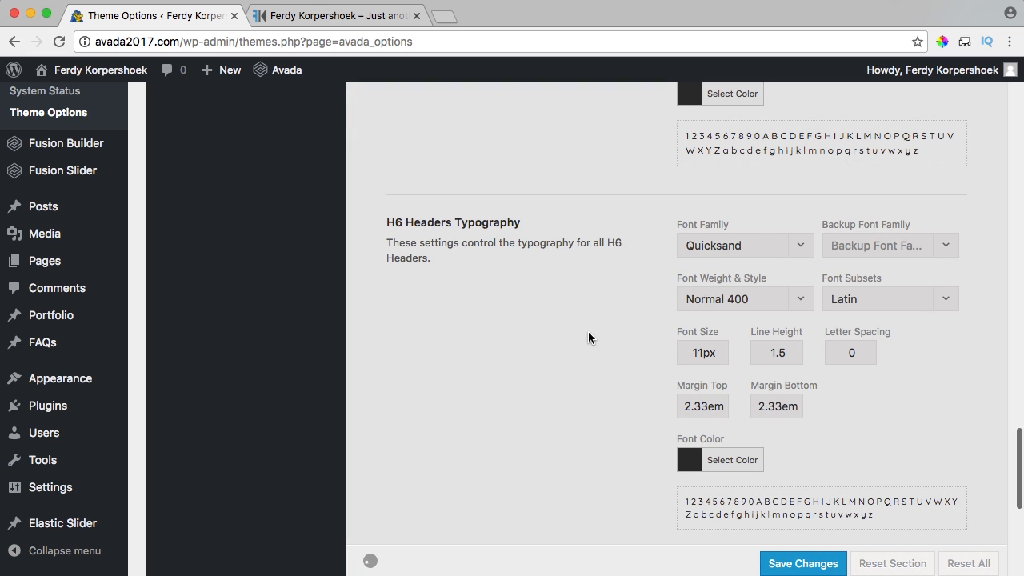
# Enter 22px as the H1 through H4 header font sizes.
pyautogui.scroll(10, 624, 280)
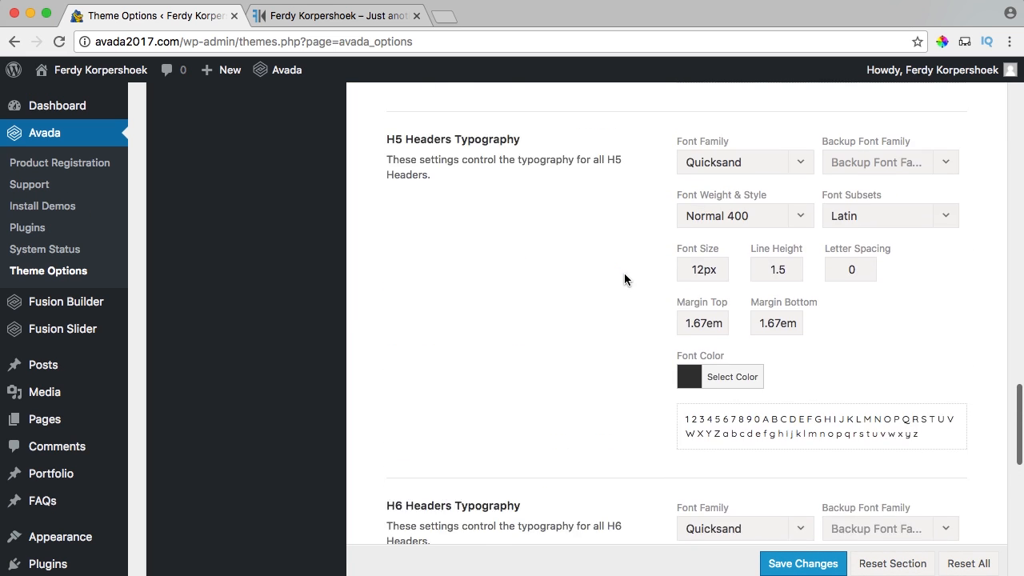
pyautogui.scroll(15, 622, 273)
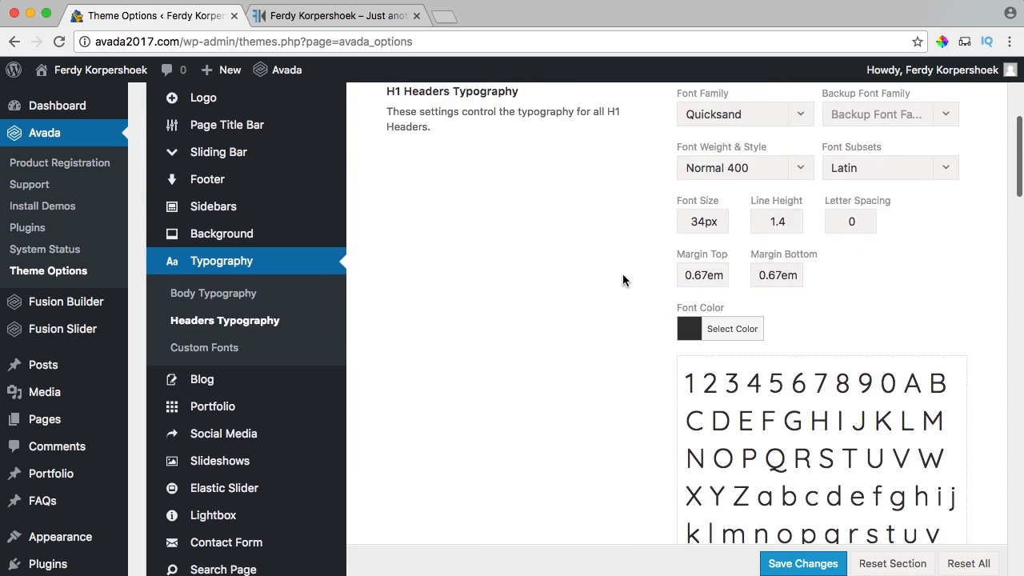
pyautogui.scroll(-5, 622, 273)
pyautogui.scroll(2, 622, 275)
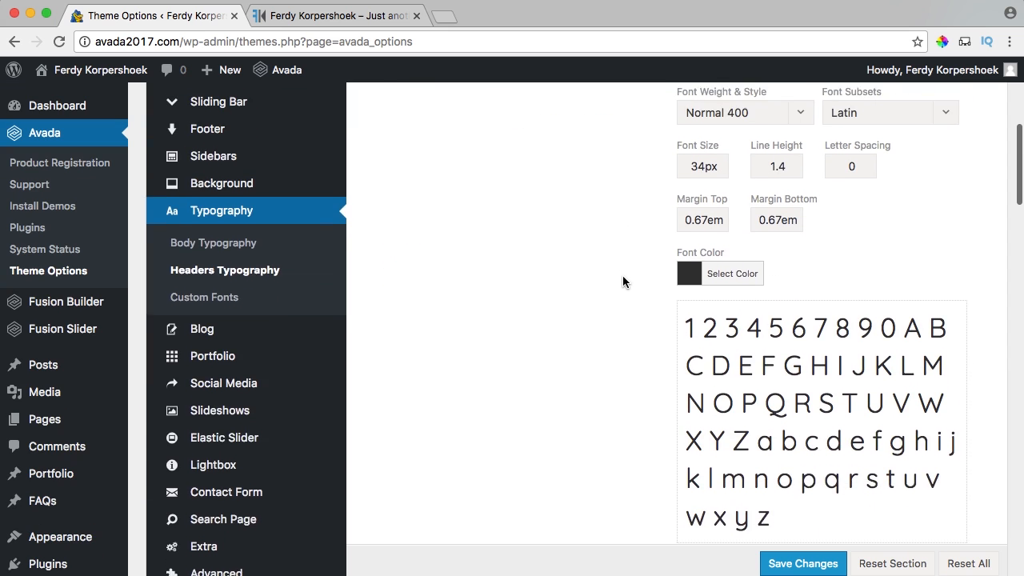
pyautogui.scroll(2, 673, 243)
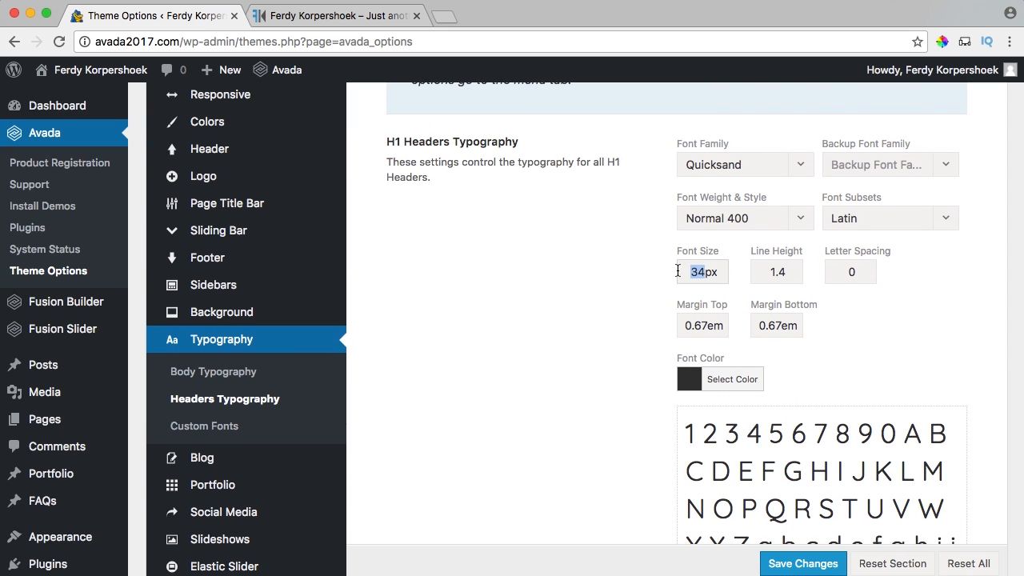
pyautogui.write('22')
pyautogui.hotkey('shift', 'Left')
pyautogui.hotkey('shift', 'Left')
pyautogui.scroll(-5, 625, 284)
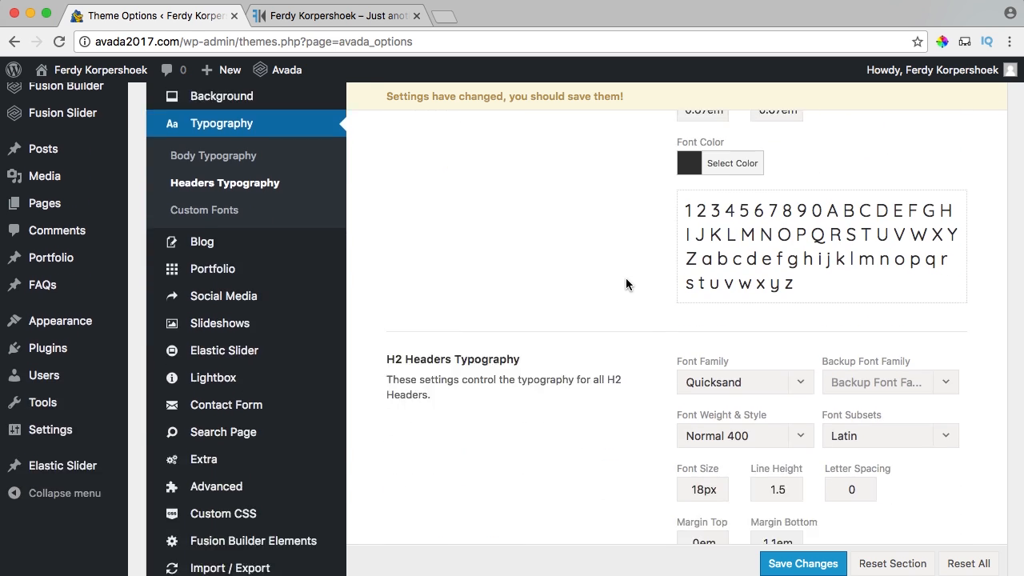
pyautogui.write('22px')
pyautogui.scroll(-5, 648, 346)
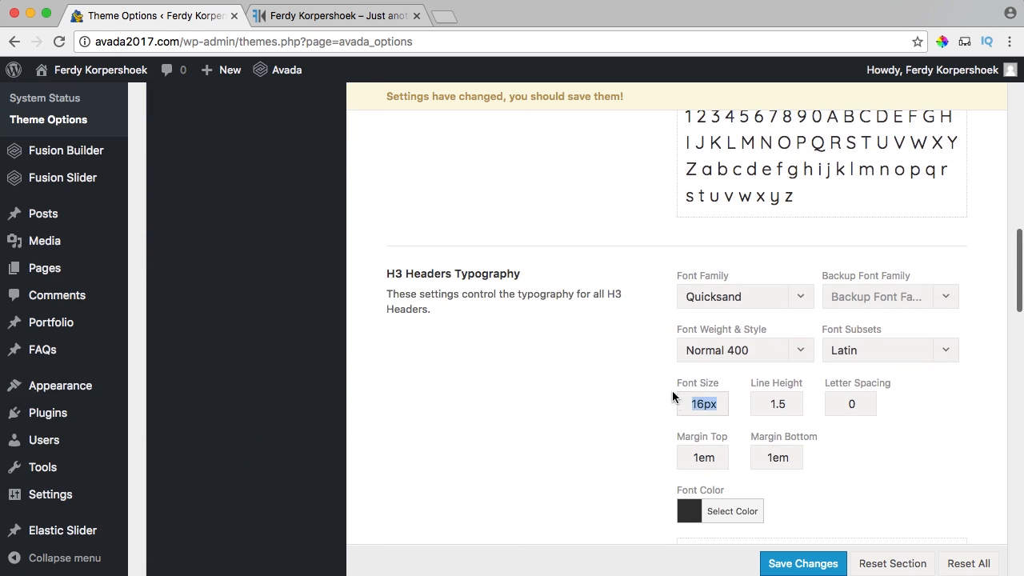
pyautogui.write('22px')
pyautogui.scroll(-5, 672, 384)
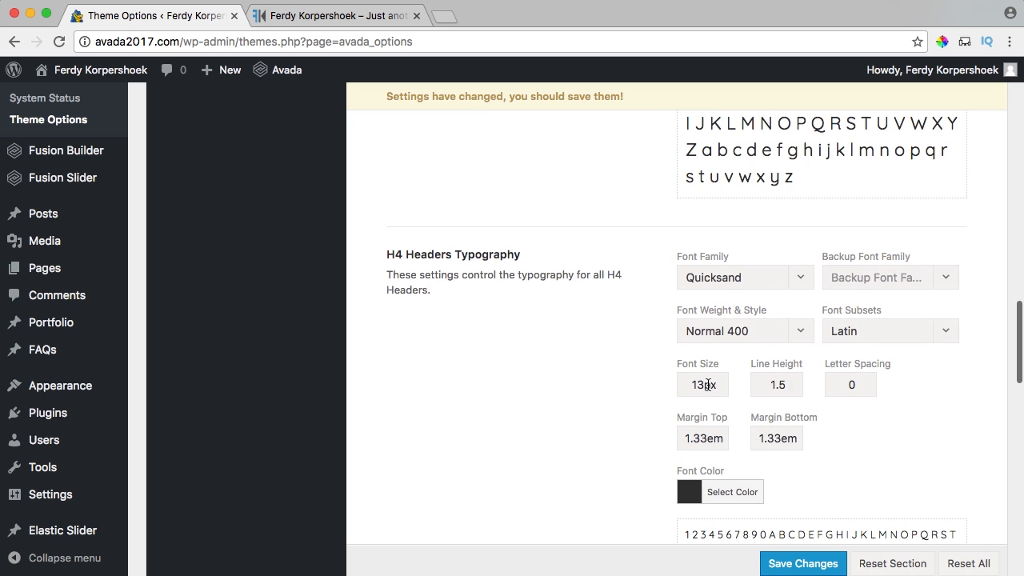
pyautogui.write('22px')
# Set the H5 and H6 header font sizes to 22px.
pyautogui.scroll(-5, 631, 364)
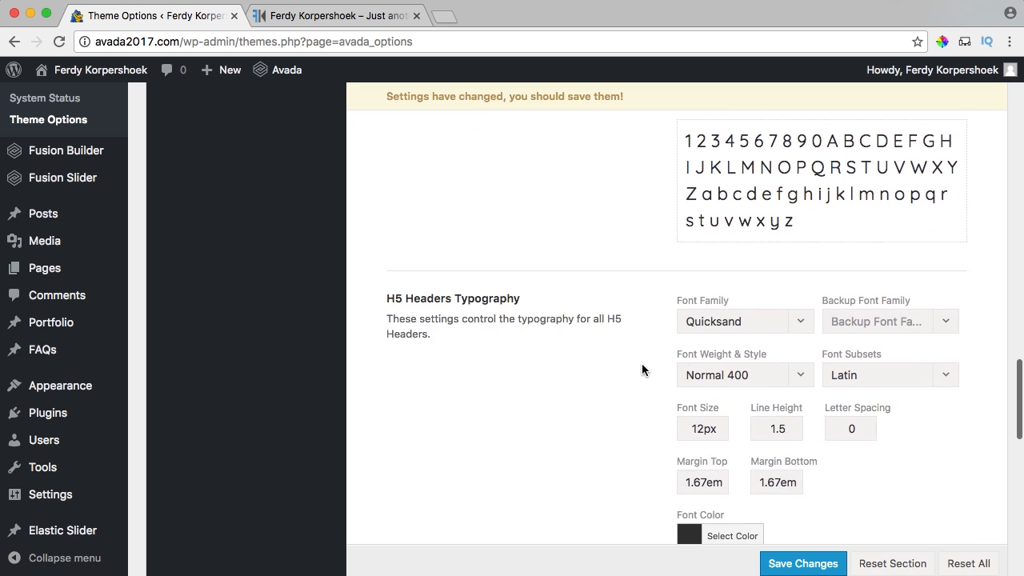
pyautogui.write('22px')
pyautogui.scroll(-3, 698, 320)
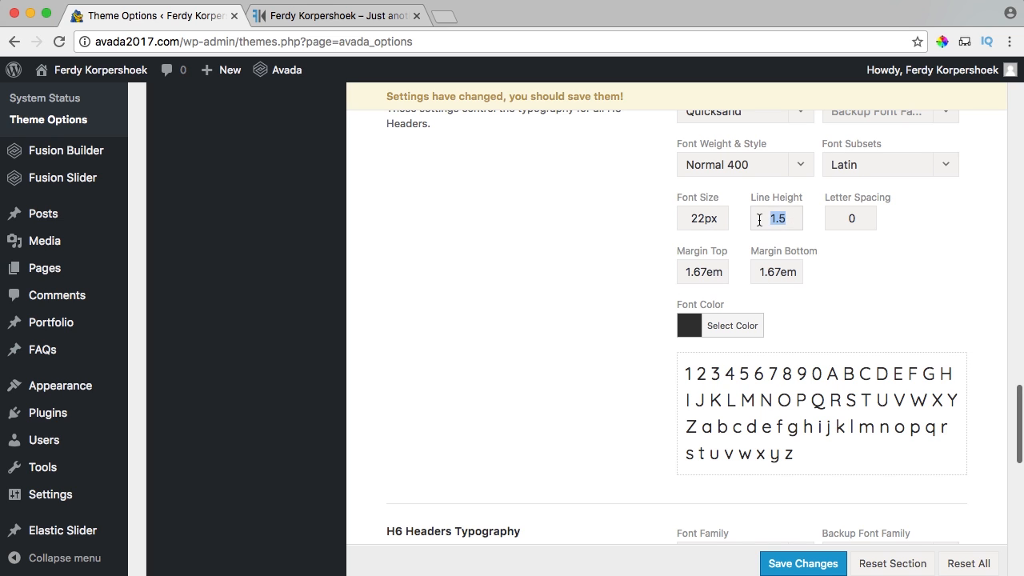
pyautogui.write('2')
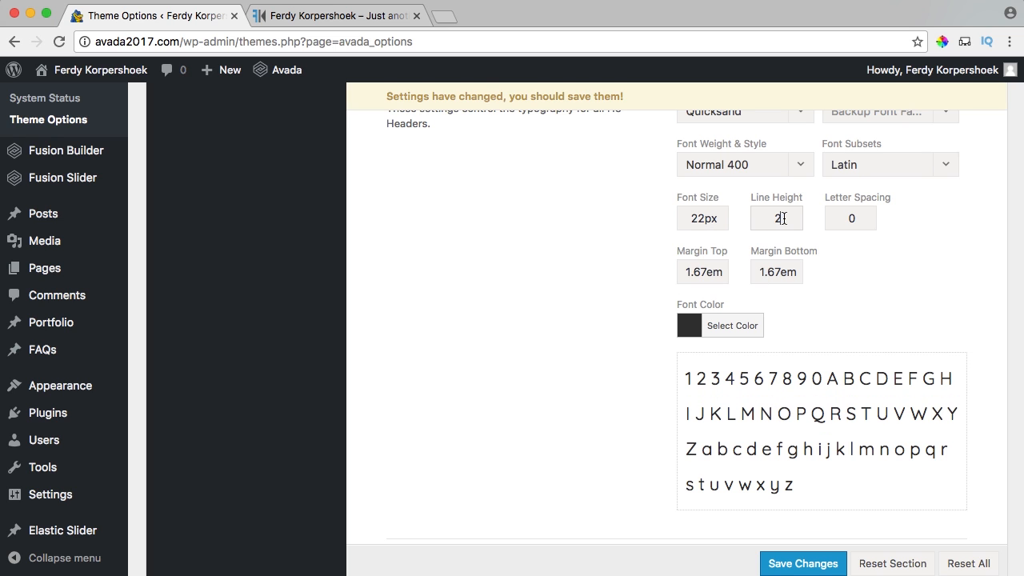
pyautogui.write('1.5')
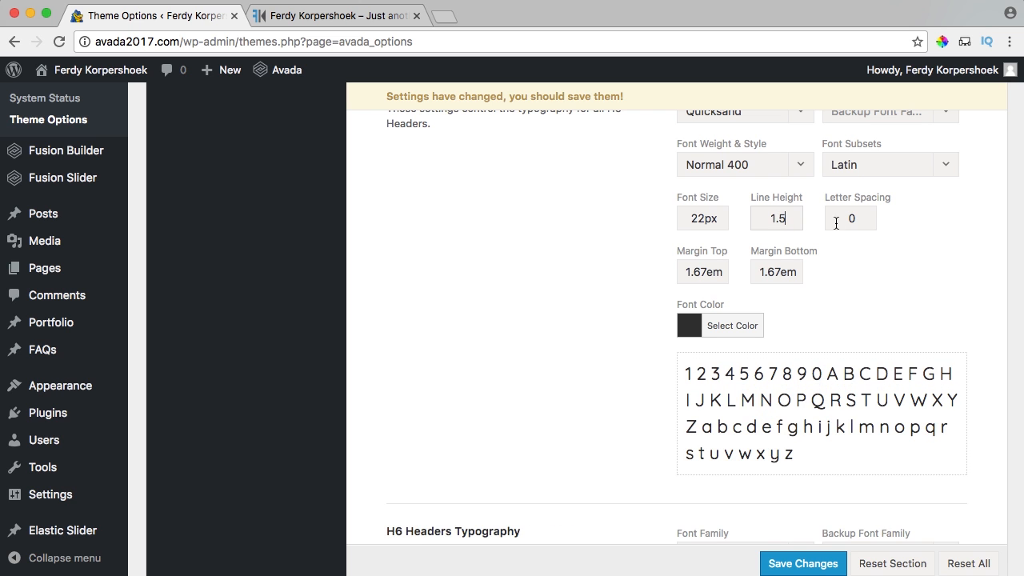
pyautogui.scroll(-5, 587, 201)
pyautogui.scroll(7, 678, 286)
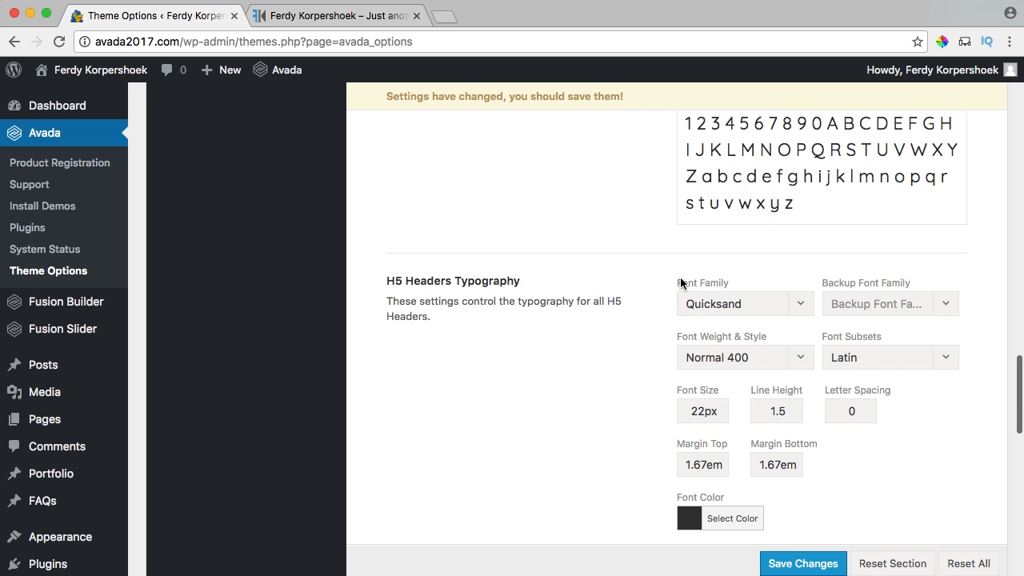
pyautogui.scroll(-6, 684, 283)
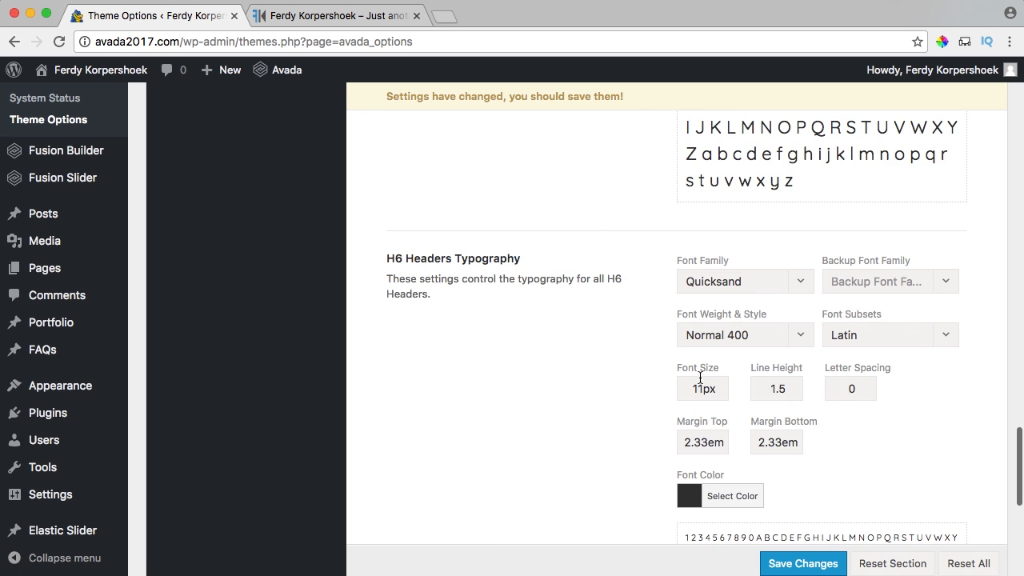
pyautogui.doubleClick(703, 387)
pyautogui.write('22px')
pyautogui.press('Tab')
# Set the Post Titles Extras size to 22px and save the theme options.
pyautogui.scroll(-5, 637, 357)
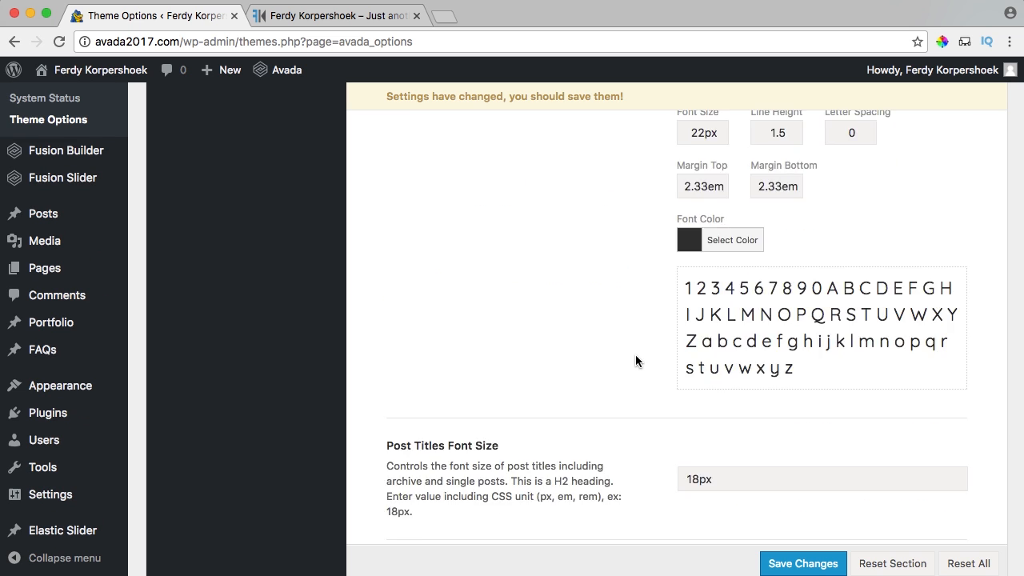
pyautogui.scroll(-1, 638, 356)
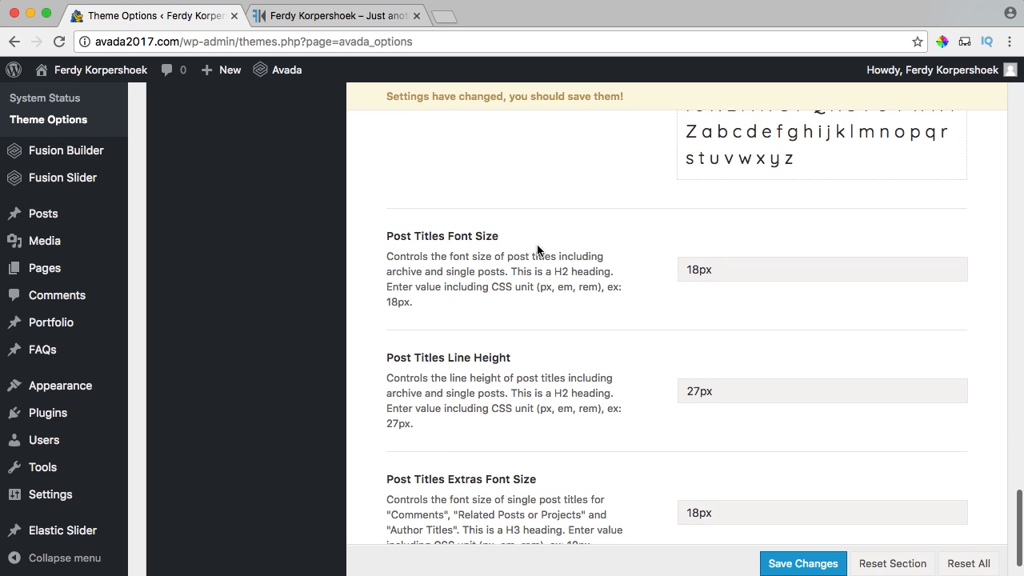
pyautogui.scroll(-2, 472, 277)
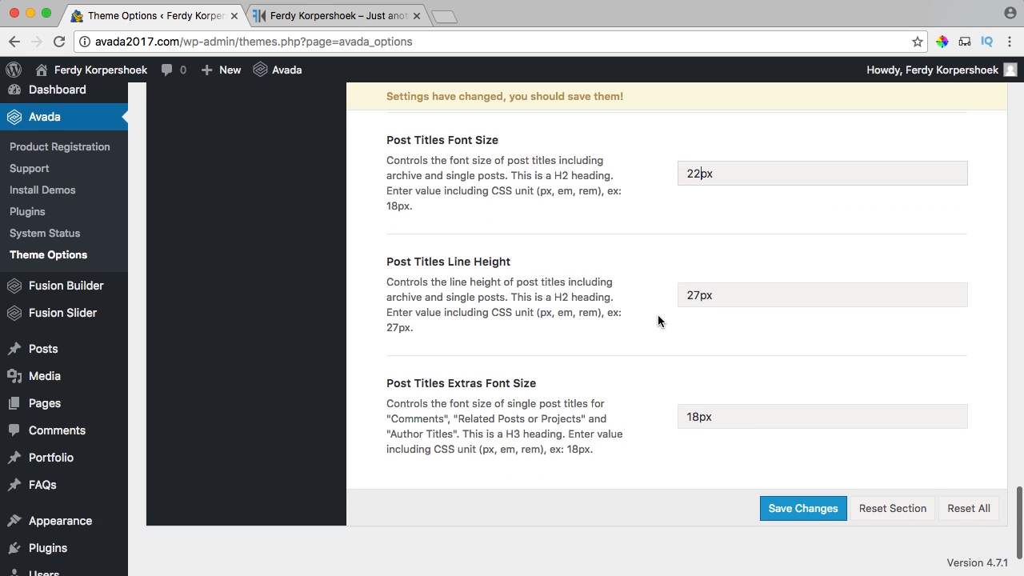
pyautogui.scroll(-1, 659, 320)
pyautogui.moveTo(697, 365); pyautogui.dragTo(674, 368)
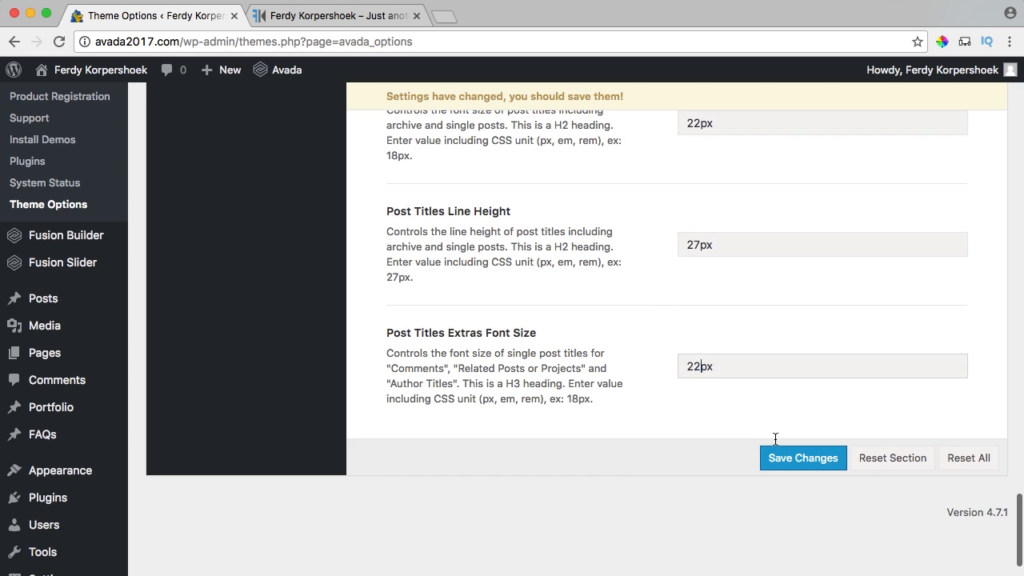
pyautogui.click(791, 460)
# Scroll the live home page to Photography to inspect the 22px Quicksand headings.
pyautogui.click(340, 16)
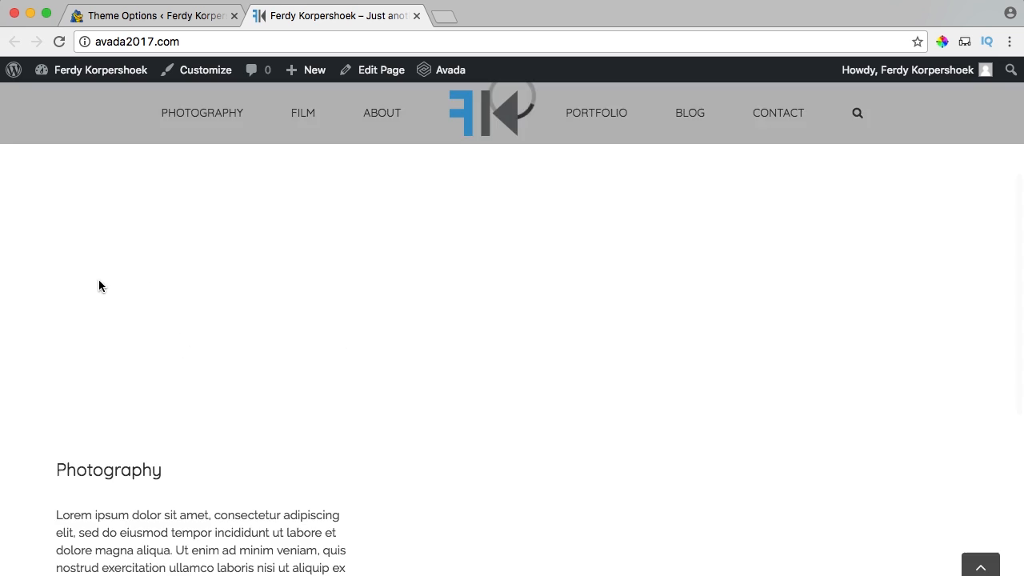
pyautogui.scroll(-2, 91, 344)
pyautogui.scroll(-2, 128, 425)
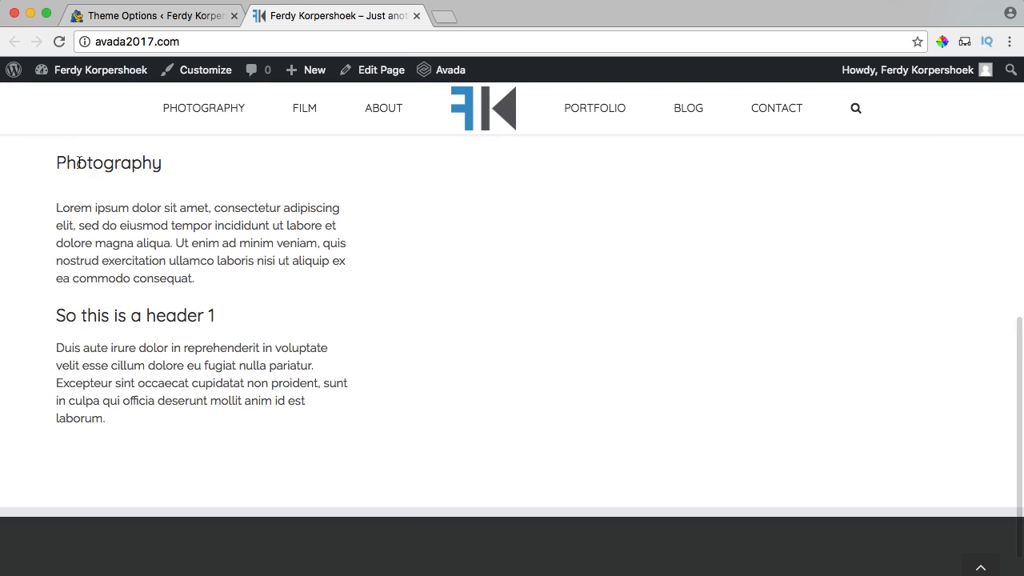
pyautogui.moveTo(72, 164); pyautogui.dragTo(215, 193)
pyautogui.click(200, 244)
pyautogui.scroll(2, 198, 251)
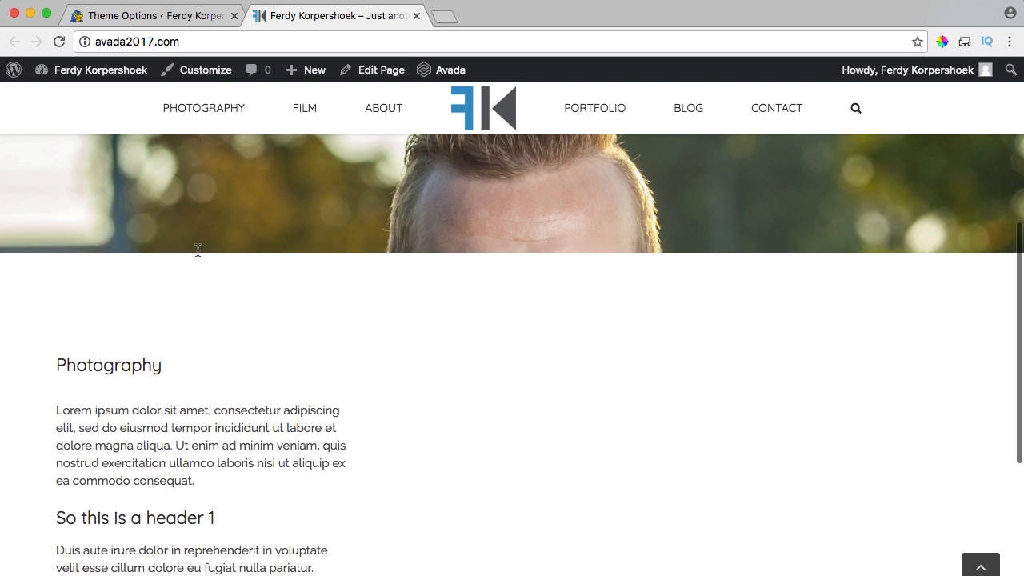
pyautogui.scroll(-2, 200, 253)
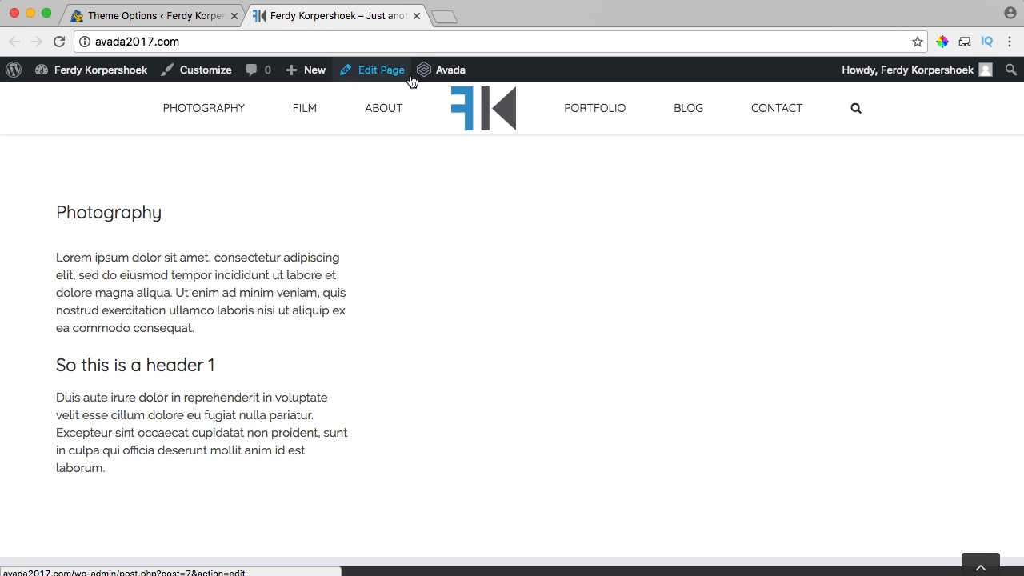
# Bring up the Photography container's background settings.
pyautogui.scroll(-5, 439, 247)
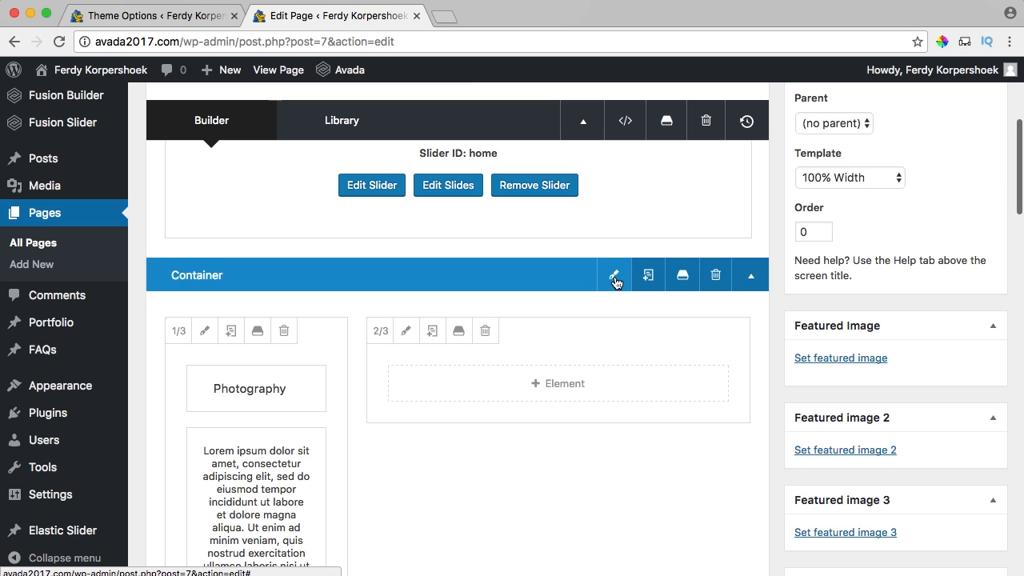
pyautogui.click(614, 279)
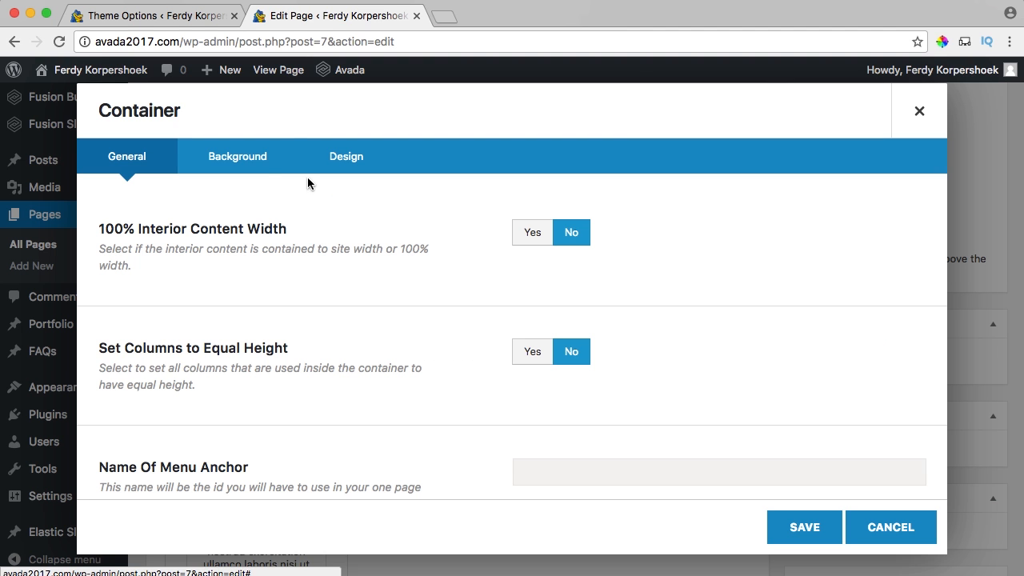
pyautogui.click(240, 161)
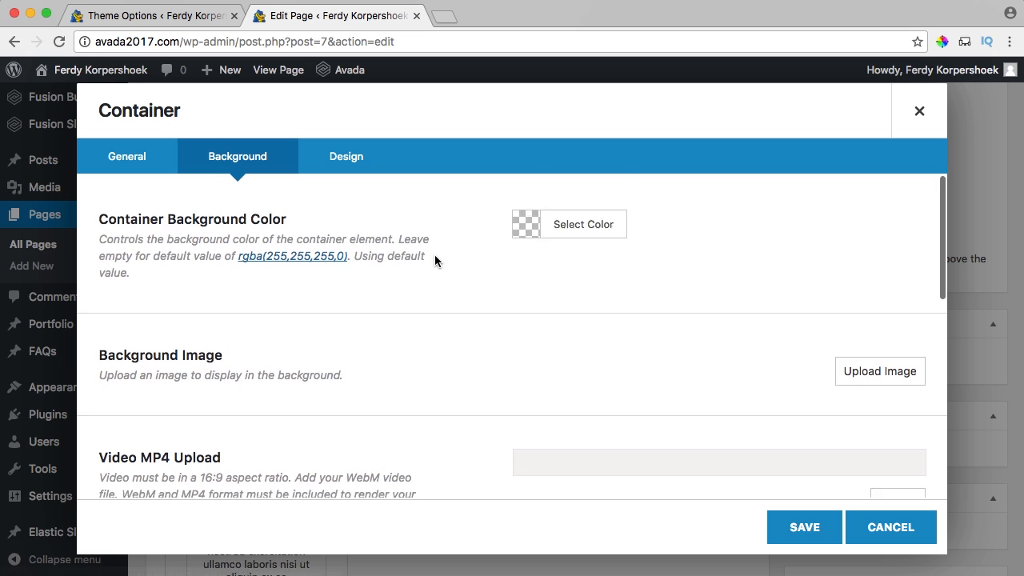
pyautogui.scroll(-2, 522, 192)
pyautogui.scroll(3, 388, 266)
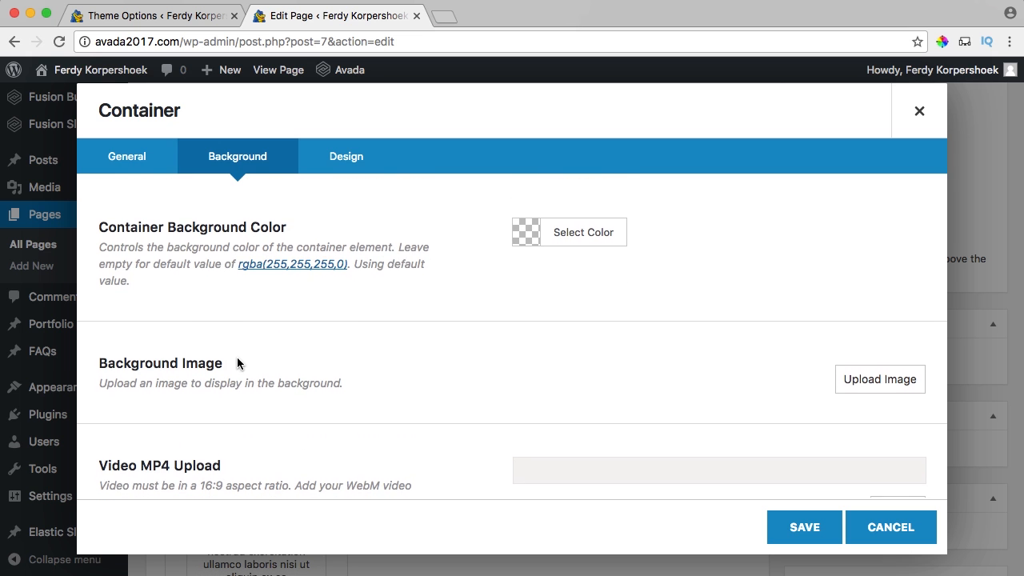
pyautogui.scroll(-5, 238, 365)
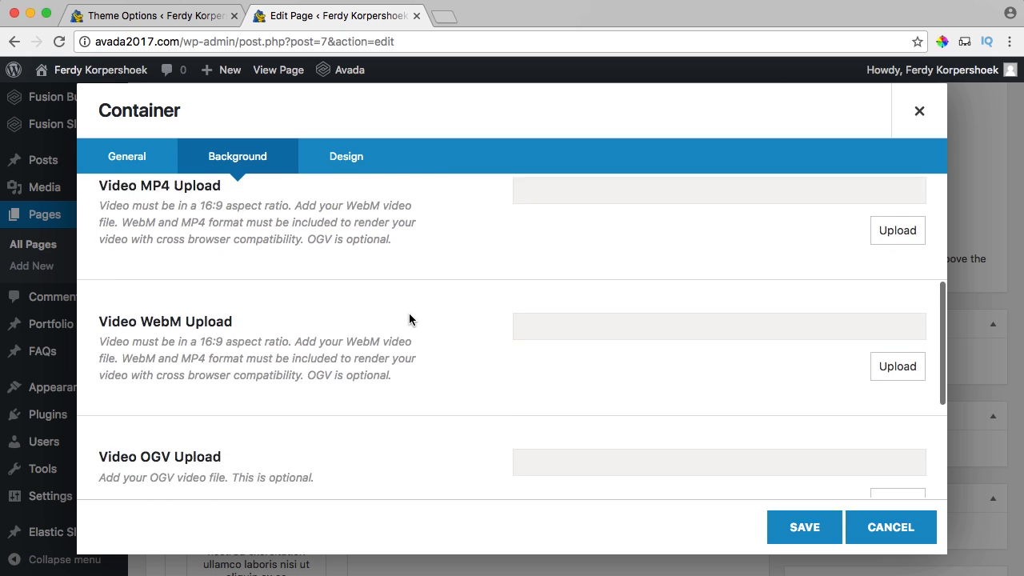
pyautogui.scroll(-4, 409, 320)
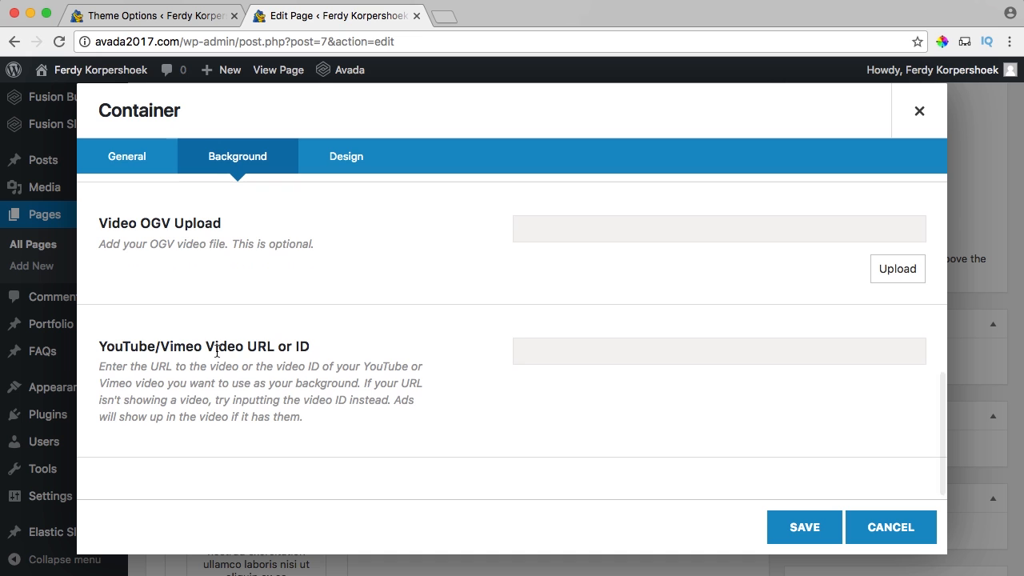
pyautogui.scroll(6, 435, 313)
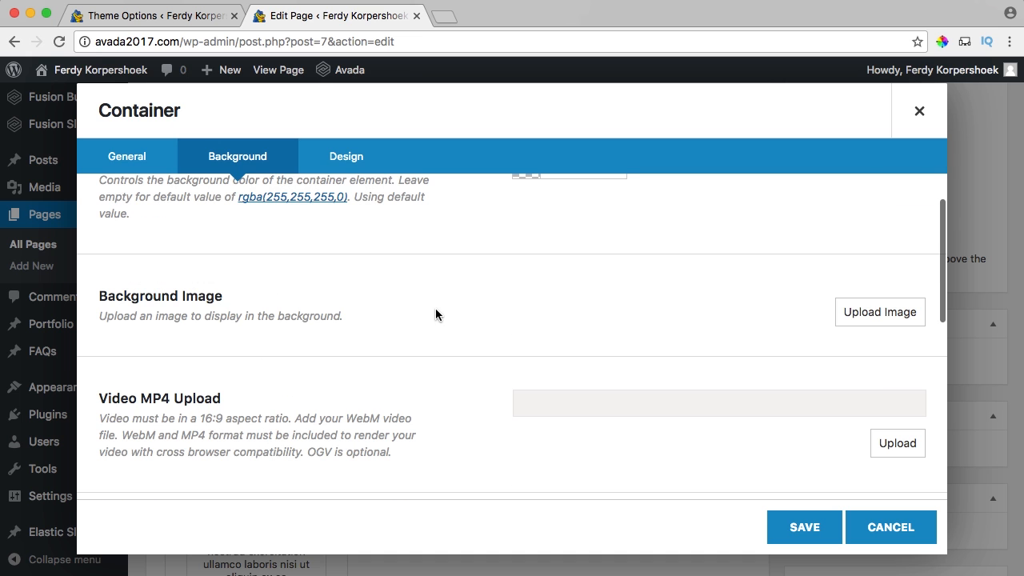
# Upload Photography-bg.jpg and set it as the background at full 1920 × 1080 size.
pyautogui.click(856, 319)
pyautogui.click(81, 136)
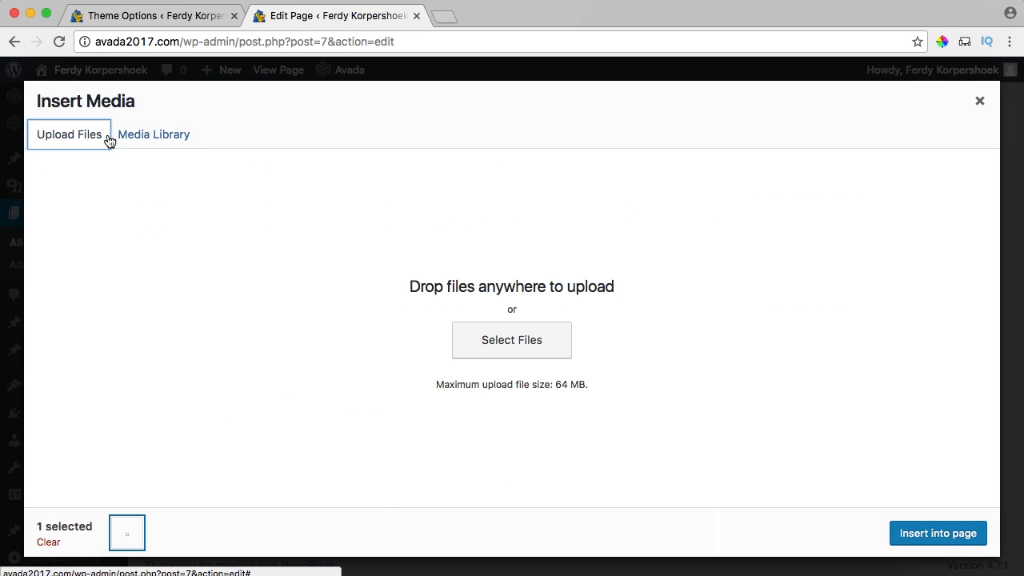
pyautogui.click(496, 347)
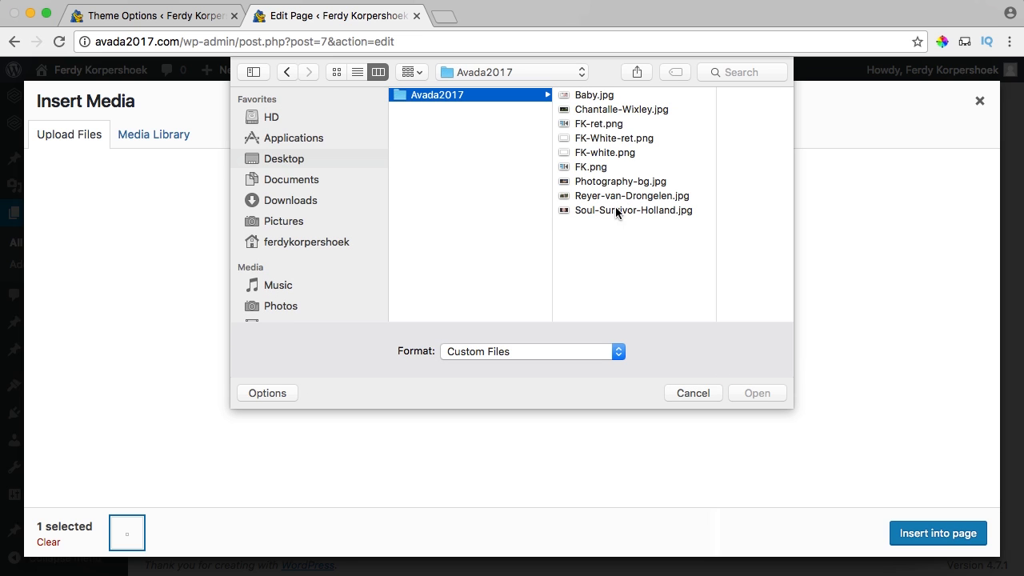
pyautogui.click(608, 182)
pyautogui.click(758, 393)
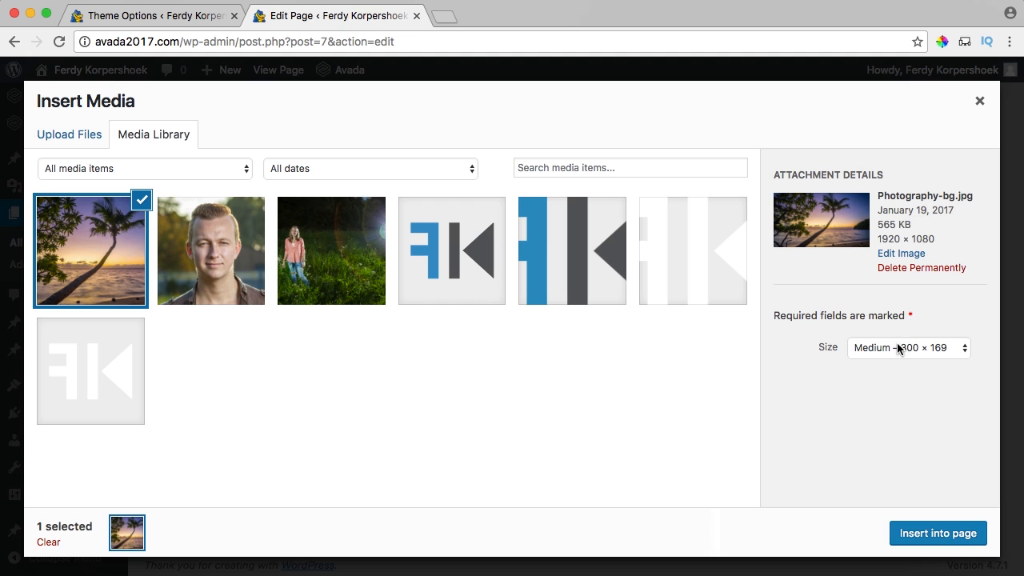
pyautogui.click(890, 352)
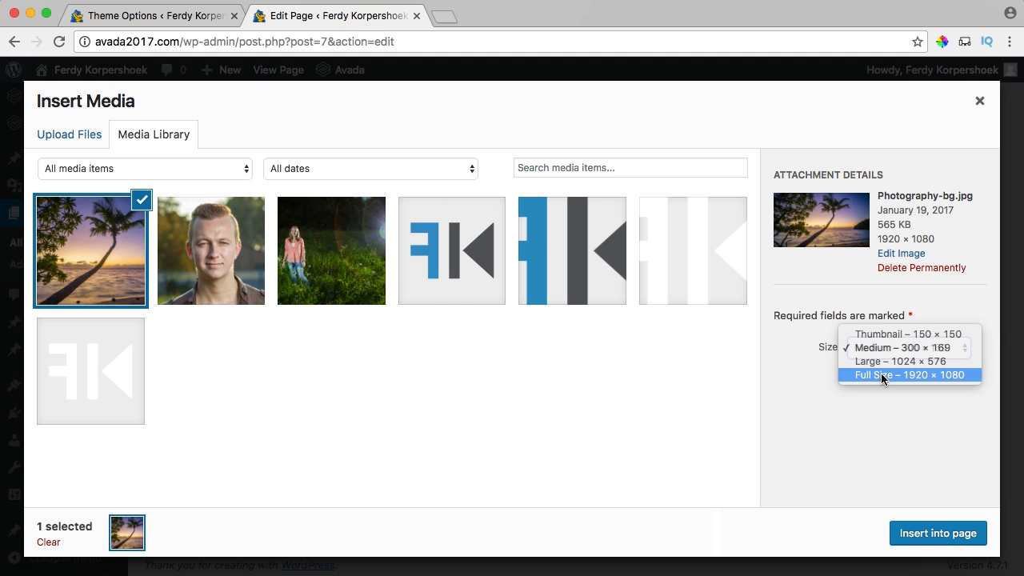
pyautogui.click(886, 377)
pyautogui.click(925, 534)
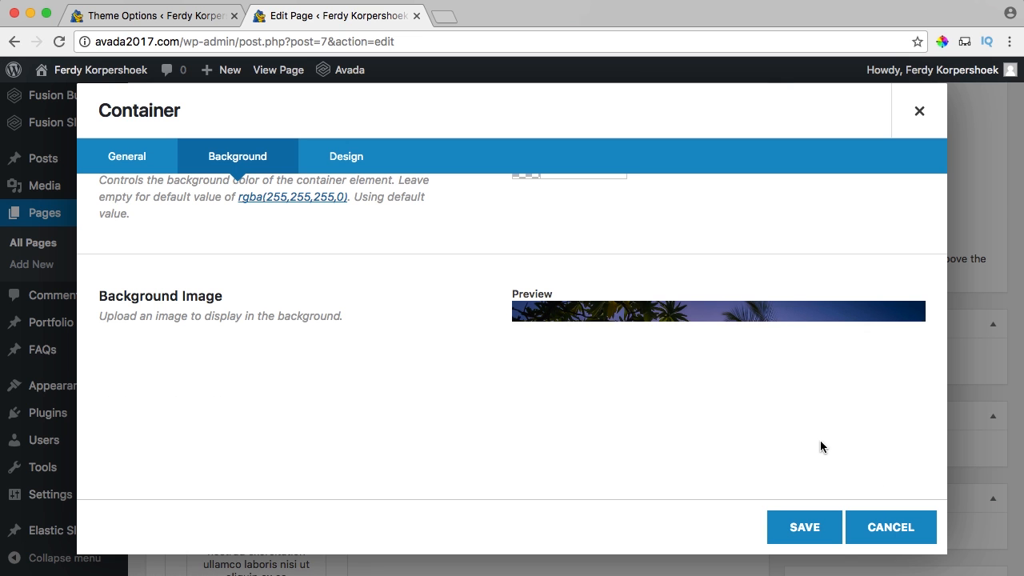
# Save the container settings and update the home page.
pyautogui.scroll(-1, 464, 349)
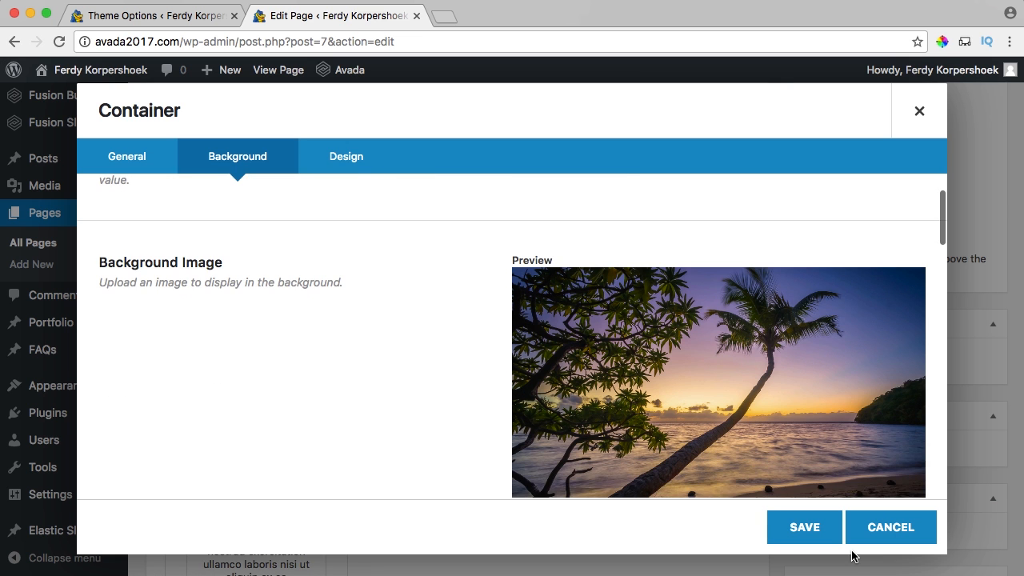
pyautogui.click(805, 527)
pyautogui.scroll(5, 876, 284)
pyautogui.click(970, 341)
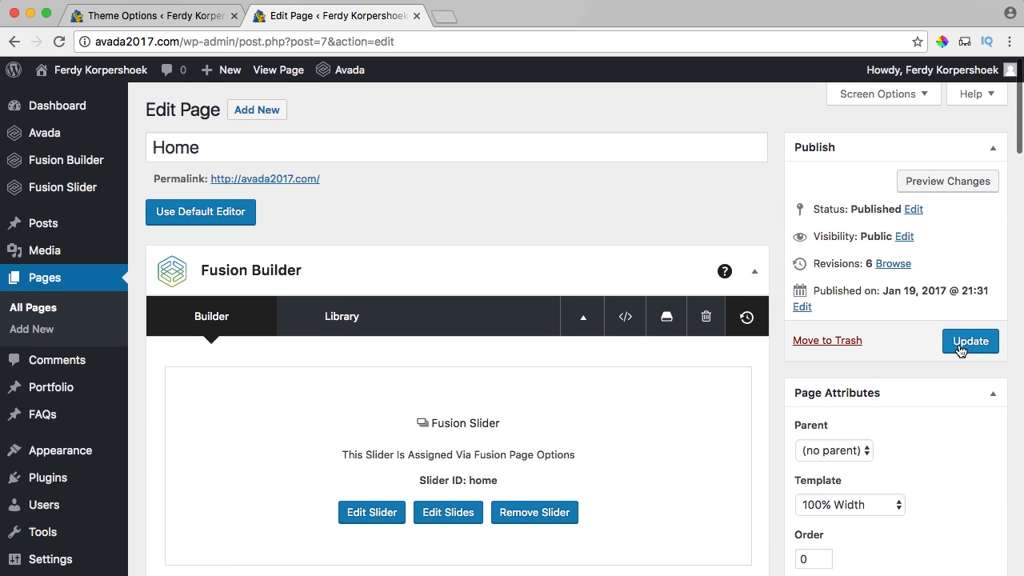
# View the live home page and check the Photography text over the palm-beach background.
pyautogui.click(276, 69)
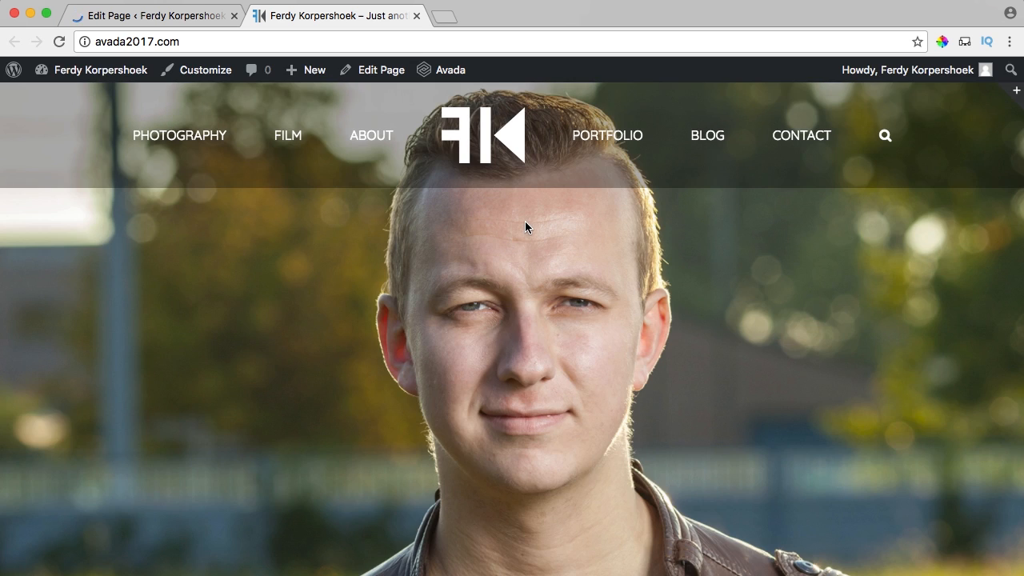
pyautogui.scroll(-10, 525, 221)
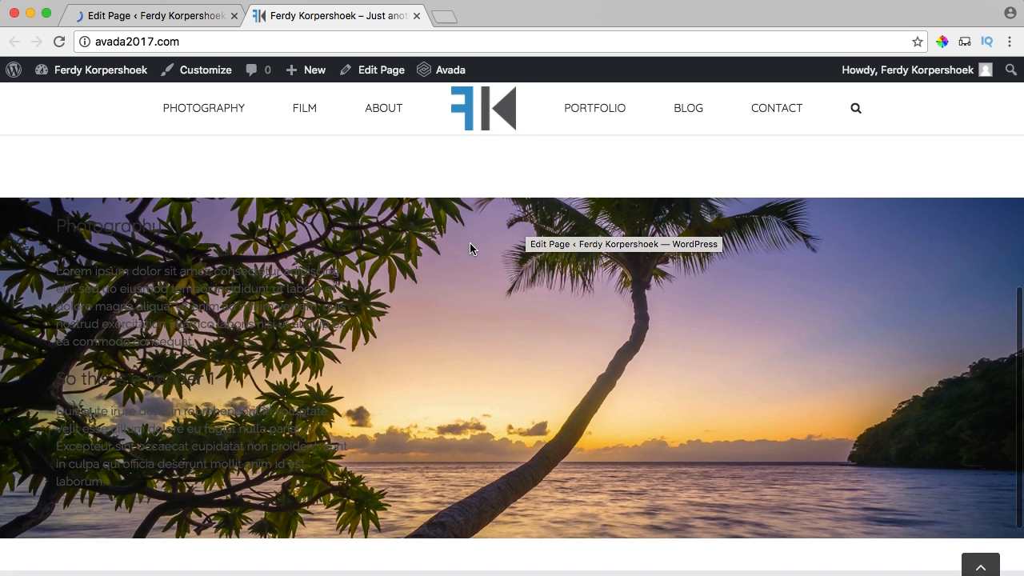
pyautogui.scroll(-3, 470, 248)
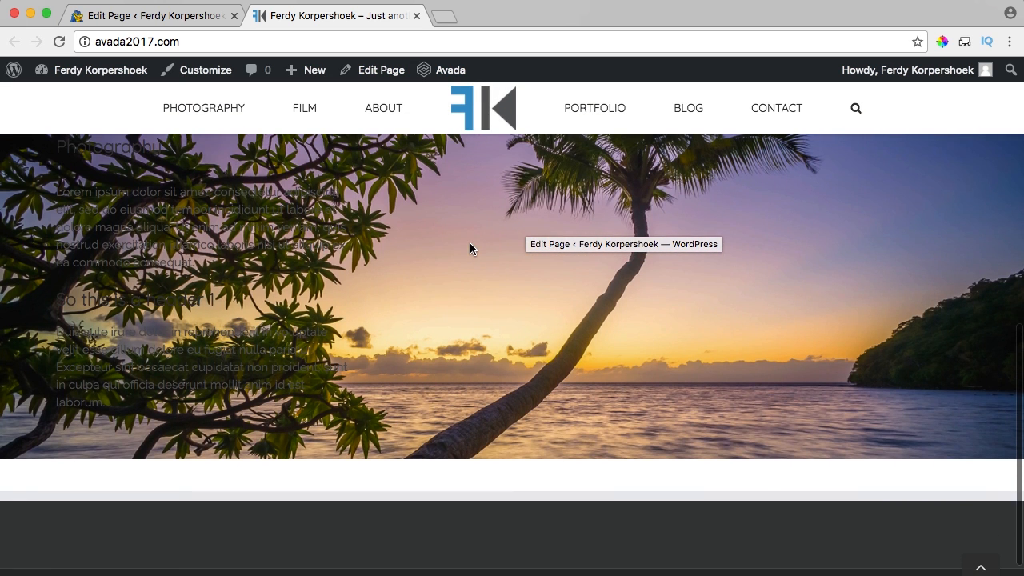
pyautogui.moveTo(56, 192); pyautogui.dragTo(235, 449)
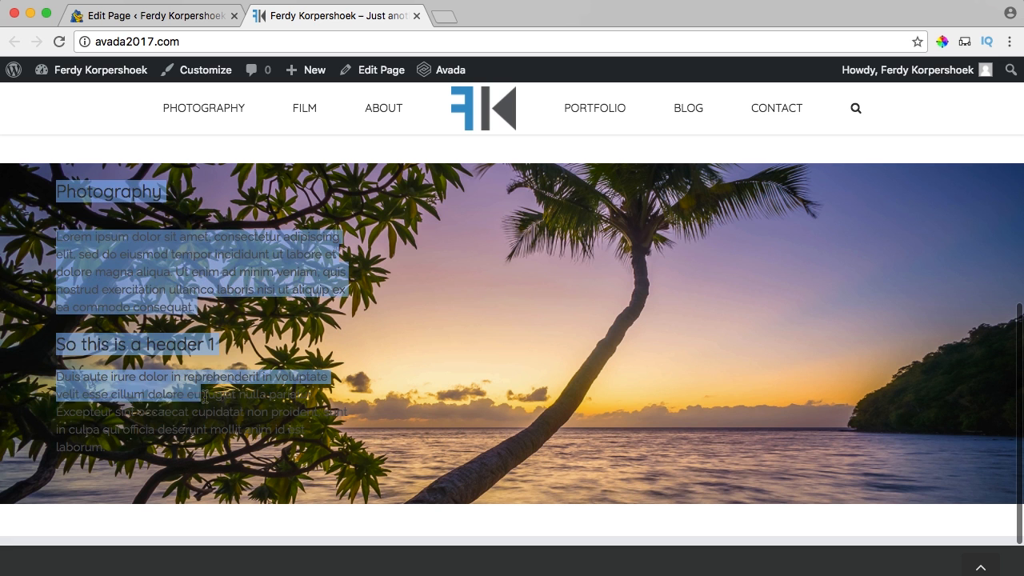
pyautogui.click(456, 401)
pyautogui.scroll(2, 463, 375)
pyautogui.scroll(-3, 463, 376)
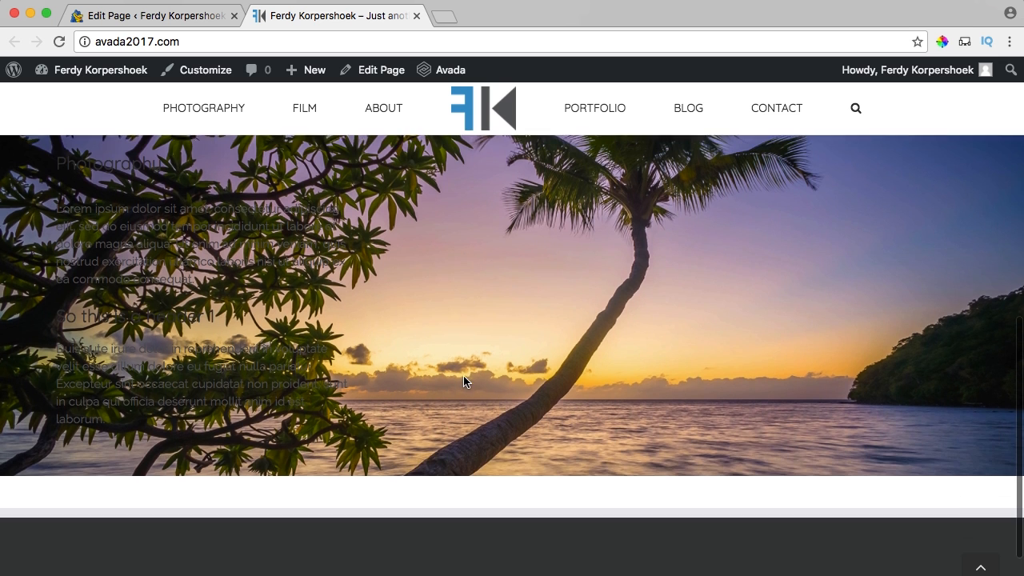
pyautogui.scroll(2, 463, 382)
# Return to the page editor at the Photography container's 1/3 column.
pyautogui.click(137, 16)
pyautogui.scroll(-2, 489, 266)
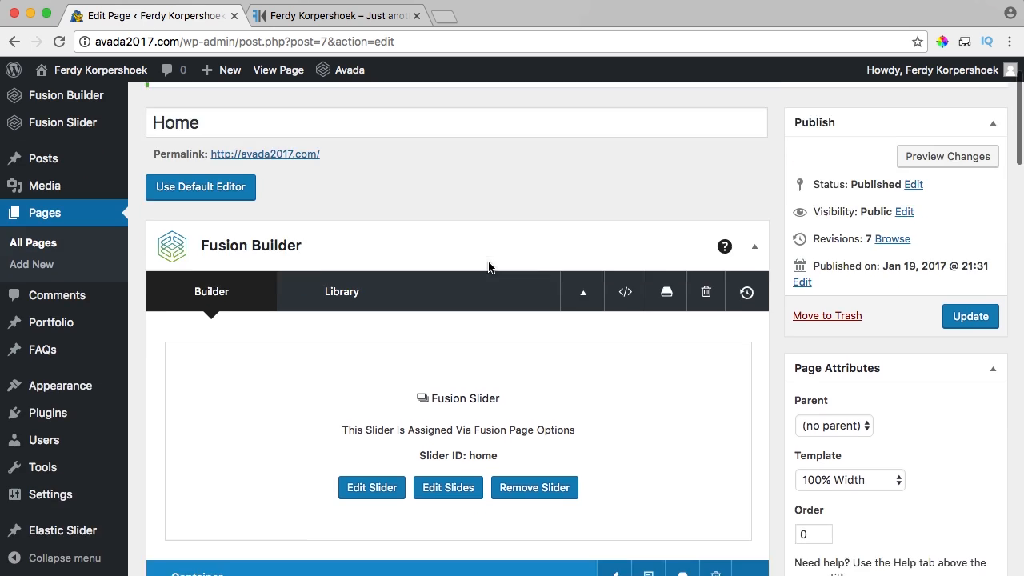
pyautogui.scroll(-10, 489, 267)
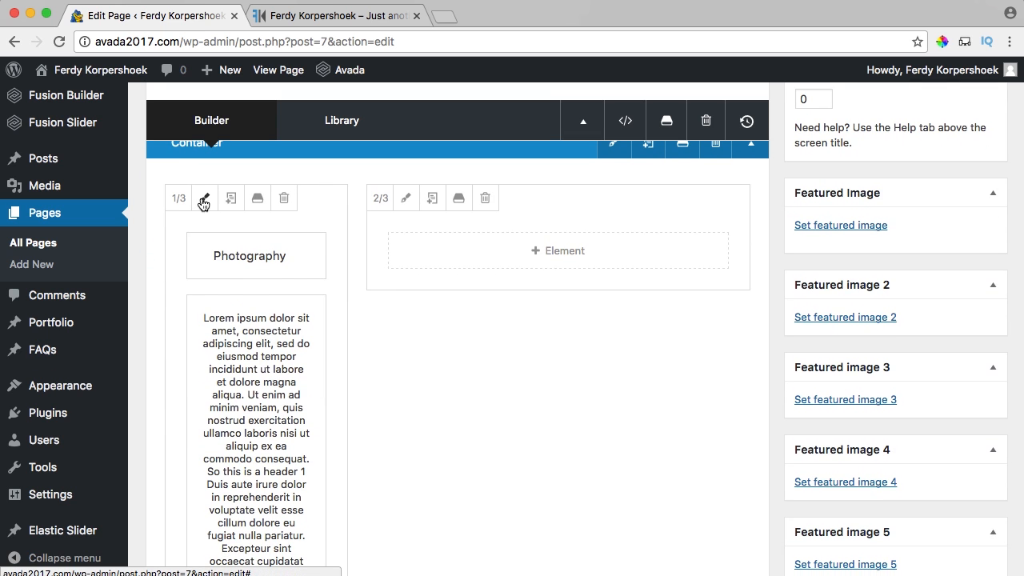
# Set the Photography 1/3 column's background colour to white, save, and update the page.
pyautogui.click(204, 200)
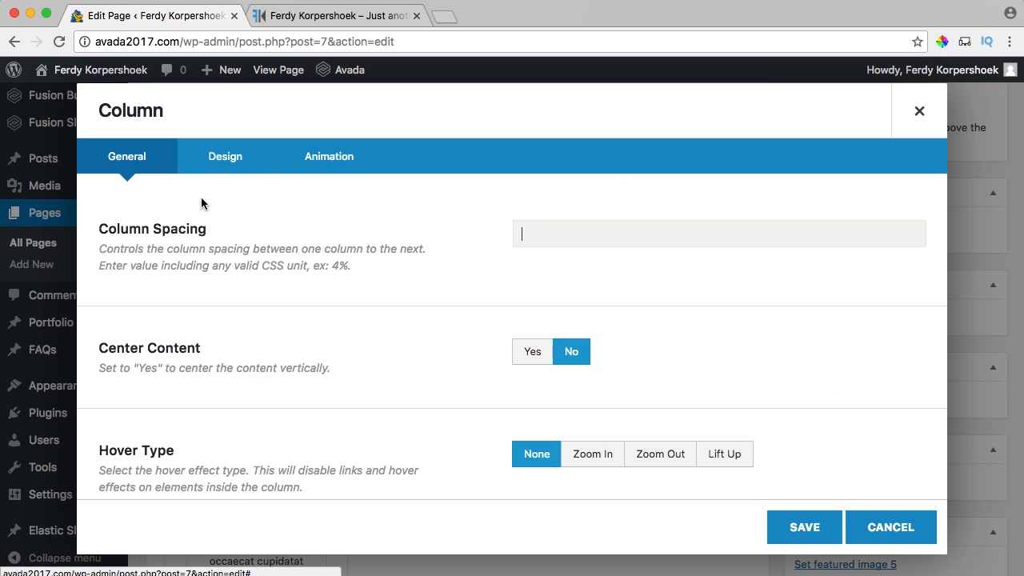
pyautogui.click(222, 159)
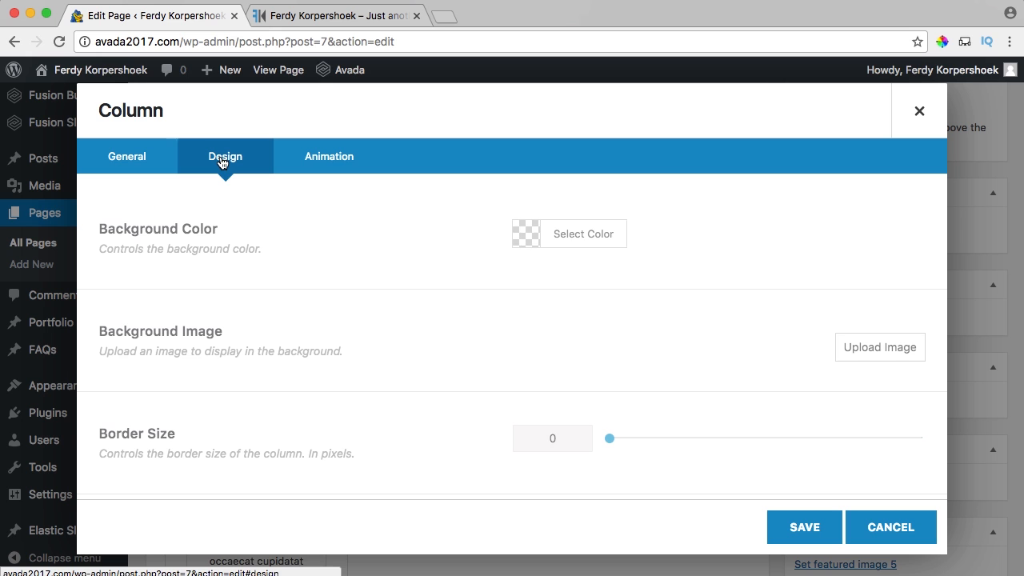
pyautogui.click(525, 234)
pyautogui.click(551, 440)
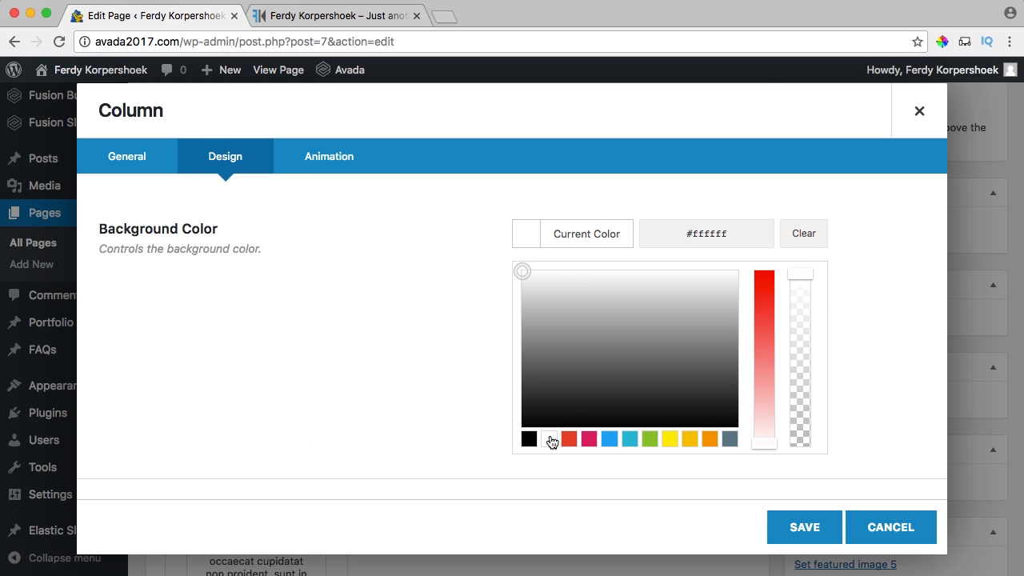
pyautogui.click(528, 243)
pyautogui.scroll(-2, 428, 289)
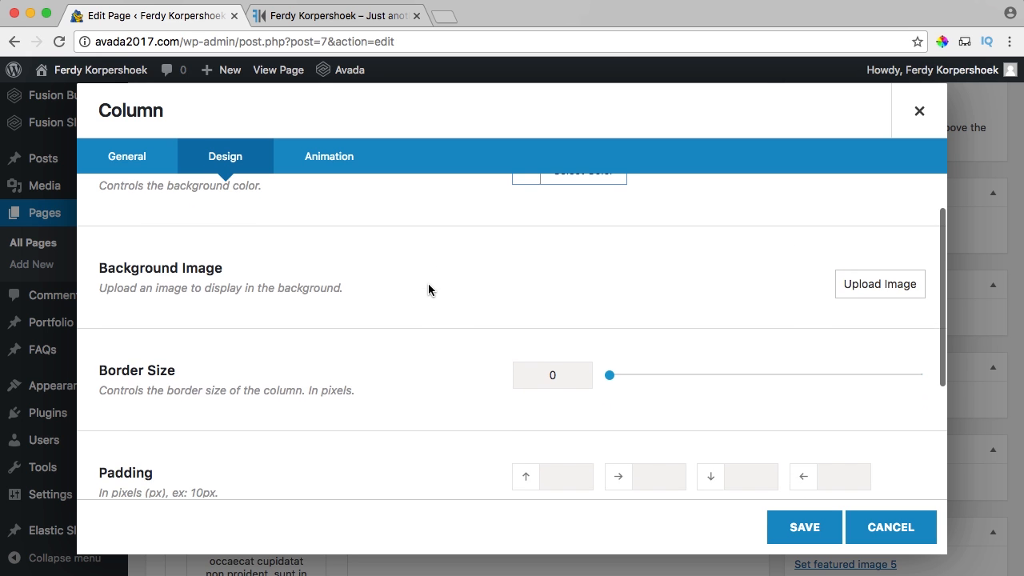
pyautogui.scroll(-2, 476, 313)
pyautogui.click(801, 527)
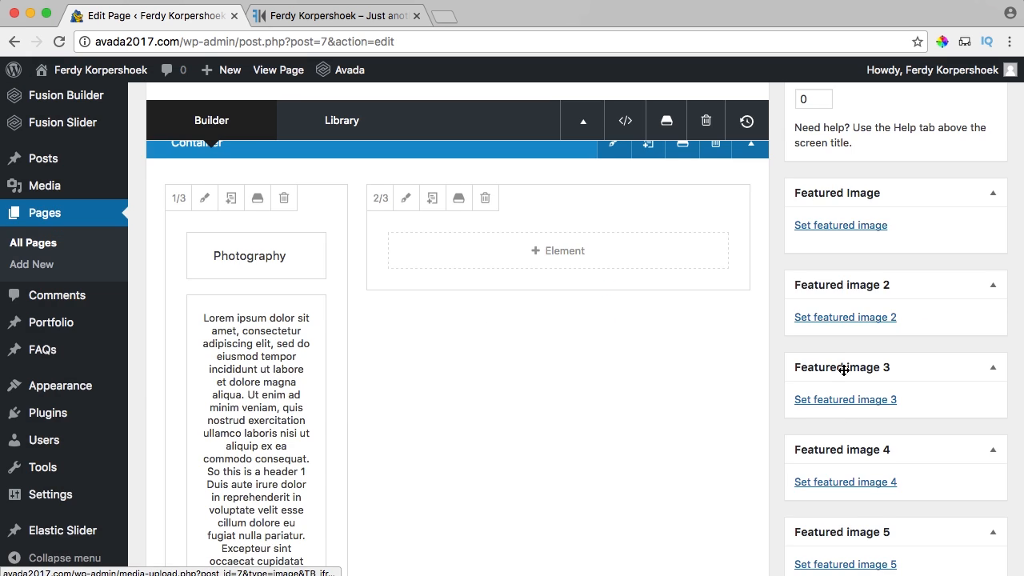
pyautogui.scroll(4, 864, 363)
pyautogui.click(981, 198)
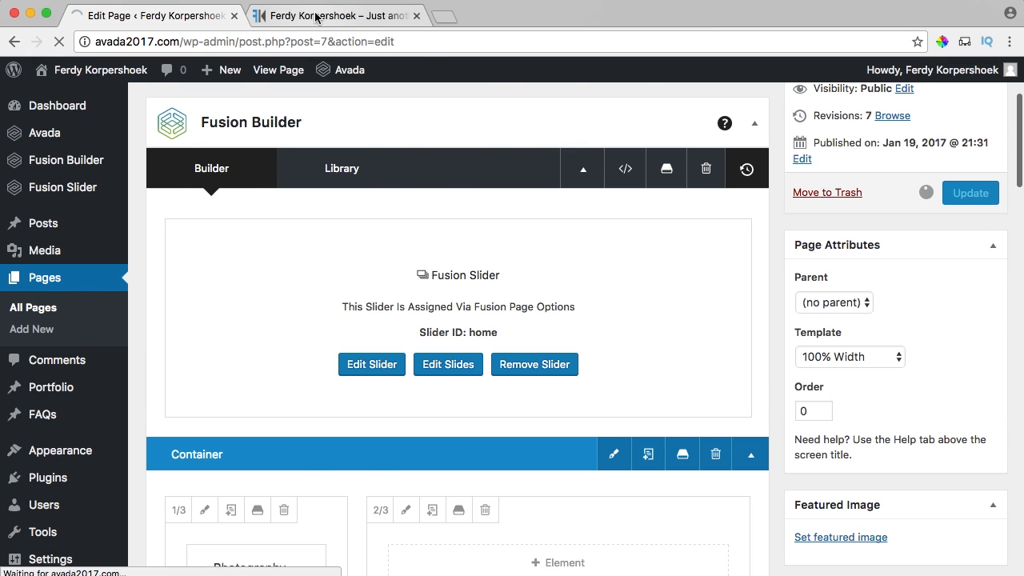
# Reload the live home page to check the white panel, then return to the editor.
pyautogui.click(316, 20)
pyautogui.press('super+r')
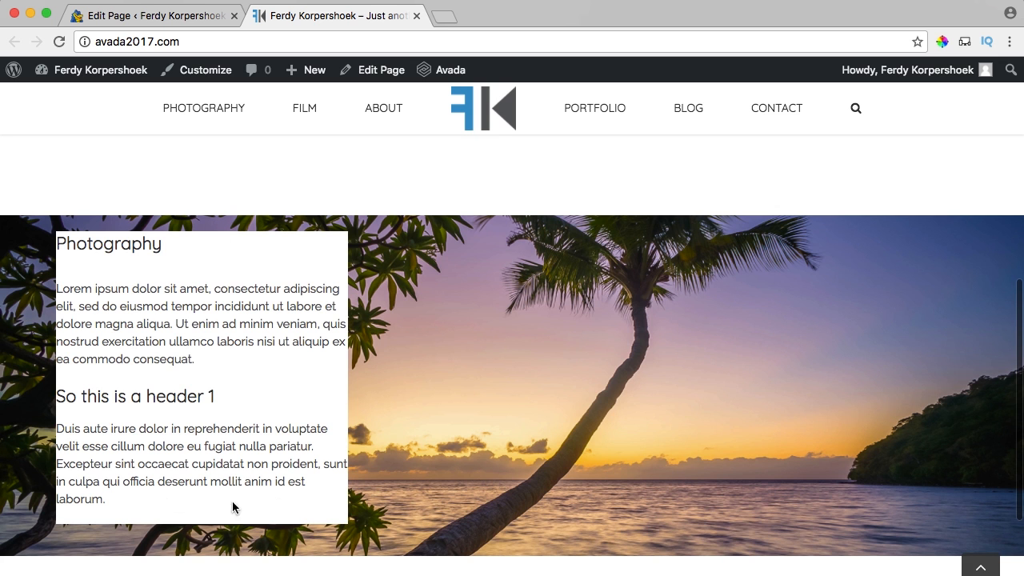
pyautogui.click(187, 18)
pyautogui.scroll(-2, 392, 298)
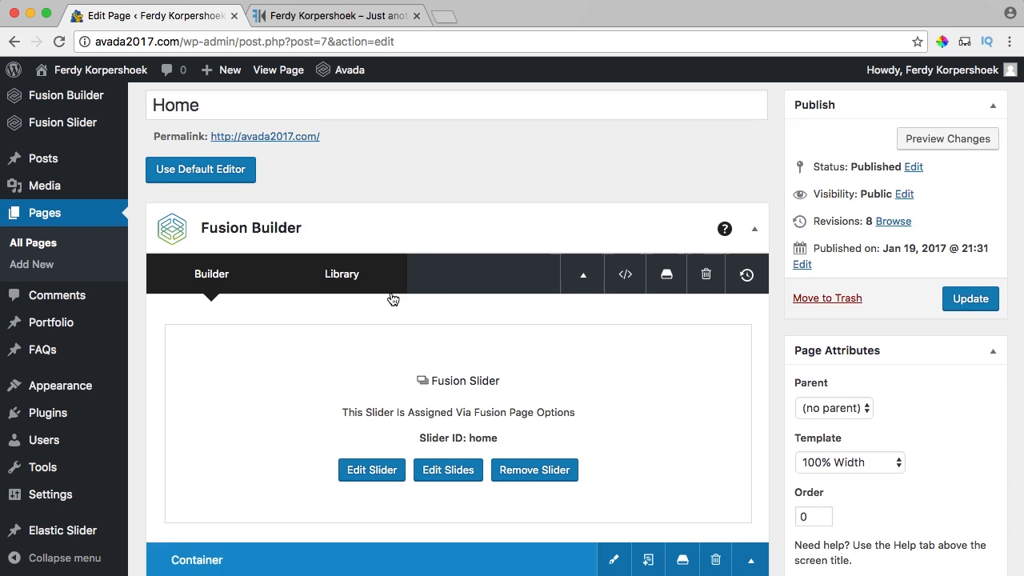
pyautogui.scroll(-10, 392, 298)
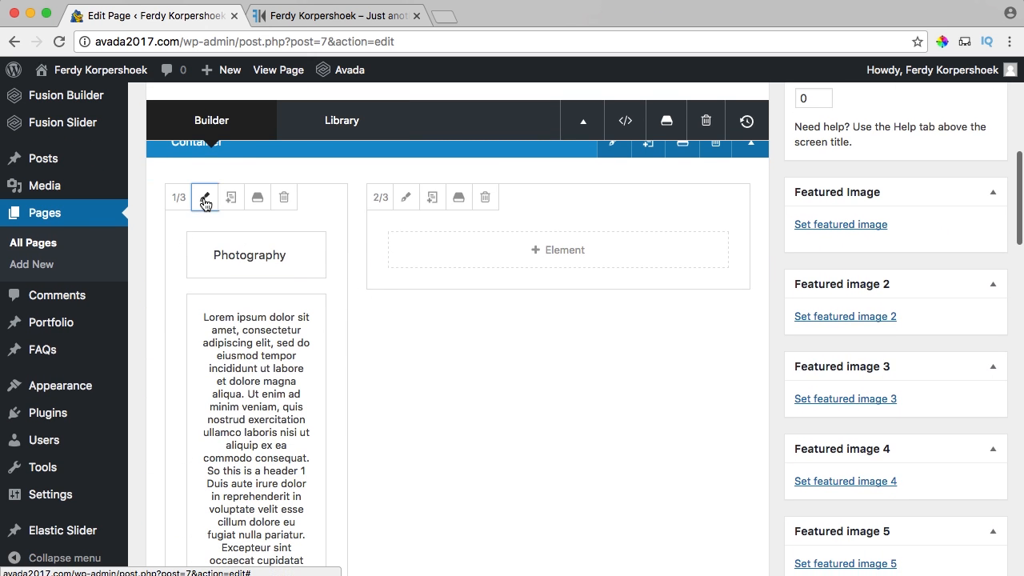
# Give the Photography column 20px padding and 20px margins, save, and check the live site.
pyautogui.click(205, 204)
pyautogui.click(225, 157)
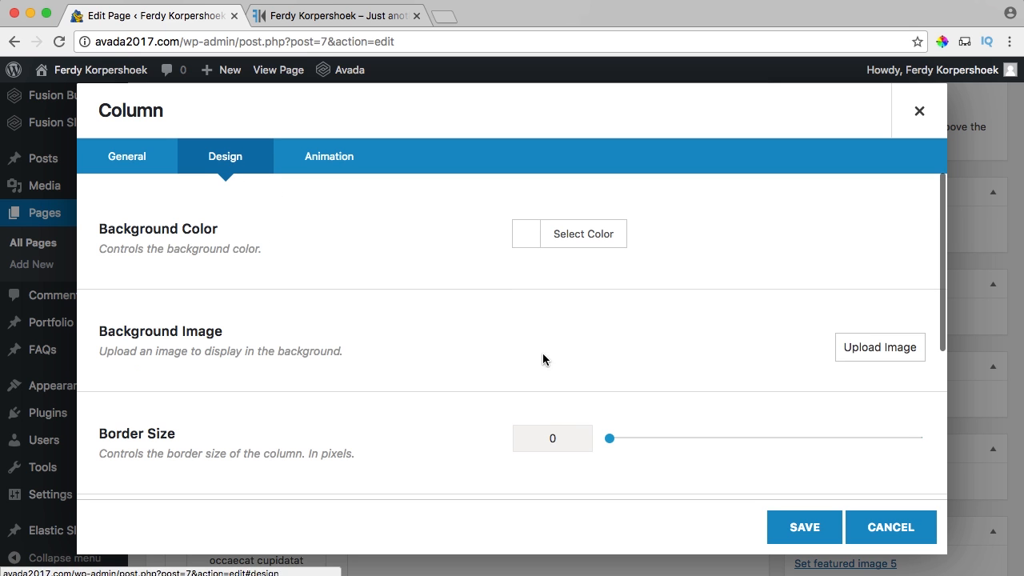
pyautogui.scroll(-5, 508, 346)
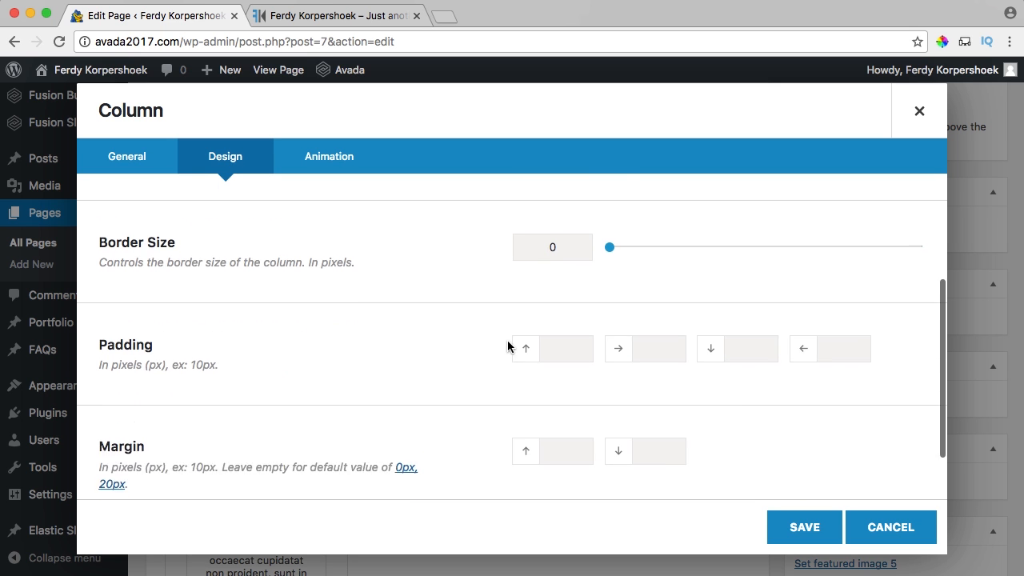
pyautogui.scroll(-1, 528, 340)
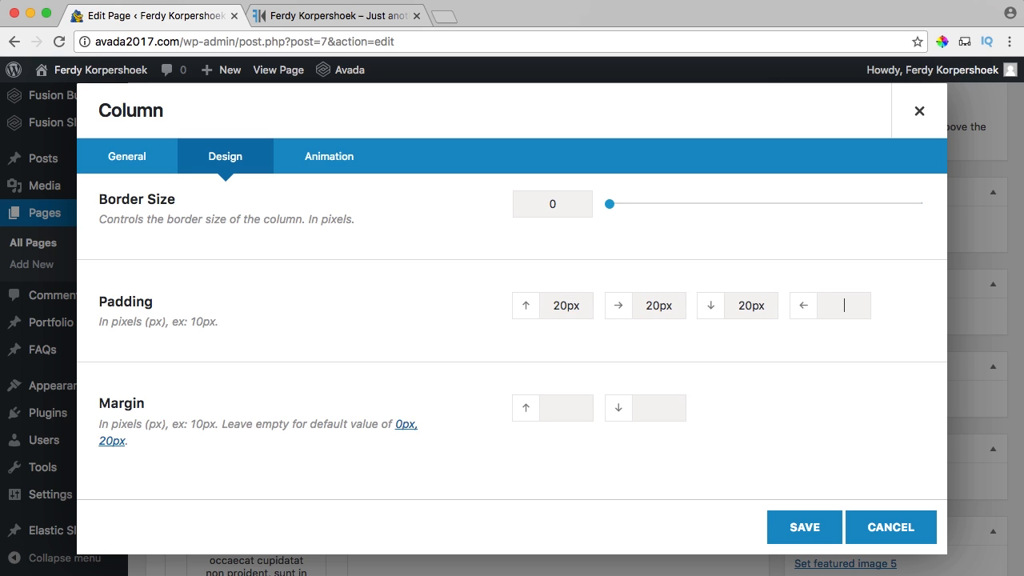
pyautogui.scroll(-1, 438, 352)
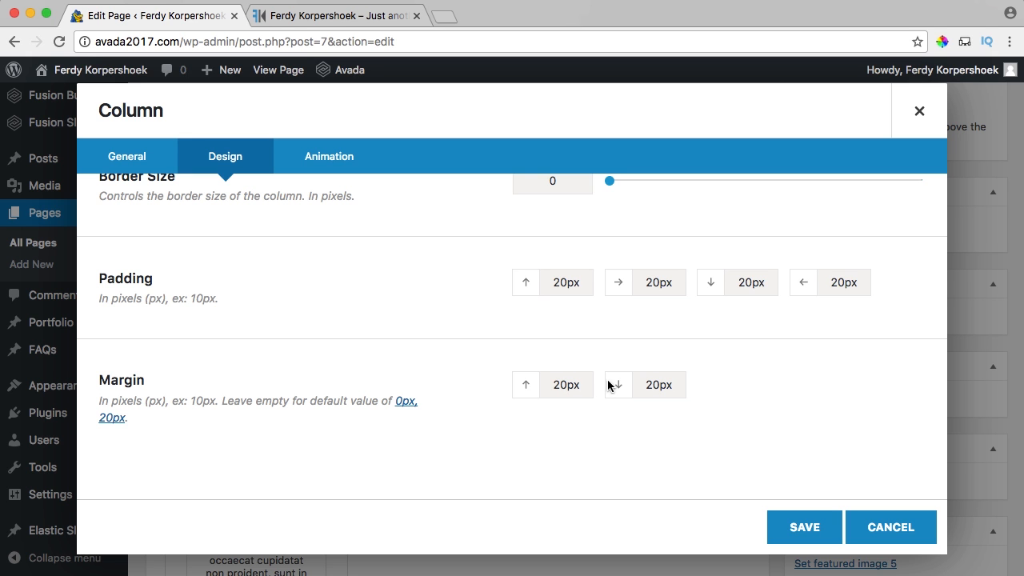
pyautogui.click(298, 16)
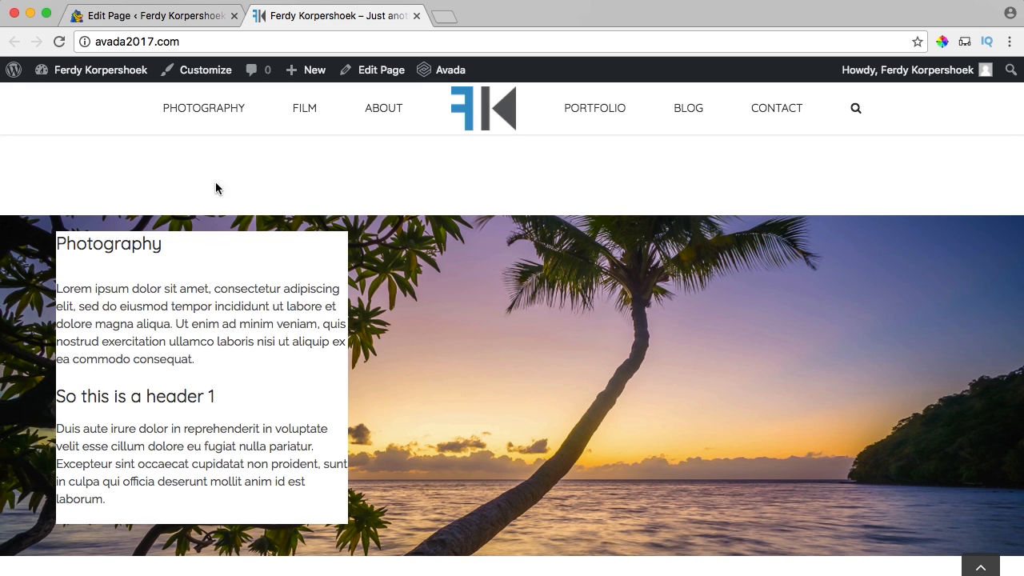
pyautogui.click(193, 22)
pyautogui.click(798, 527)
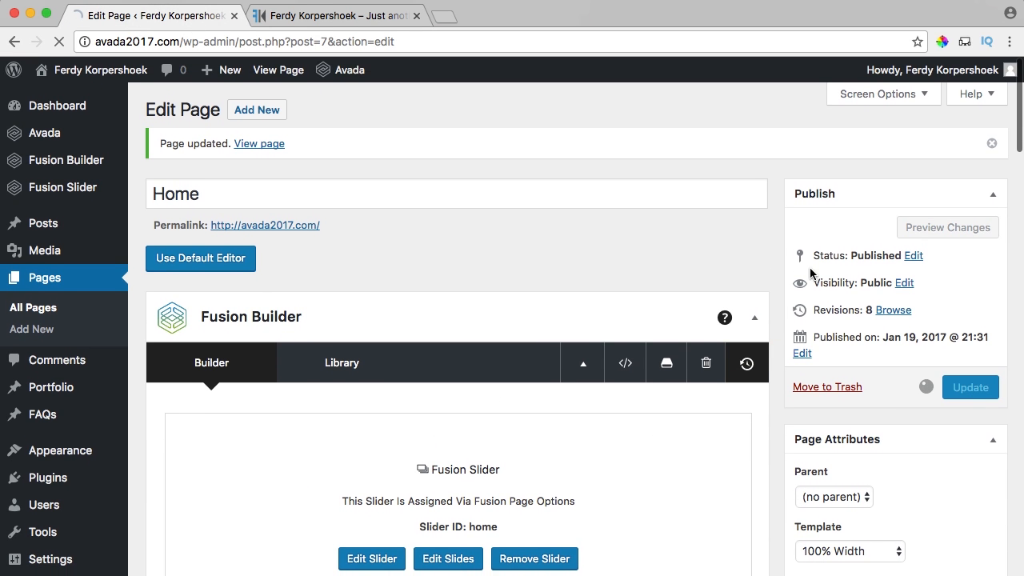
pyautogui.click(392, 20)
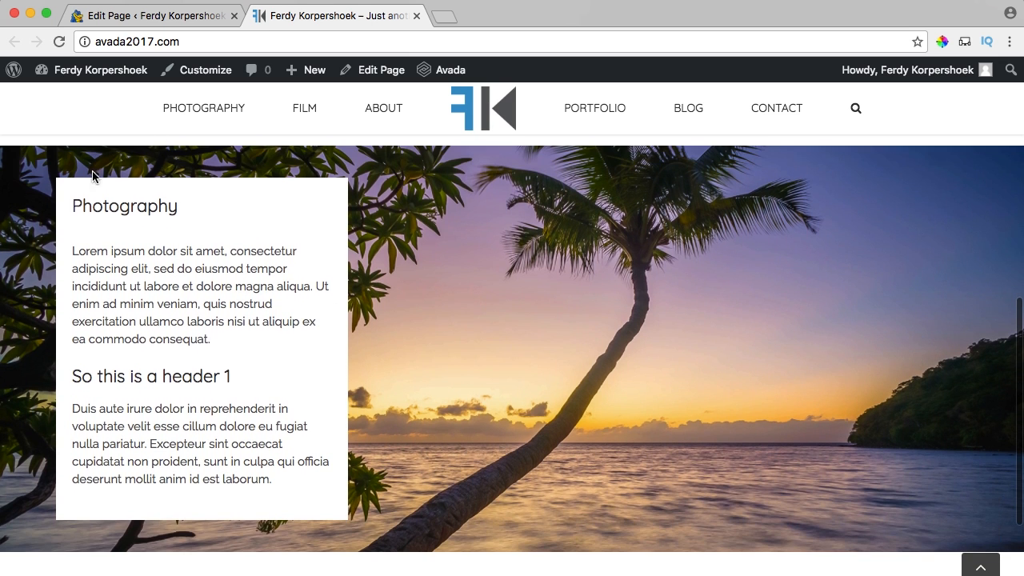
# Set the Photography column's top and bottom margins to 50px and save.
pyautogui.click(152, 16)
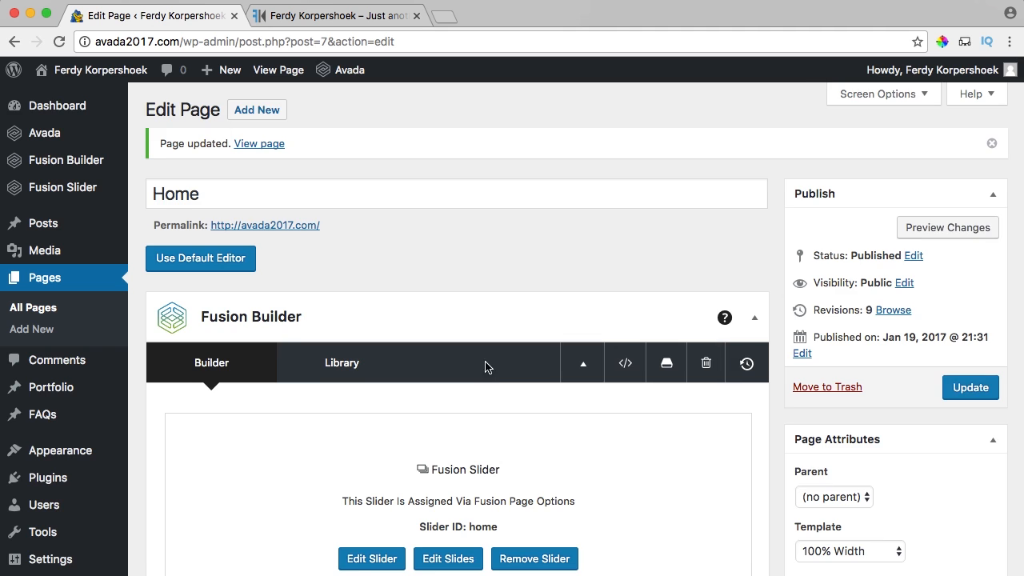
pyautogui.scroll(-8, 485, 367)
pyautogui.scroll(3, 480, 368)
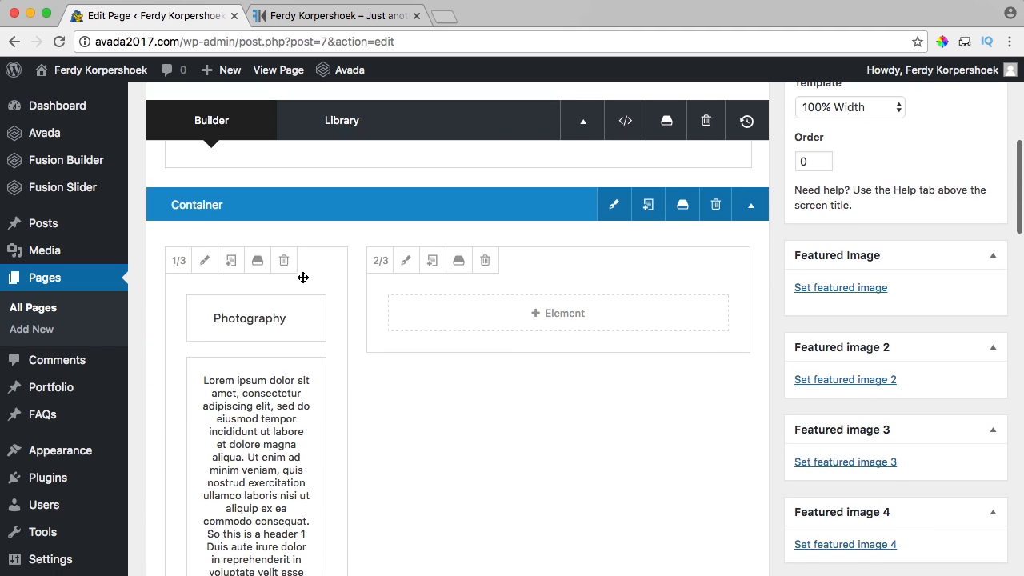
pyautogui.click(205, 261)
pyautogui.scroll(-10, 312, 300)
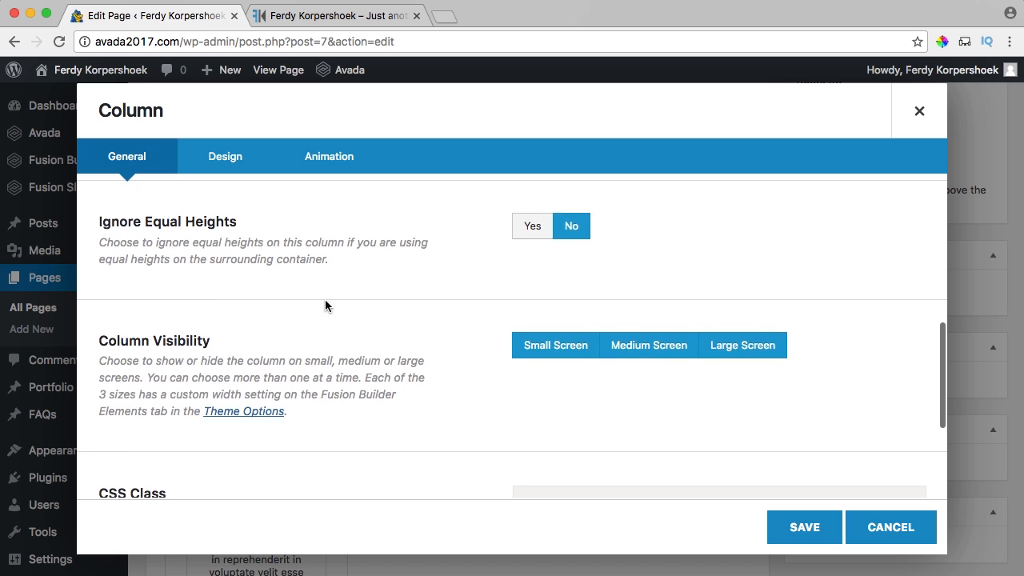
pyautogui.scroll(3, 331, 299)
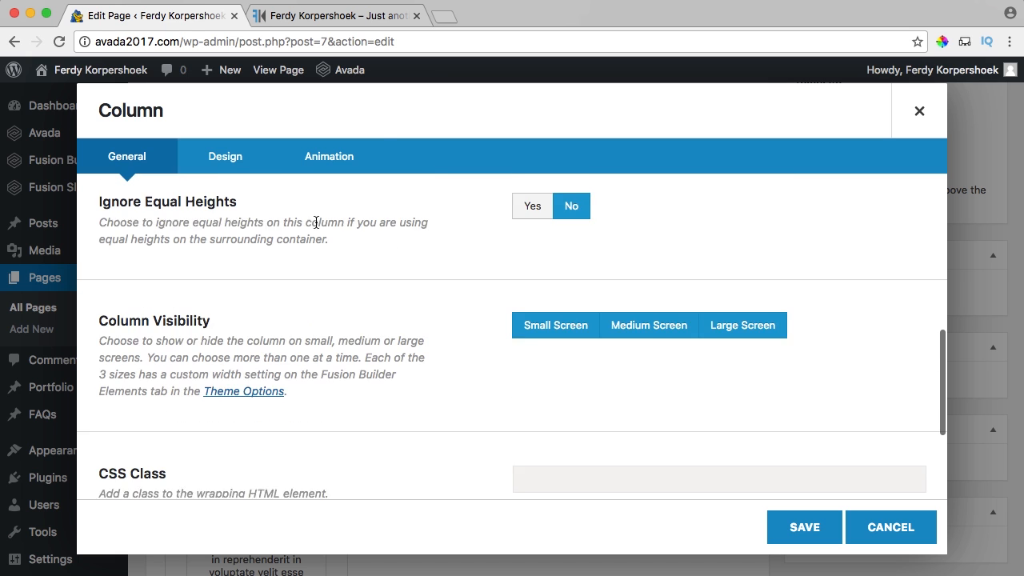
pyautogui.click(250, 162)
pyautogui.moveTo(550, 384); pyautogui.dragTo(564, 392)
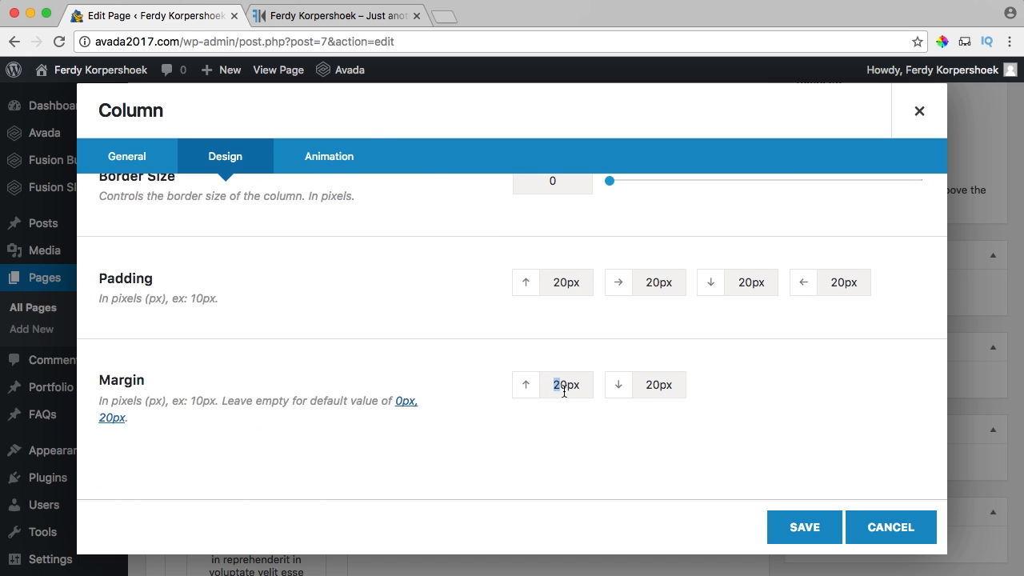
pyautogui.click(780, 528)
# Preview the 50px column margins on the live home page.
pyautogui.scroll(2, 355, 372)
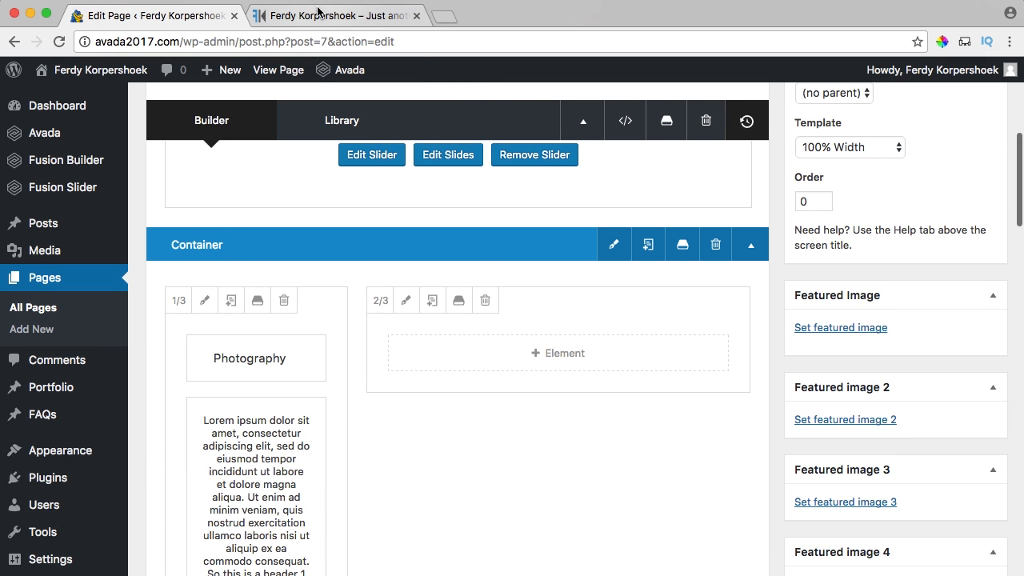
pyautogui.click(336, 16)
pyautogui.scroll(-2, 564, 365)
pyautogui.scroll(3, 563, 365)
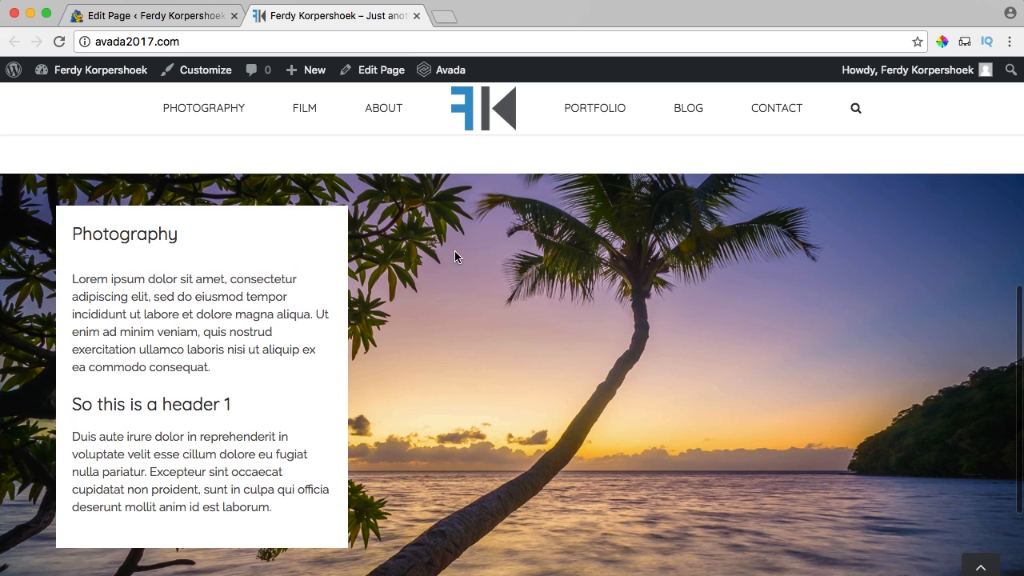
pyautogui.scroll(-1, 448, 253)
pyautogui.scroll(2, 437, 251)
# Bring up the palm-beach container's background settings in the editor.
pyautogui.click(152, 16)
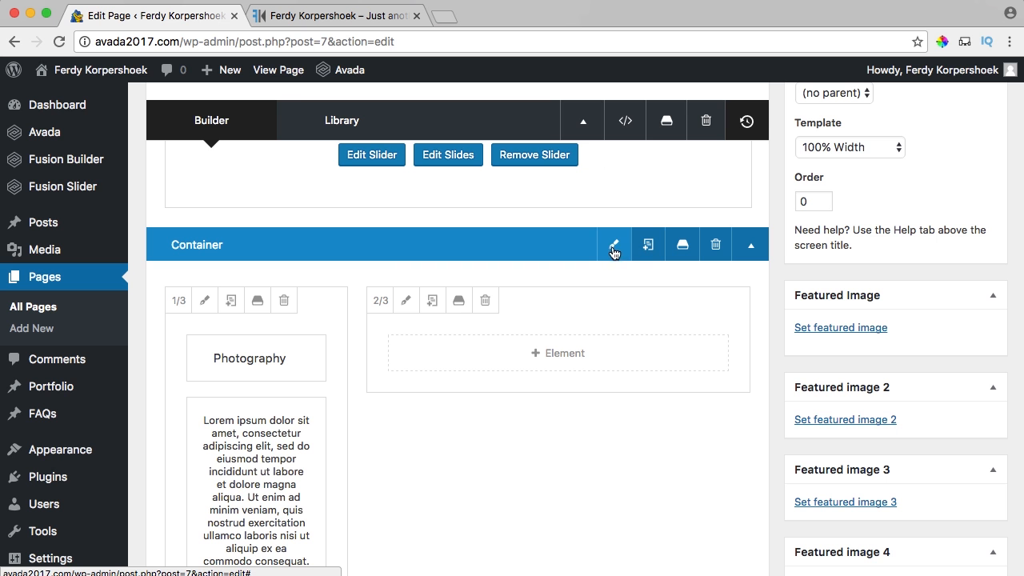
pyautogui.click(614, 251)
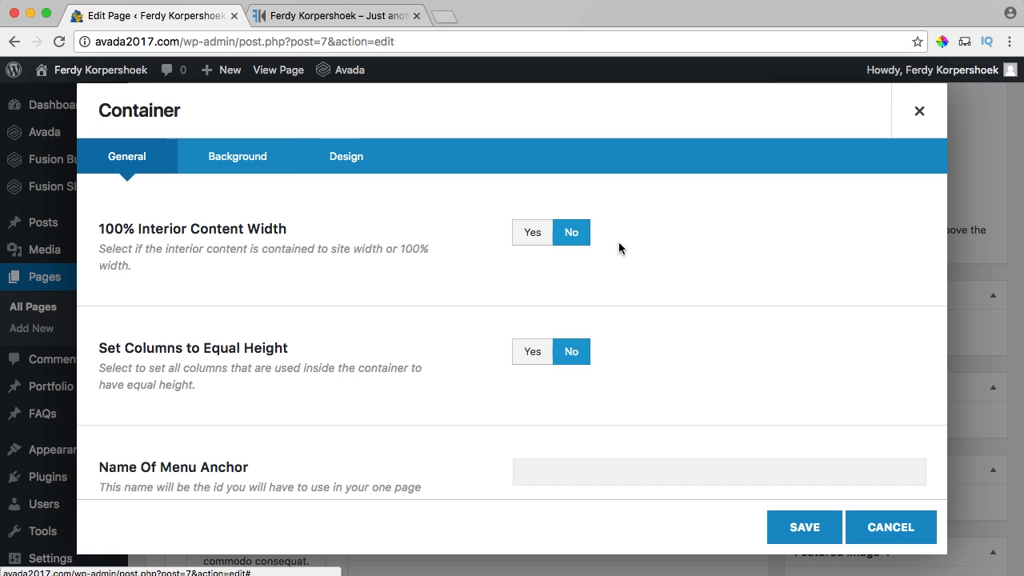
pyautogui.click(236, 160)
pyautogui.scroll(-3, 435, 261)
pyautogui.scroll(-3, 432, 263)
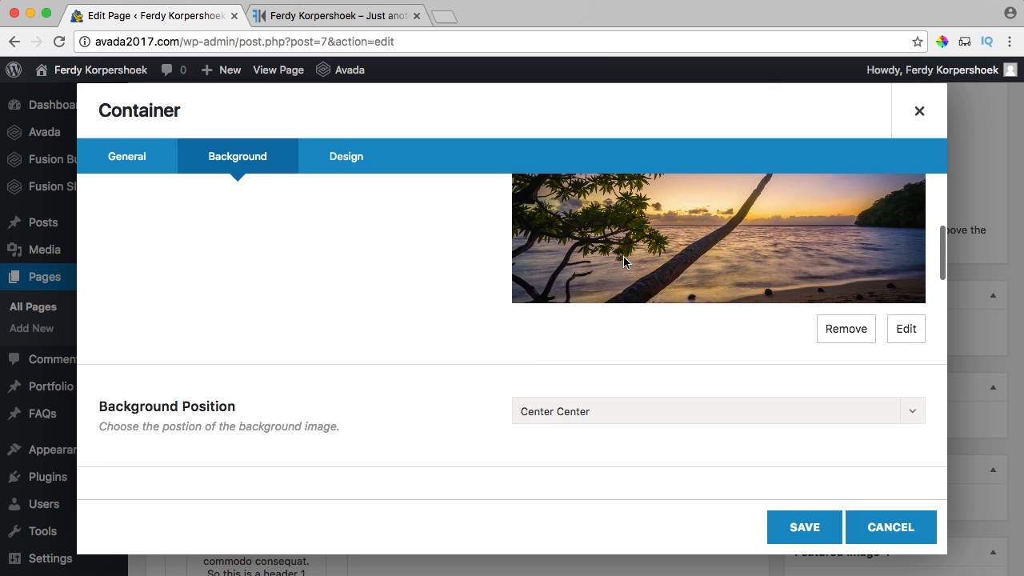
pyautogui.scroll(4, 621, 258)
pyautogui.scroll(-3, 499, 265)
pyautogui.scroll(1, 467, 261)
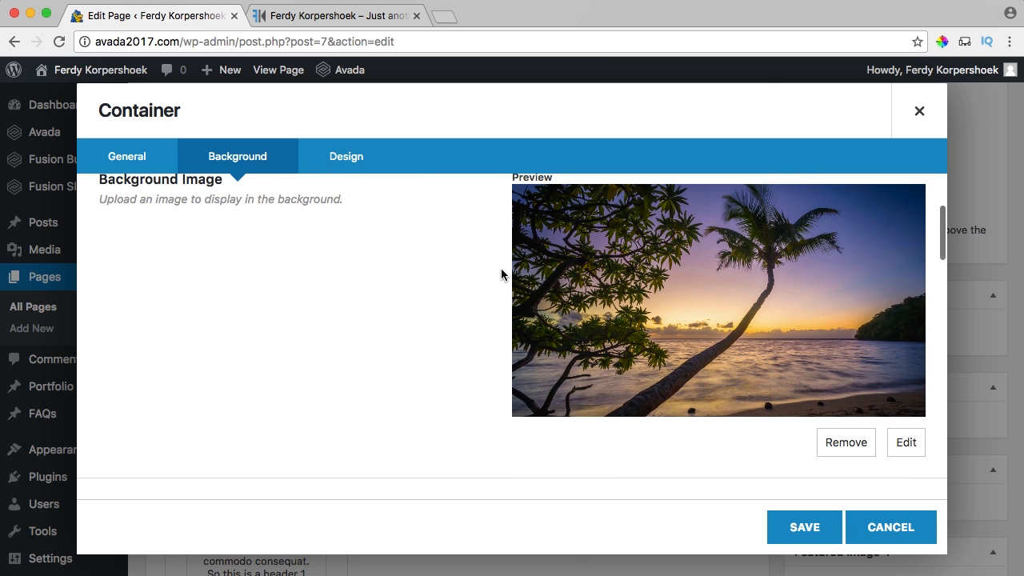
pyautogui.scroll(-4, 464, 268)
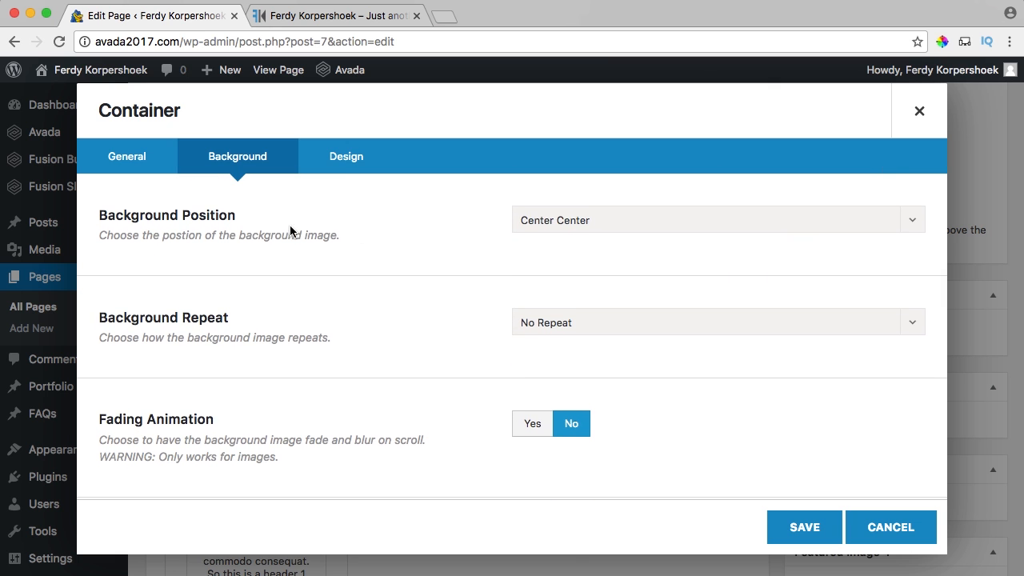
pyautogui.scroll(4, 380, 240)
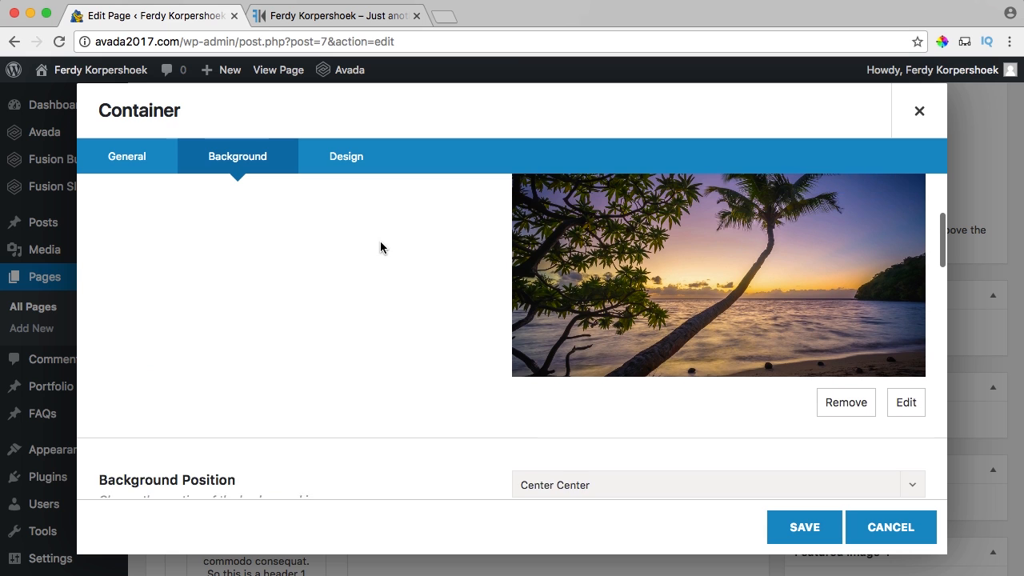
pyautogui.scroll(1, 380, 241)
pyautogui.scroll(2, 773, 253)
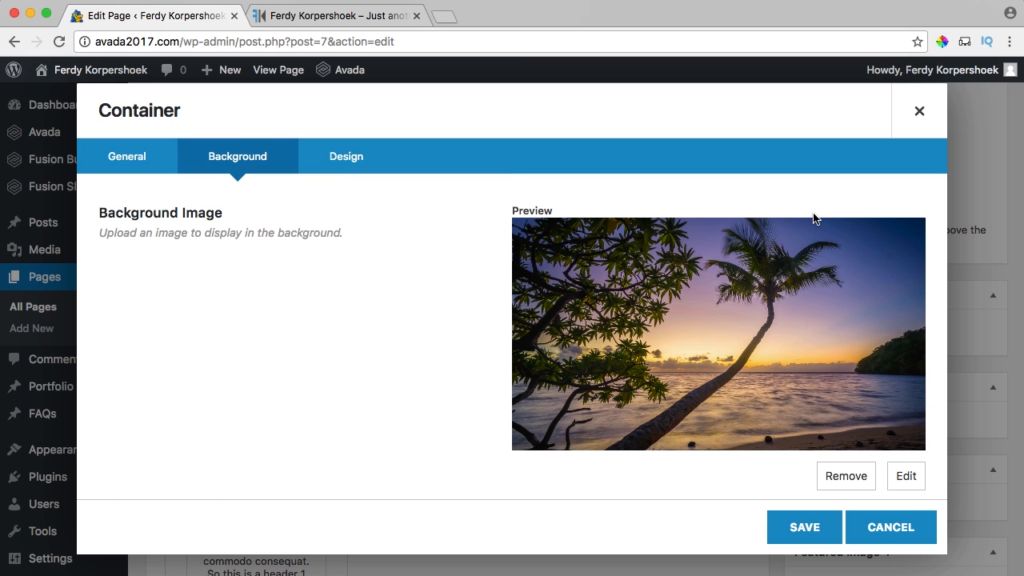
pyautogui.scroll(-2, 668, 226)
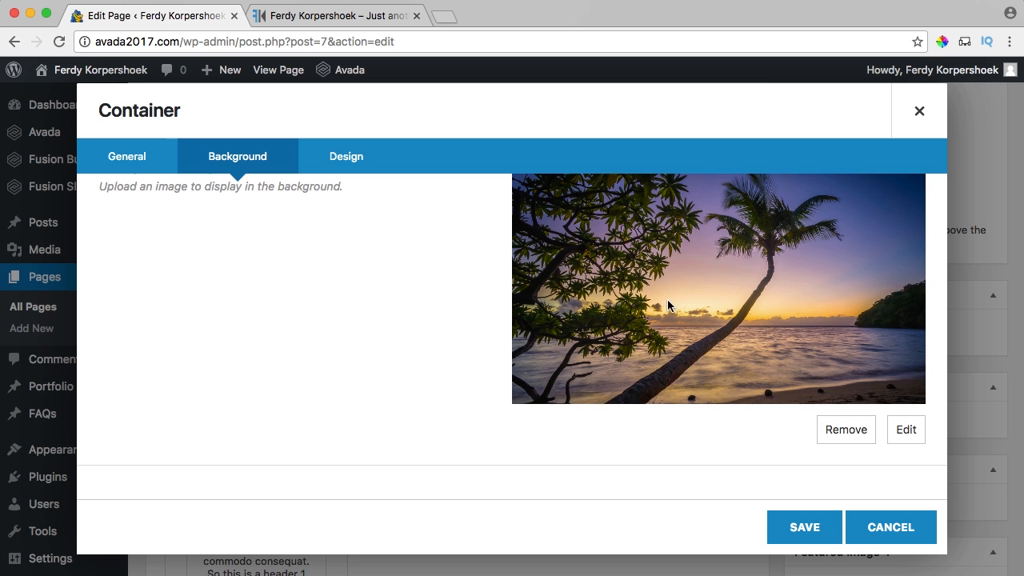
pyautogui.scroll(-8, 464, 254)
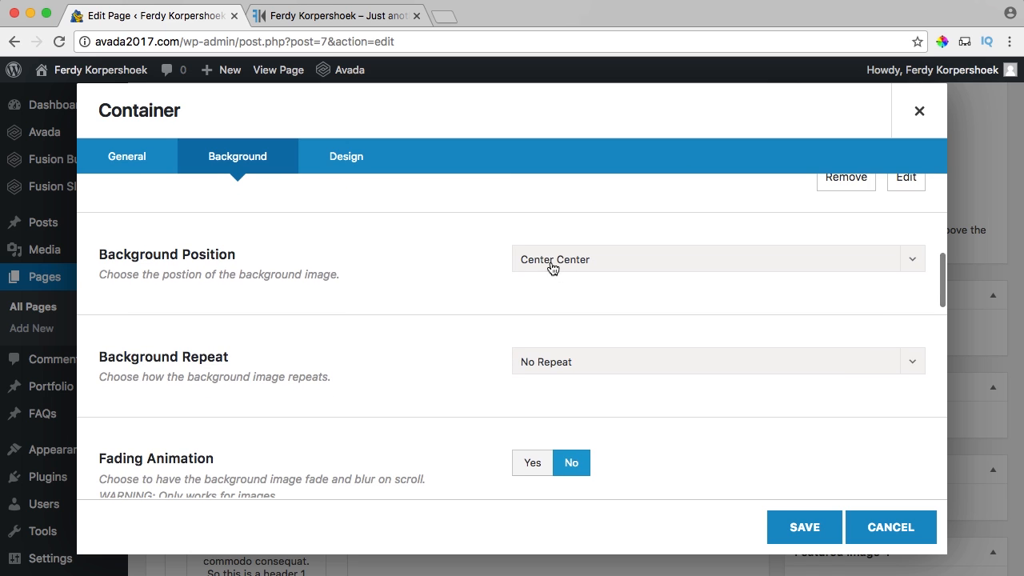
pyautogui.scroll(-2, 472, 284)
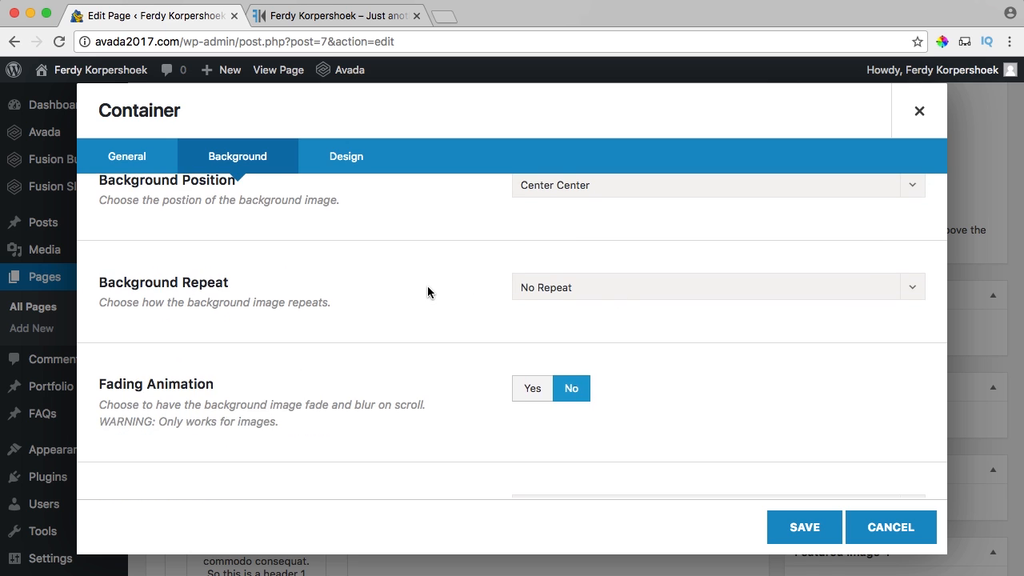
pyautogui.scroll(-4, 427, 289)
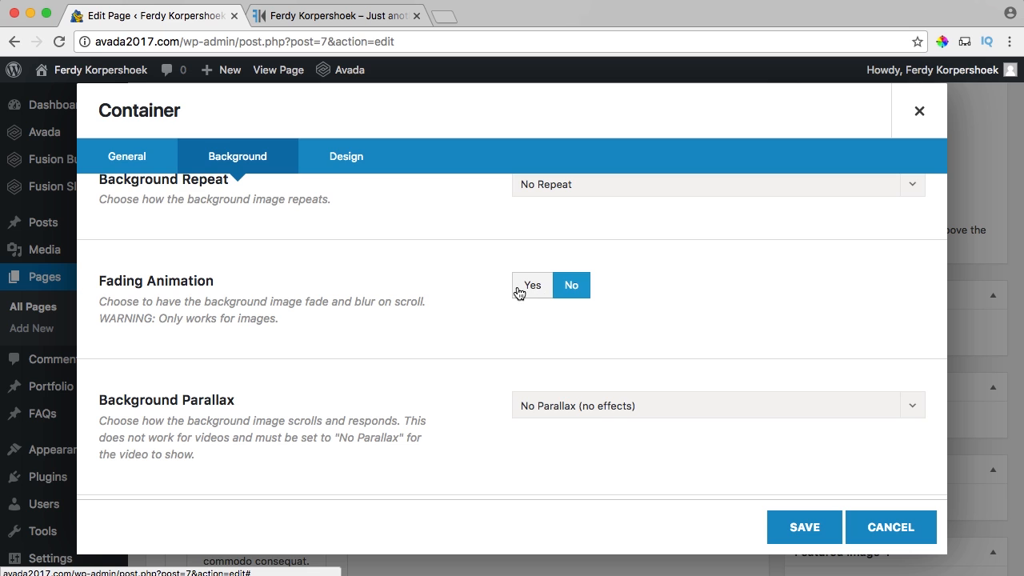
pyautogui.scroll(-4, 477, 291)
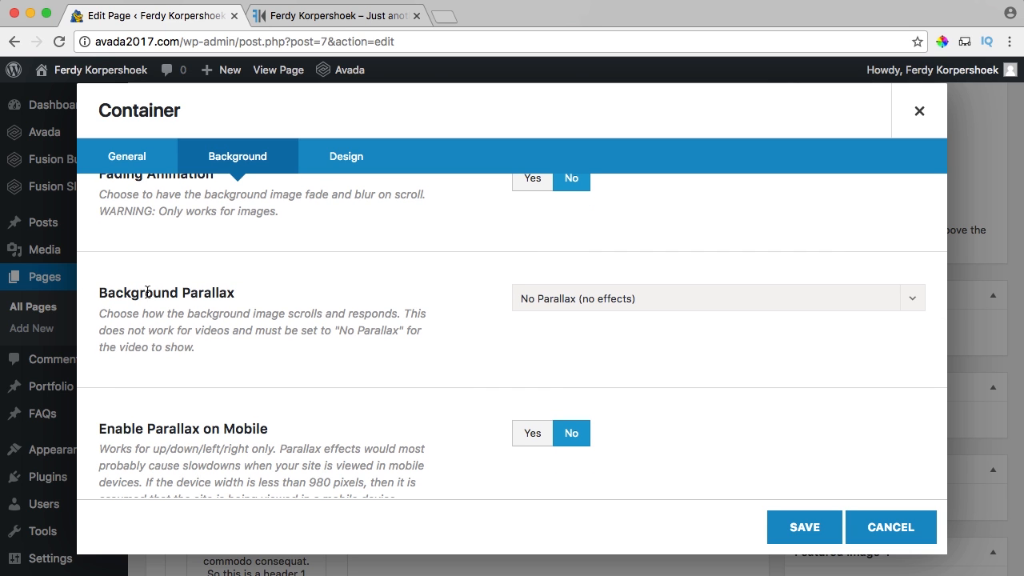
# Set the background parallax to Right with a parallax speed of 0.8.
pyautogui.moveTo(129, 292); pyautogui.dragTo(320, 334)
pyautogui.click(431, 334)
pyautogui.click(582, 303)
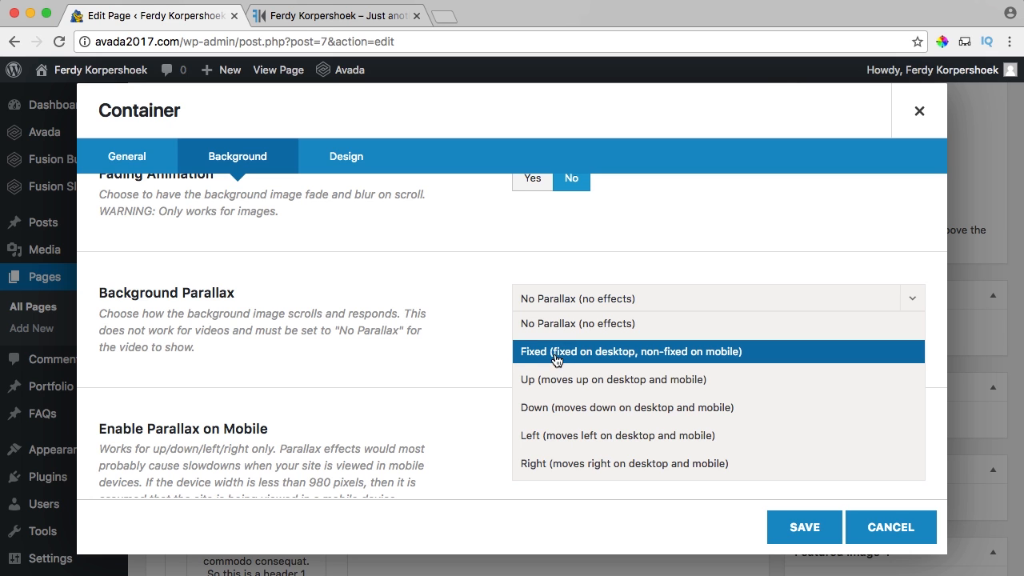
pyautogui.click(573, 463)
pyautogui.scroll(-5, 472, 352)
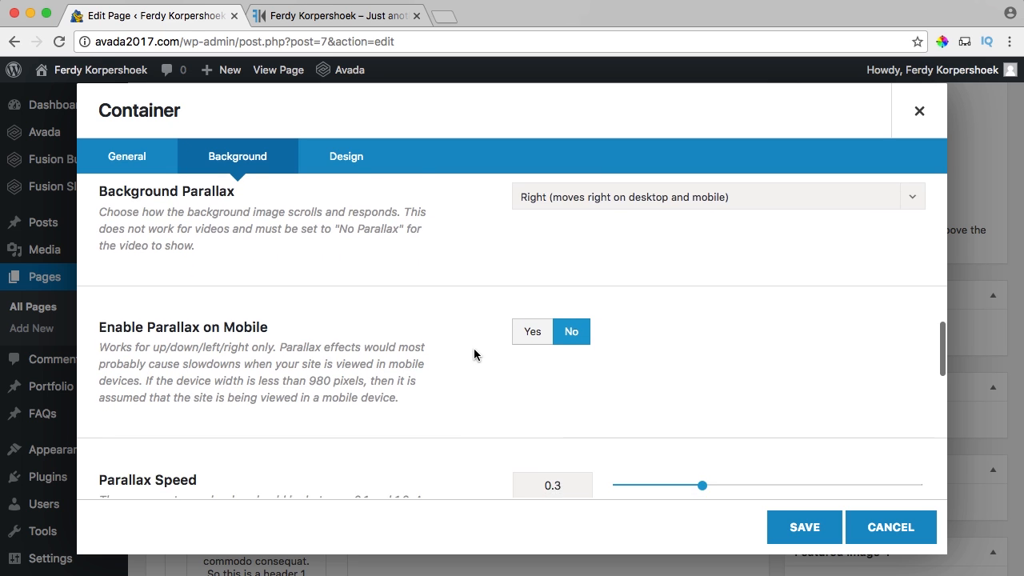
pyautogui.scroll(-1, 477, 355)
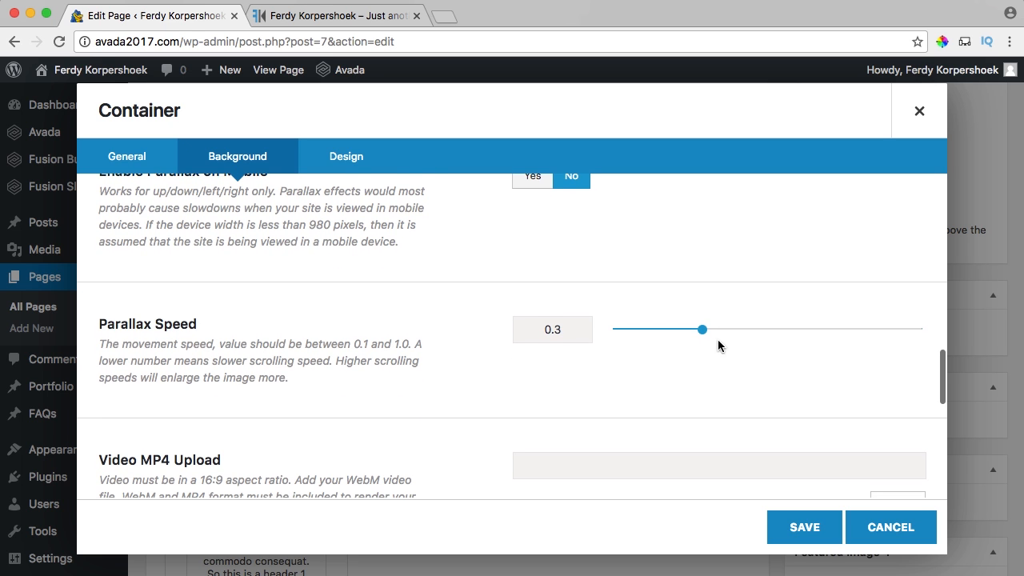
pyautogui.moveTo(704, 332); pyautogui.dragTo(851, 333)
pyautogui.scroll(-2, 524, 344)
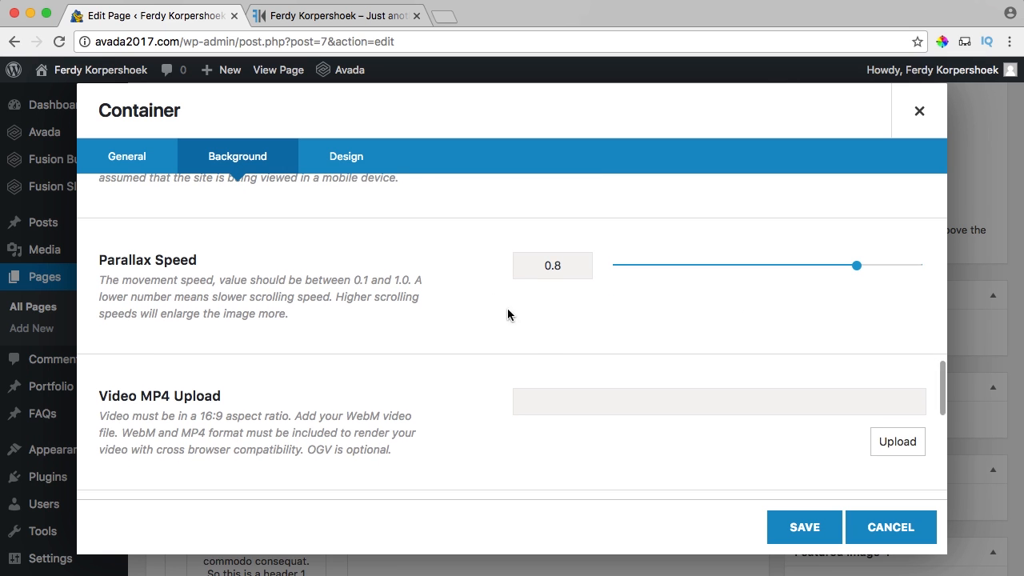
pyautogui.click(349, 156)
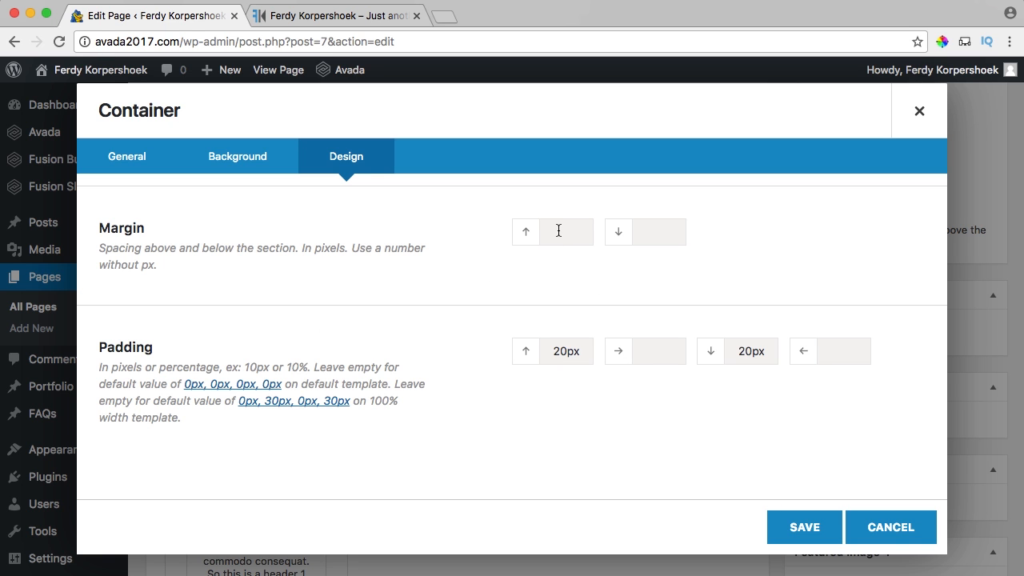
# Save the container's parallax settings and update the home page.
pyautogui.click(804, 528)
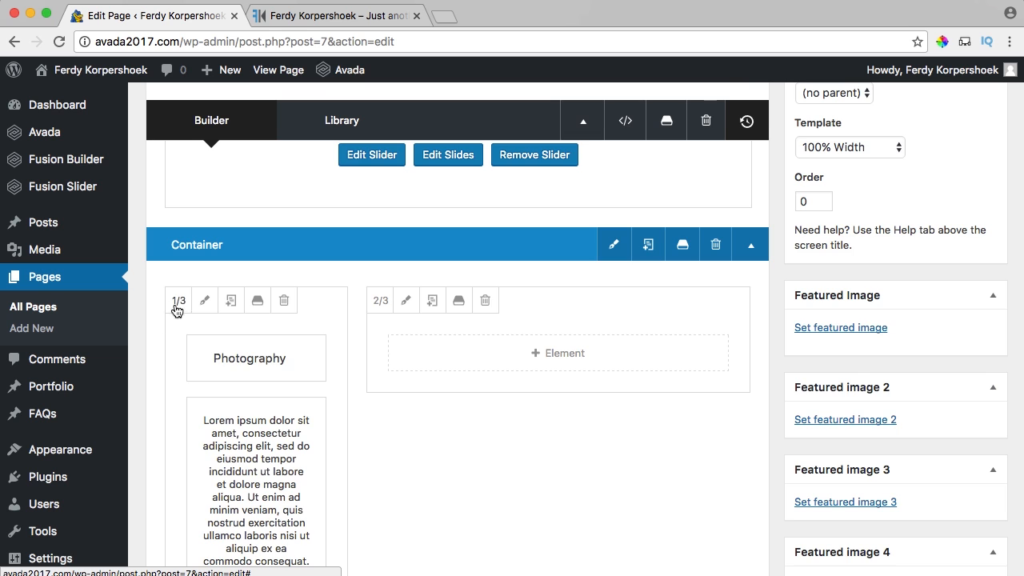
pyautogui.scroll(5, 765, 292)
pyautogui.click(978, 209)
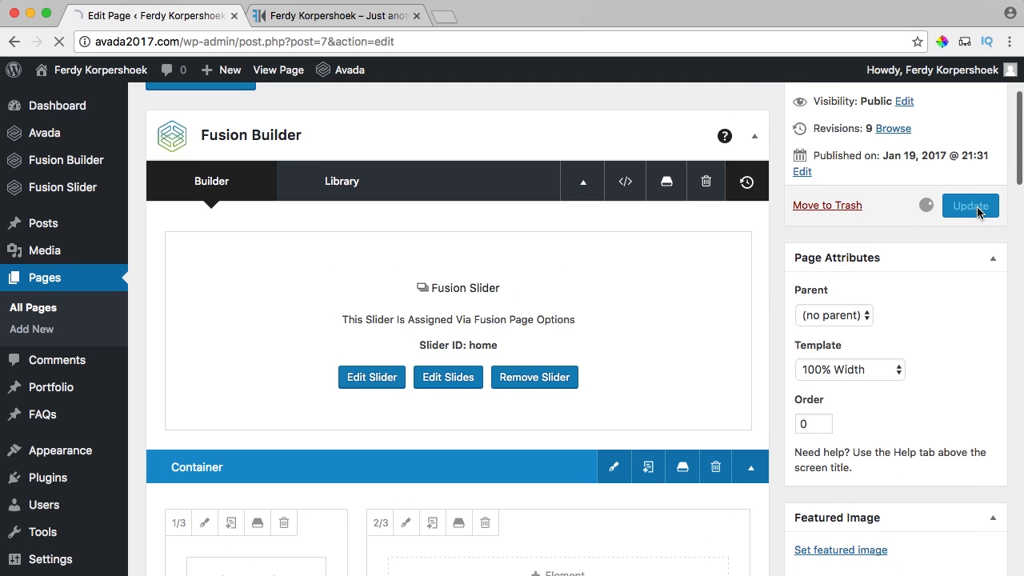
# Scroll the live home page to check the parallax background and section spacing.
pyautogui.click(316, 16)
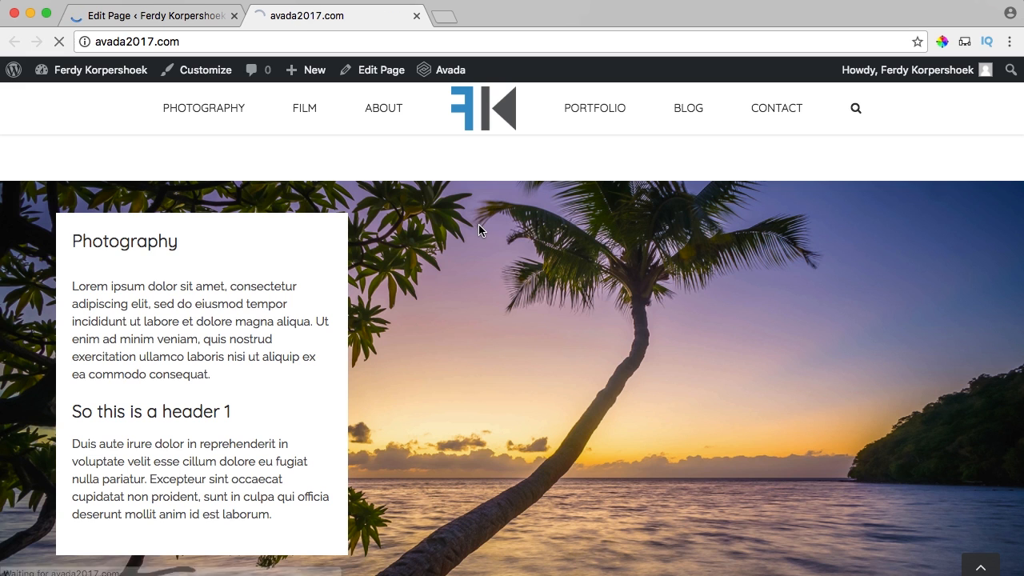
pyautogui.scroll(-5, 482, 225)
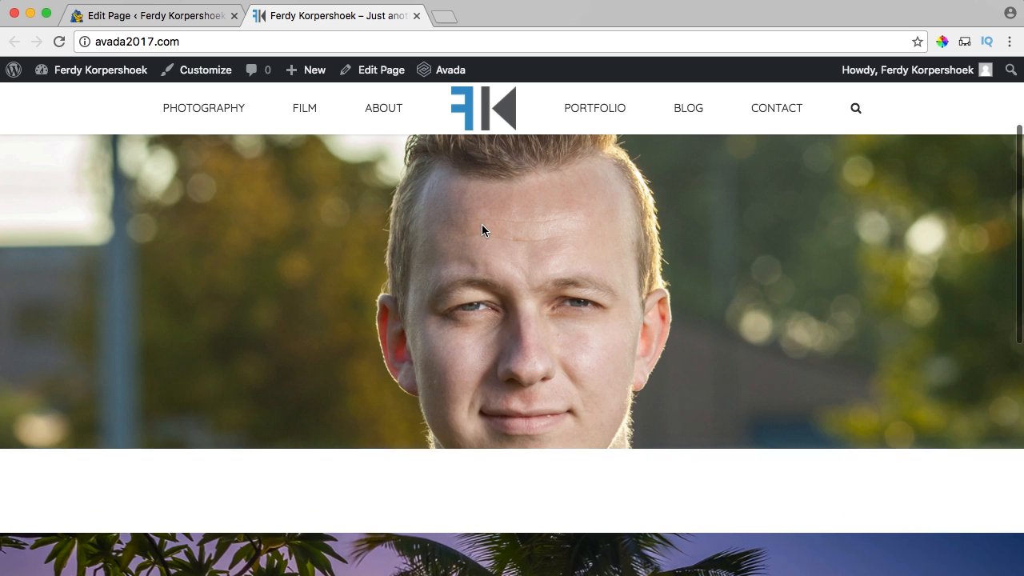
pyautogui.scroll(-5, 482, 231)
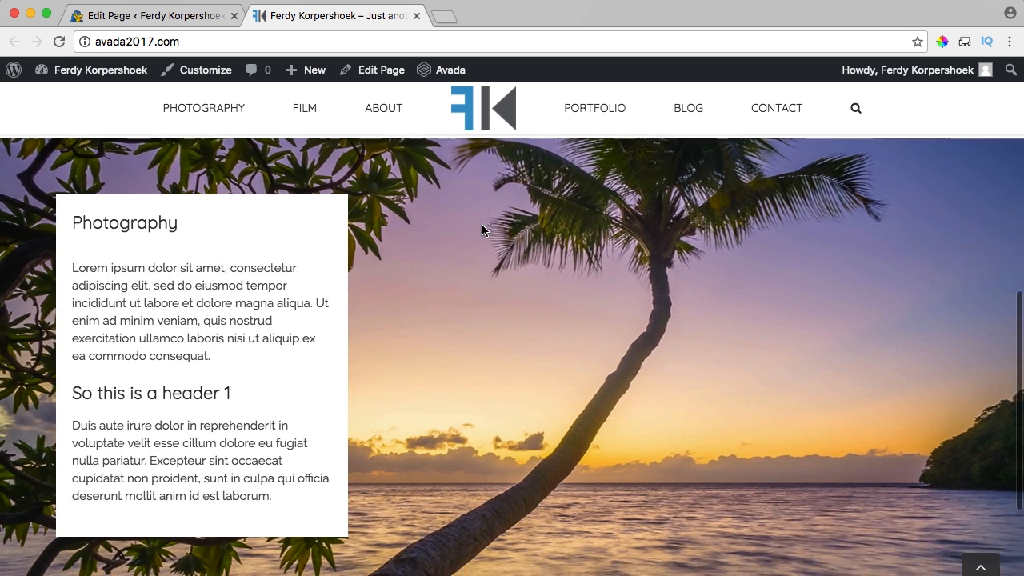
pyautogui.scroll(5, 483, 228)
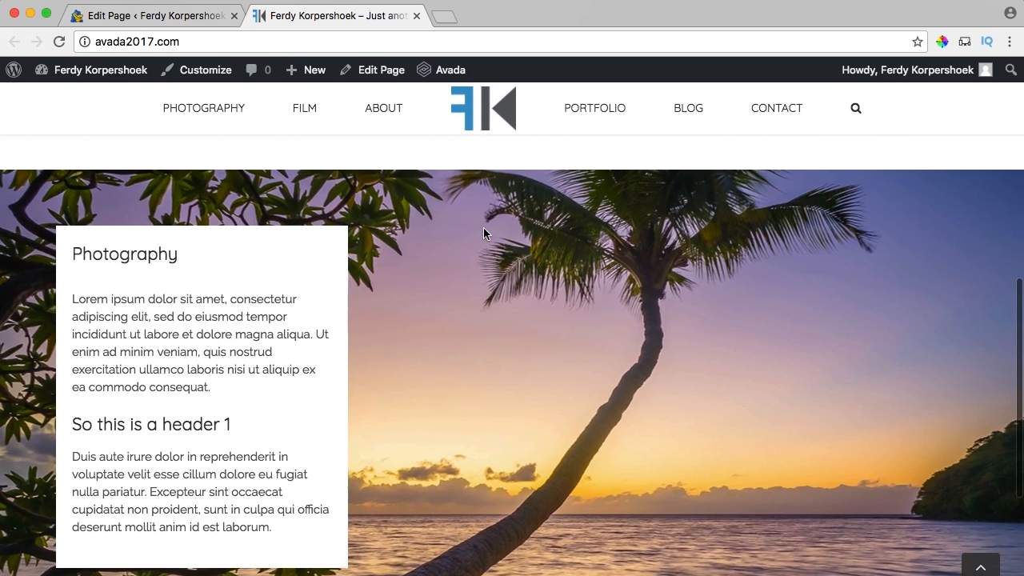
pyautogui.scroll(-3, 483, 232)
pyautogui.scroll(-5, 484, 235)
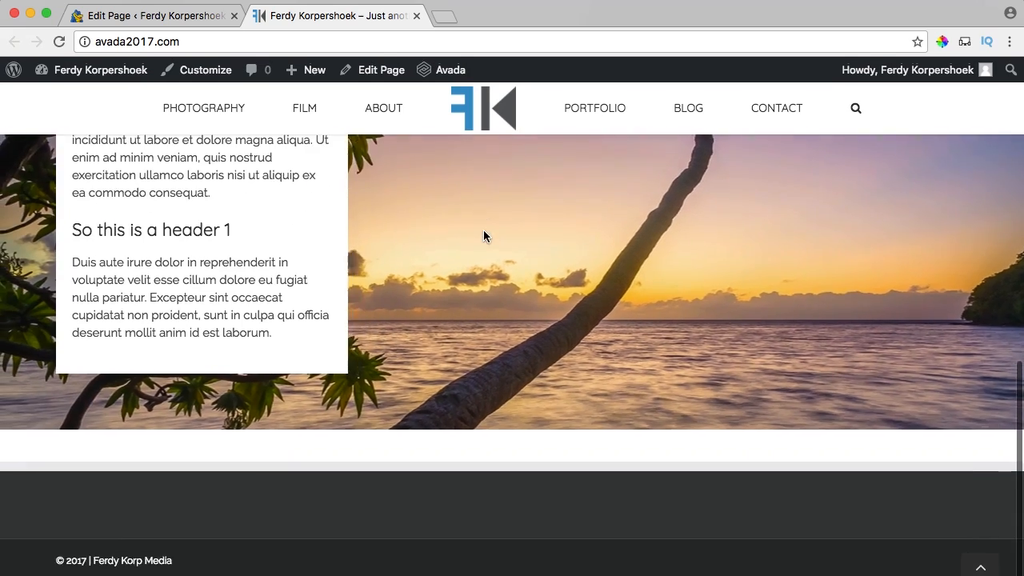
pyautogui.scroll(5, 483, 234)
pyautogui.scroll(-2, 483, 234)
pyautogui.scroll(1, 484, 235)
pyautogui.scroll(-3, 483, 236)
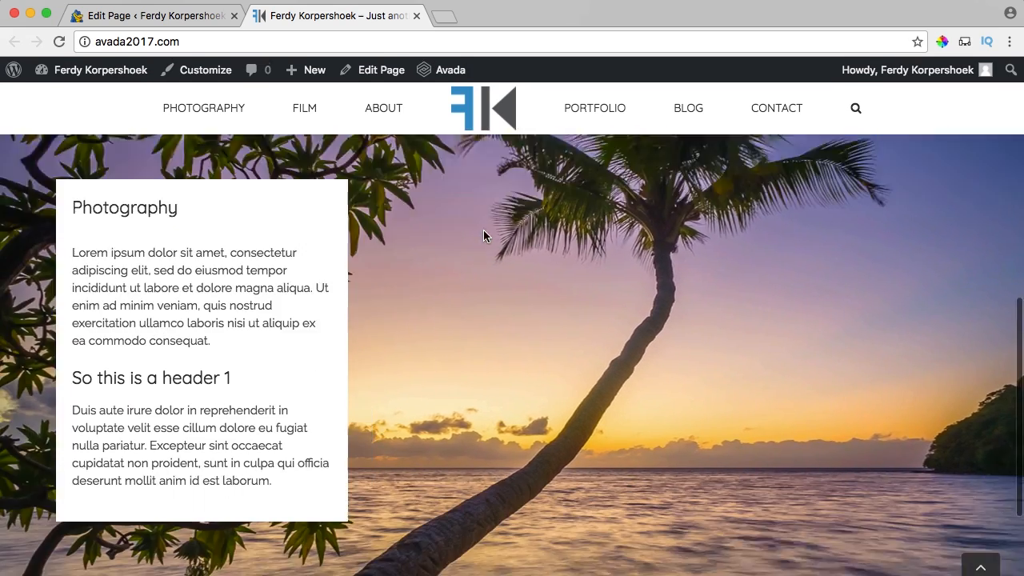
pyautogui.scroll(6, 483, 236)
pyautogui.scroll(3, 484, 236)
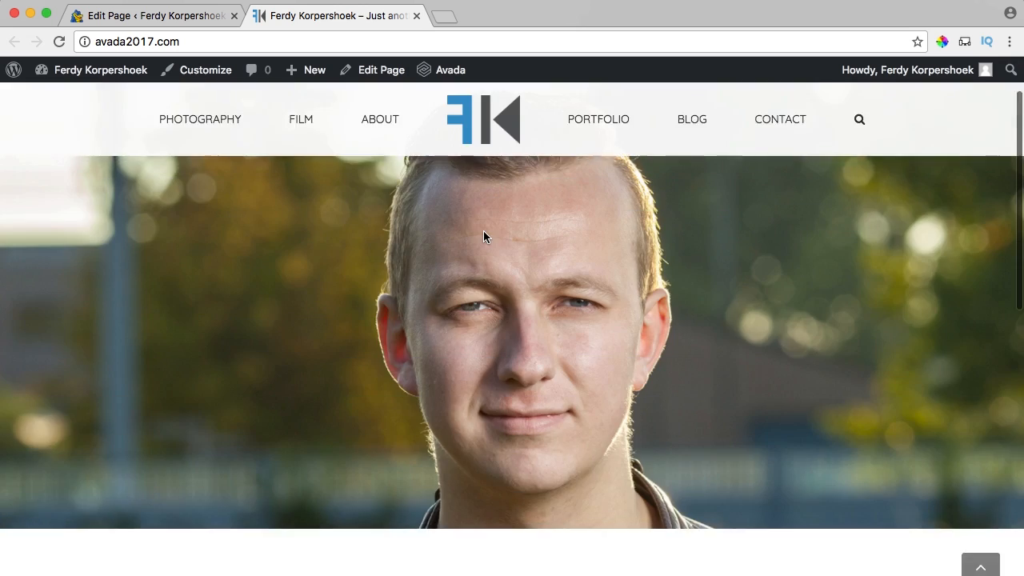
pyautogui.scroll(-5, 483, 237)
pyautogui.scroll(2, 484, 237)
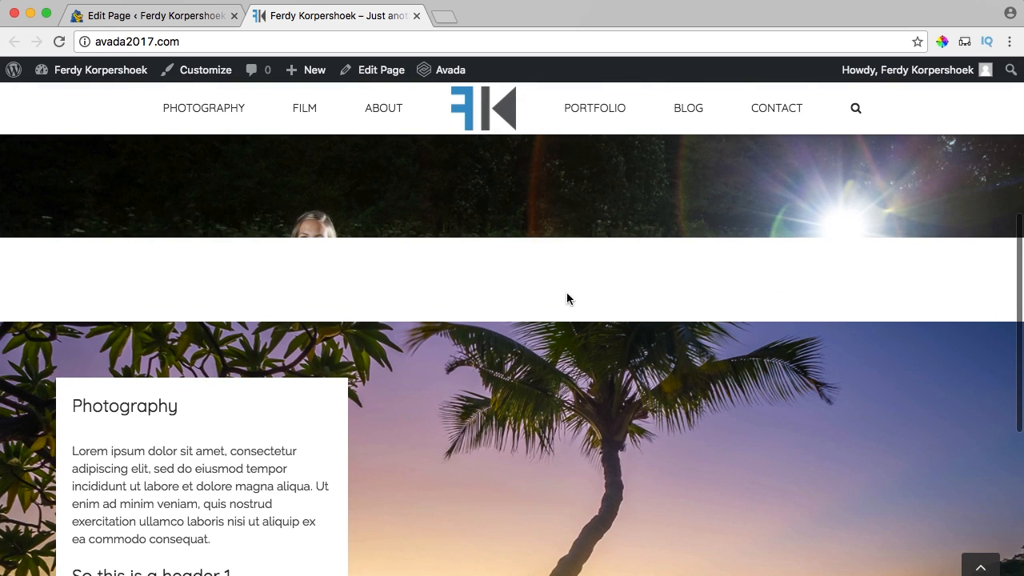
pyautogui.scroll(1, 464, 272)
pyautogui.scroll(-3, 472, 276)
pyautogui.scroll(2, 472, 276)
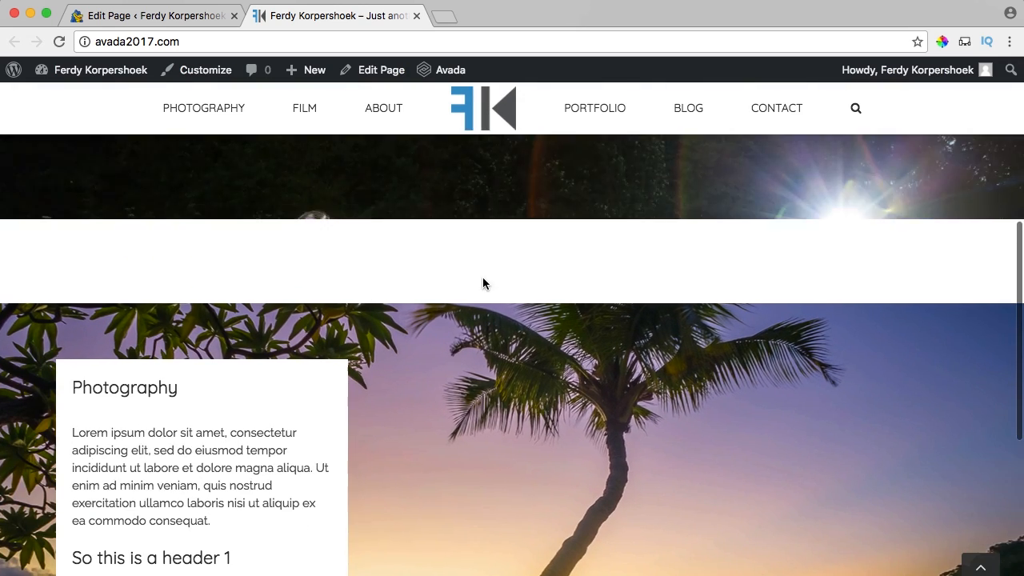
pyautogui.scroll(-1, 480, 284)
pyautogui.scroll(1, 487, 291)
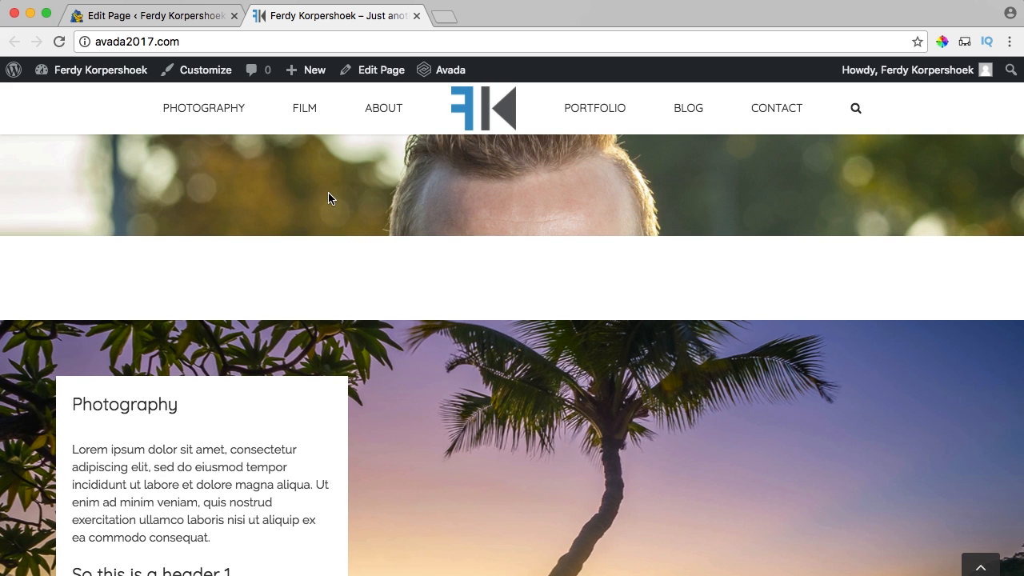
# Return to the Home page editor and collapse the Photography container.
pyautogui.click(152, 16)
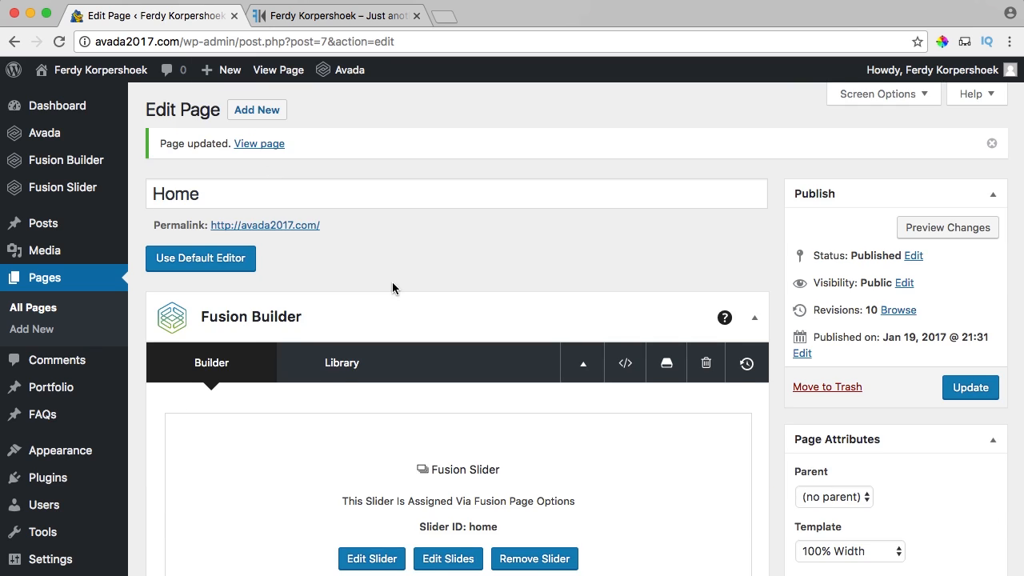
pyautogui.scroll(-5, 392, 284)
pyautogui.scroll(2, 392, 284)
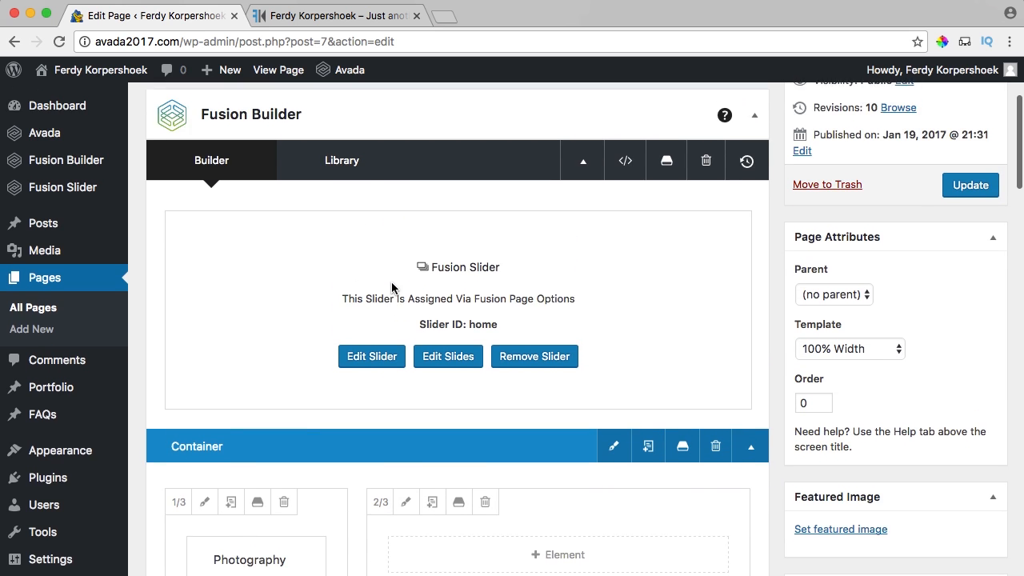
pyautogui.scroll(-2, 392, 288)
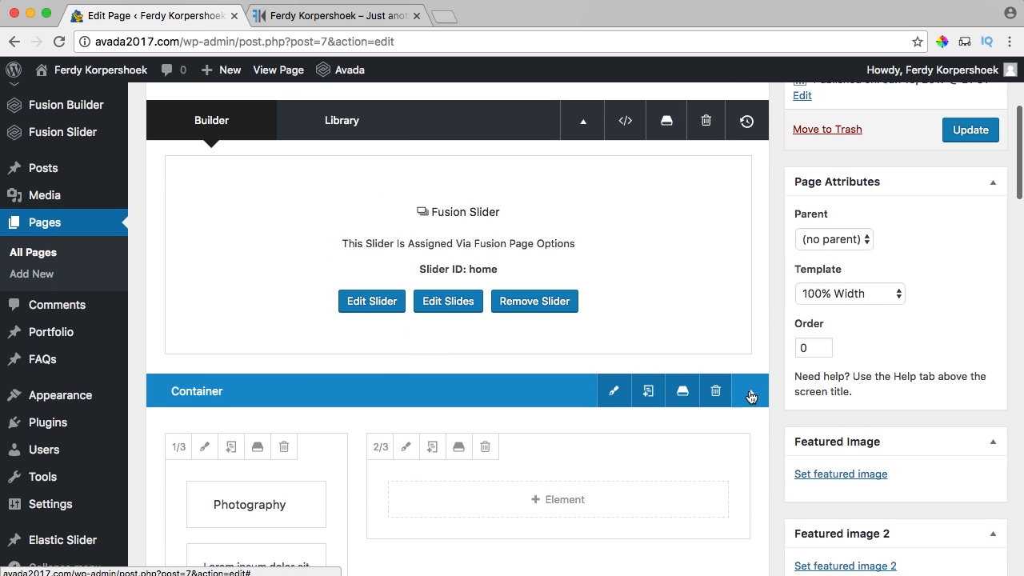
pyautogui.click(749, 392)
pyautogui.scroll(-3, 565, 392)
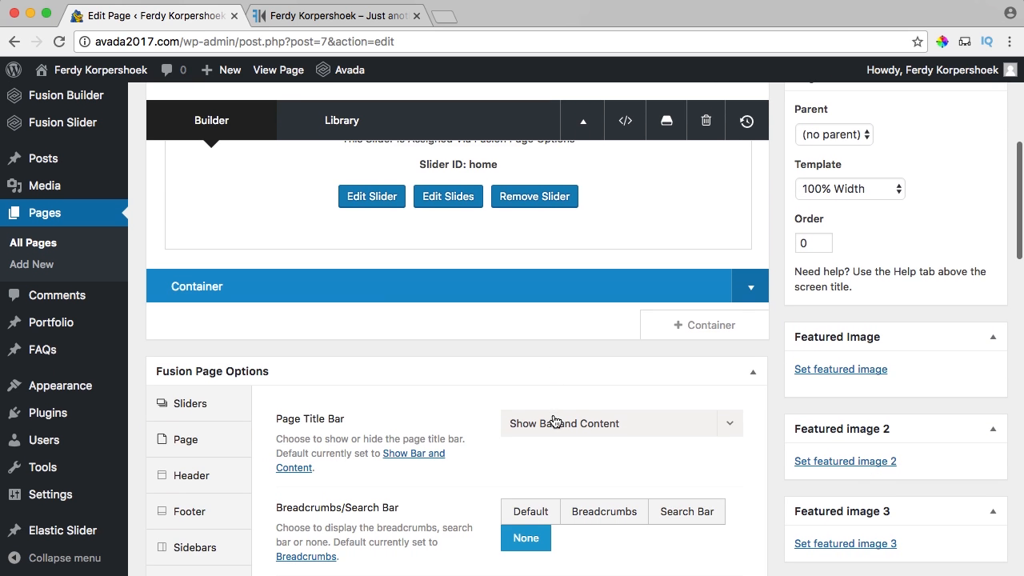
pyautogui.scroll(-6, 555, 422)
pyautogui.scroll(6, 553, 464)
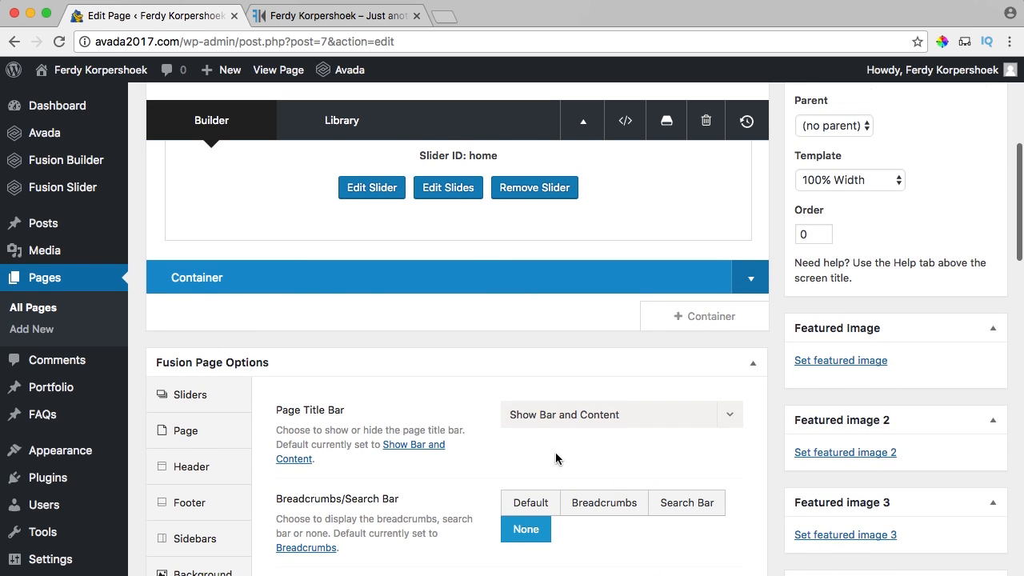
# Add a 1/1 container, move it above Photography, and re-expand the Photography container.
pyautogui.click(681, 318)
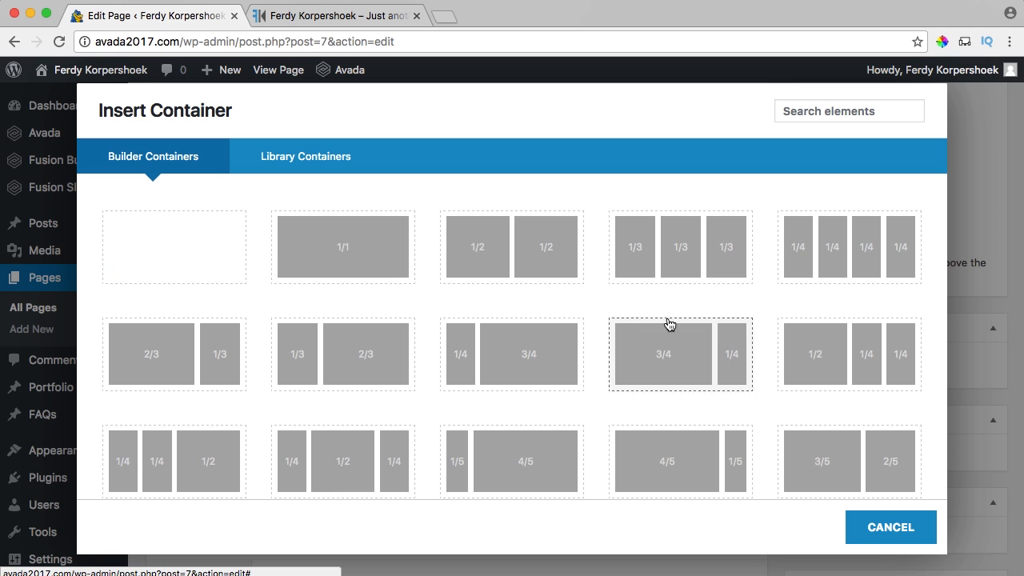
pyautogui.click(346, 255)
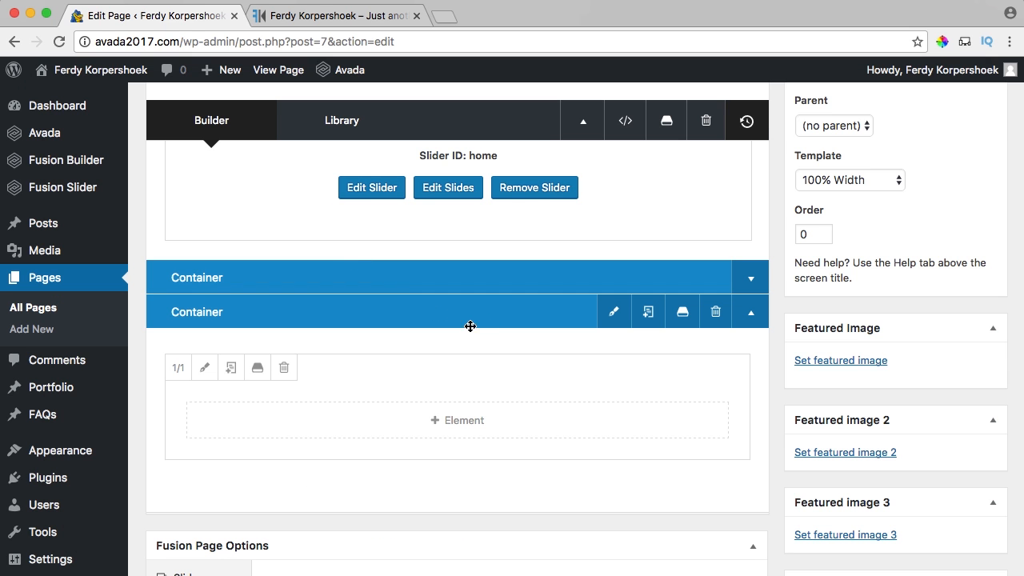
pyautogui.moveTo(487, 318); pyautogui.dragTo(484, 264)
pyautogui.scroll(-5, 372, 448)
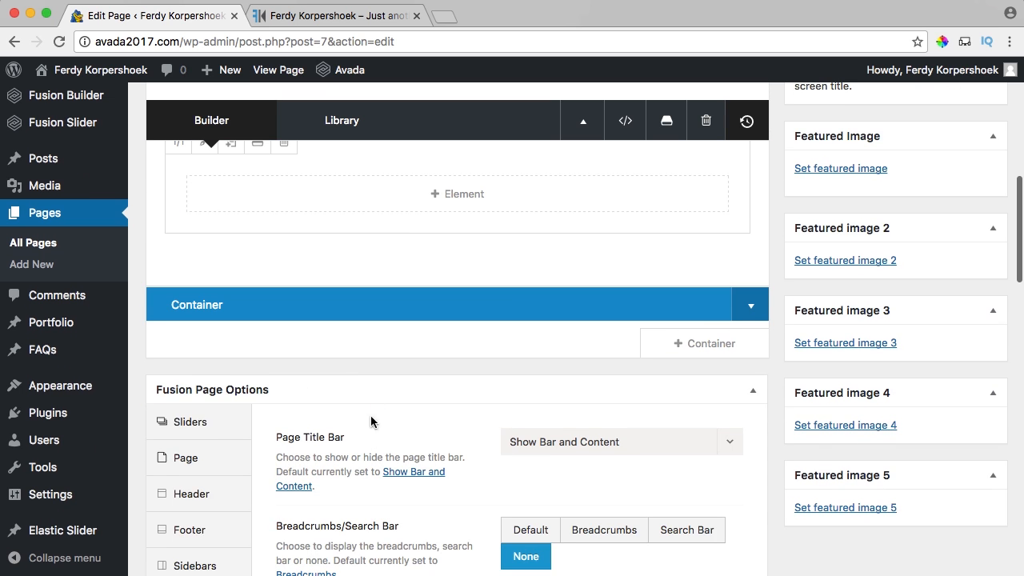
pyautogui.click(751, 322)
pyautogui.scroll(4, 451, 366)
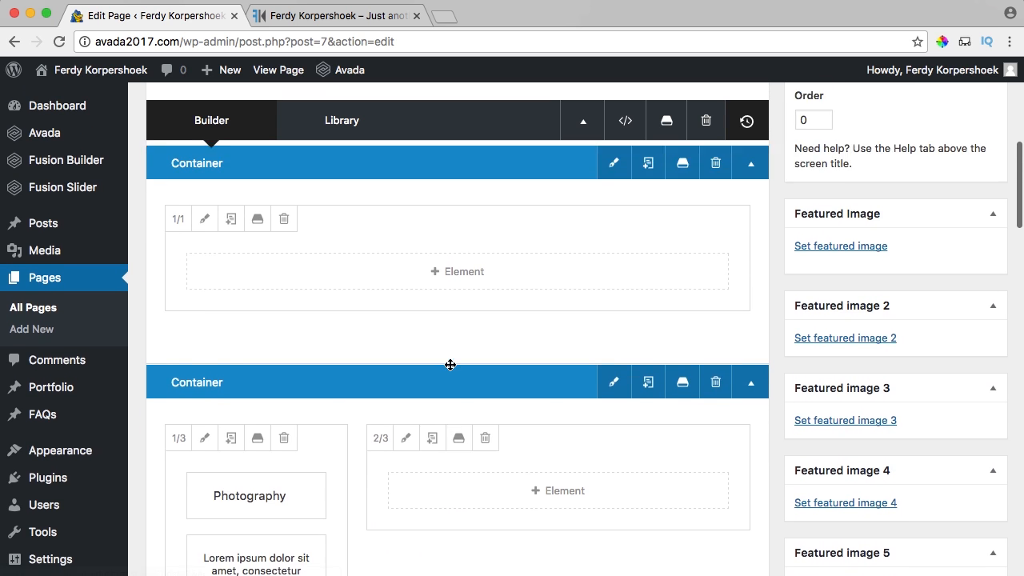
# Add a Title element to the new container by searching 'tit'.
pyautogui.click(459, 366)
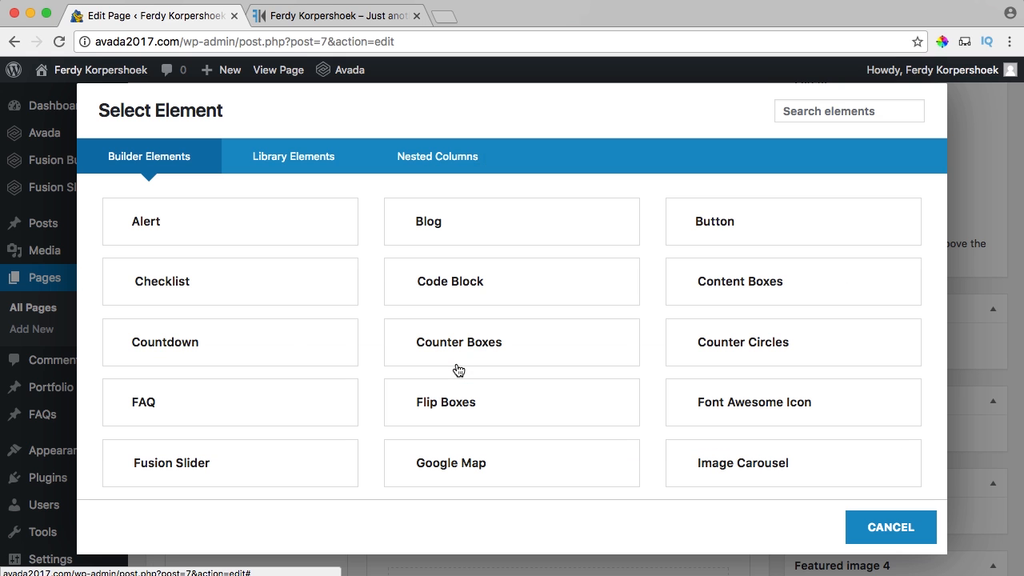
pyautogui.click(815, 116)
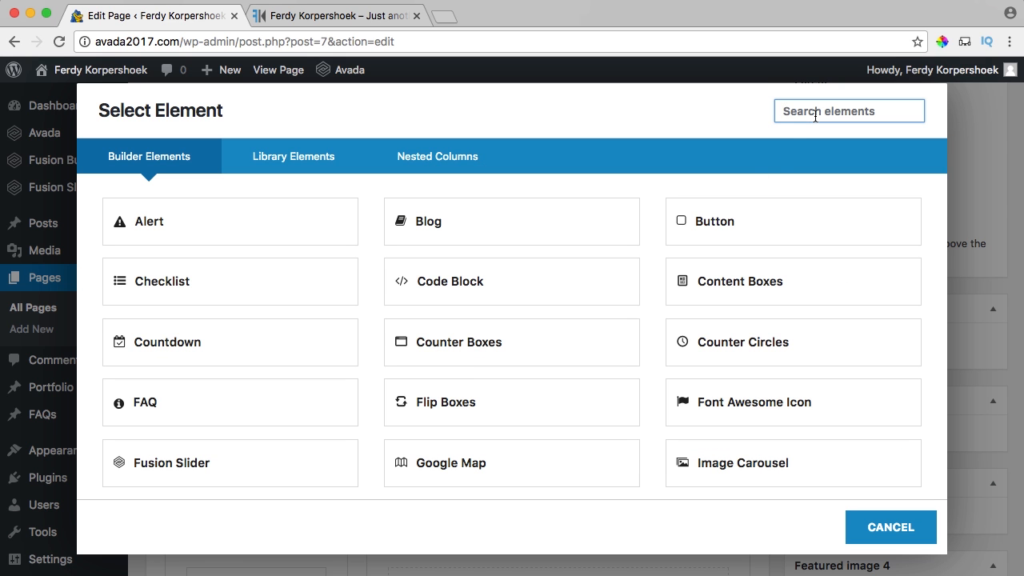
pyautogui.write('tit')
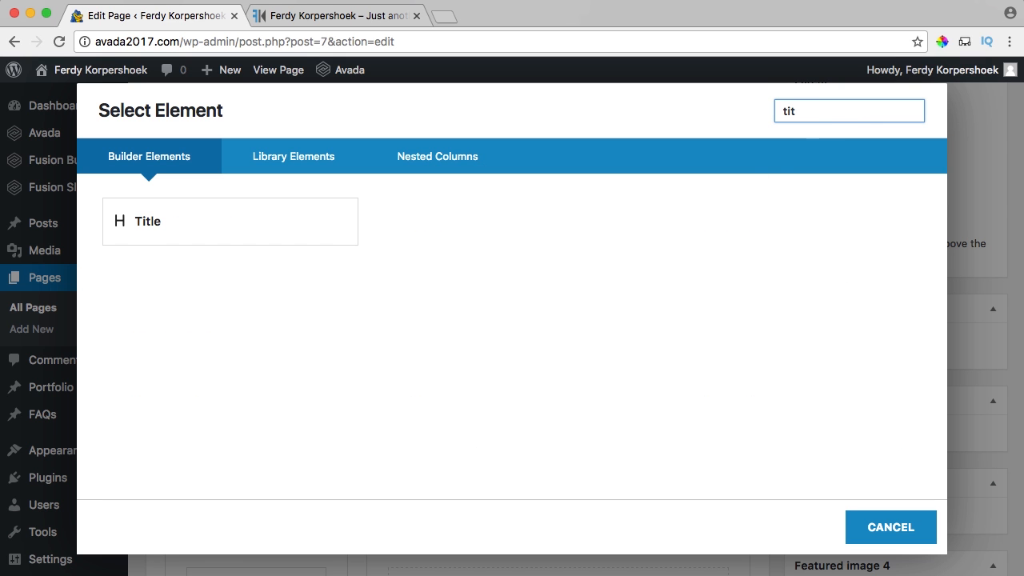
pyautogui.click(184, 223)
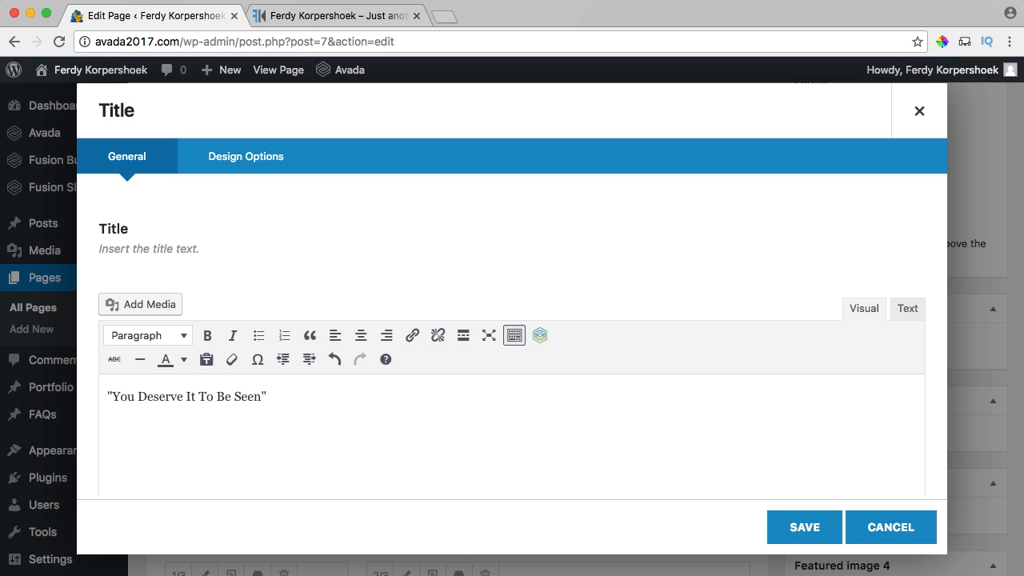
# Set the title size to H6 and center it.
pyautogui.click(235, 163)
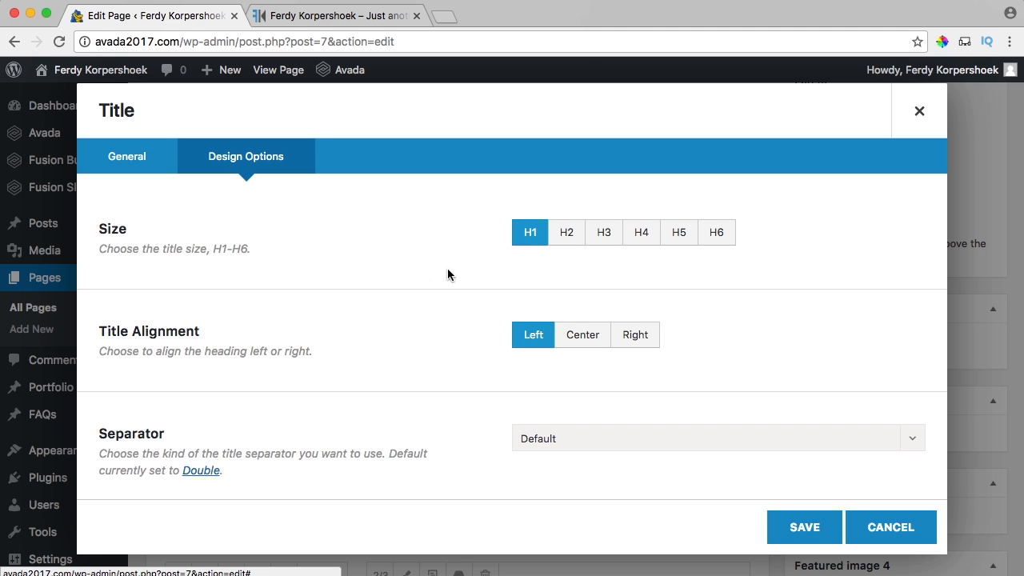
pyautogui.click(719, 233)
pyautogui.scroll(-2, 484, 255)
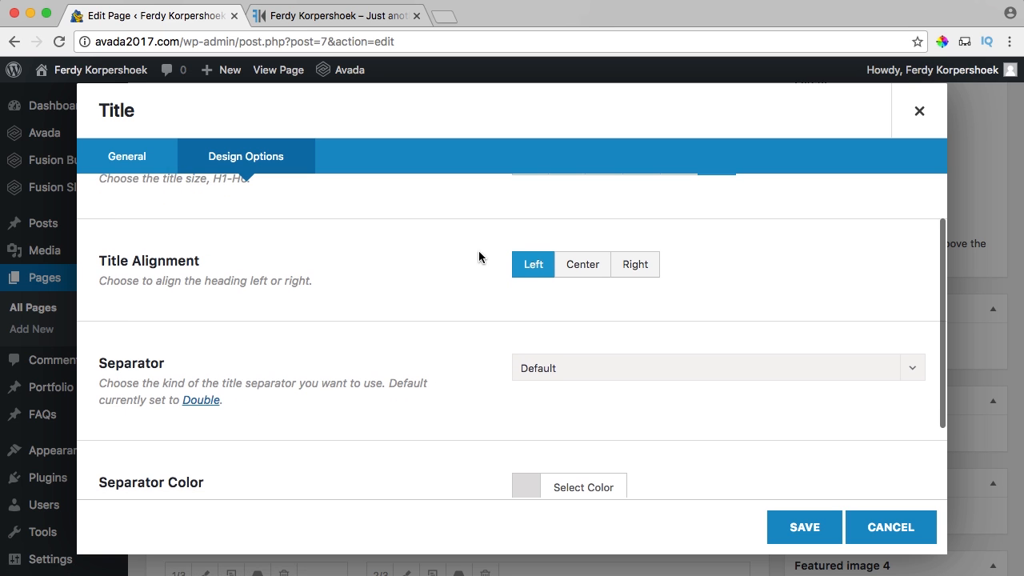
pyautogui.click(576, 270)
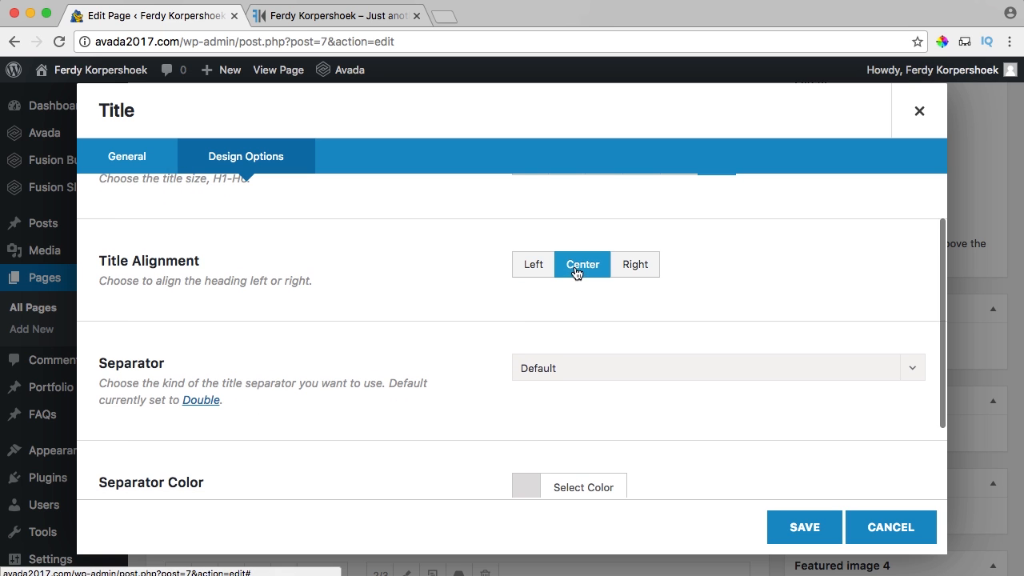
# Keep the separator style unchanged and make the title's separator colour white.
pyautogui.click(564, 378)
pyautogui.click(480, 370)
pyautogui.scroll(-3, 552, 352)
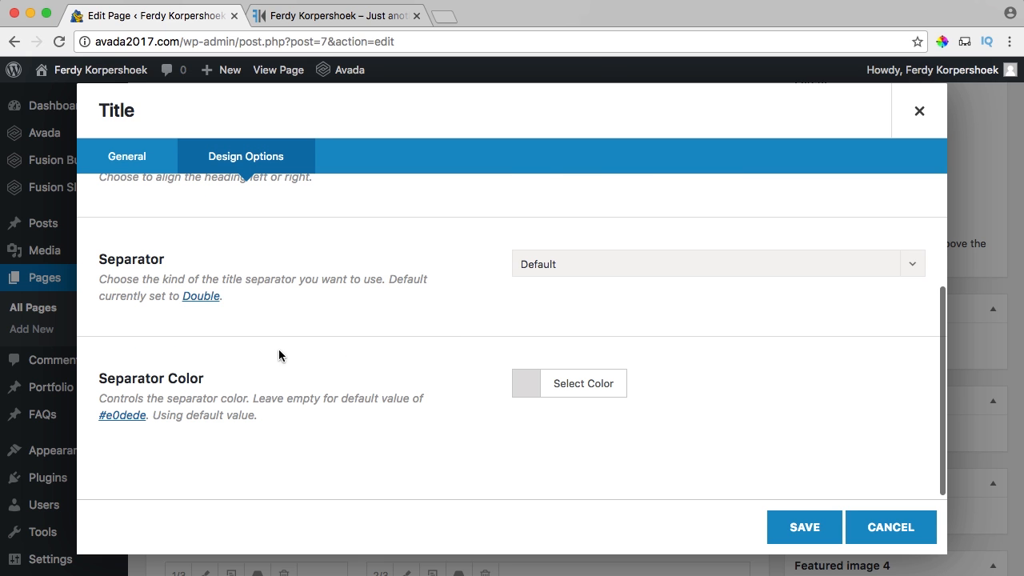
pyautogui.click(545, 383)
pyautogui.scroll(-3, 583, 422)
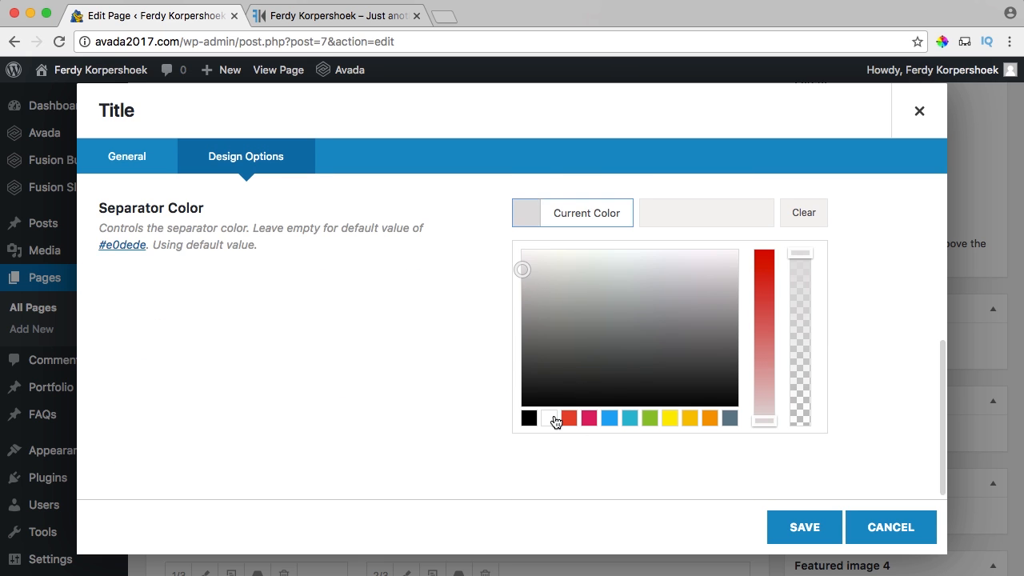
pyautogui.click(553, 420)
pyautogui.click(526, 220)
pyautogui.scroll(1, 374, 280)
pyautogui.scroll(10, 375, 280)
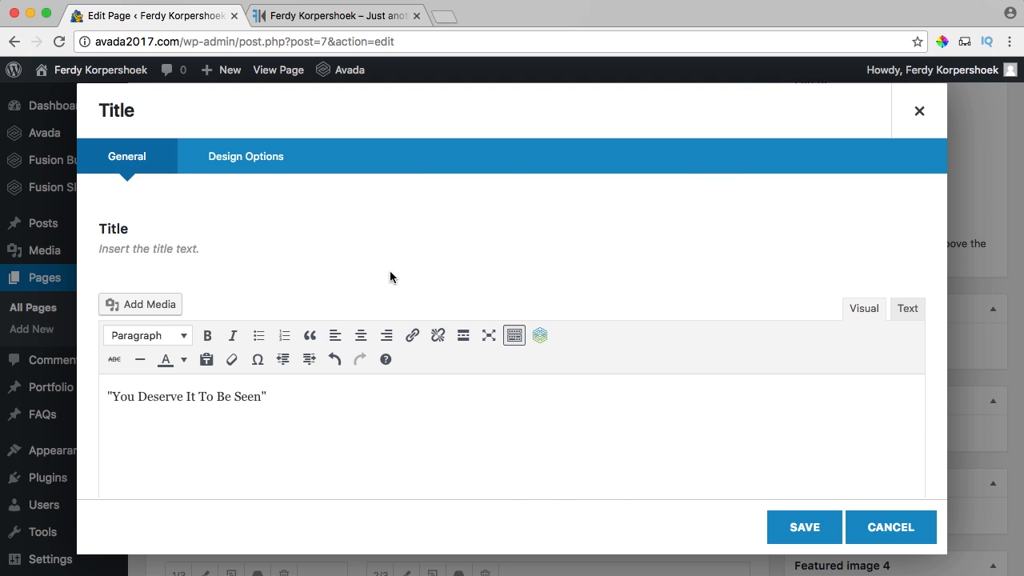
pyautogui.scroll(-5, 364, 274)
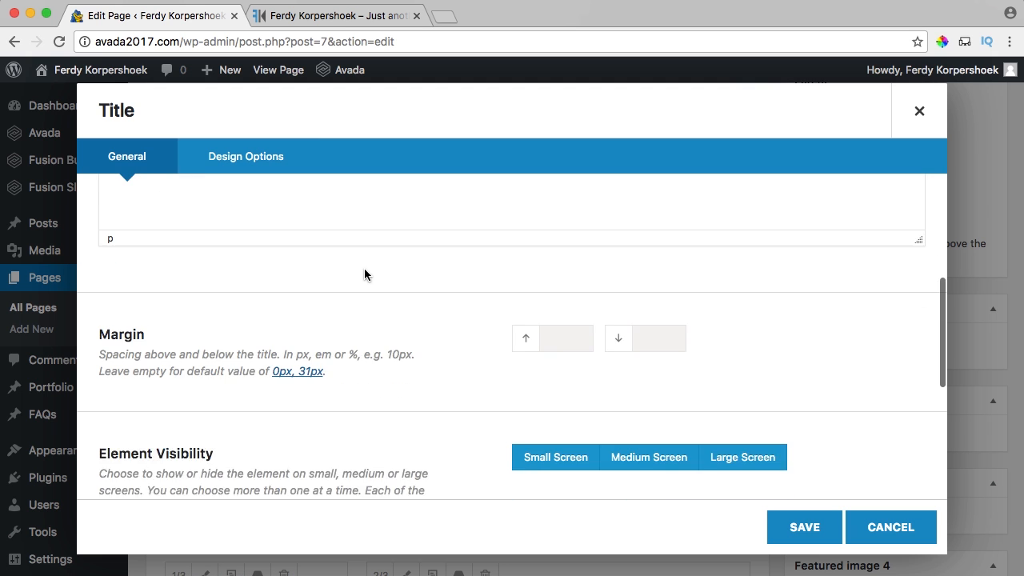
pyautogui.scroll(-5, 364, 275)
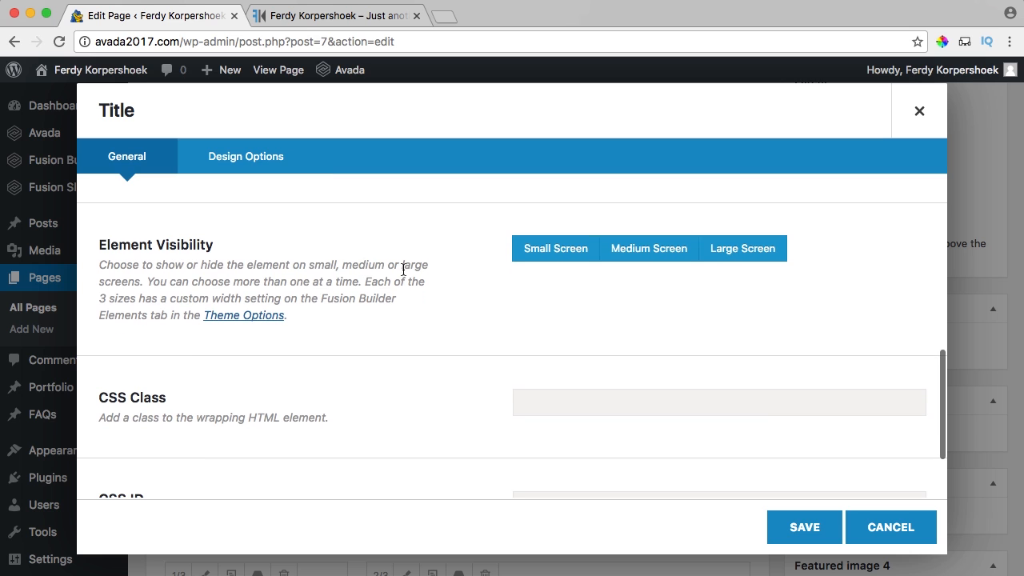
# Keep the title visible on small and medium screens, then save the title settings.
pyautogui.click(628, 255)
pyautogui.click(571, 254)
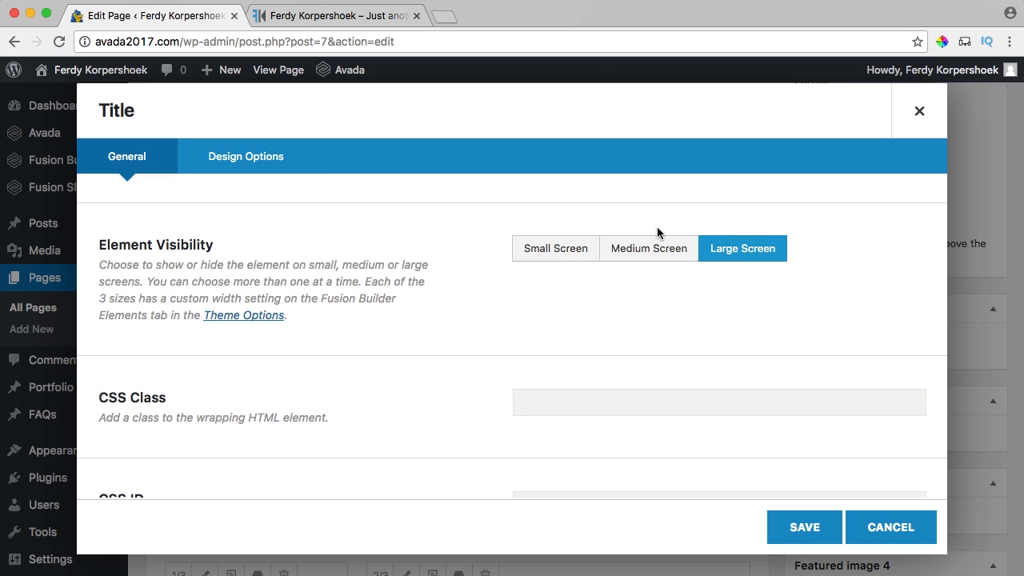
pyautogui.click(537, 257)
pyautogui.click(622, 254)
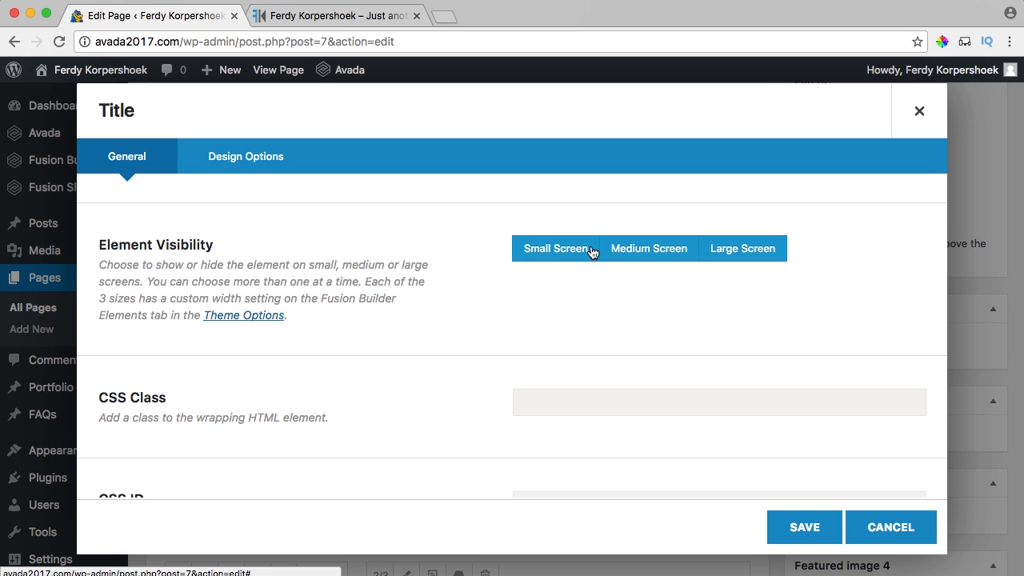
pyautogui.scroll(6, 358, 232)
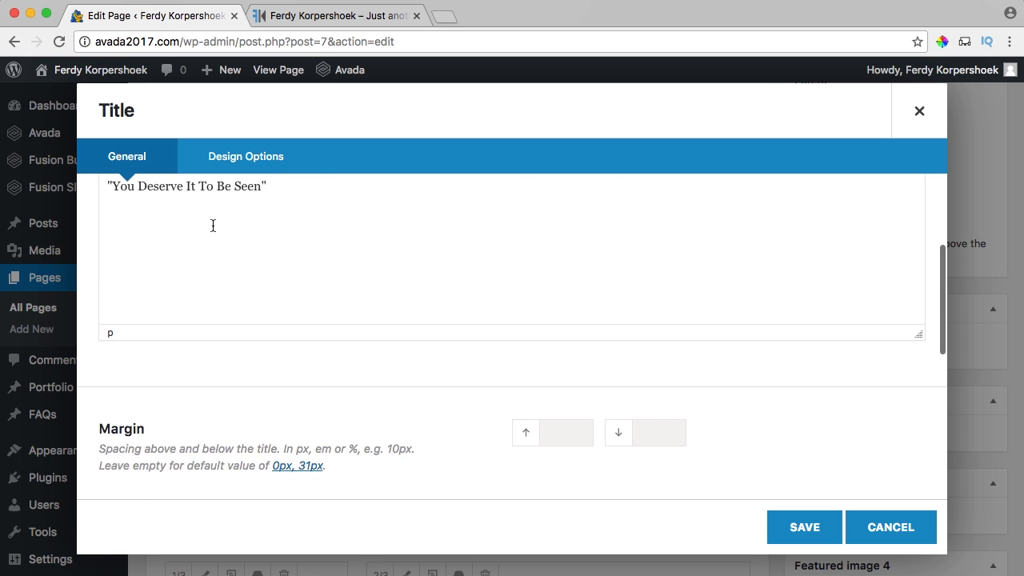
pyautogui.scroll(3, 638, 368)
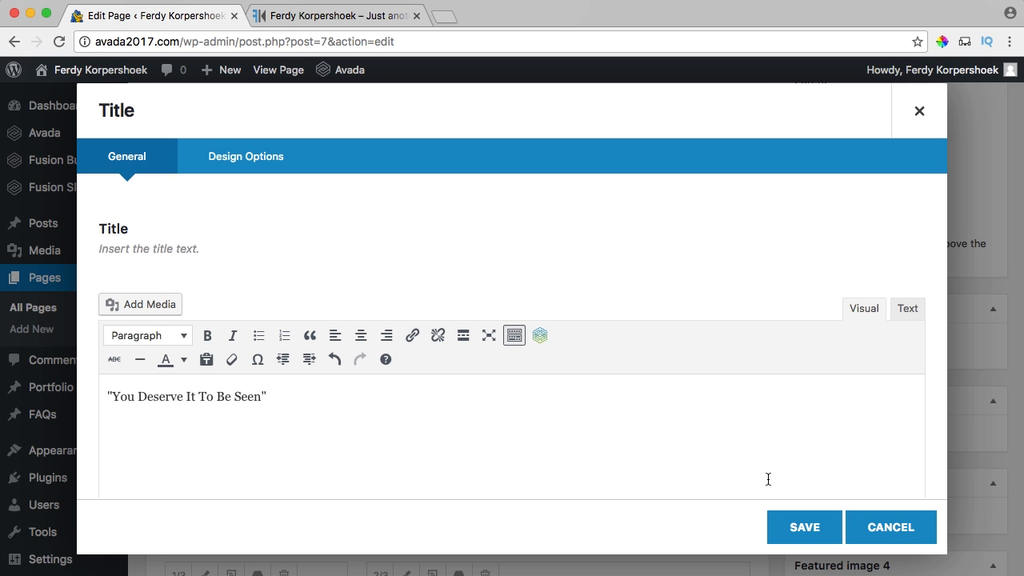
pyautogui.click(800, 527)
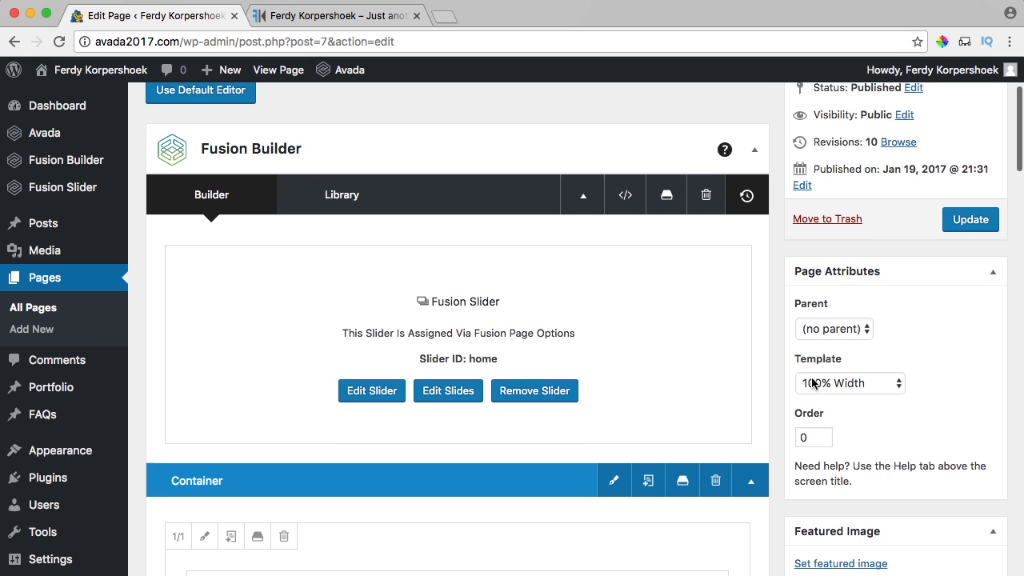
# After checking the live page, give the quote title a 30px bottom margin and save.
pyautogui.scroll(-5, 813, 384)
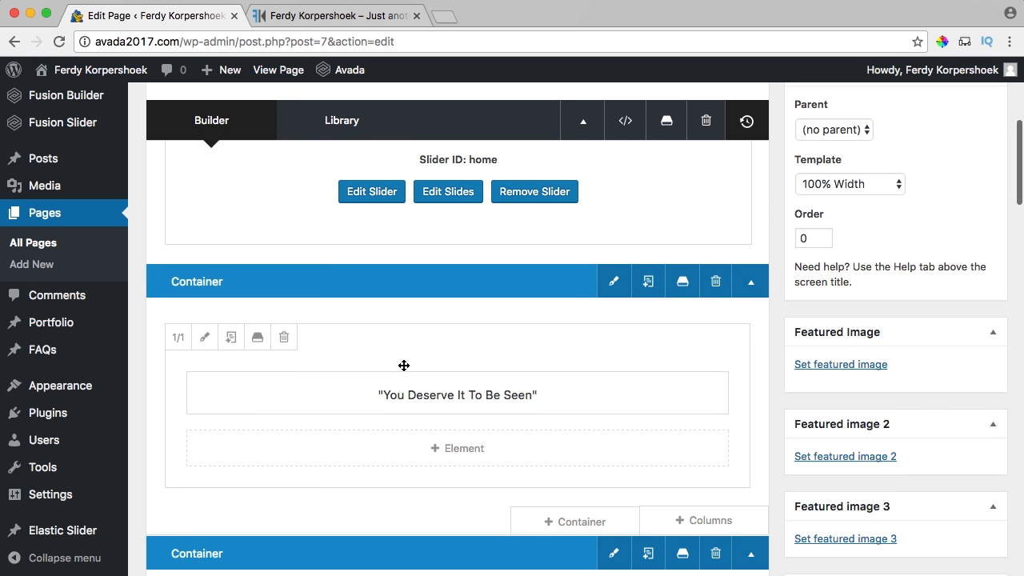
pyautogui.click(300, 17)
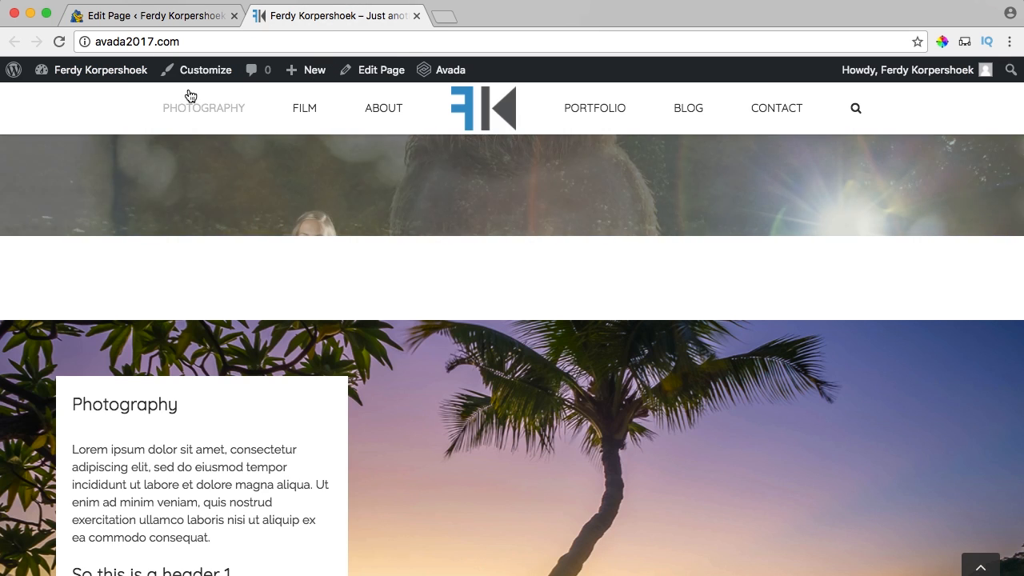
pyautogui.click(171, 17)
pyautogui.click(417, 396)
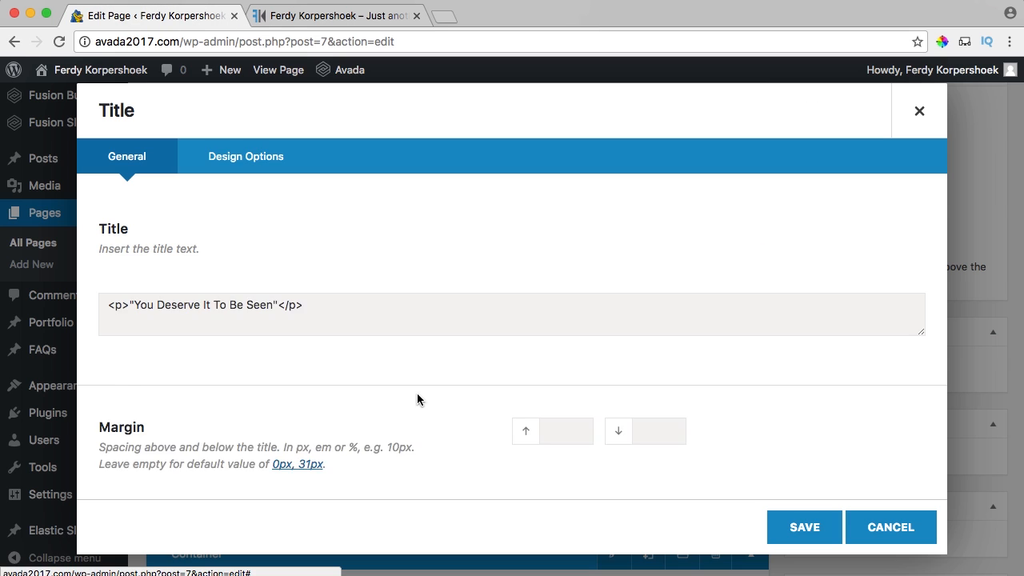
pyautogui.scroll(-5, 384, 311)
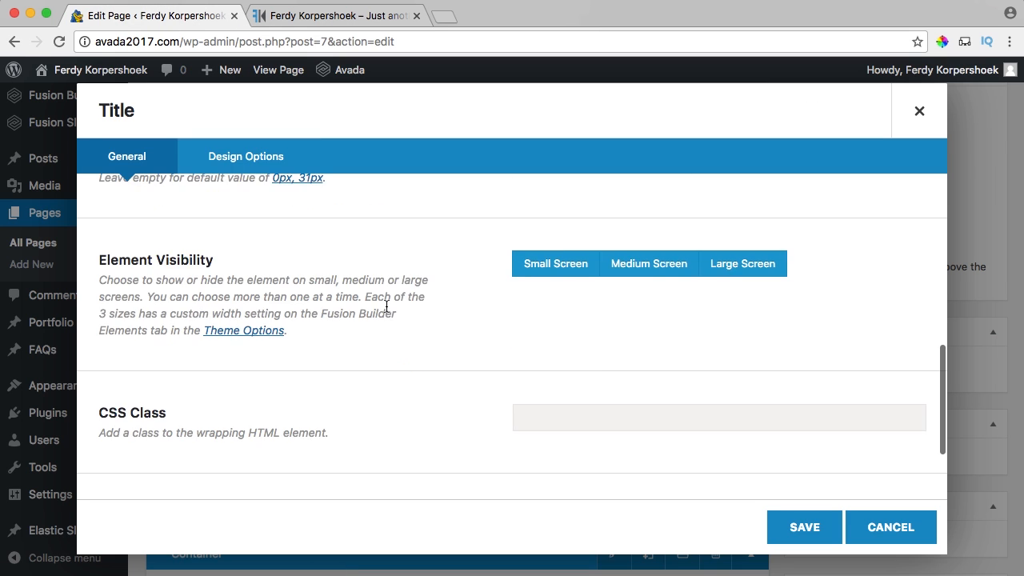
pyautogui.scroll(-3, 386, 306)
pyautogui.scroll(5, 390, 307)
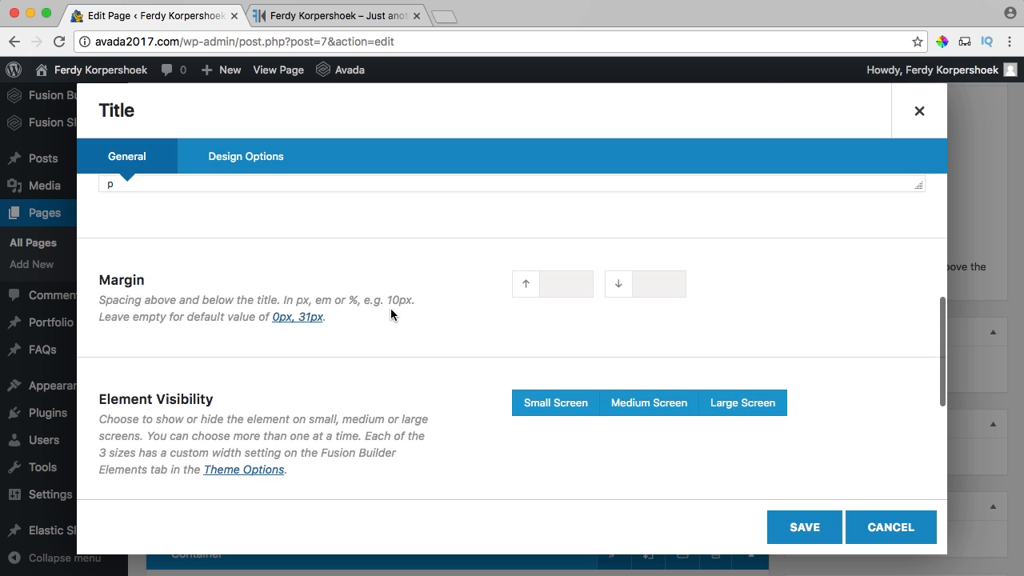
pyautogui.scroll(2, 390, 313)
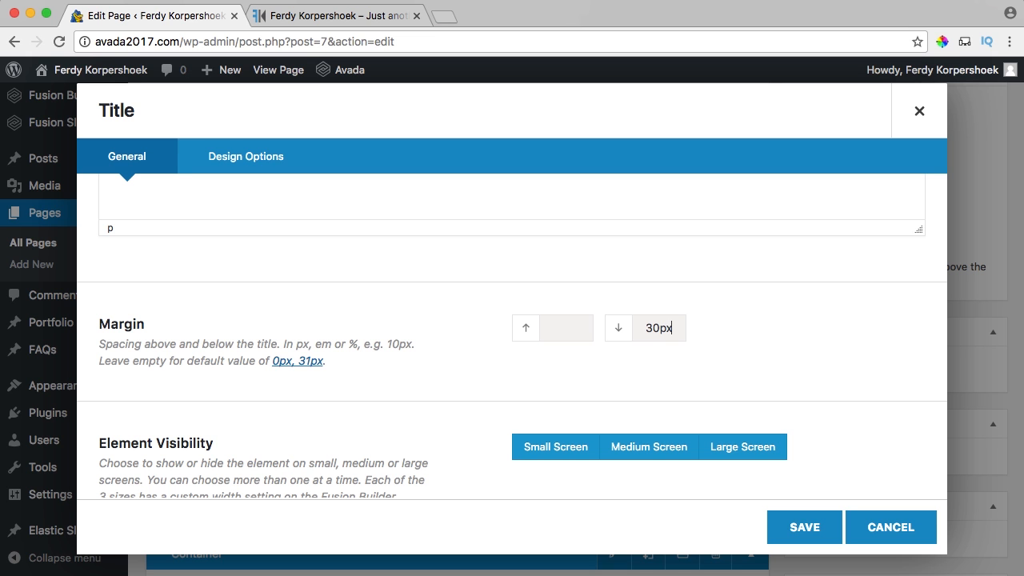
pyautogui.click(795, 527)
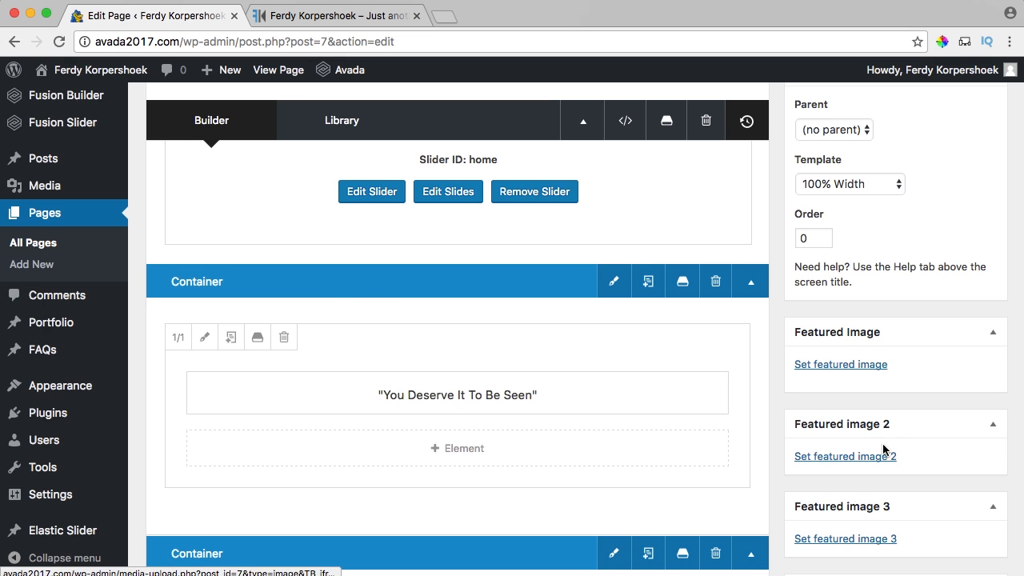
pyautogui.scroll(5, 885, 453)
# Update the page and confirm the quote appears above the Photography section on the reloaded live site.
pyautogui.click(961, 388)
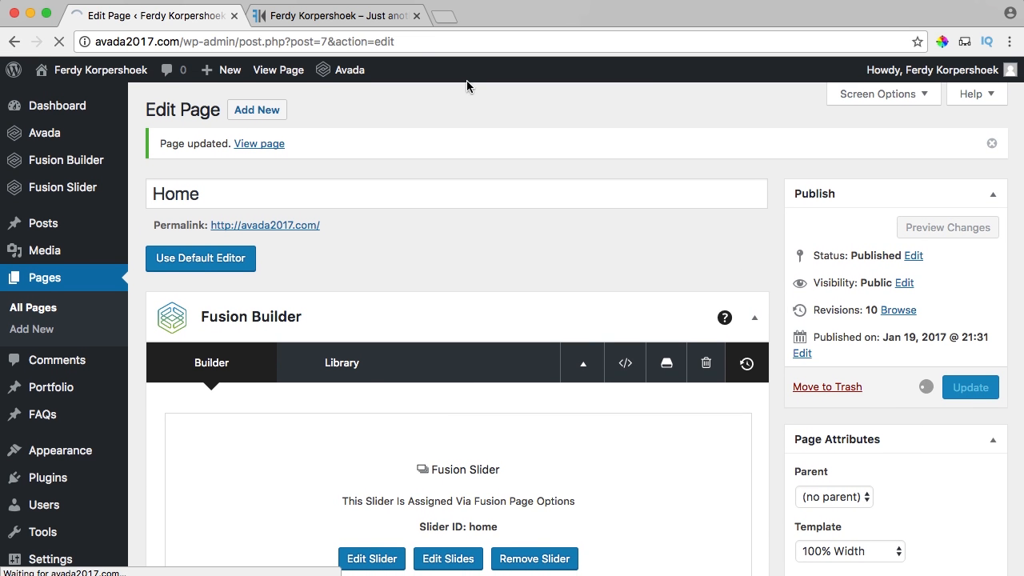
pyautogui.click(324, 16)
pyautogui.press('super+r')
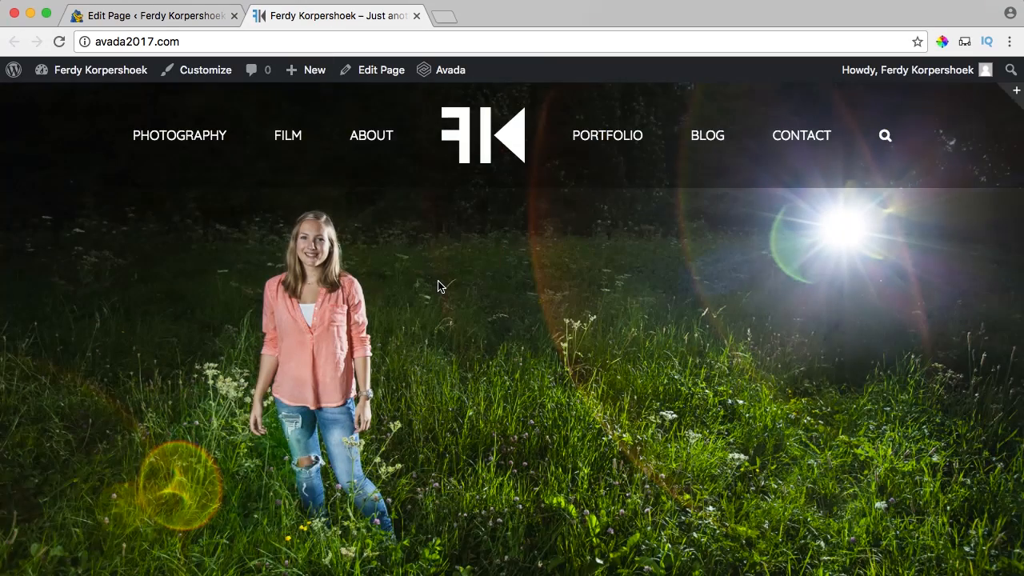
pyautogui.scroll(-5, 438, 285)
pyautogui.scroll(-3, 438, 286)
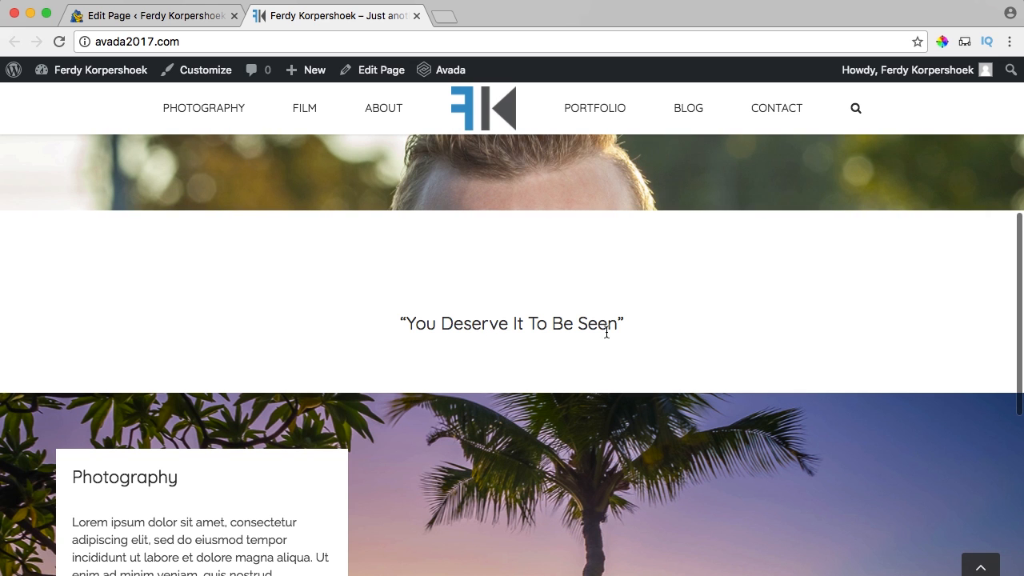
pyautogui.moveTo(602, 321); pyautogui.dragTo(355, 325)
pyautogui.click(359, 326)
pyautogui.click(161, 20)
pyautogui.scroll(-5, 630, 435)
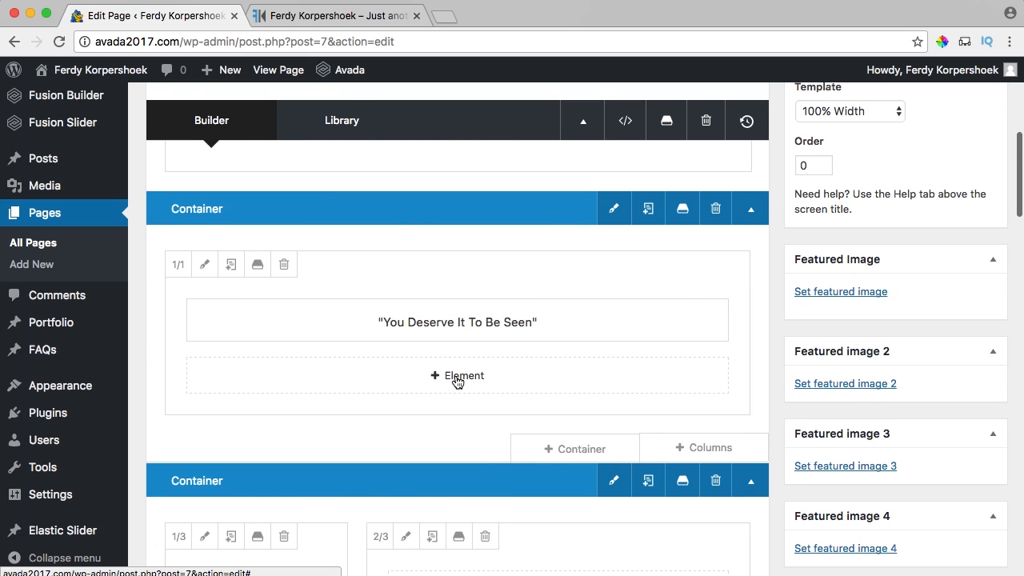
# Add a Separator element below the quote title, keeping No Style.
pyautogui.click(441, 379)
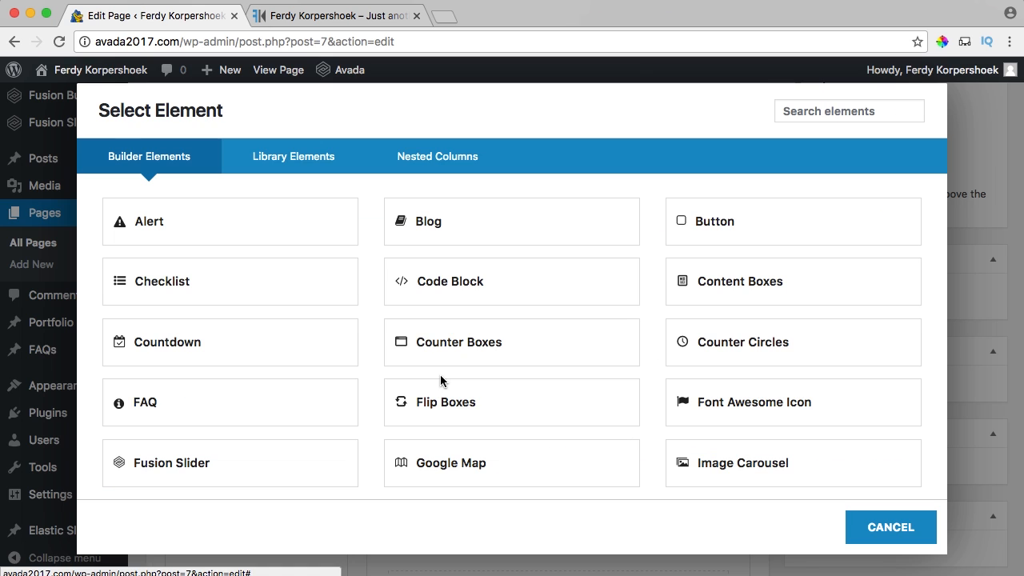
pyautogui.click(819, 109)
pyautogui.write('s')
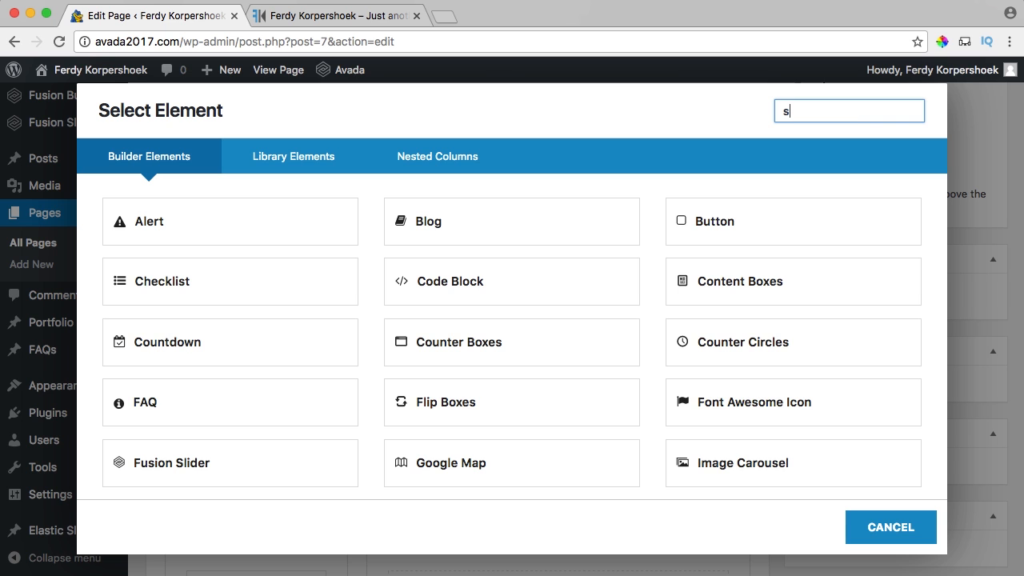
pyautogui.write('ep')
pyautogui.click(453, 227)
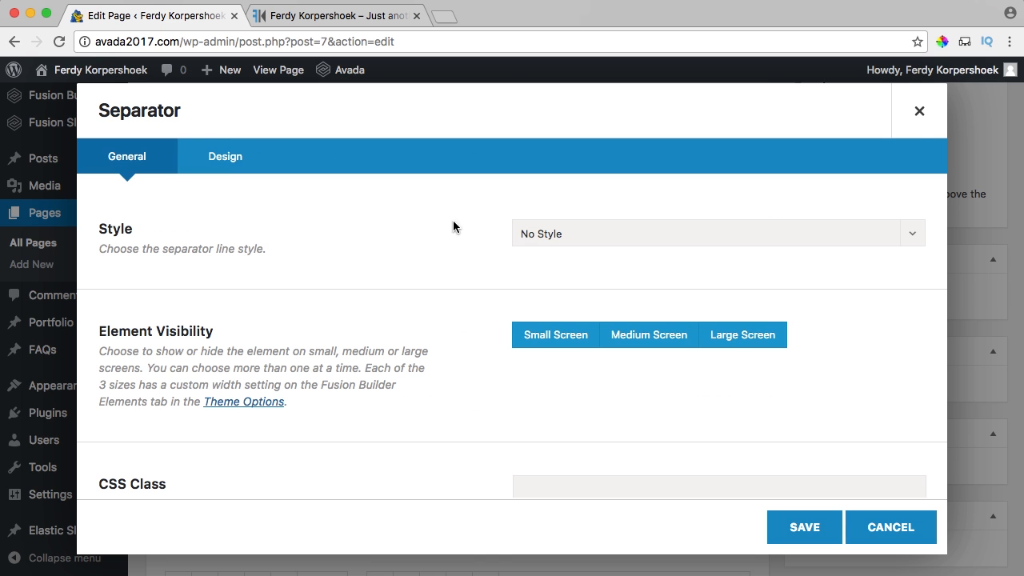
pyautogui.click(551, 240)
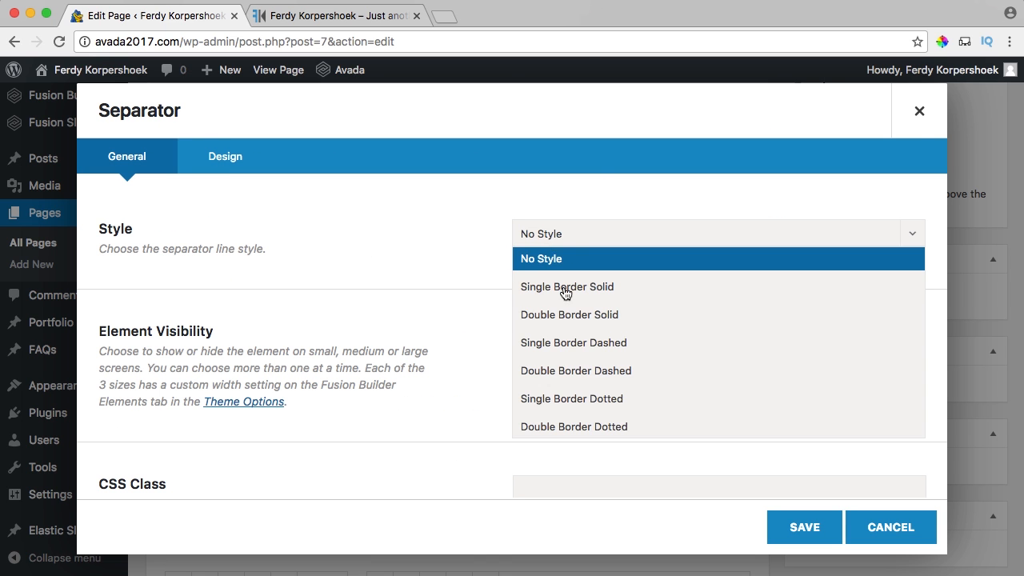
pyautogui.scroll(-3, 576, 312)
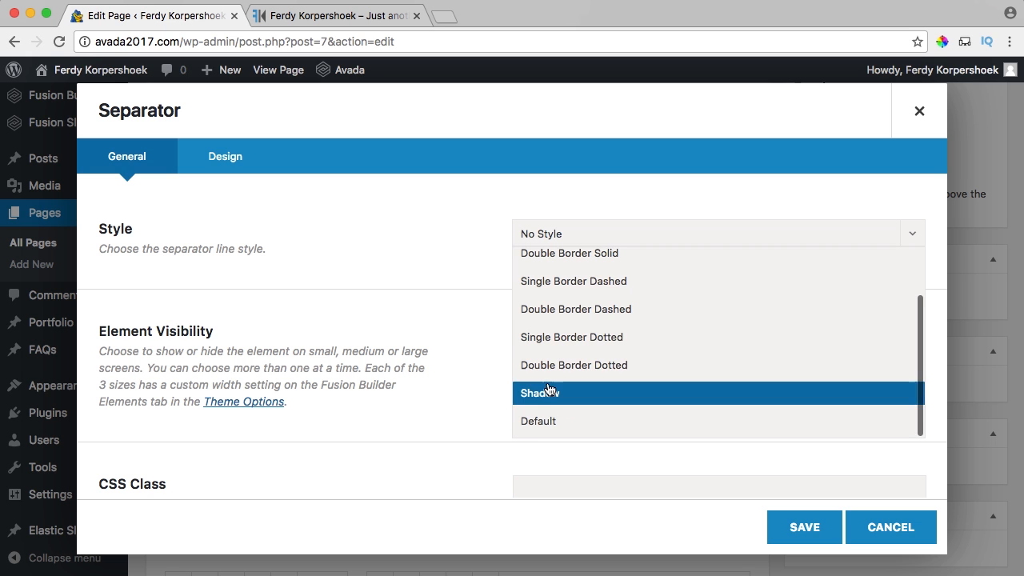
pyautogui.scroll(3, 552, 336)
pyautogui.click(560, 262)
pyautogui.scroll(-5, 399, 259)
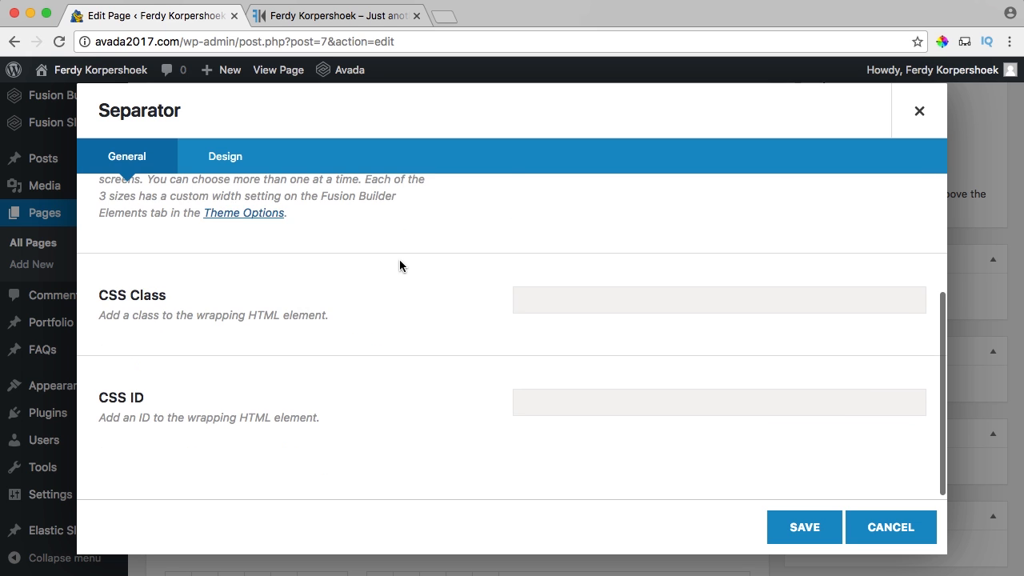
pyautogui.scroll(5, 400, 259)
# Set the separator colour to white at zero opacity and save the separator settings.
pyautogui.click(225, 157)
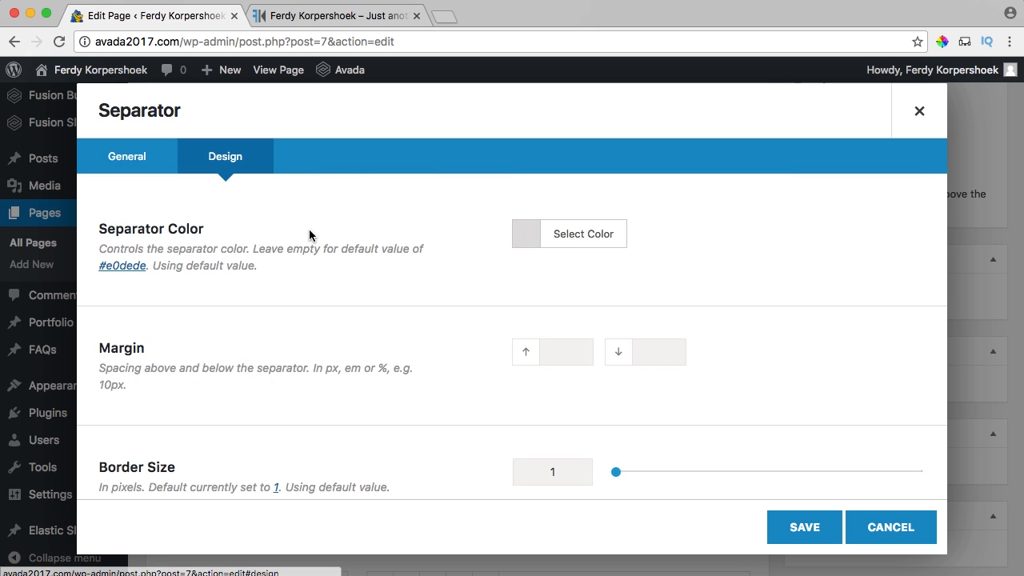
pyautogui.click(522, 241)
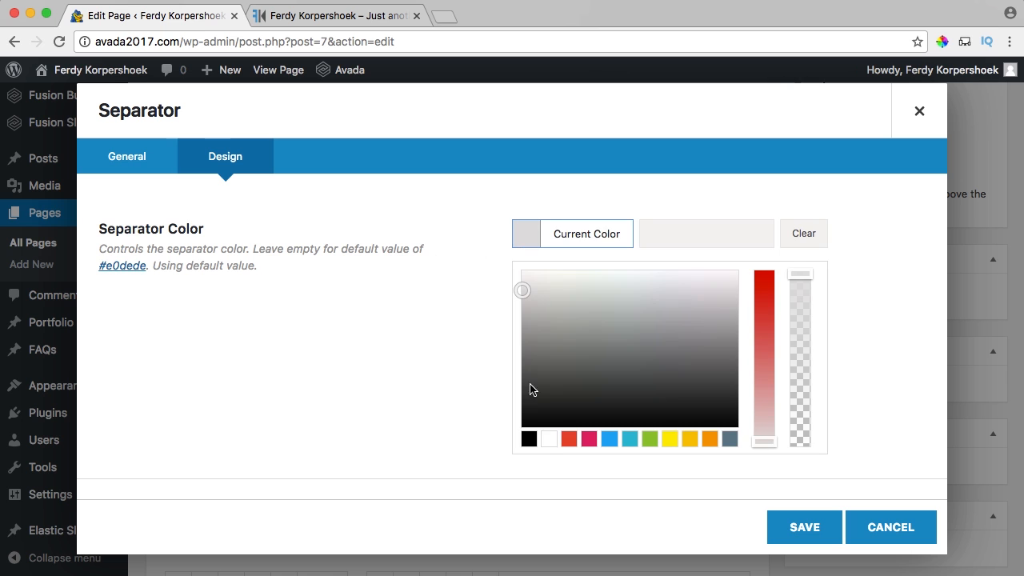
pyautogui.click(548, 440)
pyautogui.click(527, 238)
pyautogui.scroll(-1, 480, 300)
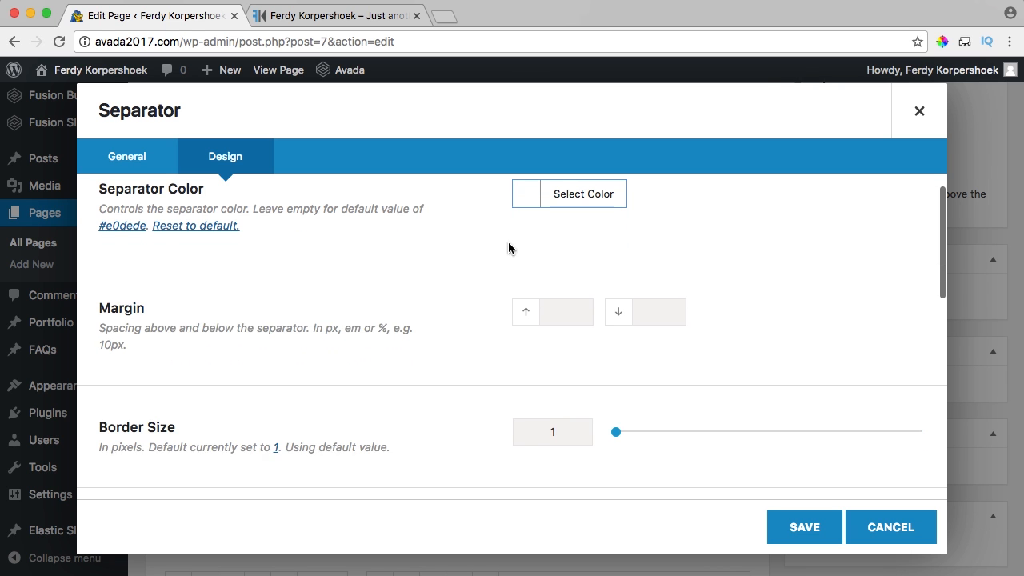
pyautogui.click(526, 194)
pyautogui.click(800, 257)
pyautogui.moveTo(799, 301); pyautogui.dragTo(798, 426)
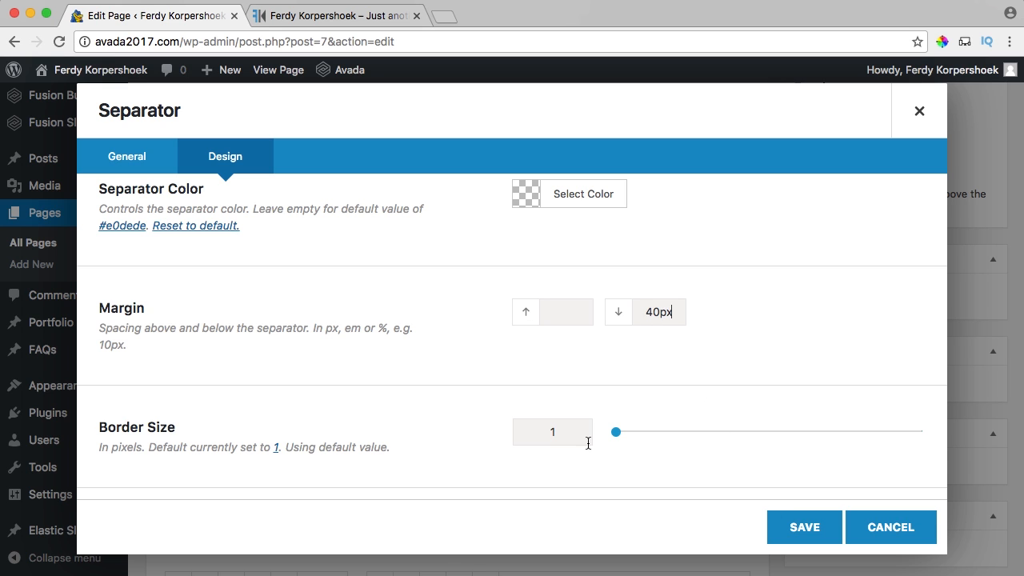
pyautogui.moveTo(610, 433); pyautogui.dragTo(606, 433)
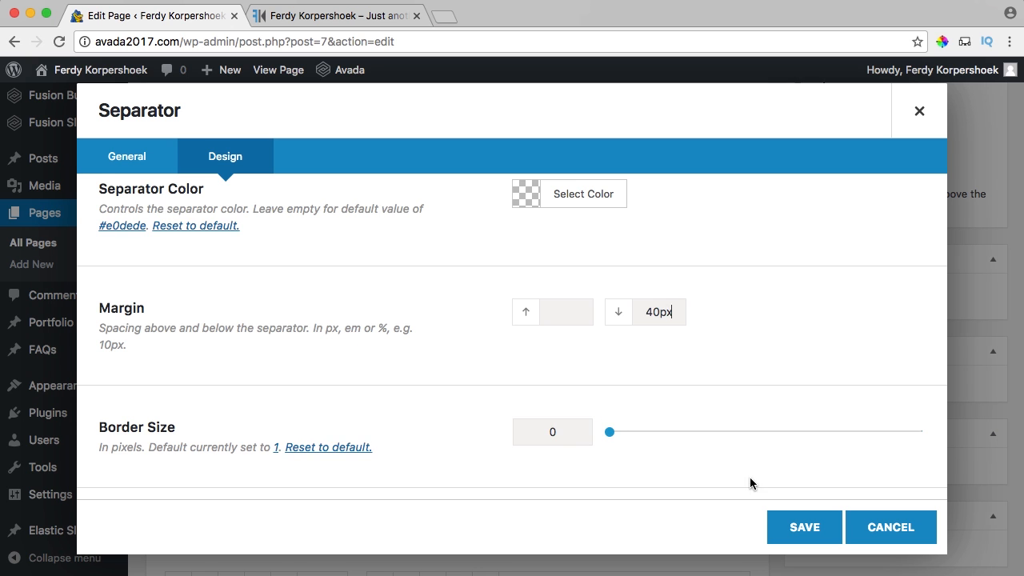
pyautogui.scroll(-4, 723, 432)
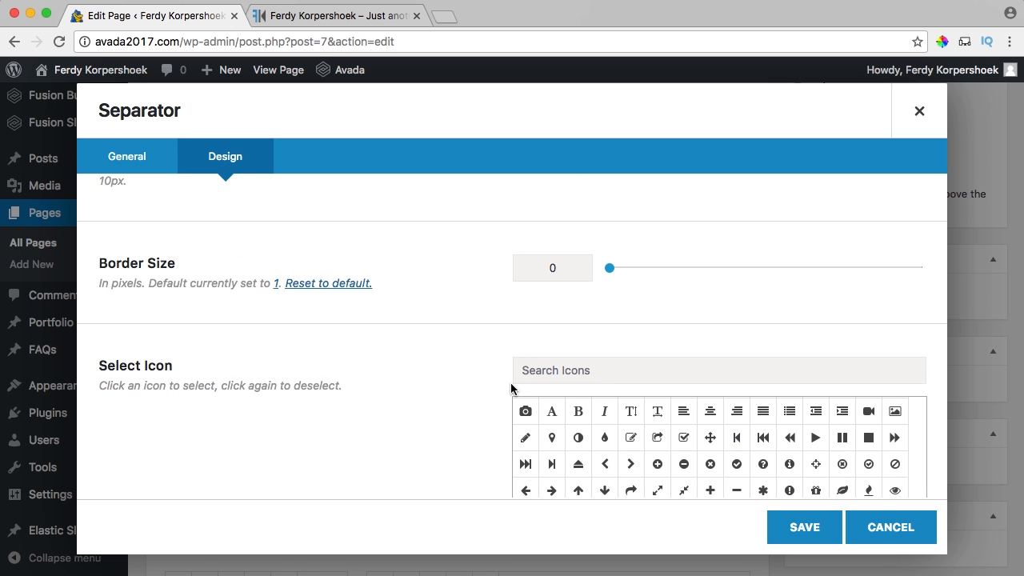
pyautogui.scroll(-5, 469, 356)
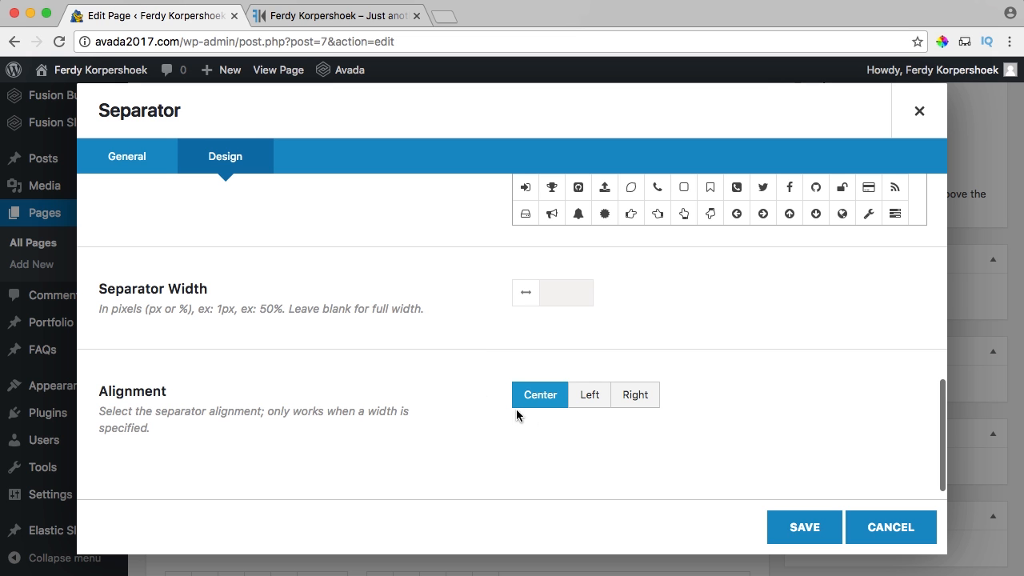
pyautogui.click(800, 528)
# Update the Home page and inspect the new spacing below the quote on the live site.
pyautogui.scroll(8, 921, 360)
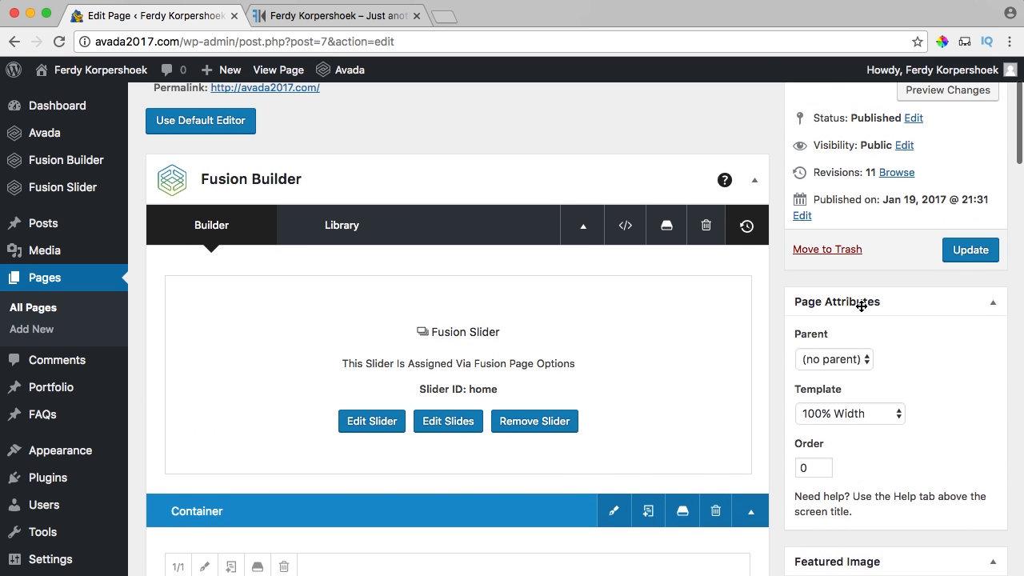
pyautogui.click(964, 293)
pyautogui.click(331, 16)
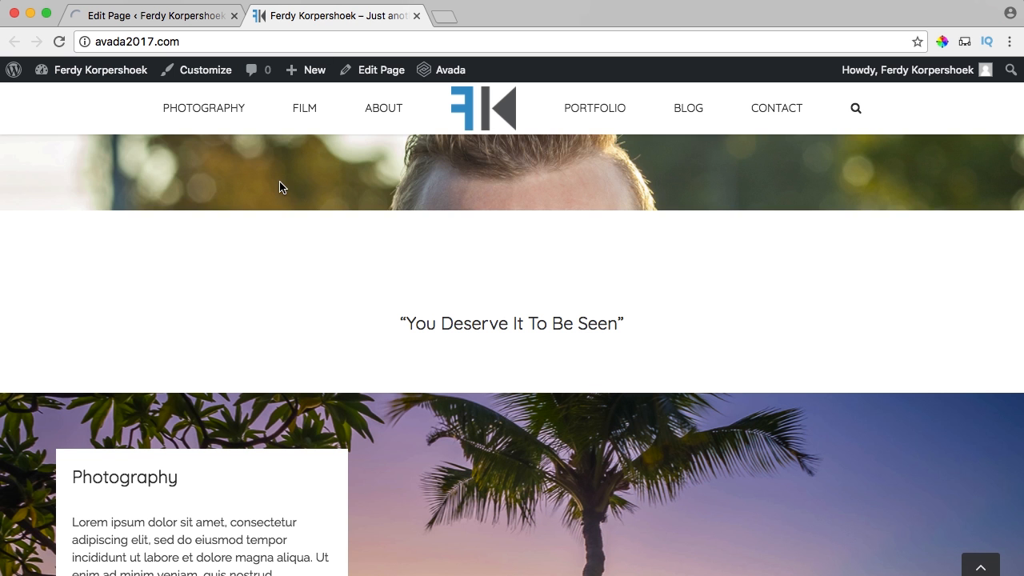
pyautogui.scroll(-6, 293, 206)
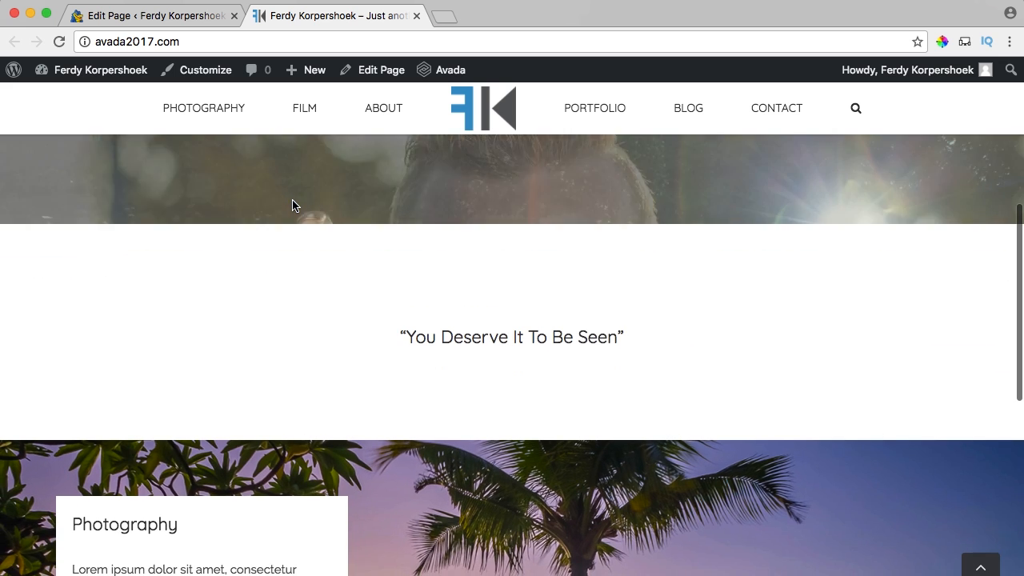
pyautogui.scroll(1, 293, 205)
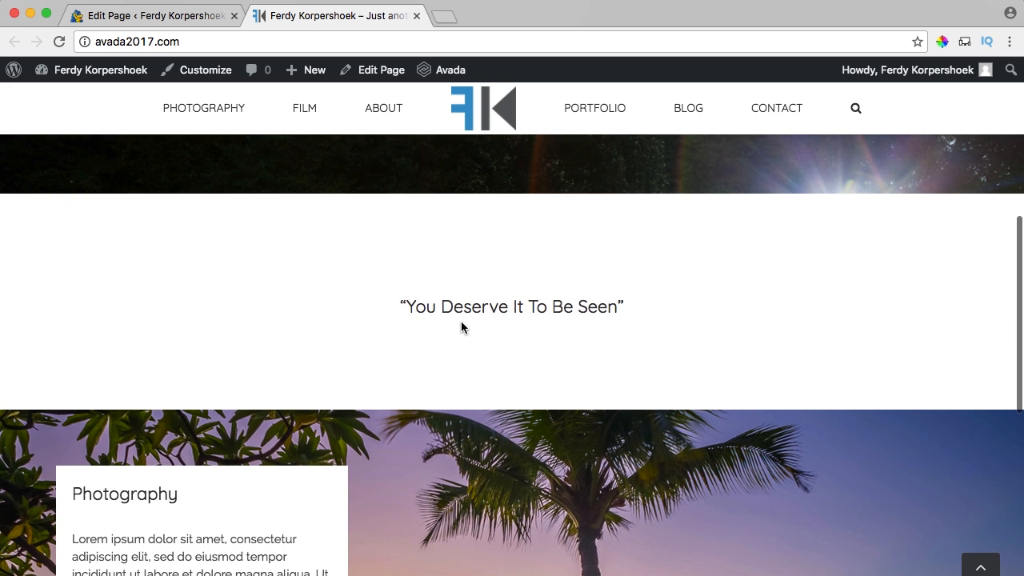
pyautogui.scroll(-1, 469, 313)
pyautogui.scroll(2, 468, 318)
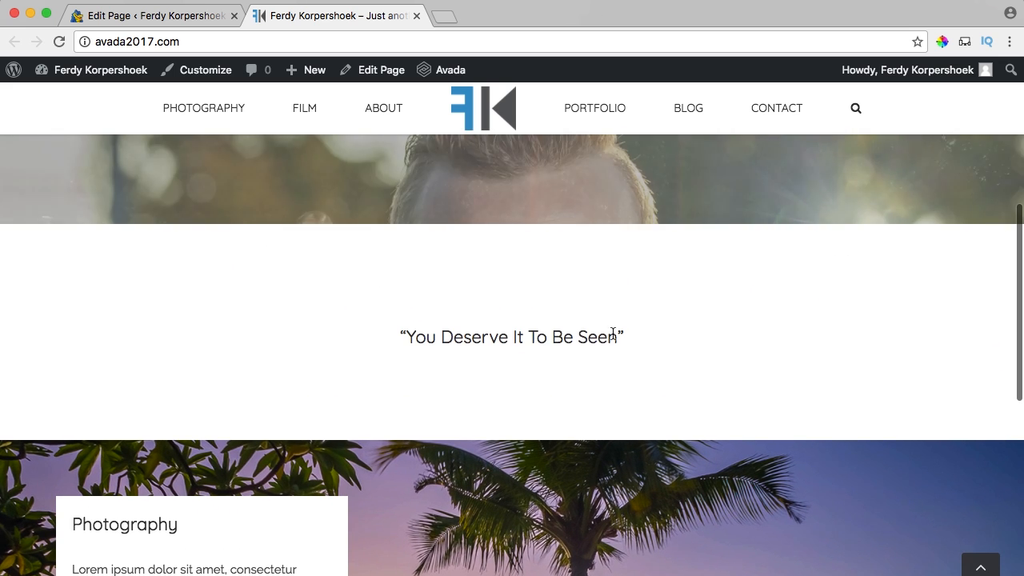
pyautogui.moveTo(613, 333); pyautogui.dragTo(722, 341)
pyautogui.click(740, 344)
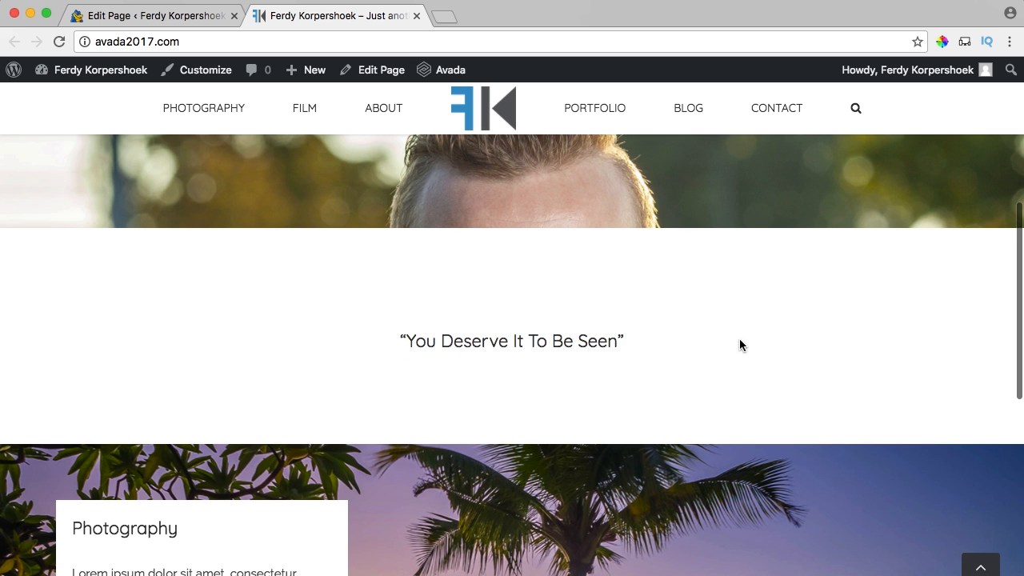
pyautogui.click(165, 16)
# Set H5 headings to 50px font size, line height 1 and blue colour, then save.
pyautogui.moveTo(58, 138)
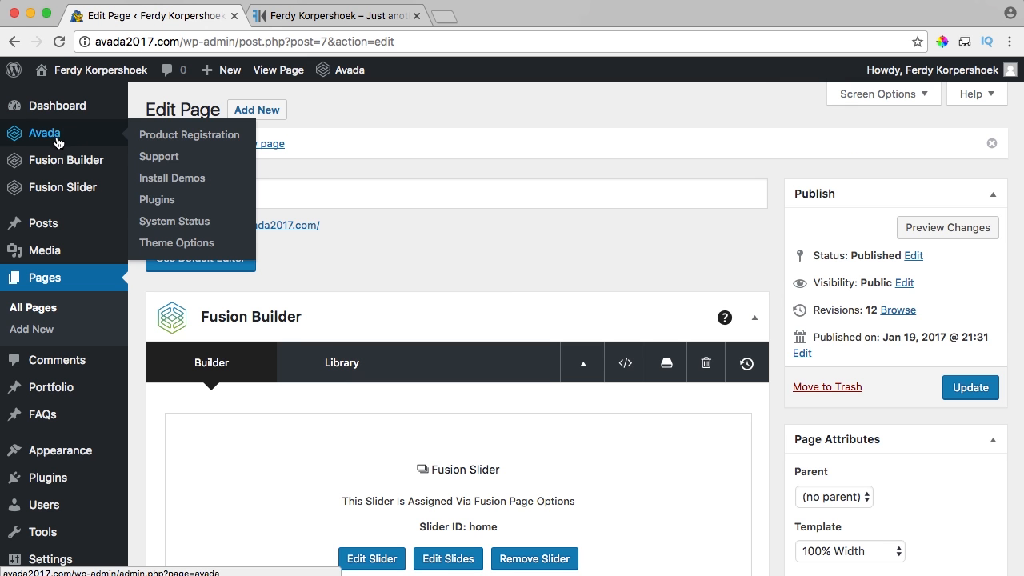
pyautogui.click(178, 244)
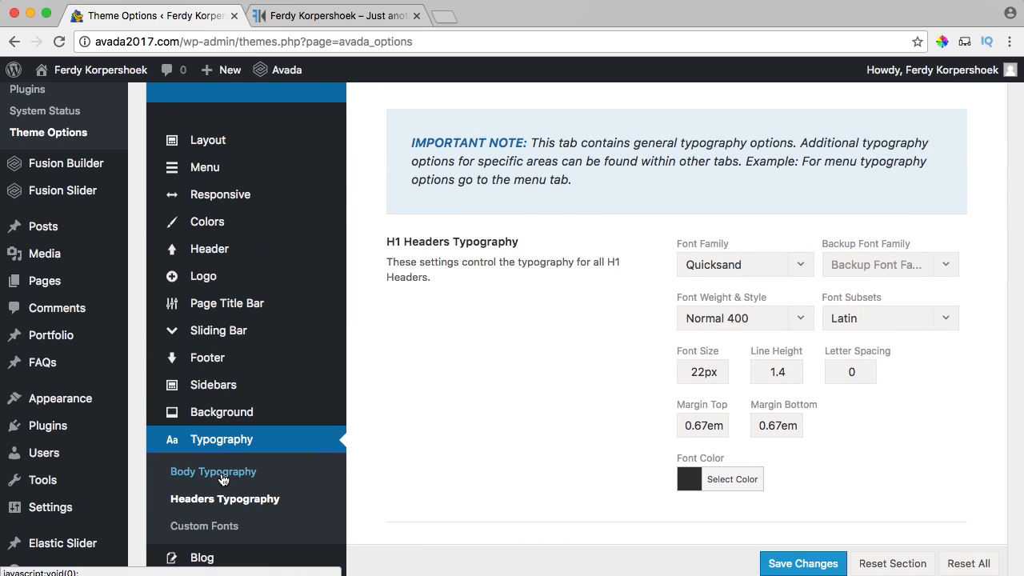
pyautogui.scroll(-10, 559, 293)
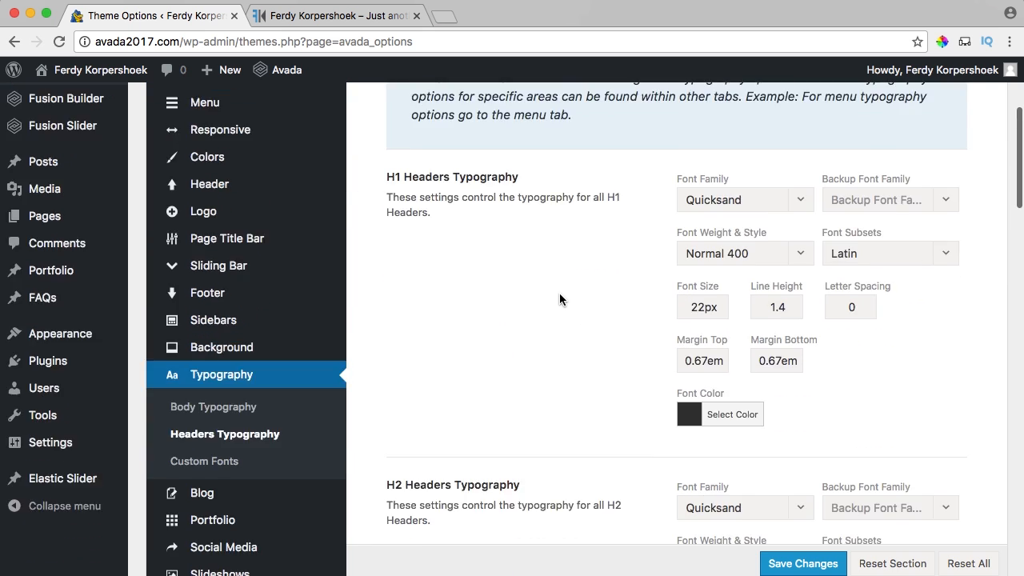
pyautogui.scroll(-7, 552, 289)
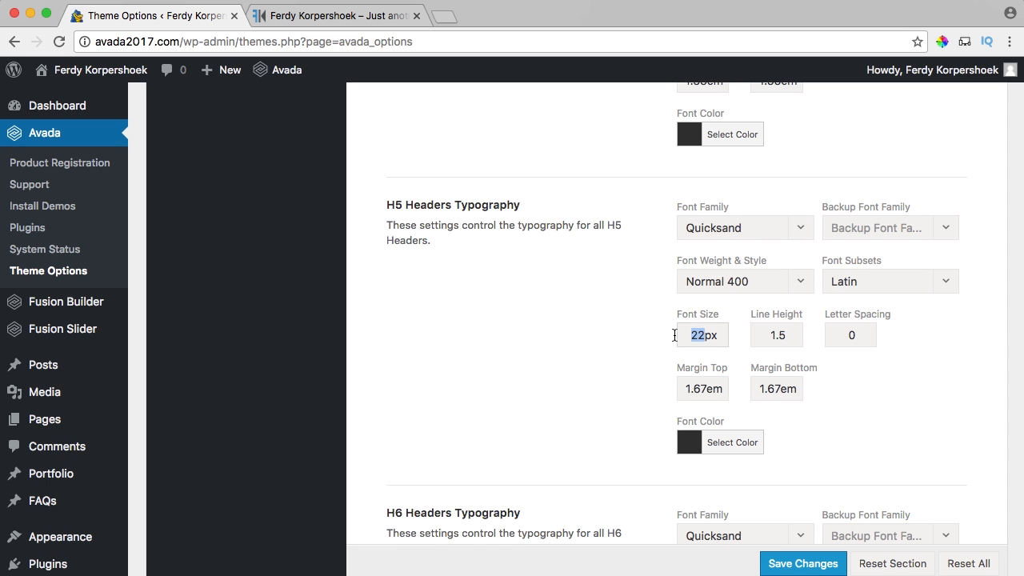
pyautogui.write('50')
pyautogui.scroll(-3, 547, 332)
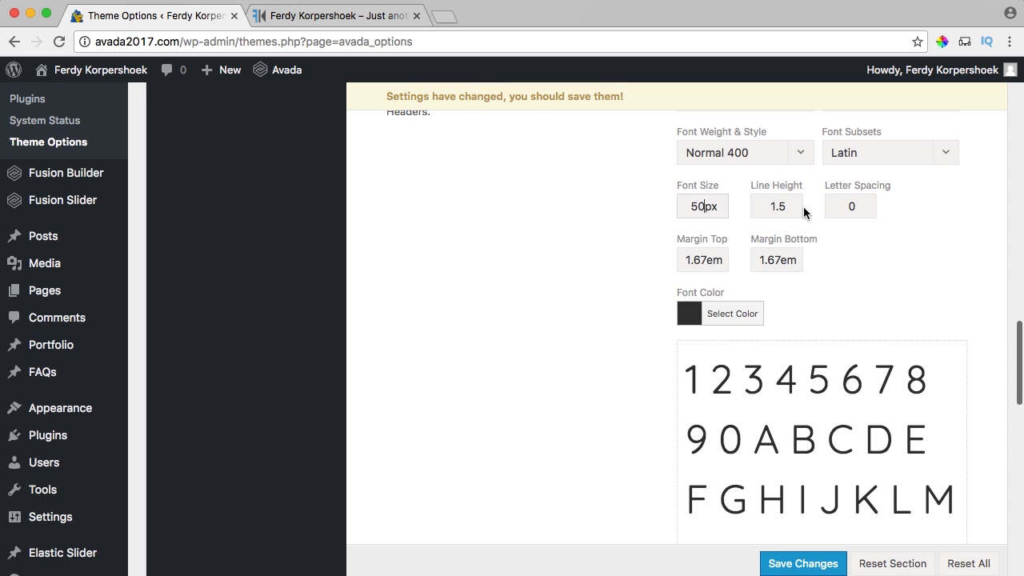
pyautogui.moveTo(800, 207); pyautogui.dragTo(766, 206)
pyautogui.write('2')
pyautogui.press('Tab')
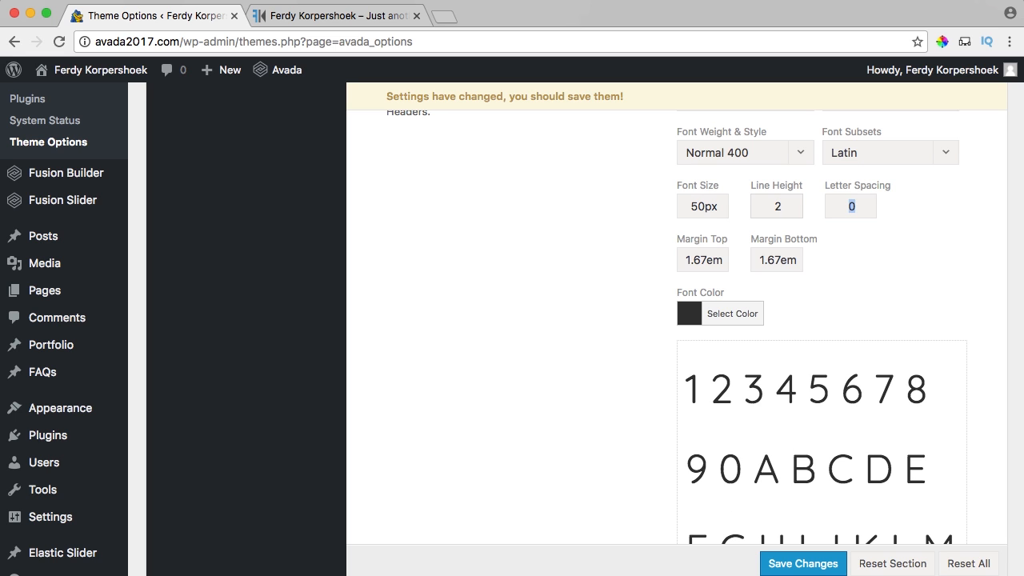
pyautogui.click(693, 319)
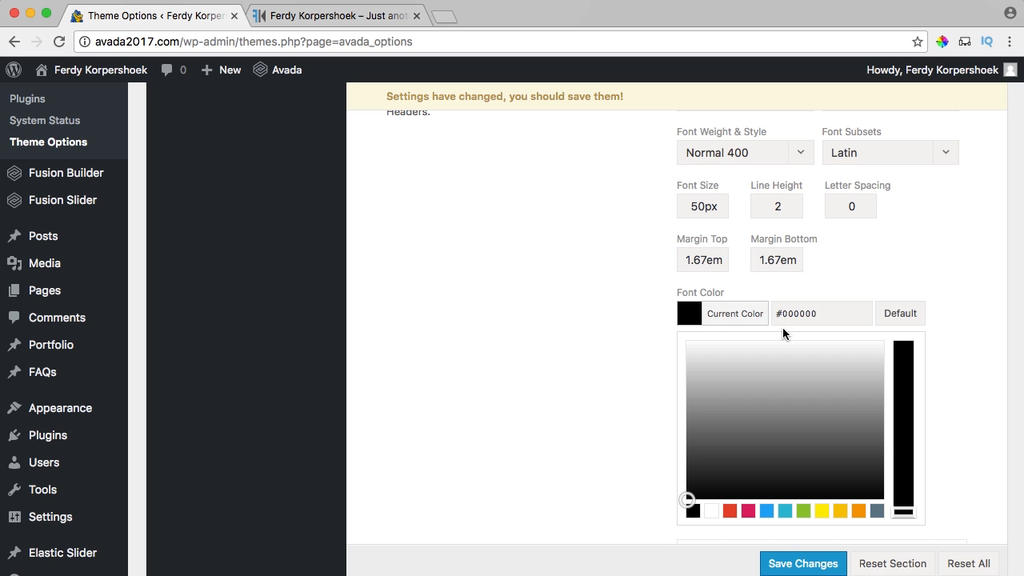
pyautogui.click(696, 315)
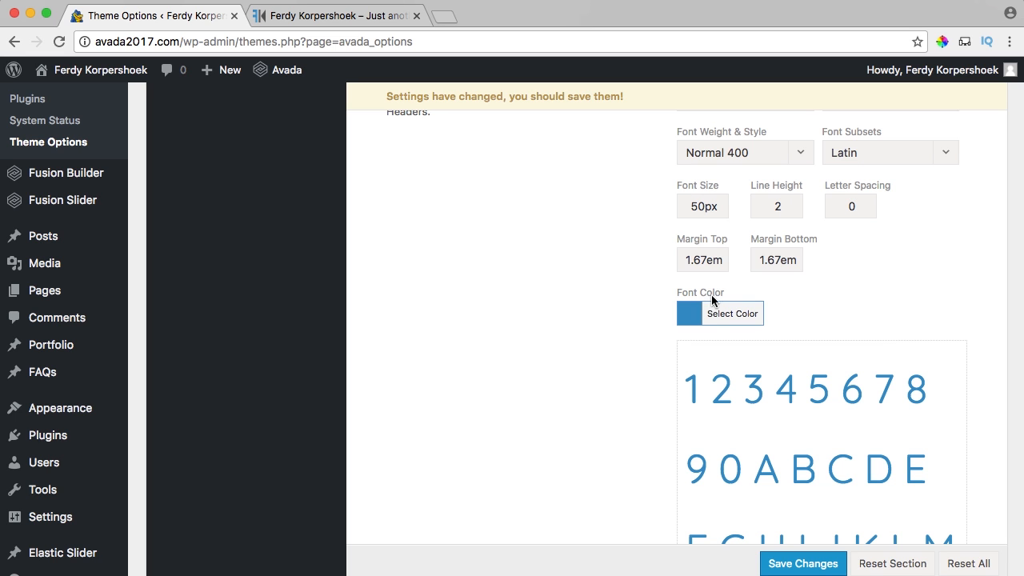
pyautogui.moveTo(793, 202); pyautogui.dragTo(762, 206)
pyautogui.write('1')
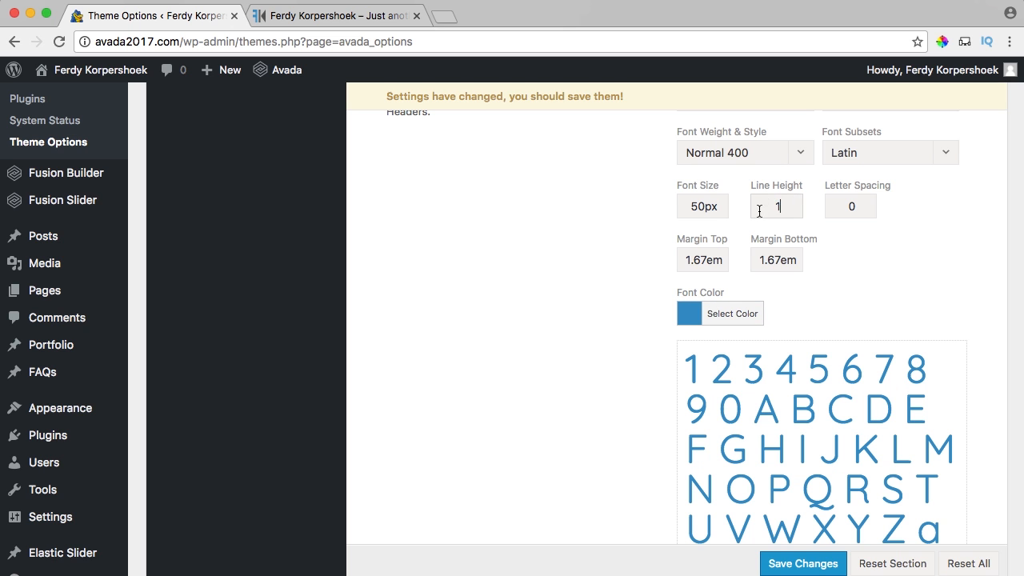
pyautogui.scroll(-2, 669, 387)
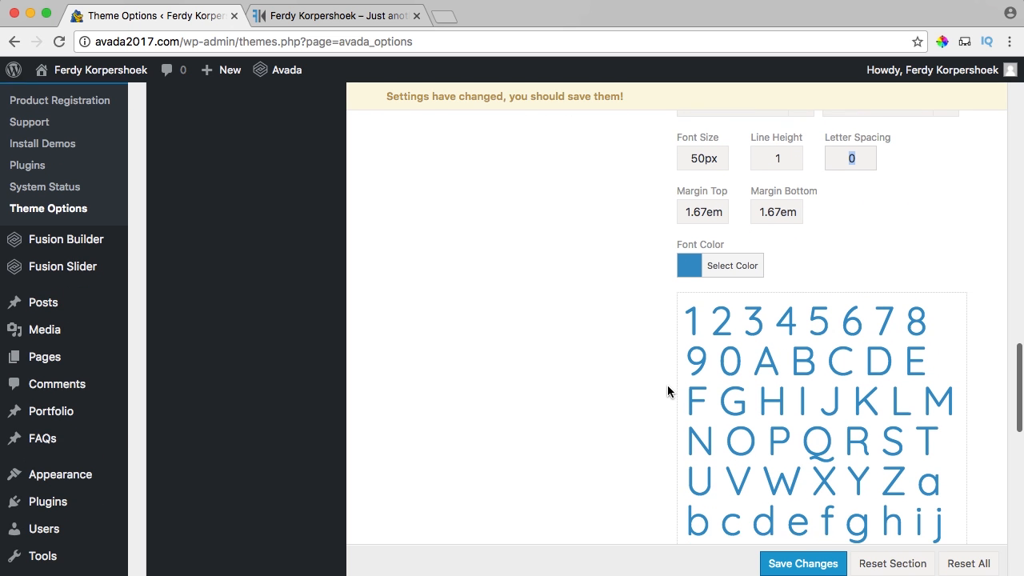
pyautogui.click(763, 570)
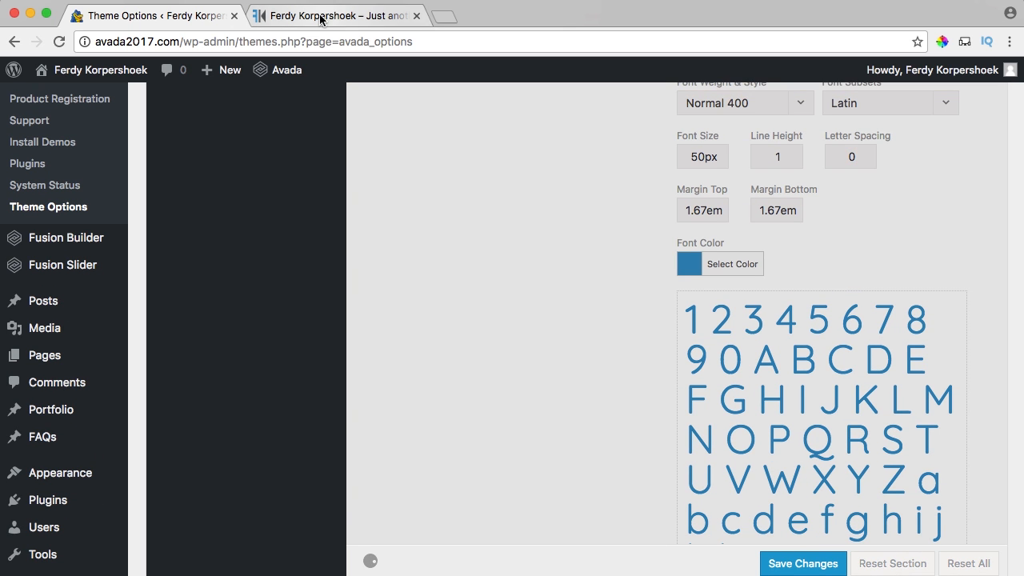
# Check the quote heading on the live site, then save the theme options again.
pyautogui.click(320, 15)
pyautogui.moveTo(386, 347); pyautogui.dragTo(764, 337)
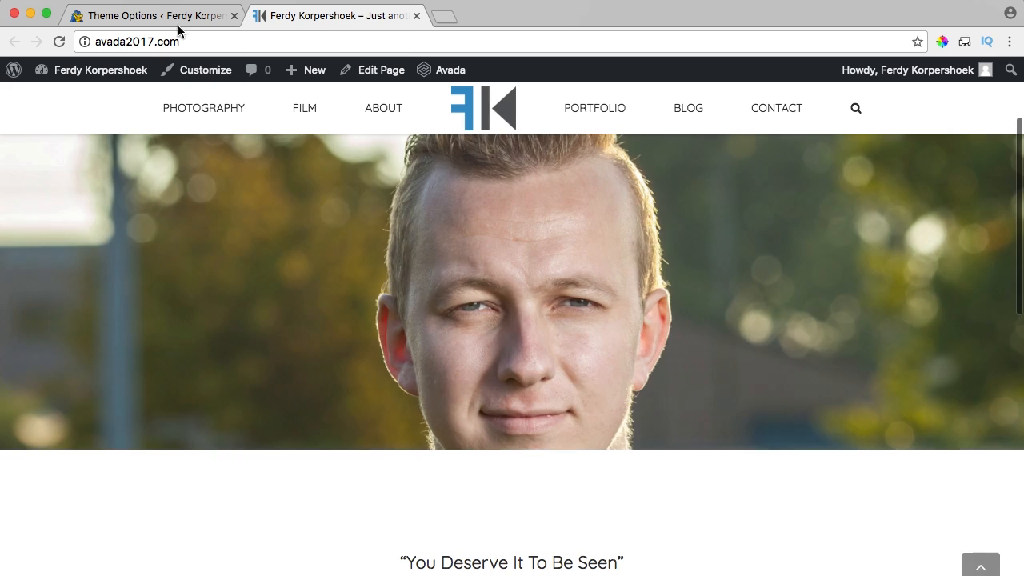
pyautogui.click(180, 19)
pyautogui.scroll(-5, 560, 356)
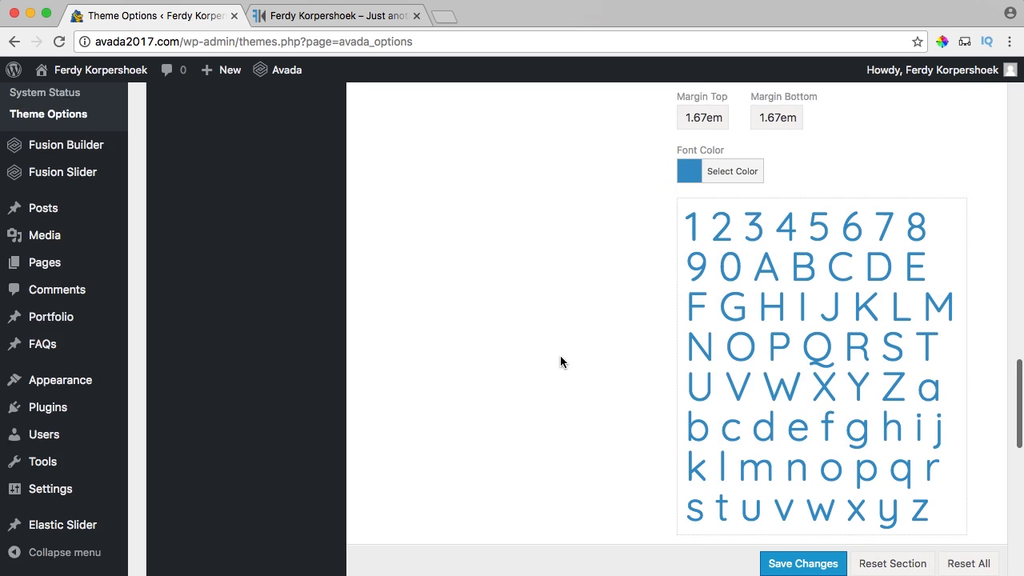
pyautogui.click(788, 564)
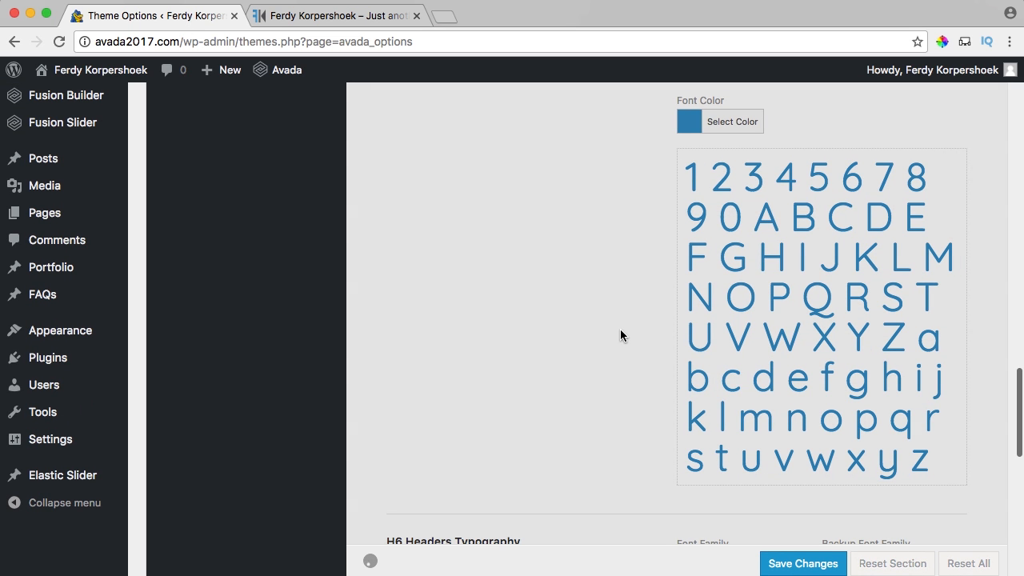
pyautogui.scroll(12, 620, 327)
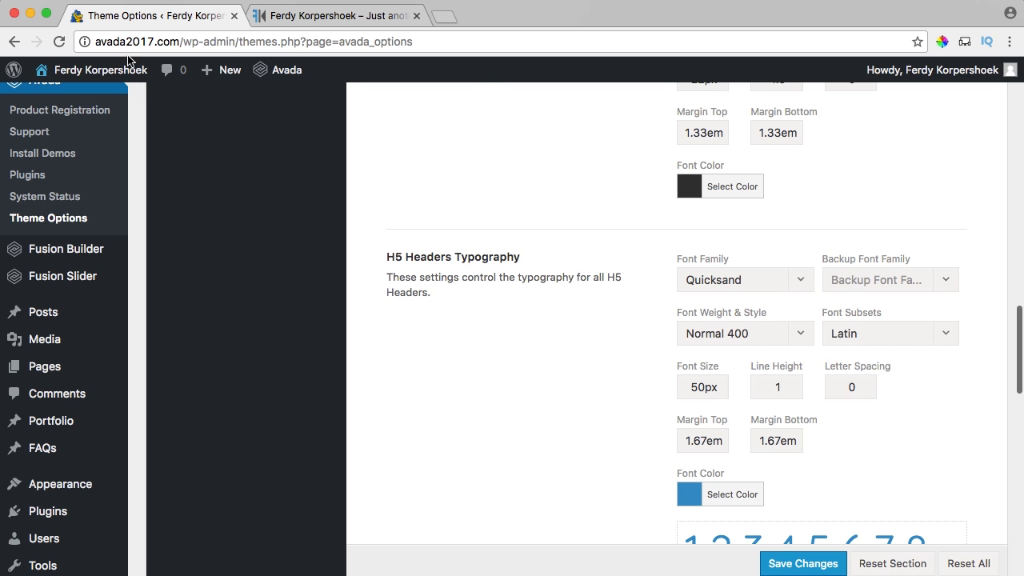
pyautogui.click(308, 16)
pyautogui.scroll(-3, 390, 292)
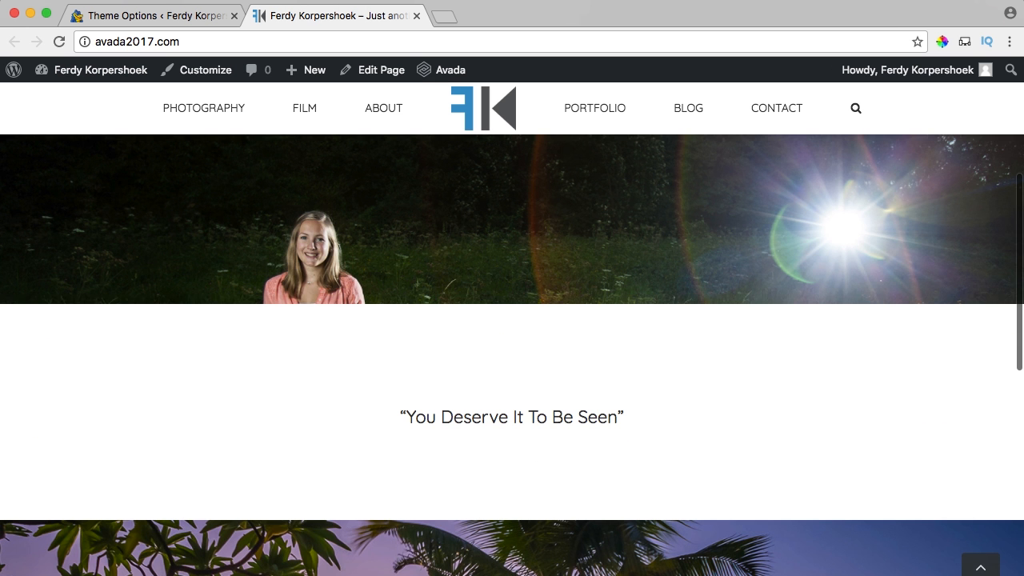
# Change the quote title above the separator to an H5 heading and save.
pyautogui.click(362, 72)
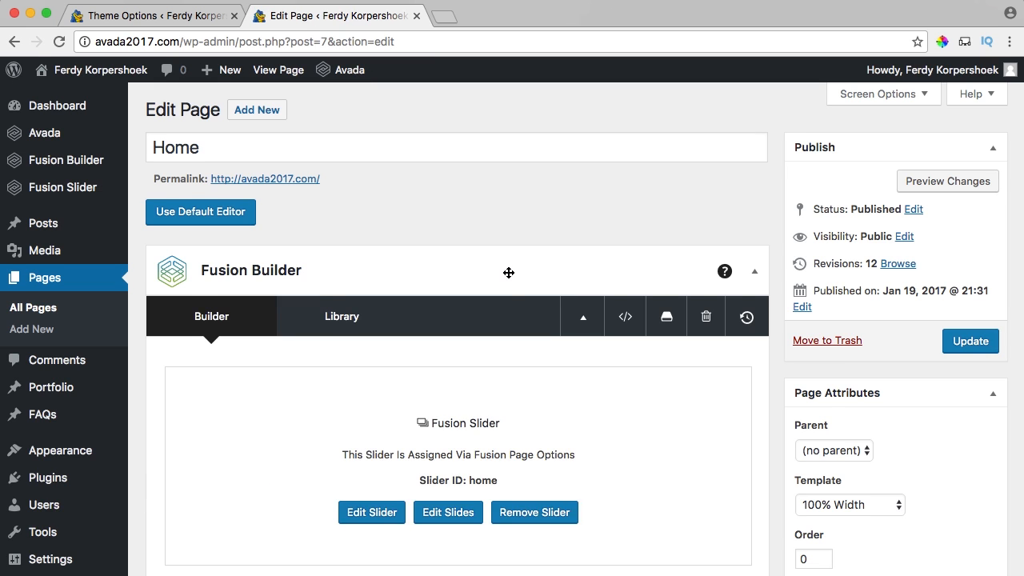
pyautogui.scroll(-5, 507, 270)
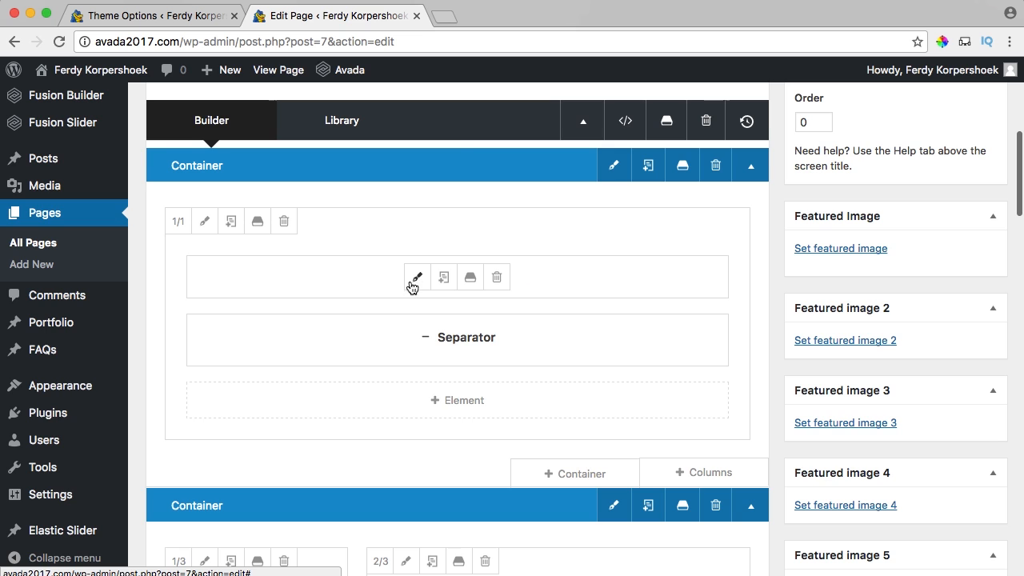
pyautogui.click(416, 279)
pyautogui.click(260, 167)
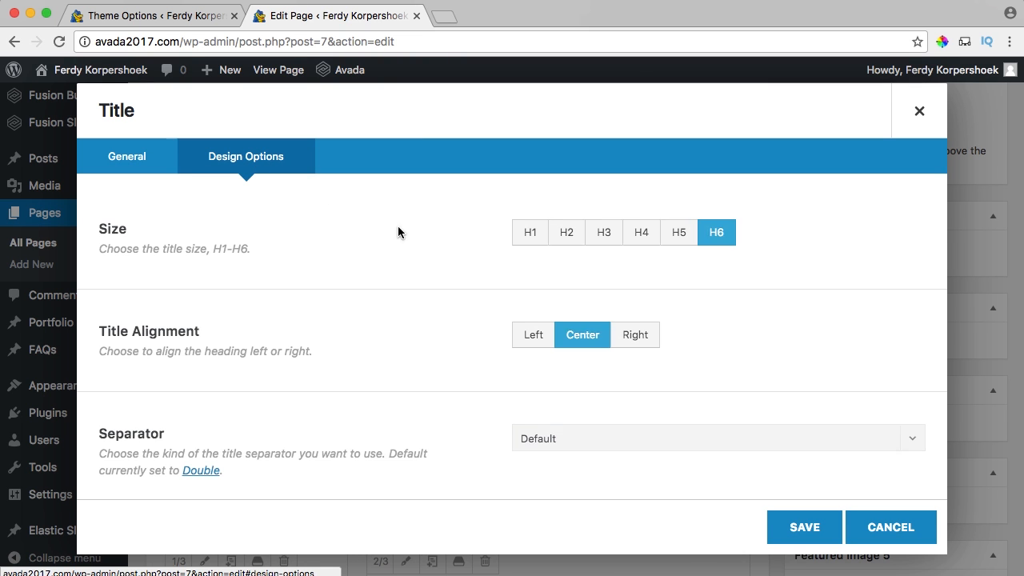
pyautogui.scroll(-3, 472, 275)
pyautogui.scroll(3, 496, 280)
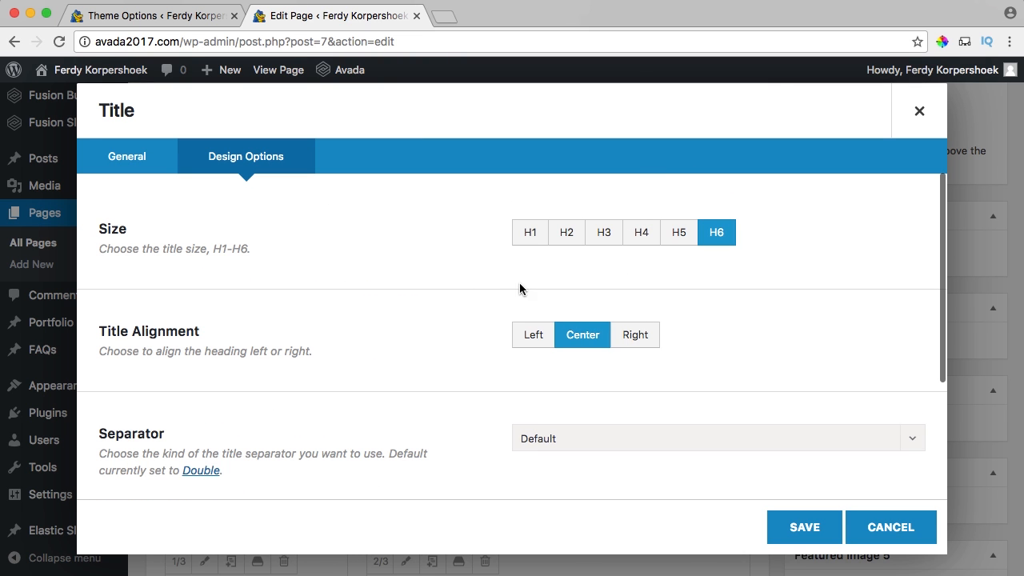
pyautogui.click(677, 233)
pyautogui.click(788, 516)
# Update the Home page and view the live homepage in a new tab.
pyautogui.scroll(10, 793, 441)
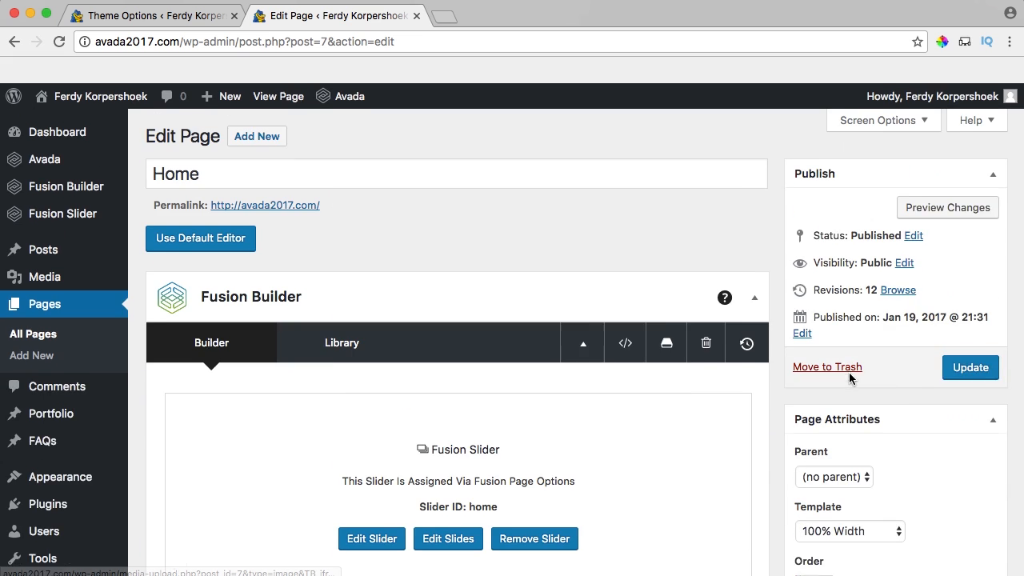
pyautogui.click(973, 351)
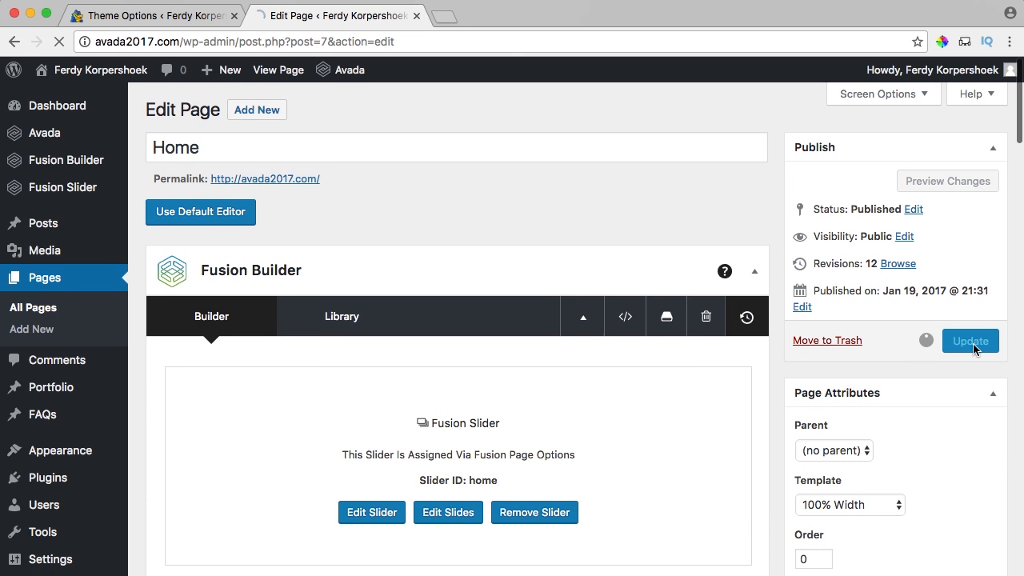
pyautogui.keyDown('super'); pyautogui.click(279, 70); pyautogui.keyUp('super')
pyautogui.click(496, 17)
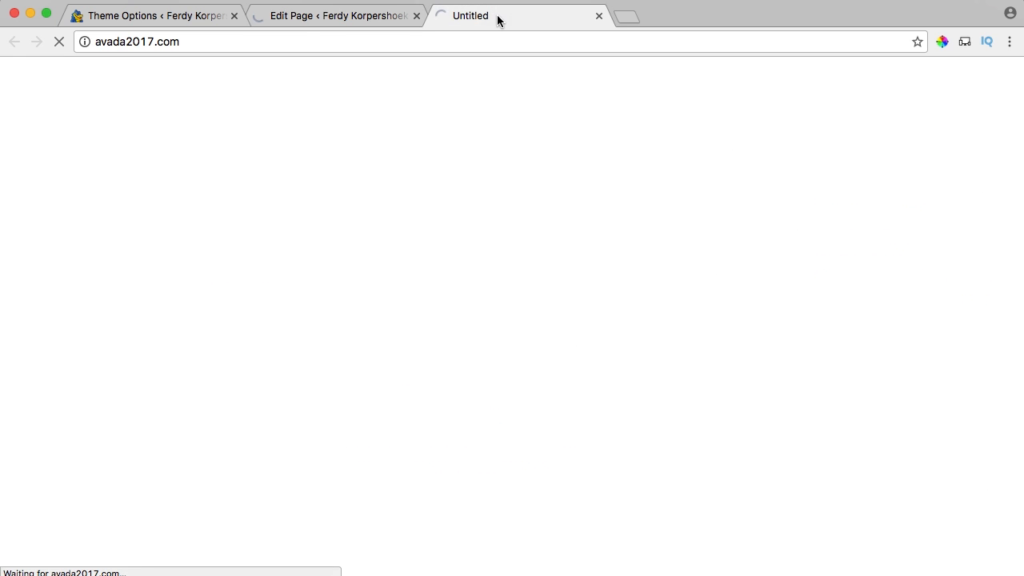
pyautogui.scroll(-5, 296, 249)
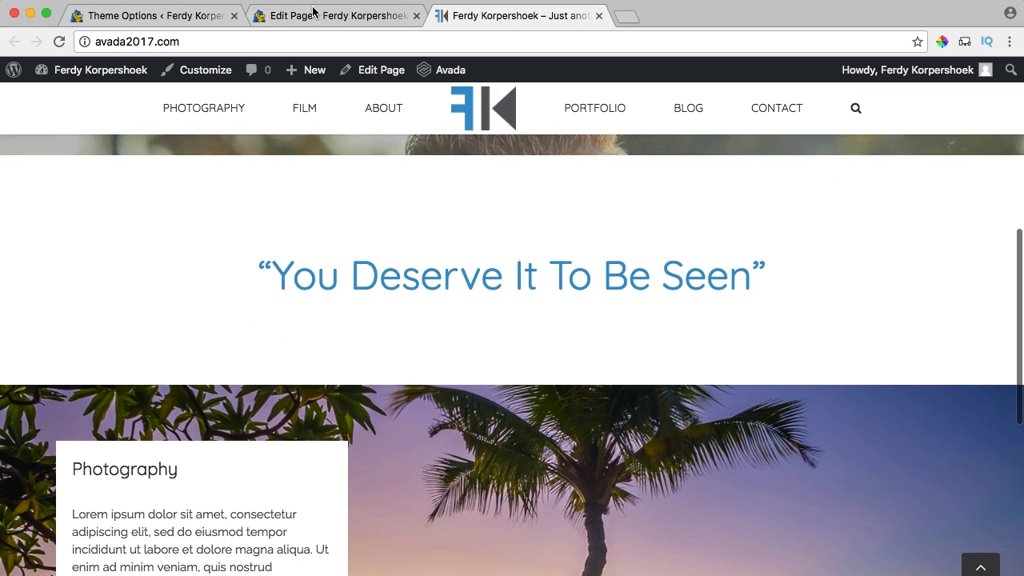
# Give the separator 30px top and bottom margins and save it.
pyautogui.click(313, 15)
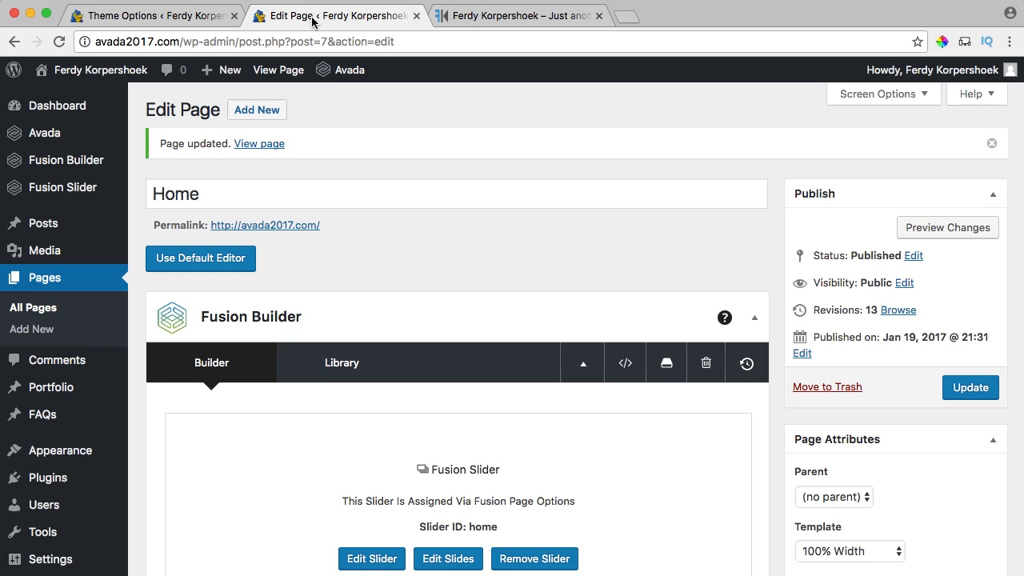
pyautogui.scroll(-2, 502, 293)
pyautogui.scroll(-8, 503, 293)
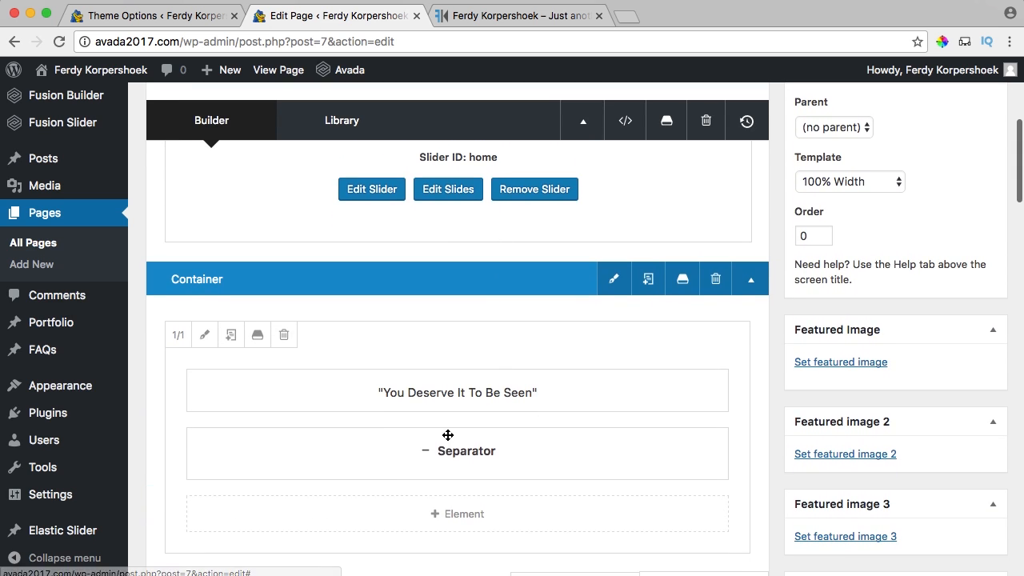
pyautogui.click(420, 454)
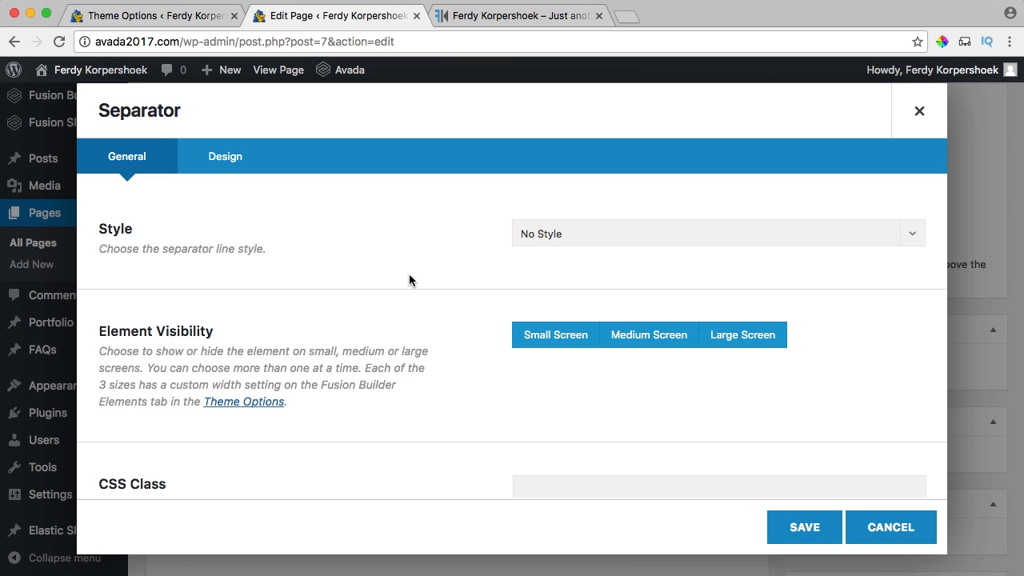
pyautogui.click(224, 156)
pyautogui.scroll(-3, 455, 268)
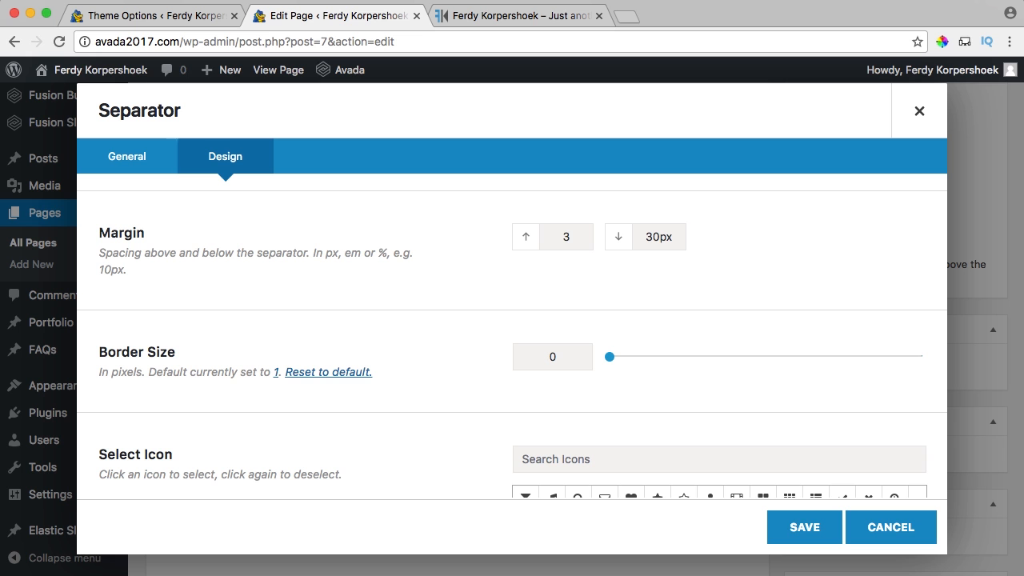
pyautogui.click(802, 530)
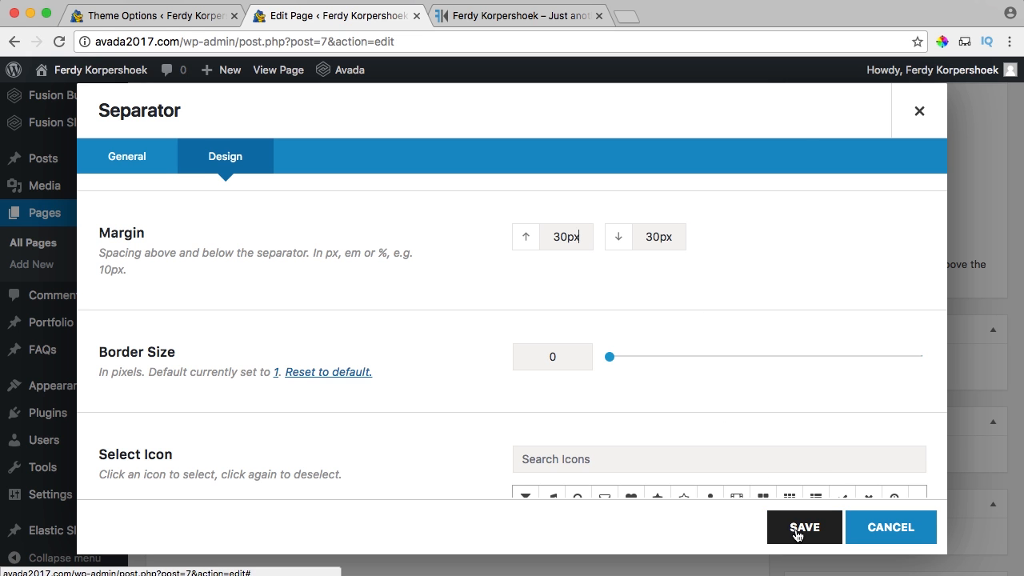
# Update the page, reload the live site to check the quote, and try the Photography menu link.
pyautogui.scroll(5, 837, 364)
pyautogui.click(957, 392)
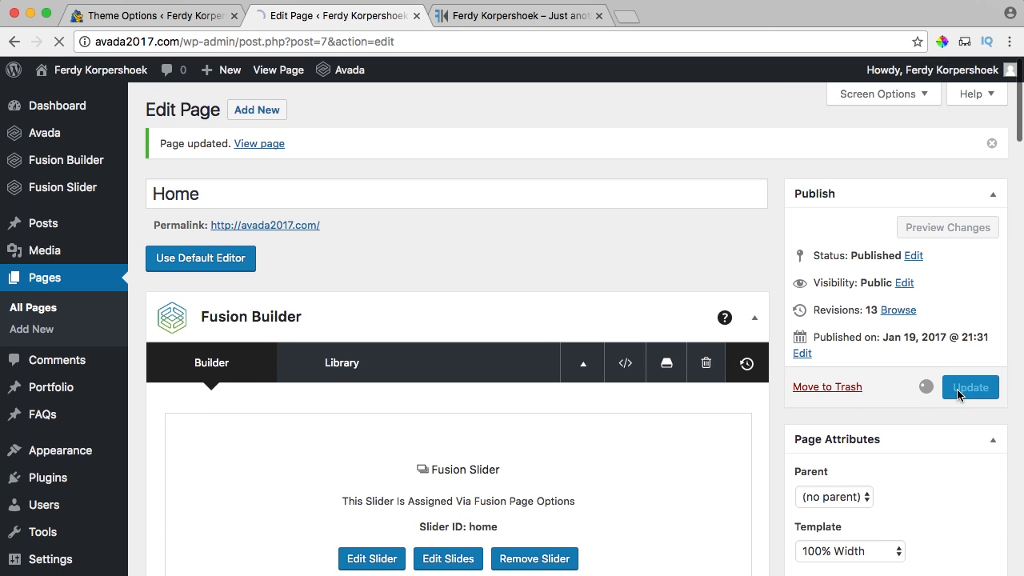
pyautogui.click(466, 18)
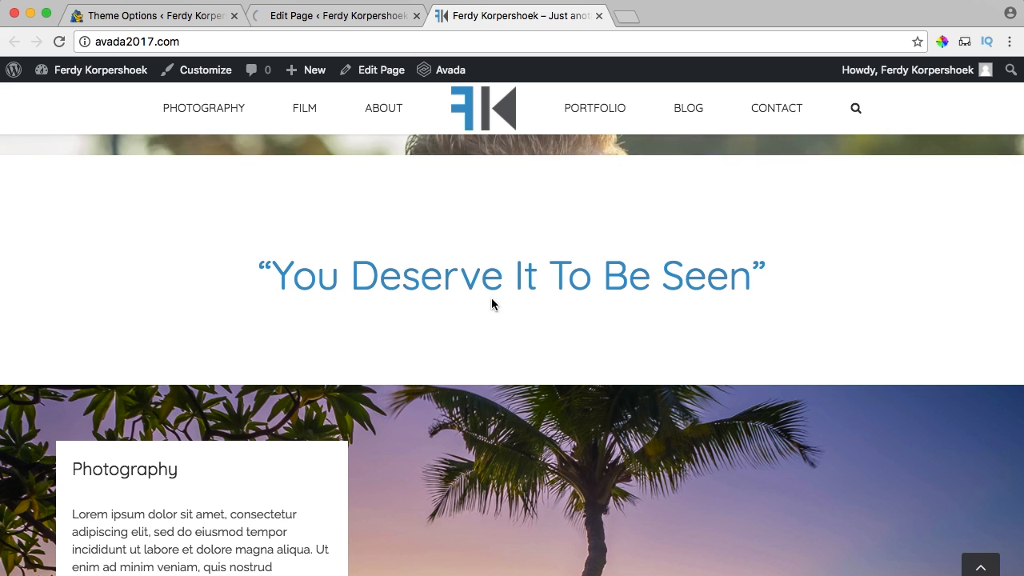
pyautogui.press('super+r')
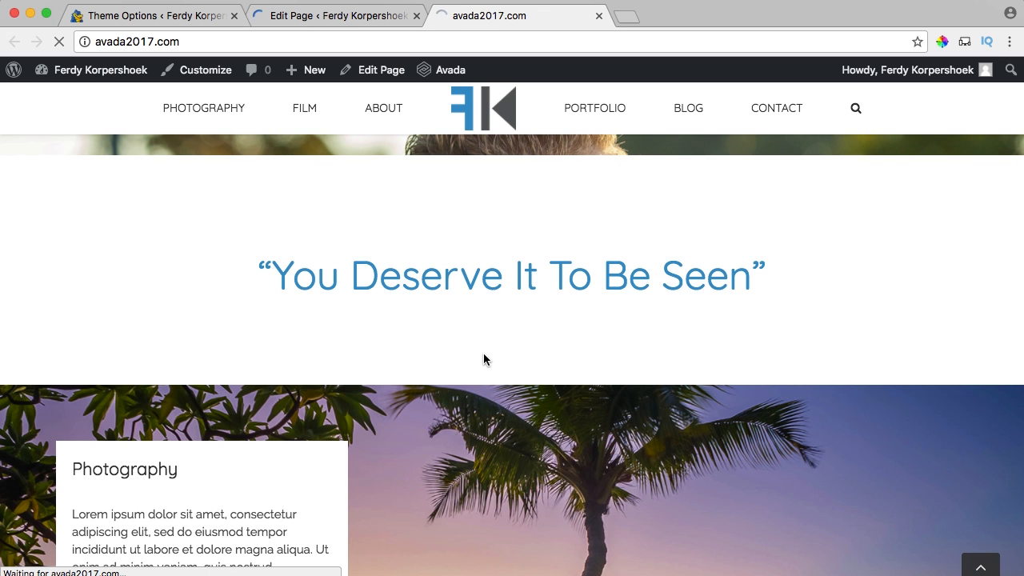
pyautogui.scroll(8, 483, 360)
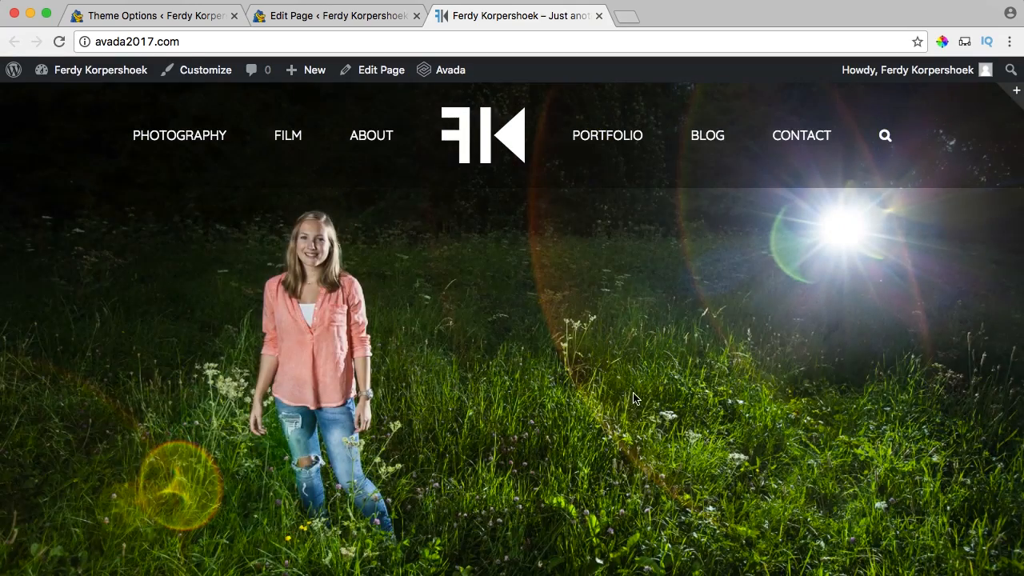
pyautogui.scroll(-1, 615, 304)
pyautogui.scroll(-5, 612, 302)
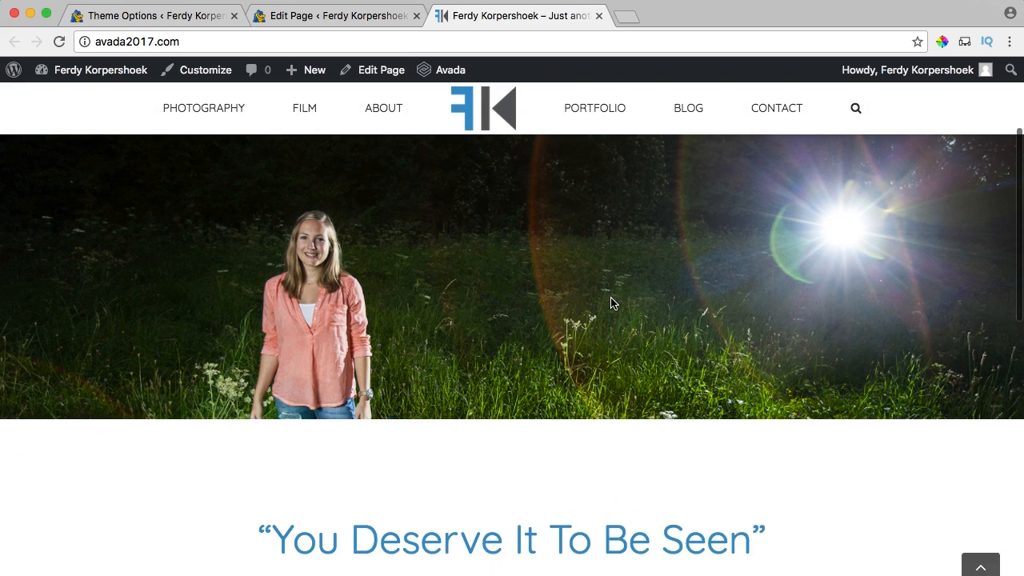
pyautogui.scroll(-4, 459, 321)
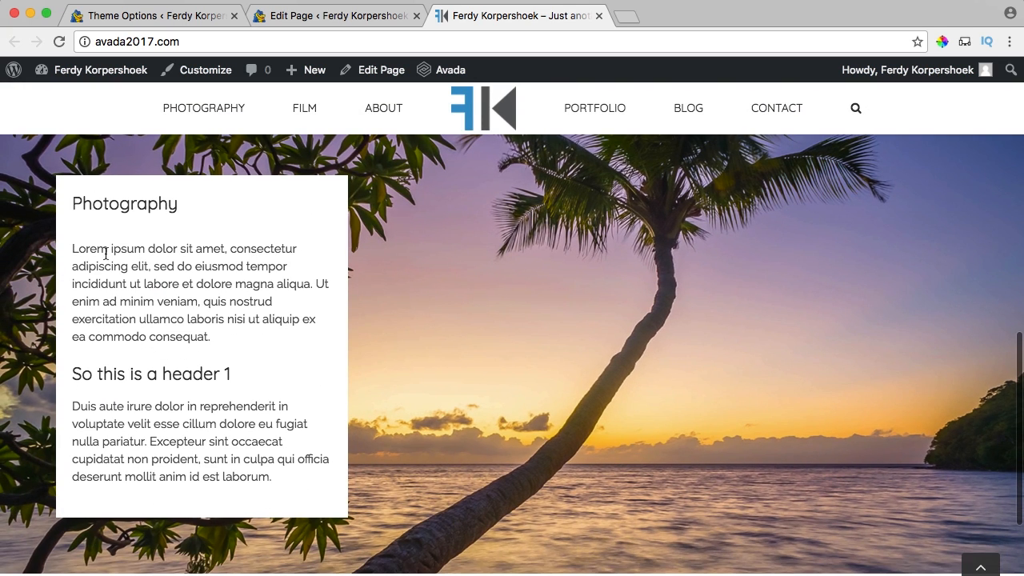
pyautogui.moveTo(72, 248); pyautogui.dragTo(192, 300)
pyautogui.click(253, 305)
pyautogui.scroll(-3, 401, 295)
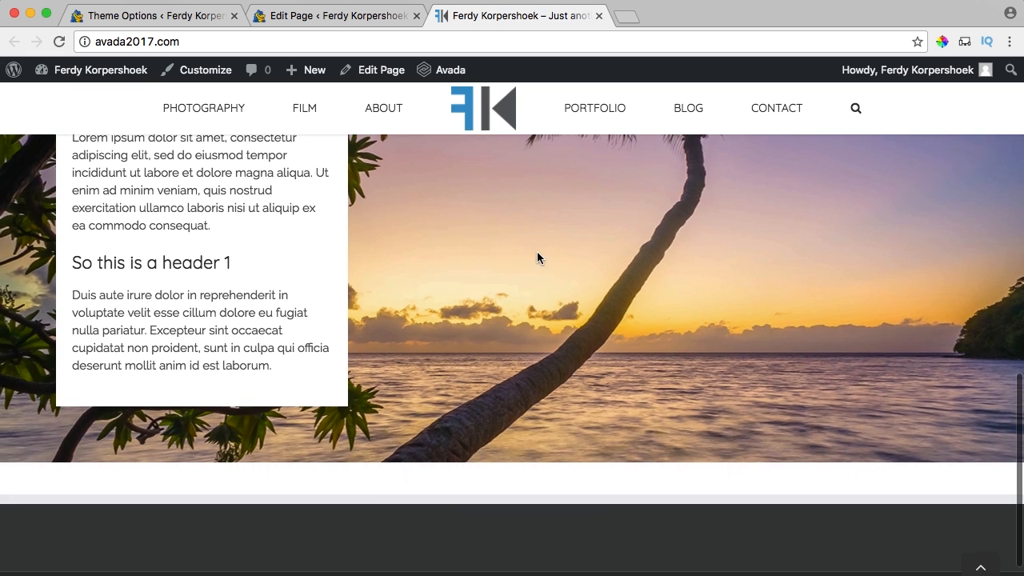
pyautogui.scroll(3, 538, 256)
pyautogui.scroll(-3, 542, 270)
pyautogui.scroll(4, 542, 270)
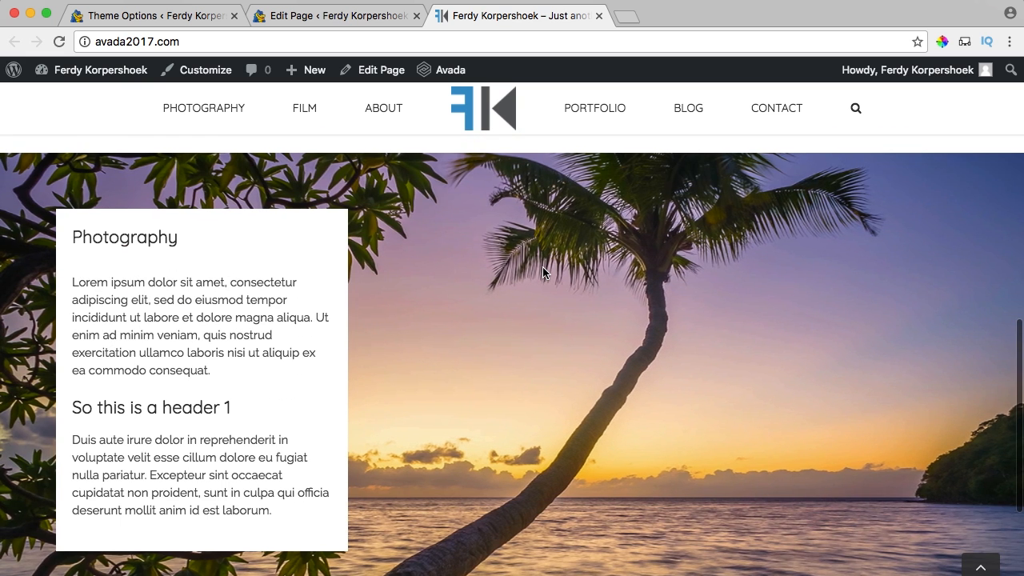
pyautogui.scroll(5, 542, 272)
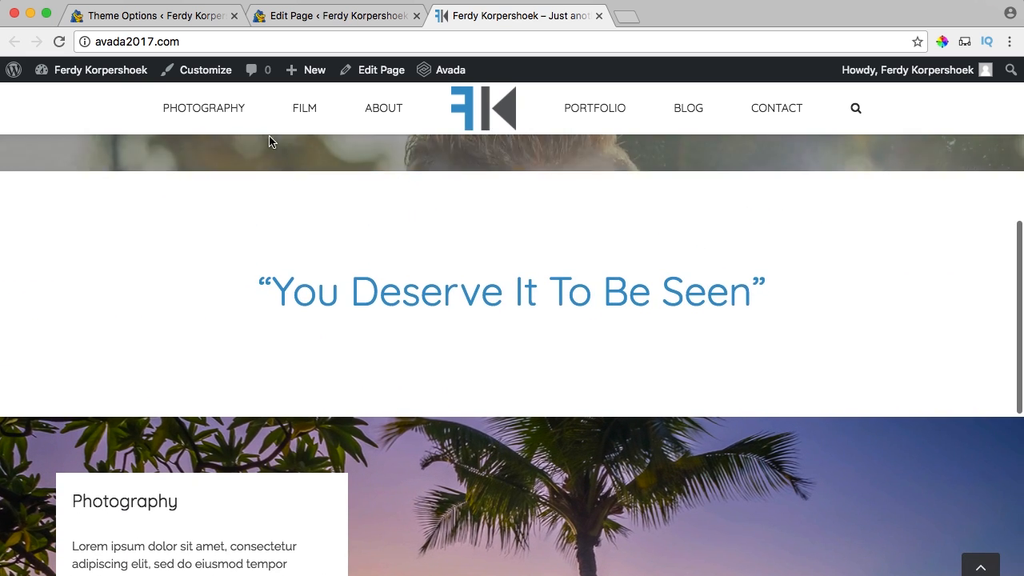
pyautogui.click(223, 133)
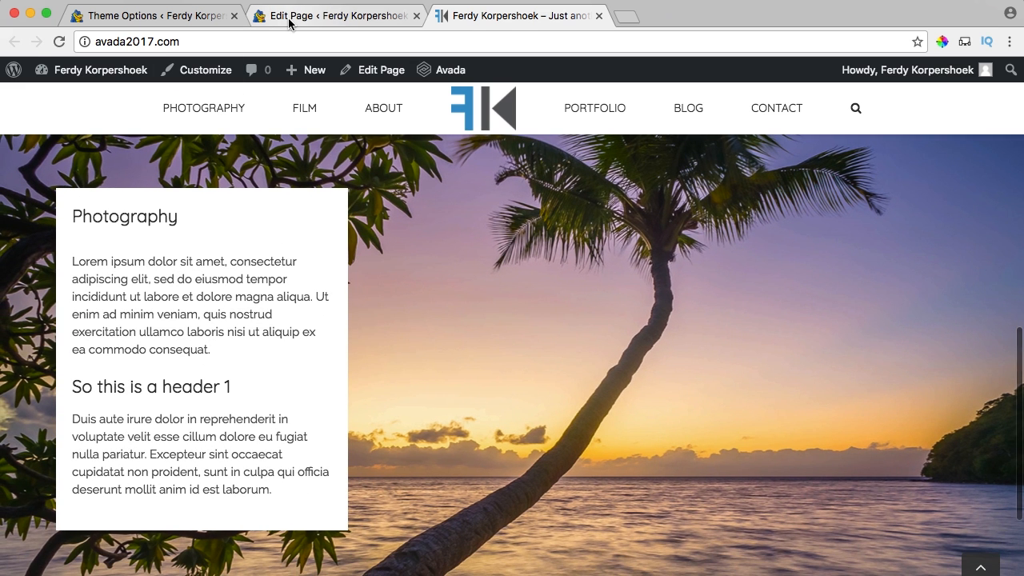
# Give the Photography container the menu anchor 'photography', save it, and update the Home page.
pyautogui.click(264, 16)
pyautogui.scroll(-5, 330, 320)
pyautogui.scroll(-3, 329, 324)
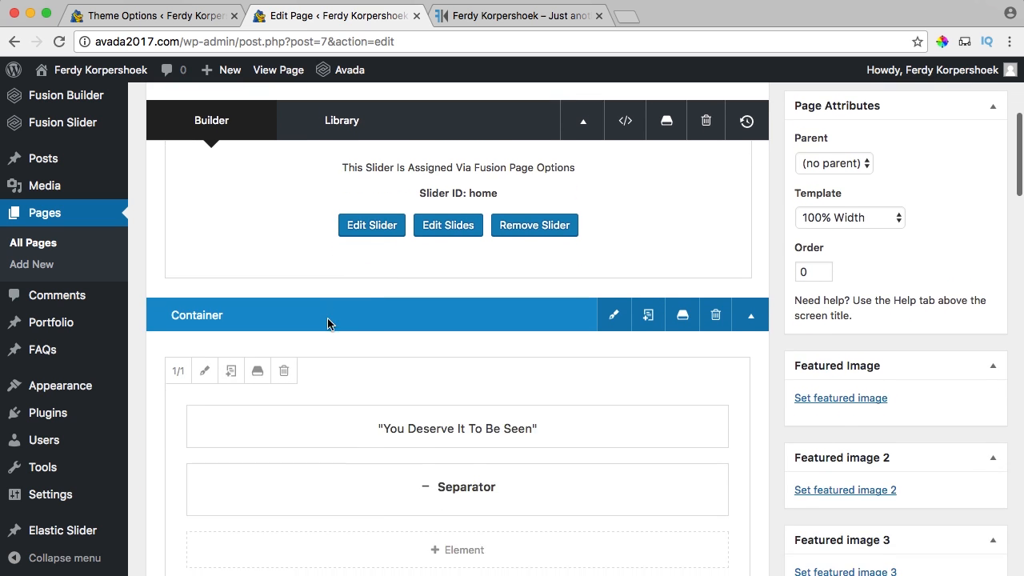
pyautogui.scroll(-2, 330, 322)
pyautogui.scroll(-6, 445, 348)
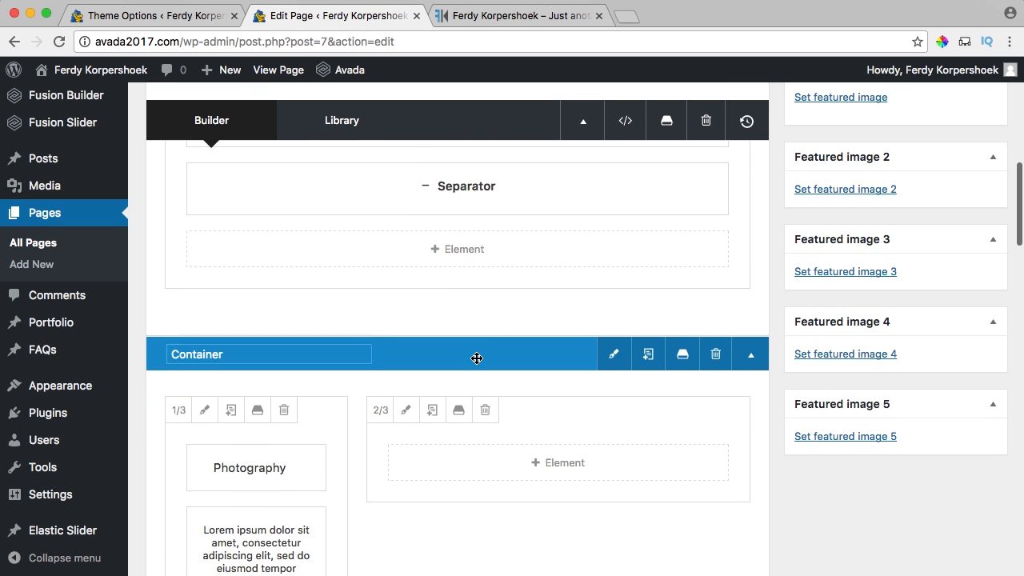
pyautogui.click(613, 355)
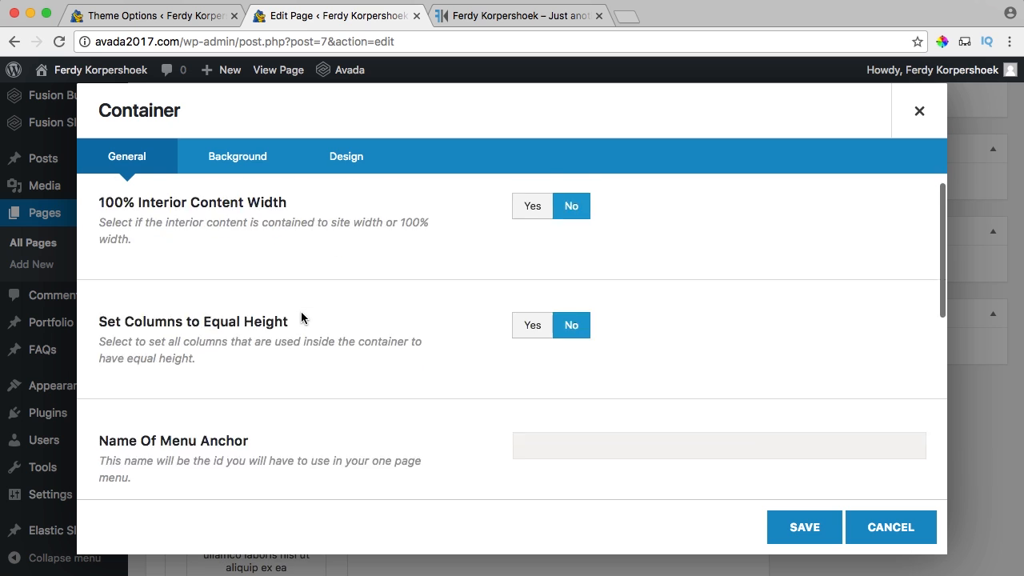
pyautogui.scroll(-5, 301, 320)
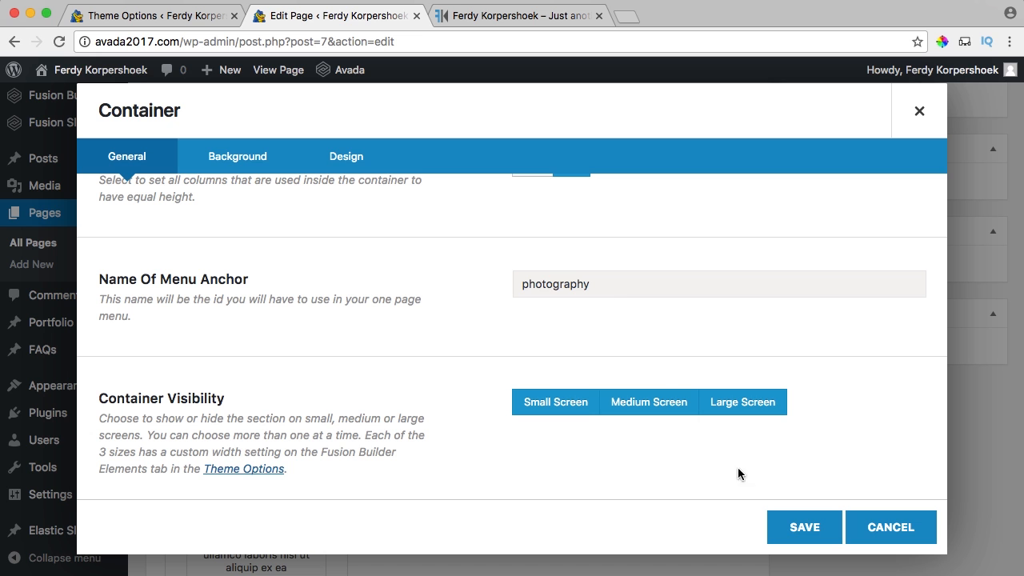
pyautogui.click(800, 525)
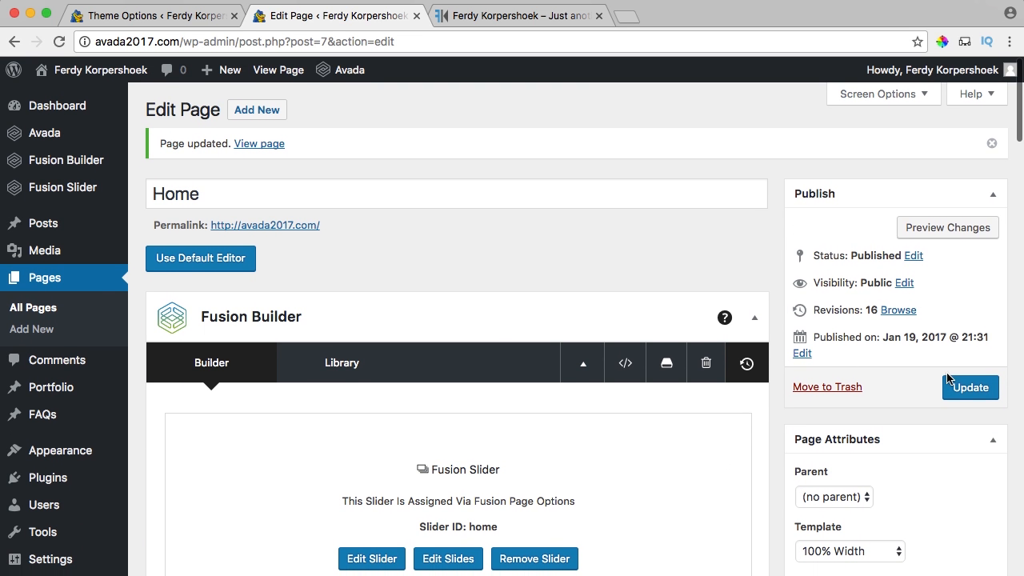
pyautogui.click(968, 388)
# Reload the live site and check that the PHOTOGRAPHY menu link jumps to the Photography panel.
pyautogui.click(464, 17)
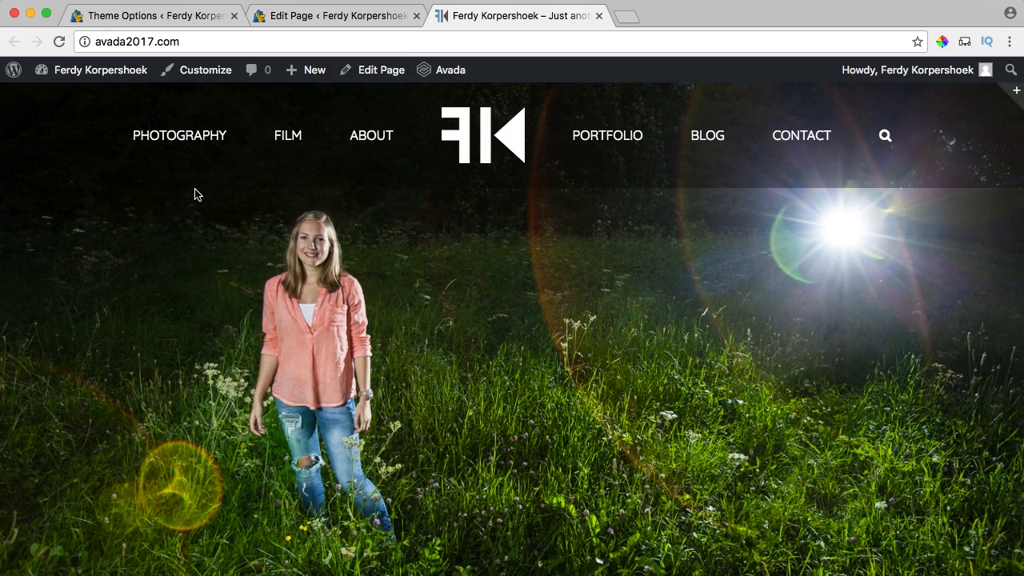
pyautogui.press('super+r')
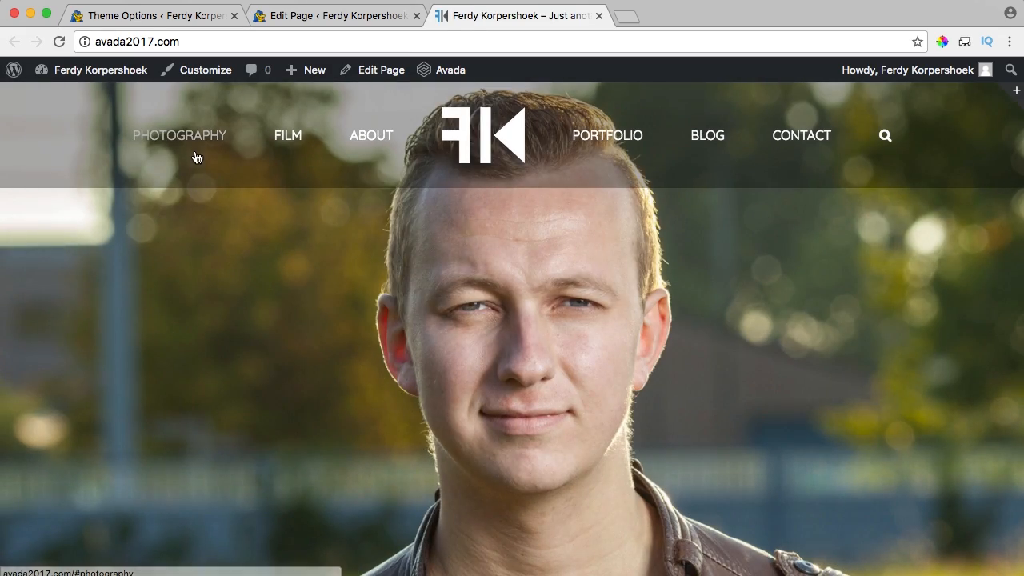
pyautogui.click(192, 138)
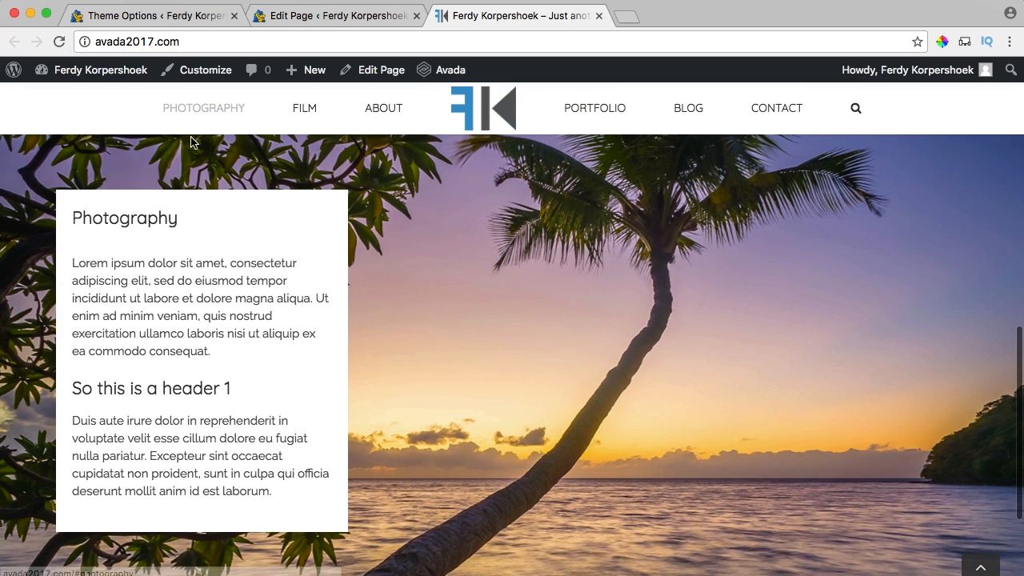
pyautogui.scroll(-2, 496, 234)
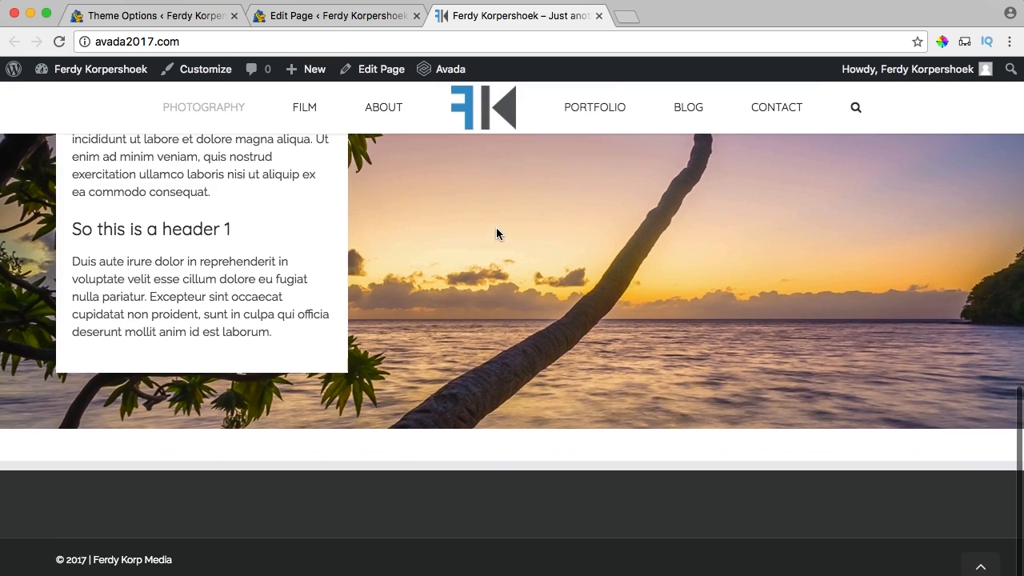
pyautogui.scroll(2, 496, 234)
pyautogui.scroll(-1, 496, 232)
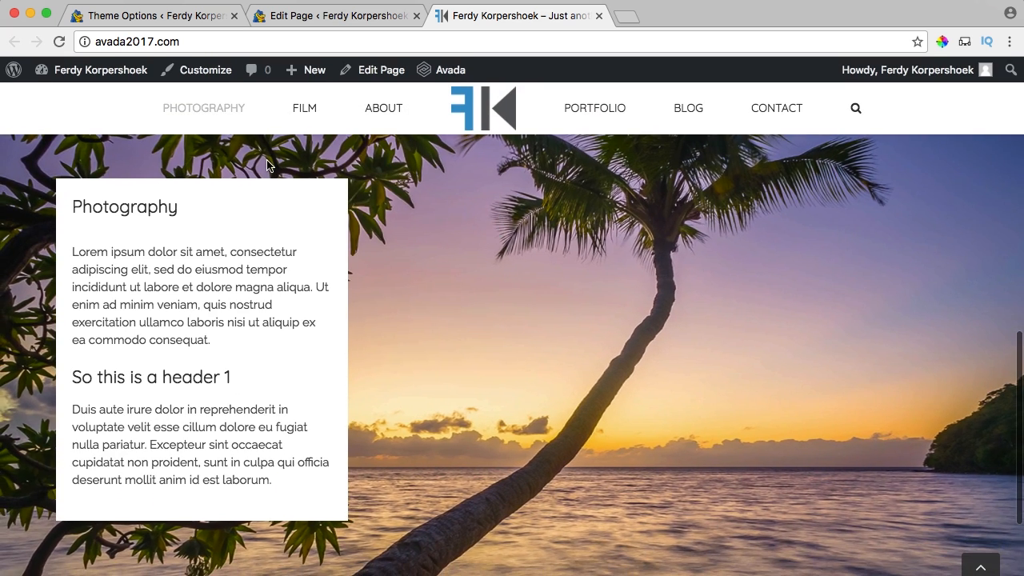
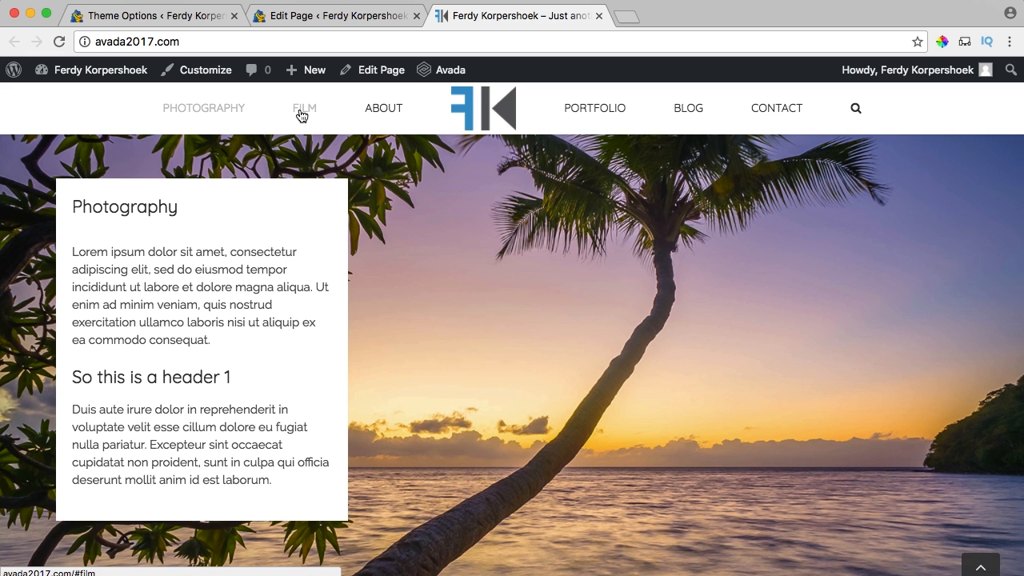
# Search the web for 'demos avada' and open the Demos – Avada page.
pyautogui.scroll(-1, 412, 283)
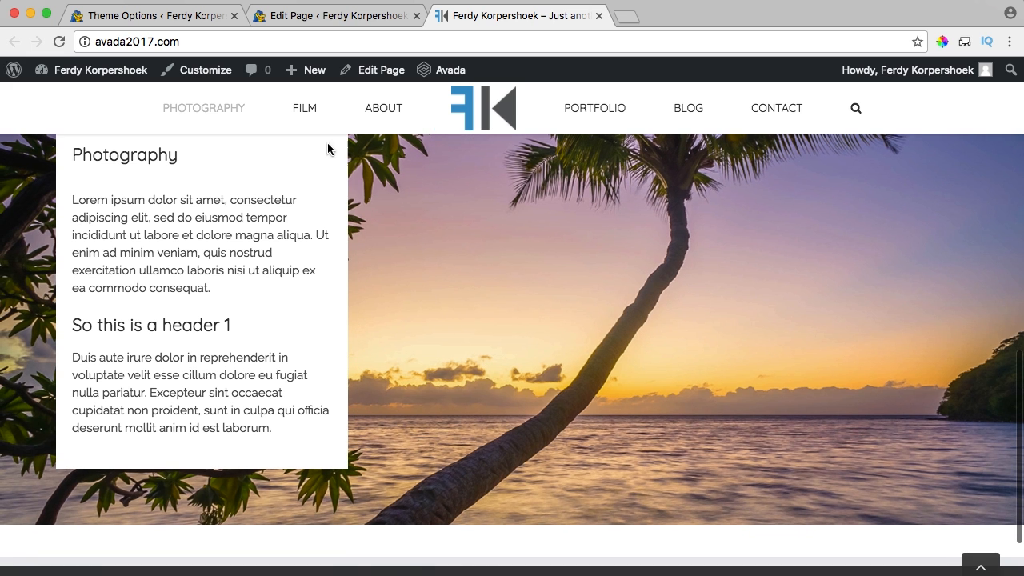
pyautogui.scroll(1, 99, 241)
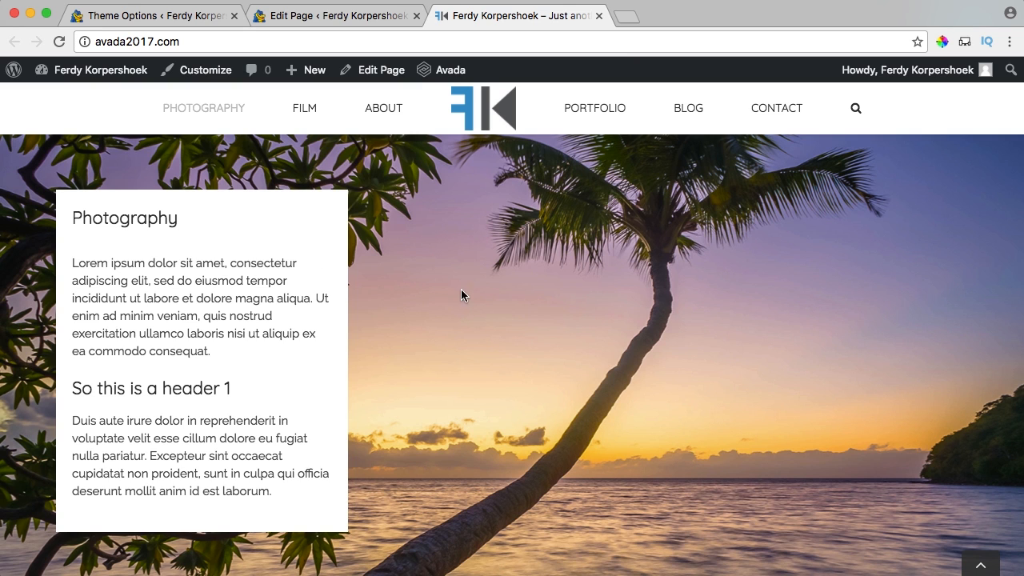
pyautogui.click(629, 20)
pyautogui.write('demos avada')
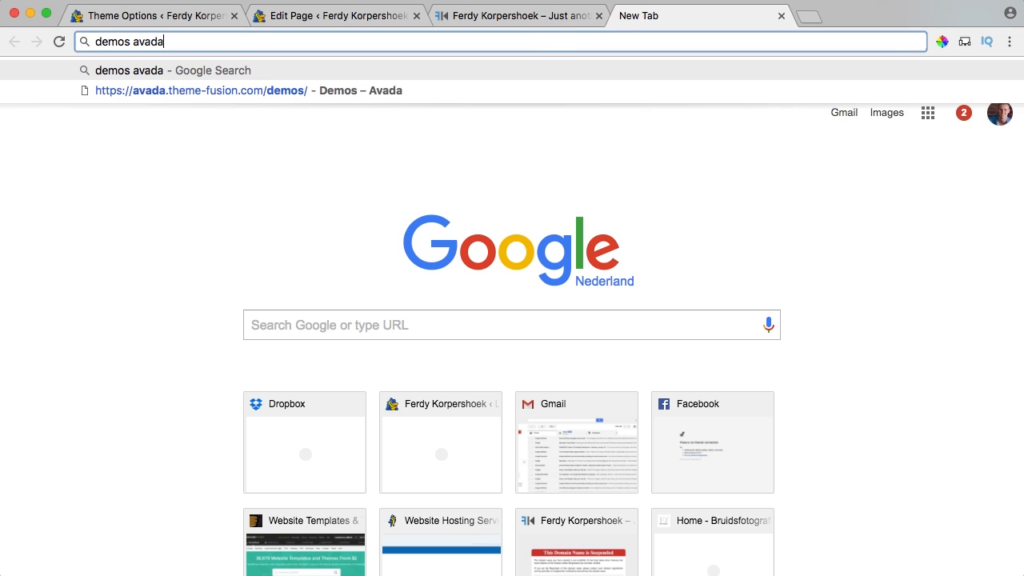
pyautogui.press('Return')
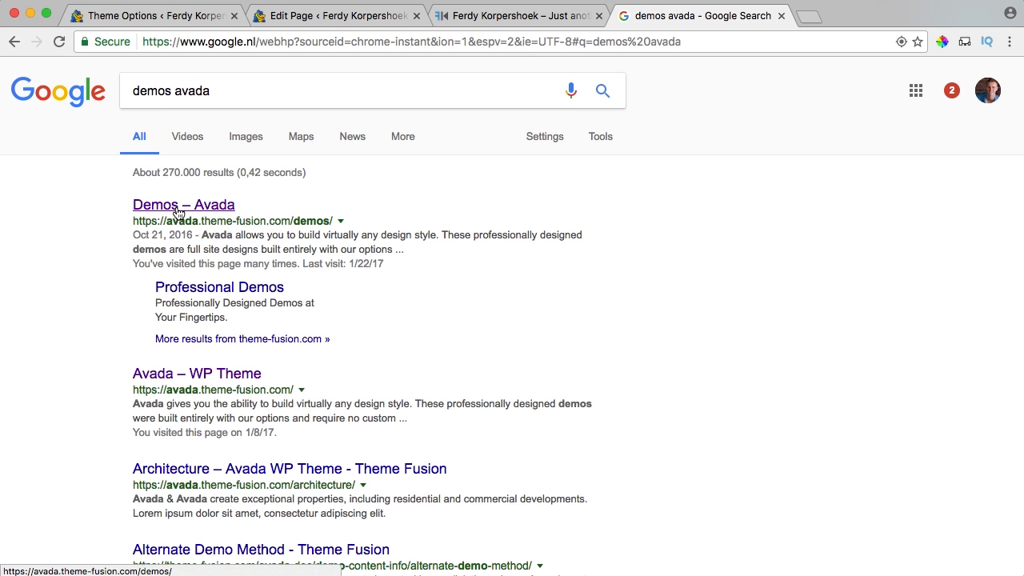
pyautogui.click(183, 210)
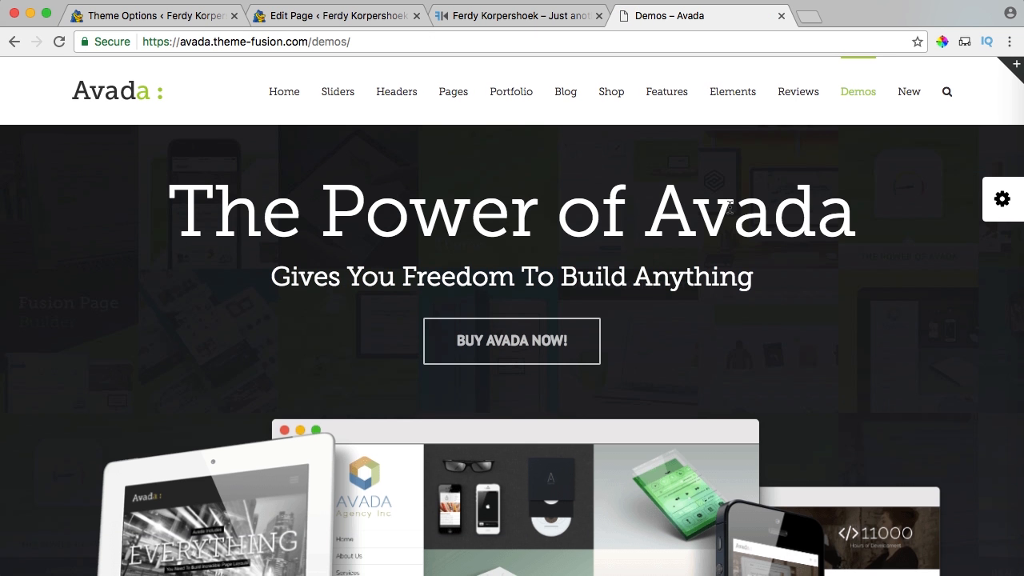
# Open the Avada Photography demo, close the demos listing, and scroll through the demo.
pyautogui.scroll(-10, 729, 208)
pyautogui.scroll(-10, 729, 208)
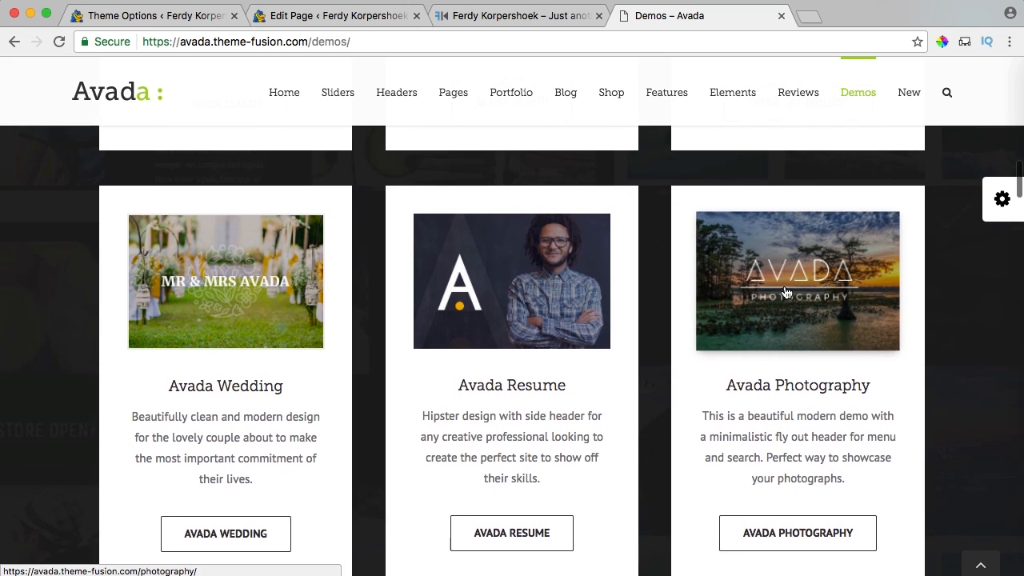
pyautogui.scroll(-1, 786, 292)
pyautogui.click(781, 491)
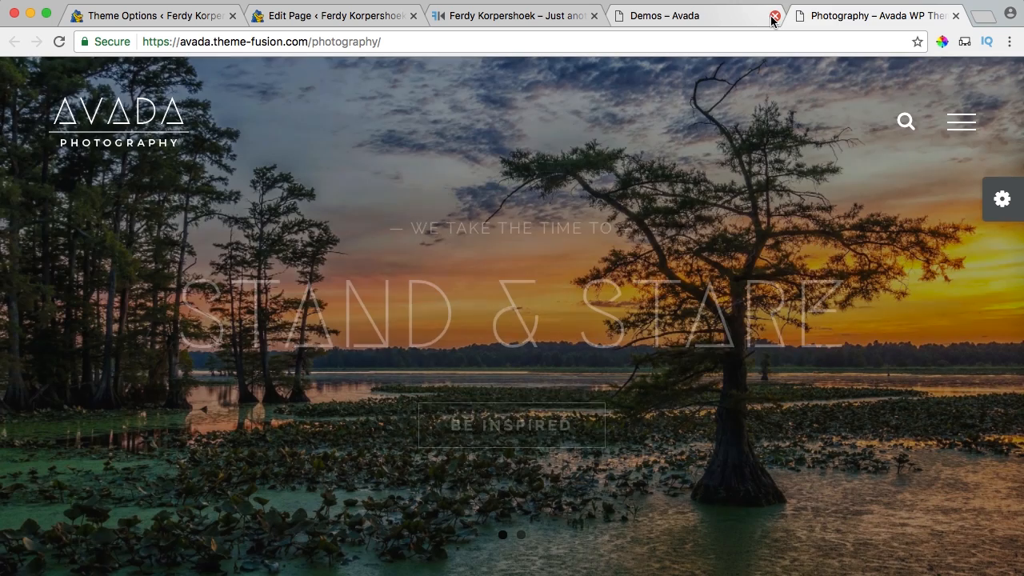
pyautogui.click(774, 15)
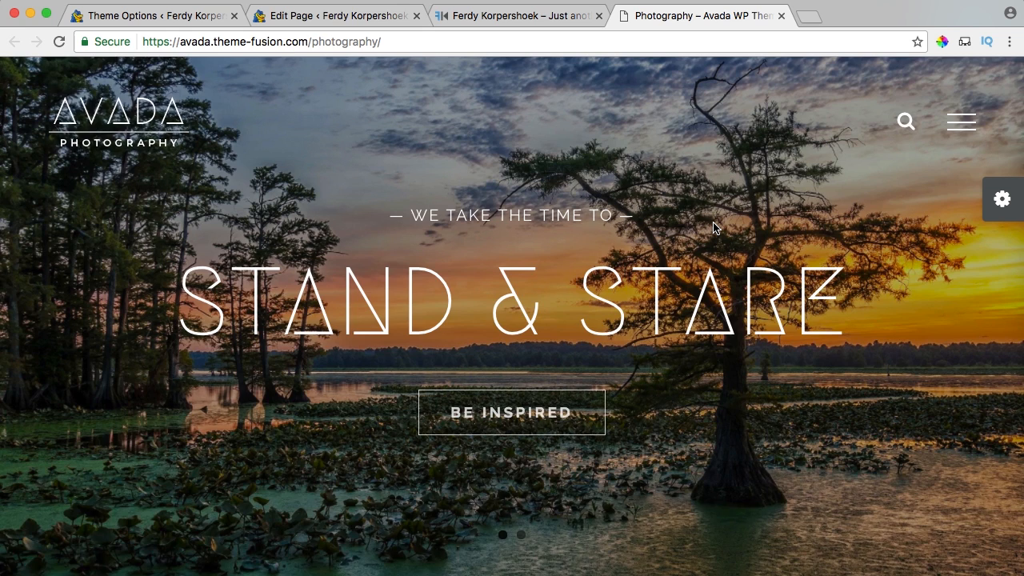
pyautogui.scroll(-10, 714, 228)
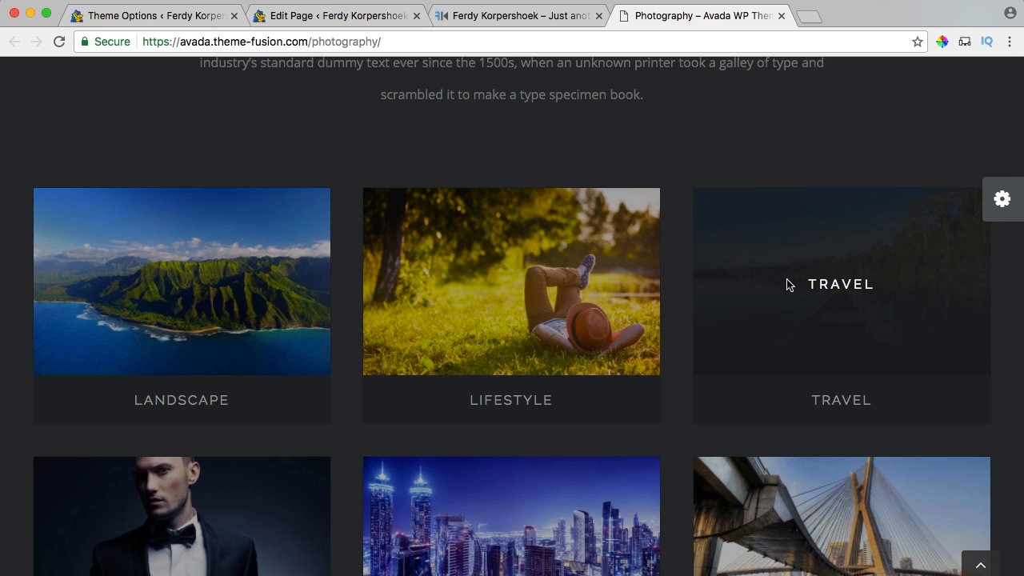
pyautogui.scroll(-3, 789, 283)
pyautogui.scroll(2, 220, 226)
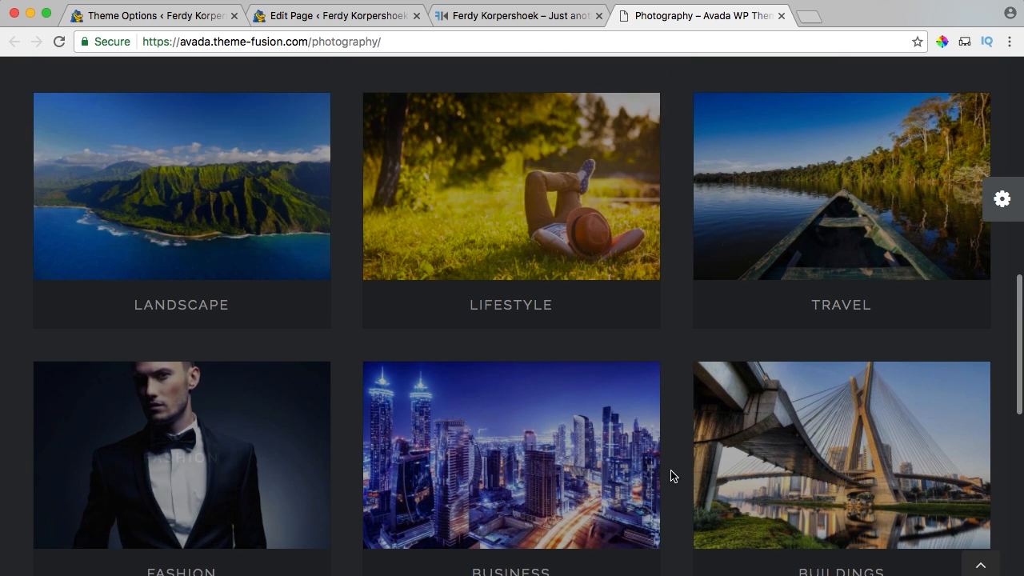
pyautogui.scroll(-3, 672, 449)
pyautogui.scroll(6, 400, 296)
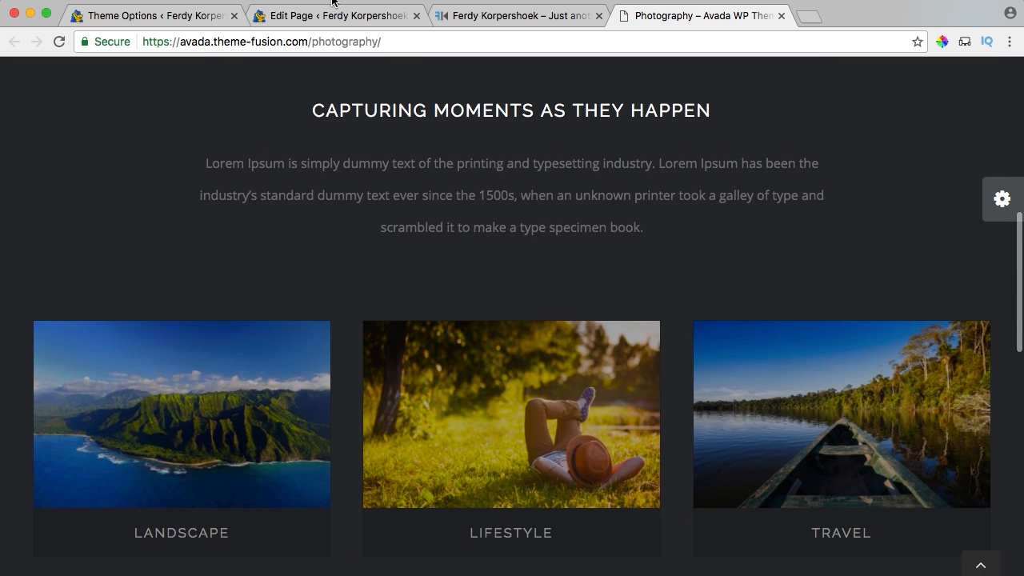
# Replace the Import page's content with the Avada Photography demo's Home layout.
pyautogui.click(339, 18)
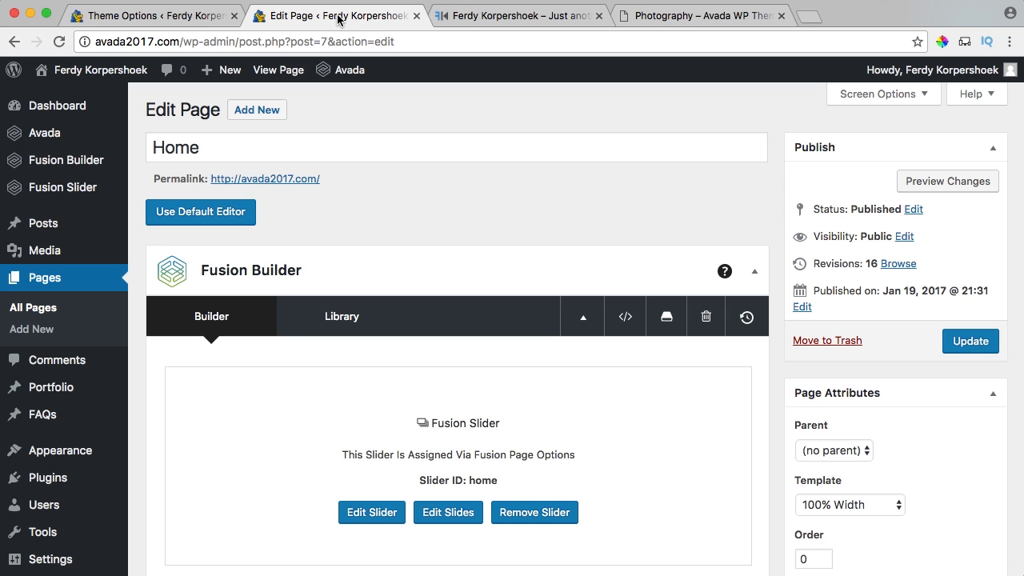
pyautogui.click(54, 288)
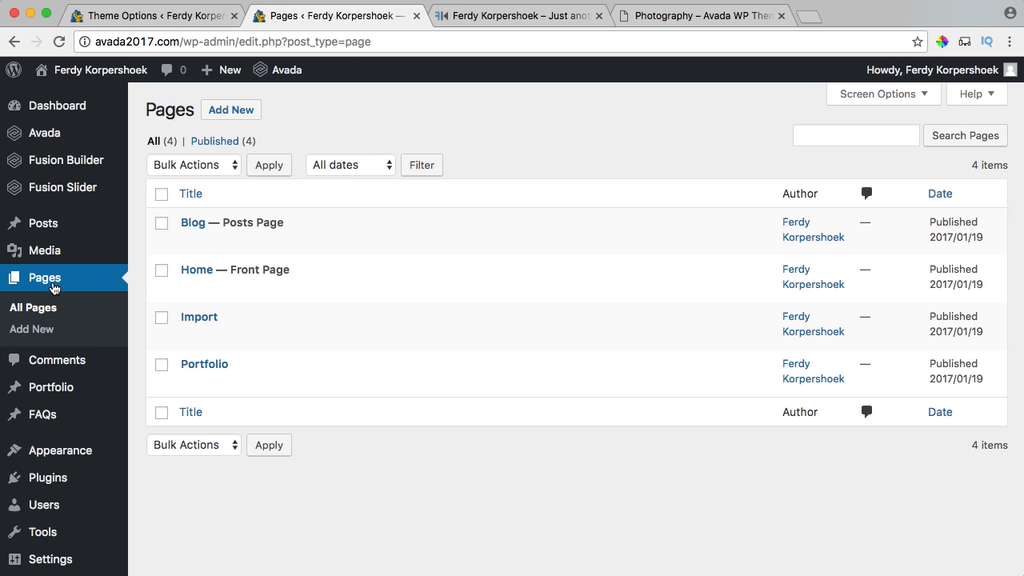
pyautogui.click(200, 317)
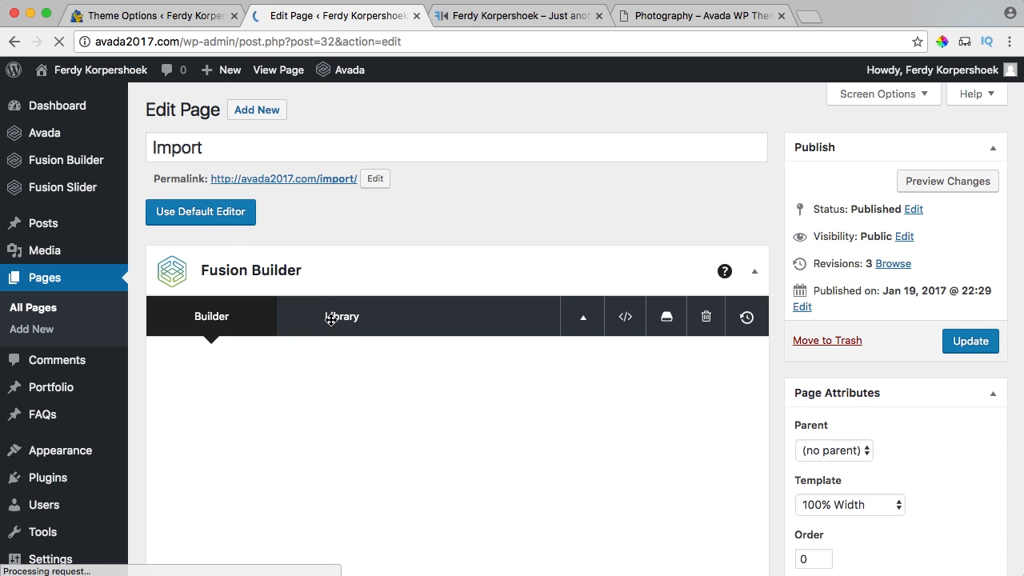
pyautogui.click(334, 319)
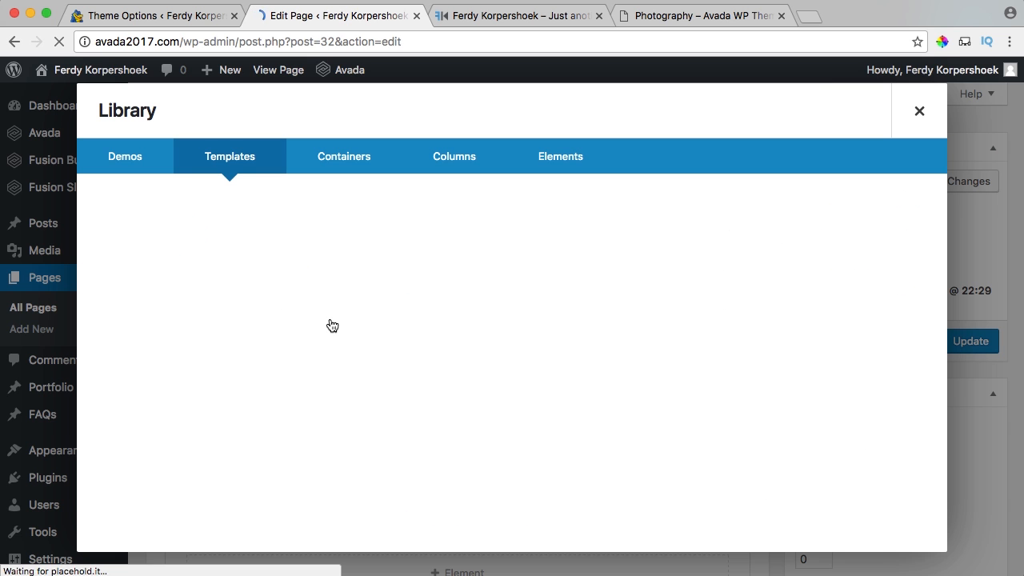
pyautogui.click(133, 163)
pyautogui.click(316, 236)
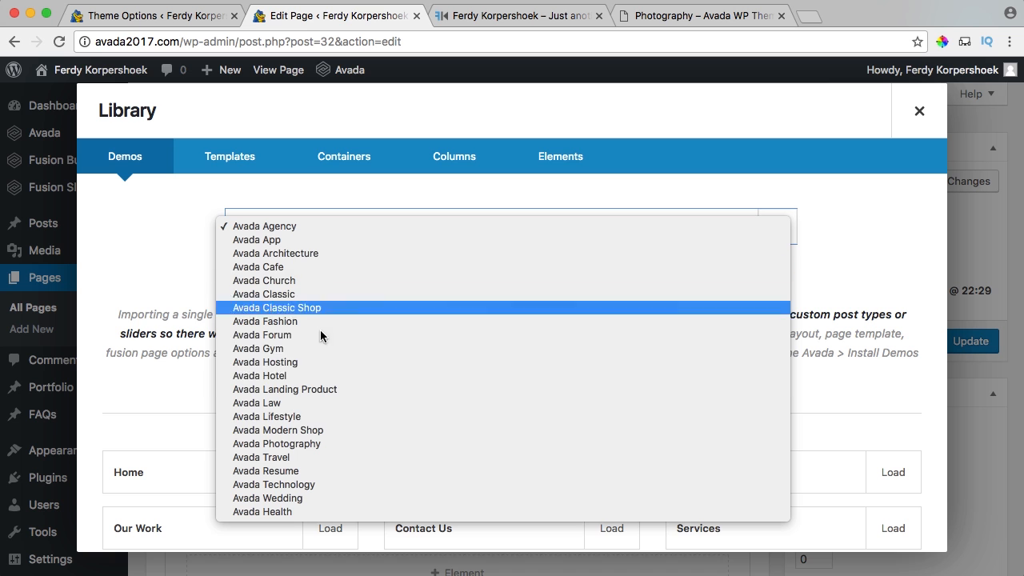
pyautogui.click(296, 445)
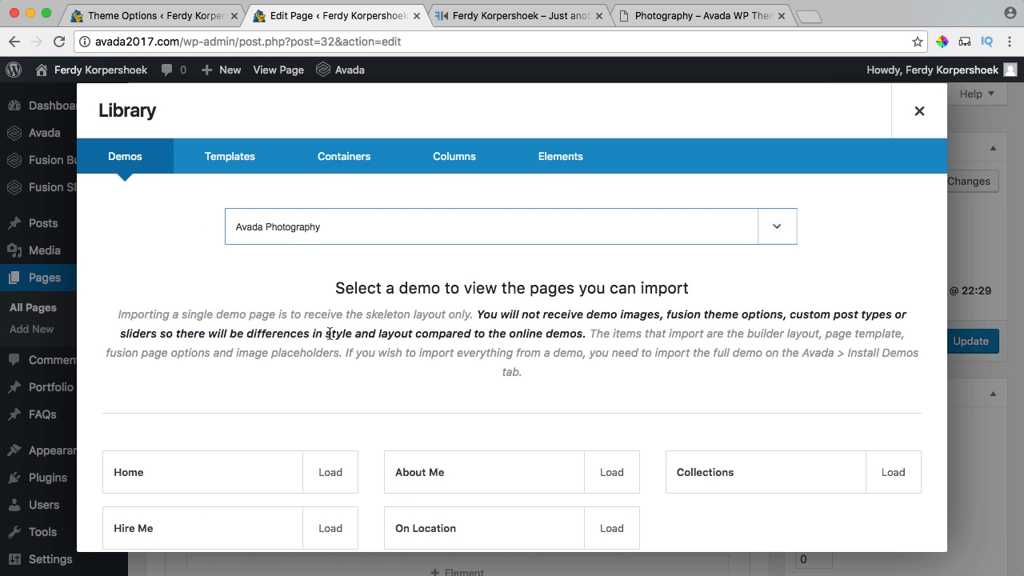
pyautogui.scroll(-1, 325, 285)
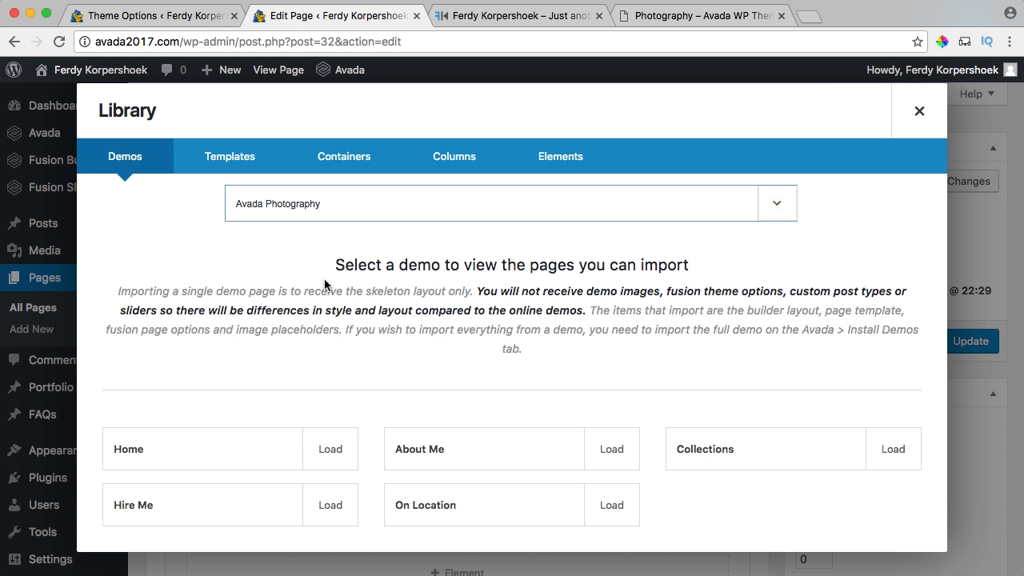
pyautogui.click(330, 455)
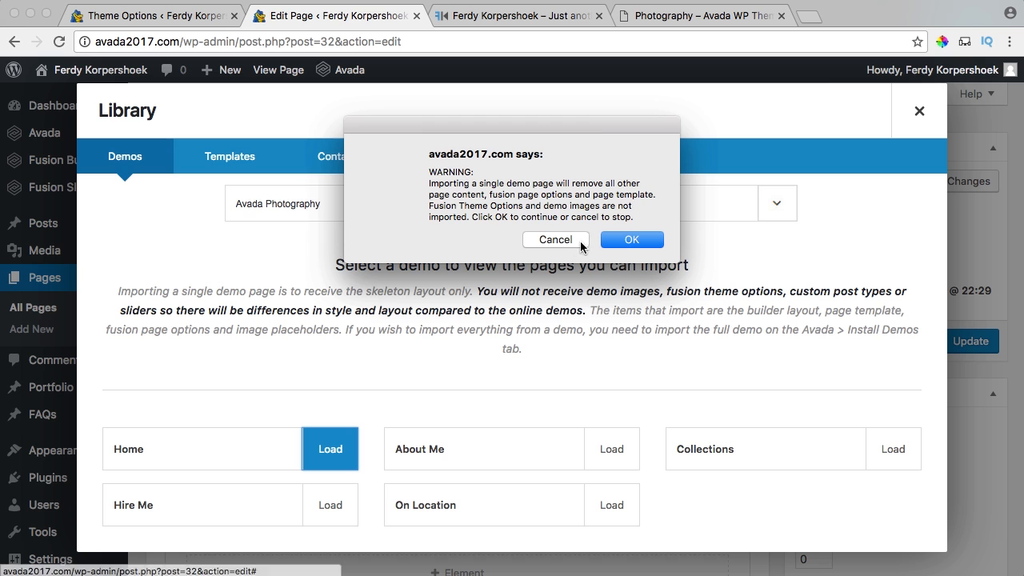
pyautogui.moveTo(542, 194); pyautogui.dragTo(613, 206)
pyautogui.click(631, 239)
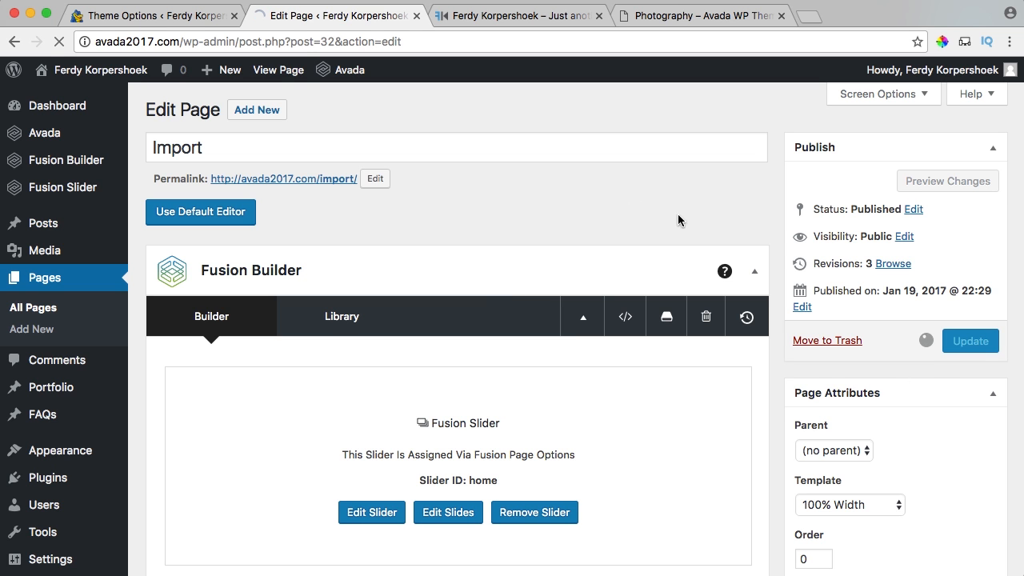
# View the live Import page, scroll through it, then close it.
pyautogui.keyDown('super'); pyautogui.click(274, 70); pyautogui.keyUp('super')
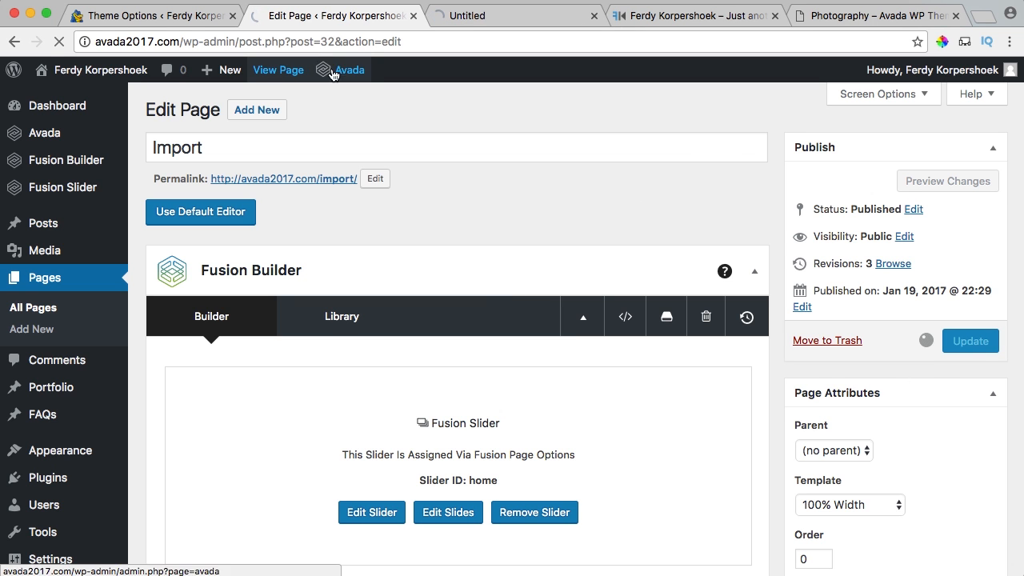
pyautogui.click(489, 17)
pyautogui.scroll(-3, 540, 226)
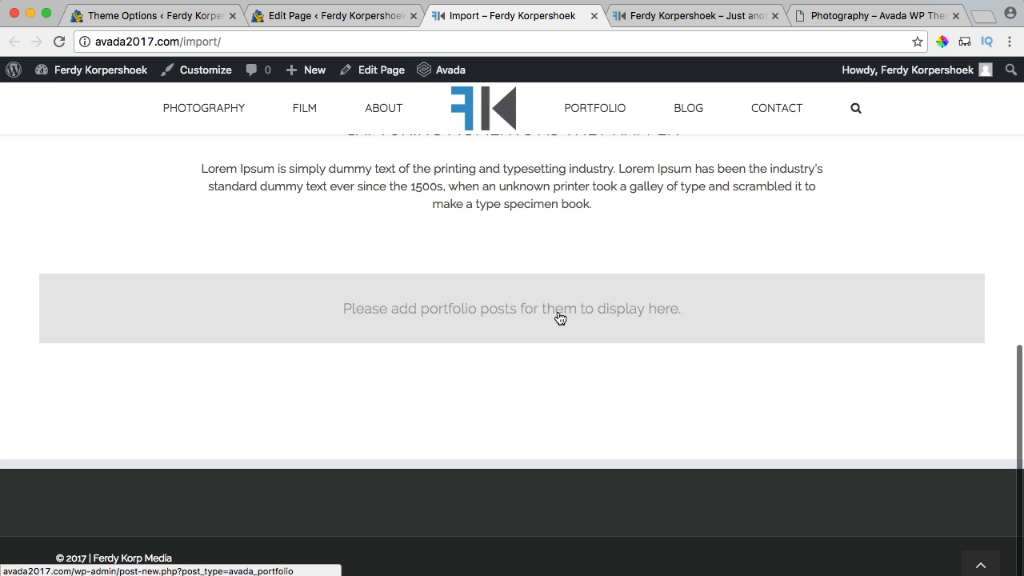
pyautogui.click(593, 16)
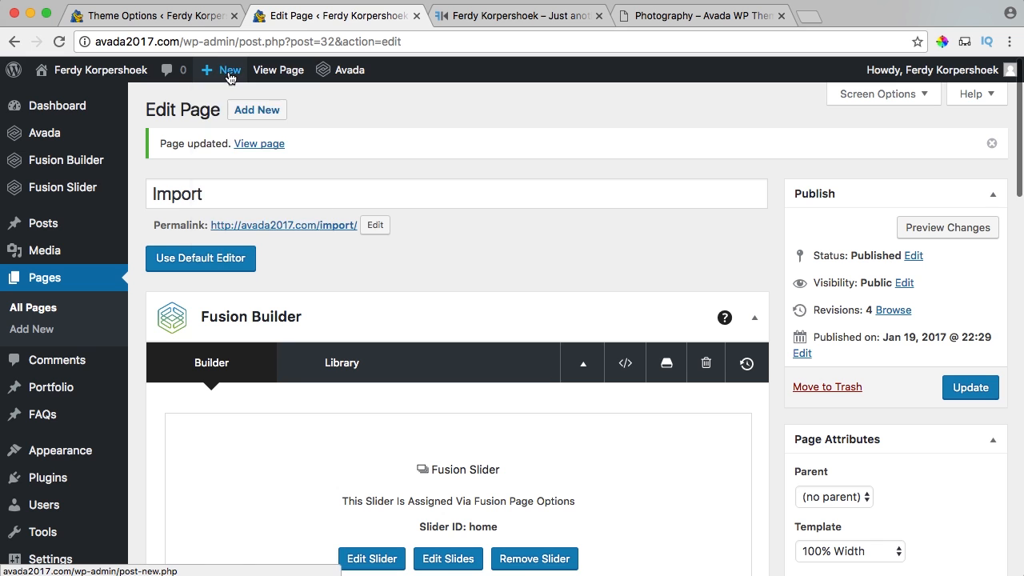
# Start a new portfolio post titled 'Concert Photography' and switch it to Fusion Builder.
pyautogui.moveTo(228, 69)
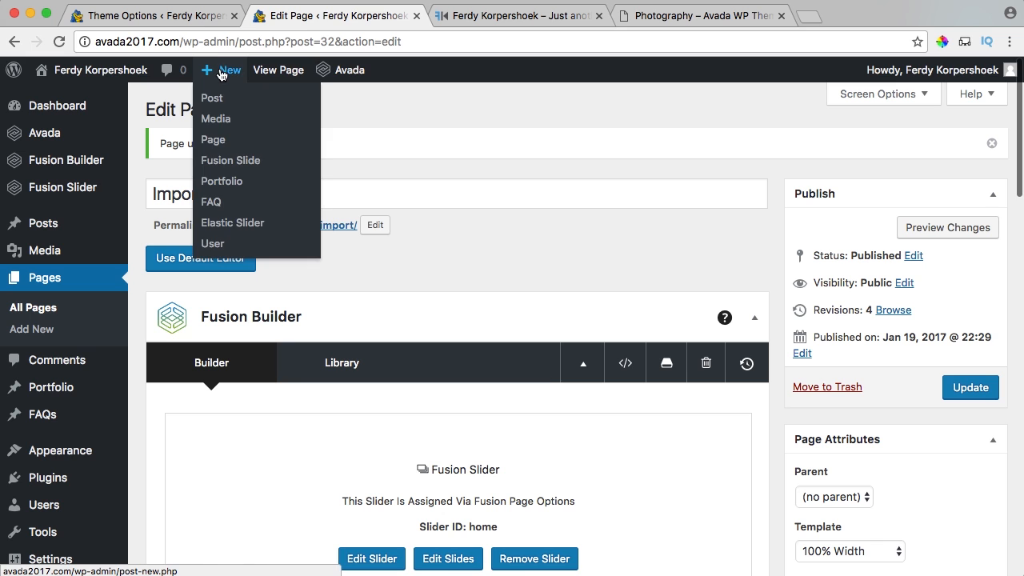
pyautogui.click(224, 182)
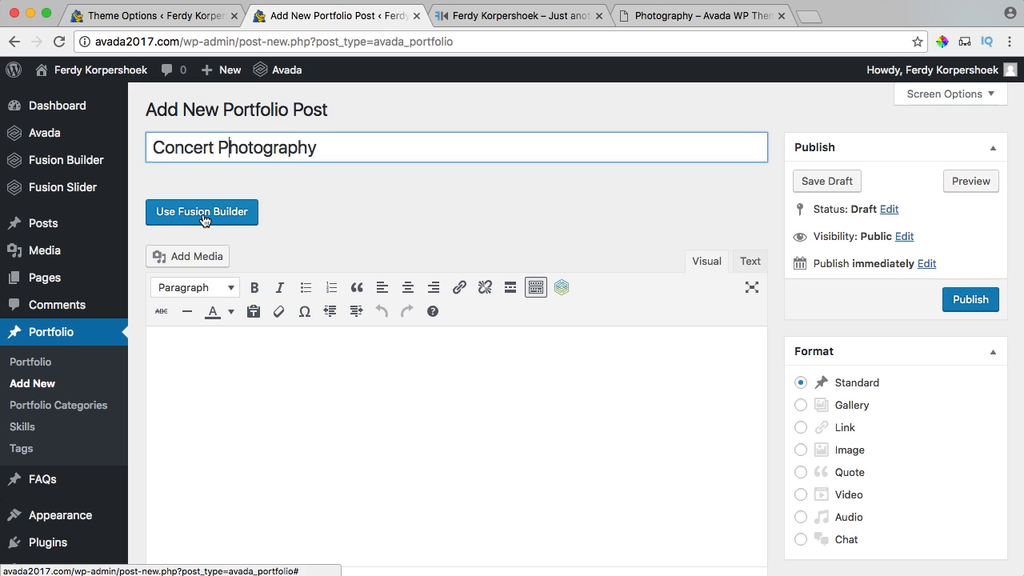
pyautogui.click(204, 216)
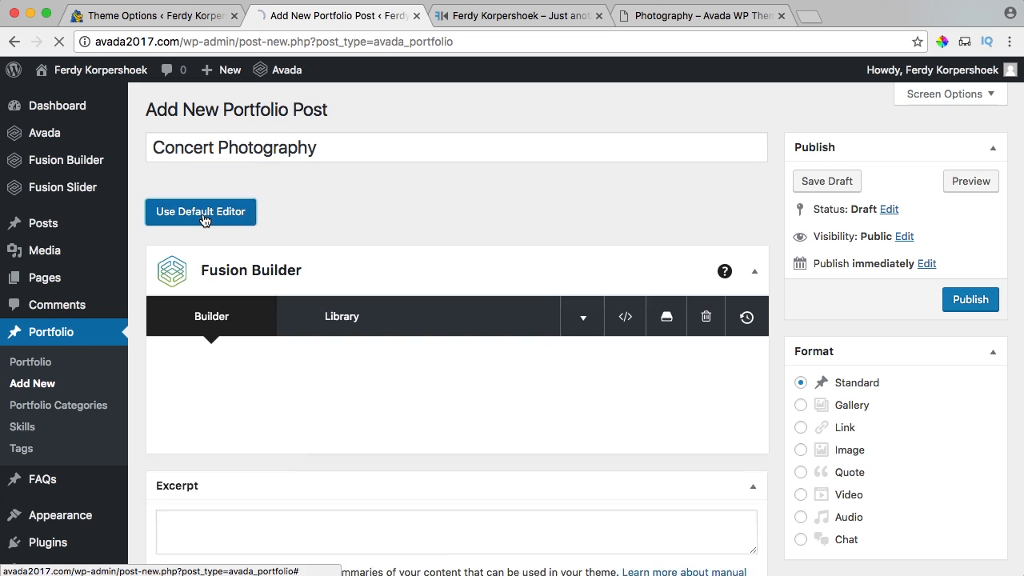
pyautogui.click(341, 316)
# Browse the Avada Photography demo's On Location page, then close that tab.
pyautogui.click(693, 16)
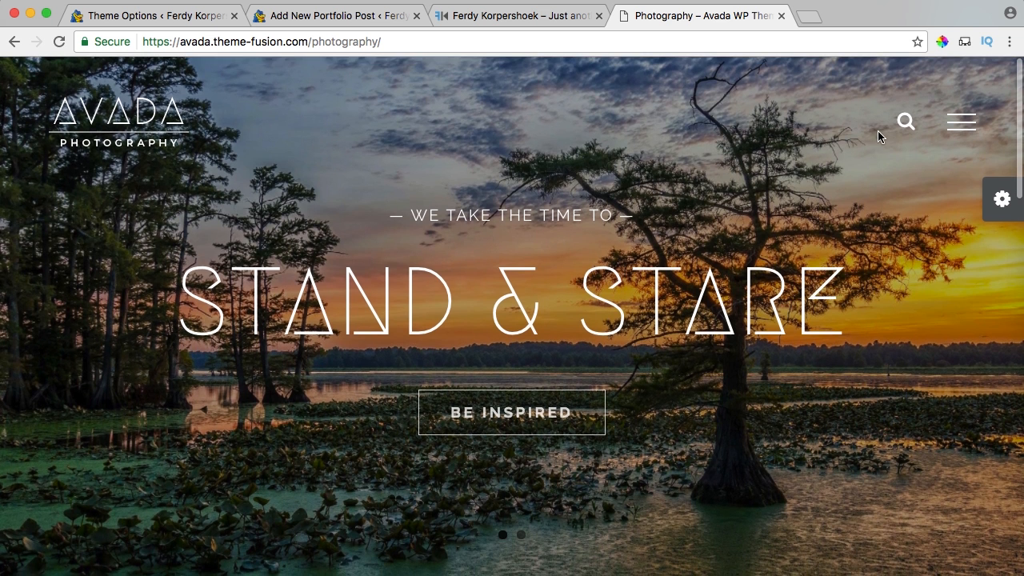
pyautogui.click(955, 129)
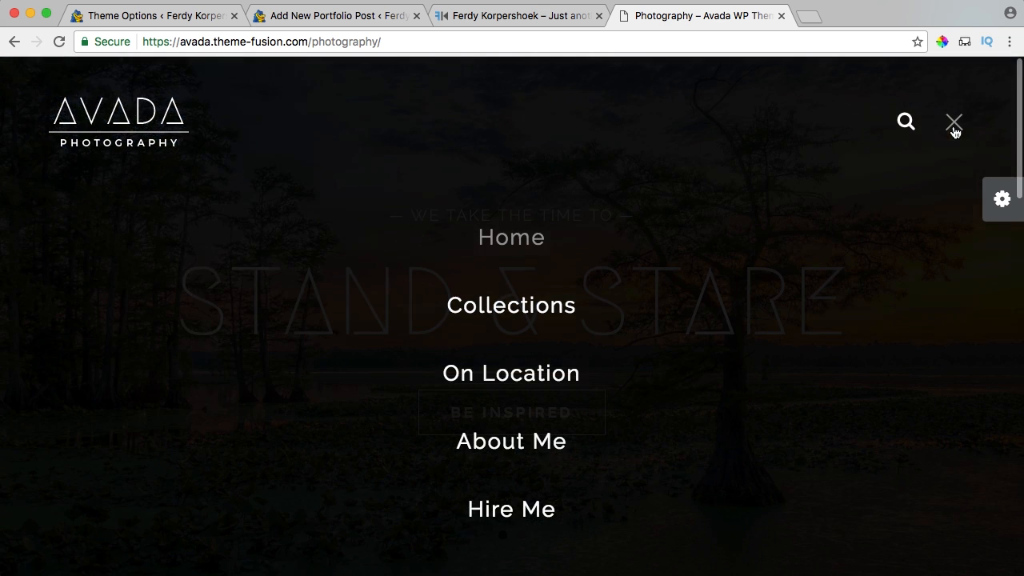
pyautogui.click(524, 376)
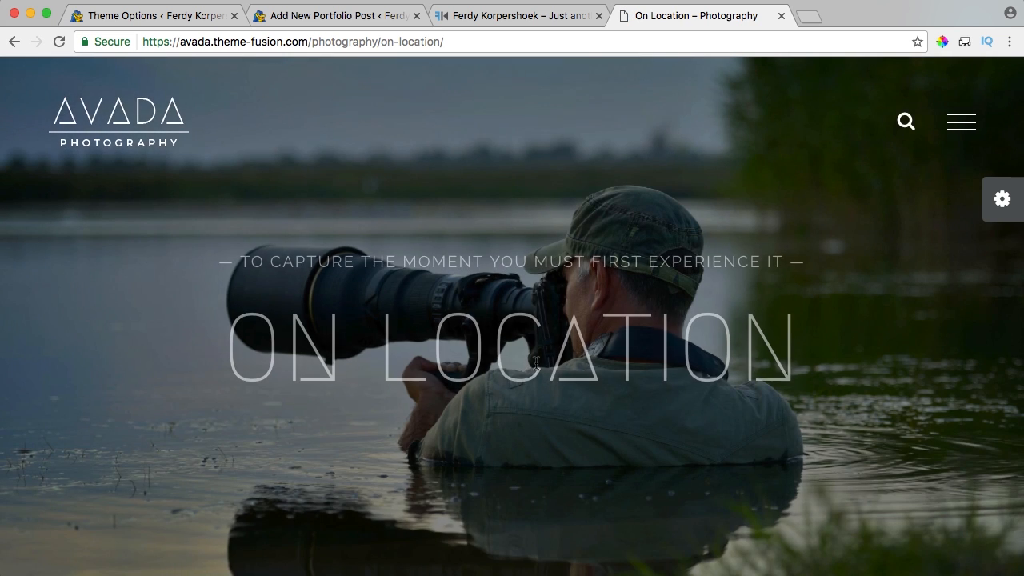
pyautogui.scroll(-4, 547, 316)
pyautogui.scroll(-8, 547, 317)
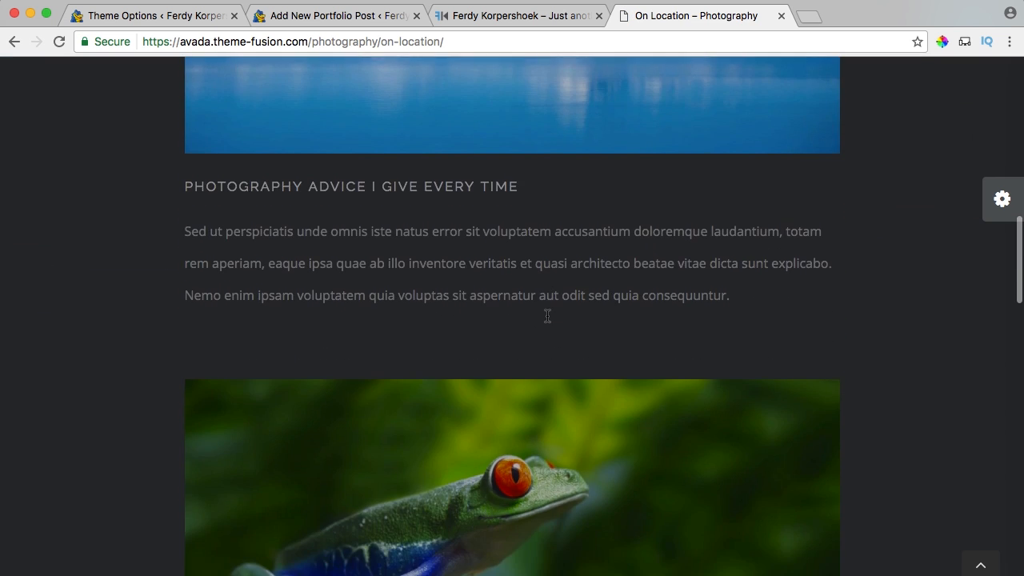
pyautogui.scroll(12, 548, 316)
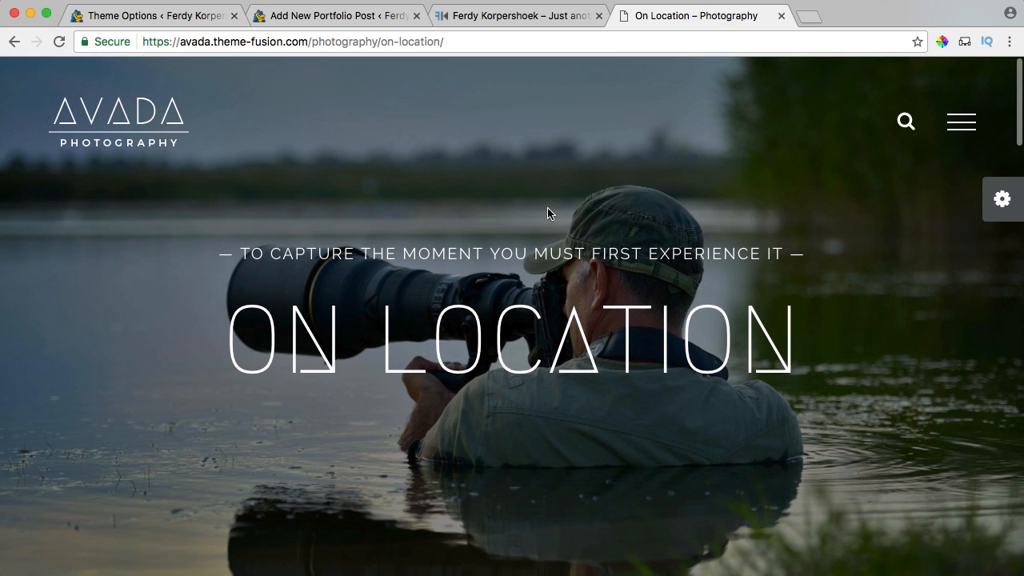
pyautogui.click(782, 16)
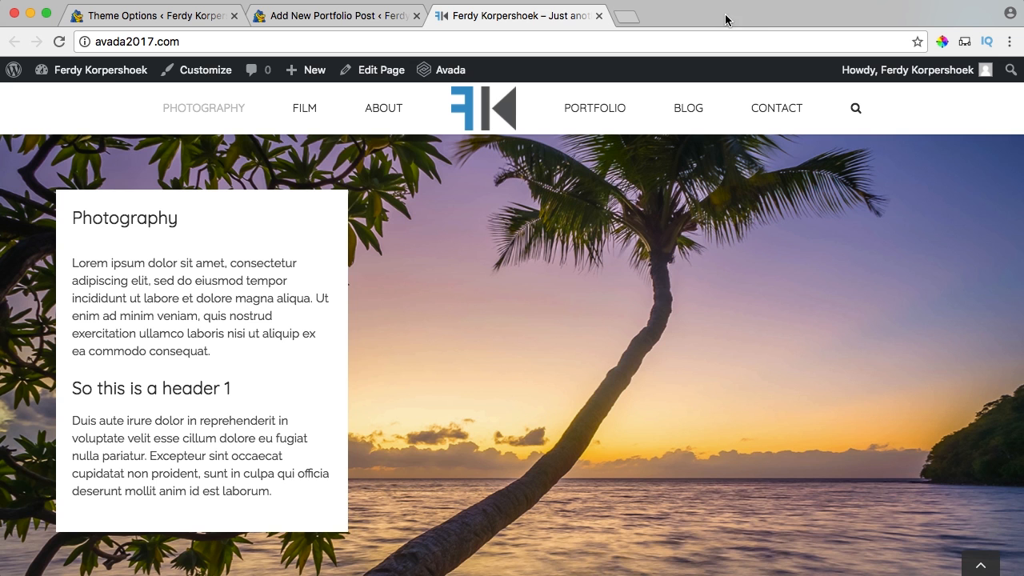
# Load the Avada Photography demo's On Location page into the portfolio post, replacing its content.
pyautogui.click(376, 15)
pyautogui.click(339, 318)
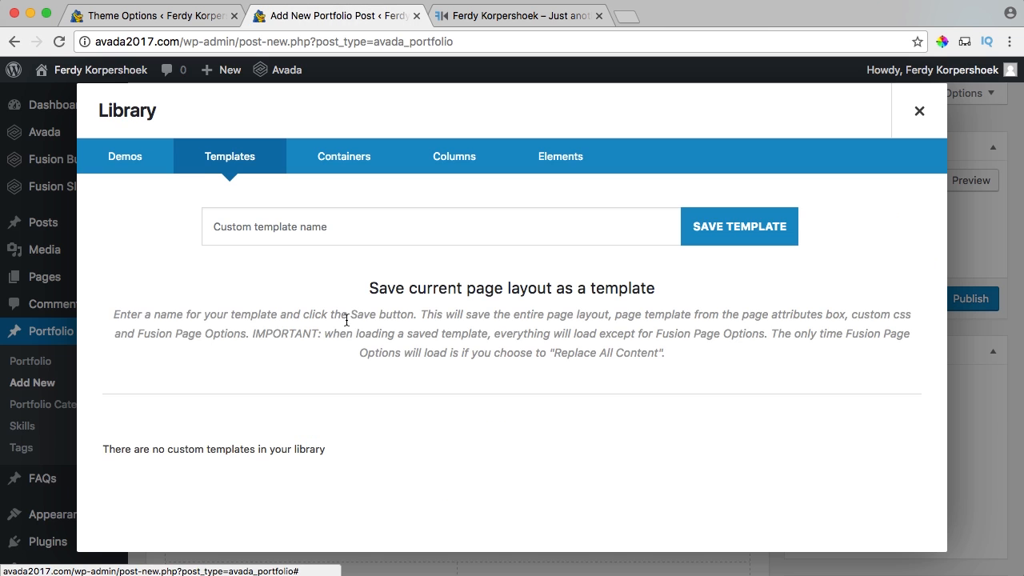
pyautogui.click(146, 157)
pyautogui.click(310, 231)
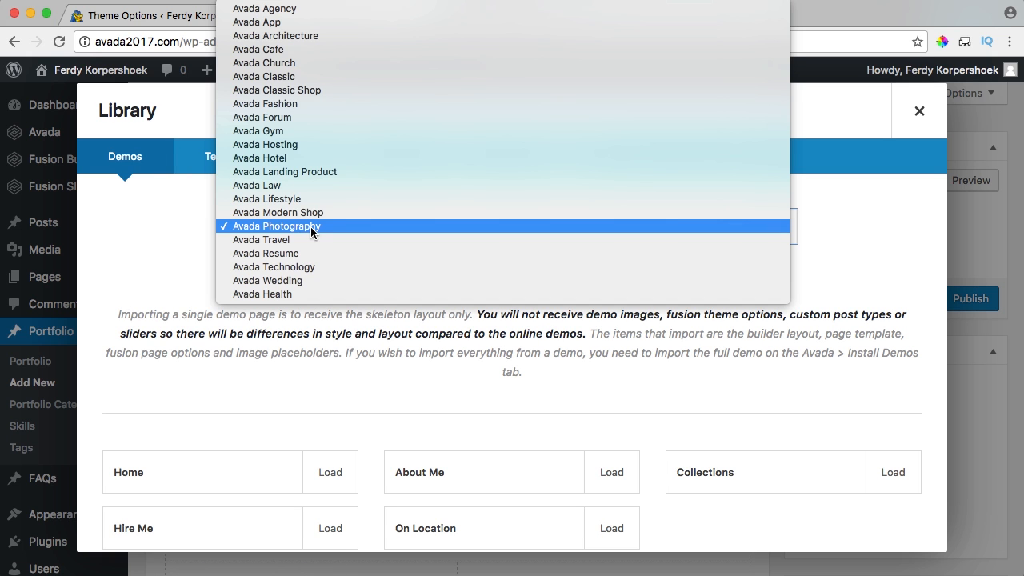
pyautogui.click(309, 229)
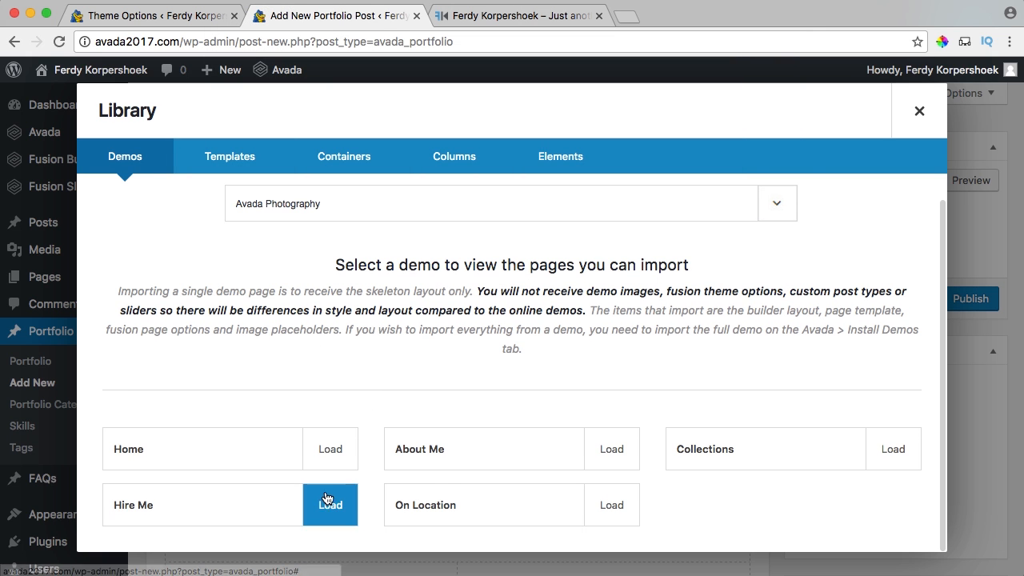
pyautogui.click(612, 510)
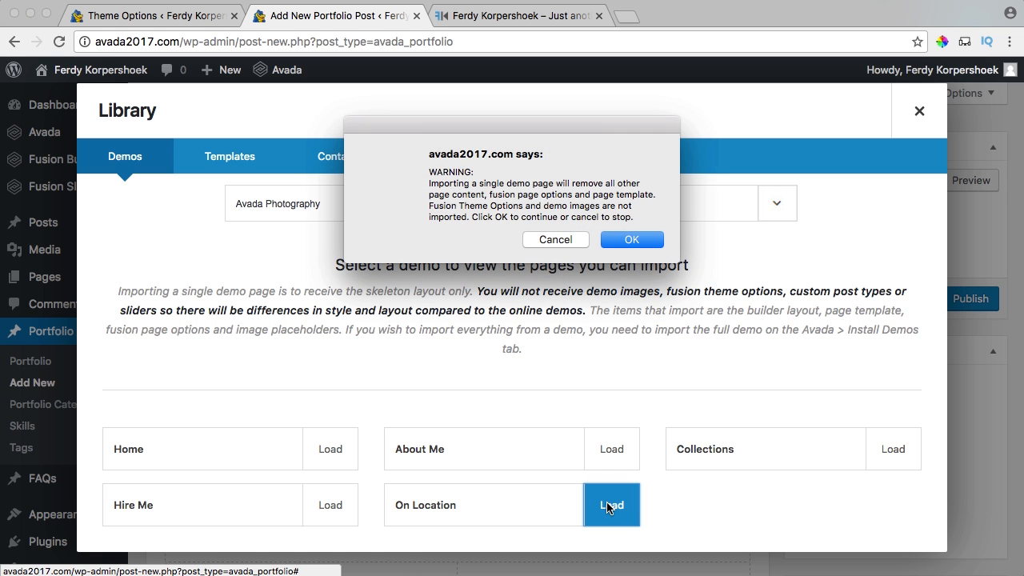
pyautogui.click(632, 240)
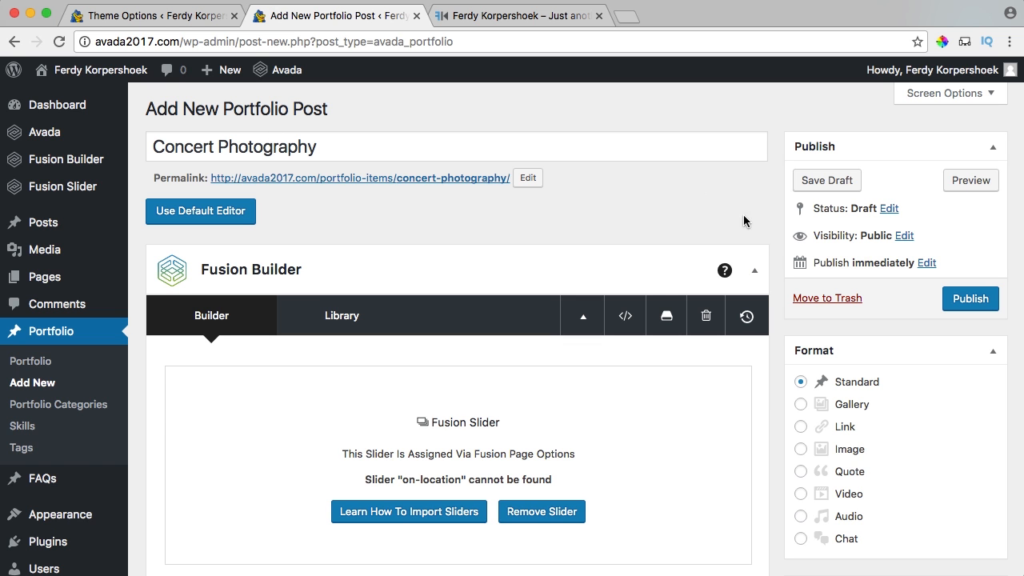
# From Set featured image, upload all four photos in 01. Photography/Home Images.
pyautogui.scroll(-10, 783, 259)
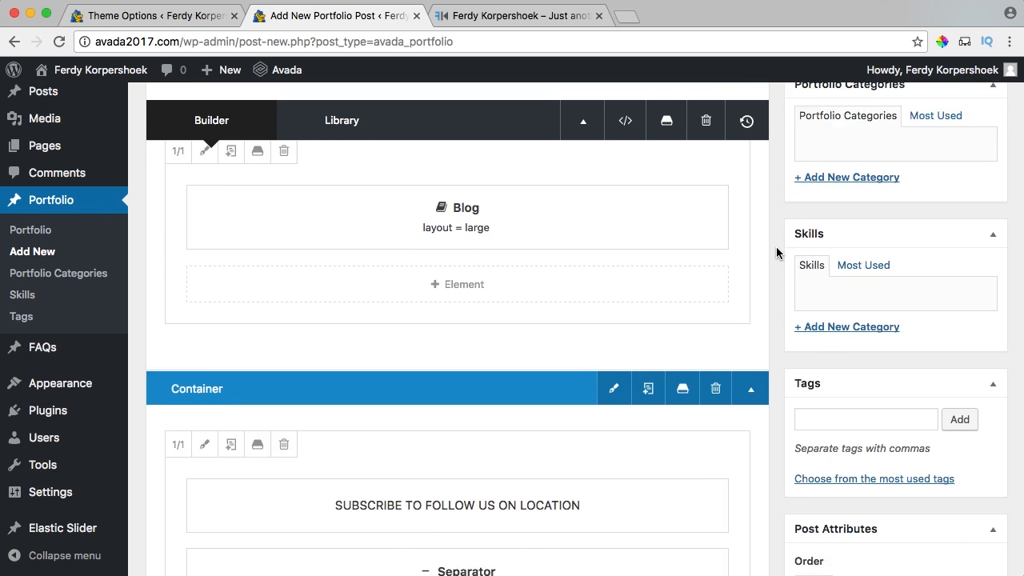
pyautogui.scroll(-6, 776, 253)
pyautogui.scroll(3, 776, 251)
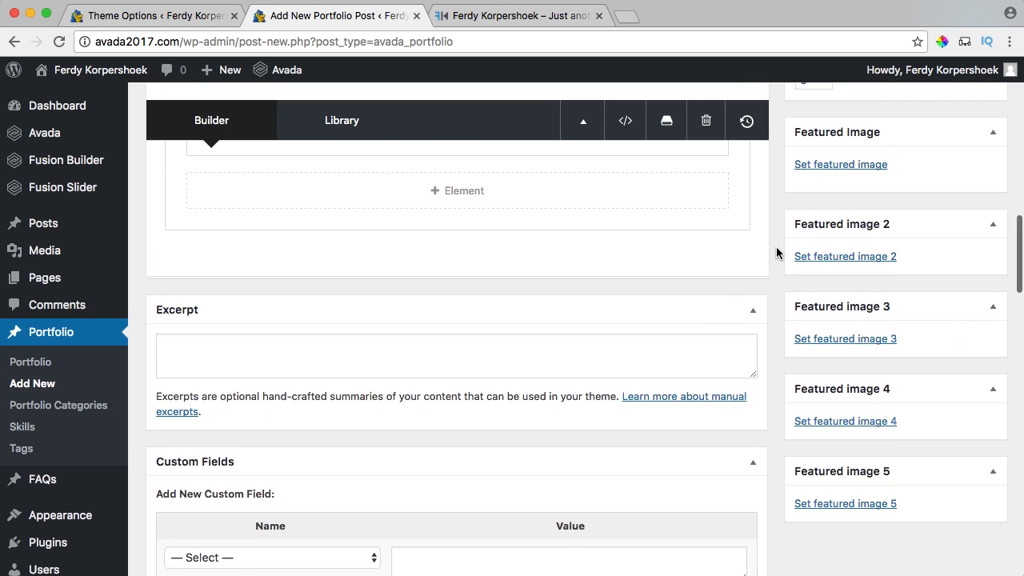
pyautogui.click(820, 223)
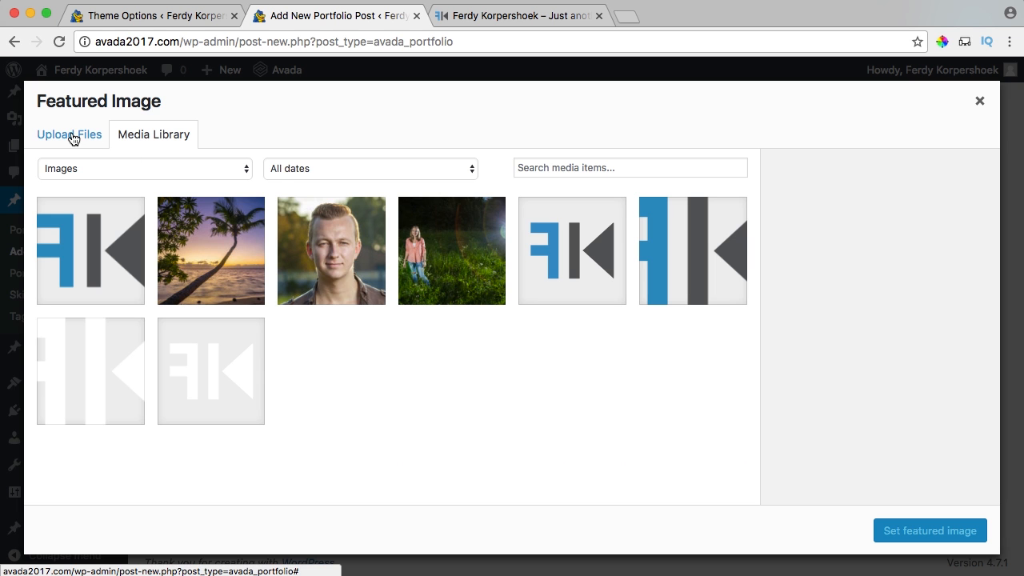
pyautogui.click(74, 138)
pyautogui.click(505, 343)
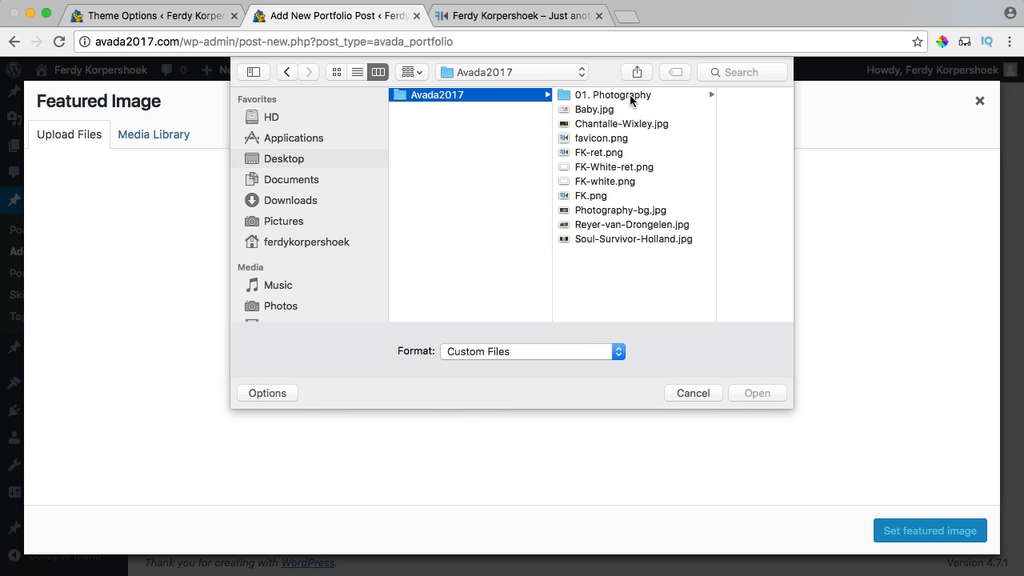
pyautogui.click(613, 95)
pyautogui.click(679, 154)
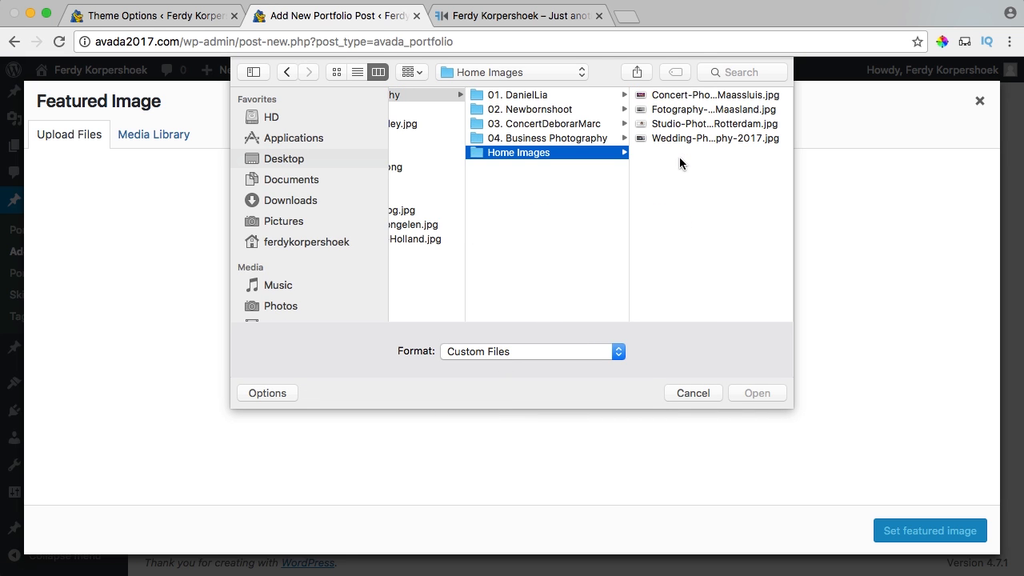
pyautogui.click(685, 96)
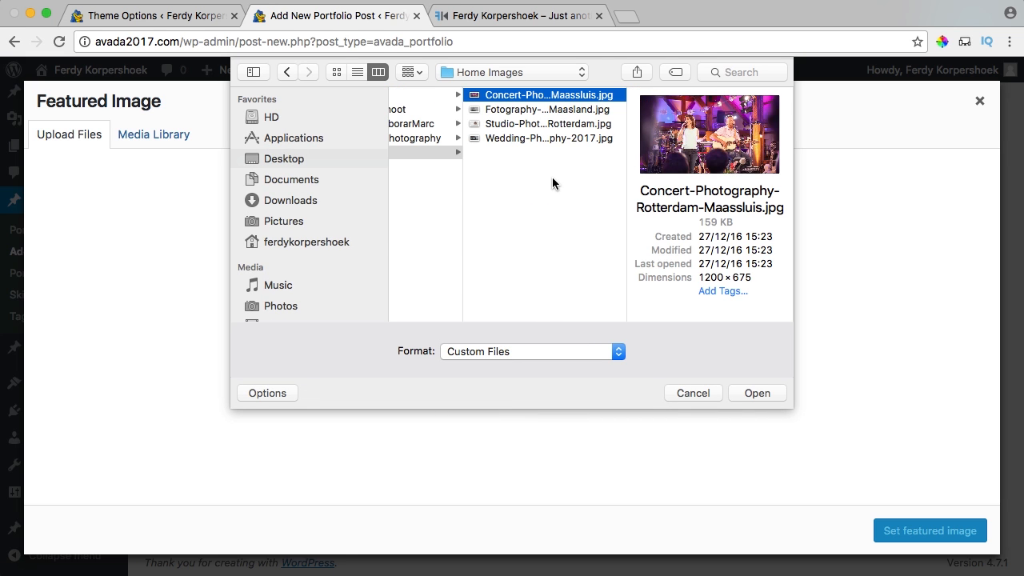
pyautogui.press('super+a')
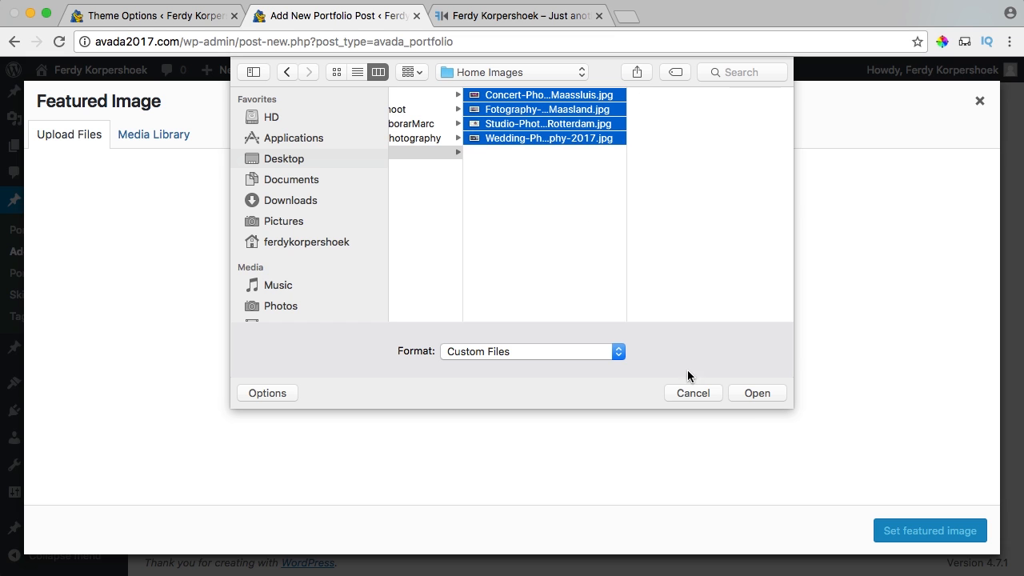
pyautogui.click(756, 393)
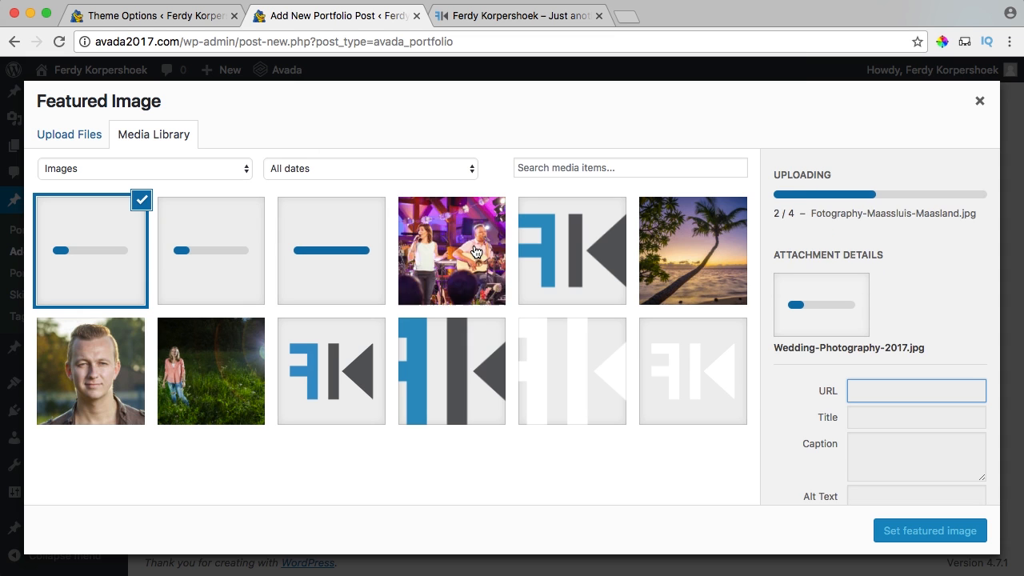
# Retitle the concert photo 'Concert Photography Rotterdam-Maassluis' and copy the title into its alt text.
pyautogui.click(480, 254)
pyautogui.click(892, 493)
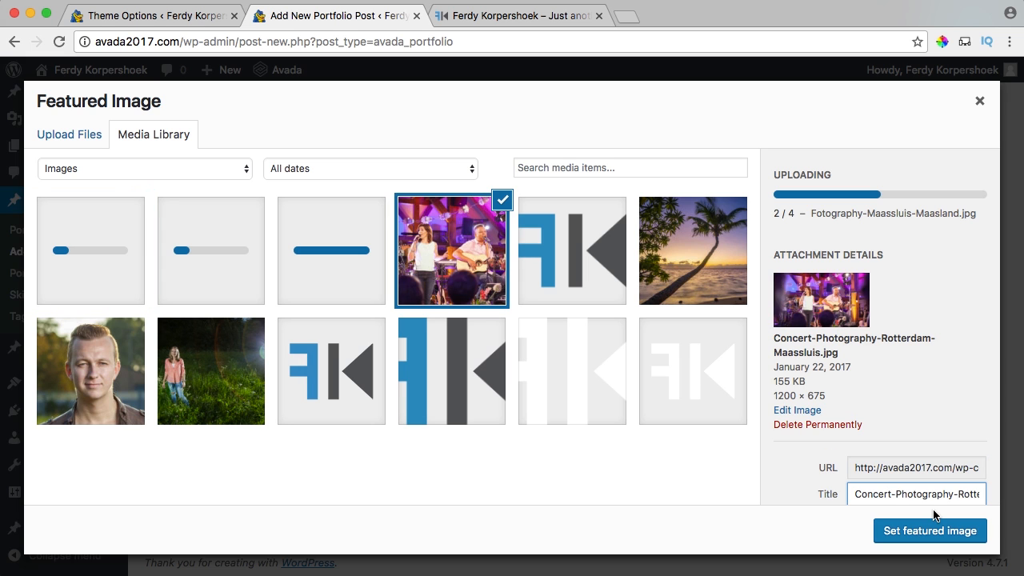
pyautogui.press('Delete')
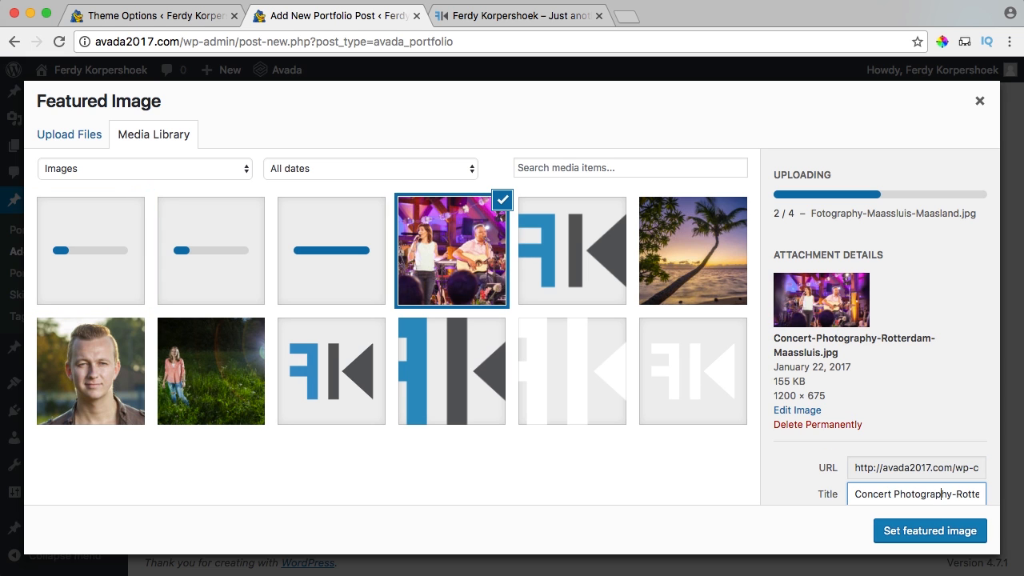
pyautogui.press('Right')
pyautogui.press('Right')
pyautogui.press('Right')
pyautogui.press('BackSpace')
pyautogui.press('super+a')
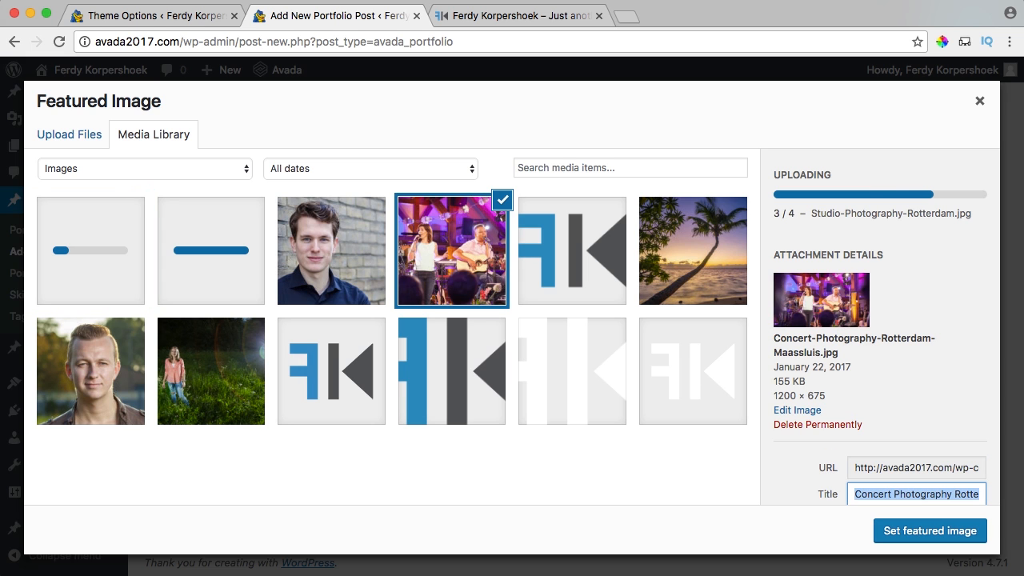
pyautogui.press('super+c')
pyautogui.press('Tab')
pyautogui.press('Tab')
pyautogui.press('super+v')
pyautogui.scroll(2, 898, 268)
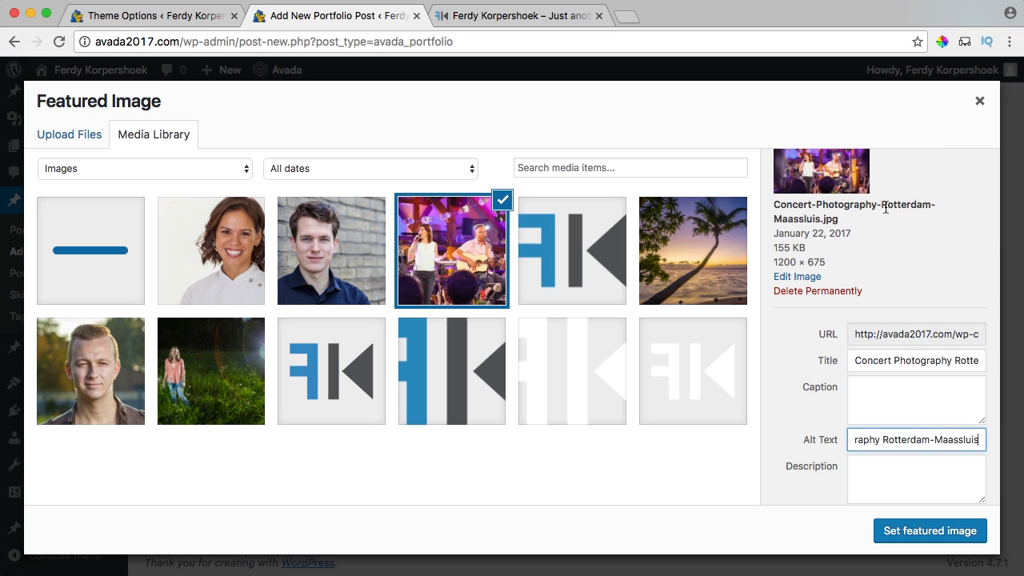
pyautogui.click(920, 207)
pyautogui.scroll(-3, 921, 207)
pyautogui.scroll(4, 921, 213)
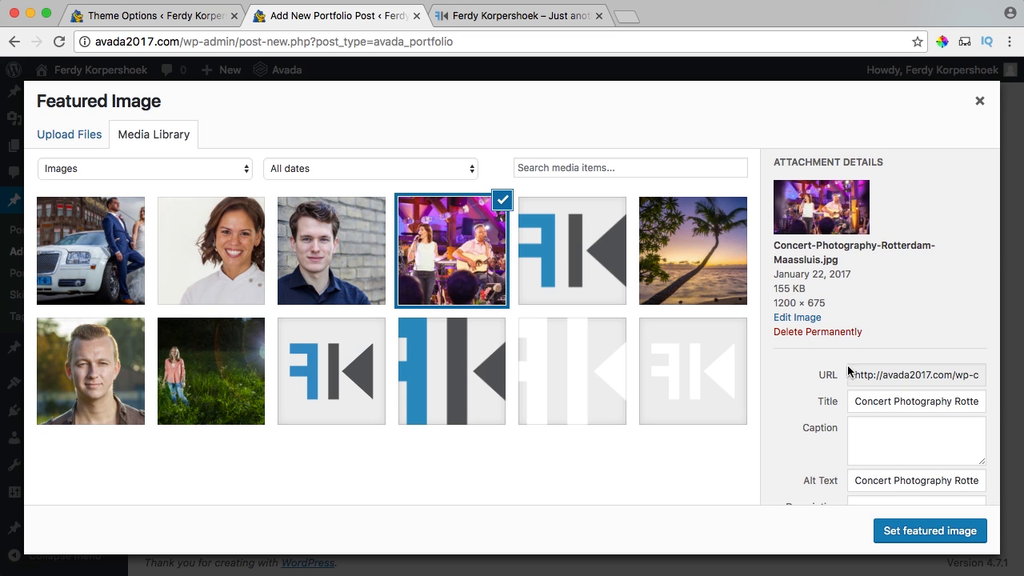
# Copy the concert photo's title and paste it into a new browser tab.
pyautogui.click(887, 398)
pyautogui.press('super+a')
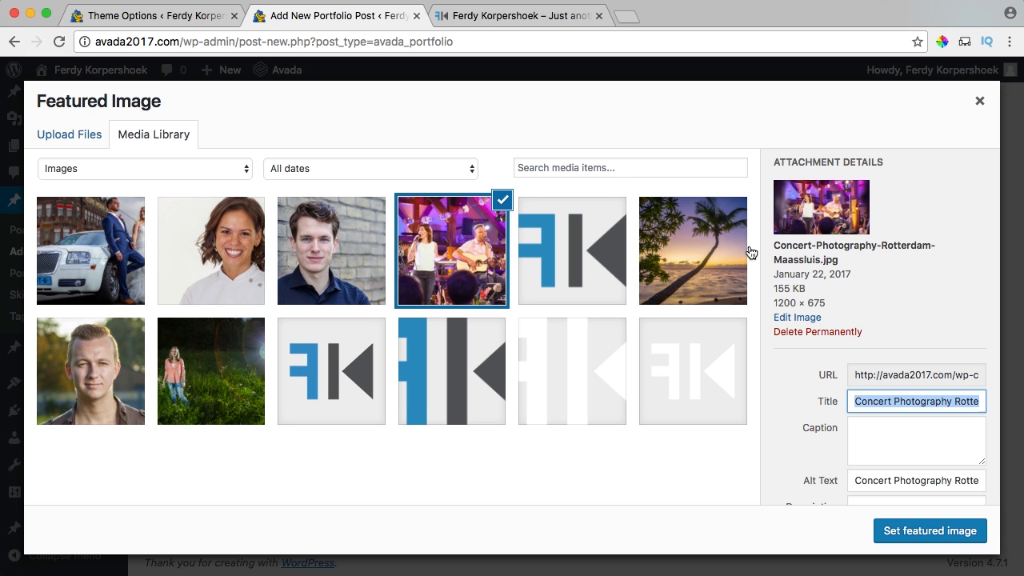
pyautogui.click(630, 18)
pyautogui.press('super+v')
# Google 'Concert Photography Rotterdam-Maassluis', check image and web results, then close the tab.
pyautogui.press('Return')
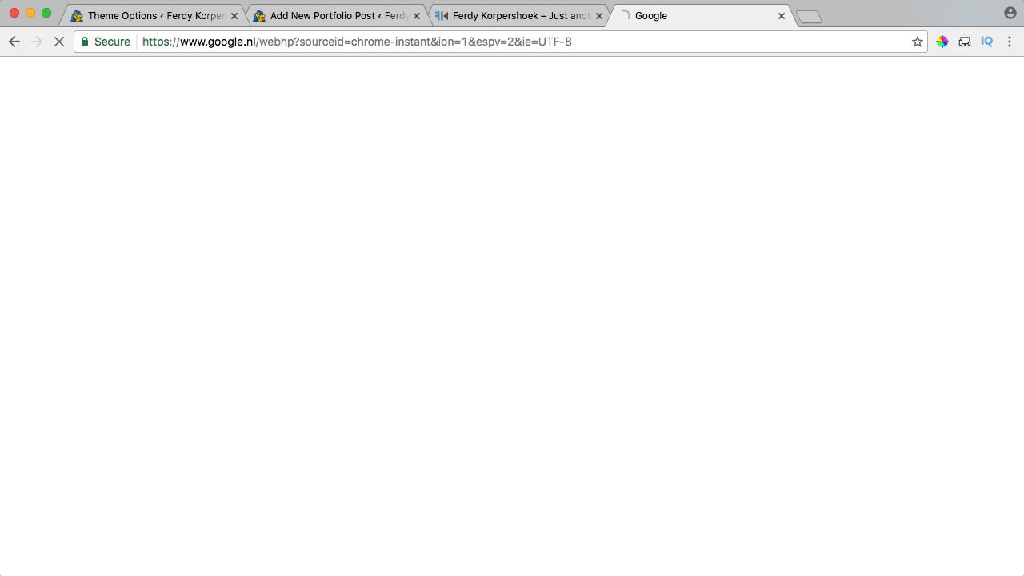
pyautogui.click(135, 137)
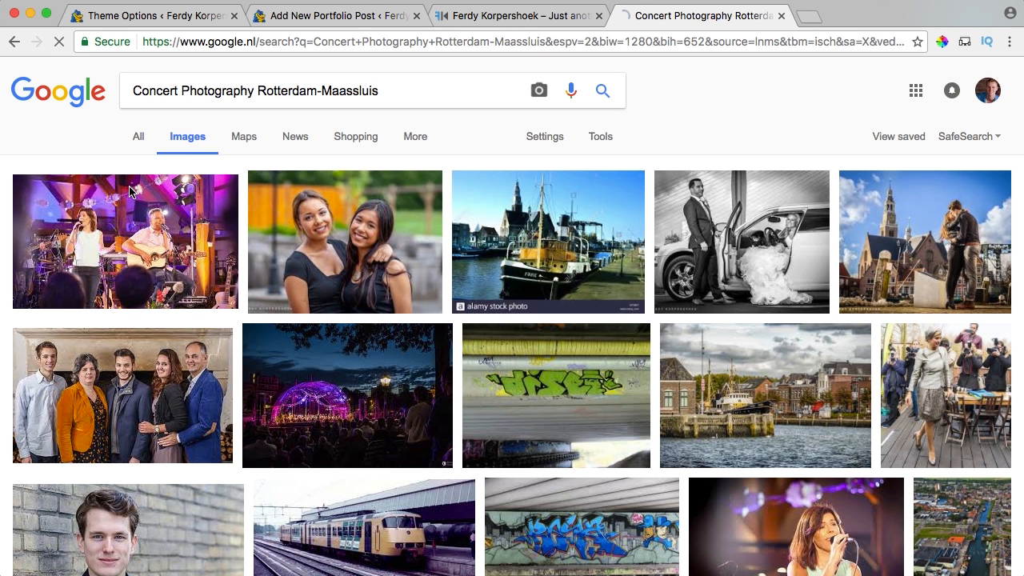
pyautogui.click(146, 243)
pyautogui.click(16, 42)
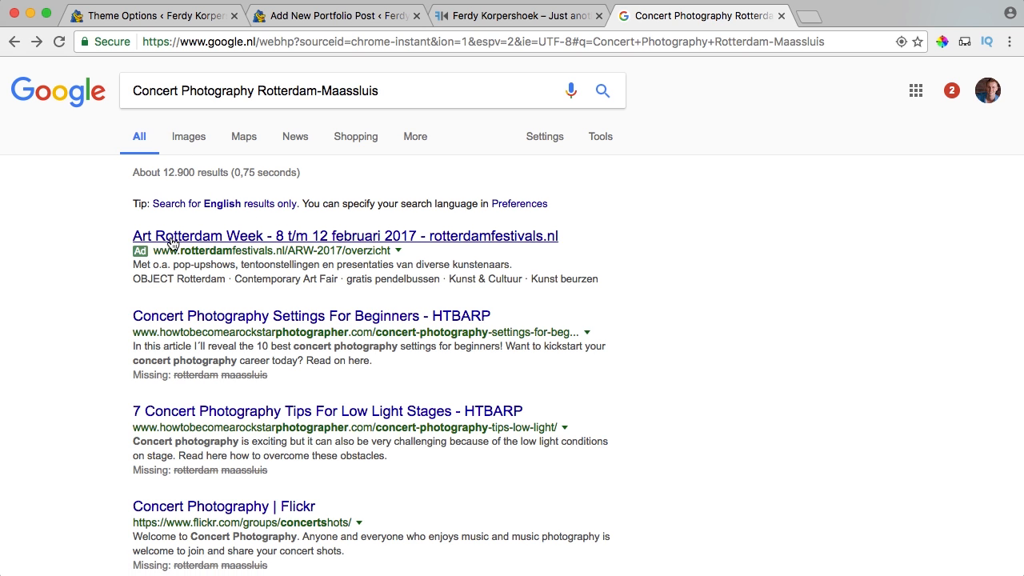
pyautogui.scroll(-5, 172, 242)
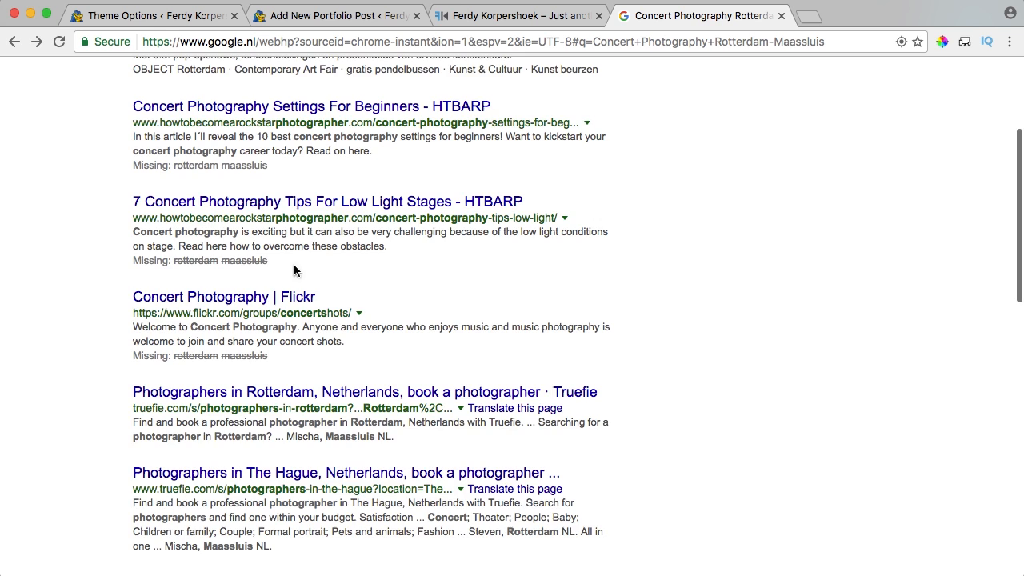
pyautogui.scroll(5, 295, 270)
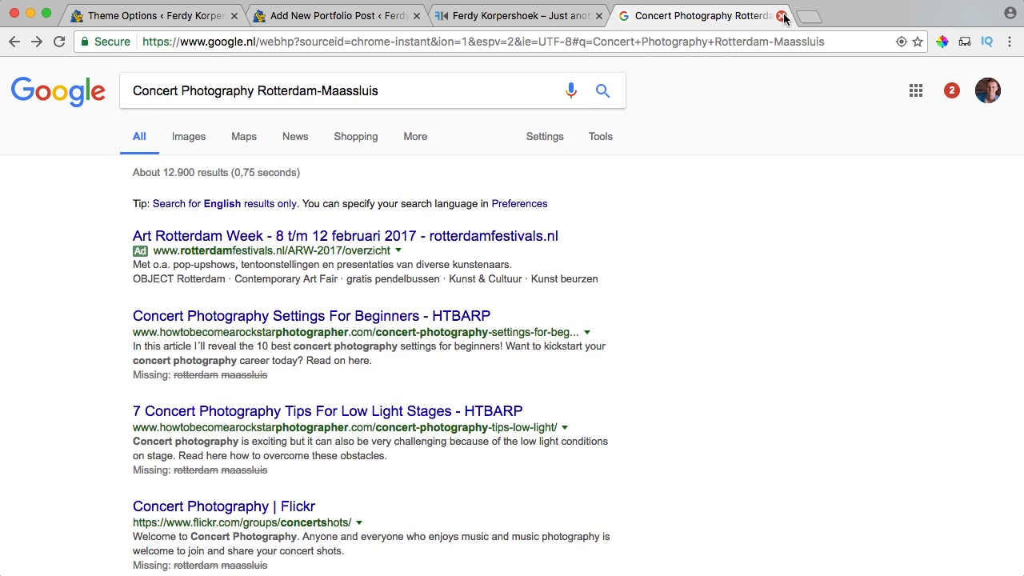
pyautogui.click(782, 16)
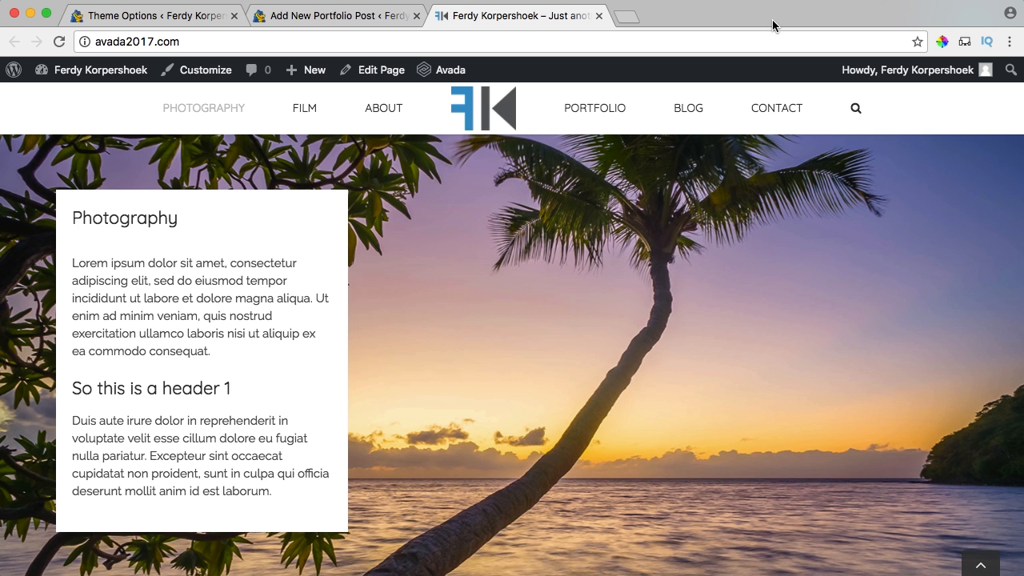
# Replace the hyphen in the young man's portrait title with a space and reuse it as alt text.
pyautogui.click(336, 21)
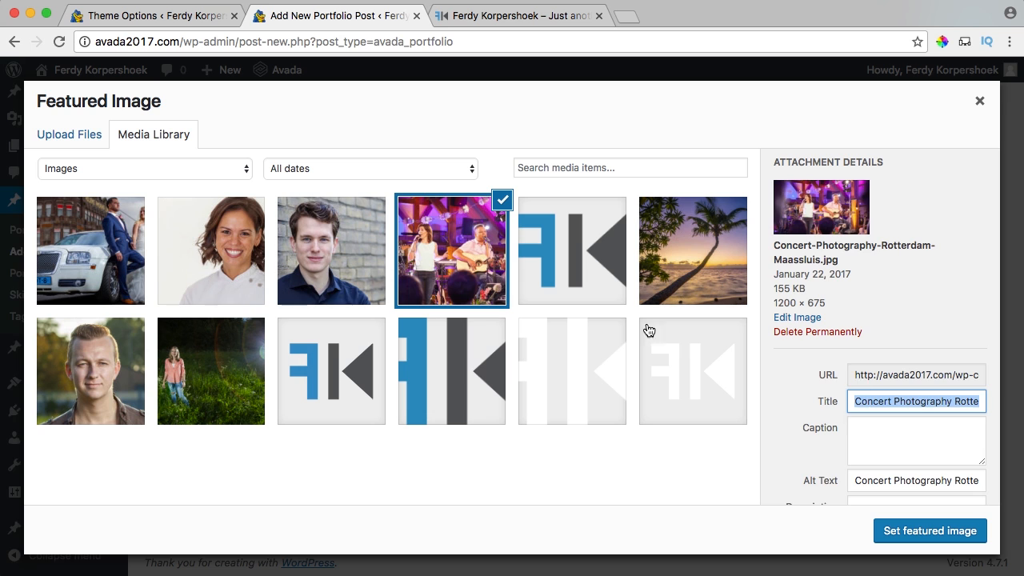
pyautogui.click(331, 264)
pyautogui.click(910, 385)
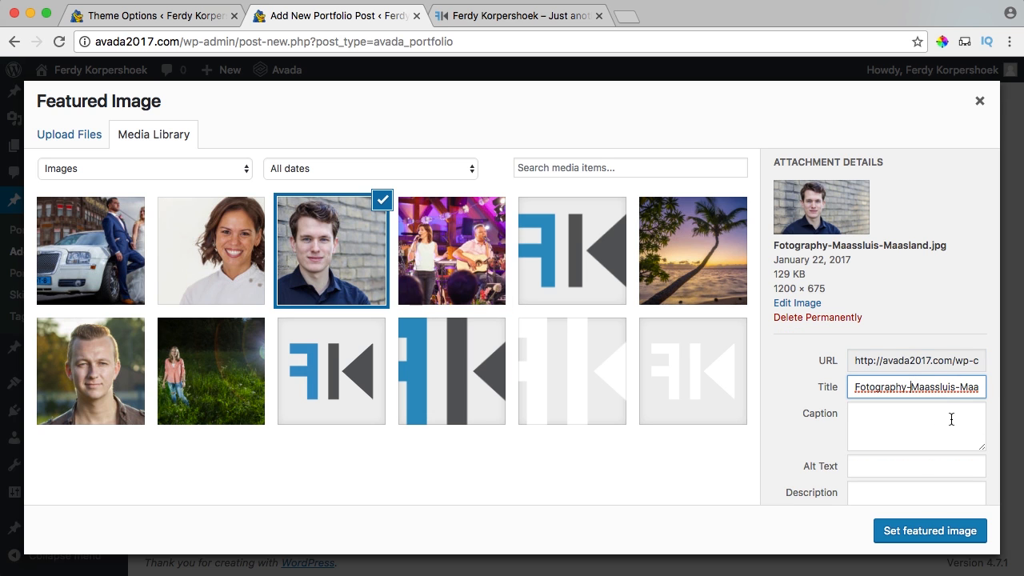
pyautogui.press('BackSpace')
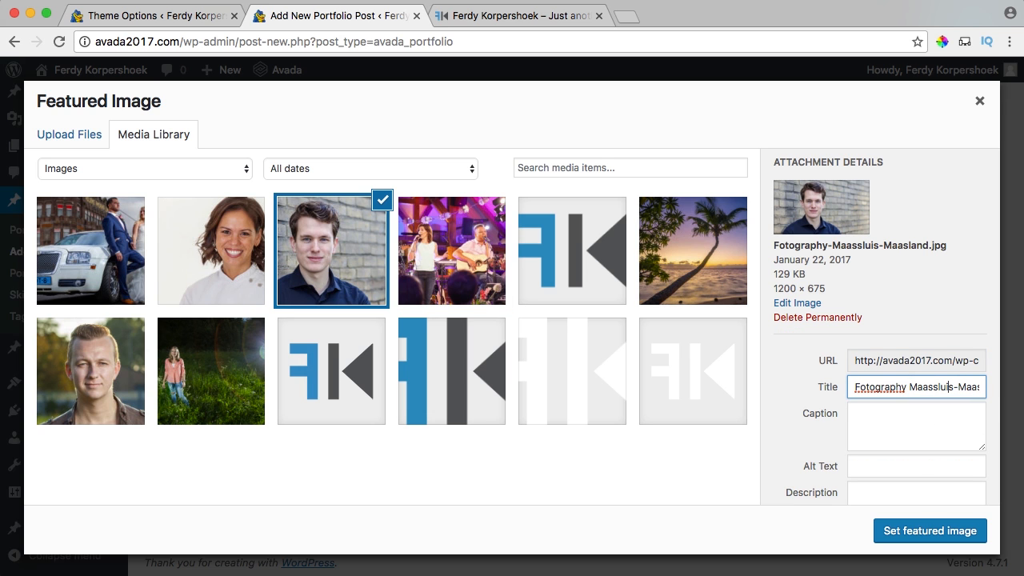
pyautogui.press('super+a')
pyautogui.press('super+c')
pyautogui.press('Tab')
pyautogui.press('Tab')
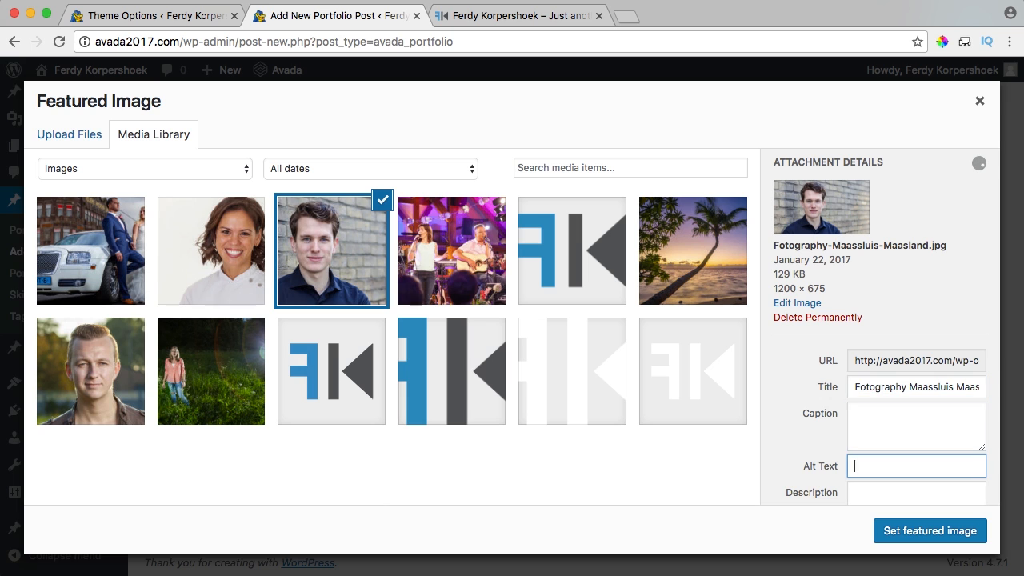
pyautogui.press('super+v')
# Replace the hyphen after Studio in the woman's portrait title and copy it to alt text.
pyautogui.click(204, 243)
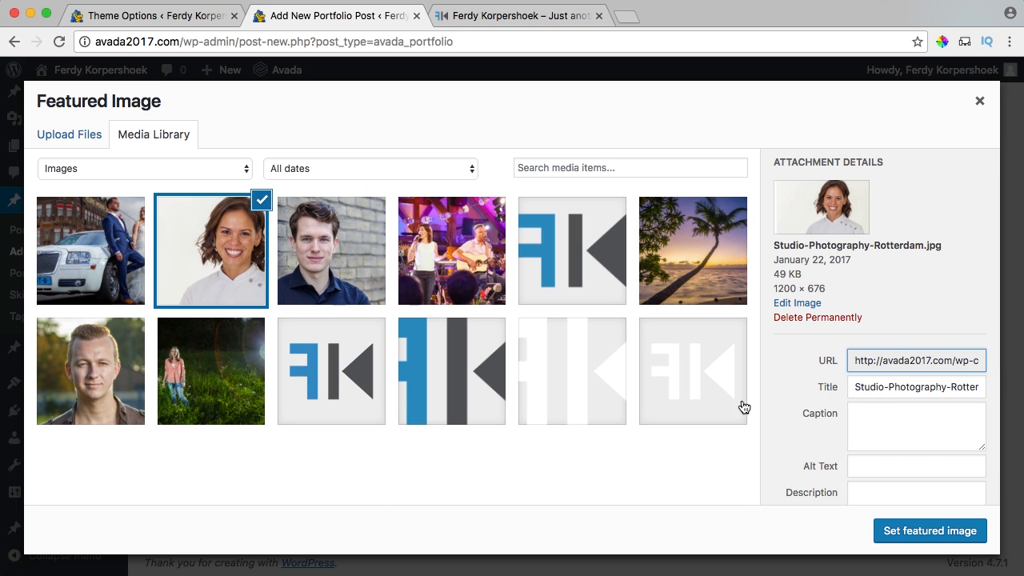
pyautogui.click(885, 387)
pyautogui.press('BackSpace')
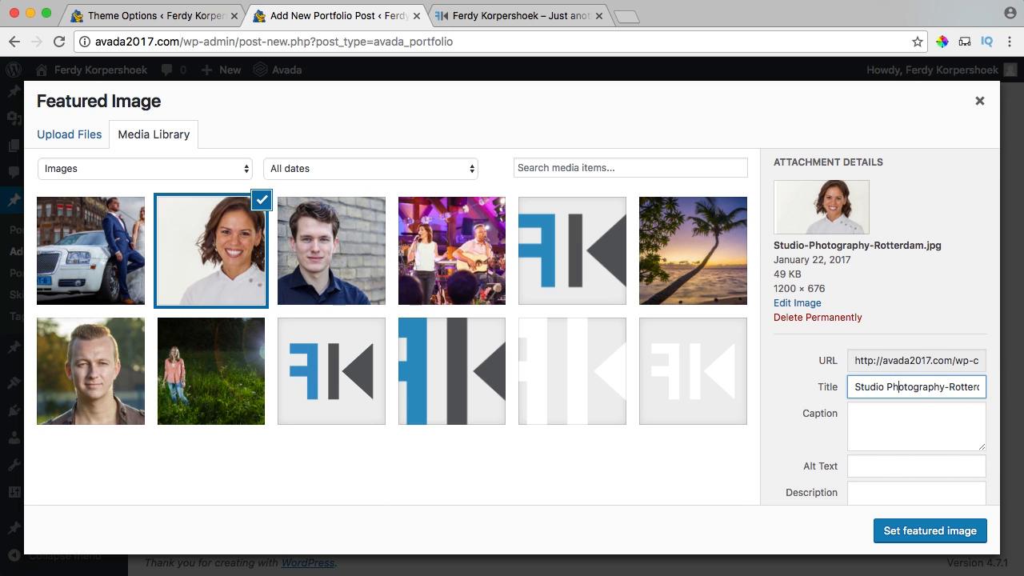
pyautogui.press('super+a')
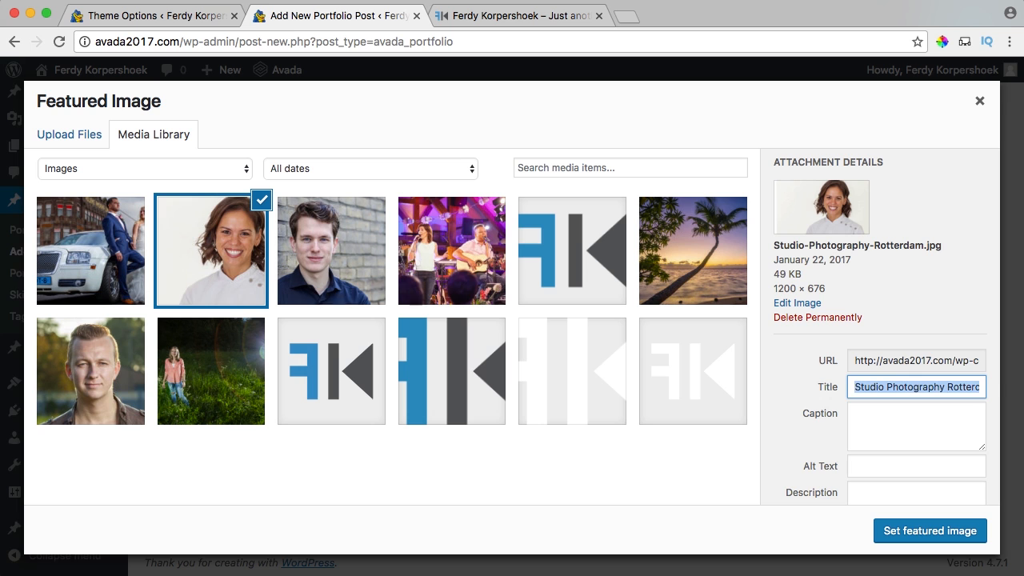
pyautogui.press('super+c')
pyautogui.press('Tab')
pyautogui.press('Tab')
pyautogui.press('super+v')
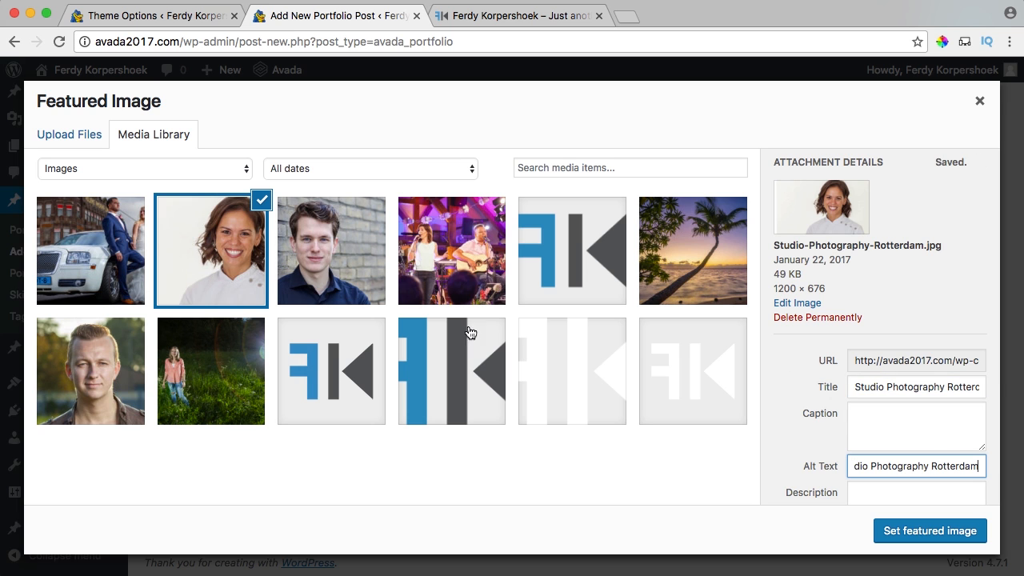
# Tidy the wedding photo's title into its alt text, then set the concert photo as featured image.
pyautogui.click(147, 242)
pyautogui.click(898, 388)
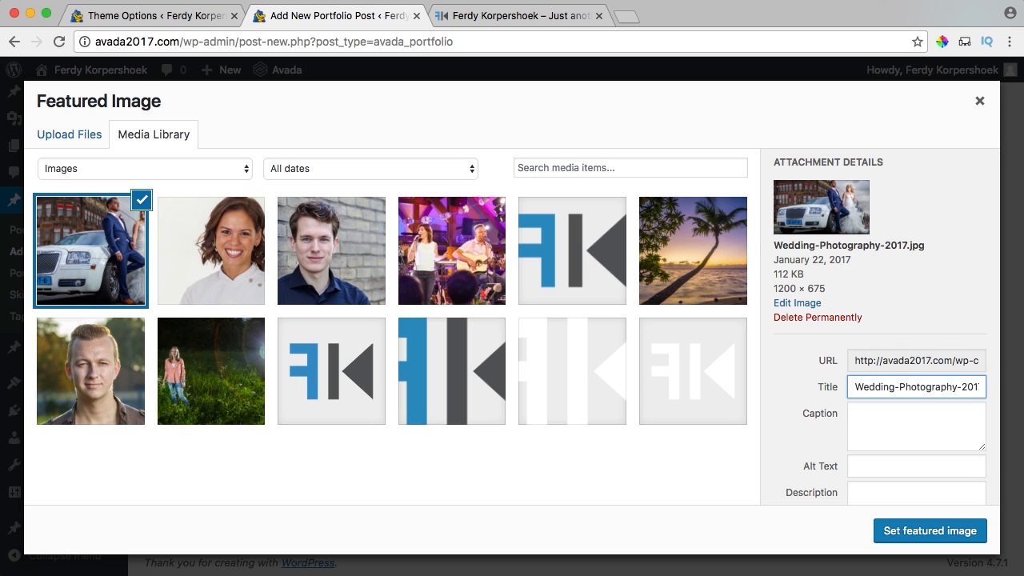
pyautogui.press('BackSpace')
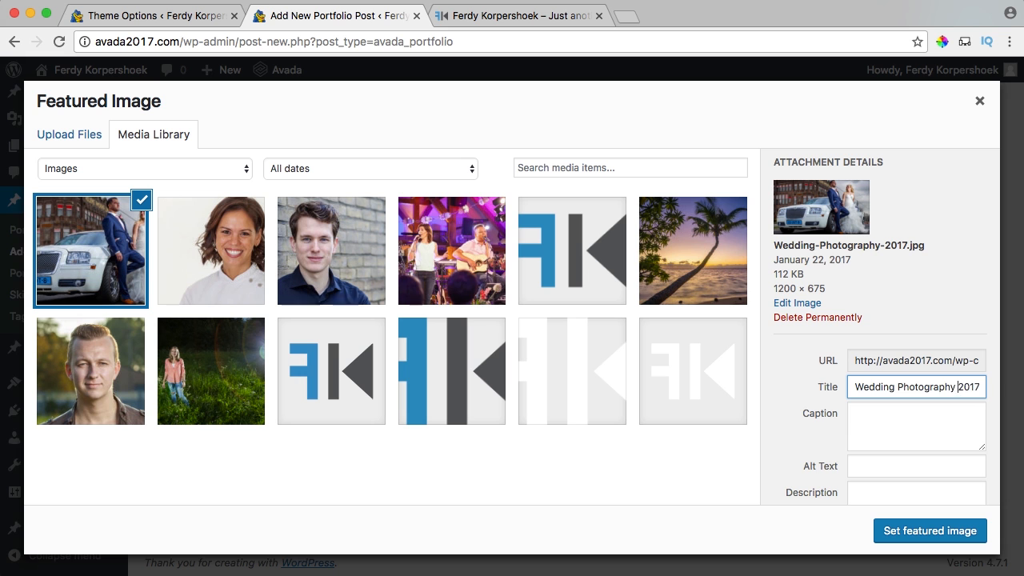
pyautogui.press('super+a')
pyautogui.press('super+c')
pyautogui.press('Tab')
pyautogui.press('Tab')
pyautogui.press('super+v')
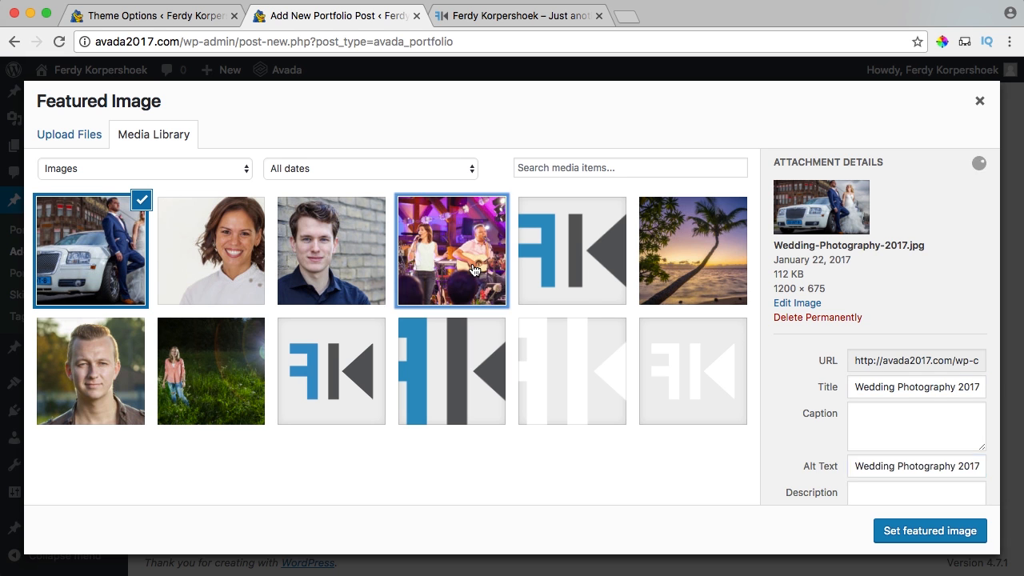
pyautogui.click(474, 271)
pyautogui.click(926, 540)
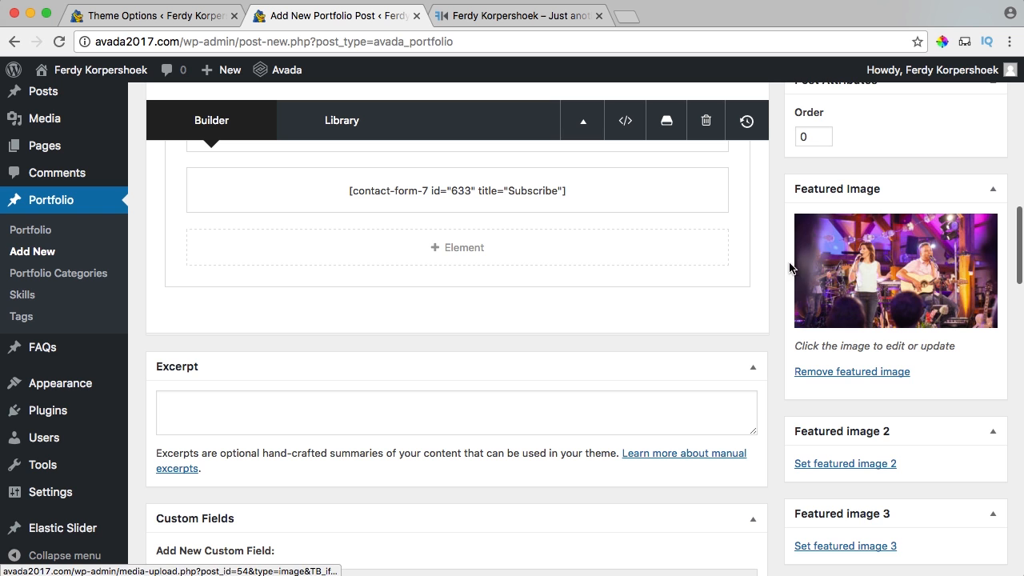
# Publish the Concert Photography portfolio post and open the Import page for editing.
pyautogui.scroll(10, 773, 269)
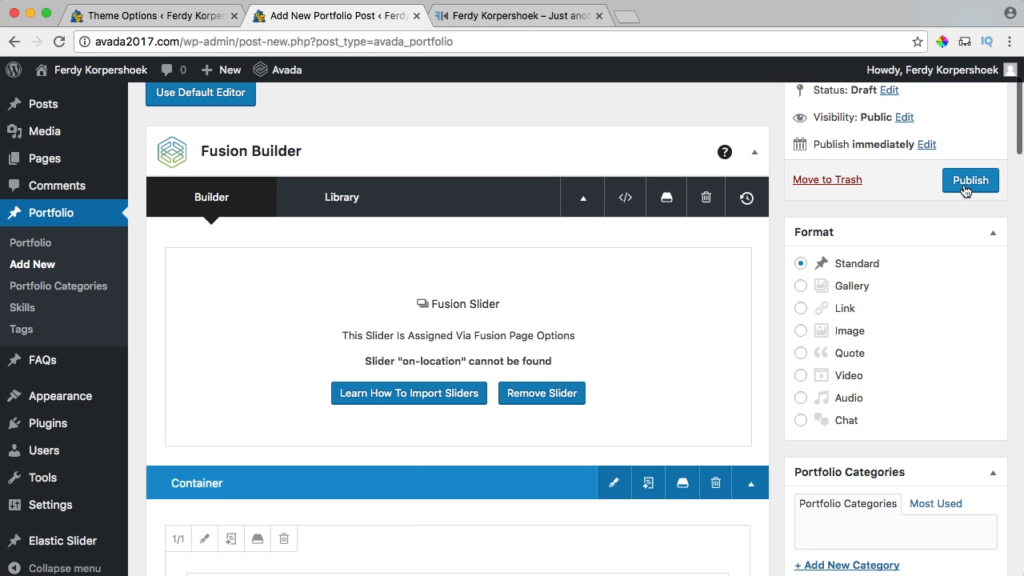
pyautogui.click(965, 187)
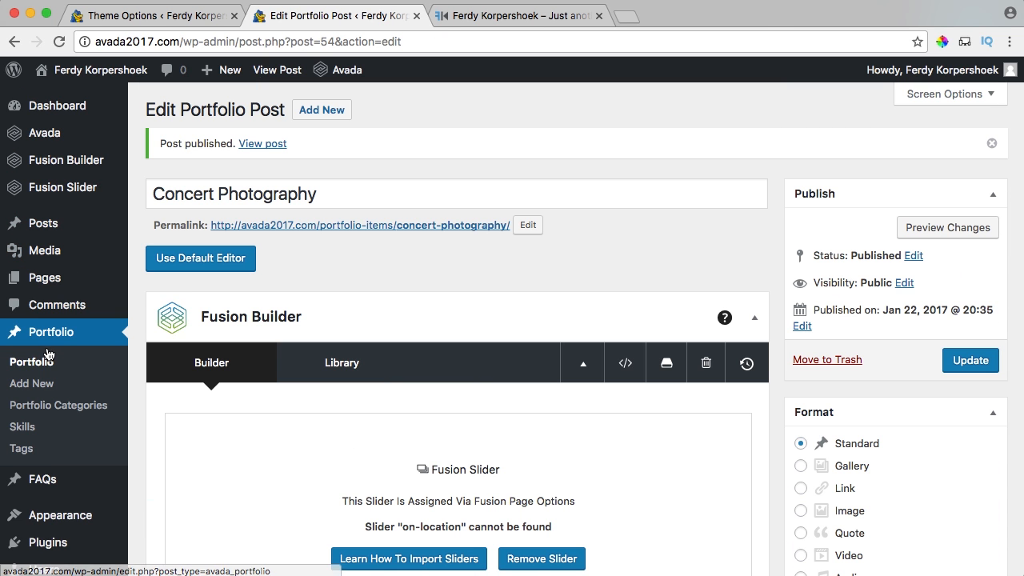
pyautogui.click(51, 286)
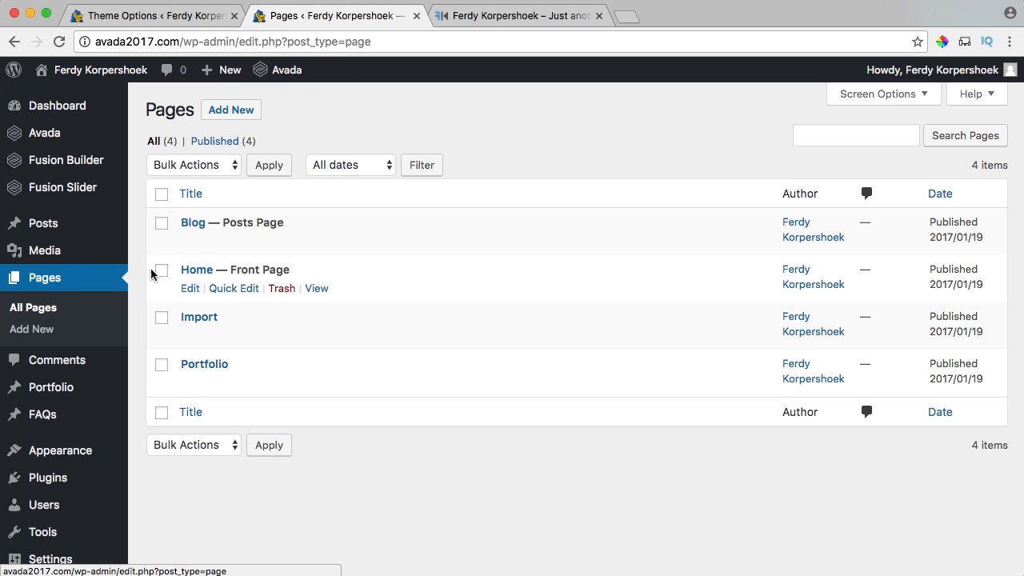
pyautogui.click(200, 324)
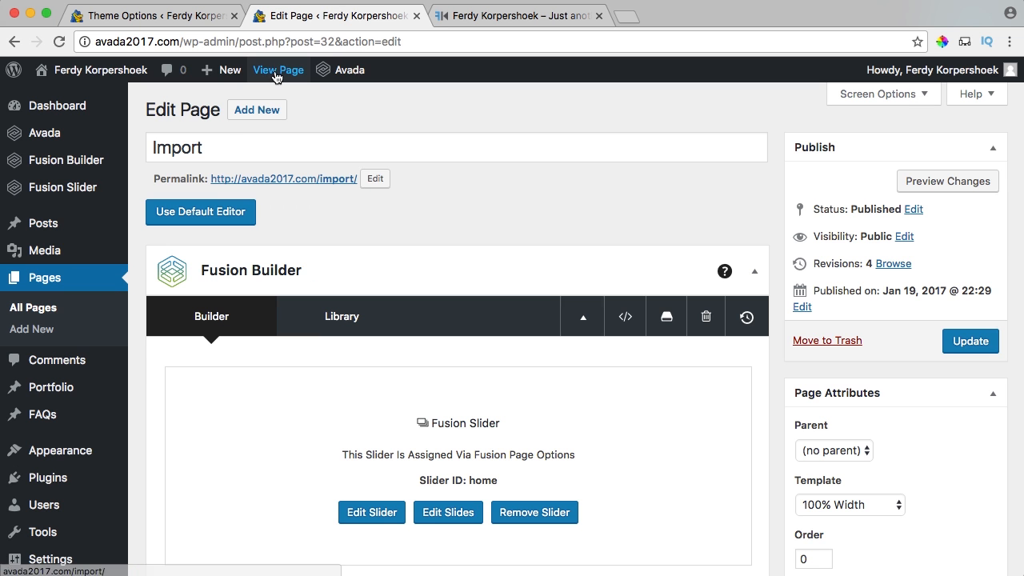
# Check the live Import page shows the Concert Photography portfolio card, then return to the editor.
pyautogui.click(276, 71)
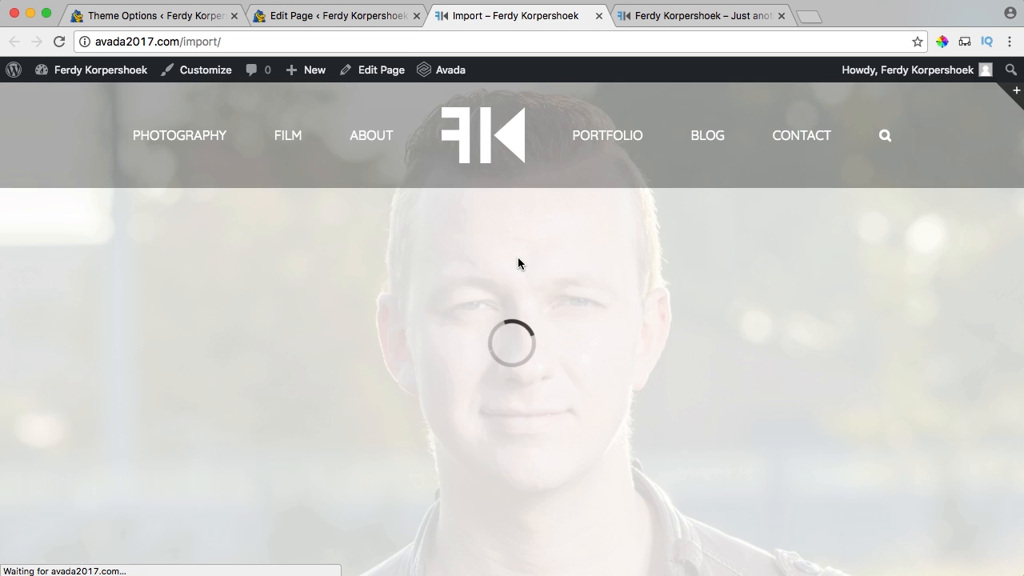
pyautogui.scroll(-10, 517, 253)
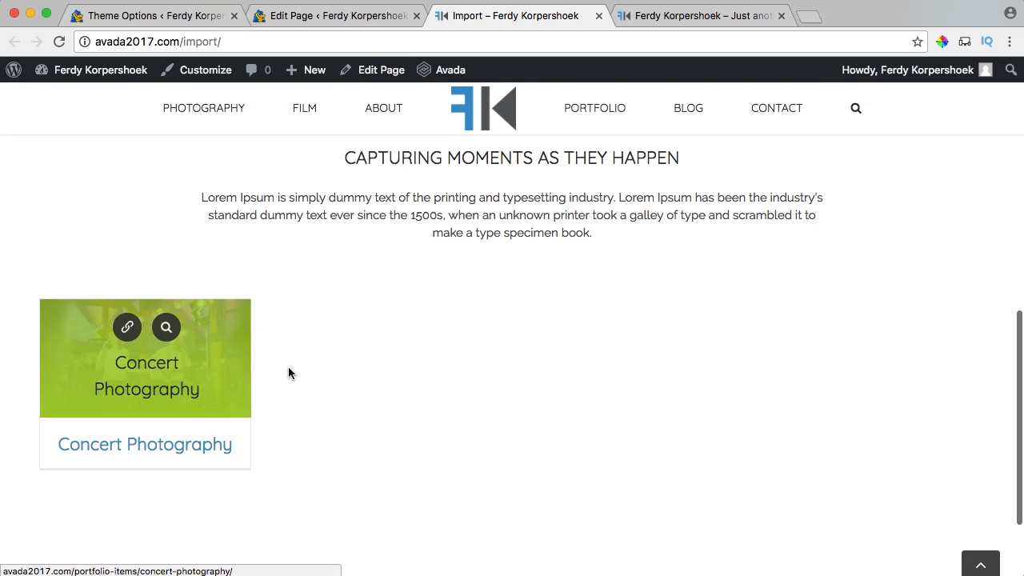
pyautogui.scroll(1, 302, 404)
pyautogui.moveTo(149, 434)
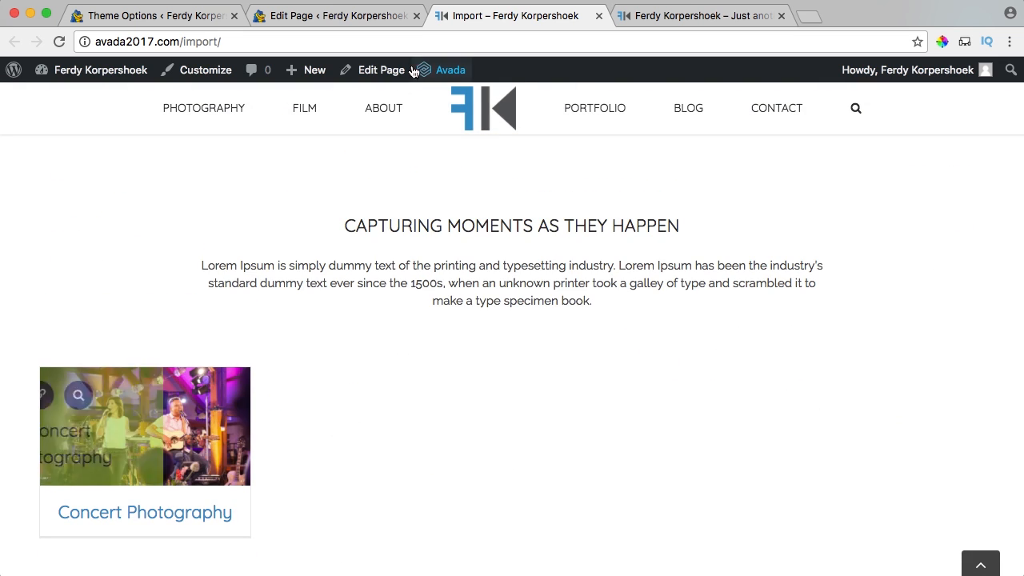
pyautogui.click(322, 17)
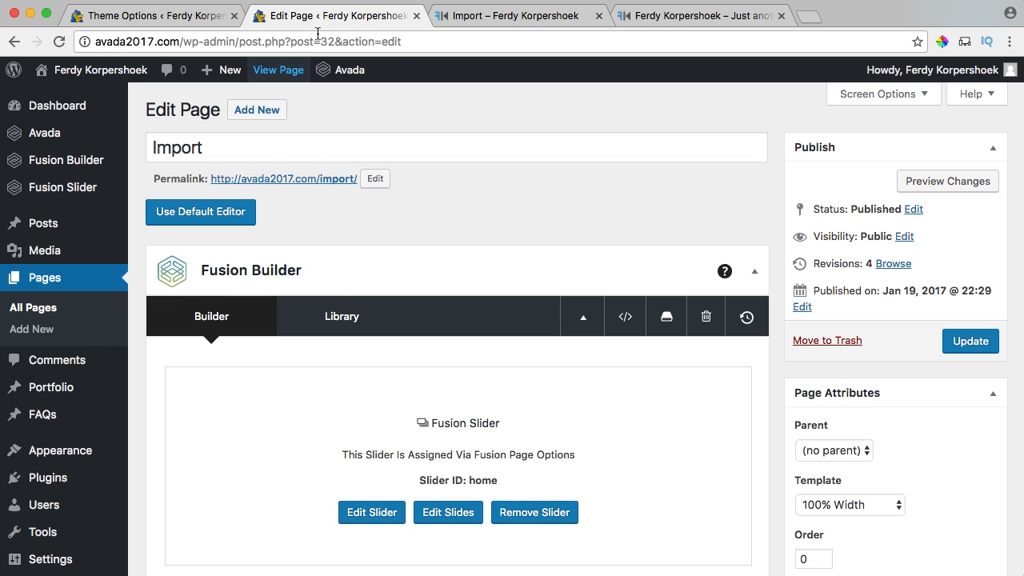
# Remove the slider and the heading and intro text container from the Import page.
pyautogui.scroll(-5, 495, 366)
pyautogui.scroll(3, 495, 368)
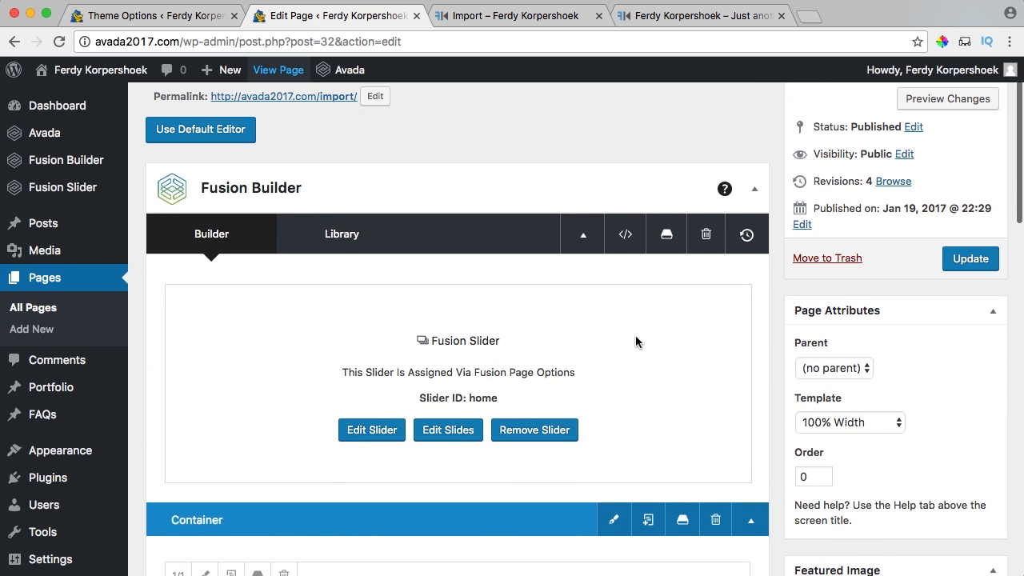
pyautogui.click(517, 431)
pyautogui.scroll(1, 480, 304)
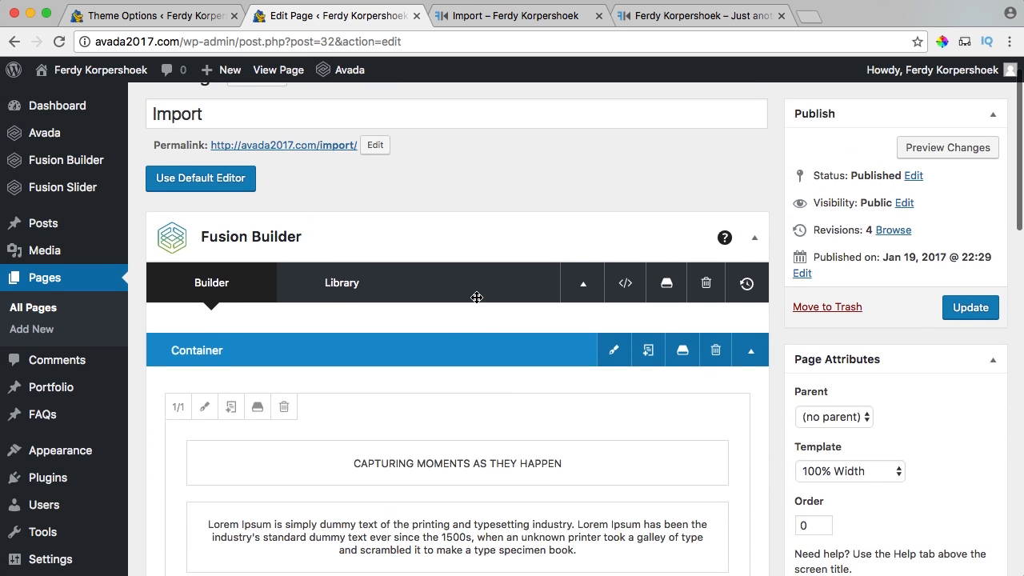
pyautogui.scroll(-4, 477, 297)
pyautogui.scroll(-1, 477, 298)
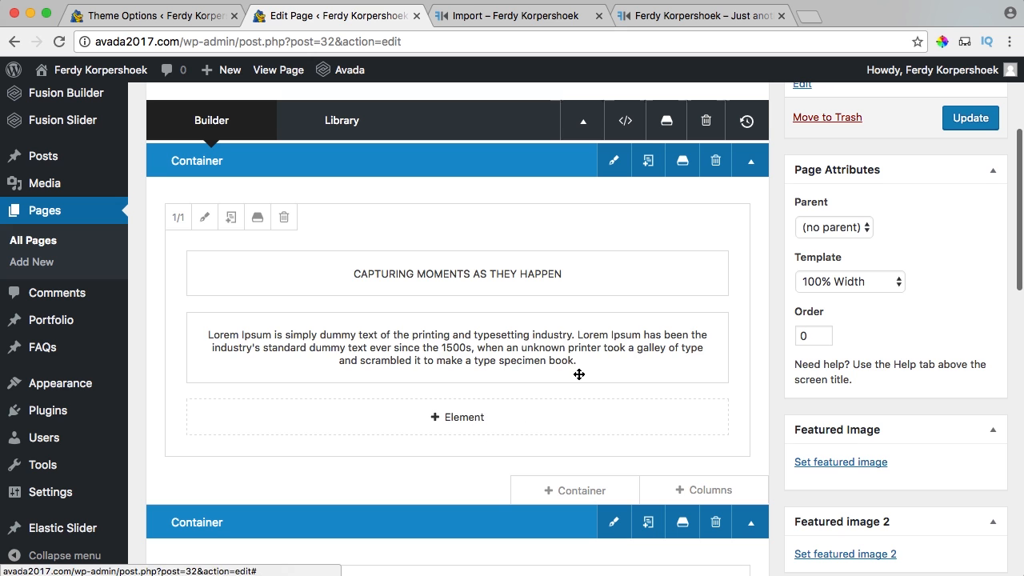
pyautogui.click(715, 160)
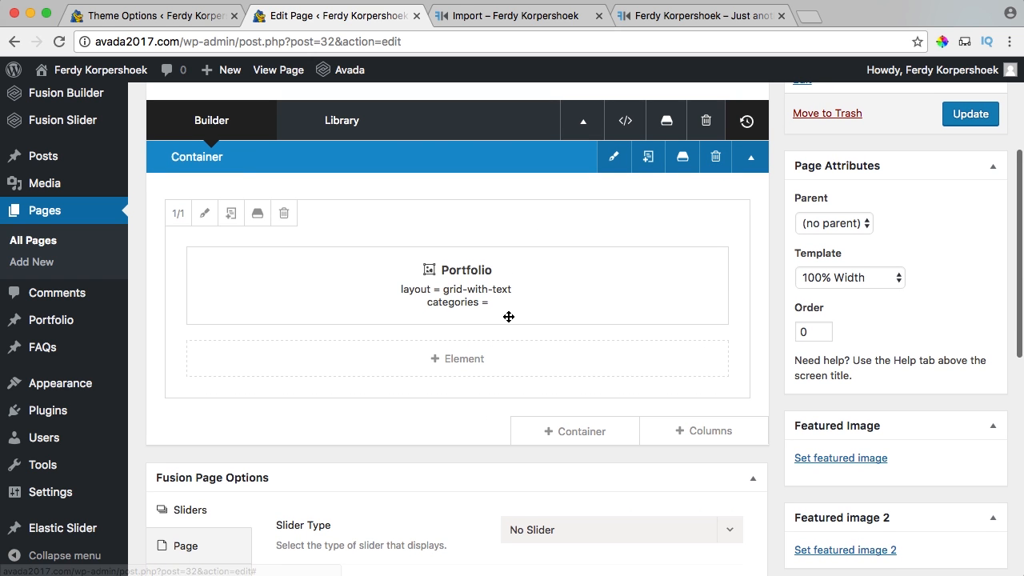
# Save the Portfolio container to the library under the name 'Portfolio'.
pyautogui.scroll(-4, 576, 379)
pyautogui.scroll(6, 590, 379)
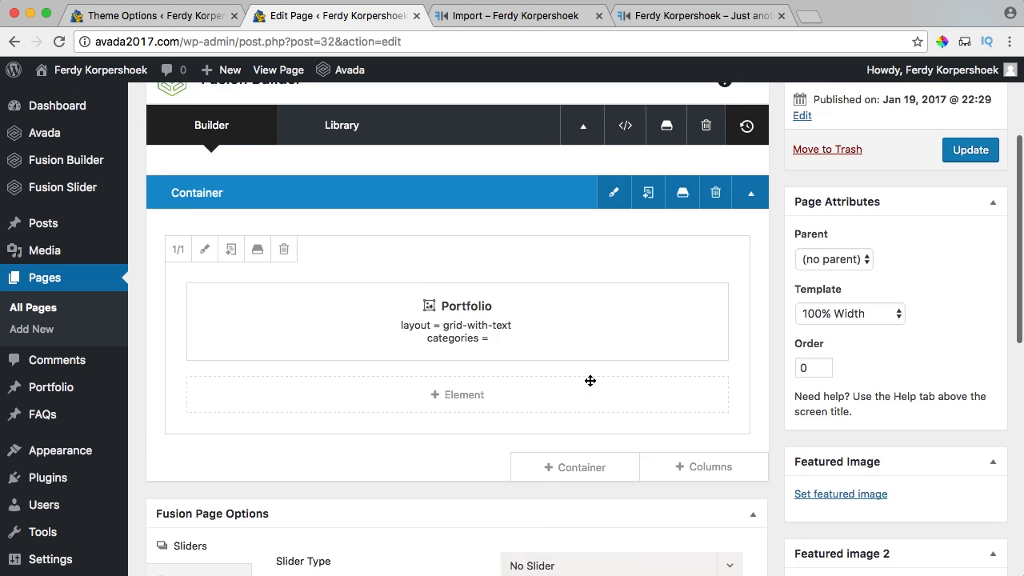
pyautogui.click(682, 255)
pyautogui.click(408, 231)
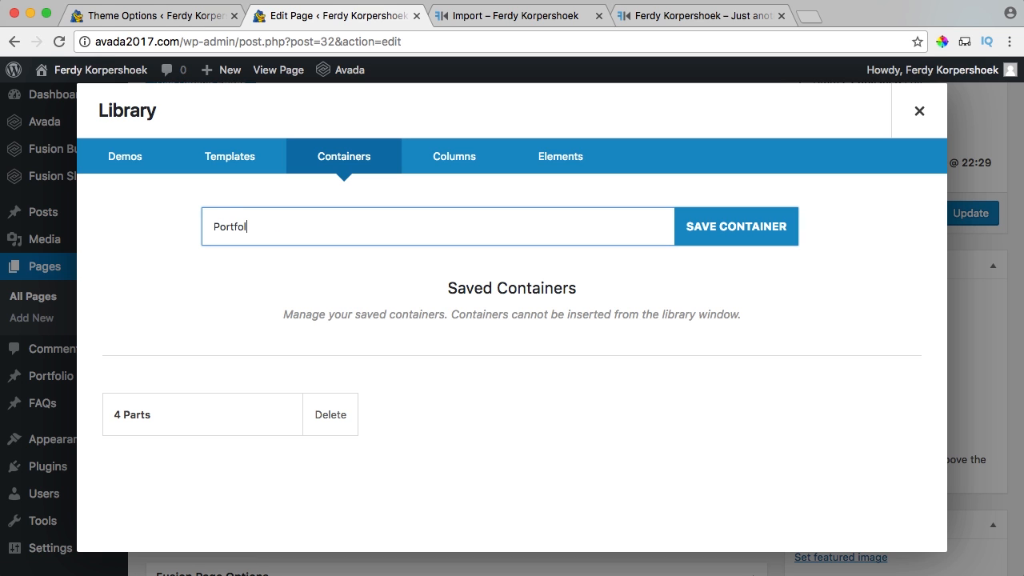
pyautogui.click(706, 232)
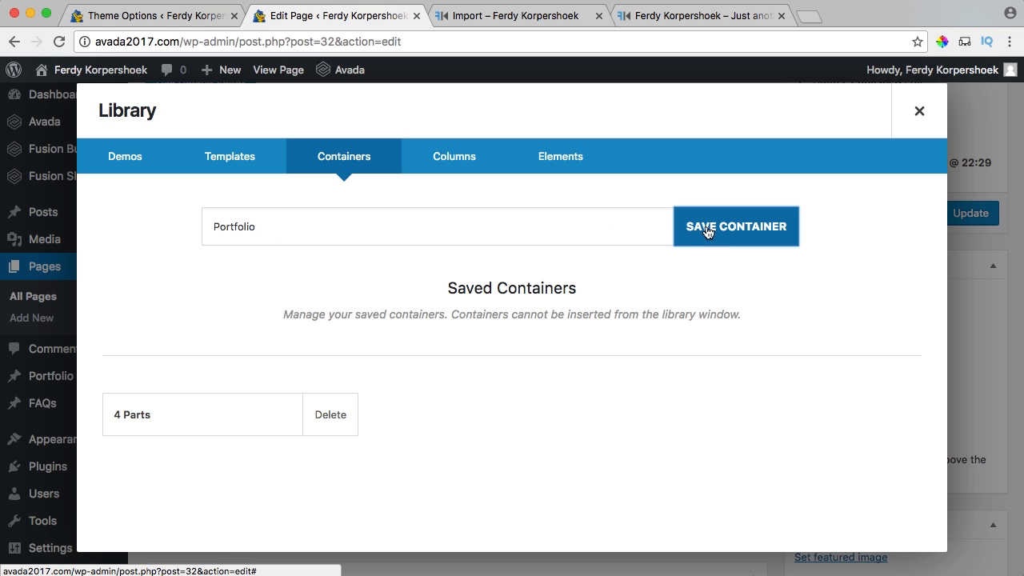
pyautogui.click(920, 112)
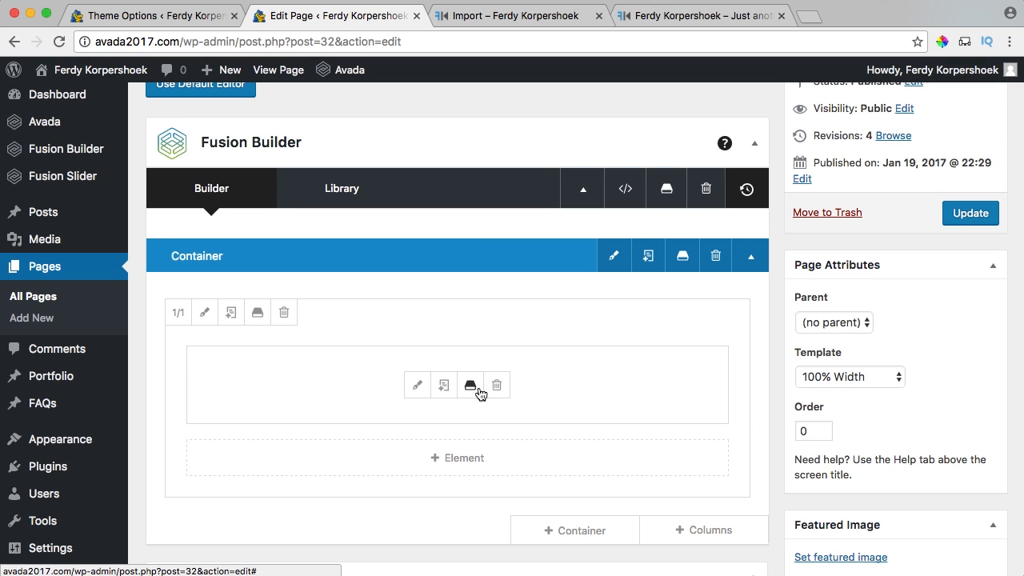
# Save the portfolio element to the library as 'Portfolio Element'.
pyautogui.click(471, 387)
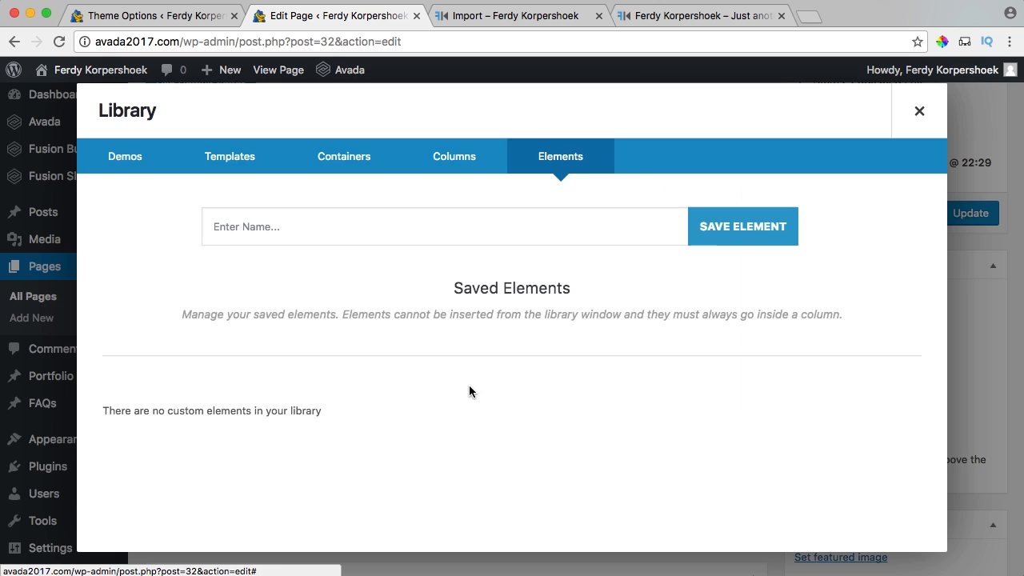
pyautogui.click(402, 218)
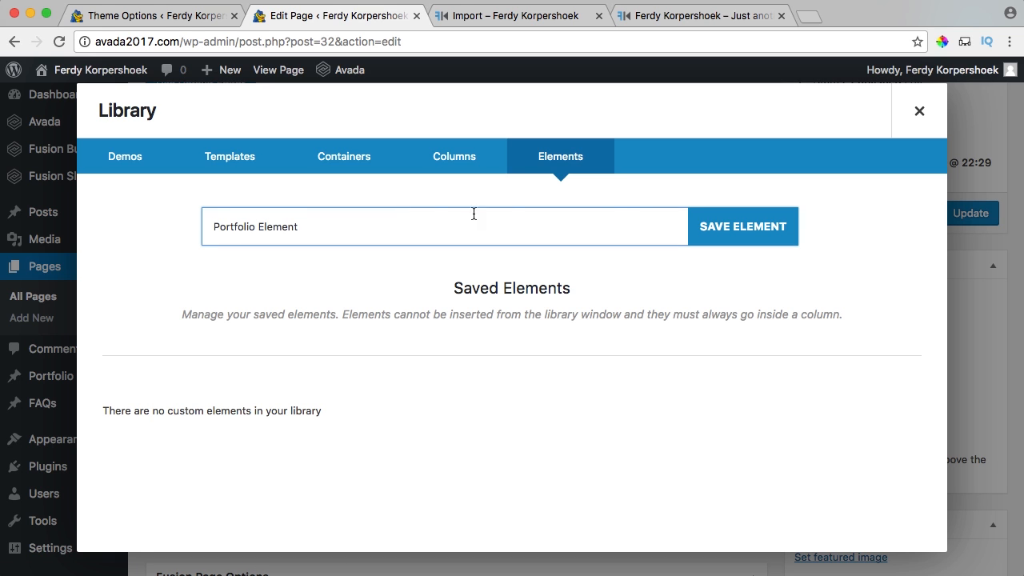
pyautogui.click(706, 238)
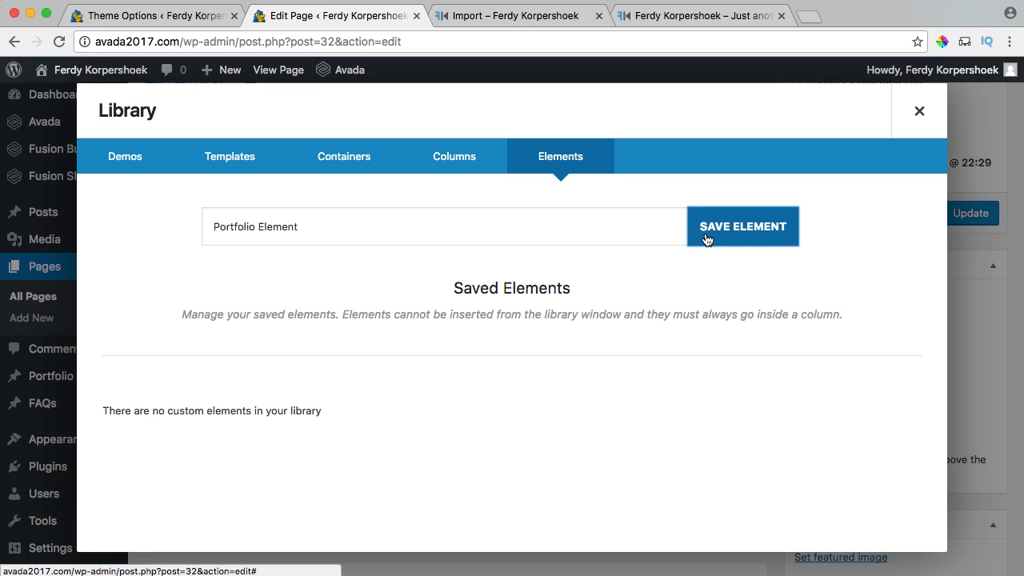
pyautogui.click(914, 118)
# Update the Import page and open the live site.
pyautogui.click(966, 220)
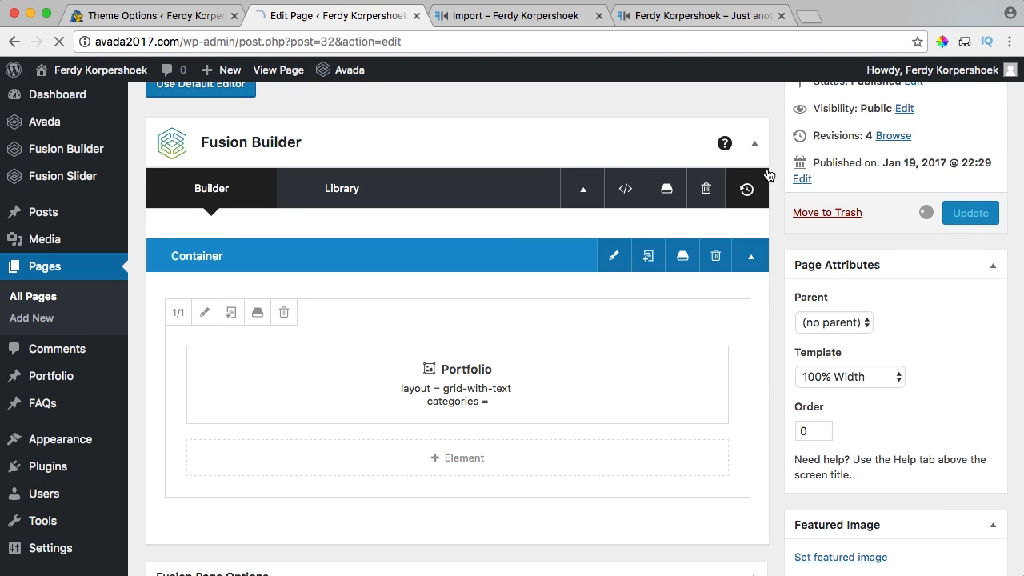
pyautogui.click(164, 18)
pyautogui.click(88, 74)
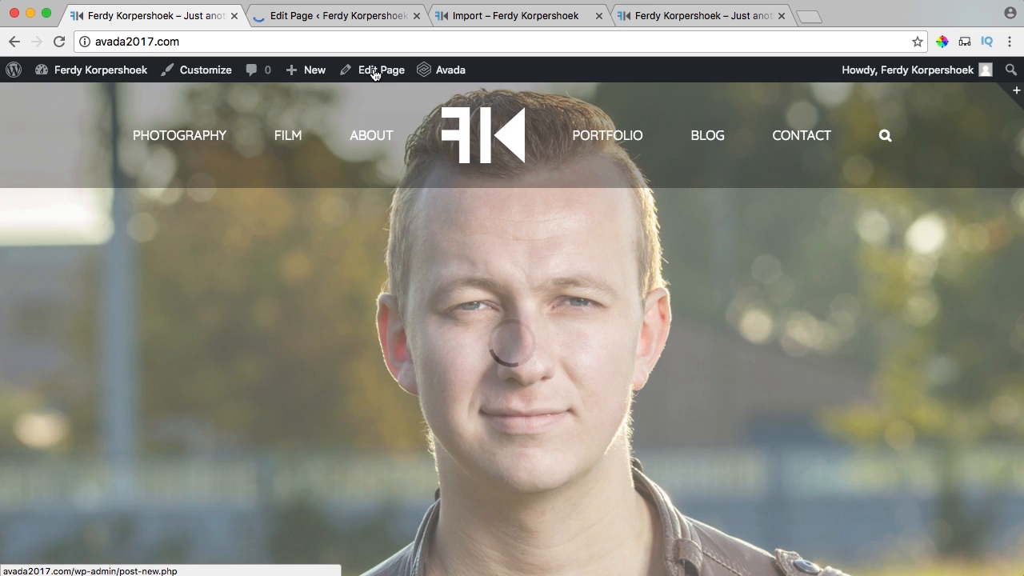
# Insert the library's 'Portfolio Element' into the Home page's empty 2/3 column.
pyautogui.click(373, 70)
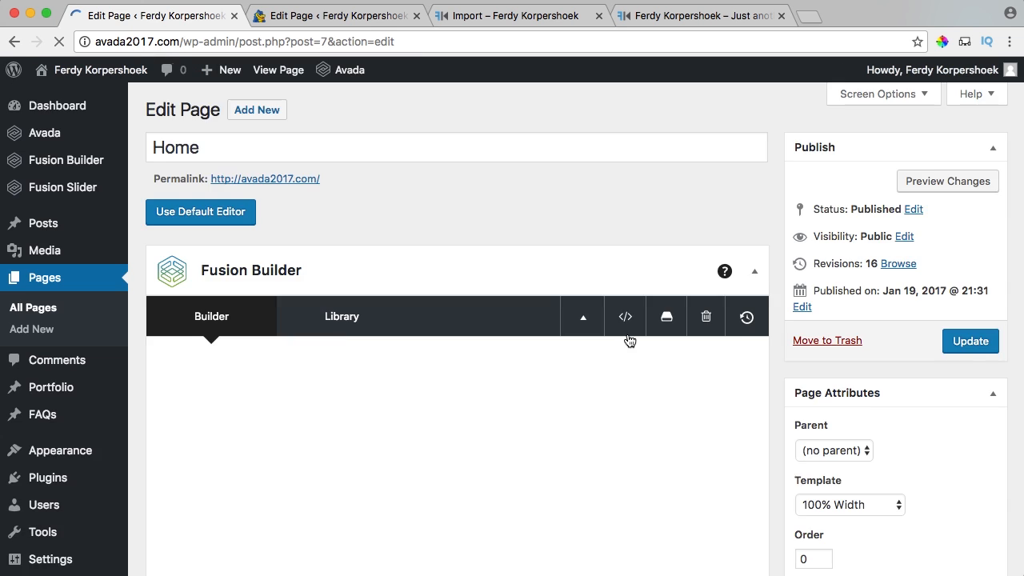
pyautogui.scroll(-4, 628, 338)
pyautogui.click(627, 339)
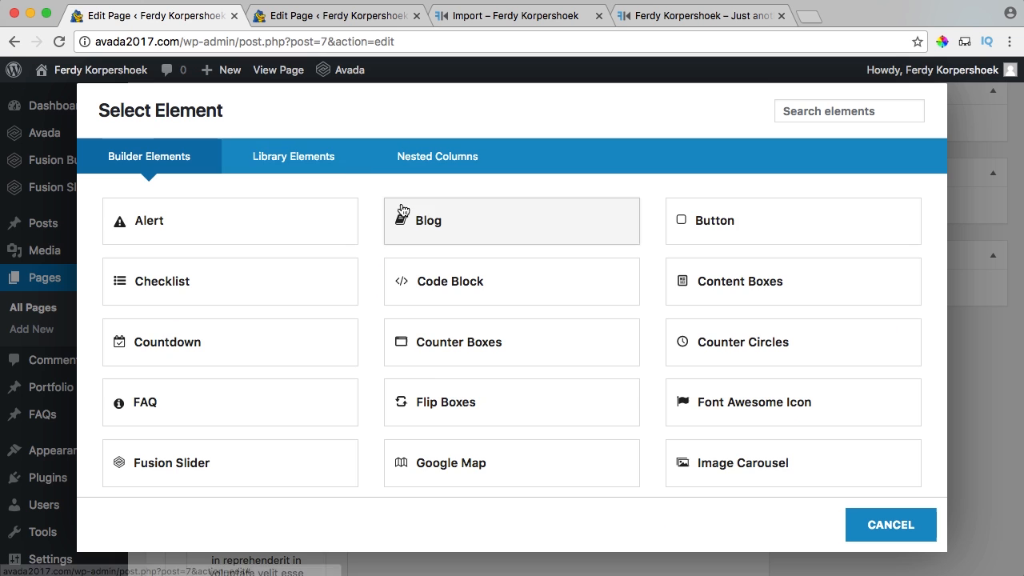
pyautogui.click(297, 160)
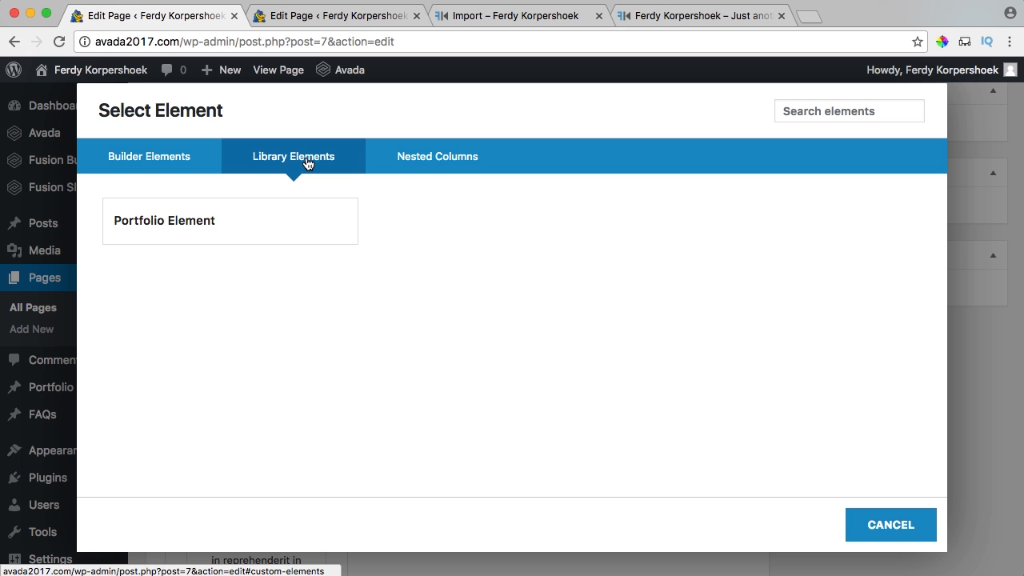
pyautogui.click(160, 226)
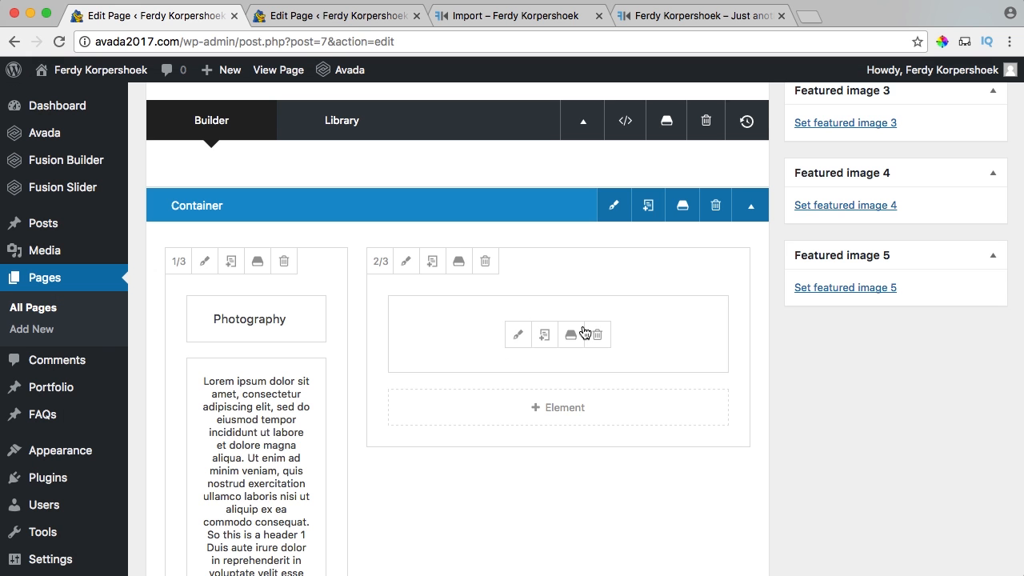
# Update the Home page and view the live homepage in a new tab.
pyautogui.scroll(10, 793, 360)
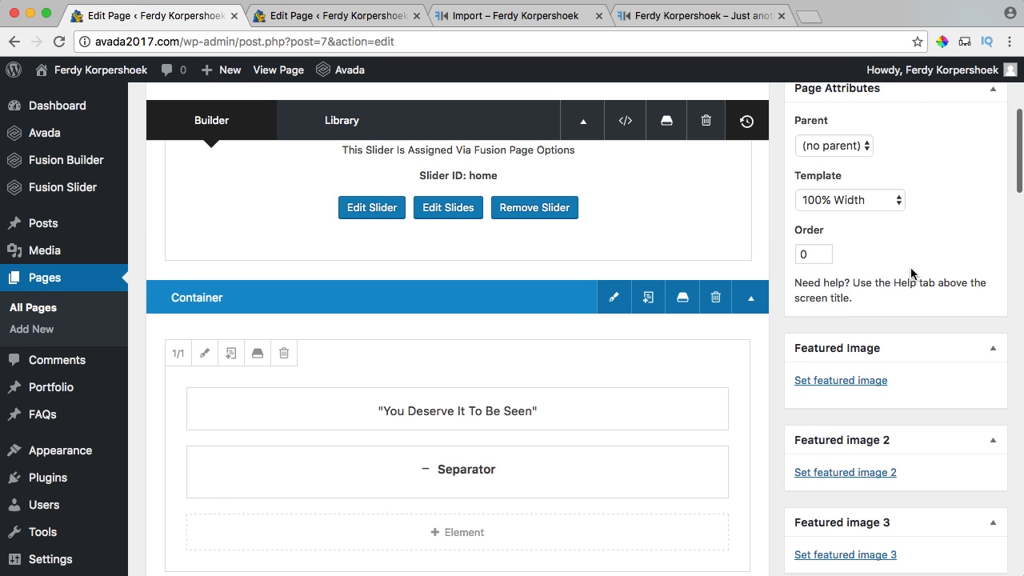
pyautogui.click(968, 339)
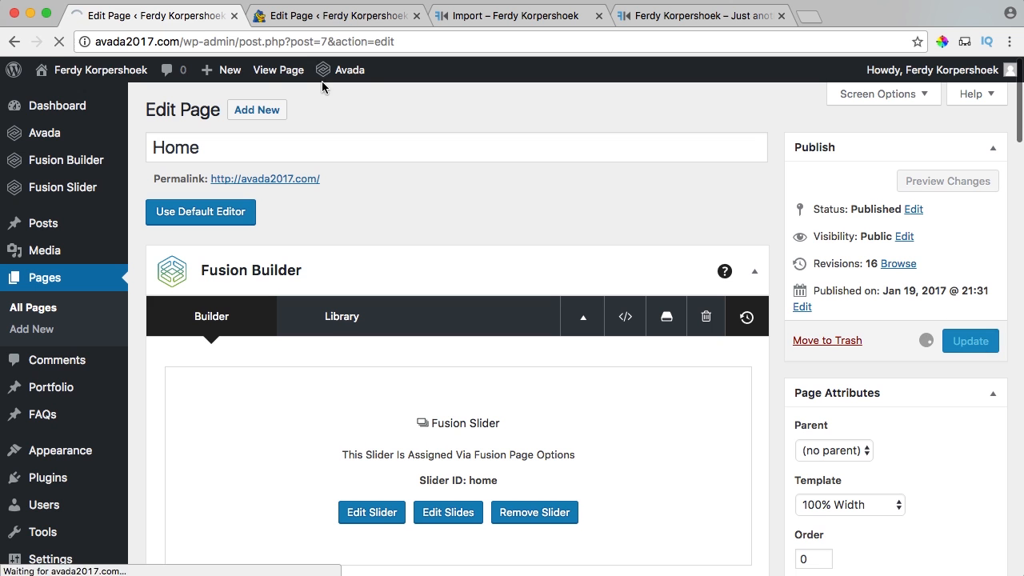
pyautogui.keyDown('super'); pyautogui.click(276, 70); pyautogui.keyUp('super')
# Review the live homepage portfolio tiles, then bring the Wedding Photography post editor tab to first position.
pyautogui.click(316, 16)
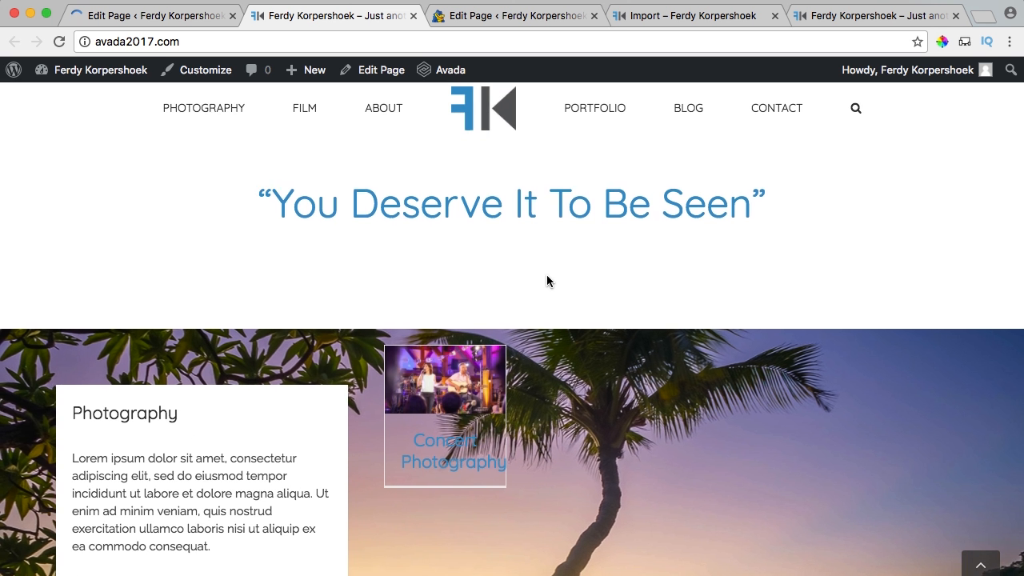
pyautogui.scroll(-4, 546, 274)
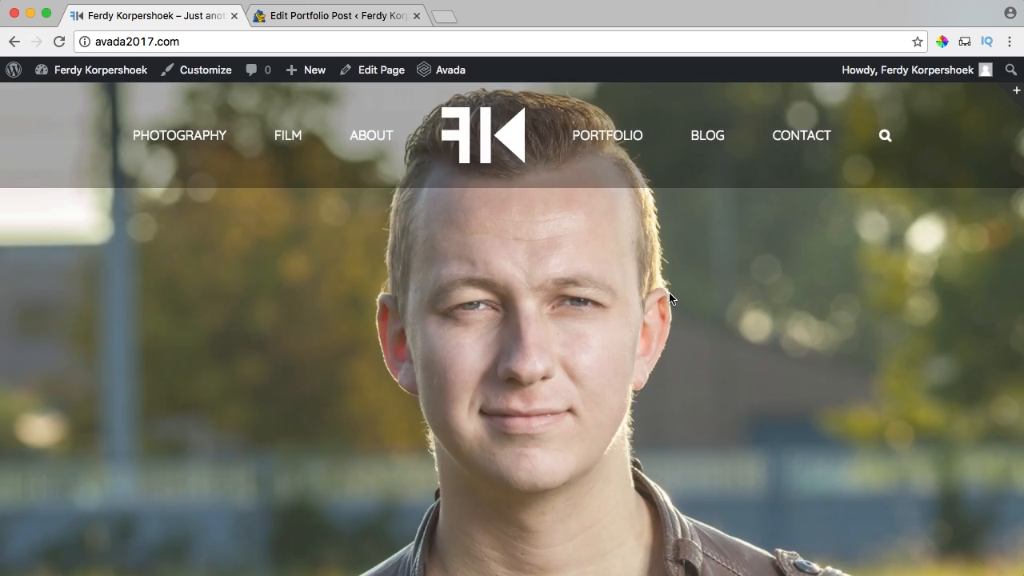
pyautogui.scroll(-10, 670, 298)
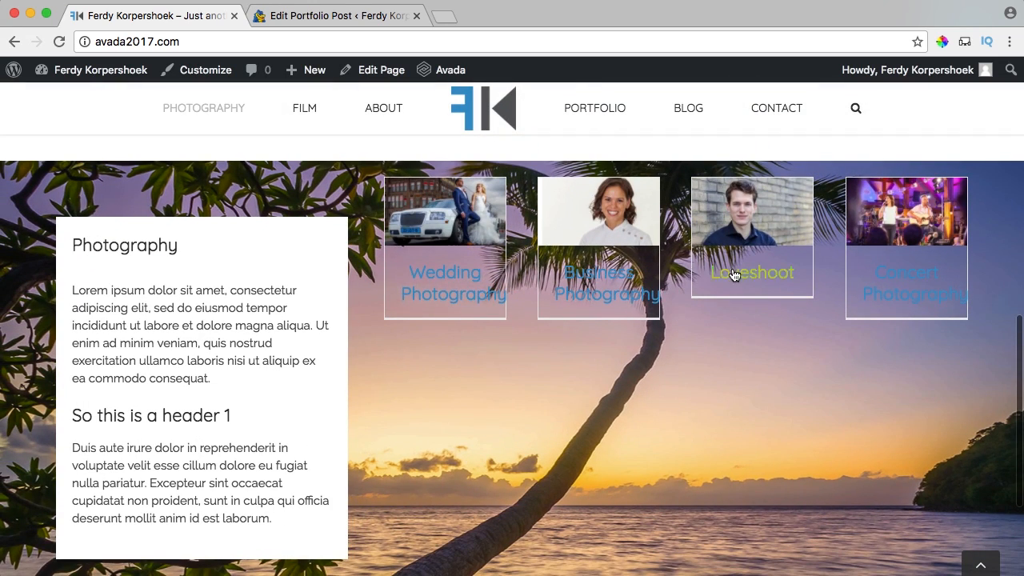
pyautogui.scroll(-1, 510, 333)
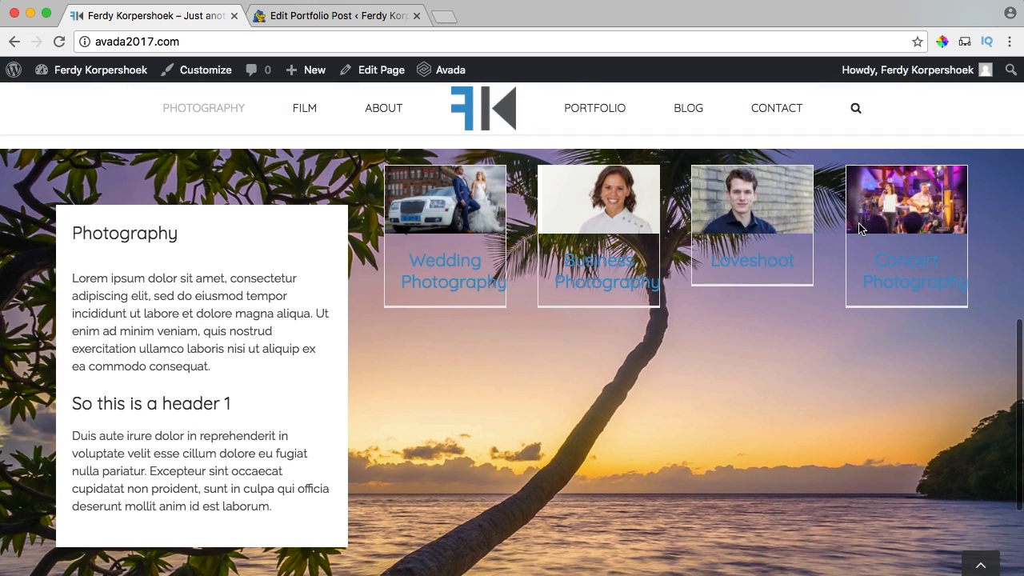
pyautogui.scroll(-2, 486, 331)
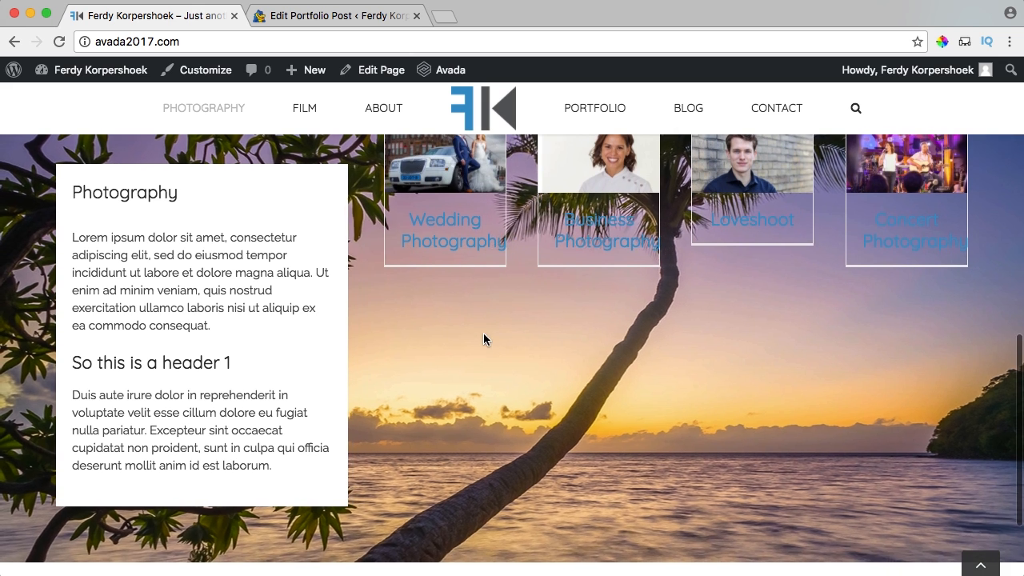
pyautogui.scroll(2, 484, 335)
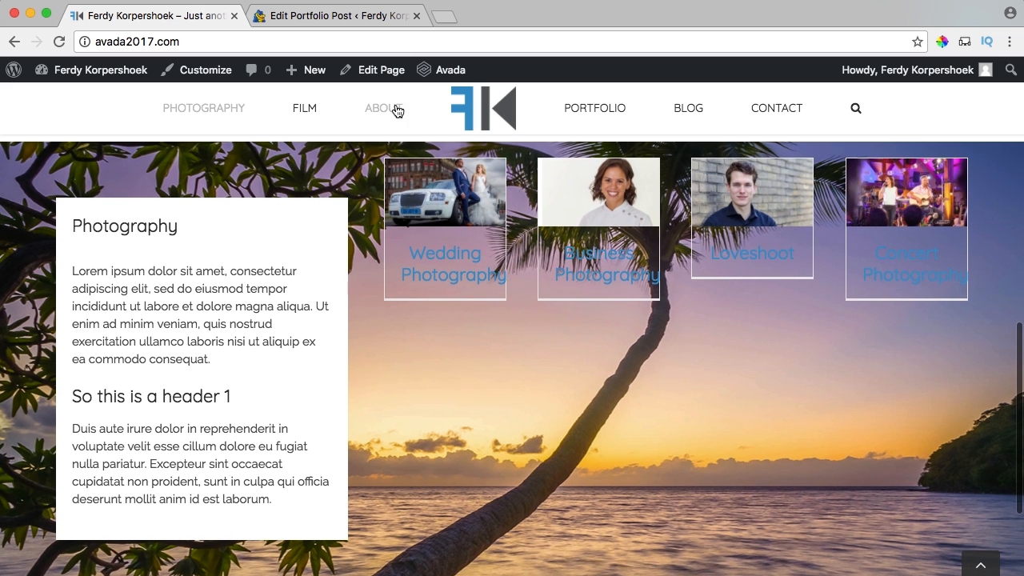
pyautogui.click(341, 17)
pyautogui.moveTo(376, 18); pyautogui.dragTo(160, 16)
# Open Avada Theme Options, then switch the homepage Portfolio element's layout to Grid and save.
pyautogui.moveTo(86, 138)
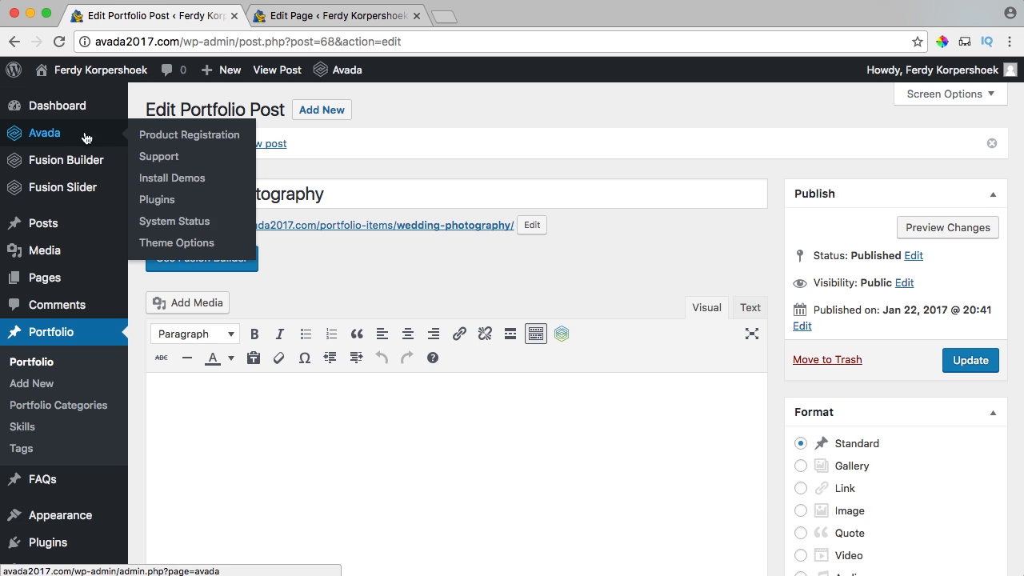
pyautogui.click(177, 245)
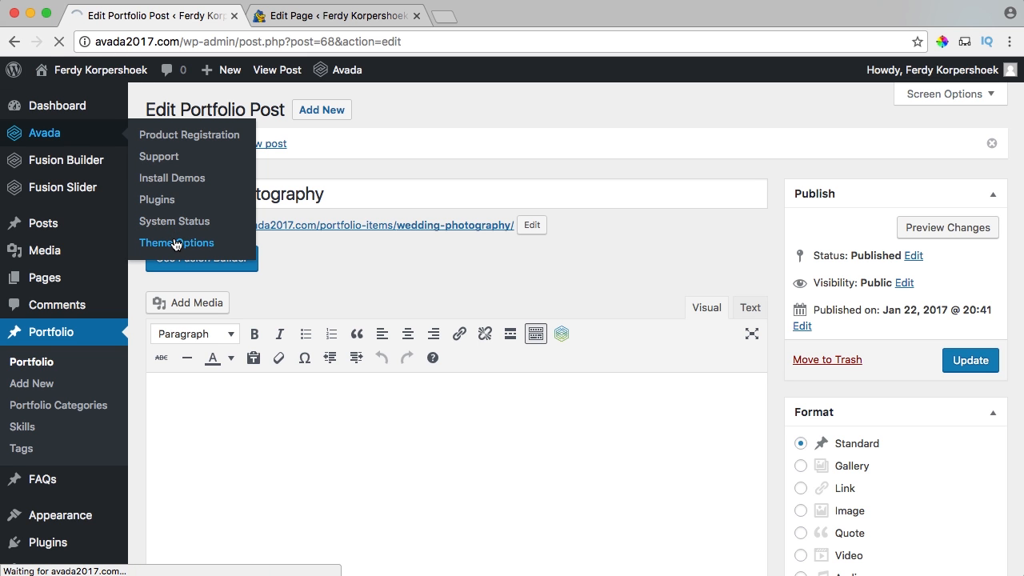
pyautogui.click(344, 16)
pyautogui.scroll(-1, 617, 291)
pyautogui.scroll(-8, 618, 290)
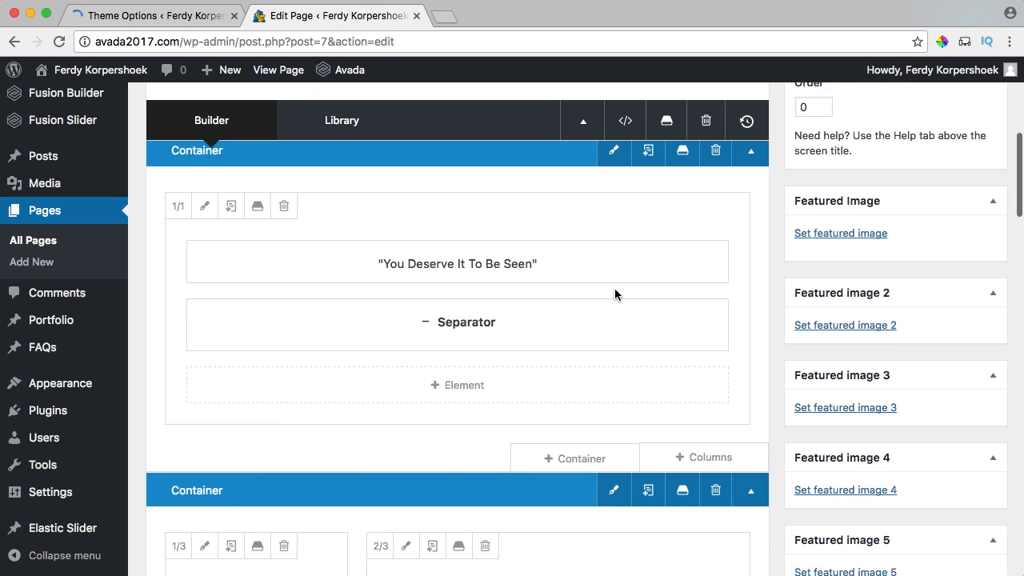
pyautogui.scroll(-2, 615, 293)
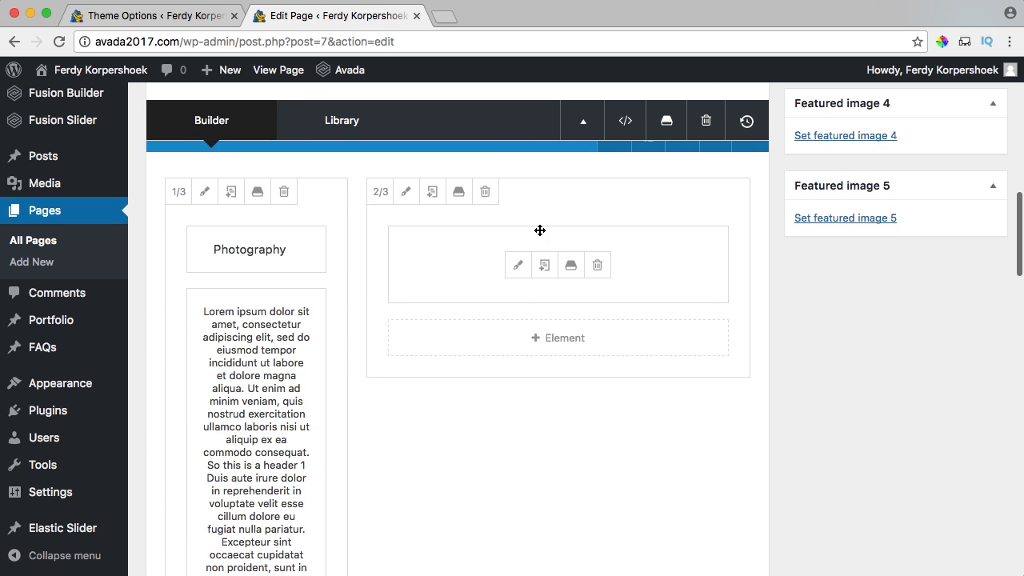
pyautogui.click(516, 269)
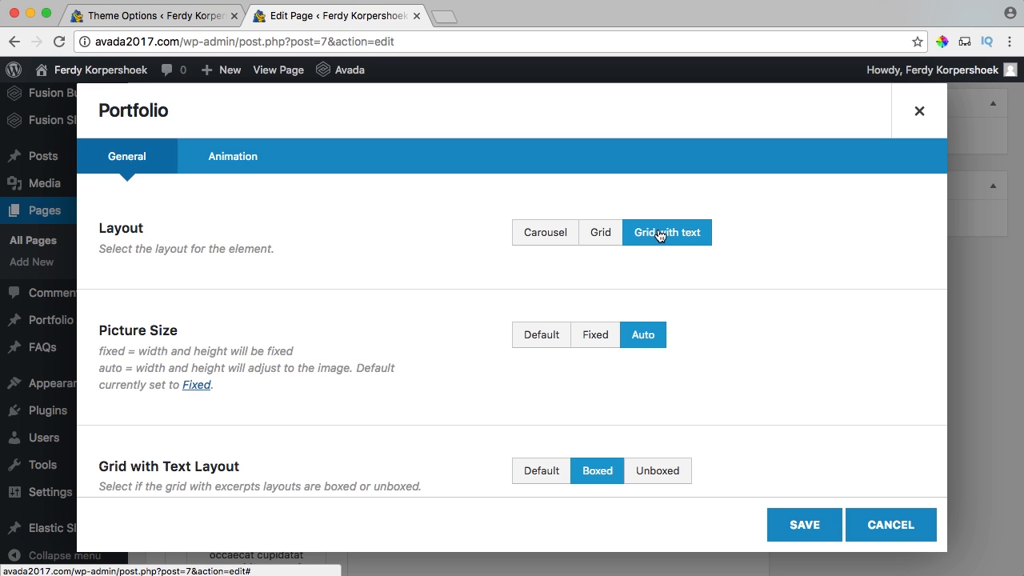
pyautogui.click(600, 234)
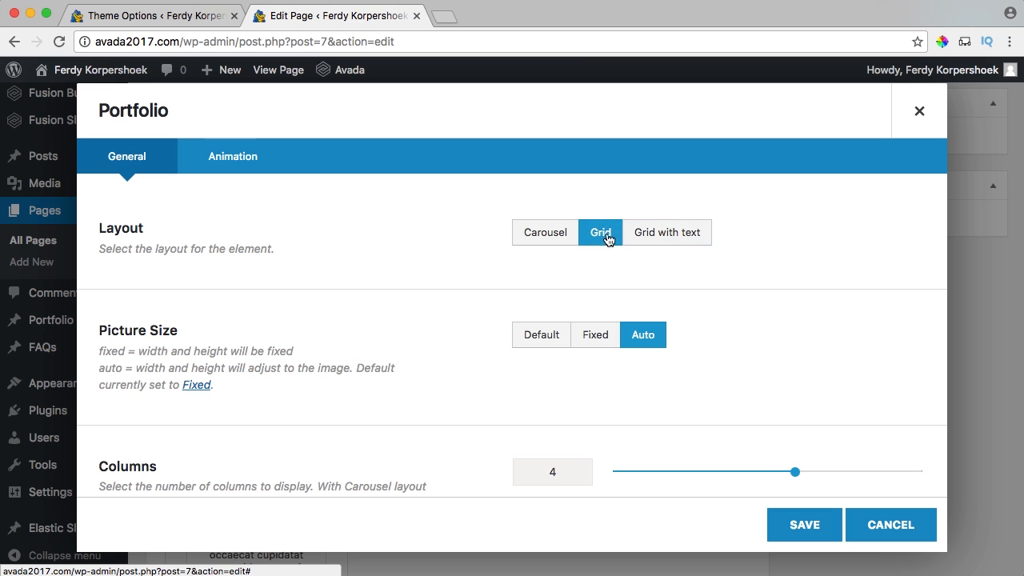
pyautogui.click(800, 524)
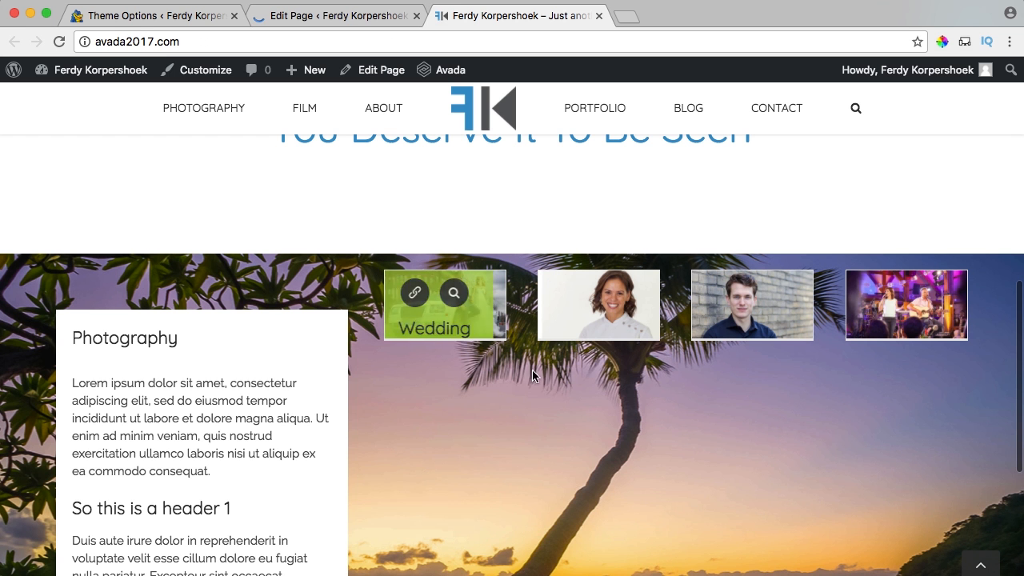
# Reduce the homepage Portfolio element to 2 columns.
pyautogui.click(360, 17)
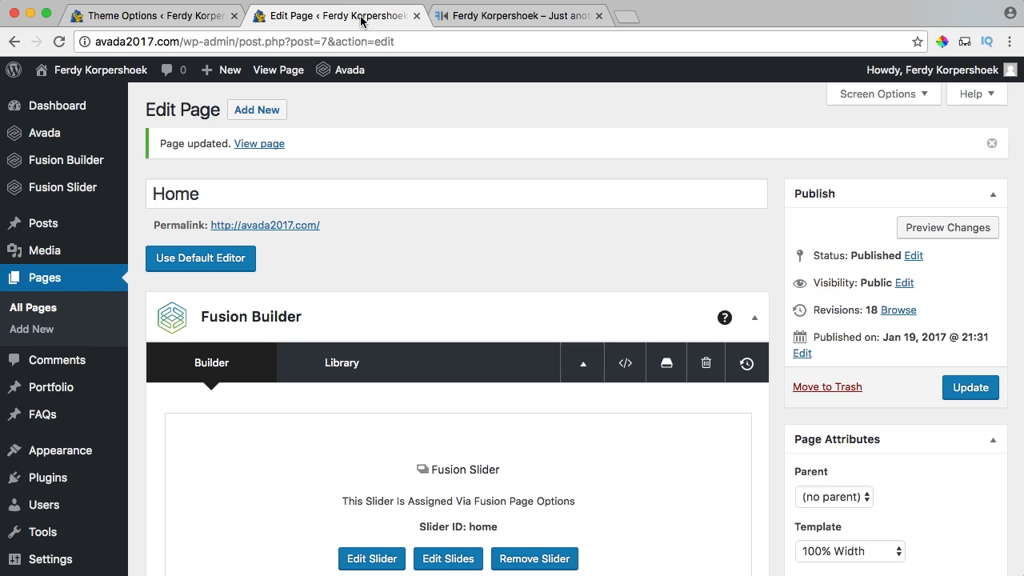
pyautogui.scroll(-8, 552, 282)
pyautogui.scroll(-5, 557, 284)
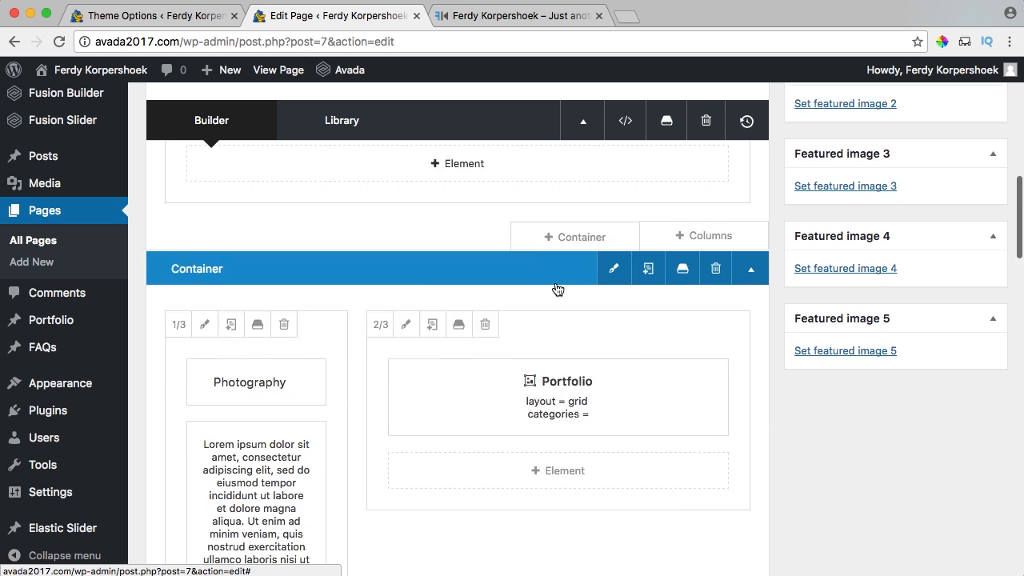
pyautogui.click(520, 290)
pyautogui.scroll(-2, 476, 276)
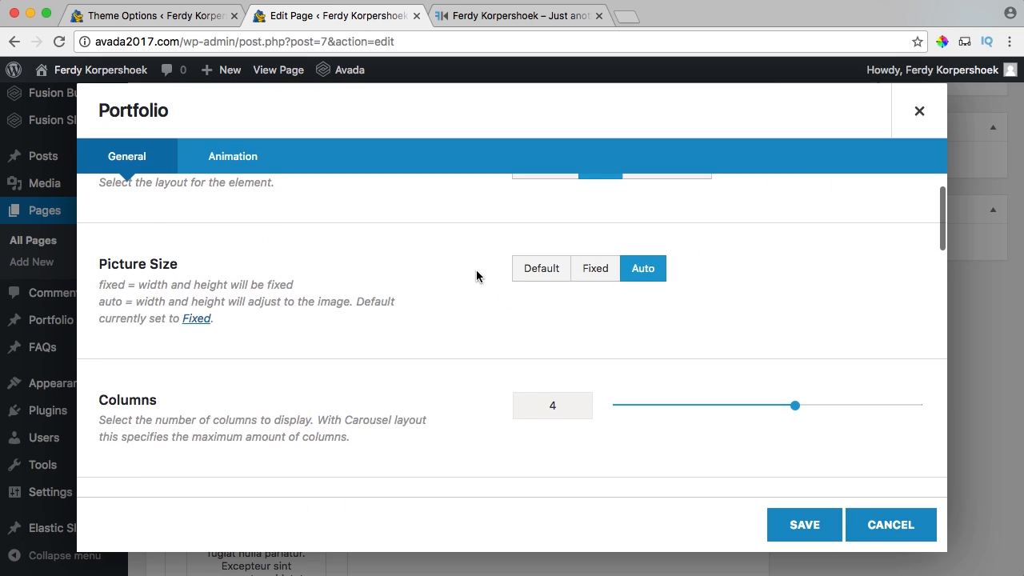
pyautogui.scroll(-2, 476, 276)
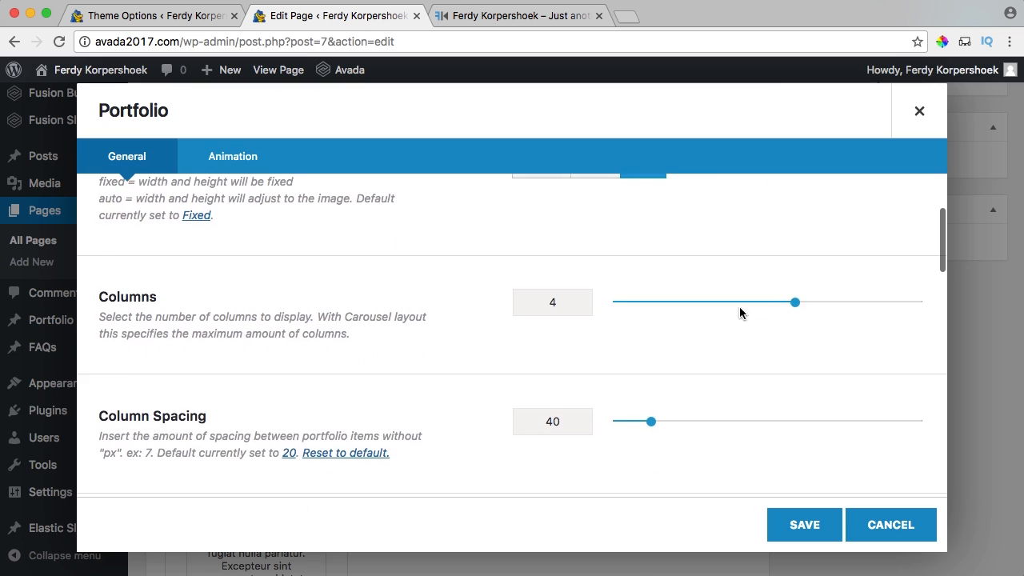
pyautogui.moveTo(765, 304); pyautogui.dragTo(685, 309)
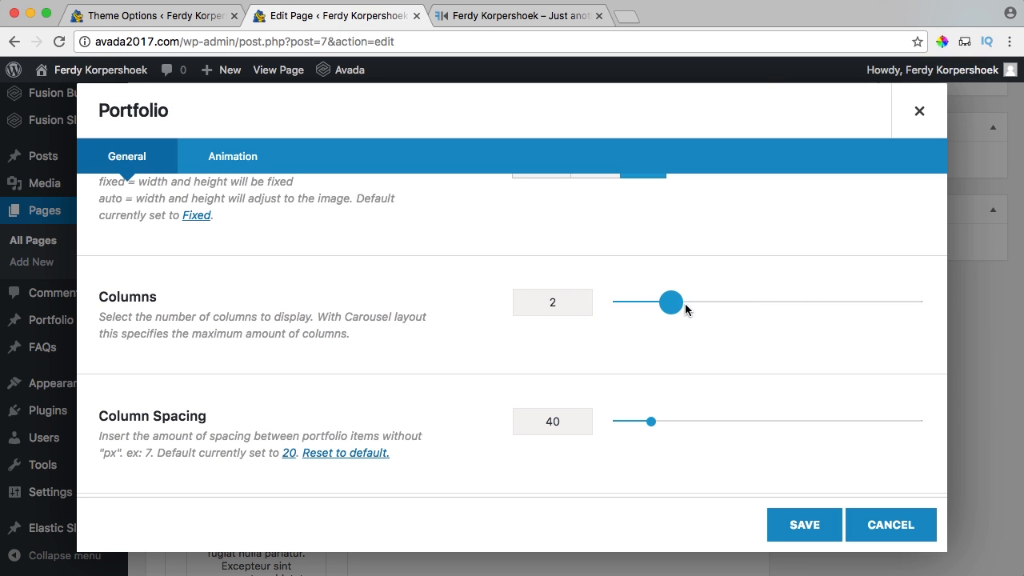
# Adjust further options in the Portfolio element's settings.
pyautogui.scroll(-3, 352, 314)
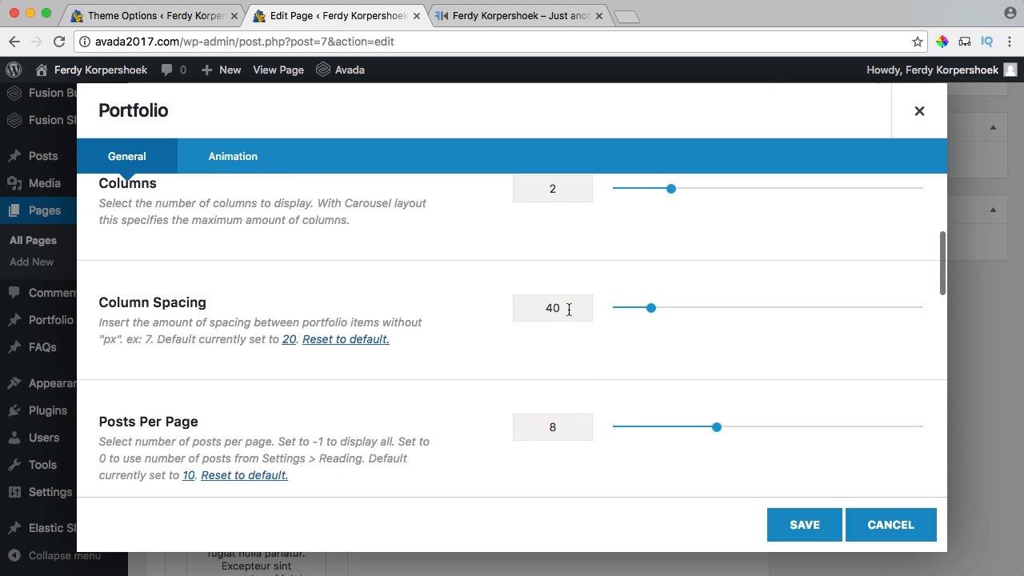
pyautogui.scroll(-3, 506, 312)
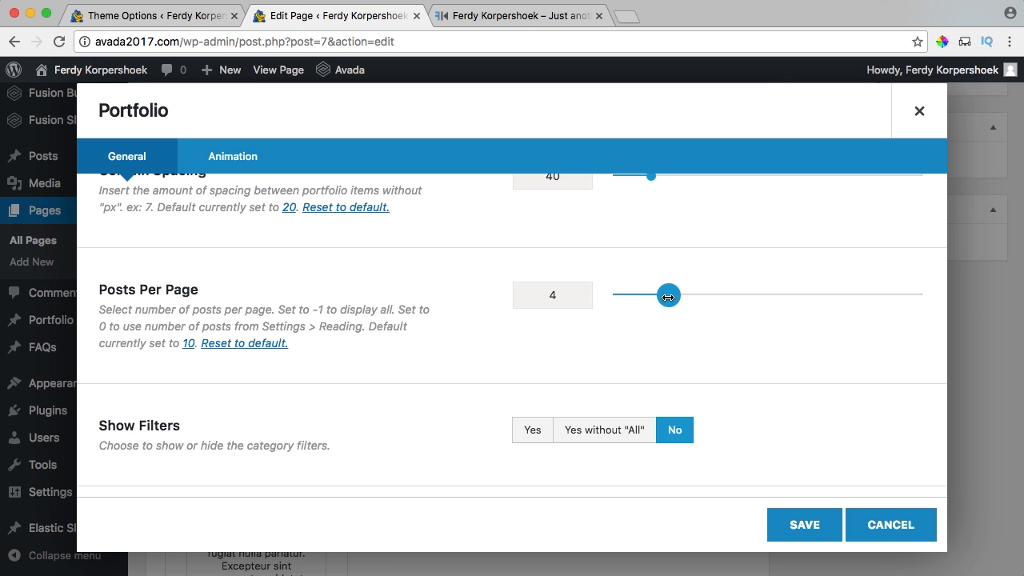
pyautogui.scroll(-2, 464, 296)
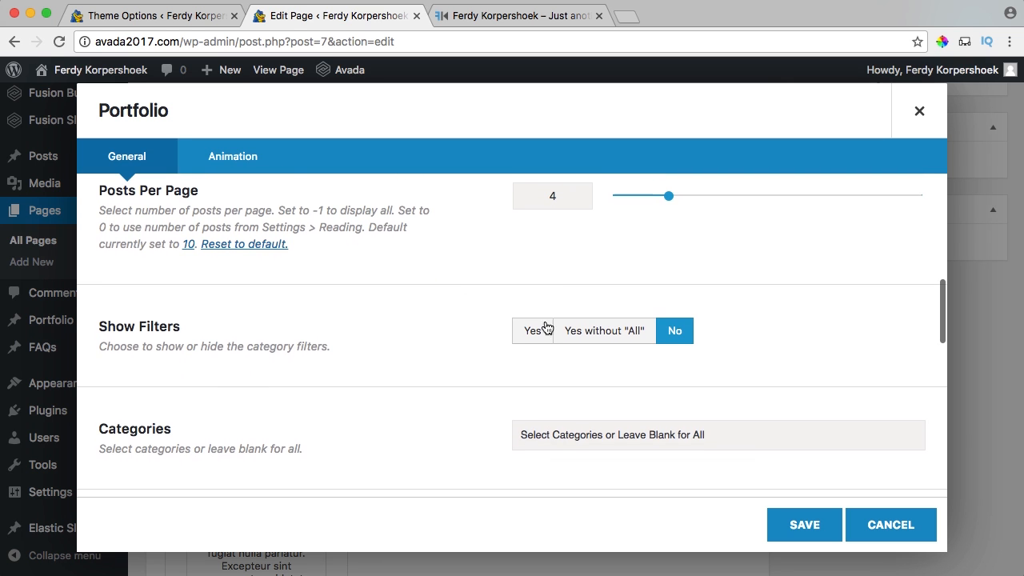
pyautogui.scroll(-2, 484, 321)
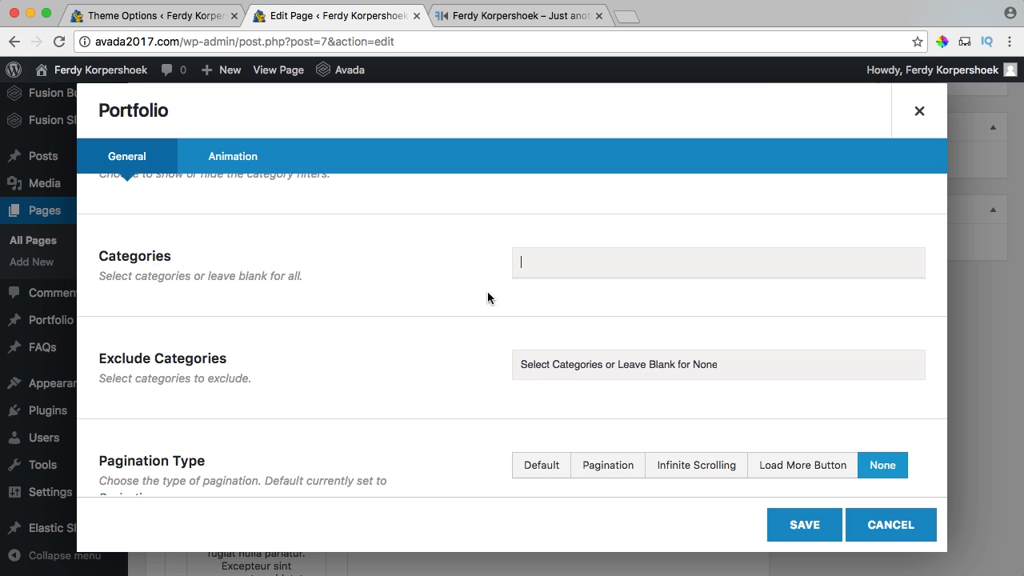
pyautogui.click(489, 298)
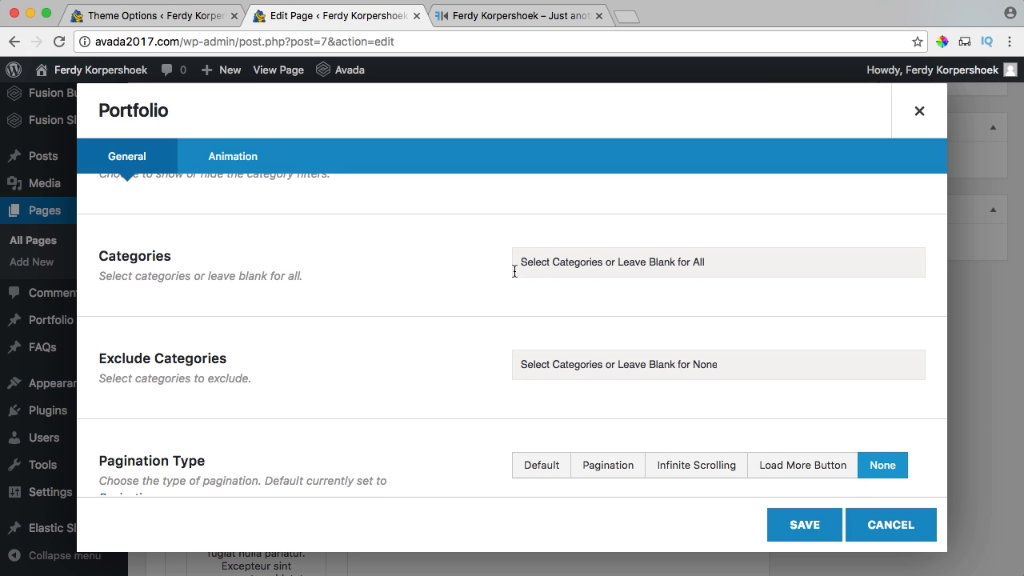
pyautogui.scroll(-2, 514, 272)
pyautogui.scroll(-1, 461, 286)
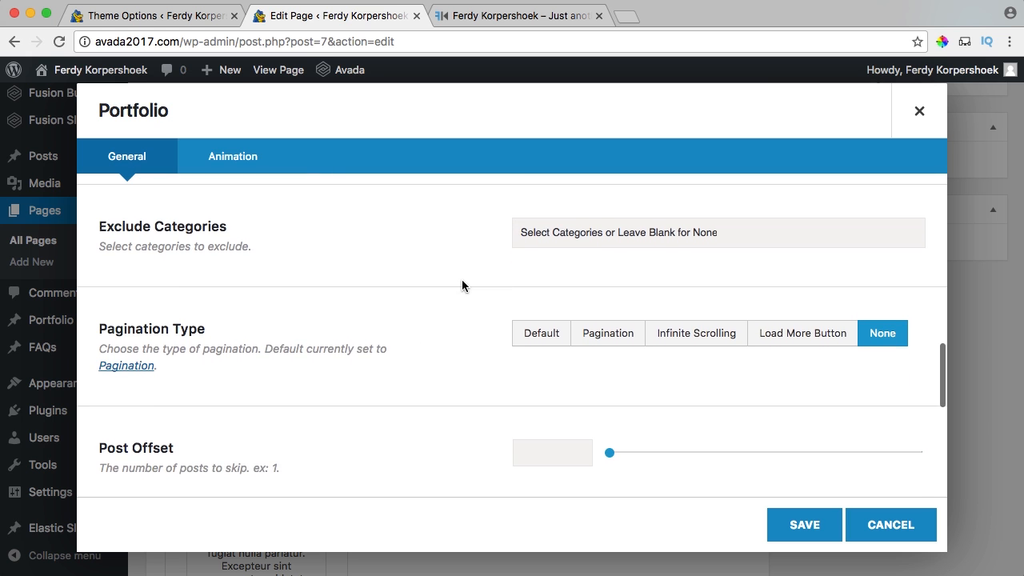
pyautogui.moveTo(126, 309); pyautogui.dragTo(259, 317)
pyautogui.click(277, 323)
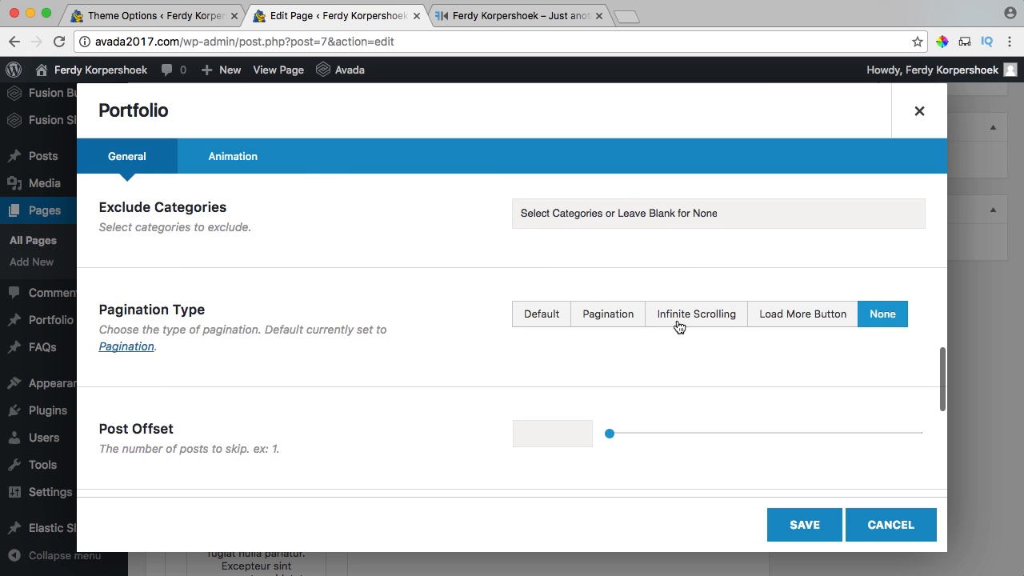
pyautogui.scroll(-1, 529, 332)
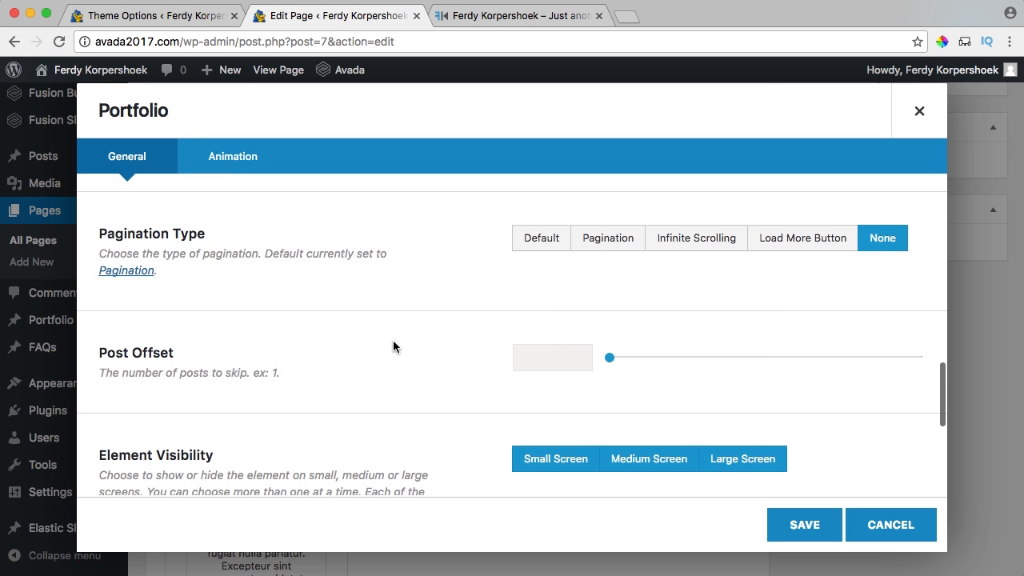
pyautogui.scroll(-2, 393, 343)
pyautogui.scroll(-3, 429, 345)
pyautogui.scroll(1, 430, 345)
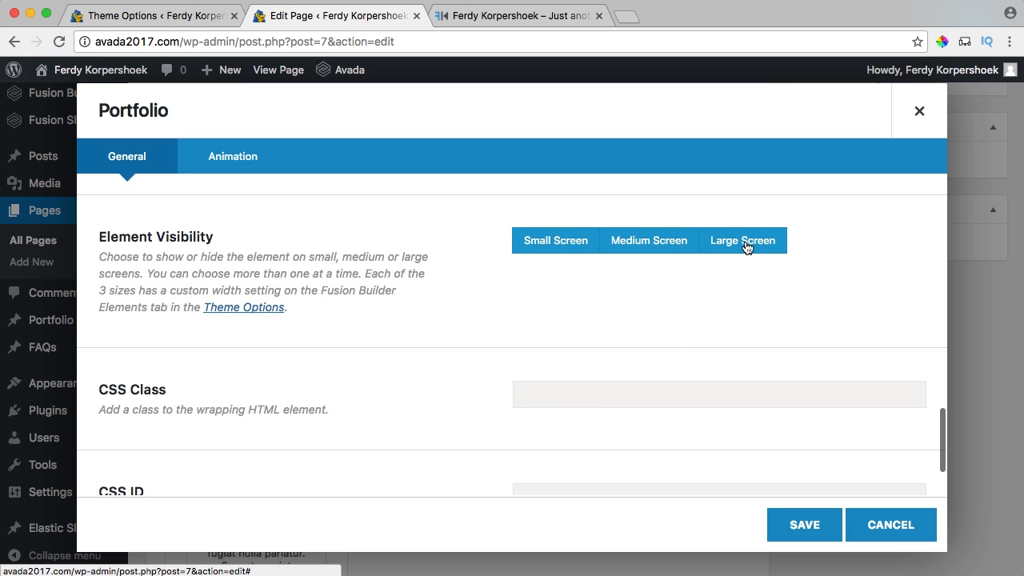
pyautogui.scroll(-2, 456, 261)
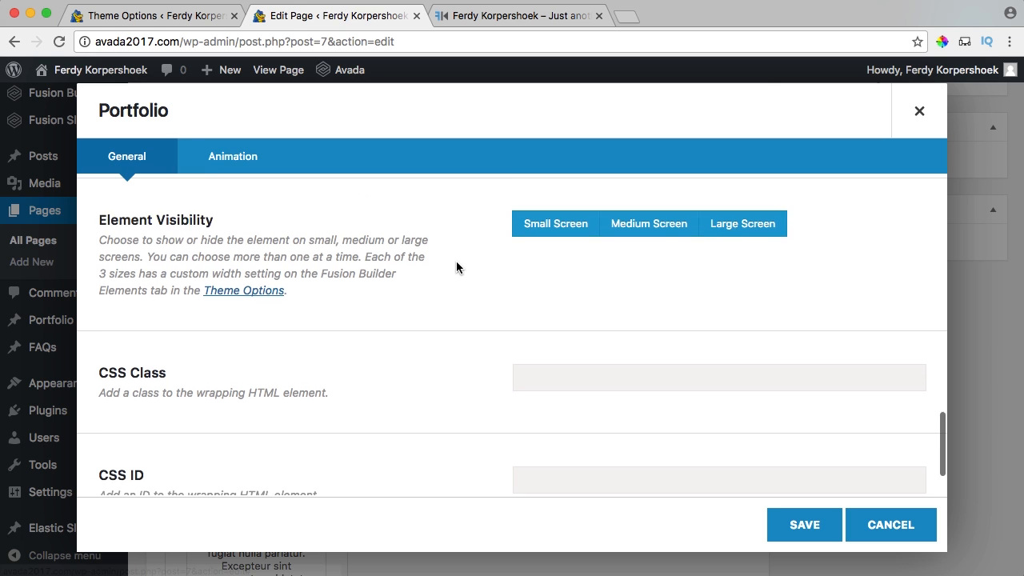
# Give the portfolio a Fade animation from the right at 0.4 s speed, save, and update.
pyautogui.click(235, 162)
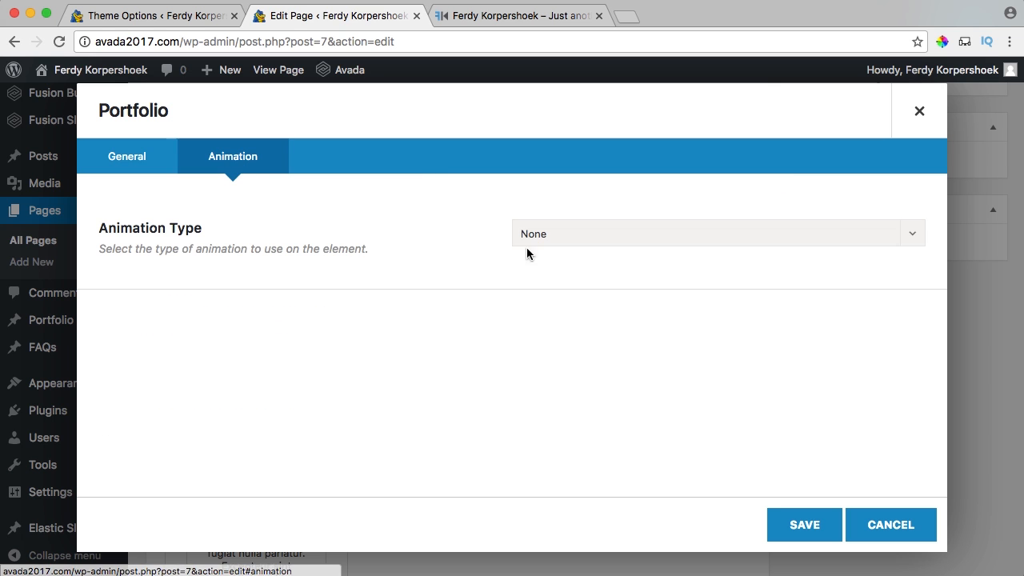
pyautogui.click(602, 240)
pyautogui.click(553, 317)
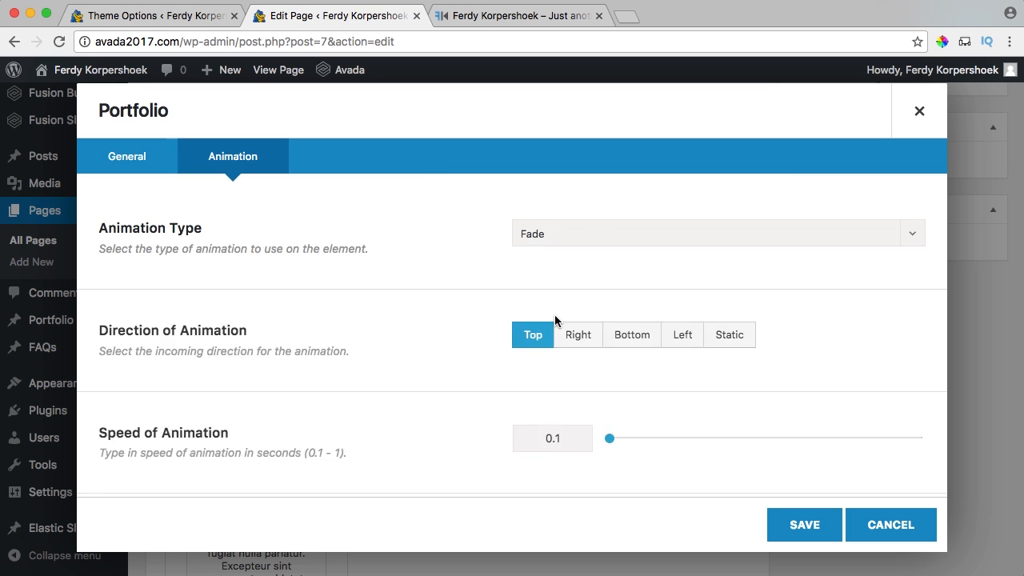
pyautogui.click(580, 336)
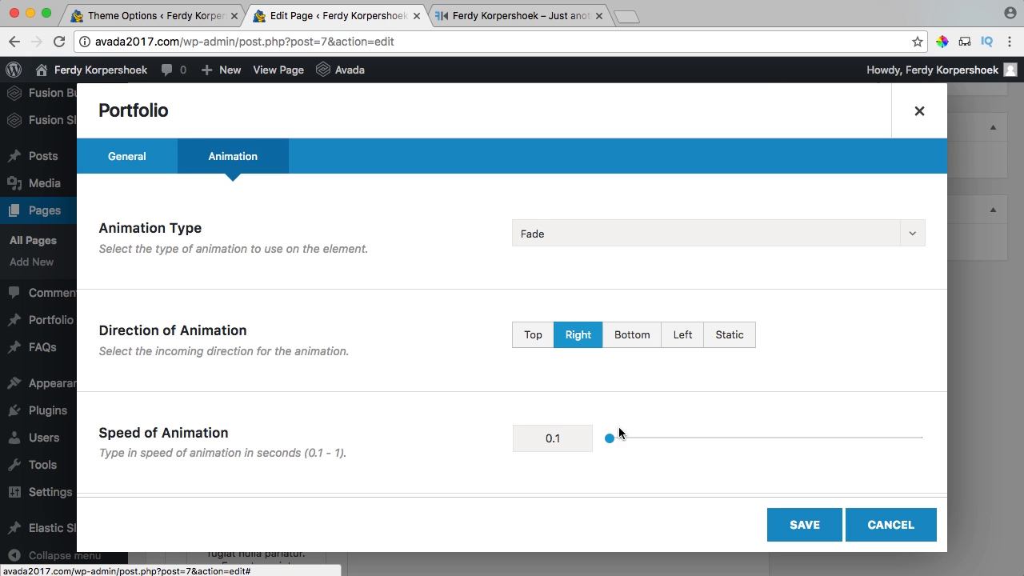
pyautogui.moveTo(637, 439); pyautogui.dragTo(707, 441)
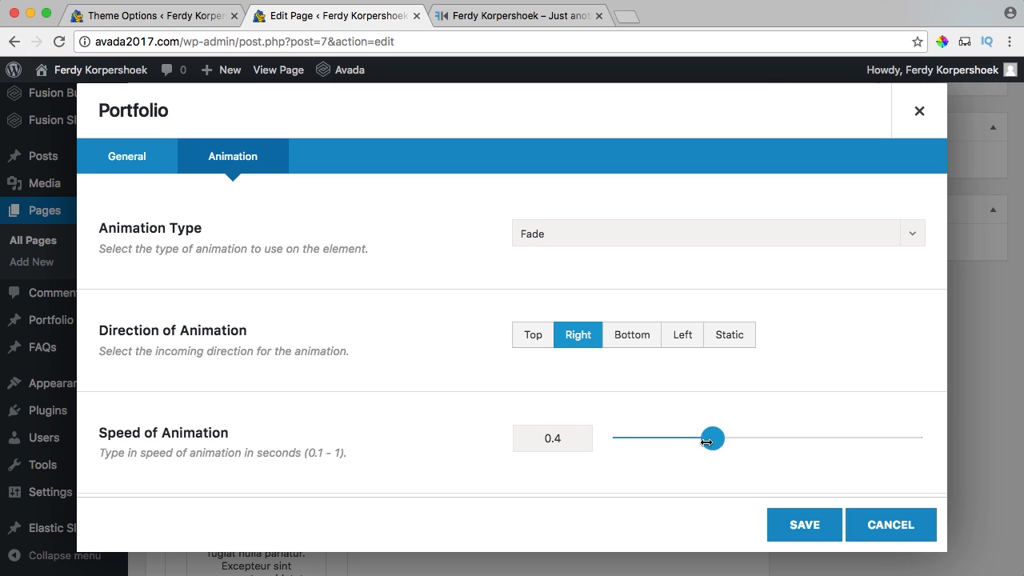
pyautogui.click(805, 528)
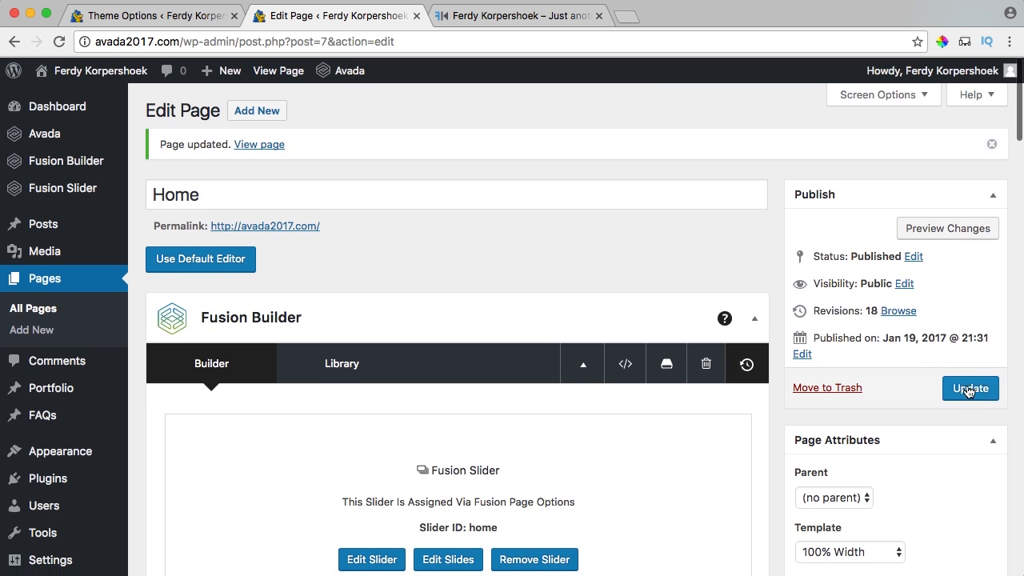
pyautogui.click(968, 390)
# Check the four-photo two-column portfolio grid on the live homepage.
pyautogui.click(472, 17)
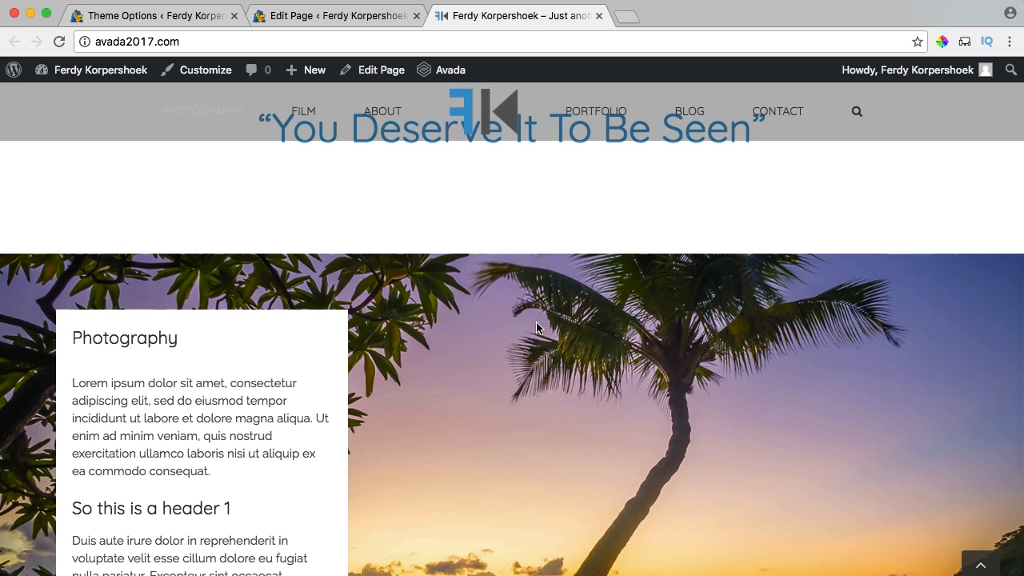
pyautogui.scroll(-2, 536, 327)
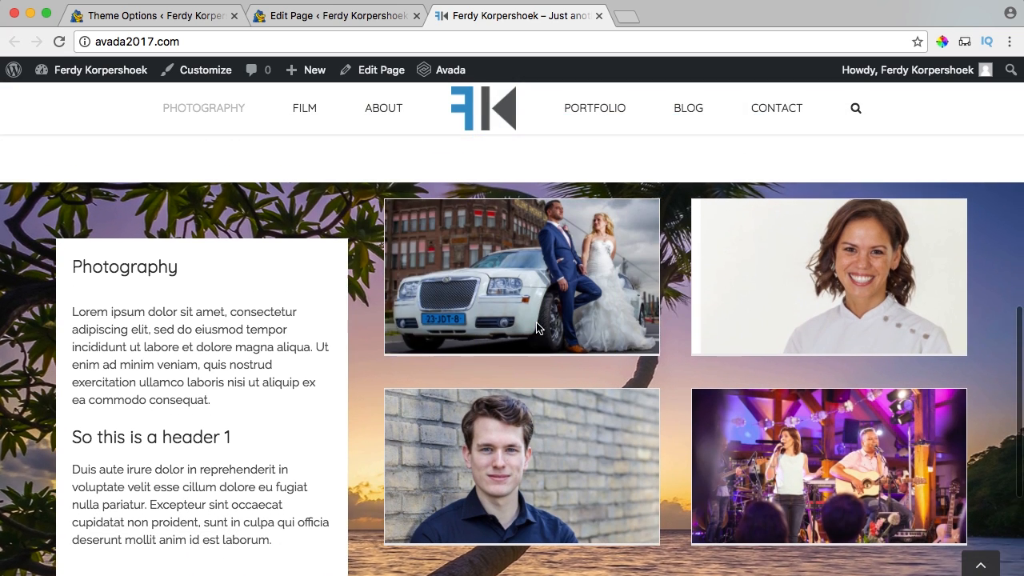
pyautogui.scroll(-2, 685, 336)
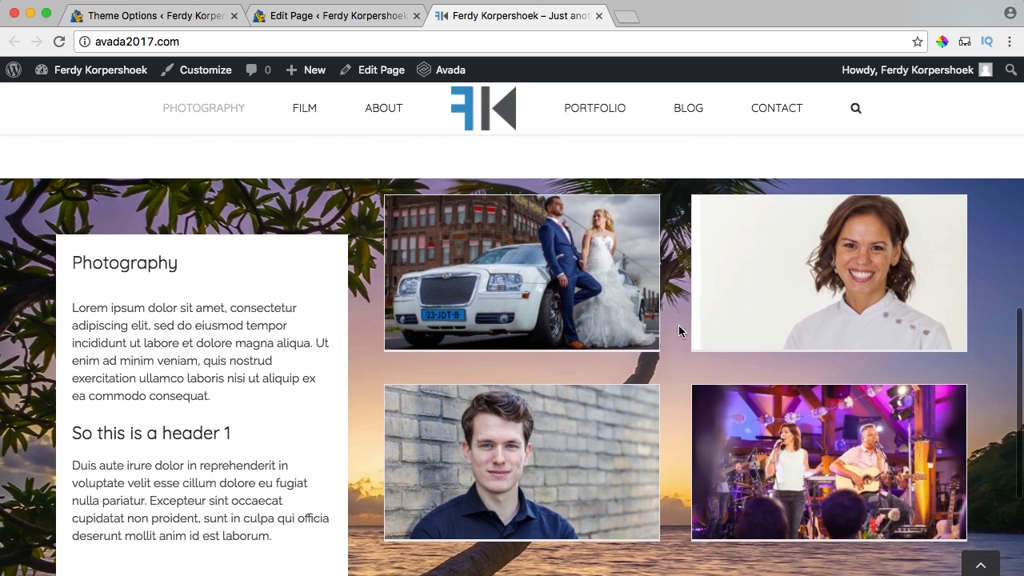
pyautogui.scroll(1, 679, 327)
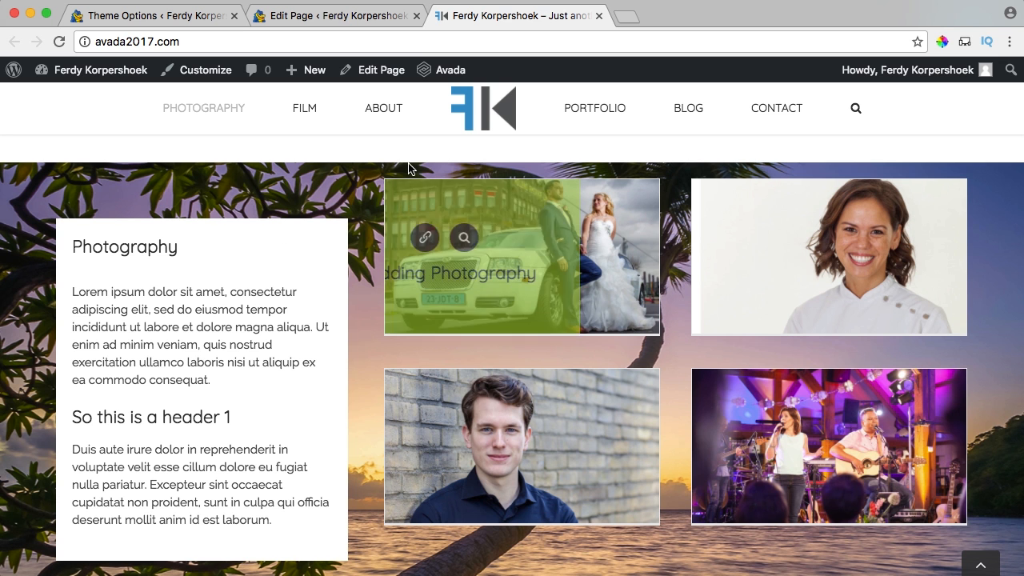
# Inspect the Photography column's design spacing and close it without changes.
pyautogui.click(306, 22)
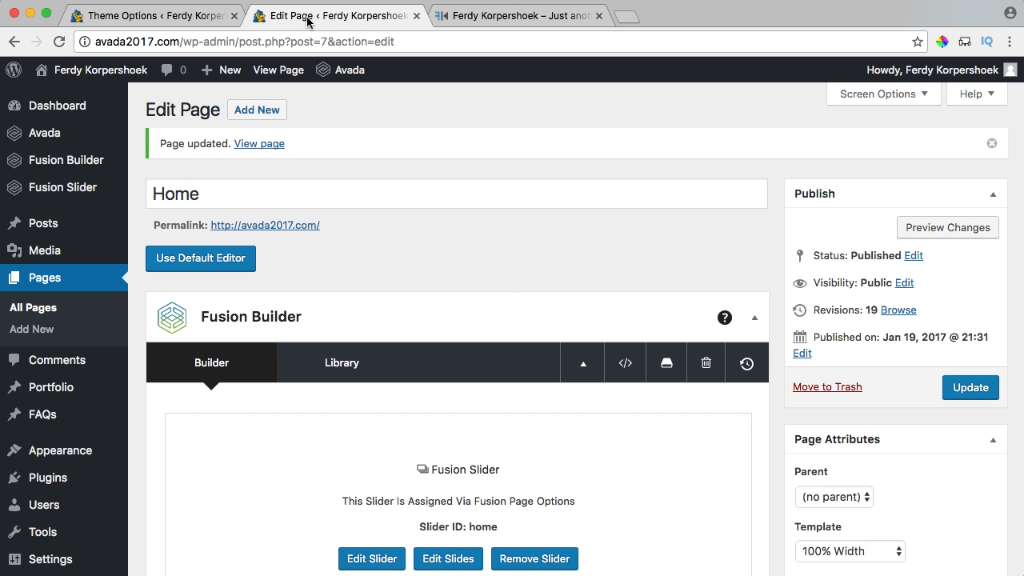
pyautogui.scroll(-5, 412, 330)
pyautogui.scroll(-8, 407, 336)
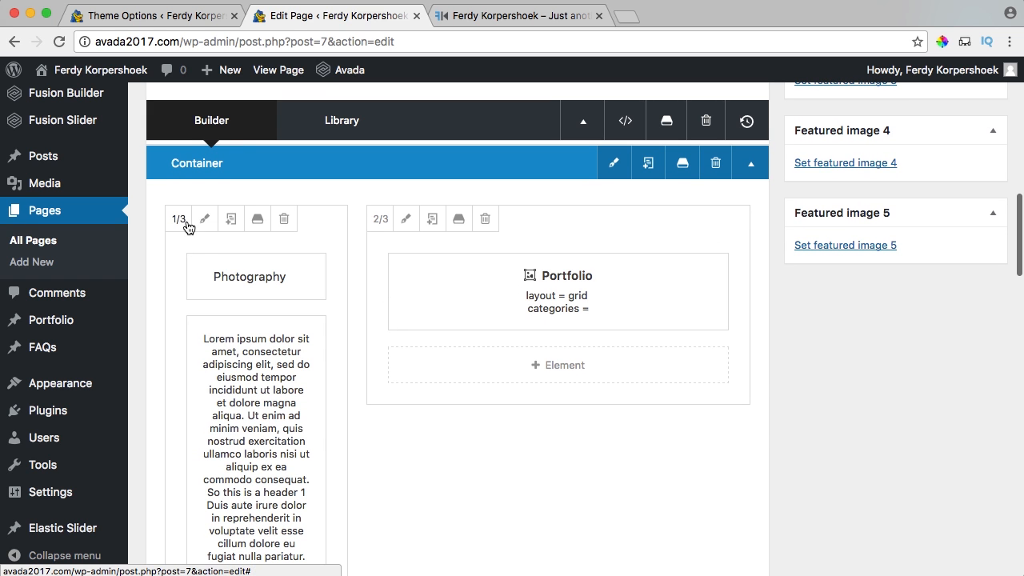
pyautogui.click(204, 220)
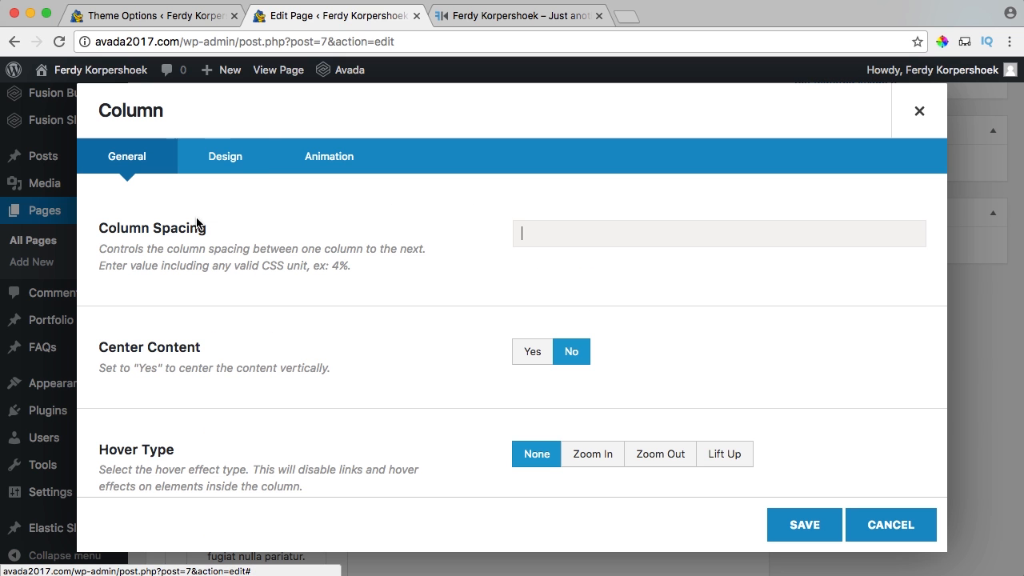
pyautogui.click(225, 156)
pyautogui.scroll(-4, 484, 316)
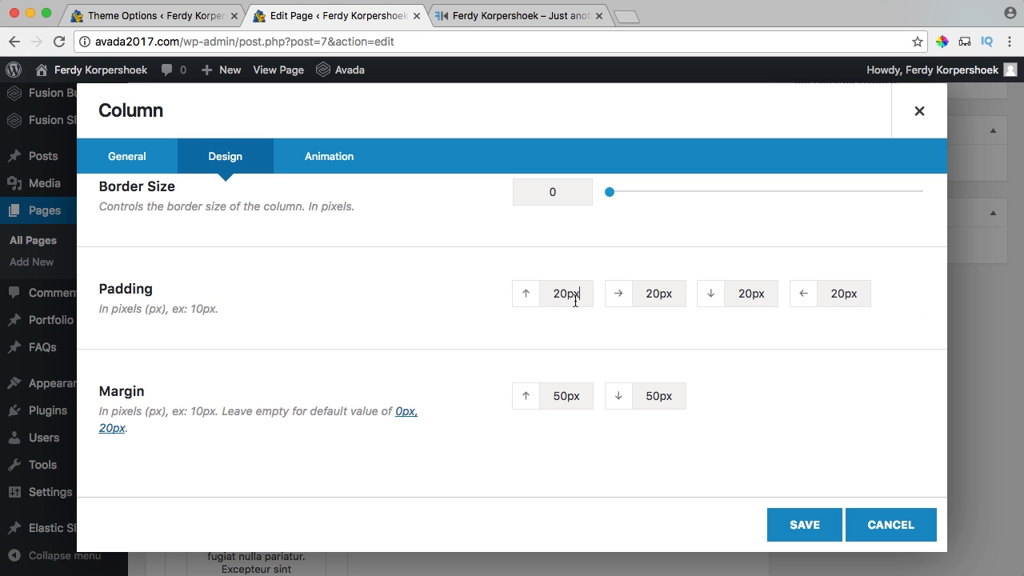
pyautogui.click(919, 111)
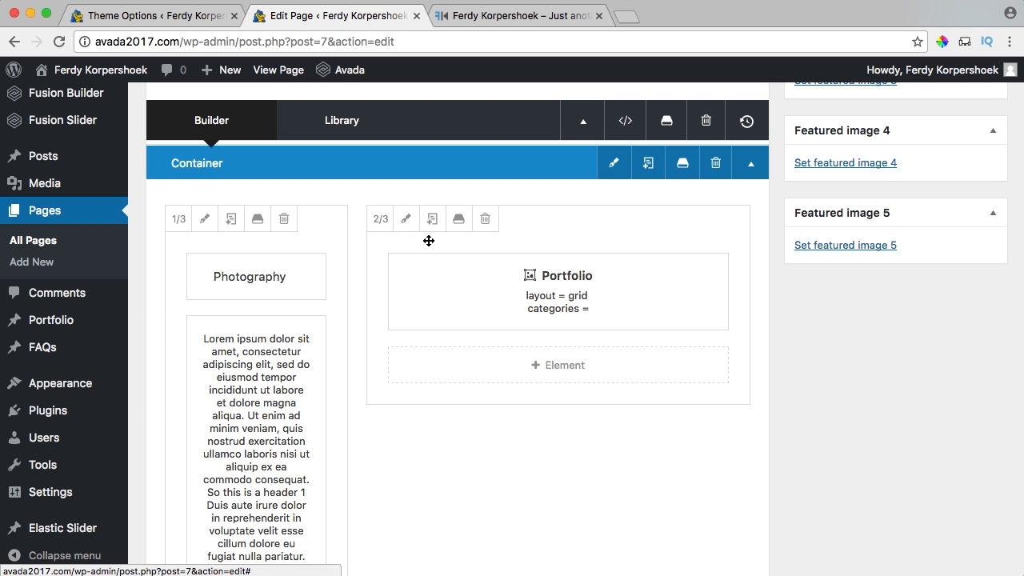
# Give the portfolio column 20px padding and a 50px top margin, and save.
pyautogui.click(407, 226)
pyautogui.click(225, 156)
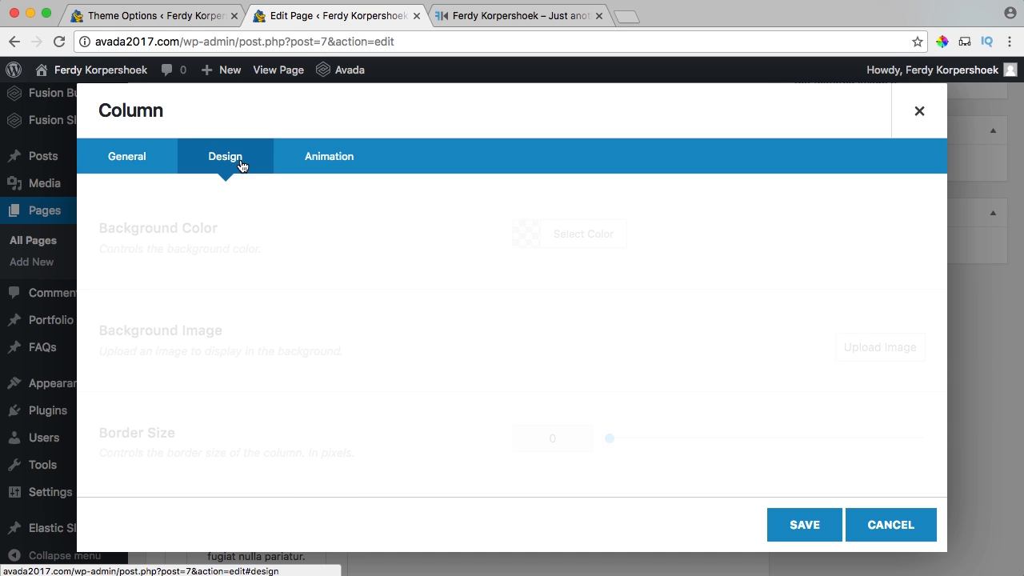
pyautogui.scroll(-1, 431, 266)
pyautogui.scroll(-3, 431, 266)
pyautogui.click(560, 282)
pyautogui.write('20px')
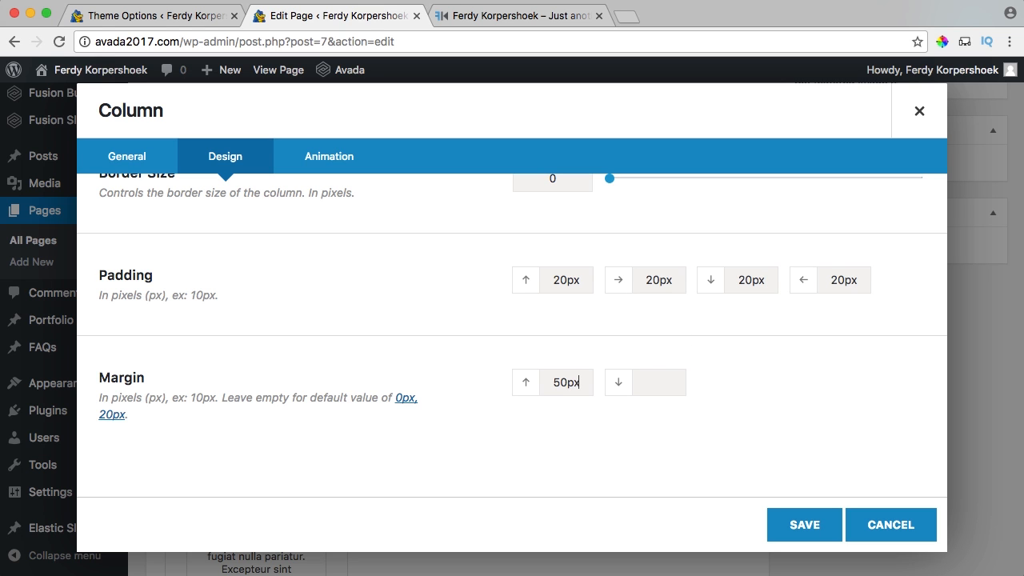
pyautogui.click(805, 524)
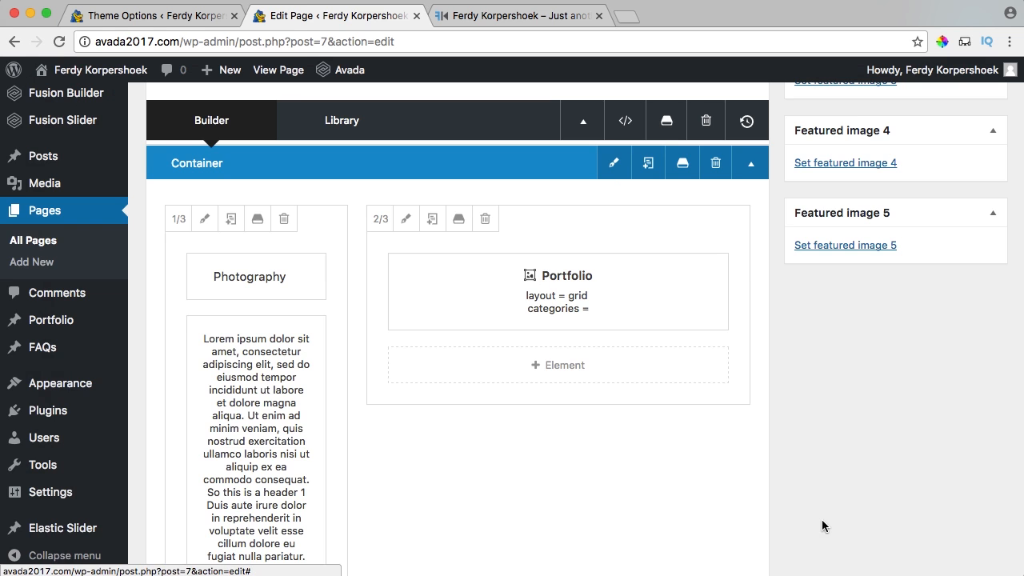
# Update the Home page and check the portfolio column's alignment on the live homepage.
pyautogui.scroll(10, 905, 423)
pyautogui.click(970, 392)
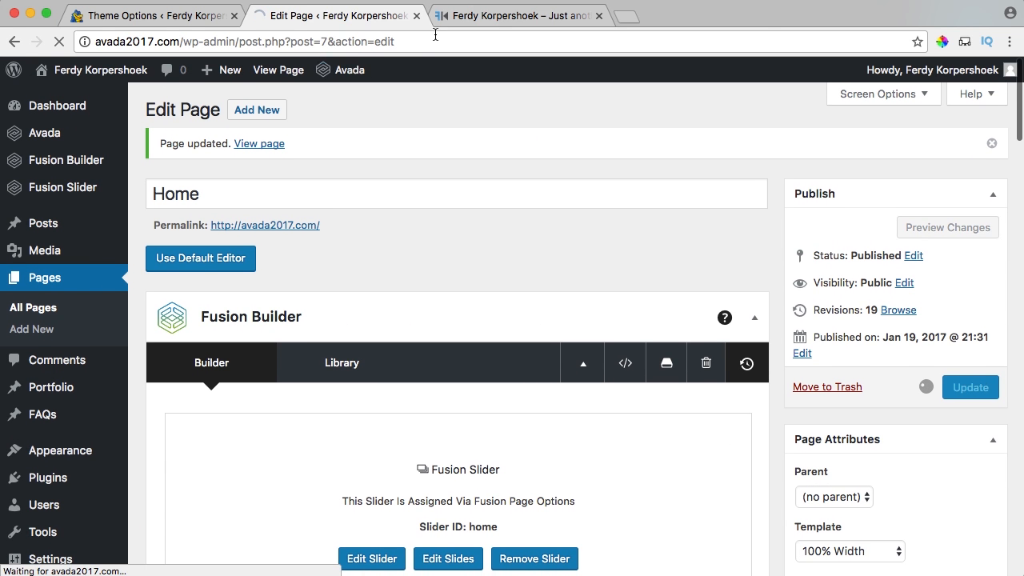
pyautogui.click(504, 18)
pyautogui.scroll(3, 328, 251)
pyautogui.scroll(-4, 328, 250)
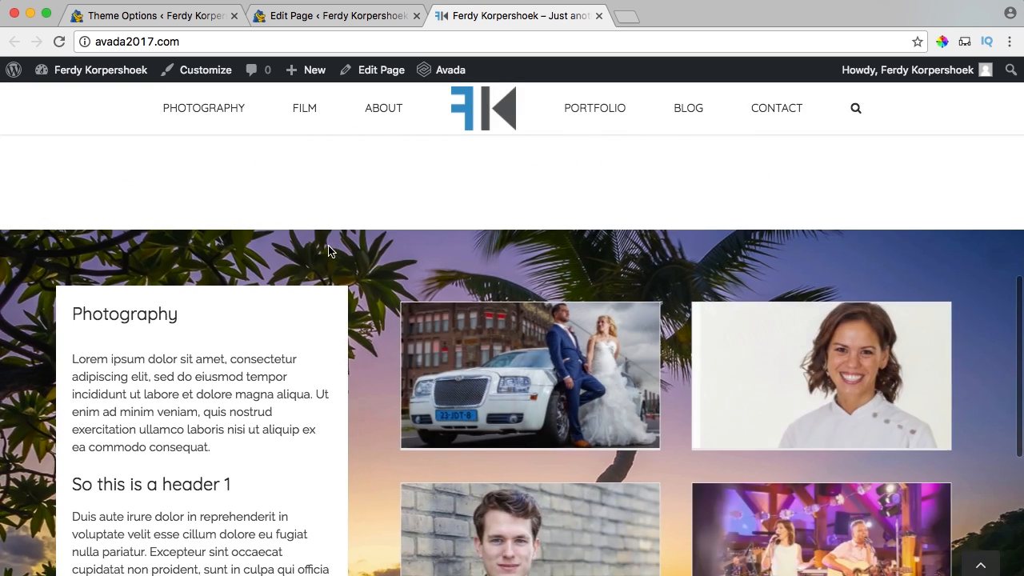
pyautogui.scroll(2, 328, 251)
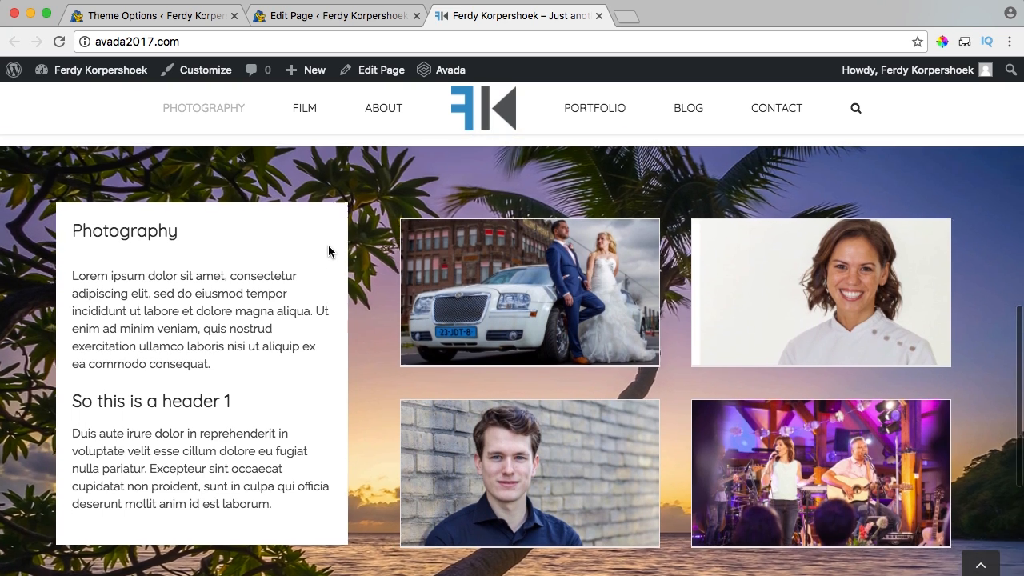
pyautogui.scroll(-2, 328, 250)
pyautogui.scroll(-1, 328, 250)
pyautogui.scroll(2, 328, 251)
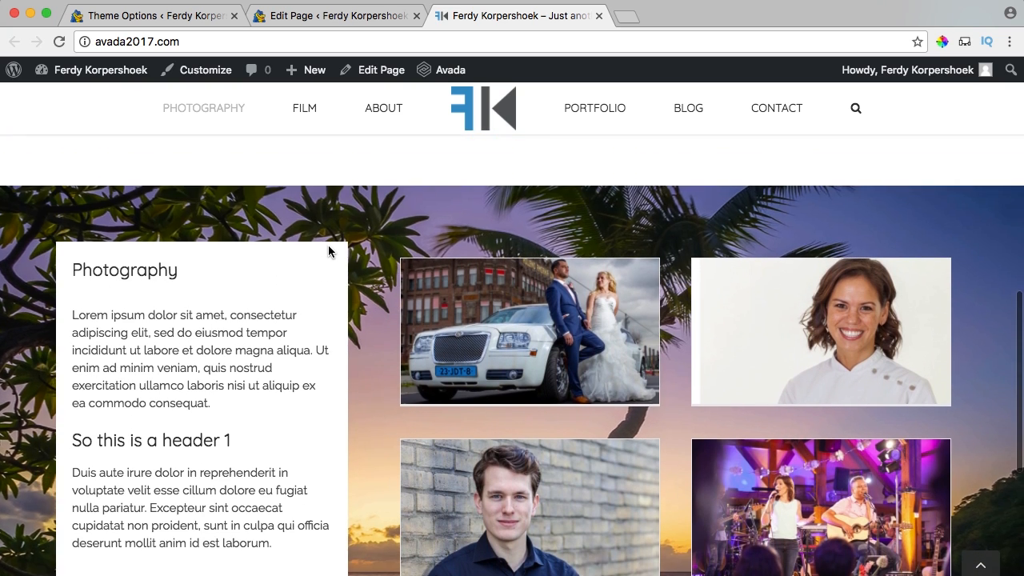
pyautogui.scroll(-2, 329, 252)
pyautogui.scroll(-3, 382, 324)
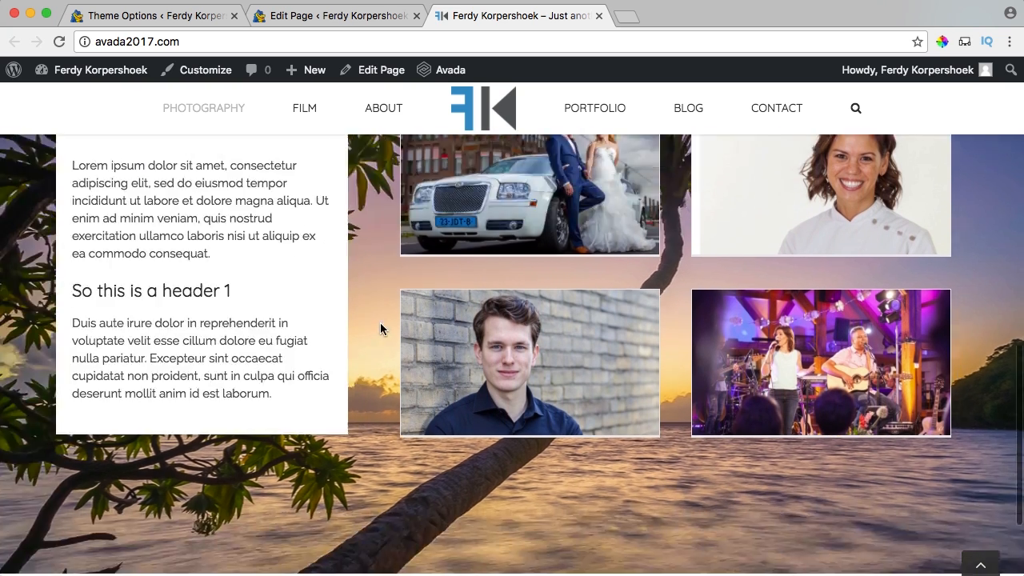
pyautogui.scroll(4, 381, 323)
pyautogui.scroll(-1, 381, 324)
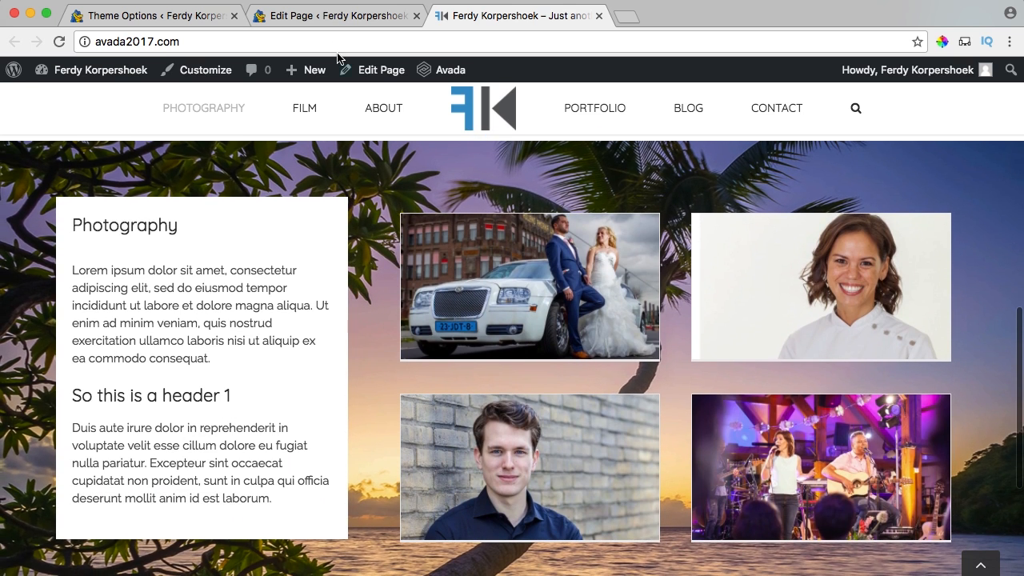
pyautogui.click(316, 16)
pyautogui.scroll(-10, 384, 176)
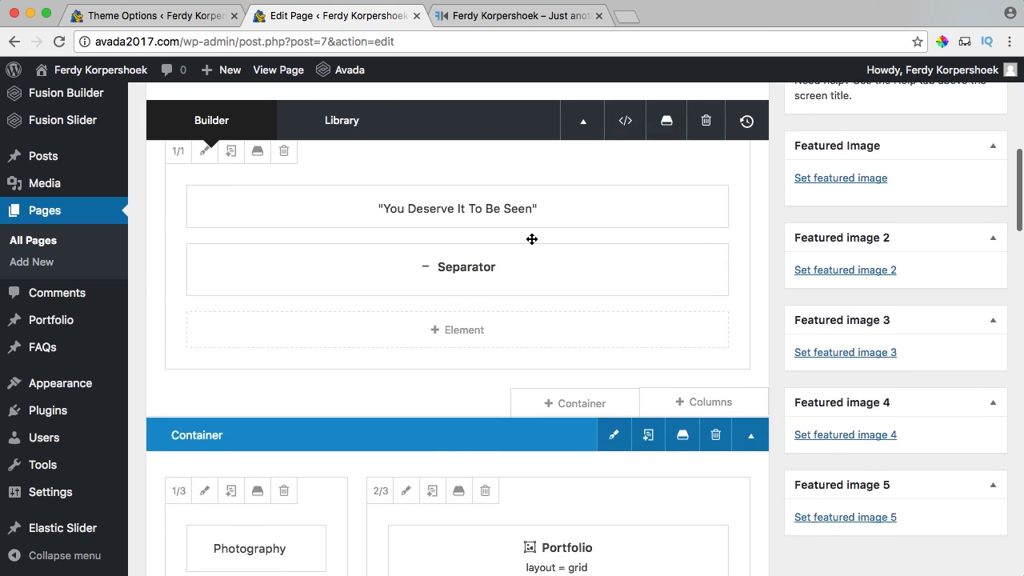
# Reduce the portfolio column's 50px top margin in its design options and save.
pyautogui.click(404, 257)
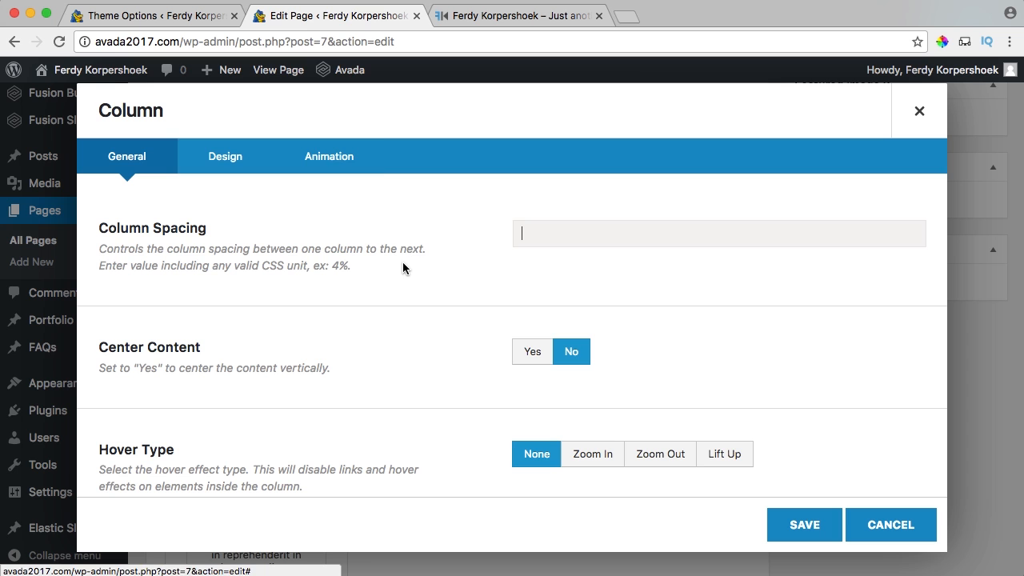
pyautogui.click(211, 158)
pyautogui.scroll(-3, 444, 269)
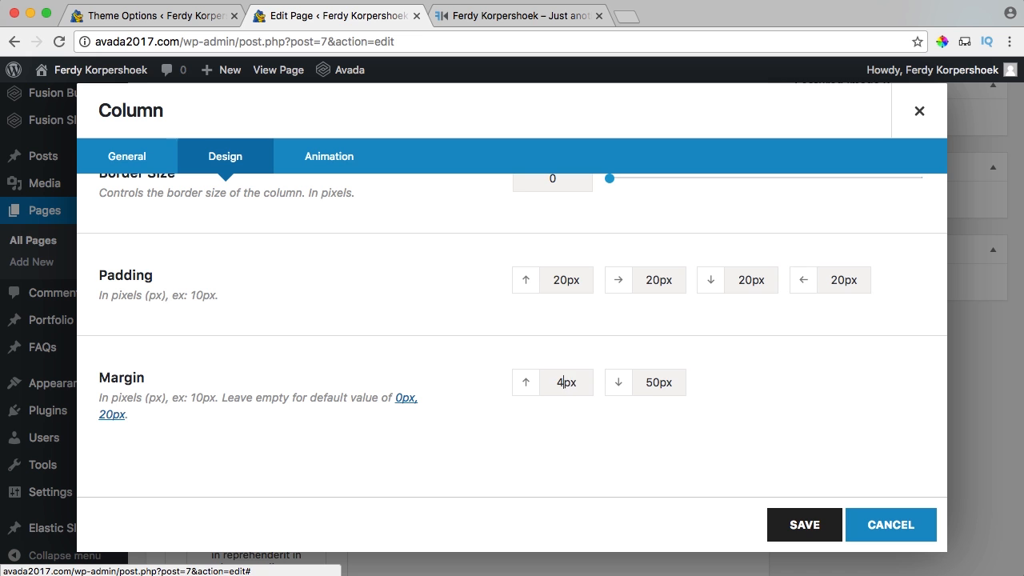
pyautogui.click(791, 524)
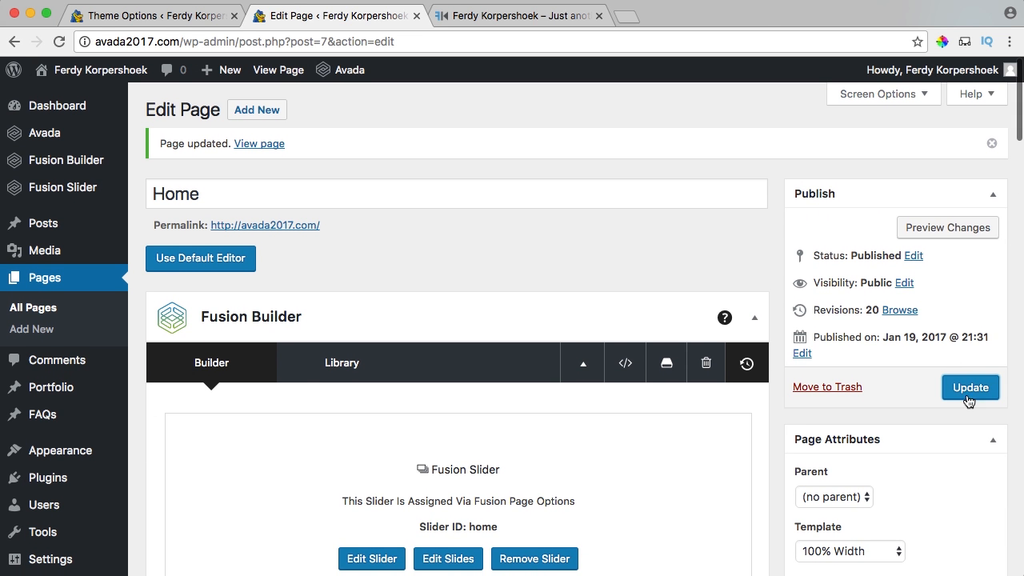
# Update the Home page and reload the live site to see the aligned grid.
pyautogui.click(968, 389)
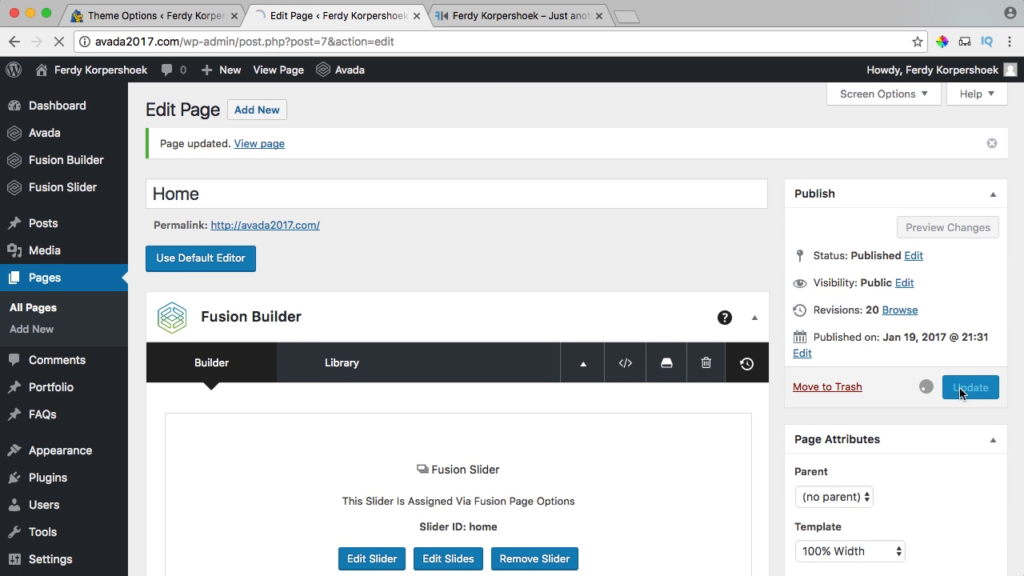
pyautogui.click(494, 15)
pyautogui.press('super+r')
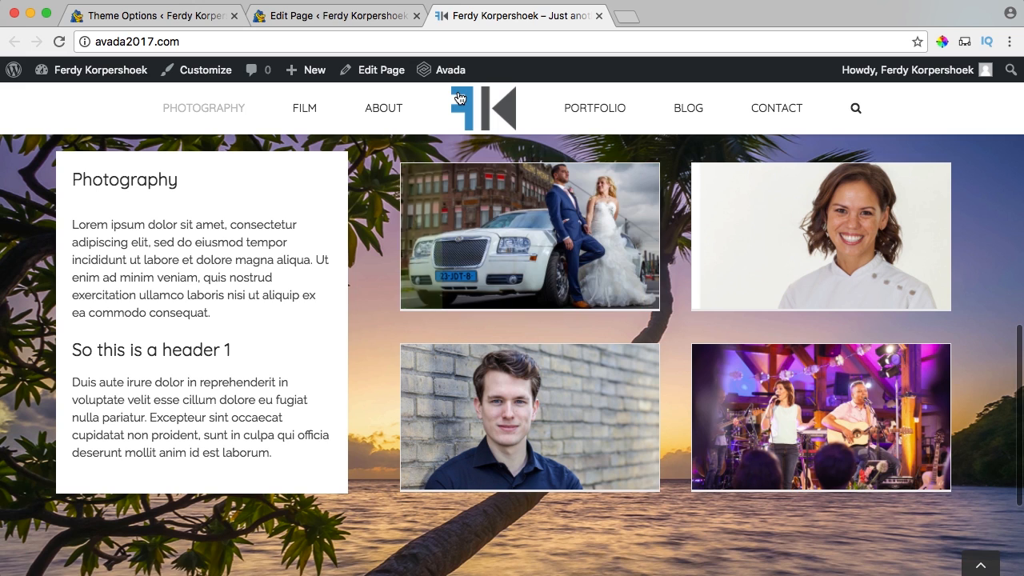
# Open the Featured Image Rollover section of Avada's theme options.
pyautogui.click(133, 20)
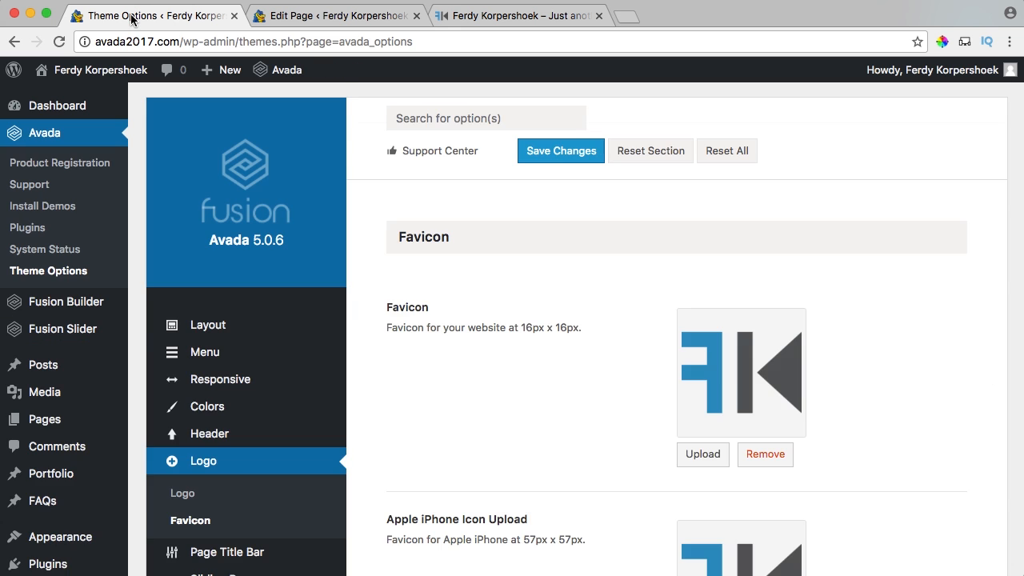
pyautogui.scroll(-6, 305, 250)
pyautogui.scroll(-2, 305, 253)
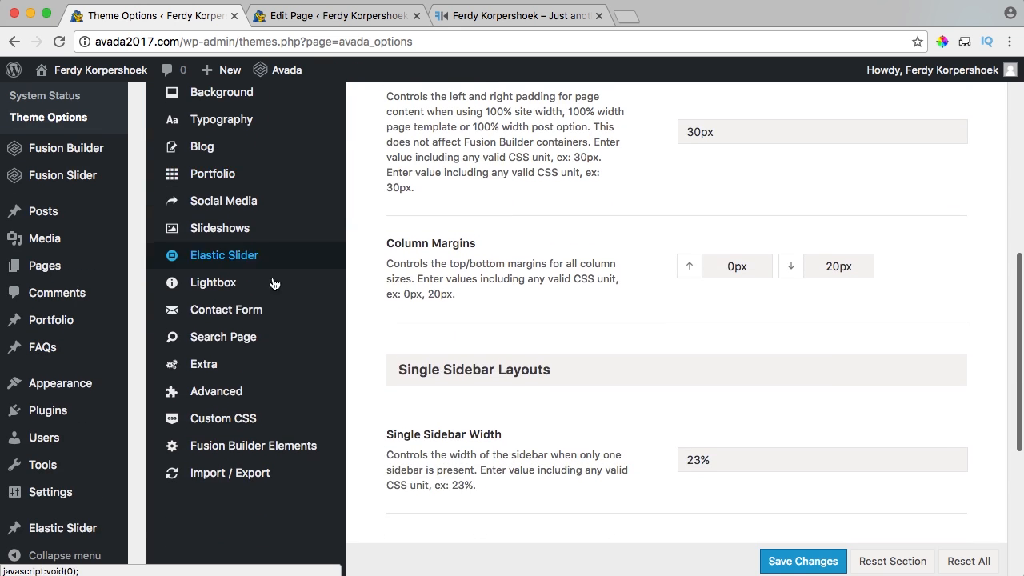
pyautogui.moveTo(230, 365)
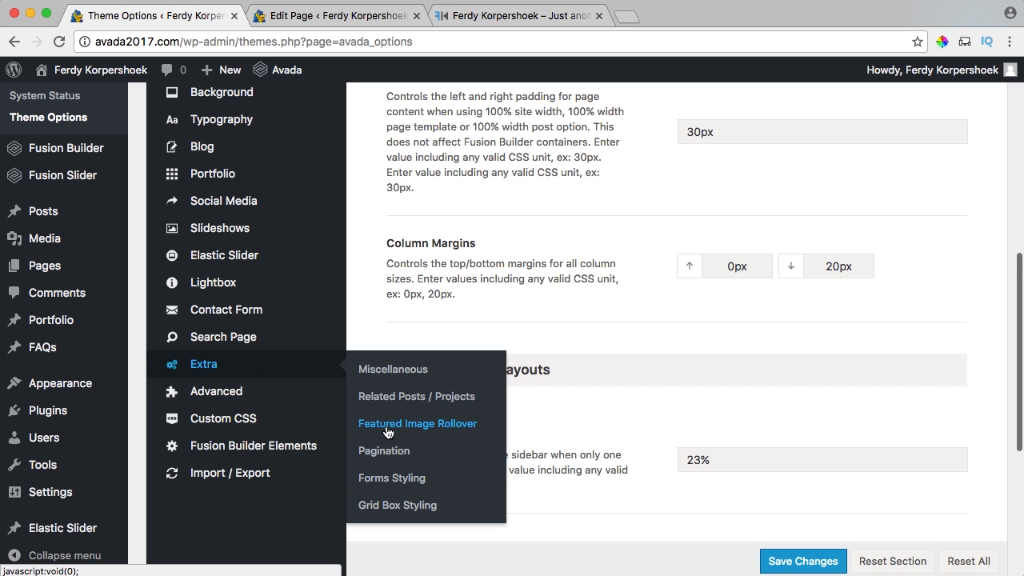
pyautogui.click(427, 426)
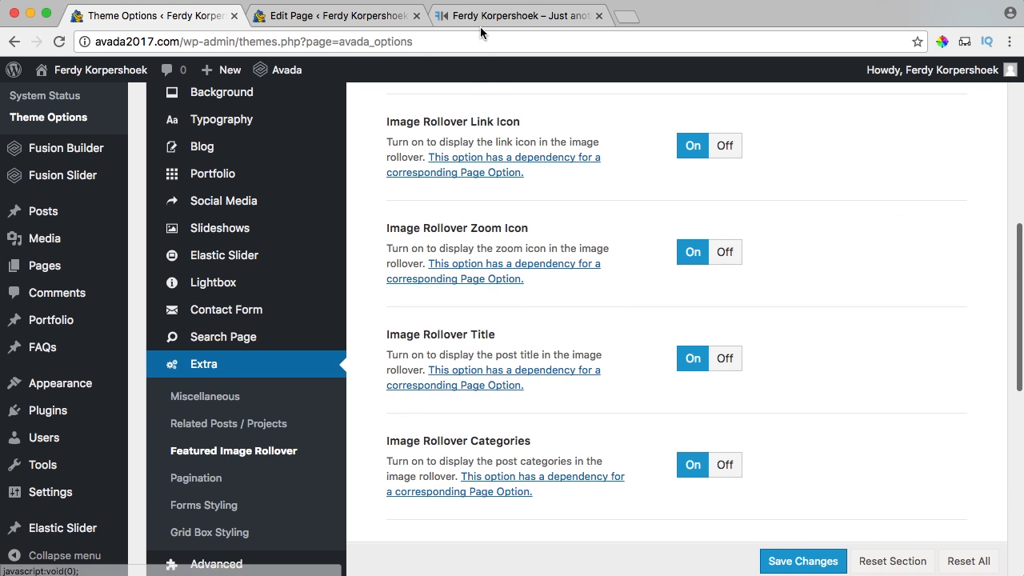
# Turn Image Rollover off and save the theme options.
pyautogui.click(512, 15)
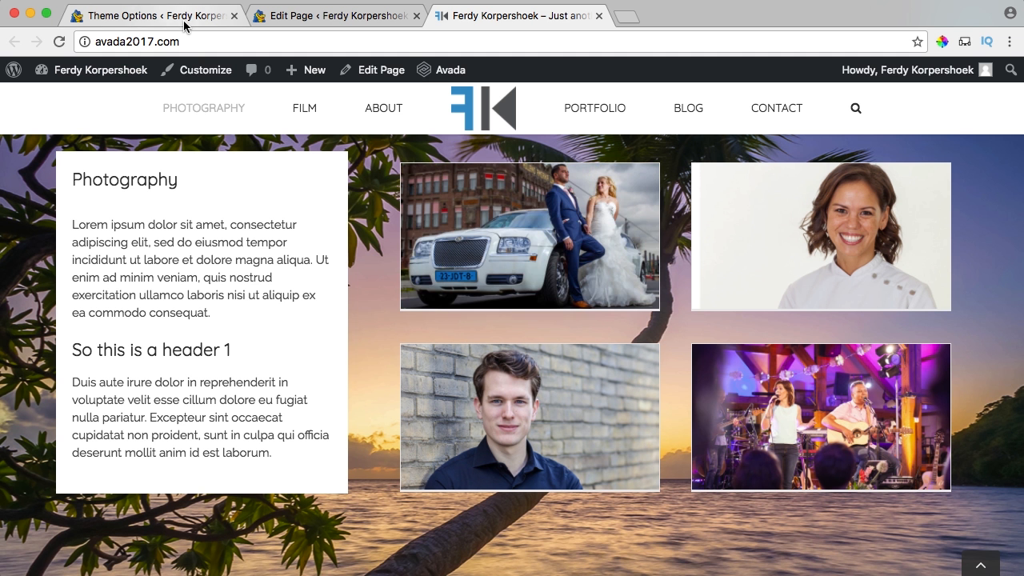
pyautogui.click(219, 16)
pyautogui.scroll(2, 591, 308)
pyautogui.scroll(8, 592, 308)
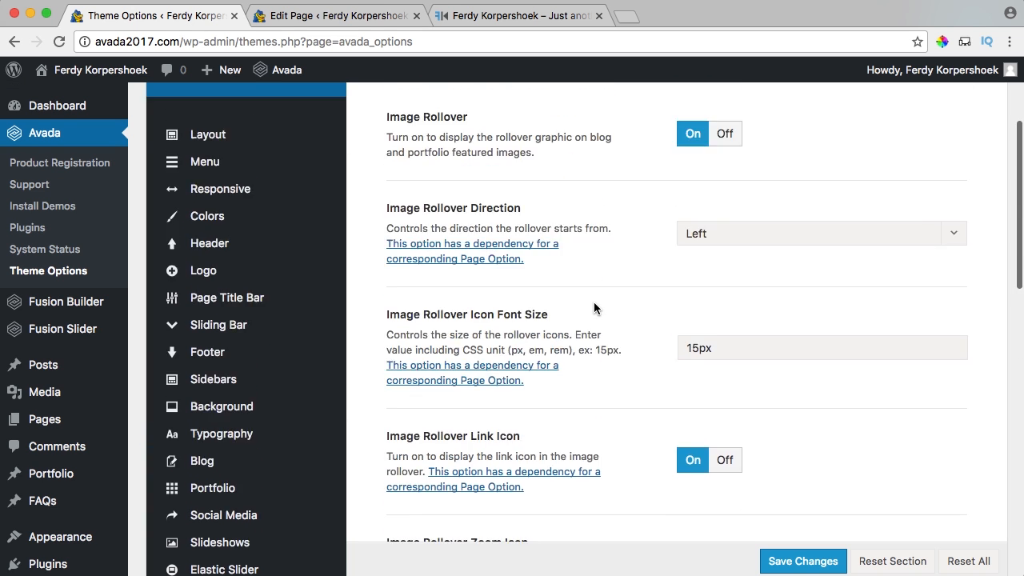
pyautogui.scroll(-1, 593, 308)
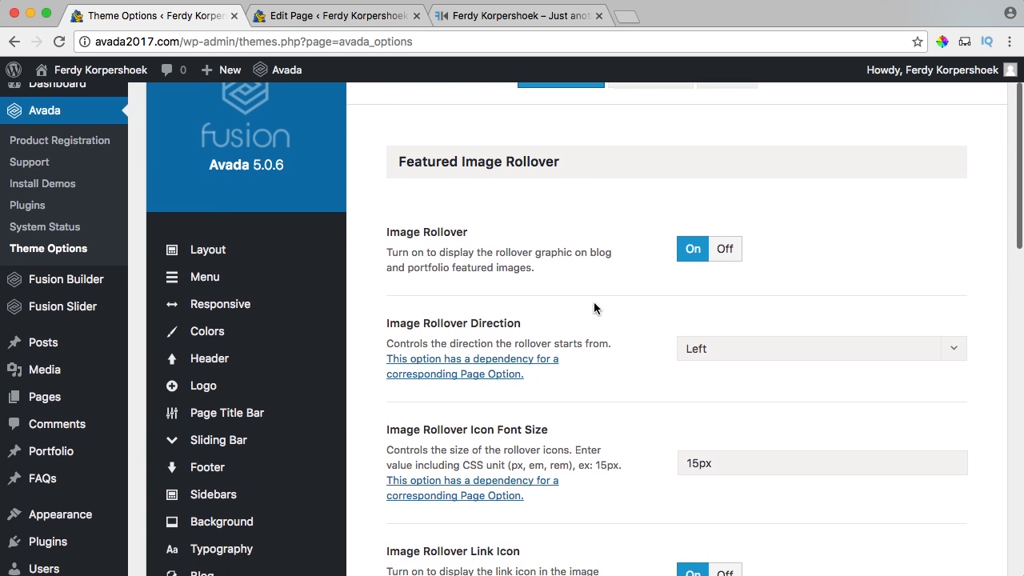
pyautogui.click(724, 249)
pyautogui.scroll(3, 800, 248)
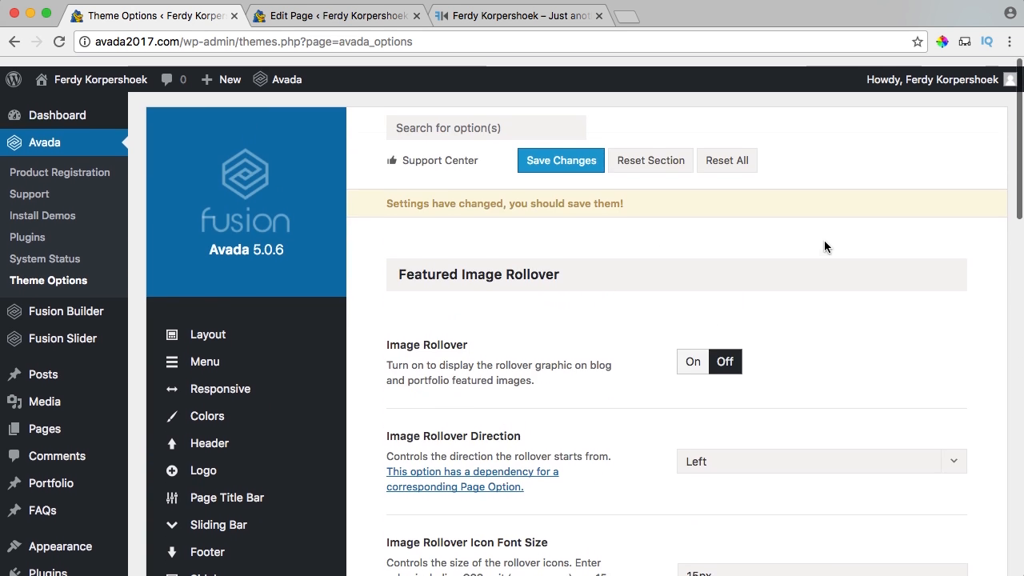
pyautogui.click(527, 157)
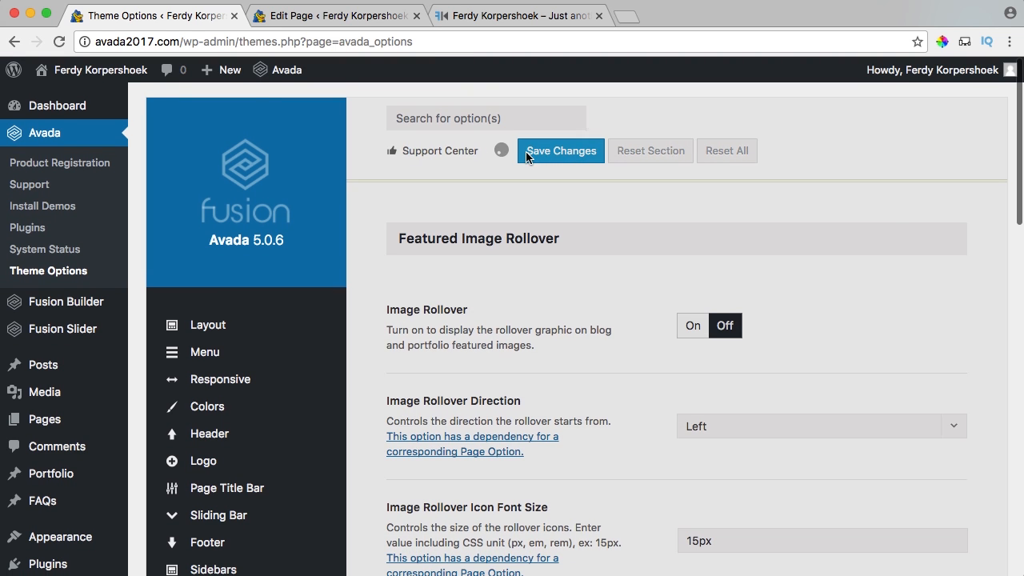
# Reload the live site, open the Wedding Photography post, then return to the front page.
pyautogui.click(473, 27)
pyautogui.press('super+r')
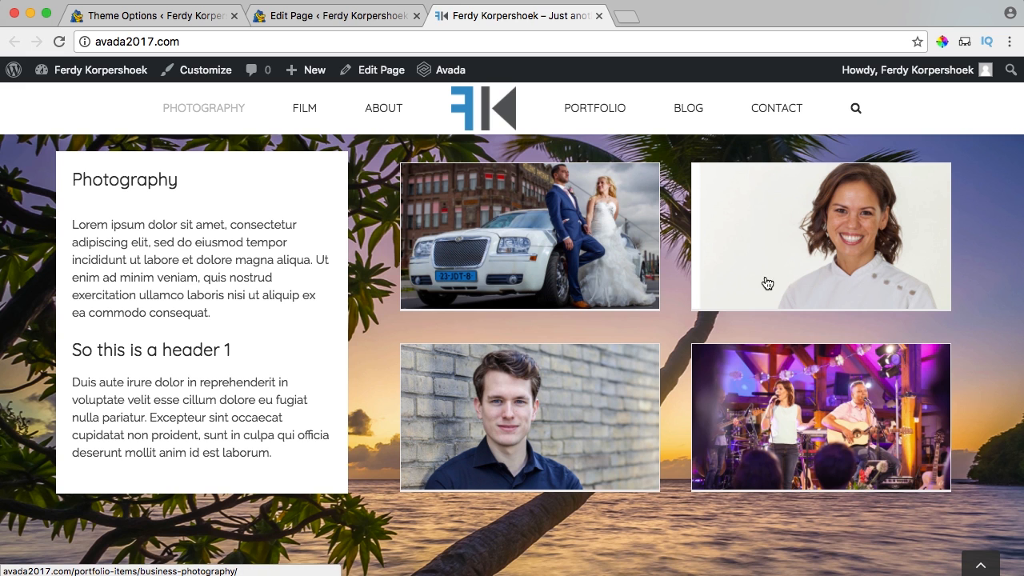
pyautogui.click(592, 258)
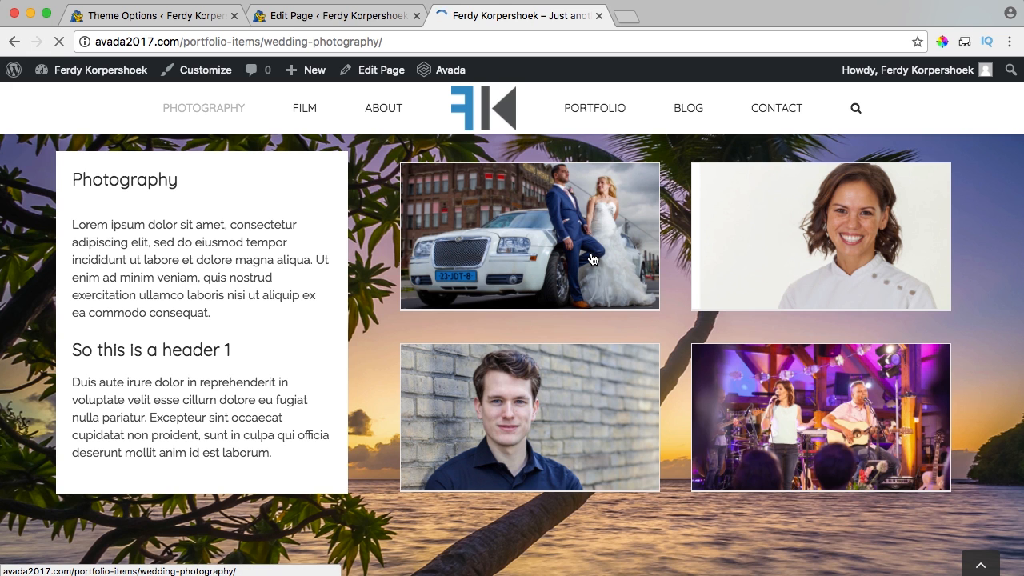
pyautogui.scroll(-10, 588, 258)
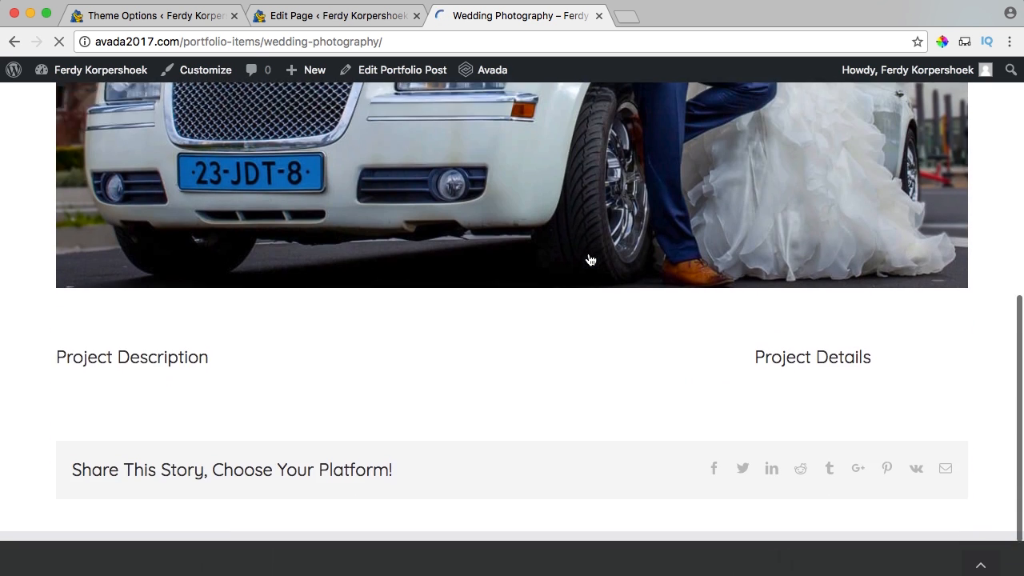
pyautogui.scroll(12, 588, 252)
pyautogui.click(15, 41)
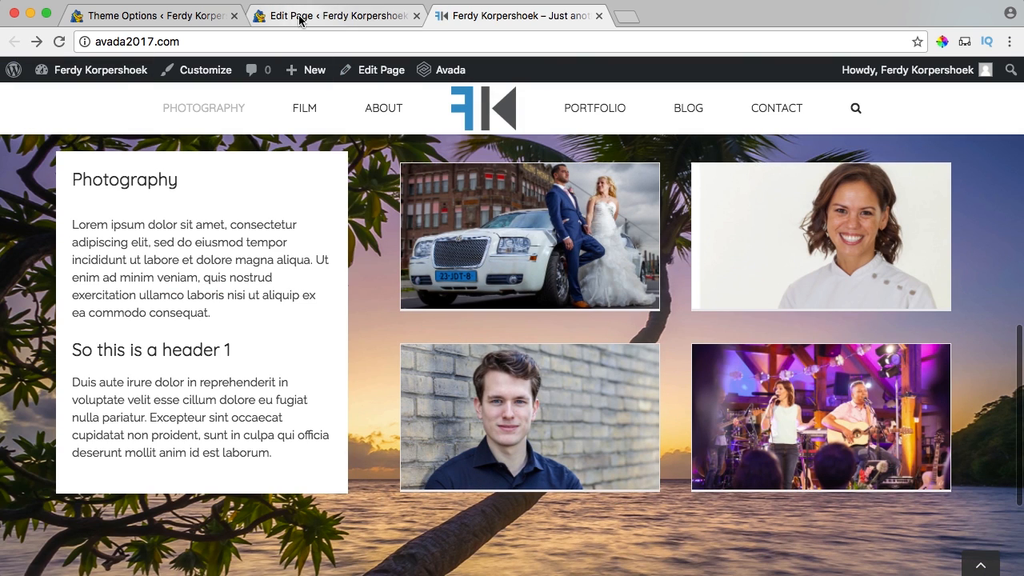
# Switch Image Rollover back on in the theme options.
pyautogui.click(151, 15)
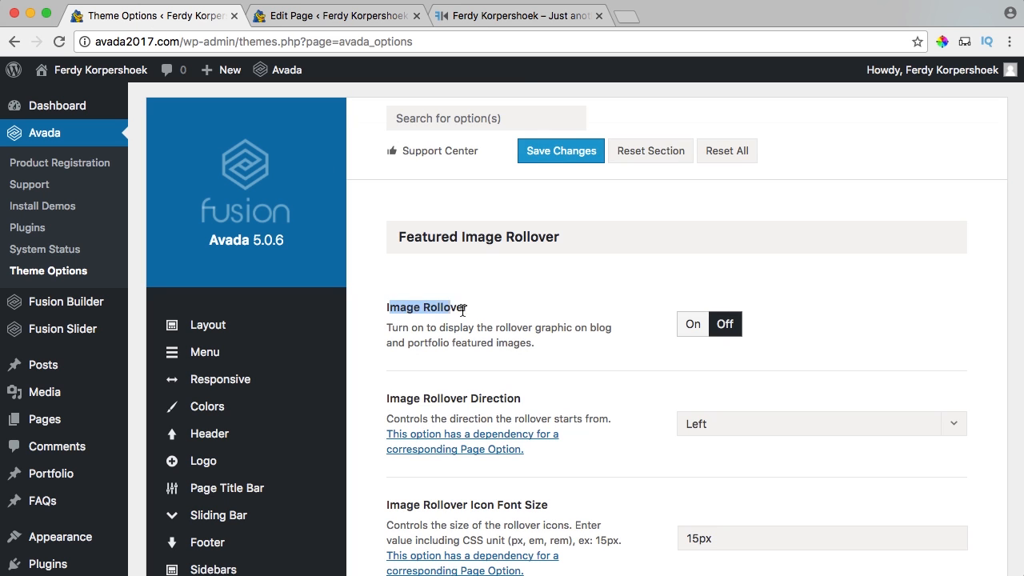
pyautogui.click(541, 319)
pyautogui.click(694, 326)
# Set the image rollover direction to fade and select the icon font size value.
pyautogui.scroll(-3, 647, 299)
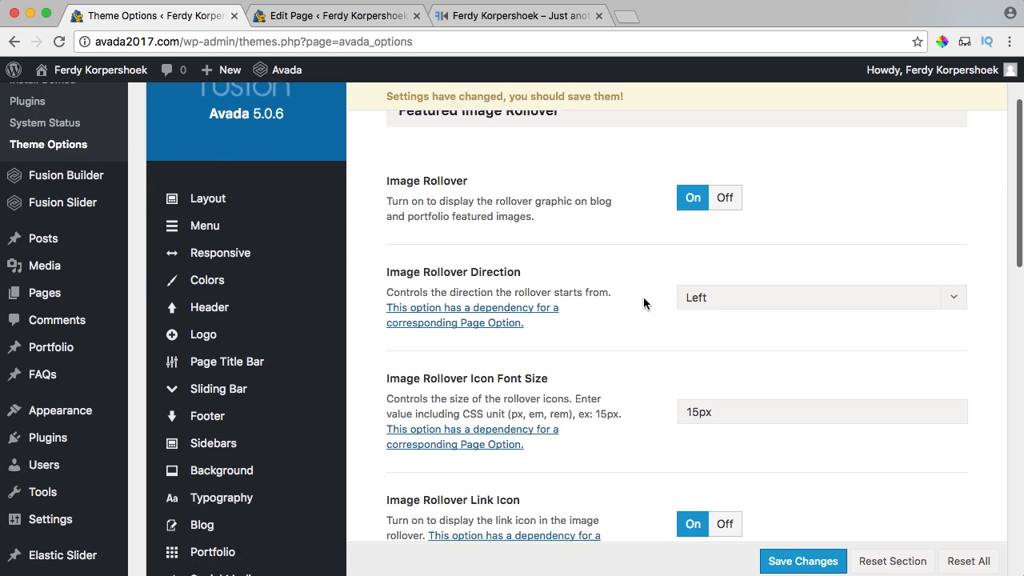
pyautogui.click(729, 248)
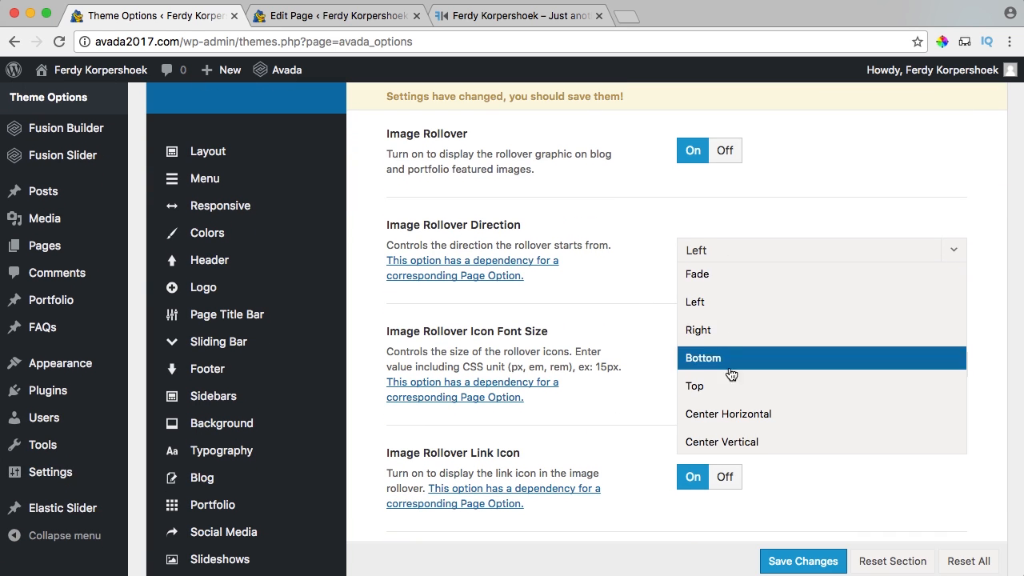
pyautogui.click(697, 274)
pyautogui.scroll(-2, 632, 261)
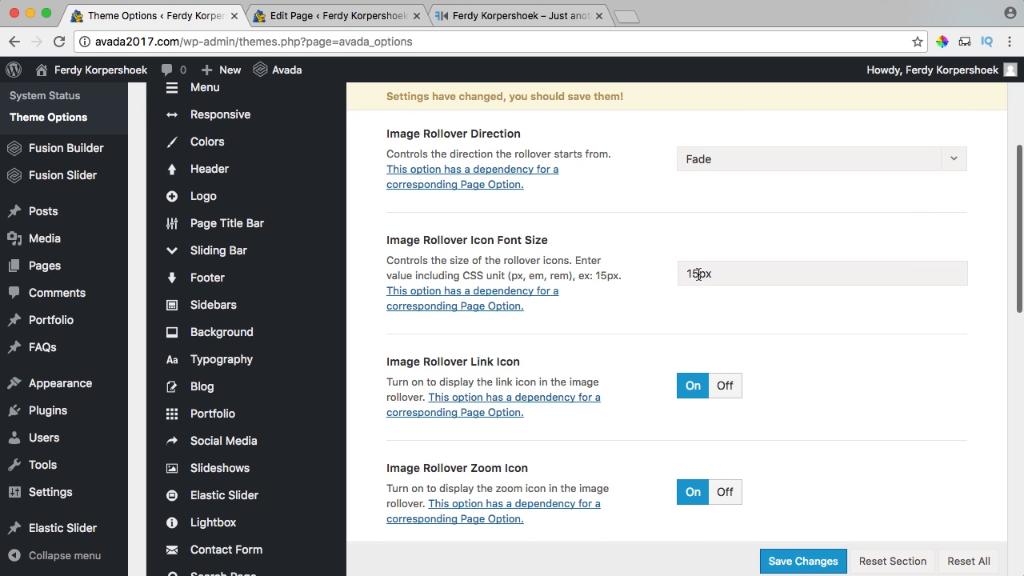
pyautogui.moveTo(699, 275); pyautogui.dragTo(681, 272)
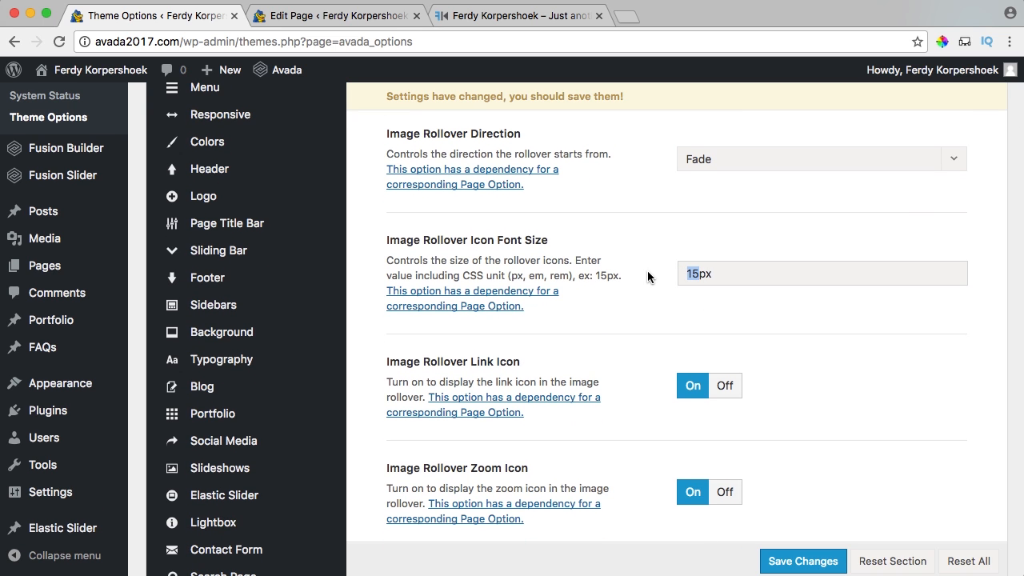
pyautogui.scroll(-2, 646, 277)
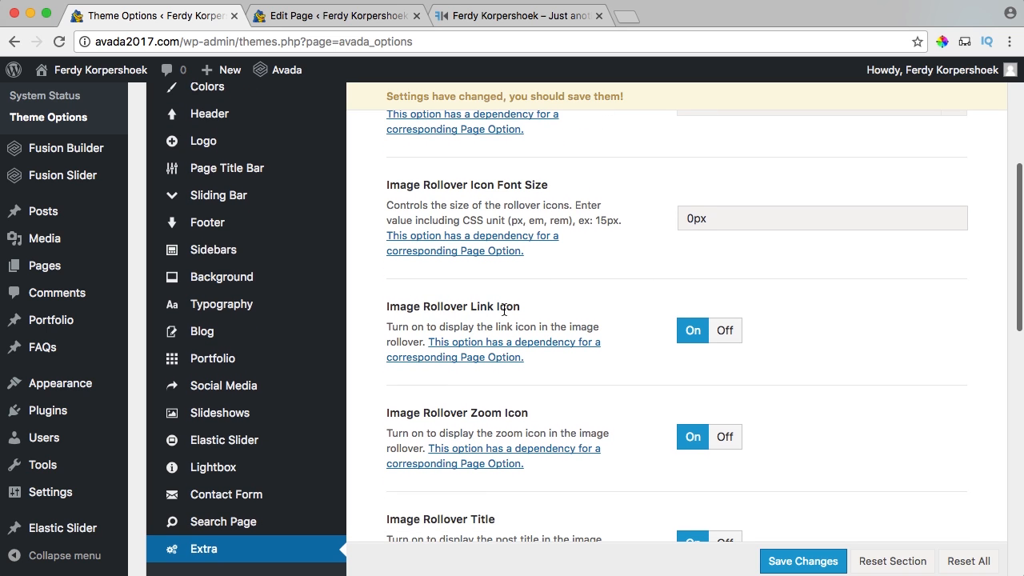
# Turn off the rollover link icon, zoom icon, post categories and icon circle.
pyautogui.click(723, 339)
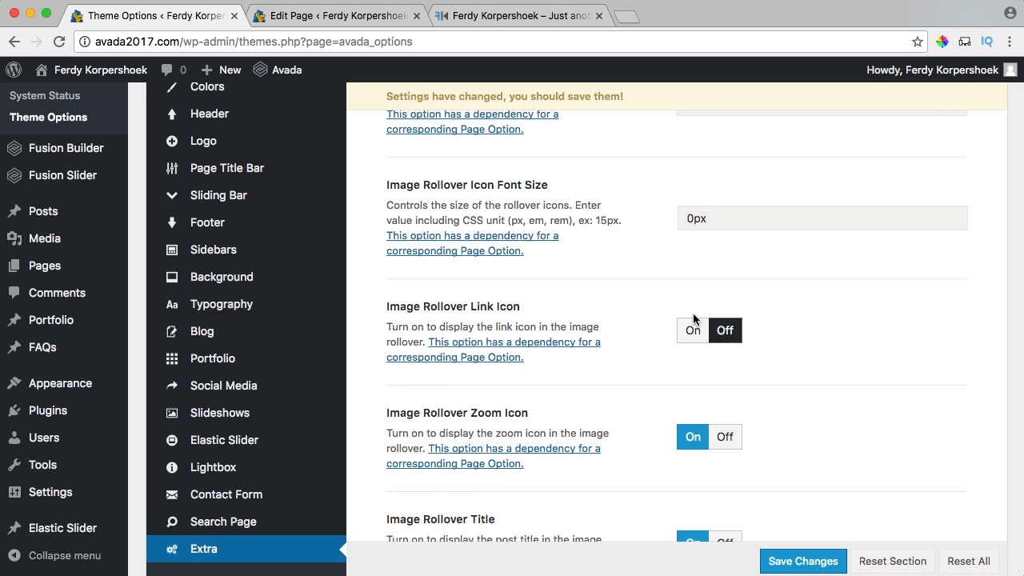
pyautogui.scroll(-3, 693, 318)
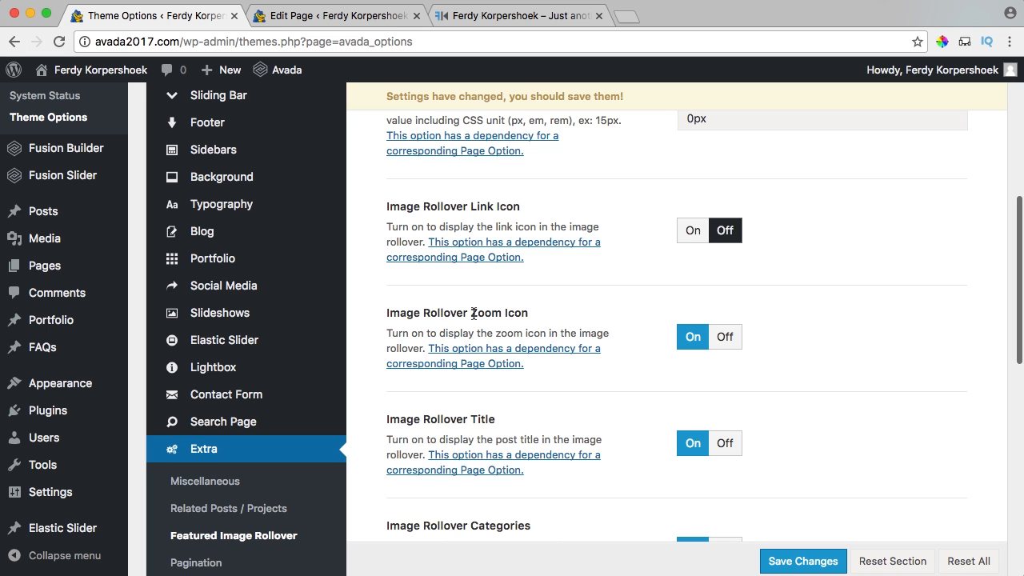
pyautogui.click(725, 340)
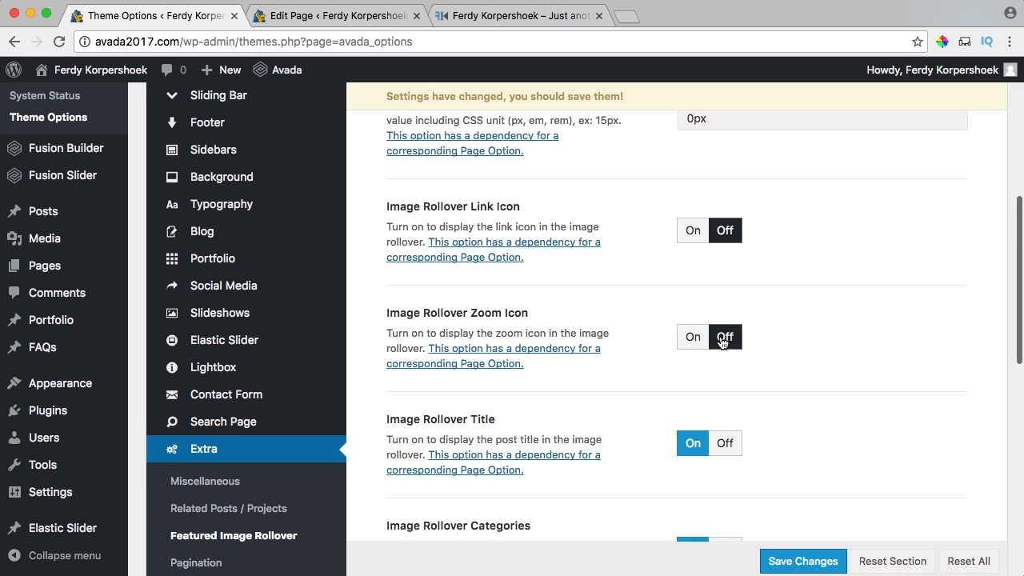
pyautogui.scroll(-3, 635, 318)
pyautogui.moveTo(400, 314); pyautogui.dragTo(516, 323)
pyautogui.click(516, 322)
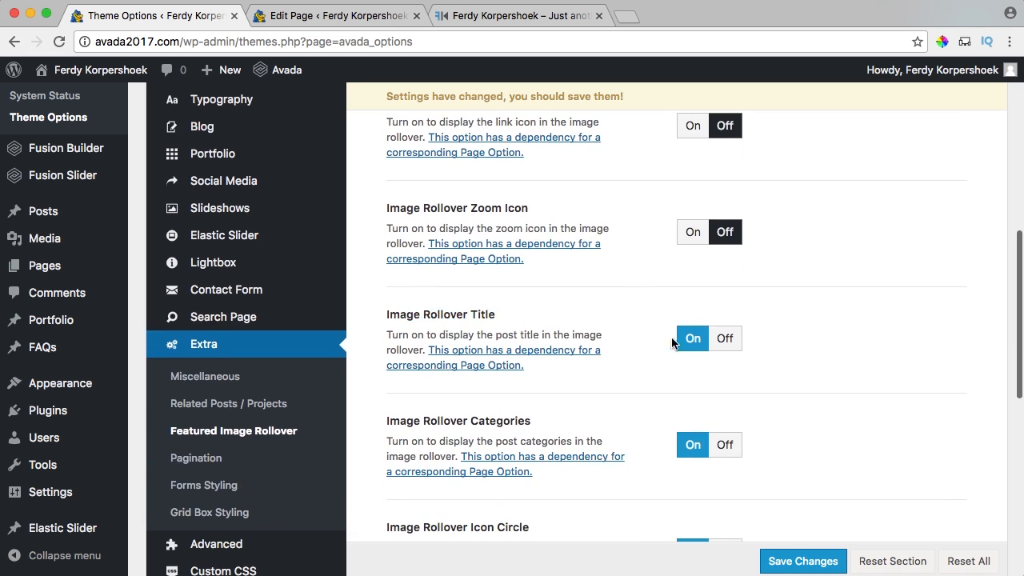
pyautogui.scroll(-3, 636, 317)
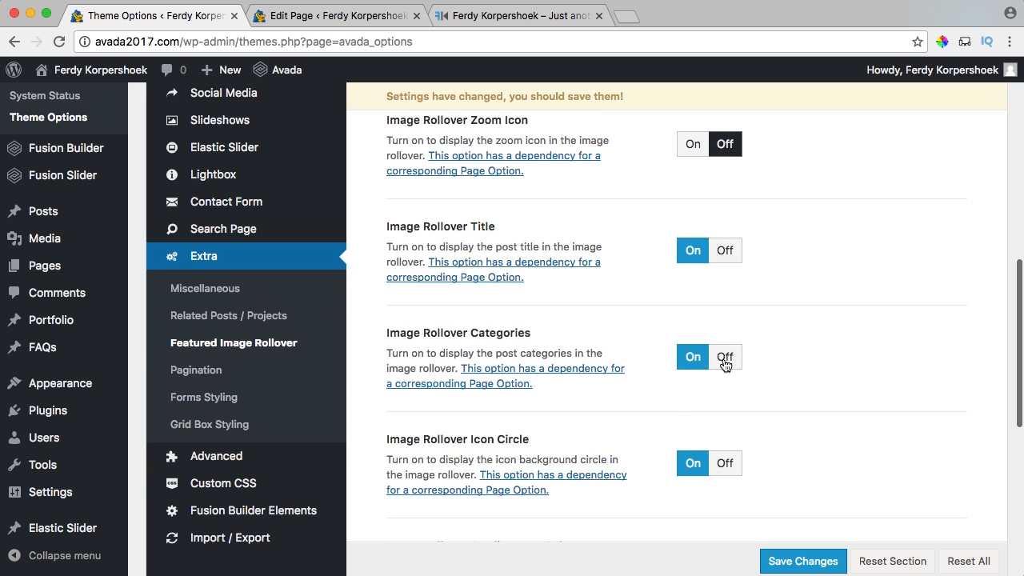
pyautogui.click(726, 365)
pyautogui.scroll(-3, 747, 327)
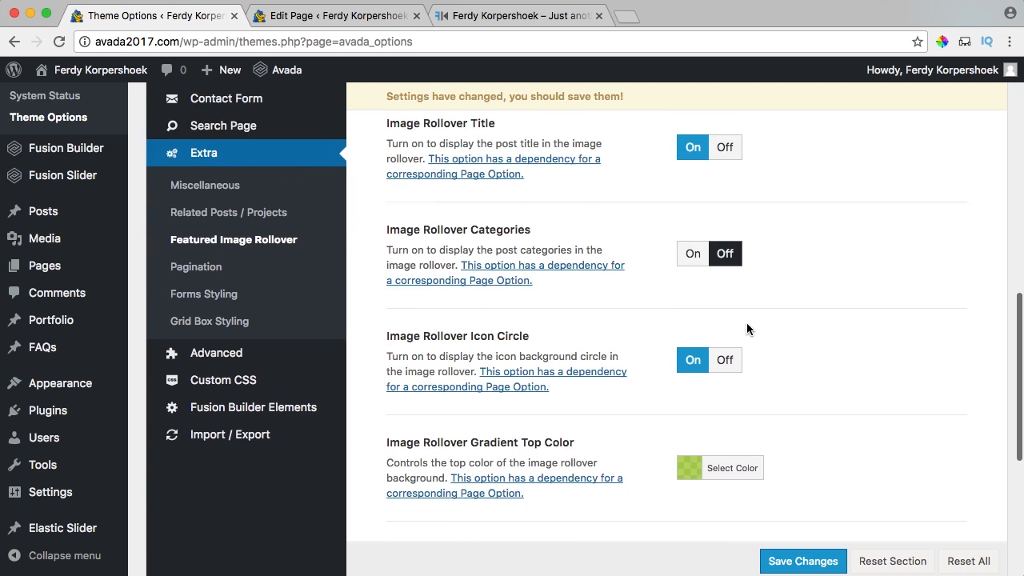
pyautogui.click(721, 361)
pyautogui.scroll(-5, 693, 357)
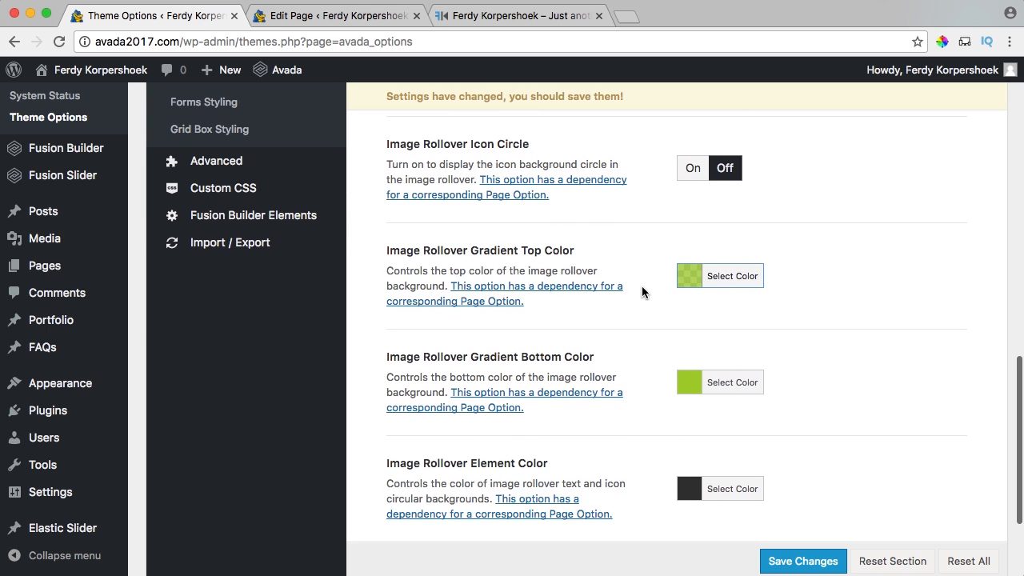
# Save the theme options and reload the live homepage to preview the Wedding Photography rollover.
pyautogui.click(496, 16)
pyautogui.click(180, 8)
pyautogui.scroll(5, 782, 219)
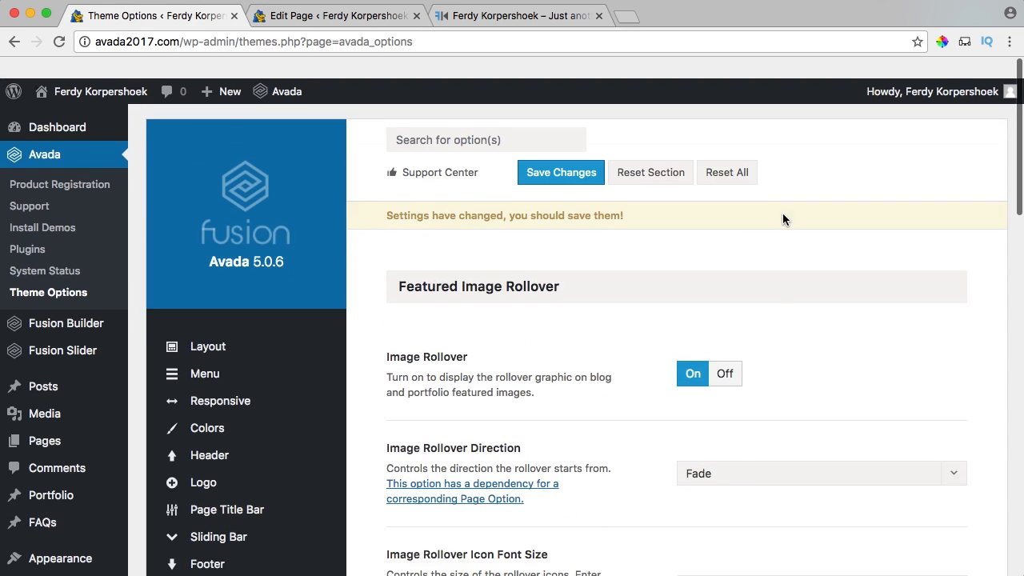
pyautogui.click(576, 151)
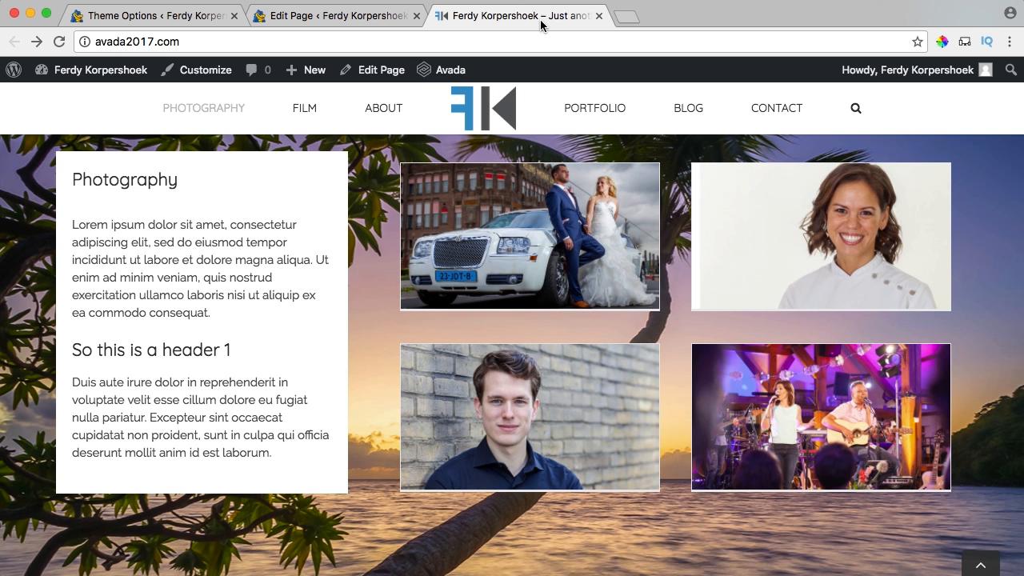
pyautogui.click(544, 16)
pyautogui.press('super+r')
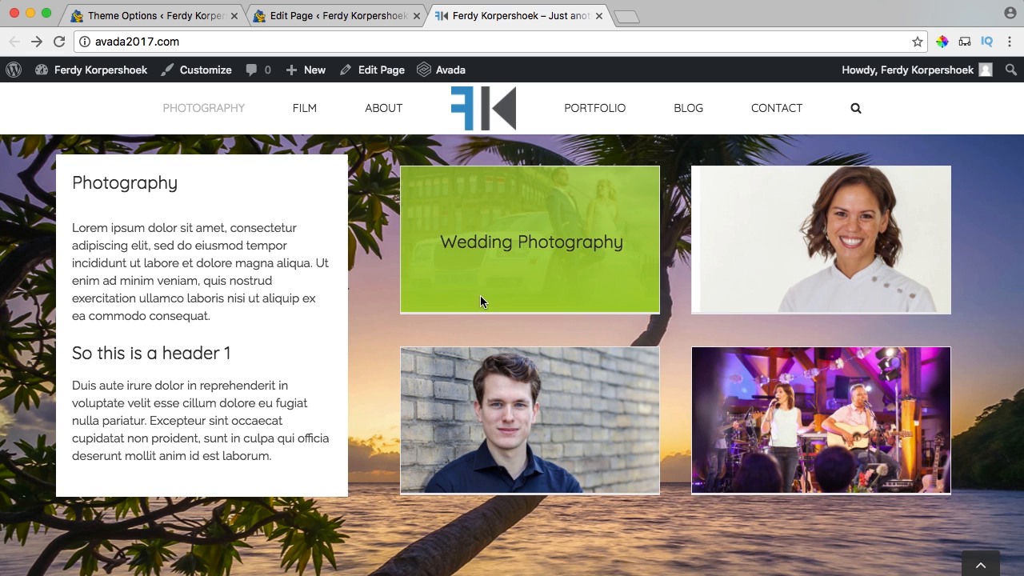
# Paste #2f93c7 into both the Gradient Top and Gradient Bottom Color fields.
pyautogui.click(218, 17)
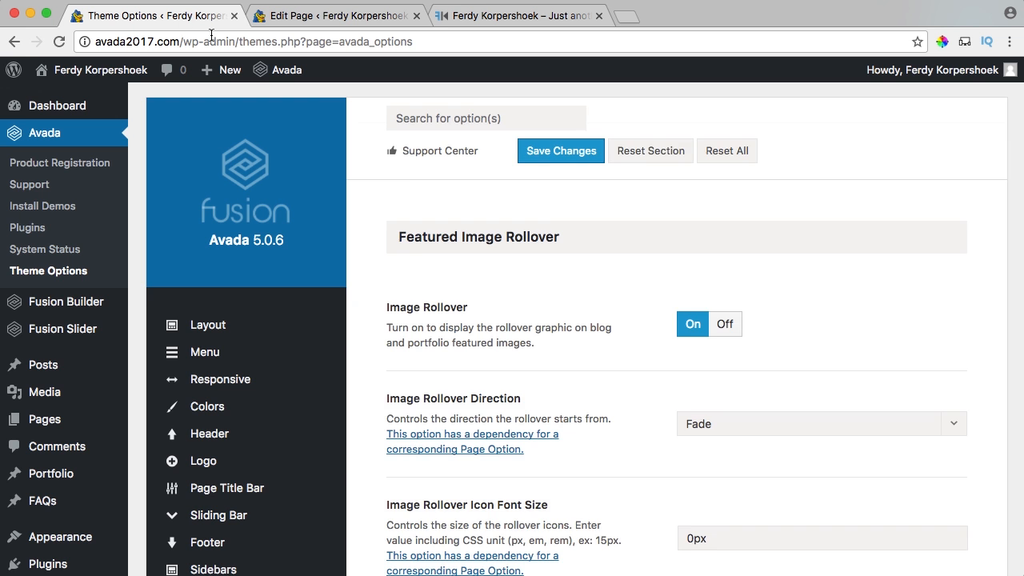
pyautogui.scroll(-2, 624, 333)
pyautogui.scroll(-10, 624, 334)
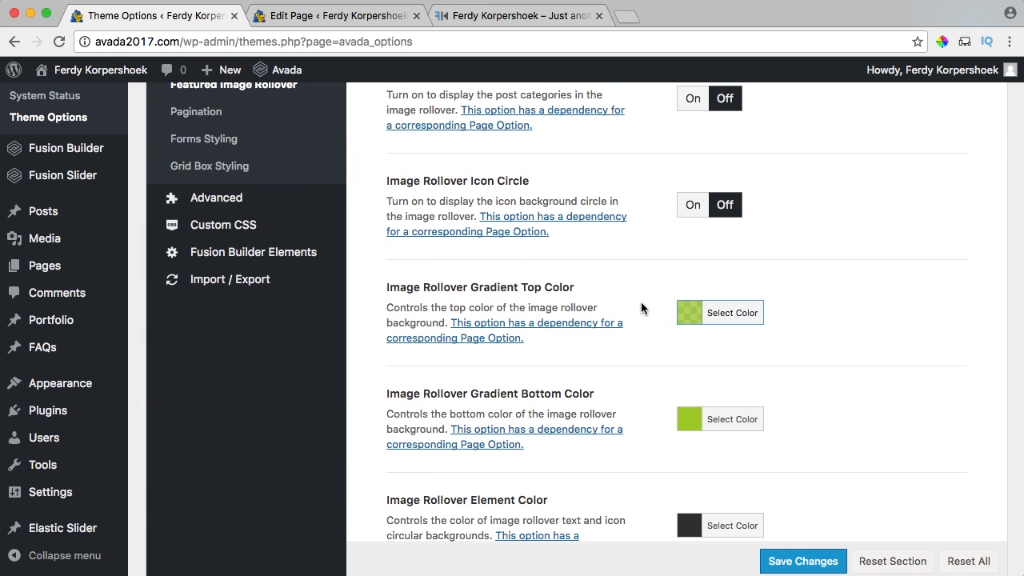
pyautogui.click(691, 317)
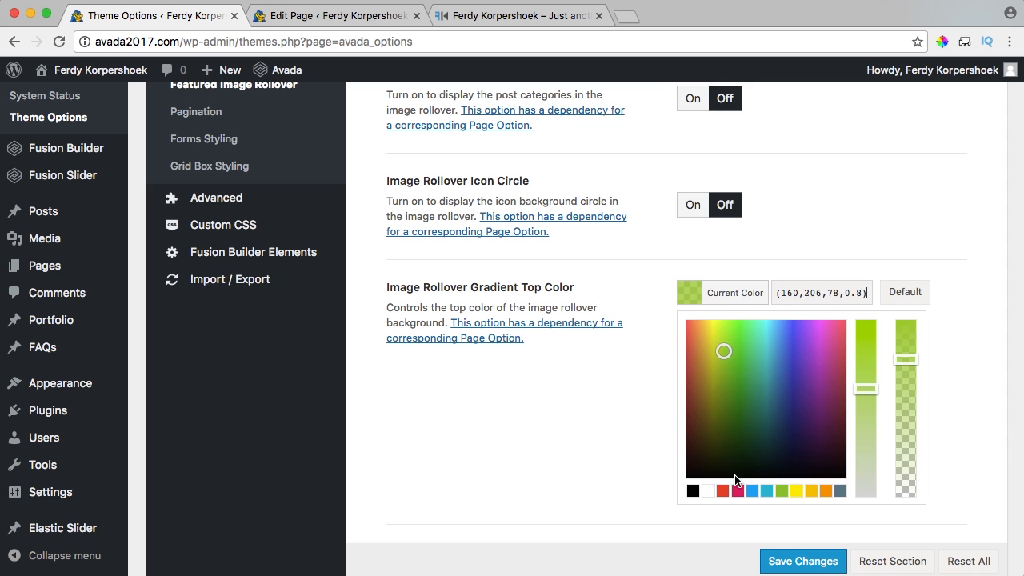
pyautogui.press('super+a')
pyautogui.write('#2f93c7')
pyautogui.click(685, 297)
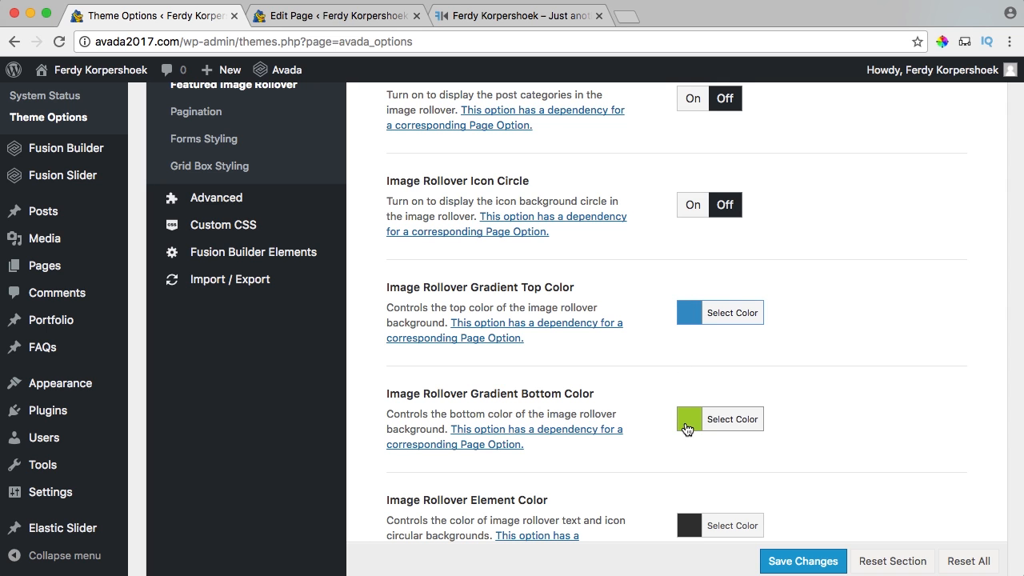
pyautogui.click(689, 418)
pyautogui.press('super+a')
pyautogui.write('#2f93c7')
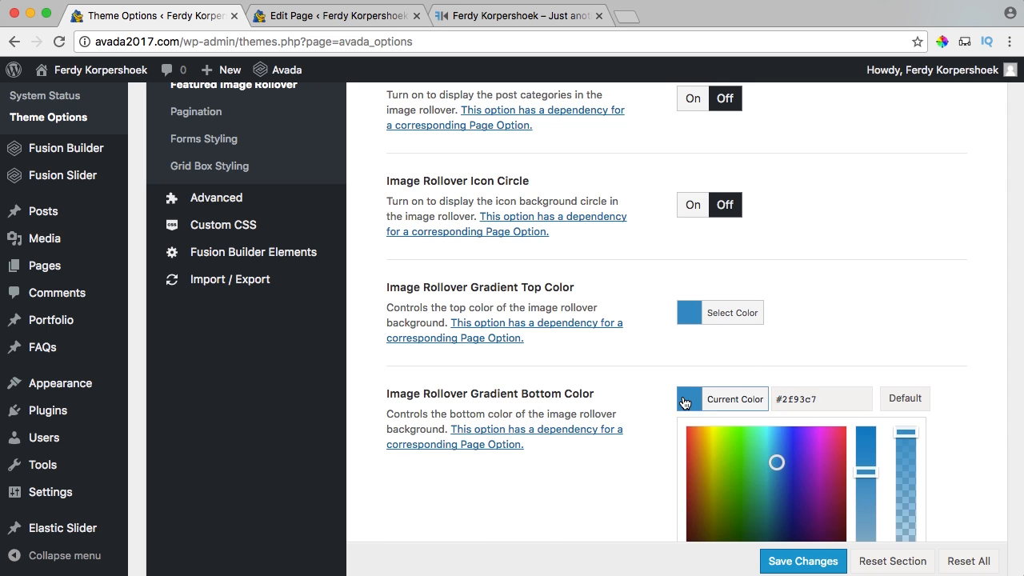
pyautogui.click(690, 399)
# Lower the top gradient color's opacity to 0.75 and copy that rgba value into the bottom color.
pyautogui.click(689, 314)
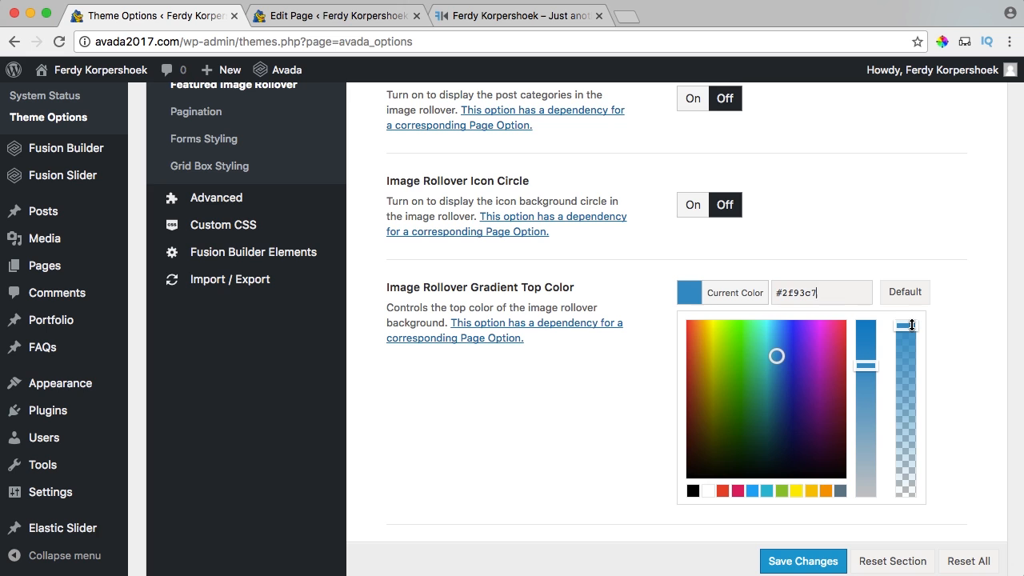
pyautogui.moveTo(911, 325); pyautogui.dragTo(908, 340)
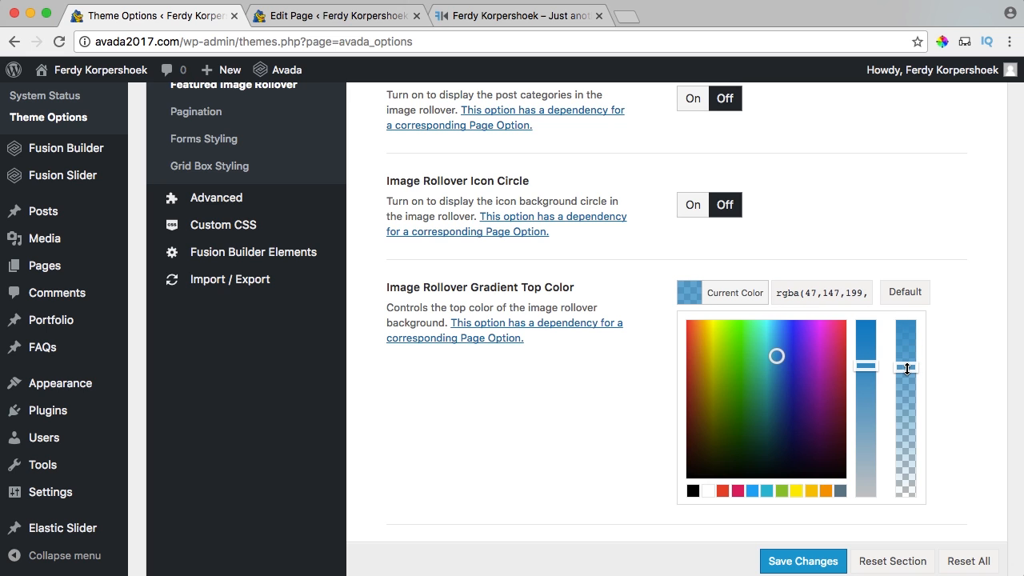
pyautogui.moveTo(841, 296); pyautogui.dragTo(932, 296)
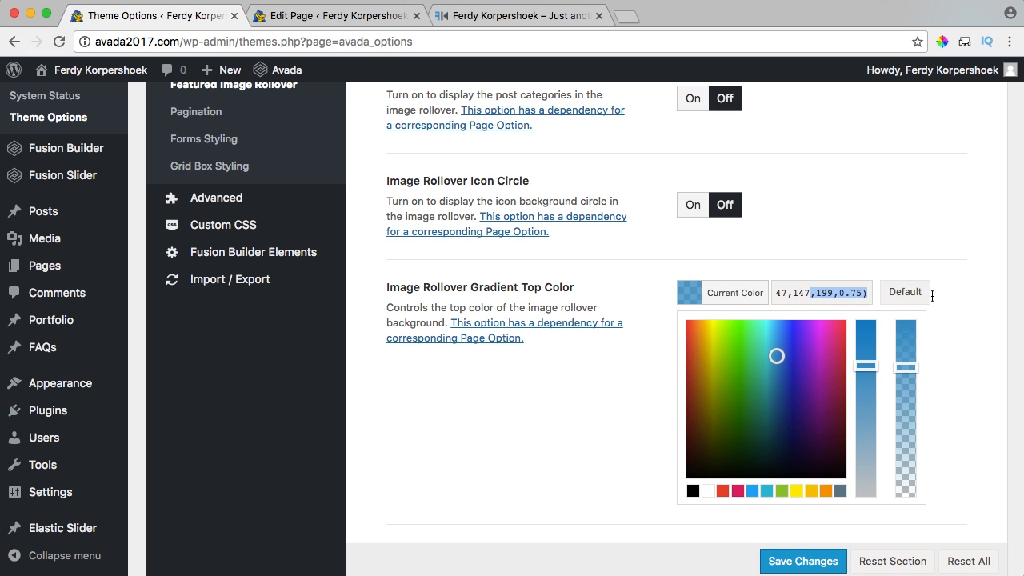
pyautogui.tripleClick(823, 293)
pyautogui.click(753, 298)
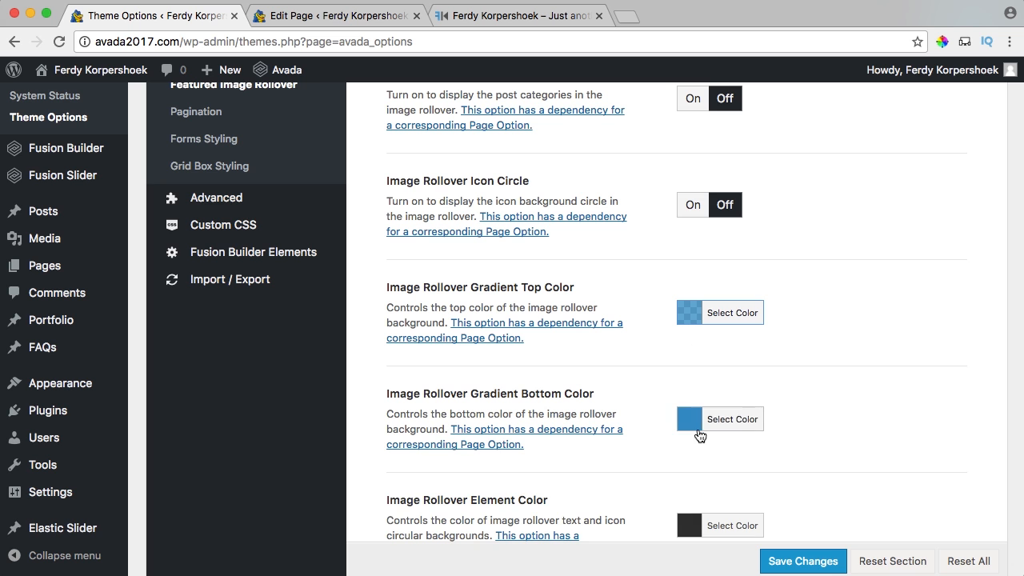
pyautogui.click(702, 420)
pyautogui.moveTo(821, 402); pyautogui.dragTo(751, 404)
pyautogui.write('rgba(47,147,199,0.75)')
pyautogui.click(698, 404)
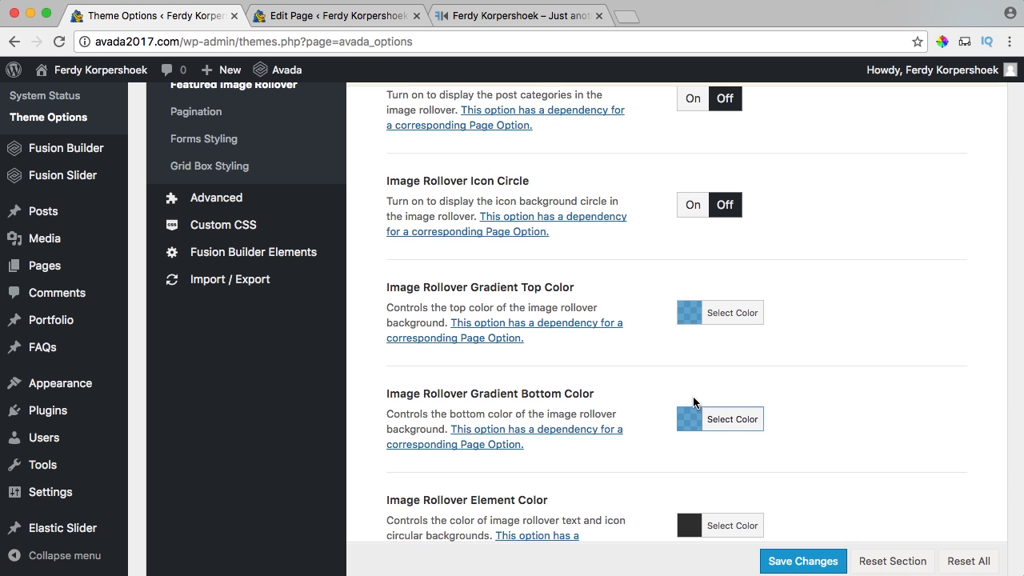
# Save the rollover colors and reload the live homepage to check the blue overlay.
pyautogui.scroll(13, 792, 276)
pyautogui.click(592, 164)
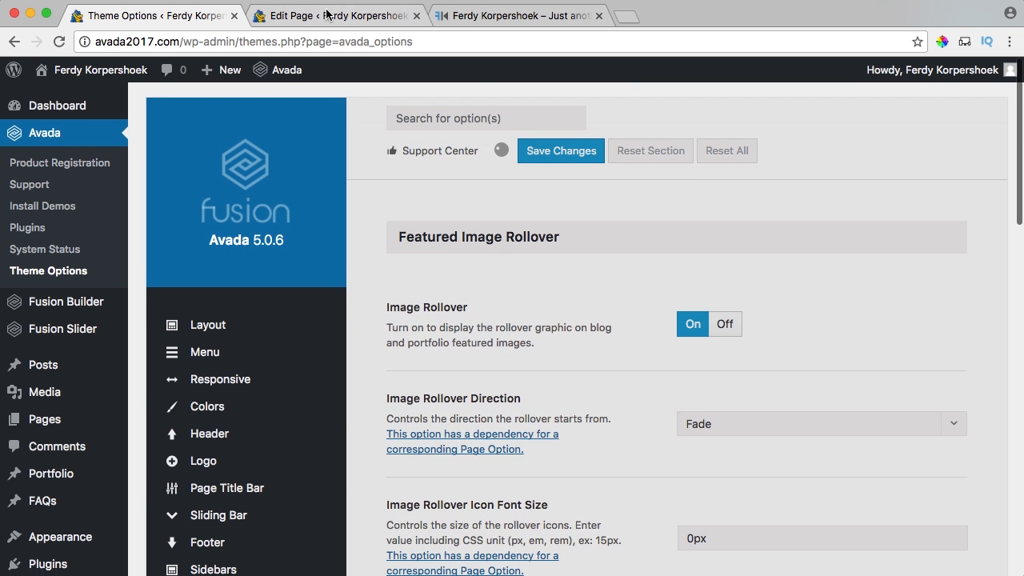
pyautogui.click(520, 15)
pyautogui.press('super+r')
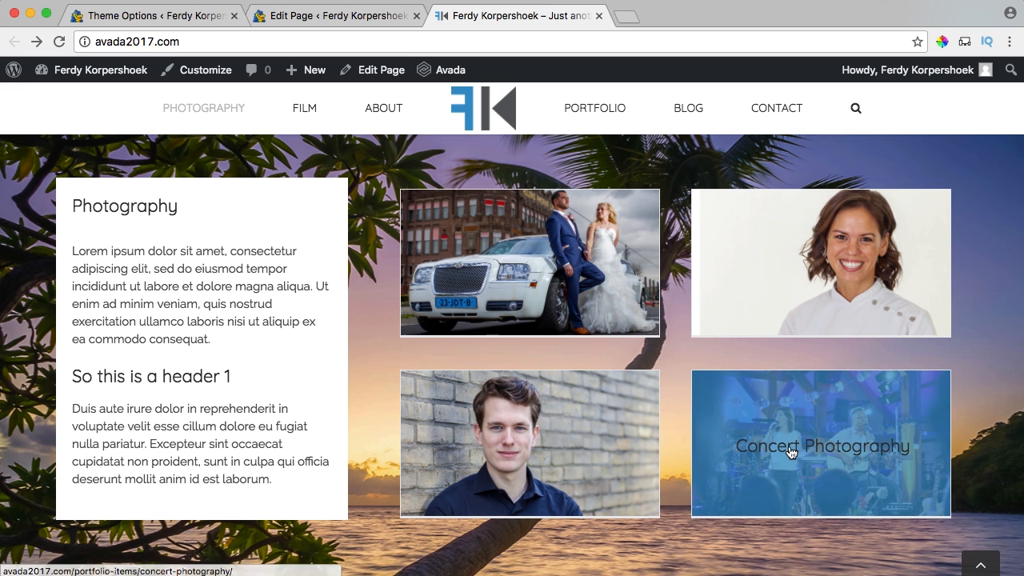
pyautogui.scroll(1, 522, 274)
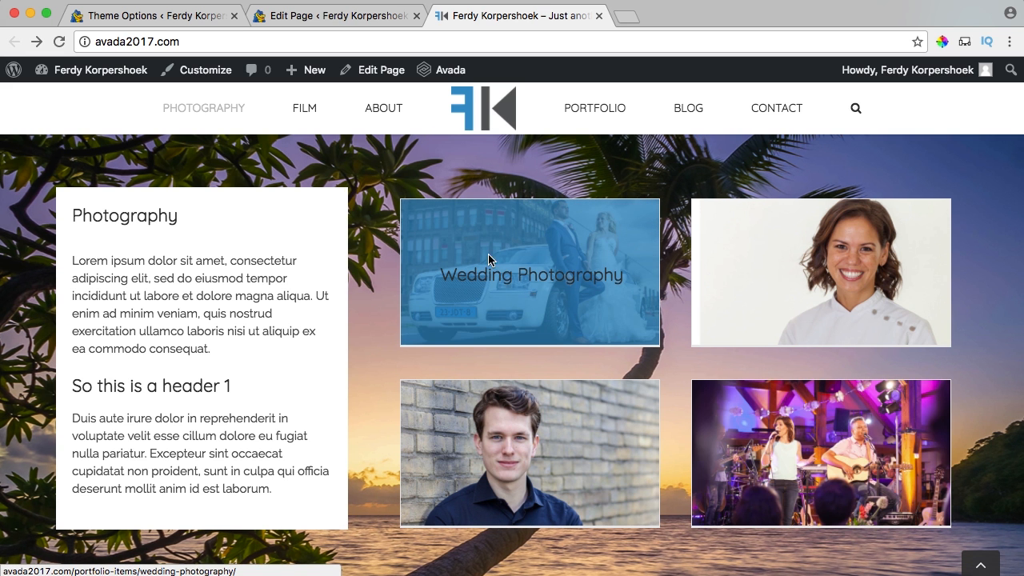
pyautogui.click(199, 16)
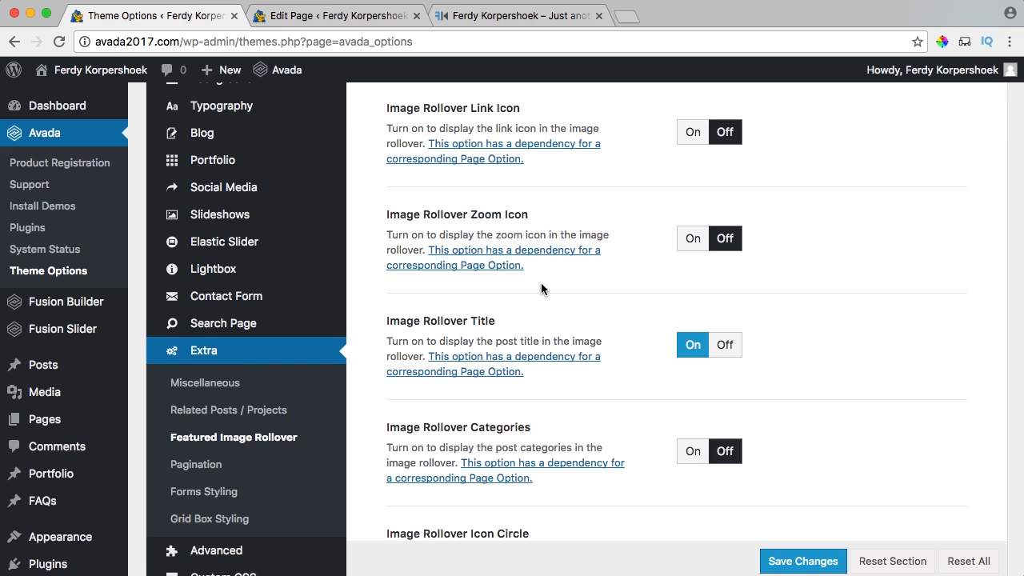
# Set the Image Rollover Element Color to white #ffffff.
pyautogui.scroll(-10, 541, 284)
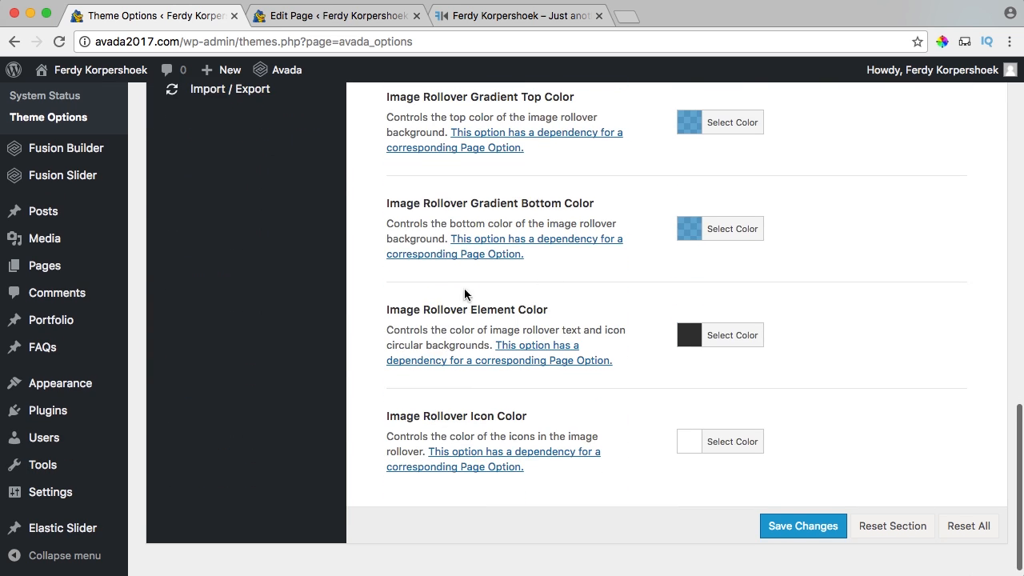
pyautogui.moveTo(431, 306); pyautogui.dragTo(547, 312)
pyautogui.click(547, 312)
pyautogui.click(685, 335)
pyautogui.click(709, 514)
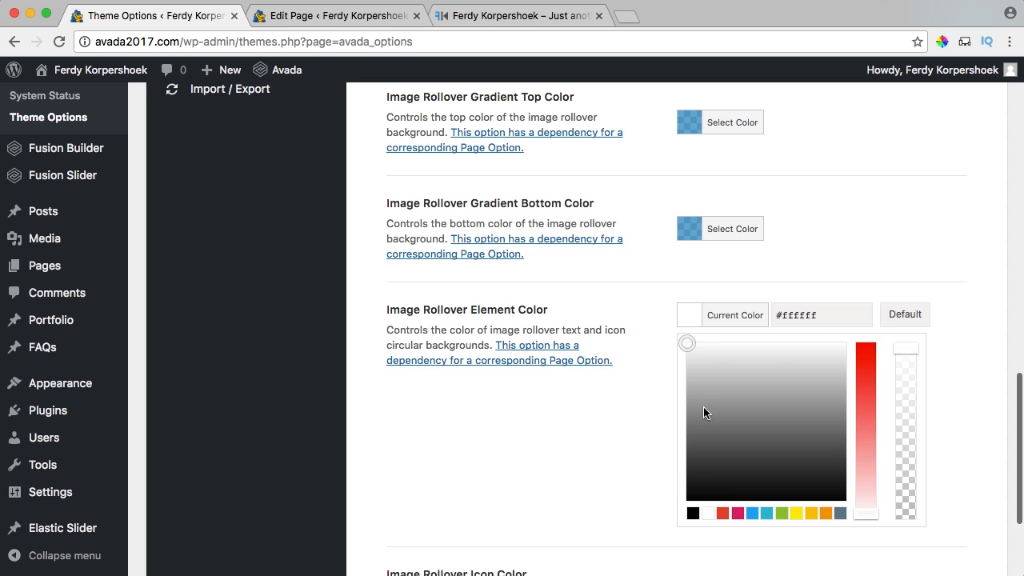
pyautogui.click(692, 317)
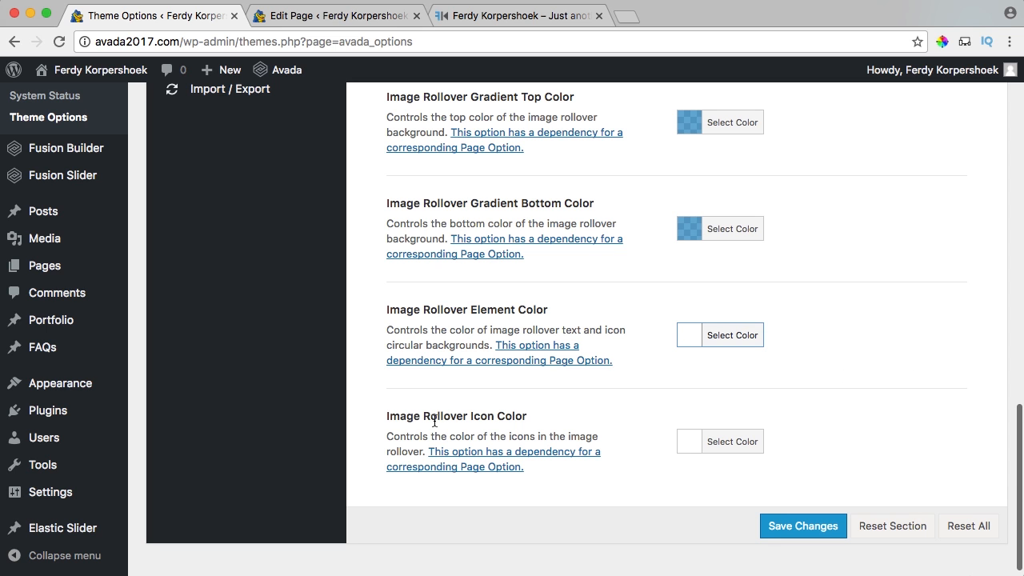
# Confirm the rollover Icon Color is white, save, and reload the live homepage.
pyautogui.click(682, 439)
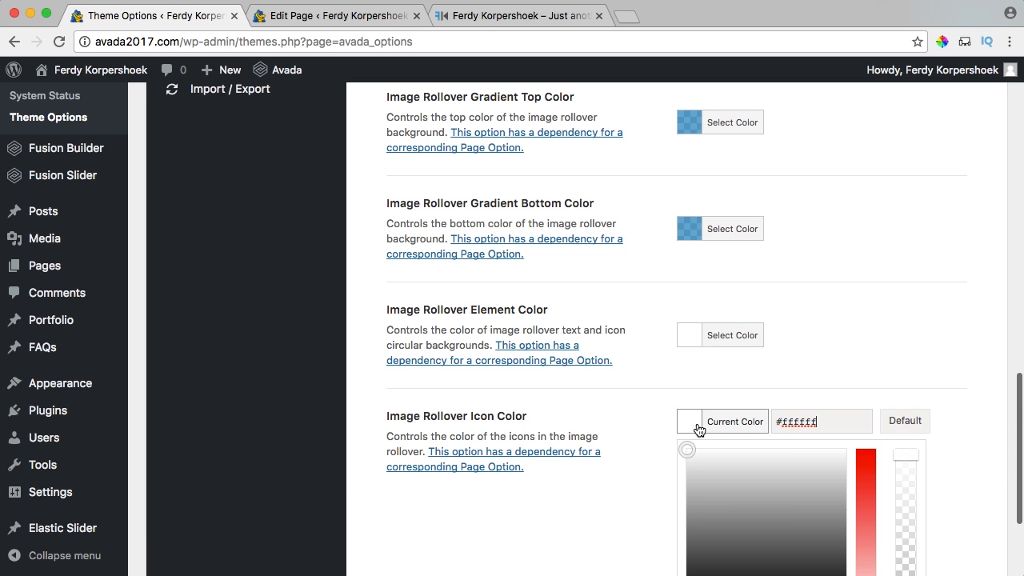
pyautogui.click(699, 432)
pyautogui.click(798, 530)
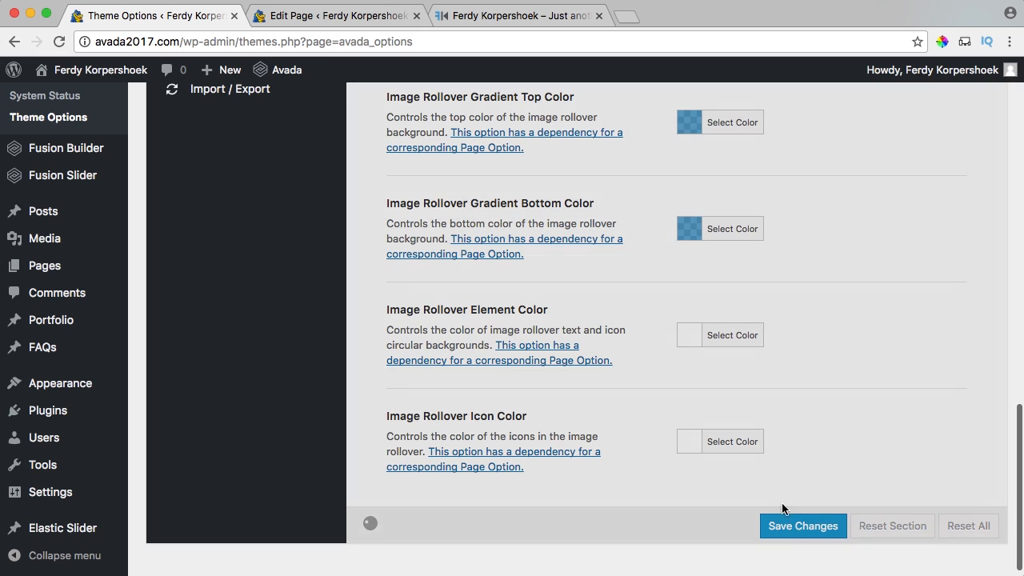
pyautogui.click(500, 18)
pyautogui.press('super+r')
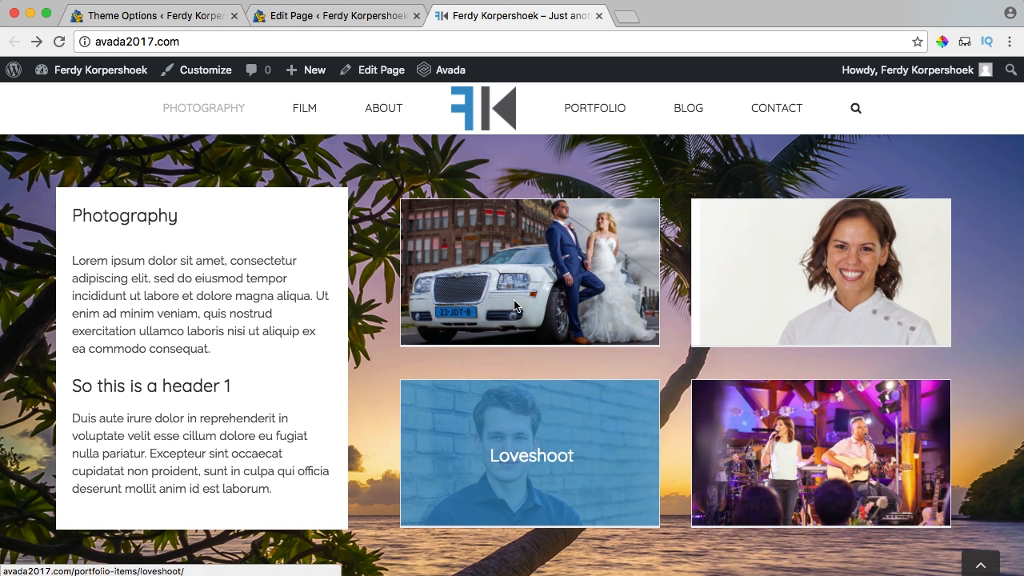
# Open the Wedding Photography portfolio post on the site.
pyautogui.click(509, 282)
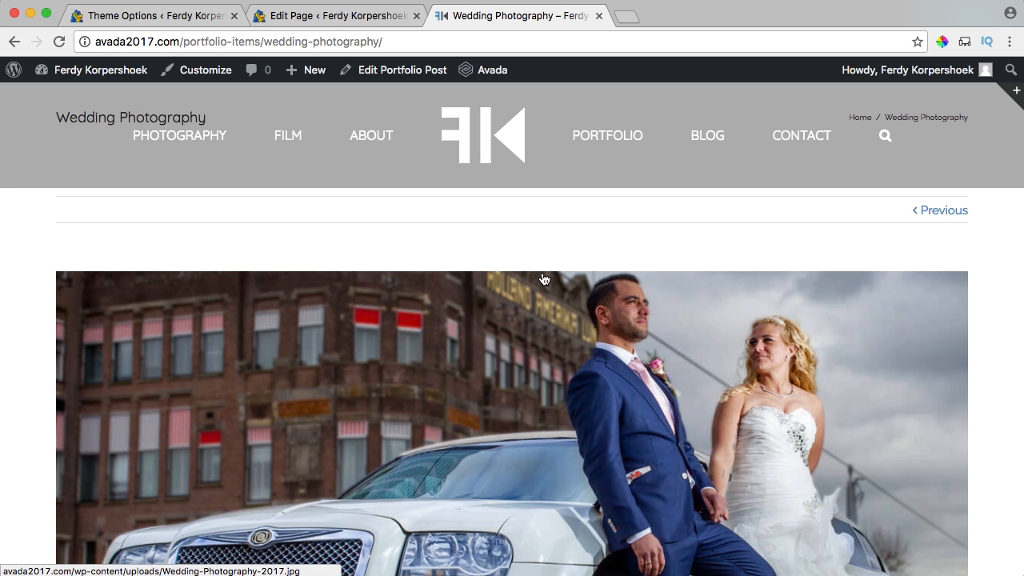
pyautogui.scroll(-3, 341, 219)
pyautogui.scroll(4, 342, 219)
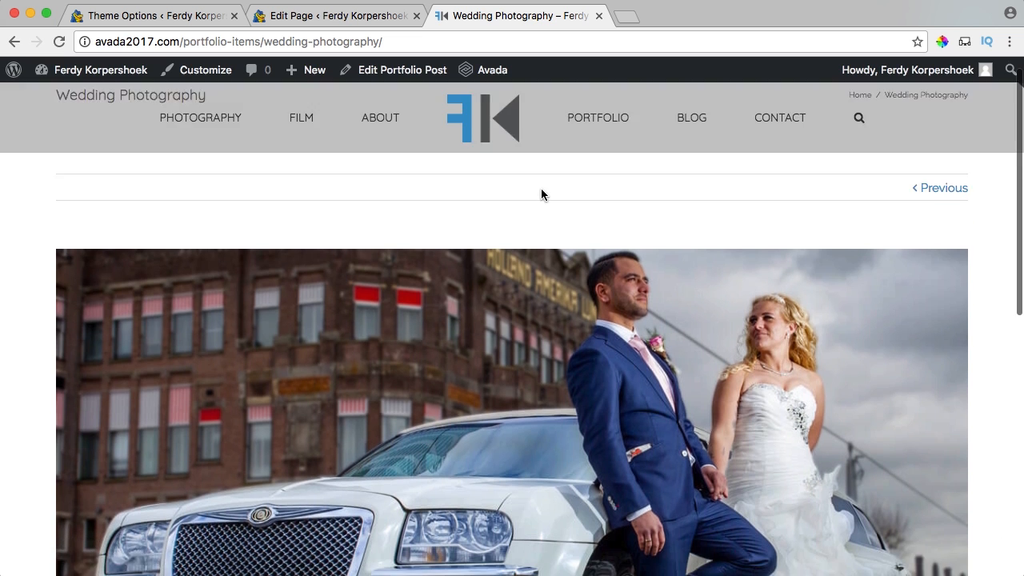
pyautogui.scroll(-3, 542, 194)
pyautogui.scroll(4, 542, 195)
pyautogui.scroll(-3, 542, 195)
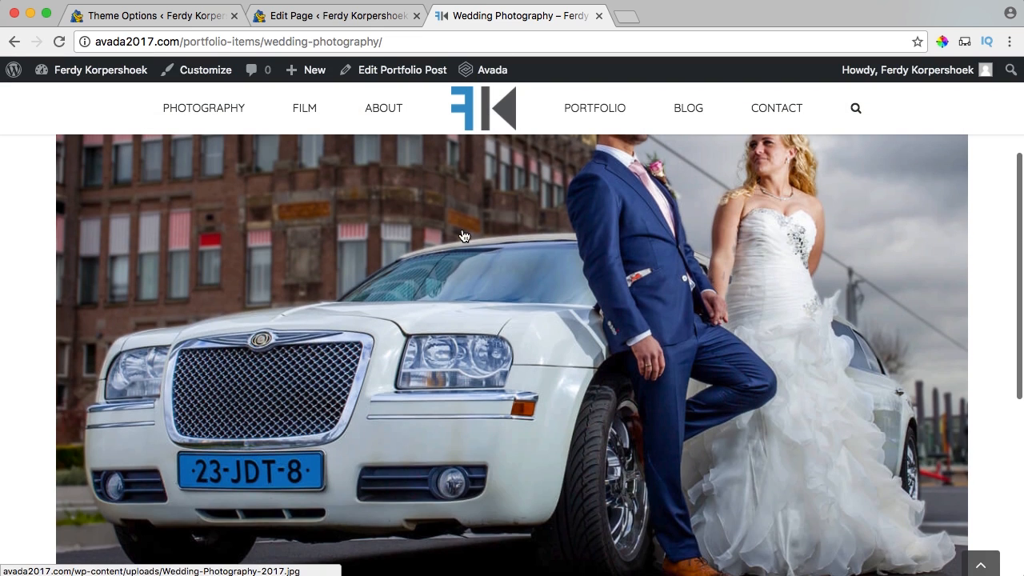
pyautogui.scroll(-2, 644, 286)
pyautogui.scroll(5, 532, 262)
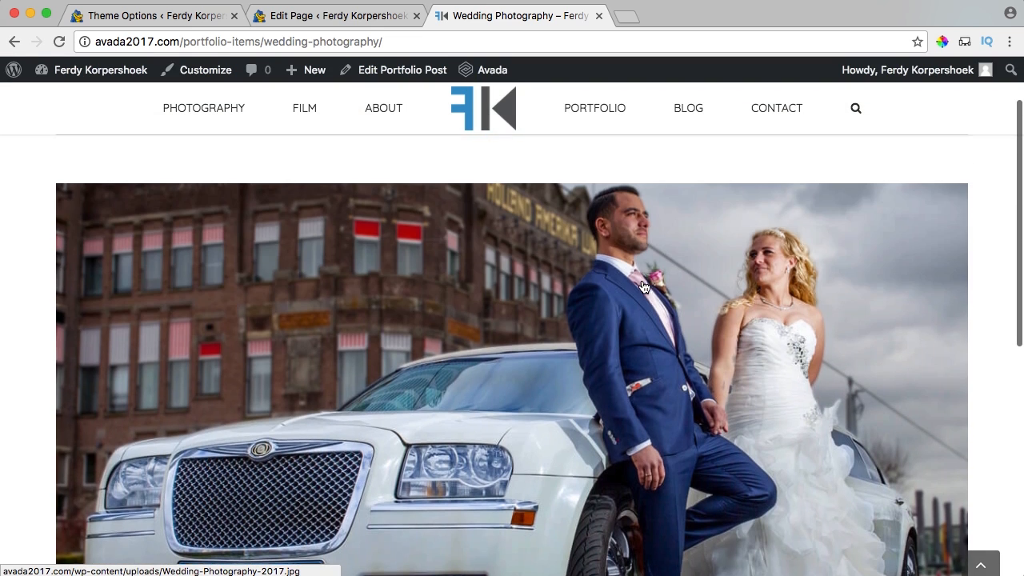
pyautogui.scroll(-5, 512, 258)
pyautogui.scroll(5, 503, 259)
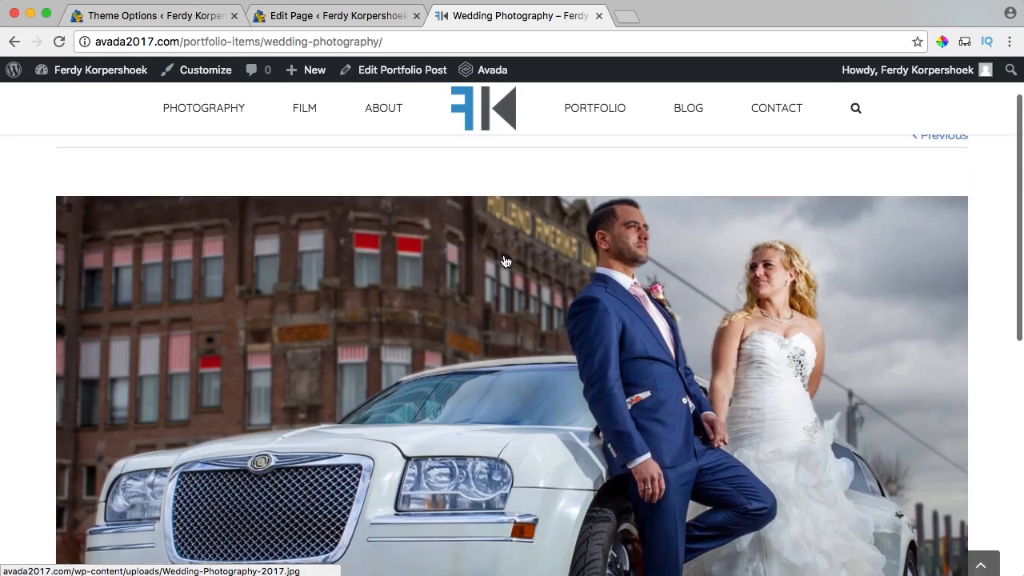
# Edit the Wedding Photography post and switch it to Fusion Builder.
pyautogui.click(397, 72)
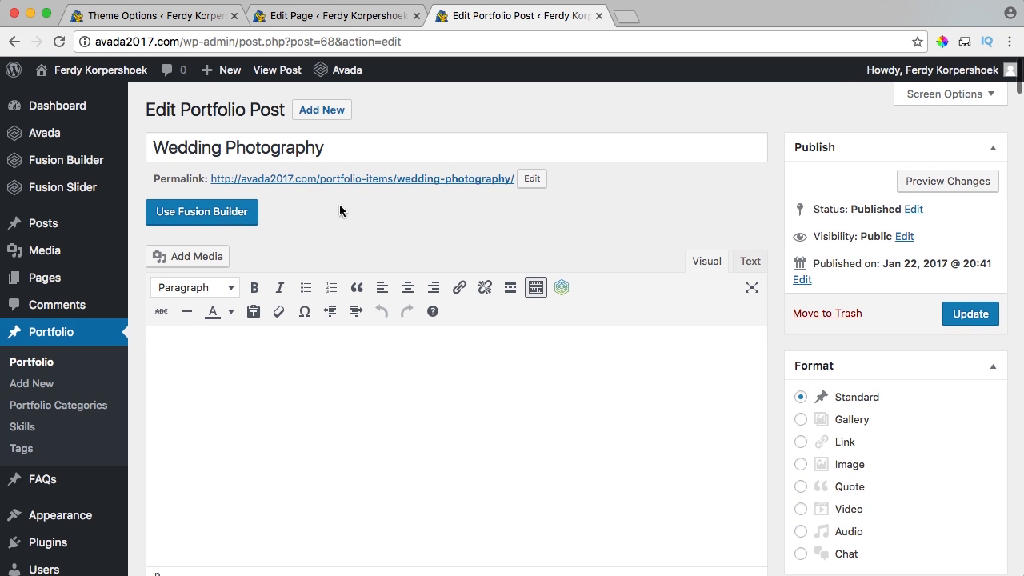
pyautogui.click(193, 216)
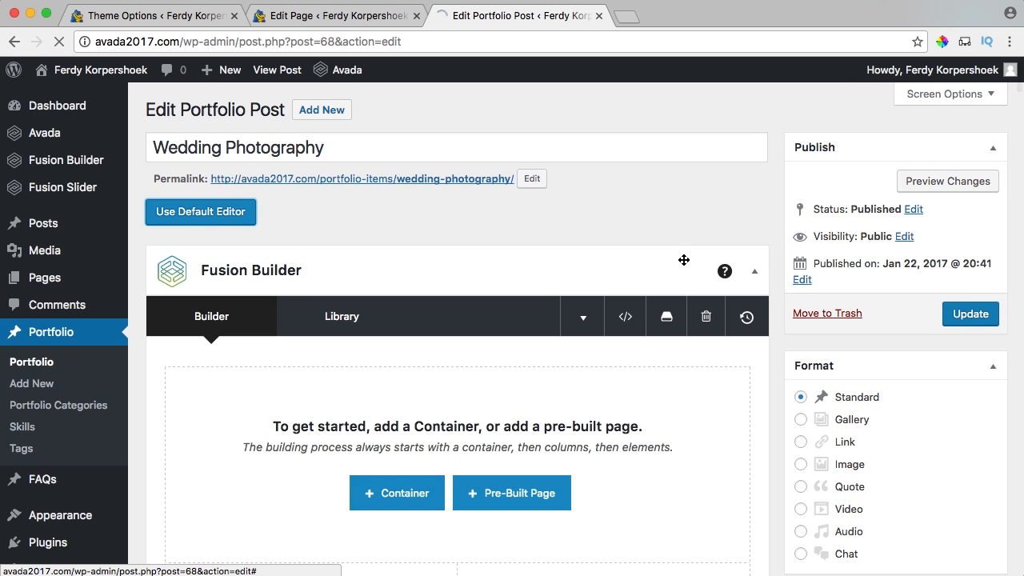
pyautogui.scroll(-4, 769, 274)
pyautogui.scroll(-10, 776, 275)
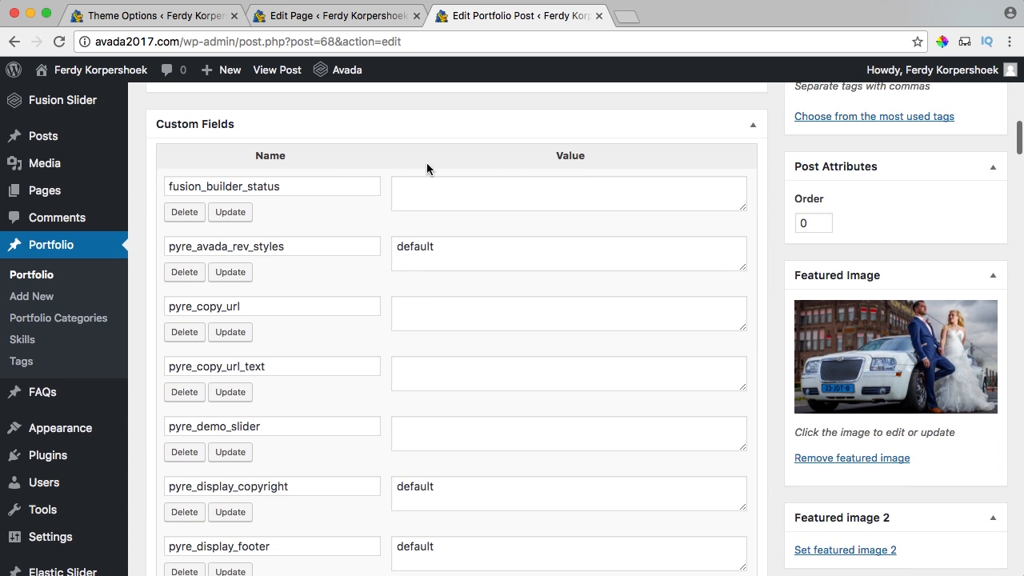
pyautogui.scroll(-10, 768, 287)
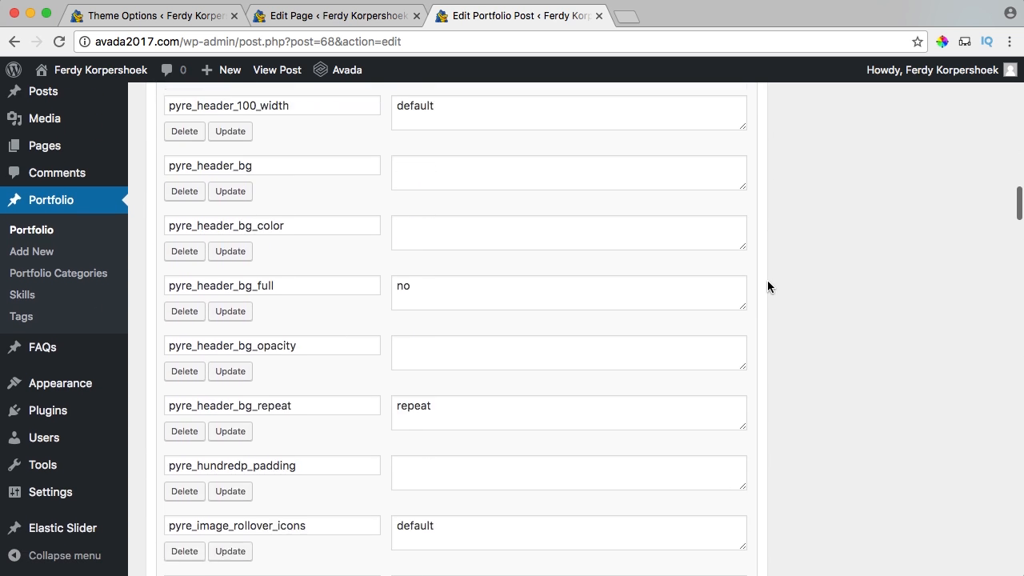
pyautogui.scroll(-3, 379, 267)
pyautogui.scroll(15, 697, 235)
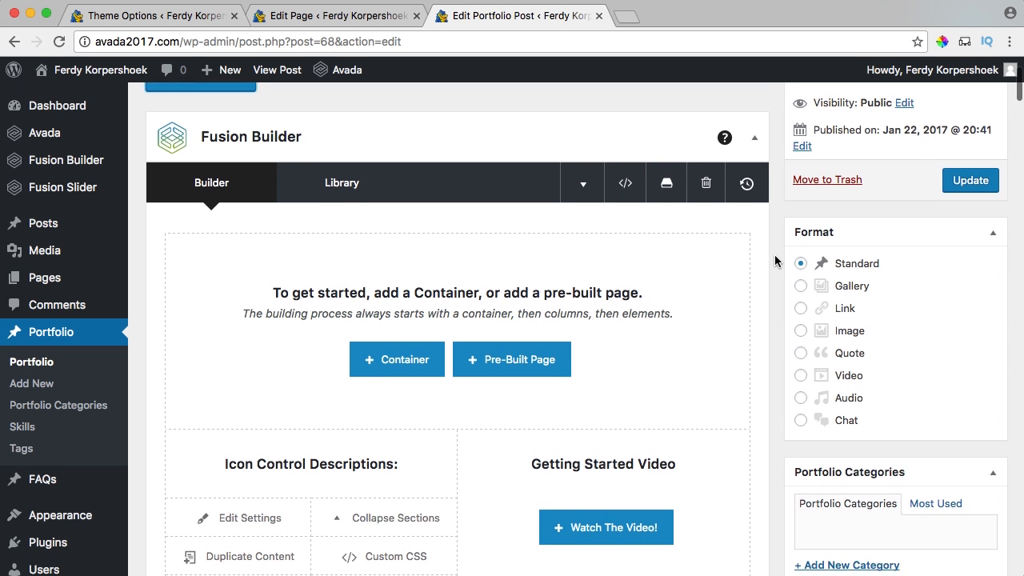
pyautogui.scroll(3, 777, 262)
# In Screen Options, uncheck unneeded boxes including Featured image 3 and 4.
pyautogui.click(949, 95)
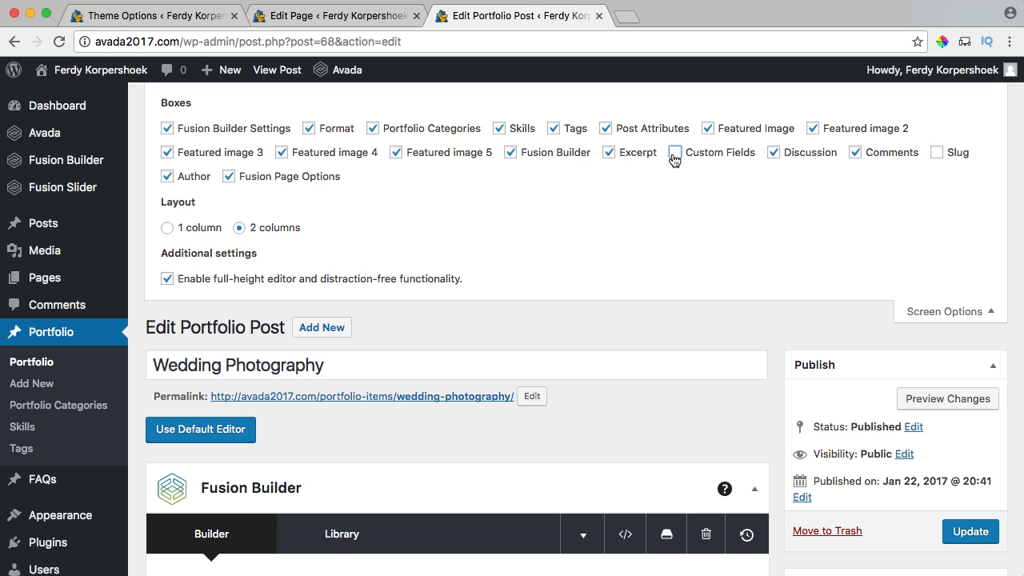
pyautogui.click(944, 313)
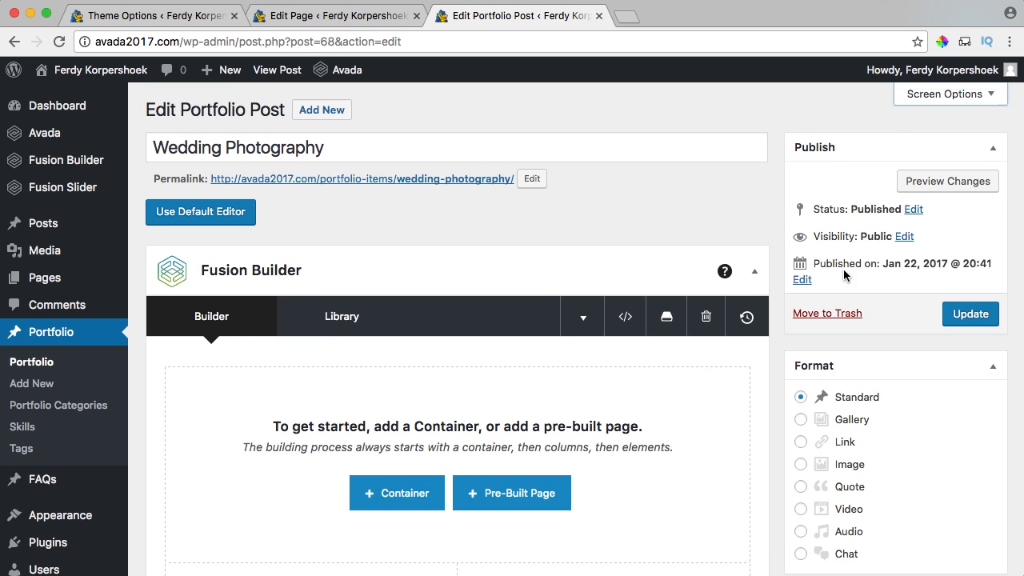
pyautogui.scroll(-15, 772, 216)
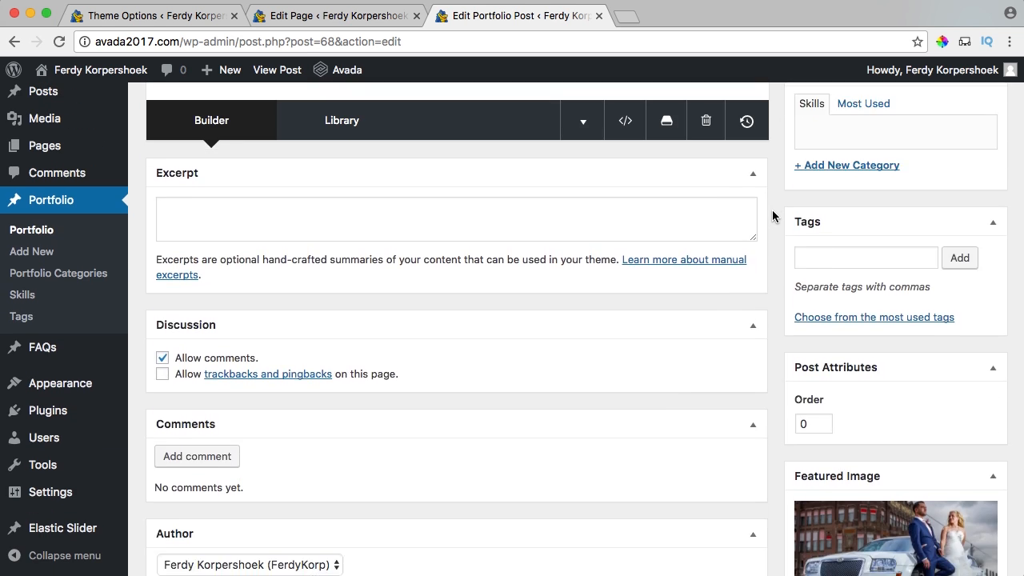
pyautogui.scroll(-5, 773, 216)
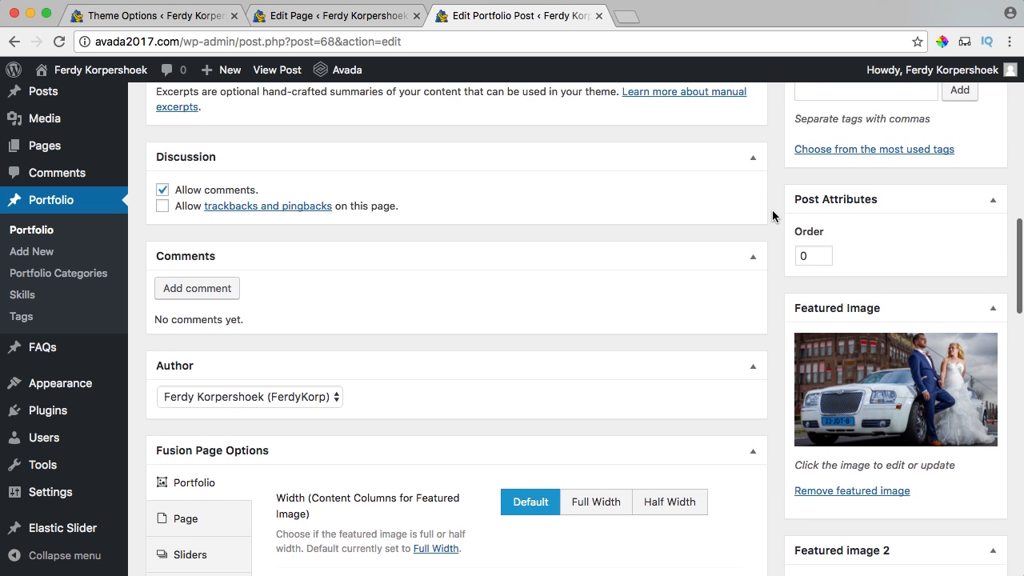
pyautogui.scroll(-2, 772, 216)
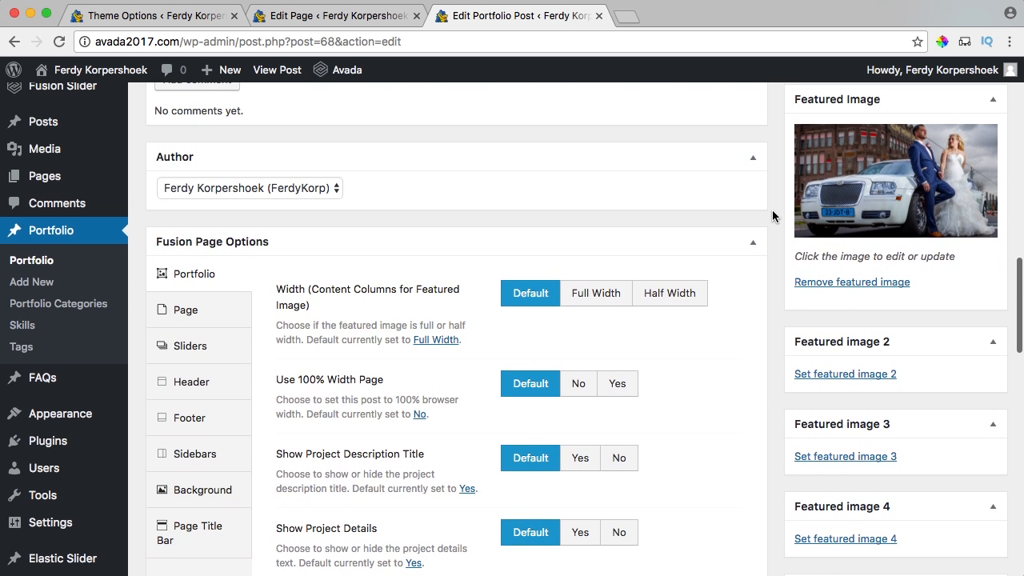
pyautogui.scroll(20, 722, 202)
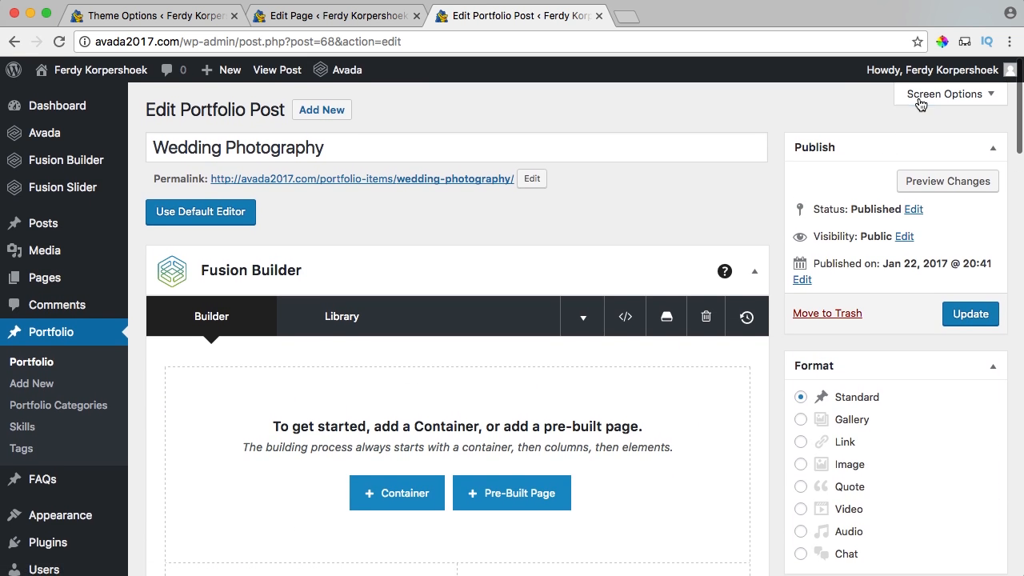
pyautogui.click(922, 96)
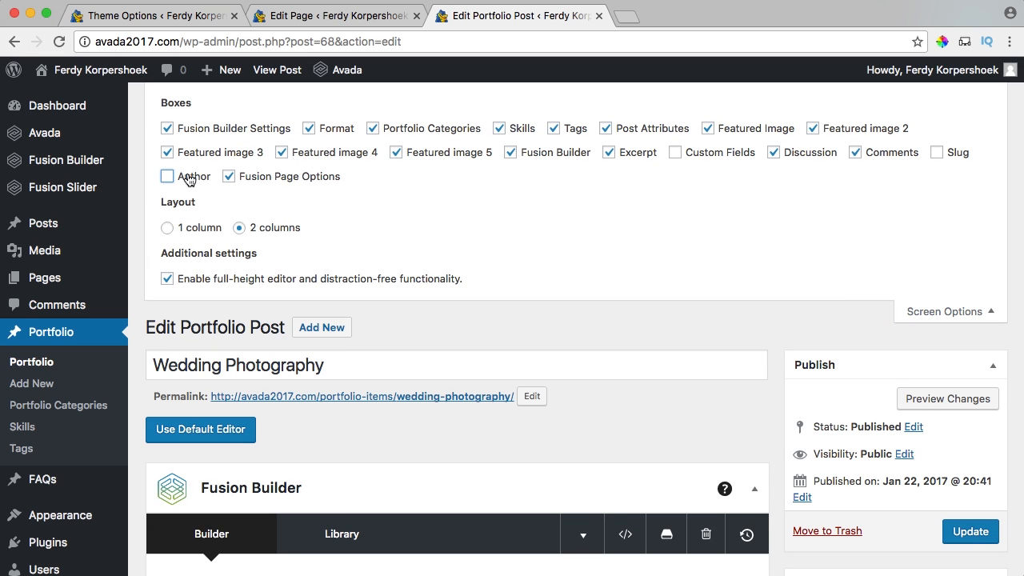
pyautogui.click(320, 158)
pyautogui.click(167, 152)
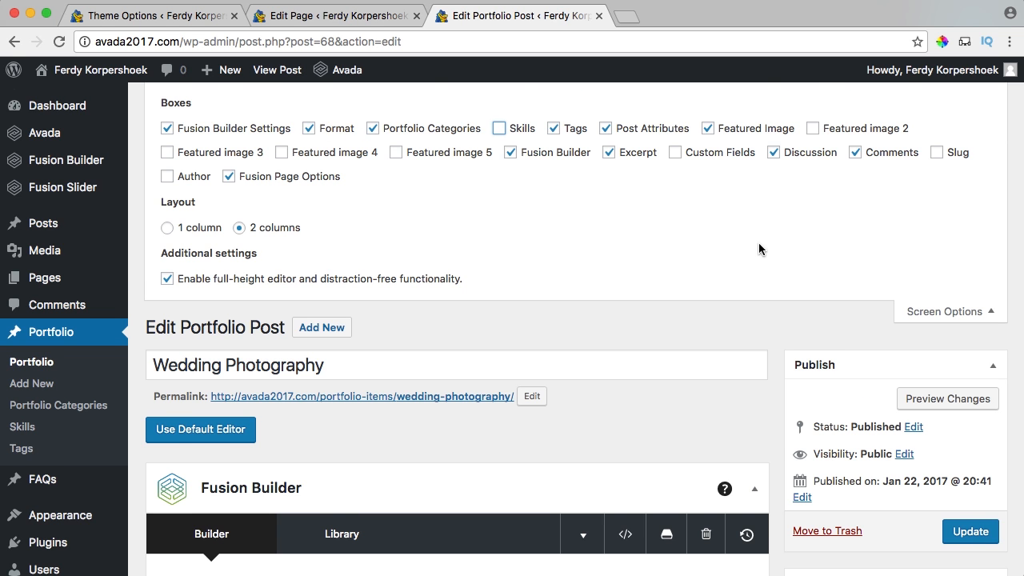
pyautogui.scroll(-10, 768, 249)
pyautogui.scroll(3, 777, 248)
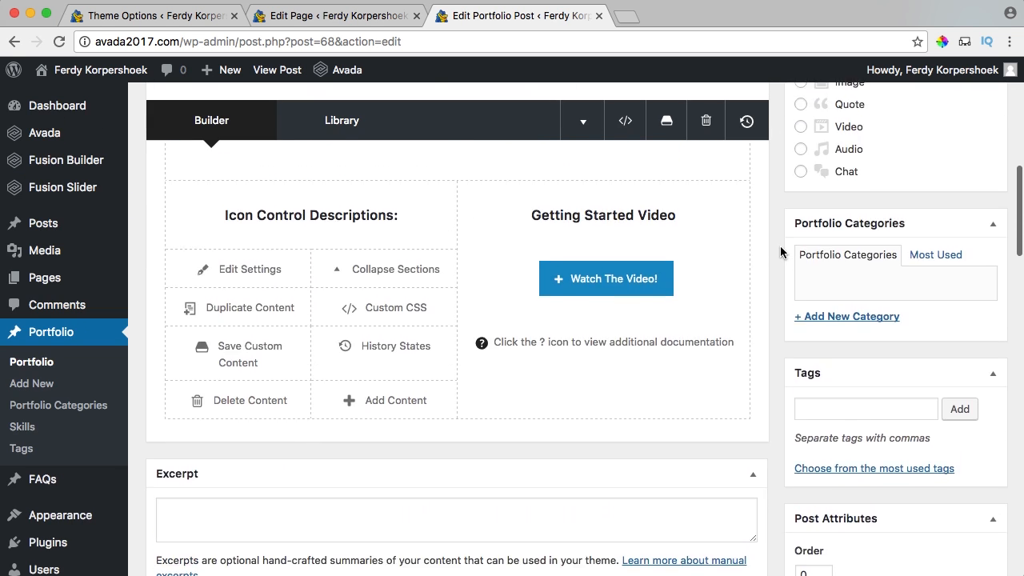
# Update the Wedding Photography post to save the editor changes.
pyautogui.scroll(3, 780, 251)
pyautogui.scroll(5, 812, 190)
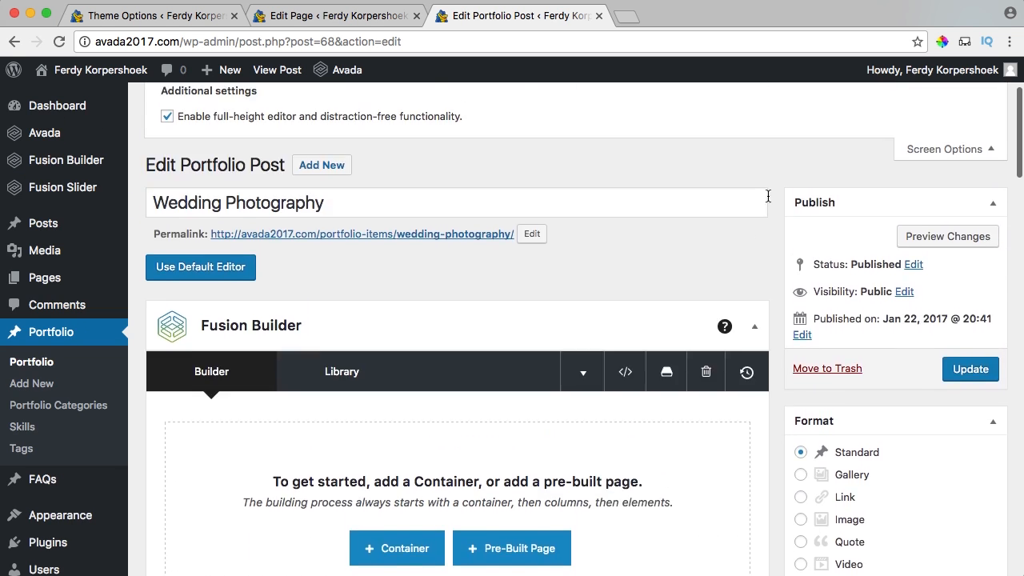
pyautogui.click(969, 373)
# Set Page Title Bar Breadcrumbs/Search Bar to None, hide the title bar text, and update.
pyautogui.scroll(-15, 777, 164)
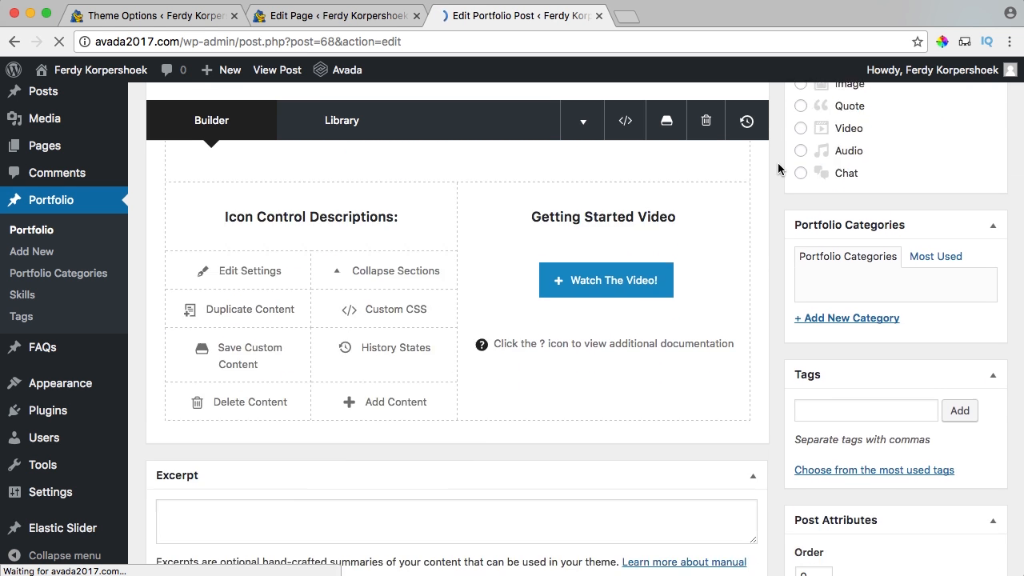
pyautogui.scroll(-5, 777, 162)
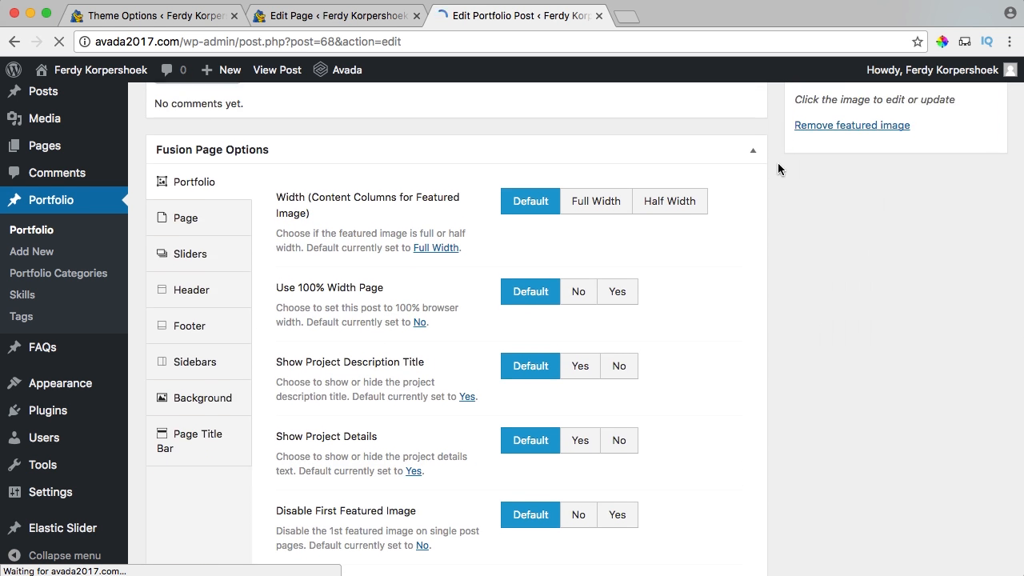
pyautogui.click(191, 407)
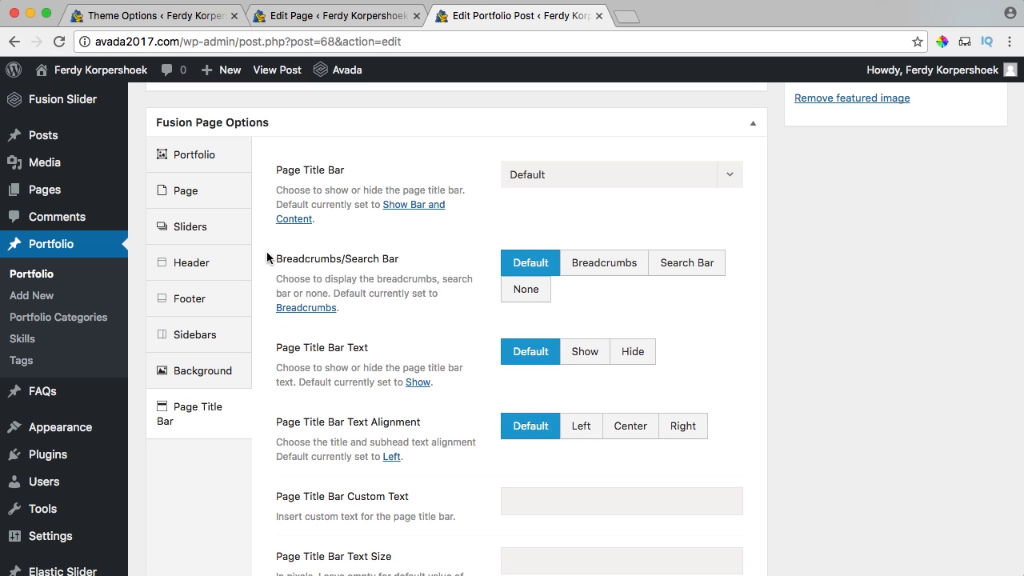
pyautogui.click(511, 293)
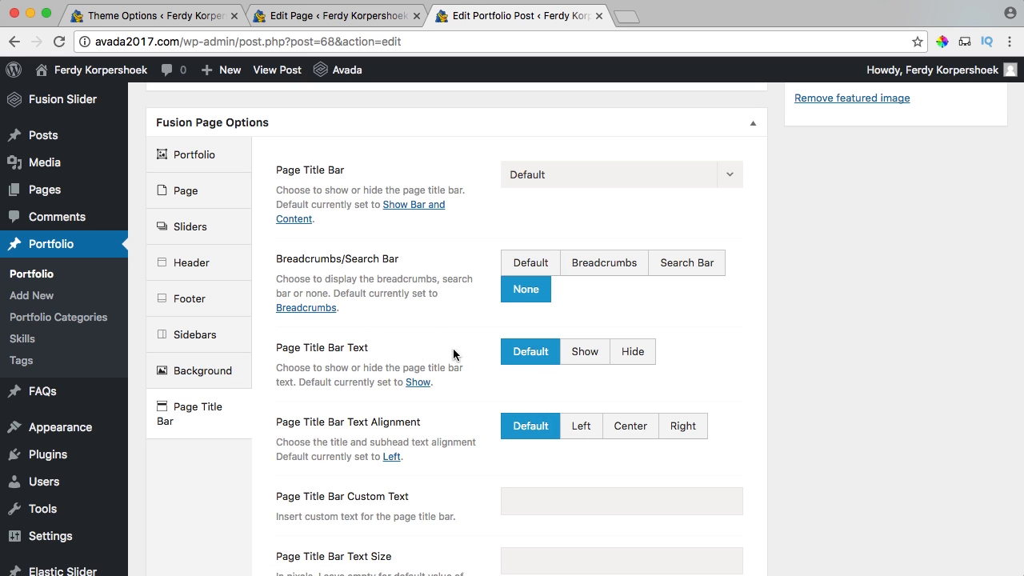
pyautogui.click(632, 351)
pyautogui.scroll(10, 775, 316)
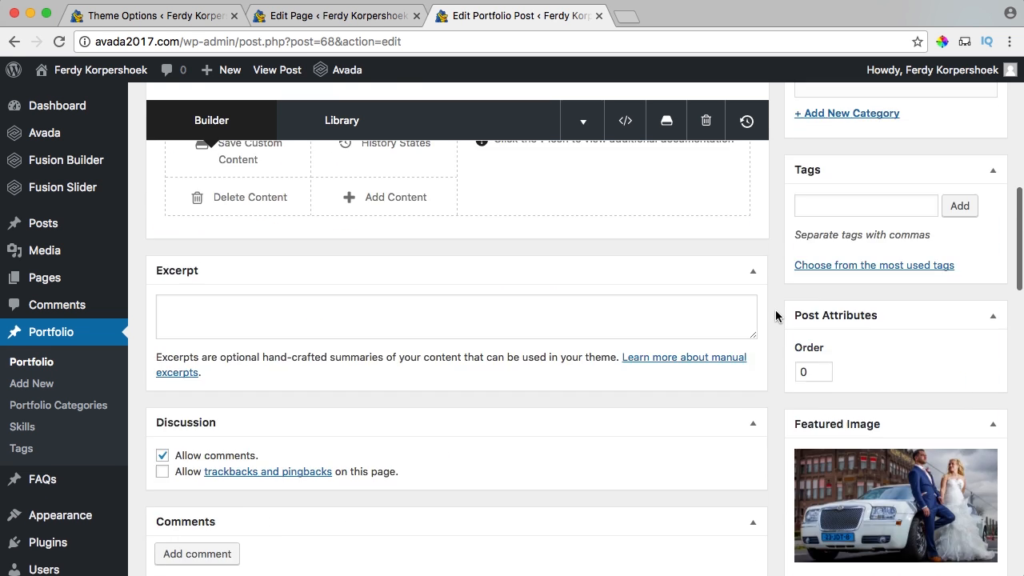
pyautogui.scroll(10, 881, 316)
pyautogui.click(971, 361)
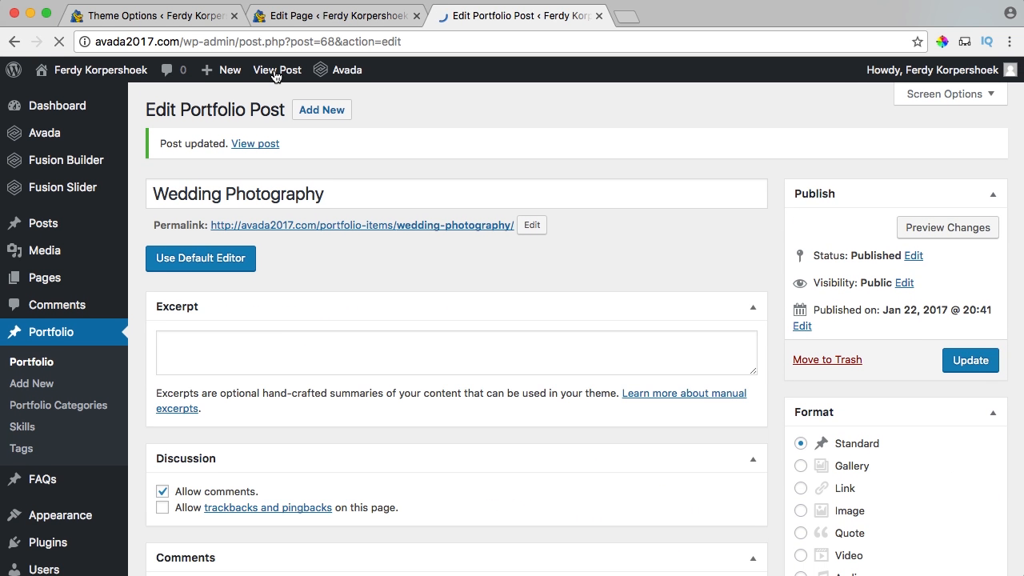
# View the published Wedding Photography post and scroll through the wedding photo page.
pyautogui.click(276, 72)
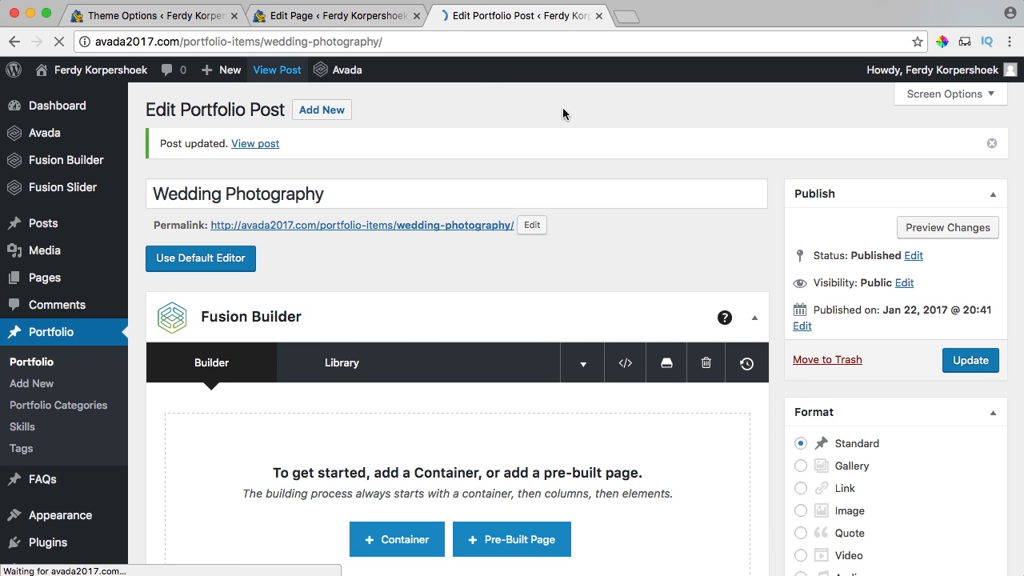
pyautogui.scroll(-5, 668, 201)
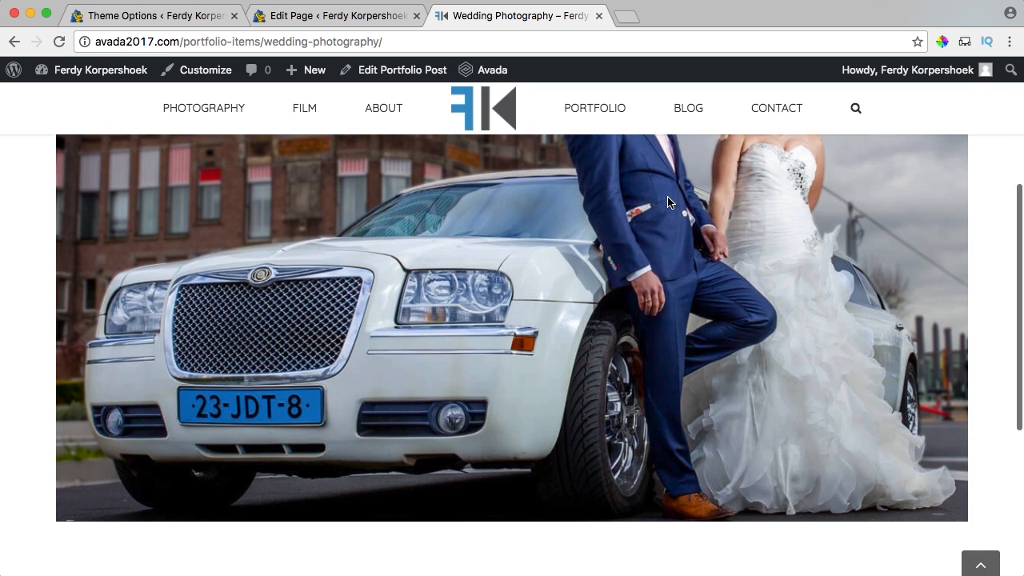
pyautogui.scroll(-5, 669, 200)
pyautogui.scroll(10, 669, 201)
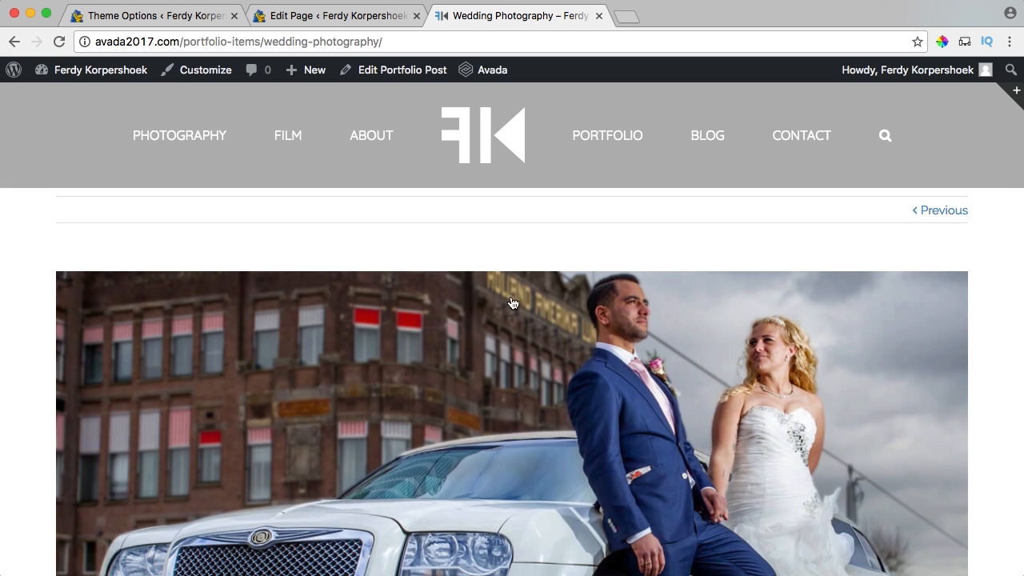
pyautogui.scroll(-5, 513, 303)
pyautogui.scroll(5, 565, 237)
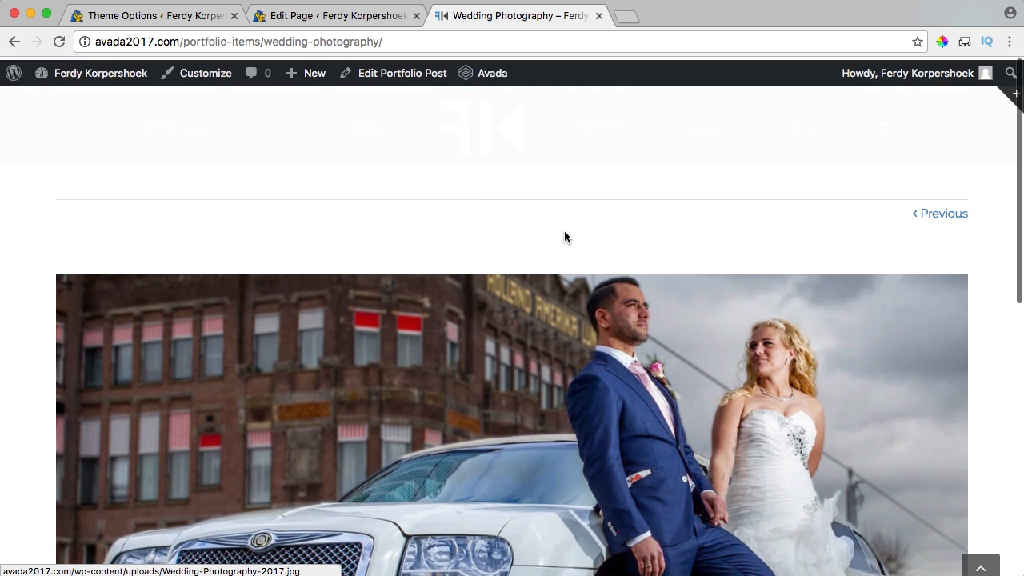
pyautogui.click(154, 17)
# In Blog Single Post settings, turn off pagination, the post title and the author info box.
pyautogui.scroll(-5, 291, 323)
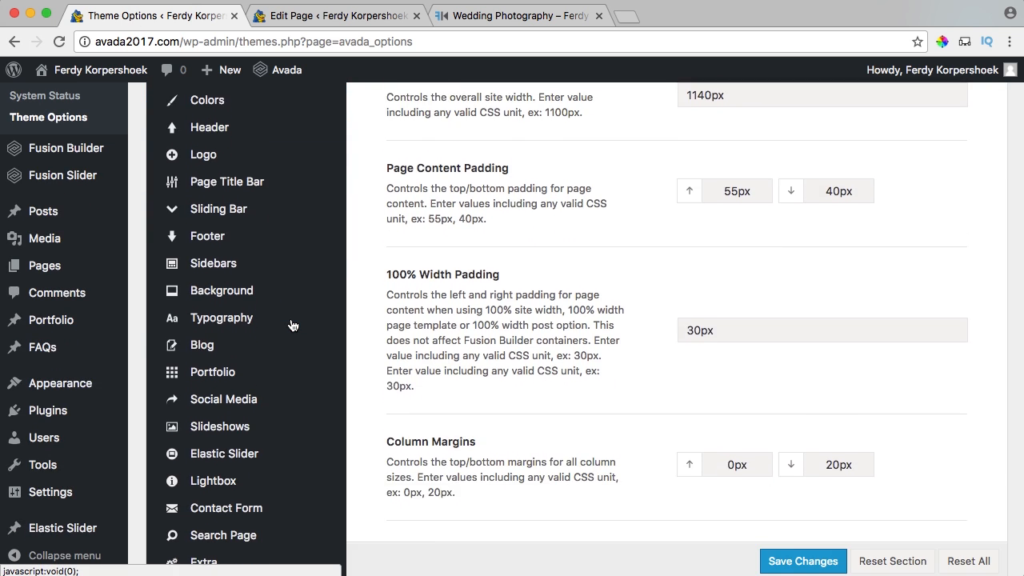
pyautogui.moveTo(237, 289)
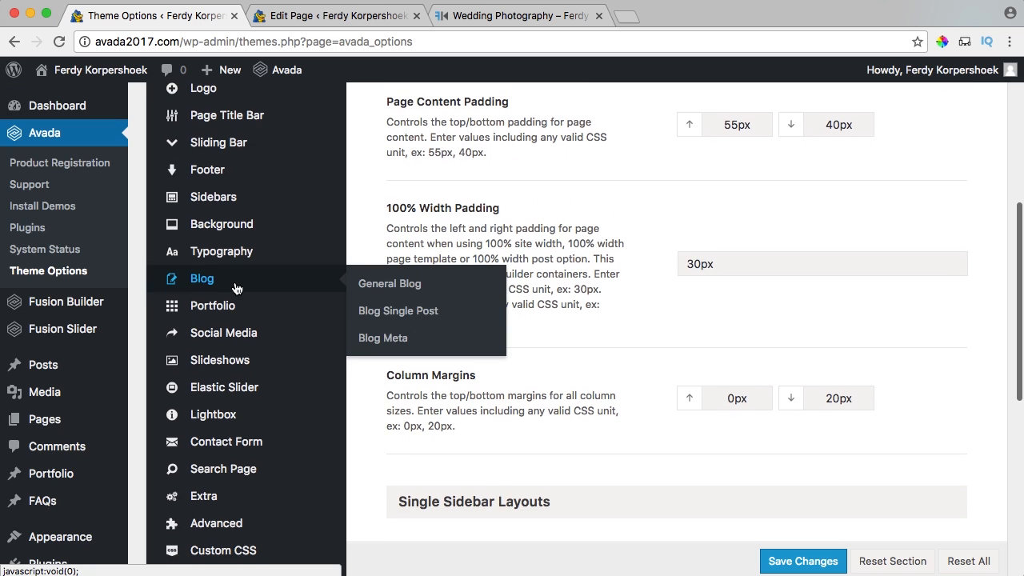
pyautogui.click(419, 314)
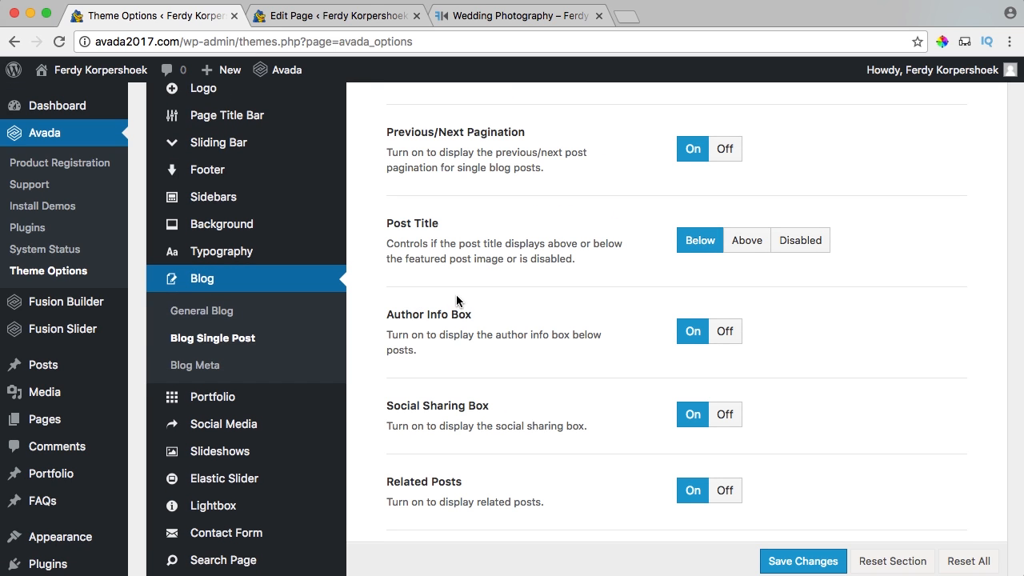
pyautogui.click(510, 15)
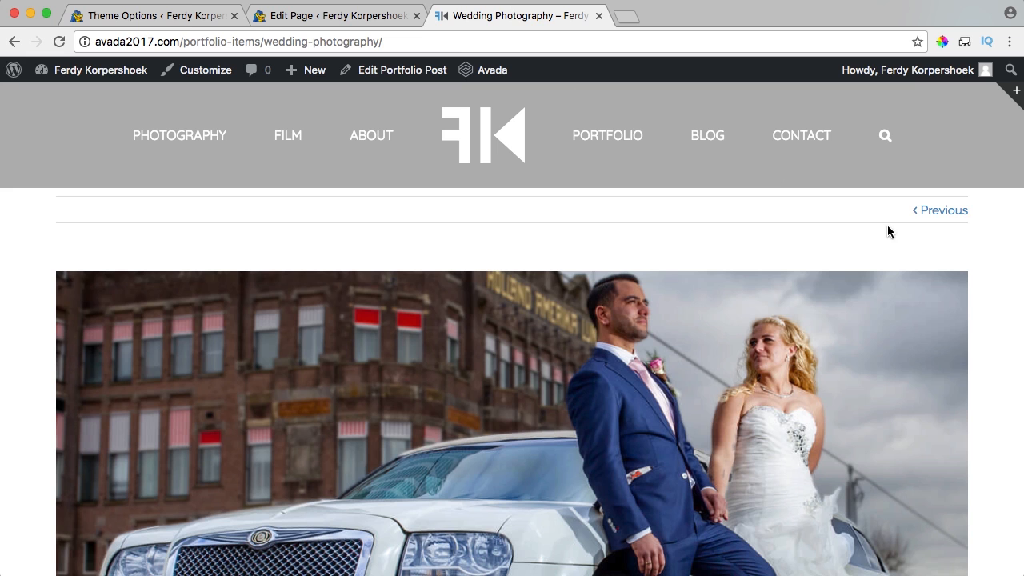
pyautogui.click(142, 17)
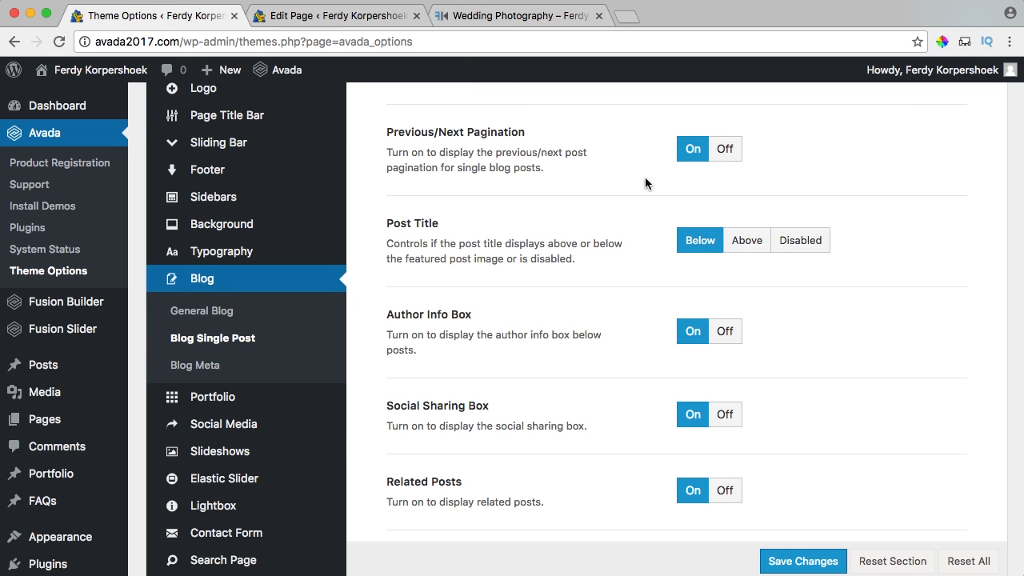
pyautogui.click(725, 150)
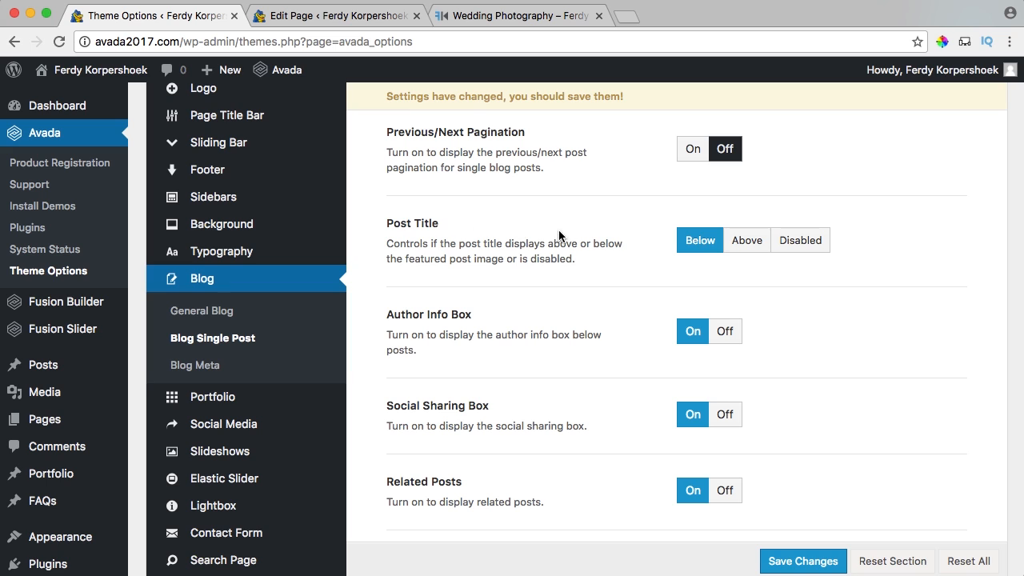
pyautogui.click(802, 246)
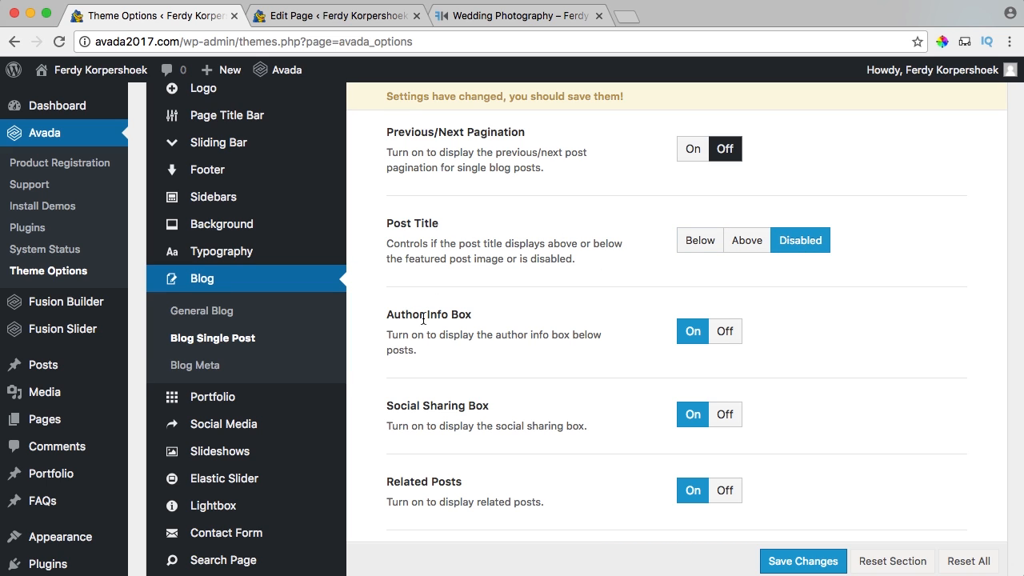
pyautogui.click(729, 334)
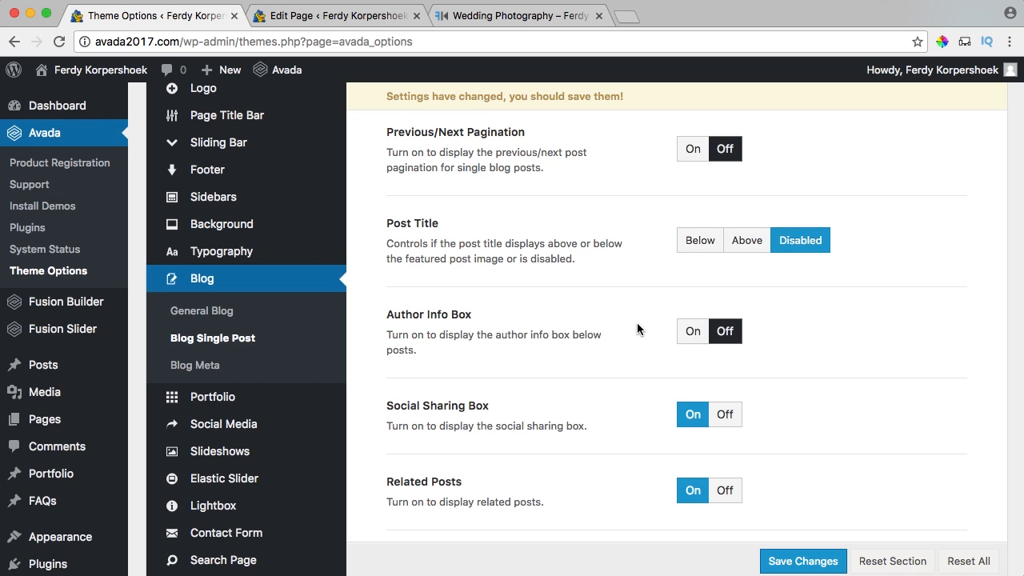
# Turn off social sharing, related posts, comments and featured images, then save the theme options.
pyautogui.scroll(-3, 636, 322)
pyautogui.click(727, 320)
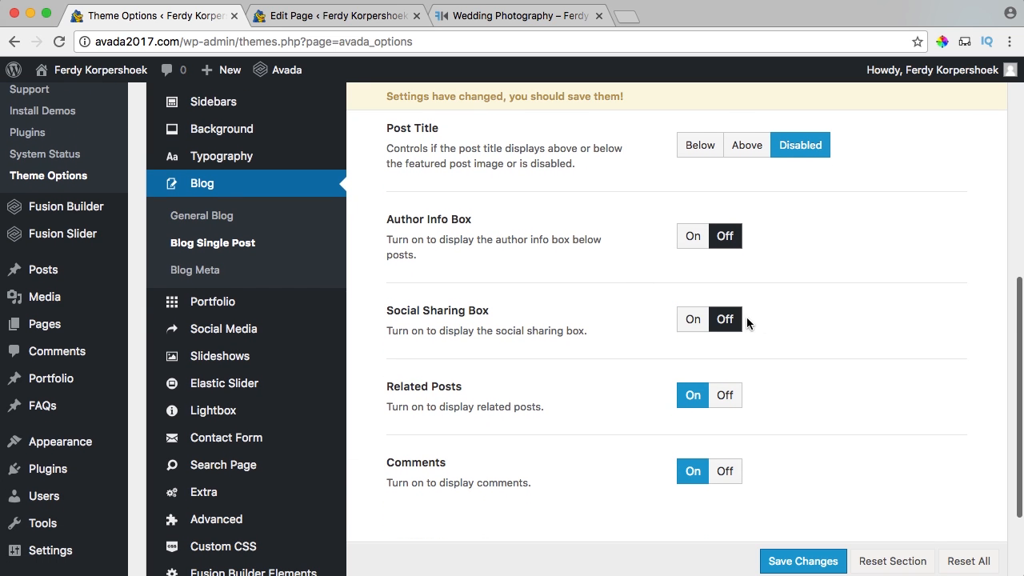
pyautogui.scroll(-3, 777, 320)
pyautogui.click(730, 304)
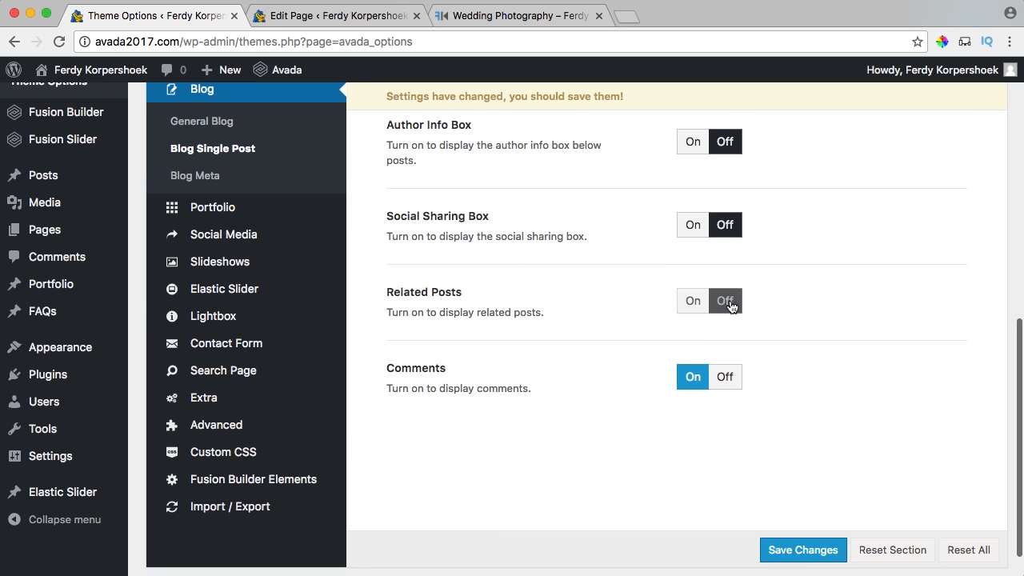
pyautogui.click(728, 381)
pyautogui.scroll(10, 584, 310)
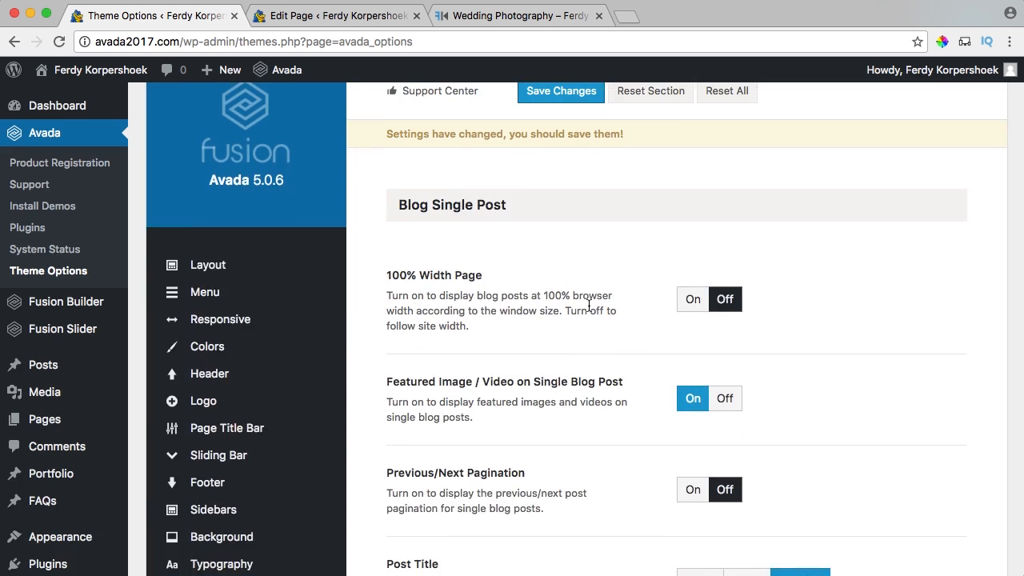
pyautogui.scroll(-1, 589, 305)
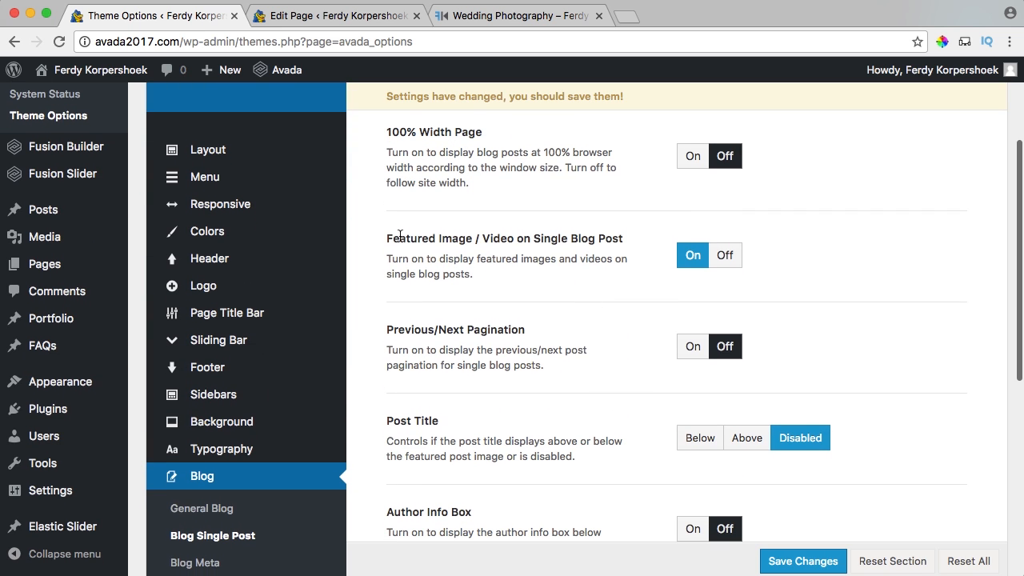
pyautogui.moveTo(400, 236); pyautogui.dragTo(624, 240)
pyautogui.click(725, 255)
pyautogui.scroll(5, 823, 260)
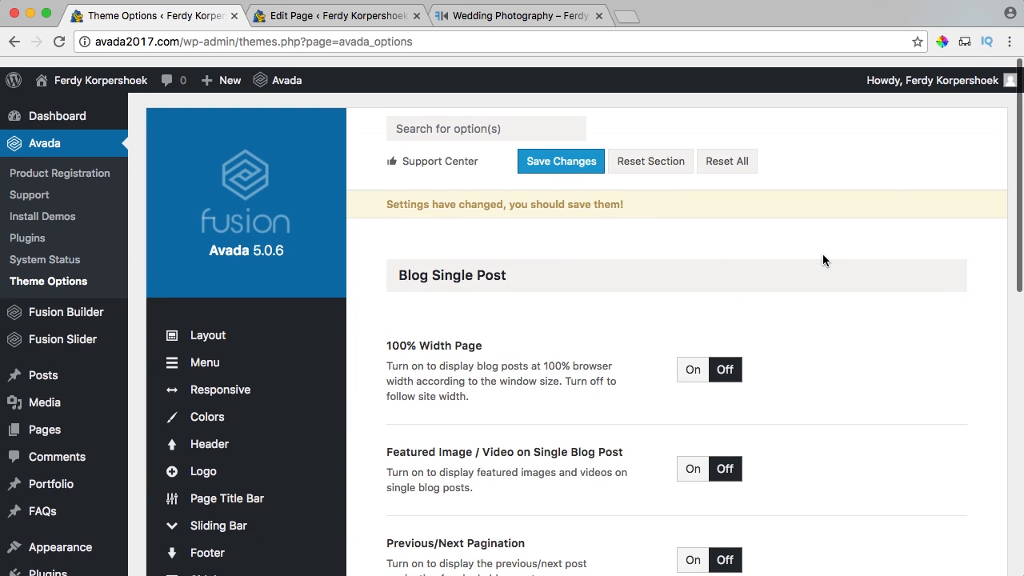
pyautogui.click(558, 154)
pyautogui.scroll(-10, 393, 323)
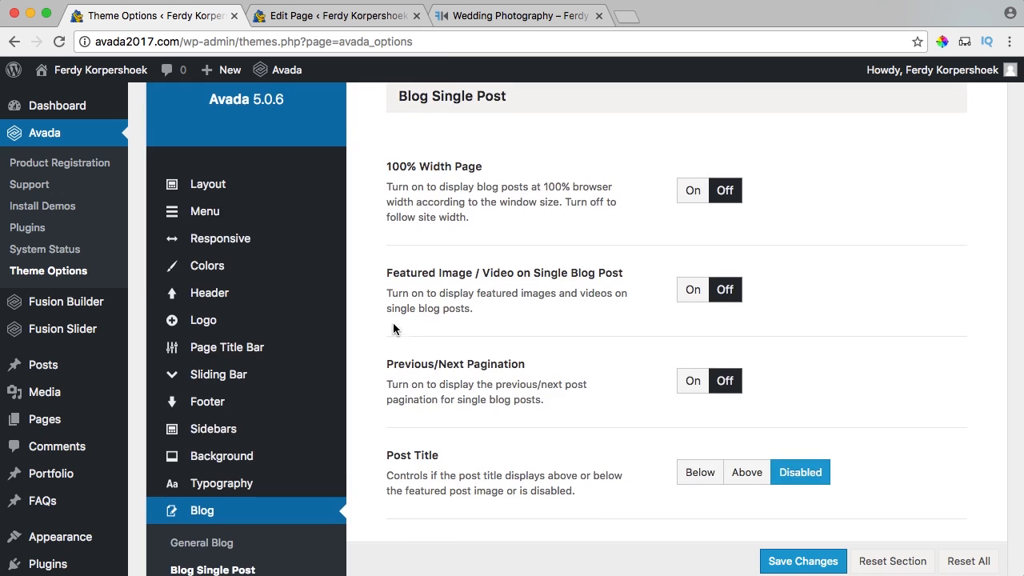
pyautogui.moveTo(235, 403)
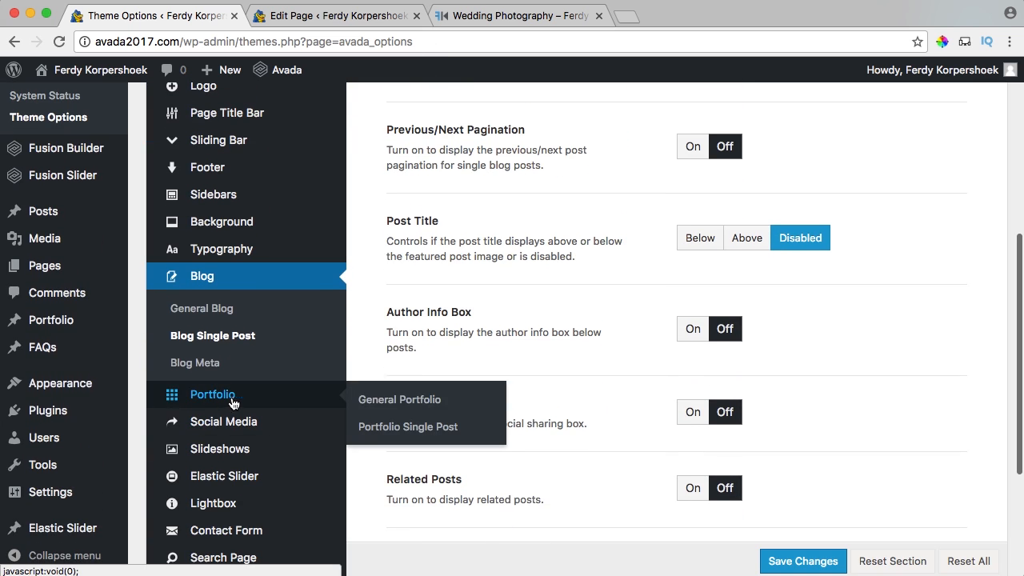
# Turn off featured images, previous/next pagination, project description title and project details on portfolio posts.
pyautogui.click(409, 428)
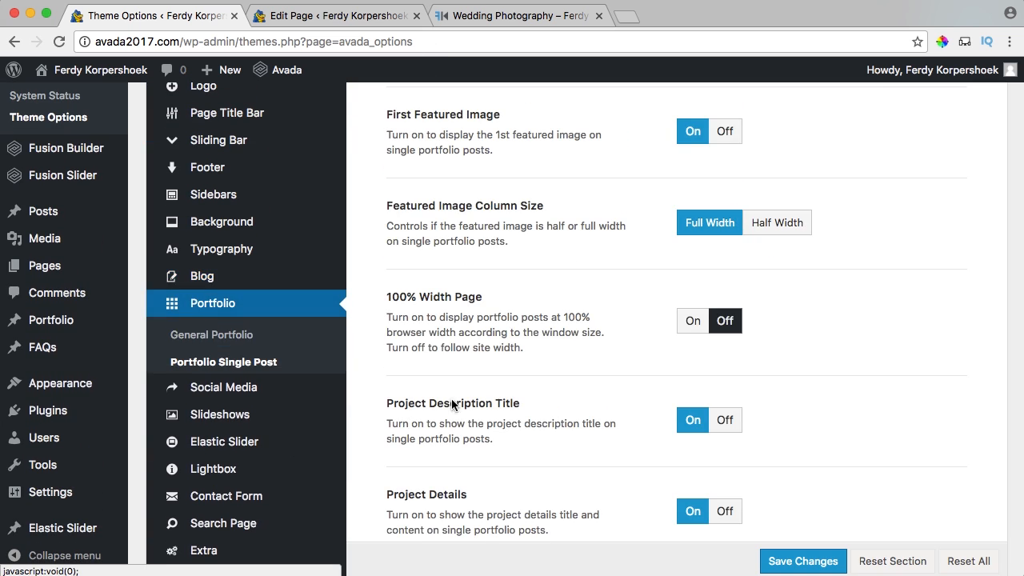
pyautogui.click(724, 131)
pyautogui.scroll(5, 704, 204)
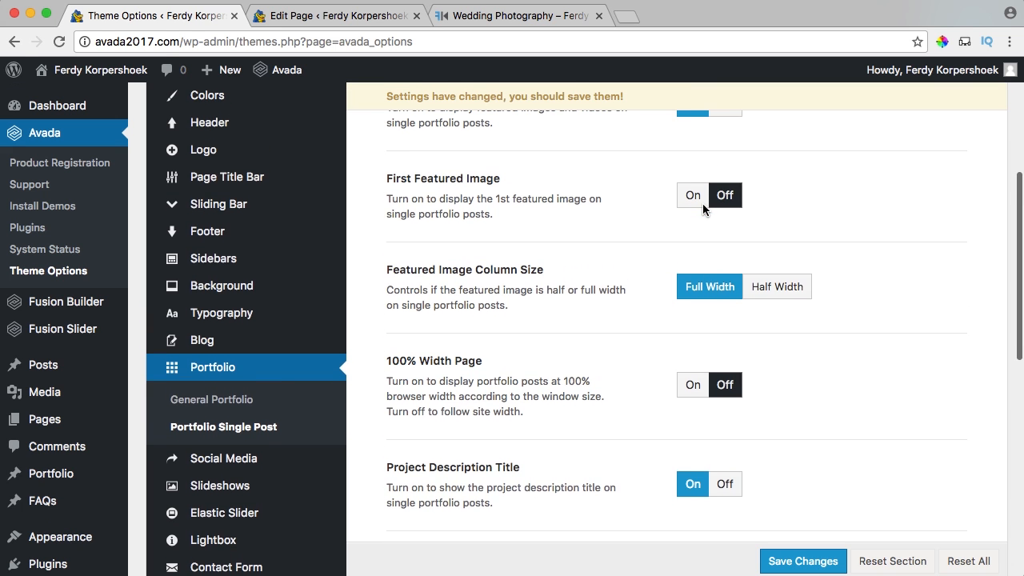
pyautogui.scroll(3, 703, 209)
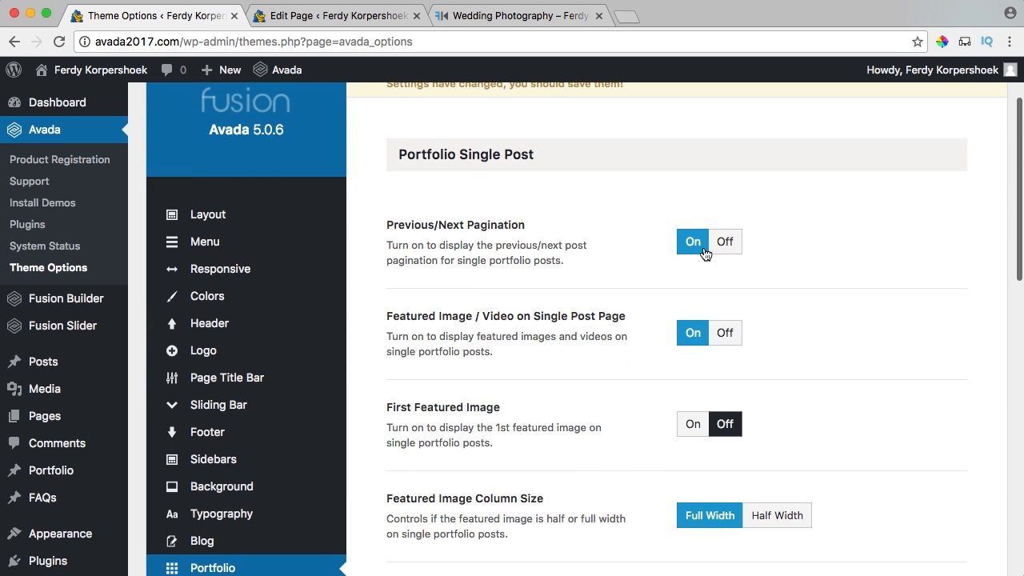
pyautogui.click(723, 335)
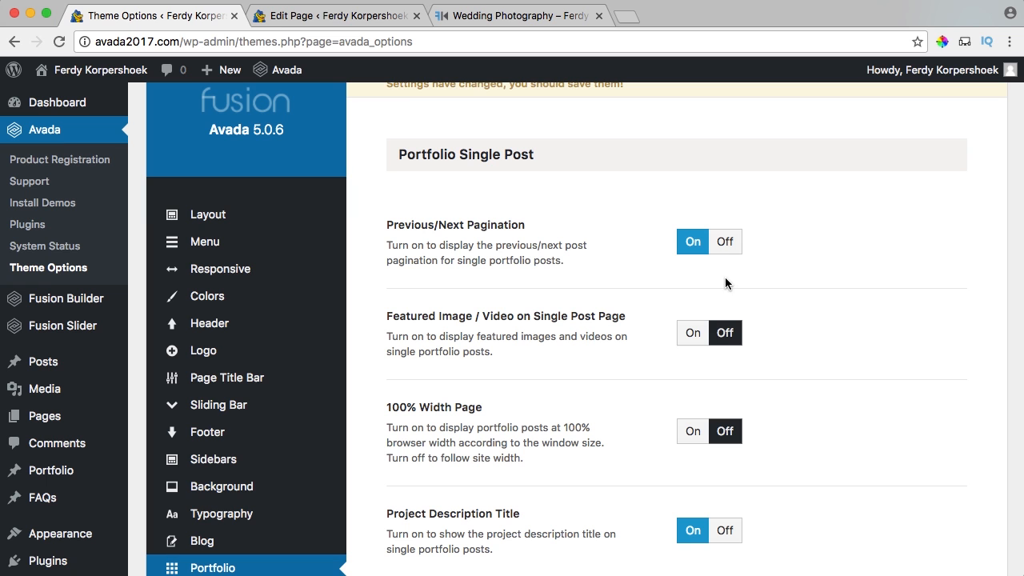
pyautogui.click(726, 252)
pyautogui.scroll(-8, 776, 276)
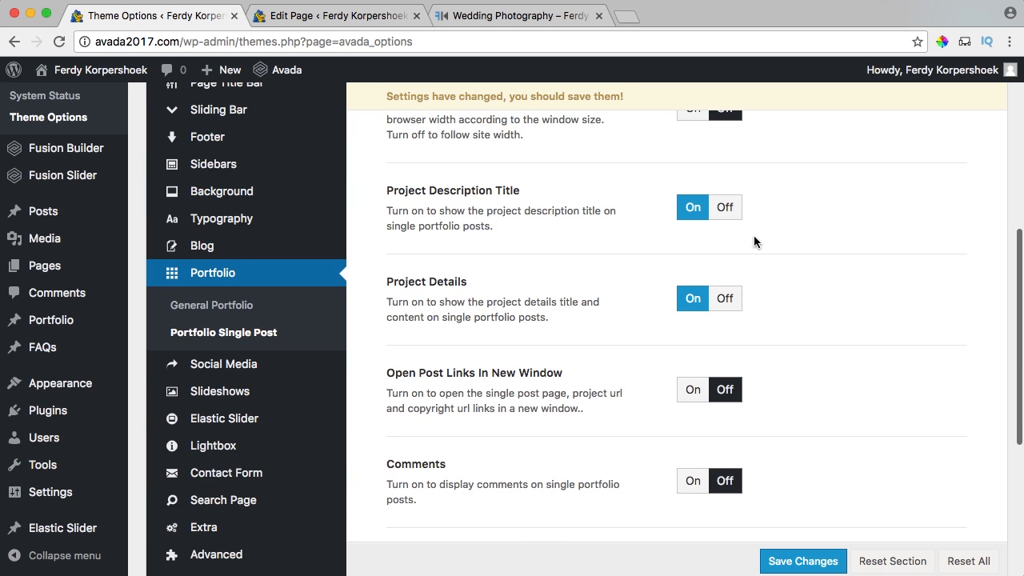
pyautogui.click(725, 210)
pyautogui.click(723, 298)
# Turn off social sharing and related projects on portfolio posts, then save the settings.
pyautogui.scroll(-6, 756, 320)
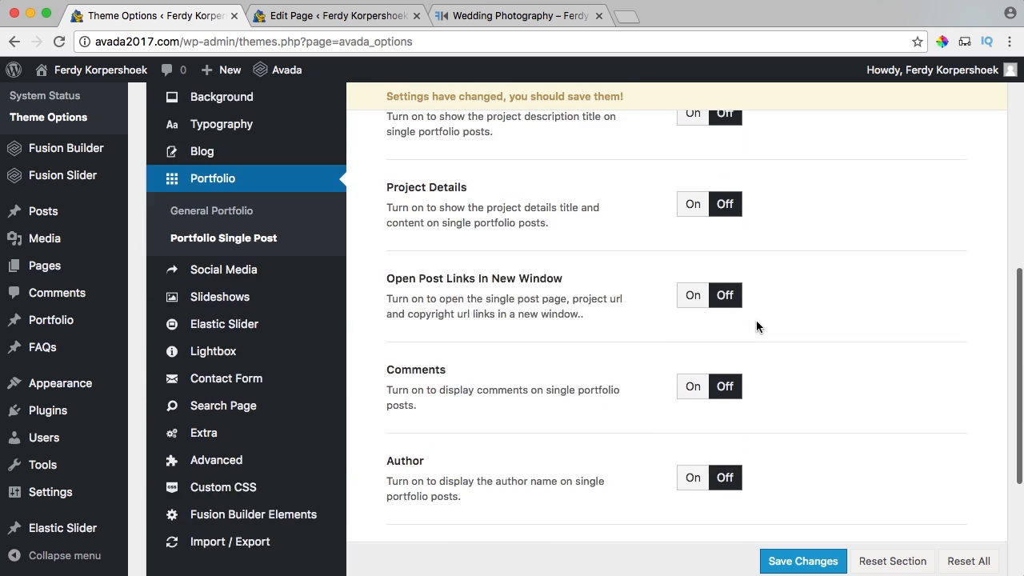
pyautogui.scroll(-2, 756, 327)
pyautogui.click(726, 338)
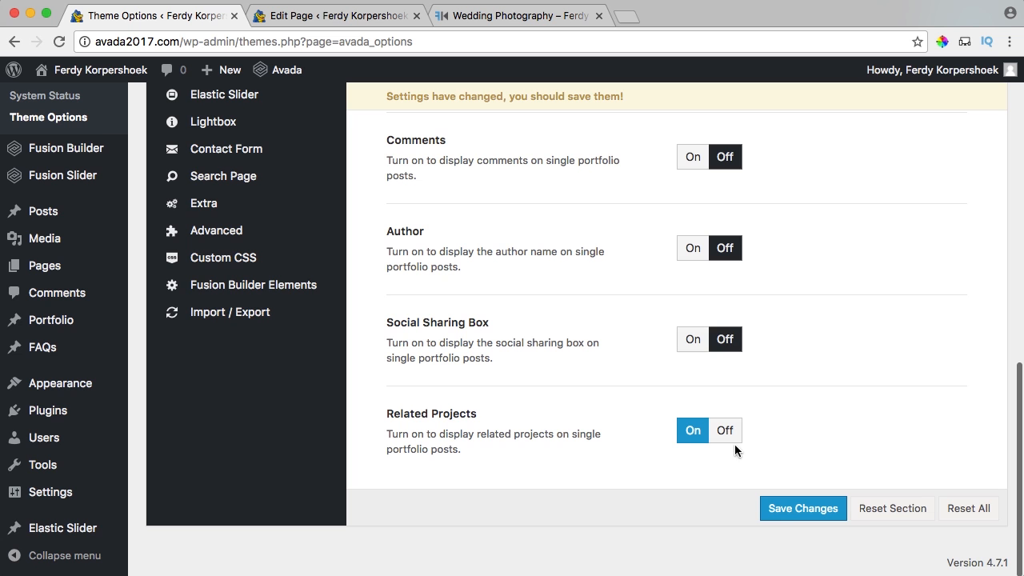
pyautogui.click(726, 432)
pyautogui.scroll(10, 780, 446)
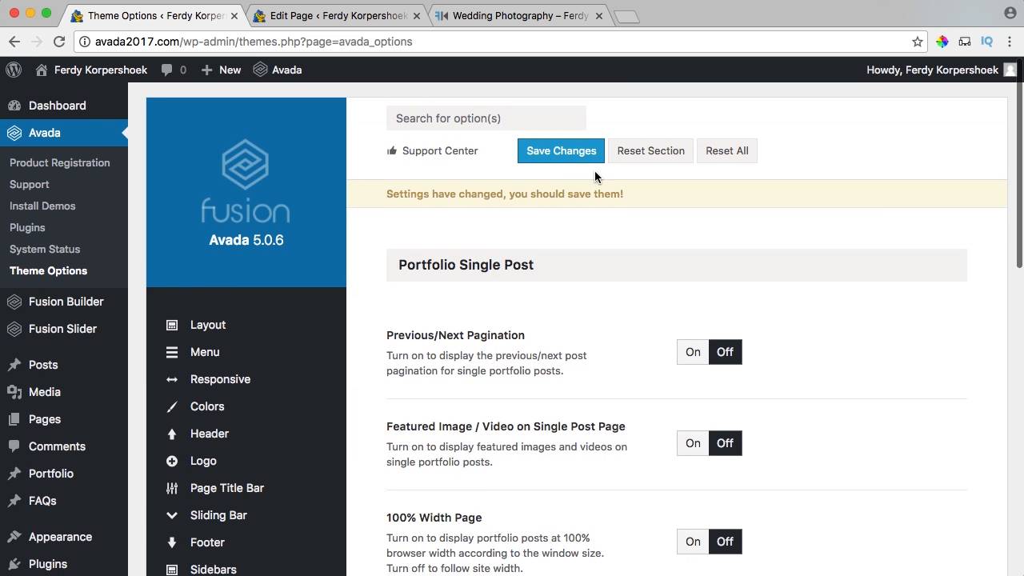
pyautogui.click(571, 154)
# Reload the site and go through Photography to the Wedding Photography portfolio post.
pyautogui.click(512, 15)
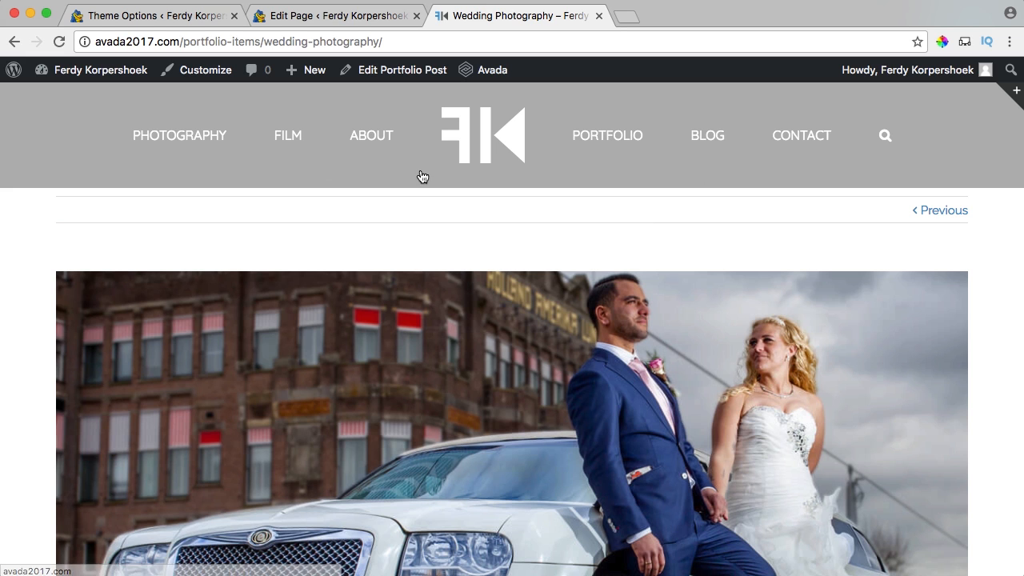
pyautogui.press('super+r')
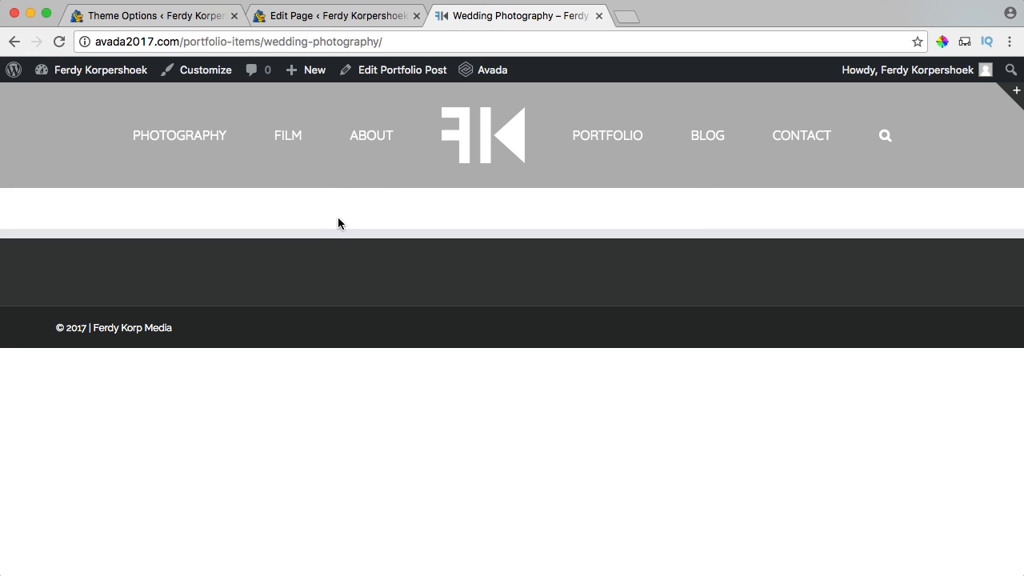
pyautogui.click(485, 142)
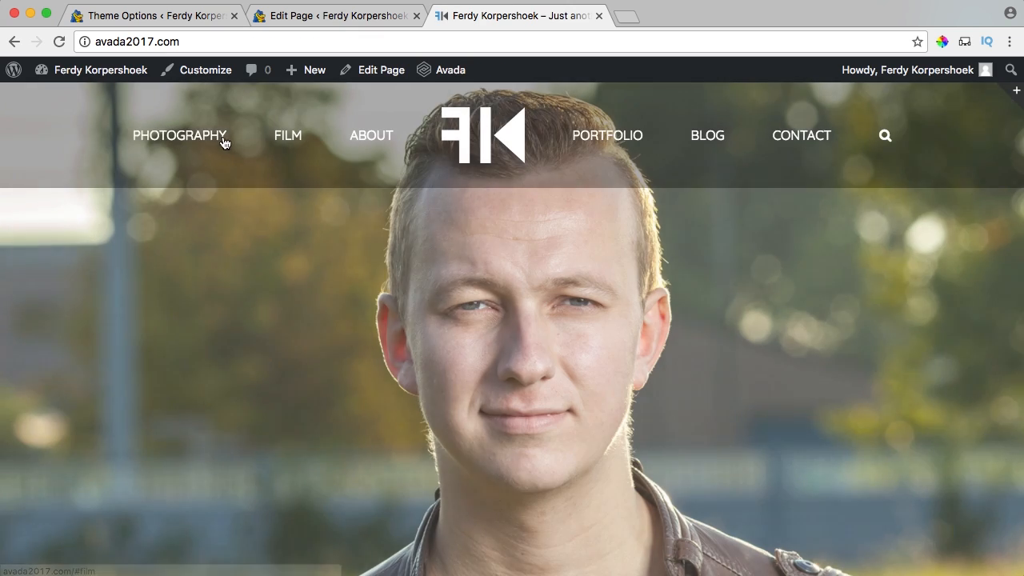
pyautogui.click(225, 141)
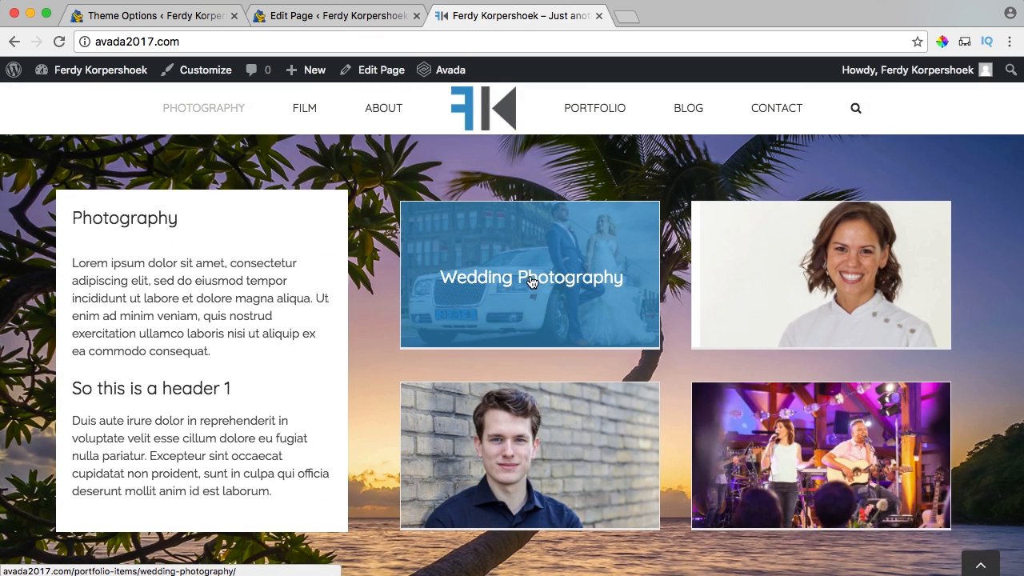
pyautogui.click(531, 282)
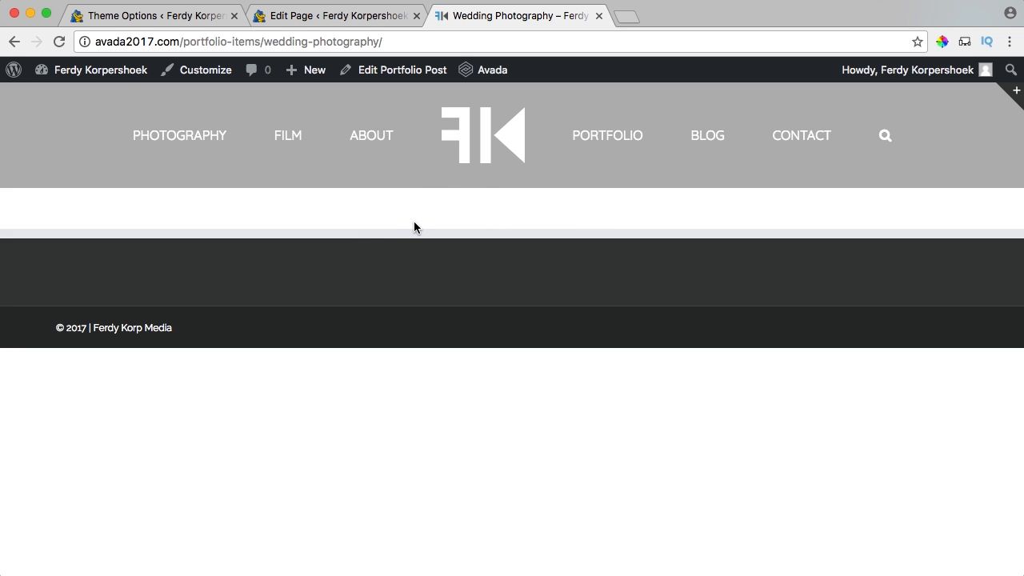
# Open the Wedding Photography post in the editor and return to the Theme Options tab.
pyautogui.click(392, 73)
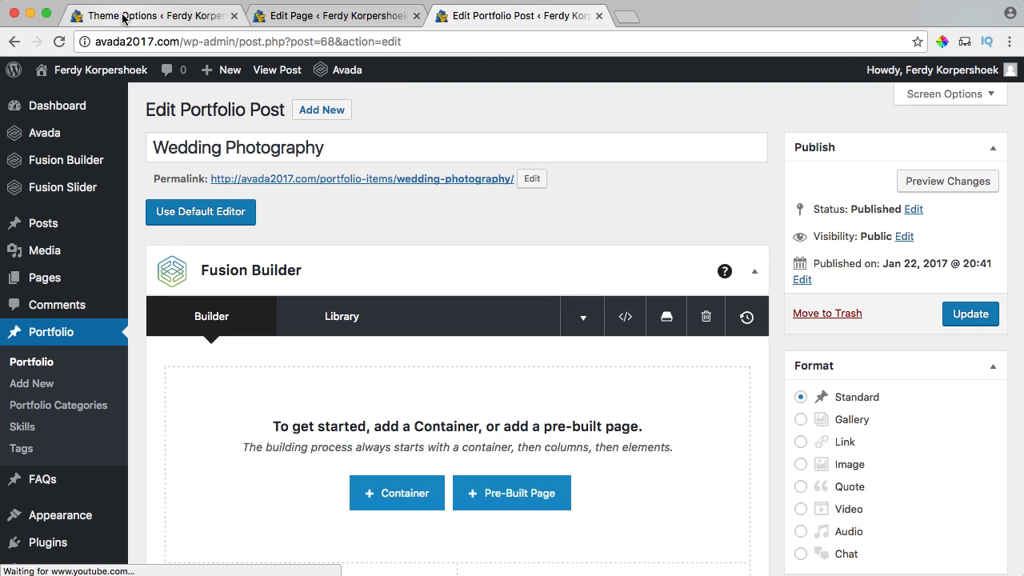
pyautogui.click(125, 19)
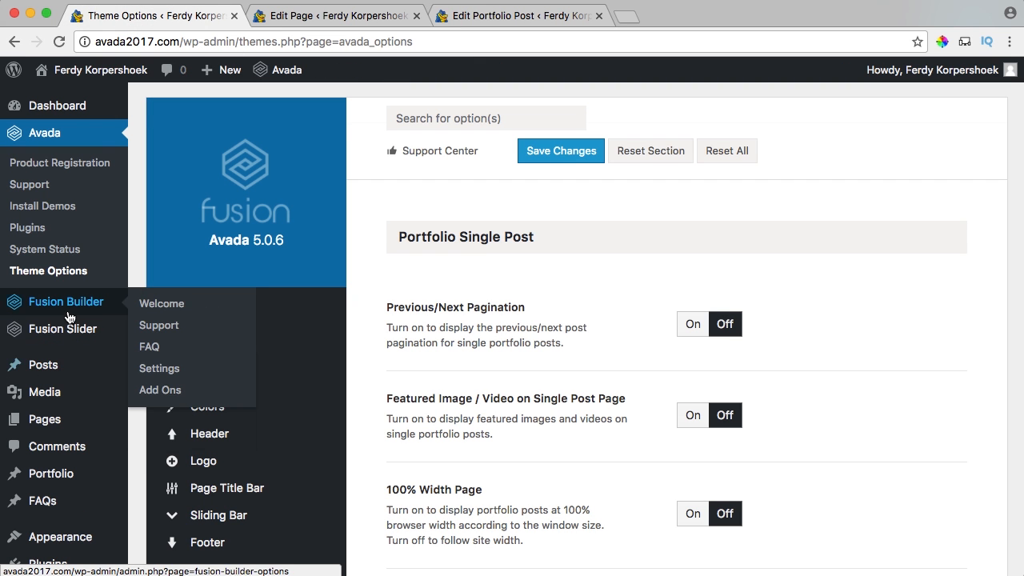
pyautogui.moveTo(58, 334)
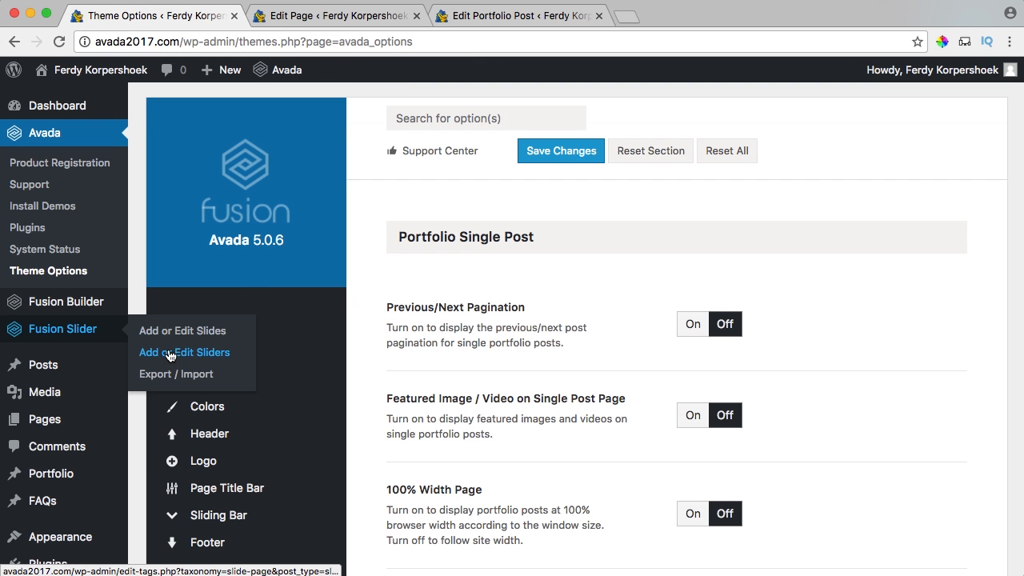
# Create the Wedding Photography Fusion slider with parallax scrolling enabled.
pyautogui.click(193, 363)
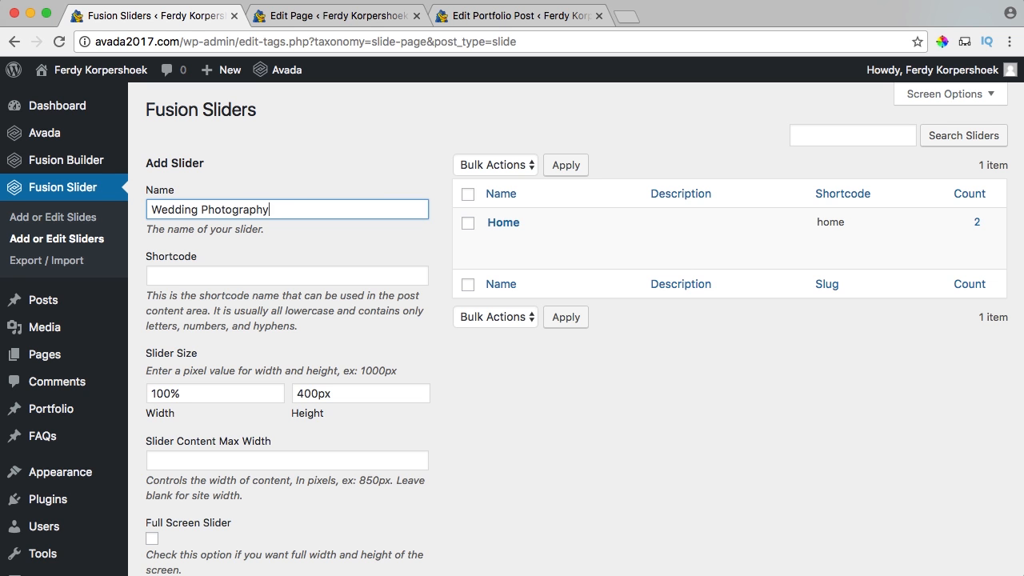
pyautogui.scroll(-5, 295, 197)
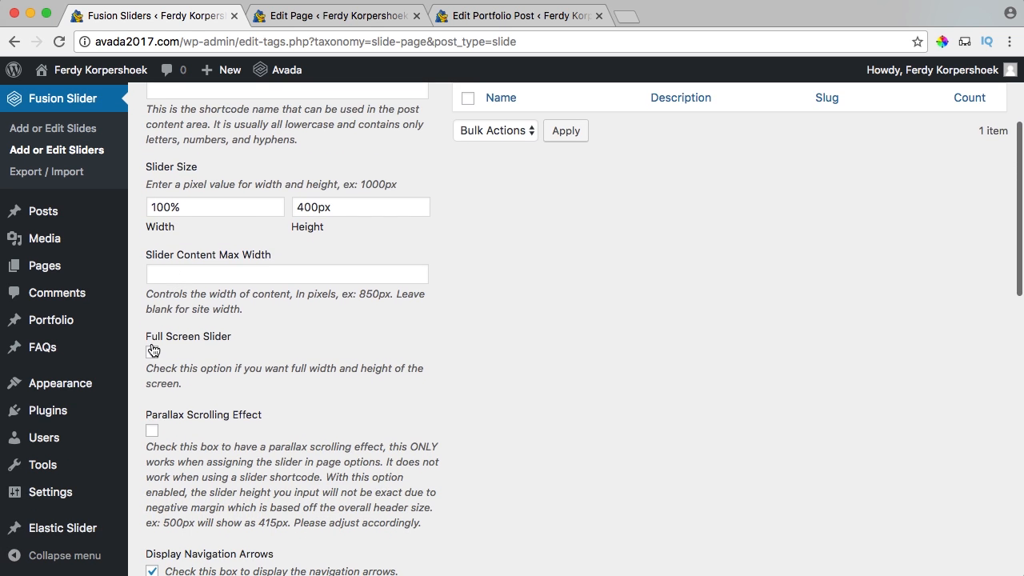
pyautogui.scroll(-5, 271, 341)
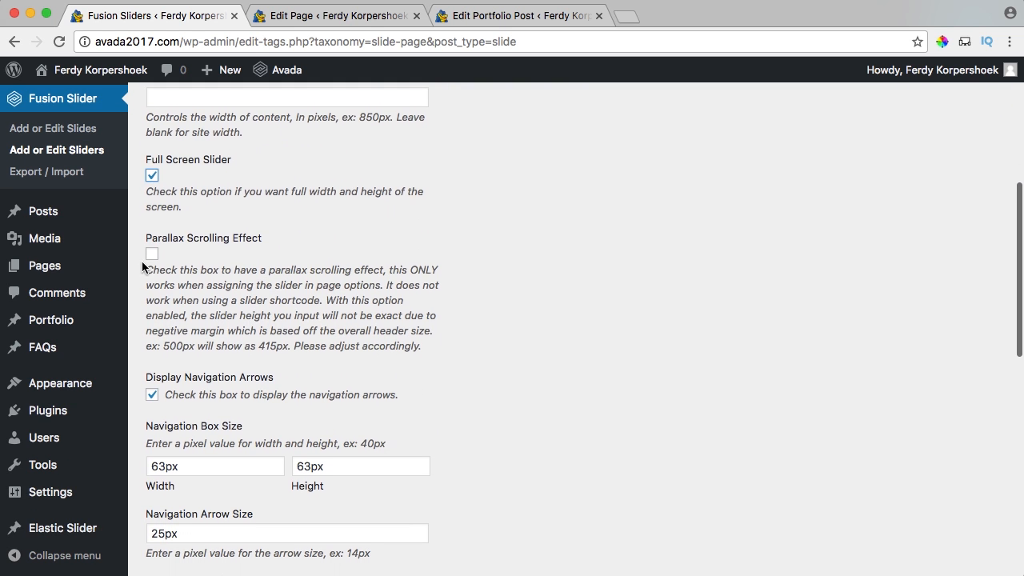
pyautogui.click(152, 251)
pyautogui.scroll(-3, 210, 259)
pyautogui.scroll(-1, 208, 259)
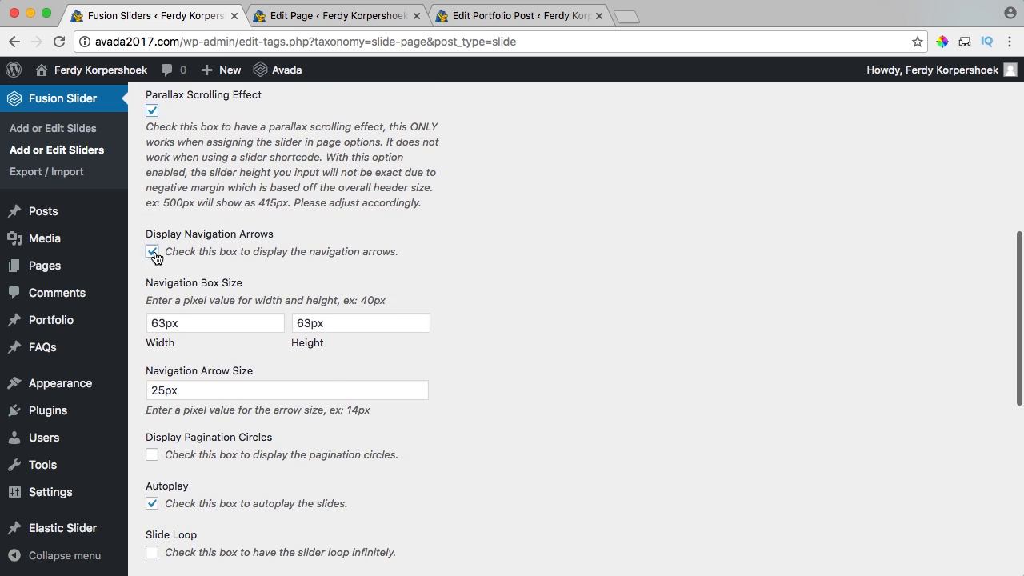
pyautogui.scroll(-5, 156, 256)
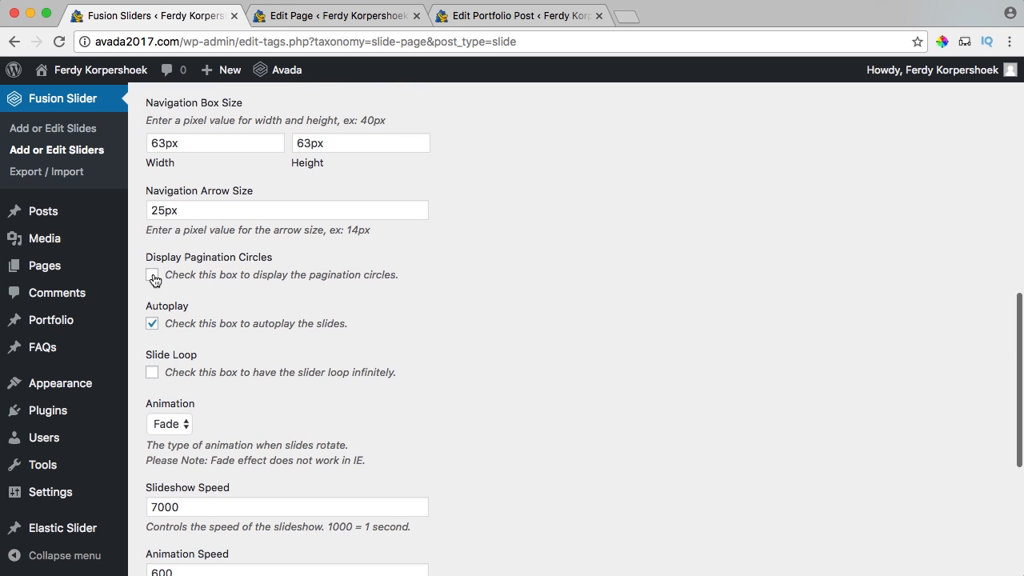
pyautogui.scroll(-4, 290, 345)
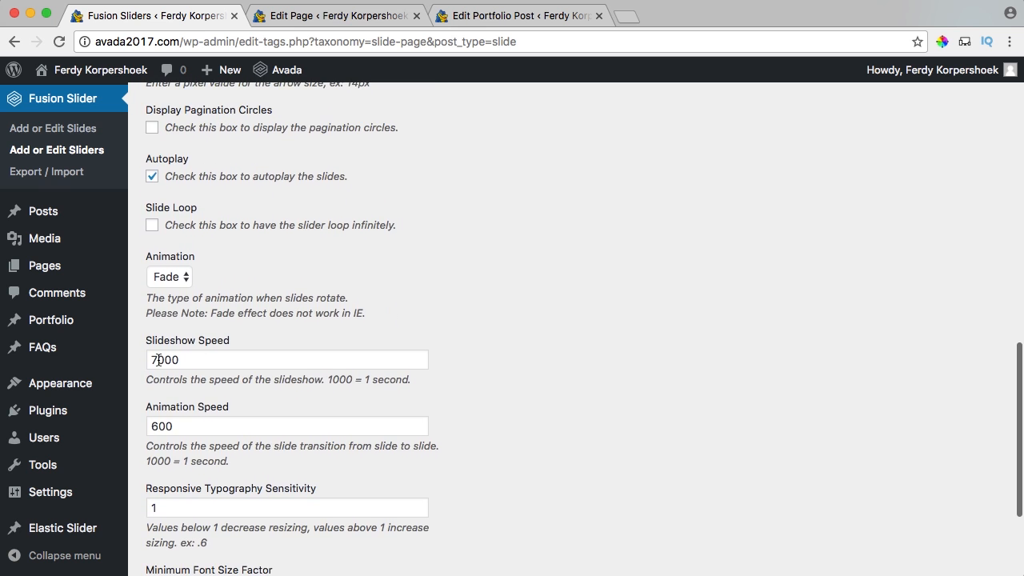
pyautogui.scroll(-5, 297, 341)
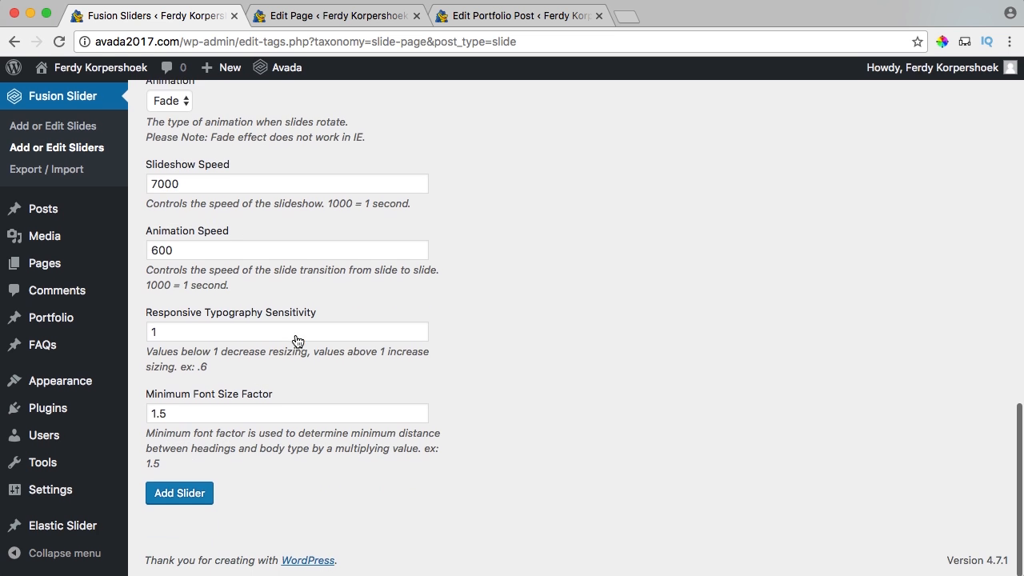
pyautogui.click(180, 498)
pyautogui.scroll(12, 286, 400)
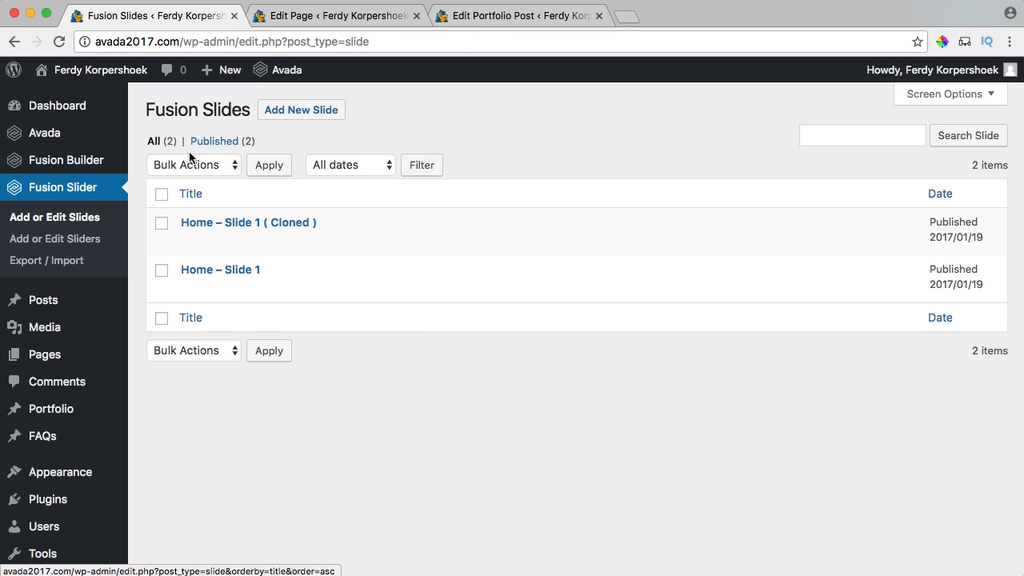
# Start a new Wedding Photography slide and set the wedding car photo as its featured image.
pyautogui.click(288, 113)
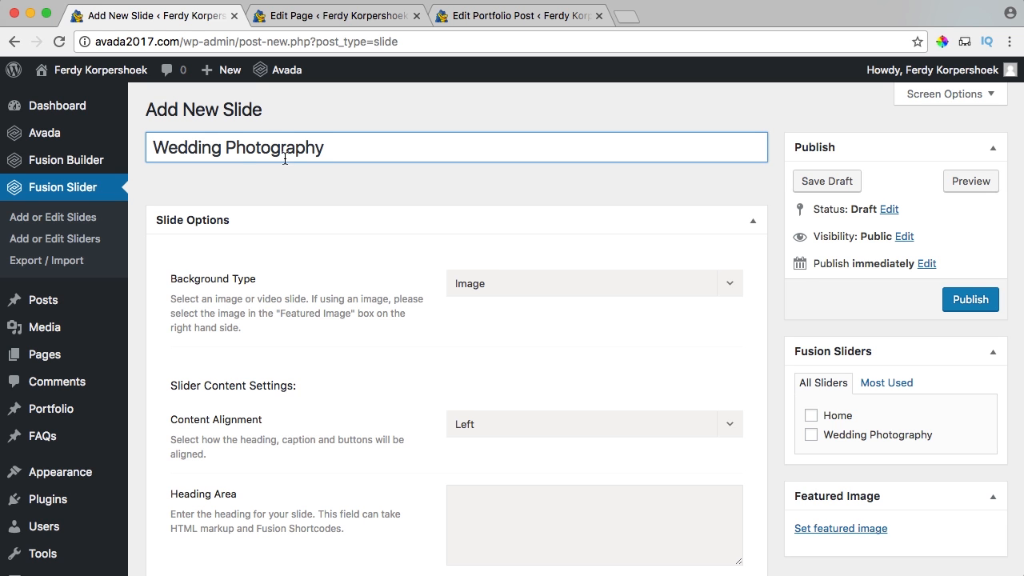
pyautogui.scroll(-5, 448, 284)
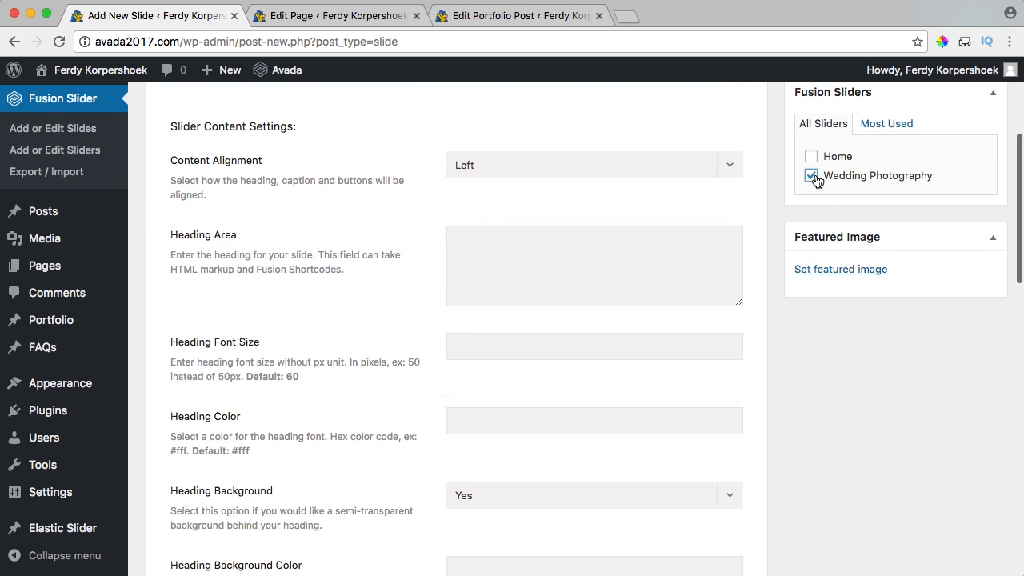
pyautogui.click(824, 269)
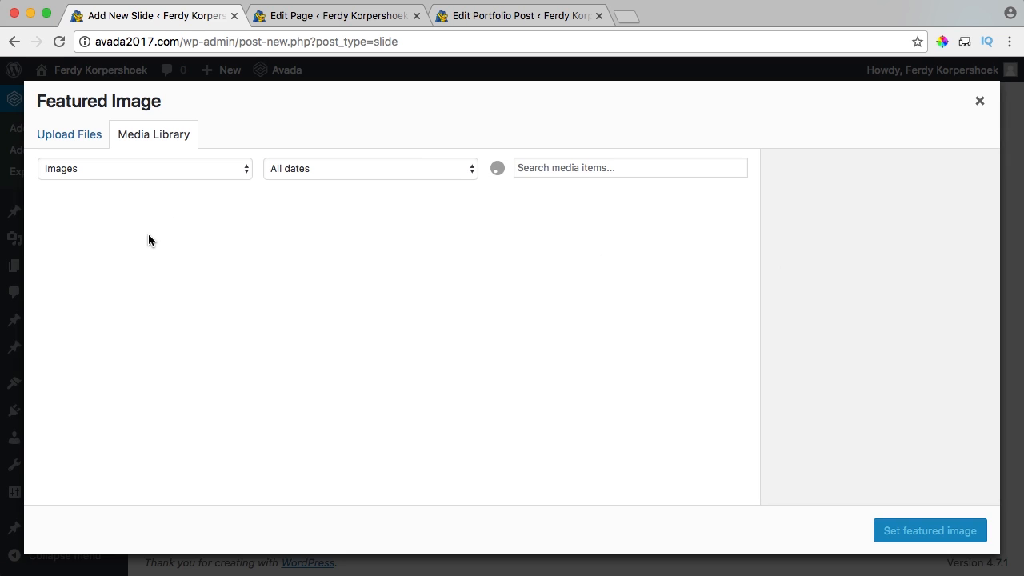
pyautogui.click(105, 258)
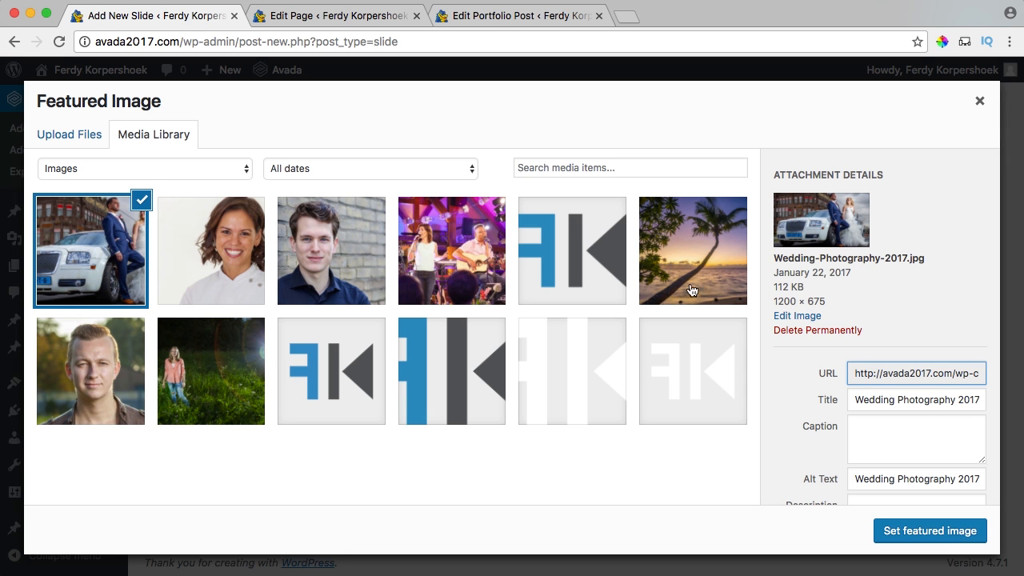
pyautogui.moveTo(828, 301); pyautogui.dragTo(783, 299)
pyautogui.click(816, 298)
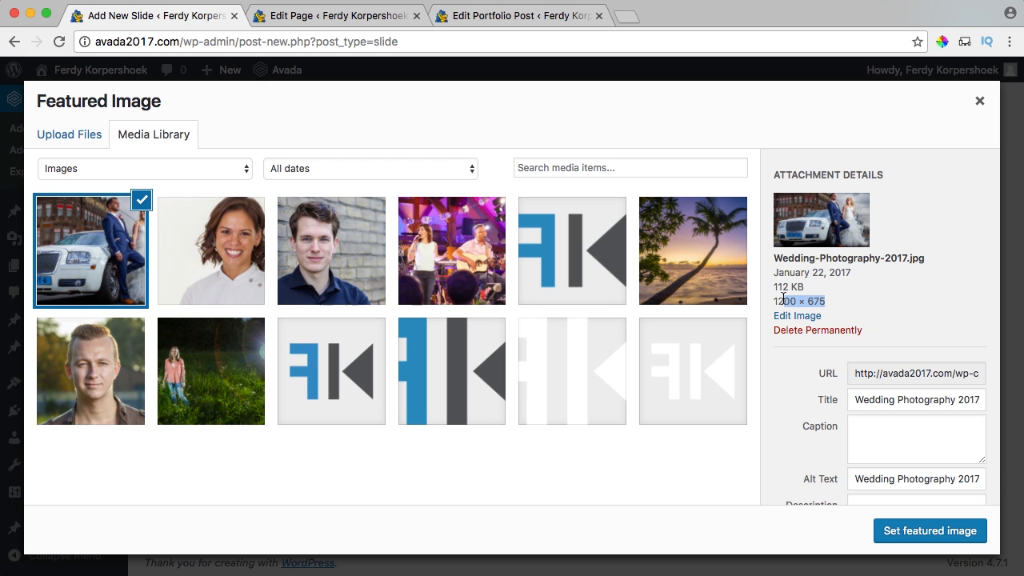
pyautogui.click(823, 301)
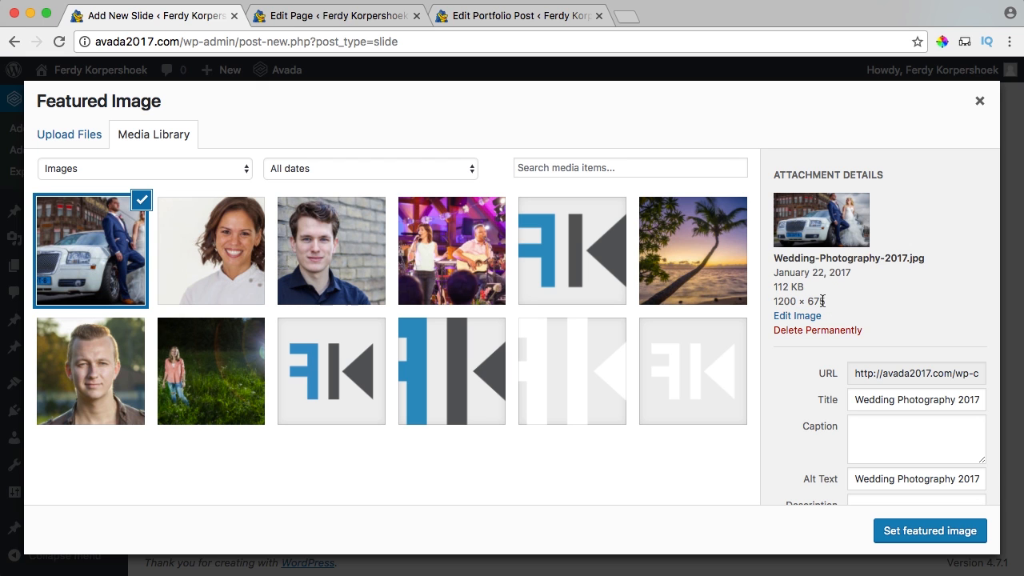
pyautogui.click(911, 533)
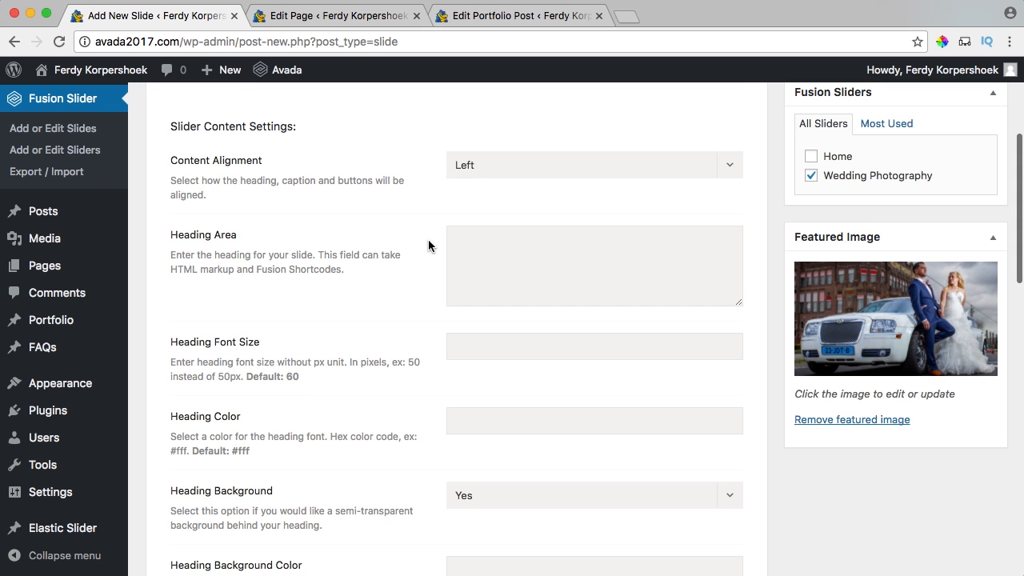
# Delete both button shortcodes and publish the slide.
pyautogui.scroll(-10, 429, 245)
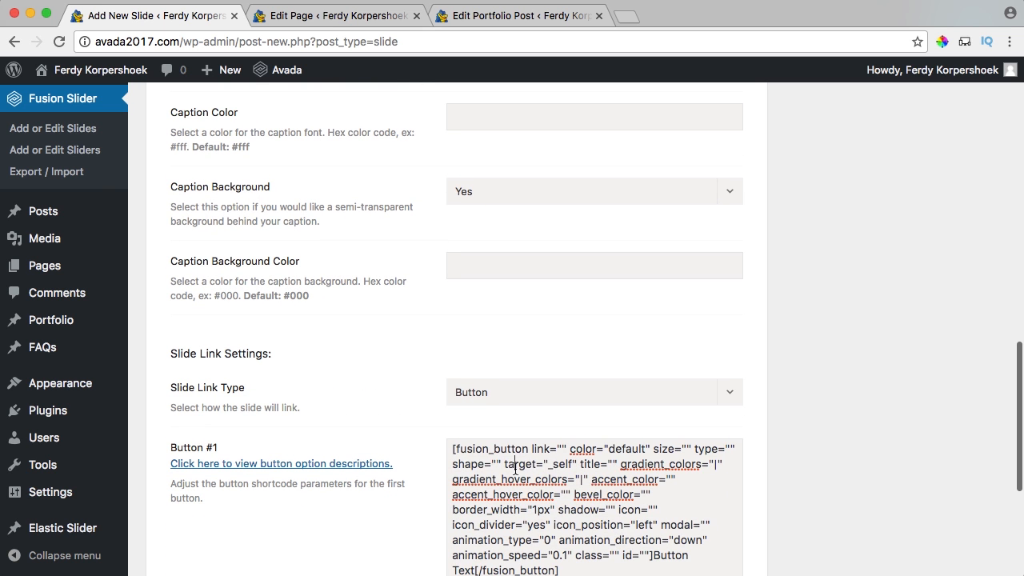
pyautogui.click(515, 468)
pyautogui.press('super+a')
pyautogui.press('BackSpace')
pyautogui.scroll(-3, 521, 469)
pyautogui.click(534, 442)
pyautogui.press('super+a')
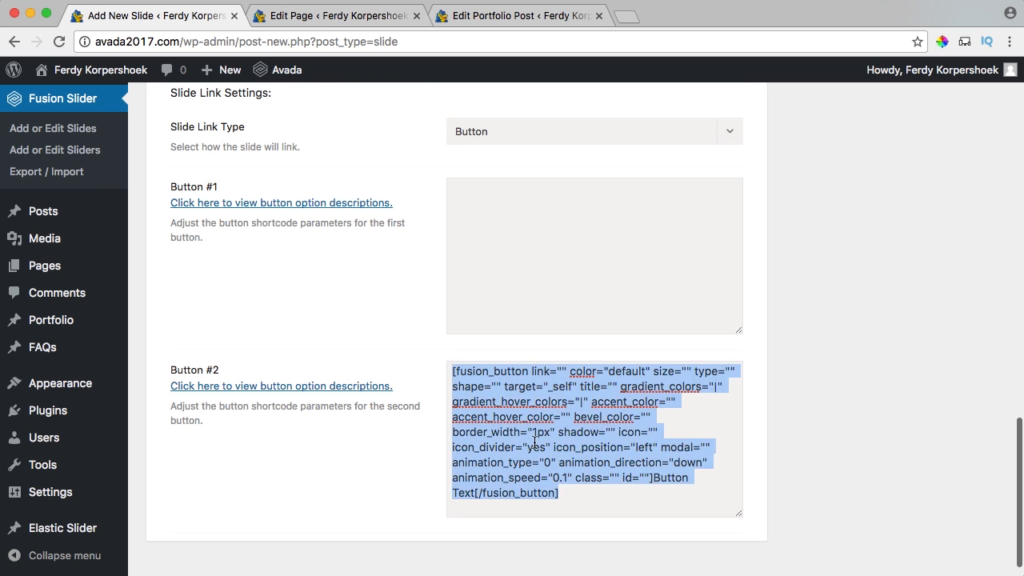
pyautogui.press('BackSpace')
pyautogui.scroll(15, 751, 375)
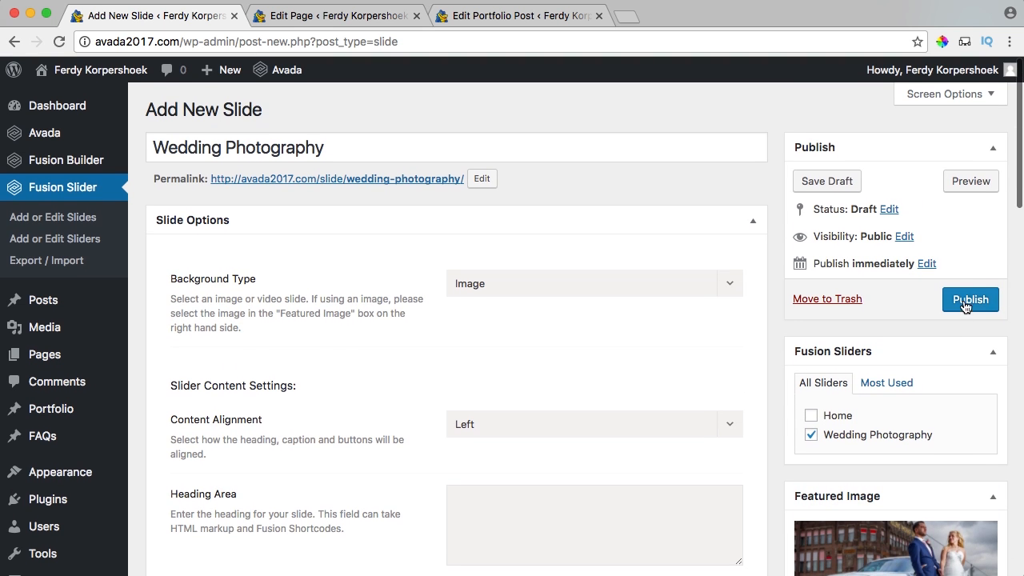
pyautogui.click(966, 305)
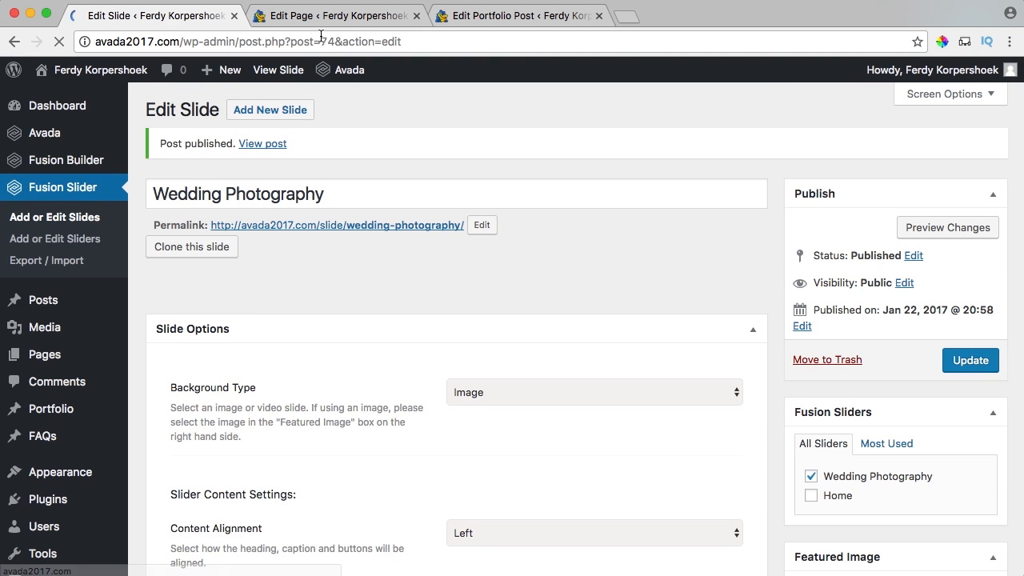
pyautogui.click(328, 15)
# In the post's Sliders options, set Slider Type to Fusion Slider with the Wedding Photography slider.
pyautogui.click(416, 15)
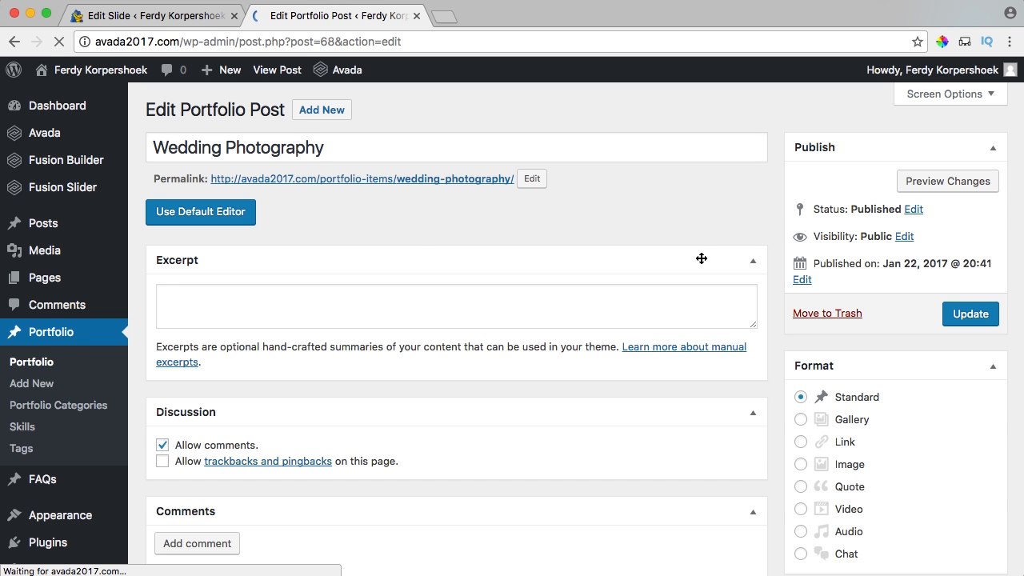
pyautogui.scroll(-4, 780, 276)
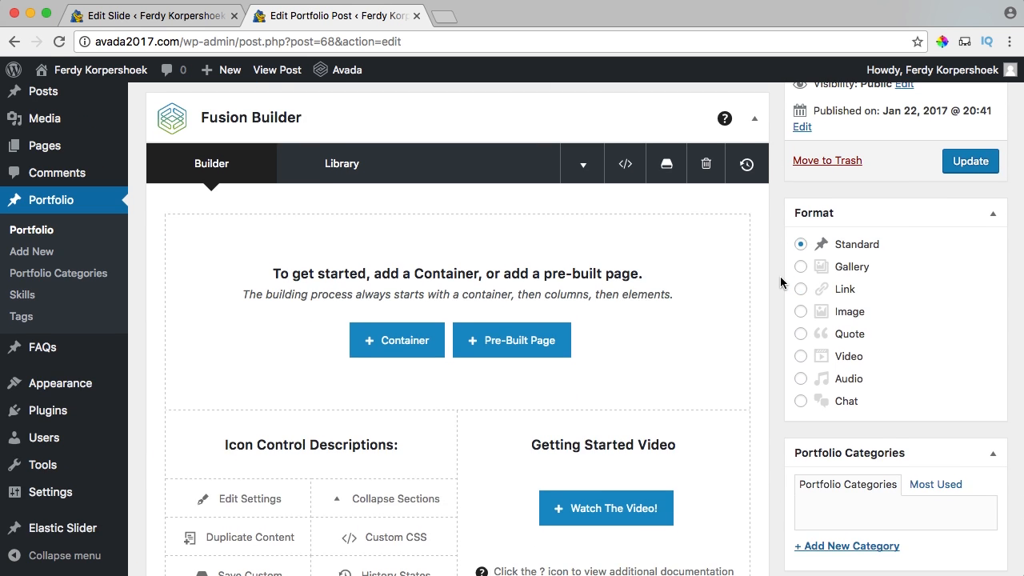
pyautogui.scroll(-20, 780, 276)
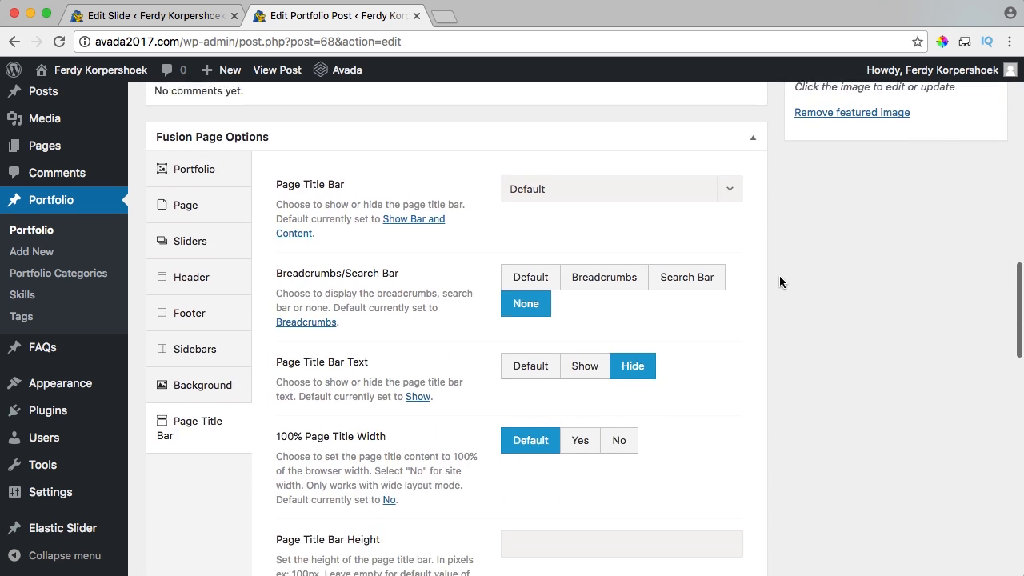
pyautogui.click(235, 237)
pyautogui.click(555, 240)
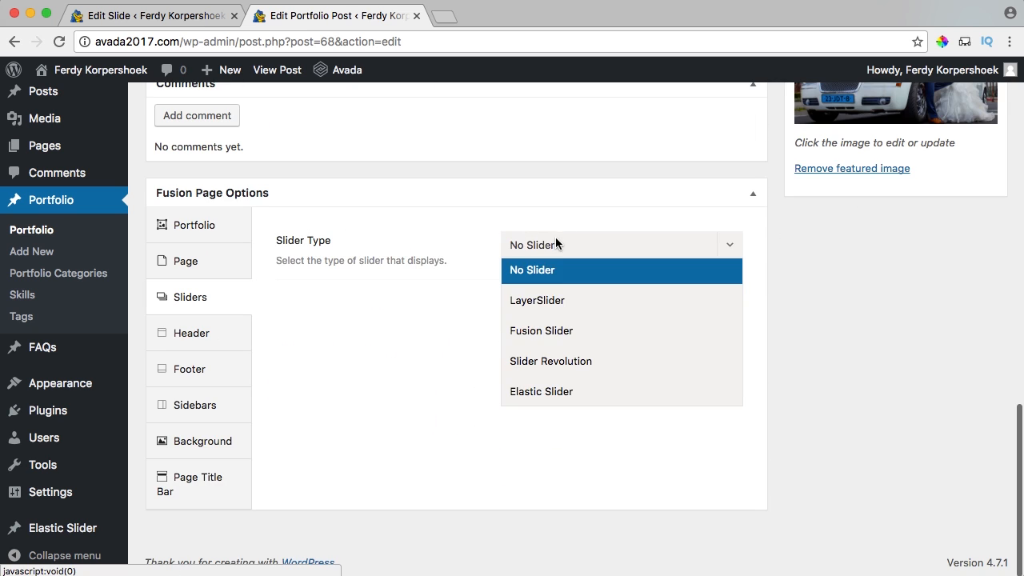
pyautogui.click(552, 330)
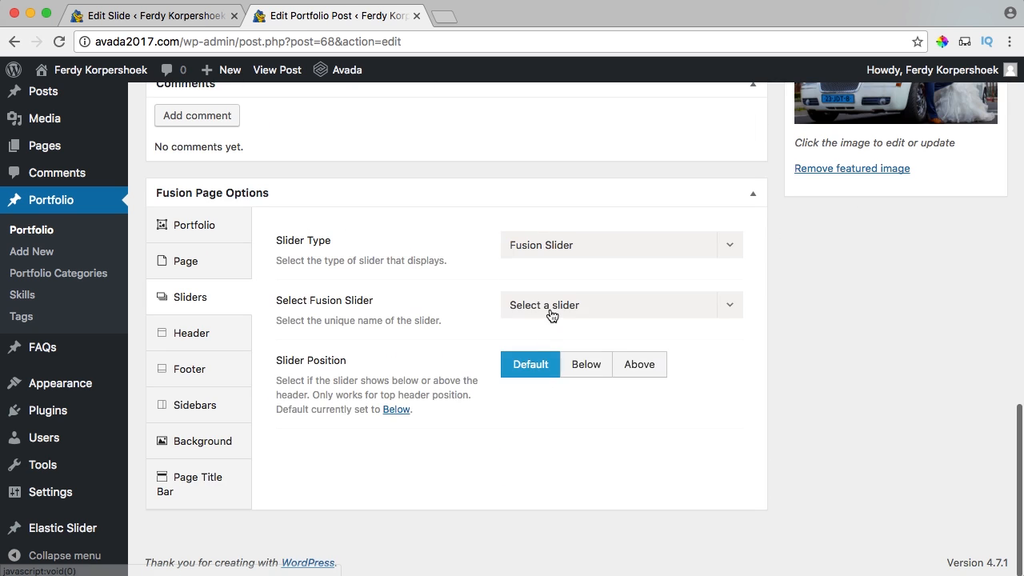
pyautogui.click(551, 315)
pyautogui.click(534, 390)
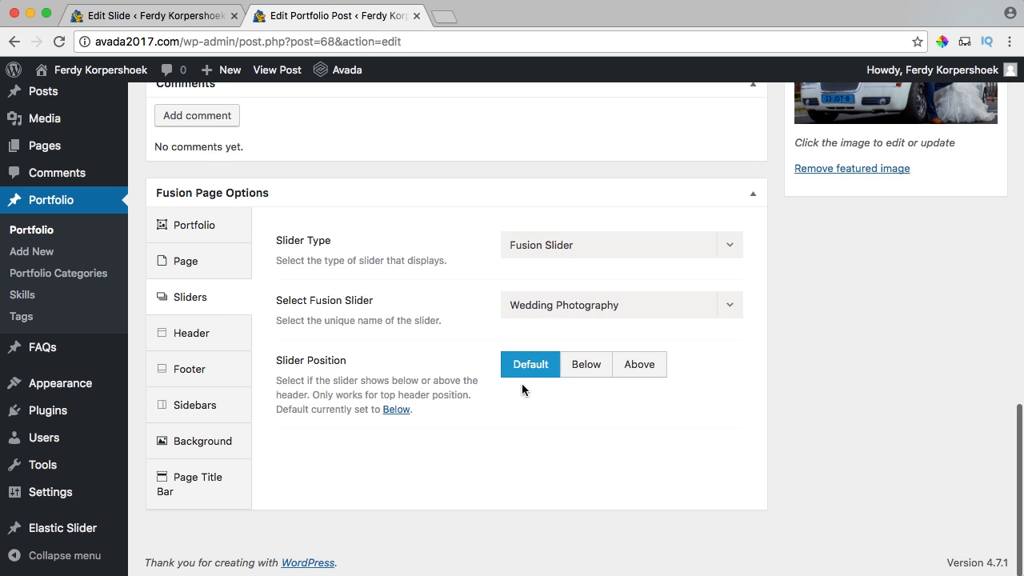
# Update the Wedding Photography portfolio post and view it live.
pyautogui.scroll(5, 837, 358)
pyautogui.scroll(15, 795, 343)
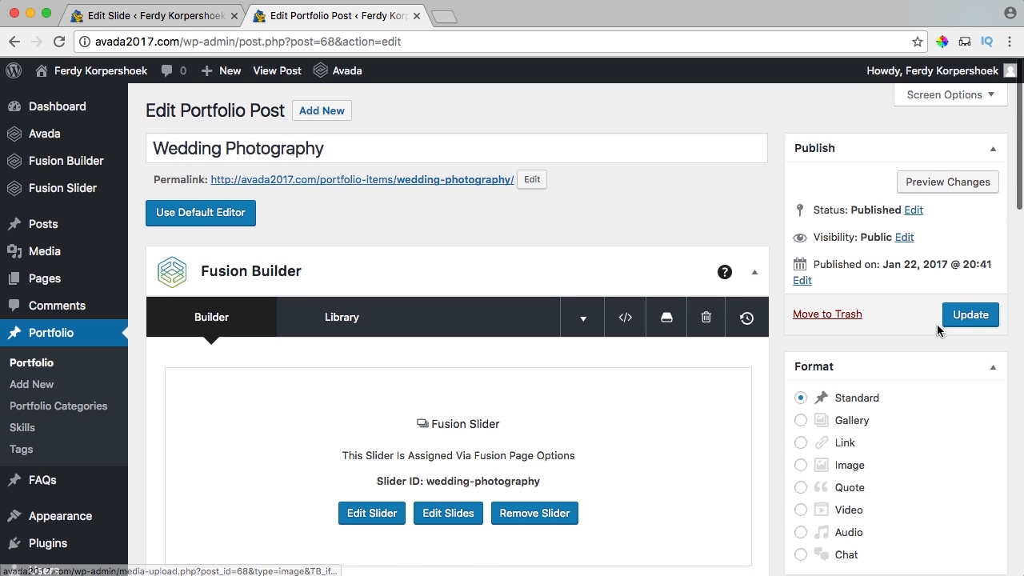
pyautogui.click(956, 315)
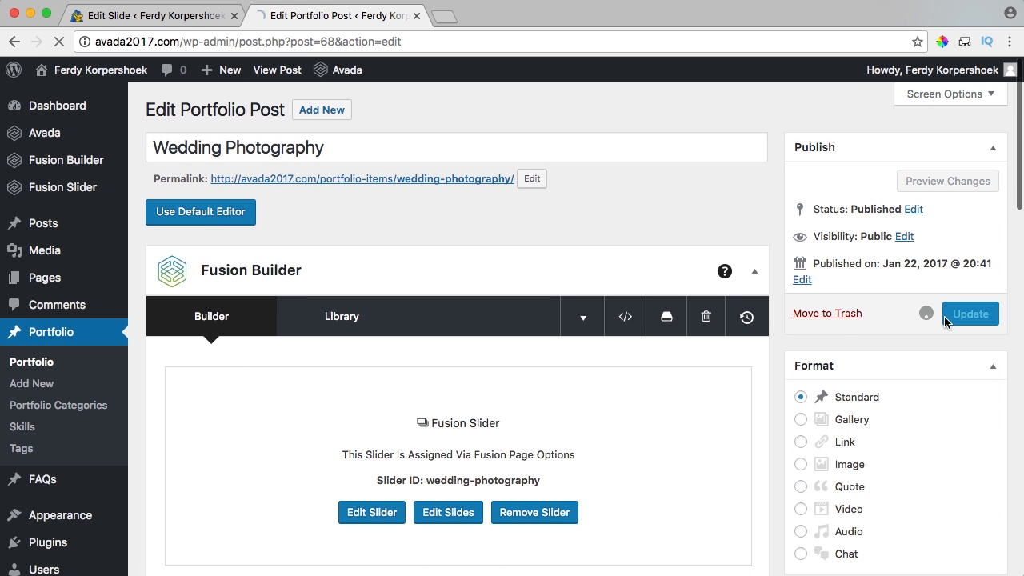
pyautogui.keyDown('super'); pyautogui.click(273, 72); pyautogui.keyUp('super')
pyautogui.click(496, 16)
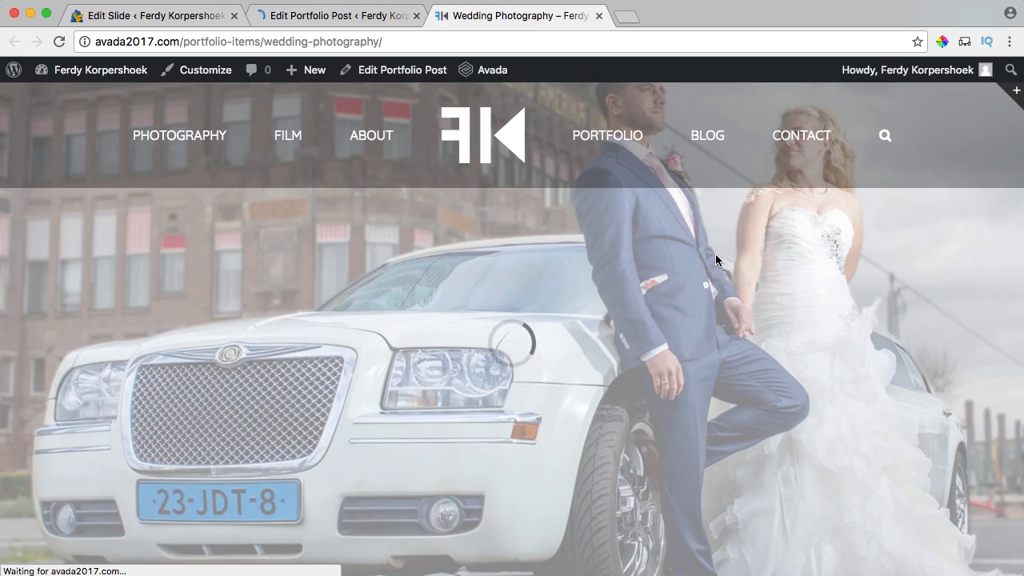
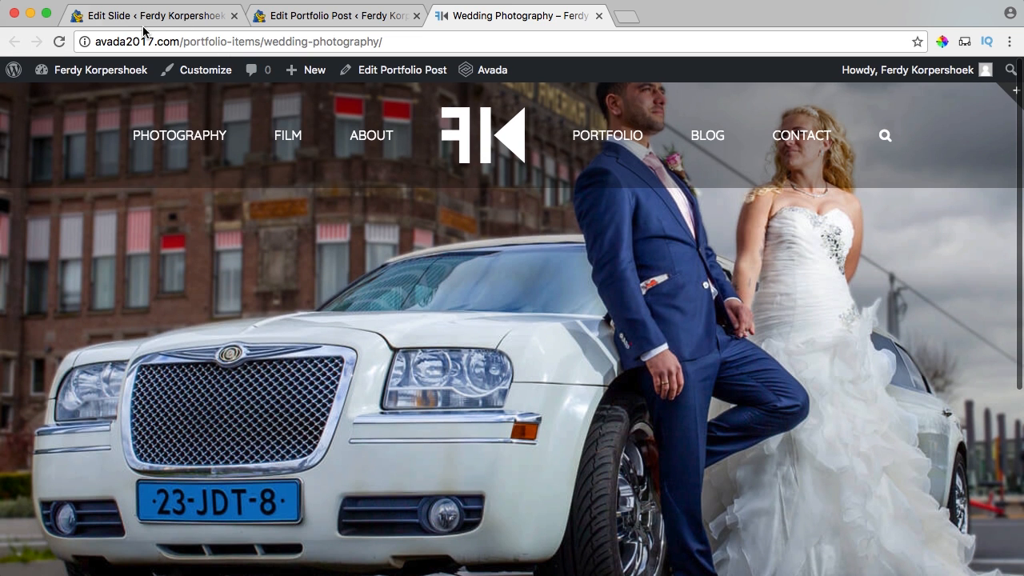
# Set the slide's Content Alignment to Center.
pyautogui.click(134, 20)
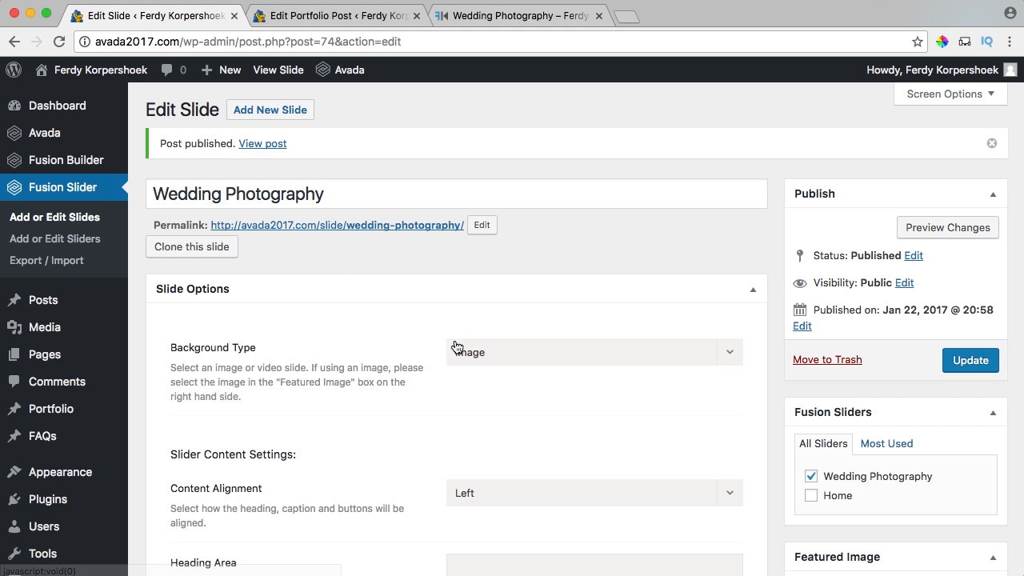
pyautogui.scroll(-3, 443, 323)
pyautogui.scroll(-3, 444, 323)
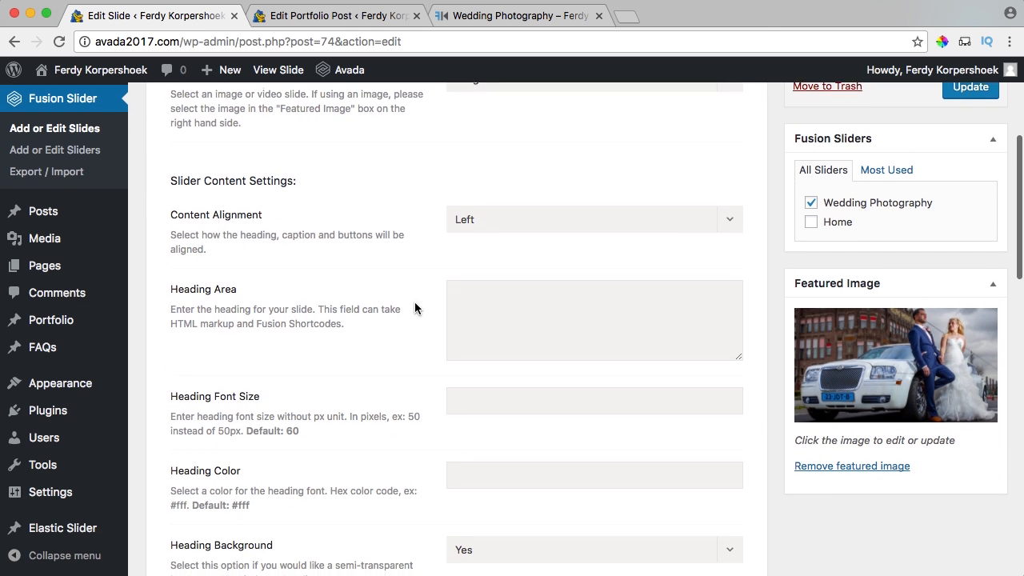
pyautogui.click(535, 217)
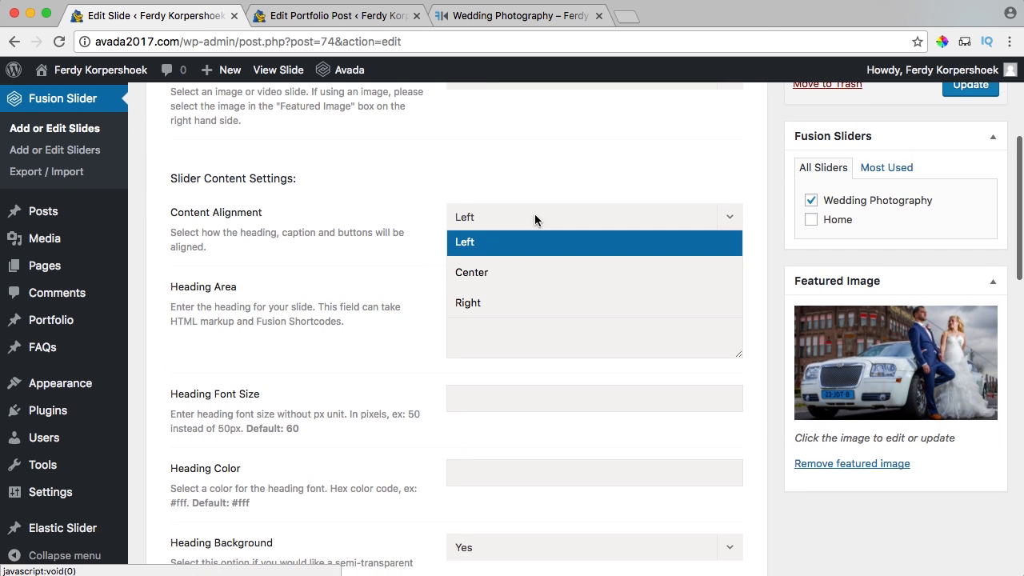
pyautogui.click(489, 272)
pyautogui.scroll(-1, 452, 281)
# Replace the slide heading with 'WEDDING PHOTOGRAPHY' at font size 50.
pyautogui.click(517, 260)
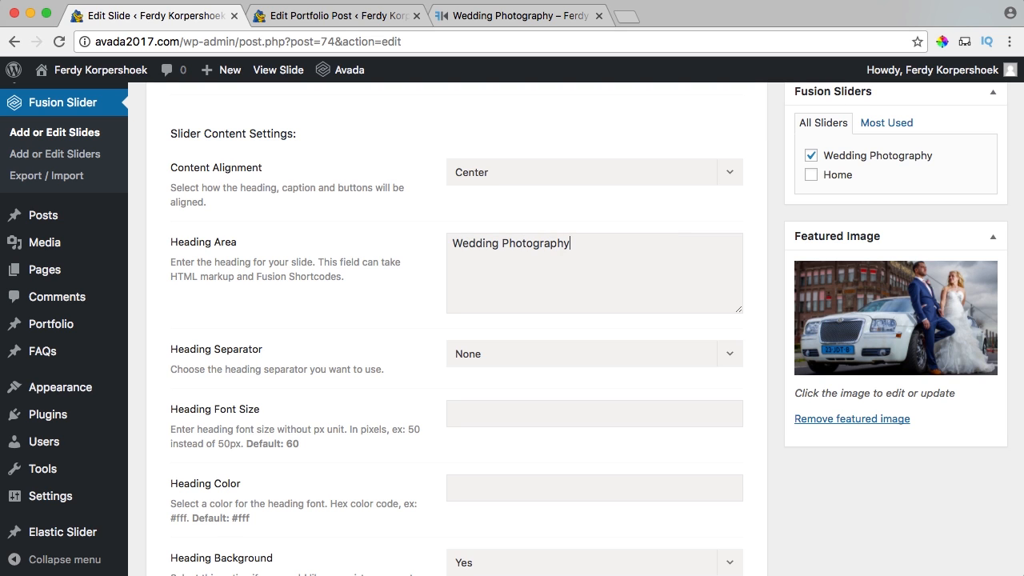
pyautogui.click(558, 18)
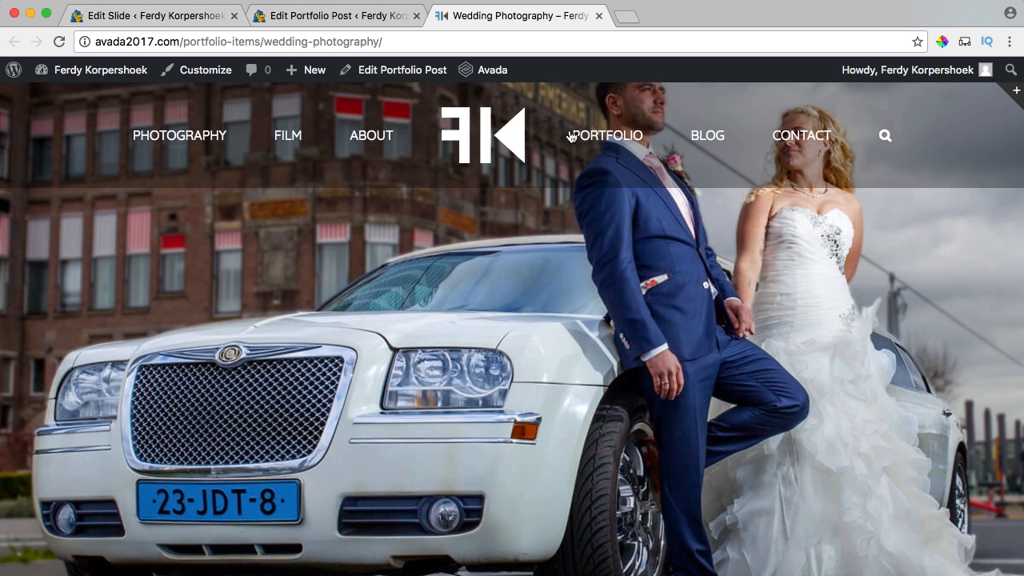
pyautogui.click(162, 16)
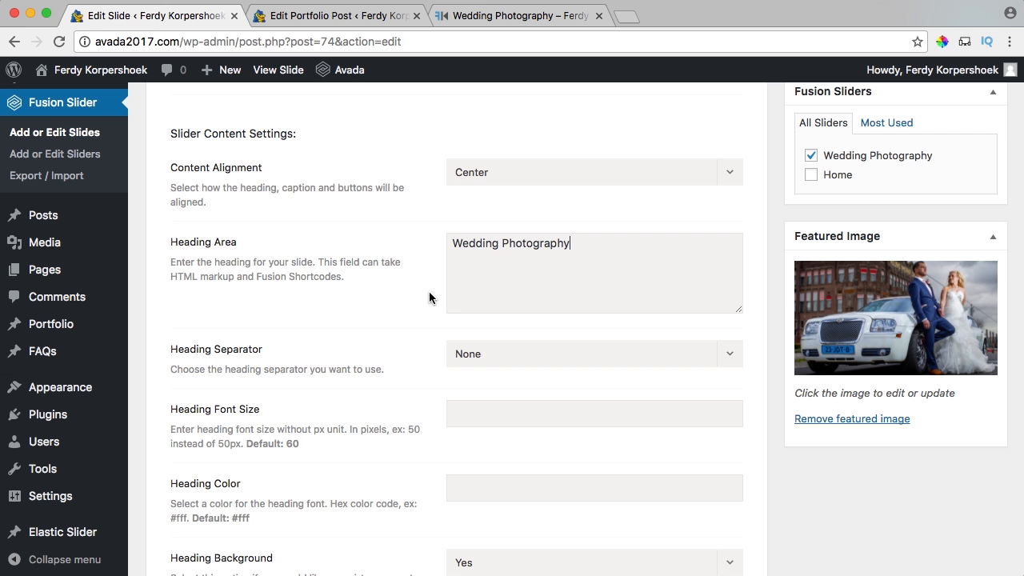
pyautogui.tripleClick(530, 257)
pyautogui.write('WEDDING PHOTOGRAPHY')
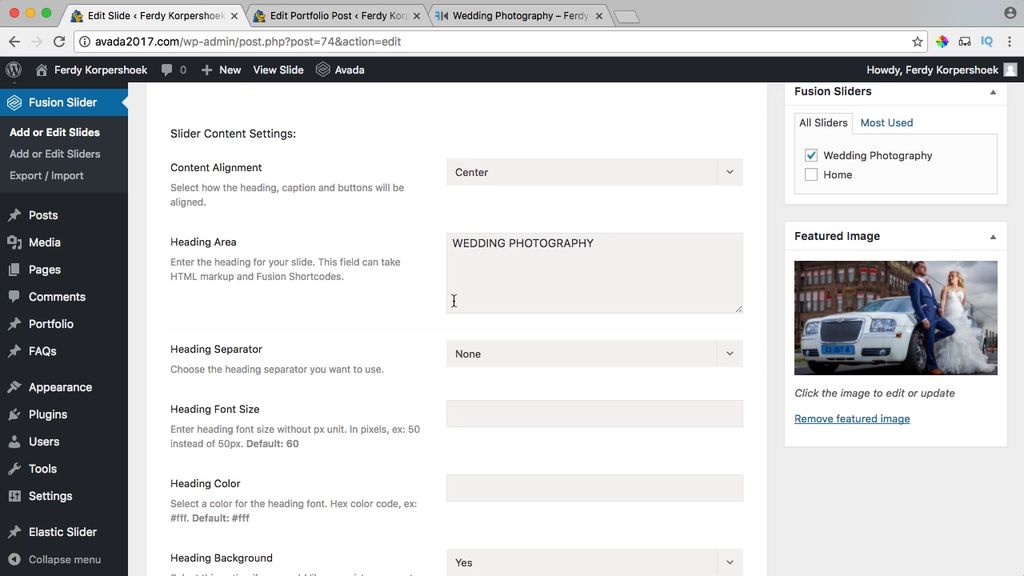
pyautogui.scroll(-2, 448, 301)
pyautogui.scroll(4, 466, 344)
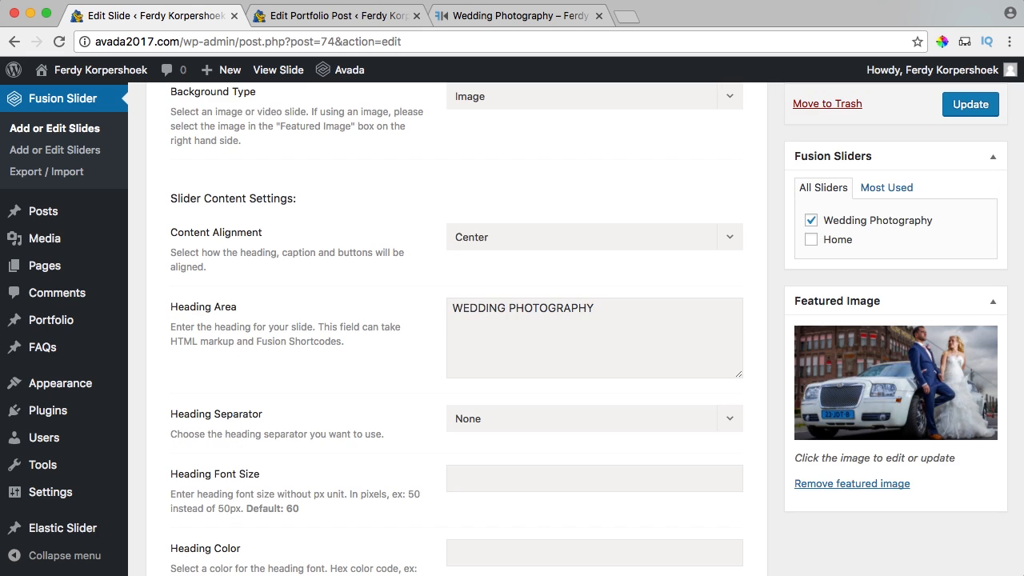
pyautogui.write('50')
pyautogui.press('Tab')
# Update the slide and check the centred heading on the live Wedding Photography page.
pyautogui.click(968, 114)
pyautogui.click(512, 15)
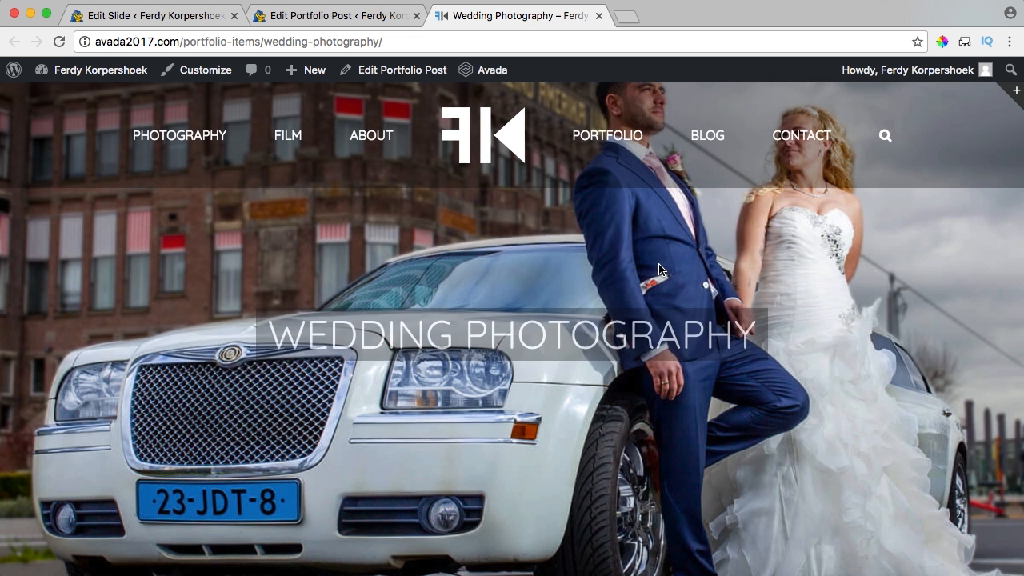
pyautogui.scroll(-5, 595, 254)
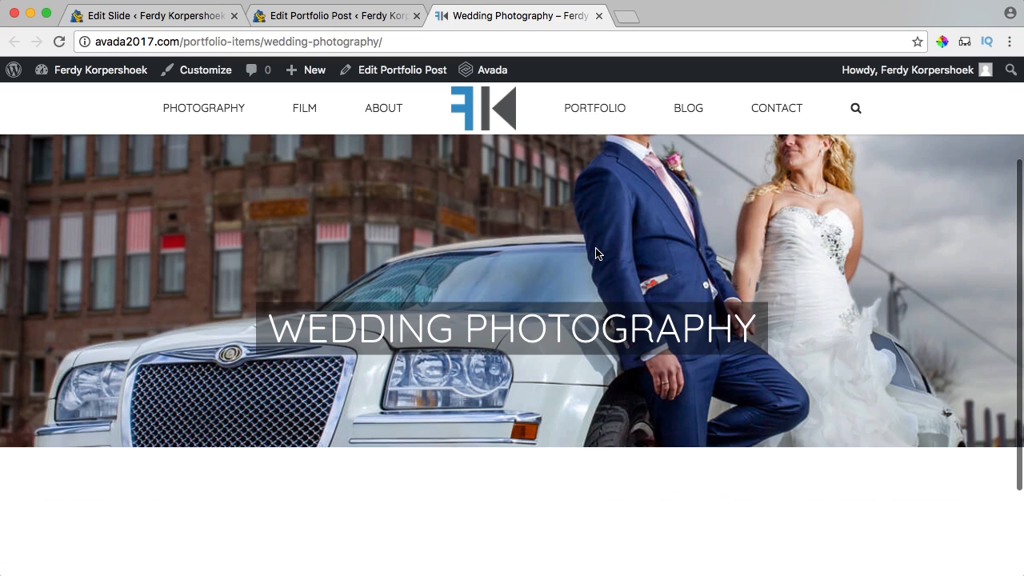
pyautogui.scroll(5, 804, 196)
pyautogui.scroll(-5, 755, 242)
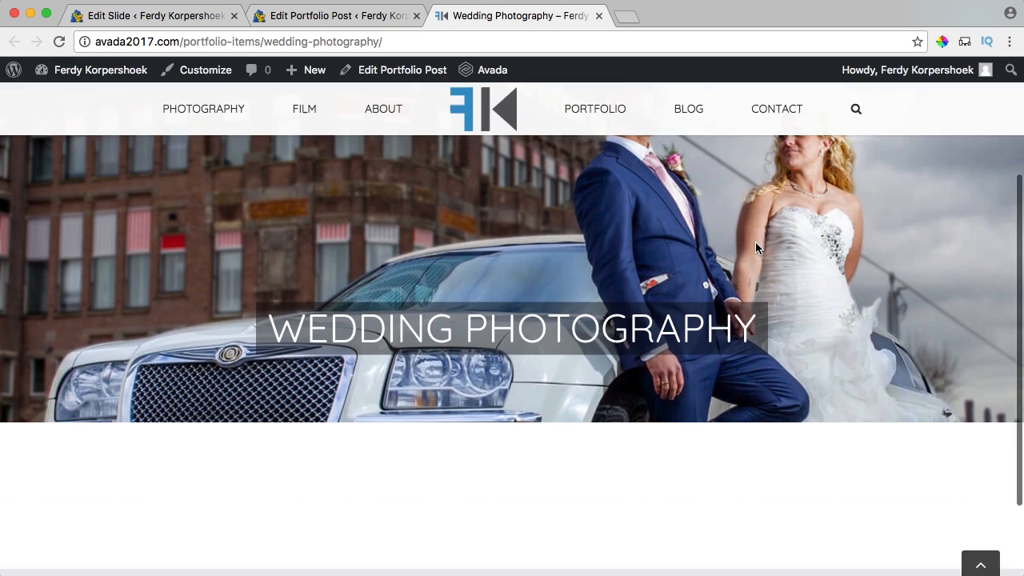
pyautogui.scroll(5, 755, 244)
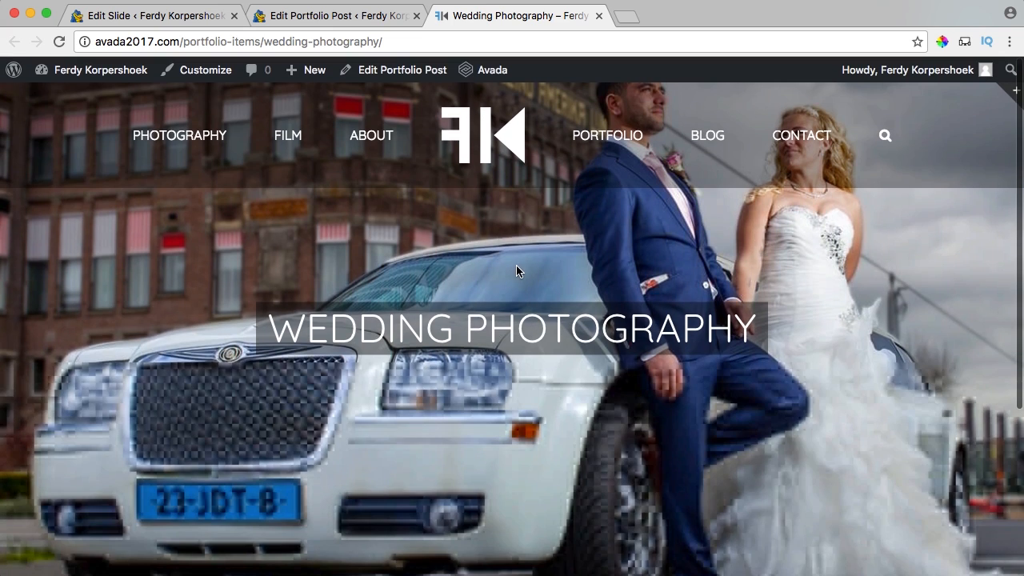
# Add a 1/1 full-width container below the slider in the portfolio post.
pyautogui.click(356, 16)
pyautogui.scroll(-5, 494, 260)
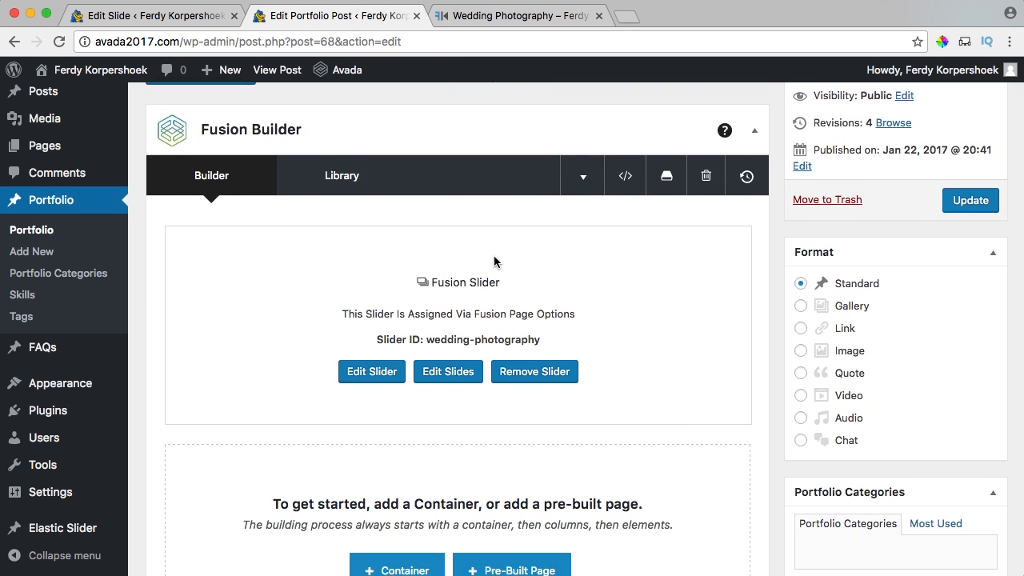
pyautogui.scroll(-3, 384, 396)
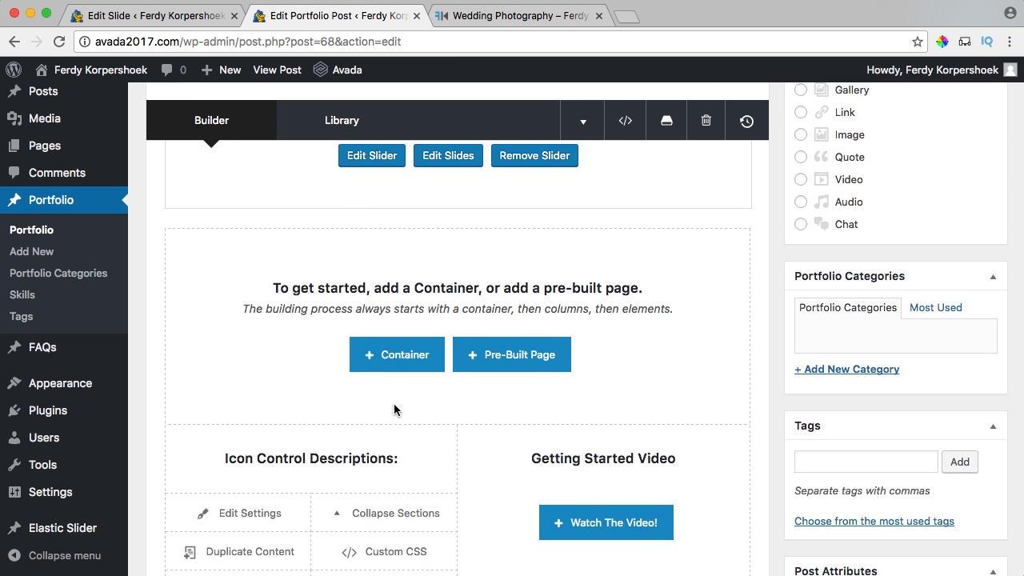
pyautogui.click(400, 354)
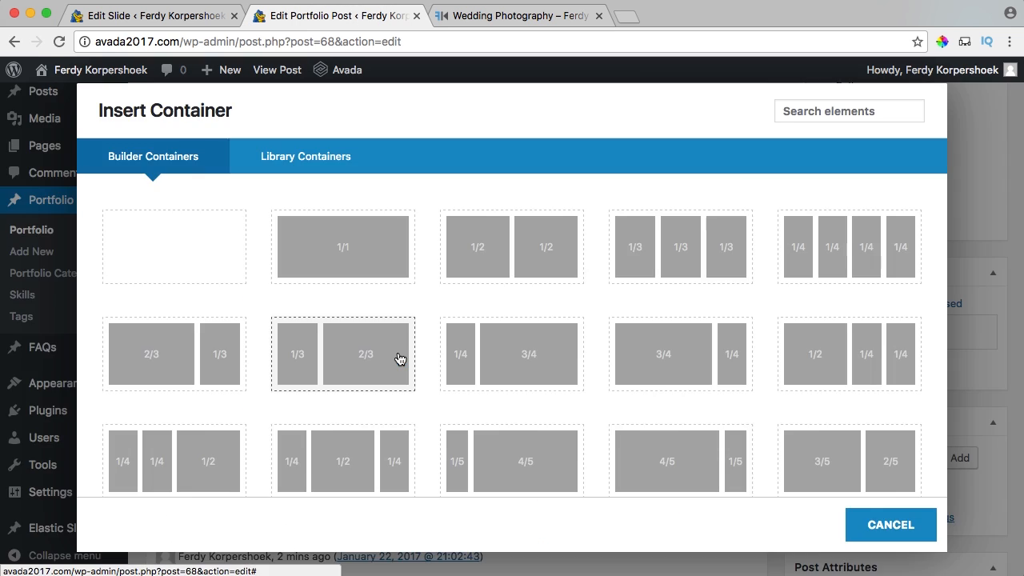
pyautogui.click(356, 252)
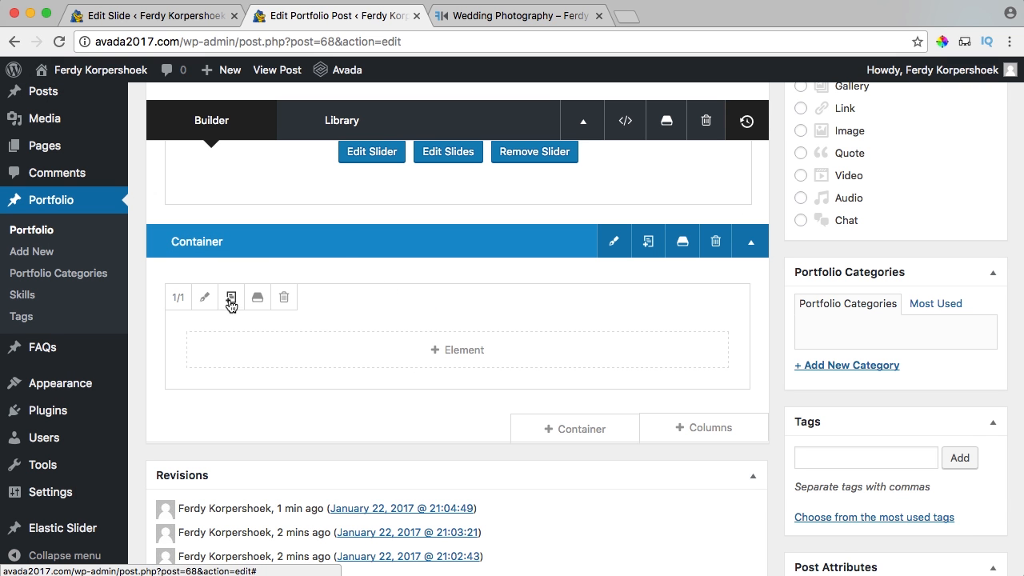
# Add a Text Block element to the new column and clear its default text.
pyautogui.click(429, 350)
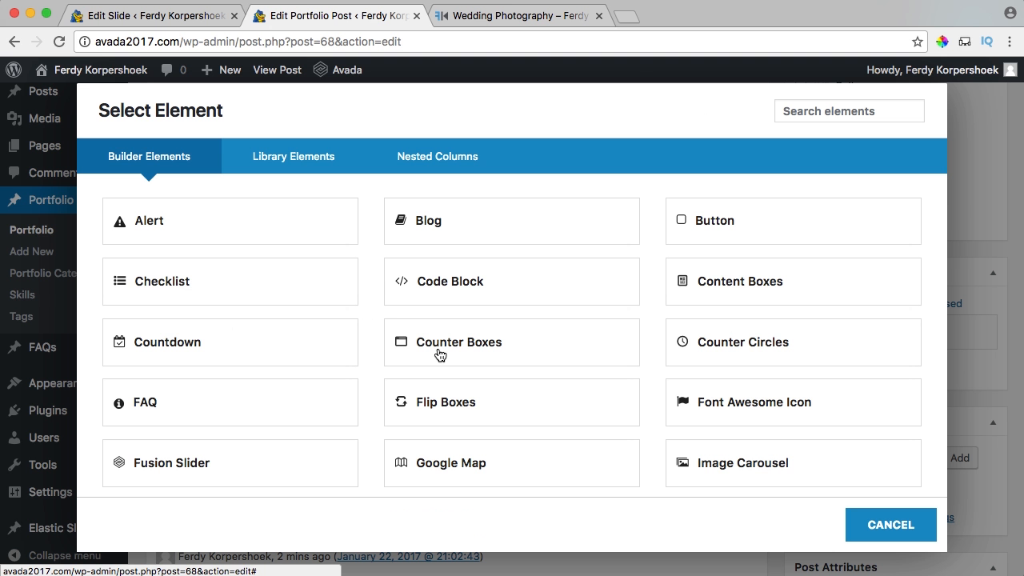
pyautogui.click(854, 106)
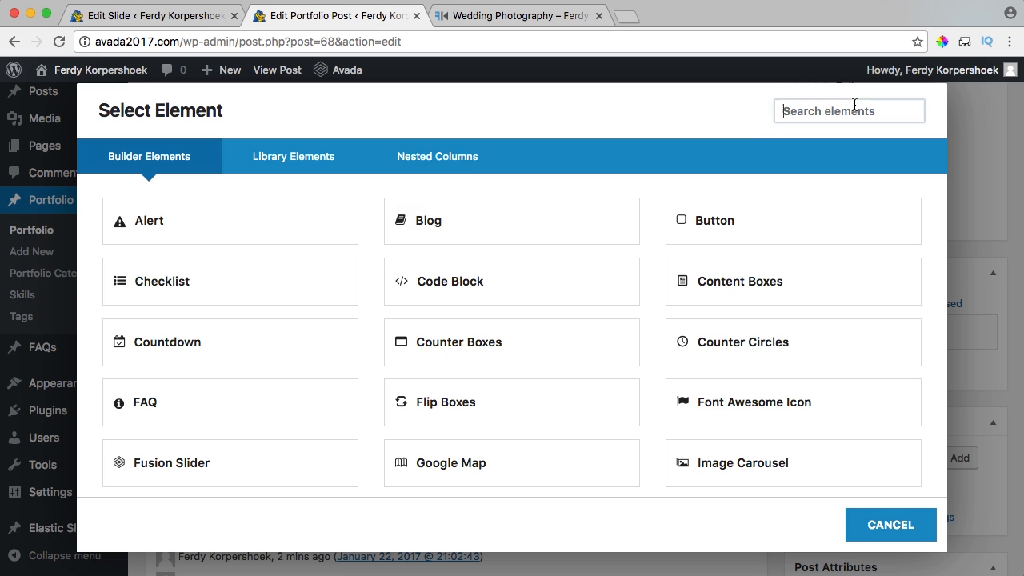
pyautogui.write('text')
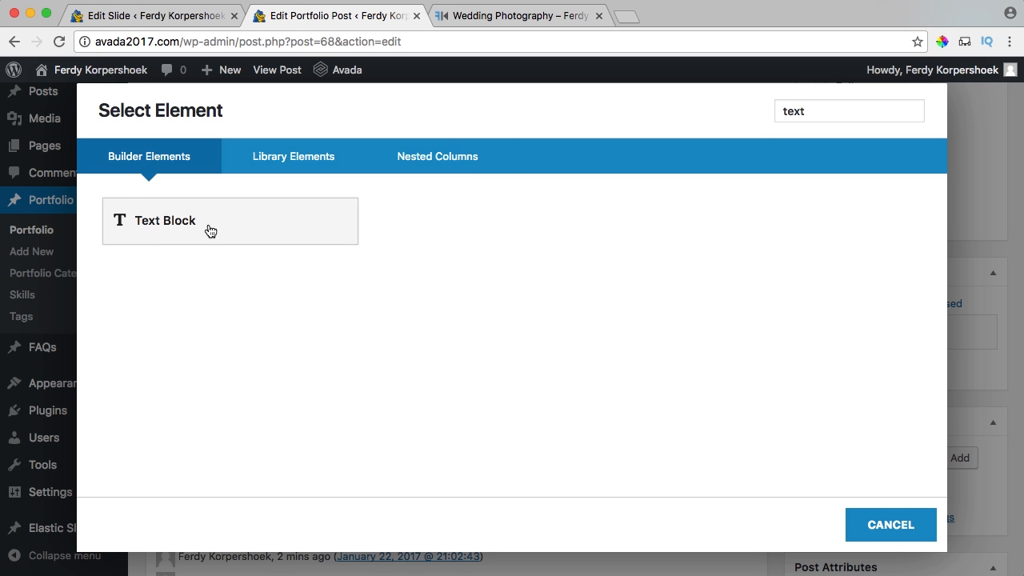
pyautogui.click(209, 231)
pyautogui.click(368, 379)
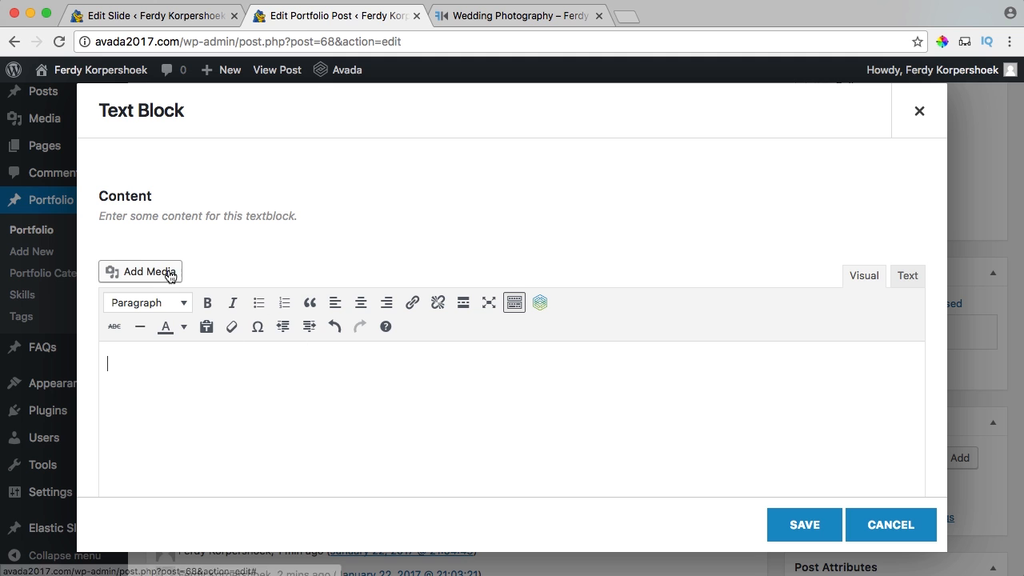
# Upload all nine images from the Avada2017/01. Photography/01. DanielLia folder to the Media Library.
pyautogui.click(144, 274)
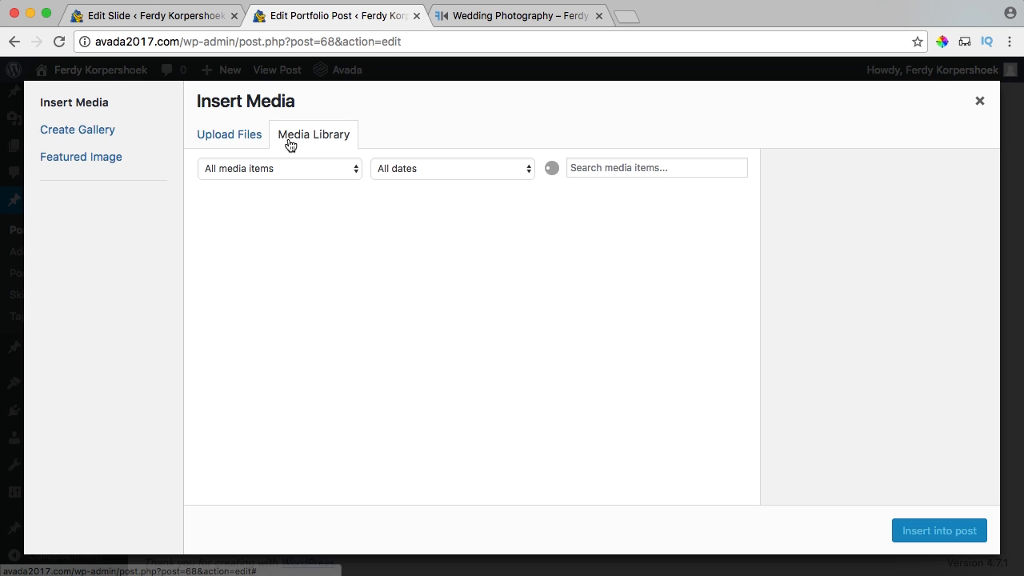
pyautogui.click(226, 137)
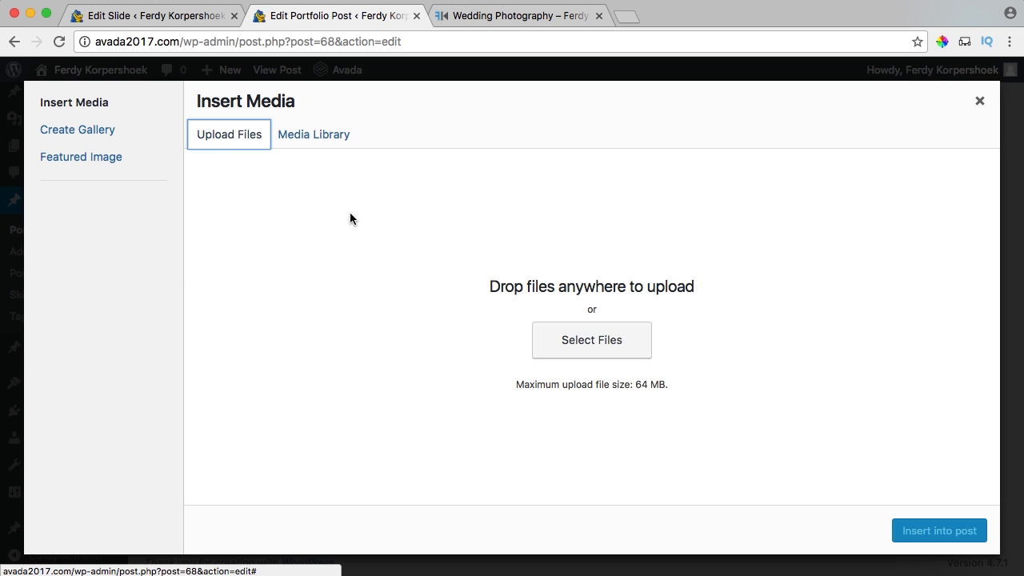
pyautogui.click(590, 342)
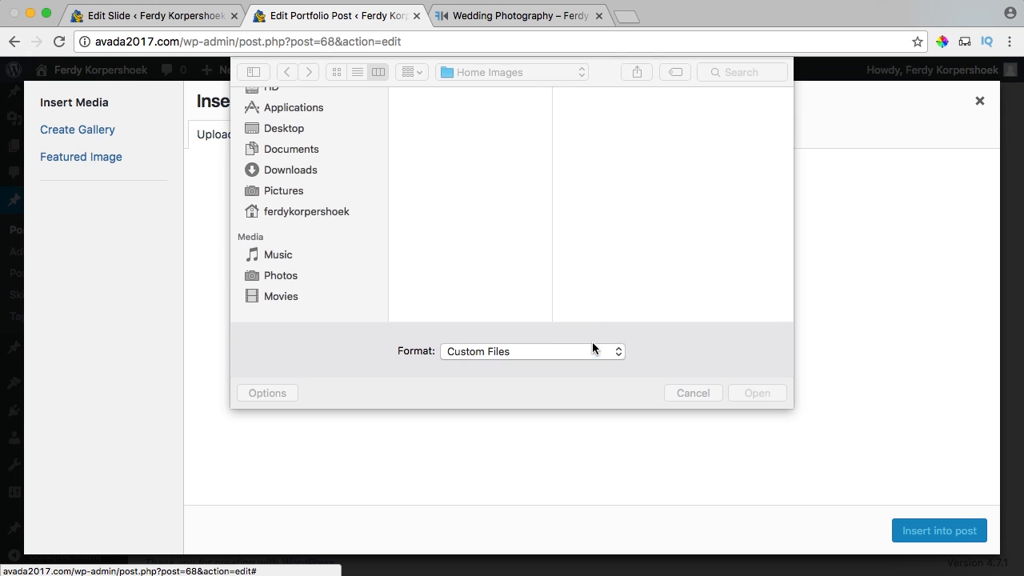
pyautogui.click(495, 75)
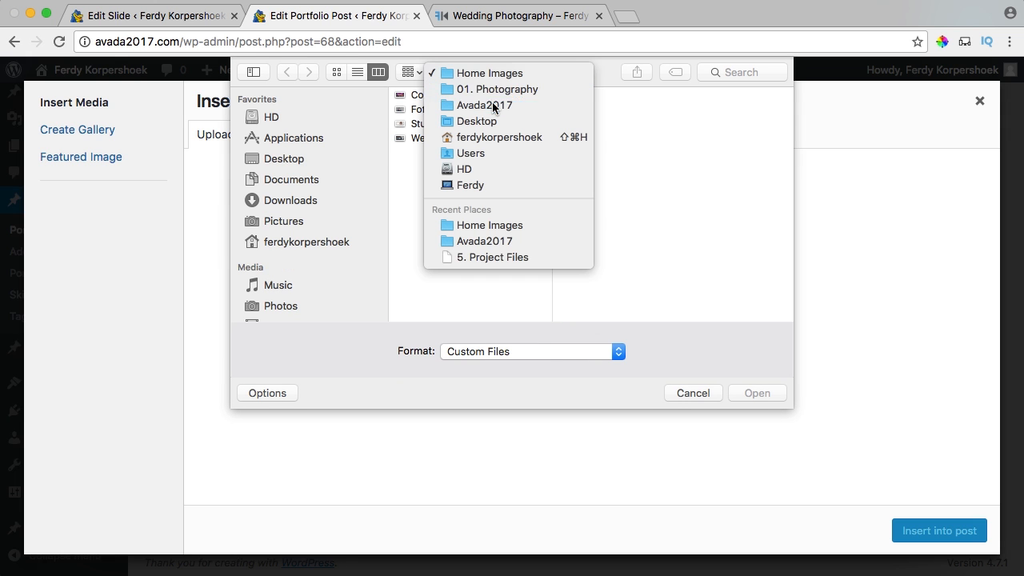
pyautogui.click(486, 105)
pyautogui.click(627, 96)
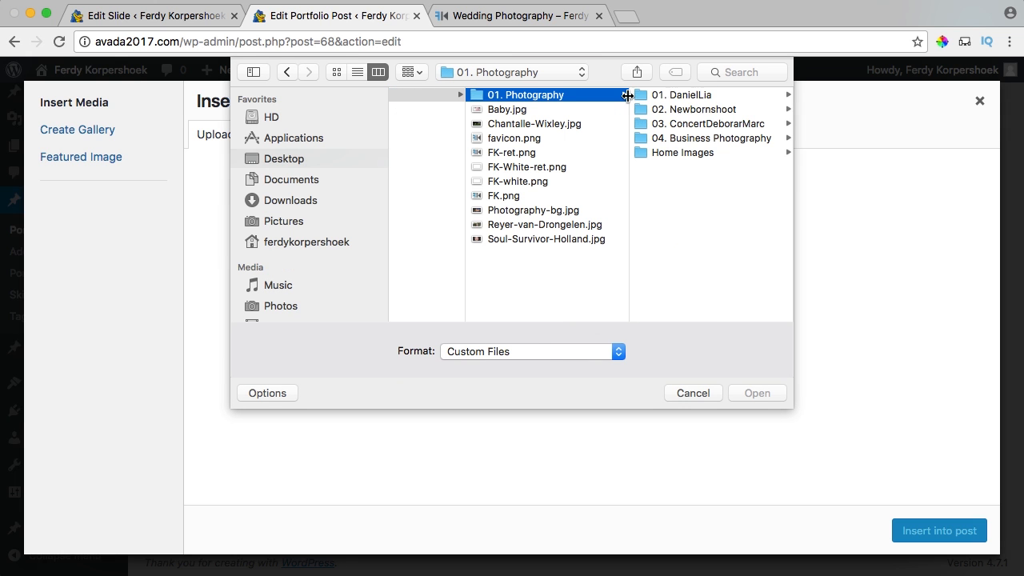
pyautogui.click(704, 96)
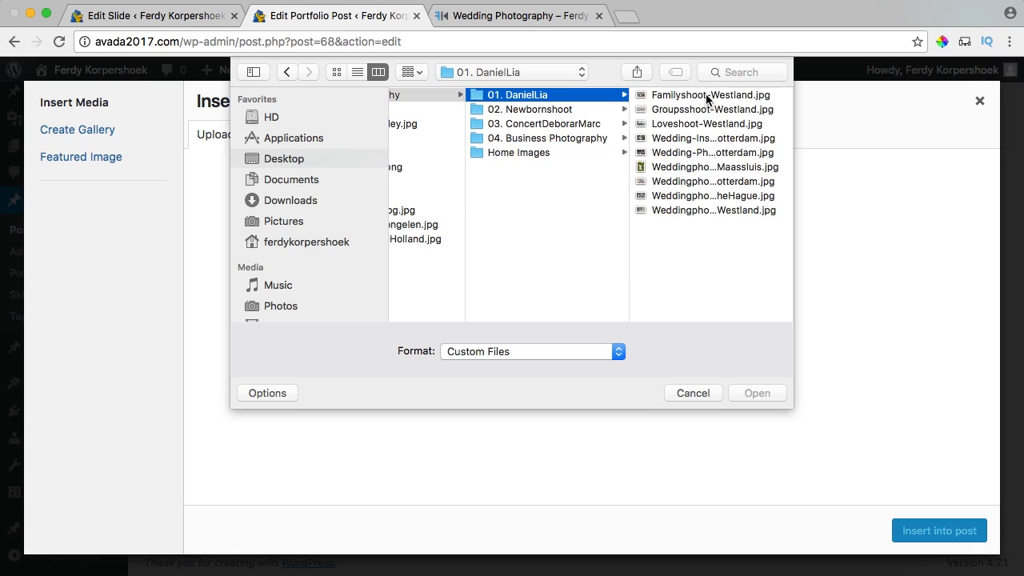
pyautogui.click(620, 115)
pyautogui.press('space')
pyautogui.press('Down')
pyautogui.press('Down')
pyautogui.press('Down')
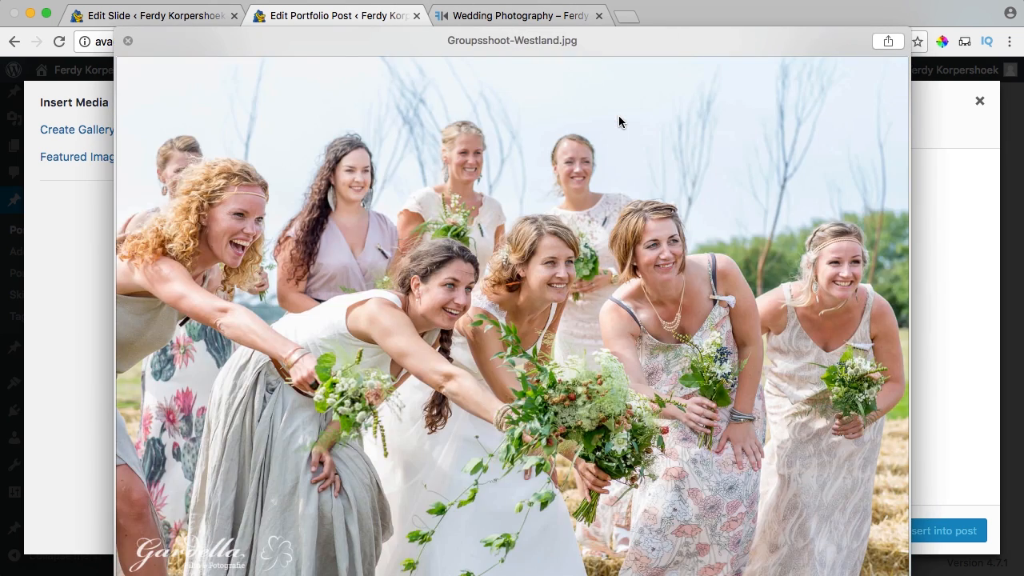
pyautogui.press('space')
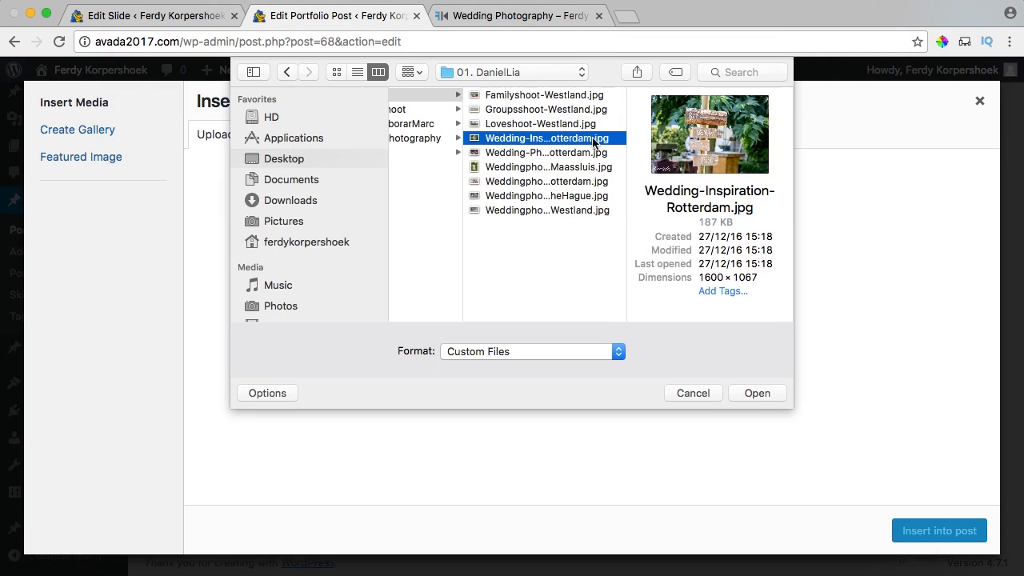
pyautogui.press('super+a')
pyautogui.click(758, 393)
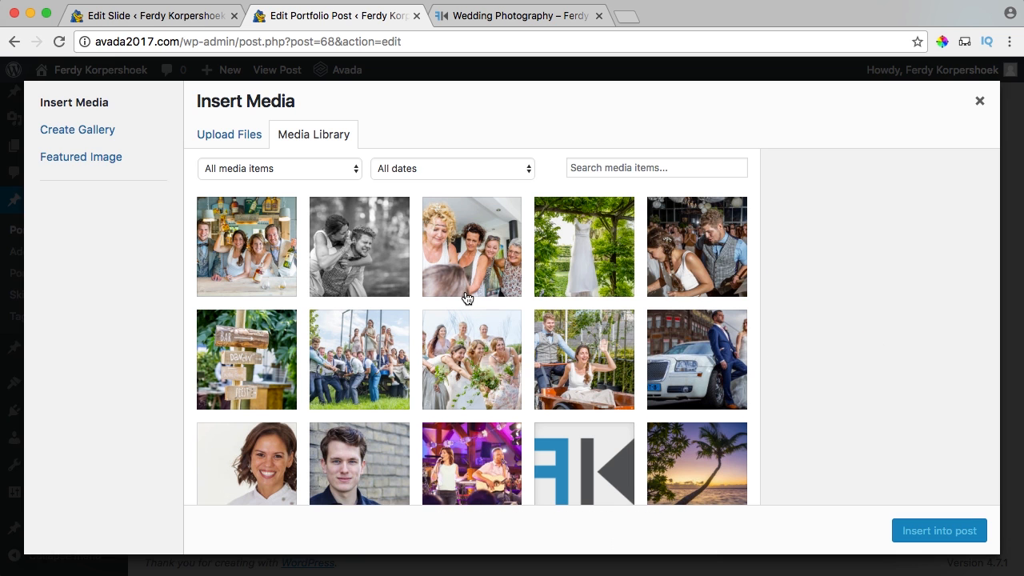
# Insert the Familyshoot-Westland photo unlinked at full size, then delete it from the block.
pyautogui.click(587, 367)
pyautogui.scroll(-10, 800, 376)
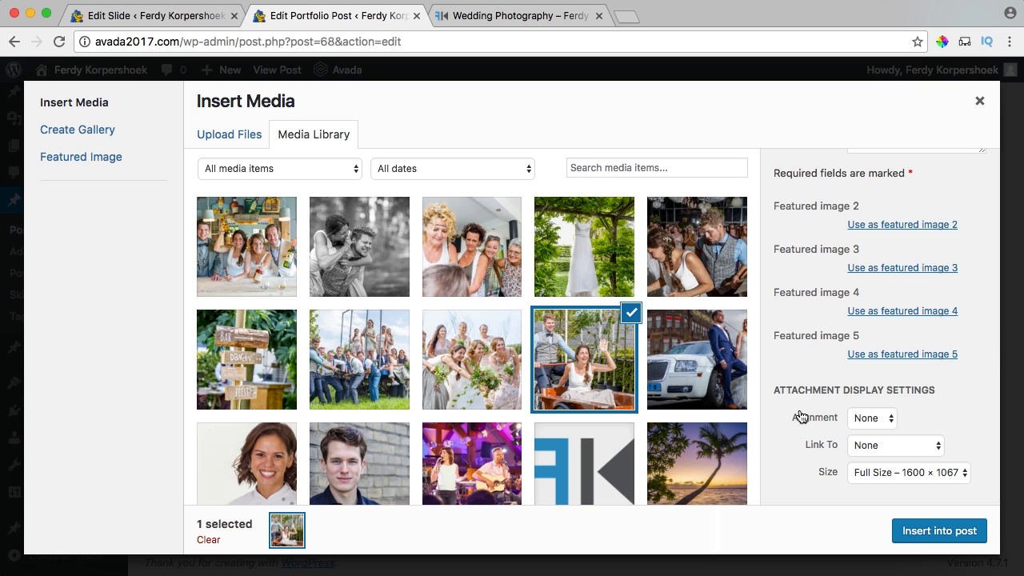
pyautogui.click(871, 421)
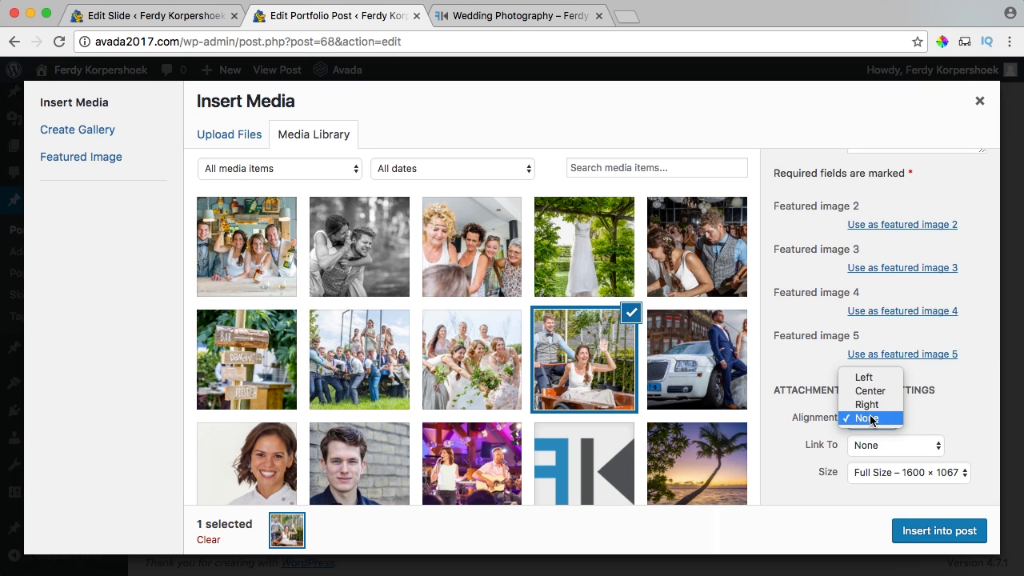
pyautogui.press('Escape')
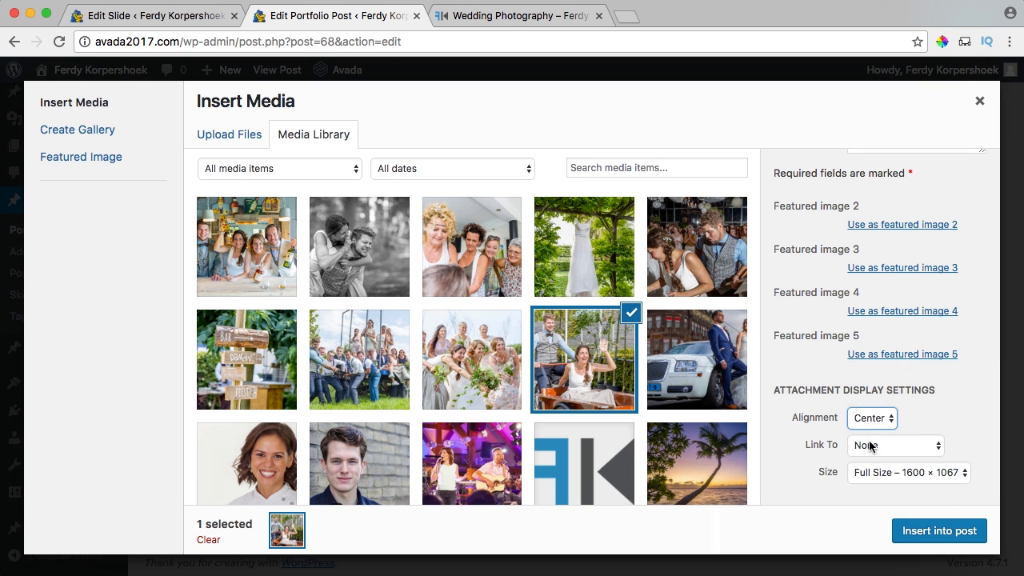
pyautogui.click(870, 445)
pyautogui.click(866, 446)
pyautogui.click(908, 473)
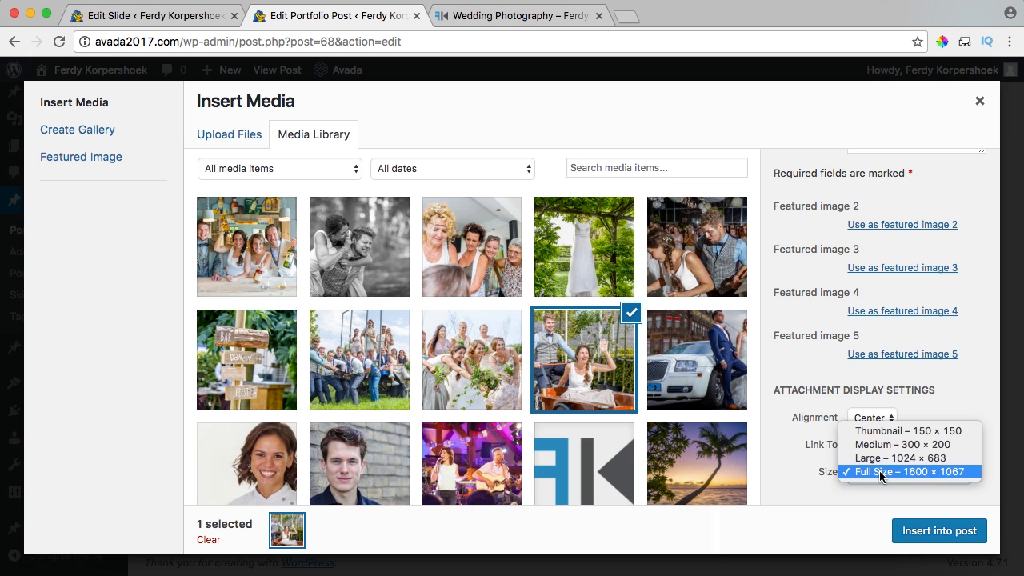
pyautogui.click(900, 473)
pyautogui.click(927, 531)
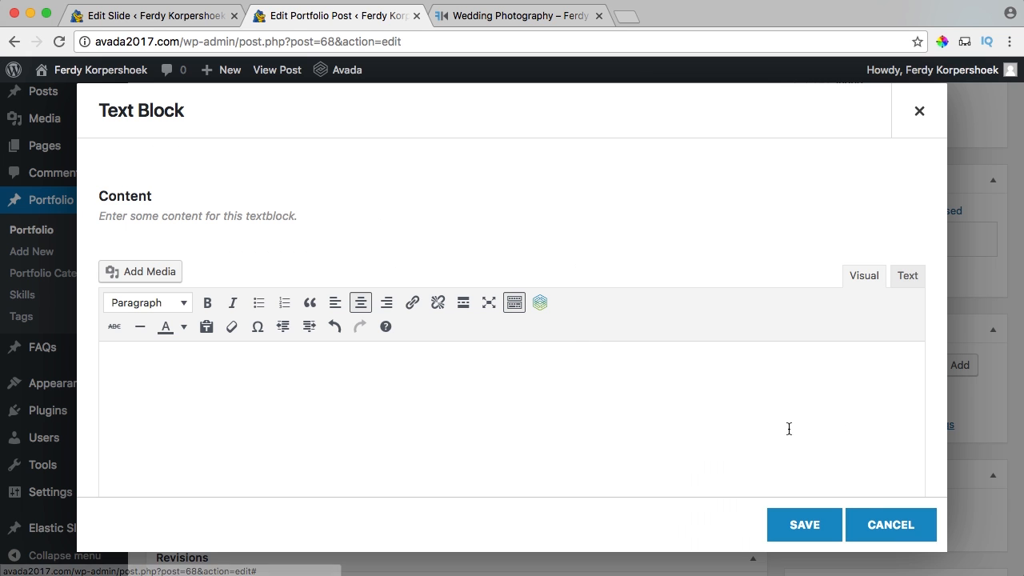
pyautogui.scroll(-5, 615, 363)
pyautogui.click(577, 311)
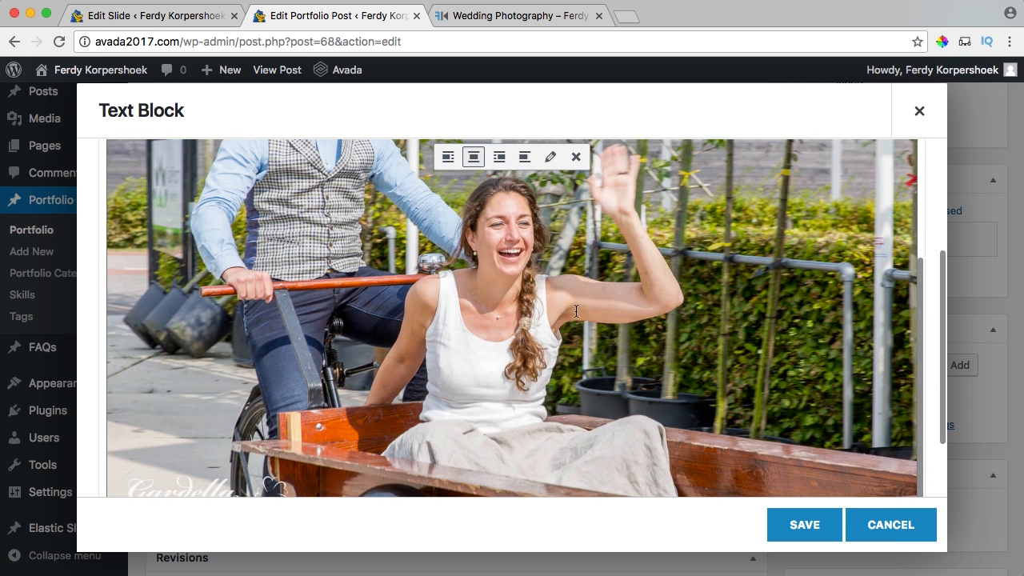
pyautogui.press('BackSpace')
pyautogui.scroll(5, 525, 272)
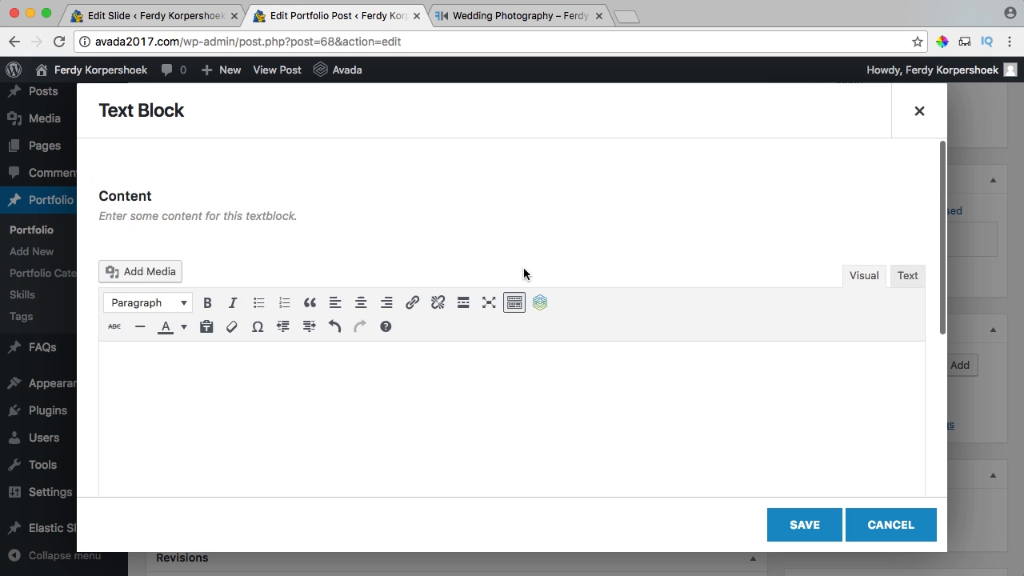
# Insert the range of nine wedding photos into the text block and save it.
pyautogui.click(145, 272)
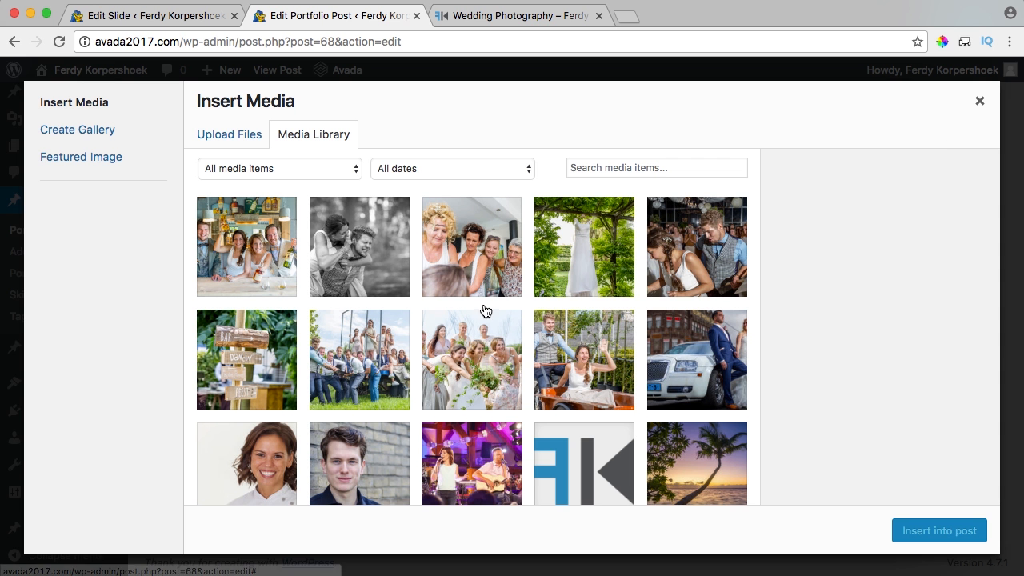
pyautogui.click(588, 356)
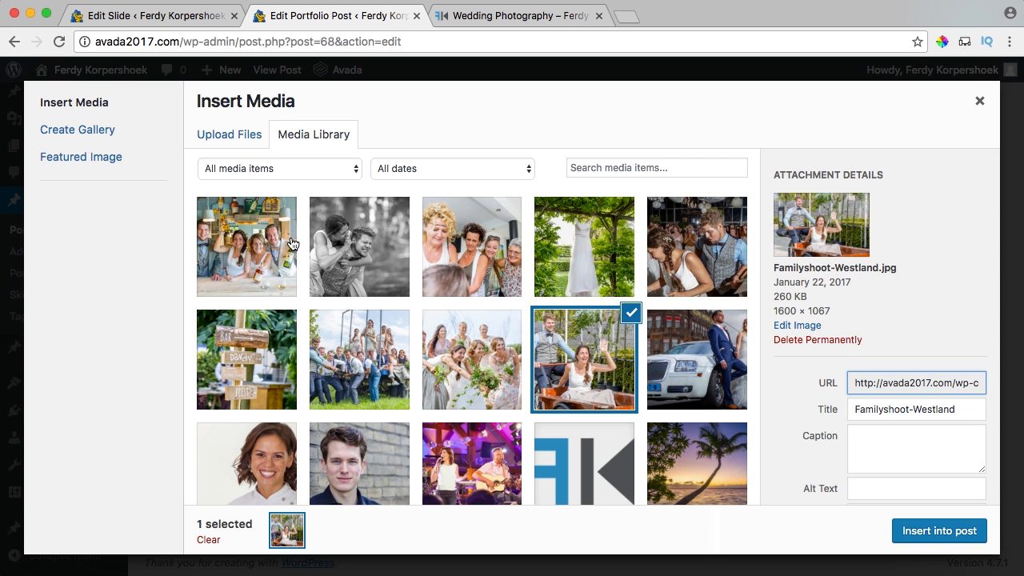
pyautogui.keyDown('shift'); pyautogui.click(238, 240); pyautogui.keyUp('shift')
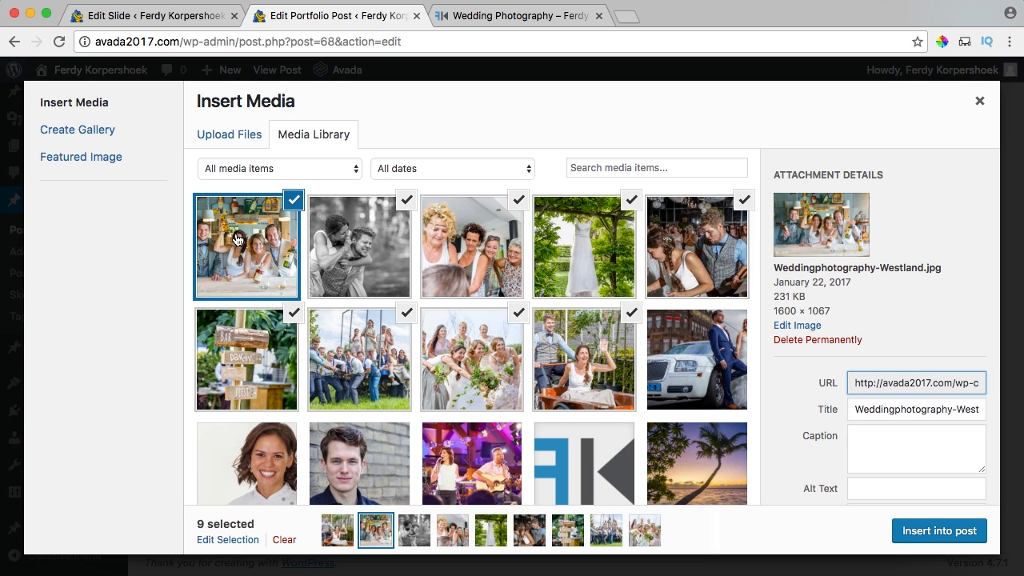
pyautogui.click(941, 532)
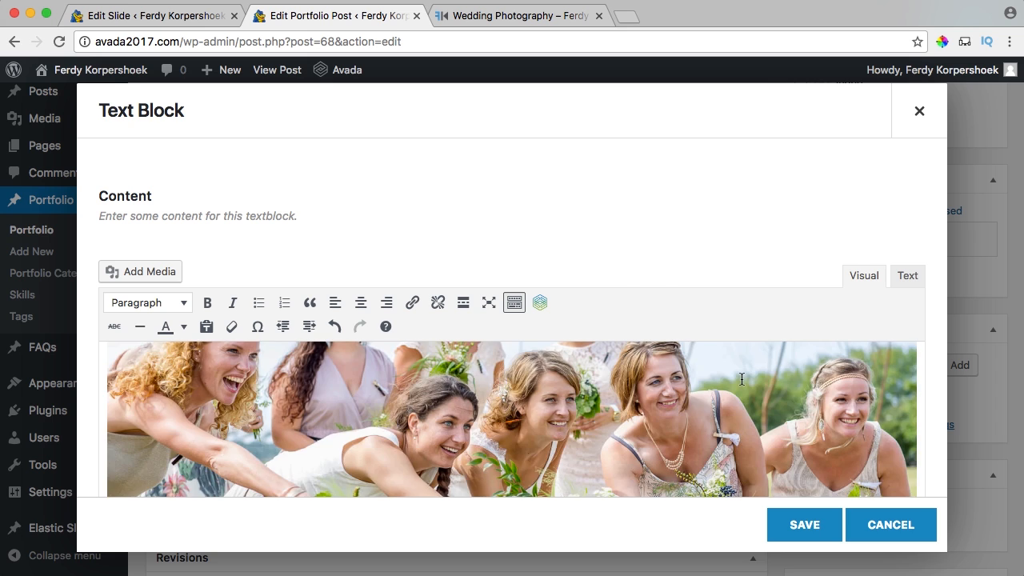
pyautogui.click(805, 525)
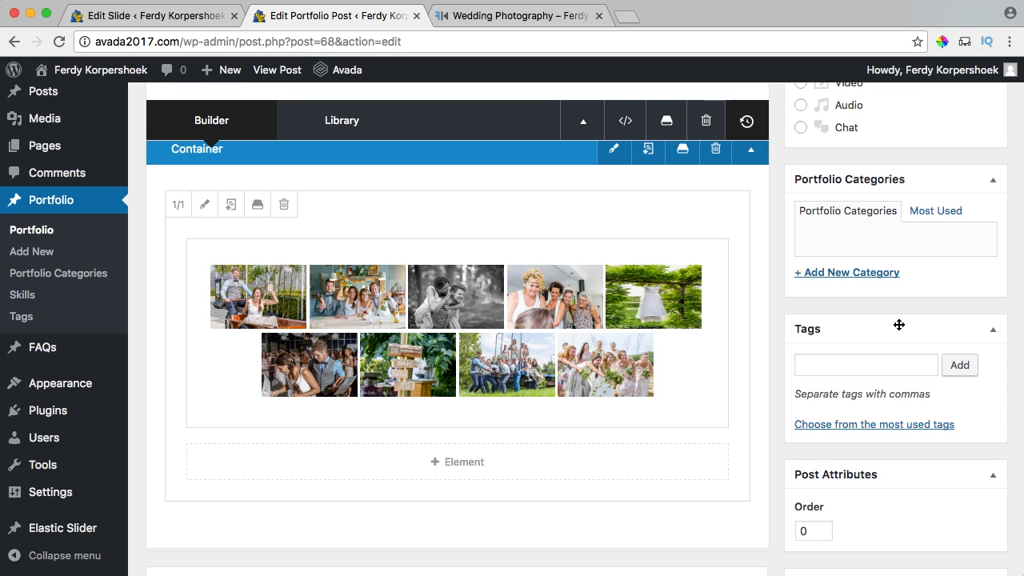
pyautogui.scroll(2, 899, 324)
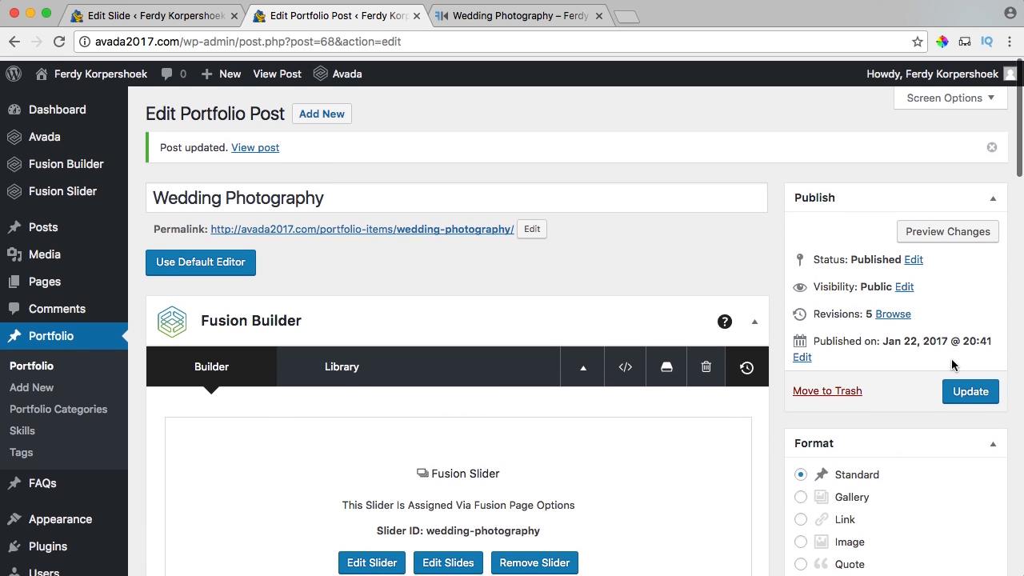
# Scroll through the photos stacked under the slider on the live page, then return to the post editor.
pyautogui.hotkey('ctrl', 'Tab')
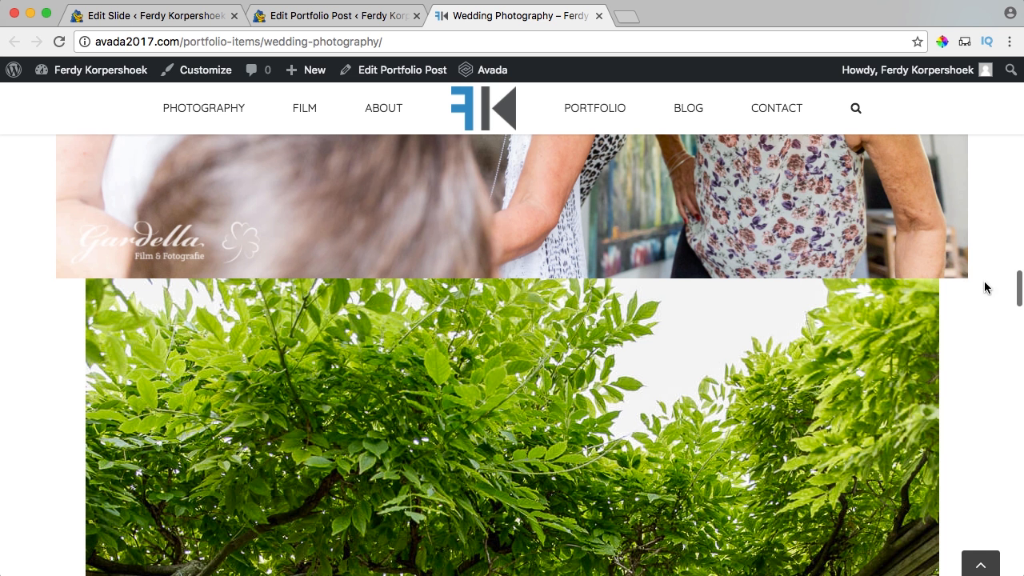
pyautogui.scroll(7, 522, 334)
pyautogui.scroll(-10, 522, 334)
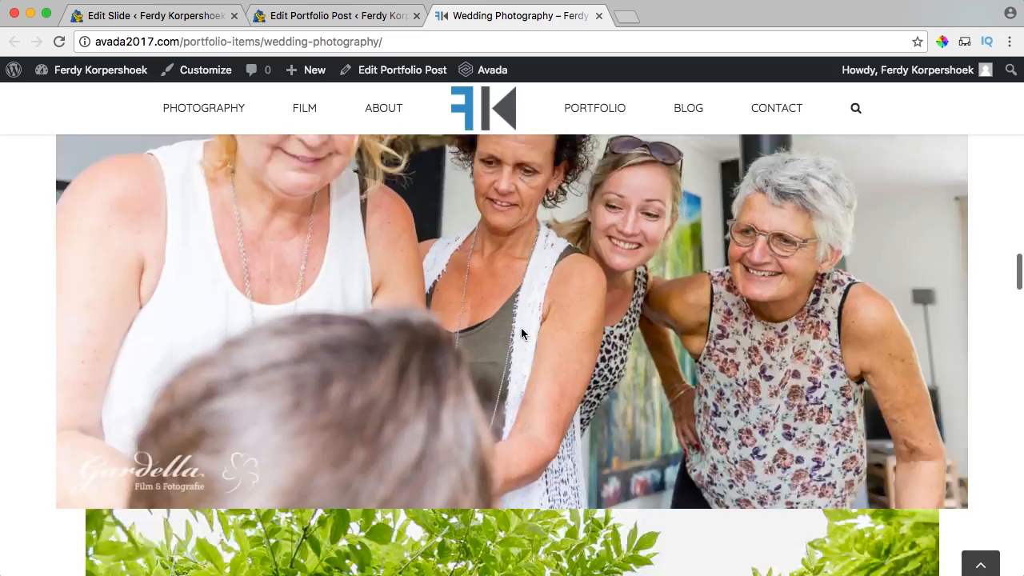
pyautogui.scroll(-1, 522, 334)
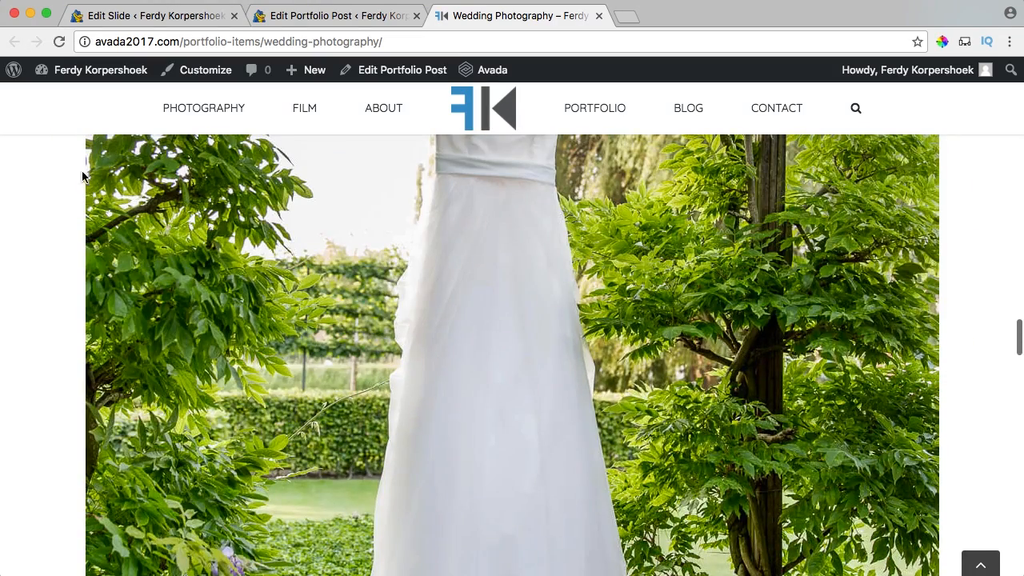
pyautogui.scroll(10, 945, 204)
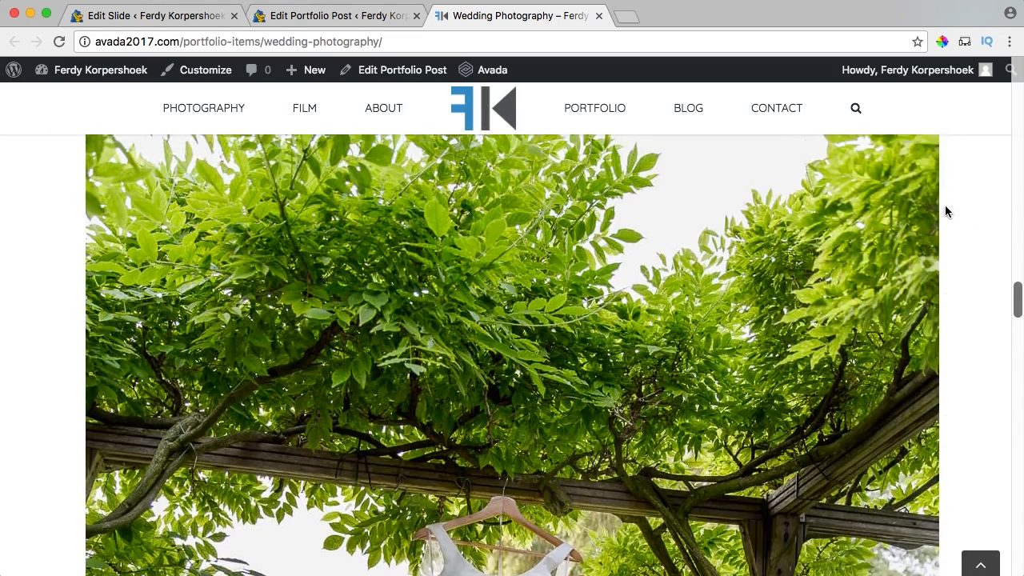
pyautogui.scroll(-3, 975, 349)
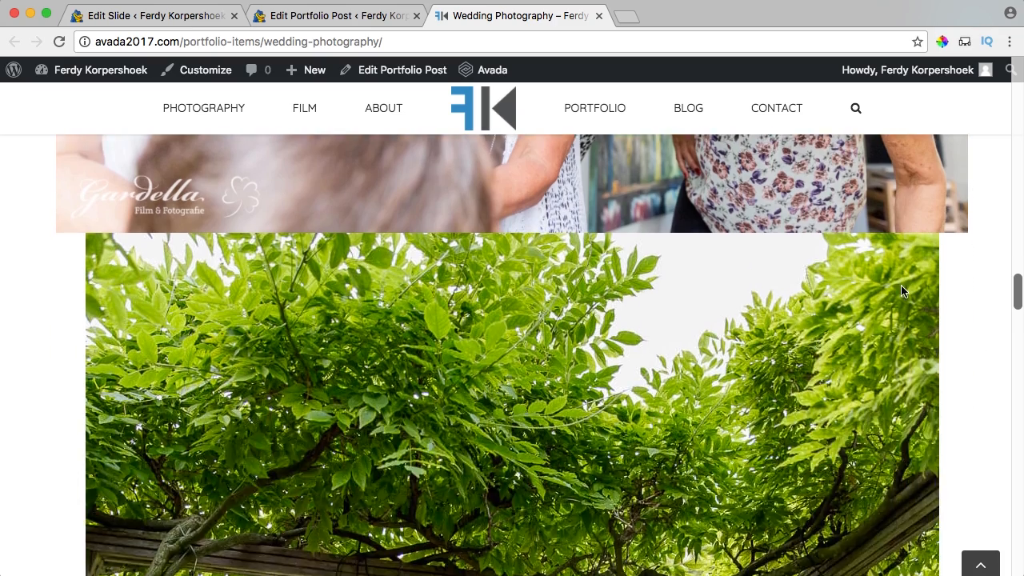
pyautogui.scroll(20, 898, 288)
pyautogui.scroll(-5, 810, 294)
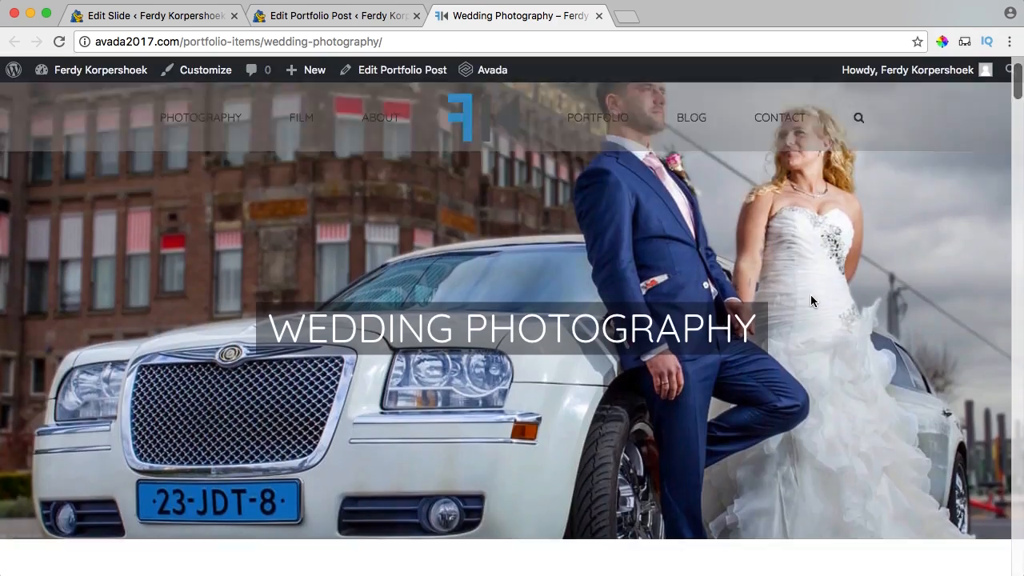
pyautogui.scroll(5, 810, 294)
pyautogui.scroll(-3, 808, 288)
pyautogui.scroll(-5, 804, 278)
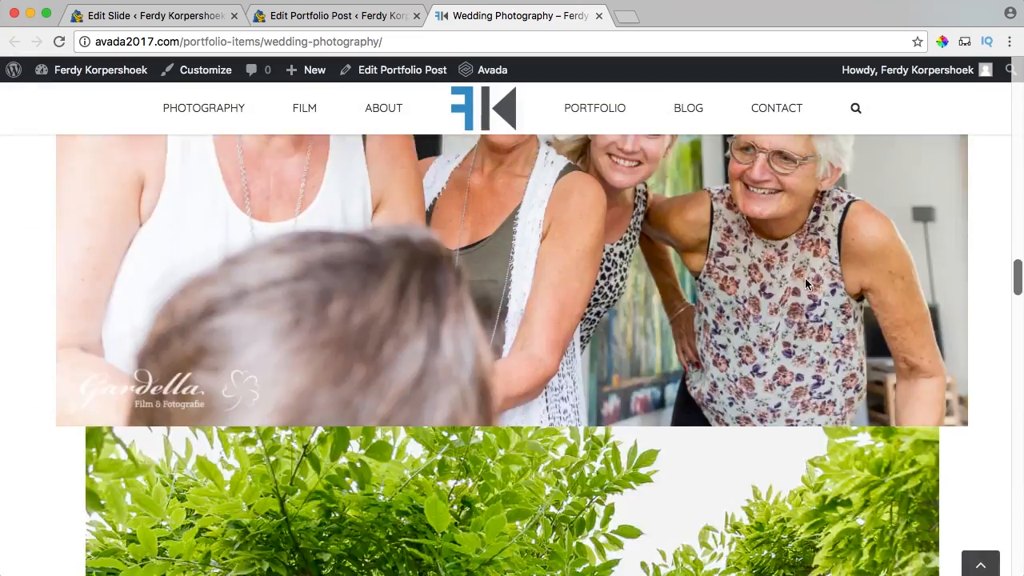
pyautogui.scroll(10, 805, 272)
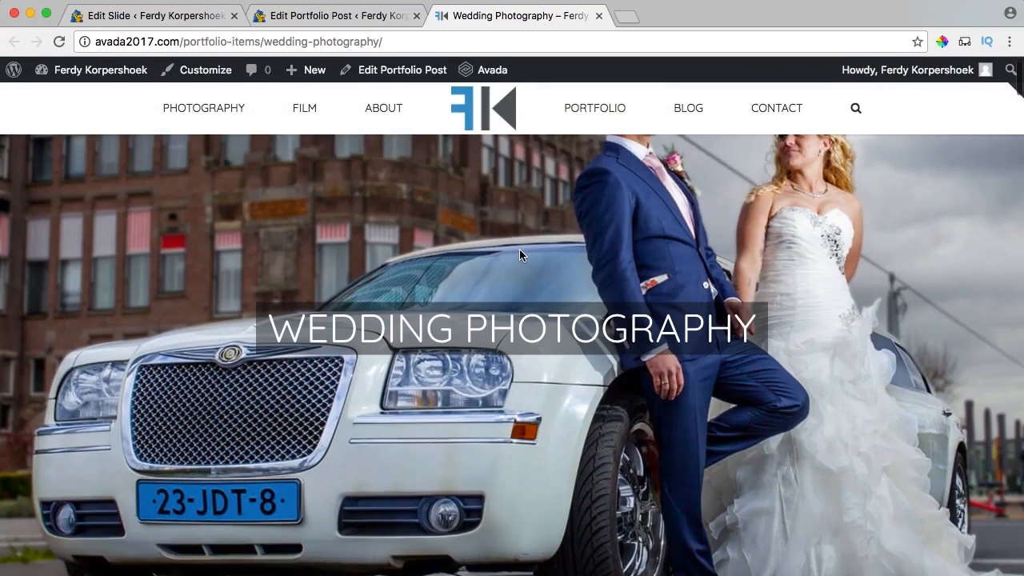
pyautogui.scroll(-5, 542, 254)
pyautogui.scroll(-5, 542, 254)
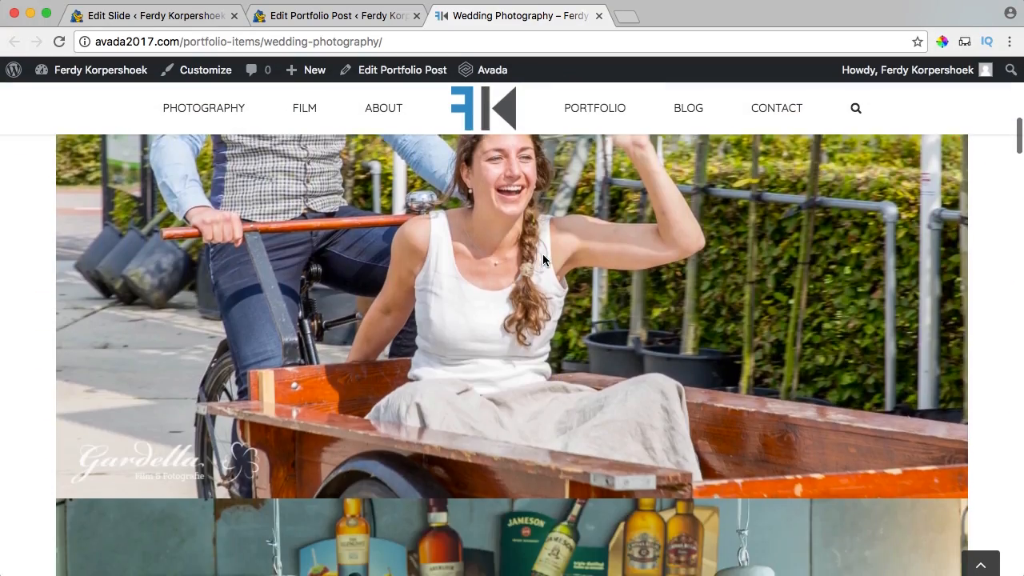
pyautogui.scroll(10, 542, 254)
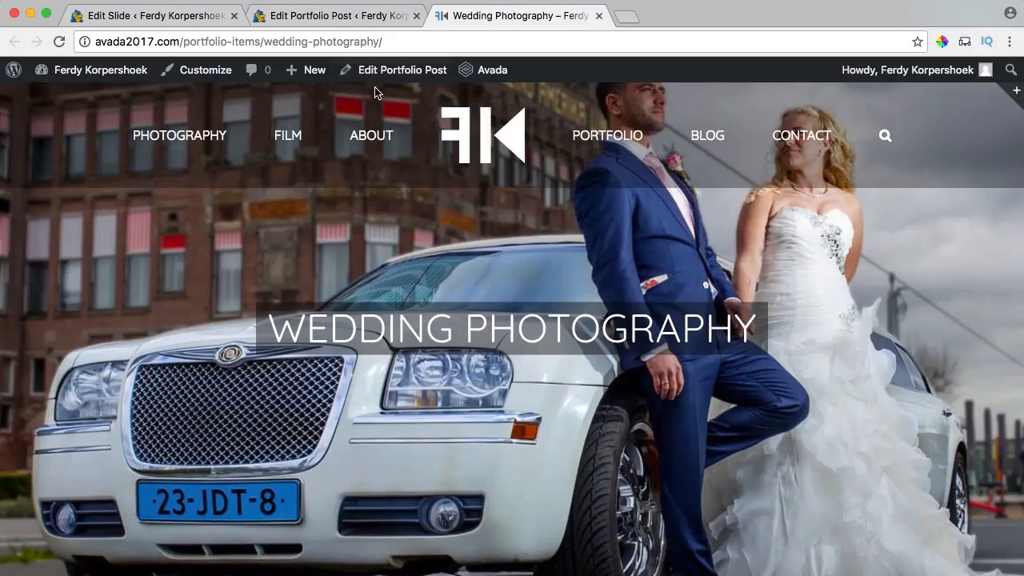
pyautogui.click(343, 16)
# Save the Fusion Builder layout to the library as the 'Portfolio Pictures' template.
pyautogui.scroll(-2, 442, 388)
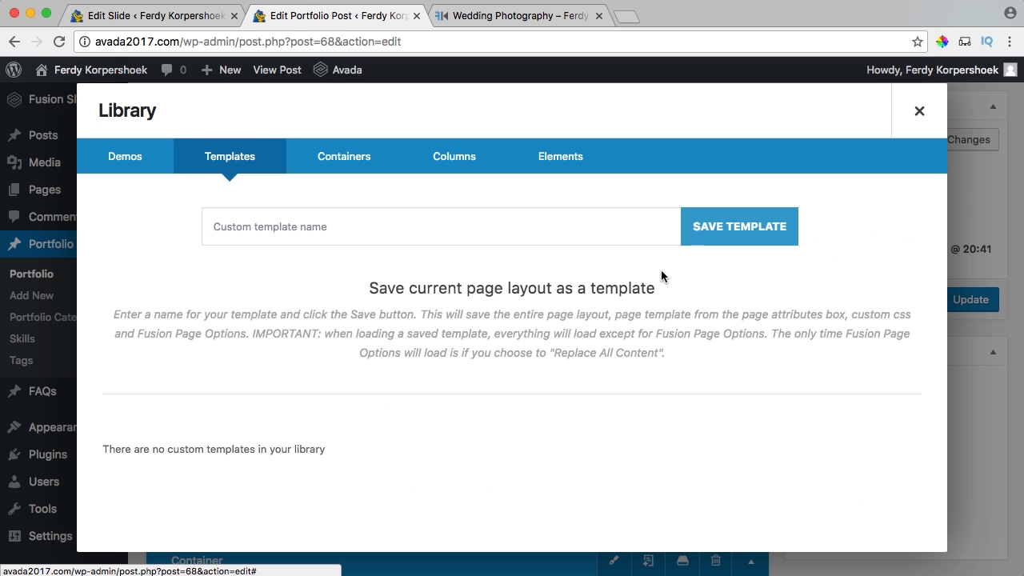
pyautogui.click(665, 275)
pyautogui.click(338, 219)
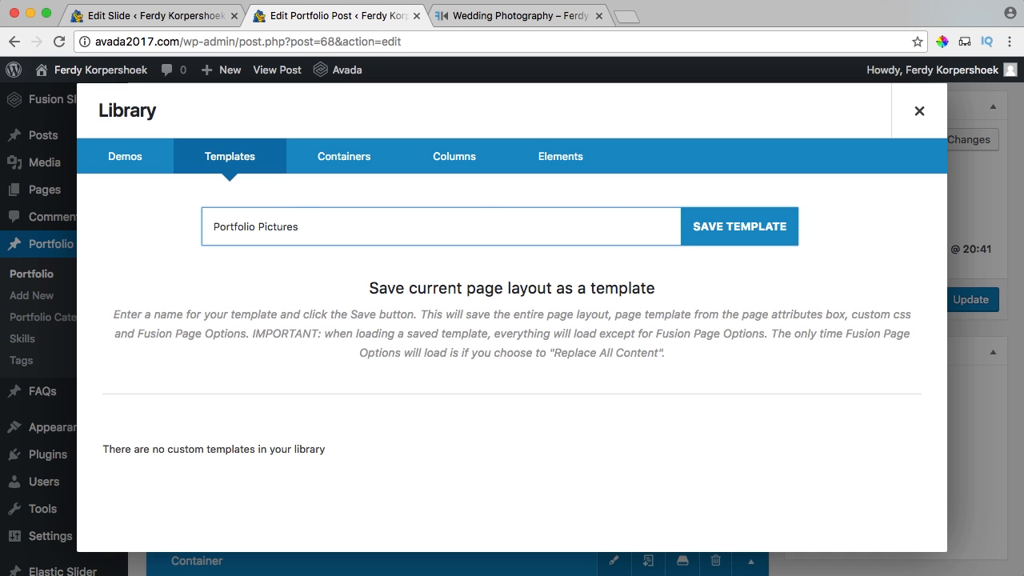
pyautogui.click(719, 234)
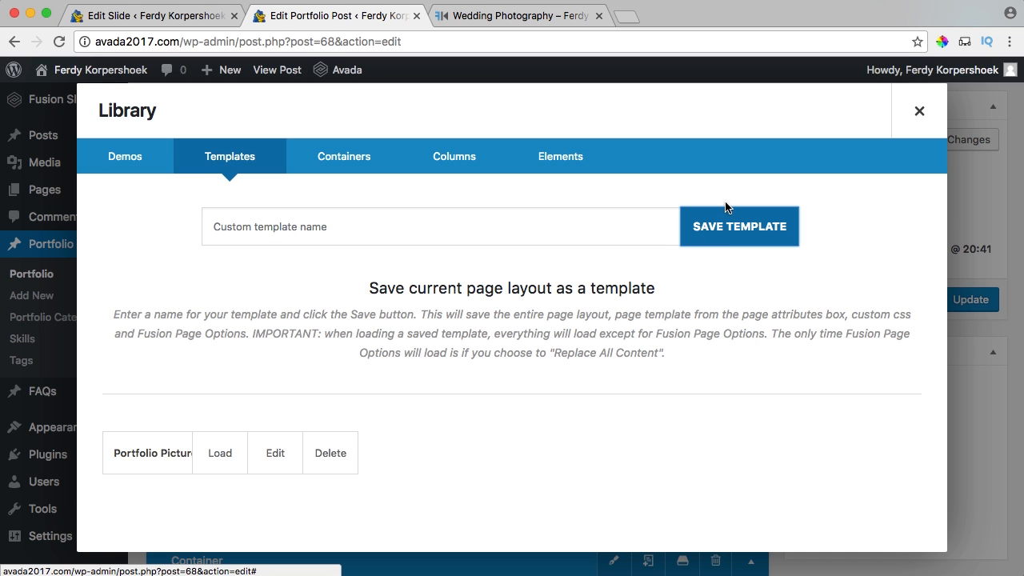
pyautogui.click(912, 114)
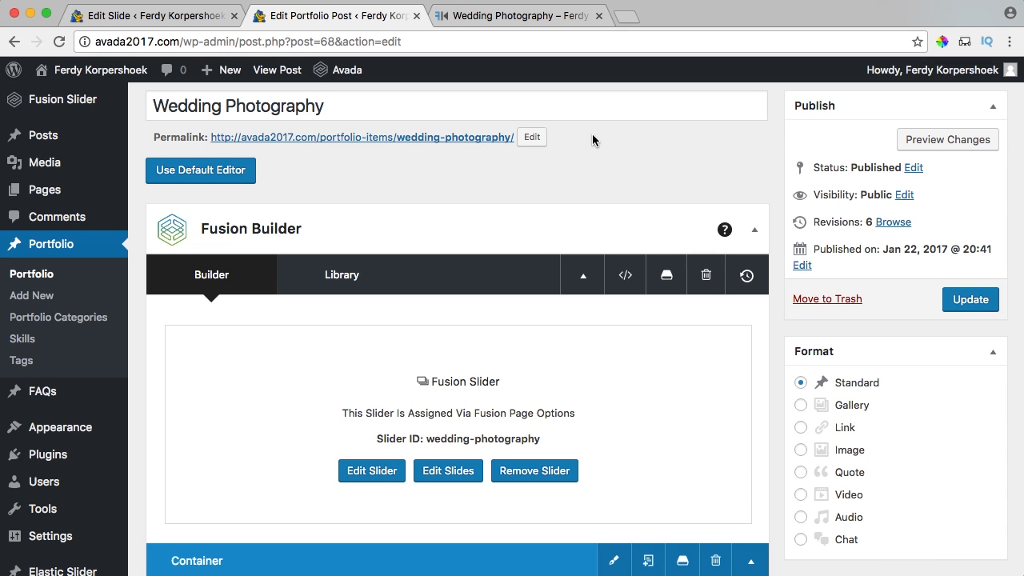
# Create a 'Photography' portfolio category, tick it for this post, and update the post.
pyautogui.scroll(-5, 774, 250)
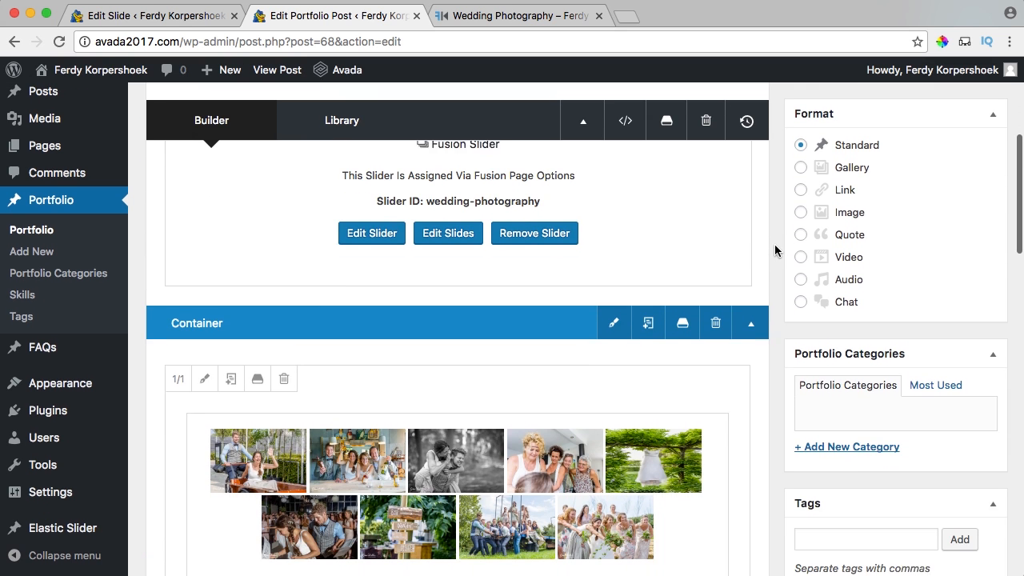
pyautogui.click(835, 434)
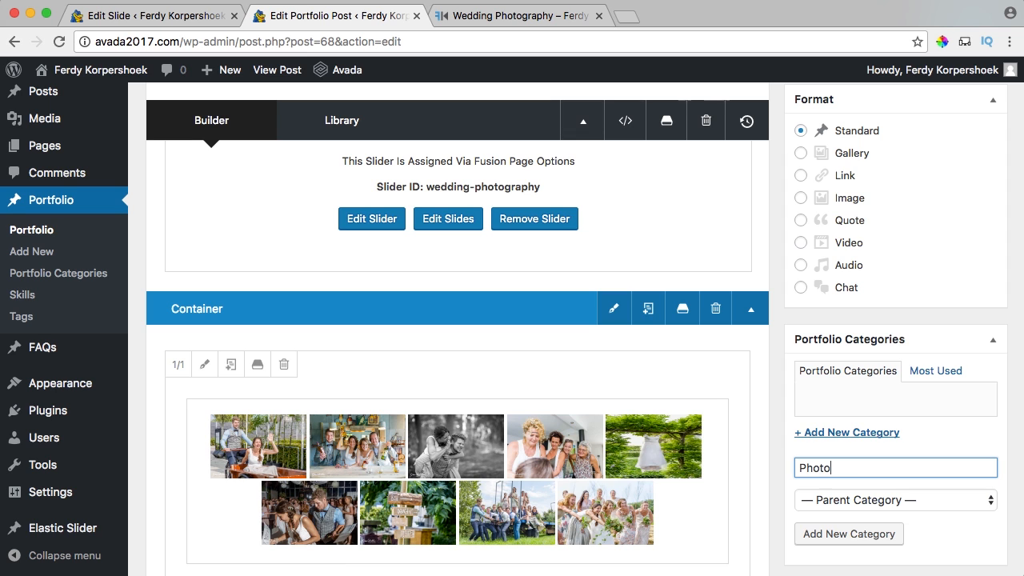
pyautogui.click(869, 541)
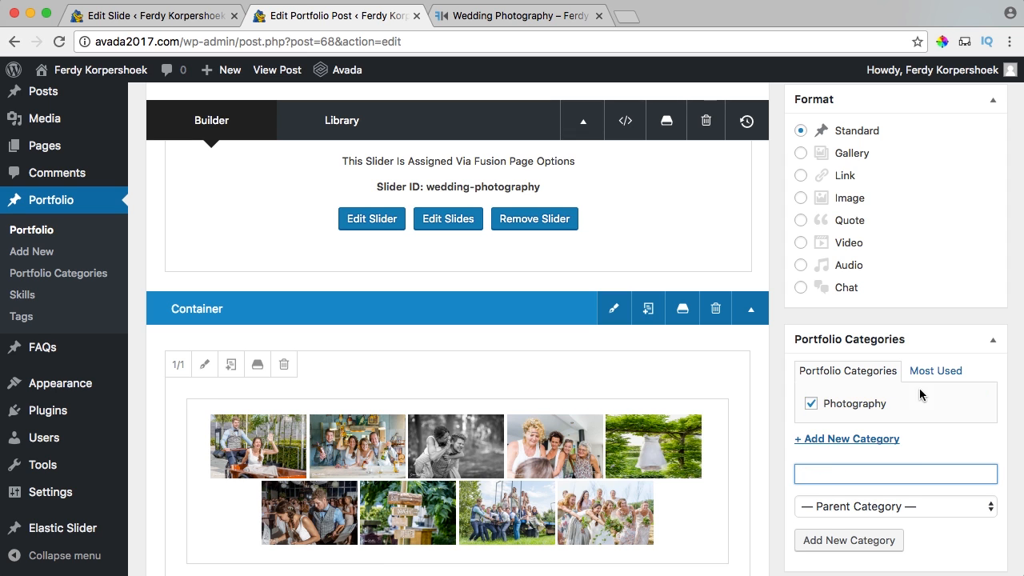
pyautogui.click(968, 392)
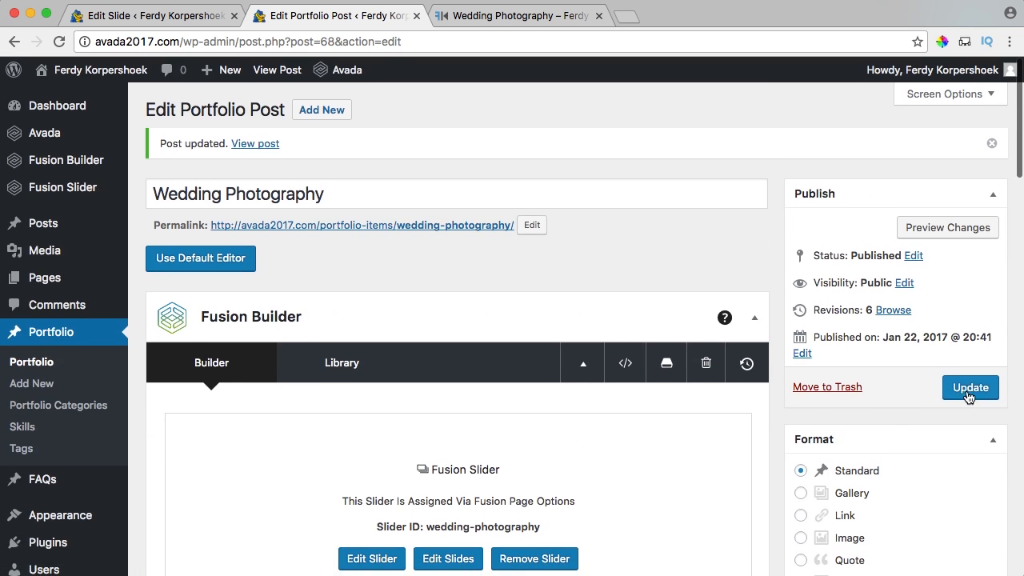
pyautogui.click(969, 395)
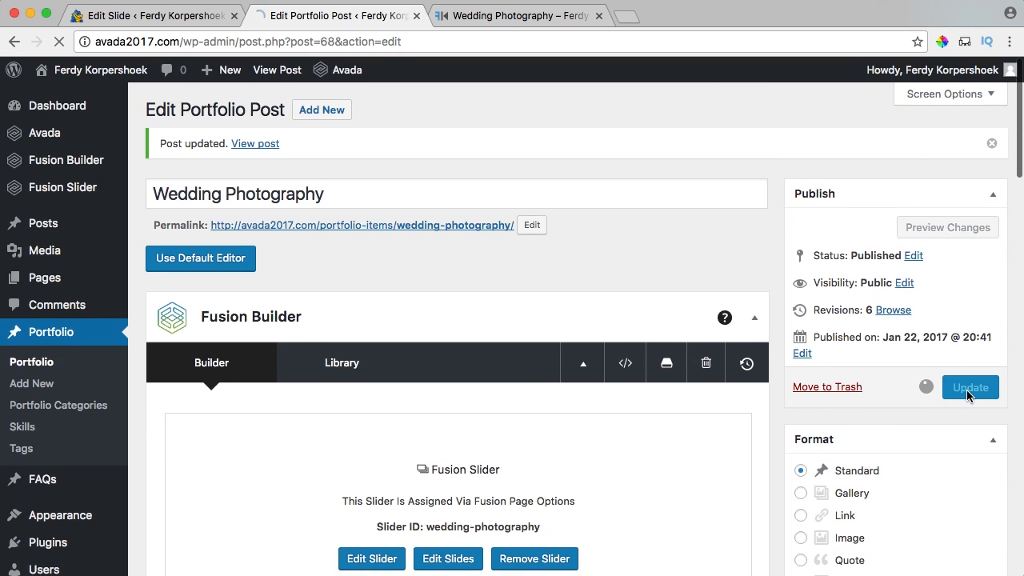
pyautogui.click(509, 17)
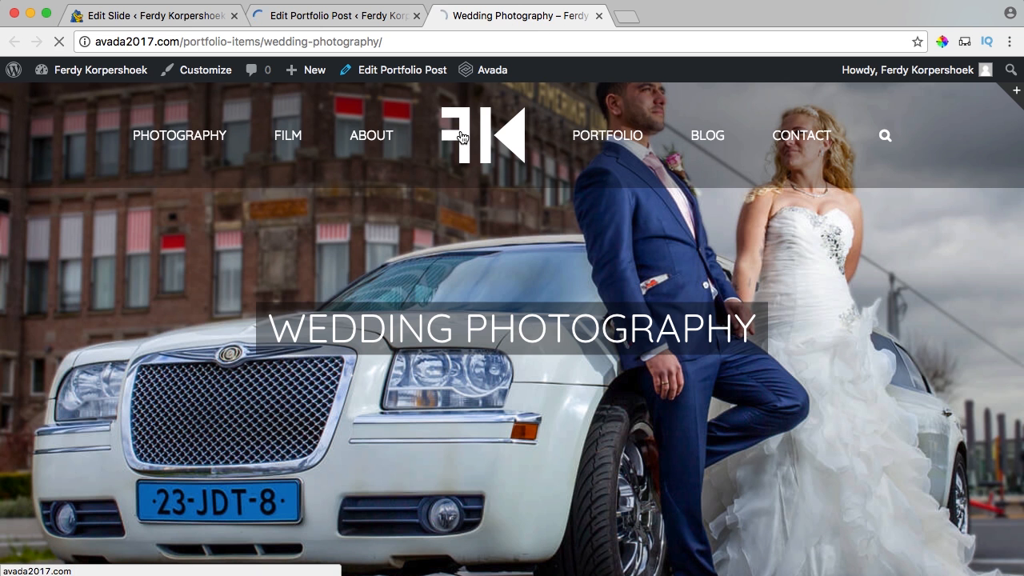
# Go from the home page to the Business Photography item and open it in the post editor.
pyautogui.click(467, 137)
pyautogui.scroll(-10, 580, 206)
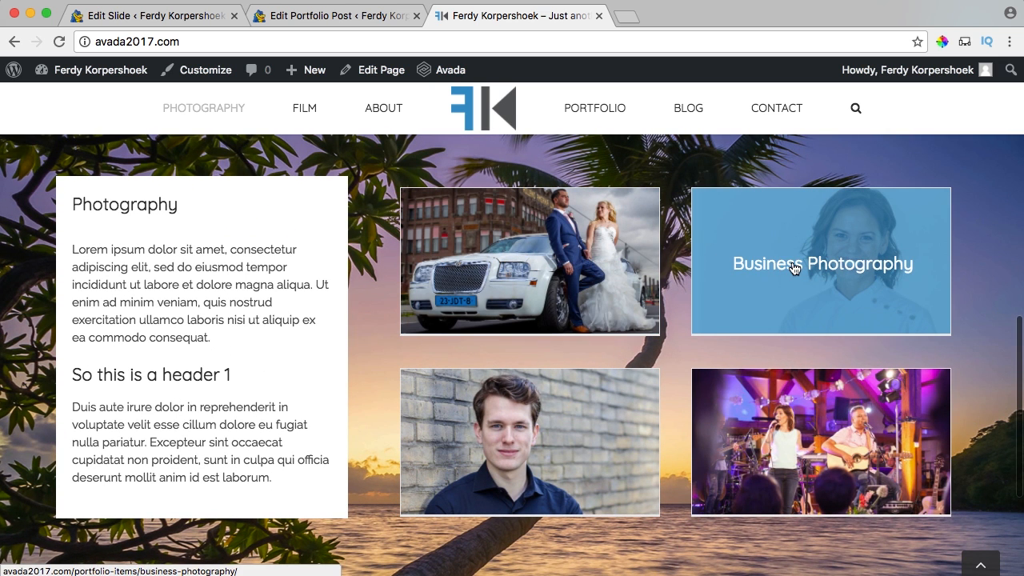
pyautogui.click(794, 268)
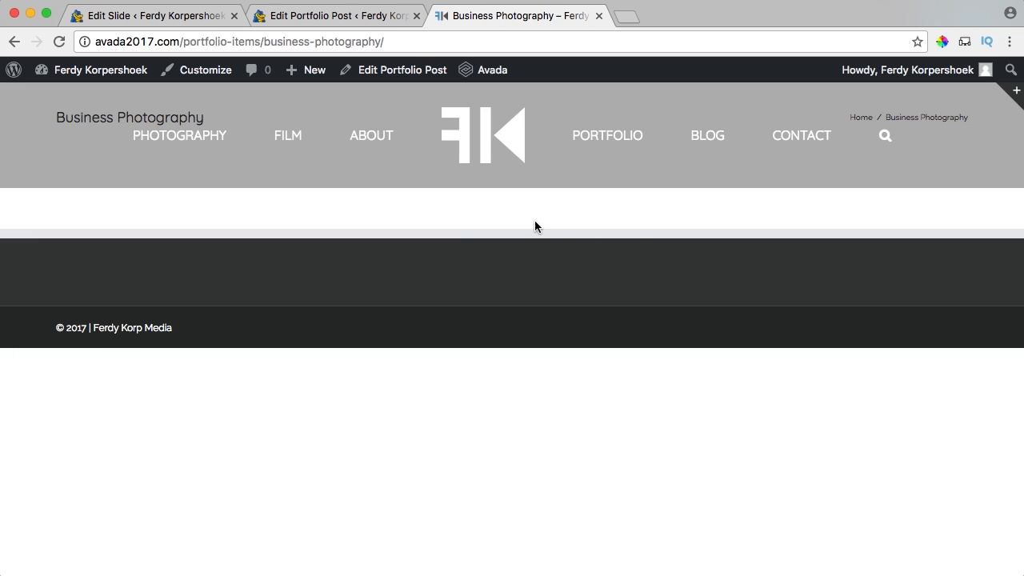
pyautogui.click(387, 72)
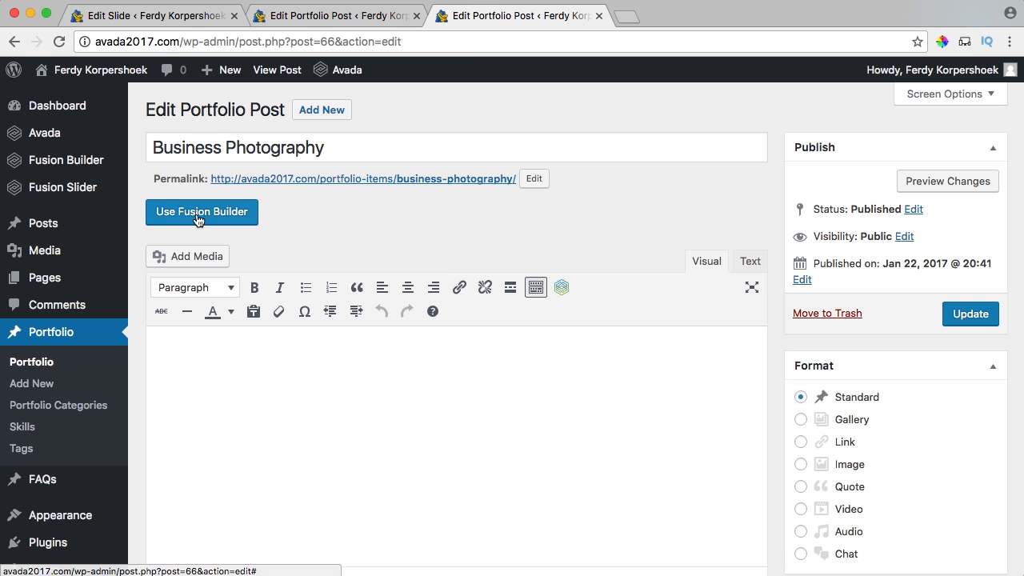
# Switch to Fusion Builder and load the Portfolio Pictures template from the library.
pyautogui.click(199, 218)
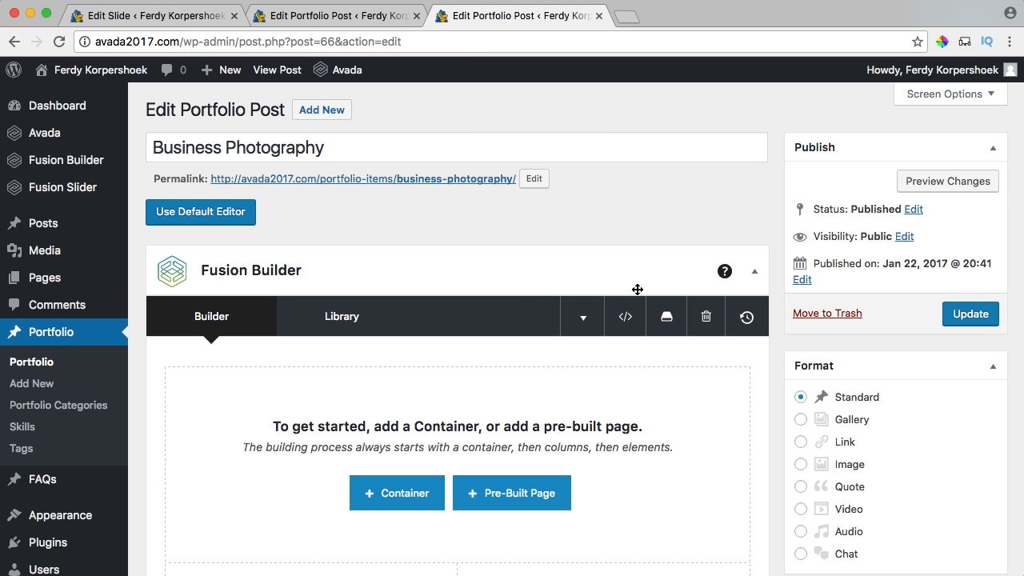
pyautogui.click(336, 319)
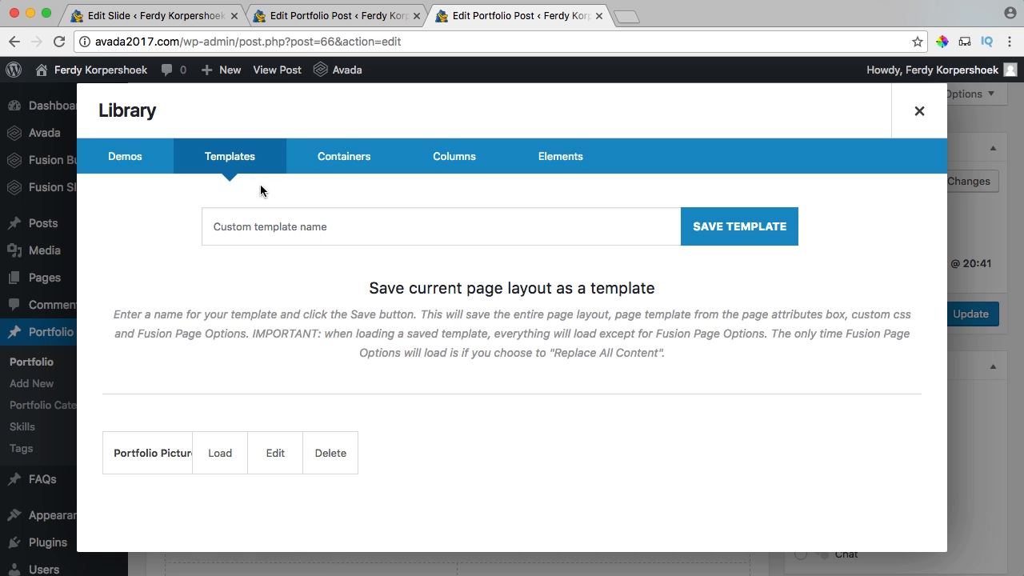
pyautogui.click(220, 455)
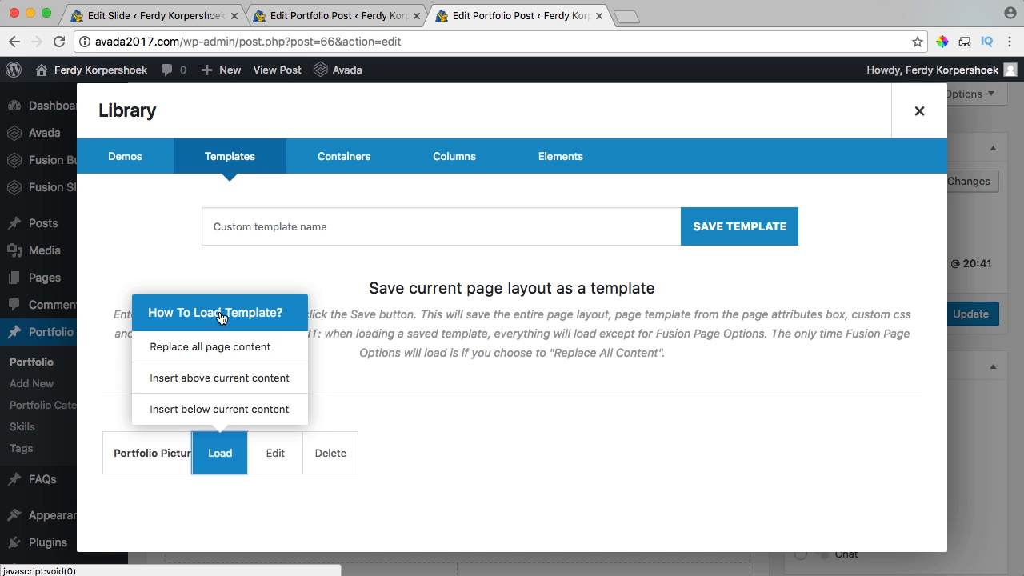
pyautogui.click(219, 353)
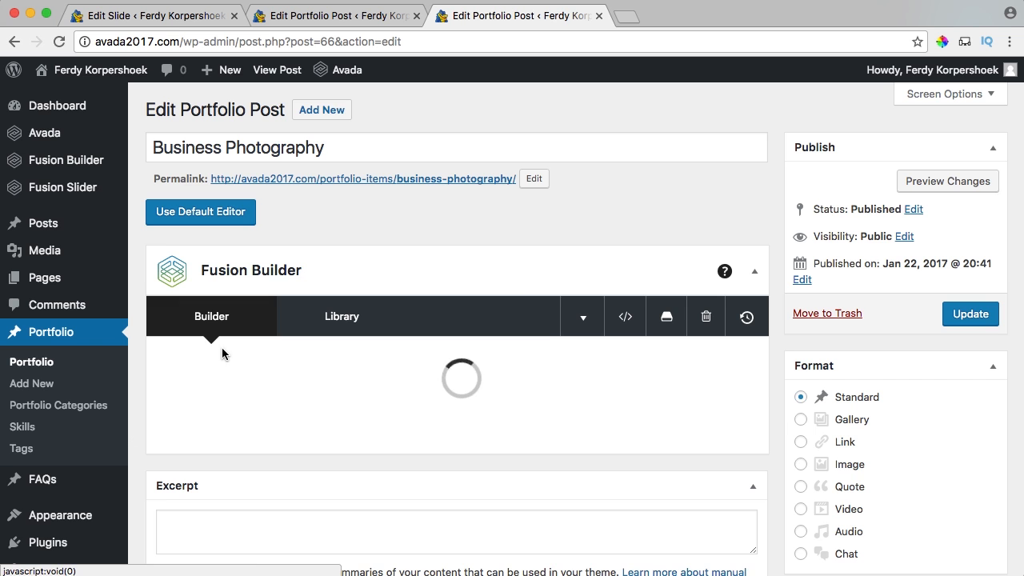
pyautogui.scroll(-8, 789, 350)
pyautogui.scroll(-5, 787, 352)
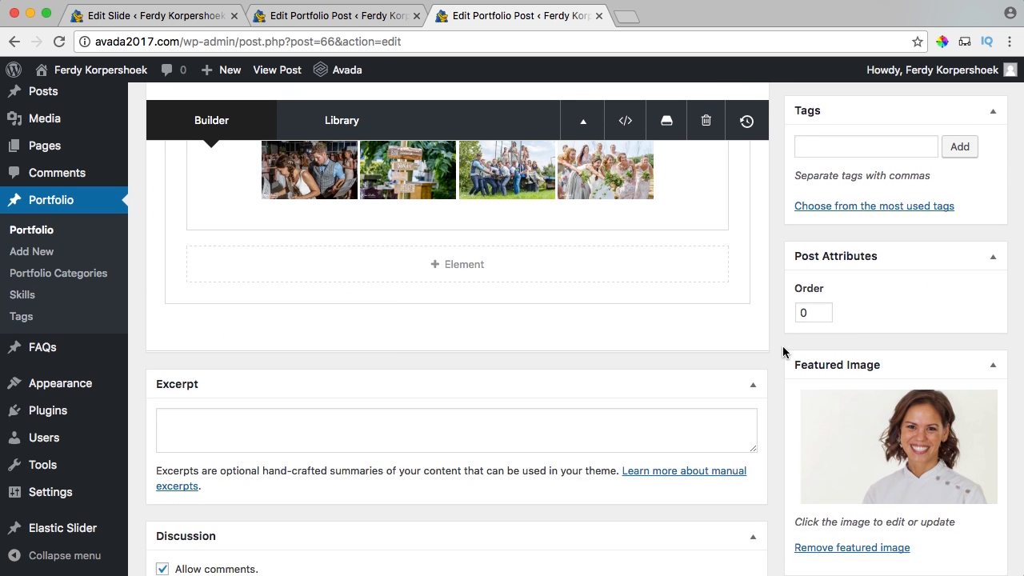
pyautogui.scroll(-10, 756, 342)
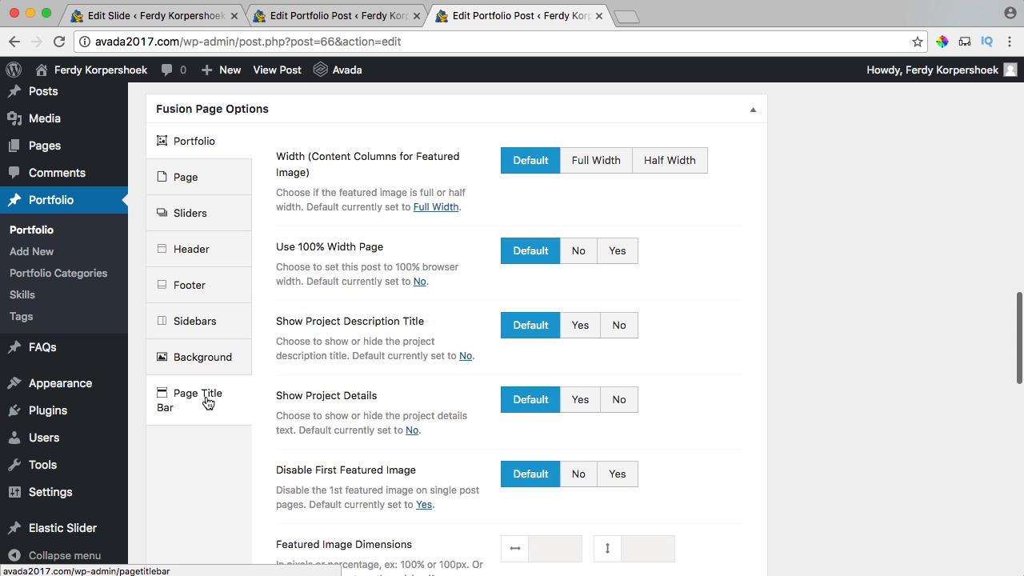
# In Page Title Bar options, set Breadcrumbs/Search Bar to None and Page Title Bar Text to Hide.
pyautogui.click(243, 409)
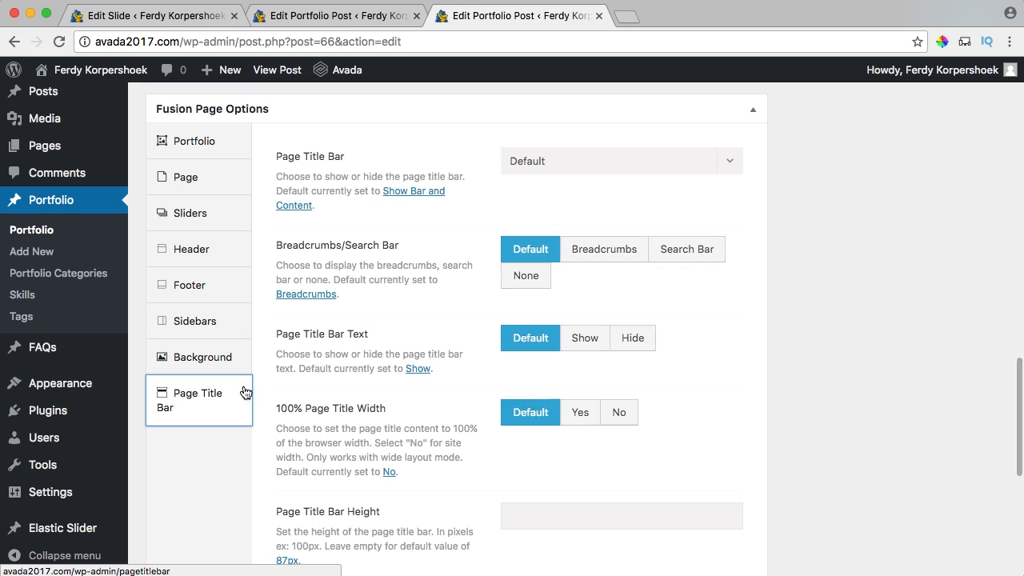
pyautogui.click(528, 279)
pyautogui.click(634, 340)
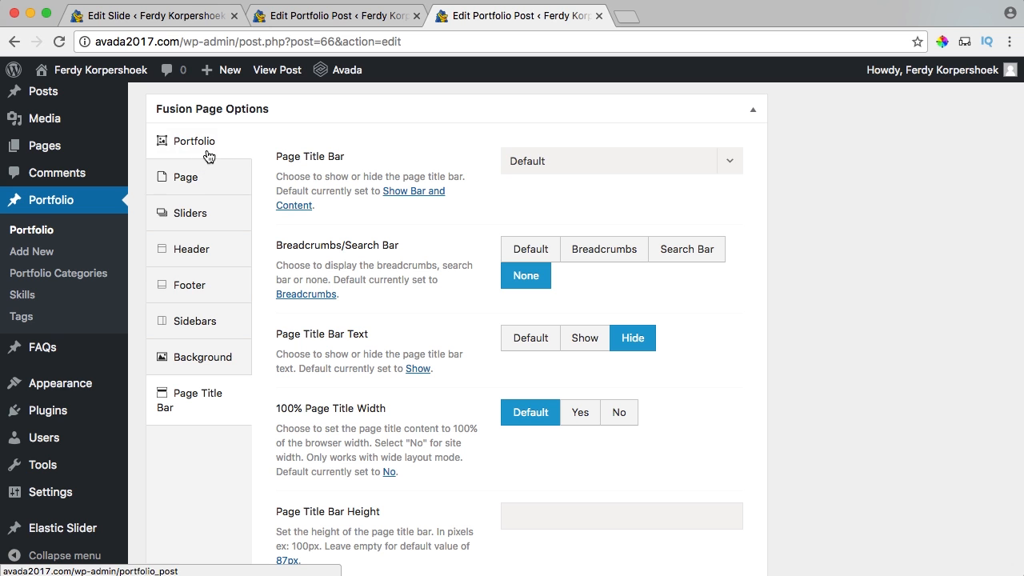
pyautogui.click(200, 208)
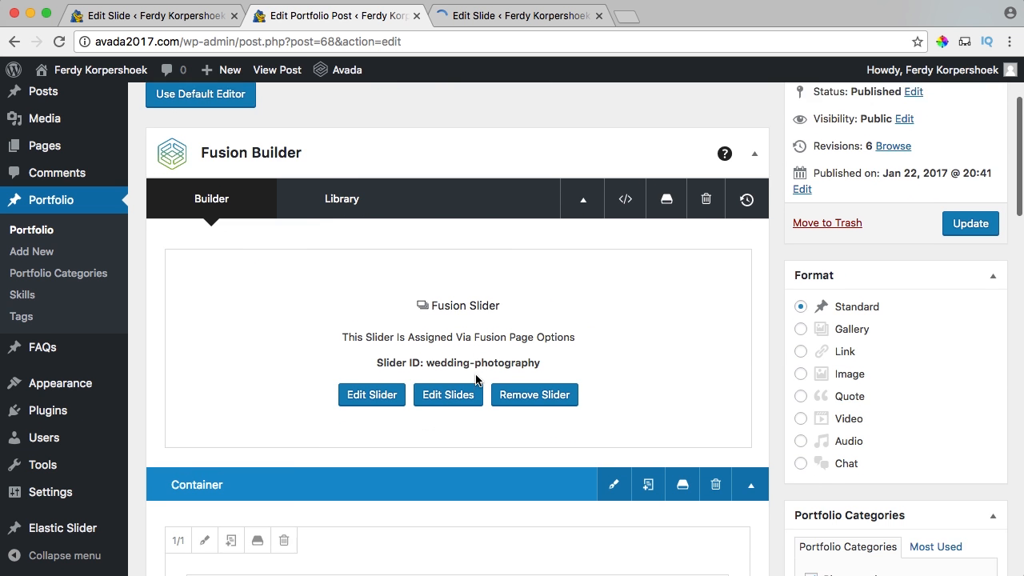
# Delete all the old wedding image code from the text block in Text mode.
pyautogui.scroll(-5, 476, 379)
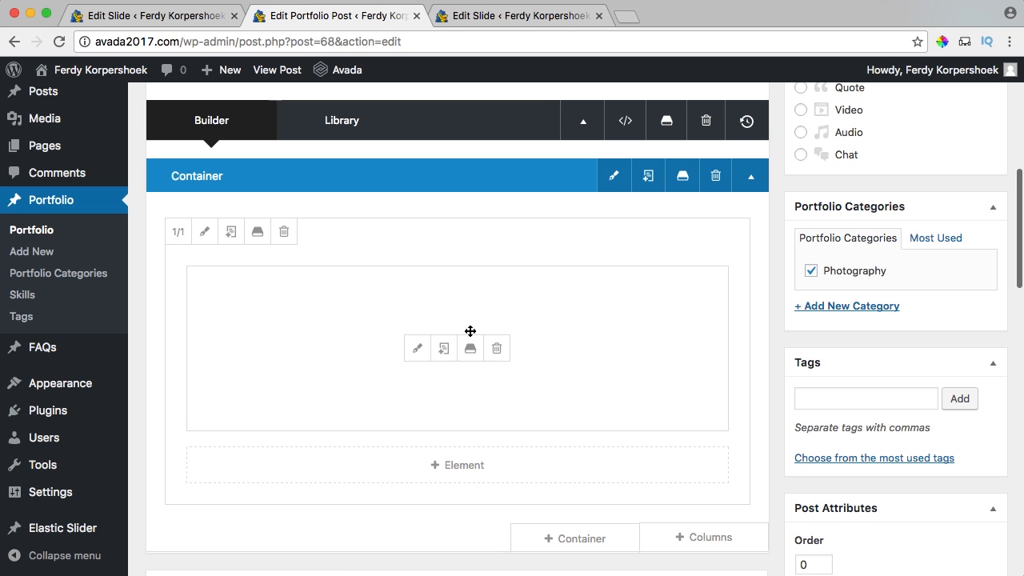
pyautogui.click(417, 347)
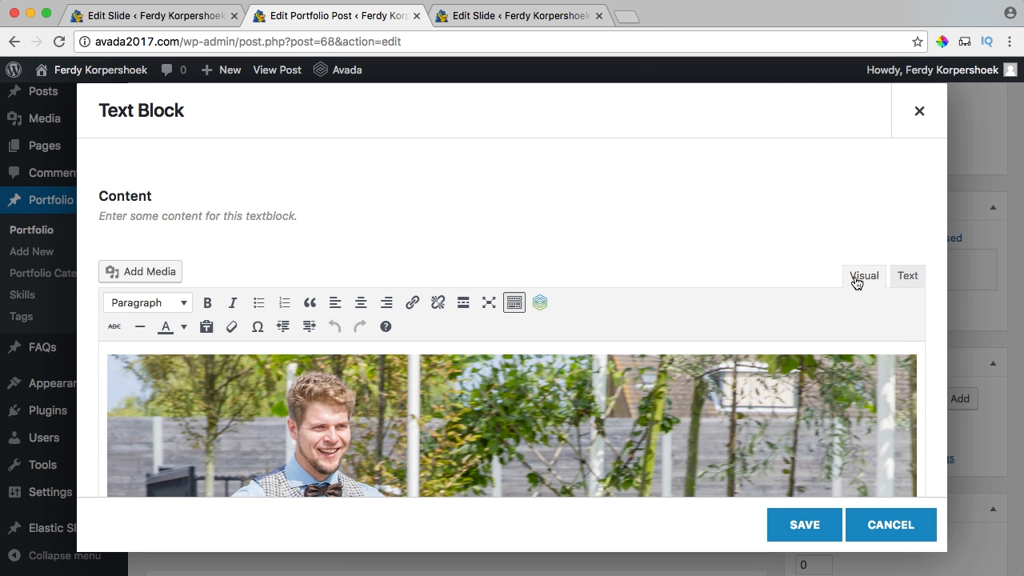
pyautogui.click(907, 277)
pyautogui.click(534, 368)
pyautogui.hotkey('ctrl', 'a')
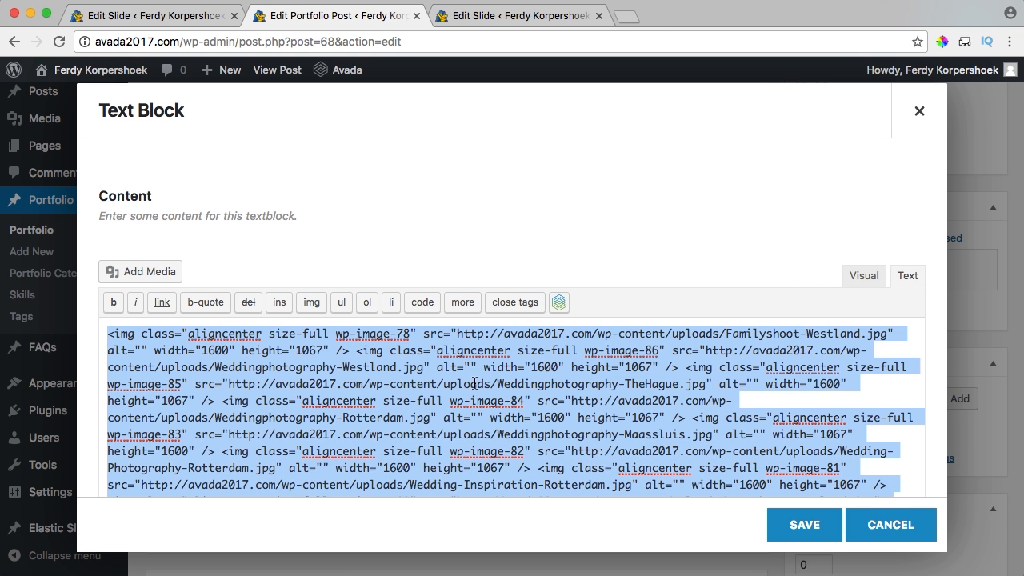
pyautogui.press('BackSpace')
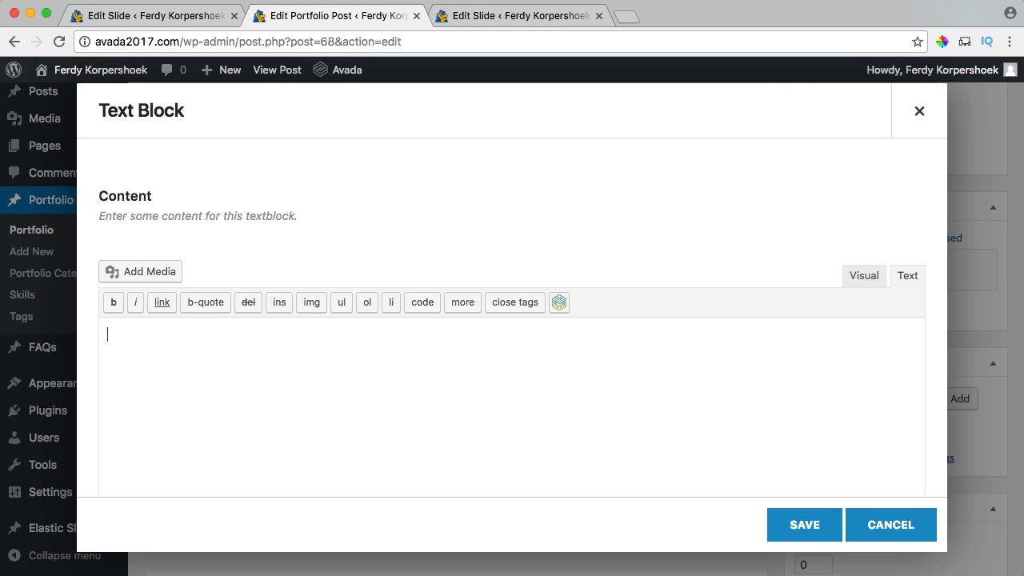
pyautogui.click(864, 277)
# Upload the four photos from 04. Business Photography, insert them into the block, and save.
pyautogui.click(132, 269)
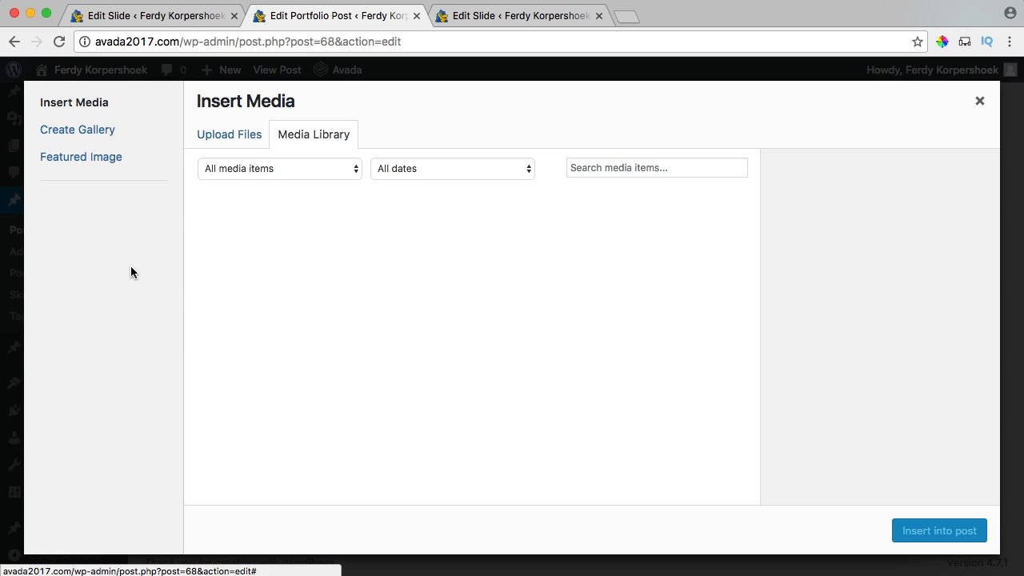
pyautogui.click(227, 138)
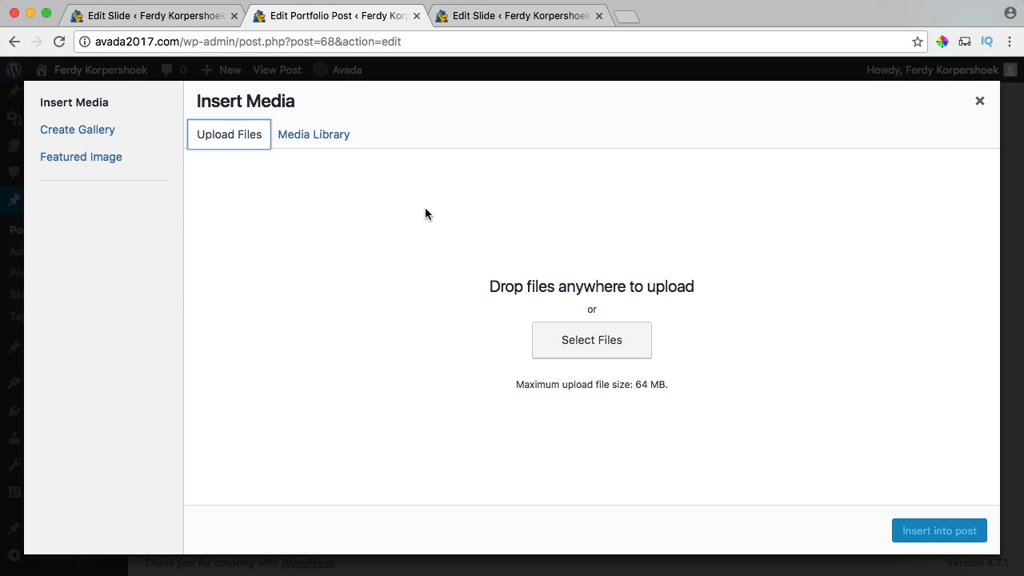
pyautogui.click(587, 343)
pyautogui.click(520, 73)
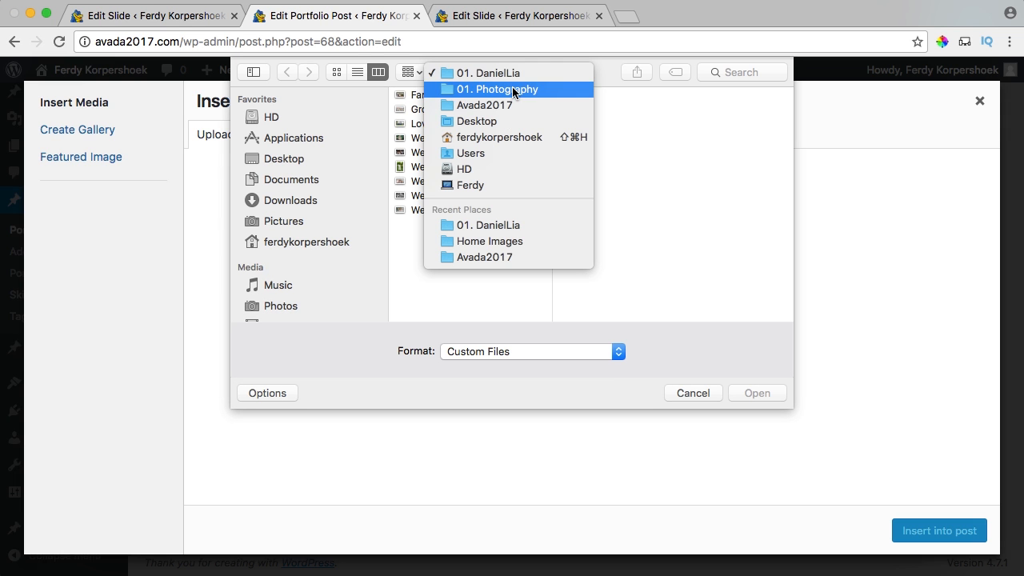
pyautogui.click(513, 90)
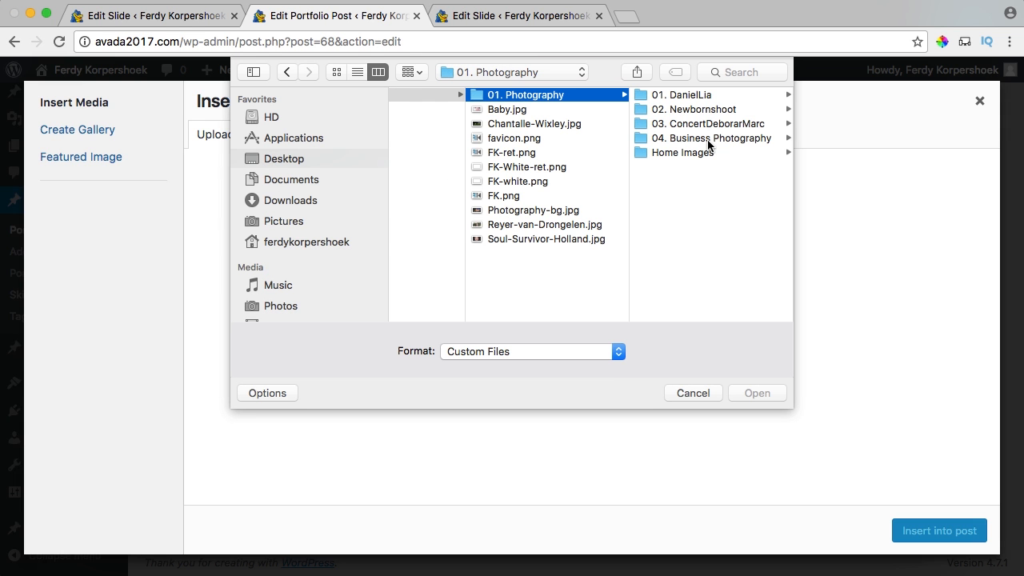
pyautogui.click(708, 139)
pyautogui.click(698, 106)
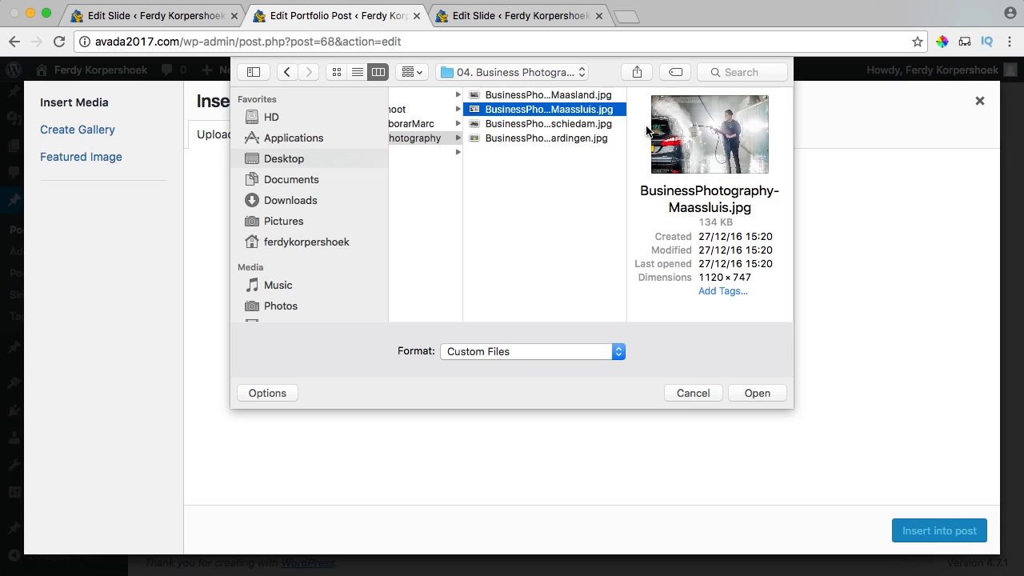
pyautogui.press('super+a')
pyautogui.click(758, 393)
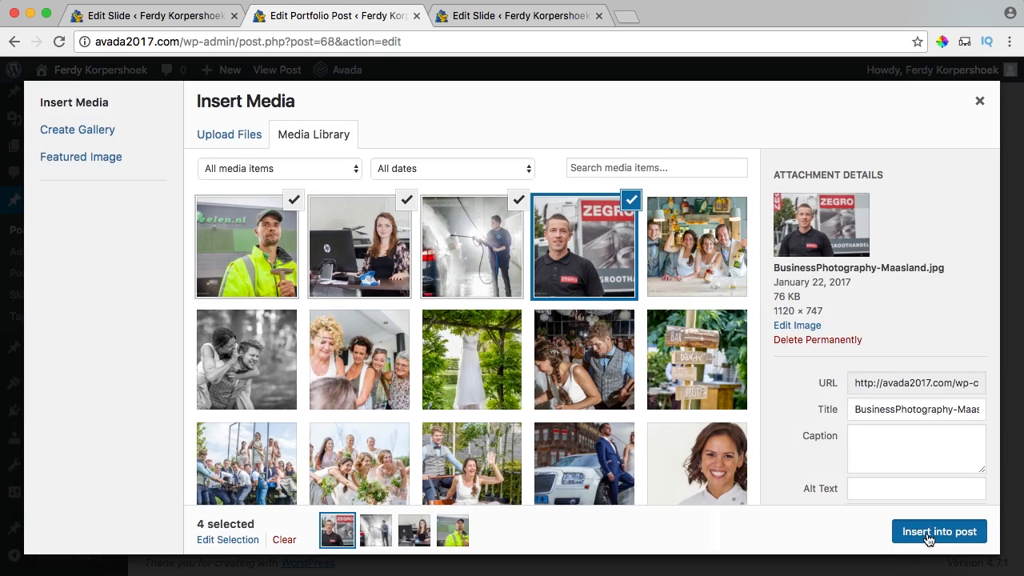
pyautogui.click(928, 533)
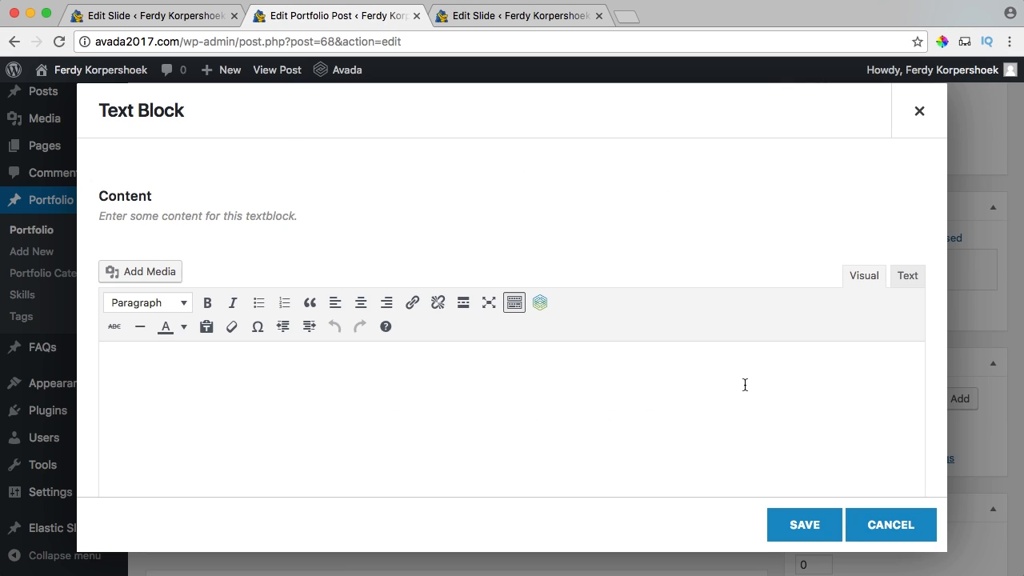
pyautogui.click(792, 526)
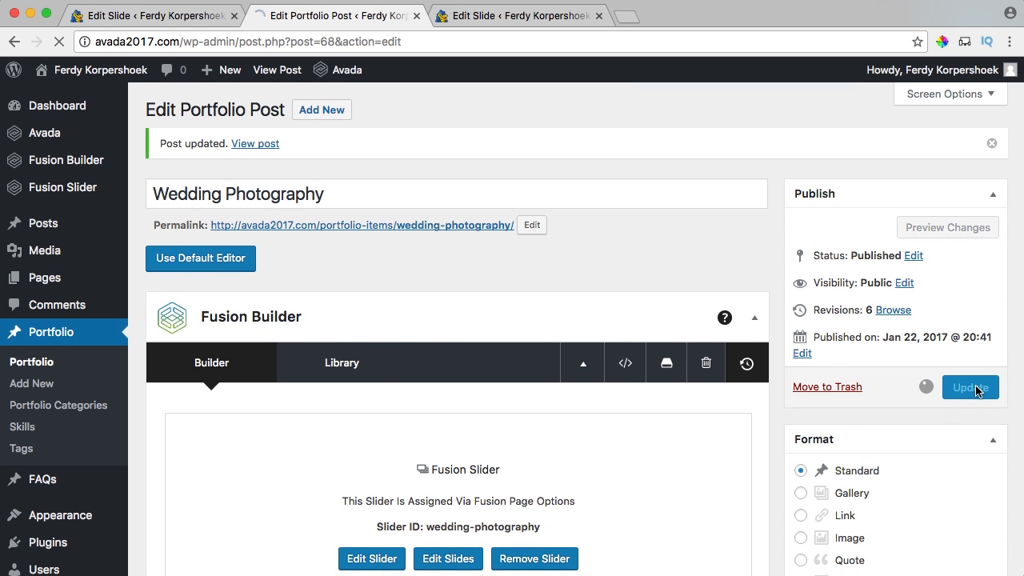
# Assign the Business Photography slider to the portfolio post and update it.
pyautogui.scroll(-10, 773, 326)
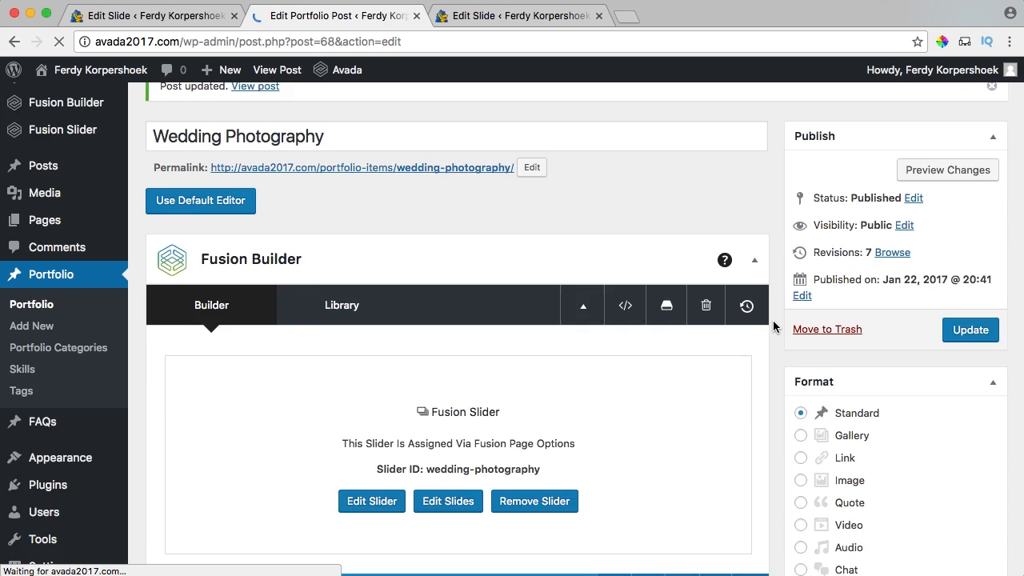
pyautogui.scroll(-10, 773, 320)
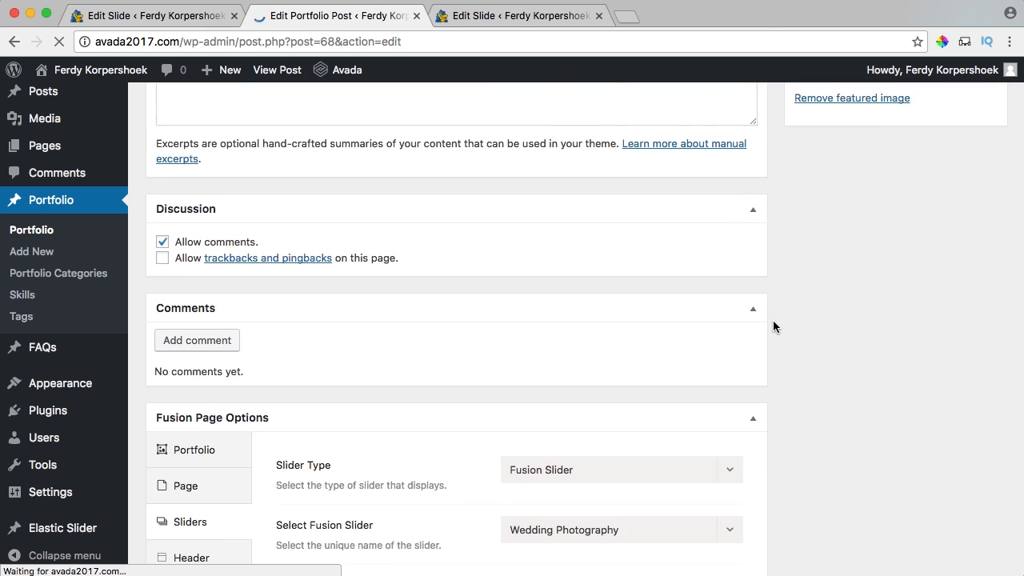
pyautogui.click(588, 299)
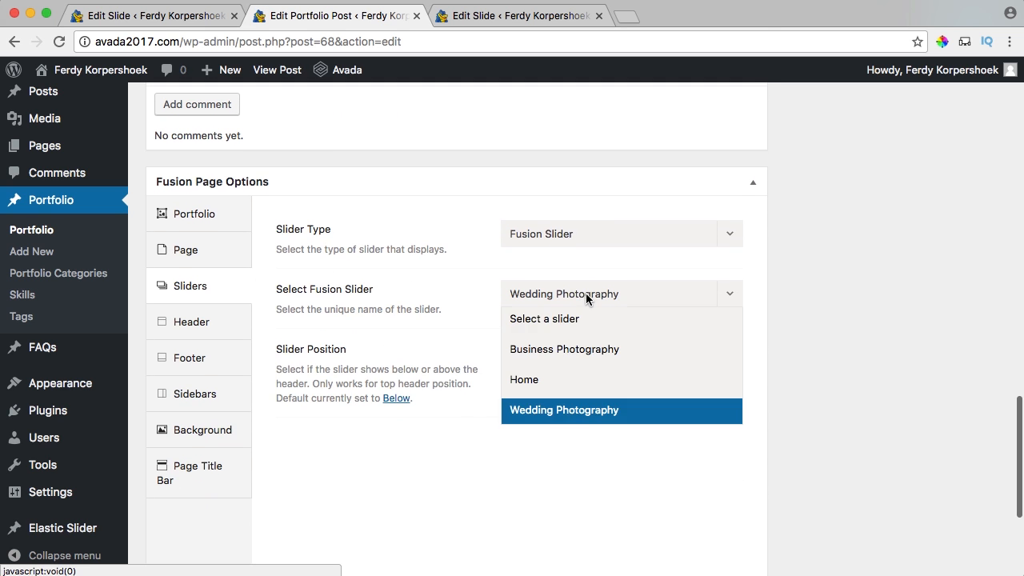
pyautogui.click(556, 349)
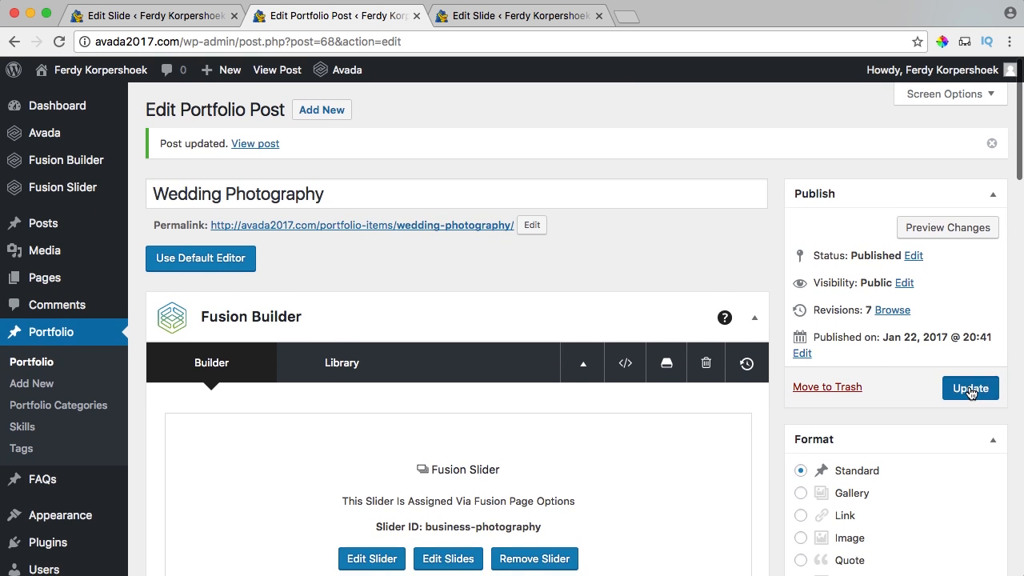
pyautogui.click(968, 387)
# View the updated Business Photography page on the live site and scroll through it.
pyautogui.keyDown('super'); pyautogui.click(272, 71); pyautogui.keyUp('super')
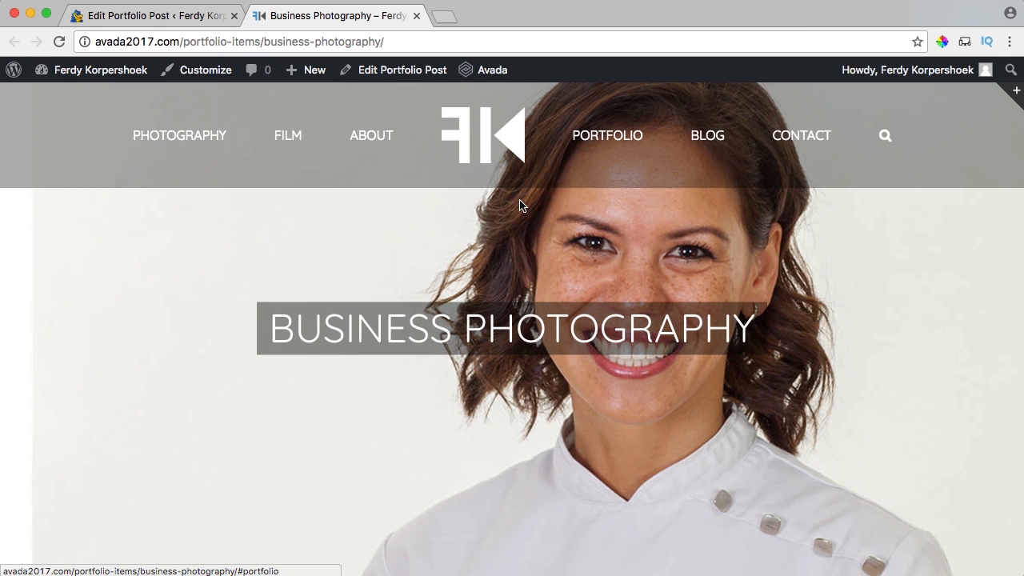
pyautogui.scroll(-10, 519, 206)
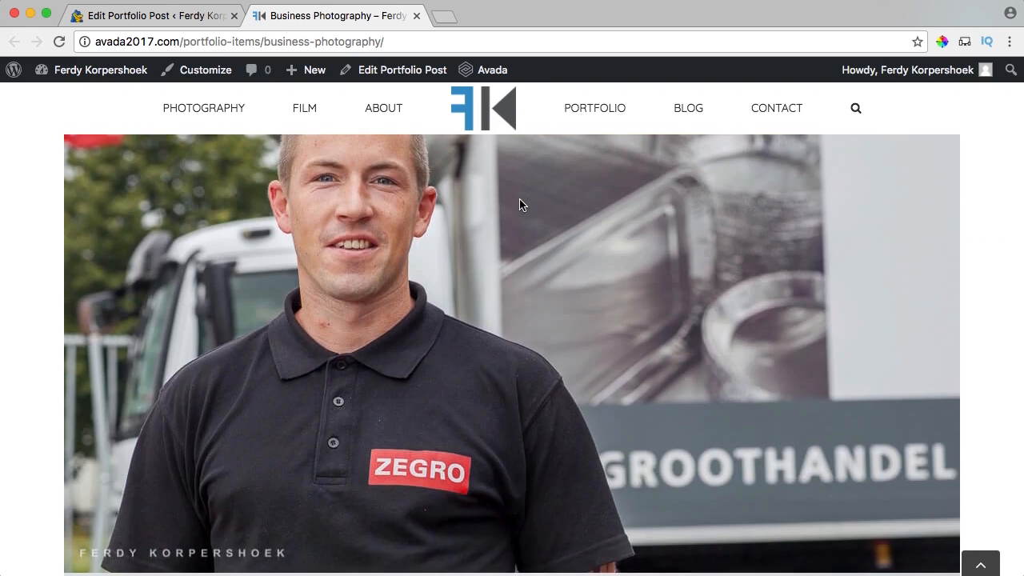
pyautogui.scroll(-15, 519, 206)
pyautogui.scroll(12, 520, 205)
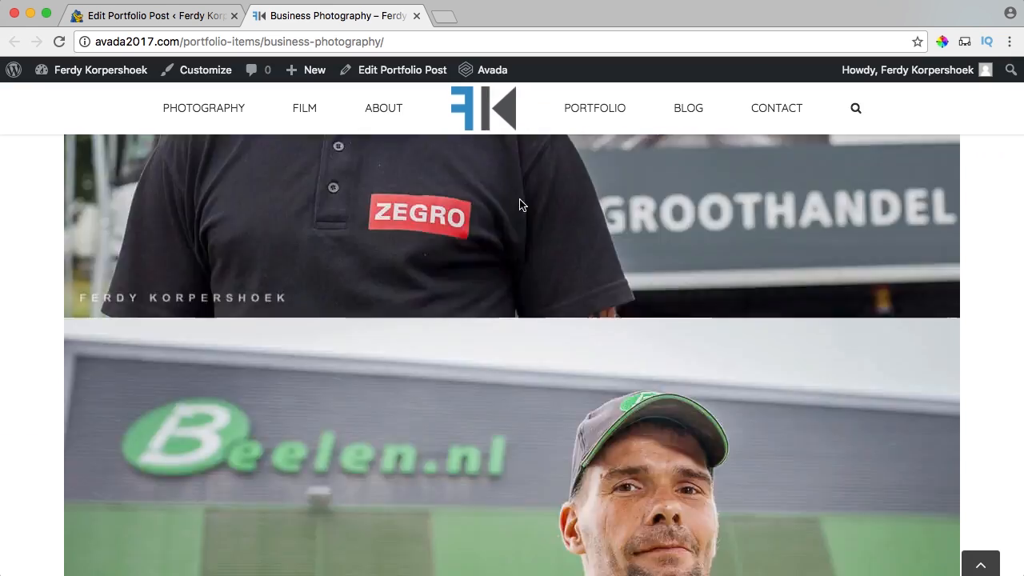
pyautogui.scroll(10, 522, 205)
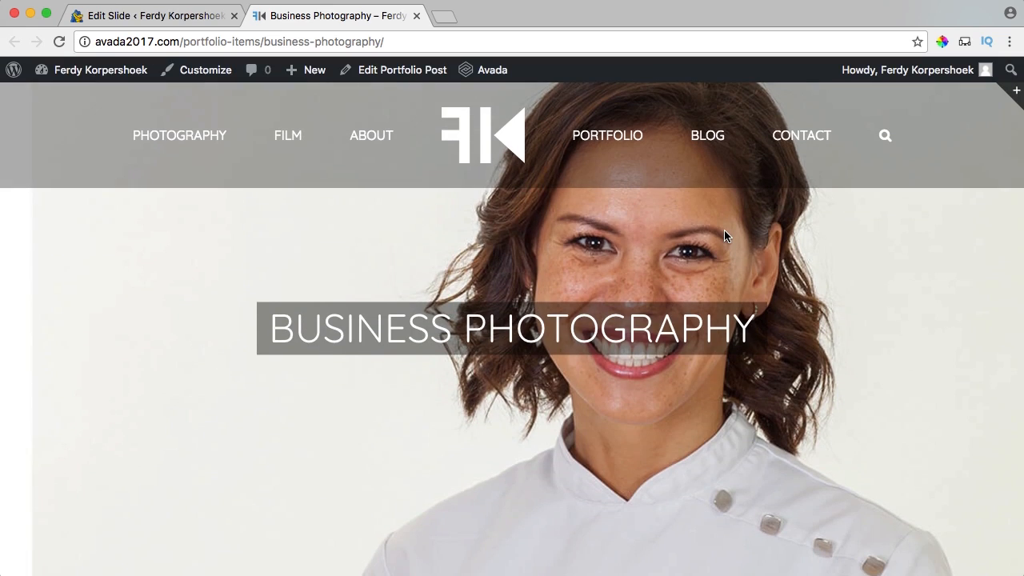
# From the home page's Photography section, open the Wedding Photography portfolio item and scroll its page.
pyautogui.click(514, 124)
pyautogui.click(209, 136)
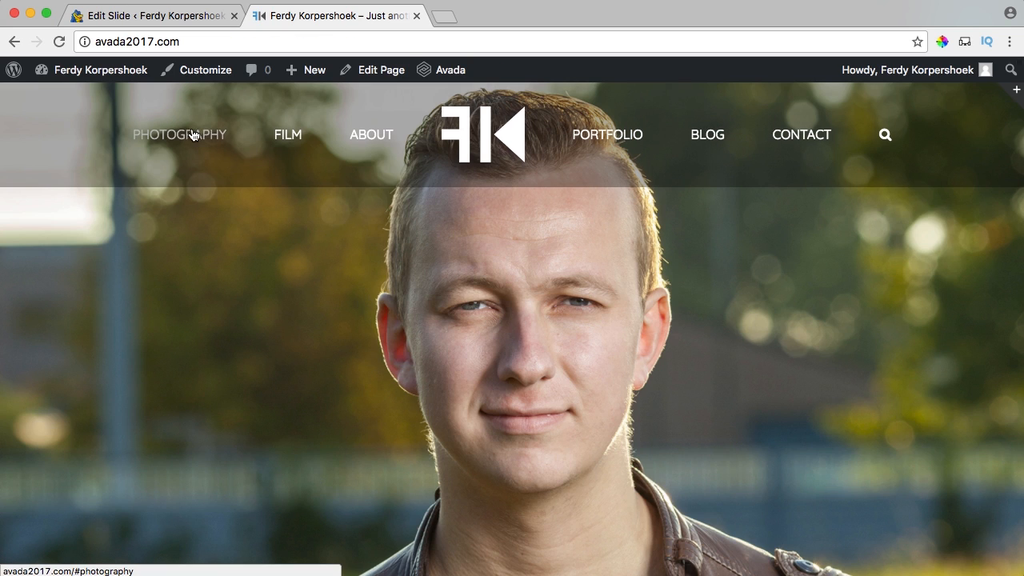
pyautogui.scroll(10, 232, 156)
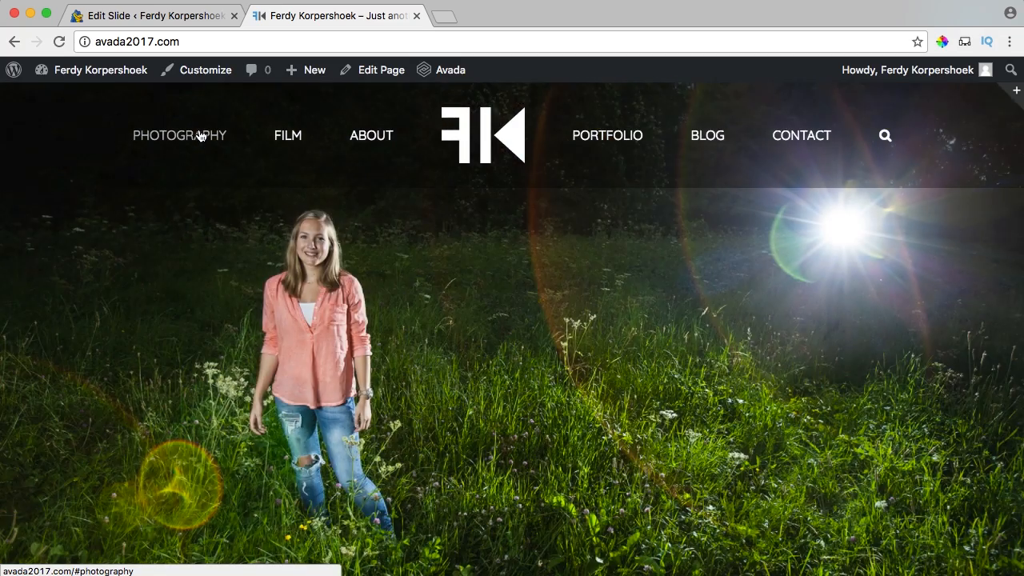
pyautogui.scroll(-5, 473, 153)
pyautogui.scroll(-3, 549, 216)
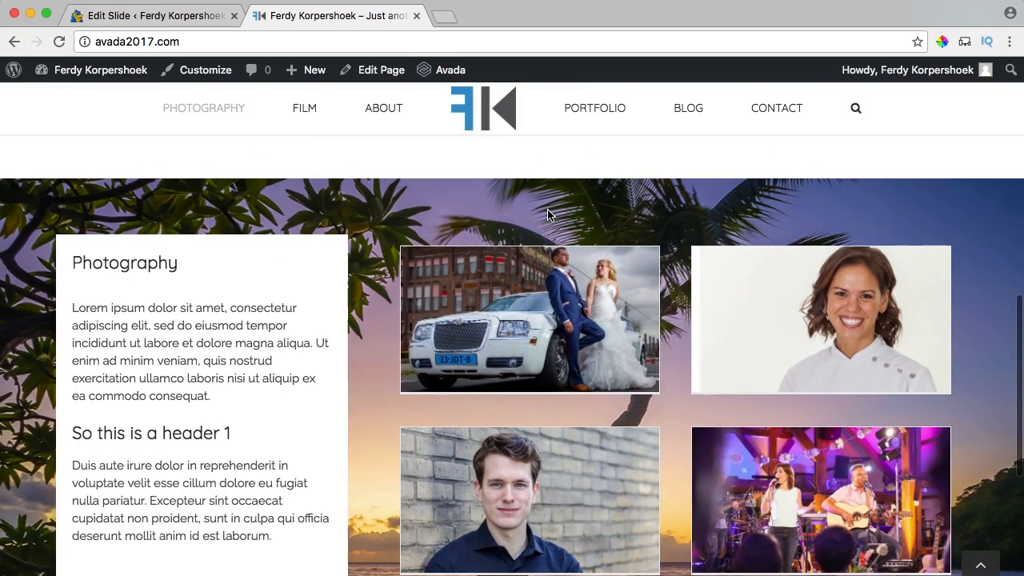
pyautogui.click(528, 324)
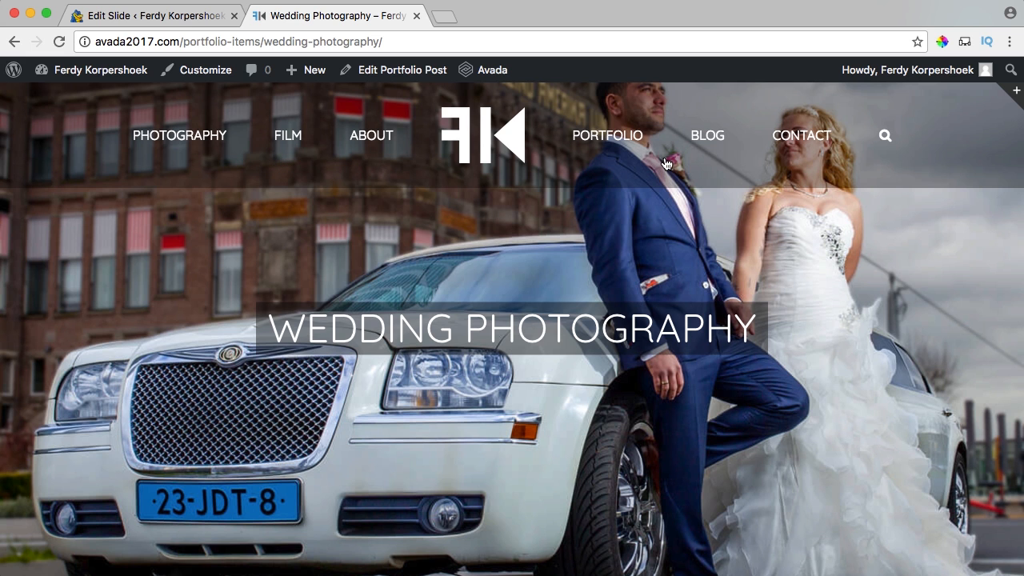
pyautogui.scroll(-1, 544, 293)
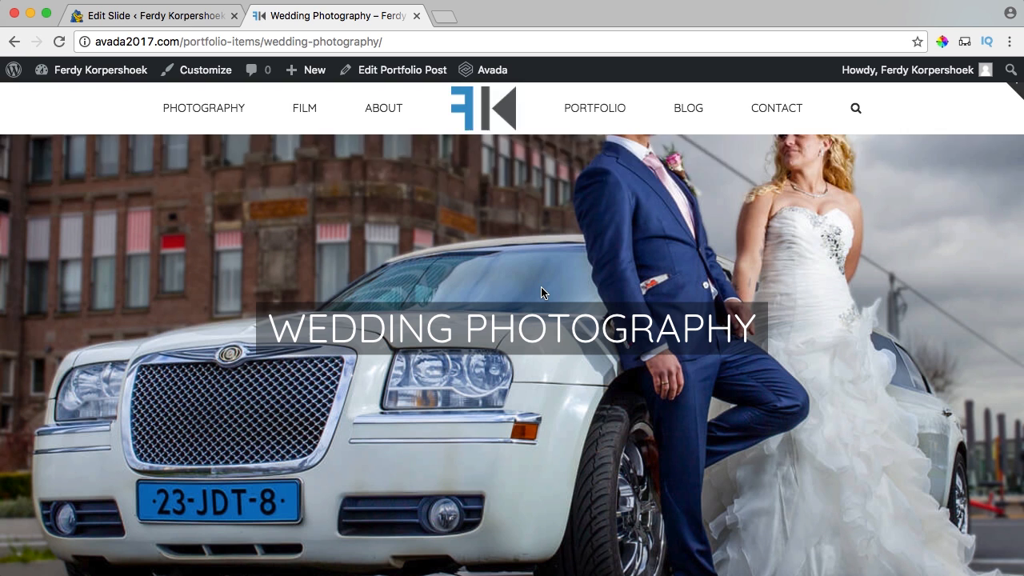
pyautogui.scroll(1, 541, 293)
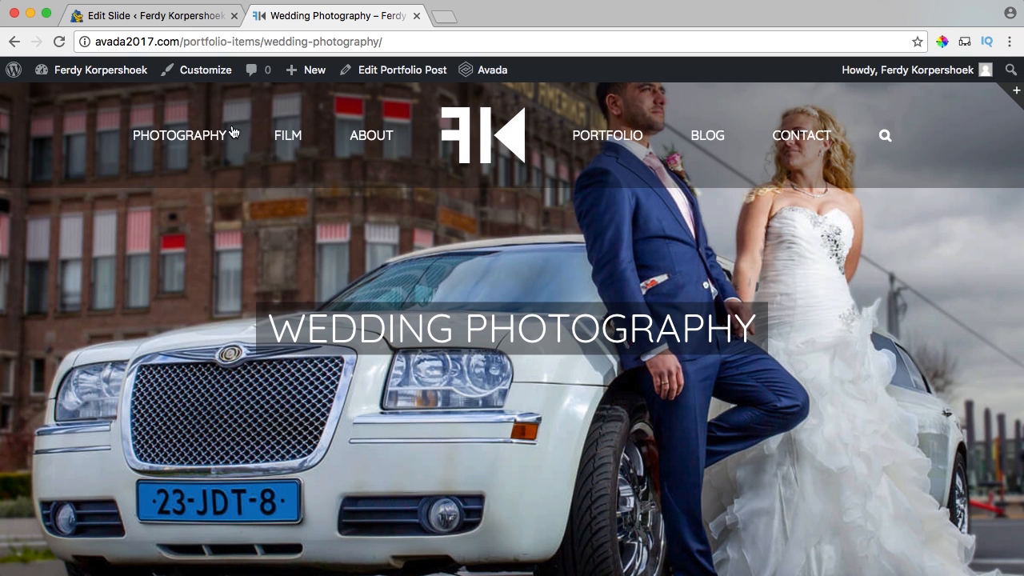
# Under Appearance > Menus, create a new empty menu named blogportfolio.
pyautogui.click(136, 18)
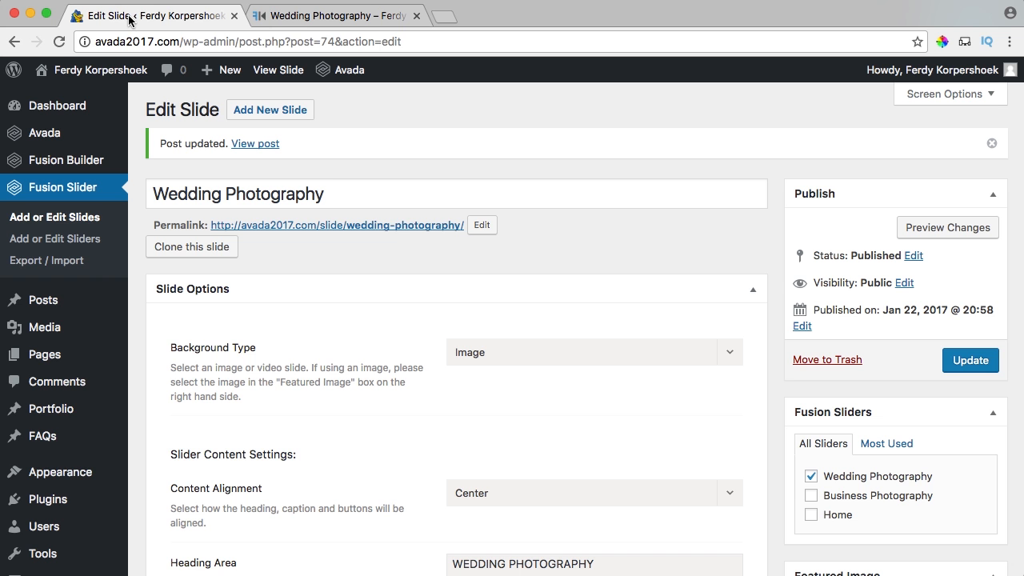
pyautogui.moveTo(64, 473)
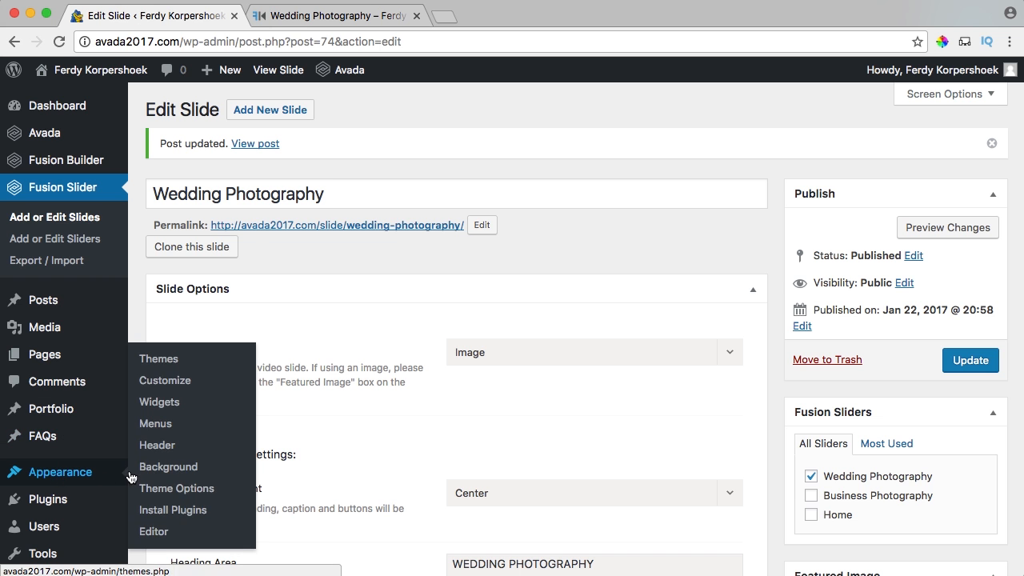
pyautogui.click(157, 429)
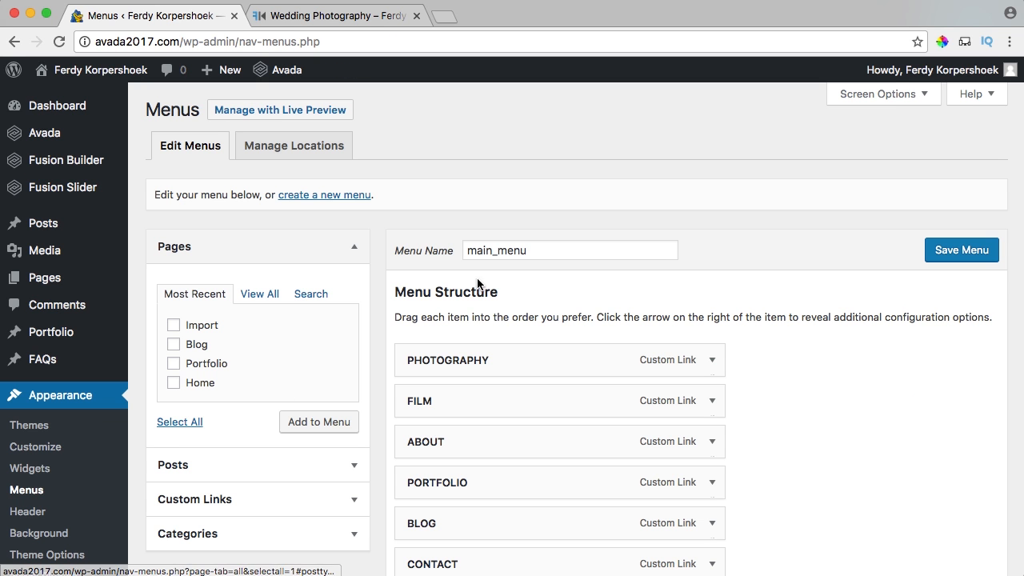
pyautogui.click(323, 197)
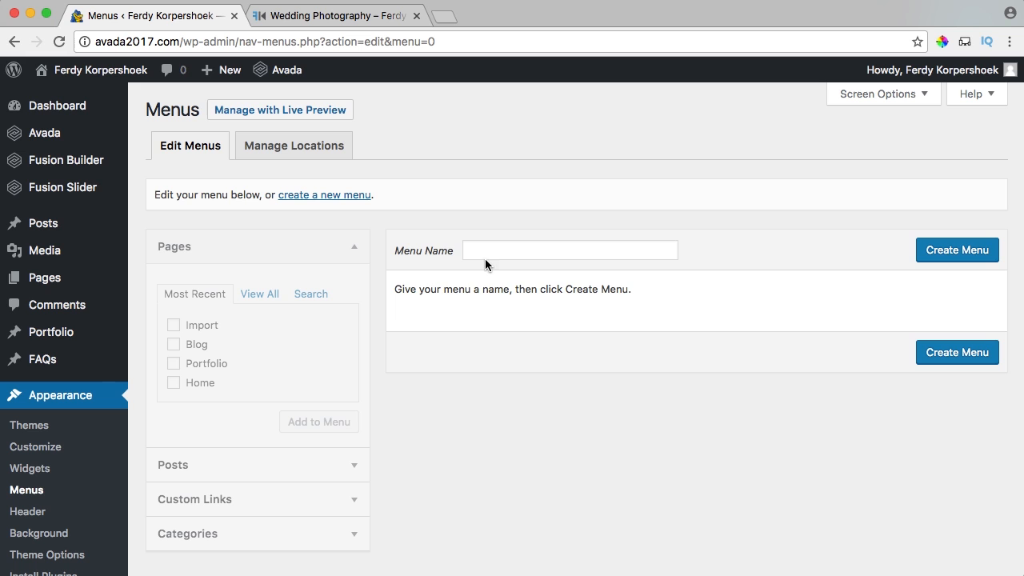
pyautogui.click(485, 257)
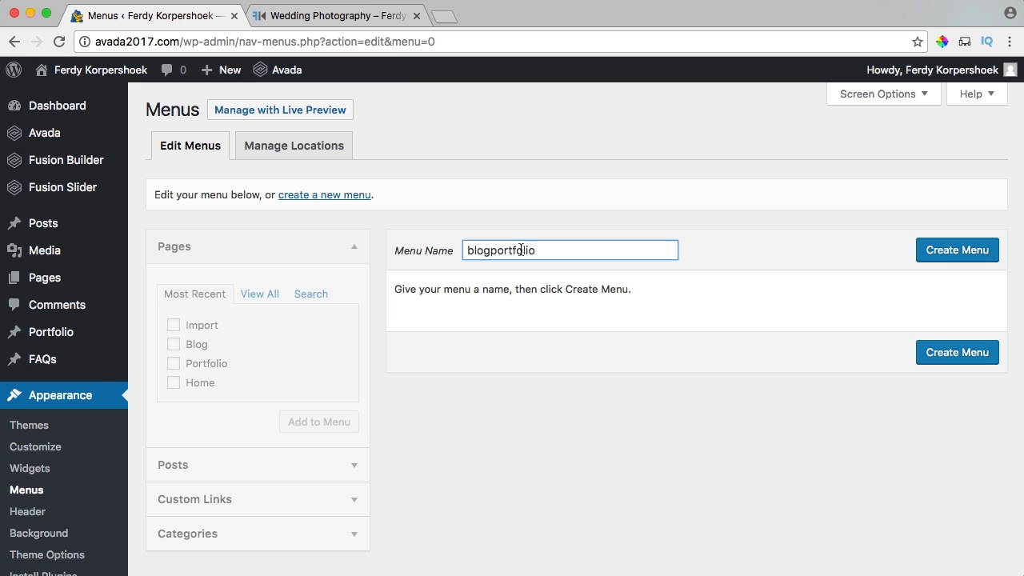
pyautogui.click(946, 250)
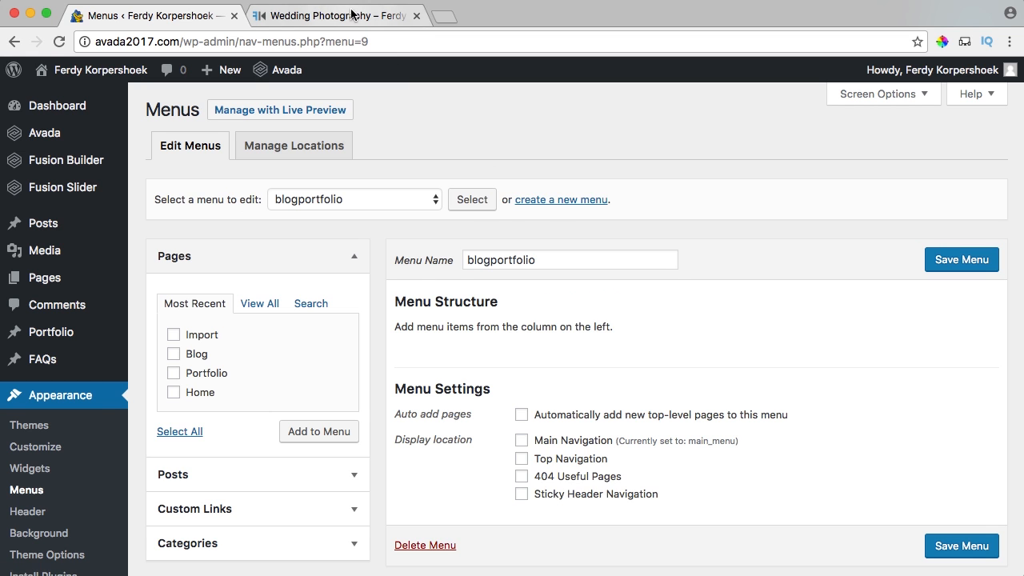
pyautogui.click(336, 16)
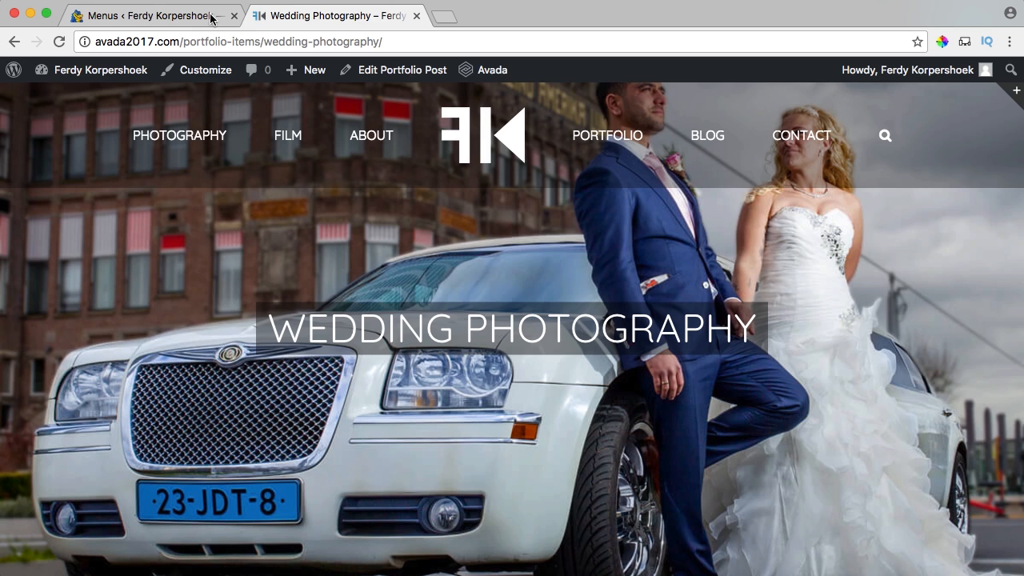
pyautogui.click(178, 17)
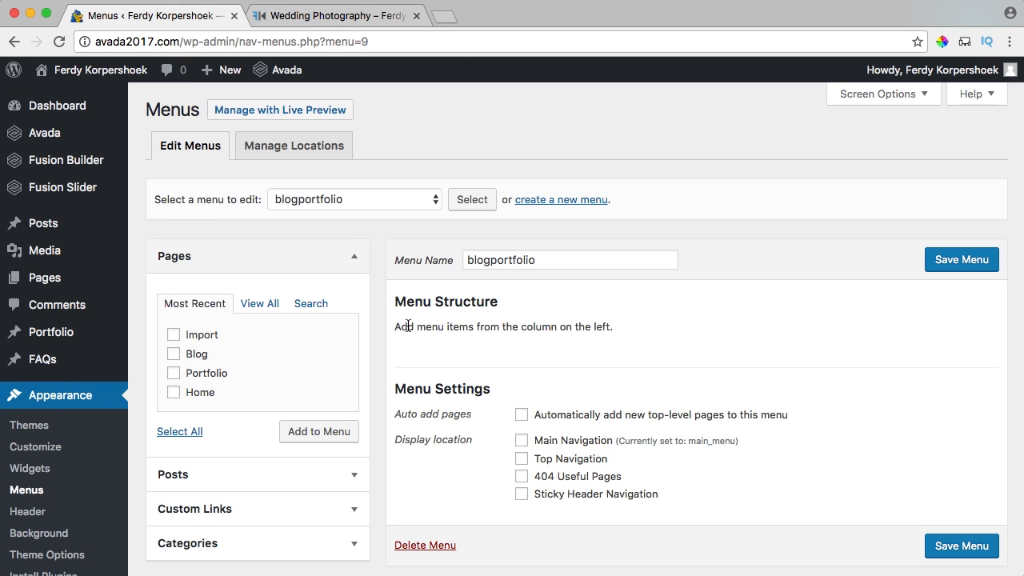
# Add a PHOTOGRAPHY custom link pointing to the site address plus /#photography.
pyautogui.scroll(-3, 408, 326)
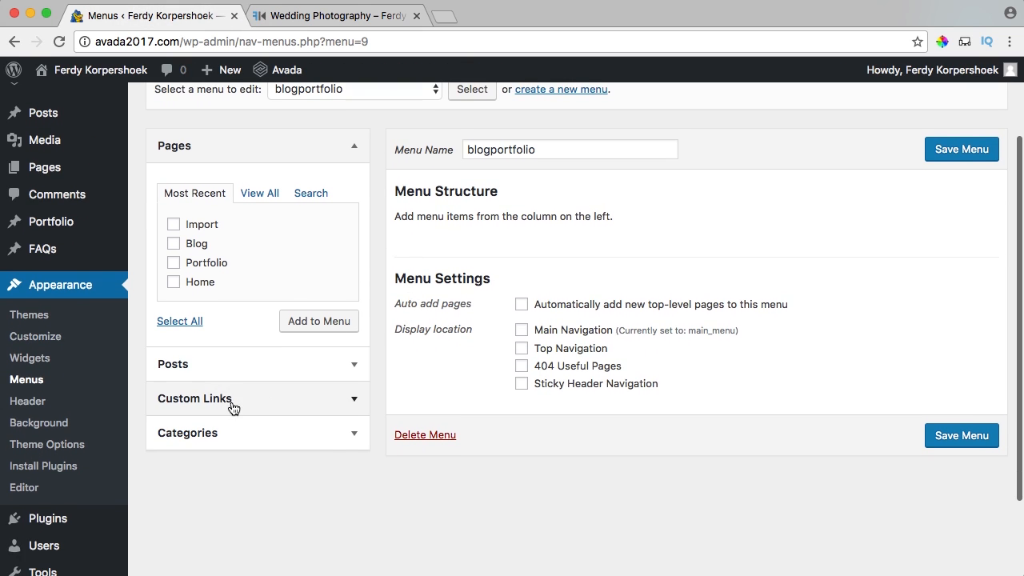
pyautogui.click(232, 404)
pyautogui.tripleClick(248, 270)
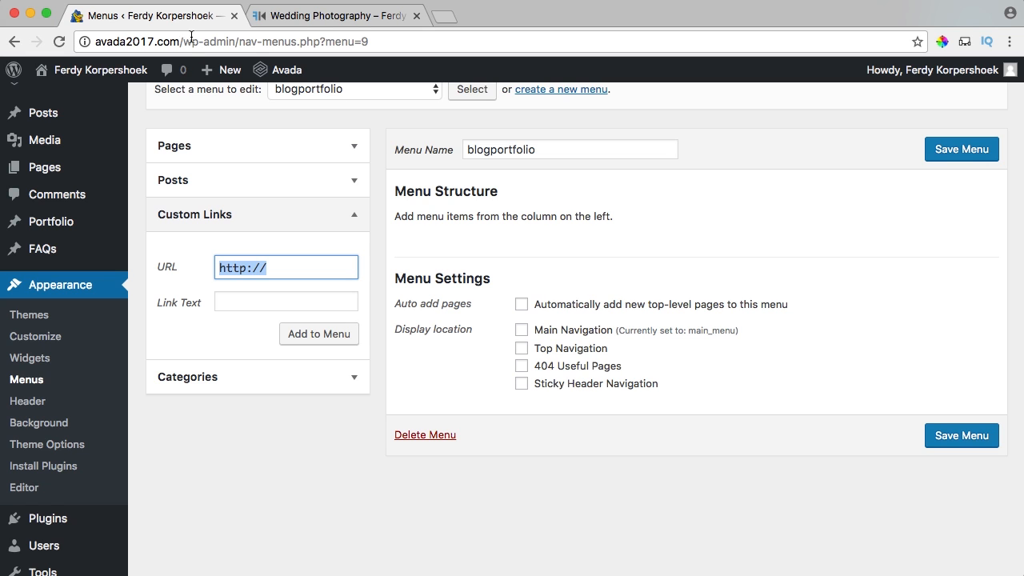
pyautogui.moveTo(197, 39); pyautogui.dragTo(88, 41)
pyautogui.hotkey('ctrl', 'c')
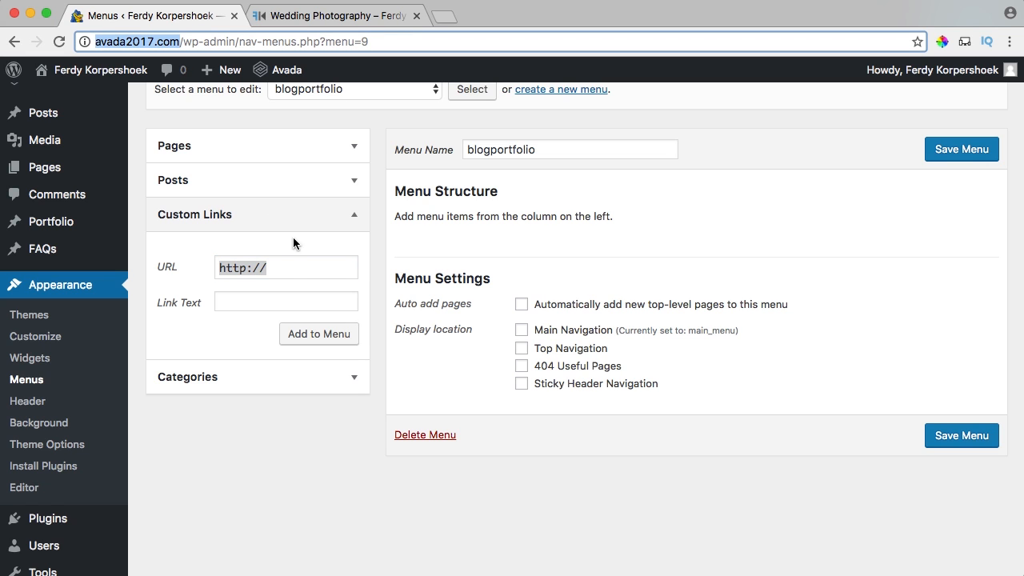
pyautogui.click(291, 271)
pyautogui.hotkey('ctrl', 'v')
pyautogui.write('/')
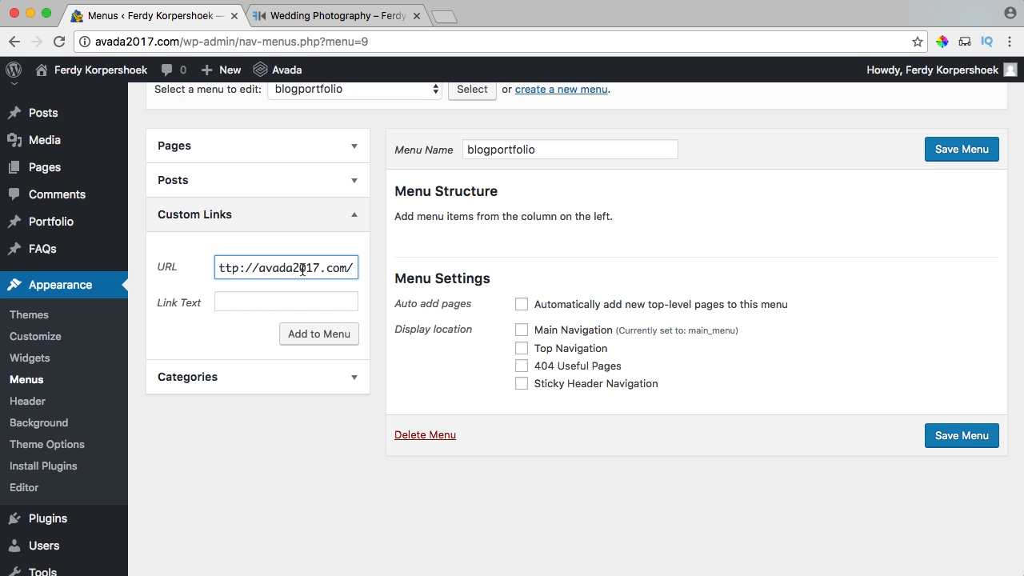
pyautogui.write('#')
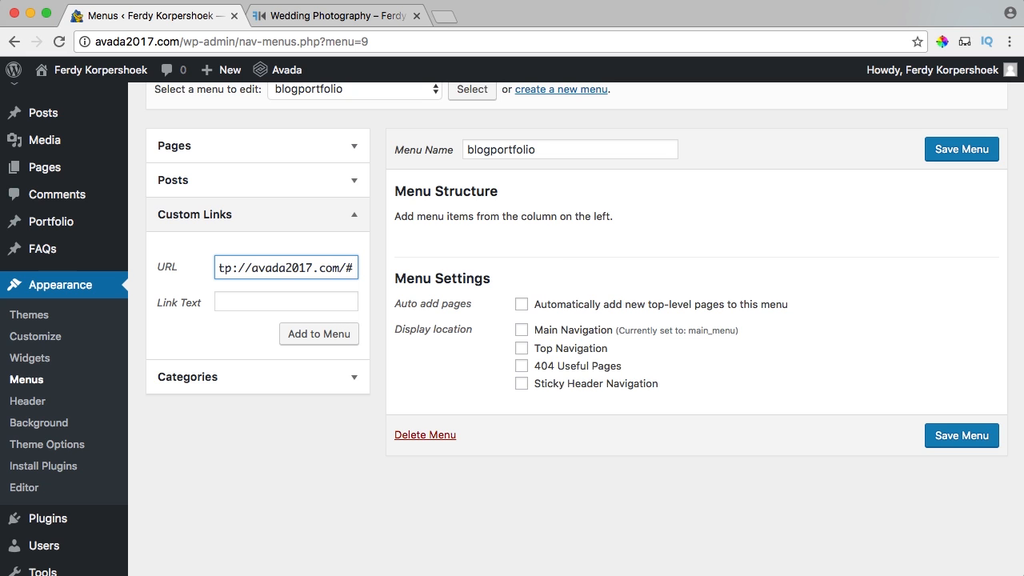
pyautogui.write('photography')
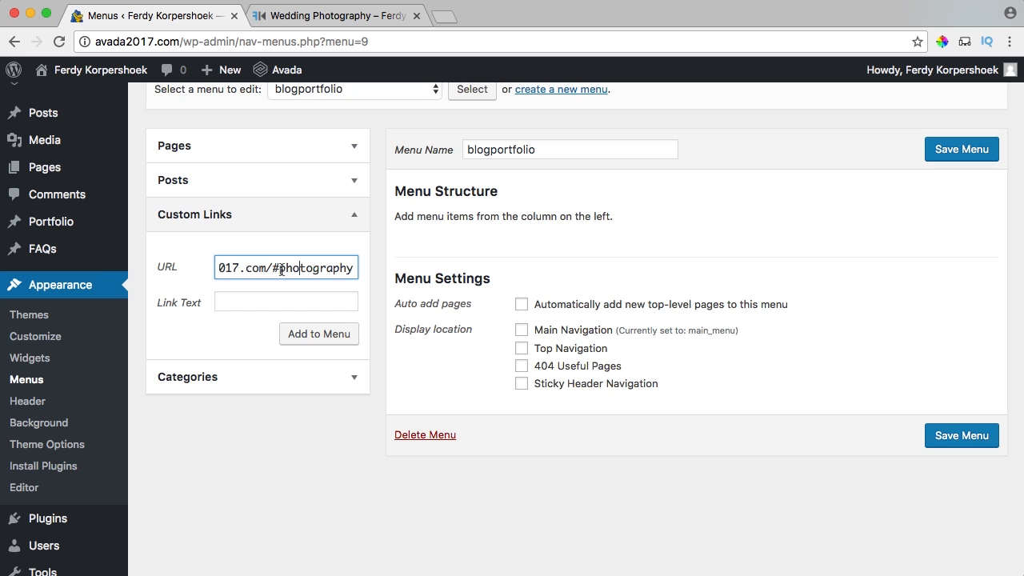
pyautogui.moveTo(280, 268); pyautogui.dragTo(230, 272)
pyautogui.click(267, 305)
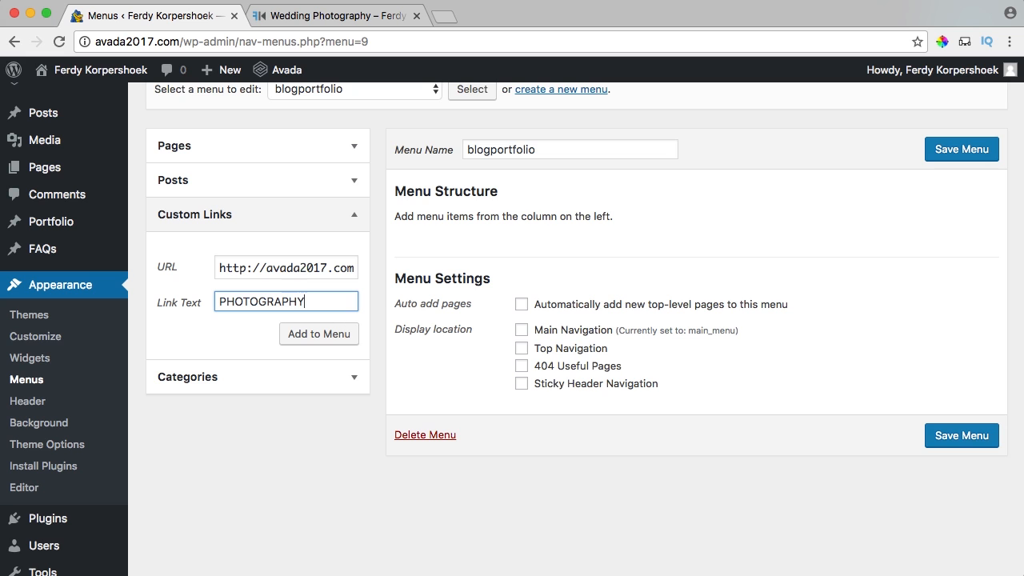
pyautogui.click(325, 341)
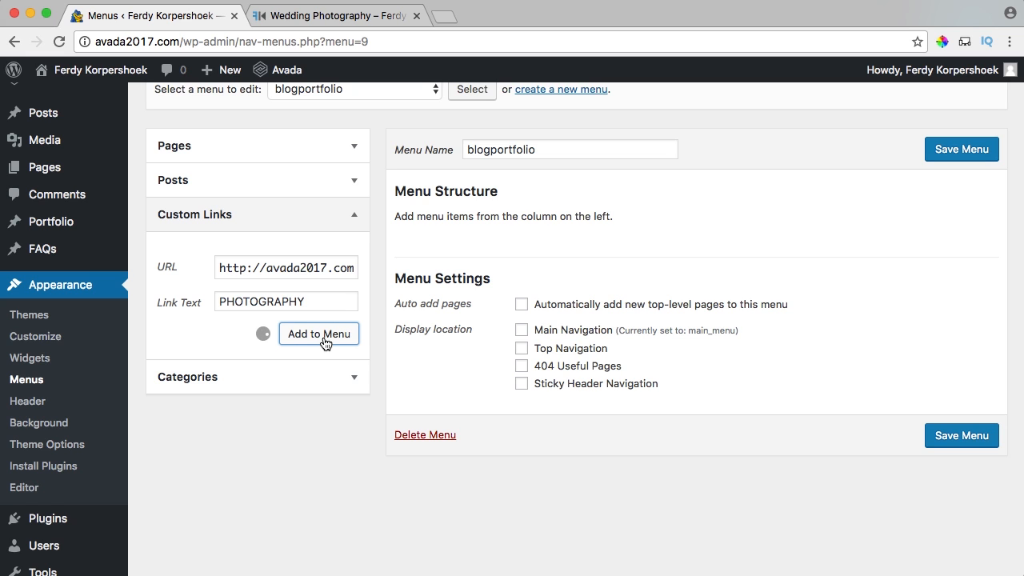
# Add FILM and ABOUT custom links using the site address with film and about.
pyautogui.tripleClick(280, 268)
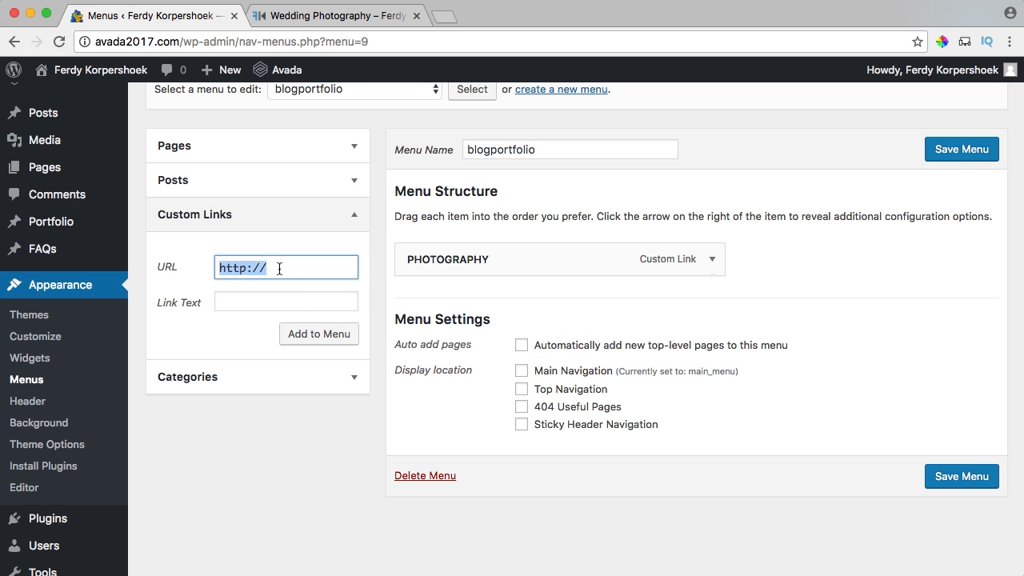
pyautogui.write('http://avada2017.com/#')
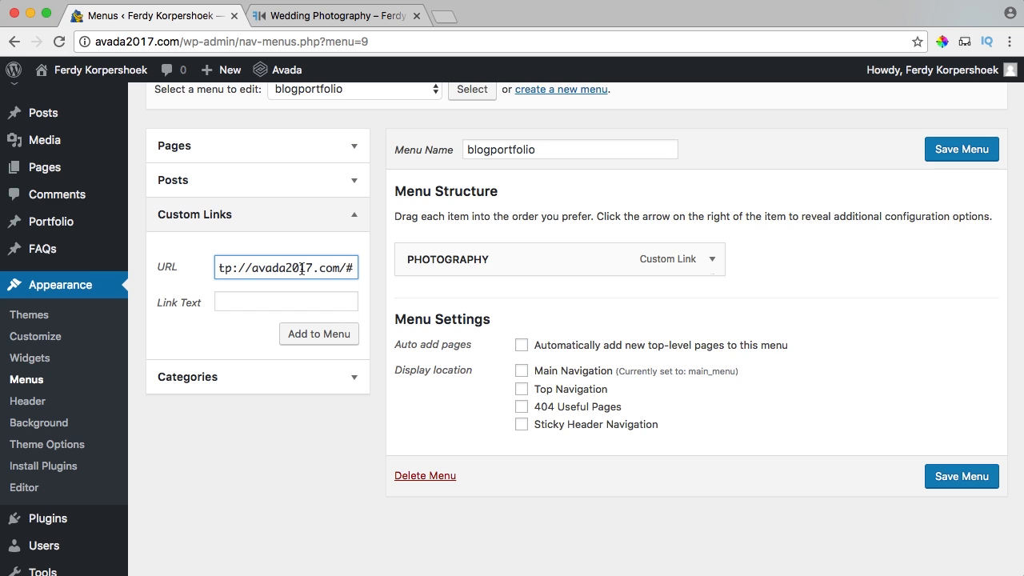
pyautogui.write('film')
pyautogui.press('Tab')
pyautogui.write('Fl')
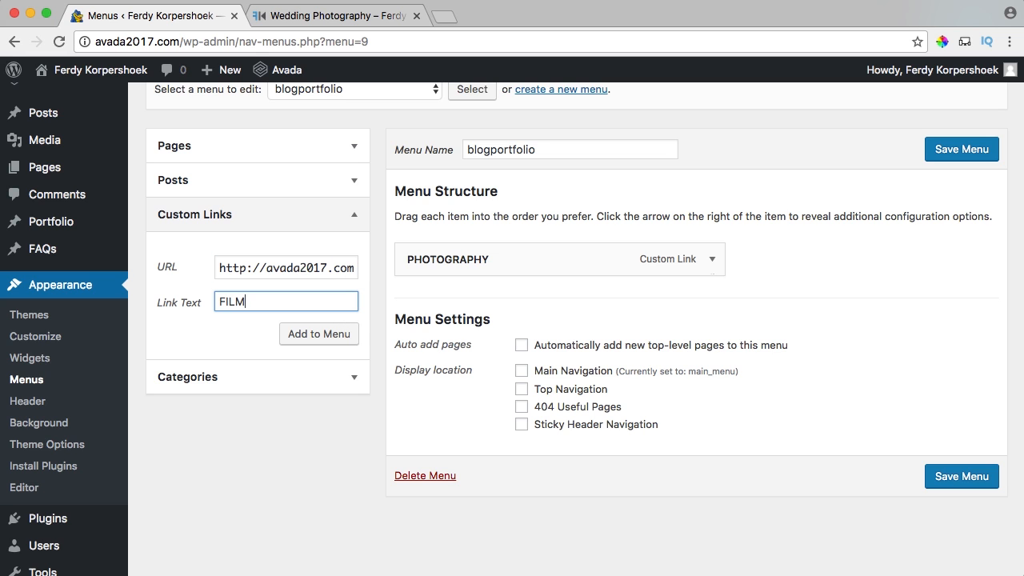
pyautogui.click(328, 334)
pyautogui.tripleClick(281, 268)
pyautogui.write('http://avada2017.com/#')
pyautogui.write('about')
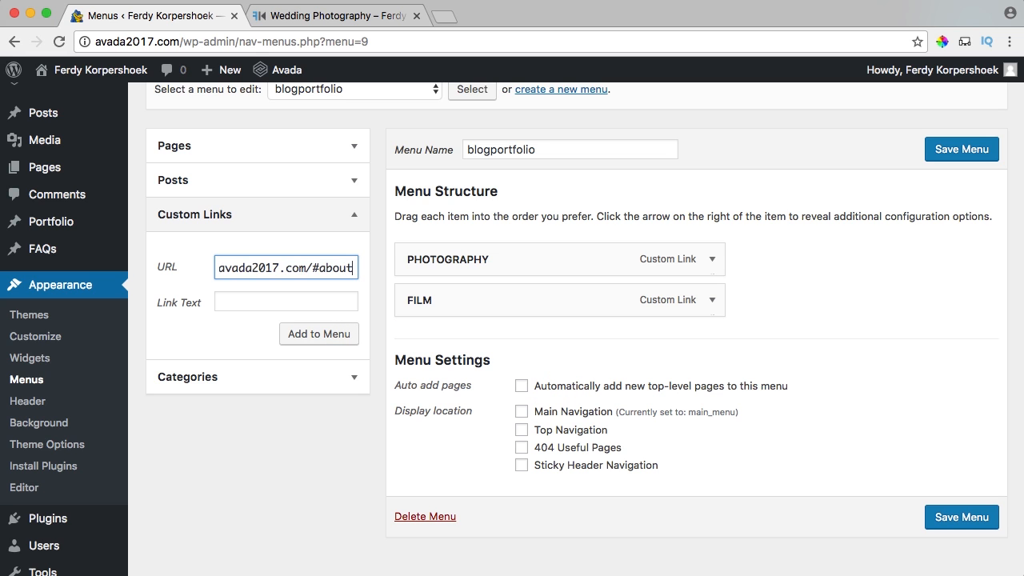
pyautogui.press('Tab')
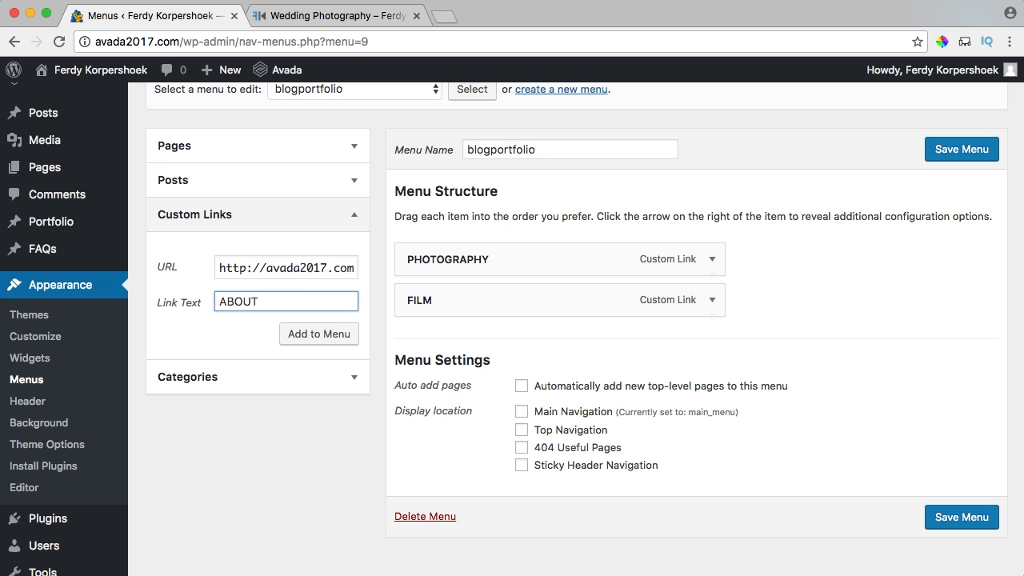
pyautogui.write('ABOUT')
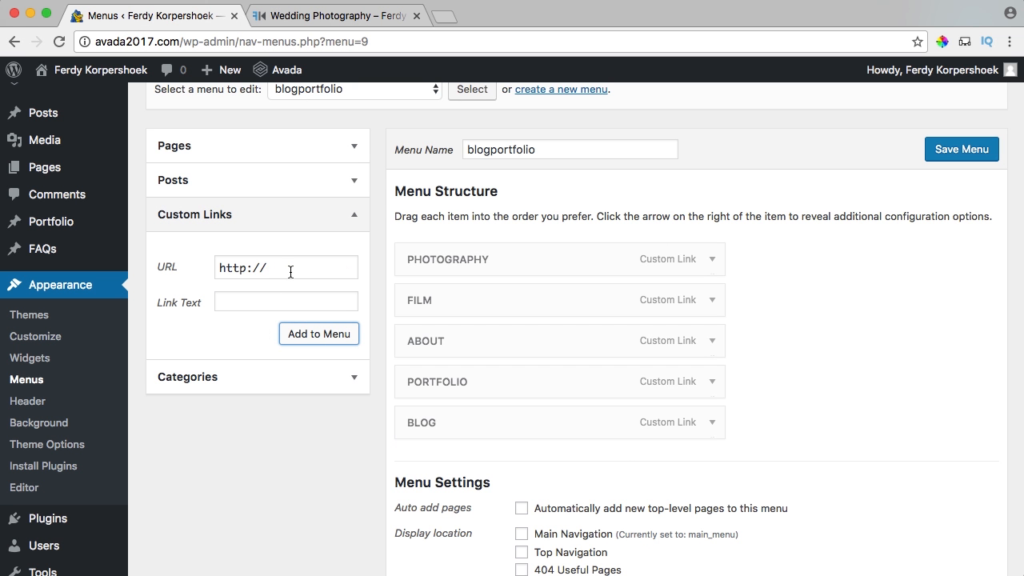
# Add a CONTACT custom link ending in contact and save the blogportfolio menu.
pyautogui.tripleClick(288, 271)
pyautogui.write('http://avada2017.com/#')
pyautogui.write('contact')
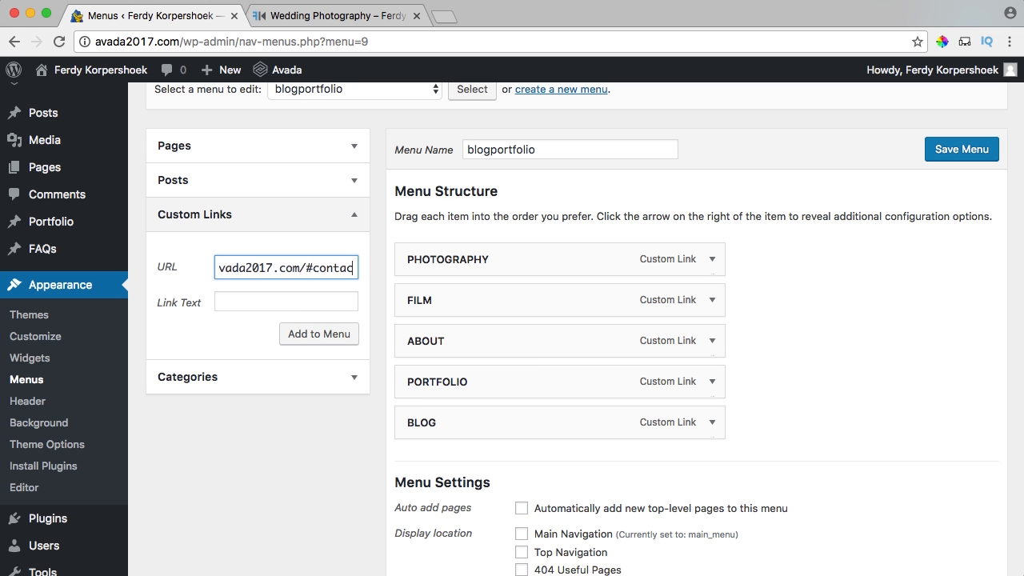
pyautogui.press('Tab')
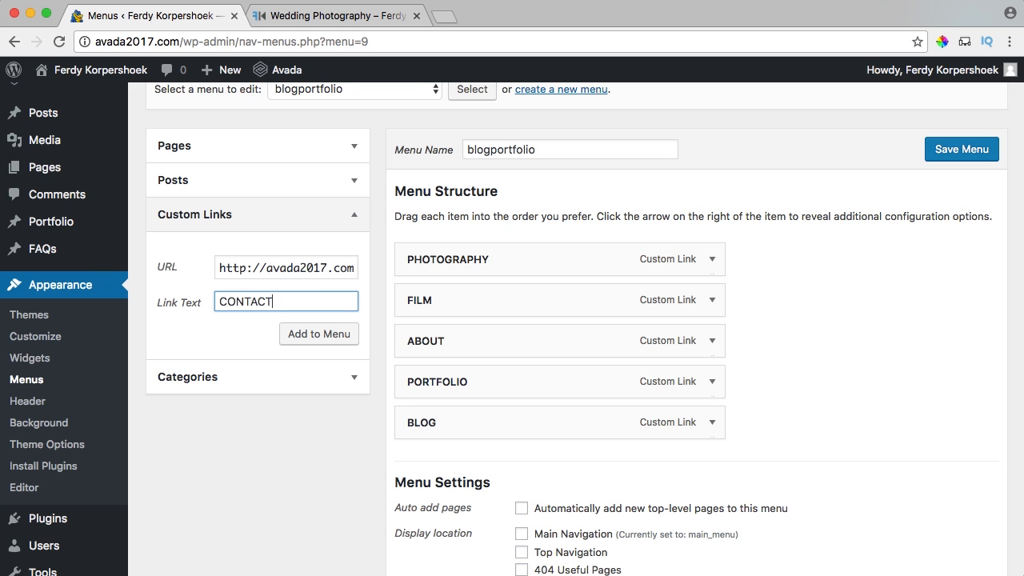
pyautogui.click(320, 334)
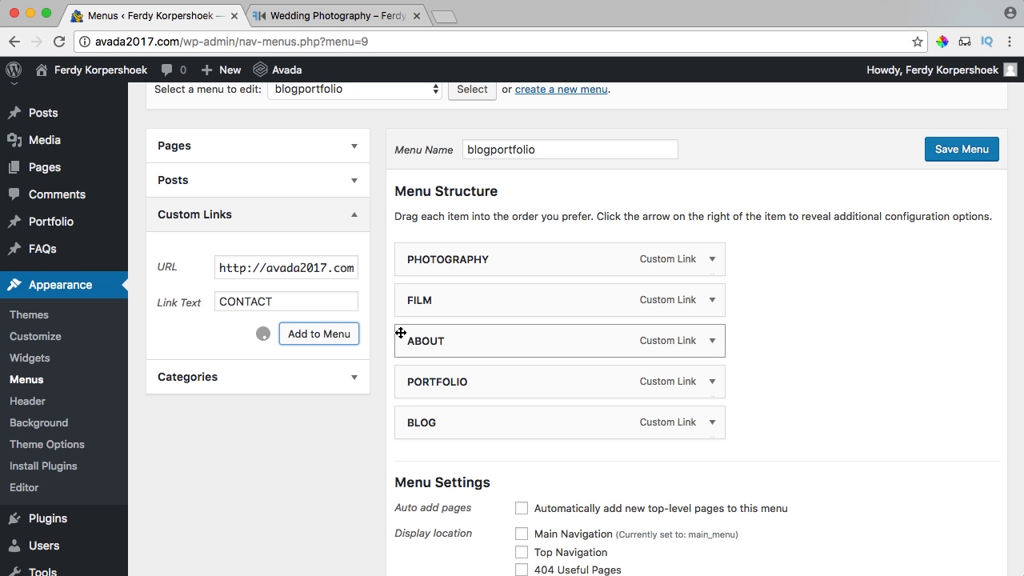
pyautogui.click(964, 151)
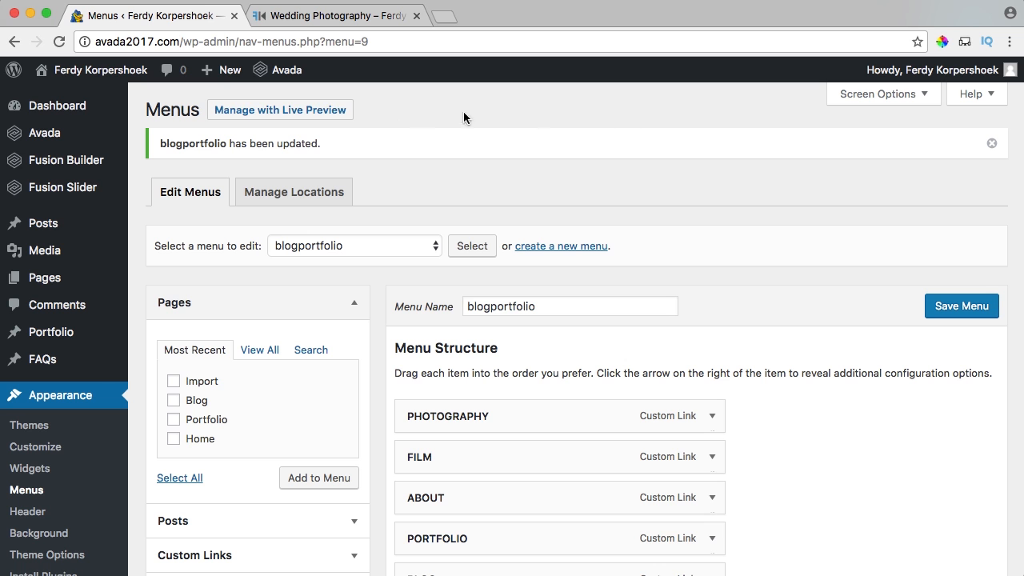
pyautogui.click(331, 16)
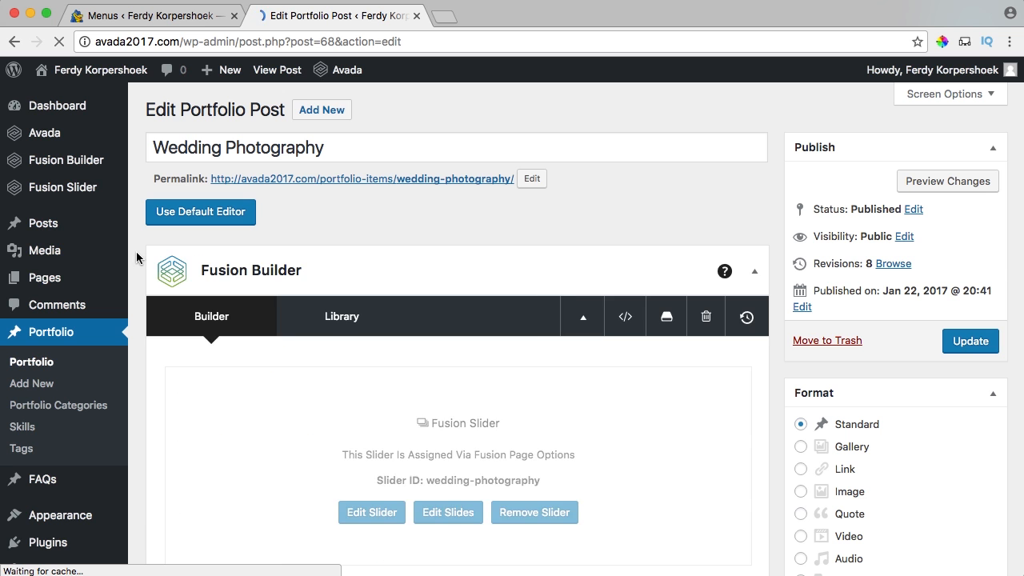
# In Fusion Page Options > Header, choose blogportfolio as Main Navigation Menu and update the post.
pyautogui.scroll(-3, 137, 252)
pyautogui.scroll(-15, 137, 255)
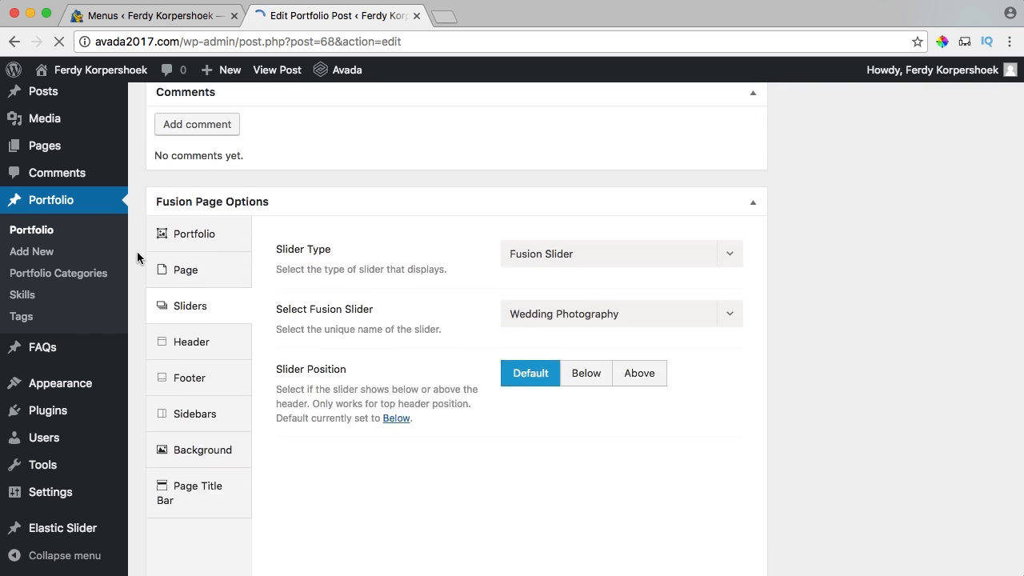
pyautogui.click(189, 245)
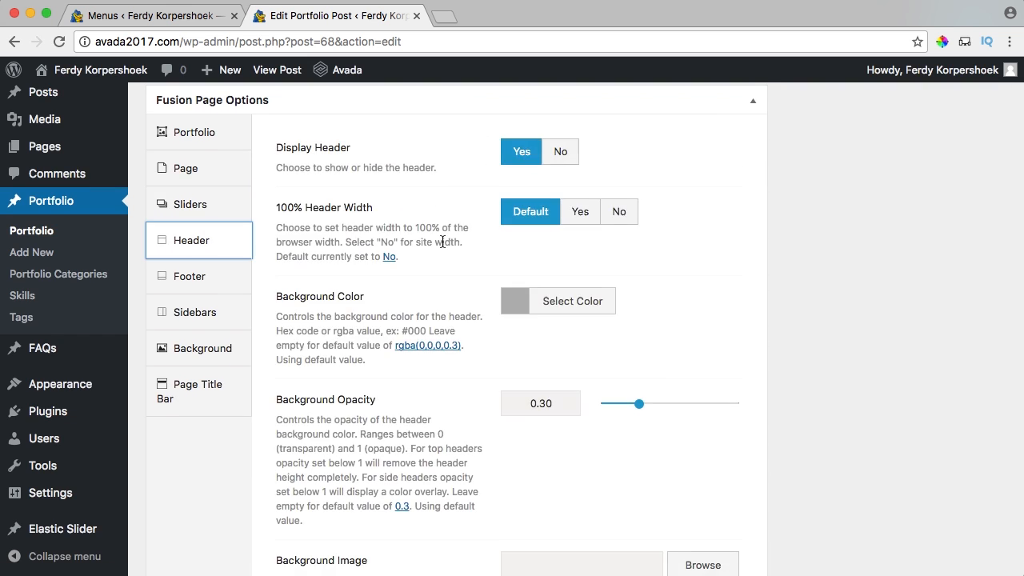
pyautogui.scroll(-3, 441, 238)
pyautogui.scroll(-5, 442, 241)
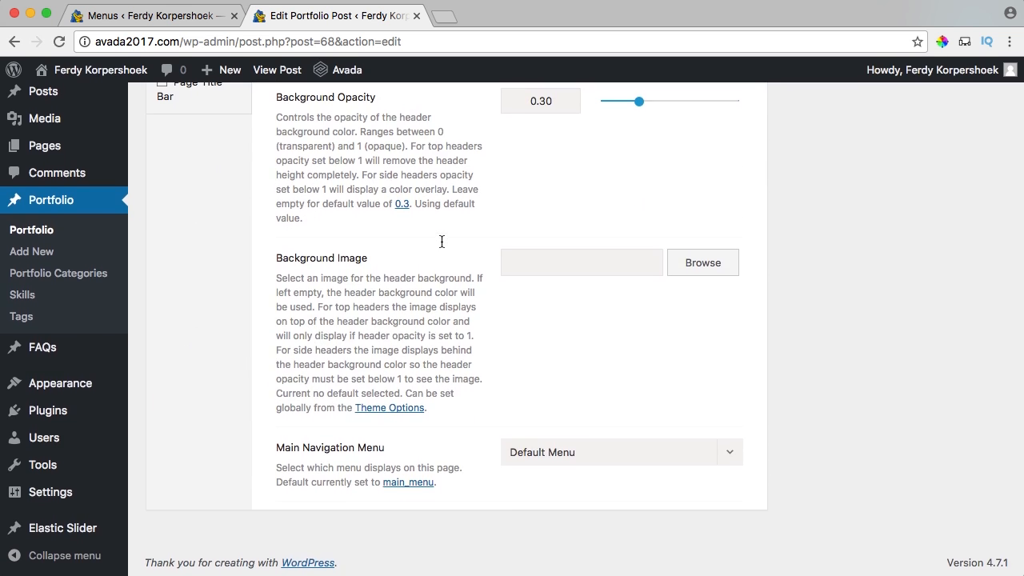
pyautogui.moveTo(299, 450); pyautogui.dragTo(401, 452)
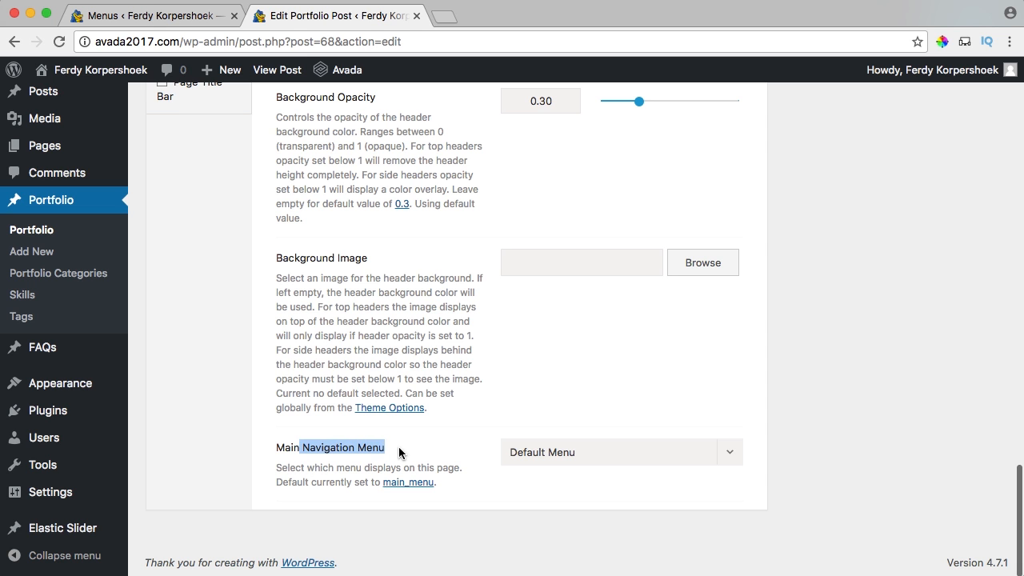
pyautogui.click(549, 453)
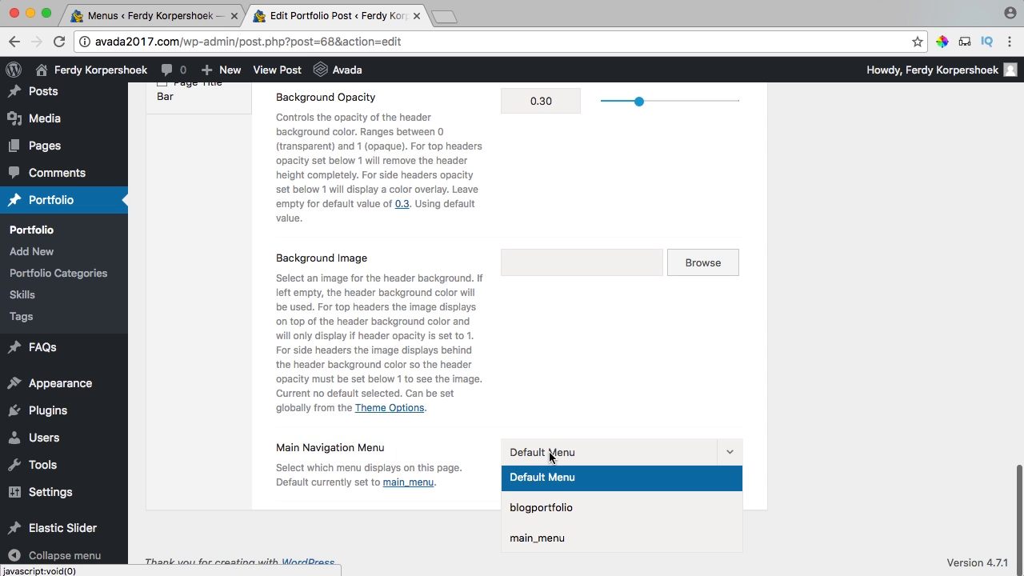
pyautogui.click(532, 513)
pyautogui.scroll(15, 848, 420)
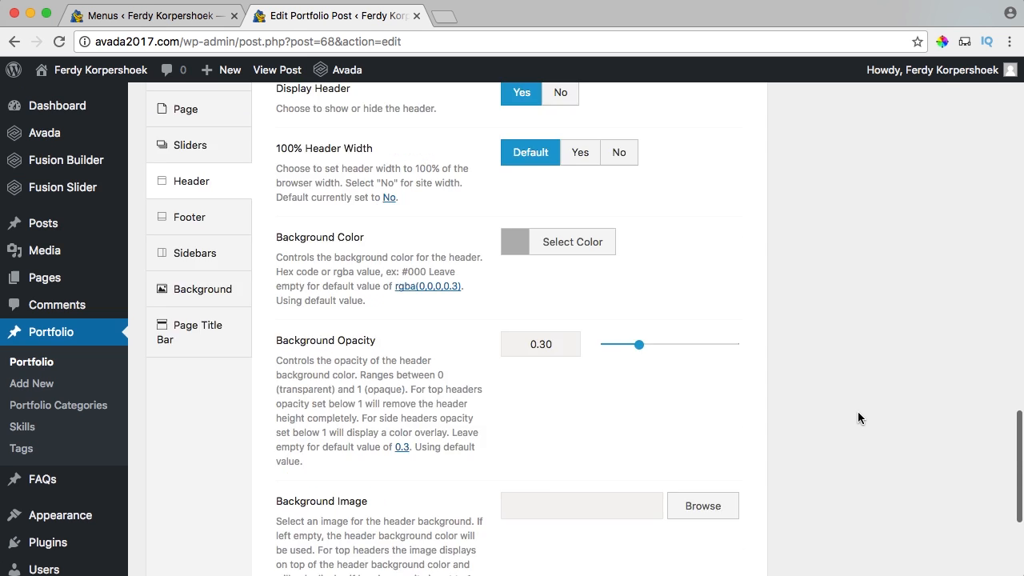
pyautogui.click(965, 349)
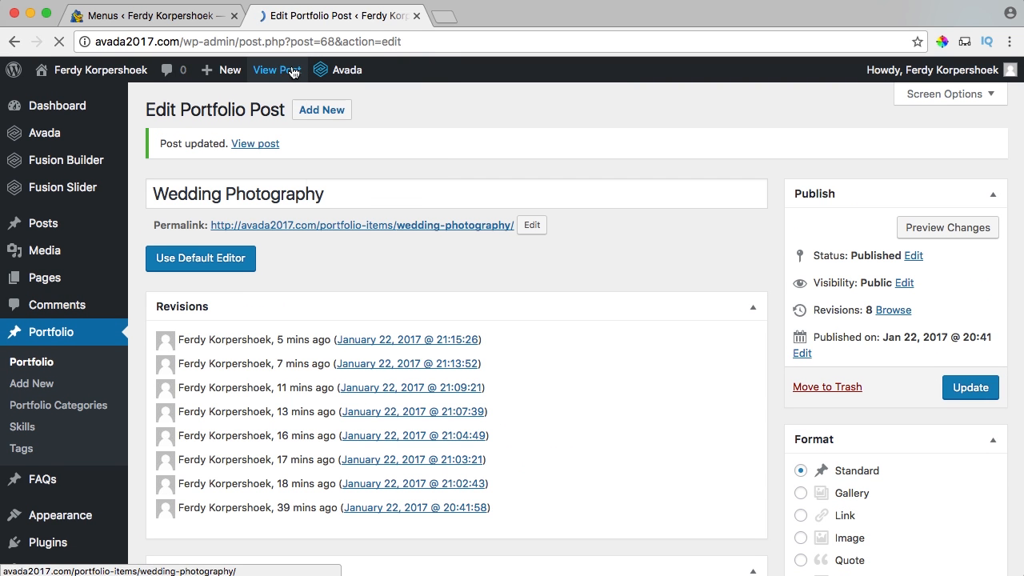
pyautogui.click(280, 72)
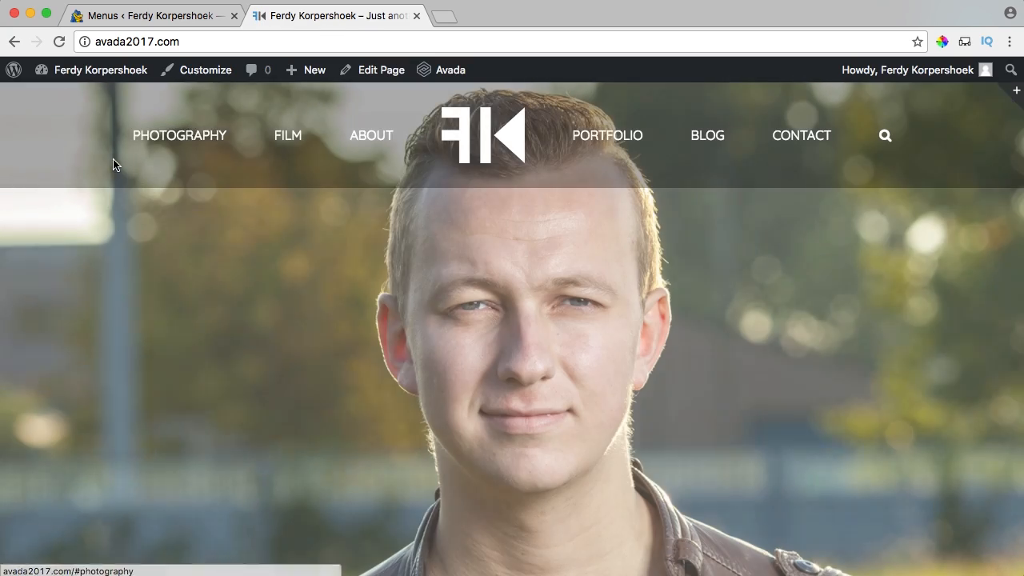
# Use the PHOTOGRAPHY menu link to reach and open the Wedding Photography item.
pyautogui.click(171, 134)
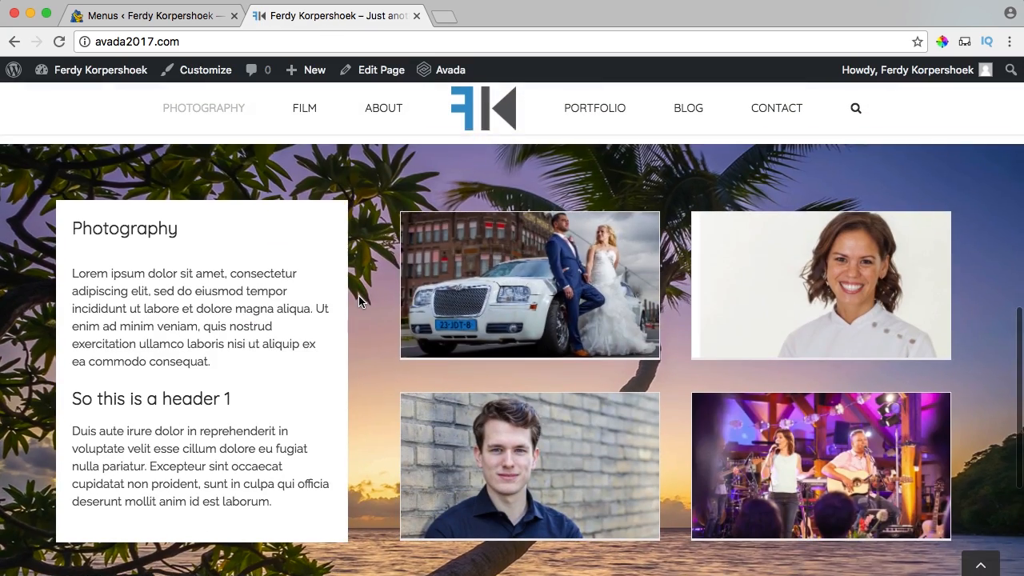
pyautogui.click(527, 272)
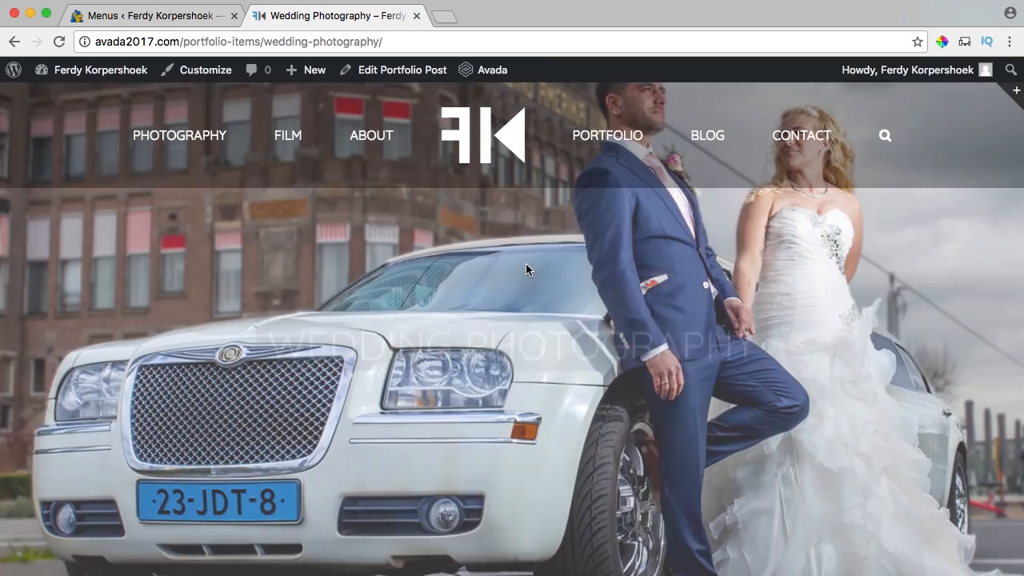
pyautogui.scroll(-6, 527, 267)
pyautogui.scroll(3, 526, 267)
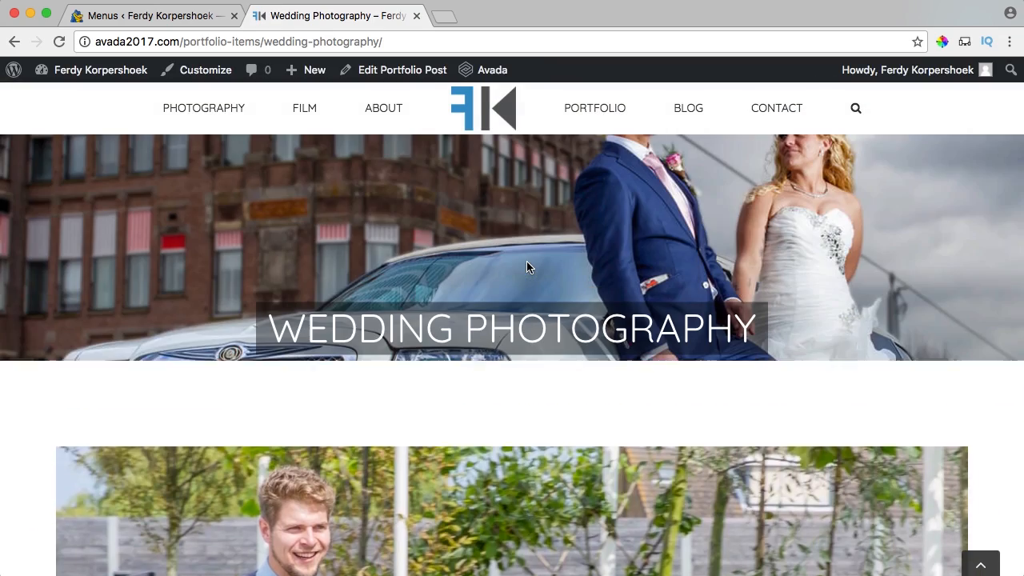
# Return to the home page's Photography section and scroll through it.
pyautogui.click(218, 110)
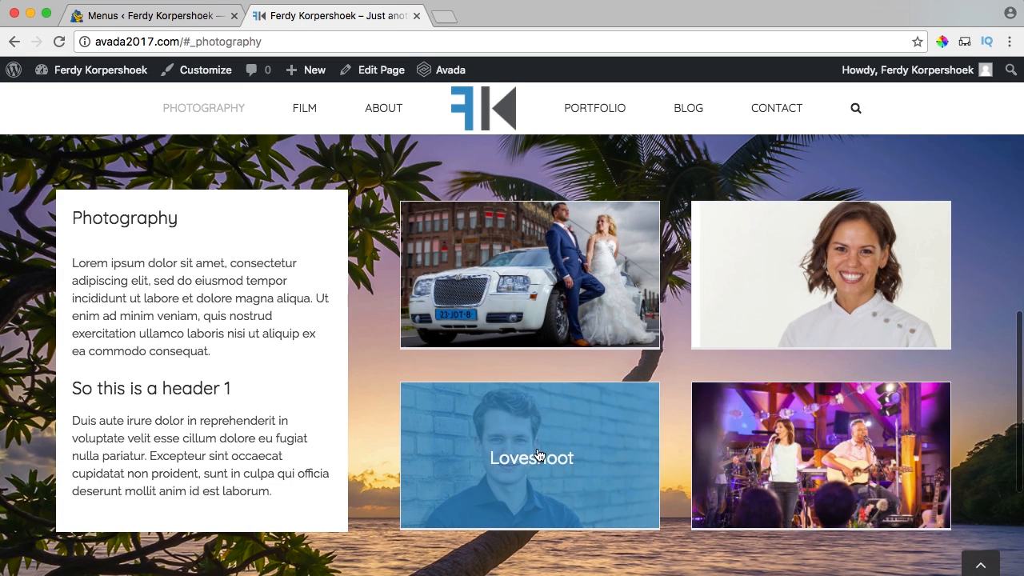
pyautogui.scroll(-3, 716, 262)
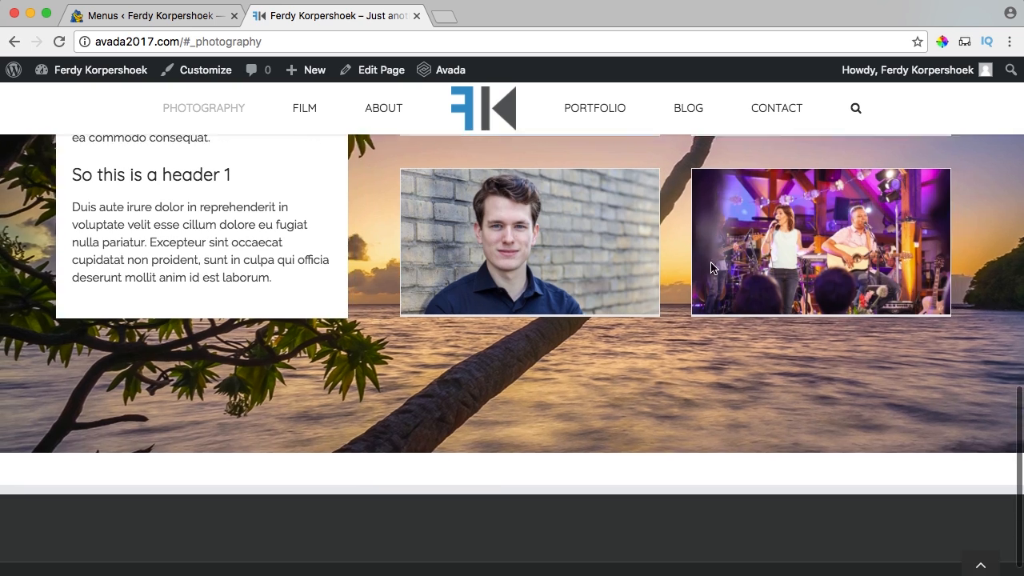
pyautogui.scroll(4, 688, 265)
pyautogui.scroll(-2, 686, 265)
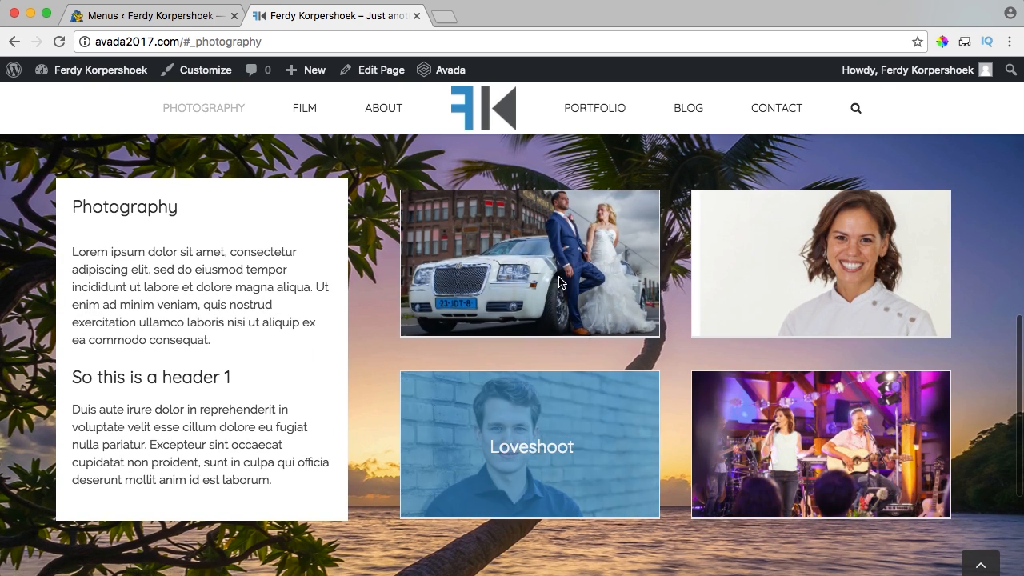
pyautogui.scroll(5, 371, 224)
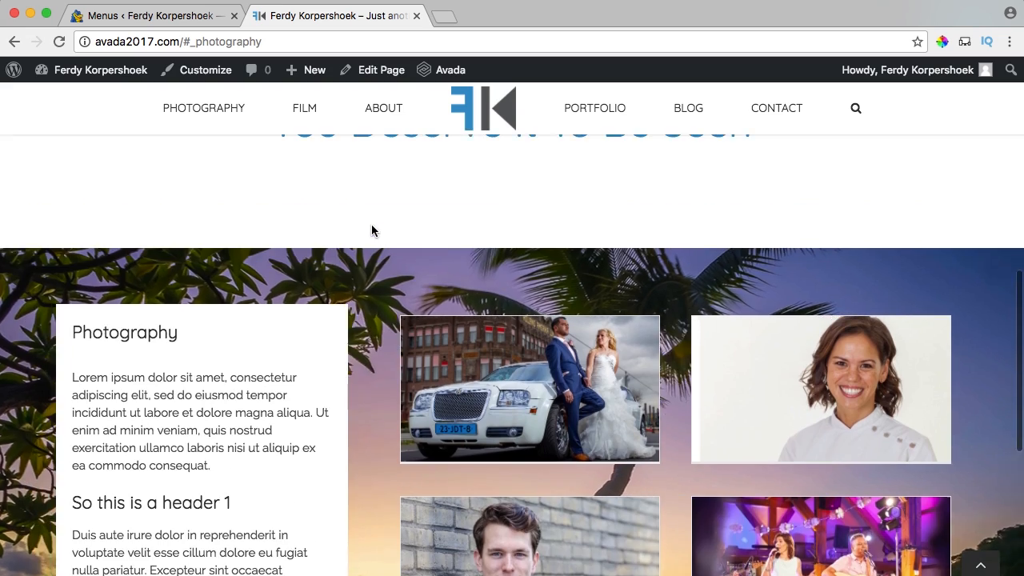
pyautogui.scroll(3, 371, 230)
pyautogui.scroll(-8, 371, 231)
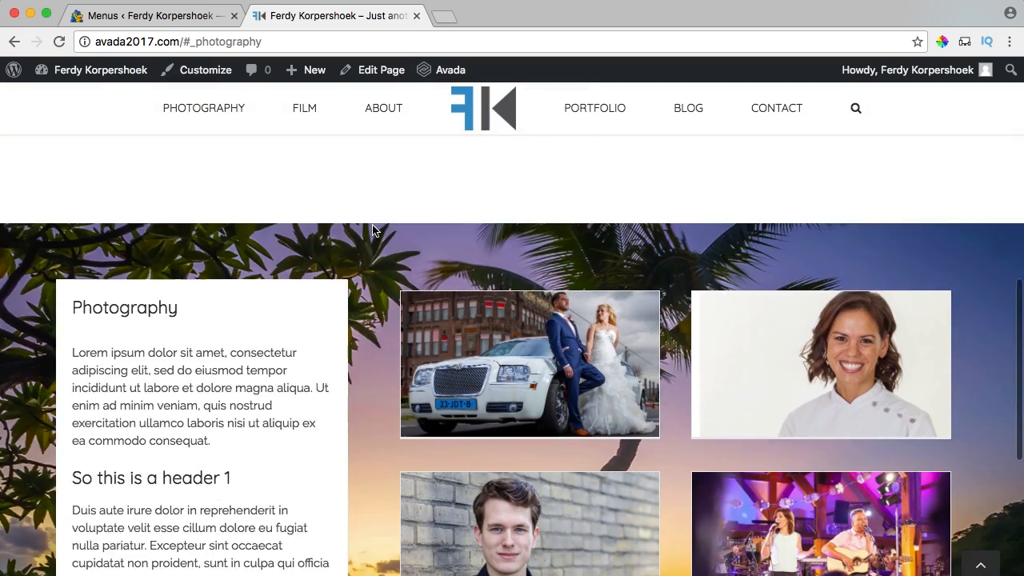
pyautogui.scroll(3, 371, 227)
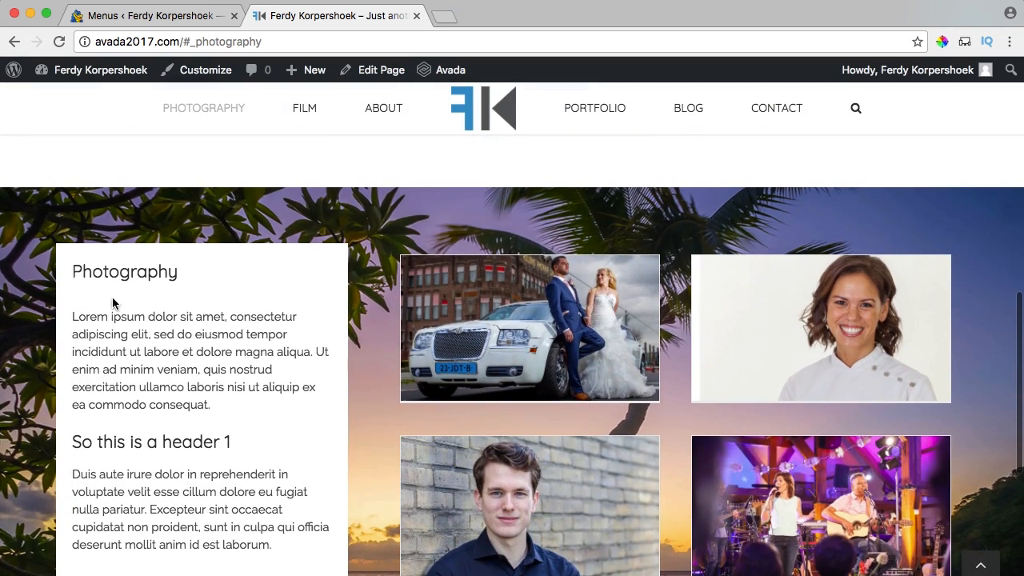
pyautogui.scroll(-1, 297, 142)
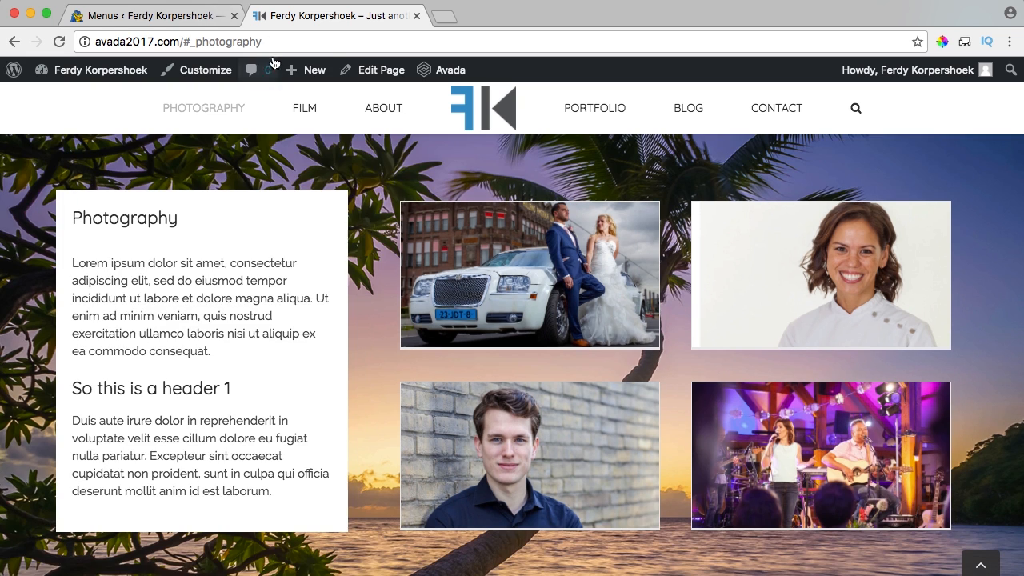
pyautogui.moveTo(297, 86)
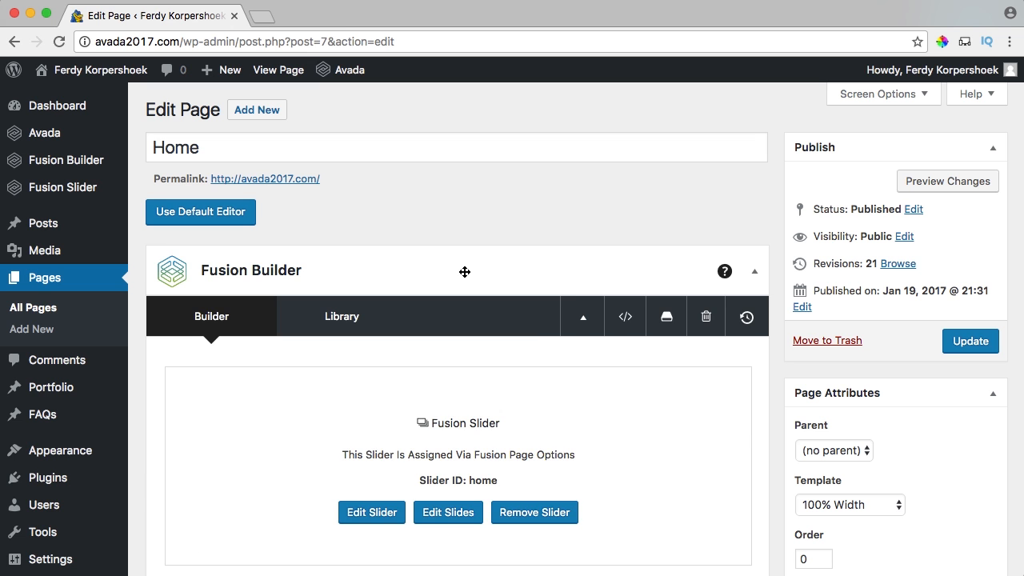
# Duplicate the container holding the Photography title and Portfolio grid.
pyautogui.scroll(-15, 463, 270)
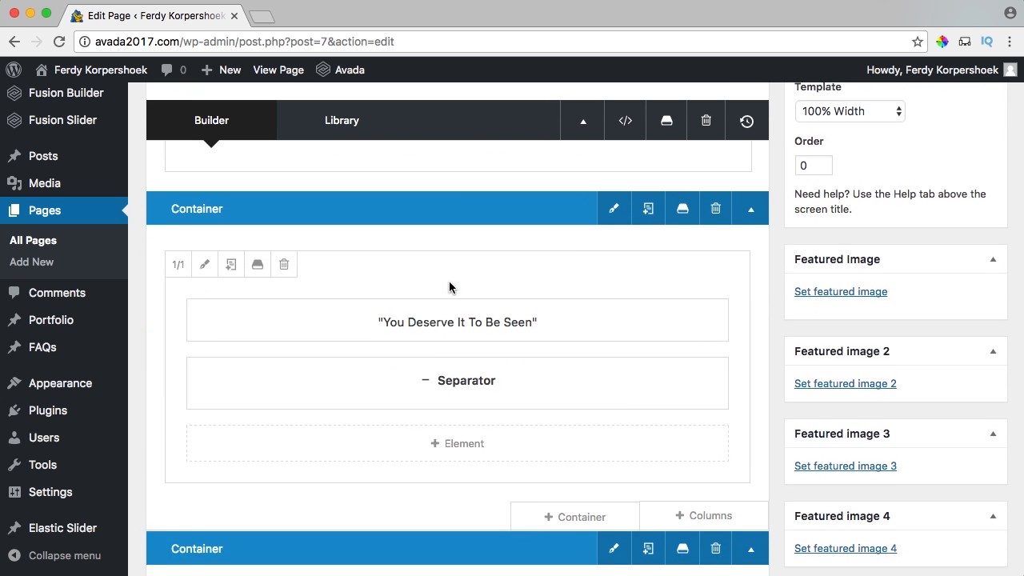
pyautogui.scroll(-6, 450, 288)
pyautogui.scroll(5, 414, 297)
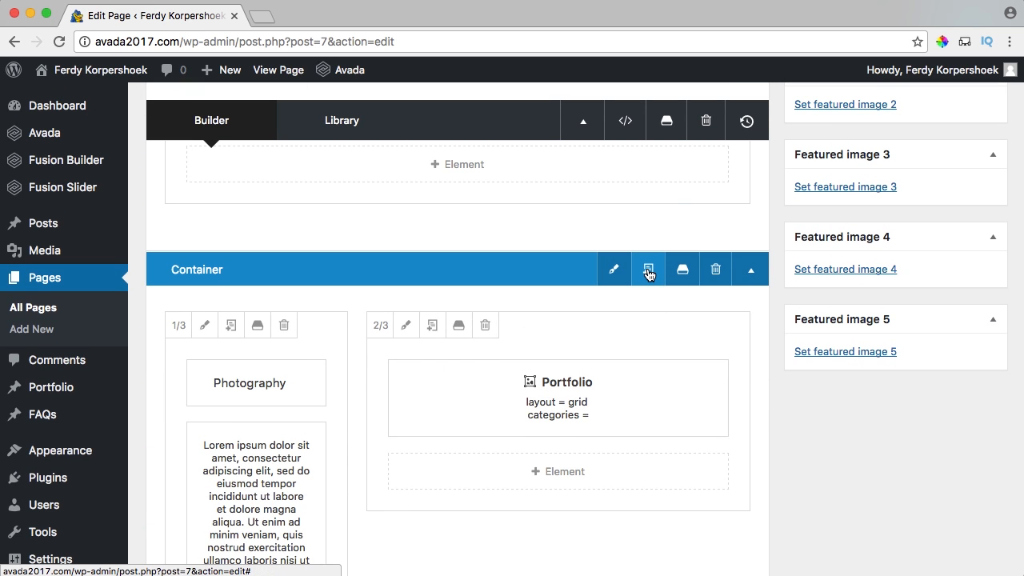
pyautogui.click(649, 275)
# Move the 2/3 Portfolio column to the left of the 1/3 Photography column.
pyautogui.scroll(-15, 497, 298)
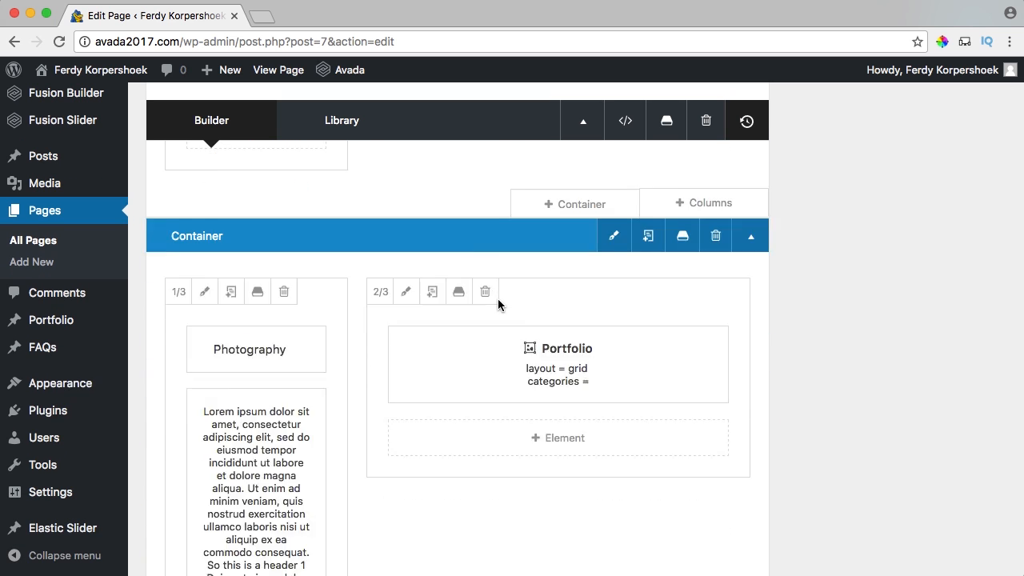
pyautogui.scroll(-3, 497, 305)
pyautogui.scroll(2, 498, 303)
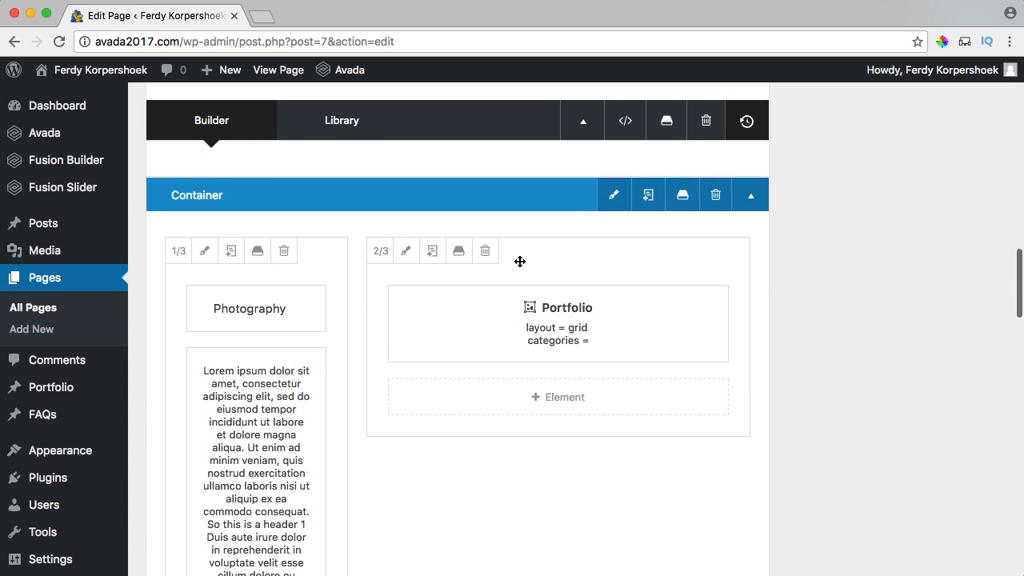
pyautogui.moveTo(534, 251); pyautogui.dragTo(350, 255)
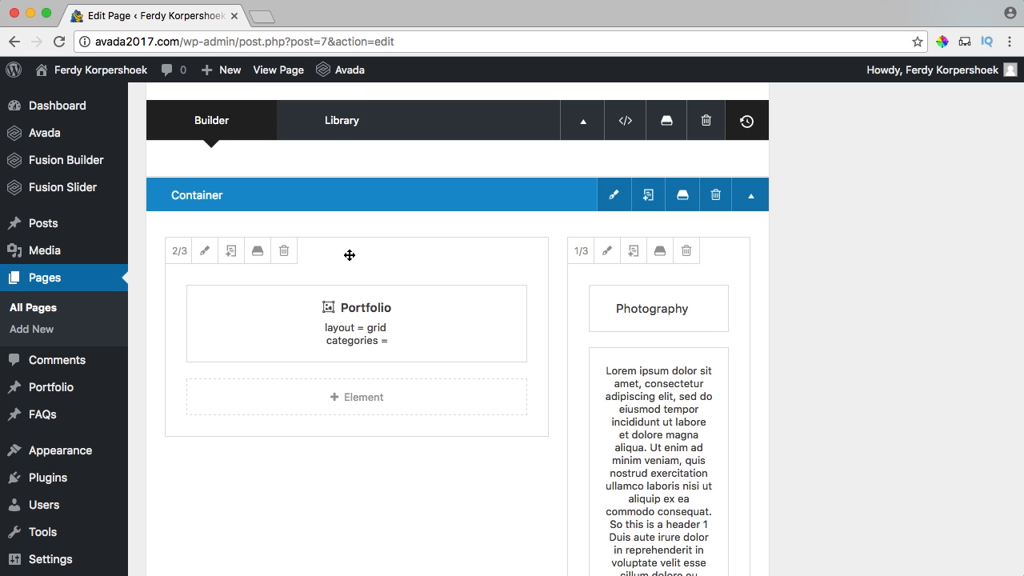
pyautogui.scroll(1, 351, 256)
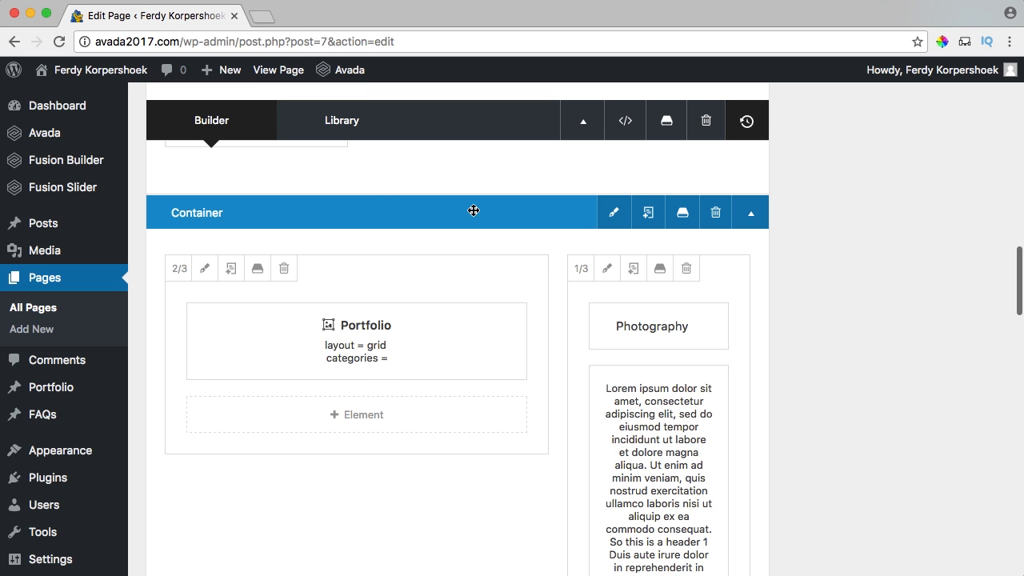
# Change the container's Name Of Menu Anchor to film.
pyautogui.click(614, 216)
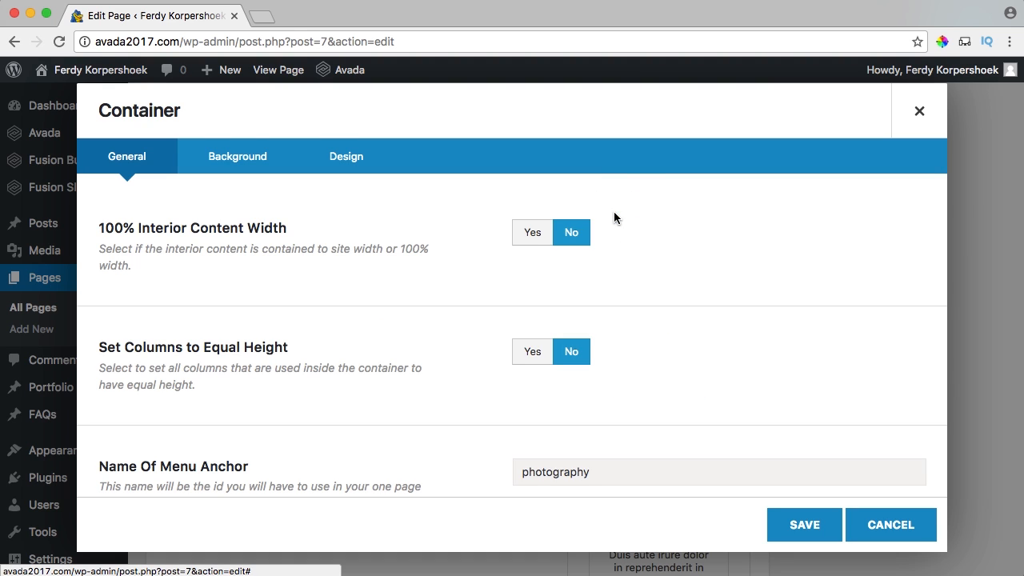
pyautogui.scroll(-5, 384, 210)
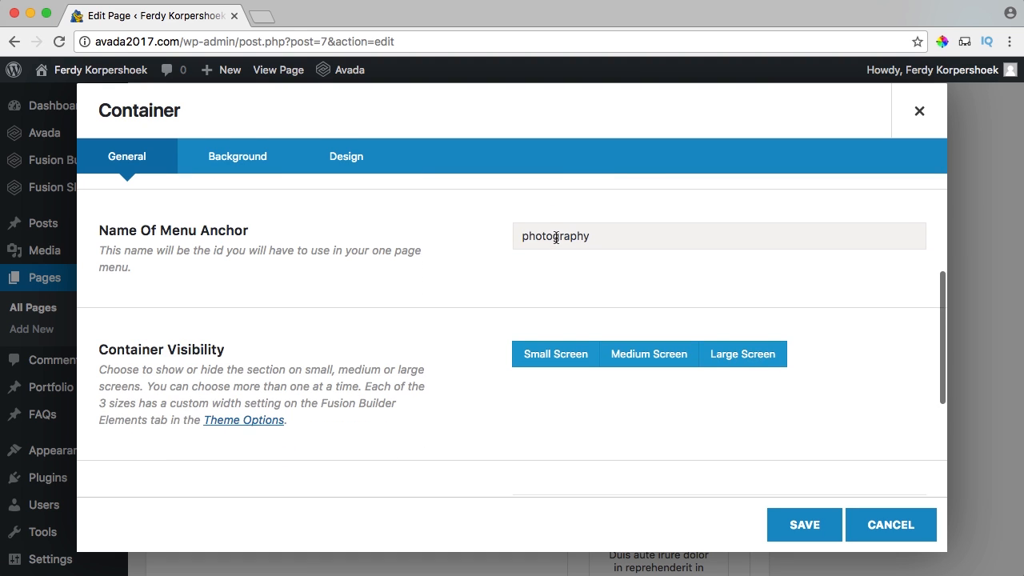
pyautogui.moveTo(524, 237); pyautogui.dragTo(643, 240)
pyautogui.write('film')
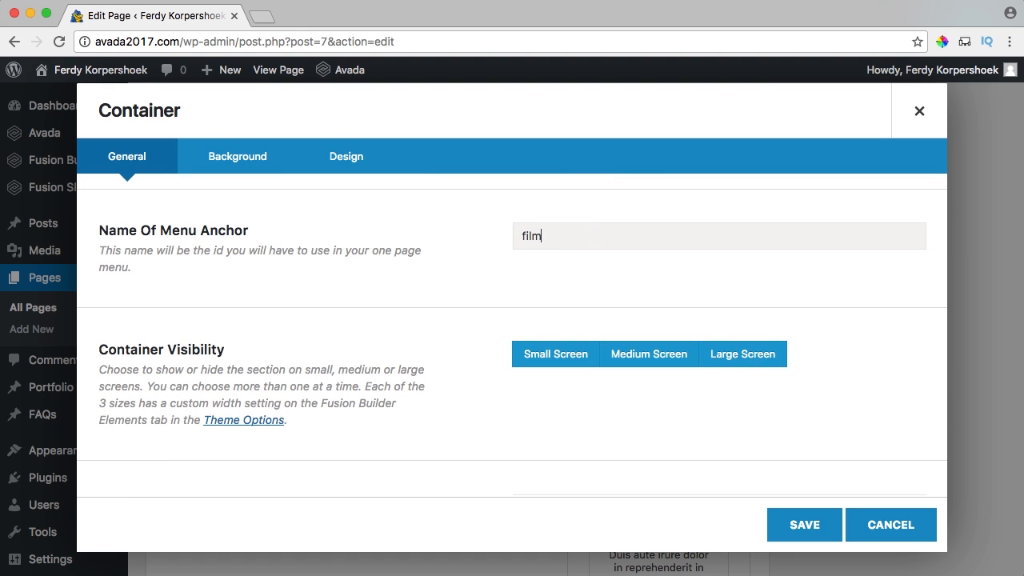
# Remove the container's beach background image and scroll down to the video URL field.
pyautogui.click(240, 157)
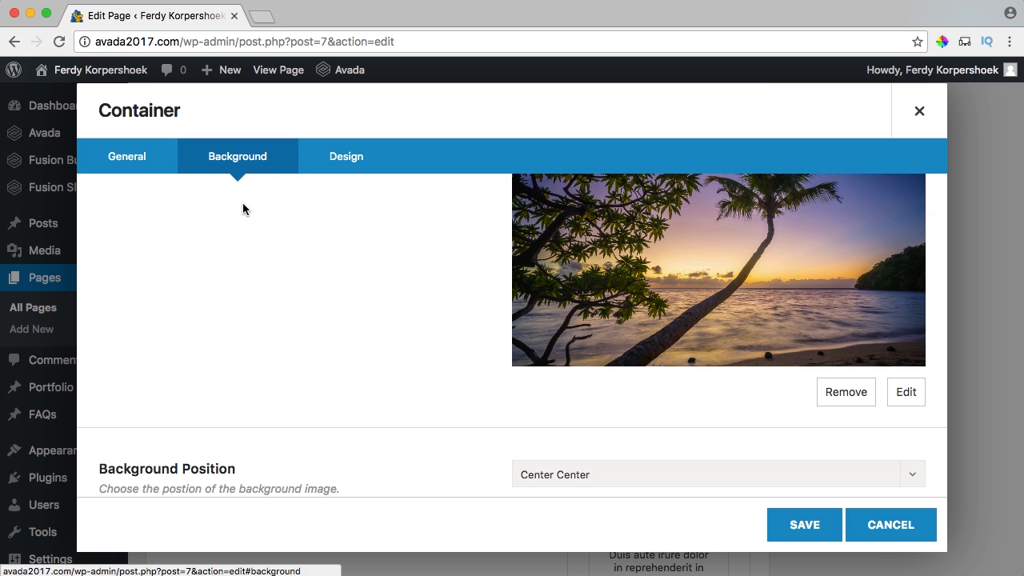
pyautogui.scroll(3, 289, 258)
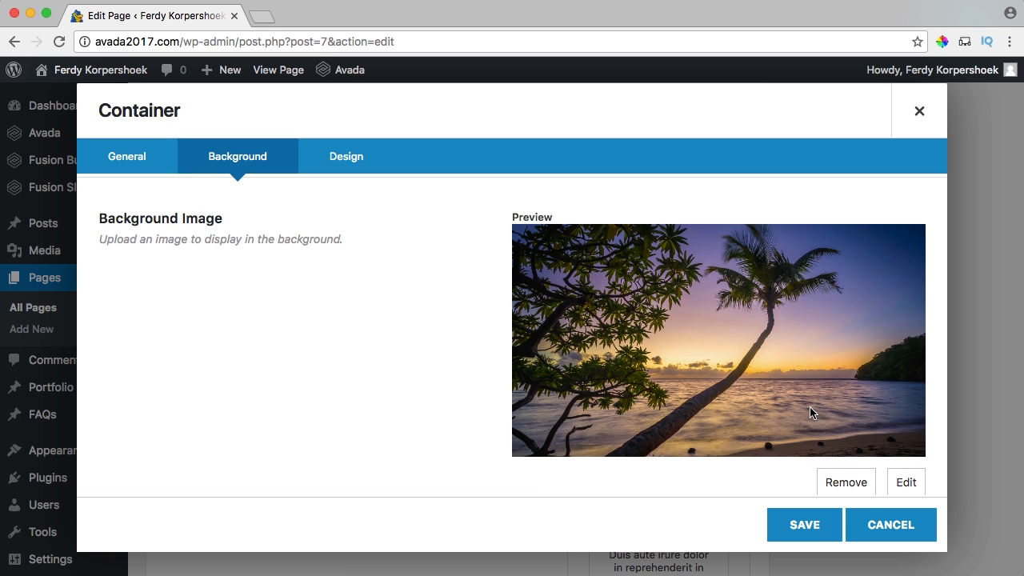
pyautogui.click(855, 484)
pyautogui.scroll(-3, 467, 280)
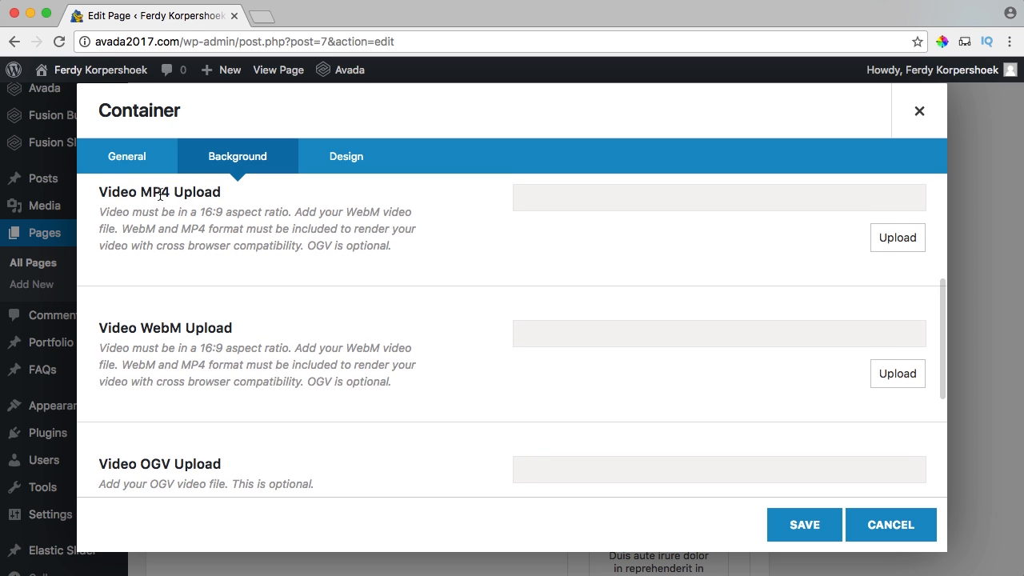
pyautogui.scroll(-5, 319, 245)
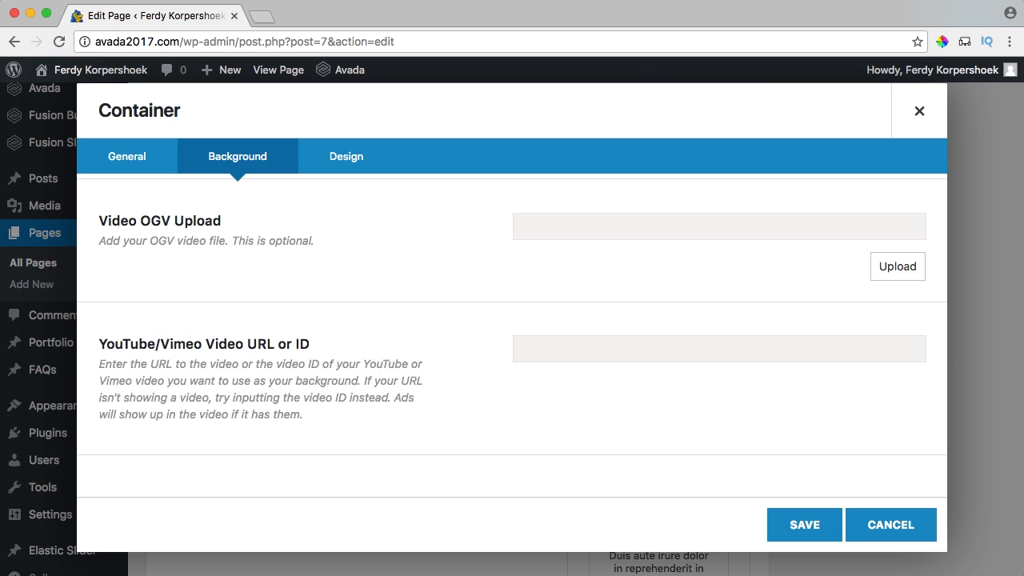
# Open Vimeo in a new tab and search your own videos for 'esther'.
pyautogui.click(270, 21)
pyautogui.write('vimeo')
pyautogui.press('Return')
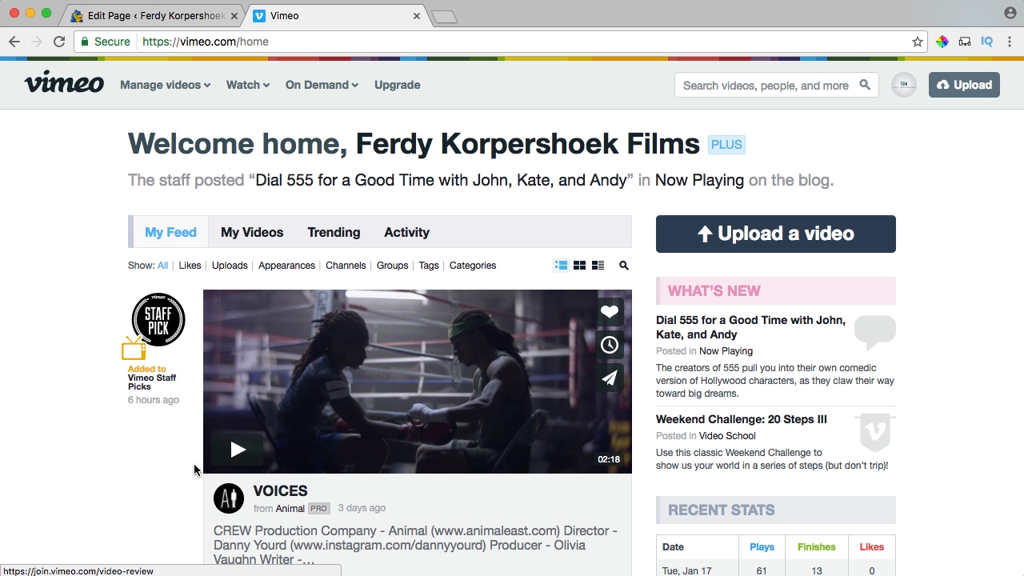
pyautogui.click(256, 232)
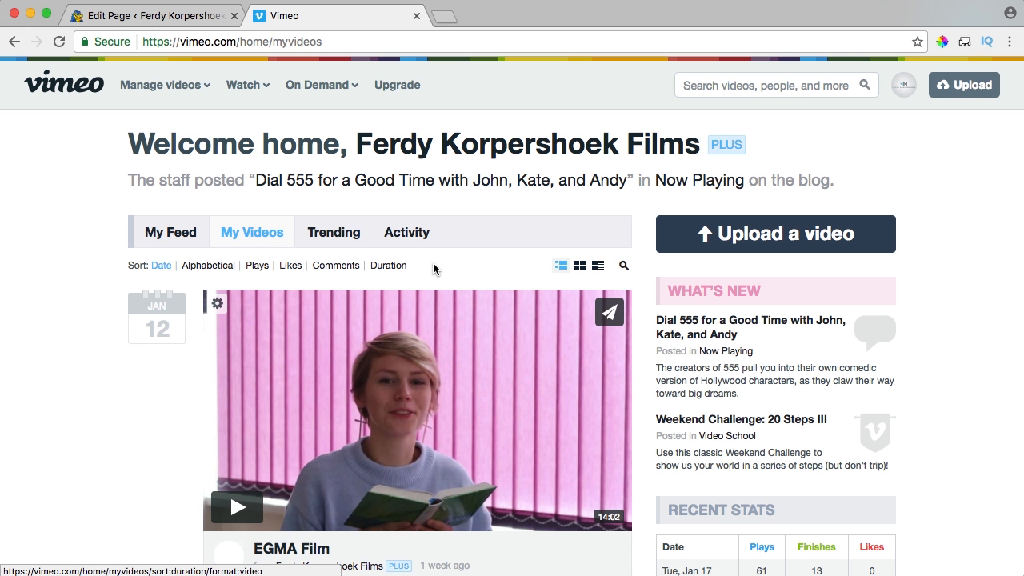
pyautogui.click(623, 267)
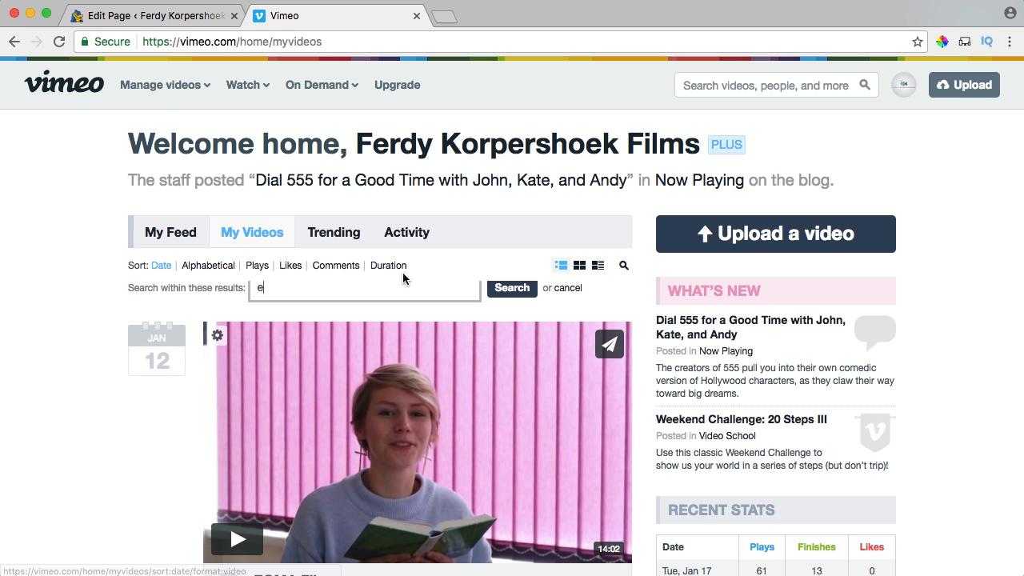
pyautogui.write('esther')
pyautogui.press('Return')
# Copy the Esther + Marco video's web address and close the Vimeo tab.
pyautogui.scroll(-4, 402, 277)
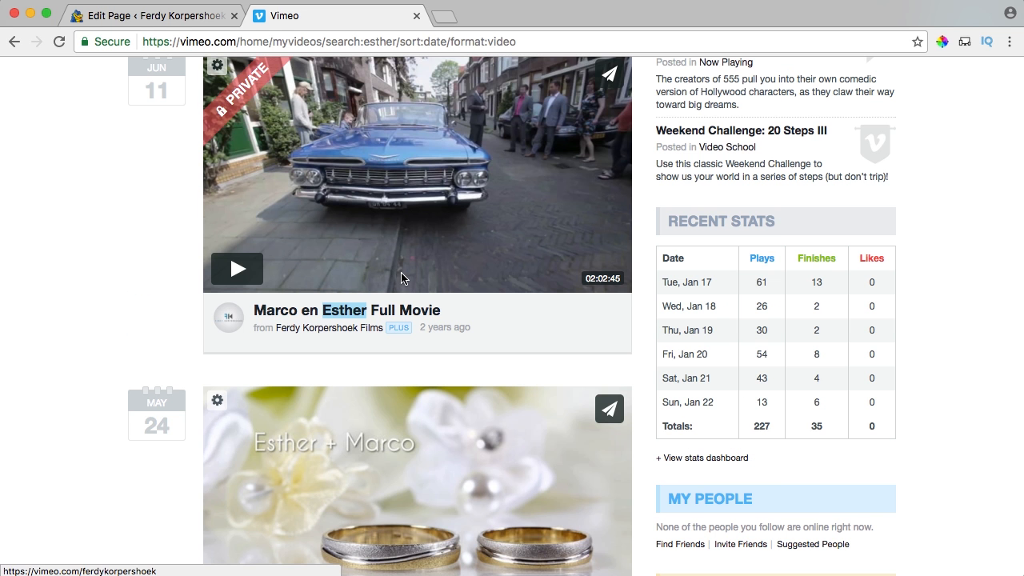
pyautogui.scroll(-4, 414, 289)
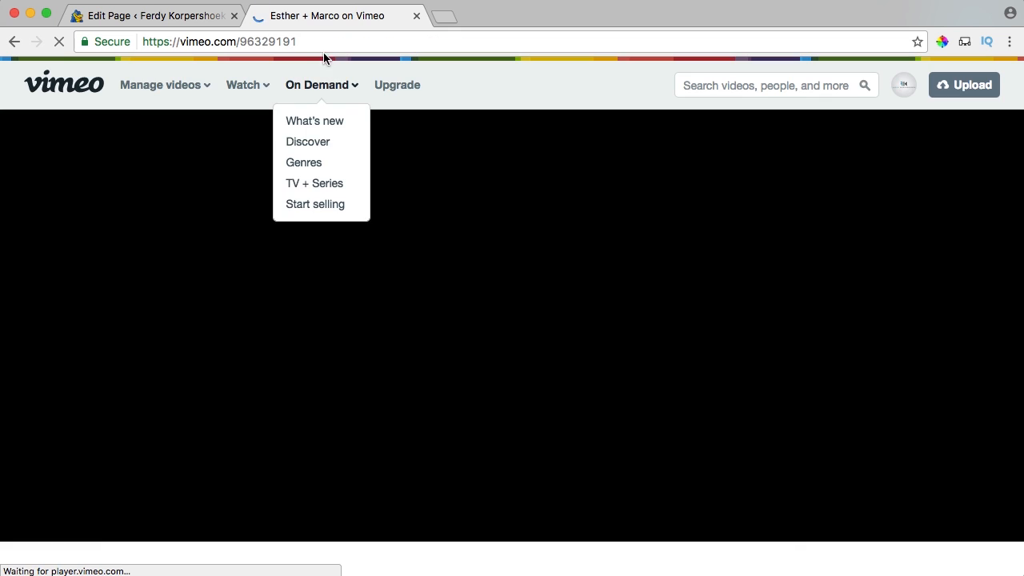
pyautogui.click(311, 40)
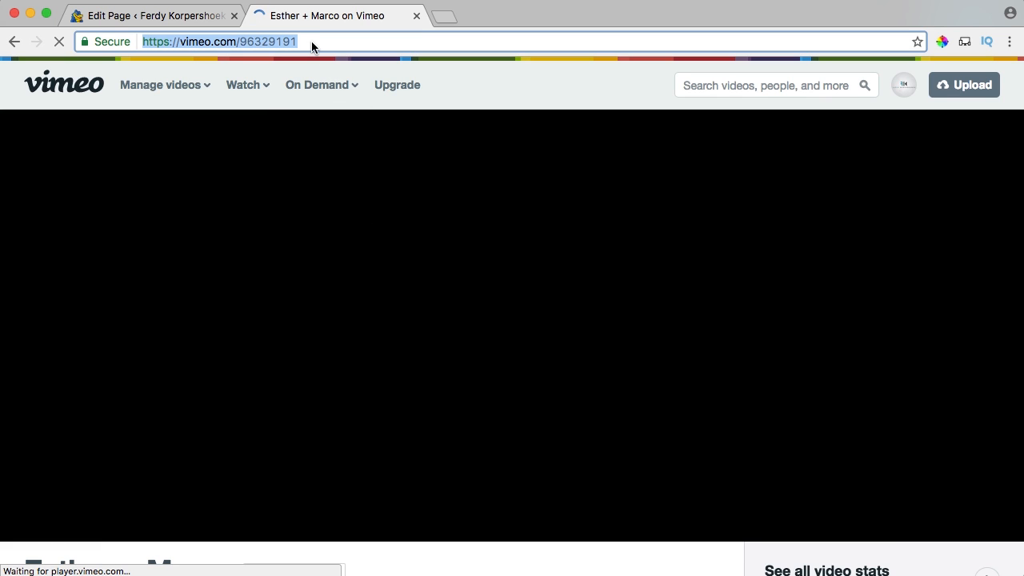
pyautogui.click(416, 15)
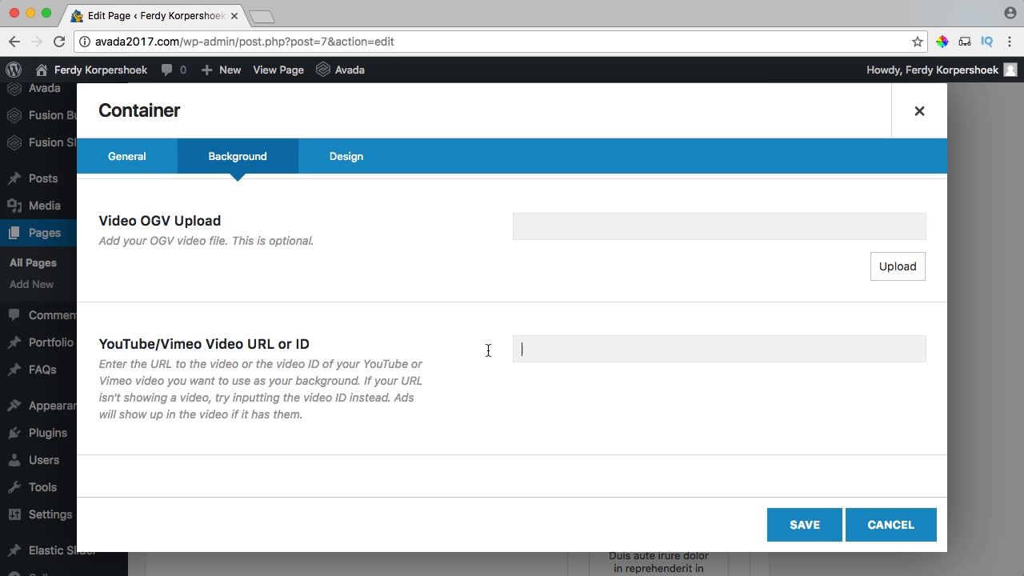
pyautogui.scroll(-2, 468, 347)
pyautogui.scroll(-2, 469, 344)
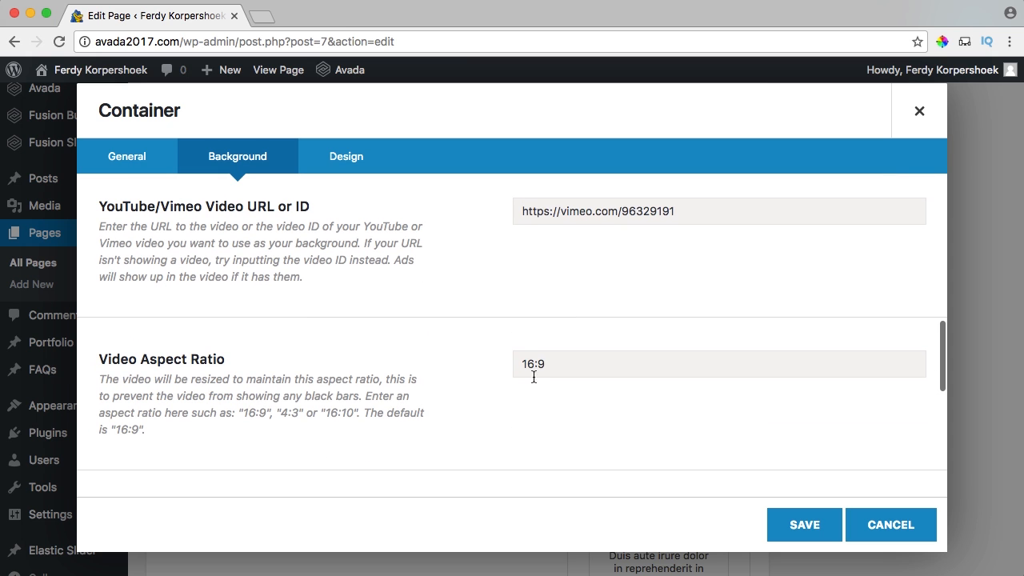
pyautogui.scroll(-4, 448, 352)
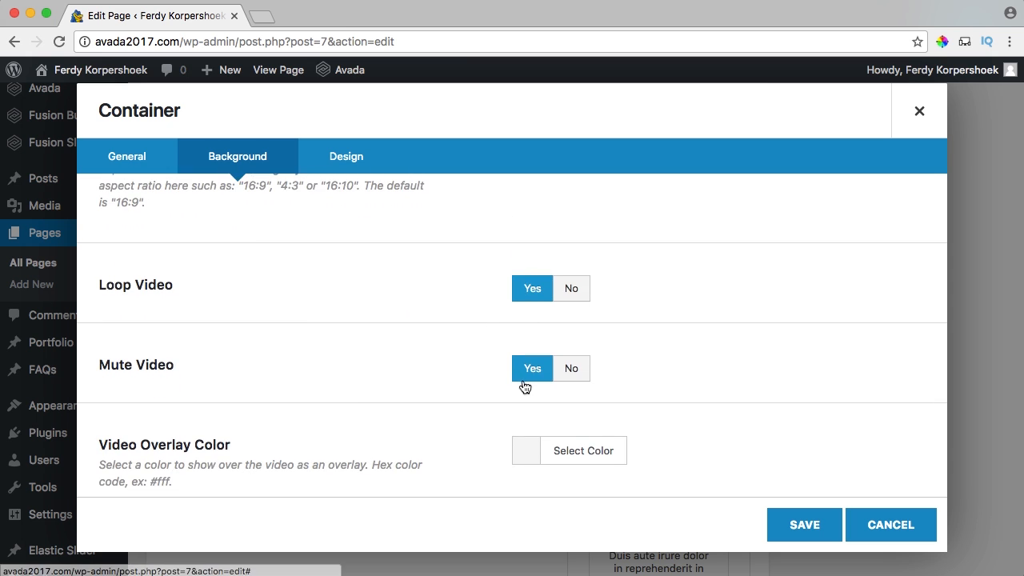
pyautogui.scroll(-1, 452, 353)
pyautogui.scroll(-3, 452, 351)
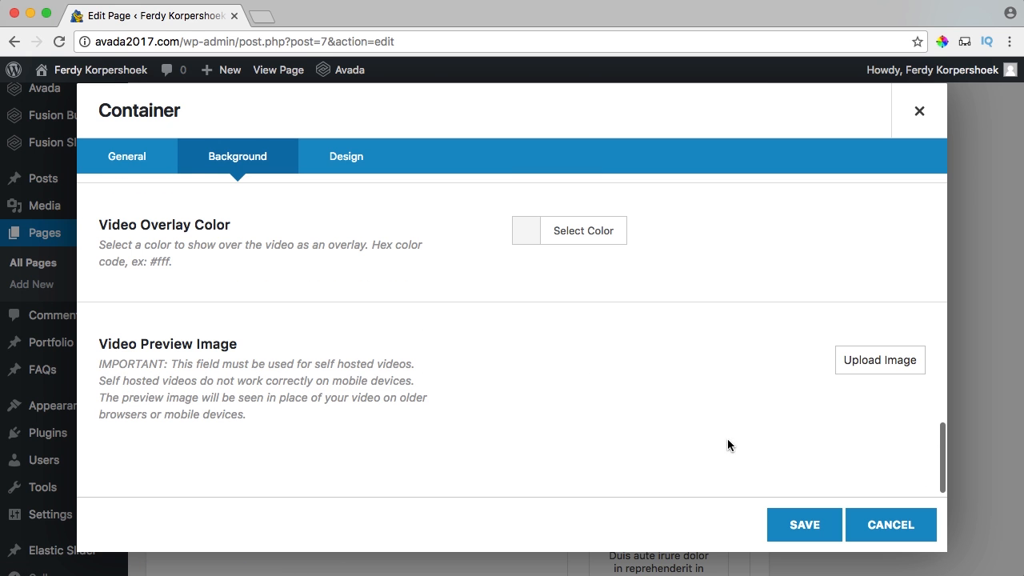
pyautogui.click(803, 525)
pyautogui.scroll(10, 824, 400)
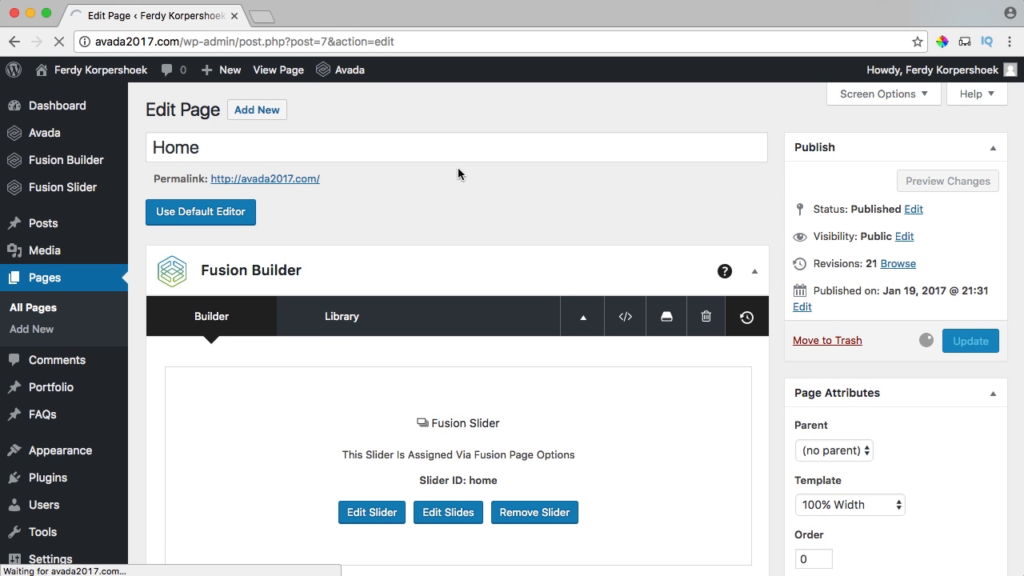
# Update the Home page and jump to the Film section on the live site.
pyautogui.keyDown('super'); pyautogui.click(274, 70); pyautogui.keyUp('super')
pyautogui.click(320, 16)
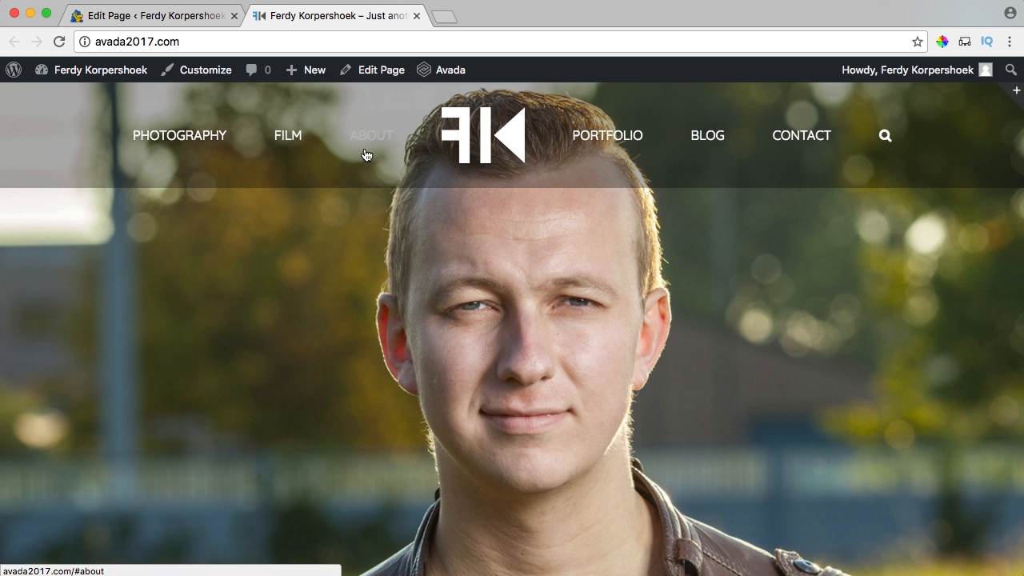
pyautogui.click(288, 136)
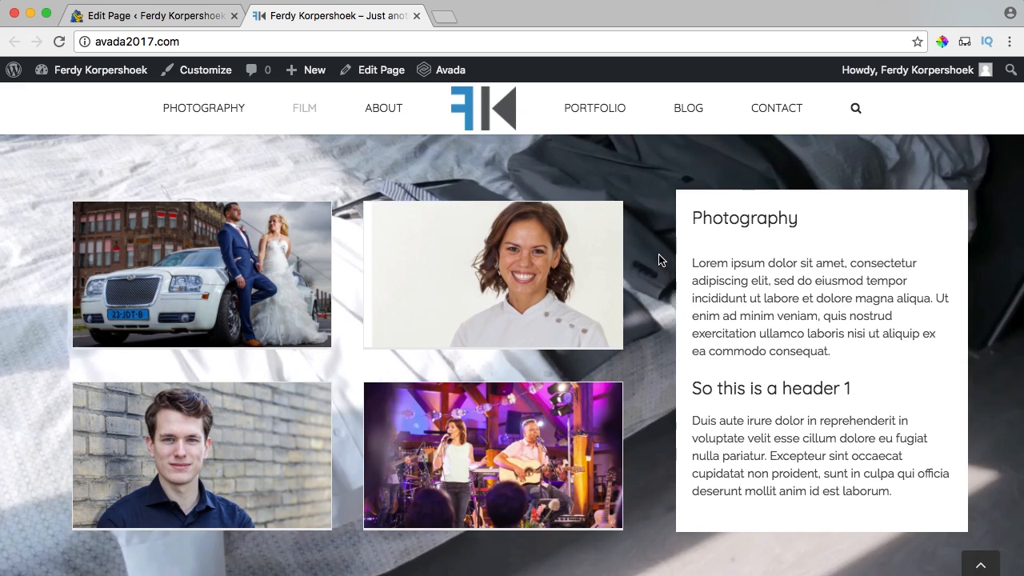
# Check that the Film section plays the wedding video background, then return to the editor.
pyautogui.scroll(-1, 658, 253)
pyautogui.scroll(5, 658, 253)
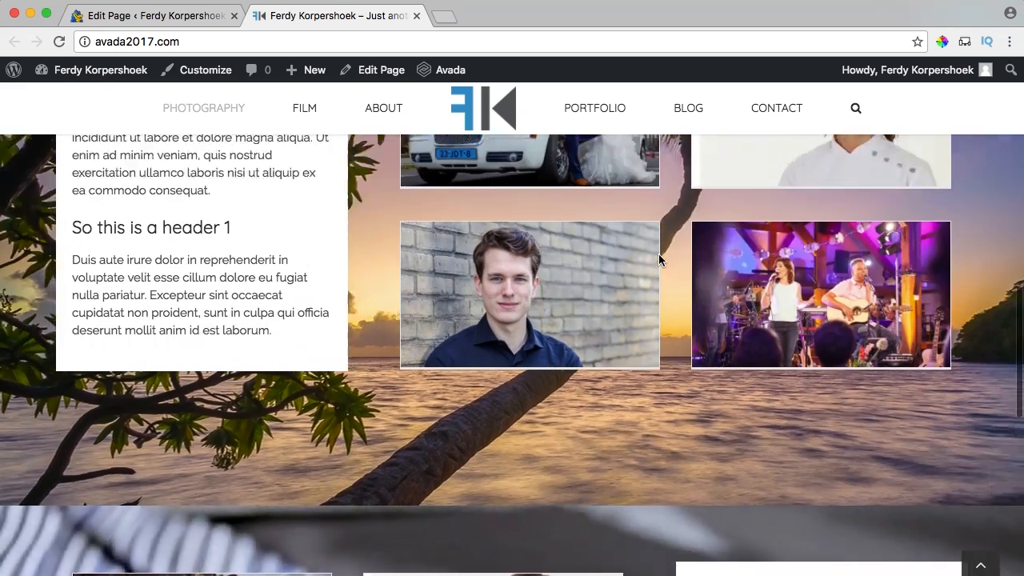
pyautogui.scroll(3, 659, 253)
pyautogui.scroll(-3, 327, 211)
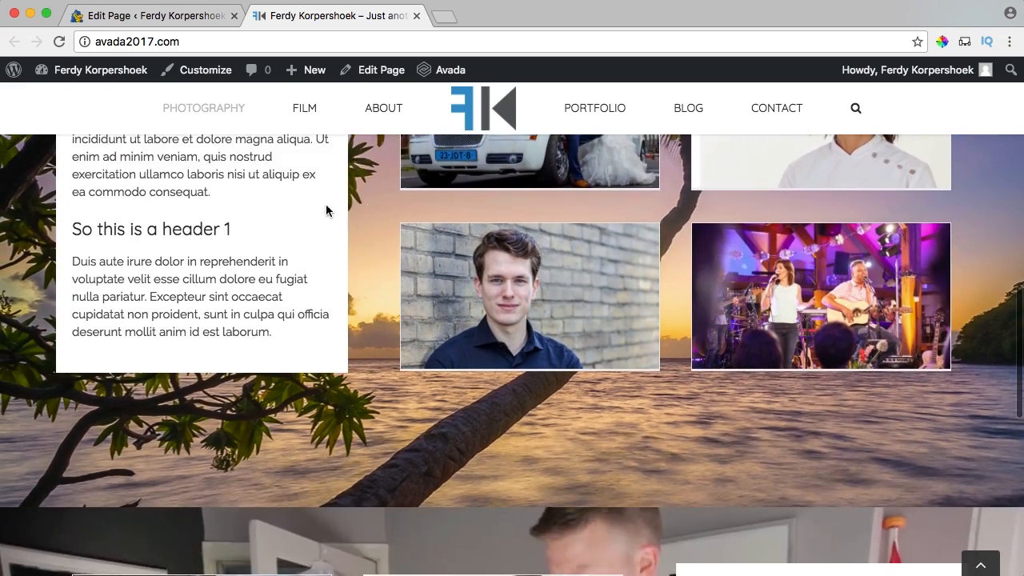
pyautogui.scroll(-3, 312, 208)
pyautogui.scroll(-6, 687, 226)
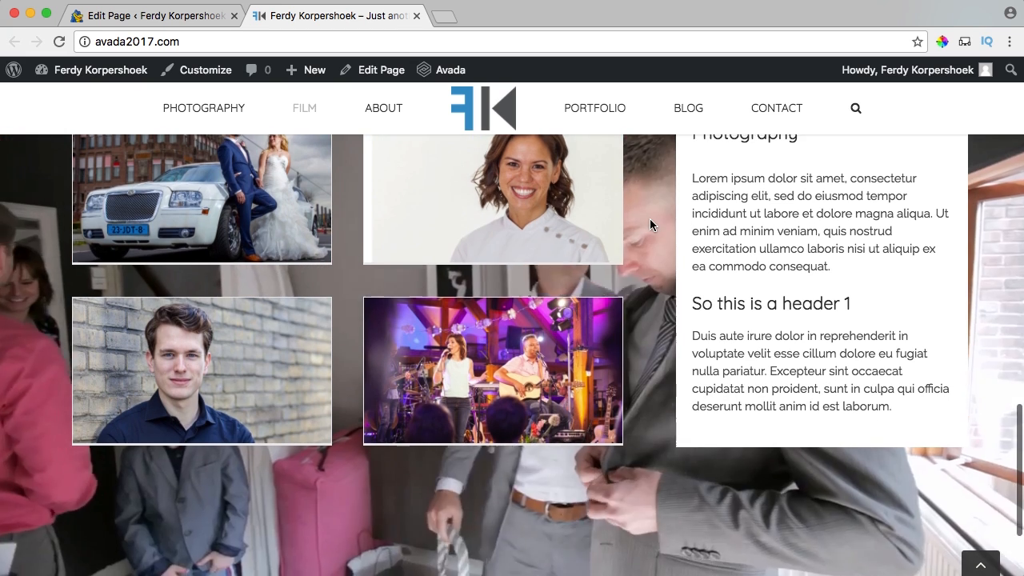
pyautogui.scroll(2, 650, 218)
pyautogui.scroll(-1, 650, 219)
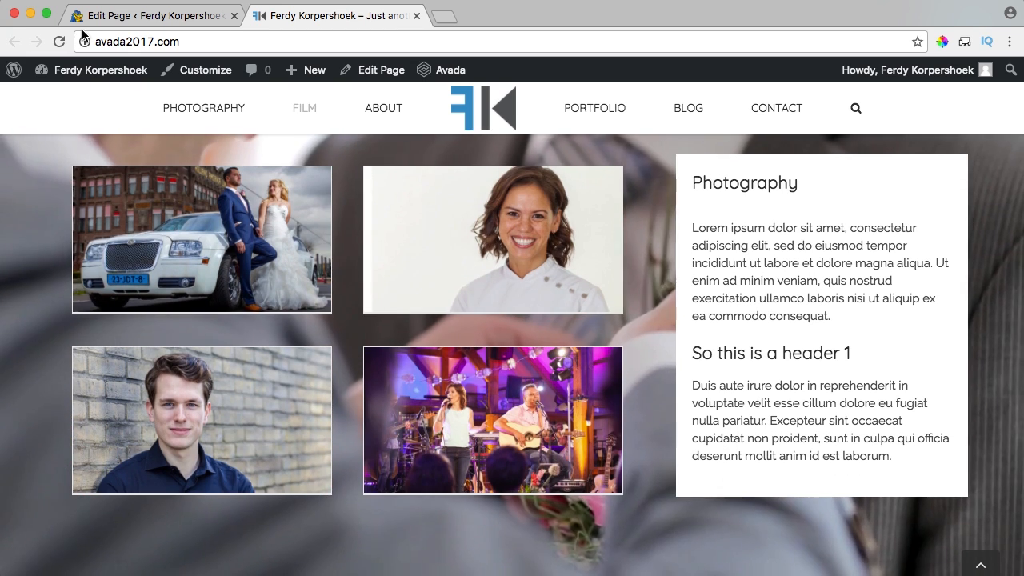
pyautogui.scroll(1, 492, 233)
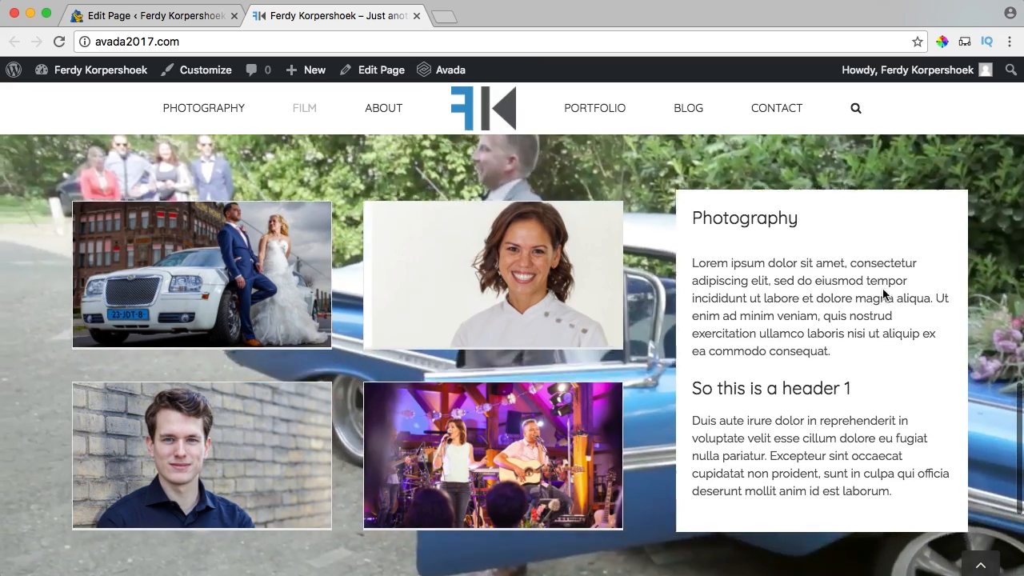
pyautogui.moveTo(729, 218); pyautogui.dragTo(848, 420)
pyautogui.click(848, 420)
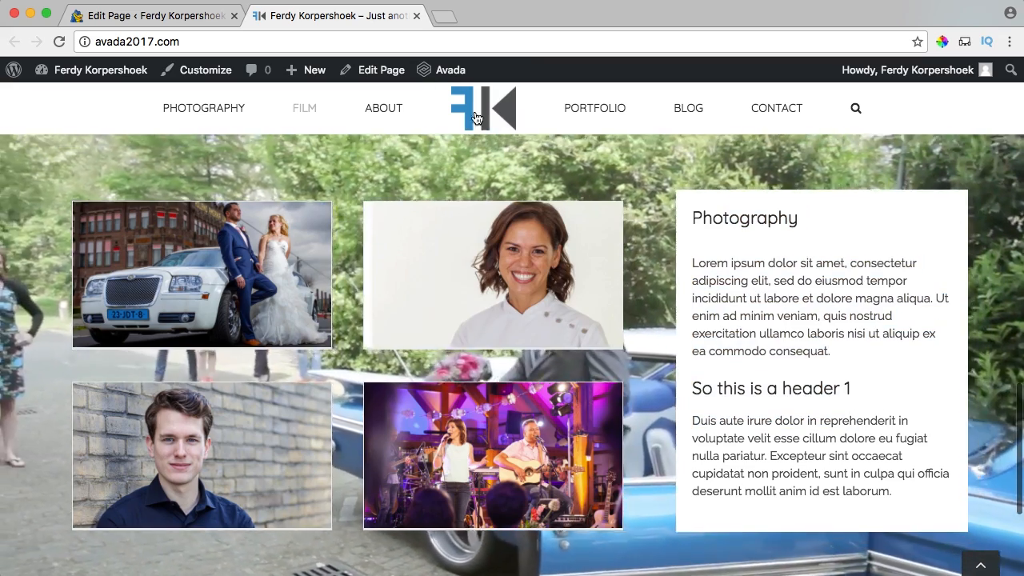
pyautogui.click(186, 15)
# Save the duplicated section's title so it reads Film.
pyautogui.scroll(-10, 500, 347)
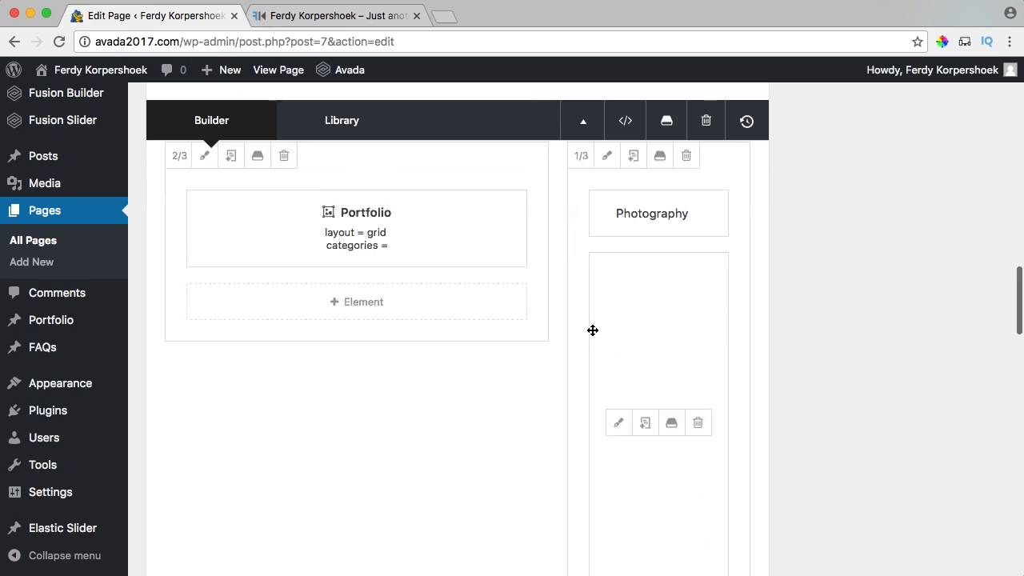
pyautogui.scroll(10, 475, 308)
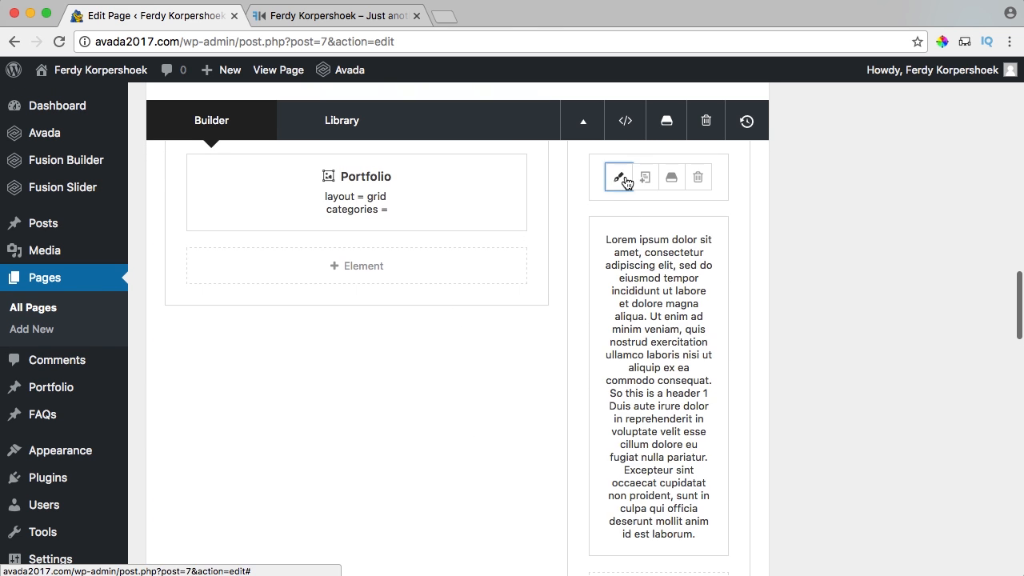
pyautogui.click(619, 176)
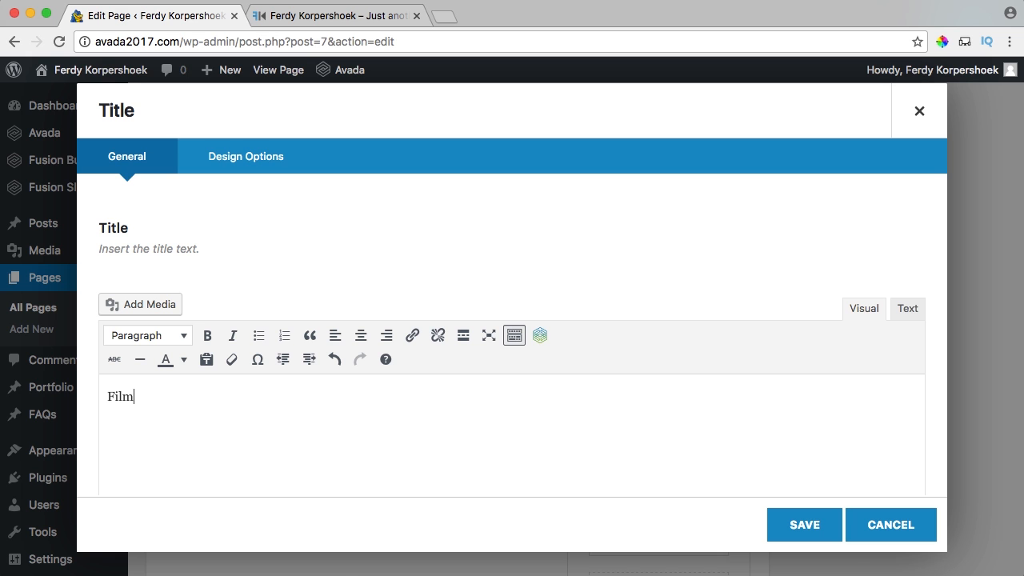
pyautogui.click(805, 523)
# Delete the heading and second paragraph from the Film text block, leaving one Lorem ipsum paragraph.
pyautogui.scroll(2, 461, 297)
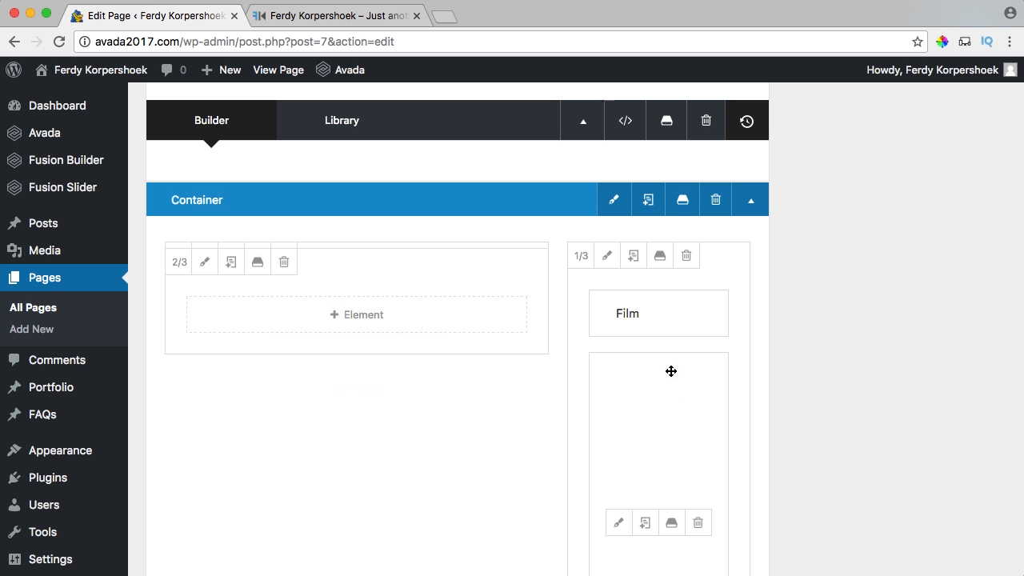
pyautogui.click(620, 524)
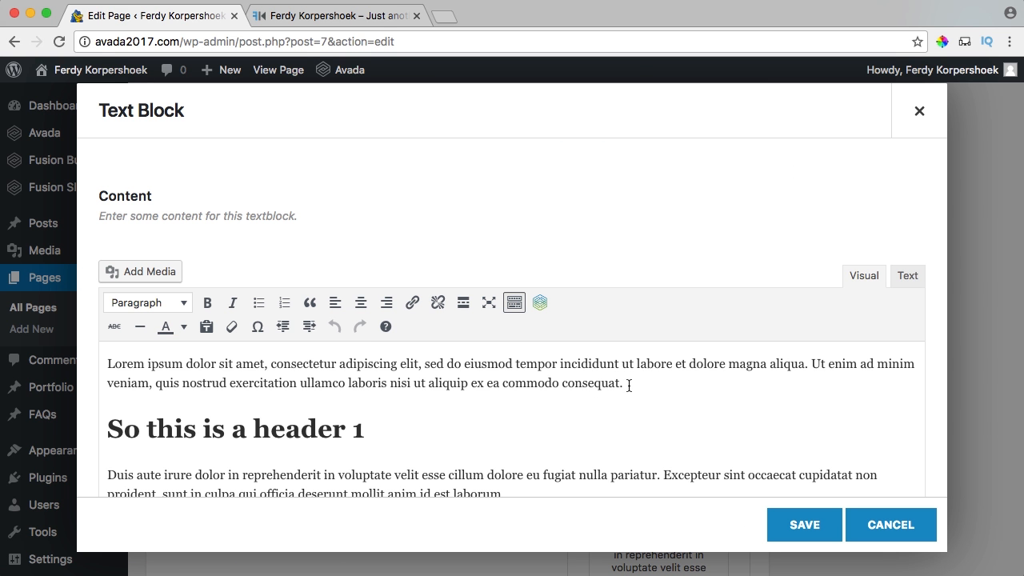
pyautogui.moveTo(628, 386); pyautogui.dragTo(703, 423)
pyautogui.press('BackSpace')
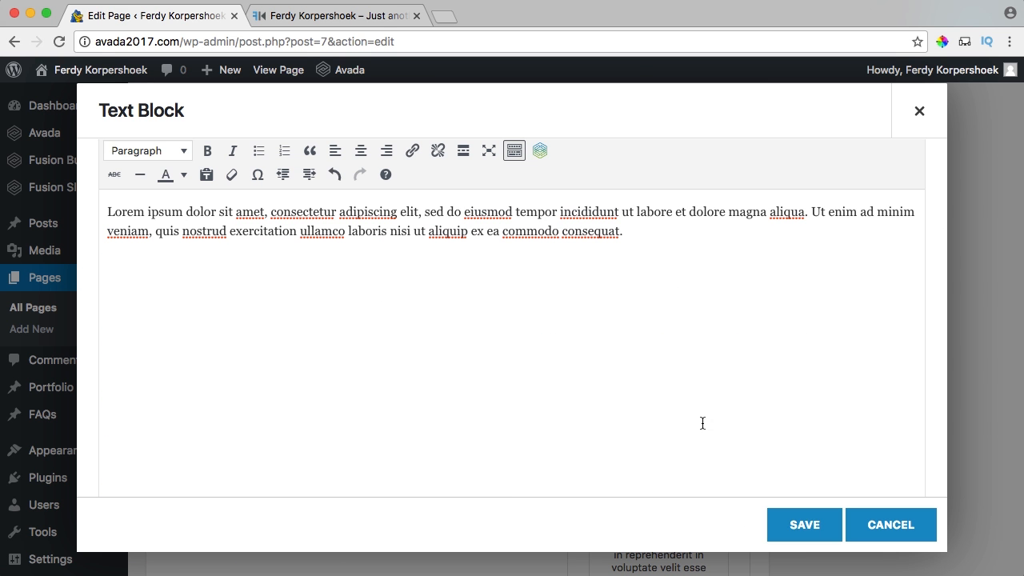
pyautogui.click(801, 526)
pyautogui.scroll(15, 836, 402)
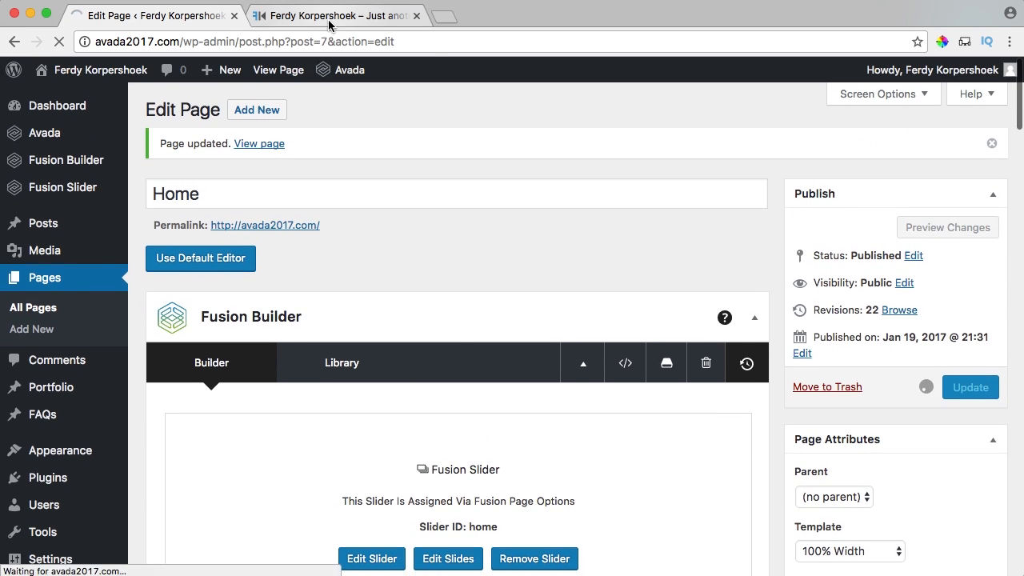
pyautogui.click(328, 20)
pyautogui.scroll(-10, 453, 306)
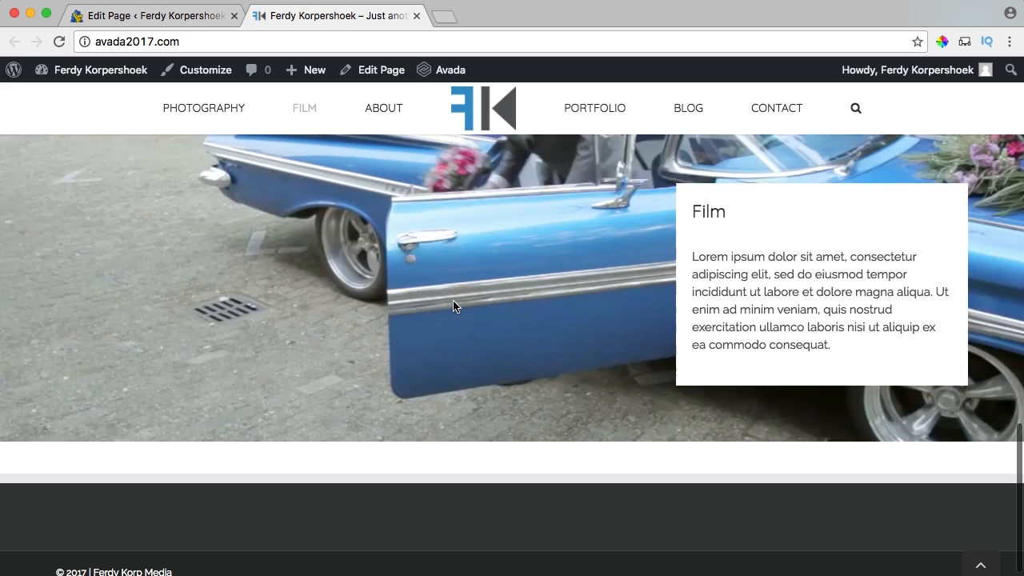
pyautogui.scroll(2, 453, 306)
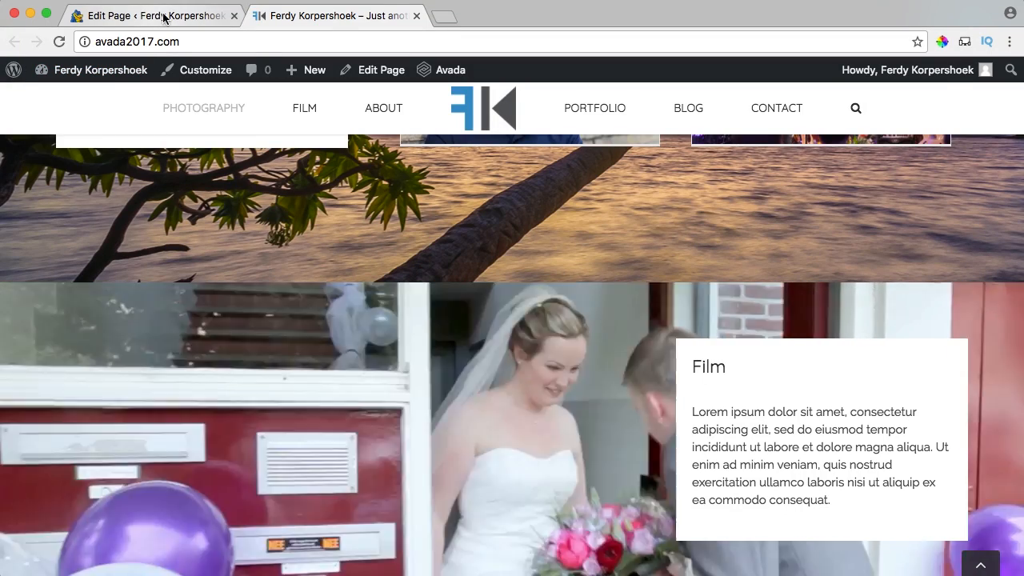
# Add an empty Text Block to the Film container's 2/3 column.
pyautogui.click(112, 16)
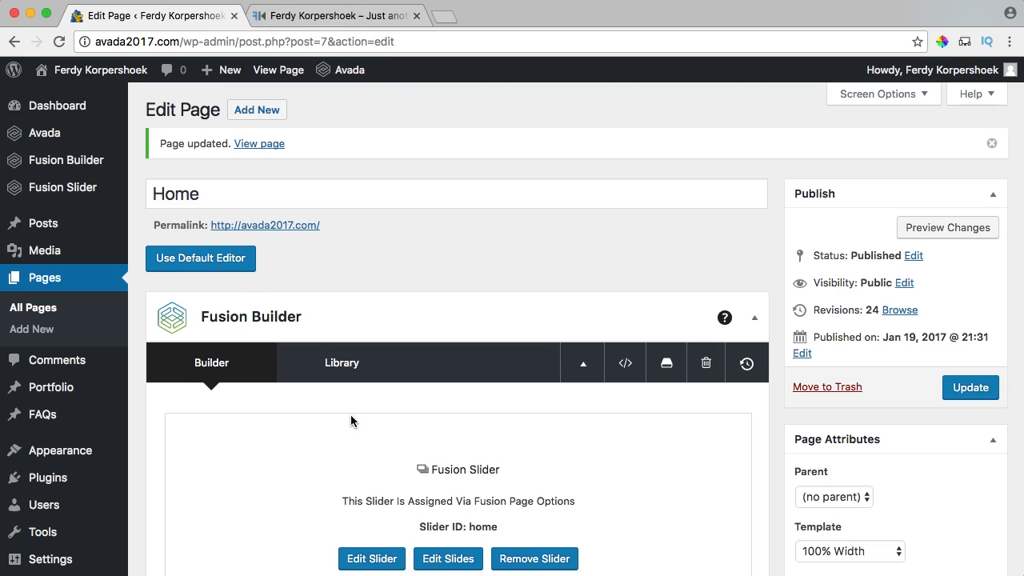
pyautogui.scroll(-10, 381, 300)
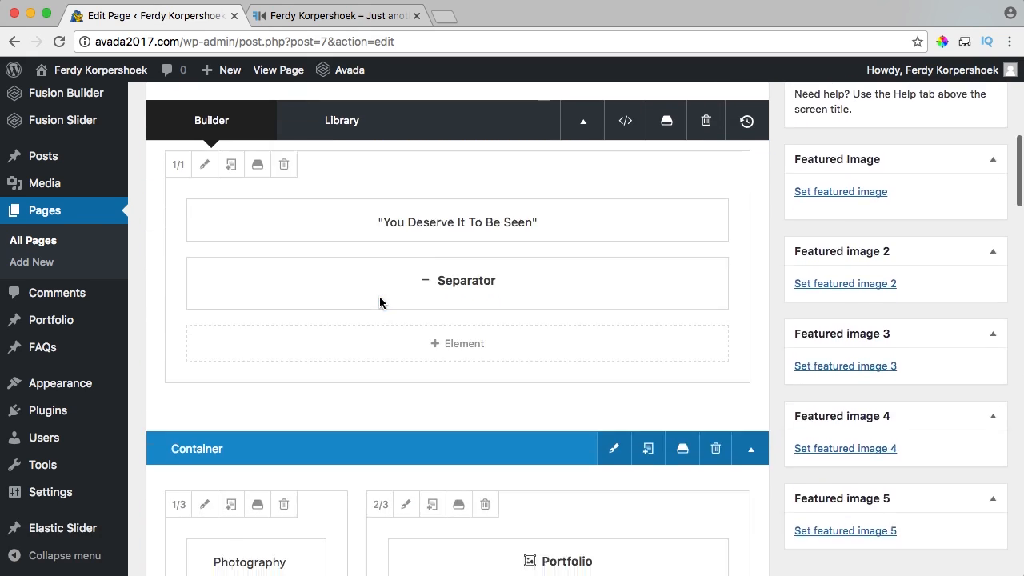
pyautogui.scroll(-12, 379, 298)
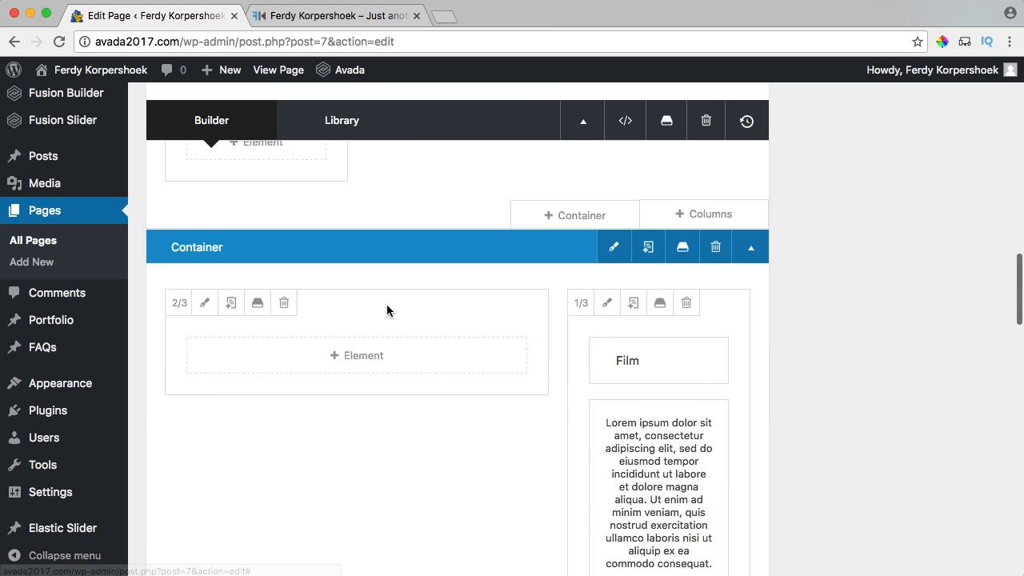
pyautogui.click(352, 248)
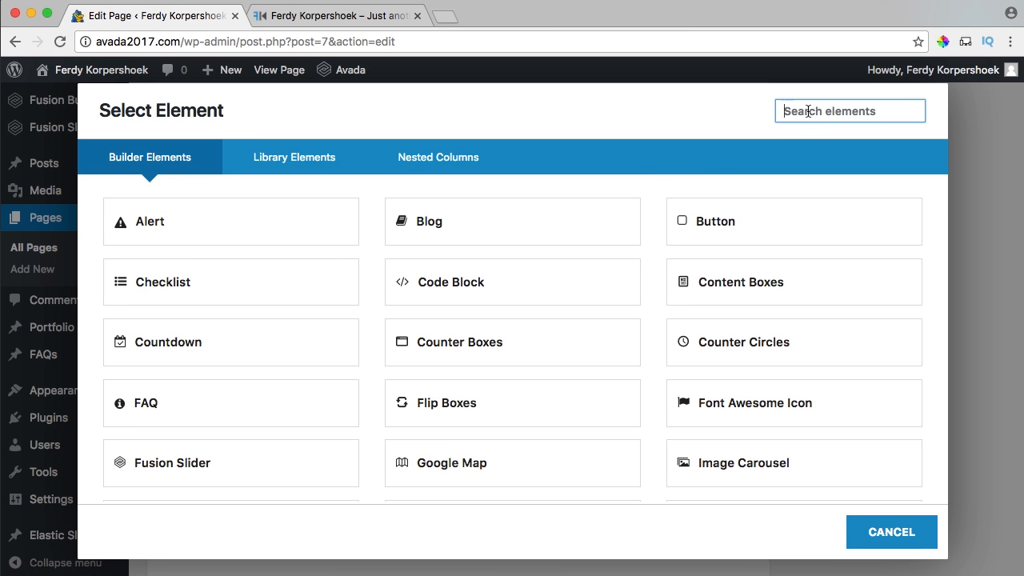
pyautogui.write('text')
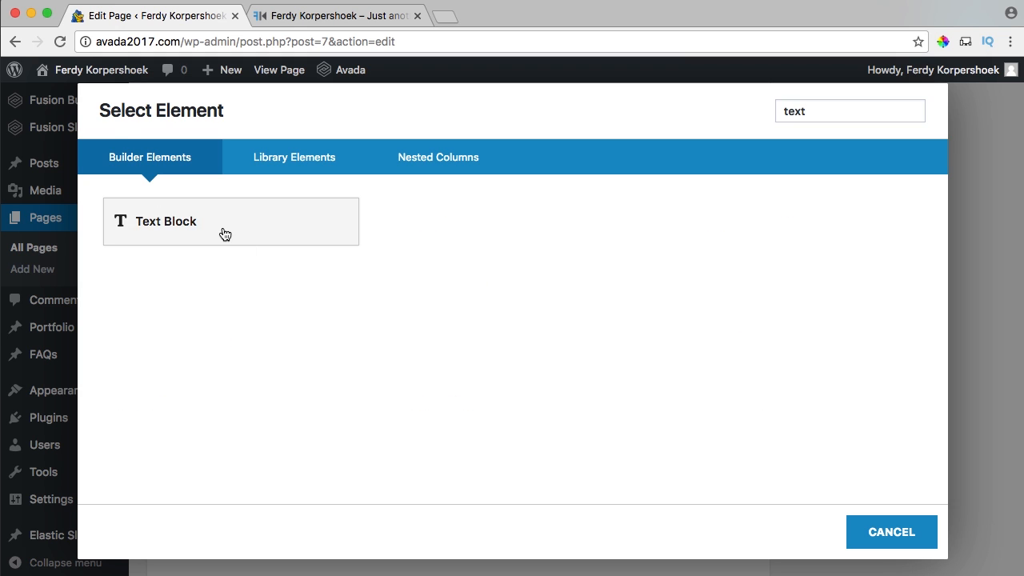
pyautogui.click(224, 232)
pyautogui.click(270, 368)
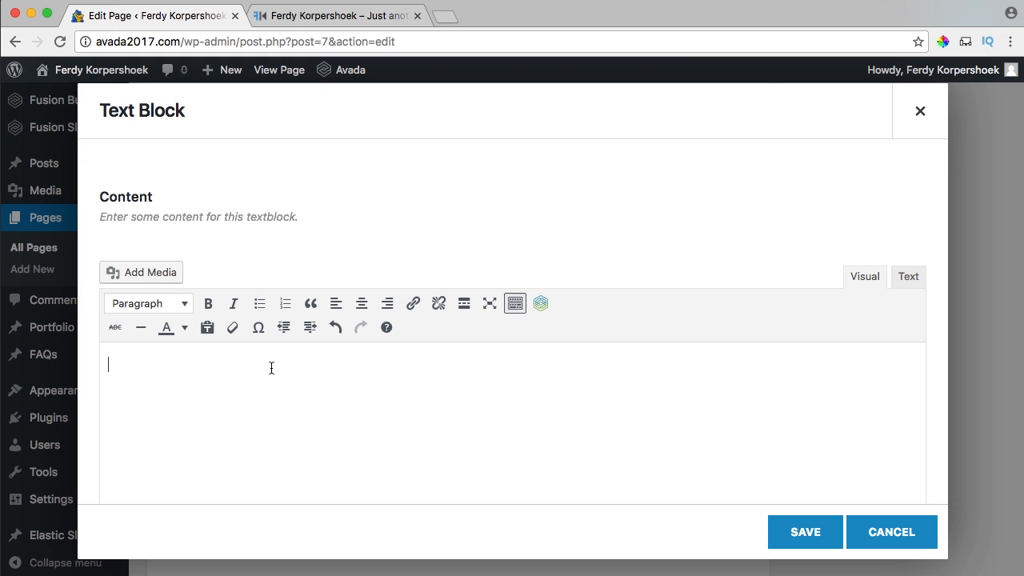
# Upload Wedding-Maassluis.jpg and insert it into the text block.
pyautogui.click(170, 276)
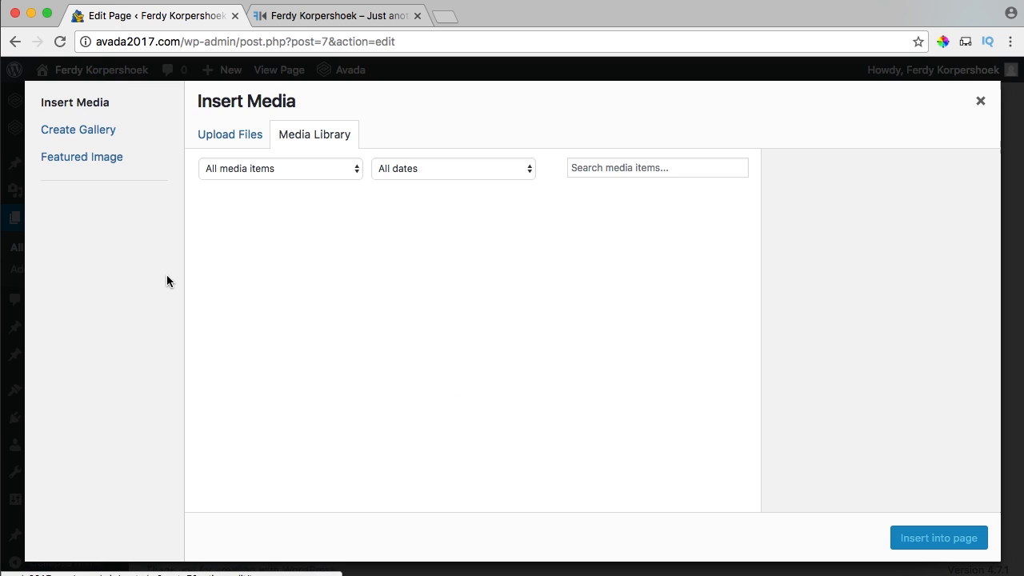
pyautogui.click(244, 137)
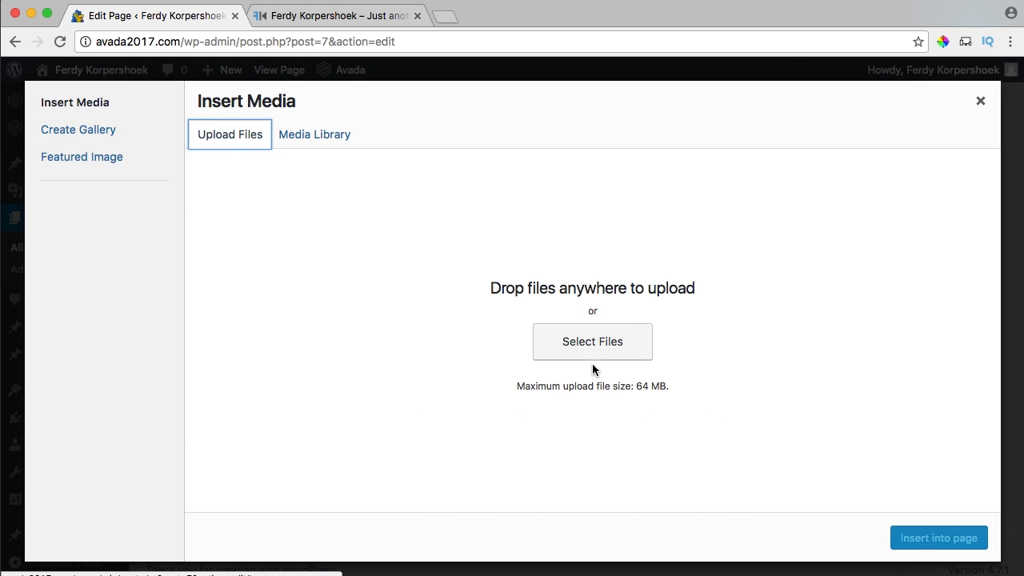
pyautogui.click(593, 342)
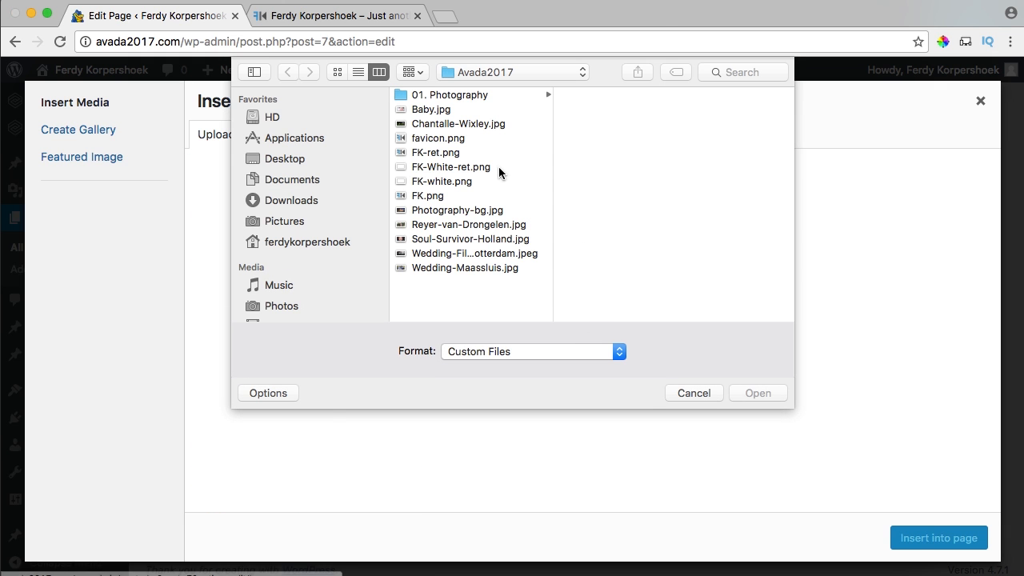
pyautogui.click(445, 268)
pyautogui.press('space')
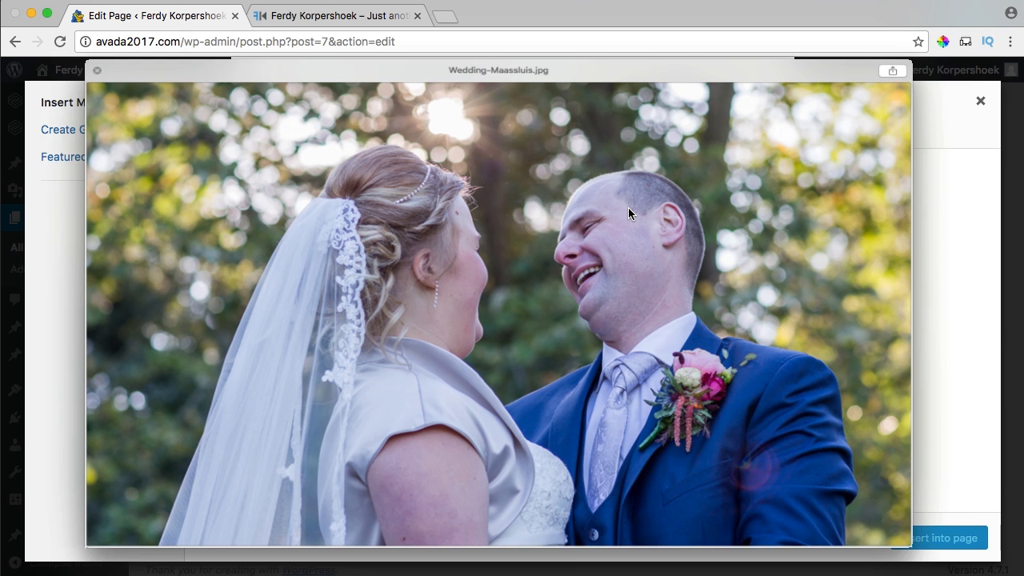
pyautogui.press('space')
pyautogui.click(758, 393)
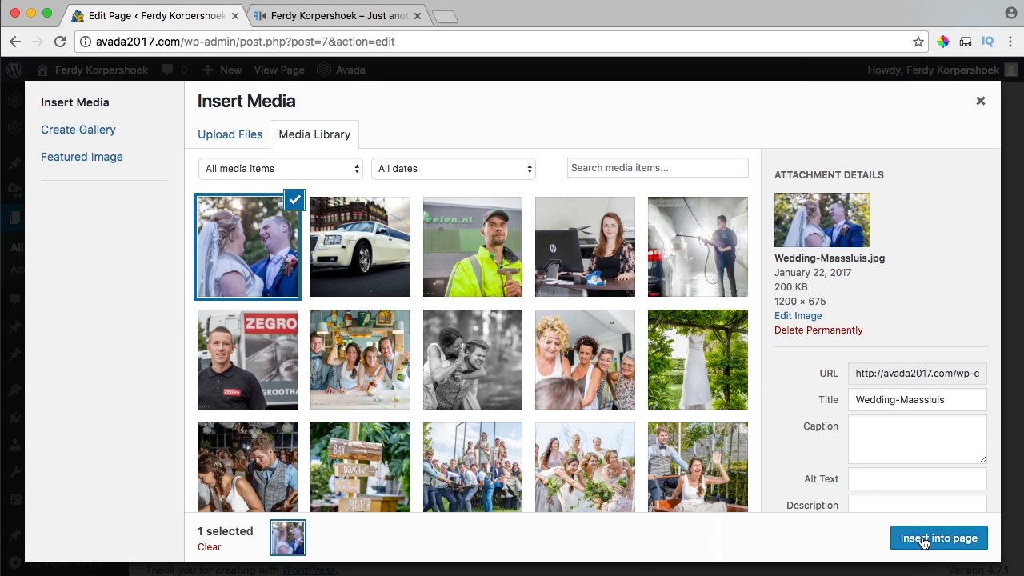
pyautogui.click(924, 540)
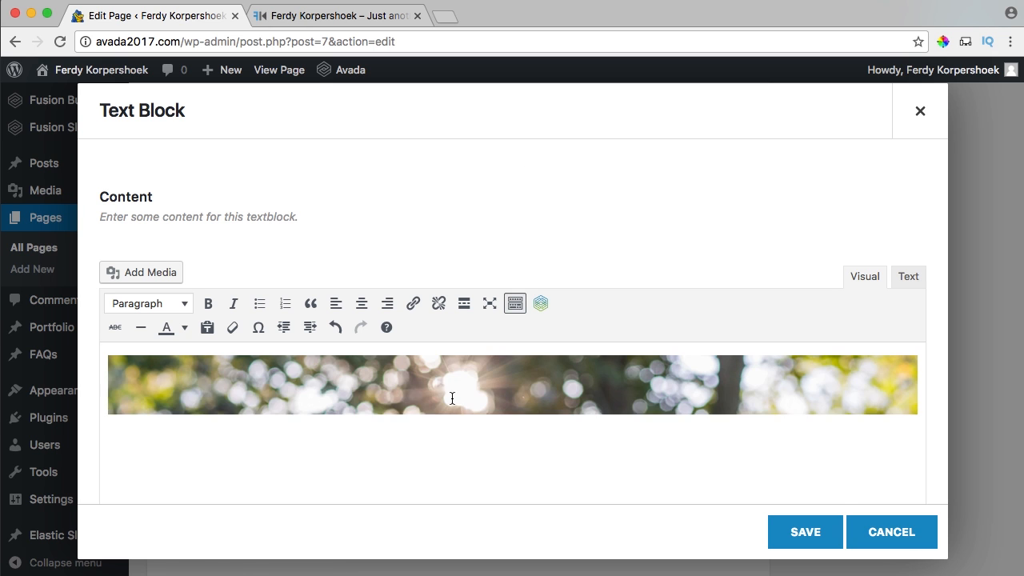
pyautogui.scroll(3, 528, 400)
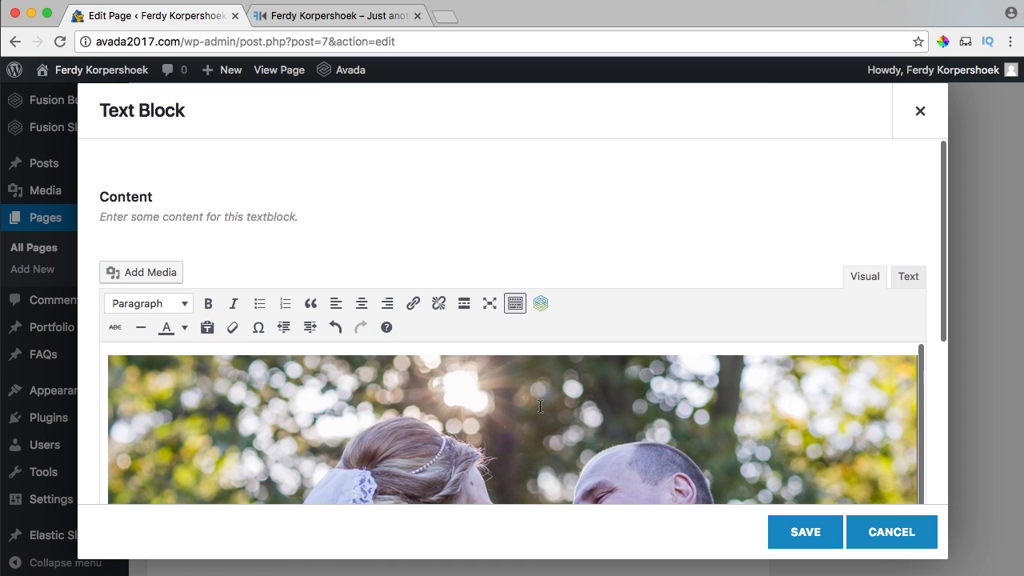
pyautogui.click(452, 25)
# Copy the Vimeo video URL vimeo.com/197298091 and return to the text block editor.
pyautogui.write('vi')
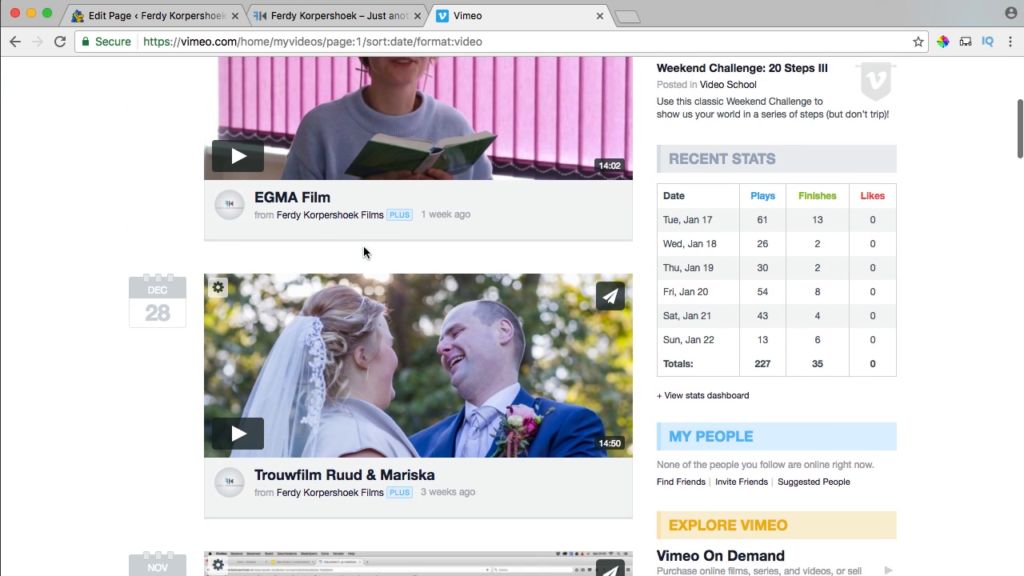
pyautogui.scroll(-2, 352, 320)
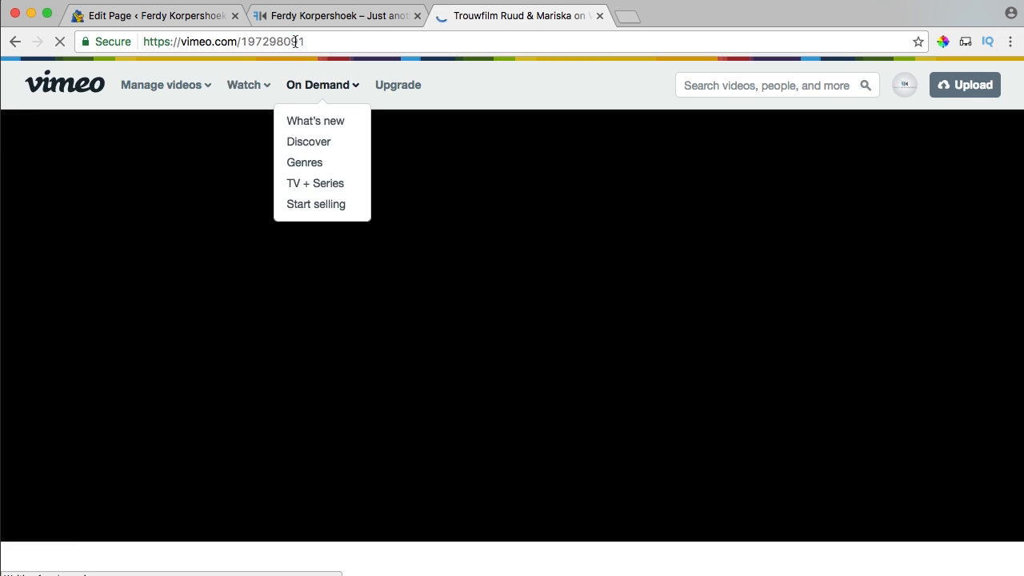
pyautogui.click(294, 41)
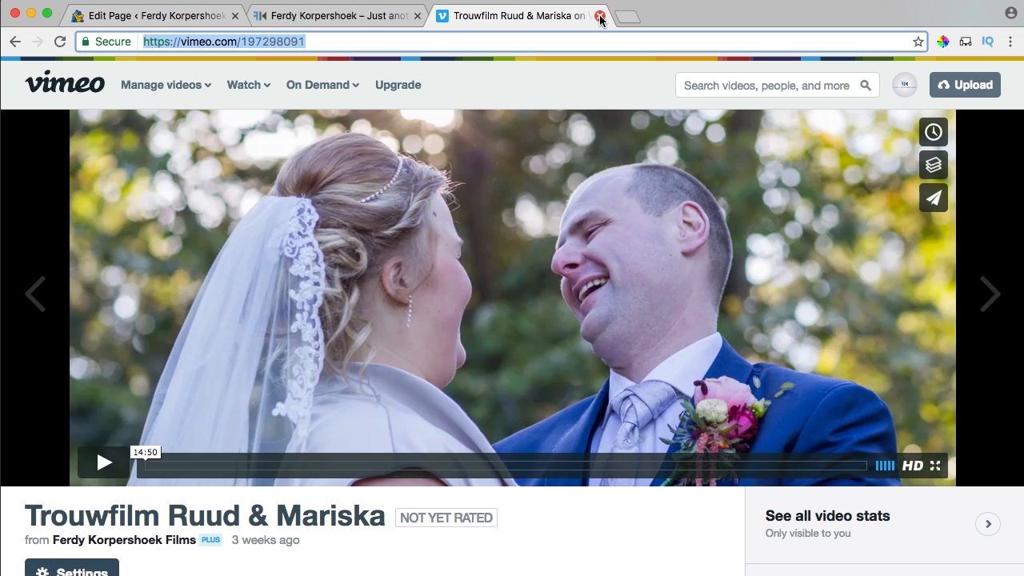
pyautogui.click(599, 16)
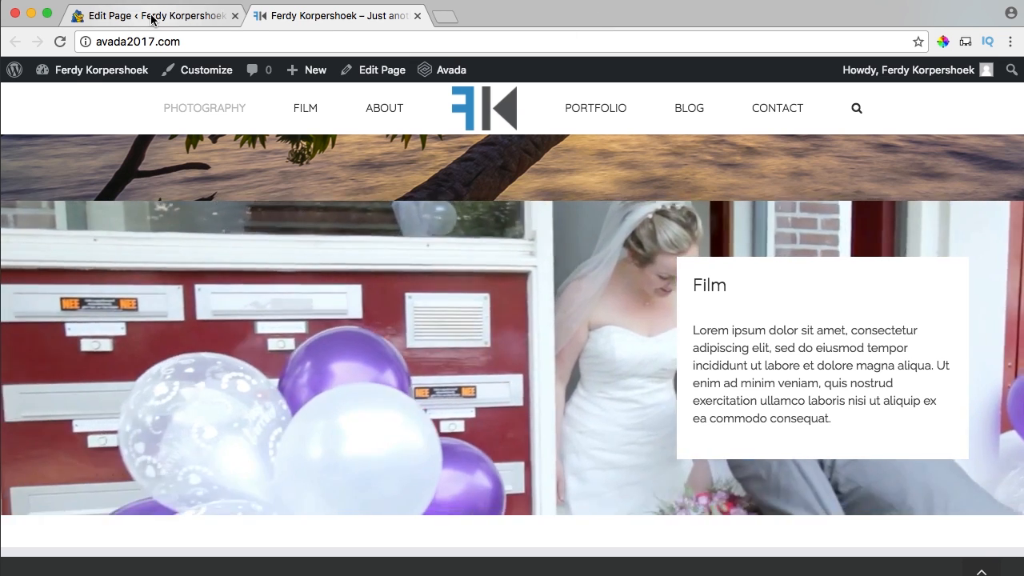
pyautogui.click(152, 20)
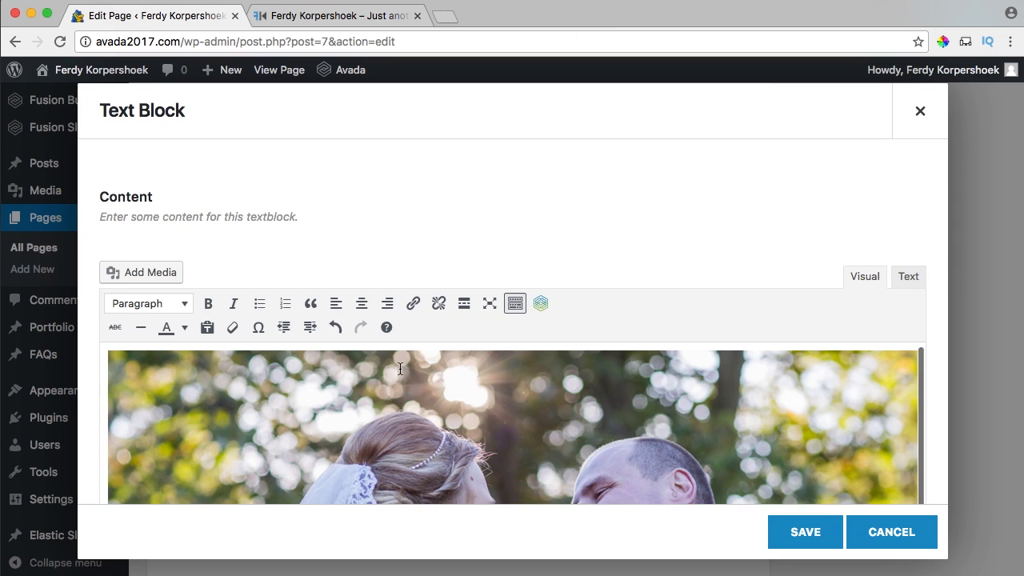
pyautogui.scroll(-3, 449, 412)
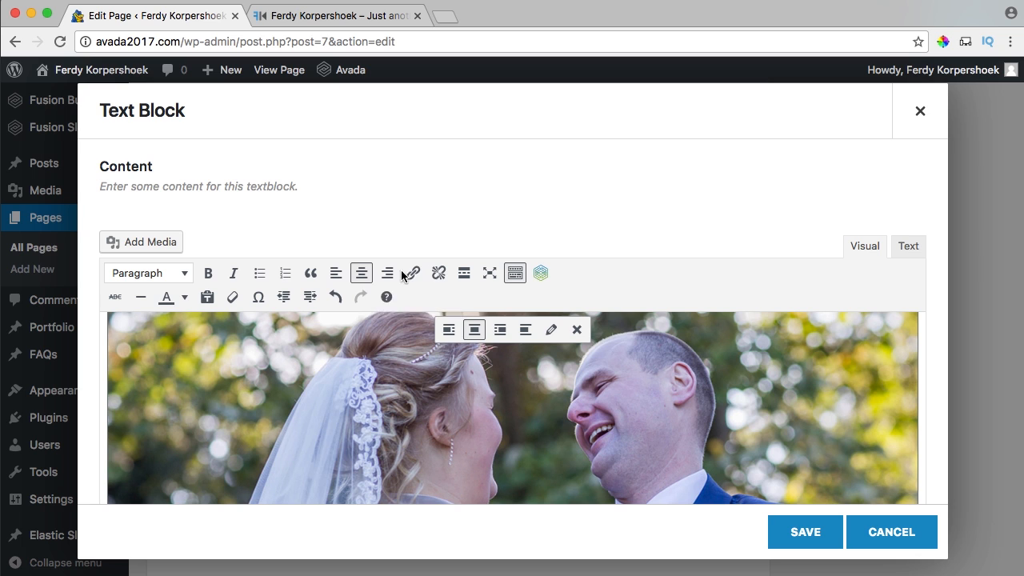
pyautogui.click(412, 274)
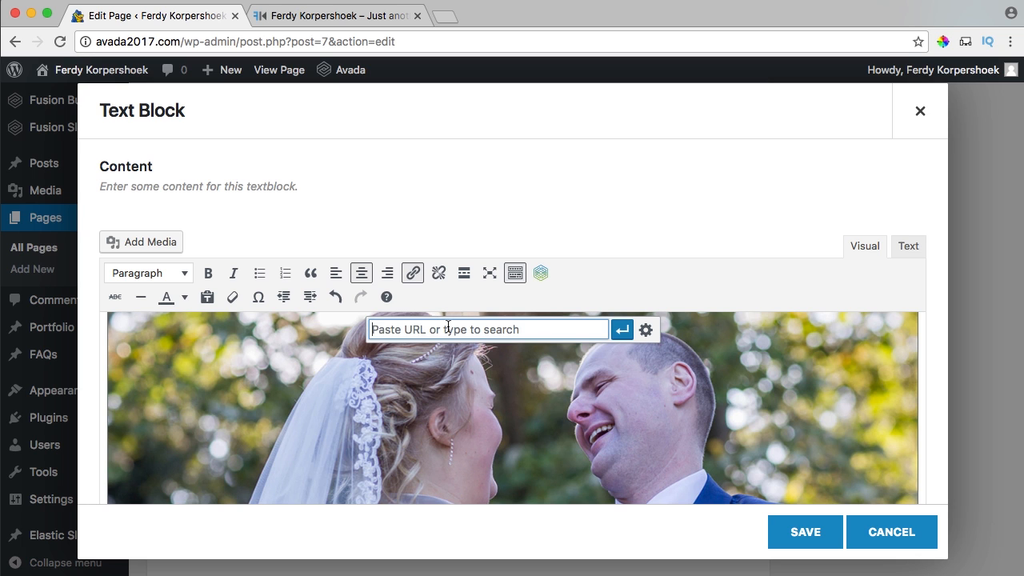
pyautogui.click(622, 331)
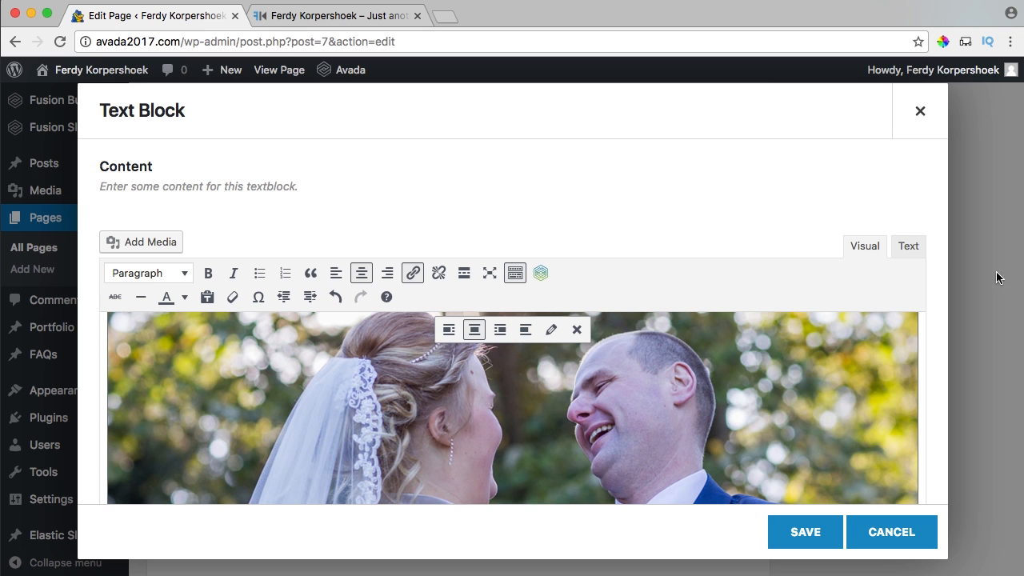
pyautogui.click(908, 247)
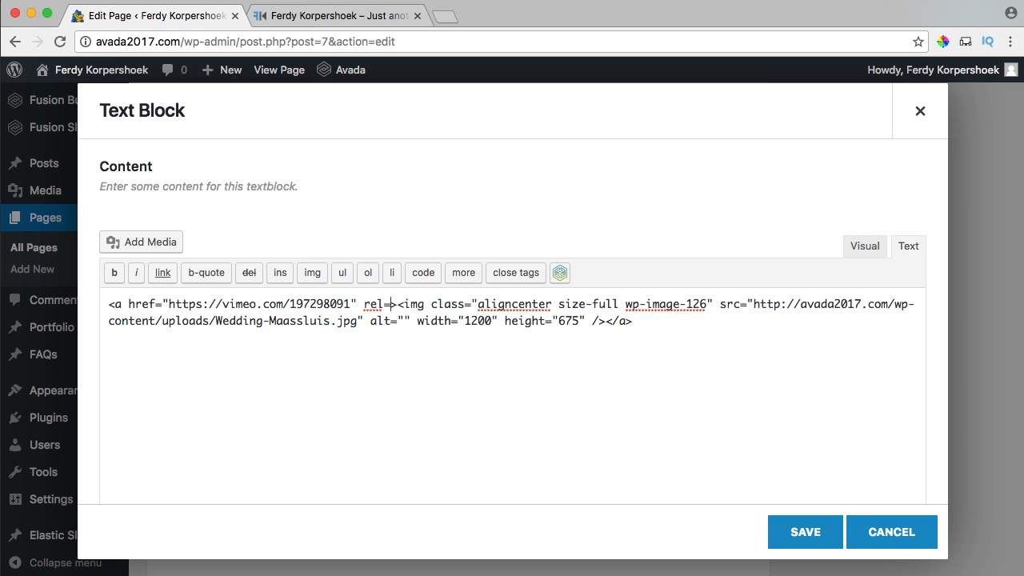
pyautogui.write('""')
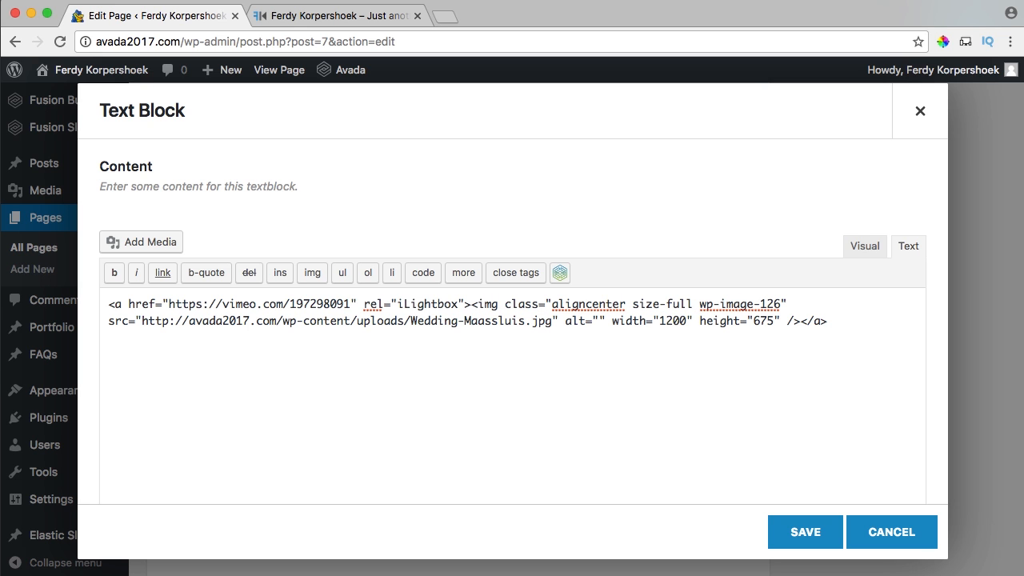
pyautogui.click(800, 534)
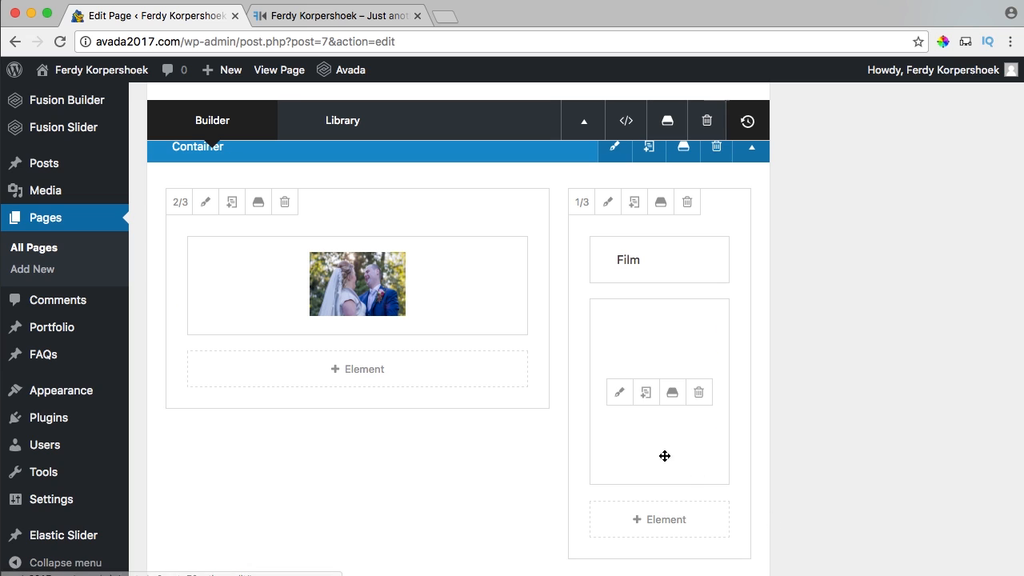
# Update the page and test the wedding photo's Vimeo lightbox on the live site.
pyautogui.scroll(10, 898, 355)
pyautogui.click(971, 263)
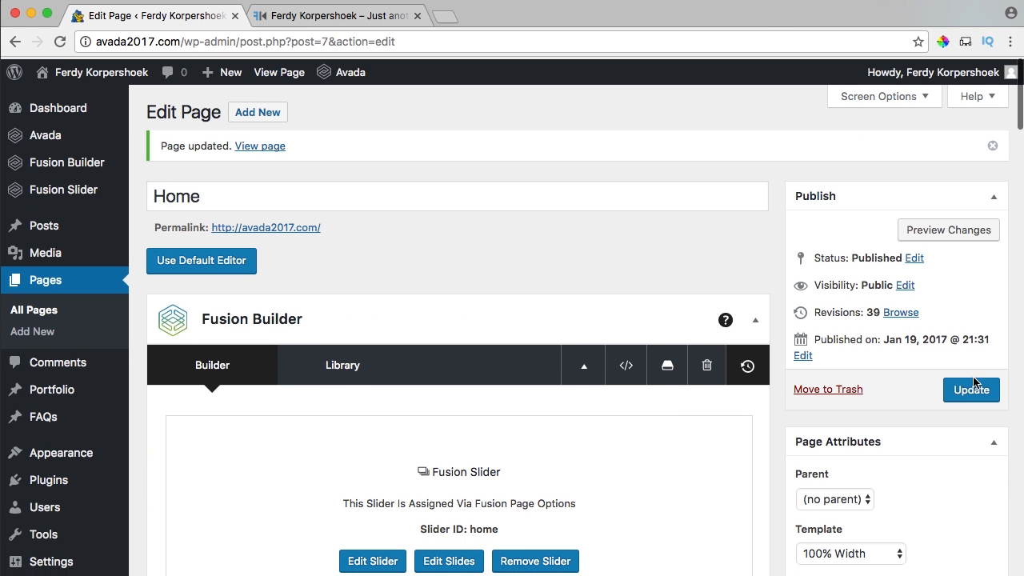
pyautogui.click(368, 16)
pyautogui.click(377, 312)
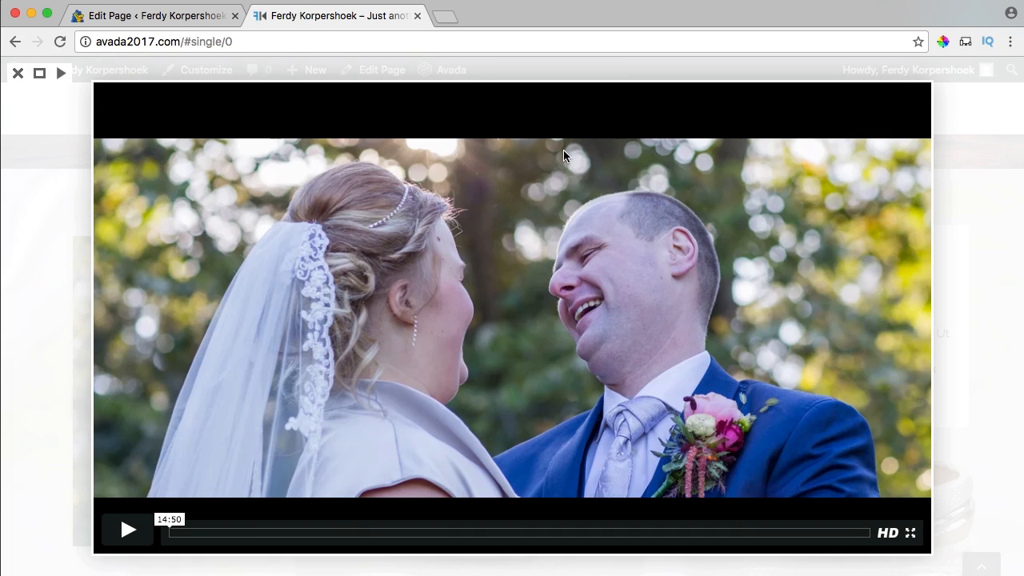
pyautogui.click(18, 73)
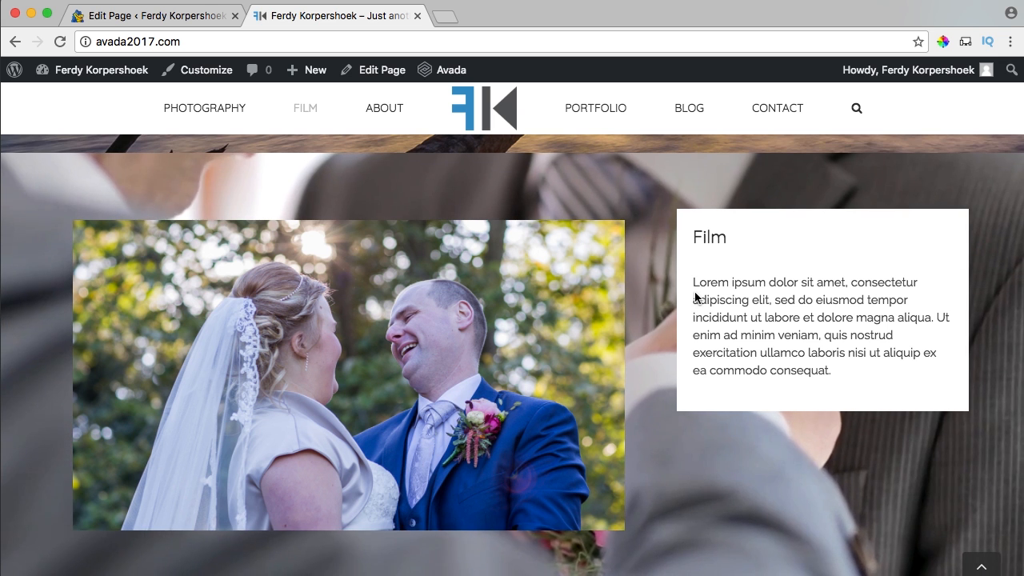
# Measure the gap beside the Film image with a screen-capture selection.
pyautogui.press('super+shift+4')
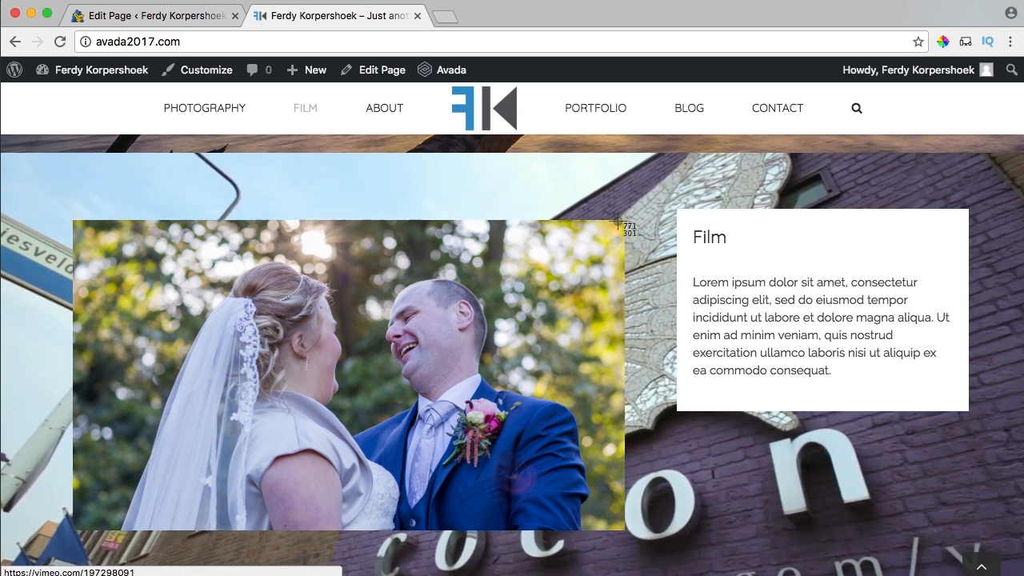
pyautogui.moveTo(617, 216); pyautogui.dragTo(716, 210)
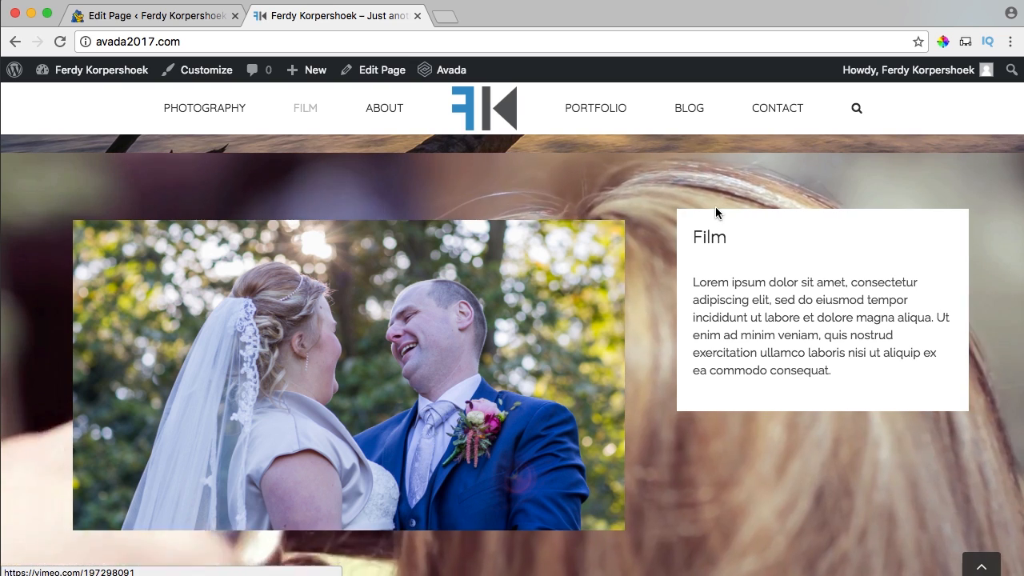
pyautogui.click(170, 24)
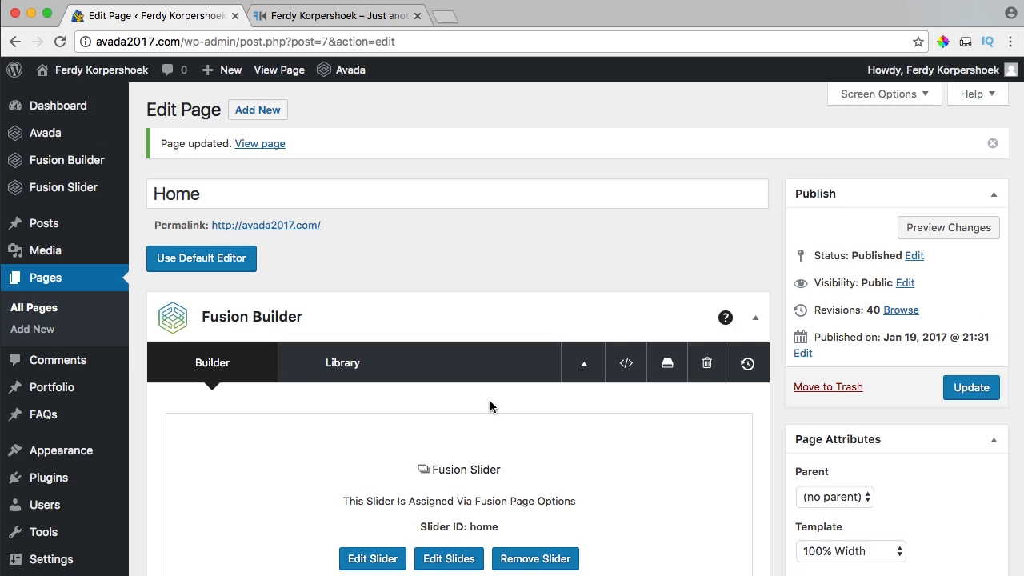
# Reduce the Film image column's top padding from 20px in its Design settings and save.
pyautogui.scroll(-15, 490, 405)
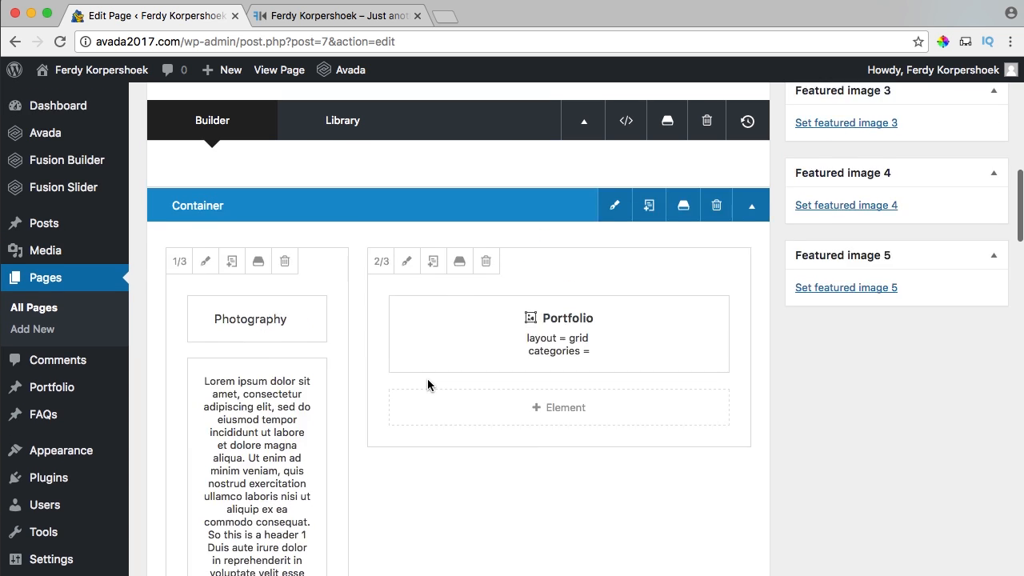
pyautogui.scroll(-10, 428, 385)
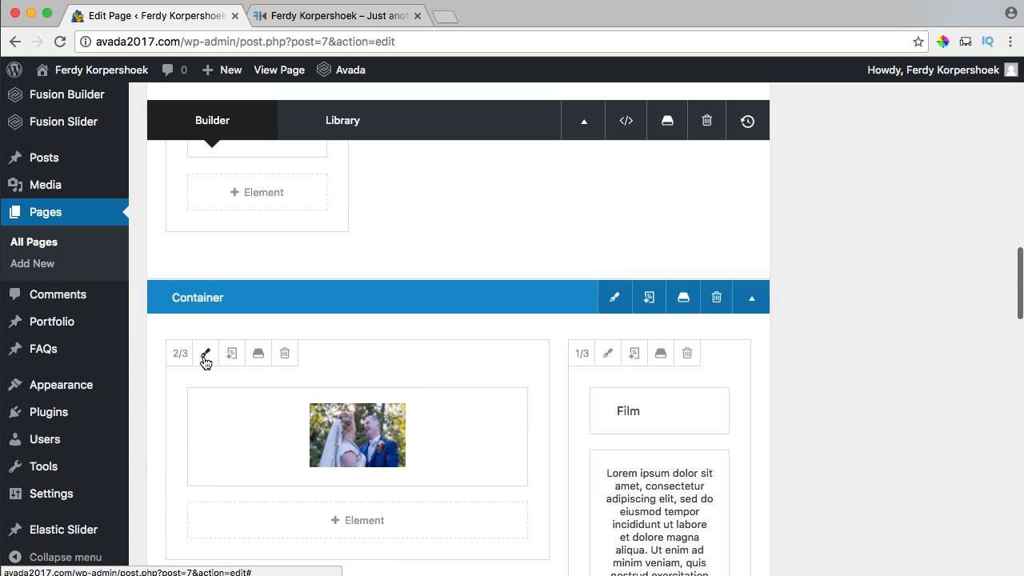
pyautogui.click(206, 354)
pyautogui.click(226, 157)
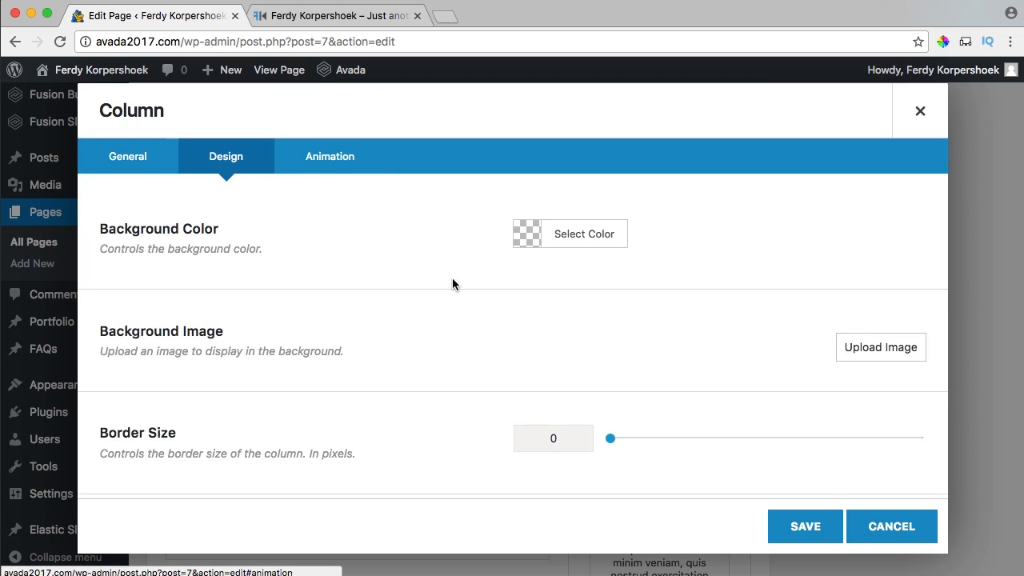
pyautogui.scroll(-5, 555, 359)
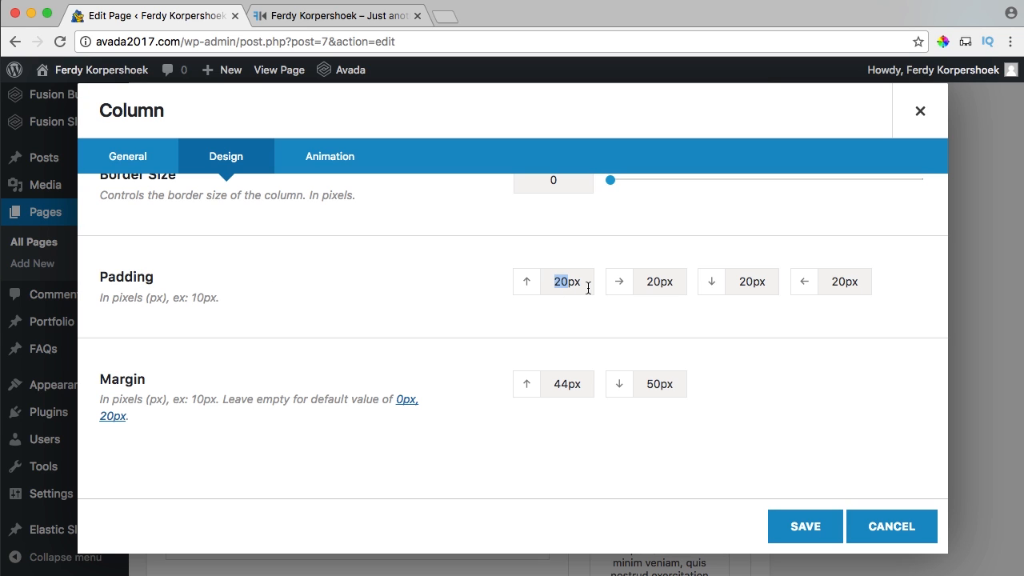
pyautogui.click(794, 528)
pyautogui.scroll(10, 857, 445)
pyautogui.click(971, 387)
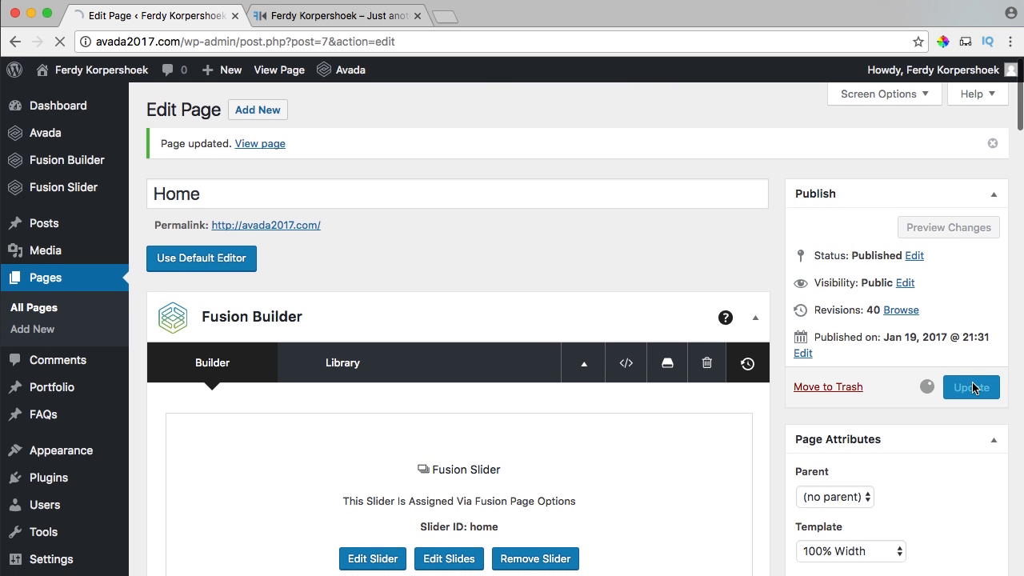
pyautogui.click(328, 4)
pyautogui.scroll(-2, 610, 288)
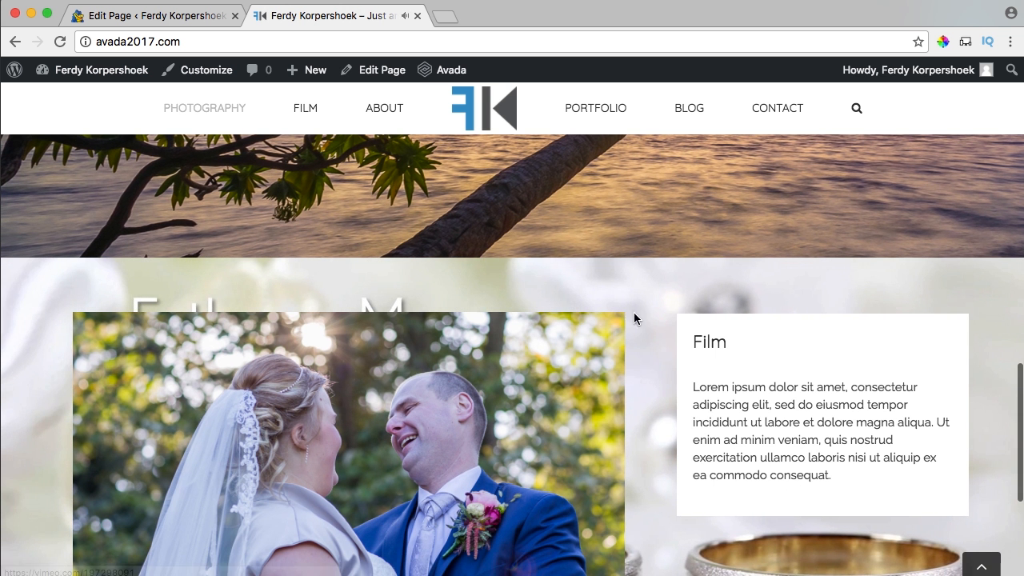
pyautogui.scroll(-4, 689, 314)
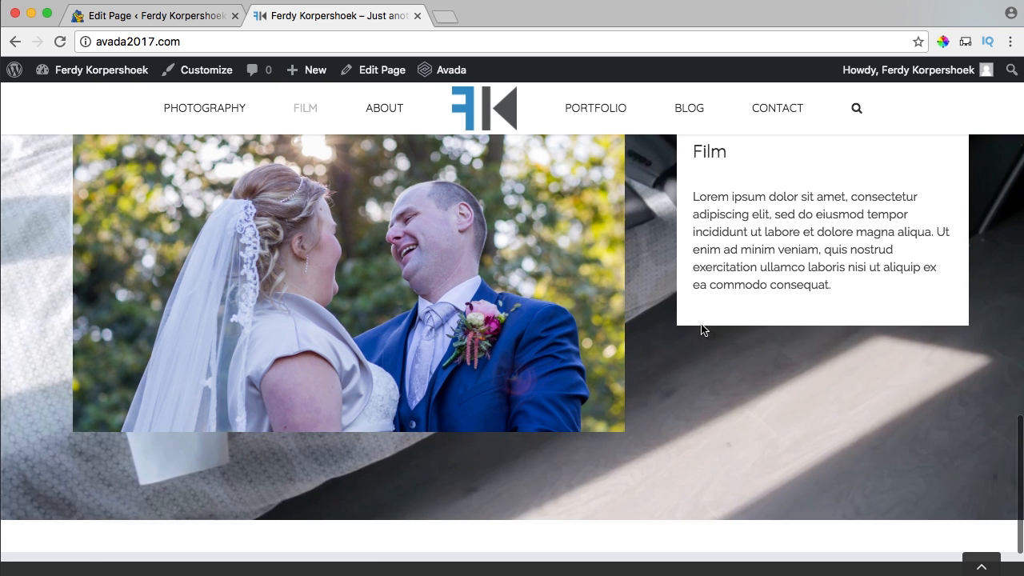
pyautogui.press('super+shift+4')
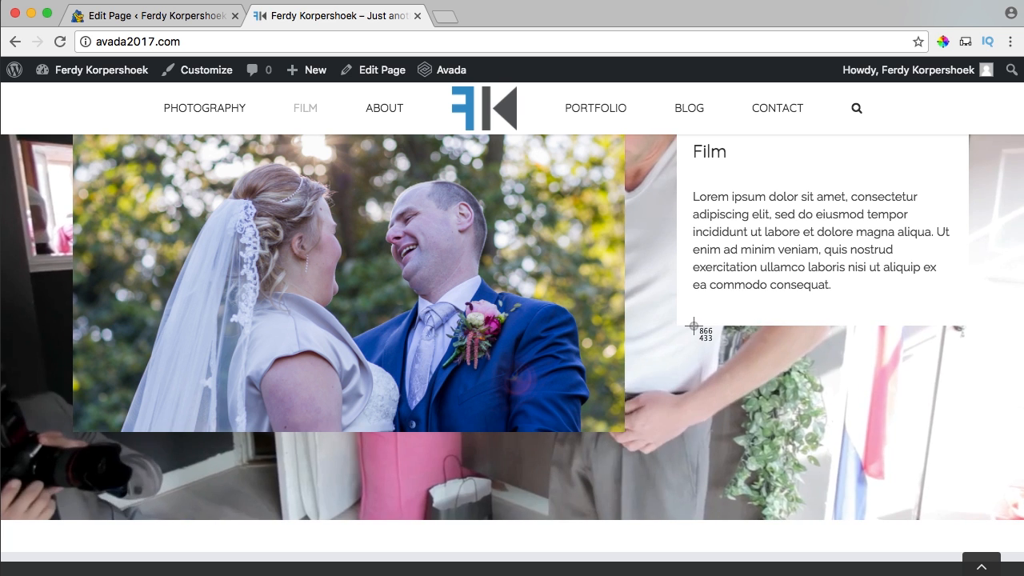
pyautogui.moveTo(695, 324); pyautogui.dragTo(596, 433)
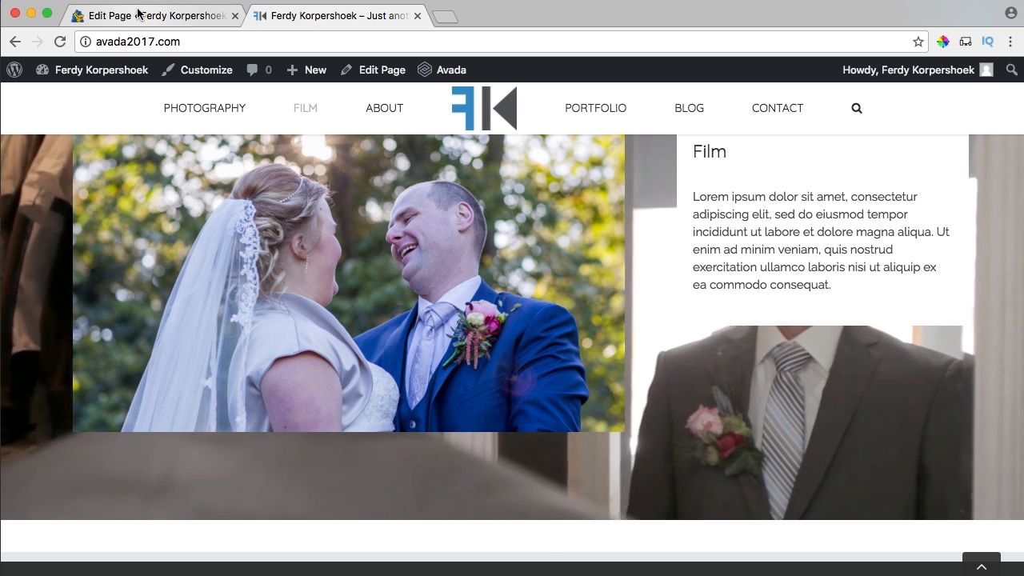
pyautogui.click(138, 15)
pyautogui.scroll(-10, 507, 320)
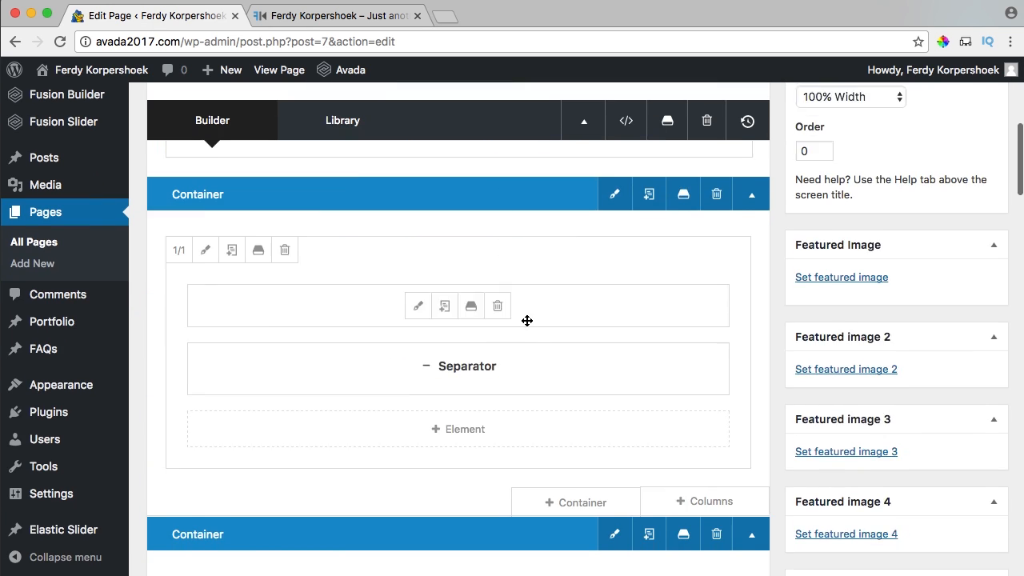
pyautogui.scroll(-10, 570, 320)
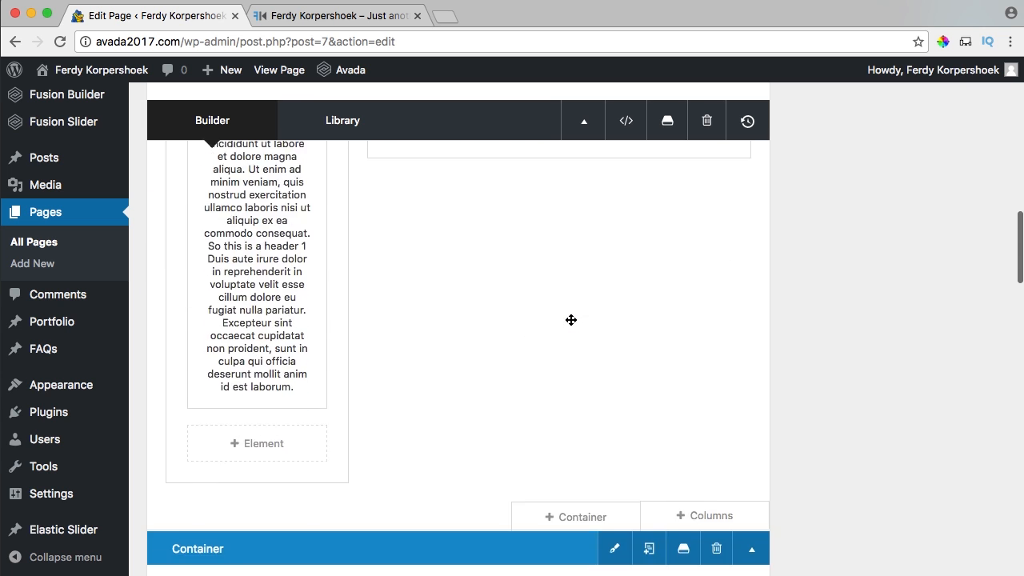
# Set the Film text column's bottom padding to 153px and save it.
pyautogui.click(609, 260)
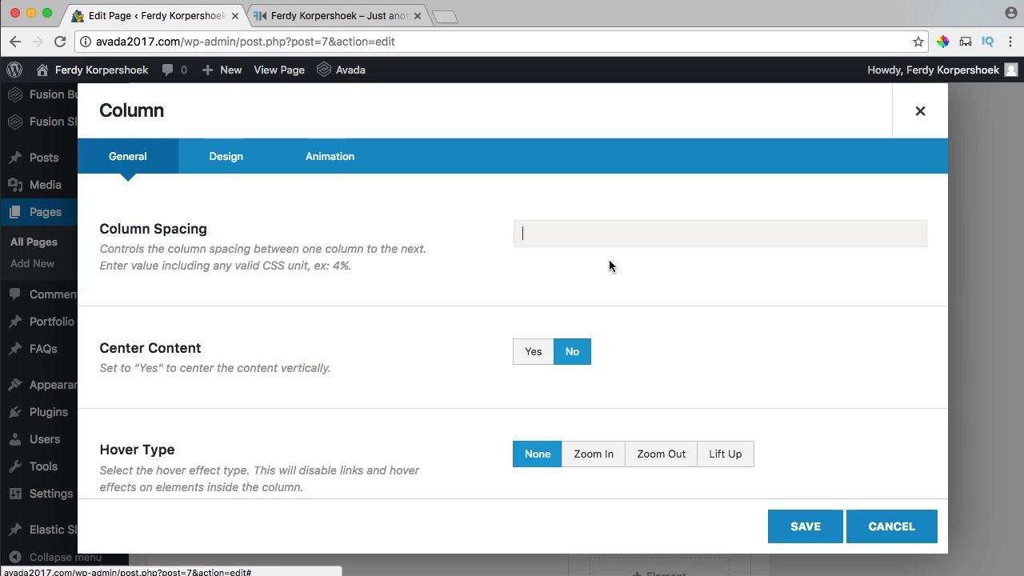
pyautogui.click(225, 157)
pyautogui.scroll(-4, 617, 355)
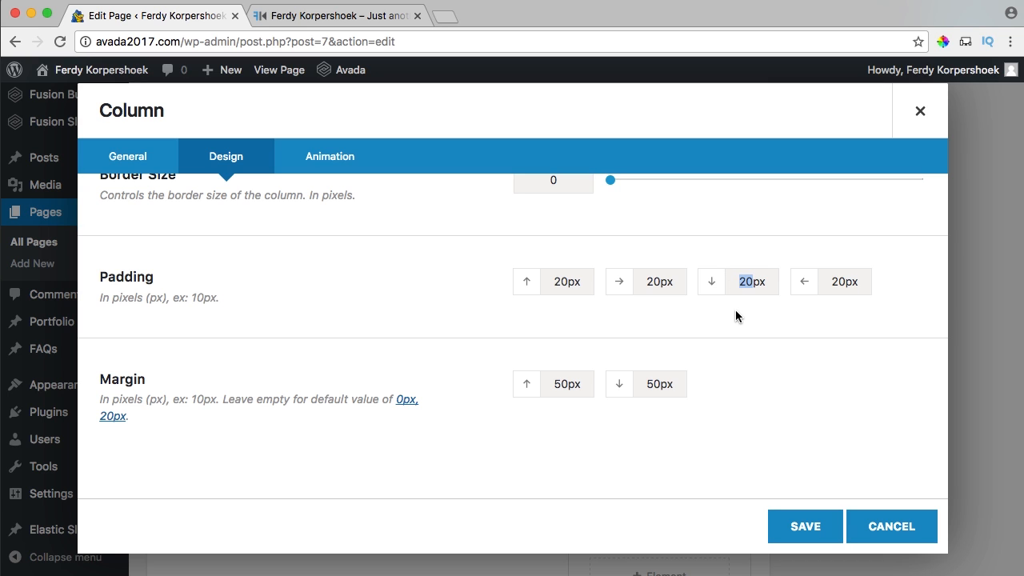
pyautogui.write('153')
pyautogui.click(800, 528)
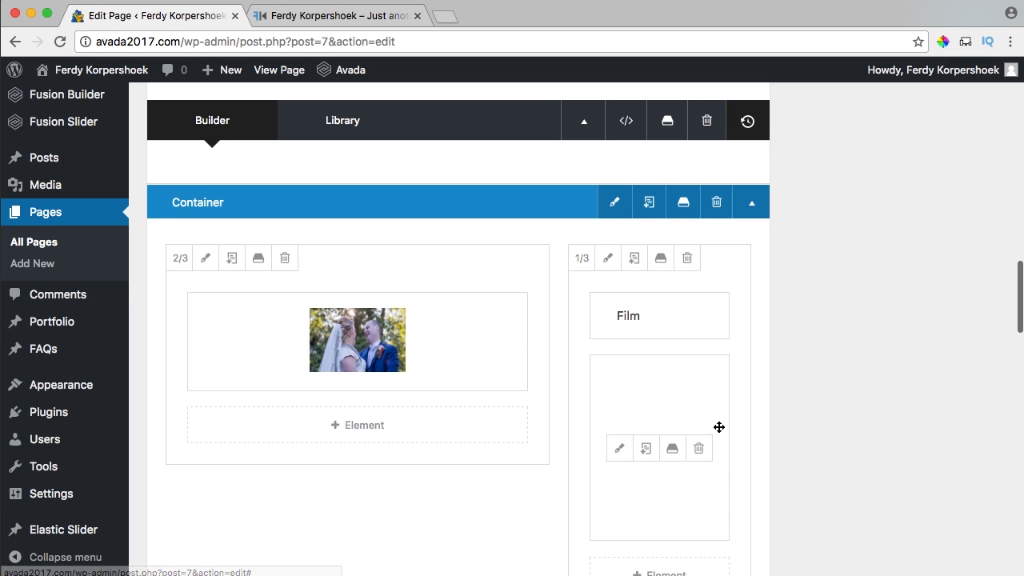
pyautogui.scroll(-3, 650, 258)
pyautogui.scroll(10, 775, 376)
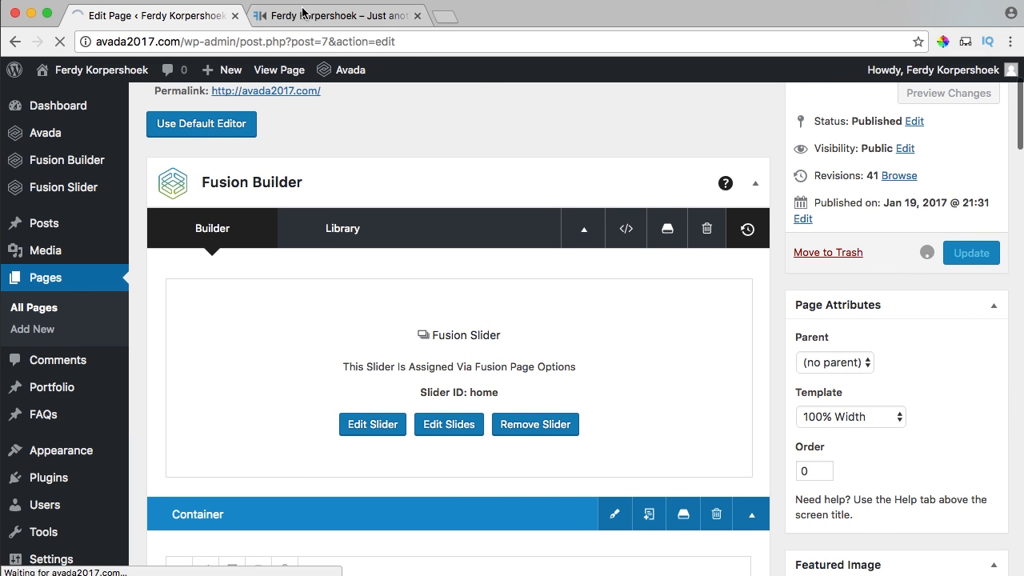
# Reload the live site, confirm the Film text box matches the photo height, and test the lightbox.
pyautogui.click(303, 11)
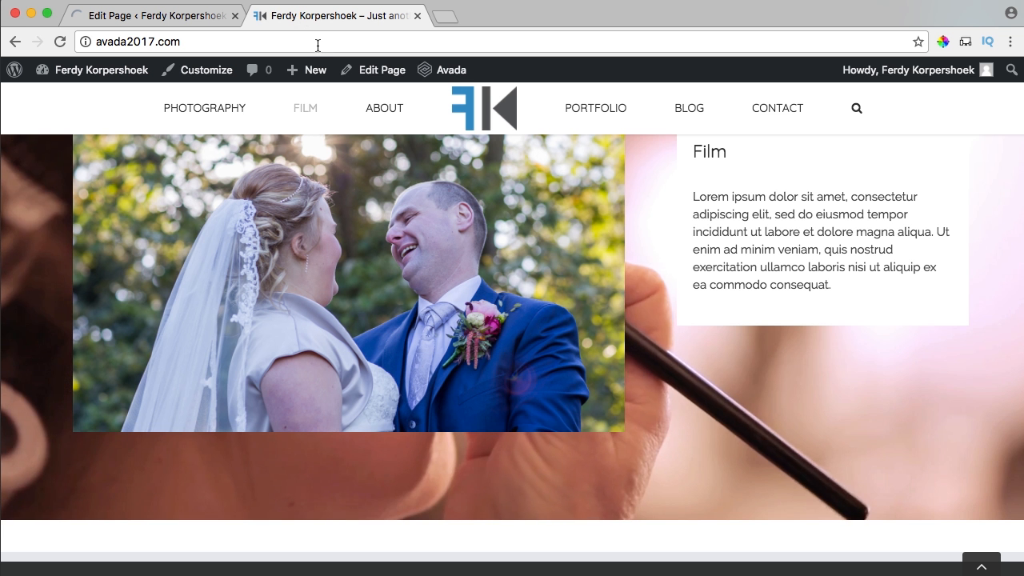
pyautogui.press('super+r')
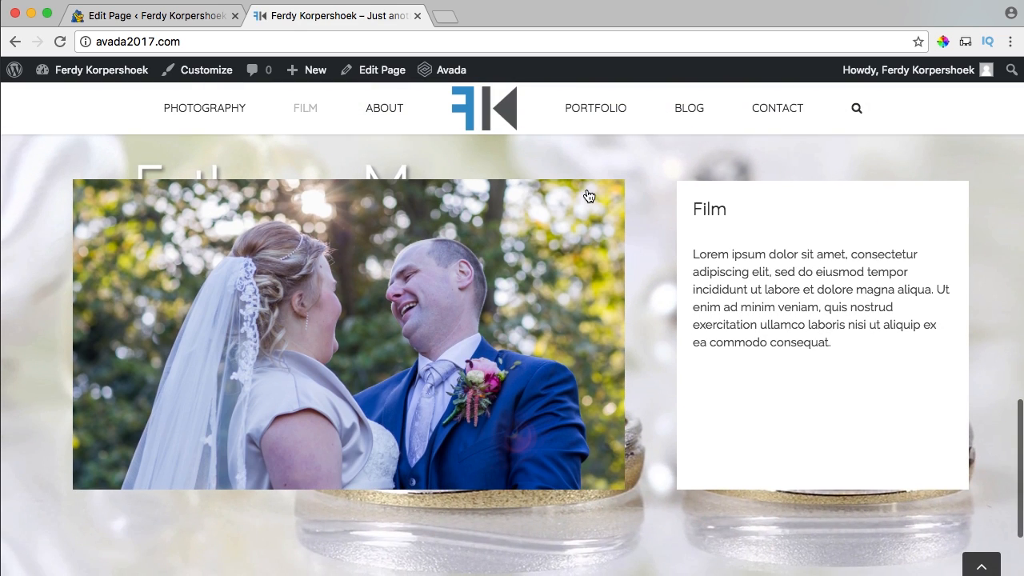
pyautogui.scroll(2, 544, 222)
pyautogui.scroll(-3, 544, 222)
pyautogui.scroll(1, 543, 222)
pyautogui.scroll(3, 543, 222)
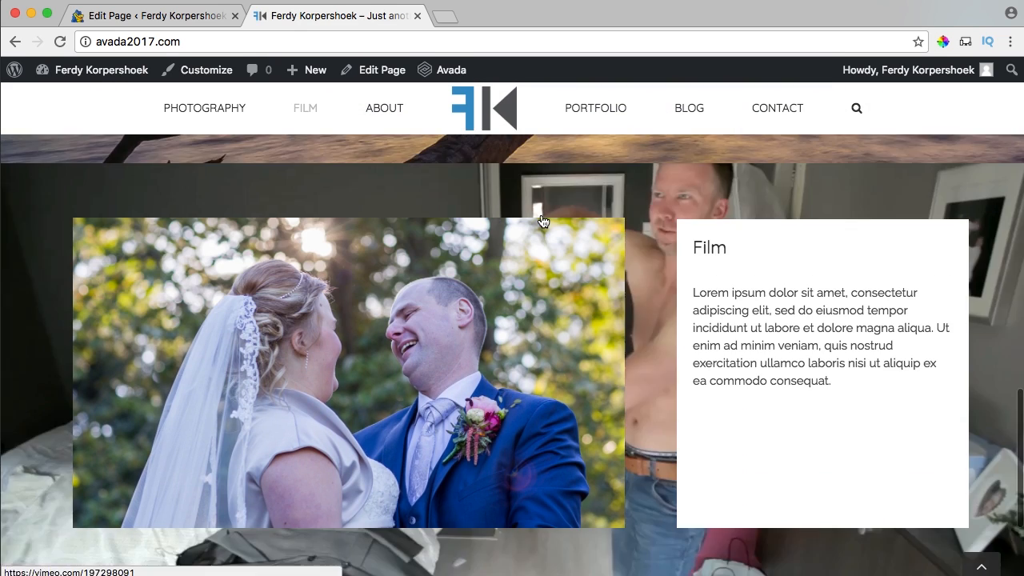
pyautogui.scroll(-1, 542, 214)
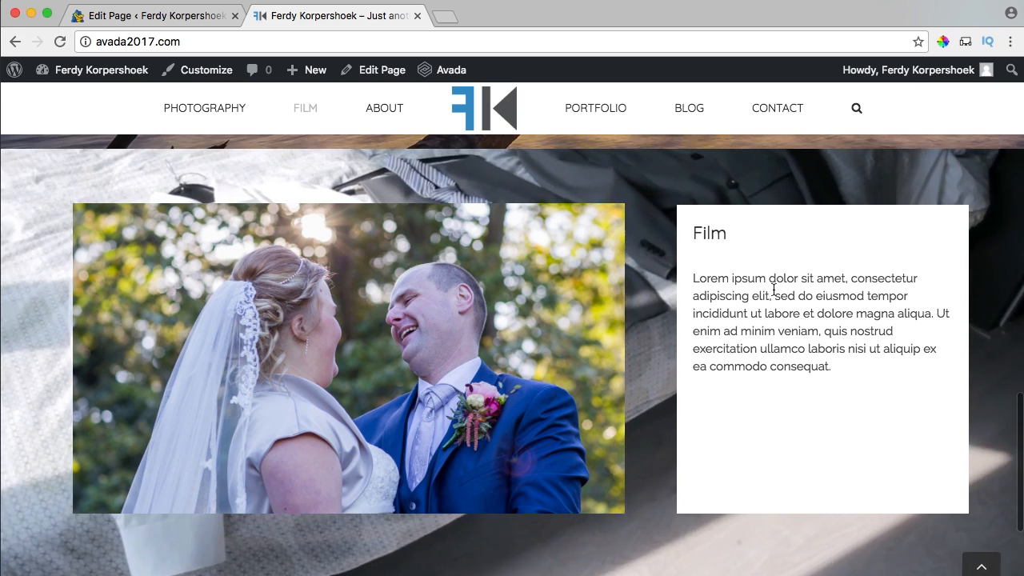
pyautogui.click(389, 312)
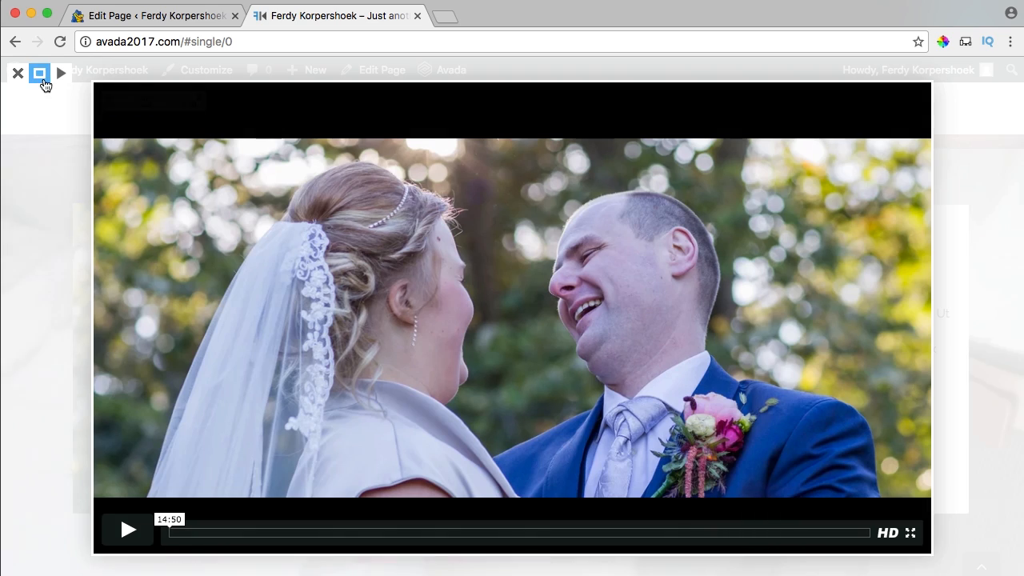
pyautogui.click(18, 75)
pyautogui.scroll(-3, 427, 354)
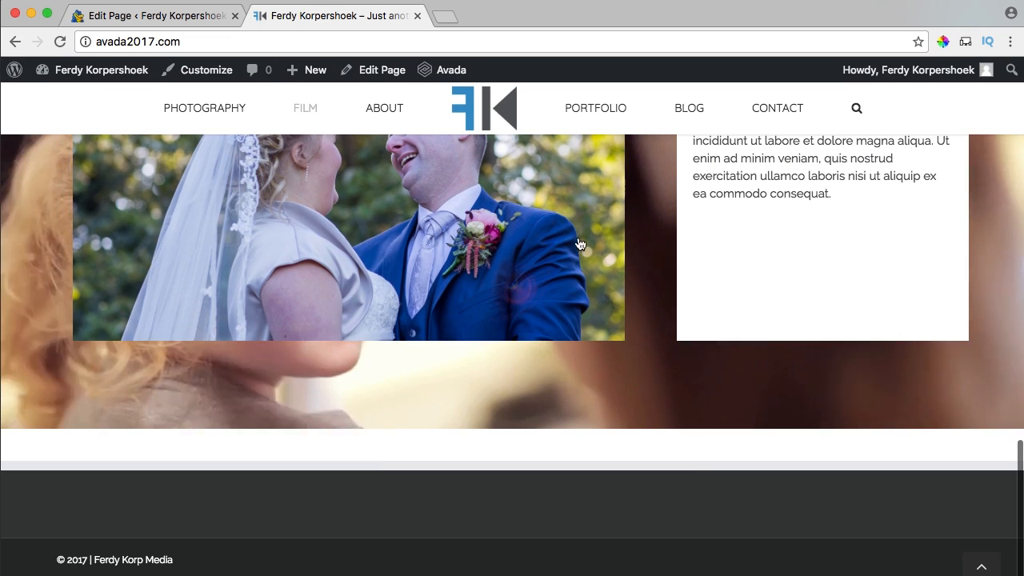
# Add a new 1/1 full-width row below the Film section containing a Title element.
pyautogui.click(146, 16)
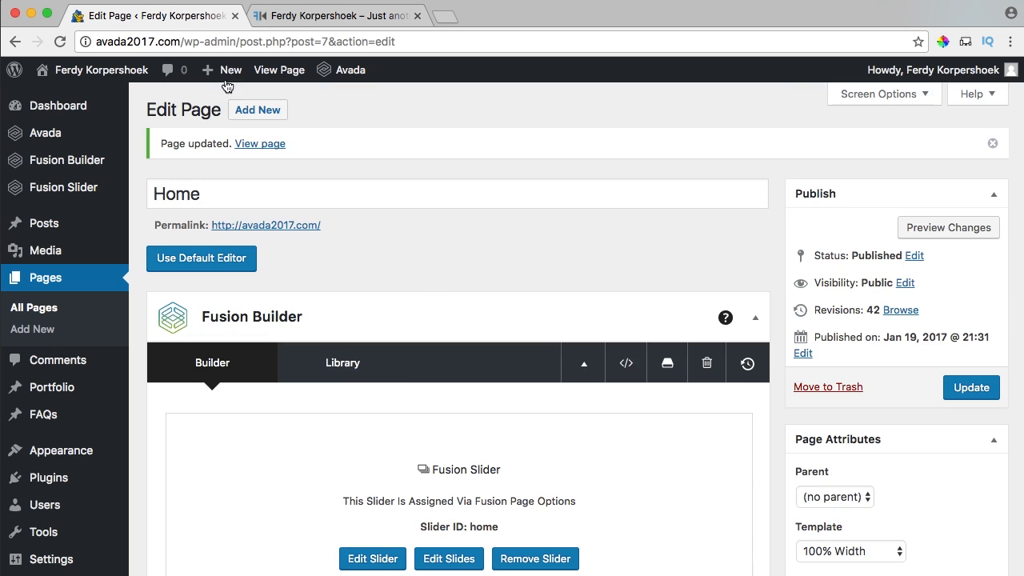
pyautogui.scroll(-3, 496, 320)
pyautogui.scroll(-10, 496, 316)
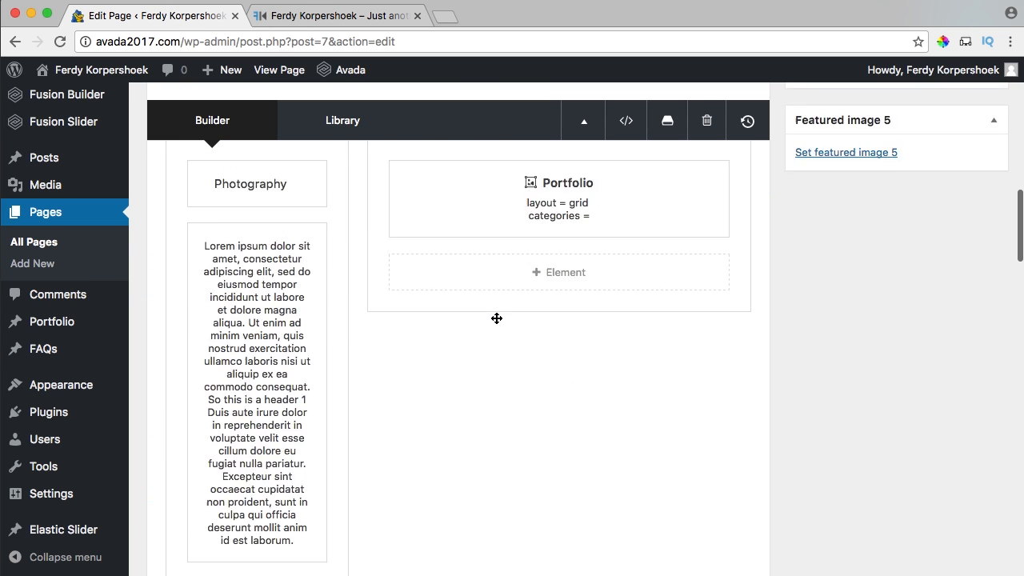
pyautogui.scroll(-3, 496, 318)
pyautogui.scroll(6, 496, 320)
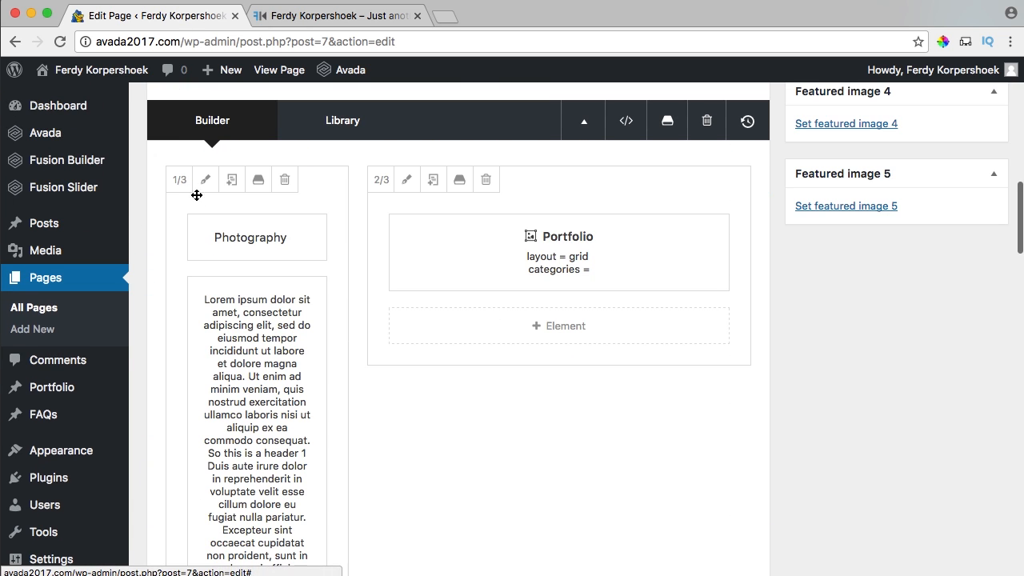
pyautogui.scroll(-5, 407, 242)
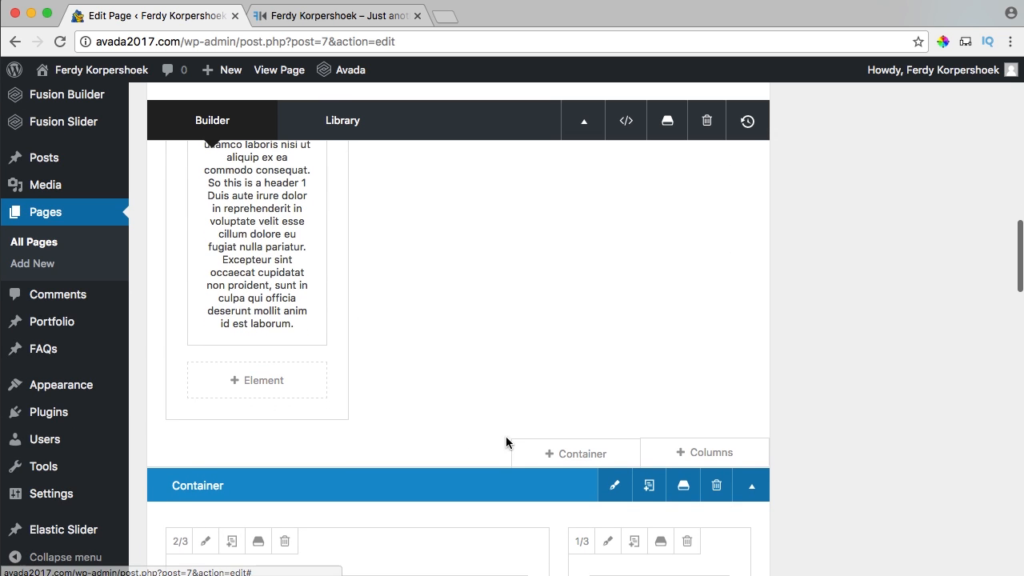
pyautogui.click(707, 460)
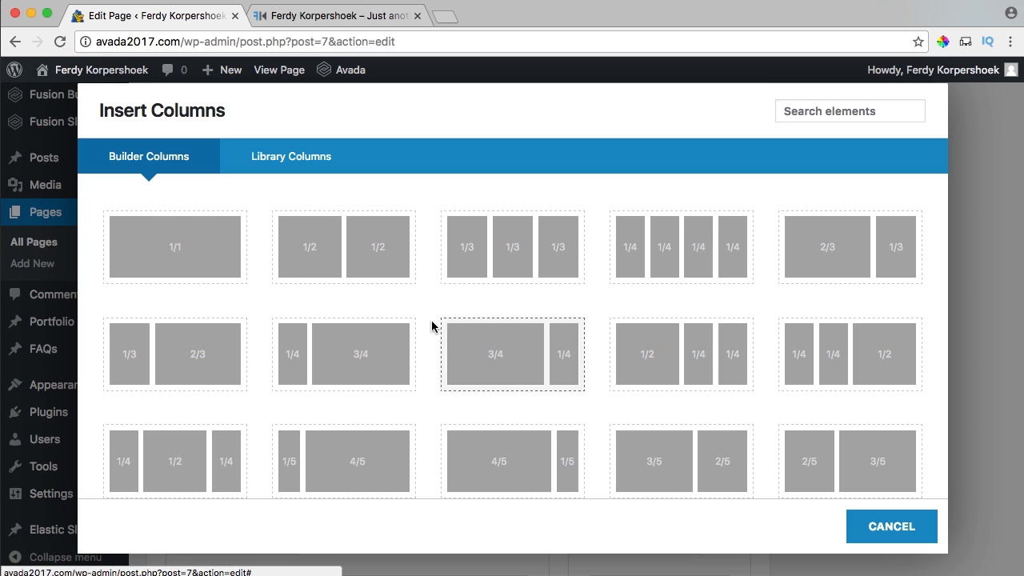
pyautogui.click(182, 261)
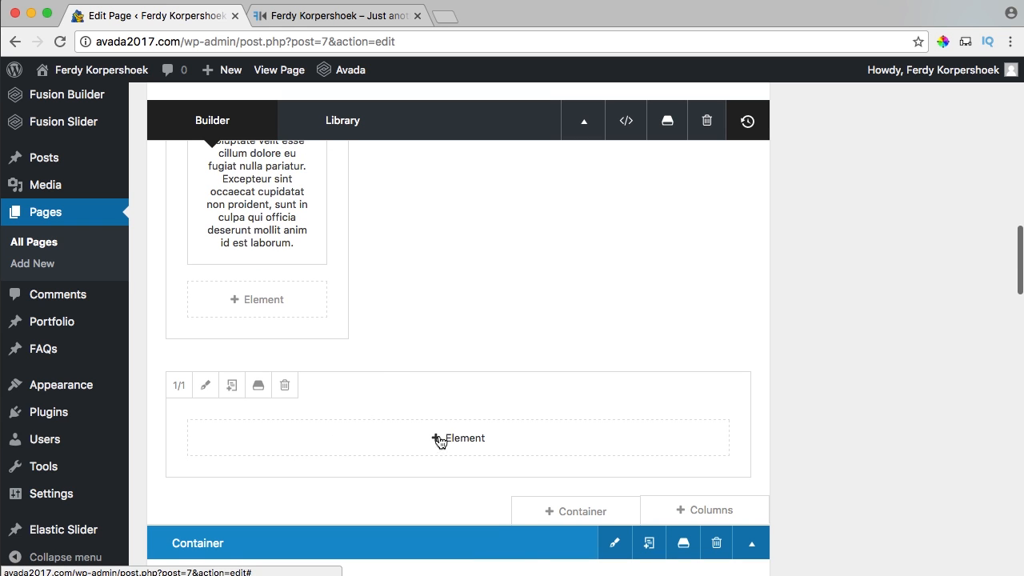
pyautogui.click(464, 446)
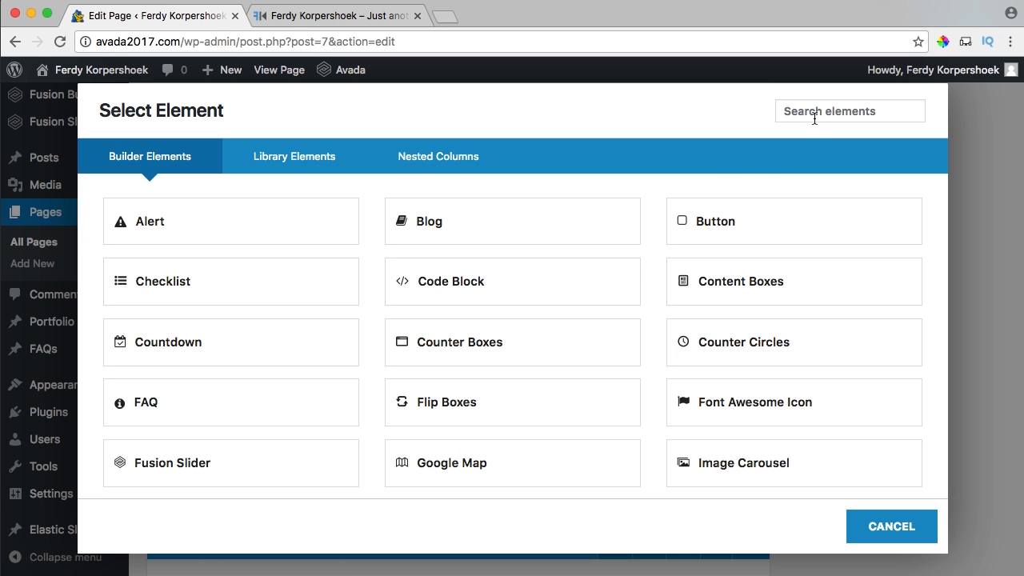
pyautogui.write('titl')
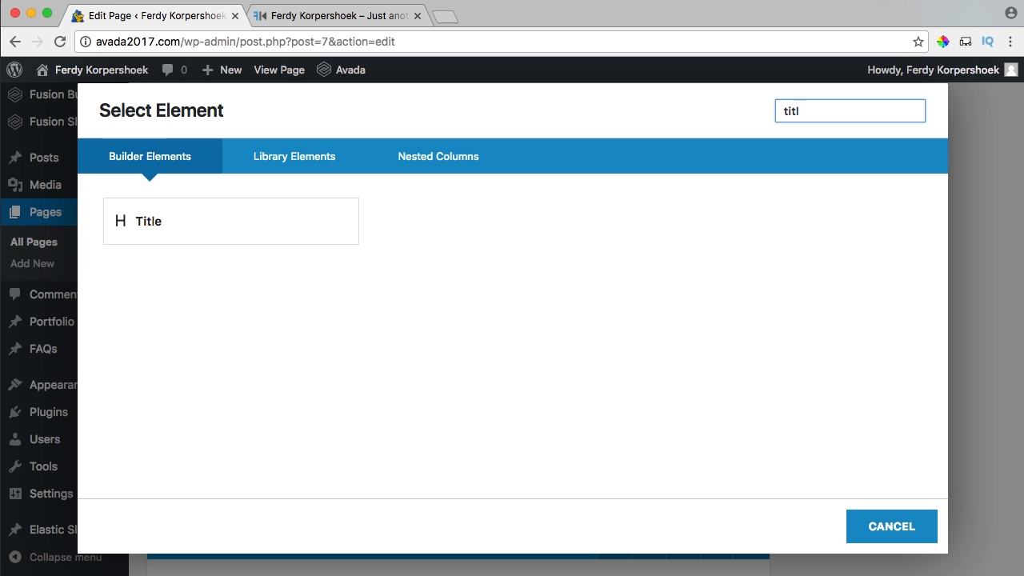
pyautogui.click(174, 224)
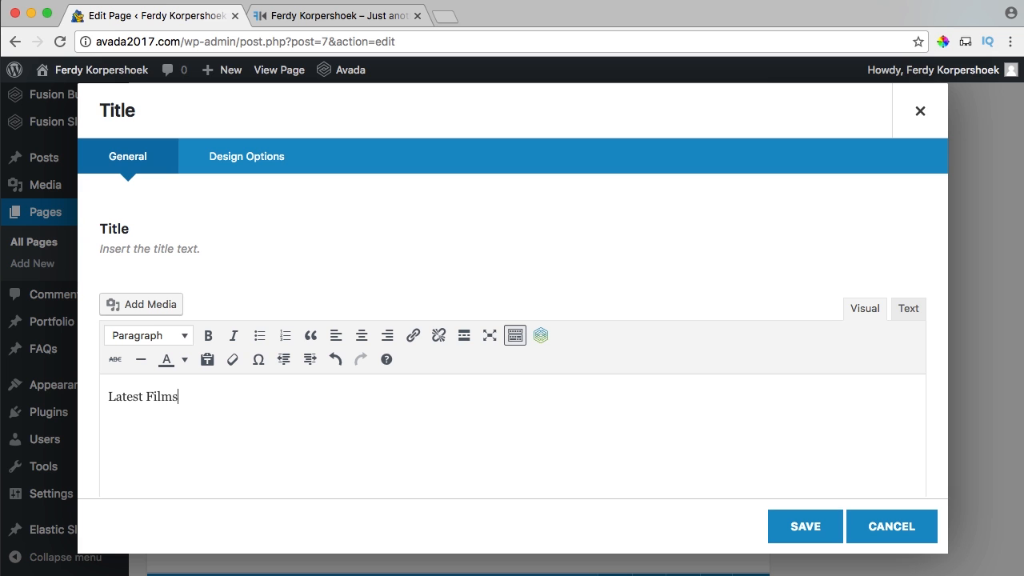
# Center the Latest Films title, keep the default separator style, make the separator white (#ffffff), and save.
pyautogui.click(232, 157)
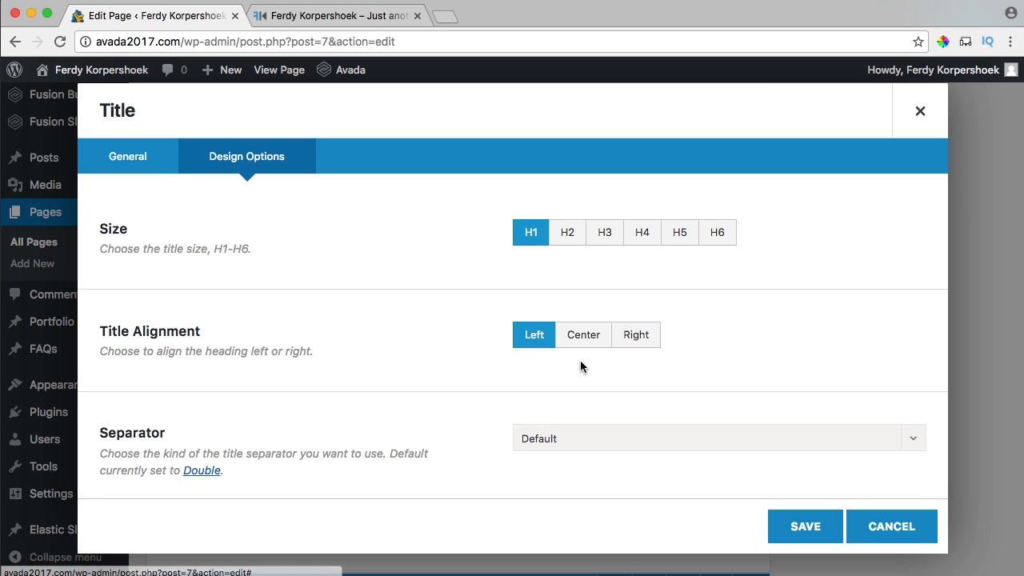
pyautogui.scroll(-3, 447, 319)
pyautogui.click(560, 337)
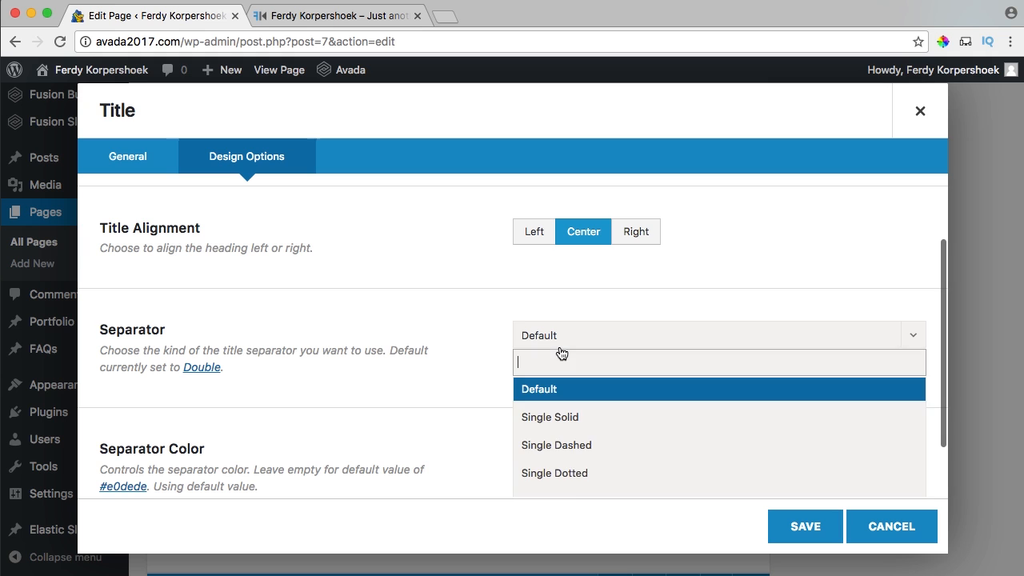
pyautogui.scroll(-4, 560, 409)
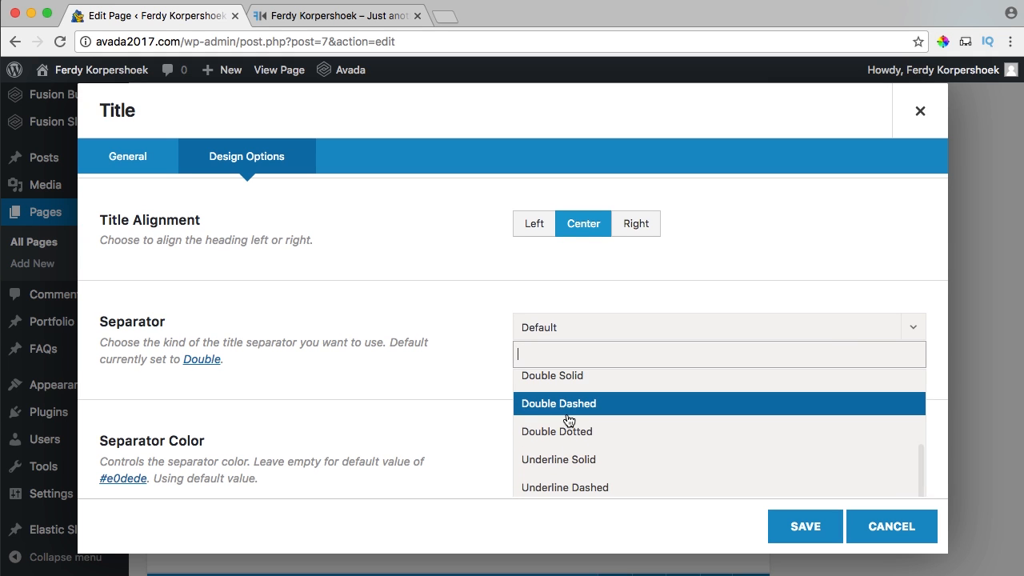
pyautogui.scroll(4, 568, 421)
pyautogui.click(555, 382)
pyautogui.scroll(-1, 461, 365)
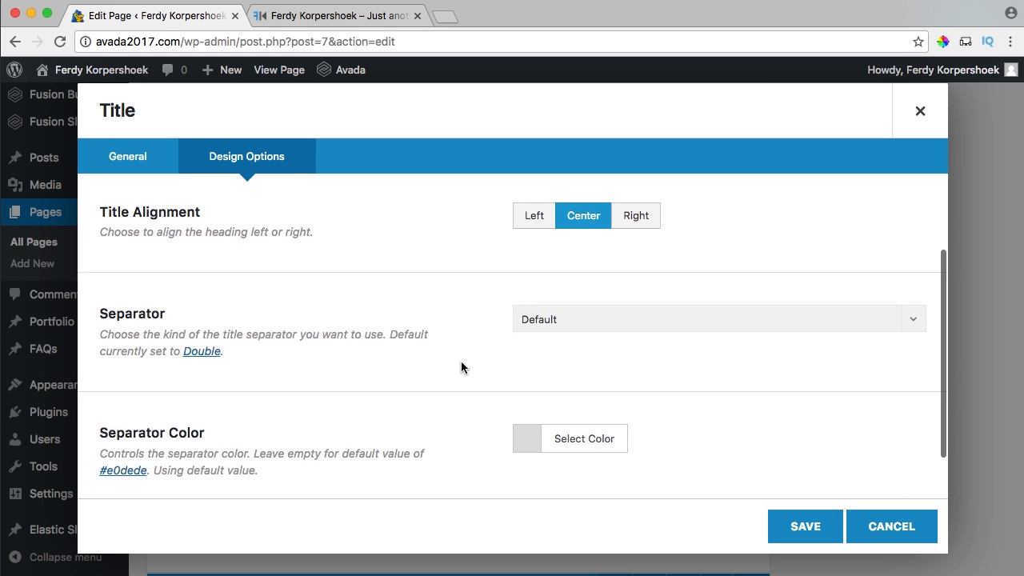
pyautogui.scroll(-2, 461, 367)
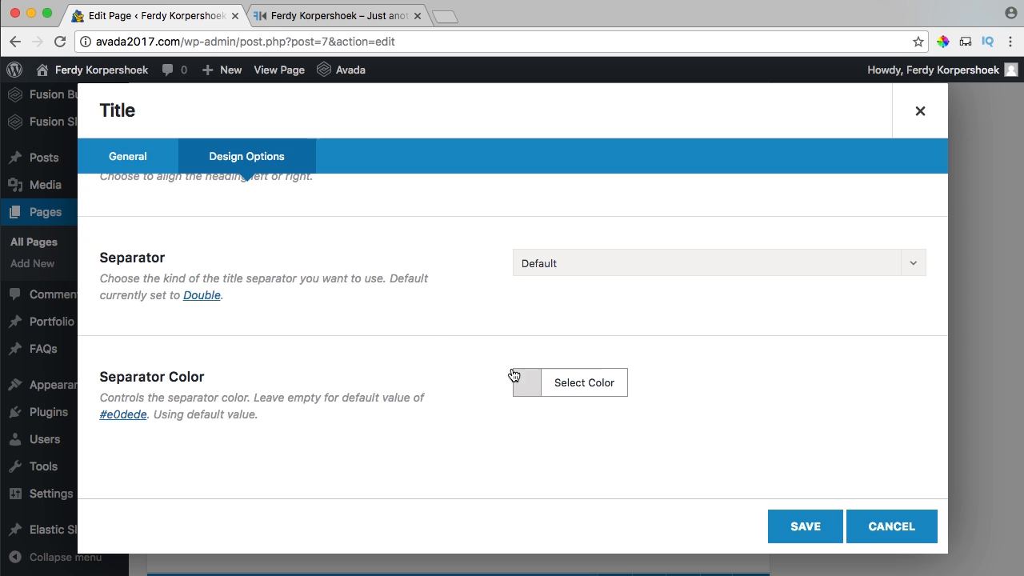
pyautogui.scroll(1, 482, 373)
pyautogui.click(524, 398)
pyautogui.scroll(-3, 530, 432)
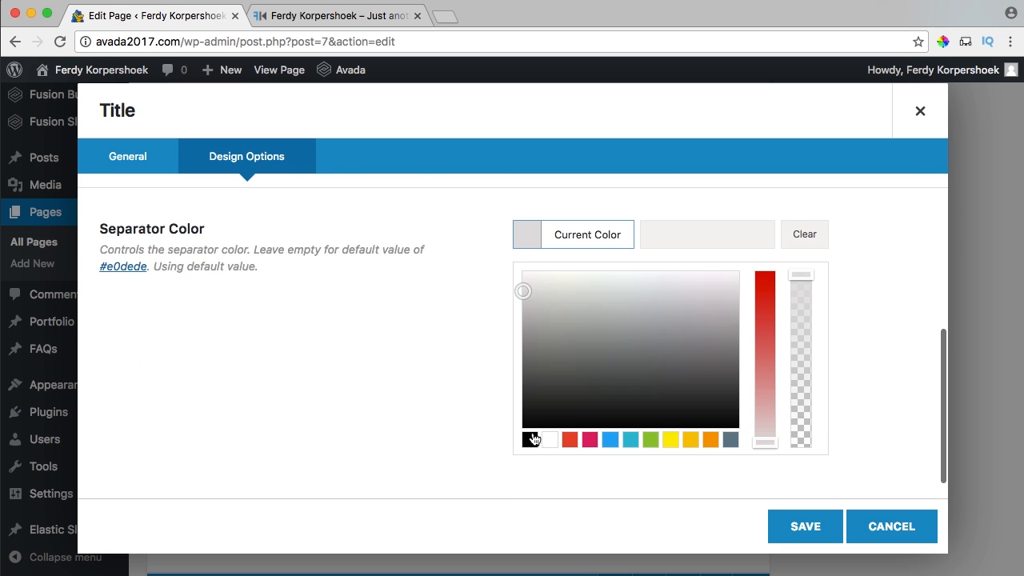
pyautogui.click(547, 437)
pyautogui.scroll(3, 442, 328)
pyautogui.scroll(1, 442, 328)
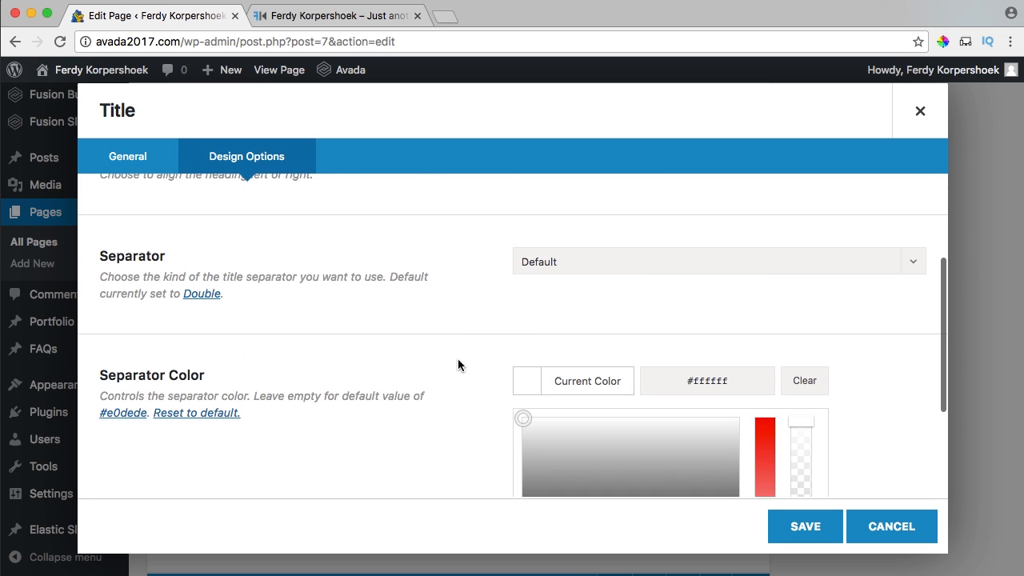
pyautogui.click(792, 527)
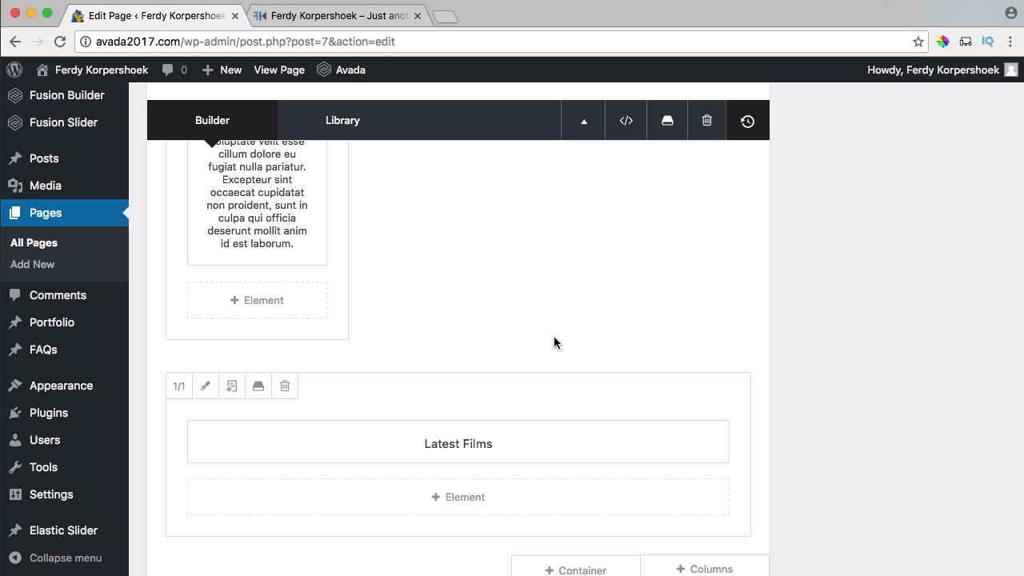
# Move the Portfolio element below the Latest Films title.
pyautogui.scroll(5, 553, 336)
pyautogui.moveTo(520, 321)
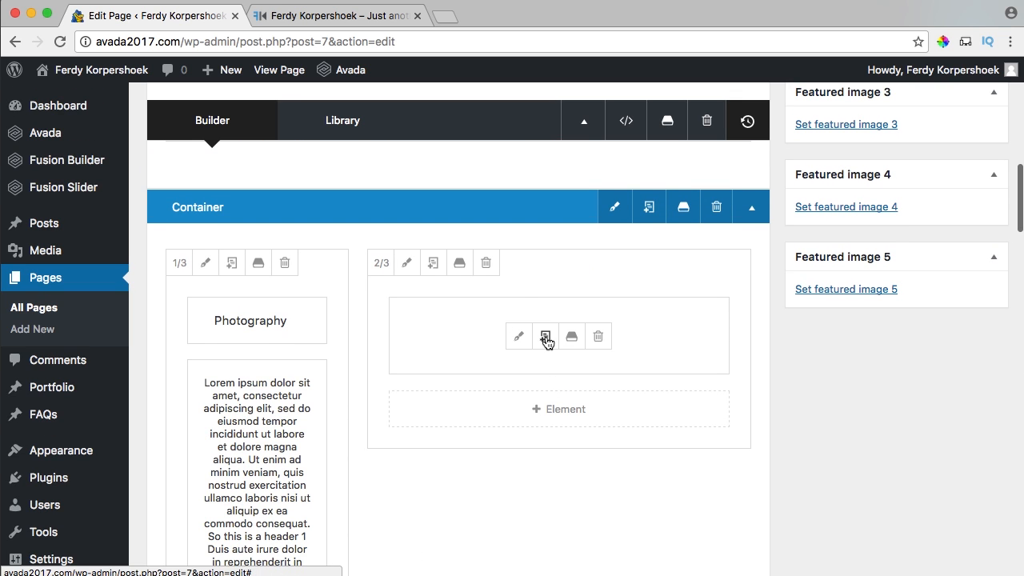
pyautogui.scroll(-4, 544, 342)
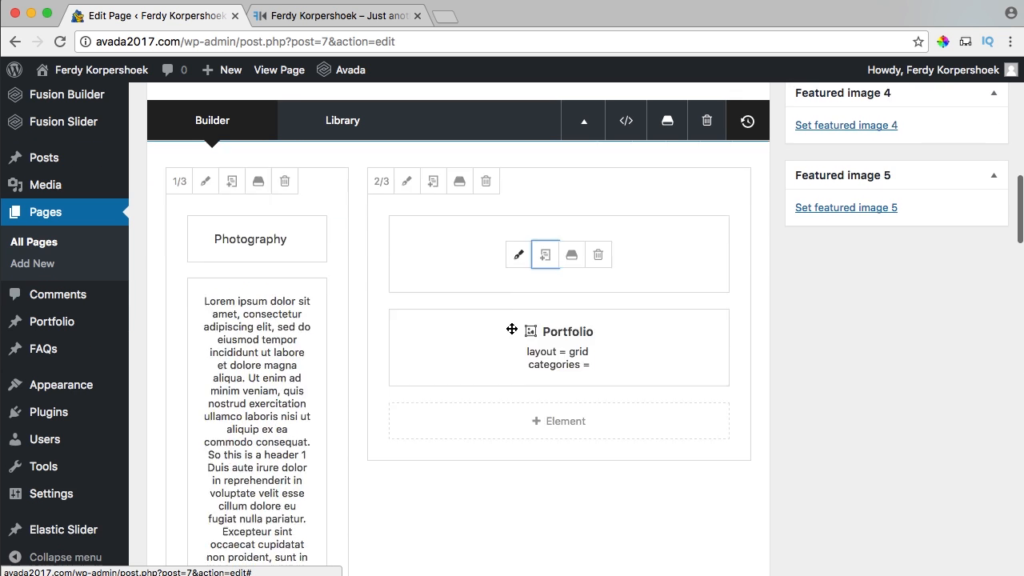
pyautogui.moveTo(496, 265); pyautogui.dragTo(430, 313)
pyautogui.scroll(15, 488, 273)
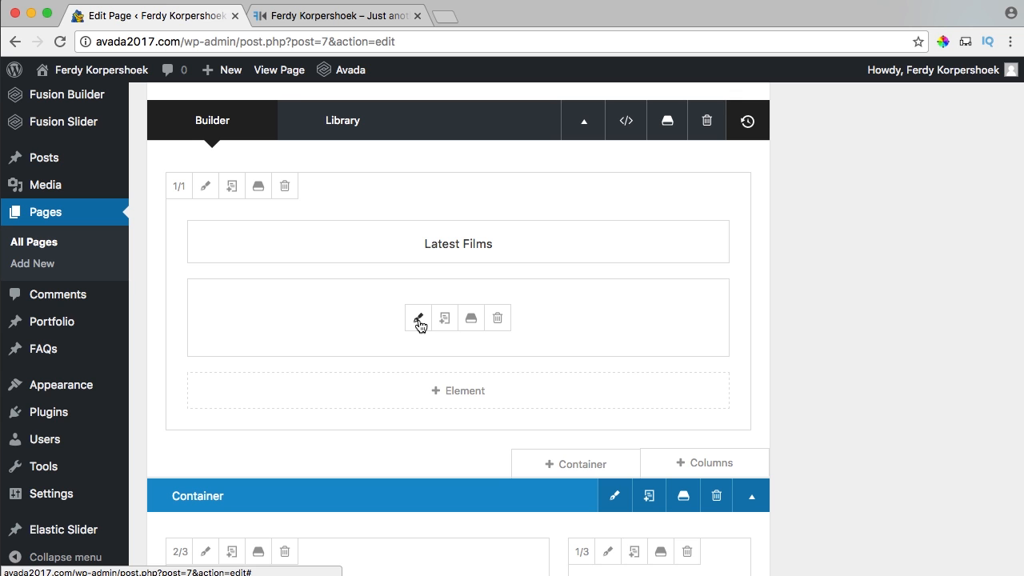
# Set the Portfolio to a boxed Grid with text layout, 3 columns and 3 posts per page.
pyautogui.click(416, 320)
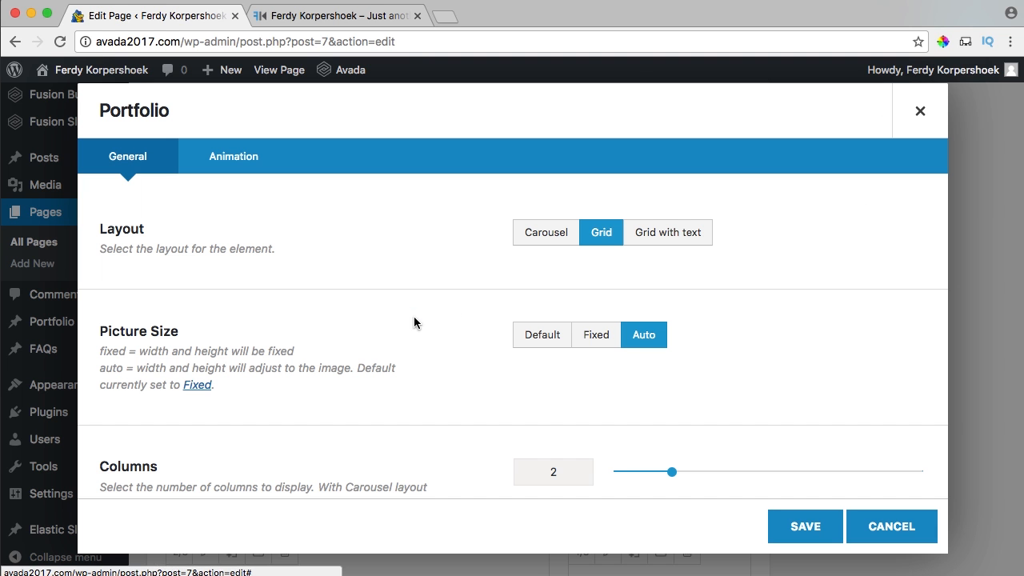
pyautogui.scroll(-2, 430, 246)
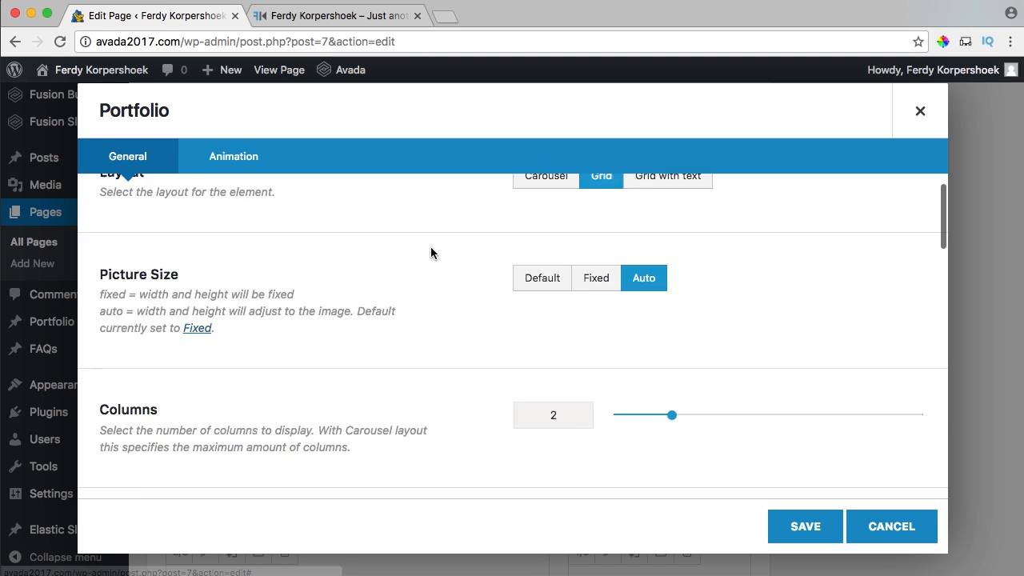
pyautogui.scroll(1, 430, 247)
pyautogui.click(638, 210)
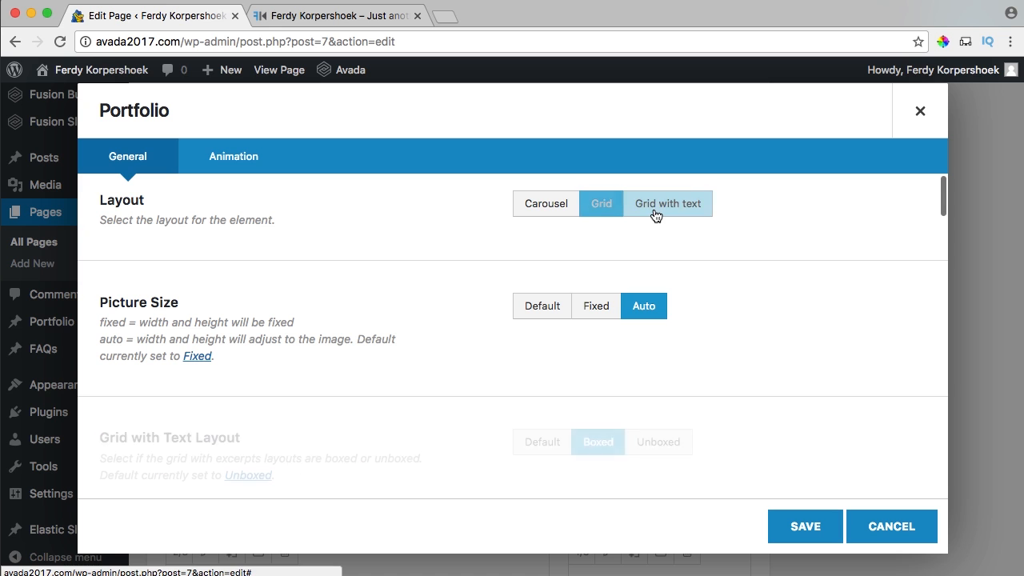
pyautogui.scroll(-2, 389, 278)
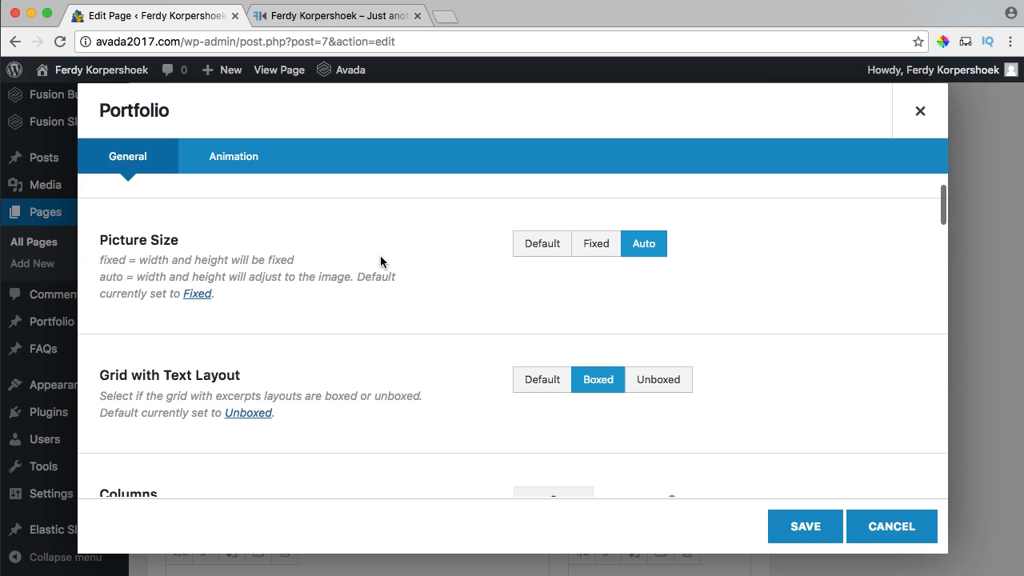
pyautogui.scroll(-2, 547, 260)
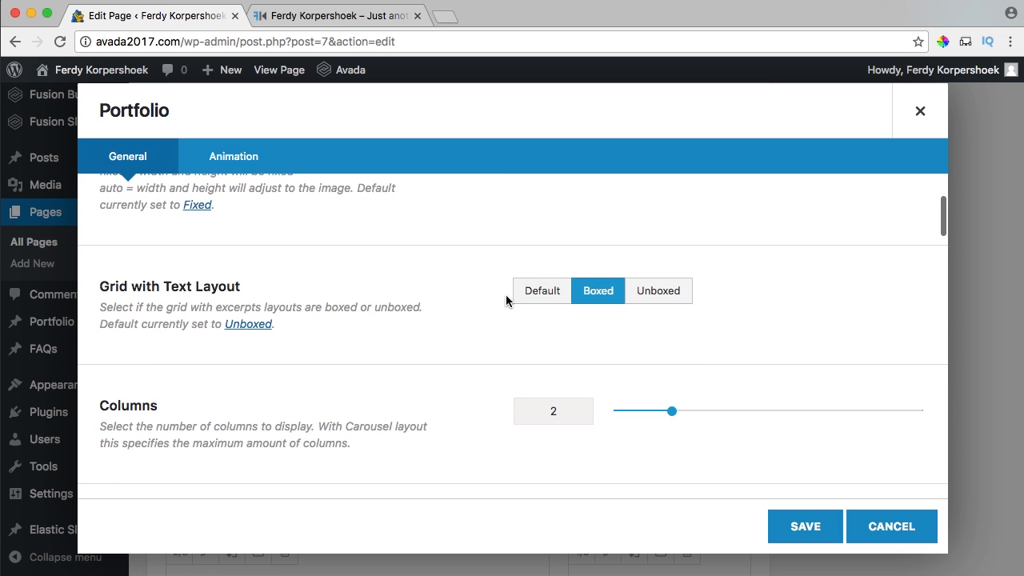
pyautogui.scroll(-1, 475, 303)
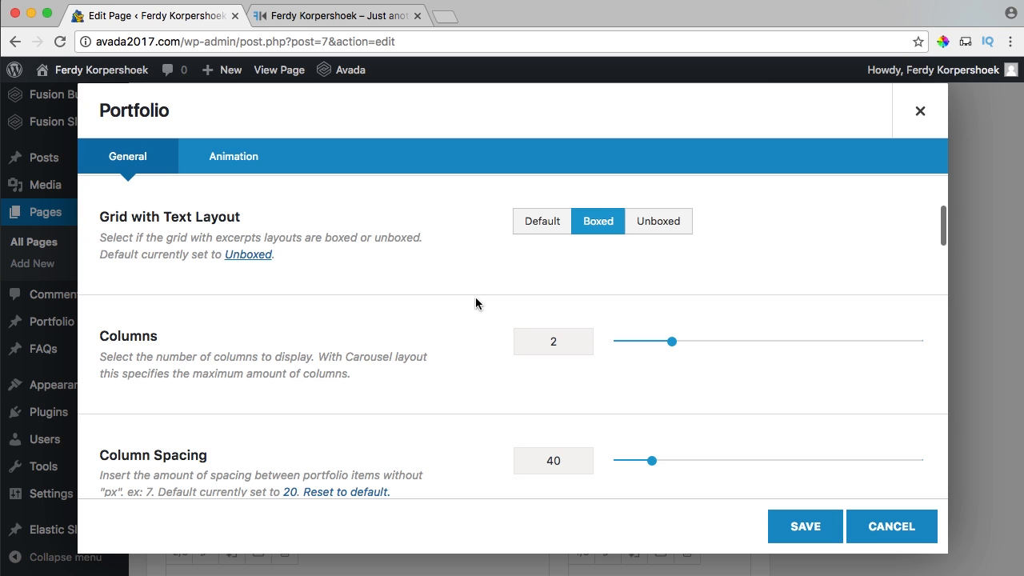
pyautogui.scroll(-1, 475, 303)
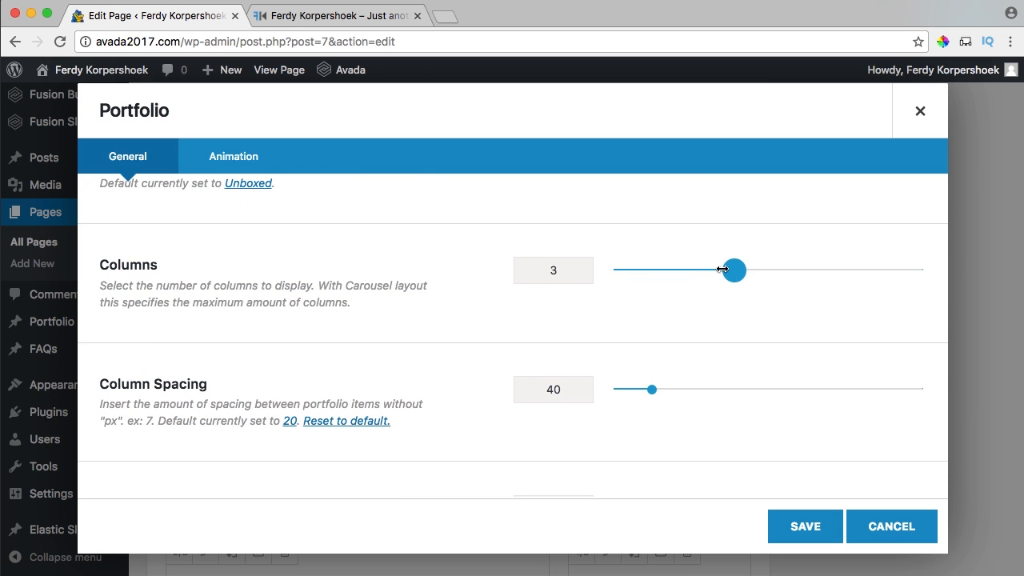
pyautogui.scroll(-3, 549, 336)
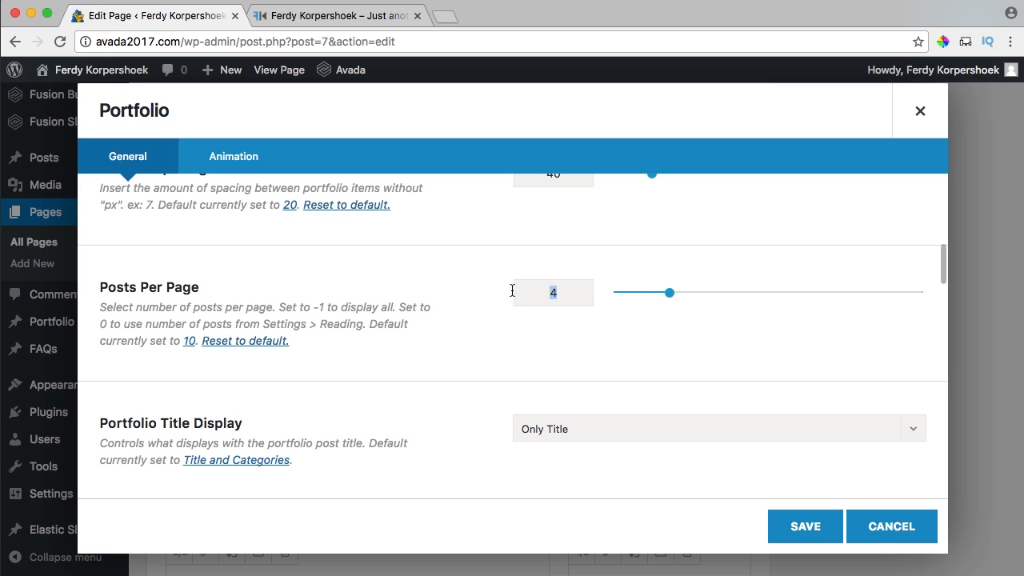
pyautogui.scroll(-4, 504, 320)
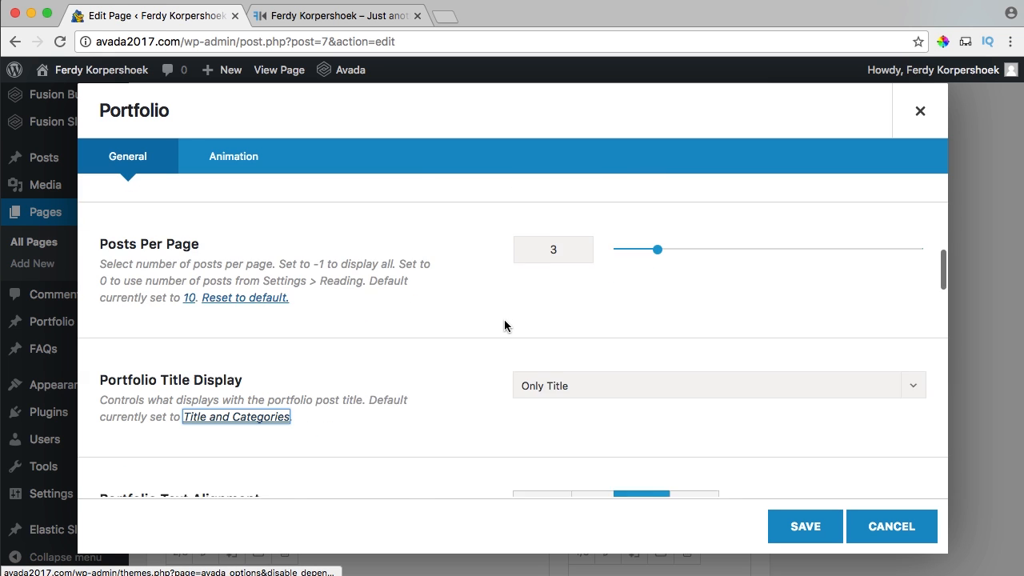
pyautogui.scroll(-2, 504, 325)
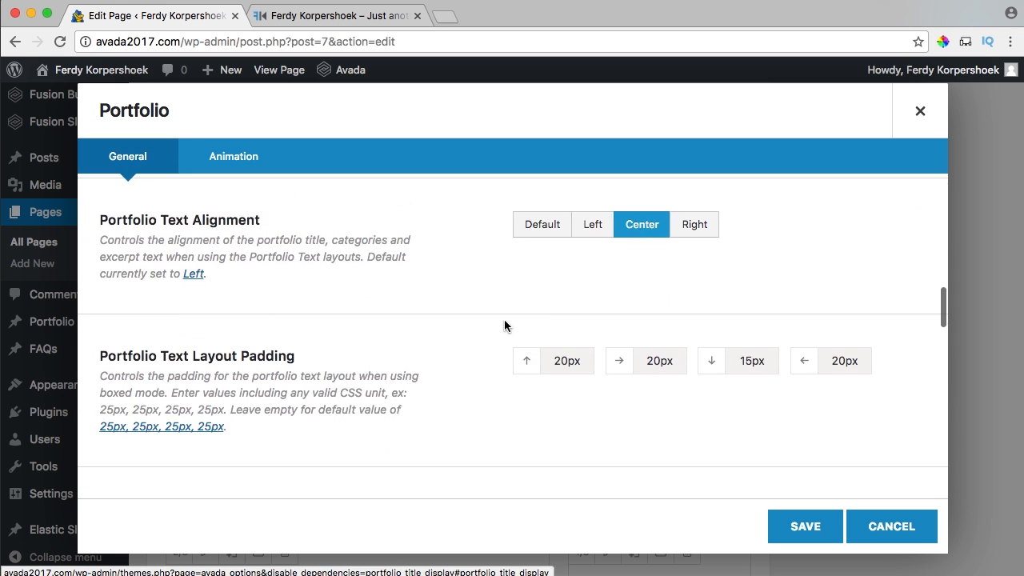
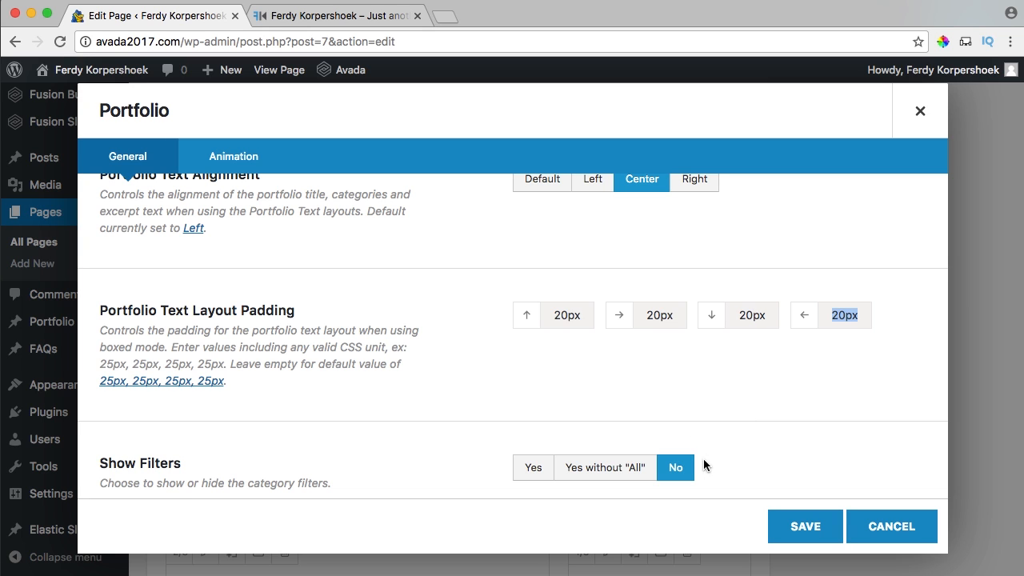
# Save the Portfolio element settings and update the Home page.
pyautogui.click(797, 526)
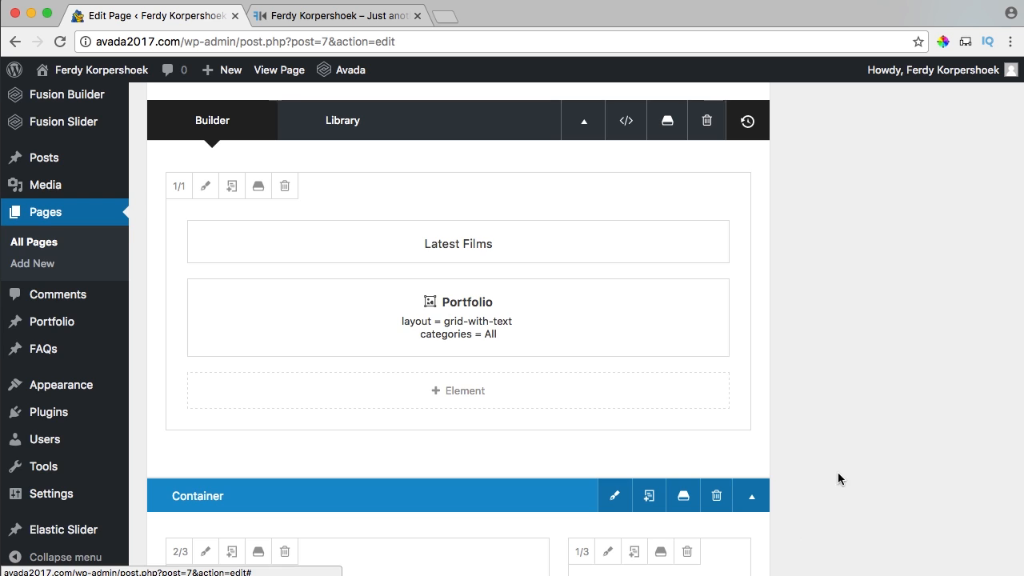
pyautogui.scroll(5, 865, 419)
pyautogui.click(969, 389)
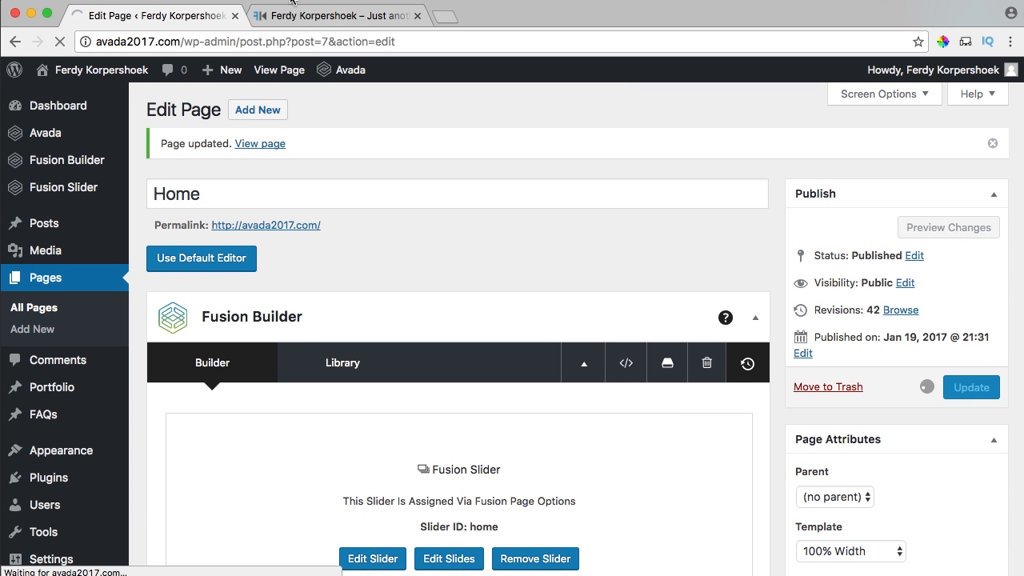
# Review the Latest Films portfolio grid on the live site.
pyautogui.click(317, 23)
pyautogui.scroll(5, 664, 200)
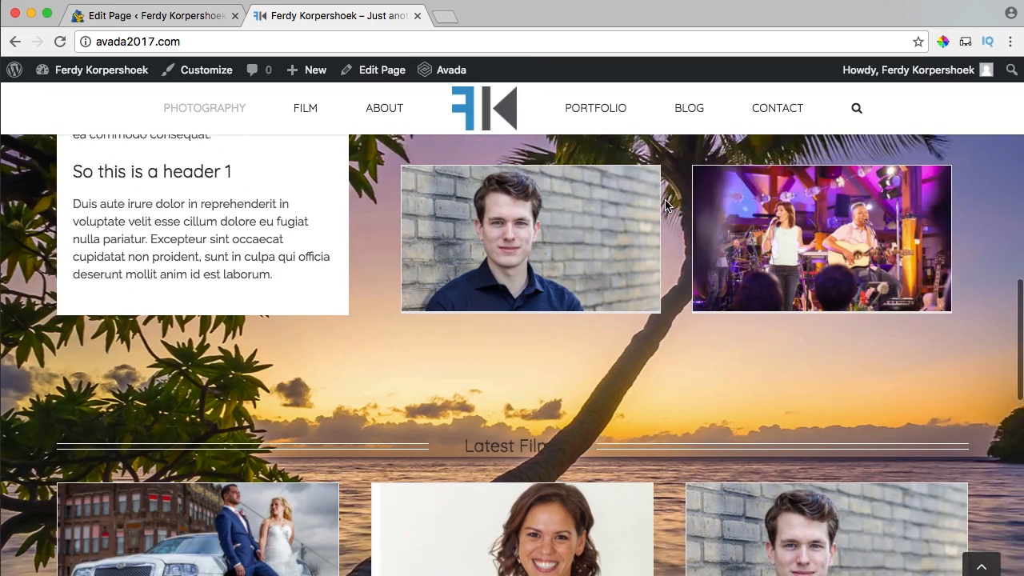
pyautogui.scroll(-2, 665, 205)
pyautogui.scroll(-5, 376, 363)
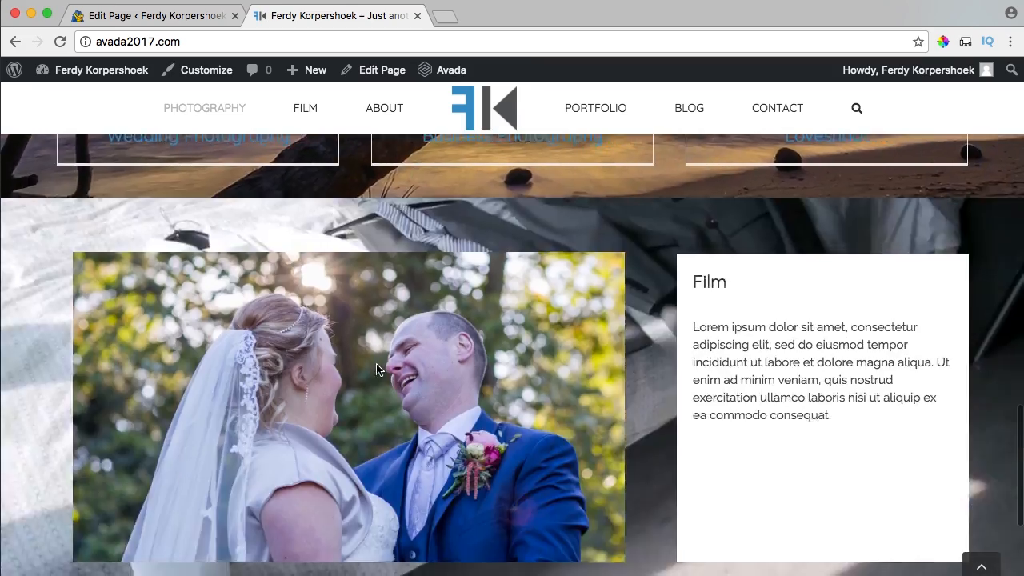
pyautogui.scroll(7, 376, 363)
pyautogui.scroll(-2, 376, 363)
pyautogui.scroll(-10, 376, 364)
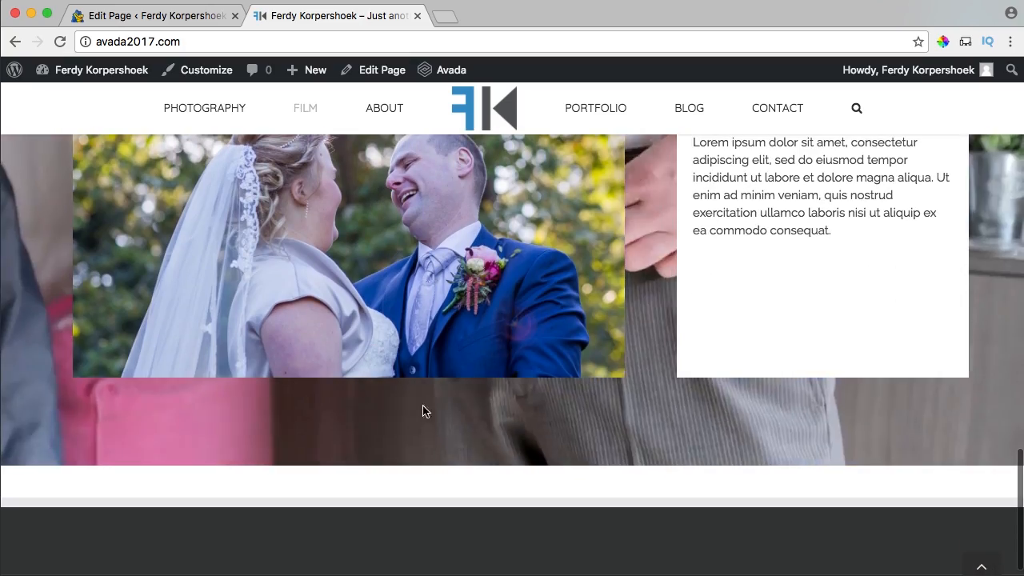
# Back in the editor, drag the Latest Films column toward the Film container.
pyautogui.click(152, 16)
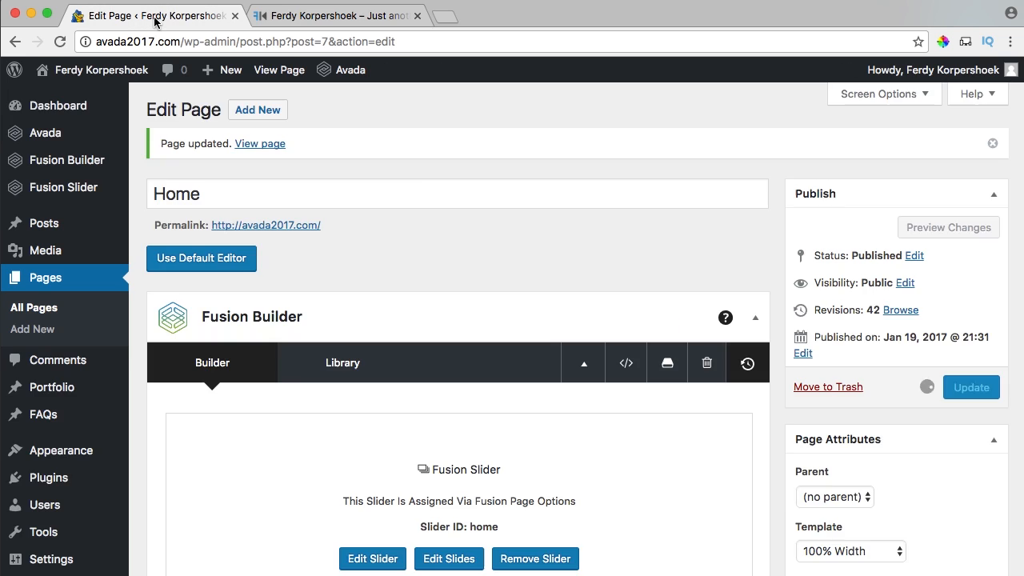
pyautogui.scroll(-8, 504, 266)
pyautogui.scroll(-10, 496, 264)
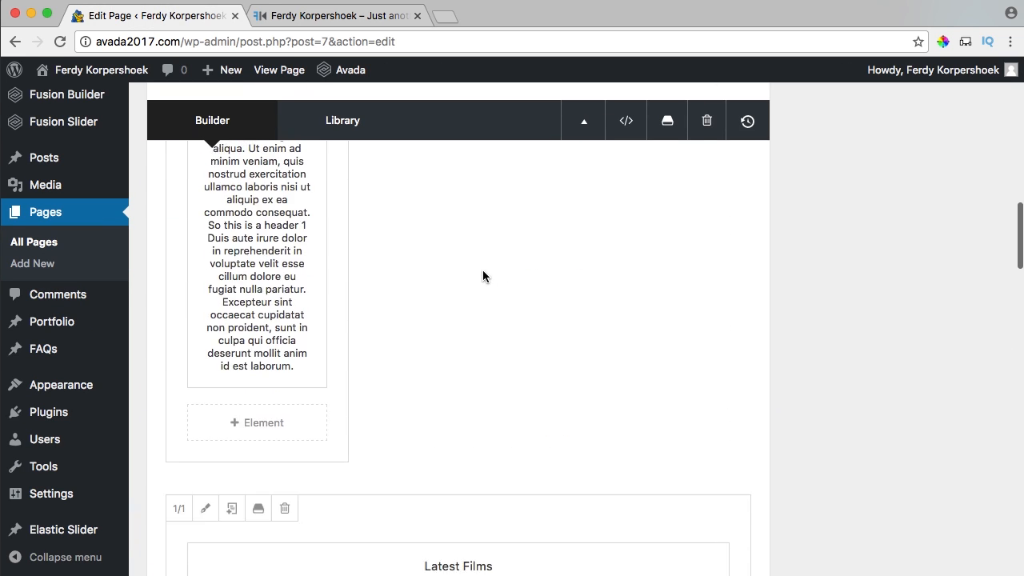
pyautogui.scroll(-10, 329, 208)
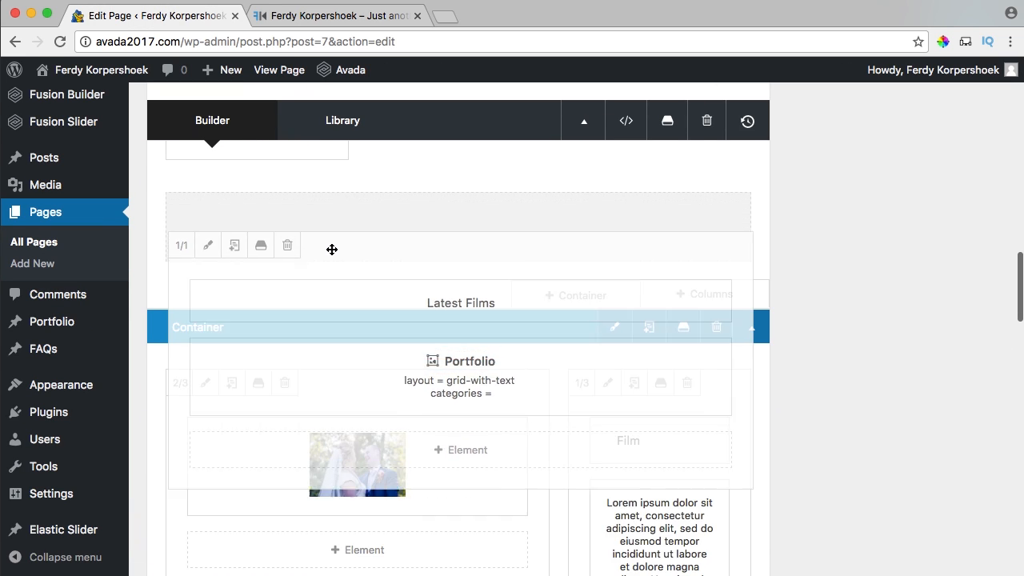
pyautogui.moveTo(334, 322); pyautogui.dragTo(363, 485)
pyautogui.scroll(2, 527, 379)
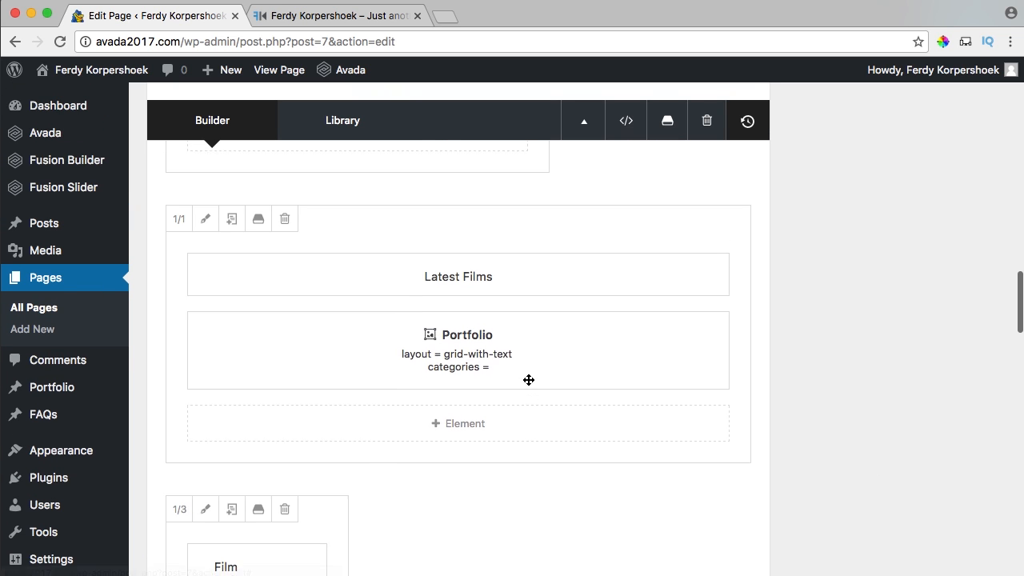
pyautogui.scroll(-5, 528, 377)
pyautogui.scroll(-5, 525, 372)
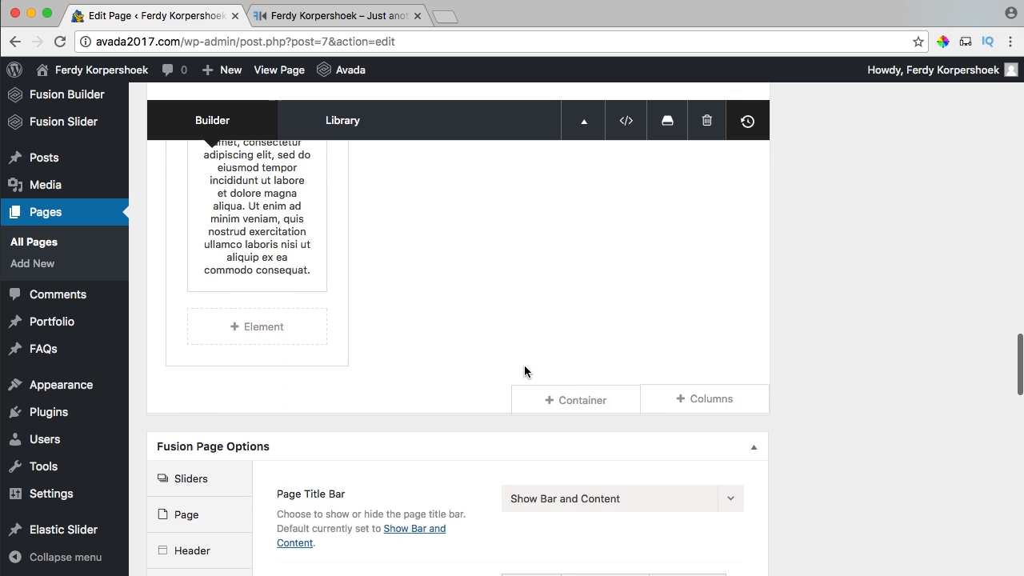
pyautogui.scroll(8, 525, 364)
pyautogui.scroll(8, 523, 361)
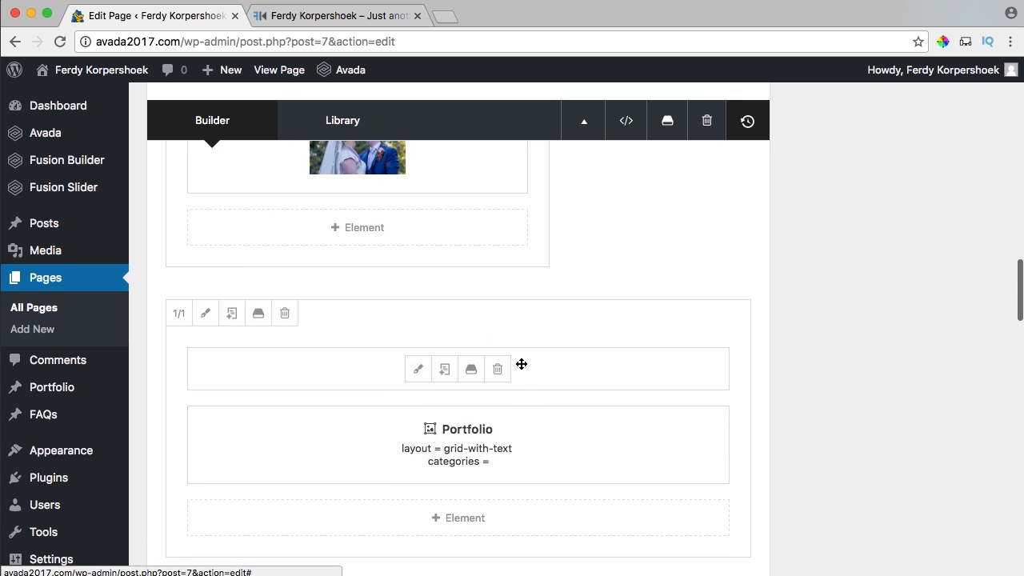
pyautogui.scroll(-8, 521, 364)
# Place the Latest Films row below the Film section.
pyautogui.moveTo(383, 211); pyautogui.dragTo(317, 280)
pyautogui.moveTo(305, 243); pyautogui.dragTo(357, 274)
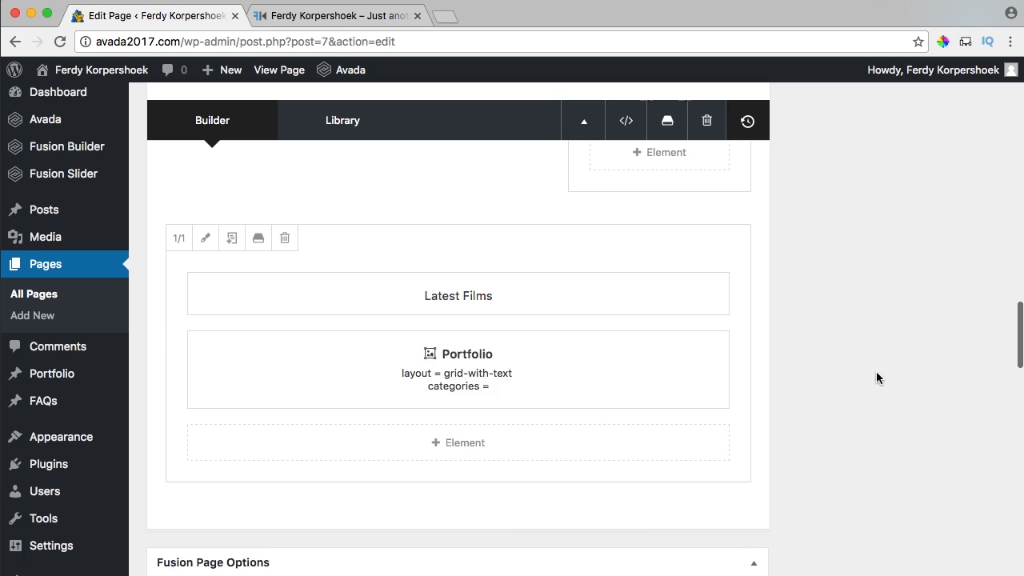
pyautogui.scroll(10, 876, 371)
pyautogui.scroll(5, 903, 380)
# Update the Home page and confirm the new section order on the live site.
pyautogui.click(968, 387)
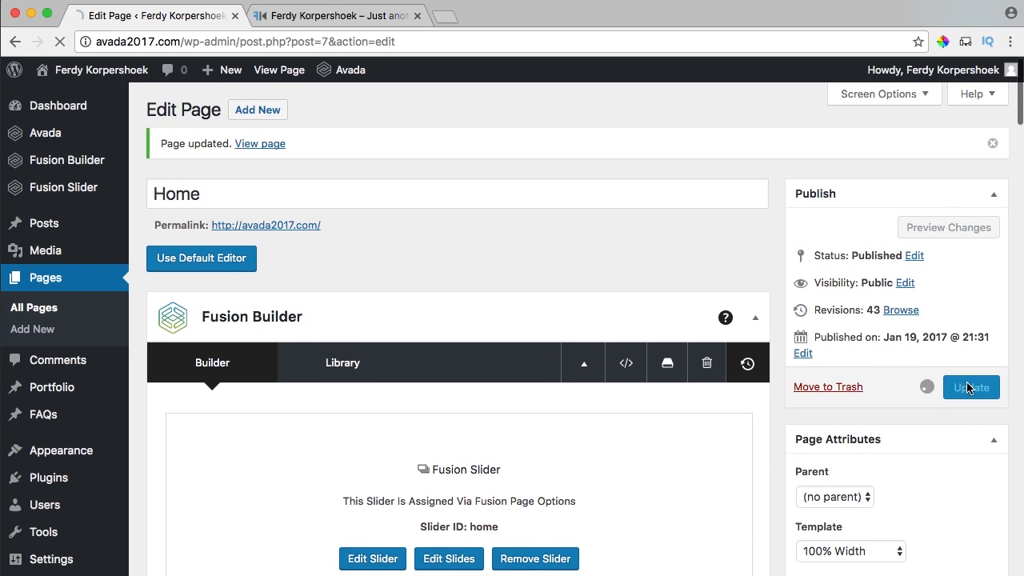
pyautogui.click(286, 16)
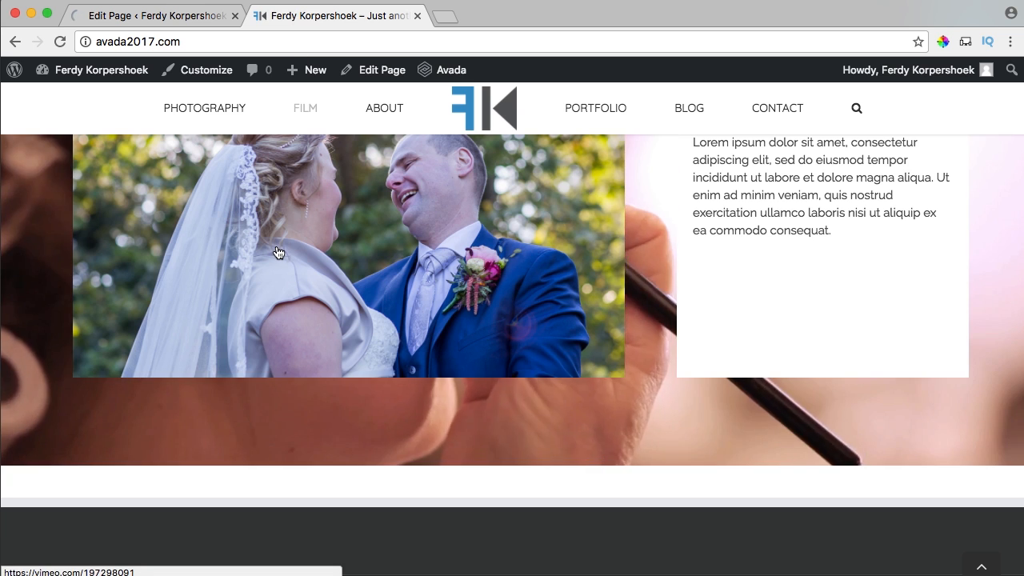
pyautogui.scroll(-5, 594, 286)
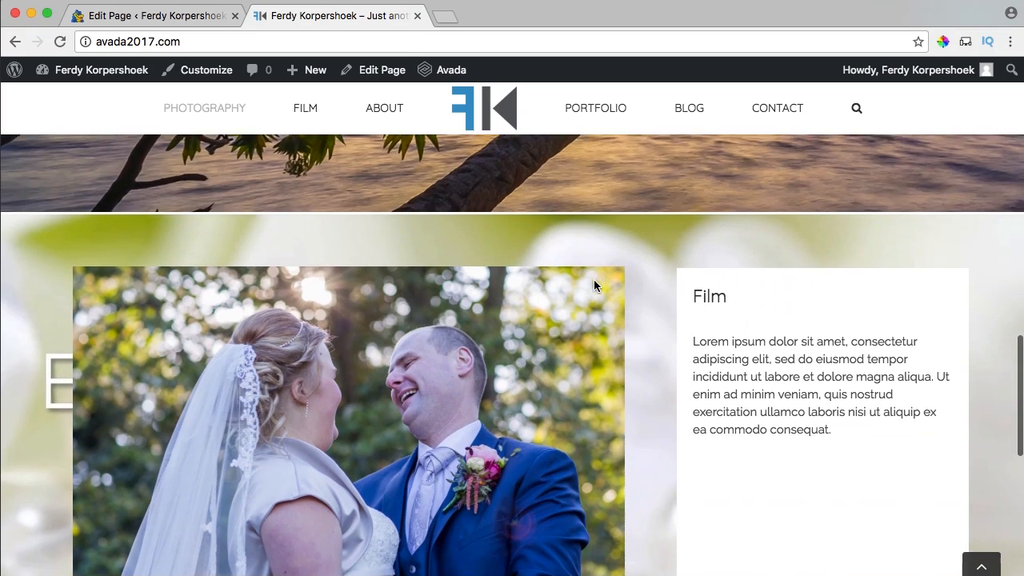
pyautogui.scroll(-1, 594, 280)
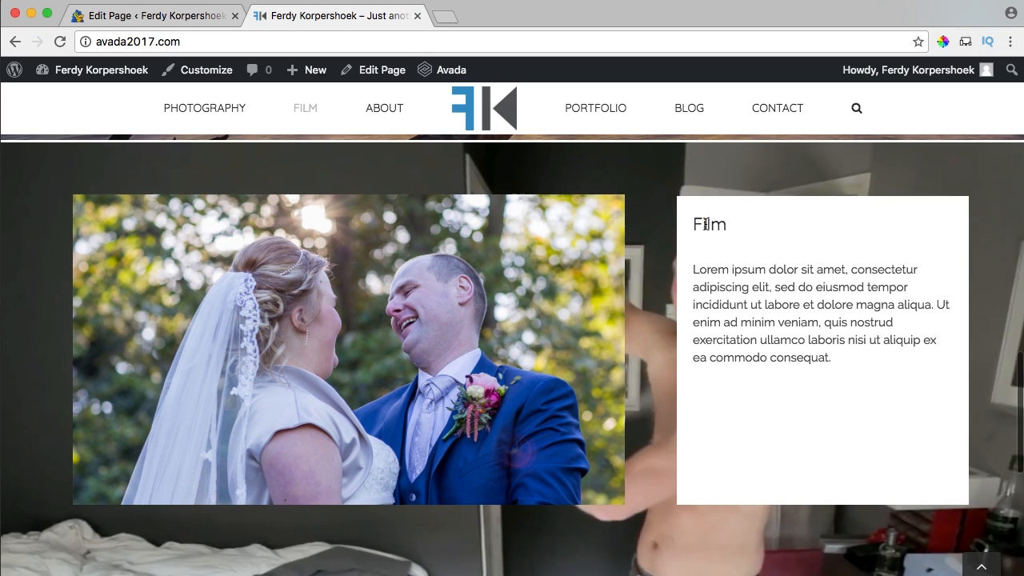
pyautogui.moveTo(707, 225); pyautogui.dragTo(834, 358)
pyautogui.click(784, 352)
pyautogui.scroll(-4, 759, 344)
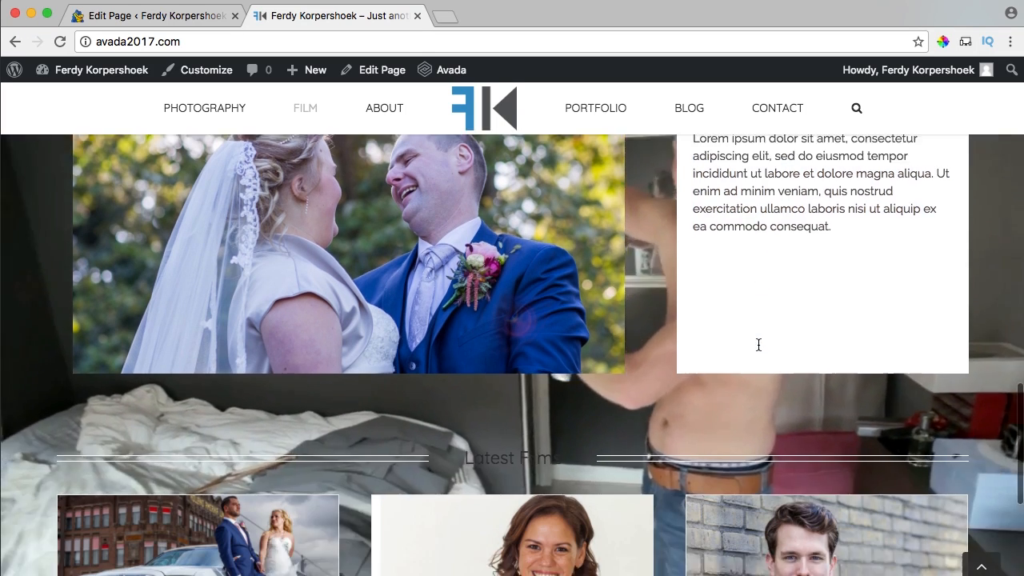
pyautogui.scroll(-3, 299, 389)
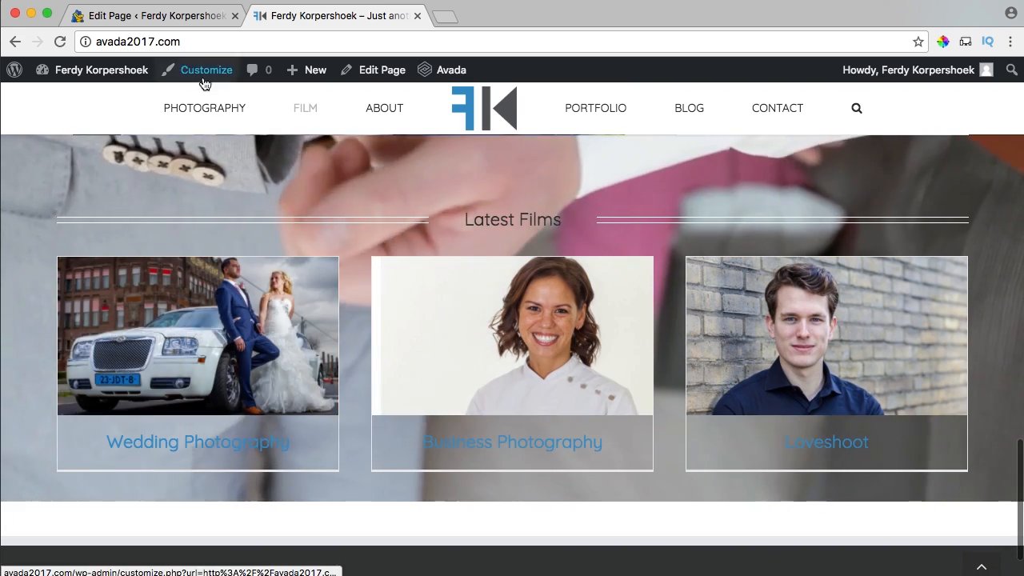
pyautogui.click(200, 15)
pyautogui.scroll(-10, 481, 283)
pyautogui.scroll(-15, 480, 282)
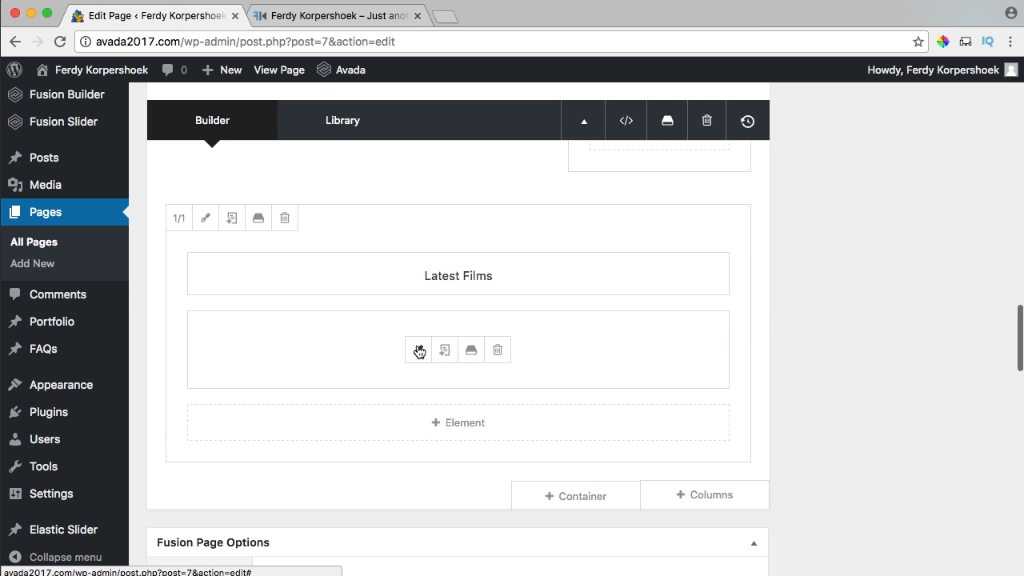
# Switch the Portfolio layout to Grid, save it, and update the Home page.
pyautogui.click(419, 351)
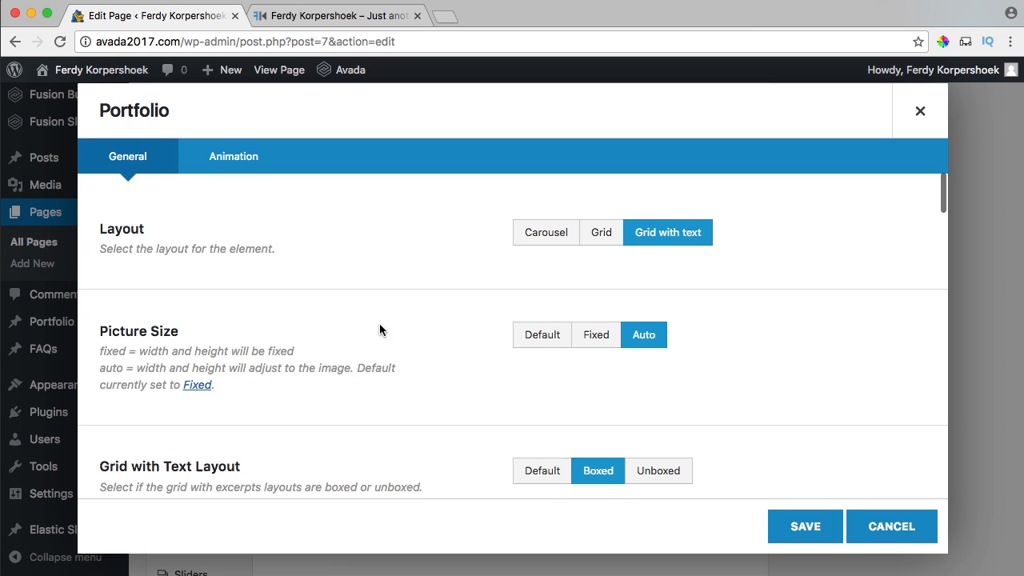
pyautogui.click(601, 232)
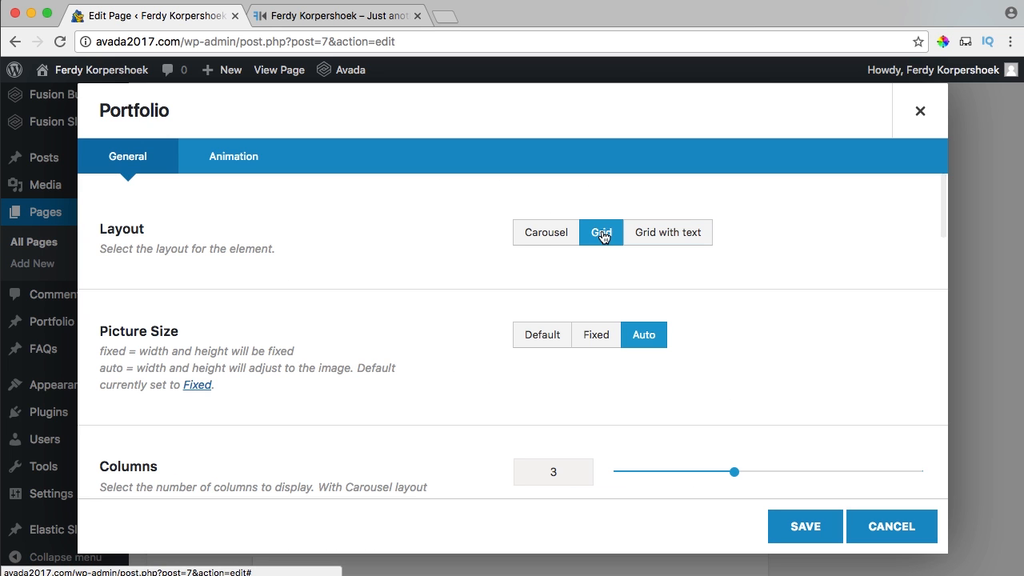
pyautogui.click(806, 536)
pyautogui.scroll(20, 823, 471)
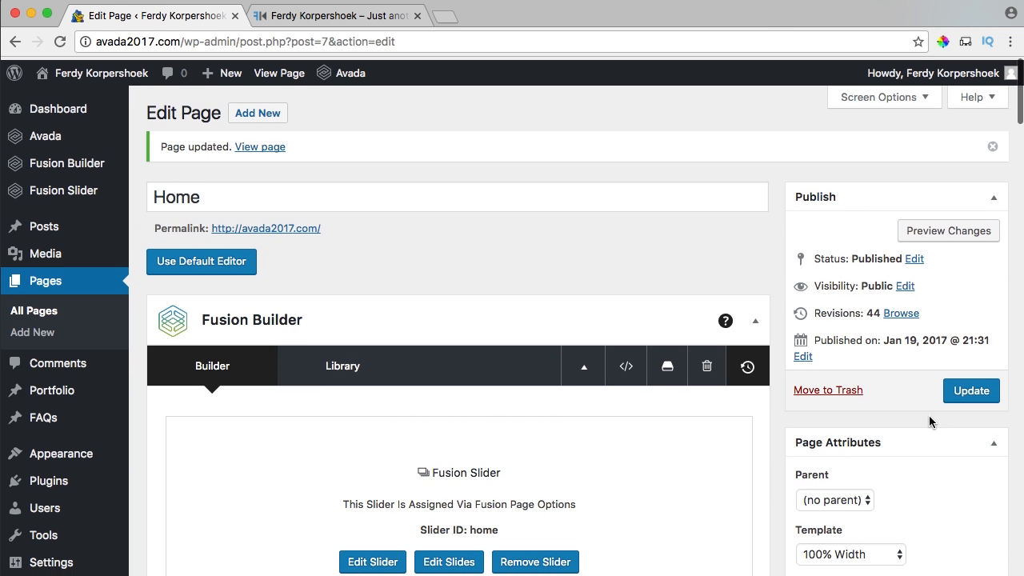
pyautogui.click(958, 398)
# Check the plain Latest Films grid beneath Film on the live site.
pyautogui.click(294, 17)
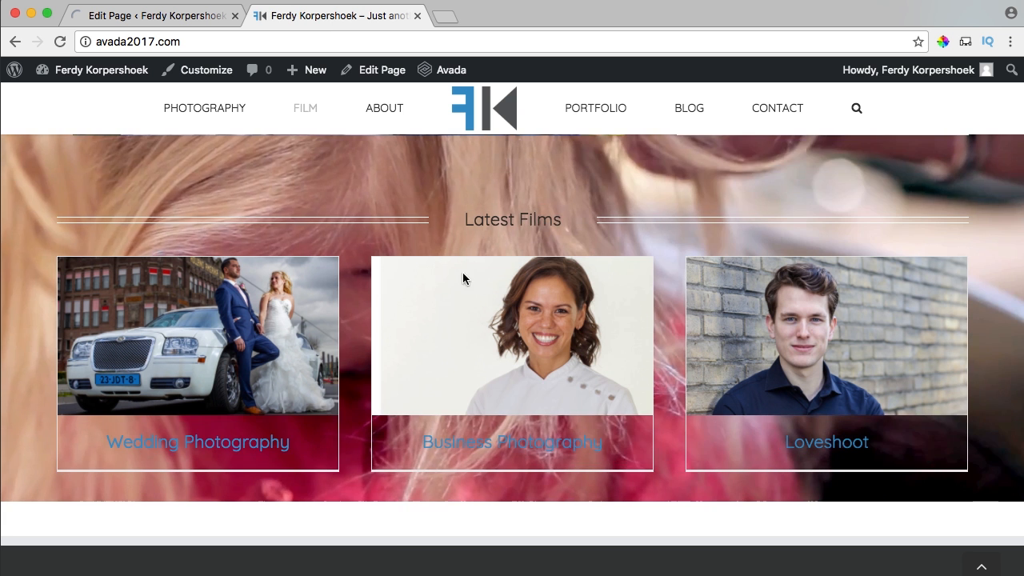
pyautogui.scroll(-1, 512, 327)
pyautogui.scroll(5, 512, 327)
pyautogui.scroll(3, 512, 327)
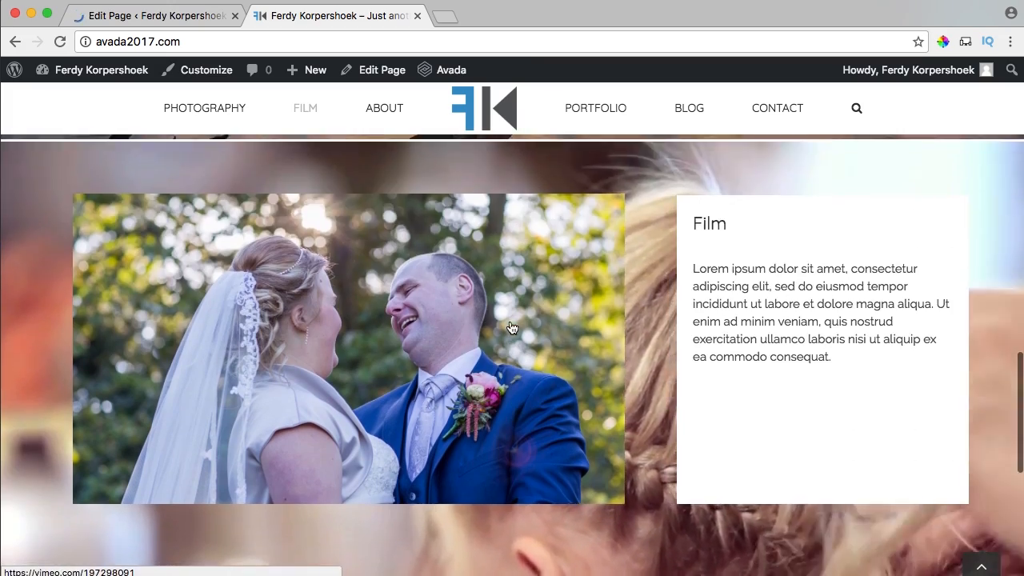
pyautogui.scroll(-3, 469, 309)
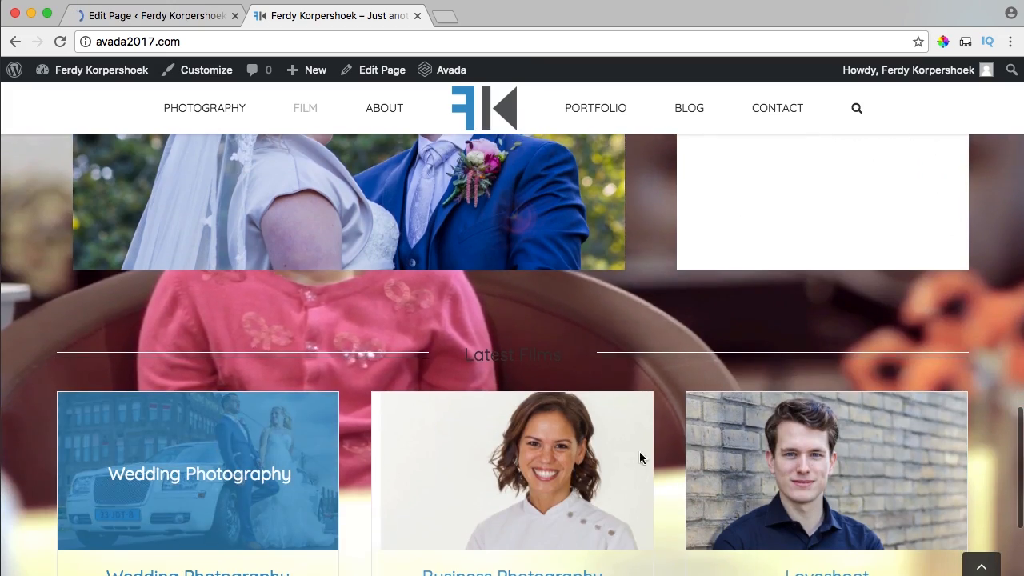
pyautogui.scroll(-2, 680, 432)
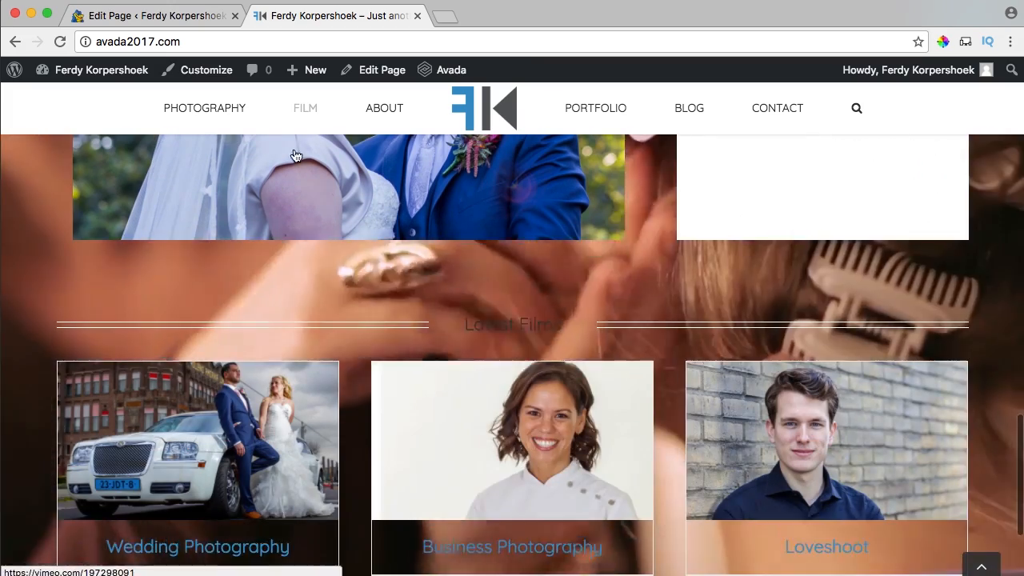
pyautogui.moveTo(311, 78)
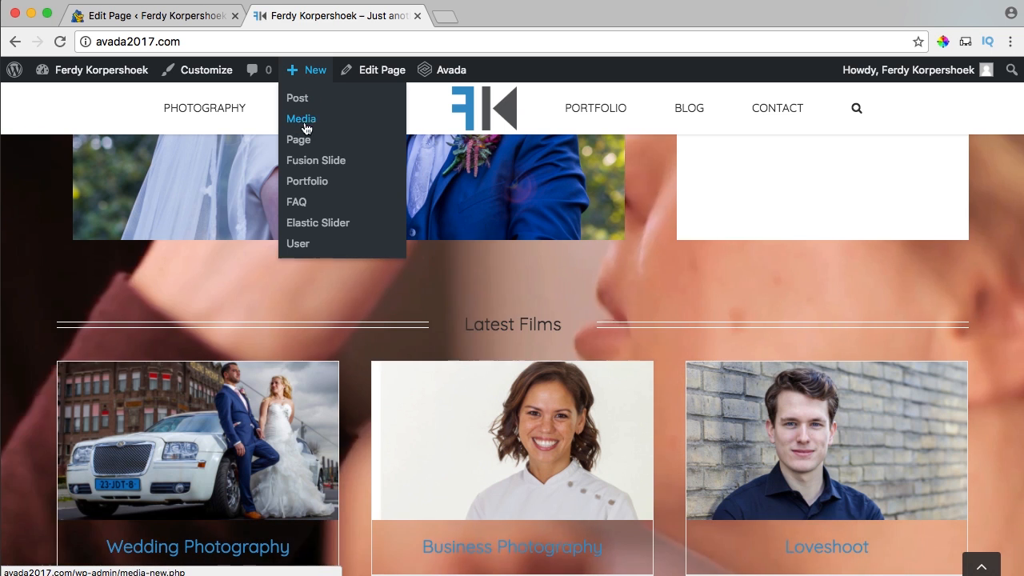
# Start a new portfolio item and add a new Films category.
pyautogui.click(312, 184)
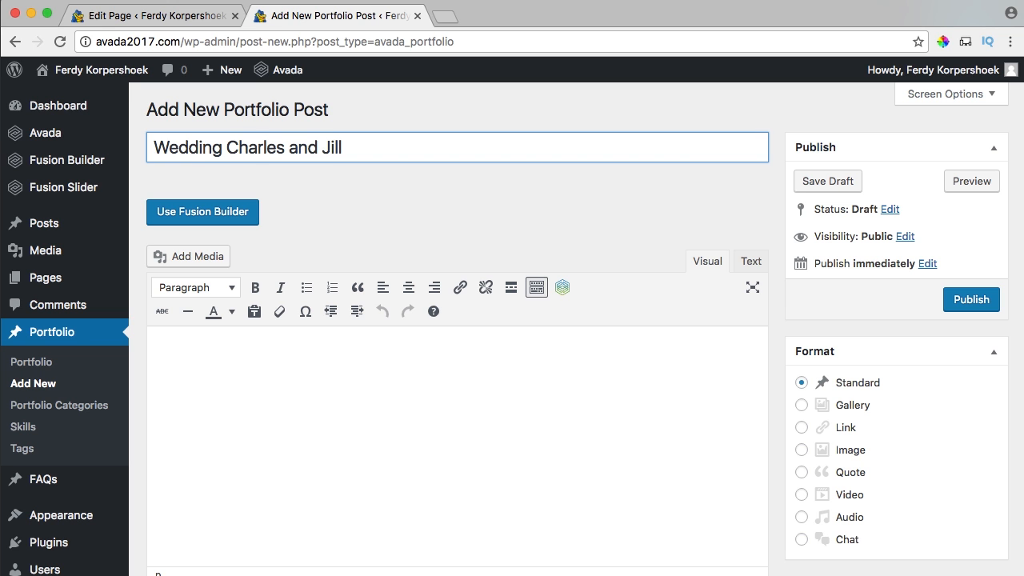
pyautogui.click(199, 218)
pyautogui.scroll(-1, 302, 233)
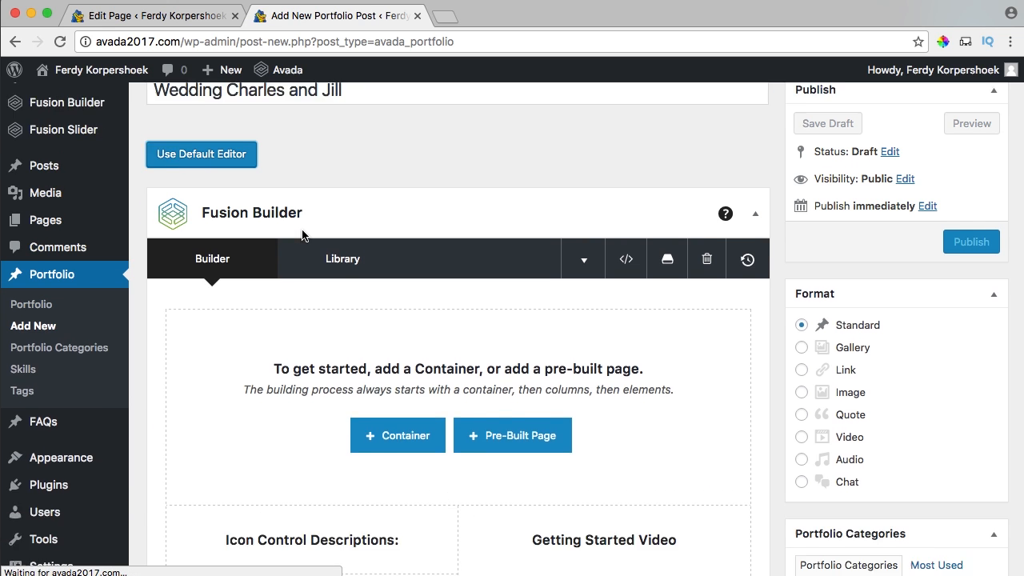
pyautogui.scroll(-5, 774, 285)
pyautogui.click(849, 301)
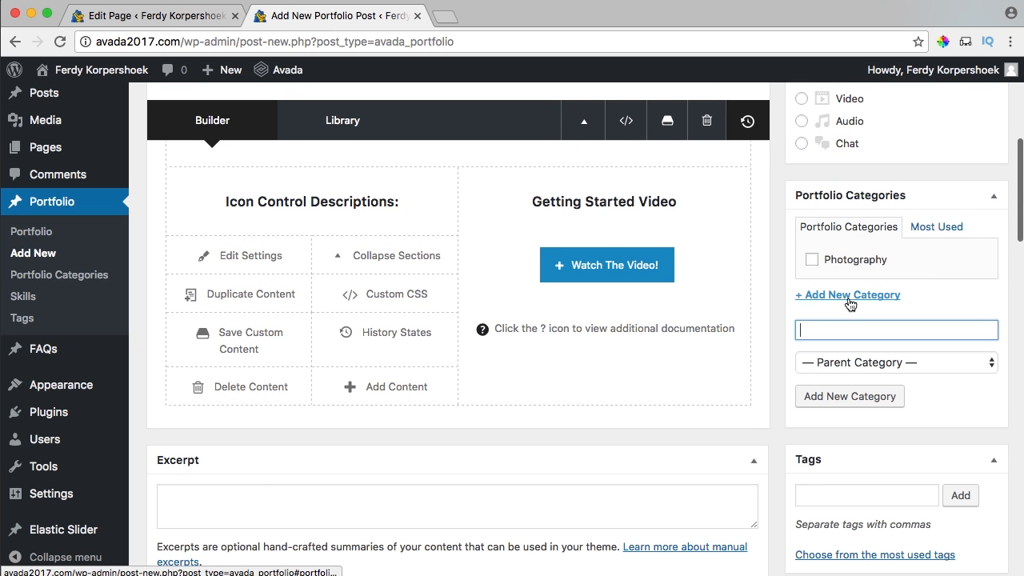
pyautogui.write('Films')
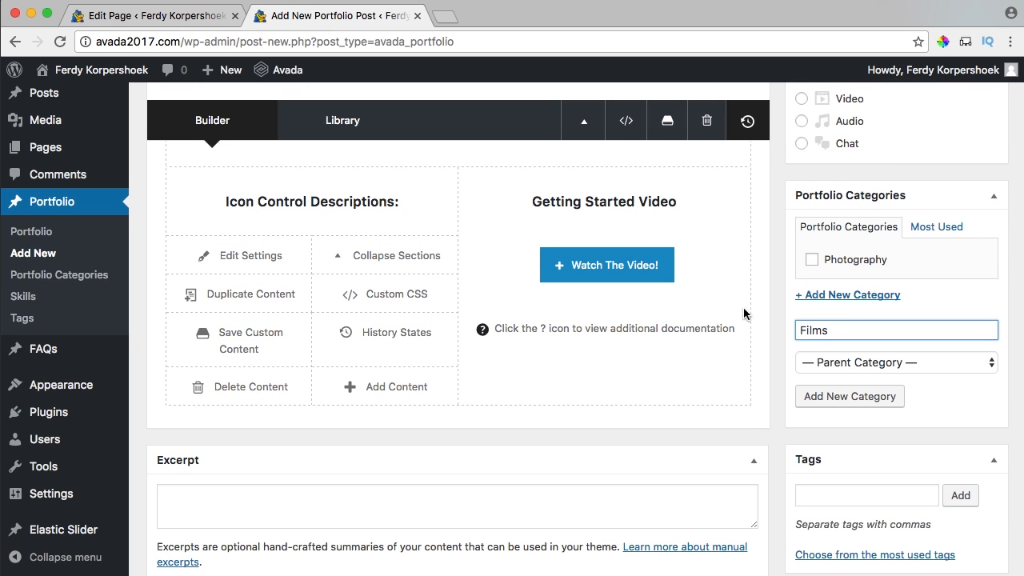
pyautogui.click(826, 392)
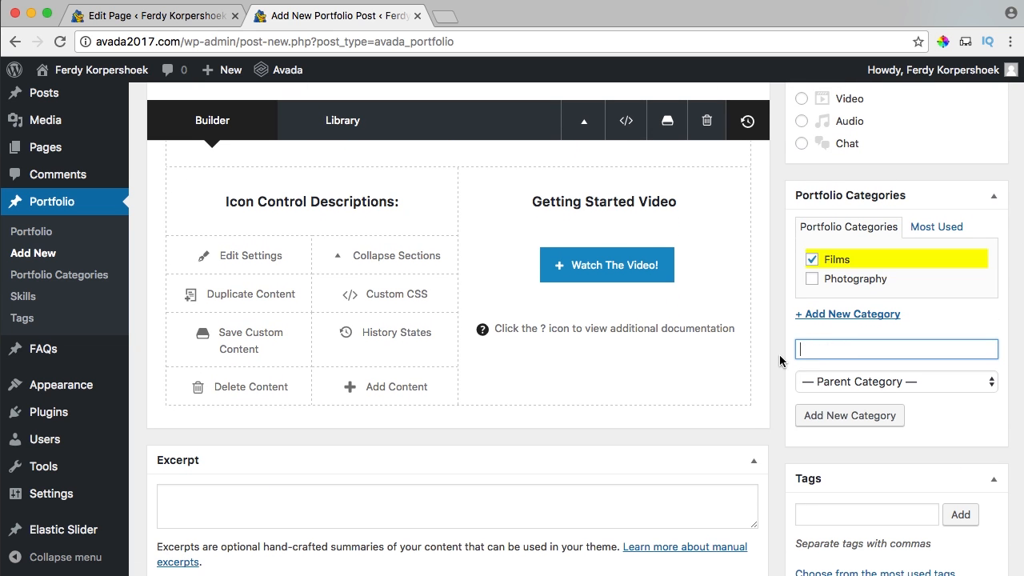
# Set the wedding photo as featured image and publish 'Wedding Charles and Jill'.
pyautogui.scroll(-10, 781, 360)
pyautogui.scroll(-2, 781, 357)
pyautogui.click(853, 215)
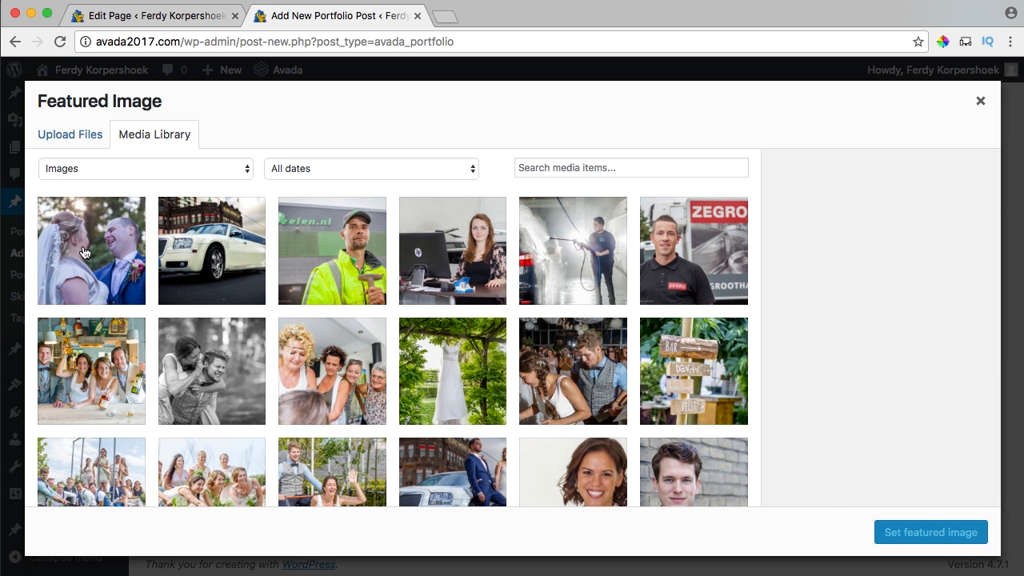
pyautogui.click(84, 253)
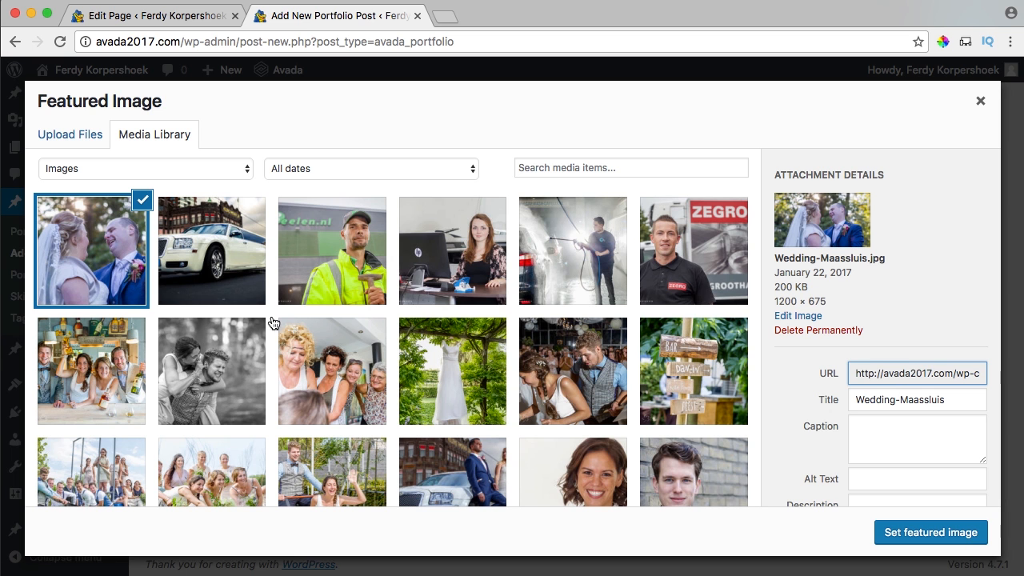
pyautogui.click(916, 539)
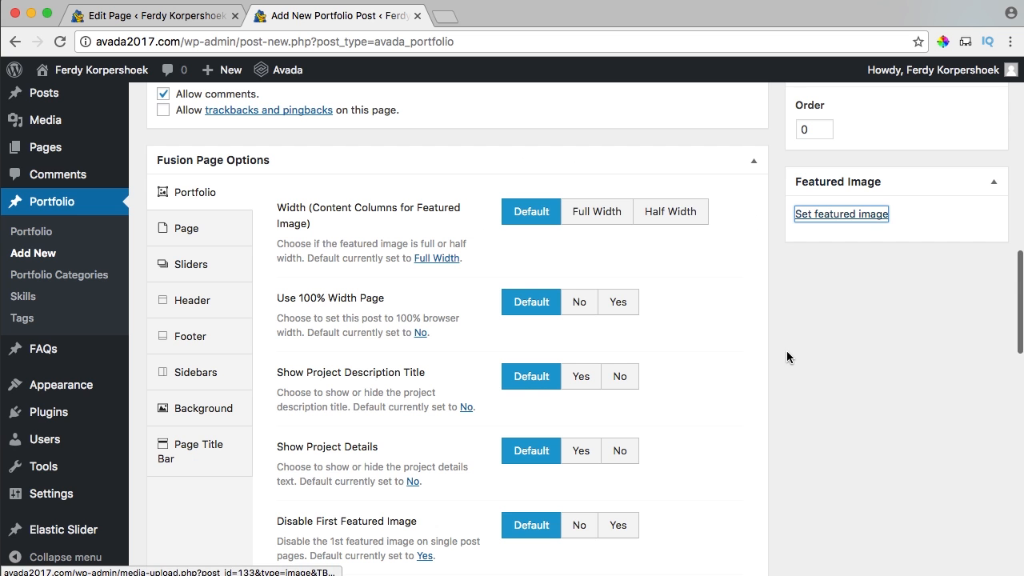
pyautogui.scroll(15, 772, 349)
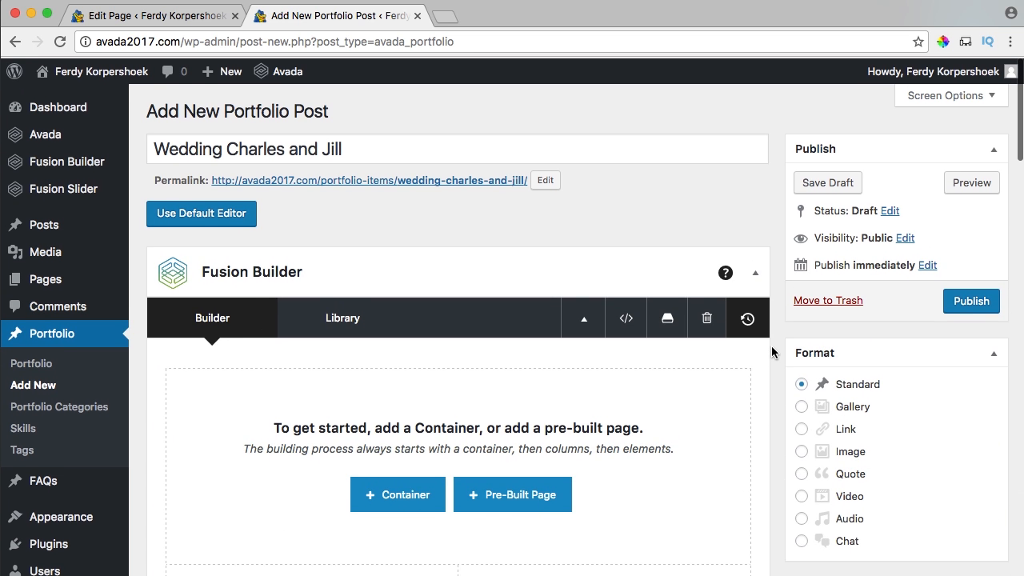
pyautogui.click(965, 308)
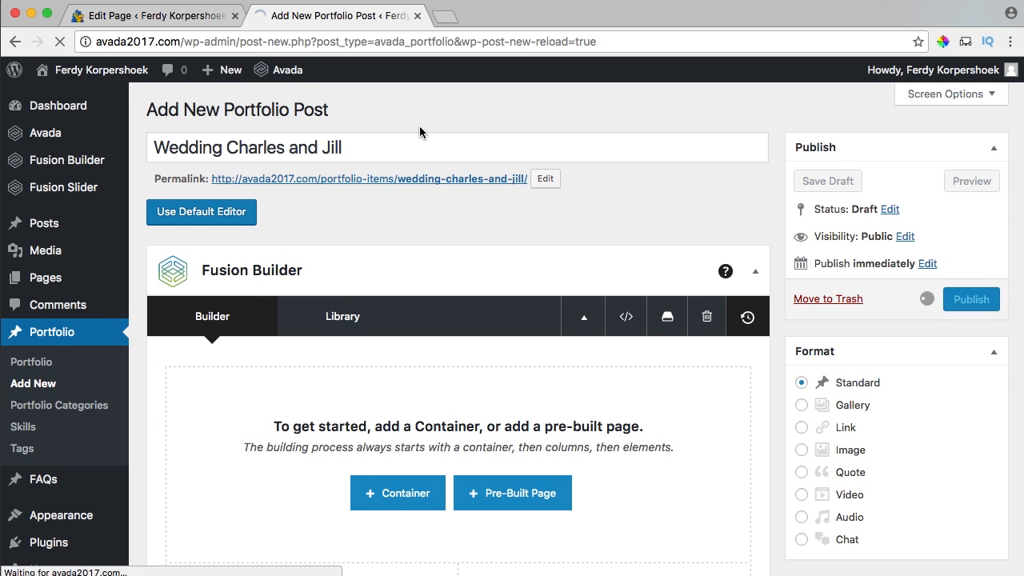
pyautogui.moveTo(45, 200)
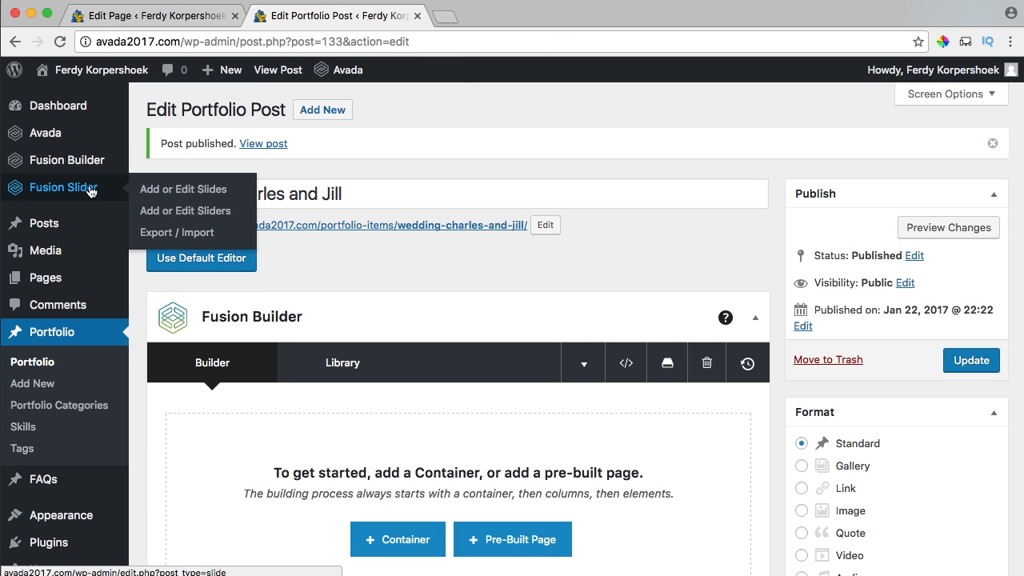
# Open the Fusion Slider Add or Edit Sliders page in a new tab.
pyautogui.keyDown('super'); pyautogui.click(190, 211); pyautogui.keyUp('super')
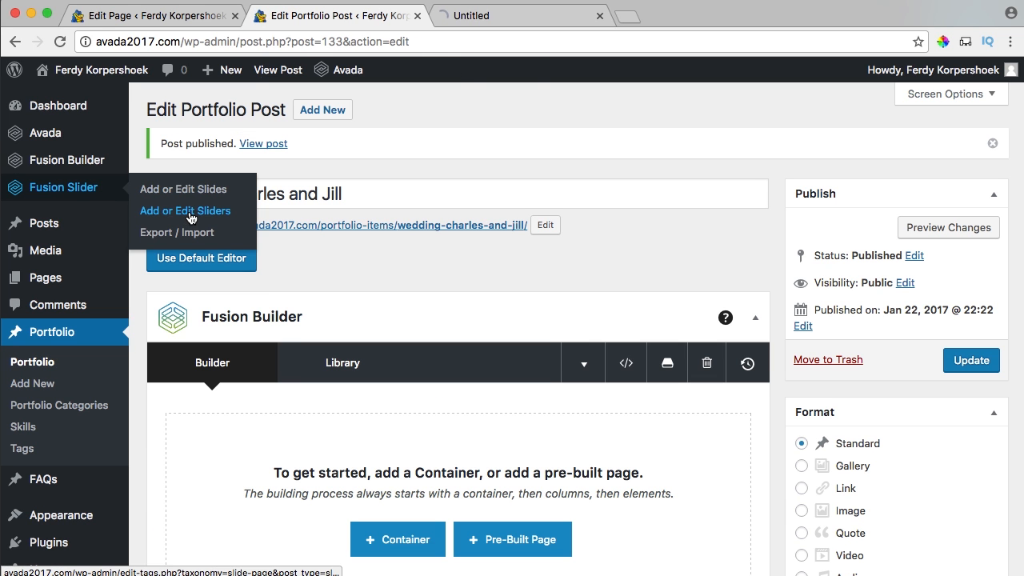
pyautogui.click(526, 17)
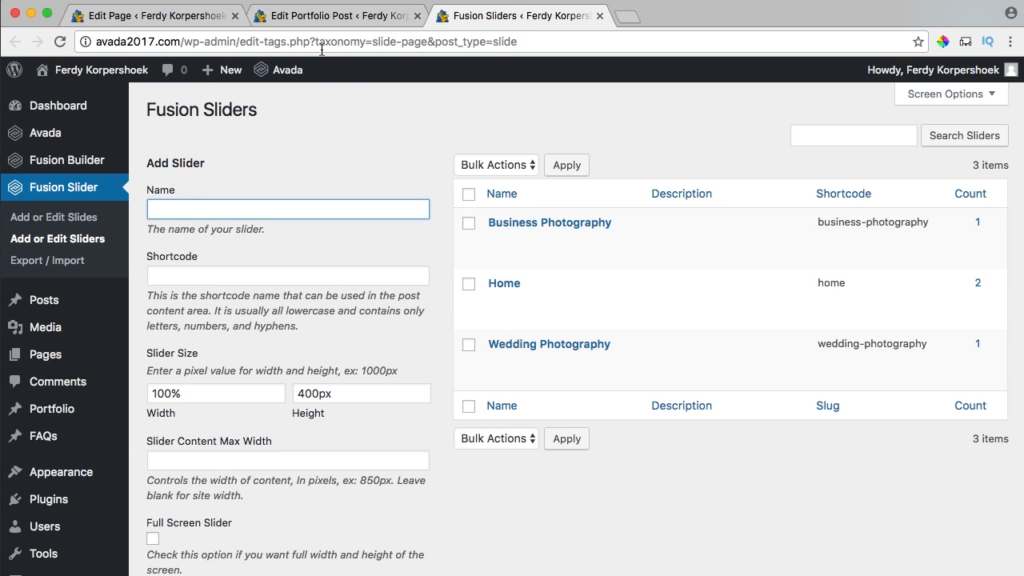
pyautogui.click(357, 17)
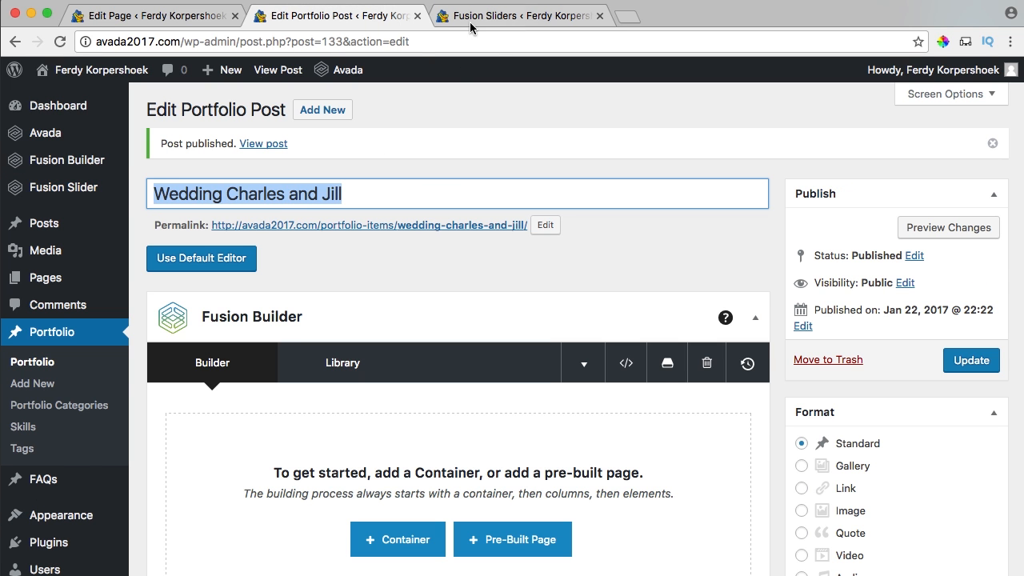
pyautogui.click(496, 17)
pyautogui.scroll(-5, 212, 328)
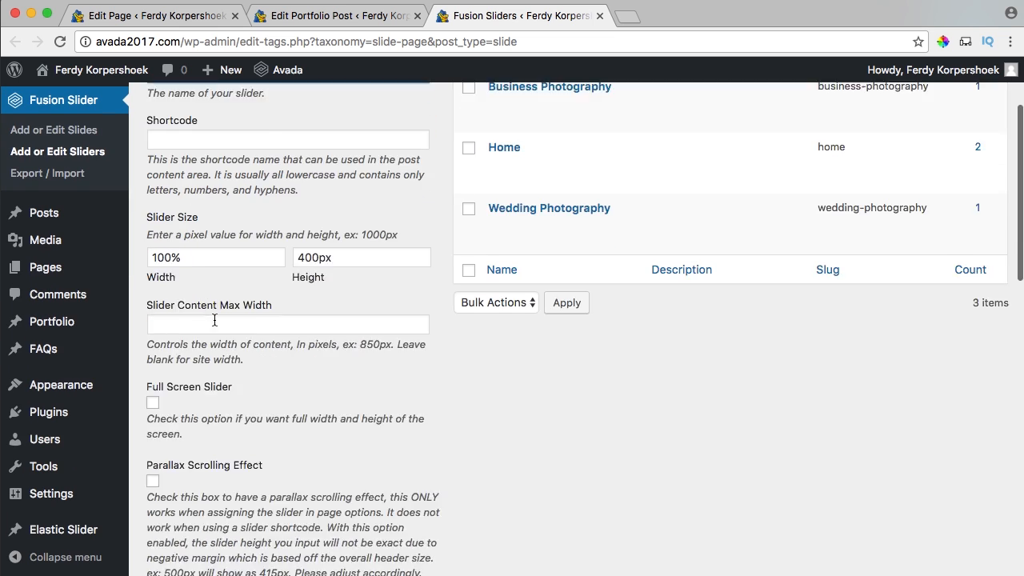
# Add the full-screen 'Wedding Charles and Jill' slider with navigation arrows turned off.
pyautogui.click(153, 311)
pyautogui.scroll(-1, 184, 311)
pyautogui.scroll(-2, 195, 314)
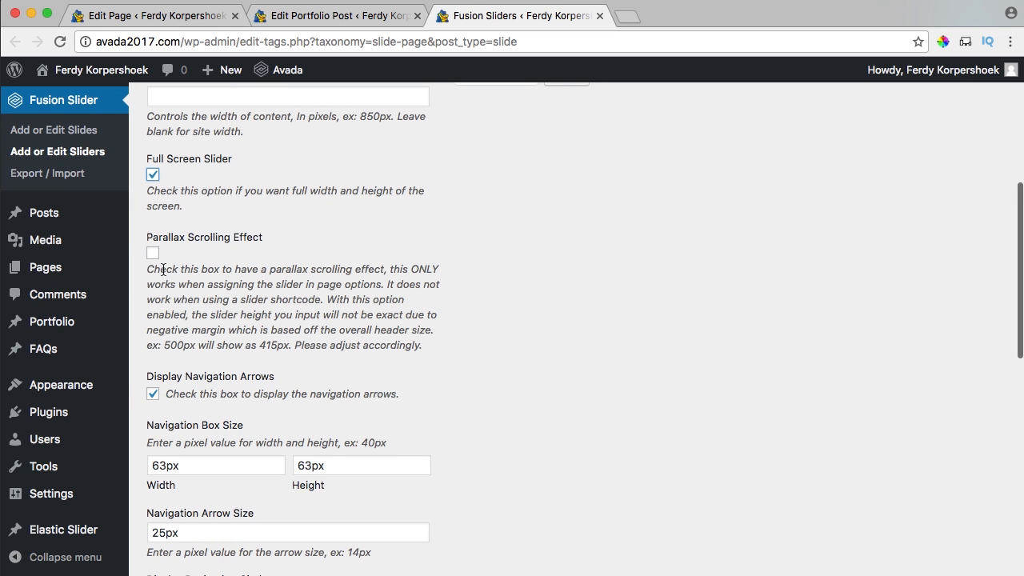
pyautogui.scroll(-2, 154, 258)
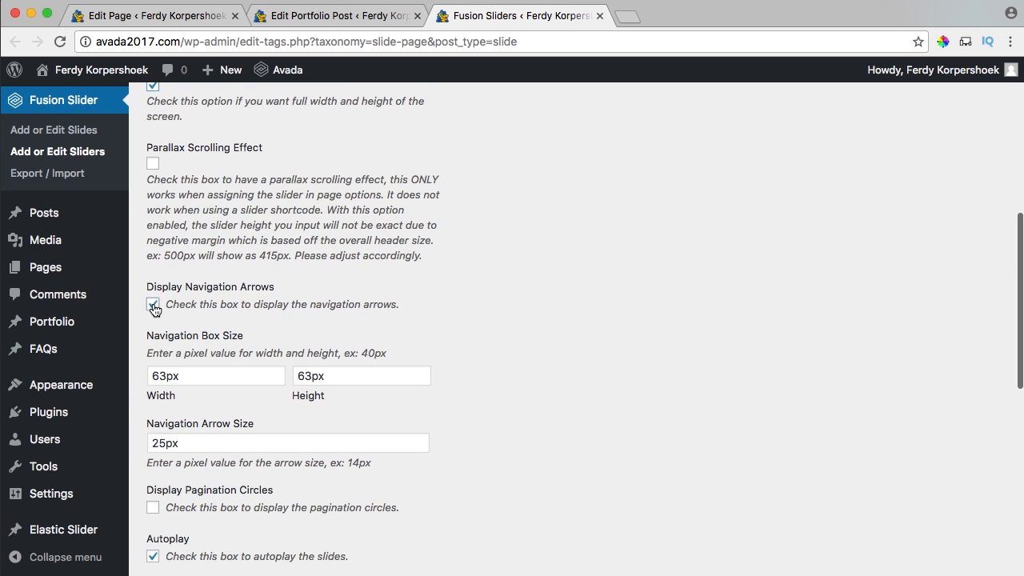
pyautogui.click(153, 302)
pyautogui.scroll(-5, 164, 301)
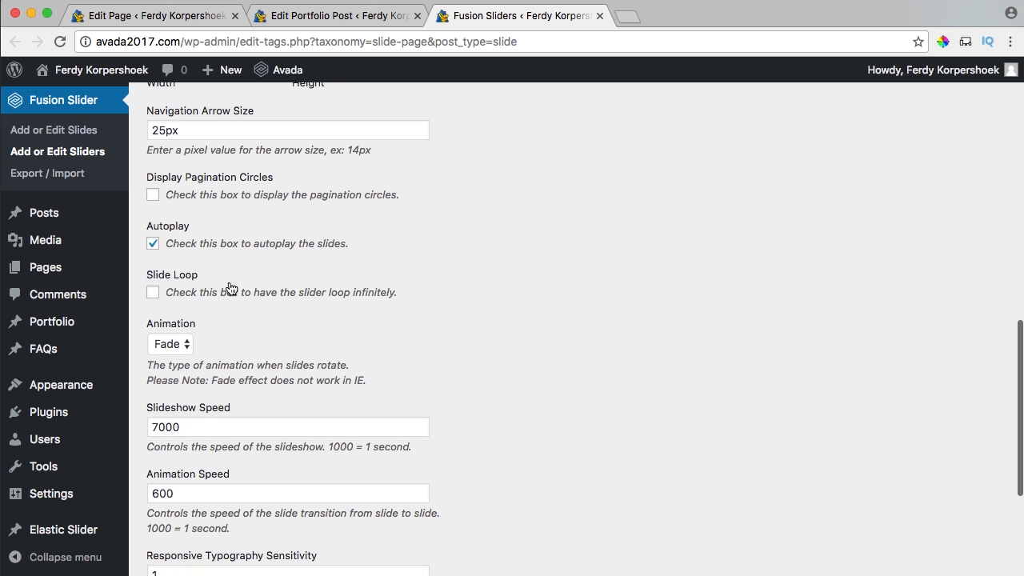
pyautogui.scroll(-4, 230, 287)
pyautogui.scroll(-3, 230, 288)
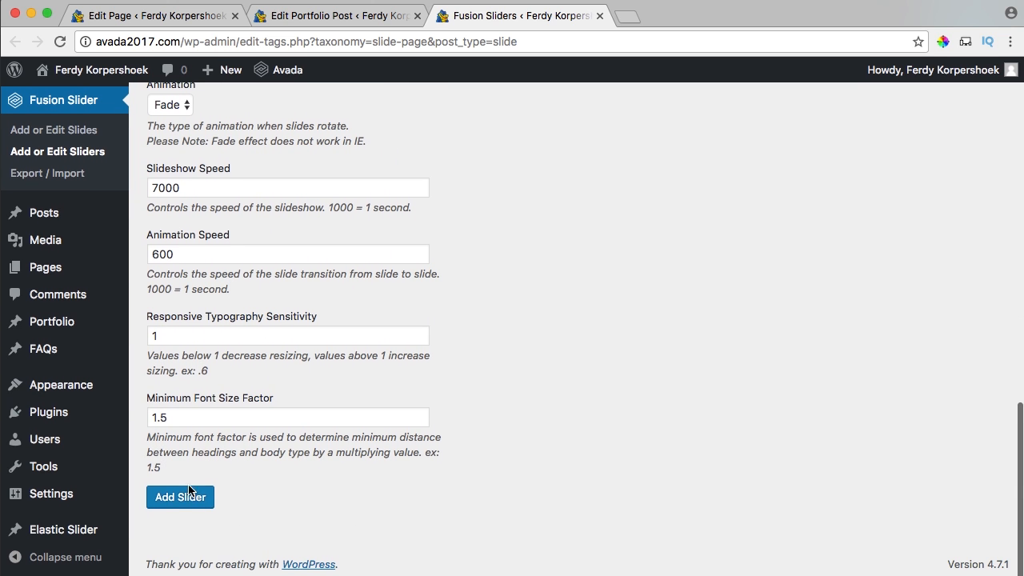
pyautogui.click(180, 498)
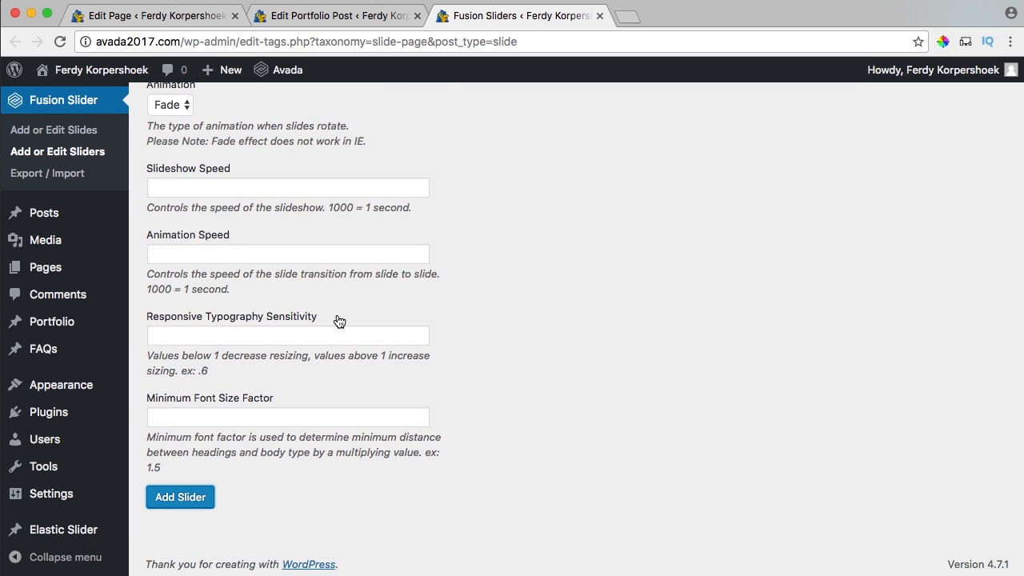
pyautogui.scroll(15, 339, 322)
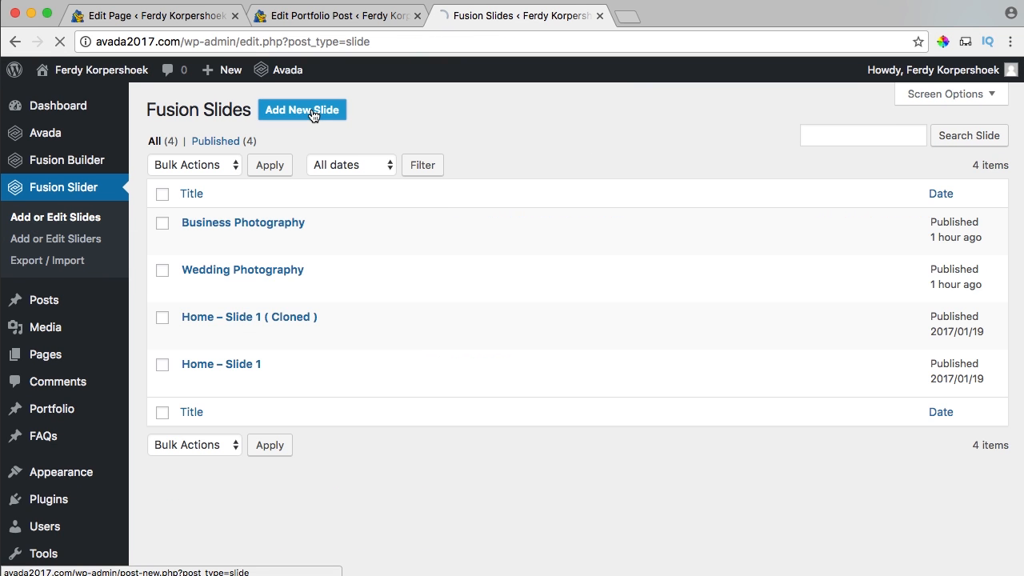
# Start a new slide titled 'Wedding Charles and Jill' with a Vimeo background.
pyautogui.click(312, 112)
pyautogui.write('Wedding Charles and Jill')
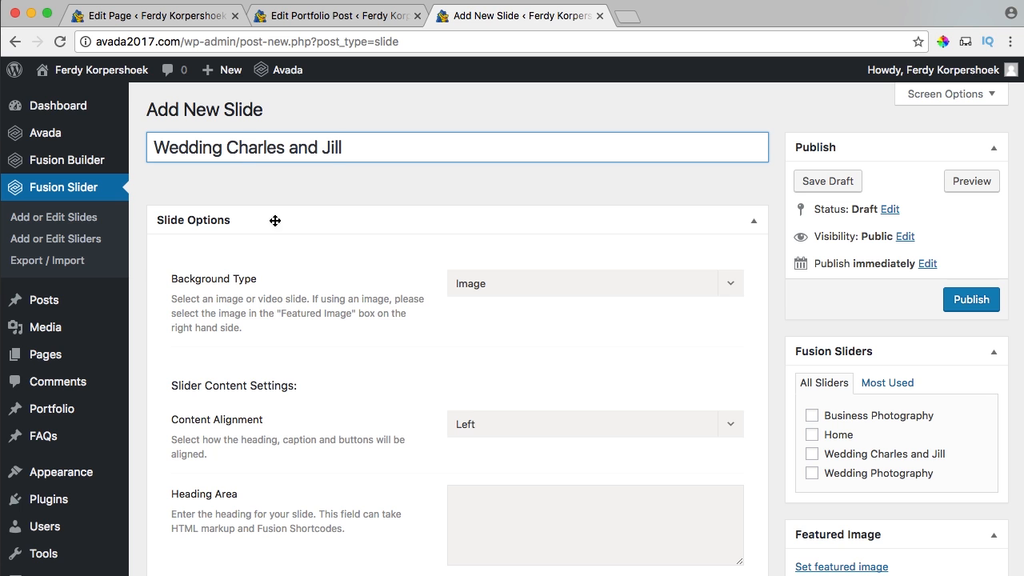
pyautogui.click(474, 284)
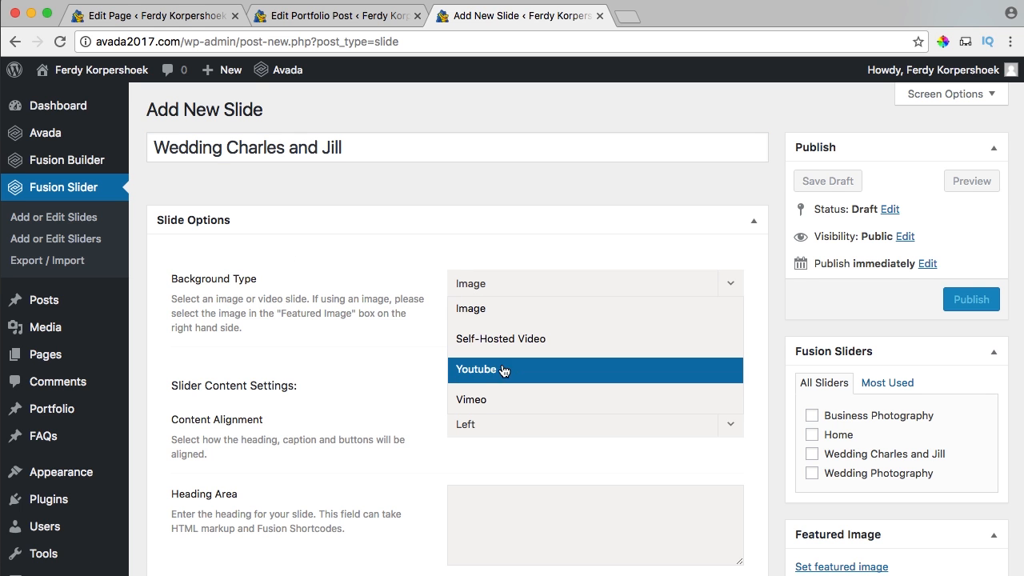
pyautogui.click(489, 408)
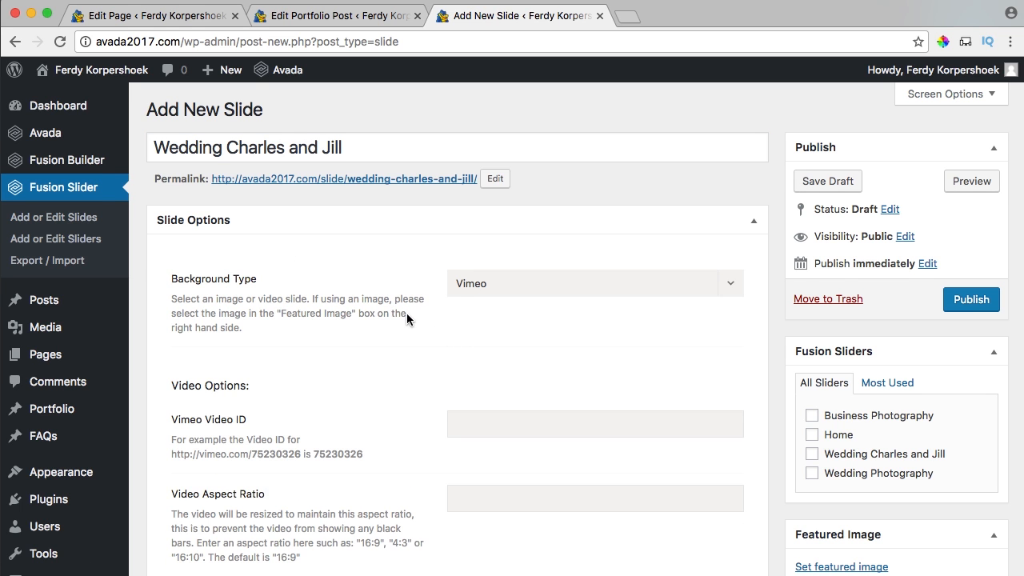
pyautogui.scroll(-3, 408, 318)
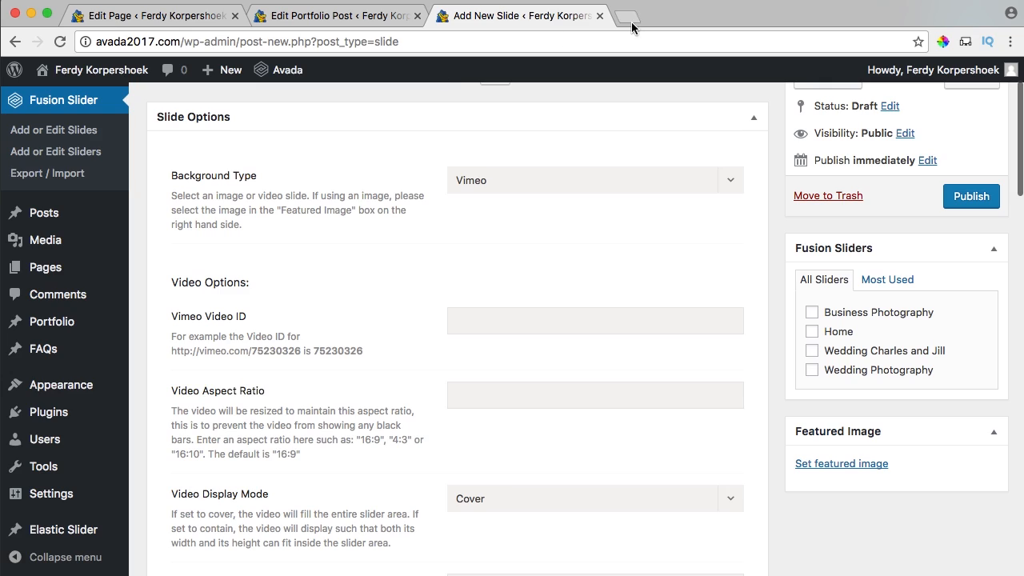
# Enter Vimeo video ID 197298091 and pick the wedding photo as featured image.
pyautogui.click(628, 17)
pyautogui.write('vimeo')
pyautogui.press('Down')
pyautogui.press('Down')
pyautogui.press('Down')
pyautogui.press('Return')
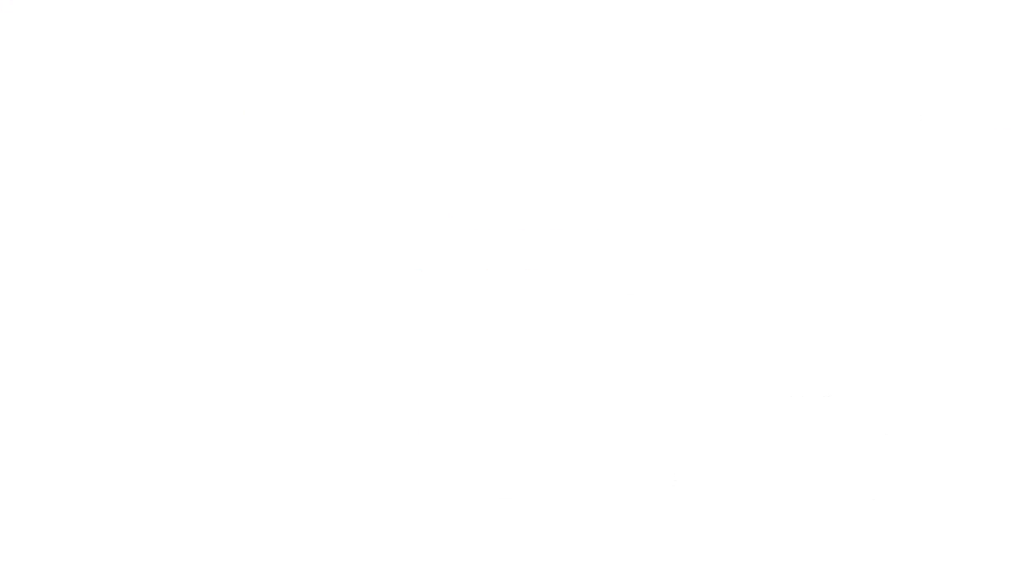
pyautogui.click(344, 254)
pyautogui.click(384, 43)
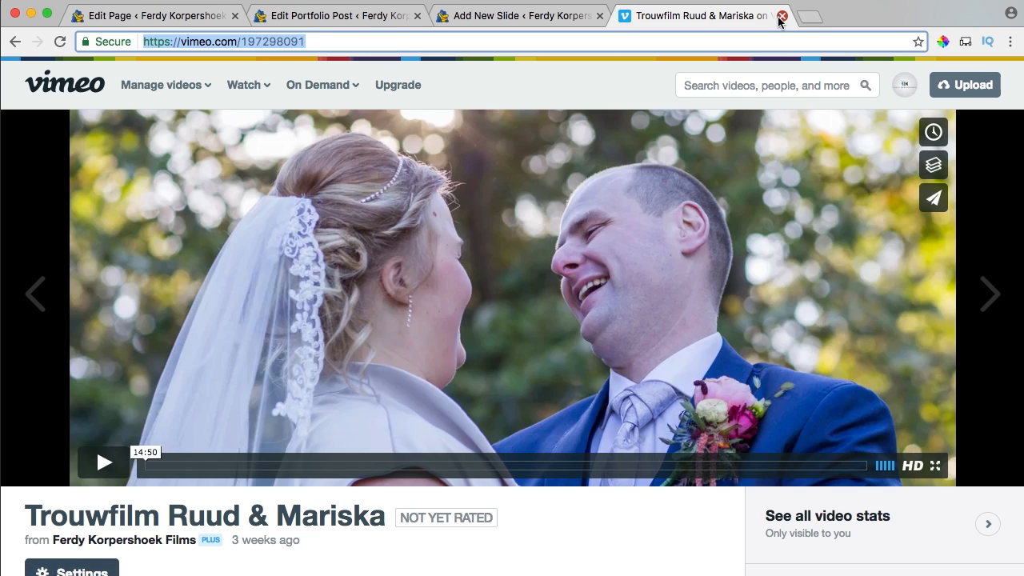
pyautogui.click(782, 16)
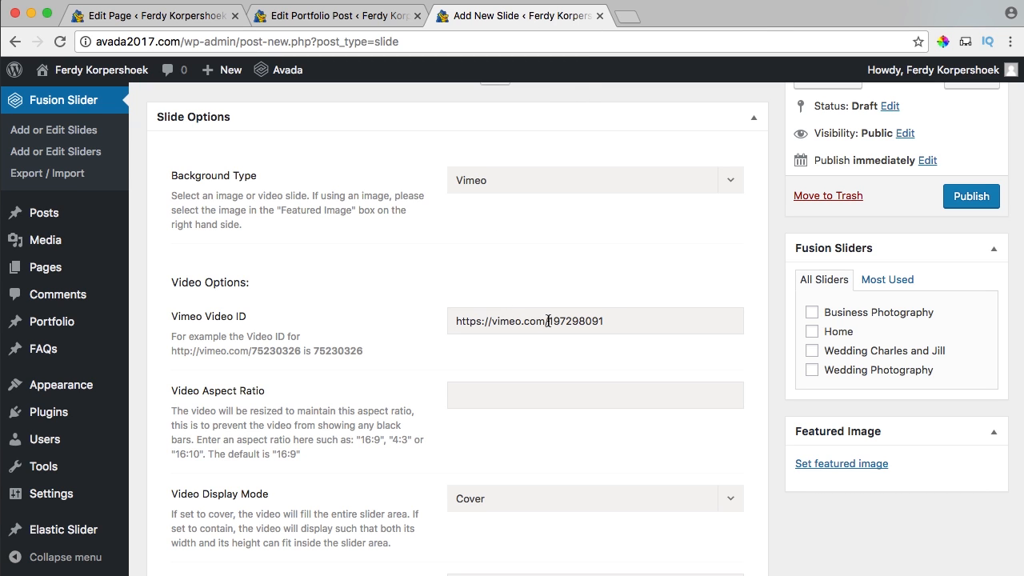
pyautogui.press('BackSpace')
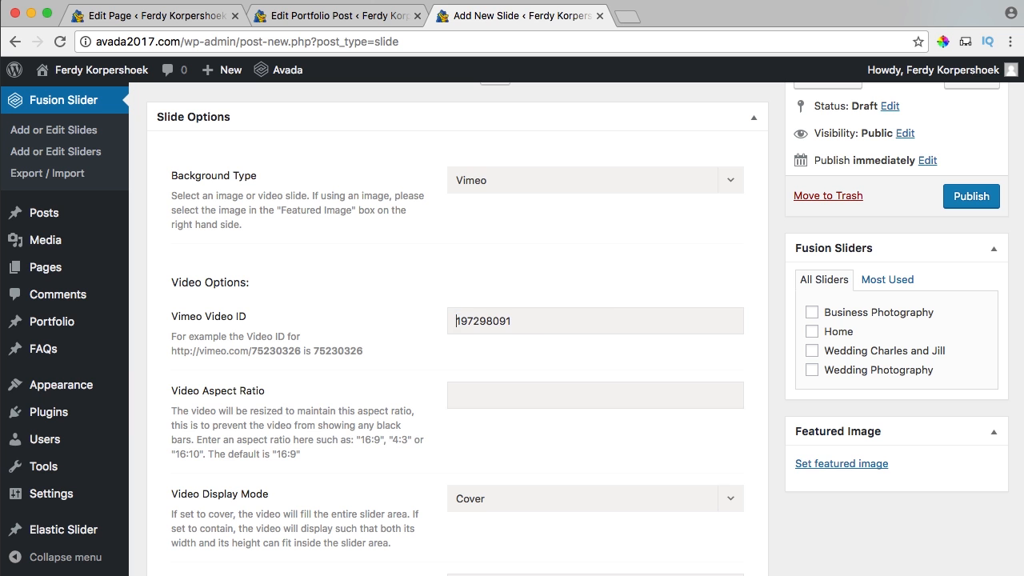
pyautogui.click(840, 463)
pyautogui.click(66, 255)
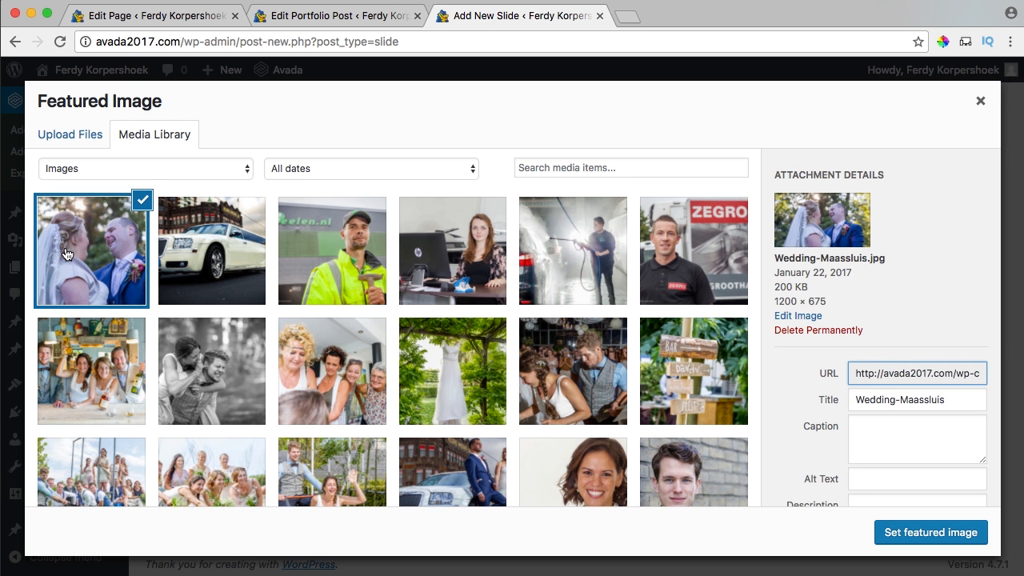
# Apply the wedding photo as featured image and keep the video display on Cover.
pyautogui.click(901, 532)
pyautogui.scroll(-6, 456, 230)
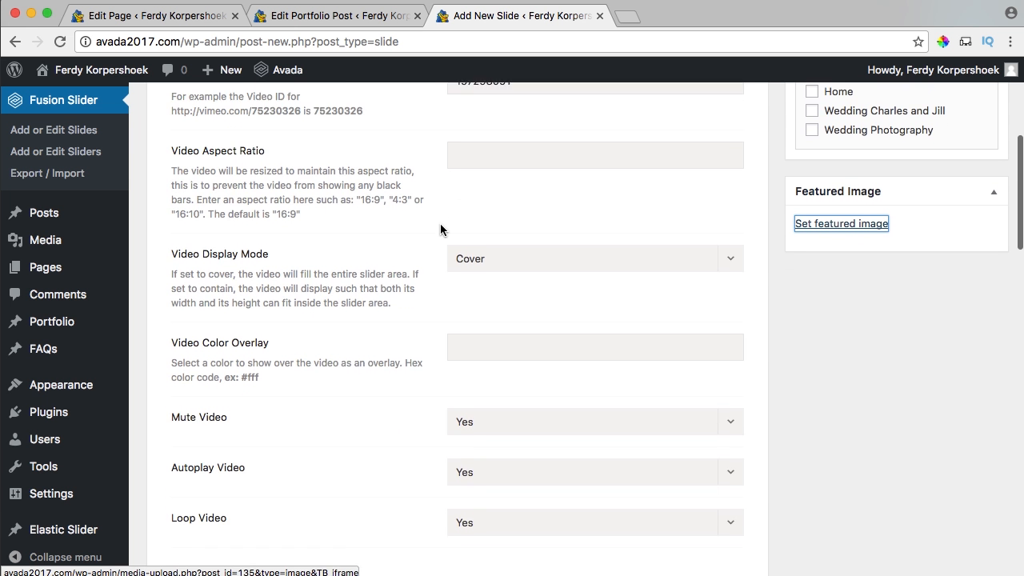
pyautogui.click(493, 253)
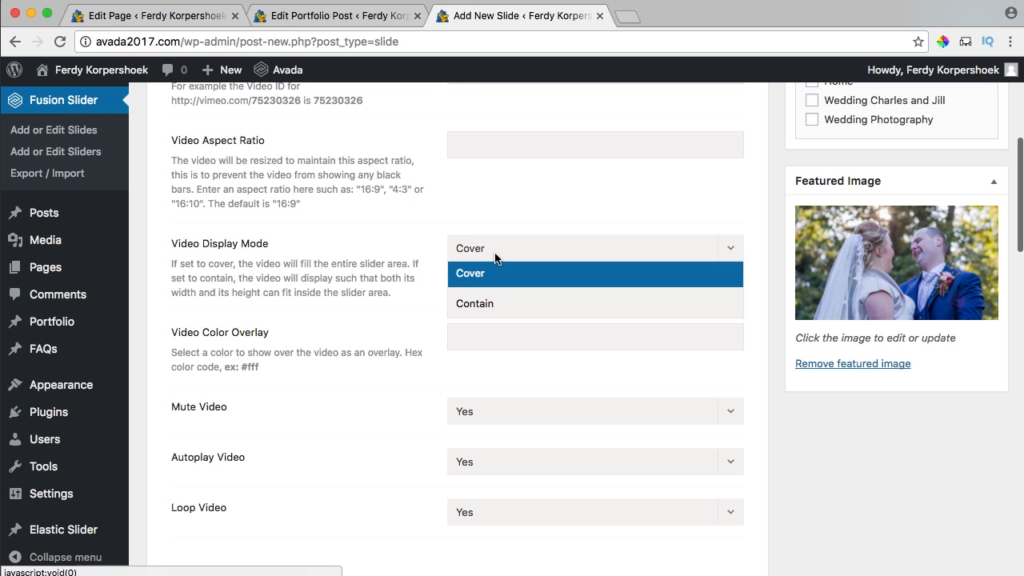
pyautogui.click(480, 274)
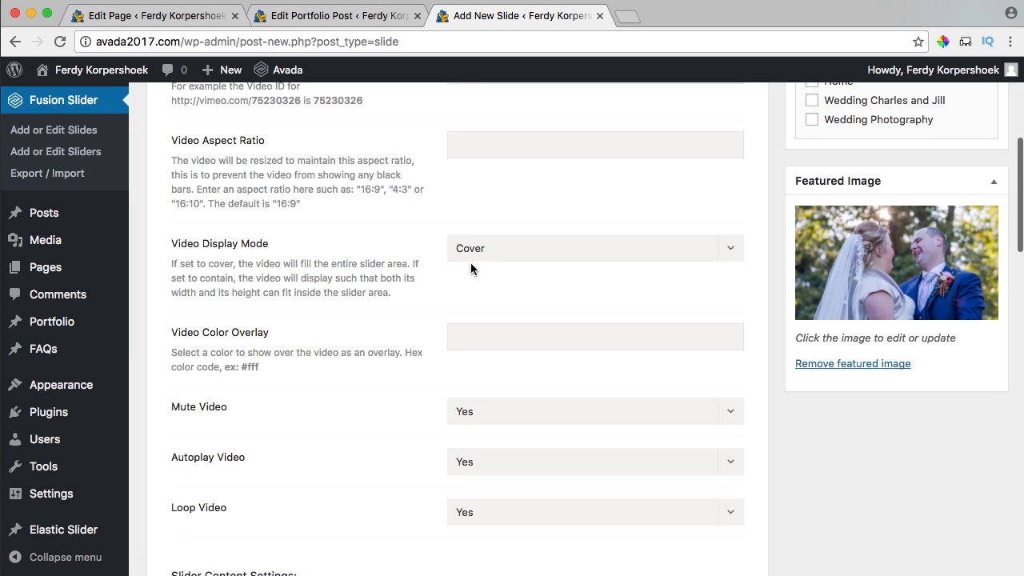
pyautogui.scroll(-5, 470, 269)
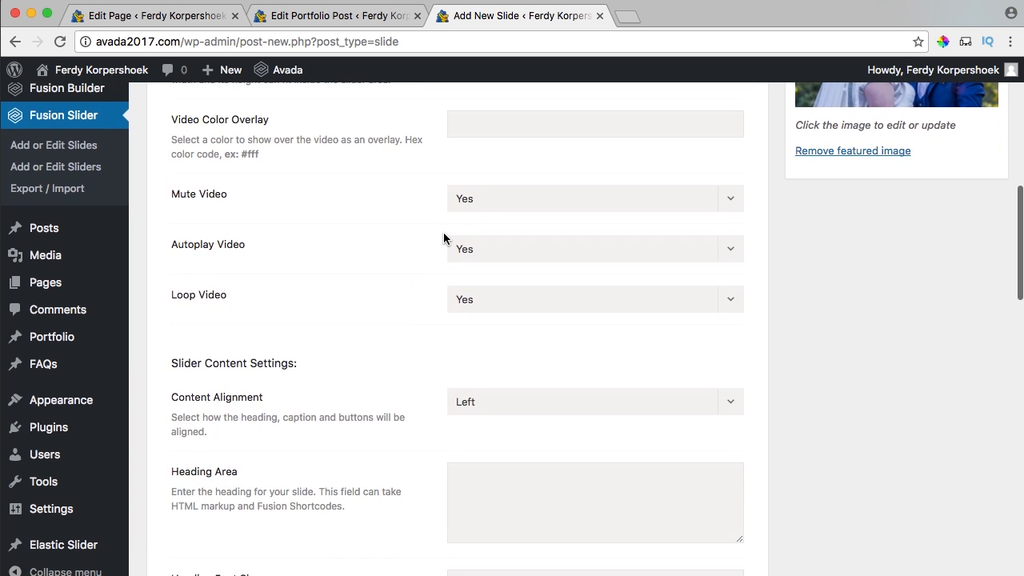
# Set Mute Video to No and Content Alignment to Center.
pyautogui.click(483, 206)
pyautogui.click(468, 253)
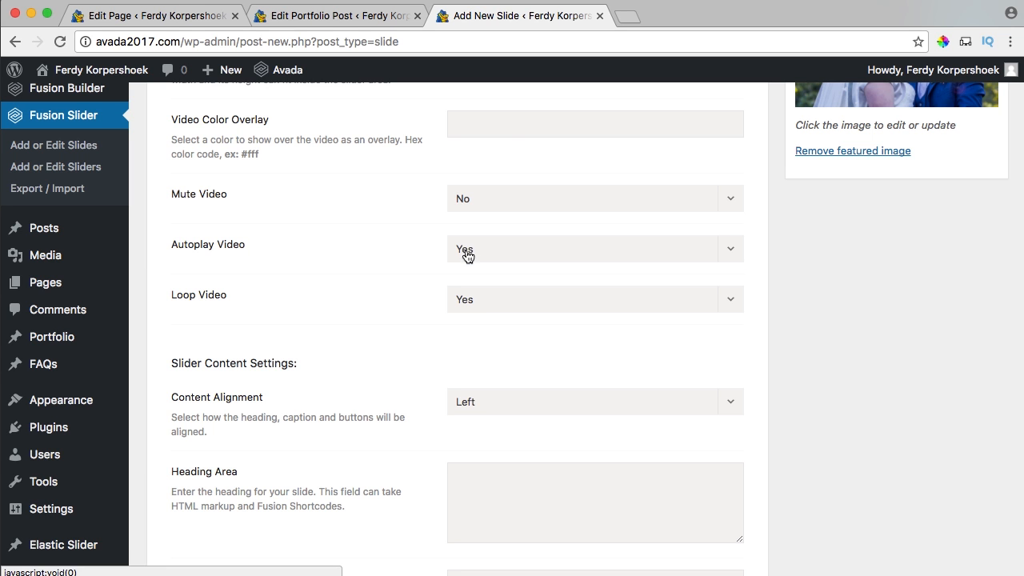
pyautogui.scroll(-1, 478, 277)
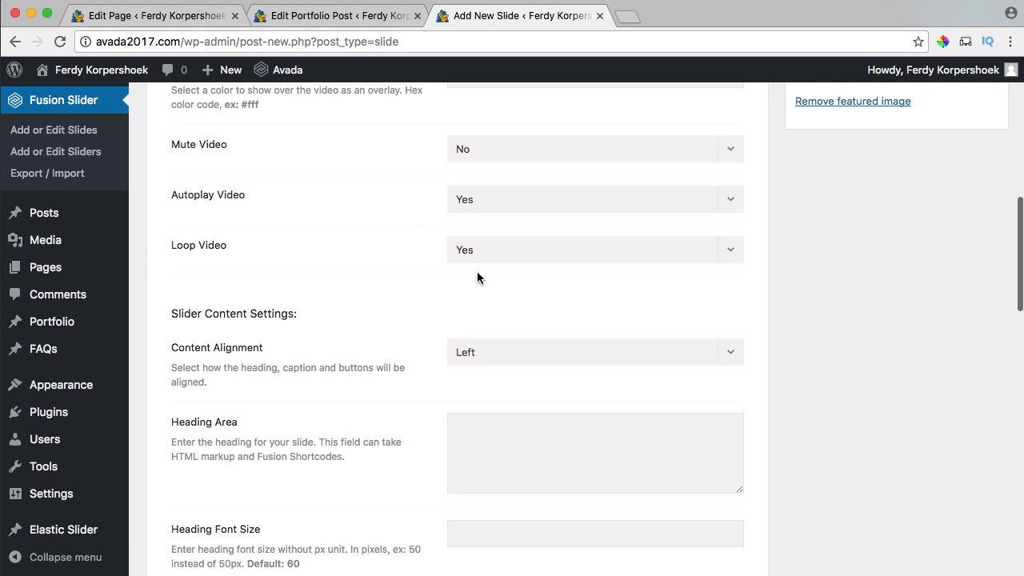
pyautogui.scroll(-1, 440, 280)
pyautogui.click(469, 288)
pyautogui.click(483, 334)
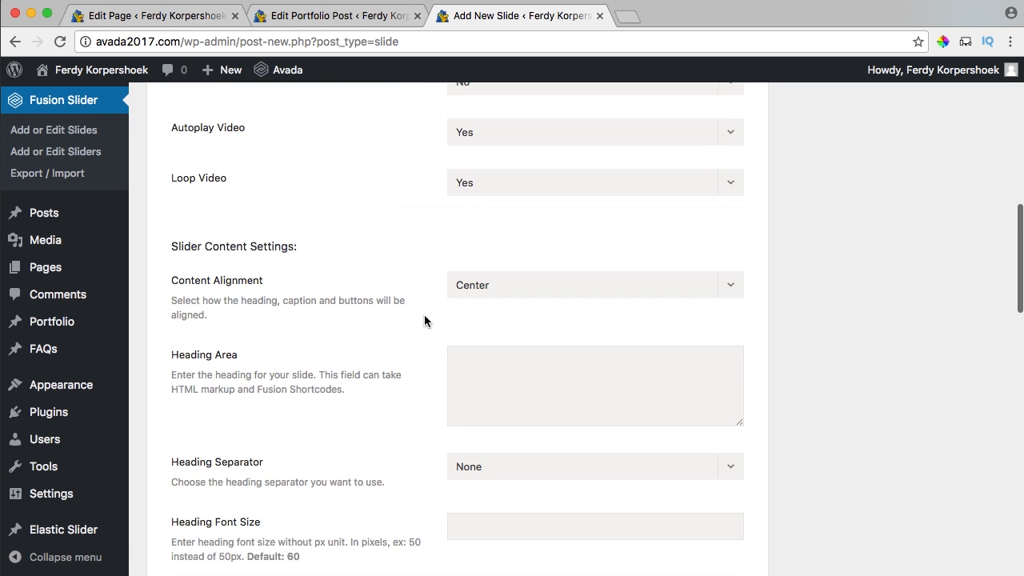
# Clear the Button #1 and #2 shortcodes and publish the slide.
pyautogui.scroll(-3, 398, 297)
pyautogui.scroll(-10, 389, 281)
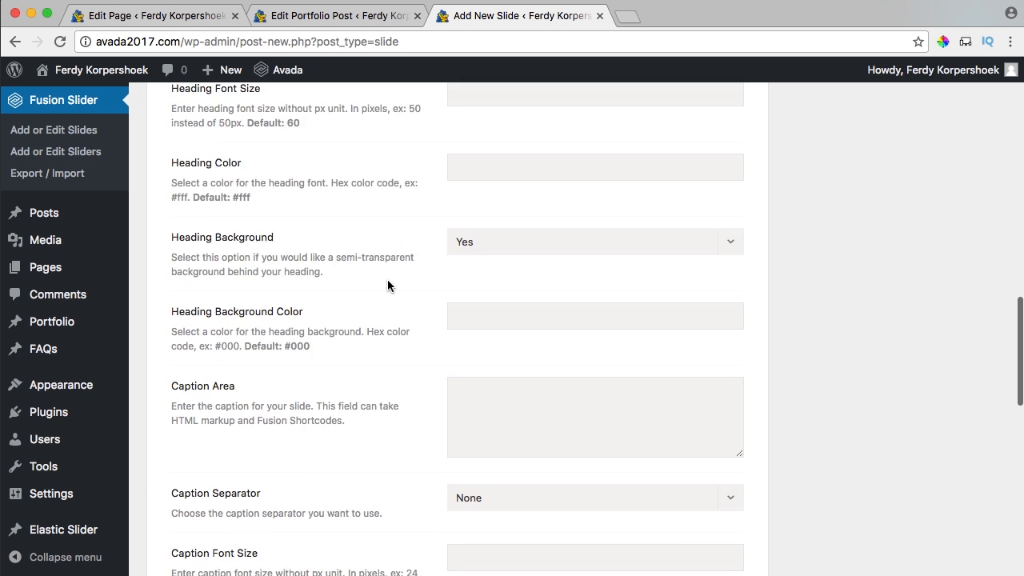
pyautogui.scroll(-2, 398, 279)
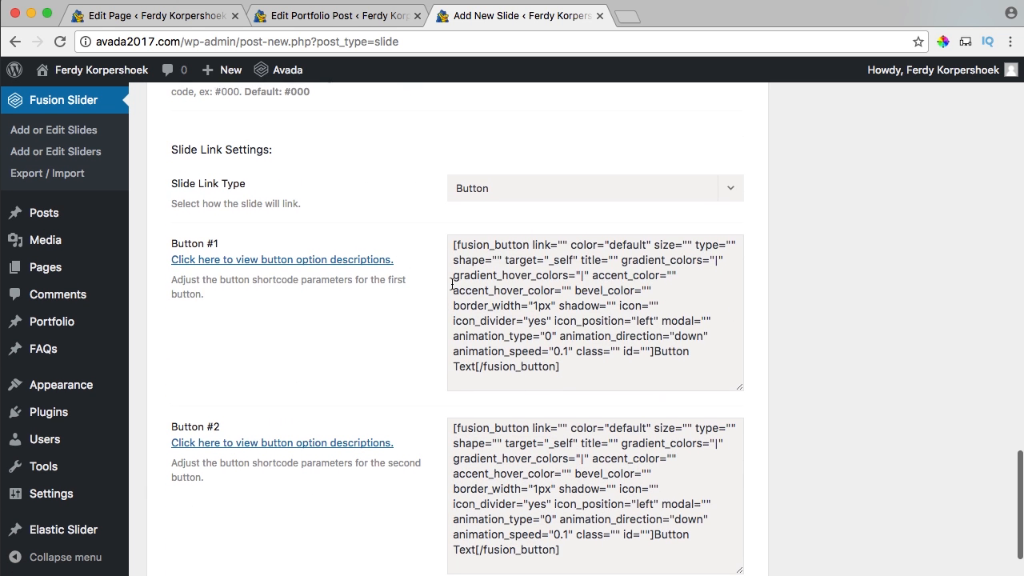
pyautogui.click(532, 287)
pyautogui.press('super+a')
pyautogui.press('BackSpace')
pyautogui.press('Tab')
pyautogui.press('super+a')
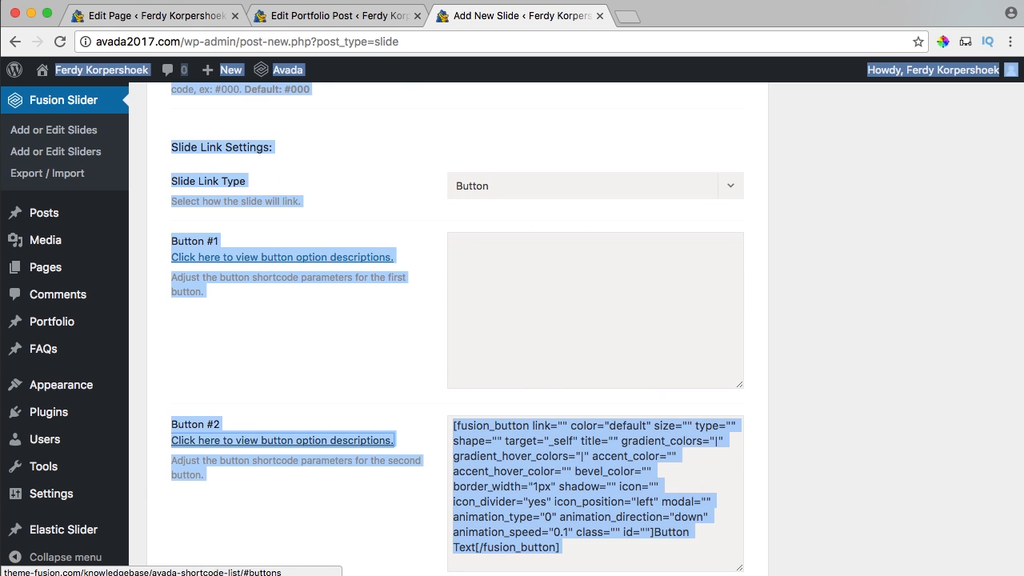
pyautogui.click(561, 444)
pyautogui.press('super+a')
pyautogui.press('BackSpace')
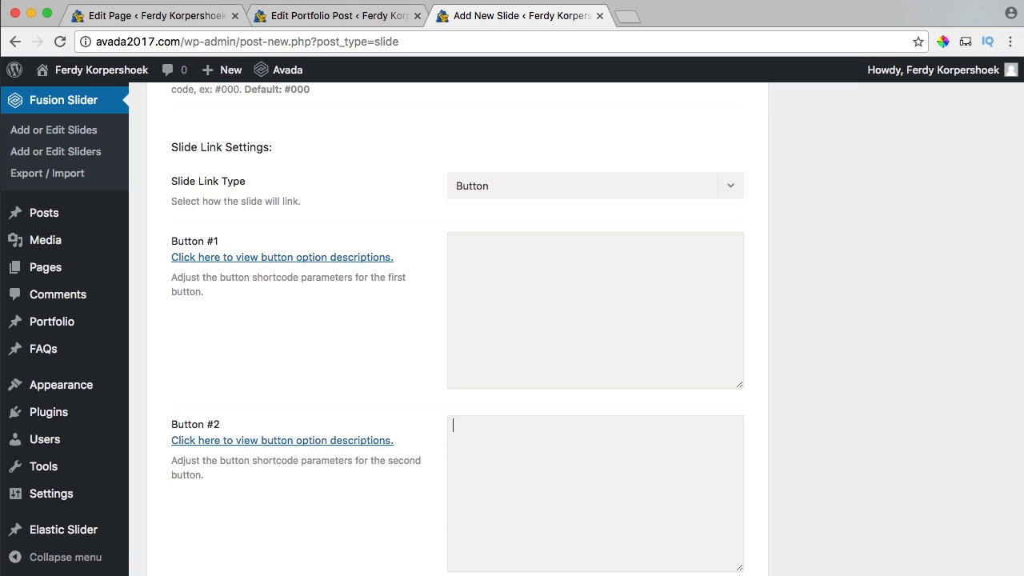
pyautogui.scroll(-2, 661, 362)
pyautogui.scroll(15, 901, 357)
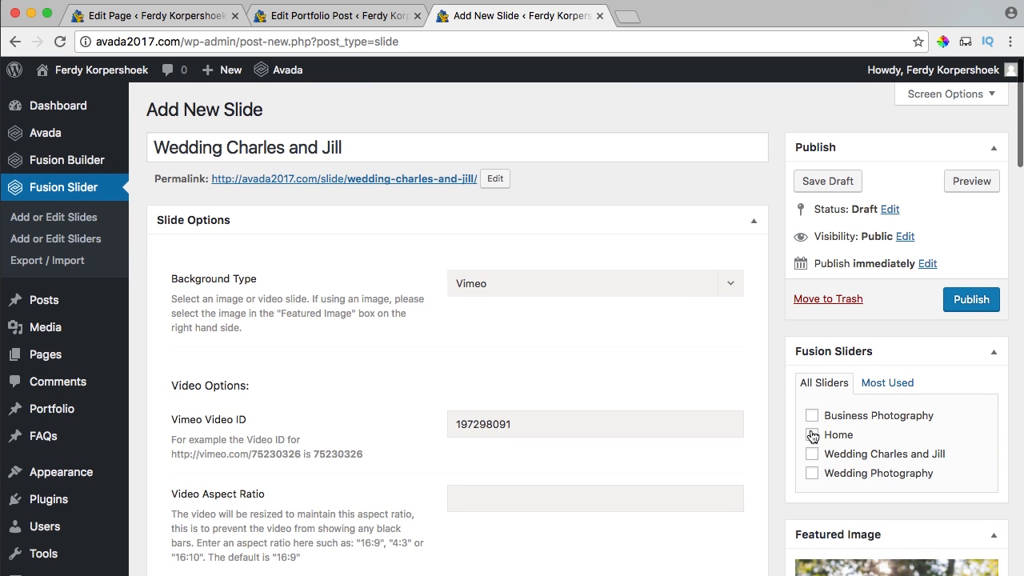
pyautogui.click(970, 302)
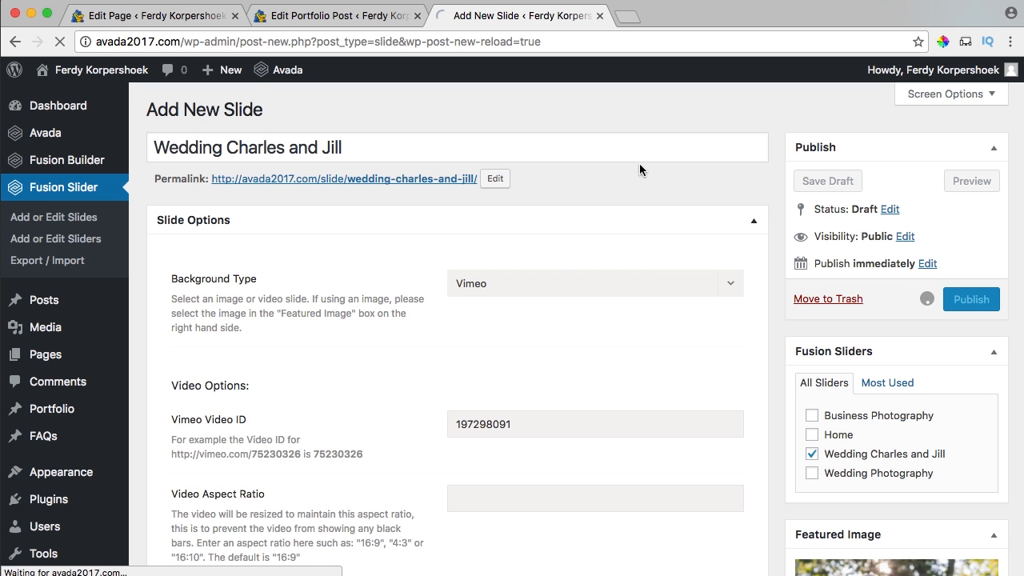
pyautogui.click(312, 18)
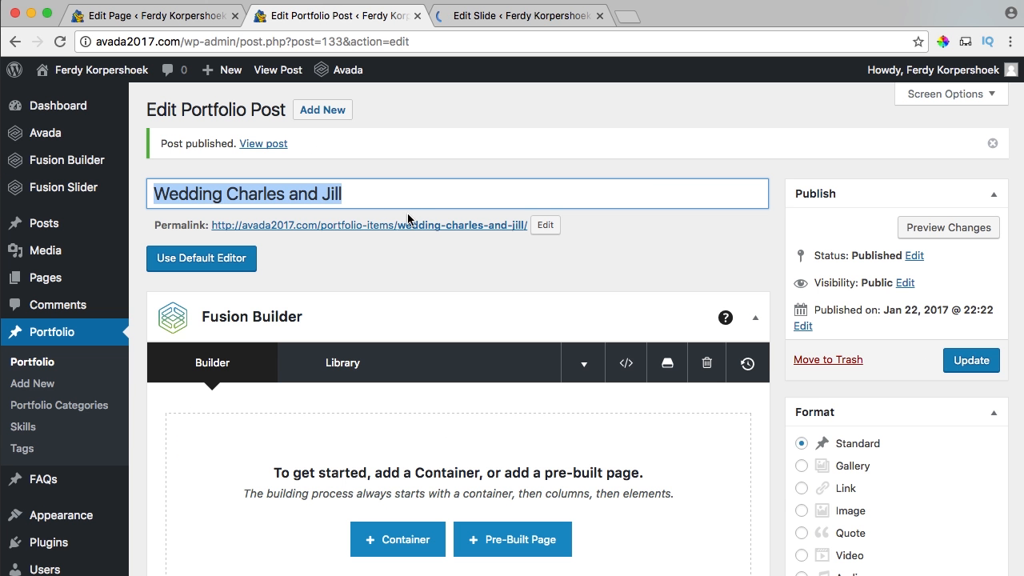
# Set the page title bar Breadcrumbs to None and hide its text.
pyautogui.click(963, 365)
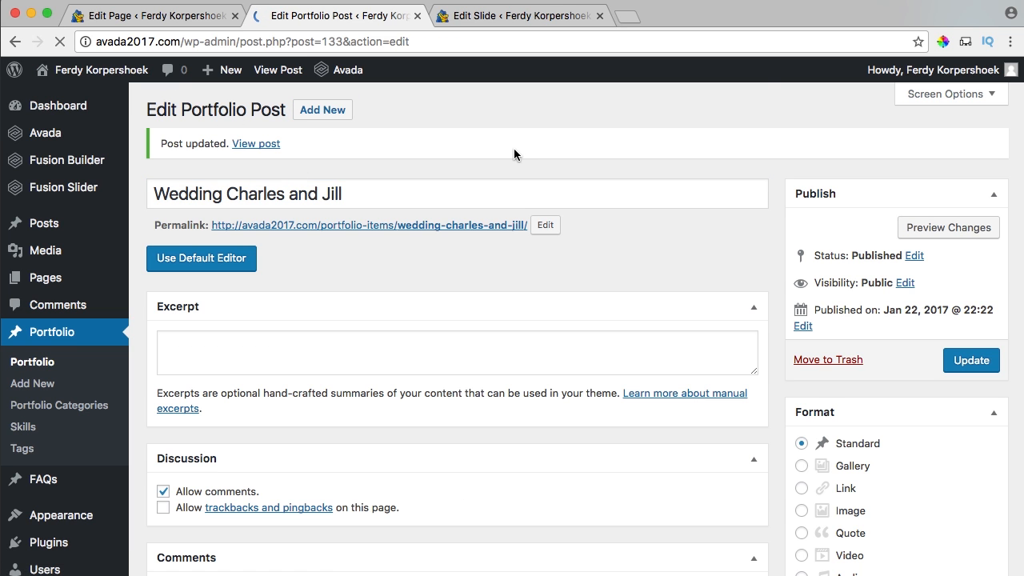
pyautogui.scroll(-10, 744, 222)
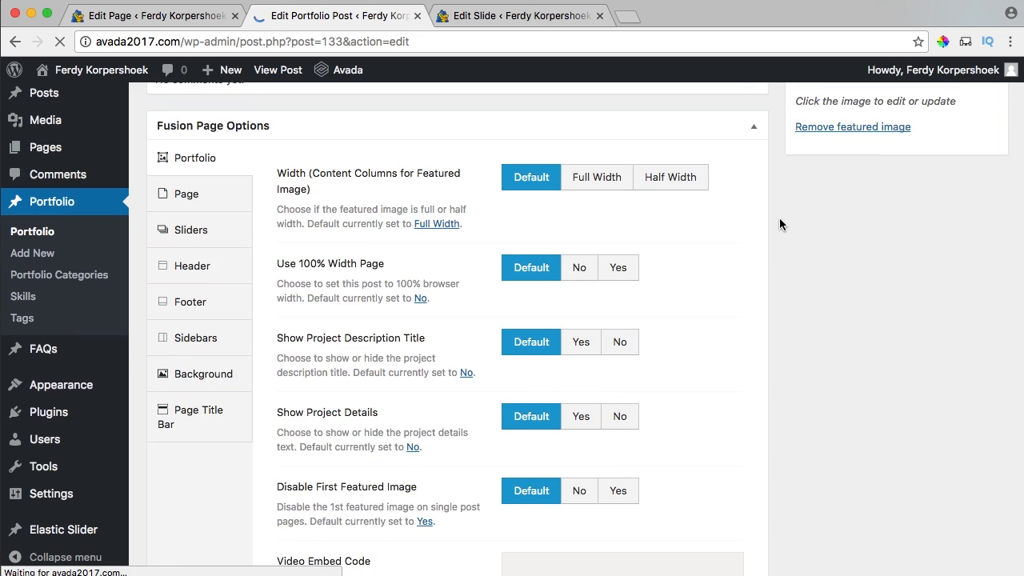
pyautogui.scroll(-1, 779, 224)
pyautogui.click(199, 364)
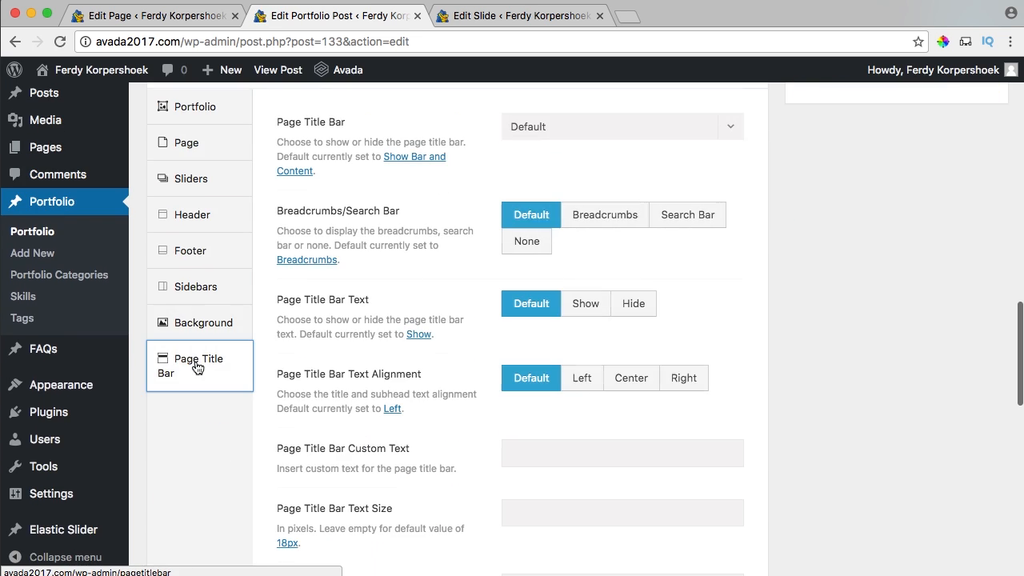
pyautogui.click(527, 244)
pyautogui.click(626, 309)
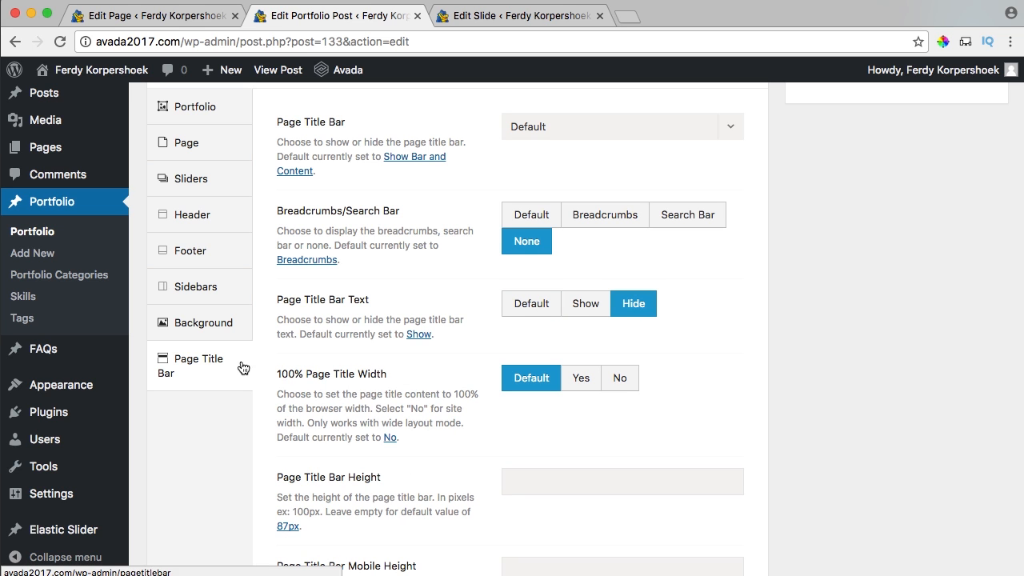
# Assign the Fusion Slider 'Wedding Charles and Jill' to the post and update it.
pyautogui.click(202, 185)
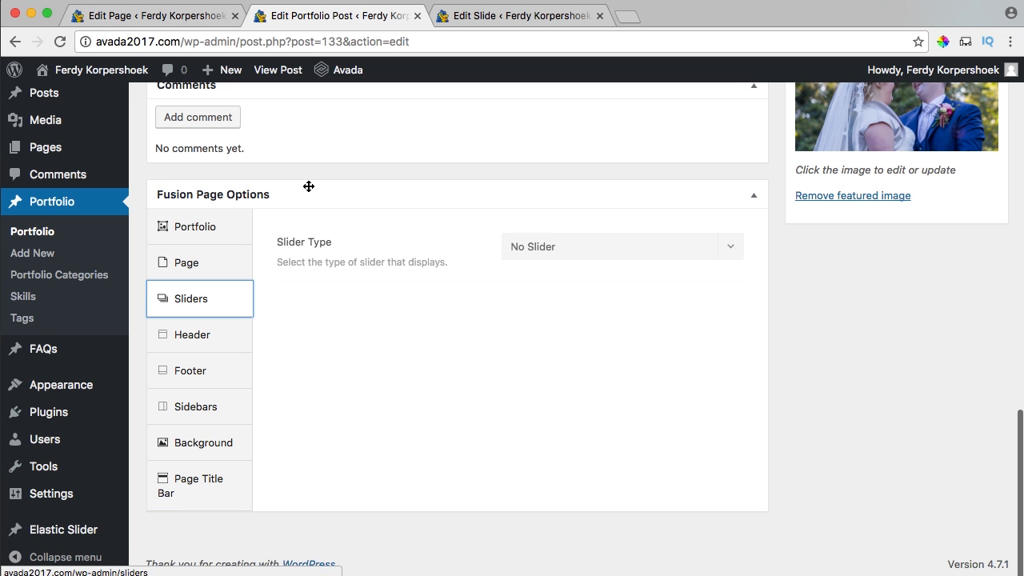
pyautogui.click(587, 250)
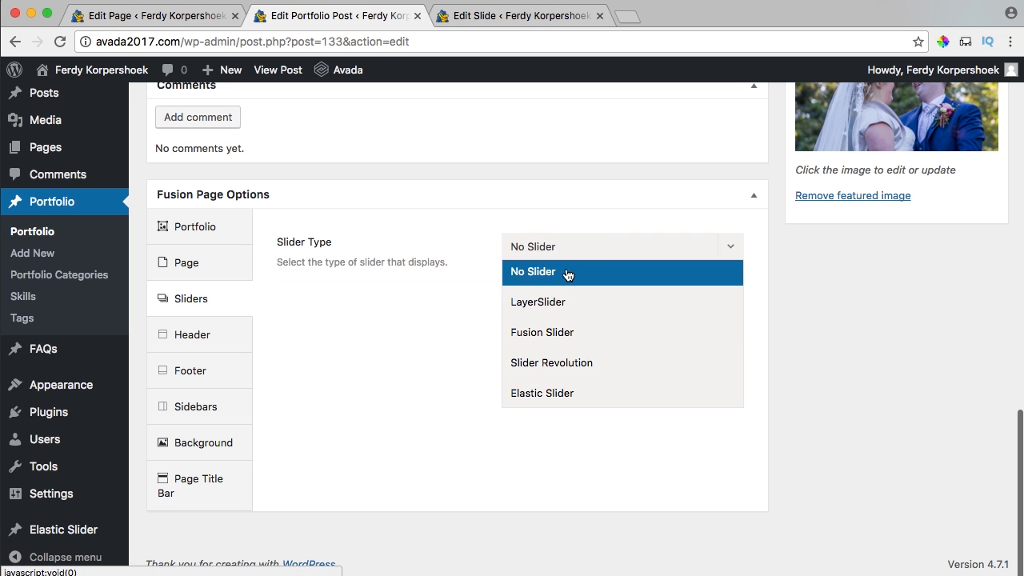
pyautogui.click(549, 331)
pyautogui.click(546, 316)
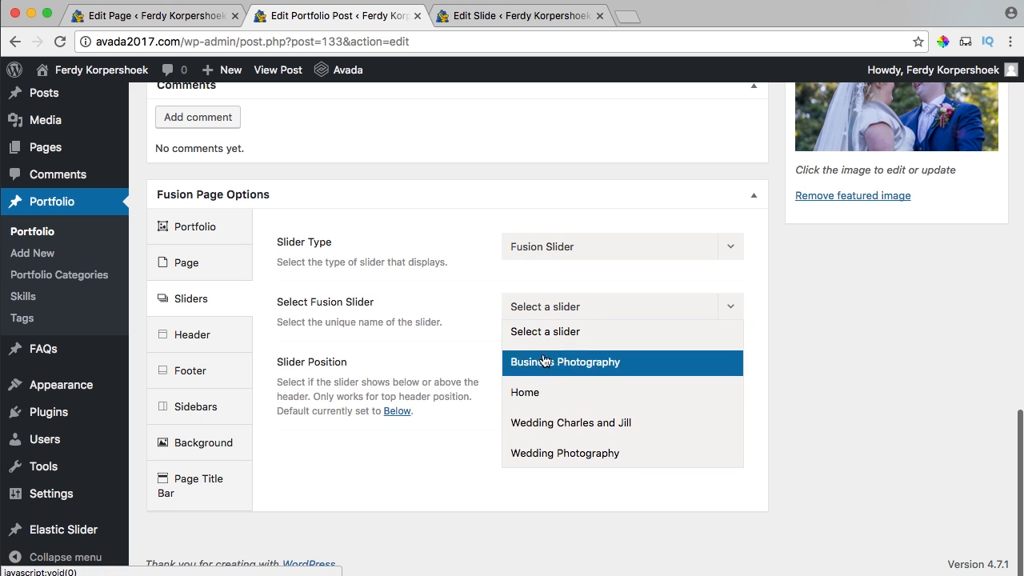
pyautogui.click(552, 428)
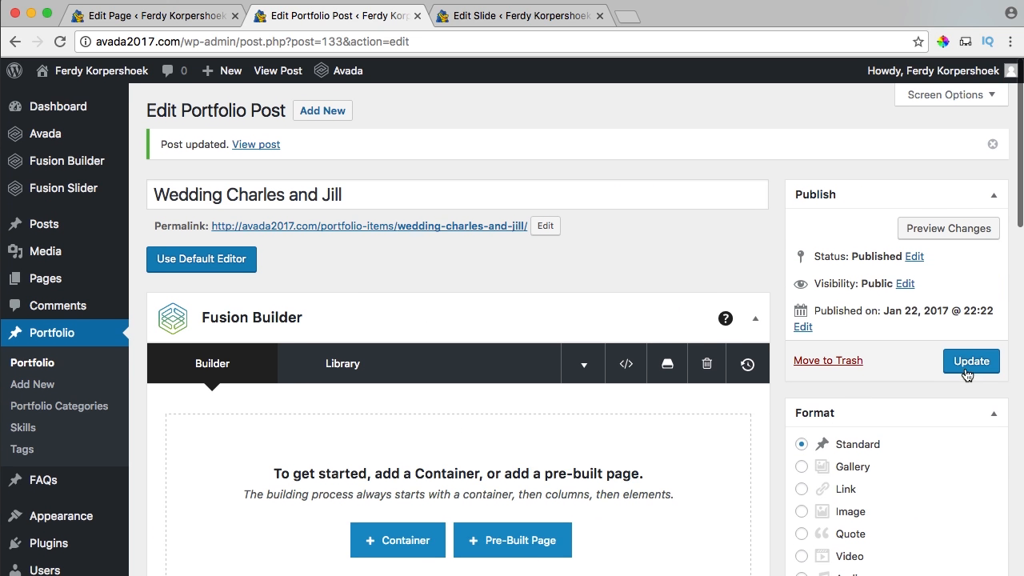
pyautogui.click(956, 361)
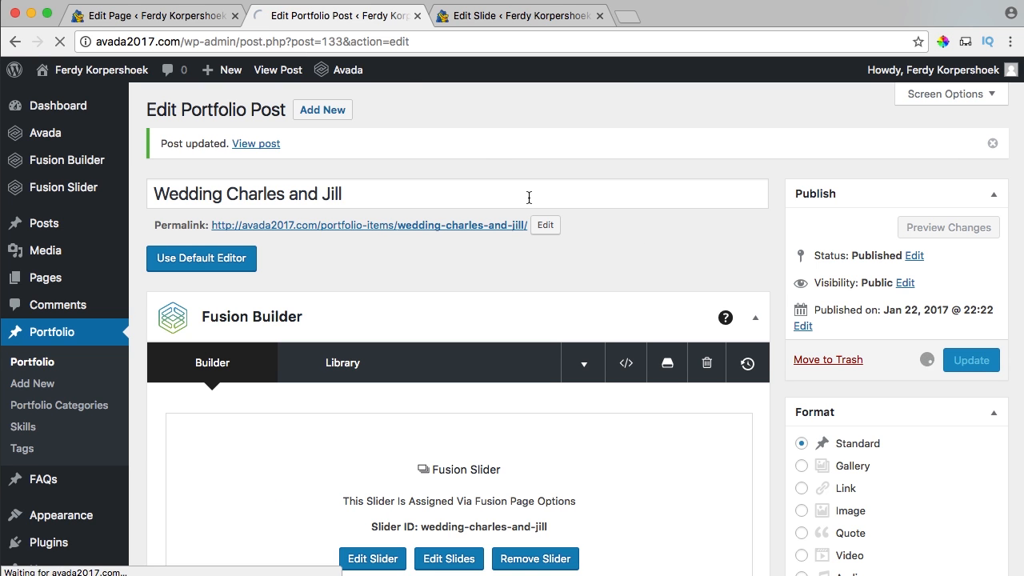
pyautogui.click(601, 15)
pyautogui.keyDown('super'); pyautogui.click(267, 70); pyautogui.keyUp('super')
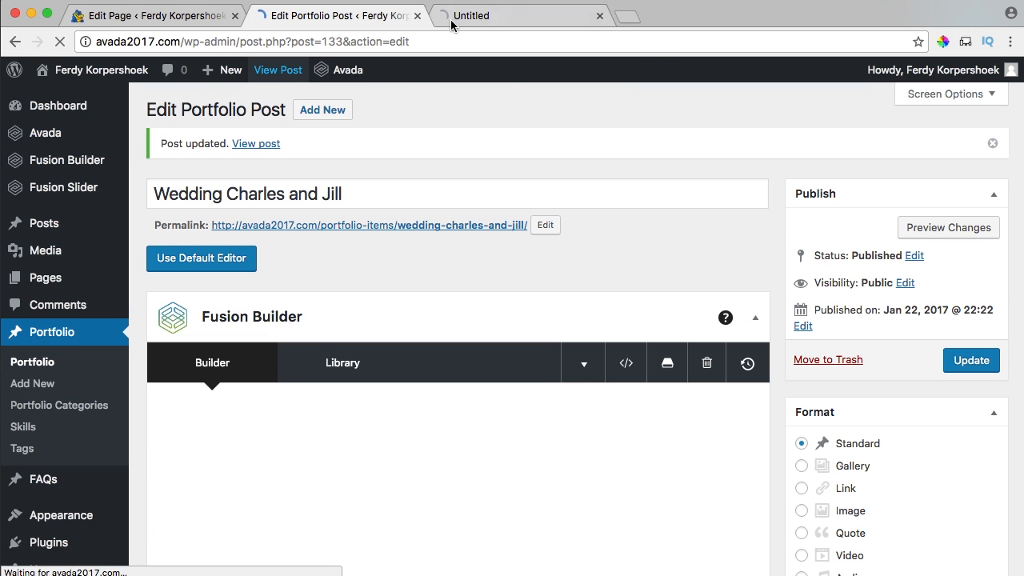
# View the live portfolio post with its full-screen wedding video slider.
pyautogui.click(501, 18)
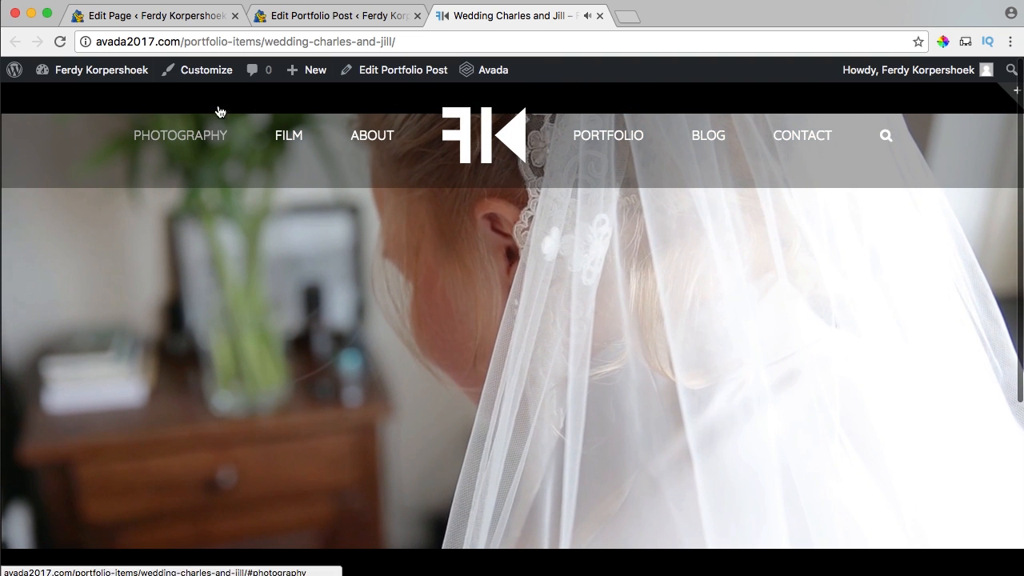
pyautogui.scroll(-5, 223, 233)
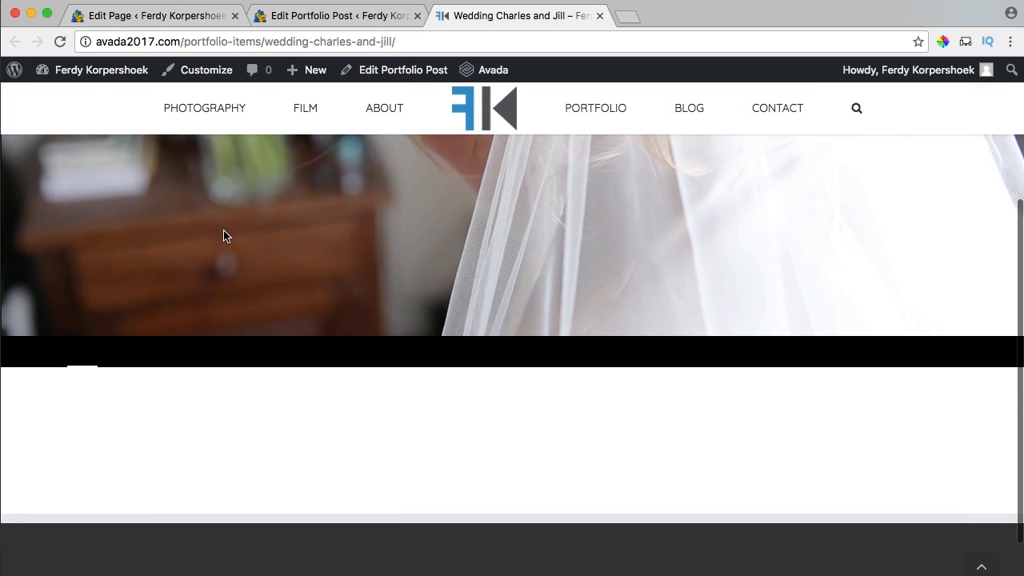
pyautogui.scroll(5, 223, 234)
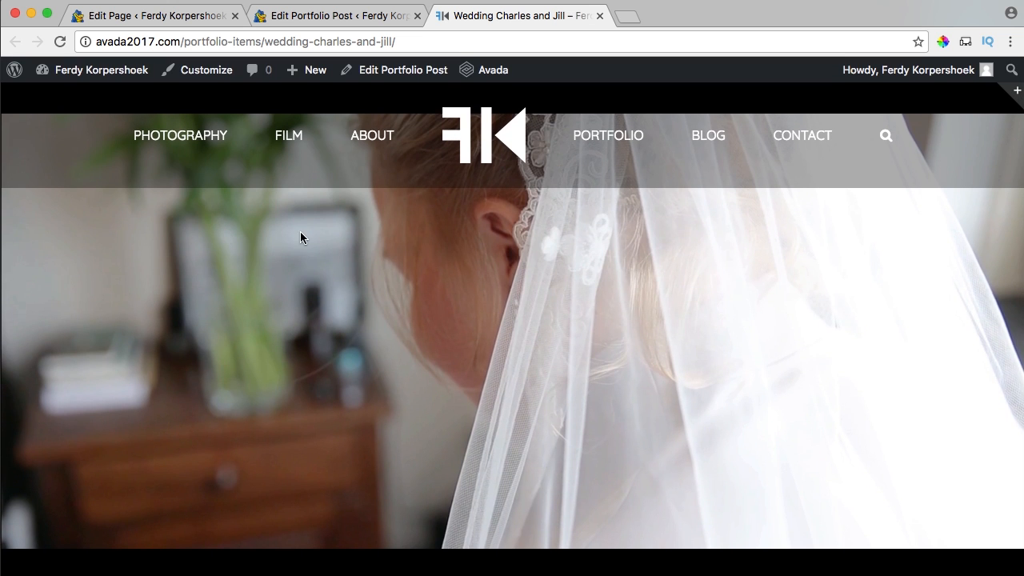
# Open the Wedding Charles and Jill slider's settings from the Fusion sliders list.
pyautogui.click(160, 24)
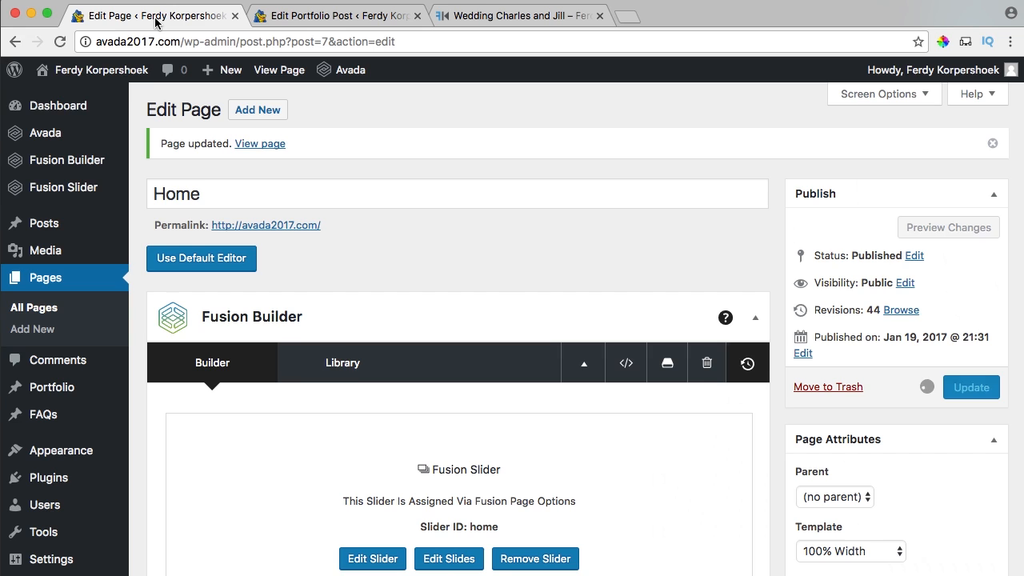
pyautogui.moveTo(62, 194)
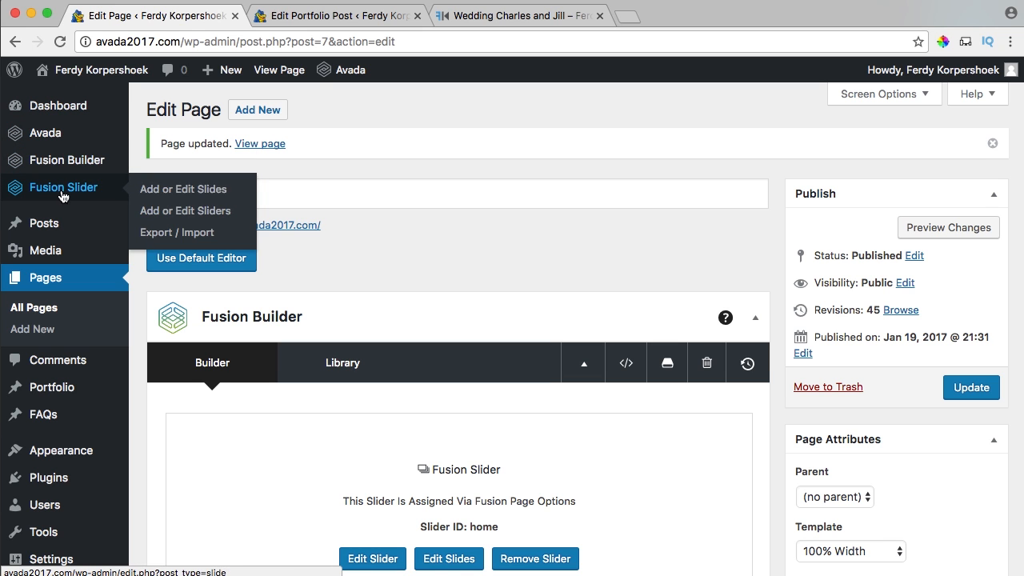
pyautogui.click(200, 214)
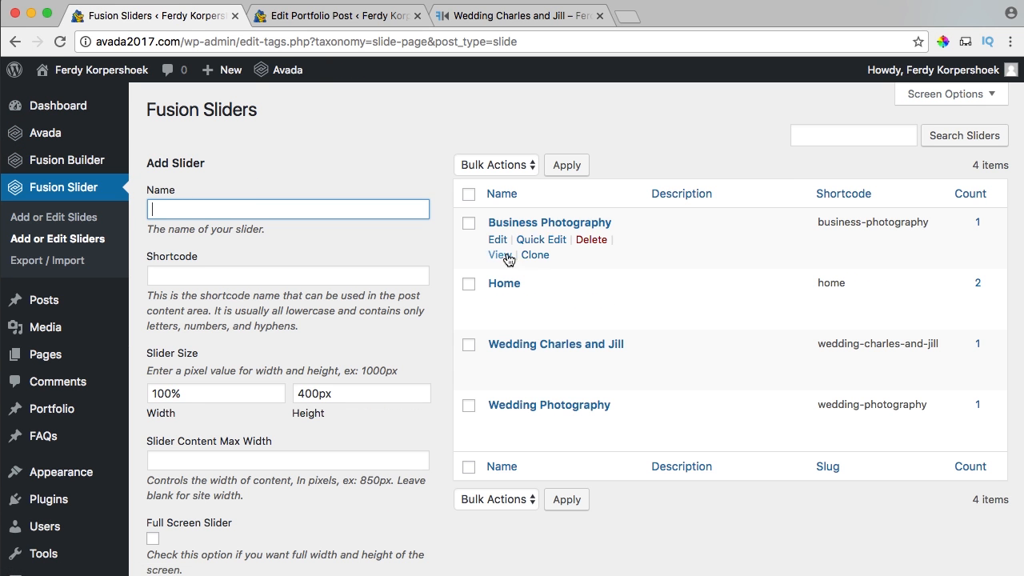
pyautogui.click(546, 347)
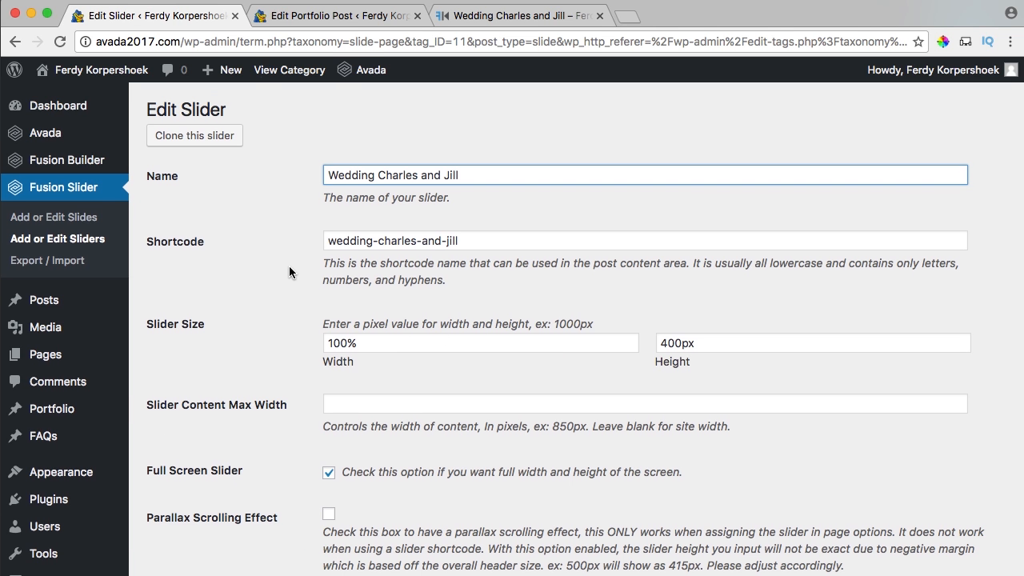
pyautogui.scroll(-1, 289, 266)
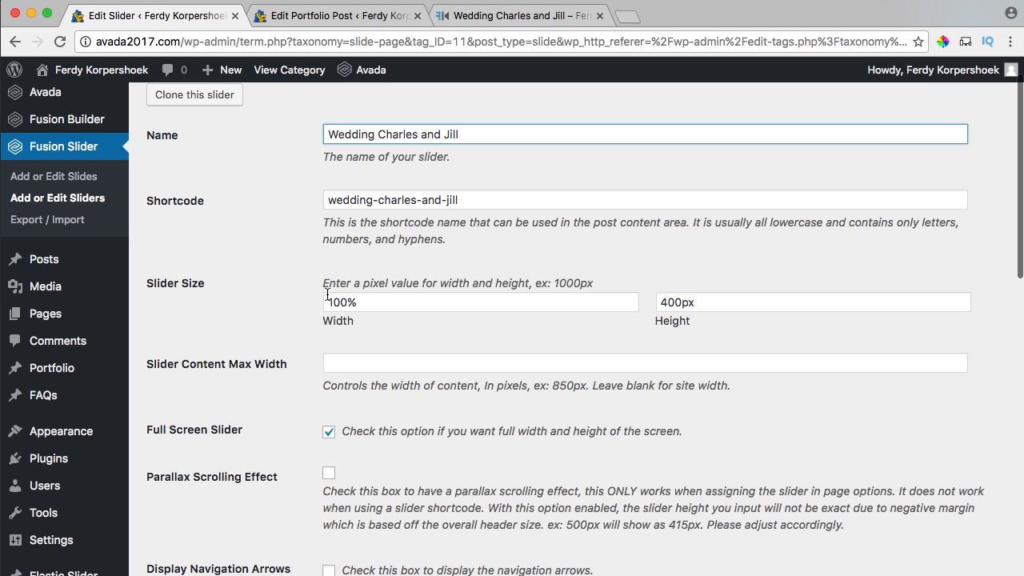
# Turn off Full Screen Slider and preview the wedding portfolio page's shorter header.
pyautogui.moveTo(671, 301); pyautogui.dragTo(634, 302)
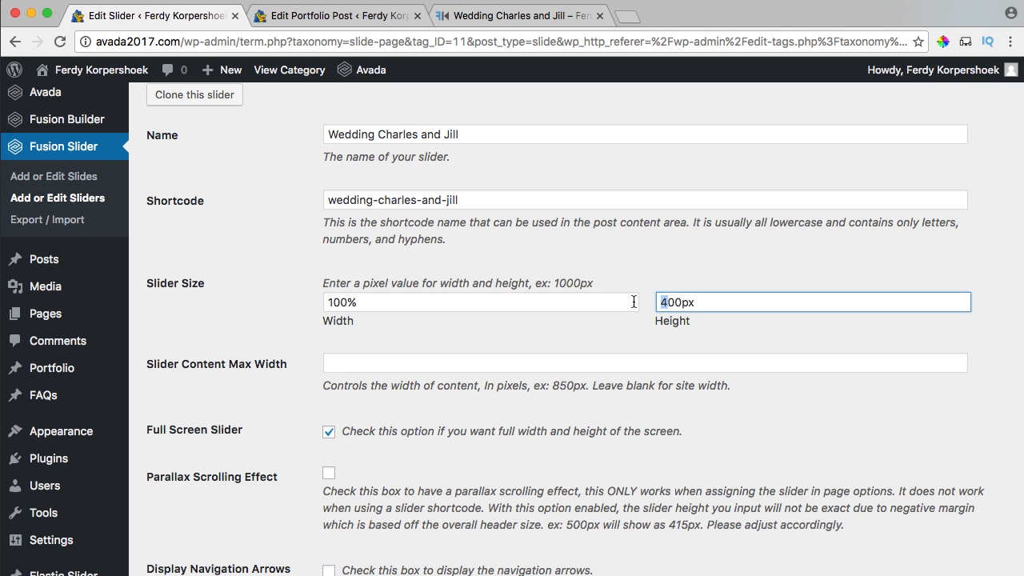
pyautogui.scroll(-10, 548, 290)
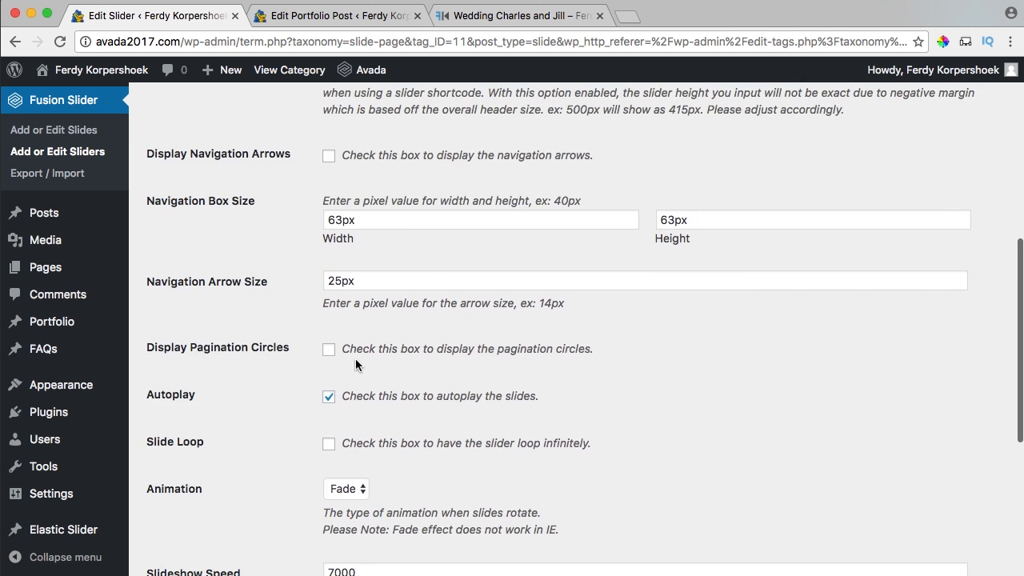
pyautogui.scroll(8, 357, 349)
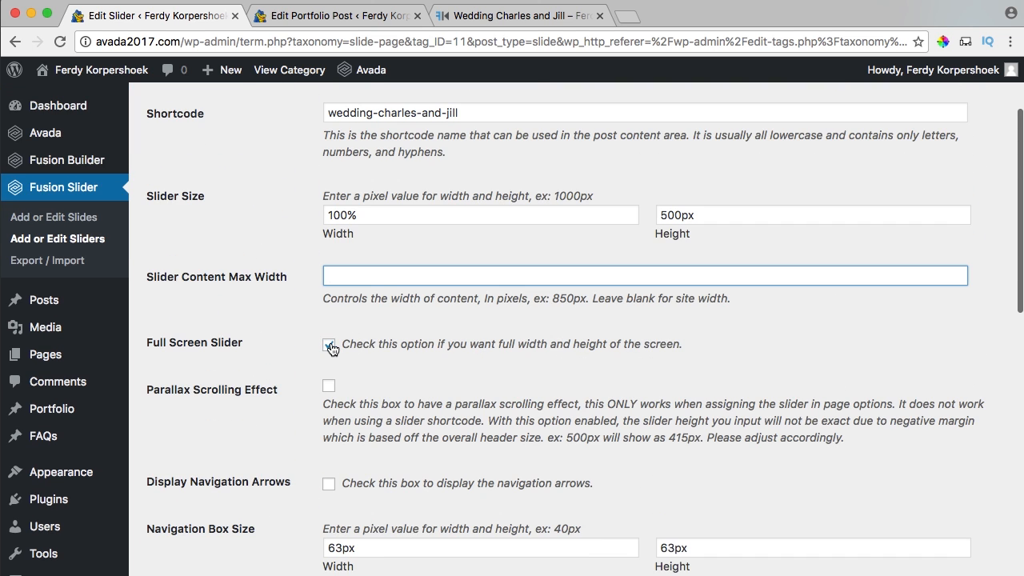
pyautogui.click(329, 349)
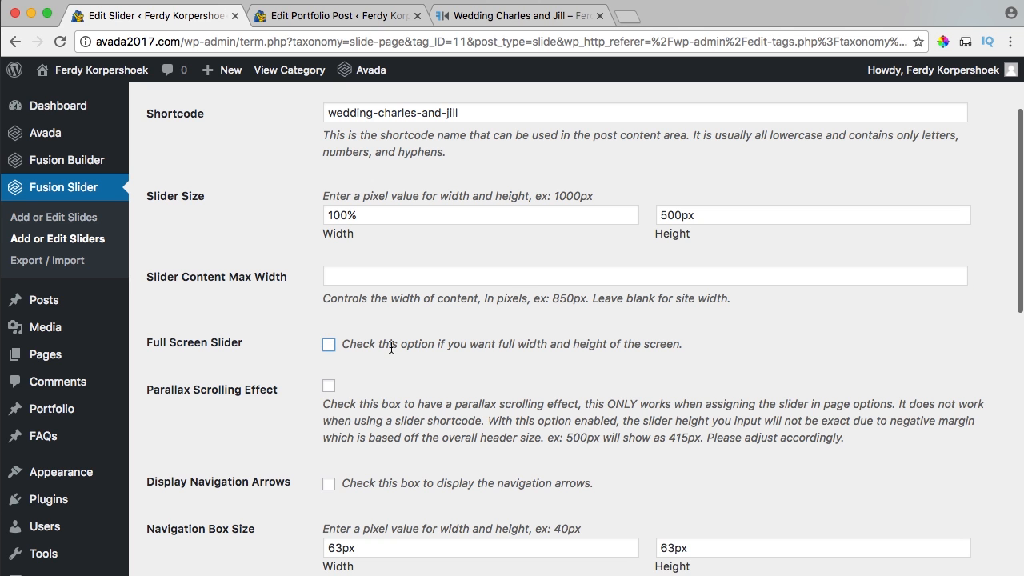
pyautogui.scroll(-20, 403, 346)
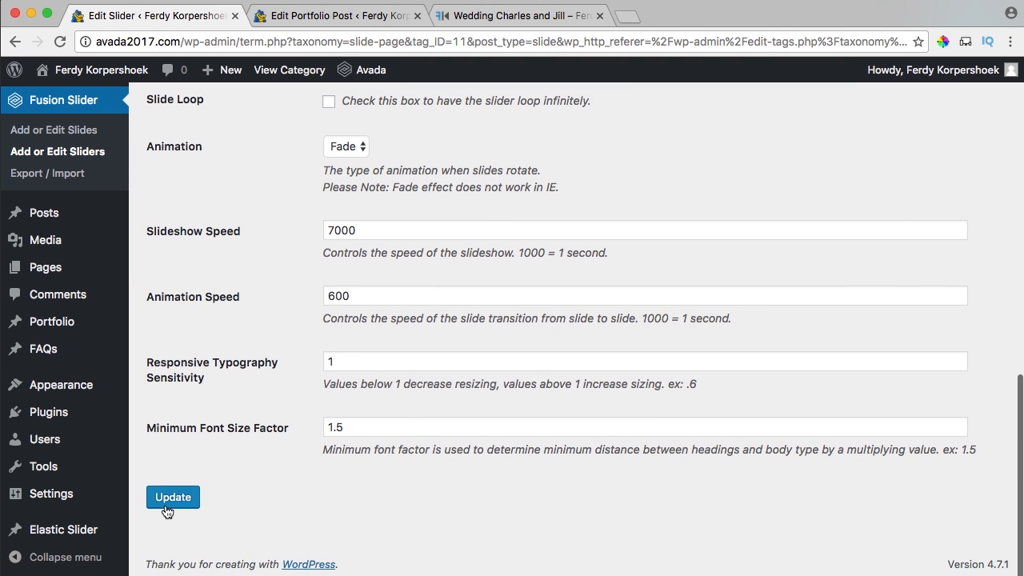
pyautogui.click(484, 14)
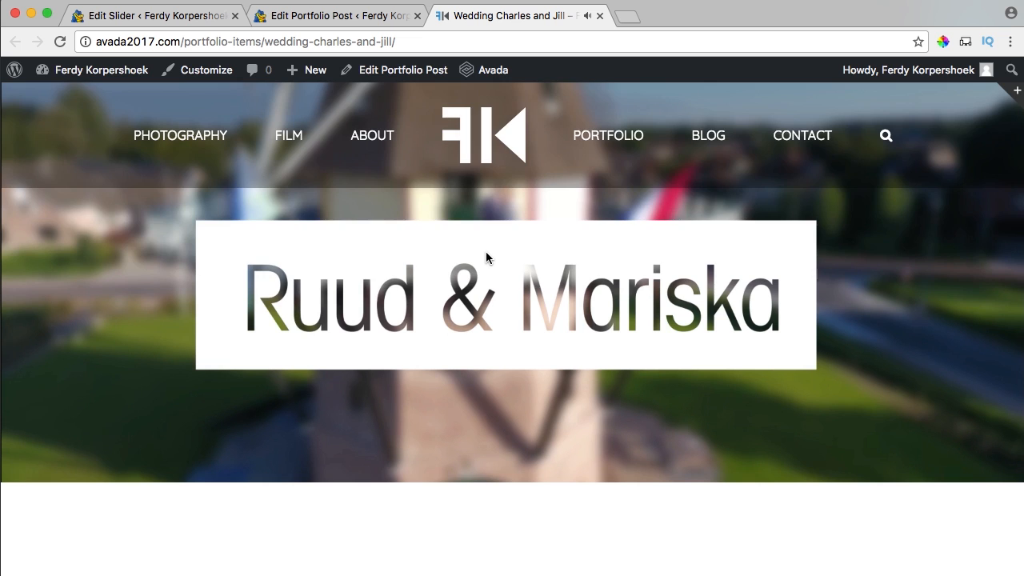
# In the wedding post's Header page options, set Main Navigation Menu to blogportfolio.
pyautogui.scroll(-4, 486, 258)
pyautogui.scroll(4, 368, 401)
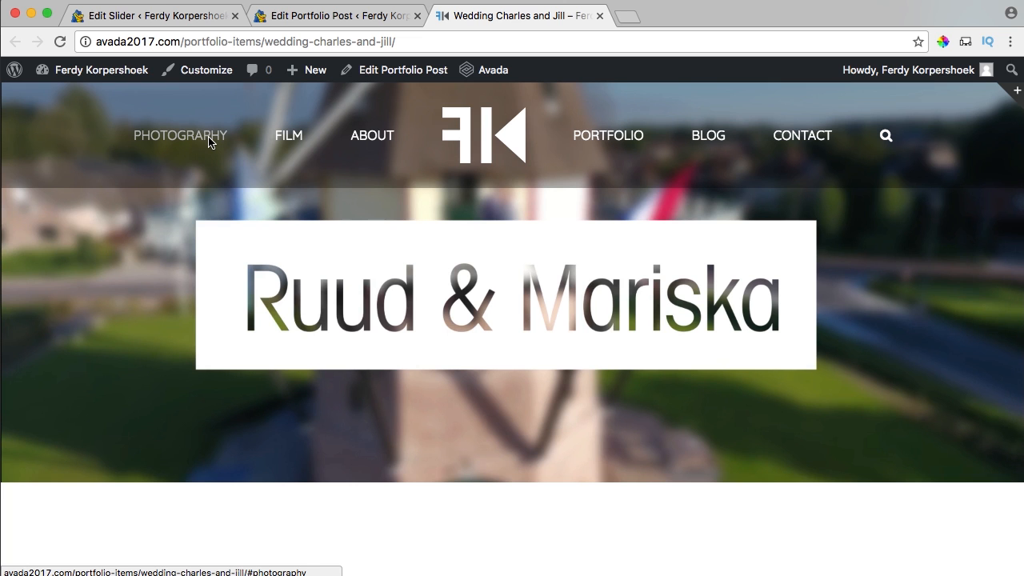
pyautogui.click(339, 19)
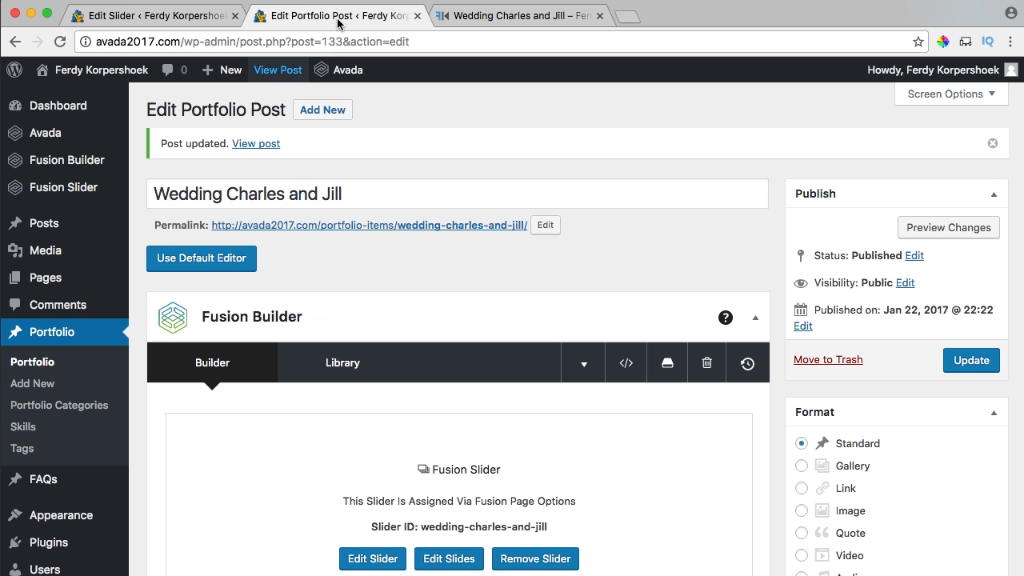
pyautogui.scroll(-15, 244, 300)
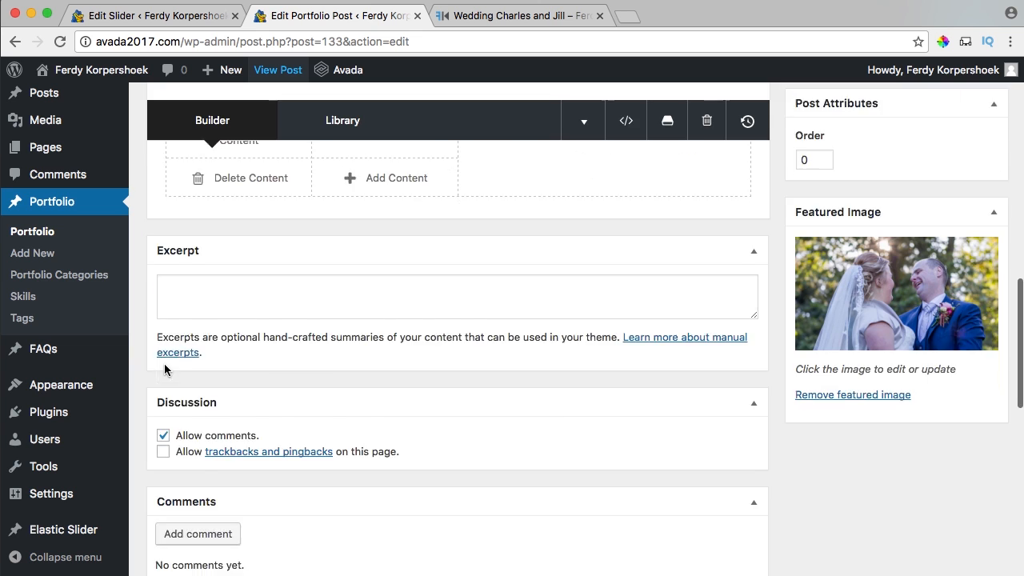
pyautogui.scroll(-5, 181, 293)
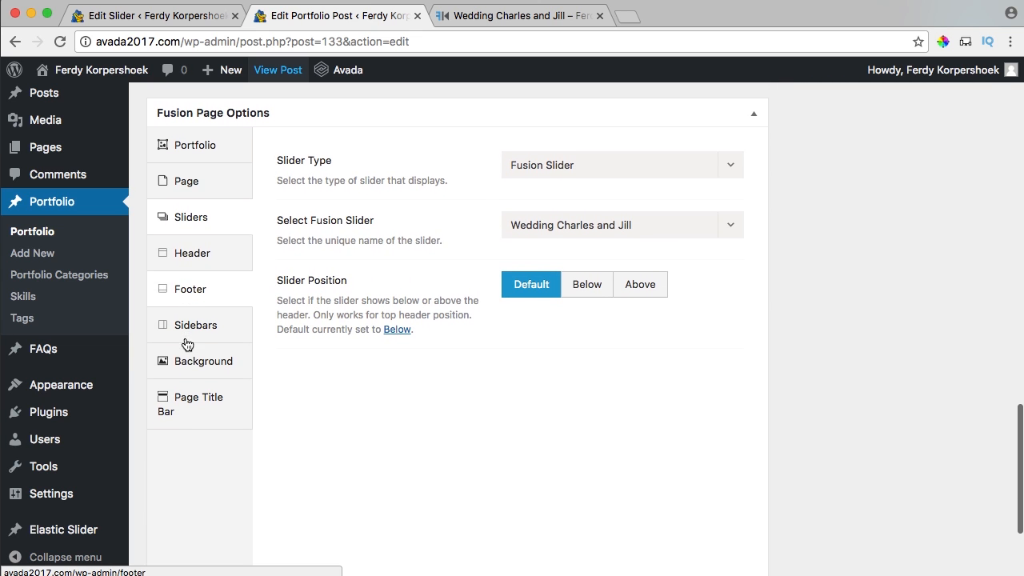
pyautogui.click(200, 260)
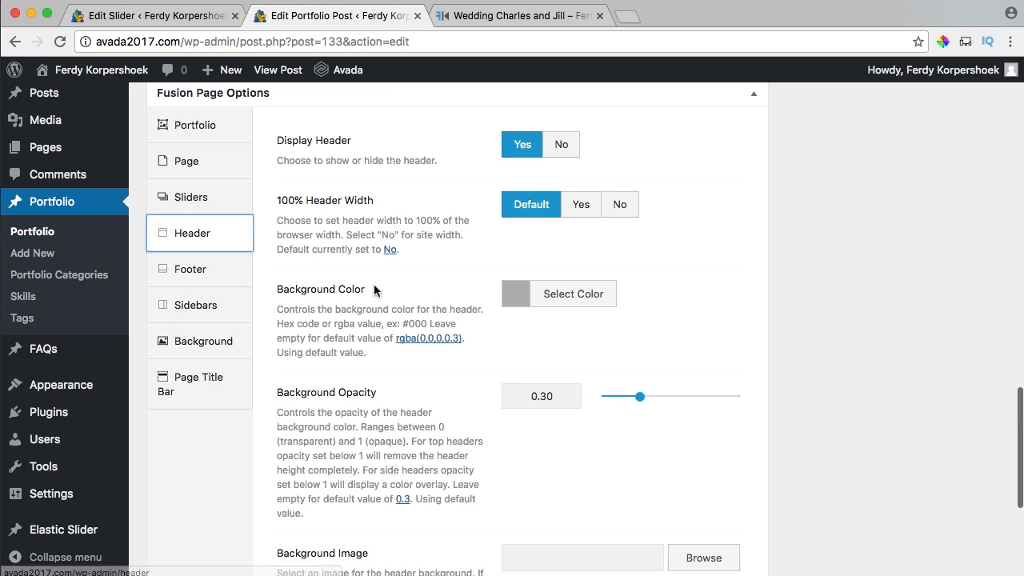
pyautogui.scroll(-5, 376, 288)
pyautogui.click(539, 461)
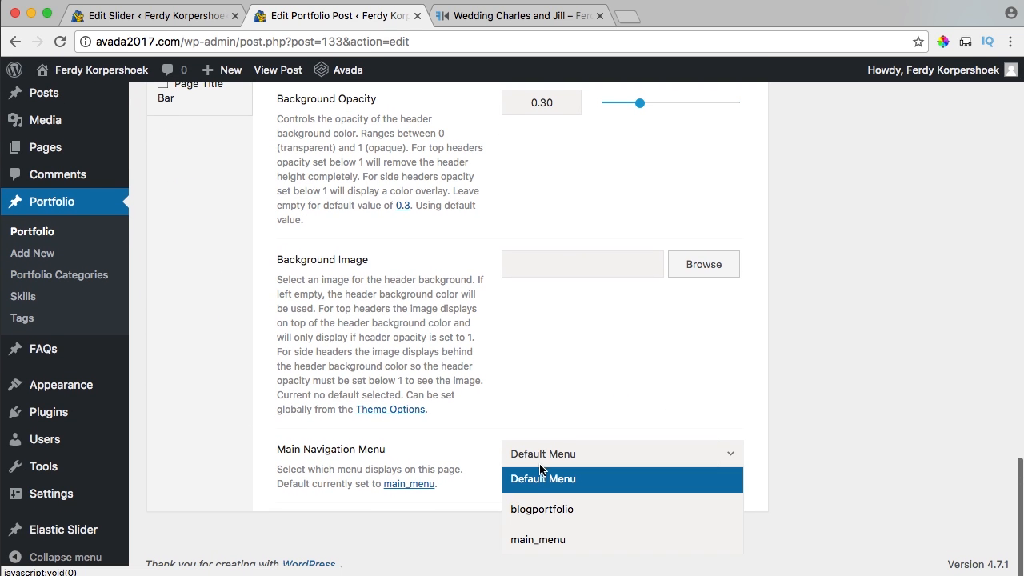
pyautogui.click(542, 504)
pyautogui.scroll(15, 841, 291)
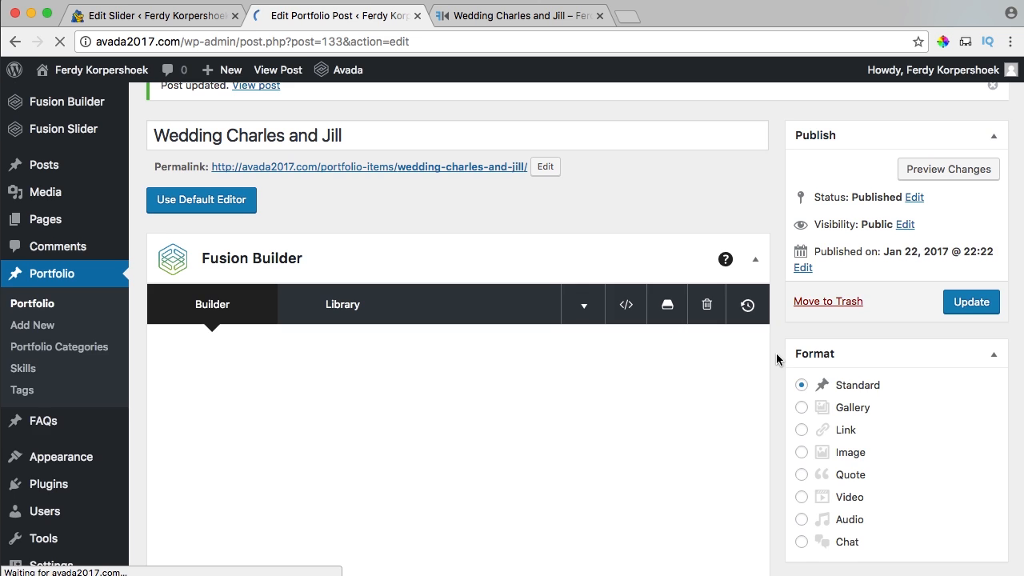
pyautogui.scroll(-1, 776, 360)
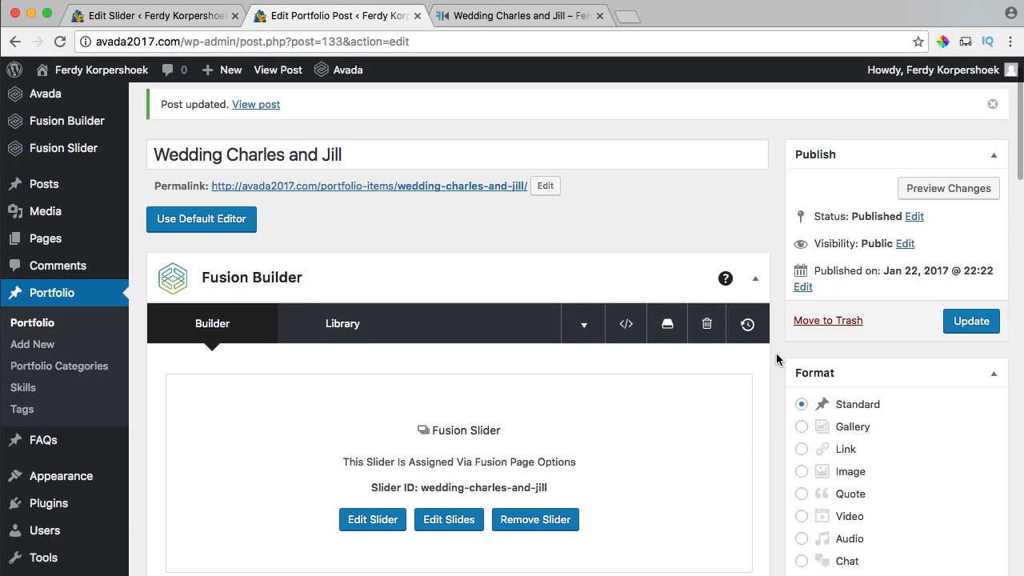
# Save the post's layout to the Fusion Builder library as 'Portfolio Film Template'.
pyautogui.click(676, 331)
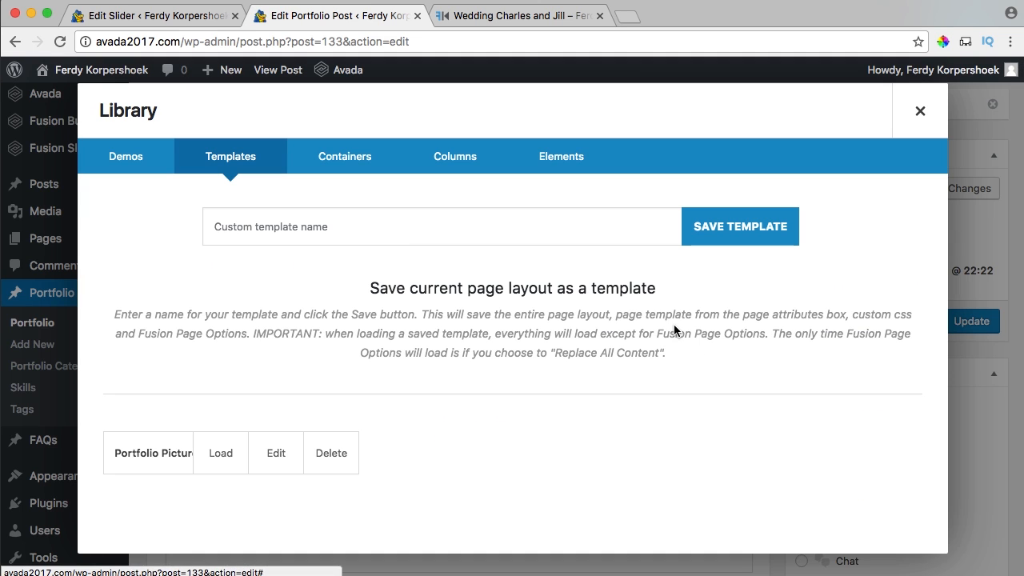
pyautogui.click(318, 230)
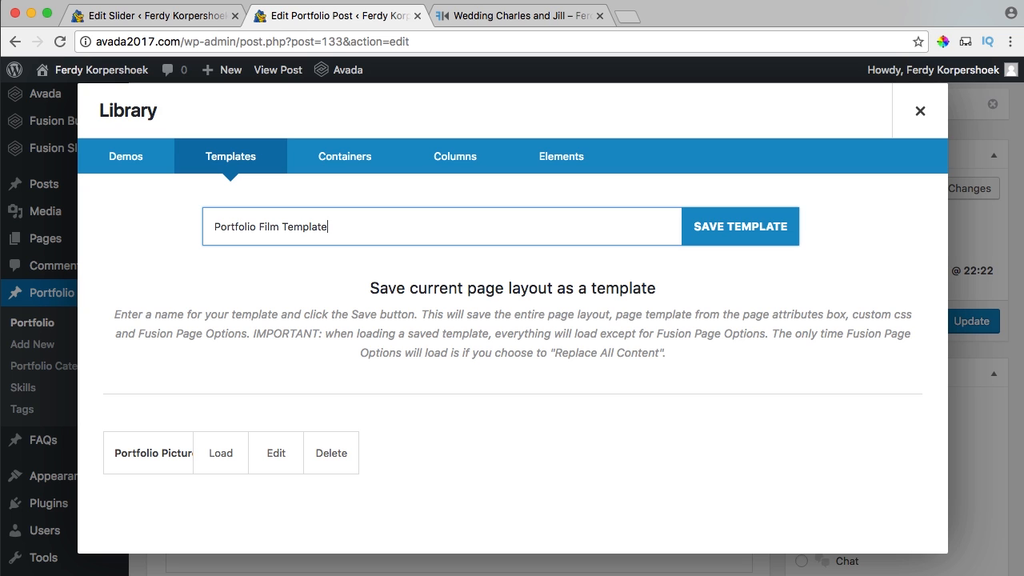
pyautogui.click(725, 239)
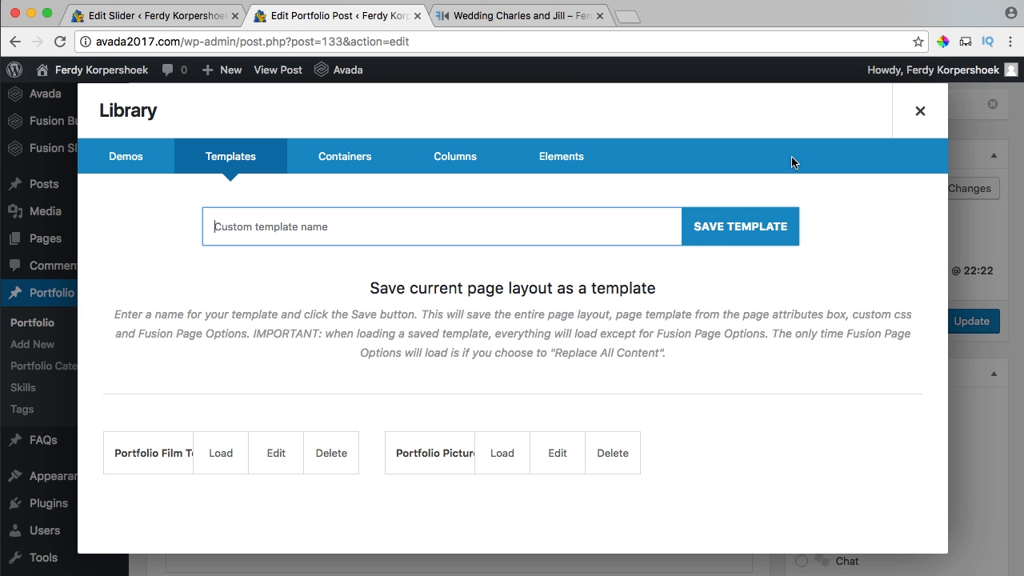
pyautogui.click(920, 112)
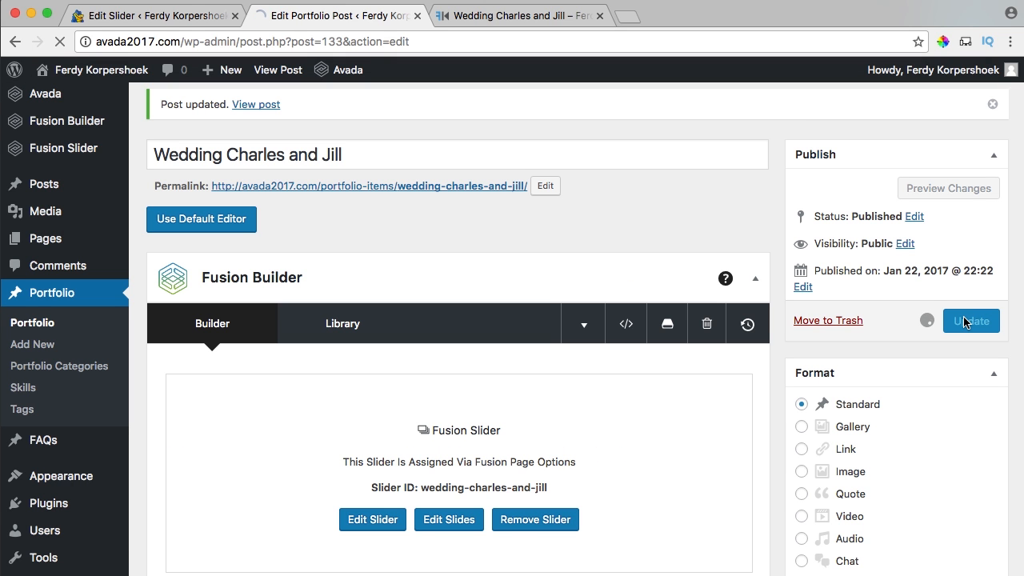
# Open the Home page editor and limit the Latest Films portfolio element to the Films category.
pyautogui.click(501, 16)
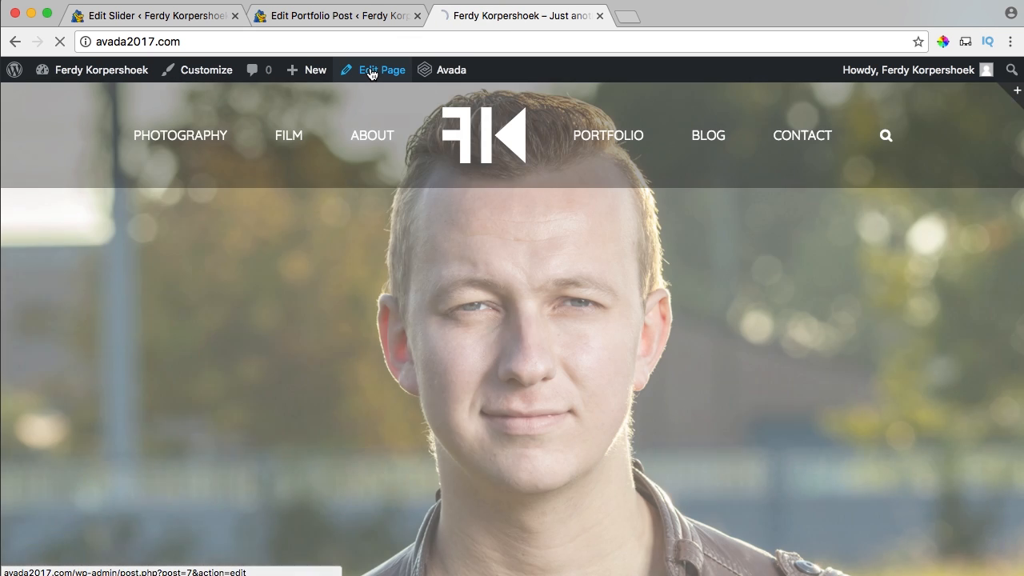
pyautogui.click(371, 72)
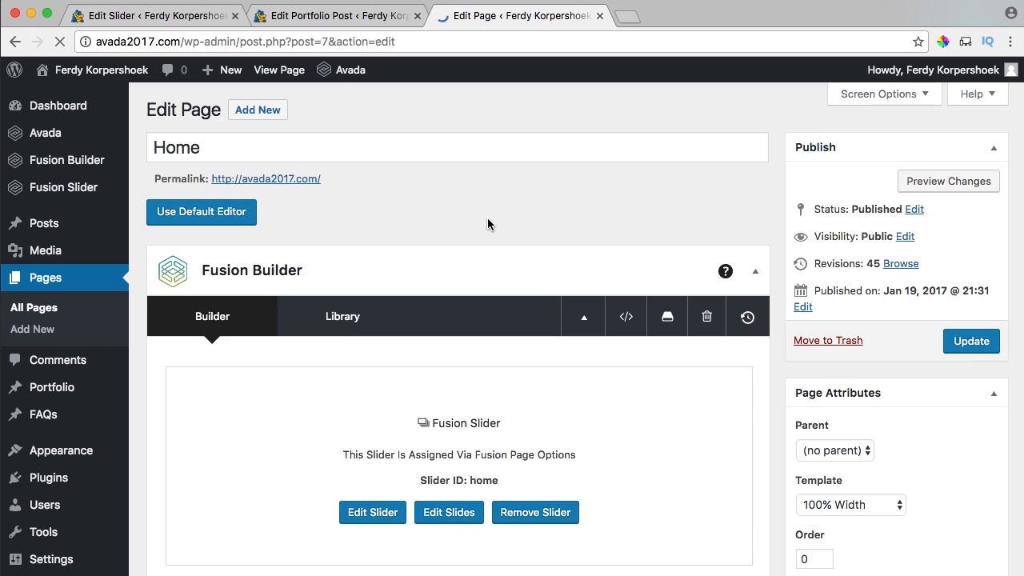
pyautogui.scroll(-5, 487, 220)
pyautogui.scroll(-15, 489, 223)
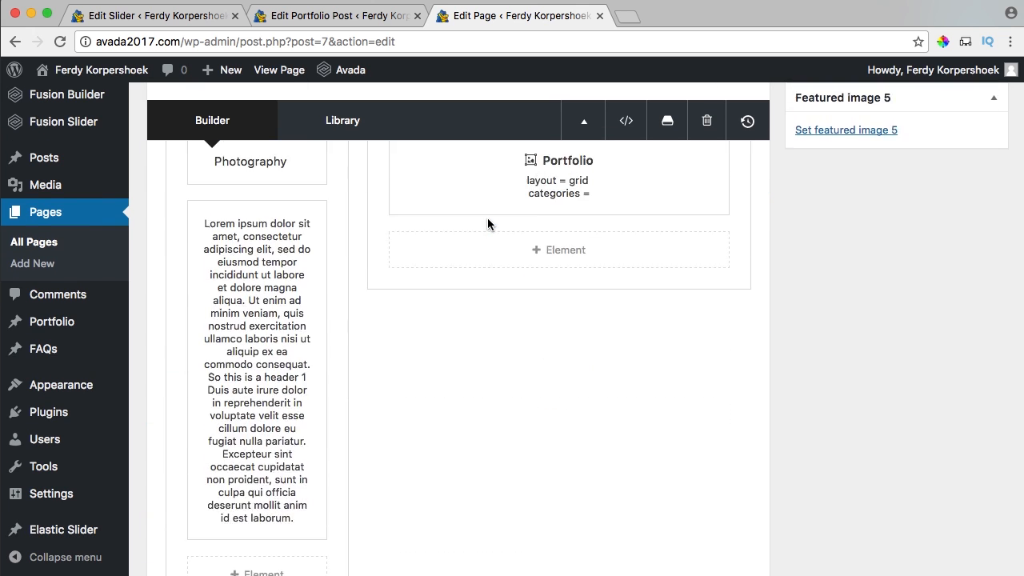
pyautogui.scroll(-8, 487, 223)
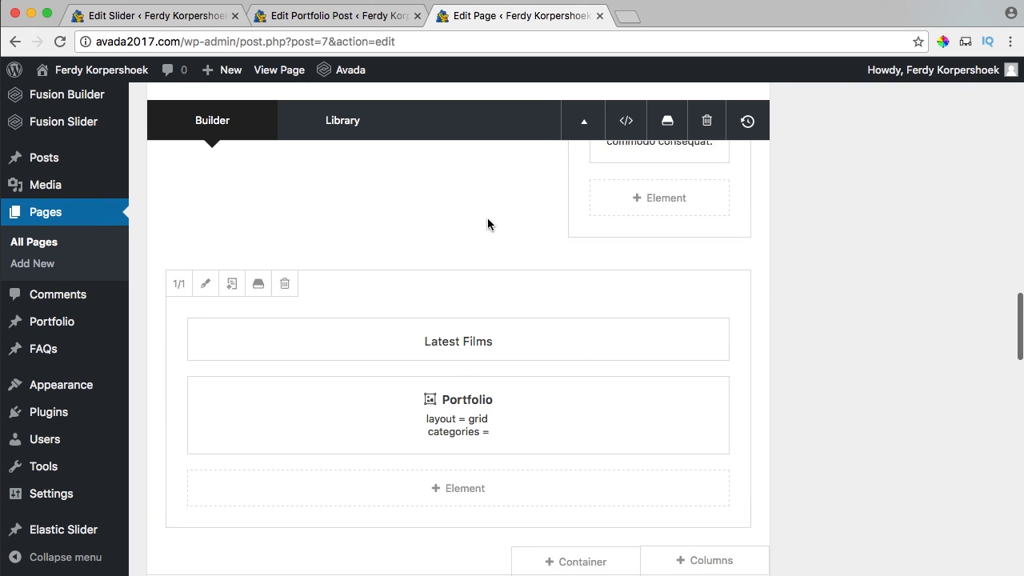
pyautogui.click(418, 317)
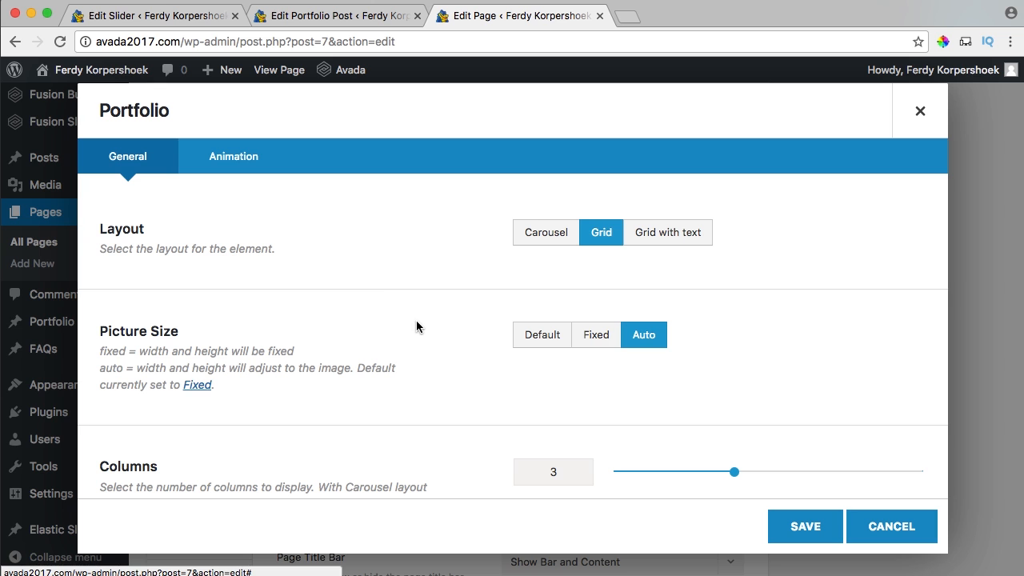
pyautogui.scroll(-10, 380, 280)
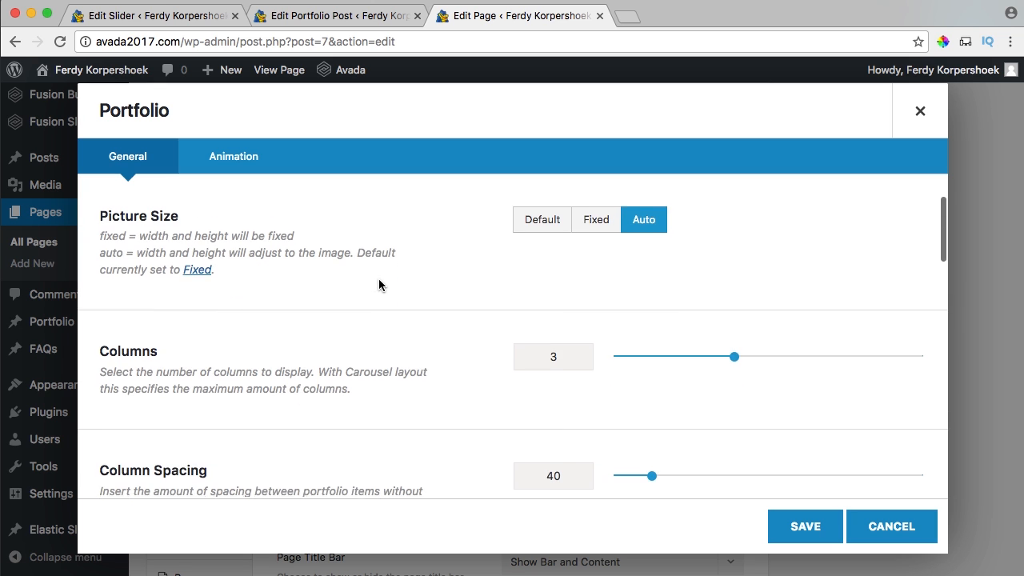
pyautogui.scroll(-5, 379, 285)
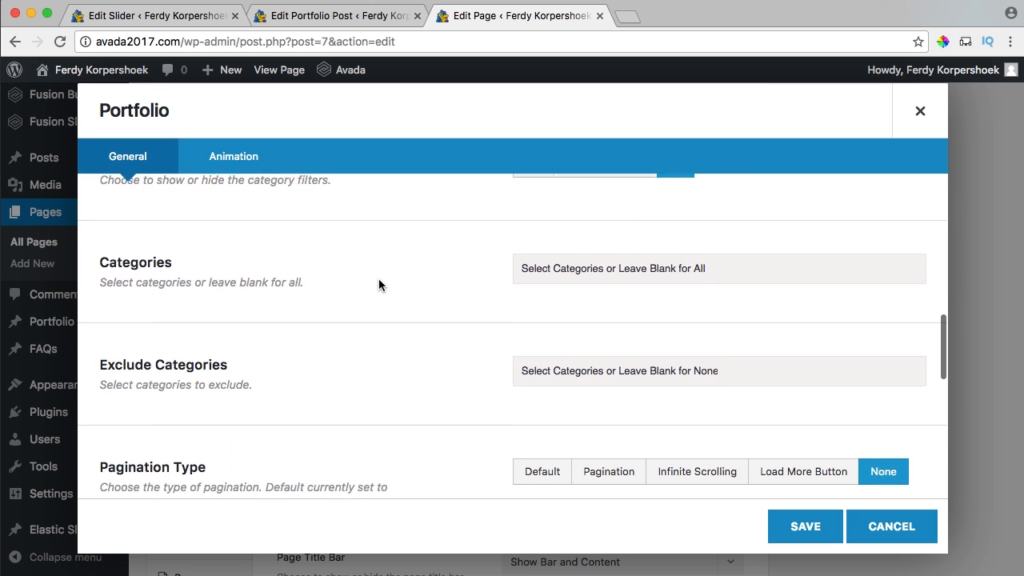
pyautogui.click(568, 275)
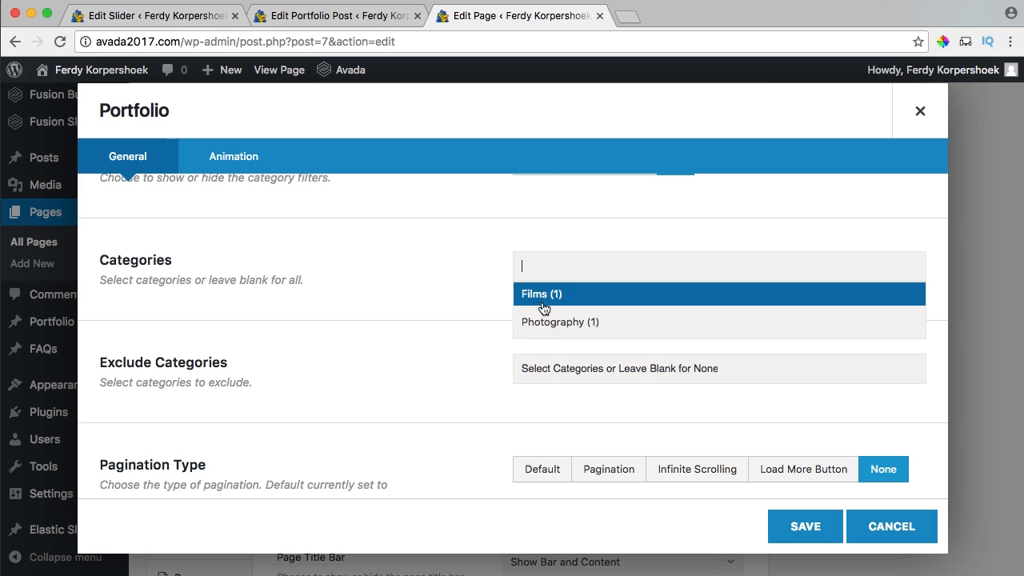
pyautogui.click(542, 298)
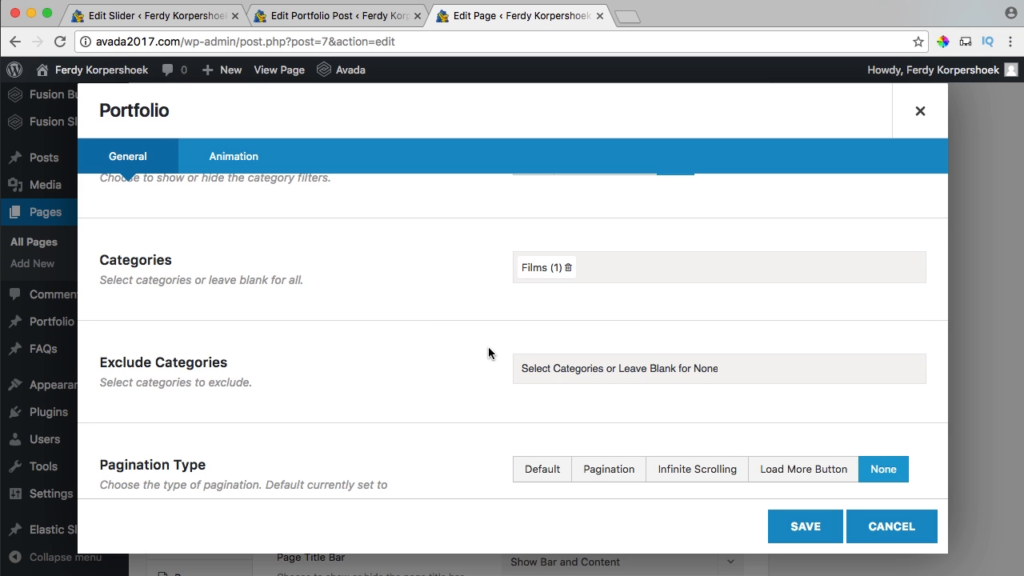
pyautogui.click(780, 526)
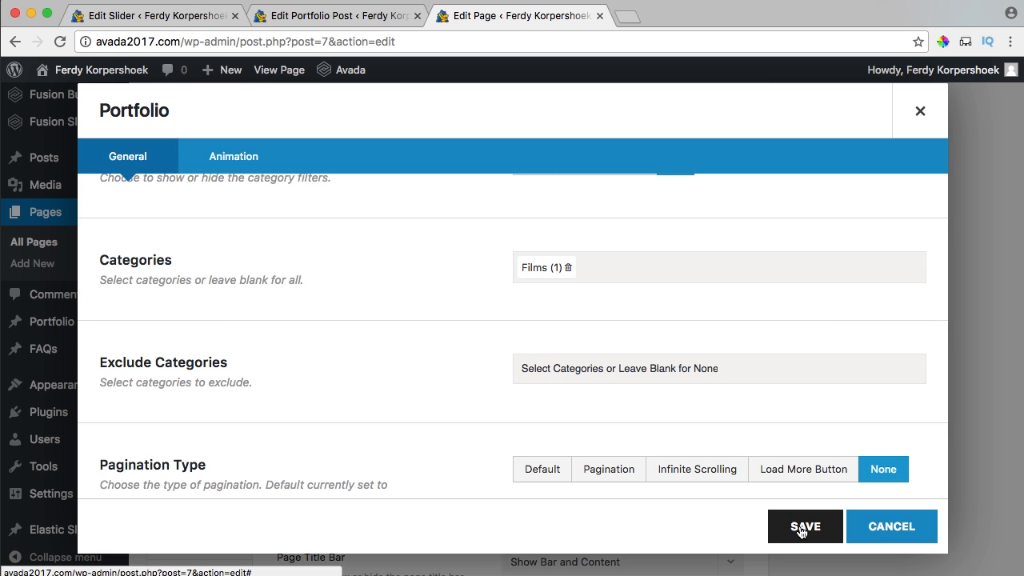
# Limit the Photography portfolio element to the Photography category and update the Home page.
pyautogui.scroll(3, 625, 300)
pyautogui.scroll(10, 625, 300)
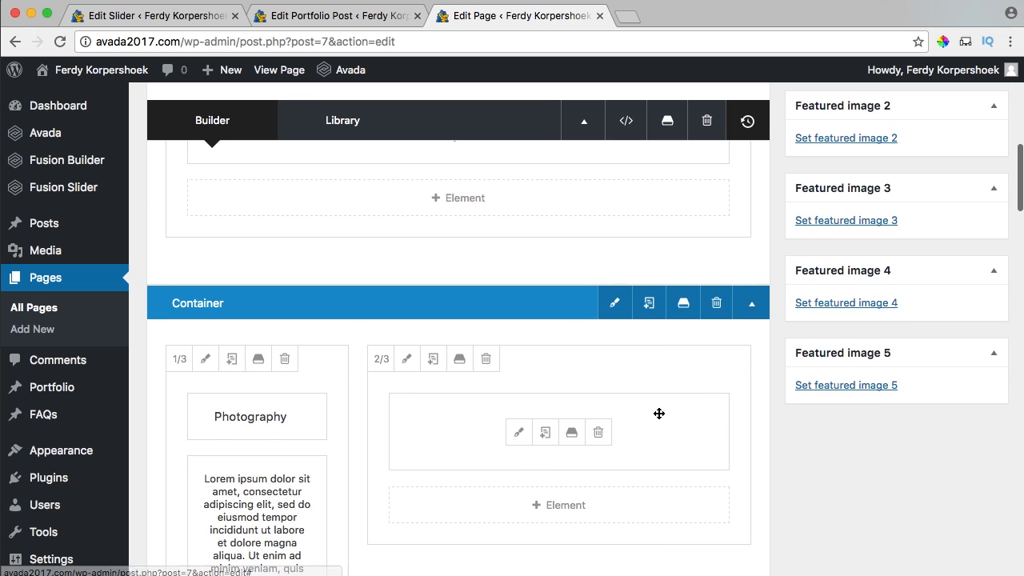
pyautogui.click(517, 431)
pyautogui.scroll(-10, 533, 348)
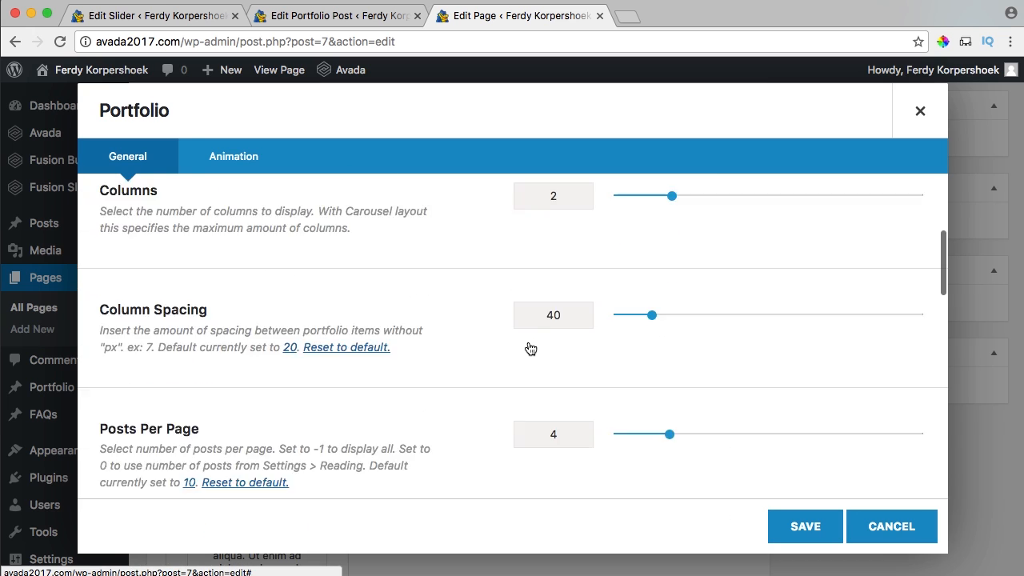
pyautogui.click(567, 273)
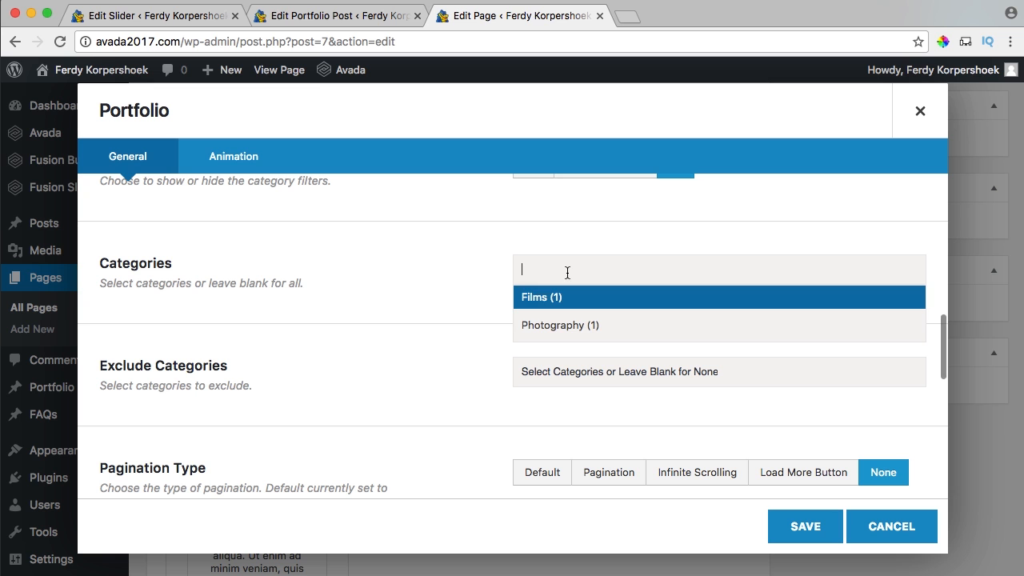
pyautogui.click(558, 327)
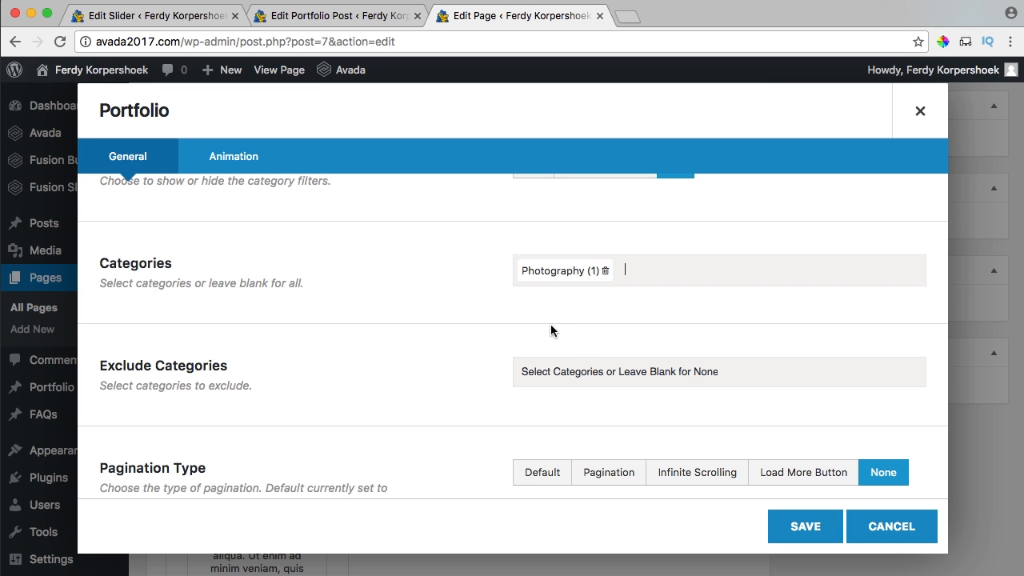
pyautogui.click(805, 527)
pyautogui.scroll(10, 829, 475)
pyautogui.click(970, 341)
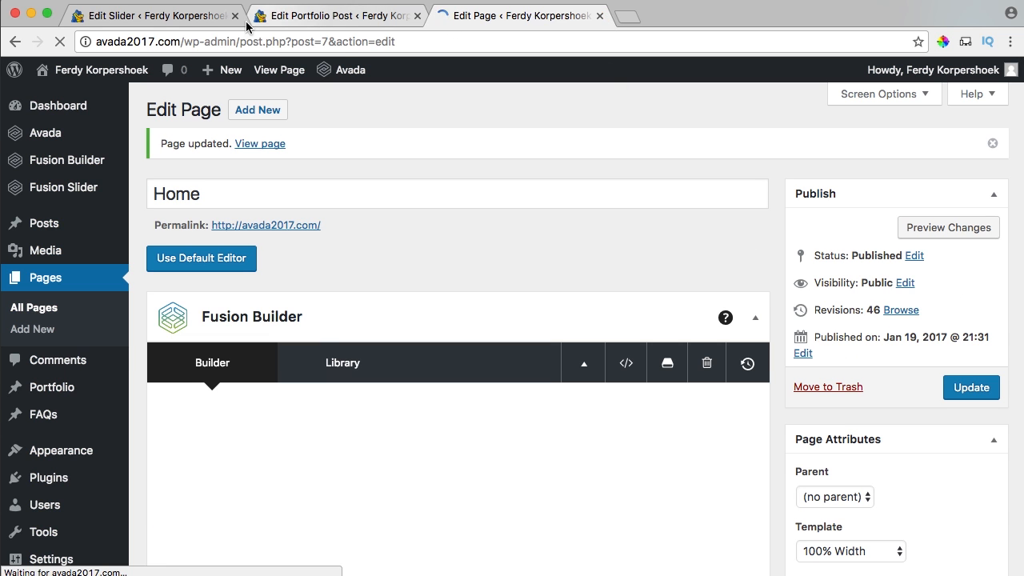
# Bulk-edit the four checked portfolio posts into Photography, then return to the Home page editor.
pyautogui.click(144, 22)
pyautogui.moveTo(60, 409)
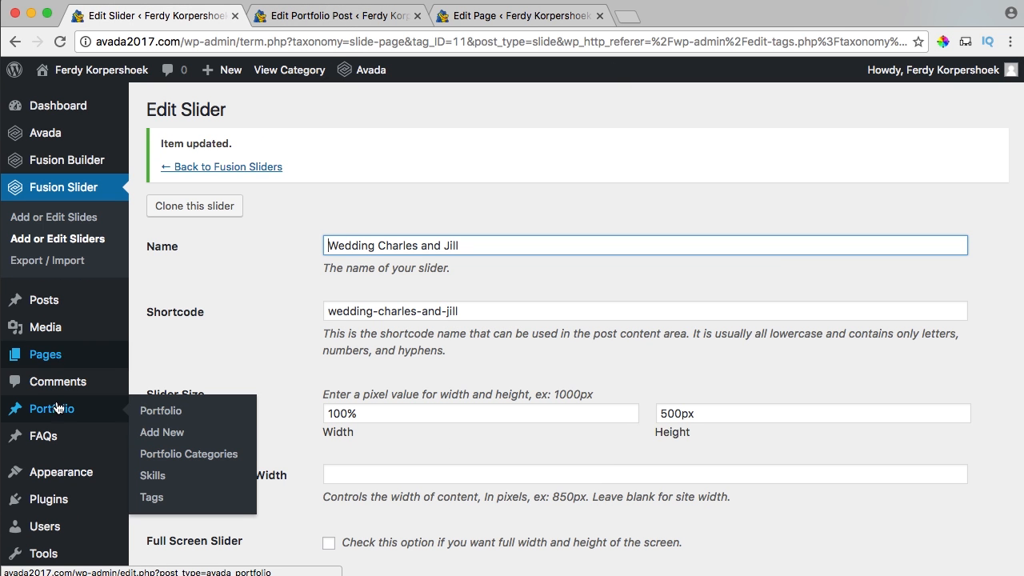
pyautogui.click(162, 412)
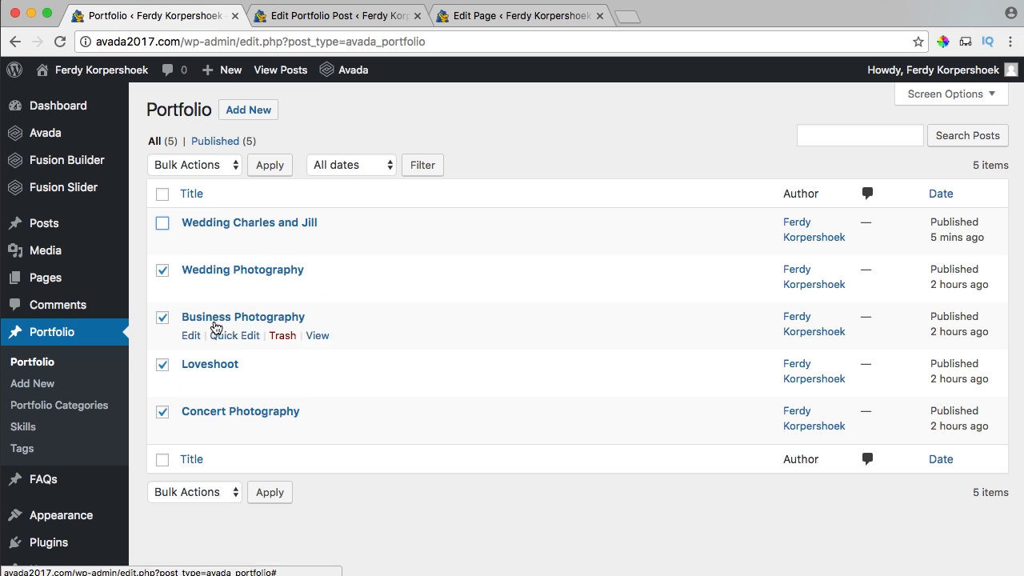
pyautogui.click(195, 165)
pyautogui.click(180, 180)
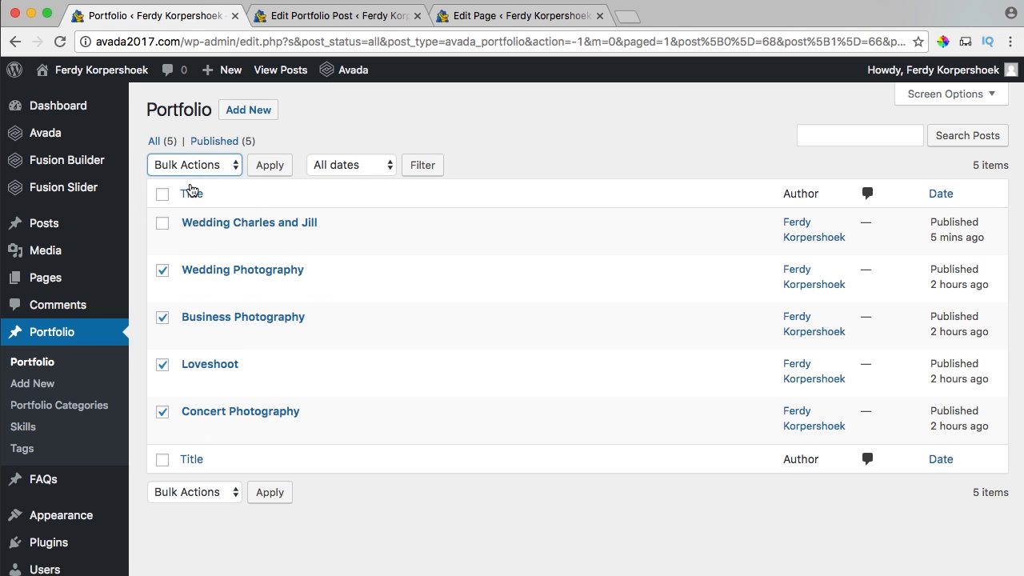
pyautogui.click(271, 165)
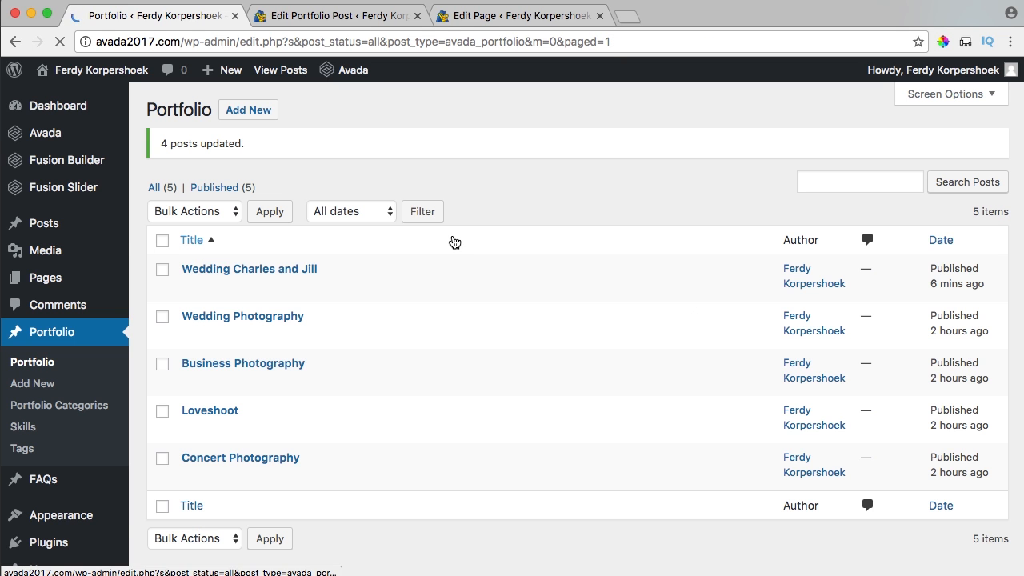
pyautogui.click(384, 20)
pyautogui.click(561, 29)
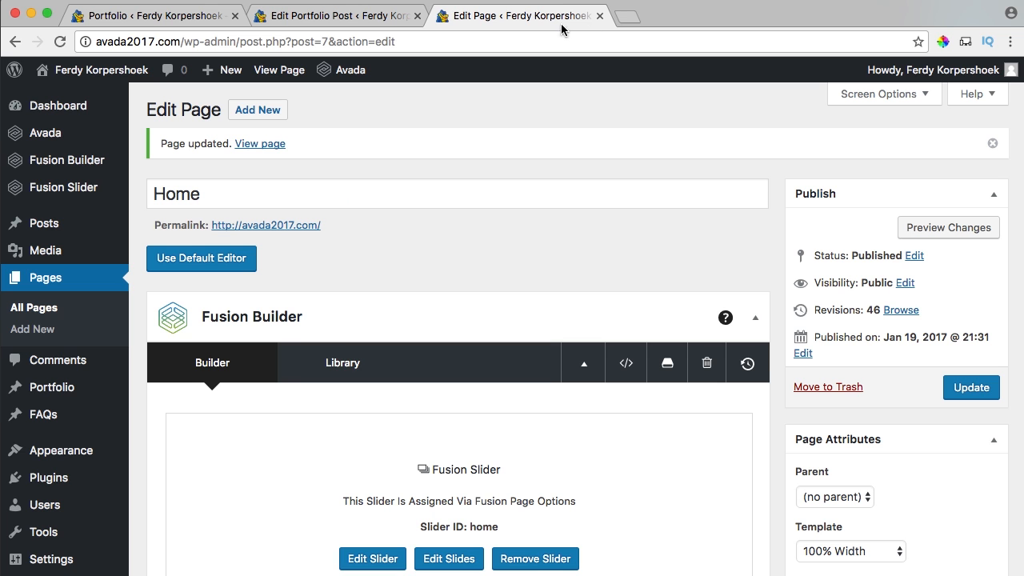
# Close the portfolio post tab and review the Latest Films section on the live home page.
pyautogui.click(416, 15)
pyautogui.click(276, 72)
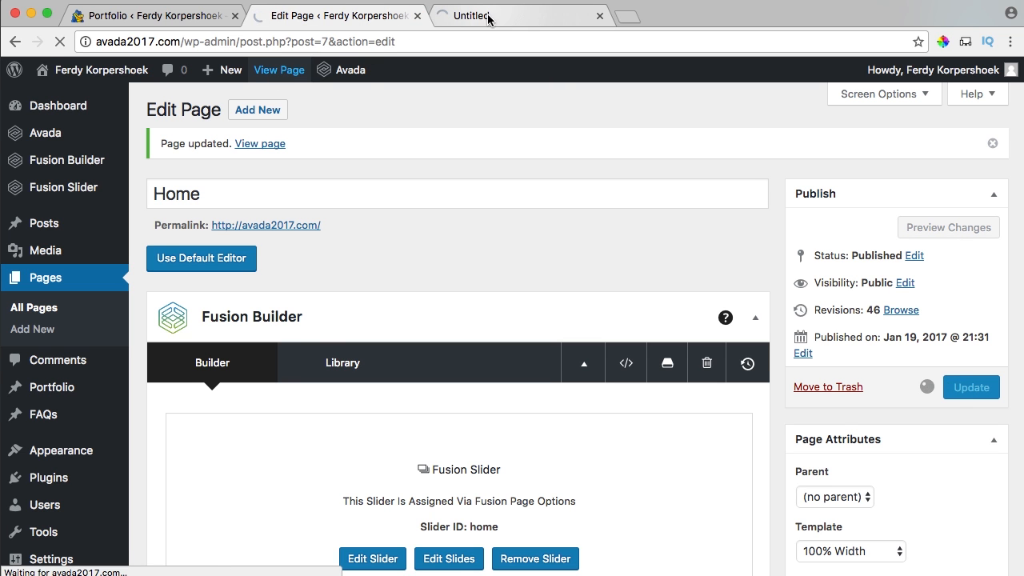
pyautogui.scroll(-5, 592, 240)
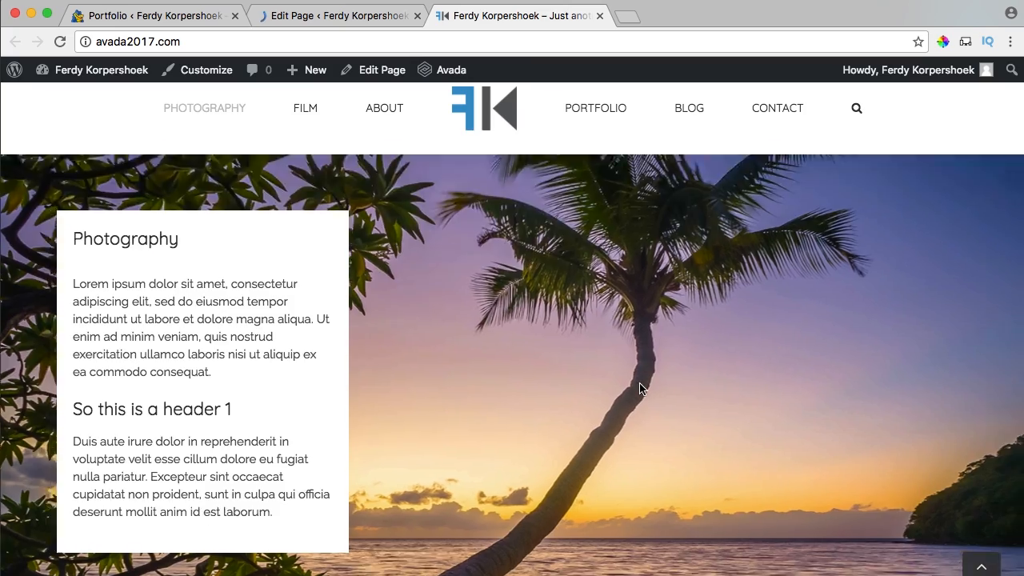
pyautogui.scroll(-4, 714, 243)
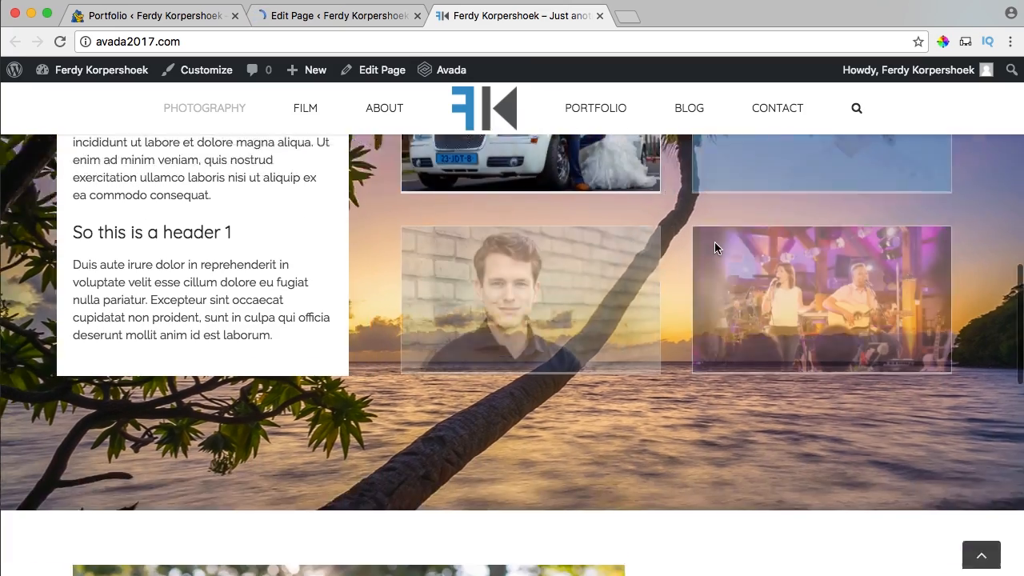
pyautogui.scroll(4, 714, 245)
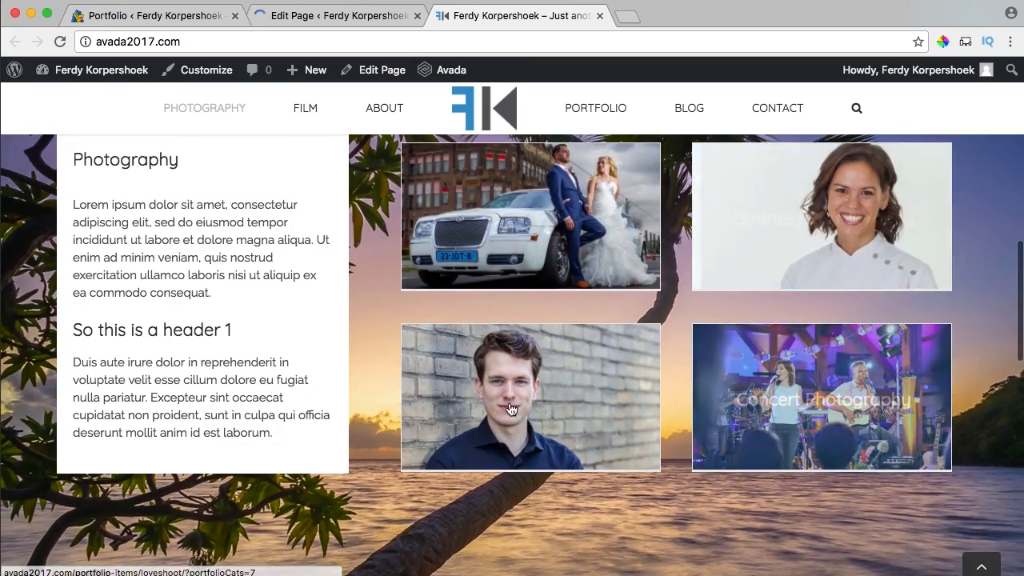
pyautogui.scroll(-10, 604, 359)
pyautogui.scroll(-3, 611, 360)
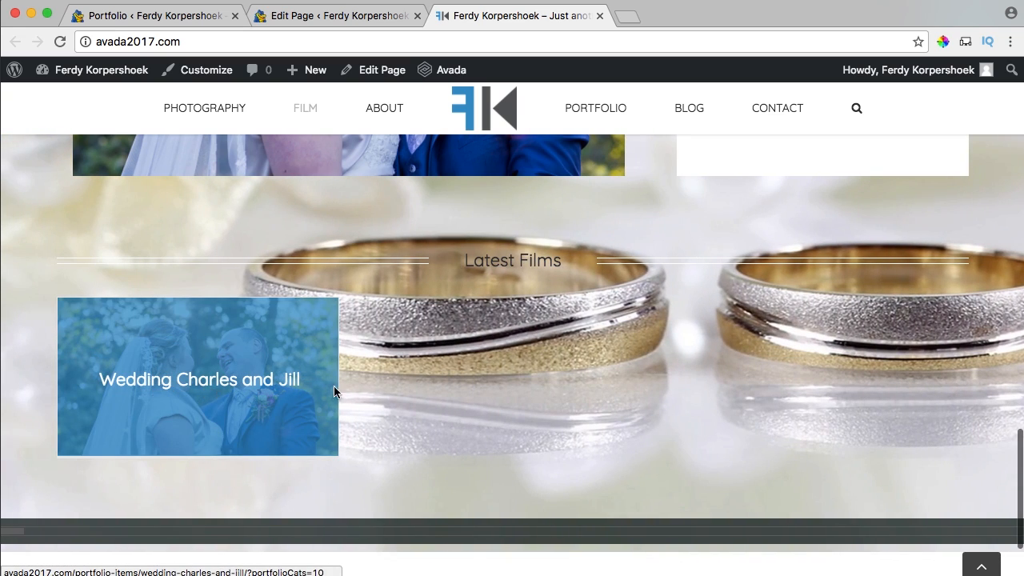
pyautogui.scroll(2, 551, 366)
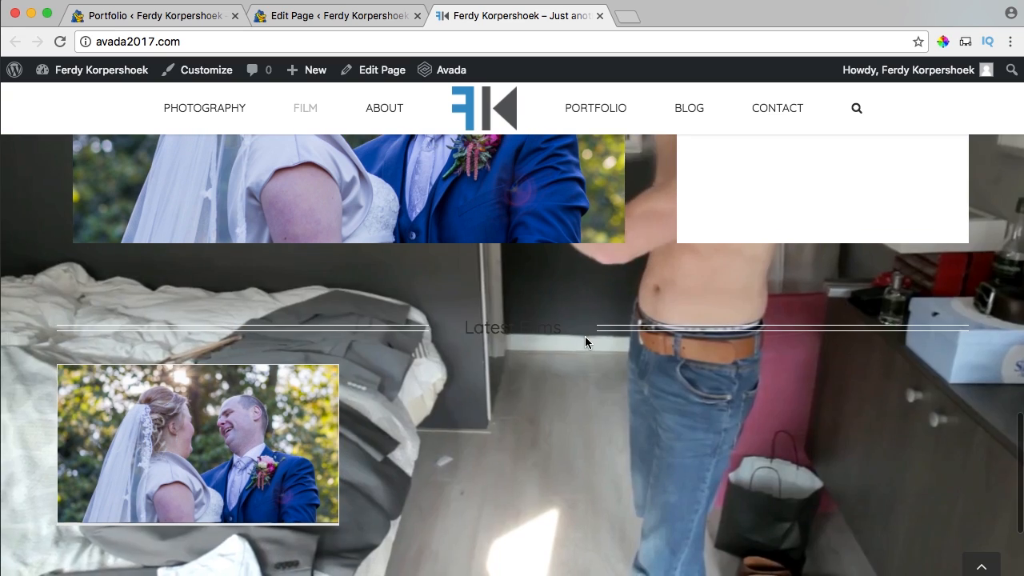
pyautogui.moveTo(586, 343); pyautogui.dragTo(483, 330)
pyautogui.click(512, 353)
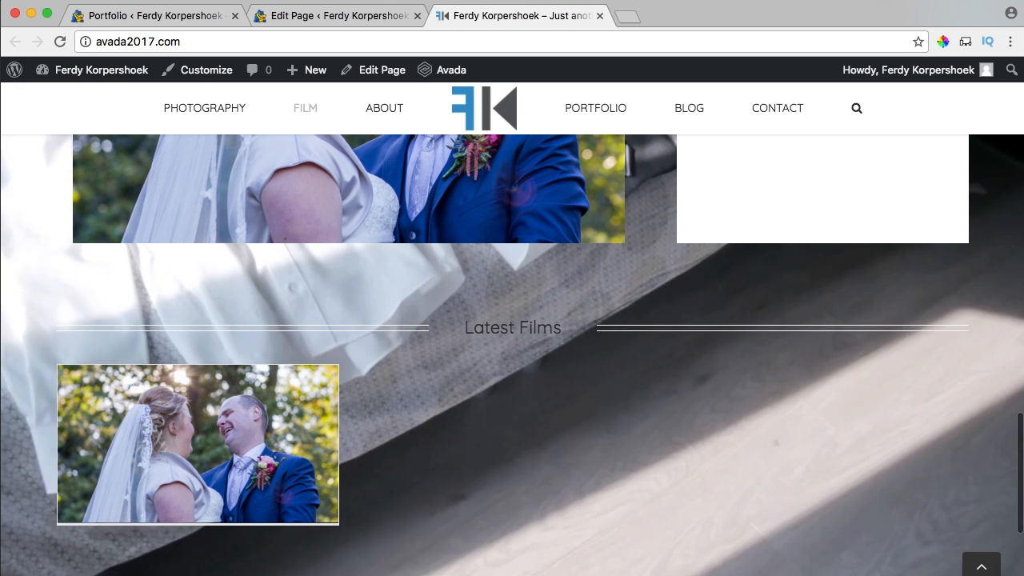
# Open the Latest Films title element's Design Options in the Home page builder.
pyautogui.click(312, 16)
pyautogui.scroll(-5, 536, 273)
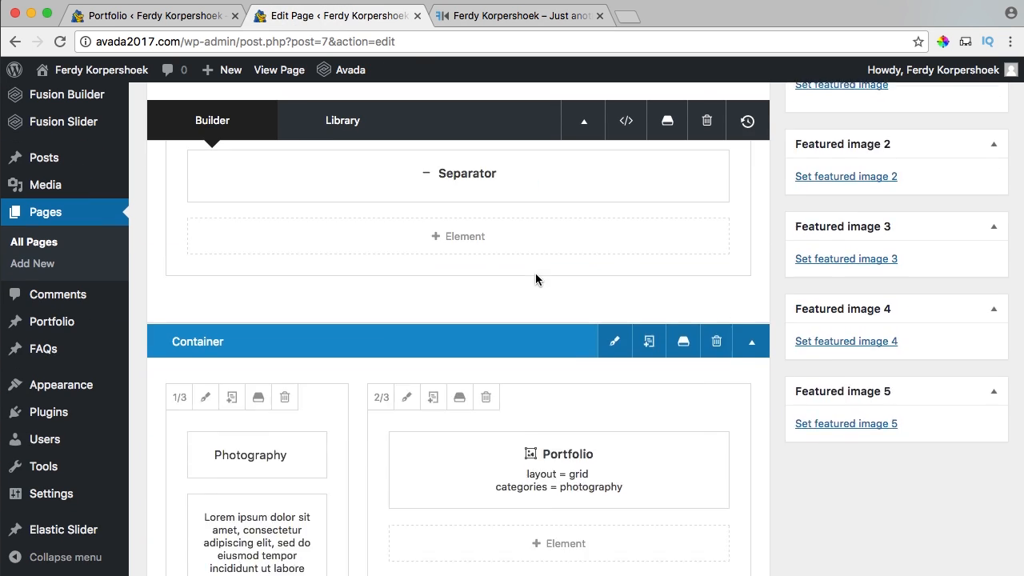
pyautogui.scroll(-10, 536, 273)
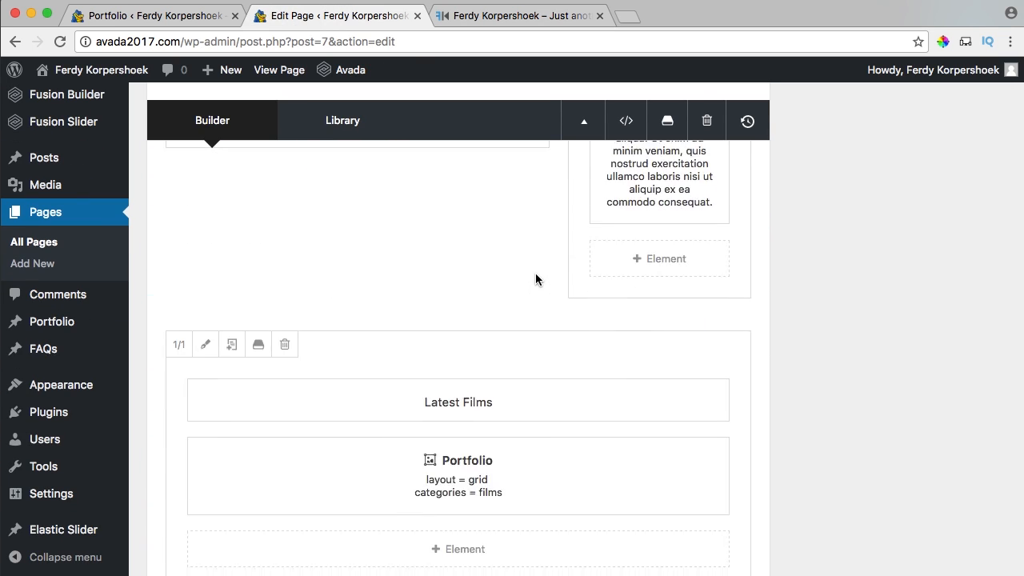
pyautogui.scroll(-2, 535, 273)
pyautogui.click(421, 314)
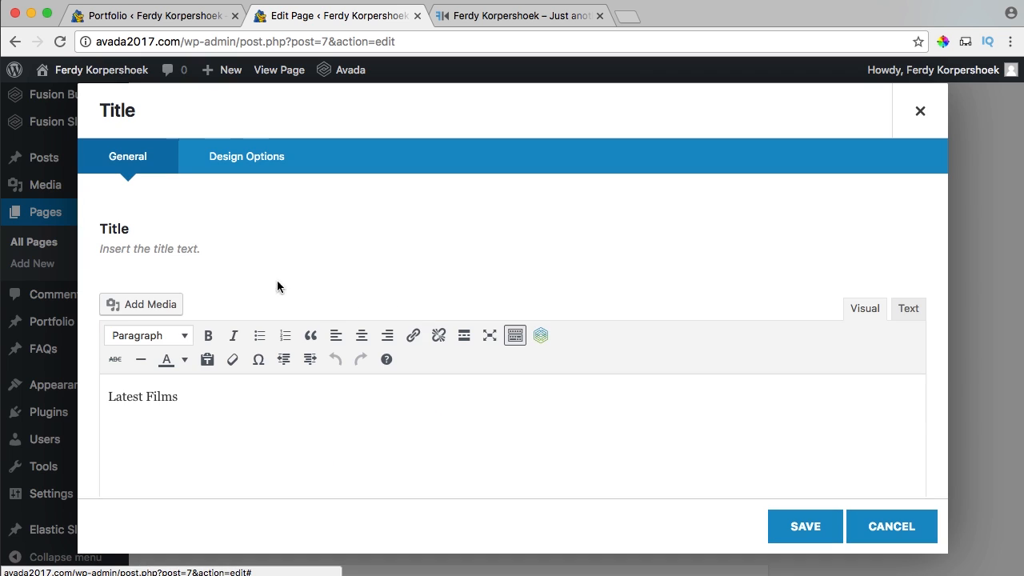
pyautogui.click(228, 156)
# Set the Latest Films title's text colour to white.
pyautogui.scroll(-2, 407, 255)
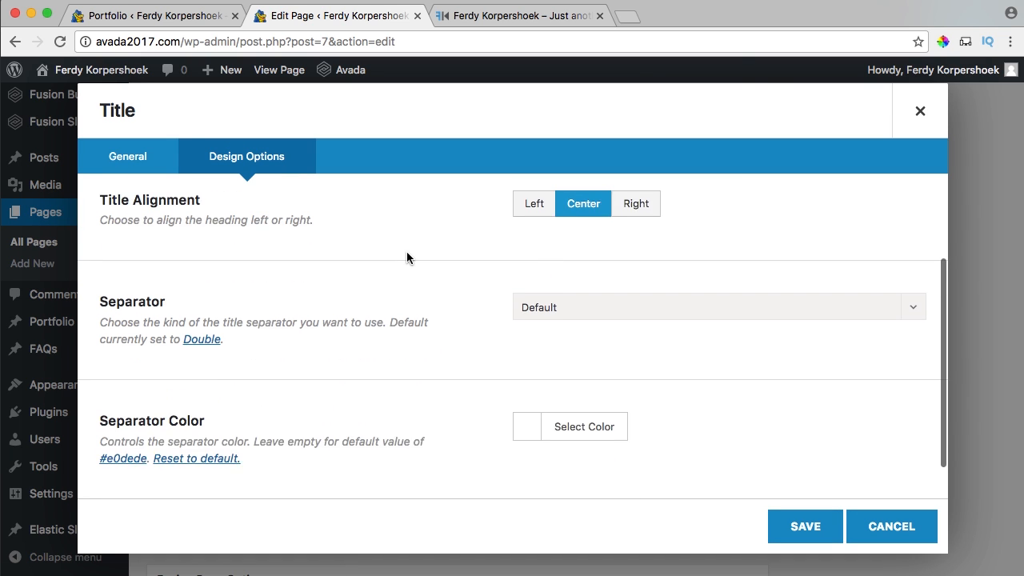
pyautogui.scroll(-1, 407, 257)
pyautogui.click(526, 390)
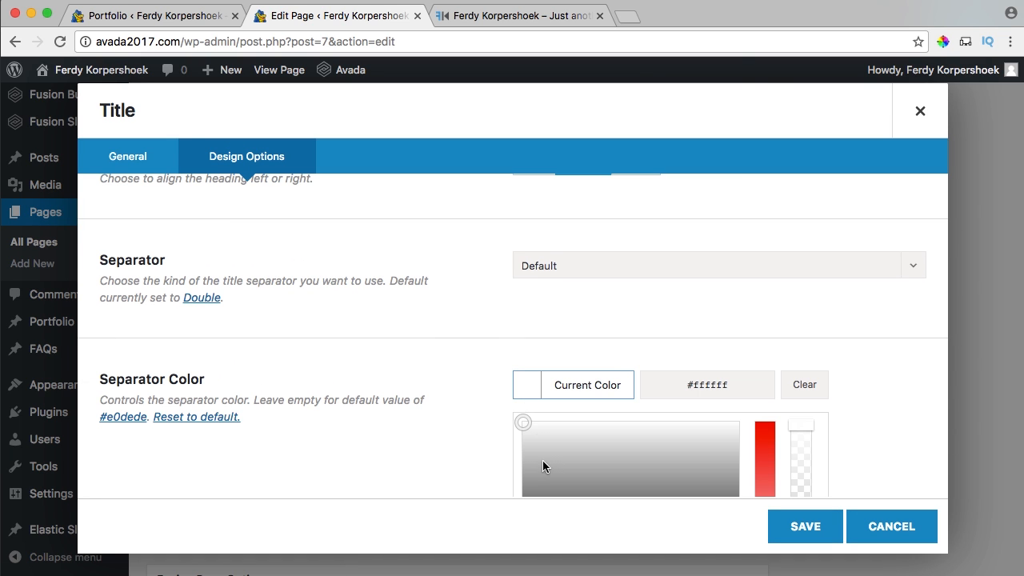
pyautogui.scroll(-3, 543, 462)
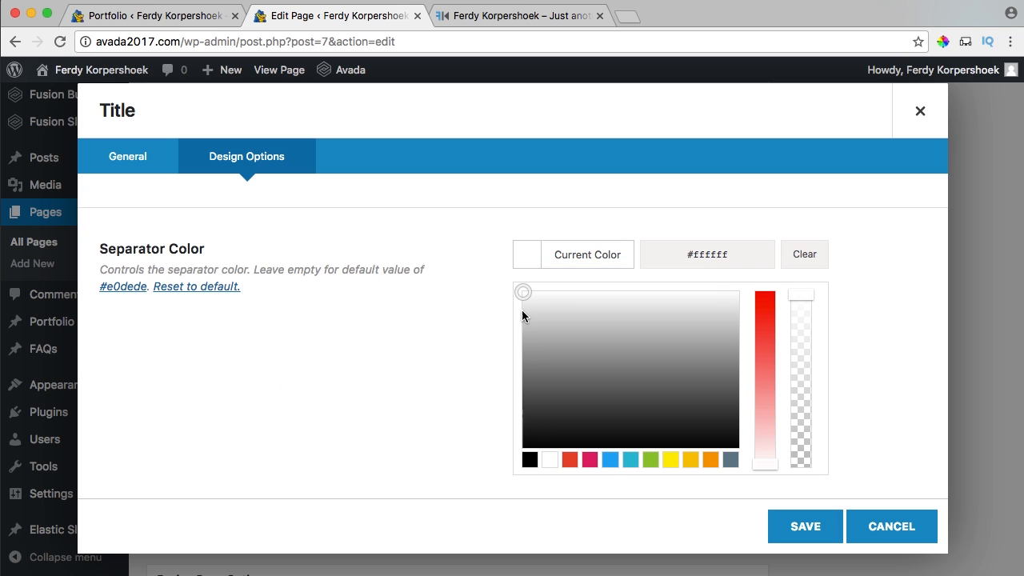
pyautogui.click(524, 256)
pyautogui.scroll(4, 458, 302)
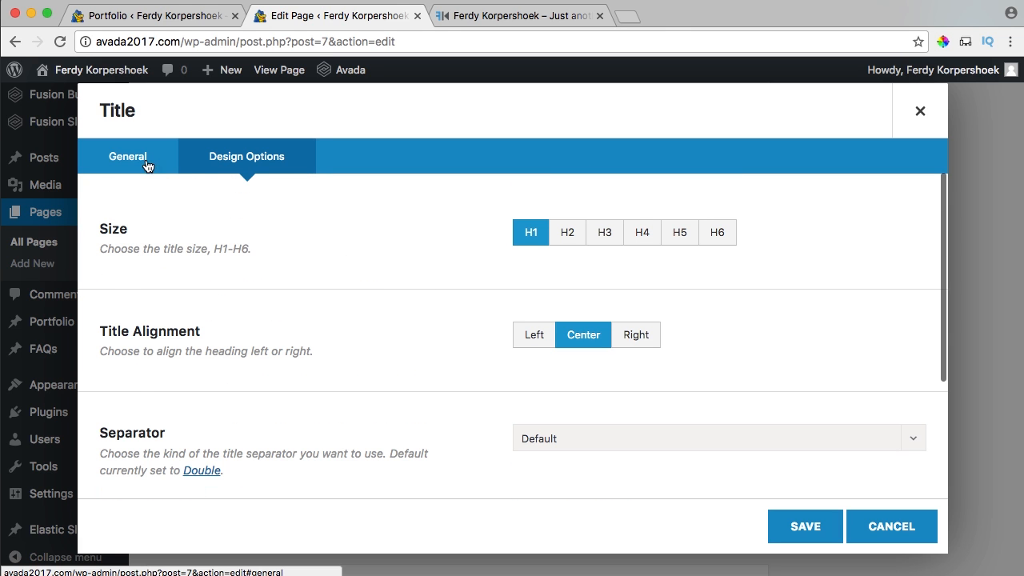
pyautogui.click(146, 165)
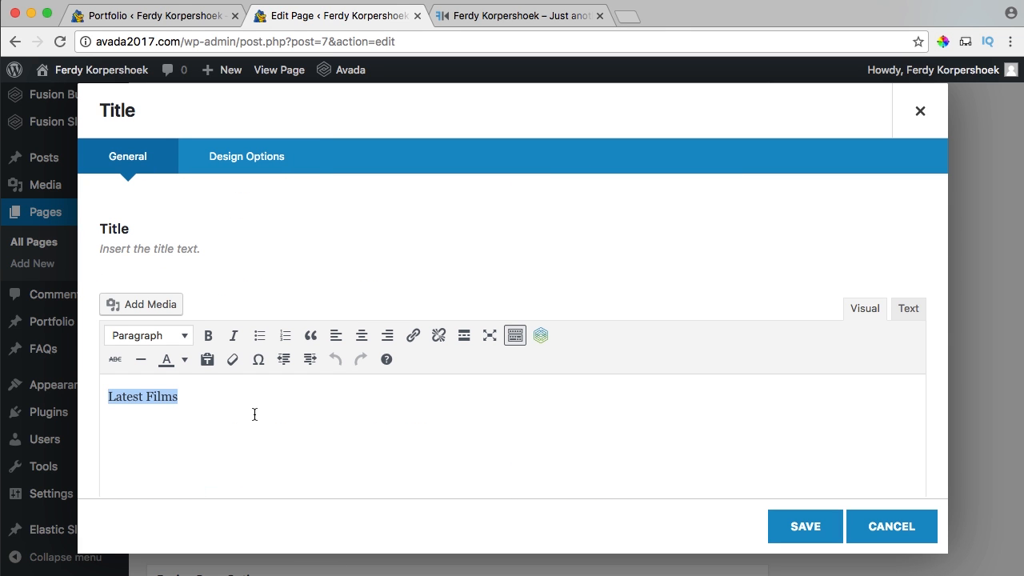
pyautogui.click(186, 361)
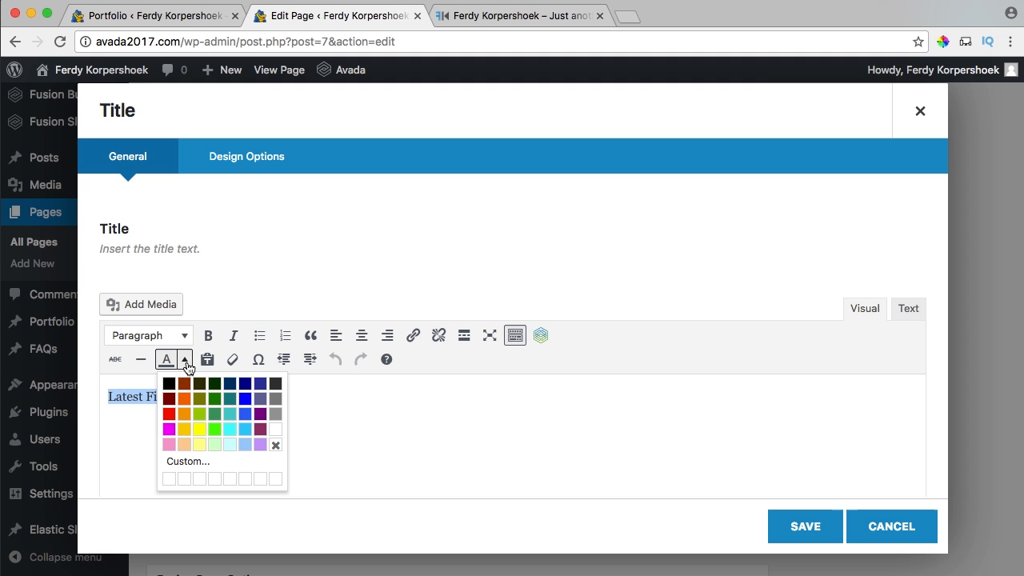
pyautogui.click(277, 436)
# Save the title element and update the Home page.
pyautogui.click(782, 526)
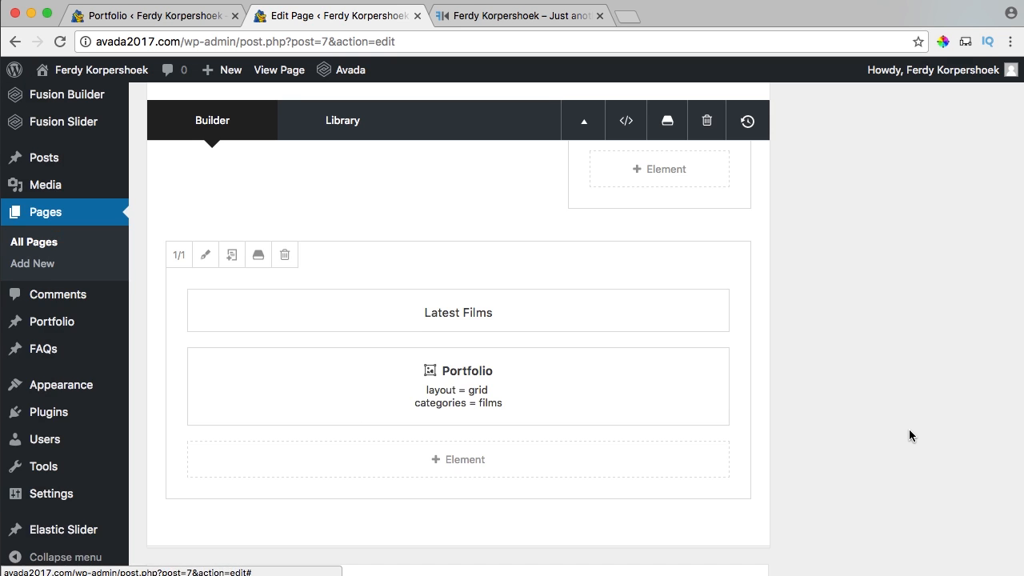
pyautogui.scroll(5, 909, 425)
pyautogui.click(973, 388)
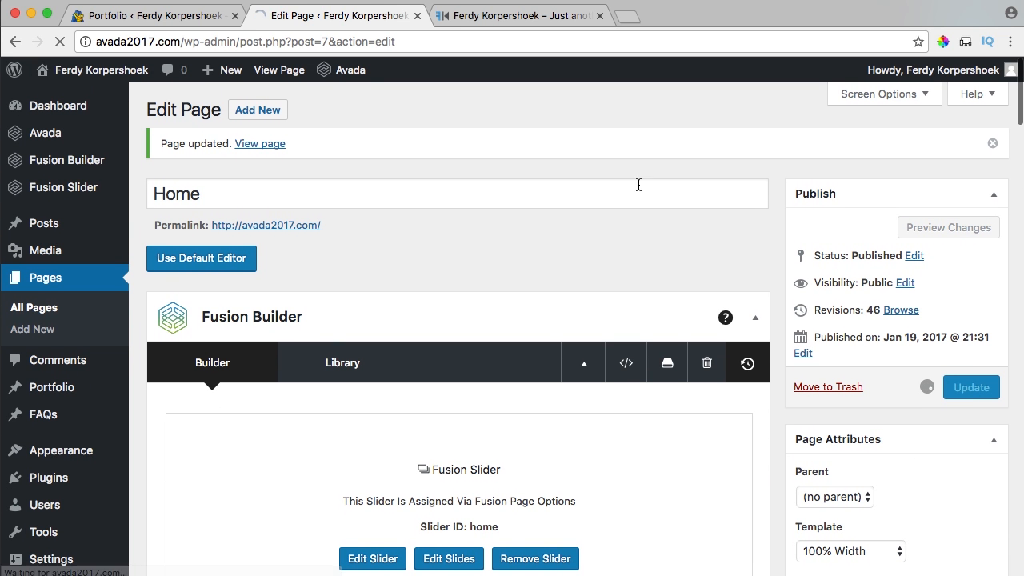
pyautogui.click(504, 17)
# Reload the live site, check the white Latest Films heading and first film, then go to Dashboard.
pyautogui.press('super+r')
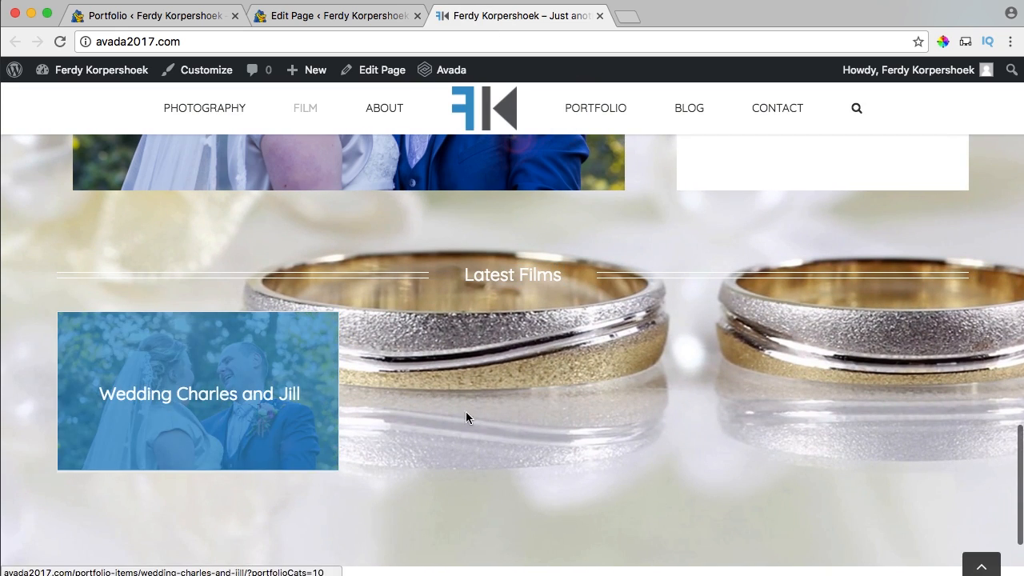
pyautogui.scroll(10, 466, 417)
pyautogui.scroll(-8, 482, 416)
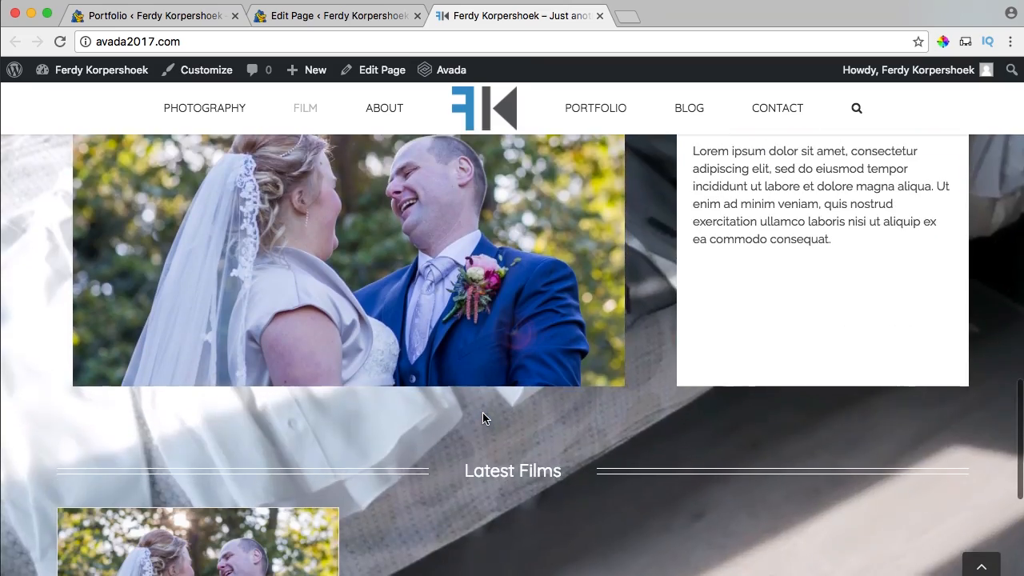
pyautogui.scroll(-3, 482, 416)
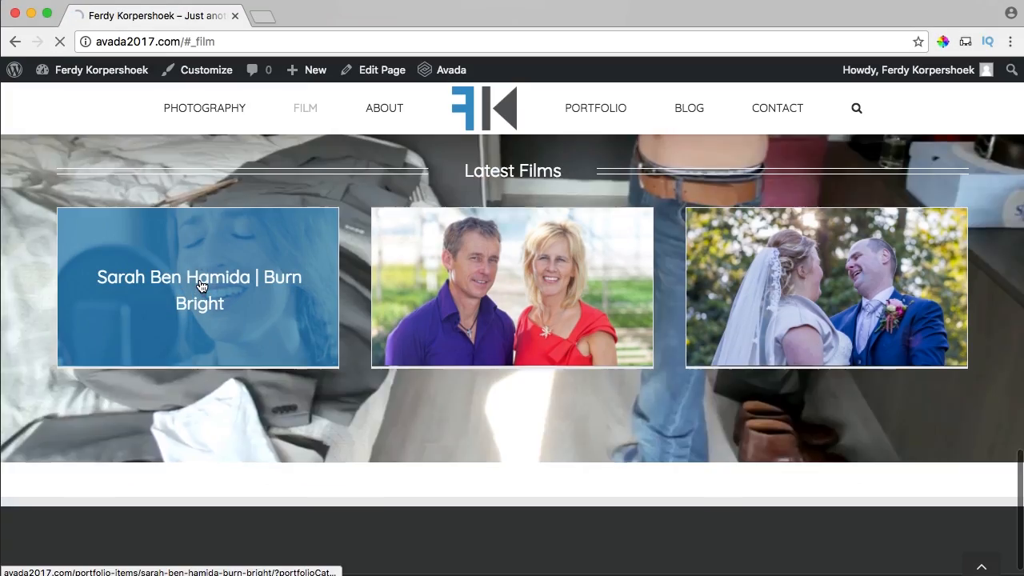
pyautogui.click(201, 290)
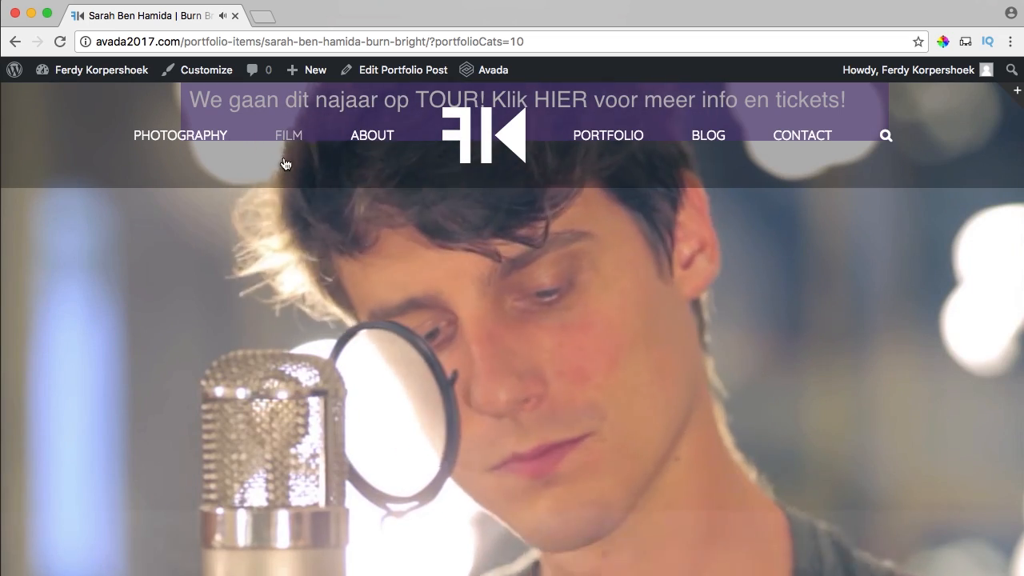
pyautogui.click(288, 141)
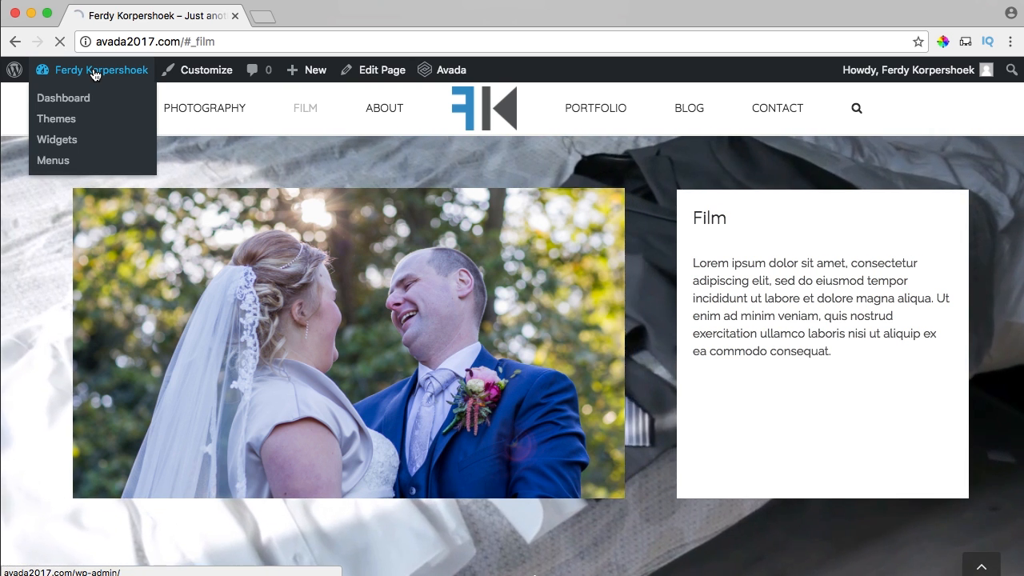
pyautogui.click(94, 70)
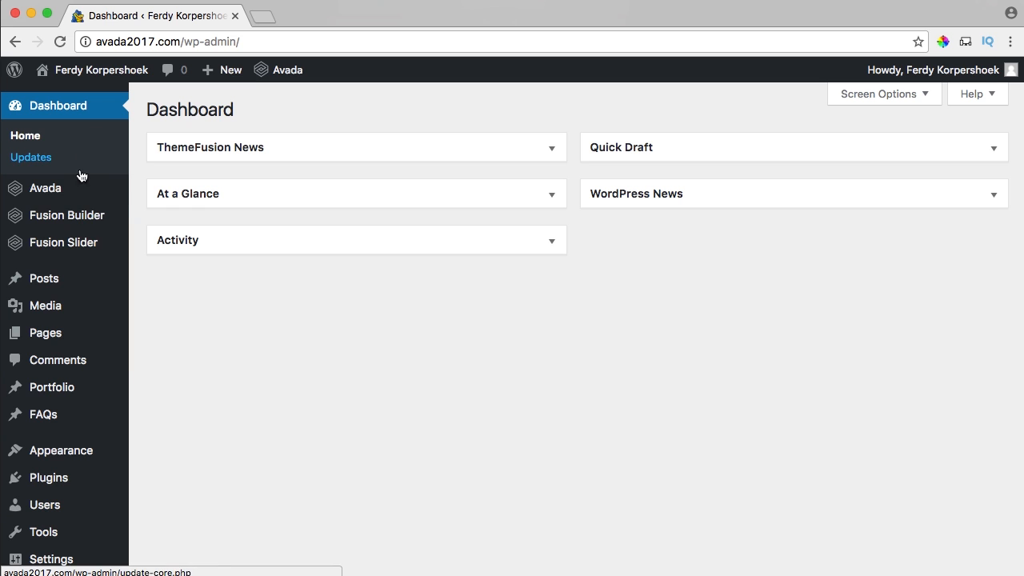
# Switch 100% Width Page to On for Portfolio Single Post in Avada Theme Options and save.
pyautogui.moveTo(56, 192)
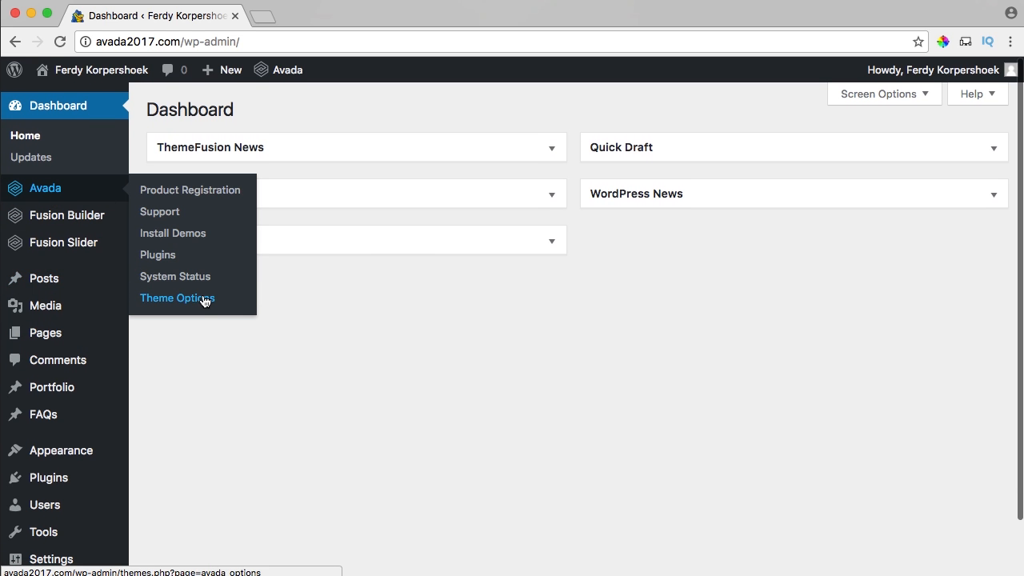
pyautogui.scroll(-5, 265, 329)
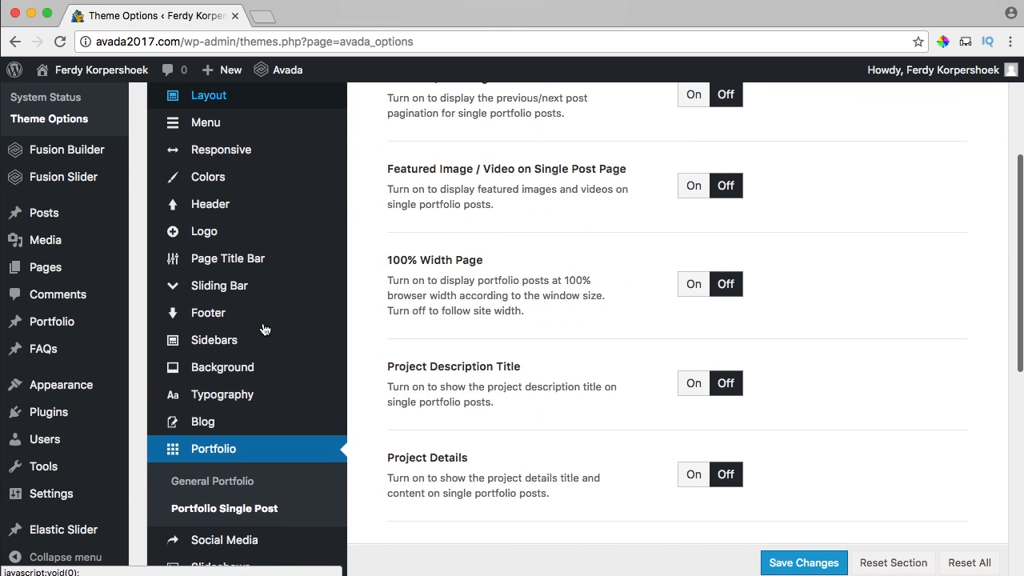
pyautogui.scroll(5, 599, 343)
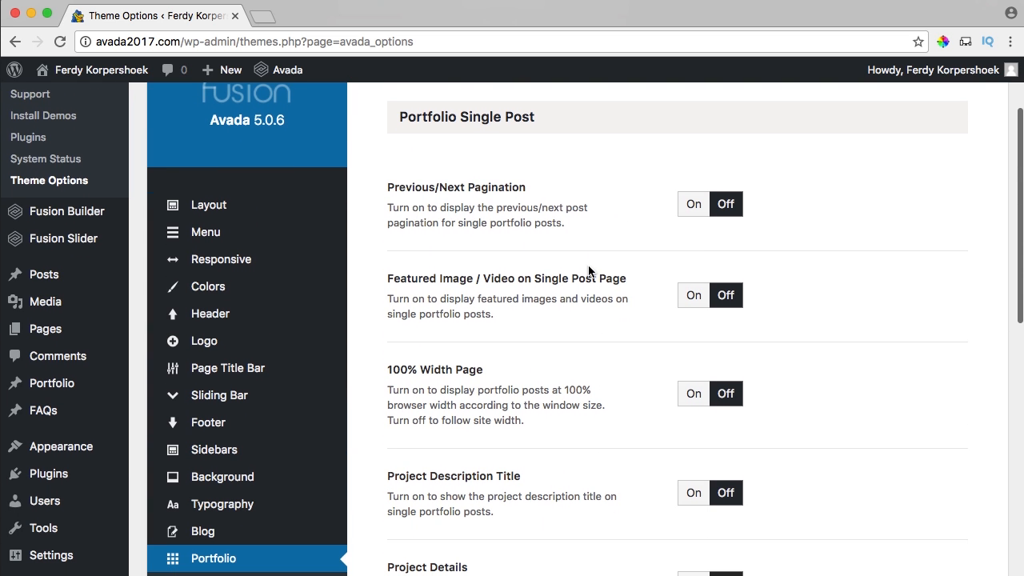
pyautogui.scroll(-3, 539, 240)
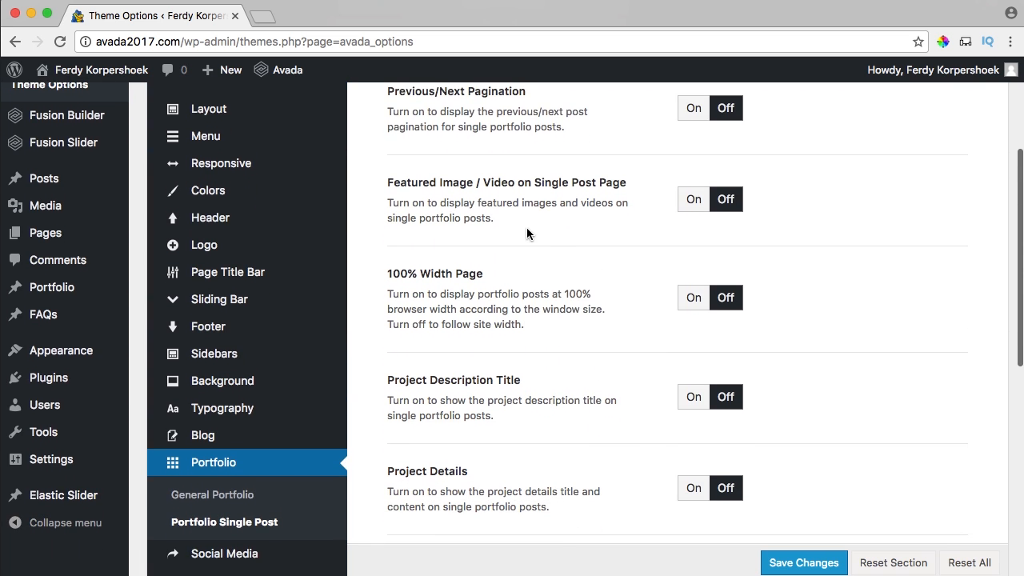
pyautogui.scroll(-3, 526, 234)
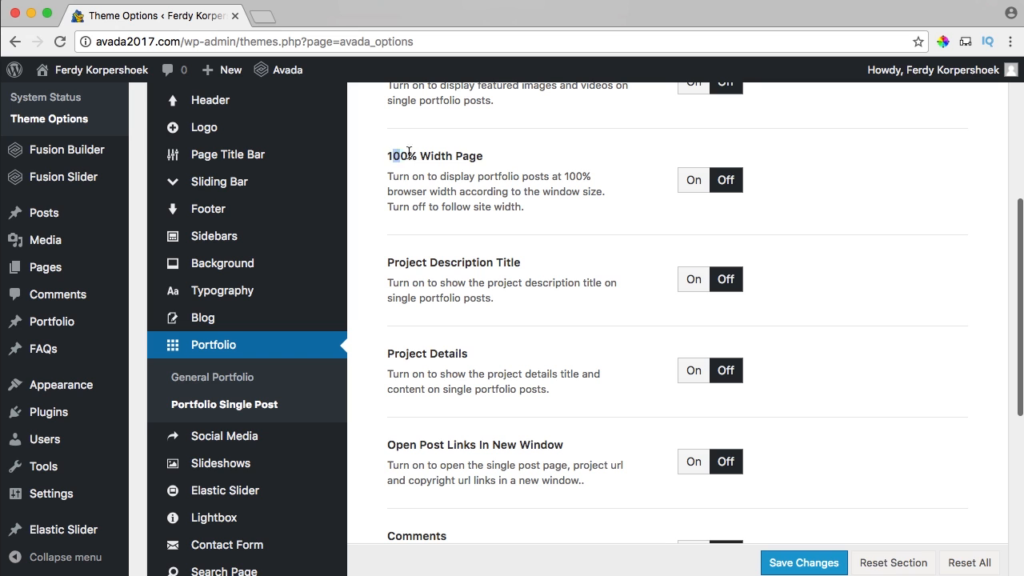
pyautogui.click(693, 182)
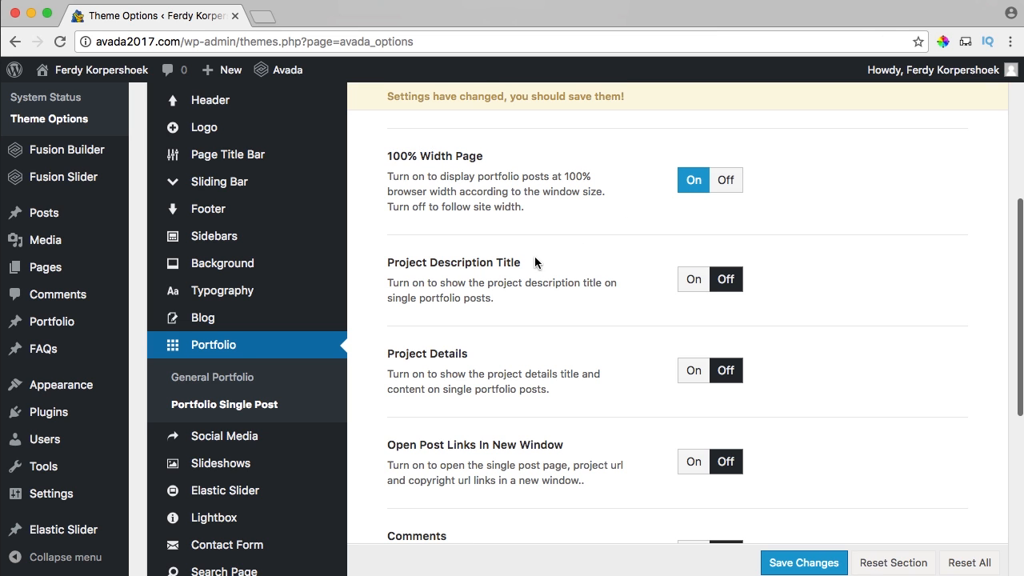
pyautogui.scroll(-5, 488, 267)
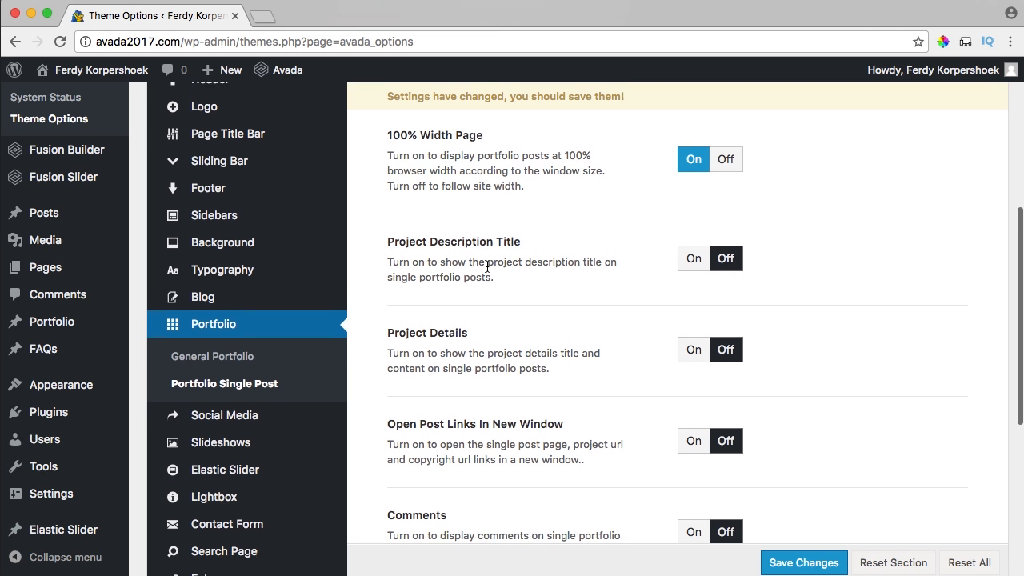
pyautogui.scroll(-3, 487, 267)
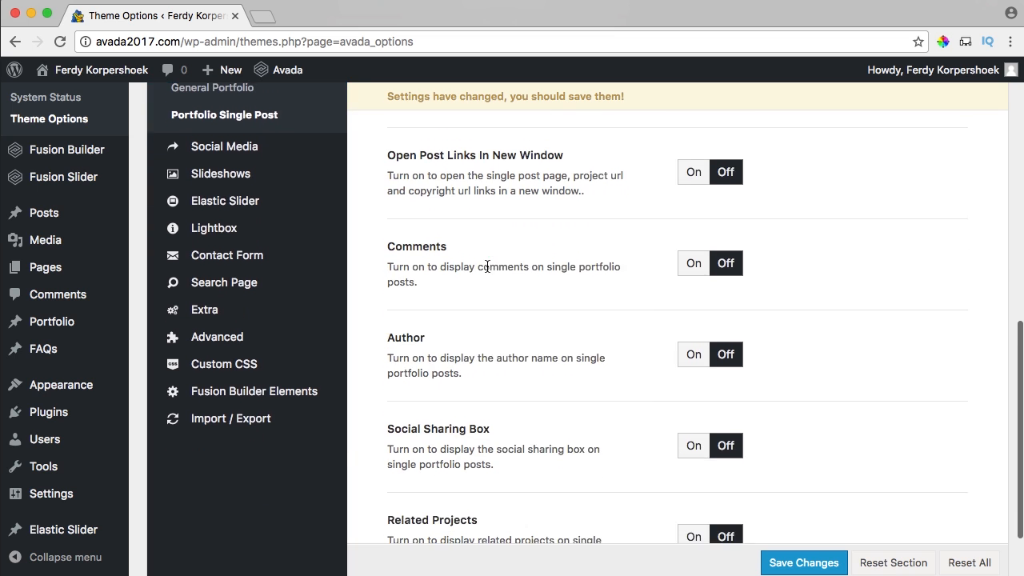
pyautogui.scroll(-2, 616, 254)
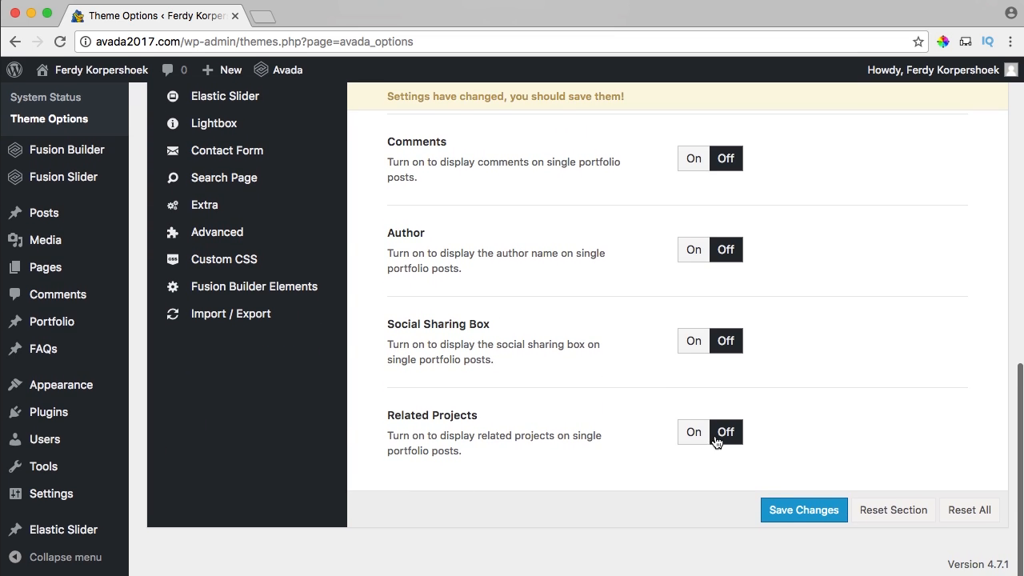
pyautogui.click(804, 511)
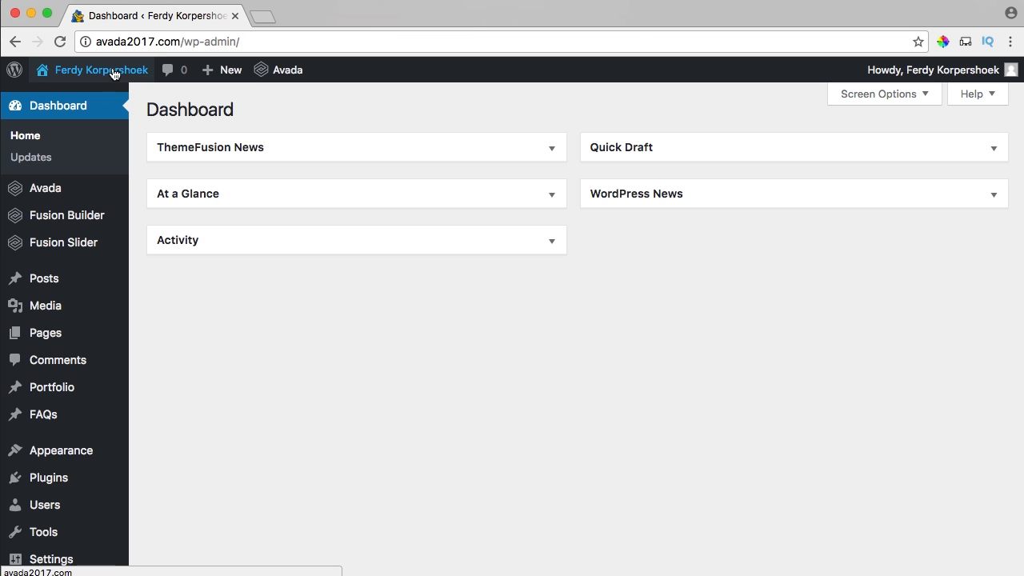
# Visit the live site's Film section and open the first Latest Films item.
pyautogui.click(114, 72)
pyautogui.click(275, 140)
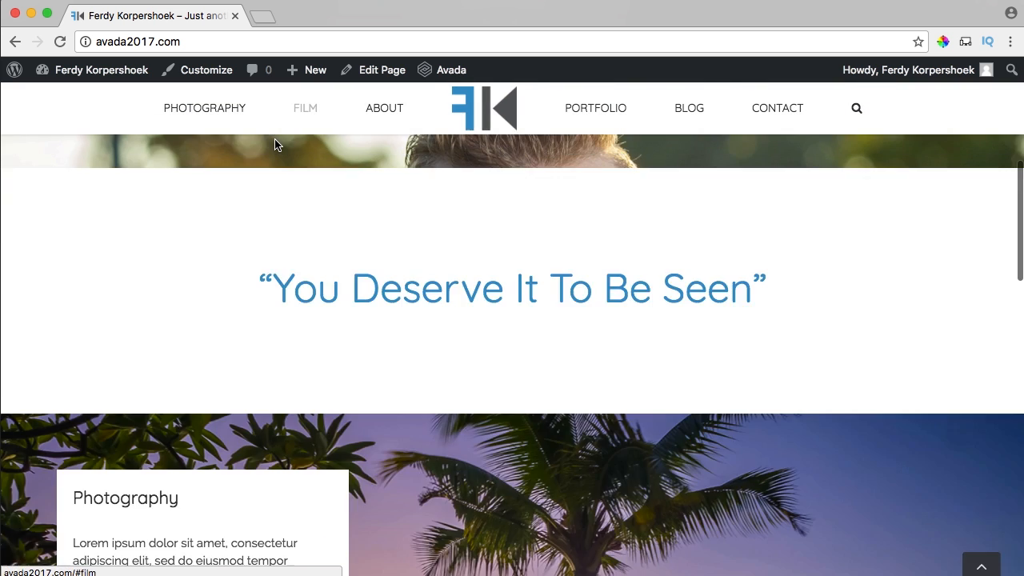
pyautogui.scroll(-3, 264, 313)
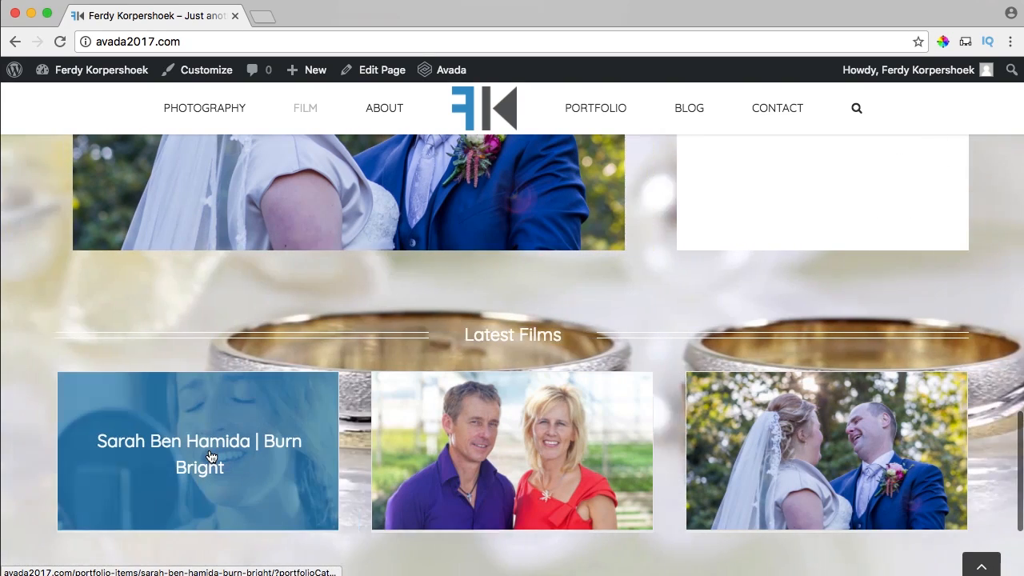
pyautogui.click(211, 456)
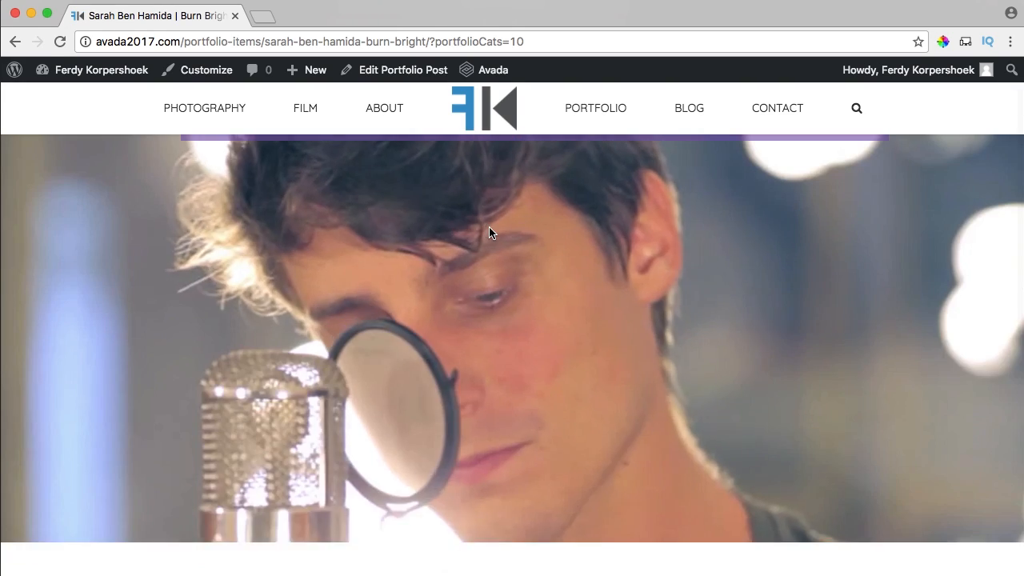
pyautogui.scroll(-5, 488, 227)
pyautogui.scroll(-1, 489, 228)
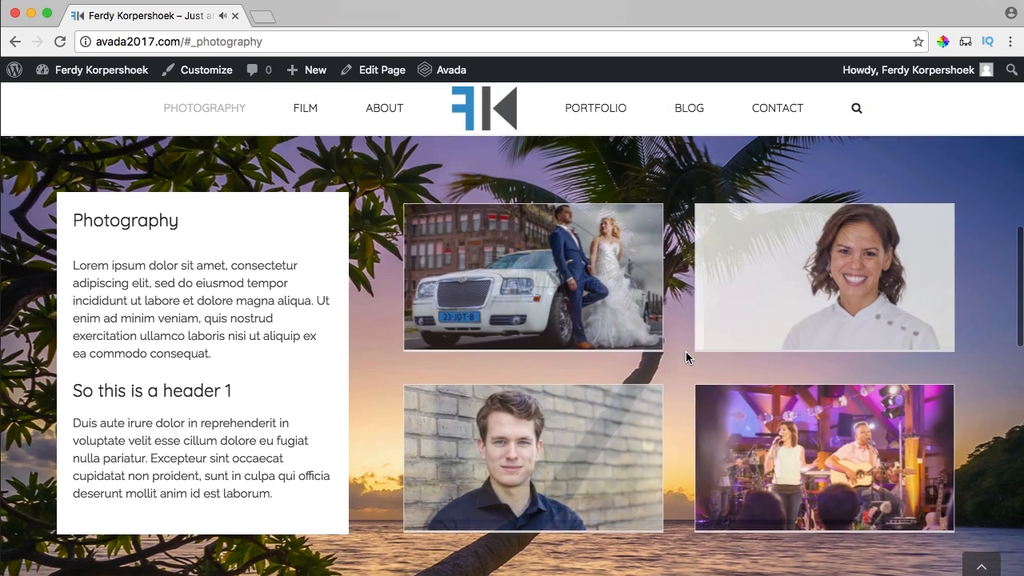
# Check the Wedding Photography item's Related Projects row, then return to the home page.
pyautogui.click(536, 280)
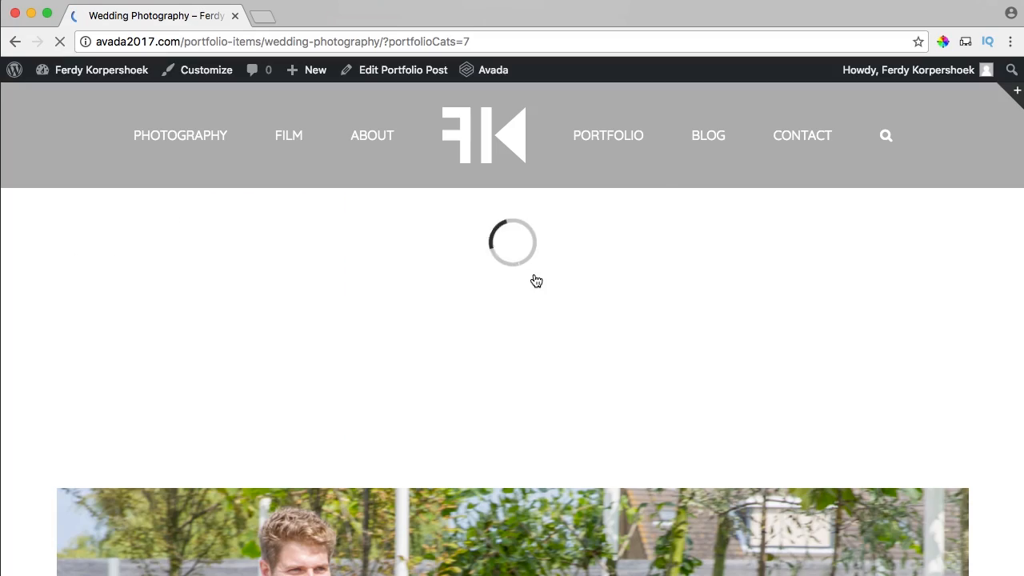
pyautogui.scroll(-20, 538, 280)
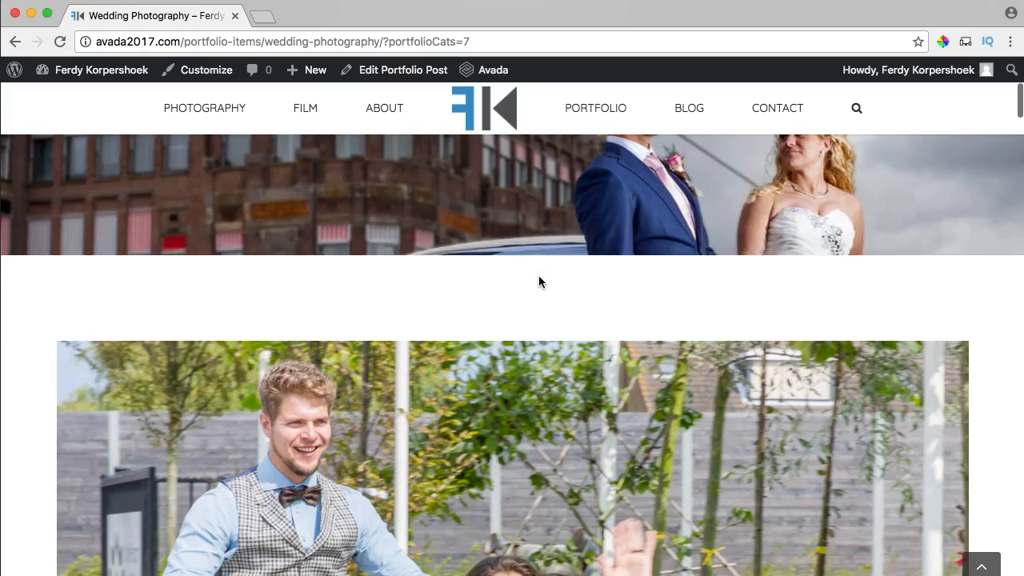
pyautogui.scroll(-20, 539, 281)
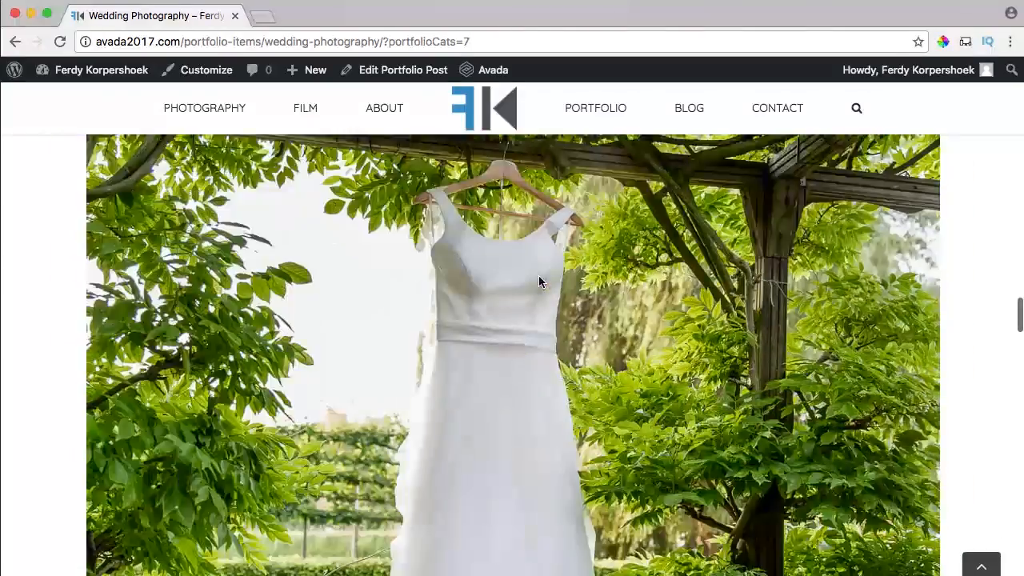
pyautogui.scroll(-20, 538, 281)
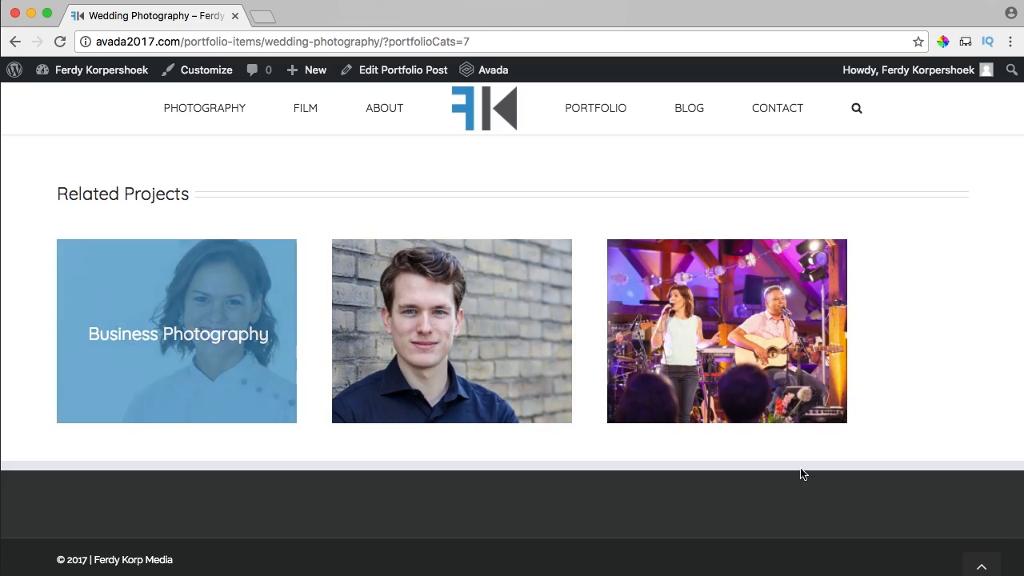
pyautogui.click(980, 565)
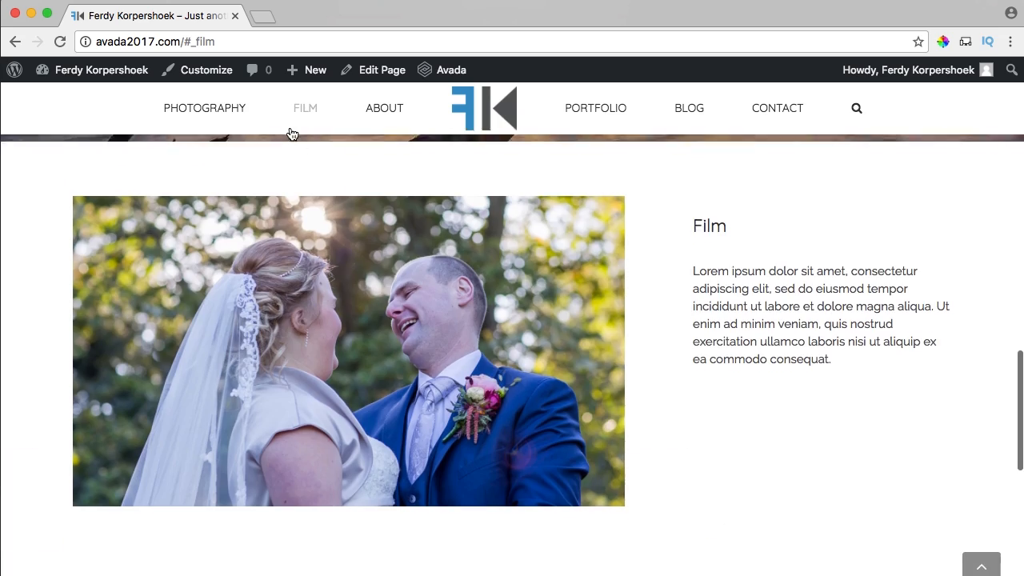
pyautogui.scroll(-10, 548, 275)
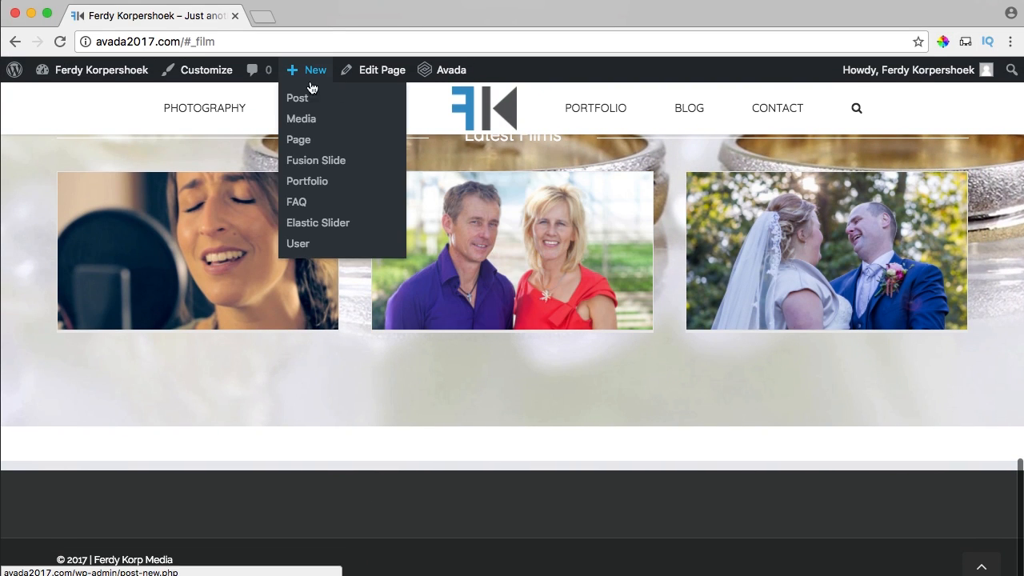
# Open the Home page in the builder and add a 1/2 + 1/2 two-column container.
pyautogui.click(364, 73)
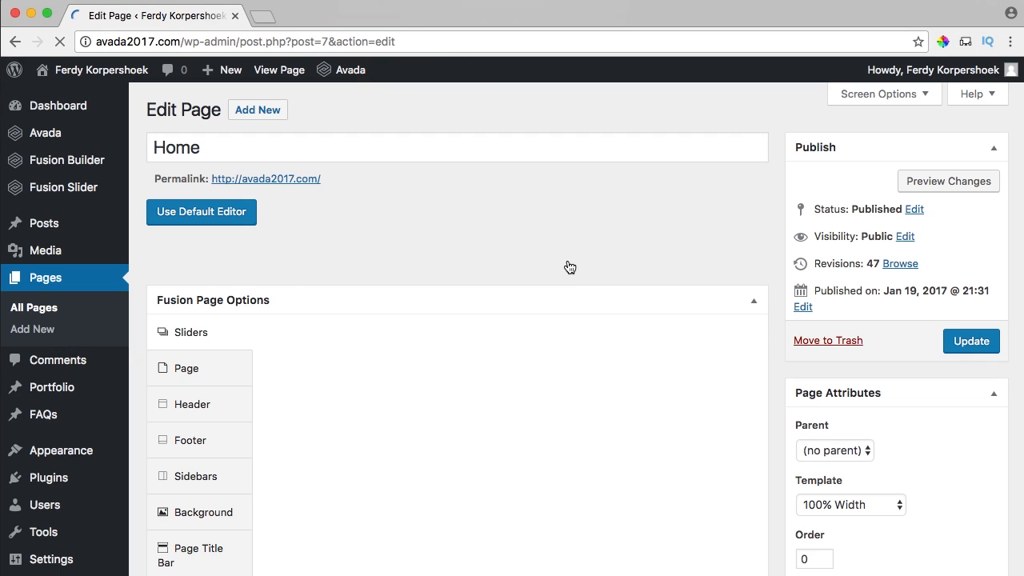
pyautogui.scroll(-6, 571, 260)
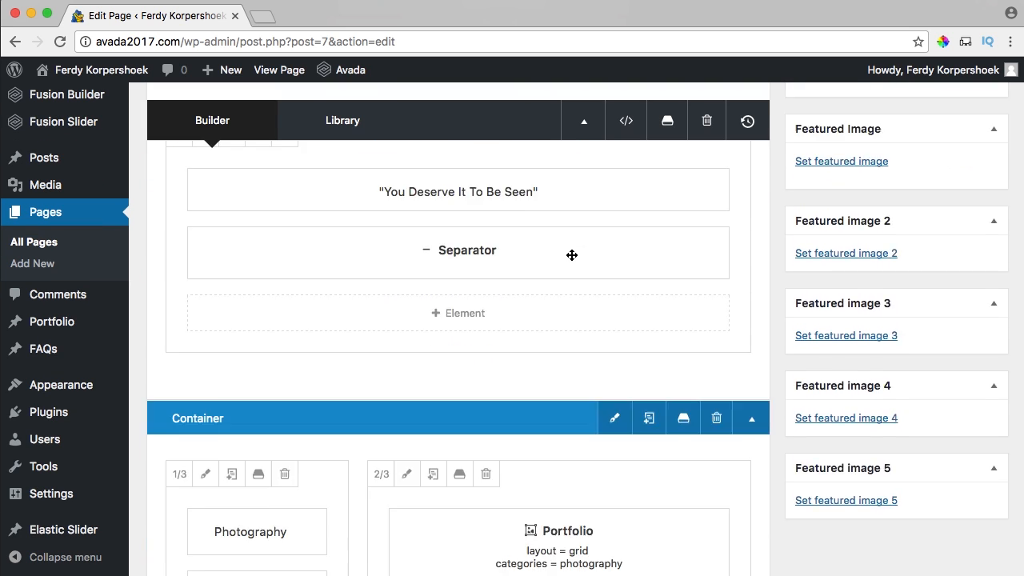
pyautogui.scroll(-15, 572, 255)
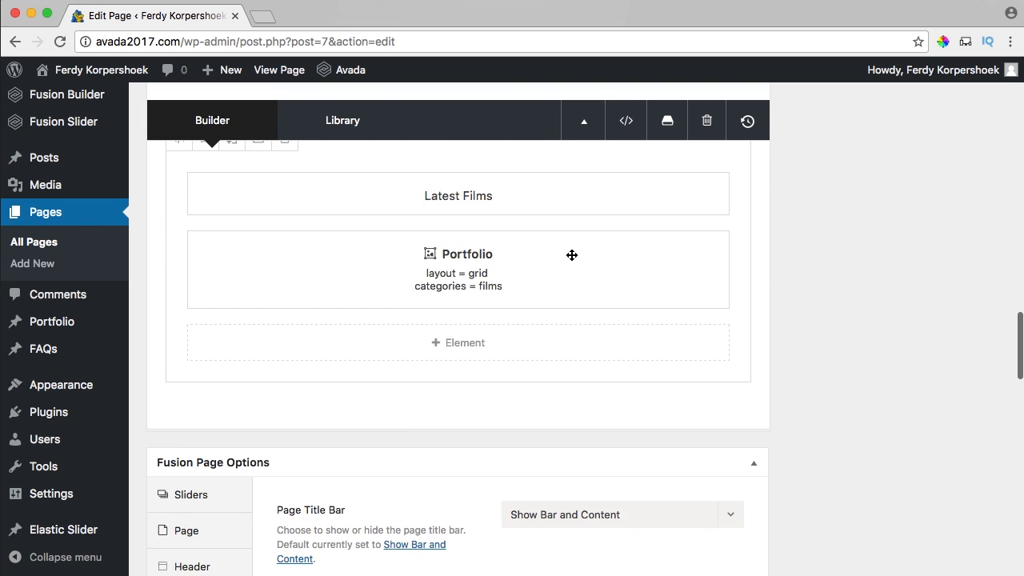
pyautogui.scroll(-3, 572, 255)
pyautogui.click(567, 541)
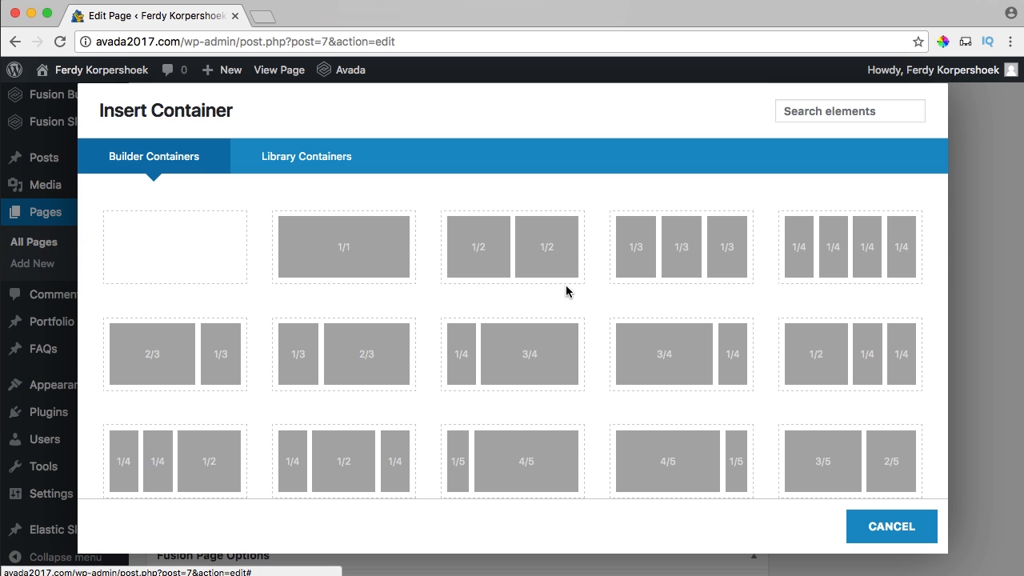
pyautogui.click(505, 254)
# Insert a Title element reading 'Abous Me' into the left column and save it.
pyautogui.scroll(-2, 357, 365)
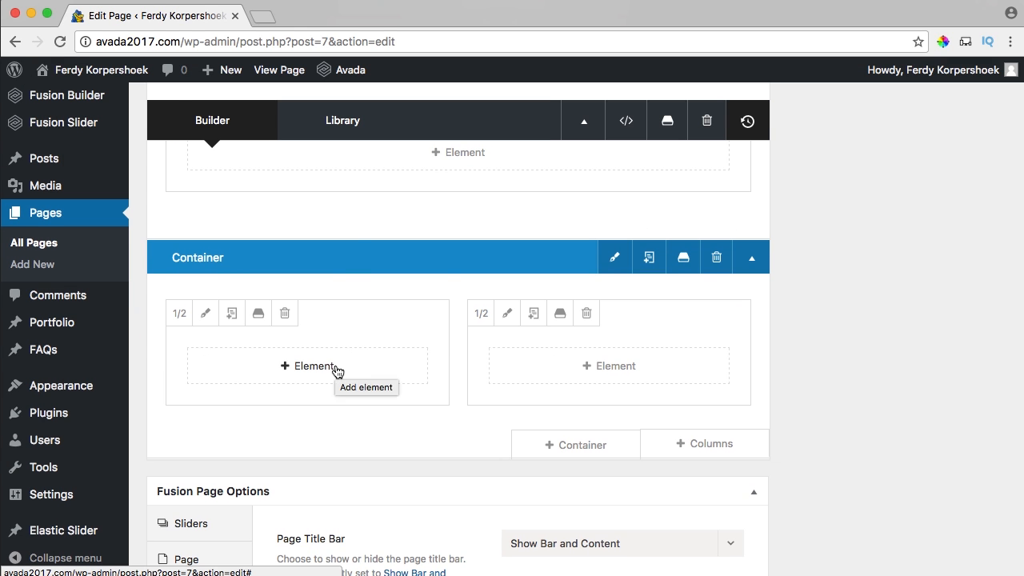
pyautogui.click(337, 370)
pyautogui.click(843, 111)
pyautogui.write('t')
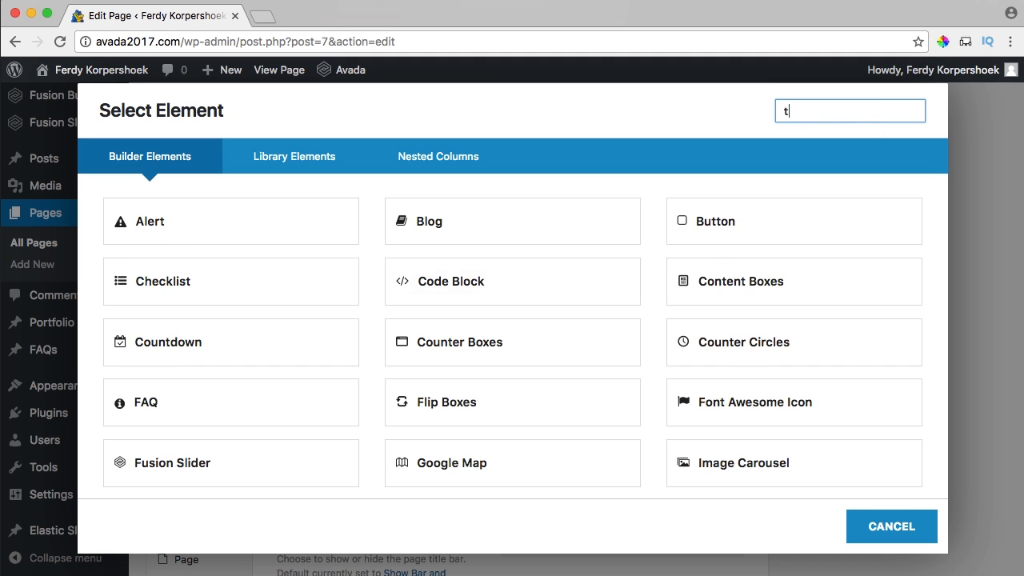
pyautogui.write('itle')
pyautogui.click(237, 235)
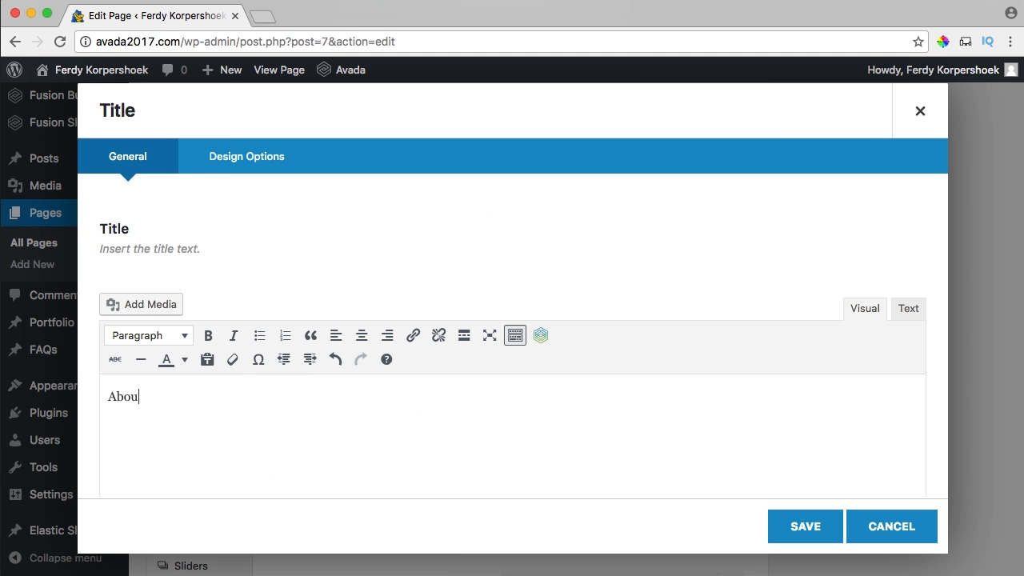
pyautogui.click(808, 531)
# Add a Text Block below the title with the pasted Lorem ipsum text and save it.
pyautogui.scroll(-2, 356, 361)
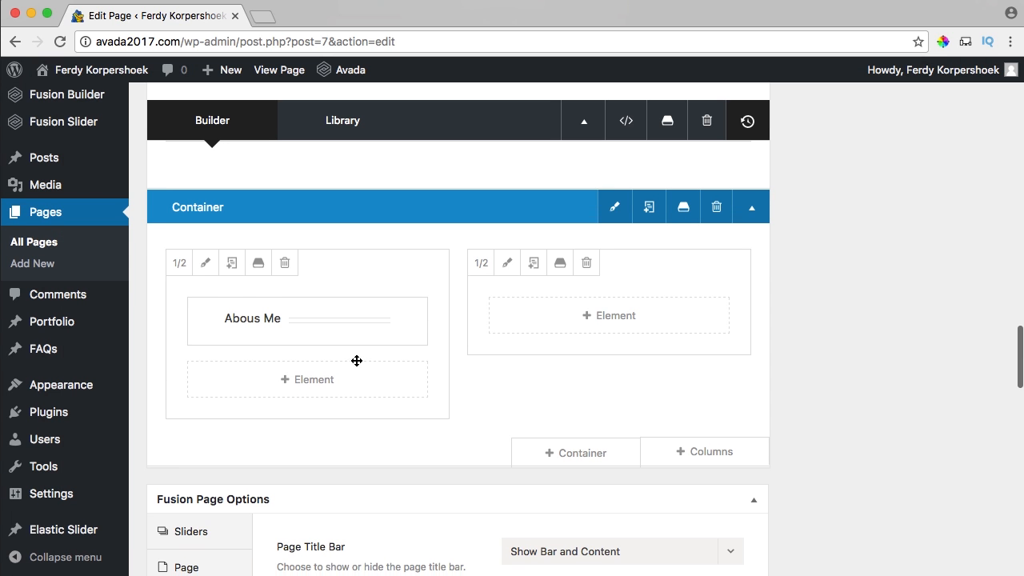
pyautogui.click(318, 383)
pyautogui.click(837, 112)
pyautogui.write('text')
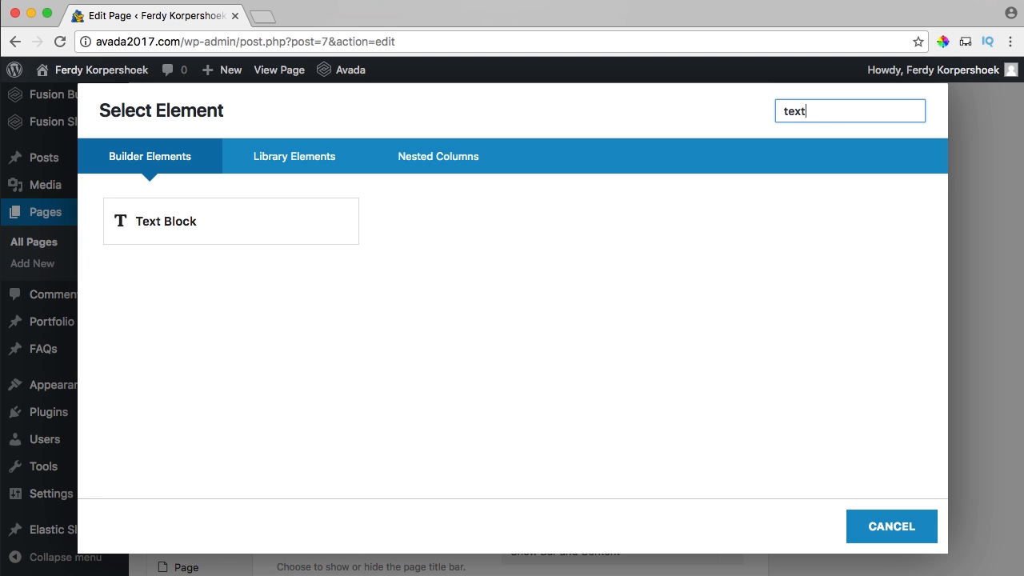
pyautogui.click(183, 237)
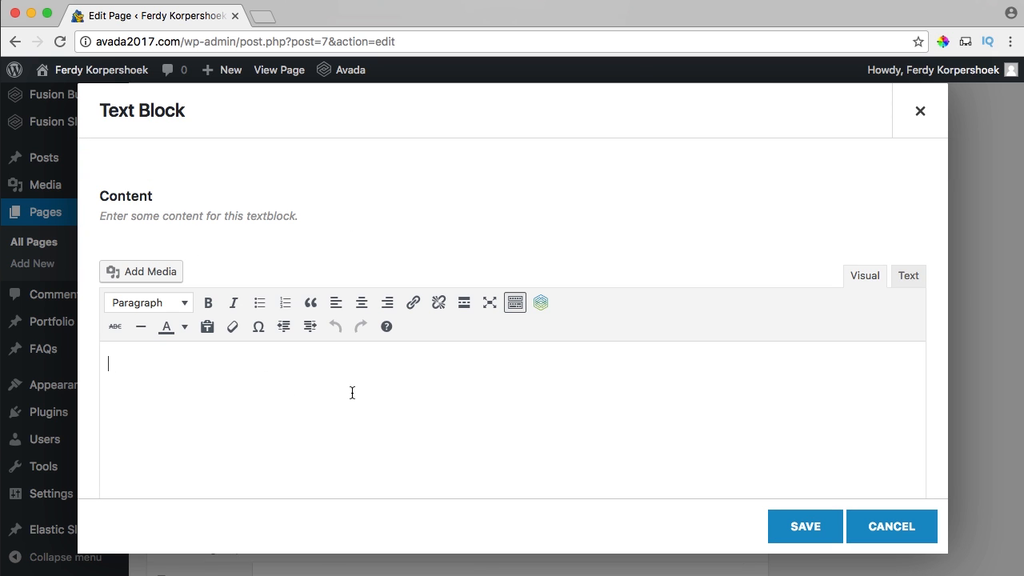
pyautogui.press('super+v')
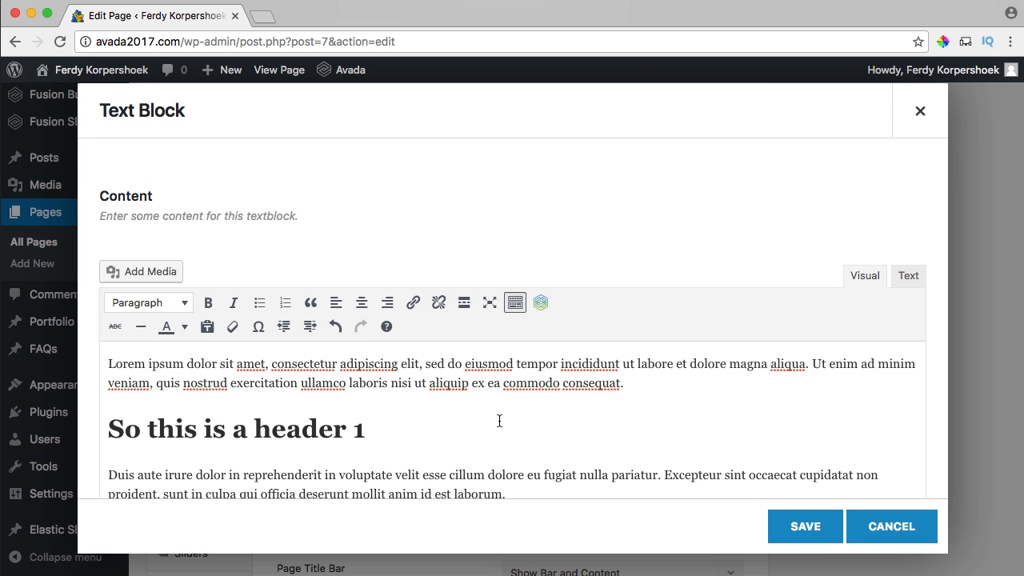
pyautogui.click(796, 514)
pyautogui.scroll(-2, 567, 394)
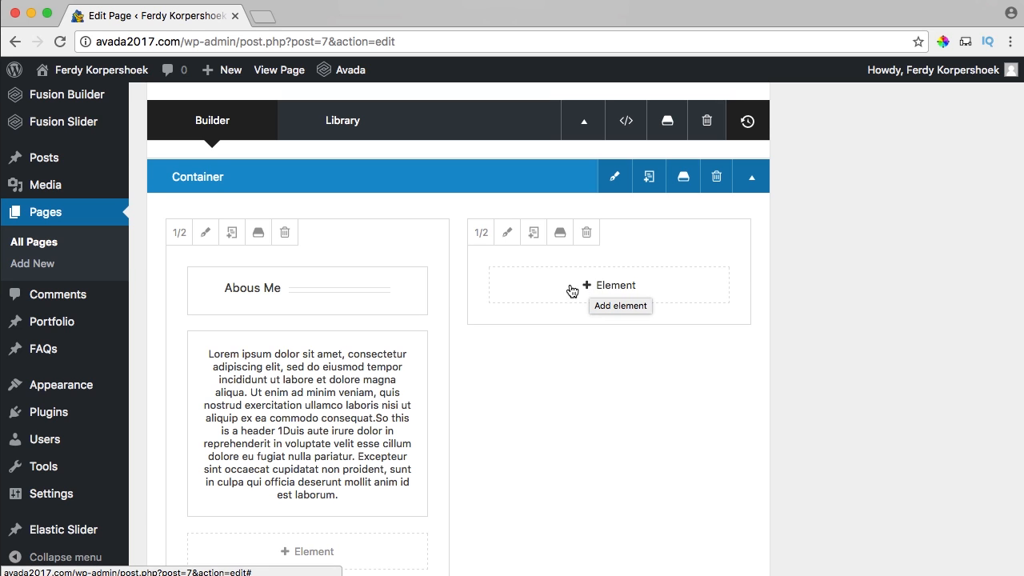
pyautogui.click(572, 290)
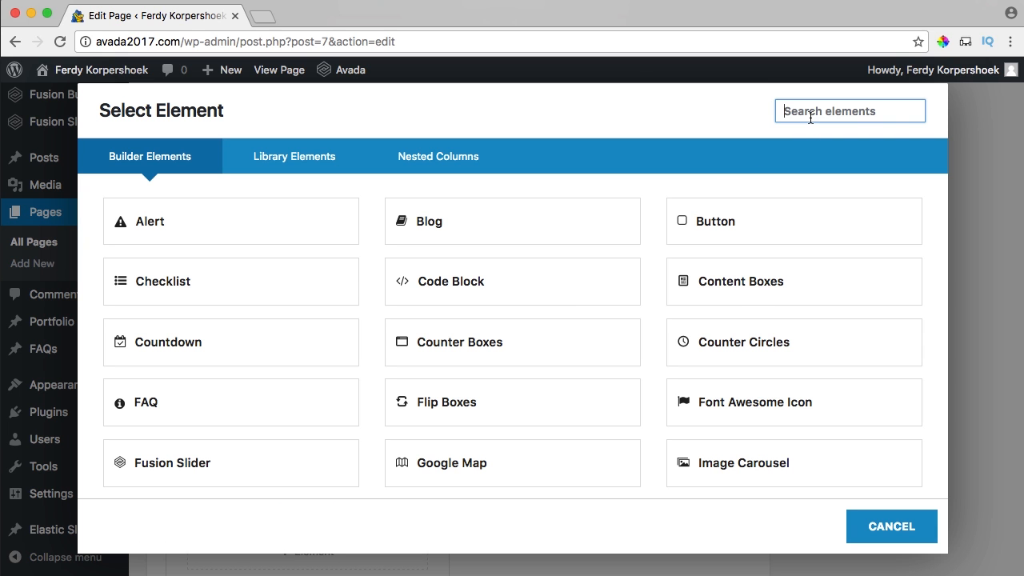
# Insert an Image Frame in the right column and upload Ferdy.jpg as its picture.
pyautogui.write('image')
pyautogui.click(487, 232)
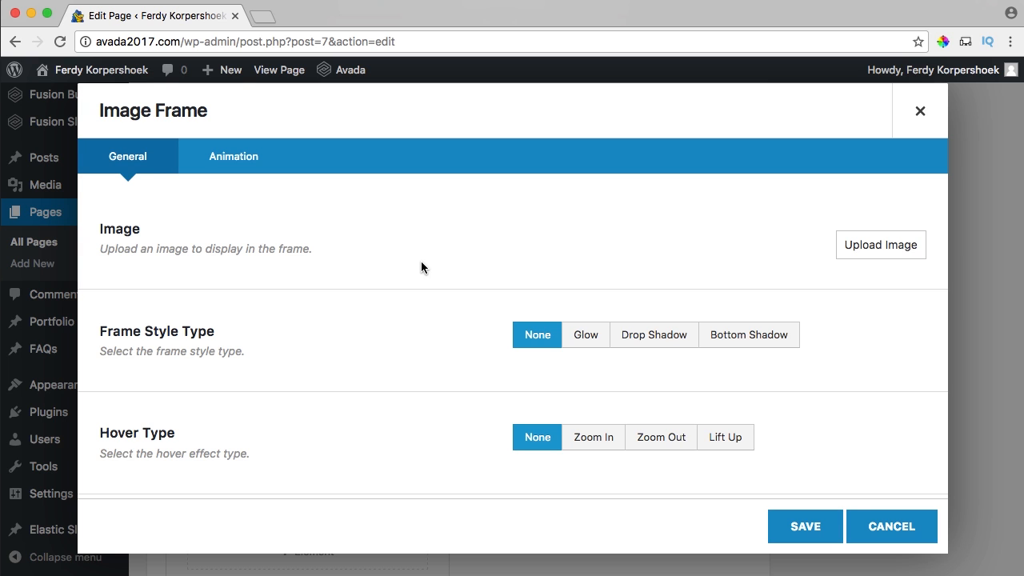
pyautogui.click(856, 251)
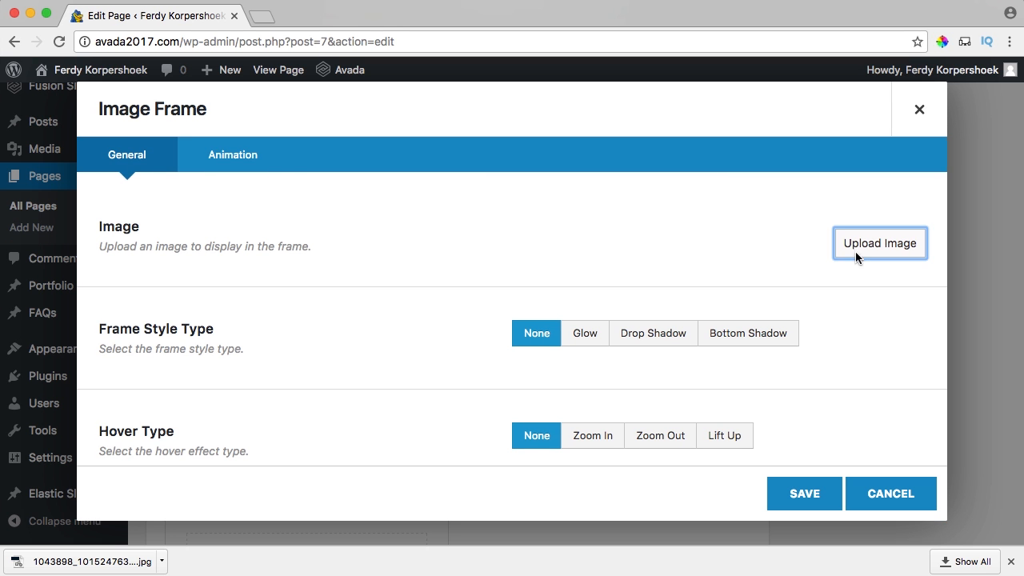
pyautogui.click(65, 138)
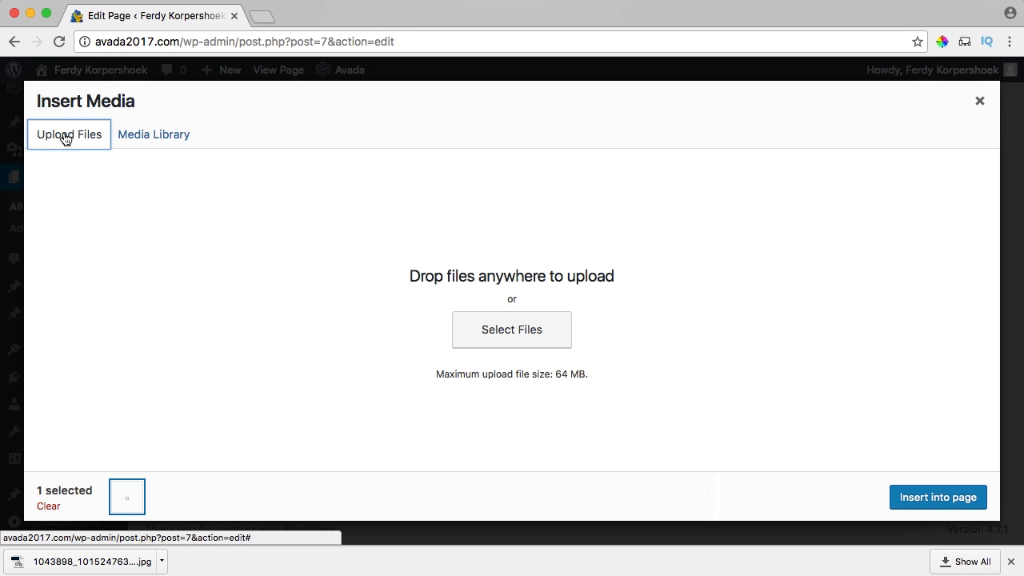
pyautogui.click(484, 324)
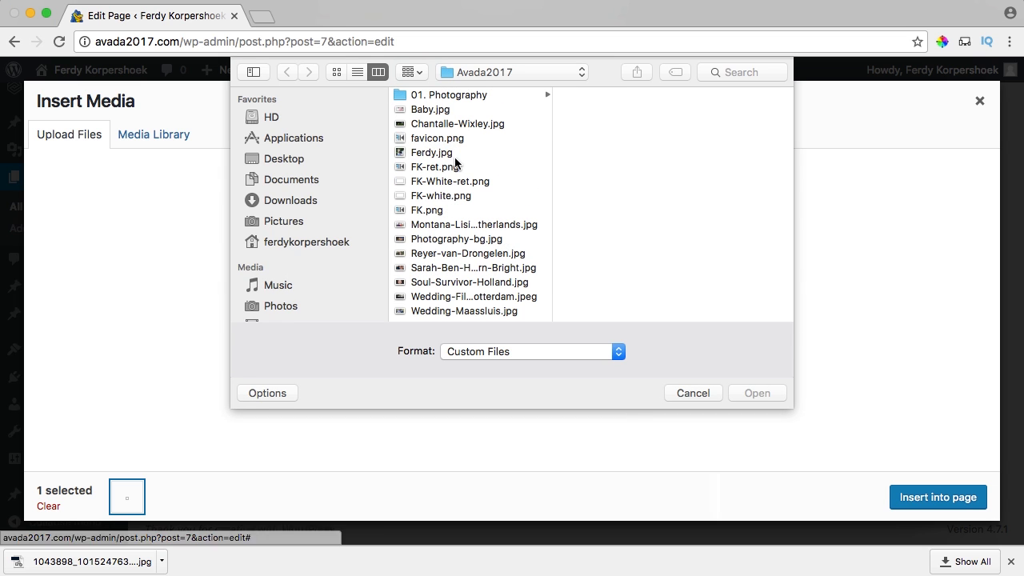
pyautogui.click(456, 143)
pyautogui.click(447, 153)
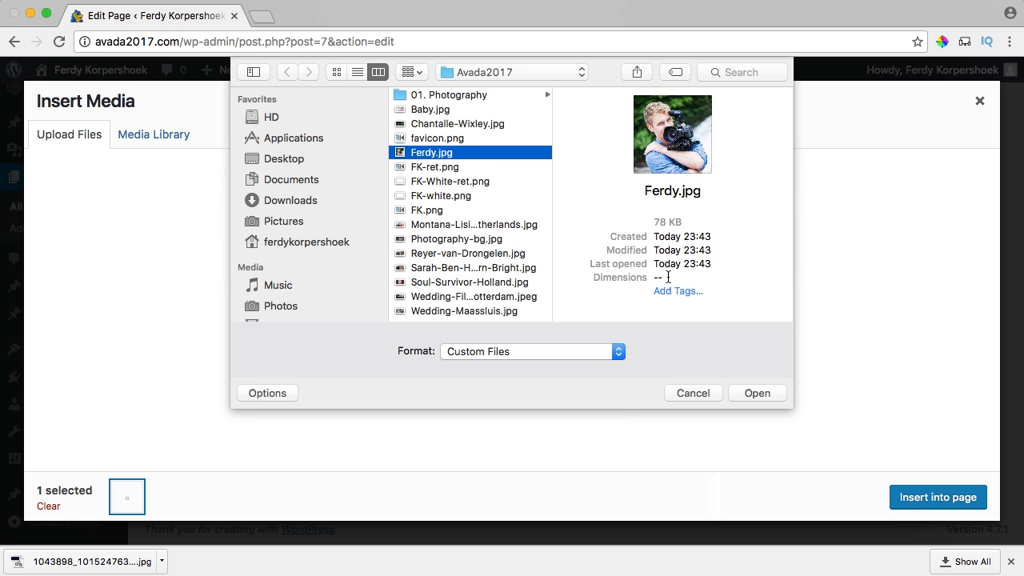
pyautogui.click(757, 393)
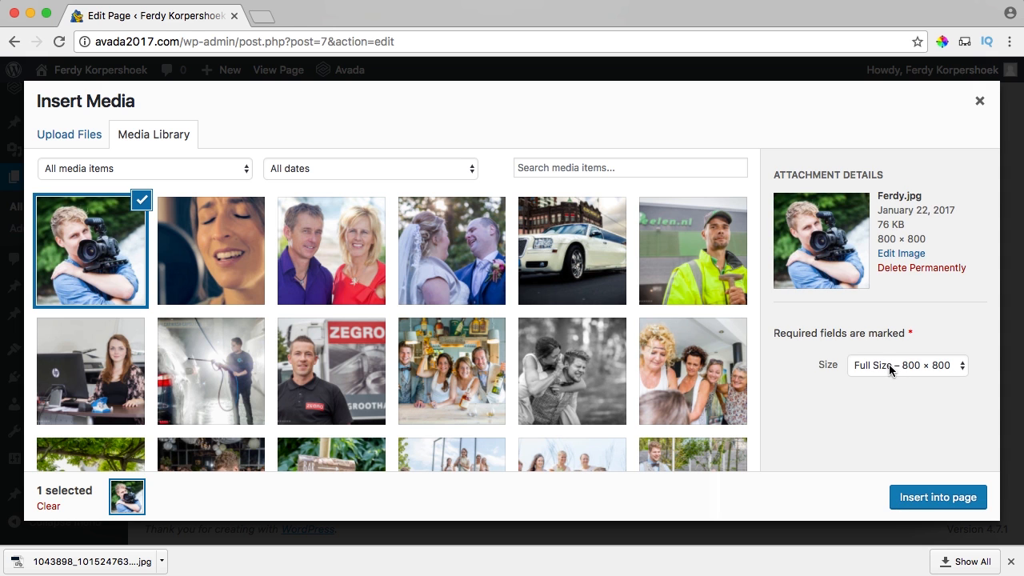
pyautogui.click(941, 498)
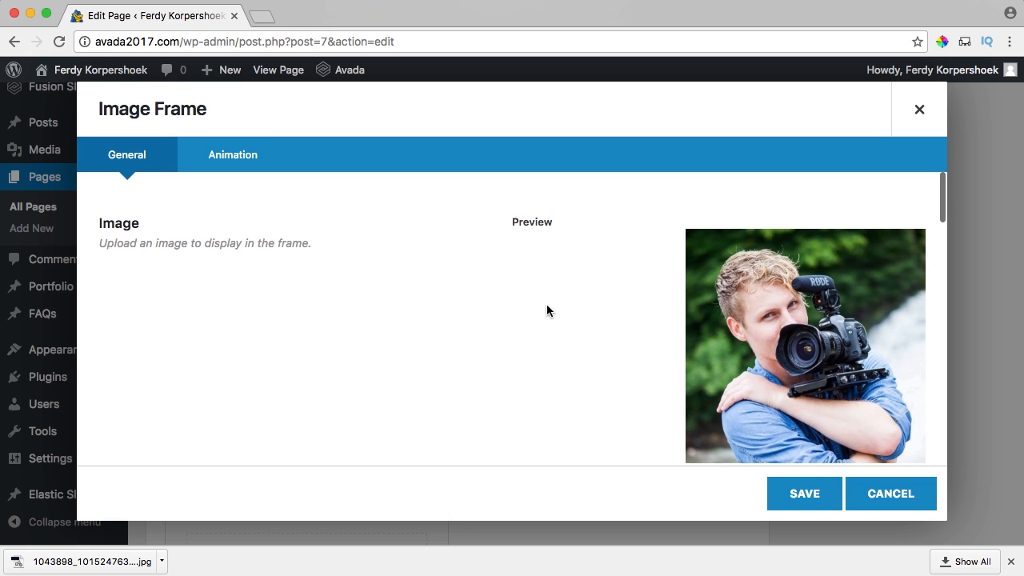
# Try a drop-shadow frame style on the portrait, then set the style back to none.
pyautogui.scroll(-3, 547, 310)
pyautogui.scroll(-5, 547, 310)
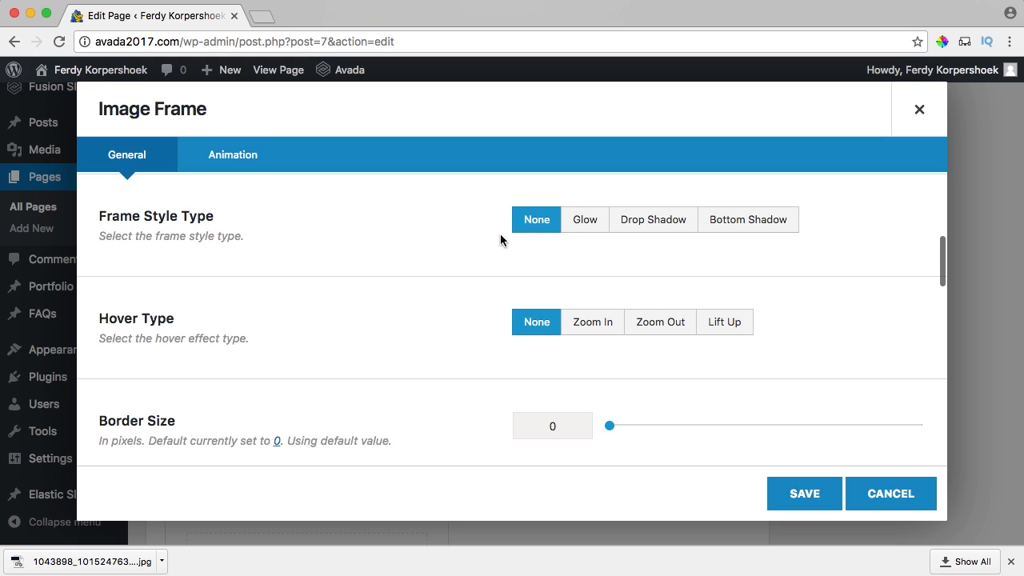
pyautogui.click(655, 230)
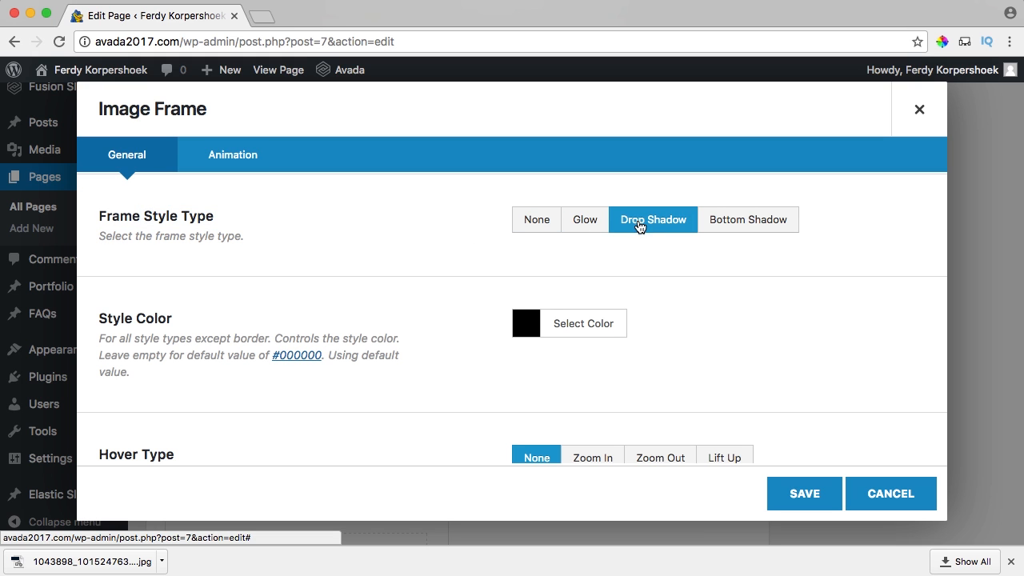
pyautogui.click(526, 322)
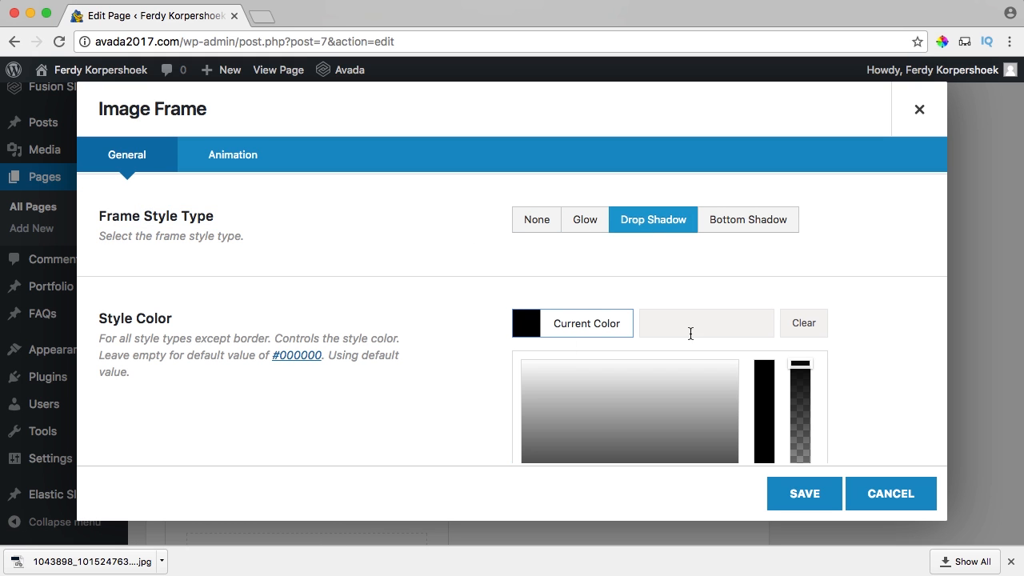
pyautogui.click(518, 329)
pyautogui.click(515, 326)
pyautogui.click(480, 316)
pyautogui.scroll(-1, 539, 243)
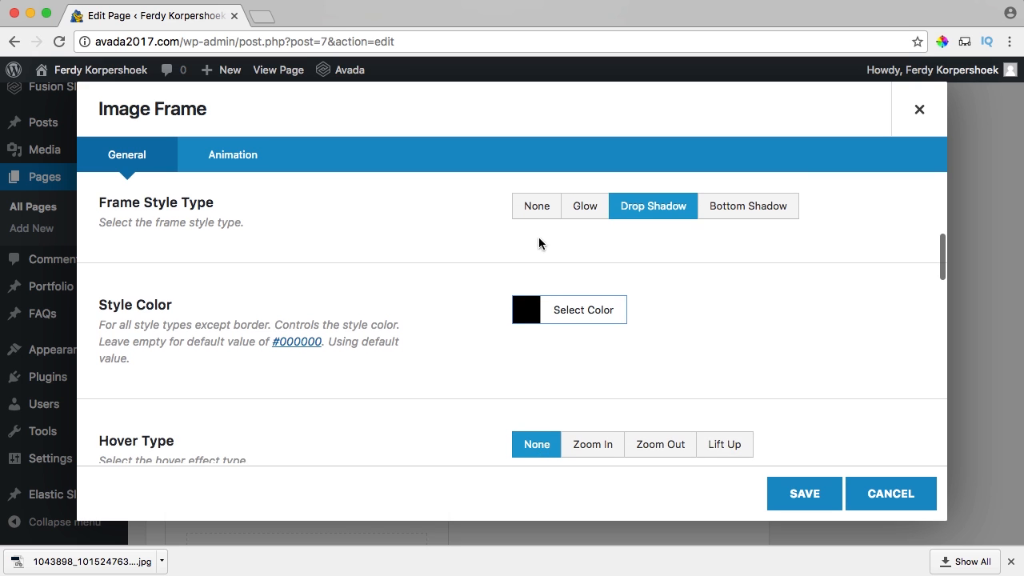
pyautogui.click(535, 207)
# Give the frame a 4 px border and 20 px border radius, with centre alignment.
pyautogui.scroll(-2, 484, 268)
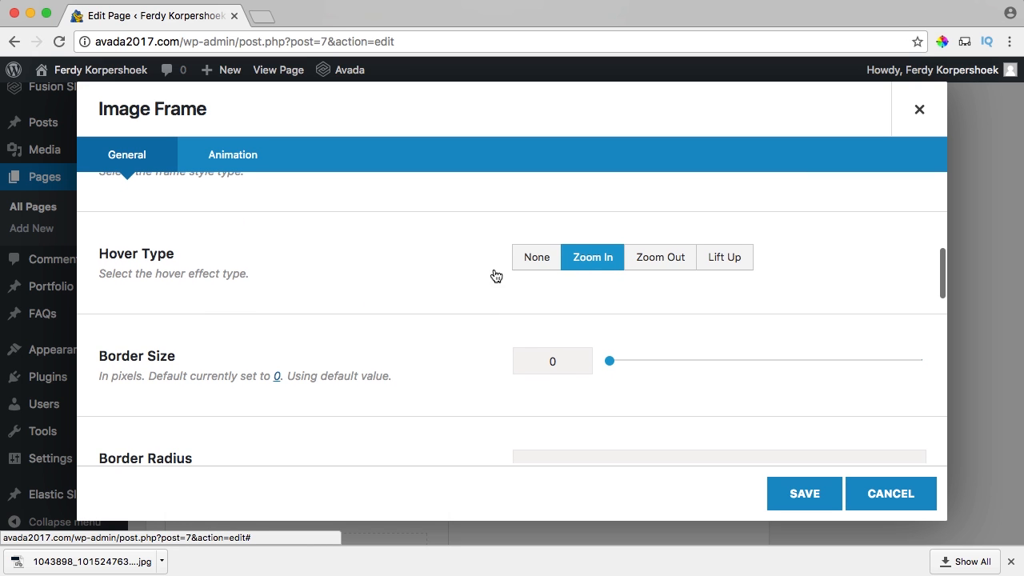
pyautogui.scroll(-3, 412, 294)
pyautogui.scroll(-5, 551, 311)
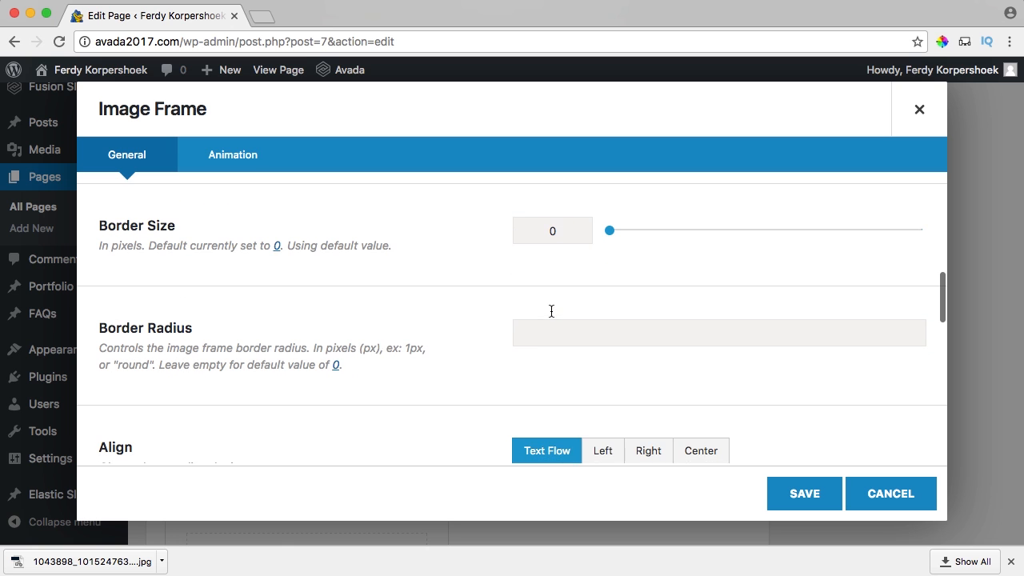
pyautogui.scroll(-3, 551, 309)
pyautogui.scroll(5, 551, 307)
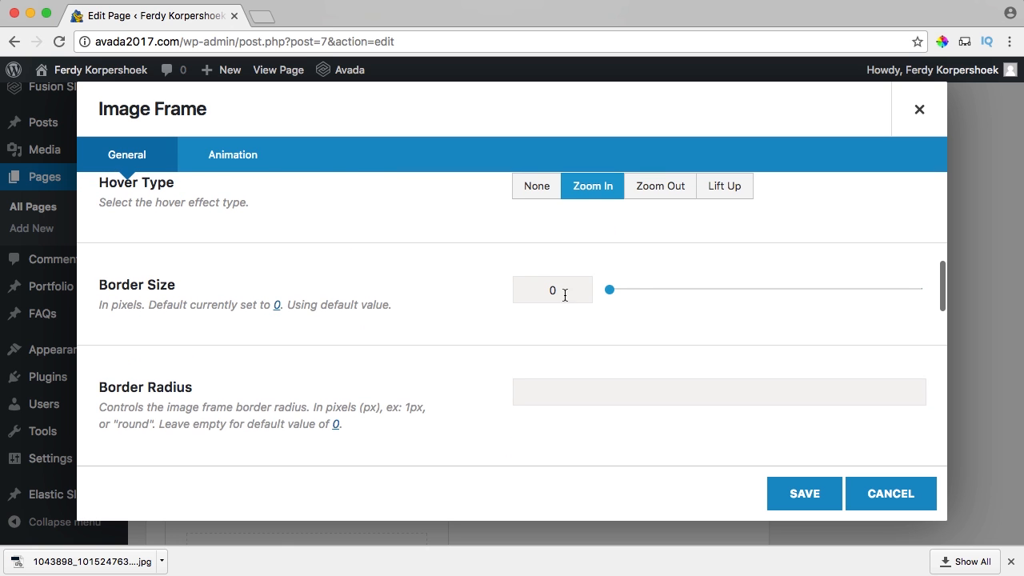
pyautogui.moveTo(610, 290); pyautogui.dragTo(632, 293)
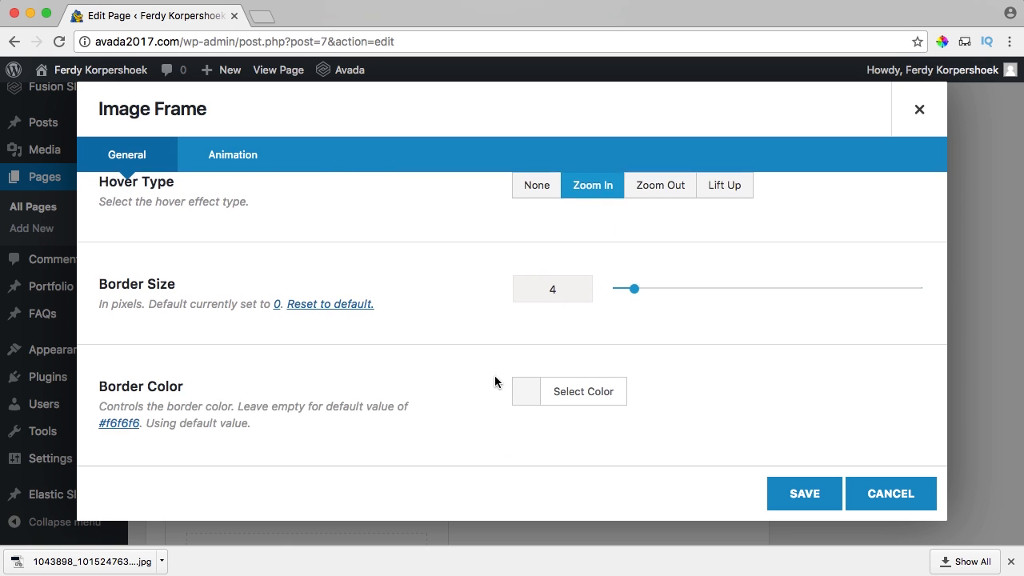
pyautogui.scroll(-5, 533, 336)
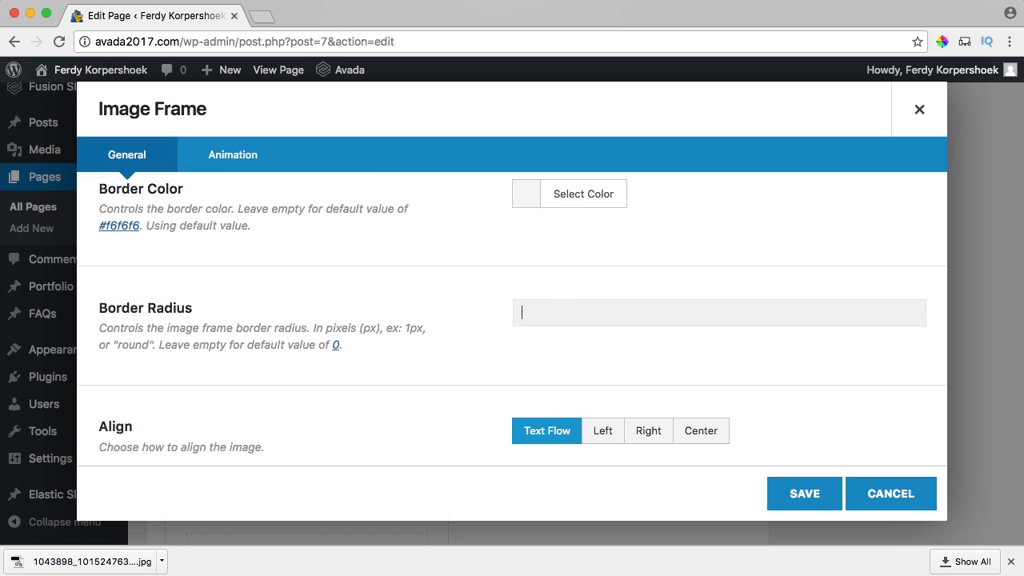
pyautogui.write('20')
pyautogui.scroll(-2, 473, 336)
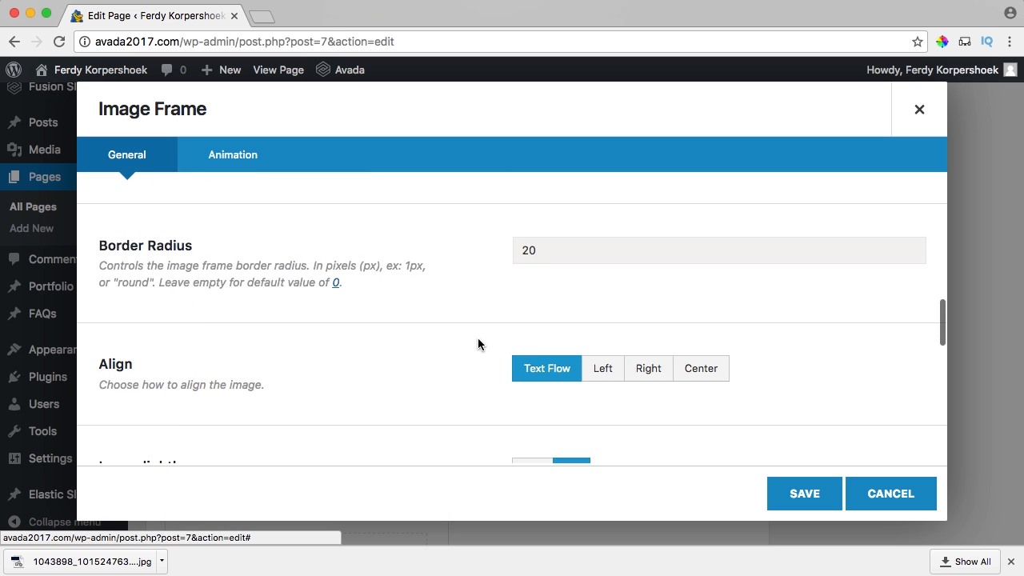
pyautogui.scroll(-5, 491, 360)
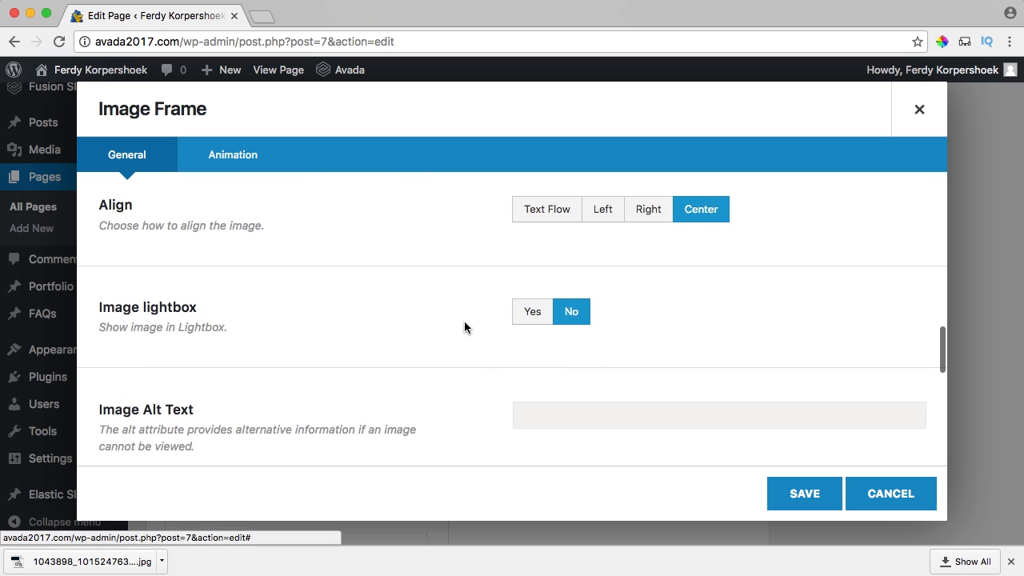
pyautogui.scroll(-4, 464, 323)
pyautogui.scroll(-3, 548, 331)
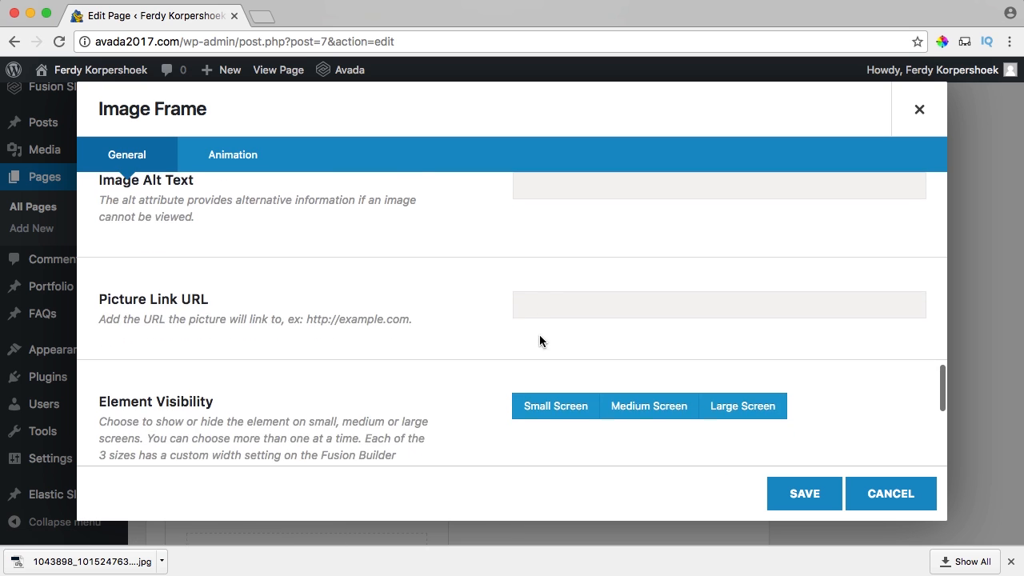
pyautogui.scroll(-9, 480, 309)
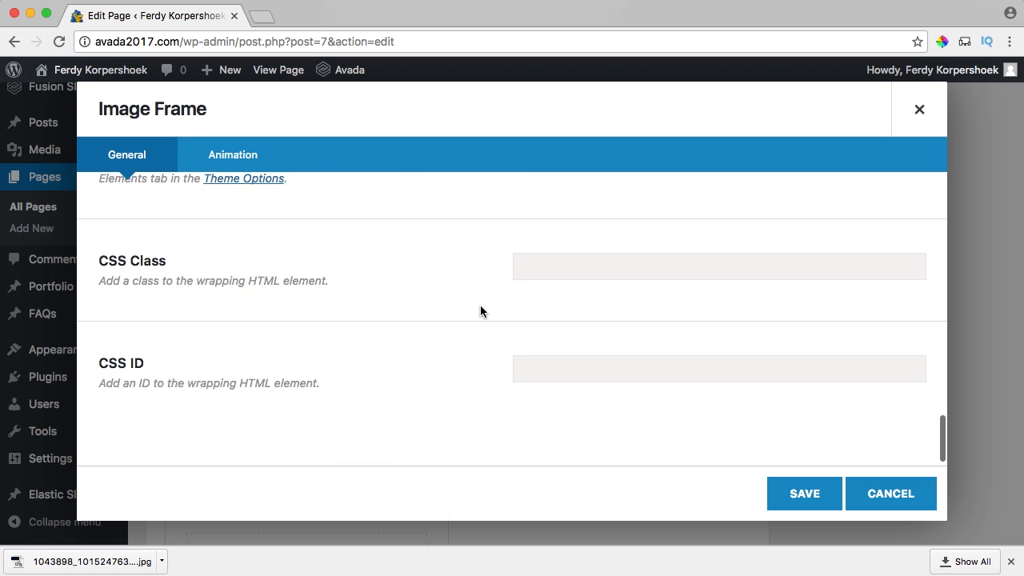
pyautogui.scroll(15, 480, 309)
pyautogui.scroll(5, 480, 312)
# Animate the portrait with a Fade from the right, speed 1.0, starting at mid-viewport, and save.
pyautogui.click(245, 164)
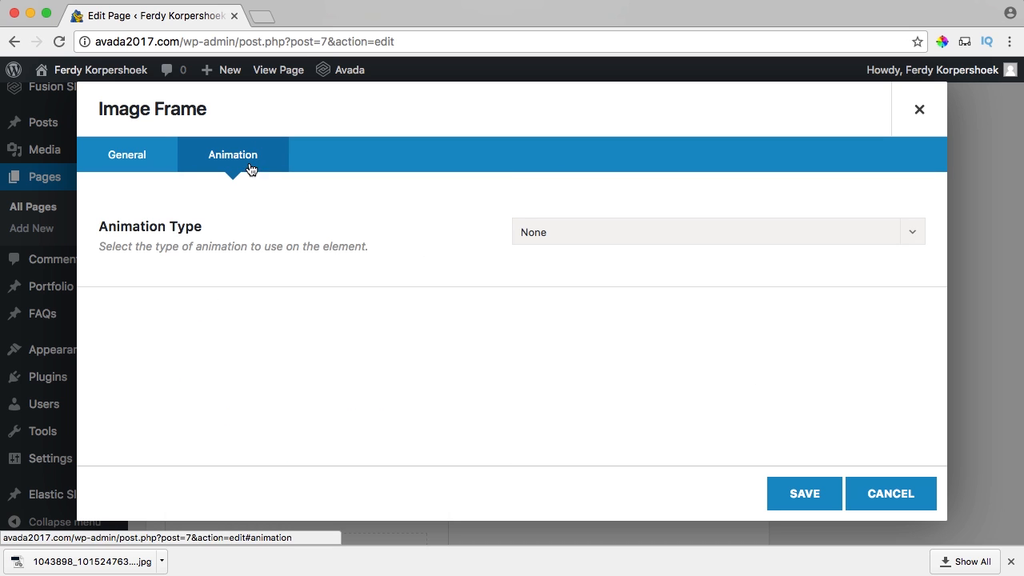
pyautogui.click(588, 242)
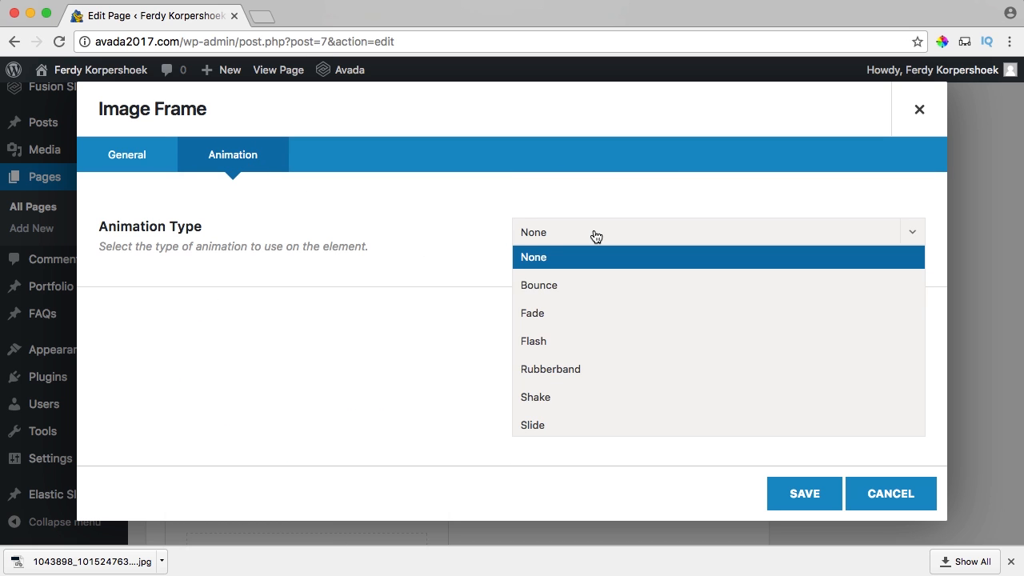
pyautogui.click(592, 312)
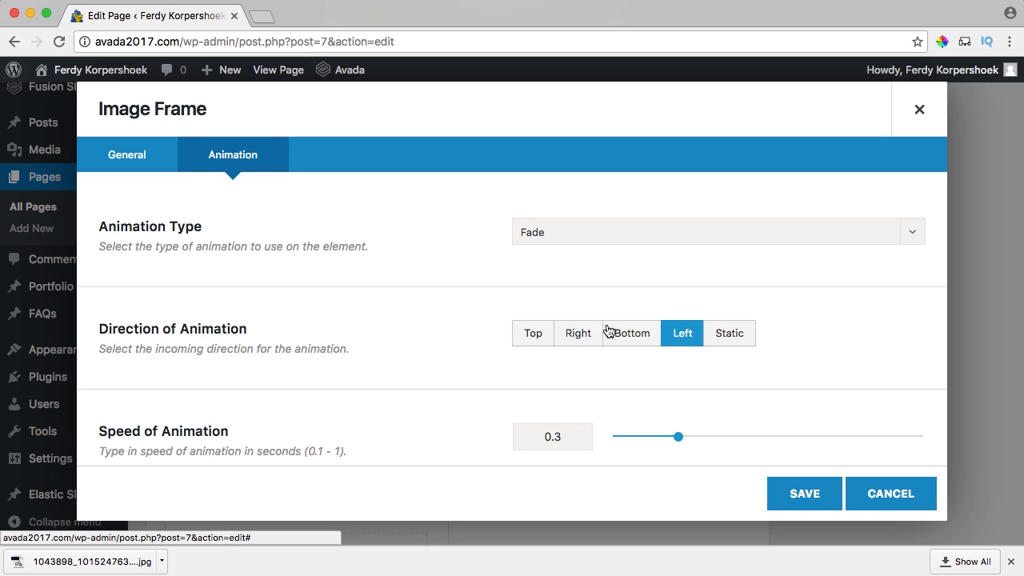
pyautogui.scroll(-2, 677, 425)
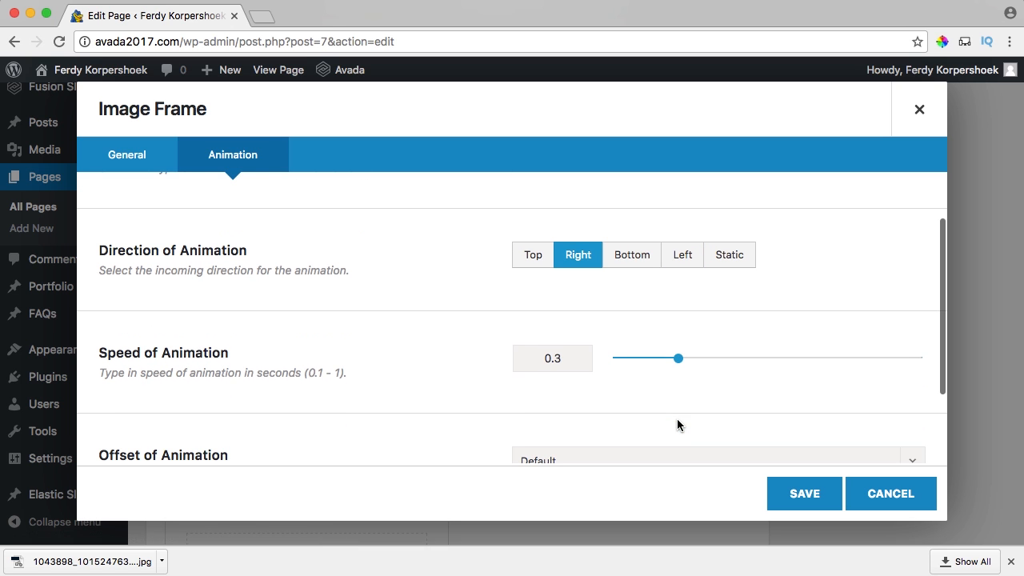
pyautogui.moveTo(678, 359); pyautogui.dragTo(917, 359)
pyautogui.scroll(-2, 619, 344)
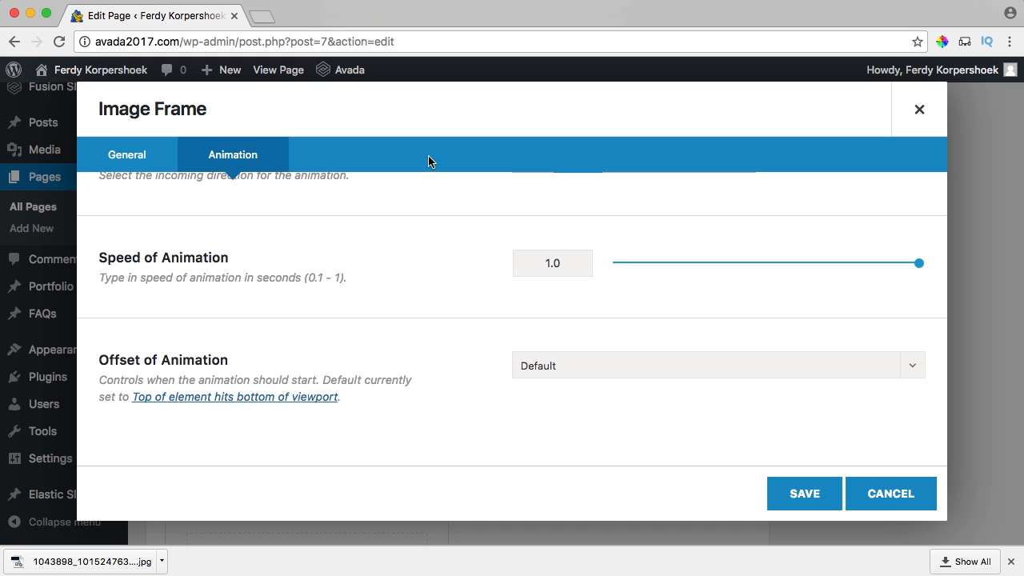
pyautogui.click(570, 372)
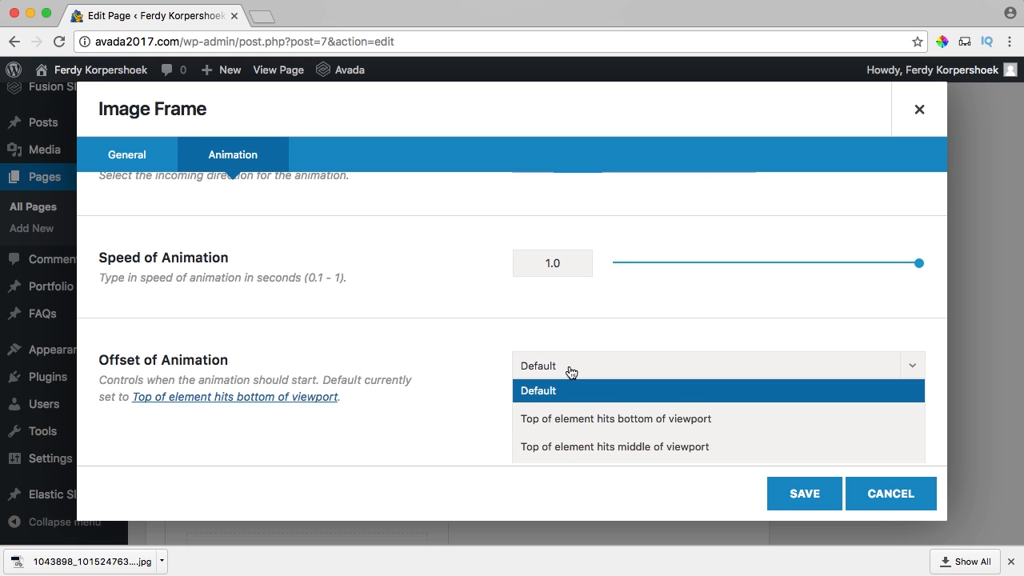
pyautogui.click(637, 448)
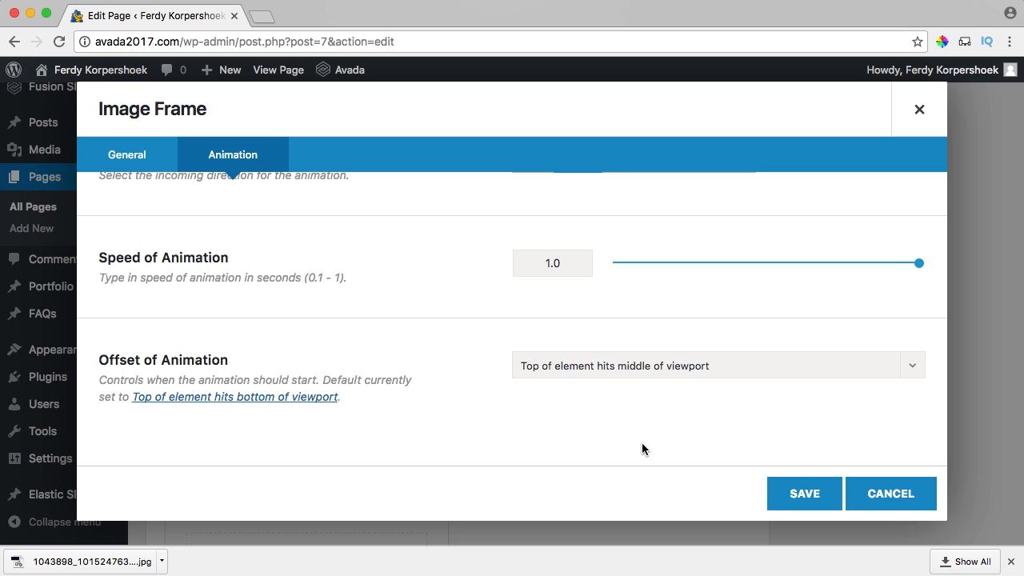
pyautogui.click(797, 492)
pyautogui.scroll(10, 848, 404)
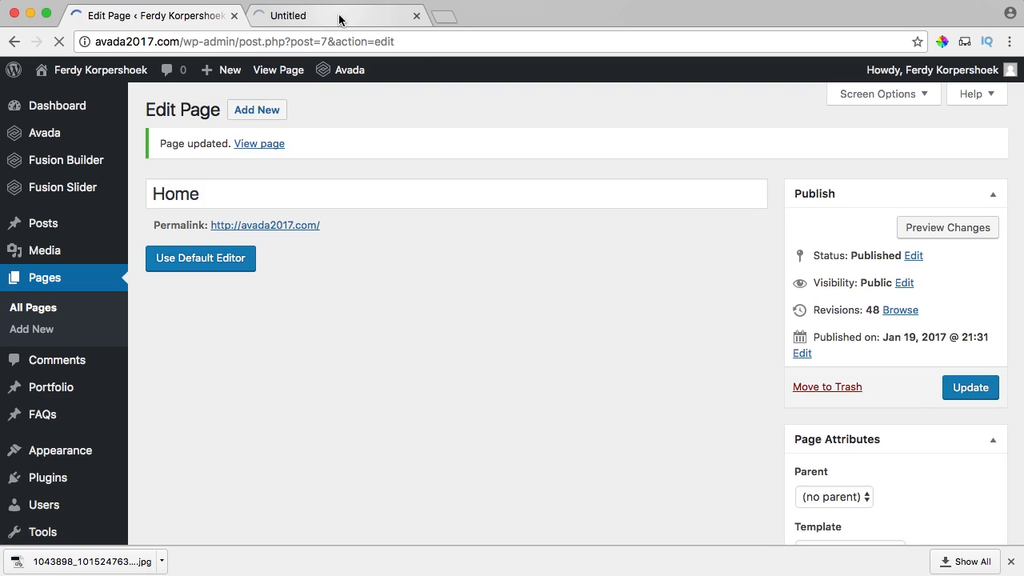
# Scroll the live home page to review the About Me text beside the portrait, then return to the editor.
pyautogui.click(336, 17)
pyautogui.scroll(-5, 592, 260)
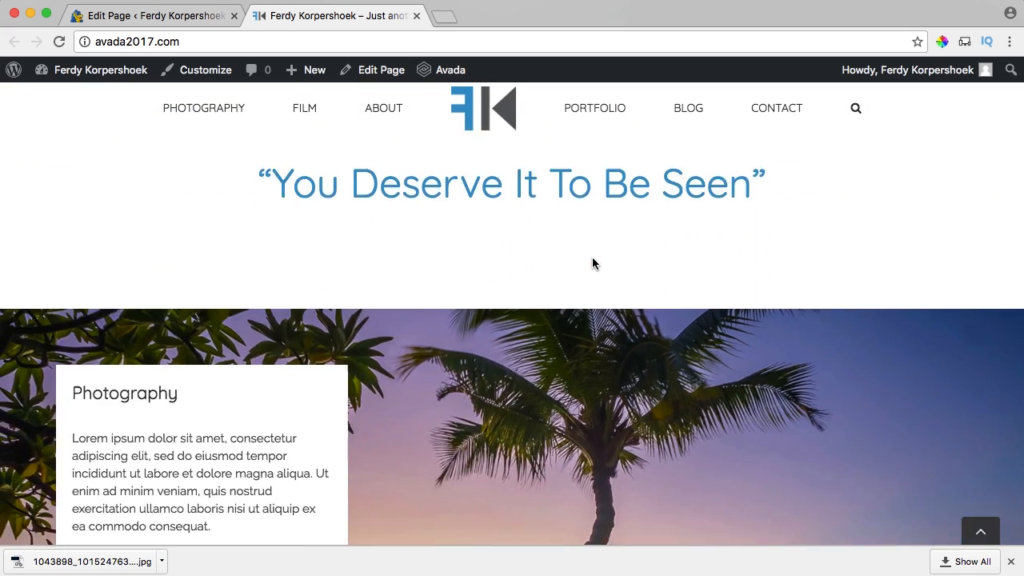
pyautogui.scroll(-15, 593, 262)
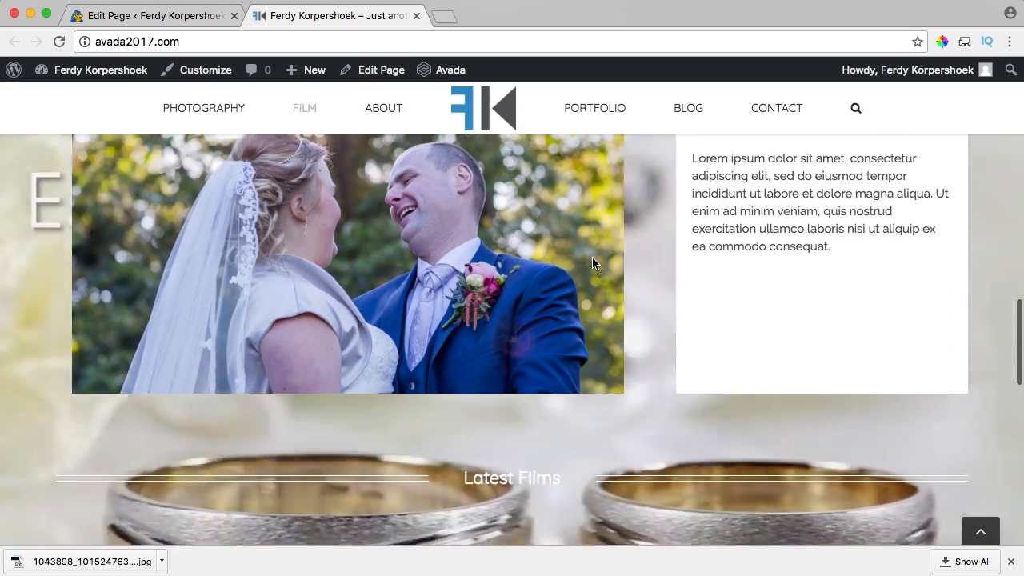
pyautogui.scroll(-10, 592, 263)
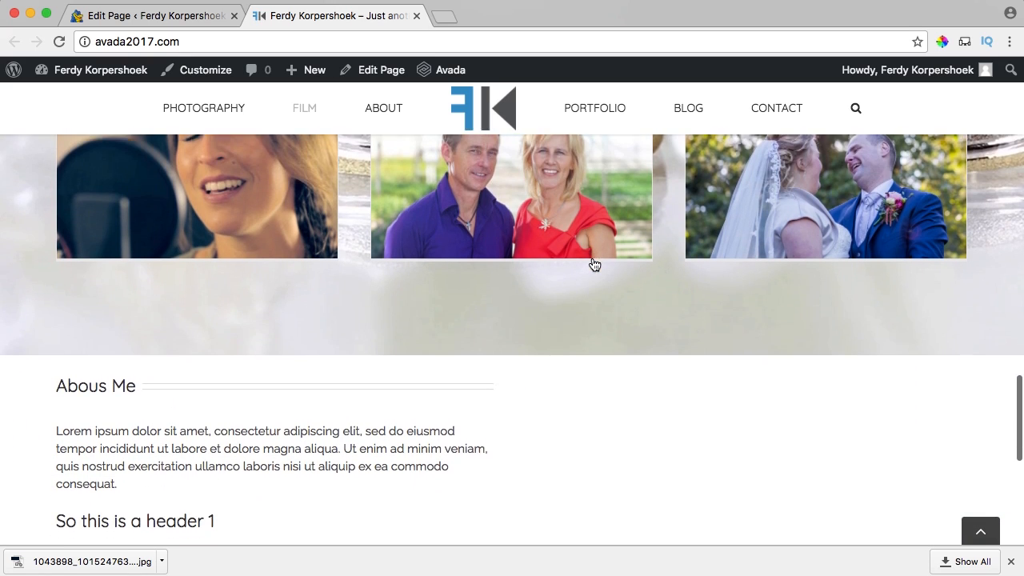
pyautogui.scroll(-4, 594, 265)
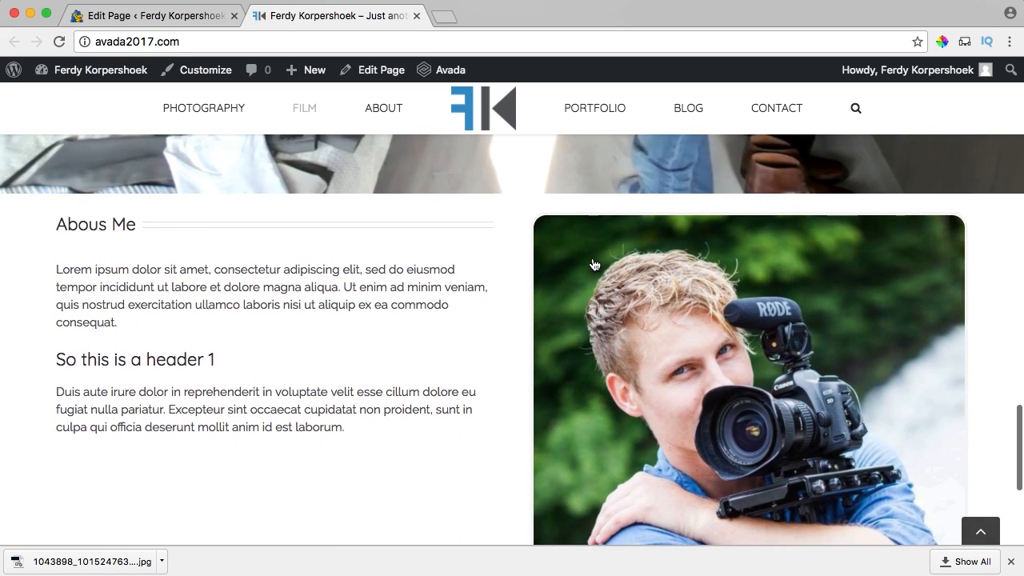
pyautogui.scroll(-3, 595, 265)
pyautogui.scroll(2, 589, 252)
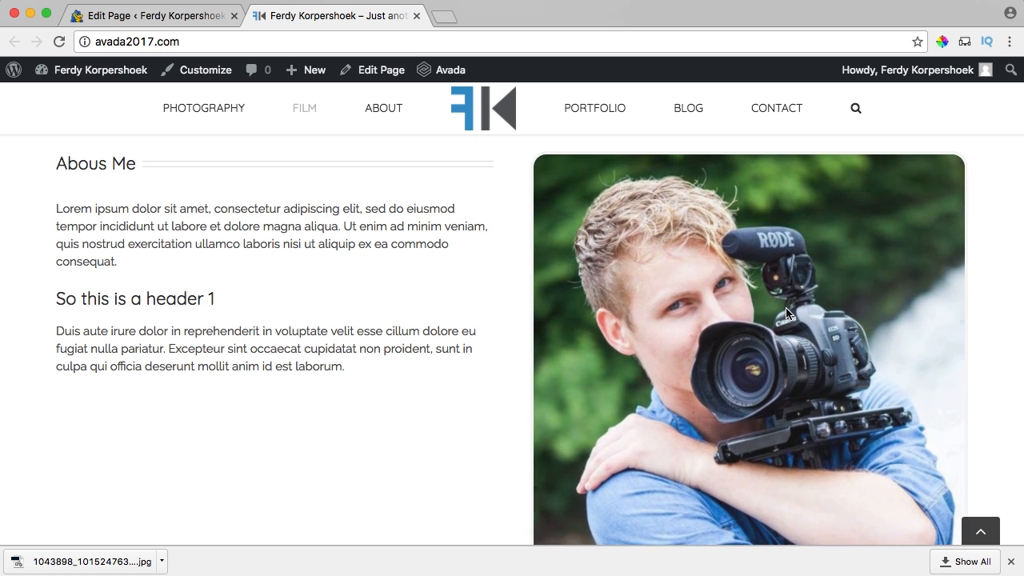
pyautogui.scroll(2, 432, 244)
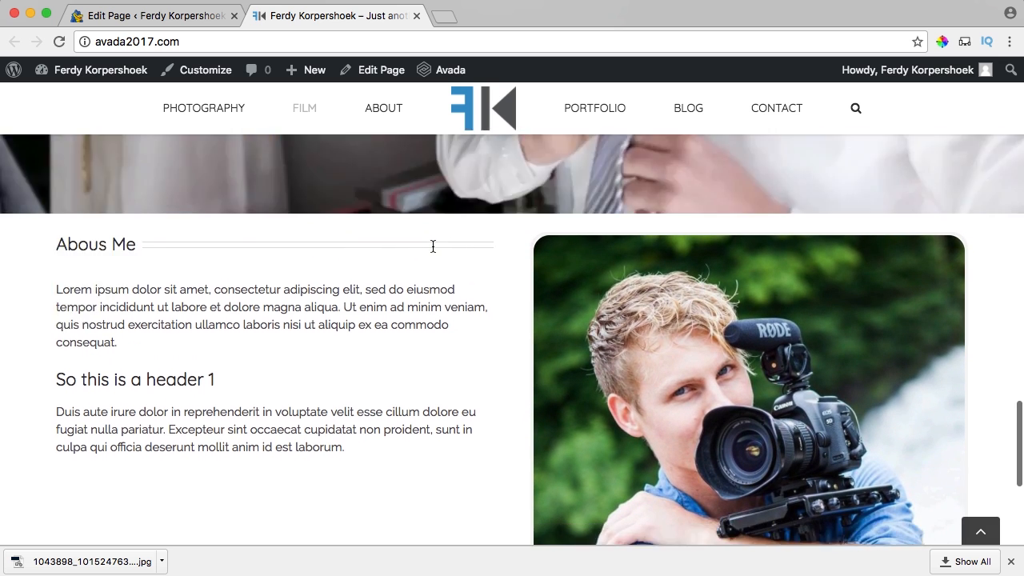
pyautogui.scroll(-3, 433, 246)
pyautogui.scroll(3, 469, 248)
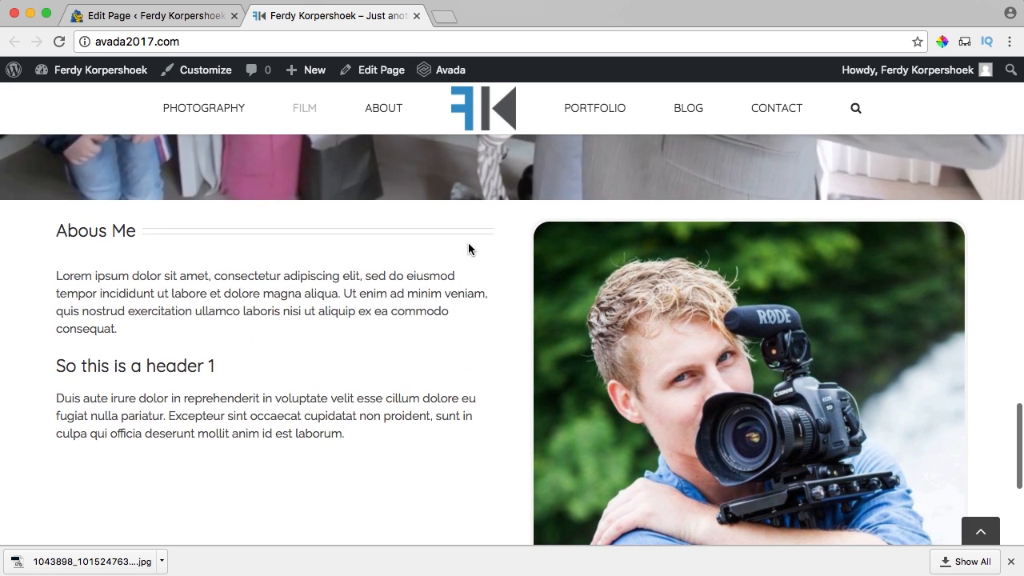
pyautogui.scroll(-1, 90, 313)
pyautogui.moveTo(76, 288); pyautogui.dragTo(255, 342)
pyautogui.click(259, 346)
pyautogui.scroll(-7, 352, 338)
pyautogui.scroll(8, 381, 324)
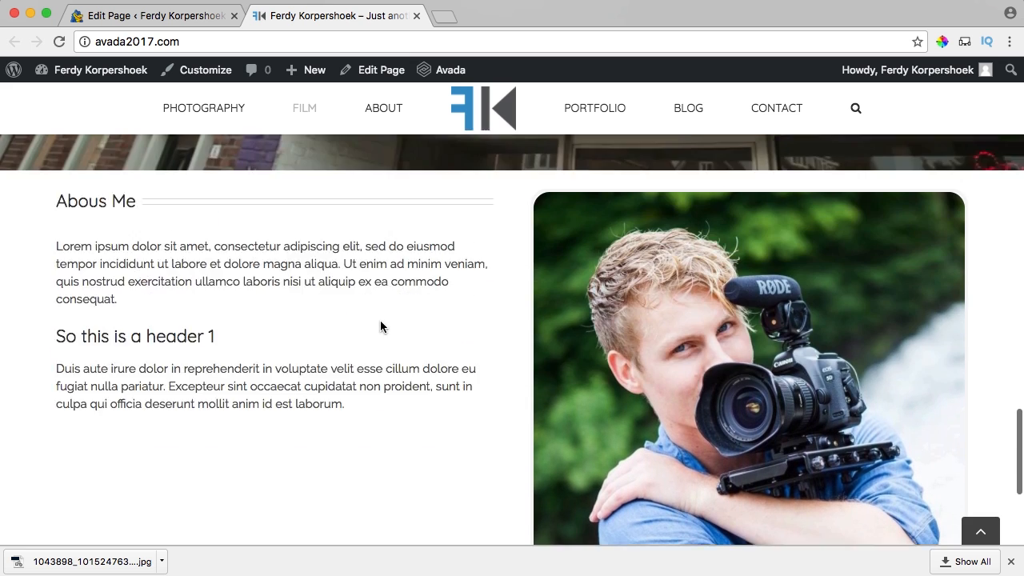
pyautogui.hotkey('ctrl', 'shift', 'Tab')
# Delete the empty element above the text and open the Text Block for editing.
pyautogui.scroll(-5, 375, 210)
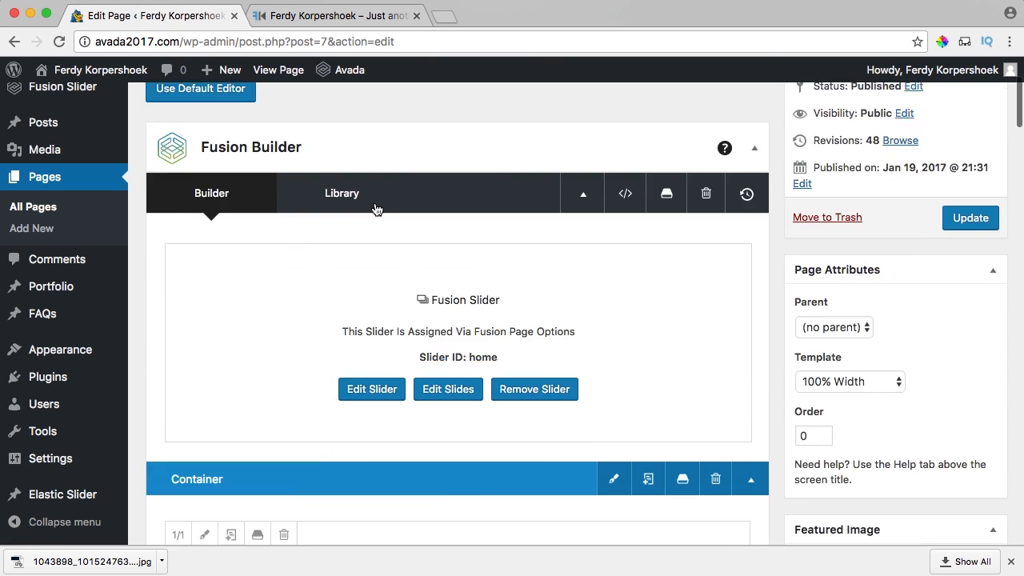
pyautogui.scroll(-12, 376, 206)
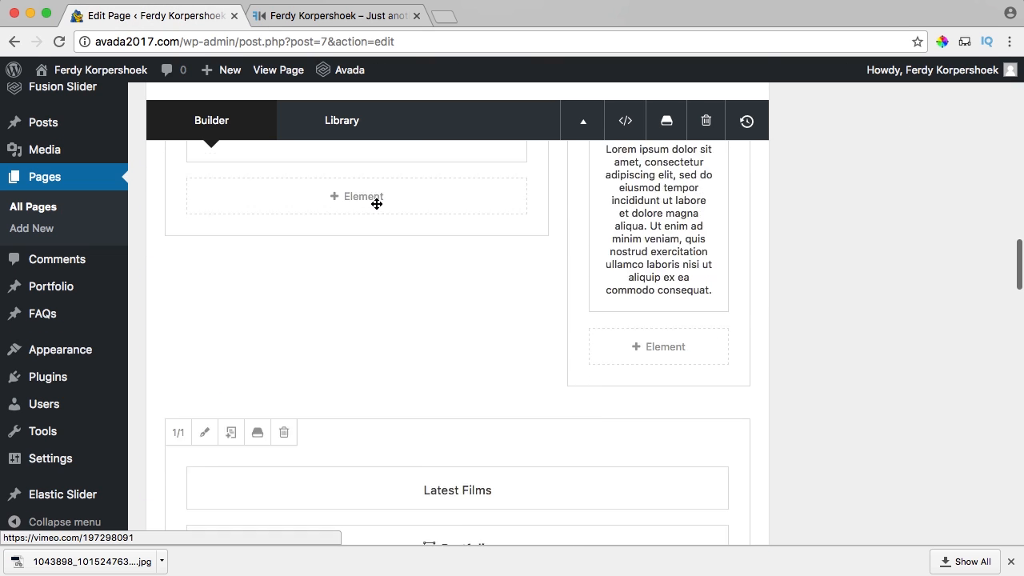
pyautogui.scroll(-5, 377, 204)
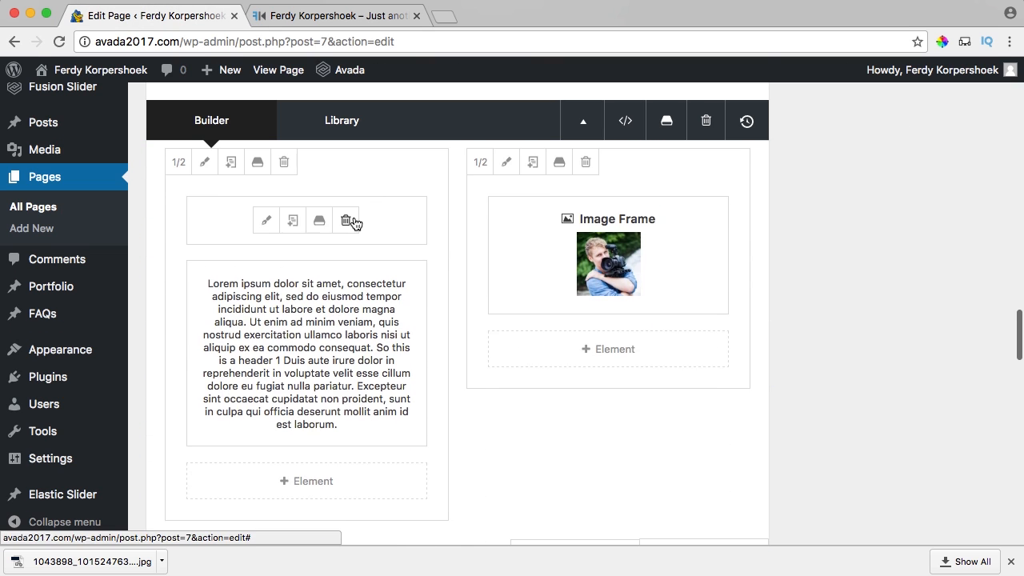
pyautogui.click(355, 222)
pyautogui.click(272, 289)
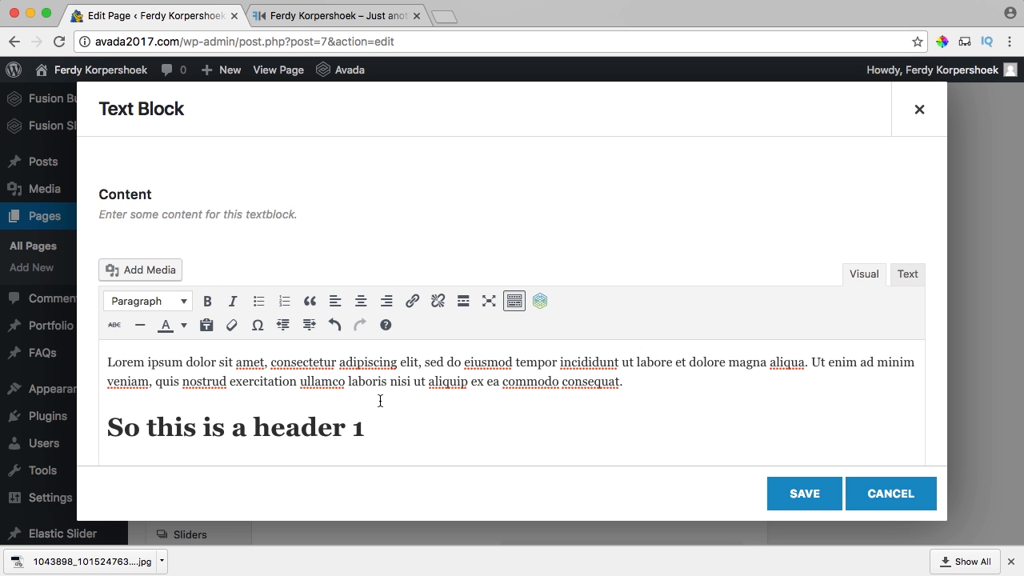
# Copy the heading to the top as 'About Me', rename the second heading 'My Passion', and save.
pyautogui.moveTo(384, 426); pyautogui.dragTo(82, 421)
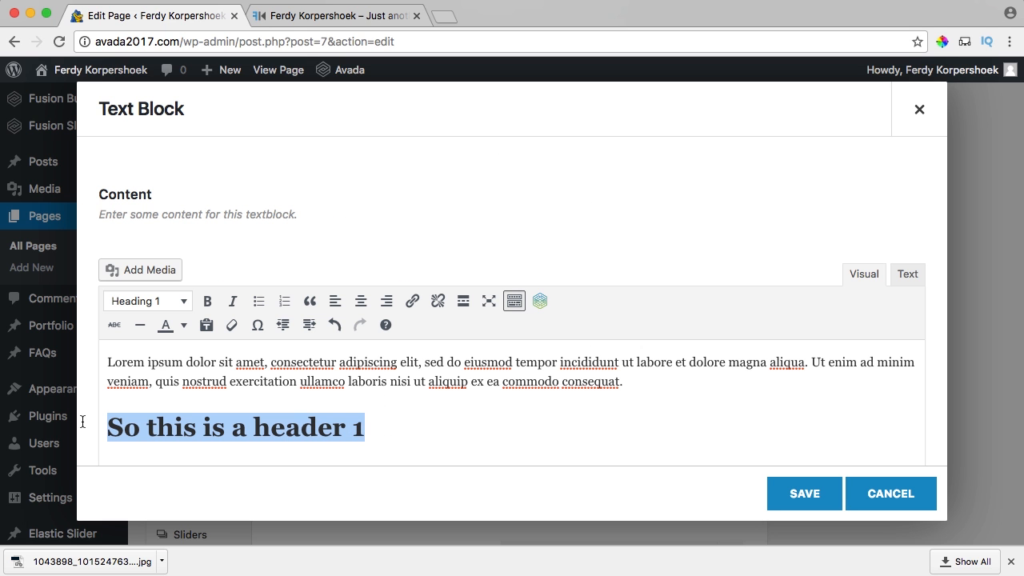
pyautogui.click(105, 361)
pyautogui.press('Return')
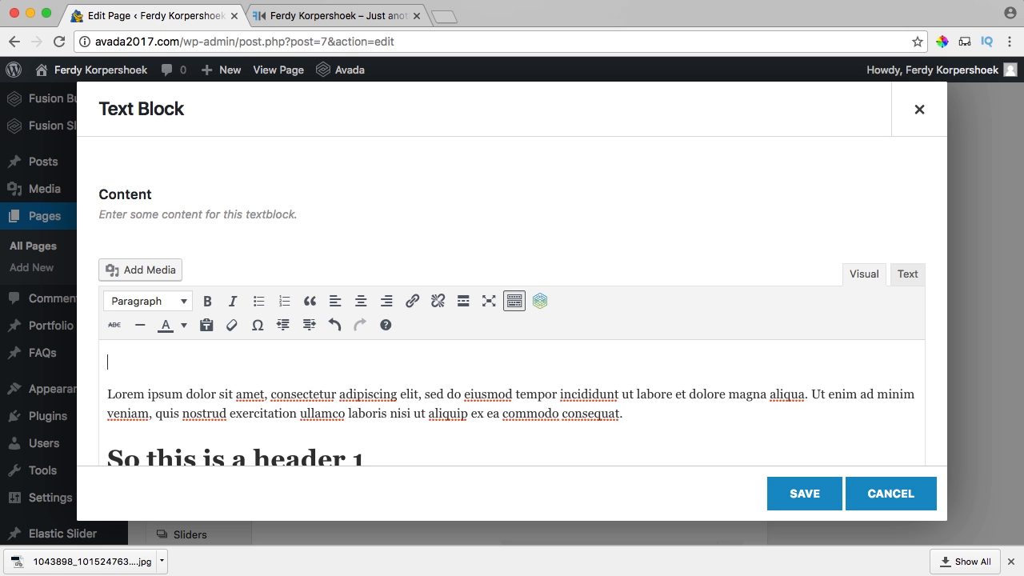
pyautogui.write('So this is a header 1')
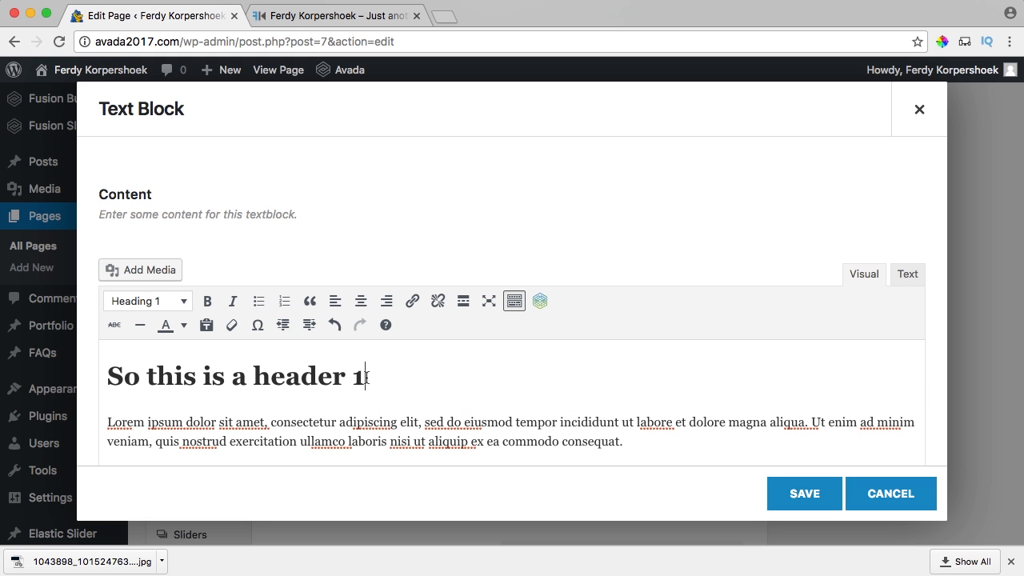
pyautogui.moveTo(367, 377); pyautogui.dragTo(111, 382)
pyautogui.write('About Me')
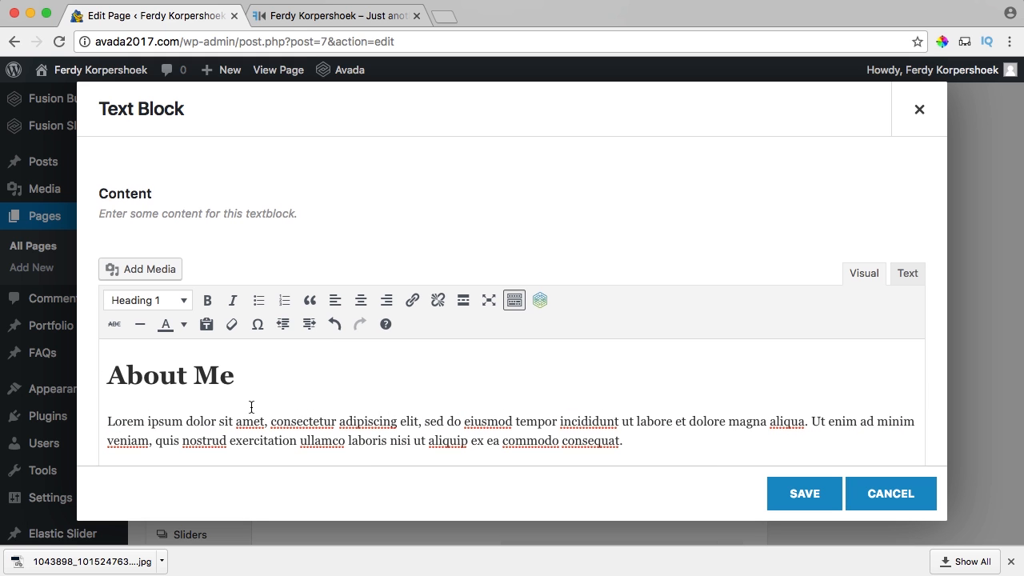
pyautogui.scroll(-3, 269, 405)
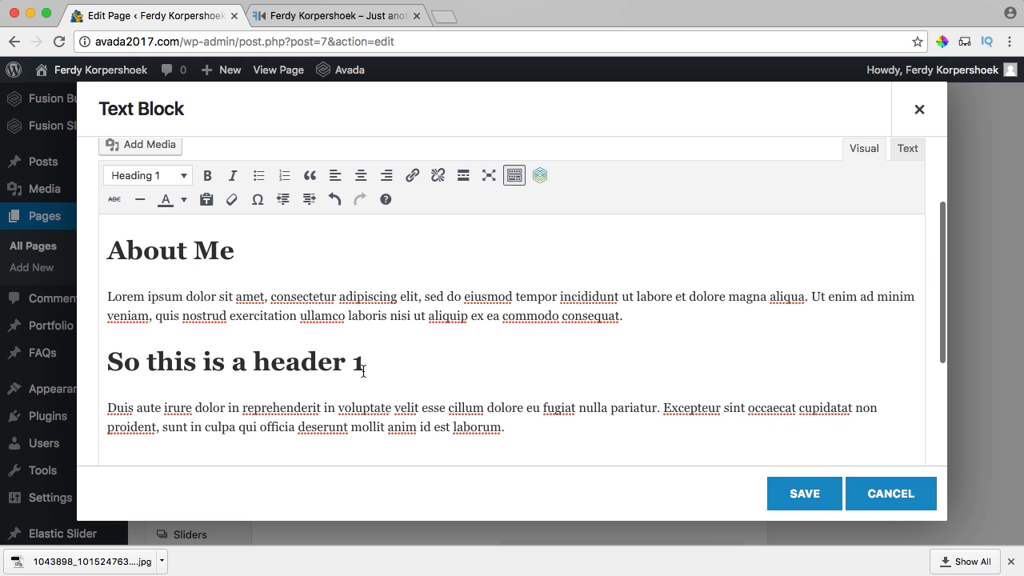
pyautogui.moveTo(336, 362); pyautogui.dragTo(96, 359)
pyautogui.write('My Passion')
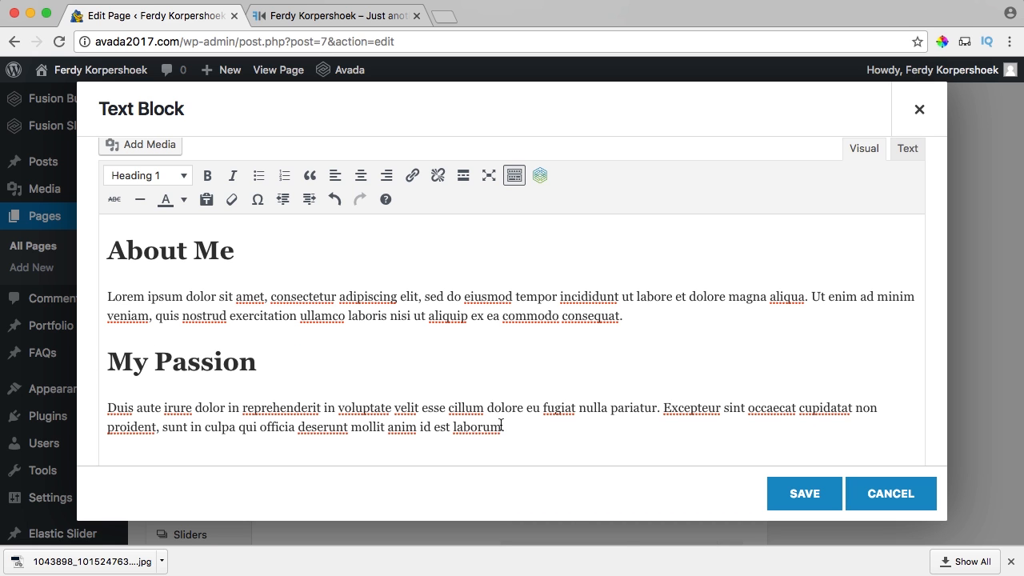
pyautogui.click(818, 495)
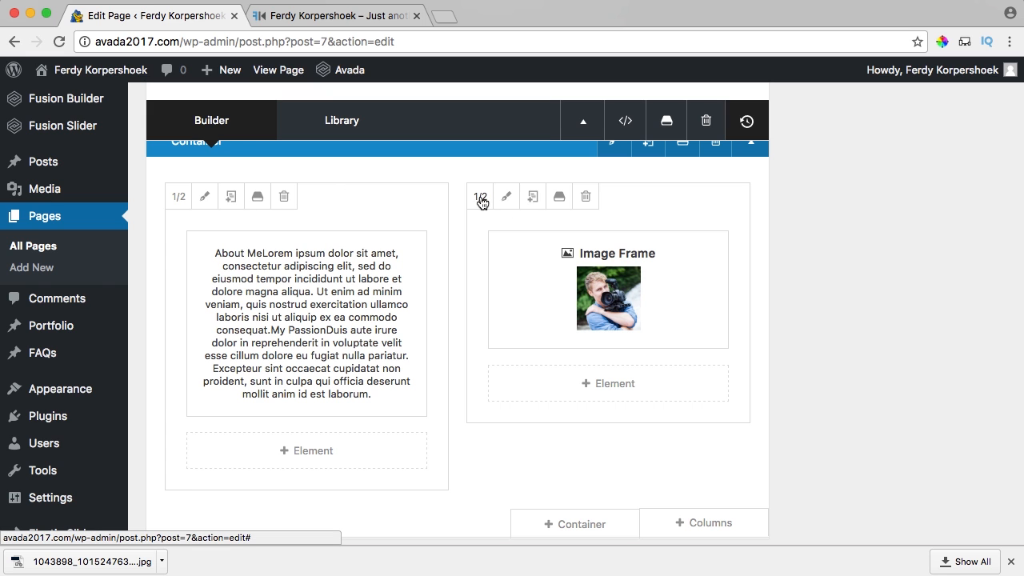
# Set the image column to 1/4 width and the text column to 3/4.
pyautogui.click(480, 201)
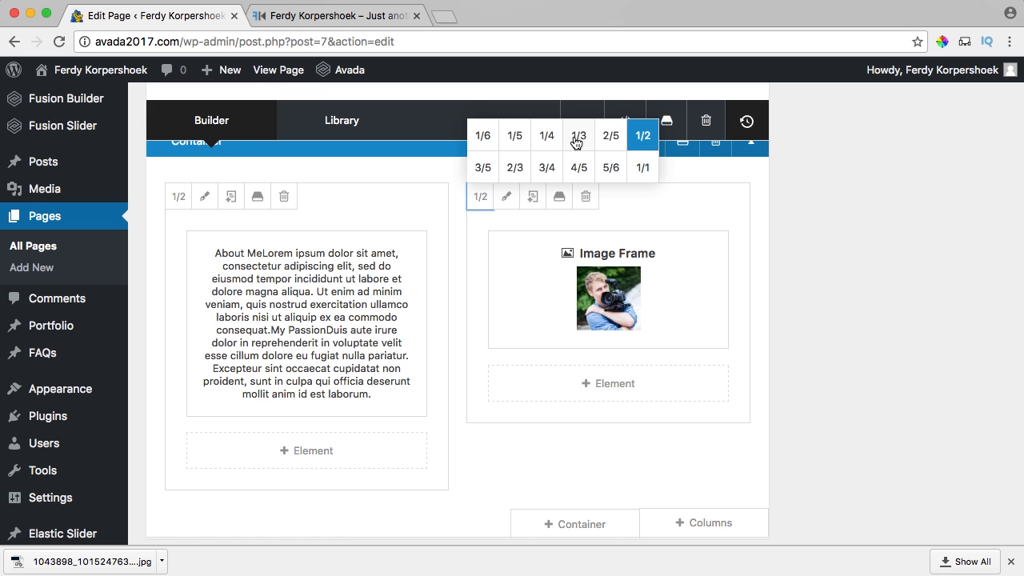
pyautogui.click(548, 138)
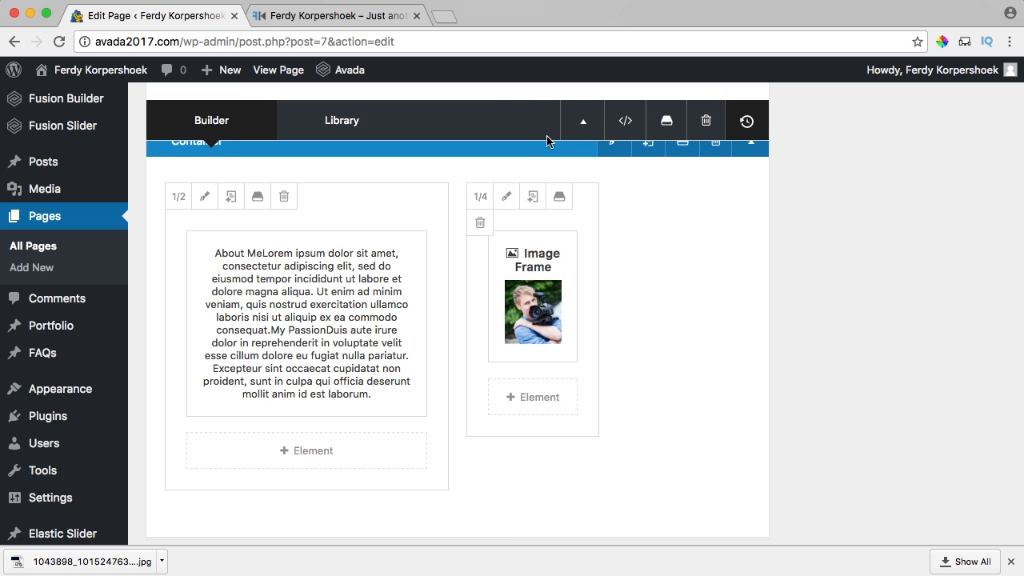
pyautogui.click(180, 196)
pyautogui.click(248, 169)
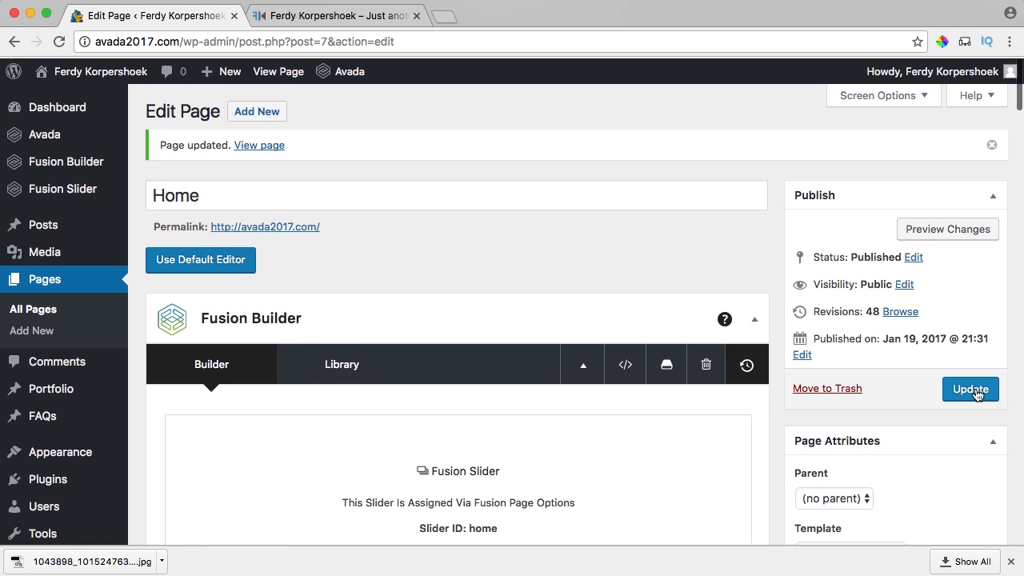
# Update the Home page and reload the live site to check the new layout.
pyautogui.click(975, 391)
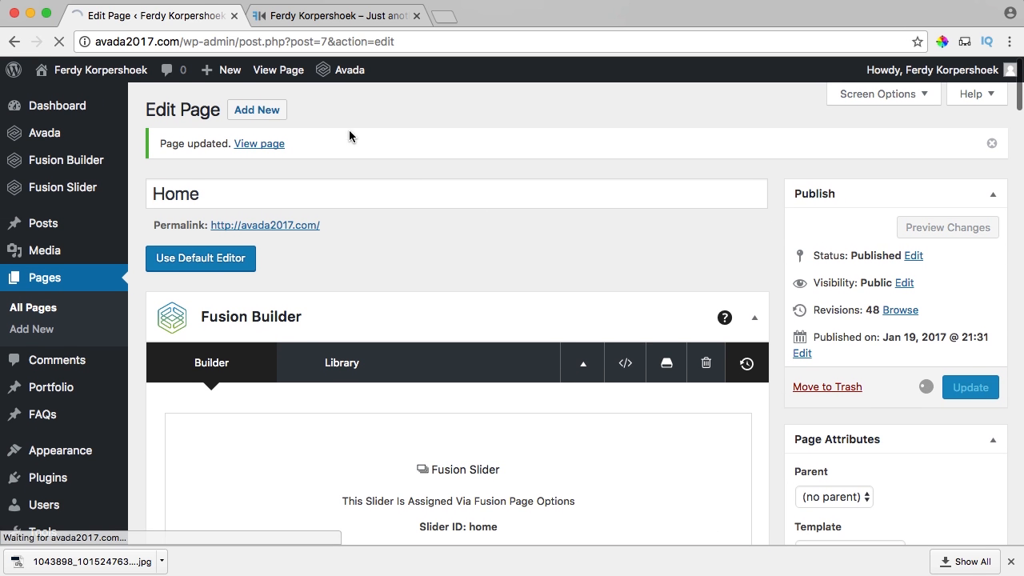
pyautogui.click(343, 17)
pyautogui.press('super+r')
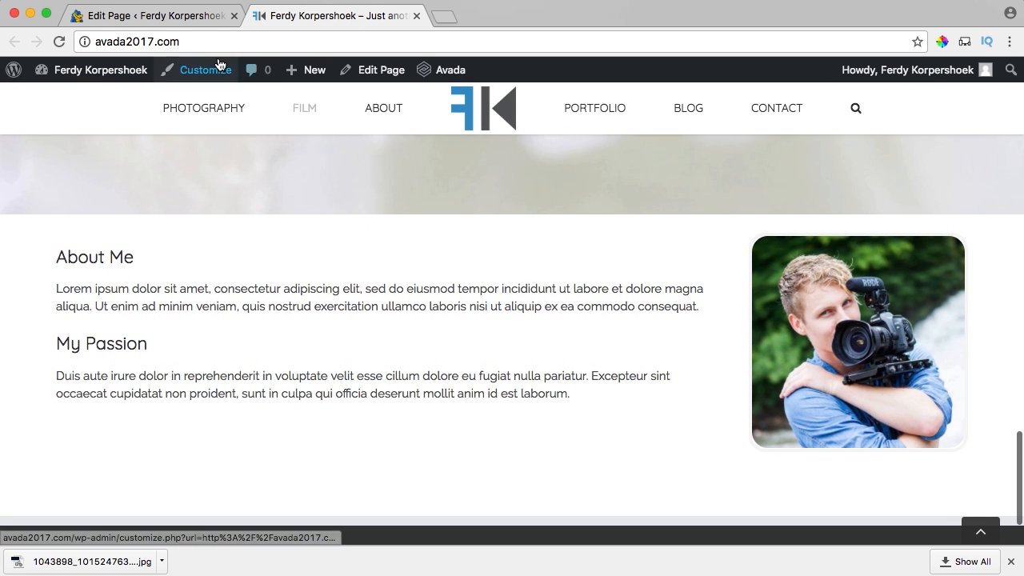
# Back in the editor, drag the image column to the left of the text column.
pyautogui.click(184, 17)
pyautogui.scroll(-10, 490, 320)
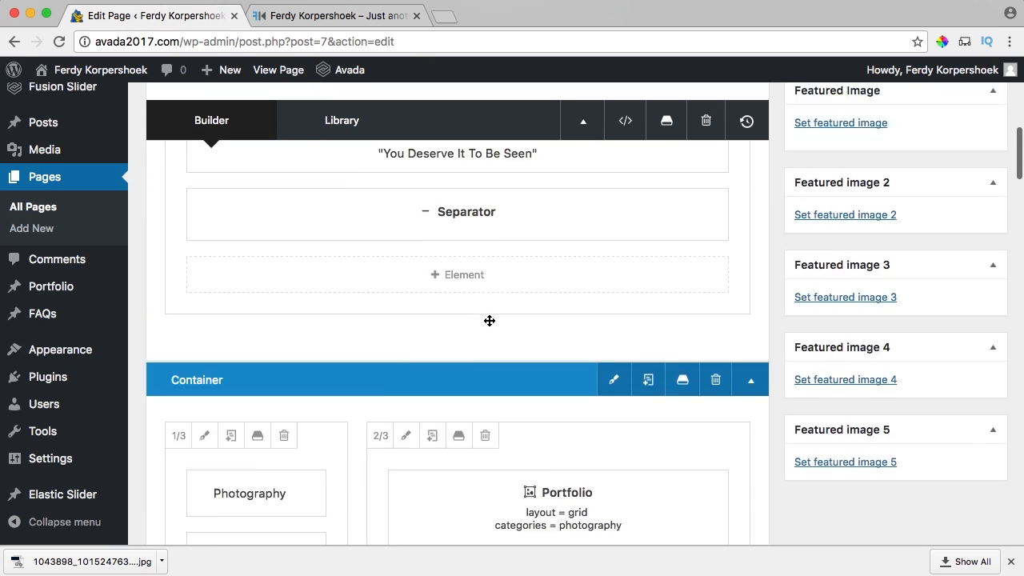
pyautogui.scroll(3, 490, 321)
pyautogui.scroll(-6, 488, 323)
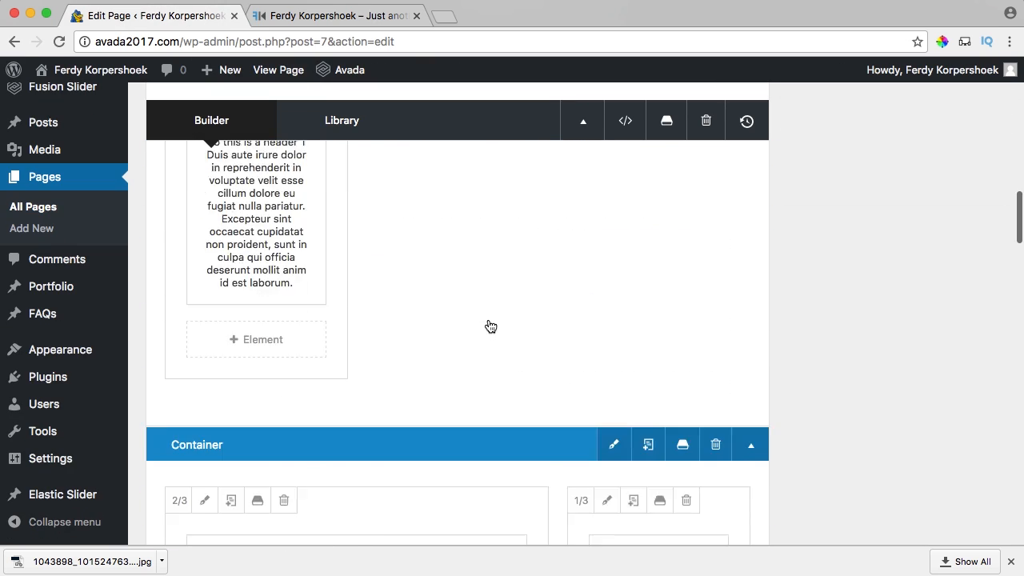
pyautogui.scroll(-10, 491, 326)
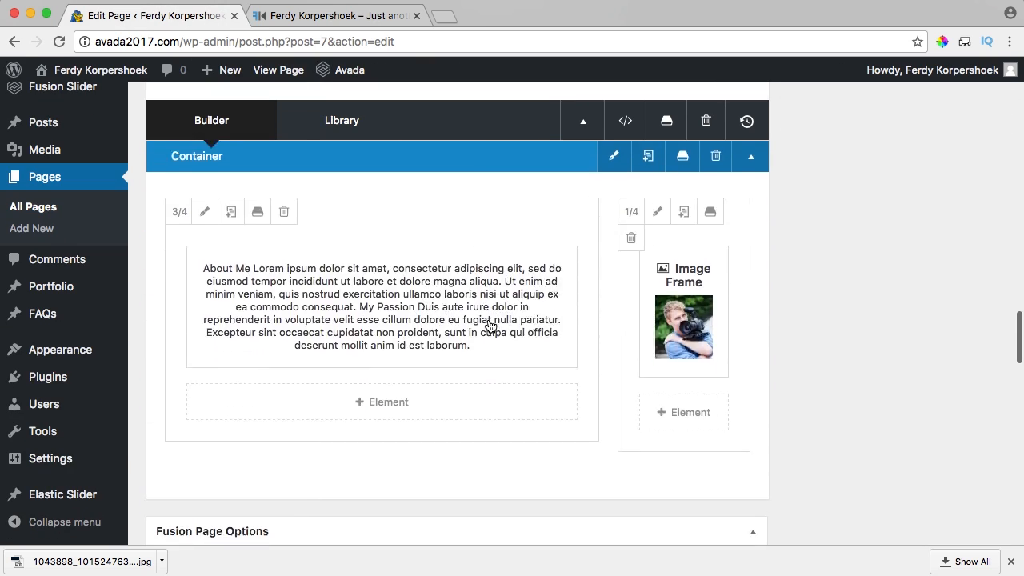
pyautogui.moveTo(735, 208); pyautogui.dragTo(245, 219)
# Set both the image column and the text column to 1/2 width.
pyautogui.click(180, 201)
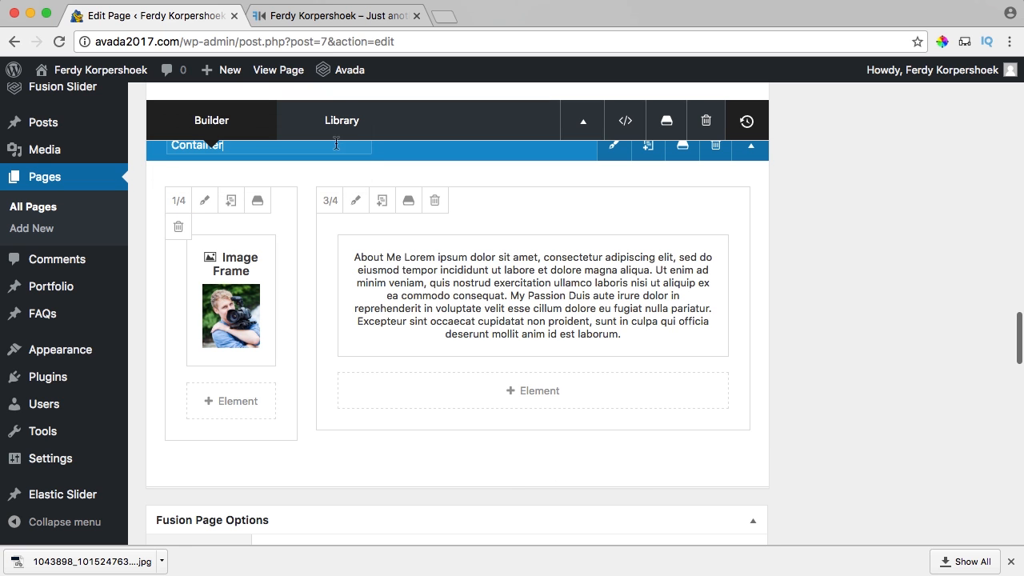
pyautogui.click(185, 205)
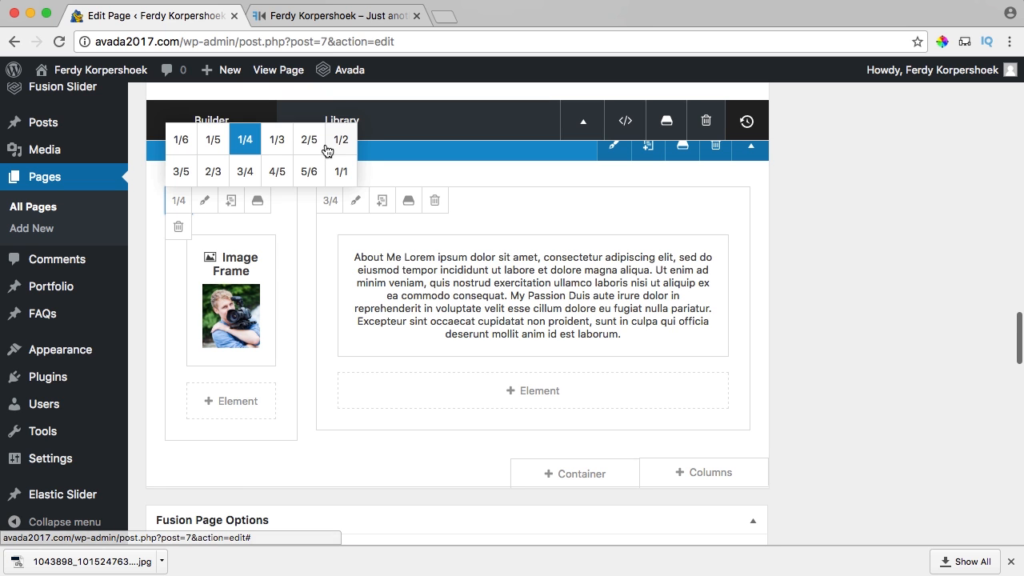
pyautogui.click(340, 144)
pyautogui.scroll(-3, 272, 240)
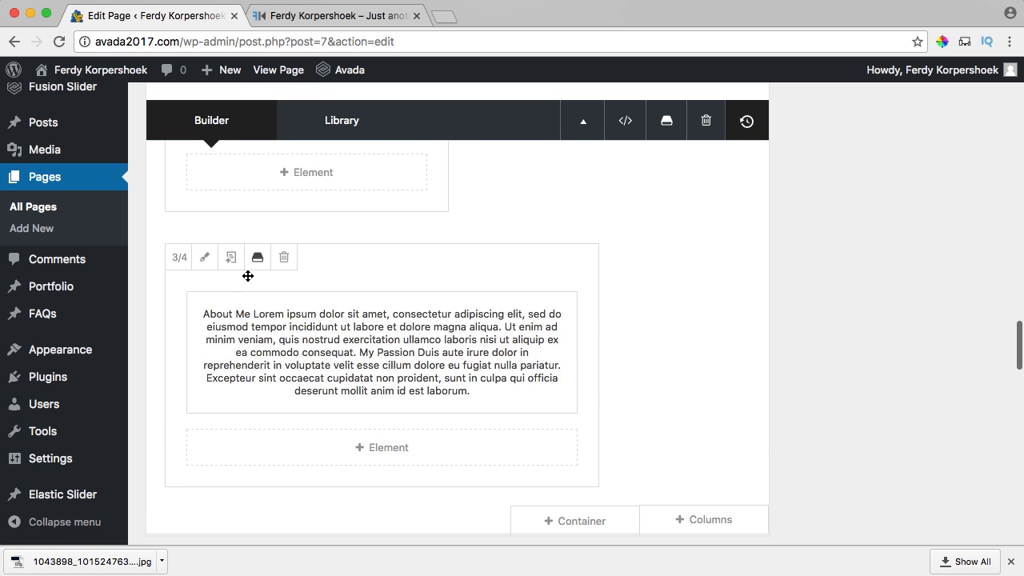
pyautogui.click(178, 261)
pyautogui.click(349, 207)
# Give the text column a Rubberband animation starting at mid-viewport and save the column.
pyautogui.scroll(2, 546, 300)
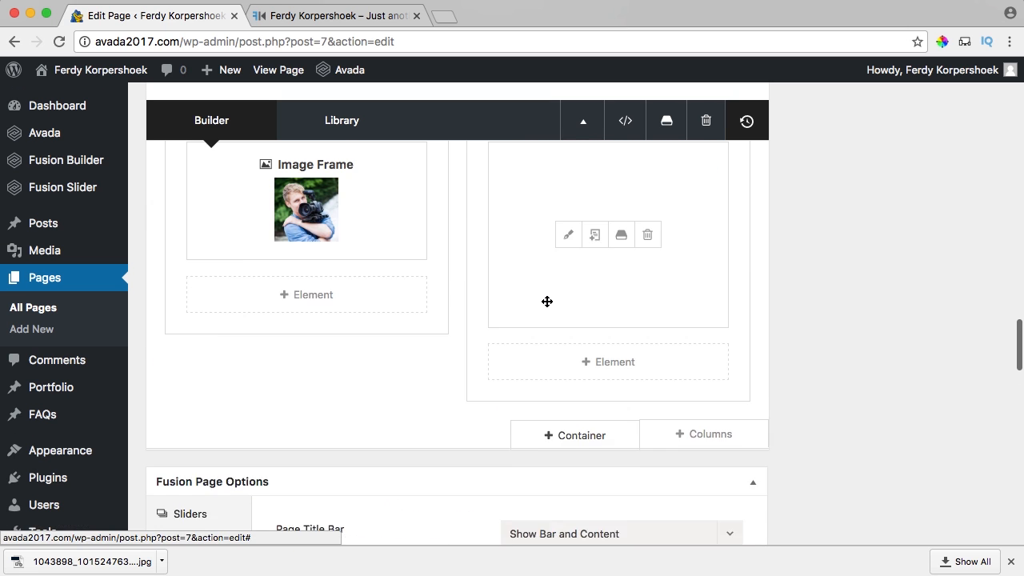
pyautogui.click(506, 184)
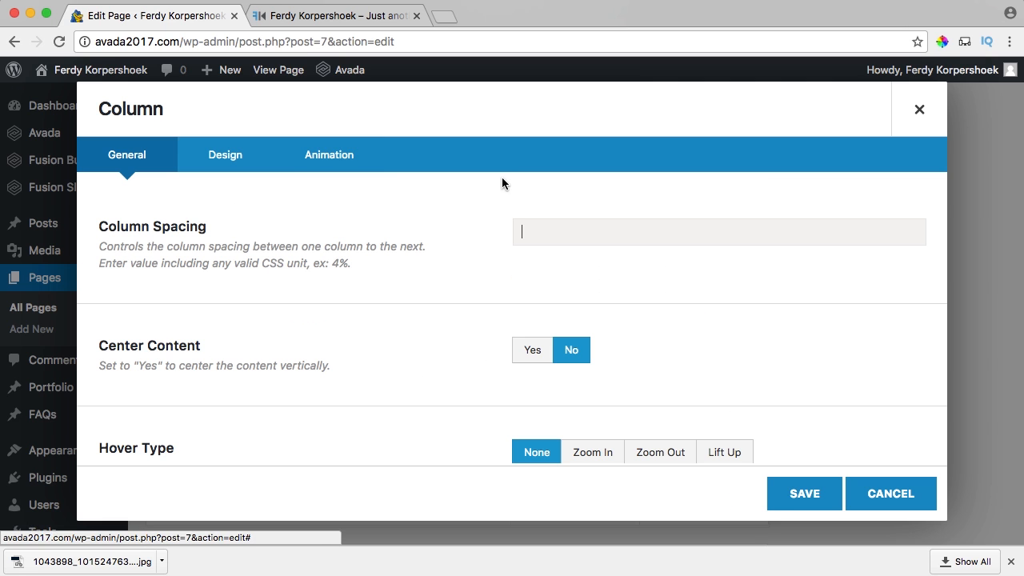
pyautogui.click(320, 161)
pyautogui.click(583, 232)
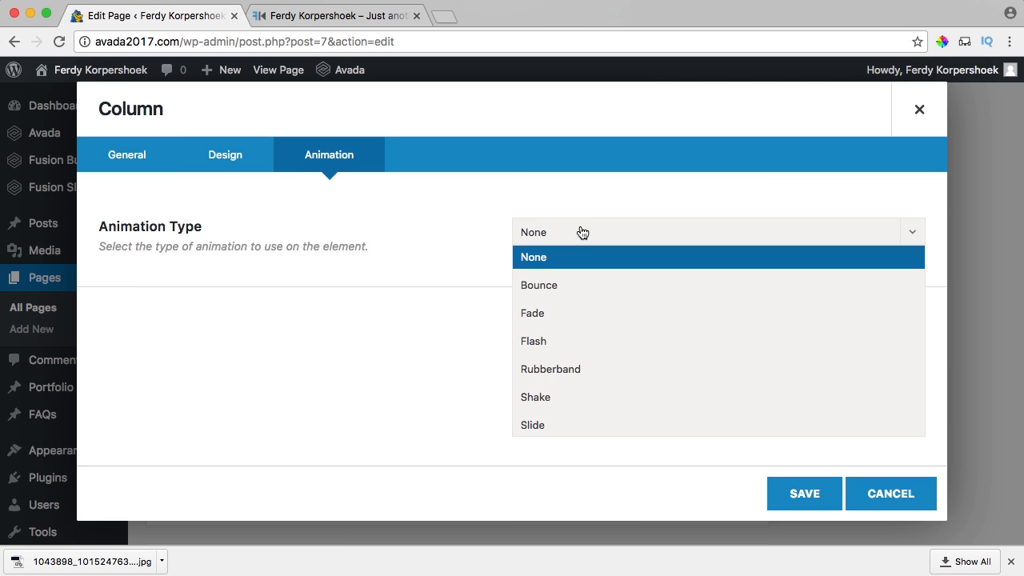
pyautogui.click(563, 368)
pyautogui.scroll(-1, 468, 337)
pyautogui.scroll(-4, 513, 356)
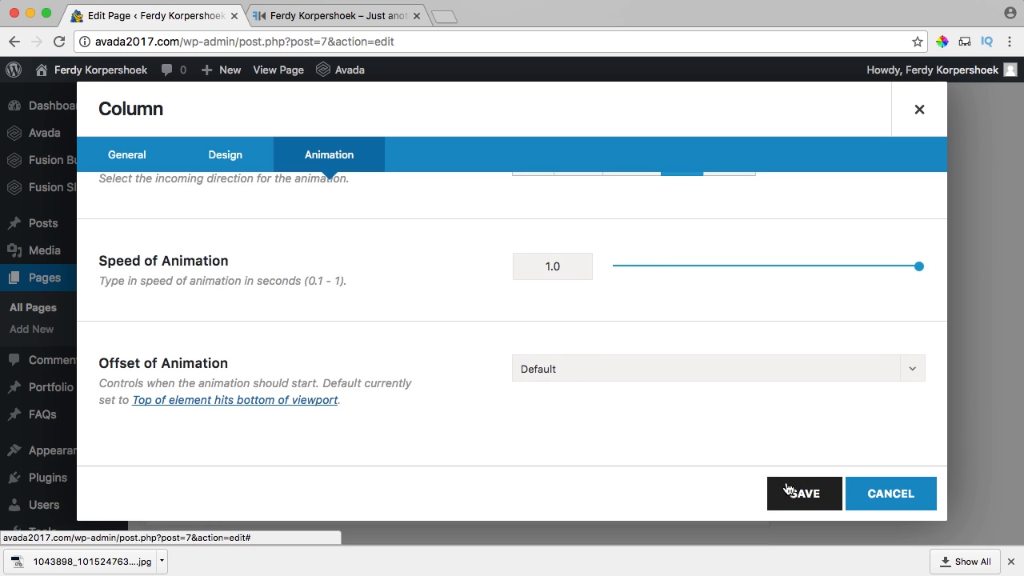
pyautogui.click(677, 378)
pyautogui.click(605, 450)
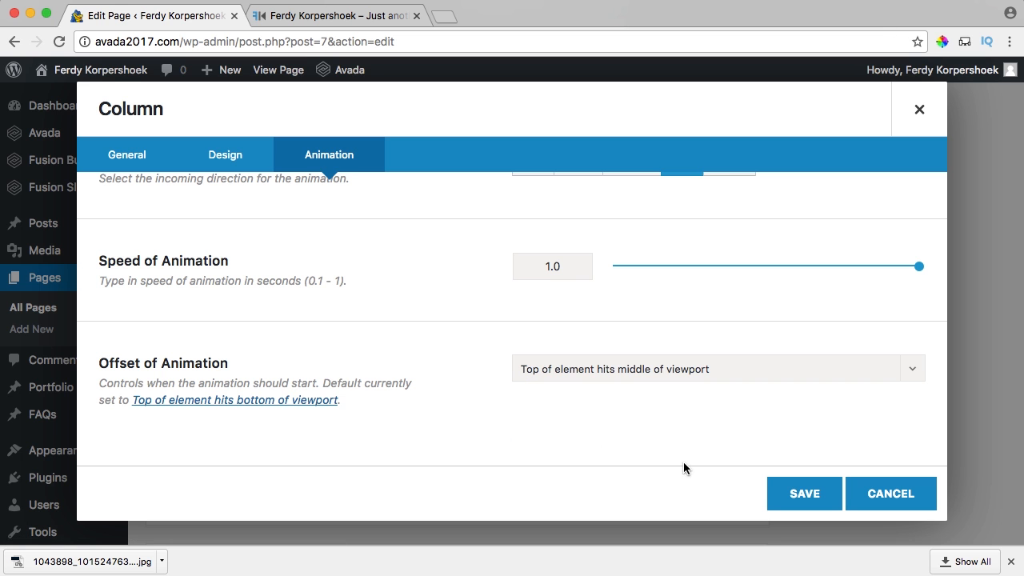
pyautogui.click(825, 501)
# Update the Home page, preview it on the live site, and return to the editor.
pyautogui.scroll(5, 880, 409)
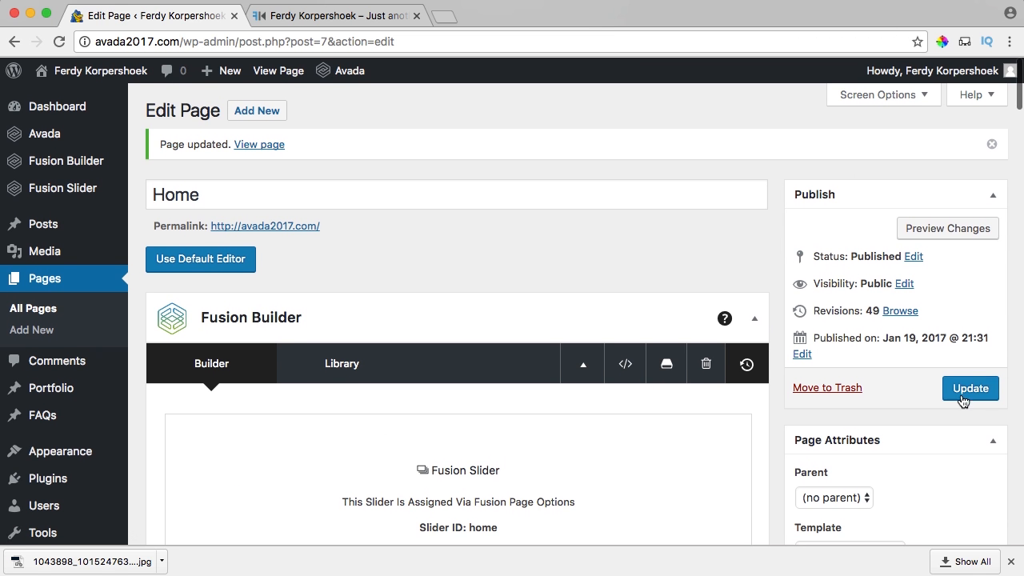
pyautogui.click(971, 388)
pyautogui.click(313, 20)
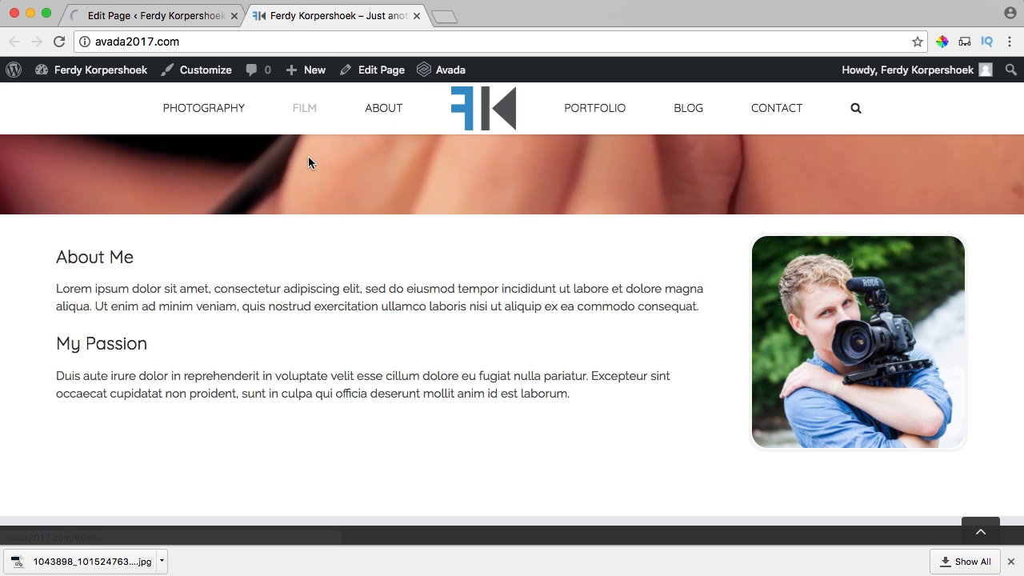
pyautogui.click(153, 15)
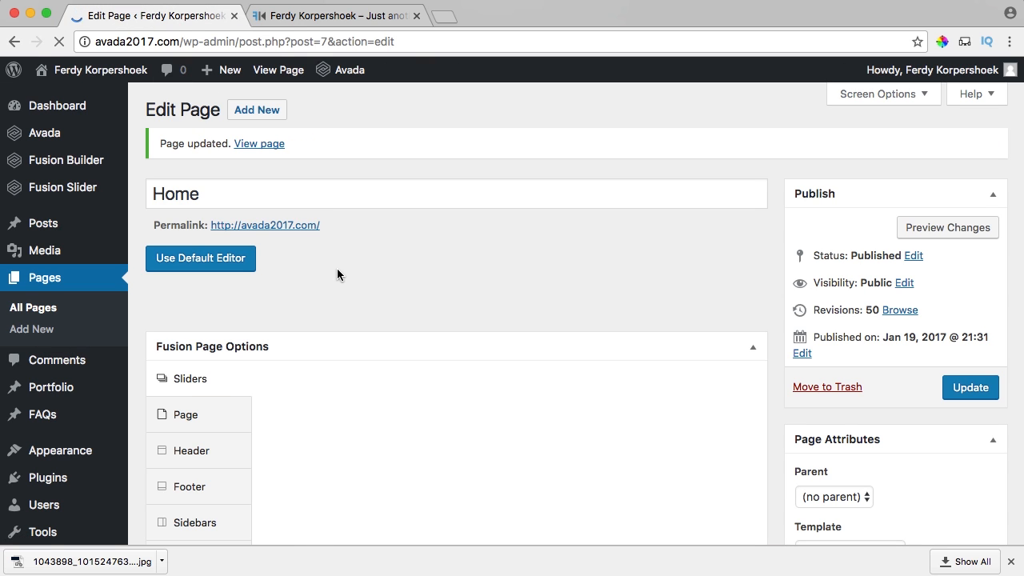
# Confirm the About Me container's menu anchor is 'about' and save the container.
pyautogui.scroll(-15, 336, 270)
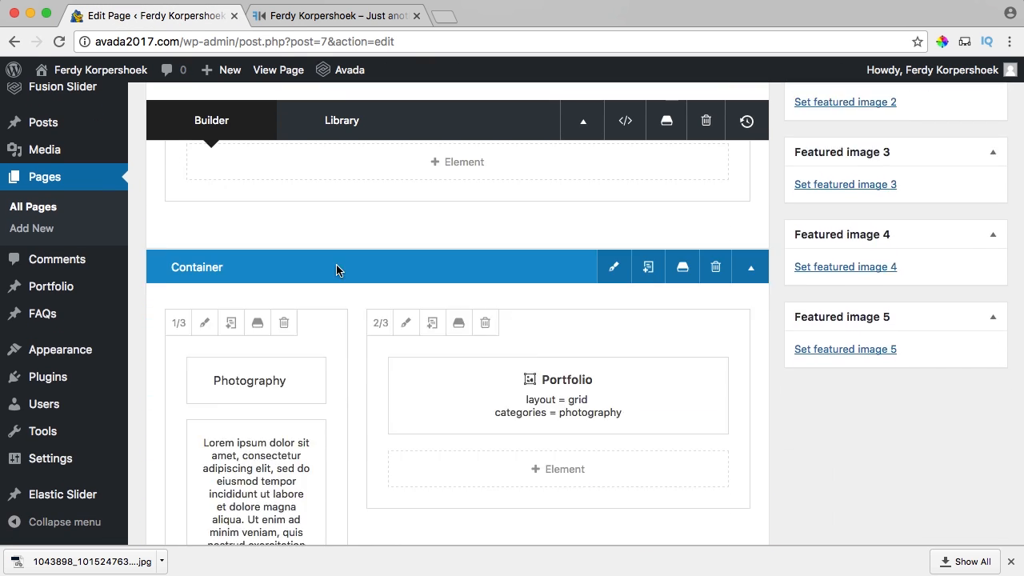
pyautogui.scroll(-12, 336, 270)
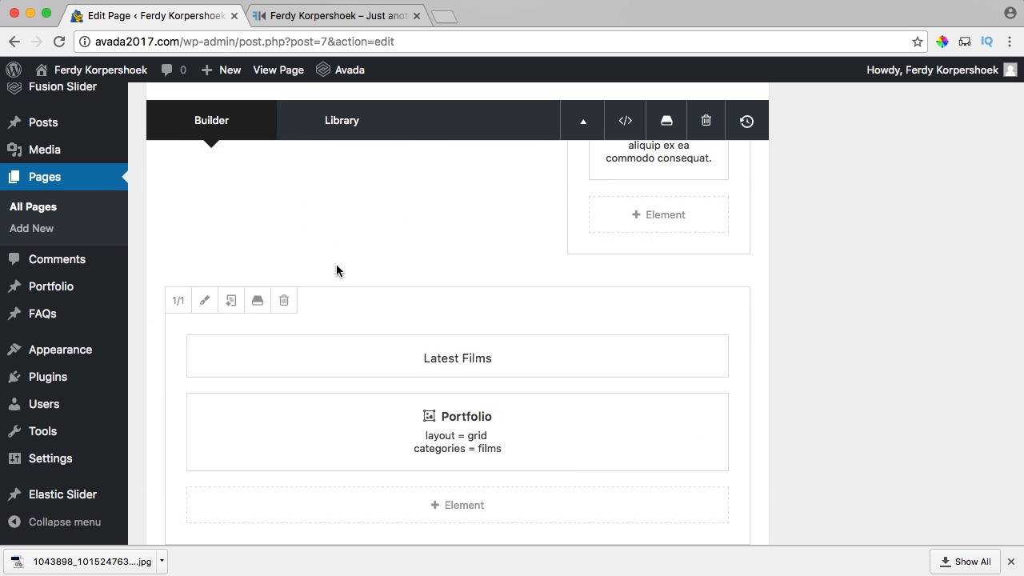
pyautogui.scroll(-1, 336, 270)
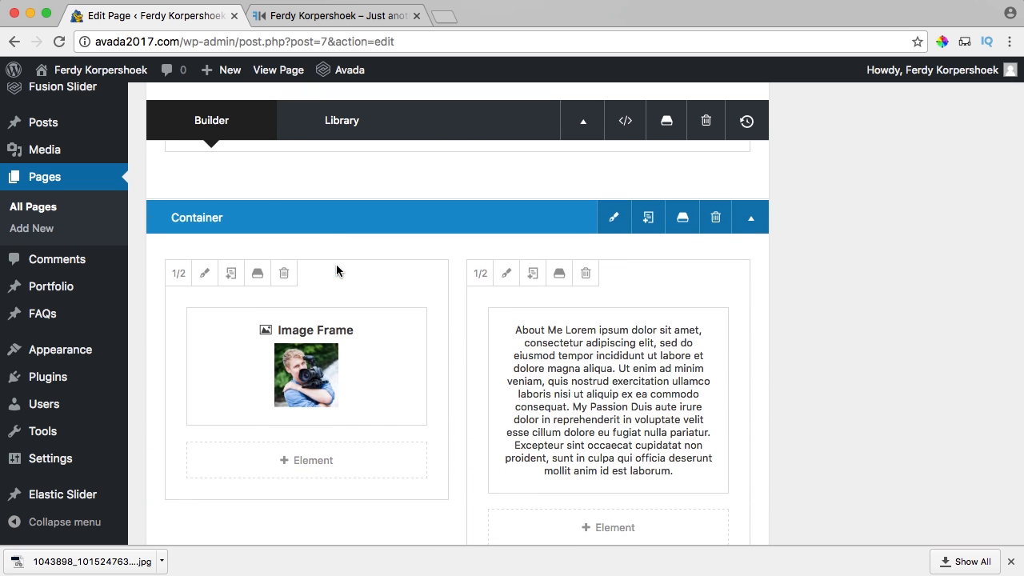
pyautogui.click(613, 223)
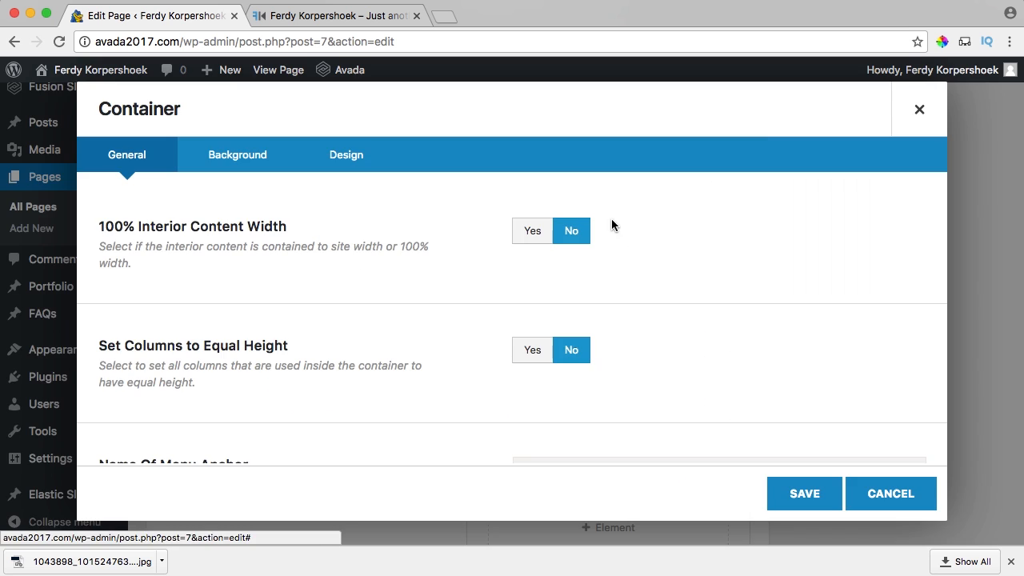
pyautogui.scroll(-3, 108, 323)
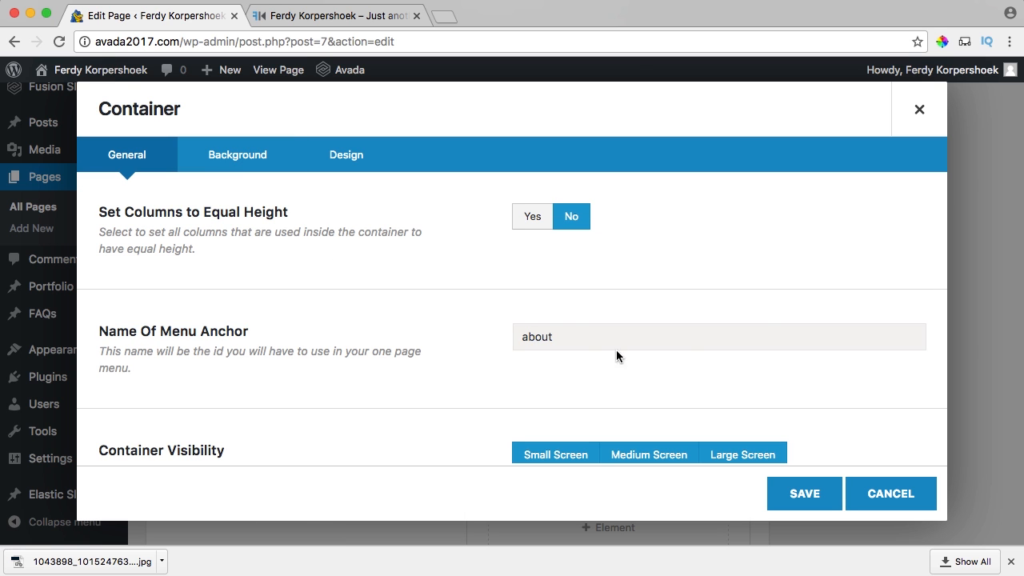
pyautogui.click(804, 493)
pyautogui.scroll(10, 827, 394)
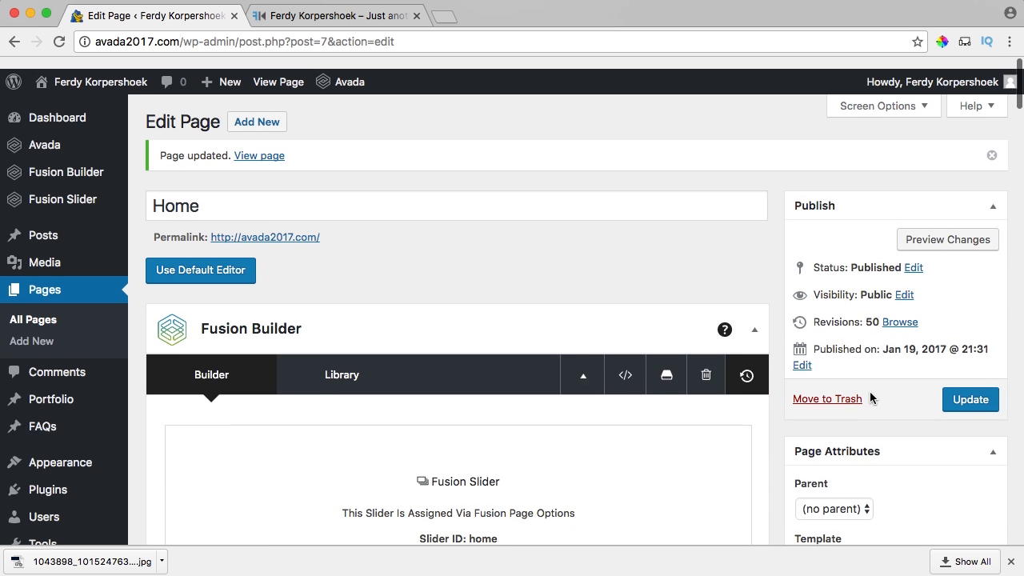
# On the live site, use the ABOUT menu link to jump to the About Me section.
pyautogui.click(320, 16)
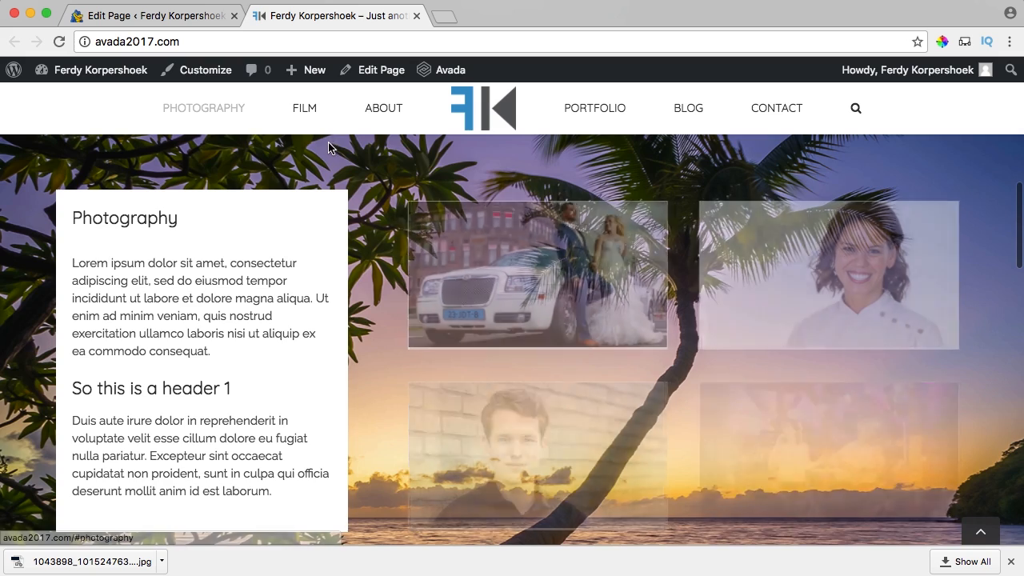
pyautogui.click(380, 110)
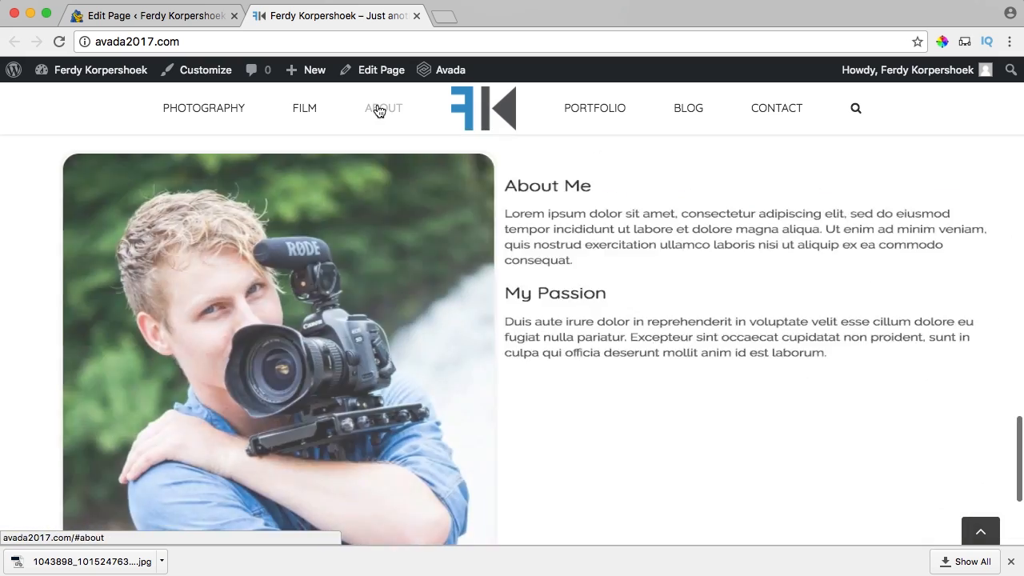
pyautogui.moveTo(836, 366); pyautogui.dragTo(518, 178)
# Set the About Me text column's Animation Type to None, save it, and update the Home page.
pyautogui.click(380, 122)
pyautogui.click(192, 22)
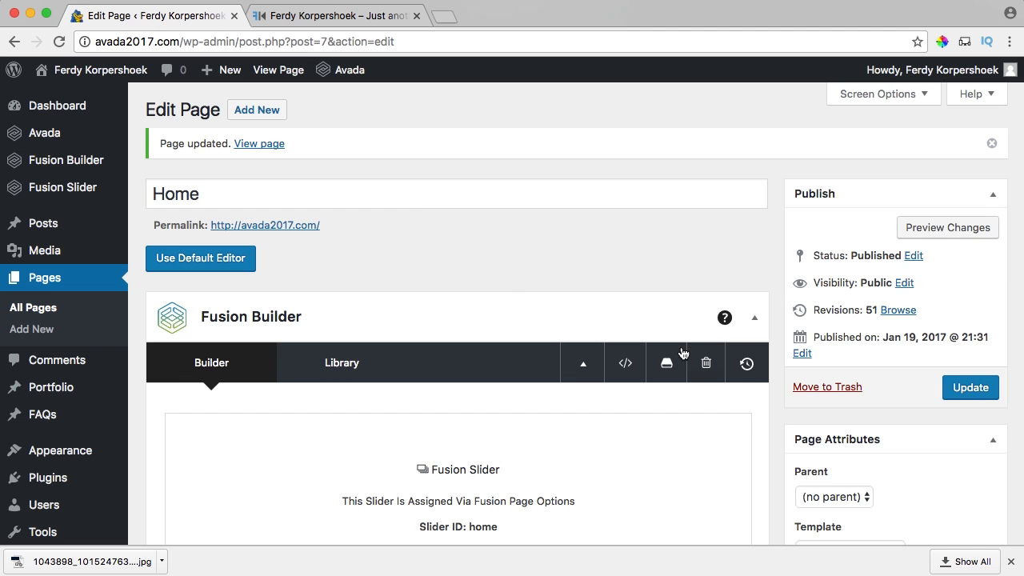
pyautogui.scroll(-10, 549, 320)
pyautogui.scroll(-10, 545, 317)
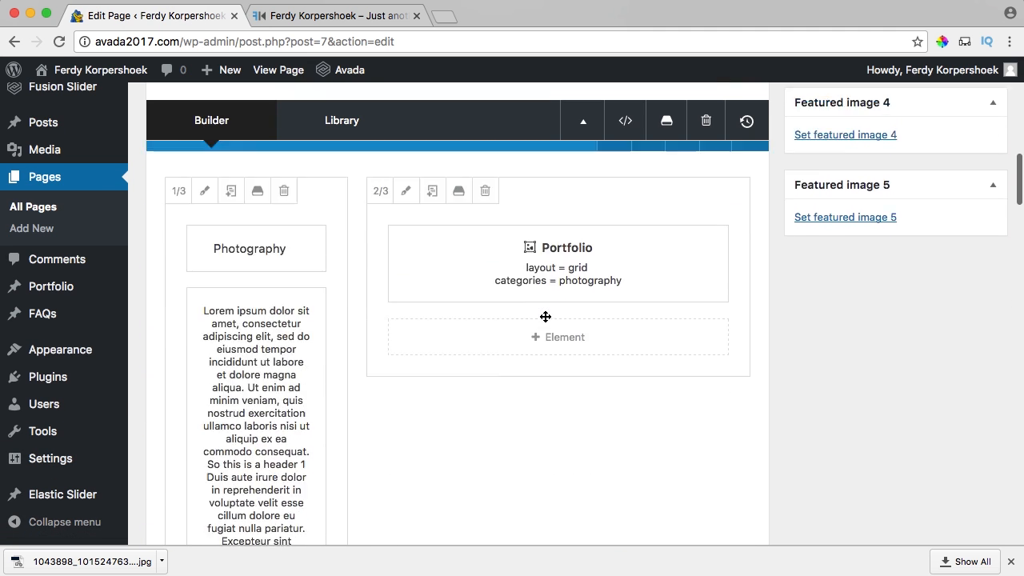
pyautogui.scroll(-7, 544, 316)
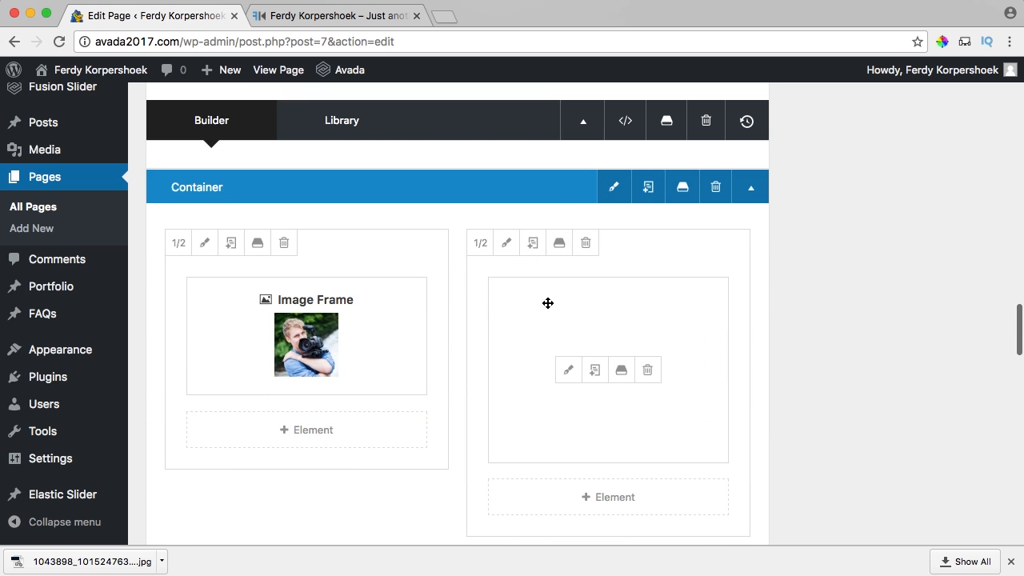
pyautogui.click(508, 244)
pyautogui.click(327, 160)
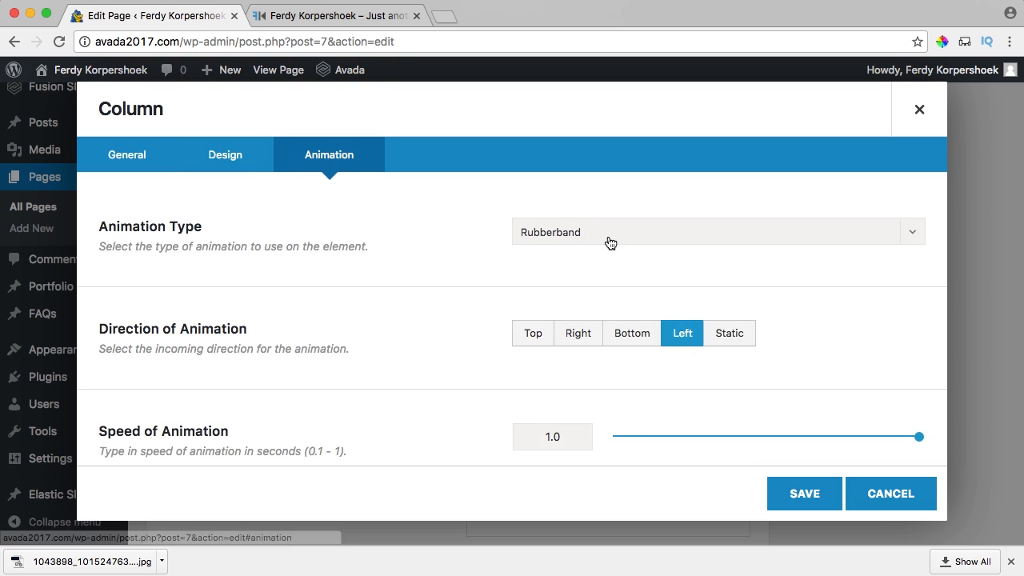
pyautogui.click(610, 241)
pyautogui.click(578, 258)
pyautogui.click(804, 493)
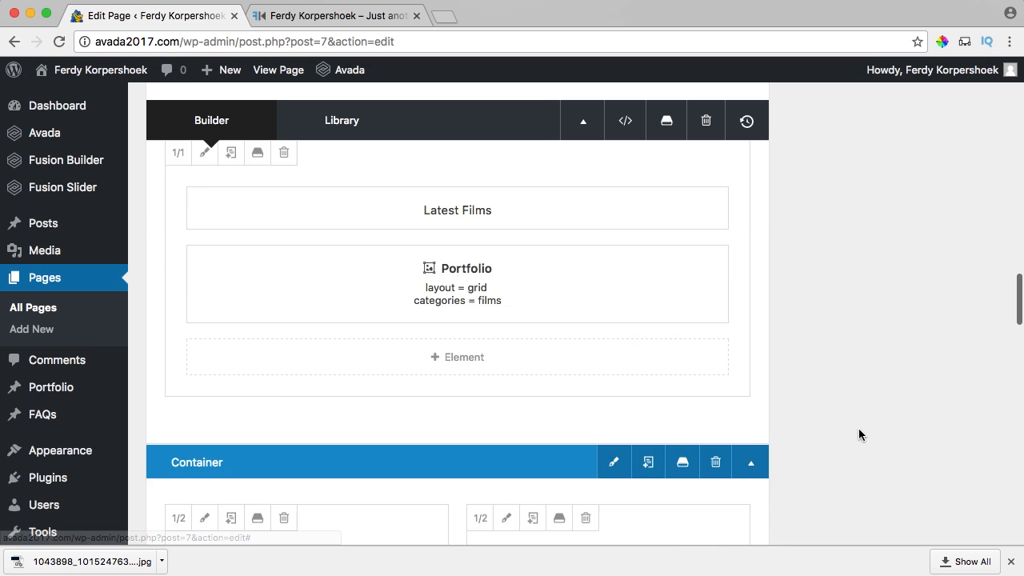
pyautogui.scroll(10, 859, 428)
pyautogui.click(954, 401)
# Review the updated About Me section on the live home page.
pyautogui.click(337, 16)
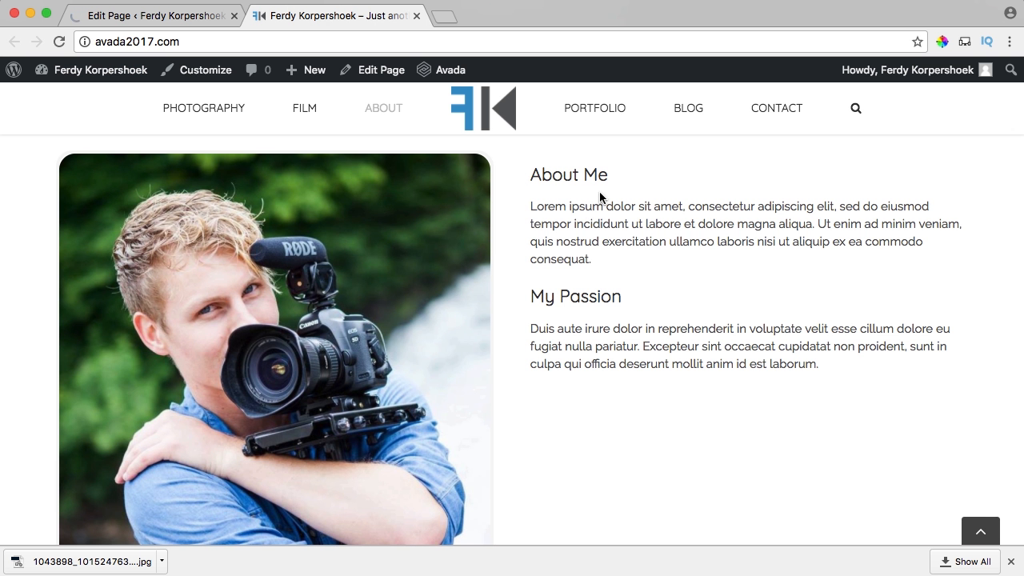
pyautogui.scroll(4, 599, 192)
pyautogui.scroll(-4, 600, 192)
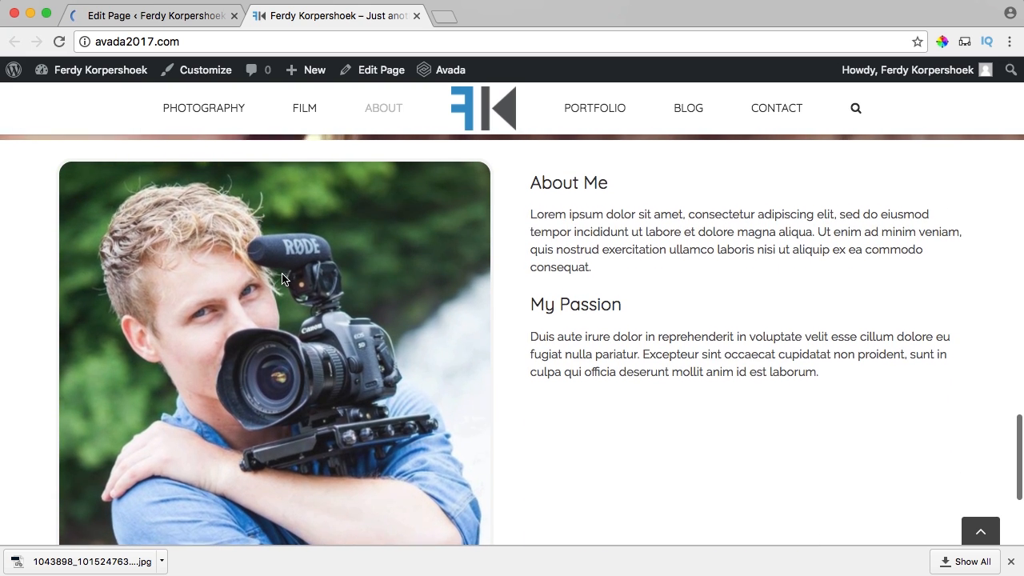
pyautogui.moveTo(582, 190); pyautogui.dragTo(604, 237)
pyautogui.click(600, 295)
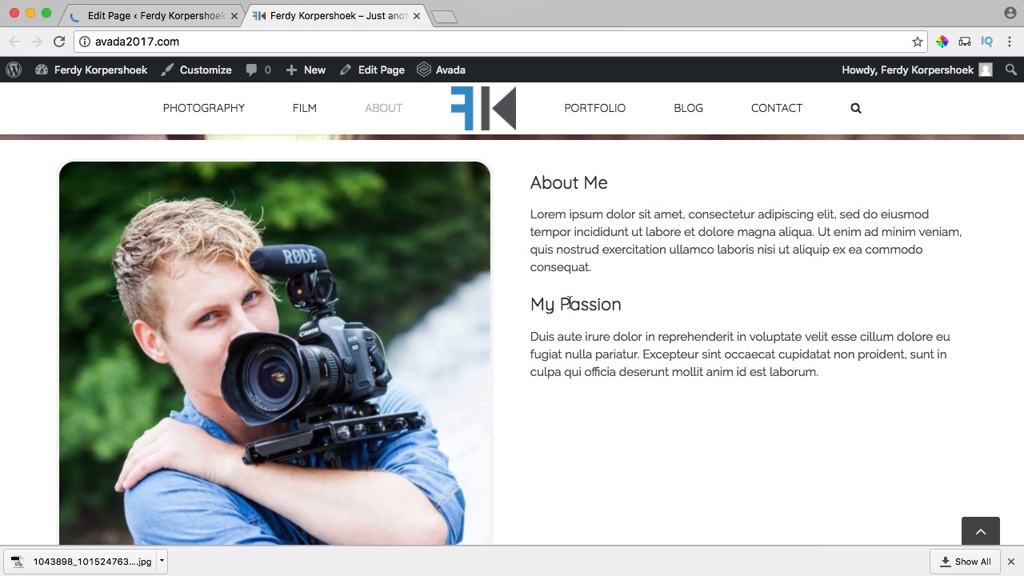
pyautogui.scroll(-4, 570, 302)
pyautogui.scroll(5, 570, 303)
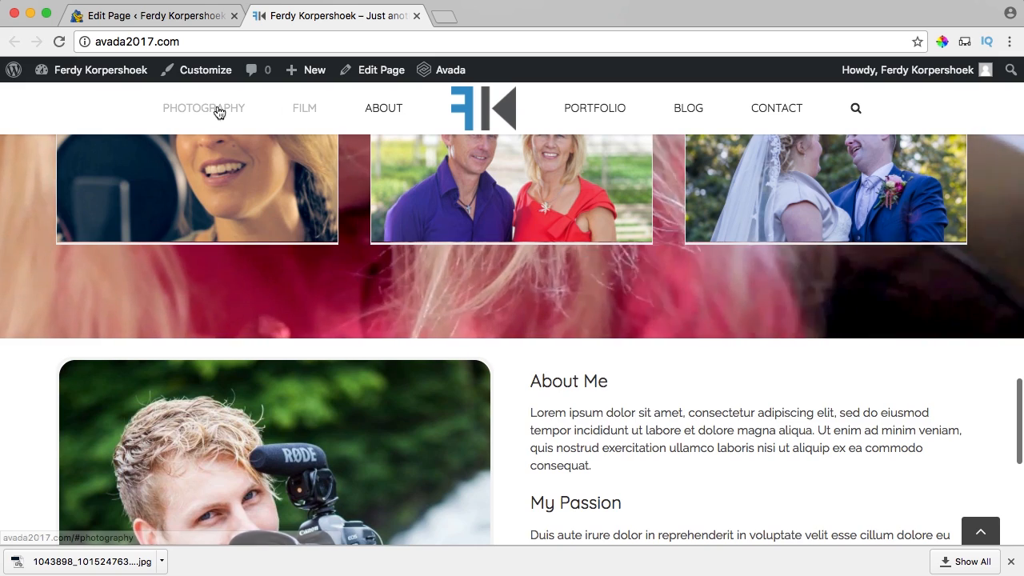
# Test the PHOTOGRAPHY, FILM and ABOUT menu links, ending on the About Me section.
pyautogui.click(218, 112)
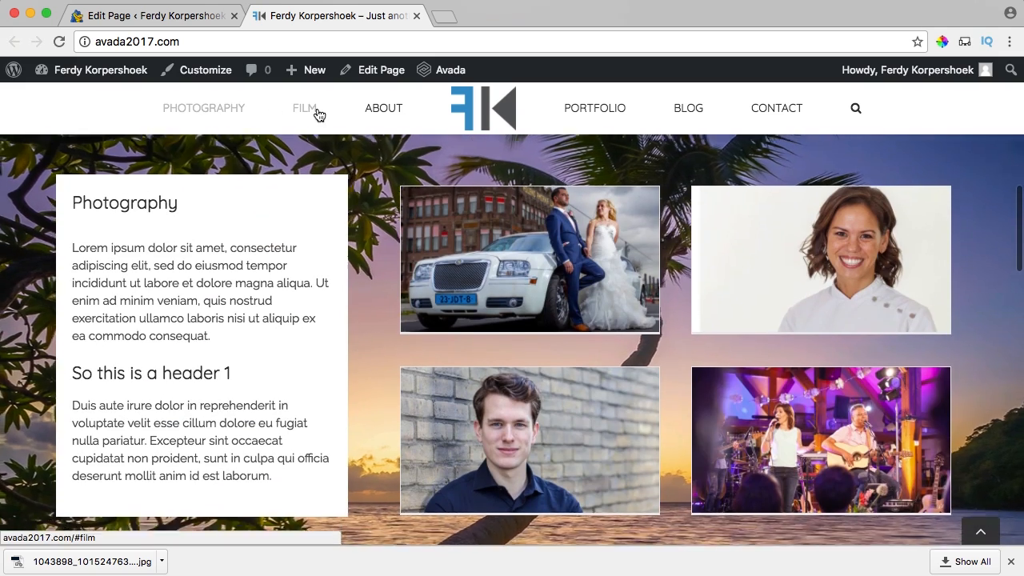
pyautogui.click(319, 116)
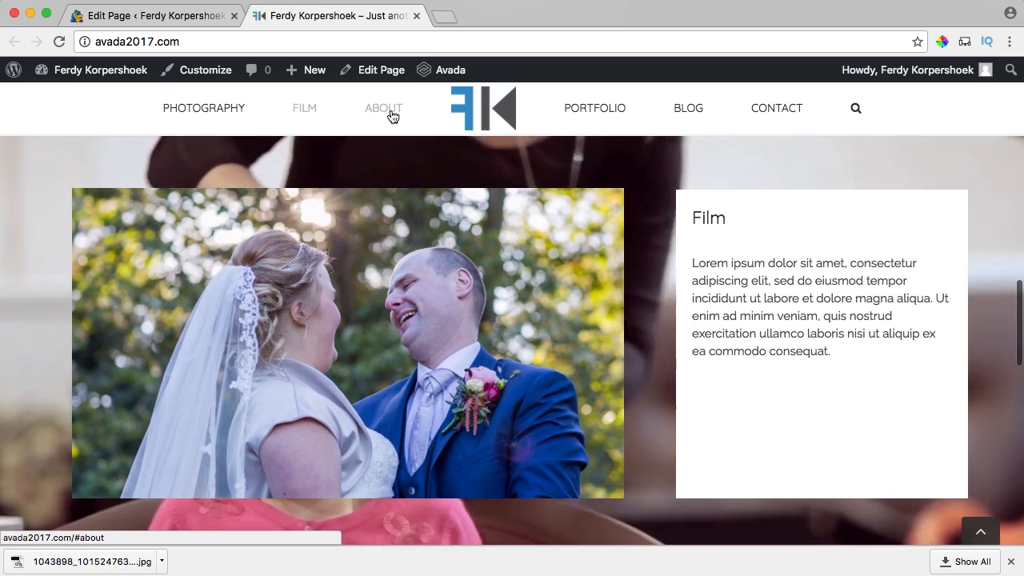
pyautogui.click(391, 115)
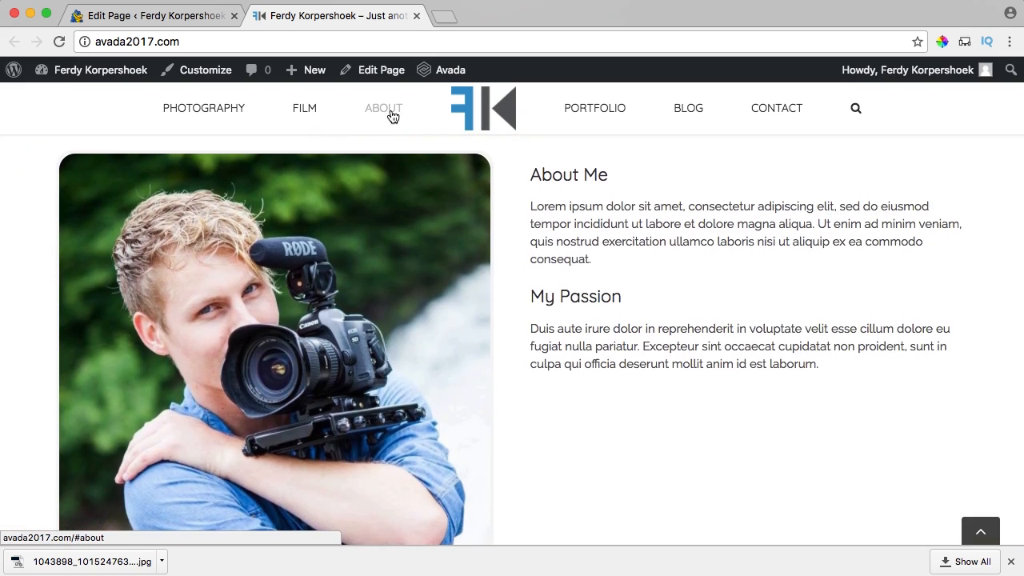
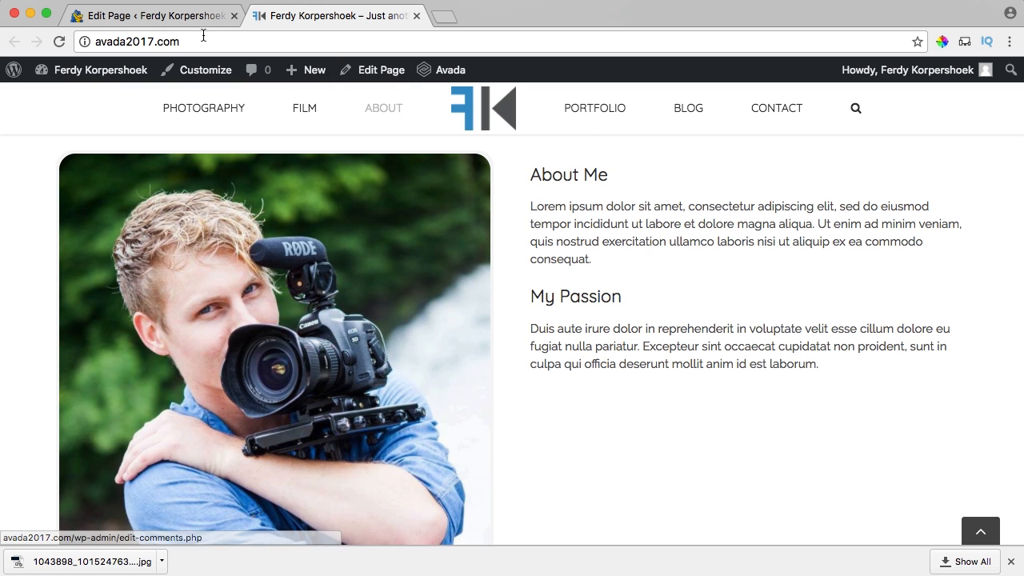
# Return to the Edit Page tab to continue editing the home page in Fusion Builder.
pyautogui.click(175, 20)
# Add a new container with a 1/1 full-width column below the About Me row.
pyautogui.scroll(-15, 427, 222)
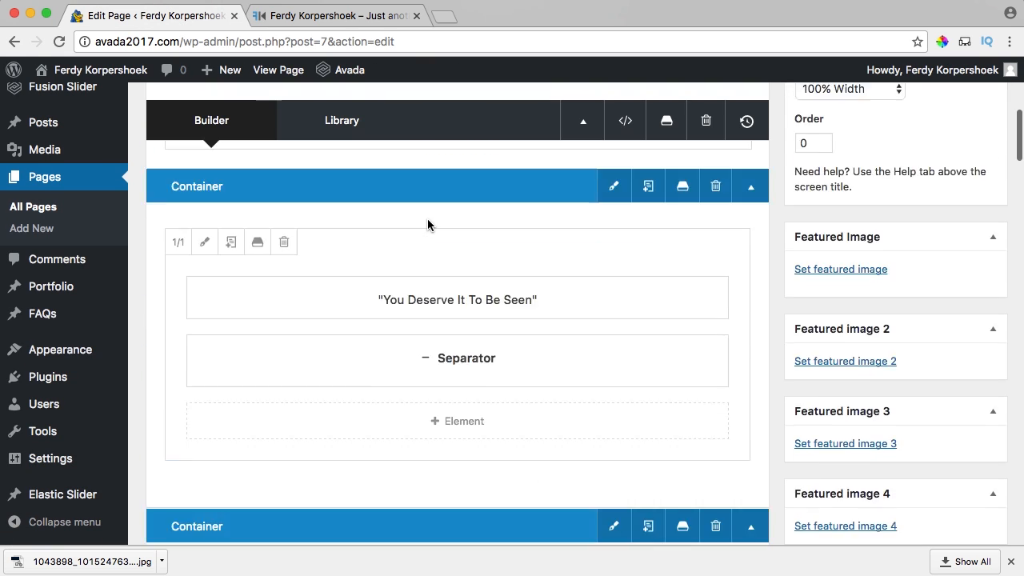
pyautogui.scroll(-10, 427, 224)
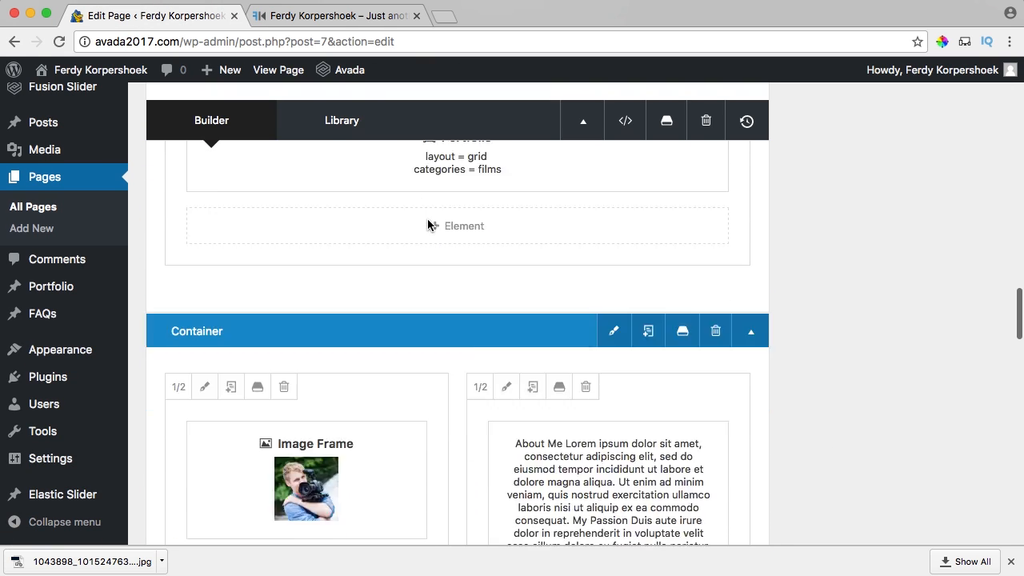
pyautogui.scroll(4, 427, 225)
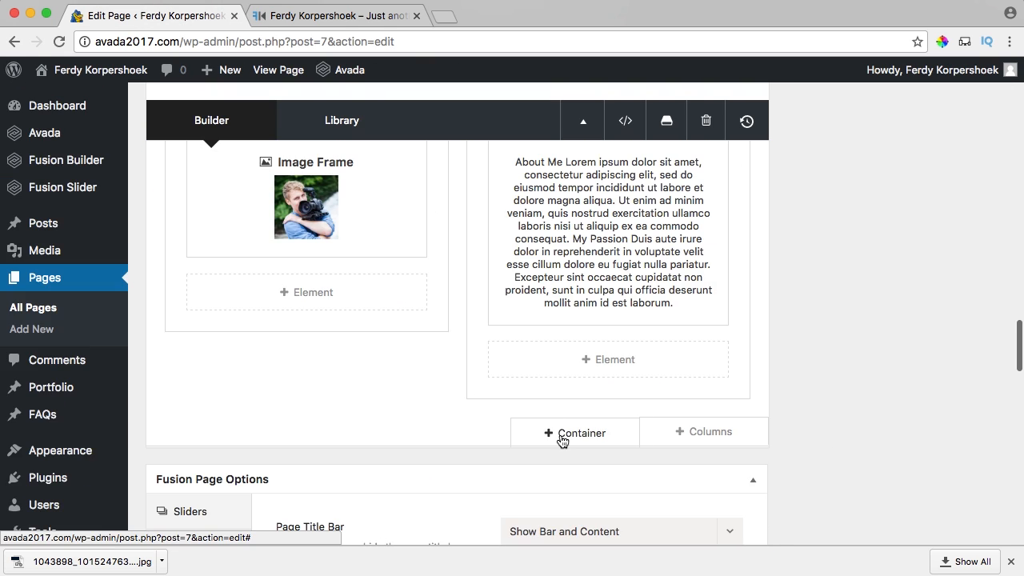
pyautogui.click(563, 441)
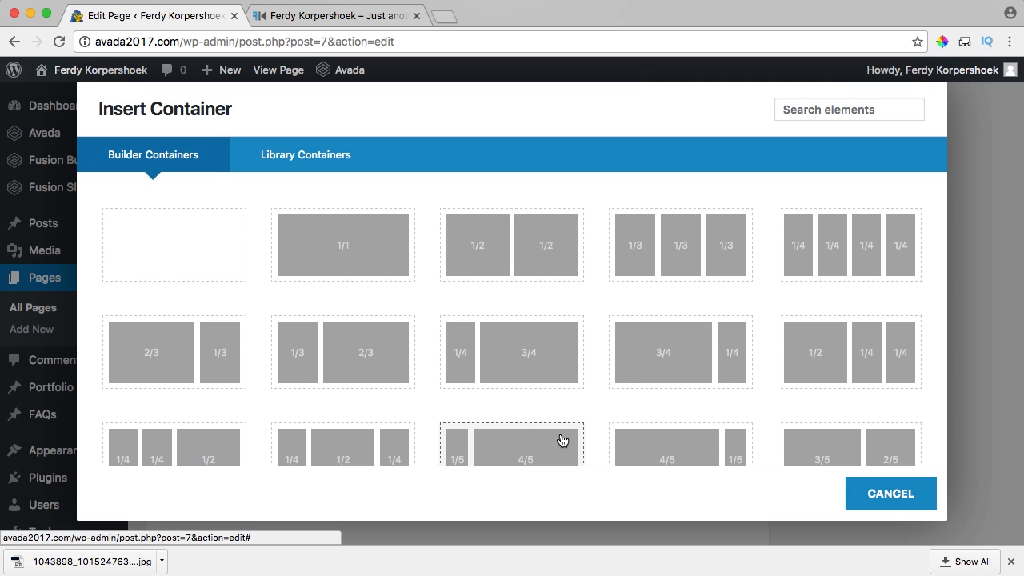
pyautogui.click(352, 251)
# Set the new container's Menu Anchor to 'portfolio' and save it.
pyautogui.scroll(-3, 381, 269)
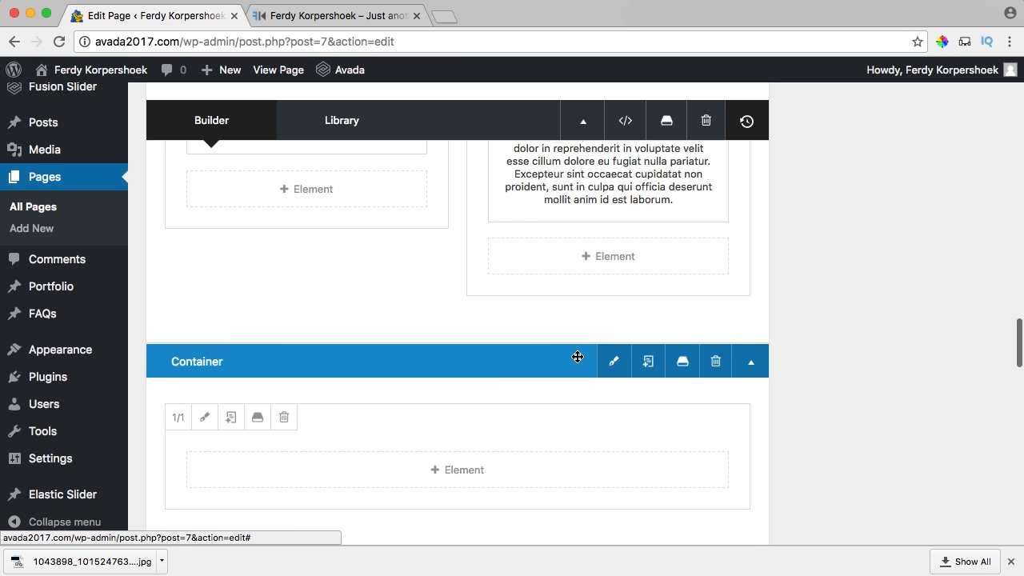
pyautogui.click(616, 364)
pyautogui.scroll(-5, 332, 296)
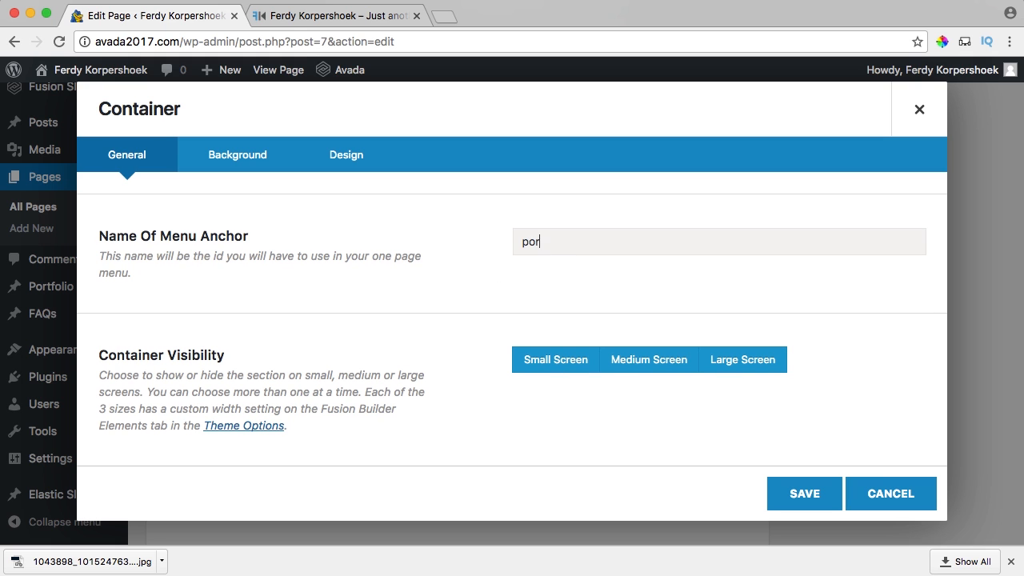
pyautogui.scroll(-4, 566, 258)
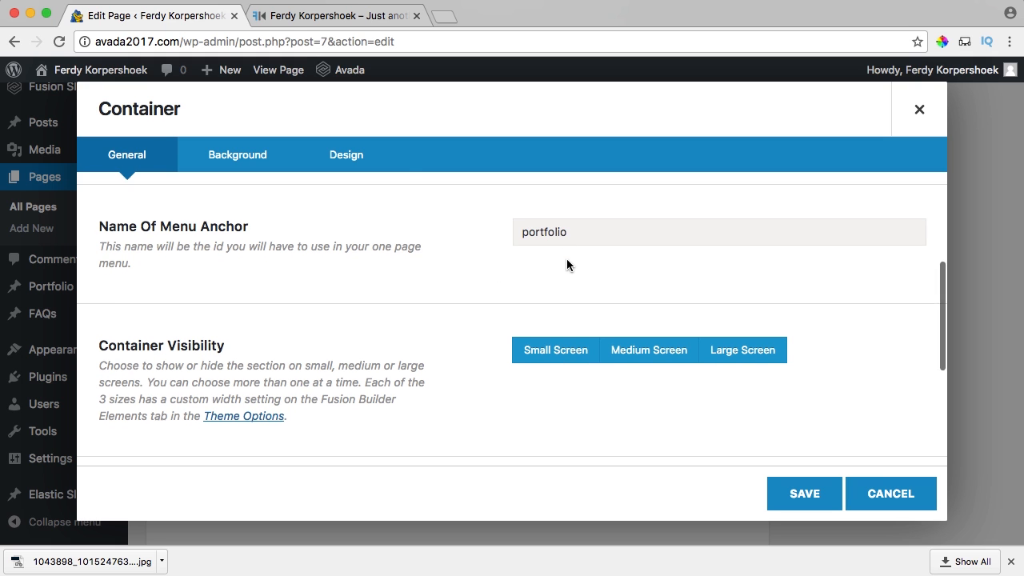
pyautogui.click(800, 491)
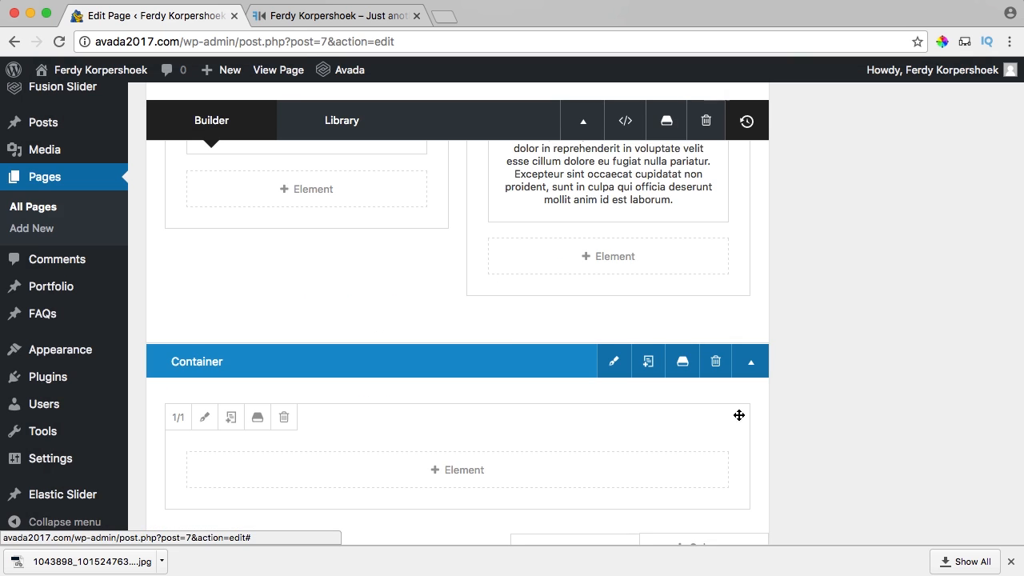
pyautogui.scroll(-3, 526, 331)
# Add a Portfolio element (searched with 'po'), leaving all categories selected.
pyautogui.click(457, 362)
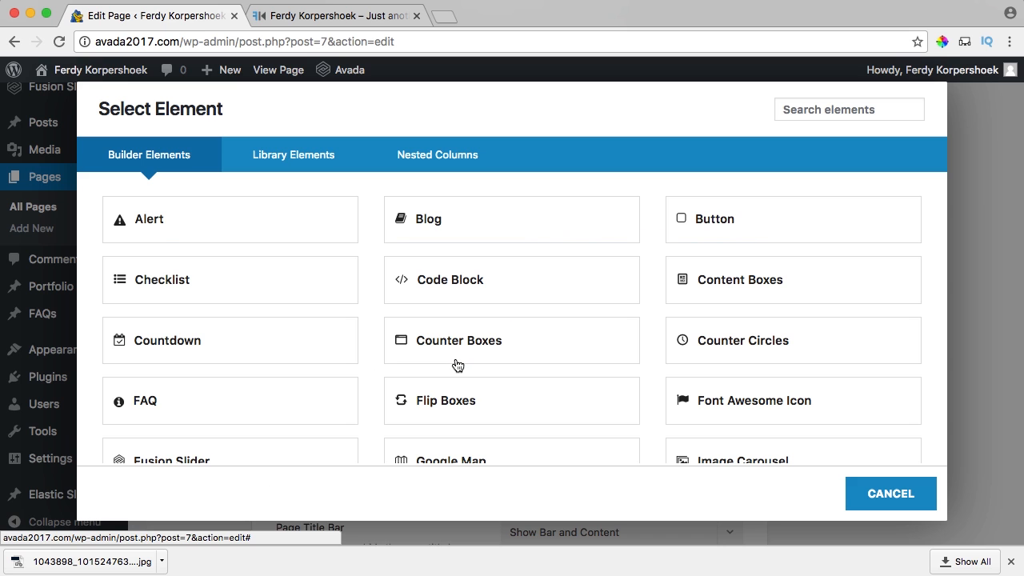
pyautogui.write('port')
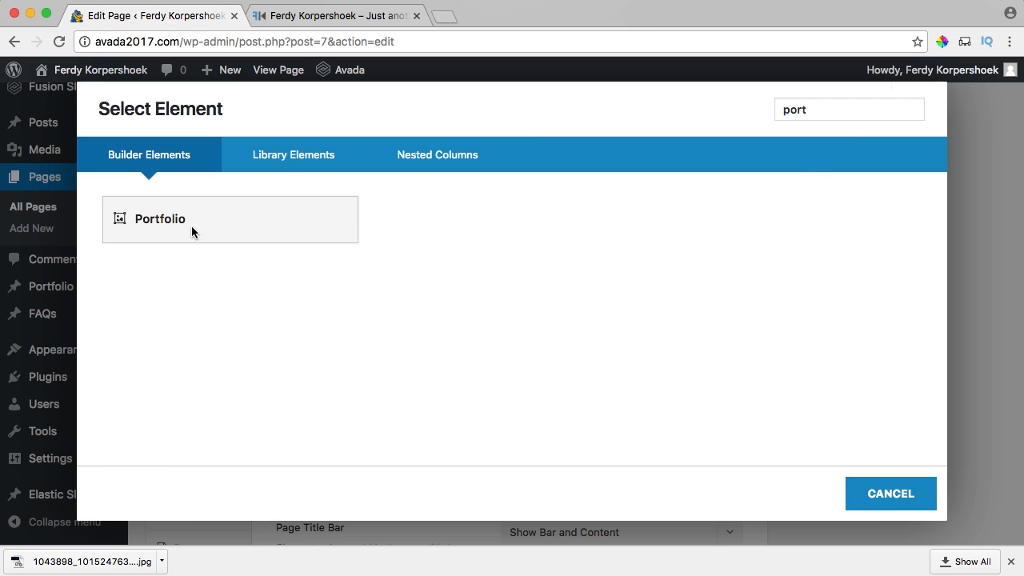
pyautogui.click(192, 228)
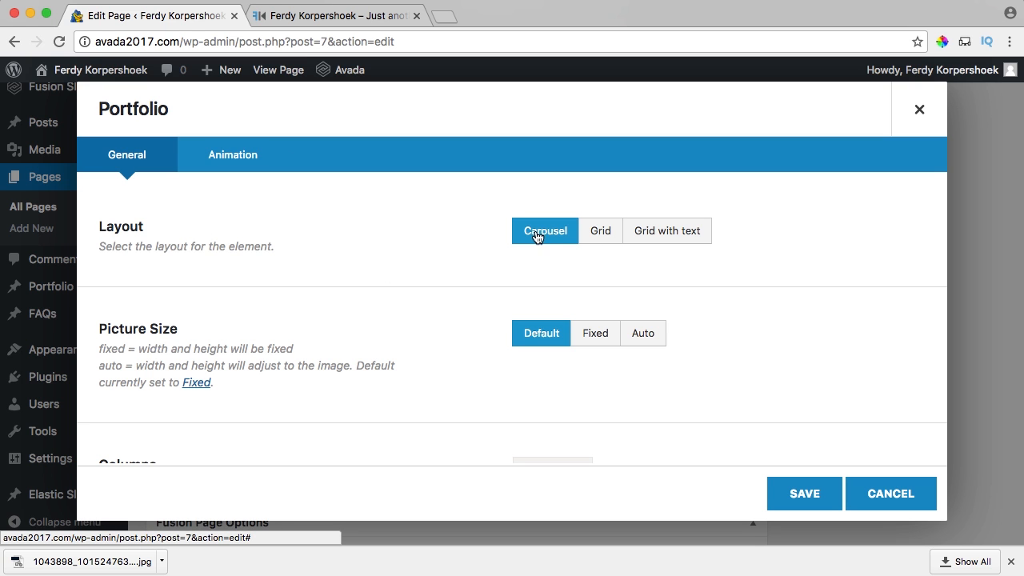
pyautogui.scroll(-2, 528, 264)
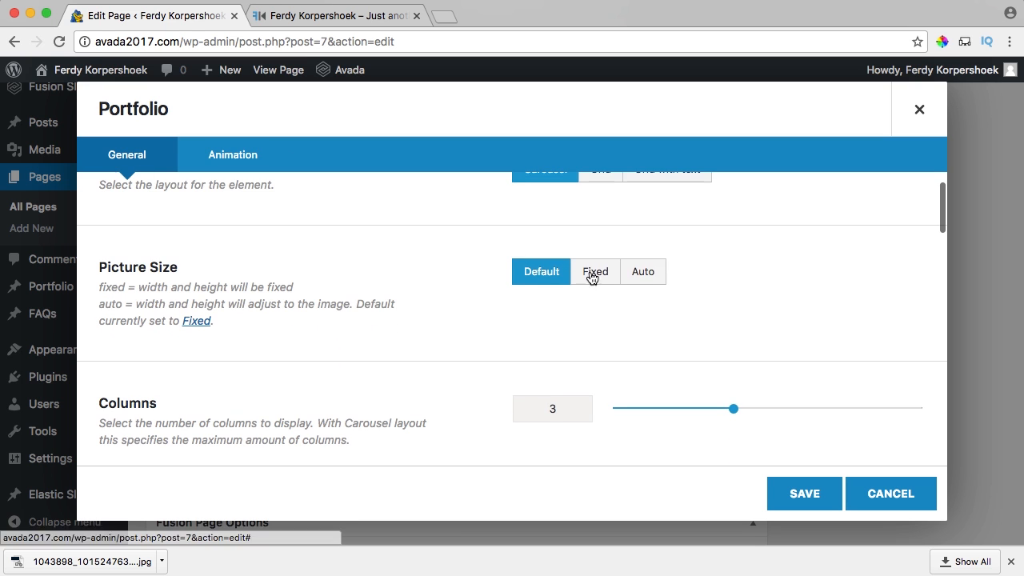
pyautogui.scroll(-2, 334, 277)
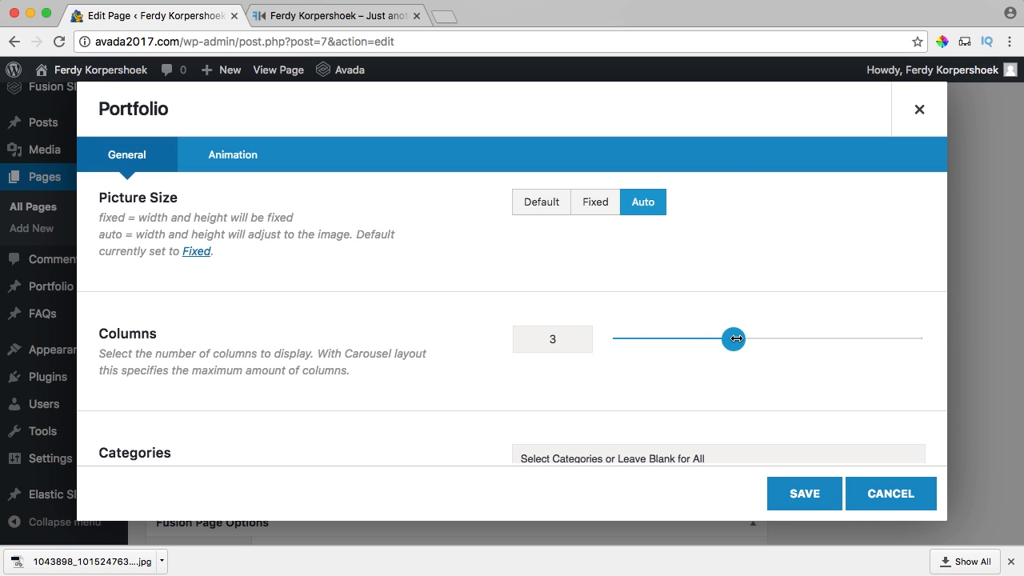
pyautogui.scroll(-3, 424, 304)
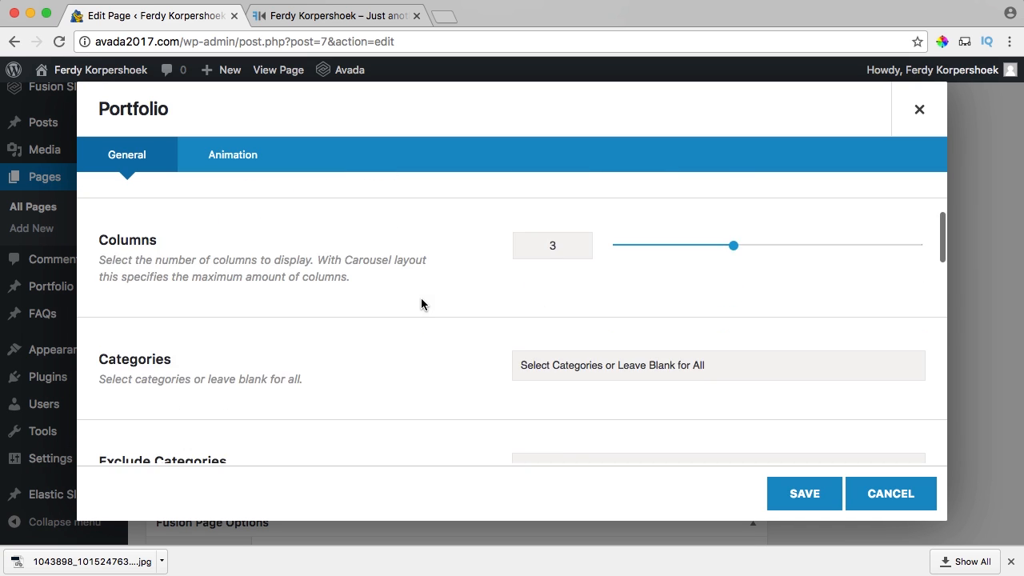
pyautogui.click(552, 361)
pyautogui.click(457, 354)
# Turn on the Portfolio carousel's autoplay, keeping Auto picture size.
pyautogui.scroll(-3, 455, 352)
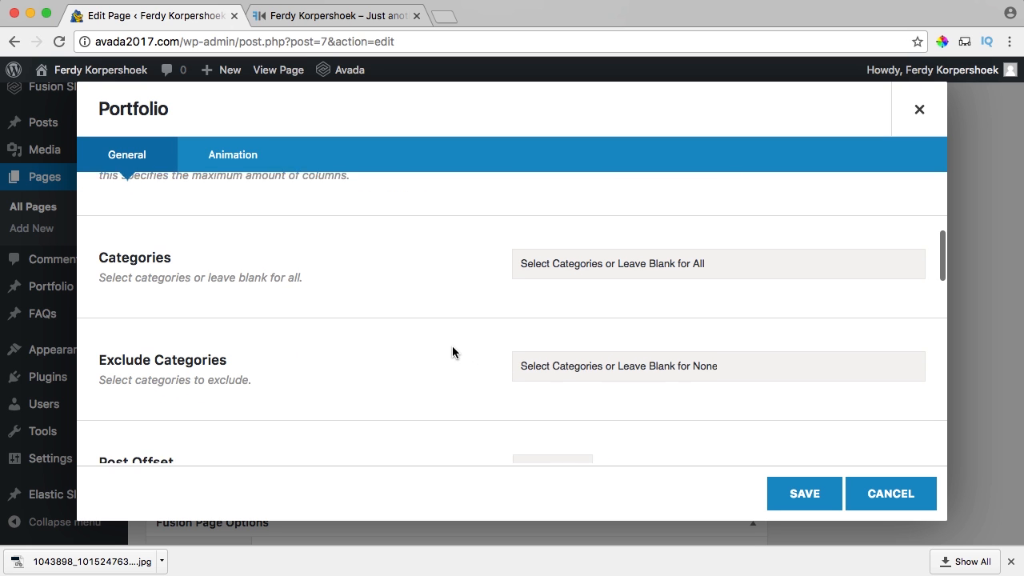
pyautogui.scroll(-5, 464, 344)
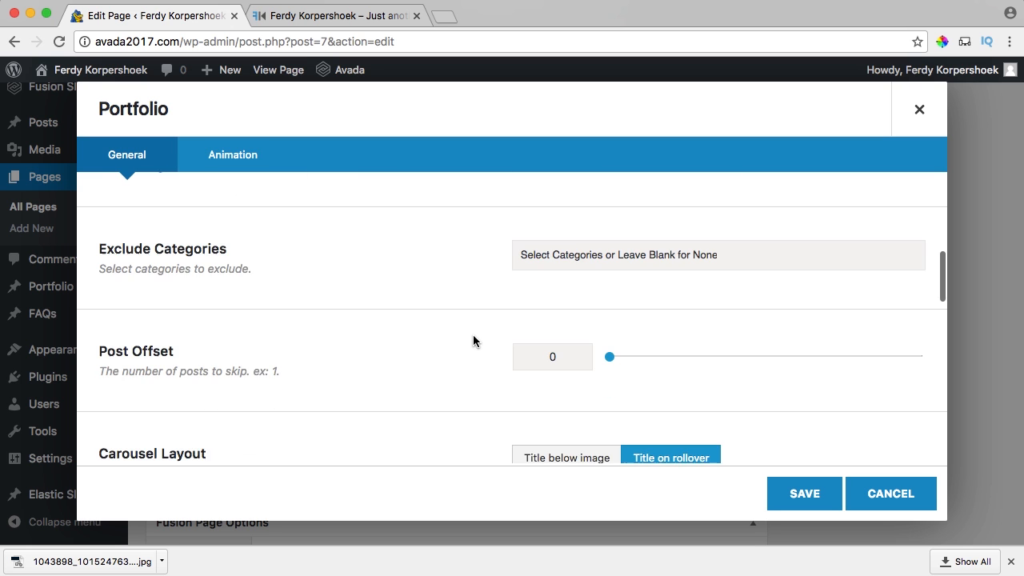
pyautogui.scroll(-1, 473, 340)
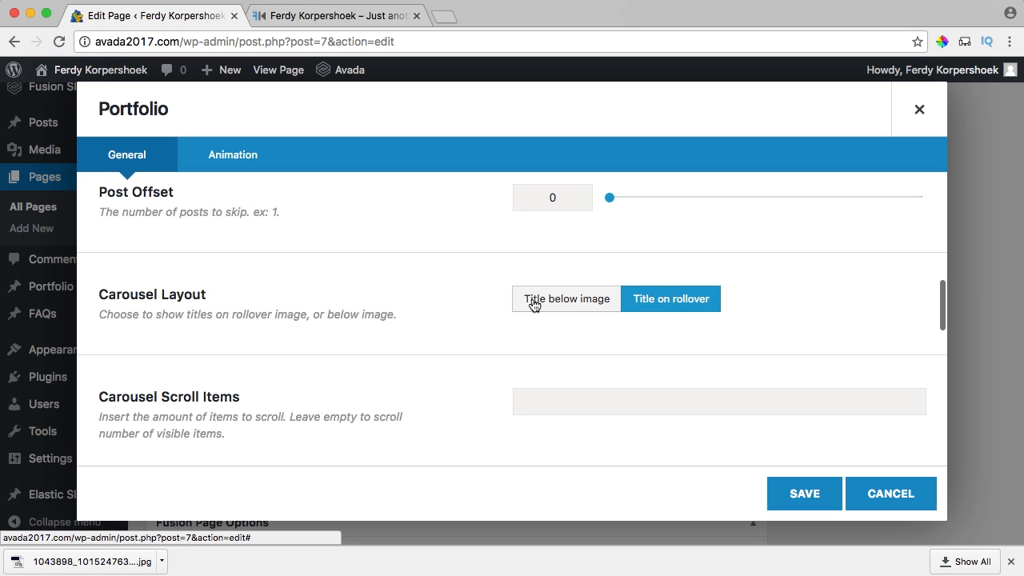
pyautogui.scroll(-2, 480, 304)
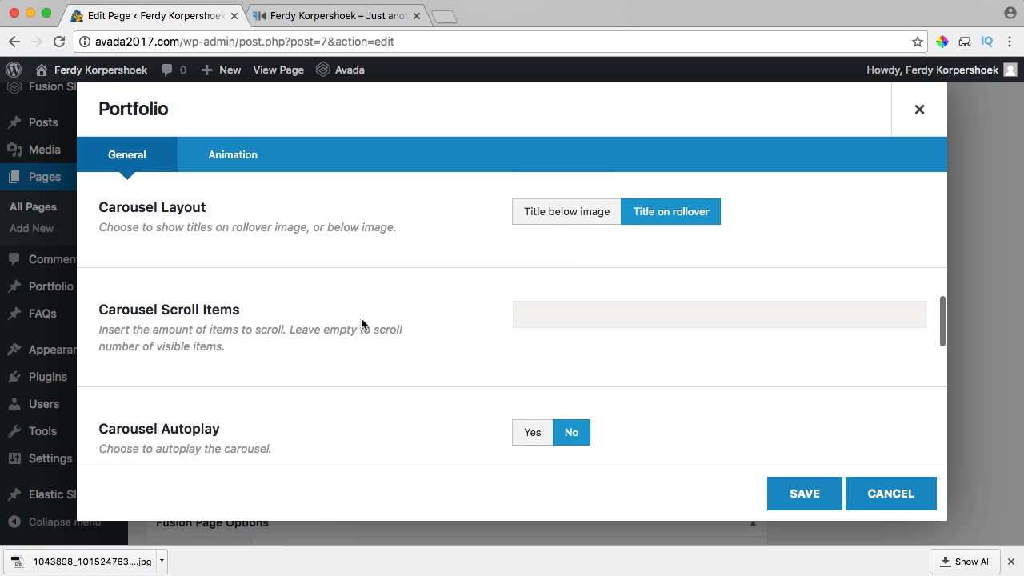
pyautogui.scroll(-3, 362, 324)
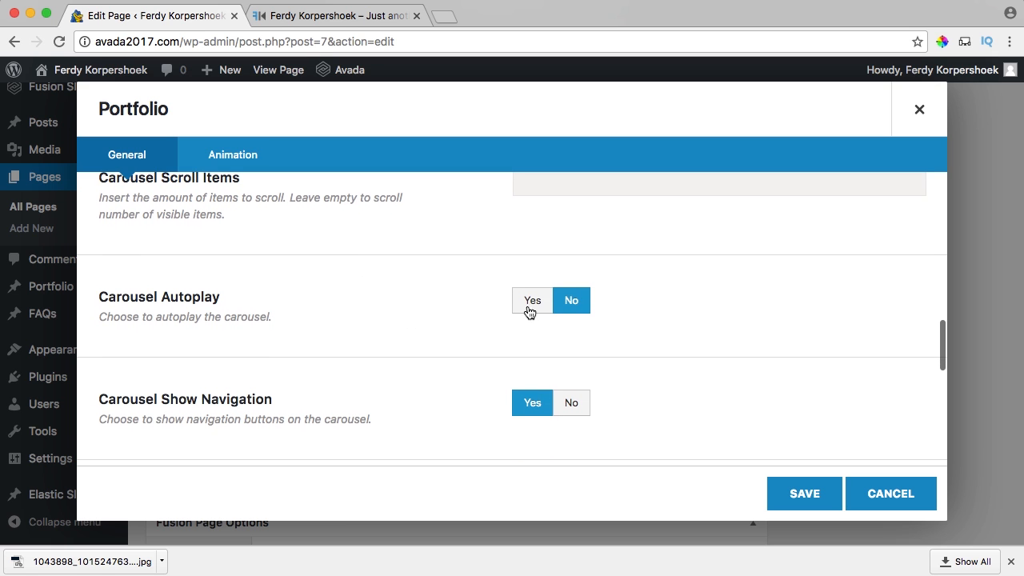
pyautogui.click(538, 309)
pyautogui.scroll(-2, 508, 318)
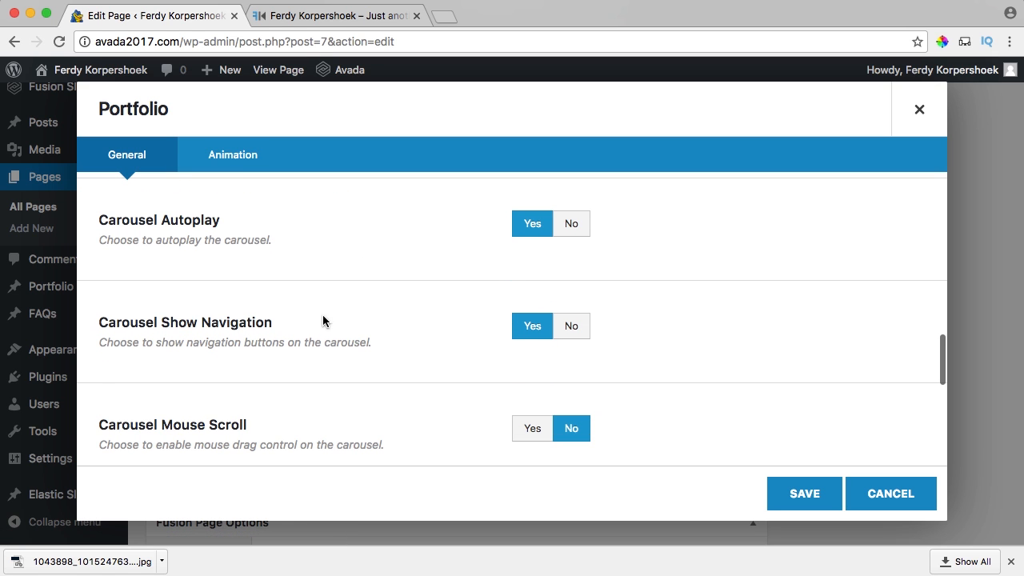
pyautogui.scroll(-3, 400, 320)
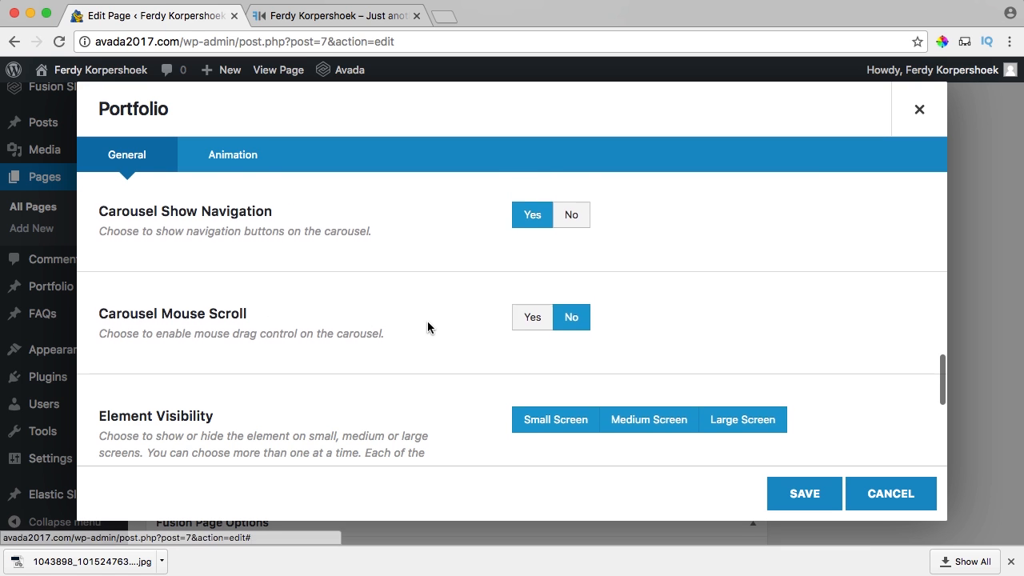
pyautogui.scroll(-5, 427, 324)
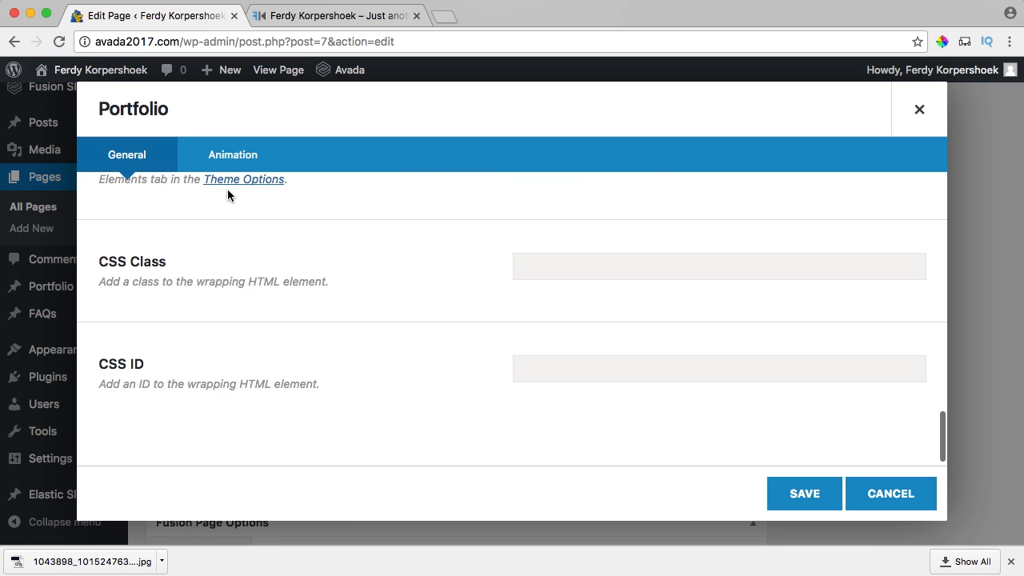
# Set the Portfolio animation type to Fade and save the element.
pyautogui.click(215, 162)
pyautogui.click(589, 233)
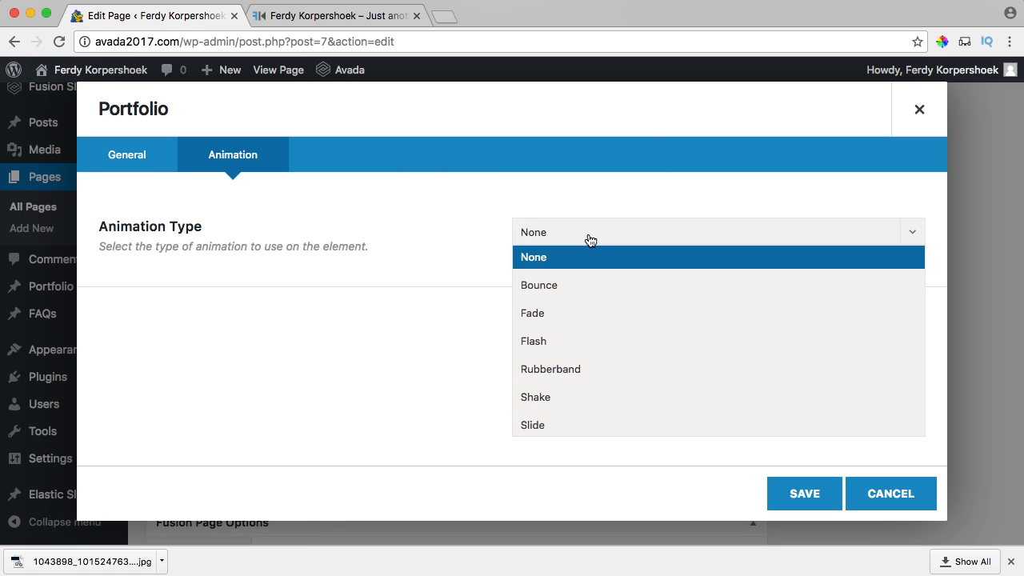
pyautogui.click(562, 312)
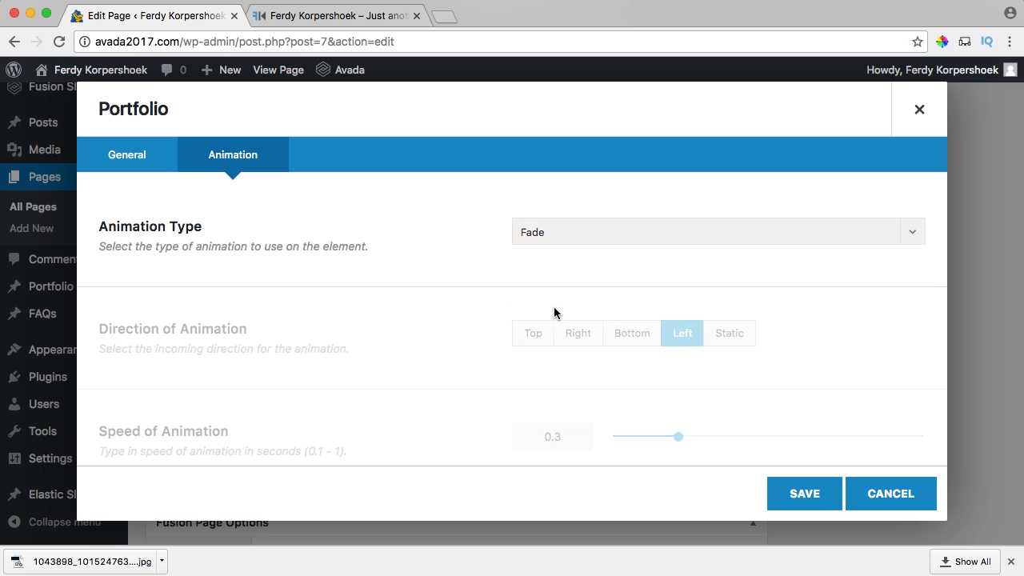
pyautogui.click(798, 494)
# Duplicate the Latest Films title and move the copy into the portfolio container.
pyautogui.scroll(3, 564, 390)
pyautogui.scroll(5, 564, 388)
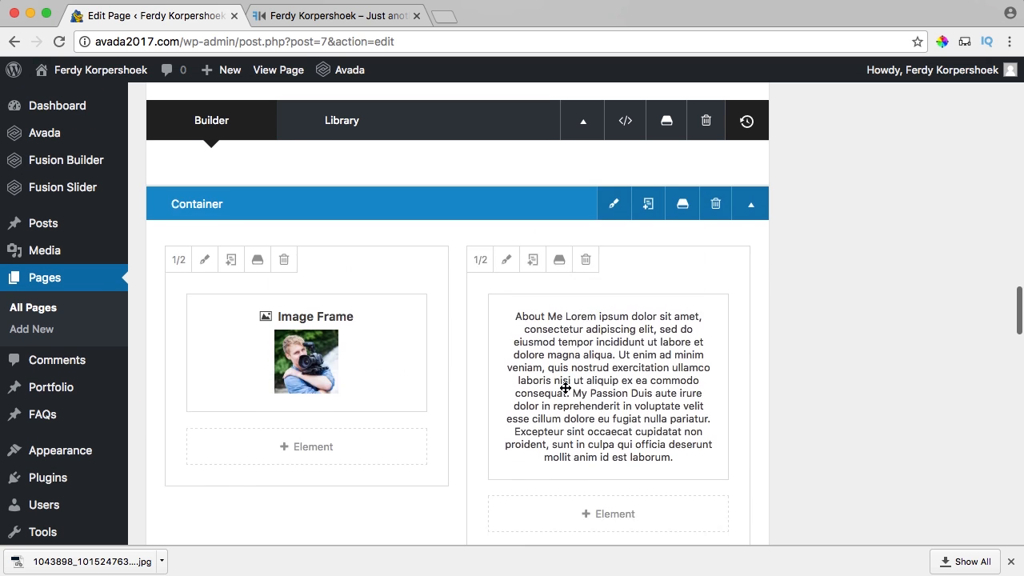
pyautogui.scroll(-1, 566, 389)
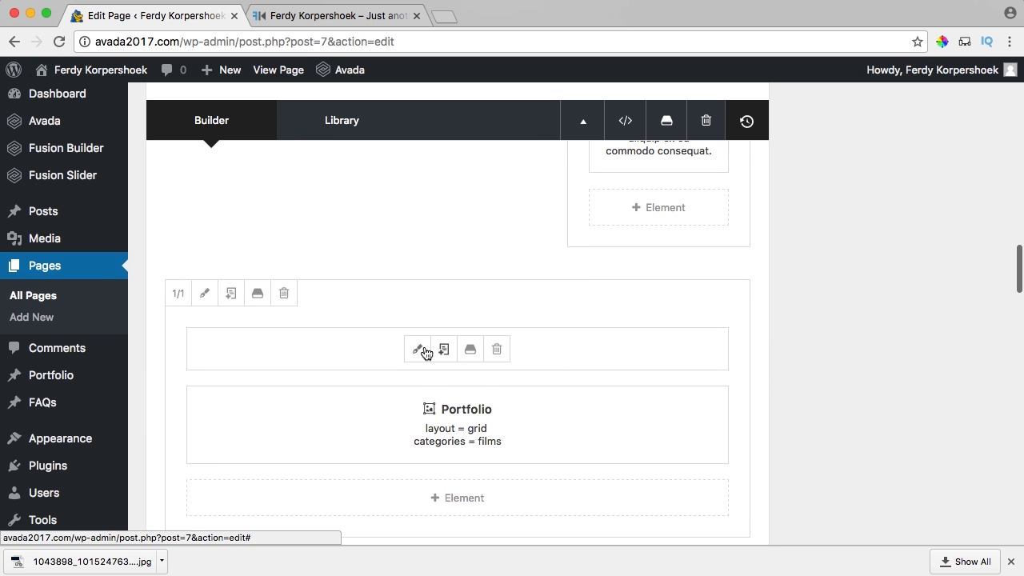
pyautogui.click(444, 352)
pyautogui.scroll(-2, 494, 359)
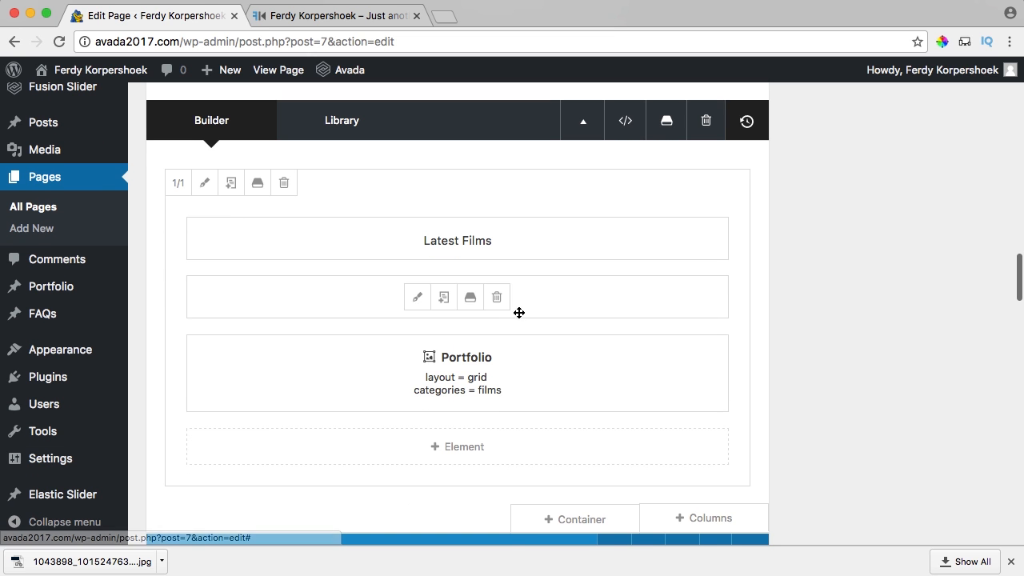
pyautogui.moveTo(521, 313)
pyautogui.mouseDown()
pyautogui.moveTo(537, 316)
pyautogui.moveTo(510, 330)
pyautogui.moveTo(449, 401)
pyautogui.moveTo(459, 299)
pyautogui.moveTo(472, 331)
pyautogui.mouseUp()
# Change the copied title to a white 'Latest Projects' heading and save it.
pyautogui.scroll(-6, 538, 315)
pyautogui.scroll(-5, 449, 400)
pyautogui.scroll(2, 459, 304)
pyautogui.scroll(-1, 472, 325)
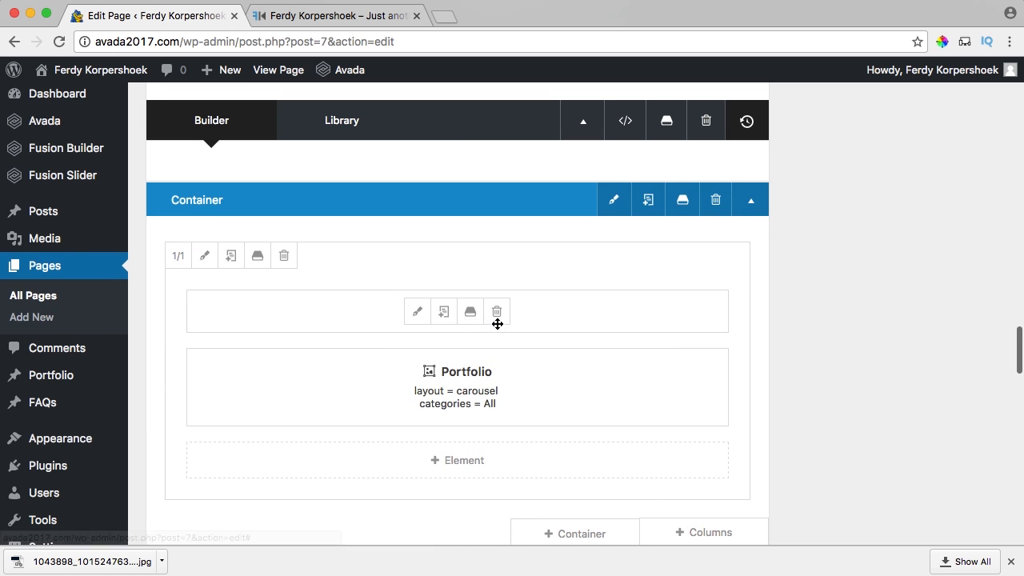
pyautogui.click(417, 311)
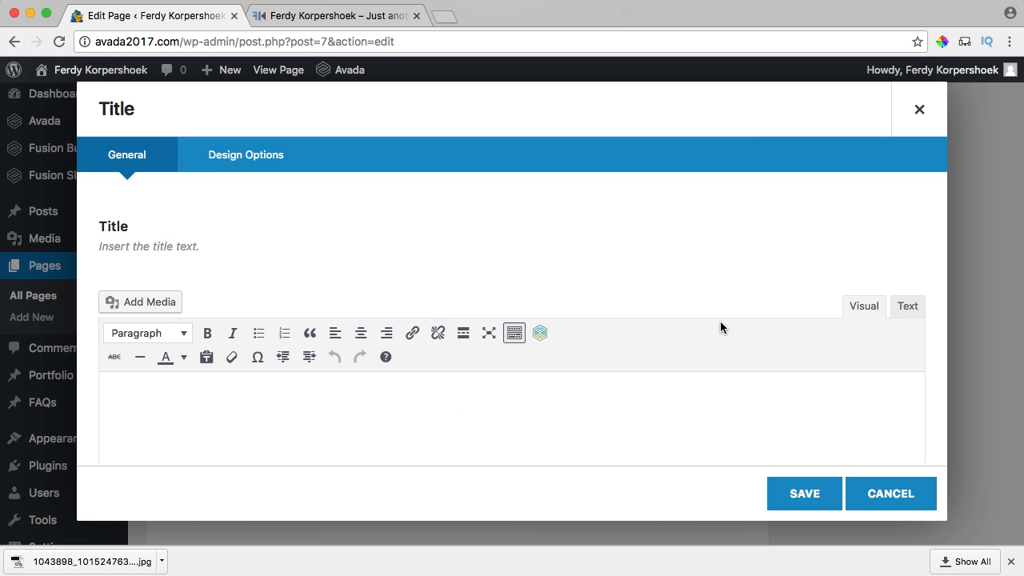
pyautogui.click(906, 309)
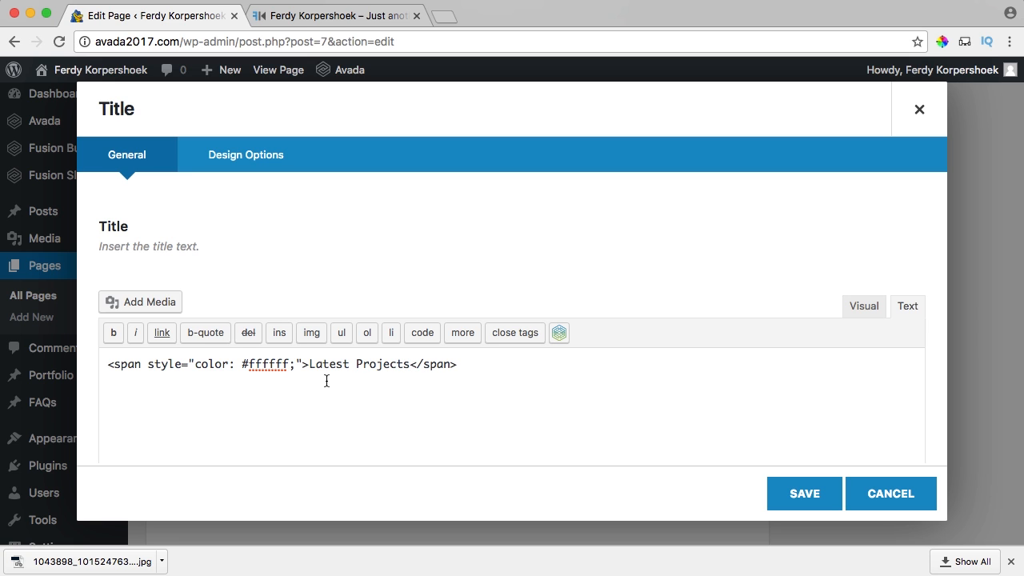
pyautogui.click(803, 494)
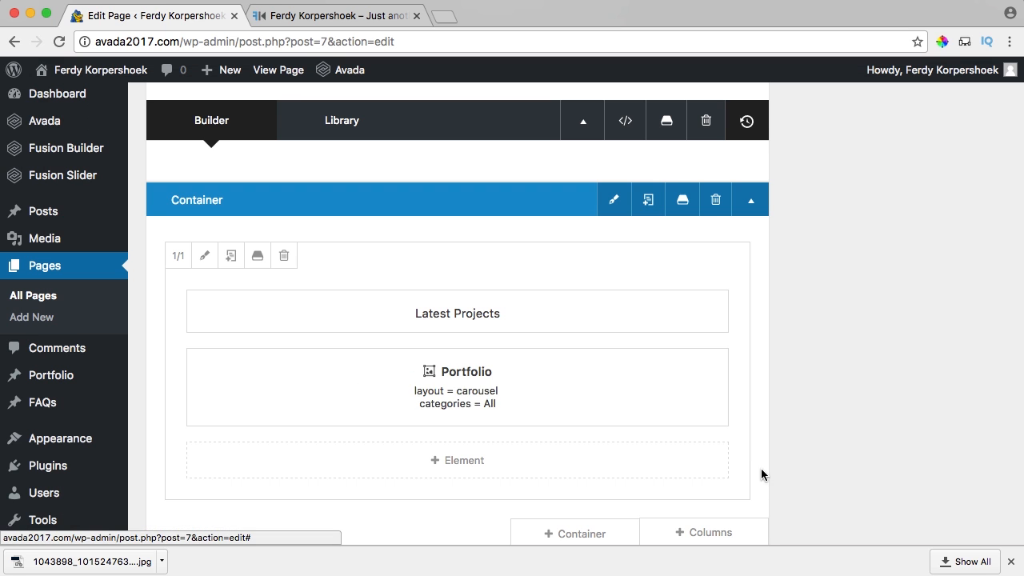
pyautogui.scroll(-2, 635, 414)
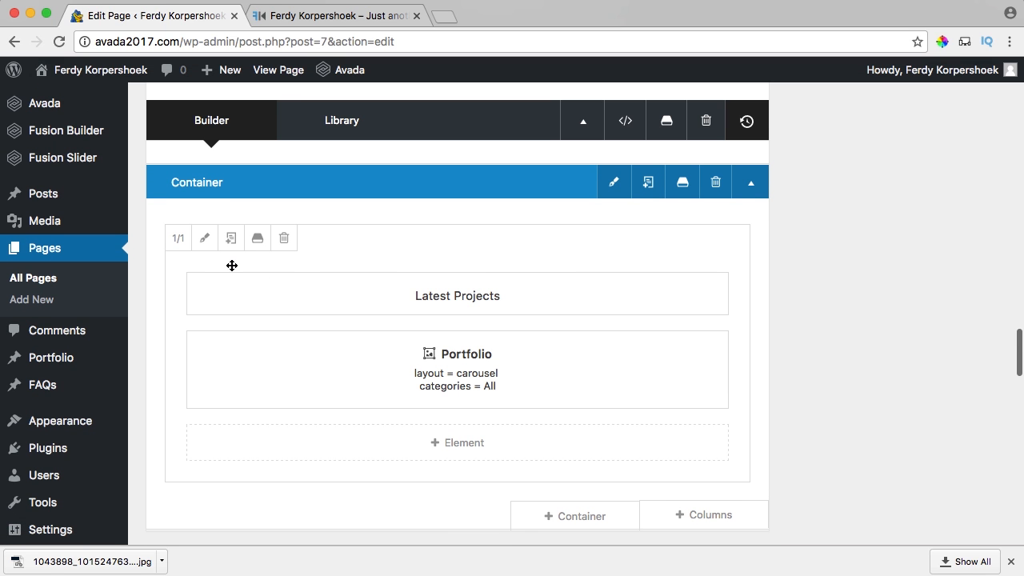
# Give the Latest Projects column a #2F93C7 blue background and save.
pyautogui.click(204, 239)
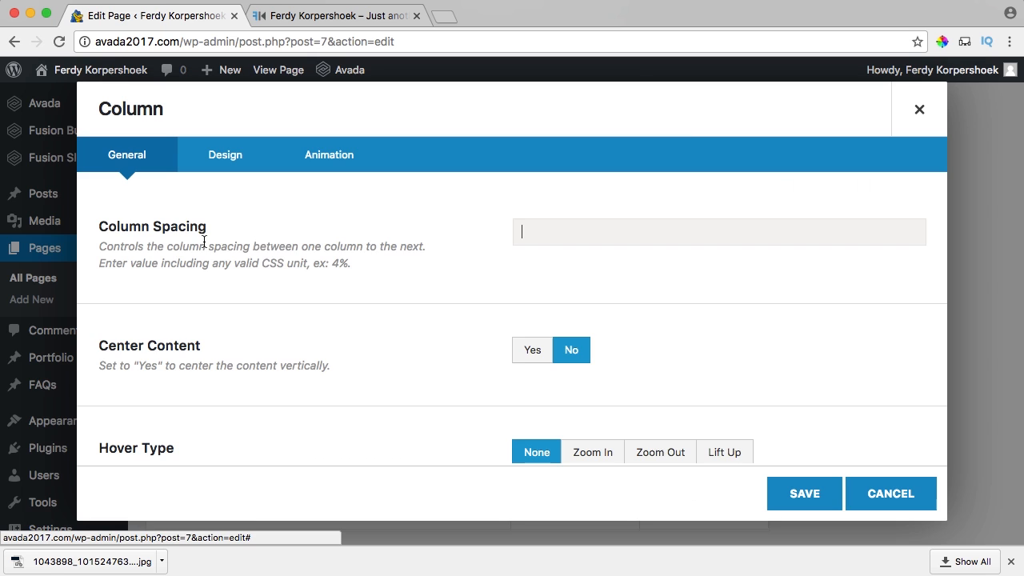
pyautogui.click(226, 156)
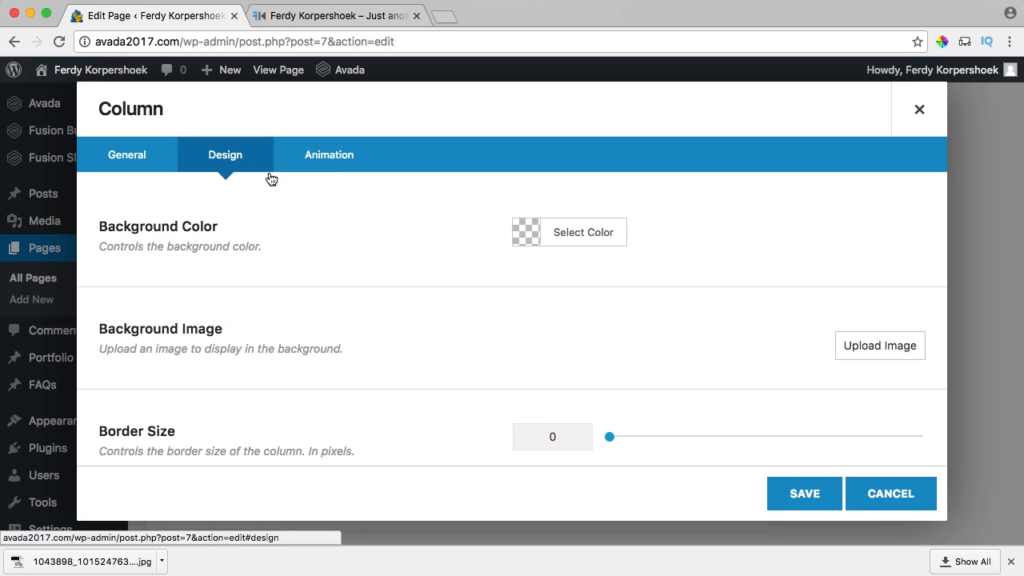
pyautogui.click(534, 232)
pyautogui.click(673, 232)
pyautogui.write('2F93C7')
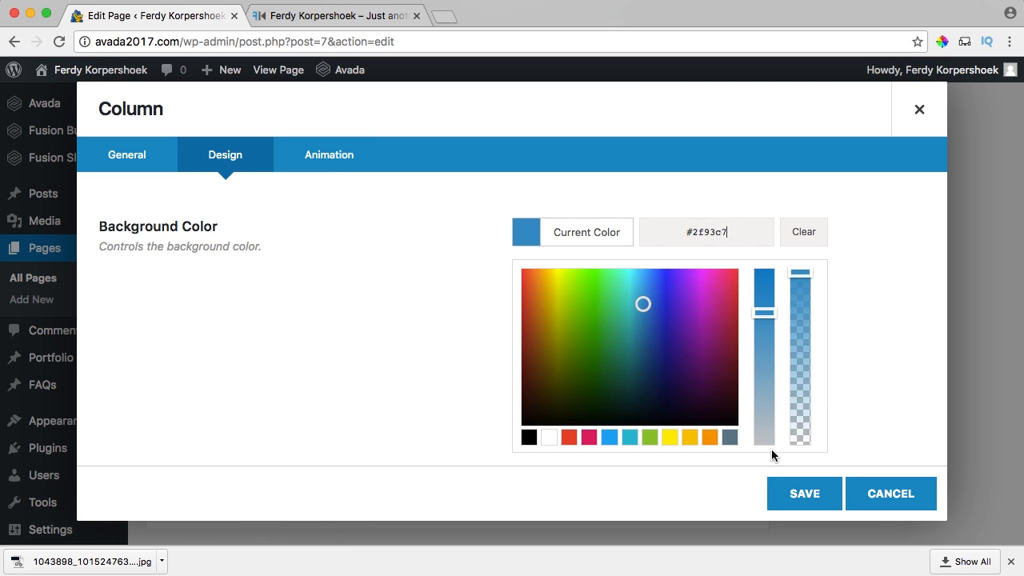
pyautogui.click(800, 492)
pyautogui.scroll(10, 869, 386)
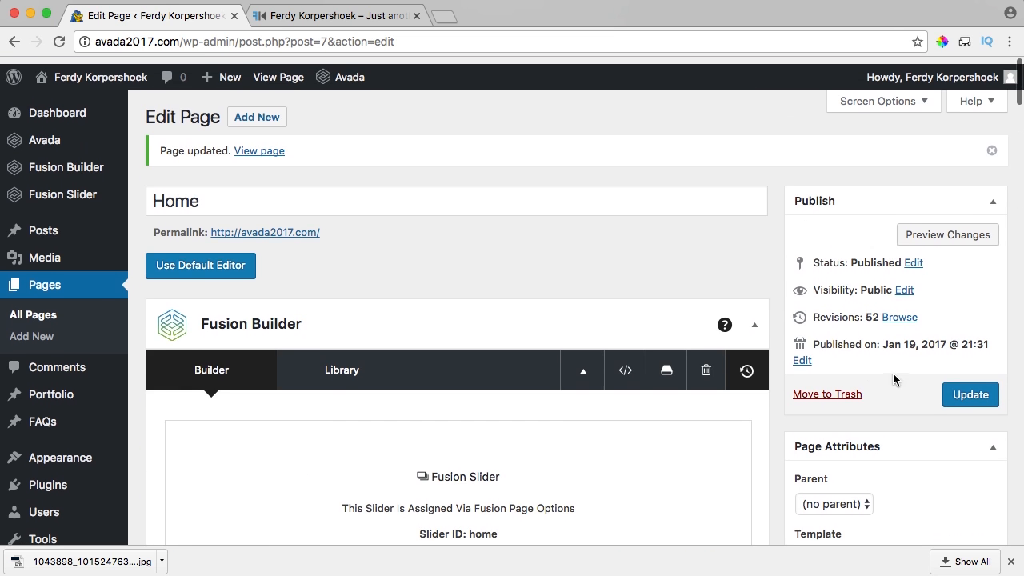
# Update the page and check the Portfolio section on the live site.
pyautogui.click(970, 387)
pyautogui.click(360, 16)
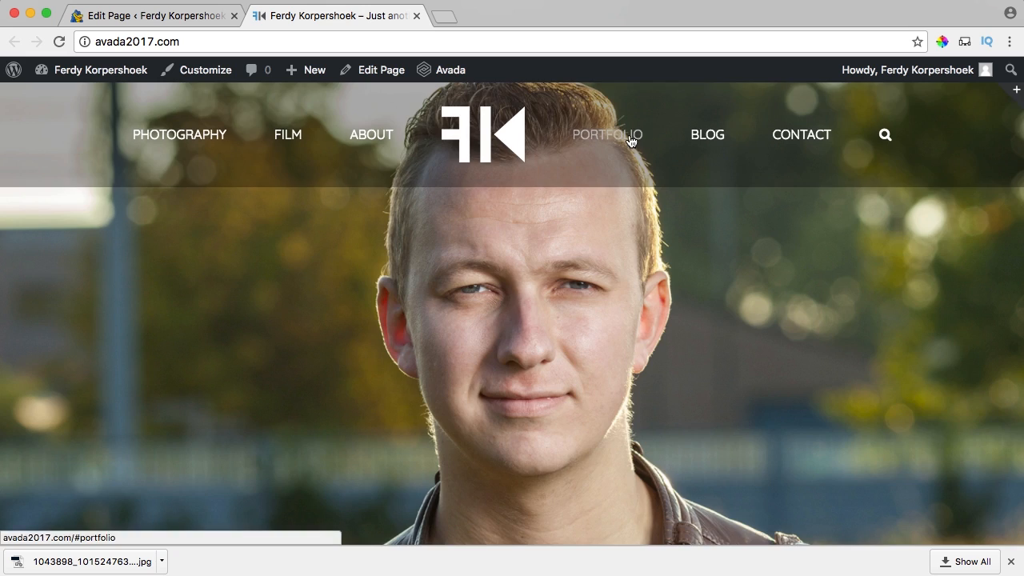
pyautogui.click(631, 137)
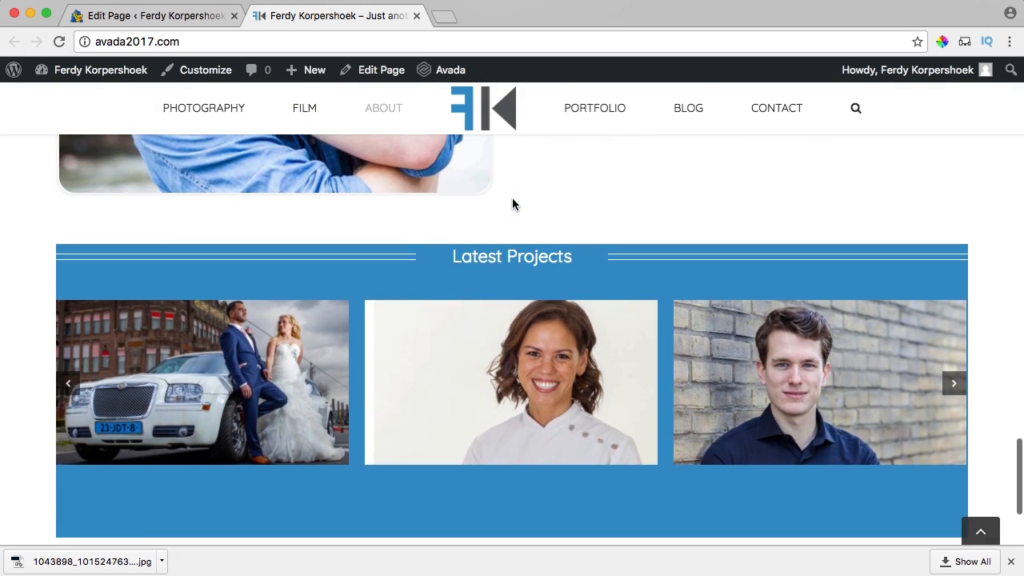
pyautogui.scroll(5, 578, 241)
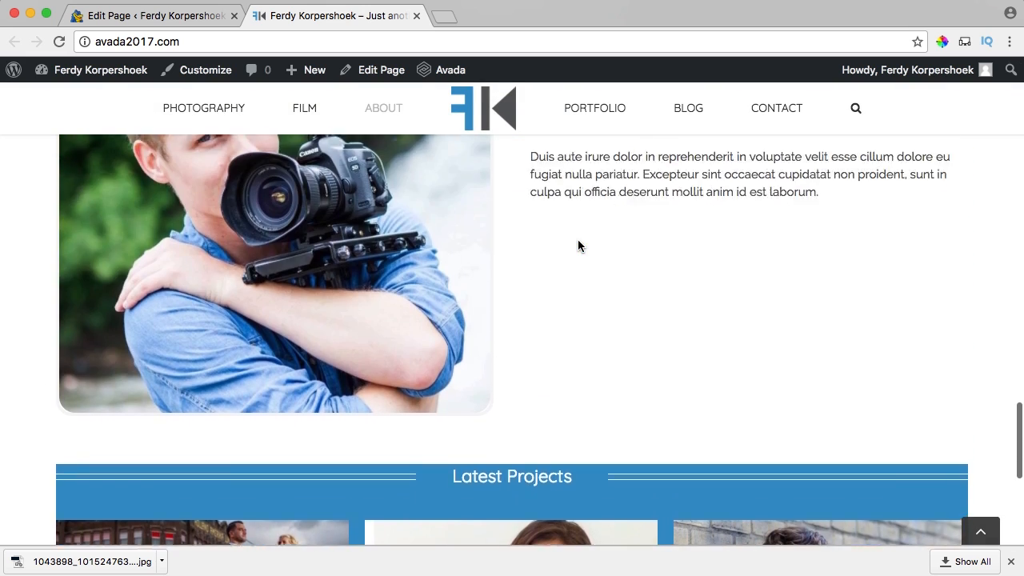
pyautogui.scroll(-6, 579, 241)
pyautogui.scroll(1, 579, 244)
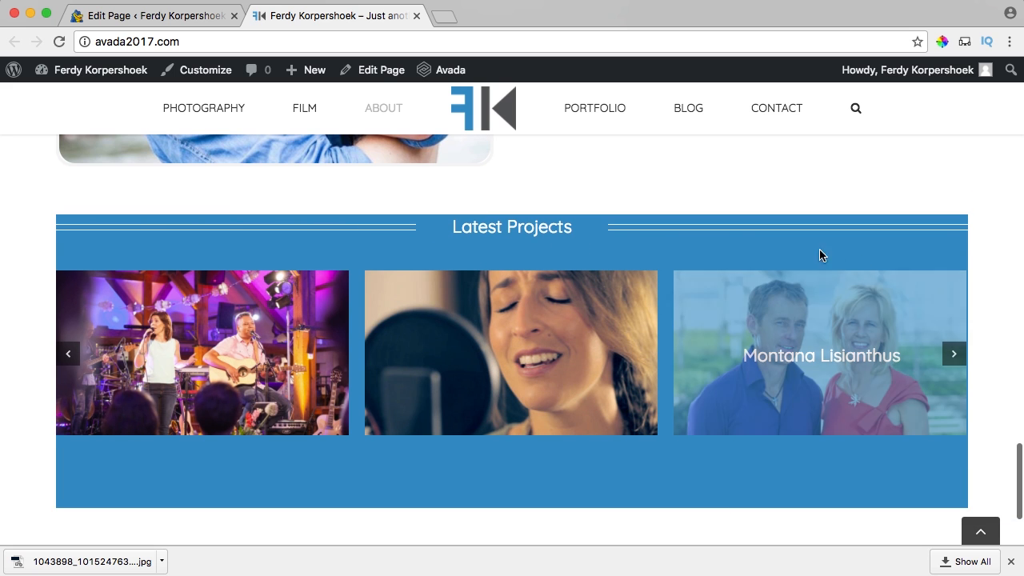
# Confirm the page template stays set to 100% Width.
pyautogui.click(173, 21)
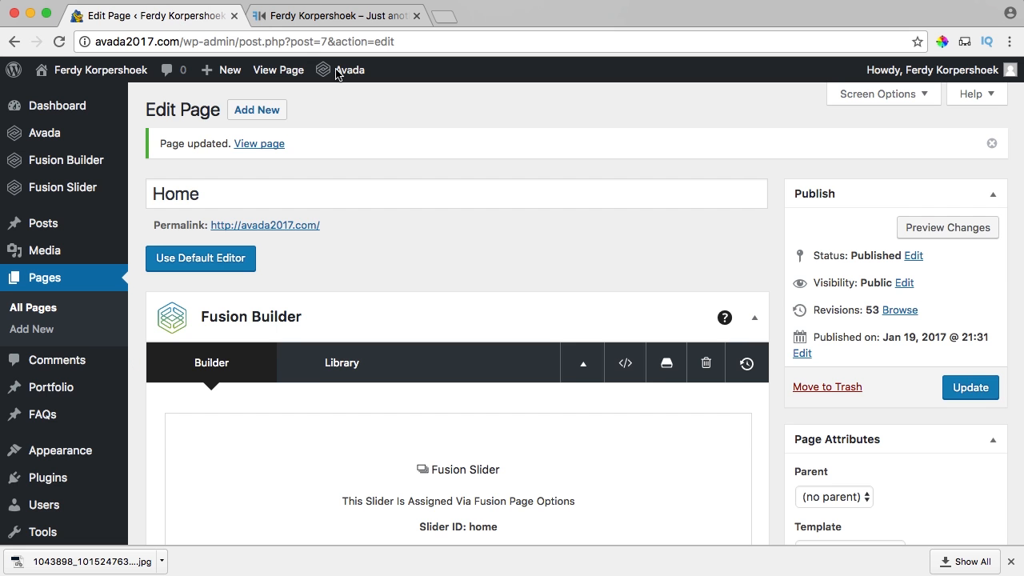
pyautogui.scroll(-5, 892, 384)
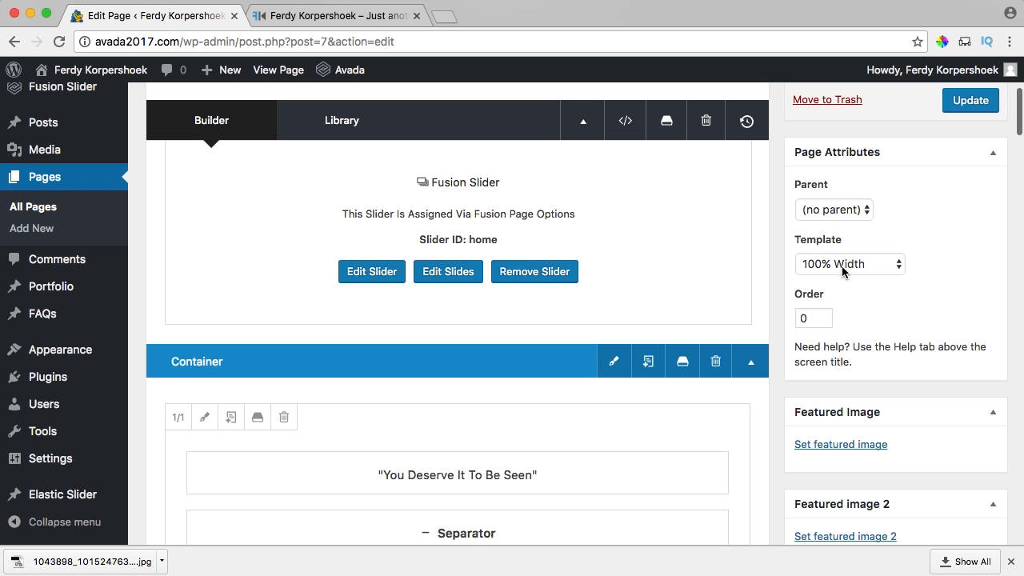
pyautogui.click(839, 264)
pyautogui.click(843, 265)
# Review the blue Latest Projects band and its carousel on the live home page.
pyautogui.click(336, 15)
pyautogui.scroll(-2, 112, 415)
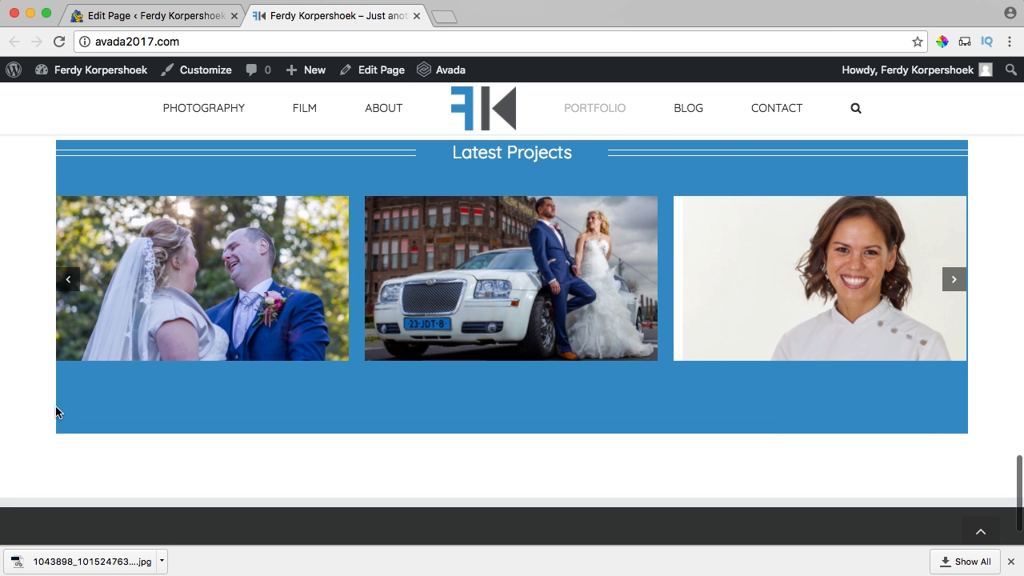
pyautogui.scroll(15, 315, 414)
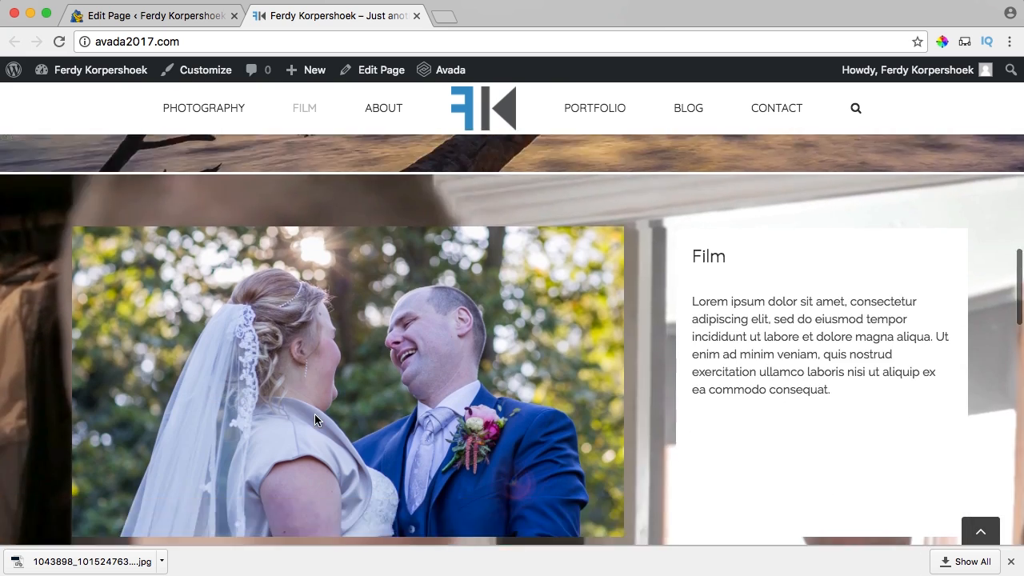
pyautogui.scroll(-4, 174, 356)
pyautogui.scroll(-10, 41, 324)
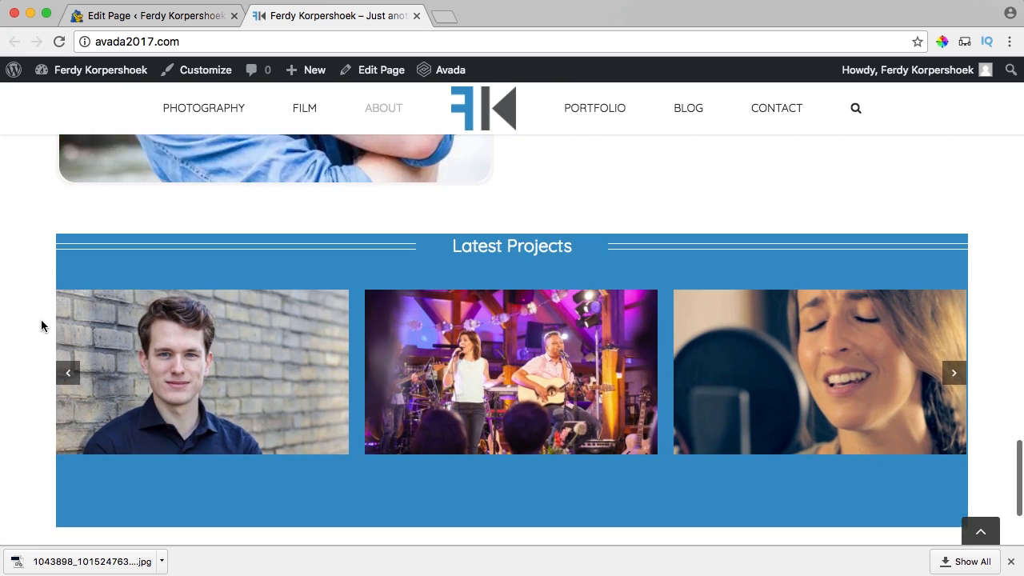
pyautogui.scroll(1, 61, 231)
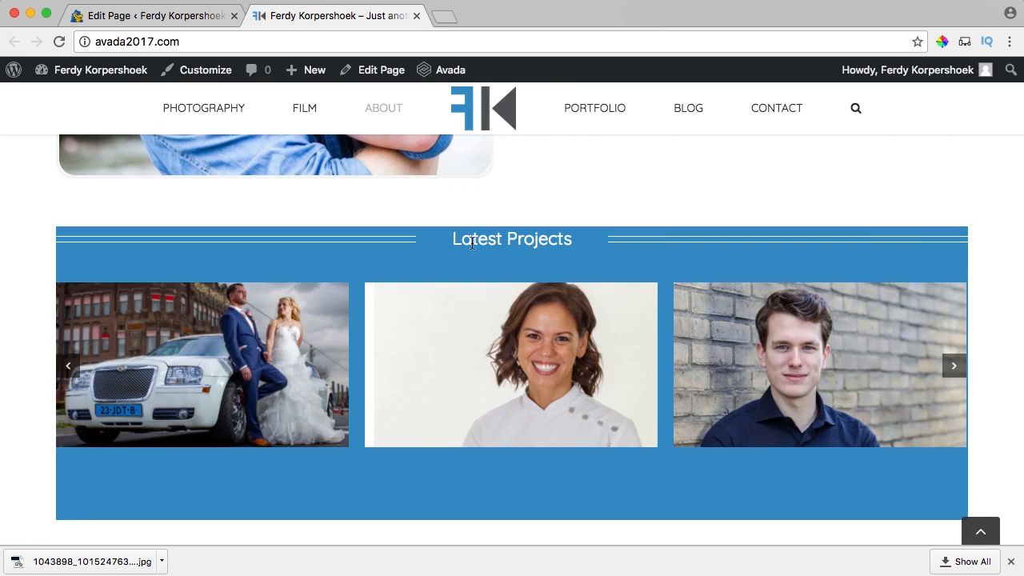
# Create a new 10×10 px document in Photoshop.
pyautogui.click(567, 566)
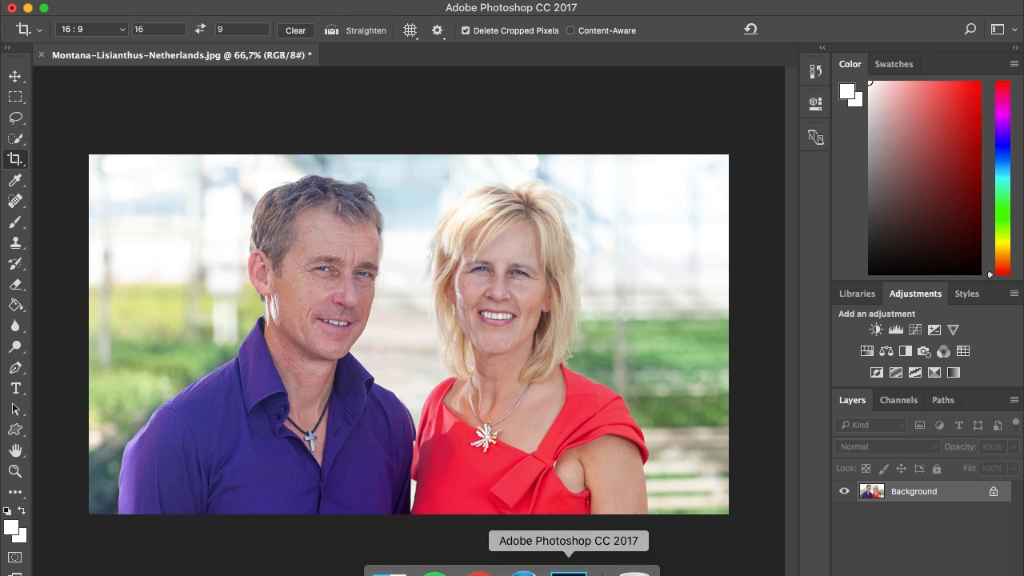
pyautogui.click(152, 2)
pyautogui.click(152, 8)
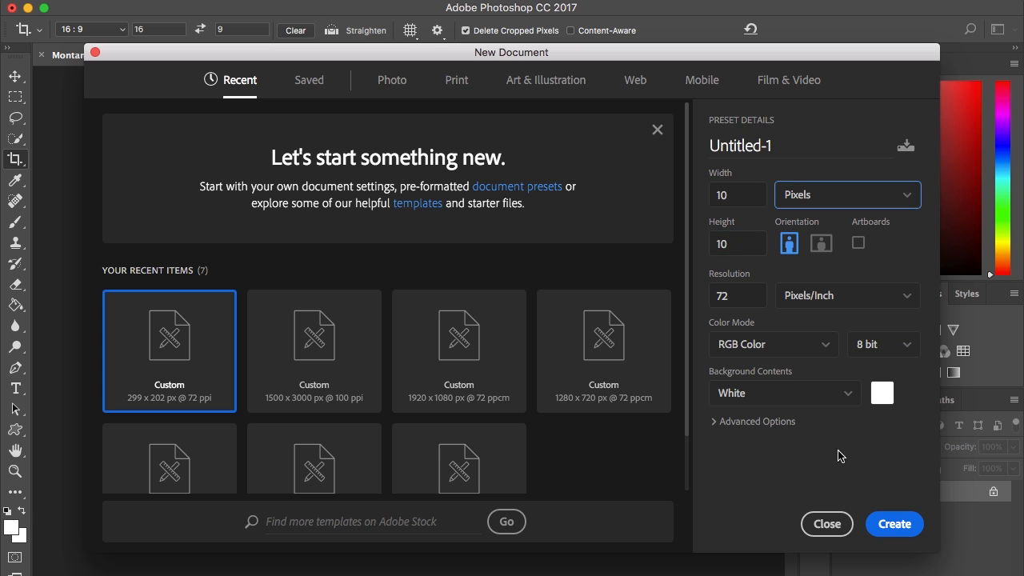
pyautogui.click(885, 524)
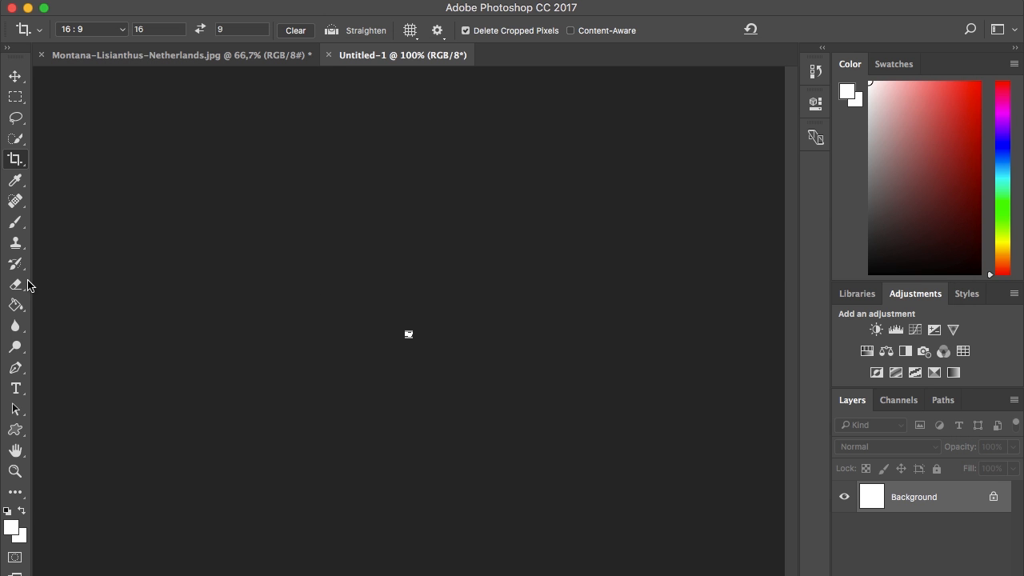
# Fill the canvas with foreground colour #2F93C7 using the Paint Bucket.
pyautogui.click(11, 528)
pyautogui.write('2F93C7')
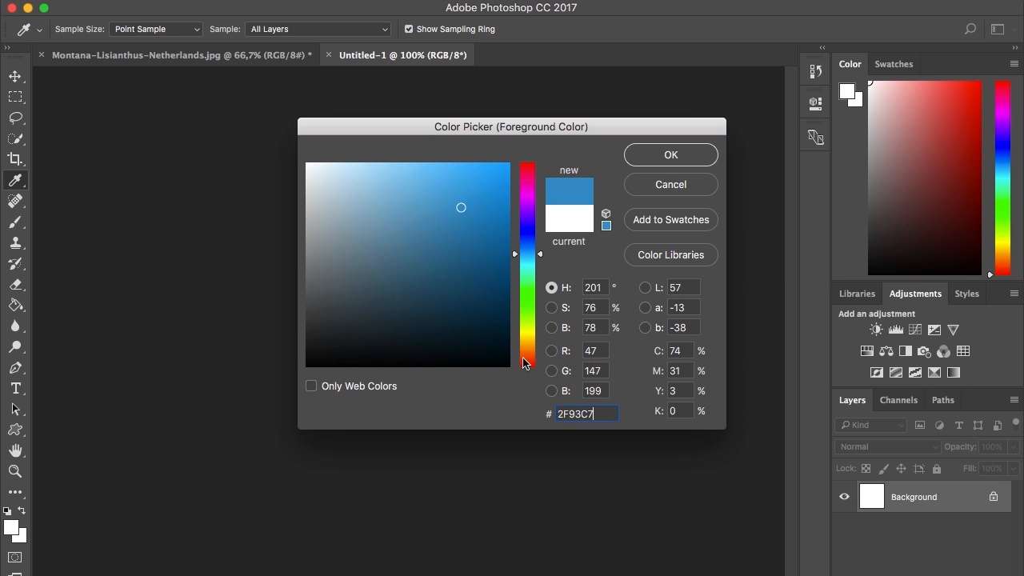
pyautogui.click(669, 156)
pyautogui.press('c')
pyautogui.click(16, 305)
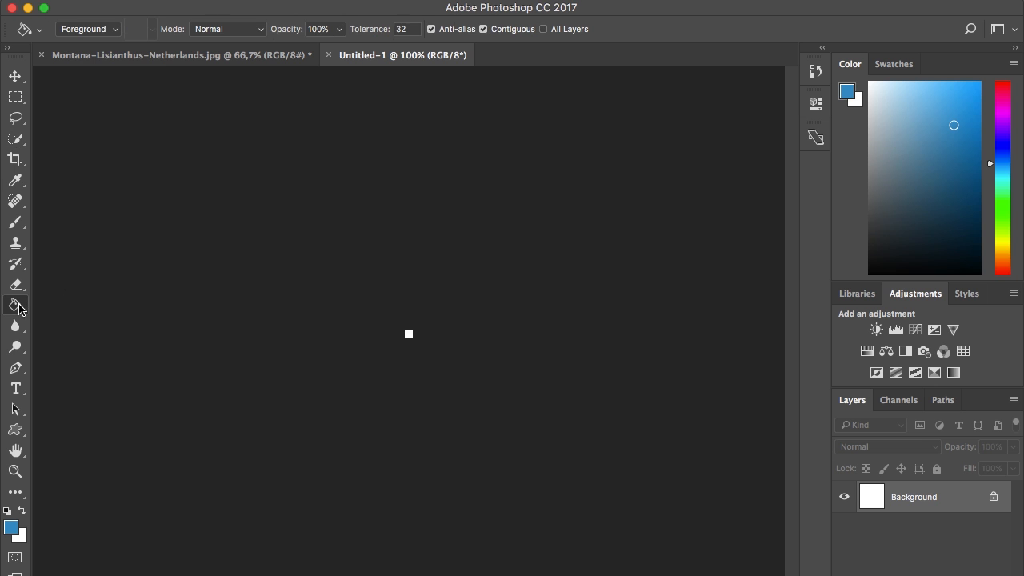
pyautogui.press('super+0')
pyautogui.click(404, 318)
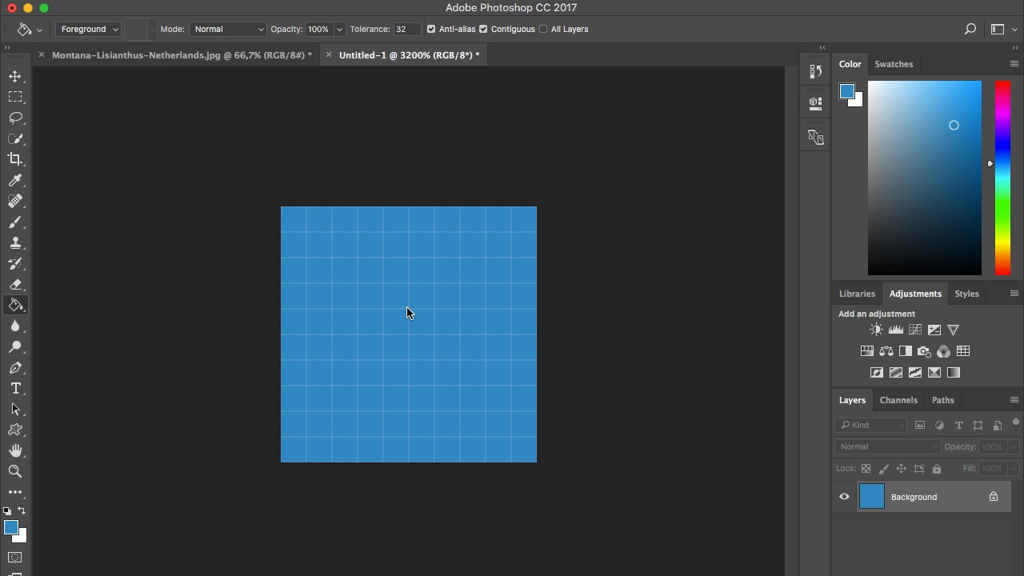
# Export the image with Save for Web as PNG-24 named bgb.png.
pyautogui.press('super+alt+shift+s')
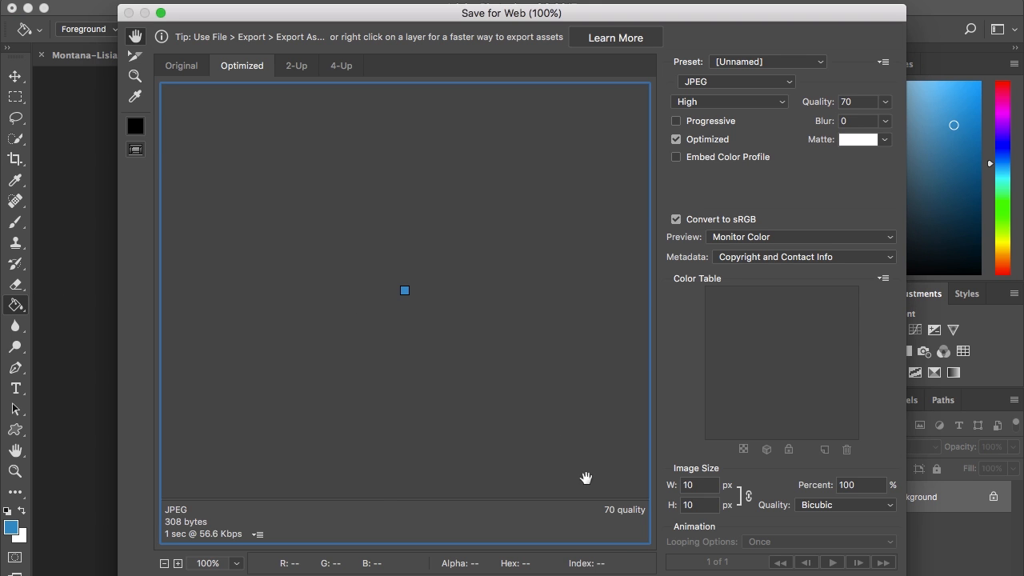
pyautogui.click(736, 82)
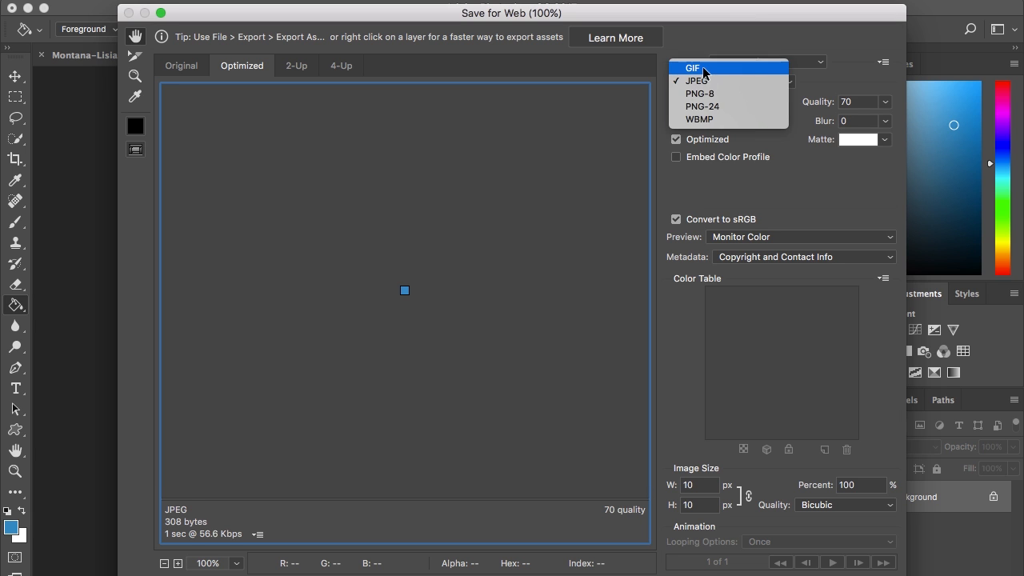
pyautogui.click(732, 71)
pyautogui.click(726, 81)
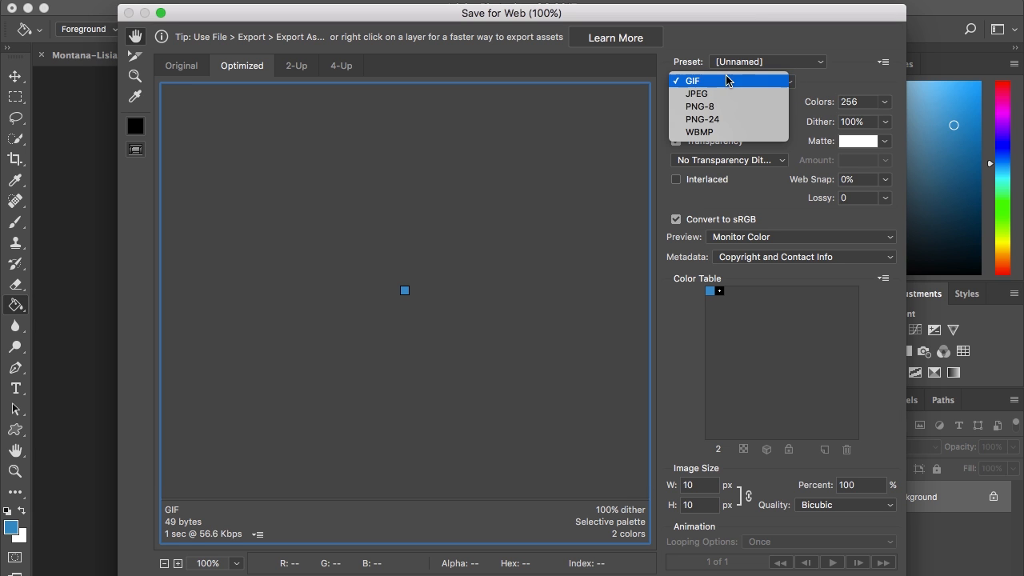
pyautogui.click(709, 120)
pyautogui.press('Return')
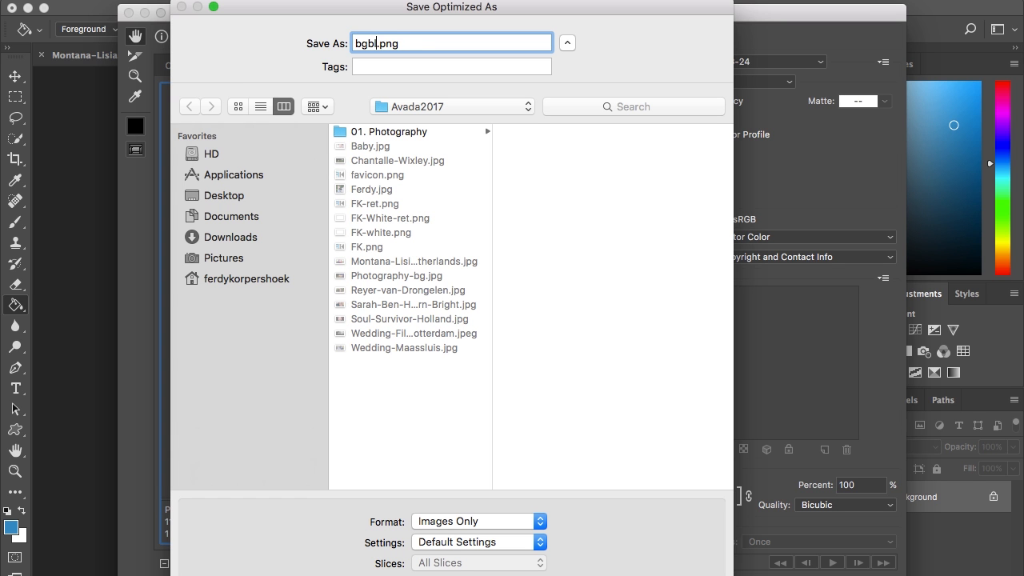
pyautogui.press('Return')
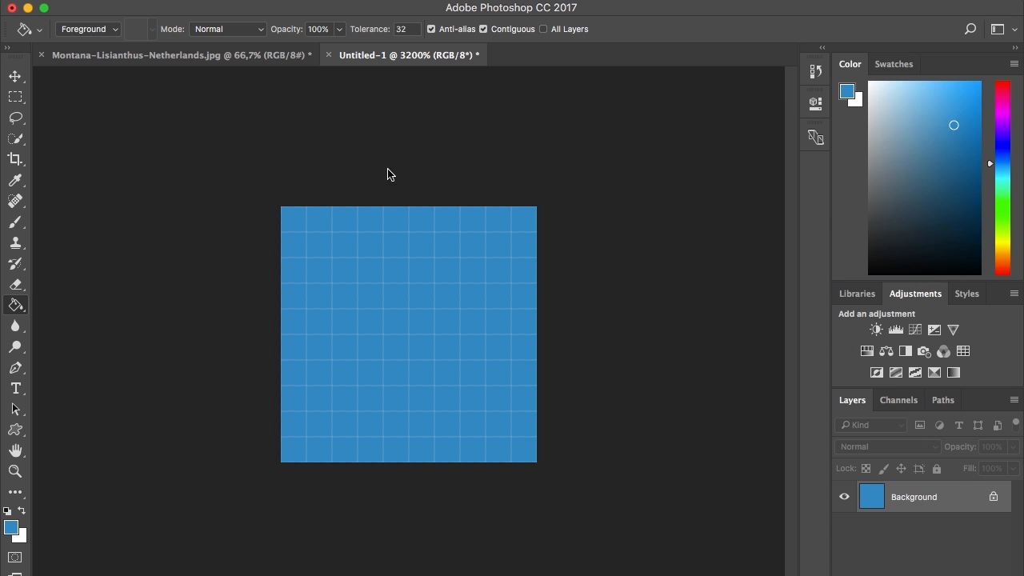
pyautogui.hotkey('ctrl', 'Up')
pyautogui.click(347, 167)
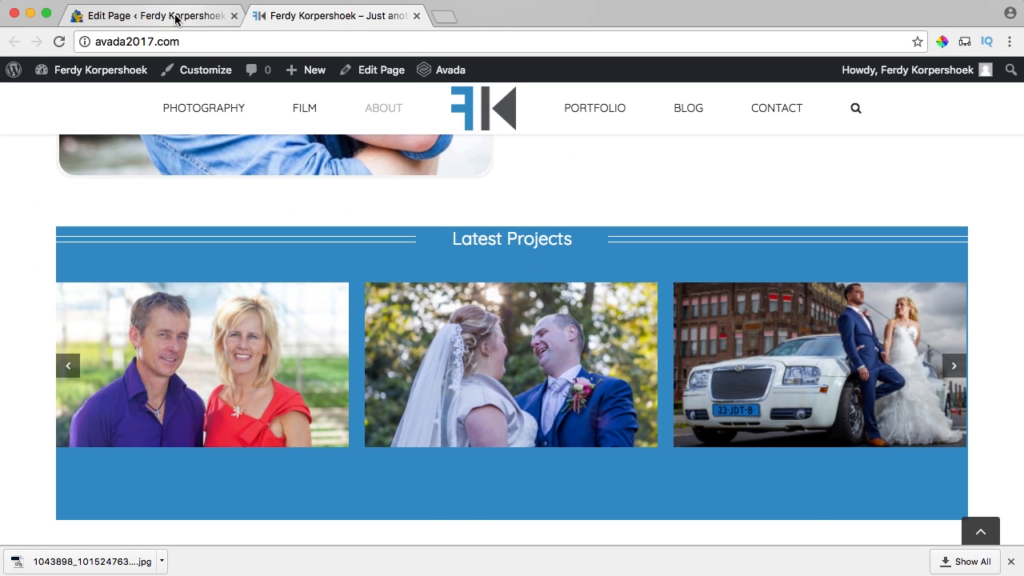
# Open the Latest Projects container's Background settings to pick a background image.
pyautogui.click(180, 16)
pyautogui.scroll(-2, 501, 316)
pyautogui.scroll(-20, 501, 317)
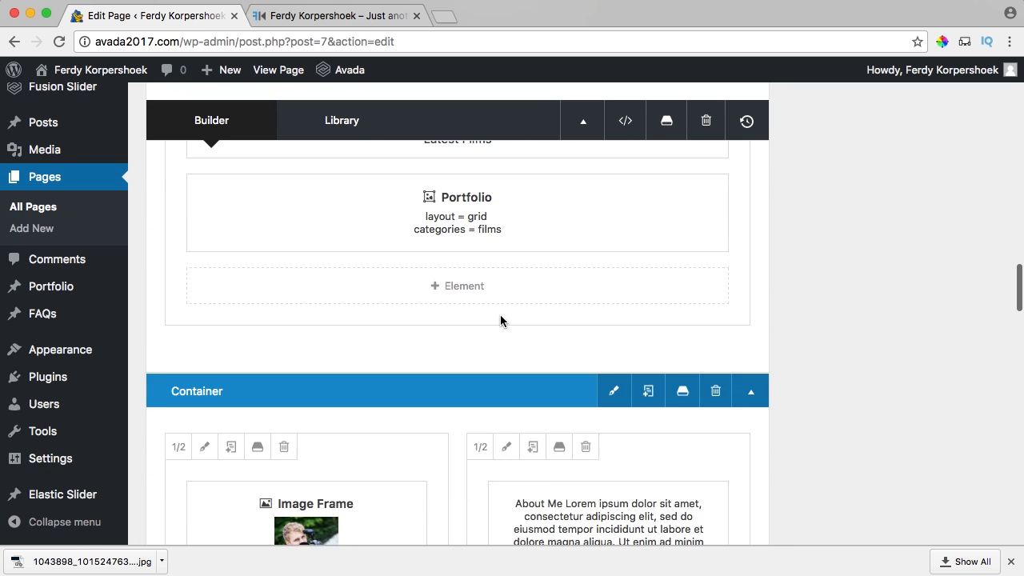
pyautogui.scroll(-3, 501, 315)
pyautogui.scroll(2, 196, 255)
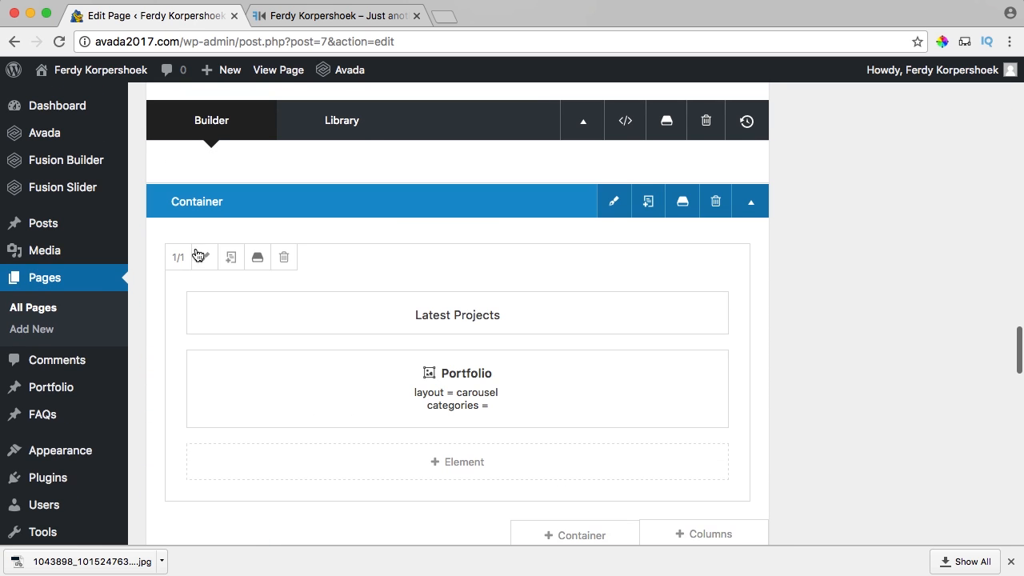
pyautogui.click(610, 206)
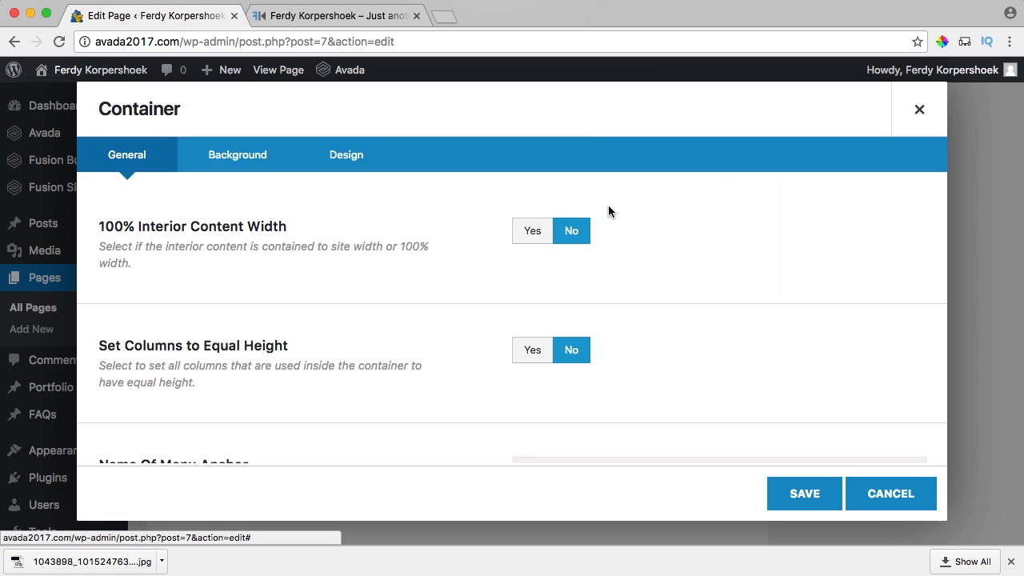
pyautogui.click(274, 166)
pyautogui.scroll(-2, 486, 259)
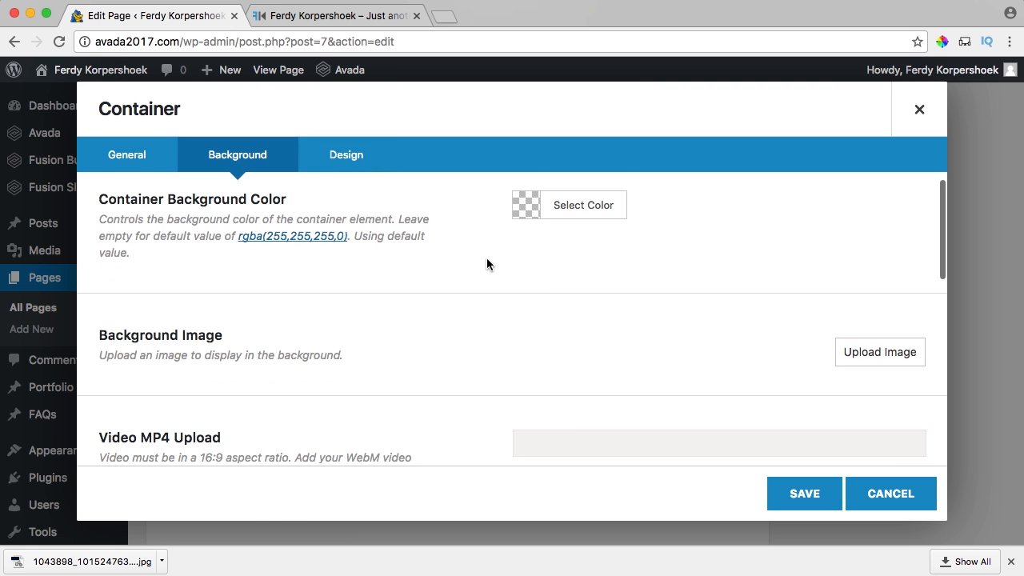
pyautogui.click(882, 336)
# Upload bgblue.png from the Desktop Avada2017 folder and insert it as the background.
pyautogui.click(65, 137)
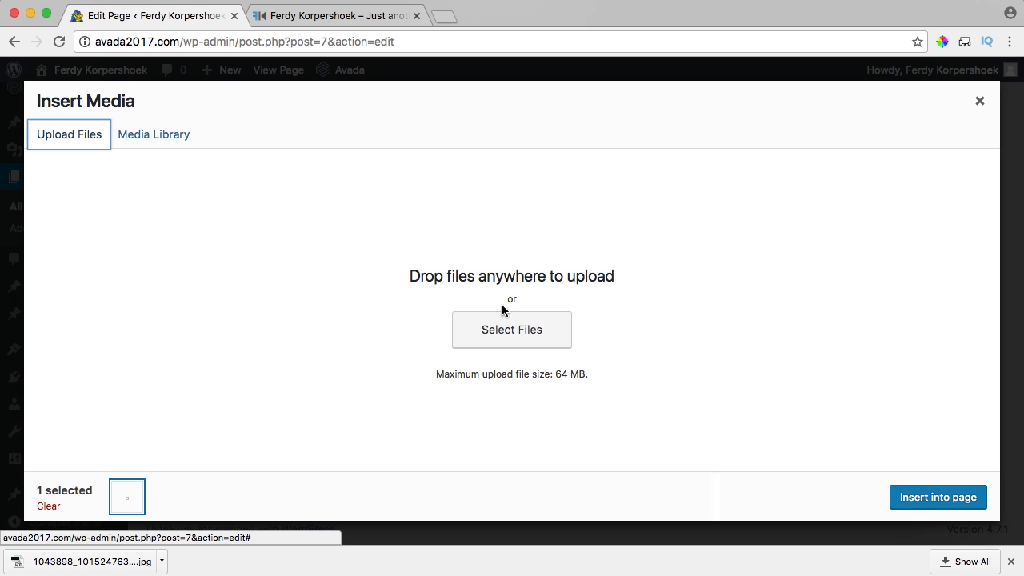
pyautogui.click(510, 328)
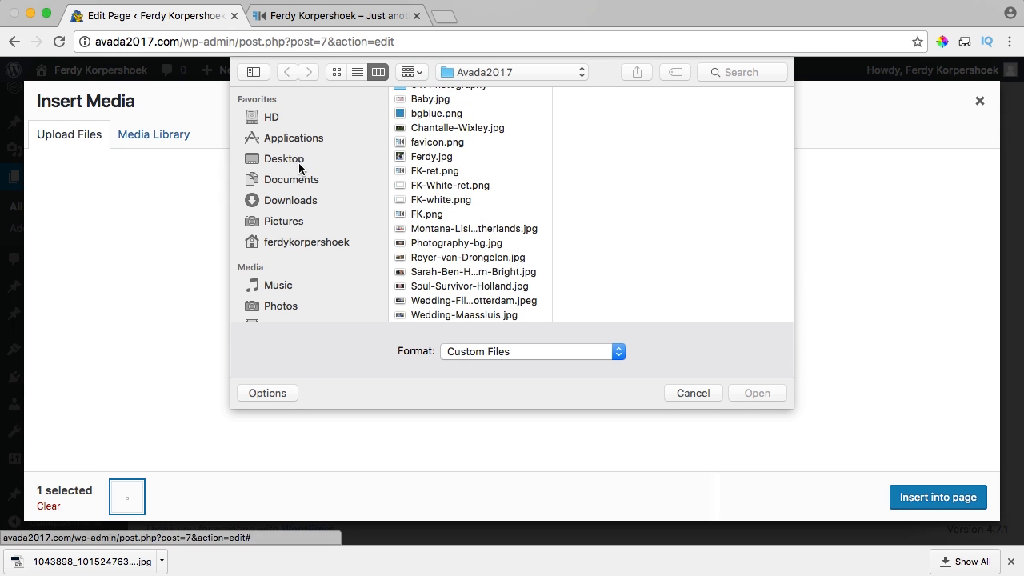
pyautogui.click(304, 161)
pyautogui.click(448, 98)
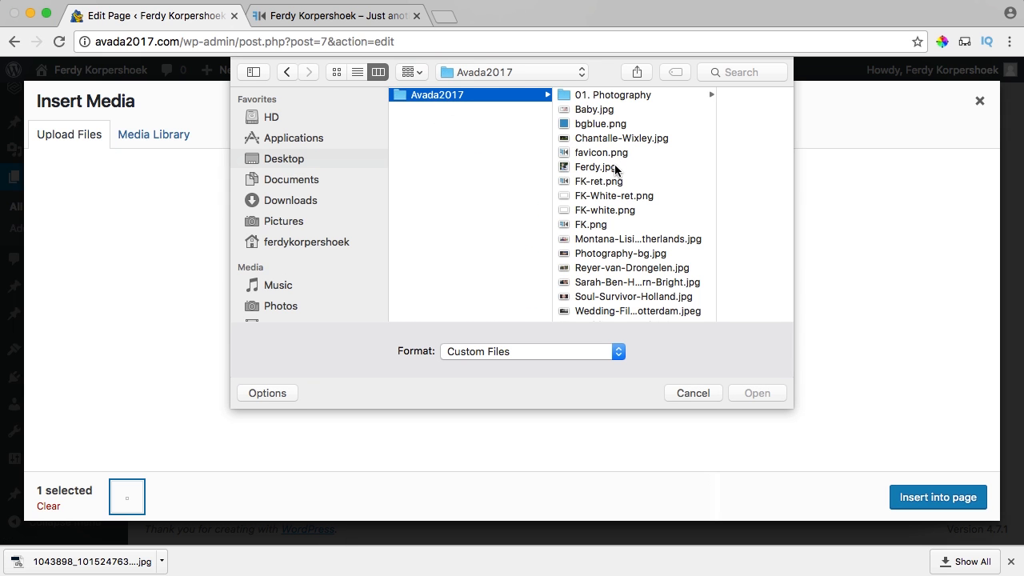
pyautogui.press('Right')
pyautogui.press('Down')
pyautogui.click(520, 127)
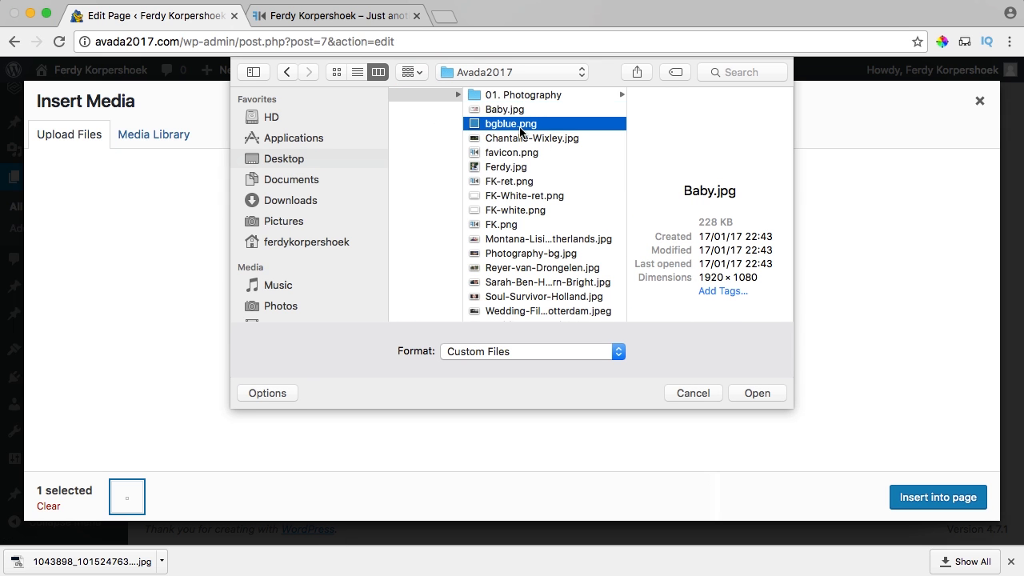
pyautogui.click(763, 392)
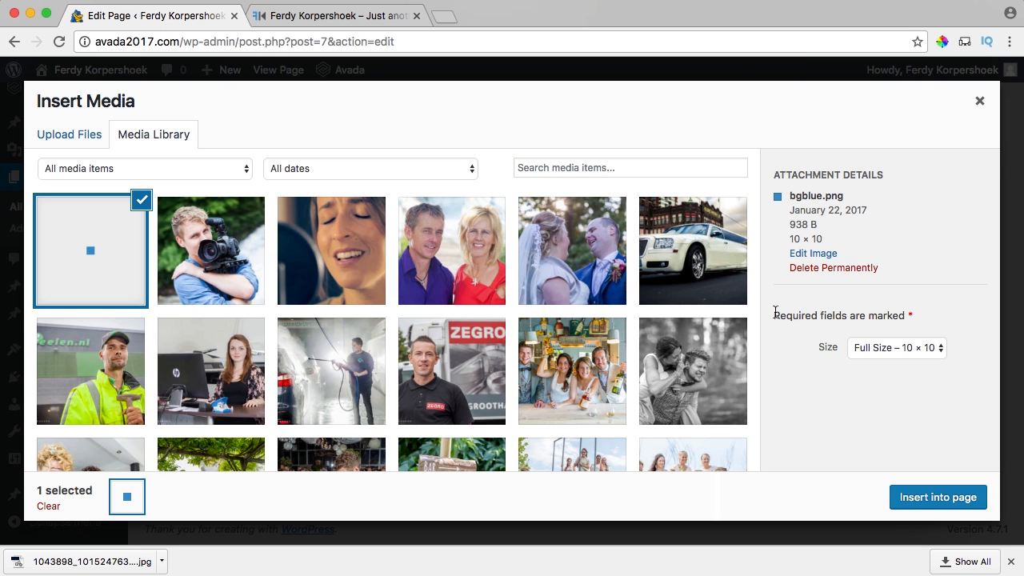
pyautogui.click(919, 498)
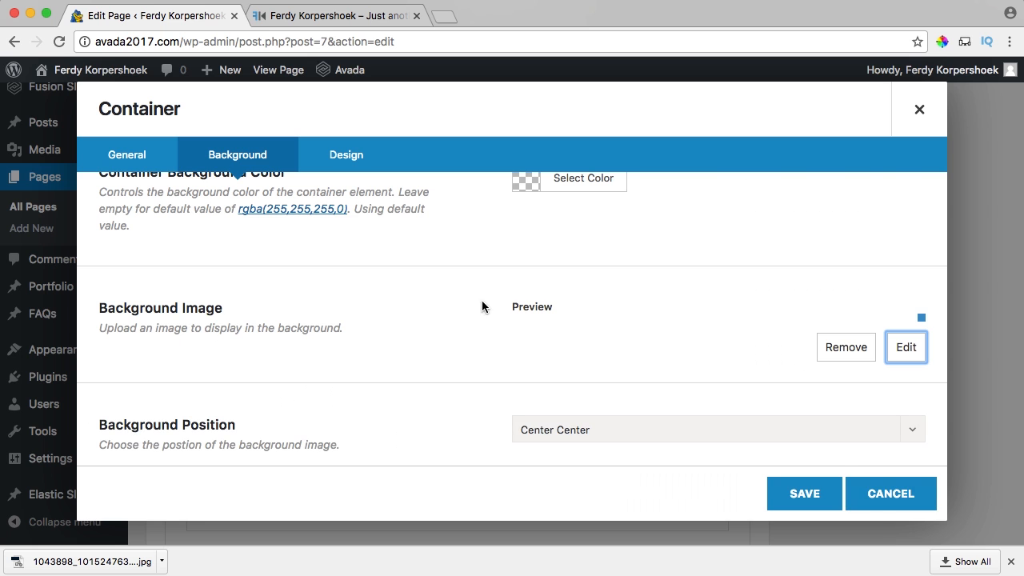
# Set Background Repeat to Repeat Vertically and Horizontally and save the container.
pyautogui.scroll(-4, 472, 308)
pyautogui.scroll(-3, 474, 294)
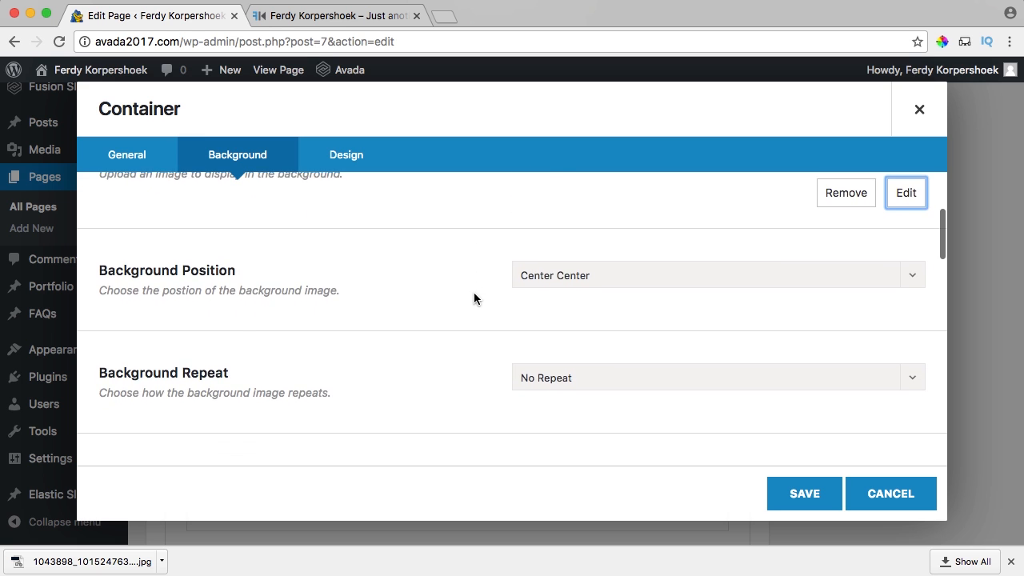
pyautogui.click(540, 323)
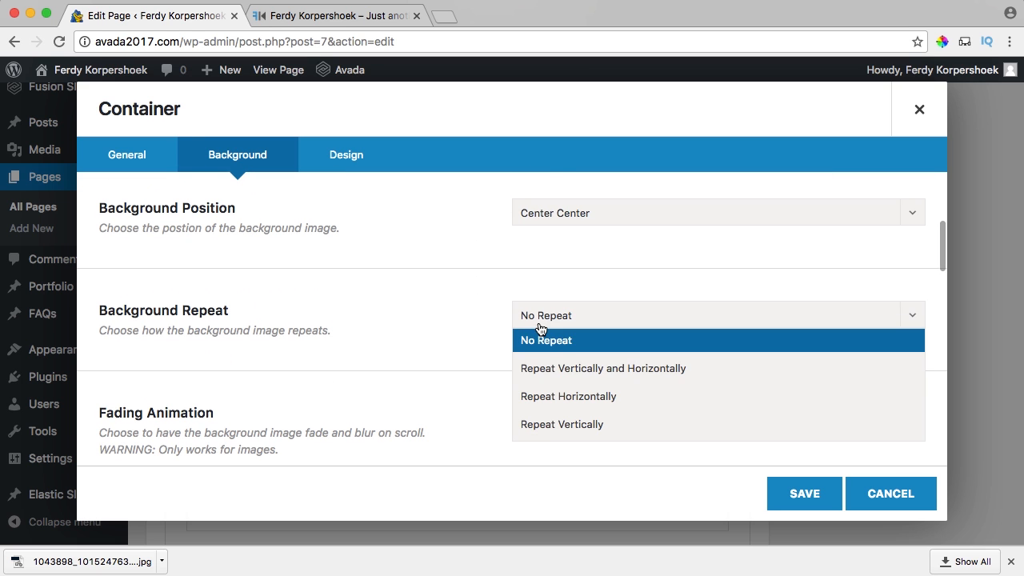
pyautogui.click(565, 371)
pyautogui.scroll(-3, 398, 349)
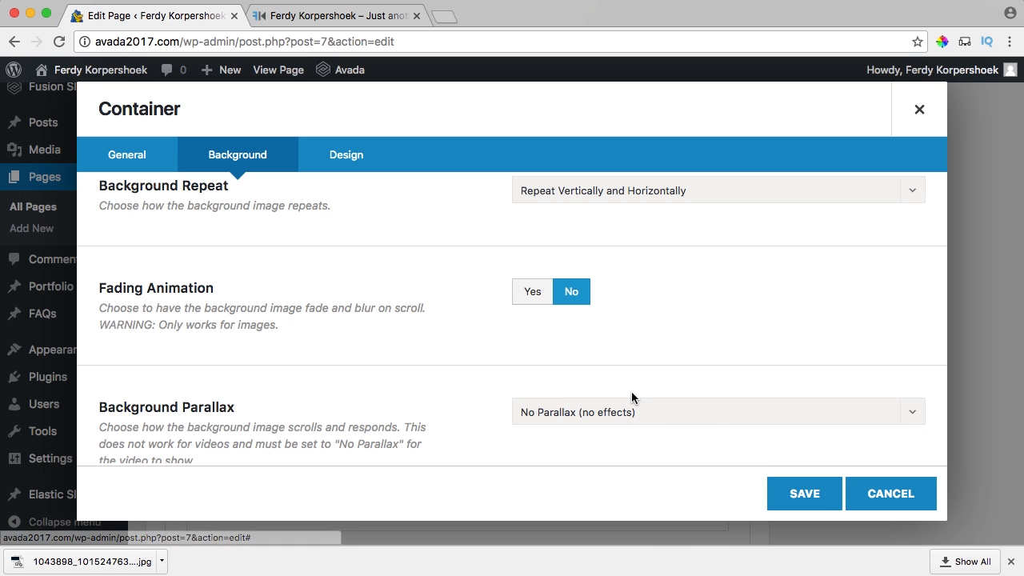
pyautogui.click(780, 491)
# Update the page and inspect the blue Latest Projects band on the live site.
pyautogui.scroll(15, 842, 424)
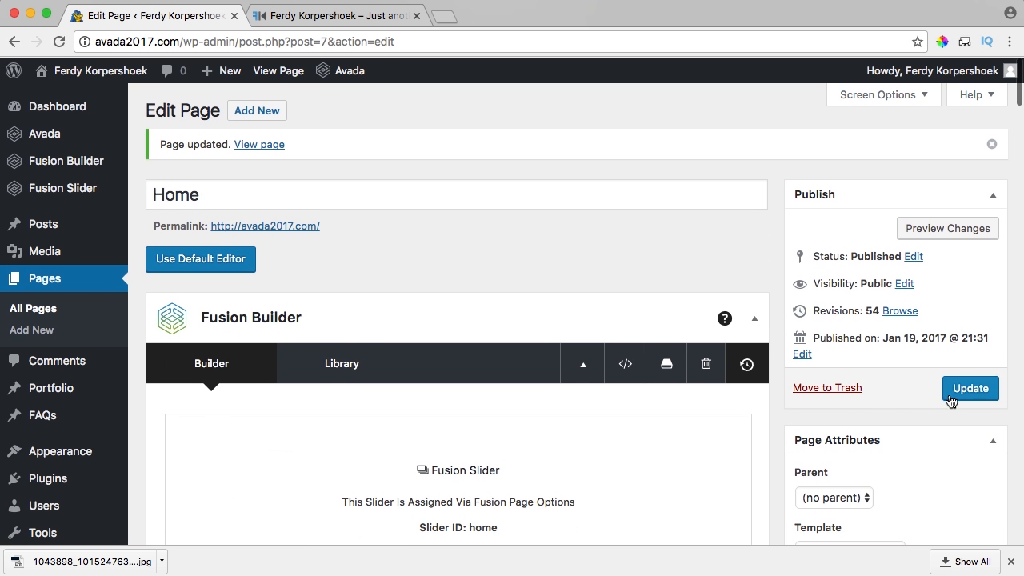
pyautogui.click(952, 392)
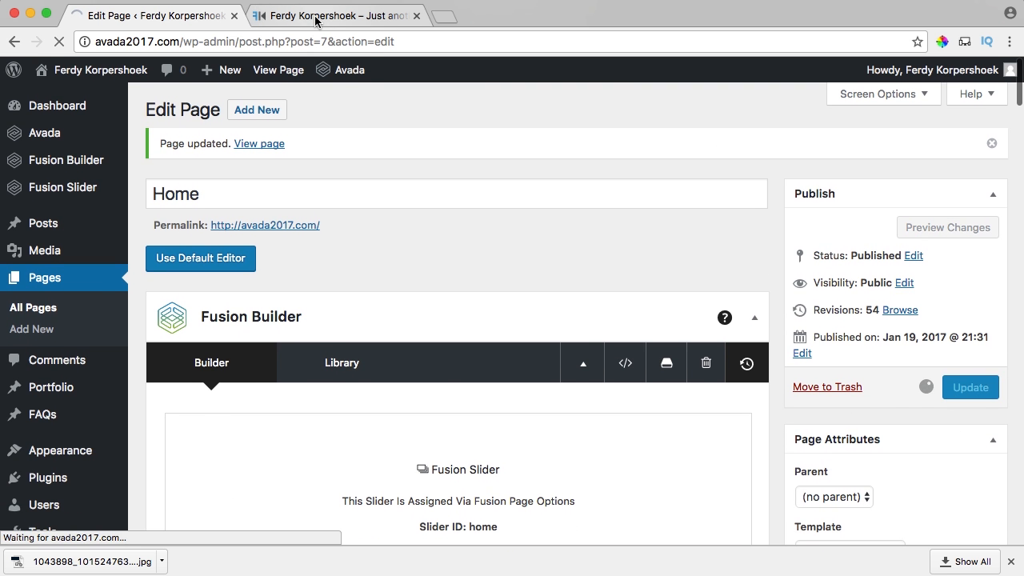
pyautogui.click(344, 15)
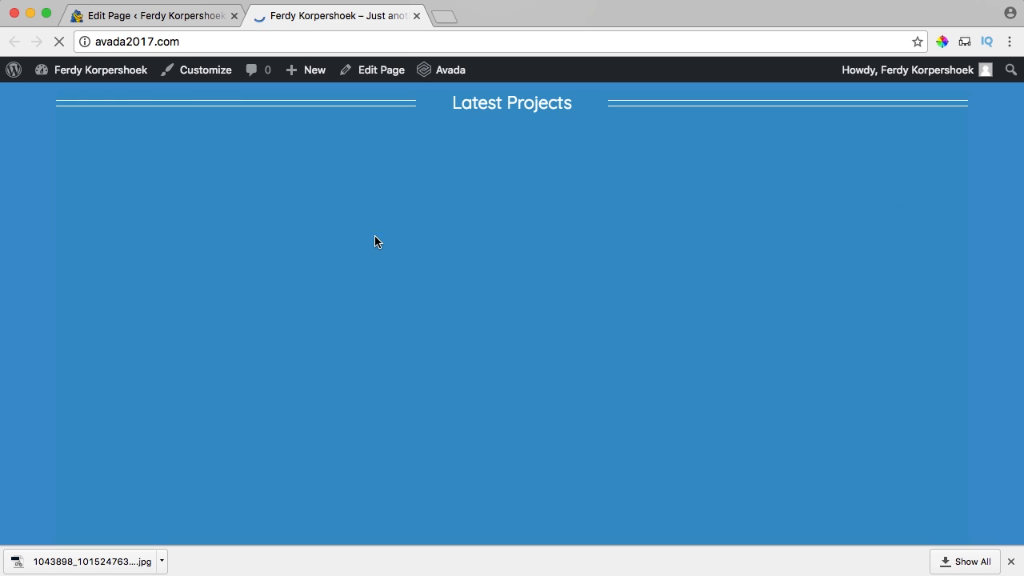
pyautogui.scroll(-3, 357, 235)
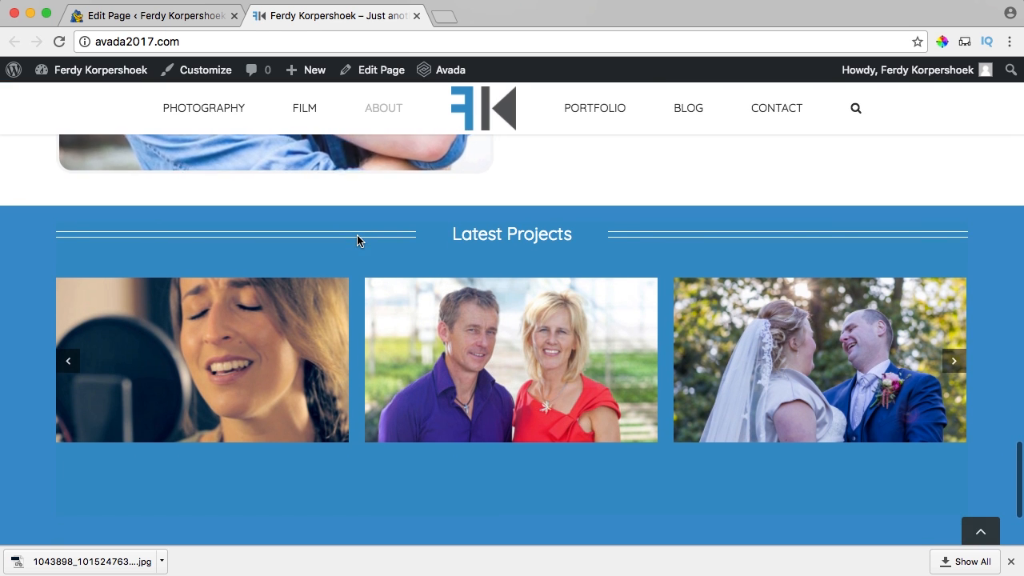
pyautogui.scroll(4, 356, 234)
pyautogui.scroll(-3, 357, 240)
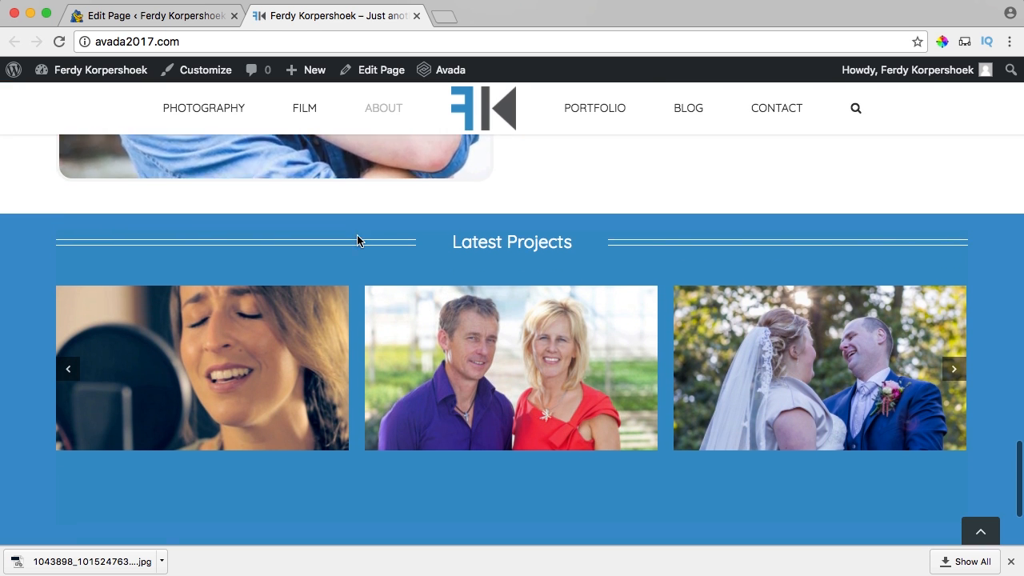
pyautogui.scroll(2, 374, 342)
pyautogui.scroll(1, 372, 341)
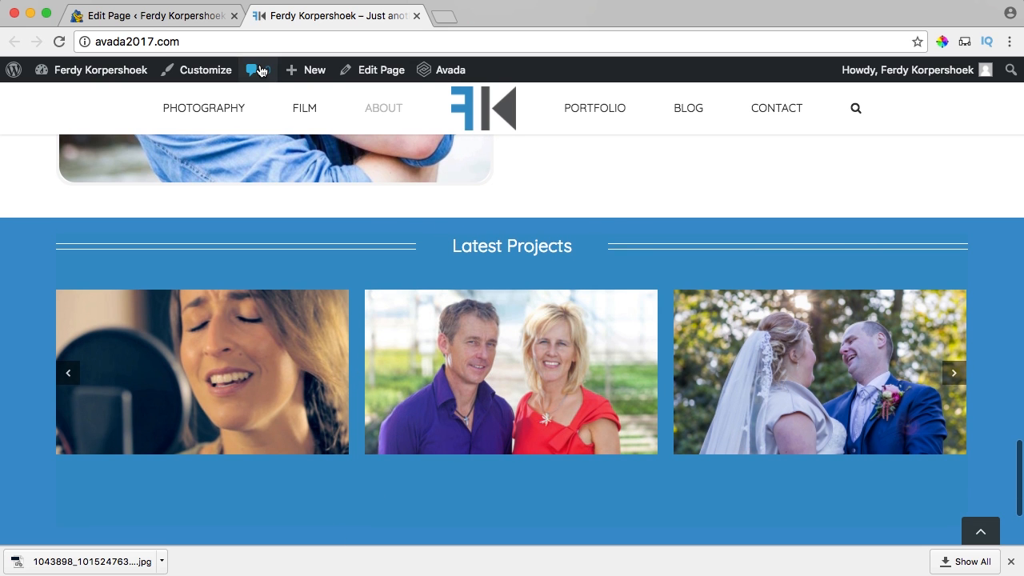
pyautogui.click(585, 120)
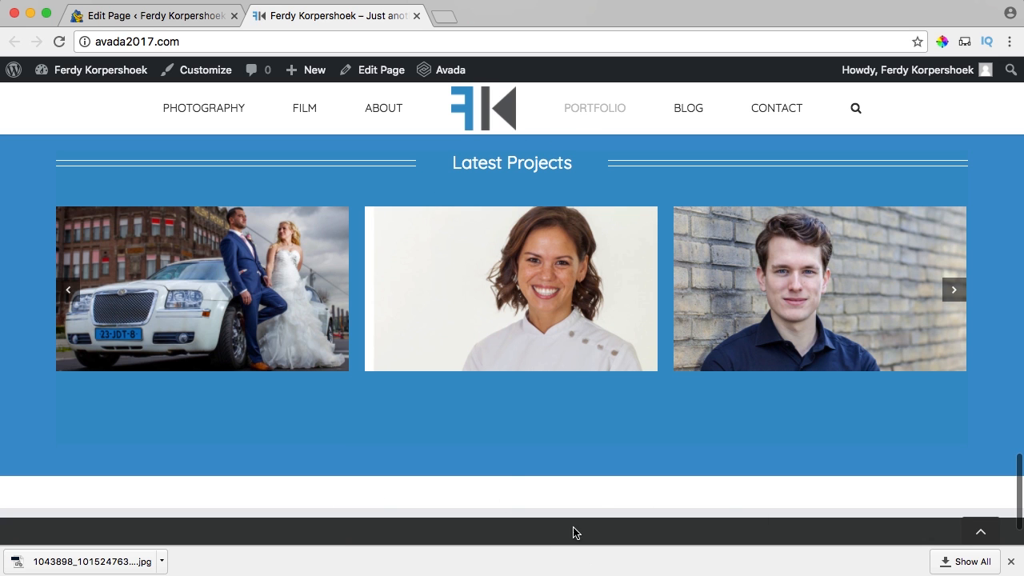
# Set the Latest Projects container's padding to 170px top and 700px bottom.
pyautogui.click(170, 19)
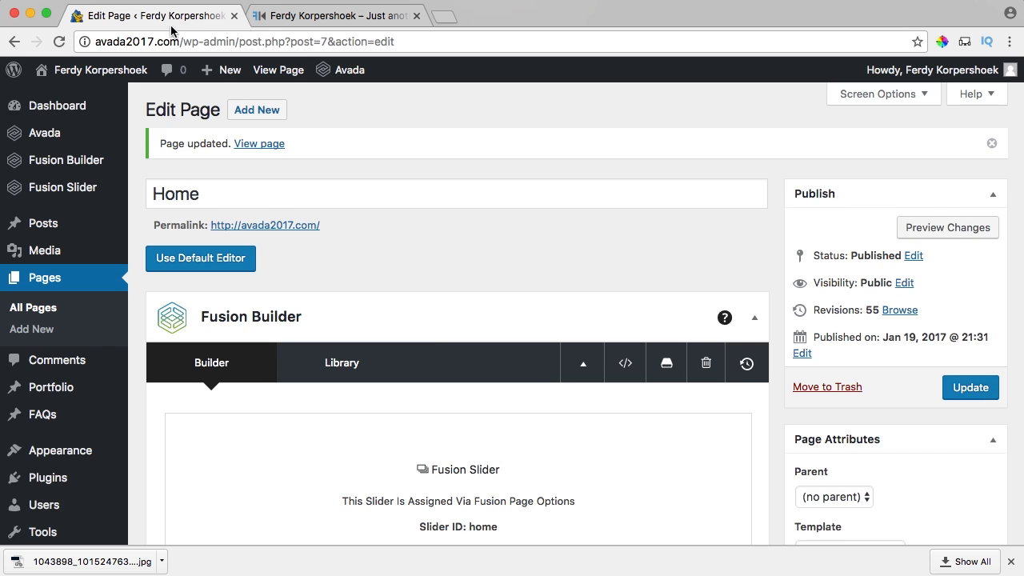
pyautogui.scroll(-15, 434, 293)
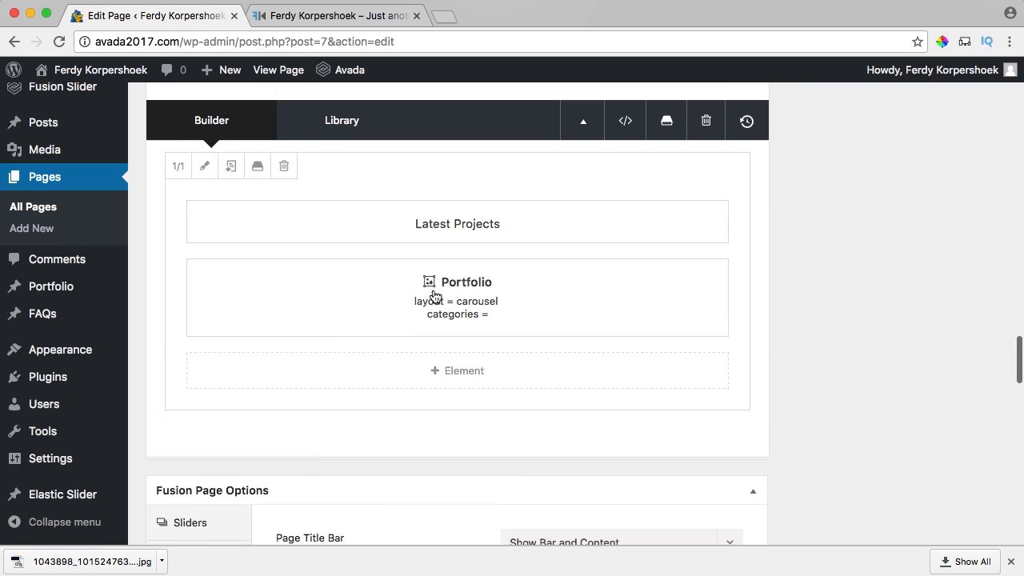
pyautogui.scroll(-3, 435, 296)
pyautogui.scroll(5, 432, 296)
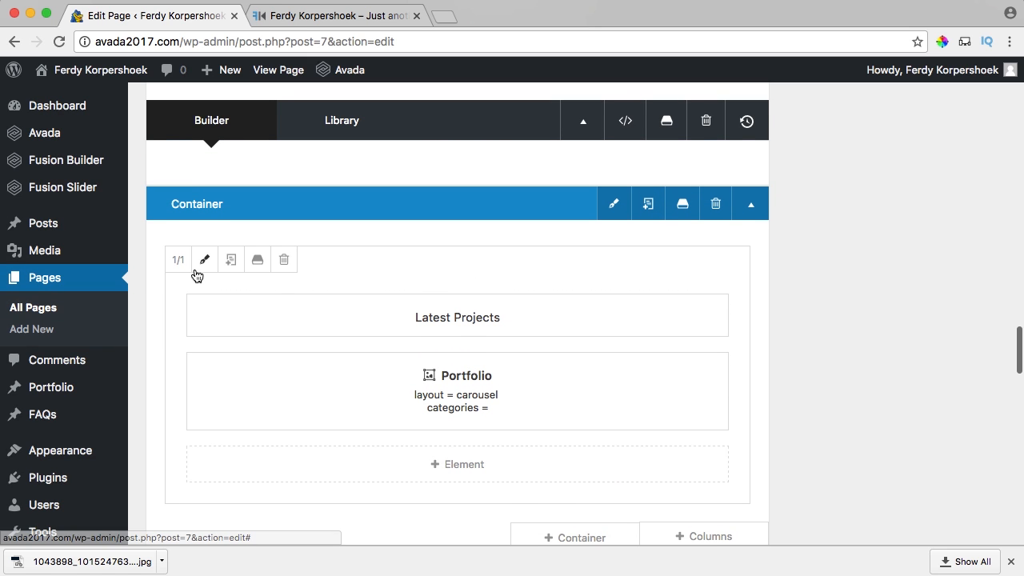
pyautogui.click(613, 207)
pyautogui.click(360, 153)
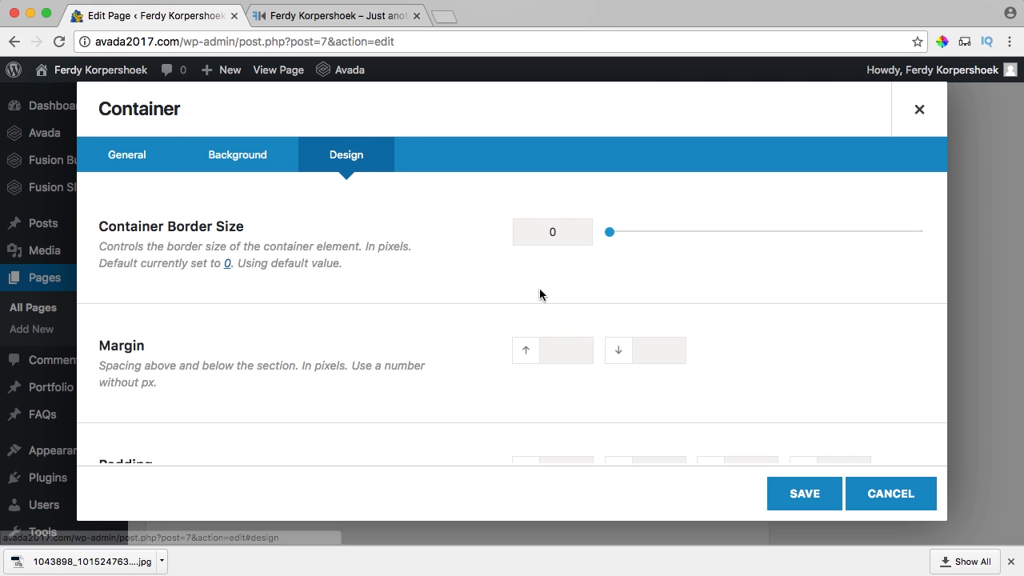
pyautogui.scroll(-3, 539, 293)
pyautogui.scroll(2, 539, 294)
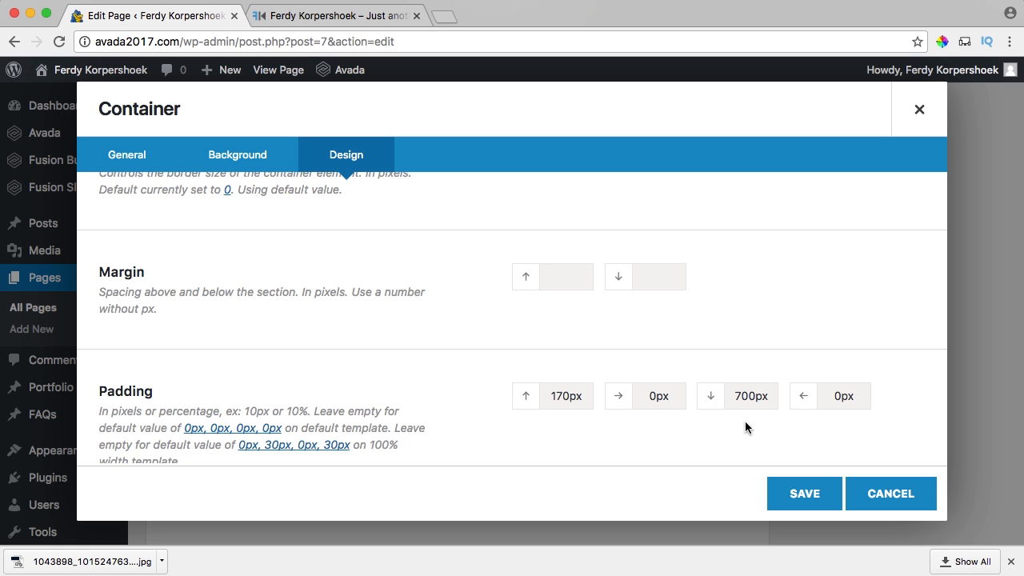
pyautogui.click(805, 490)
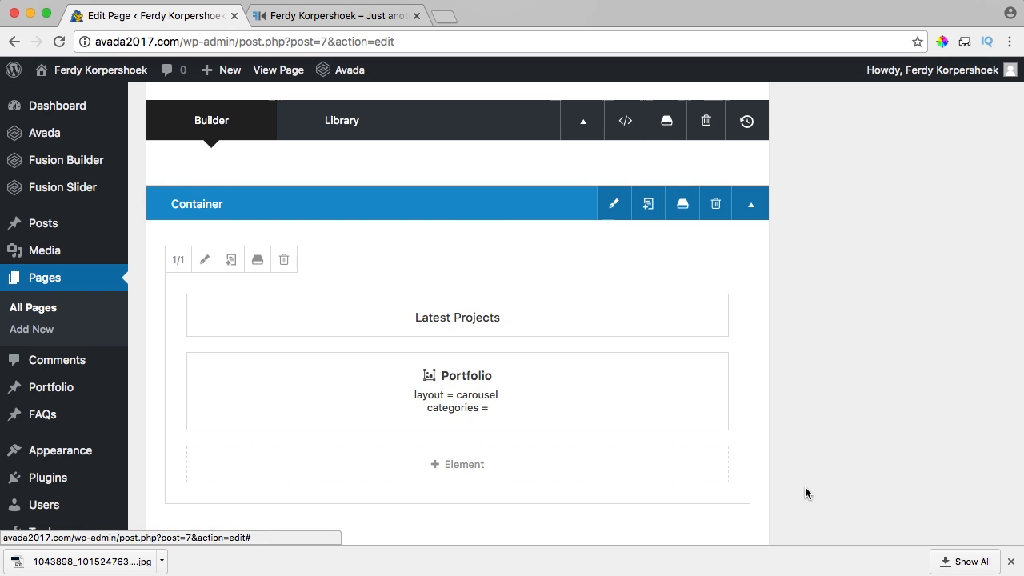
# Update the home page to publish the new padding.
pyautogui.scroll(-3, 860, 393)
pyautogui.scroll(10, 859, 393)
pyautogui.click(970, 388)
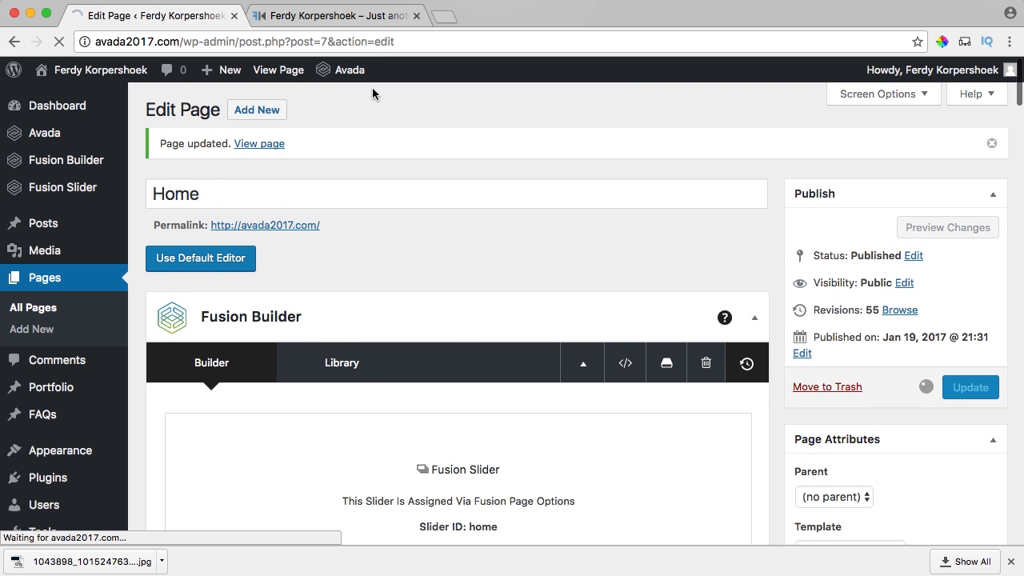
# Reload the live home page, inspect the blue spacing, and advance the Latest Projects carousel three times.
pyautogui.click(336, 16)
pyautogui.press('super+r')
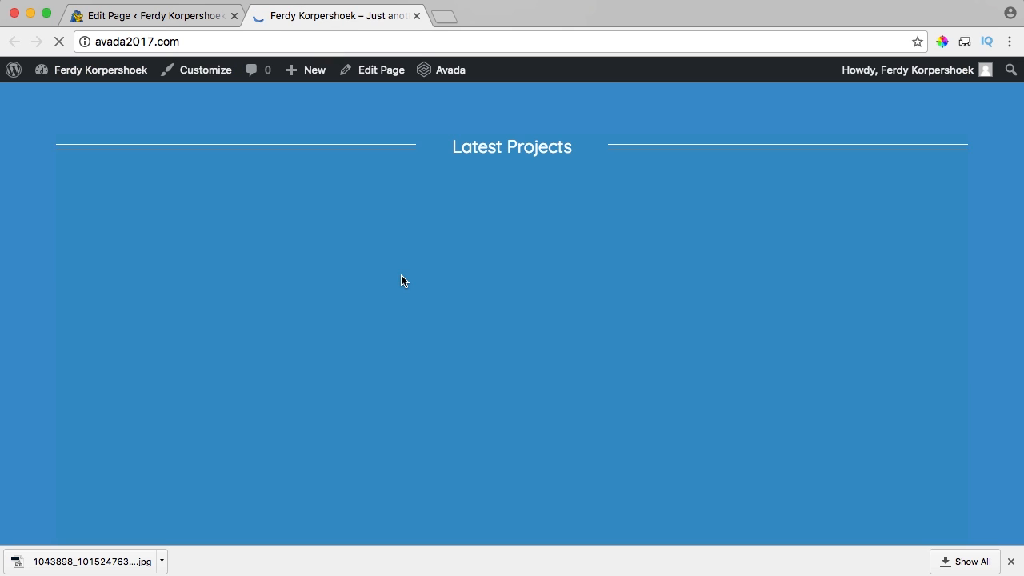
pyautogui.scroll(3, 401, 276)
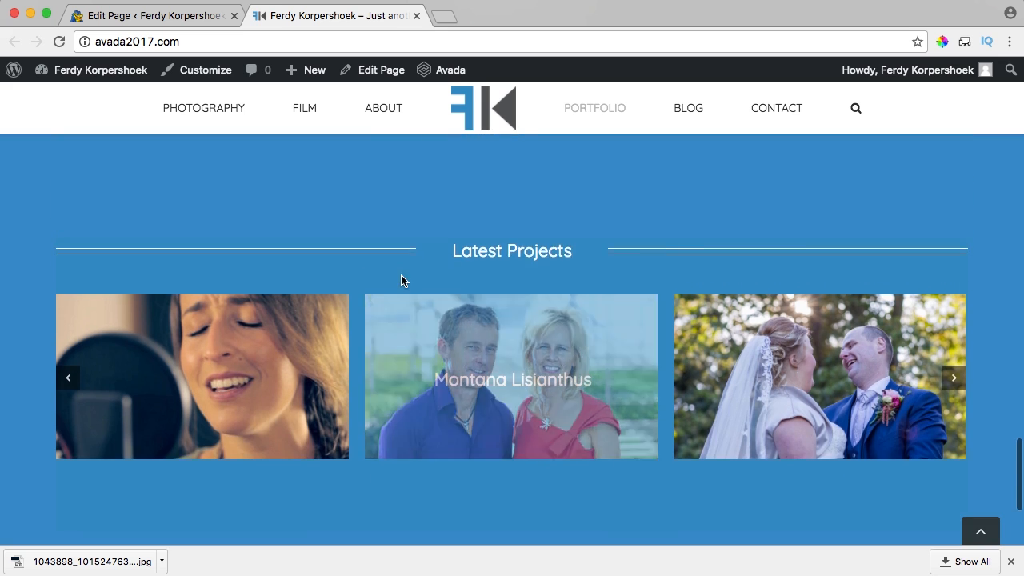
pyautogui.scroll(-2, 400, 274)
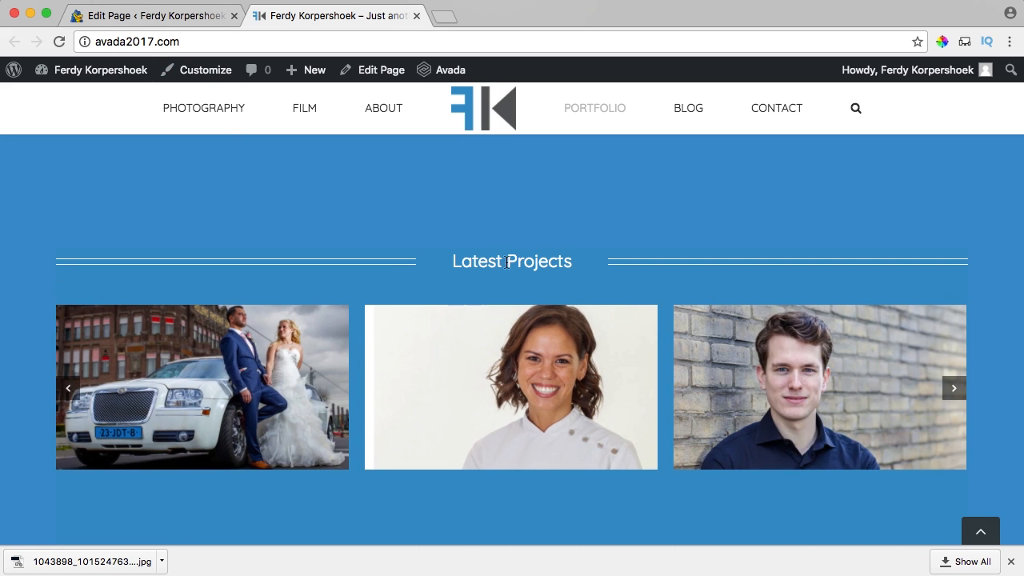
pyautogui.click(955, 389)
pyautogui.click(954, 389)
pyautogui.click(956, 391)
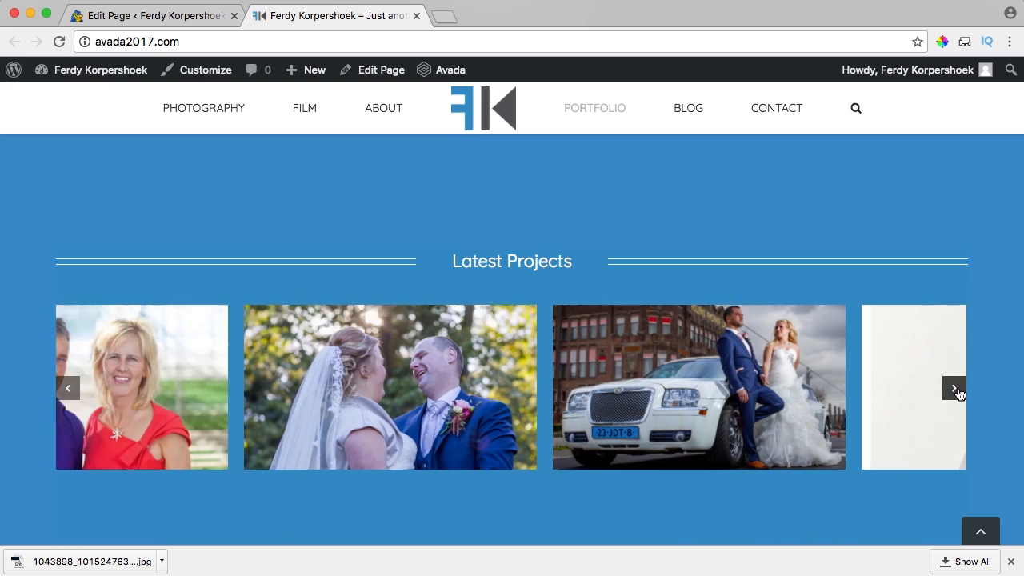
pyautogui.click(164, 16)
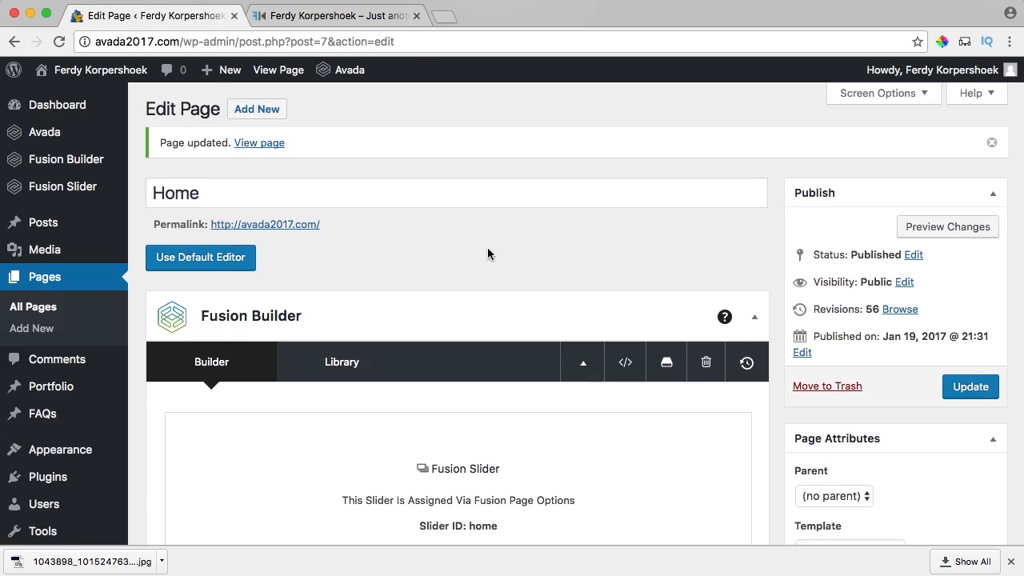
# Compare the editor with the live site's Latest Projects carousel.
pyautogui.scroll(-20, 488, 252)
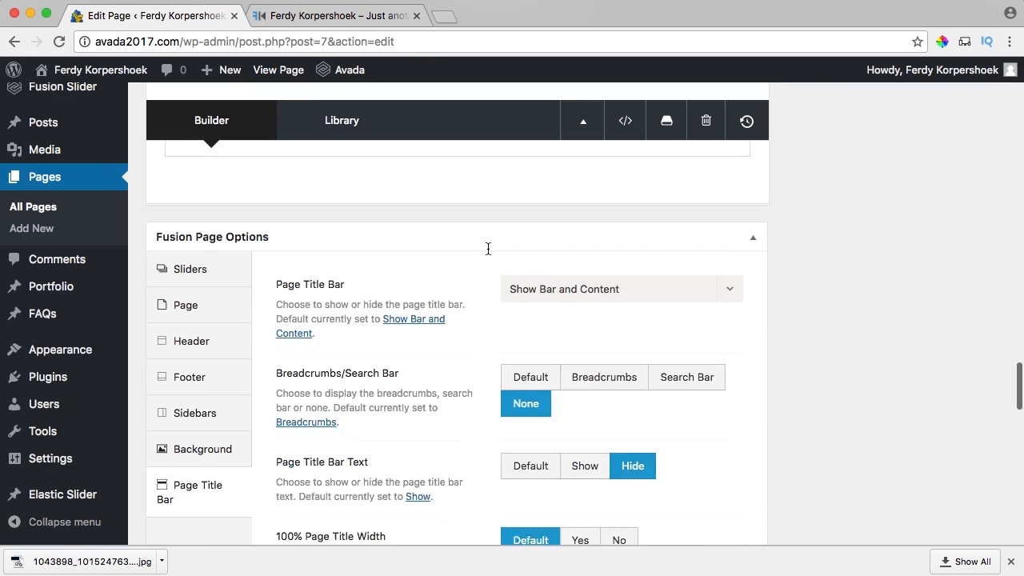
pyautogui.scroll(-2, 488, 250)
pyautogui.scroll(10, 488, 254)
pyautogui.scroll(-5, 488, 272)
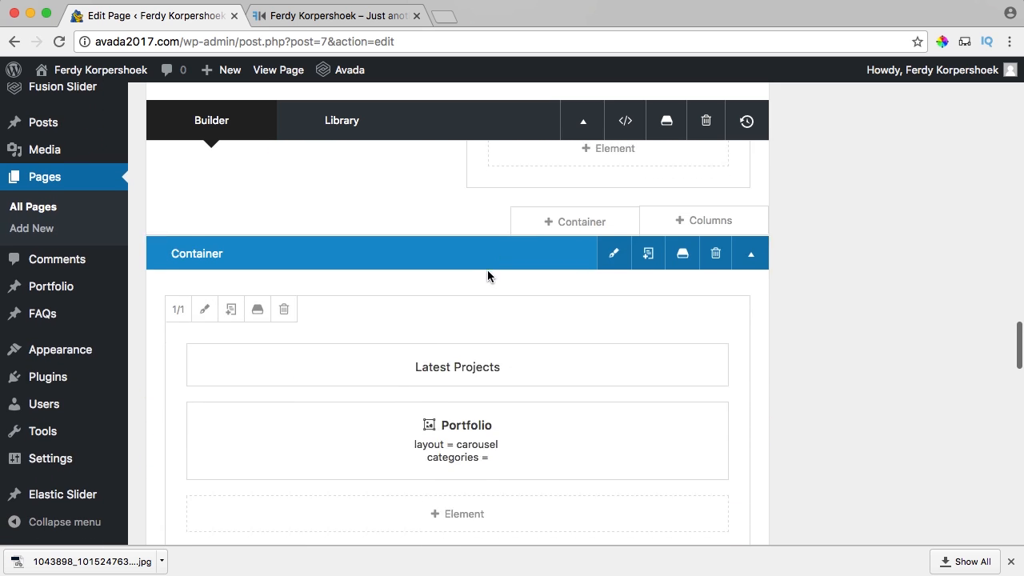
pyautogui.scroll(-2, 487, 276)
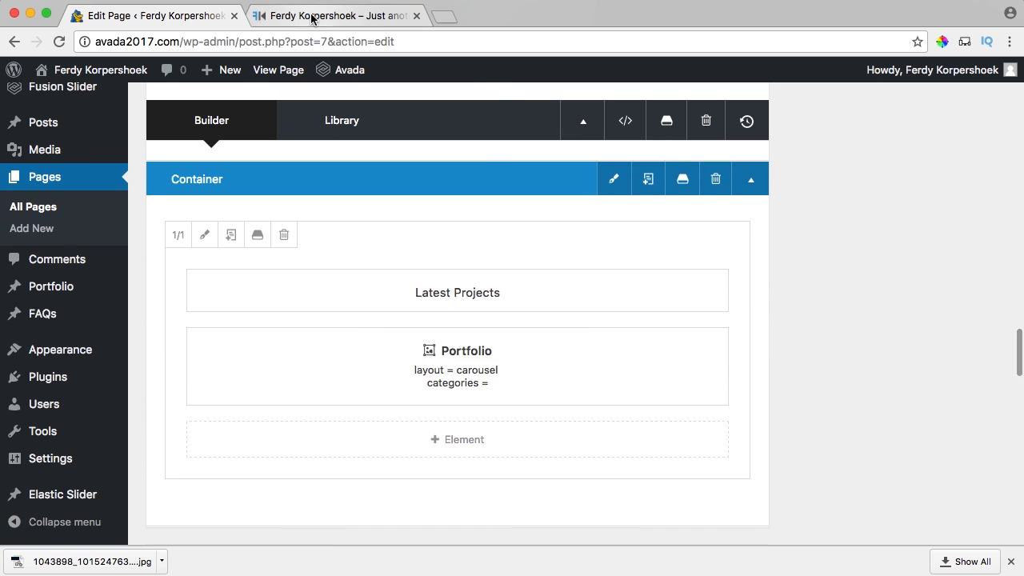
pyautogui.click(312, 18)
pyautogui.click(130, 18)
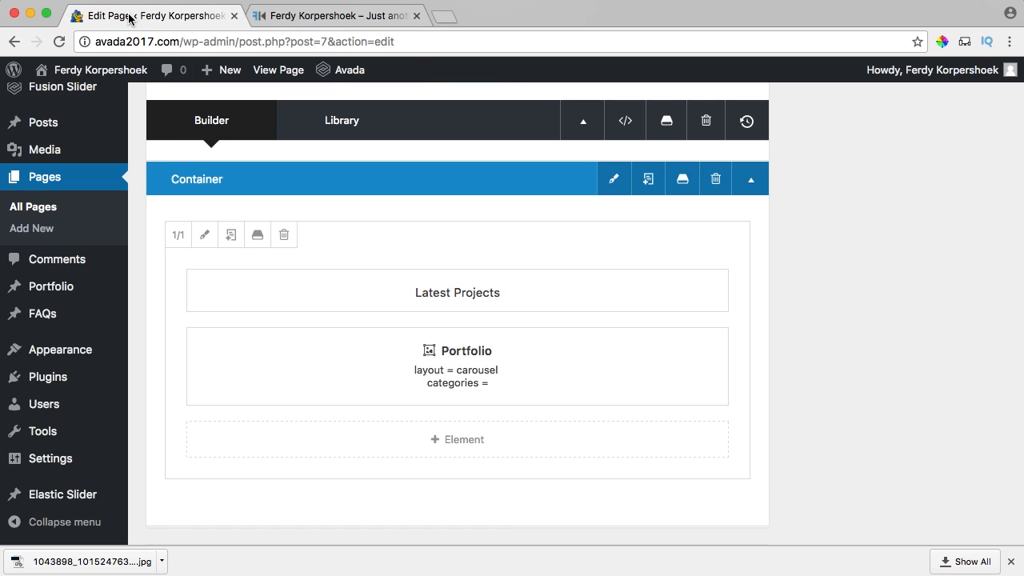
# Switch the Latest Projects portfolio element from Carousel to Grid layout and raise its posts per page.
pyautogui.moveTo(555, 344)
pyautogui.click(417, 369)
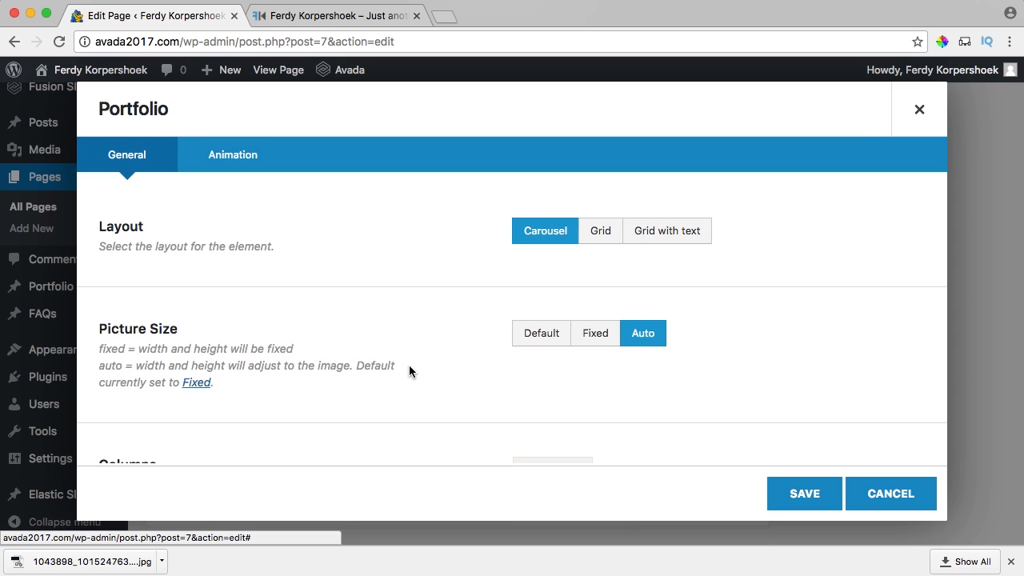
pyautogui.click(598, 237)
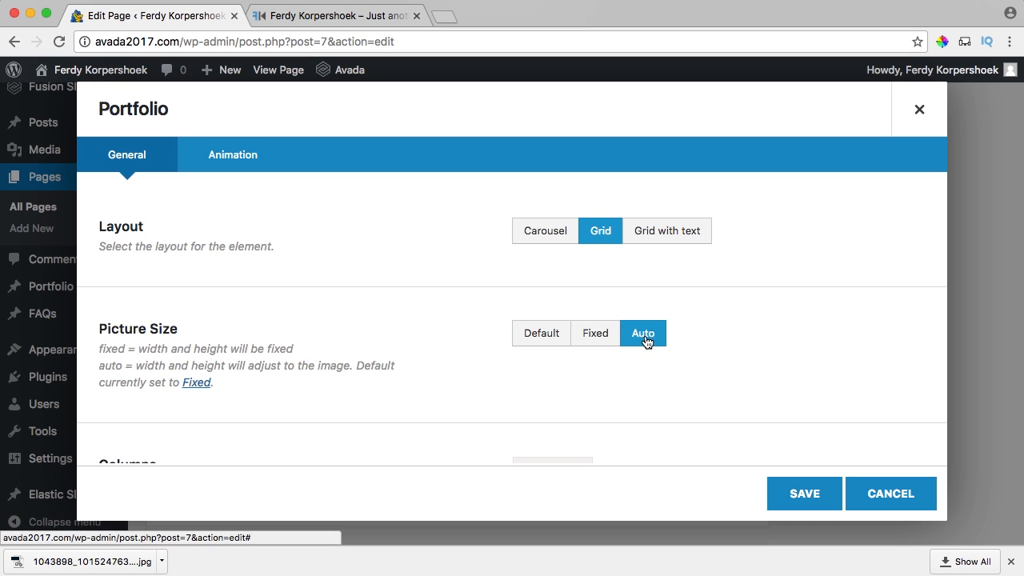
pyautogui.scroll(-4, 708, 297)
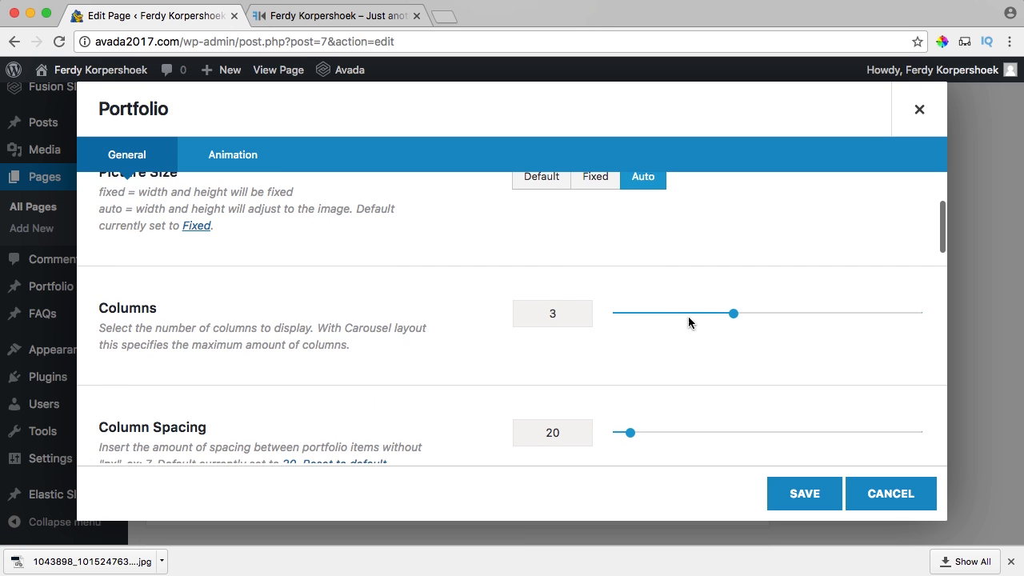
pyautogui.scroll(-6, 502, 285)
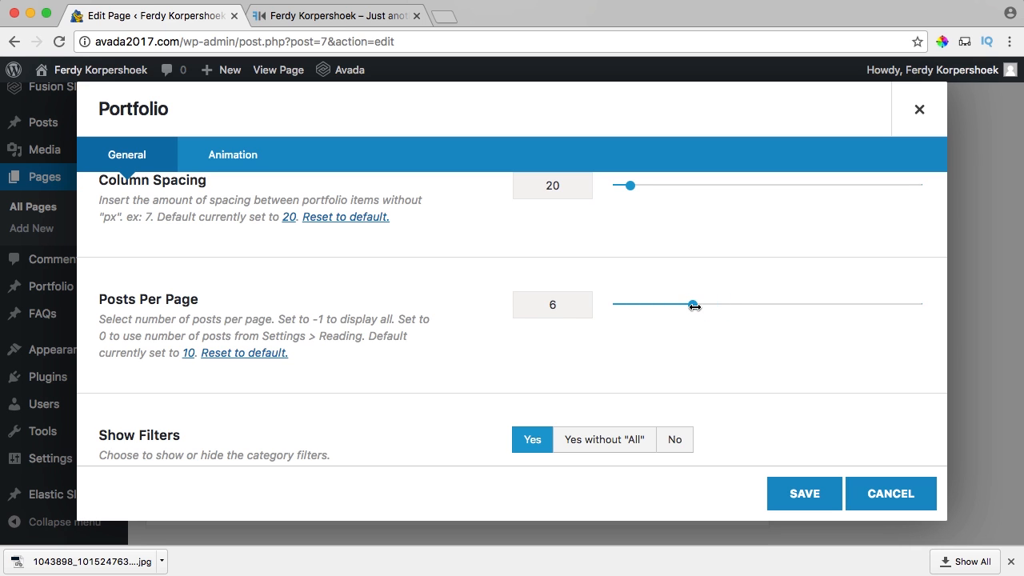
pyautogui.moveTo(694, 305); pyautogui.dragTo(952, 310)
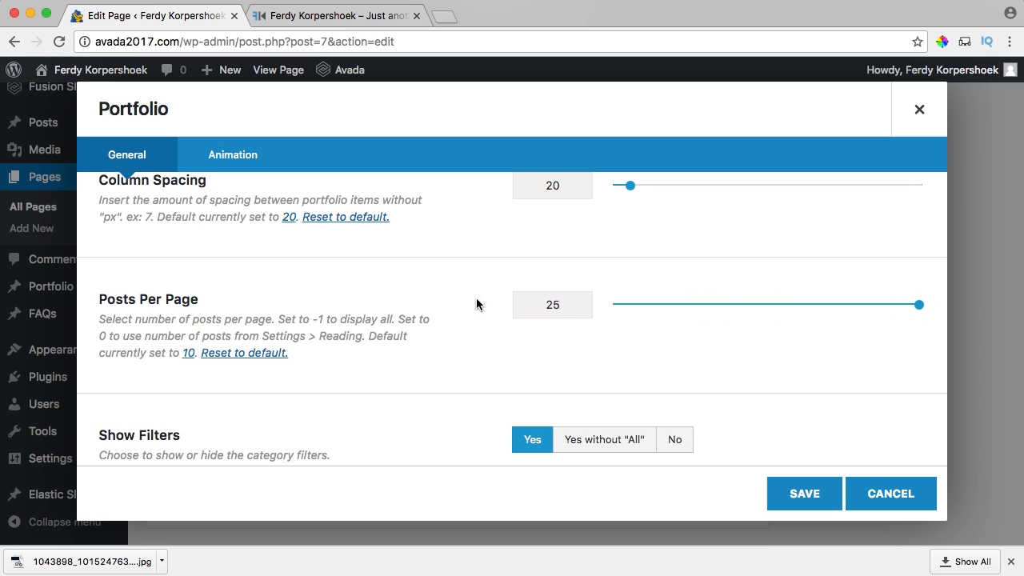
# Set posts per page to 6, Show Filters to No, Load More Button pagination, and save.
pyautogui.scroll(-2, 478, 308)
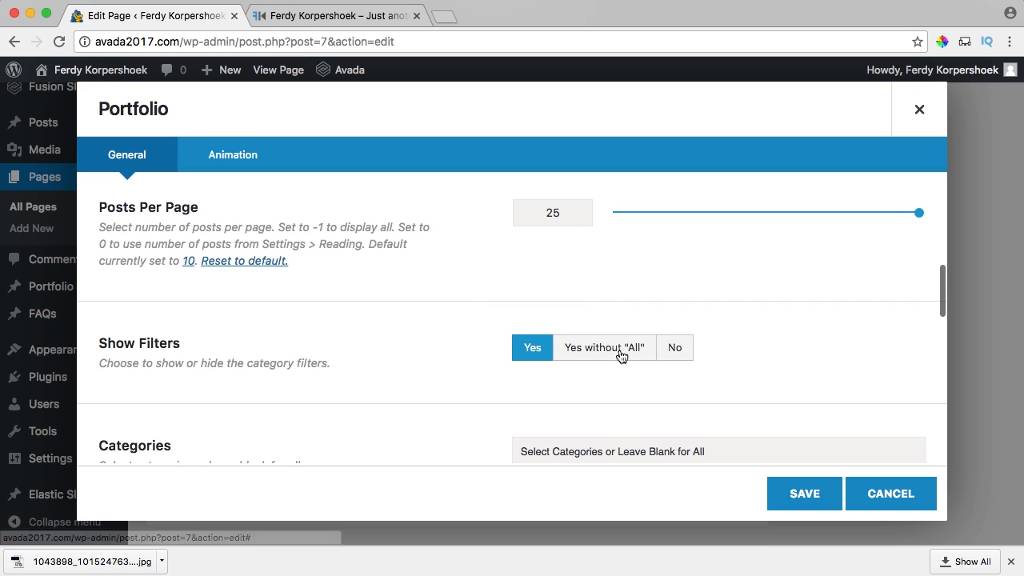
pyautogui.scroll(-8, 468, 328)
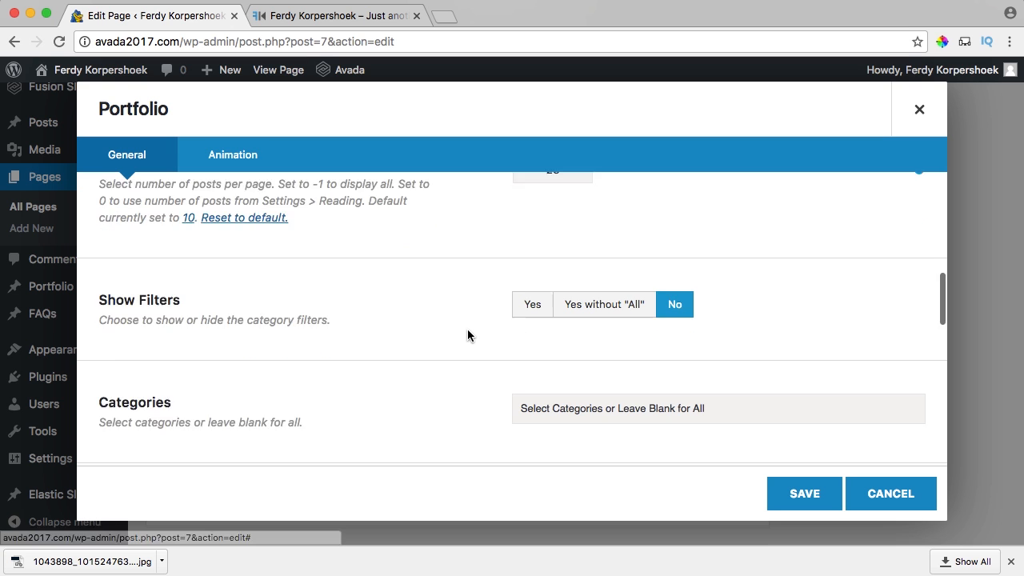
pyautogui.scroll(-1, 468, 334)
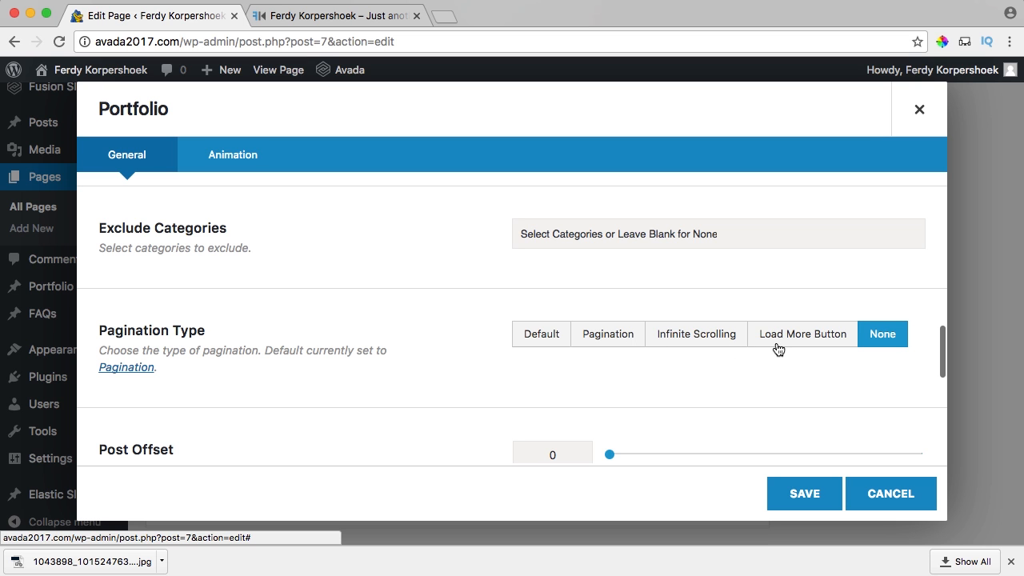
pyautogui.scroll(-8, 507, 342)
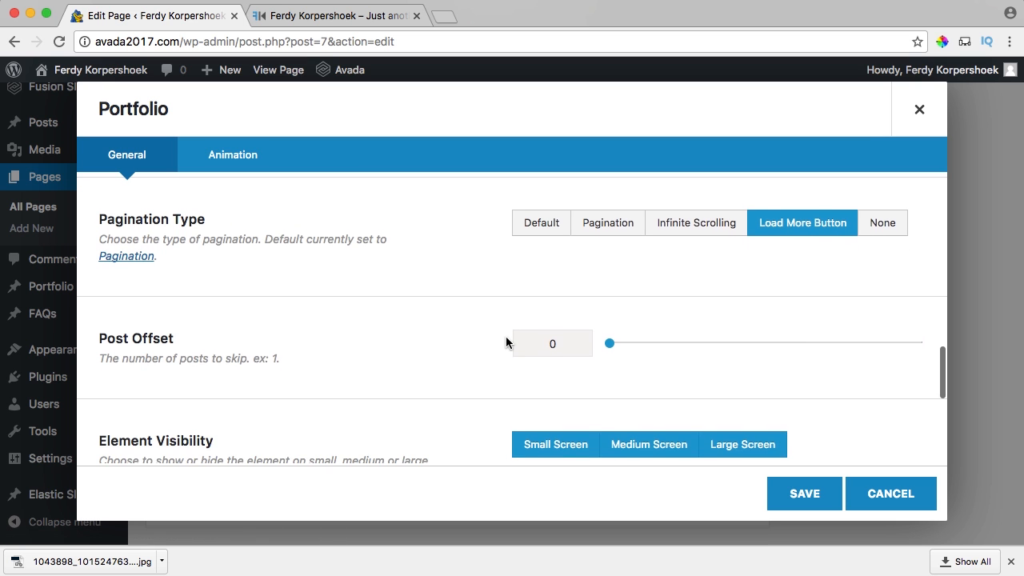
pyautogui.scroll(-2, 505, 342)
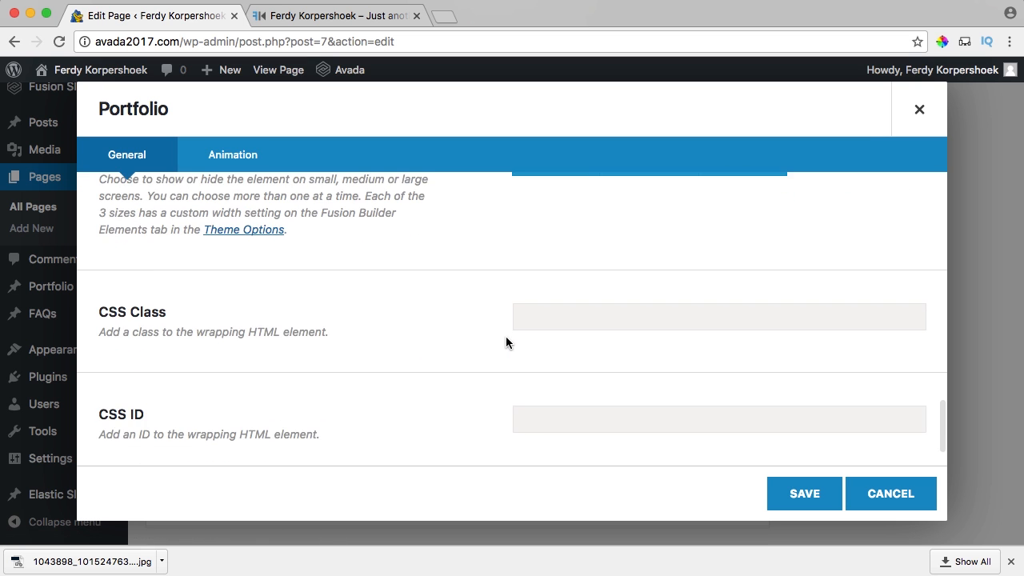
pyautogui.scroll(10, 506, 342)
pyautogui.scroll(3, 506, 342)
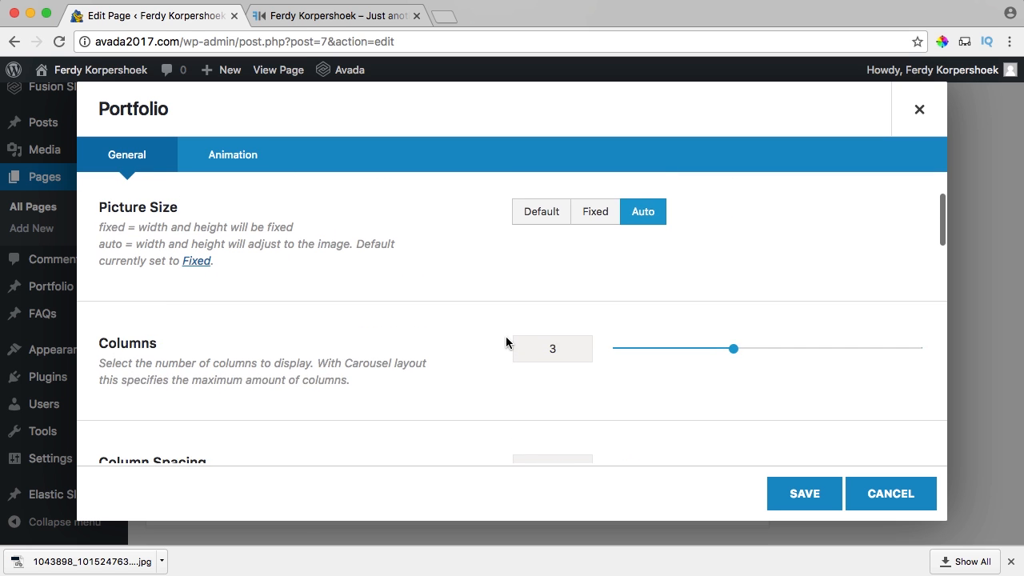
pyautogui.scroll(-3, 505, 342)
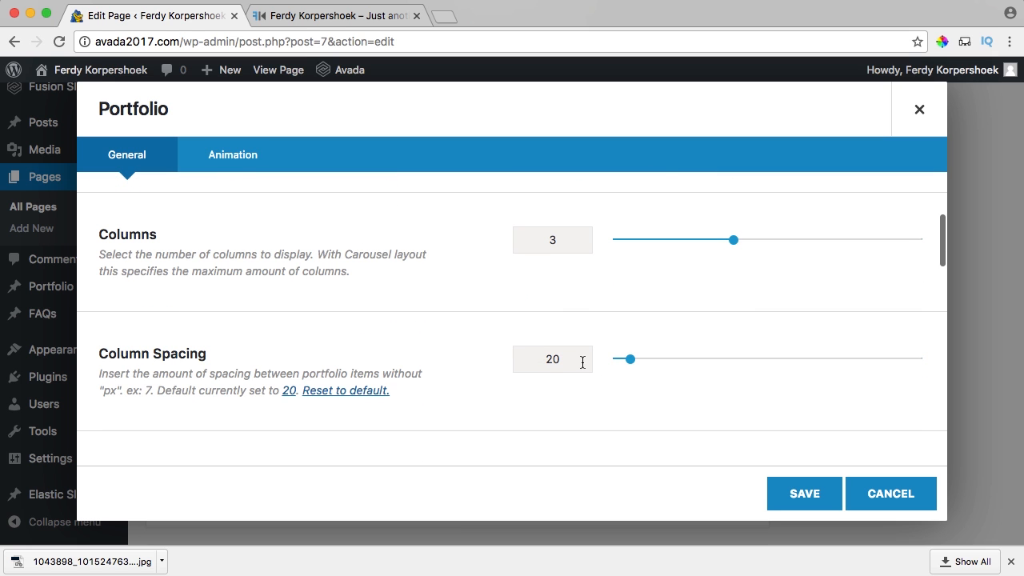
pyautogui.moveTo(583, 360); pyautogui.dragTo(494, 357)
pyautogui.scroll(2, 547, 342)
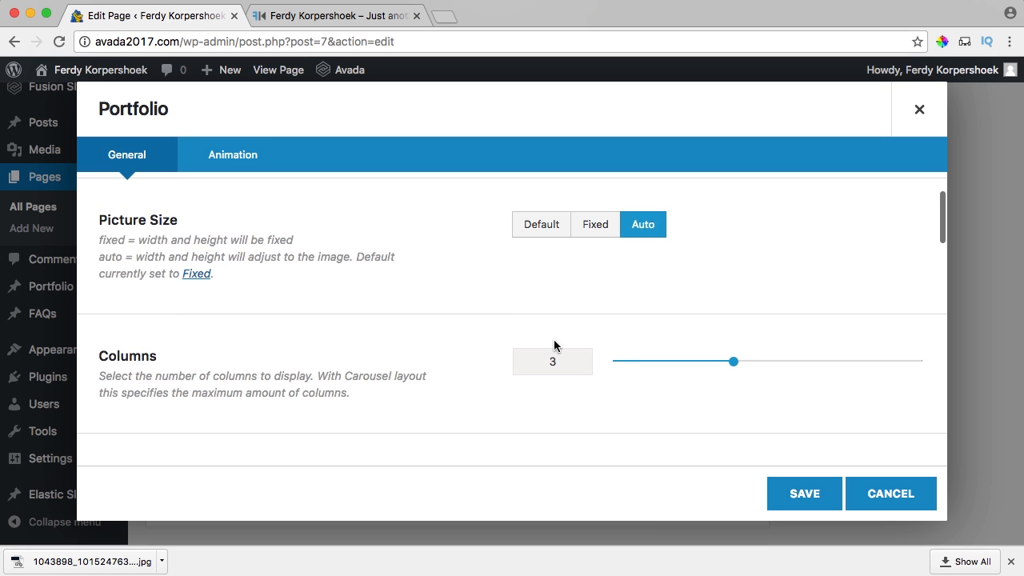
pyautogui.scroll(2, 554, 342)
pyautogui.scroll(-6, 554, 342)
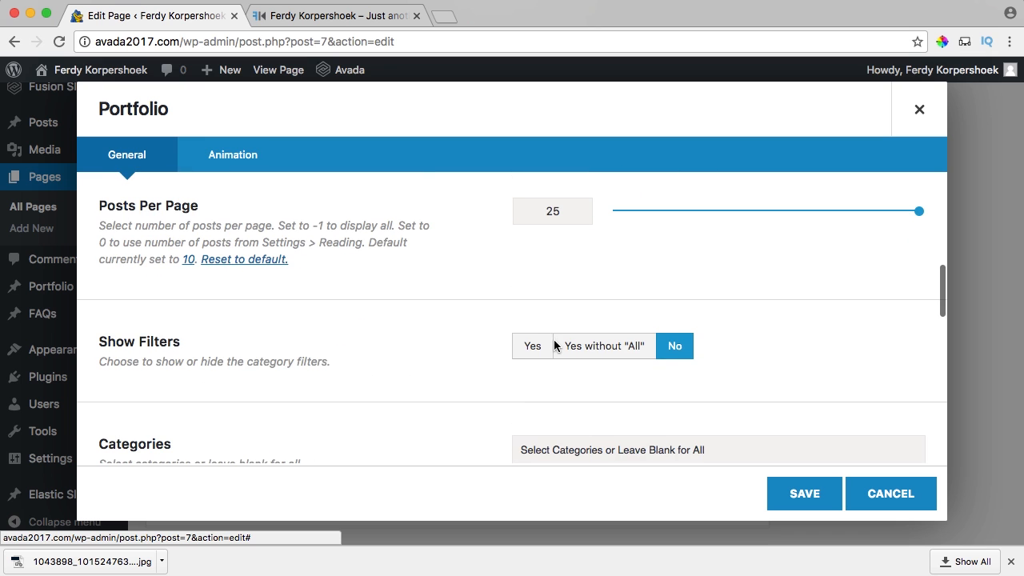
pyautogui.moveTo(567, 220); pyautogui.dragTo(509, 206)
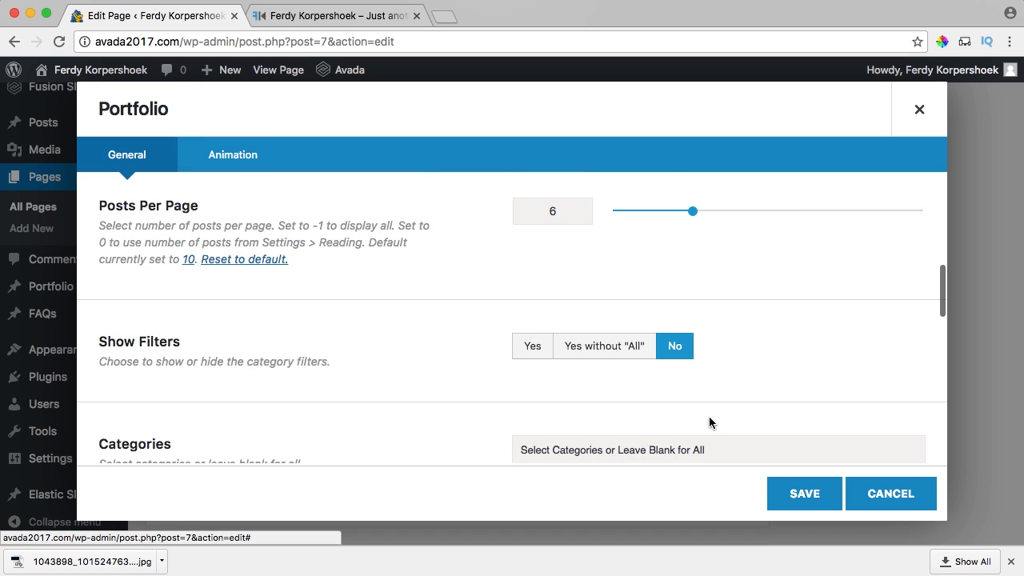
pyautogui.click(785, 493)
# Update the Home page with the new portfolio settings.
pyautogui.scroll(10, 855, 399)
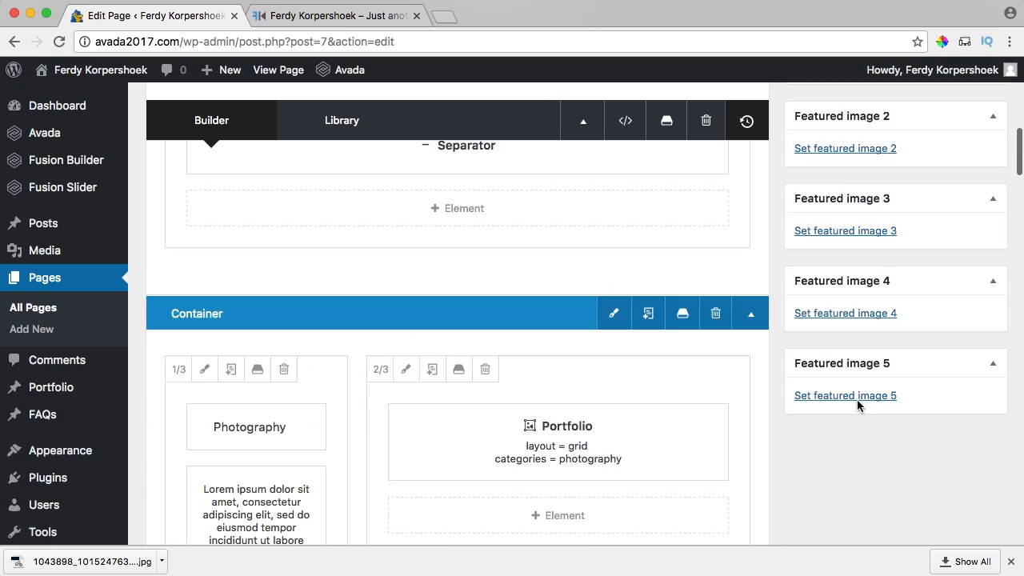
pyautogui.scroll(5, 933, 387)
pyautogui.click(970, 388)
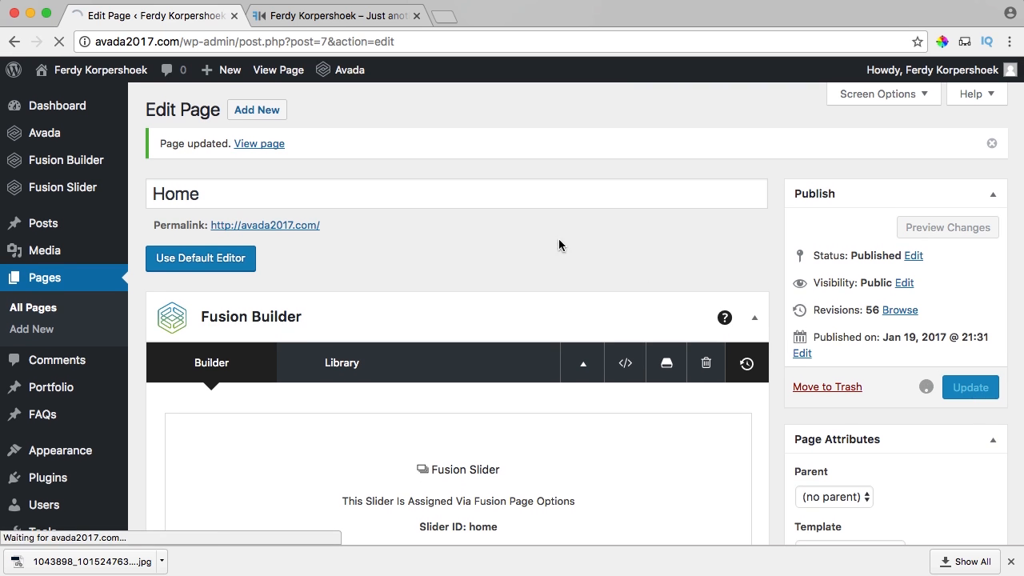
# On the live site, load more items in the Latest Projects grid.
pyautogui.click(338, 20)
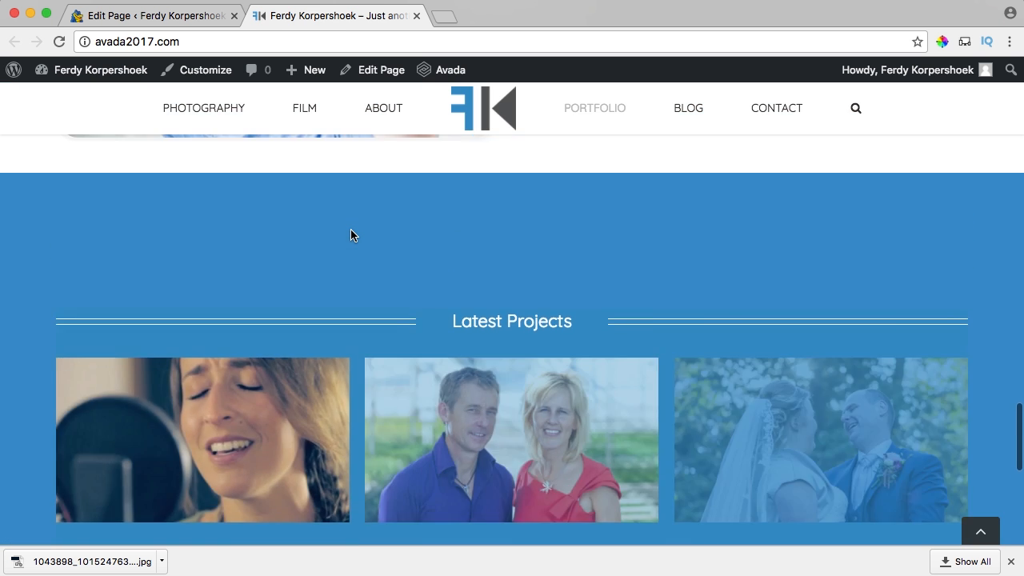
pyautogui.scroll(-5, 351, 230)
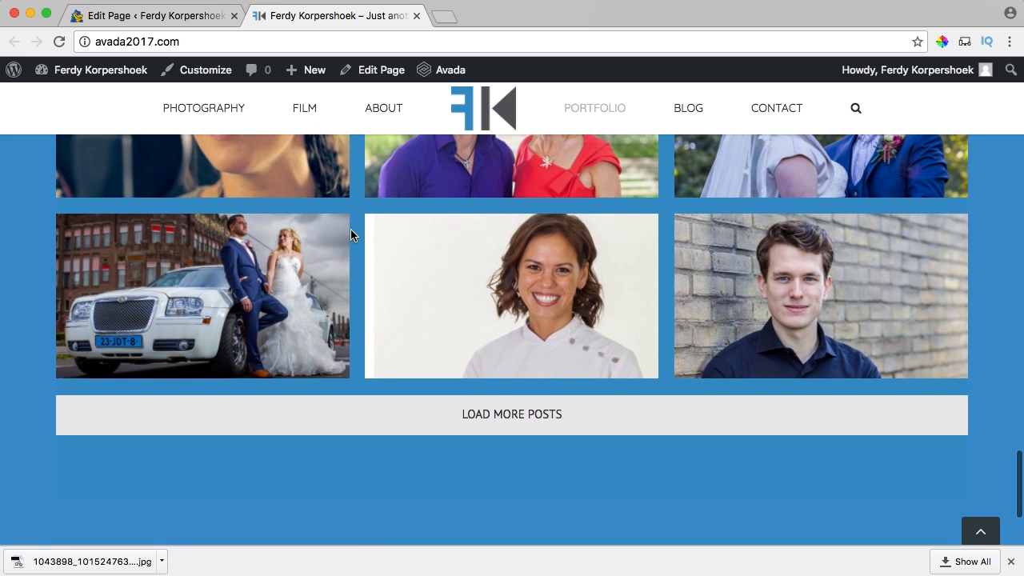
pyautogui.scroll(2, 350, 229)
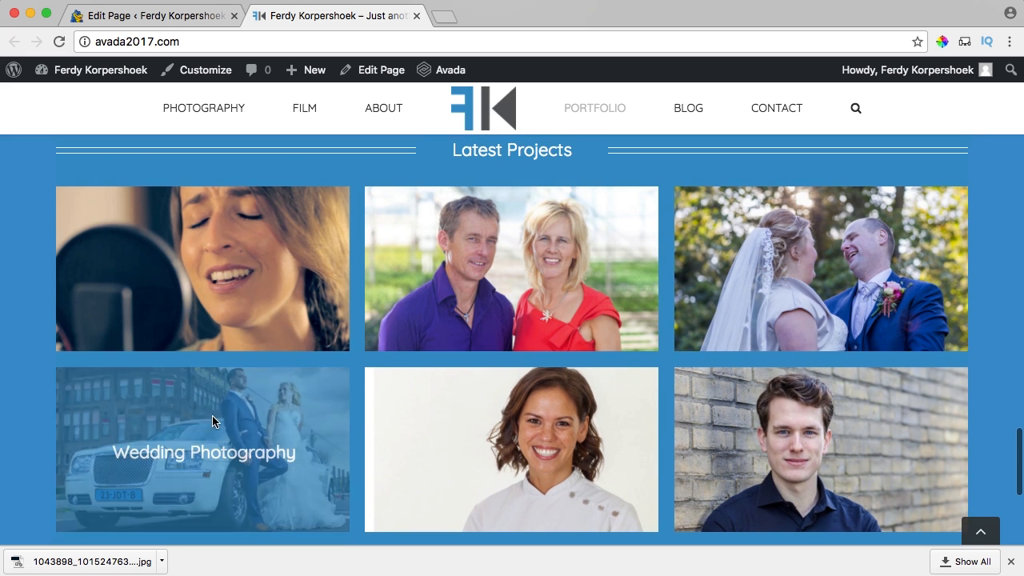
pyautogui.scroll(-2, 512, 448)
pyautogui.click(521, 458)
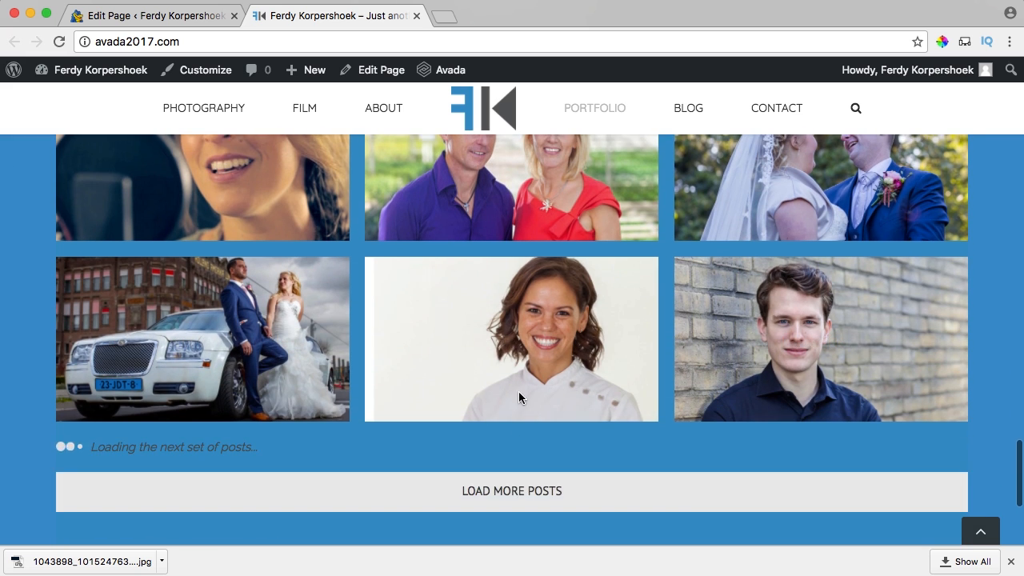
# Review the seventh project shown beyond the first six, then return to the Home page editor.
pyautogui.scroll(-2, 519, 391)
pyautogui.scroll(-1, 88, 382)
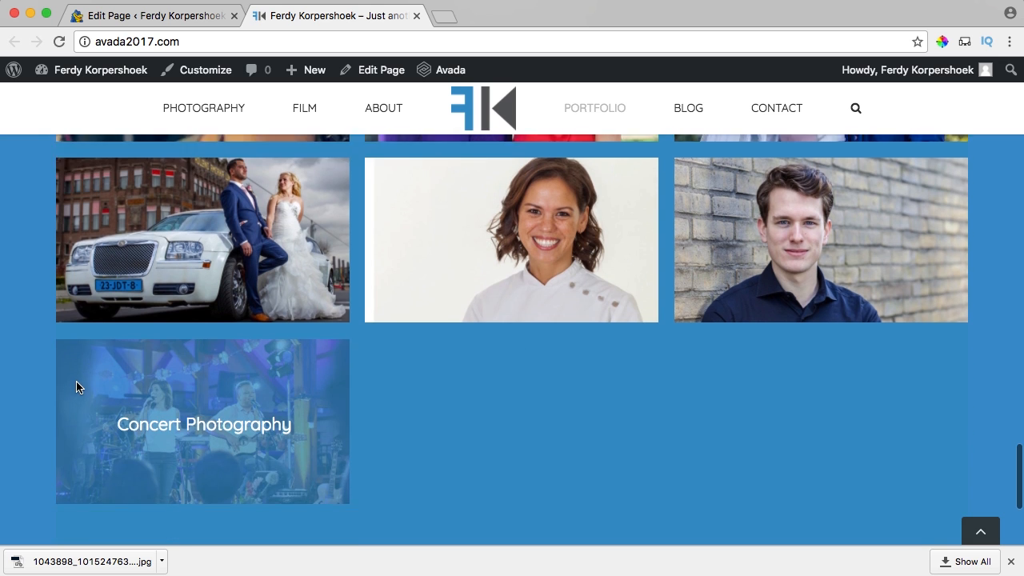
pyautogui.scroll(7, 448, 387)
pyautogui.scroll(-4, 448, 387)
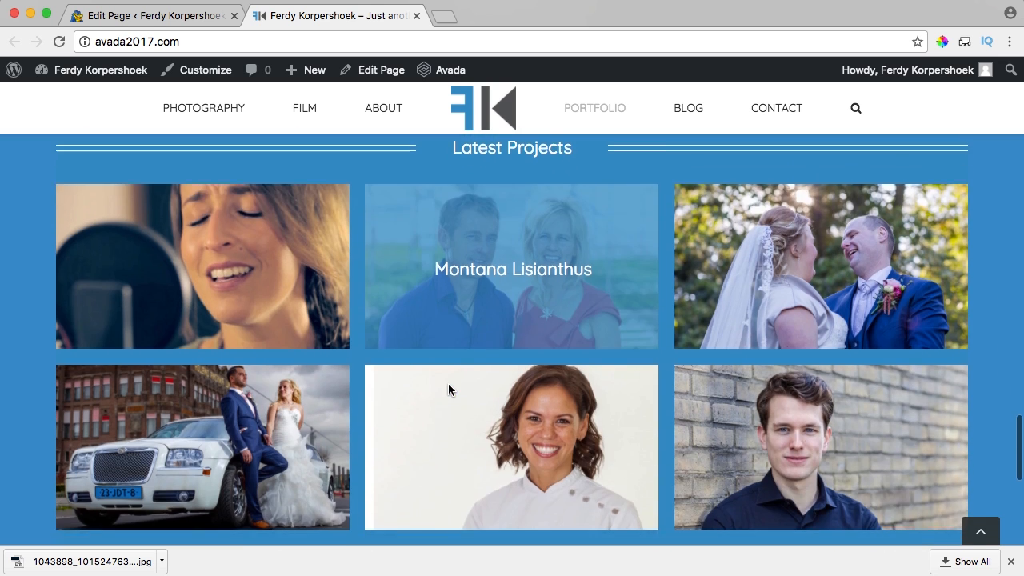
pyautogui.scroll(-2, 448, 390)
pyautogui.scroll(2, 448, 390)
pyautogui.scroll(1, 453, 290)
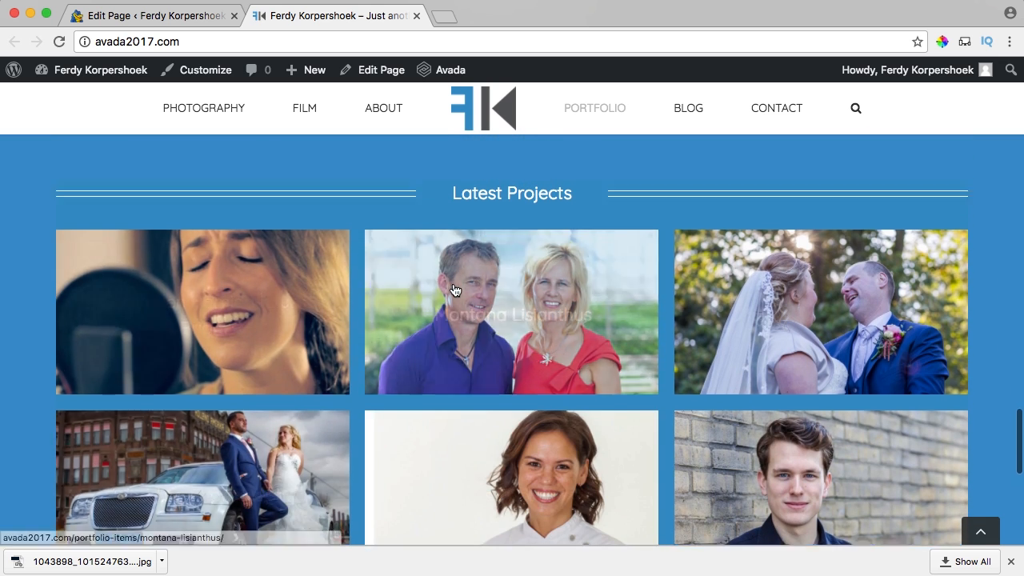
pyautogui.scroll(2, 469, 185)
pyautogui.scroll(-8, 480, 258)
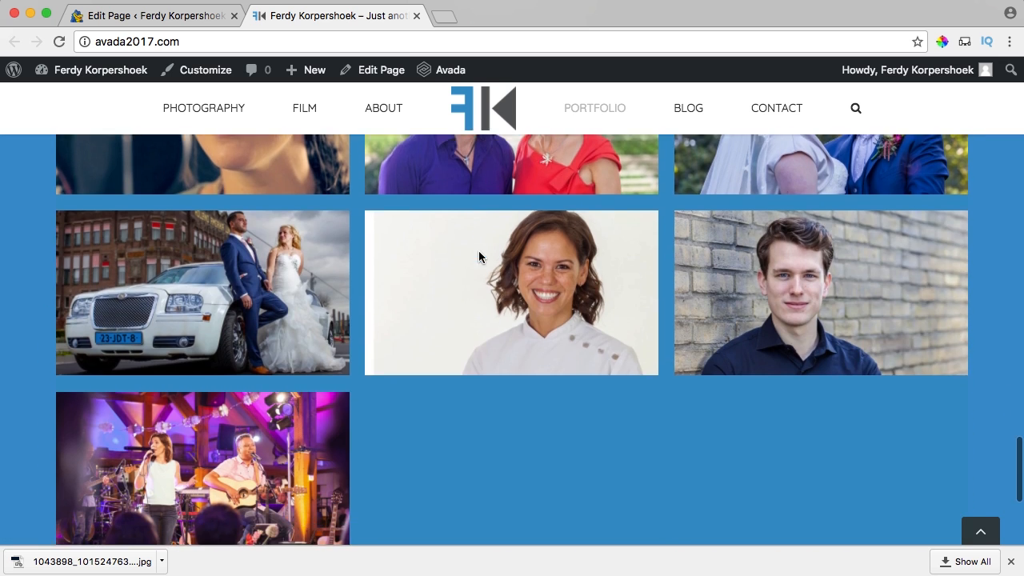
pyautogui.scroll(4, 452, 329)
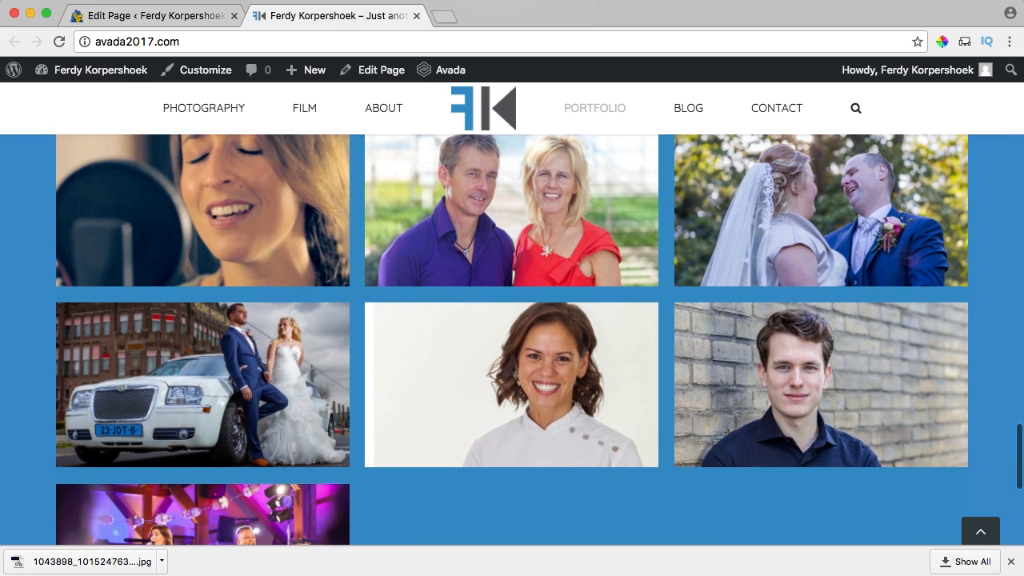
pyautogui.click(168, 16)
pyautogui.scroll(-15, 580, 290)
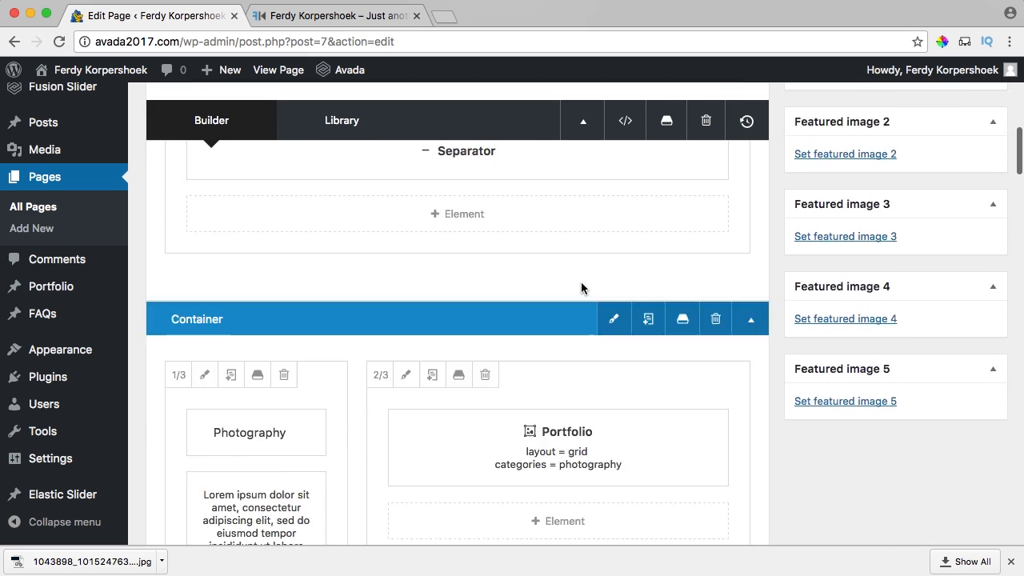
# Set the Latest Projects container's bottom padding to 20px, keeping 120px on top.
pyautogui.scroll(-15, 581, 288)
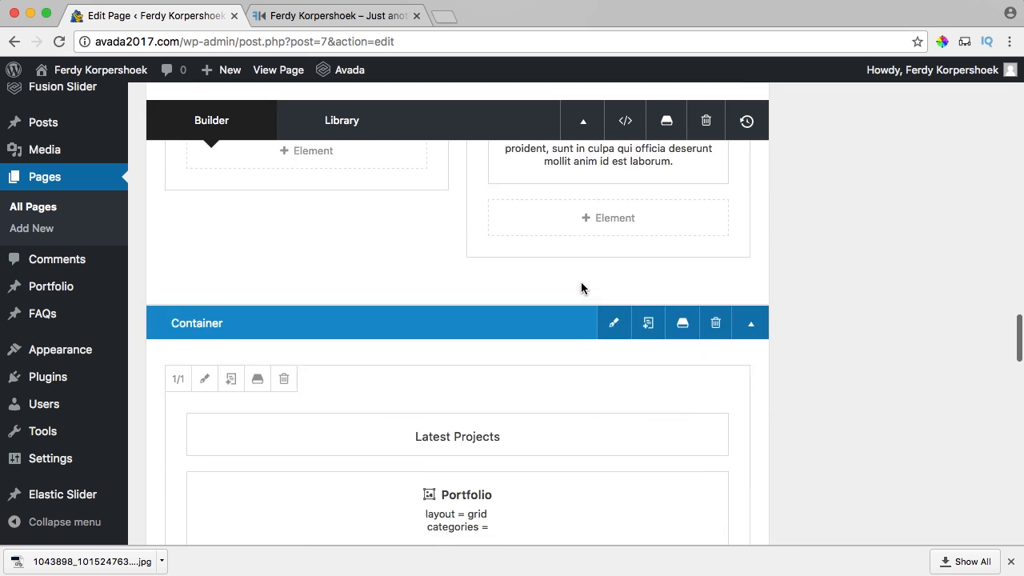
pyautogui.scroll(5, 581, 285)
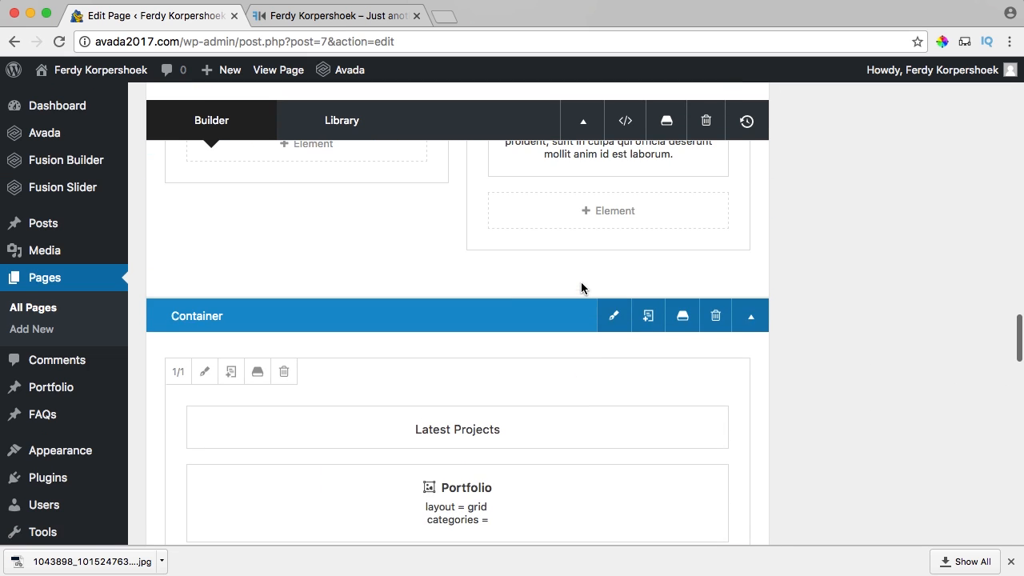
pyautogui.click(610, 315)
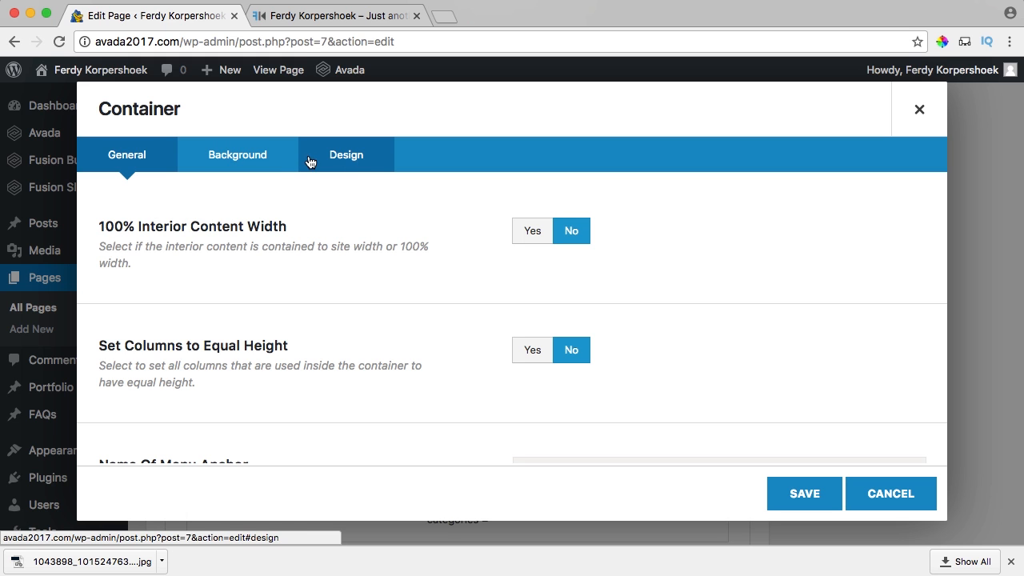
pyautogui.click(381, 164)
pyautogui.scroll(-3, 592, 270)
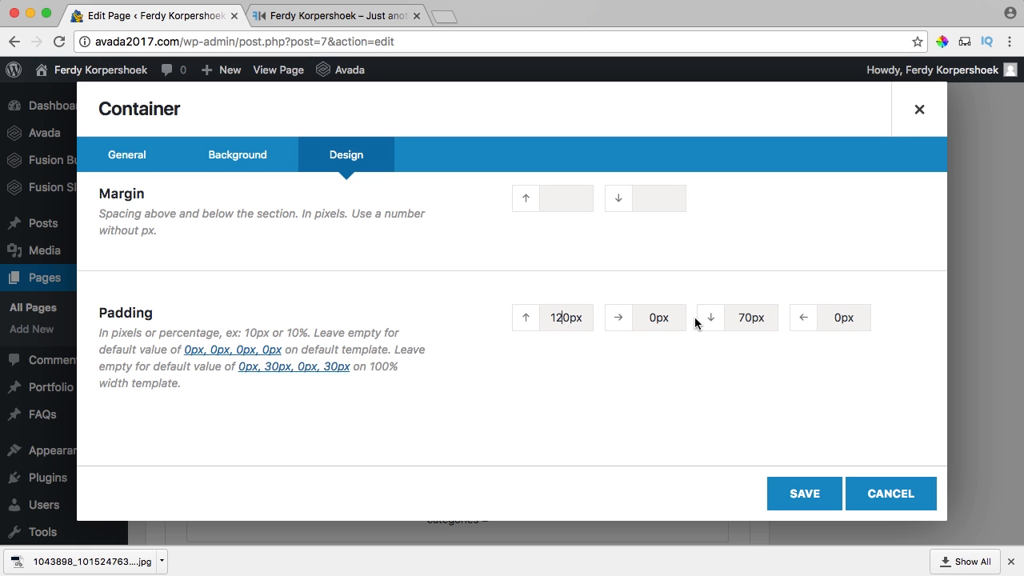
pyautogui.click(798, 491)
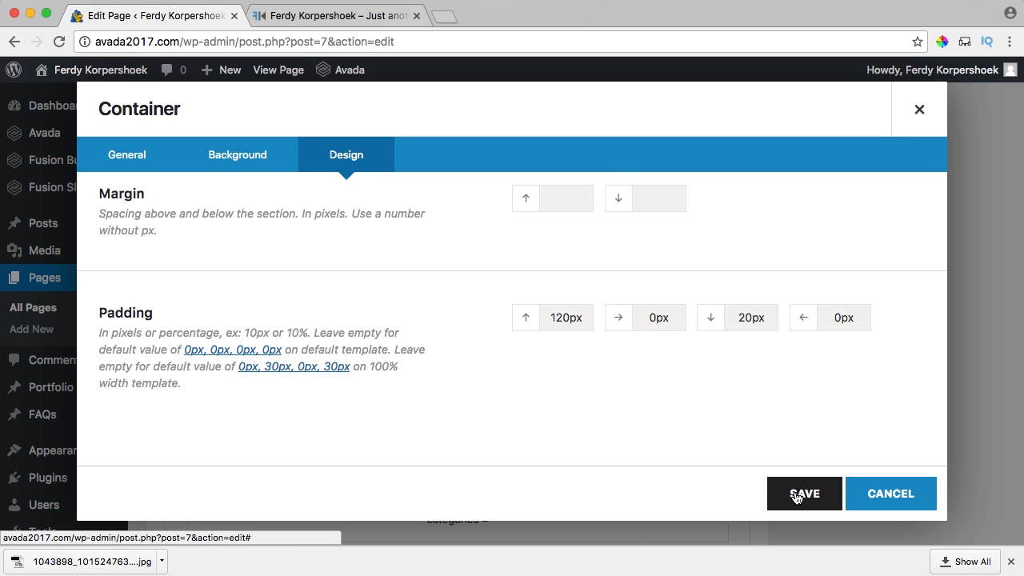
# Update the Home page with the new padding.
pyautogui.scroll(10, 821, 460)
pyautogui.click(969, 291)
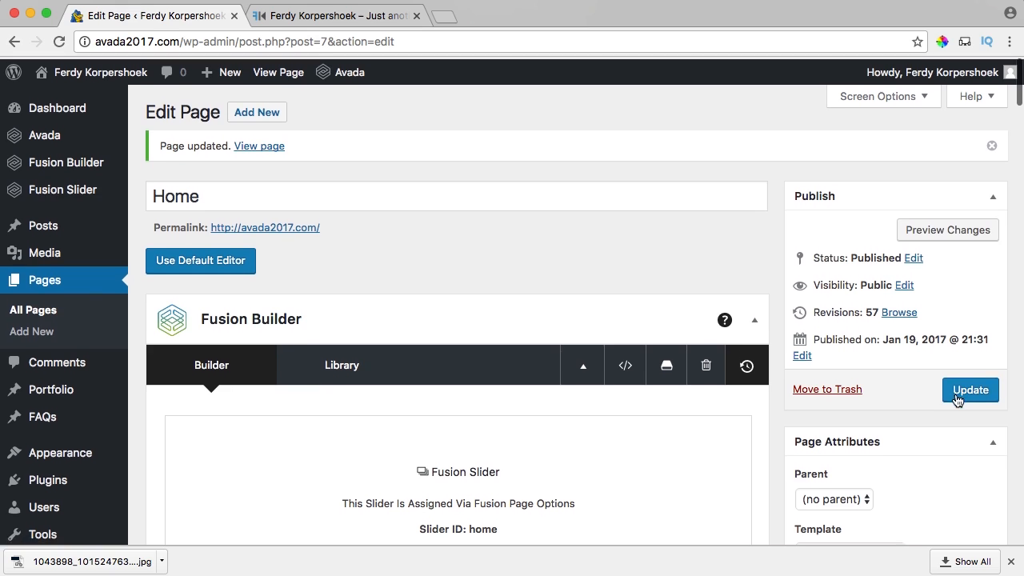
pyautogui.click(958, 392)
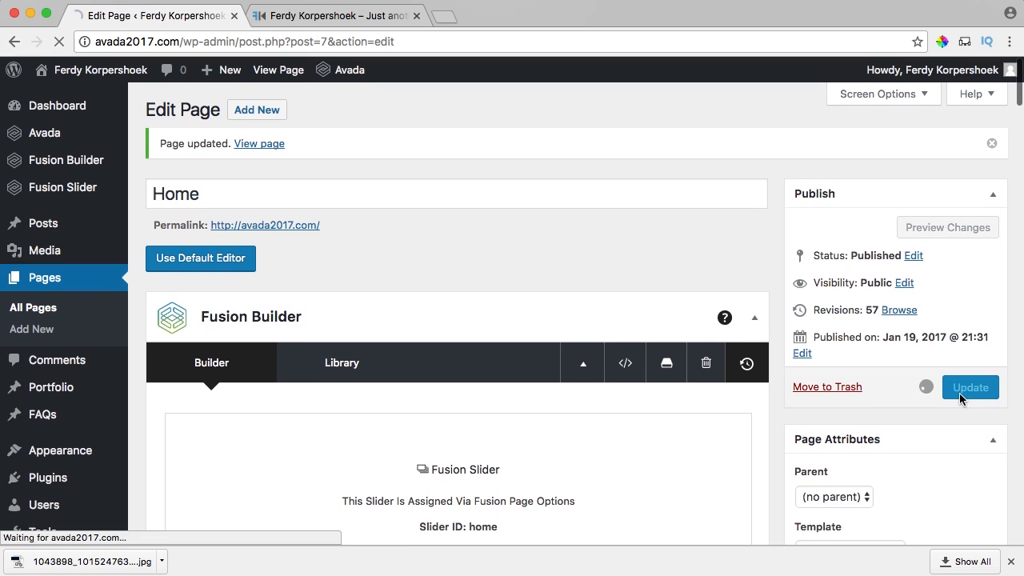
# Check the reduced spacing of the Latest Projects section via the live site's Portfolio link.
pyautogui.click(349, 16)
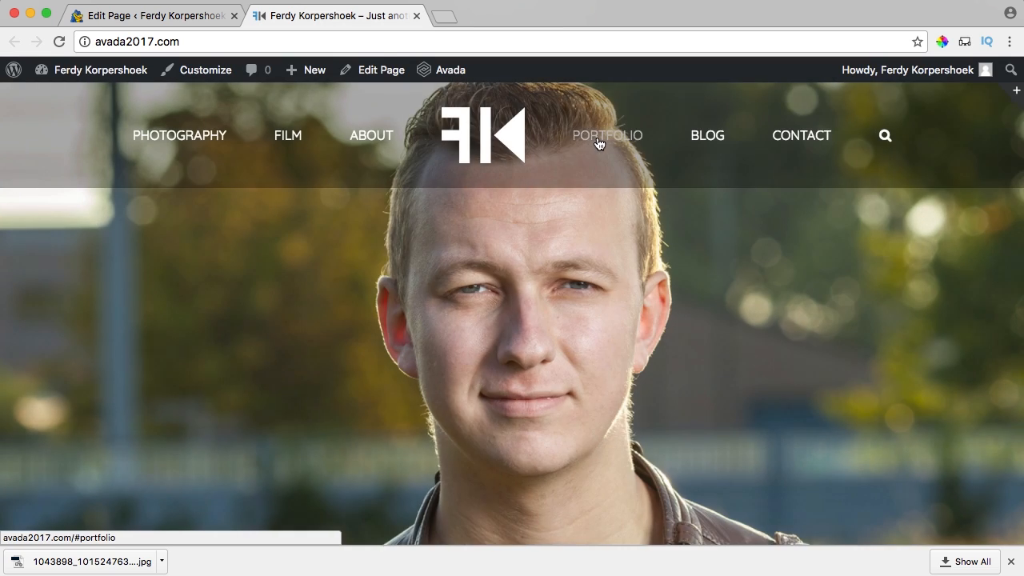
pyautogui.click(598, 138)
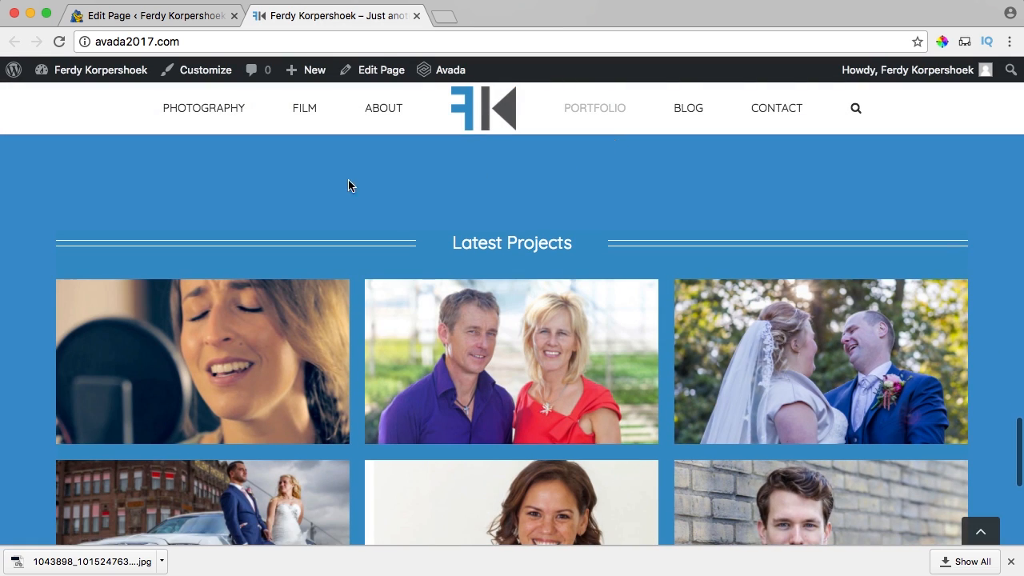
pyautogui.scroll(-2, 37, 176)
pyautogui.scroll(5, 37, 175)
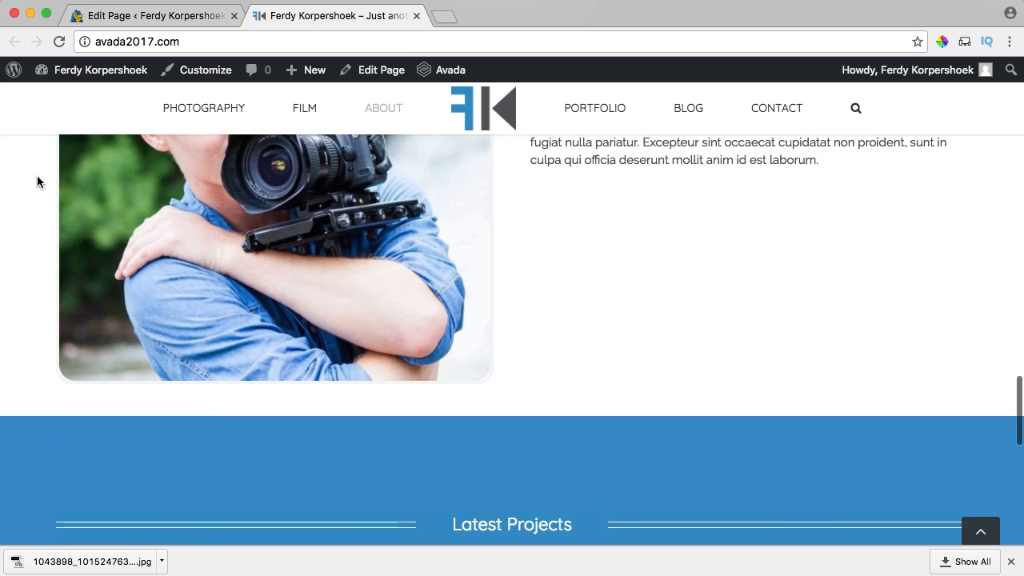
pyautogui.scroll(-2, 37, 176)
pyautogui.scroll(-2, 37, 176)
pyautogui.scroll(1, 569, 210)
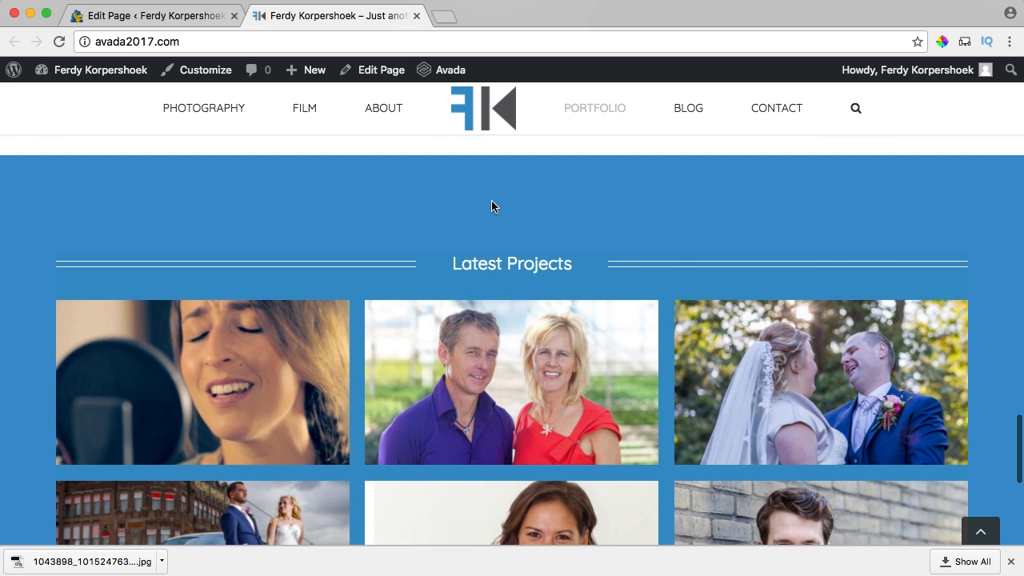
pyautogui.scroll(-5, 492, 207)
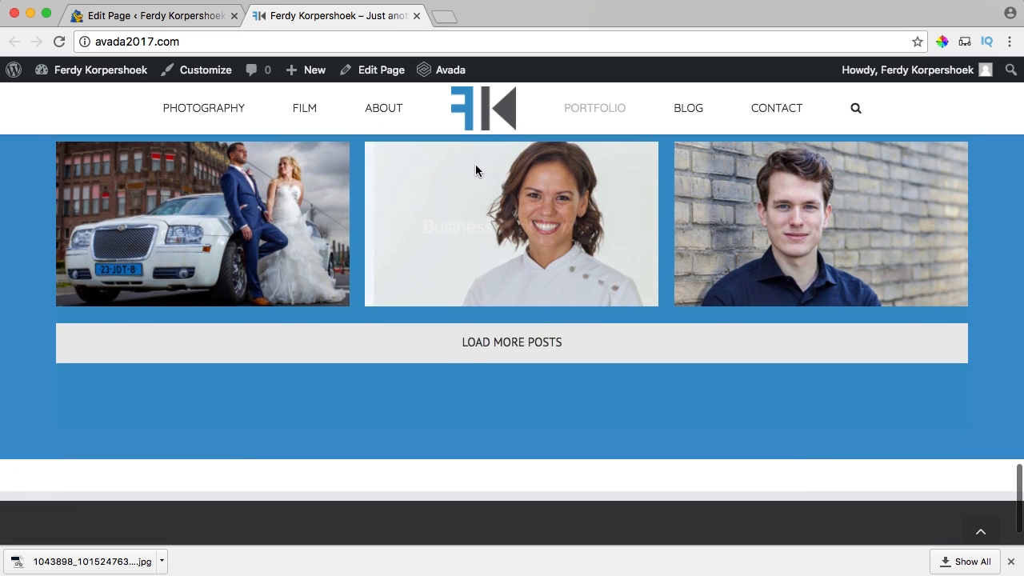
# Back in the Home page editor, reopen the Latest Projects container's settings.
pyautogui.click(132, 17)
pyautogui.scroll(-10, 520, 236)
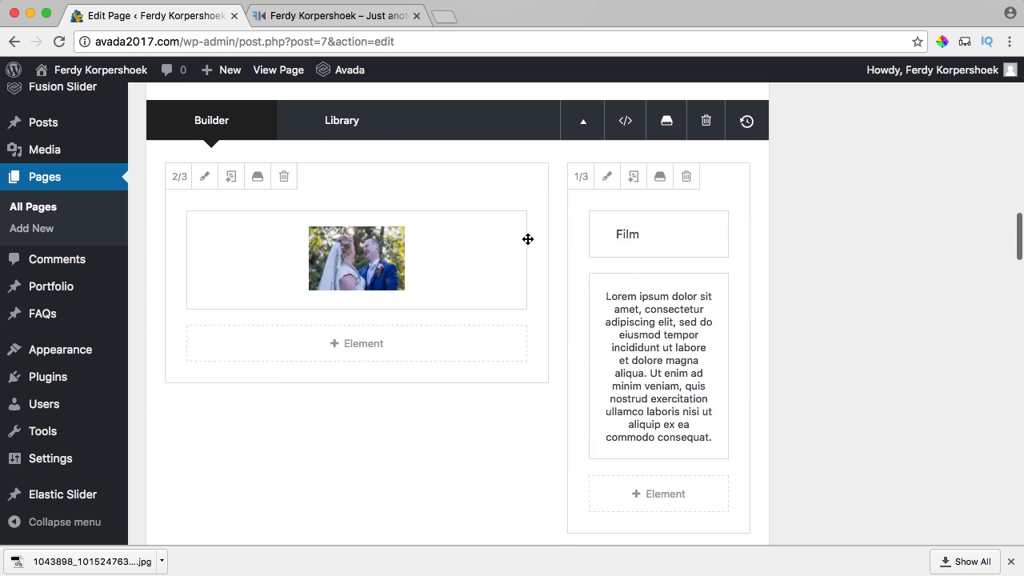
pyautogui.scroll(-8, 526, 245)
pyautogui.scroll(6, 526, 245)
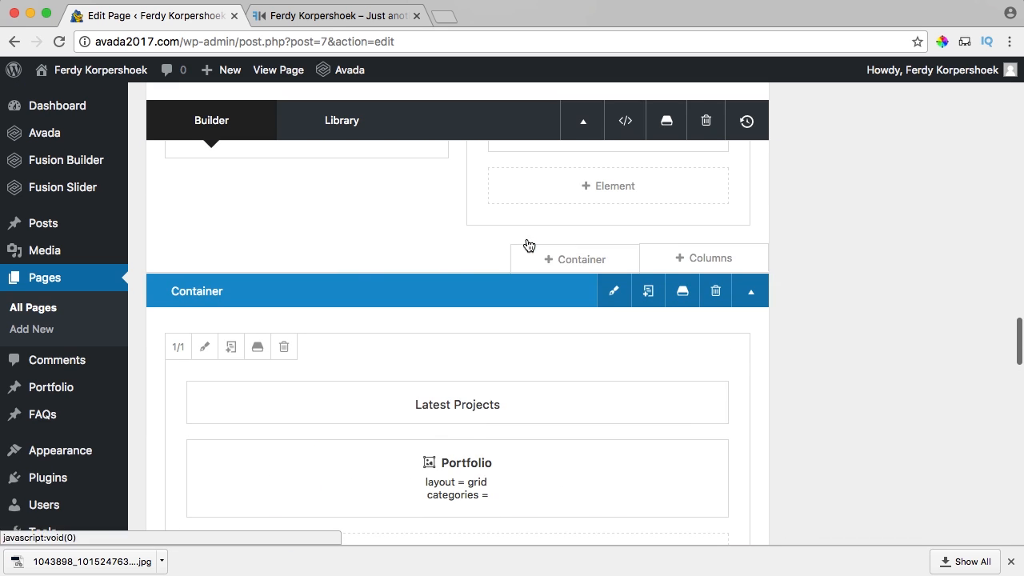
pyautogui.click(258, 291)
pyautogui.click(609, 293)
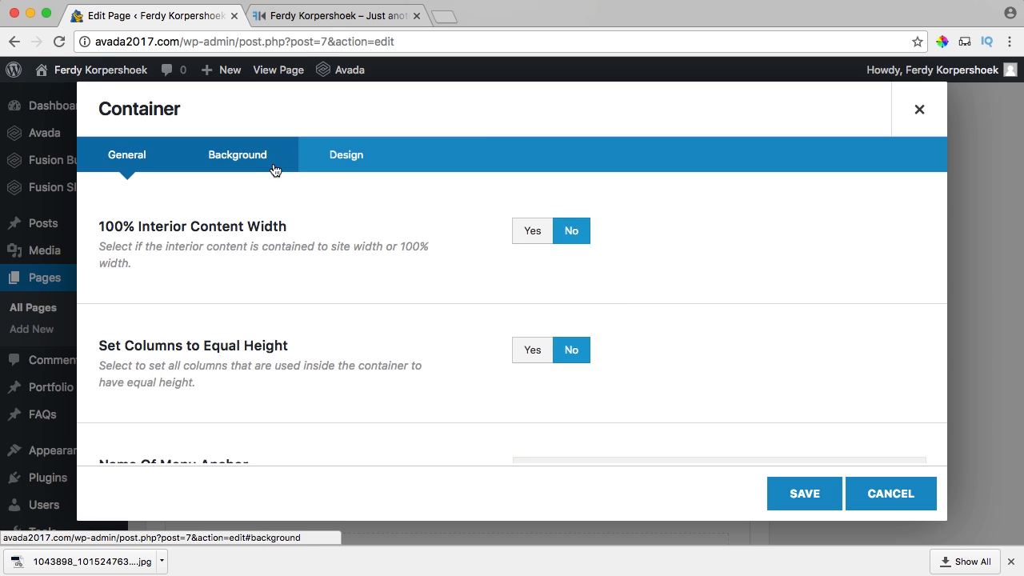
# Set the container padding to 10px top and 0px right, bottom and left, then update the page.
pyautogui.click(356, 164)
pyautogui.scroll(-3, 630, 289)
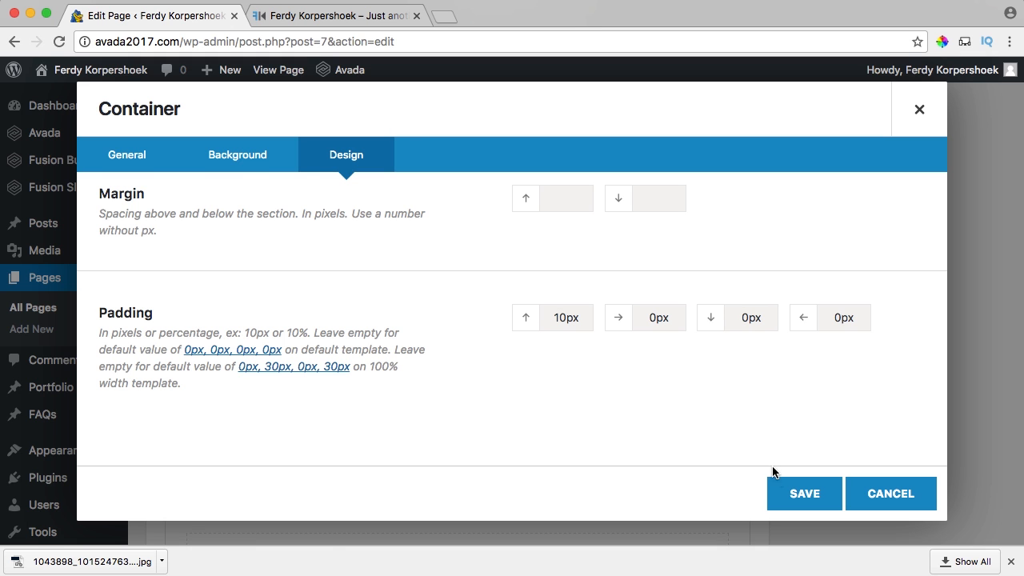
pyautogui.click(780, 490)
pyautogui.scroll(10, 832, 451)
pyautogui.click(965, 390)
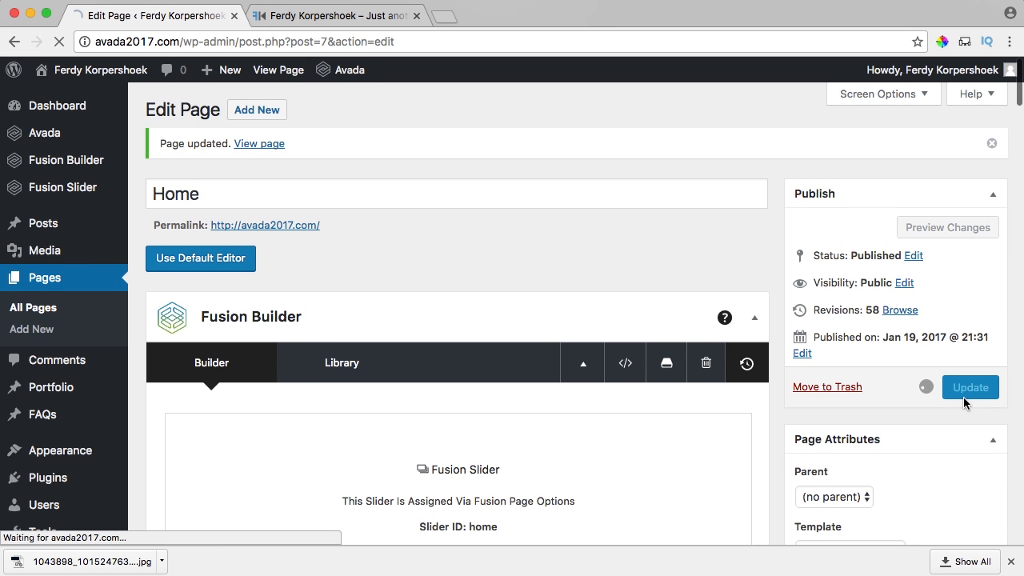
# Review the tighter Latest Projects spacing on the live site, then return to the editor.
pyautogui.click(320, 15)
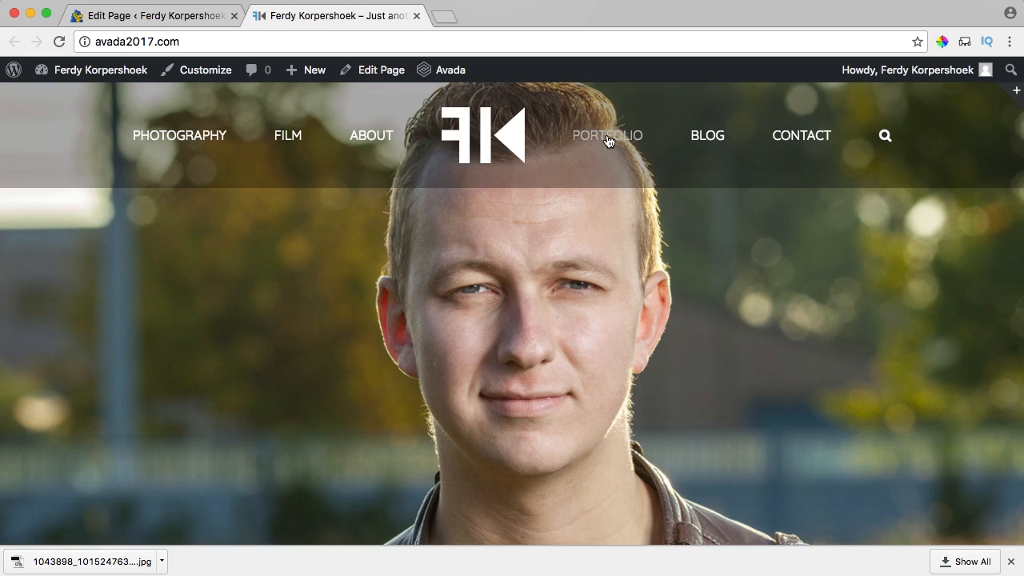
pyautogui.click(606, 136)
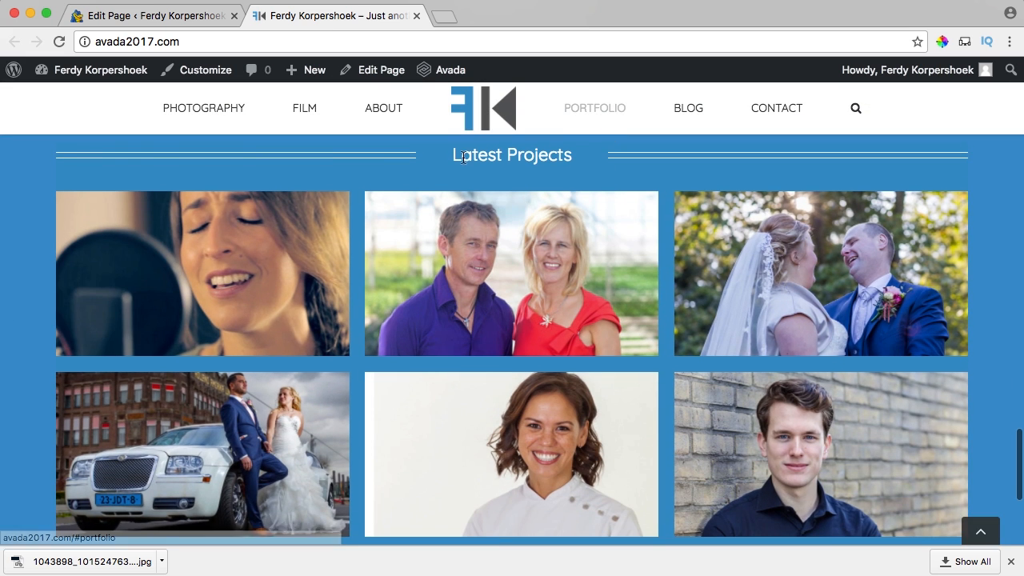
pyautogui.scroll(-3, 496, 164)
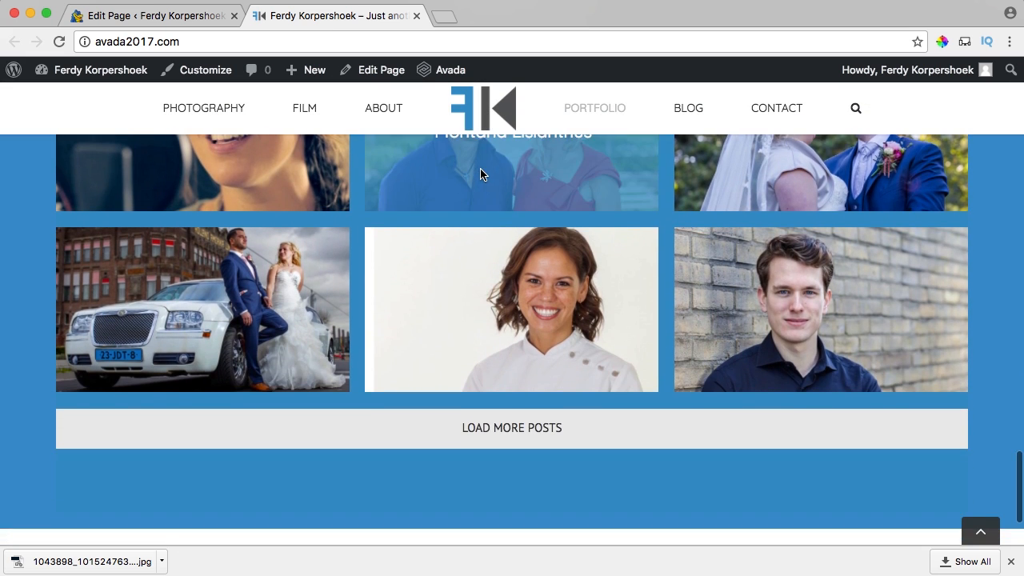
pyautogui.scroll(-1, 481, 175)
pyautogui.scroll(2, 489, 360)
pyautogui.scroll(-2, 491, 357)
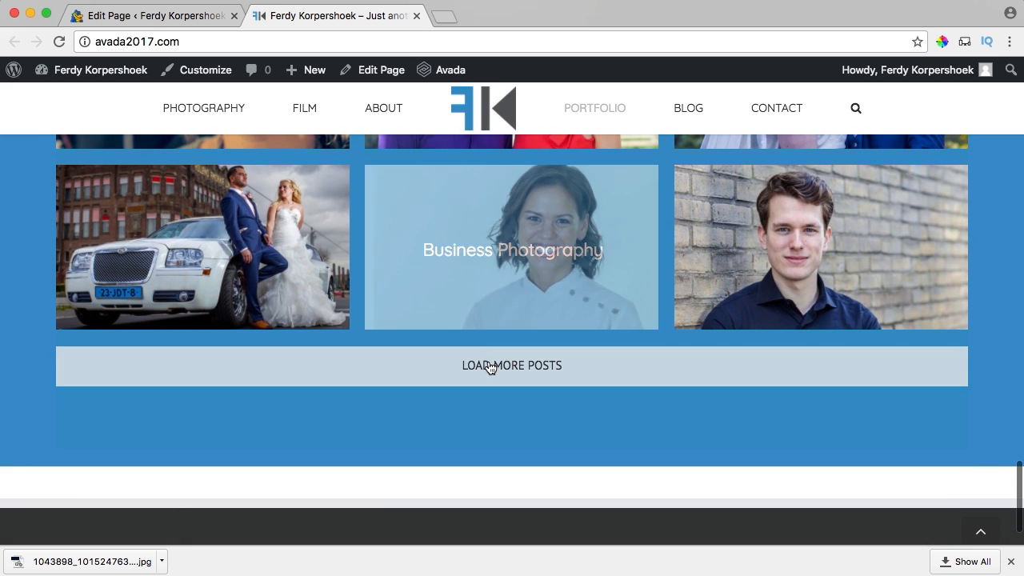
pyautogui.scroll(4, 484, 361)
pyautogui.scroll(-3, 479, 359)
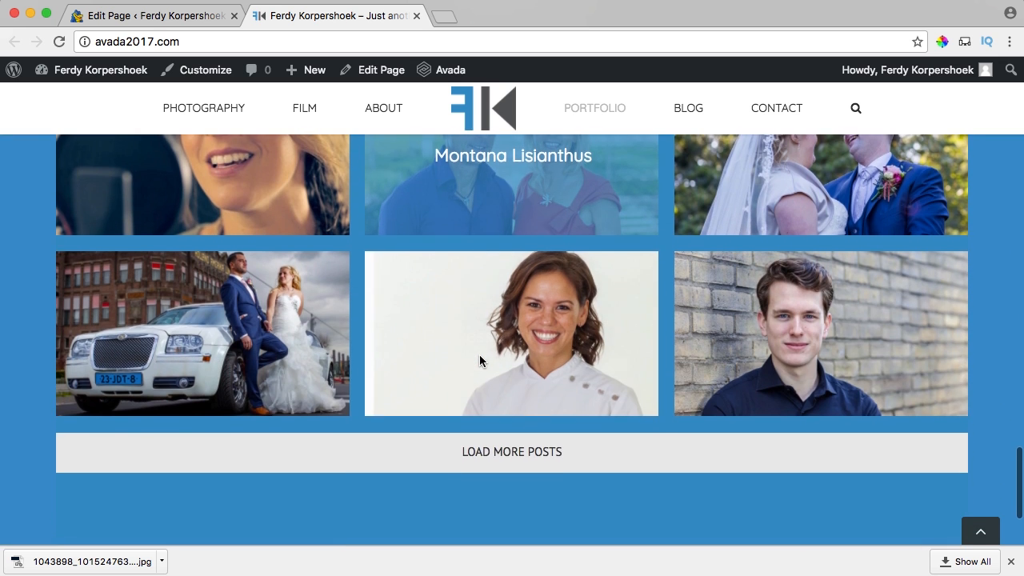
pyautogui.scroll(-3, 480, 360)
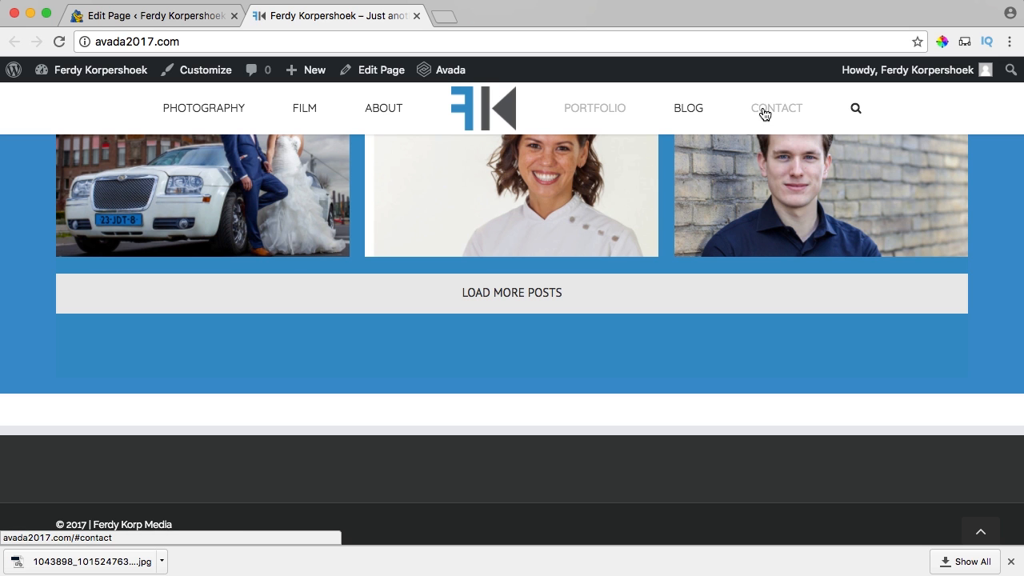
pyautogui.click(151, 16)
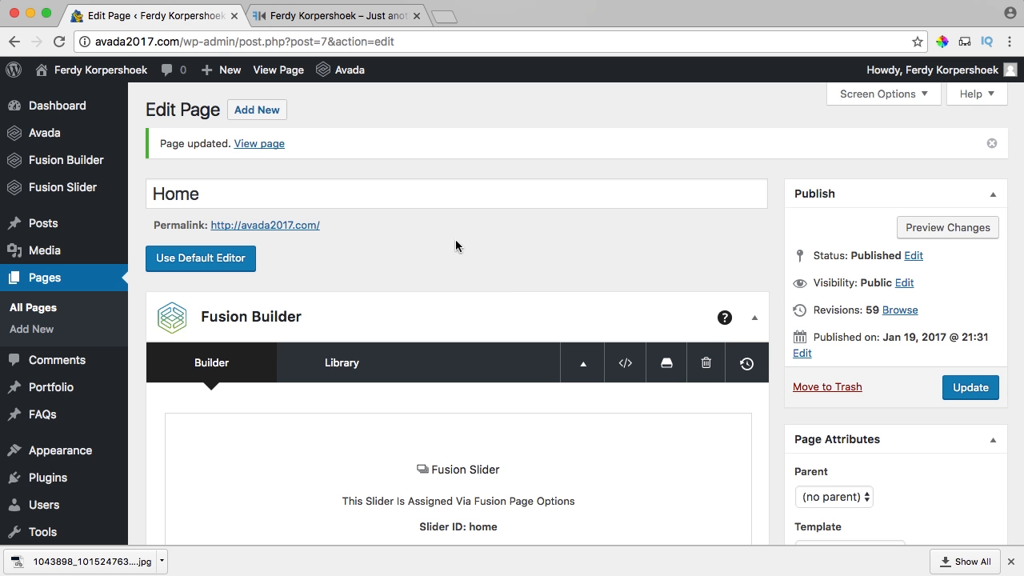
# Add a new container after Latest Projects to bring up the Insert Container column layouts.
pyautogui.scroll(-20, 455, 245)
pyautogui.scroll(5, 485, 258)
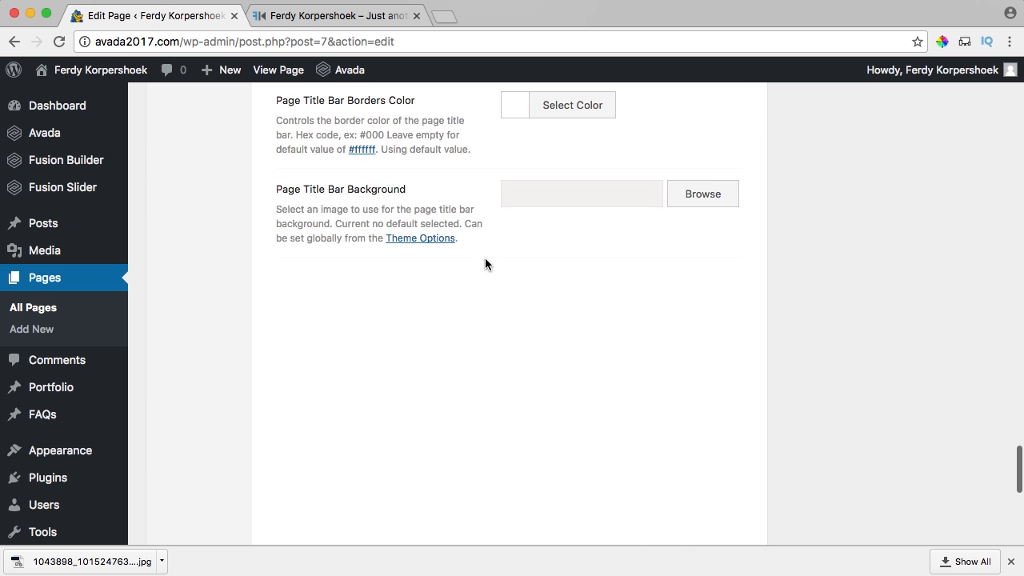
pyautogui.scroll(15, 484, 259)
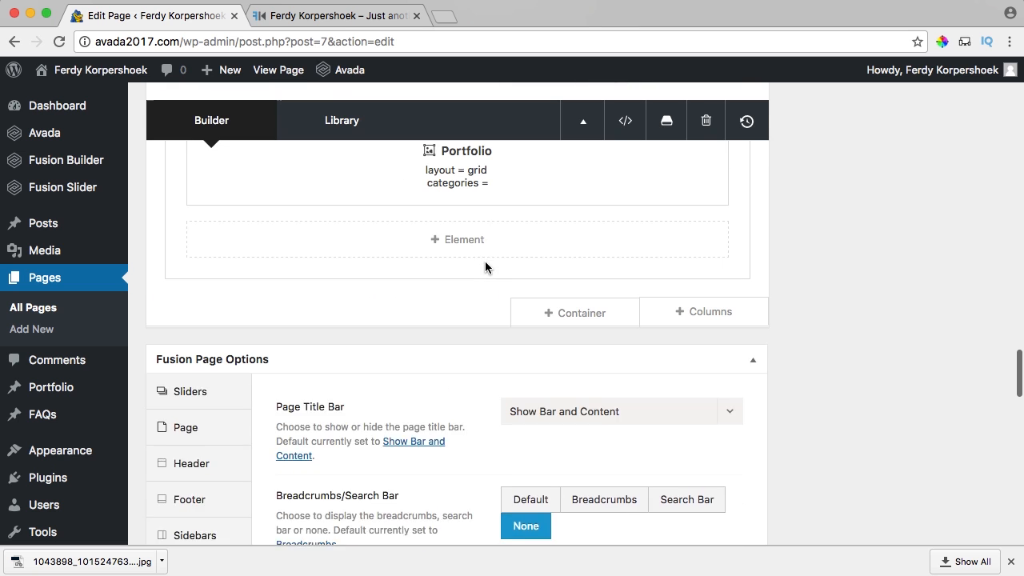
pyautogui.click(560, 357)
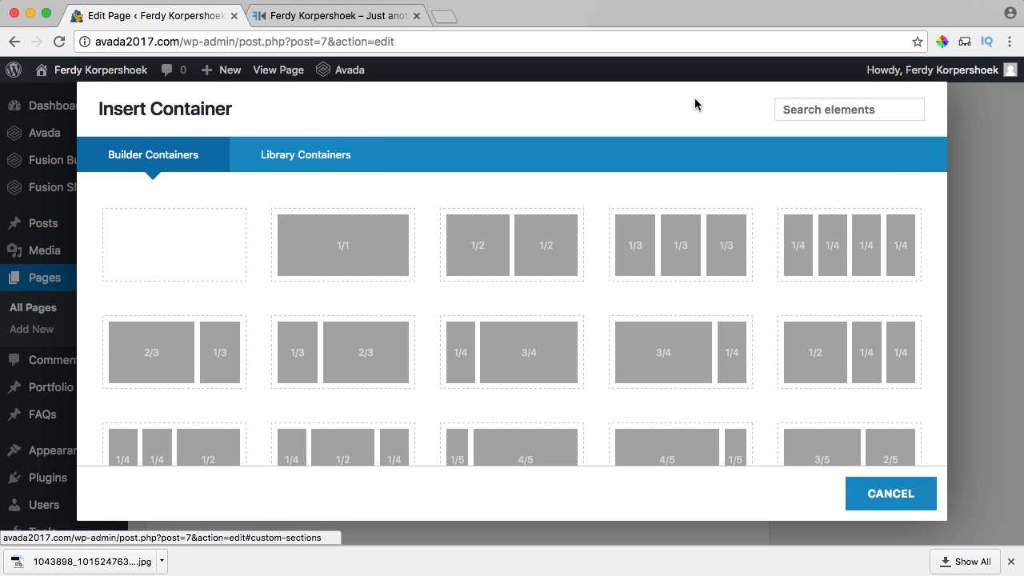
# In a new tab, search 'demos ava' and open the Avada Technology demo.
pyautogui.click(439, 21)
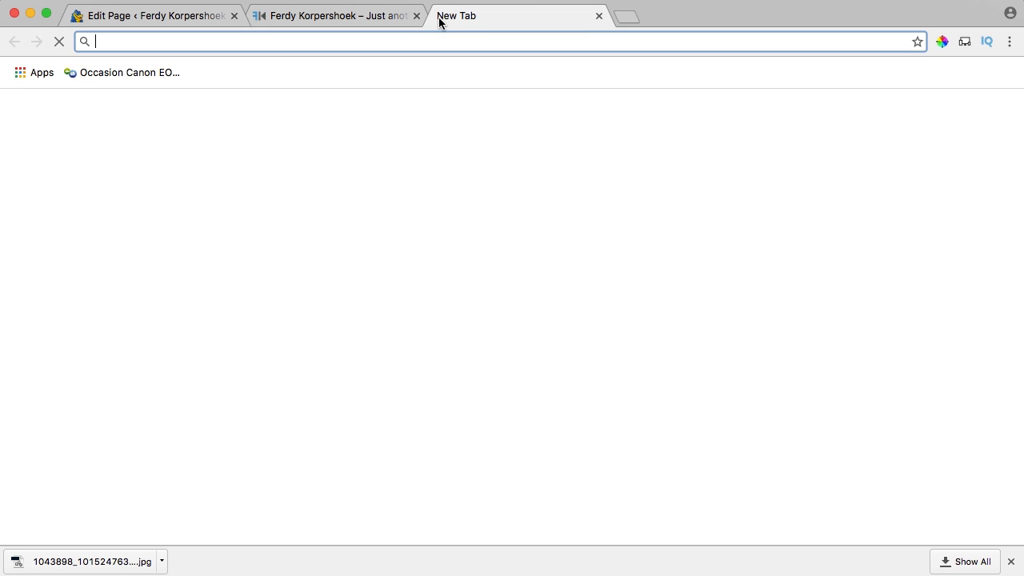
pyautogui.write('demos ava')
pyautogui.press('Return')
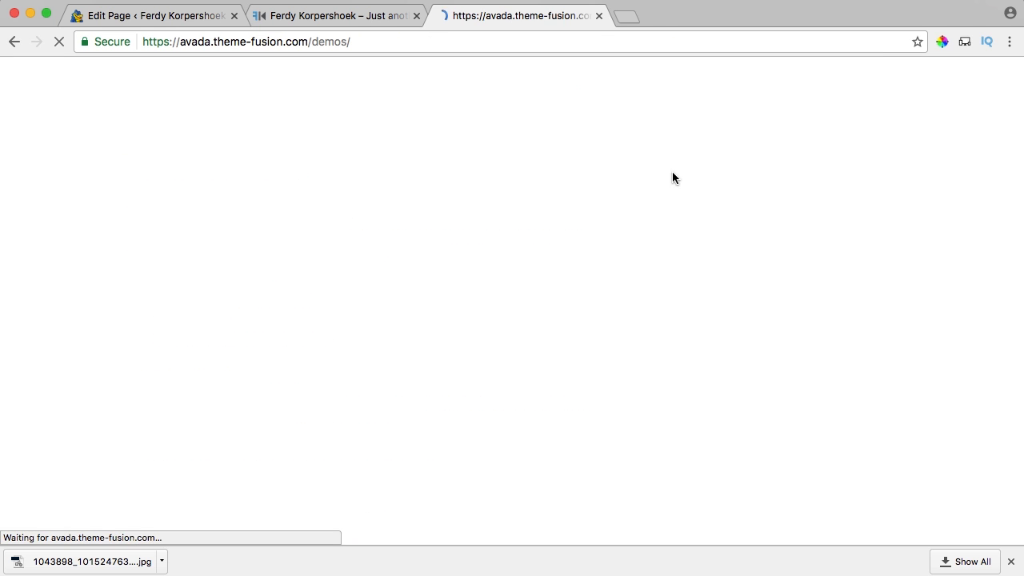
pyautogui.scroll(-10, 653, 188)
pyautogui.scroll(-5, 641, 188)
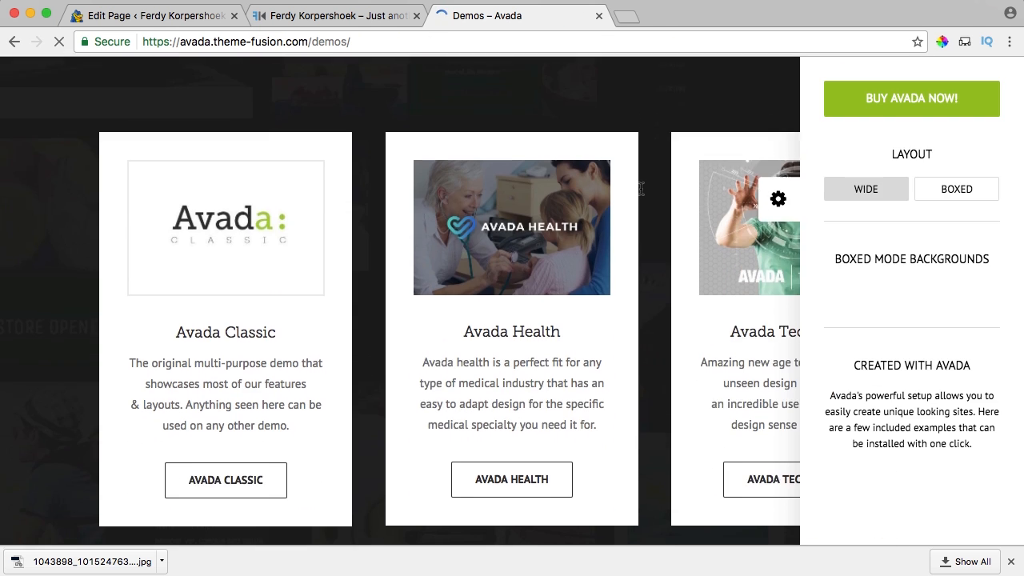
pyautogui.click(713, 205)
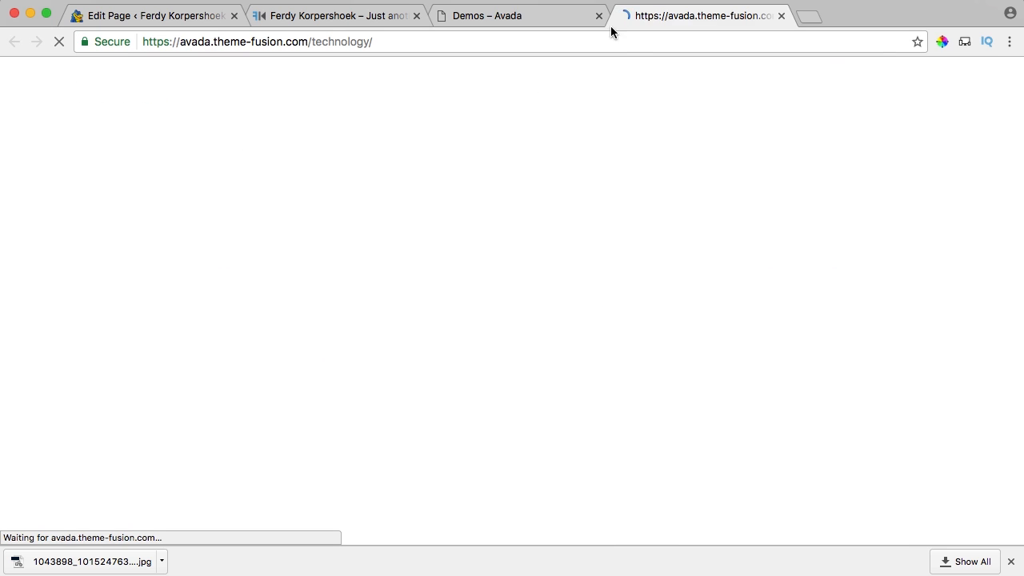
pyautogui.click(779, 194)
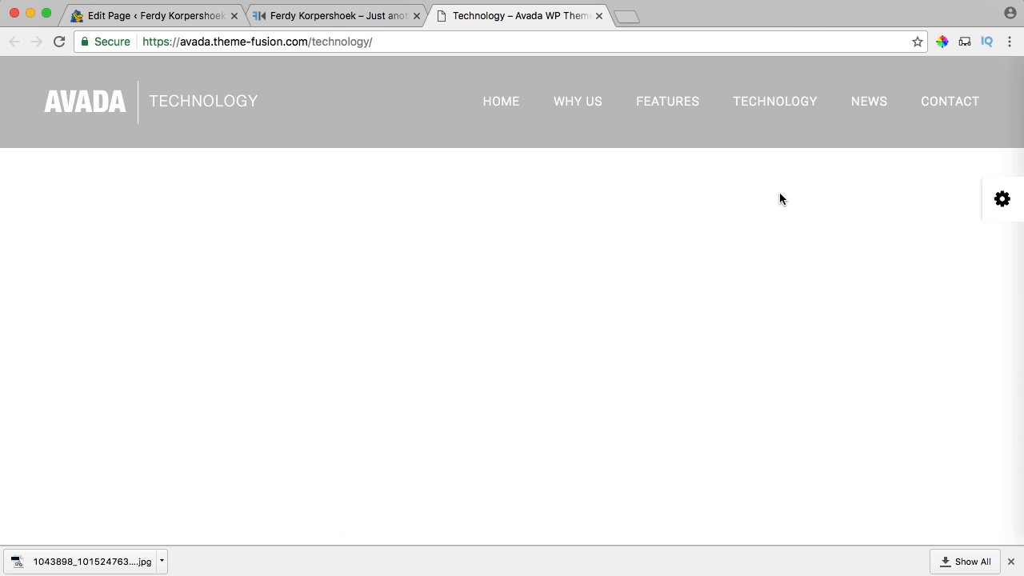
# Browse the Technology demo's Contact section and form, then return to the page editor.
pyautogui.scroll(-10, 630, 207)
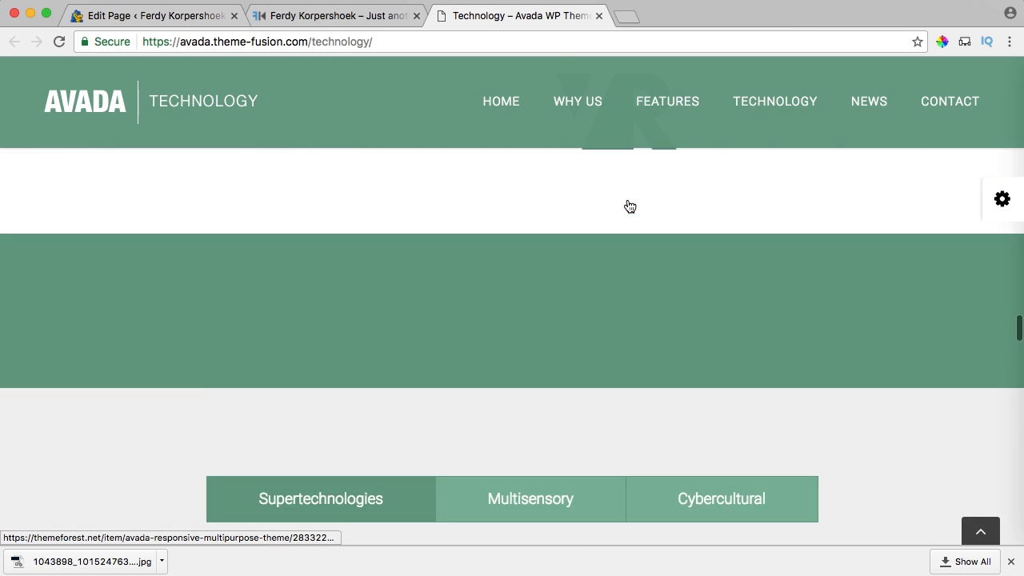
pyautogui.click(959, 106)
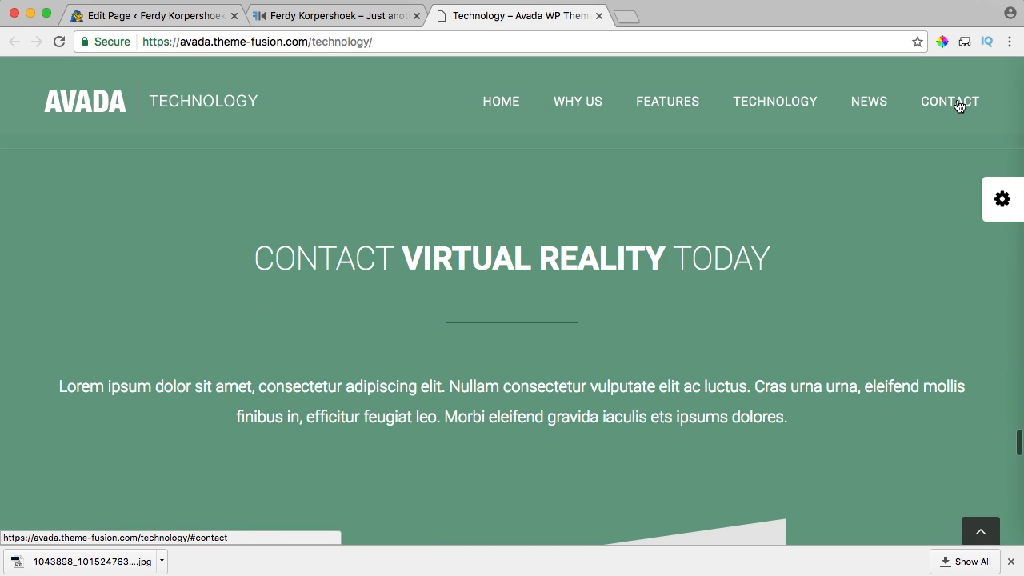
pyautogui.scroll(-7, 758, 180)
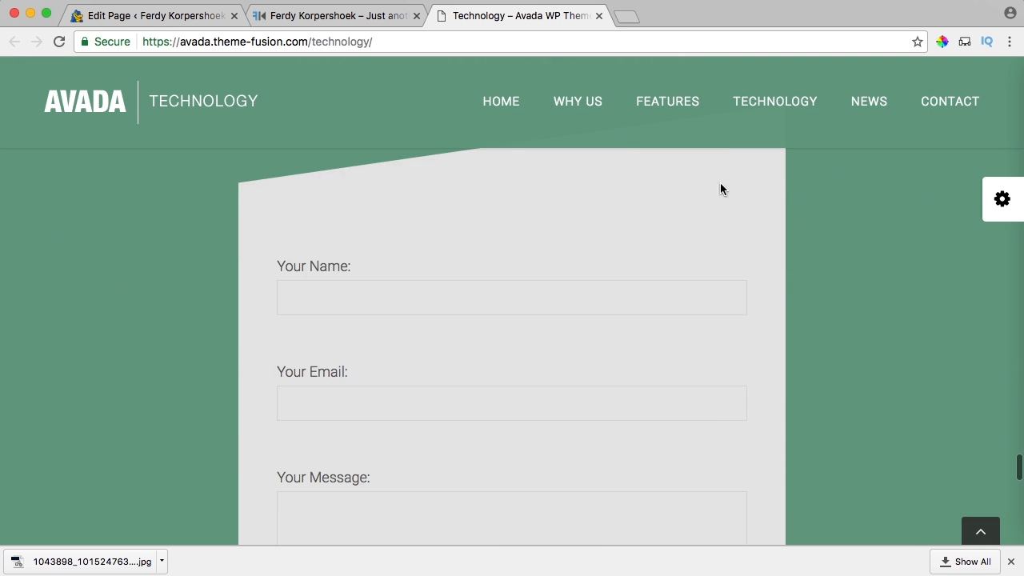
pyautogui.scroll(-2, 600, 215)
pyautogui.scroll(4, 578, 232)
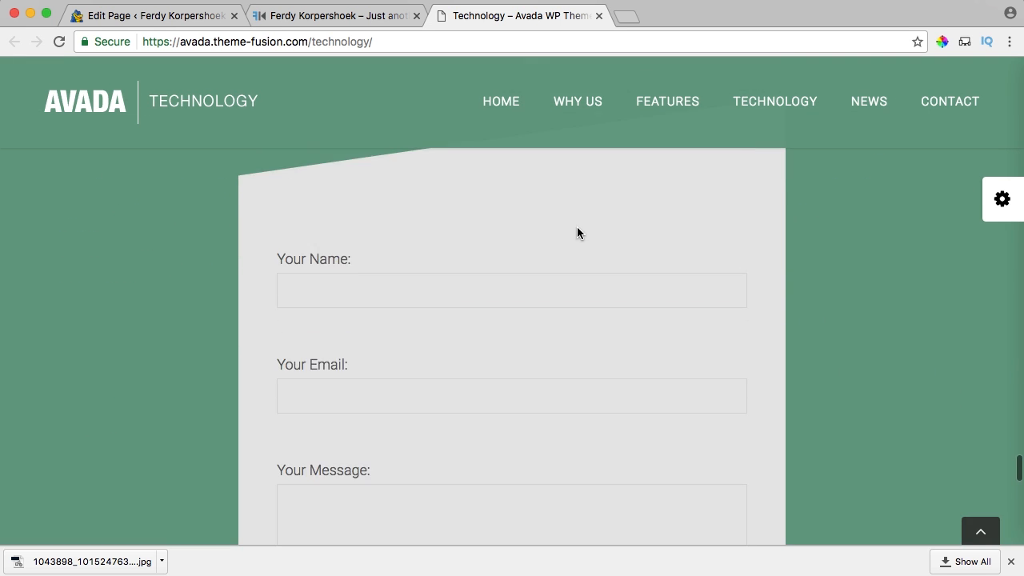
pyautogui.scroll(-7, 579, 232)
pyautogui.scroll(-2, 580, 227)
pyautogui.scroll(8, 580, 227)
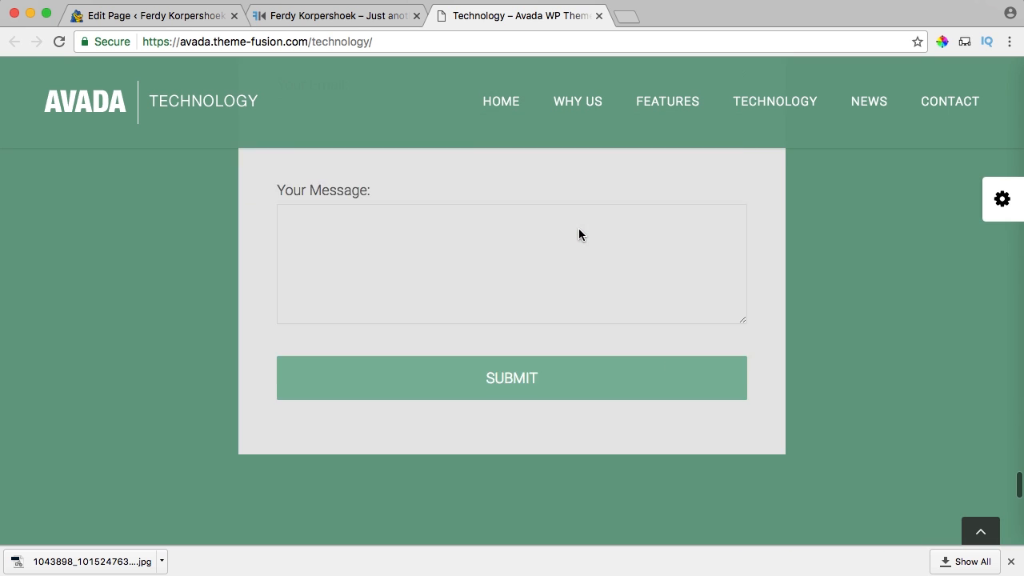
pyautogui.scroll(-8, 320, 302)
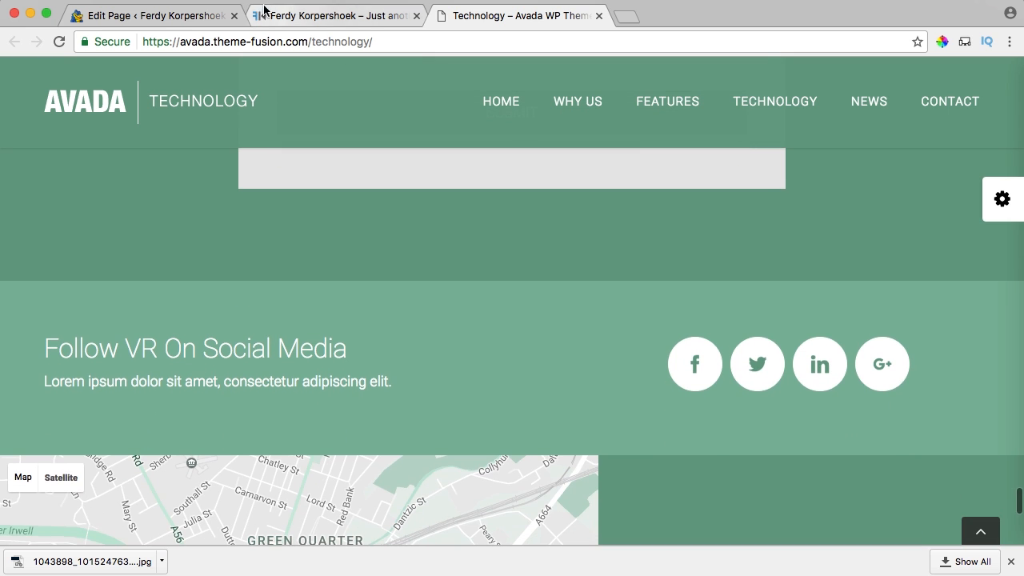
pyautogui.click(156, 17)
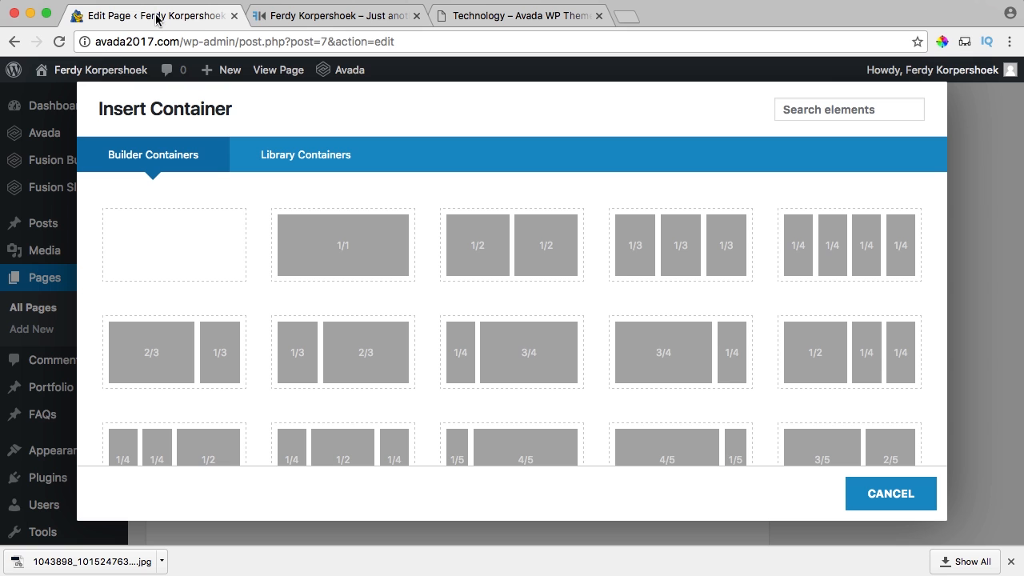
# Cancel the new container and open the installed plugins list in a new tab.
pyautogui.click(892, 493)
pyautogui.moveTo(70, 139)
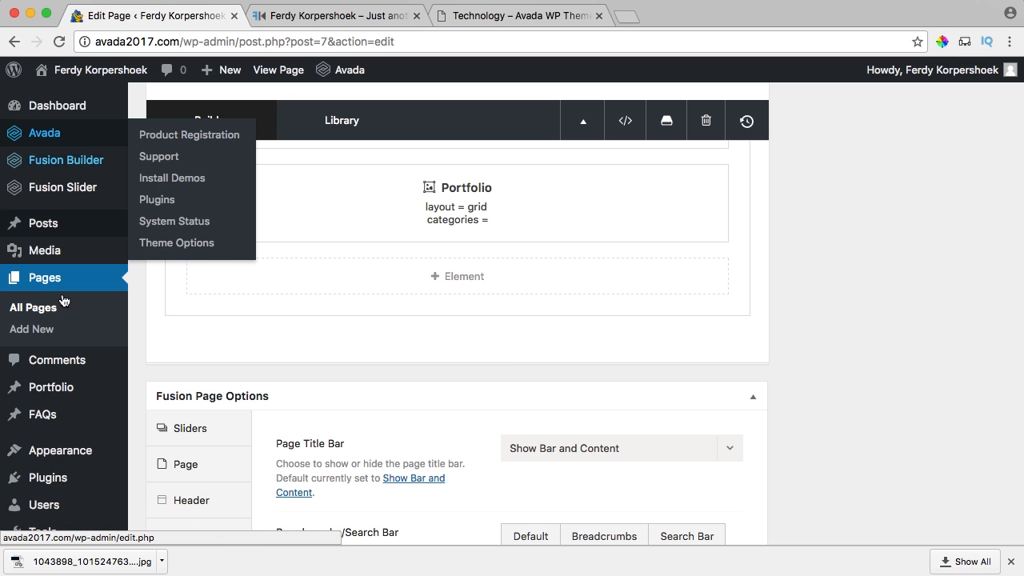
pyautogui.moveTo(70, 408)
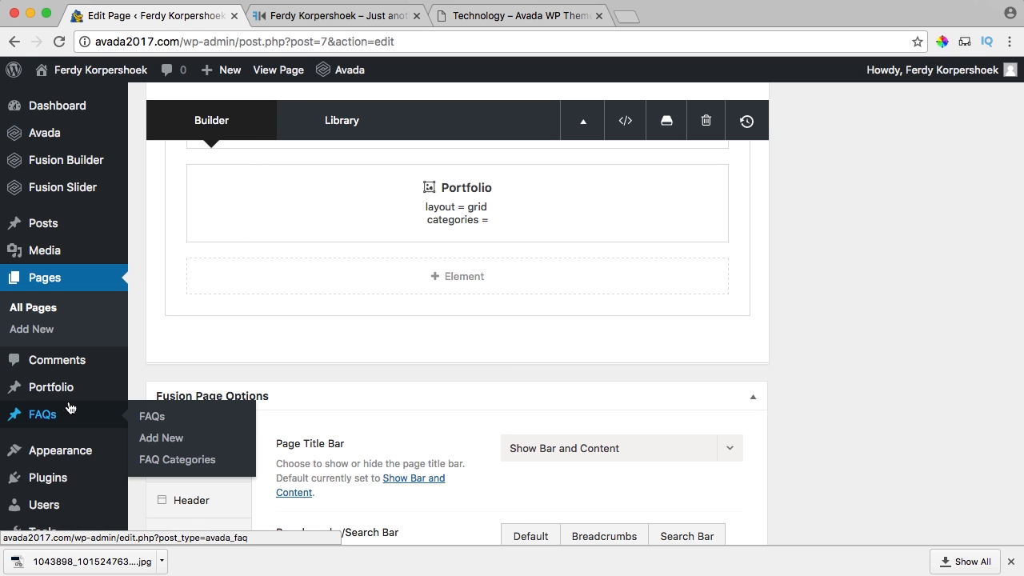
pyautogui.keyDown('super'); pyautogui.click(55, 481); pyautogui.keyUp('super')
pyautogui.click(287, 23)
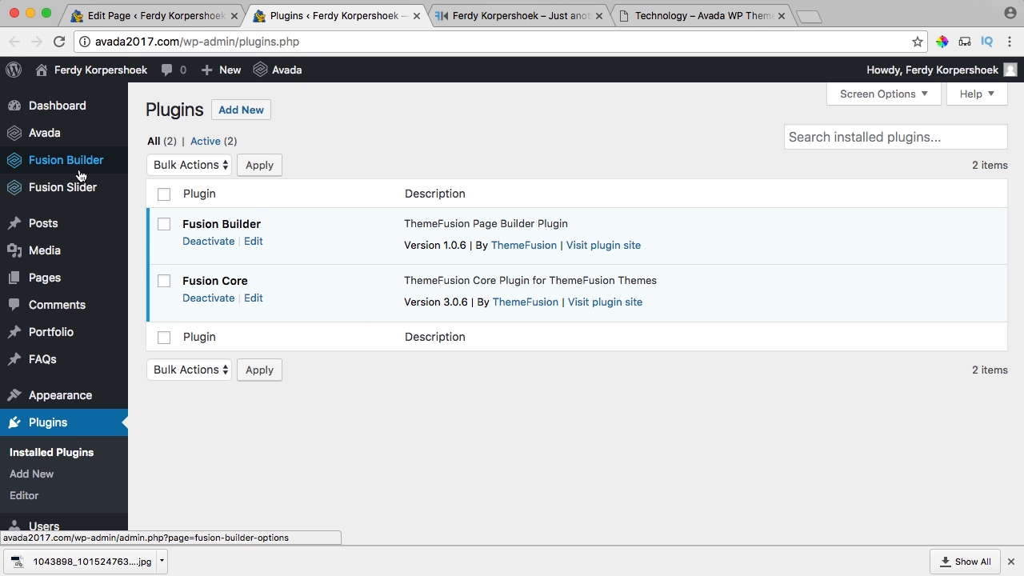
# Install and activate Contact Form 7 4.6 from Avada's plugins page, then close that tab.
pyautogui.moveTo(56, 135)
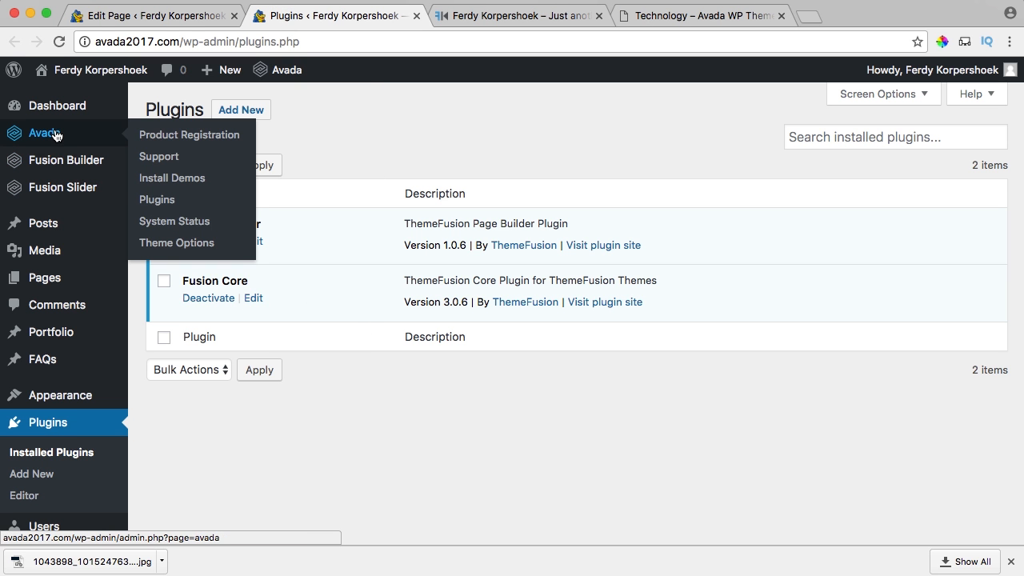
pyautogui.click(160, 199)
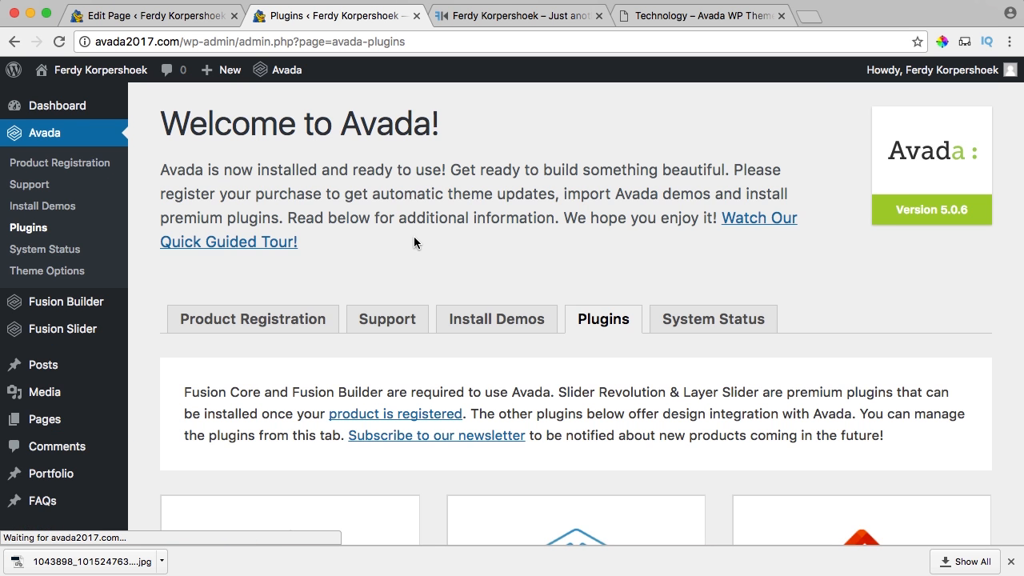
pyautogui.scroll(-15, 414, 240)
pyautogui.scroll(-4, 414, 242)
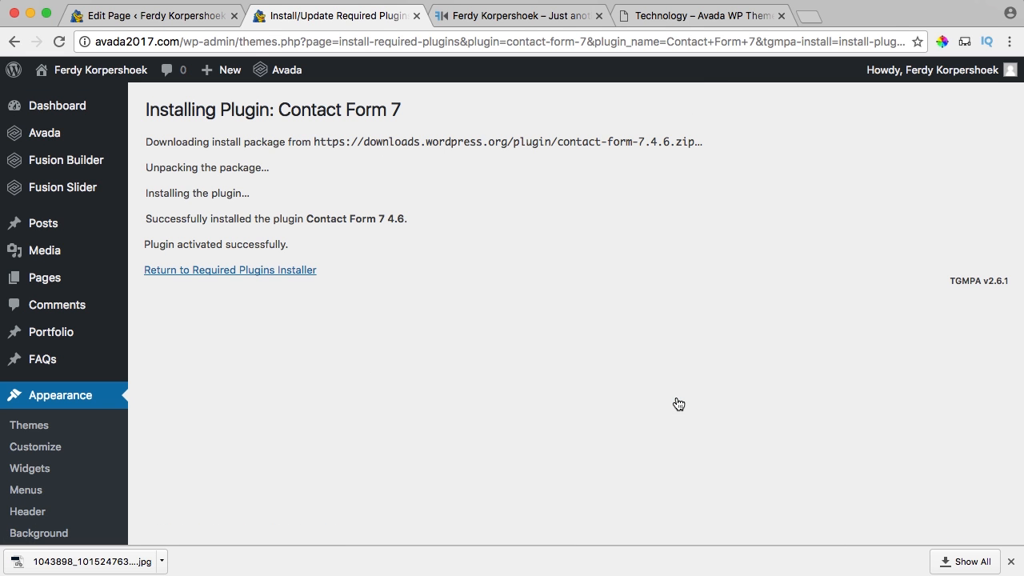
pyautogui.click(248, 270)
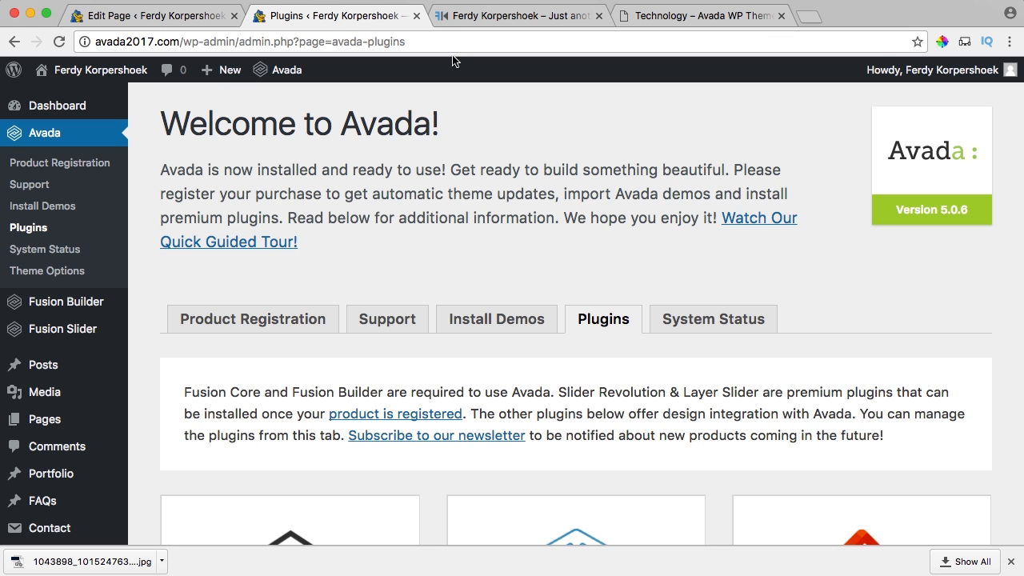
pyautogui.click(416, 16)
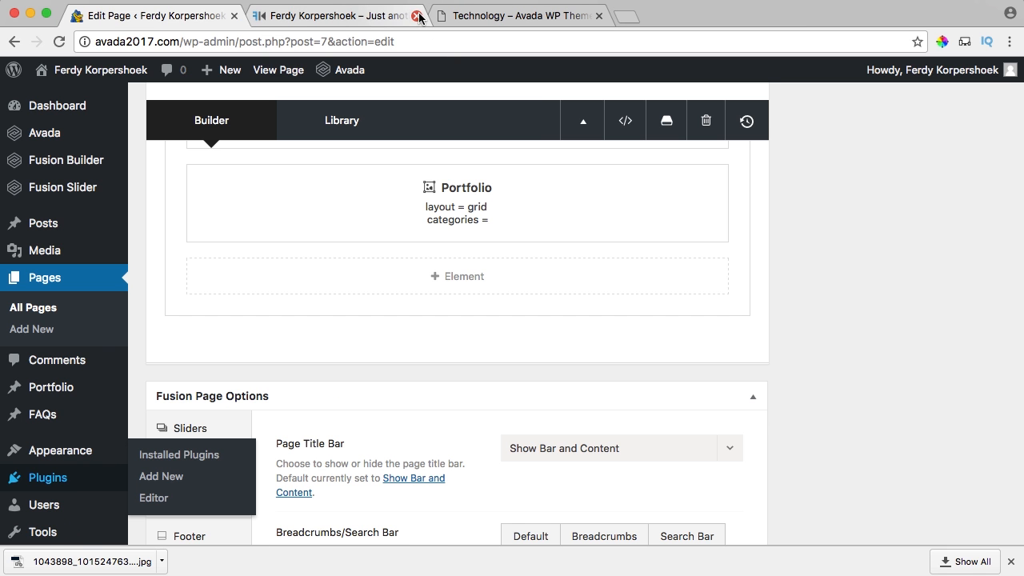
# Replace the Import page's content with the Avada Technology demo page from the builder library.
pyautogui.click(49, 279)
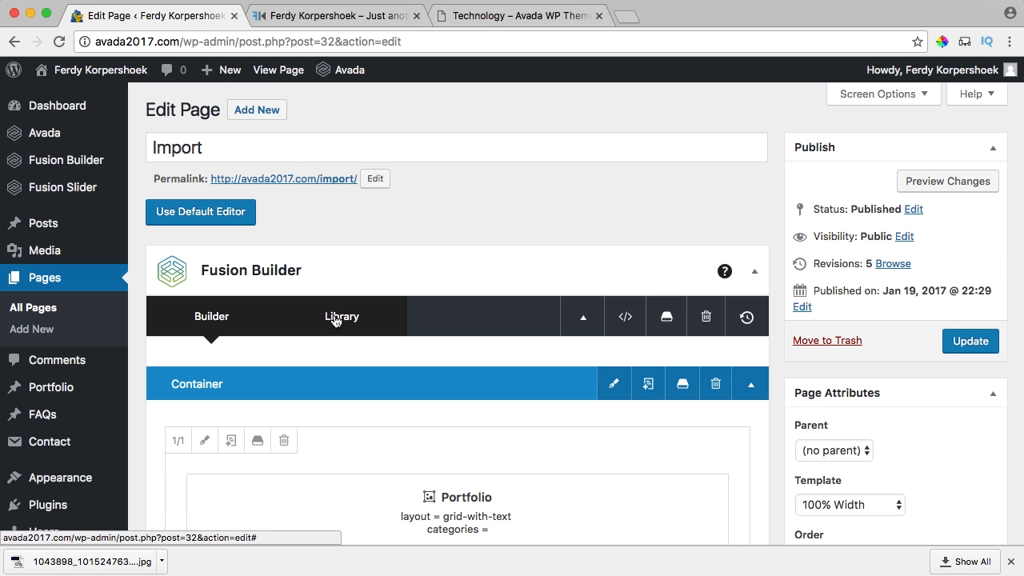
pyautogui.click(335, 316)
pyautogui.click(125, 157)
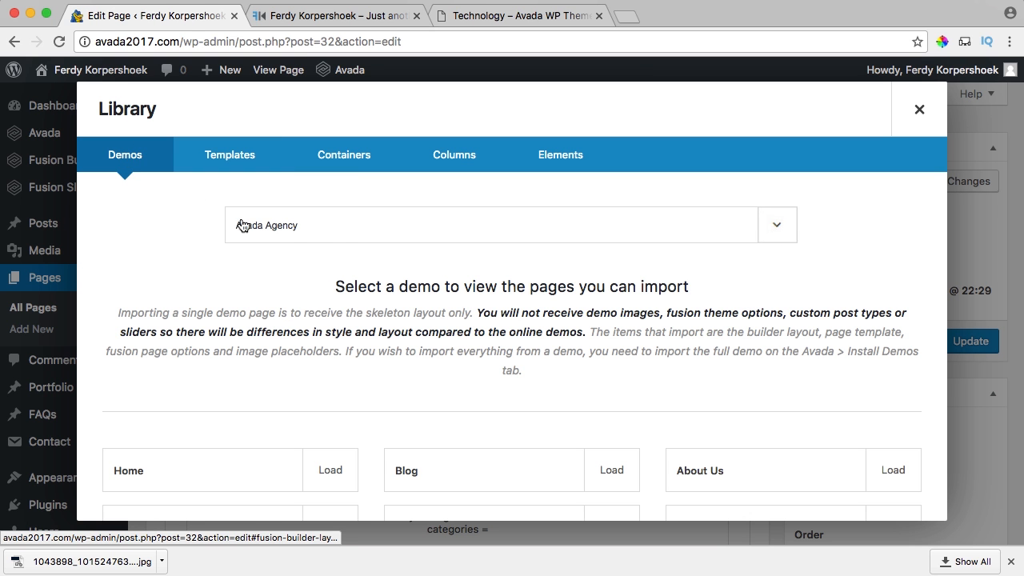
pyautogui.click(379, 228)
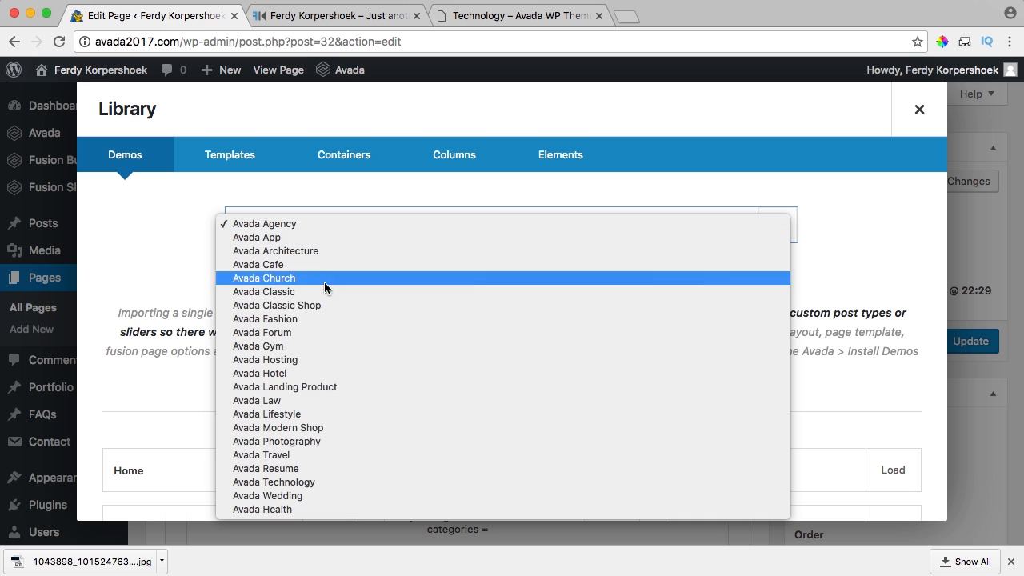
pyautogui.click(303, 482)
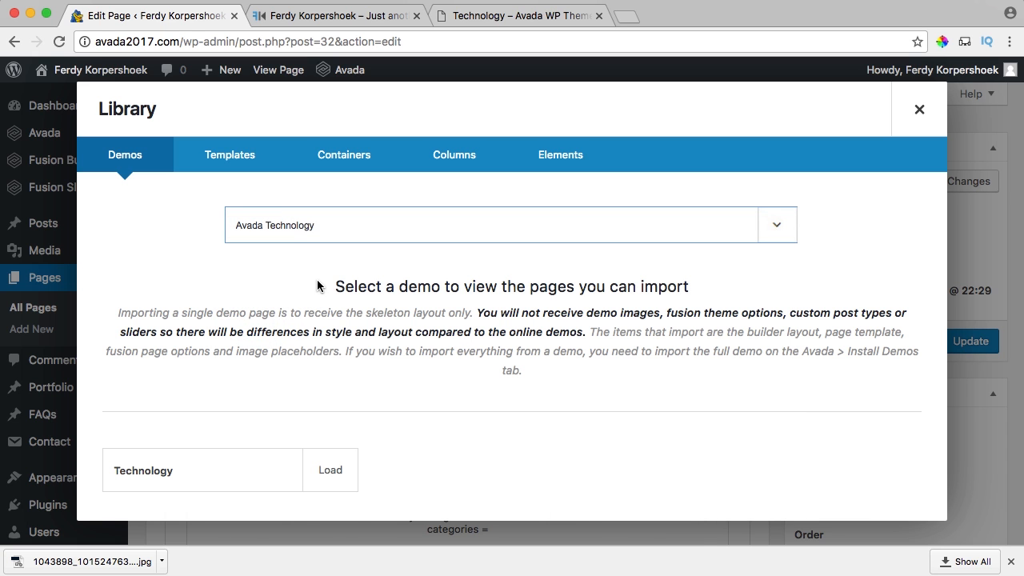
pyautogui.click(325, 472)
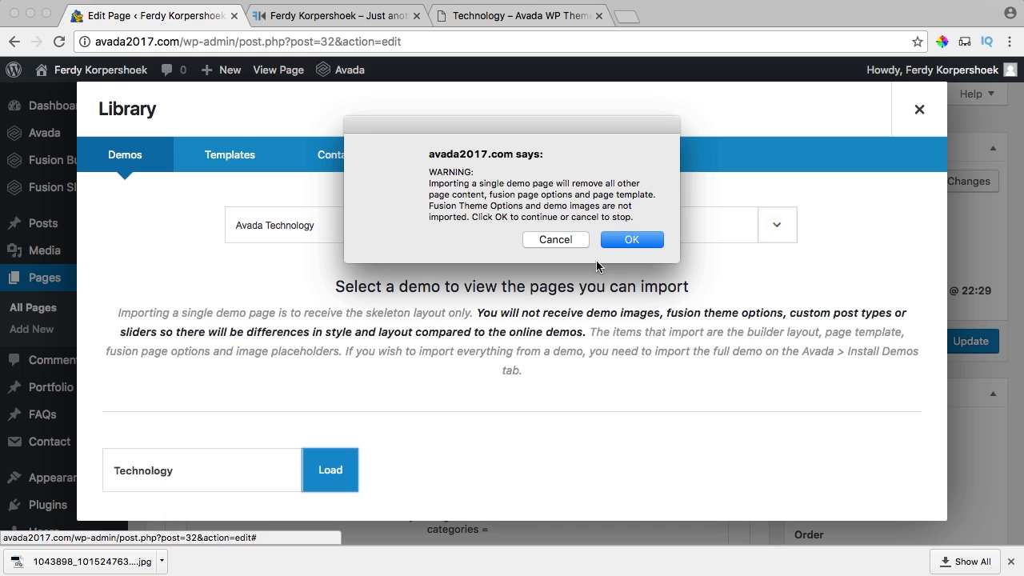
pyautogui.click(626, 242)
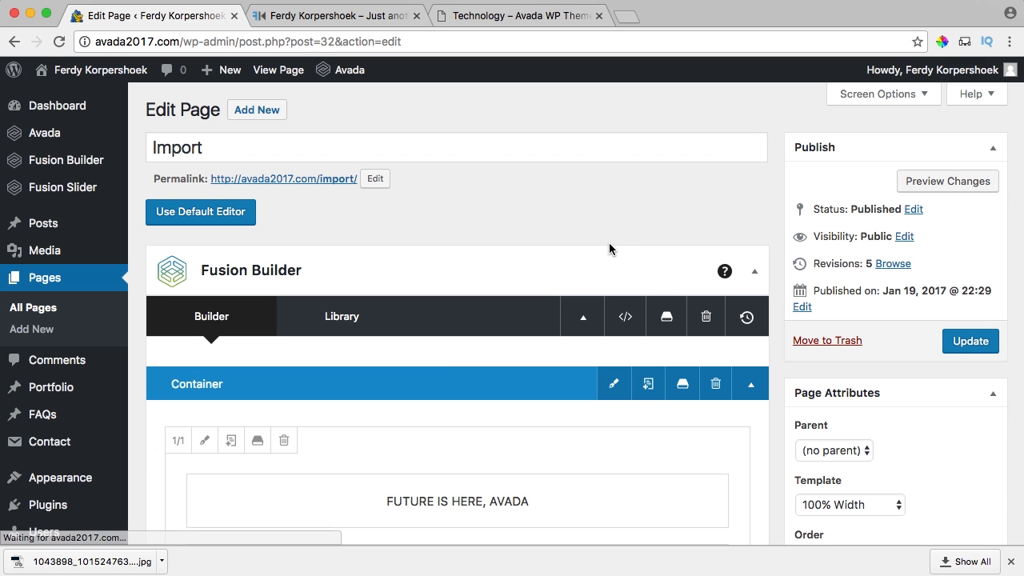
# Delete the Follow VR On Social Media and Google Map containers.
pyautogui.scroll(-10, 609, 244)
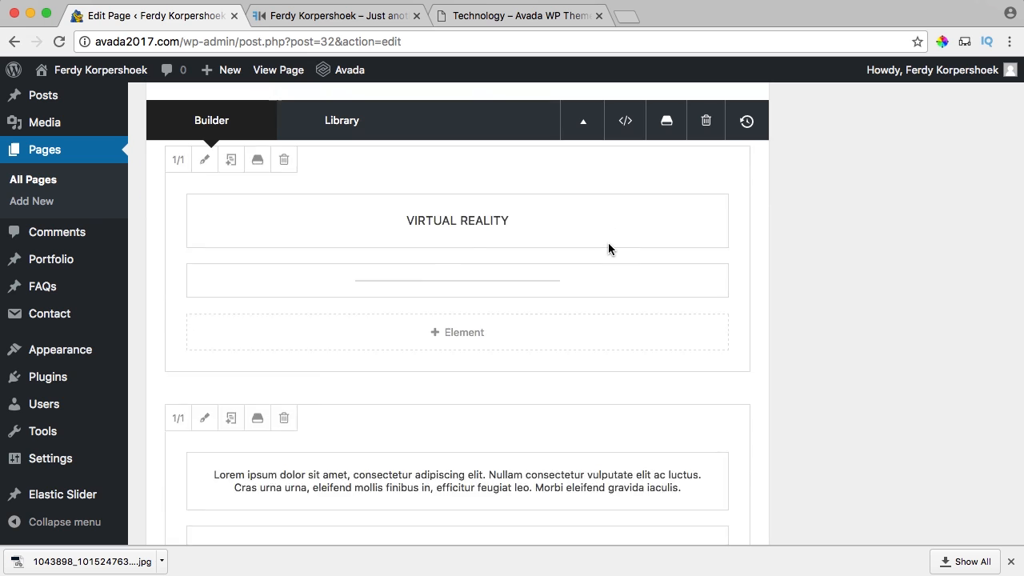
pyautogui.scroll(-15, 608, 244)
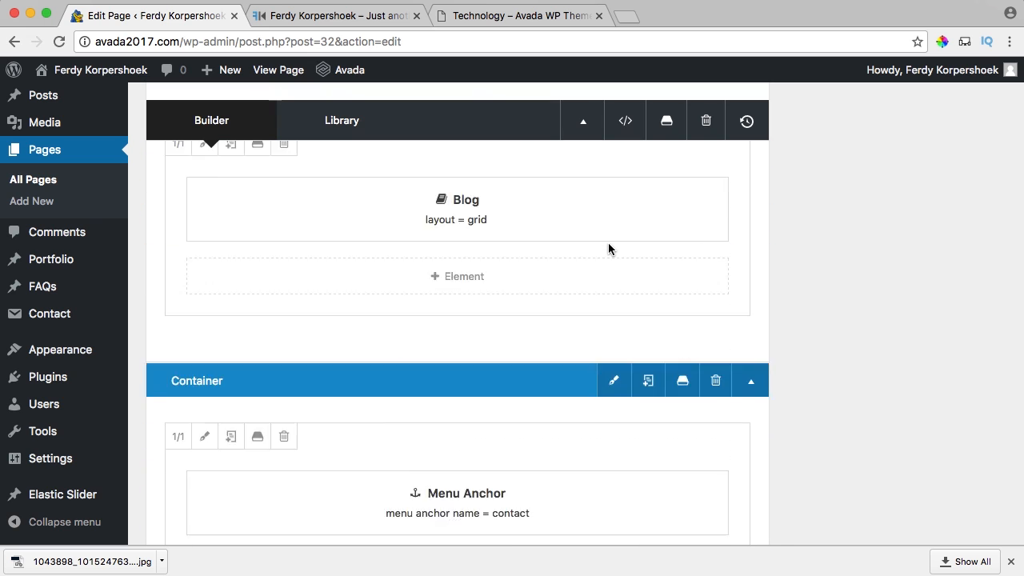
pyautogui.scroll(-10, 608, 244)
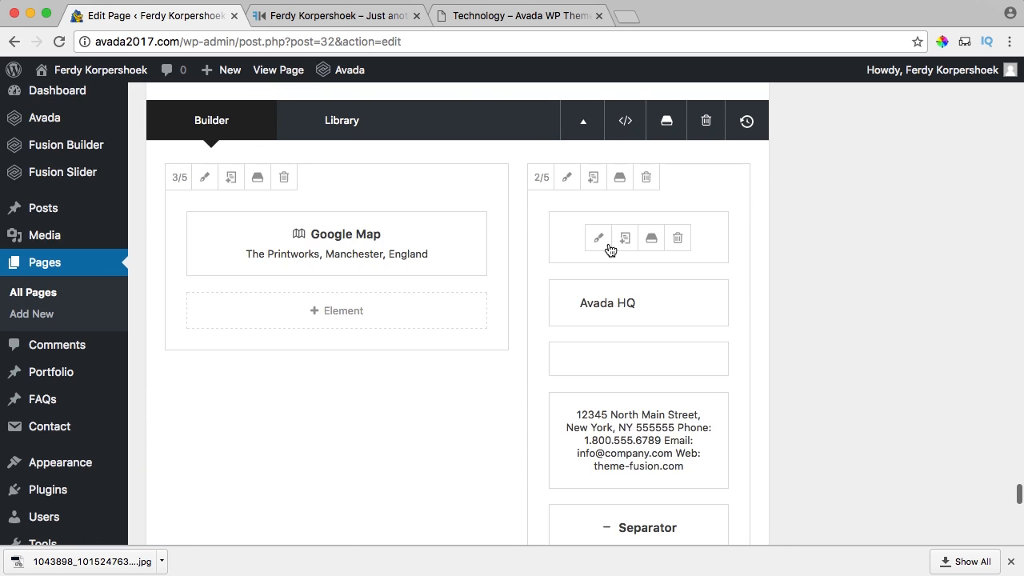
pyautogui.scroll(-6, 609, 251)
pyautogui.scroll(10, 611, 249)
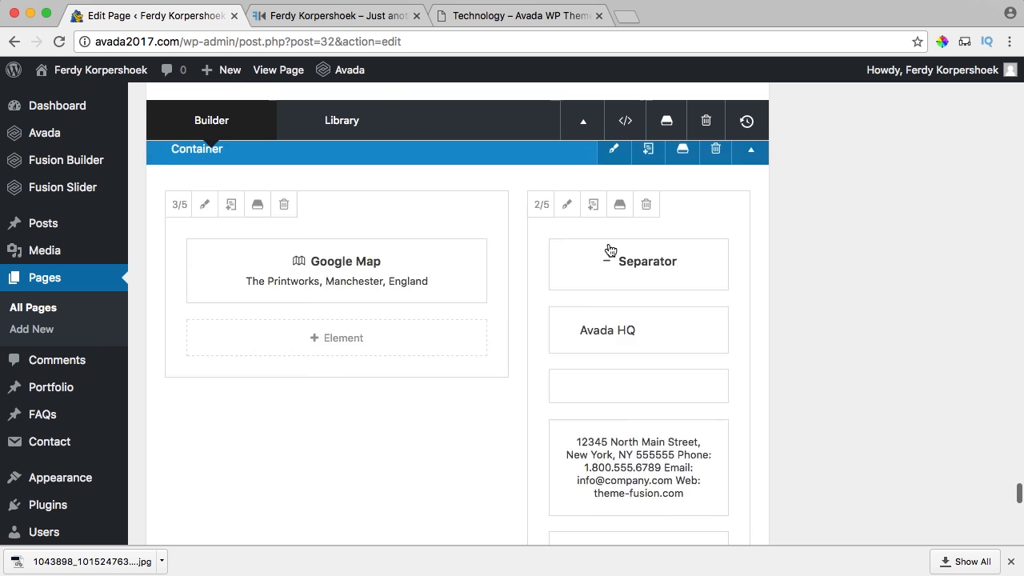
pyautogui.scroll(3, 520, 287)
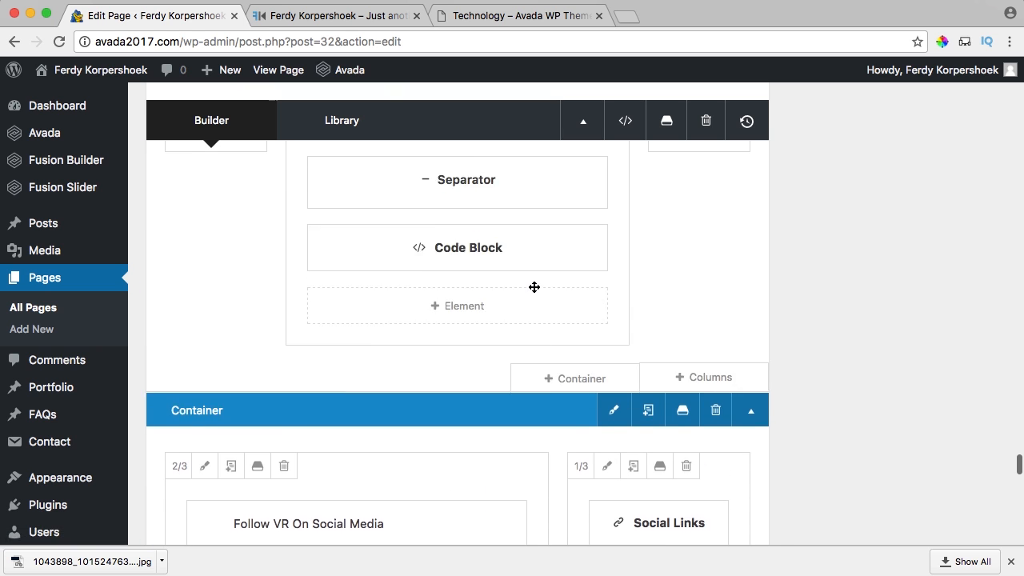
pyautogui.click(714, 422)
pyautogui.click(715, 421)
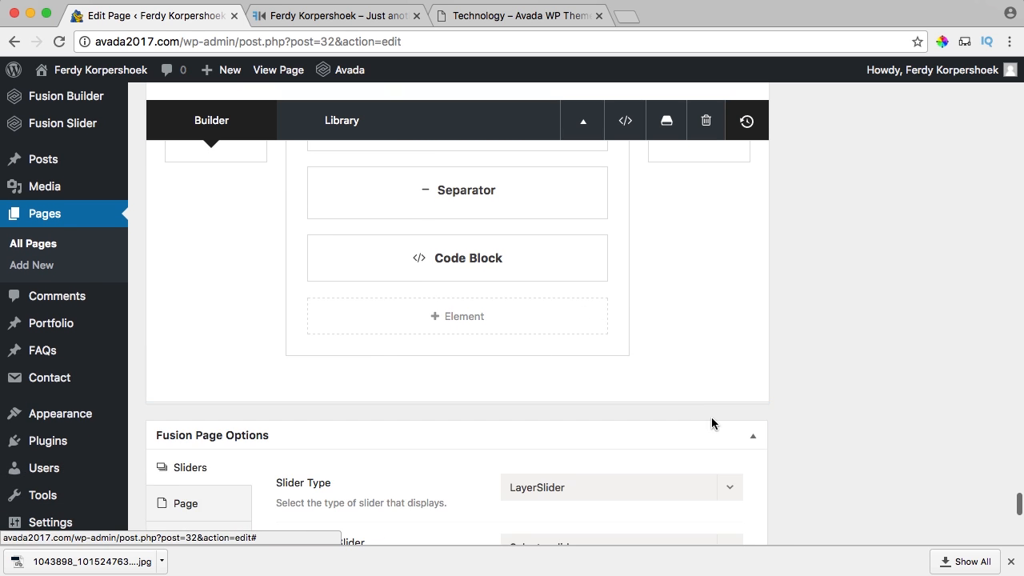
# Save the contact section's container to the builder library as 'Contact Container'.
pyautogui.scroll(4, 474, 322)
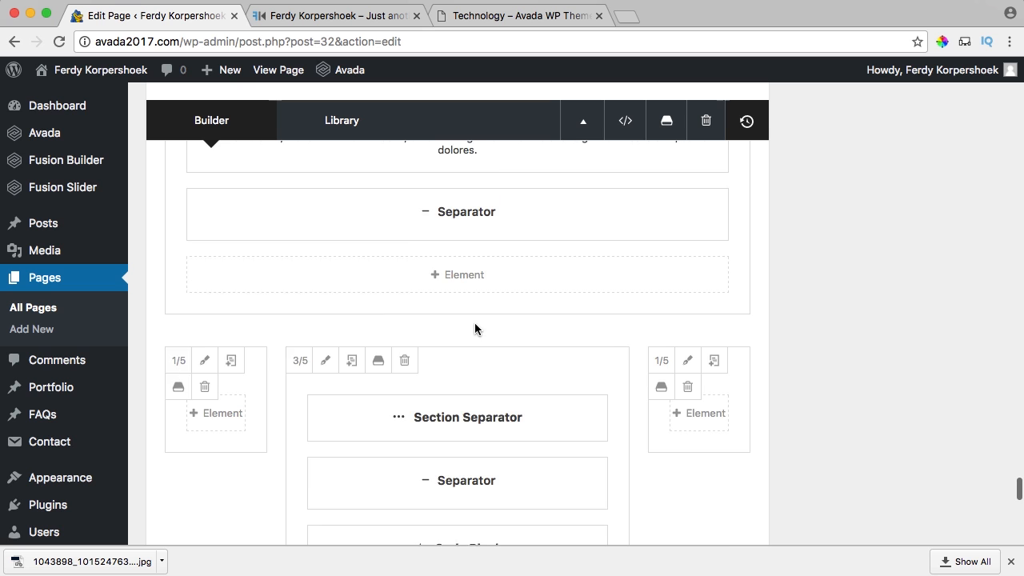
pyautogui.scroll(-4, 475, 324)
pyautogui.scroll(-1, 476, 325)
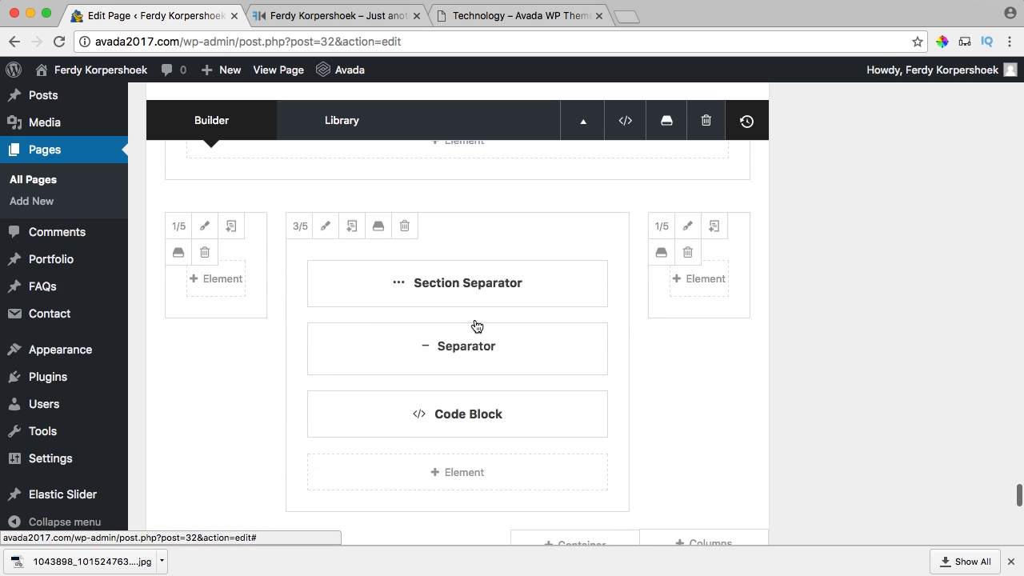
pyautogui.scroll(5, 475, 325)
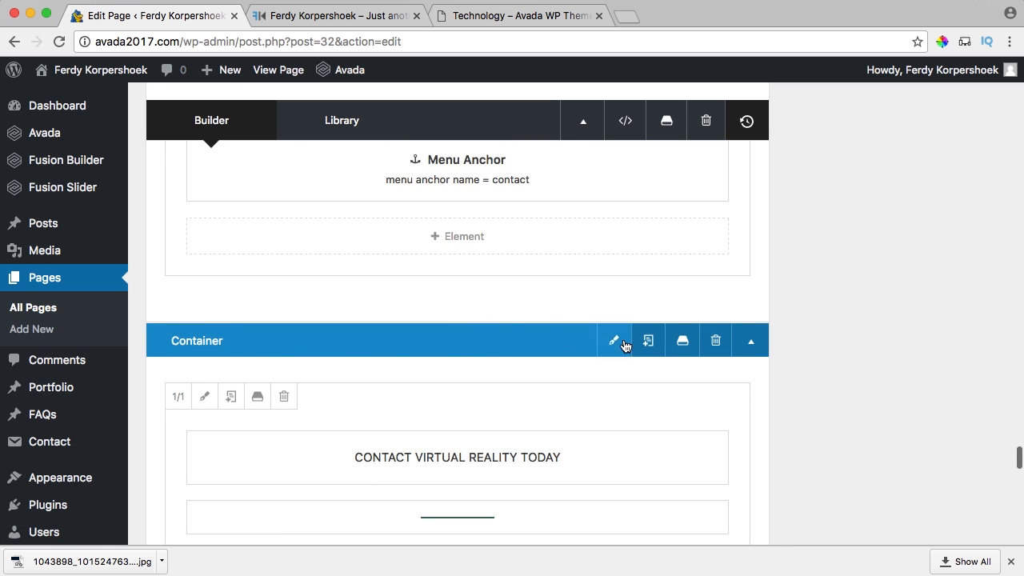
pyautogui.click(685, 343)
pyautogui.click(376, 225)
pyautogui.write('Contact Contaaiter')
pyautogui.press('super+a')
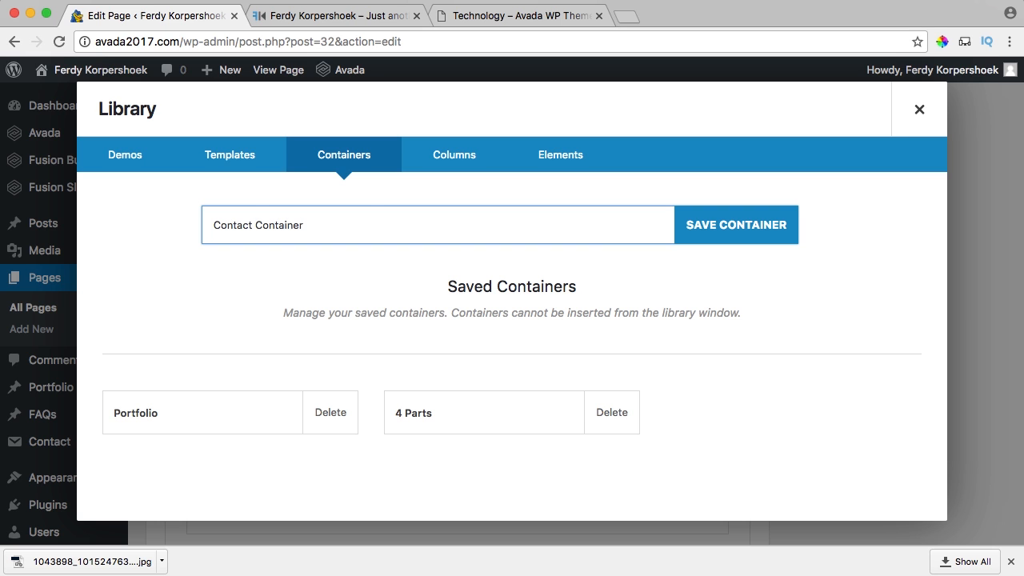
pyautogui.click(723, 227)
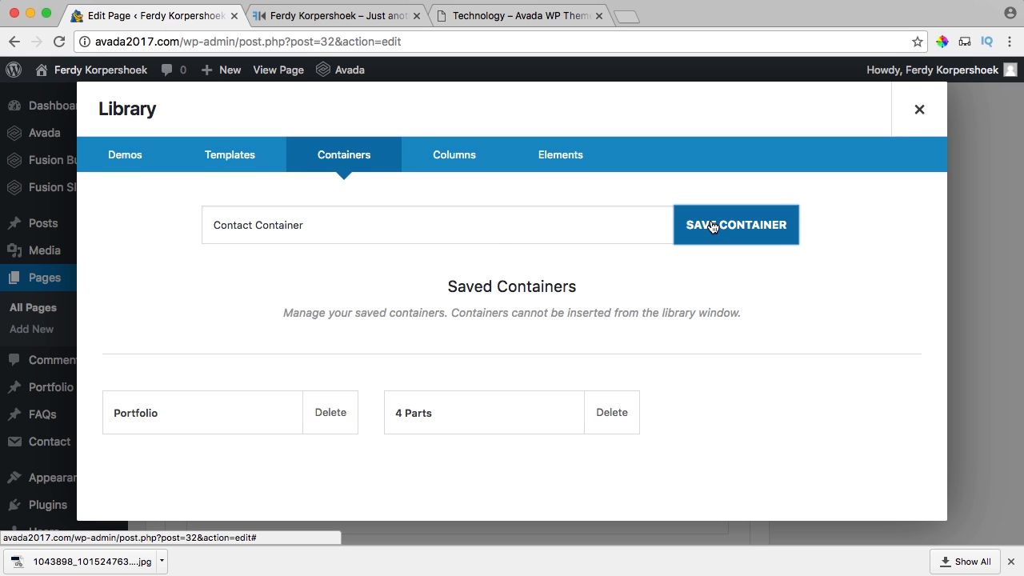
pyautogui.click(919, 109)
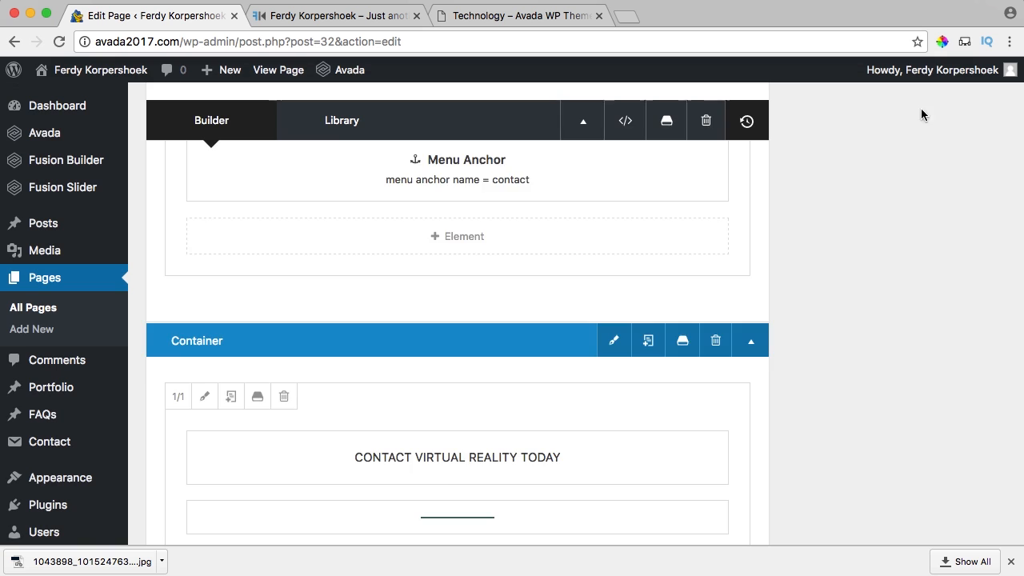
# Update the Import page to save its changes.
pyautogui.scroll(-5, 924, 196)
pyautogui.scroll(10, 931, 227)
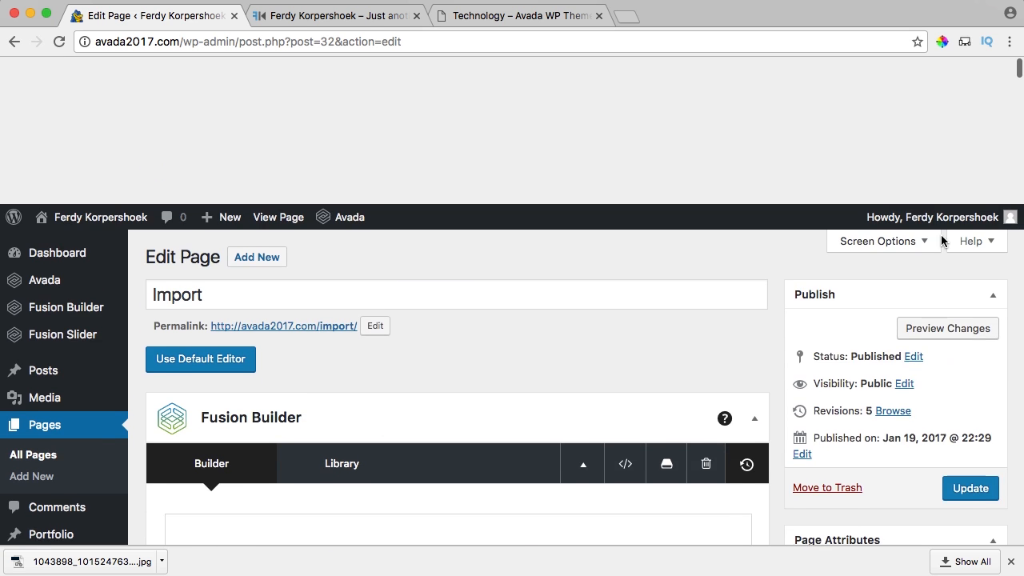
pyautogui.click(960, 344)
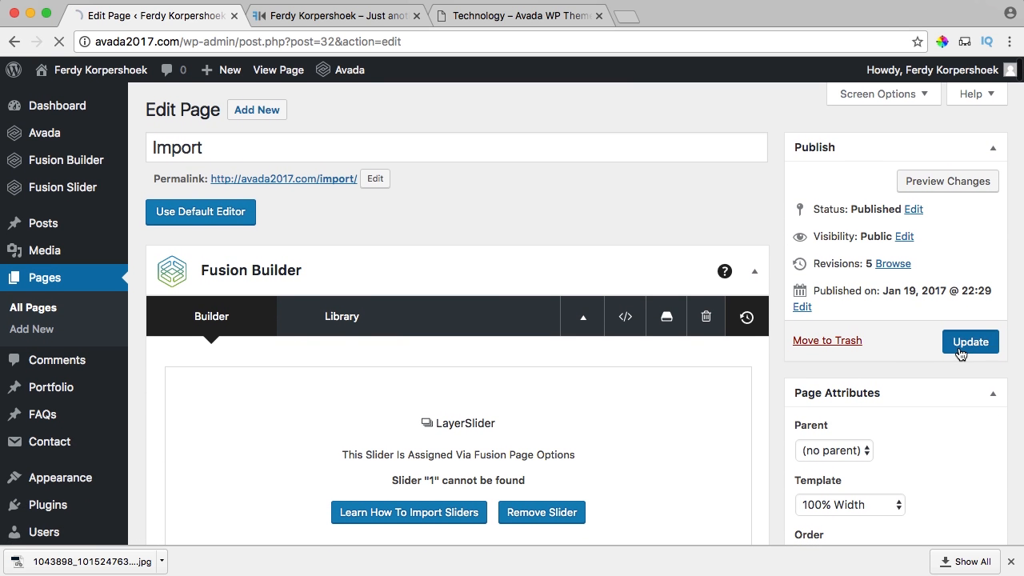
# Switch to the Home page editor and close the Technology – Avada WP Theme tab.
pyautogui.click(318, 24)
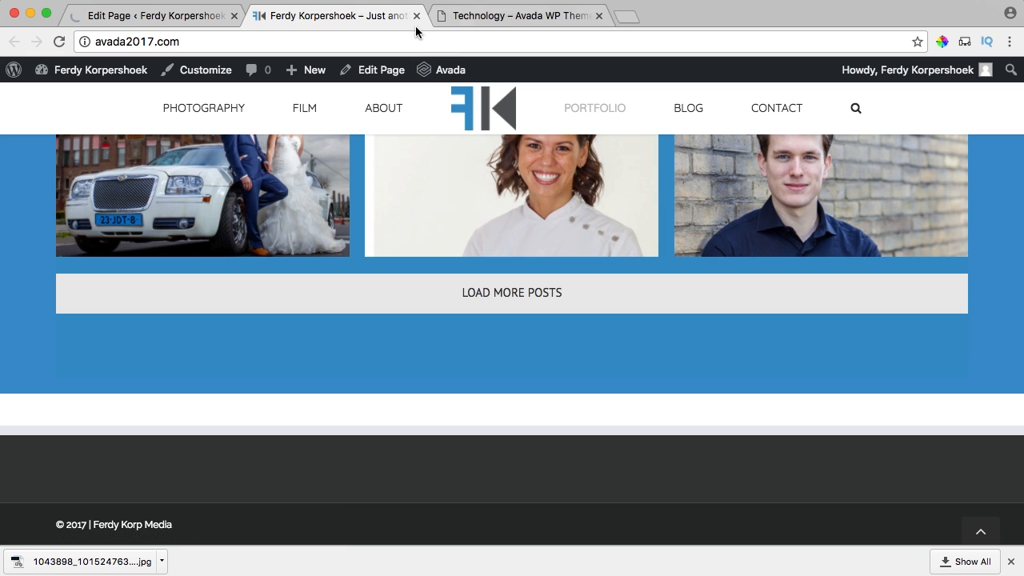
pyautogui.click(598, 16)
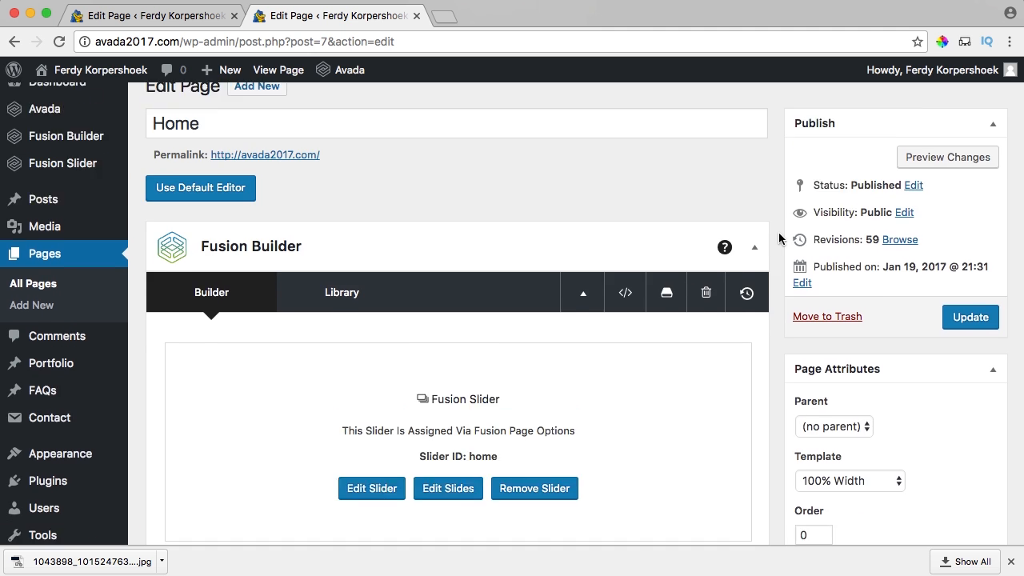
pyautogui.scroll(-15, 779, 235)
pyautogui.scroll(10, 778, 233)
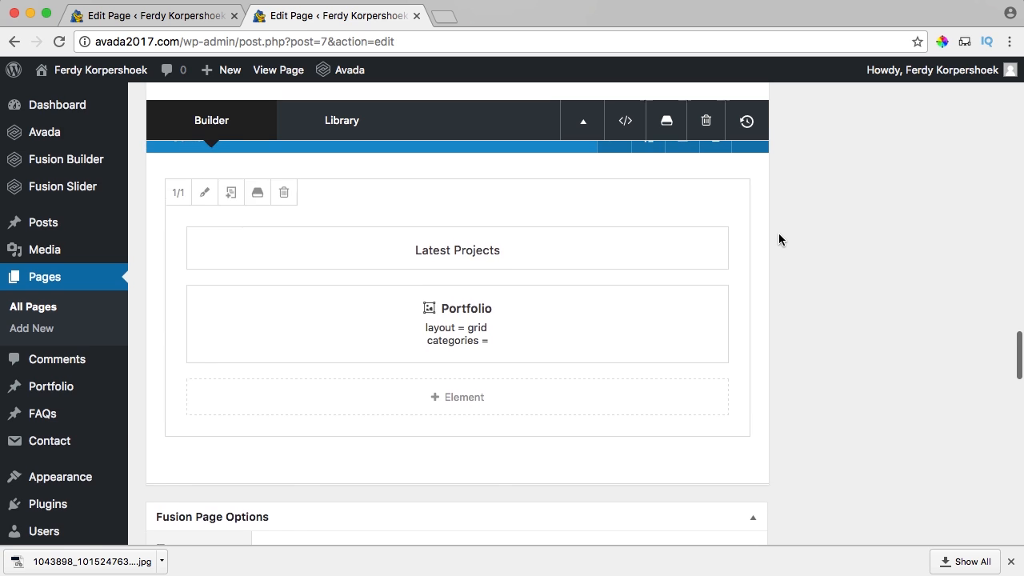
pyautogui.scroll(-2, 779, 233)
# Insert the library's Contact Container below the Latest Projects portfolio section.
pyautogui.moveTo(586, 379)
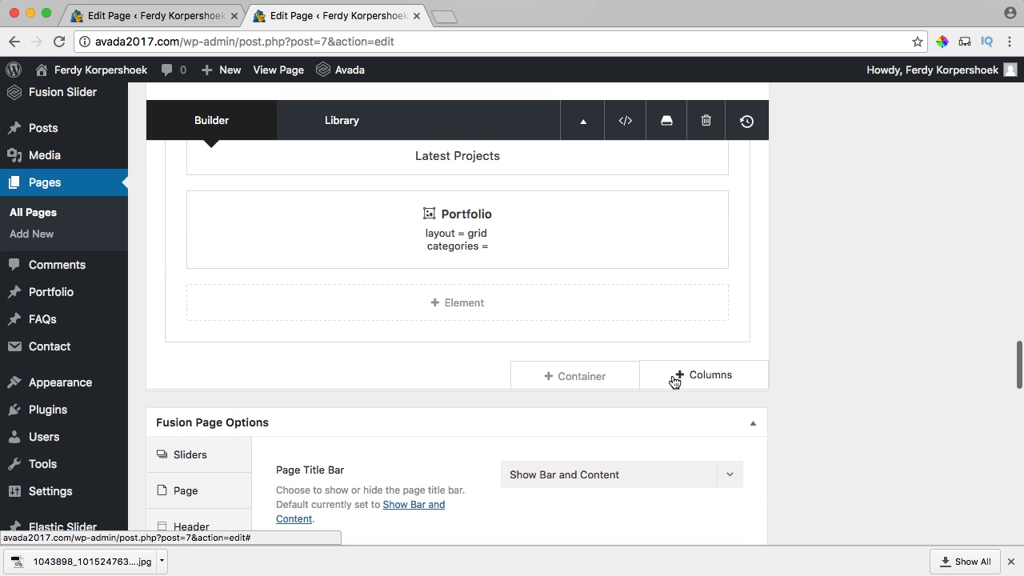
pyautogui.click(586, 379)
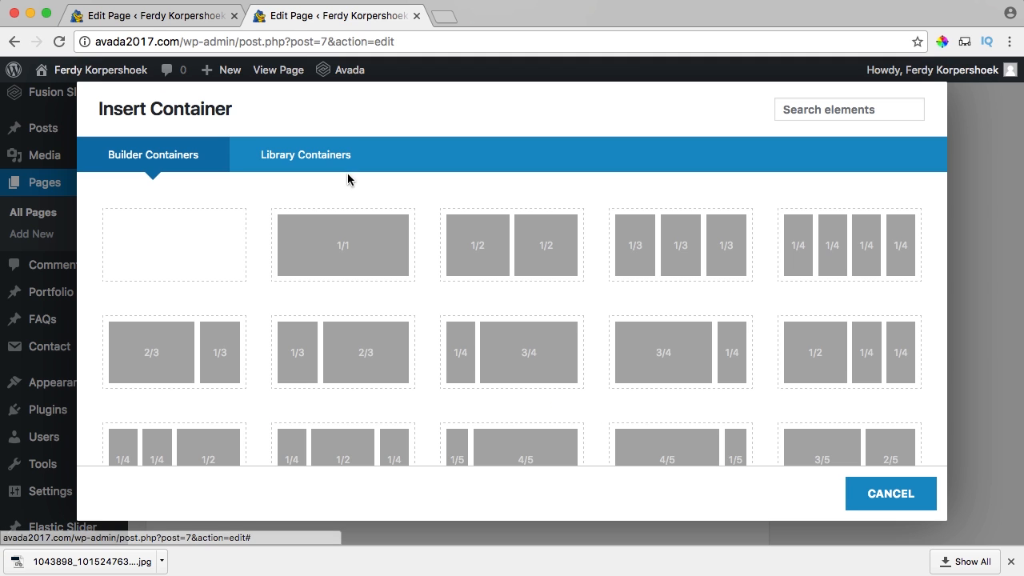
pyautogui.click(323, 162)
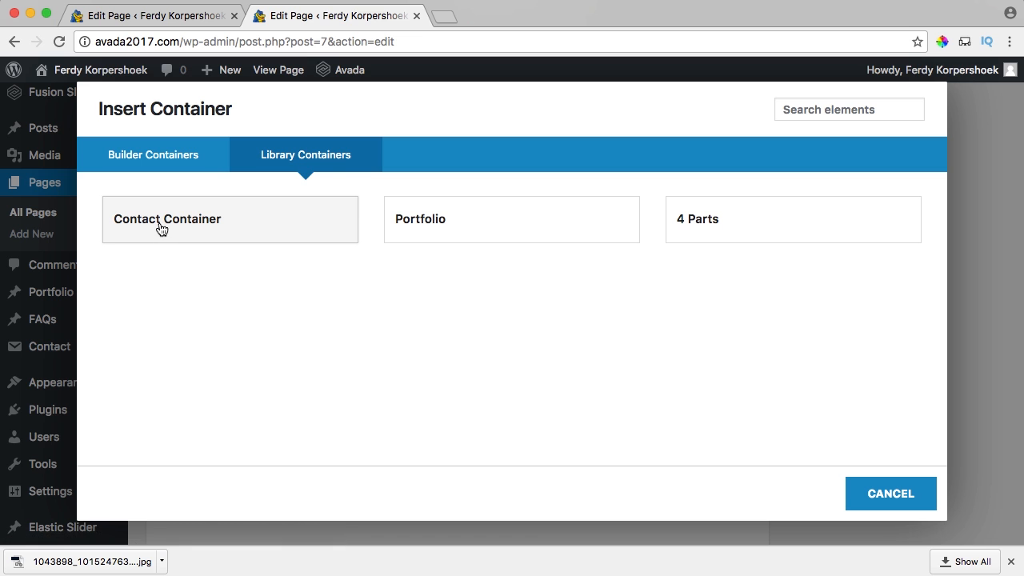
pyautogui.click(202, 228)
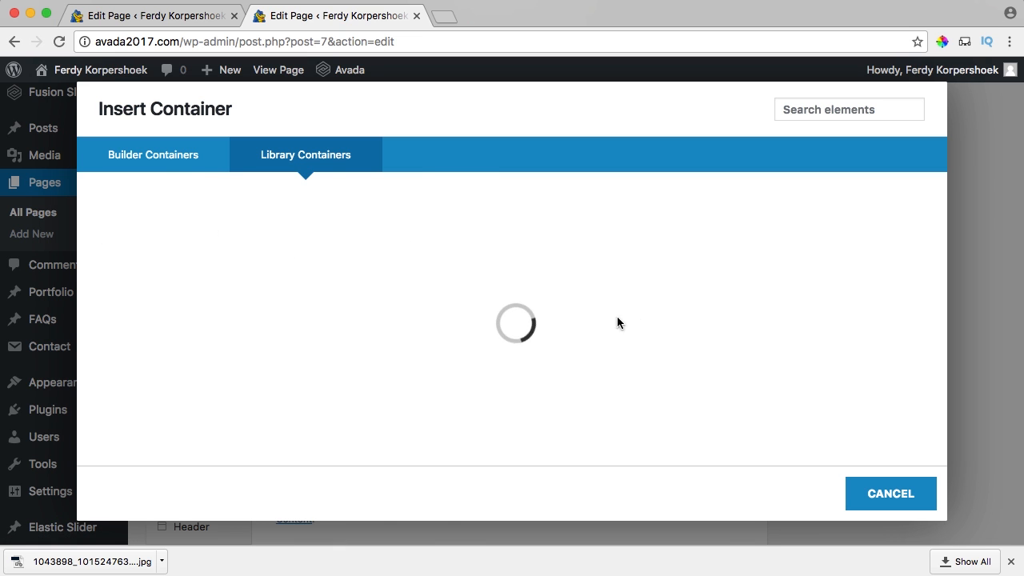
pyautogui.scroll(-5, 633, 331)
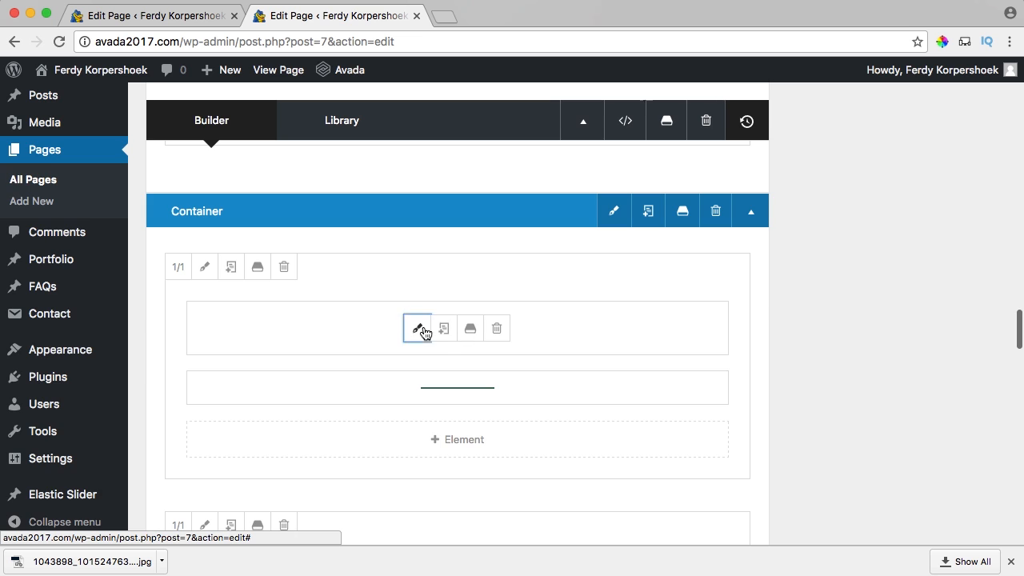
# Change the contact title from 'CONTACT VIRTUAL REALITY TODAY' to 'Contact Me' and save it.
pyautogui.click(417, 329)
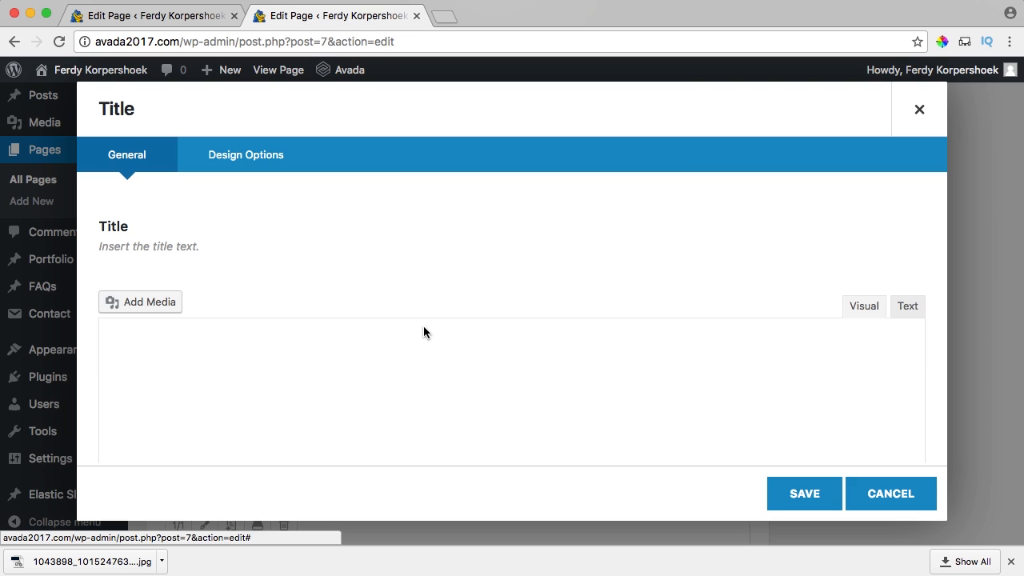
pyautogui.click(907, 307)
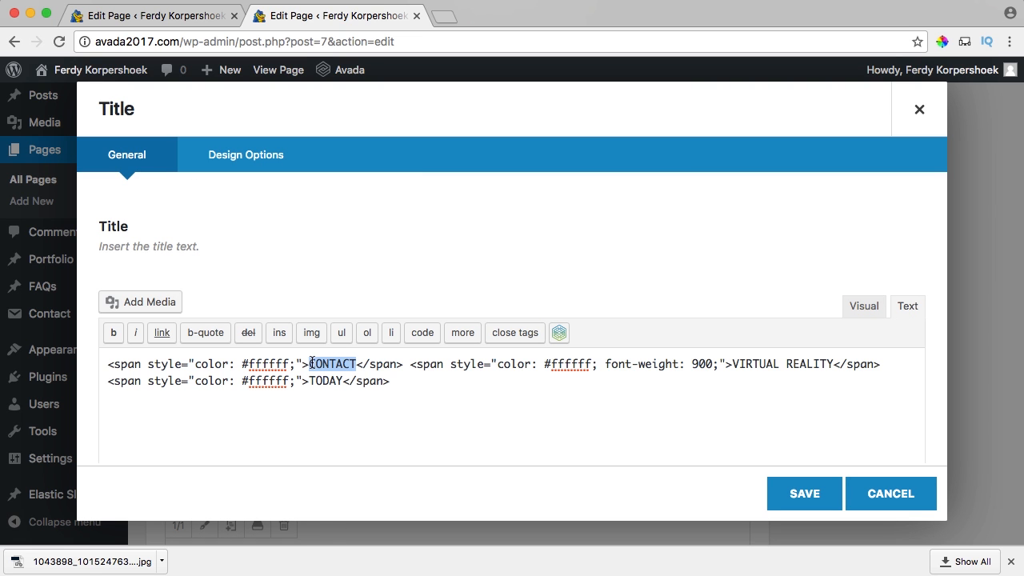
pyautogui.write('Cotnact')
pyautogui.press('BackSpace')
pyautogui.press('BackSpace')
pyautogui.press('BackSpace')
pyautogui.press('BackSpace')
pyautogui.press('BackSpace')
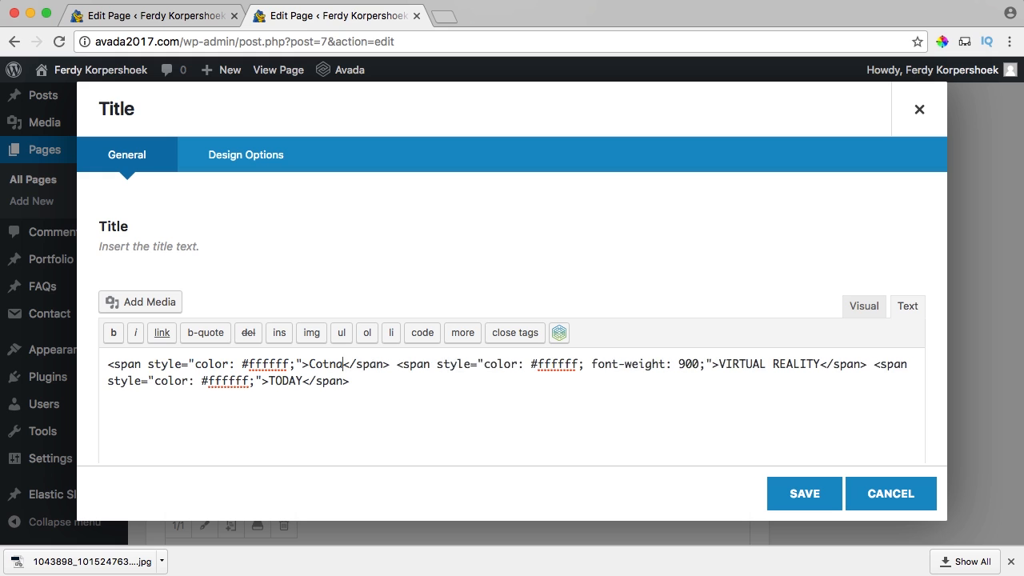
pyautogui.write('ntact')
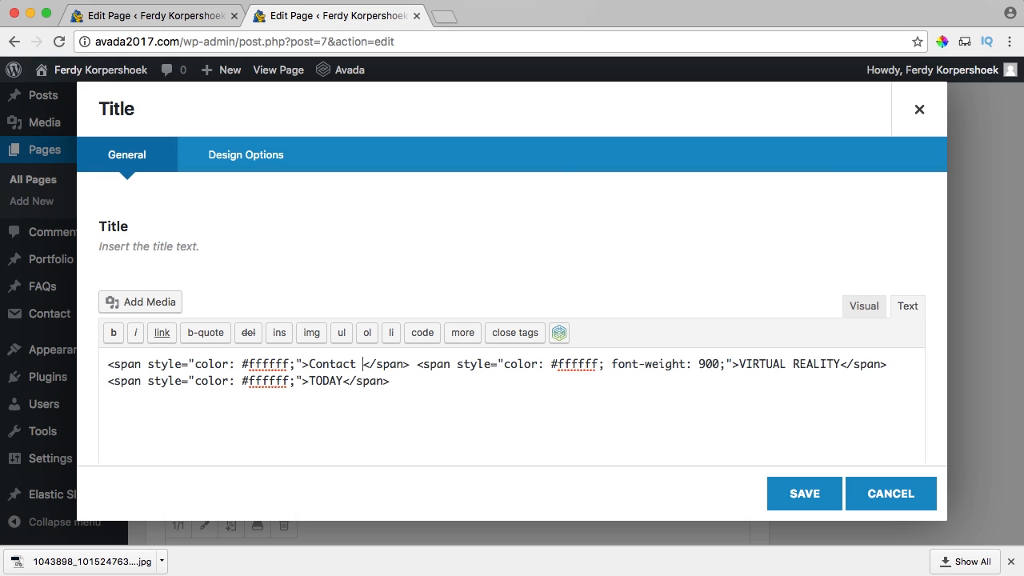
pyautogui.write(' Me')
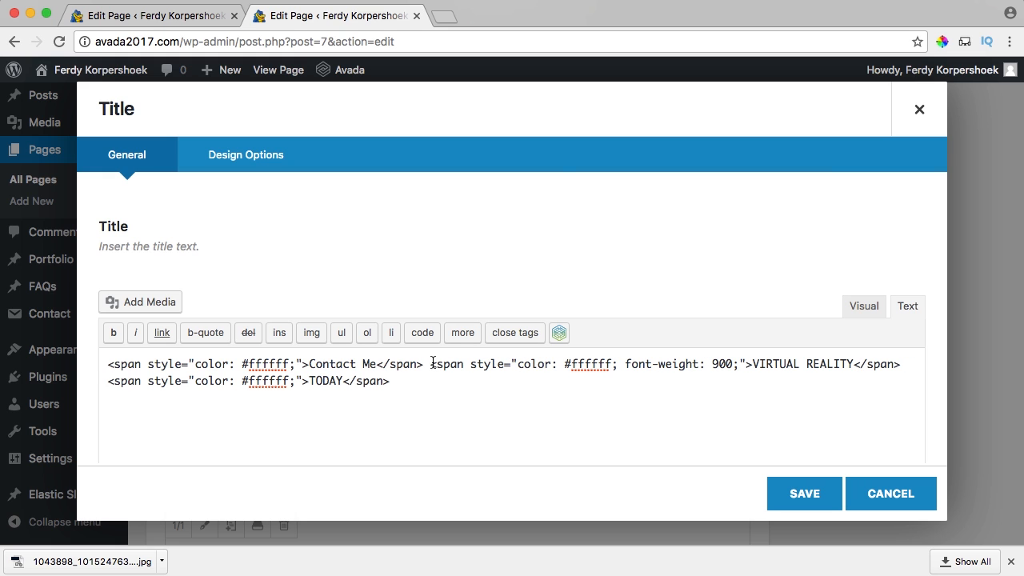
pyautogui.click(862, 306)
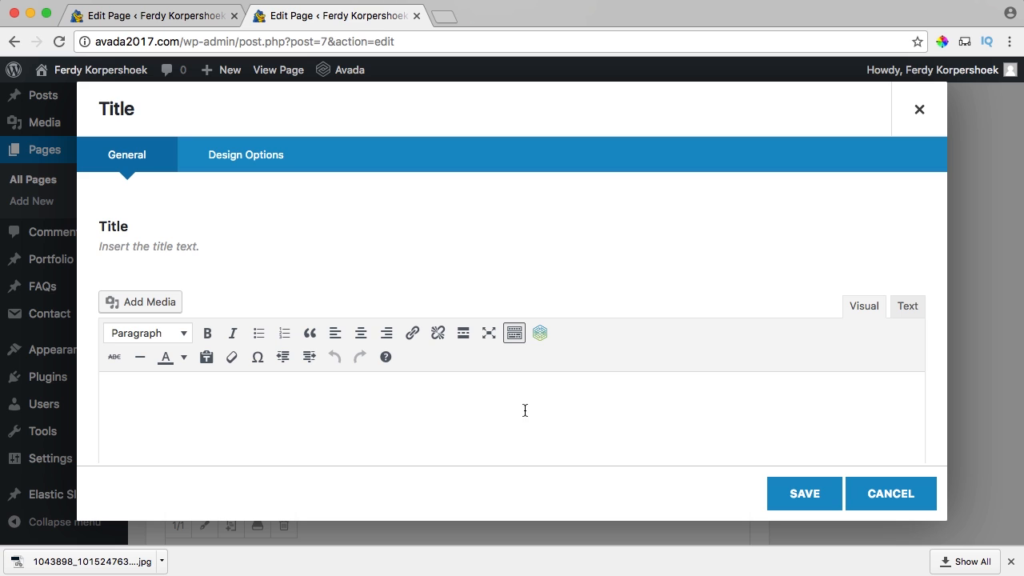
pyautogui.press('super+a')
pyautogui.click(380, 396)
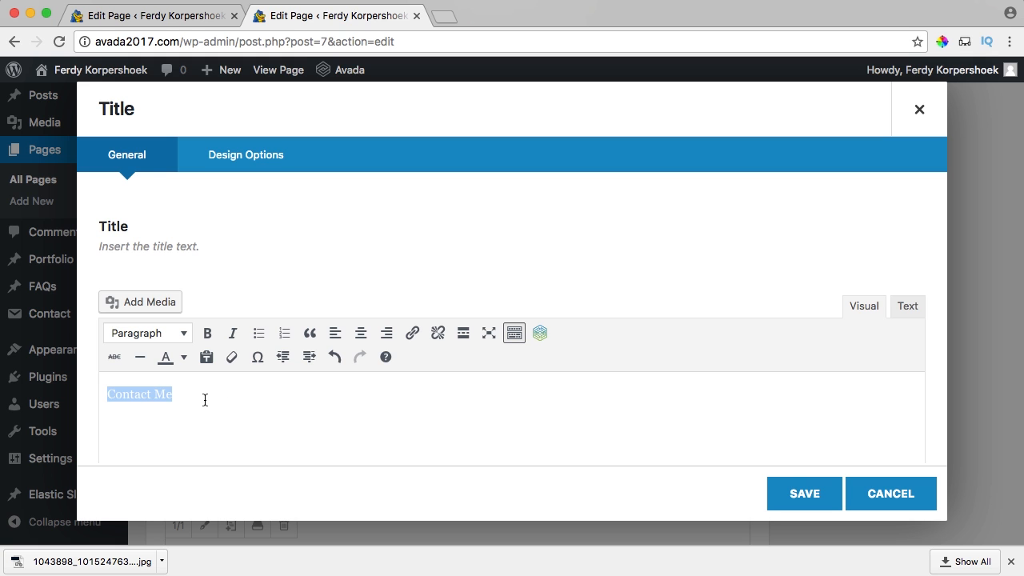
pyautogui.click(798, 492)
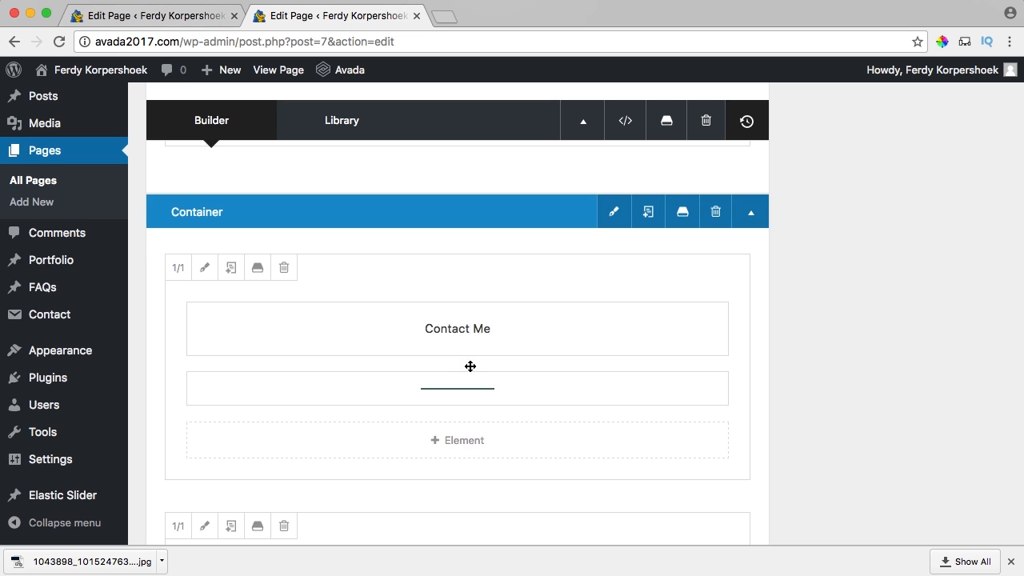
pyautogui.scroll(5, 470, 362)
pyautogui.scroll(-8, 469, 360)
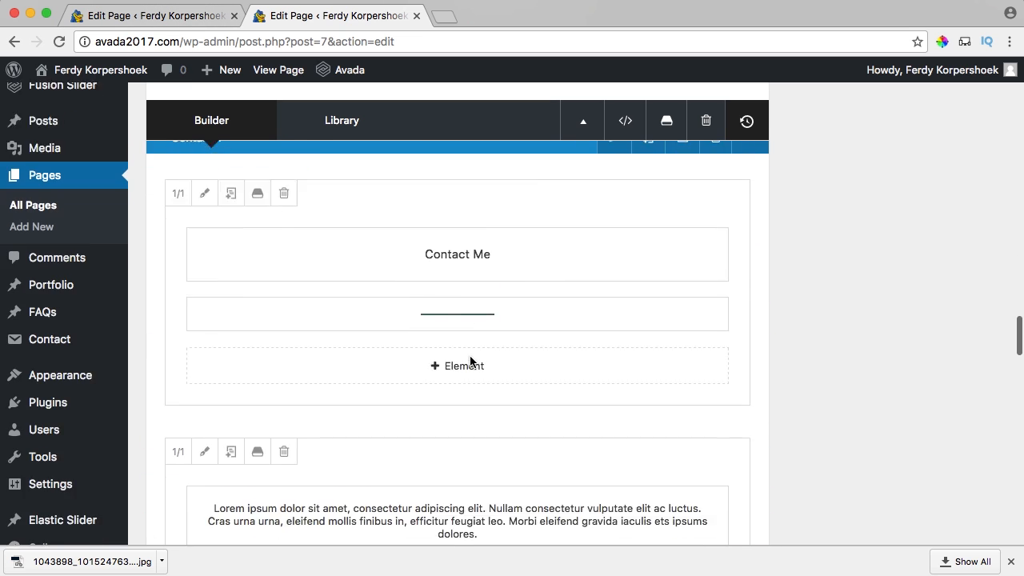
# Replace the contact container's green background colour with the bgblue.png background image.
pyautogui.scroll(3, 470, 362)
pyautogui.click(614, 270)
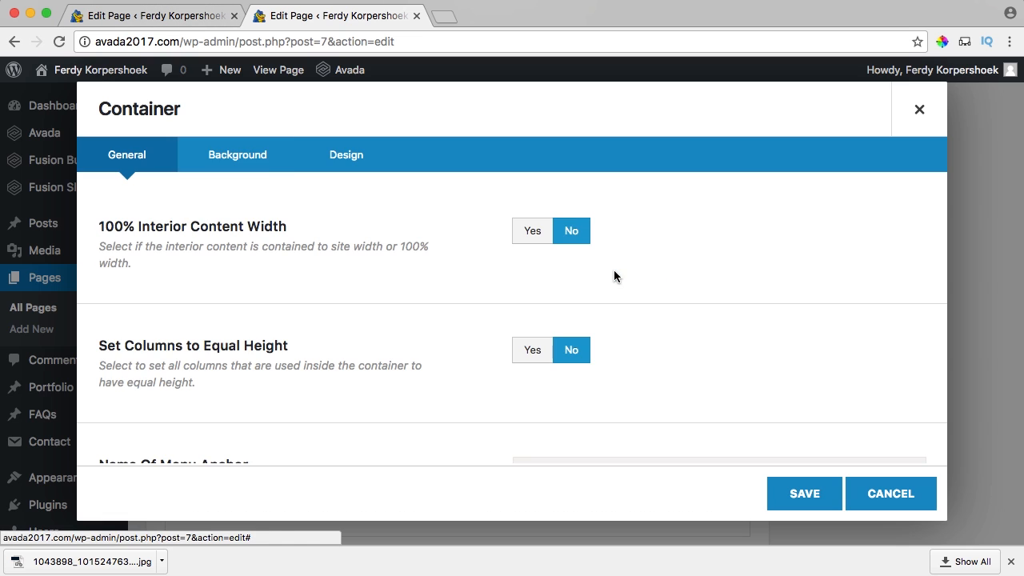
pyautogui.click(243, 158)
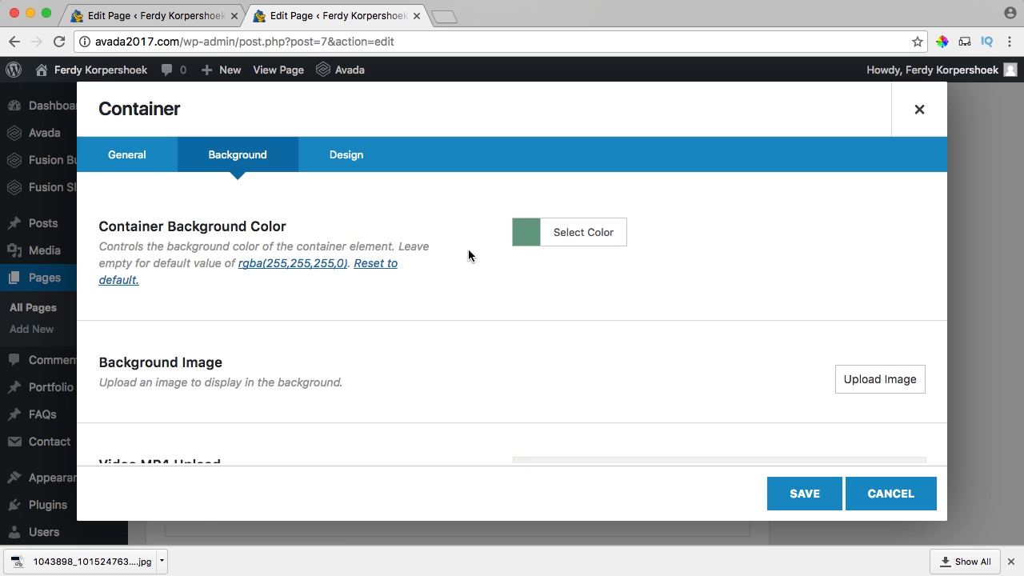
pyautogui.click(534, 236)
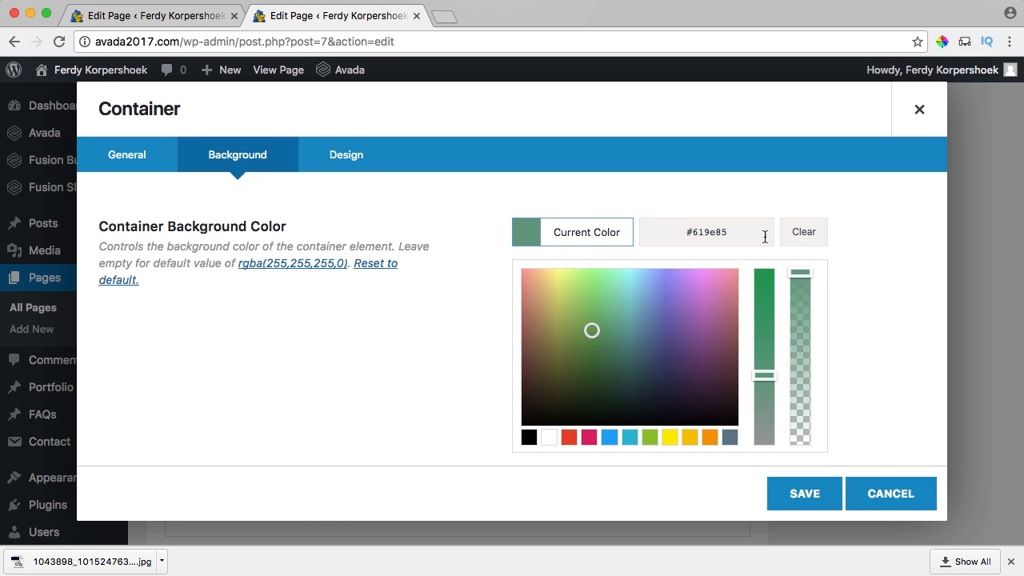
pyautogui.click(804, 232)
pyautogui.click(528, 236)
pyautogui.click(877, 380)
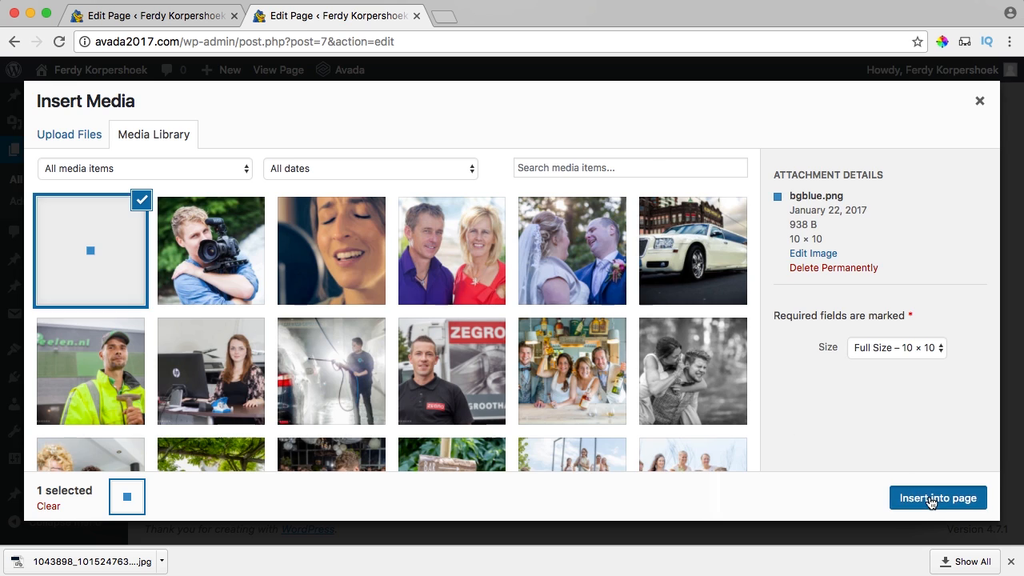
pyautogui.click(925, 497)
# Set Background Repeat to vertically and horizontally and save the container settings.
pyautogui.scroll(-5, 392, 360)
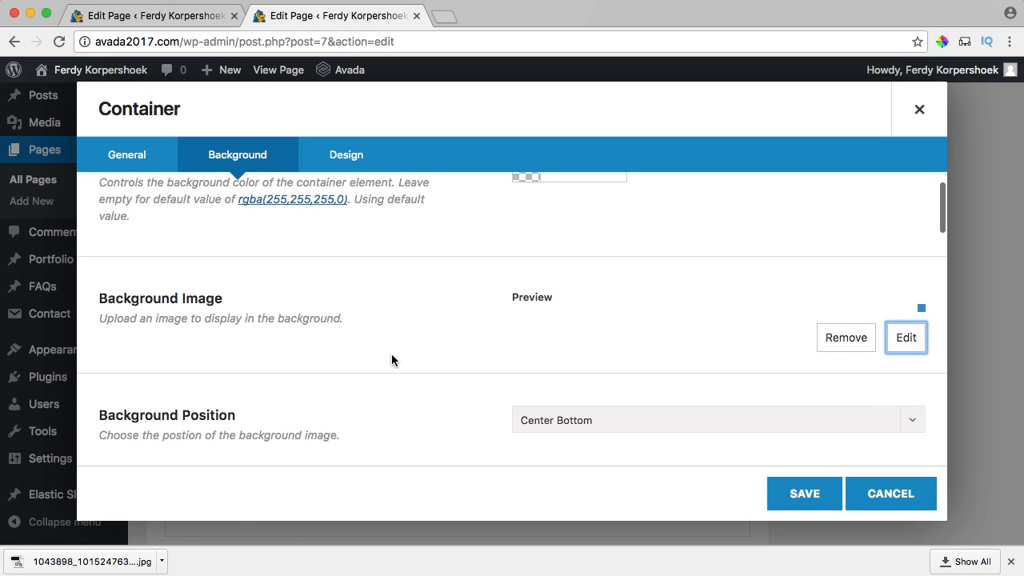
pyautogui.scroll(-2, 394, 354)
pyautogui.click(579, 335)
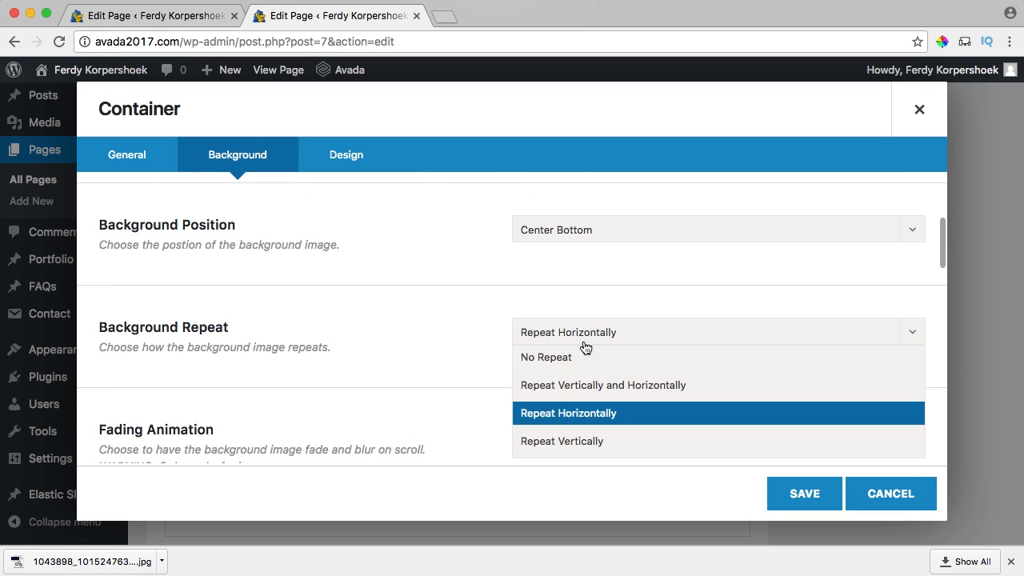
pyautogui.click(577, 384)
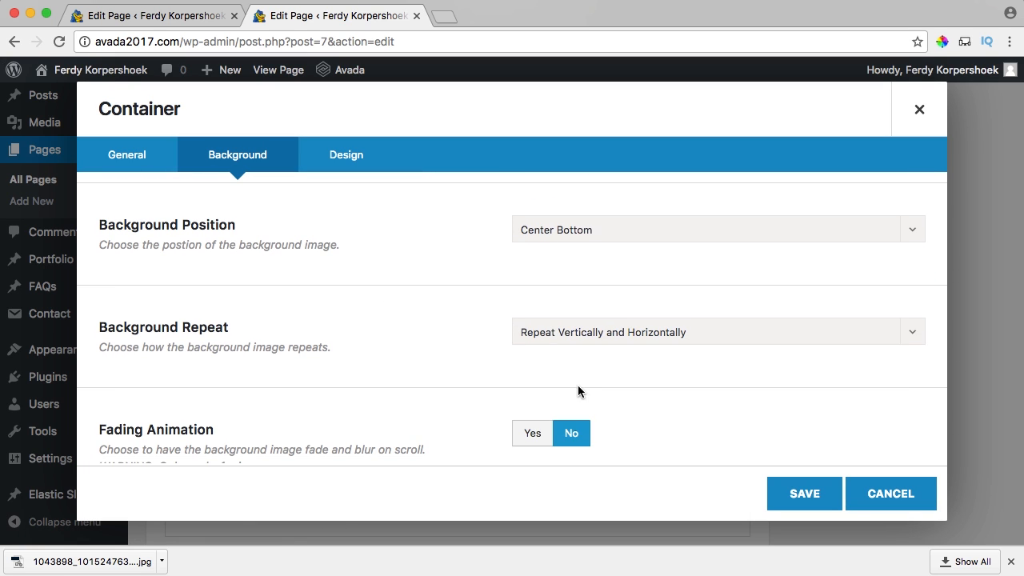
pyautogui.click(809, 495)
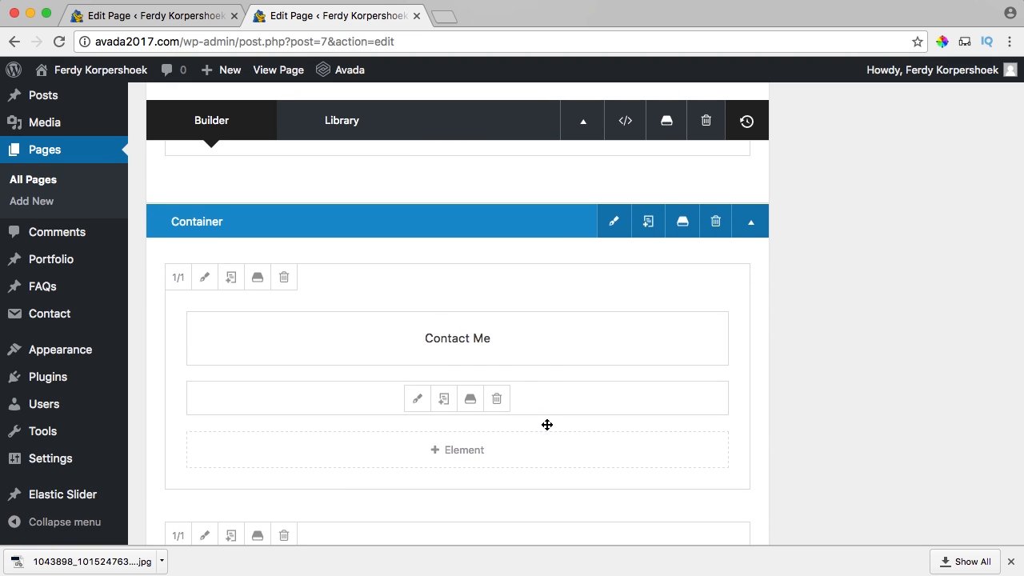
# Move the Lorem ipsum text element under the Contact Me heading.
pyautogui.scroll(-5, 508, 393)
pyautogui.scroll(1, 519, 377)
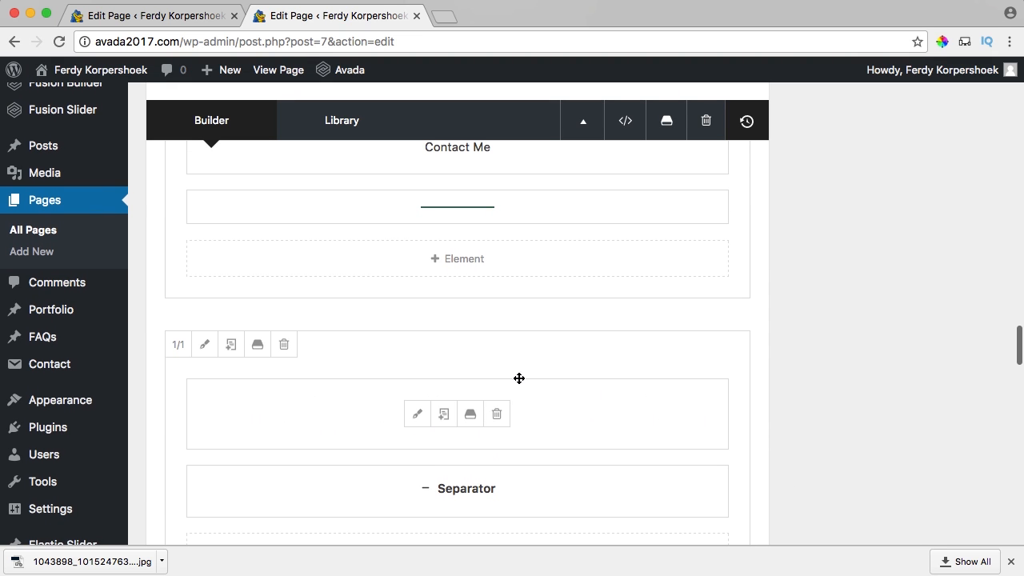
pyautogui.moveTo(578, 385); pyautogui.dragTo(549, 207)
# Delete the leftover empty element and the empty 1/1 container.
pyautogui.scroll(-2, 550, 345)
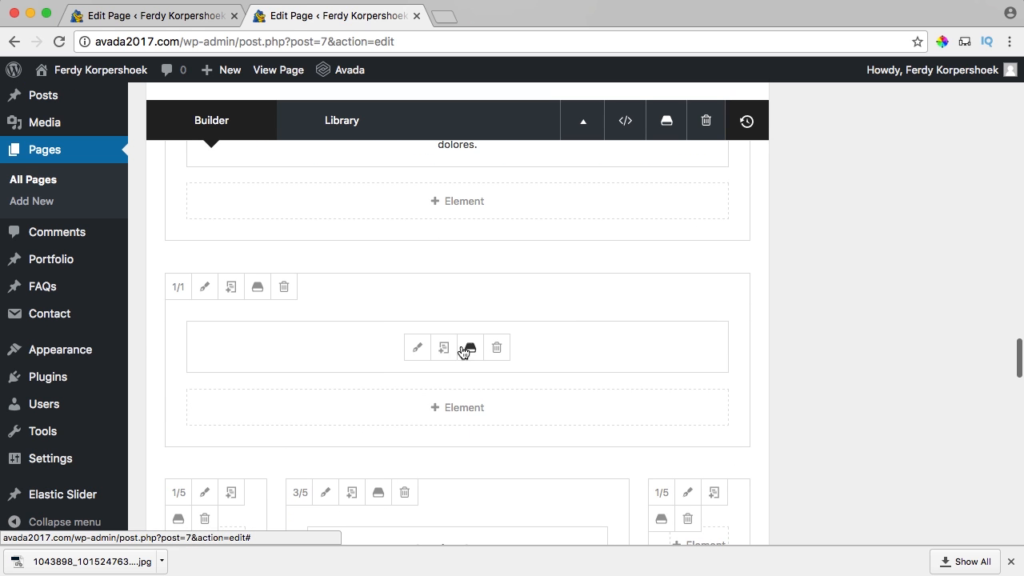
pyautogui.click(497, 348)
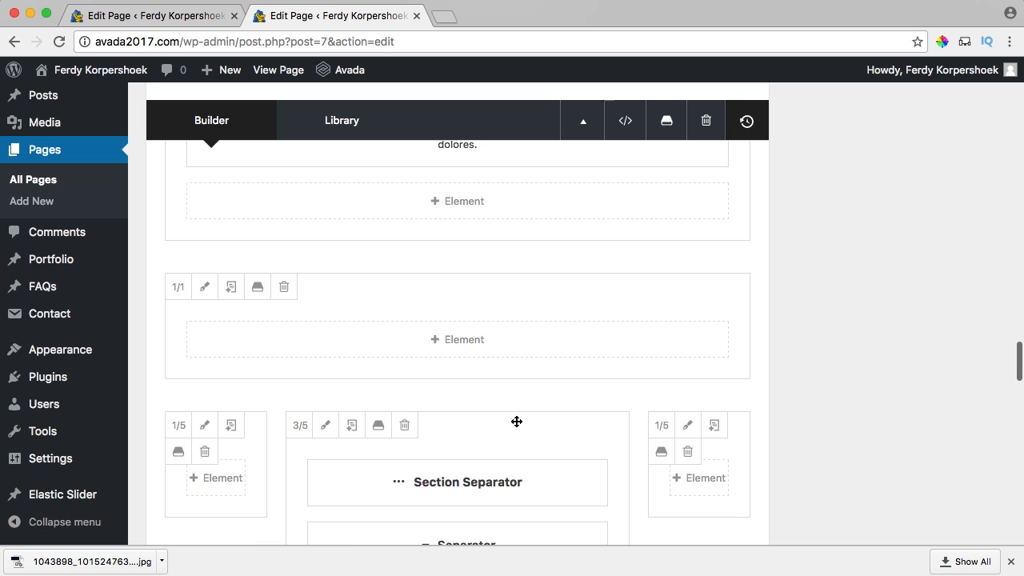
pyautogui.click(284, 286)
pyautogui.scroll(3, 288, 297)
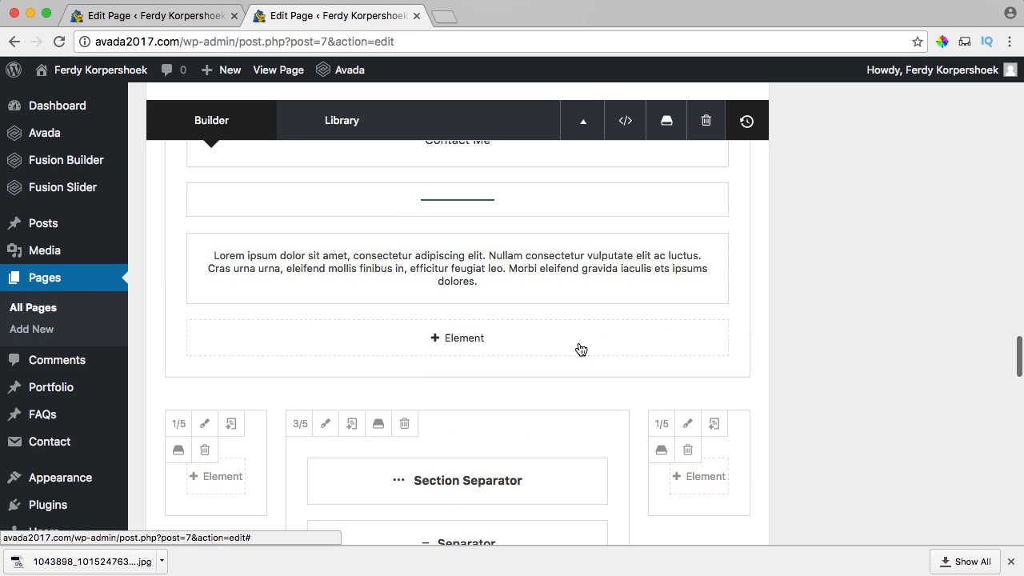
pyautogui.scroll(-3, 521, 368)
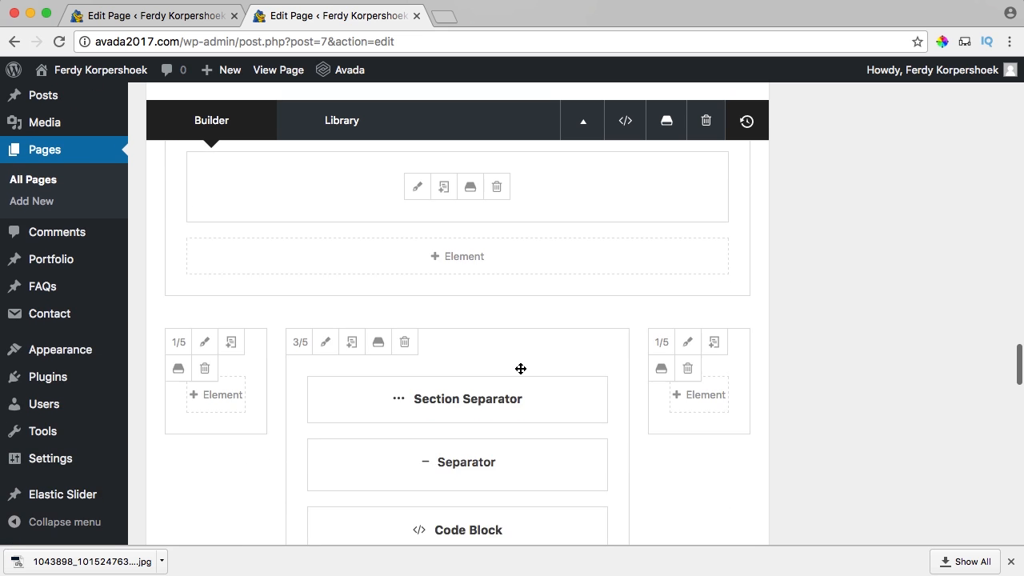
pyautogui.scroll(-2, 520, 368)
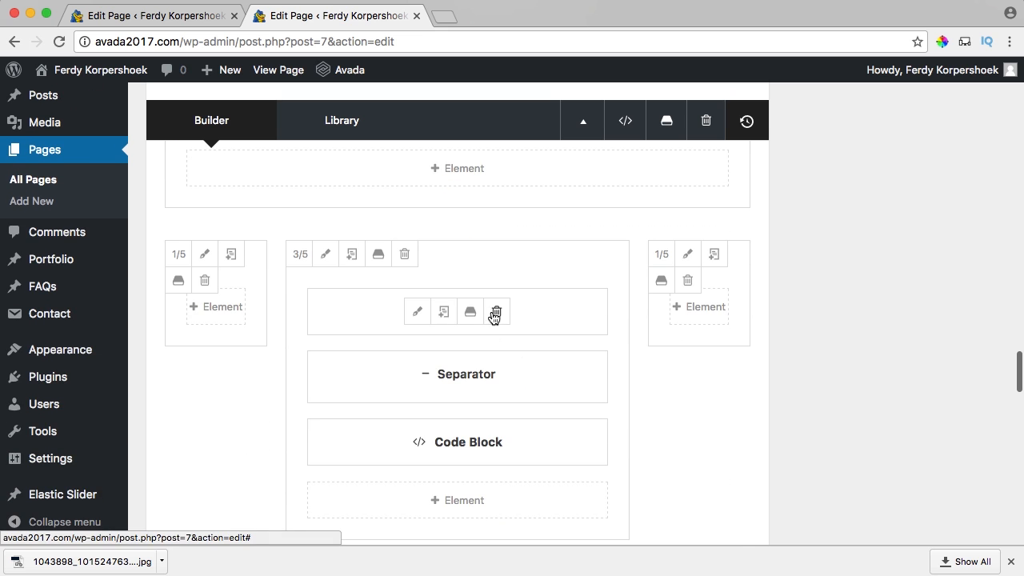
pyautogui.scroll(-10, 579, 384)
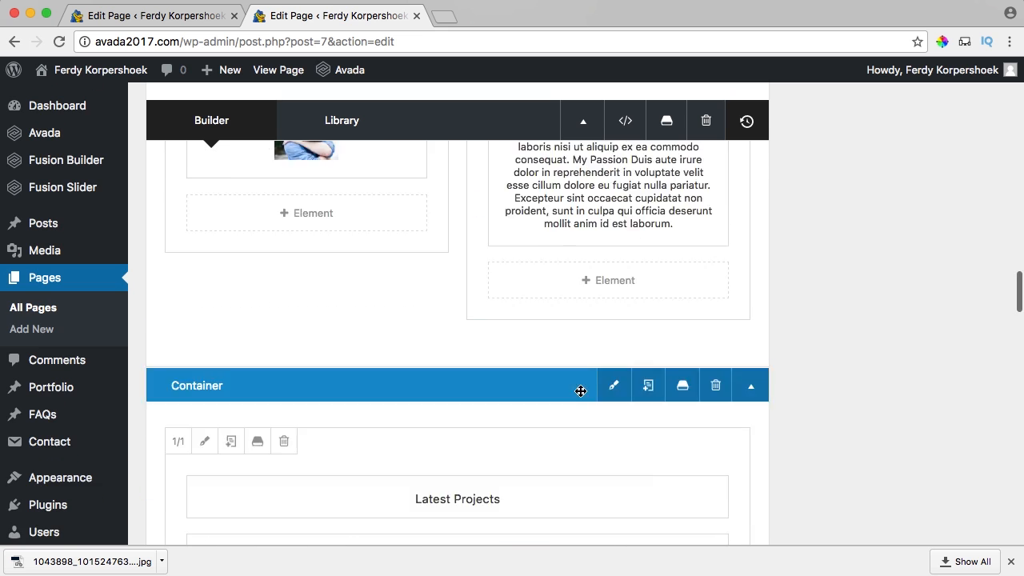
pyautogui.scroll(15, 944, 396)
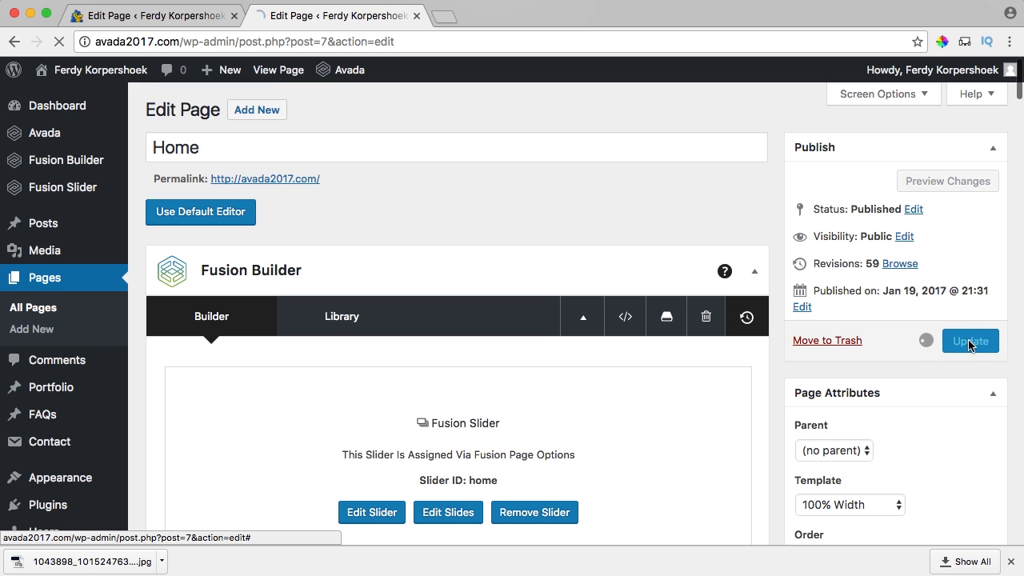
# View the live page in a new tab and scroll past PORTFOLIO to the Contact Me form.
pyautogui.keyDown('super'); pyautogui.click(269, 73); pyautogui.keyUp('super')
pyautogui.click(499, 16)
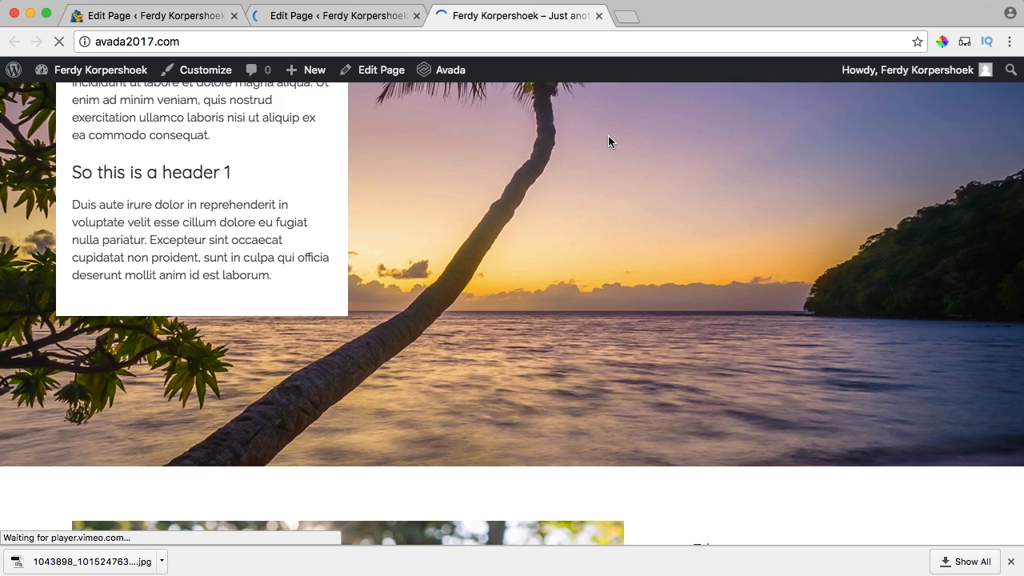
pyautogui.click(608, 136)
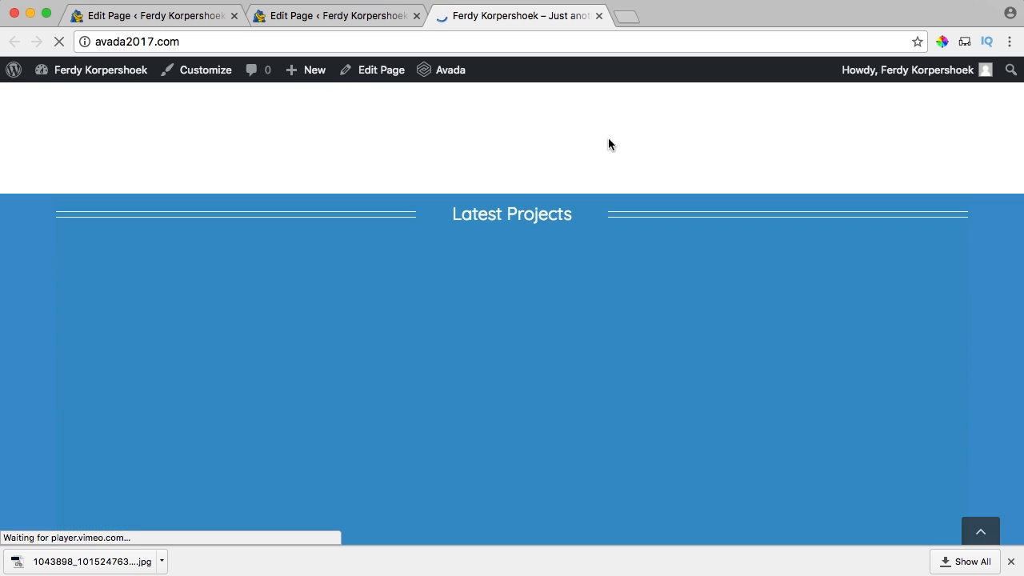
pyautogui.scroll(-8, 605, 144)
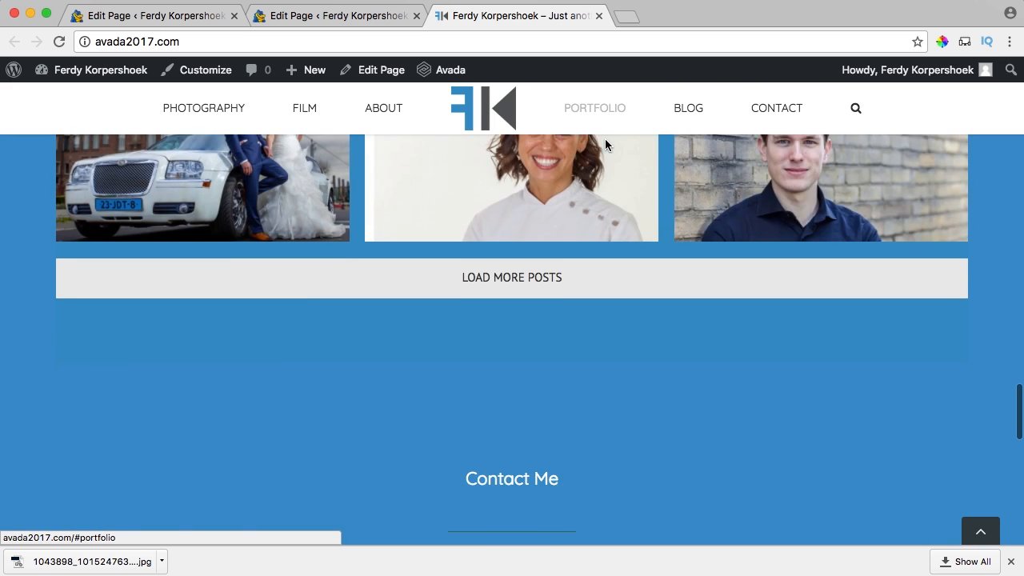
pyautogui.scroll(1, 605, 144)
pyautogui.scroll(-1, 551, 237)
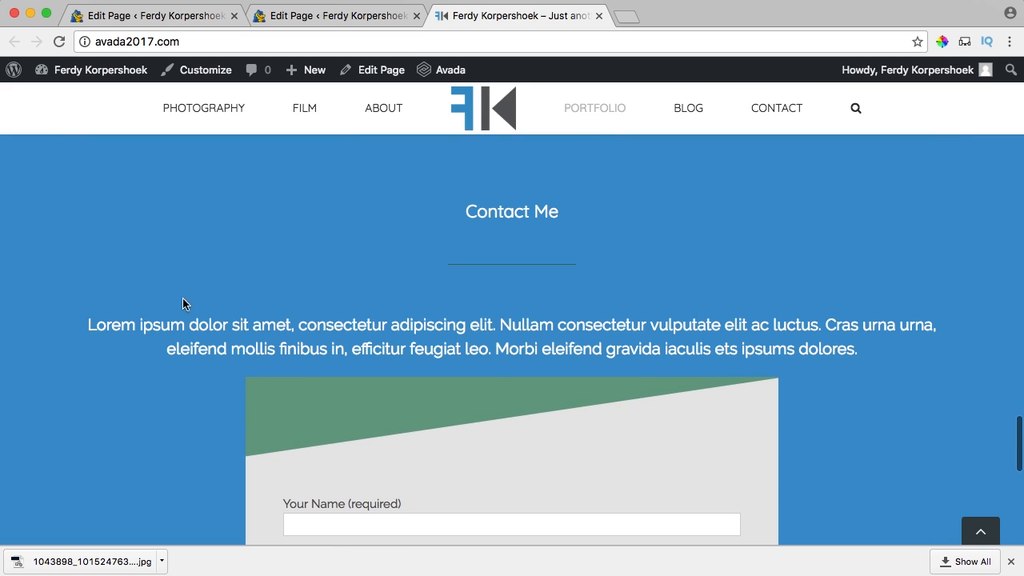
pyautogui.scroll(-6, 198, 317)
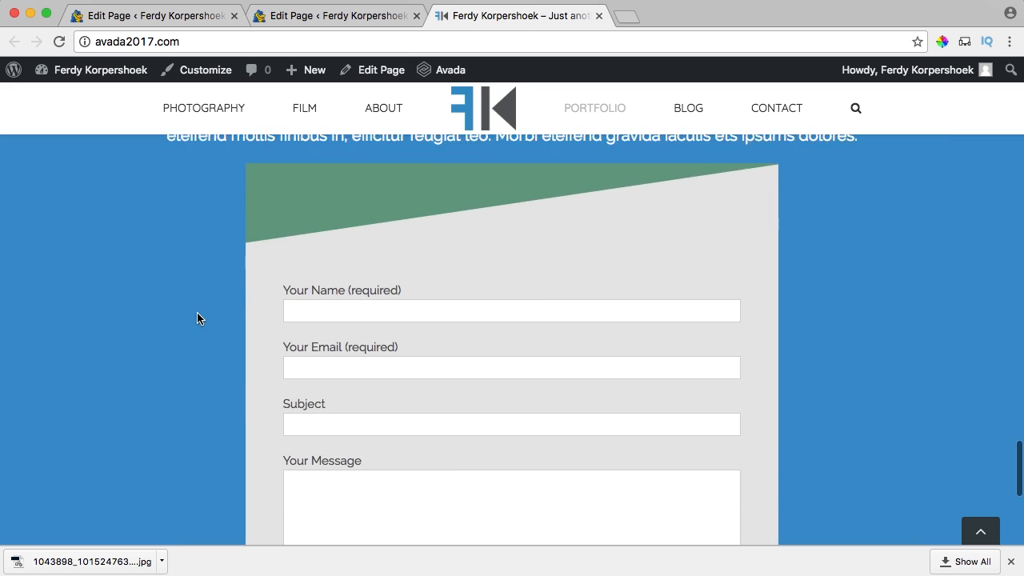
pyautogui.scroll(-2, 198, 318)
pyautogui.scroll(6, 198, 318)
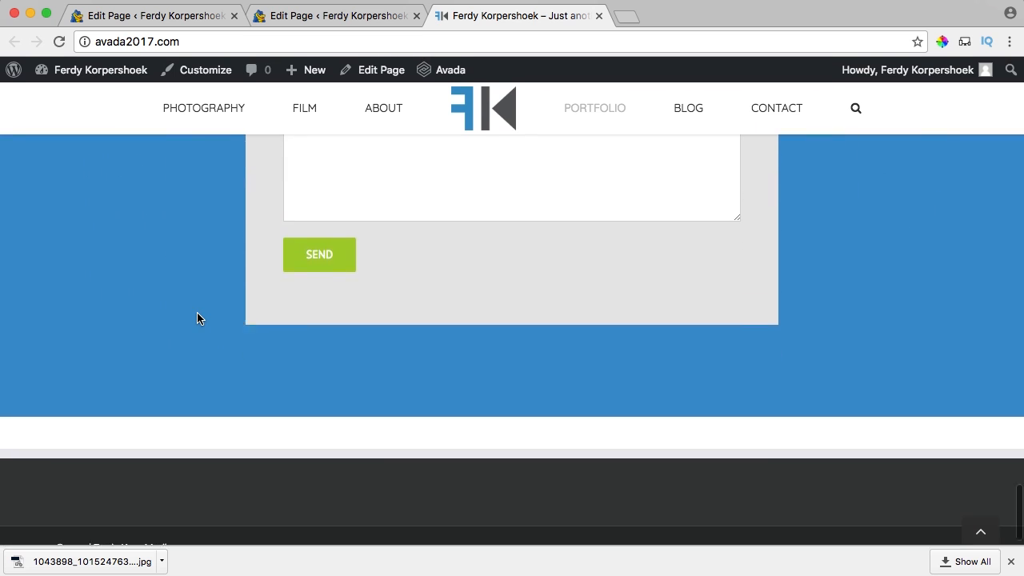
pyautogui.scroll(-1, 198, 317)
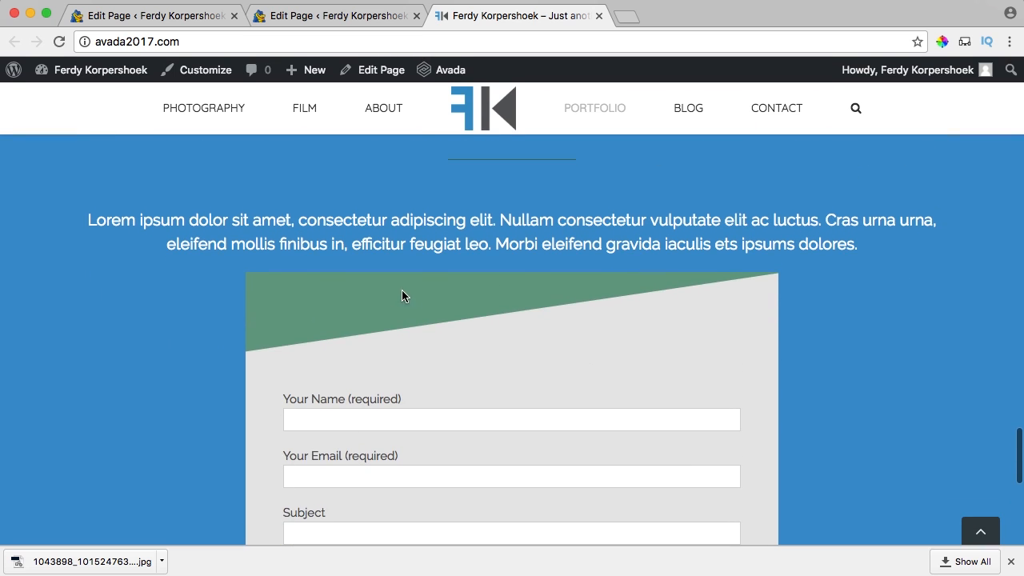
pyautogui.scroll(-1, 344, 299)
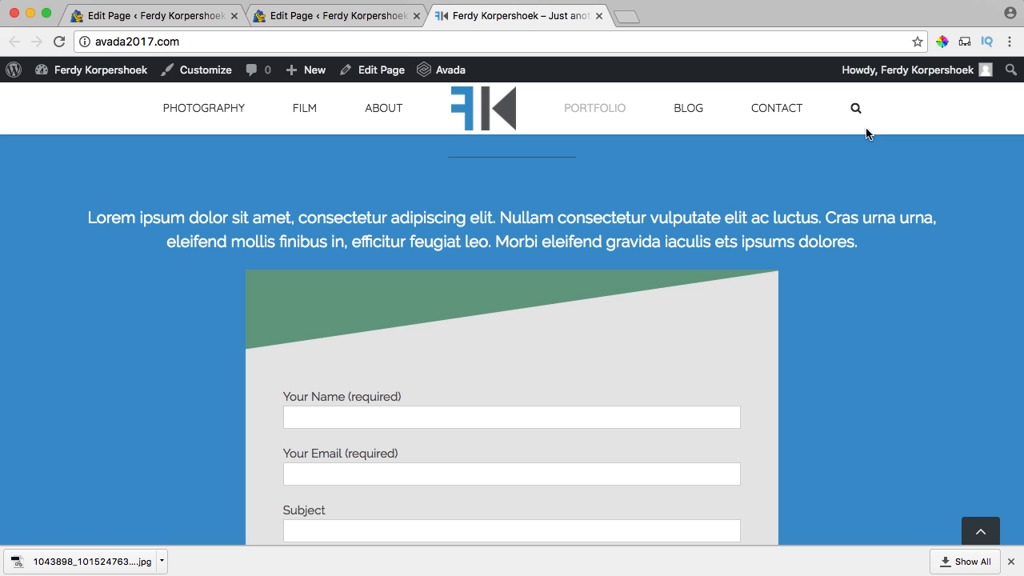
# Return to the page editor and close the duplicate Edit Page tab.
pyautogui.click(329, 16)
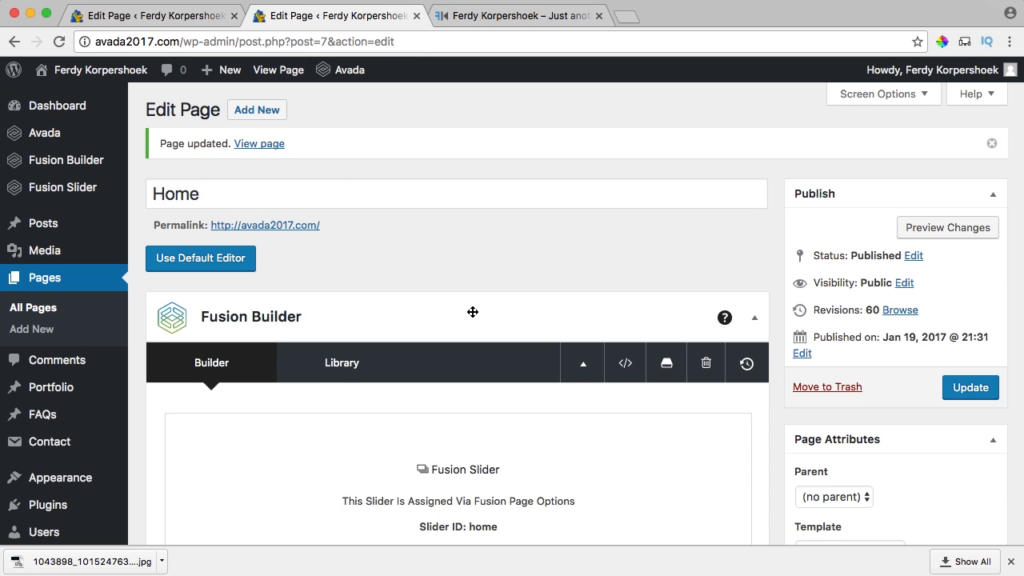
pyautogui.scroll(-10, 489, 313)
pyautogui.scroll(-10, 497, 313)
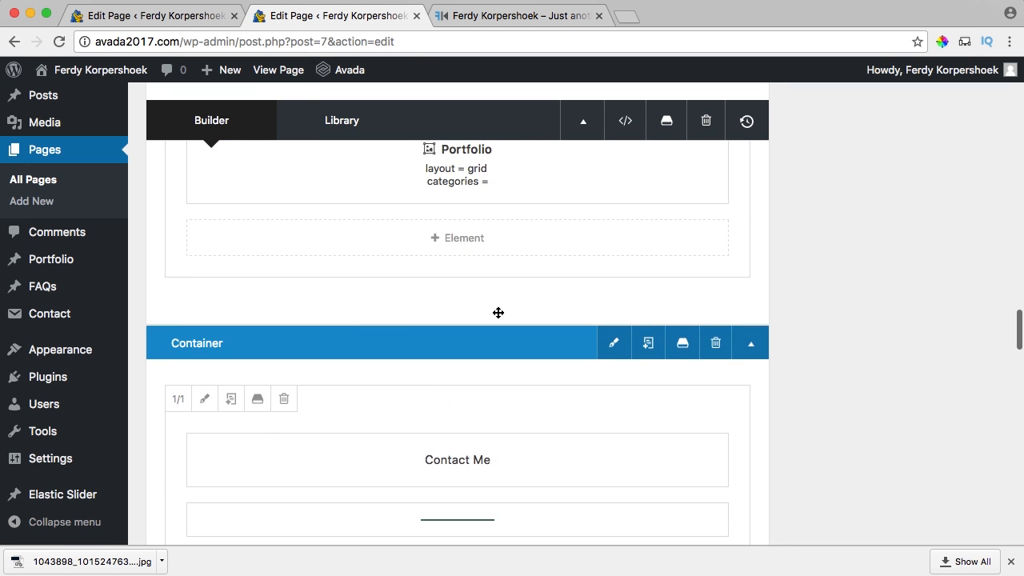
pyautogui.click(234, 16)
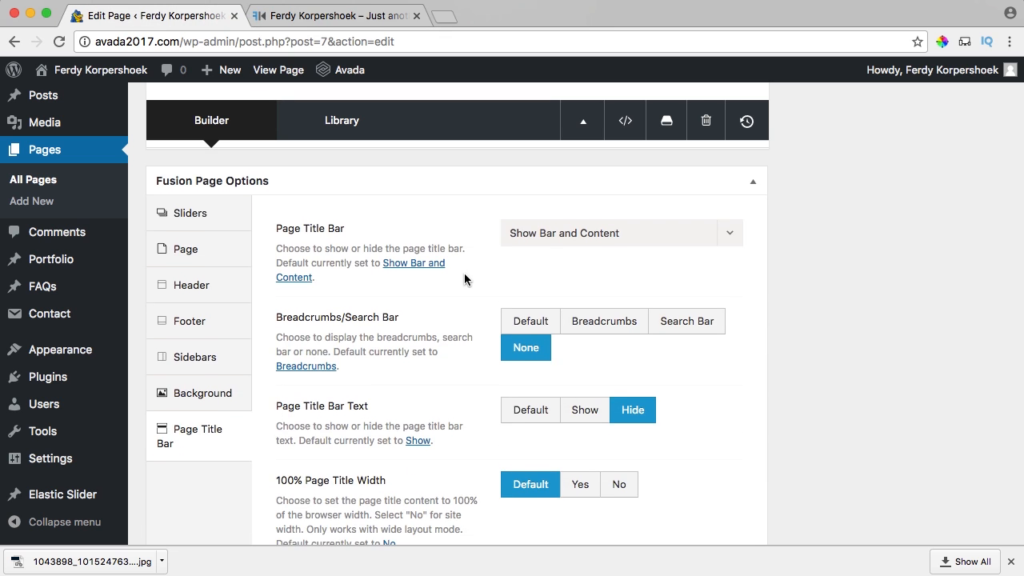
pyautogui.scroll(10, 460, 272)
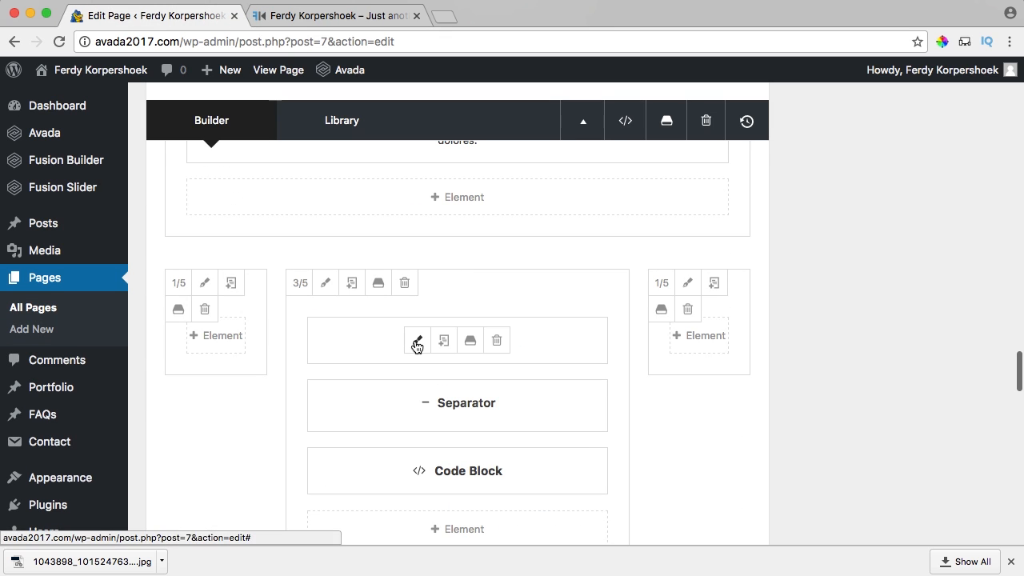
# Set the Section Separator's background colour to blue, save it, and update the page.
pyautogui.click(416, 341)
pyautogui.scroll(-5, 467, 240)
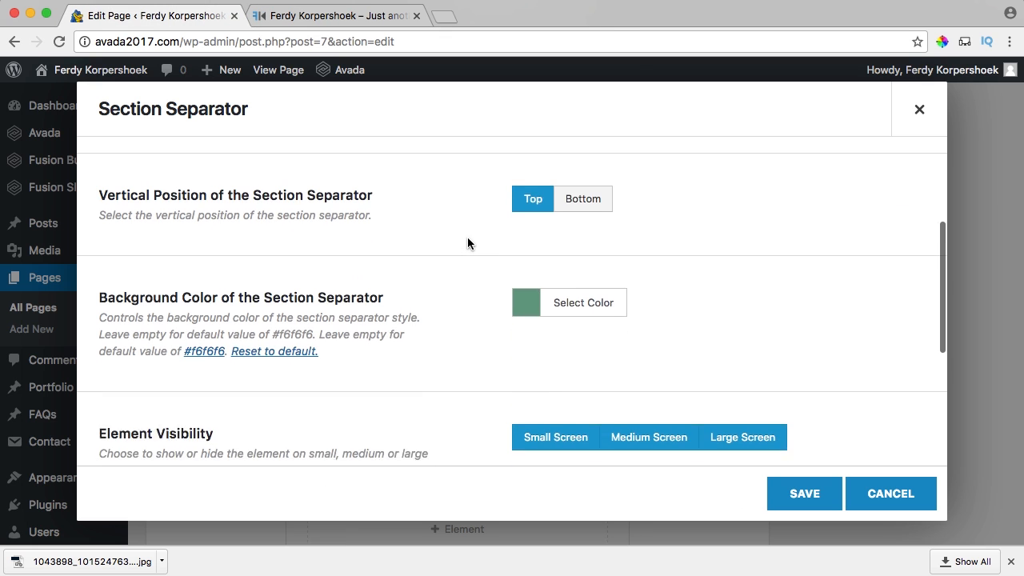
pyautogui.click(528, 266)
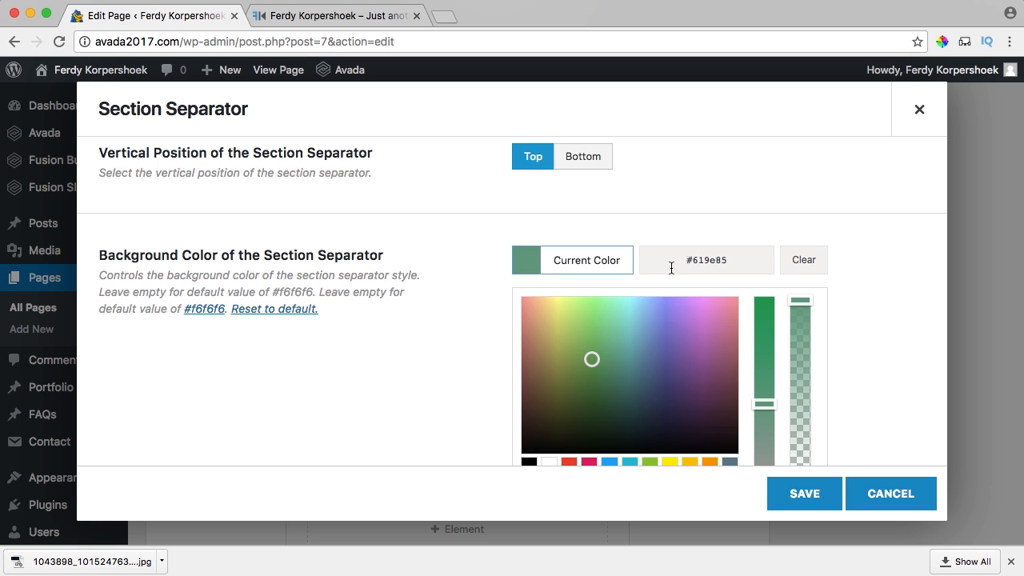
pyautogui.click(608, 461)
pyautogui.click(529, 266)
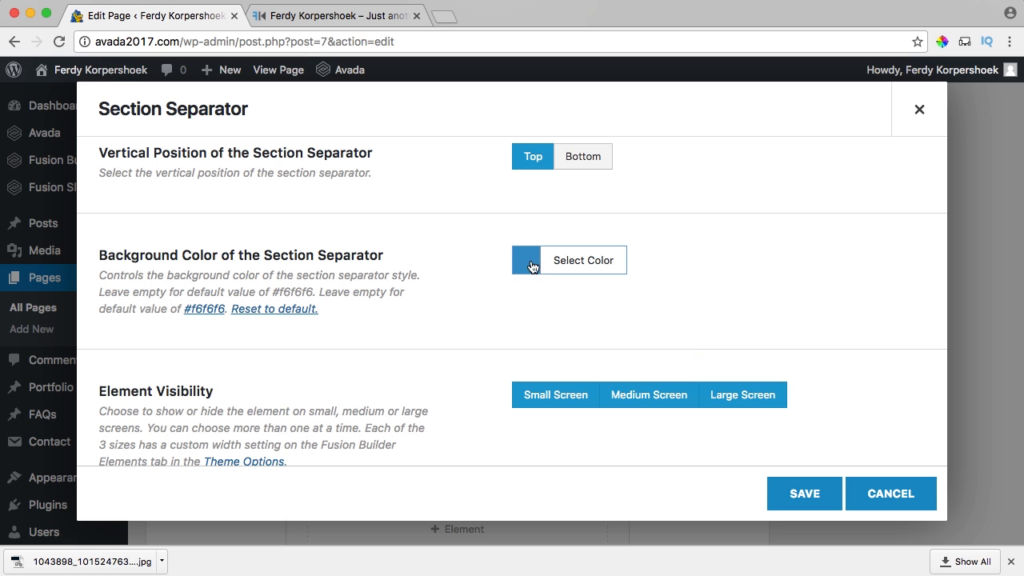
pyautogui.click(780, 485)
pyautogui.scroll(15, 875, 409)
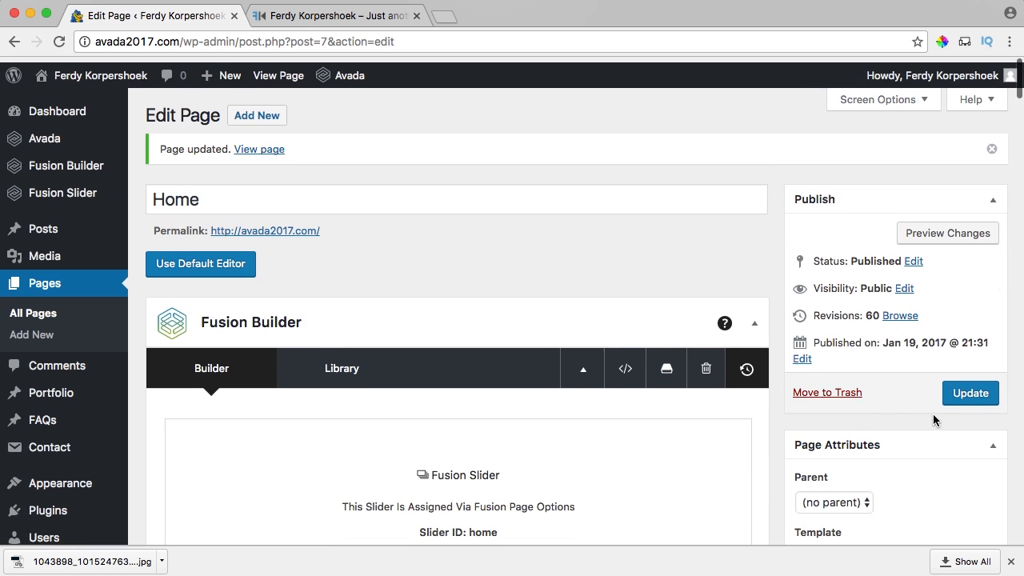
pyautogui.click(968, 387)
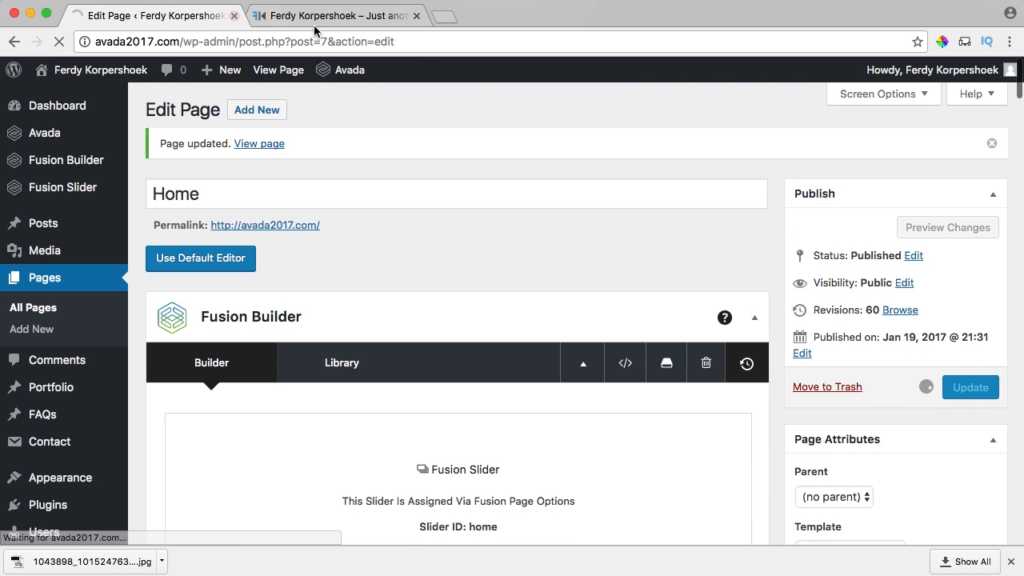
# Reload the live site to check the blue separator and contact form, then return to the editor.
pyautogui.click(340, 18)
pyautogui.scroll(-2, 240, 257)
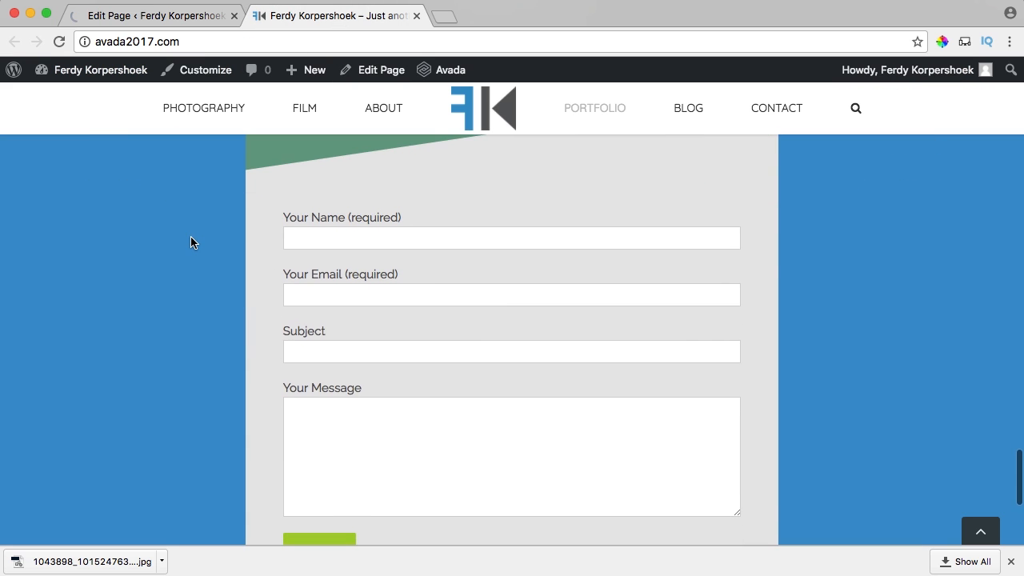
pyautogui.press('super+r')
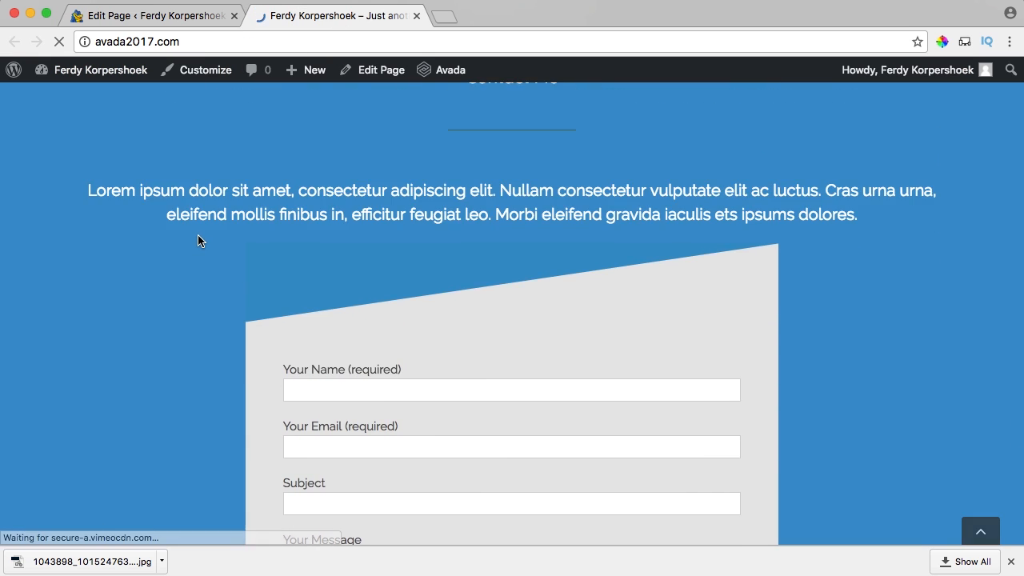
pyautogui.scroll(-3, 199, 240)
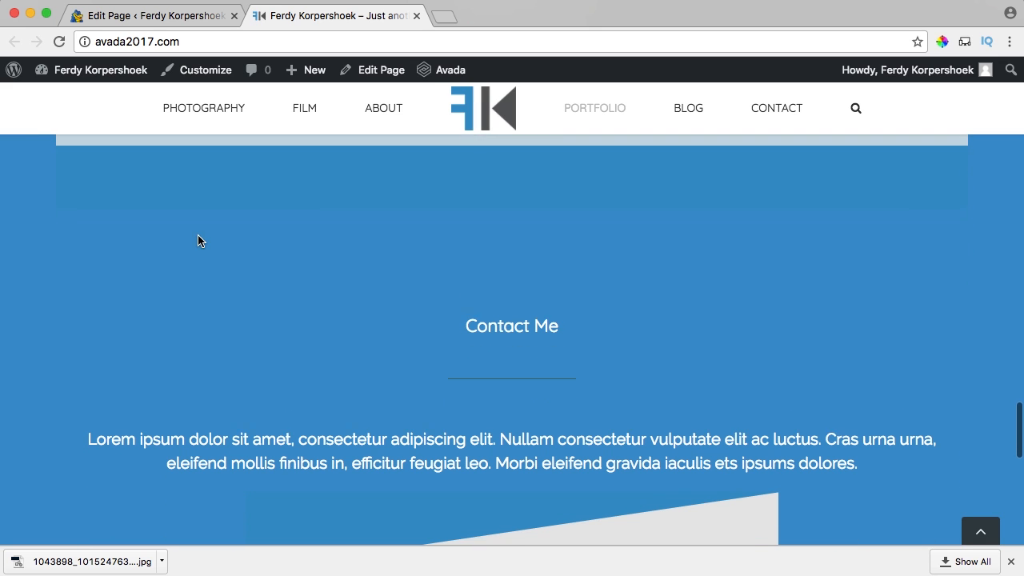
pyautogui.moveTo(358, 439); pyautogui.dragTo(557, 455)
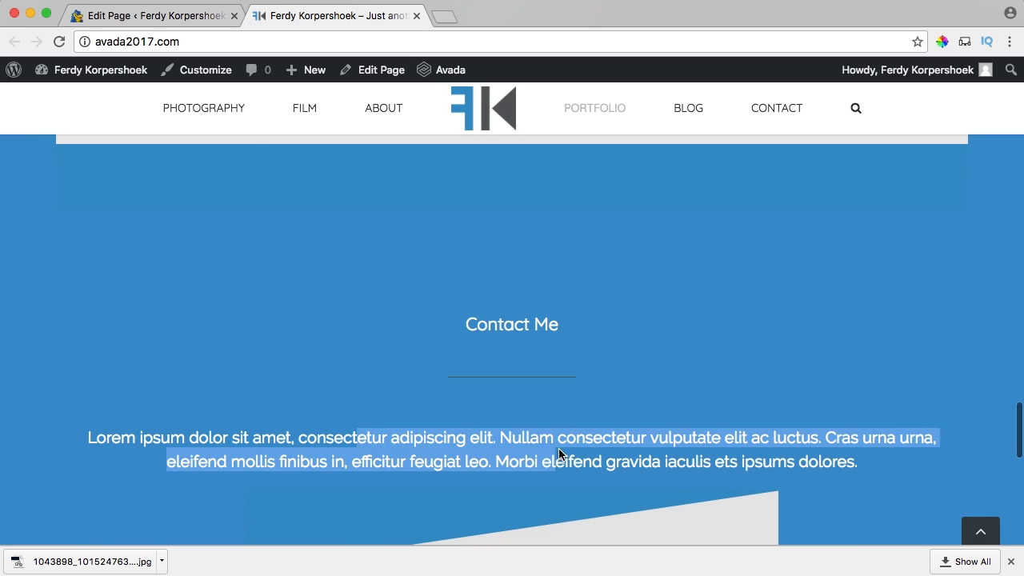
pyautogui.click(508, 408)
pyautogui.scroll(-8, 504, 404)
pyautogui.scroll(-5, 390, 347)
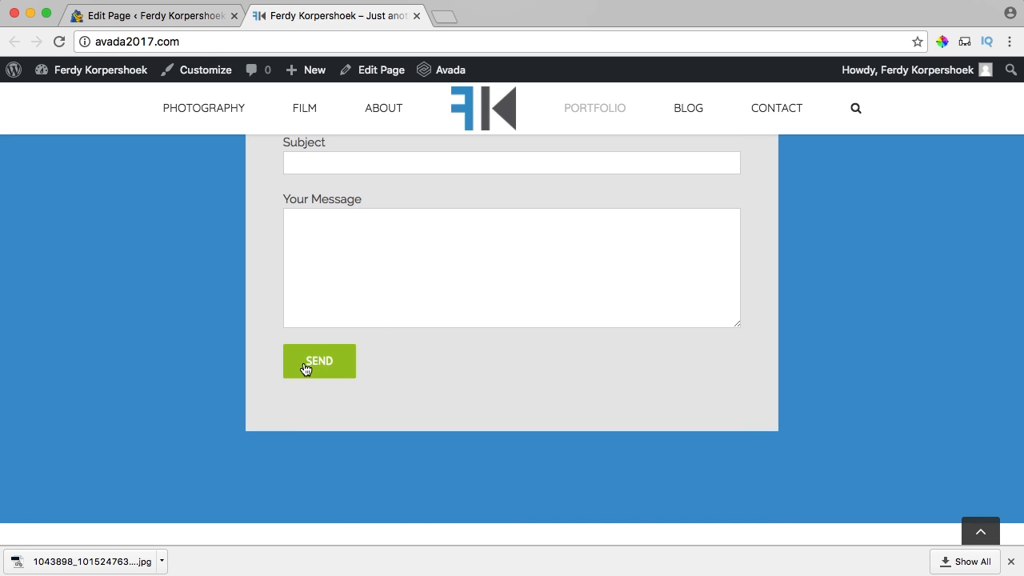
pyautogui.click(171, 21)
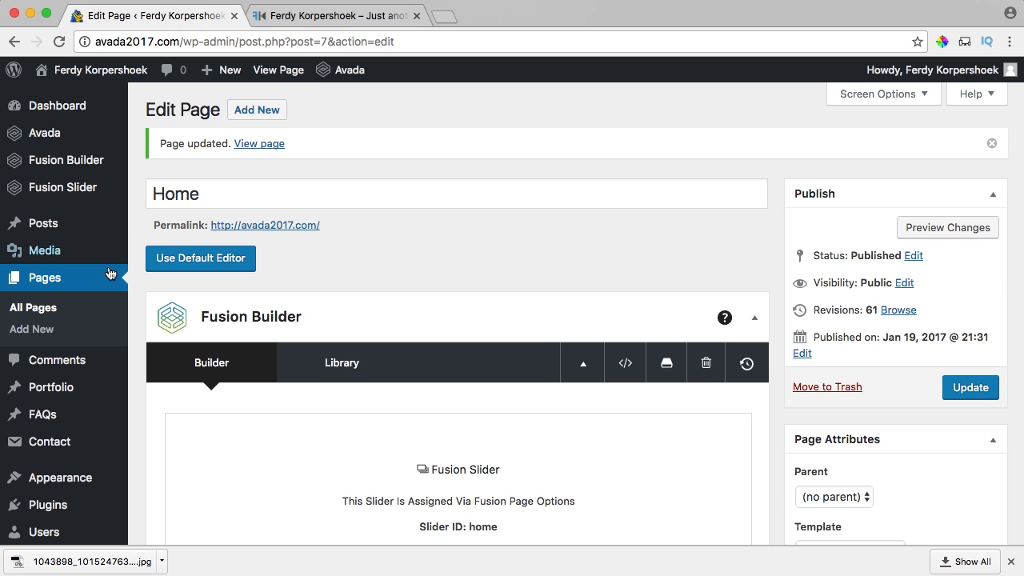
# Open Avada Theme Options > Fusion Builder Elements and expand the Button Element gradient colours.
pyautogui.moveTo(60, 144)
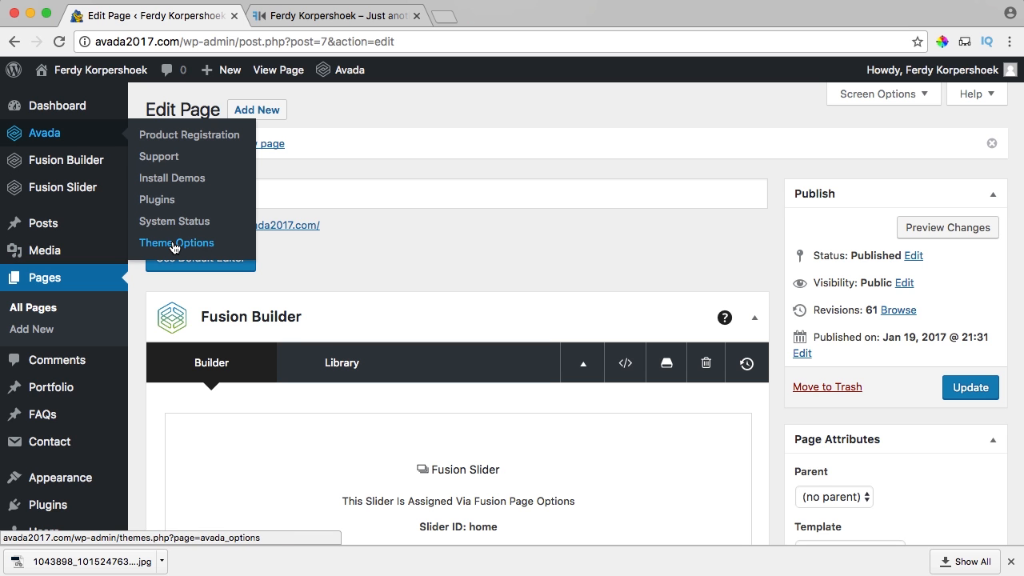
pyautogui.scroll(-10, 261, 263)
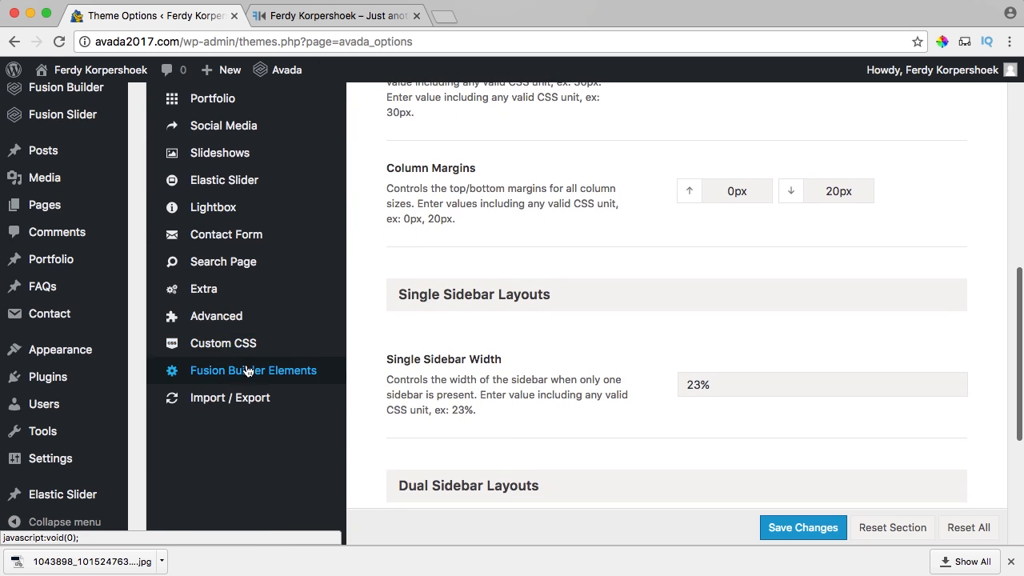
pyautogui.click(272, 373)
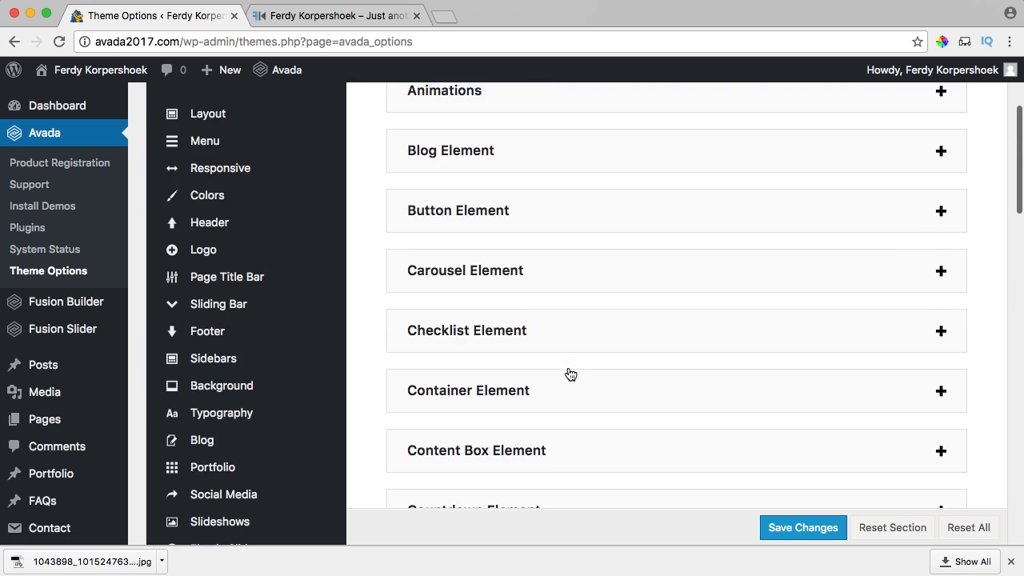
pyautogui.click(485, 358)
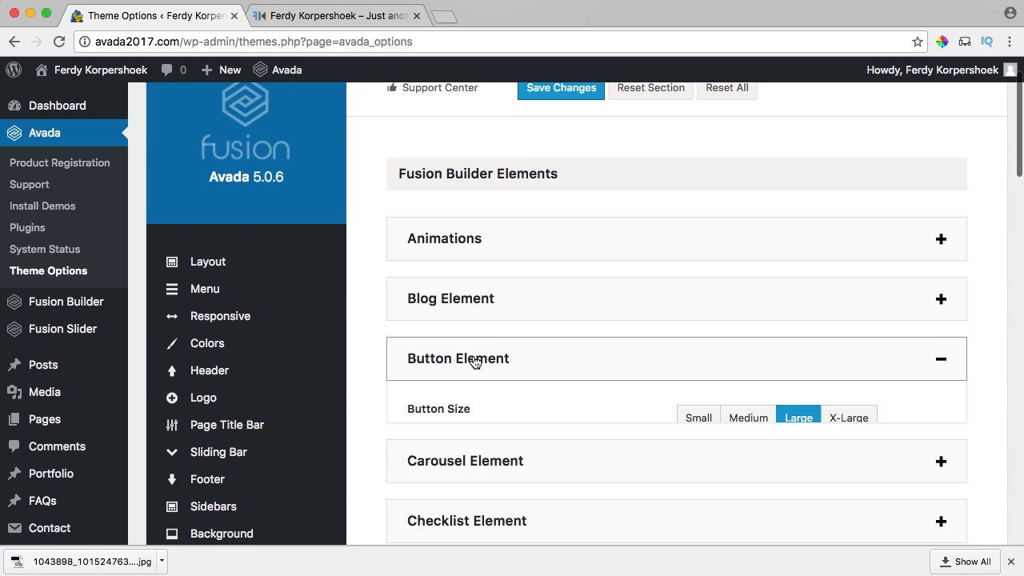
pyautogui.scroll(-5, 556, 357)
pyautogui.scroll(-5, 556, 356)
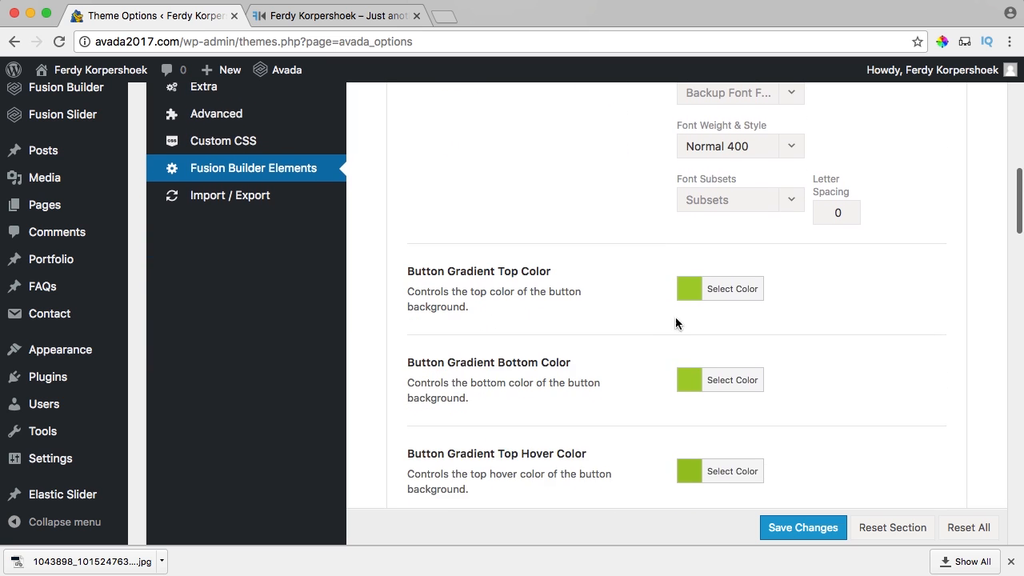
# Set the button gradient top and bottom colours to blue #2f93c7.
pyautogui.click(690, 296)
pyautogui.hotkey('ctrl', 'a')
pyautogui.hotkey('ctrl', 'v')
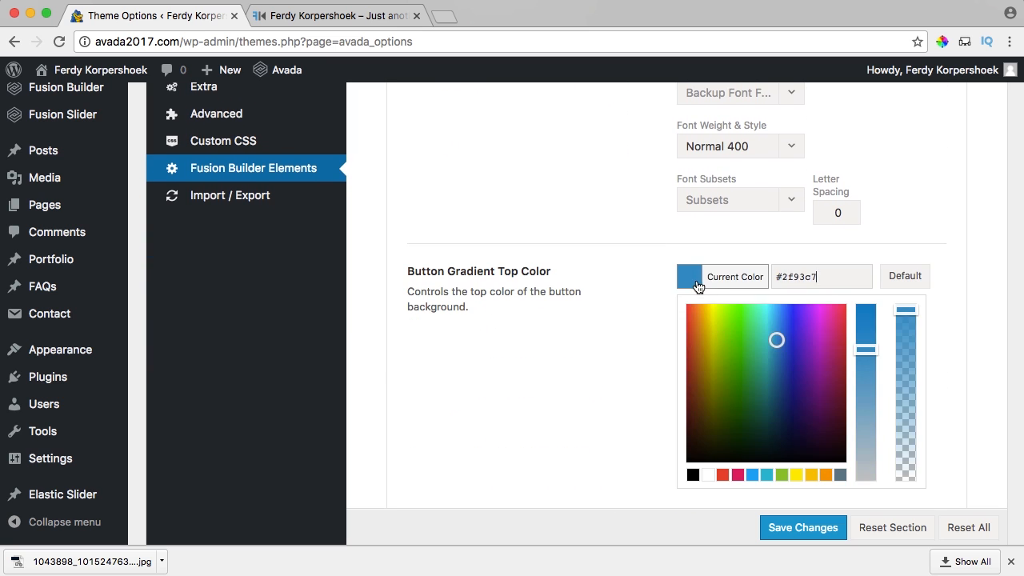
pyautogui.click(693, 280)
pyautogui.scroll(-1, 606, 280)
pyautogui.scroll(-1, 605, 284)
pyautogui.click(690, 298)
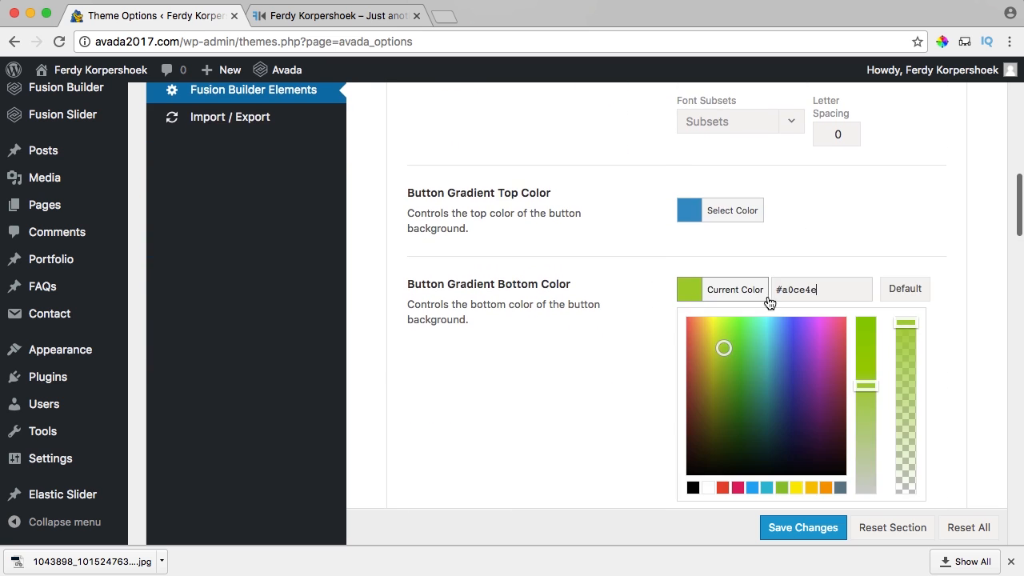
pyautogui.click(693, 297)
pyautogui.scroll(-3, 606, 296)
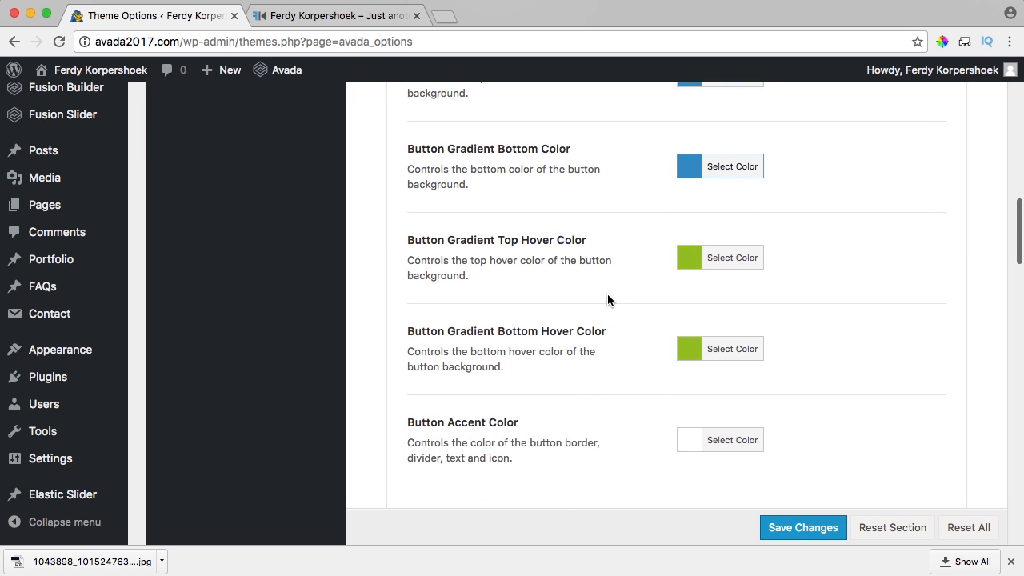
# Set the gradient top and bottom hover colours to #0077d3.
pyautogui.click(682, 217)
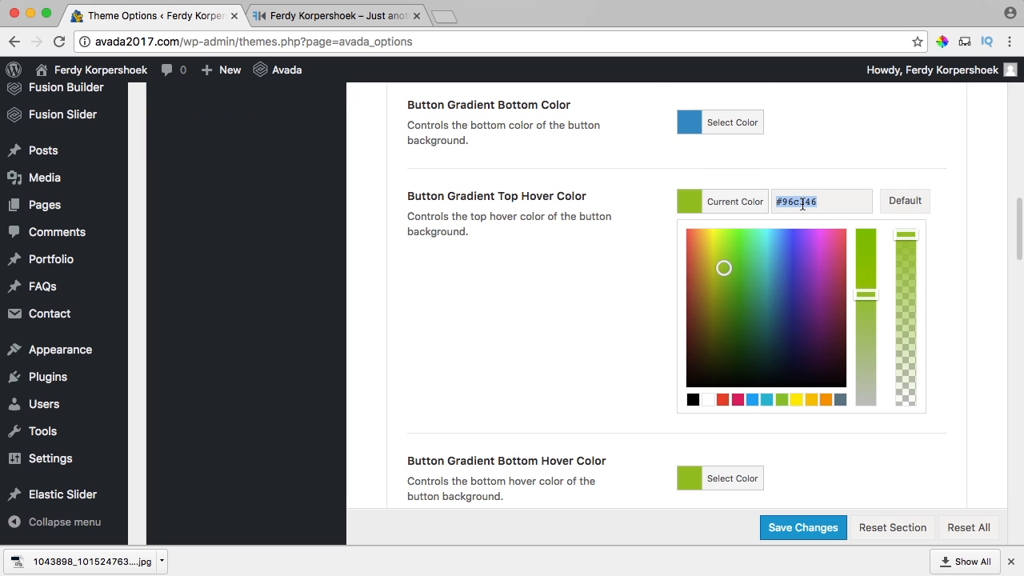
pyautogui.write('#2f93c7')
pyautogui.click(690, 207)
pyautogui.click(691, 208)
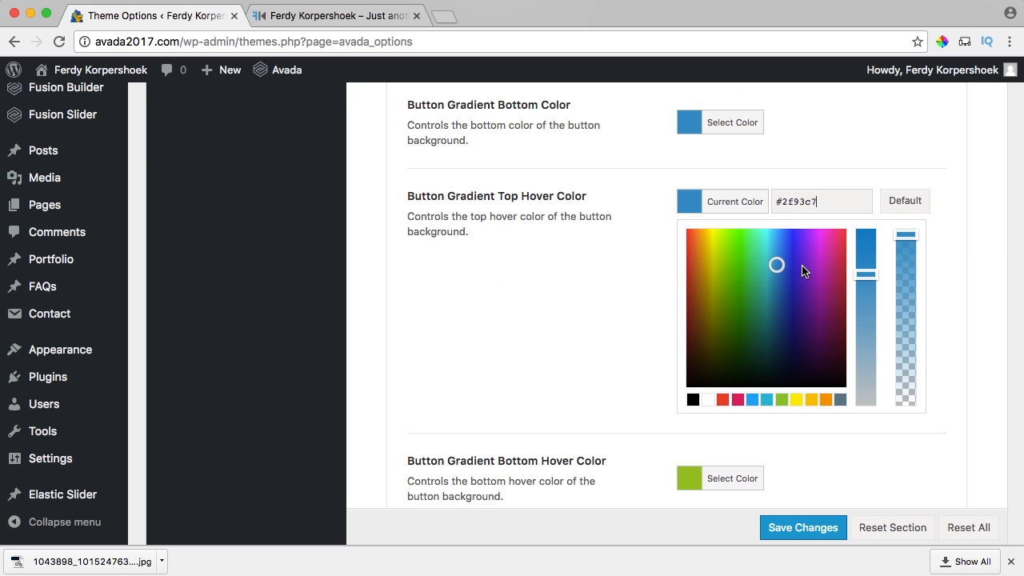
pyautogui.moveTo(866, 269); pyautogui.dragTo(864, 244)
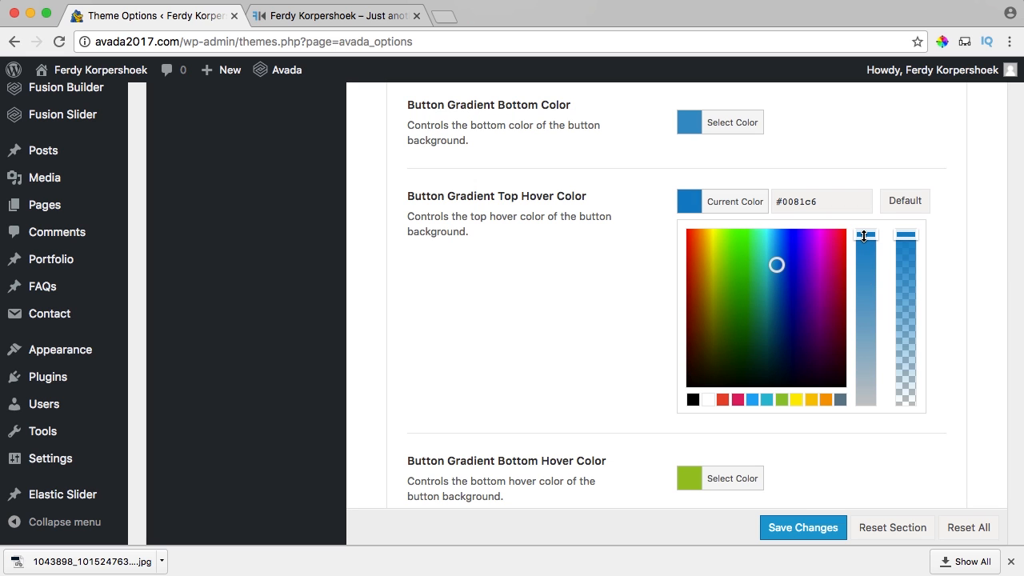
pyautogui.click(779, 257)
pyautogui.moveTo(822, 203); pyautogui.dragTo(652, 204)
pyautogui.hotkey('ctrl', 'c')
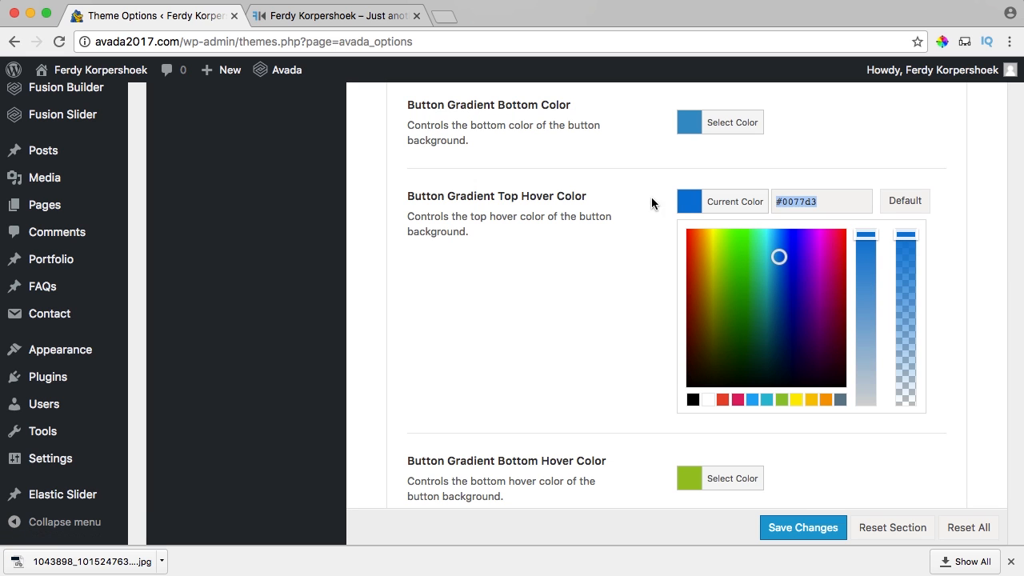
pyautogui.click(680, 205)
pyautogui.click(691, 303)
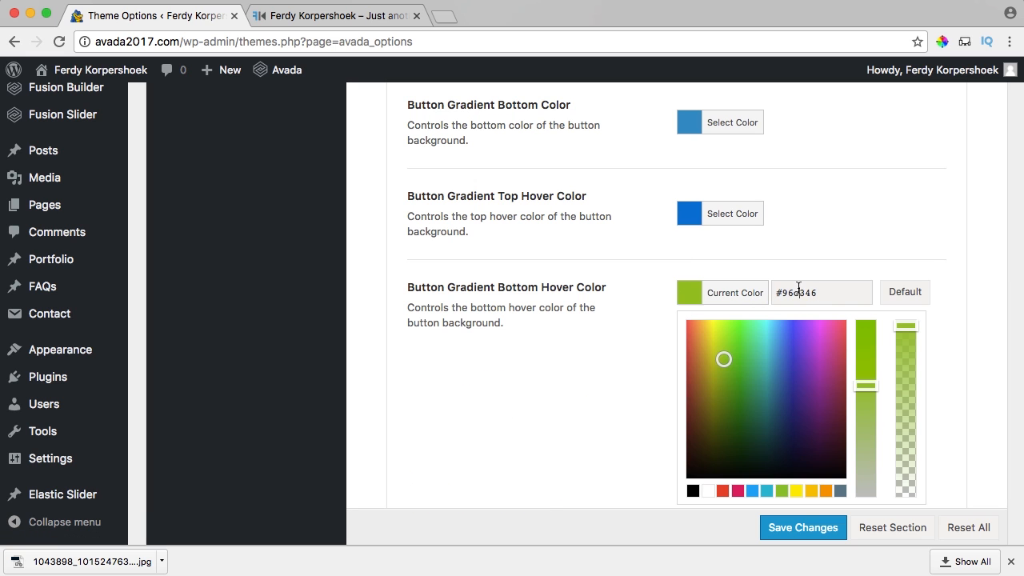
pyautogui.hotkey('ctrl', 'v')
pyautogui.click(687, 295)
pyautogui.scroll(-2, 788, 481)
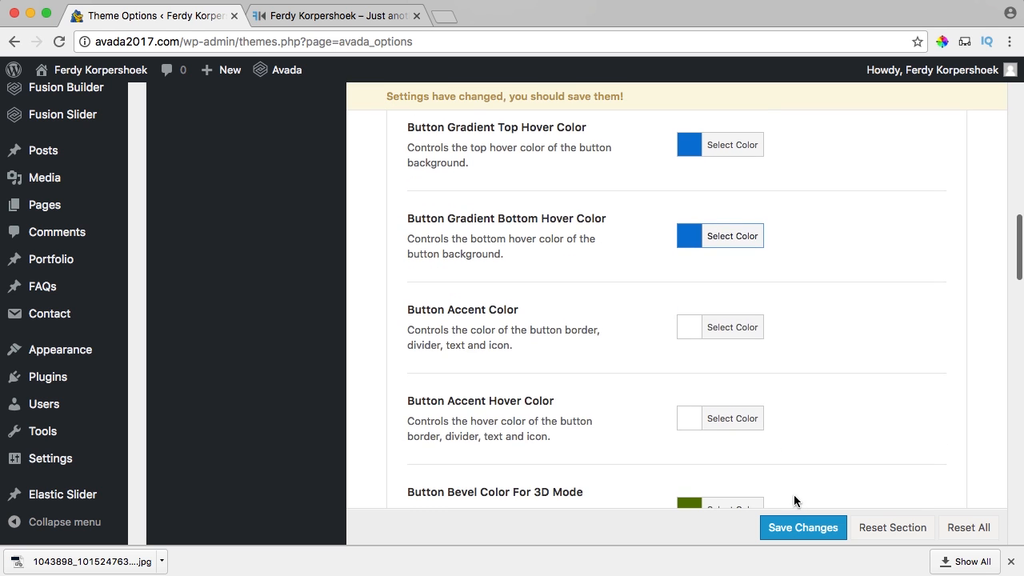
pyautogui.scroll(-2, 782, 446)
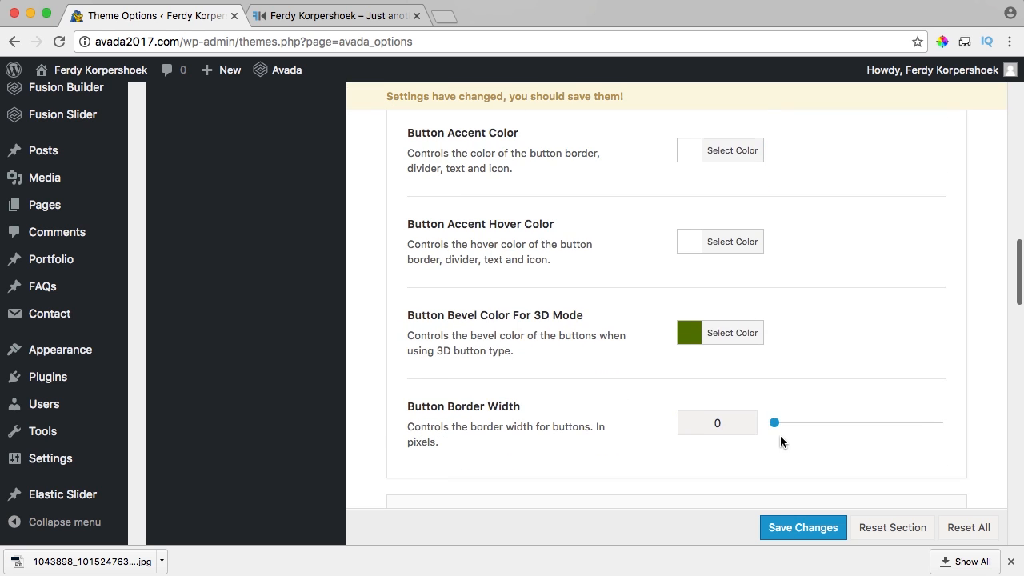
# Make the 3D button bevel colour a darker blue.
pyautogui.click(688, 339)
pyautogui.hotkey('ctrl', 'v')
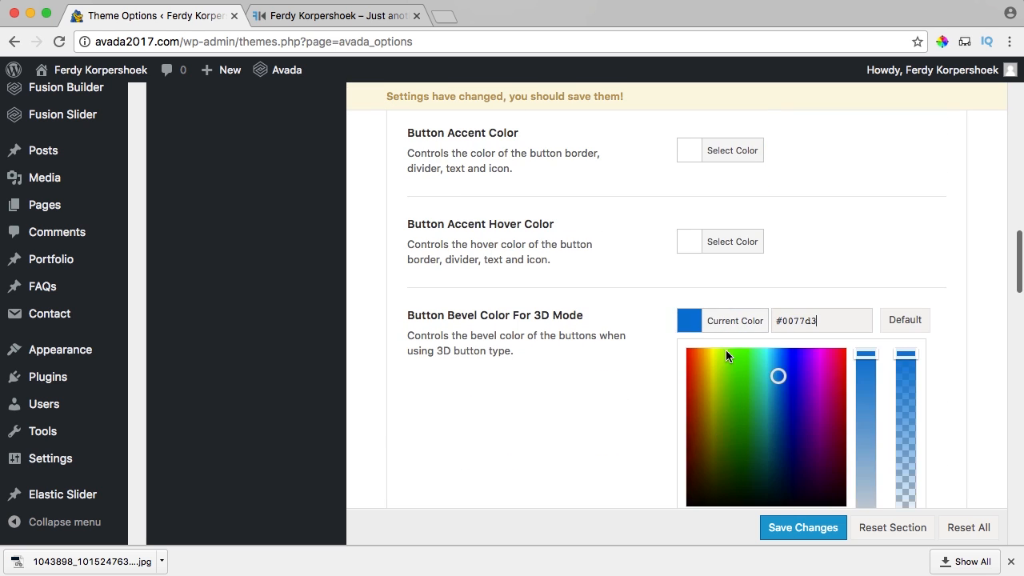
pyautogui.moveTo(777, 374); pyautogui.dragTo(782, 411)
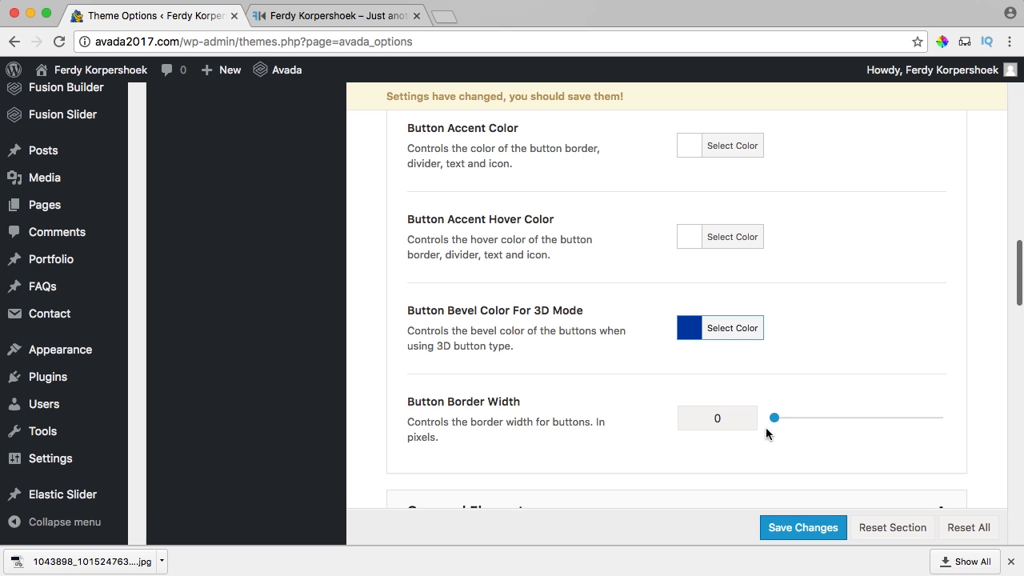
pyautogui.scroll(-5, 766, 428)
# Save the blue button colours, browse the Content Box Element settings, then view the live Contact Me section.
pyautogui.click(788, 527)
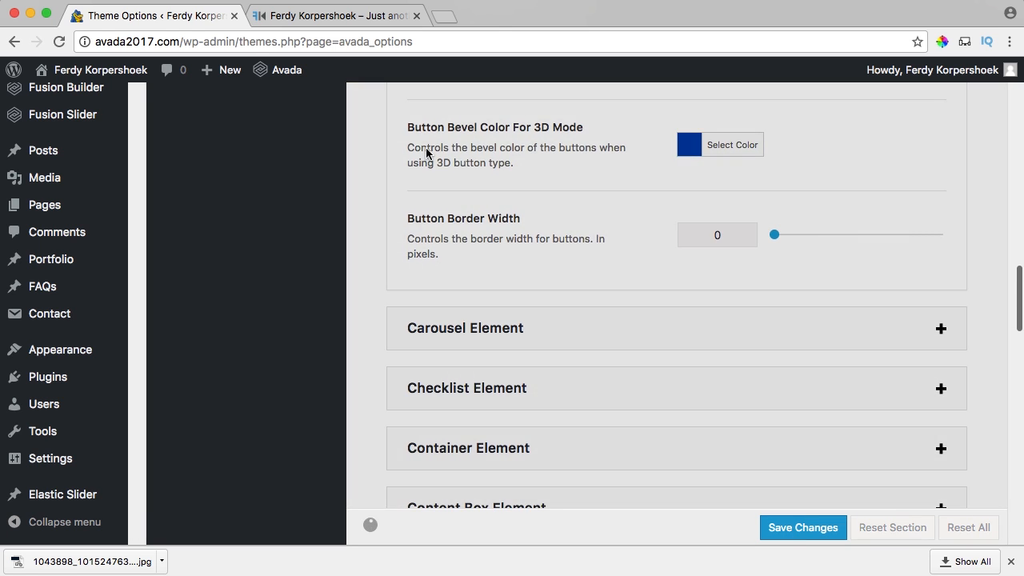
pyautogui.scroll(-5, 528, 336)
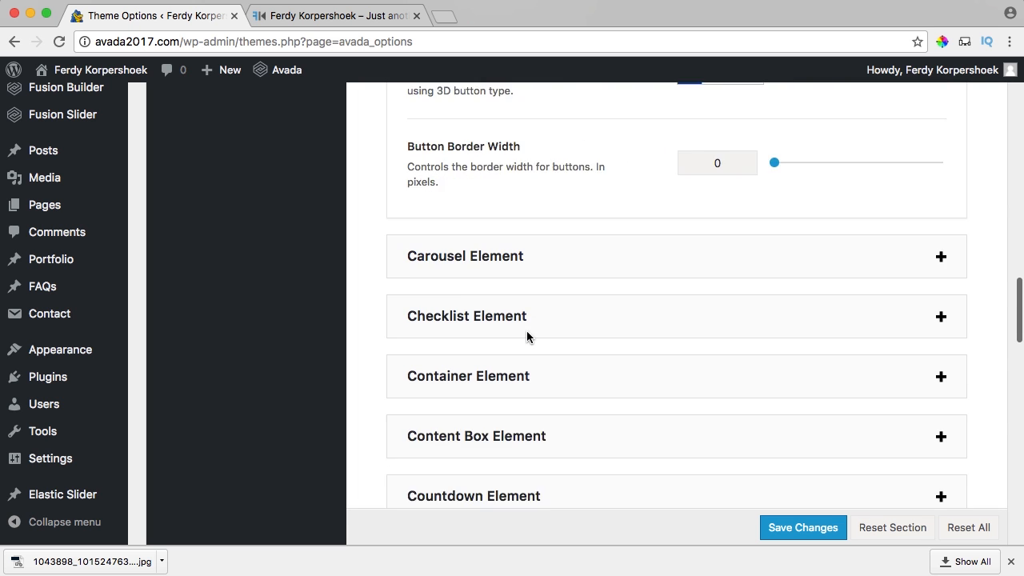
pyautogui.click(503, 263)
pyautogui.scroll(-4, 477, 277)
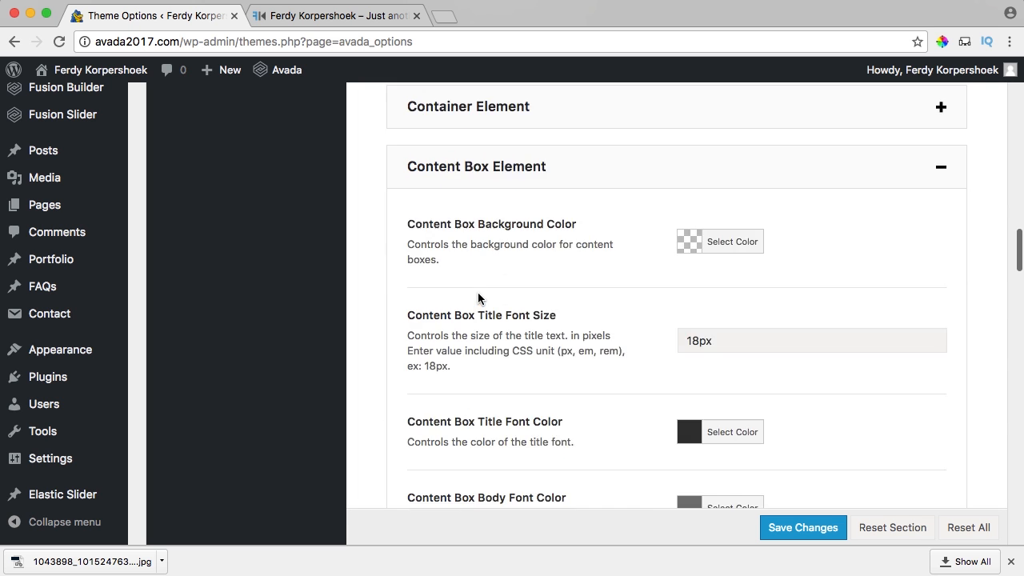
pyautogui.scroll(-10, 478, 297)
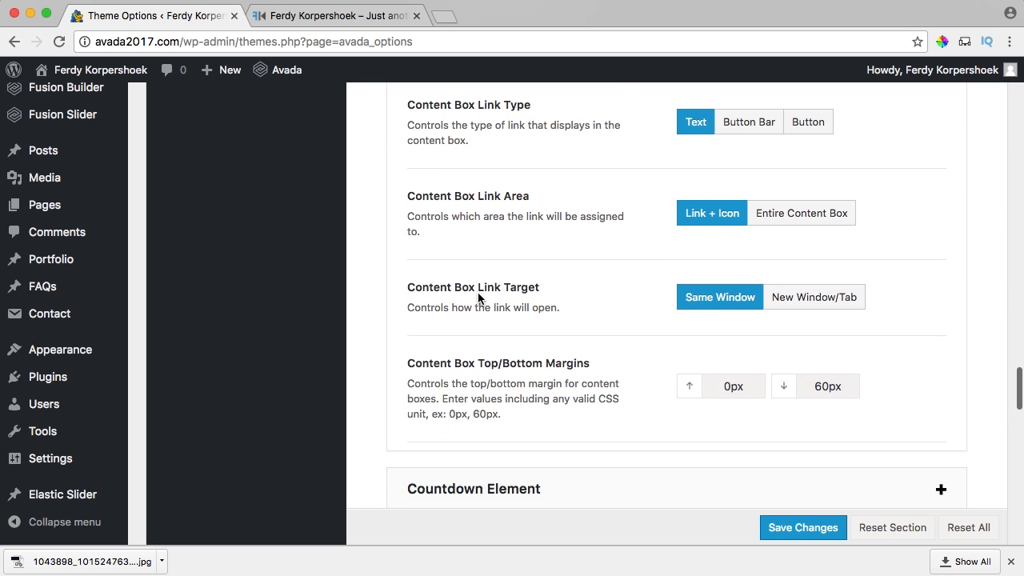
pyautogui.scroll(2, 480, 298)
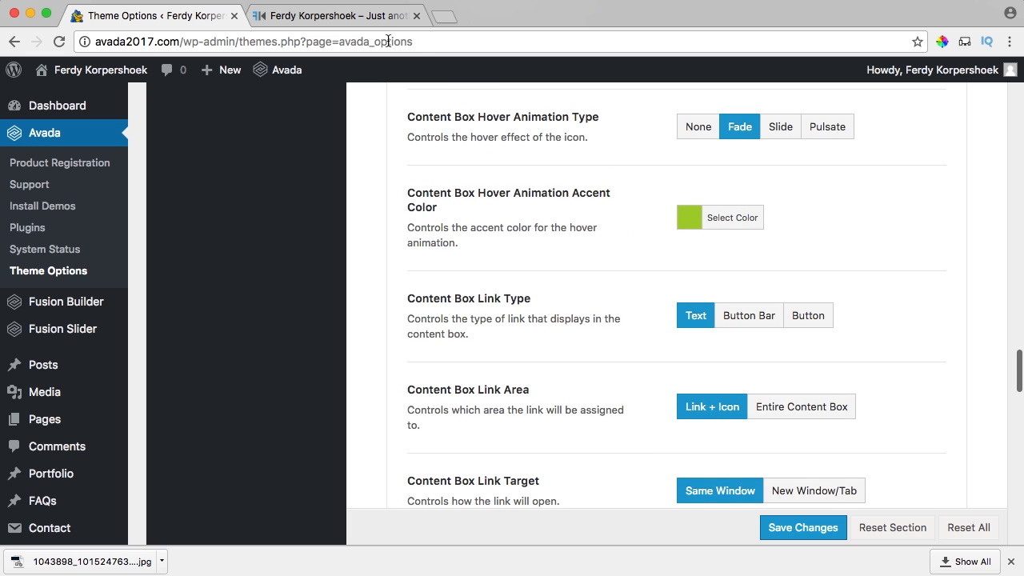
pyautogui.click(373, 16)
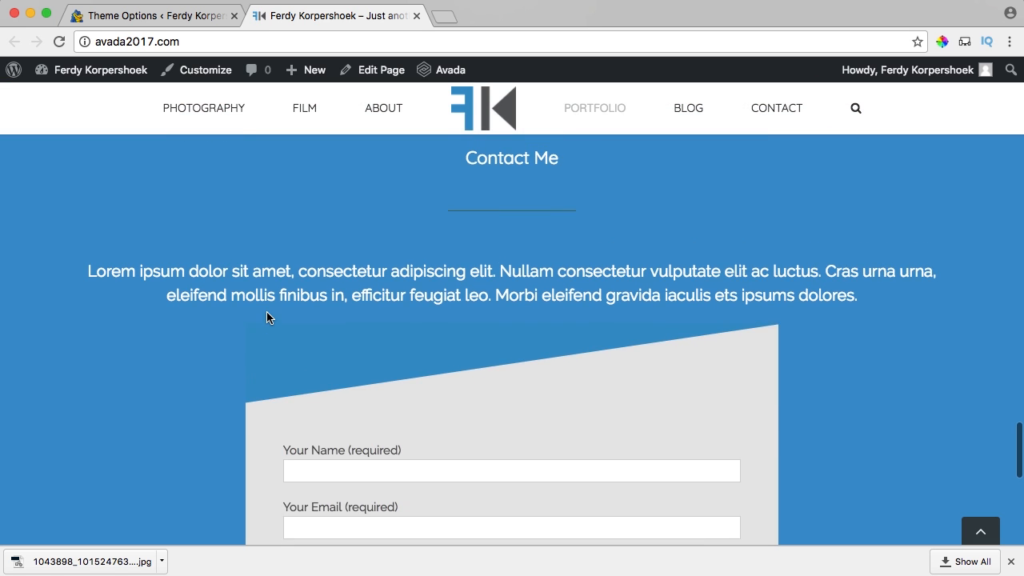
pyautogui.scroll(-5, 266, 312)
pyautogui.scroll(10, 266, 318)
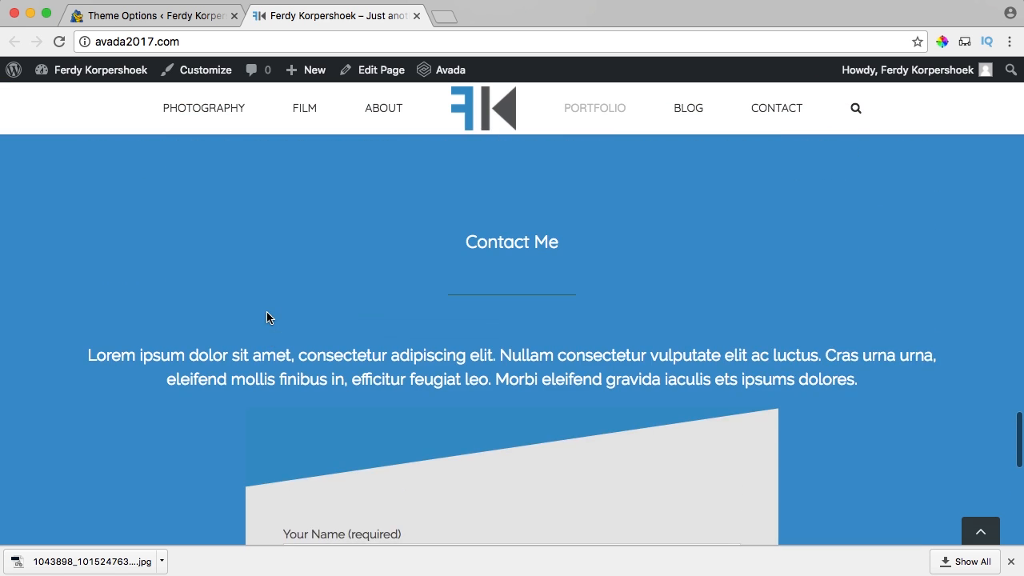
pyautogui.scroll(-3, 456, 458)
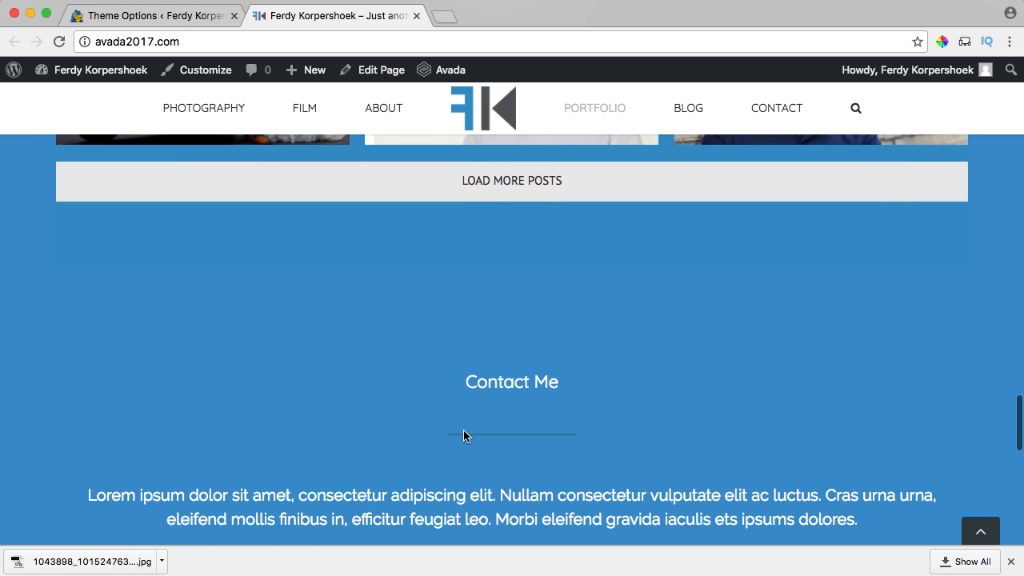
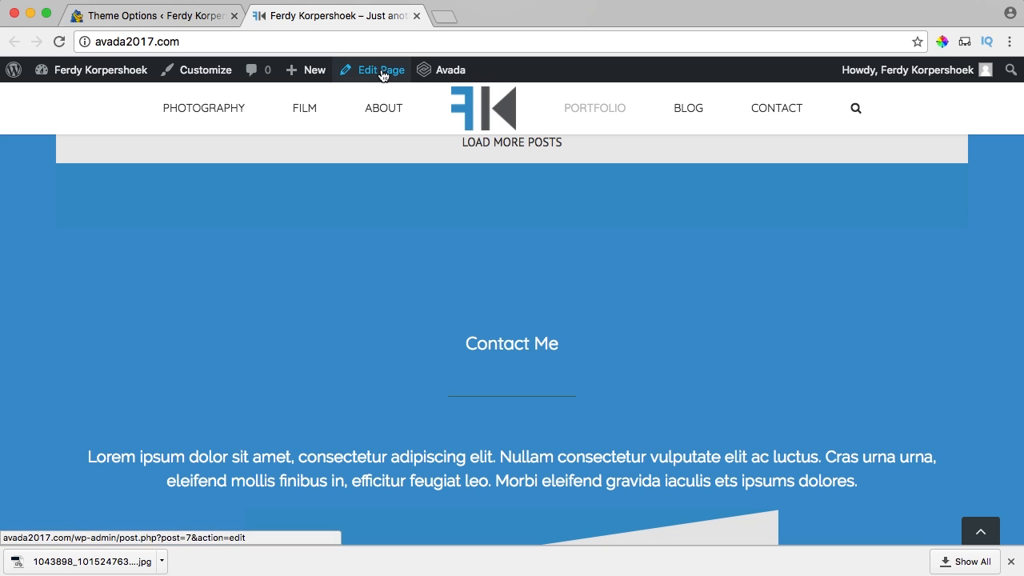
# Close the Theme Options tab and return to the page's Fusion Builder layout.
pyautogui.click(234, 16)
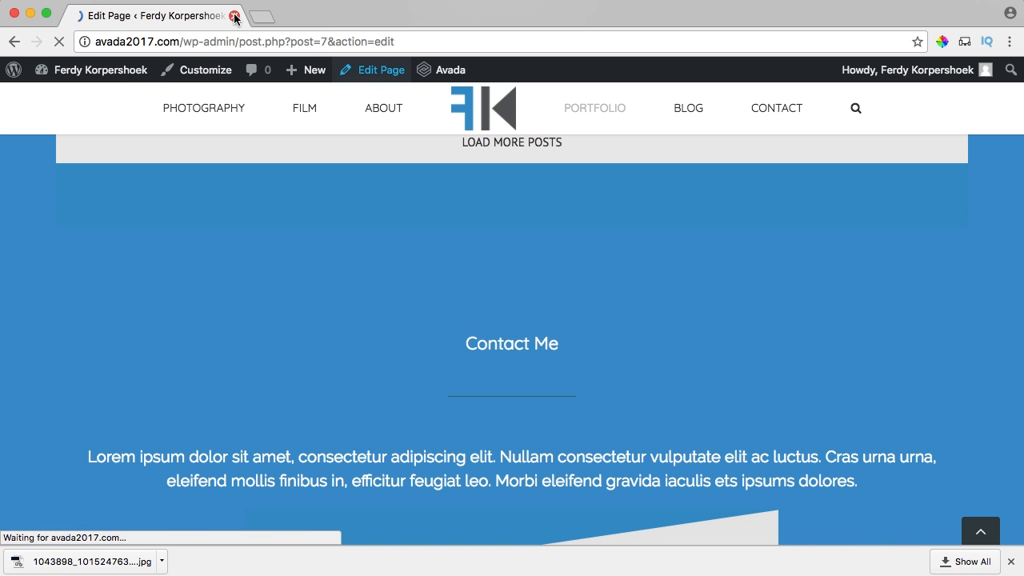
pyautogui.scroll(-10, 778, 268)
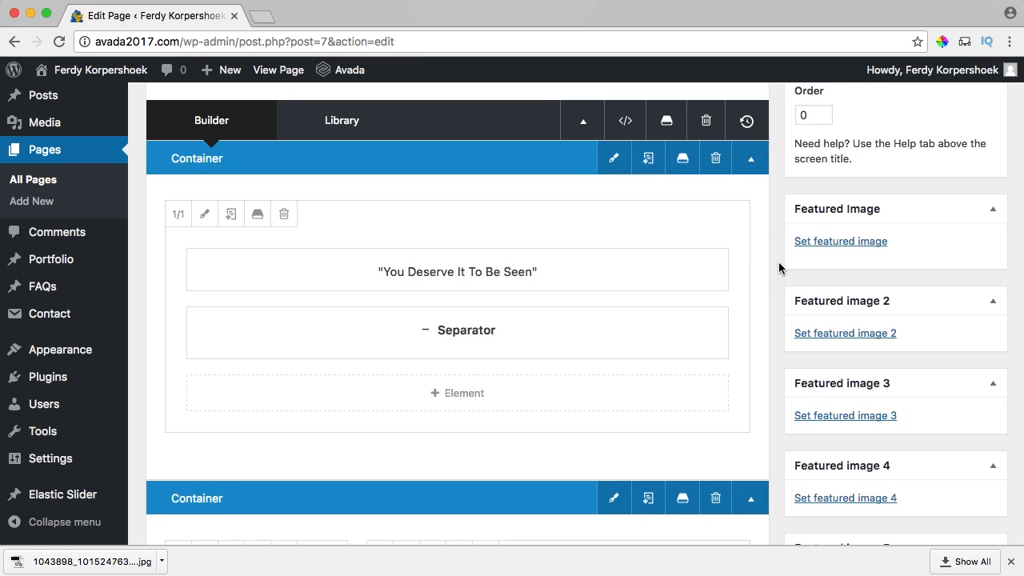
pyautogui.scroll(-15, 778, 264)
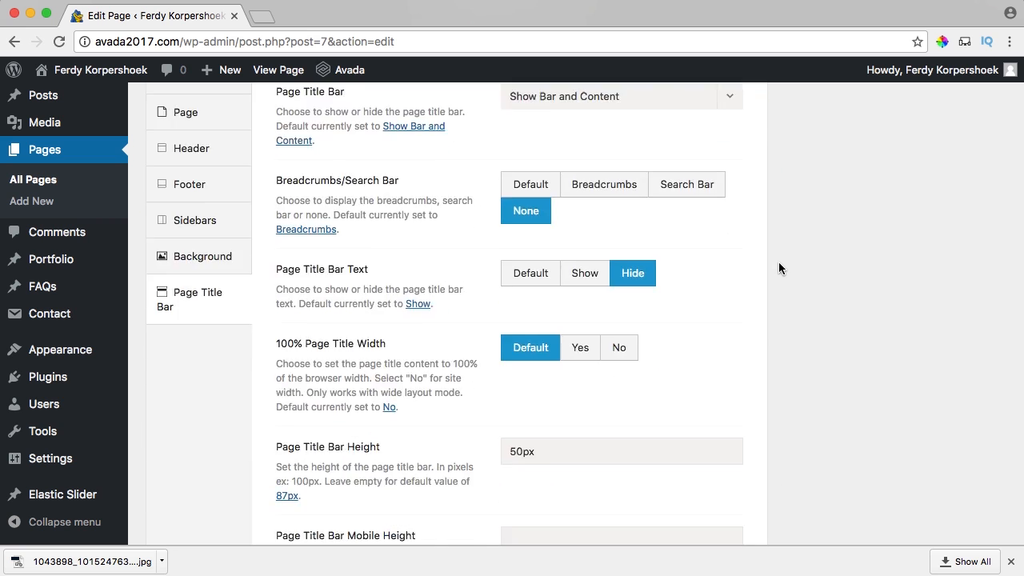
pyautogui.scroll(3, 778, 264)
pyautogui.scroll(5, 779, 264)
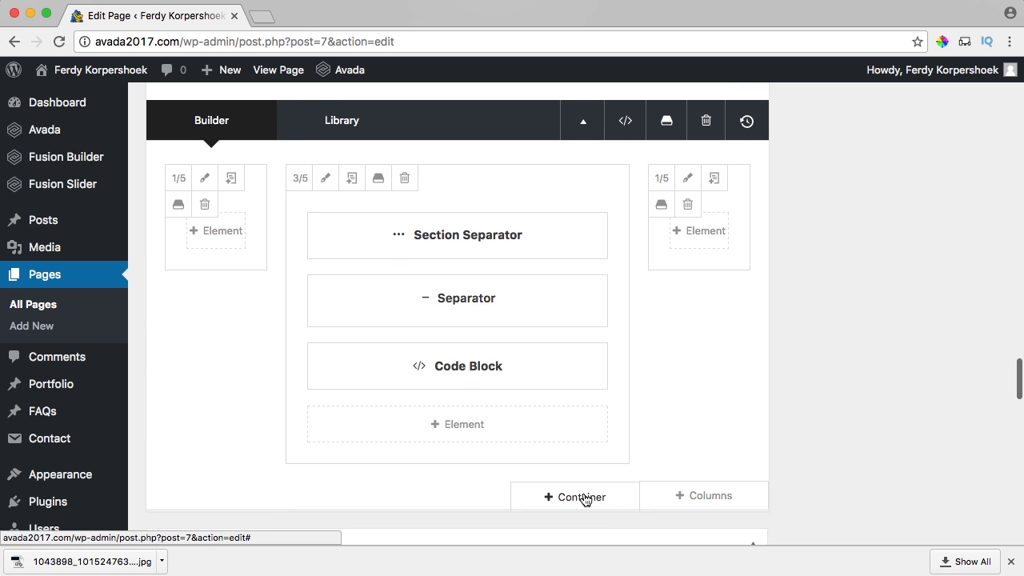
# Insert a 1/1 full-width container above the Contact Me container.
pyautogui.click(584, 496)
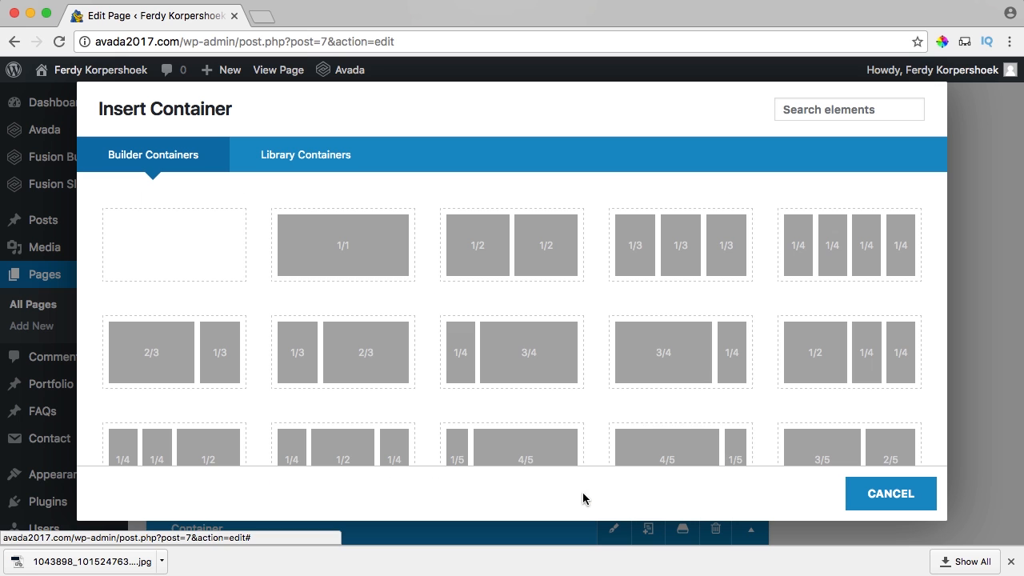
pyautogui.click(376, 254)
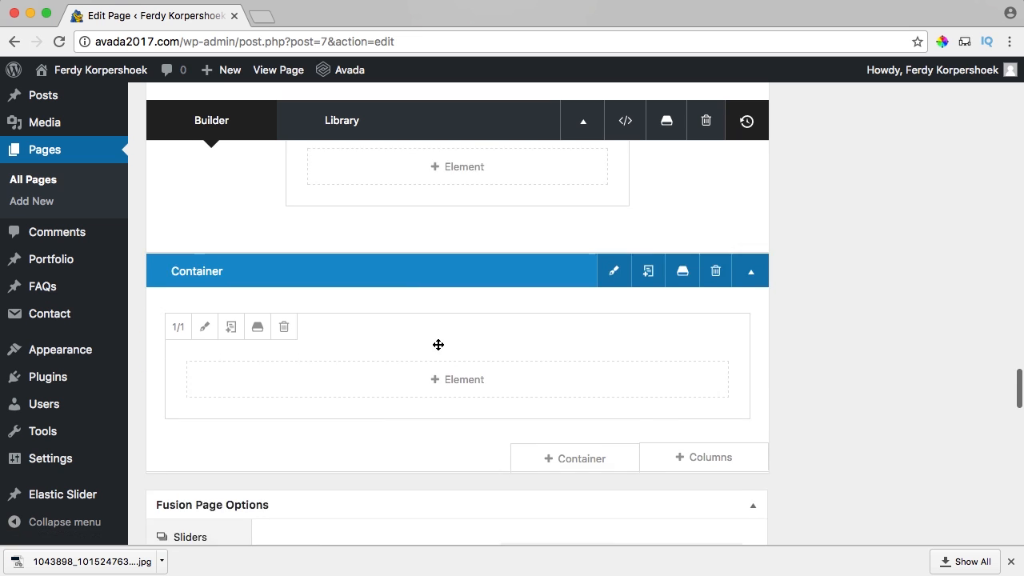
pyautogui.scroll(-2, 438, 345)
pyautogui.scroll(3, 444, 342)
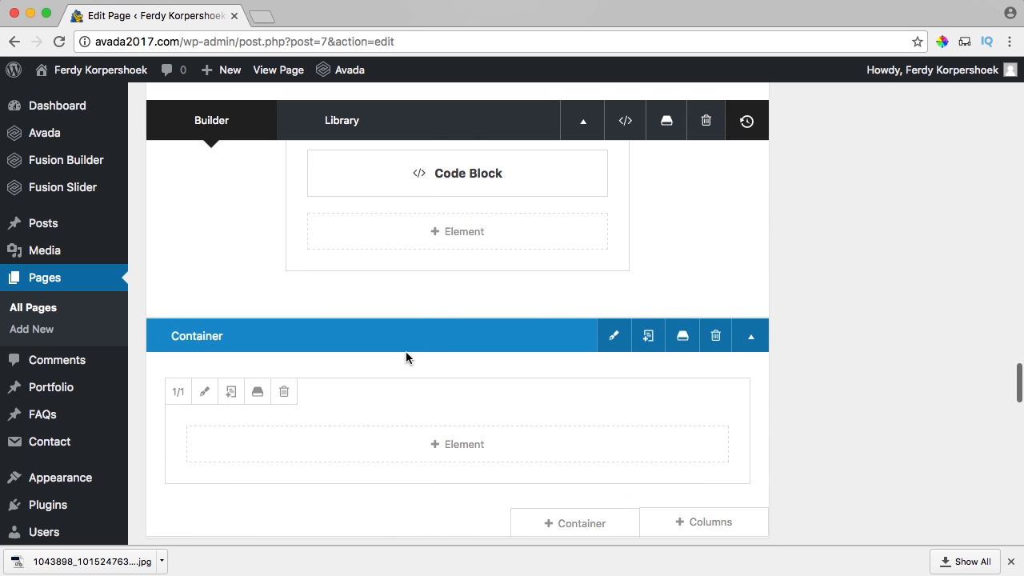
pyautogui.moveTo(408, 344); pyautogui.dragTo(420, 284)
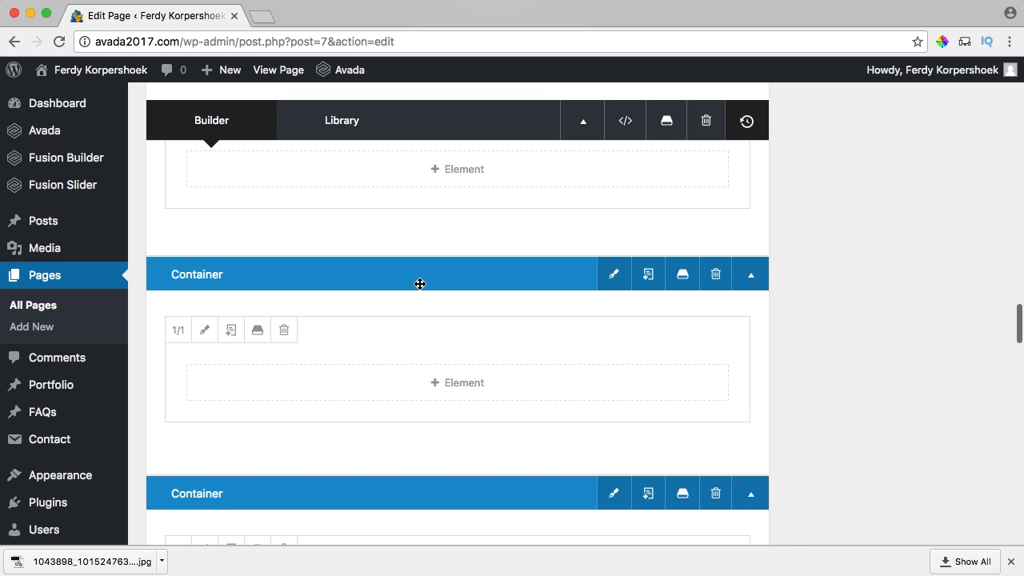
# Add a Recent Posts element to the new container, keeping default layout, 3 columns and all categories.
pyautogui.click(454, 387)
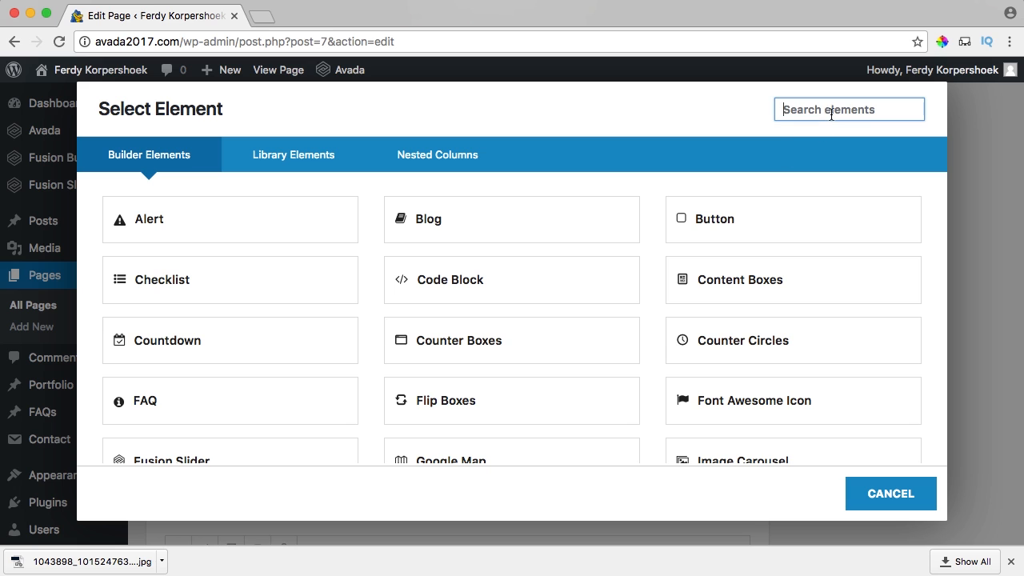
pyautogui.write('post')
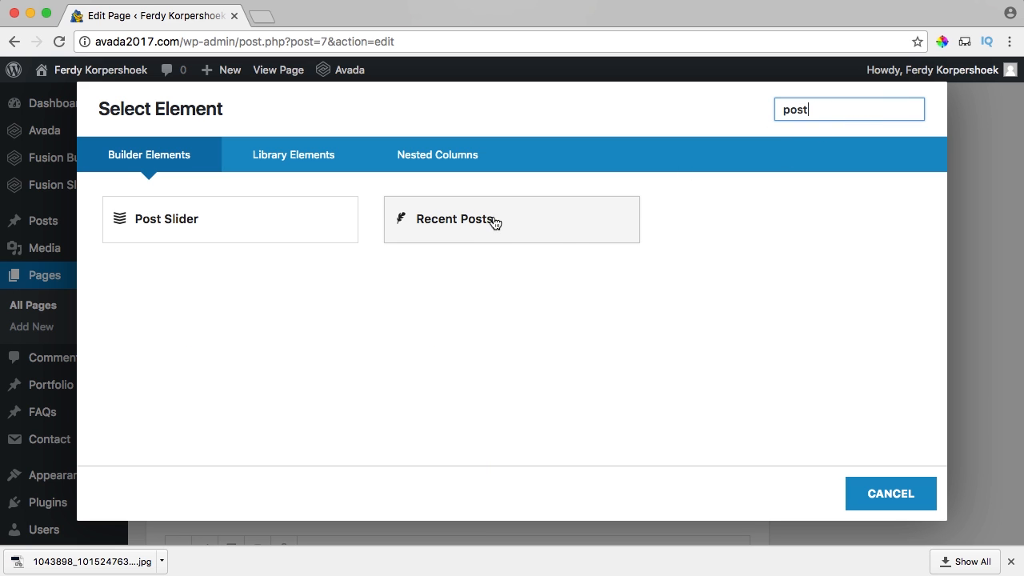
pyautogui.click(463, 223)
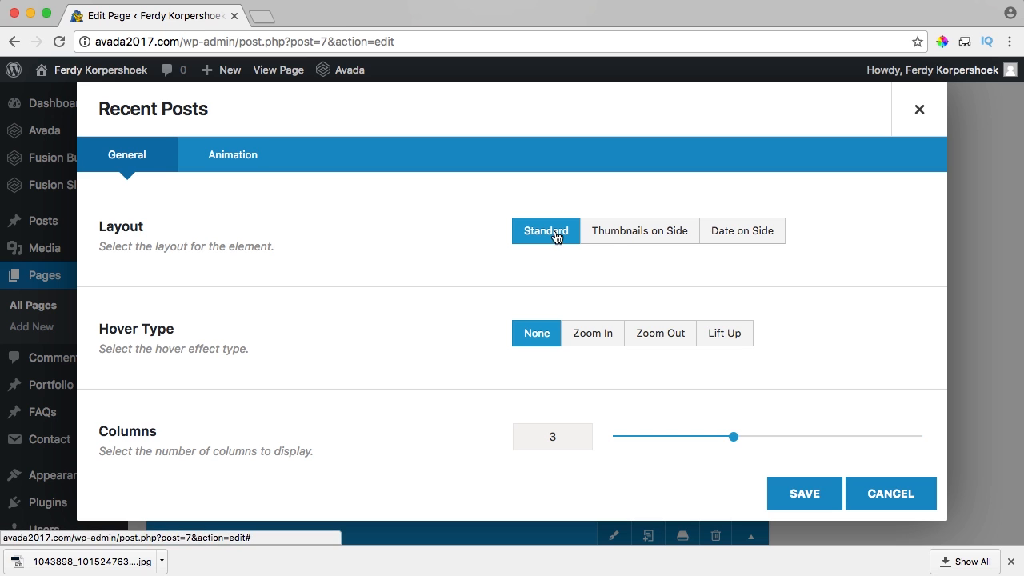
pyautogui.scroll(-2, 464, 227)
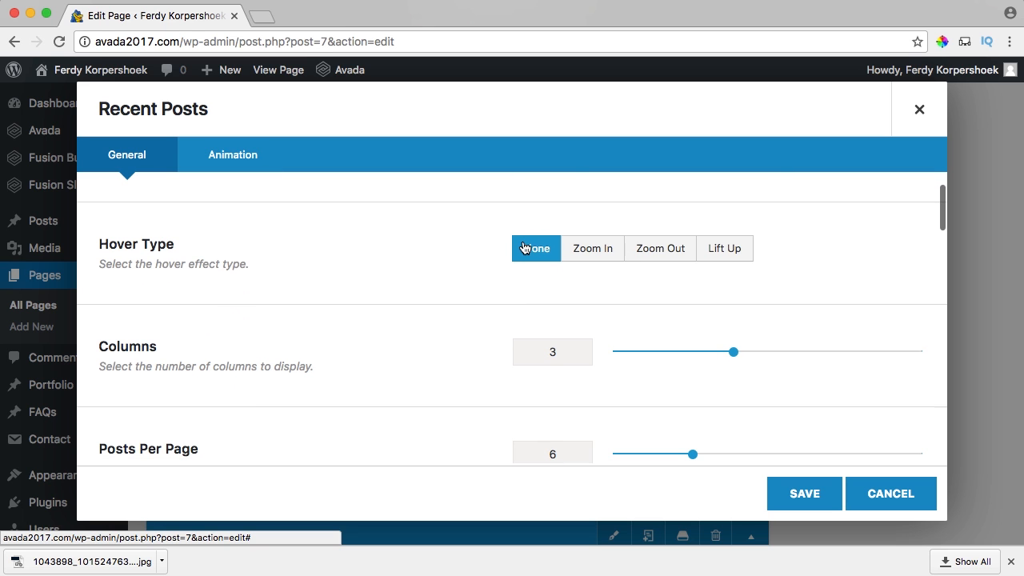
pyautogui.scroll(-2, 515, 253)
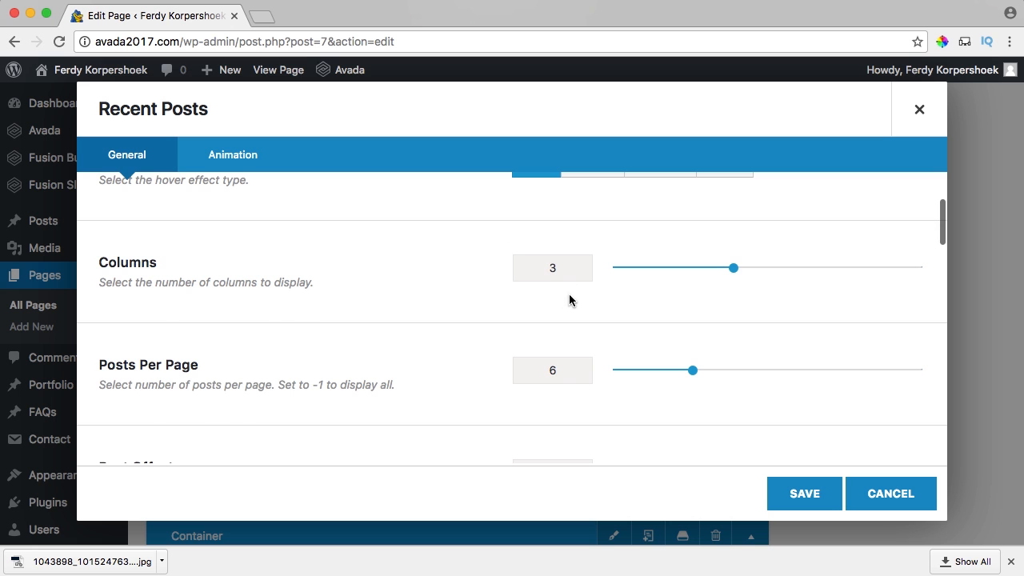
pyautogui.scroll(-2, 571, 304)
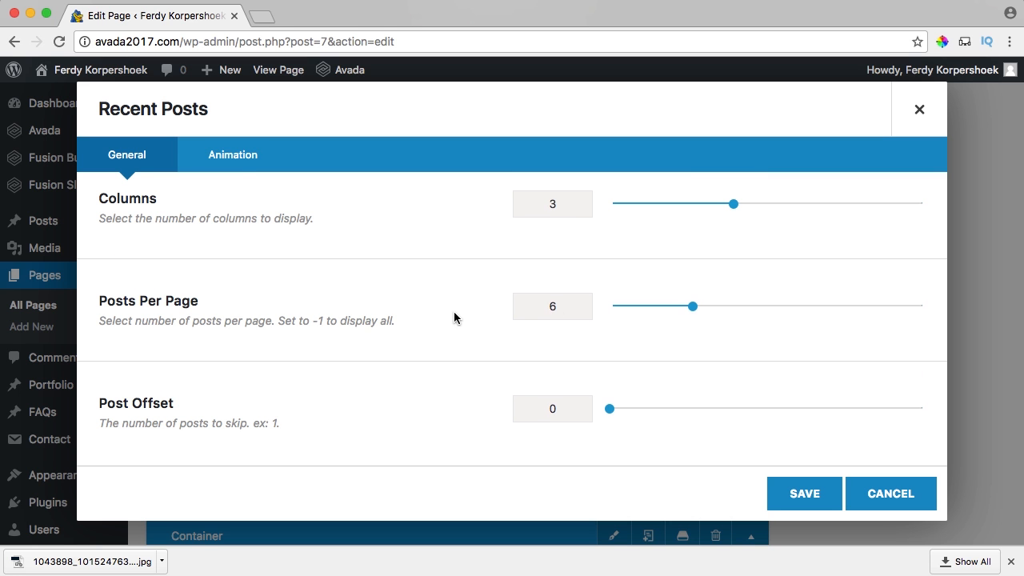
pyautogui.scroll(-5, 454, 318)
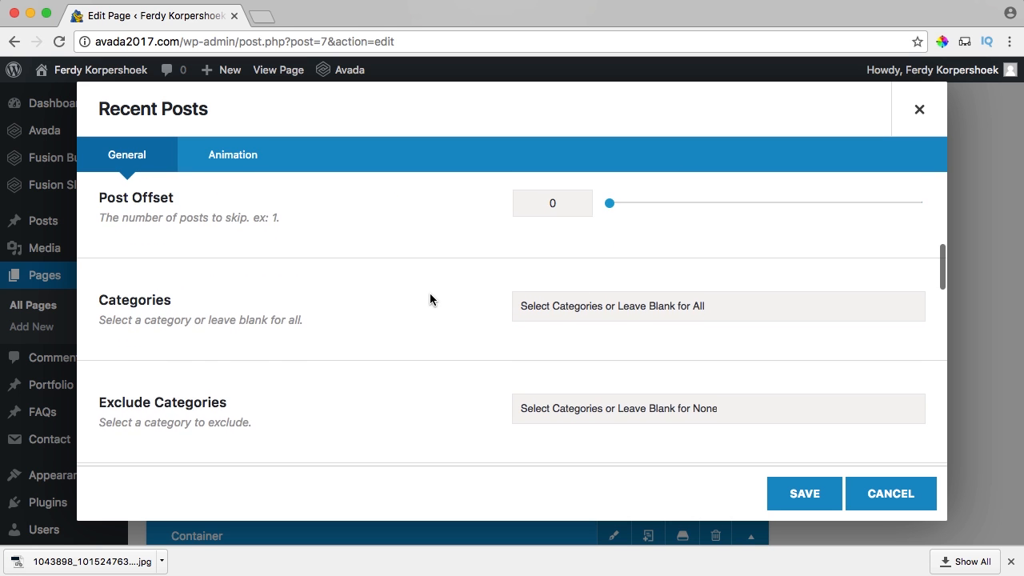
pyautogui.scroll(-6, 430, 298)
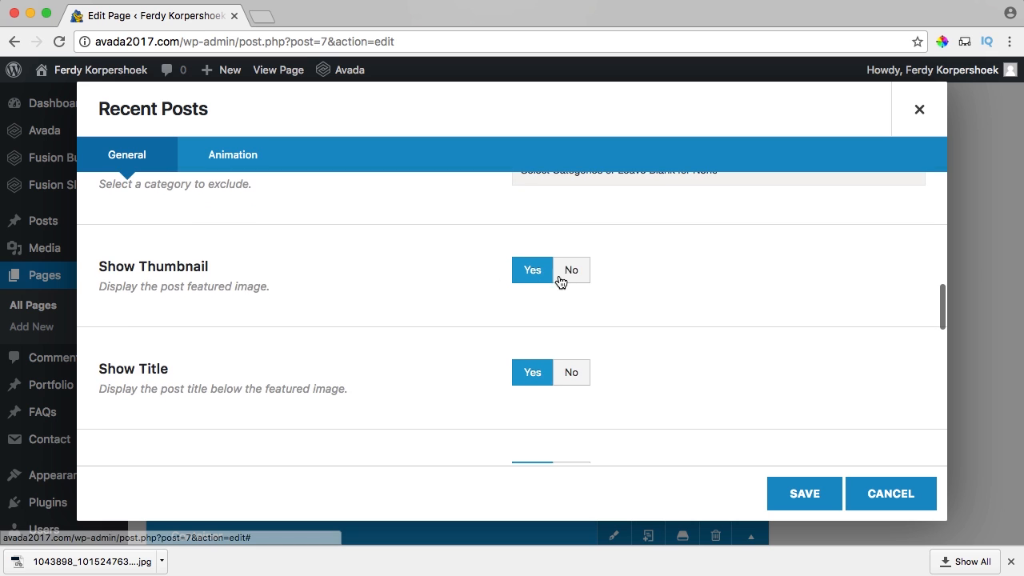
pyautogui.scroll(-2, 480, 293)
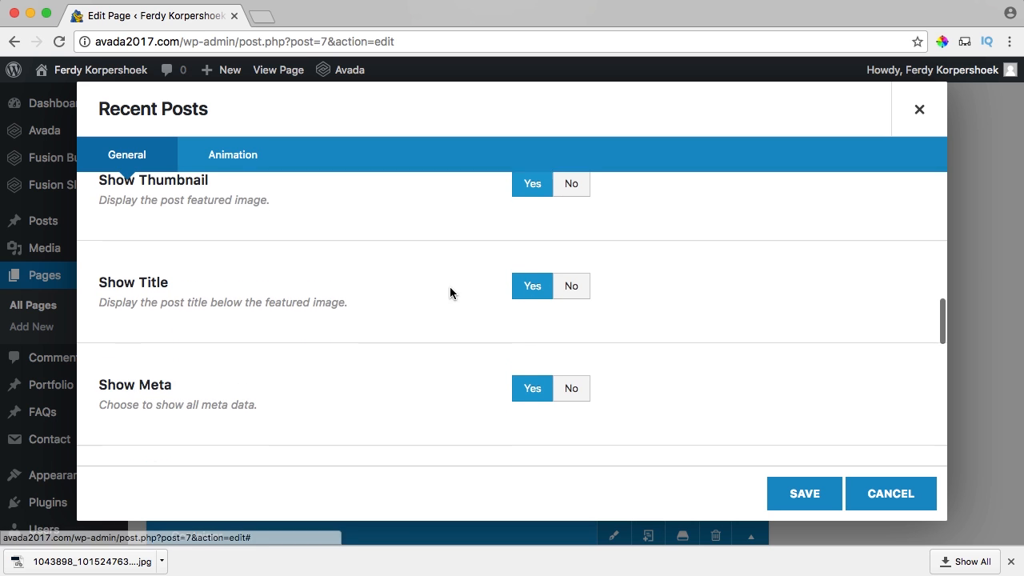
pyautogui.scroll(-2, 450, 289)
pyautogui.scroll(-3, 528, 328)
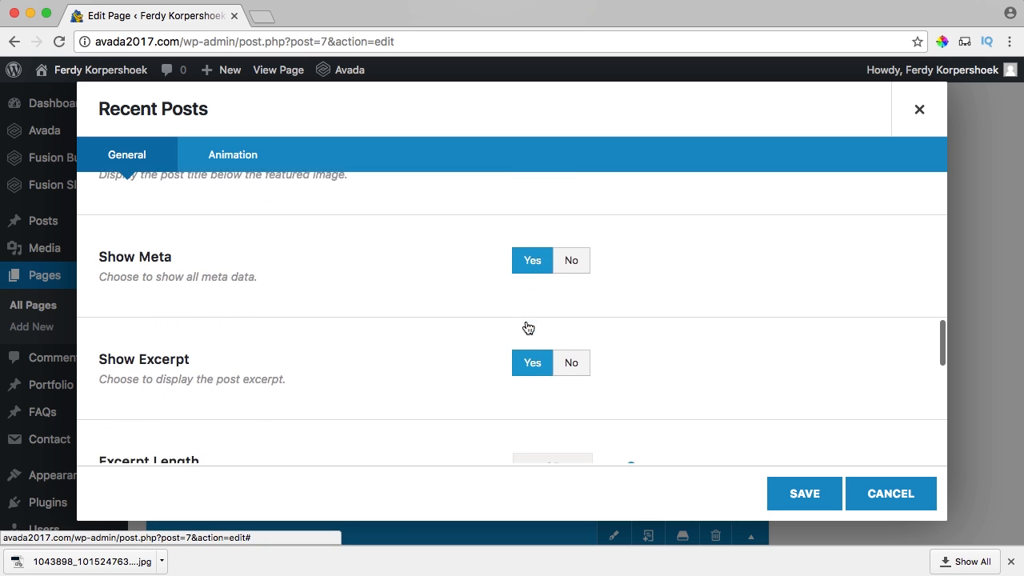
pyautogui.scroll(-5, 417, 353)
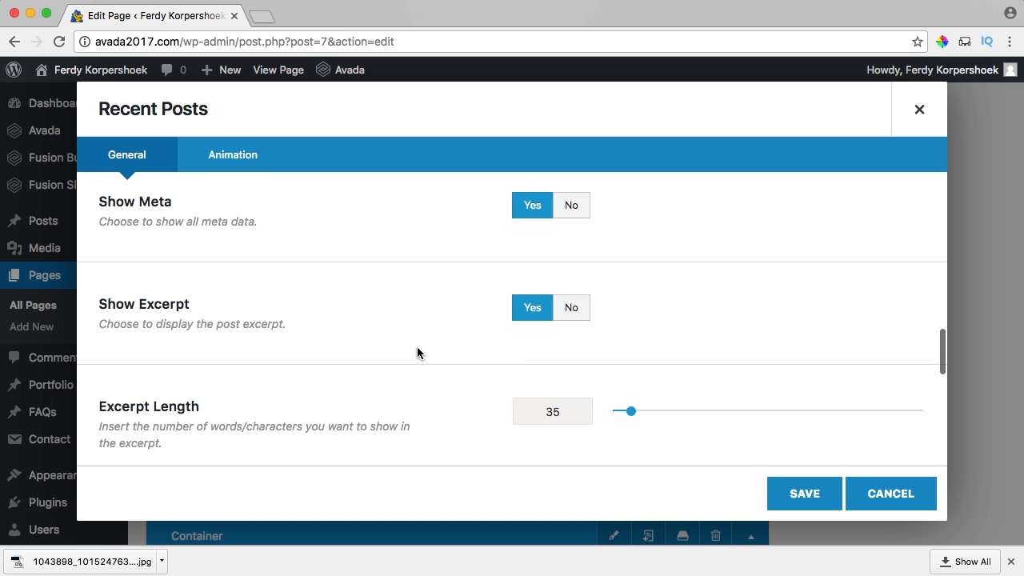
pyautogui.scroll(-8, 417, 353)
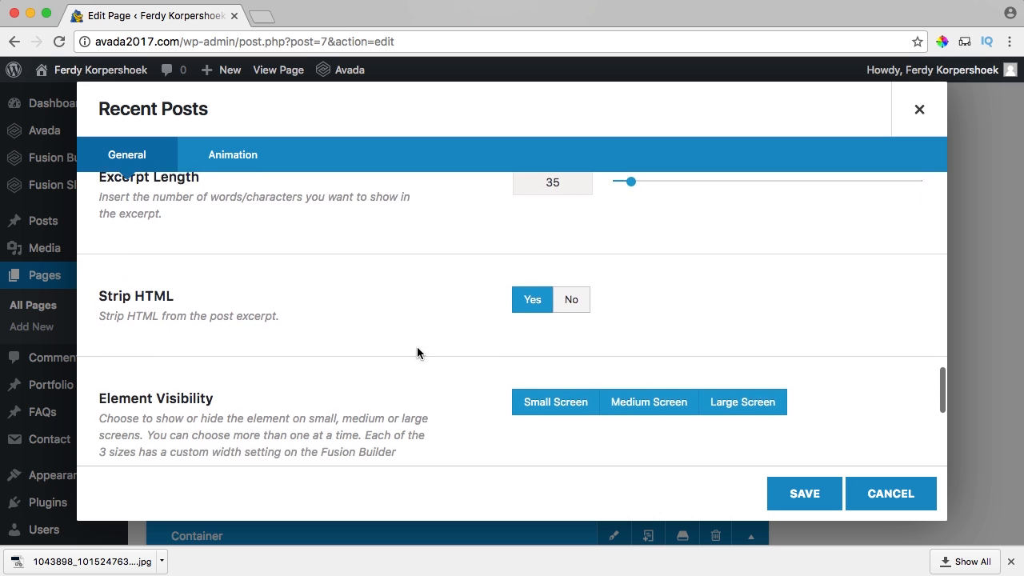
pyautogui.scroll(-3, 417, 352)
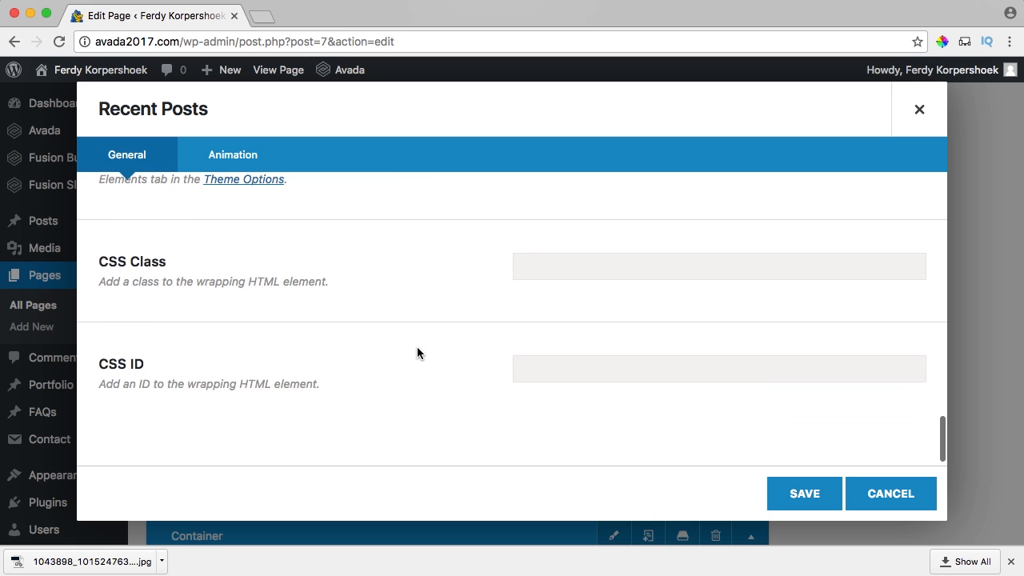
# Give the Recent Posts element a Fade animation and save it.
pyautogui.click(224, 152)
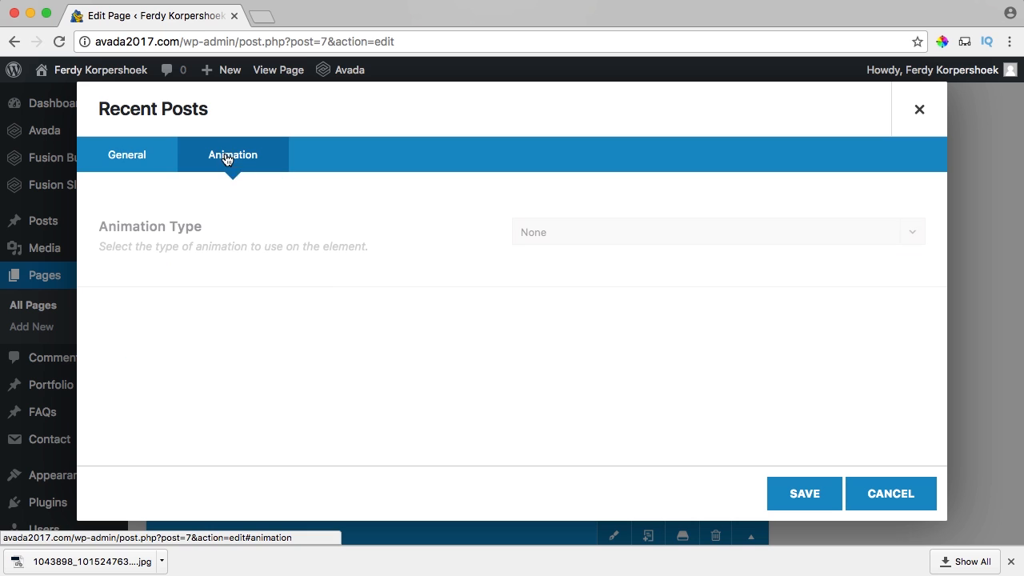
pyautogui.click(548, 233)
pyautogui.click(549, 313)
pyautogui.click(798, 493)
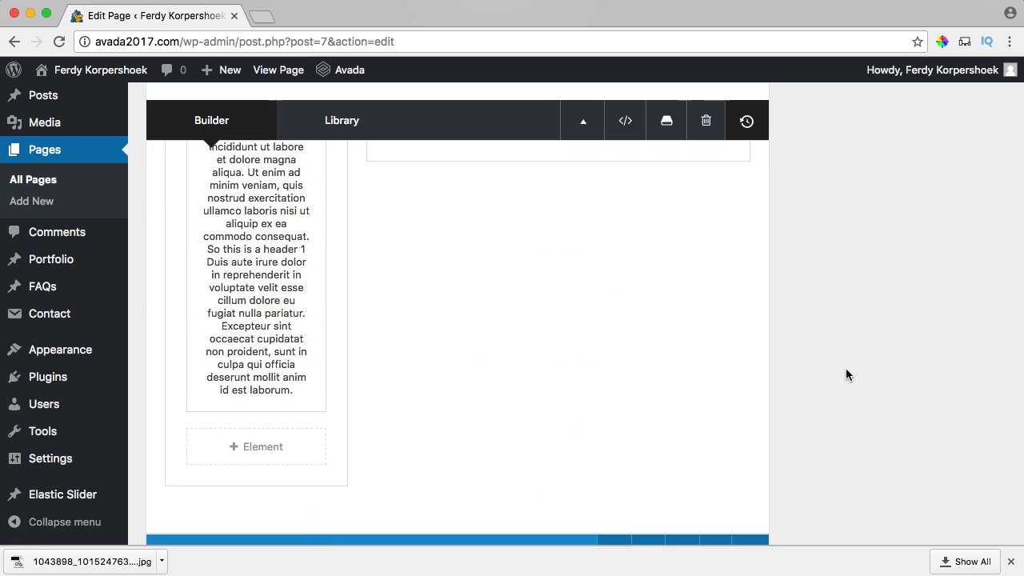
# Edit the menu anchor field in the Contact Me container's settings and save.
pyautogui.scroll(-10, 832, 372)
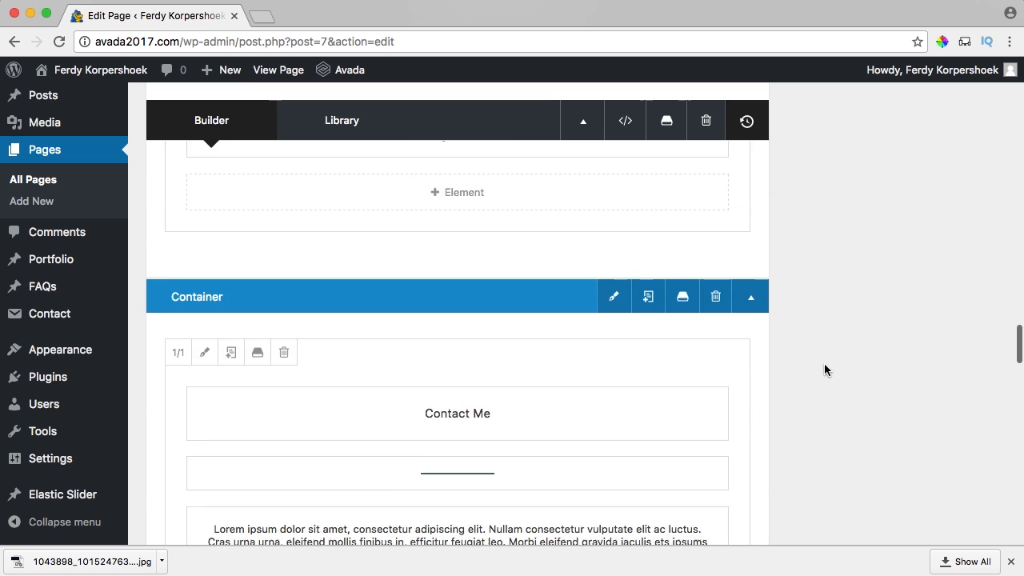
pyautogui.scroll(2, 825, 368)
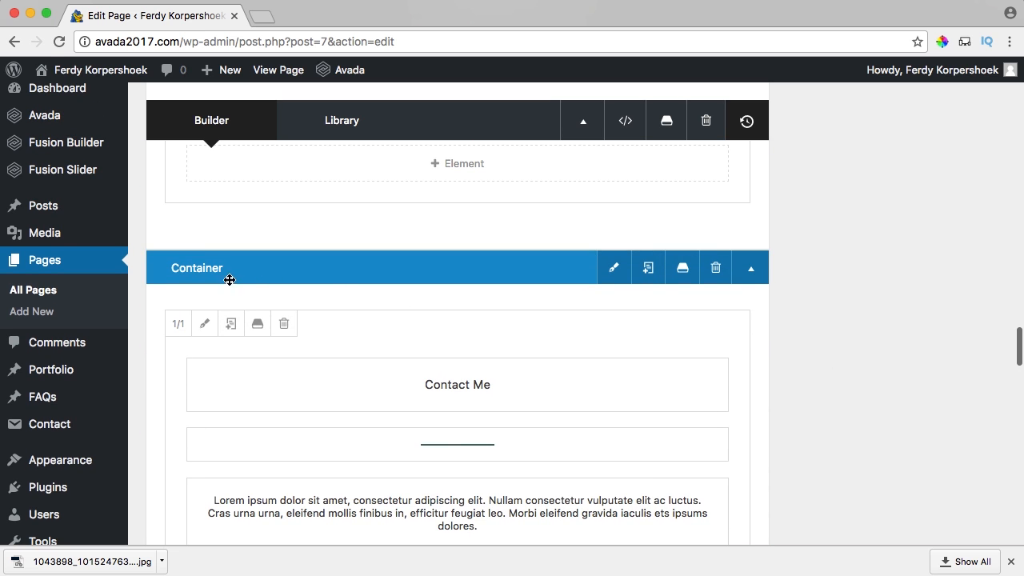
pyautogui.click(616, 273)
pyautogui.scroll(-5, 334, 296)
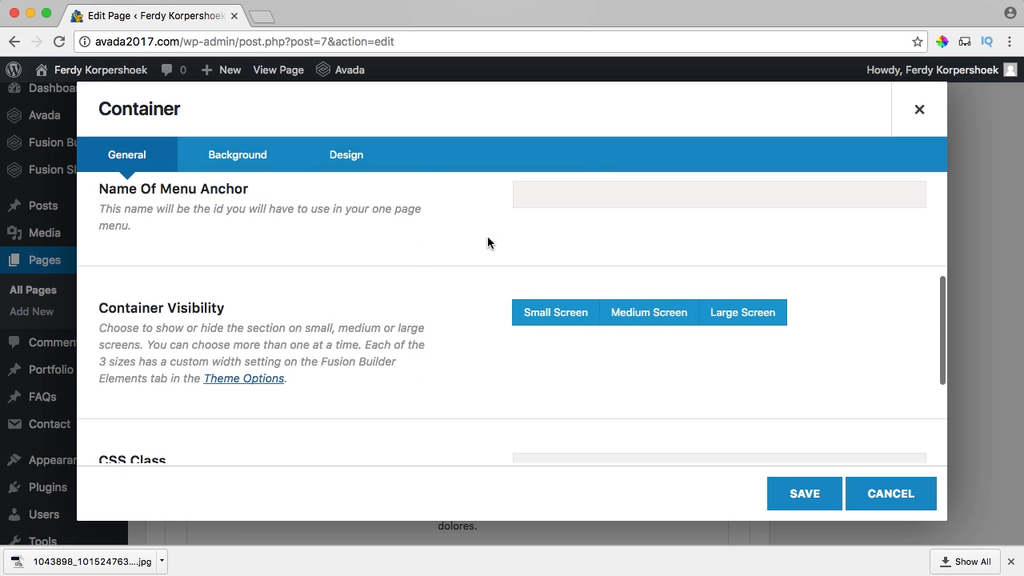
pyautogui.scroll(1, 504, 236)
pyautogui.click(546, 228)
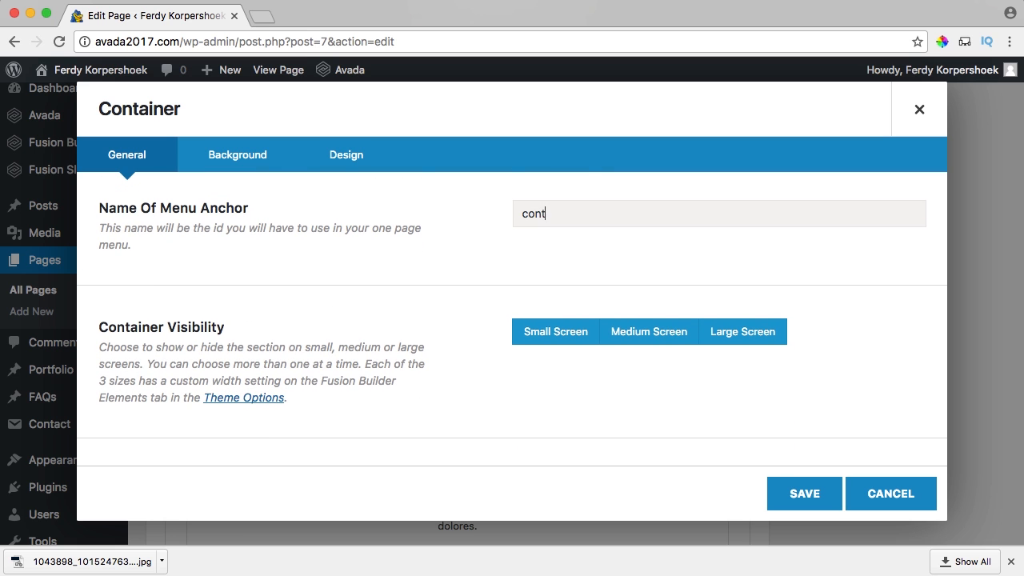
pyautogui.click(805, 493)
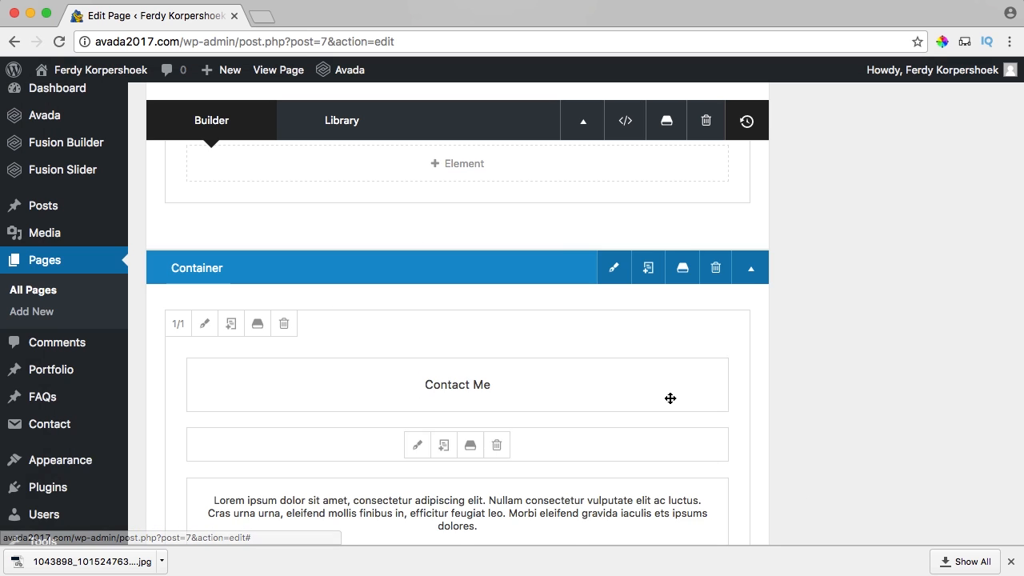
# Save the Recent Posts container with menu anchor 'blog' and update the Home page.
pyautogui.scroll(10, 670, 398)
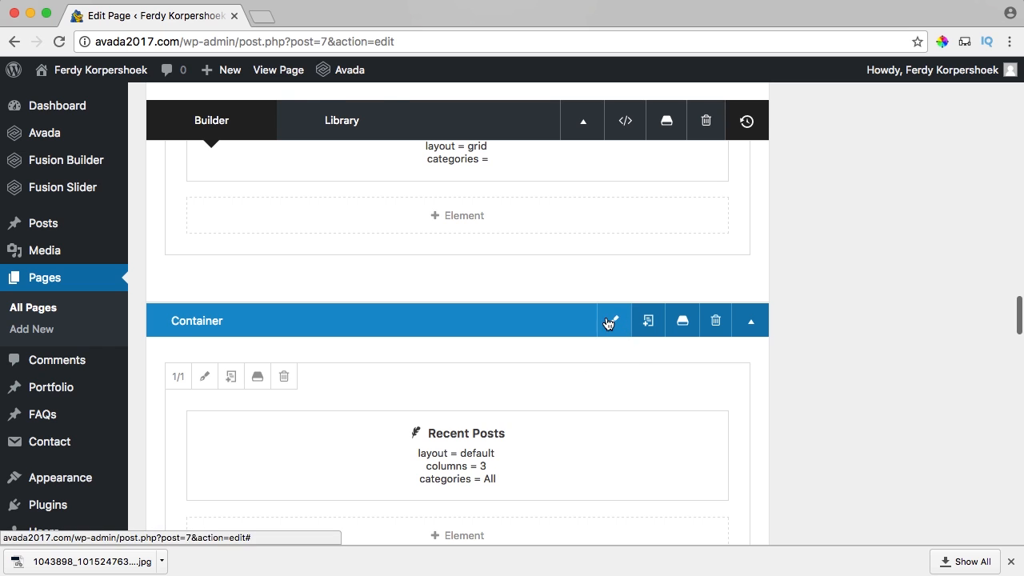
pyautogui.click(614, 320)
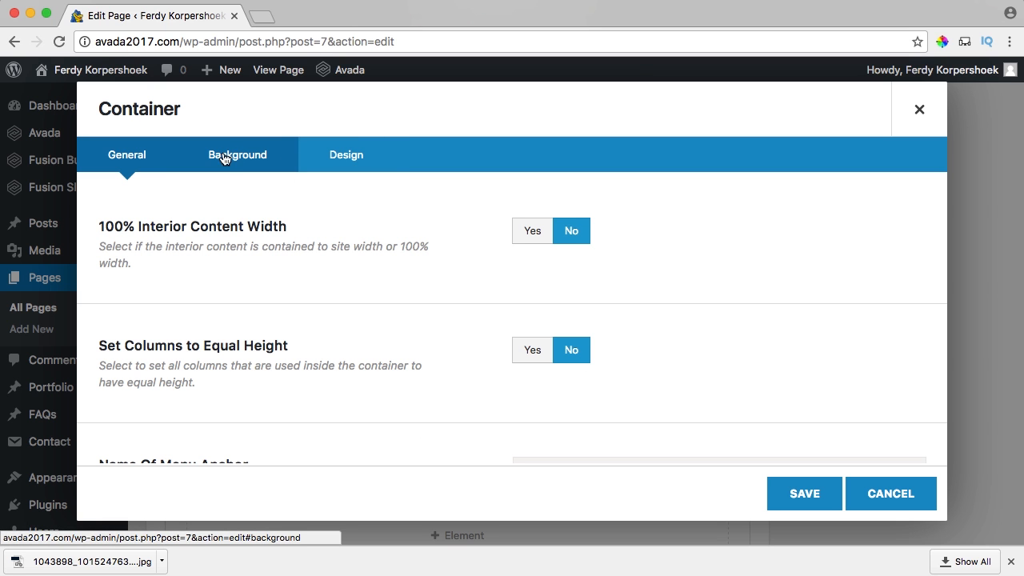
pyautogui.scroll(-5, 324, 290)
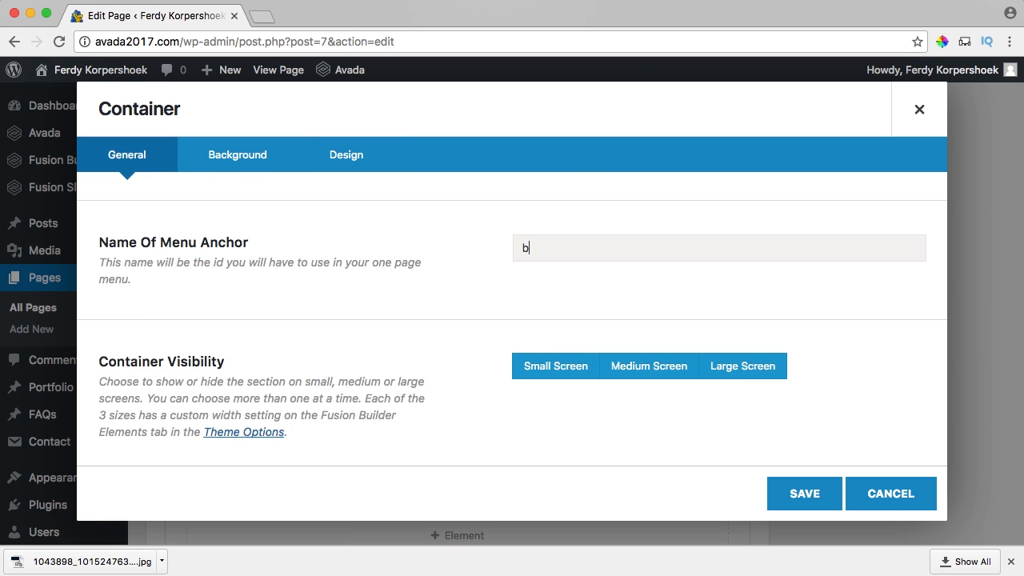
pyautogui.click(805, 494)
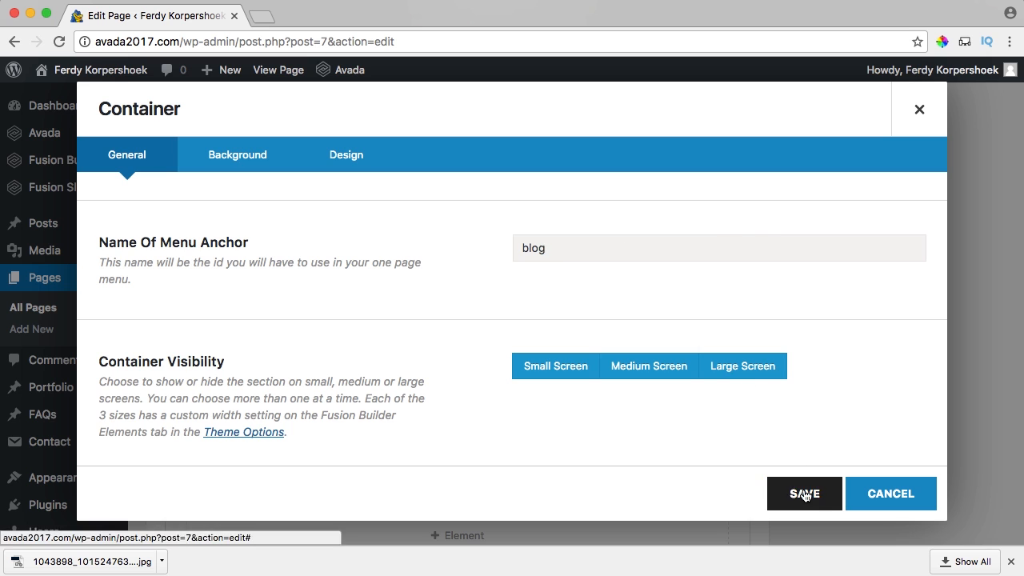
pyautogui.scroll(10, 869, 290)
pyautogui.click(965, 364)
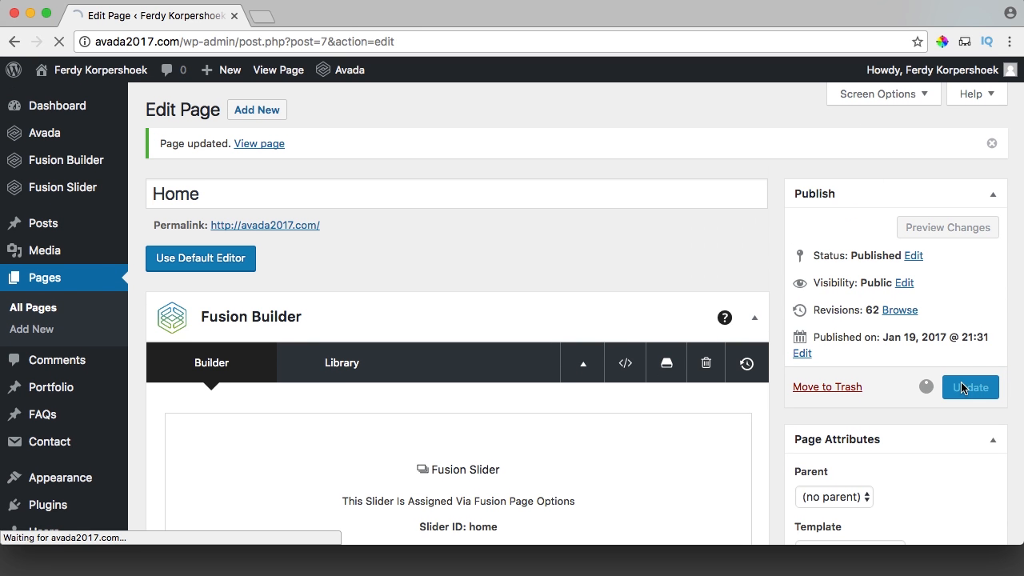
# View the live Home page and confirm its BLOG section shows no posts yet.
pyautogui.keyDown('super'); pyautogui.click(274, 71); pyautogui.keyUp('super')
pyautogui.click(311, 13)
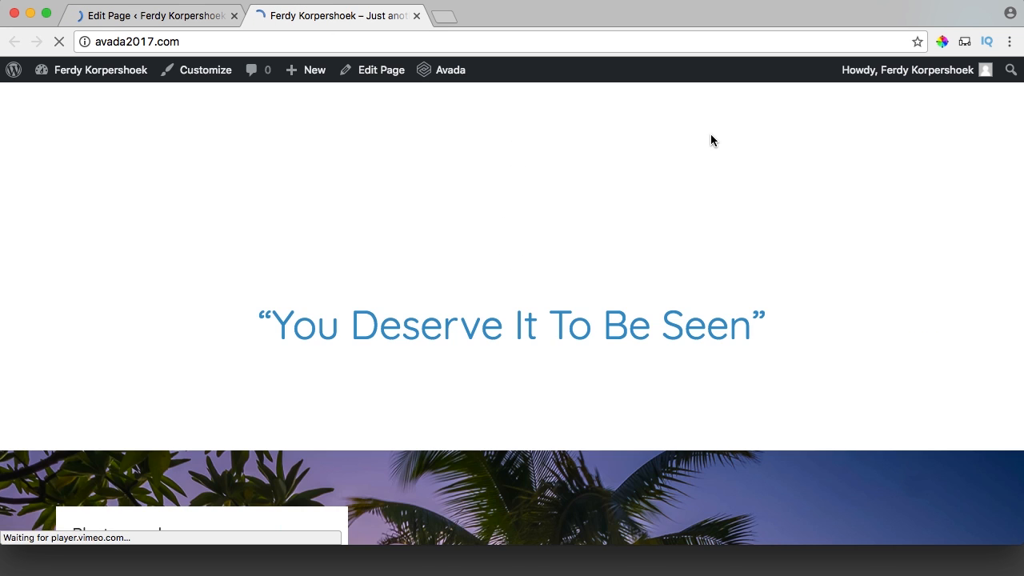
pyautogui.click(712, 141)
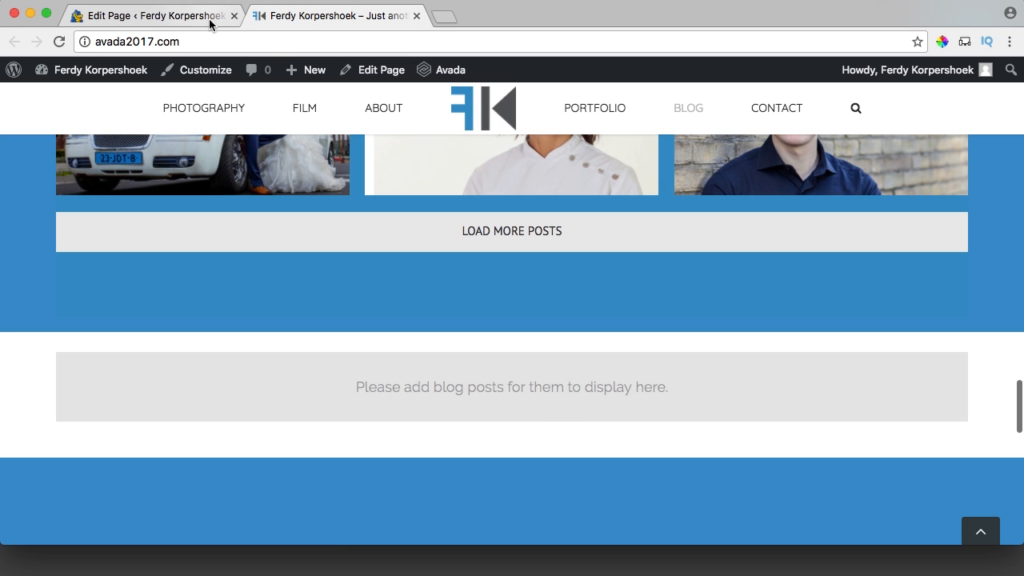
pyautogui.moveTo(305, 81)
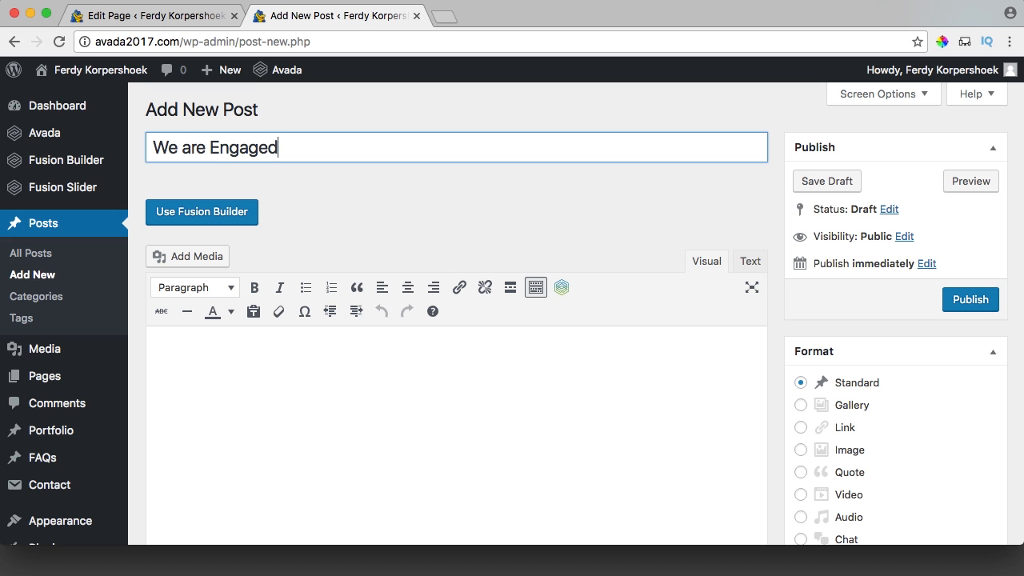
# Switch the post to Fusion Builder and add a 2/3 + 1/3 column container.
pyautogui.click(211, 213)
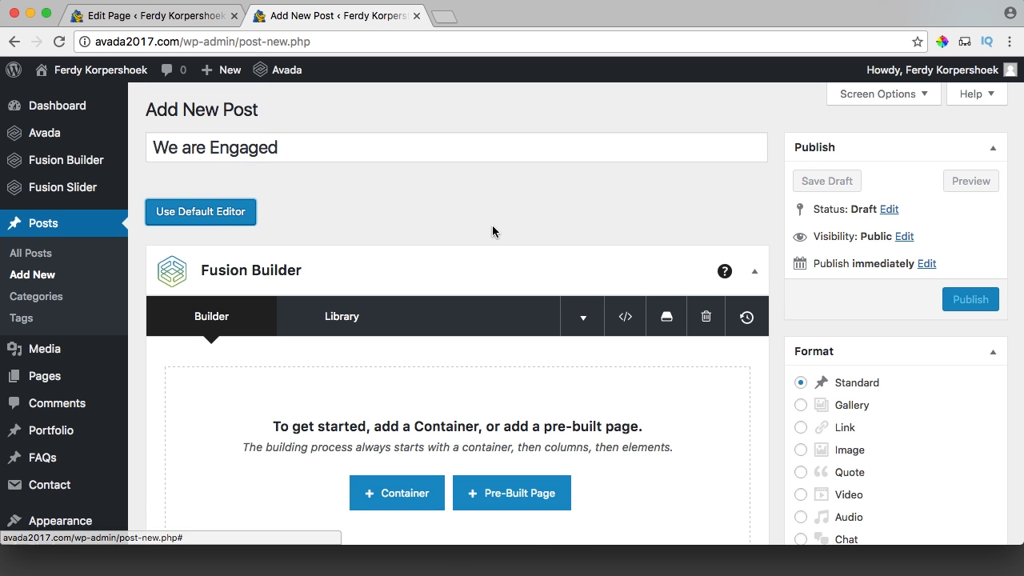
pyautogui.scroll(-5, 492, 232)
pyautogui.click(393, 347)
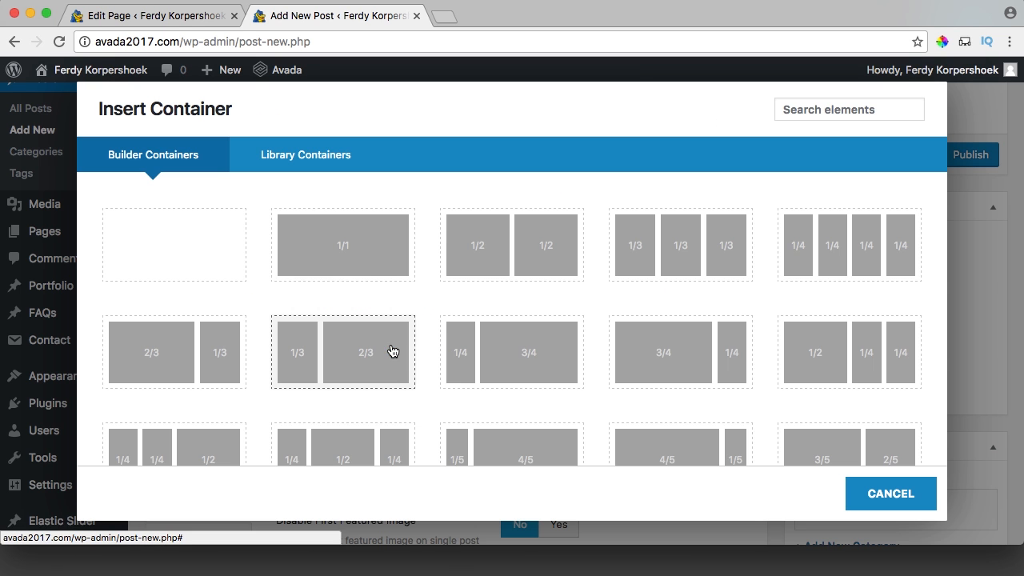
pyautogui.click(169, 357)
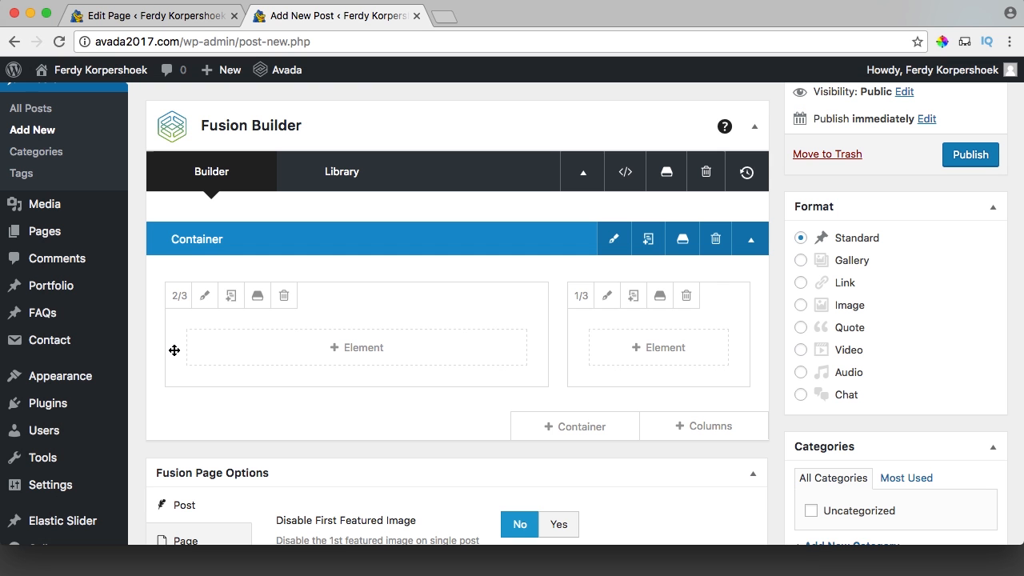
# Add a Text Block to the 2/3 column with pasted lorem ipsum split into two paragraphs.
pyautogui.click(361, 350)
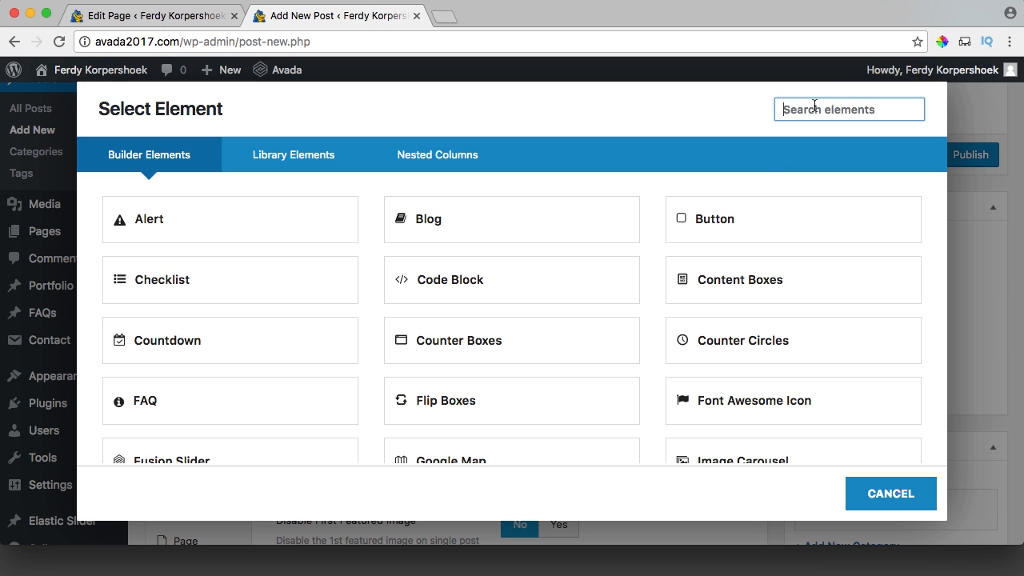
pyautogui.write('text')
pyautogui.click(232, 227)
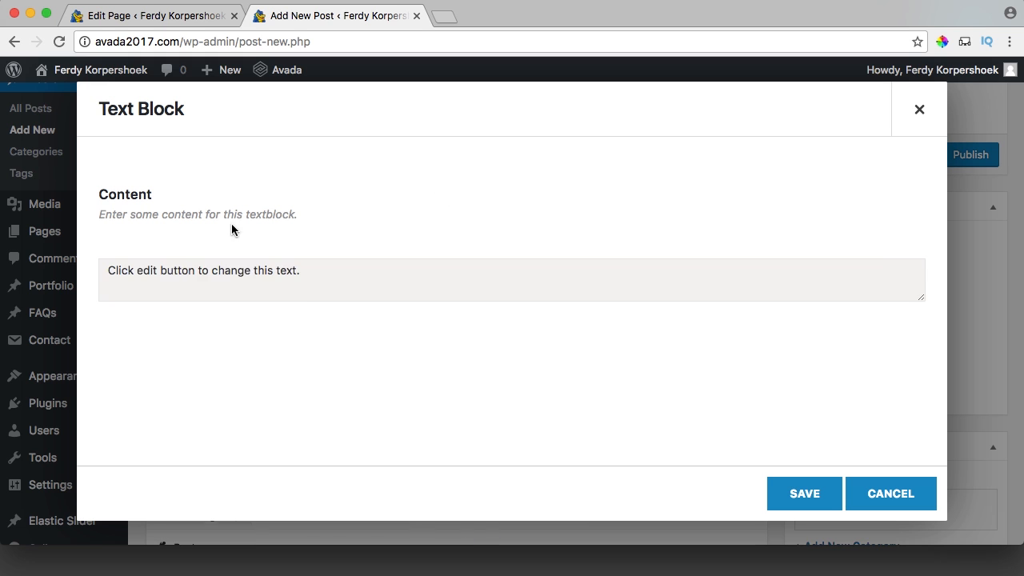
pyautogui.scroll(-3, 402, 404)
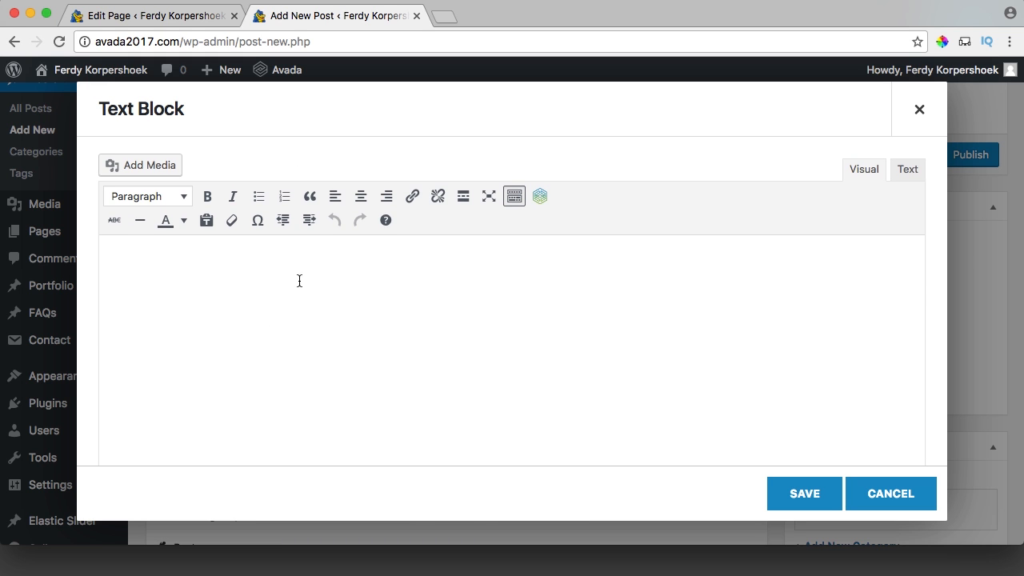
pyautogui.click(300, 280)
pyautogui.write('At vero eos et accusamus et iusto odio dignissimos ducimus qui blanditiis praesentium voluptatum deleniti atque corrupti quos dolores et quas molestias excepturi sint occaecati cupiditate non provident, similique sunt in culpa qui officia deserunt mollitia animi, id est laborum et dolorum fuga. Et harum quidem rerum facilis est et expedita distinctio. Nam libero tempore, cum soluta nobis est eligendi optio cumque nihil impedit quo minus id quod maxime placeat facere possimus, omnis voluptas assumenda est, omnis dolor repellendus. Temporibus autem quibusdam et aut officiis debitis aut rerum necessitatibus saepe eveniet ut et voluptates repudiandae sint et molestiae non recusandae. Itaque earum rerum hic tenetur a sapiente delectus, ut aut reiciendis voluptatibus maiores alias consequatur aut perferendis doloribus asperiores repellat')
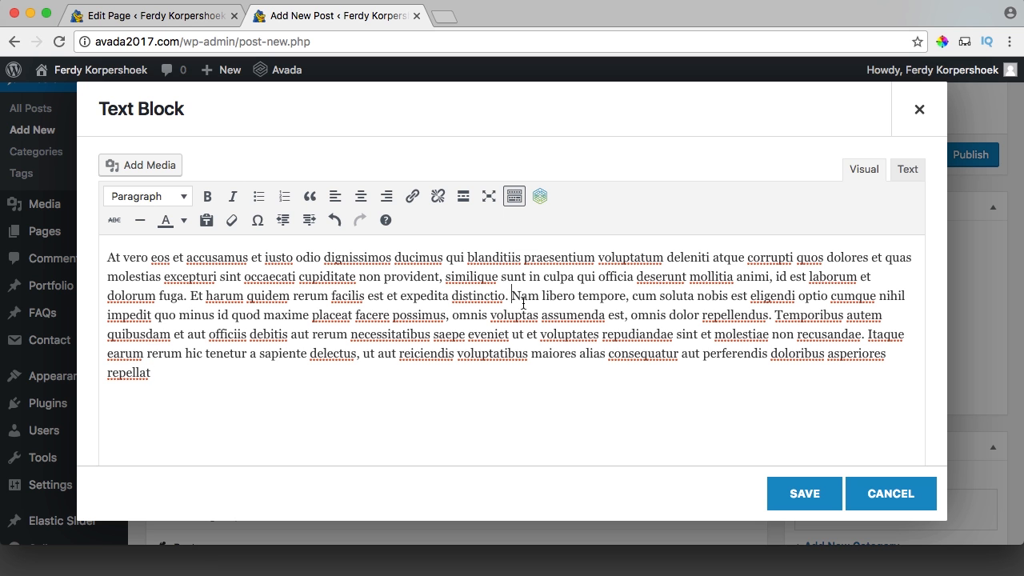
pyautogui.press('BackSpace')
pyautogui.press('Return')
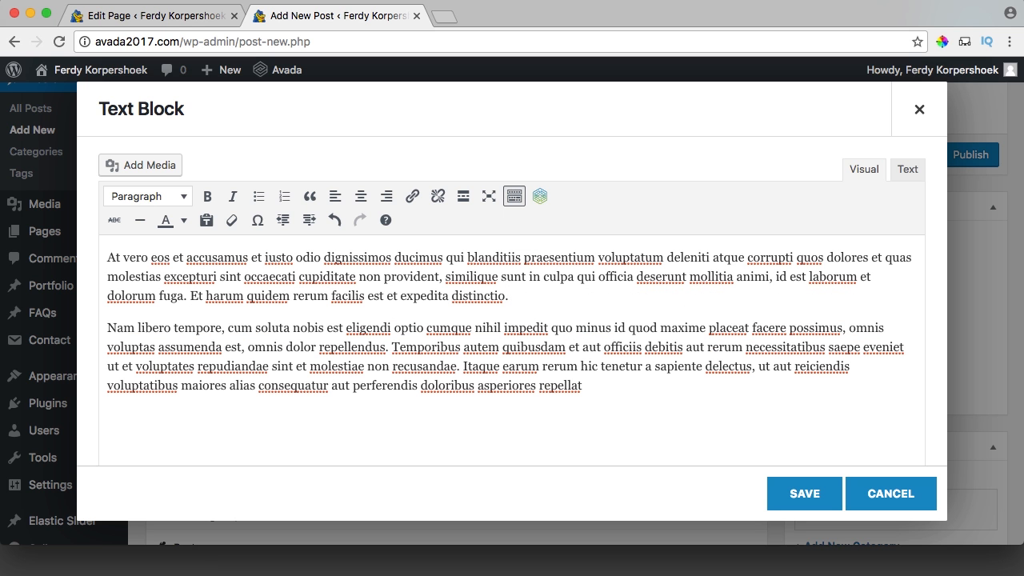
pyautogui.click(792, 495)
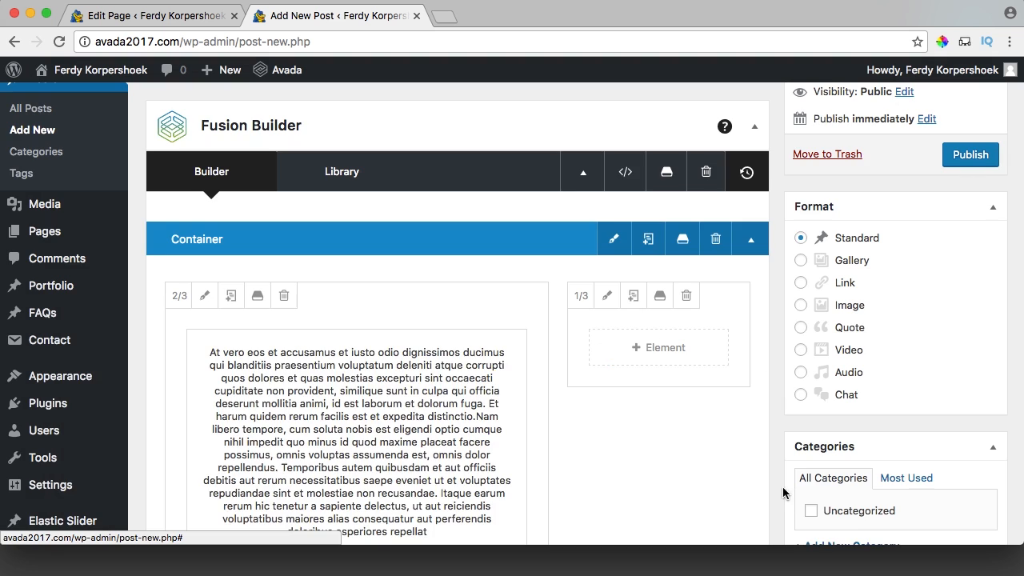
# Add a Youtube element below the text block.
pyautogui.scroll(-5, 402, 348)
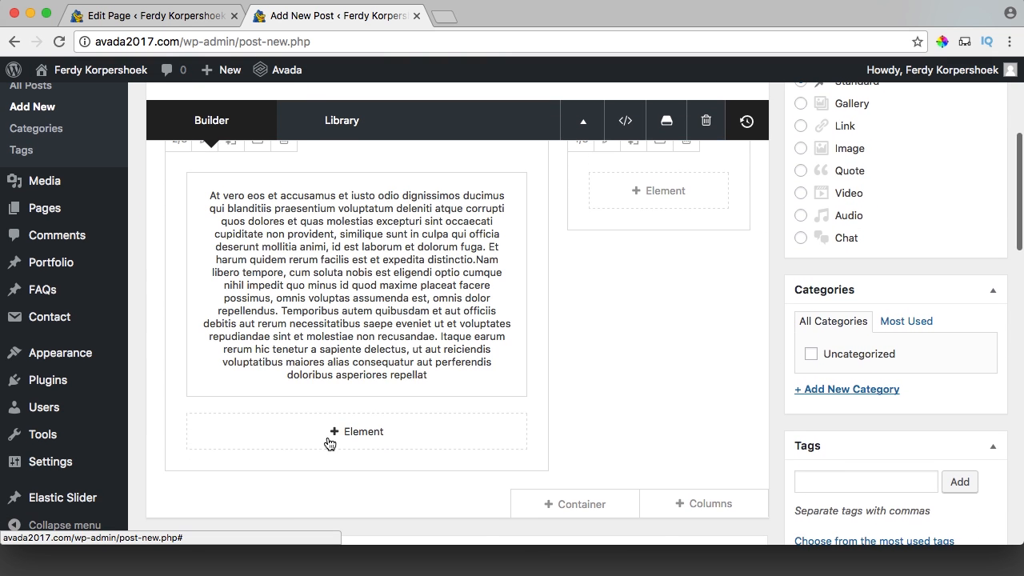
pyautogui.click(328, 443)
pyautogui.scroll(-4, 384, 361)
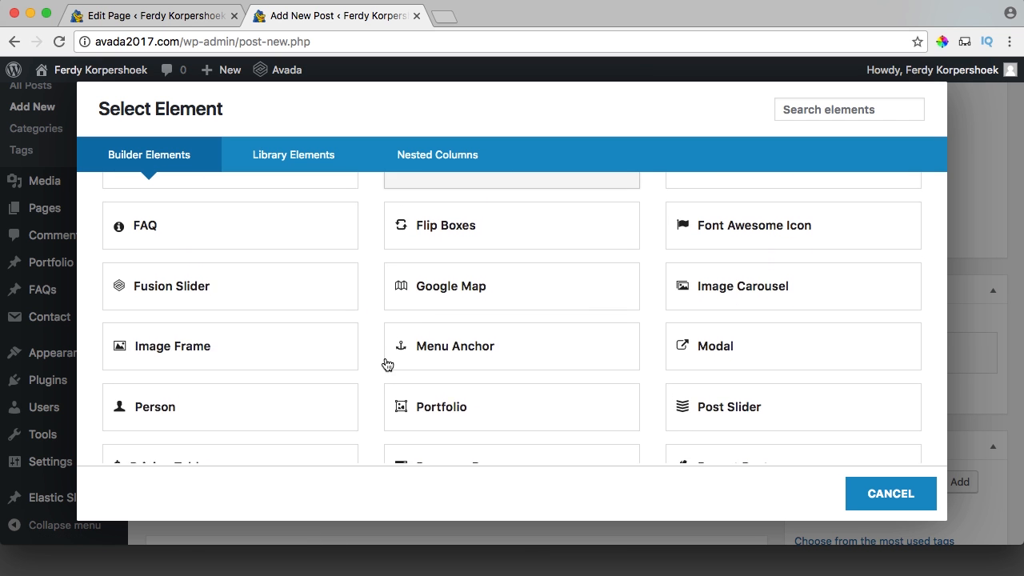
pyautogui.scroll(-7, 386, 364)
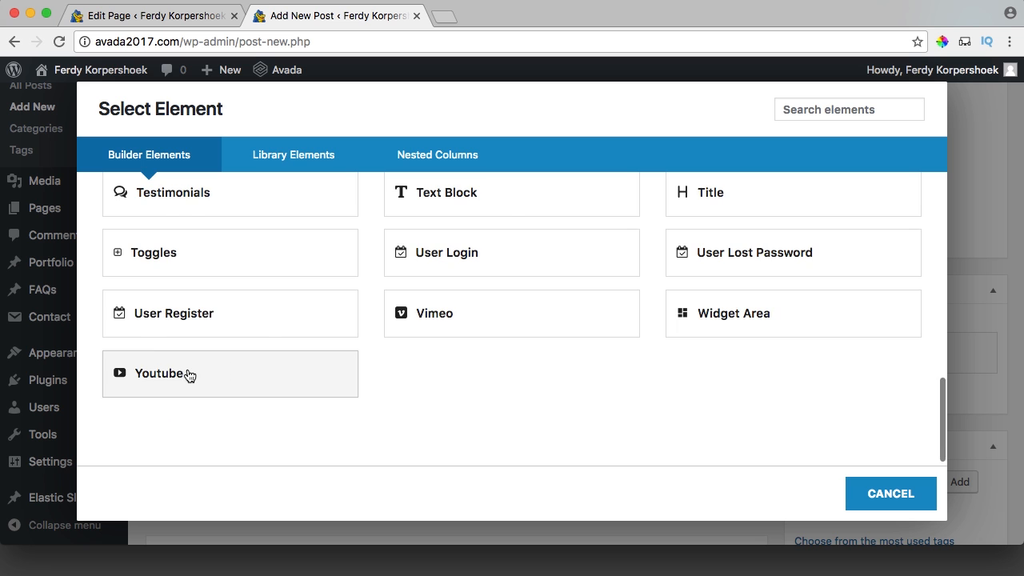
pyautogui.click(189, 375)
# Copy the Marriage Proposal After Church Service video's YouTube URL for the Video ID field.
pyautogui.click(444, 18)
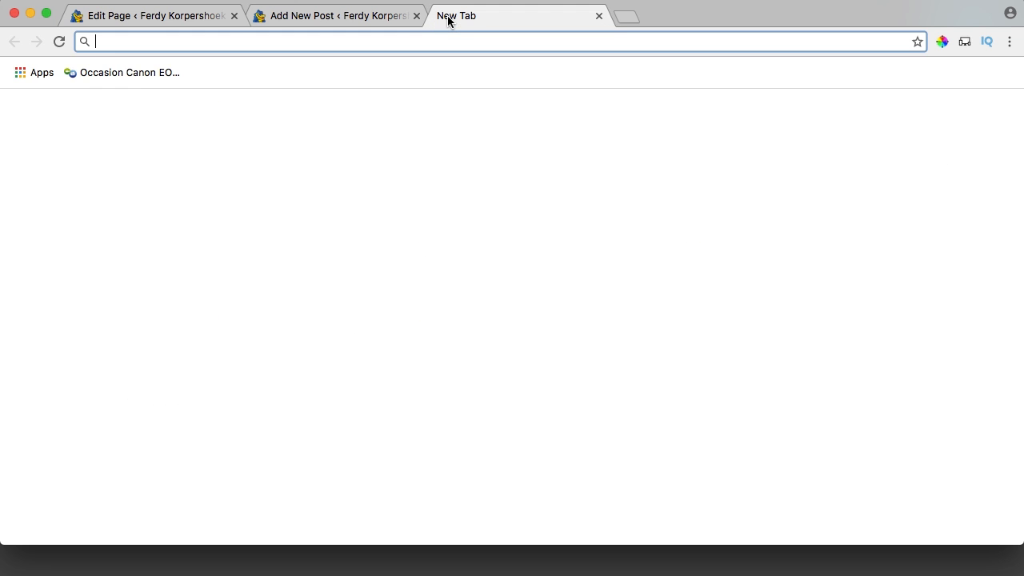
pyautogui.write('you')
pyautogui.press('Return')
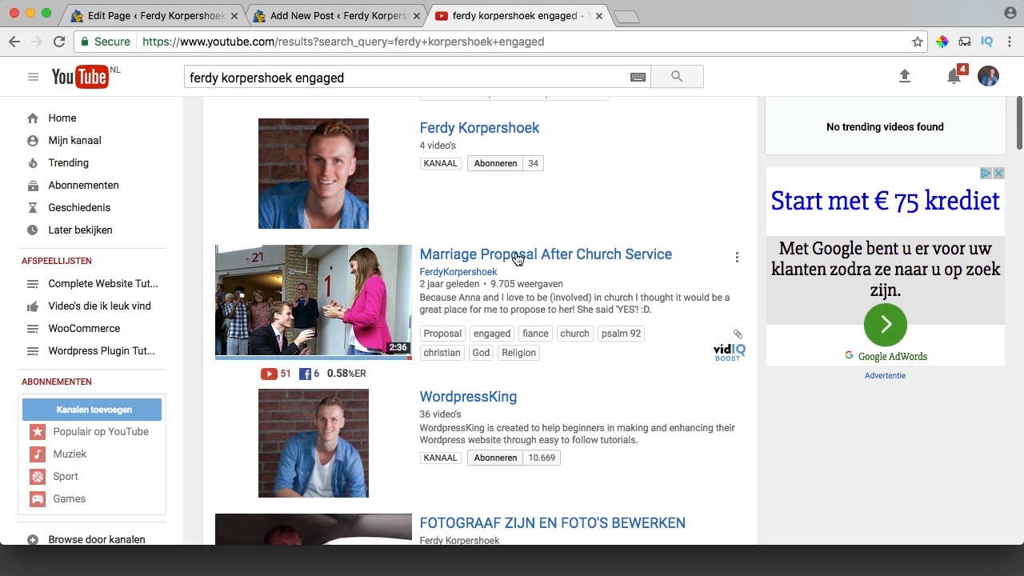
pyautogui.click(517, 257)
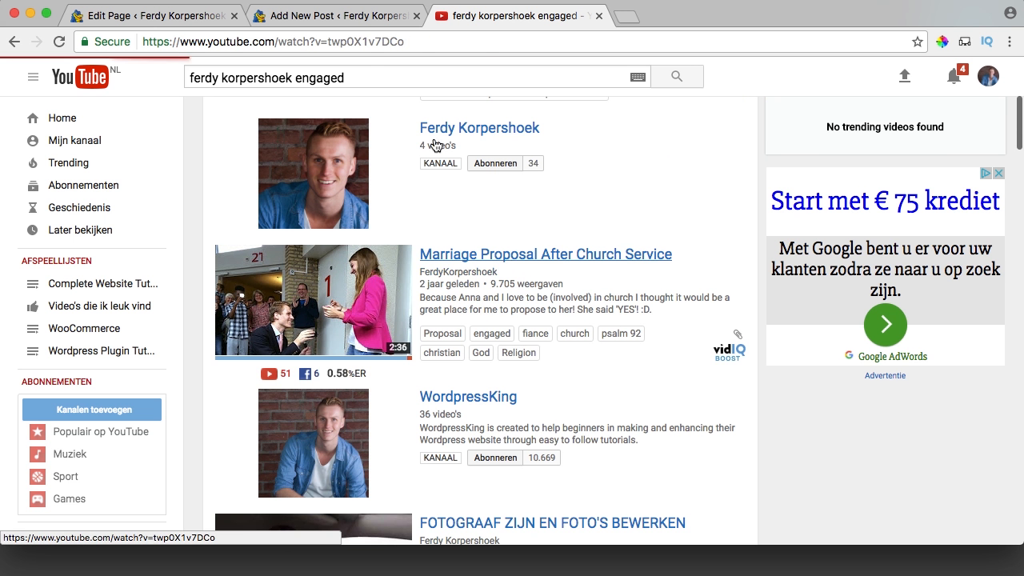
pyautogui.click(355, 41)
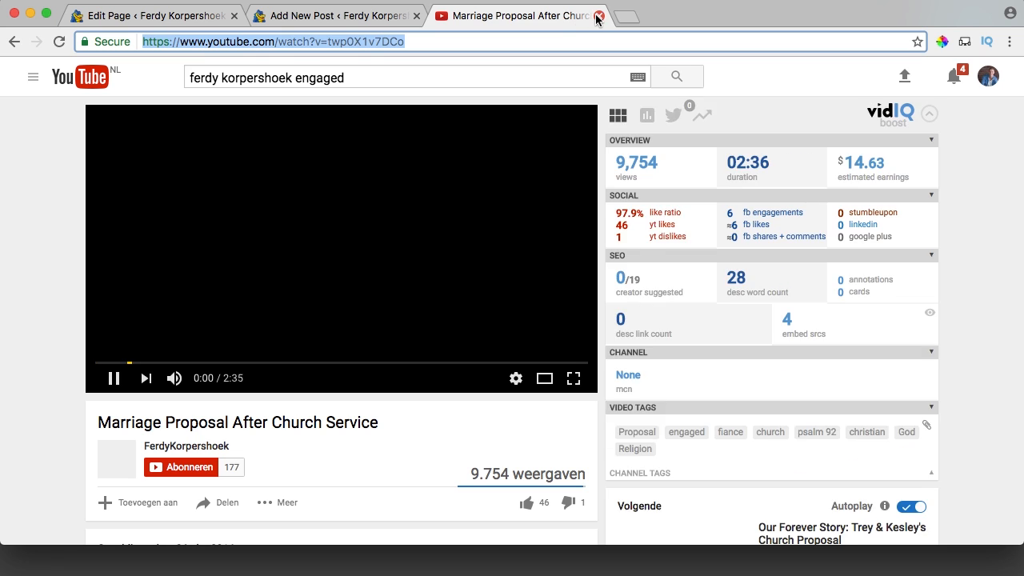
pyautogui.click(598, 16)
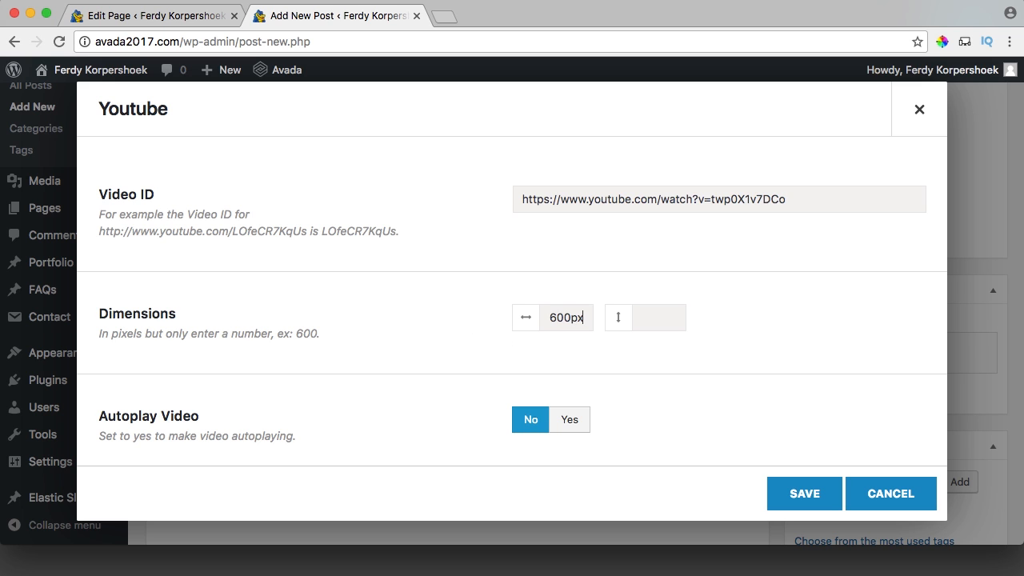
# Set the YouTube element's Autoplay Video to Yes and save it below the text.
pyautogui.scroll(-2, 336, 344)
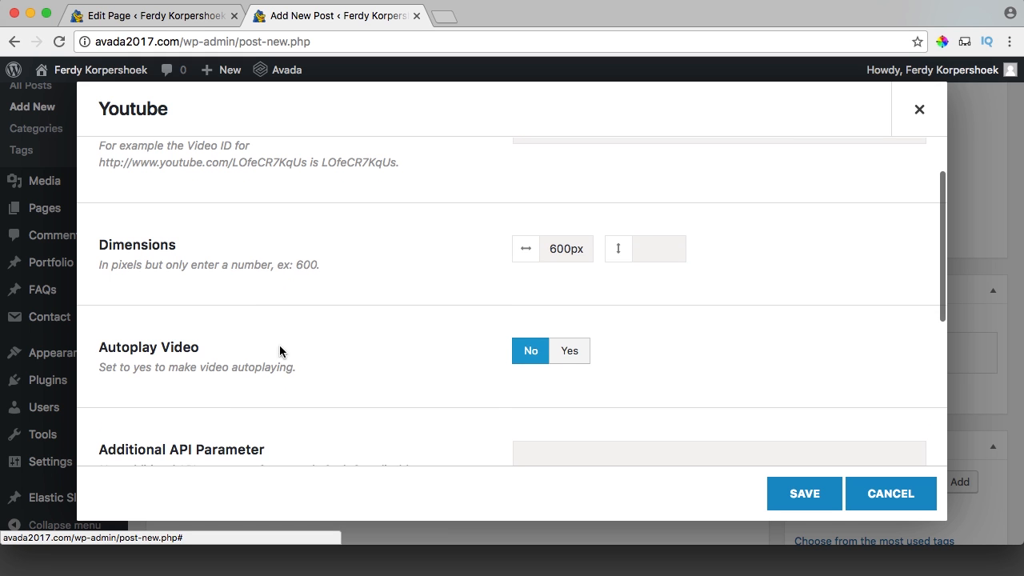
pyautogui.click(565, 352)
pyautogui.scroll(-7, 486, 352)
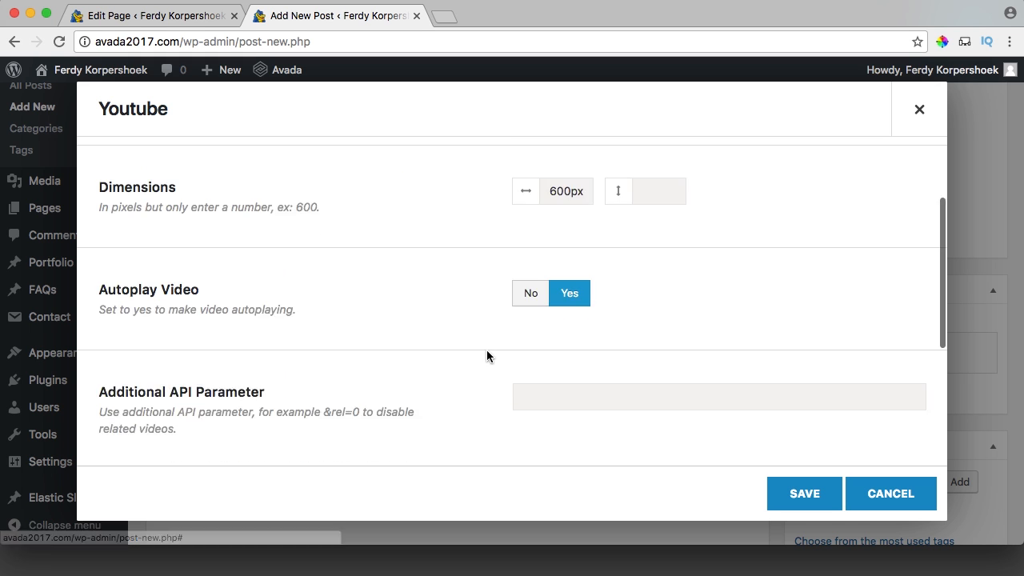
pyautogui.scroll(-2, 488, 355)
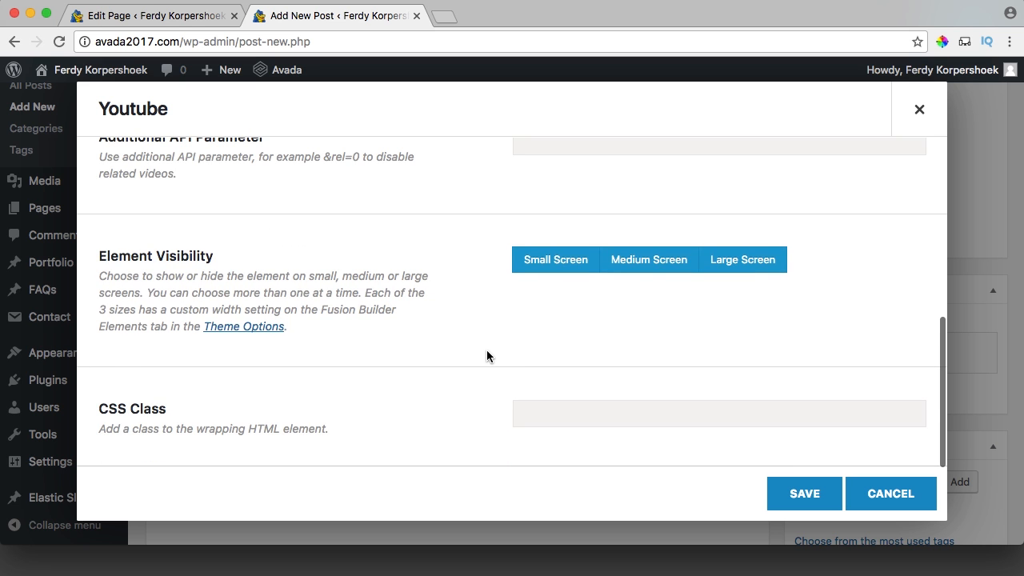
pyautogui.scroll(10, 487, 350)
pyautogui.click(802, 491)
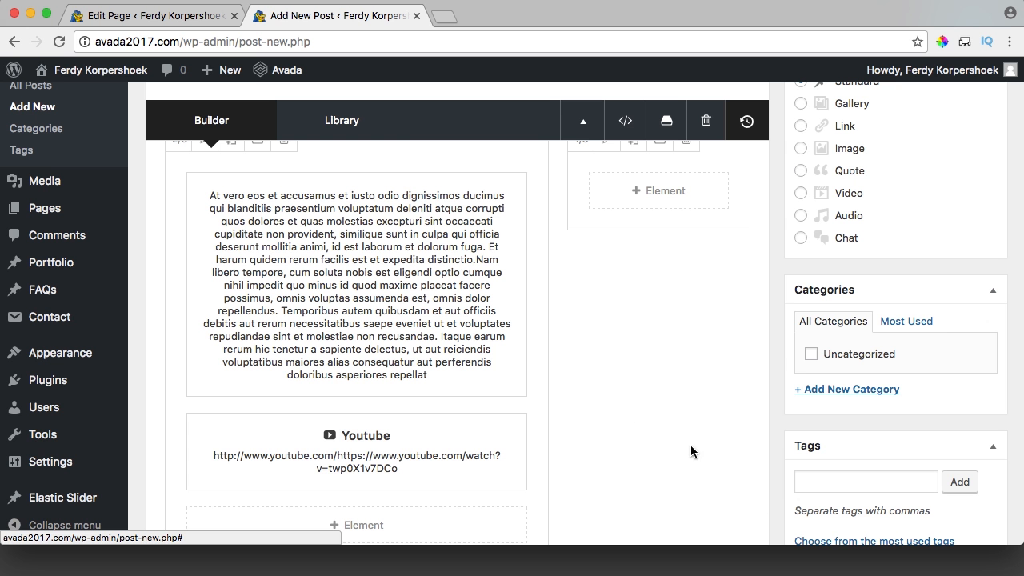
# Publish the We are Engaged post.
pyautogui.scroll(5, 720, 360)
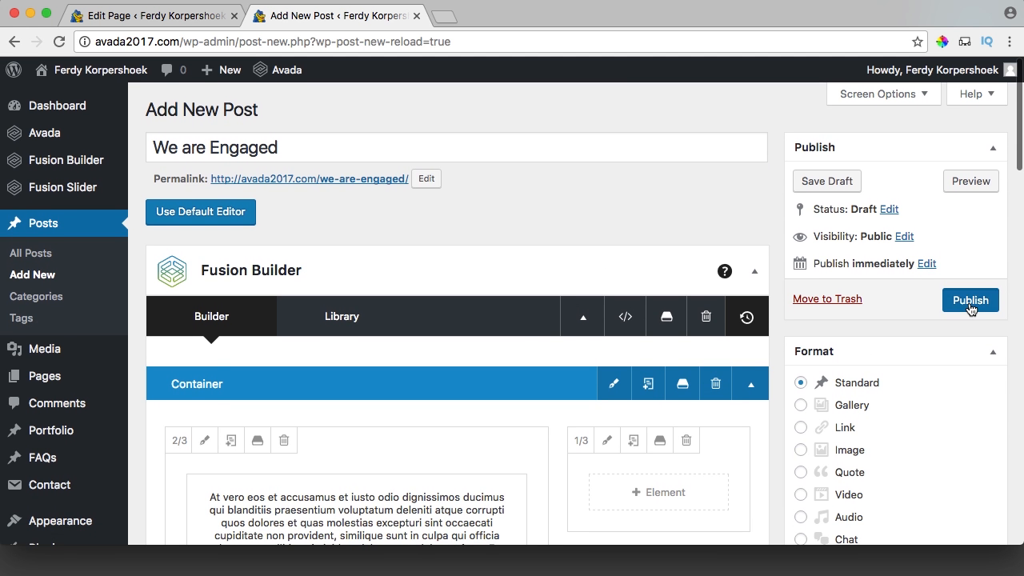
pyautogui.click(970, 300)
pyautogui.moveTo(264, 72)
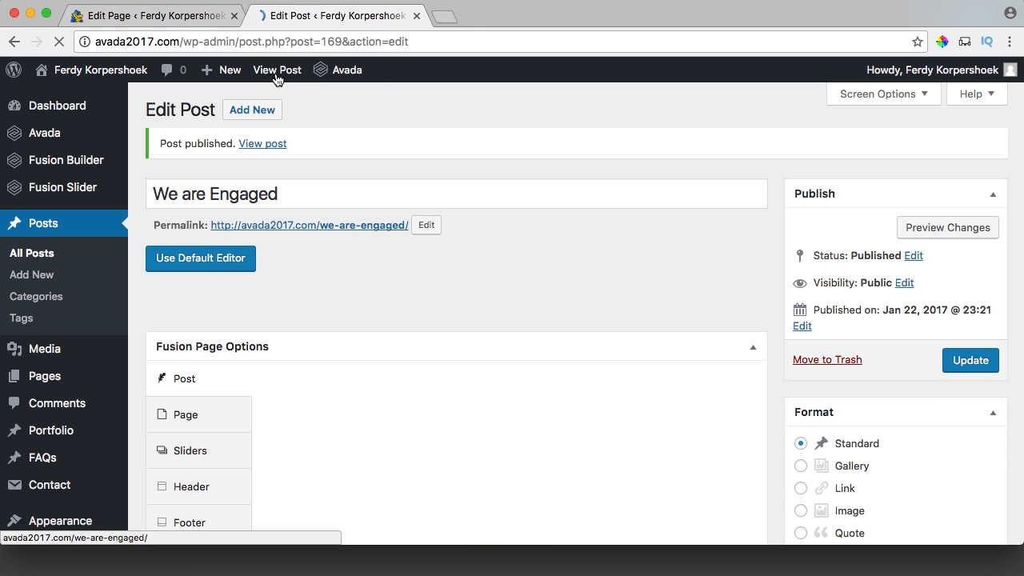
# View the live We are Engaged post, pause the autoplaying proposal video, and return to the editor.
pyautogui.keyDown('super'); pyautogui.click(282, 75); pyautogui.keyUp('super')
pyautogui.click(490, 18)
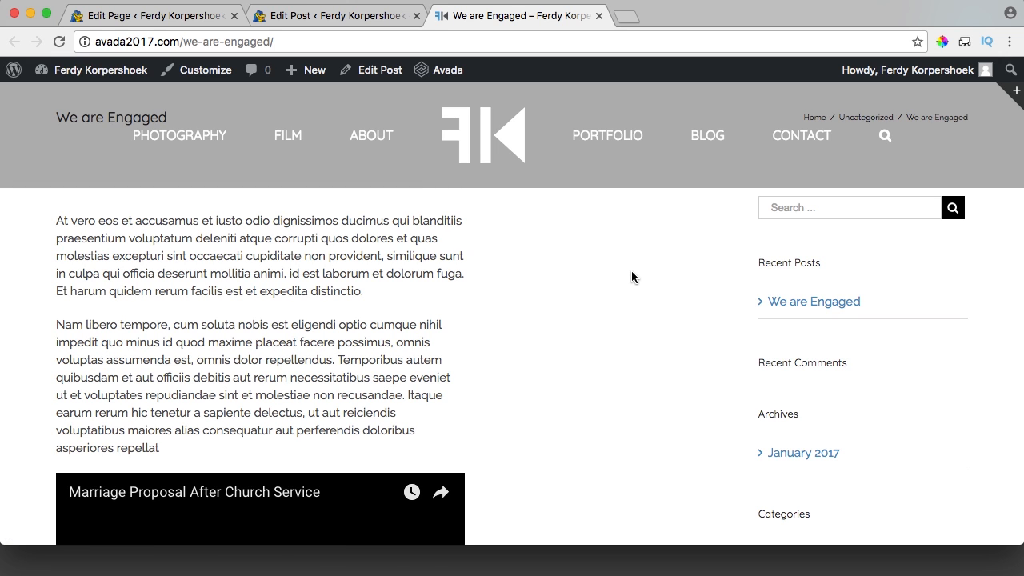
pyautogui.scroll(-5, 631, 277)
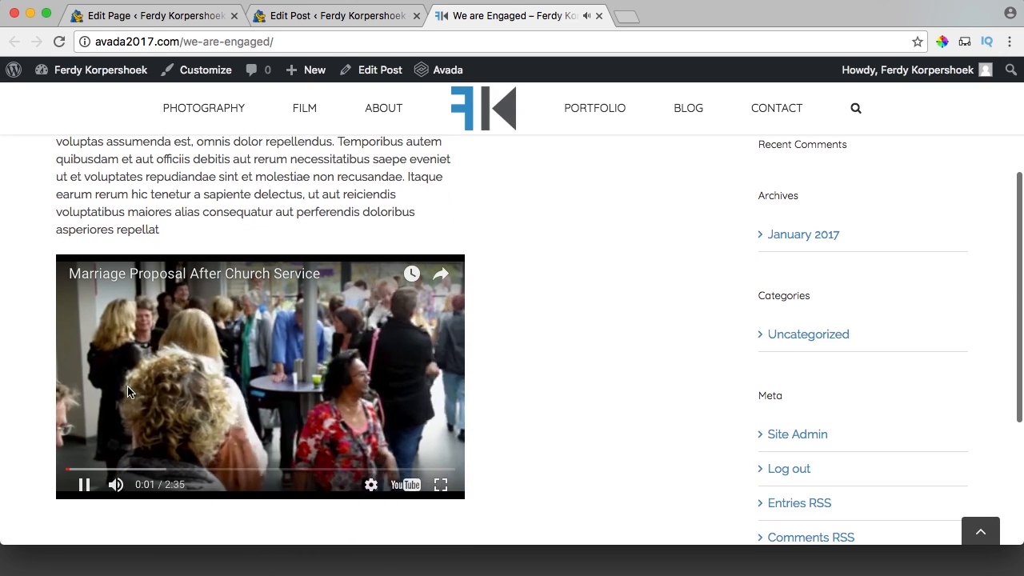
pyautogui.scroll(3, 434, 377)
pyautogui.scroll(-3, 432, 380)
pyautogui.scroll(-2, 432, 380)
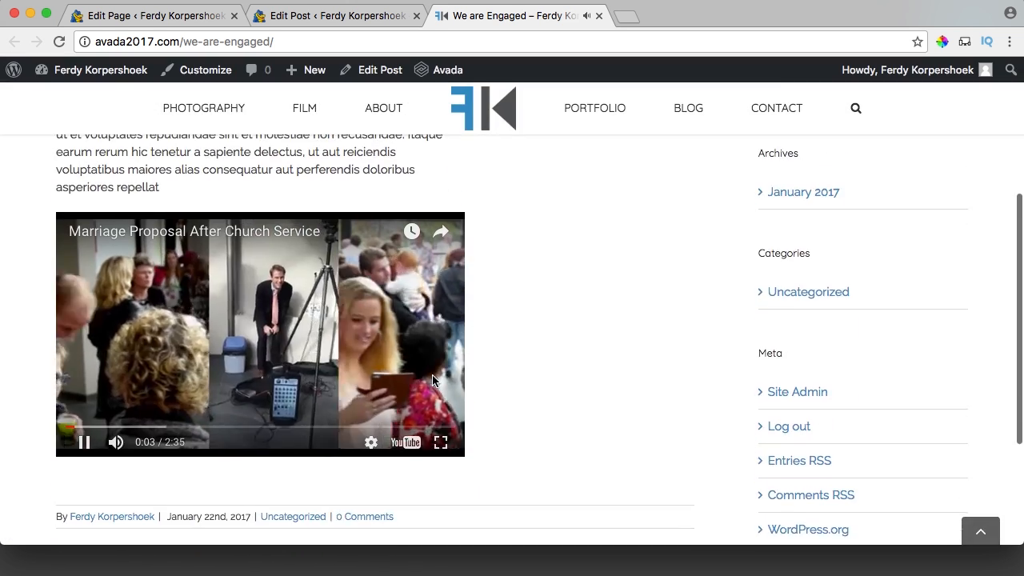
pyautogui.scroll(1, 240, 448)
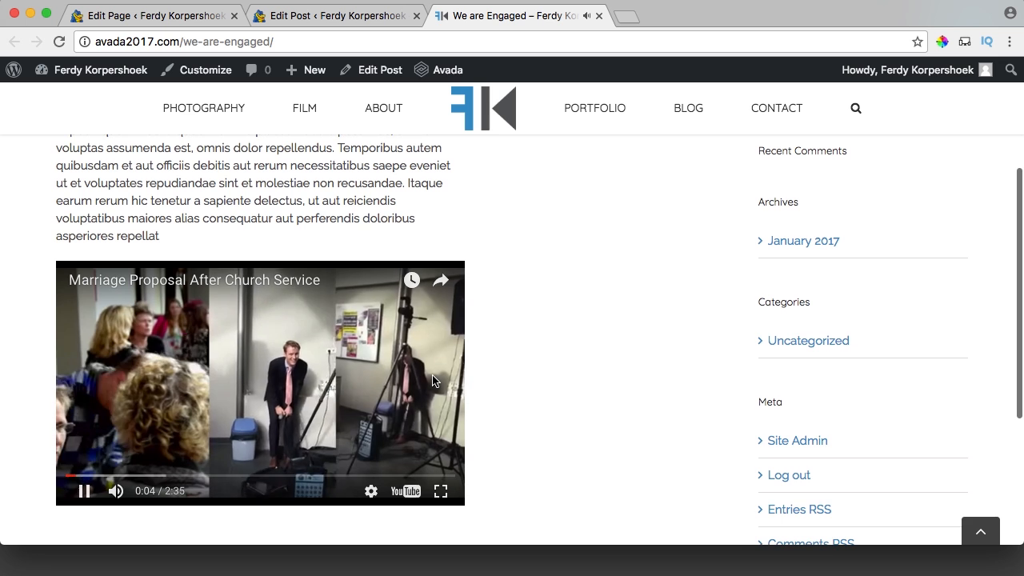
pyautogui.click(83, 492)
pyautogui.scroll(5, 544, 311)
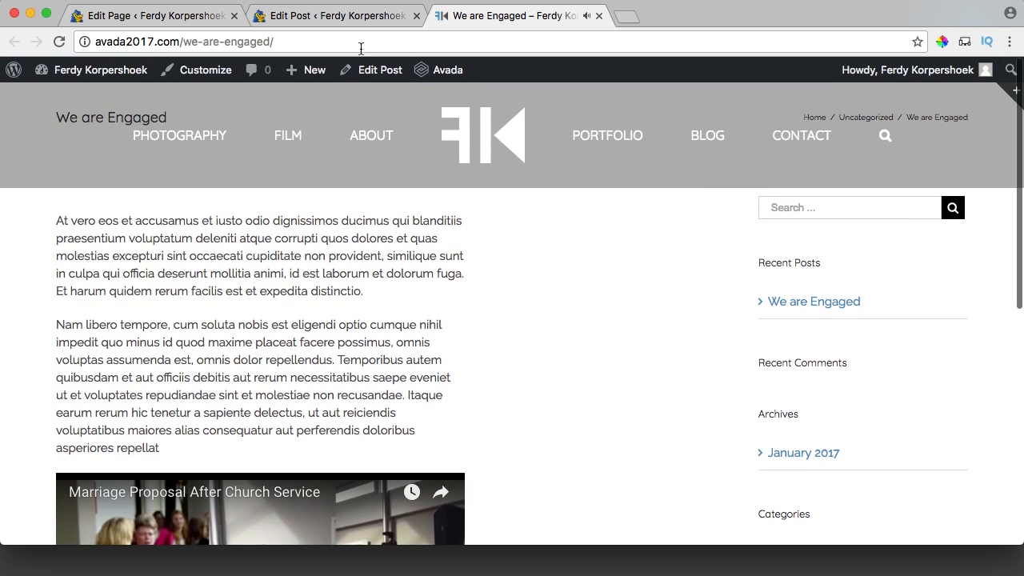
pyautogui.click(357, 17)
pyautogui.scroll(-3, 395, 322)
# Delete the empty 1/3 column and widen the text column to 1/1.
pyautogui.scroll(-1, 416, 308)
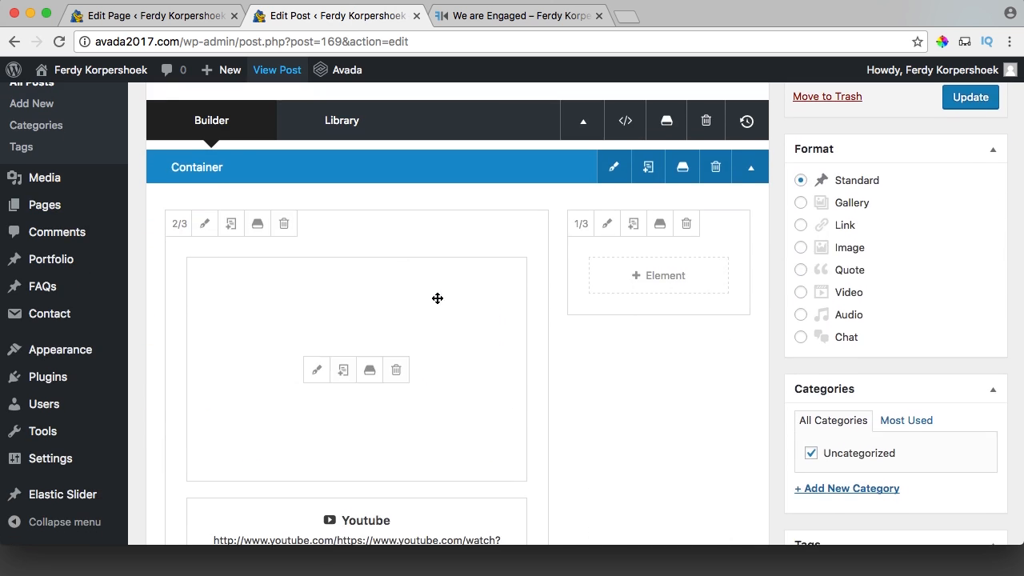
pyautogui.click(685, 223)
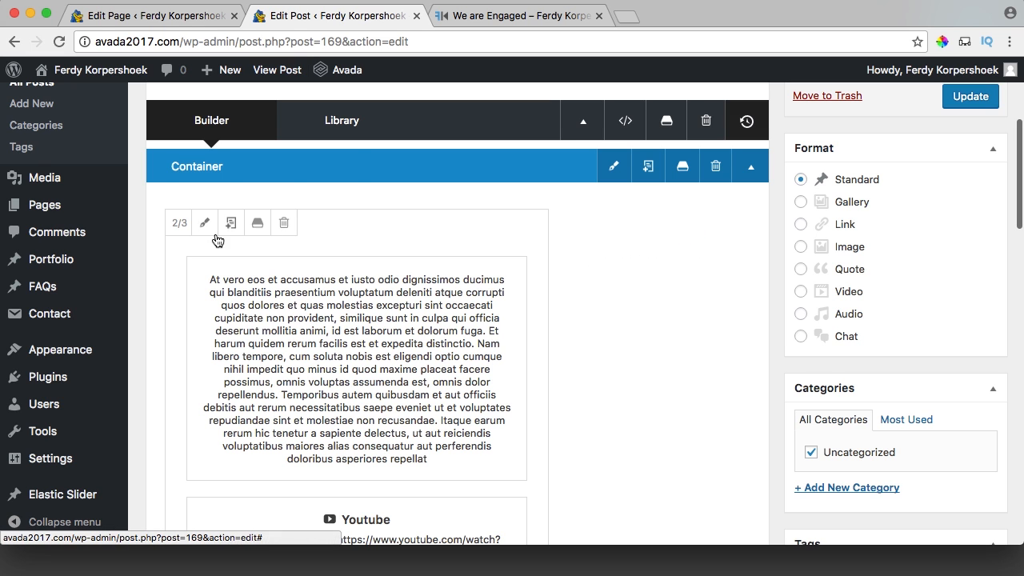
pyautogui.click(178, 224)
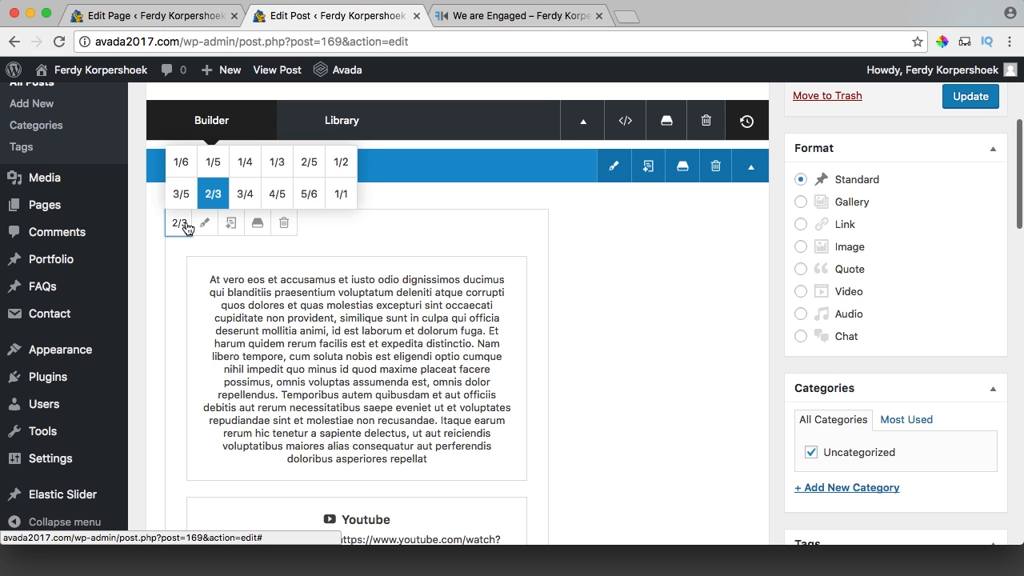
pyautogui.click(336, 195)
# Create a new 'My Life' category and assign it to the post.
pyautogui.scroll(-1, 337, 198)
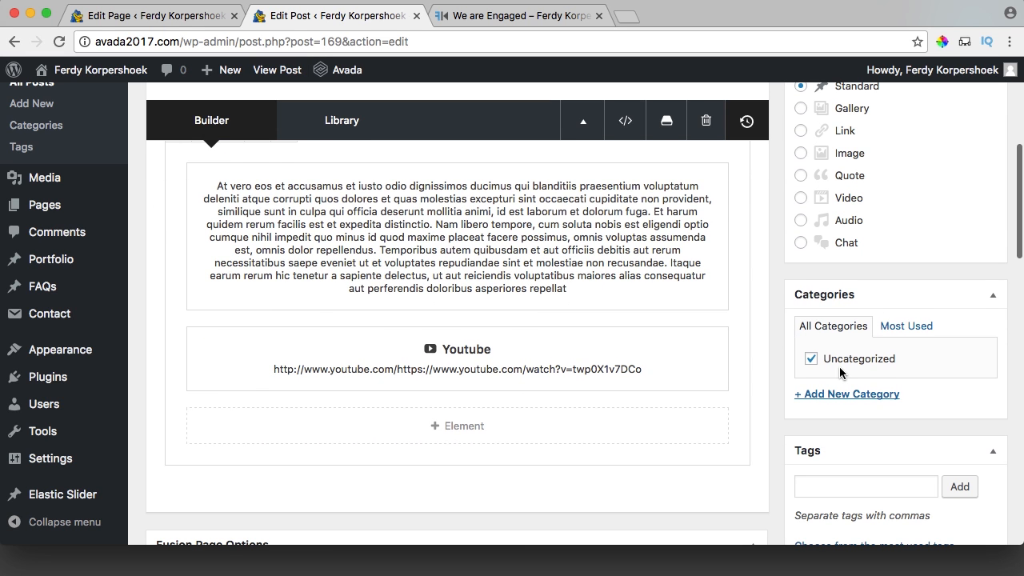
pyautogui.click(846, 394)
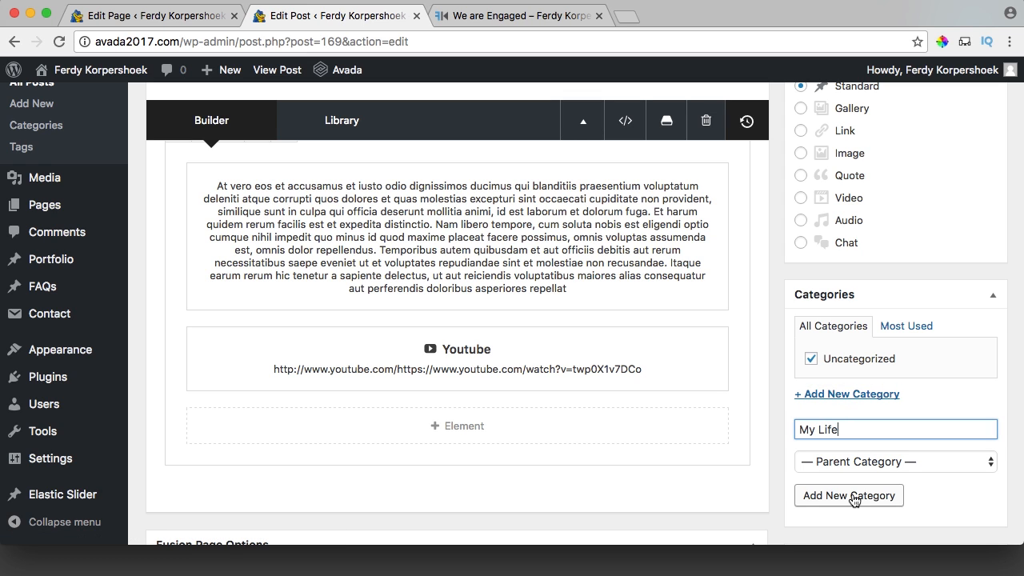
pyautogui.press('Return')
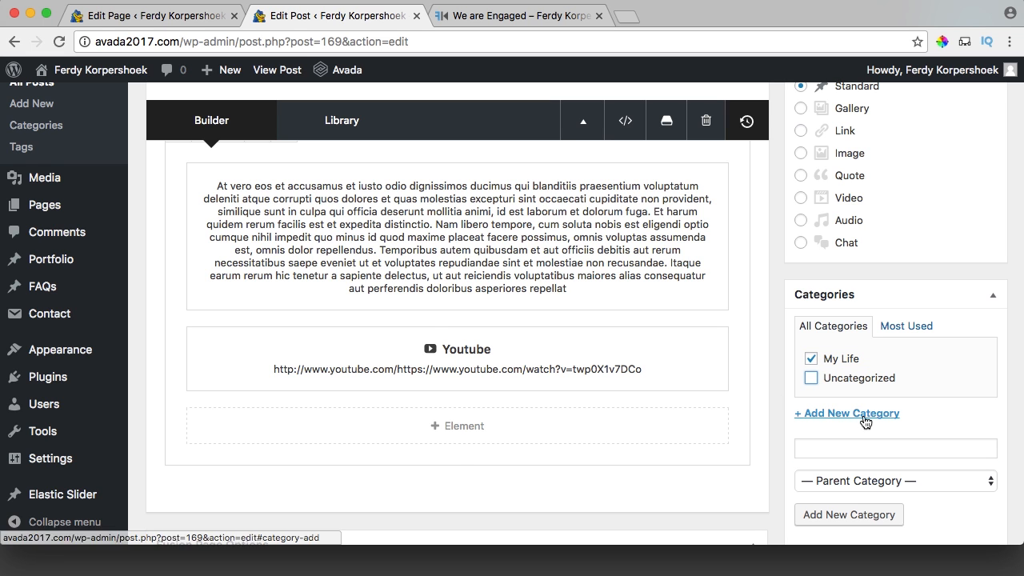
pyautogui.scroll(5, 767, 382)
pyautogui.scroll(-2, 762, 383)
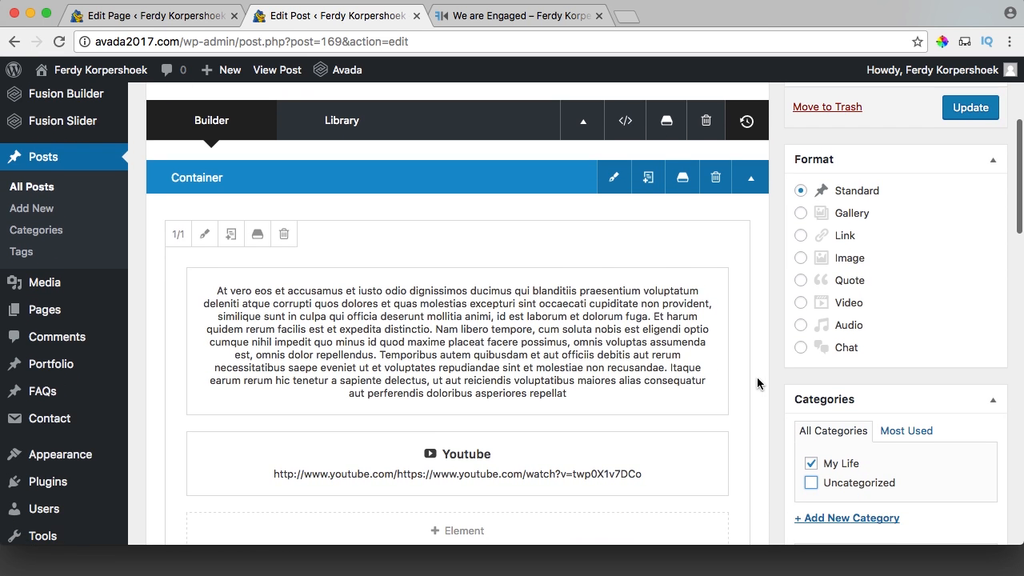
pyautogui.scroll(-4, 801, 384)
pyautogui.scroll(-10, 801, 352)
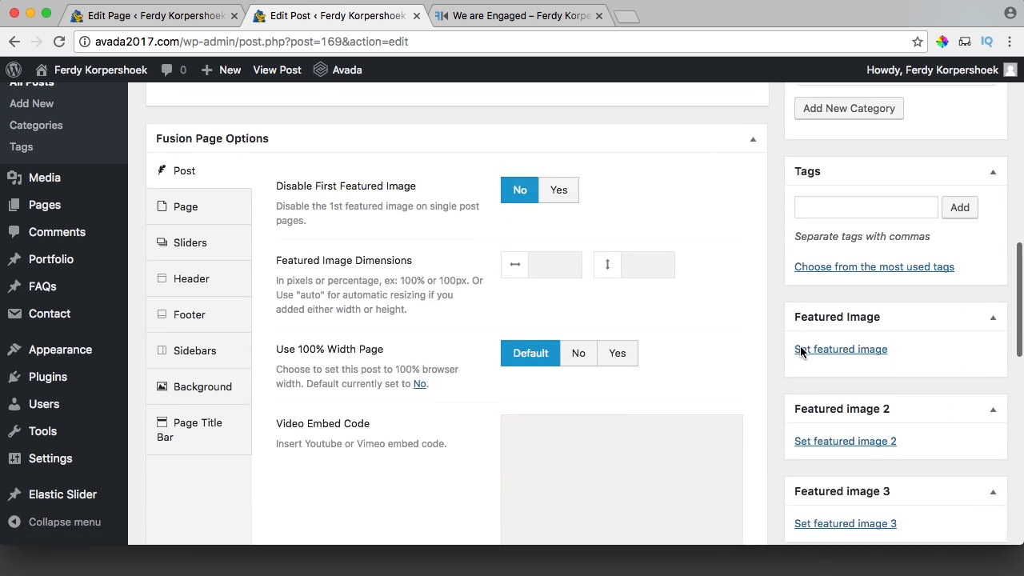
# Start uploading a new file through the Featured Image dialog.
pyautogui.scroll(3, 801, 346)
pyautogui.click(827, 273)
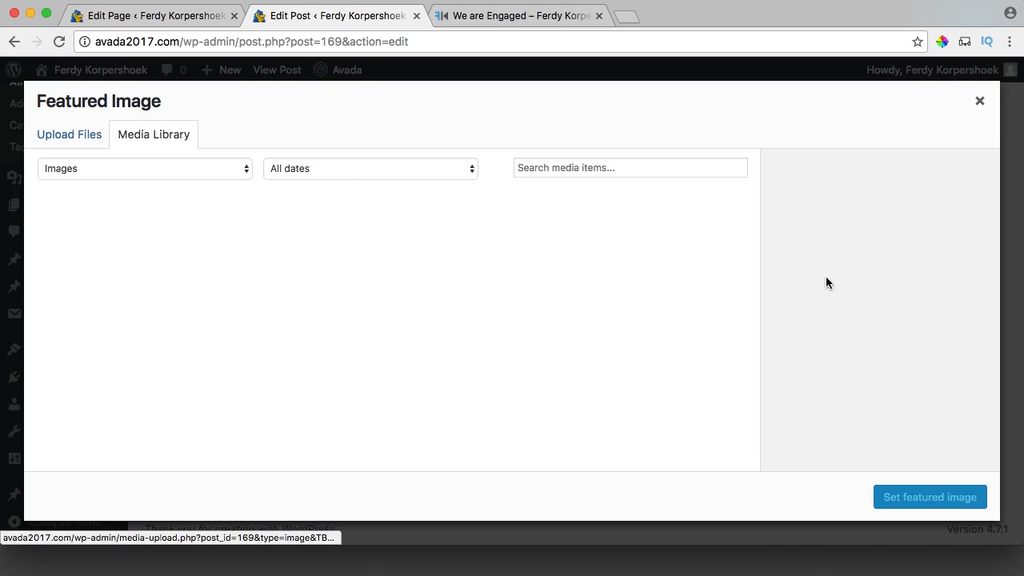
pyautogui.click(60, 136)
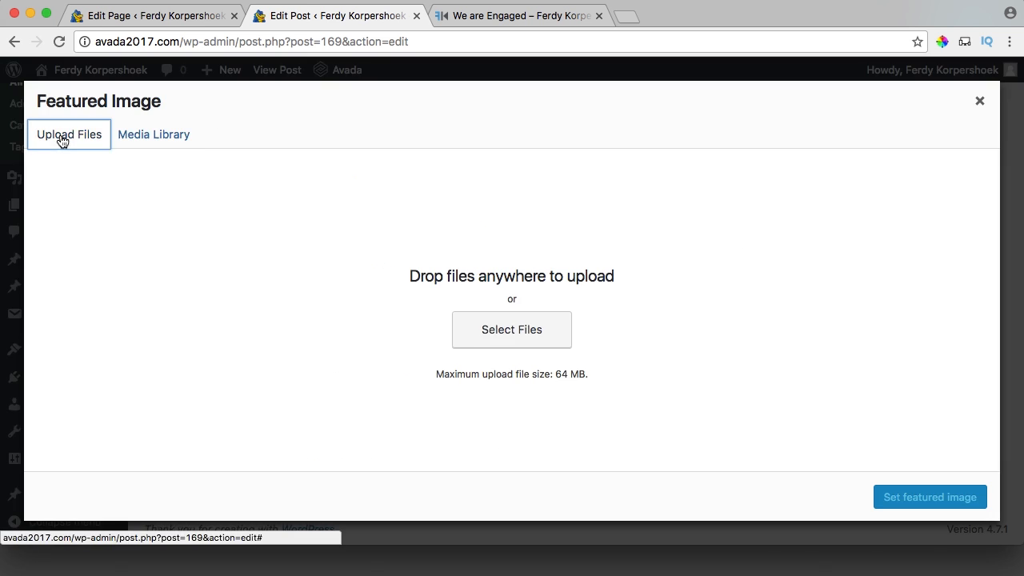
pyautogui.click(504, 331)
pyautogui.scroll(2, 530, 256)
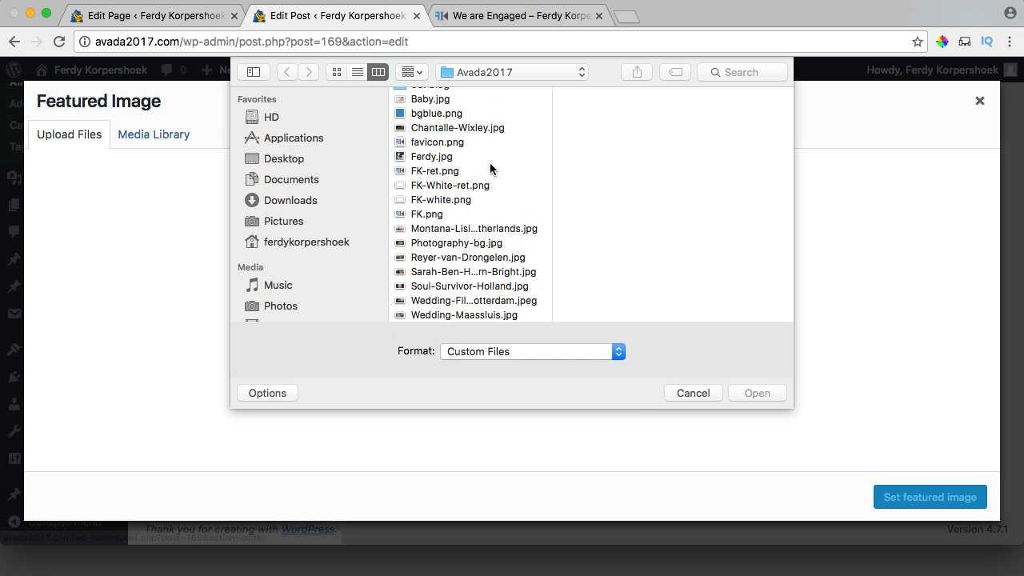
pyautogui.scroll(3, 458, 176)
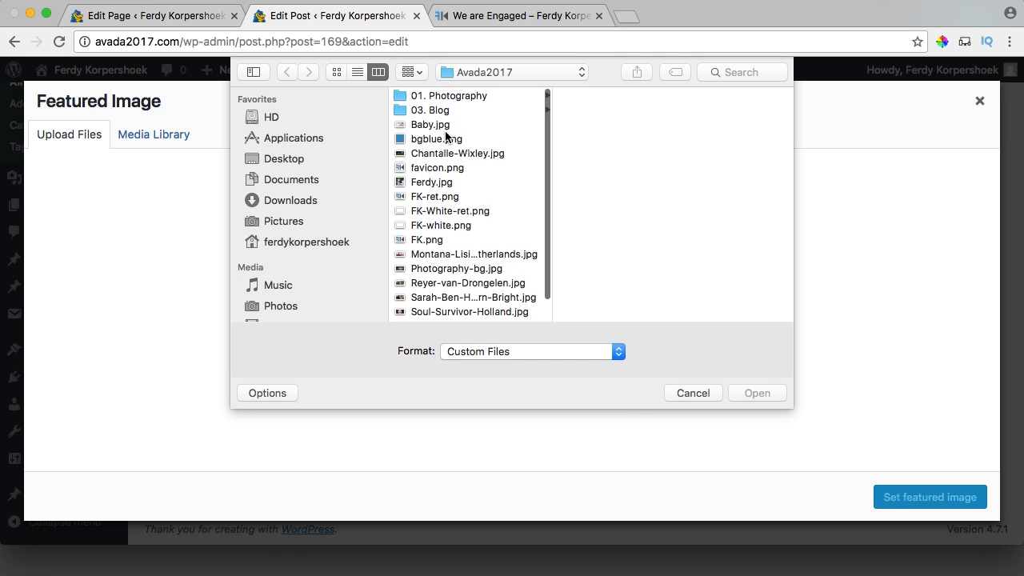
# Upload Ferdy Anna Proposal.jpg from 03. Blog > We Are Engaged and set it as featured image.
pyautogui.click(436, 109)
pyautogui.click(613, 123)
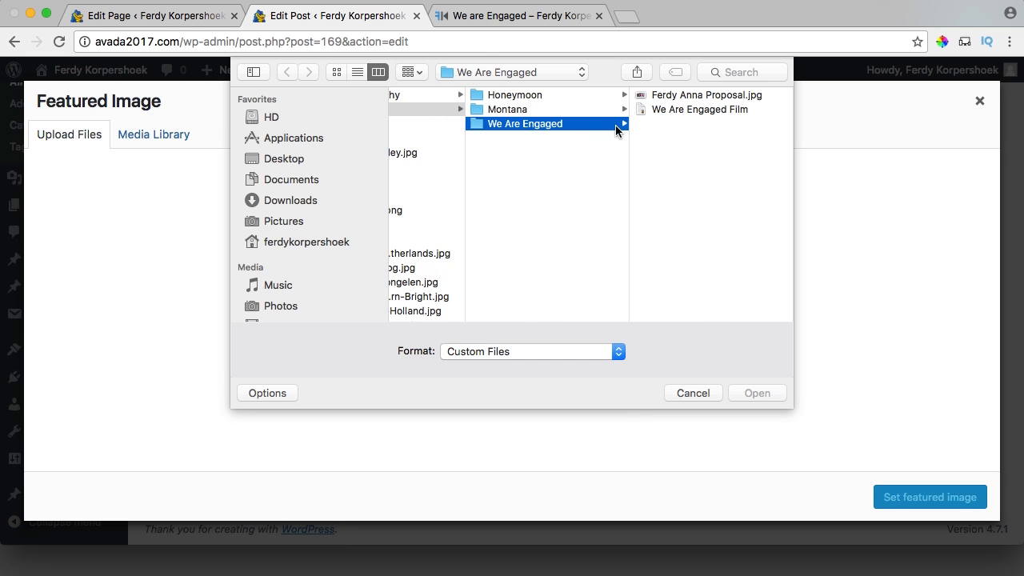
pyautogui.click(681, 97)
pyautogui.press('space')
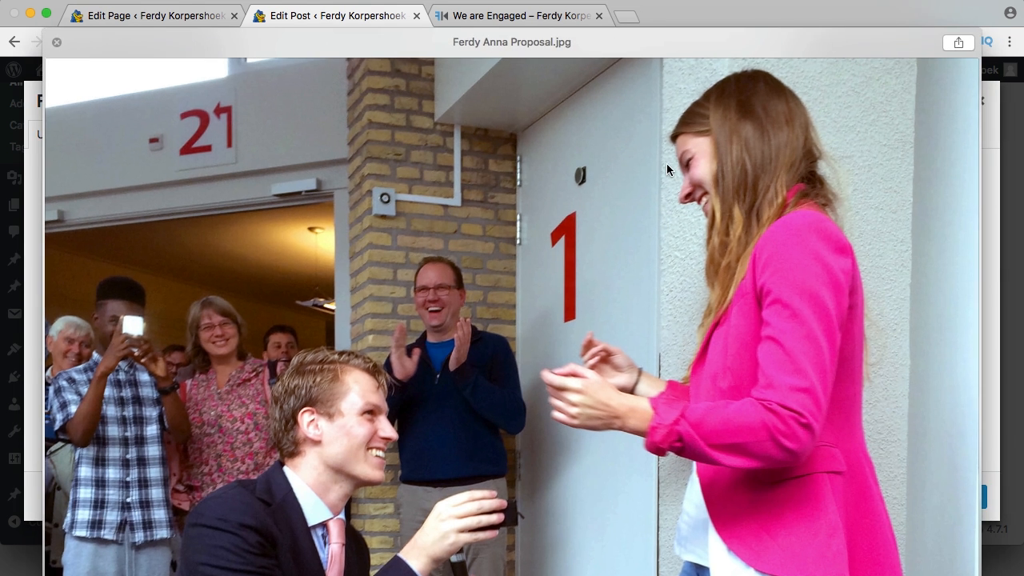
pyautogui.press('space')
pyautogui.click(761, 395)
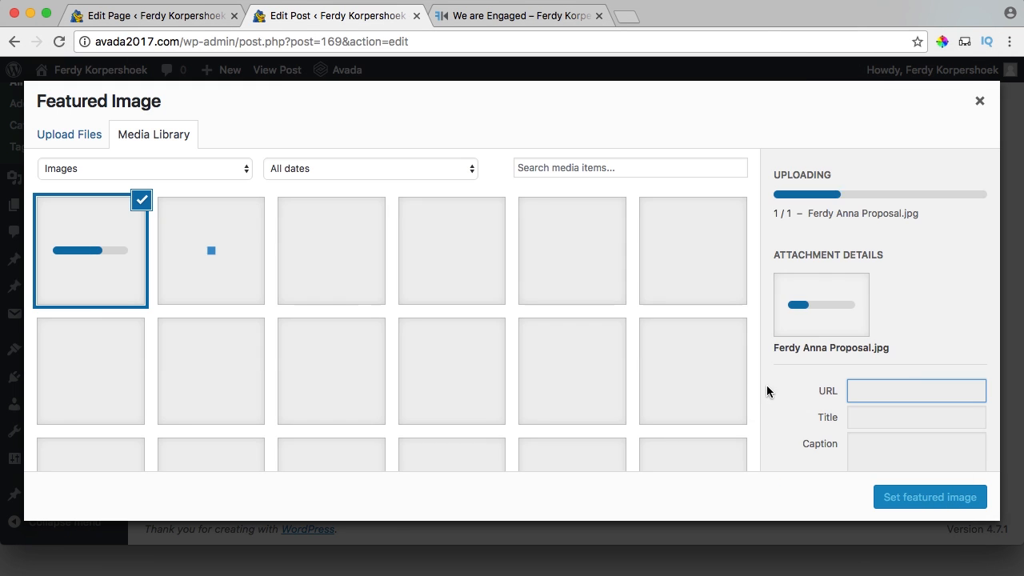
pyautogui.click(897, 498)
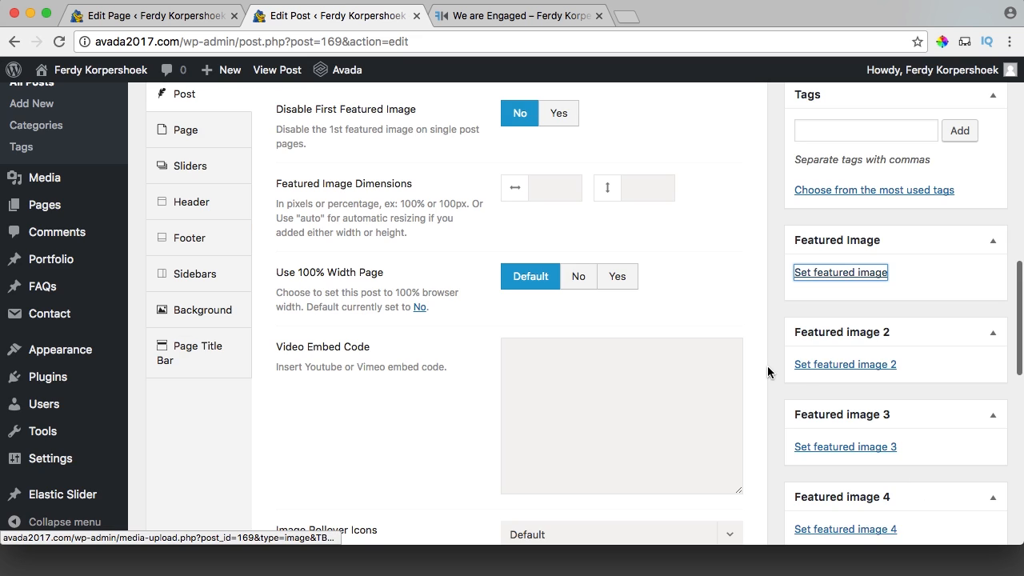
pyautogui.scroll(3, 770, 364)
pyautogui.scroll(5, 772, 364)
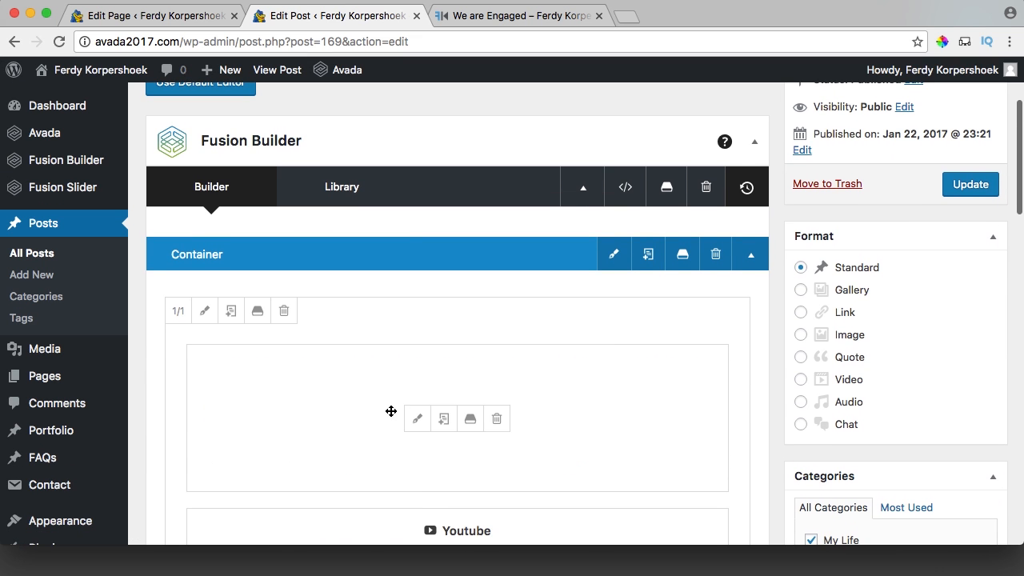
# Insert the proposal photo from the media library before the text block's second paragraph.
pyautogui.click(417, 419)
pyautogui.scroll(-3, 160, 336)
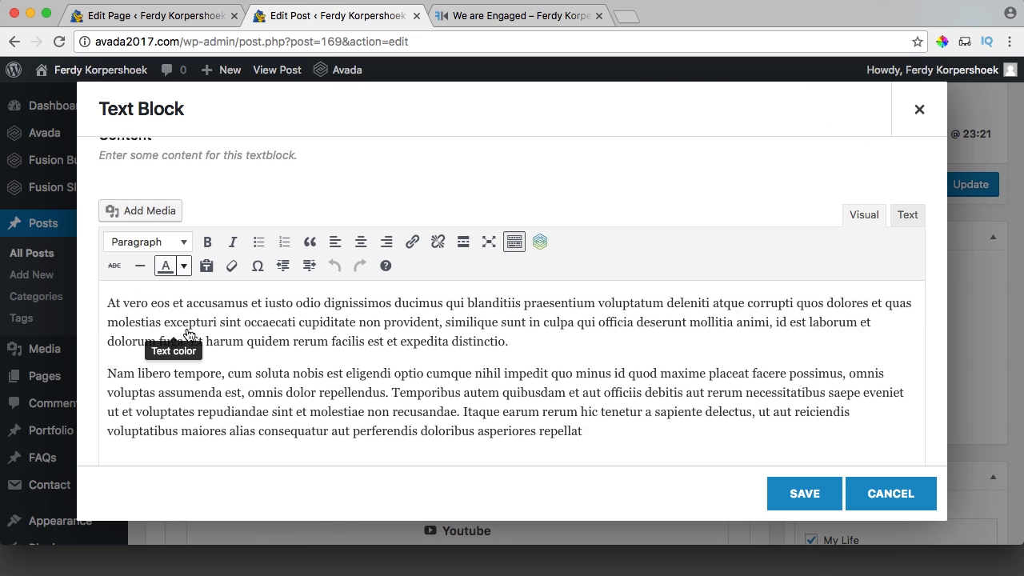
pyautogui.click(109, 344)
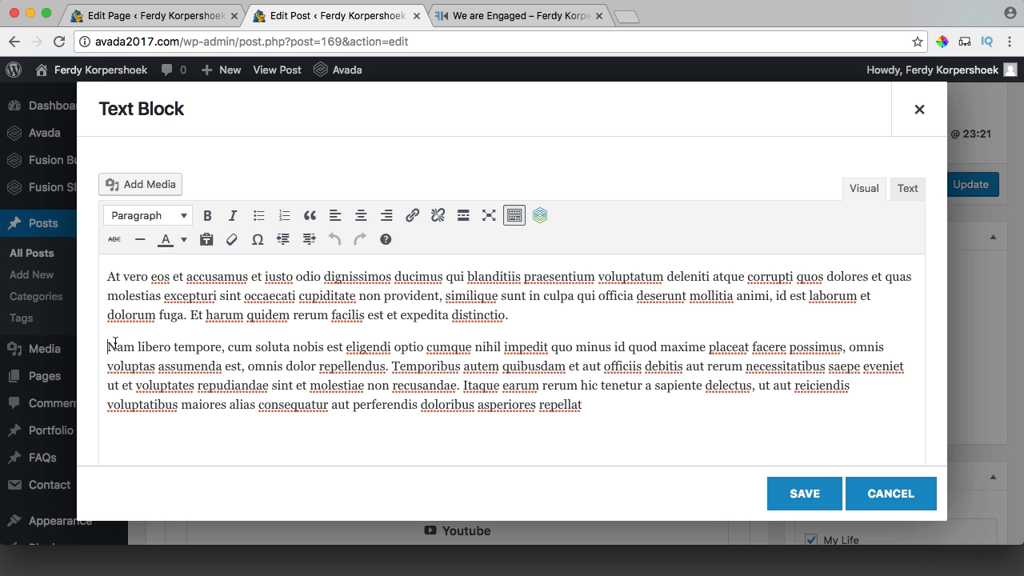
pyautogui.click(131, 185)
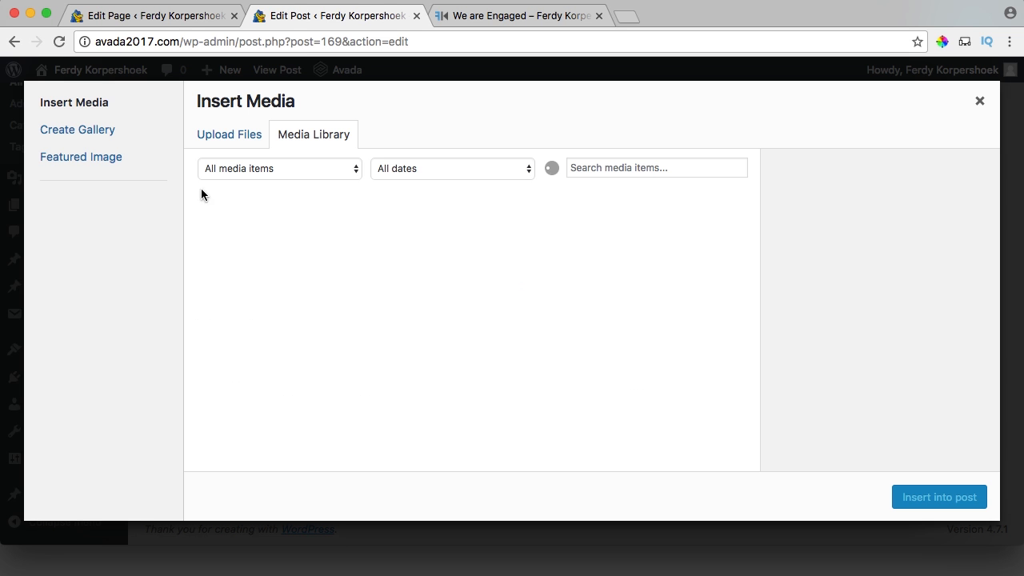
pyautogui.click(245, 227)
pyautogui.click(939, 498)
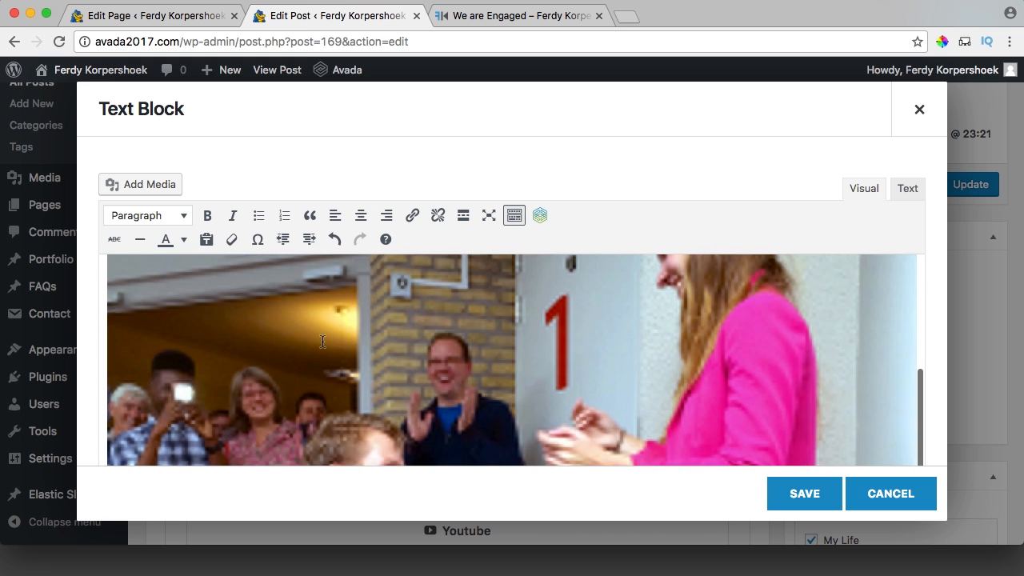
# Set the photo to Medium 300 × 169, right-aligned, then save the block and update the post.
pyautogui.click(340, 339)
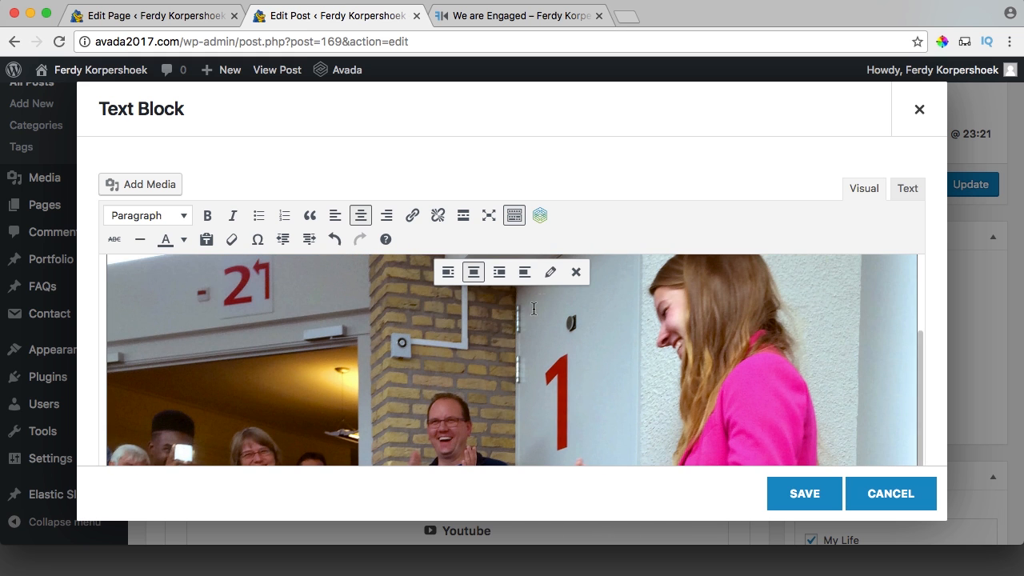
pyautogui.click(551, 273)
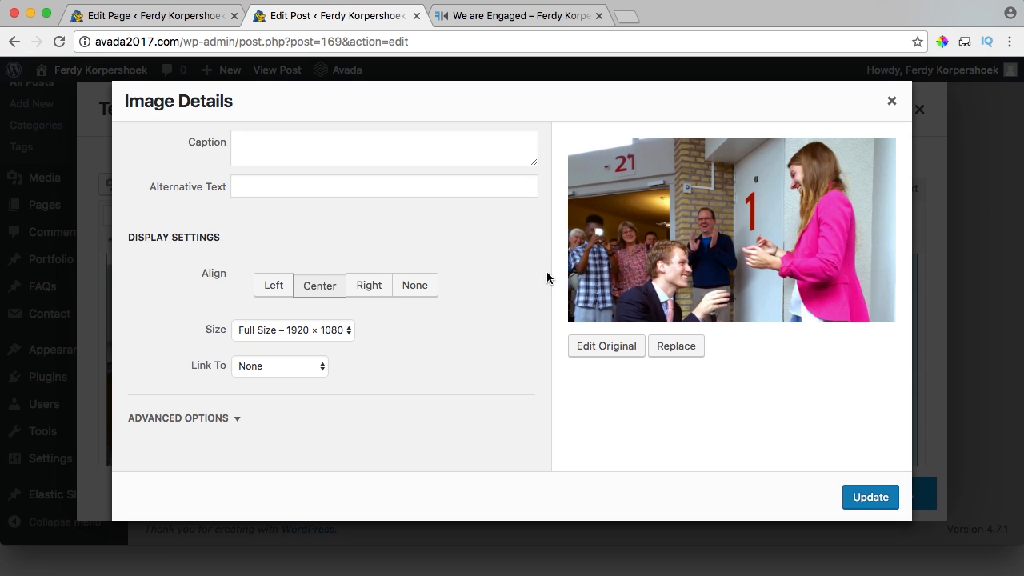
pyautogui.click(312, 332)
pyautogui.click(281, 302)
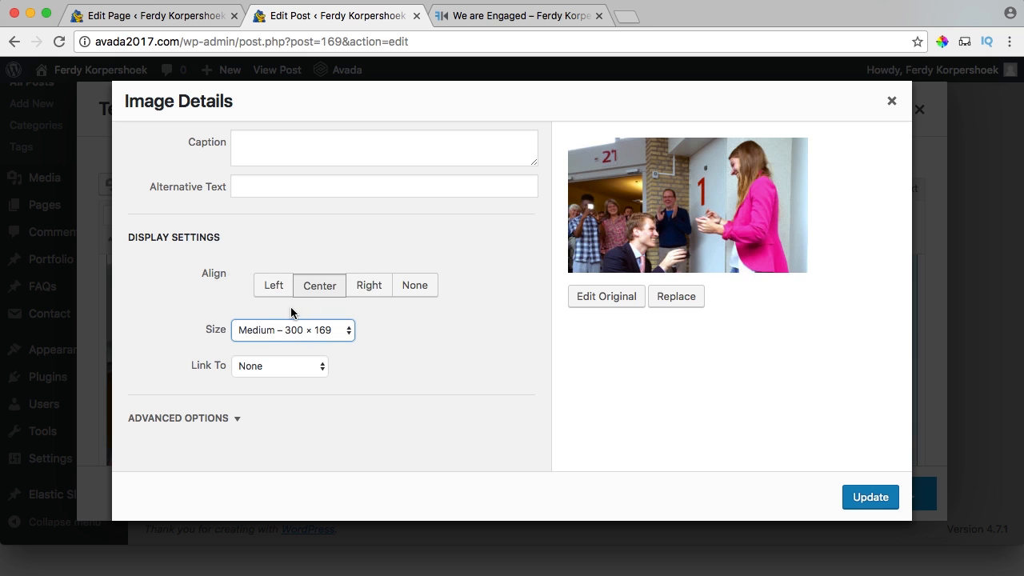
pyautogui.click(368, 290)
pyautogui.click(850, 496)
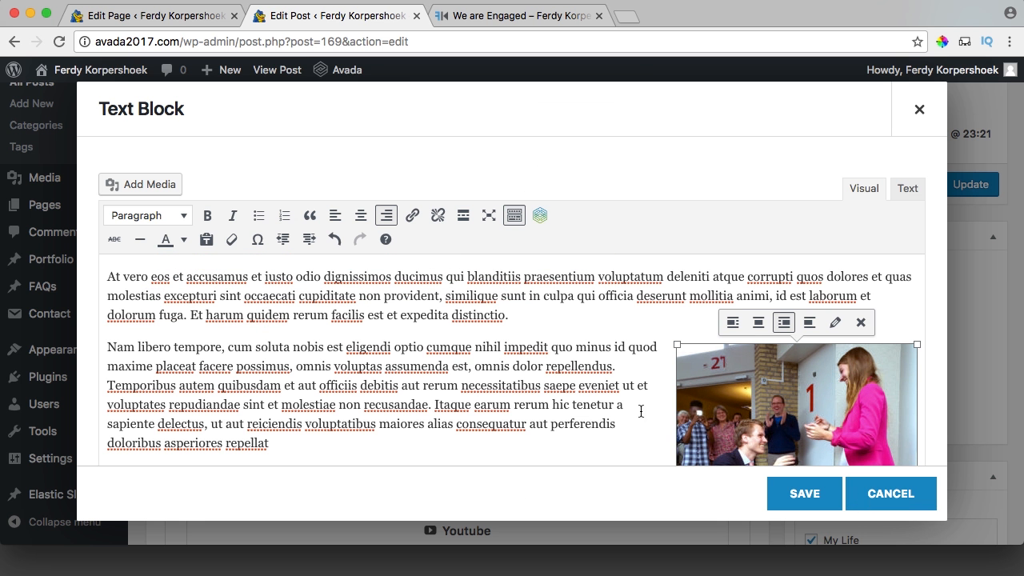
pyautogui.scroll(2, 480, 349)
pyautogui.scroll(-3, 459, 350)
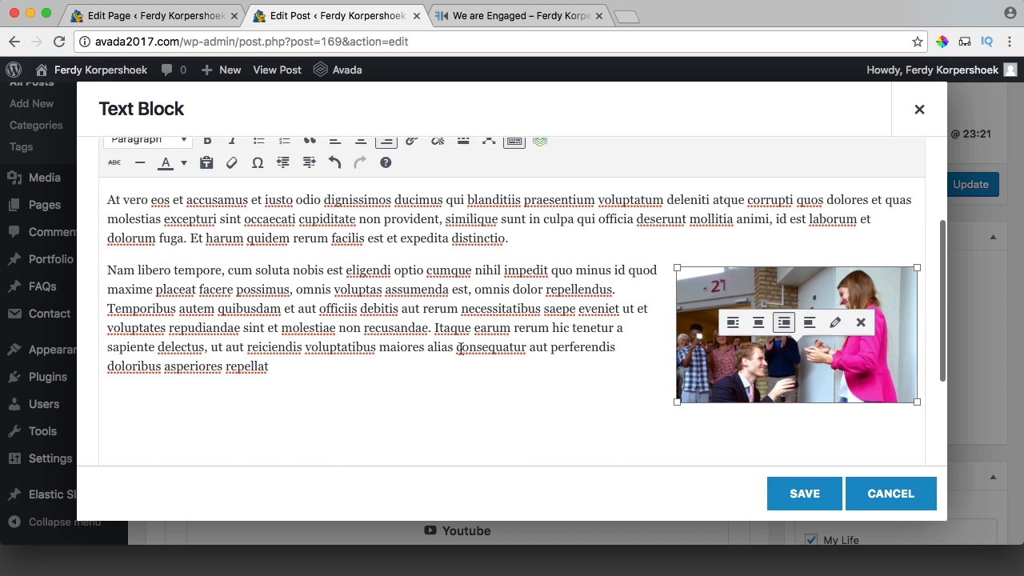
pyautogui.click(793, 502)
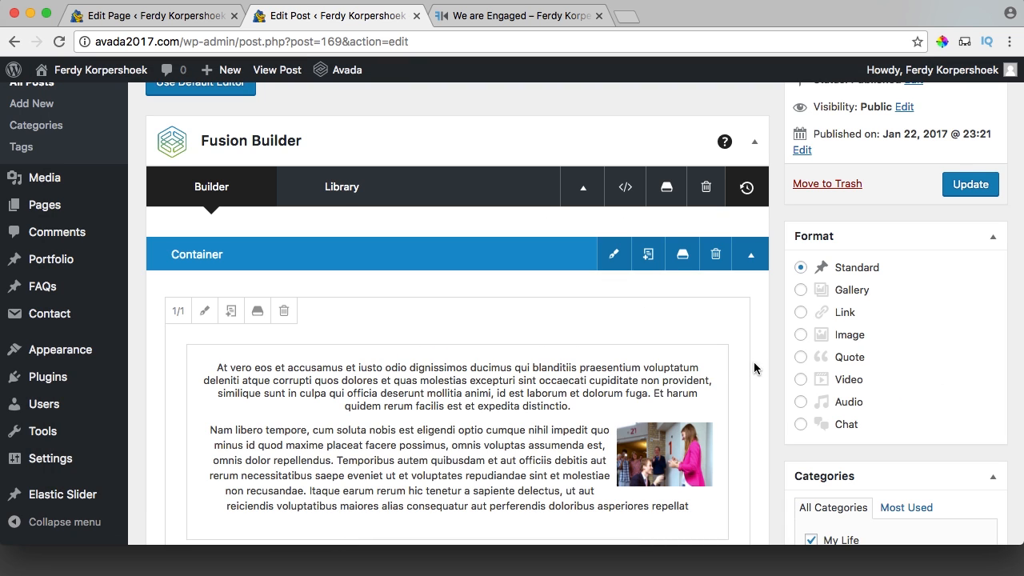
pyautogui.scroll(5, 772, 360)
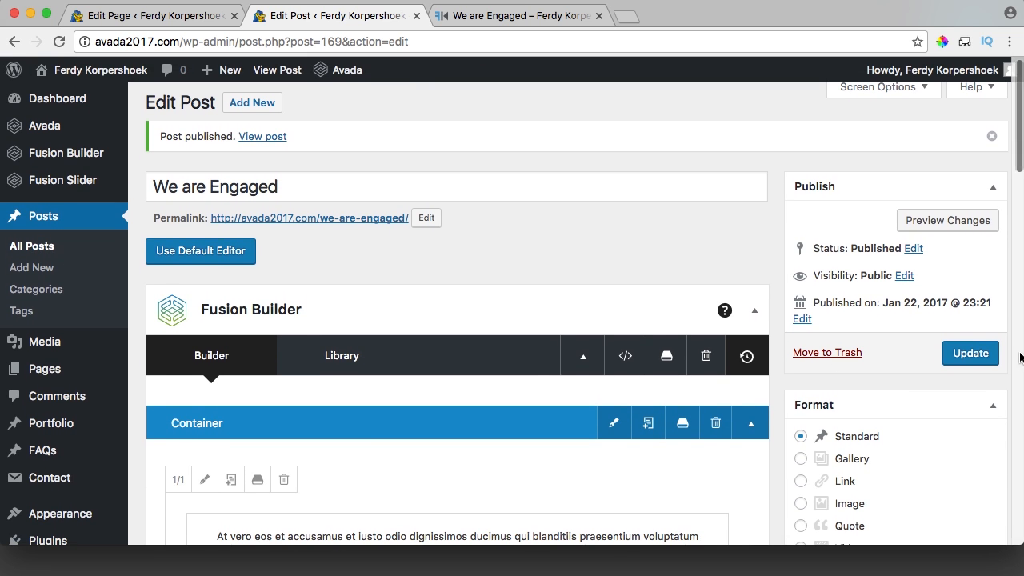
pyautogui.click(978, 354)
# Check the live We are Engaged post for the photo beside the text and the video below.
pyautogui.click(503, 19)
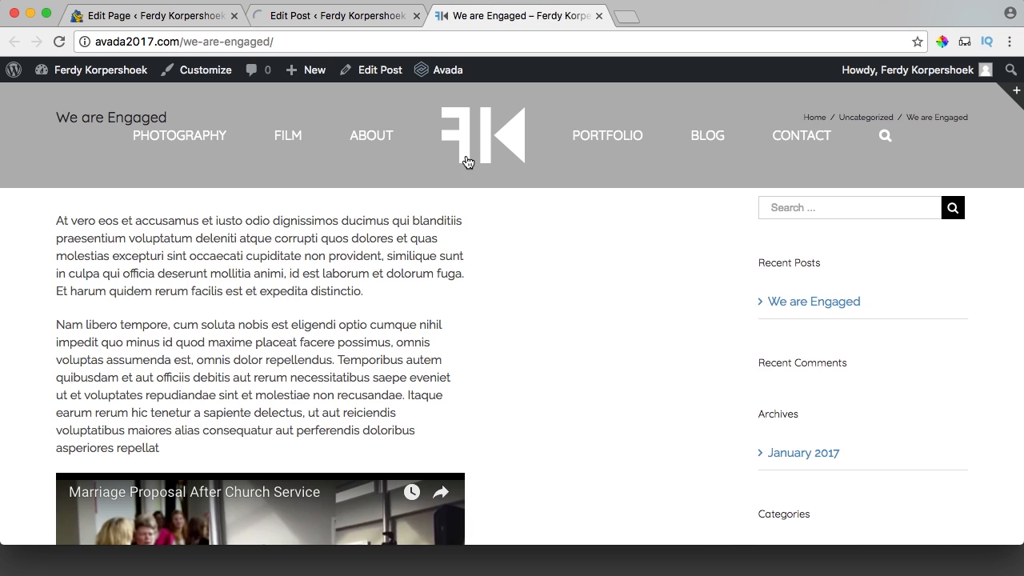
pyautogui.scroll(-2, 404, 282)
pyautogui.scroll(2, 404, 282)
pyautogui.scroll(-5, 402, 281)
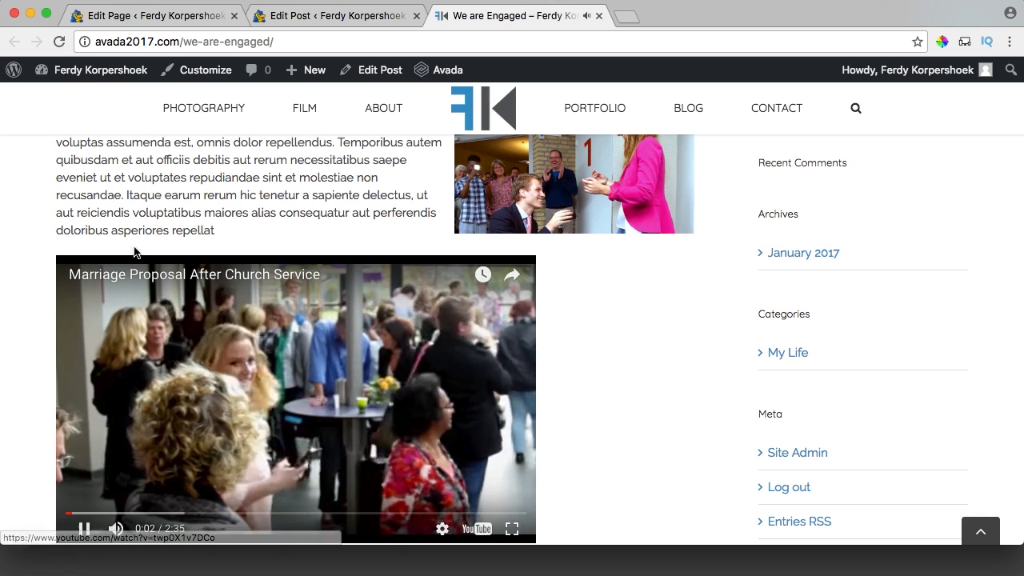
# Screenshot the paragraph with the photo, then pause the proposal video.
pyautogui.press('super+shift+4')
pyautogui.moveTo(58, 158); pyautogui.dragTo(719, 258)
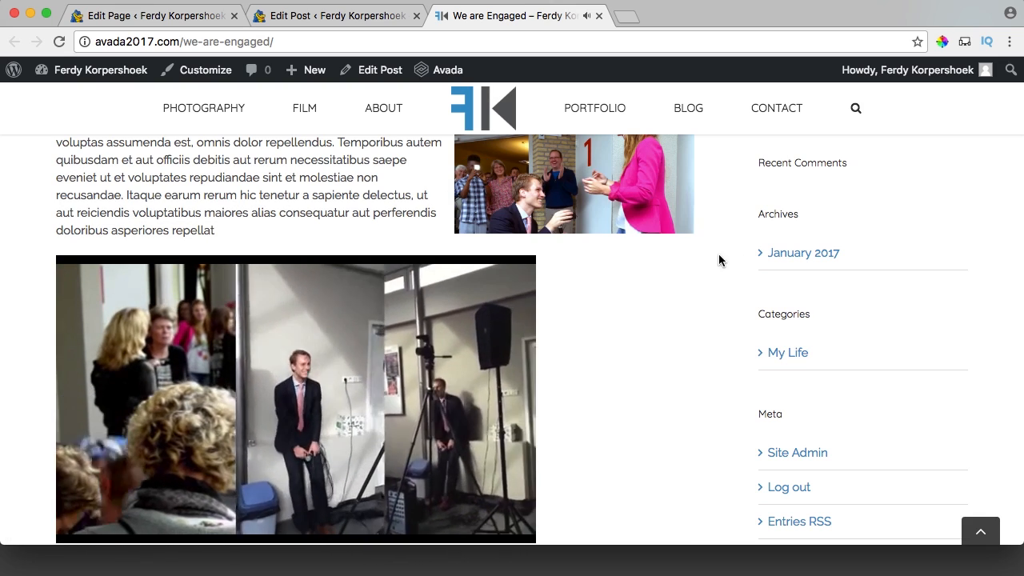
pyautogui.click(263, 472)
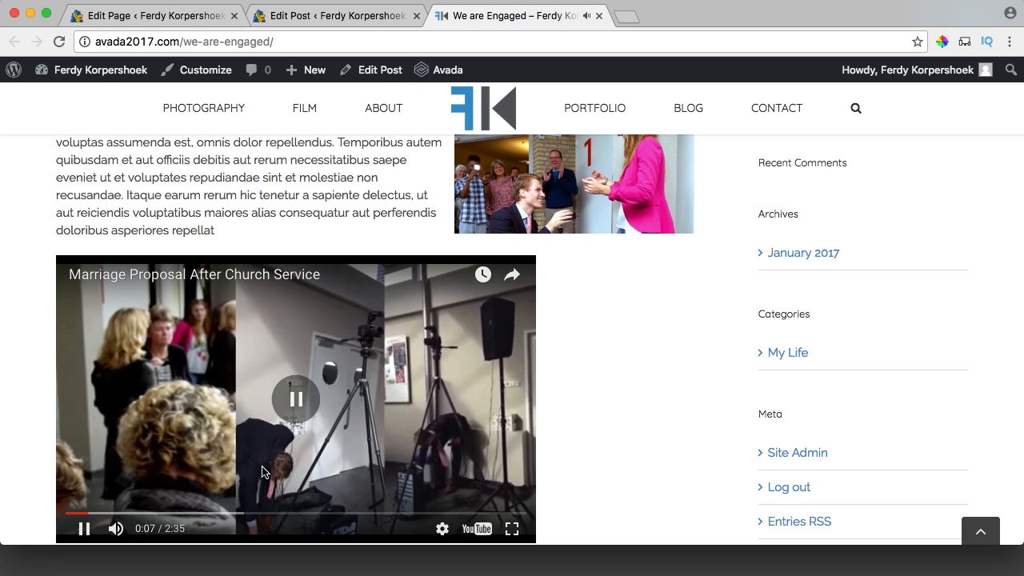
# Re-save the YouTube element, update the post, and test the video on the reloaded live page.
pyautogui.click(356, 17)
pyautogui.scroll(-10, 384, 256)
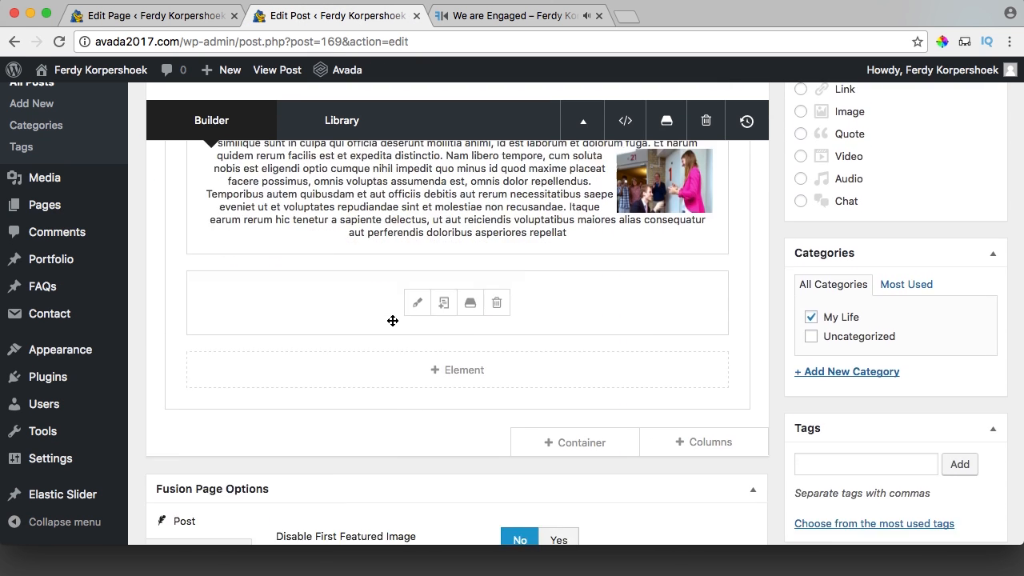
pyautogui.click(417, 254)
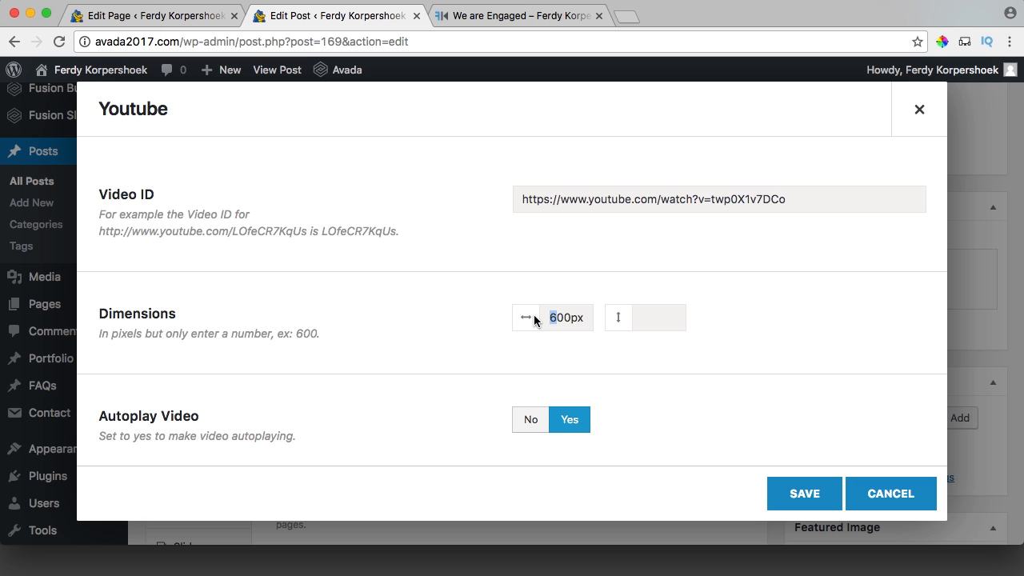
pyautogui.click(780, 488)
pyautogui.scroll(10, 720, 429)
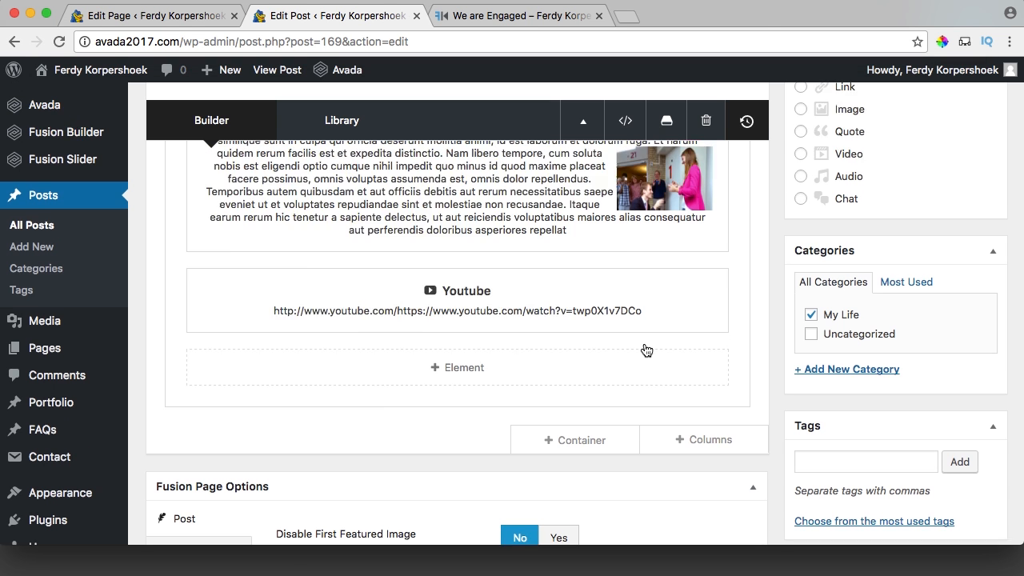
pyautogui.click(970, 392)
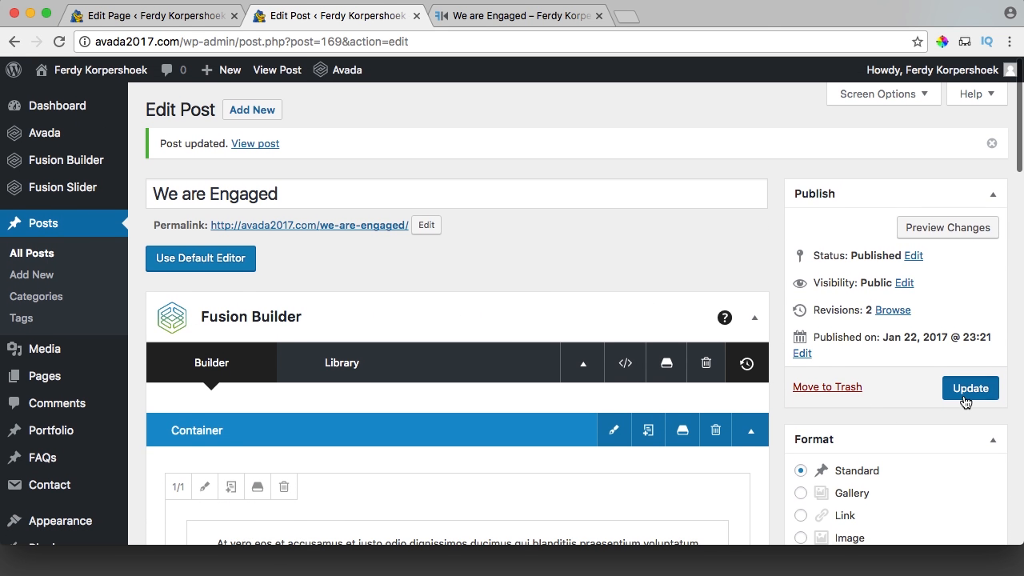
pyautogui.click(496, 18)
pyautogui.press('super+r')
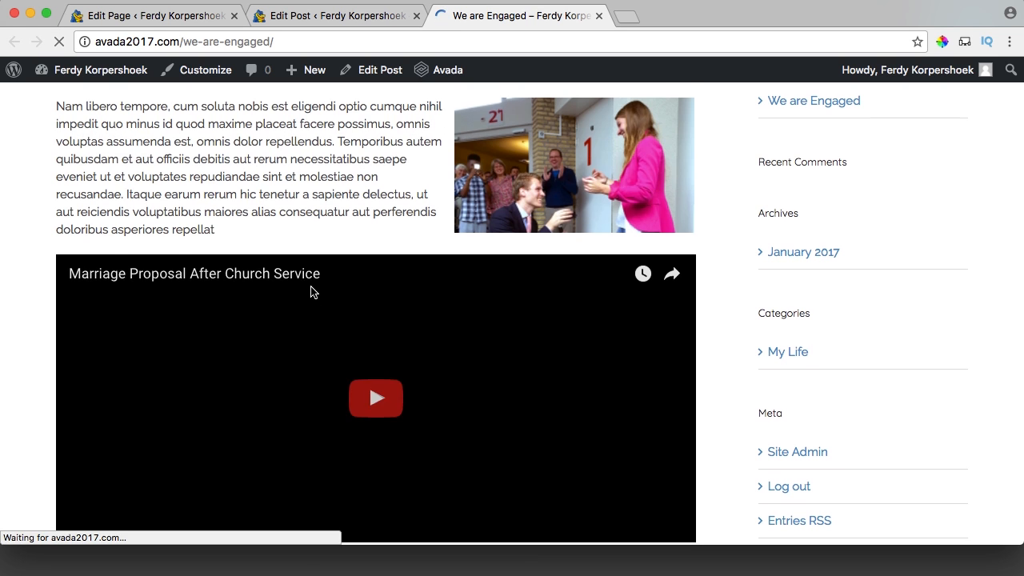
pyautogui.scroll(-2, 313, 292)
pyautogui.click(187, 351)
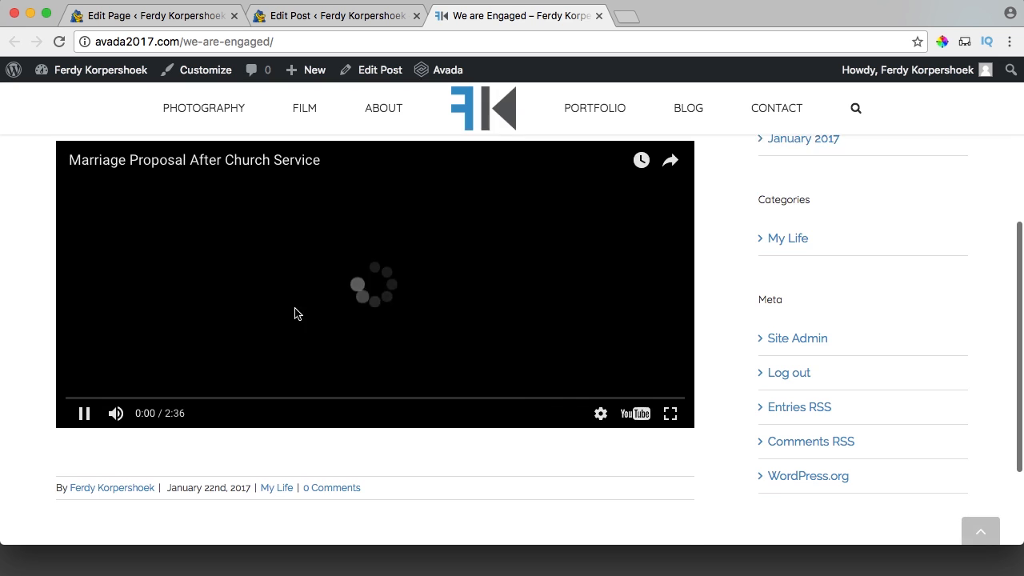
pyautogui.scroll(5, 482, 331)
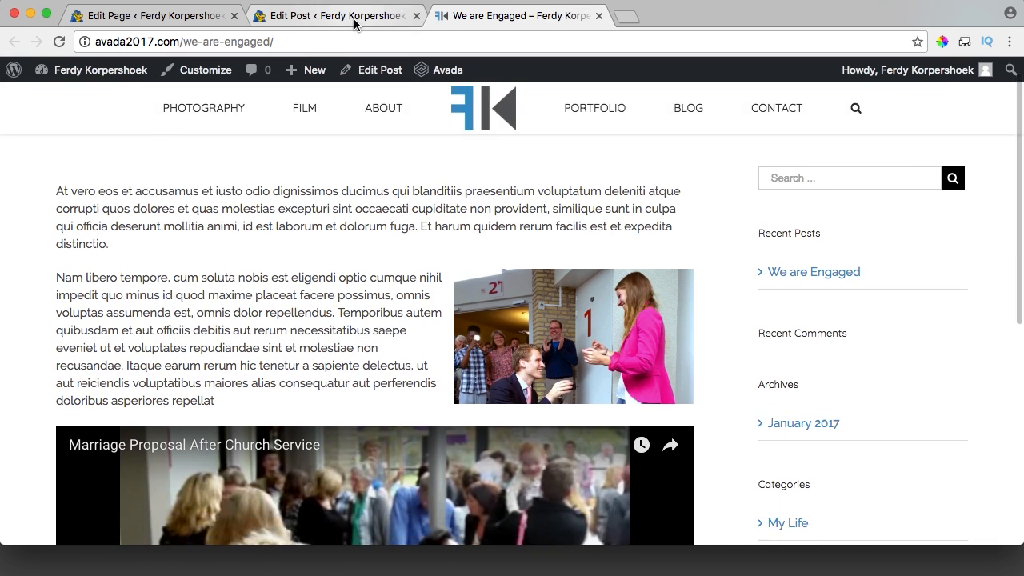
# Save the YouTube element without a fixed width, update the post and reload the live page.
pyautogui.click(336, 16)
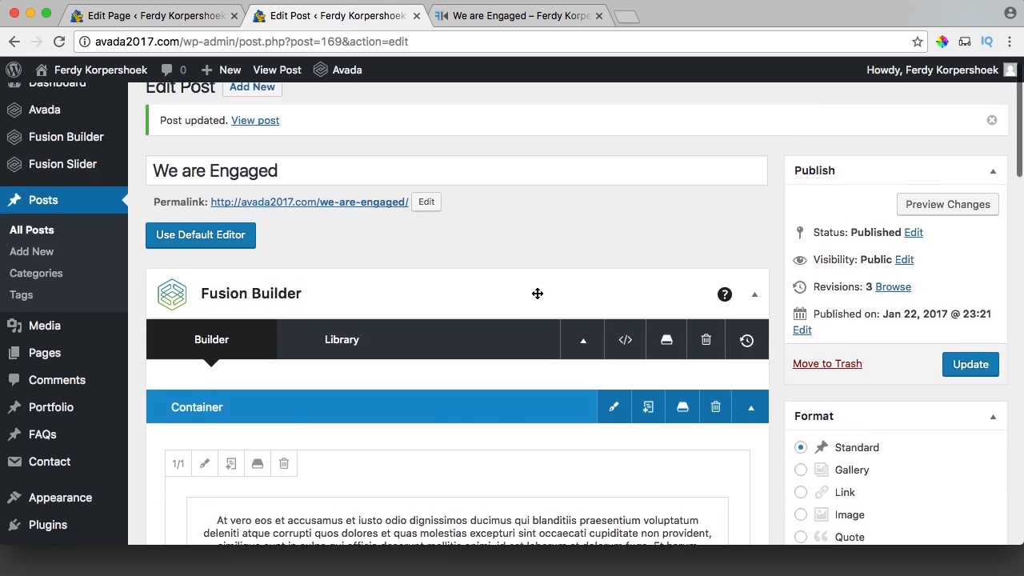
pyautogui.scroll(-3, 537, 295)
pyautogui.scroll(-1, 537, 295)
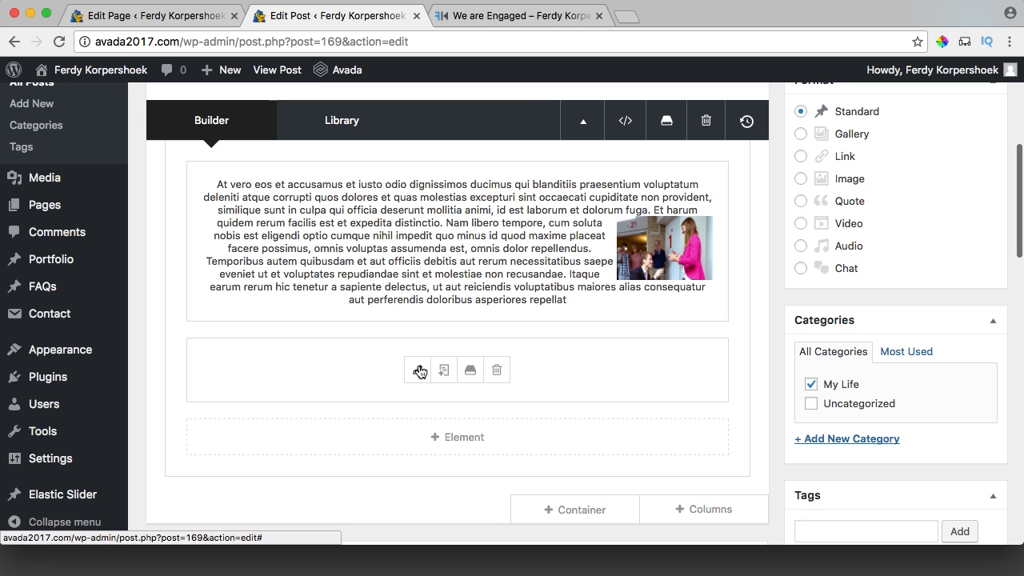
pyautogui.click(418, 370)
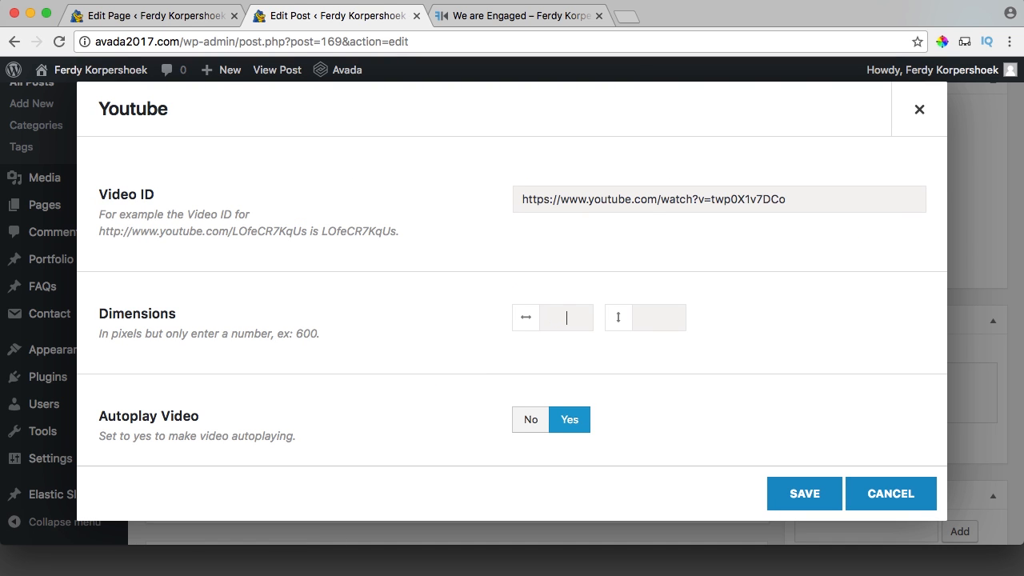
pyautogui.click(795, 494)
pyautogui.click(969, 171)
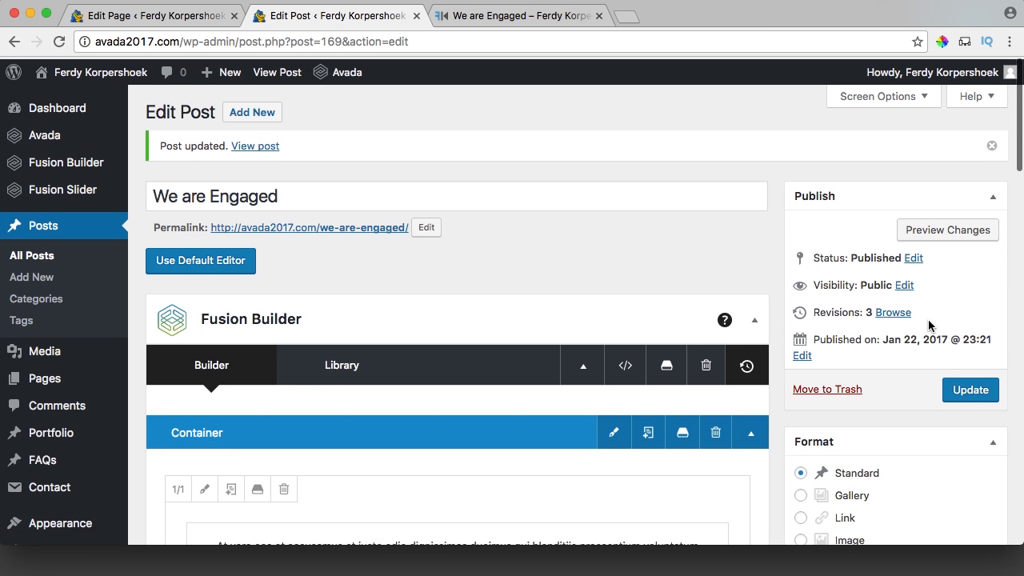
pyautogui.click(531, 14)
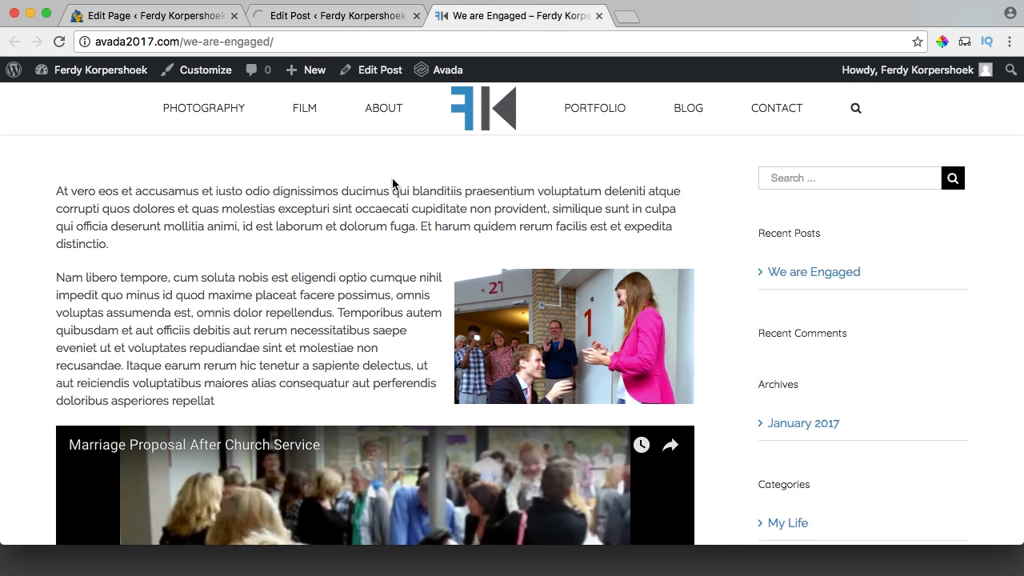
pyautogui.press('super+r')
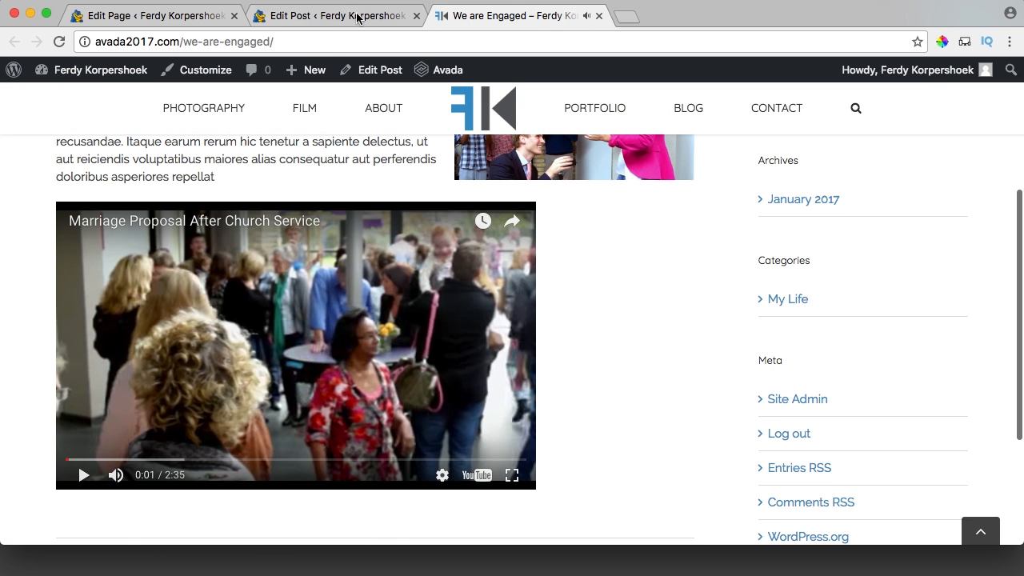
# Set the YouTube element's Autoplay Video to No and update the post.
pyautogui.click(358, 18)
pyautogui.scroll(-10, 464, 264)
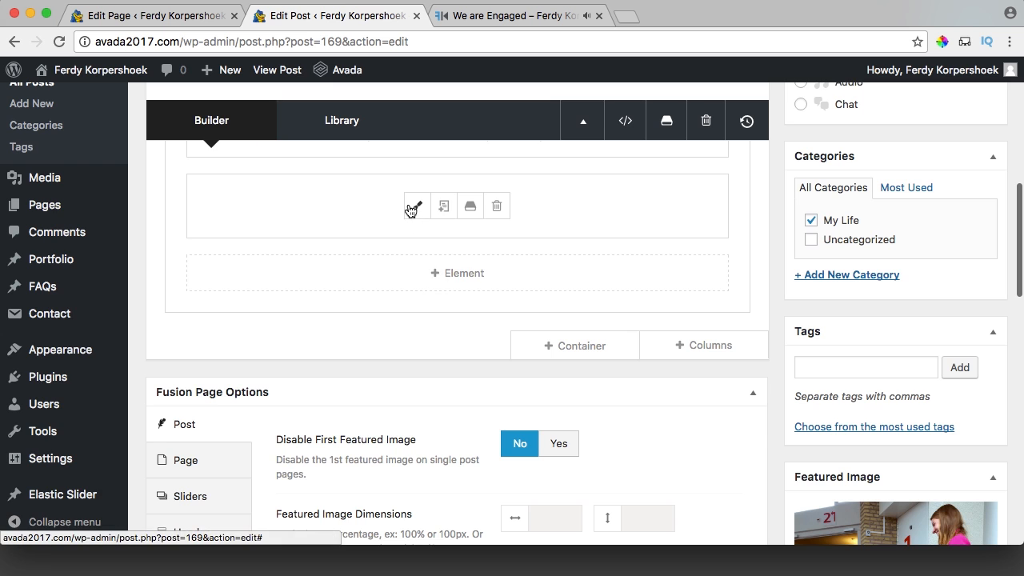
pyautogui.click(413, 209)
pyautogui.scroll(-2, 512, 360)
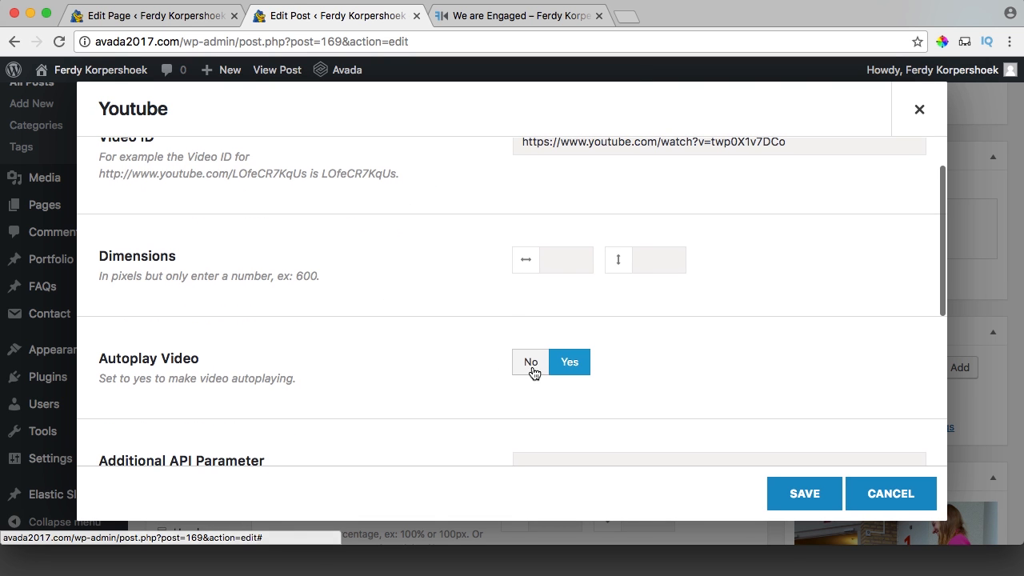
pyautogui.click(530, 362)
pyautogui.click(800, 494)
pyautogui.scroll(-2, 734, 384)
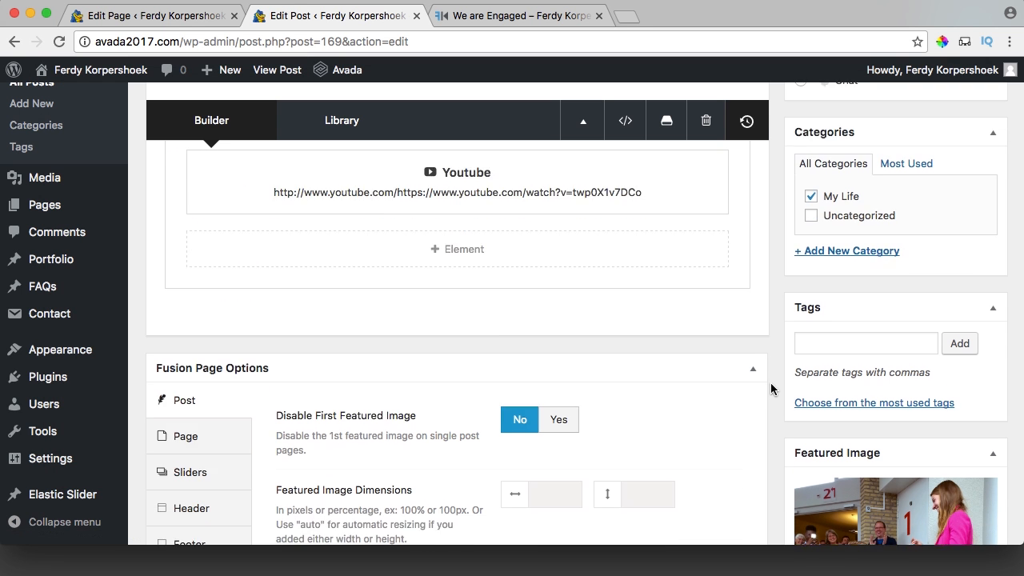
pyautogui.scroll(-2, 772, 386)
pyautogui.click(943, 389)
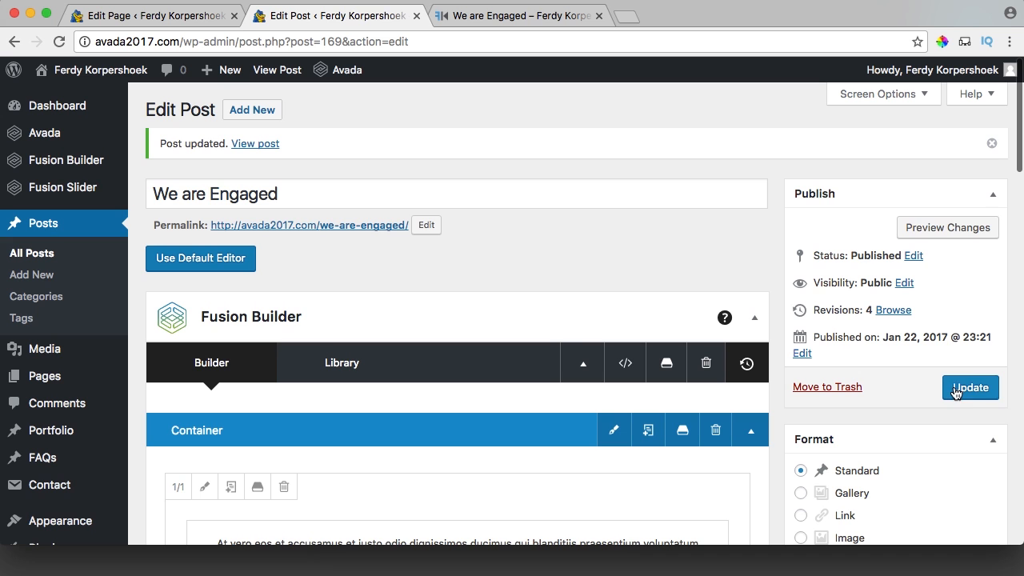
# Go to the home page BLOG section and find the We are Engaged post's photo and excerpt.
pyautogui.click(519, 18)
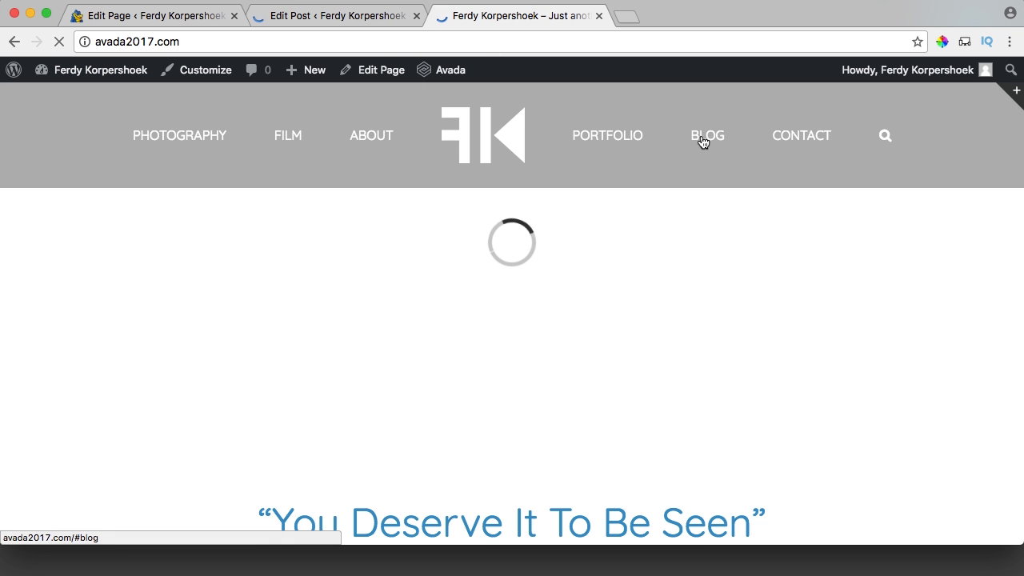
pyautogui.click(709, 137)
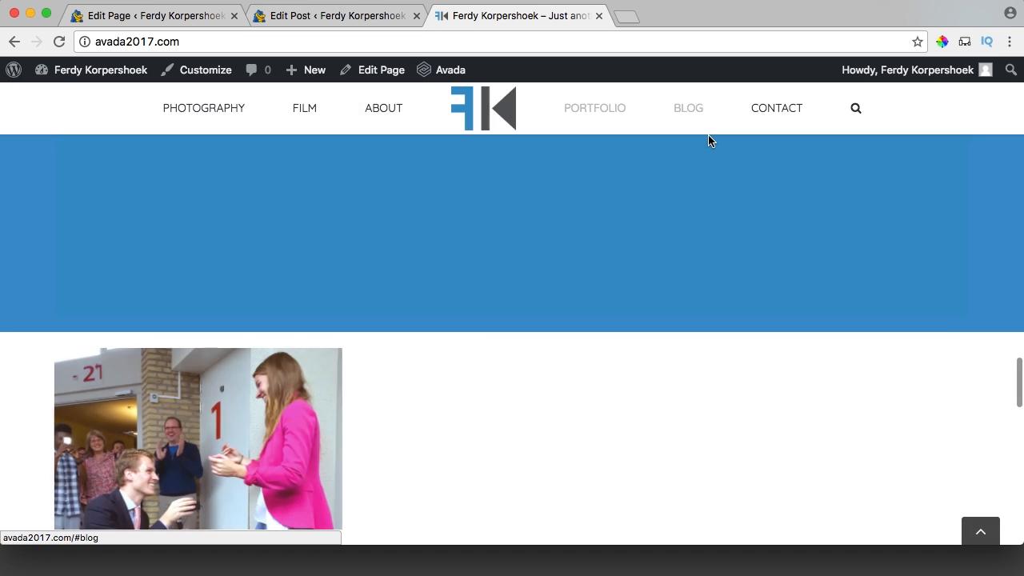
pyautogui.scroll(-2, 422, 292)
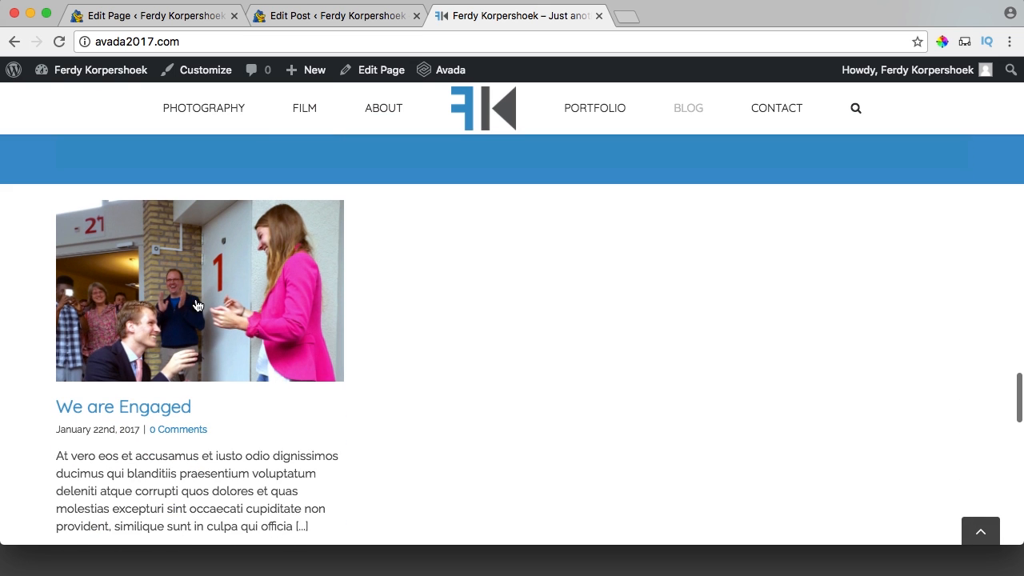
pyautogui.scroll(-1, 408, 304)
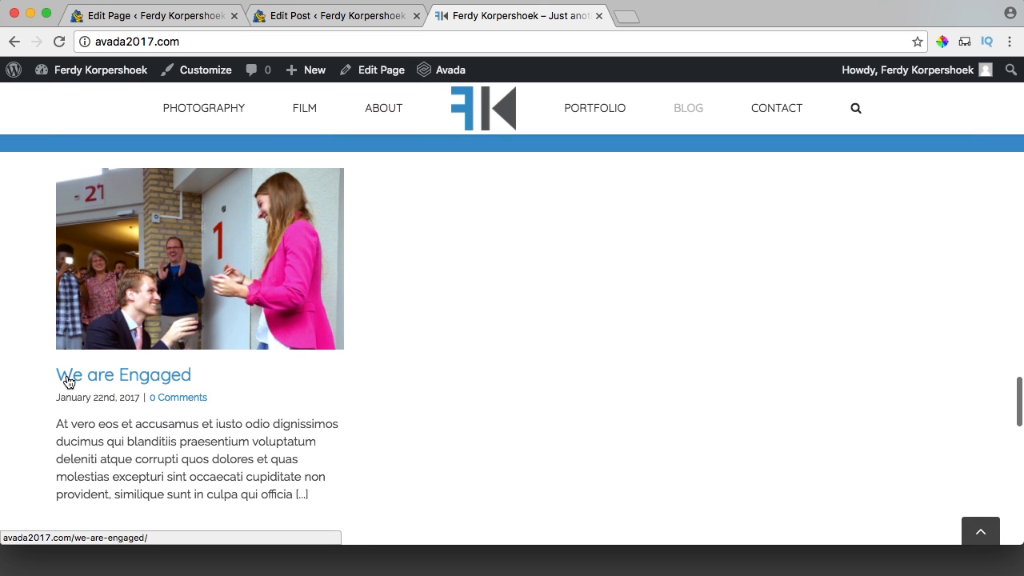
pyautogui.scroll(-2, 232, 372)
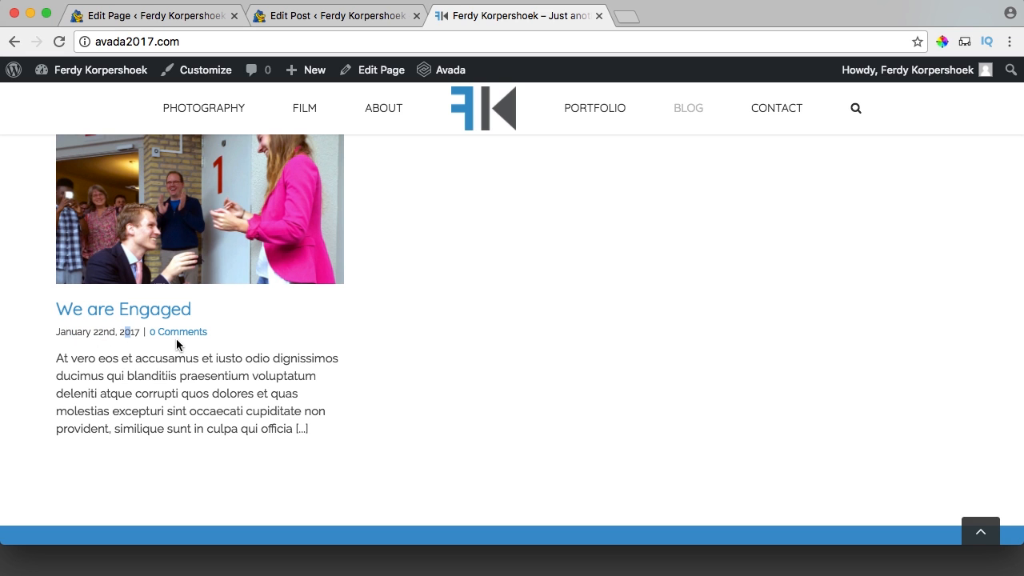
pyautogui.click(398, 359)
pyautogui.moveTo(57, 358); pyautogui.dragTo(308, 432)
pyautogui.click(312, 437)
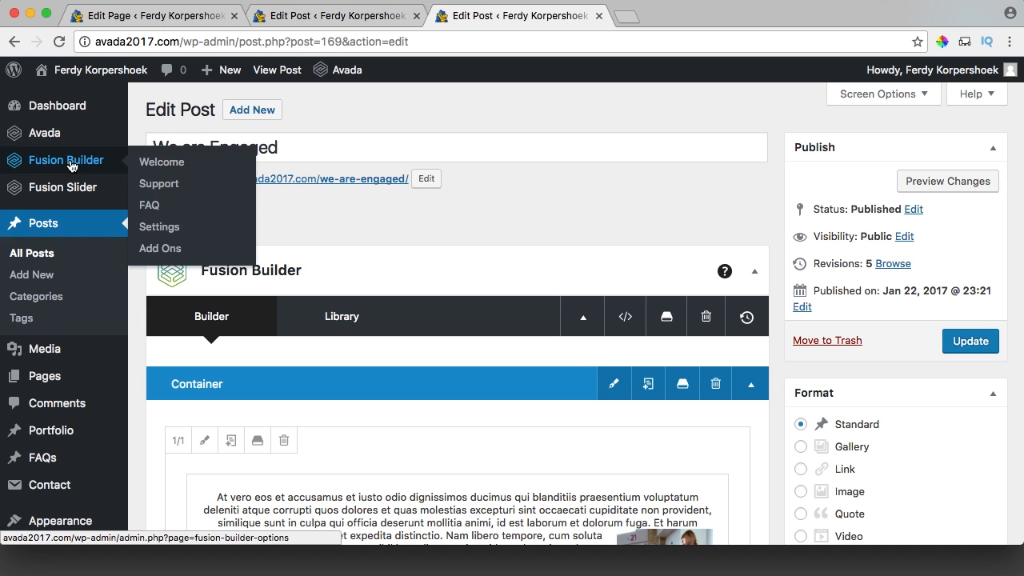
# Add a Fusion slider named We Are Engaged, 100% wide and 400px tall, under Add or Edit Sliders.
pyautogui.moveTo(63, 193)
pyautogui.keyDown('shift'); pyautogui.keyDown('super'); pyautogui.click(171, 211); pyautogui.keyUp('super'); pyautogui.keyUp('shift')
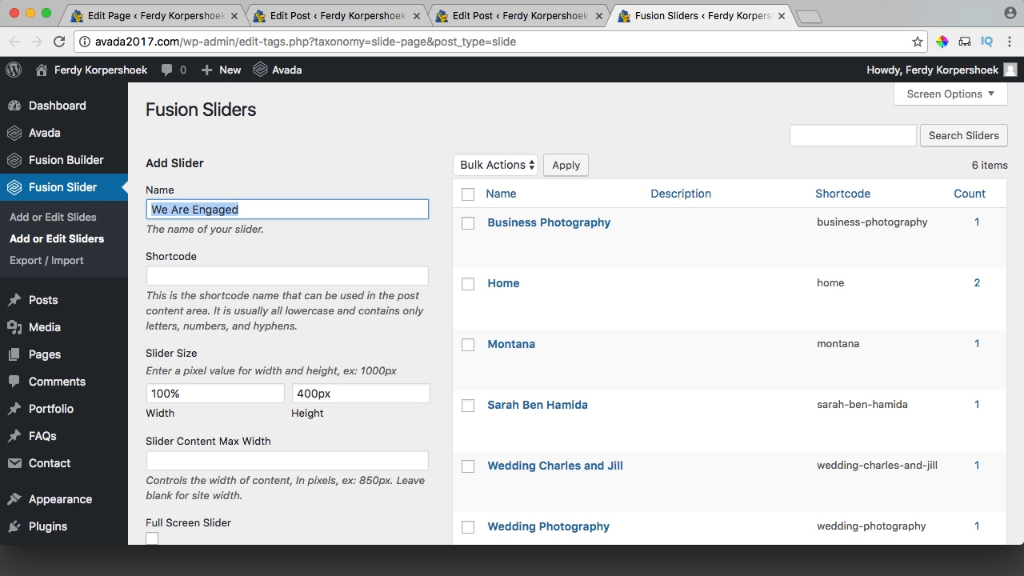
pyautogui.scroll(-5, 264, 240)
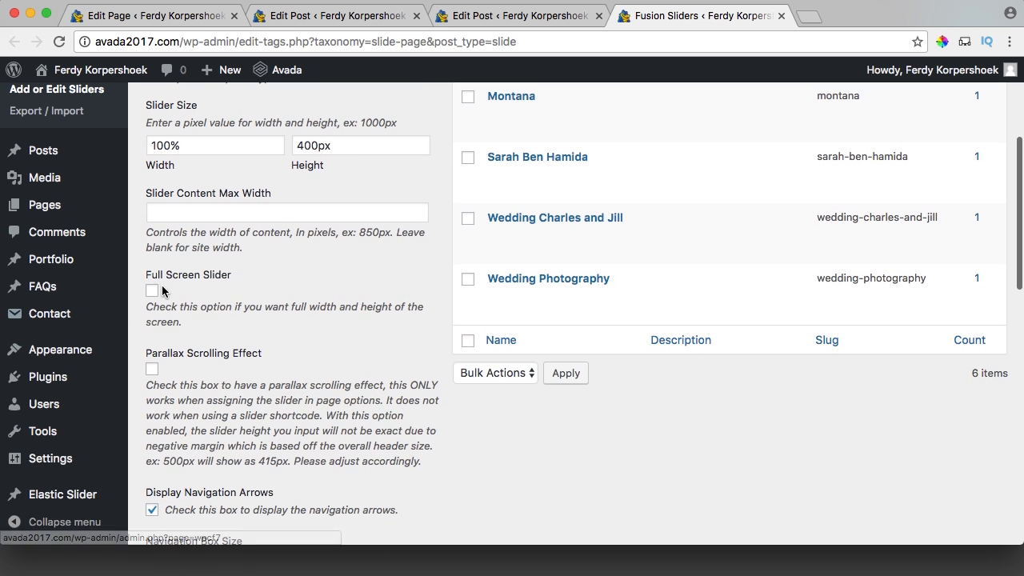
pyautogui.click(152, 291)
pyautogui.scroll(-5, 152, 293)
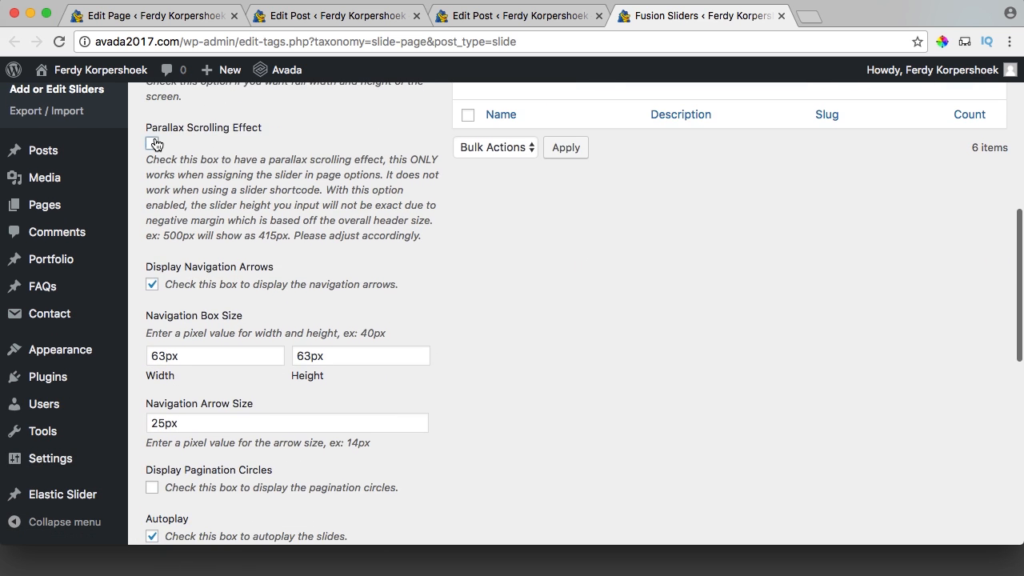
pyautogui.scroll(-4, 246, 209)
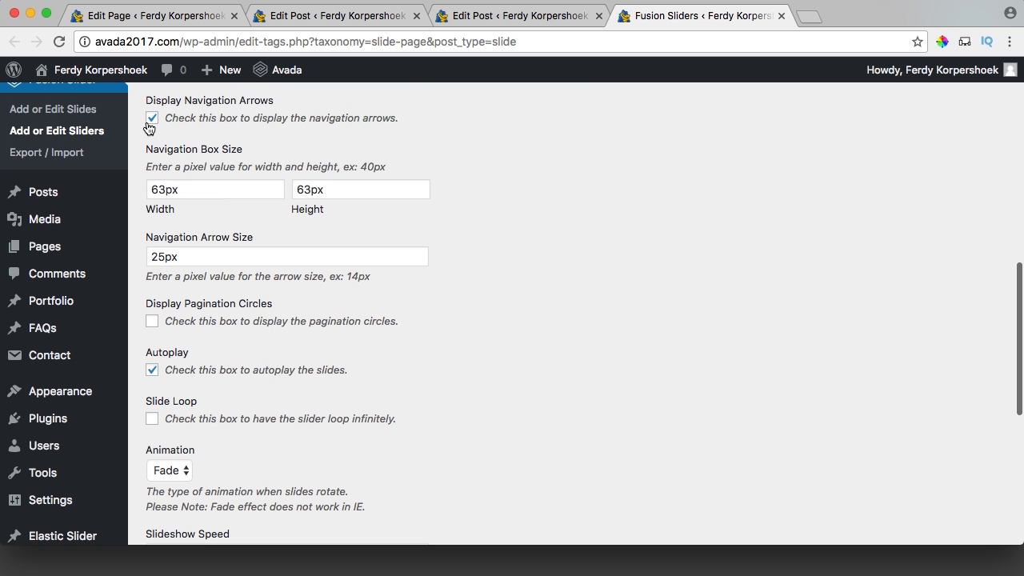
pyautogui.scroll(-8, 200, 264)
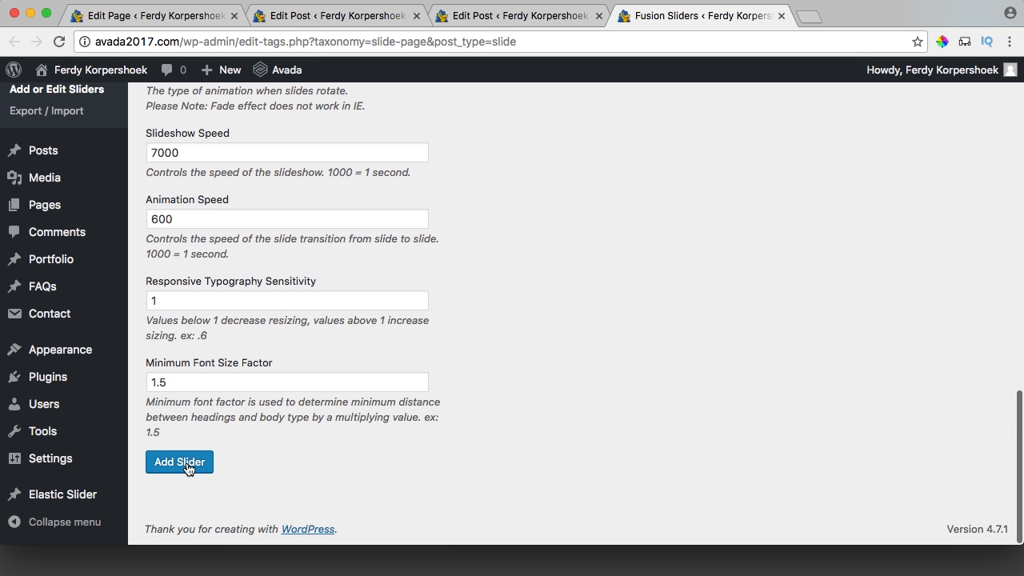
pyautogui.click(187, 468)
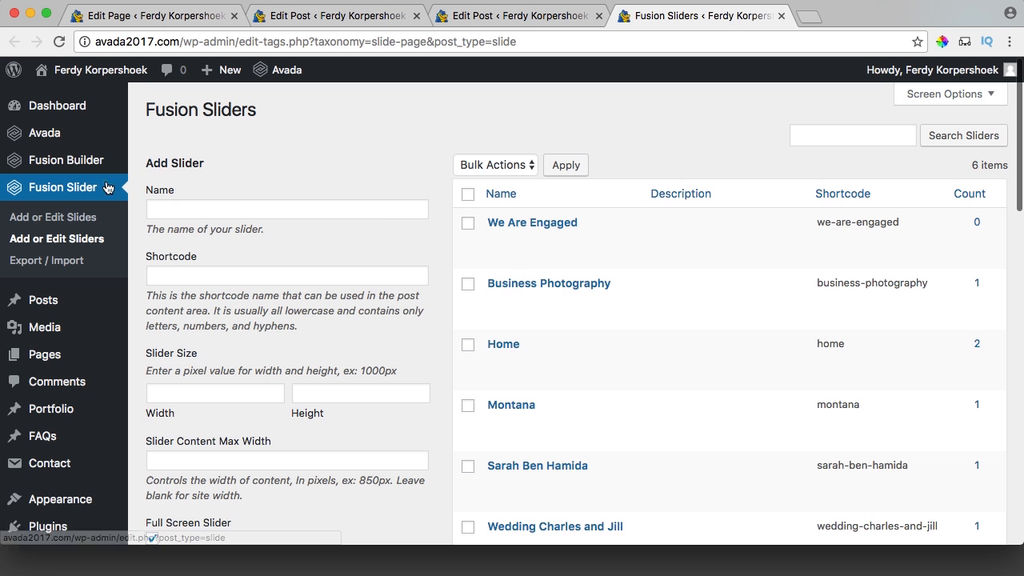
# Start a new slide with an Image background and centered content alignment.
pyautogui.click(54, 222)
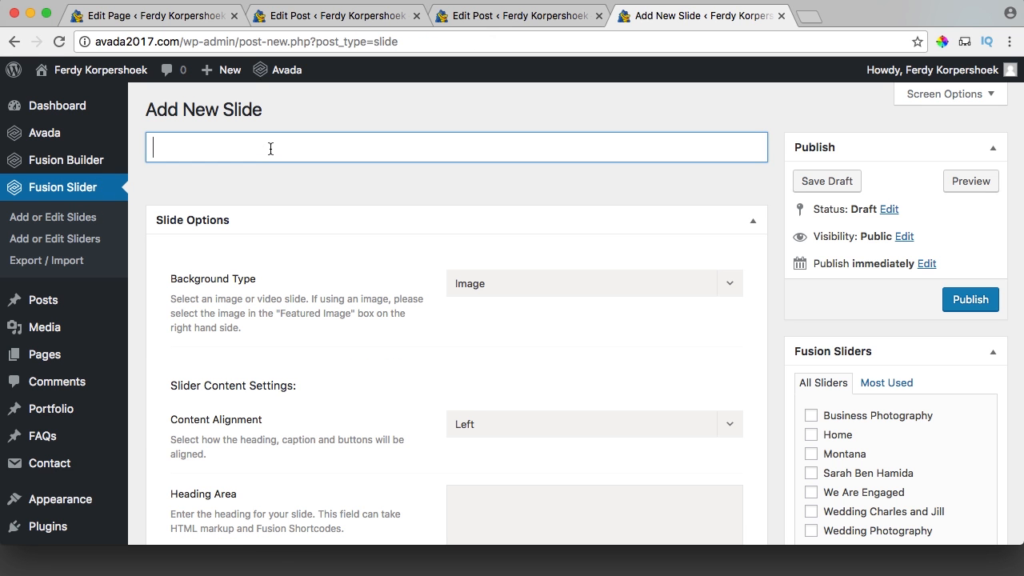
pyautogui.click(496, 284)
pyautogui.click(313, 290)
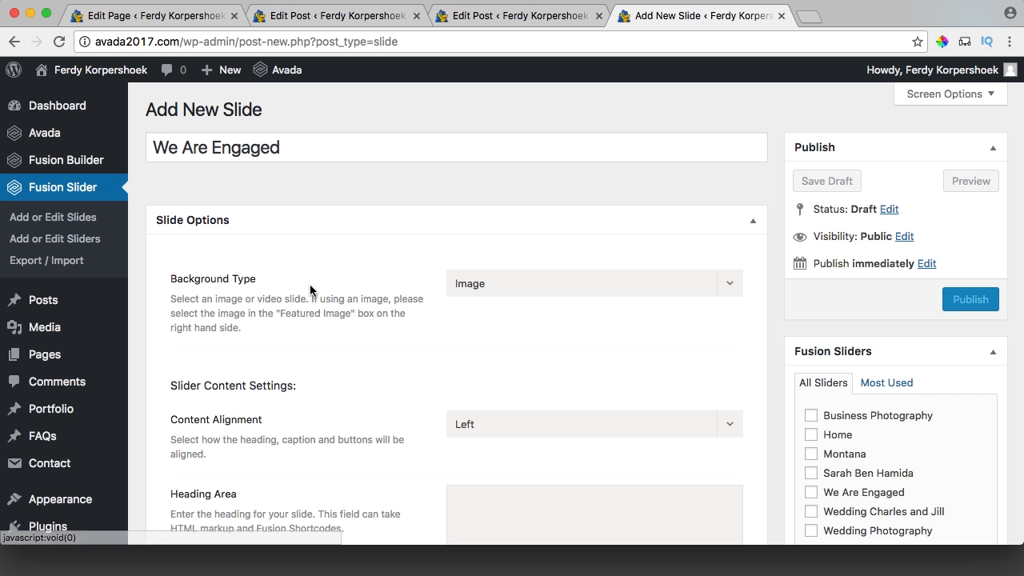
pyautogui.scroll(-3, 512, 312)
pyautogui.click(497, 238)
pyautogui.click(488, 293)
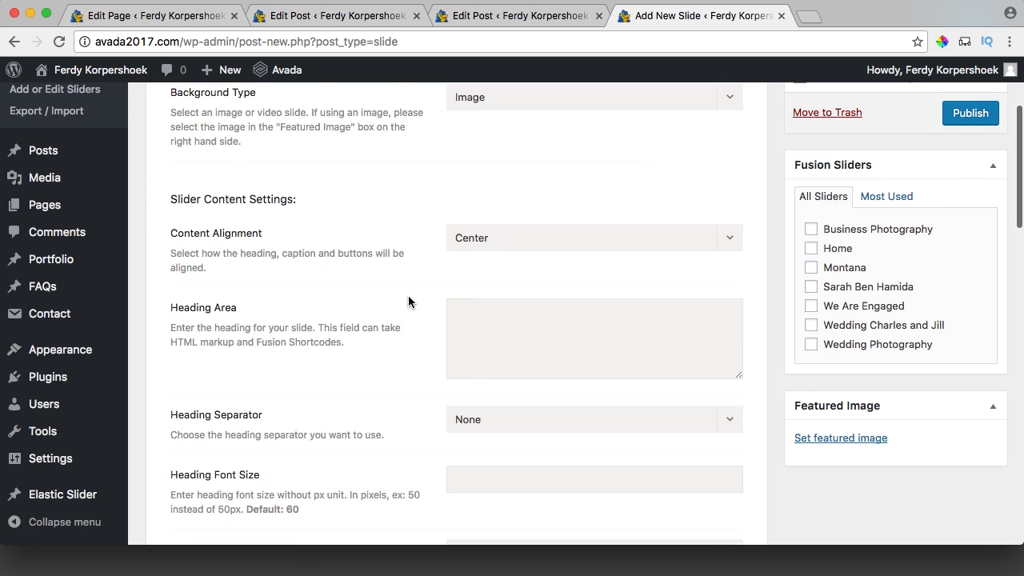
pyautogui.scroll(-10, 405, 300)
pyautogui.scroll(-1, 457, 315)
# Delete the default shortcodes from the Button #1 and Button #2 fields.
pyautogui.click(456, 315)
pyautogui.press('super+a')
pyautogui.press('BackSpace')
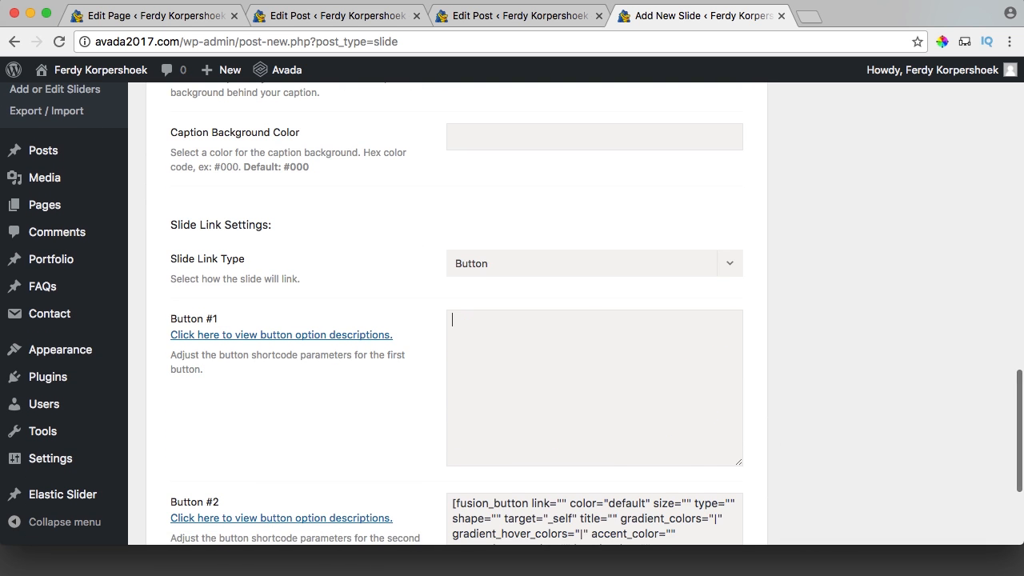
pyautogui.scroll(-2, 551, 409)
pyautogui.click(558, 453)
pyautogui.press('super+a')
pyautogui.press('BackSpace')
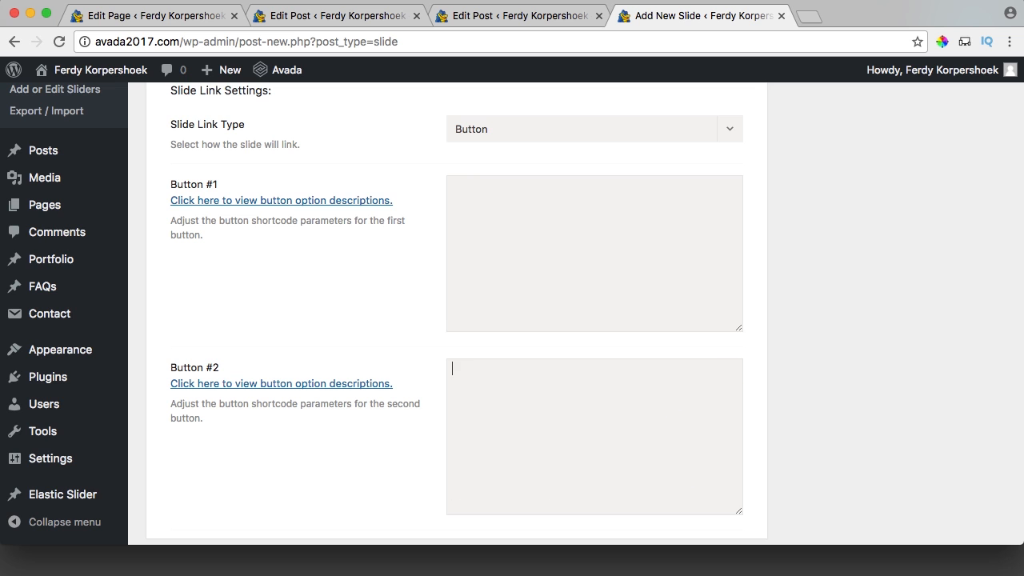
pyautogui.scroll(15, 523, 362)
pyautogui.scroll(-4, 528, 344)
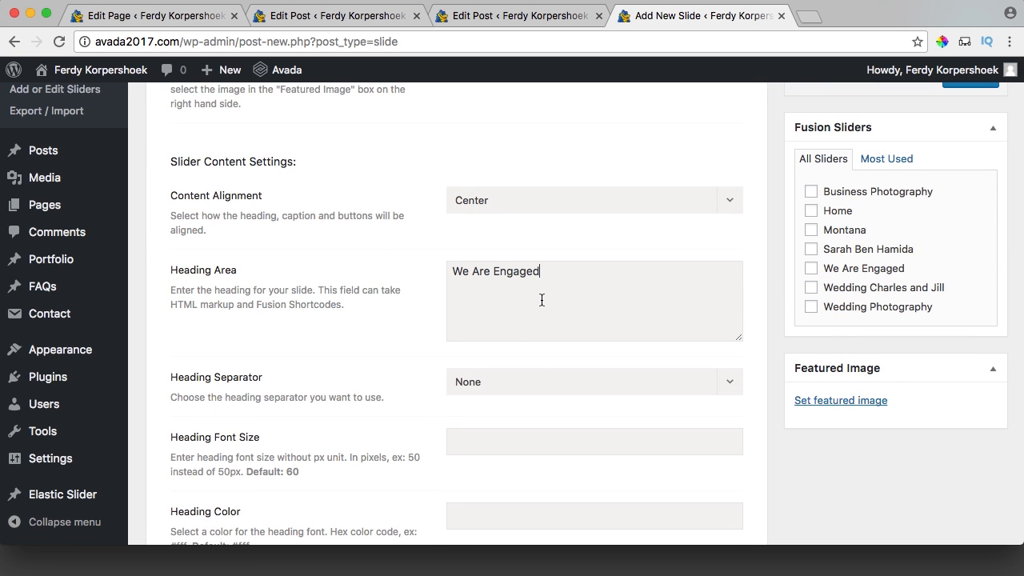
# Keep the heading separator at None and enter a heading font size of 50.
pyautogui.click(498, 384)
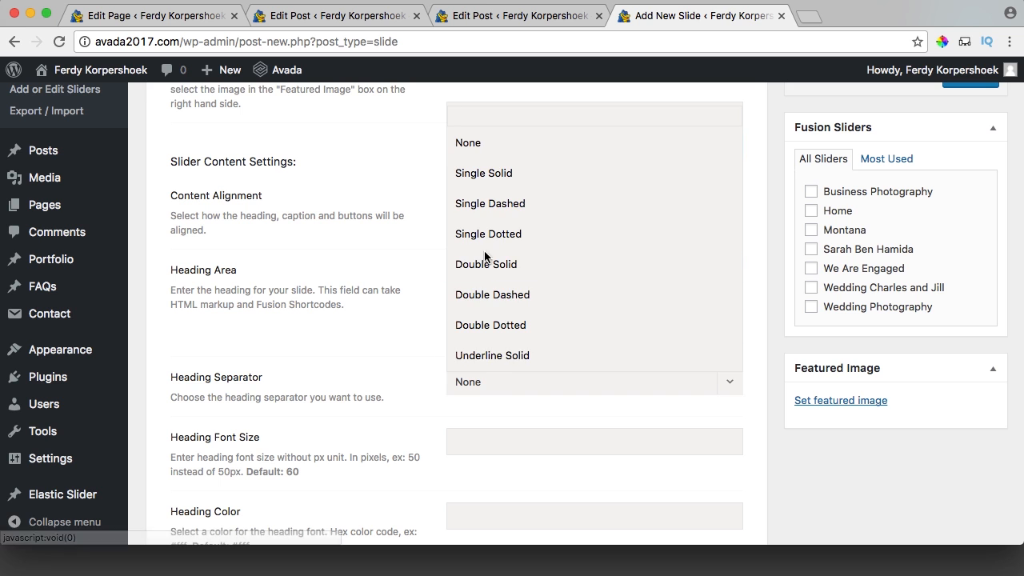
pyautogui.click(404, 216)
pyautogui.scroll(-2, 448, 251)
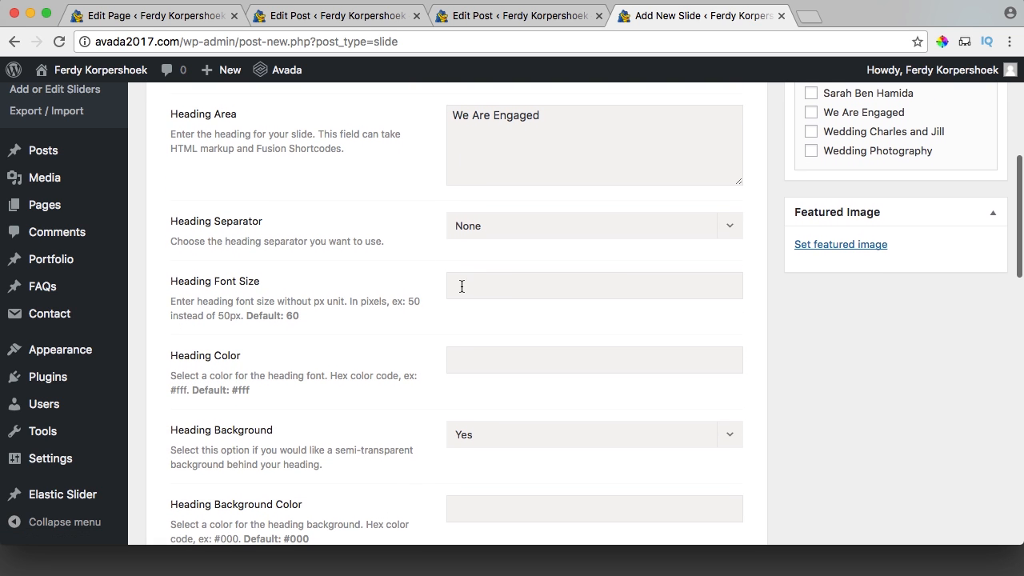
pyautogui.click(471, 287)
pyautogui.write('50')
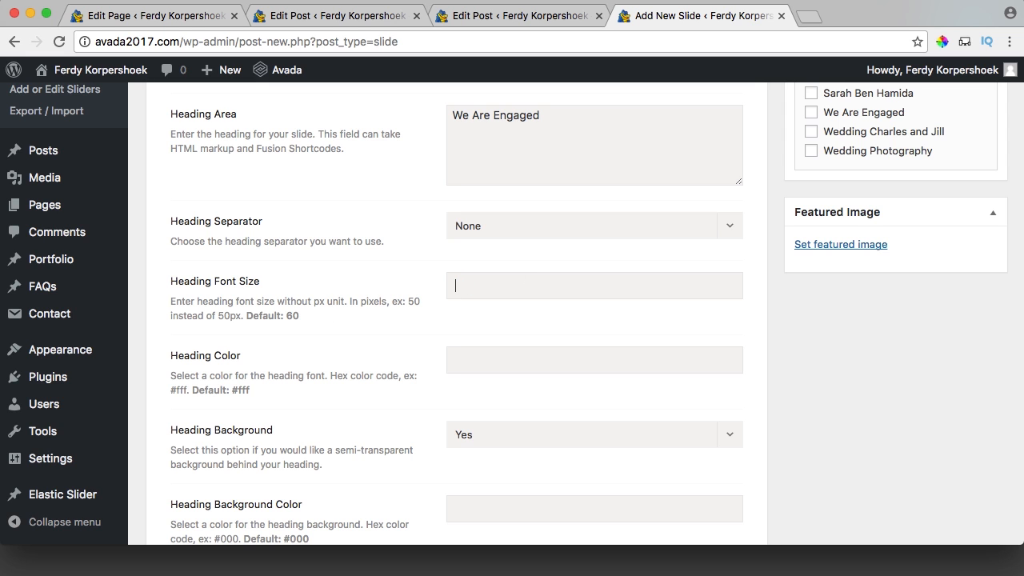
pyautogui.scroll(1, 871, 341)
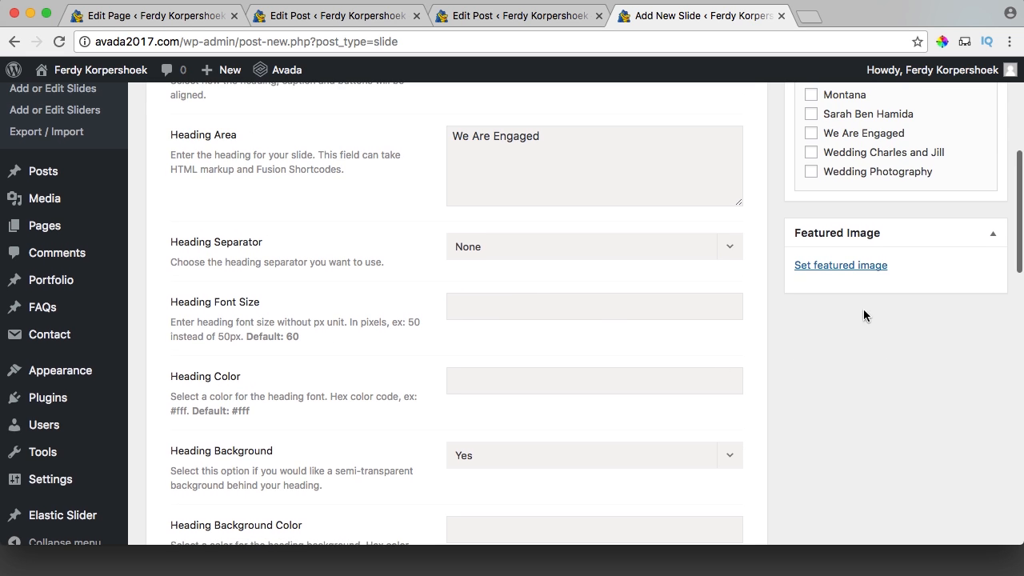
# Set Ferdy-Anna-Proposal as the slide's featured image and publish the slide.
pyautogui.click(874, 266)
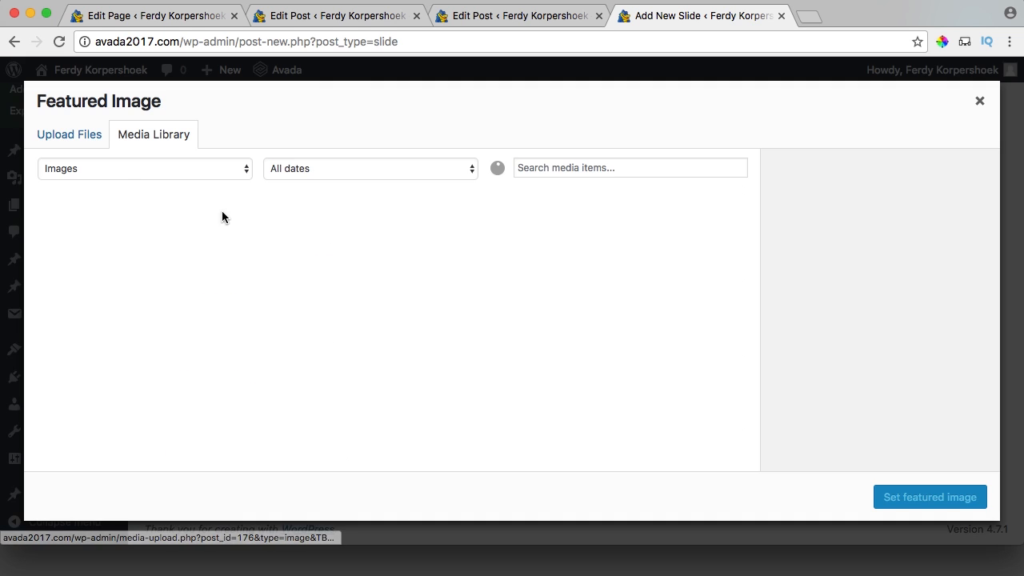
pyautogui.click(87, 245)
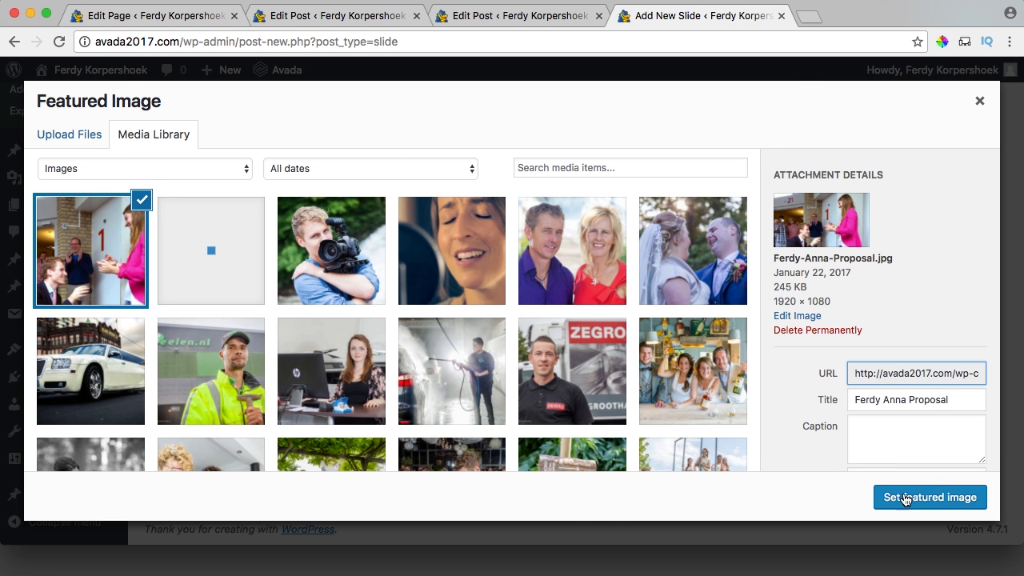
pyautogui.click(905, 497)
pyautogui.scroll(3, 783, 348)
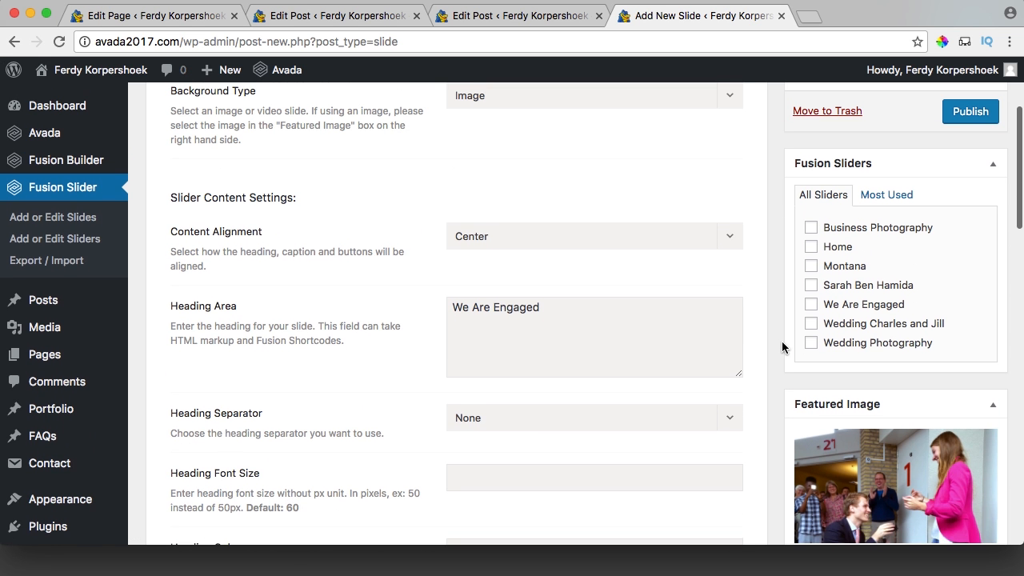
pyautogui.scroll(3, 800, 302)
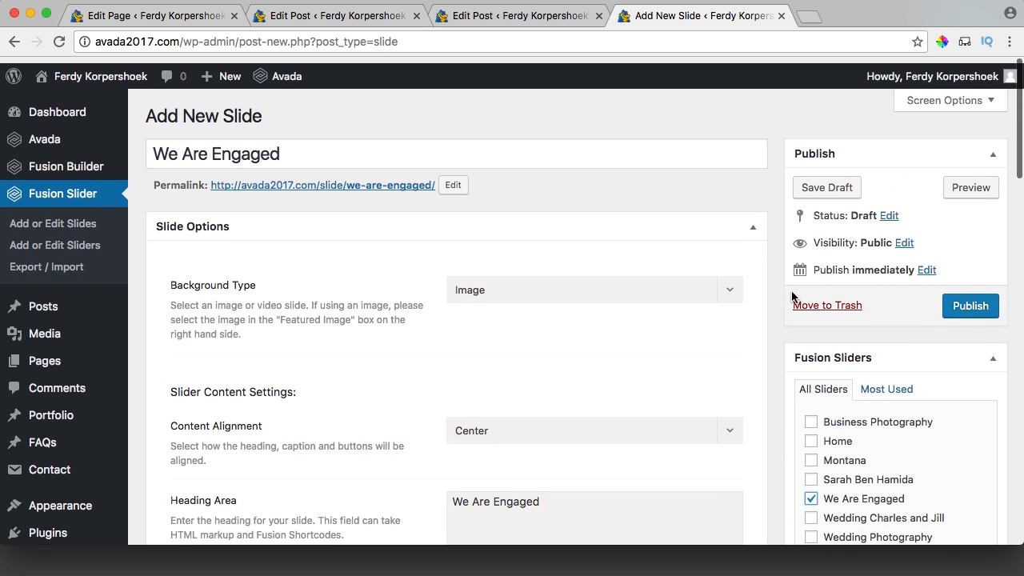
pyautogui.click(964, 301)
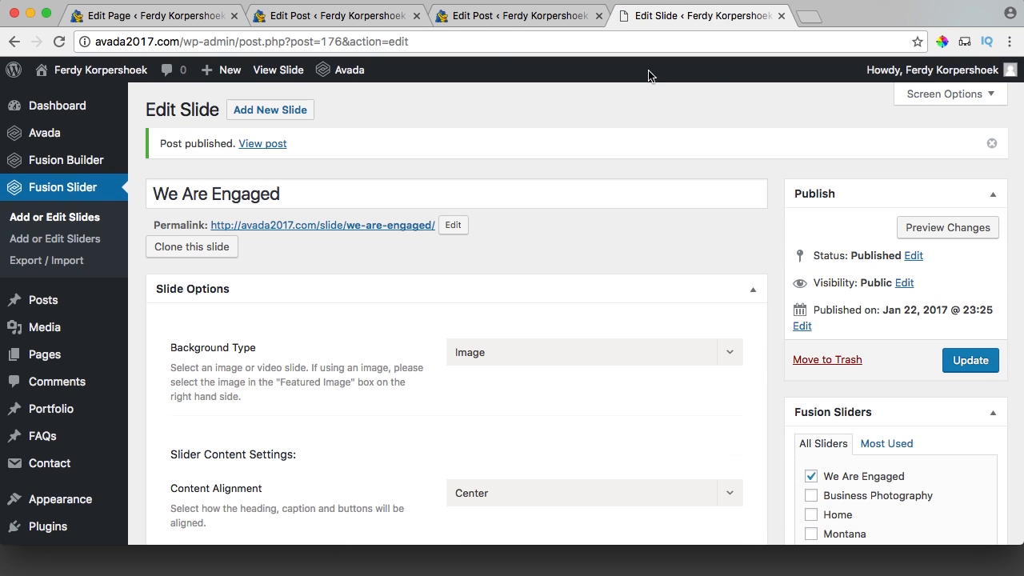
pyautogui.click(484, 22)
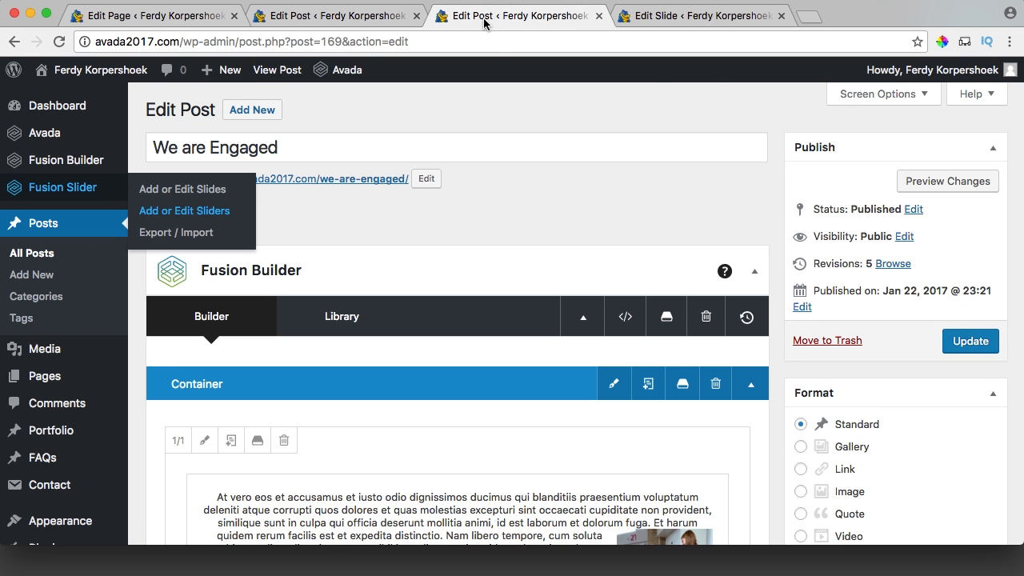
# Update the We are Engaged post and close the unneeded editor tabs.
pyautogui.click(417, 15)
pyautogui.click(969, 341)
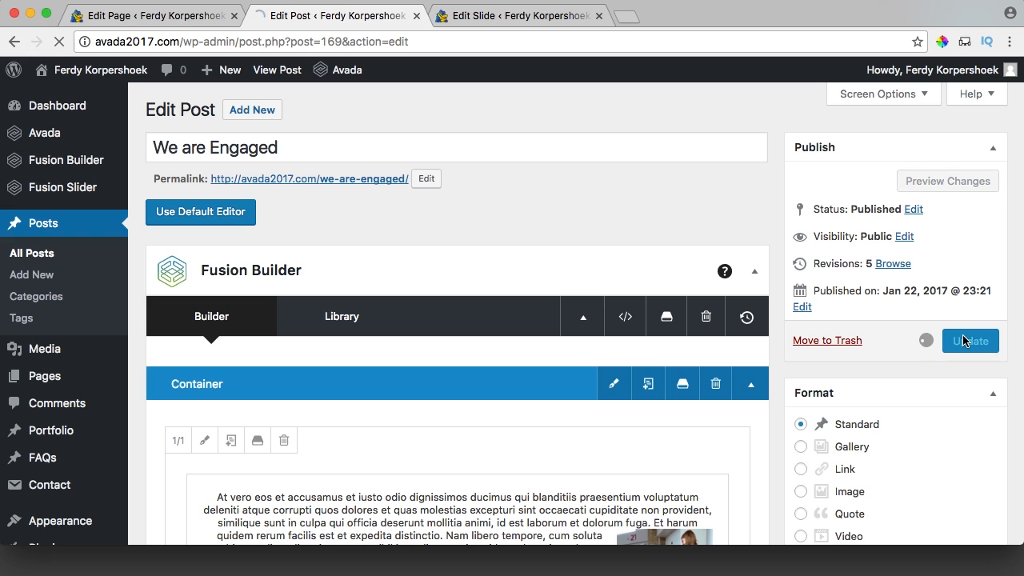
pyautogui.click(234, 15)
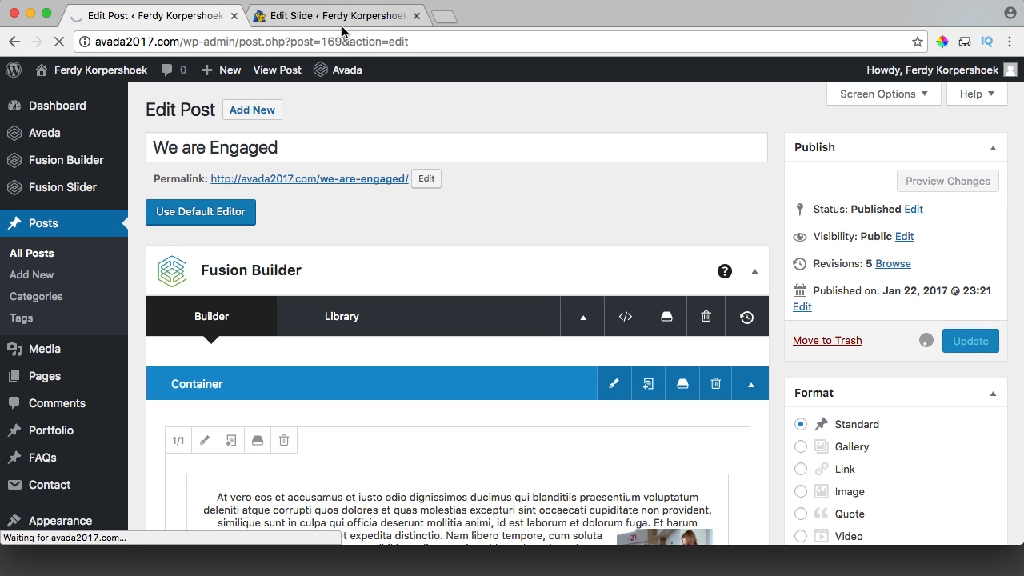
pyautogui.click(417, 15)
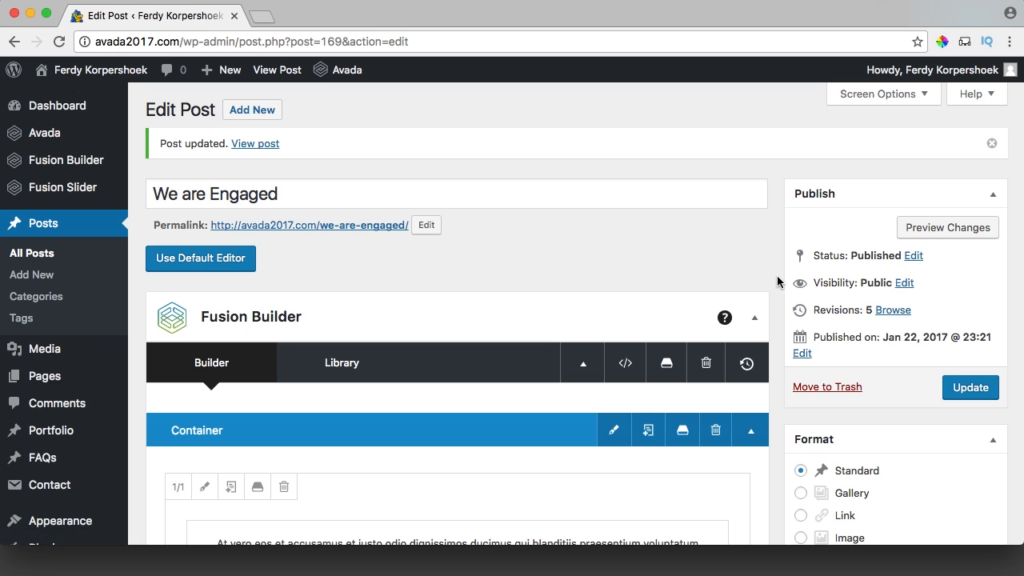
# Set the Page Title Bar breadcrumbs to None and hide the title bar text.
pyautogui.scroll(-15, 777, 282)
pyautogui.scroll(5, 779, 281)
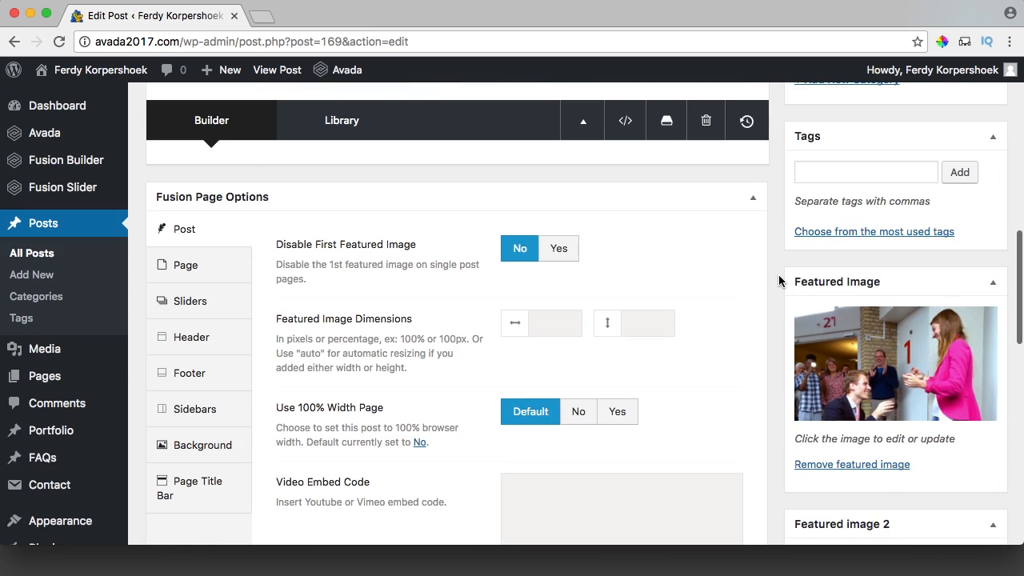
pyautogui.click(200, 487)
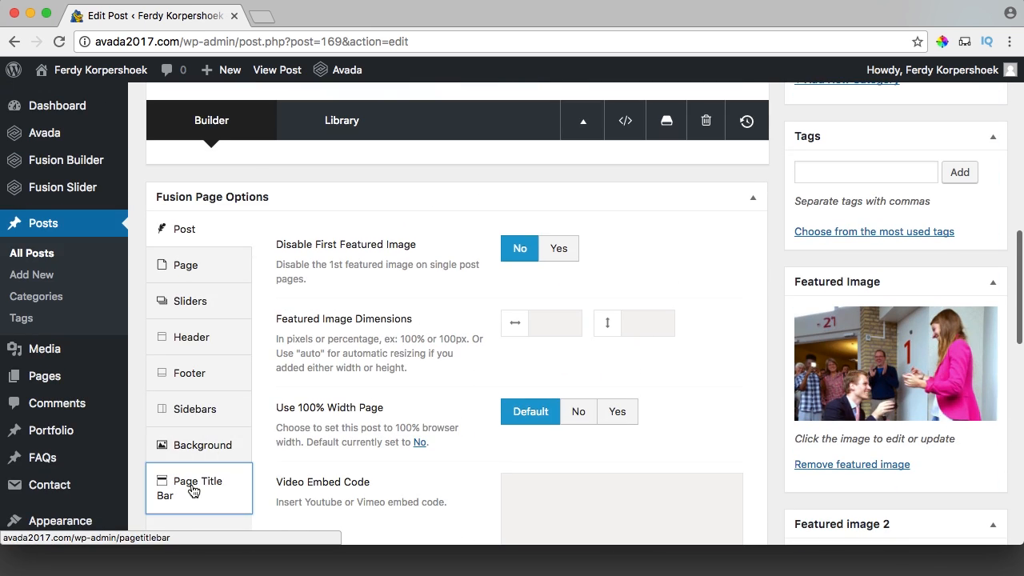
pyautogui.scroll(-2, 436, 296)
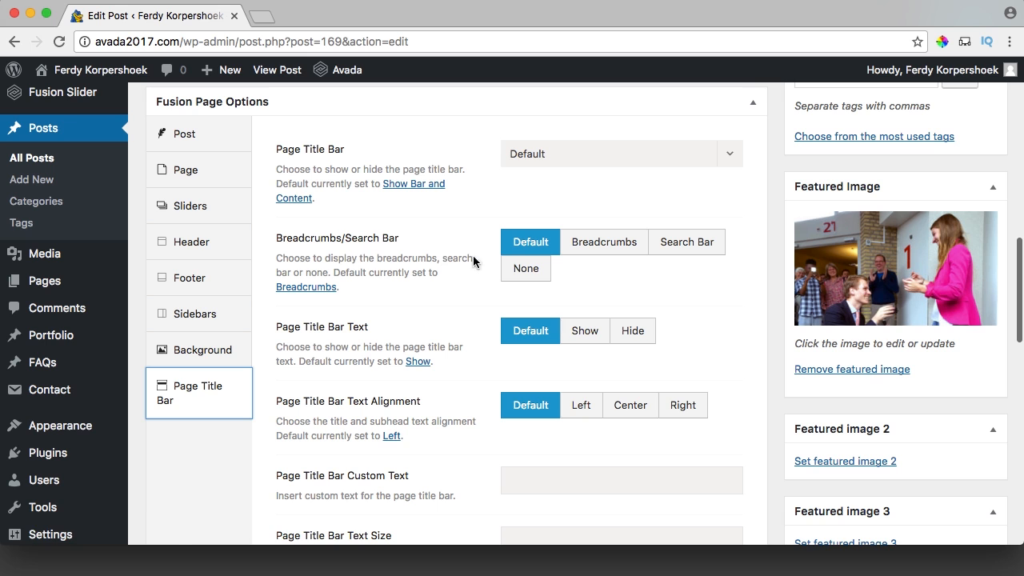
pyautogui.click(524, 269)
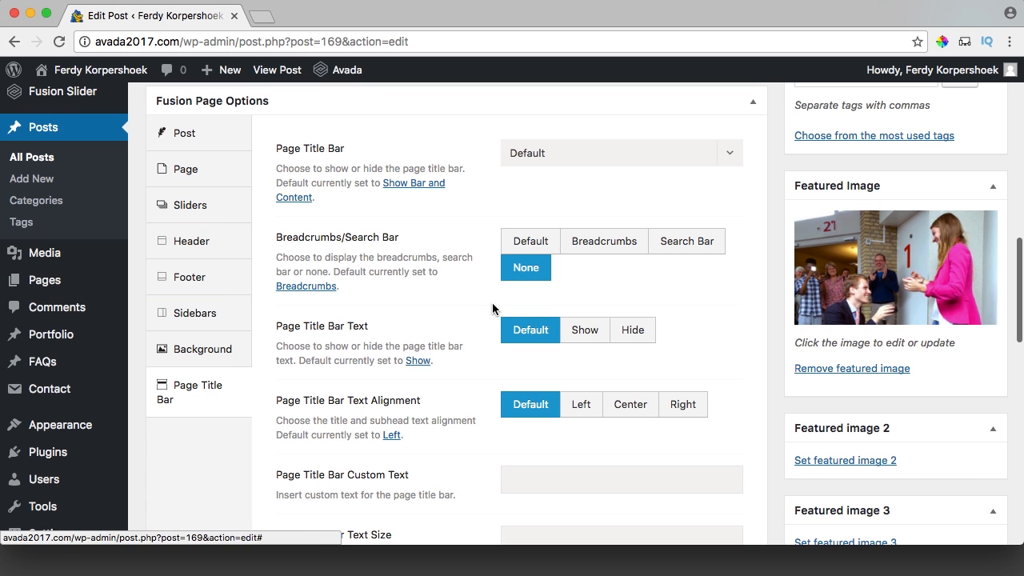
pyautogui.click(633, 334)
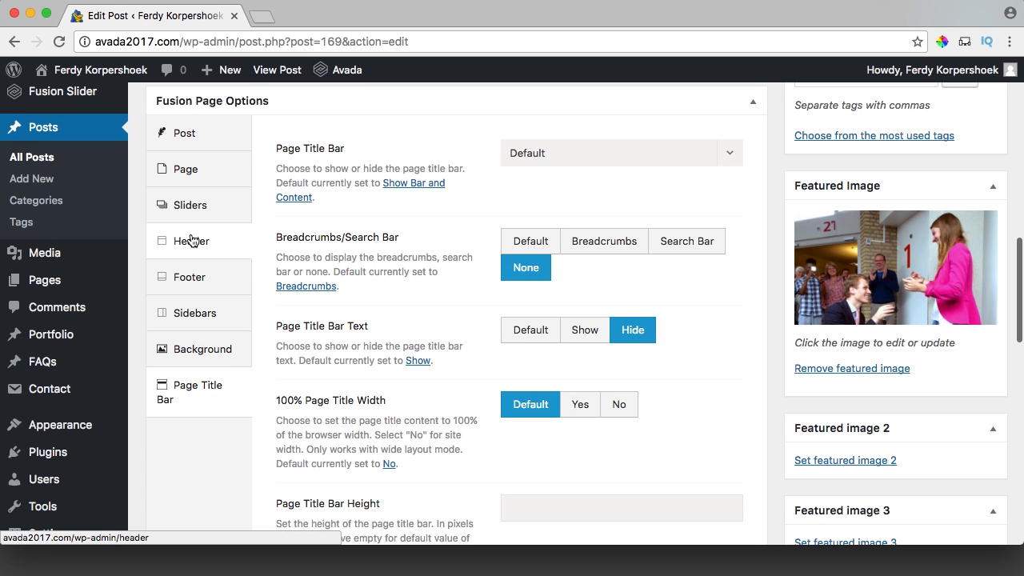
# Choose Fusion Slider 'We Are Engaged' in the post's slider options and update.
pyautogui.click(190, 208)
pyautogui.click(549, 154)
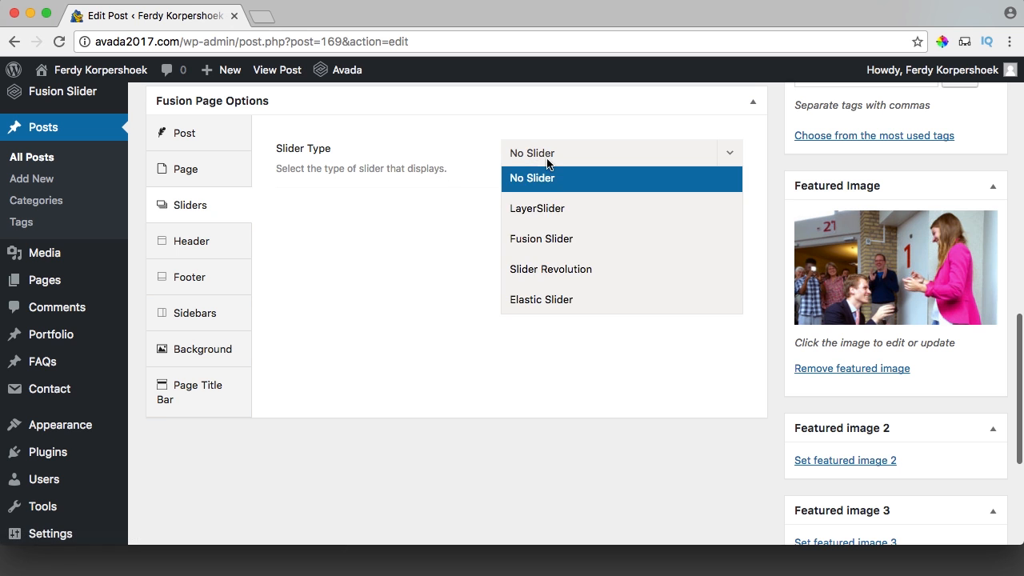
pyautogui.click(555, 239)
pyautogui.click(557, 213)
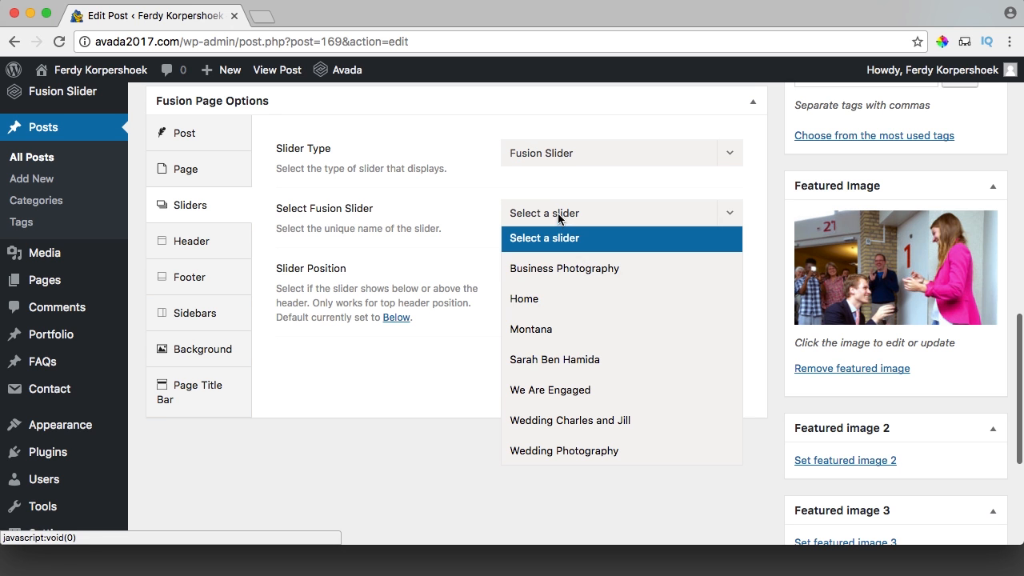
pyautogui.click(555, 391)
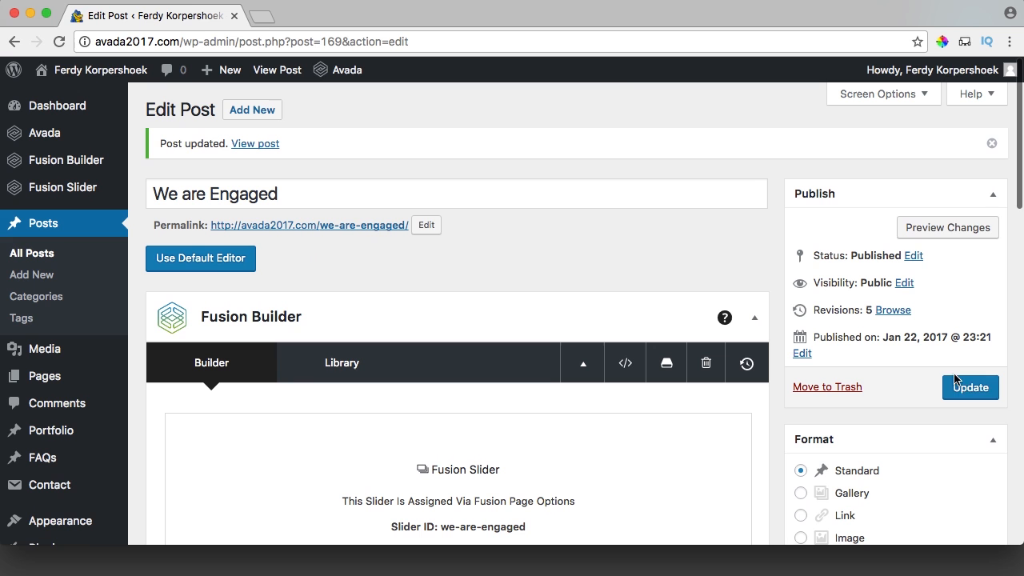
pyautogui.click(970, 387)
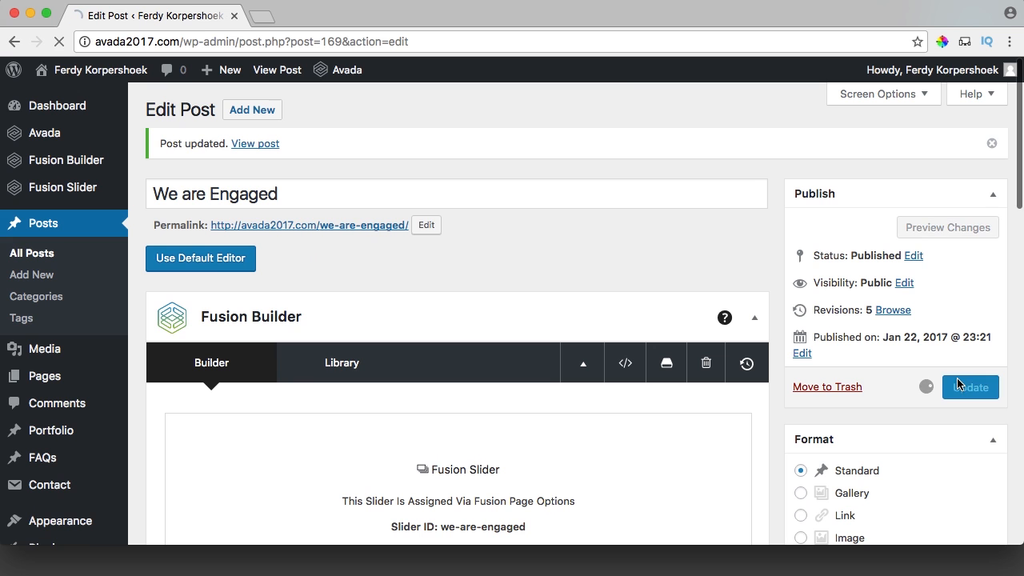
# Switch the post's header main menu to blogportfolio and update.
pyautogui.scroll(-10, 141, 331)
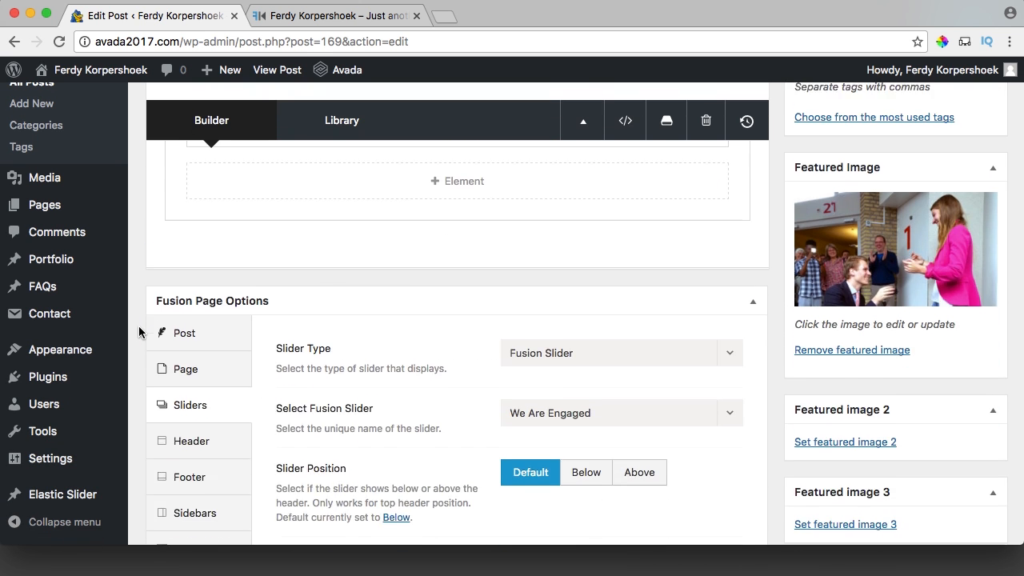
pyautogui.click(192, 263)
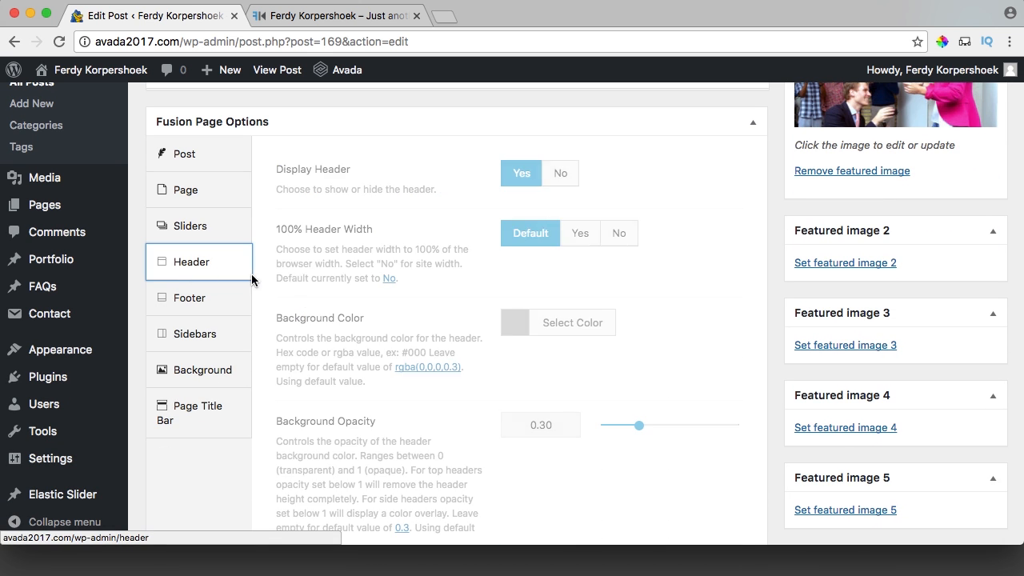
pyautogui.scroll(-10, 360, 337)
pyautogui.click(544, 424)
pyautogui.click(539, 478)
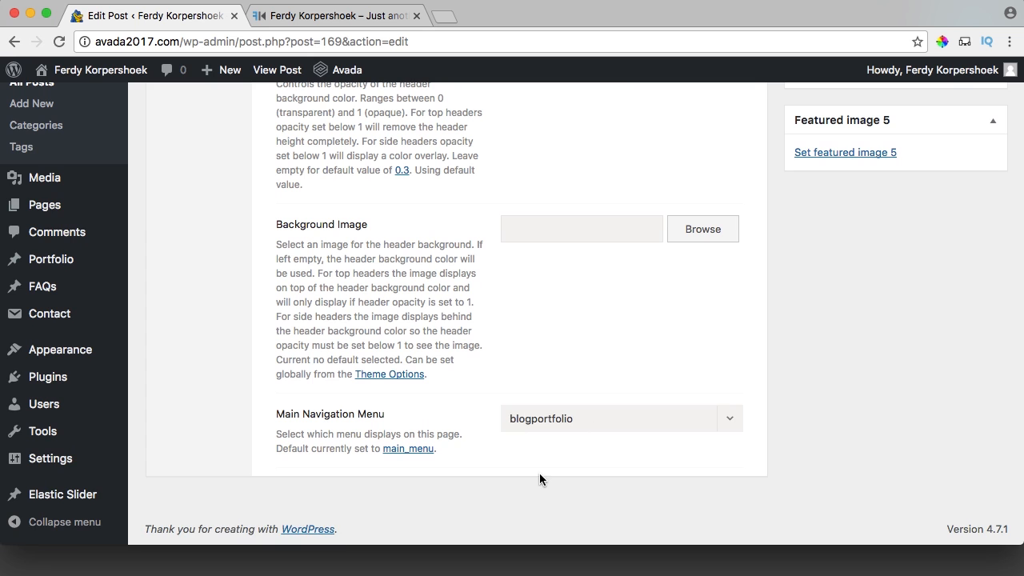
pyautogui.scroll(15, 798, 381)
pyautogui.click(956, 388)
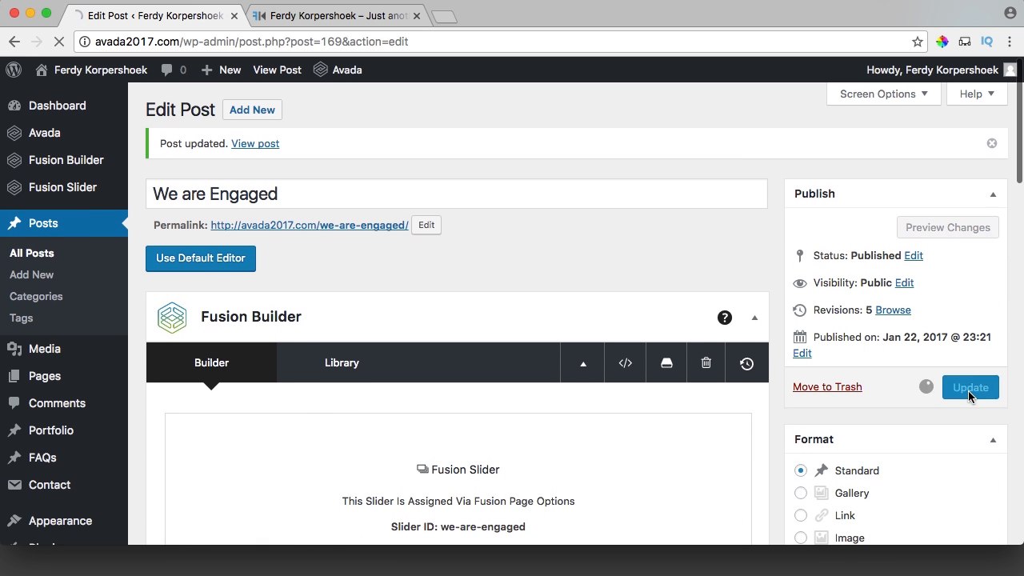
# Open the We are Engaged post from the live blog page and scroll through it.
pyautogui.click(348, 19)
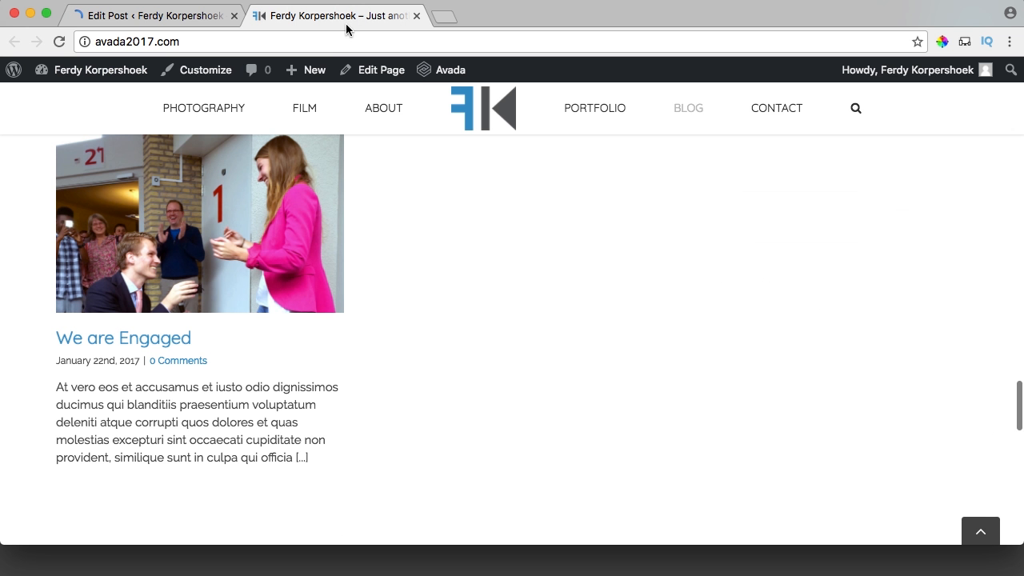
pyautogui.click(224, 231)
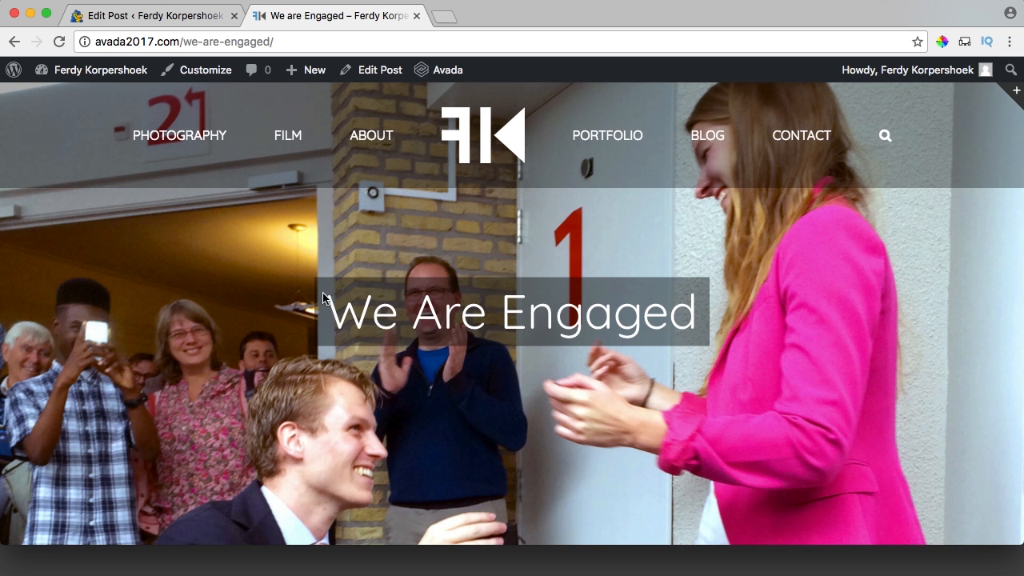
pyautogui.moveTo(369, 315); pyautogui.dragTo(409, 315)
pyautogui.scroll(-4, 622, 280)
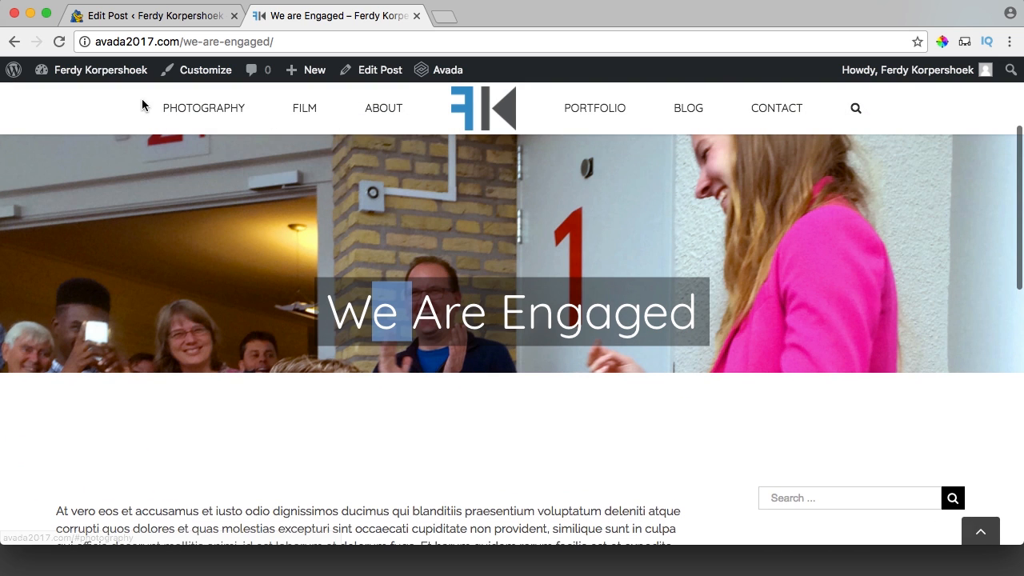
pyautogui.scroll(-2, 577, 192)
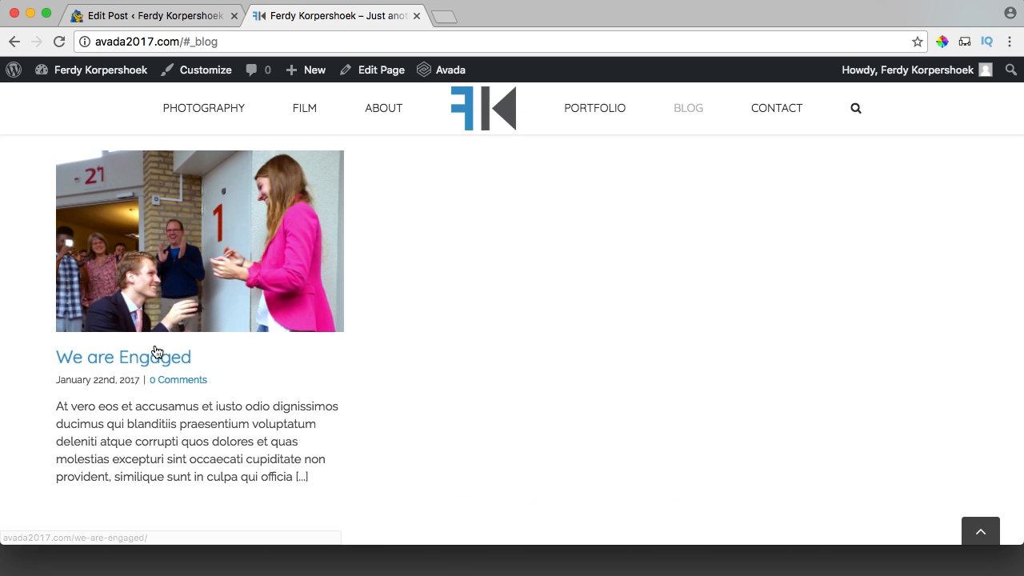
pyautogui.scroll(-6, 444, 274)
pyautogui.scroll(9, 444, 275)
pyautogui.scroll(-2, 432, 283)
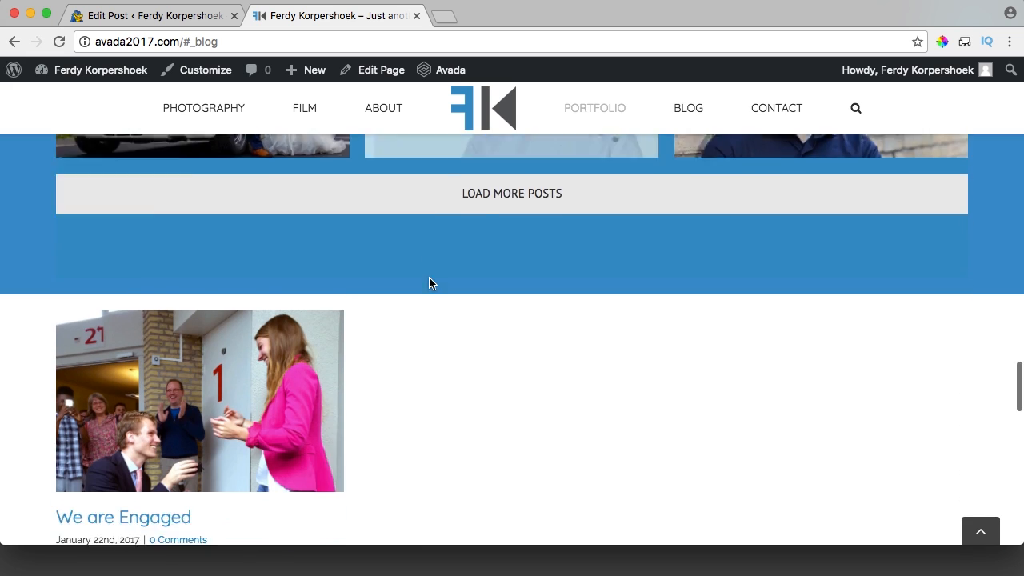
pyautogui.scroll(-2, 430, 283)
# Reopen the post to review its slider header, then go back to the post editor.
pyautogui.click(180, 292)
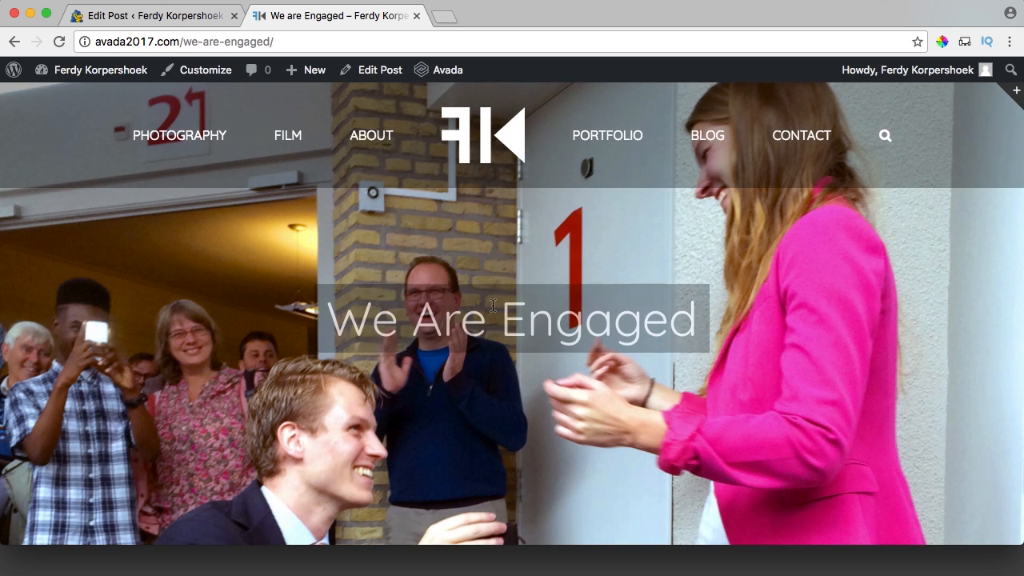
pyautogui.scroll(-5, 493, 305)
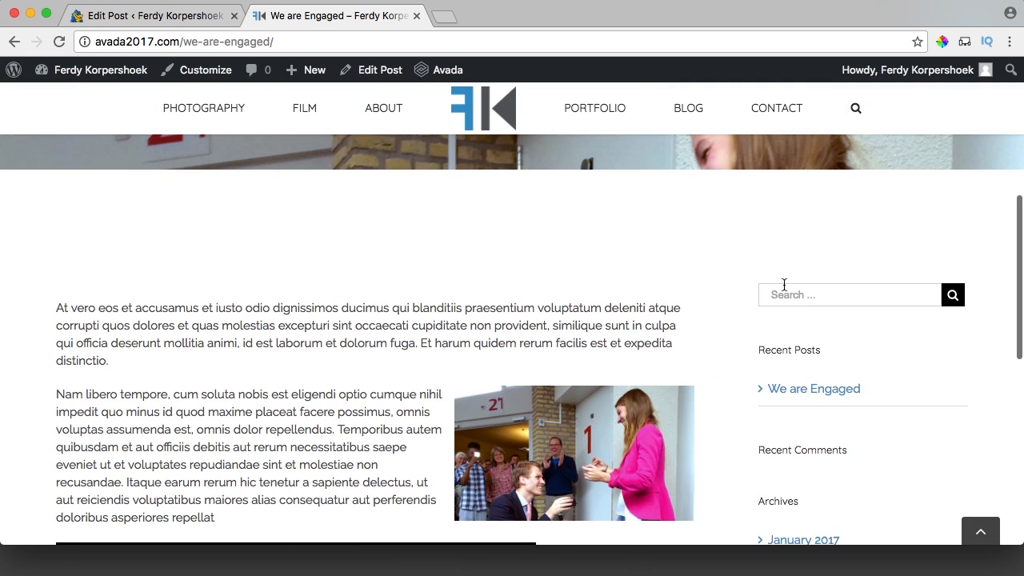
pyautogui.scroll(-5, 786, 398)
pyautogui.scroll(4, 796, 373)
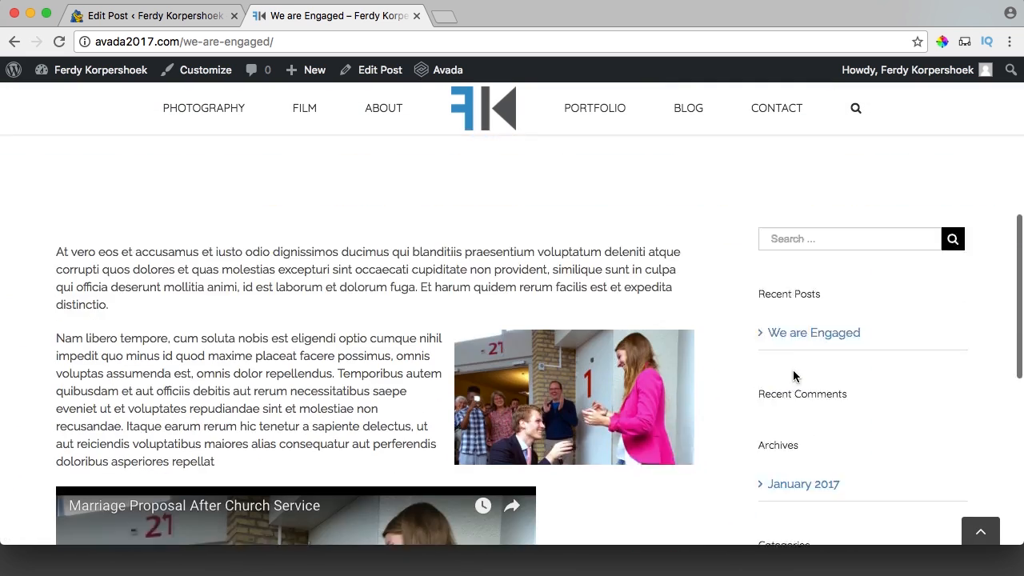
pyautogui.scroll(-3, 795, 373)
pyautogui.scroll(3, 795, 372)
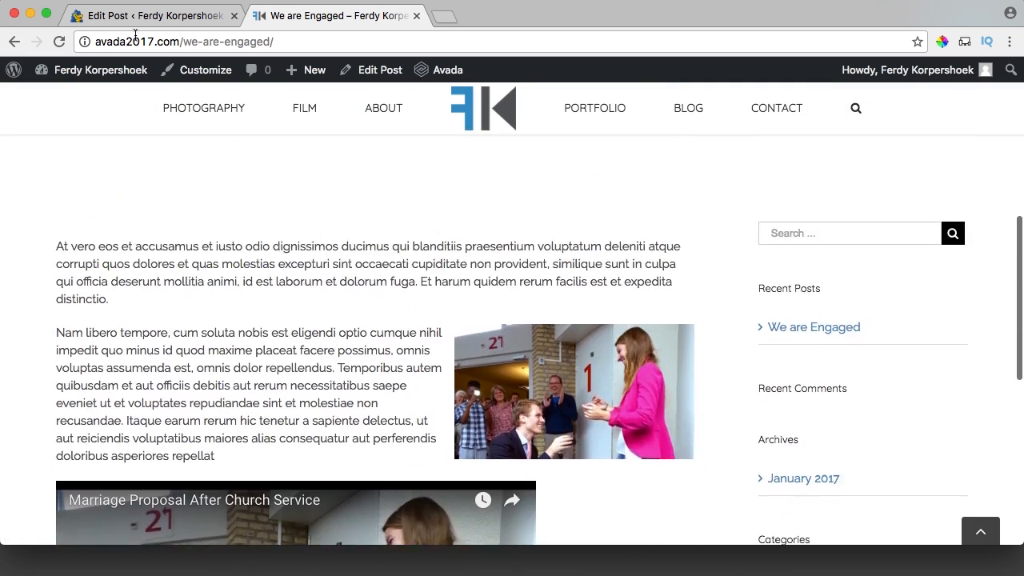
pyautogui.click(114, 17)
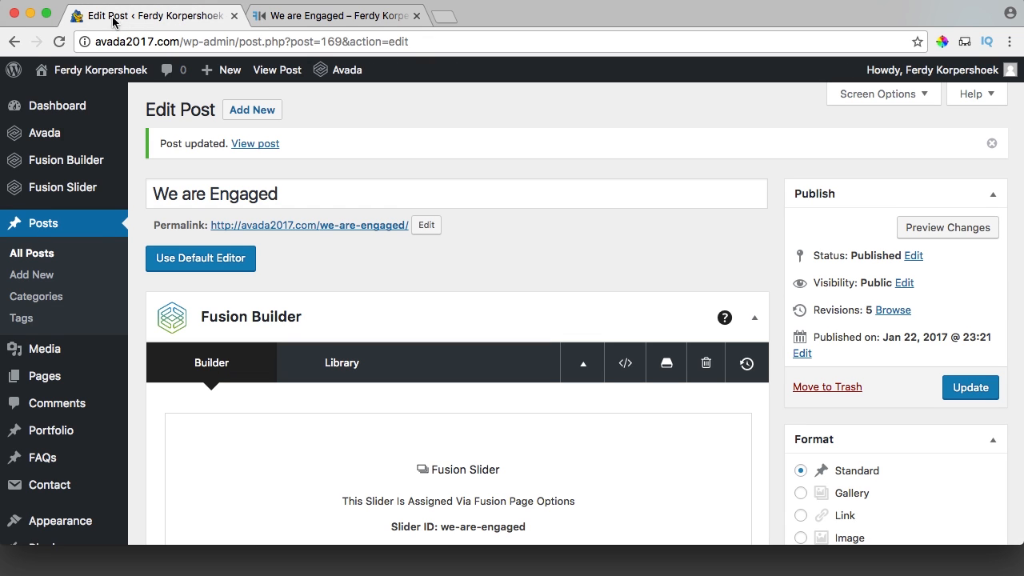
# Open Appearance > Widgets to review the Blog Sidebar's Search, Recent Posts, Archives and other widgets.
pyautogui.scroll(-3, 74, 244)
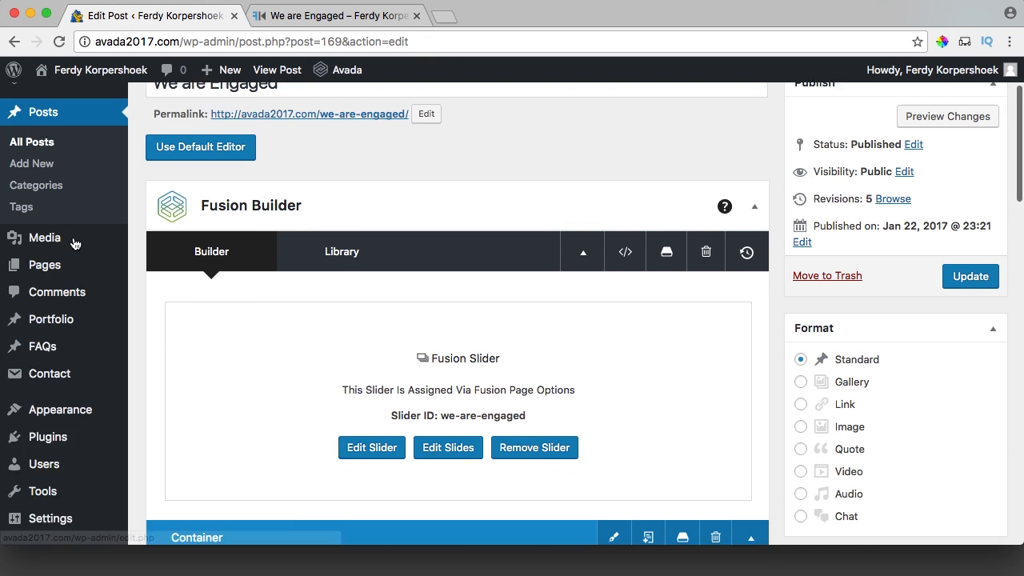
pyautogui.scroll(-3, 74, 244)
pyautogui.moveTo(80, 350)
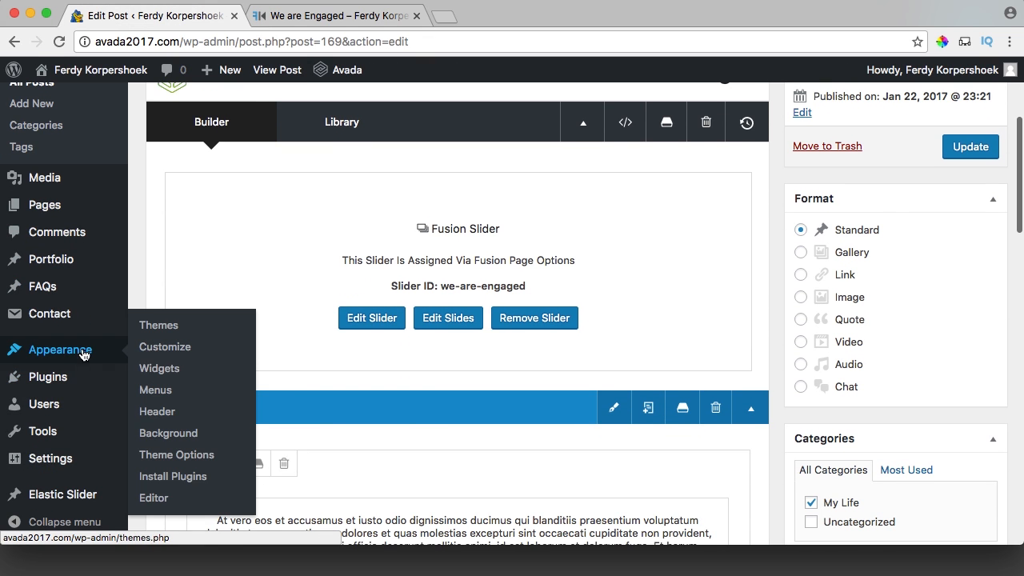
pyautogui.click(160, 369)
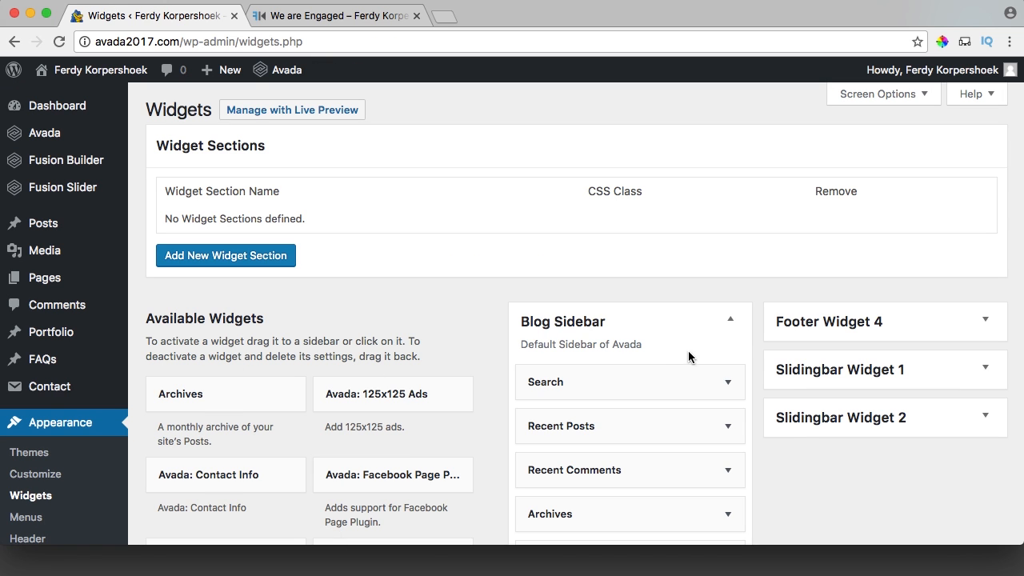
pyautogui.scroll(-5, 568, 312)
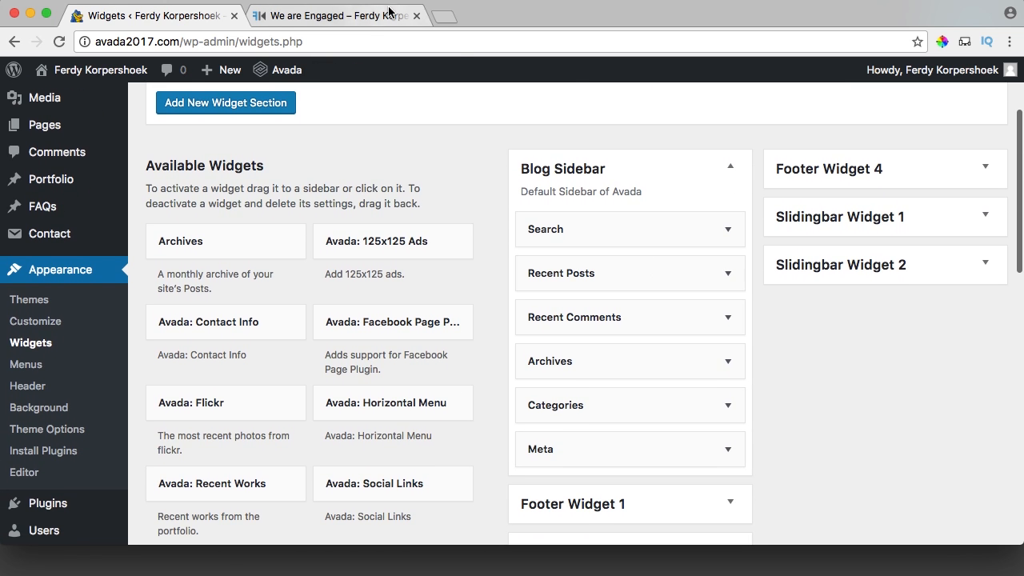
pyautogui.click(361, 20)
pyautogui.scroll(-4, 828, 283)
pyautogui.scroll(10, 825, 283)
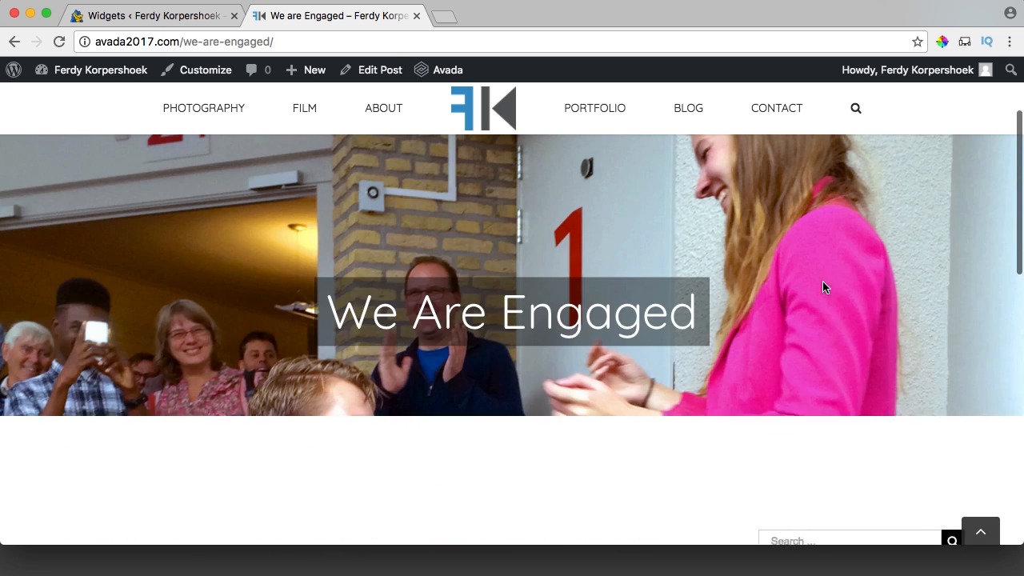
pyautogui.scroll(-5, 827, 489)
# Delete the Search, Recent Posts, Recent Comments, Archives, Categories and Meta widgets from Blog Sidebar.
pyautogui.click(192, 24)
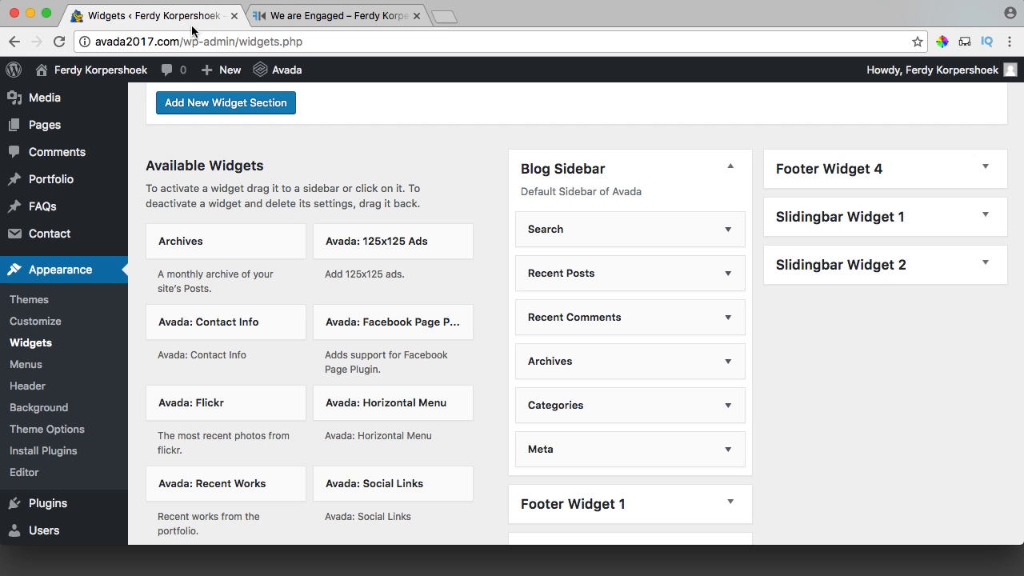
pyautogui.click(718, 236)
pyautogui.click(544, 311)
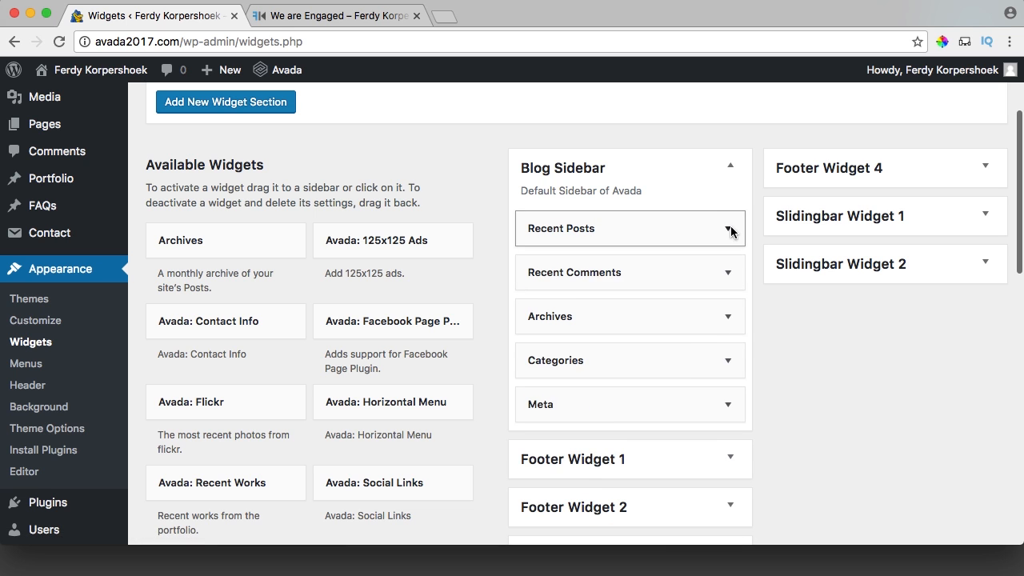
pyautogui.click(729, 230)
pyautogui.click(543, 371)
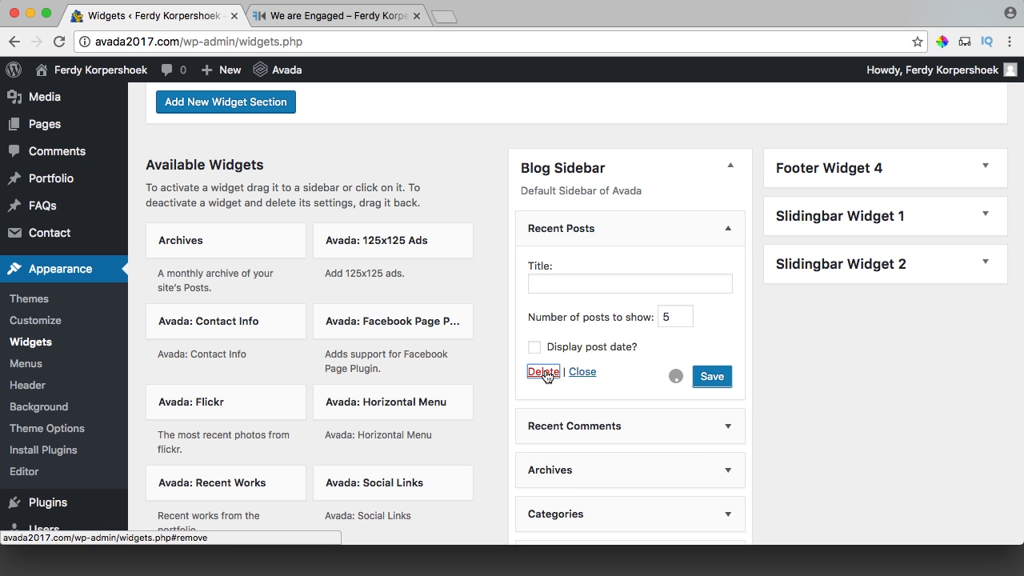
pyautogui.click(728, 229)
pyautogui.click(548, 350)
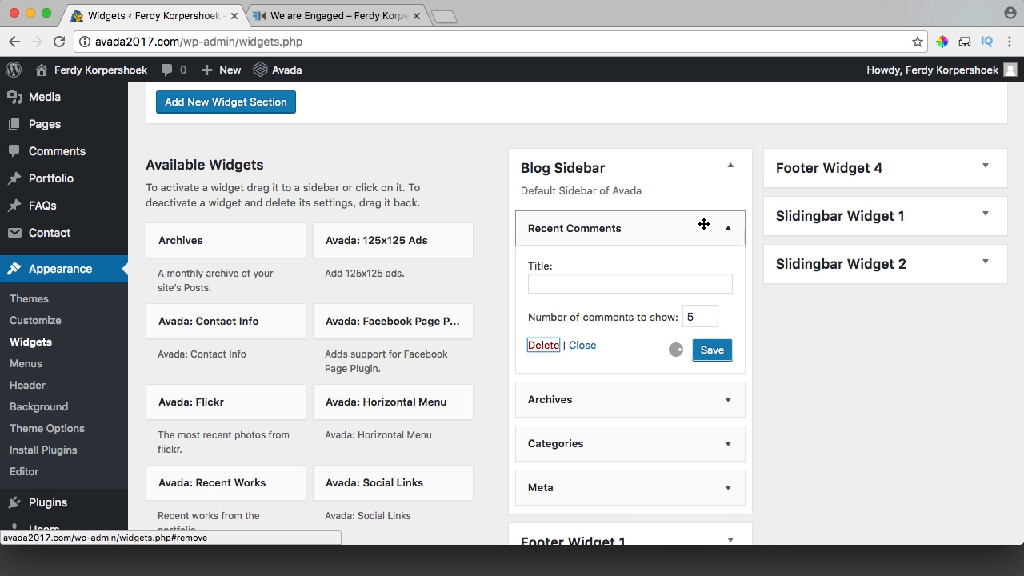
pyautogui.click(715, 230)
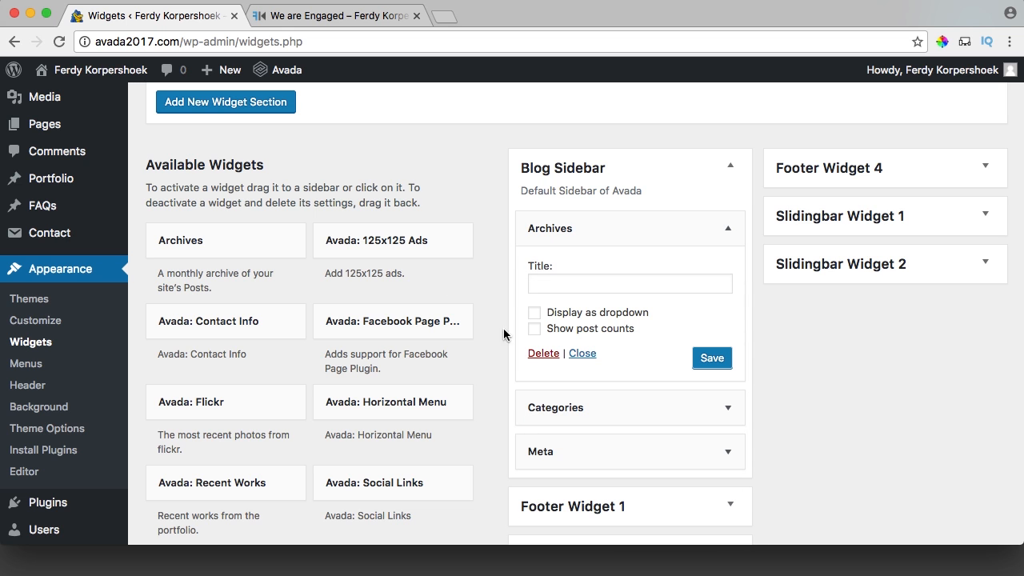
pyautogui.click(543, 353)
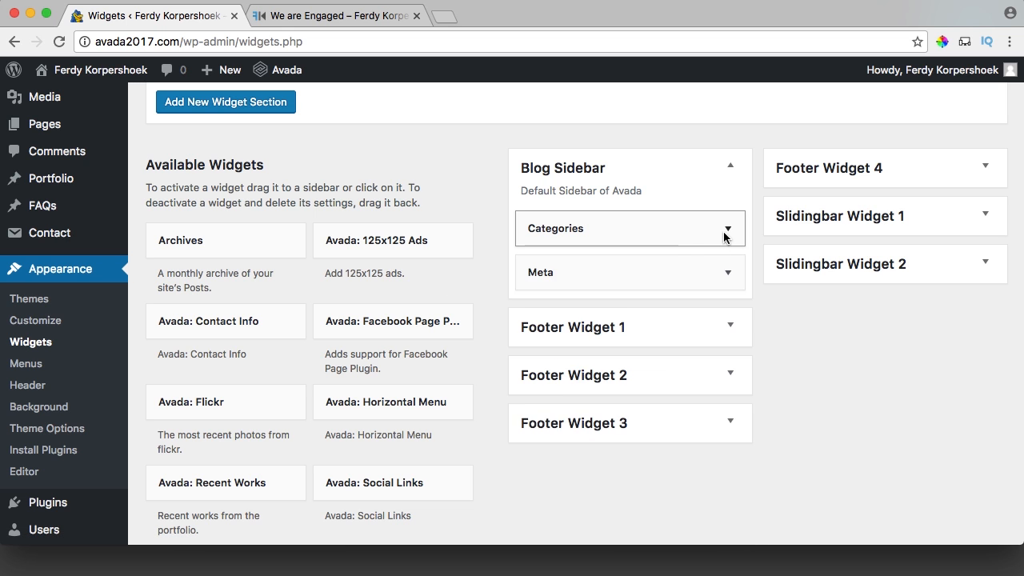
pyautogui.click(727, 230)
pyautogui.click(544, 369)
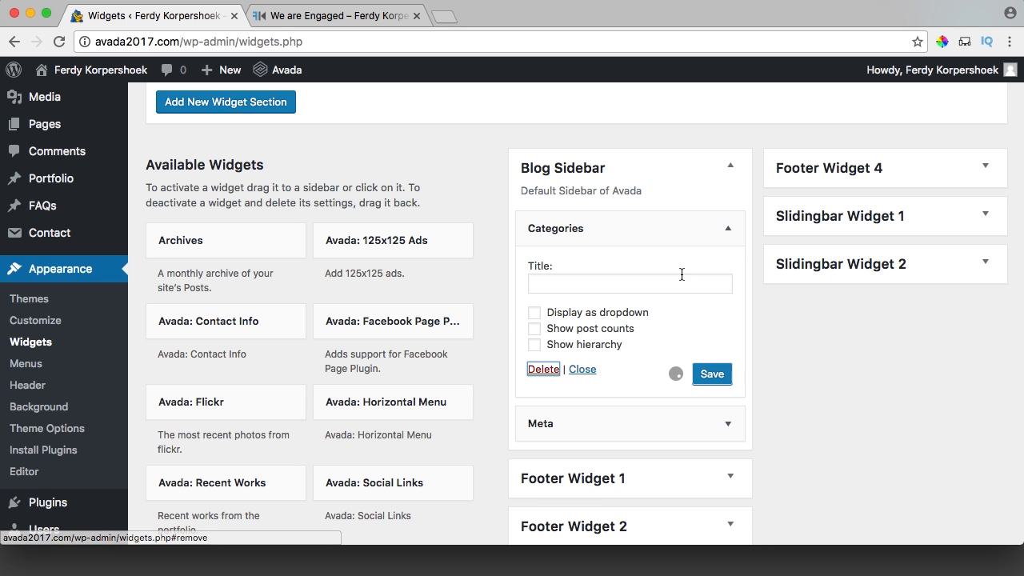
pyautogui.click(728, 230)
pyautogui.click(545, 320)
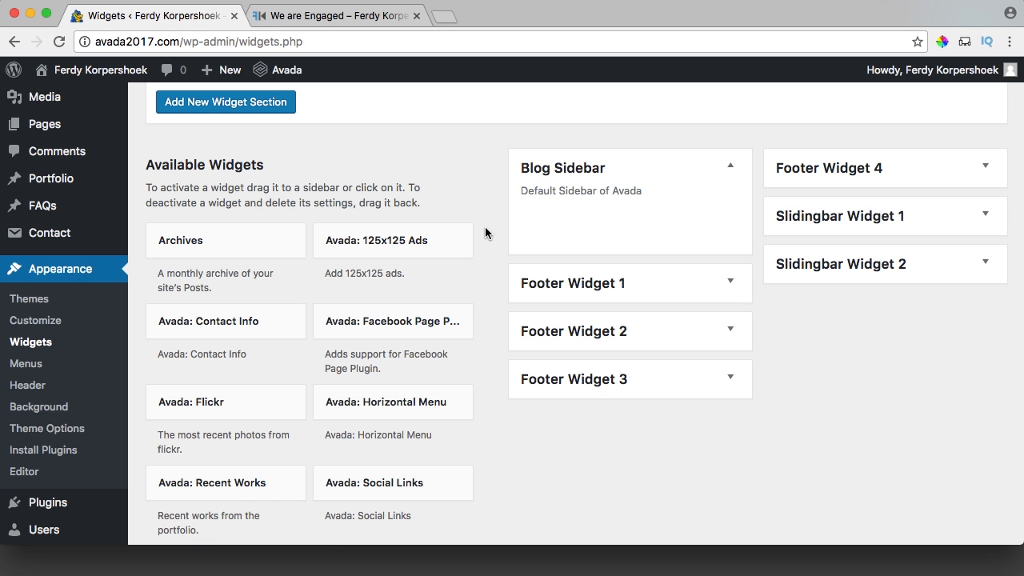
# Add an Avada: Facebook Page Plugin widget to Blog Sidebar titled 'Like Us One Facebook'.
pyautogui.click(354, 24)
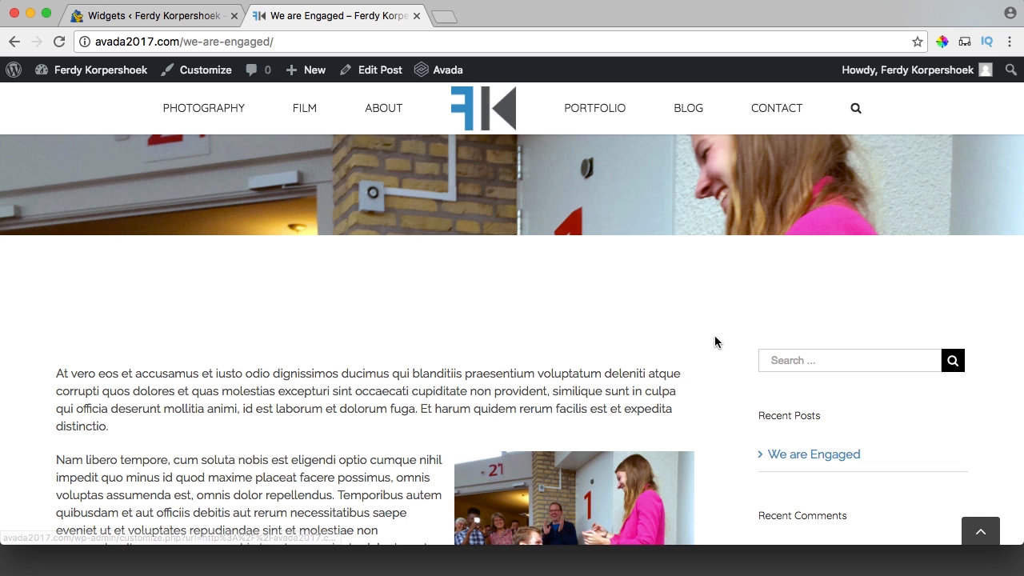
pyautogui.scroll(-5, 707, 331)
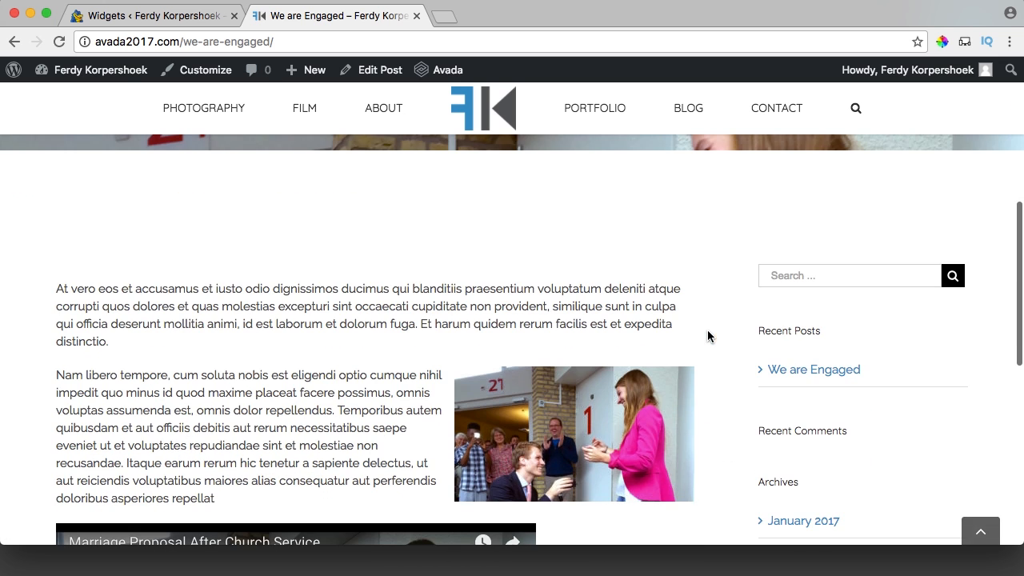
pyautogui.click(201, 16)
pyautogui.scroll(-2, 417, 244)
pyautogui.scroll(1, 417, 244)
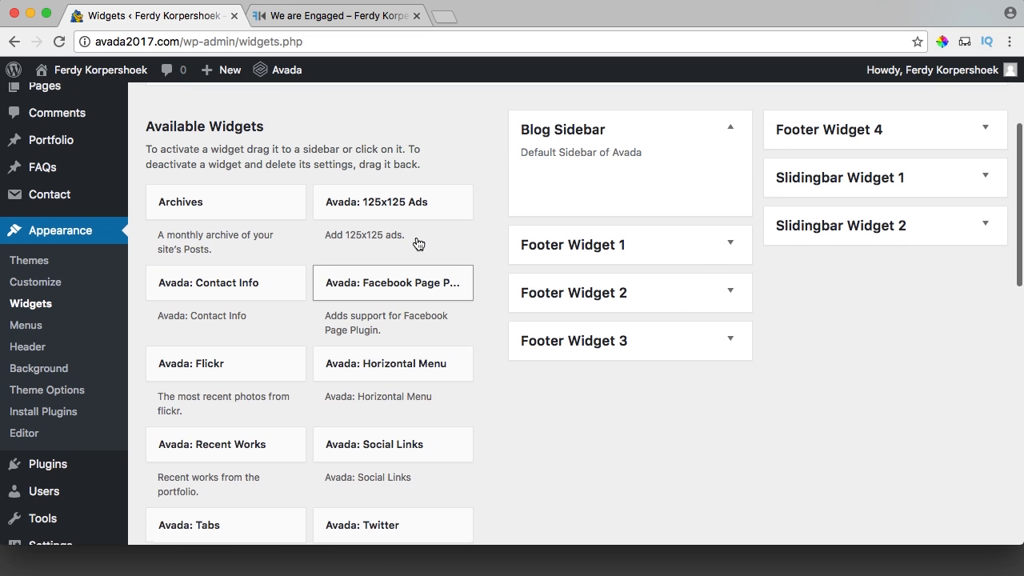
pyautogui.moveTo(388, 274); pyautogui.dragTo(611, 192)
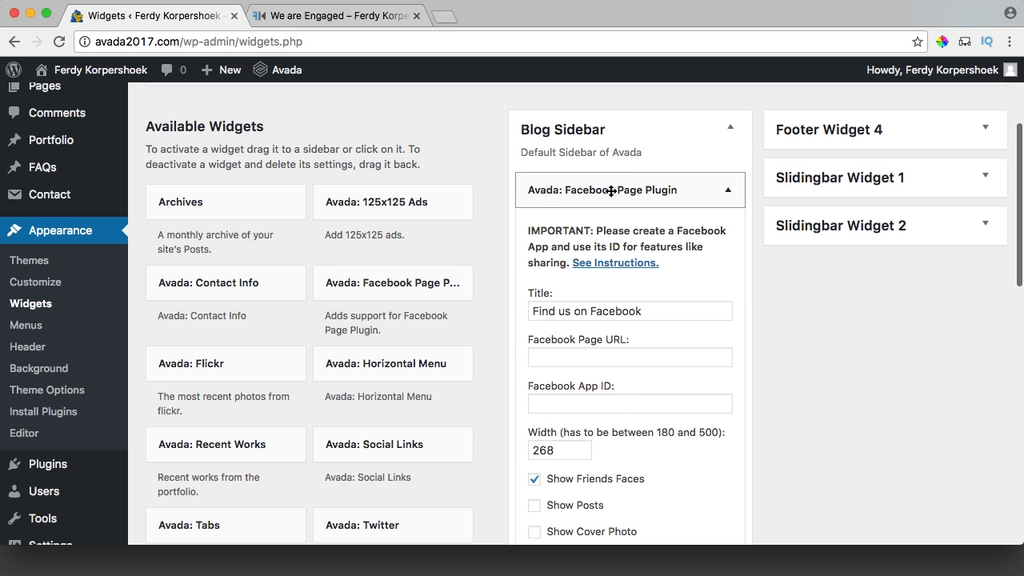
pyautogui.tripleClick(553, 310)
pyautogui.write('Like')
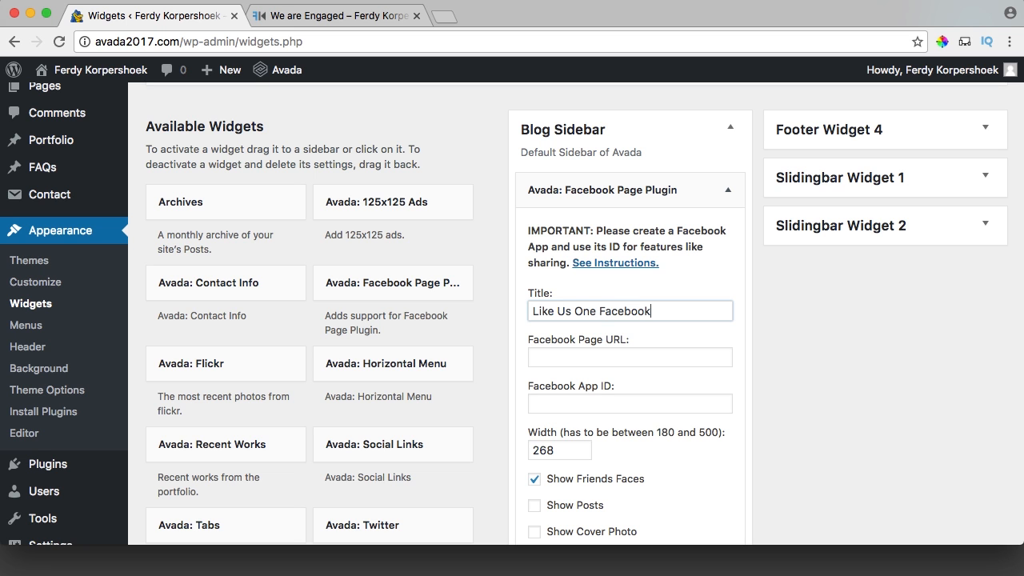
# Copy the WP-King Facebook page URL, without its bookmark parameter, from facebook.com in a new tab.
pyautogui.click(438, 24)
pyautogui.write('fa')
pyautogui.press('Return')
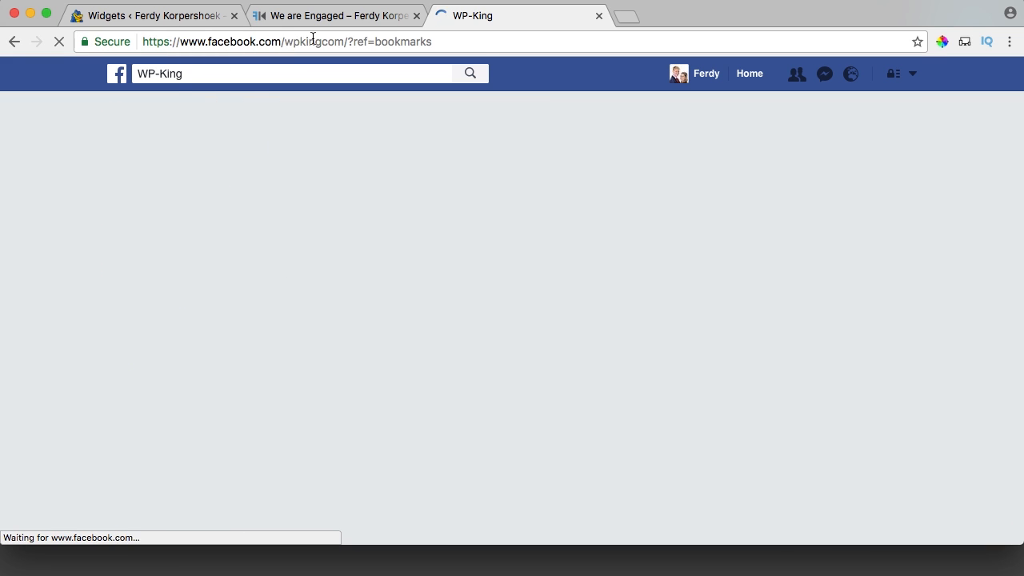
pyautogui.click(311, 40)
pyautogui.click(335, 41)
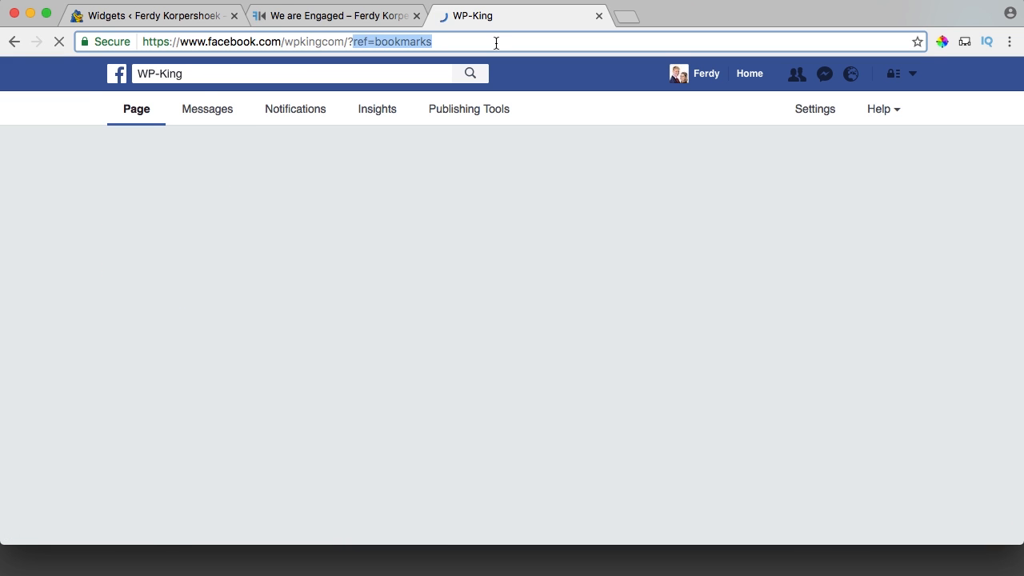
pyautogui.press('BackSpace')
pyautogui.press('BackSpace')
pyautogui.press('super+a')
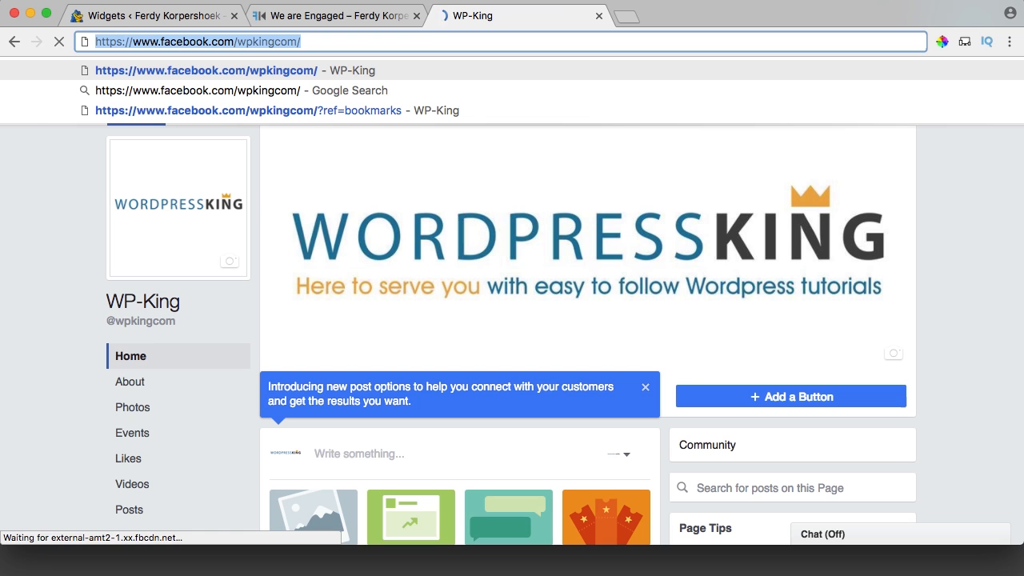
pyautogui.click(302, 16)
pyautogui.click(199, 16)
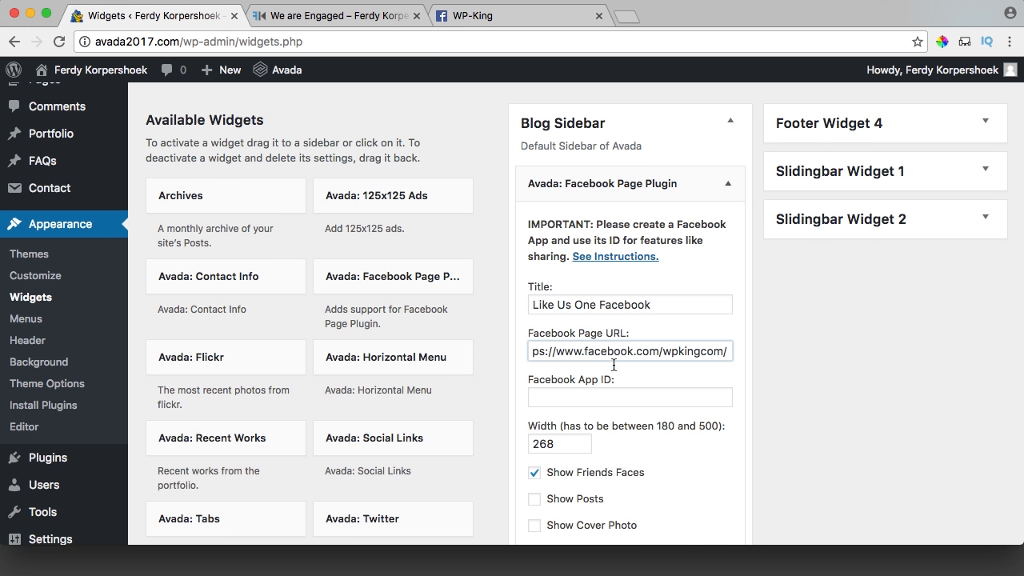
# Save the Facebook widget and confirm the WP-King like box shows in the post's sidebar.
pyautogui.scroll(-4, 614, 365)
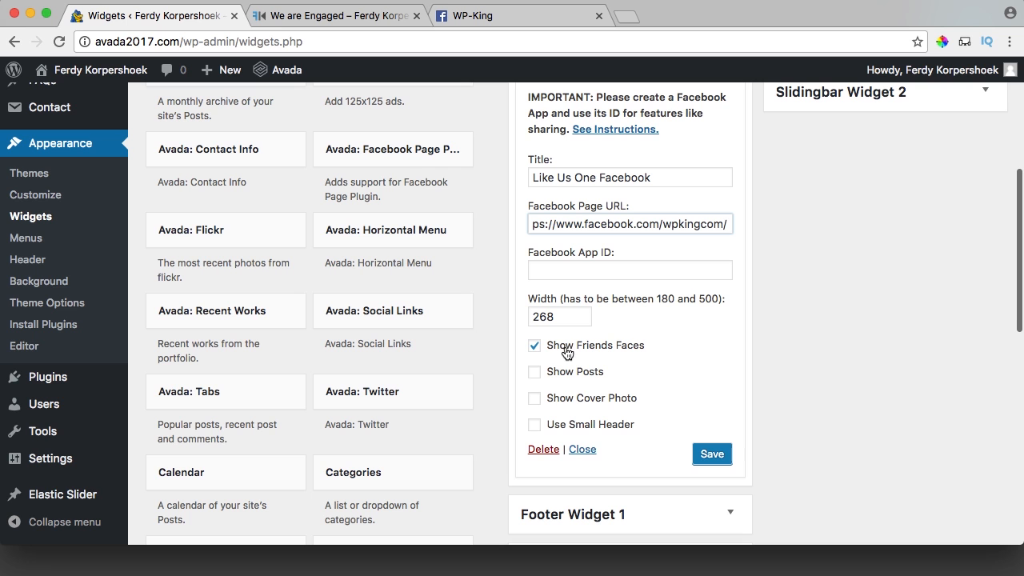
pyautogui.click(711, 455)
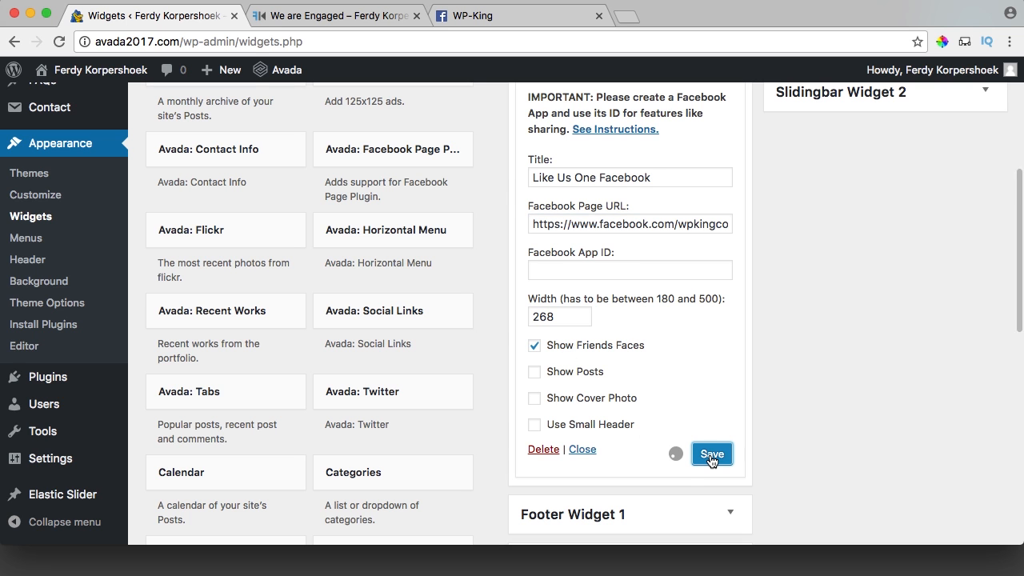
pyautogui.click(339, 16)
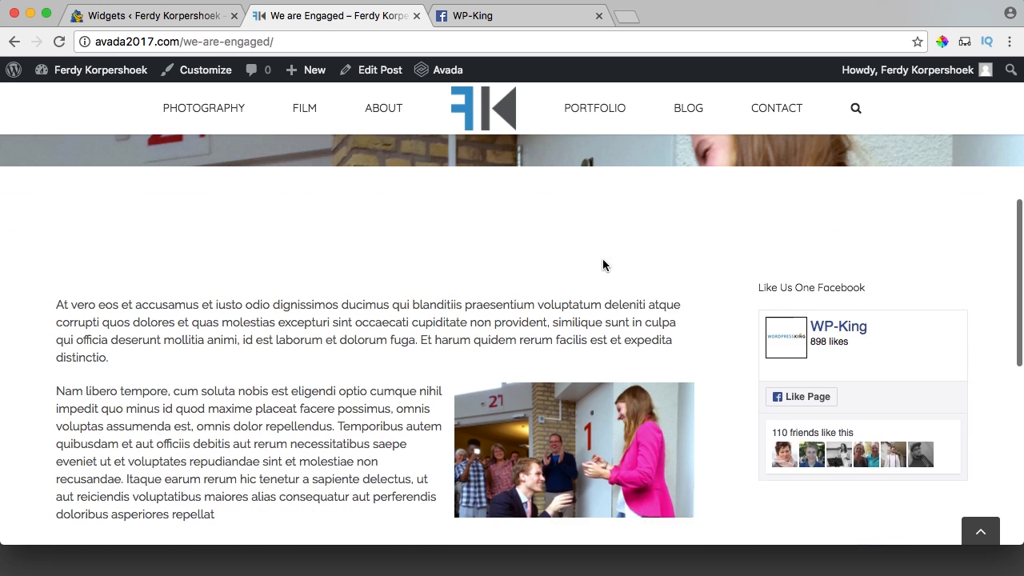
pyautogui.scroll(-2, 603, 265)
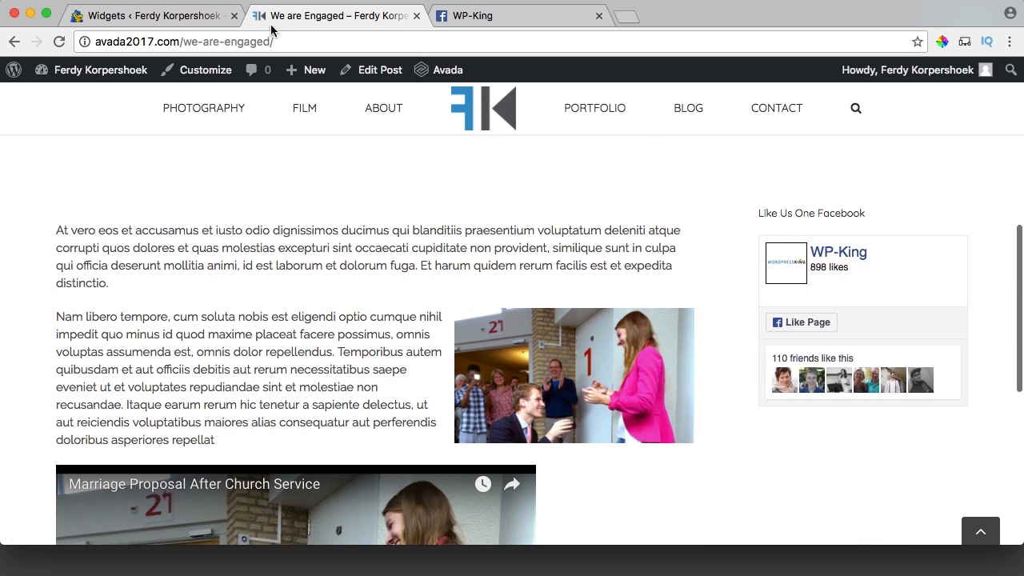
pyautogui.click(188, 17)
# Collapse the Facebook widget and add a Recent Posts widget to Blog Sidebar.
pyautogui.scroll(3, 688, 262)
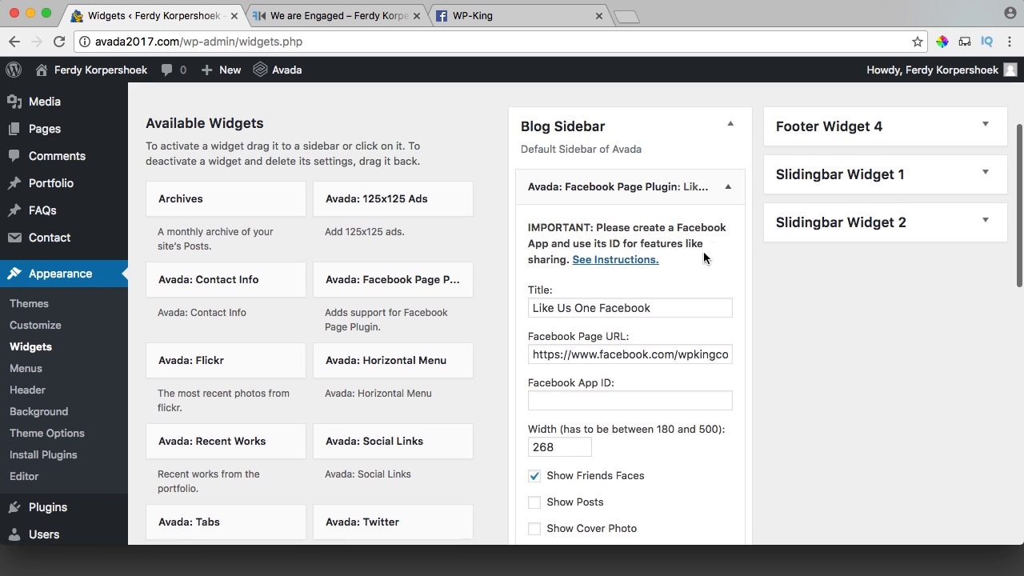
pyautogui.click(727, 184)
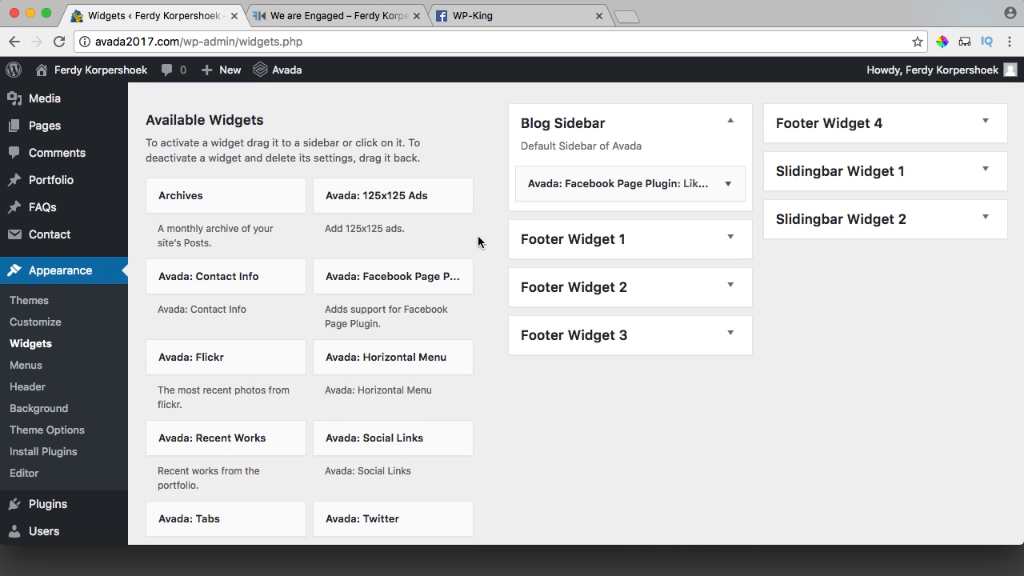
pyautogui.scroll(-5, 478, 241)
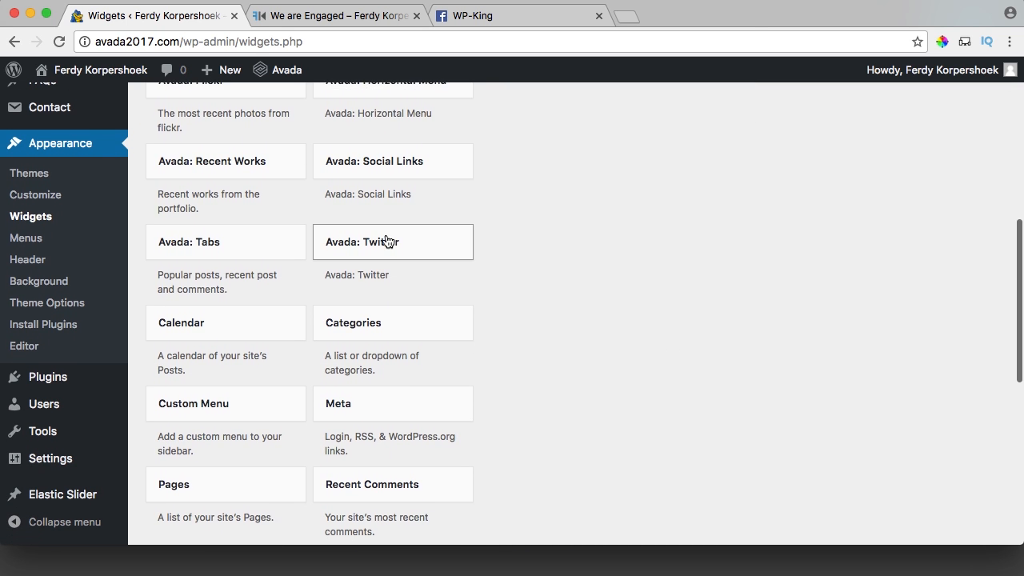
pyautogui.scroll(-3, 474, 240)
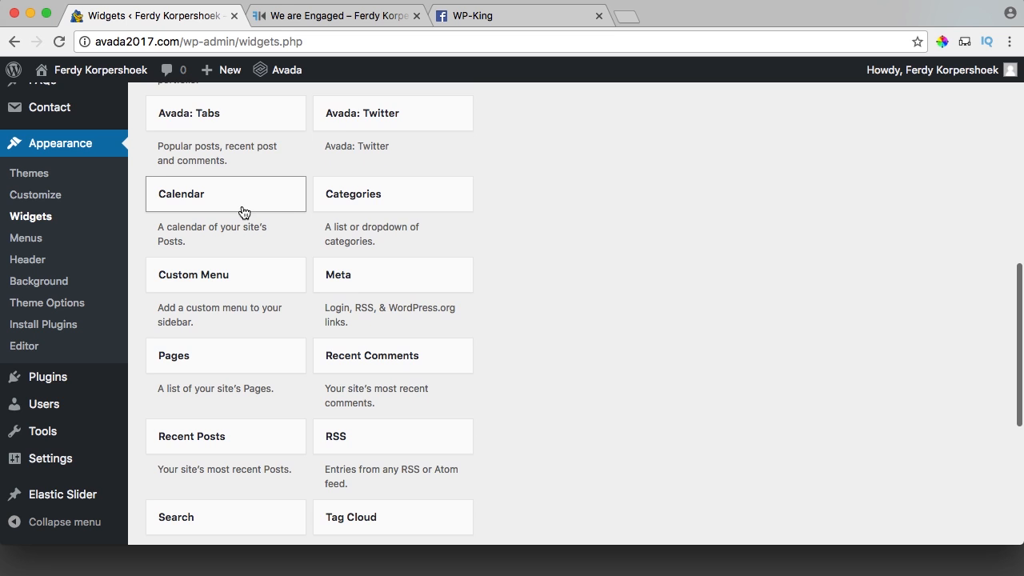
pyautogui.scroll(-2, 245, 238)
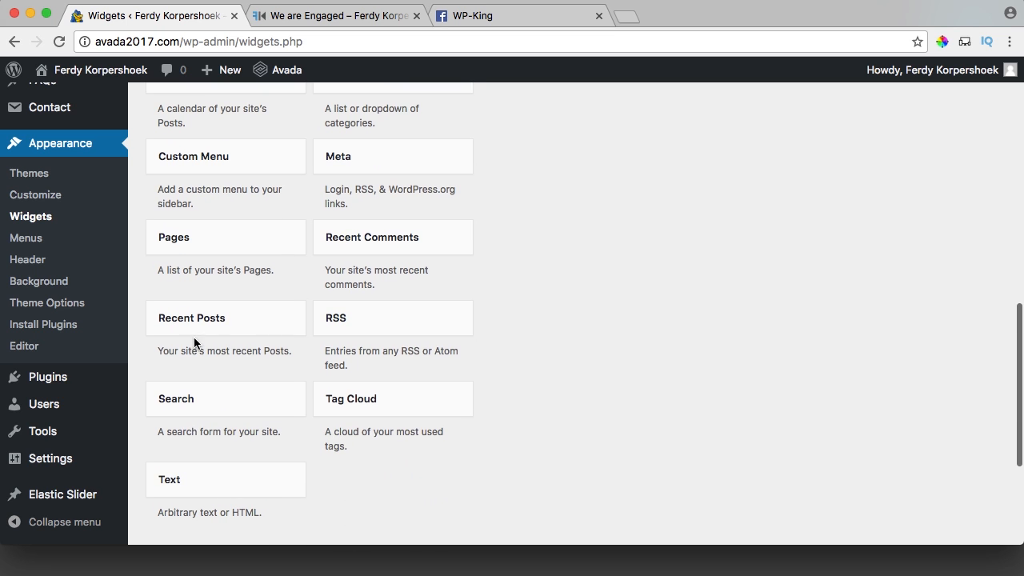
pyautogui.scroll(-4, 216, 312)
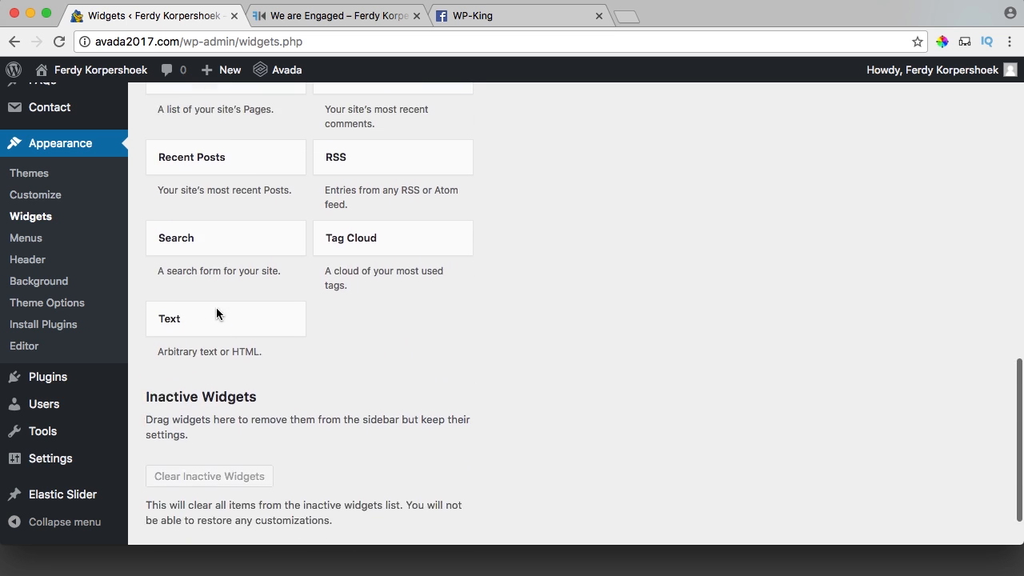
pyautogui.scroll(2, 216, 312)
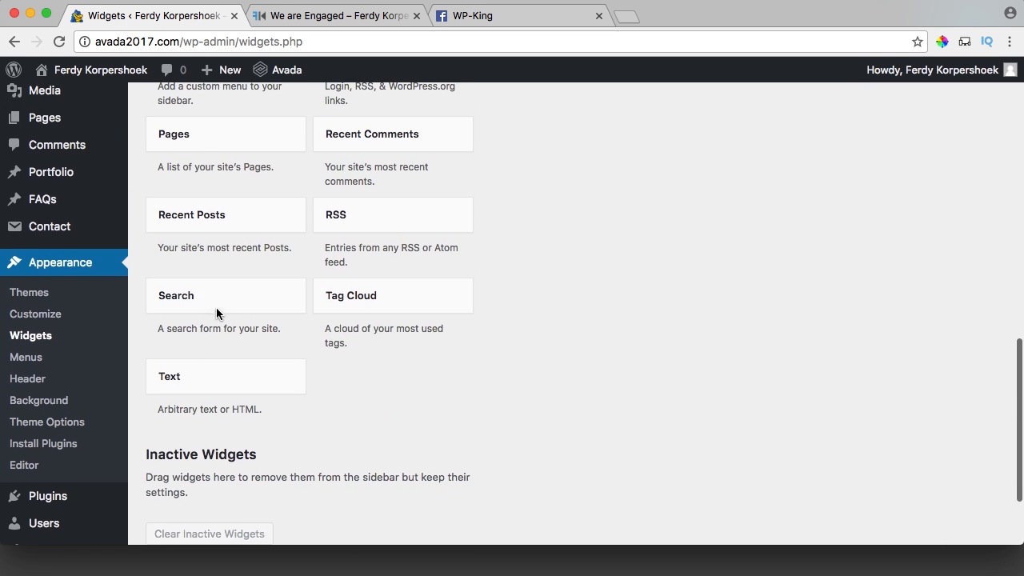
pyautogui.click(201, 222)
pyautogui.scroll(-3, 223, 348)
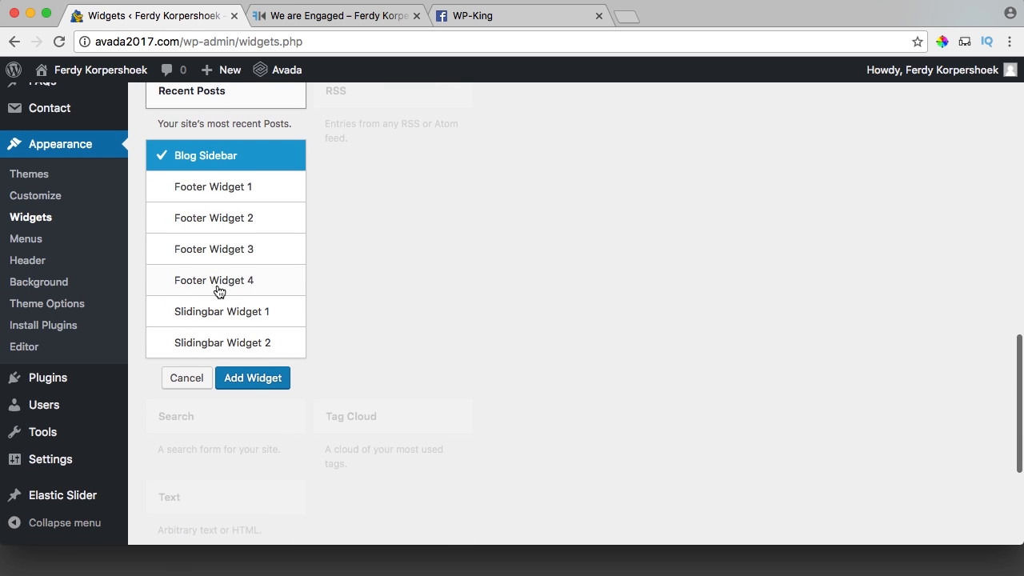
pyautogui.scroll(1, 204, 232)
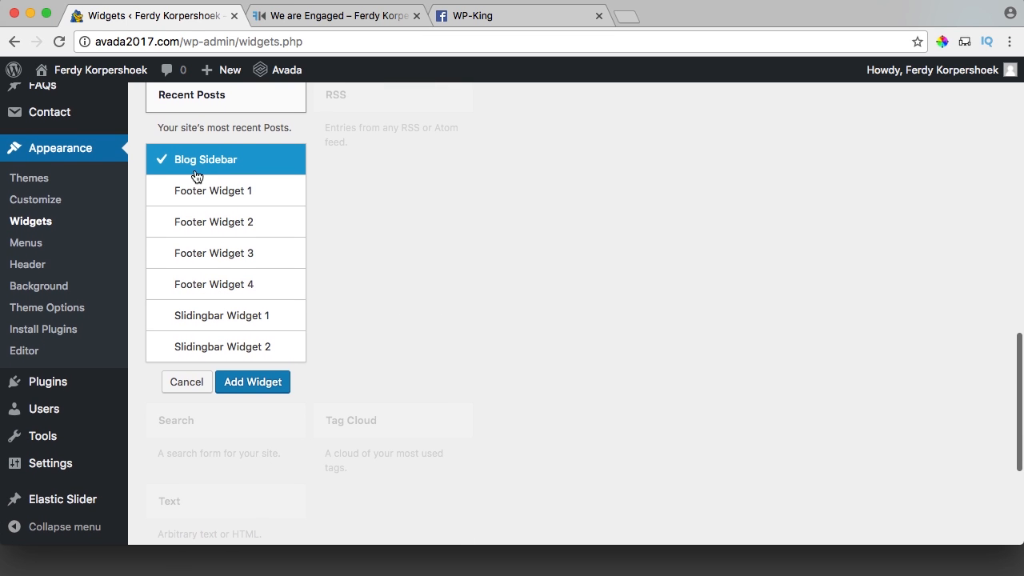
pyautogui.click(251, 382)
# Move Recent Posts above Facebook, title it 'Latest Posts', save, and check the post page.
pyautogui.moveTo(606, 292); pyautogui.dragTo(606, 237)
pyautogui.click(726, 241)
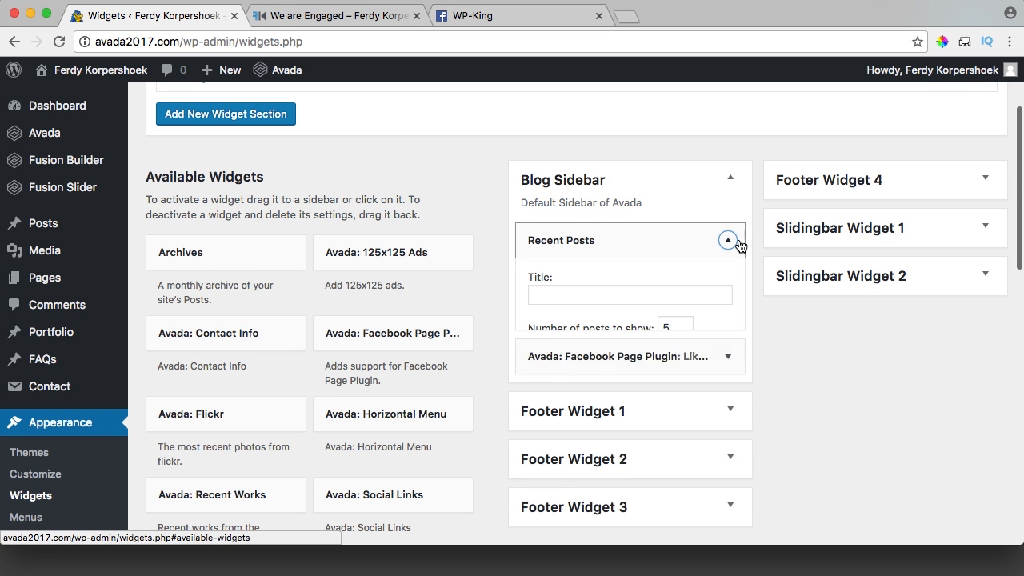
pyautogui.click(579, 295)
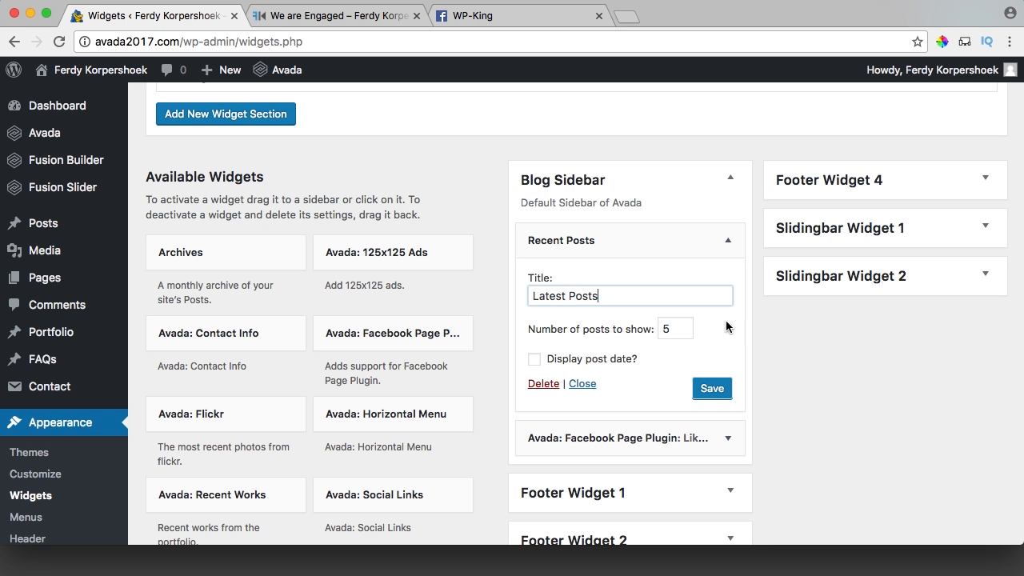
pyautogui.click(713, 391)
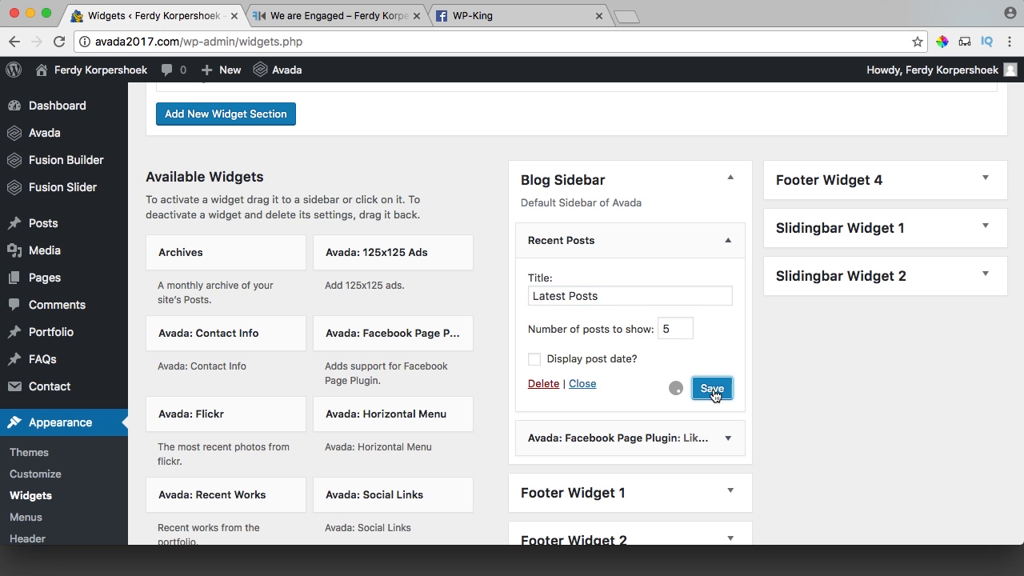
pyautogui.click(331, 16)
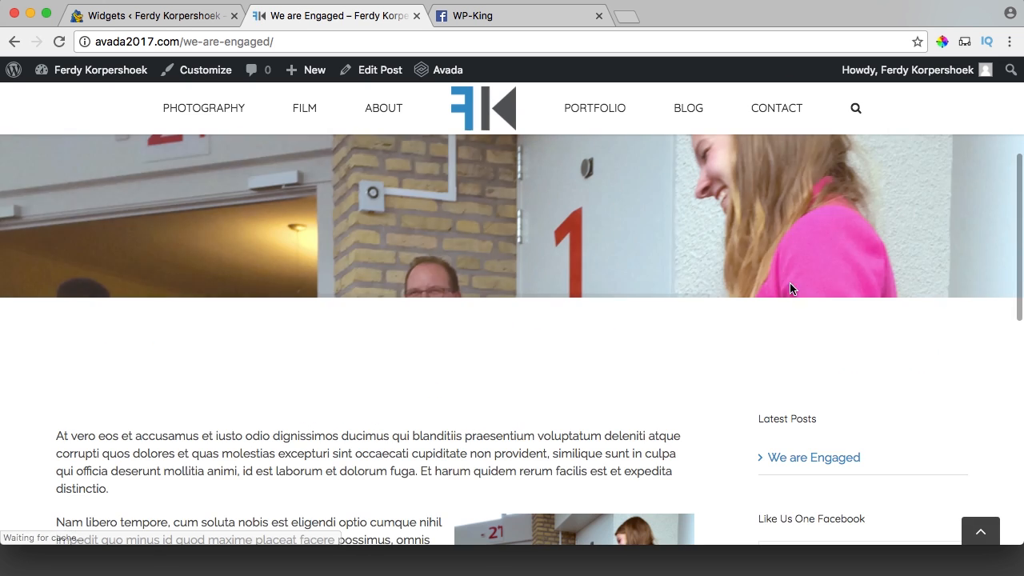
pyautogui.scroll(-3, 803, 389)
pyautogui.scroll(-3, 752, 369)
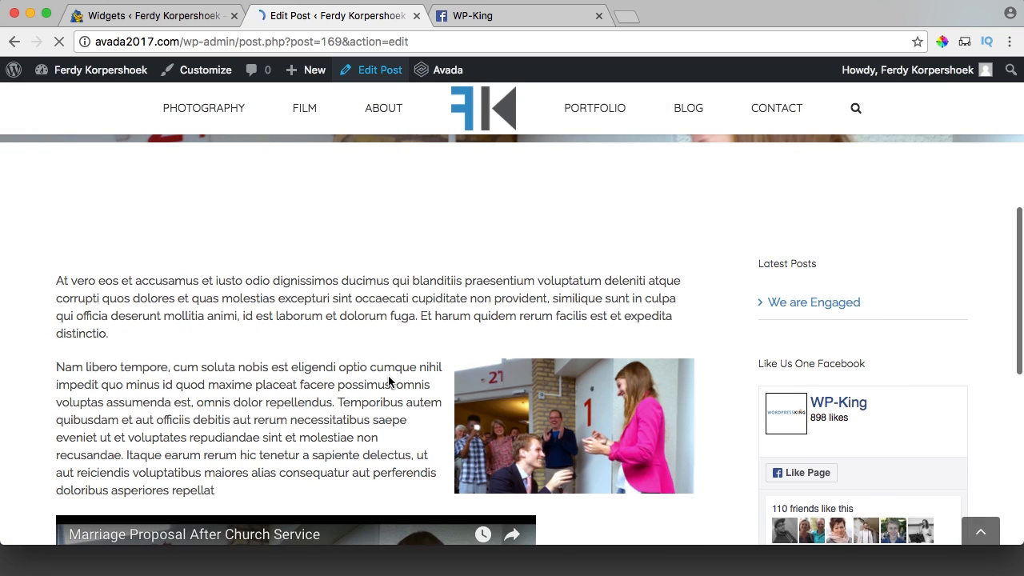
# Save the We are Engaged layout as template 'Blogpost Template' and update the post.
pyautogui.scroll(-2, 776, 264)
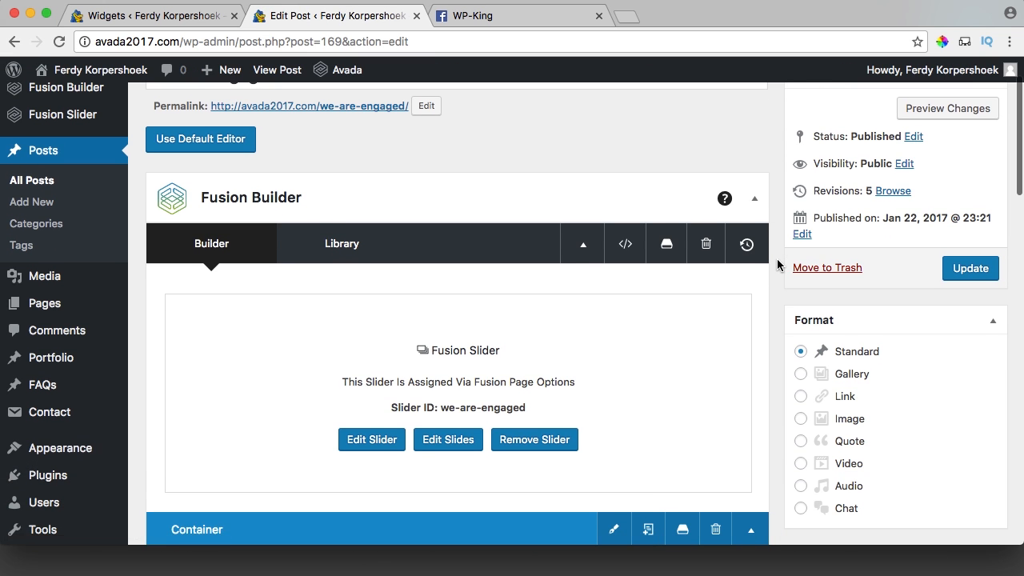
pyautogui.click(665, 248)
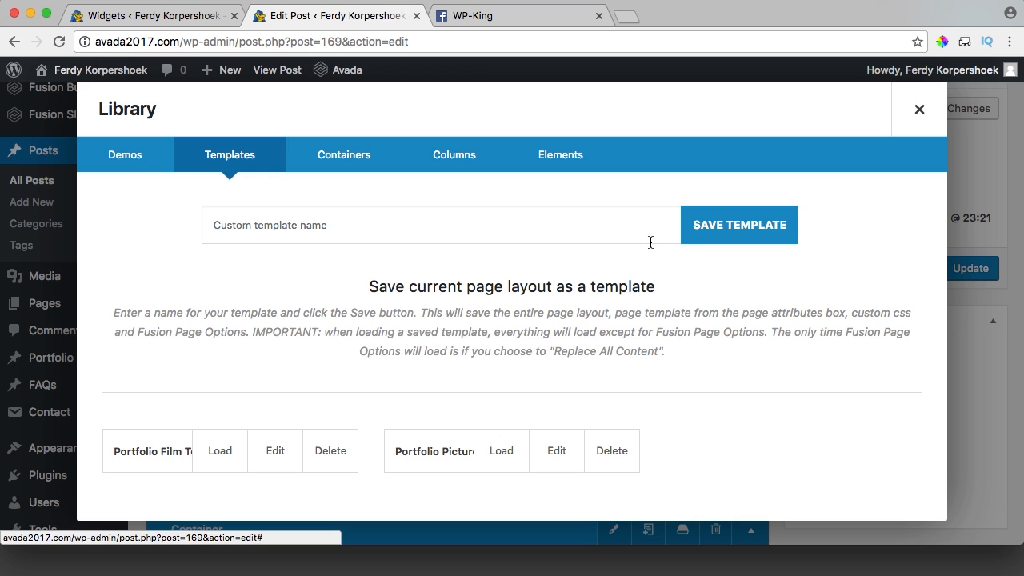
pyautogui.click(321, 221)
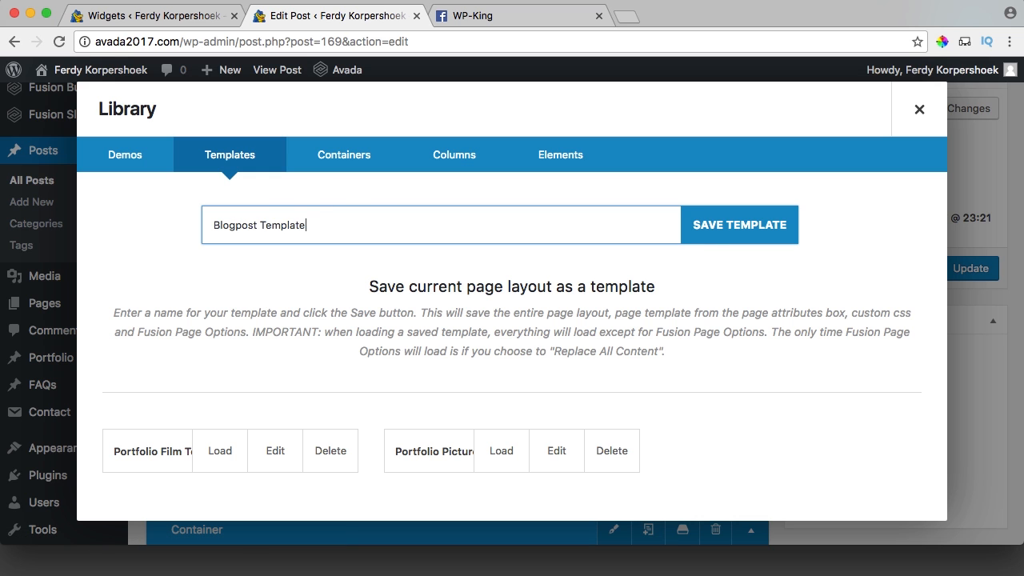
pyautogui.click(754, 228)
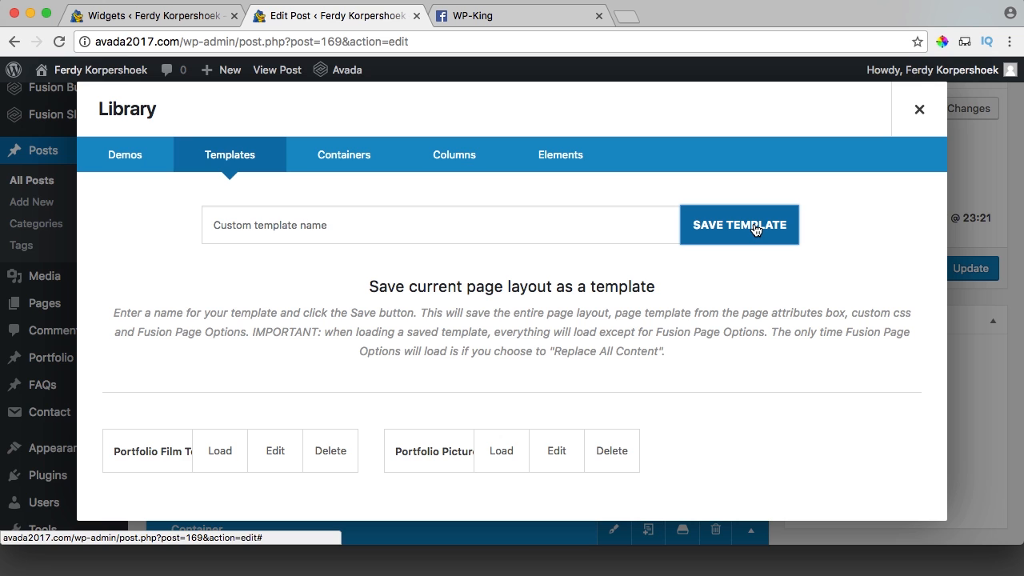
pyautogui.click(921, 111)
pyautogui.click(961, 268)
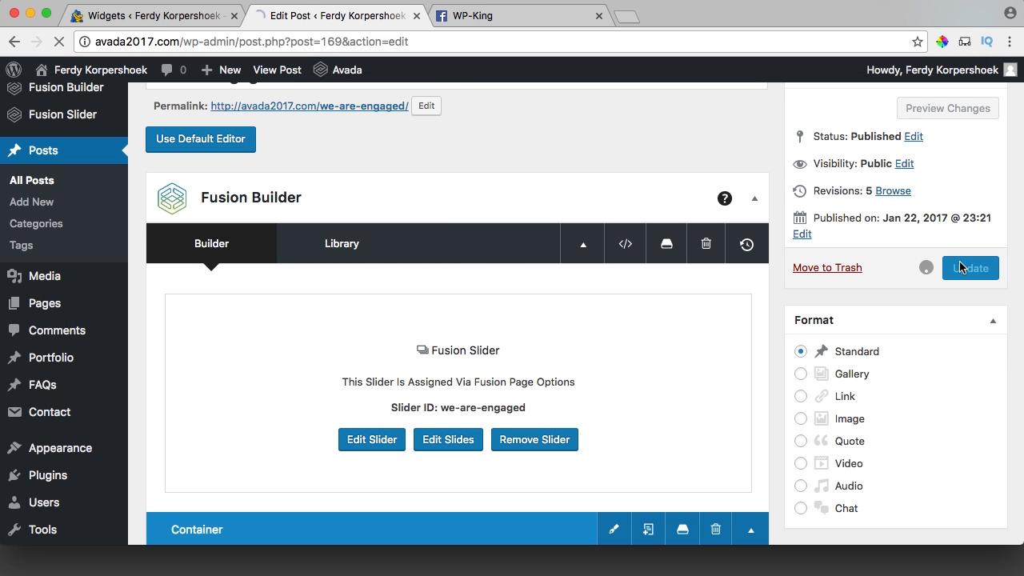
pyautogui.click(599, 17)
# Create a new post and load Blogpost Template into it, replacing all page content.
pyautogui.moveTo(244, 72)
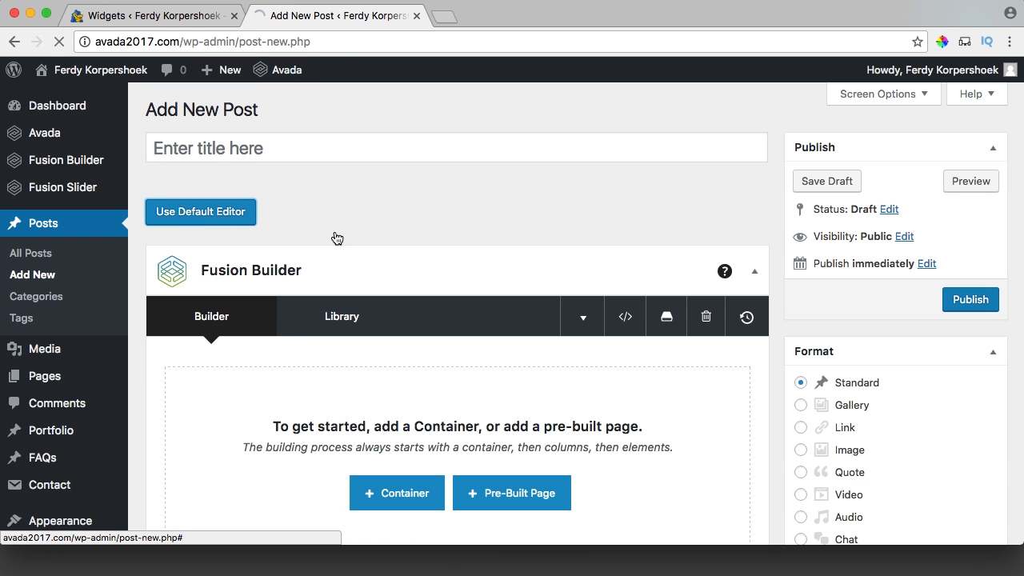
pyautogui.click(327, 330)
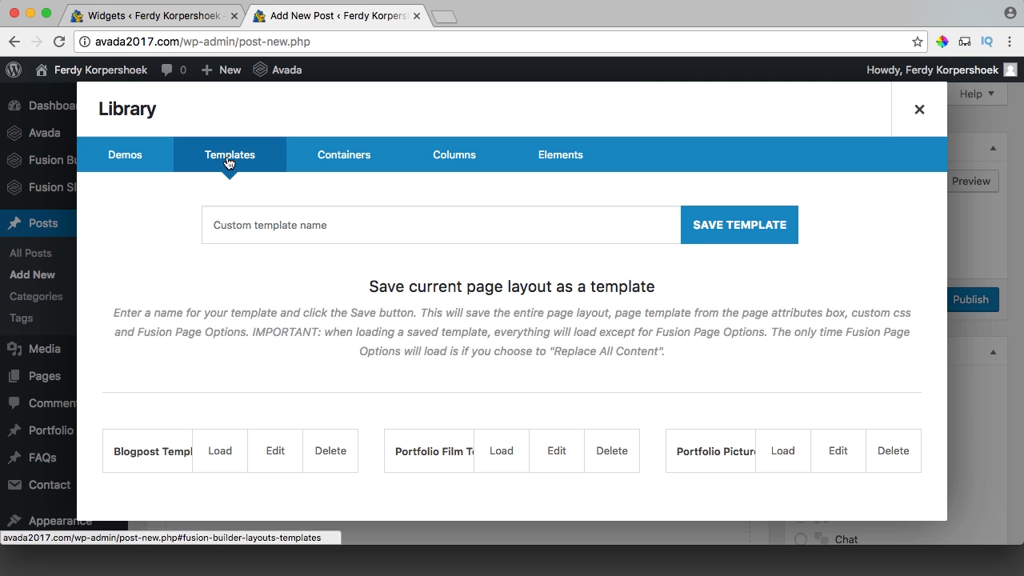
pyautogui.moveTo(210, 452)
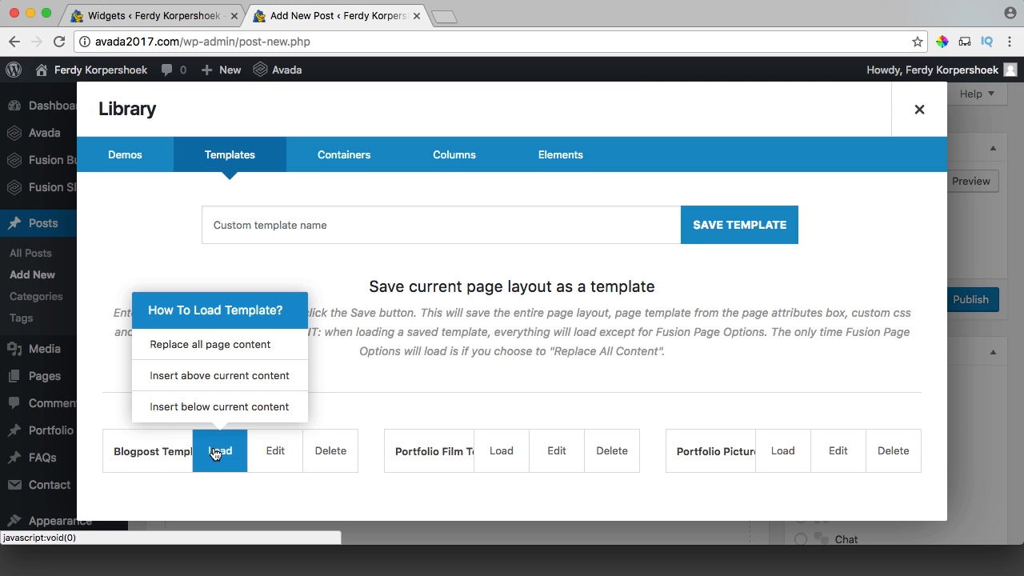
pyautogui.click(206, 345)
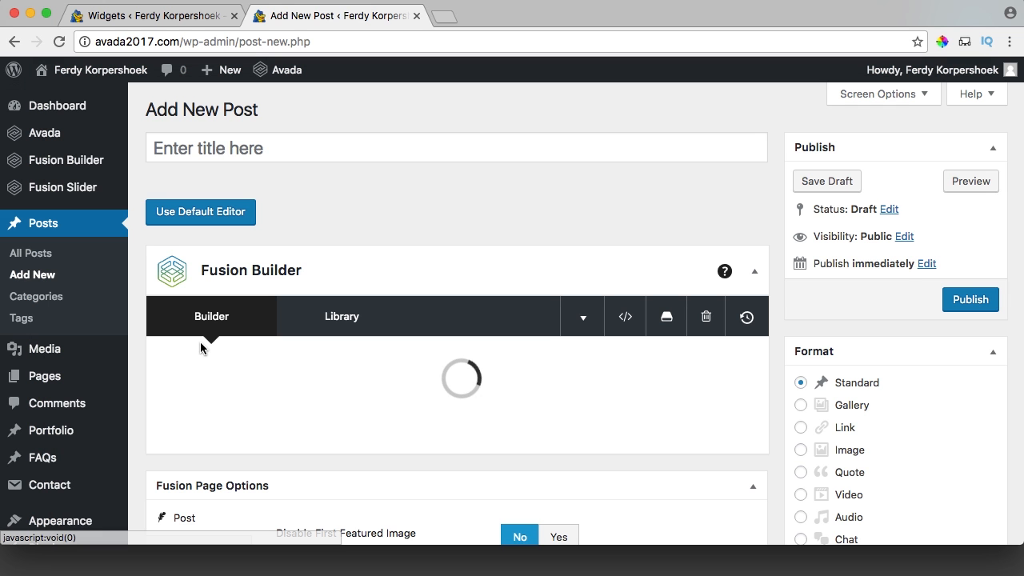
# File the new post under a newly created 'Film' category.
pyautogui.click(326, 156)
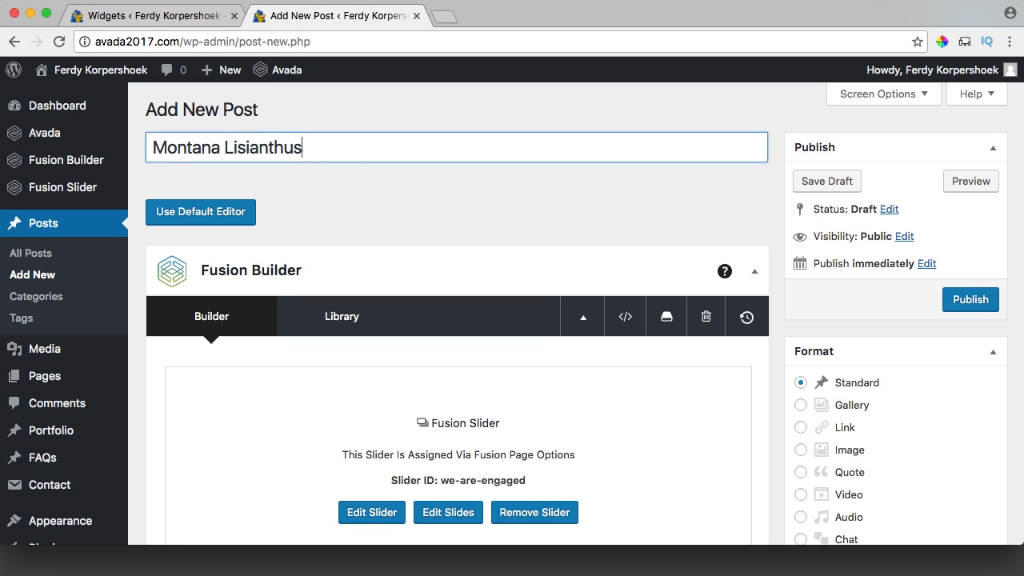
pyautogui.scroll(-5, 788, 255)
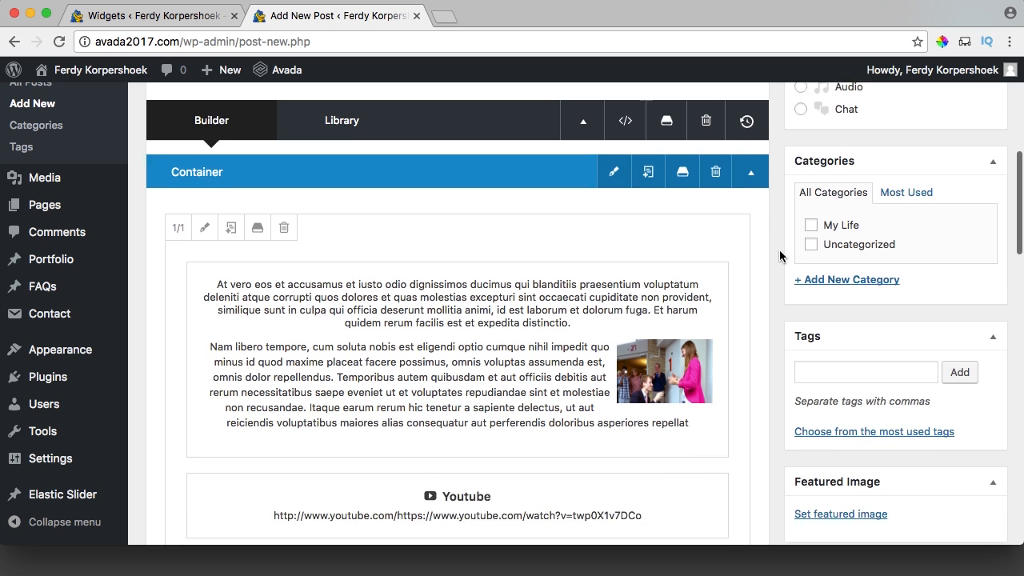
pyautogui.click(824, 252)
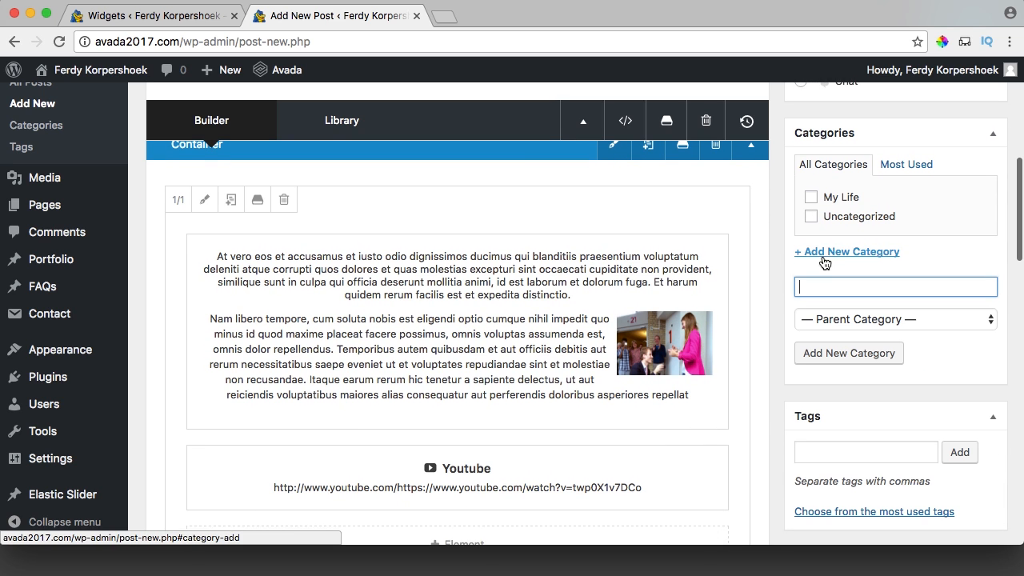
pyautogui.write('Film')
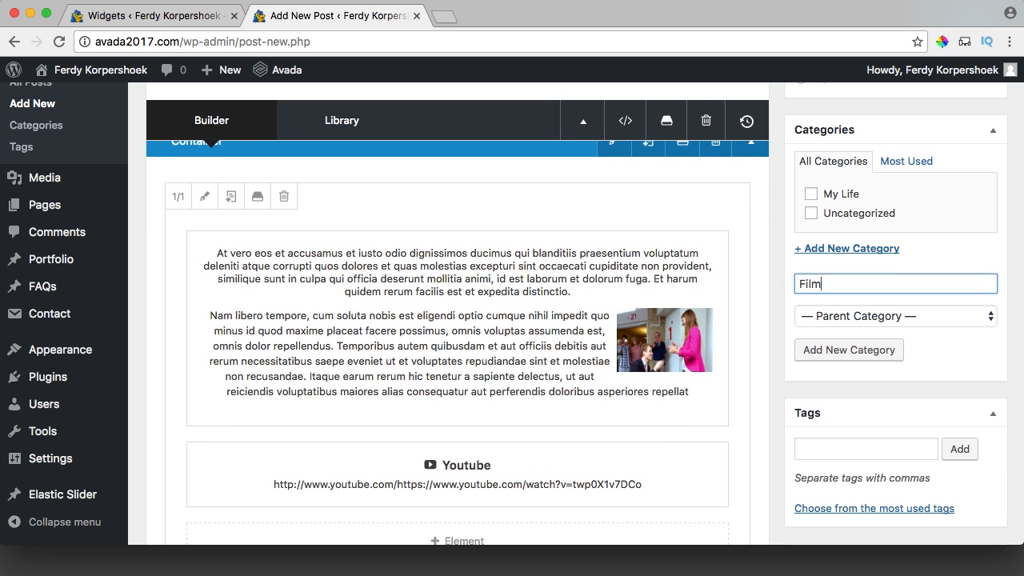
pyautogui.press('Tab')
pyautogui.click(844, 353)
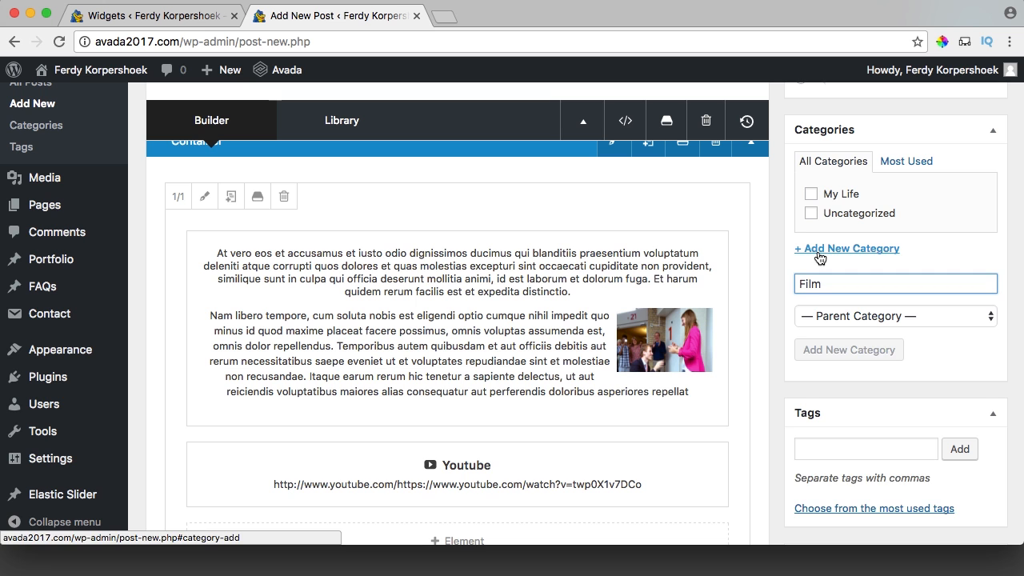
# Set the smiling couple photo as the post's featured image.
pyautogui.scroll(-6, 785, 272)
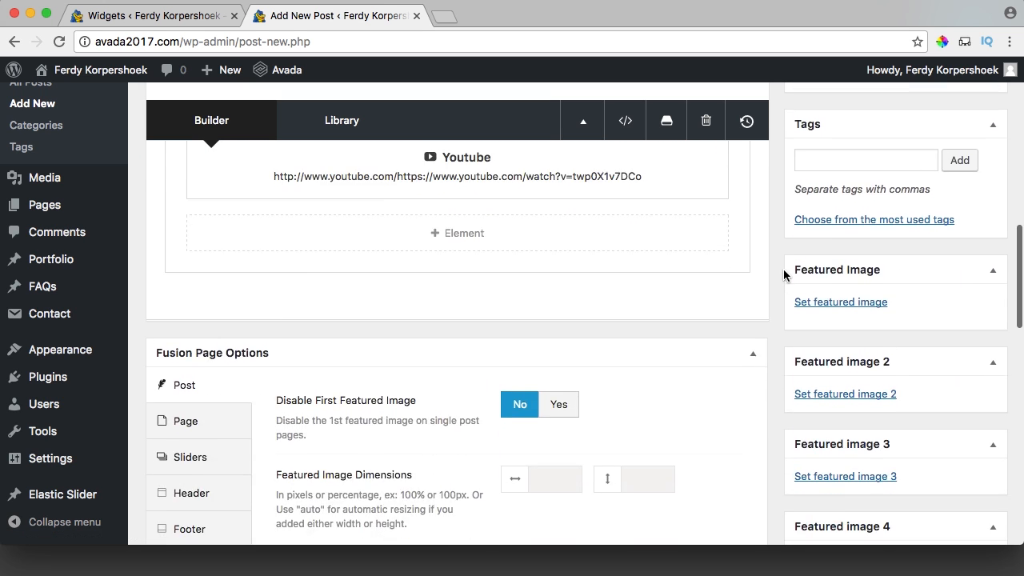
pyautogui.click(819, 302)
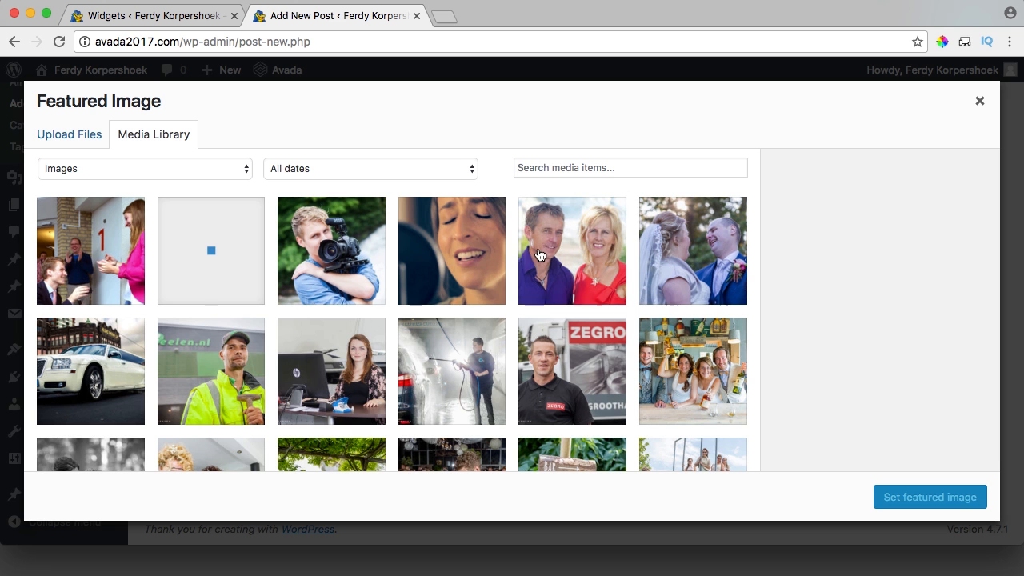
pyautogui.click(539, 256)
pyautogui.click(920, 503)
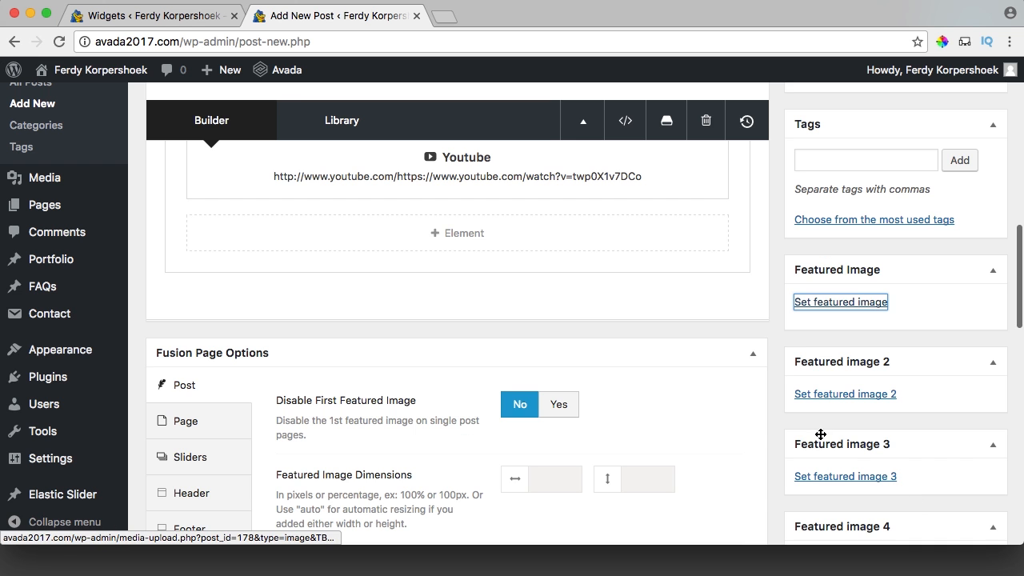
pyautogui.scroll(-3, 772, 401)
pyautogui.scroll(8, 772, 401)
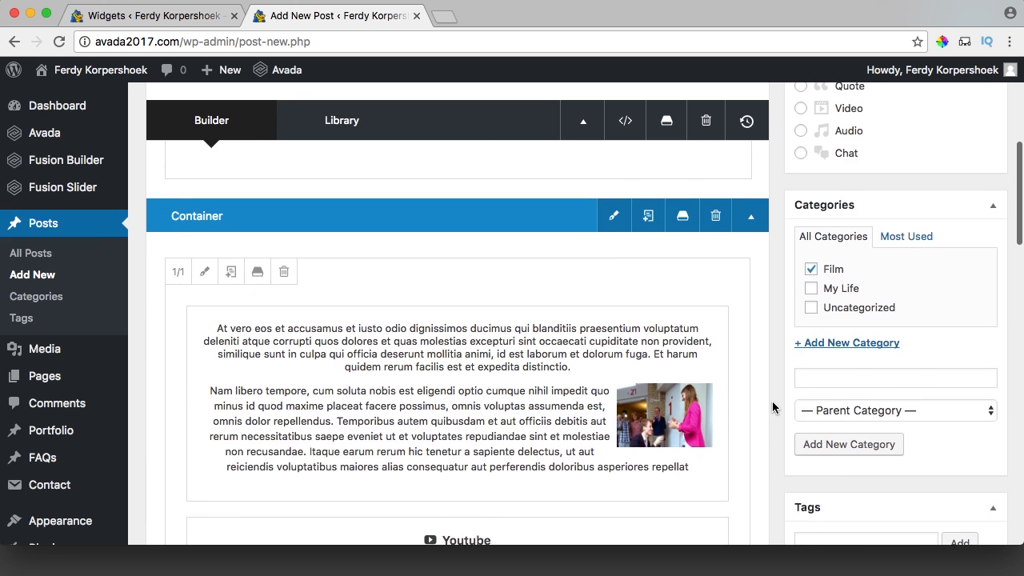
pyautogui.scroll(-2, 754, 408)
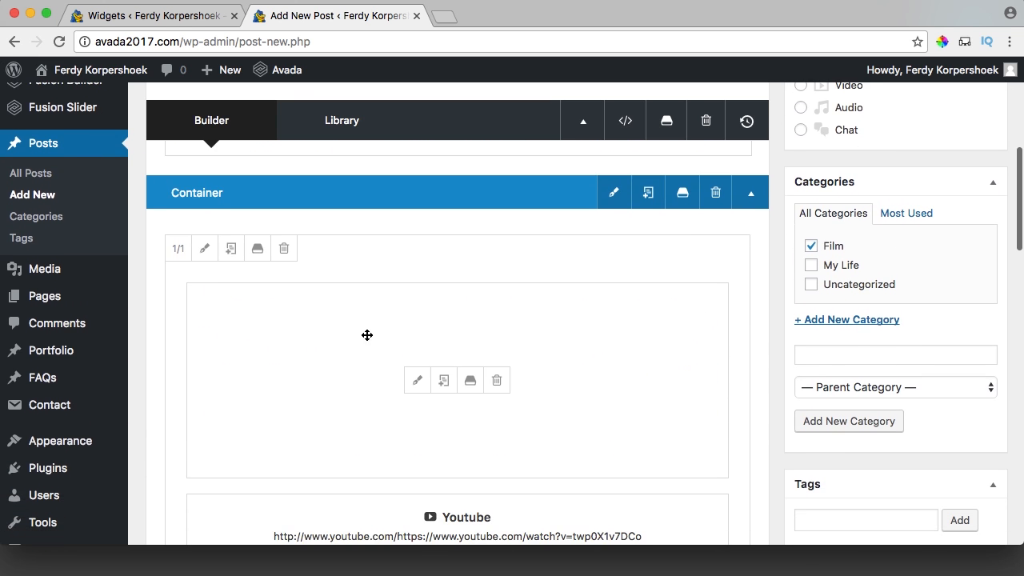
# Remove the photo from the text block, join its two paragraphs, and save it.
pyautogui.click(417, 381)
pyautogui.click(737, 447)
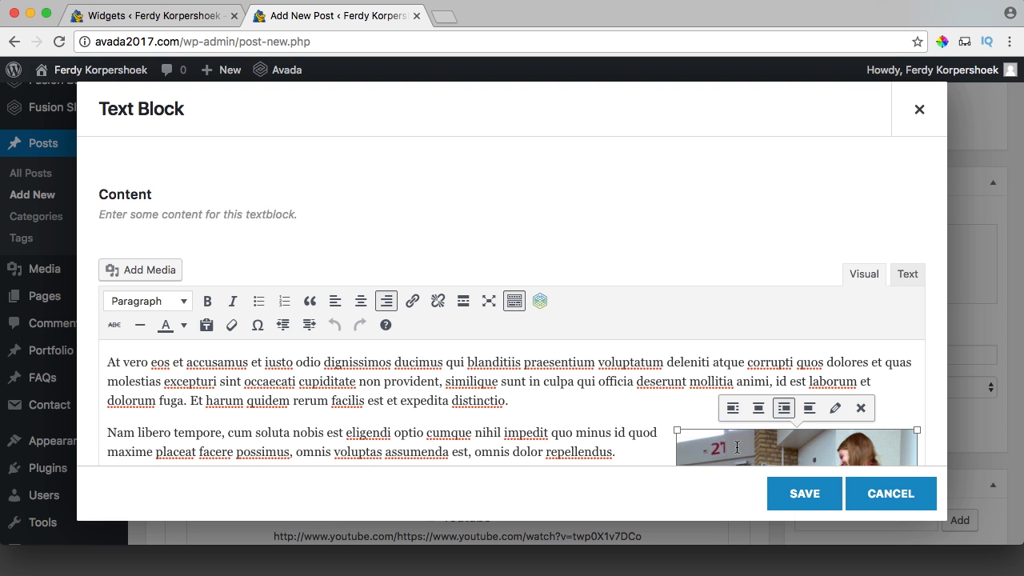
pyautogui.press('BackSpace')
pyautogui.scroll(-4, 694, 436)
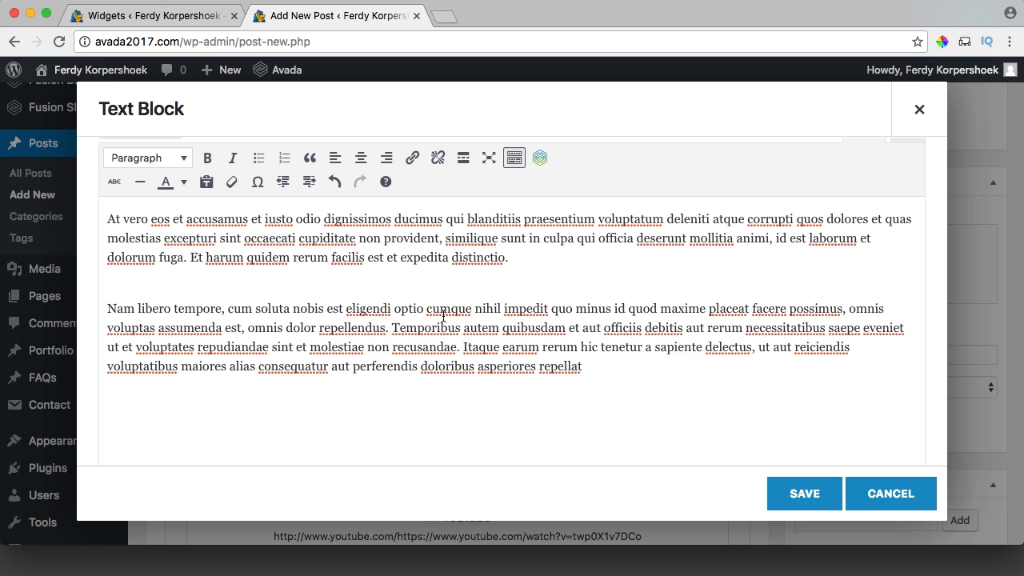
pyautogui.press('BackSpace')
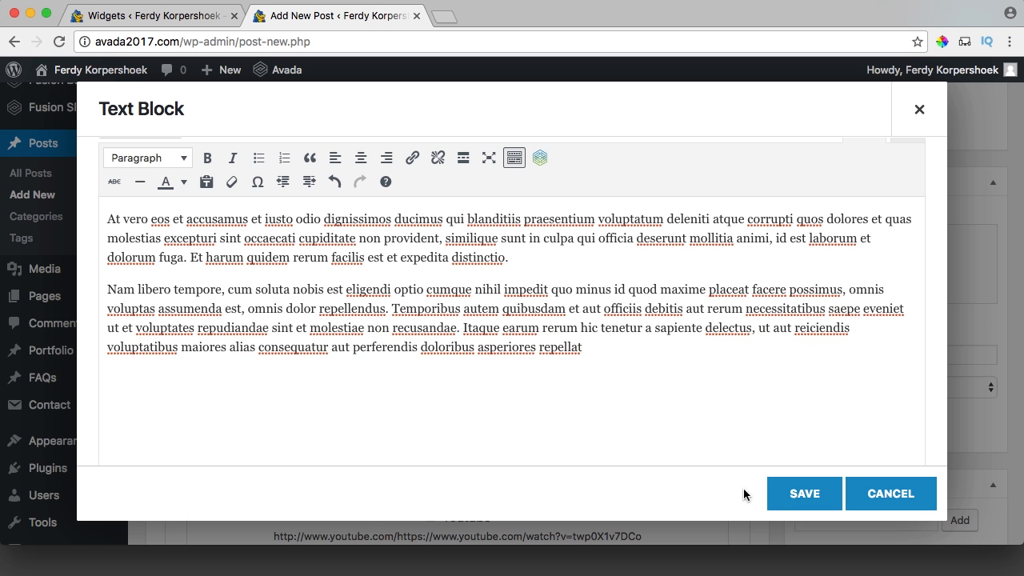
pyautogui.click(809, 495)
# Delete the empty element below the text and add a Vimeo video element.
pyautogui.scroll(-2, 530, 395)
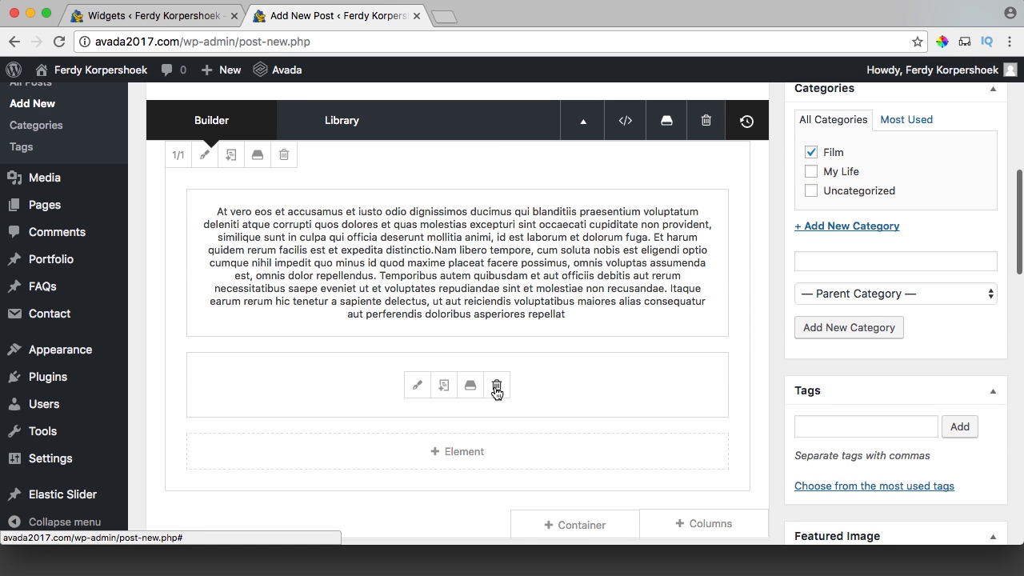
pyautogui.click(496, 391)
pyautogui.click(448, 368)
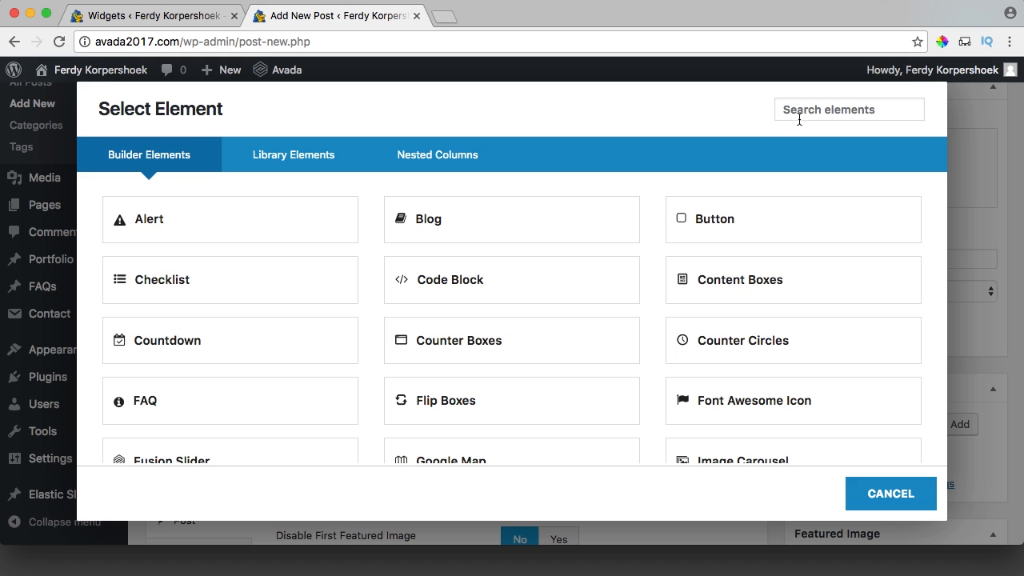
pyautogui.write('vimeo')
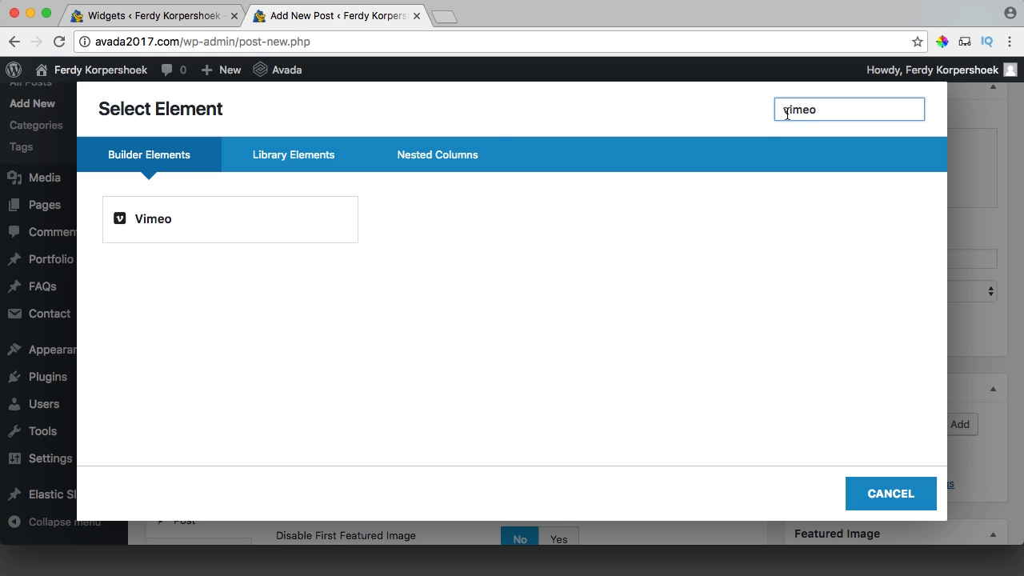
pyautogui.click(227, 221)
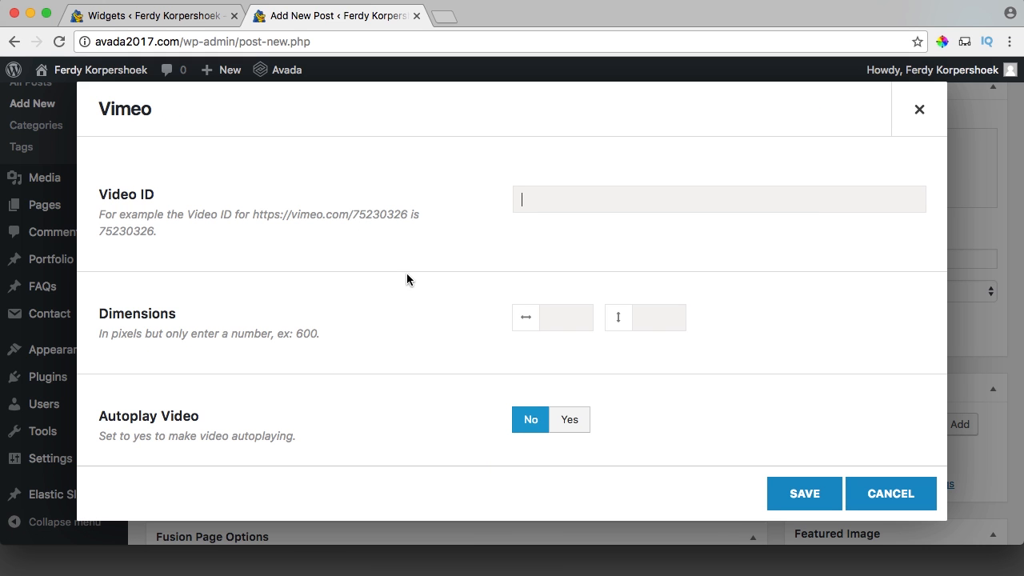
pyautogui.click(444, 18)
# On vimeo.com, search my videos for 'montana', copy the Lisianthus Montana URL, and close the tab.
pyautogui.write('vimeo.com')
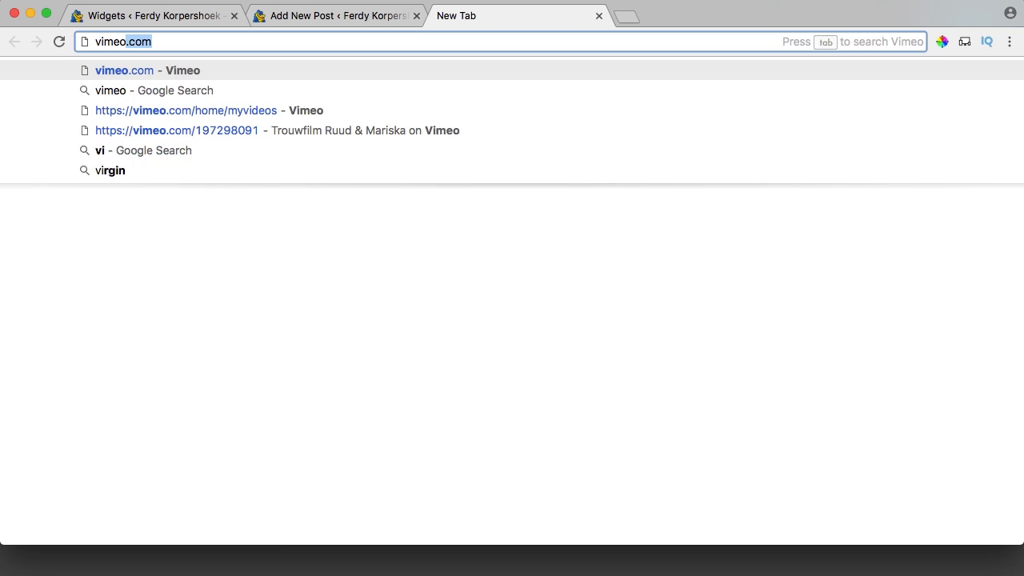
pyautogui.press('Return')
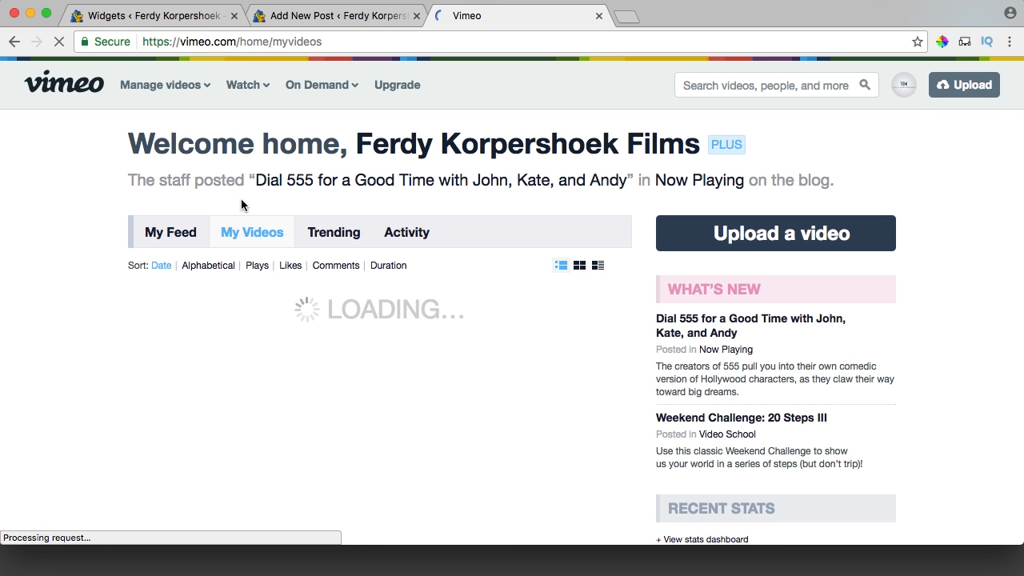
pyautogui.scroll(-2, 610, 269)
pyautogui.click(623, 239)
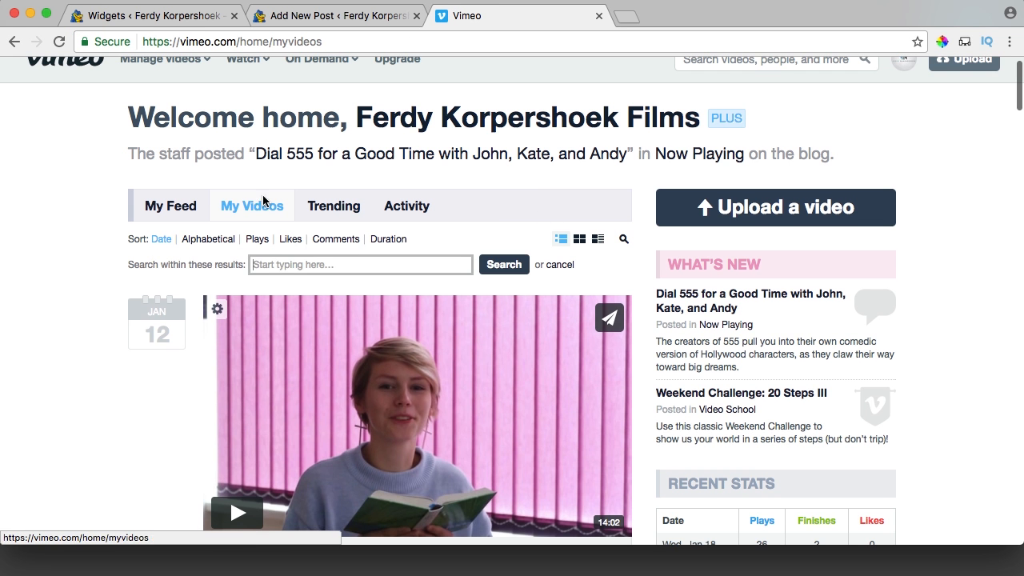
pyautogui.click(265, 261)
pyautogui.write('montana')
pyautogui.press('Return')
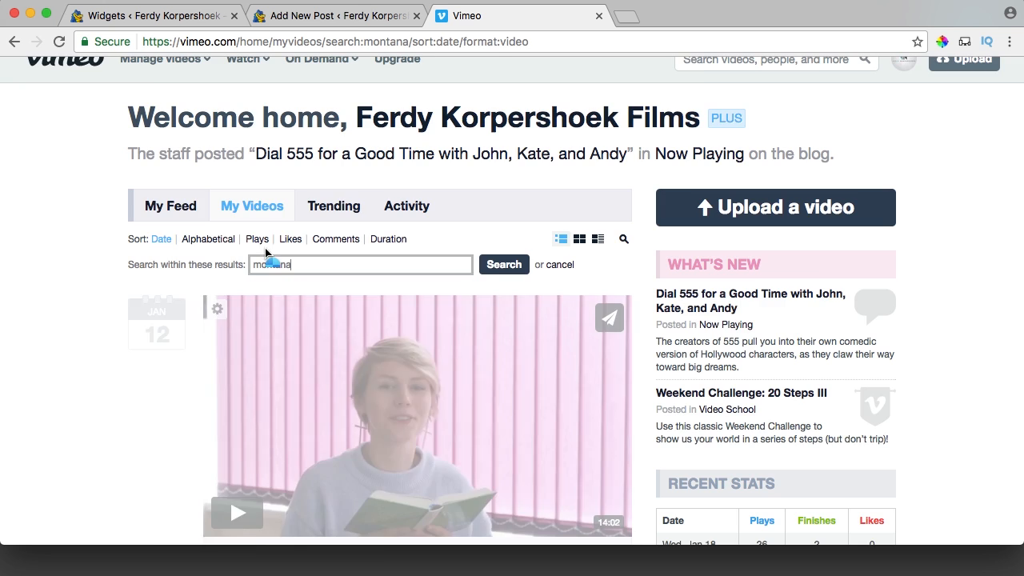
pyautogui.scroll(-5, 266, 253)
pyautogui.click(336, 301)
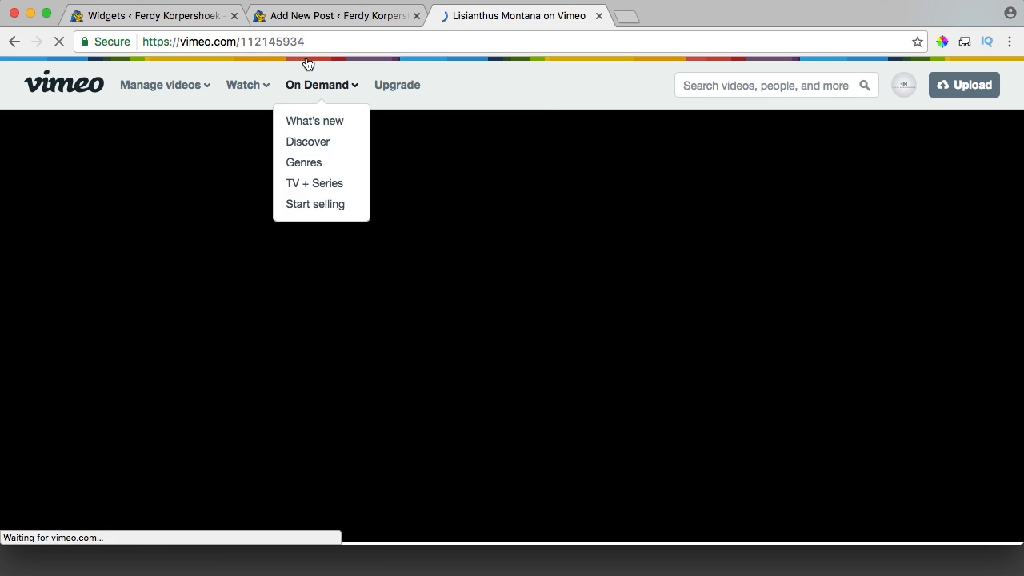
pyautogui.click(338, 41)
pyautogui.press('super+c')
pyautogui.click(598, 16)
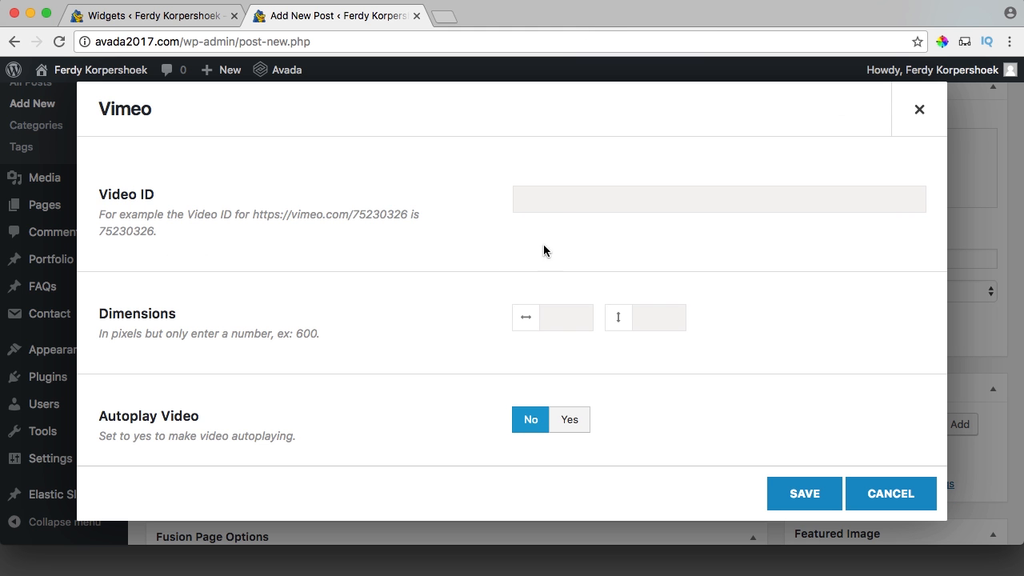
# Set the Vimeo element's Video ID to 112145934 and save it into the post.
pyautogui.press('super+v')
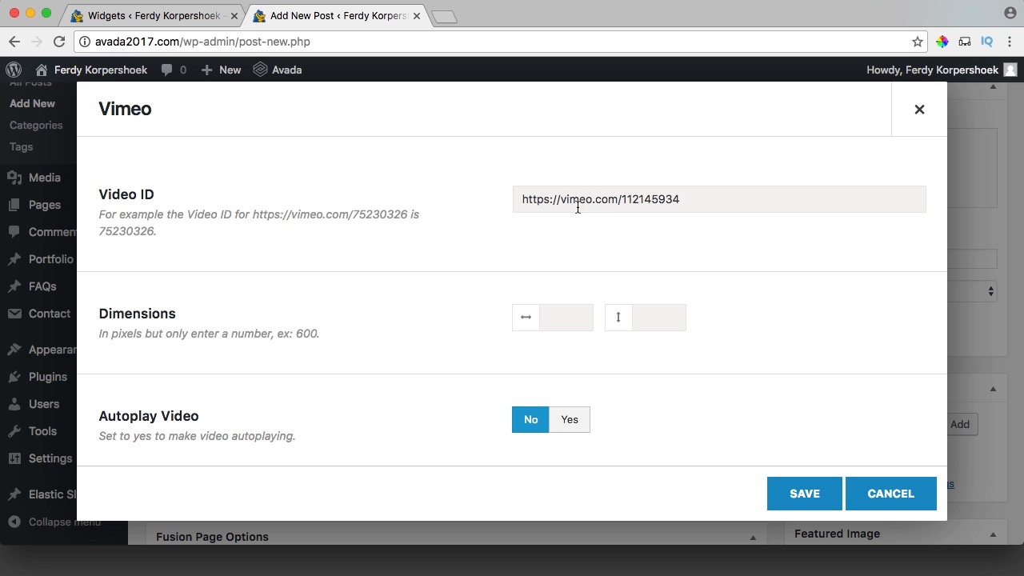
pyautogui.moveTo(621, 199); pyautogui.dragTo(509, 196)
pyautogui.press('BackSpace')
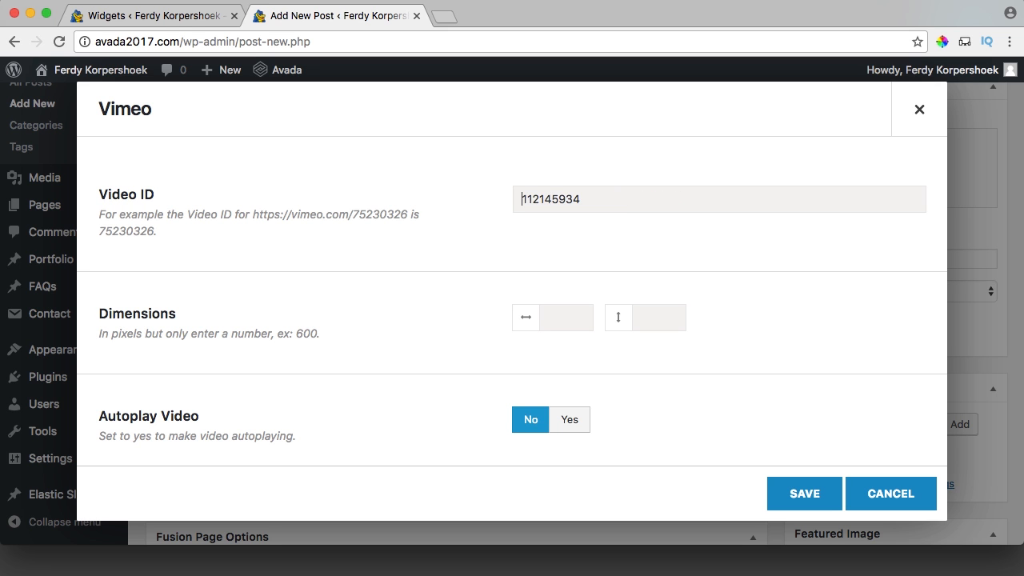
pyautogui.scroll(-2, 467, 260)
pyautogui.scroll(-3, 466, 260)
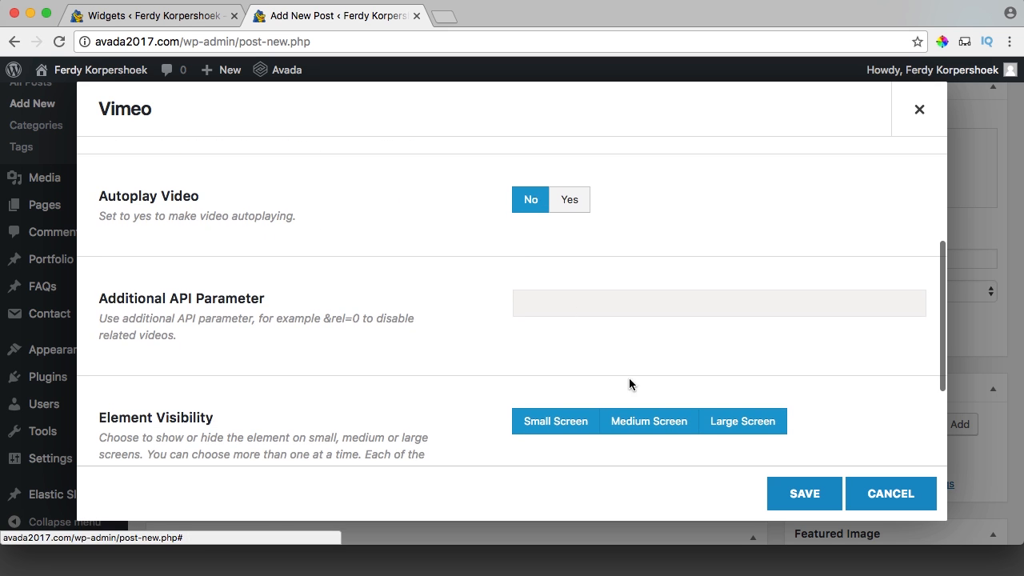
pyautogui.click(777, 504)
# Publish the Montana Lisianthus post.
pyautogui.scroll(-6, 776, 412)
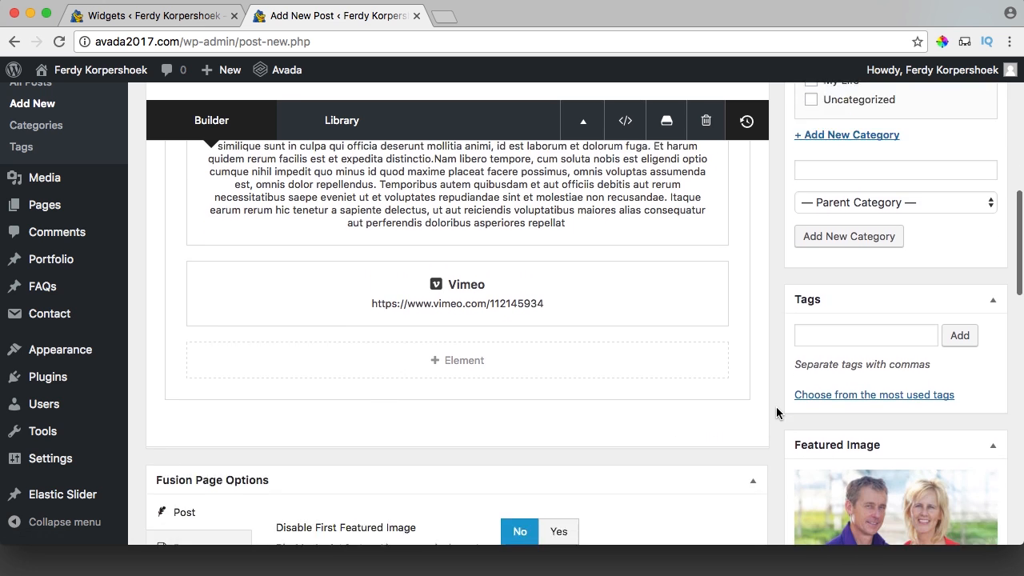
pyautogui.scroll(12, 776, 412)
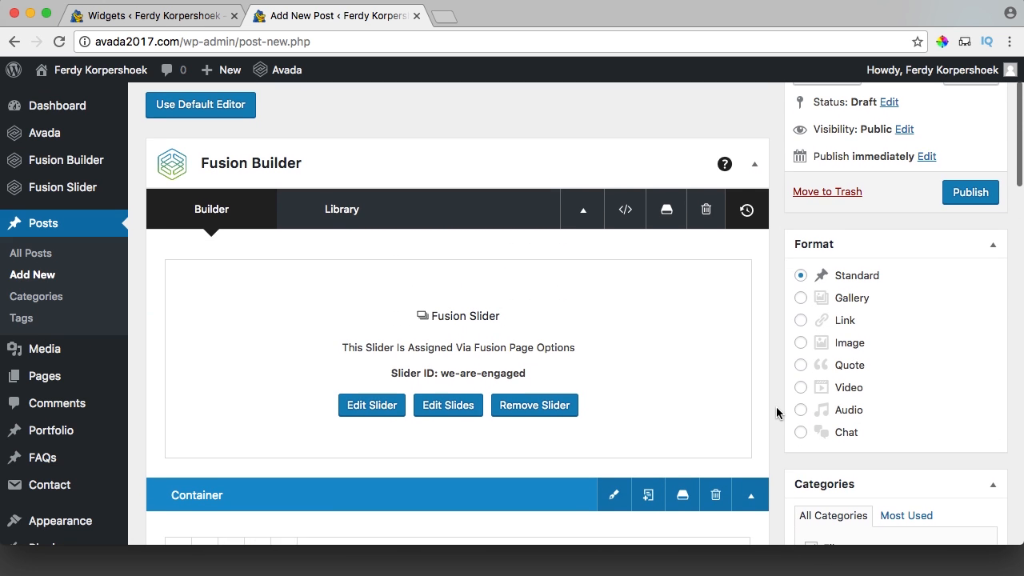
pyautogui.click(964, 201)
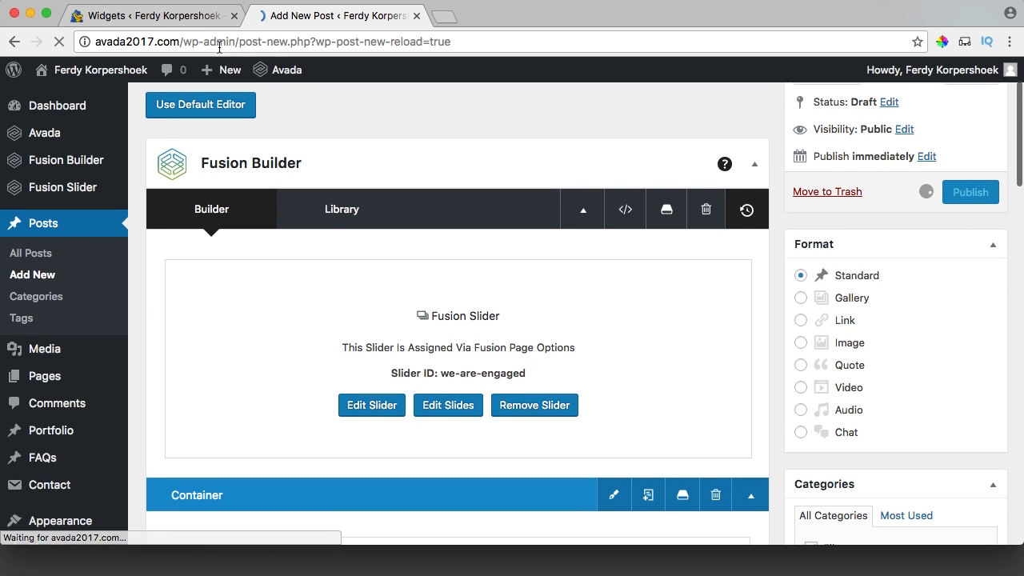
# Check the list of existing Fusion sliders in the admin.
pyautogui.click(140, 18)
pyautogui.moveTo(69, 163)
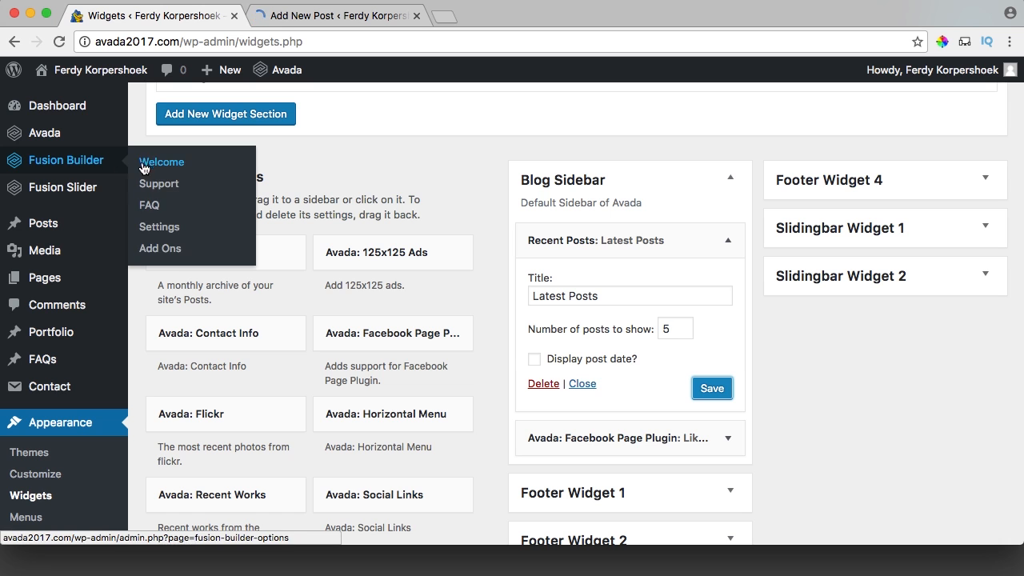
pyautogui.moveTo(80, 188)
pyautogui.click(180, 217)
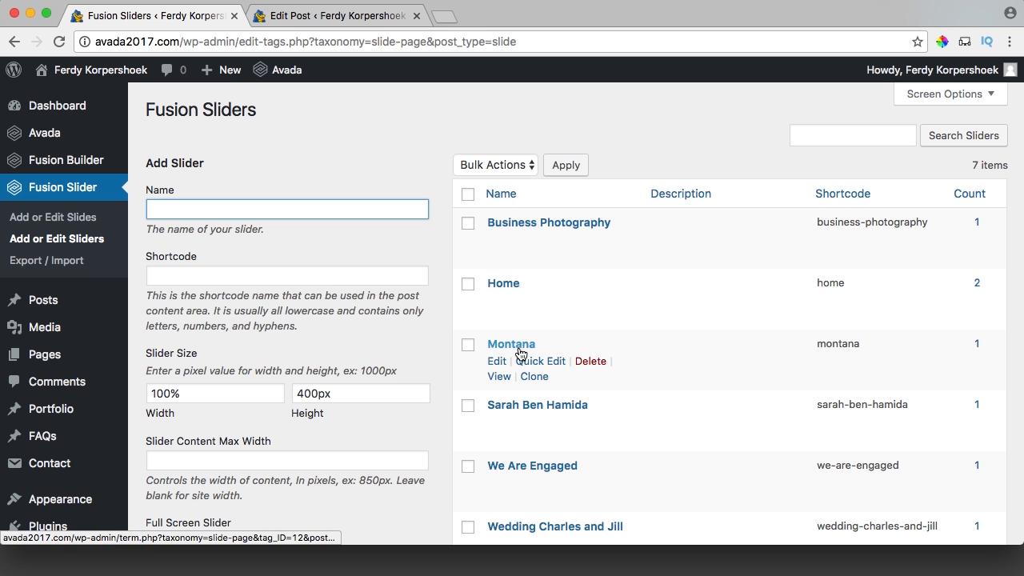
# Switch the post's Fusion Page Options slider to Montana and update the post.
pyautogui.click(316, 16)
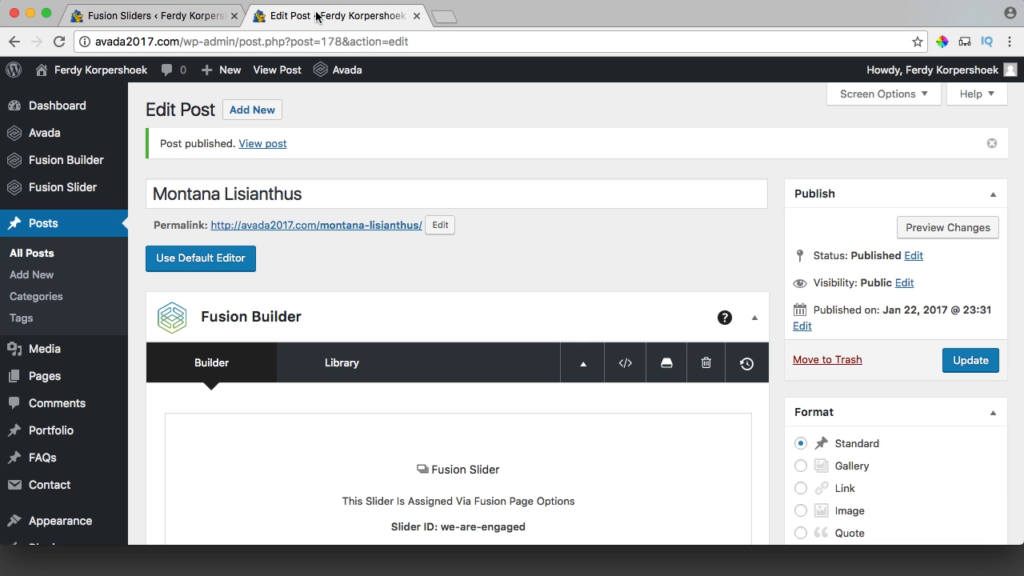
pyautogui.scroll(-20, 510, 259)
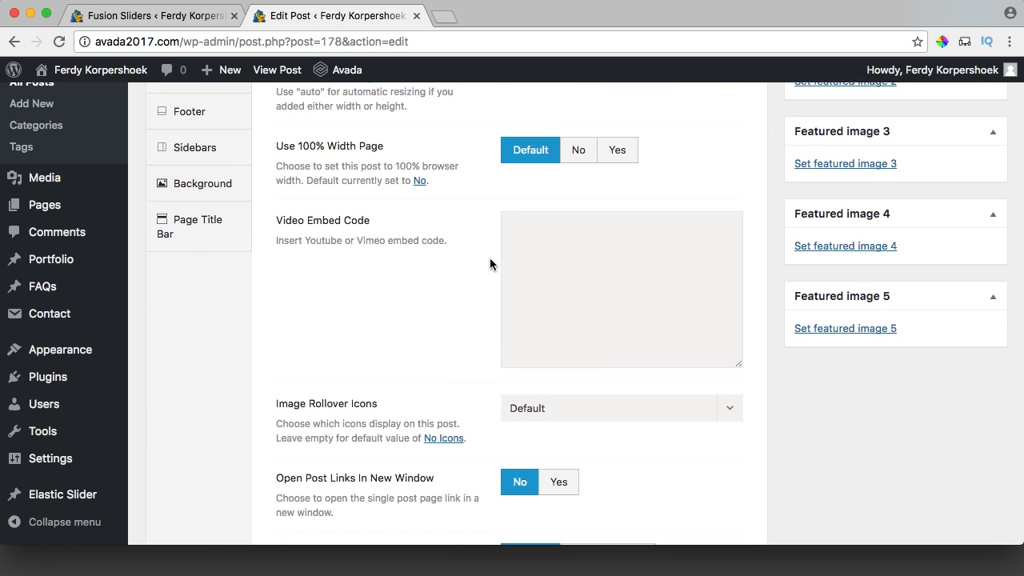
pyautogui.scroll(2, 474, 264)
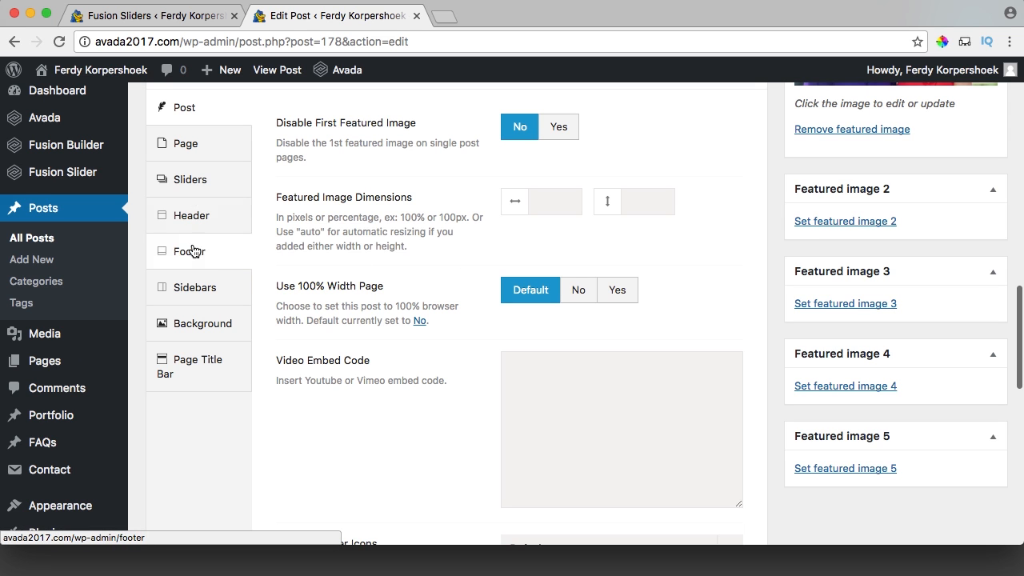
pyautogui.click(199, 188)
pyautogui.scroll(2, 552, 216)
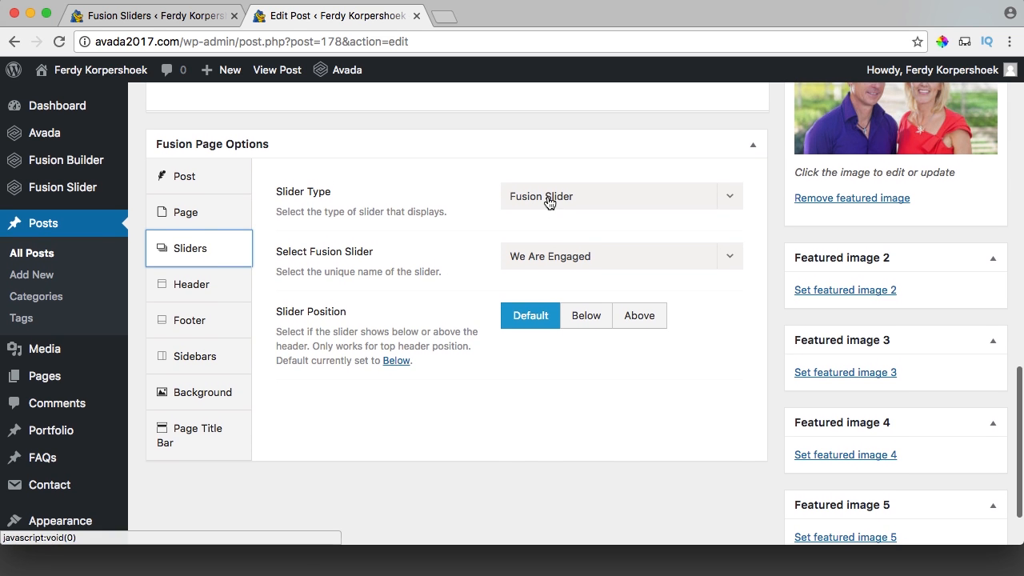
pyautogui.click(547, 248)
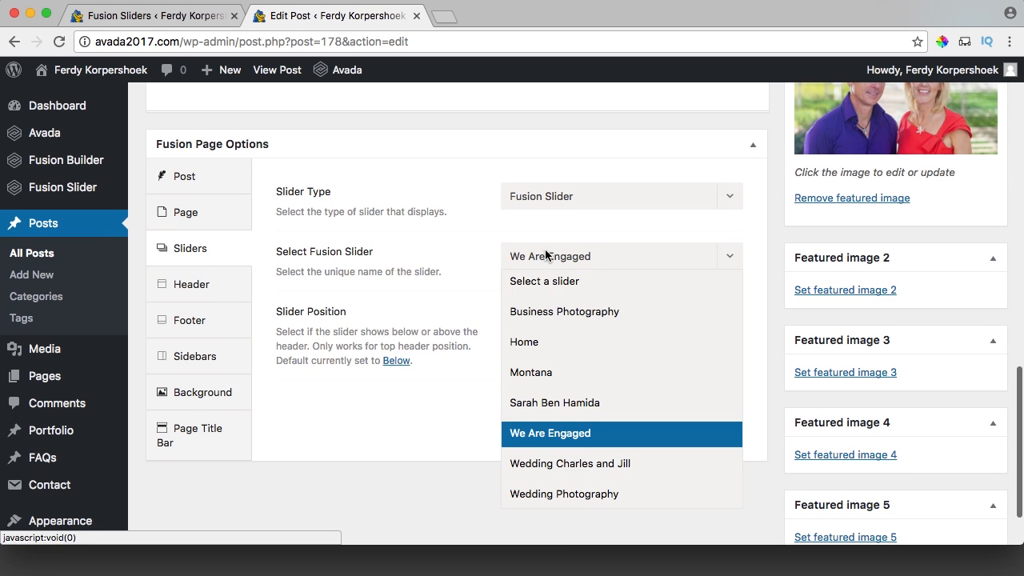
pyautogui.click(540, 368)
pyautogui.scroll(15, 709, 347)
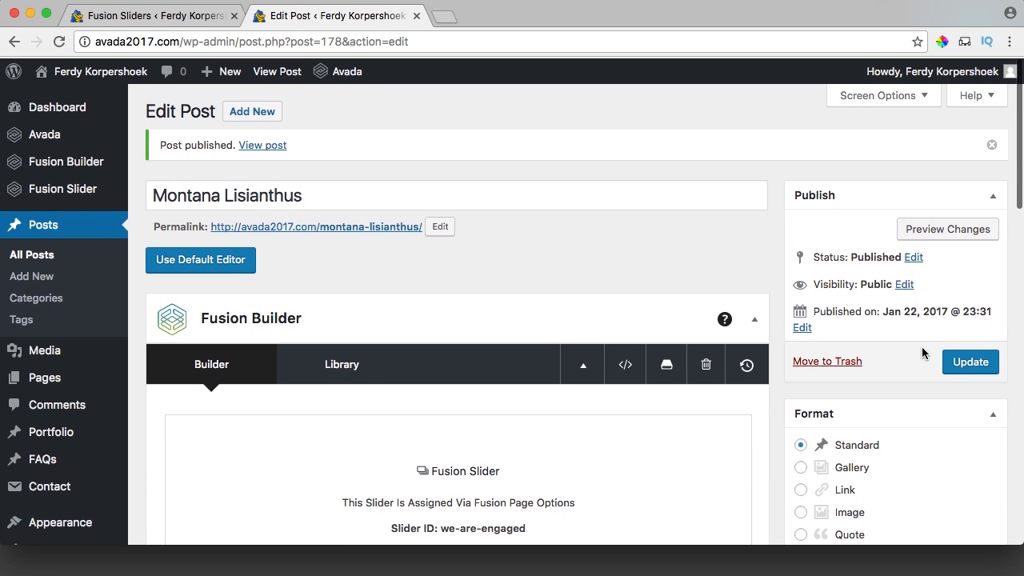
pyautogui.click(970, 364)
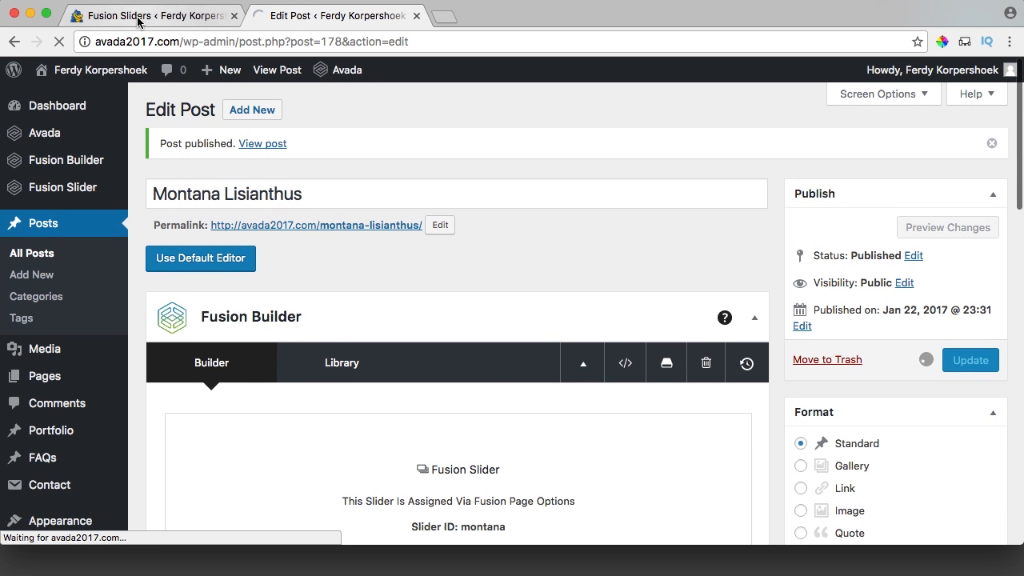
pyautogui.click(184, 16)
pyautogui.moveTo(102, 77)
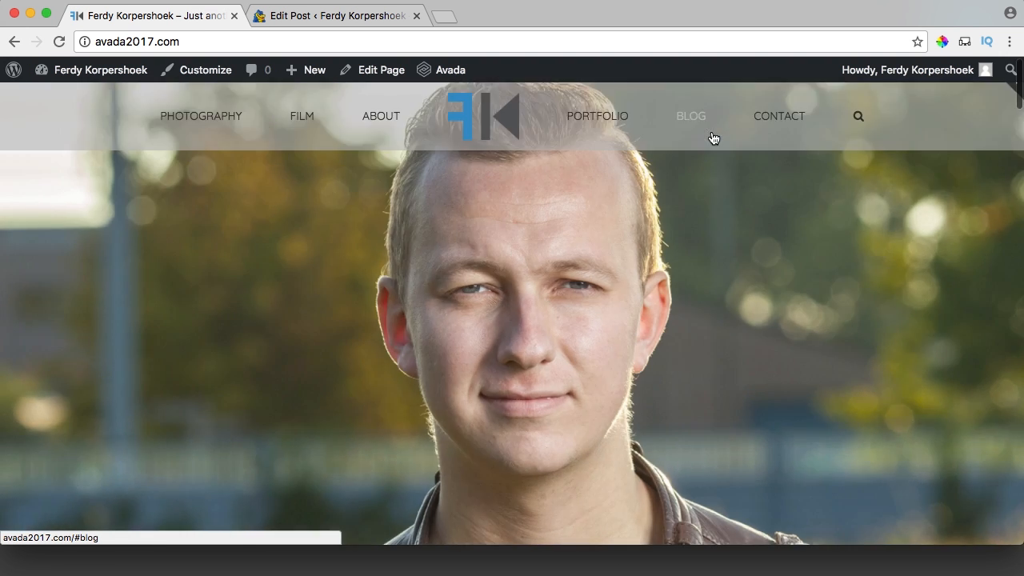
# Jump to the live home page's blog section showing Montana Lisianthus beside We are Engaged.
pyautogui.click(714, 138)
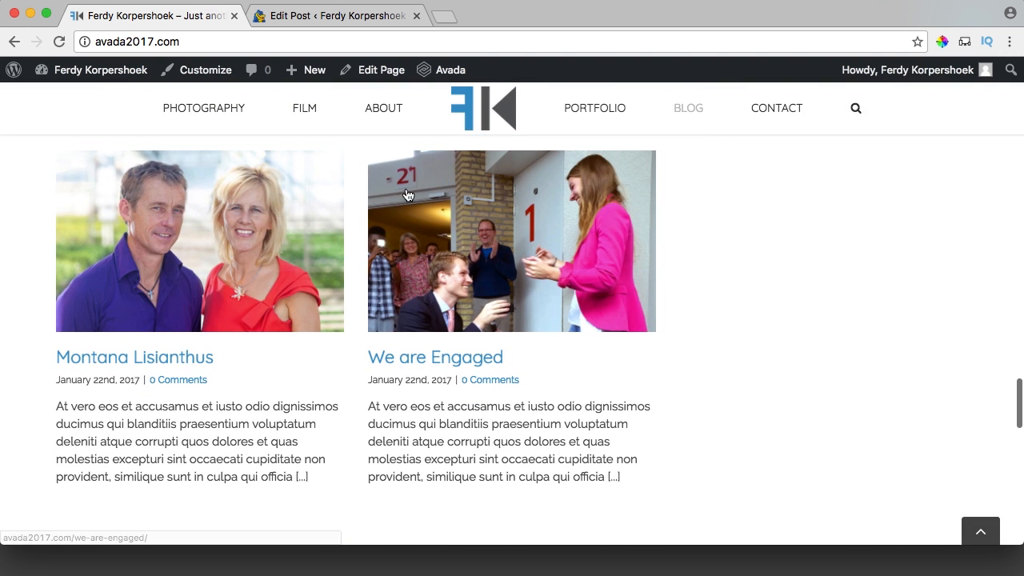
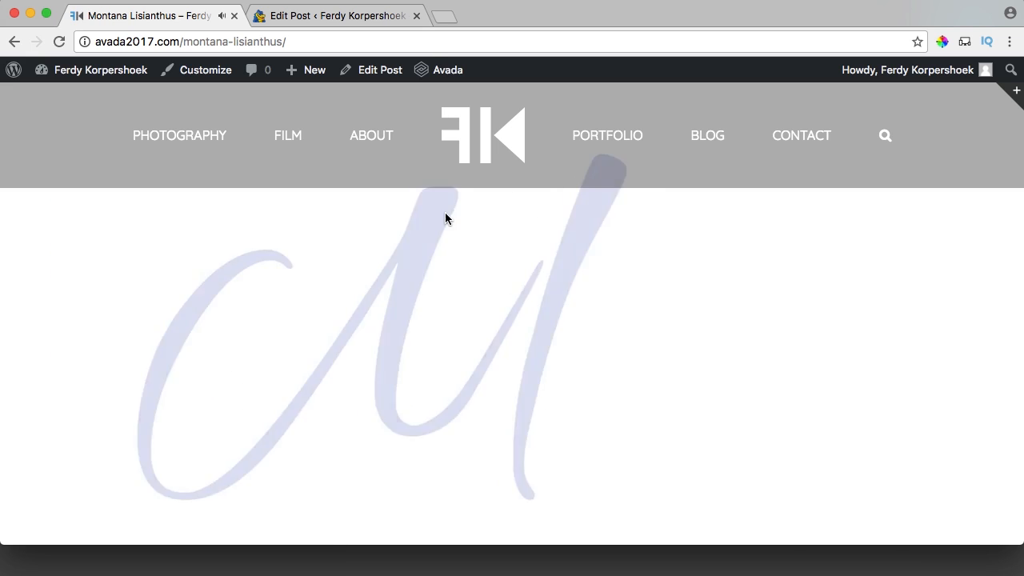
# Scroll through the live Montana Lisianthus post with its flower slider header and sidebar.
pyautogui.scroll(-5, 418, 236)
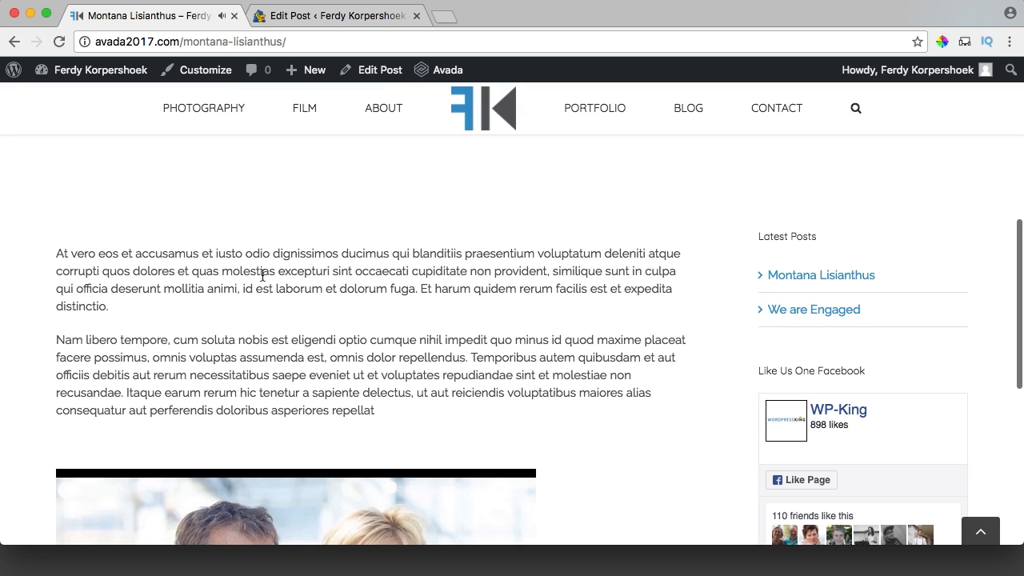
pyautogui.moveTo(240, 272); pyautogui.dragTo(368, 329)
pyautogui.click(369, 329)
pyautogui.scroll(-5, 313, 333)
pyautogui.scroll(4, 693, 318)
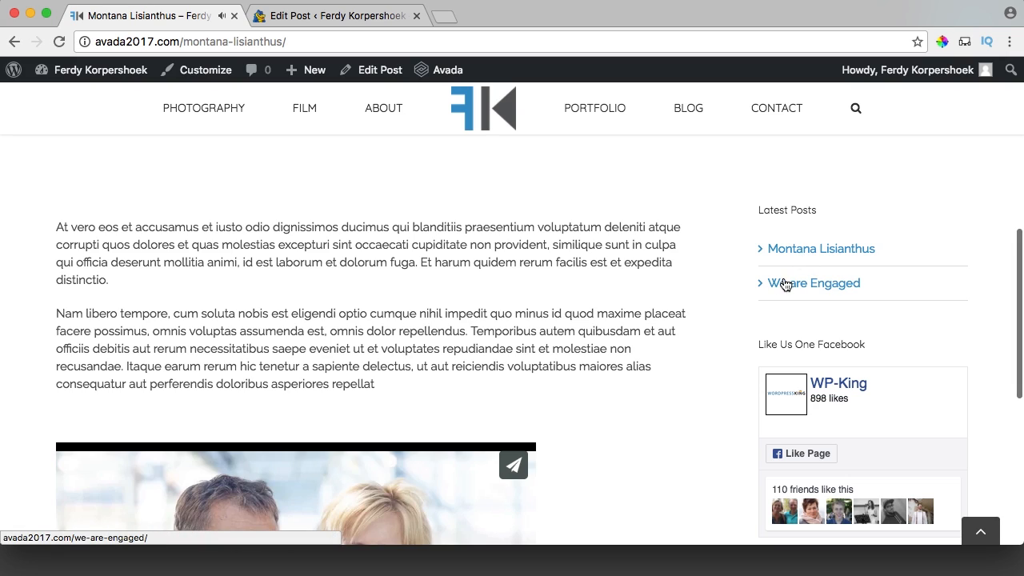
pyautogui.scroll(10, 543, 285)
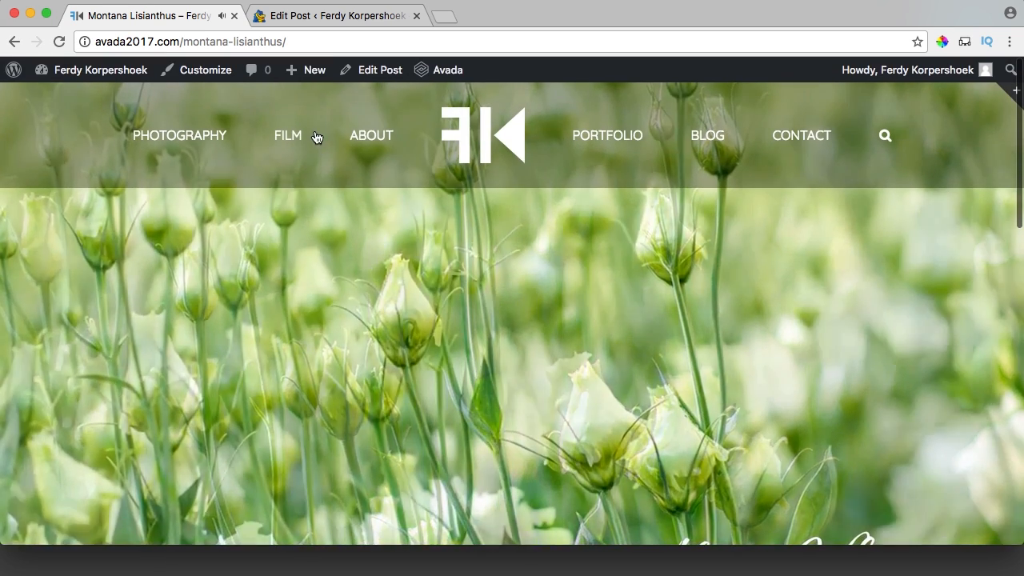
# Create a new post and load the blogpost template in Fusion Builder, replacing all content.
pyautogui.moveTo(300, 72)
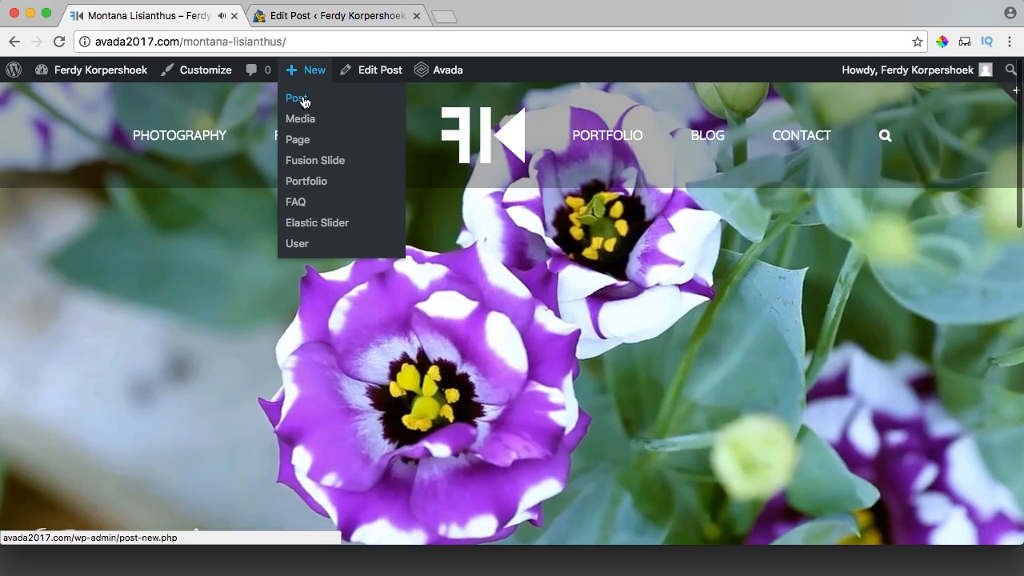
pyautogui.click(297, 97)
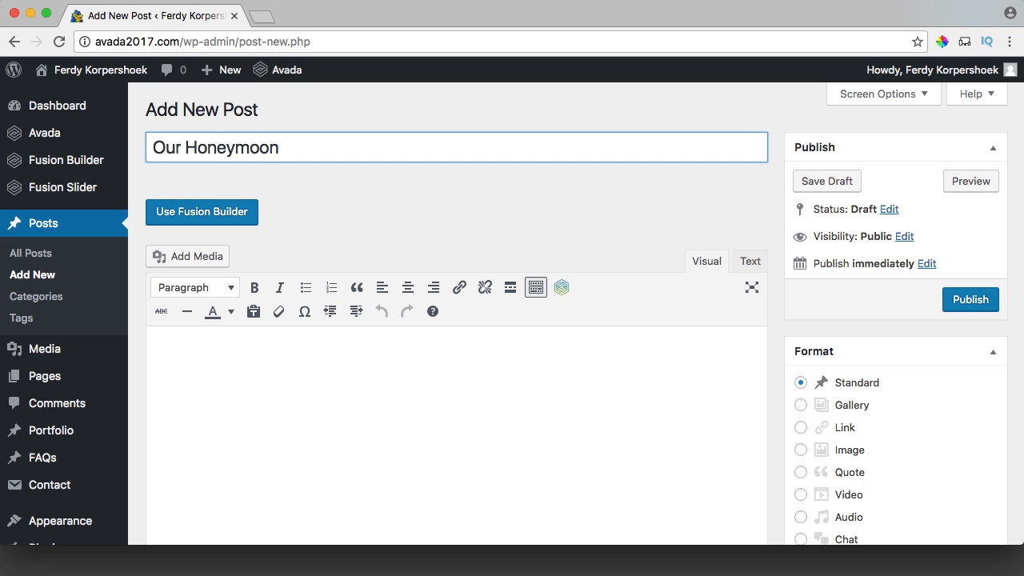
pyautogui.click(211, 219)
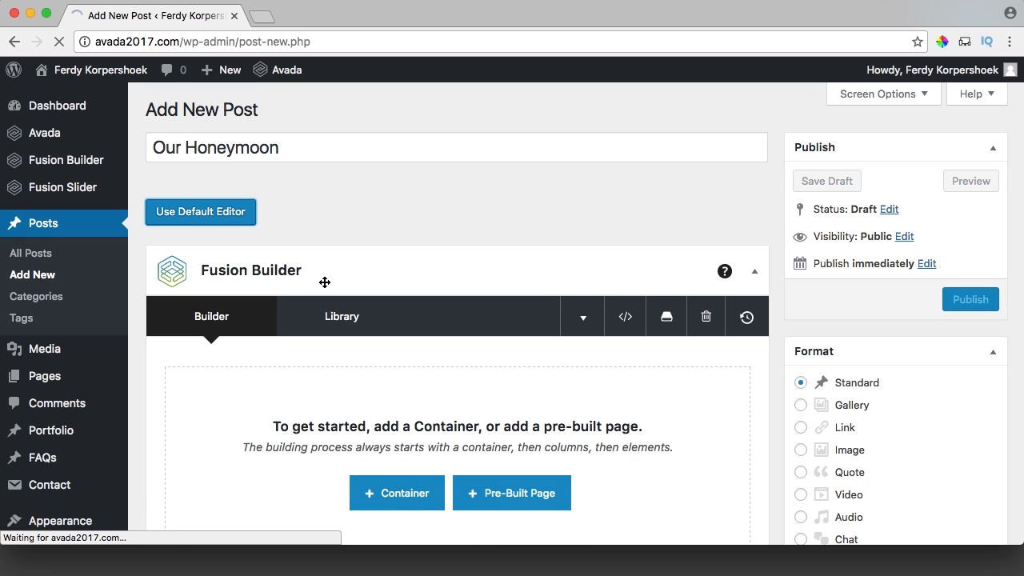
pyautogui.click(340, 316)
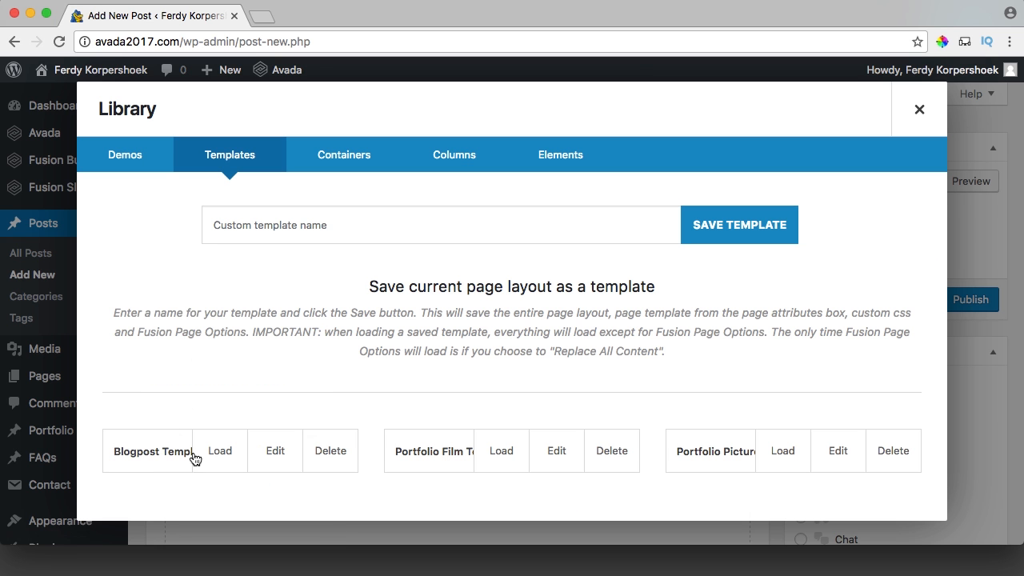
pyautogui.click(238, 454)
pyautogui.click(218, 346)
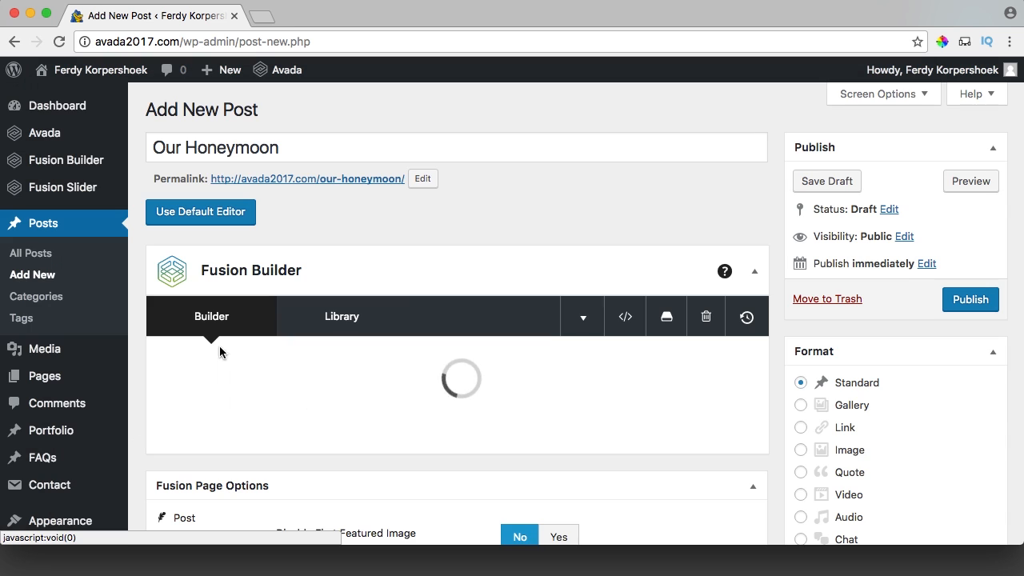
pyautogui.scroll(-1, 775, 347)
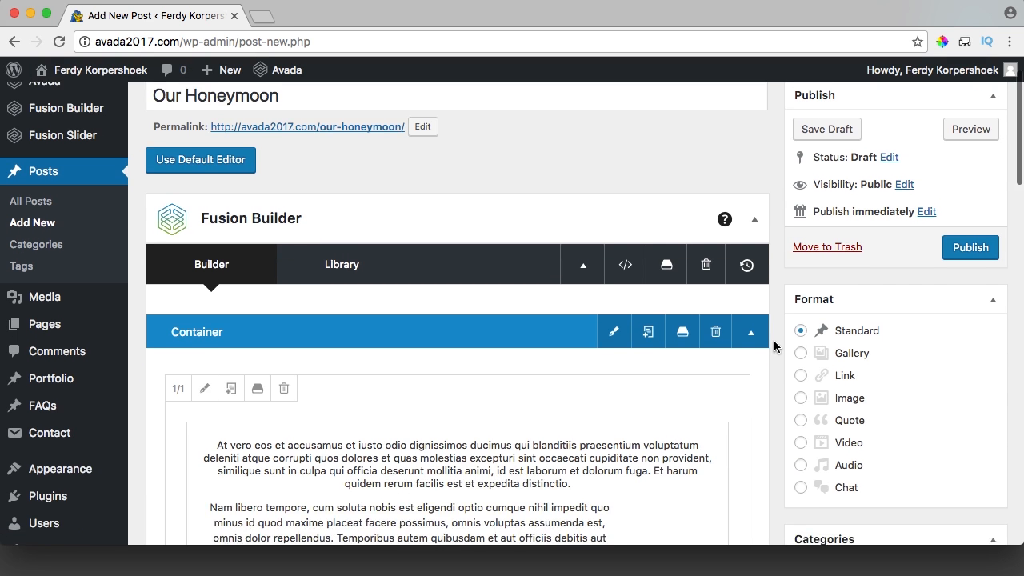
pyautogui.scroll(-5, 774, 346)
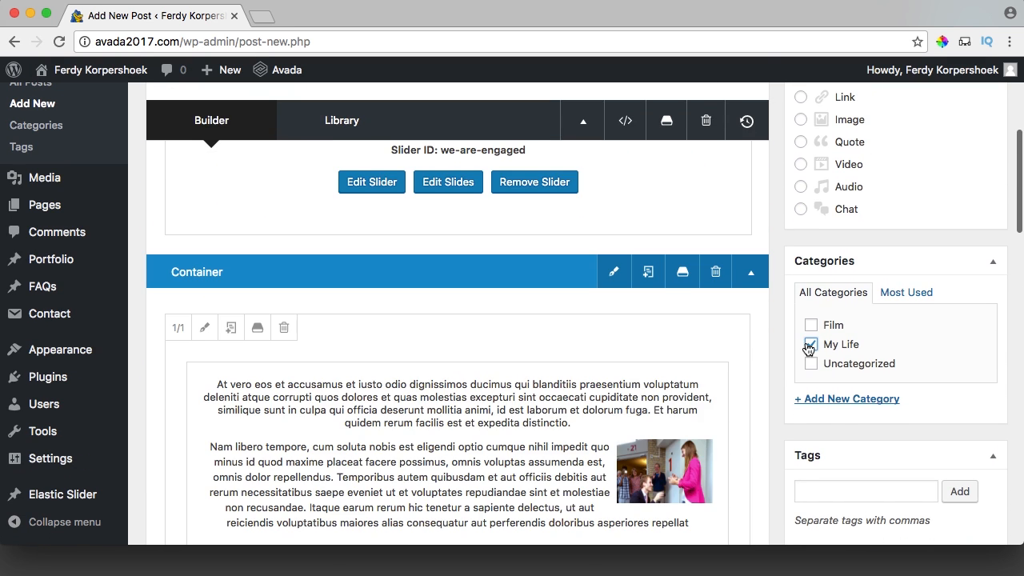
pyautogui.scroll(-2, 560, 380)
# Open the text block and delete its existing photo.
pyautogui.click(417, 367)
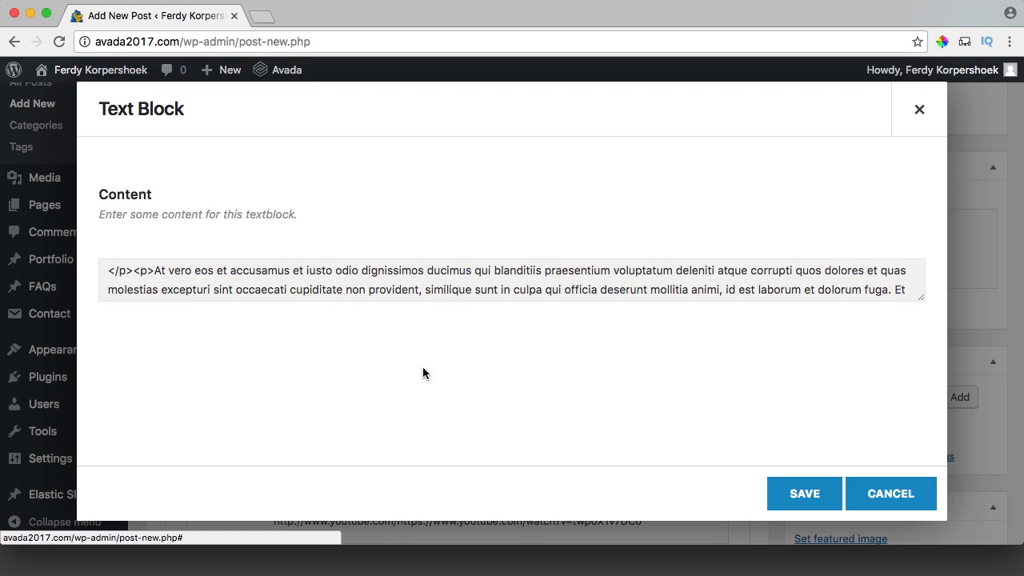
pyautogui.scroll(-4, 560, 360)
pyautogui.click(734, 358)
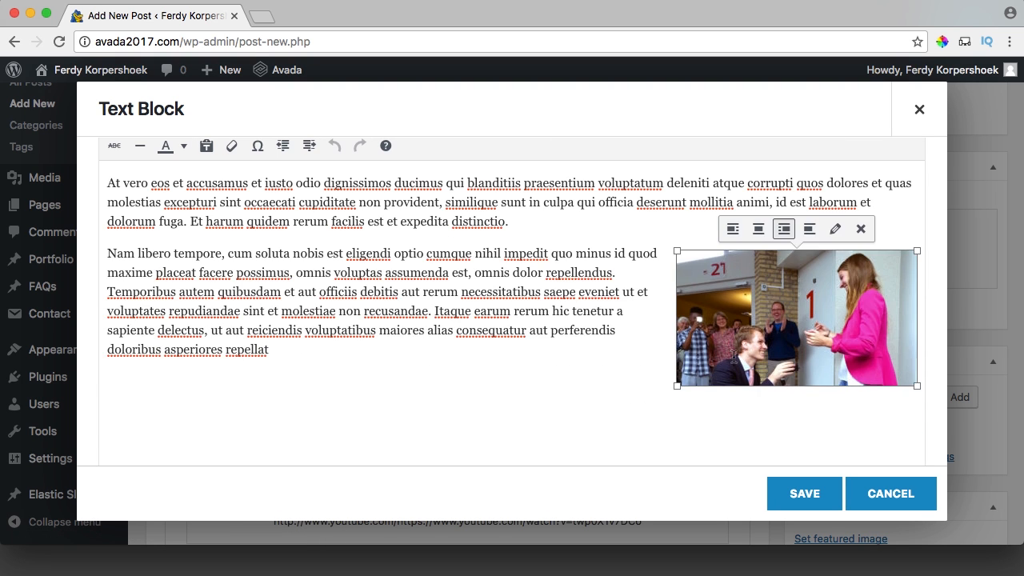
pyautogui.press('Delete')
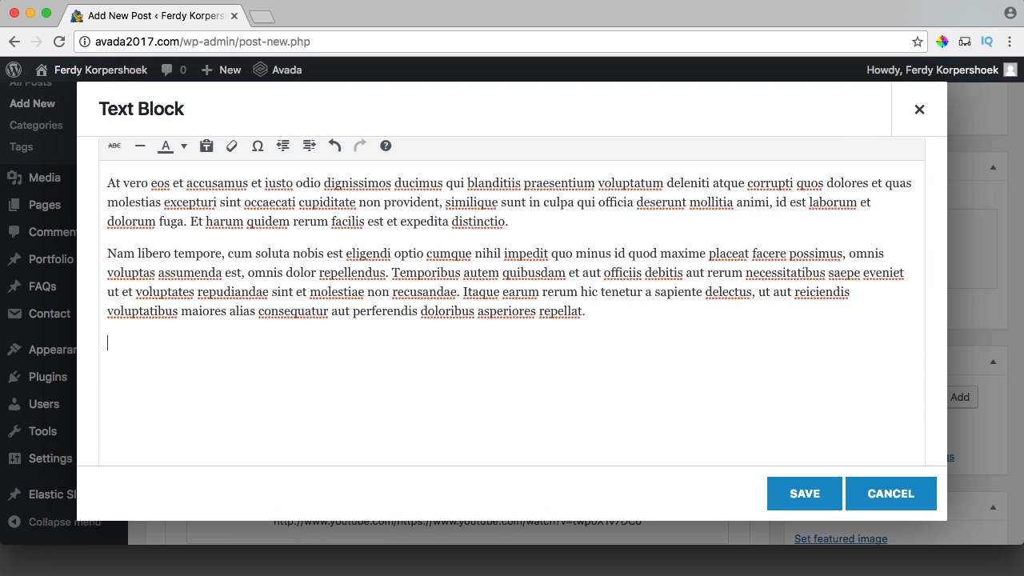
pyautogui.scroll(3, 445, 268)
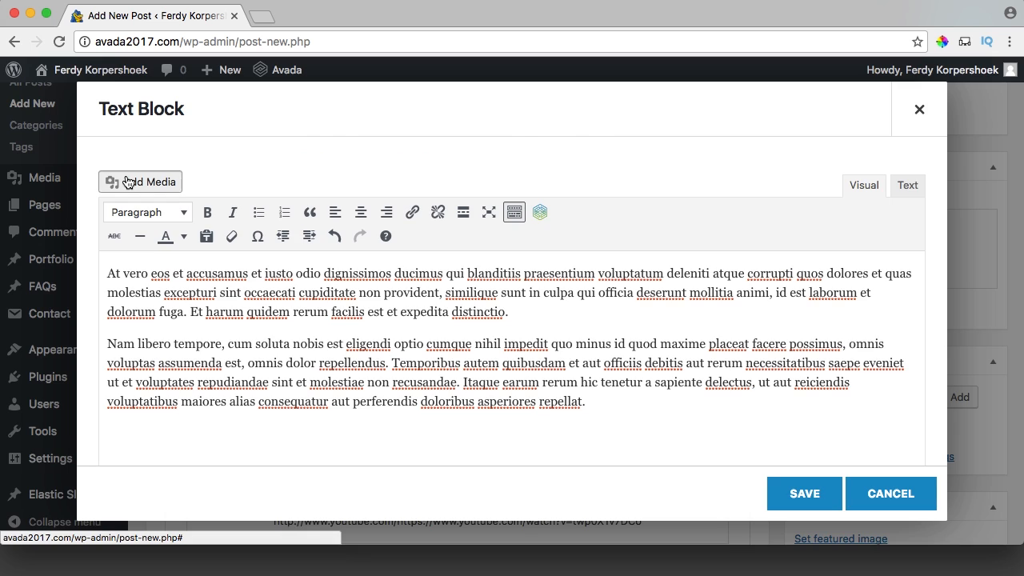
# Upload all nine photos from Desktop/Avada2017/03. Blog/Honeymoon to the media library.
pyautogui.click(134, 181)
pyautogui.click(256, 144)
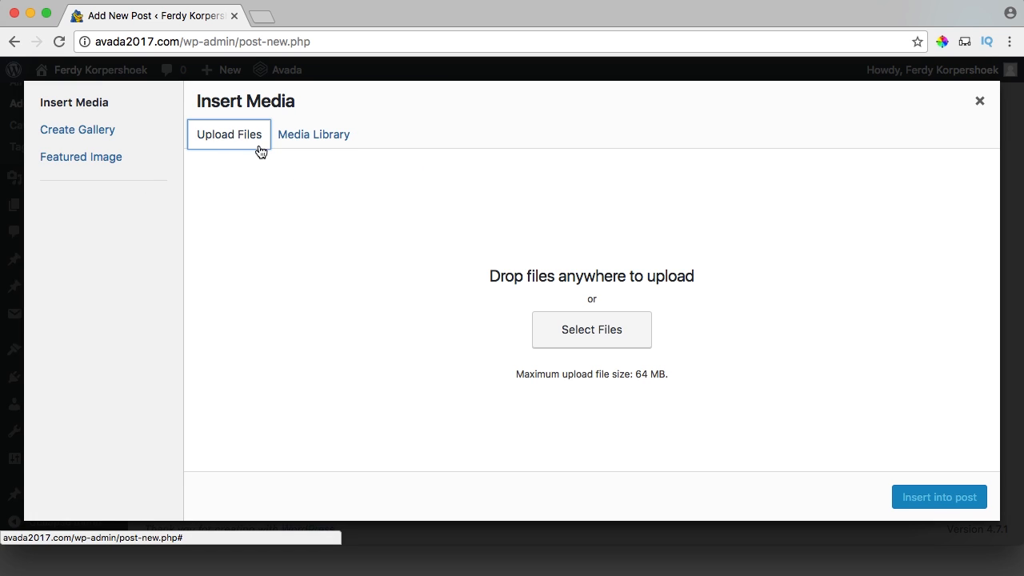
pyautogui.click(597, 335)
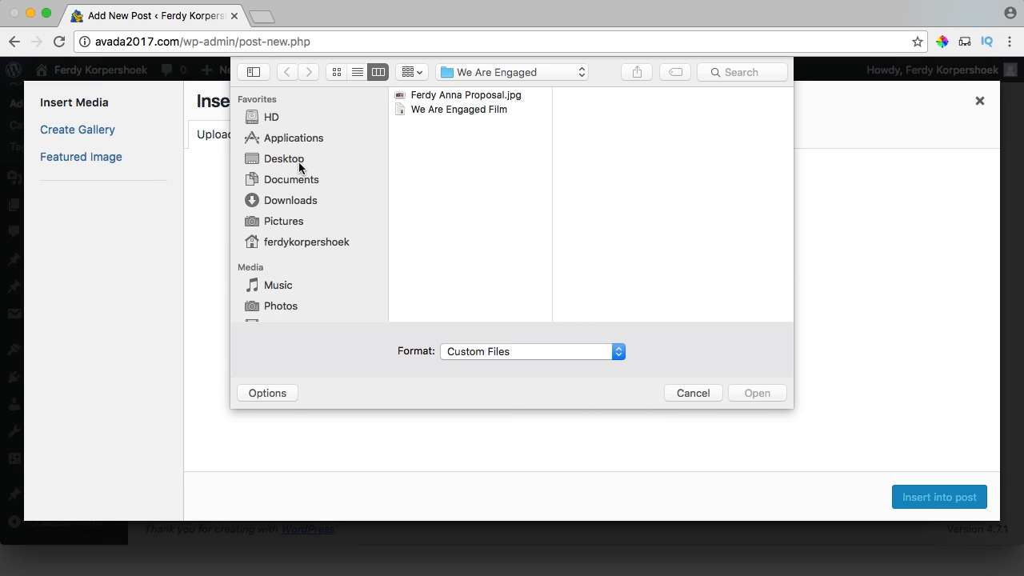
pyautogui.click(328, 158)
pyautogui.click(446, 94)
pyautogui.click(620, 105)
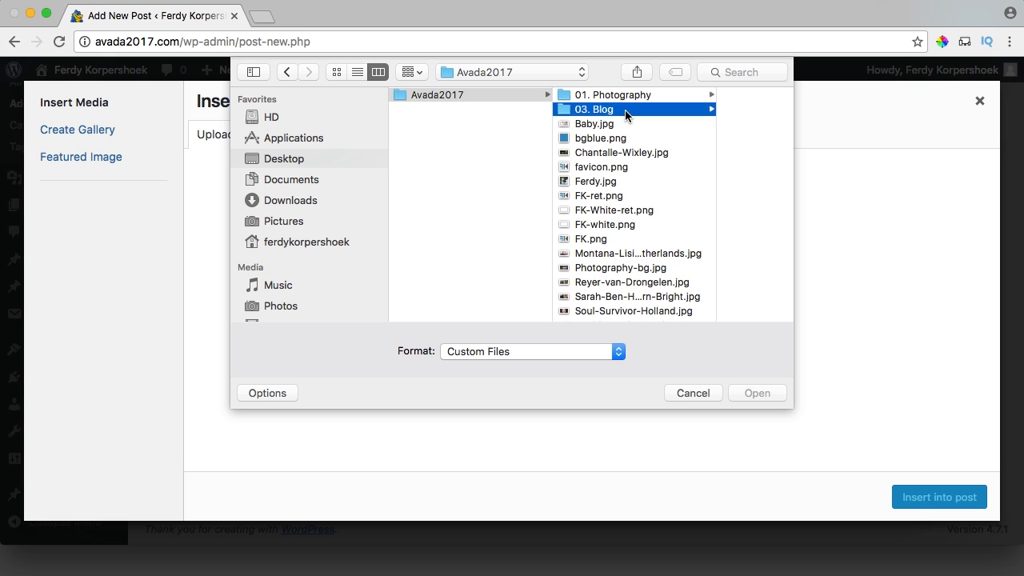
pyautogui.click(674, 98)
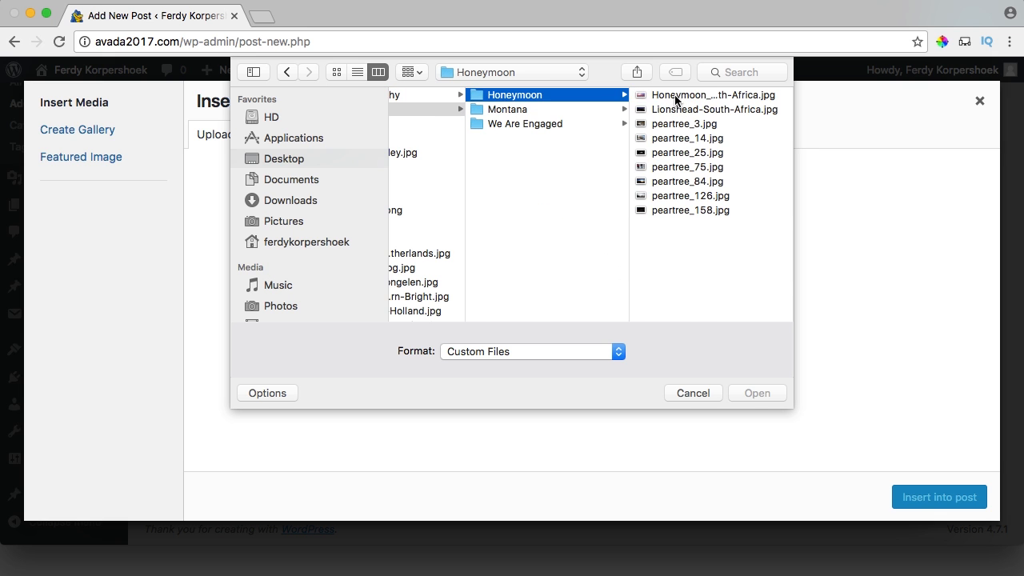
pyautogui.click(677, 96)
pyautogui.keyDown('shift'); pyautogui.click(551, 209); pyautogui.keyUp('shift')
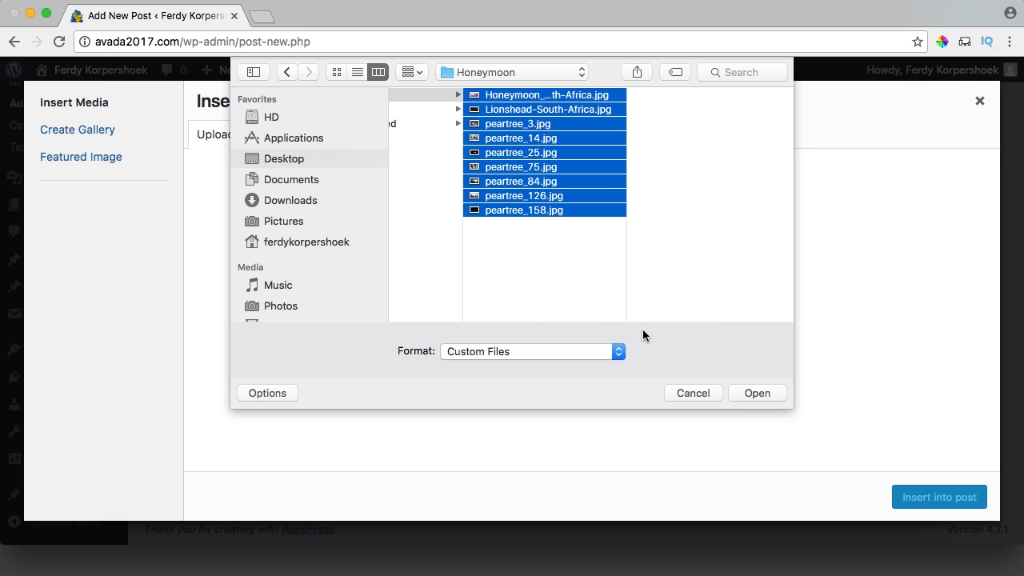
pyautogui.click(751, 392)
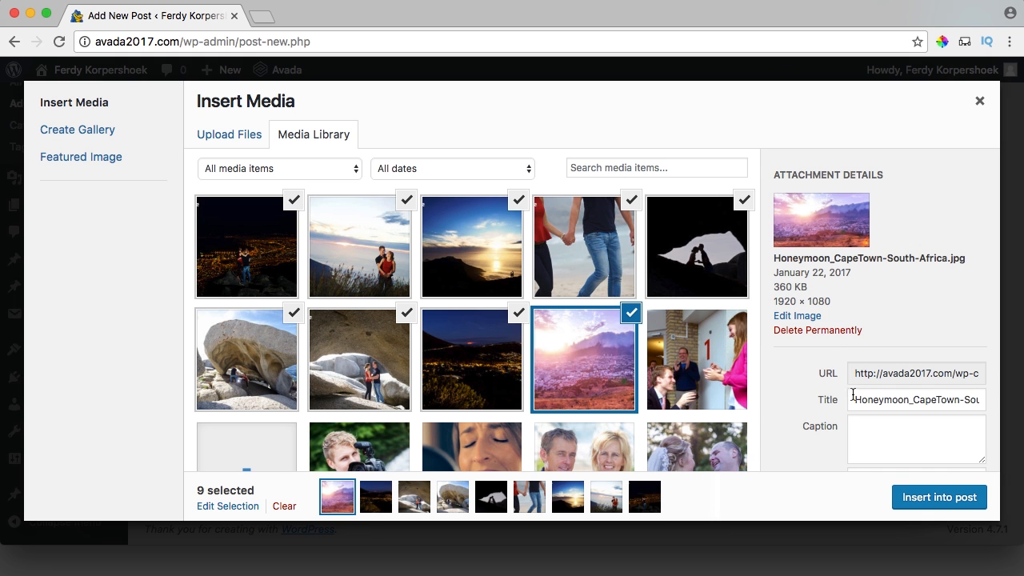
# Insert the nine uploaded honeymoon photos into the text block and save it.
pyautogui.scroll(-3, 794, 377)
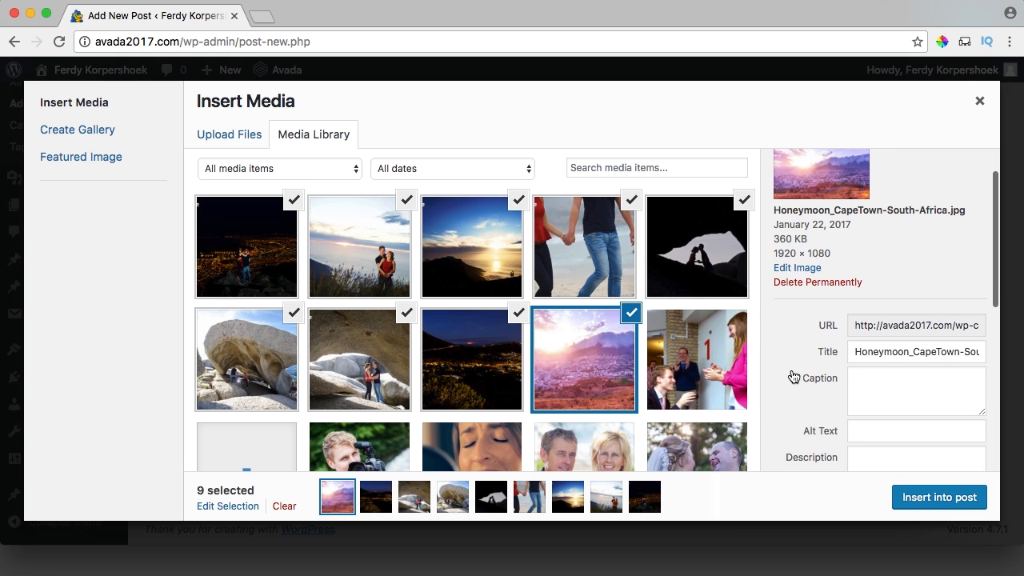
pyautogui.click(941, 498)
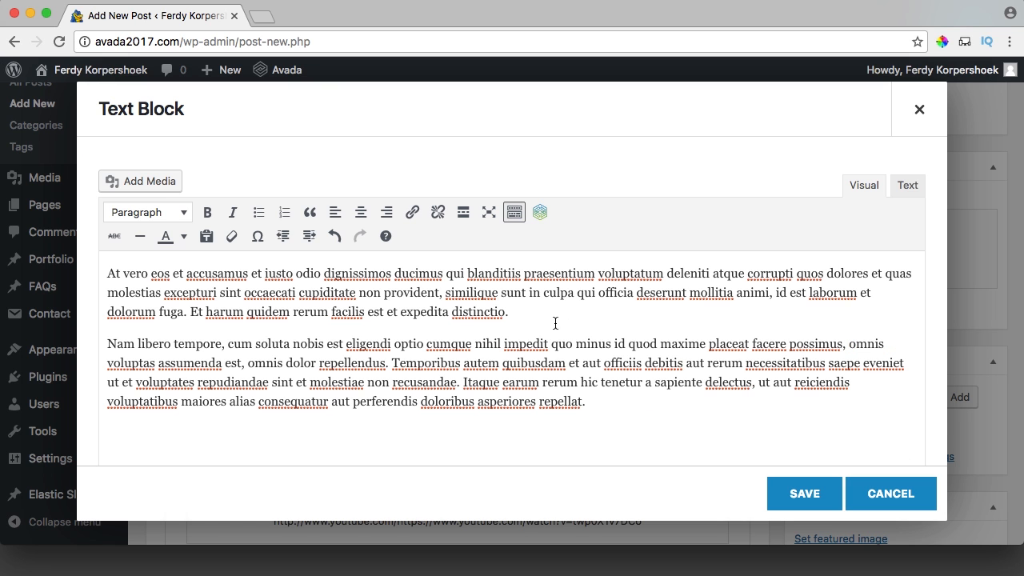
pyautogui.scroll(-6, 535, 321)
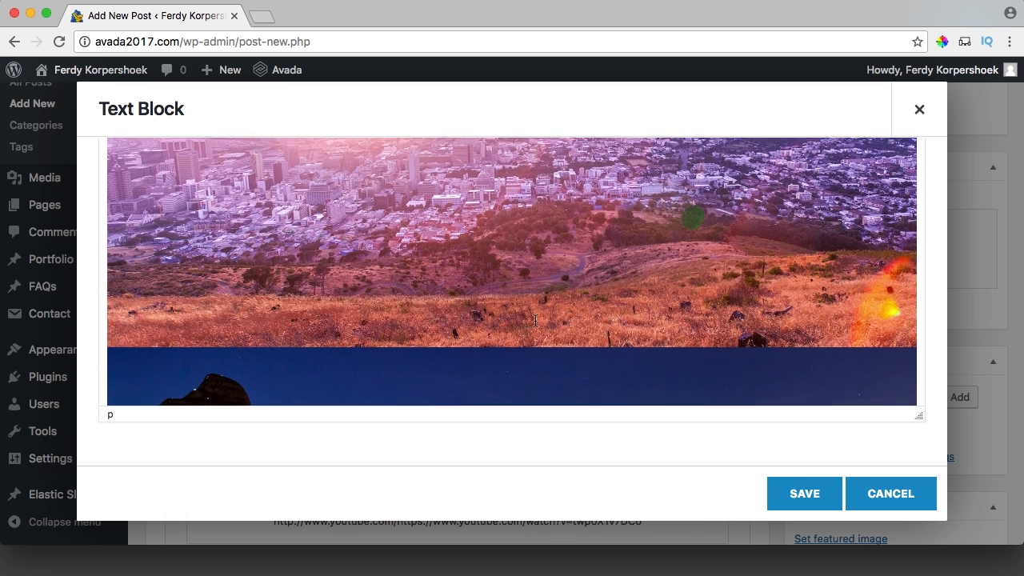
pyautogui.scroll(3, 536, 321)
pyautogui.scroll(3, 535, 321)
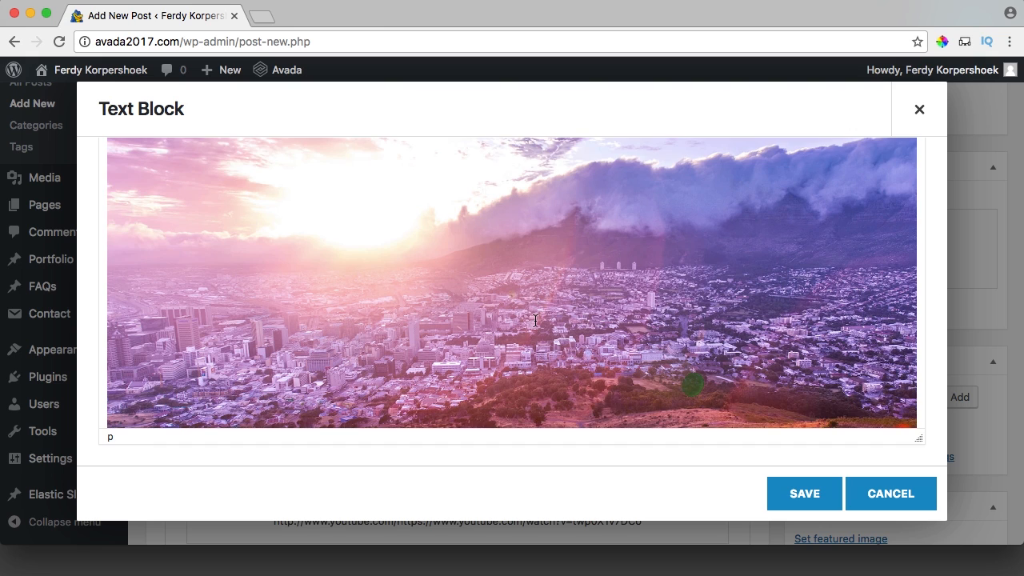
pyautogui.scroll(-5, 611, 274)
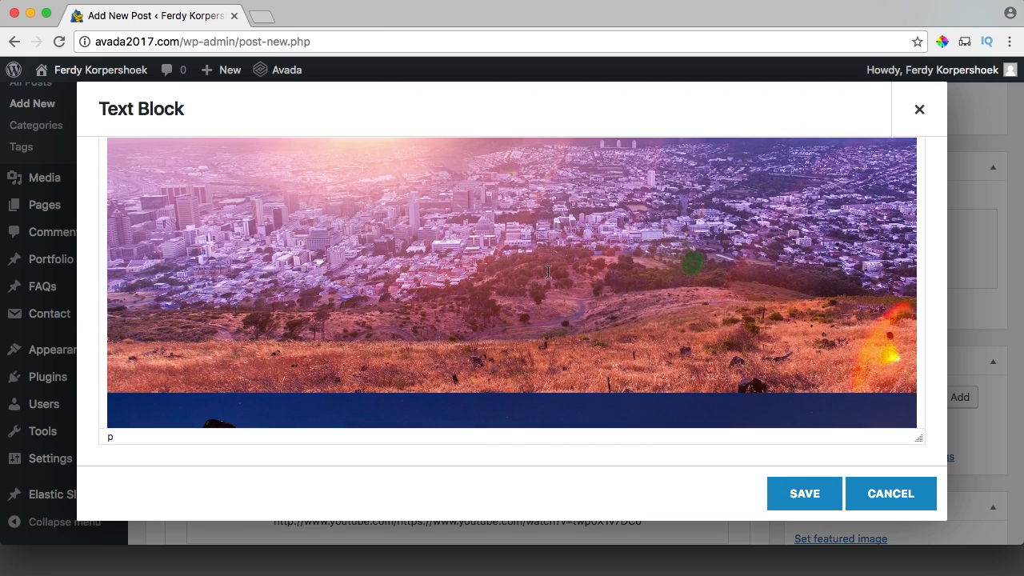
pyautogui.scroll(-10, 548, 268)
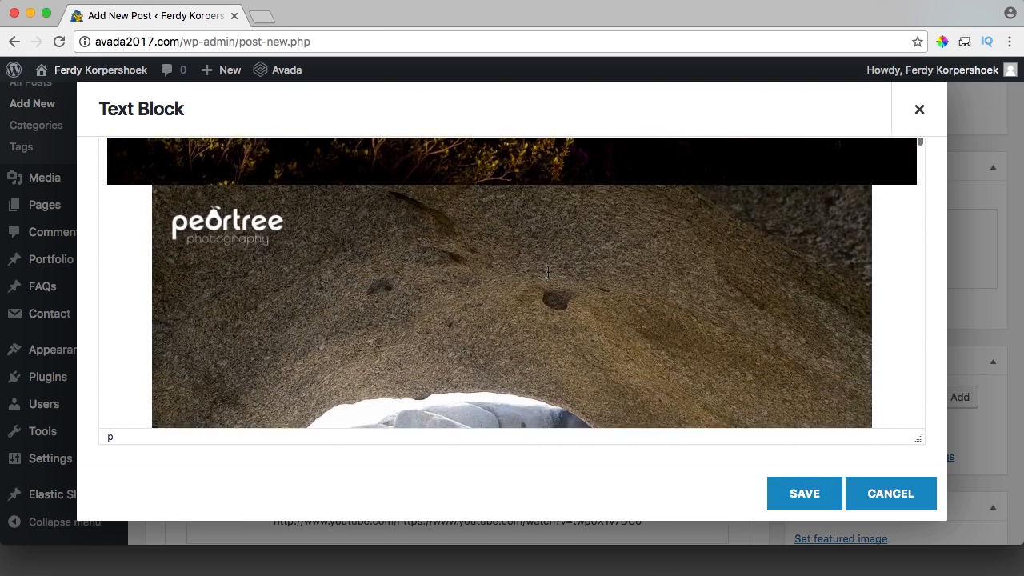
pyautogui.scroll(4, 548, 272)
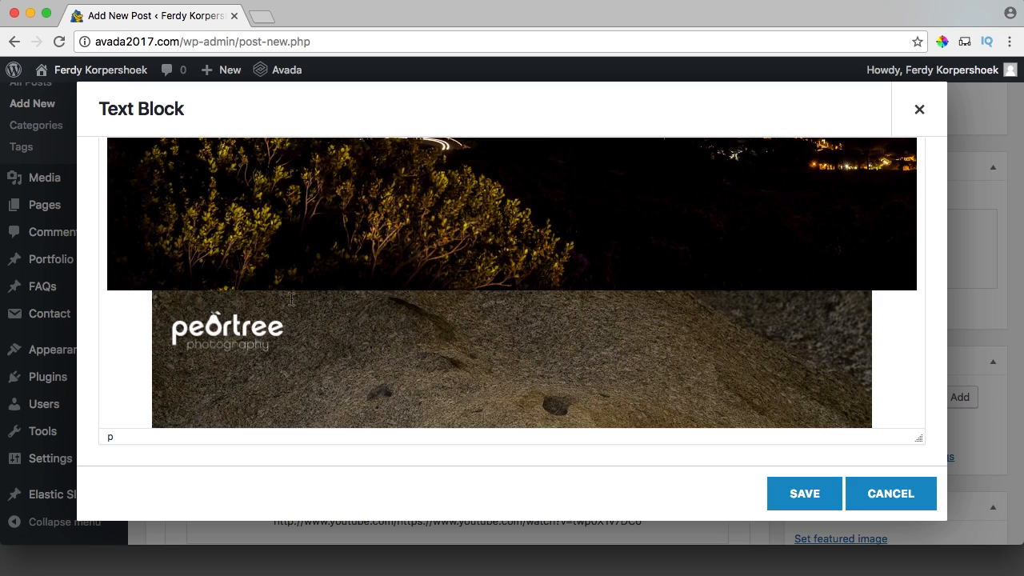
pyautogui.scroll(-8, 512, 268)
pyautogui.scroll(-12, 497, 265)
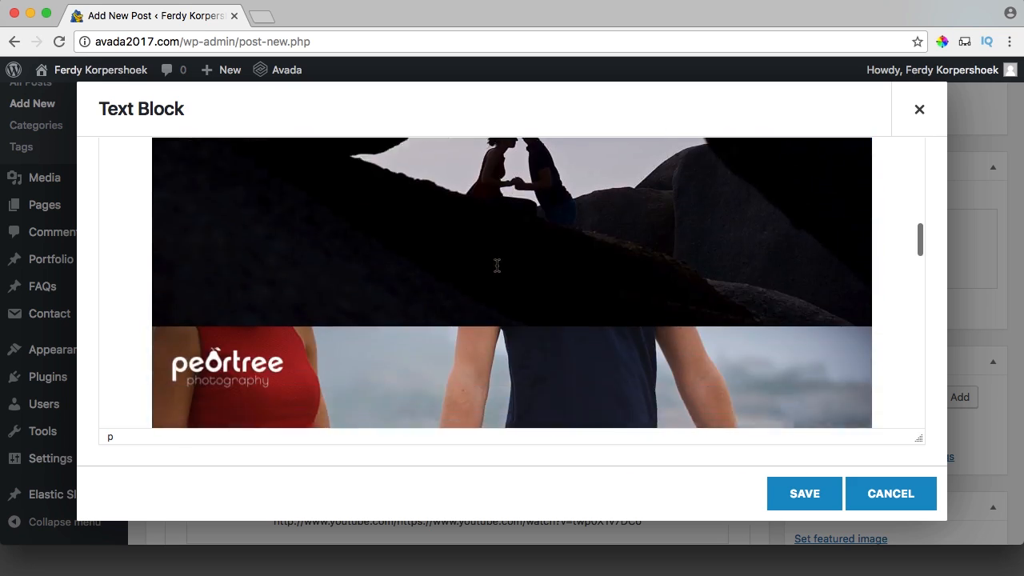
pyautogui.scroll(-12, 497, 265)
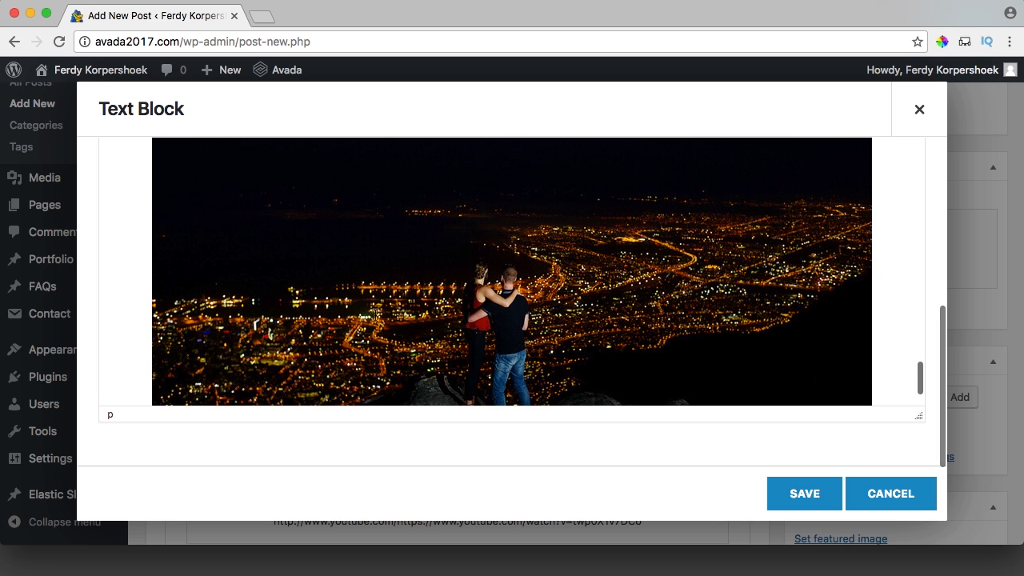
pyautogui.click(799, 501)
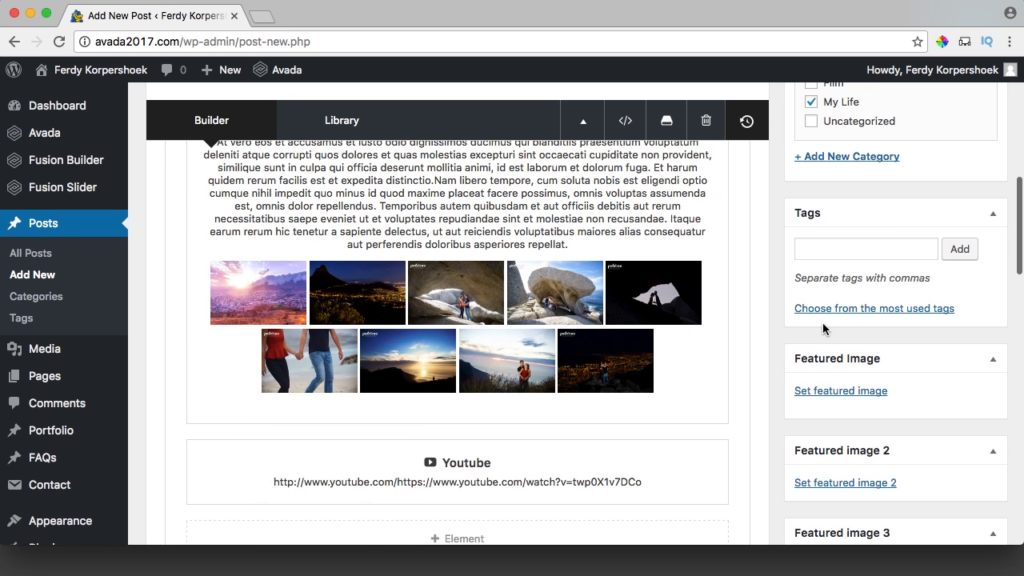
# Set Lionshead-South-Africa.jpg as the featured image and publish the Our Honeymoon post.
pyautogui.click(821, 394)
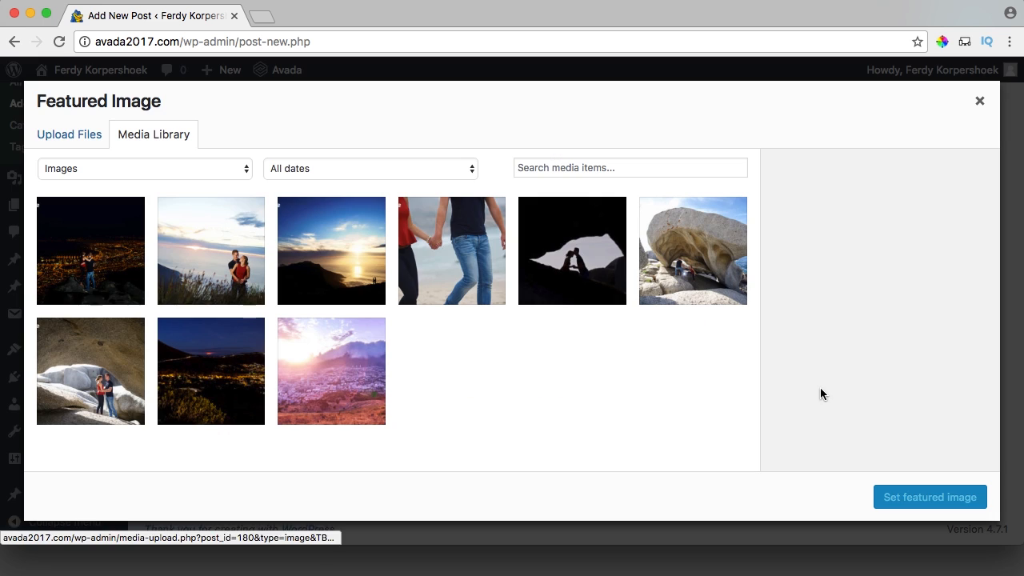
pyautogui.click(118, 257)
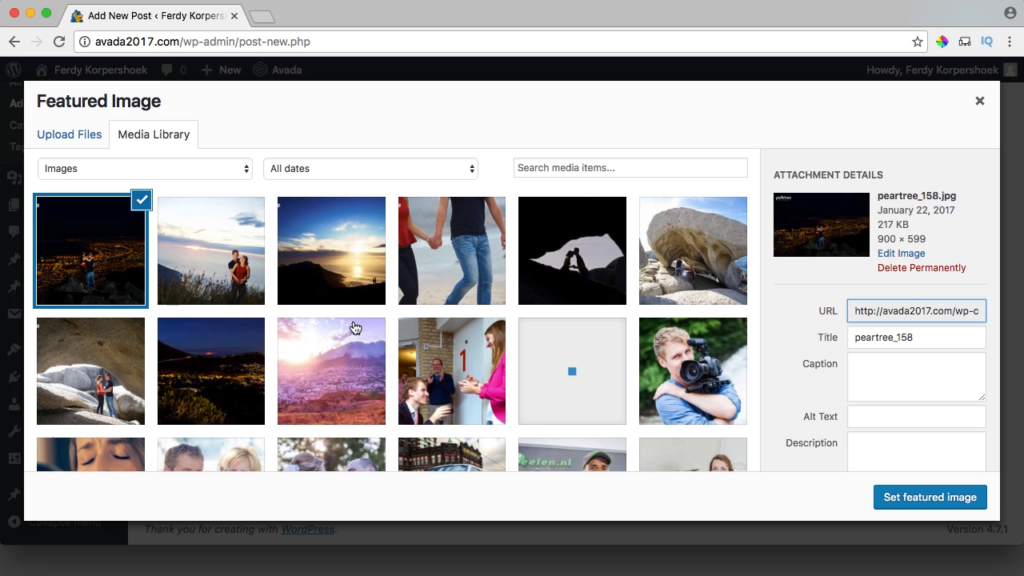
pyautogui.click(338, 385)
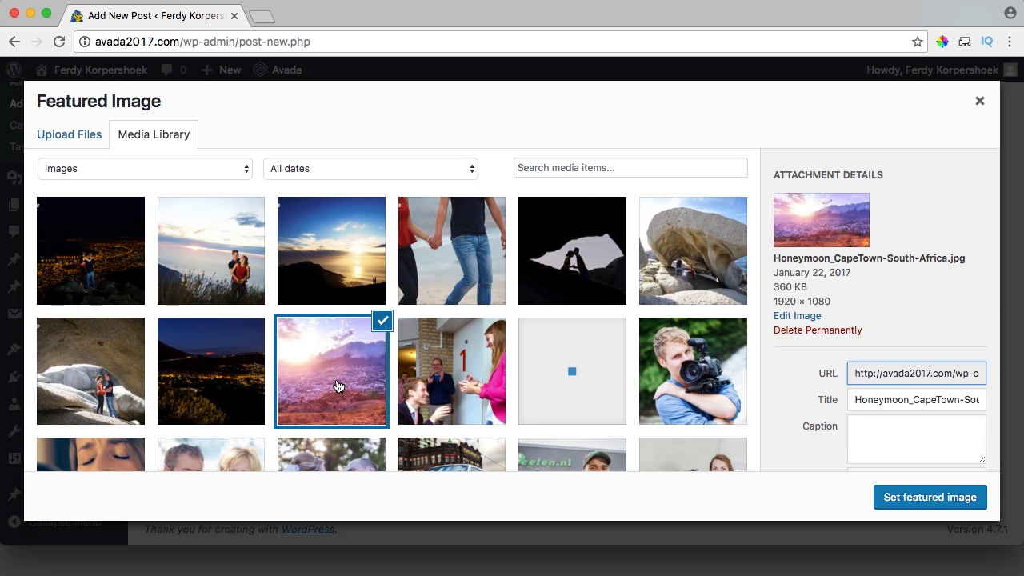
pyautogui.click(232, 379)
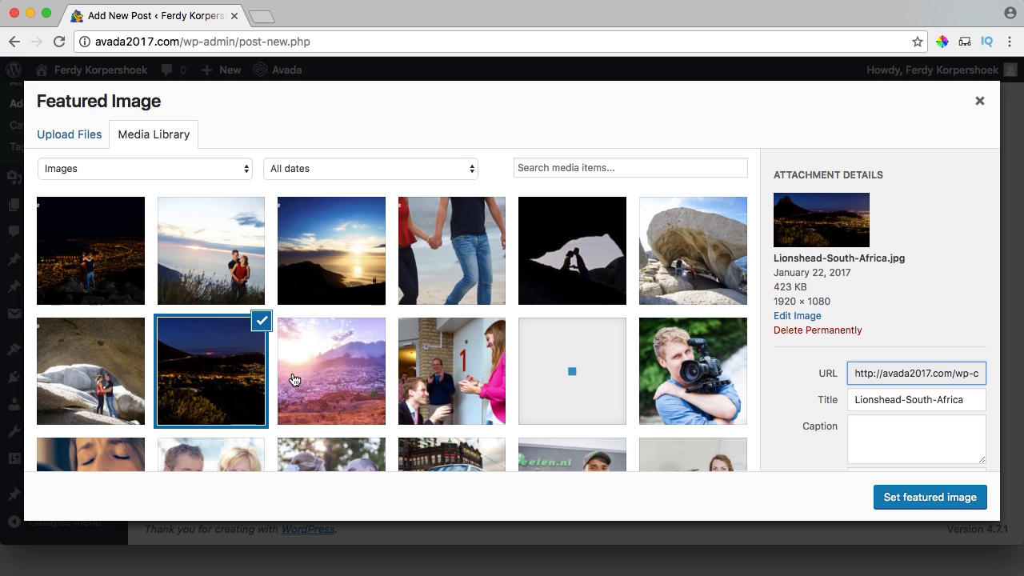
pyautogui.click(910, 496)
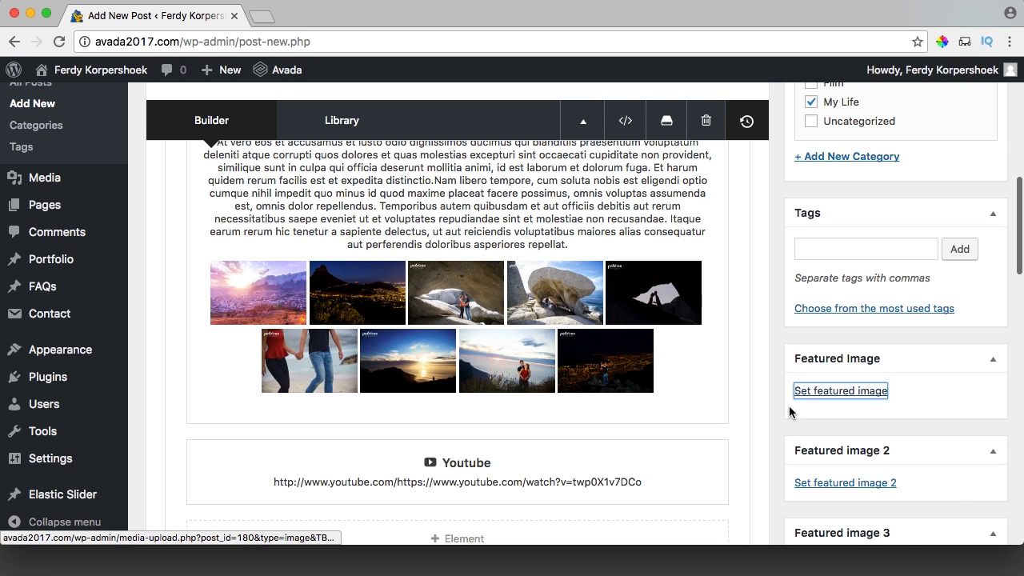
pyautogui.scroll(-5, 766, 391)
pyautogui.click(970, 301)
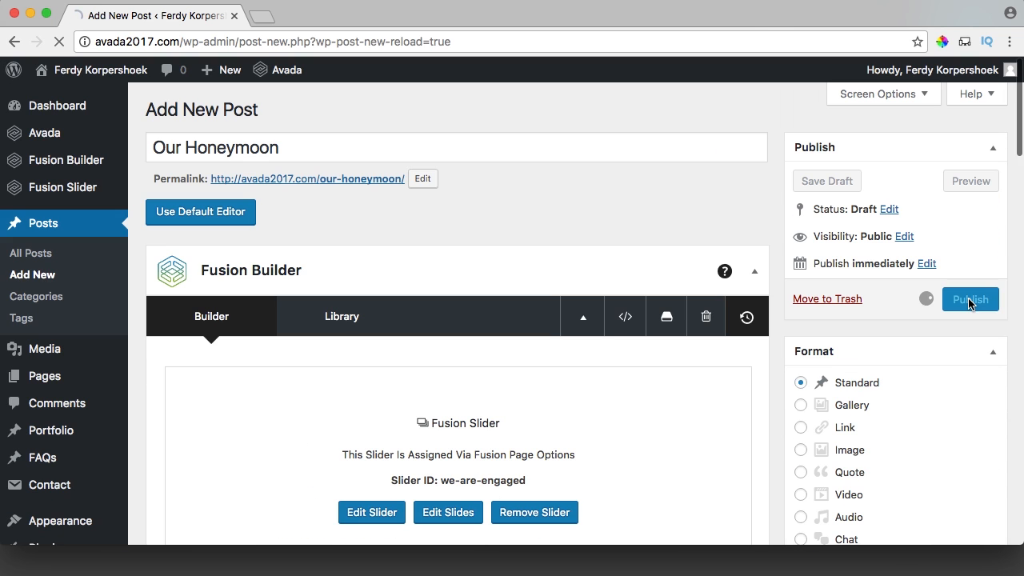
# Open Fusion Slider's Add or Edit Sliders in a new tab and name the slider Our Honeymoon.
pyautogui.moveTo(67, 163)
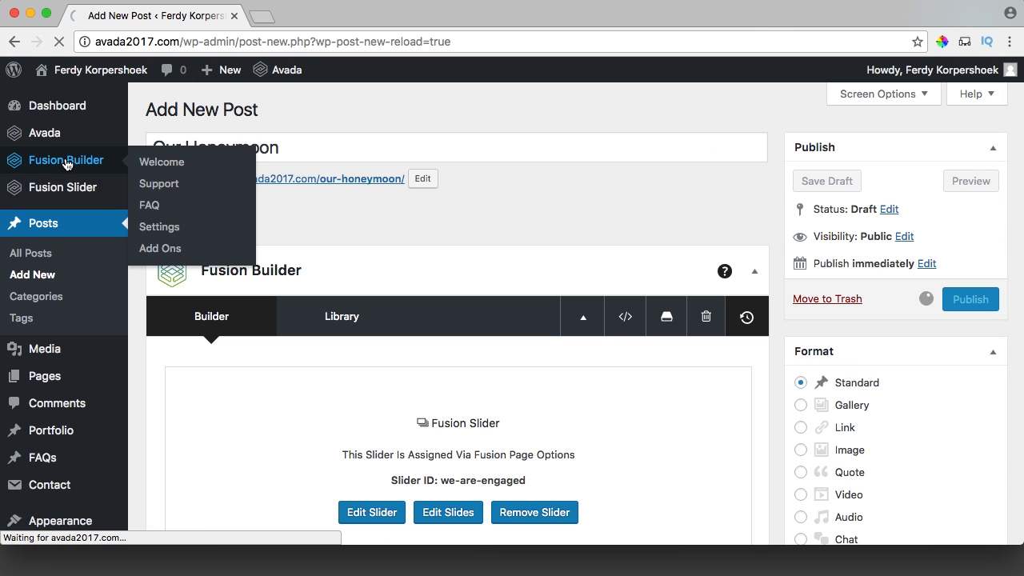
pyautogui.moveTo(80, 188)
pyautogui.keyDown('super'); pyautogui.click(174, 210); pyautogui.keyUp('super')
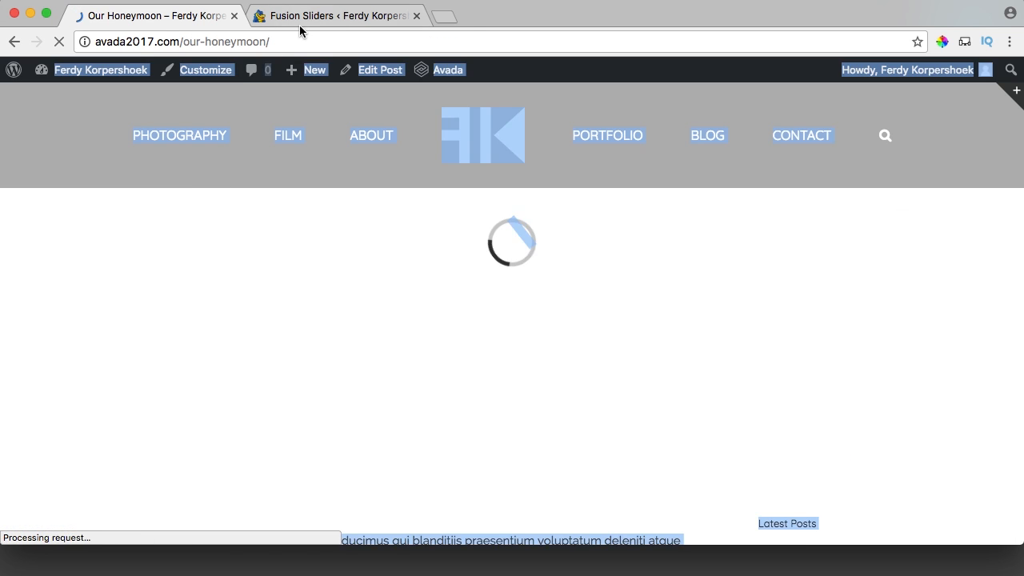
pyautogui.click(299, 18)
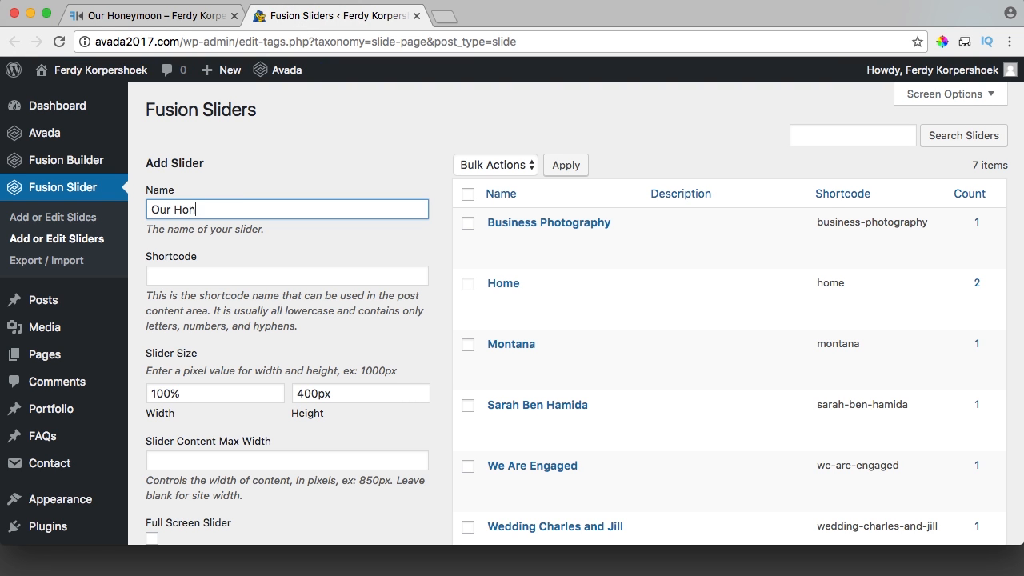
pyautogui.write('n')
pyautogui.press('super+a')
pyautogui.press('super+c')
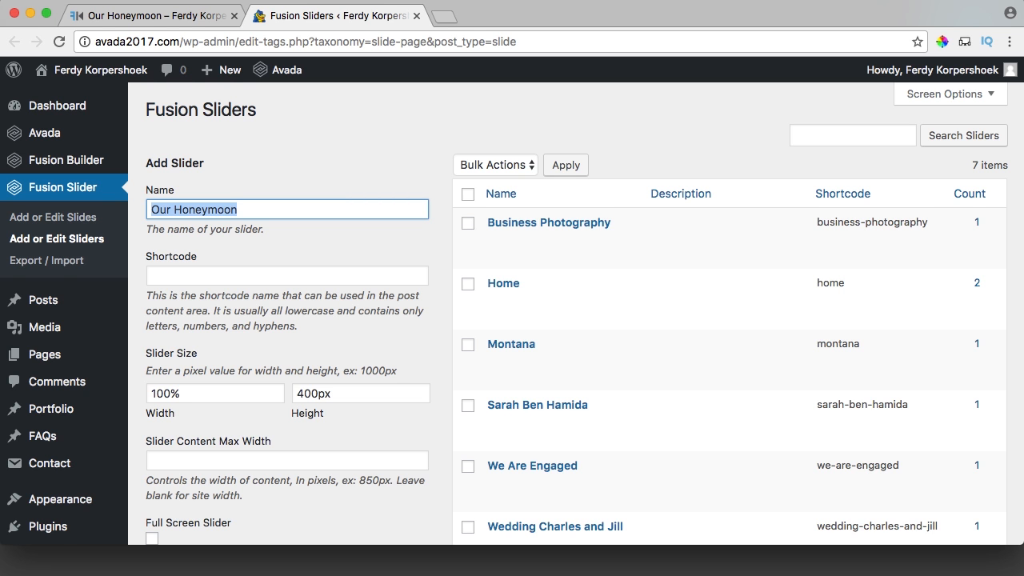
# Enable Full Screen and Parallax, toggle navigation arrows, and add the slider.
pyautogui.scroll(-5, 257, 268)
pyautogui.click(157, 304)
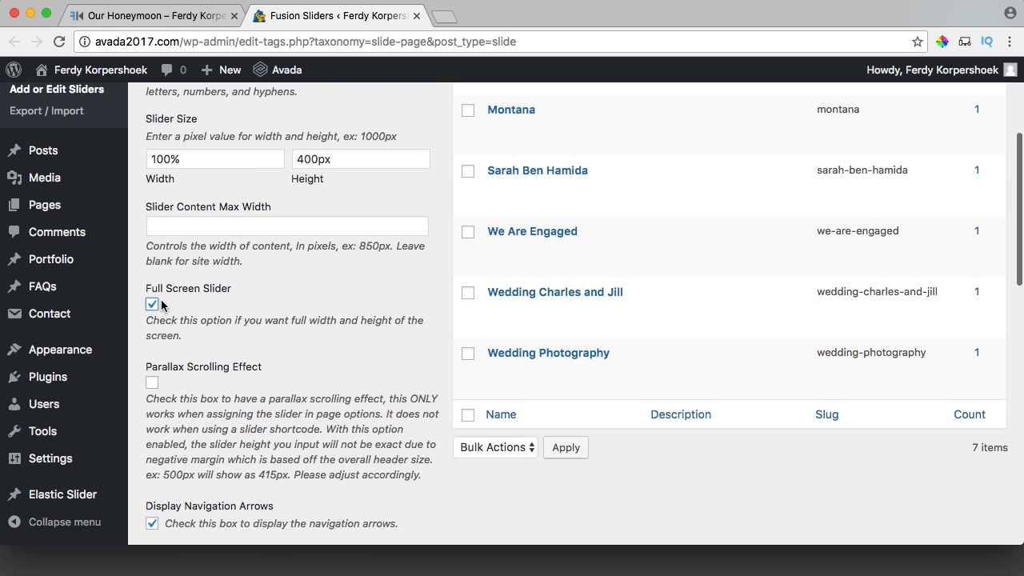
pyautogui.scroll(-3, 162, 305)
pyautogui.click(152, 261)
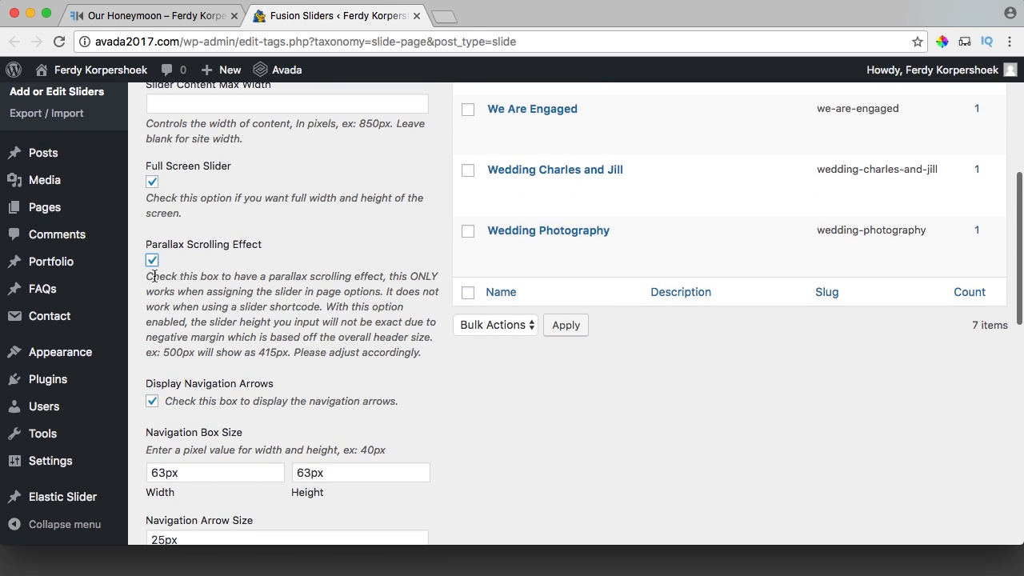
pyautogui.click(154, 402)
pyautogui.scroll(-15, 213, 359)
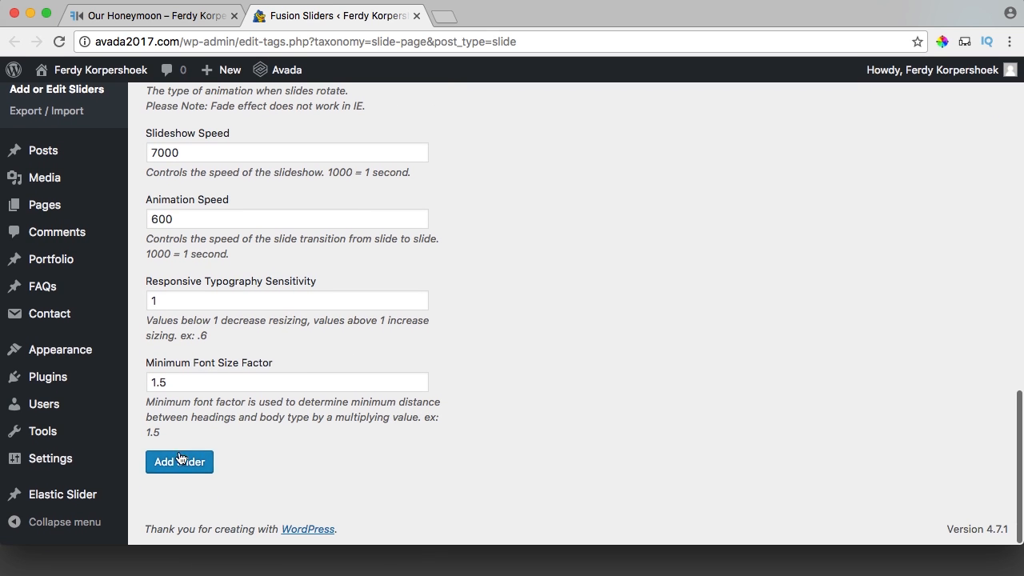
pyautogui.click(179, 461)
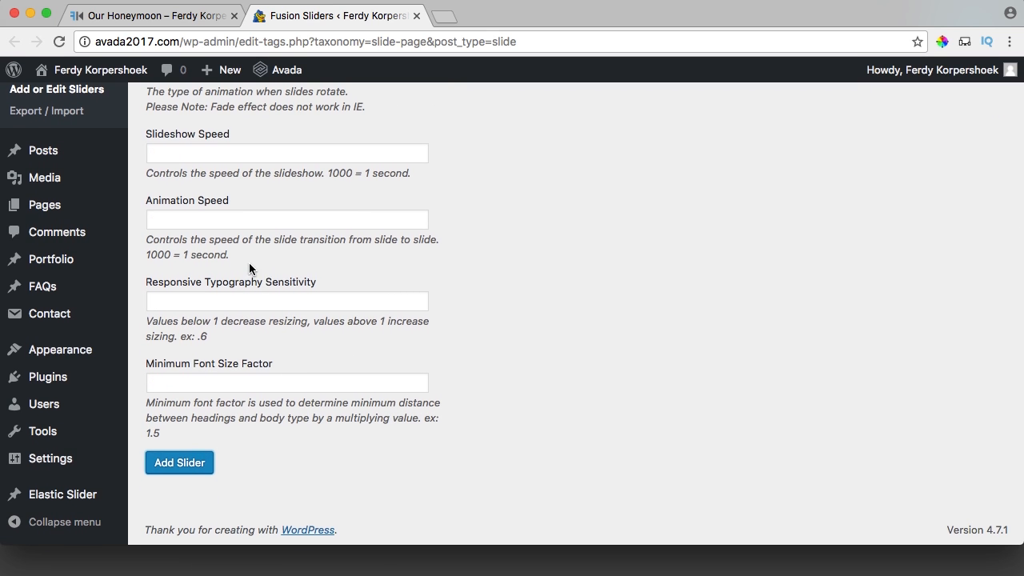
pyautogui.scroll(5, 112, 279)
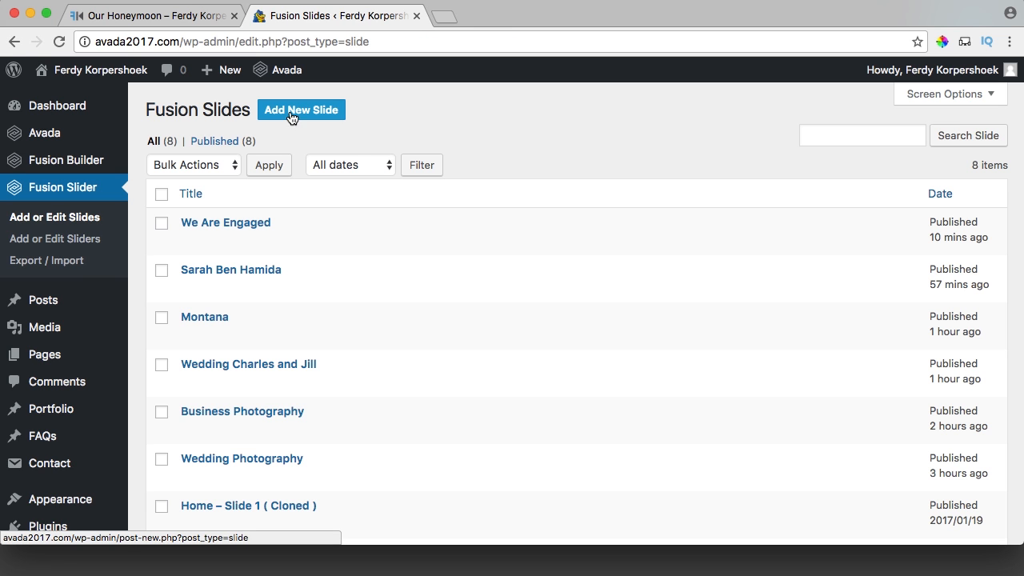
# Start a new slide titled Our Honeymoon with Image background, centred content and Our Honeymoon heading.
pyautogui.click(303, 116)
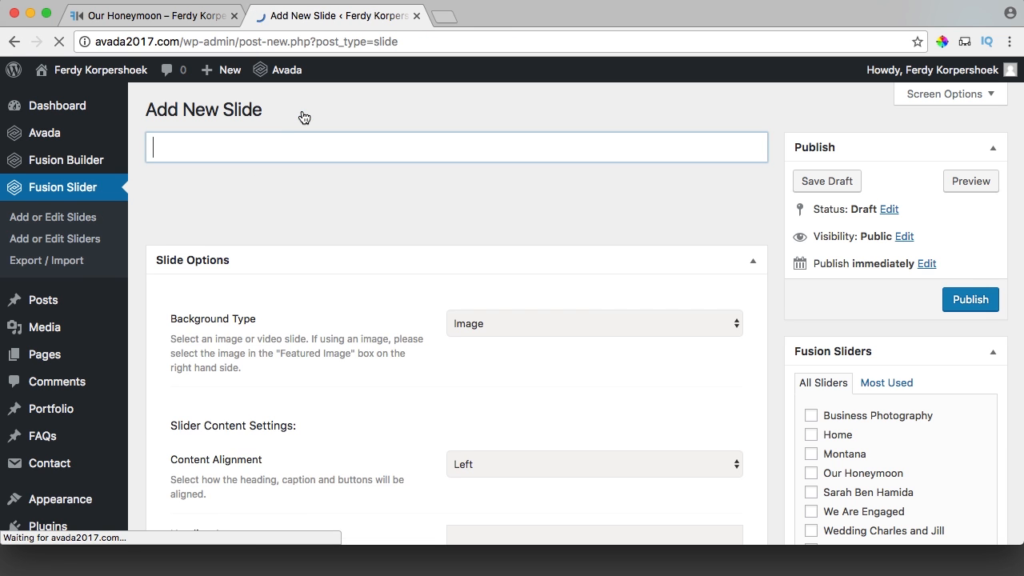
pyautogui.press('super+v')
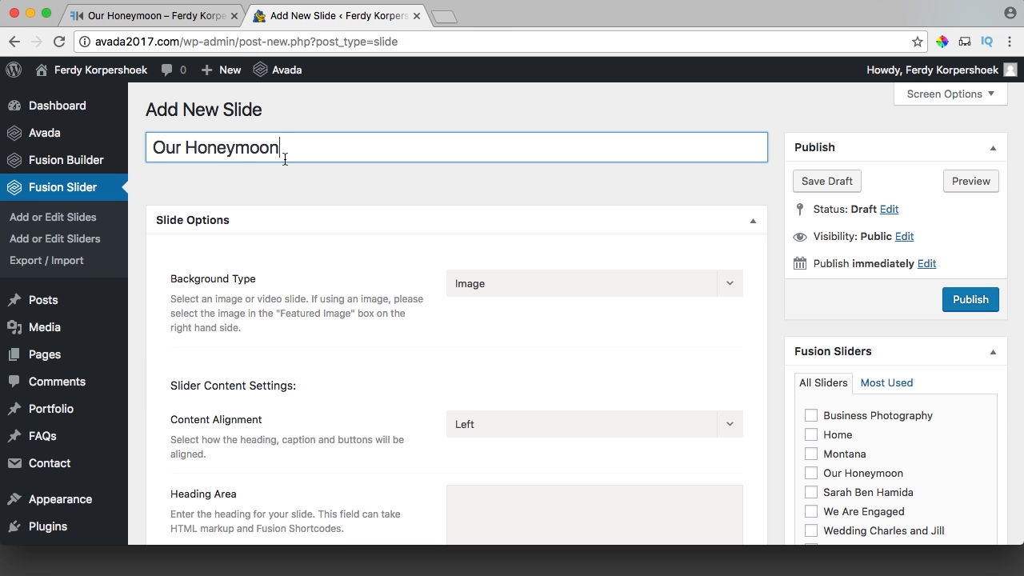
pyautogui.click(528, 288)
pyautogui.click(352, 264)
pyautogui.scroll(-1, 405, 265)
pyautogui.scroll(-4, 405, 258)
pyautogui.click(531, 160)
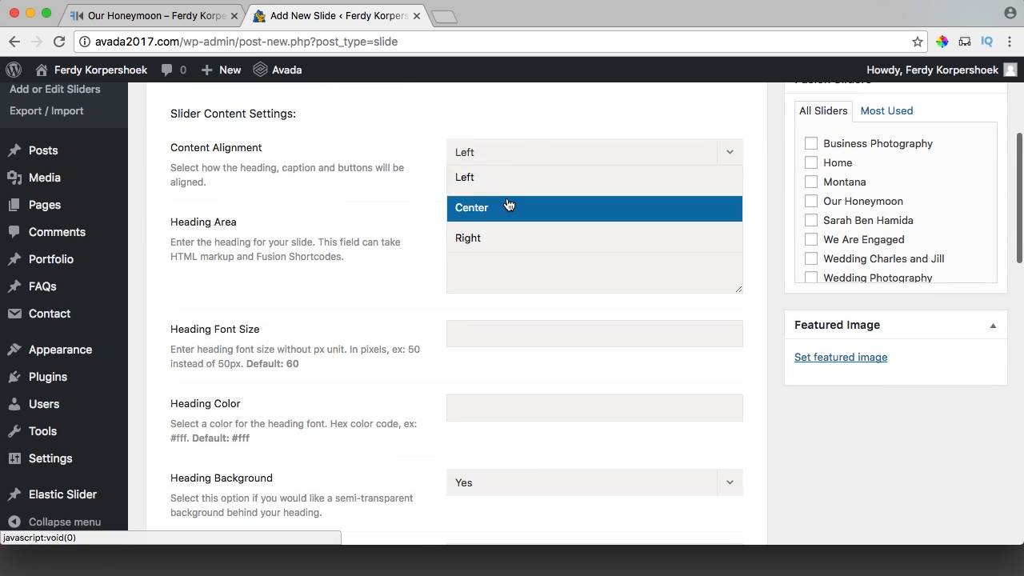
pyautogui.click(508, 203)
pyautogui.press('super+v')
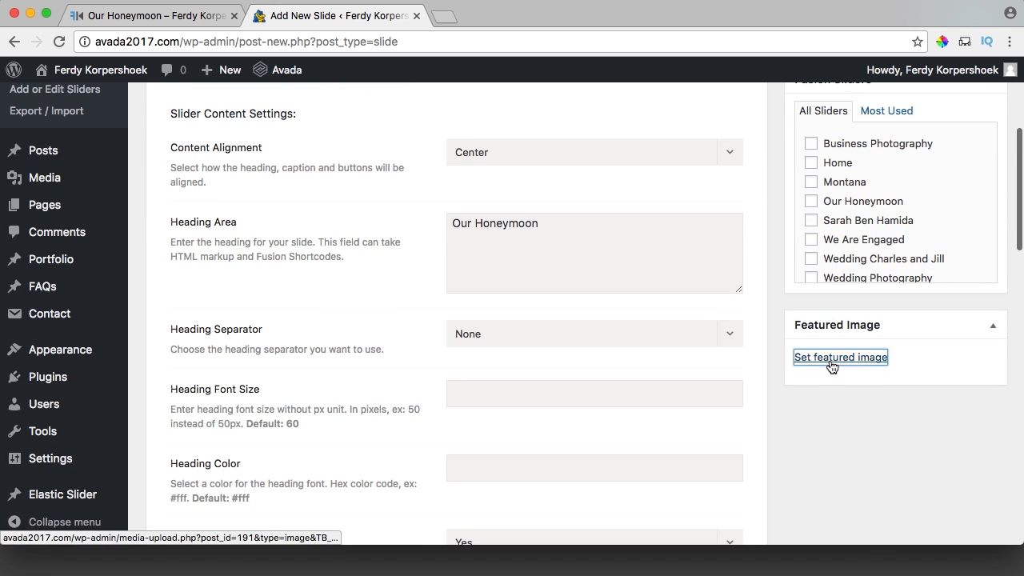
# Use the night-time city photo as the slide background and publish the slide.
pyautogui.click(796, 358)
pyautogui.click(132, 261)
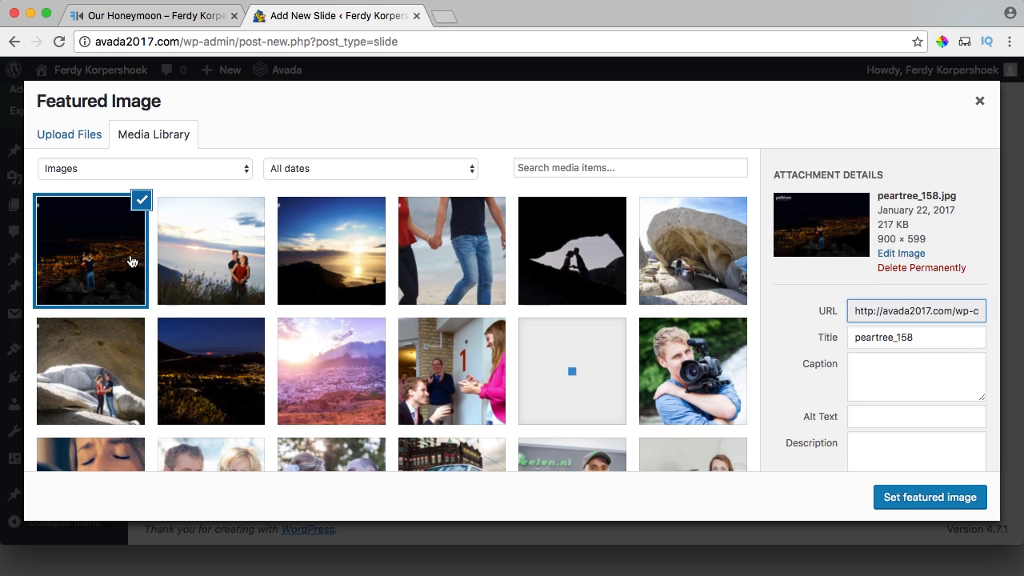
pyautogui.click(232, 382)
pyautogui.click(913, 504)
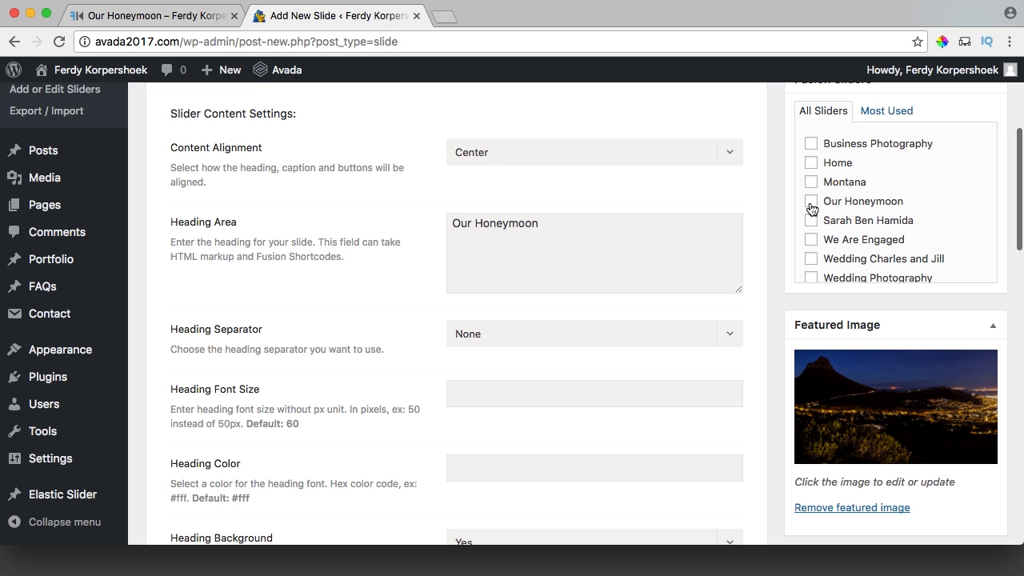
pyautogui.scroll(-5, 769, 247)
pyautogui.scroll(10, 768, 245)
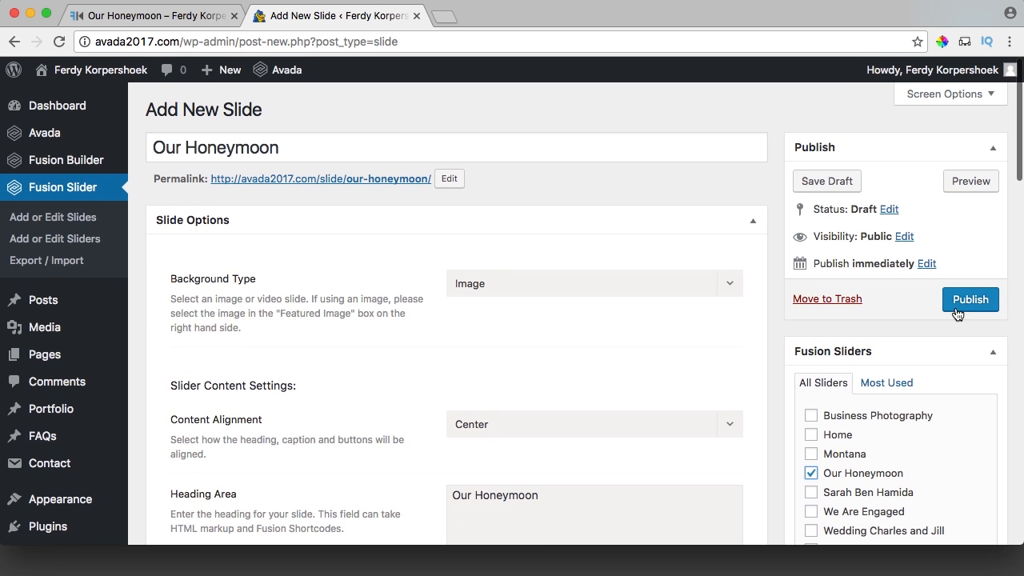
pyautogui.click(970, 301)
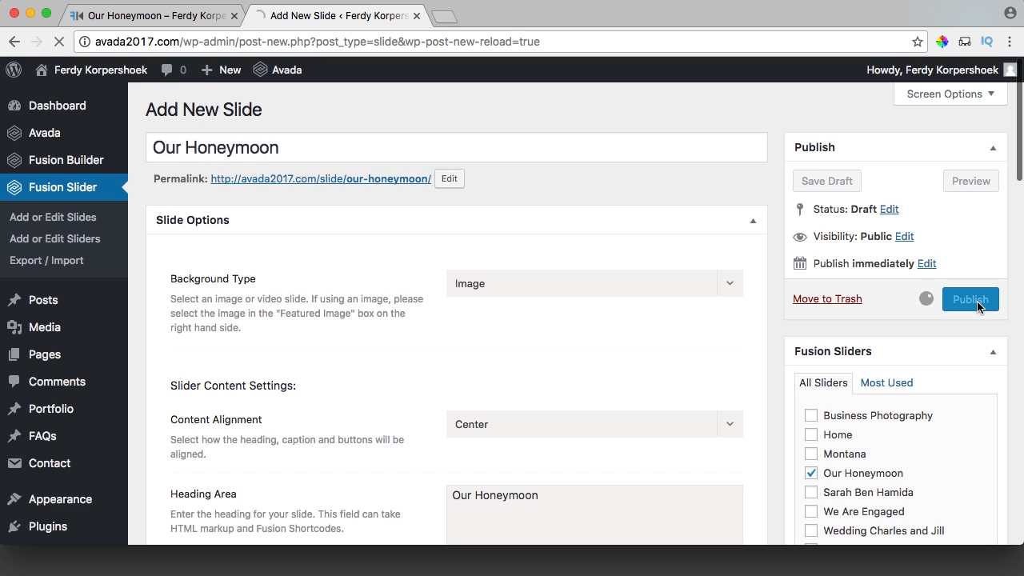
pyautogui.click(181, 15)
pyautogui.click(394, 177)
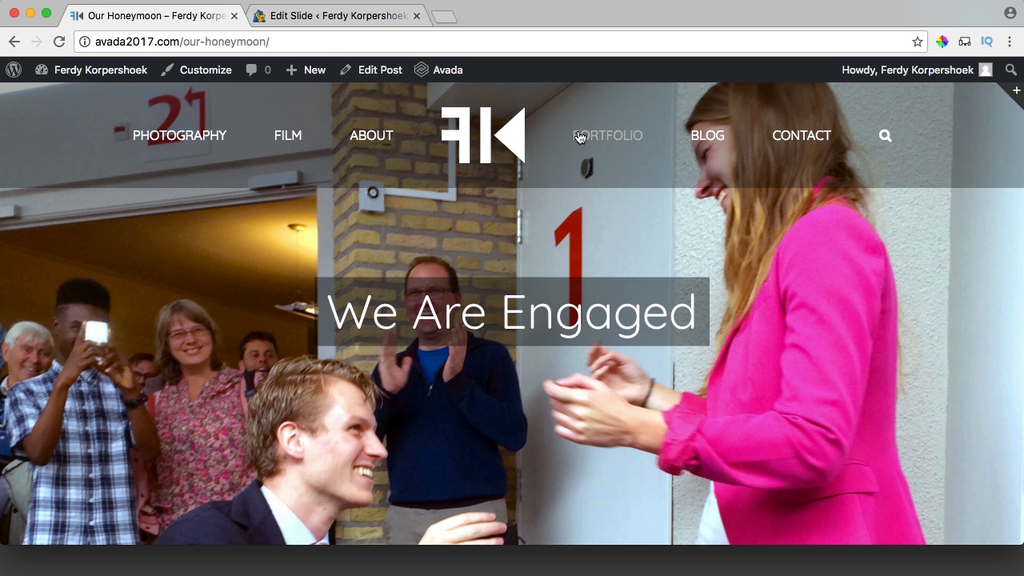
# Open the Our Honeymoon post from the blog section in the editor.
pyautogui.click(700, 136)
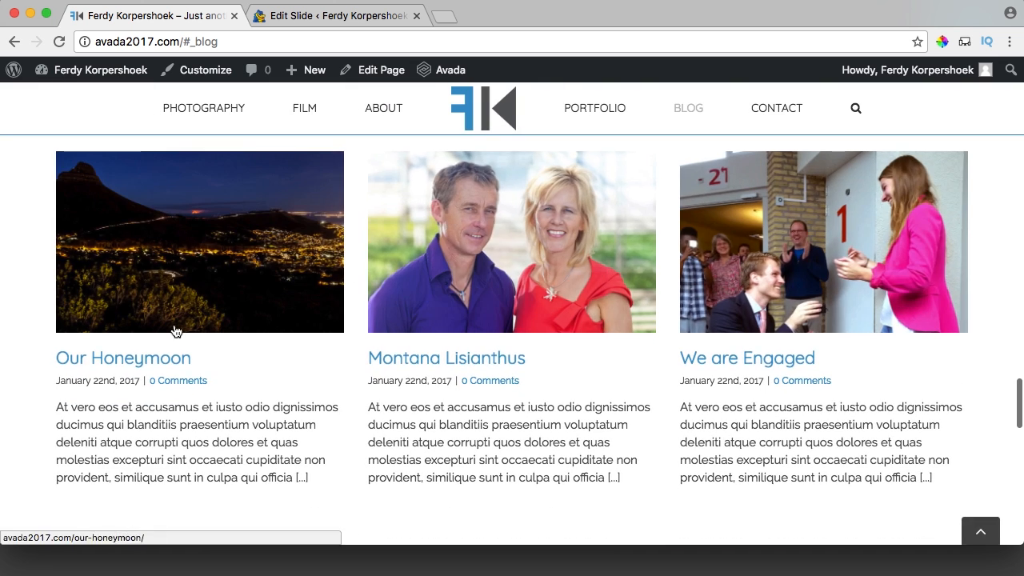
pyautogui.click(134, 361)
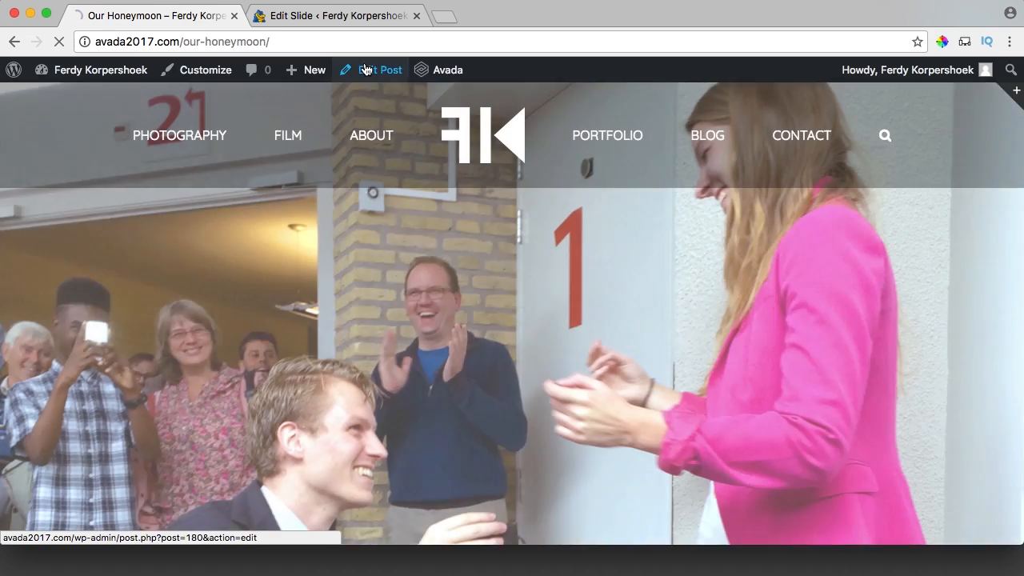
pyautogui.click(344, 69)
# Choose the Our Honeymoon slider in Fusion Page Options and update the post.
pyautogui.scroll(-20, 773, 328)
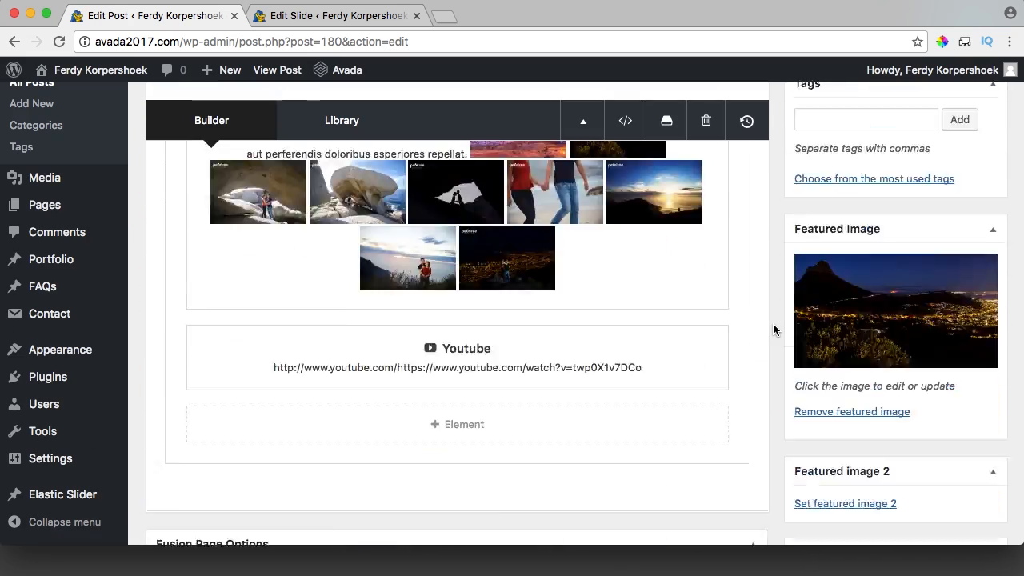
pyautogui.scroll(-3, 773, 329)
pyautogui.scroll(8, 773, 329)
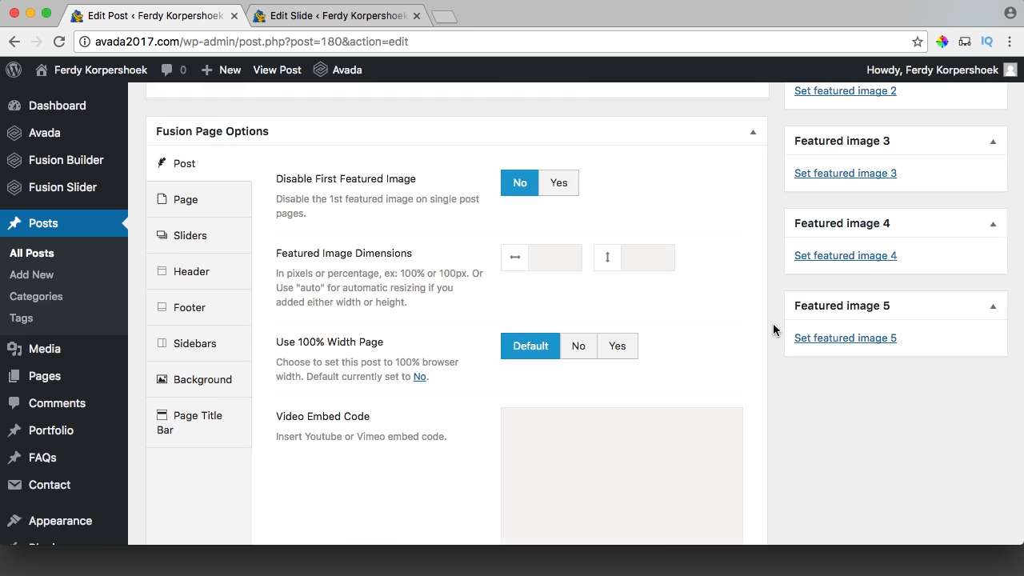
pyautogui.click(198, 243)
pyautogui.click(592, 271)
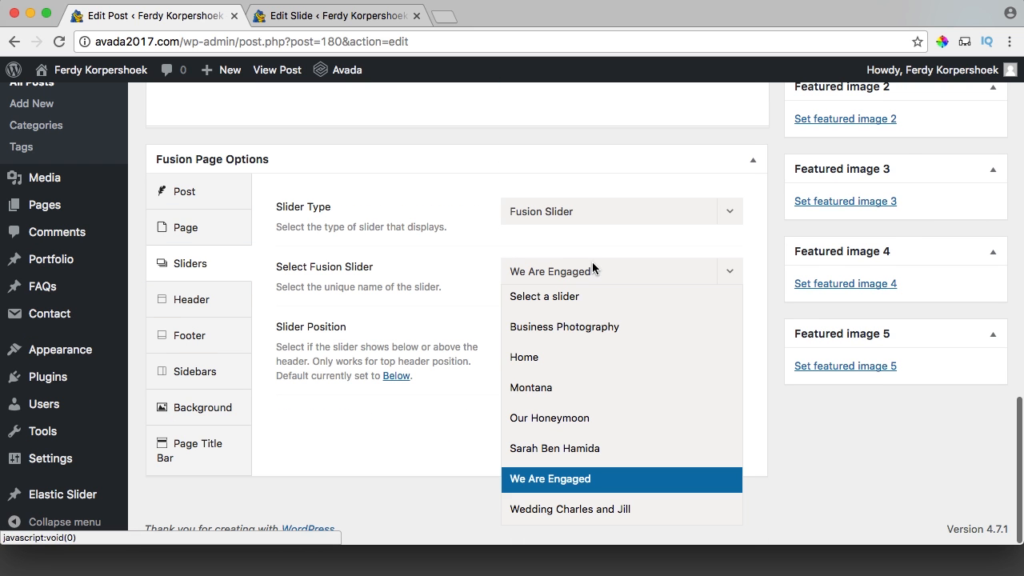
pyautogui.click(550, 417)
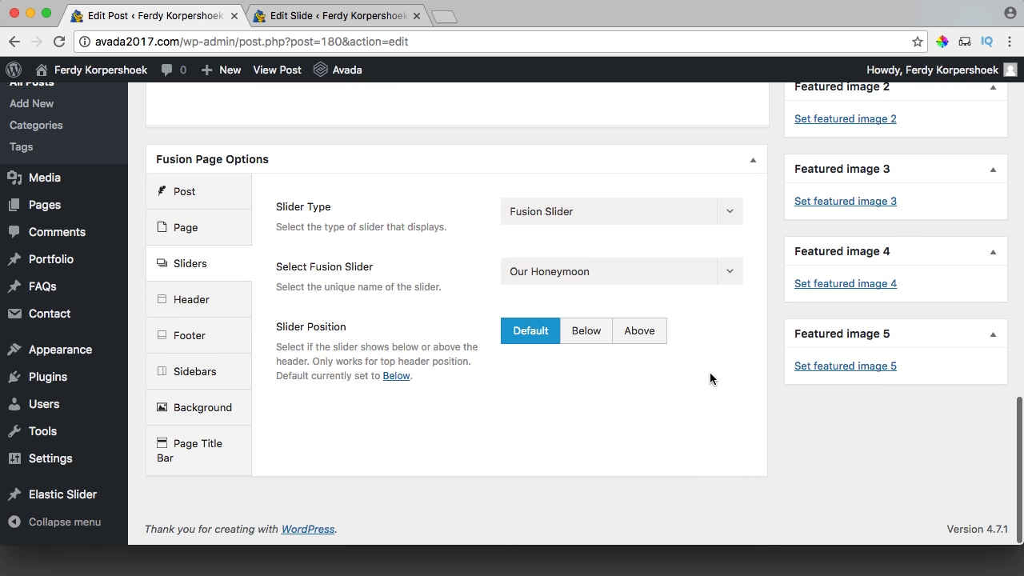
pyautogui.scroll(20, 710, 372)
pyautogui.click(967, 319)
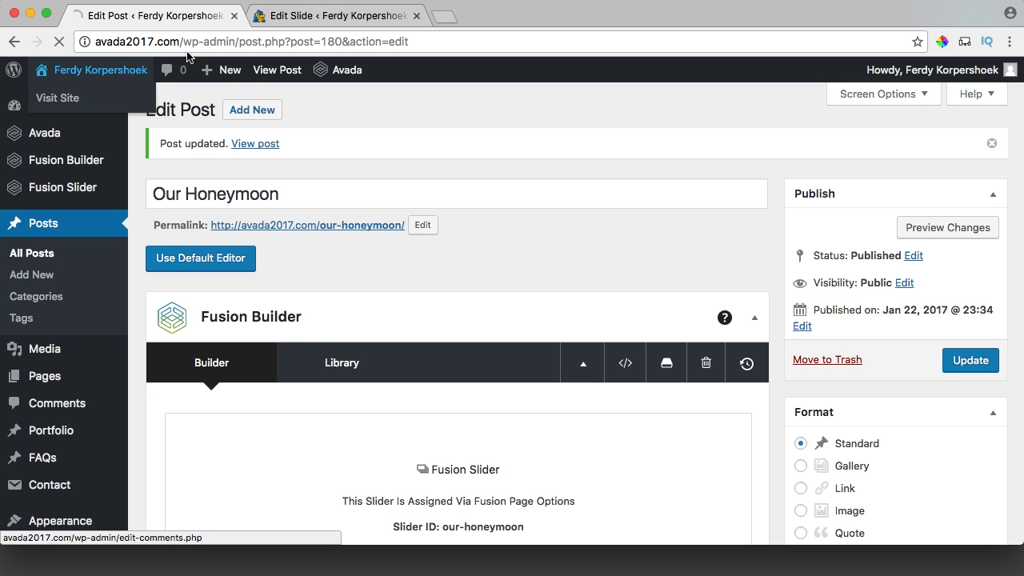
# Close the slide tab and scroll through the live Our Honeymoon post and its night-city slider.
pyautogui.click(416, 16)
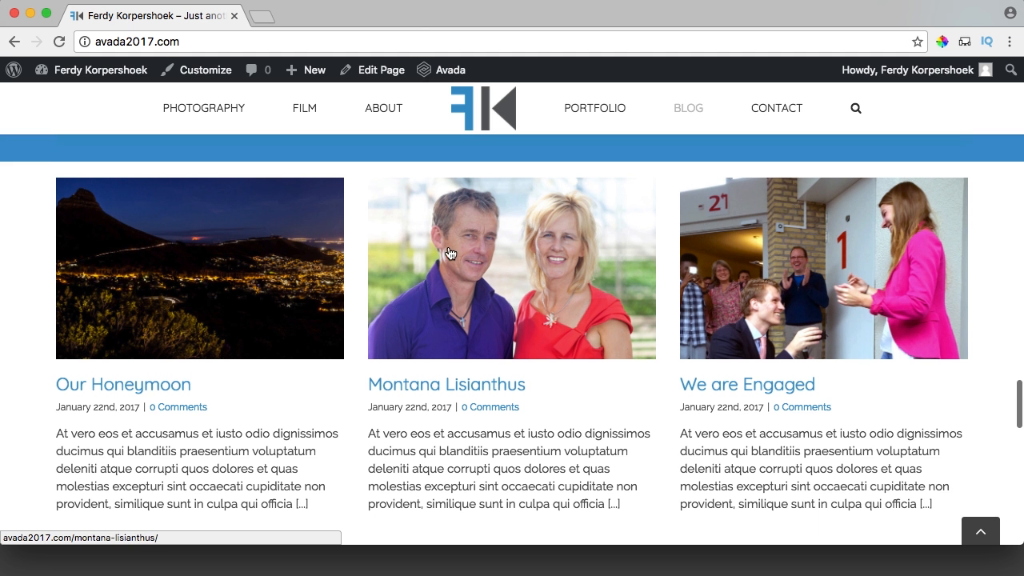
pyautogui.scroll(1, 446, 249)
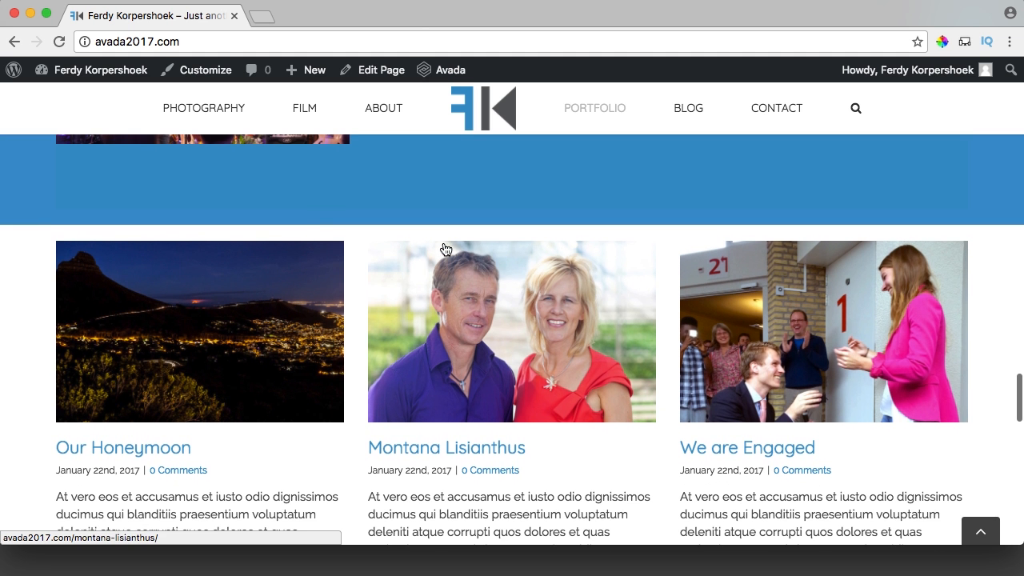
pyautogui.scroll(10, 486, 291)
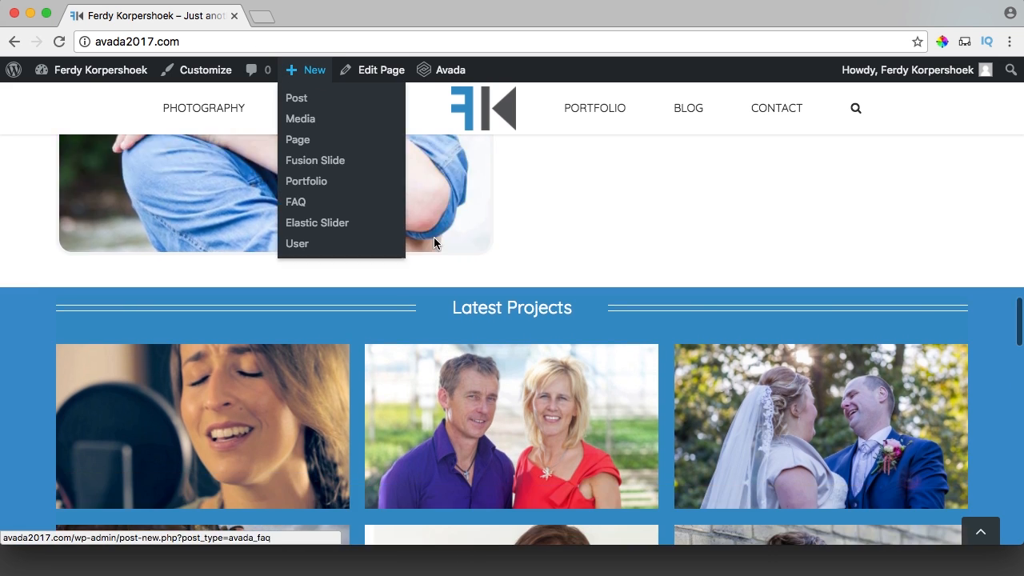
pyautogui.scroll(-10, 433, 239)
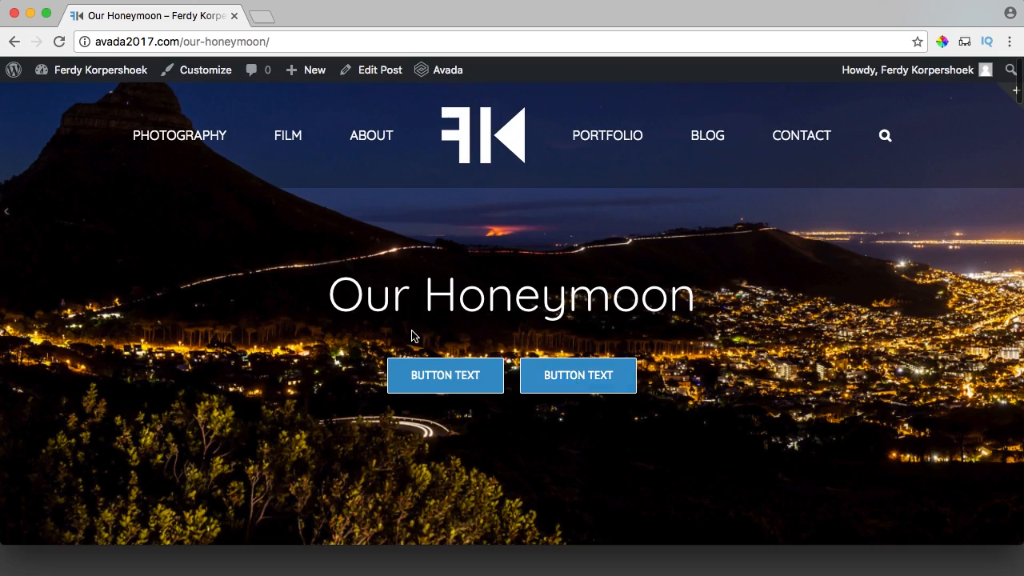
pyautogui.scroll(-5, 412, 336)
pyautogui.scroll(-10, 412, 336)
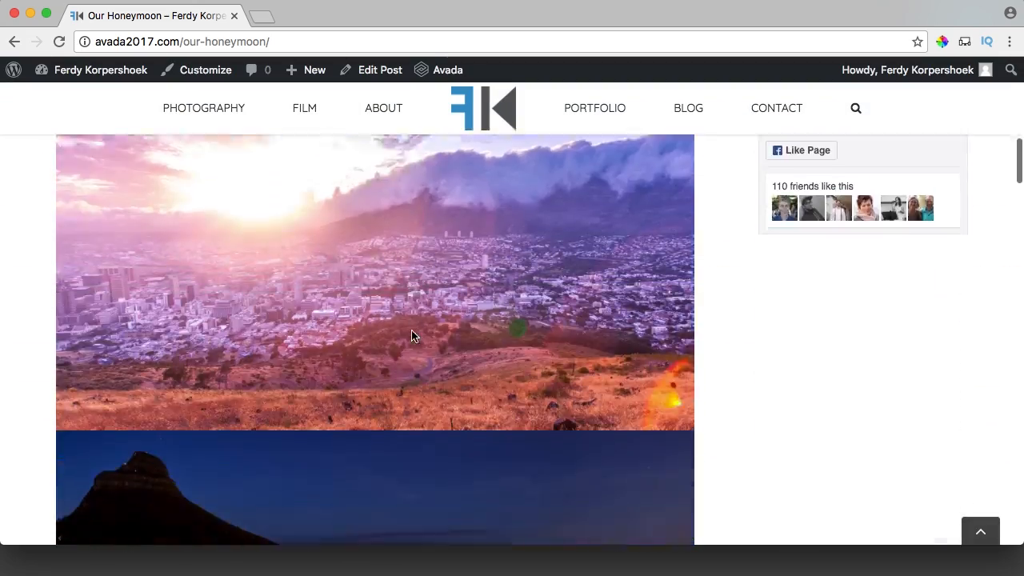
pyautogui.scroll(15, 412, 336)
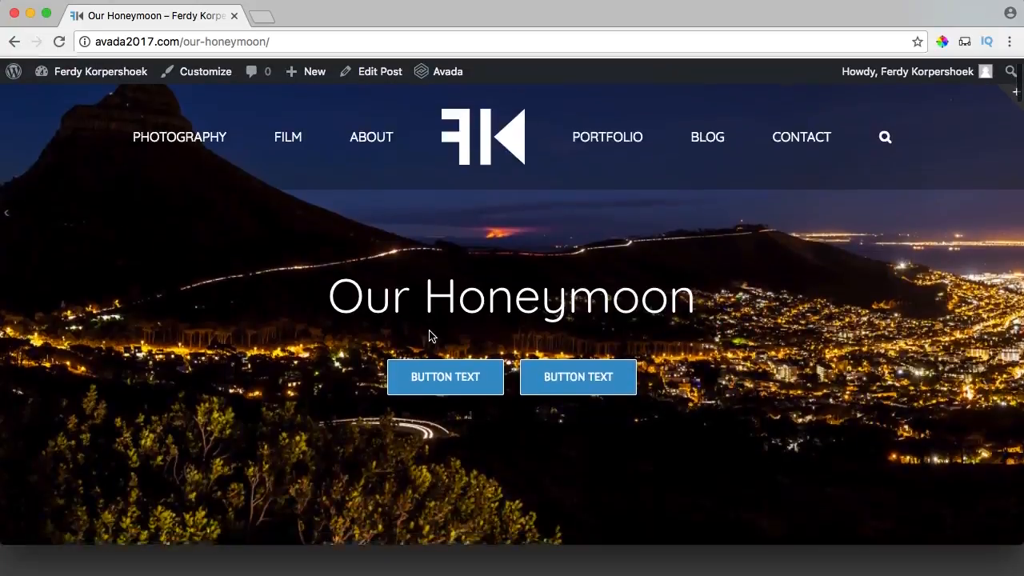
pyautogui.scroll(-5, 427, 333)
pyautogui.scroll(1, 624, 296)
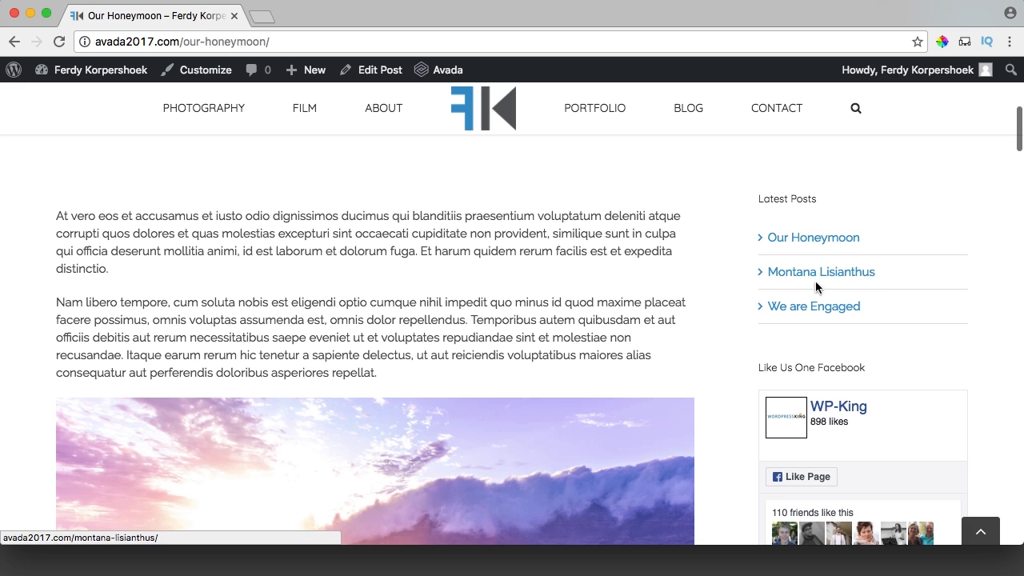
pyautogui.scroll(-3, 800, 476)
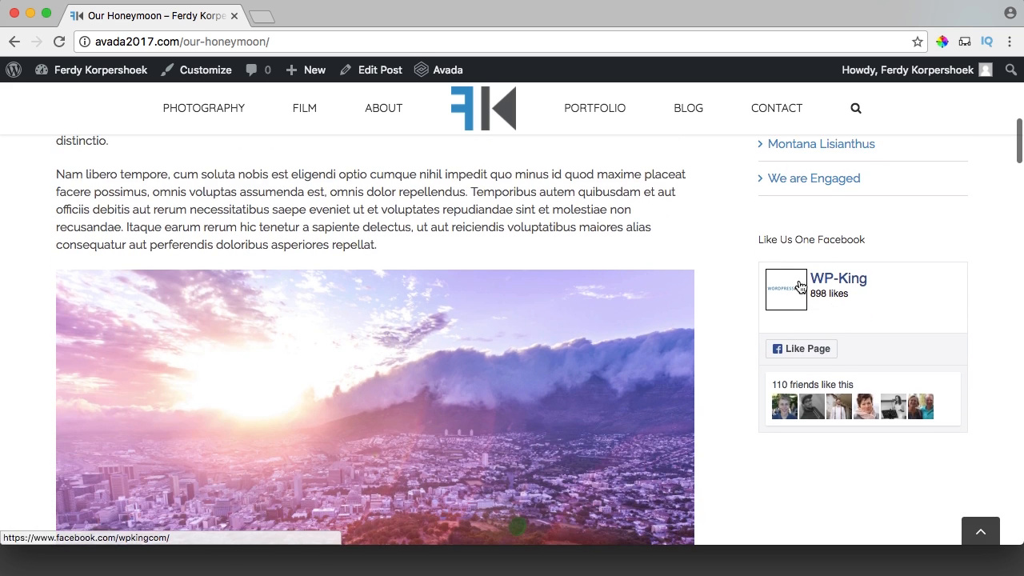
pyautogui.scroll(-20, 703, 312)
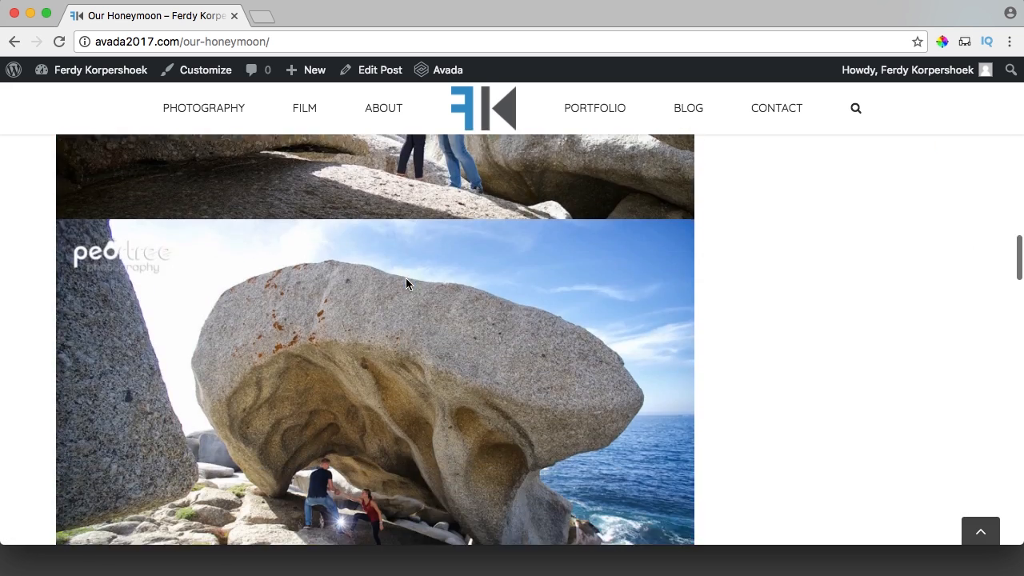
pyautogui.scroll(-5, 406, 284)
pyautogui.scroll(20, 407, 283)
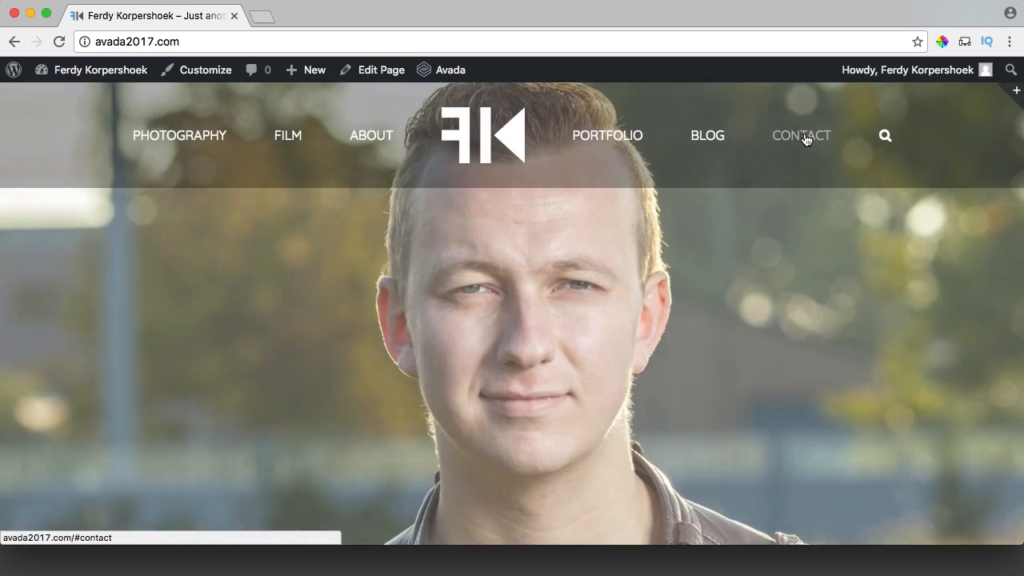
# Go to Contact > Contact Forms and open Contact form 1 for editing.
pyautogui.click(805, 139)
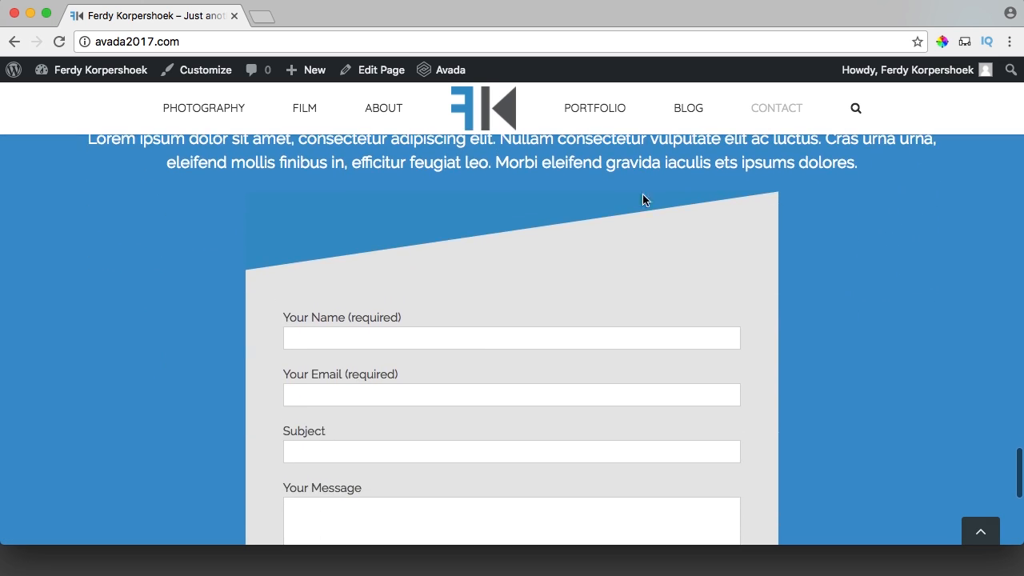
pyautogui.moveTo(60, 78)
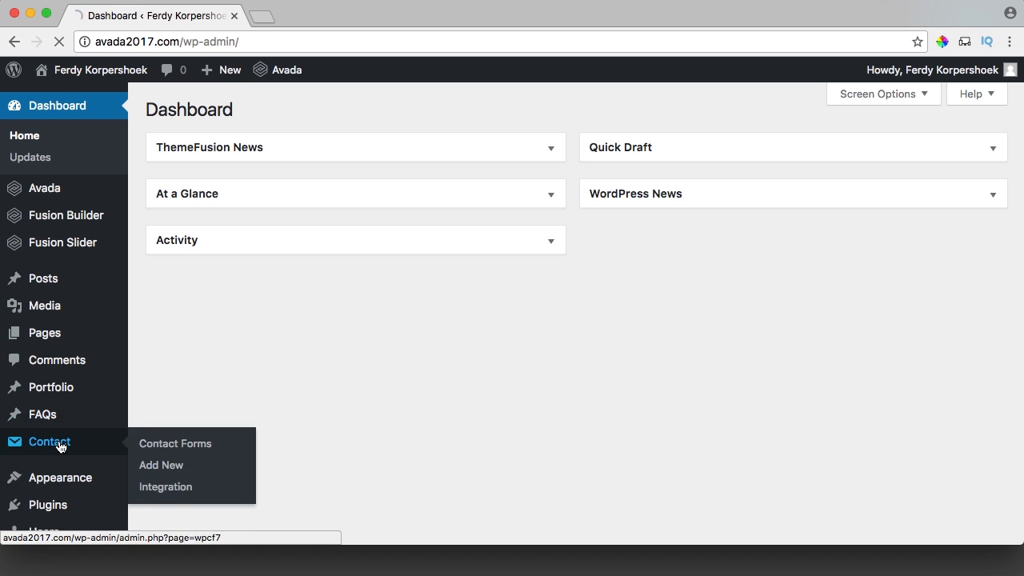
pyautogui.click(60, 444)
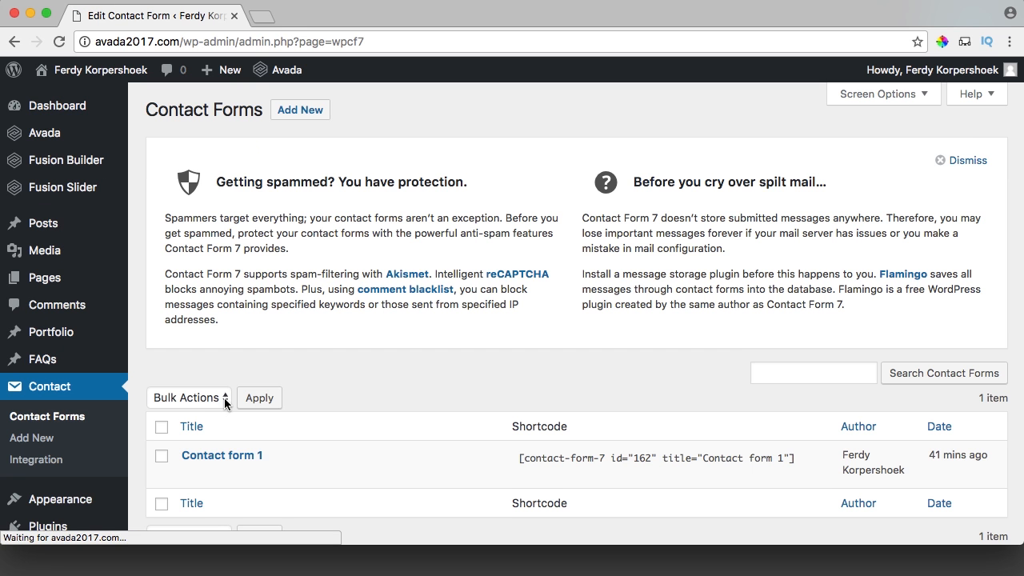
pyautogui.scroll(-2, 264, 392)
pyautogui.click(218, 390)
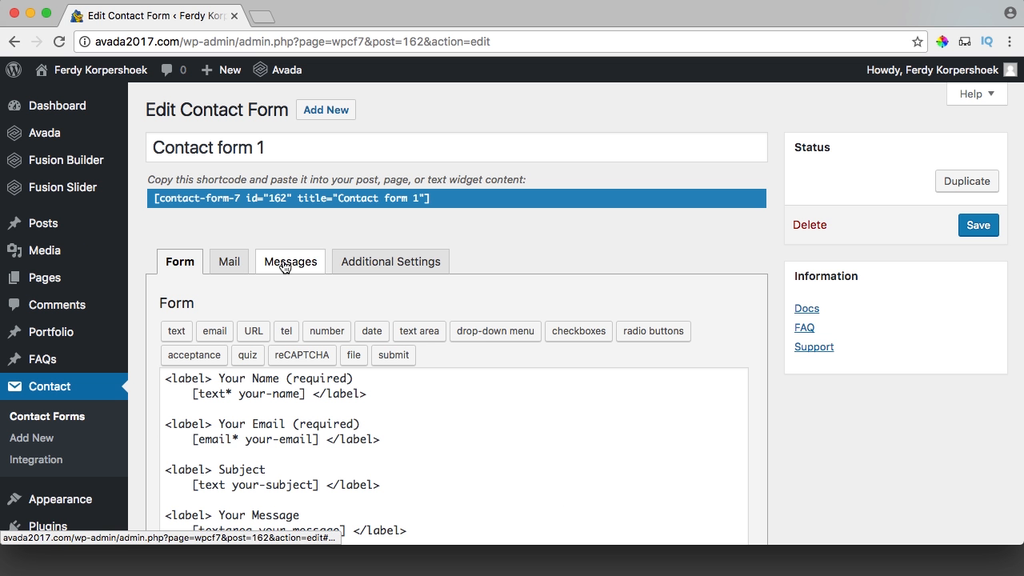
# Show Contact form 1's Mail settings and check the recipient in the To field.
pyautogui.click(229, 264)
pyautogui.scroll(-3, 236, 268)
pyautogui.scroll(-1, 238, 271)
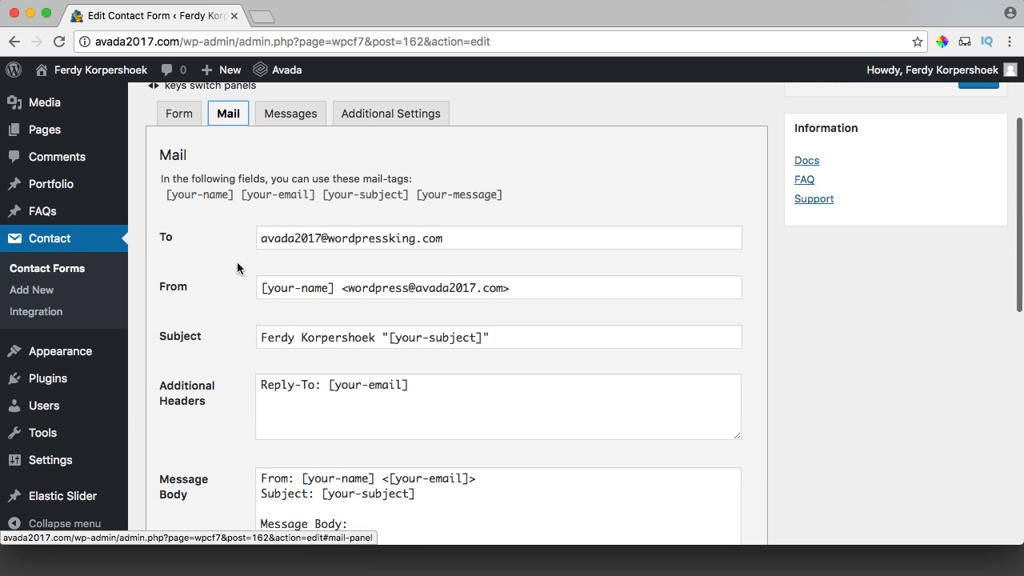
pyautogui.moveTo(461, 239); pyautogui.dragTo(255, 246)
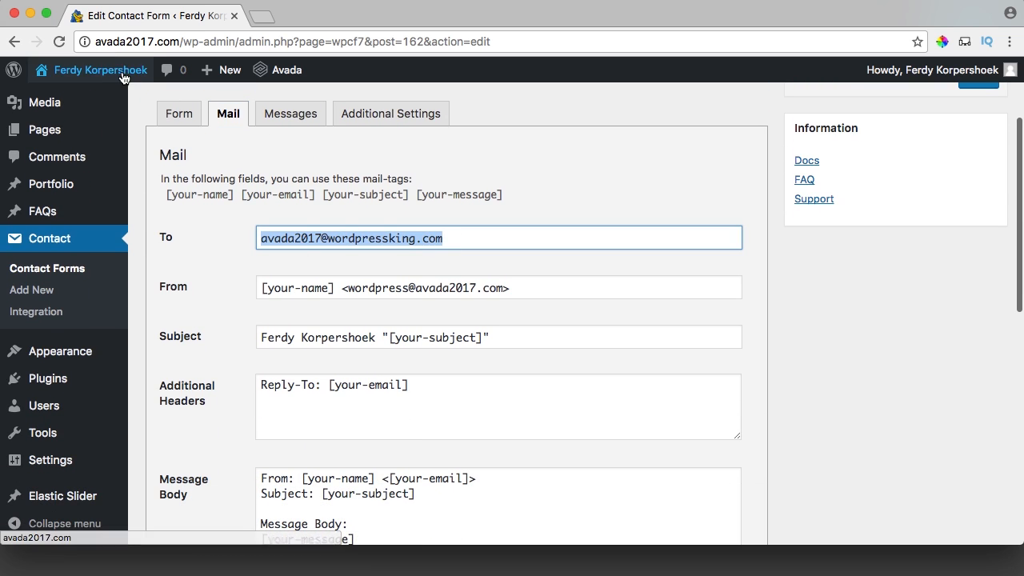
pyautogui.click(264, 234)
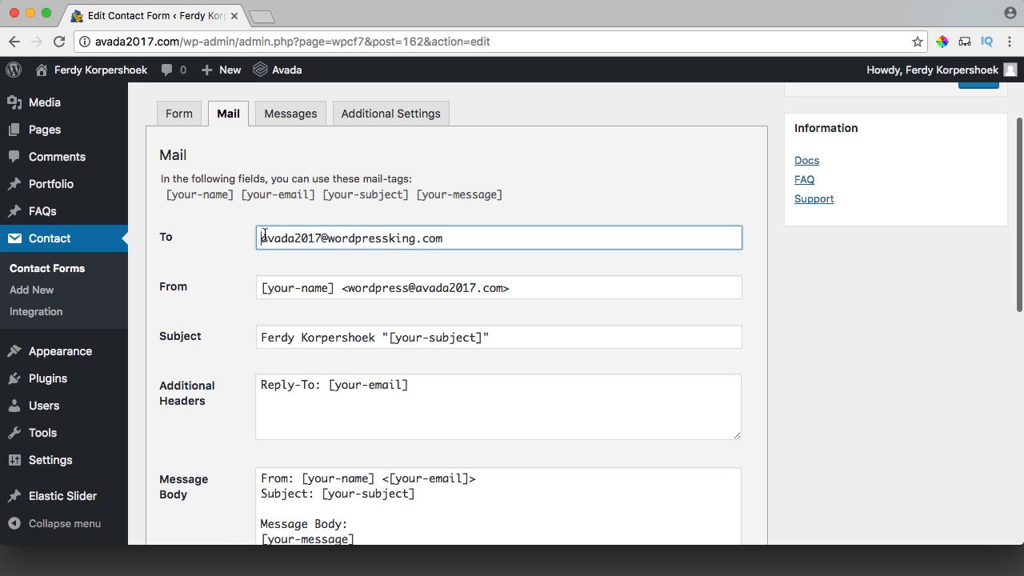
pyautogui.moveTo(259, 238); pyautogui.dragTo(530, 247)
pyautogui.click(530, 247)
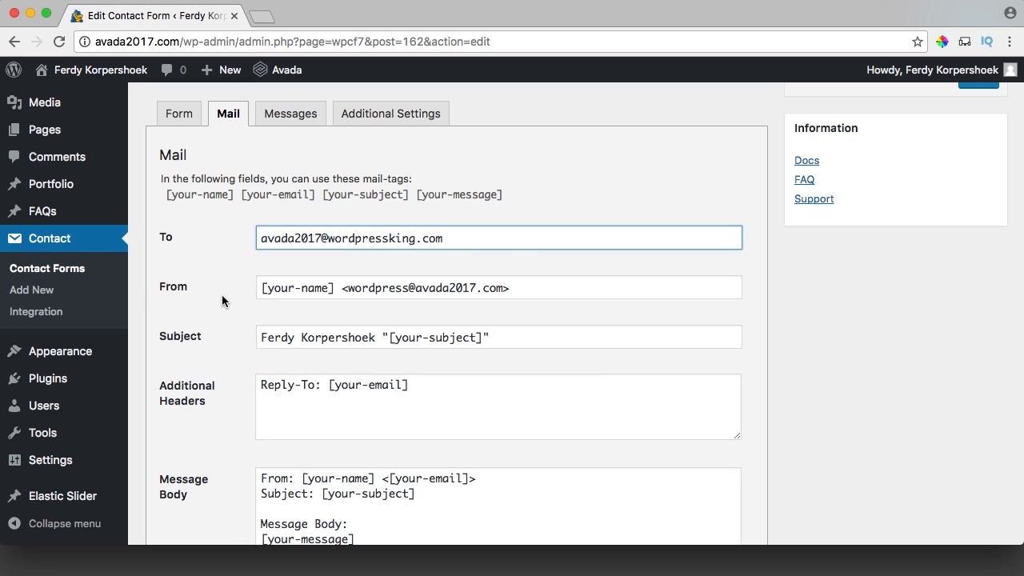
pyautogui.click(97, 41)
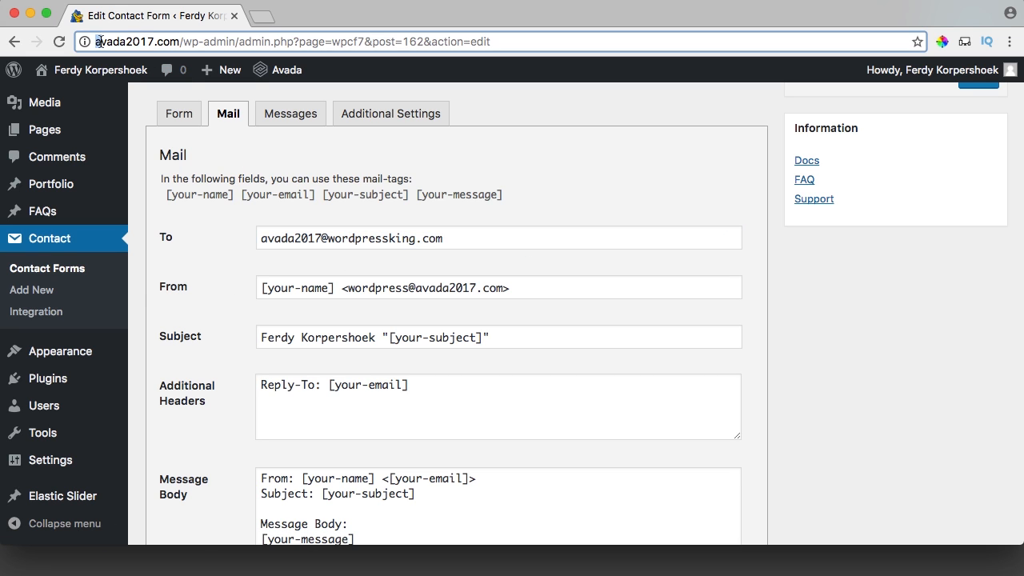
# Replace the From value with the site's info address and save the form.
pyautogui.tripleClick(313, 280)
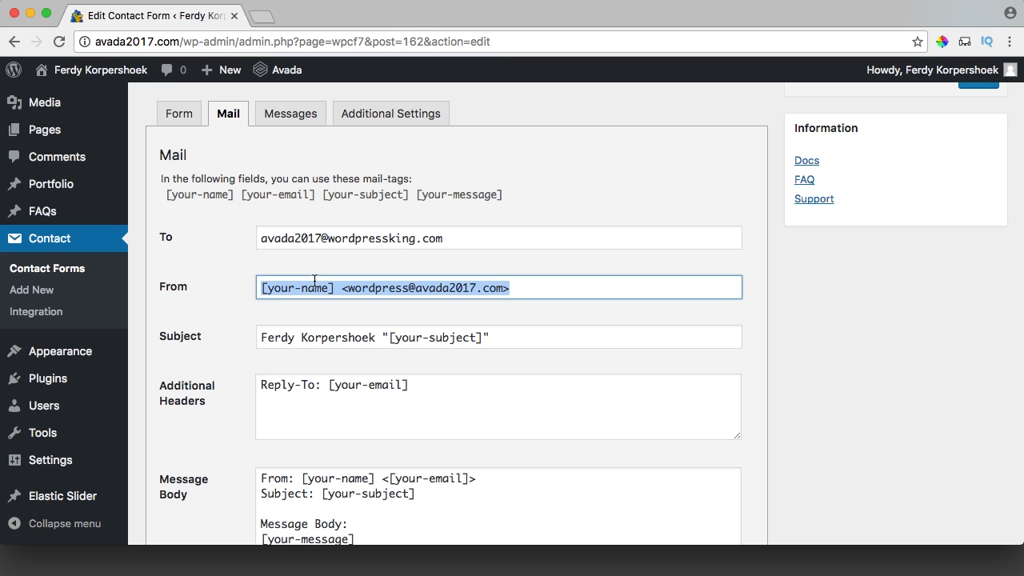
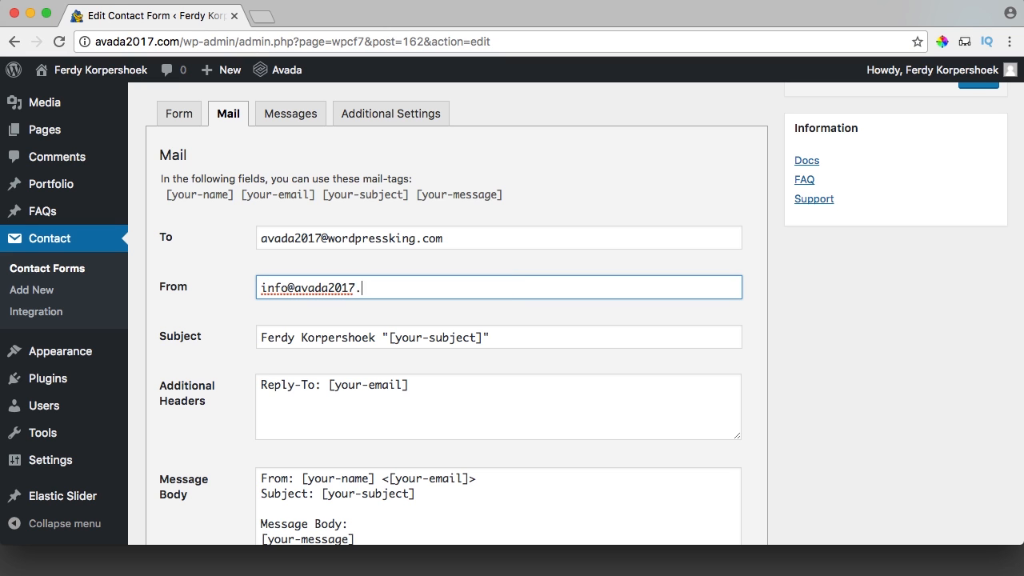
pyautogui.scroll(3, 289, 269)
pyautogui.scroll(1, 476, 366)
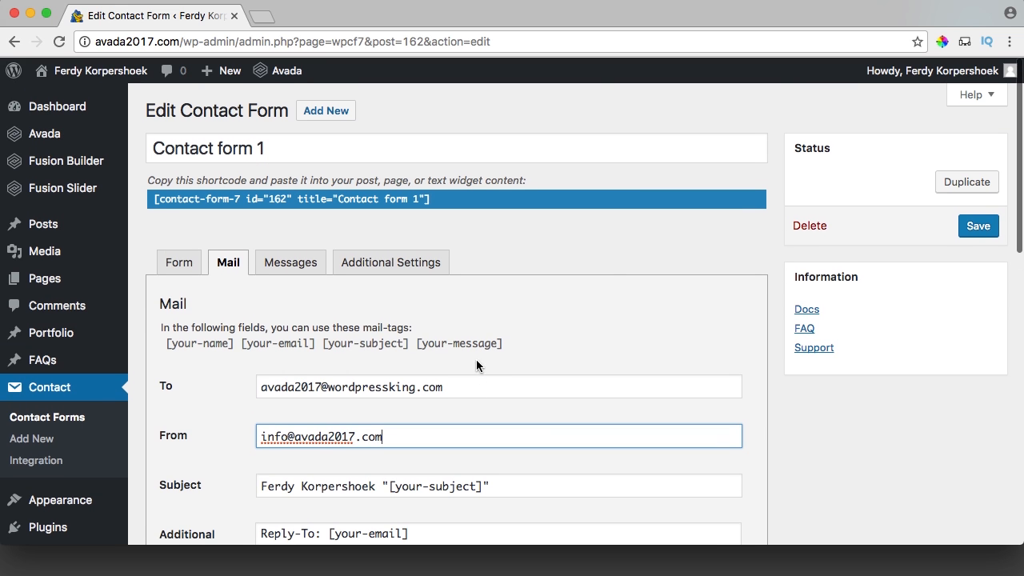
pyautogui.click(972, 228)
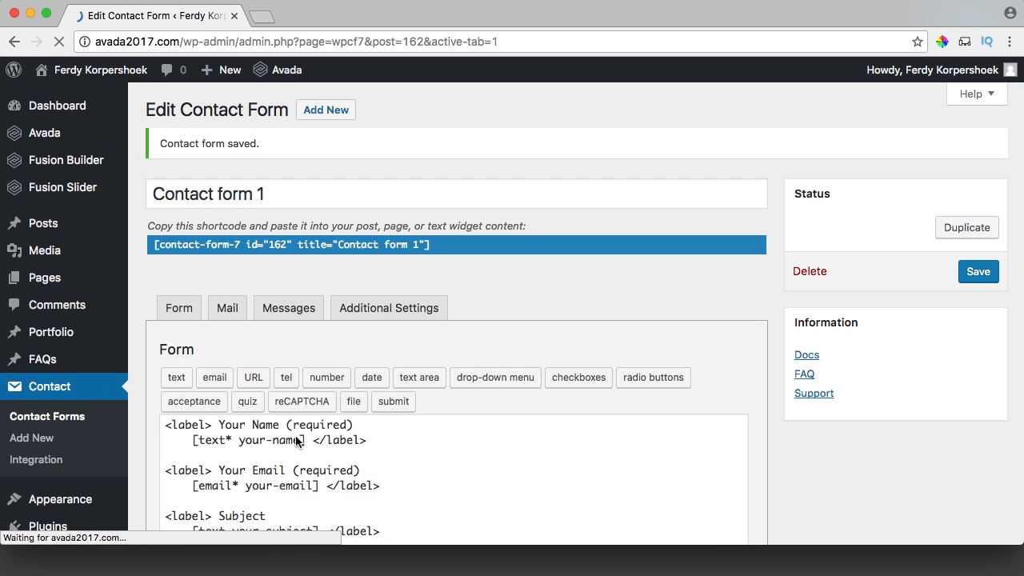
pyautogui.click(180, 43)
pyautogui.click(180, 42)
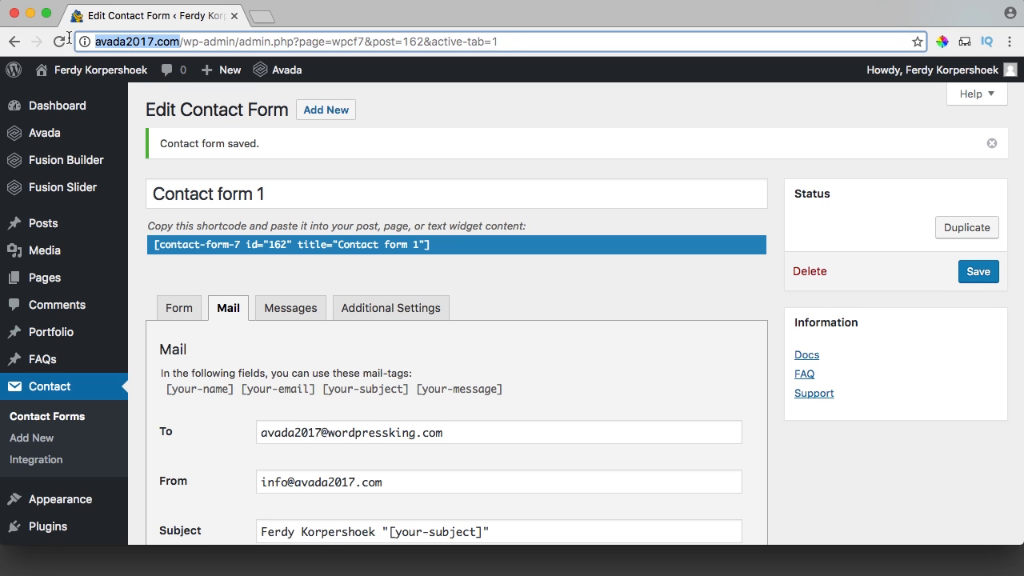
# Open the Sidebar Styling section of the Avada Theme Options.
pyautogui.click(377, 138)
pyautogui.moveTo(68, 131)
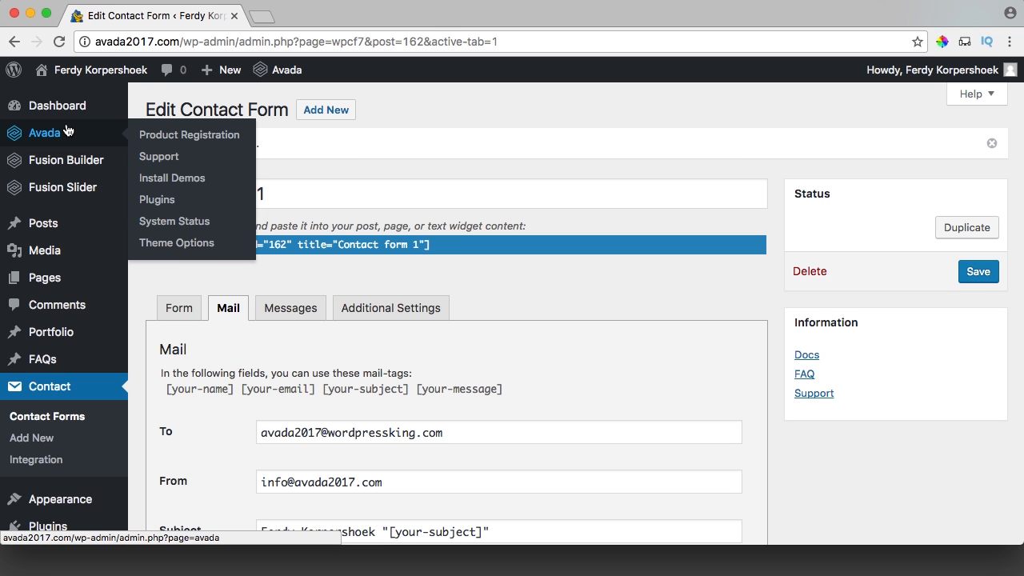
pyautogui.click(181, 245)
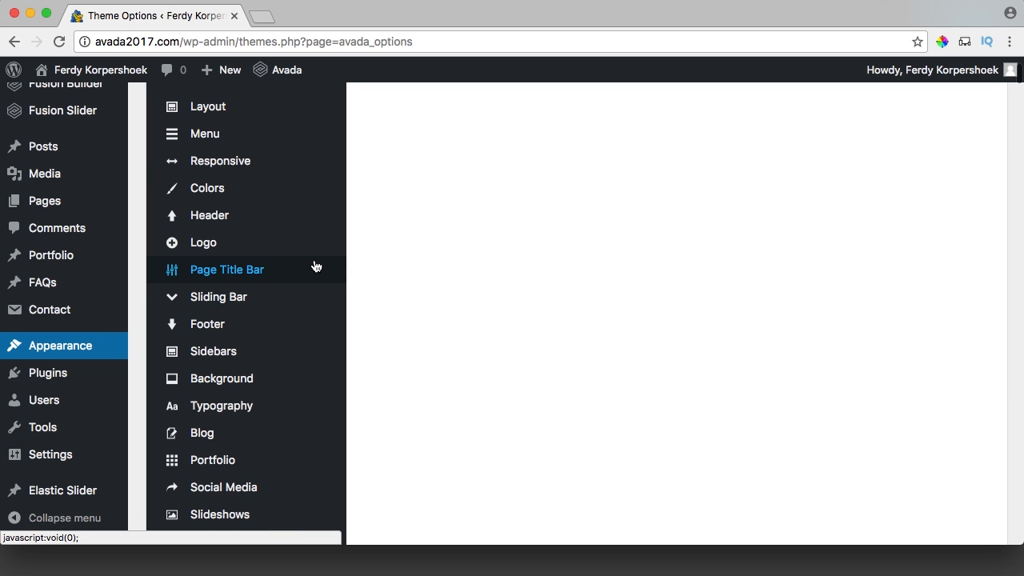
pyautogui.scroll(-1, 218, 342)
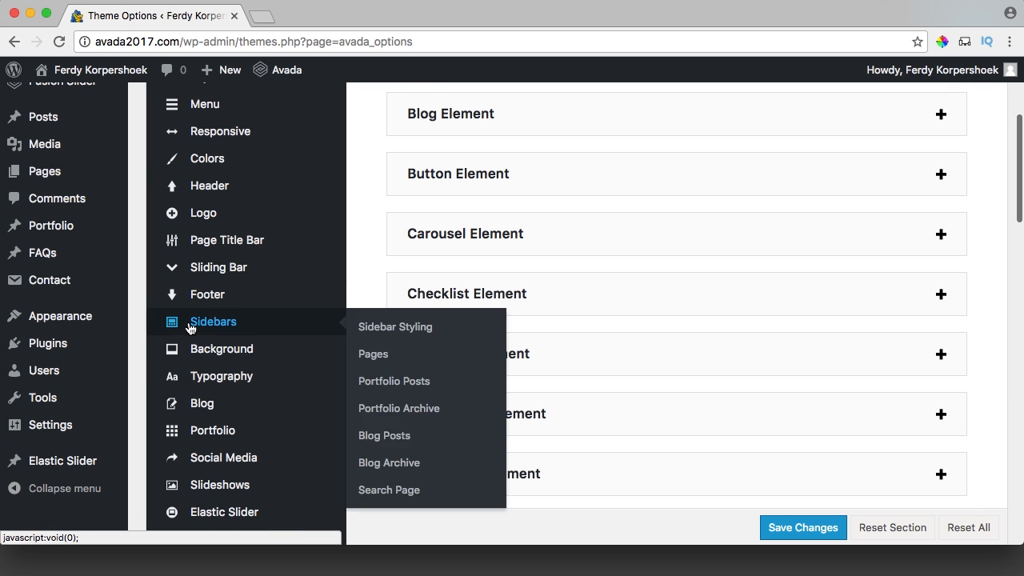
pyautogui.click(380, 327)
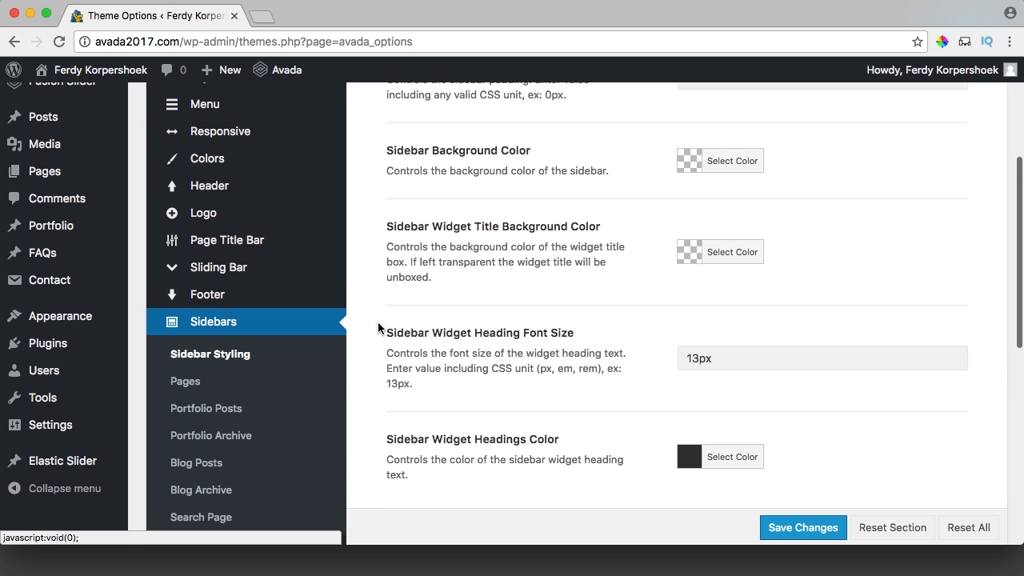
pyautogui.scroll(-5, 537, 262)
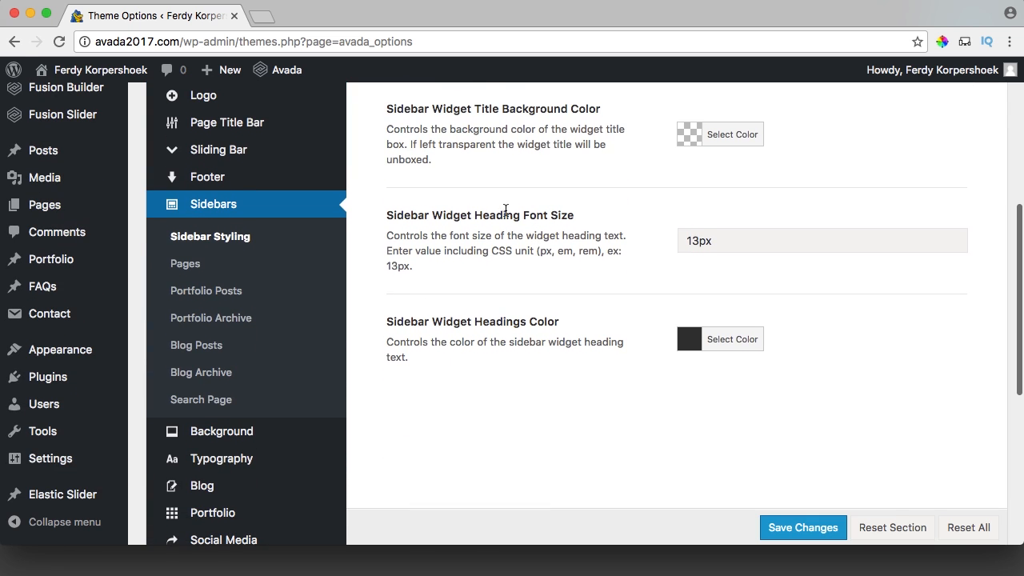
# View the Montana Lisianthus blog post's current sidebar on the live site.
pyautogui.keyDown('super'); pyautogui.click(100, 69); pyautogui.keyUp('super')
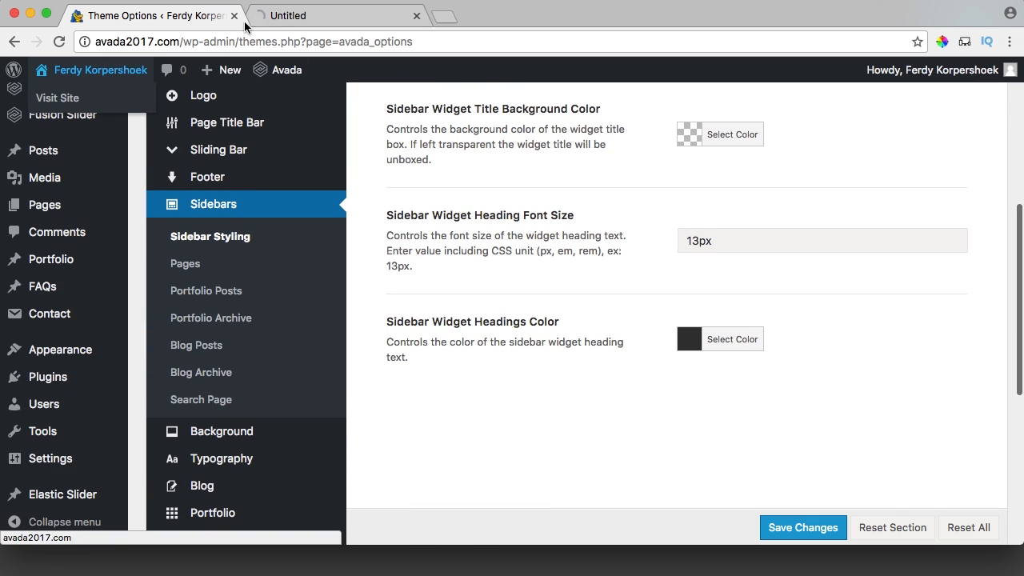
pyautogui.click(311, 14)
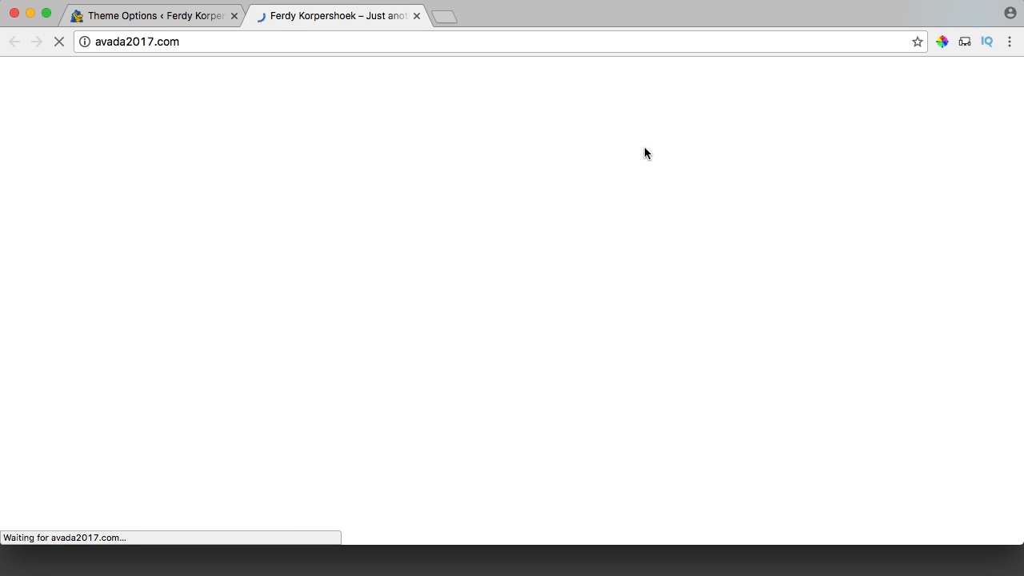
pyautogui.click(714, 142)
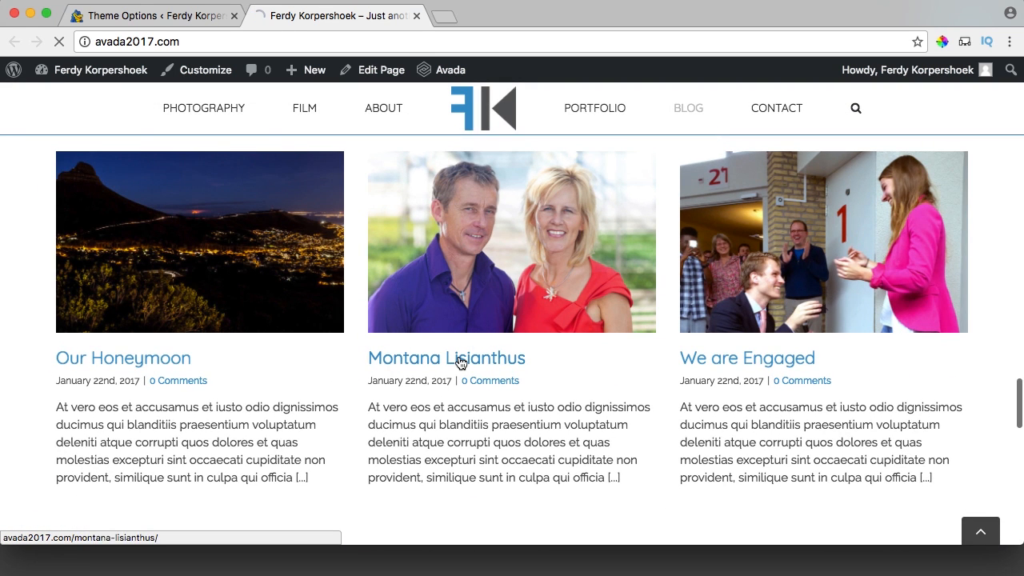
pyautogui.click(460, 360)
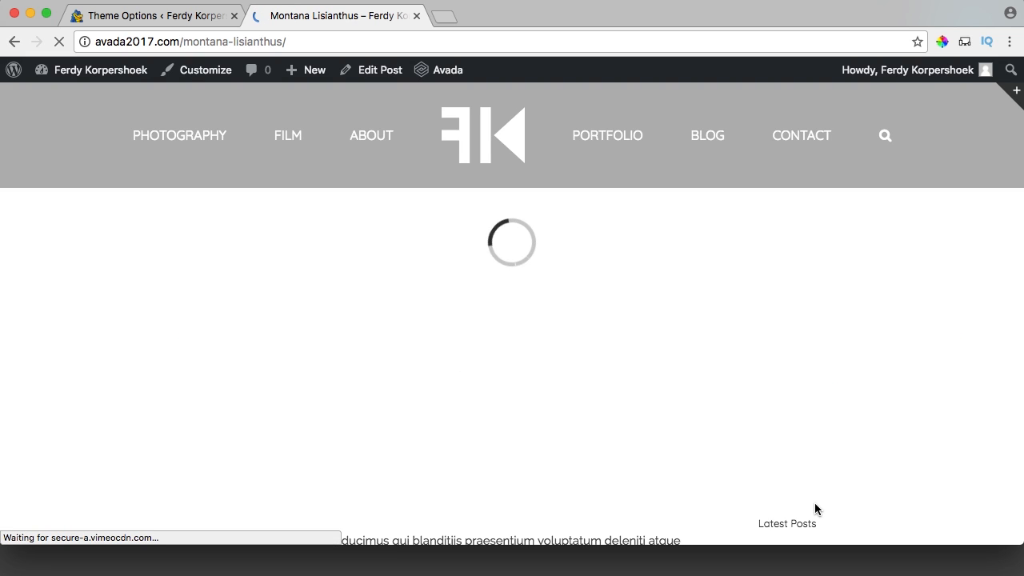
pyautogui.scroll(-3, 794, 357)
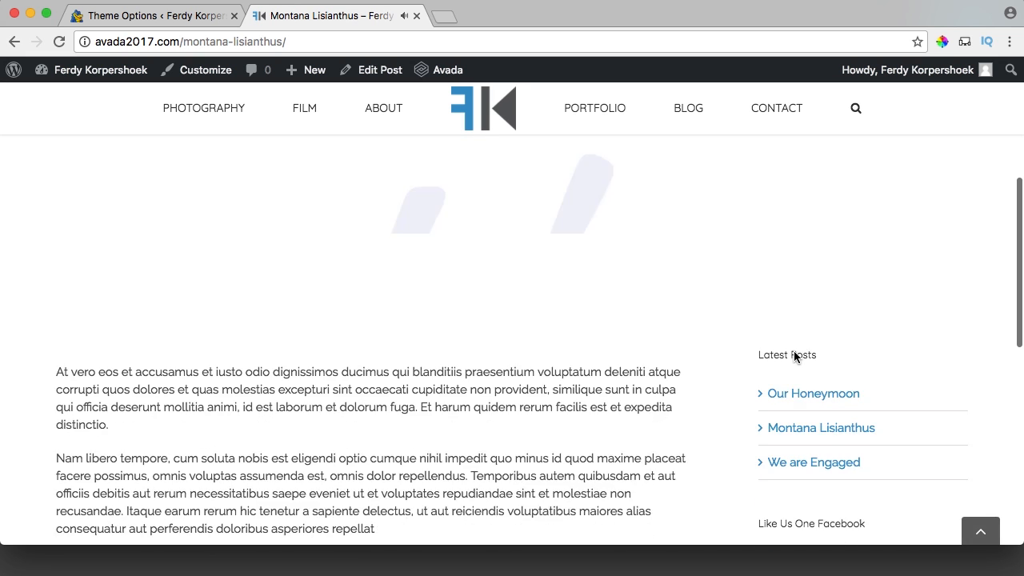
pyautogui.scroll(-5, 680, 344)
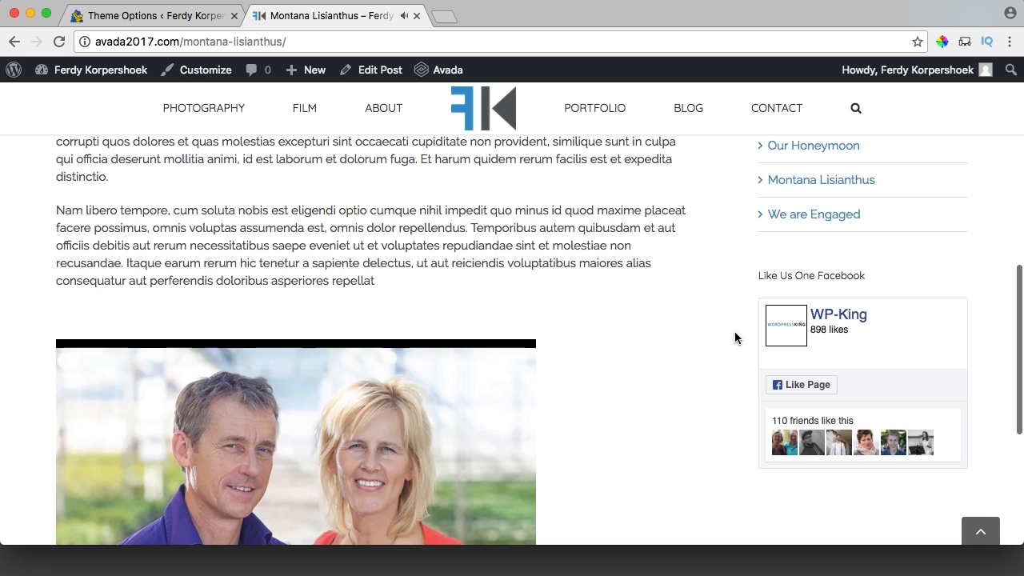
# Set sidebar Heading Font Size to 18px and a blue Headings Color, and save.
pyautogui.click(149, 15)
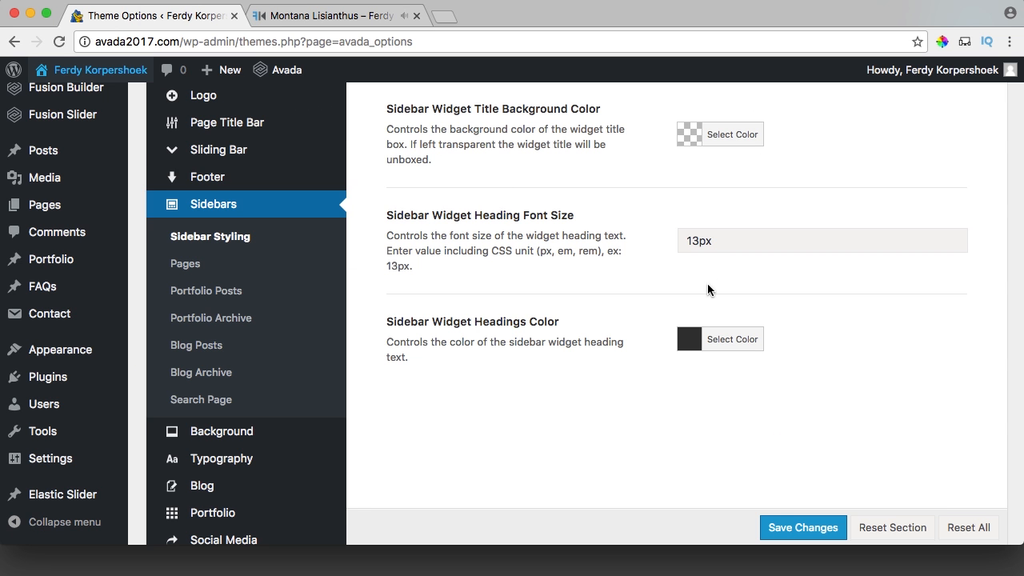
pyautogui.moveTo(698, 250); pyautogui.dragTo(695, 248)
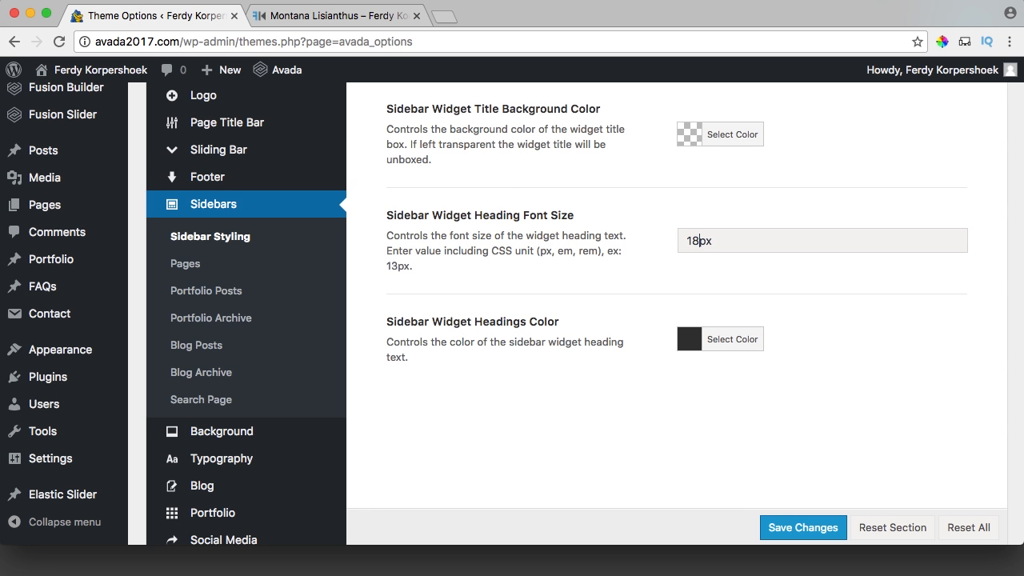
pyautogui.scroll(-1, 735, 369)
pyautogui.click(733, 319)
pyautogui.doubleClick(796, 304)
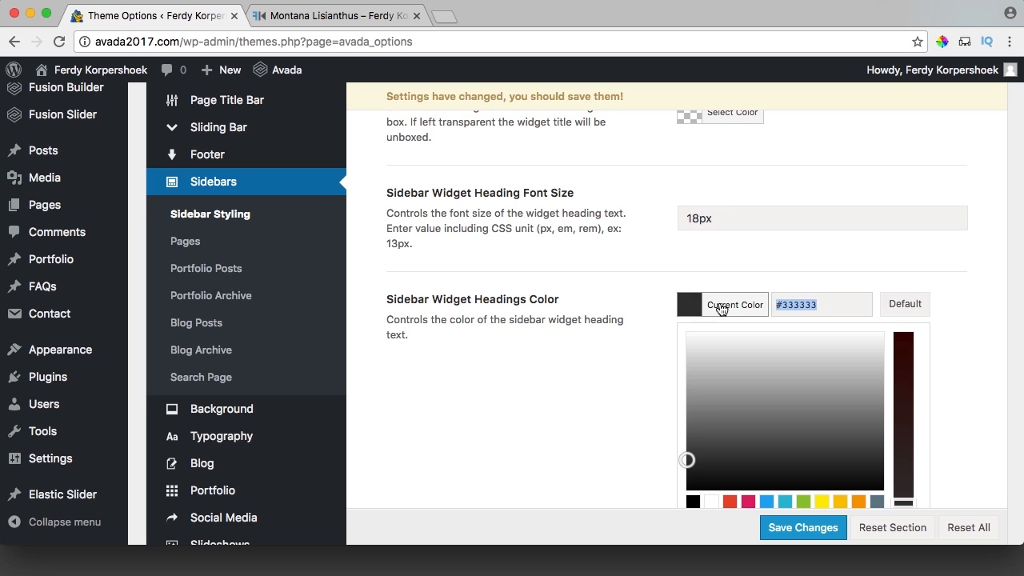
pyautogui.press('super+v')
pyautogui.click(723, 307)
pyautogui.click(791, 522)
# Check the larger blue sidebar headings on the blog post.
pyautogui.click(370, 22)
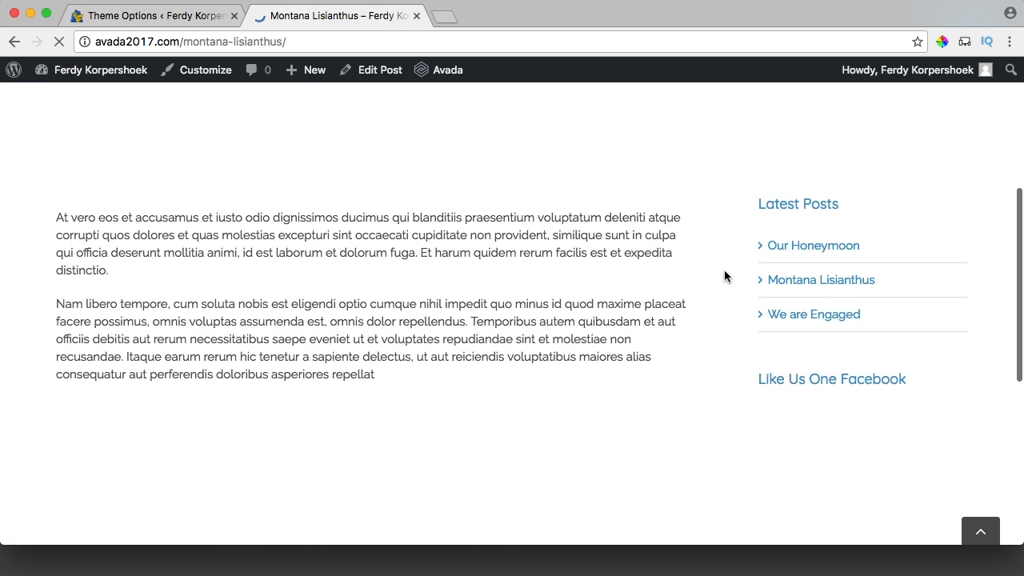
pyautogui.scroll(-1, 792, 265)
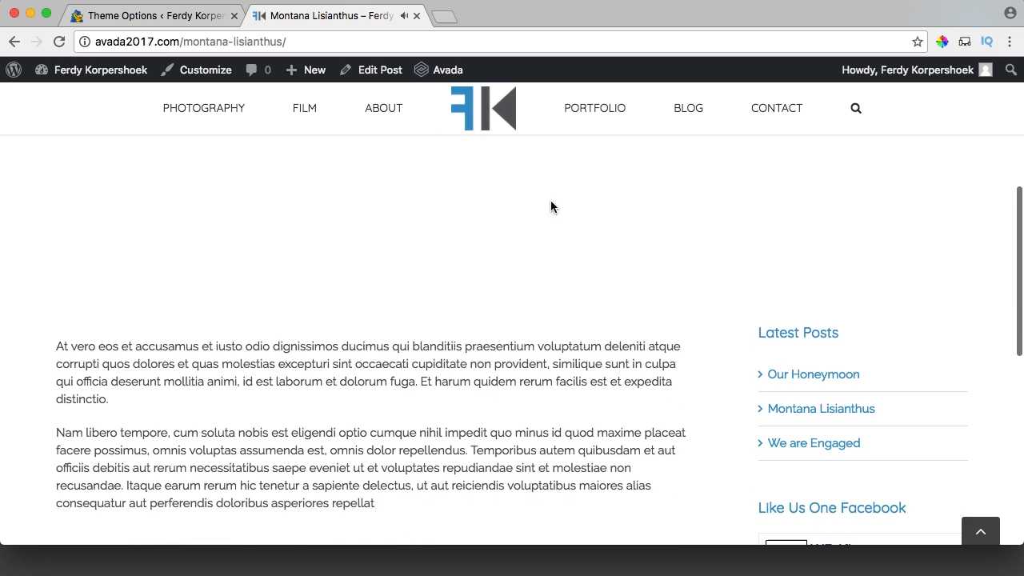
pyautogui.click(160, 18)
# Go to the Blog Single Post section of the theme options.
pyautogui.scroll(2, 192, 346)
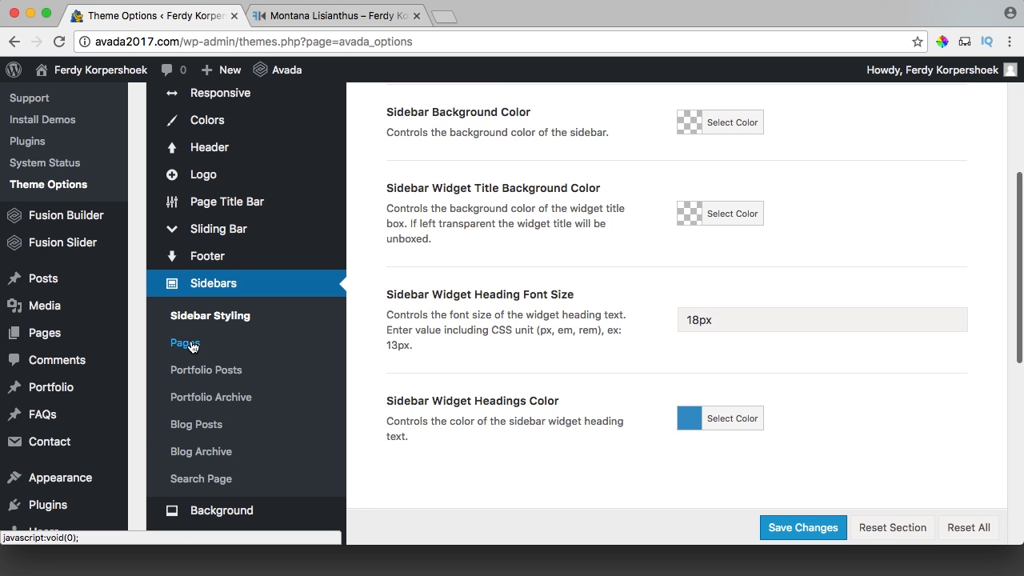
pyautogui.scroll(-5, 210, 452)
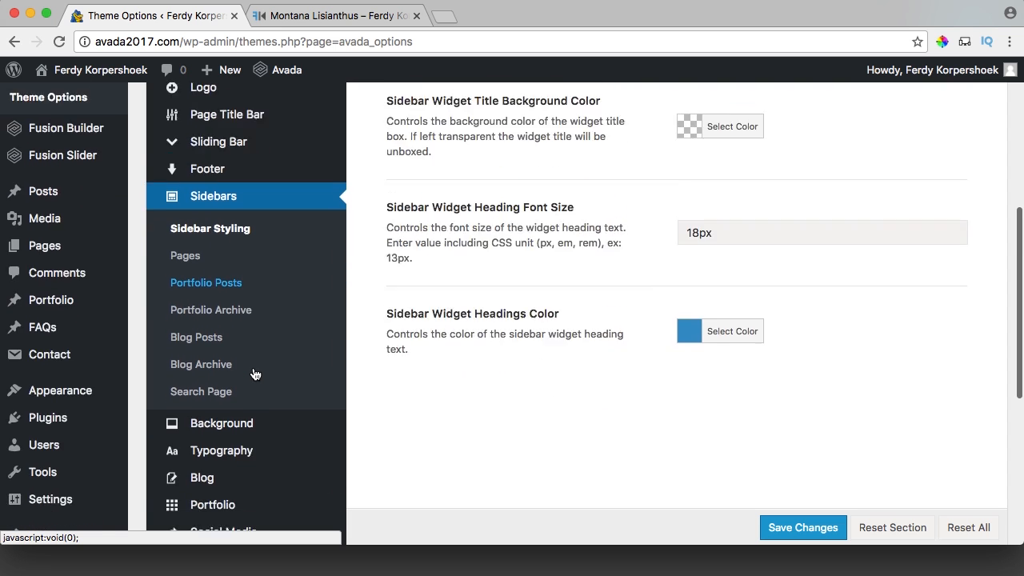
pyautogui.moveTo(239, 316)
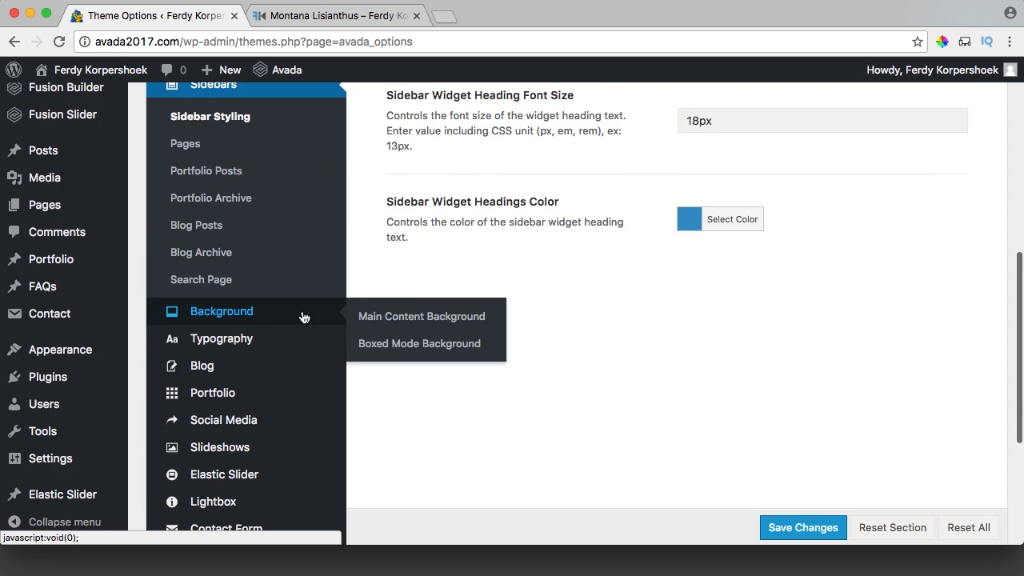
pyautogui.moveTo(243, 344)
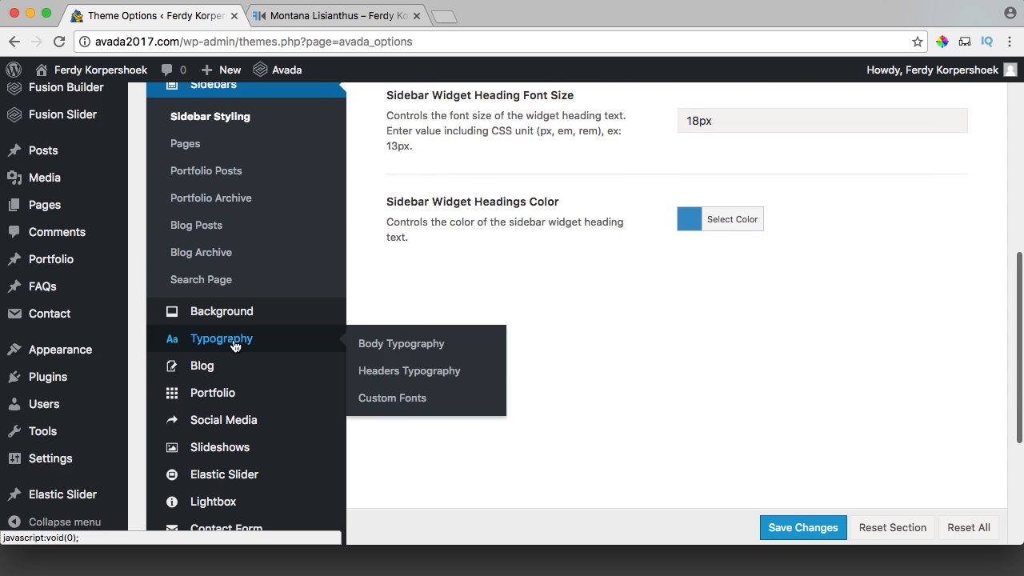
pyautogui.scroll(-2, 255, 356)
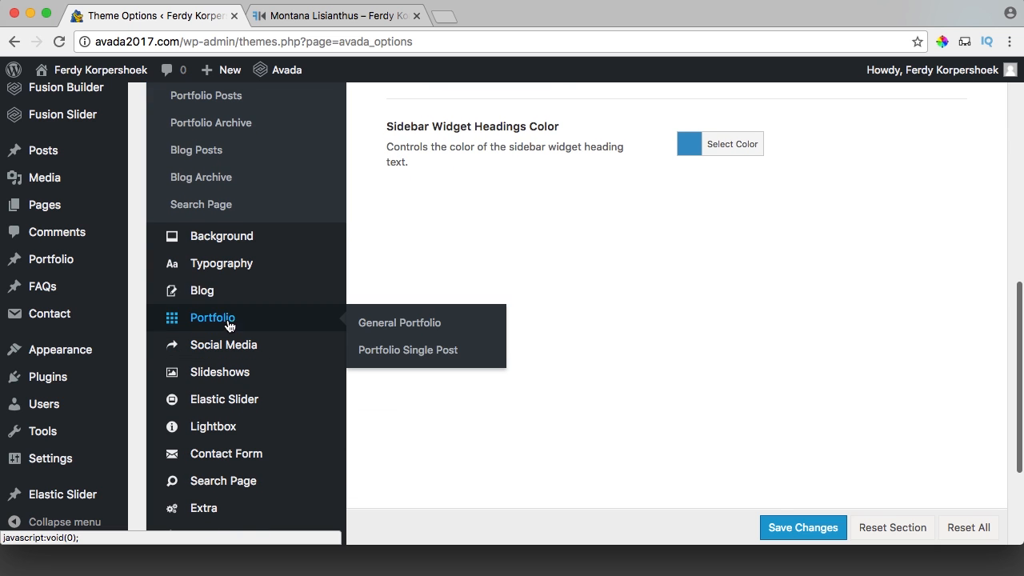
pyautogui.moveTo(201, 291)
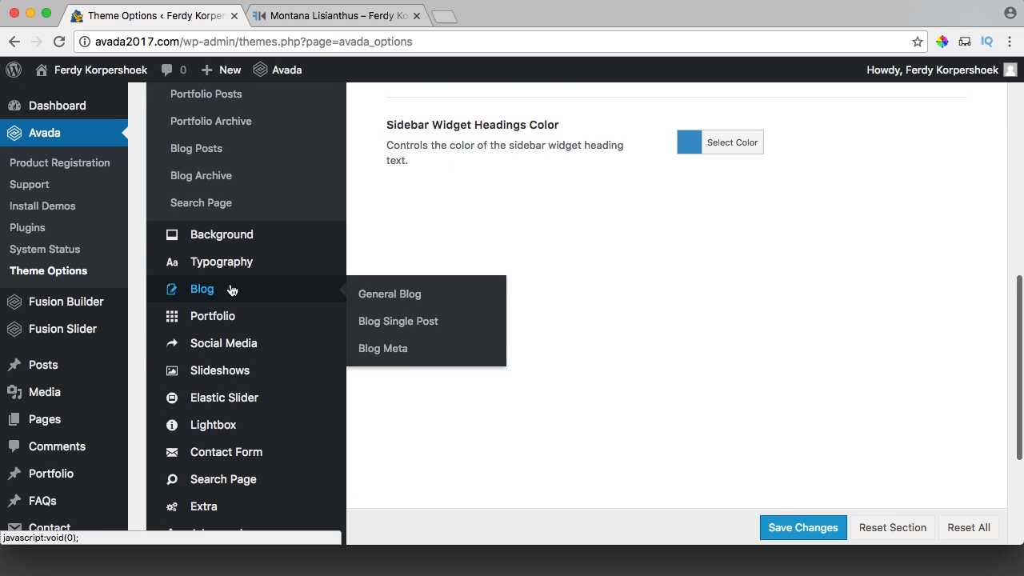
pyautogui.click(324, 16)
pyautogui.scroll(-10, 608, 376)
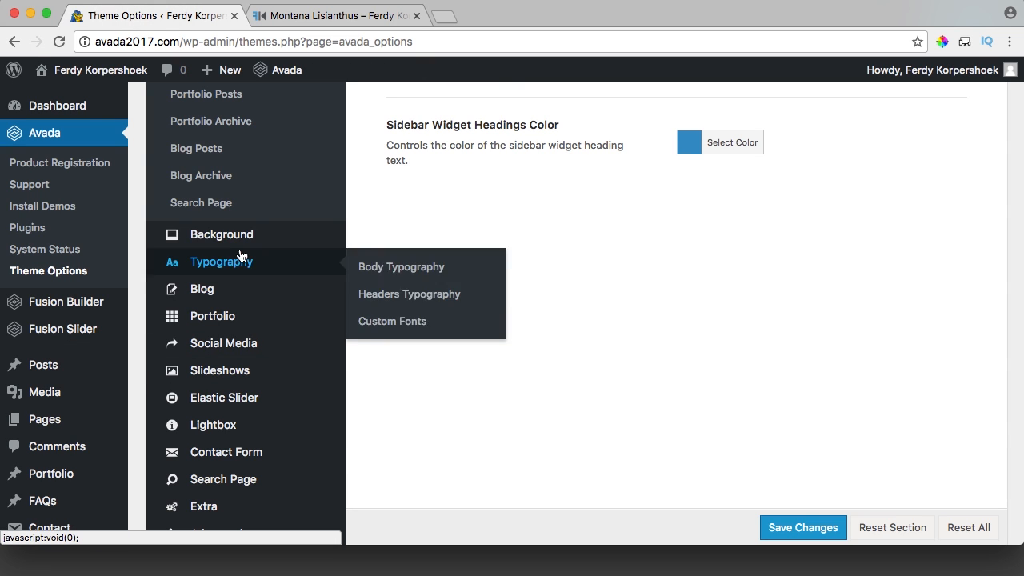
pyautogui.moveTo(201, 286)
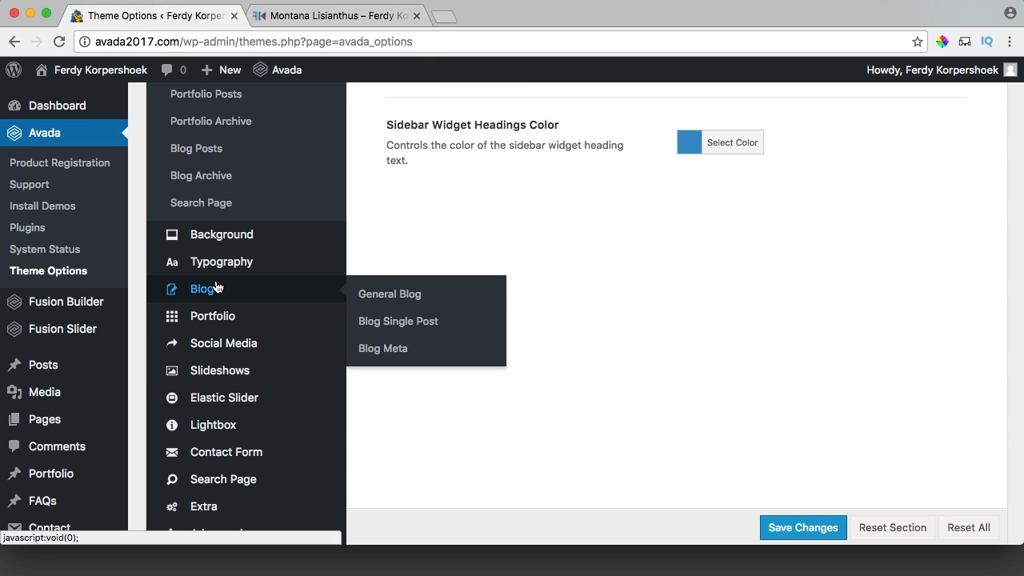
pyautogui.click(424, 321)
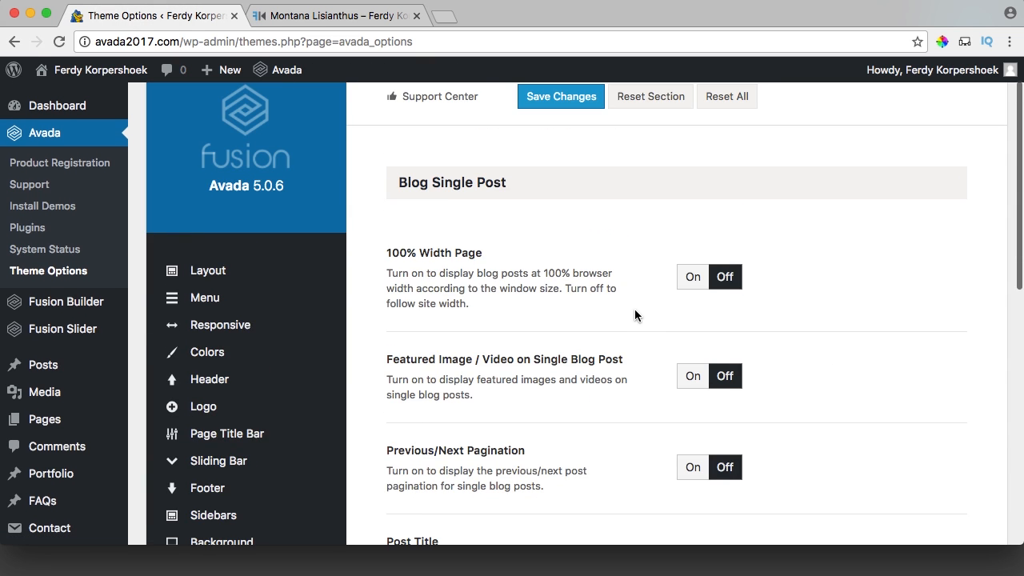
pyautogui.scroll(-3, 598, 293)
# Turn on 100% Width Page, Related Posts and Comments, save, and reload the post.
pyautogui.click(693, 184)
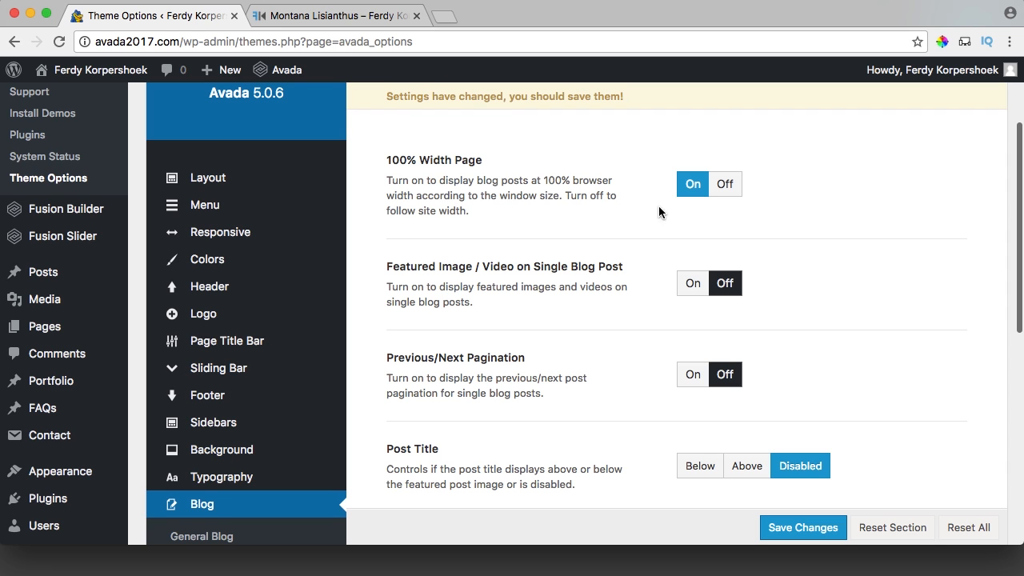
pyautogui.scroll(-4, 660, 232)
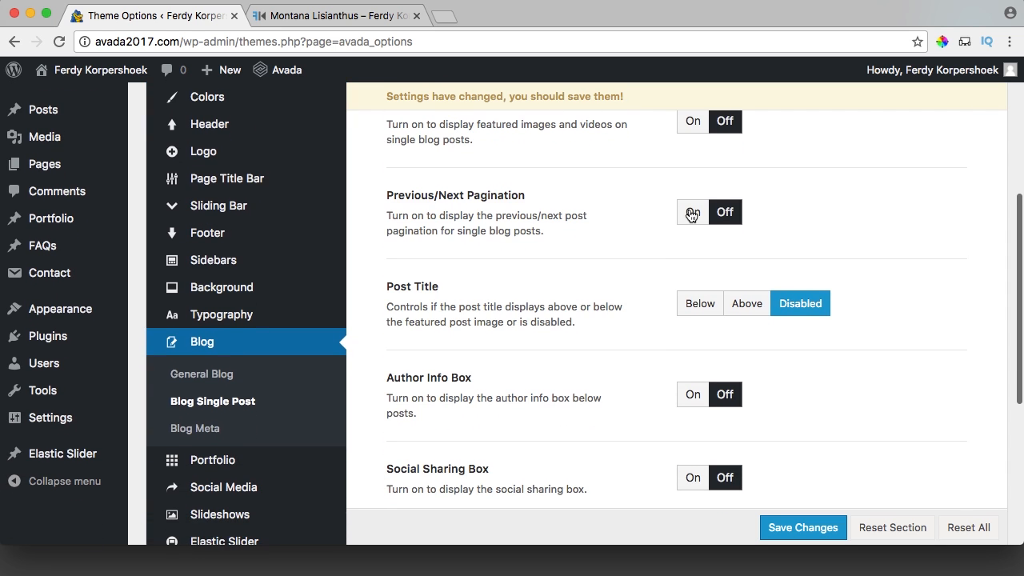
pyautogui.scroll(-3, 664, 218)
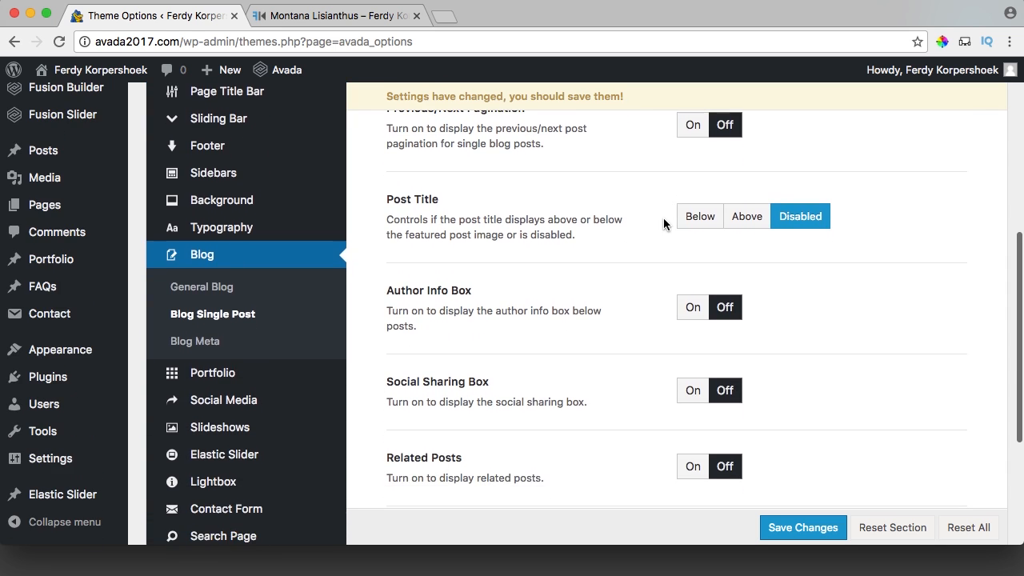
pyautogui.scroll(-2, 663, 217)
pyautogui.scroll(-3, 663, 225)
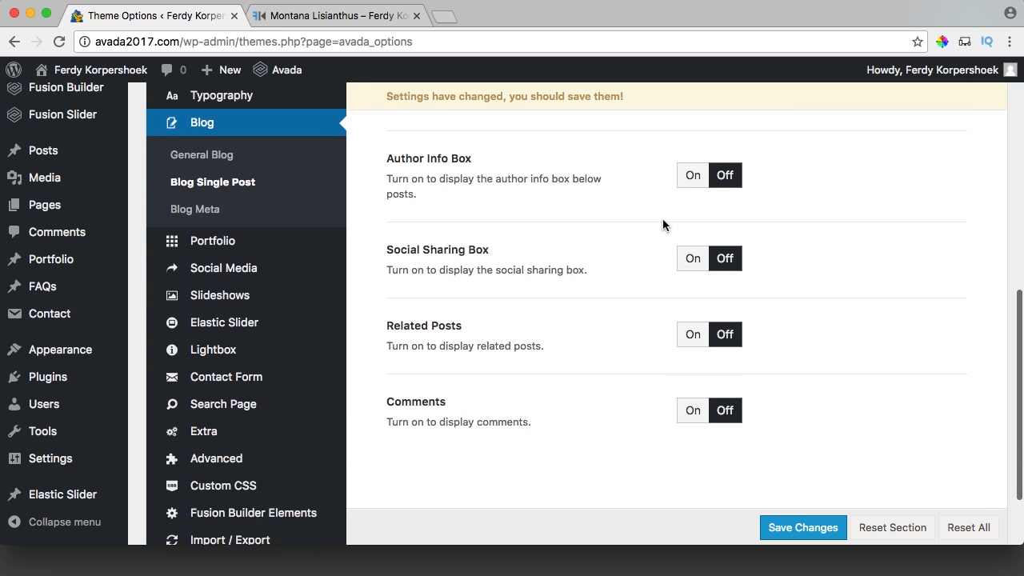
pyautogui.click(688, 297)
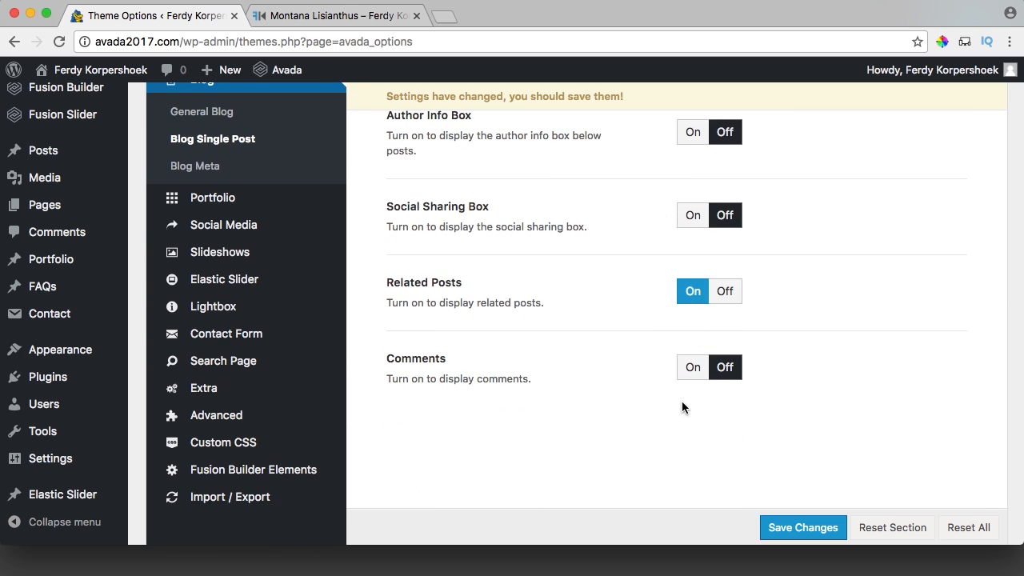
pyautogui.click(686, 373)
pyautogui.click(803, 528)
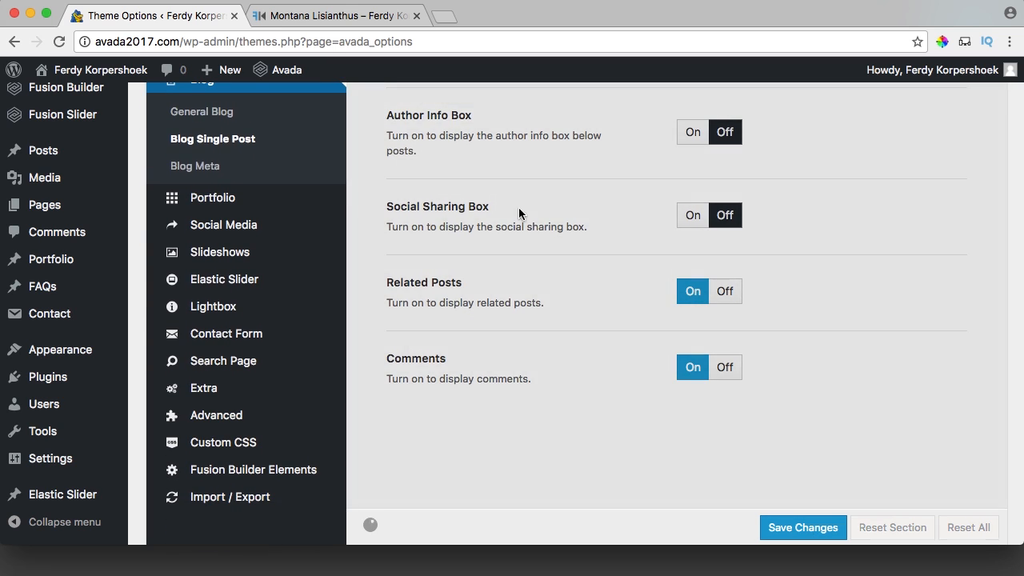
pyautogui.click(308, 24)
pyautogui.press('super+r')
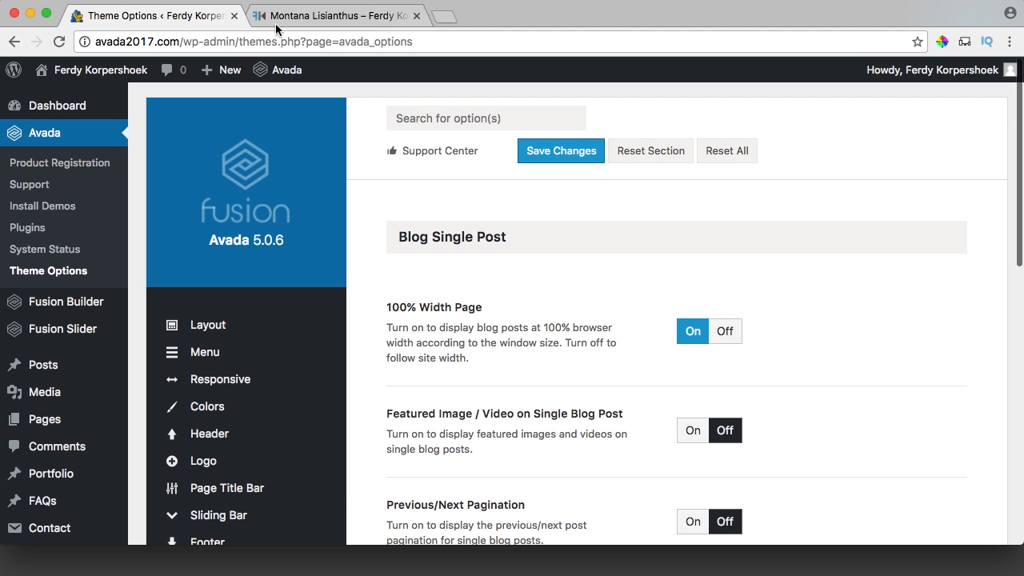
# Close the theme options tab and go to apple.com in a new tab.
pyautogui.click(234, 16)
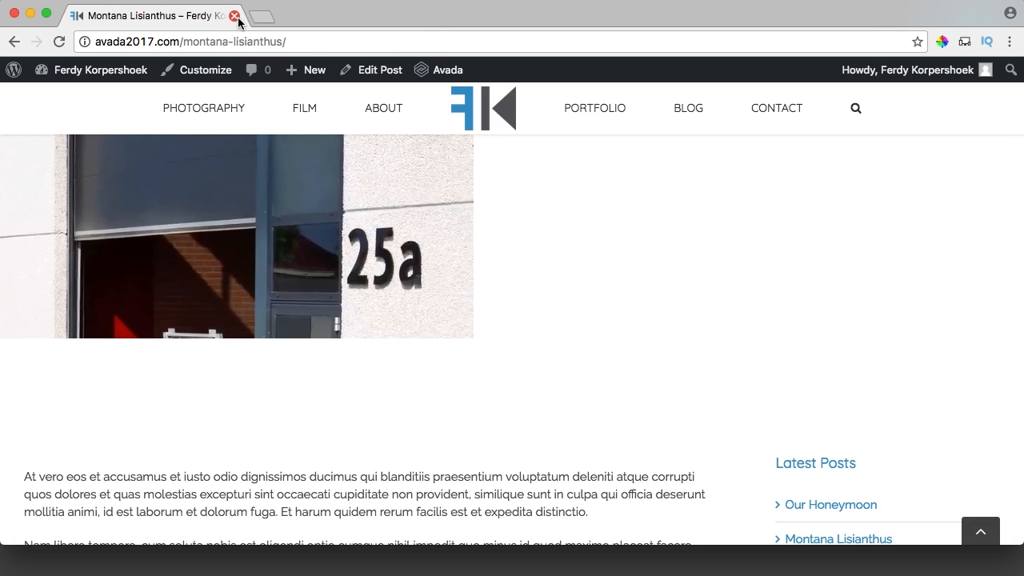
pyautogui.click(268, 15)
pyautogui.write('apple.')
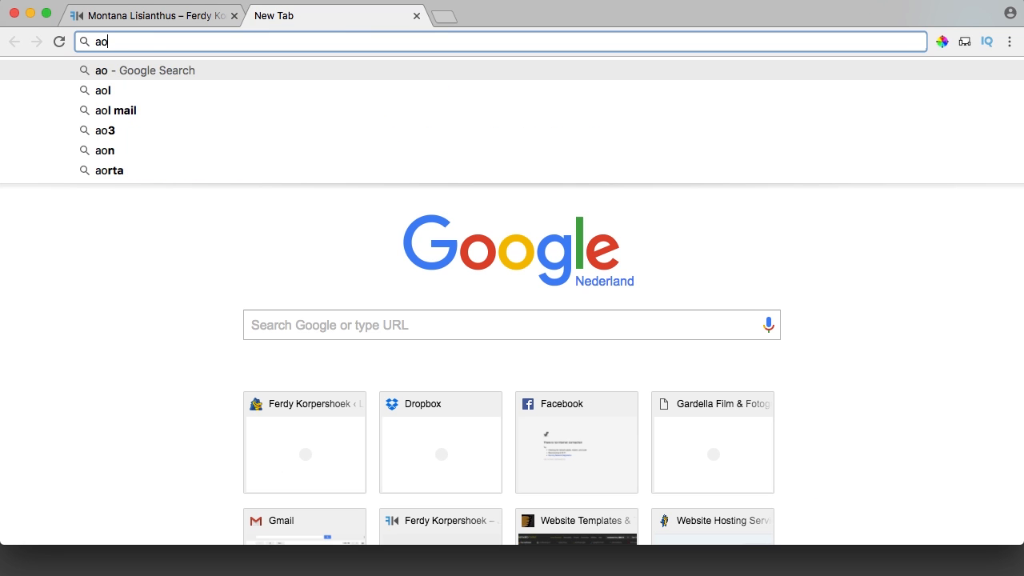
pyautogui.write('com')
pyautogui.press('Return')
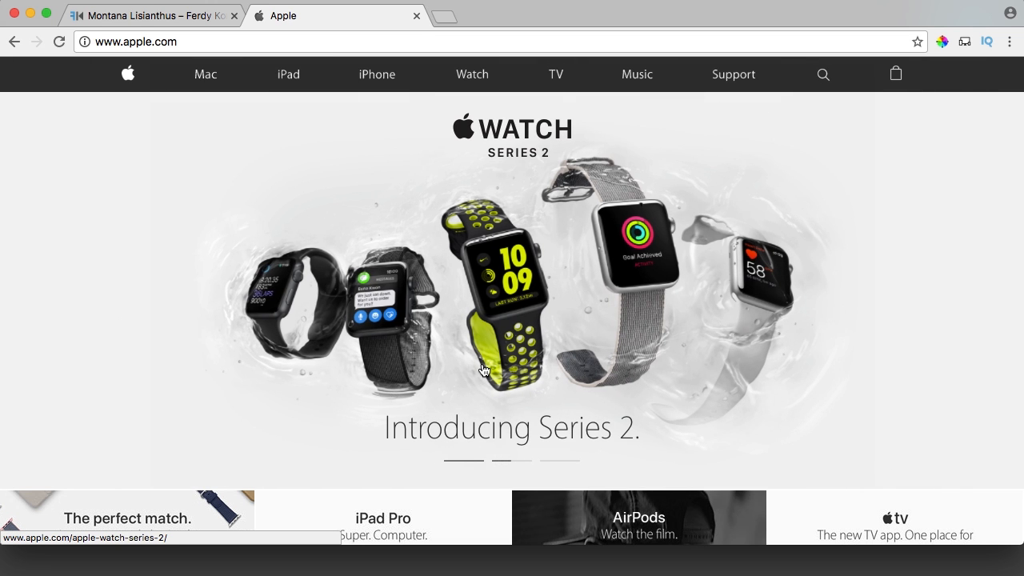
# Leave apple.com and load the avada2017.com front page in the Montana Lisianthus tab.
pyautogui.scroll(-4, 467, 261)
pyautogui.scroll(4, 467, 262)
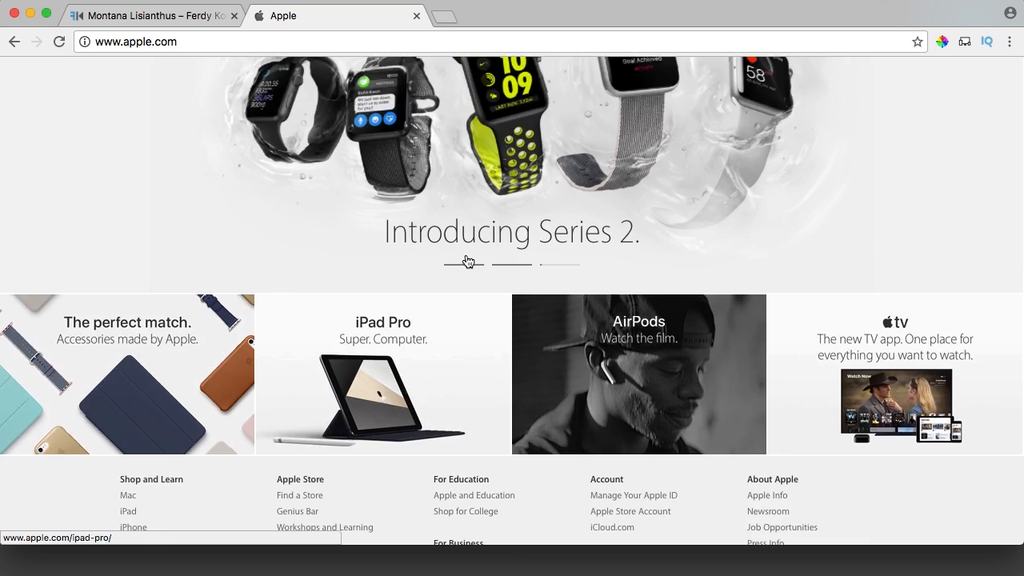
pyautogui.scroll(-2, 467, 261)
pyautogui.scroll(2, 128, 448)
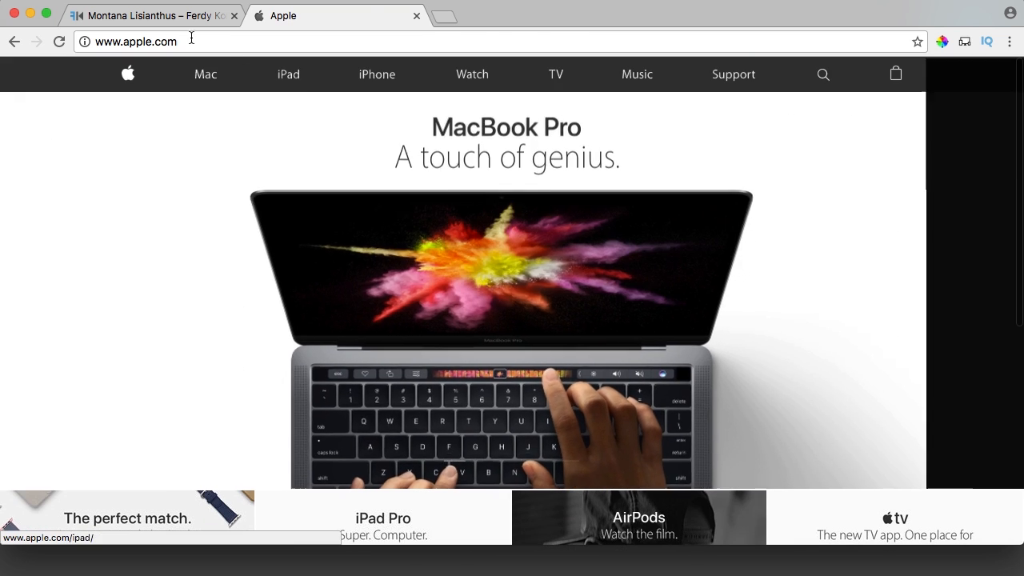
pyautogui.click(172, 24)
pyautogui.click(504, 103)
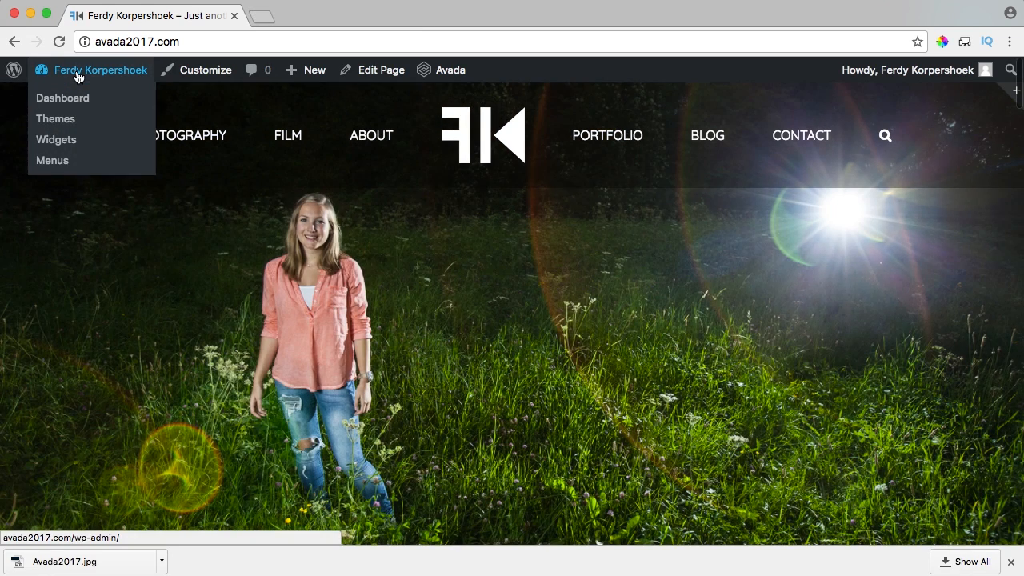
# Start a new Fusion slide titled Home from the dashboard.
pyautogui.click(76, 70)
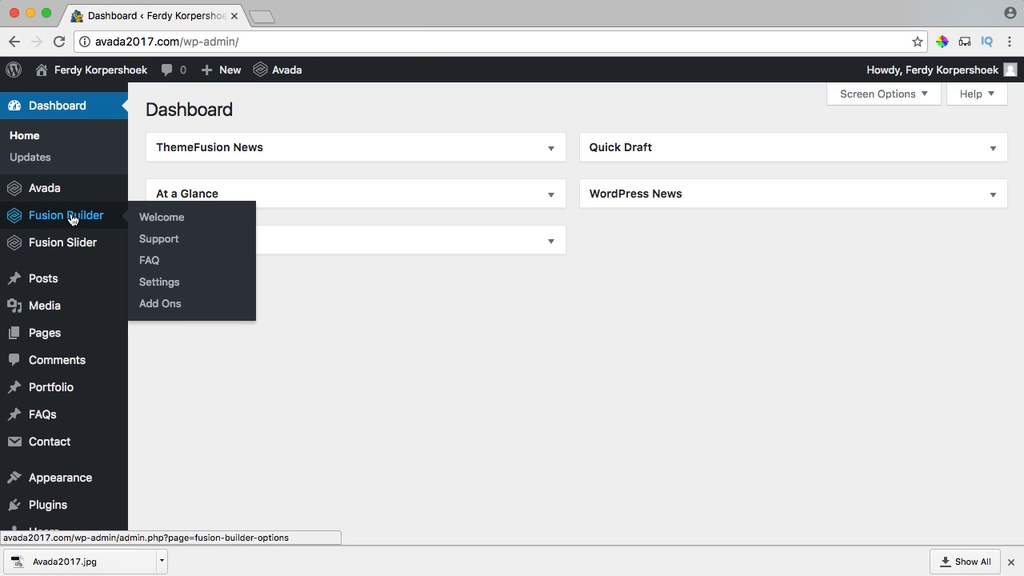
pyautogui.moveTo(124, 244)
pyautogui.click(170, 248)
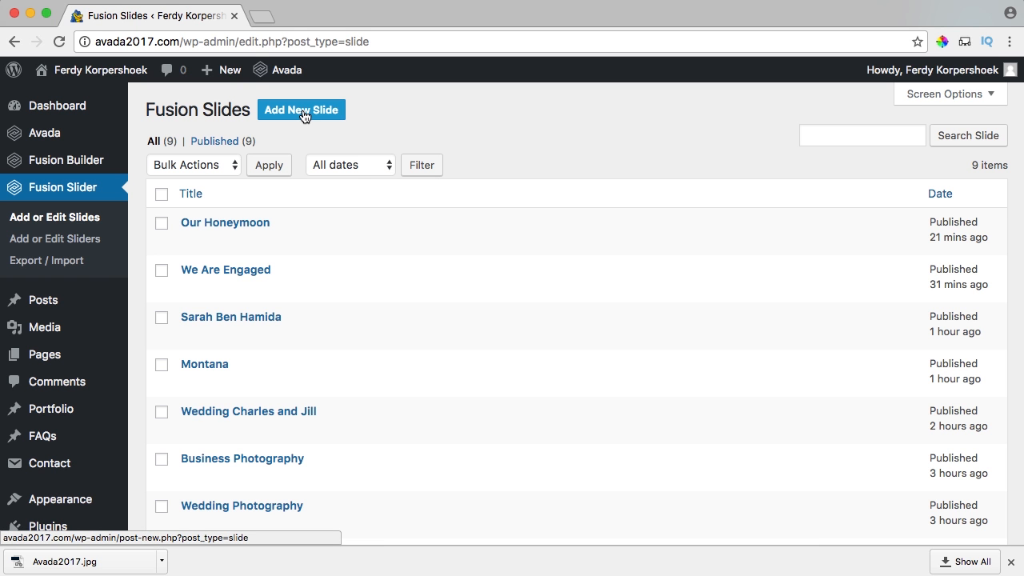
pyautogui.click(303, 114)
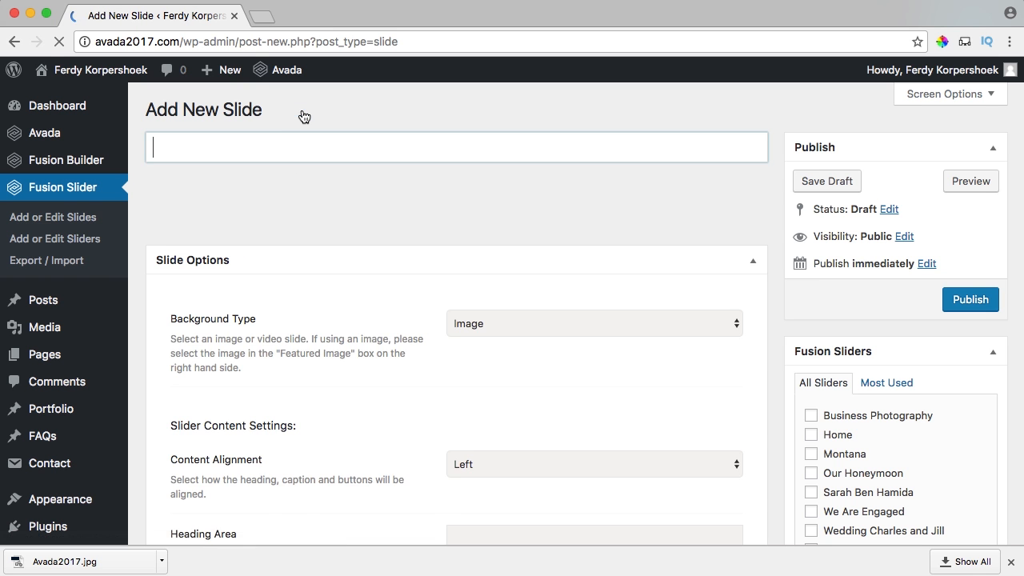
pyautogui.click(251, 150)
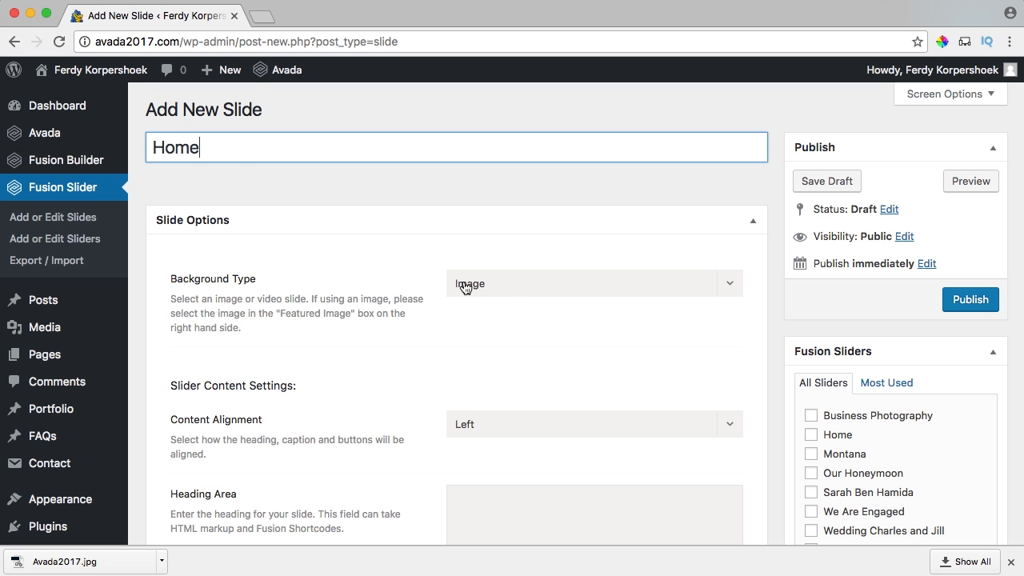
# Keep the Image background, center the content alignment, and leave the heading separator as None.
pyautogui.click(503, 287)
pyautogui.click(476, 313)
pyautogui.scroll(-4, 384, 289)
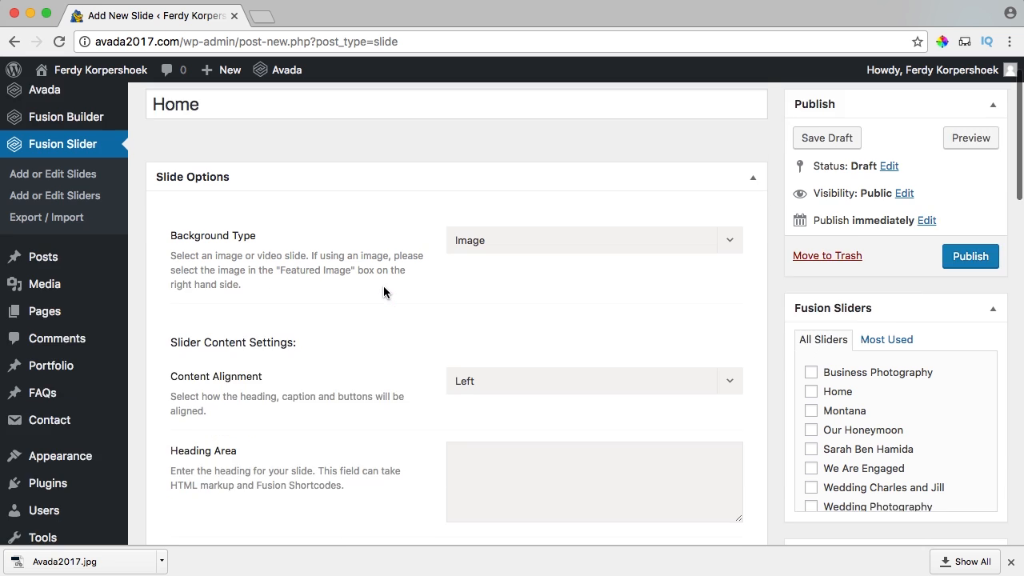
pyautogui.click(466, 284)
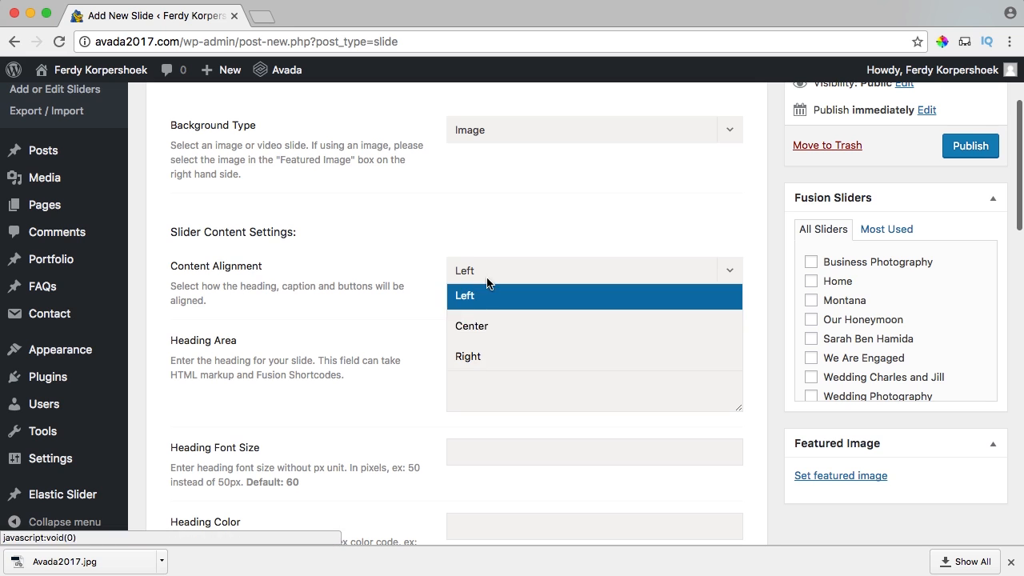
pyautogui.click(483, 328)
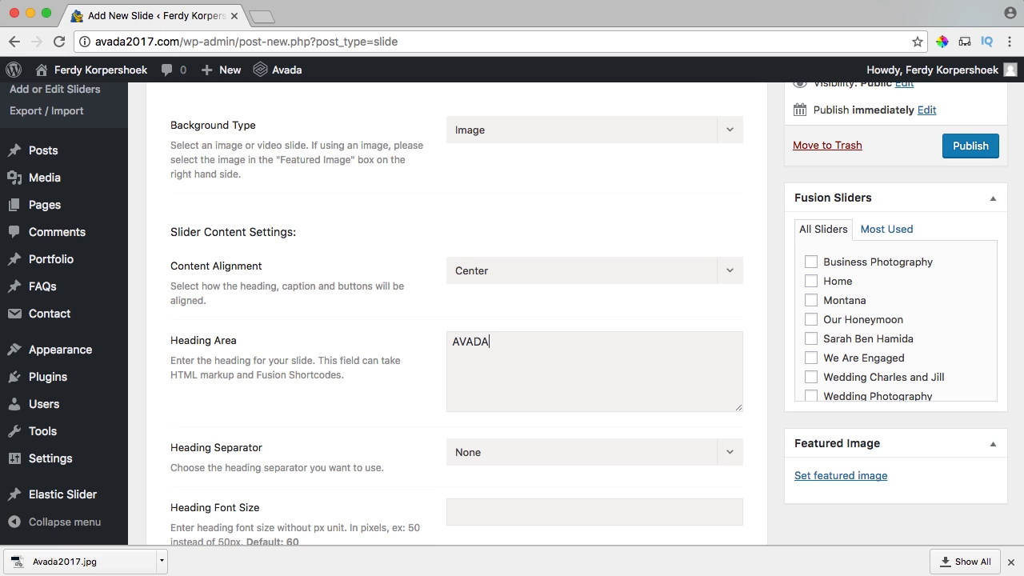
pyautogui.scroll(-3, 480, 376)
pyautogui.click(484, 357)
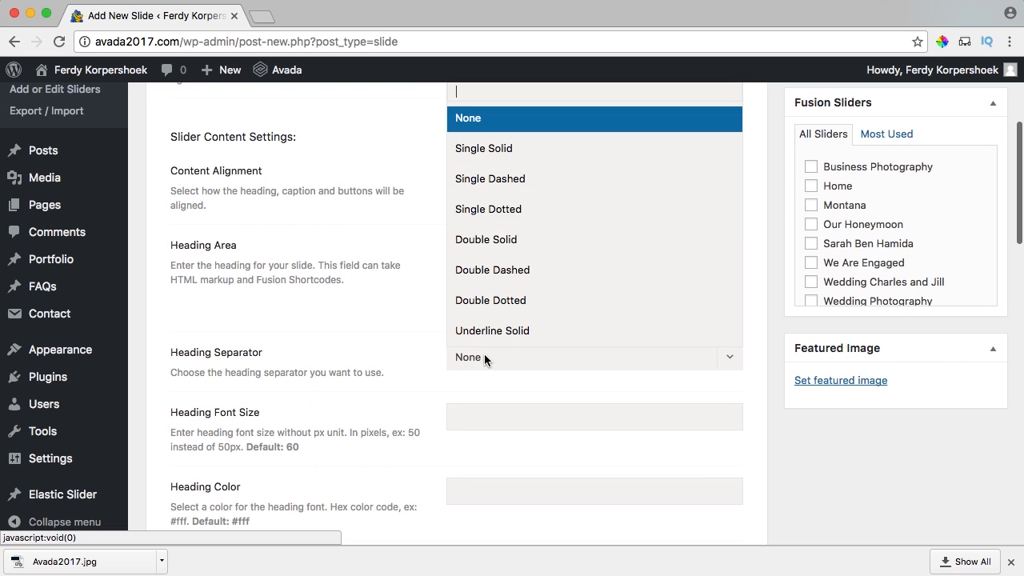
pyautogui.click(398, 351)
# Set heading font size 120, colour #ffffff, and Heading Background to No.
pyautogui.scroll(-2, 396, 360)
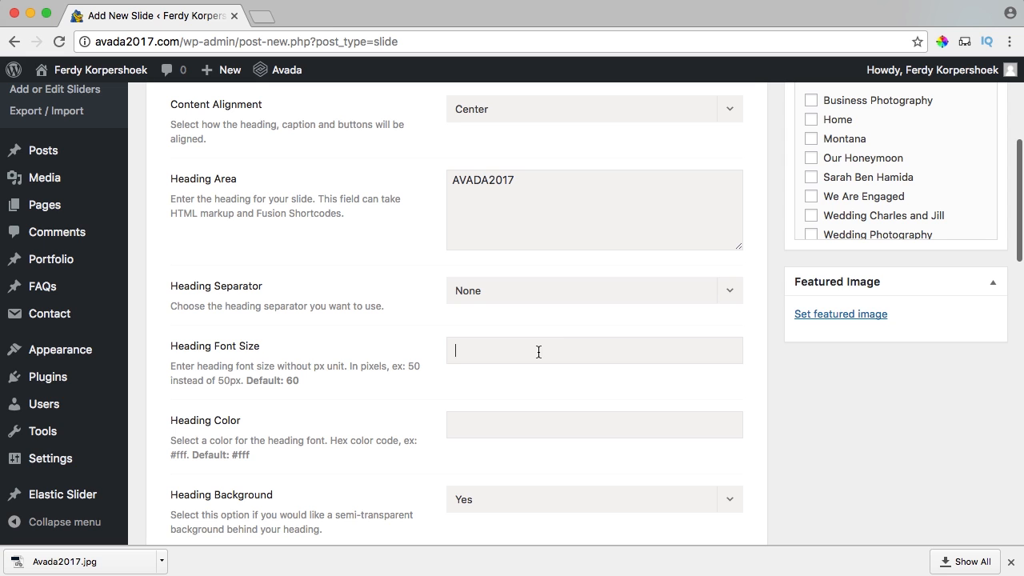
pyautogui.write('120')
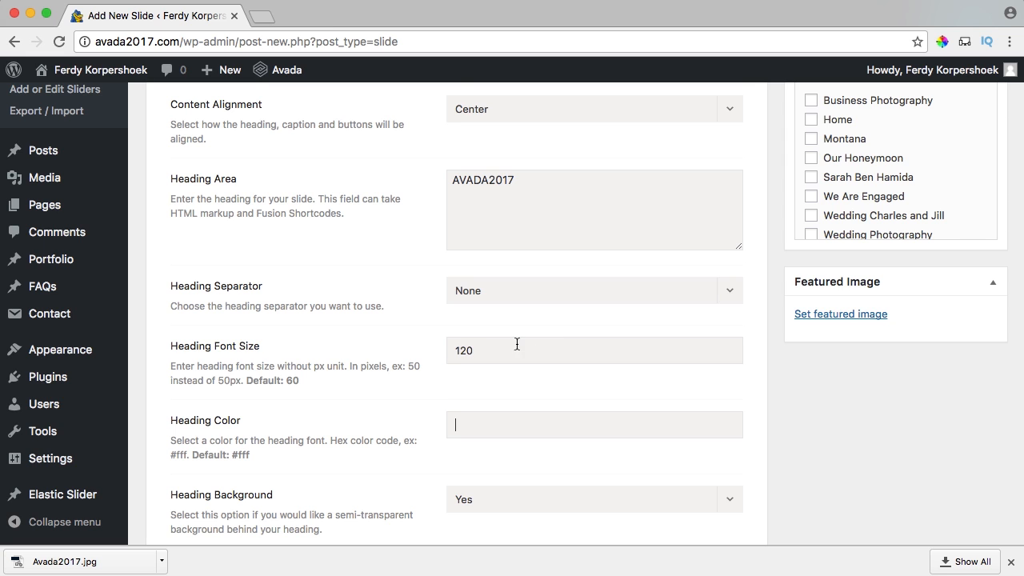
pyautogui.scroll(-2, 419, 347)
pyautogui.write('#')
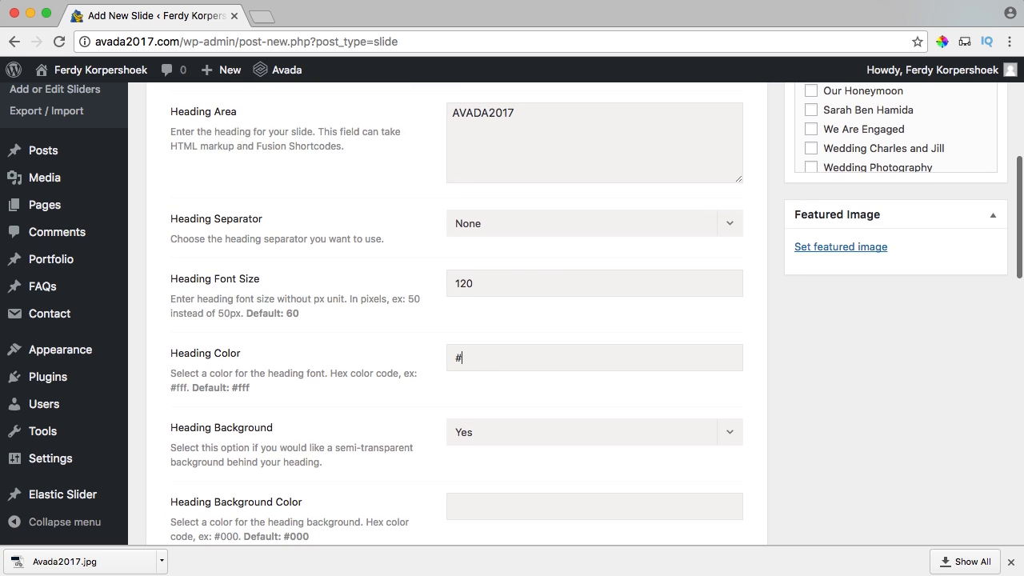
pyautogui.write('ffffff')
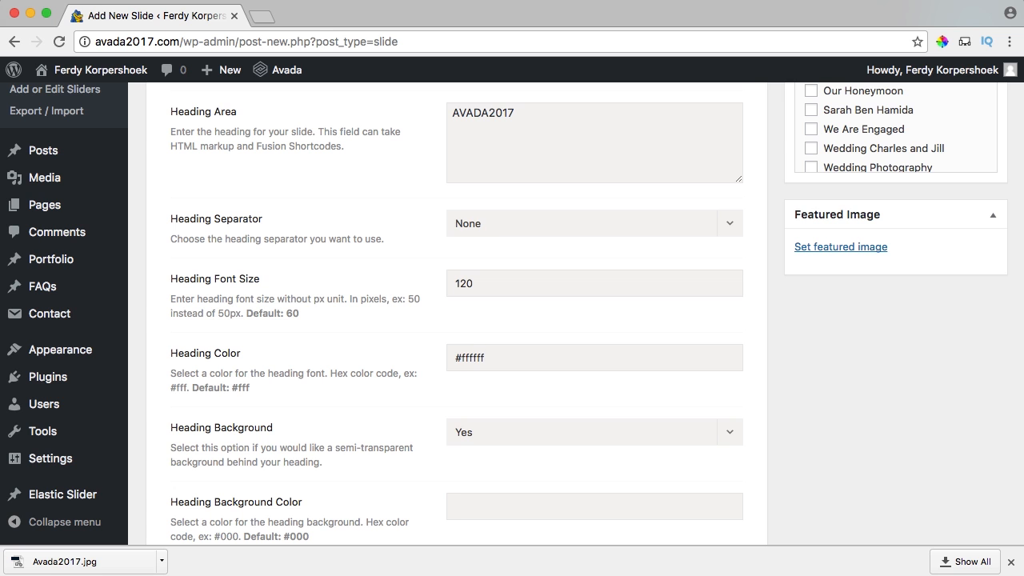
pyautogui.scroll(-3, 415, 392)
pyautogui.click(479, 340)
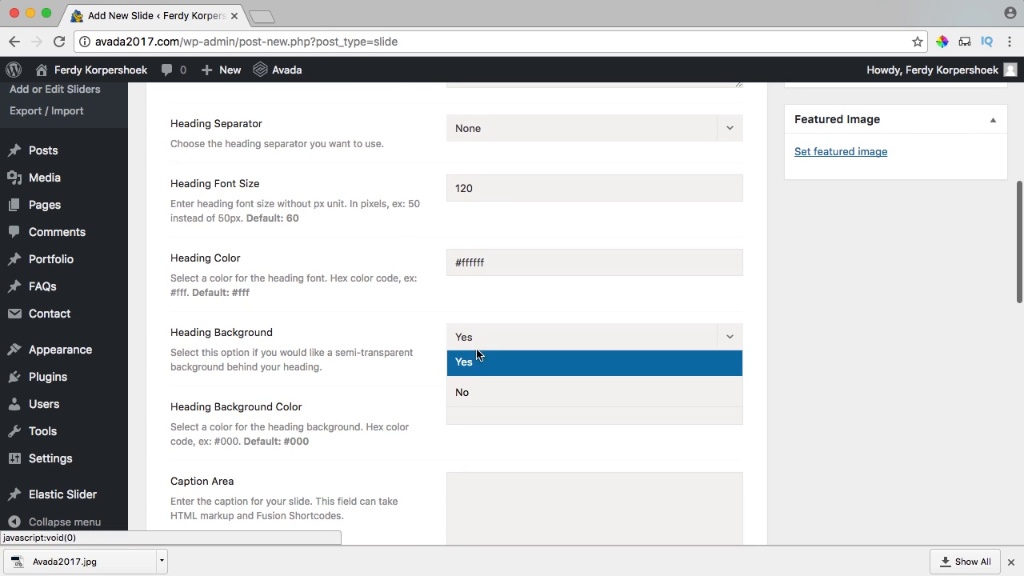
pyautogui.click(468, 395)
pyautogui.scroll(-5, 422, 364)
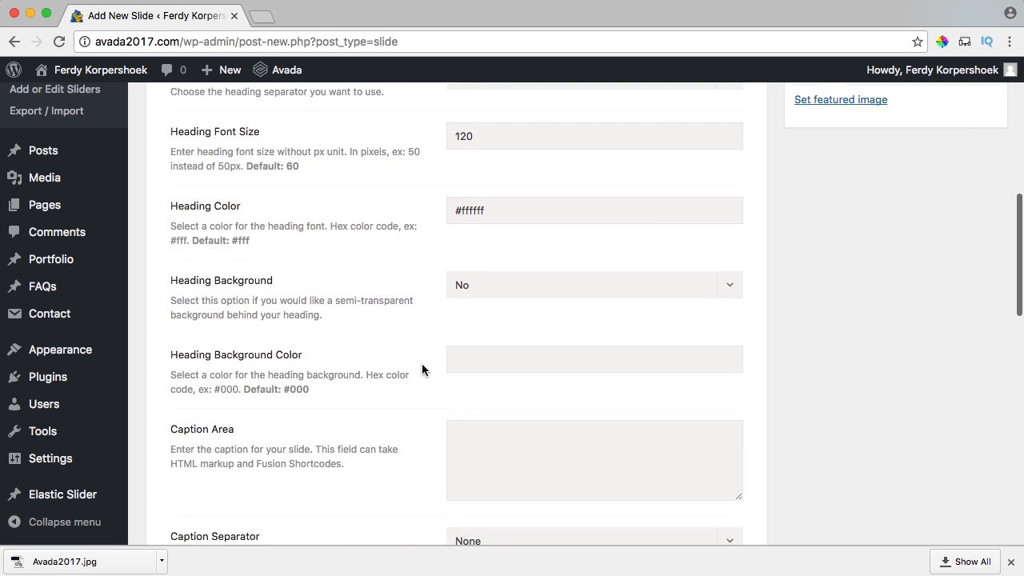
pyautogui.scroll(-10, 422, 364)
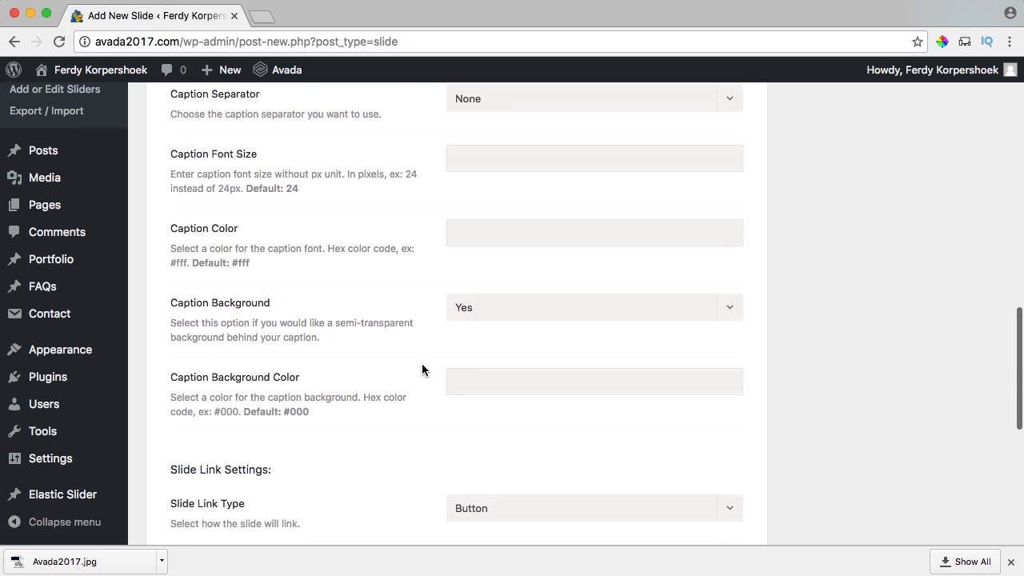
pyautogui.scroll(20, 422, 367)
pyautogui.scroll(-4, 454, 368)
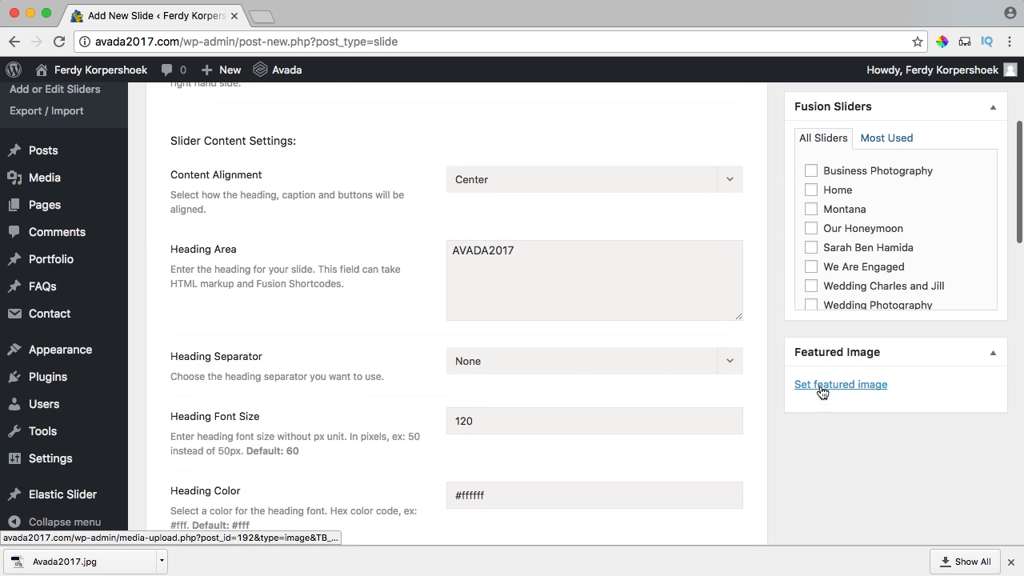
# Assign the slide to the Home slider and upload Avada2017.jpg as its featured image.
pyautogui.click(811, 190)
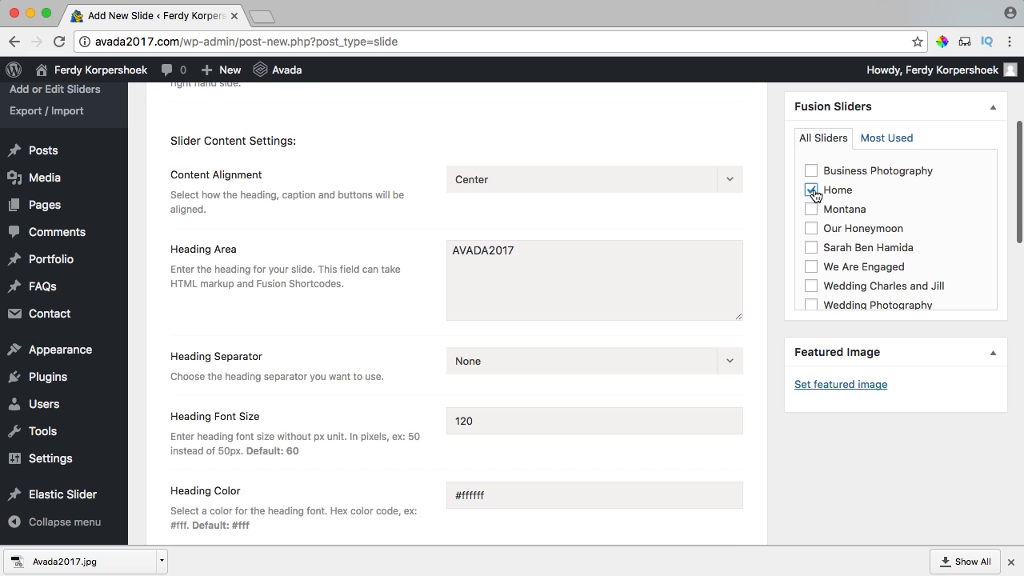
pyautogui.click(829, 384)
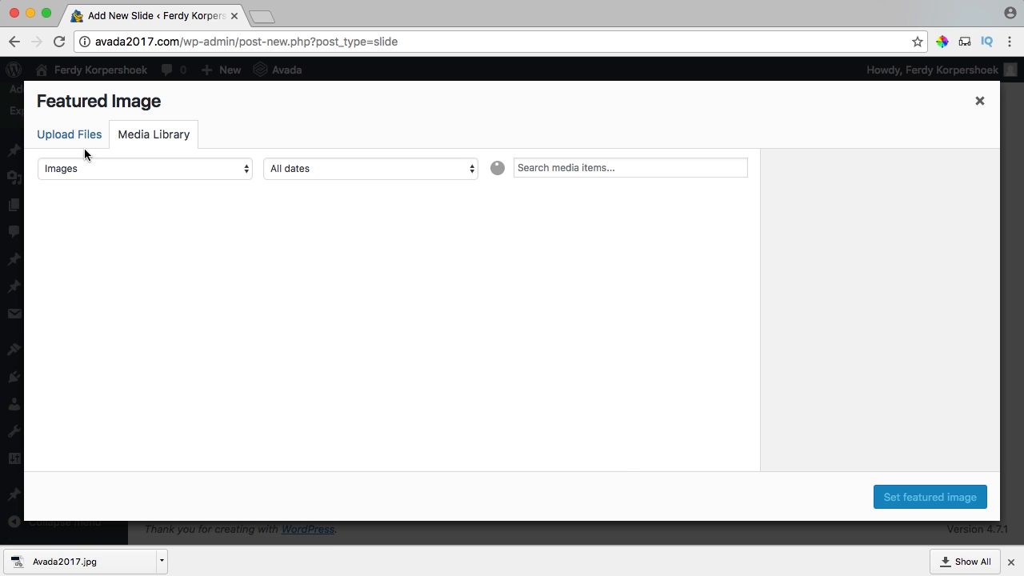
pyautogui.click(81, 140)
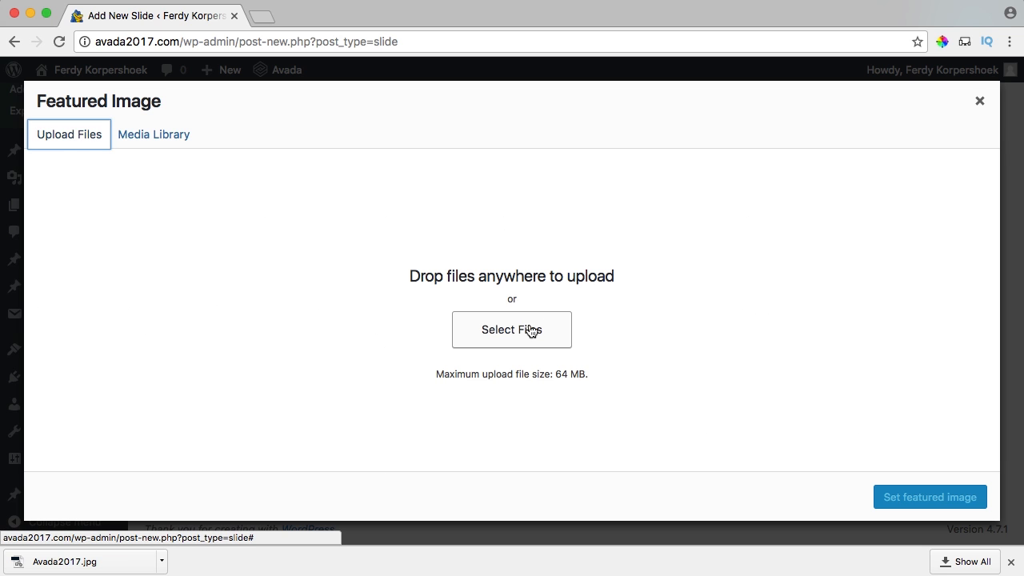
pyautogui.click(530, 330)
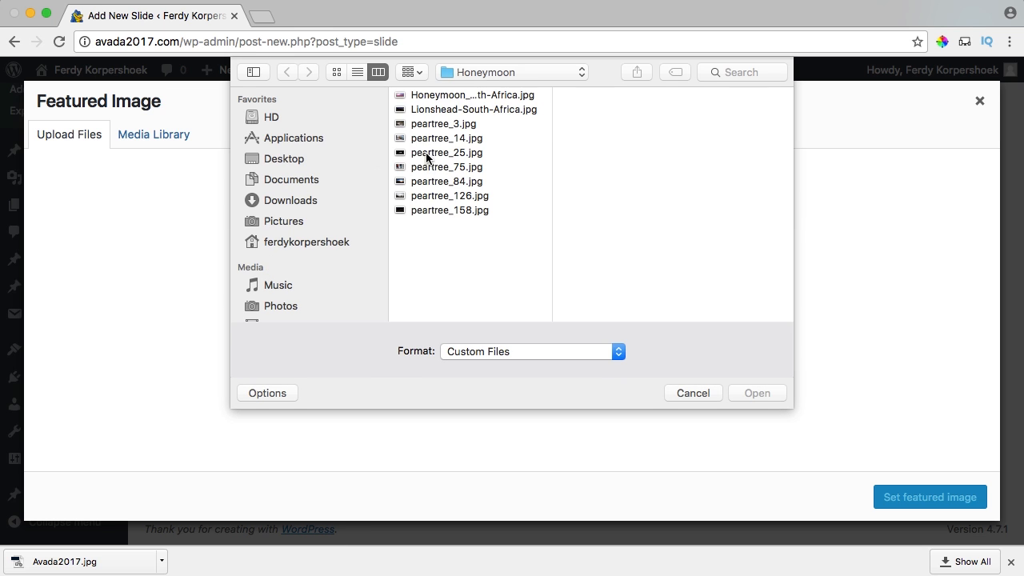
pyautogui.click(320, 159)
pyautogui.click(432, 96)
pyautogui.click(576, 123)
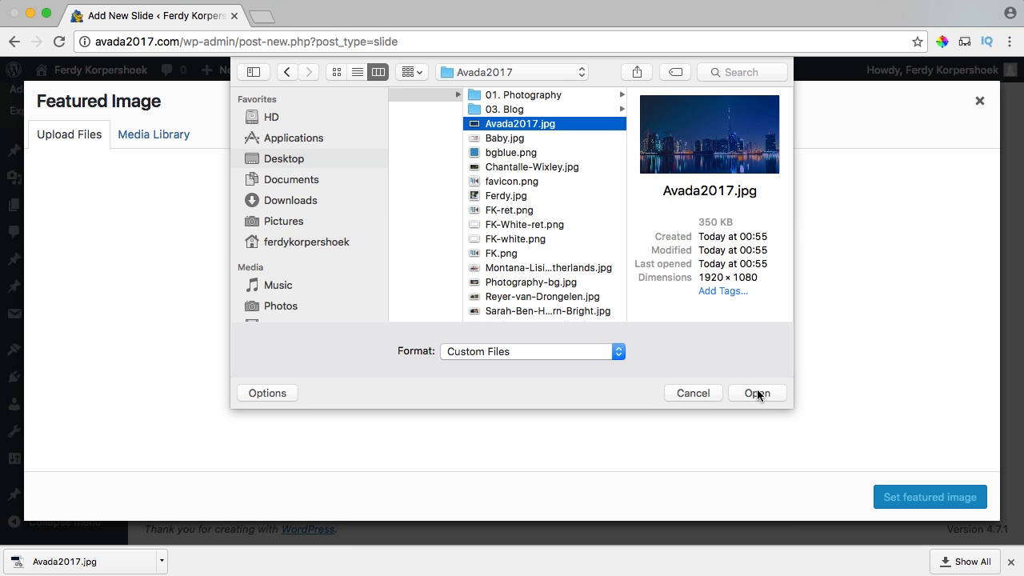
pyautogui.click(757, 393)
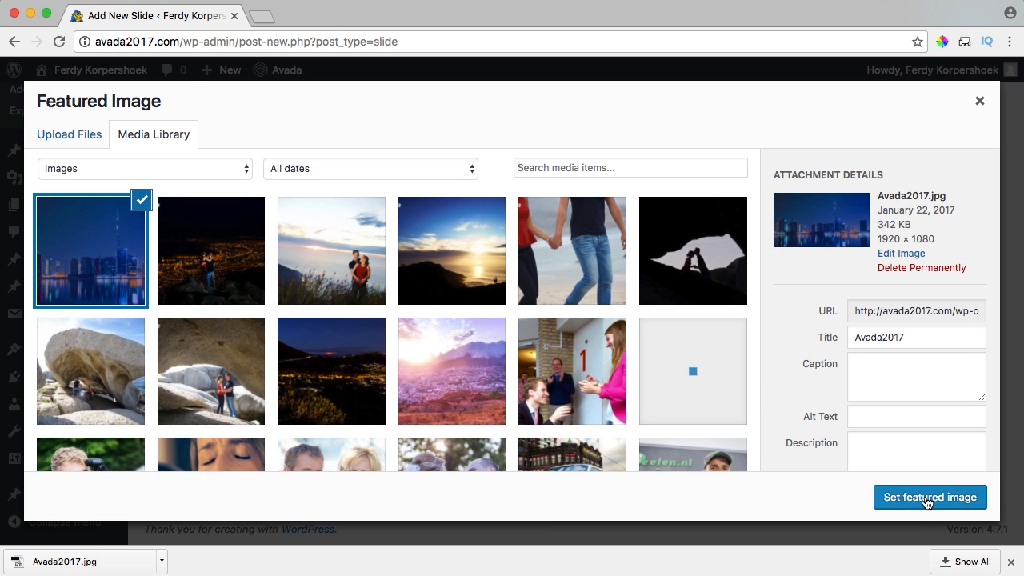
pyautogui.click(927, 502)
# Publish the Home slide and view its AVADA2017 heading on the front page.
pyautogui.scroll(3, 789, 393)
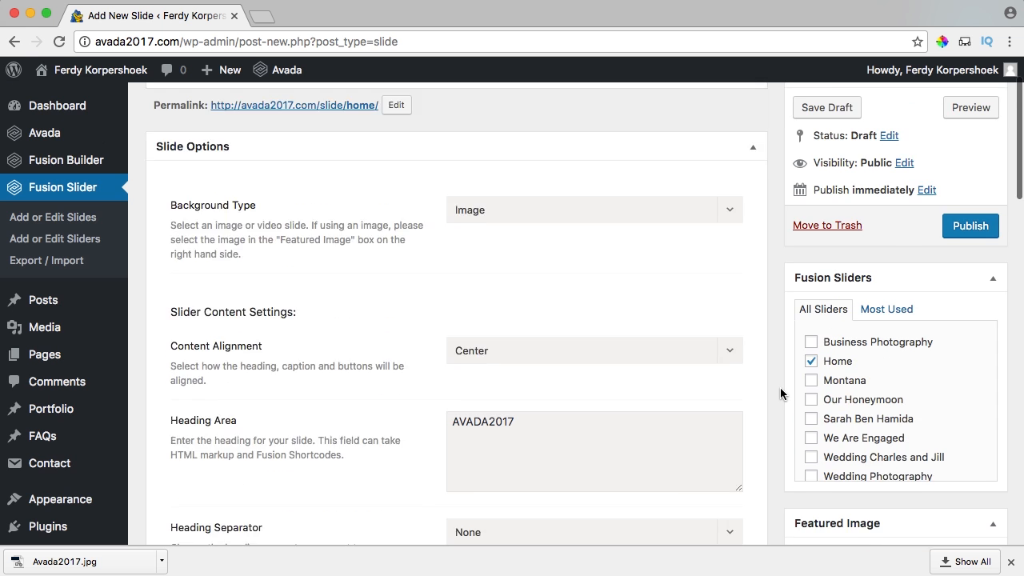
pyautogui.scroll(2, 780, 387)
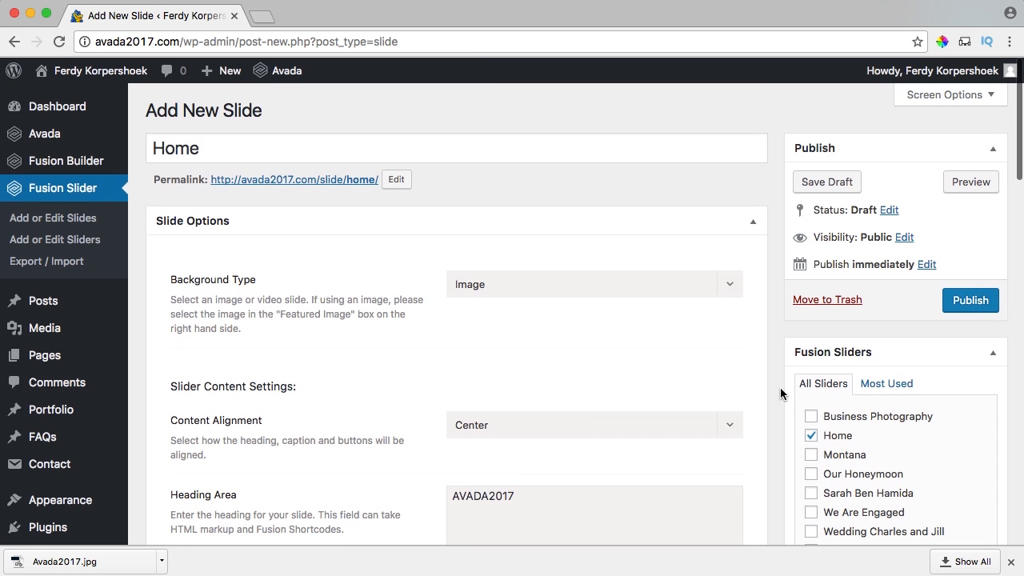
pyautogui.click(965, 301)
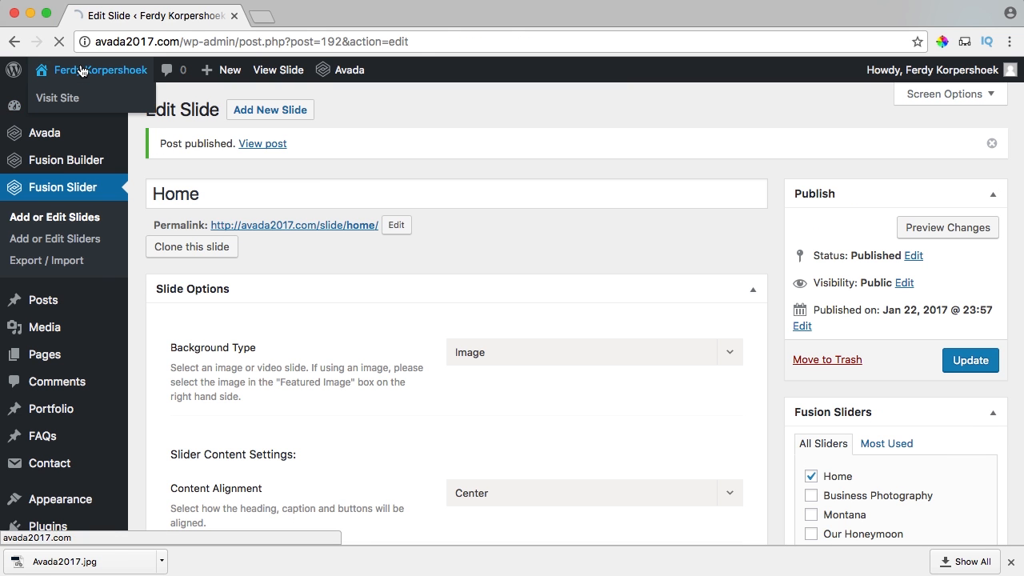
pyautogui.click(82, 70)
pyautogui.moveTo(264, 308); pyautogui.dragTo(757, 314)
# Open the Home slider for editing in a new dashboard tab moved to first position.
pyautogui.click(720, 332)
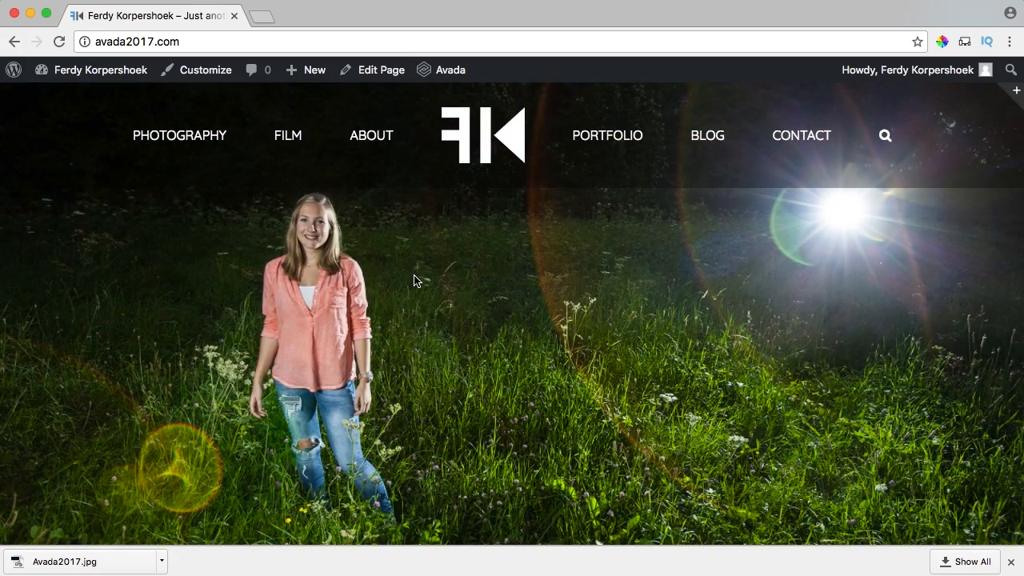
pyautogui.scroll(-1, 409, 277)
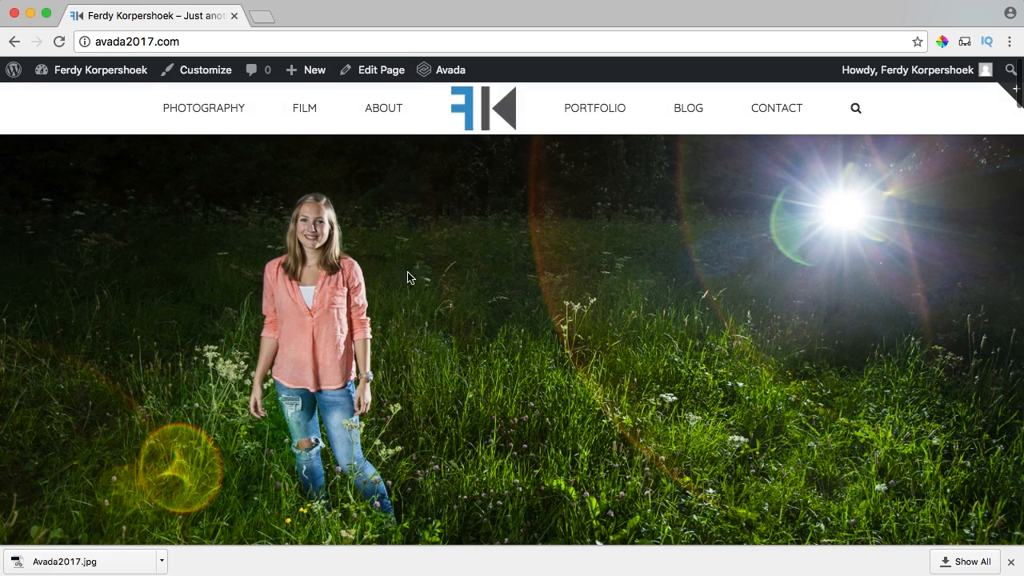
pyautogui.keyDown('super'); pyautogui.click(90, 75); pyautogui.keyUp('super')
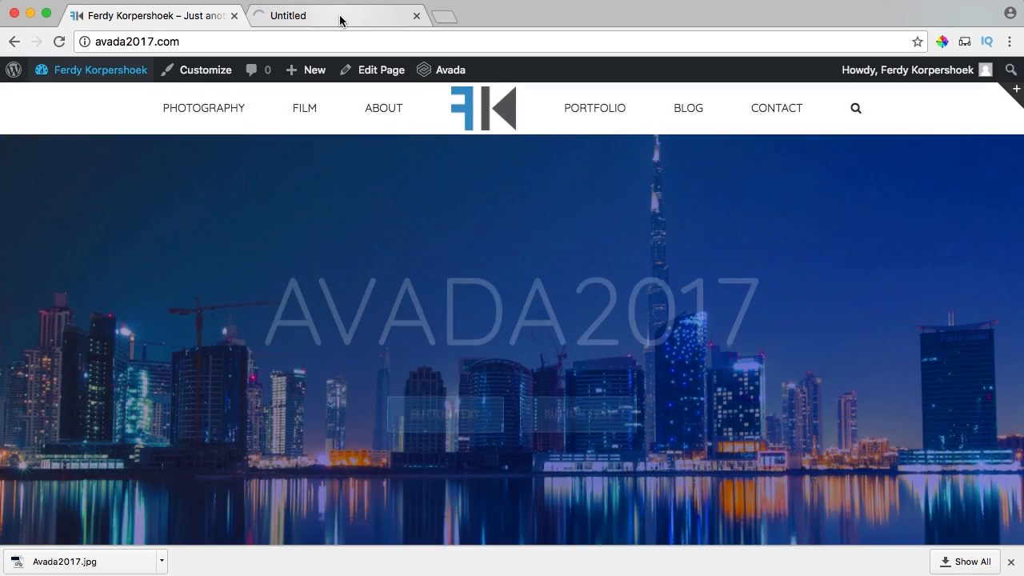
pyautogui.click(336, 18)
pyautogui.moveTo(347, 16); pyautogui.dragTo(165, 16)
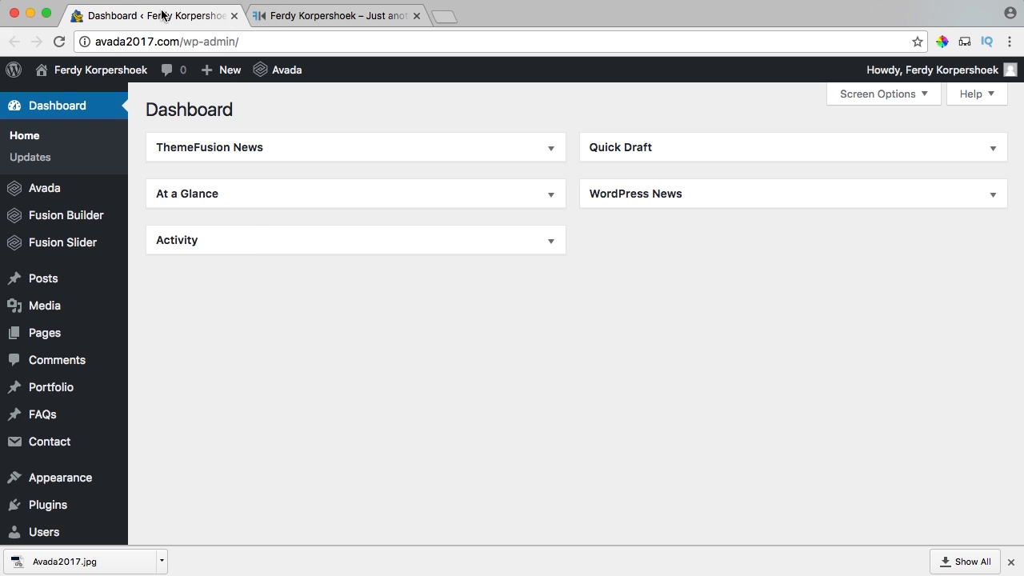
pyautogui.moveTo(137, 243)
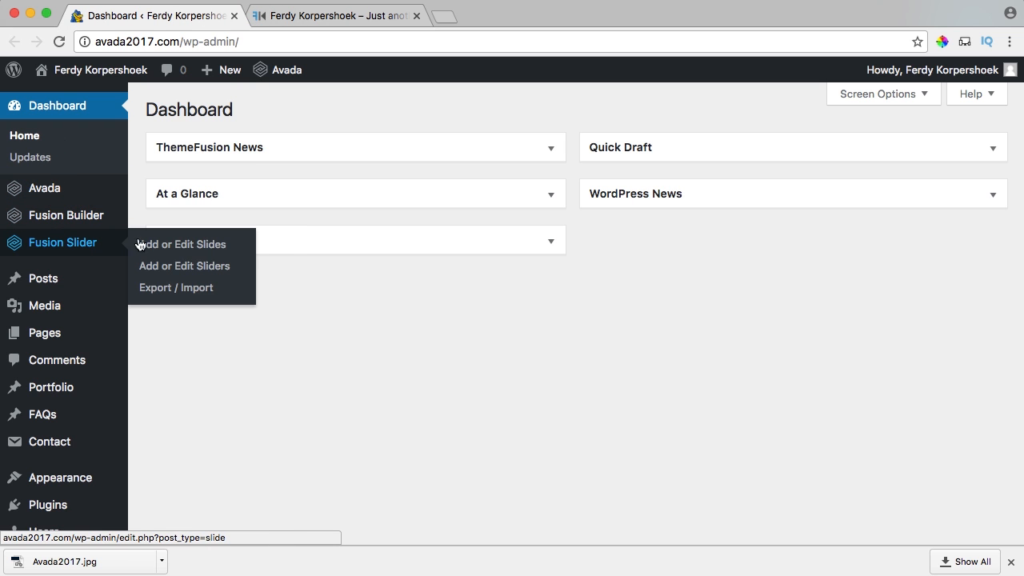
pyautogui.click(198, 267)
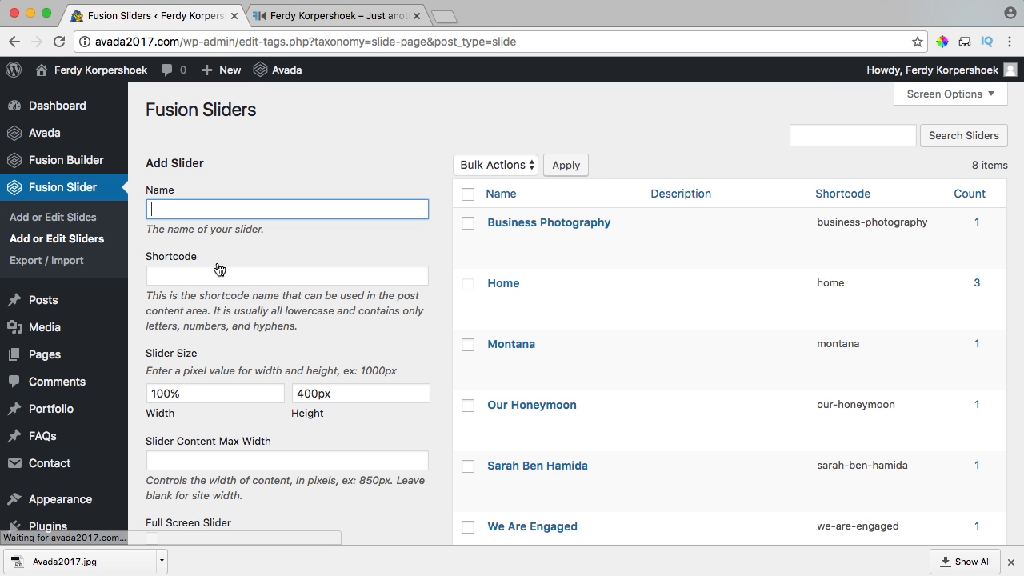
pyautogui.click(512, 286)
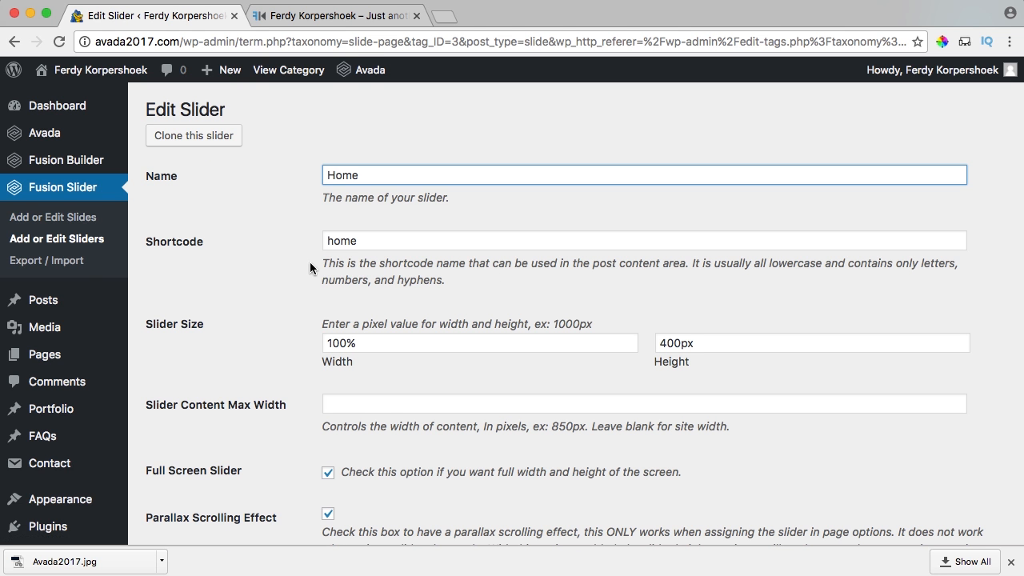
# Change the Home slider's Slideshow Speed from 4000 to 7000 and update it.
pyautogui.scroll(-10, 285, 263)
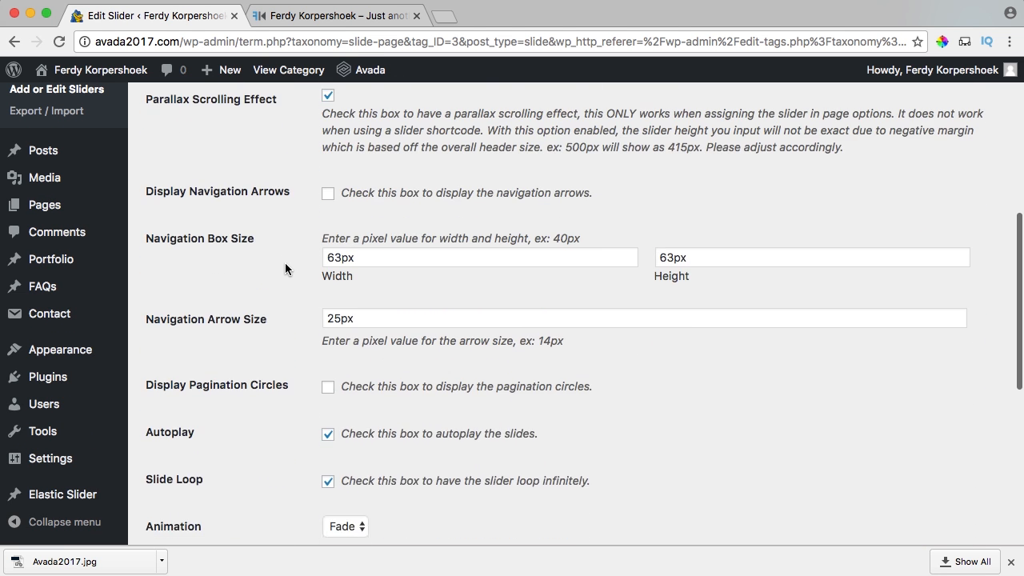
pyautogui.scroll(-5, 285, 270)
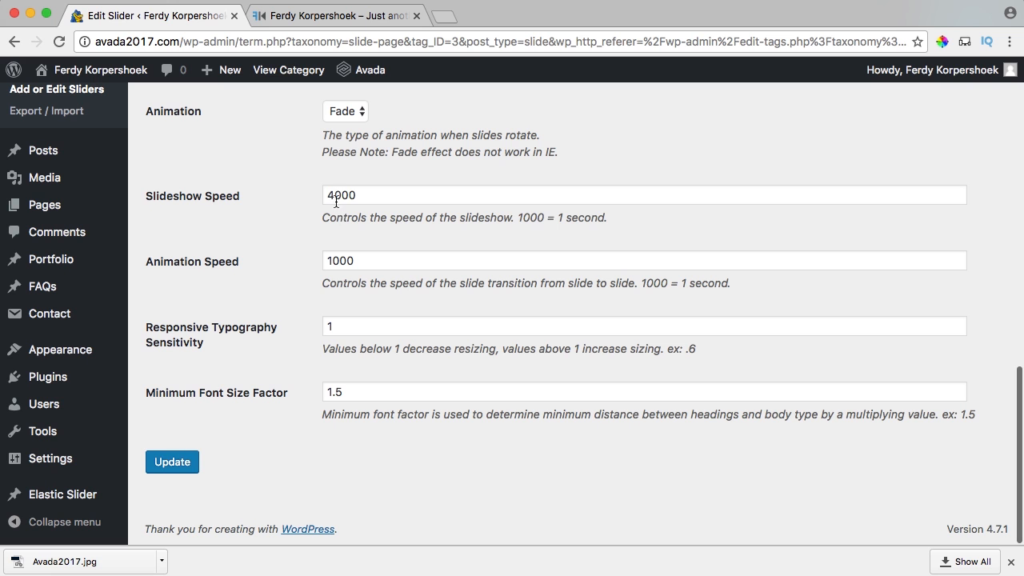
pyautogui.moveTo(334, 196); pyautogui.dragTo(309, 197)
pyautogui.write('7')
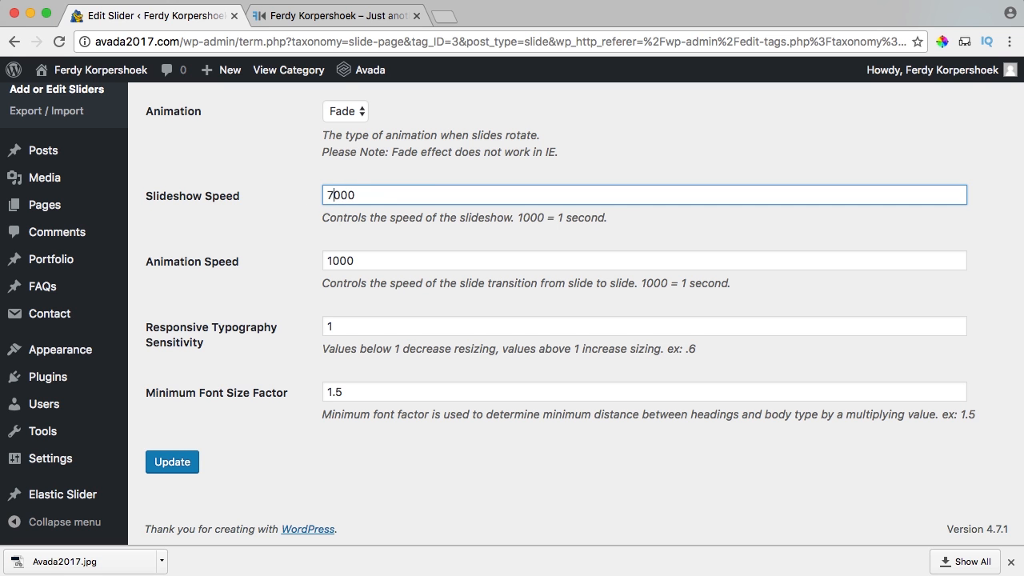
pyautogui.scroll(10, 256, 240)
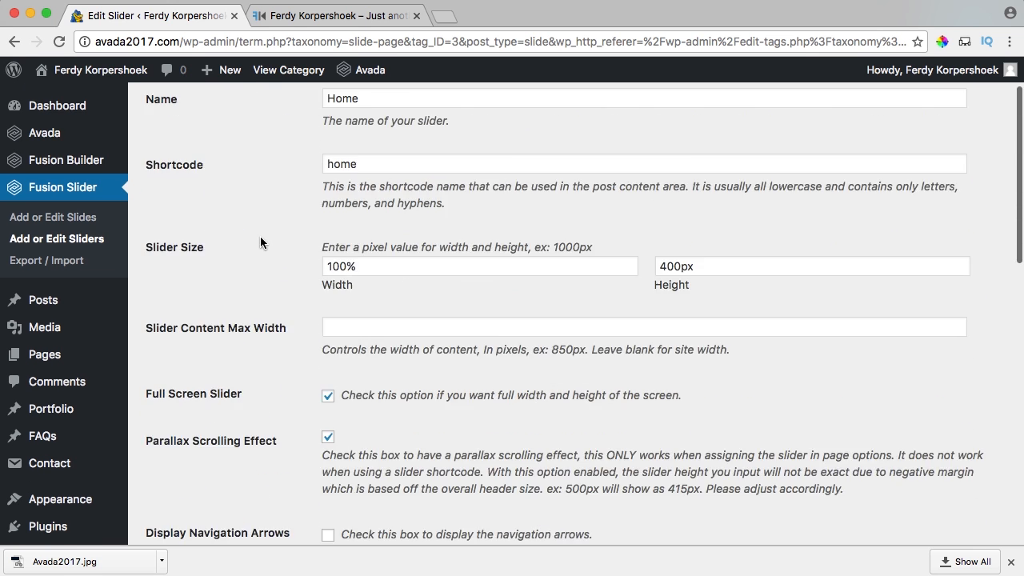
pyautogui.scroll(-10, 253, 242)
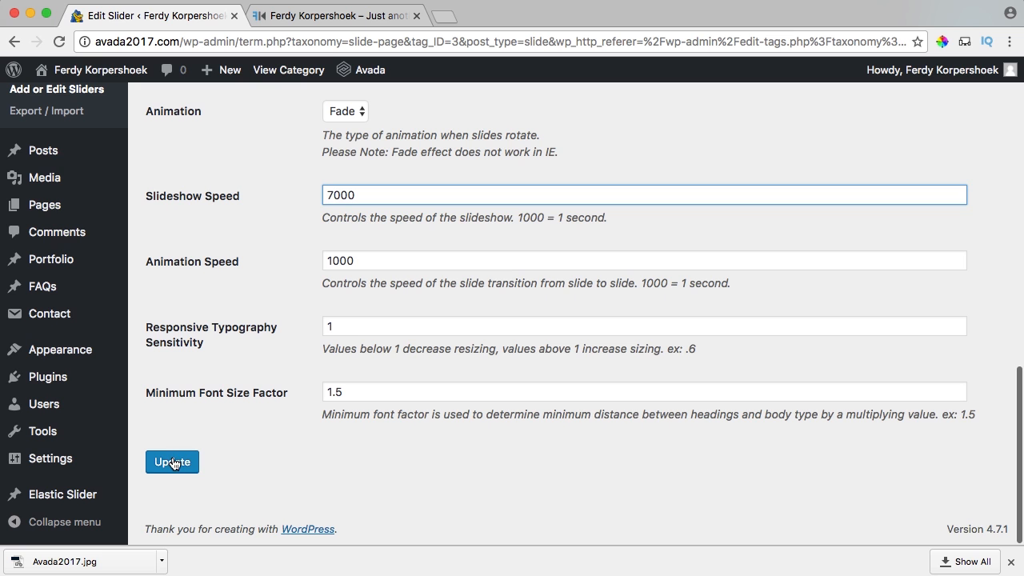
pyautogui.click(173, 463)
pyautogui.click(334, 15)
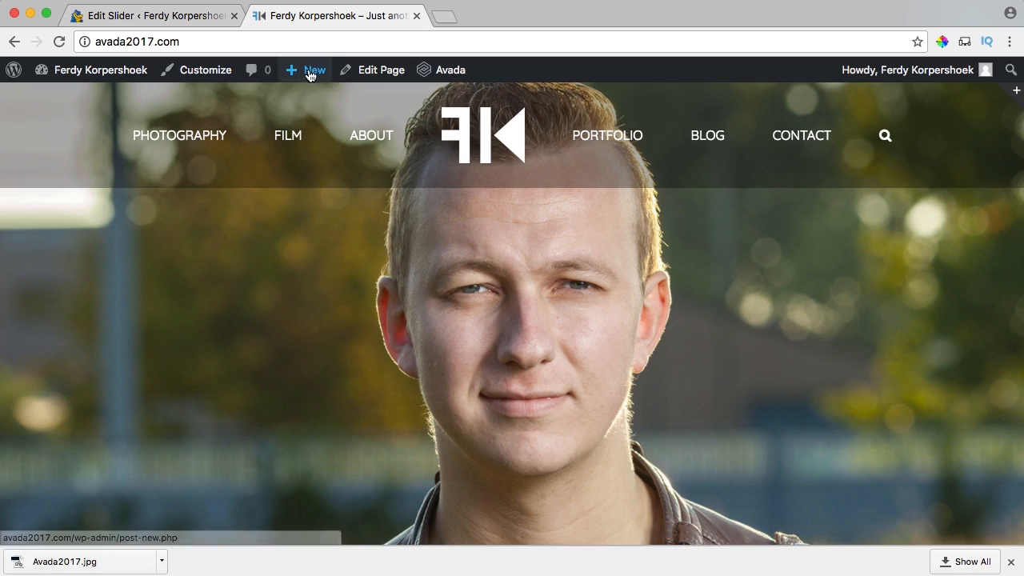
# Create a new page titled temp that uses Fusion Builder.
pyautogui.moveTo(308, 70)
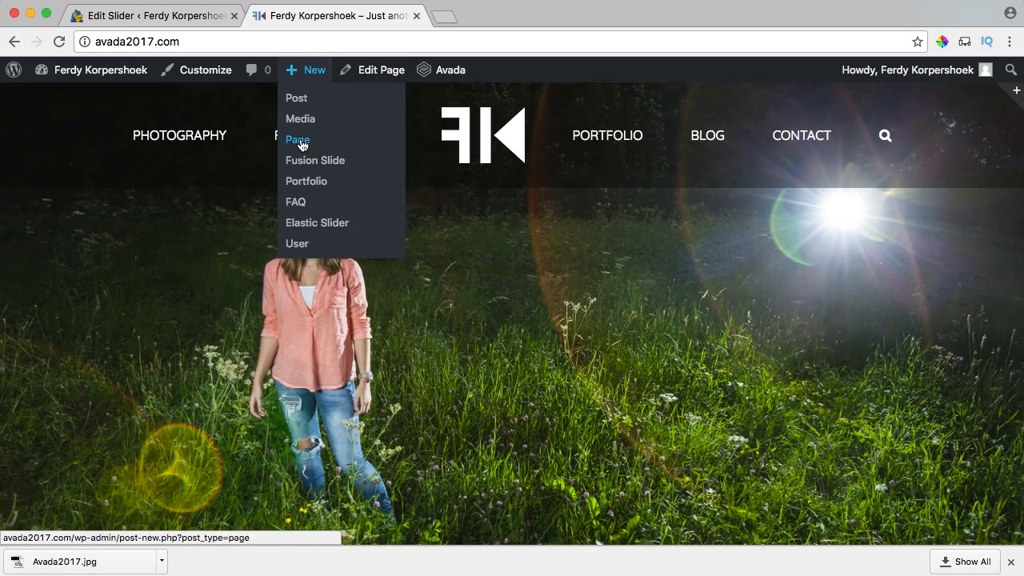
pyautogui.keyDown('super'); pyautogui.click(302, 145); pyautogui.keyUp('super')
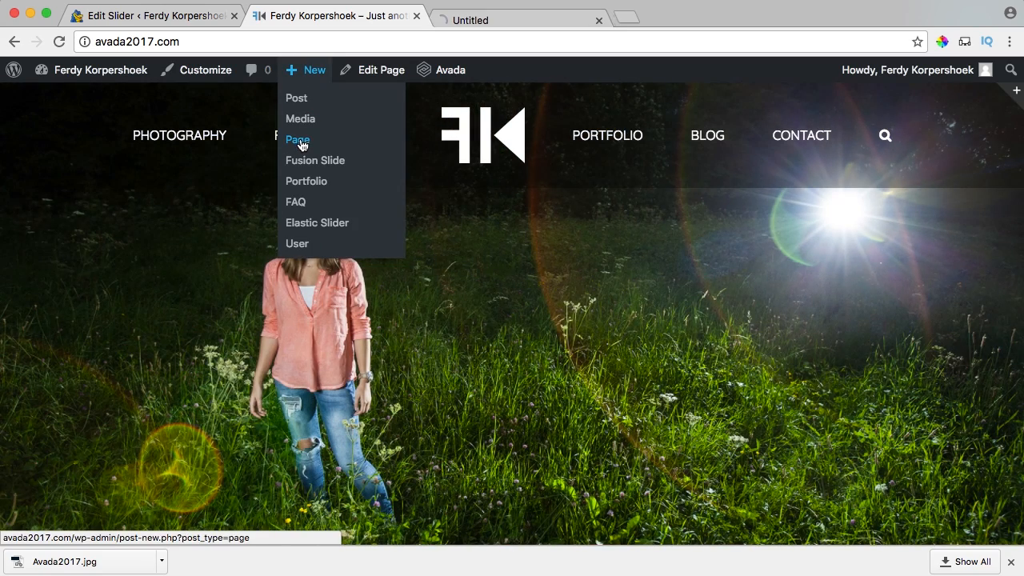
pyautogui.click(457, 17)
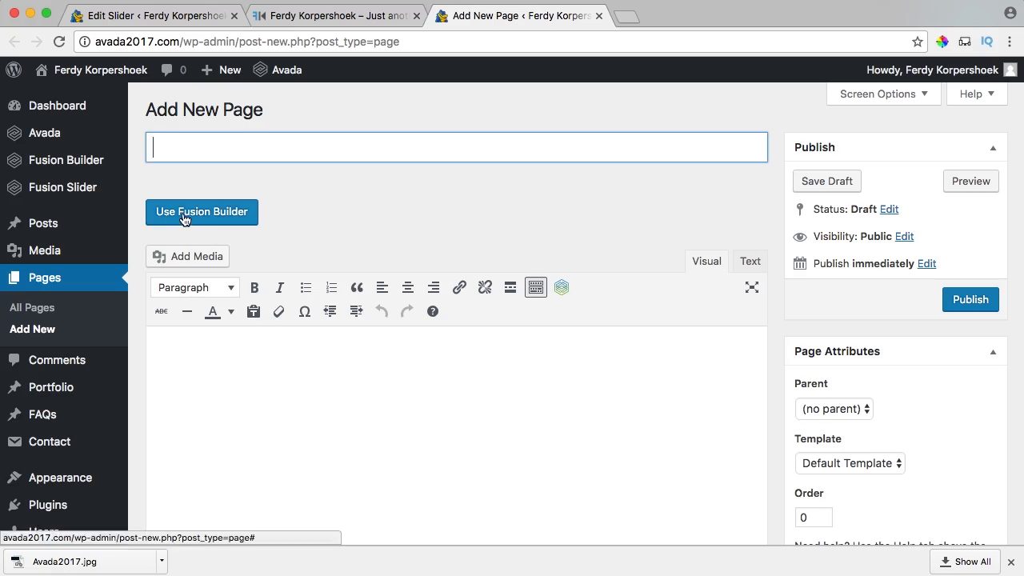
pyautogui.click(198, 213)
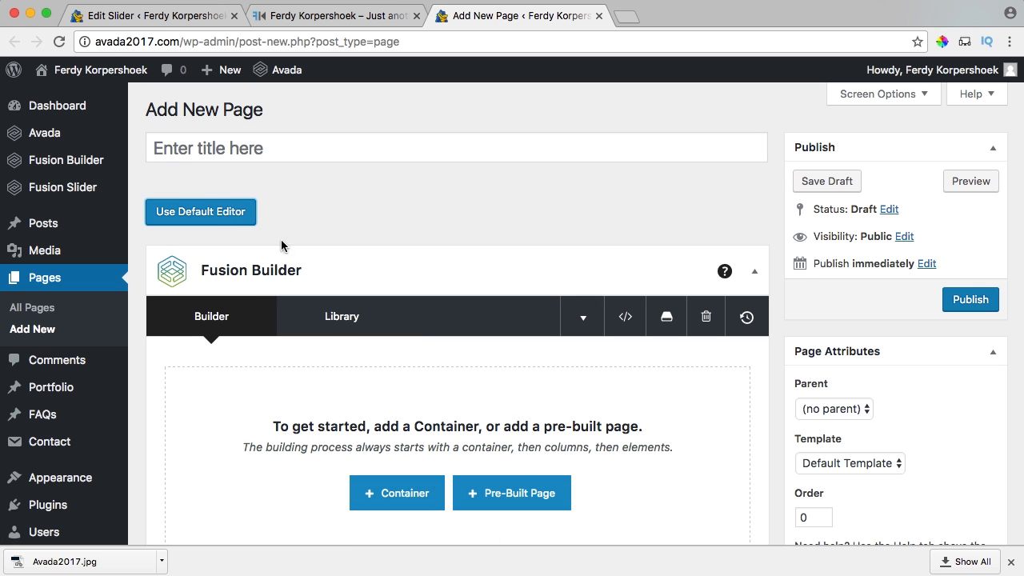
pyautogui.click(224, 148)
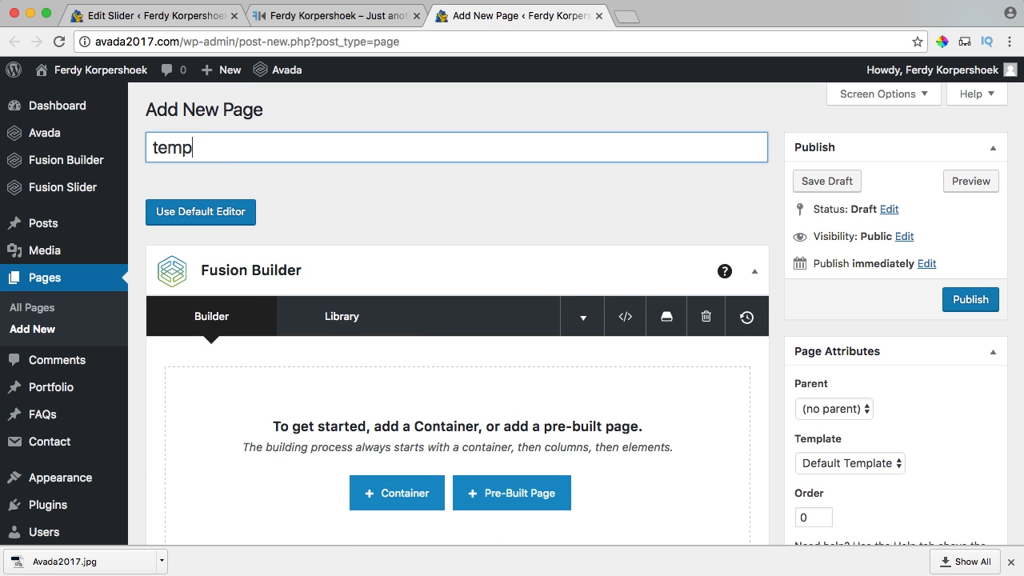
# Add a 1/1 container and insert a Button element into it.
pyautogui.scroll(-2, 469, 323)
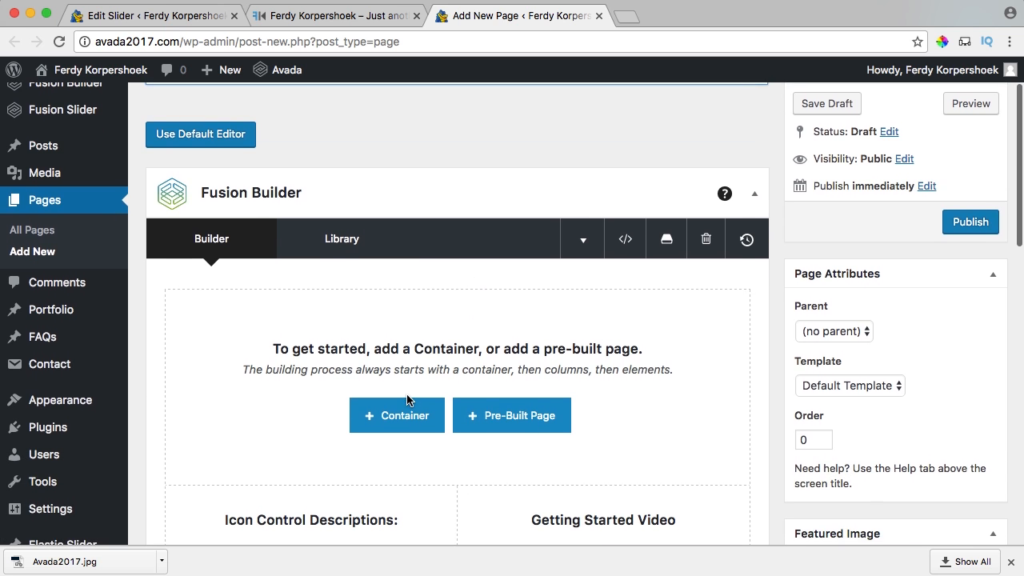
pyautogui.click(395, 415)
pyautogui.click(343, 245)
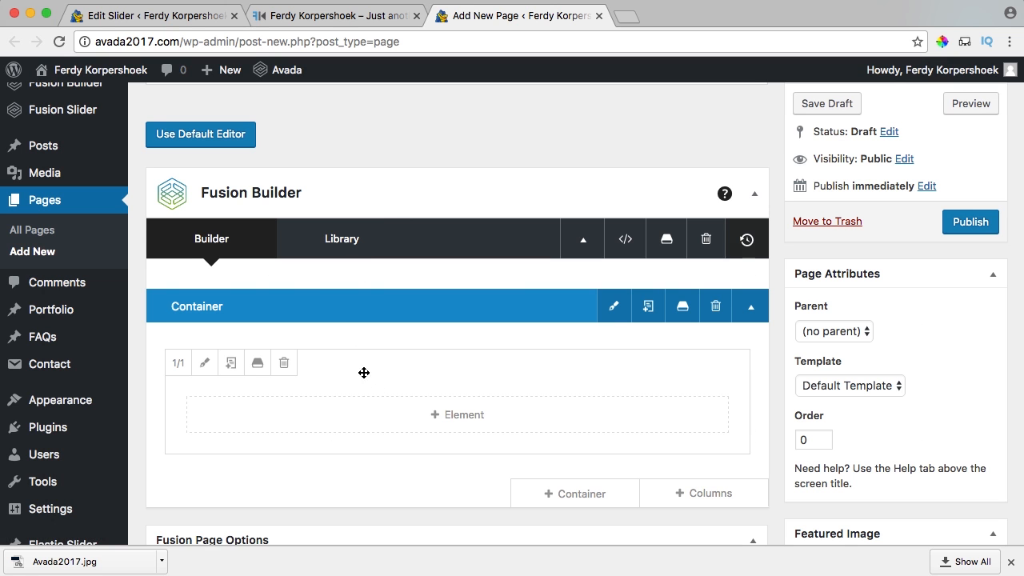
pyautogui.click(466, 423)
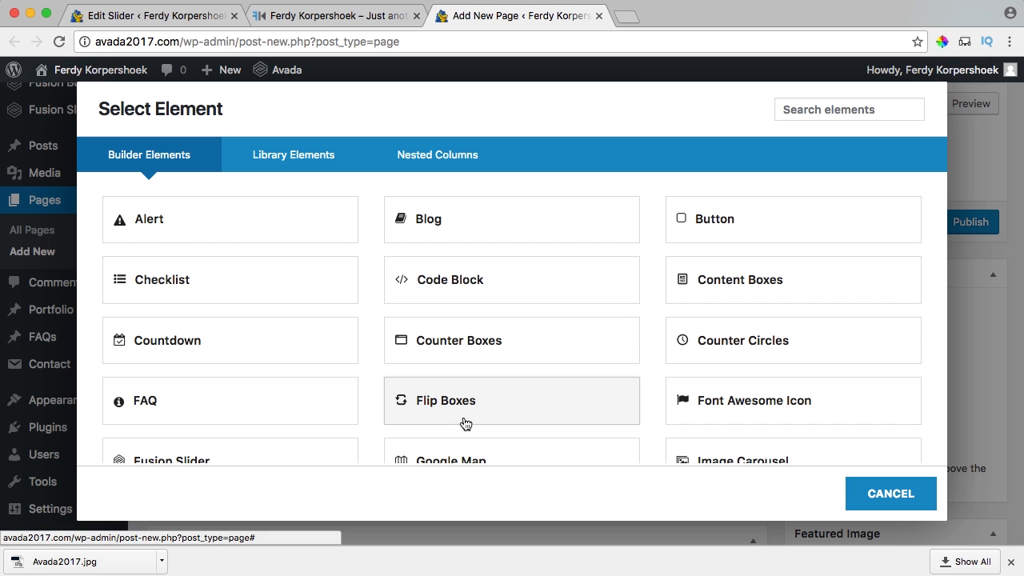
pyautogui.click(734, 223)
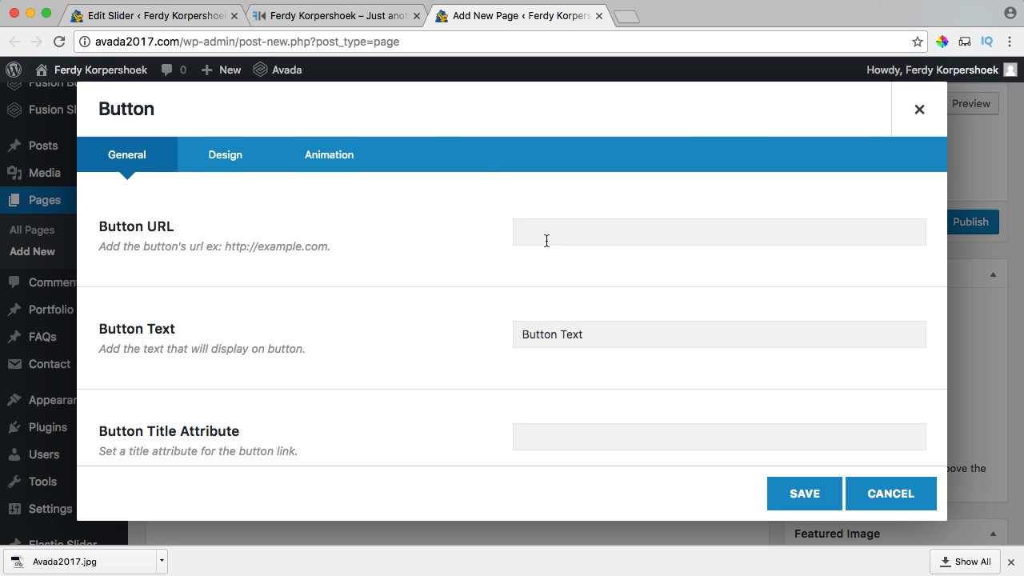
pyautogui.click(308, 16)
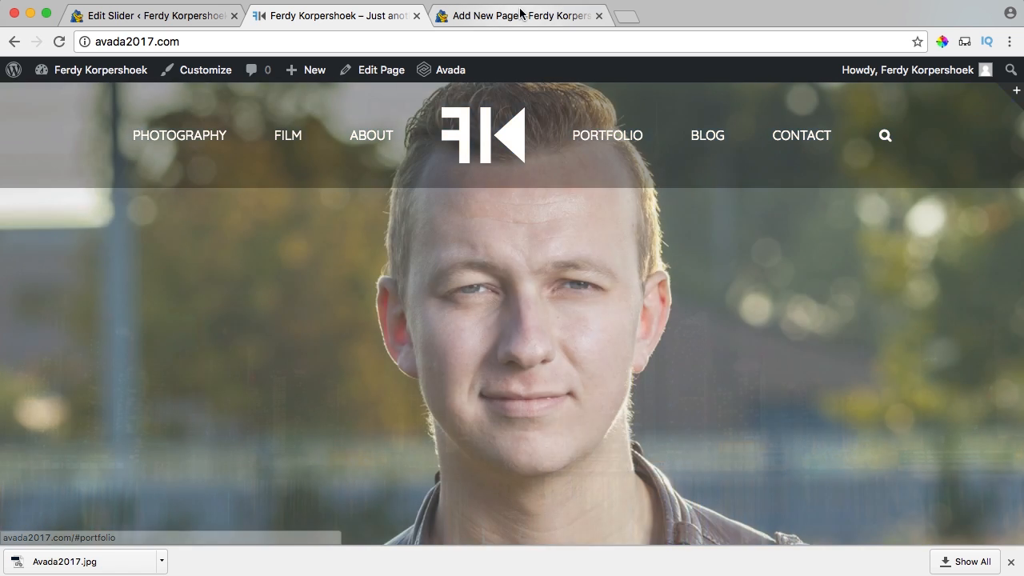
pyautogui.click(522, 15)
pyautogui.write('http://avada2017.com/#')
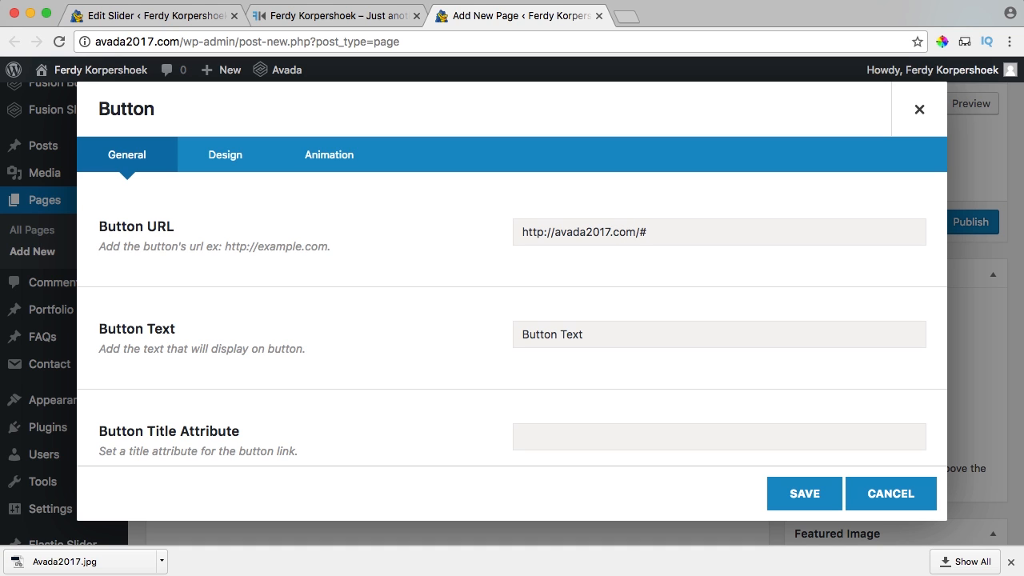
pyautogui.write('io')
pyautogui.press('super+a')
pyautogui.moveTo(732, 236); pyautogui.dragTo(503, 232)
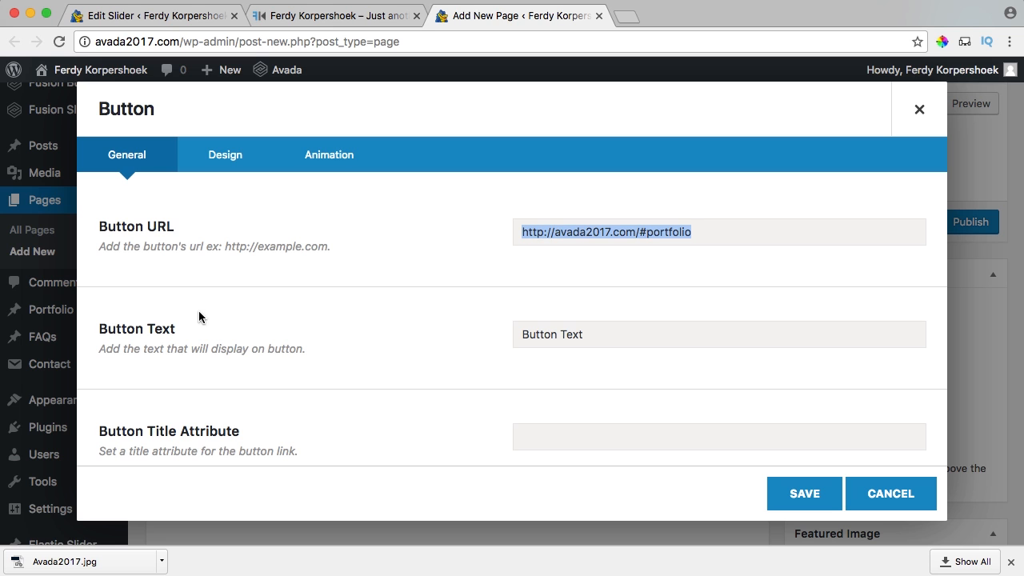
pyautogui.tripleClick(594, 337)
pyautogui.write('PORTFOLIO')
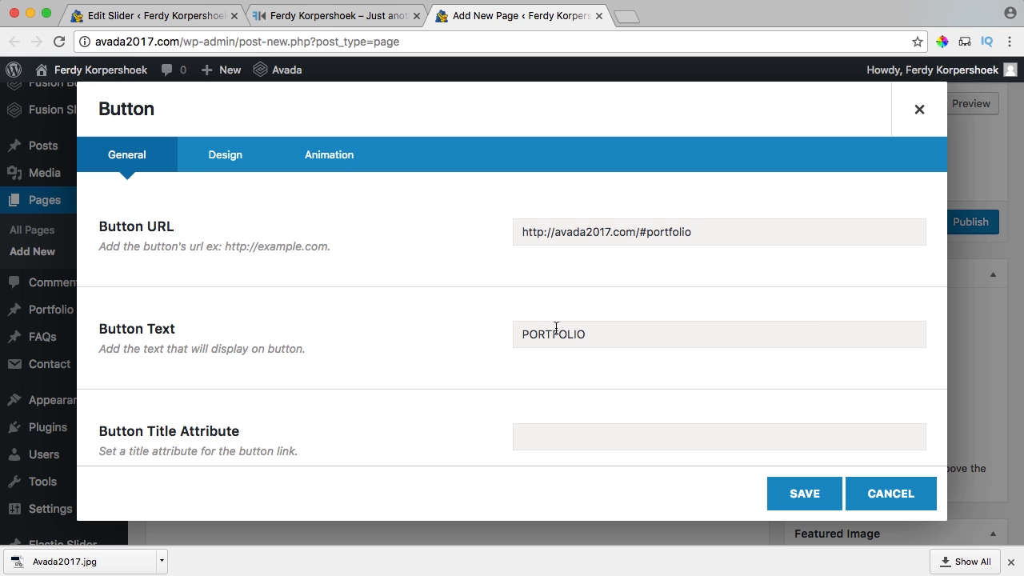
# Keep the button Target at _self and show the Design tab's button style choices.
pyautogui.scroll(-5, 552, 328)
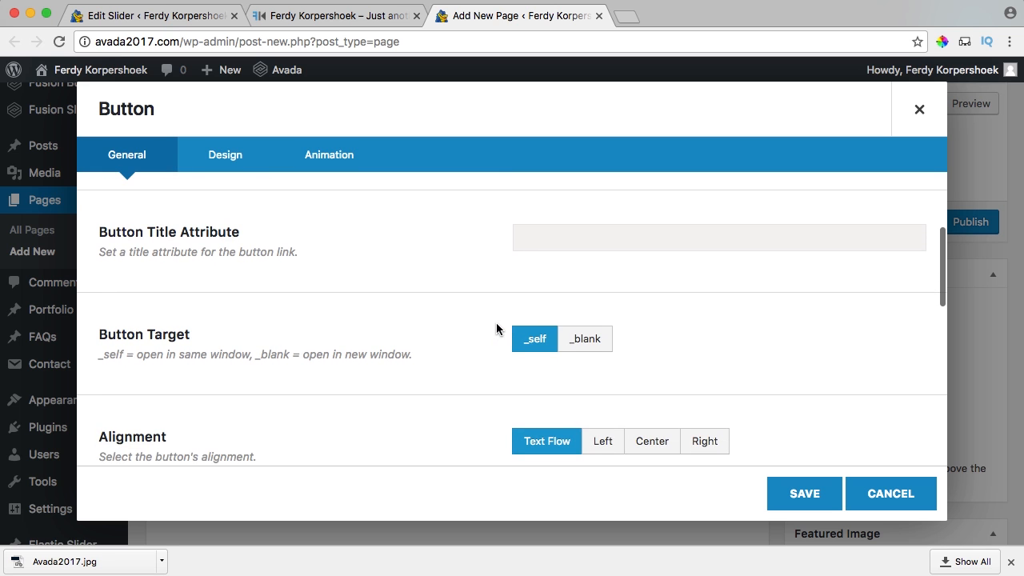
pyautogui.scroll(-1, 496, 328)
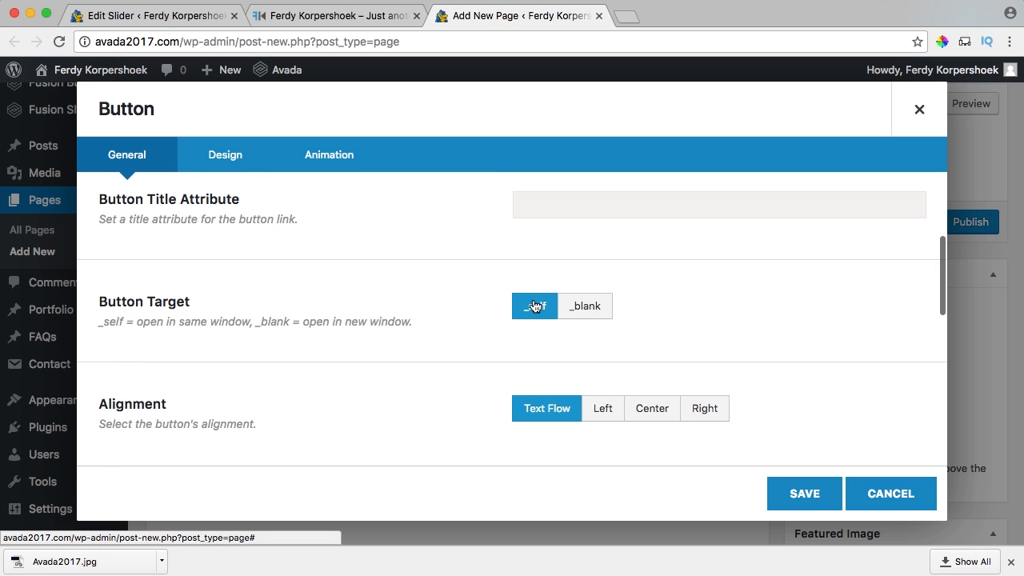
pyautogui.click(574, 311)
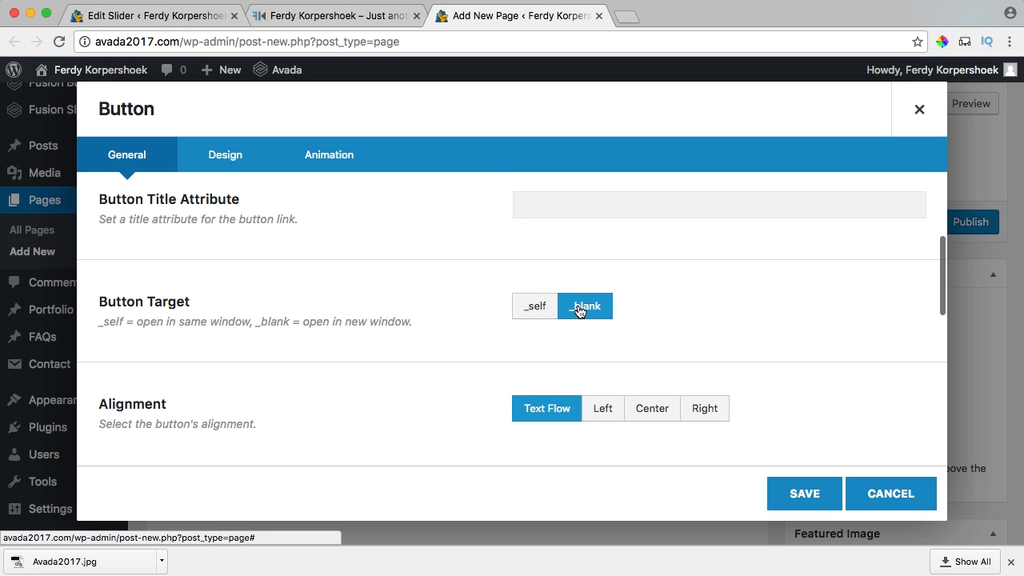
pyautogui.click(537, 309)
pyautogui.scroll(-2, 360, 316)
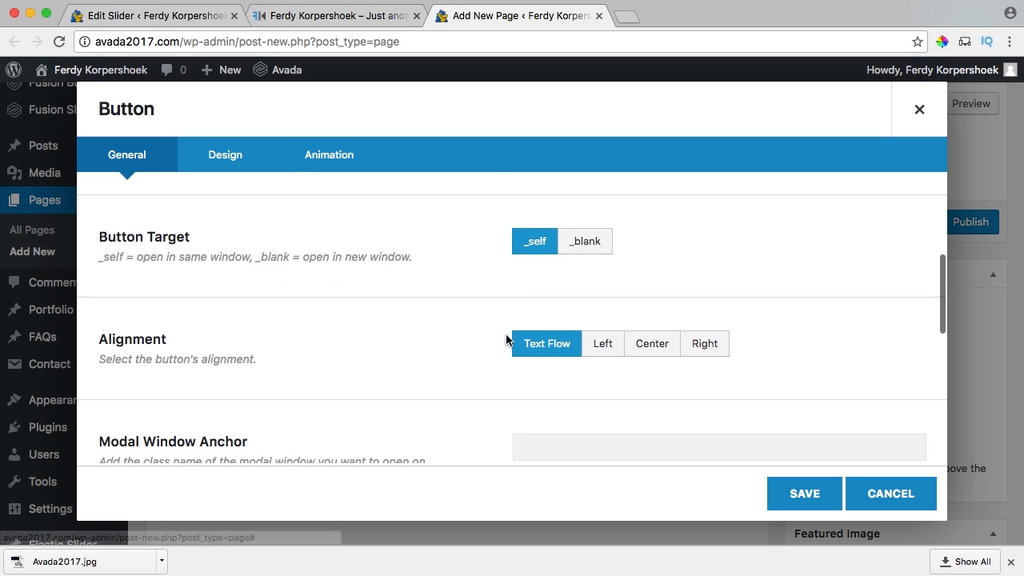
pyautogui.scroll(-5, 504, 336)
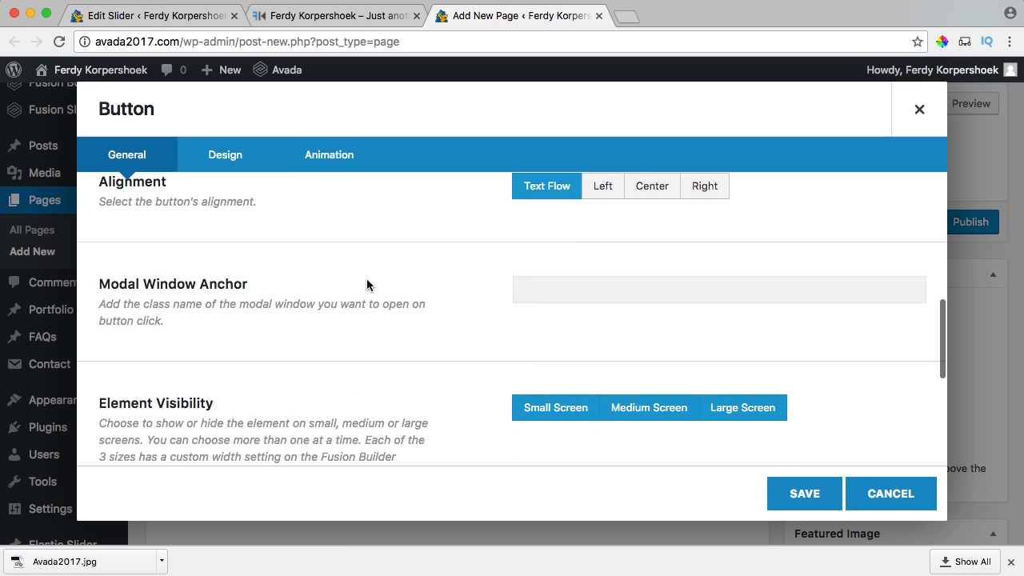
pyautogui.scroll(-6, 367, 285)
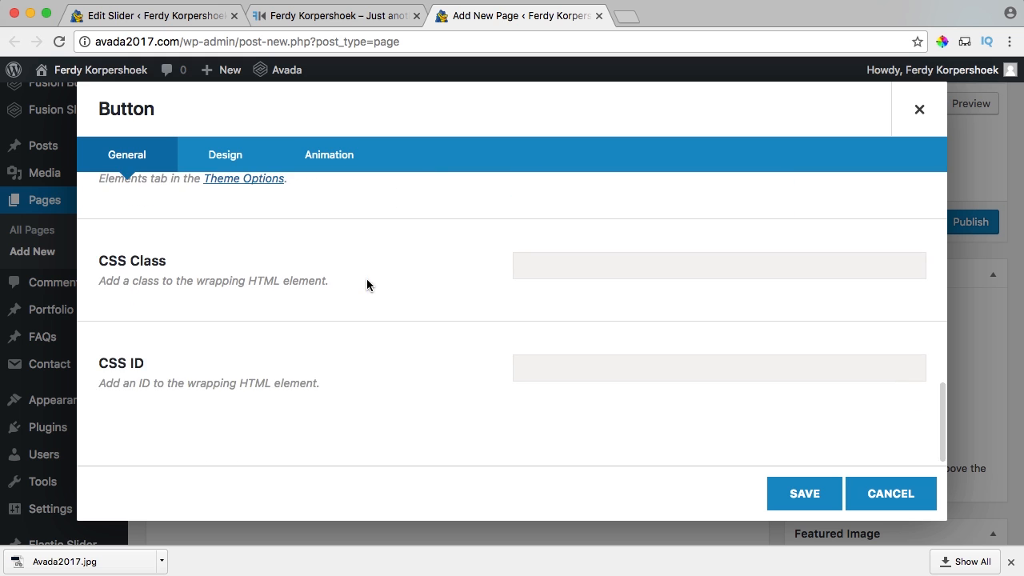
pyautogui.scroll(10, 366, 285)
pyautogui.click(229, 152)
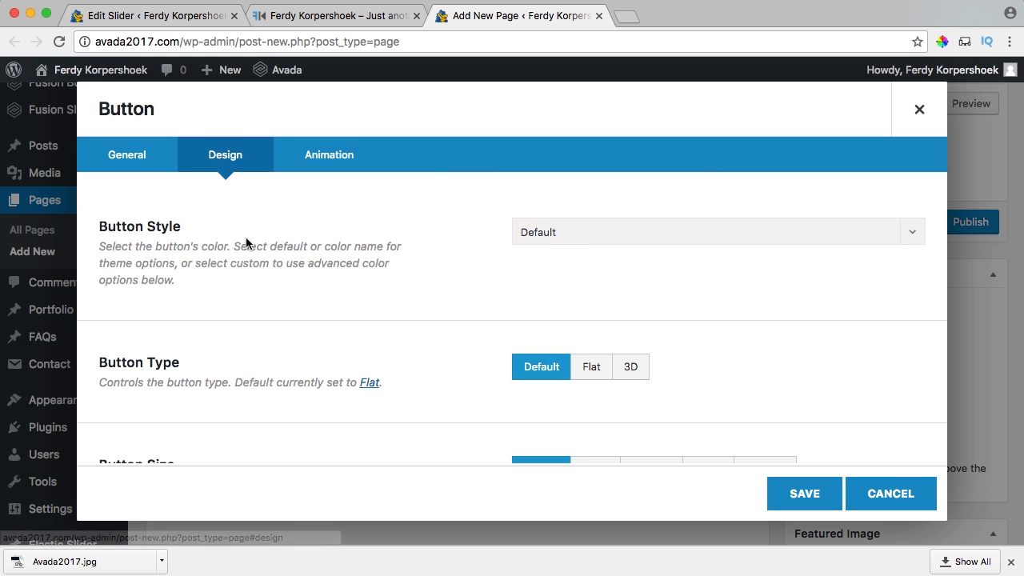
pyautogui.click(575, 236)
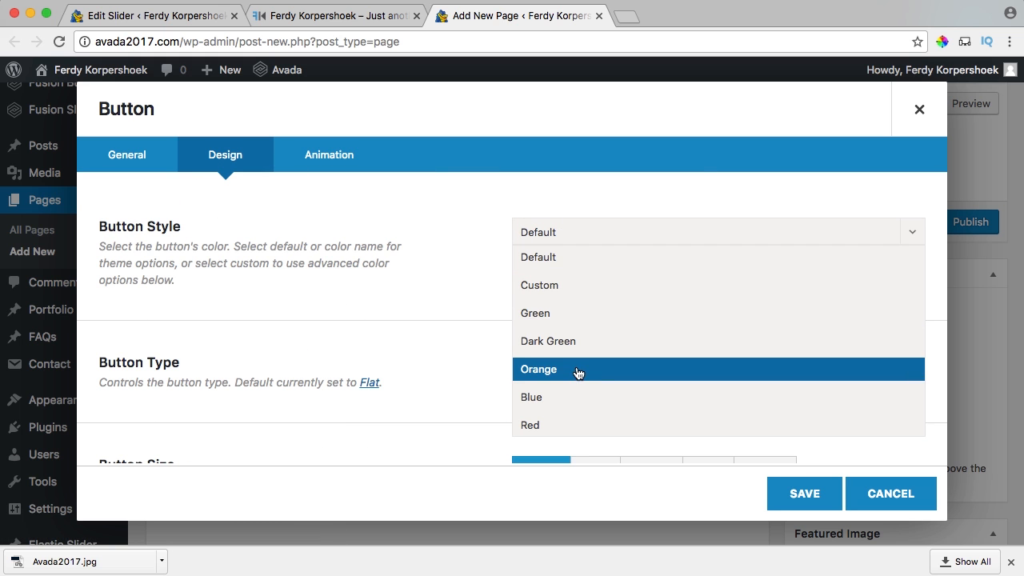
# Set the button style to Custom and make the Gradient Top colour fully transparent.
pyautogui.scroll(-3, 579, 370)
pyautogui.scroll(3, 582, 360)
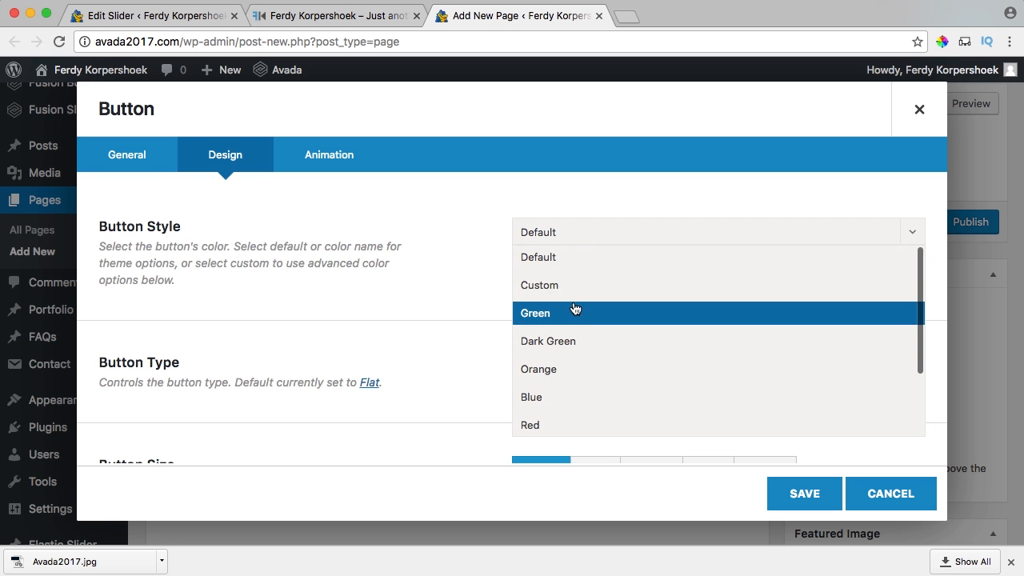
pyautogui.click(557, 286)
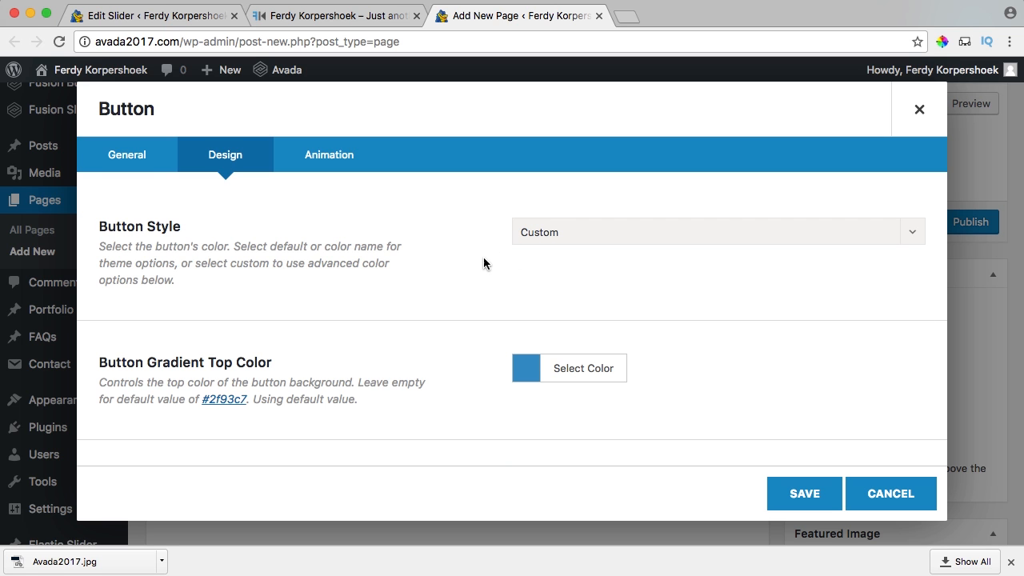
pyautogui.scroll(-2, 488, 259)
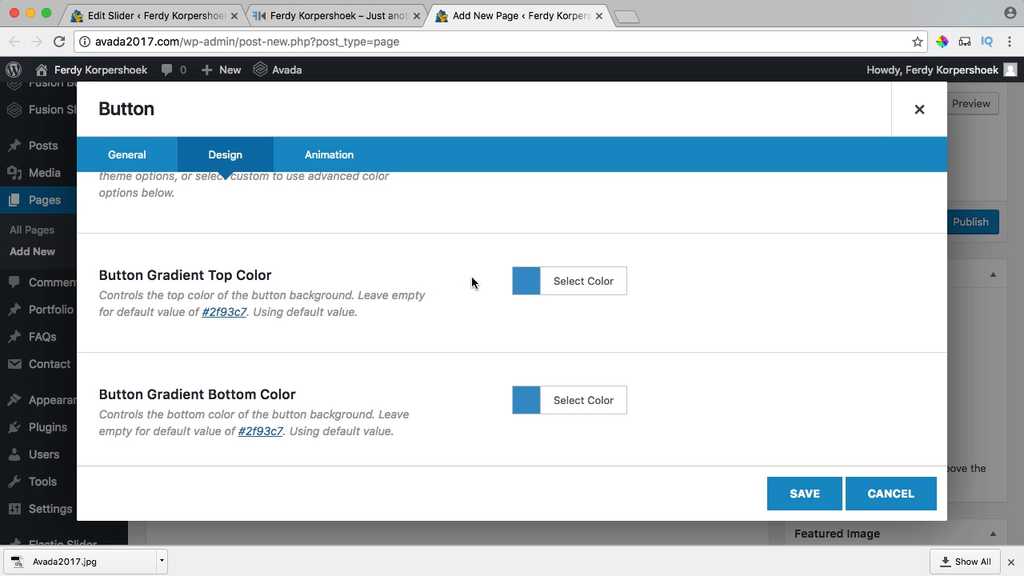
pyautogui.click(558, 285)
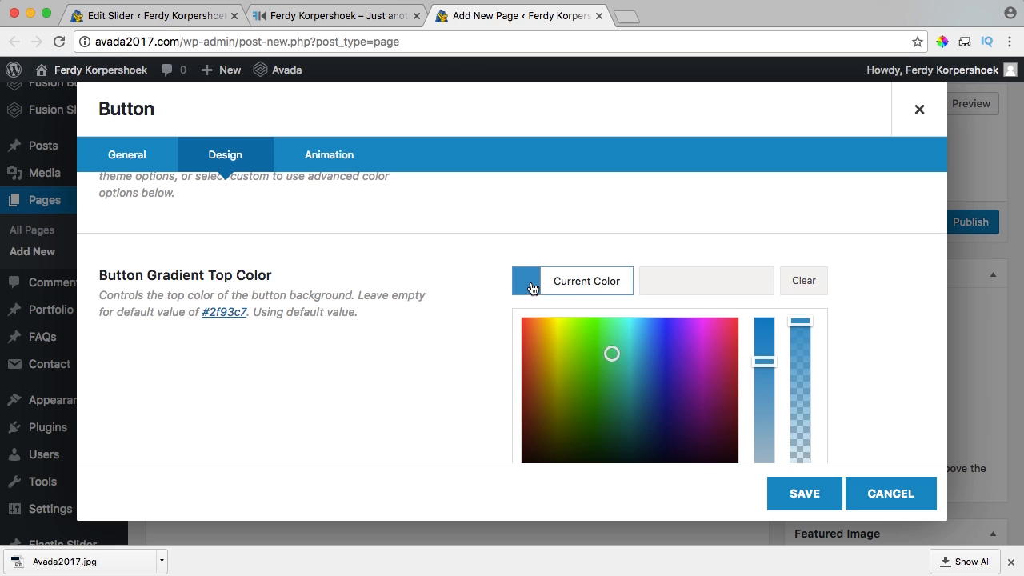
pyautogui.moveTo(794, 324); pyautogui.dragTo(773, 473)
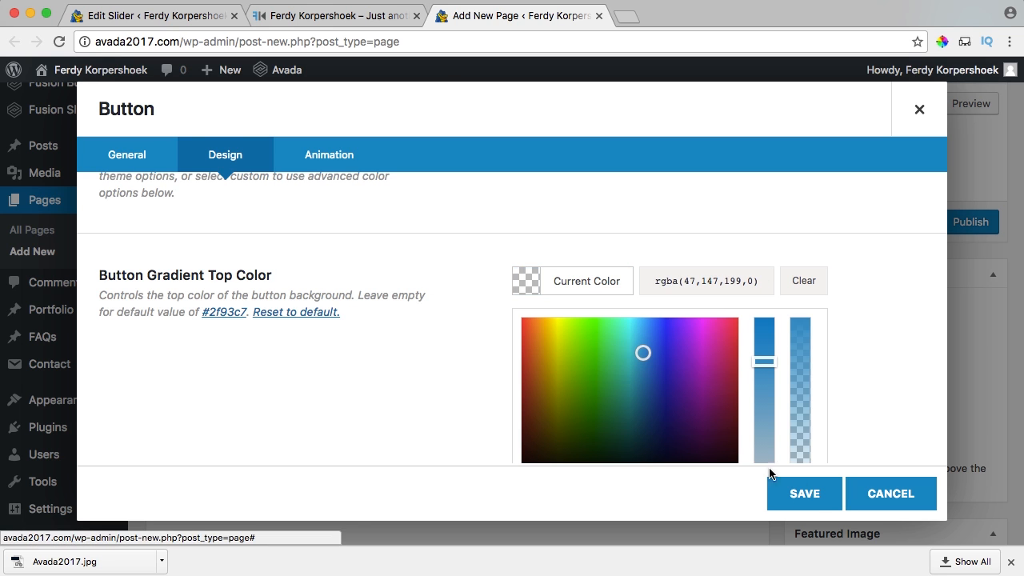
pyautogui.click(522, 284)
# Make the Gradient Bottom colour fully transparent as well.
pyautogui.scroll(-3, 473, 285)
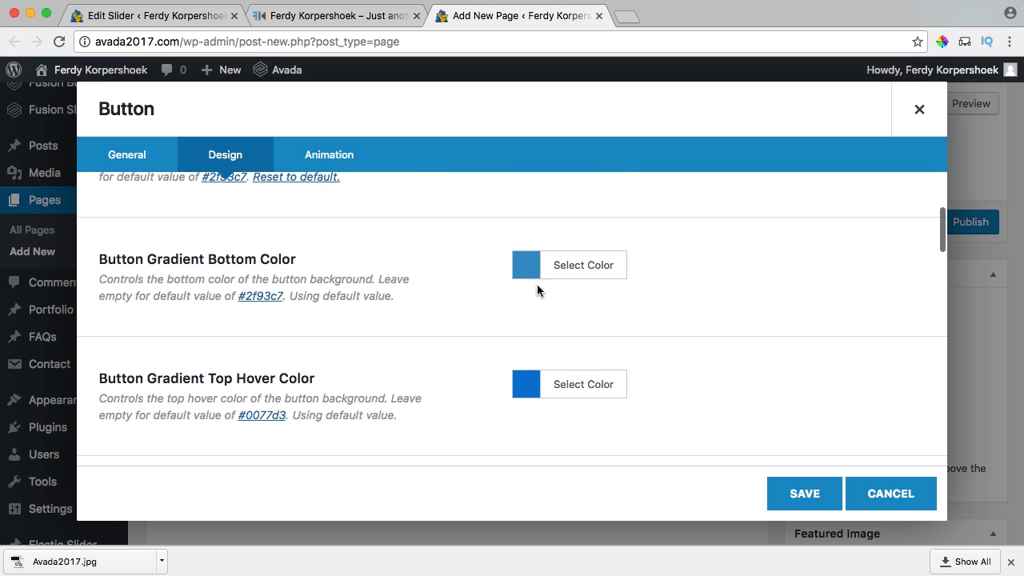
pyautogui.click(530, 264)
pyautogui.moveTo(803, 304); pyautogui.dragTo(800, 487)
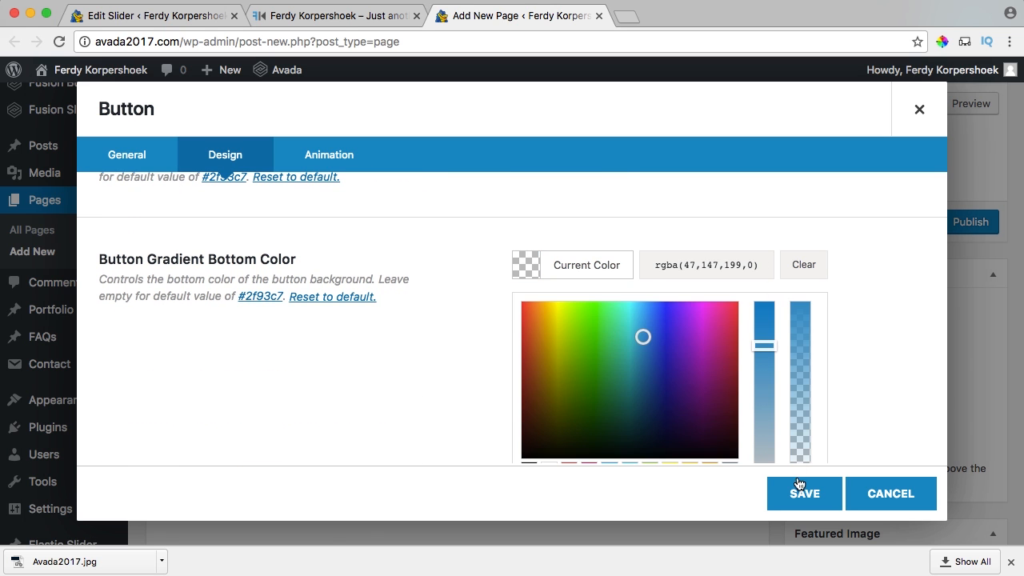
pyautogui.click(526, 264)
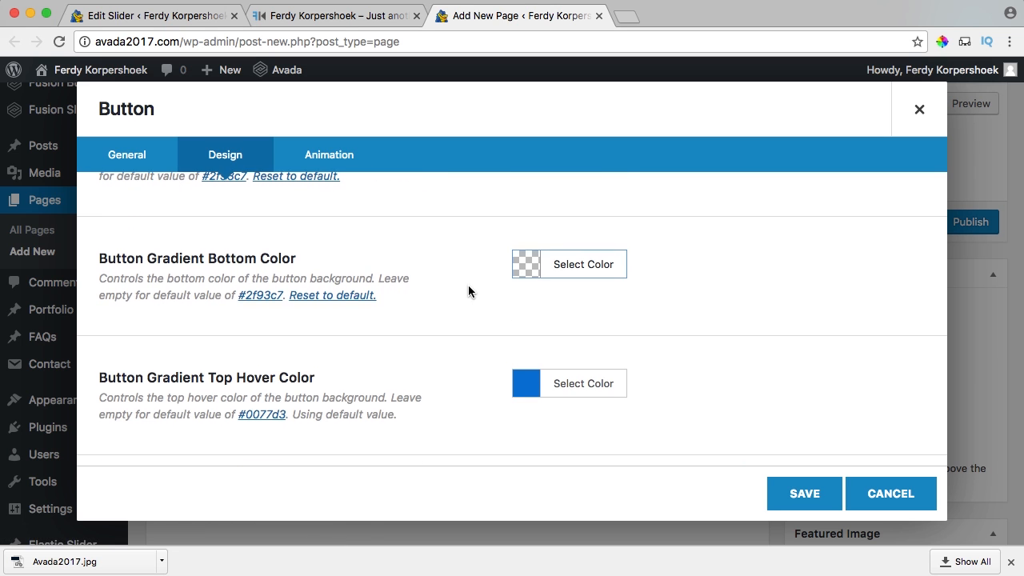
pyautogui.scroll(-3, 470, 285)
pyautogui.click(521, 240)
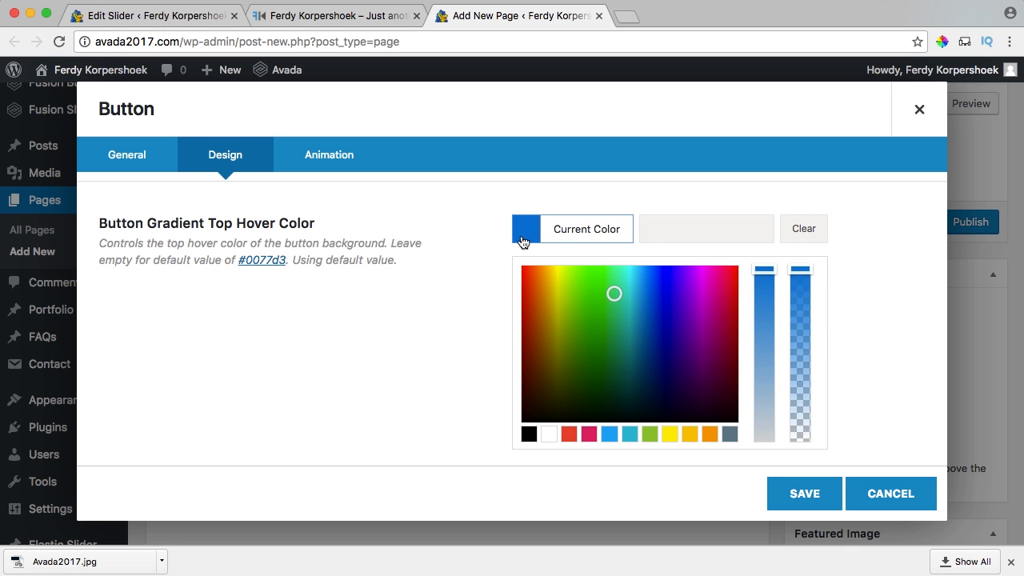
pyautogui.click(353, 19)
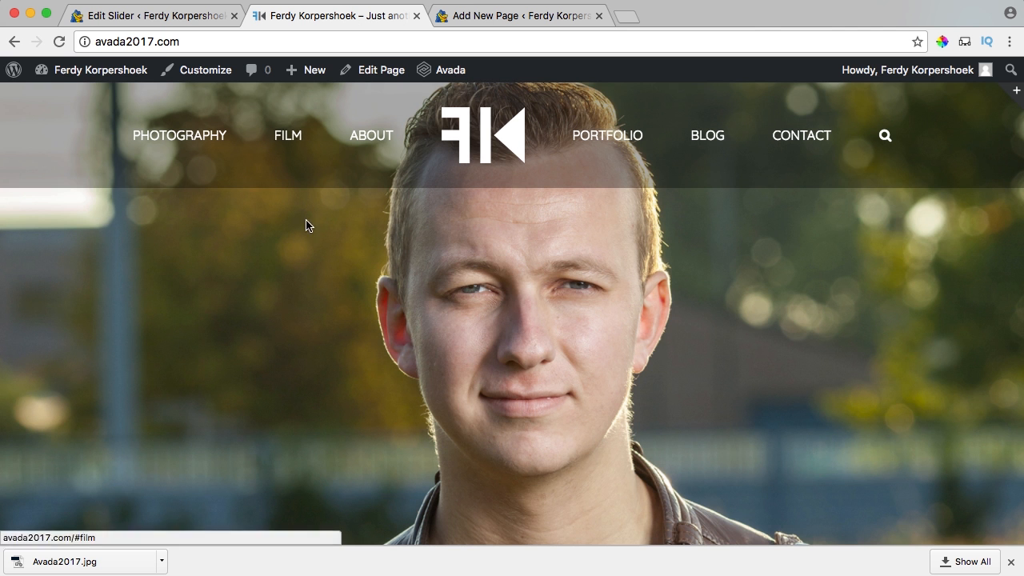
# Reload the live homepage to check the slide, then return to the editor.
pyautogui.press('super+r')
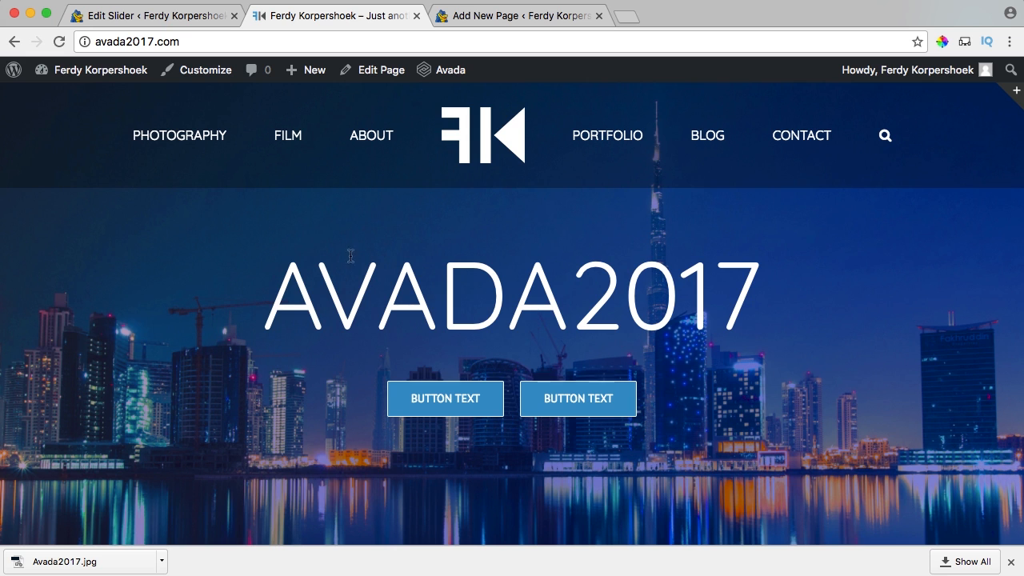
pyautogui.scroll(-10, 800, 240)
pyautogui.click(474, 24)
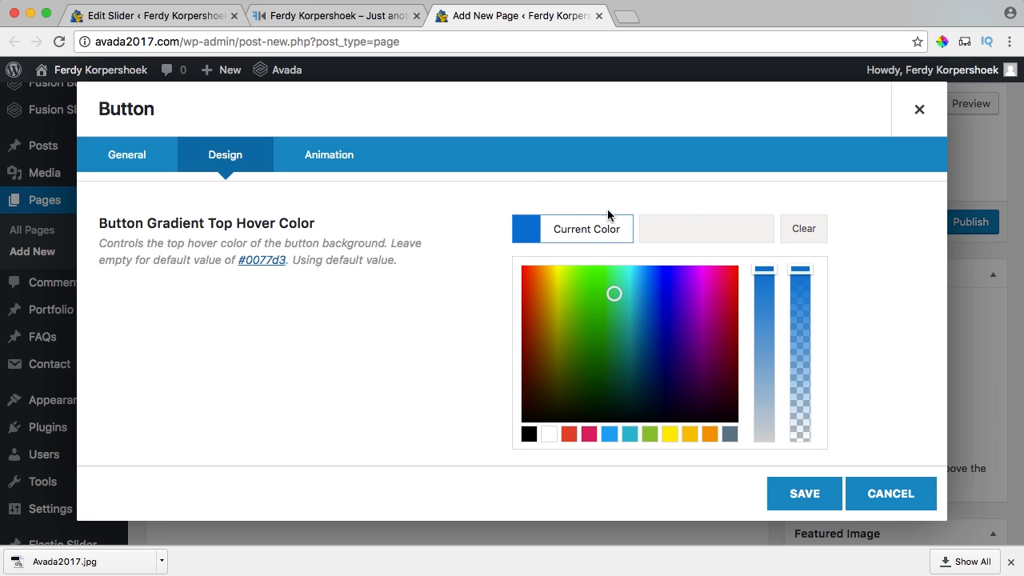
# Set the top hover gradient colour to #2f93c7 at 0.4 opacity and copy its rgba value.
pyautogui.click(679, 223)
pyautogui.write('#2f93c7')
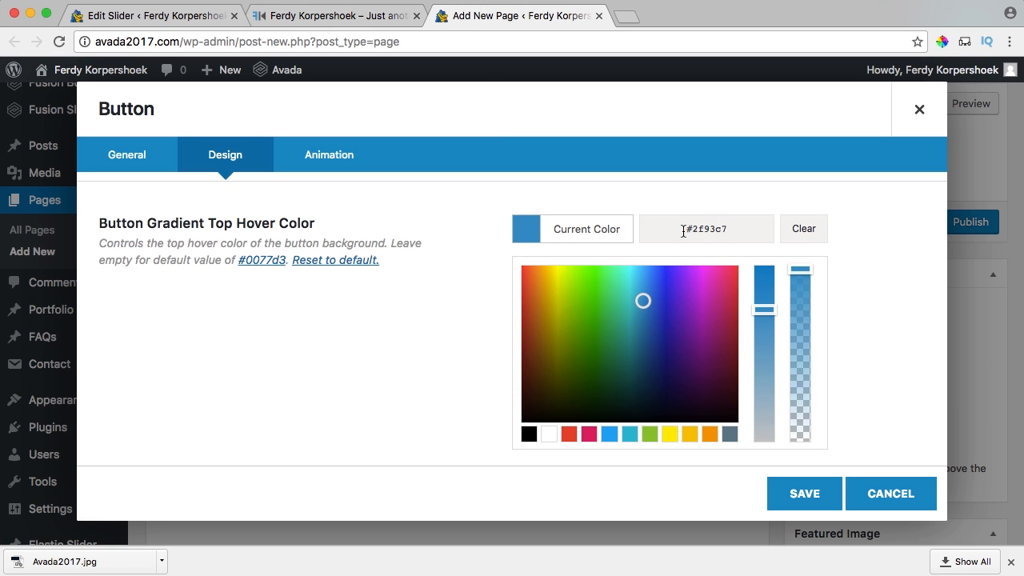
pyautogui.click(802, 274)
pyautogui.moveTo(800, 291); pyautogui.dragTo(802, 377)
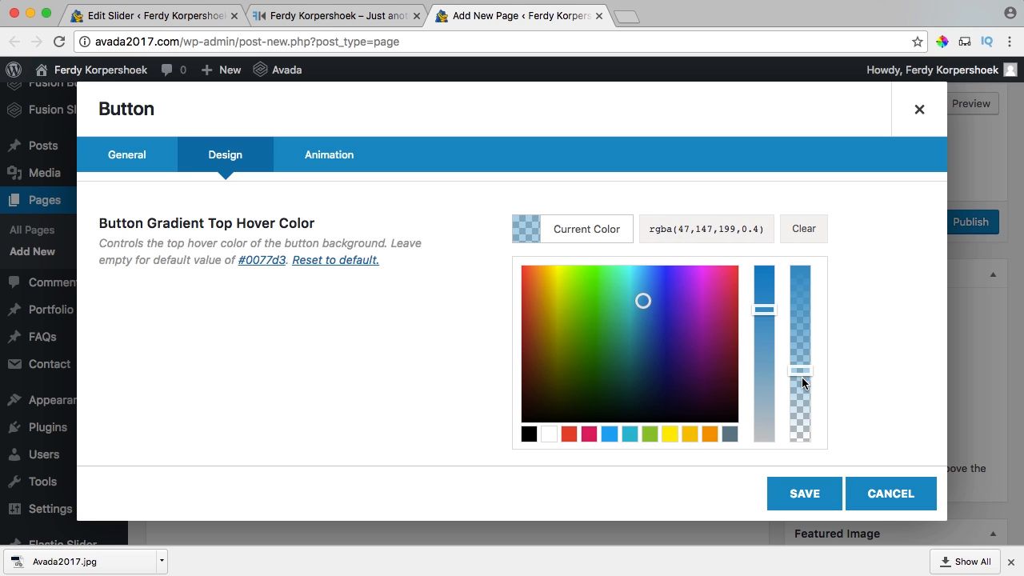
pyautogui.tripleClick(732, 237)
pyautogui.hotkey('ctrl', 'c')
pyautogui.click(582, 229)
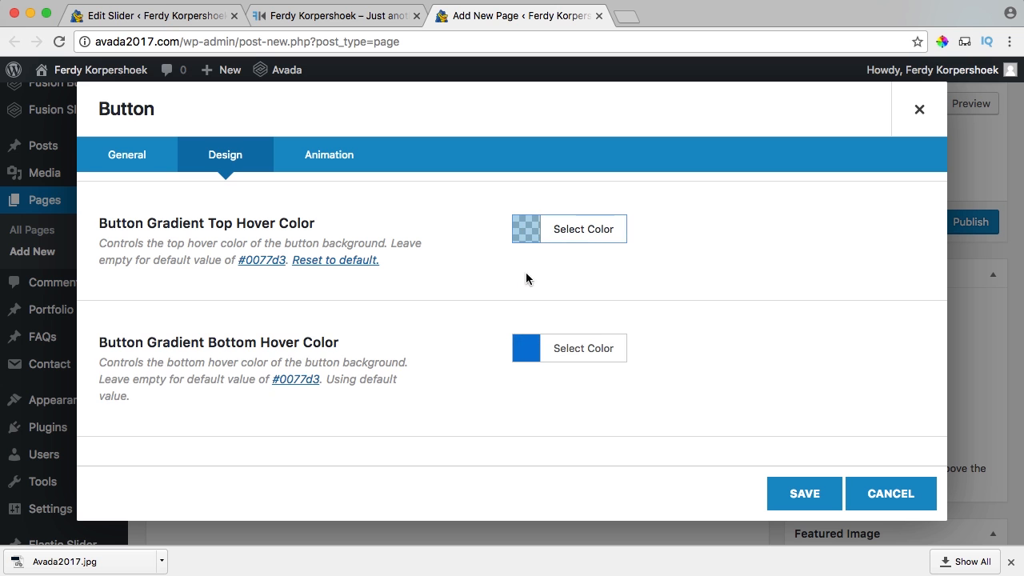
# Paste the same semi-transparent rgba value into the bottom hover gradient colour.
pyautogui.click(528, 359)
pyautogui.click(679, 348)
pyautogui.hotkey('ctrl', 'v')
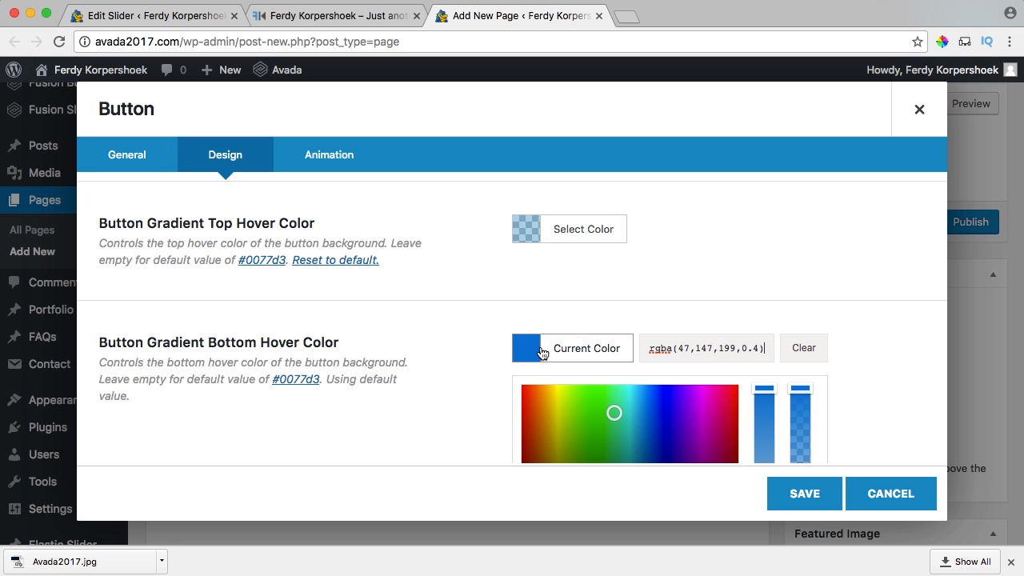
pyautogui.click(528, 350)
# Check that the accent colour stays white.
pyautogui.scroll(-2, 460, 316)
pyautogui.scroll(-2, 465, 316)
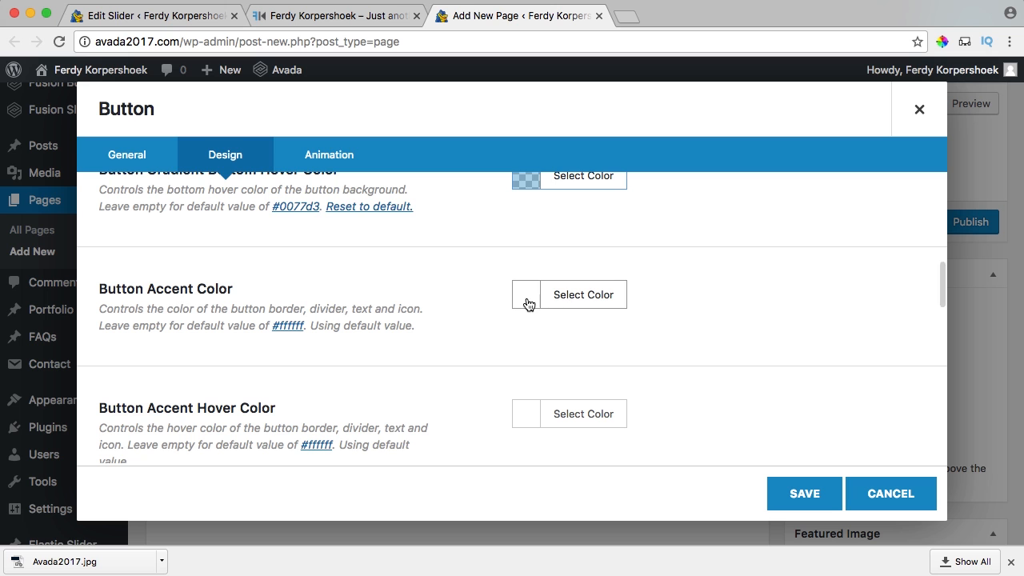
pyautogui.scroll(-1, 512, 299)
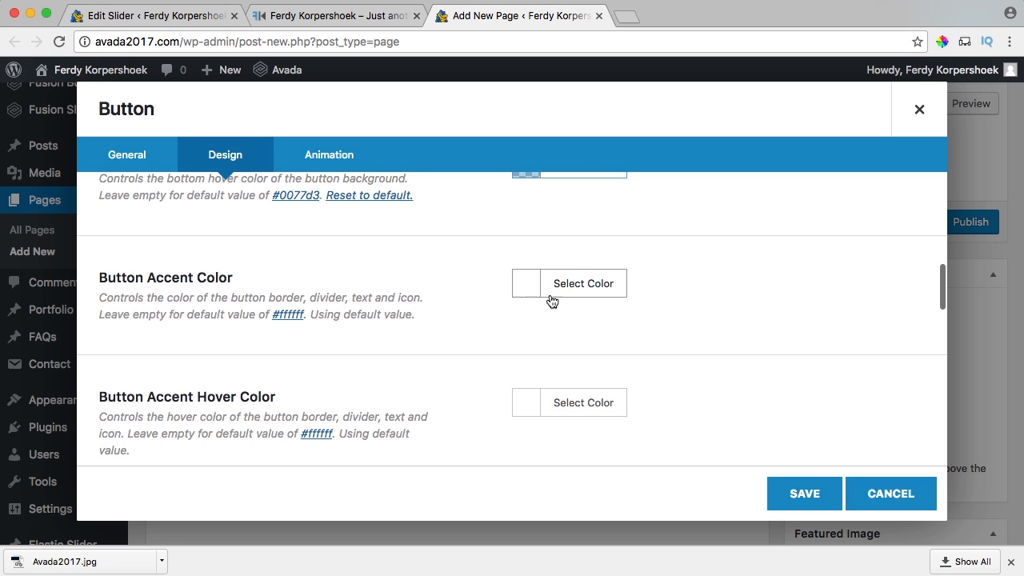
pyautogui.click(551, 296)
pyautogui.scroll(-4, 549, 335)
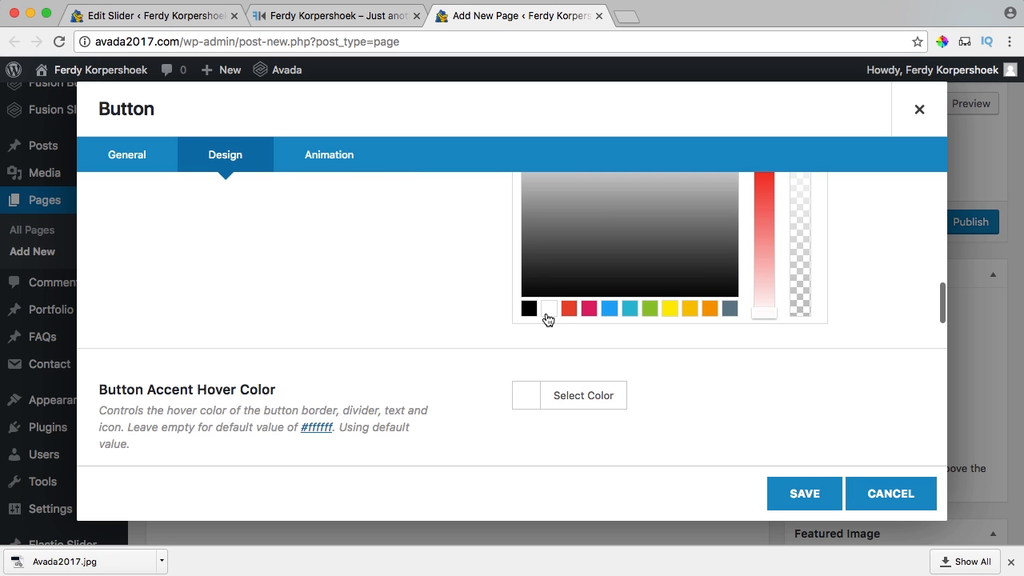
pyautogui.scroll(2, 496, 308)
pyautogui.scroll(-1, 495, 304)
pyautogui.scroll(1, 520, 232)
pyautogui.click(467, 322)
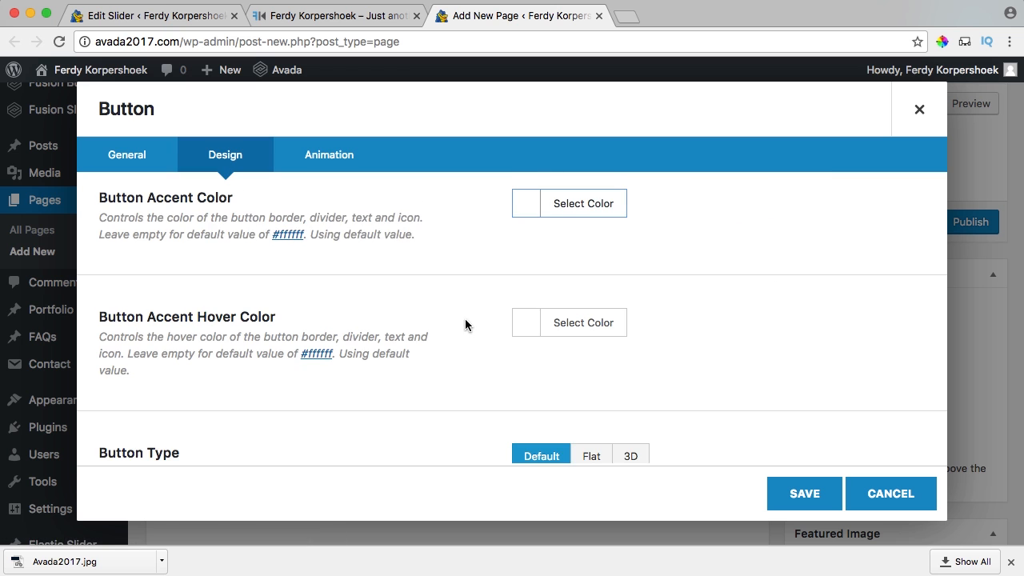
# Check that the accent hover colour stays white too.
pyautogui.scroll(-2, 456, 324)
pyautogui.click(525, 277)
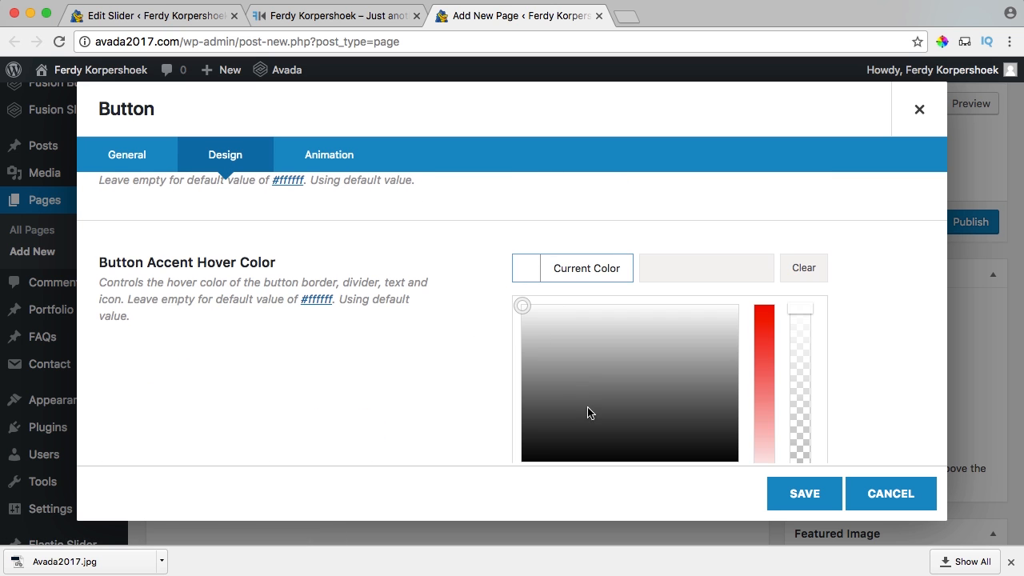
pyautogui.scroll(-2, 557, 352)
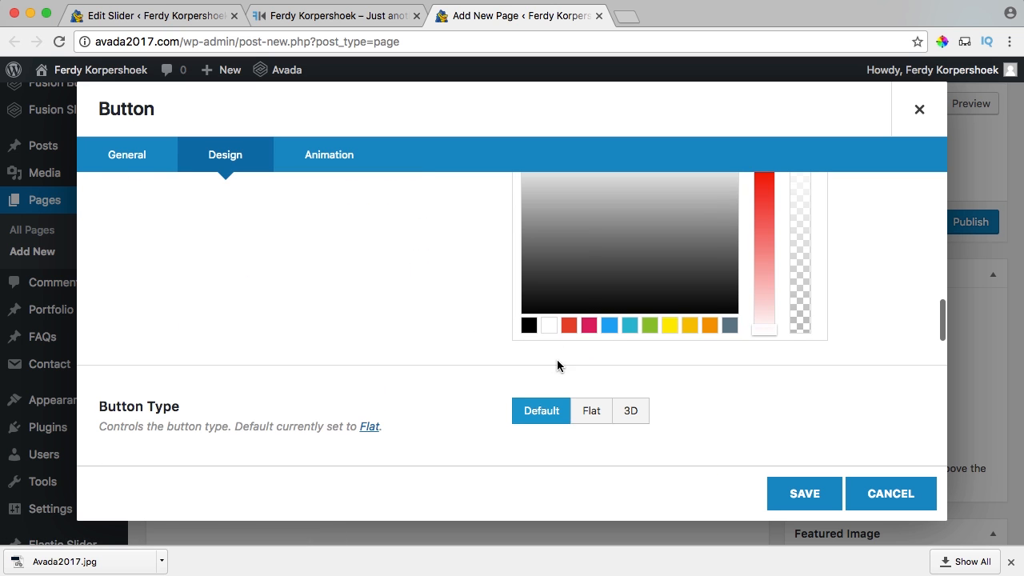
pyautogui.scroll(2, 496, 290)
pyautogui.click(524, 297)
pyautogui.scroll(-1, 485, 320)
pyautogui.scroll(-2, 485, 320)
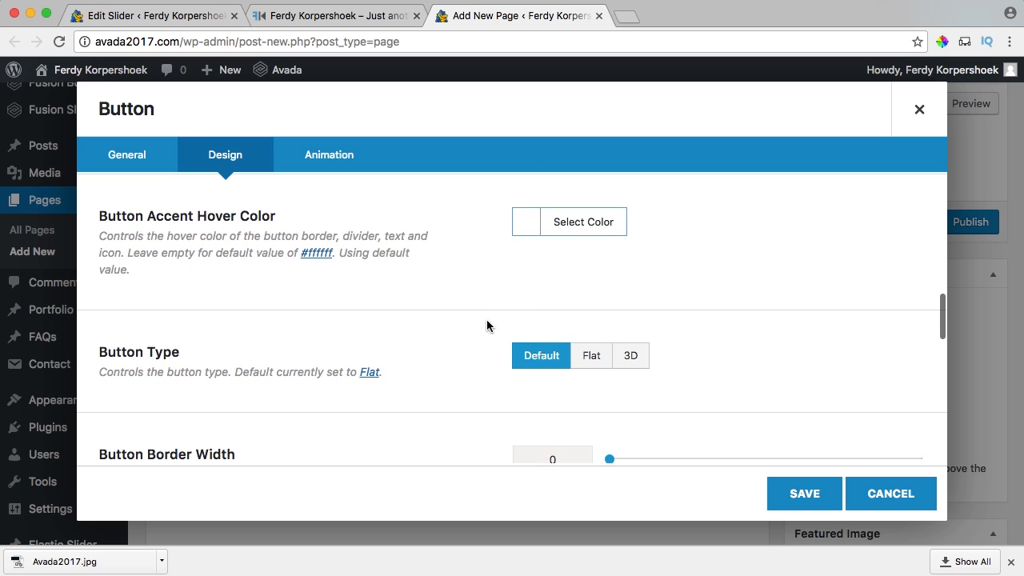
pyautogui.click(592, 312)
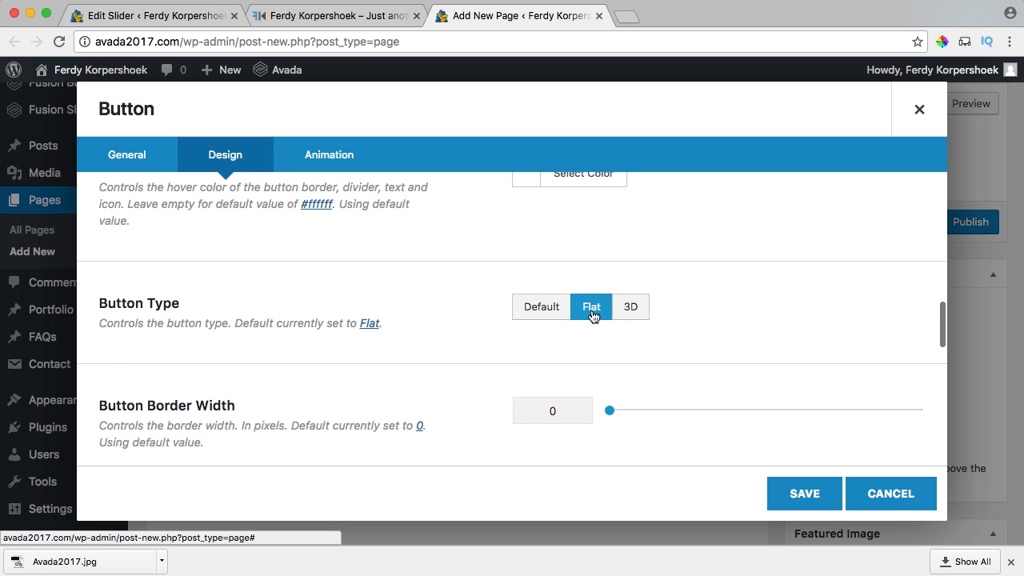
pyautogui.scroll(-1, 480, 322)
pyautogui.scroll(-1, 480, 321)
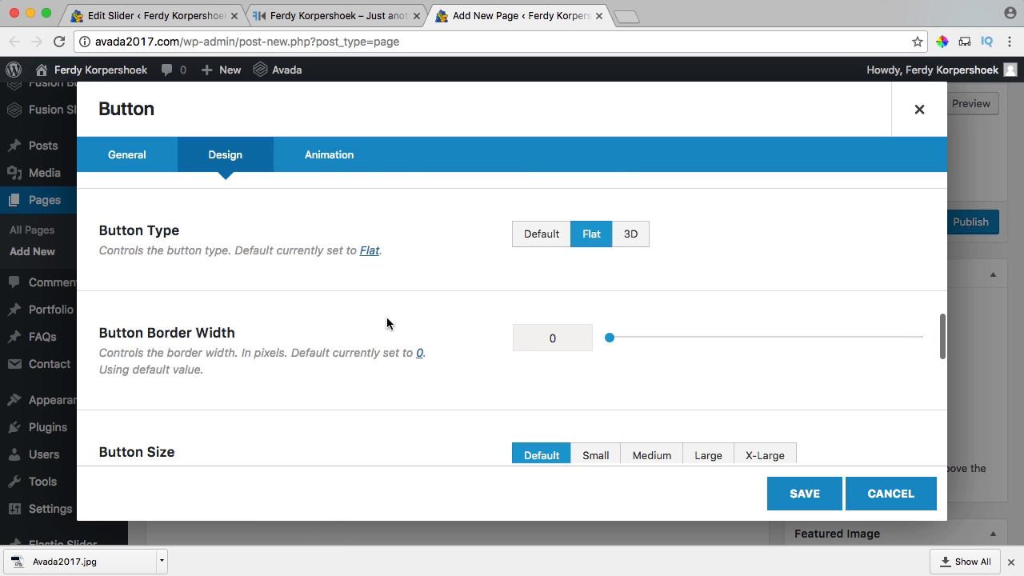
pyautogui.moveTo(573, 343); pyautogui.dragTo(506, 337)
pyautogui.write('2')
pyautogui.press('Tab')
pyautogui.scroll(2, 480, 325)
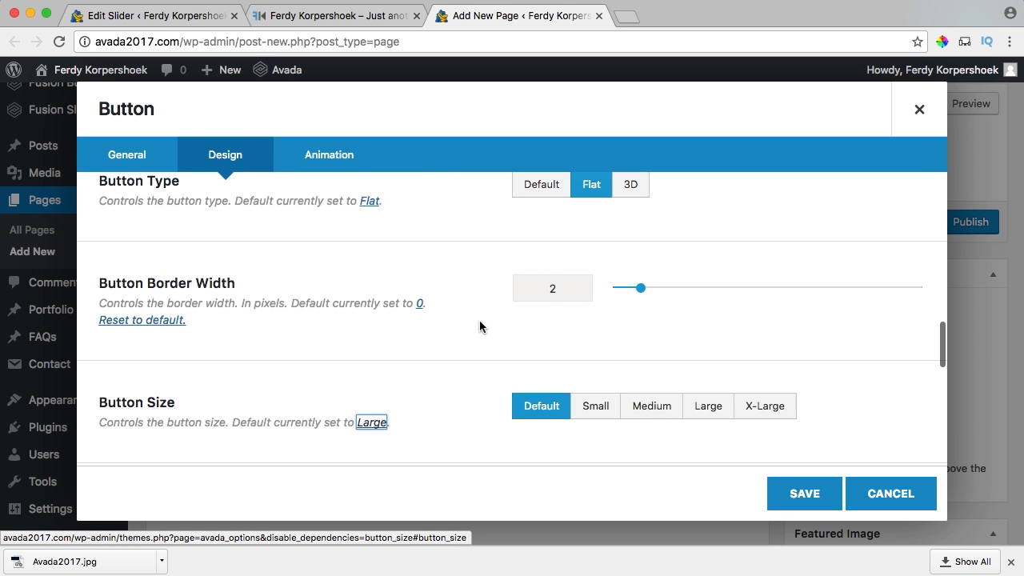
pyautogui.scroll(-1, 704, 380)
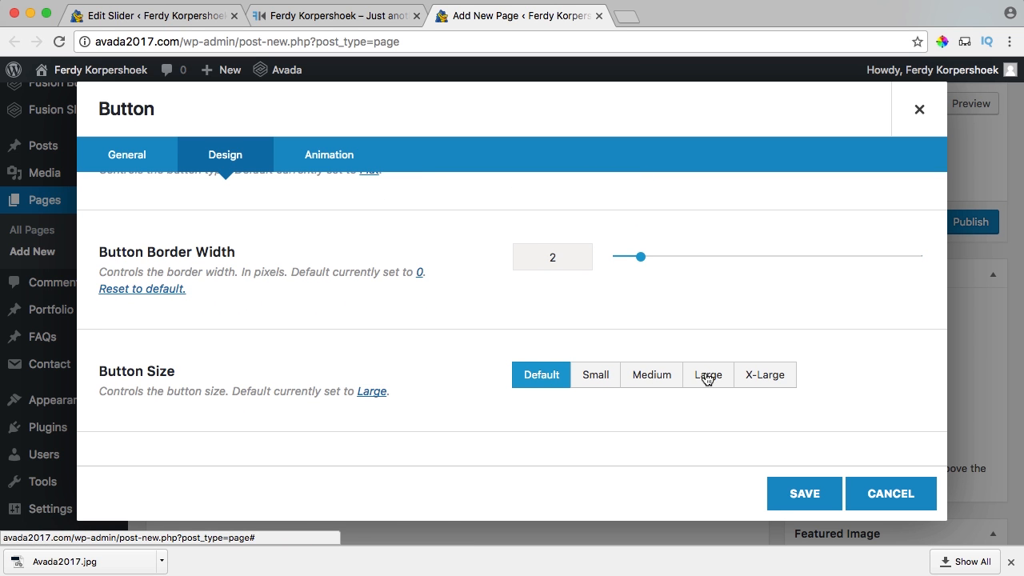
pyautogui.click(746, 378)
pyautogui.scroll(-2, 437, 340)
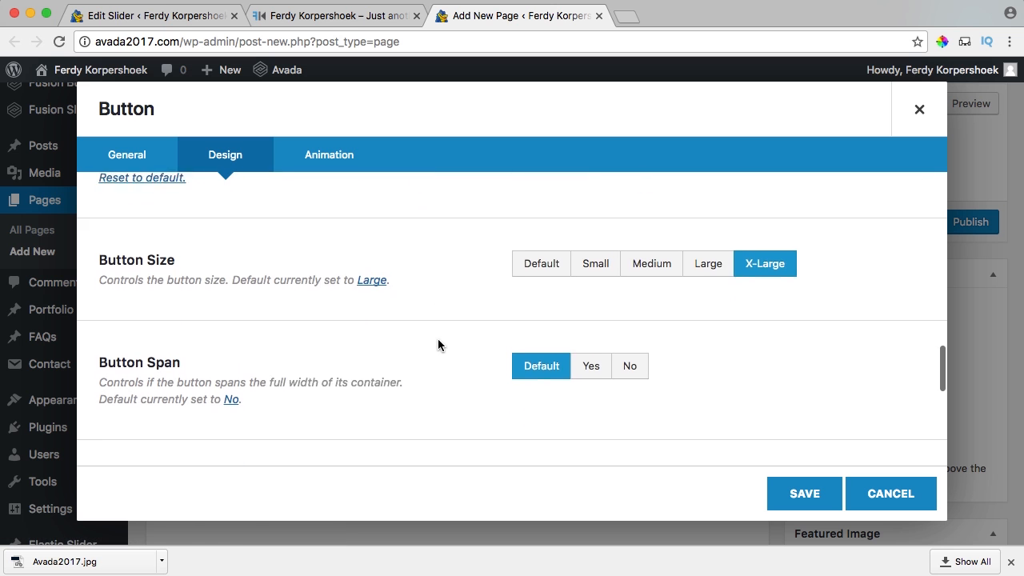
pyautogui.scroll(-1, 416, 335)
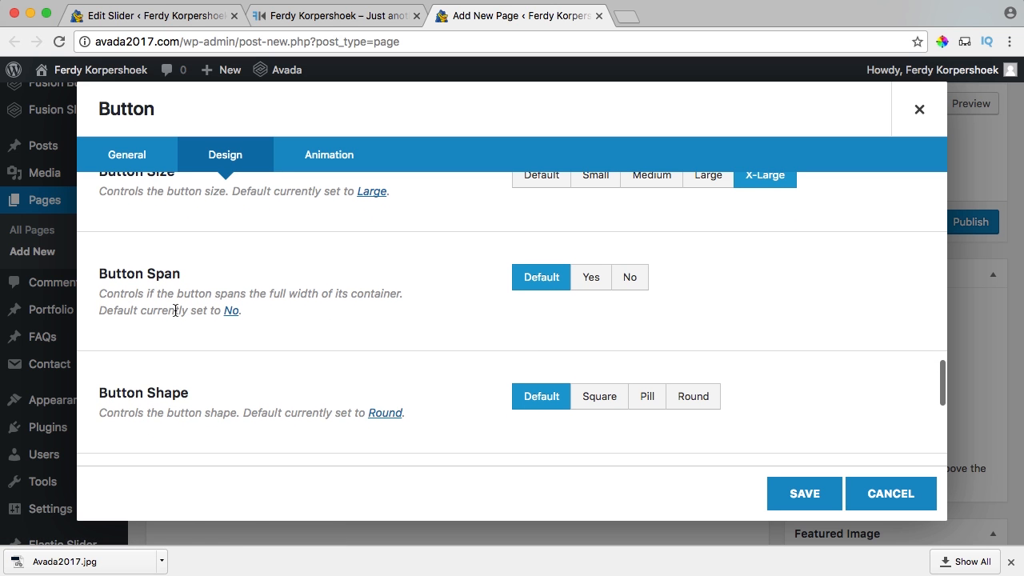
pyautogui.scroll(-1, 448, 308)
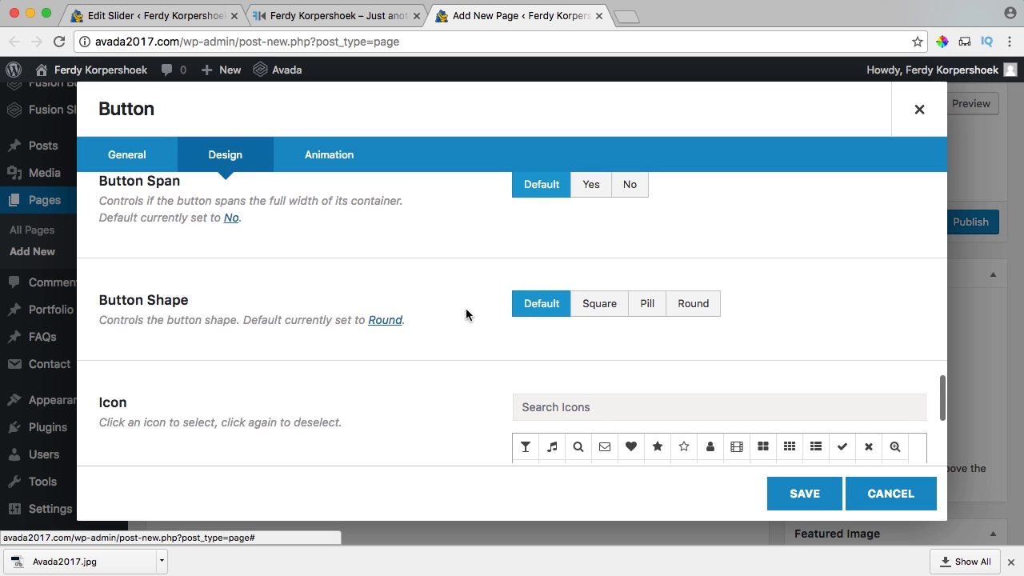
pyautogui.scroll(-1, 464, 314)
pyautogui.scroll(-2, 464, 314)
pyautogui.scroll(1, 464, 314)
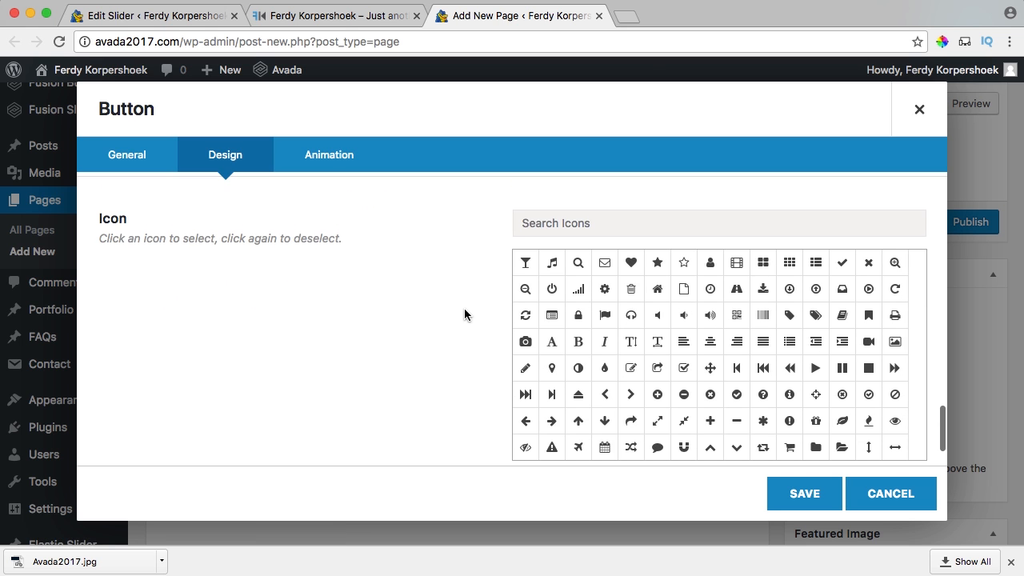
pyautogui.scroll(1, 464, 310)
pyautogui.scroll(-2, 464, 310)
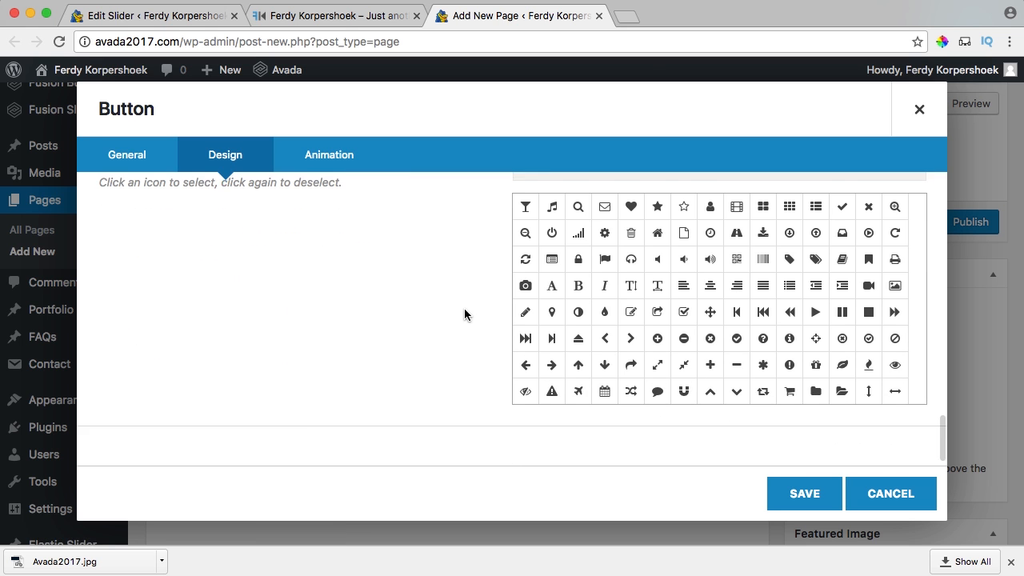
pyautogui.scroll(2, 464, 311)
pyautogui.scroll(5, 441, 314)
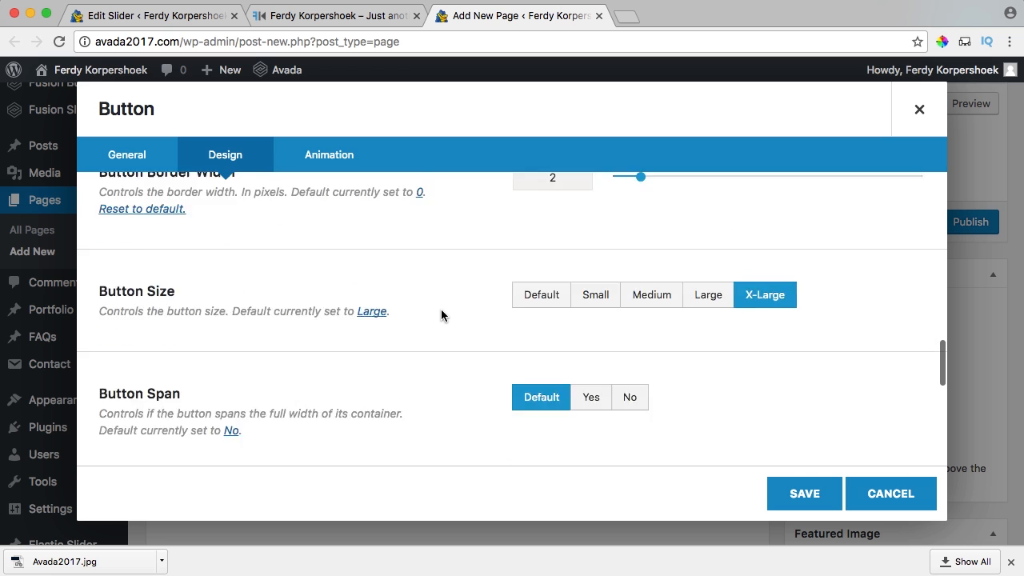
# Give the button a Fade animation from the Bottom at 1.0 speed and save it.
pyautogui.click(328, 154)
pyautogui.click(585, 232)
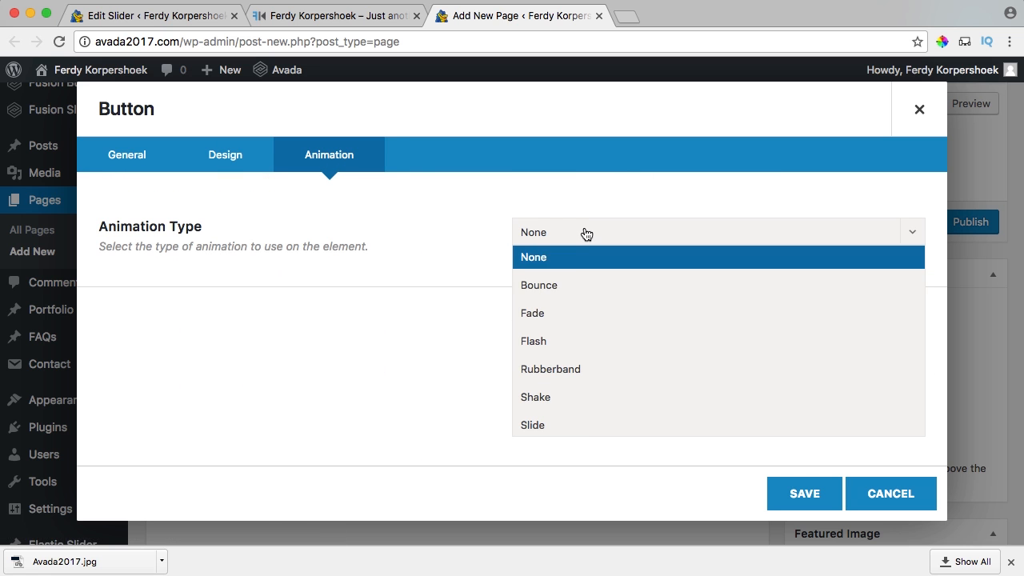
pyautogui.click(564, 313)
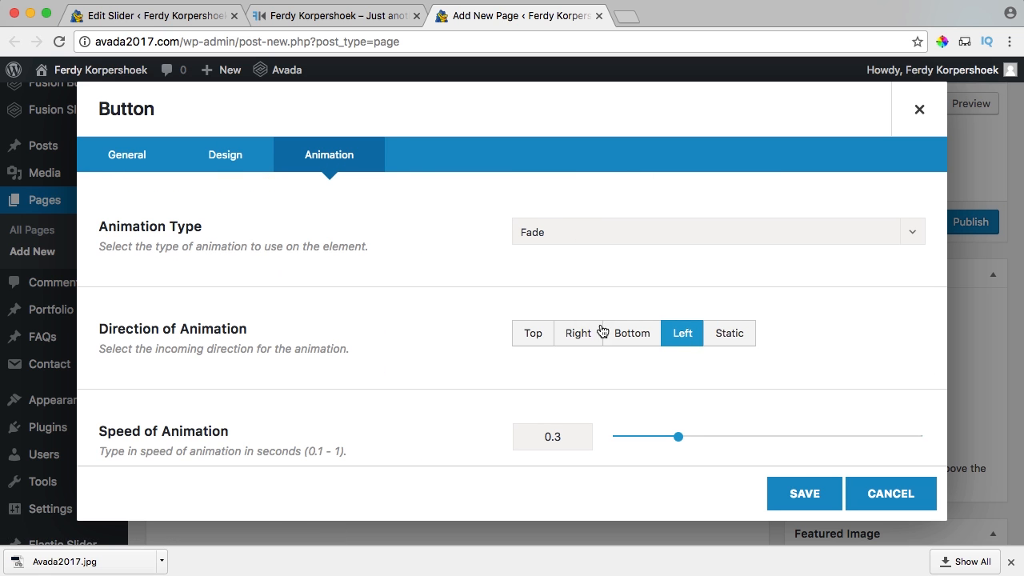
pyautogui.click(631, 335)
pyautogui.moveTo(678, 437); pyautogui.dragTo(920, 436)
pyautogui.scroll(-5, 419, 389)
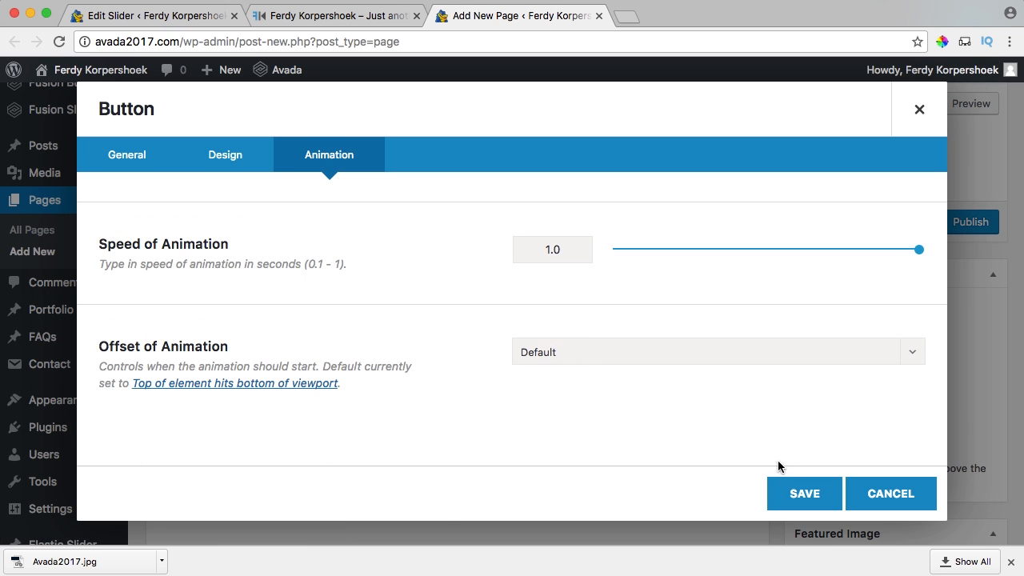
pyautogui.click(794, 493)
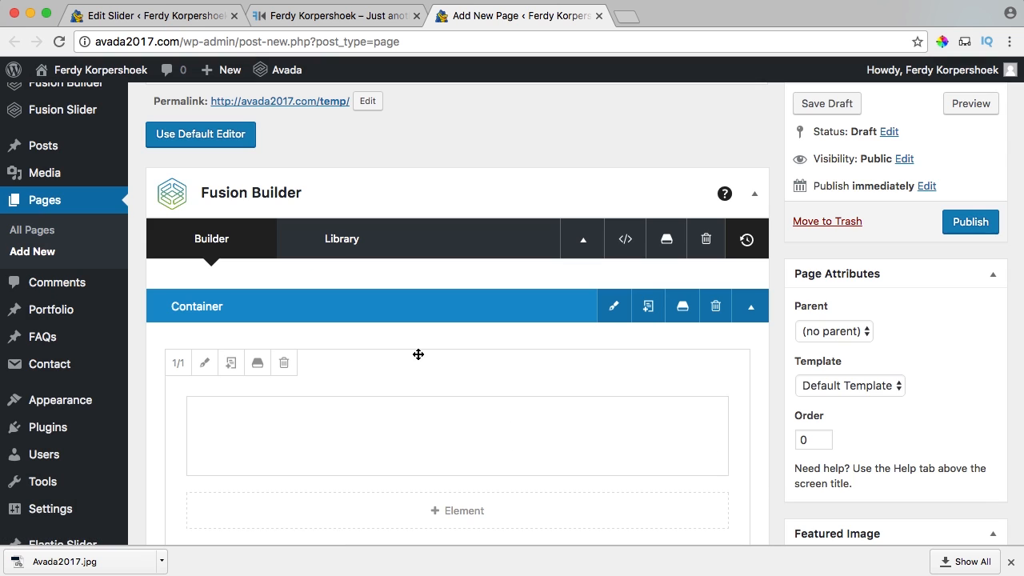
# Switch to the default editor and select the full PORTFOLIO [fusion_button] shortcode.
pyautogui.click(196, 142)
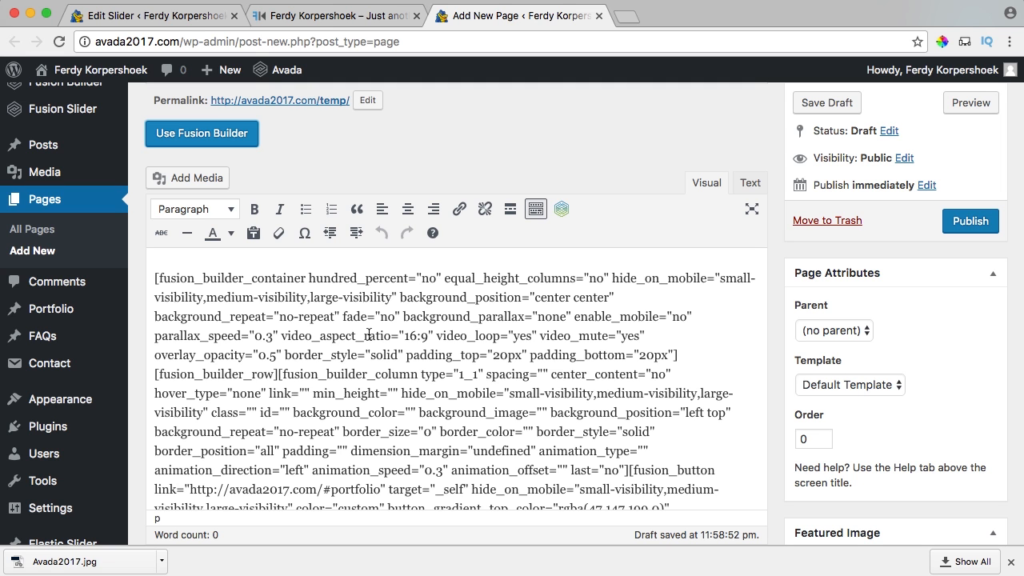
pyautogui.scroll(-1, 395, 328)
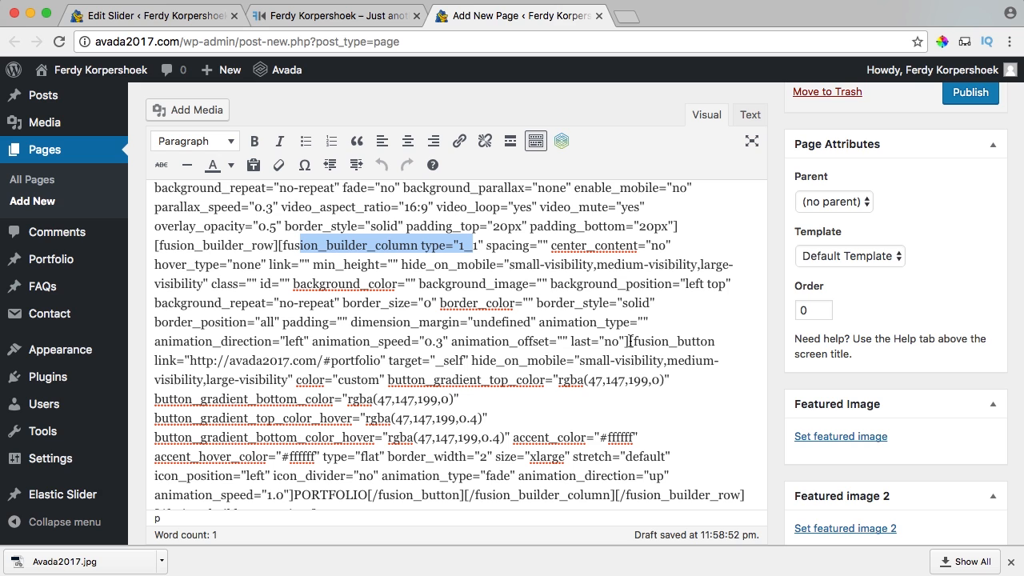
pyautogui.moveTo(630, 341); pyautogui.dragTo(650, 377)
pyautogui.press('super+c')
pyautogui.click(641, 357)
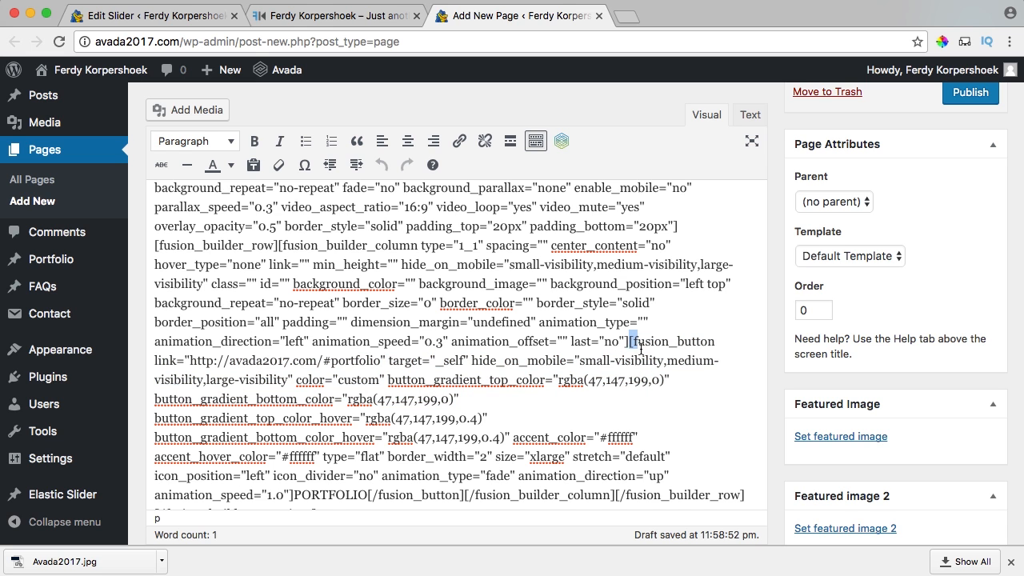
pyautogui.moveTo(641, 349); pyautogui.dragTo(452, 484)
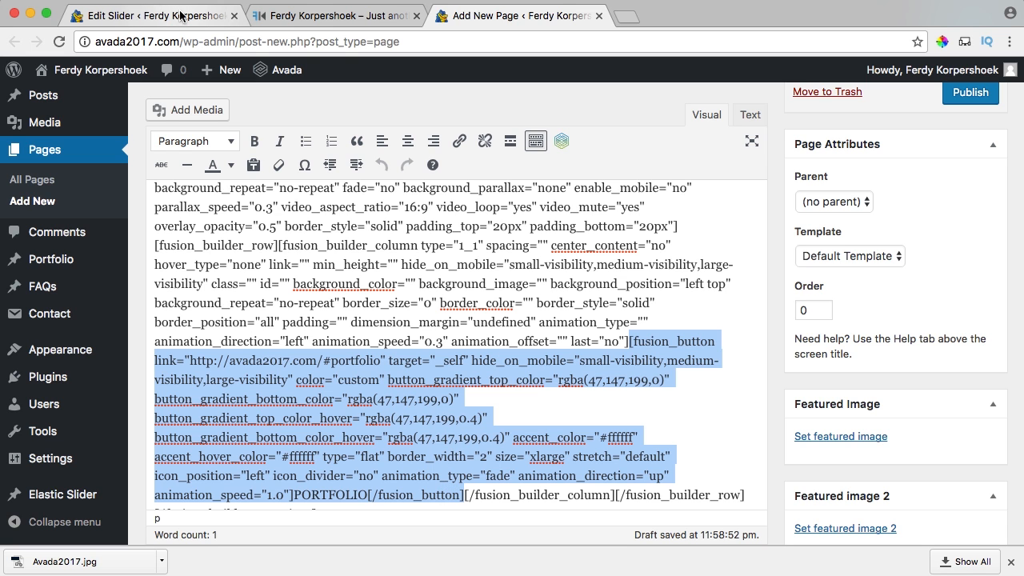
# Open the Home slide from the slider's list of slides.
pyautogui.click(174, 19)
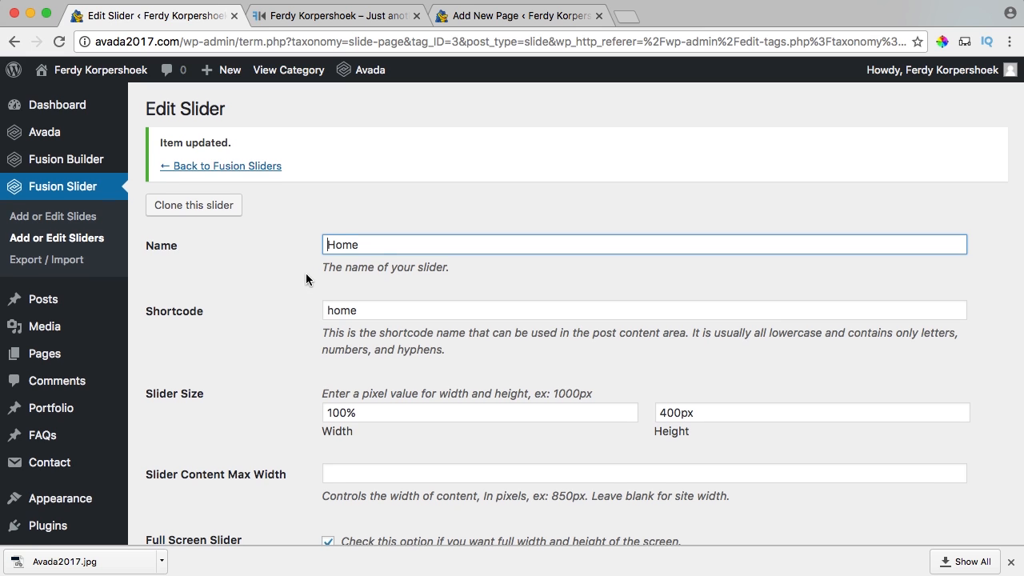
pyautogui.scroll(-1, 307, 277)
pyautogui.click(54, 206)
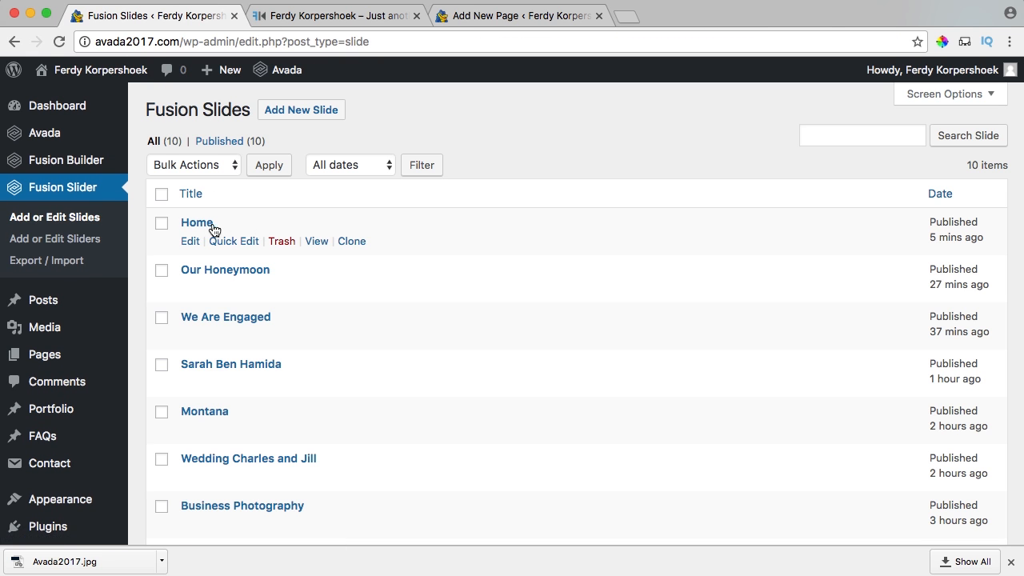
pyautogui.click(200, 227)
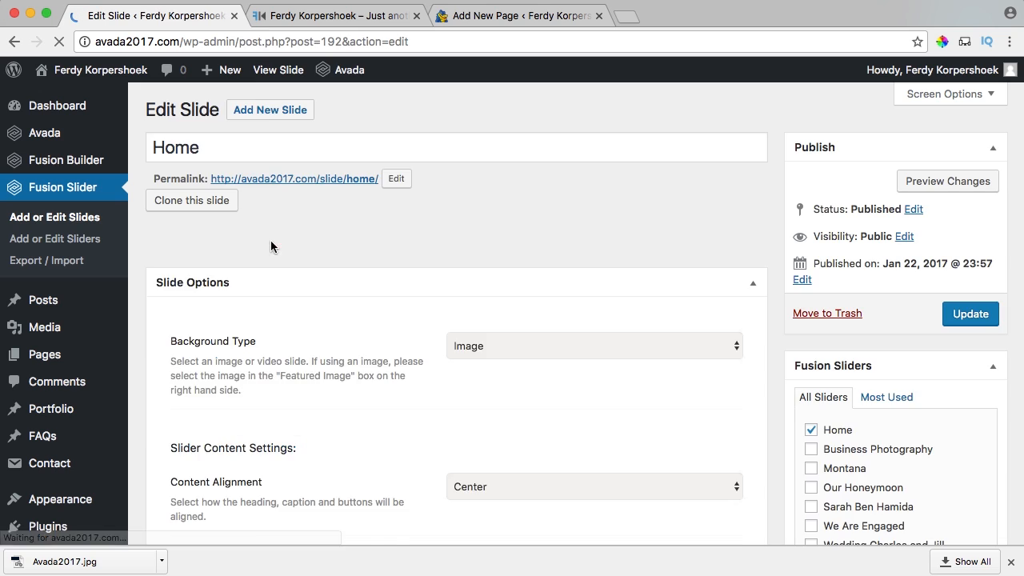
# Replace the Button #1 shortcode with the copied PORTFOLIO shortcode and update the slide.
pyautogui.scroll(-1, 418, 269)
pyautogui.scroll(-8, 418, 270)
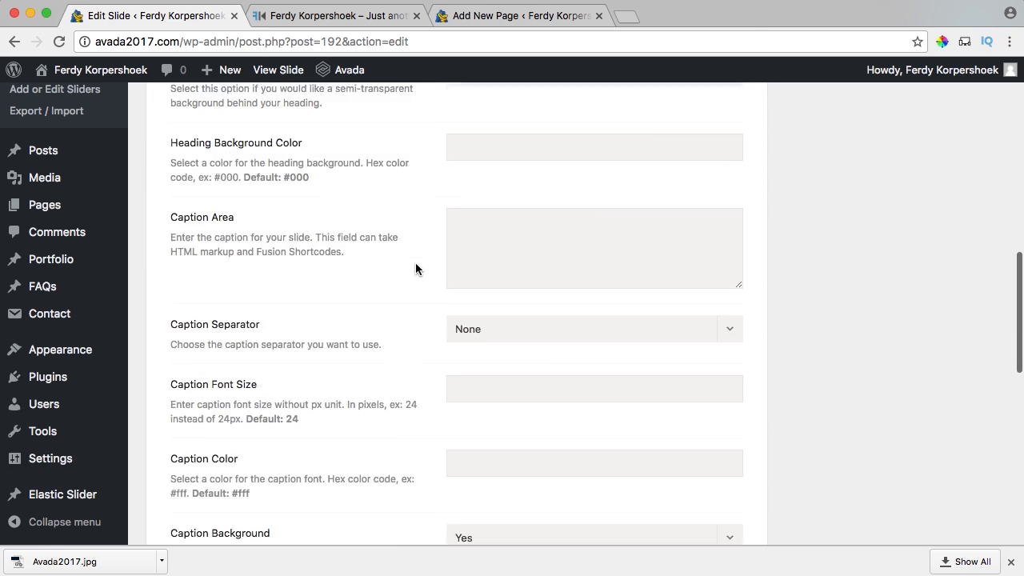
pyautogui.scroll(-8, 415, 269)
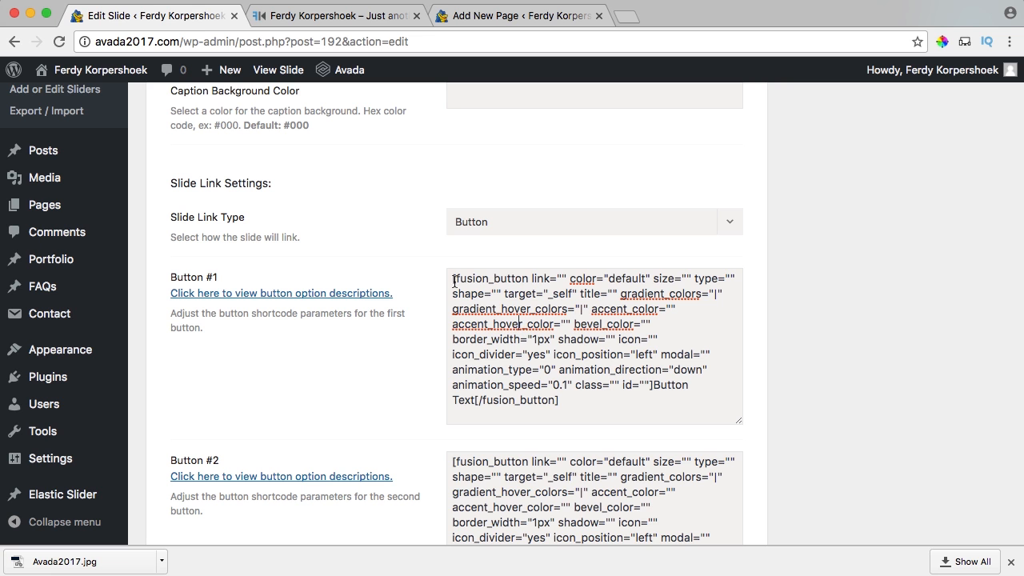
pyautogui.moveTo(451, 277); pyautogui.dragTo(516, 279)
pyautogui.click(516, 279)
pyautogui.press('super+a')
pyautogui.press('super+v')
pyautogui.scroll(8, 550, 320)
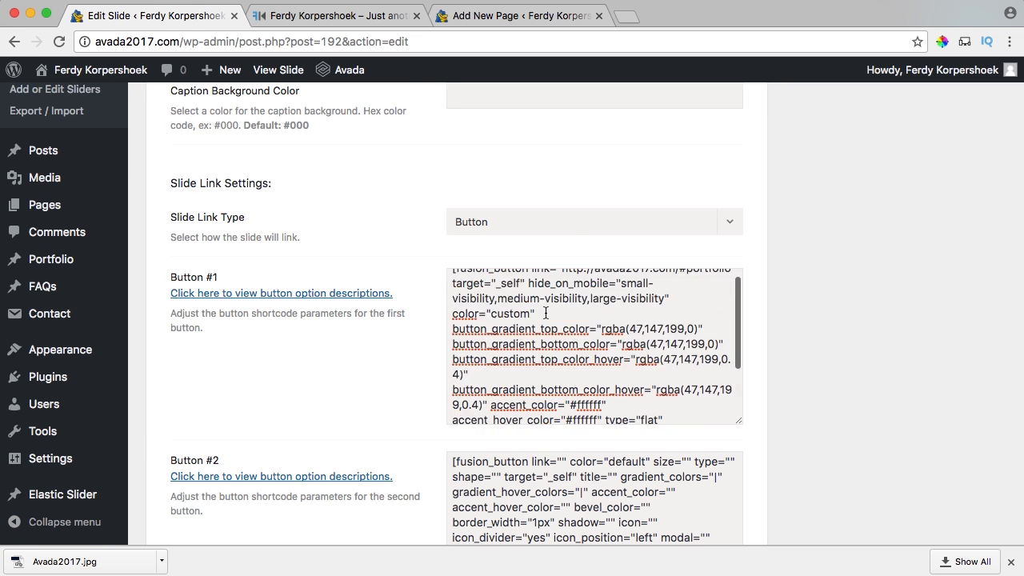
pyautogui.scroll(-8, 405, 372)
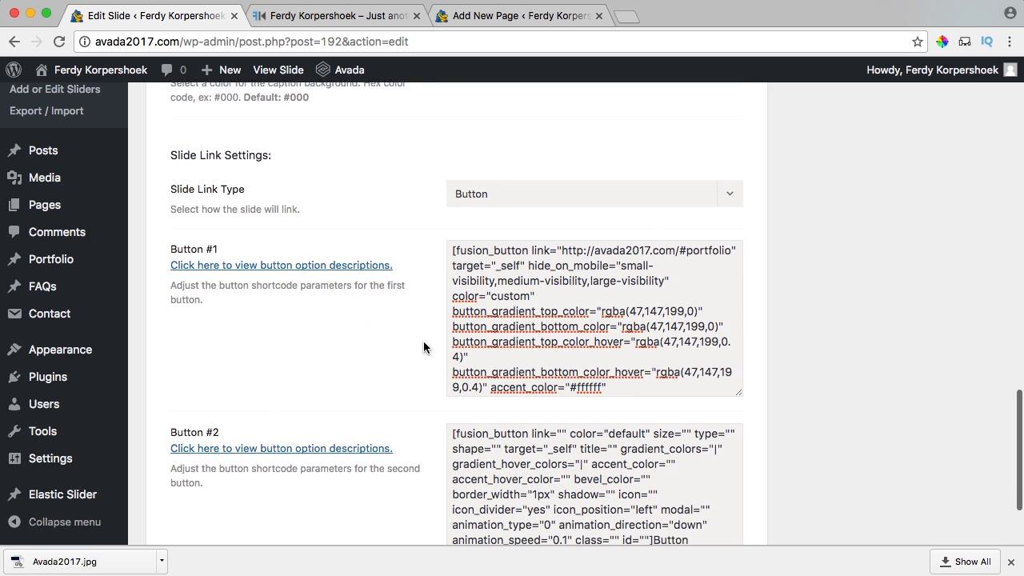
pyautogui.scroll(15, 850, 313)
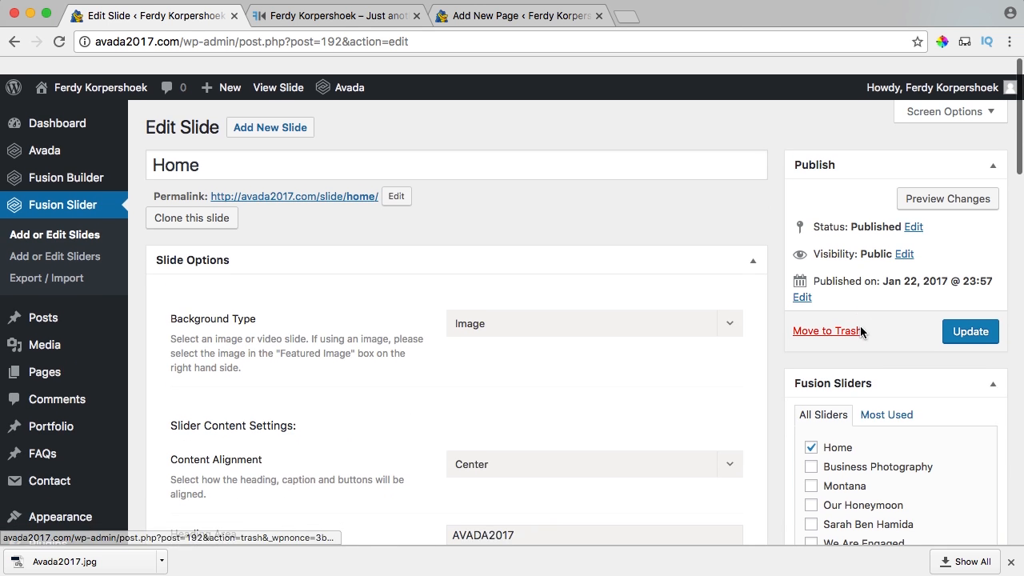
pyautogui.click(964, 326)
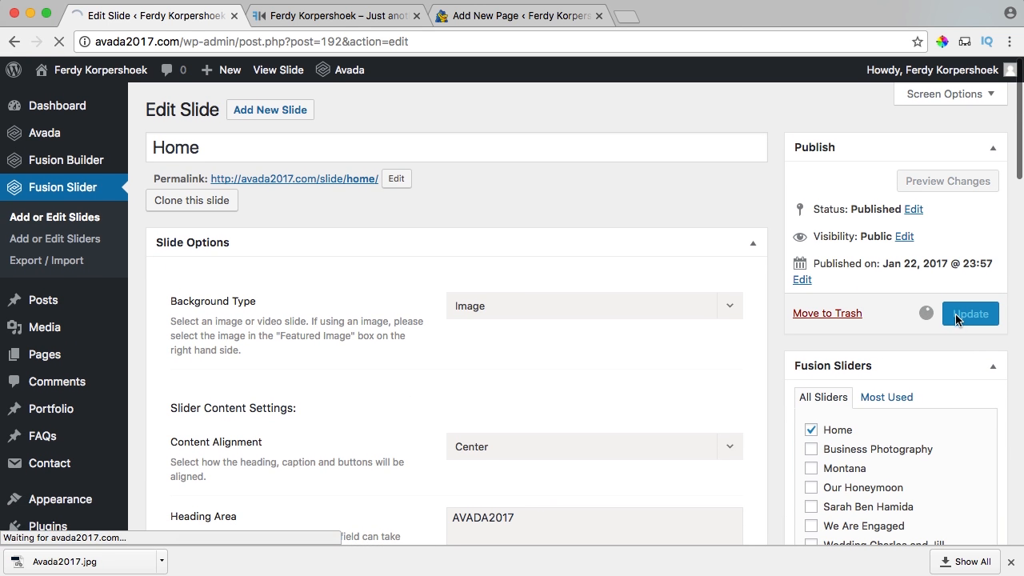
pyautogui.click(336, 15)
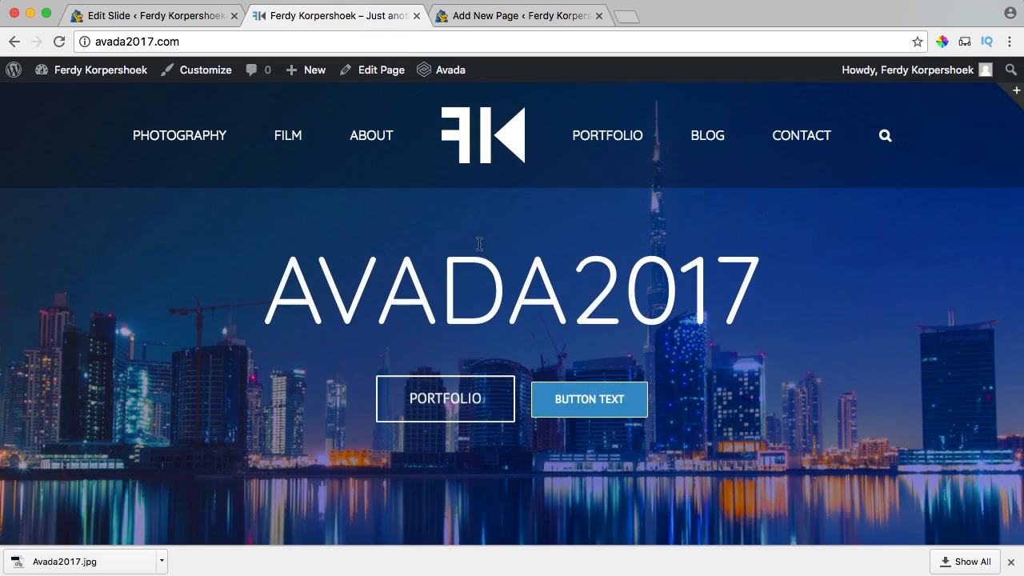
pyautogui.click(447, 401)
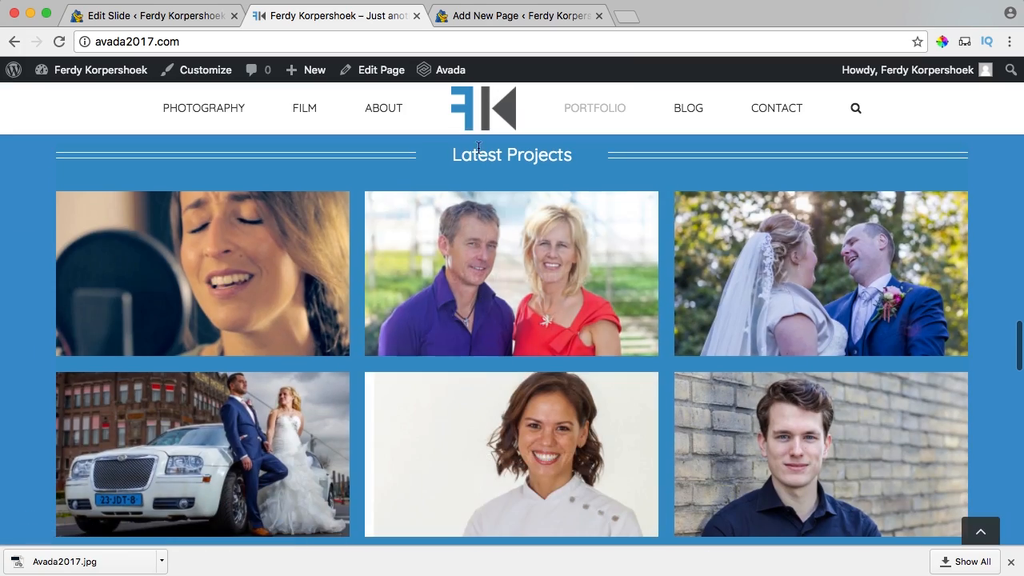
pyautogui.scroll(15, 356, 204)
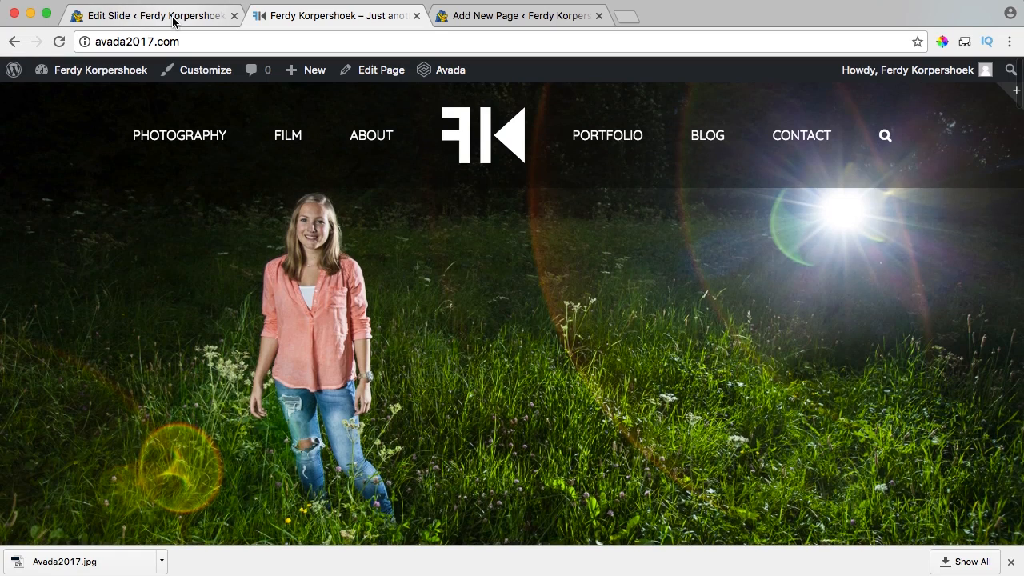
# Paste the PORTFOLIO button shortcode over the Button #2 shortcode.
pyautogui.click(178, 16)
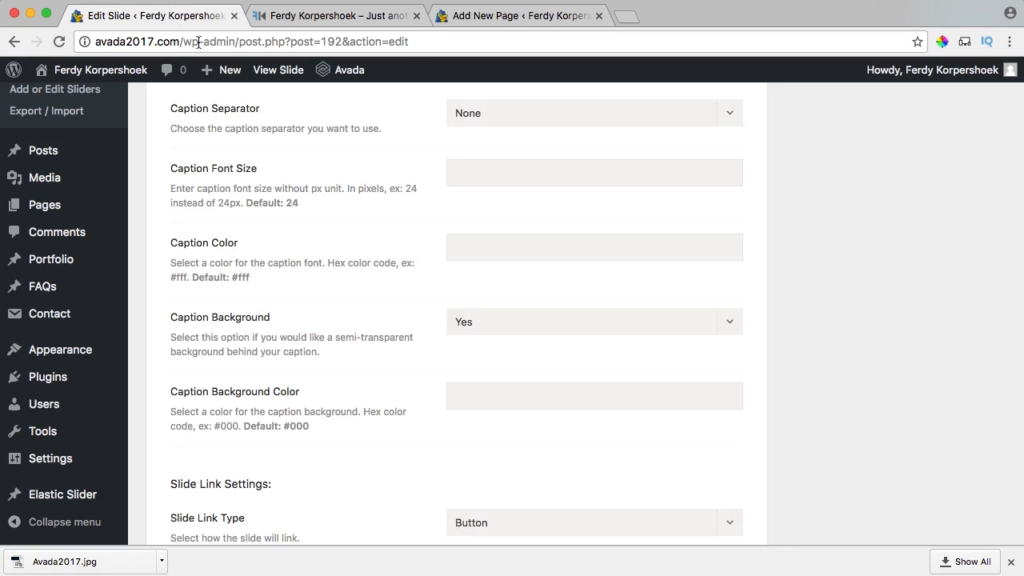
pyautogui.scroll(-5, 344, 243)
pyautogui.click(535, 323)
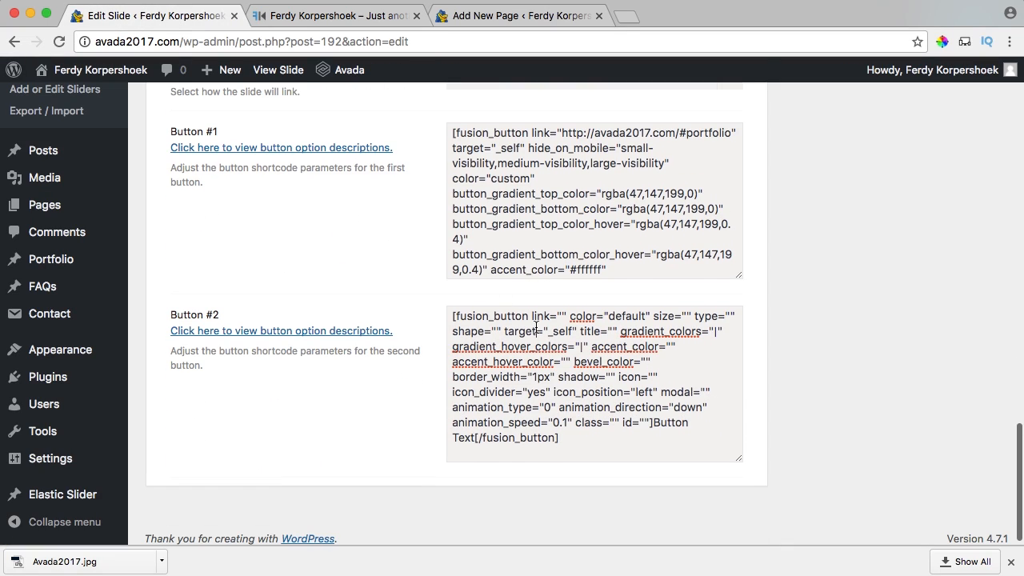
pyautogui.hotkey('ctrl', 'a')
pyautogui.press('super+v')
pyautogui.scroll(6, 598, 344)
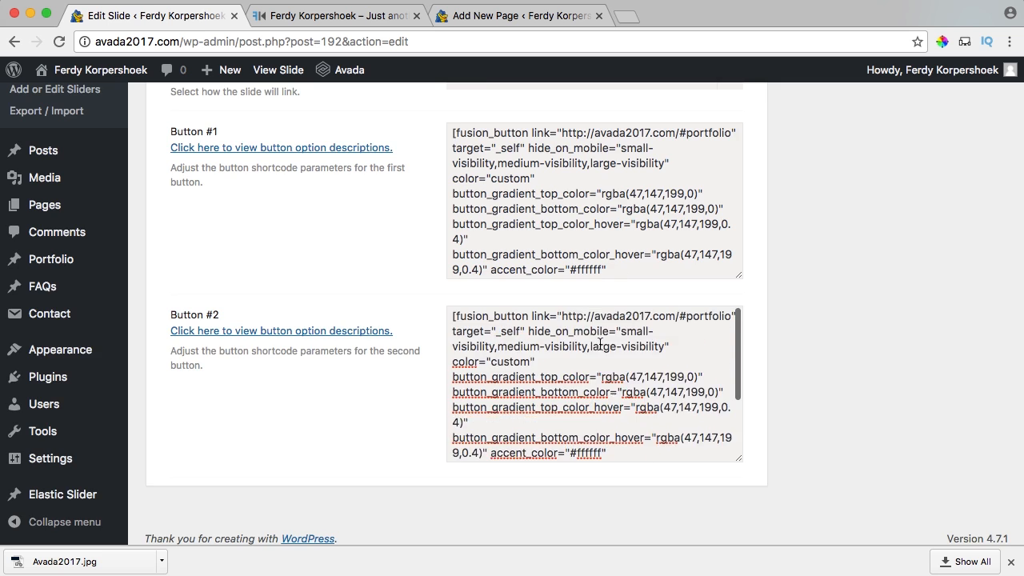
pyautogui.scroll(-5, 783, 428)
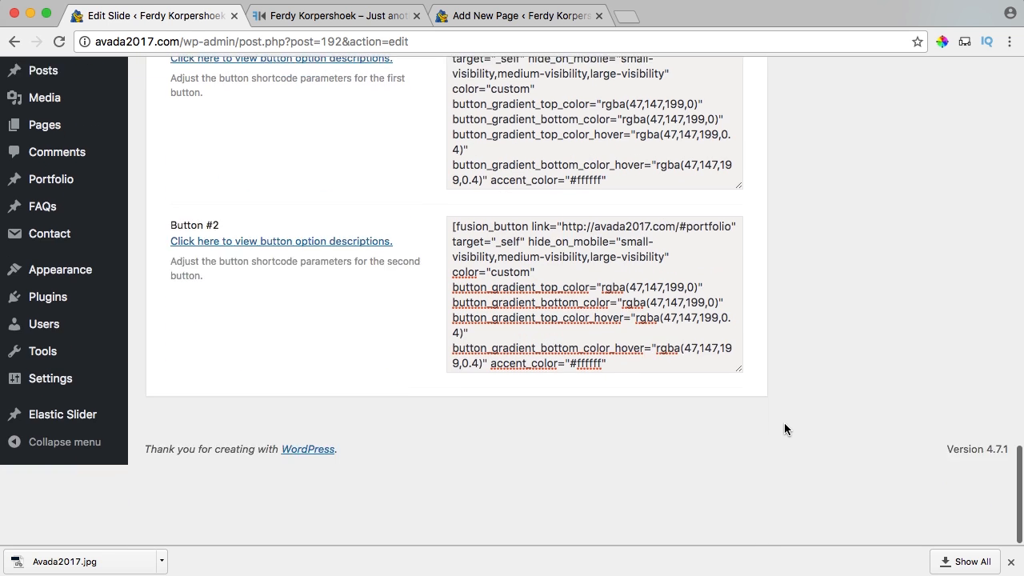
pyautogui.scroll(2, 784, 427)
pyautogui.scroll(-3, 653, 396)
pyautogui.scroll(4, 653, 396)
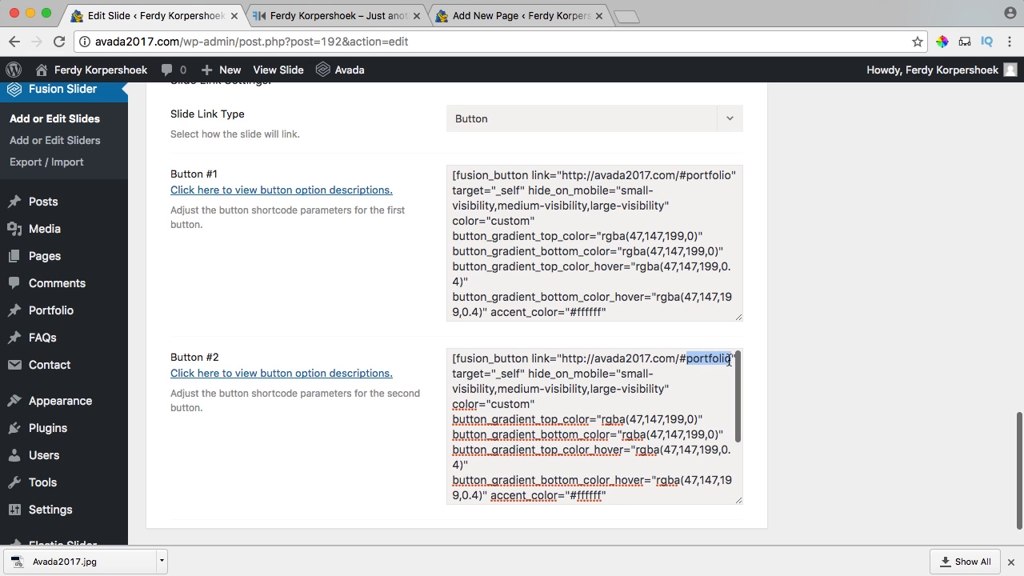
pyautogui.write('contact')
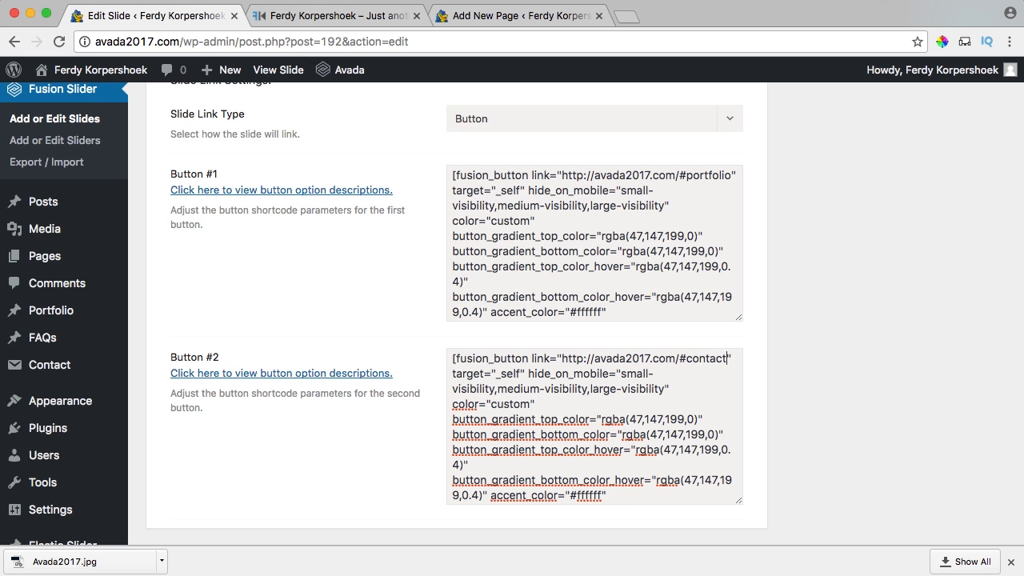
# Change the second button's label from PORTFOLIO to Contact and update the slide.
pyautogui.scroll(-5, 669, 402)
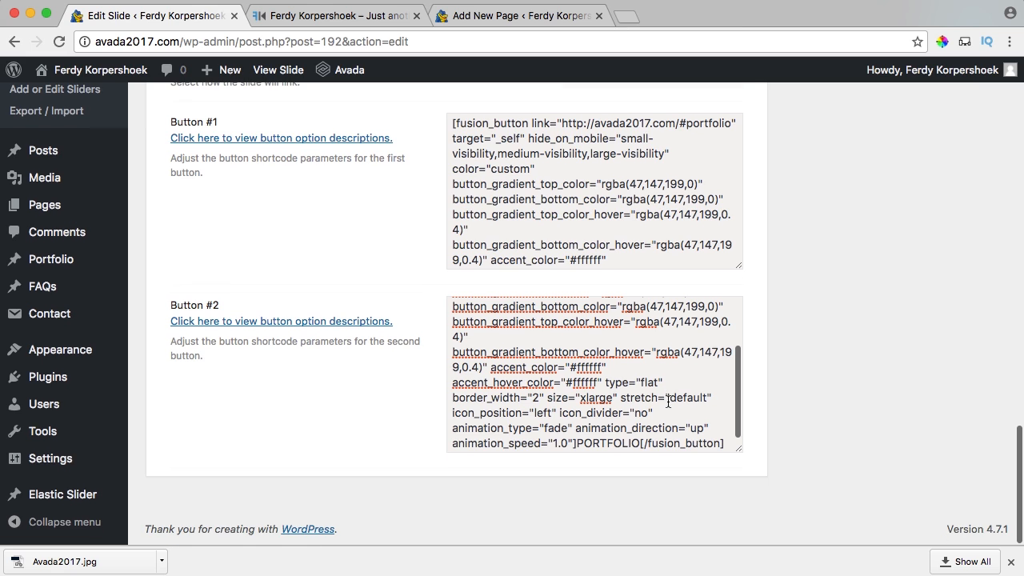
pyautogui.scroll(-1, 650, 409)
pyautogui.moveTo(640, 442); pyautogui.dragTo(579, 441)
pyautogui.write('Contact')
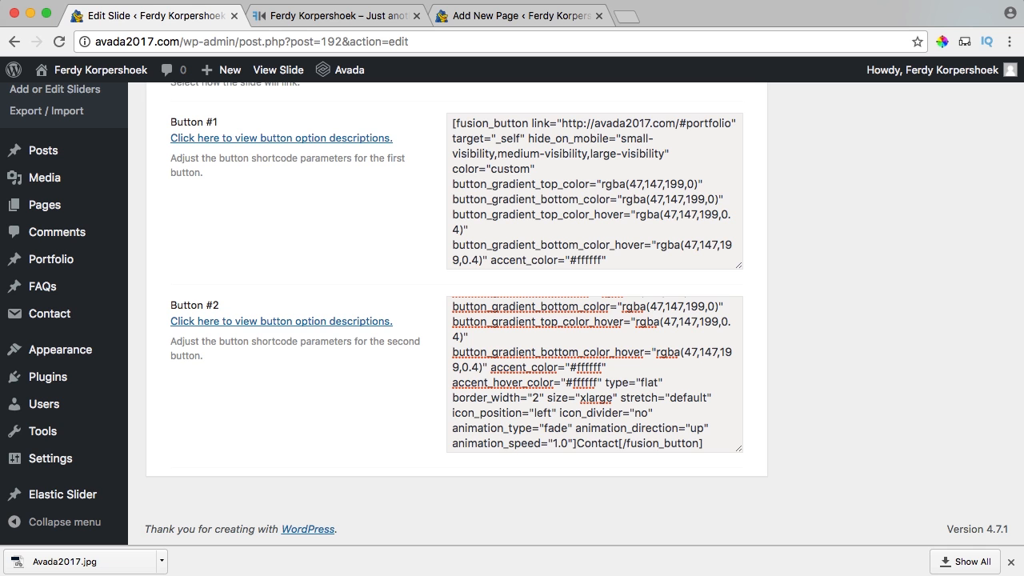
pyautogui.scroll(20, 837, 345)
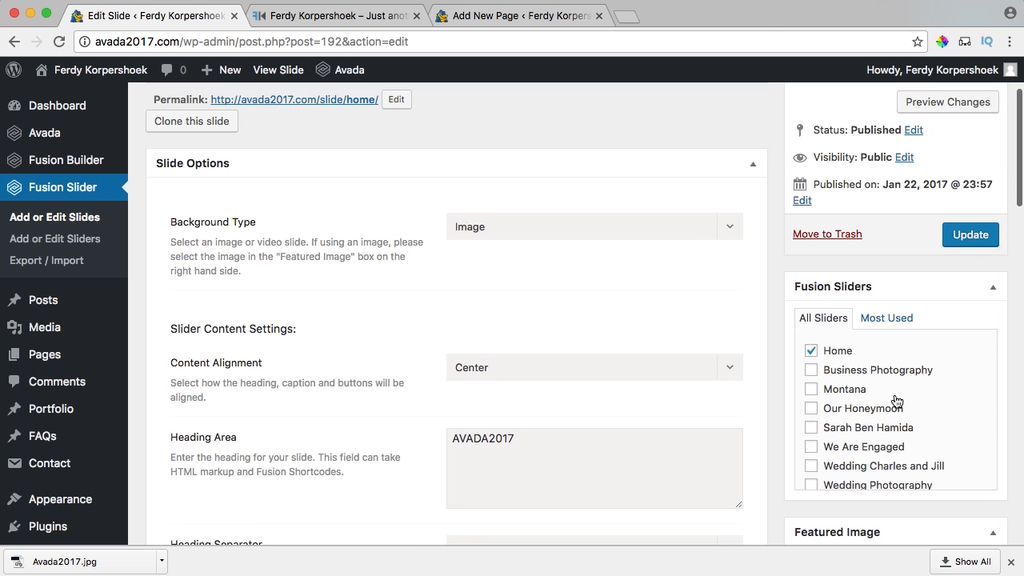
pyautogui.click(972, 276)
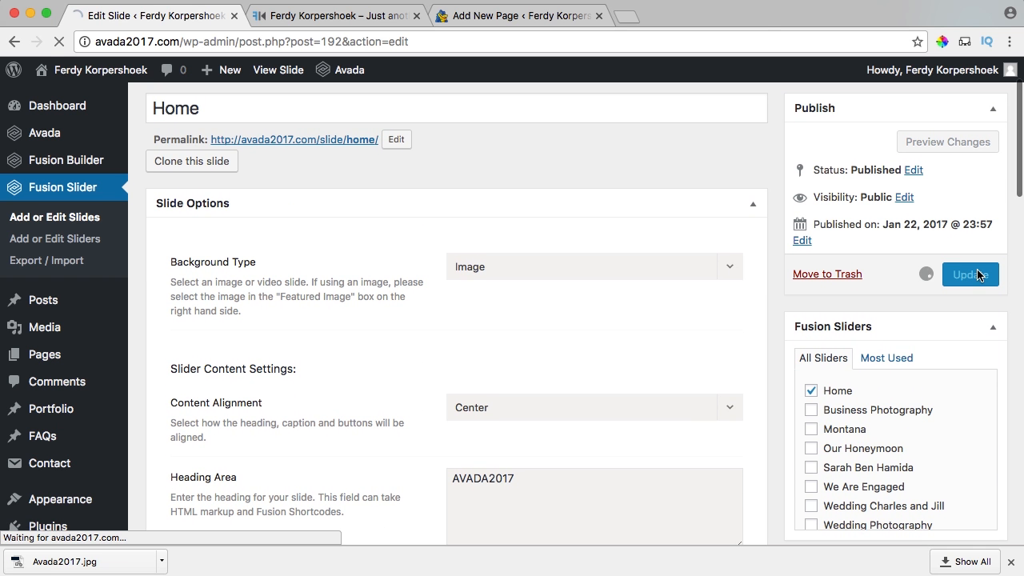
# Reload the live homepage and test that PORTFOLIO and CONTACT jump to their sections.
pyautogui.click(319, 19)
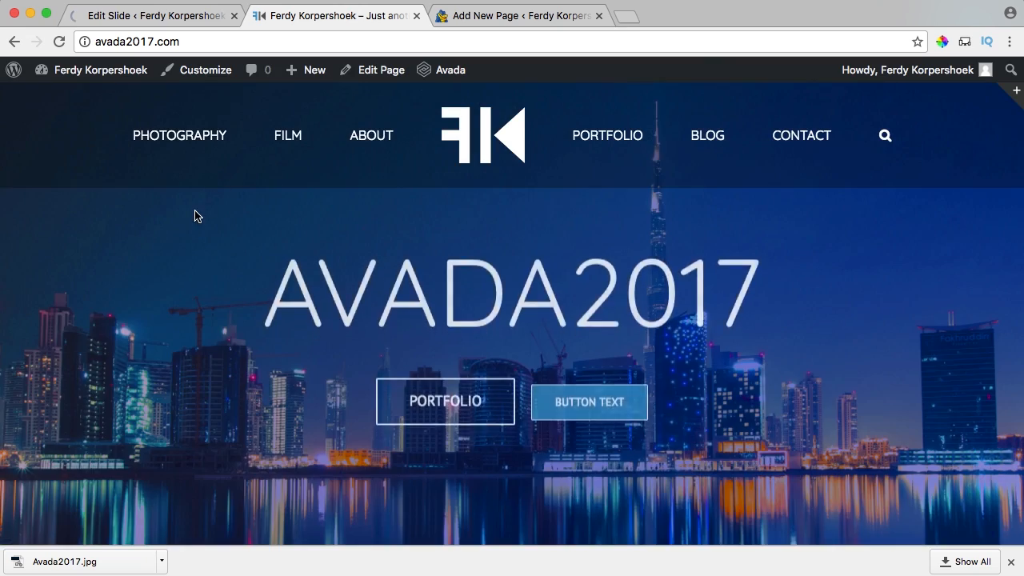
pyautogui.press('super+r')
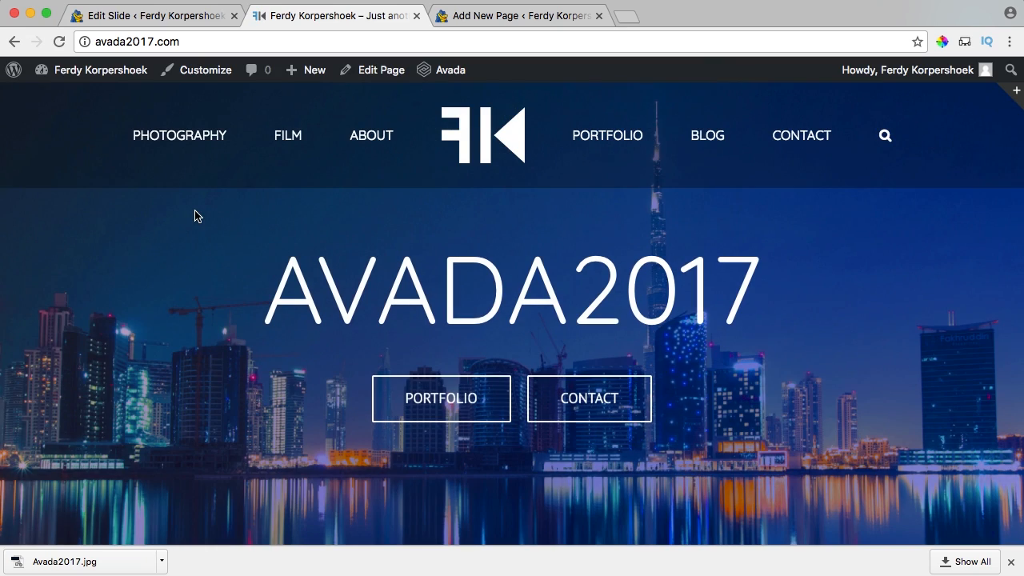
pyautogui.click(446, 399)
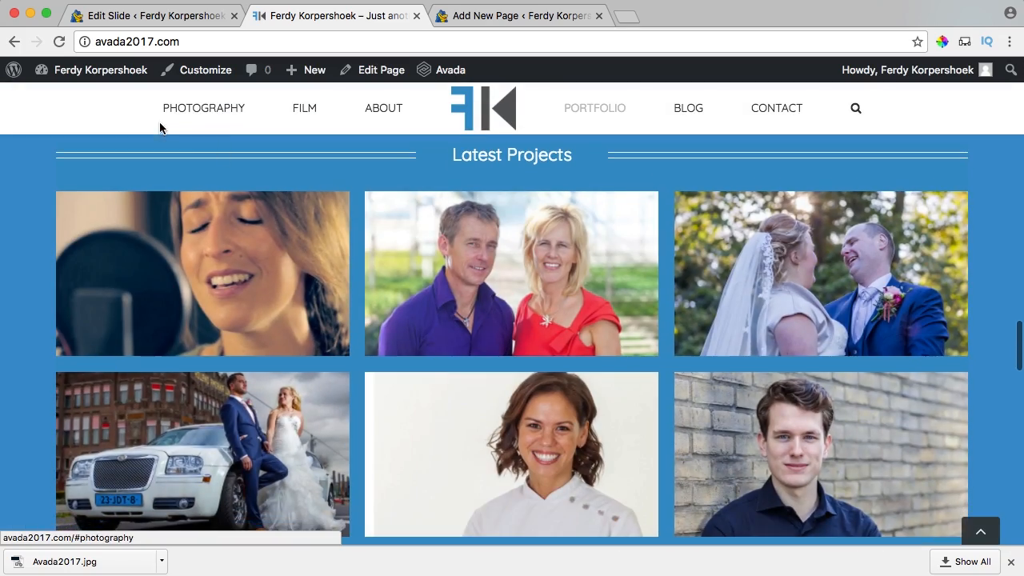
pyautogui.click(220, 120)
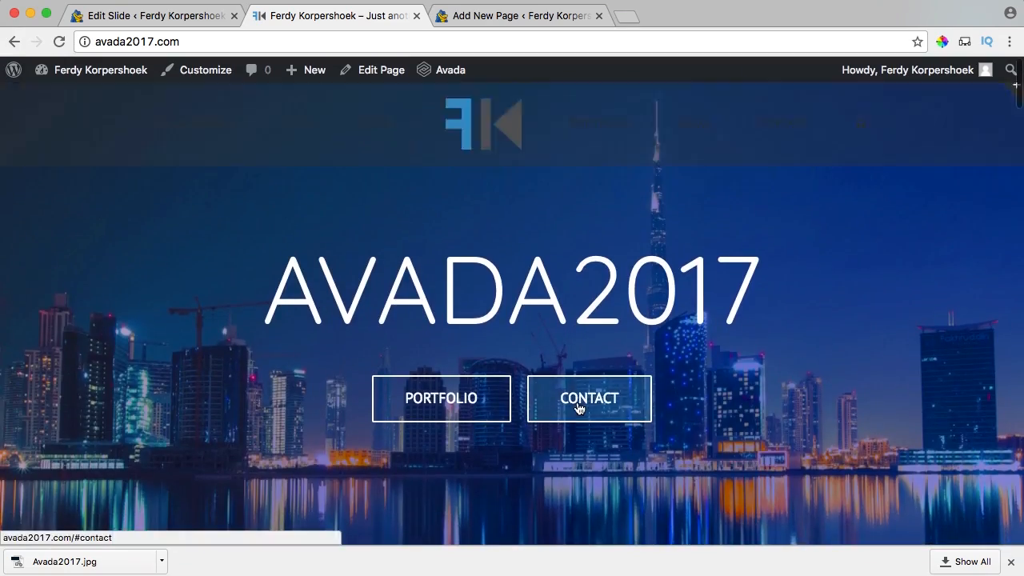
pyautogui.click(576, 406)
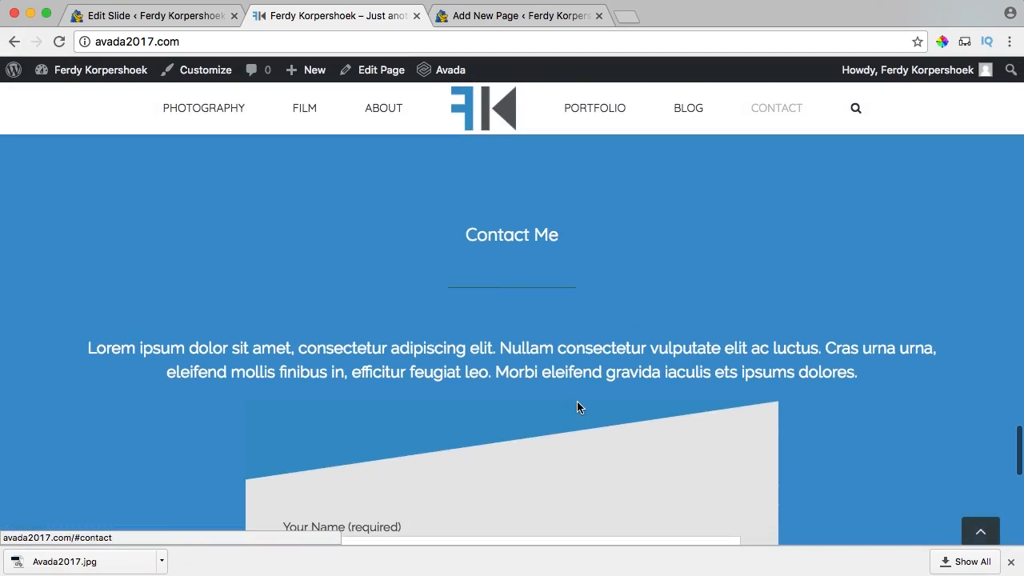
pyautogui.scroll(-6, 549, 335)
pyautogui.scroll(20, 548, 336)
pyautogui.scroll(15, 548, 330)
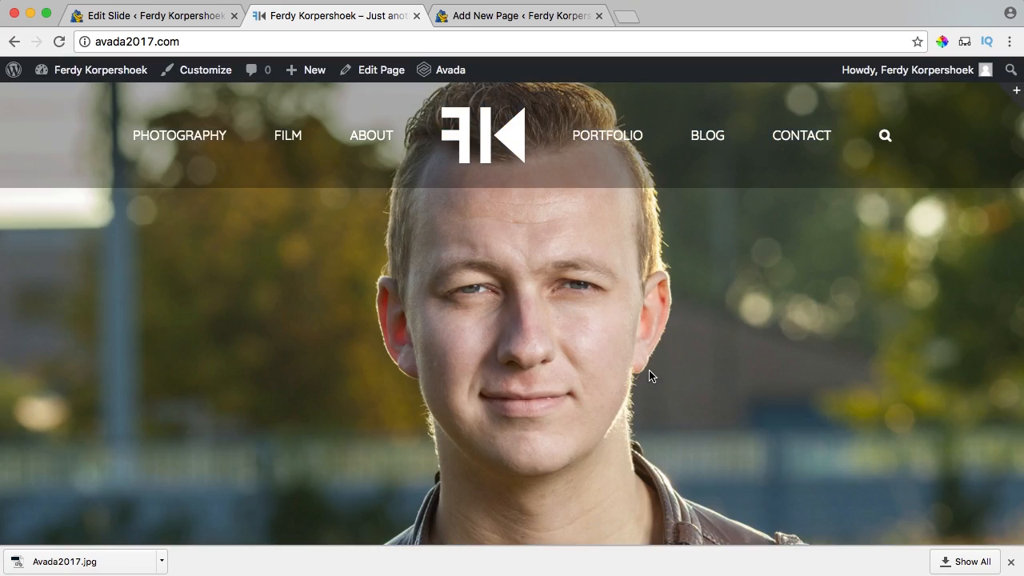
pyautogui.click(1011, 562)
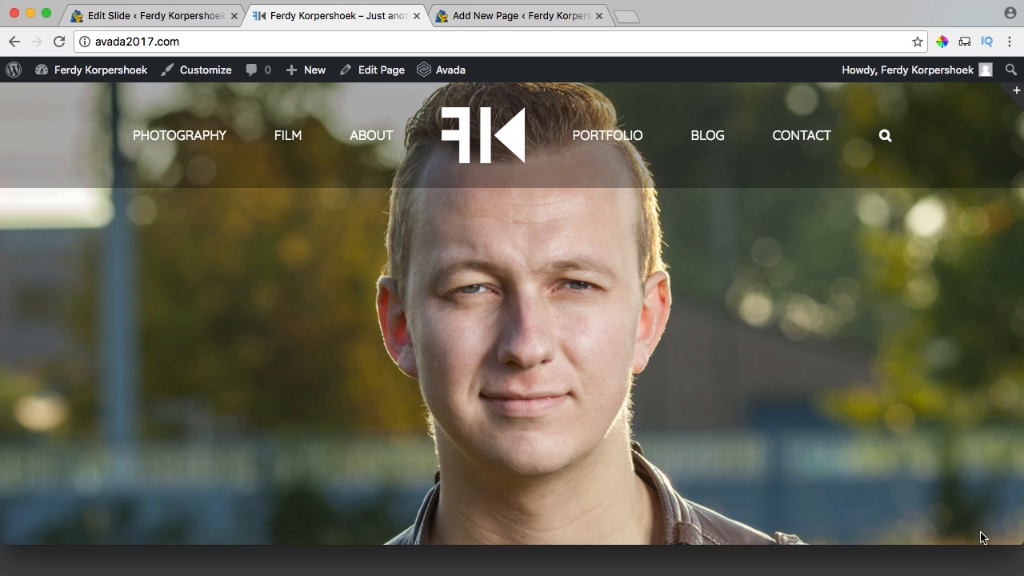
pyautogui.scroll(-20, 596, 387)
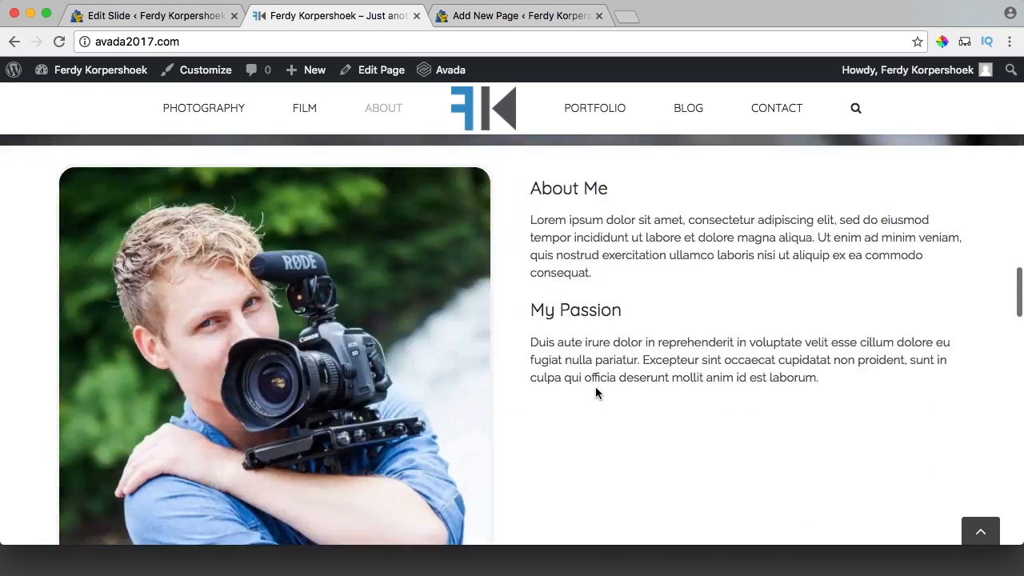
pyautogui.scroll(-10, 595, 393)
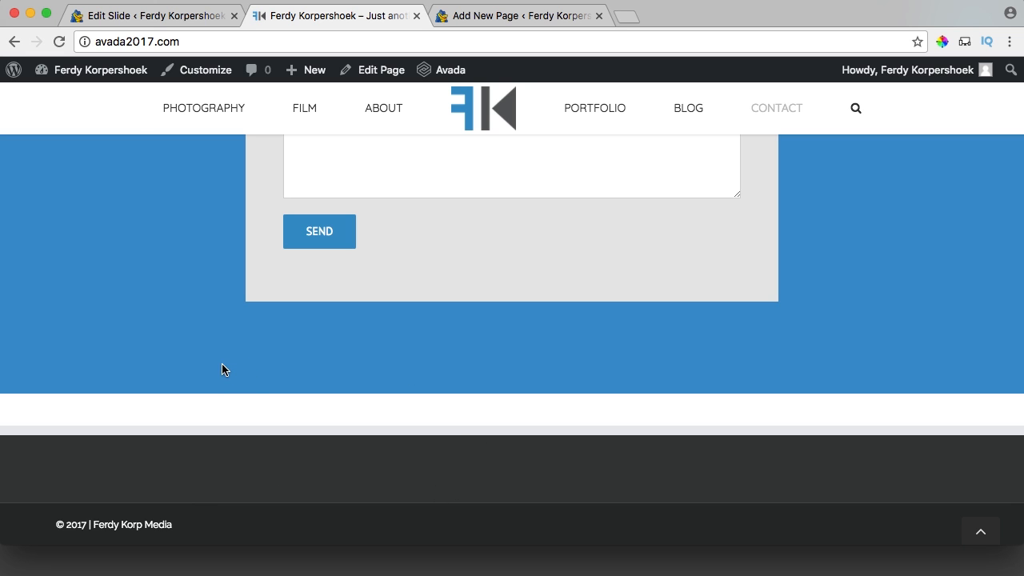
# Close the unsaved new page, choosing to leave without saving.
pyautogui.click(126, 24)
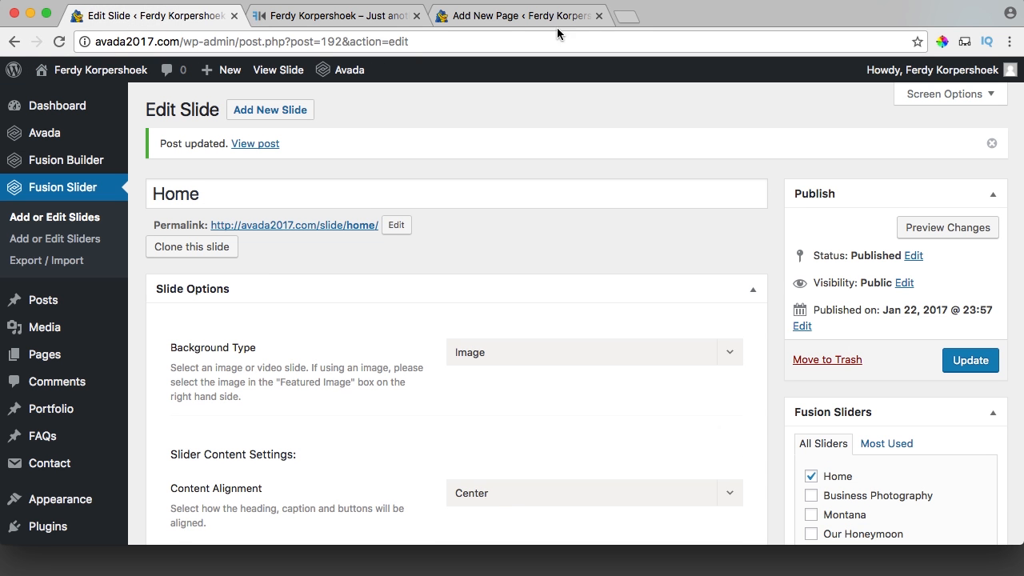
pyautogui.click(590, 21)
pyautogui.click(599, 17)
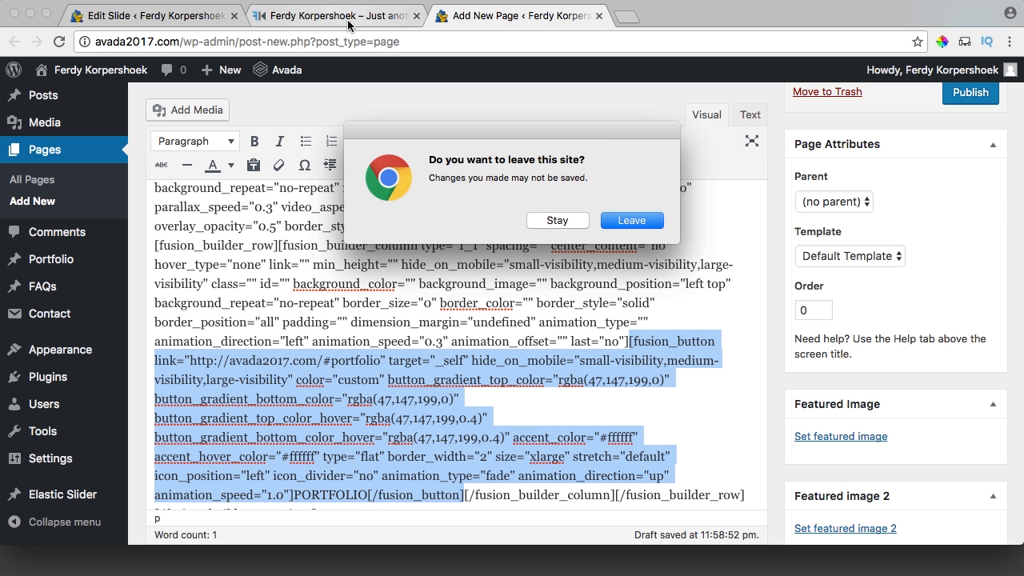
pyautogui.click(632, 221)
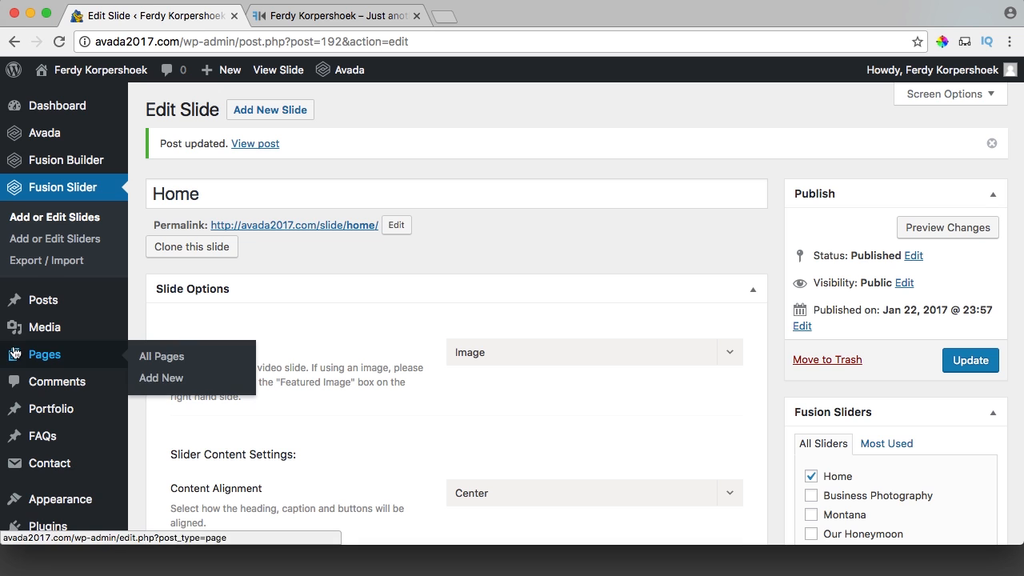
# Go to the Appearance > Widgets page.
pyautogui.scroll(-2, 48, 380)
pyautogui.moveTo(62, 417)
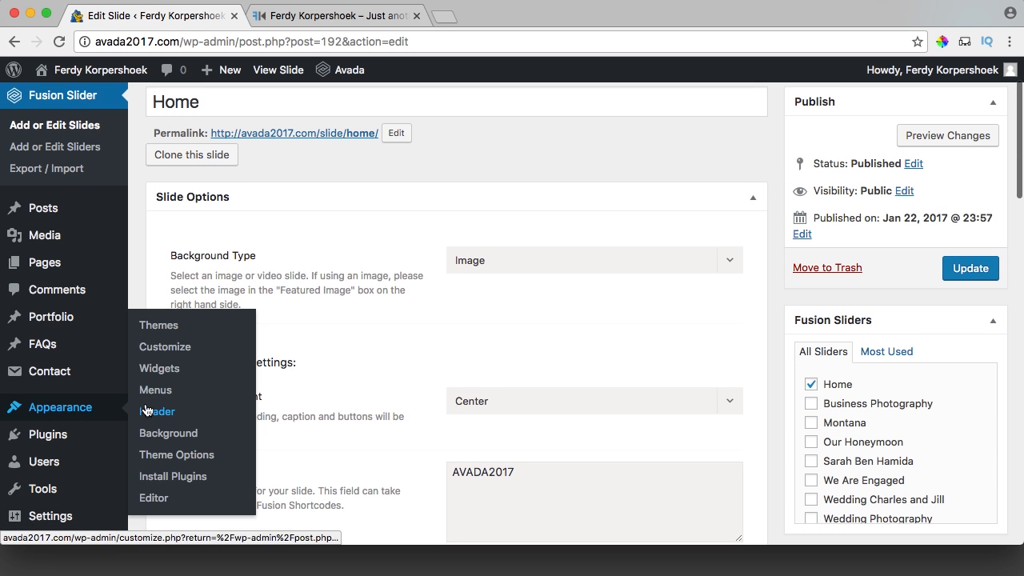
pyautogui.click(163, 373)
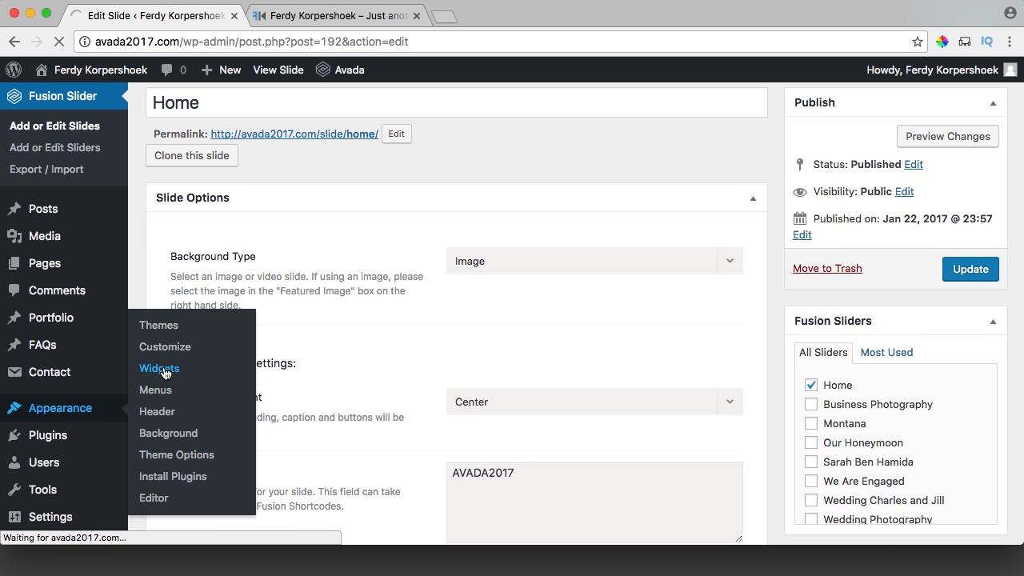
pyautogui.scroll(-2, 438, 344)
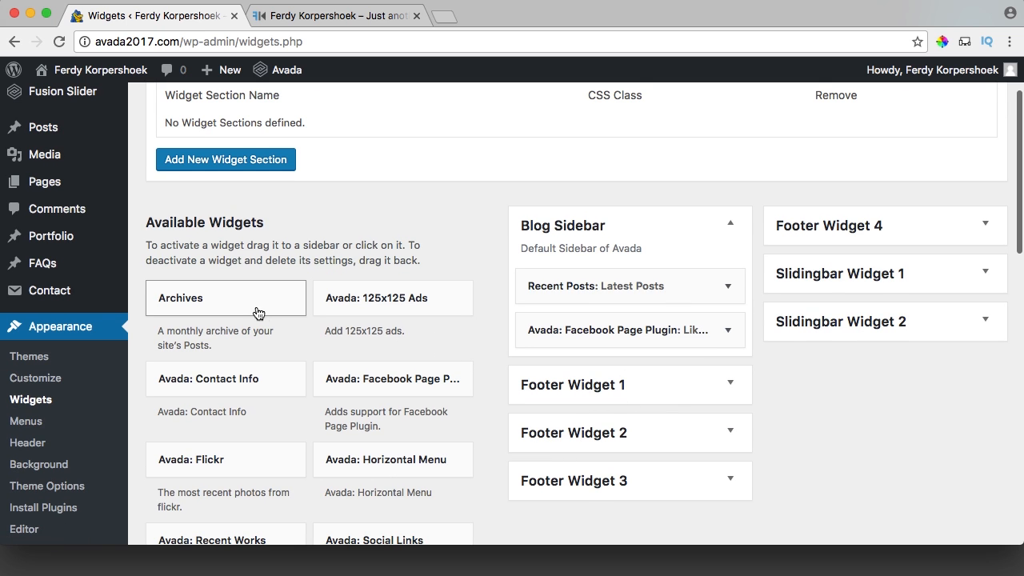
pyautogui.scroll(-5, 304, 312)
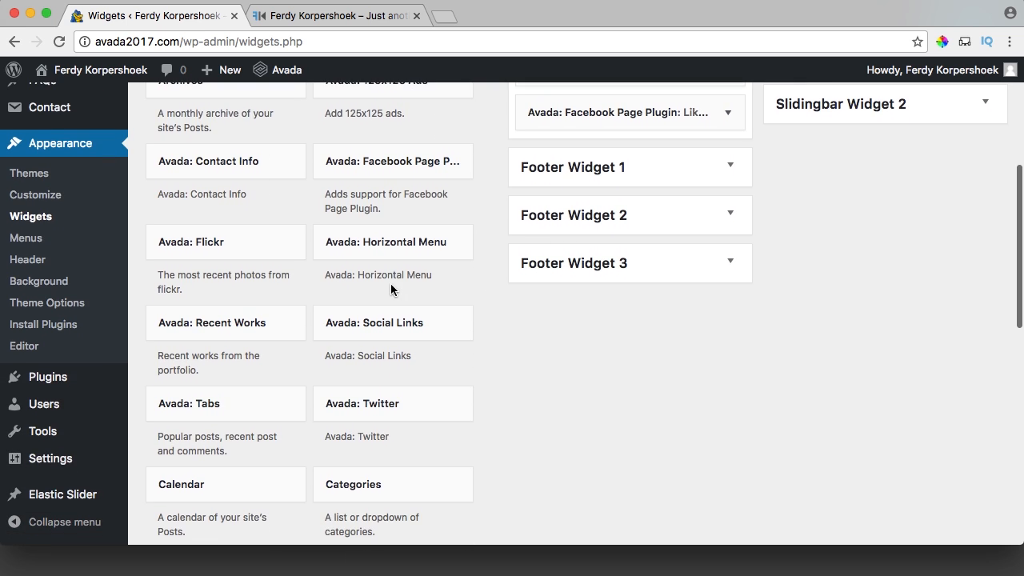
pyautogui.scroll(-6, 390, 288)
pyautogui.scroll(-7, 326, 294)
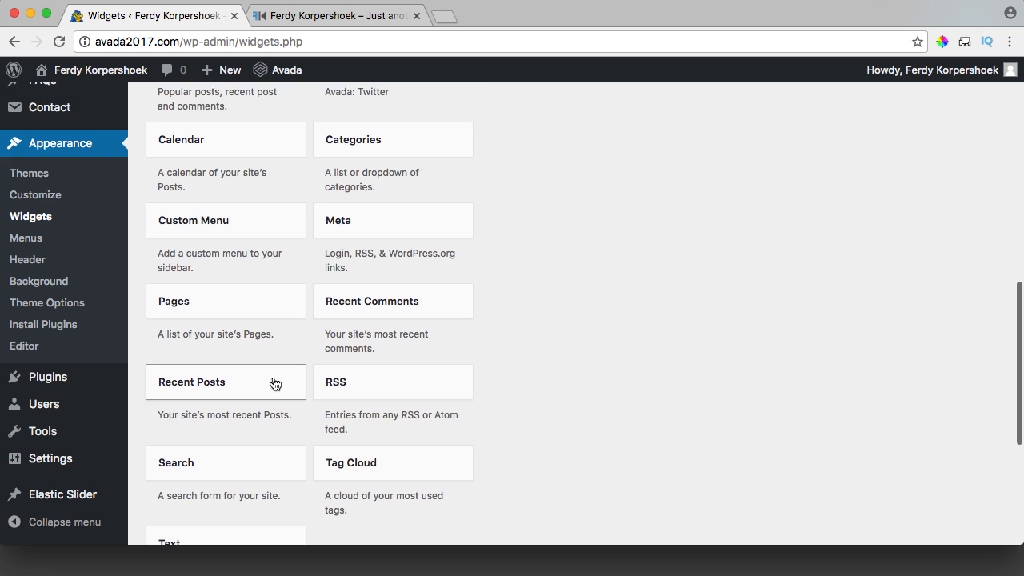
# Add a Text widget to the Blog Sidebar and begin entering its content.
pyautogui.click(202, 334)
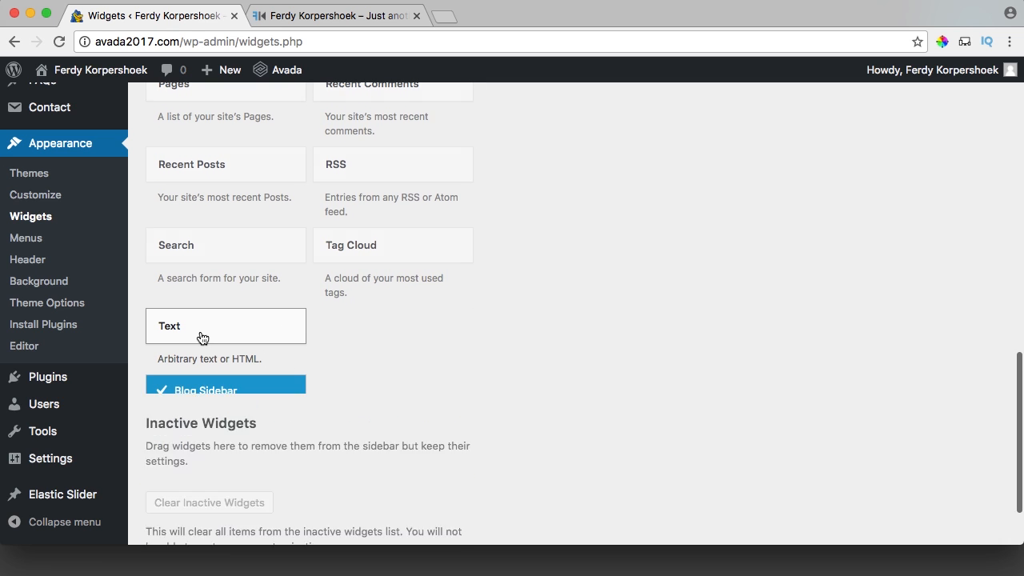
pyautogui.scroll(-3, 365, 400)
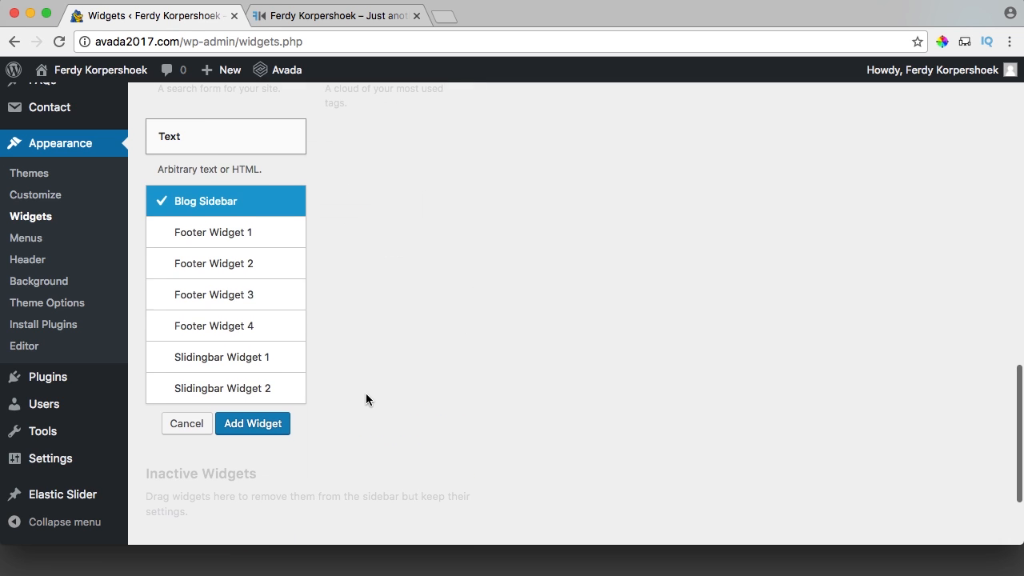
pyautogui.click(264, 423)
pyautogui.click(662, 382)
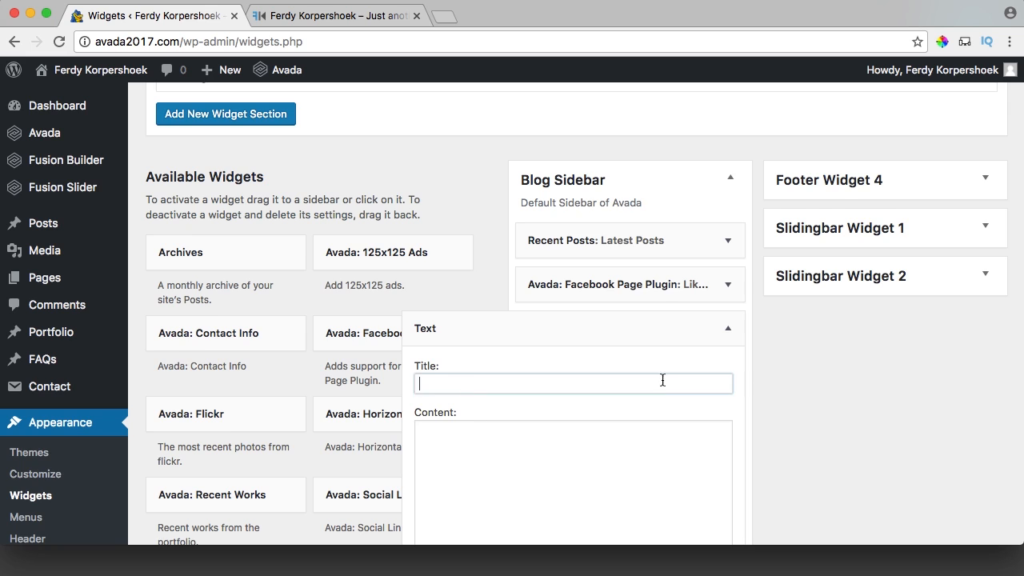
pyautogui.scroll(-2, 656, 401)
pyautogui.click(521, 395)
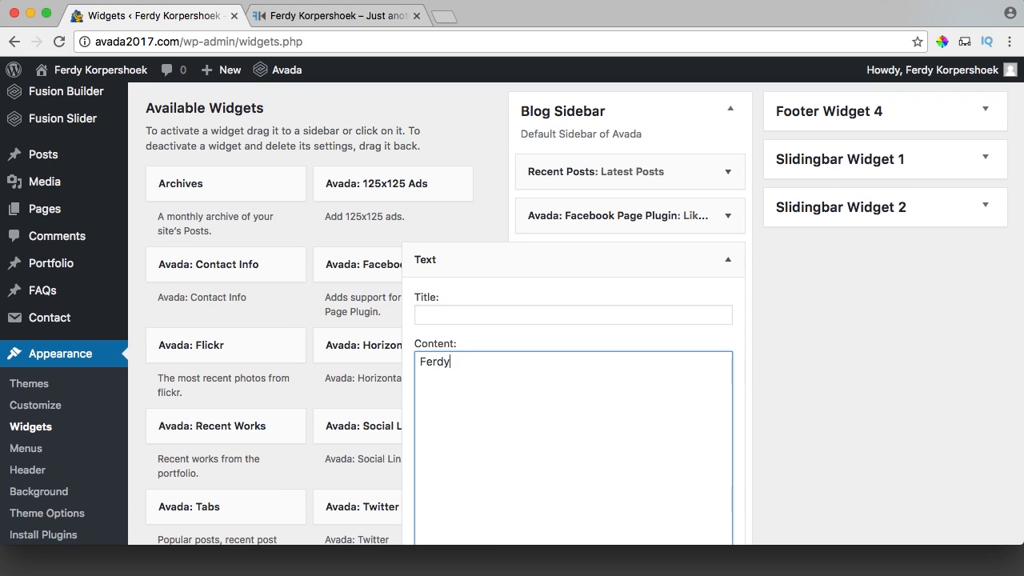
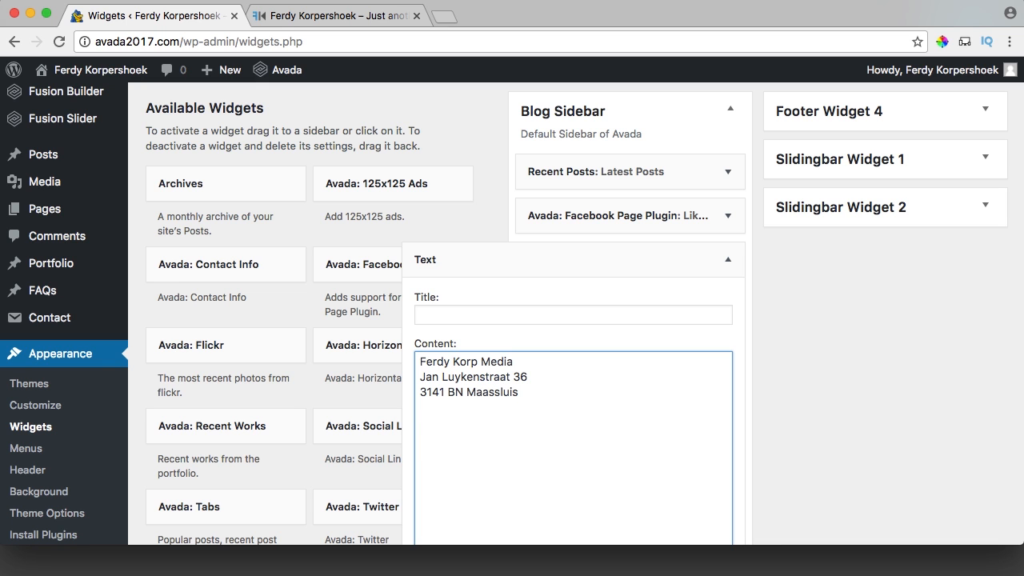
# Enable automatic paragraphs and fill the widget content with P: phone, E: e-mail and W: website lines.
pyautogui.scroll(-4, 718, 396)
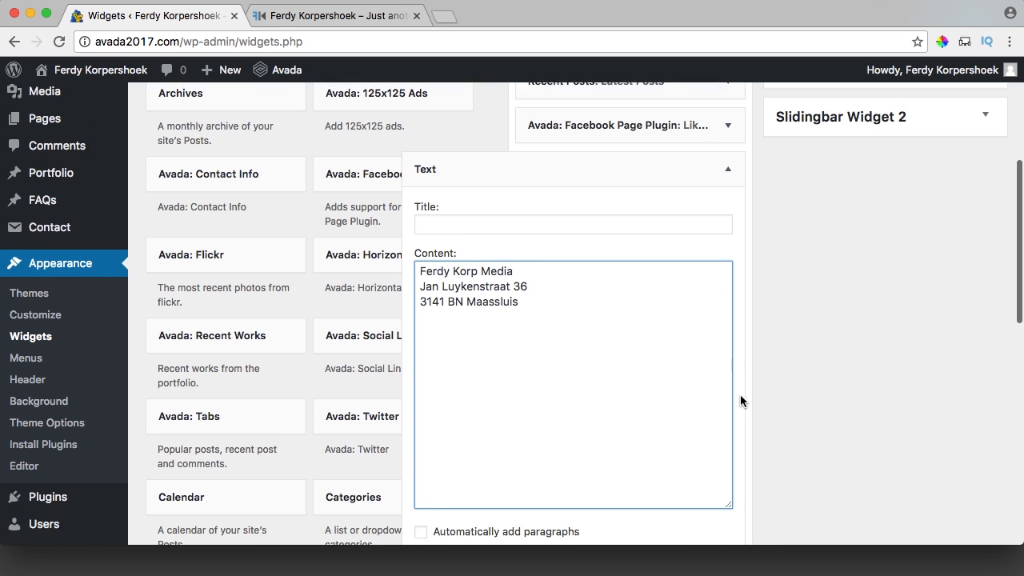
pyautogui.click(420, 473)
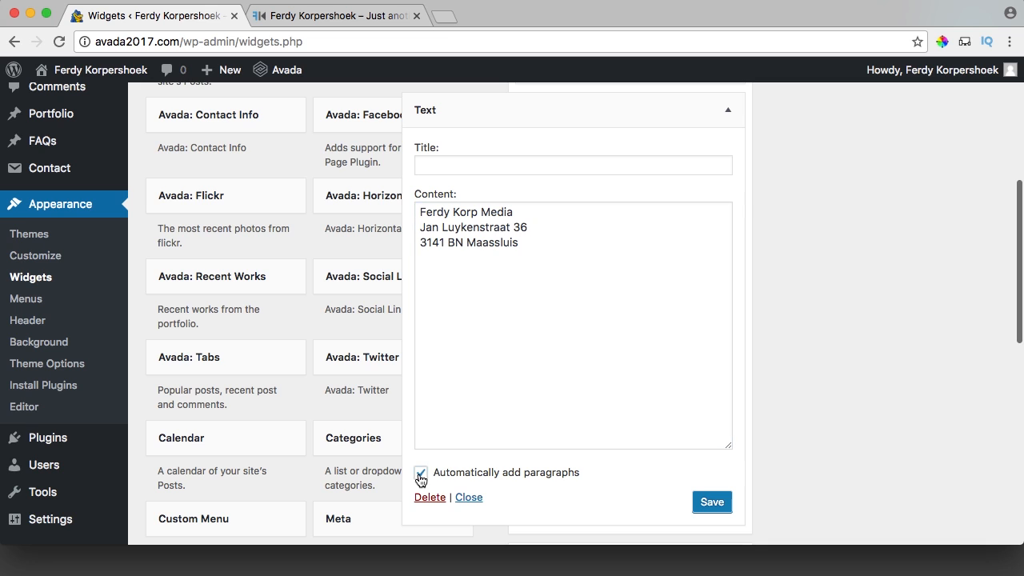
pyautogui.click(553, 299)
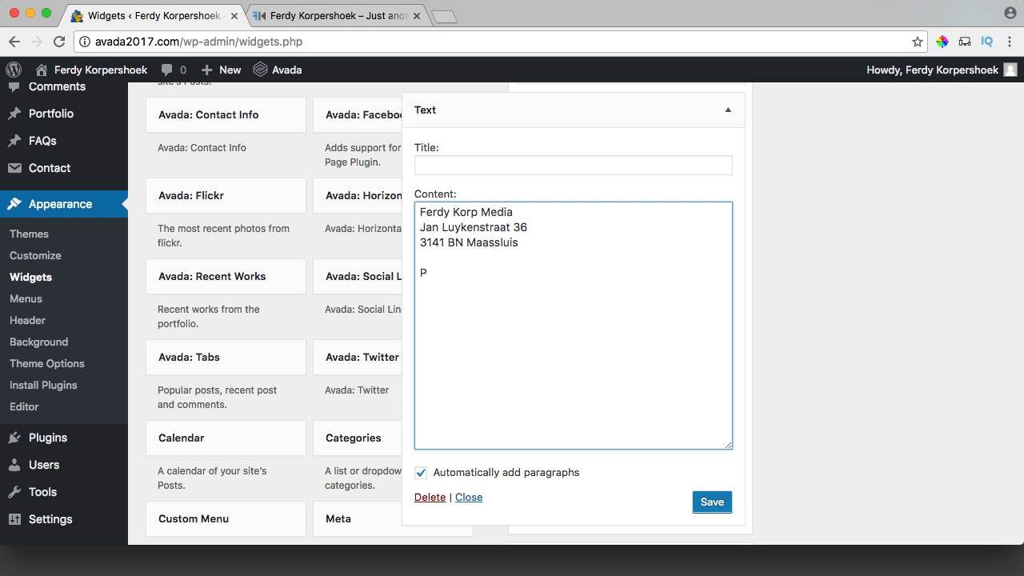
pyautogui.write('P: +31123456789 ')
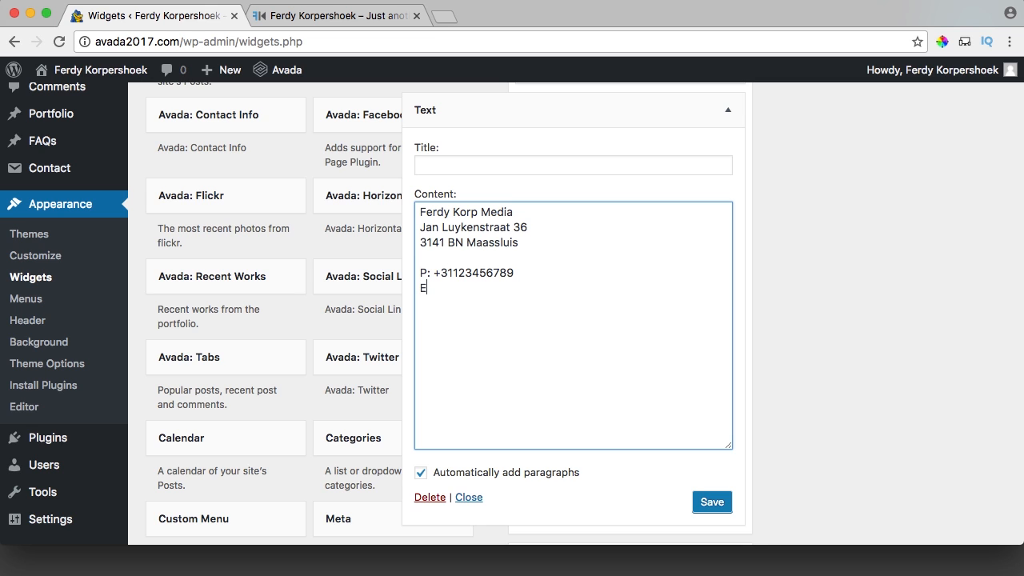
pyautogui.write('E:')
pyautogui.press('super+v')
pyautogui.press('Return')
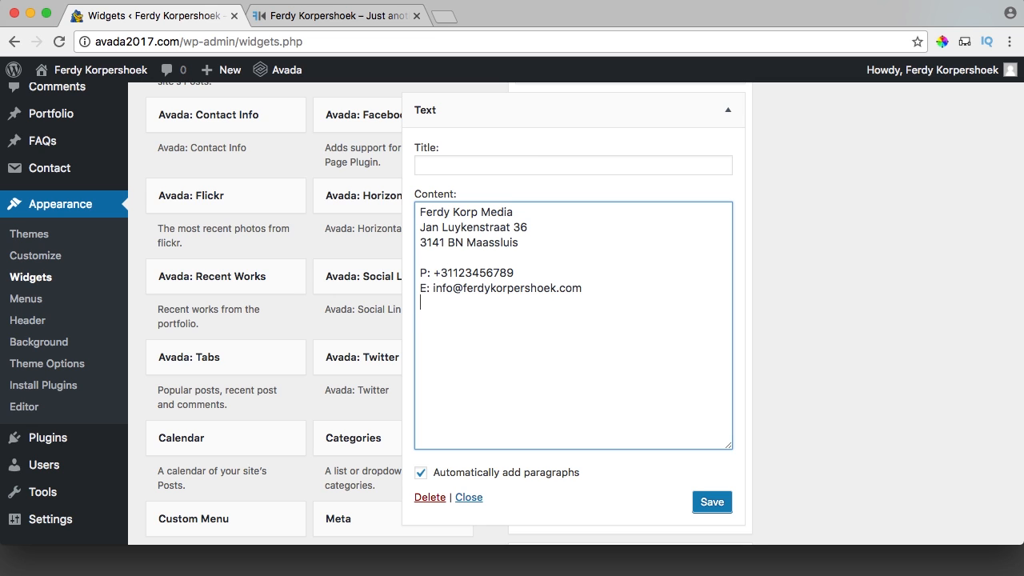
pyautogui.write('W:')
pyautogui.write('avada2017.com')
pyautogui.press('Return')
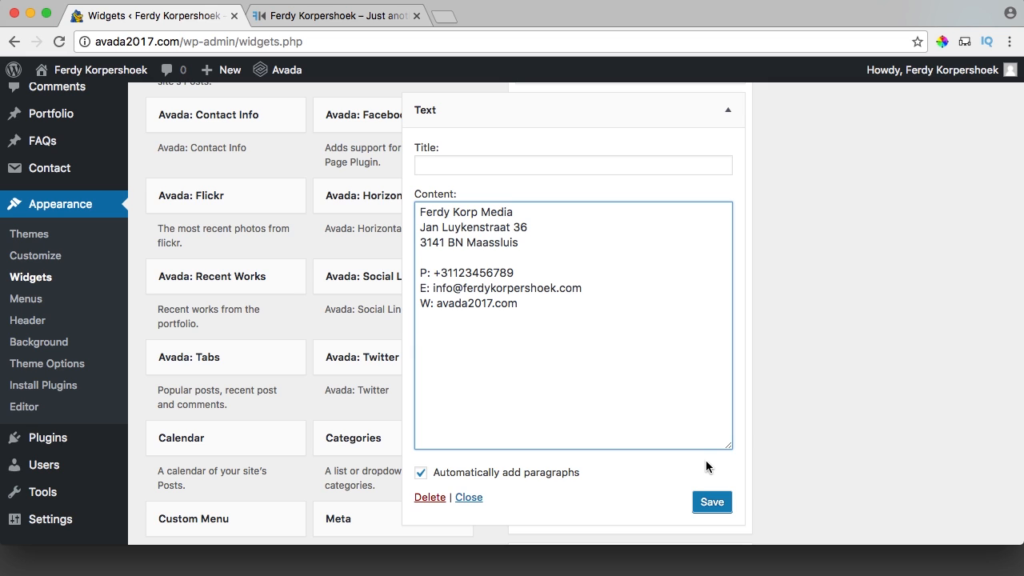
pyautogui.click(716, 502)
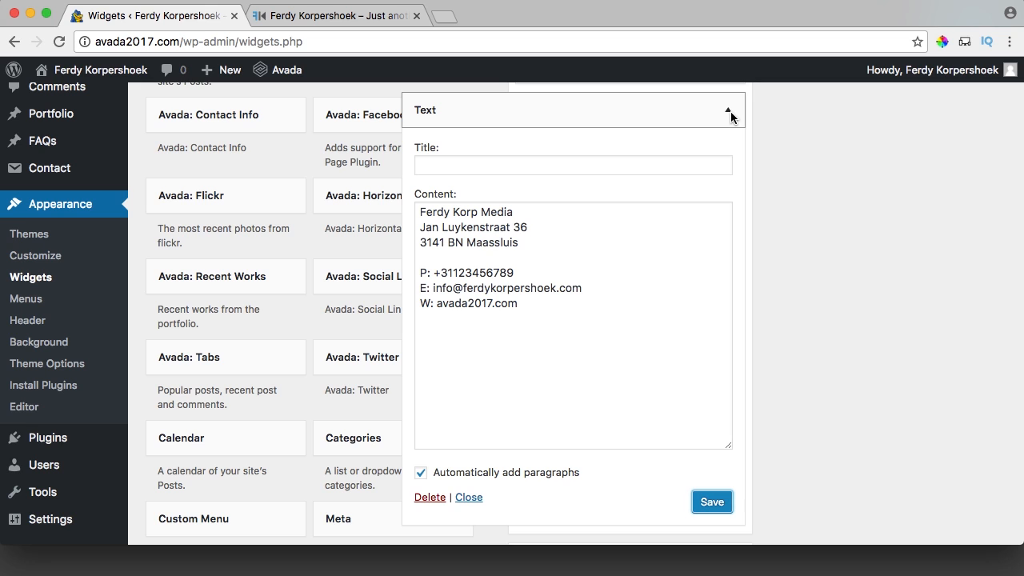
# Title the Text widget 'Contact Info' and save it.
pyautogui.click(547, 167)
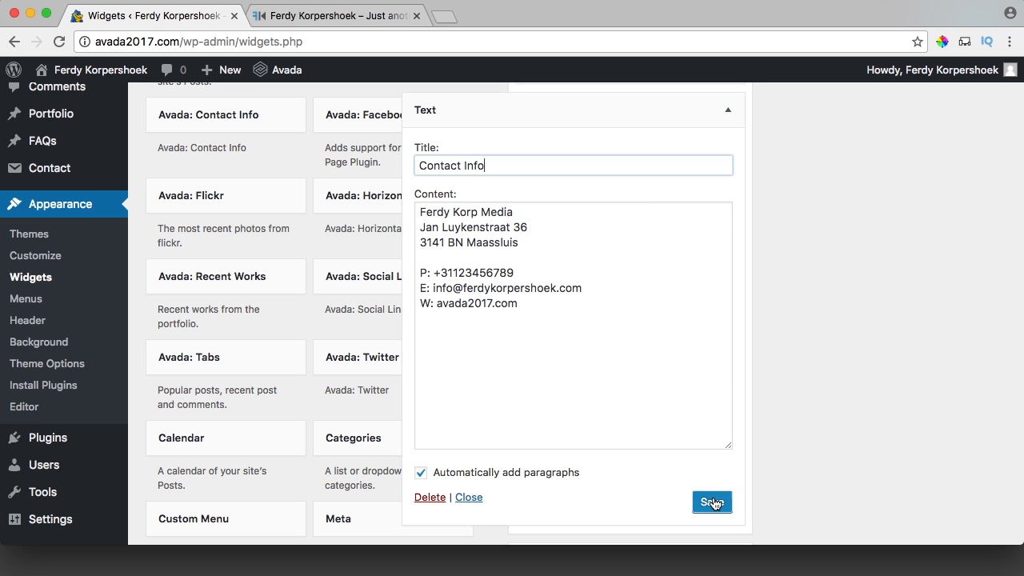
pyautogui.click(711, 502)
pyautogui.click(728, 110)
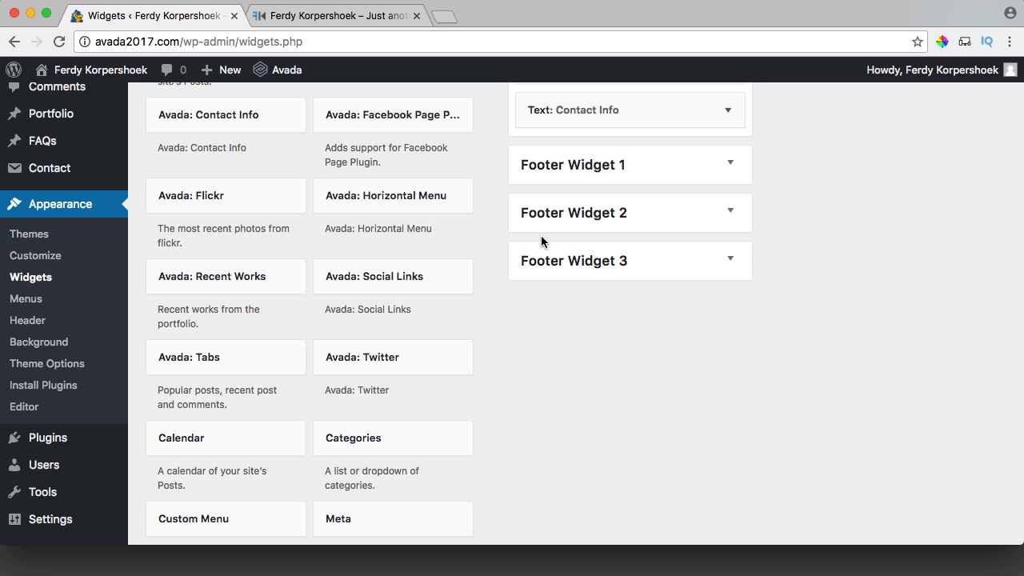
# Add Avada: Recent Works to Footer Widget 2 showing 5 items, and save.
pyautogui.click(679, 215)
pyautogui.scroll(5, 531, 233)
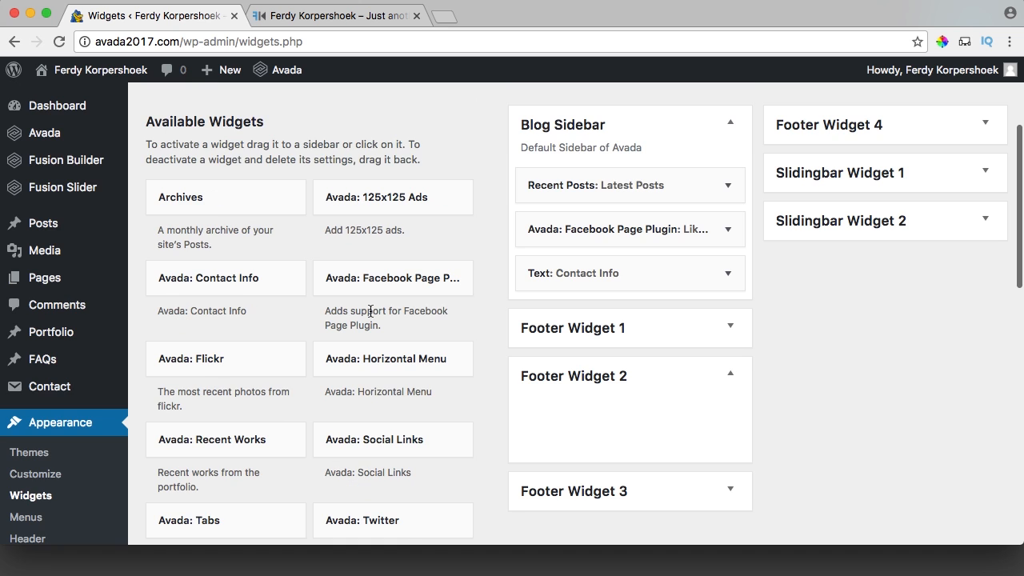
pyautogui.scroll(-3, 327, 248)
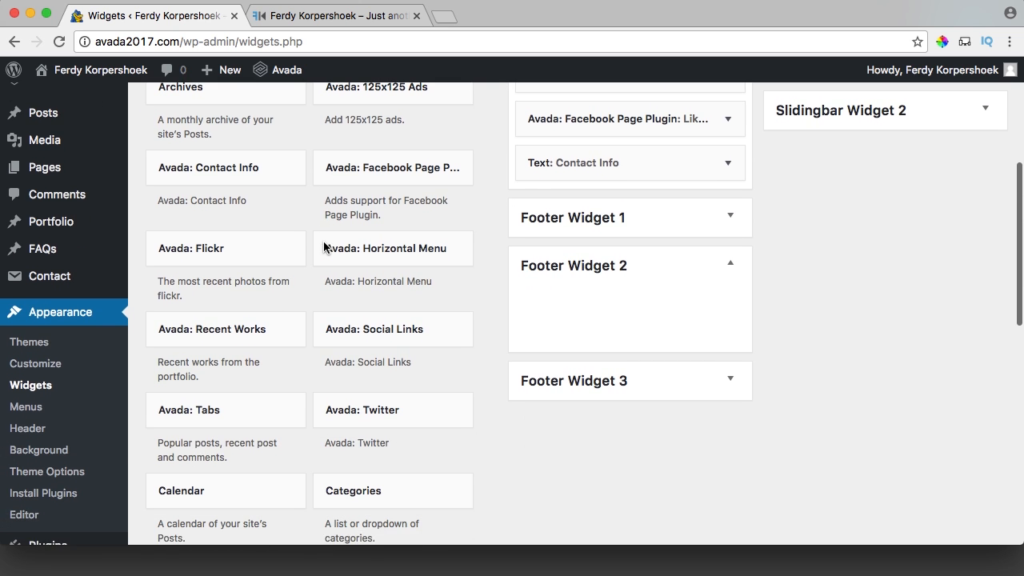
pyautogui.scroll(2, 323, 248)
pyautogui.scroll(-8, 324, 248)
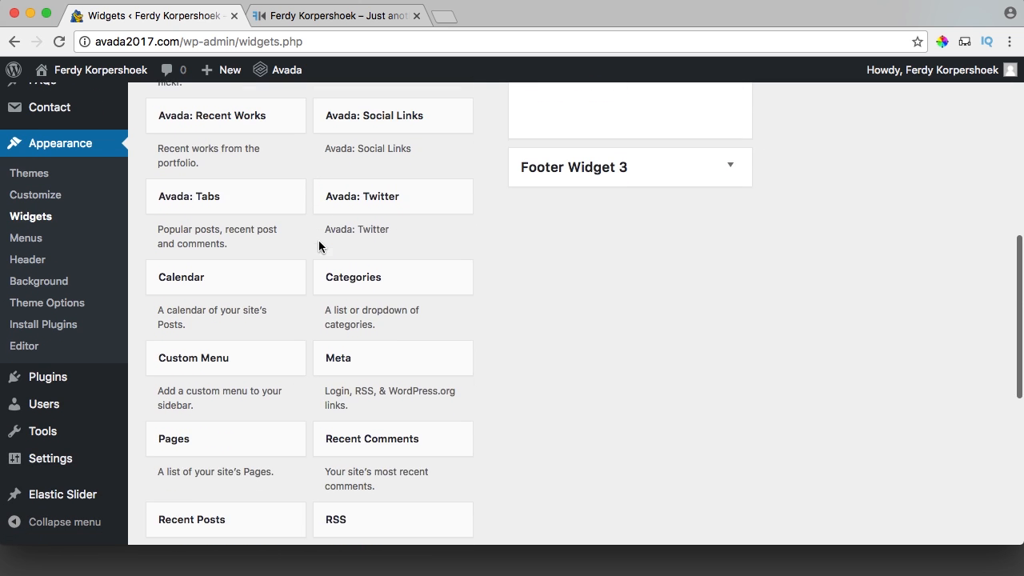
pyautogui.scroll(-6, 320, 245)
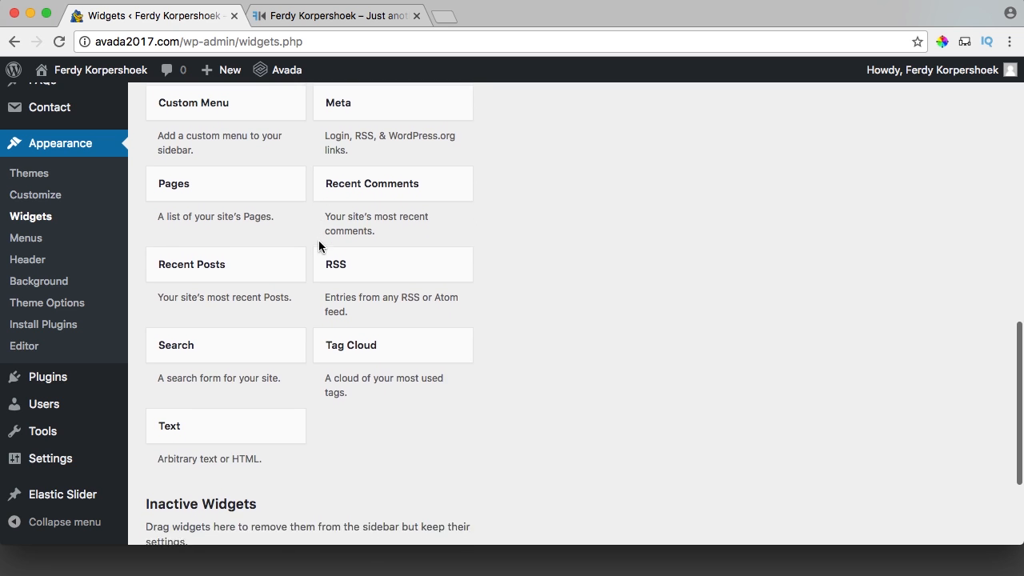
pyautogui.scroll(8, 319, 245)
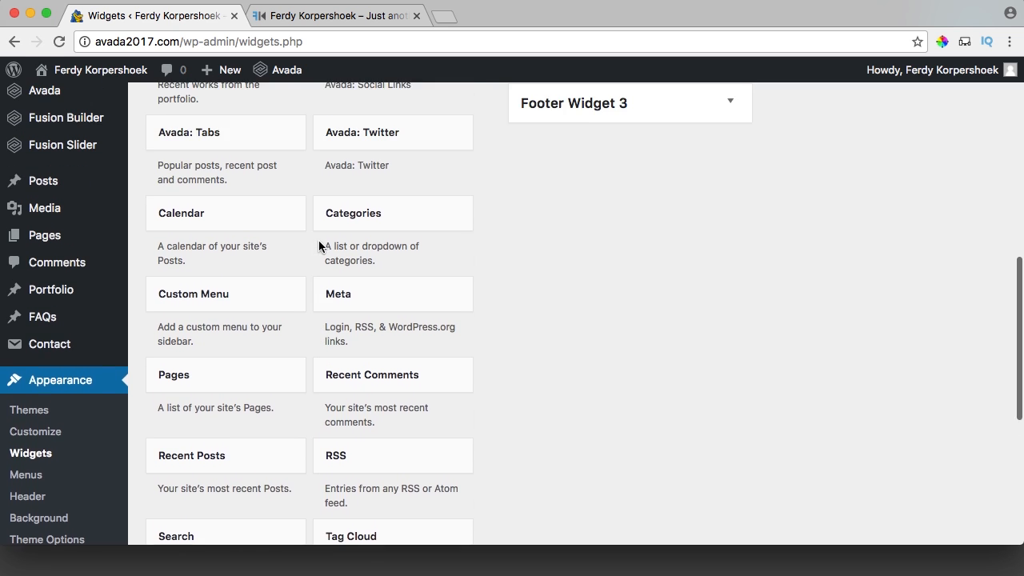
pyautogui.scroll(4, 319, 246)
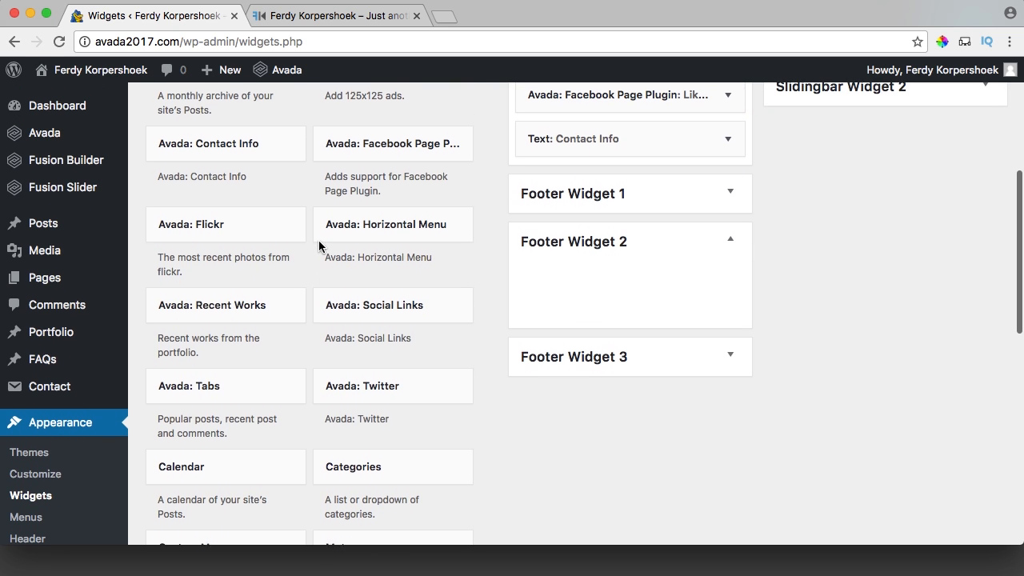
pyautogui.moveTo(199, 308); pyautogui.dragTo(620, 280)
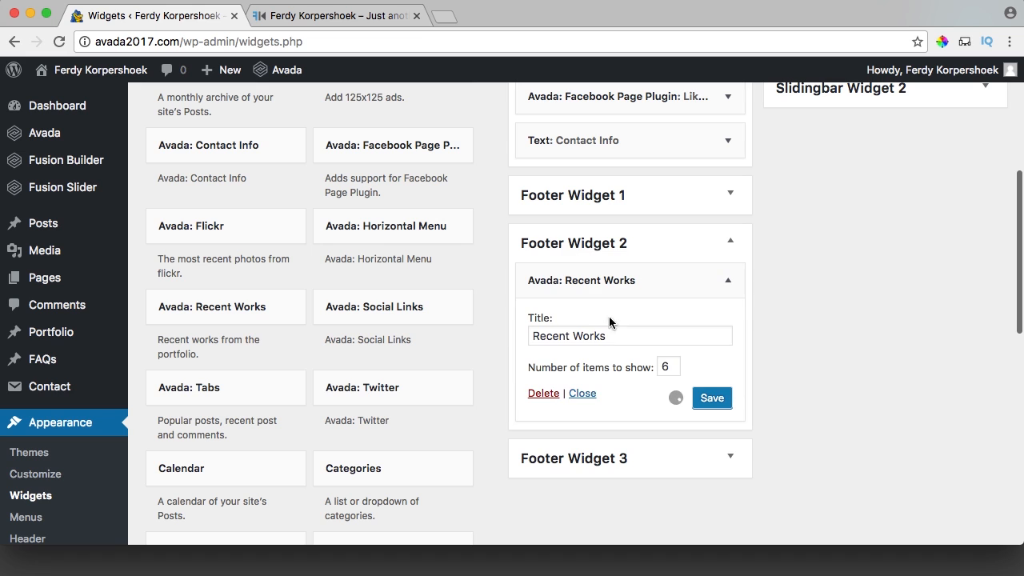
pyautogui.doubleClick(672, 368)
pyautogui.press('BackSpace')
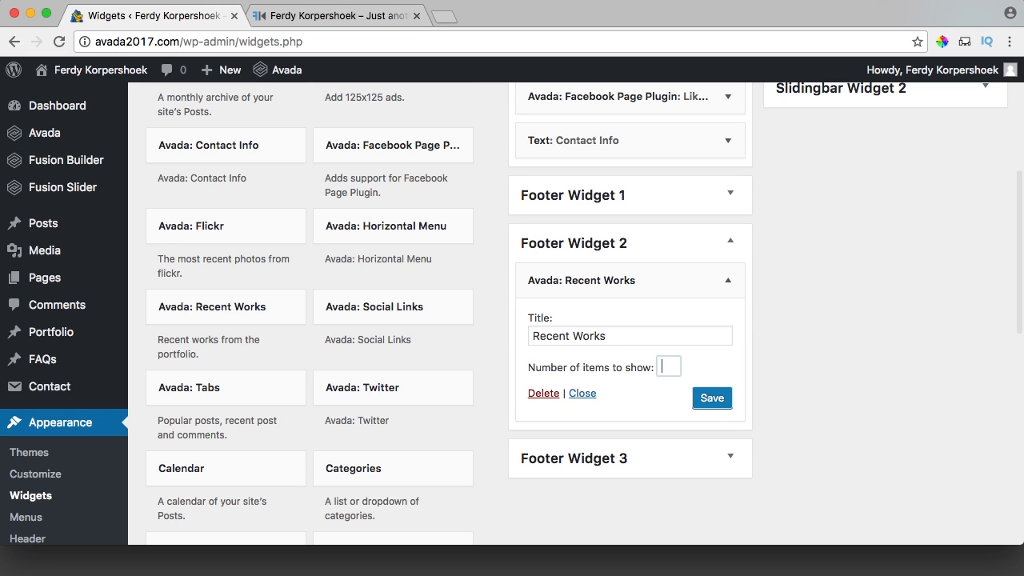
pyautogui.write('5')
pyautogui.click(716, 400)
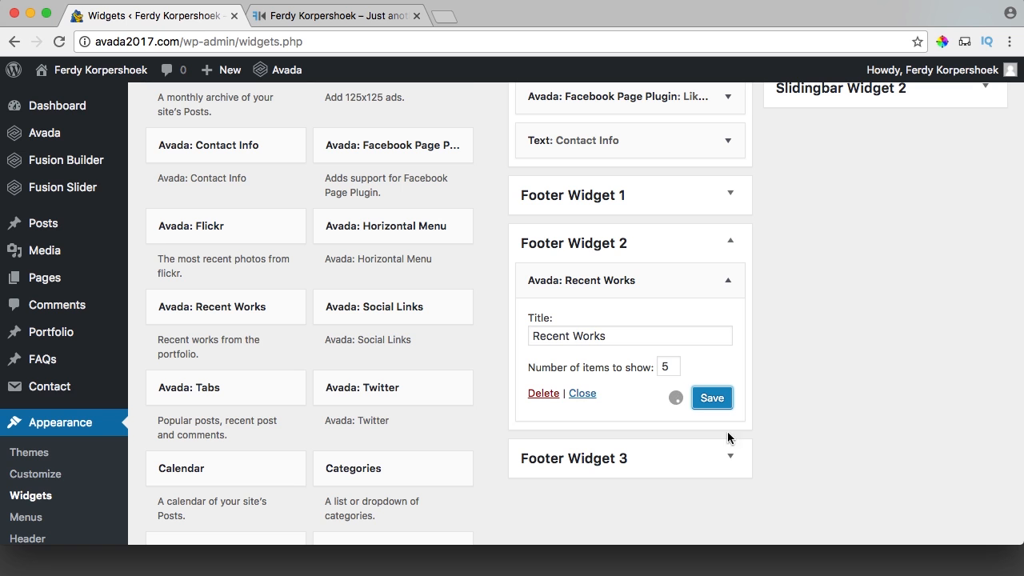
# Add a Recent Posts widget titled 'Recent Posts' to Footer Widget 3, save, and reload the live site.
pyautogui.click(730, 458)
pyautogui.scroll(-5, 312, 330)
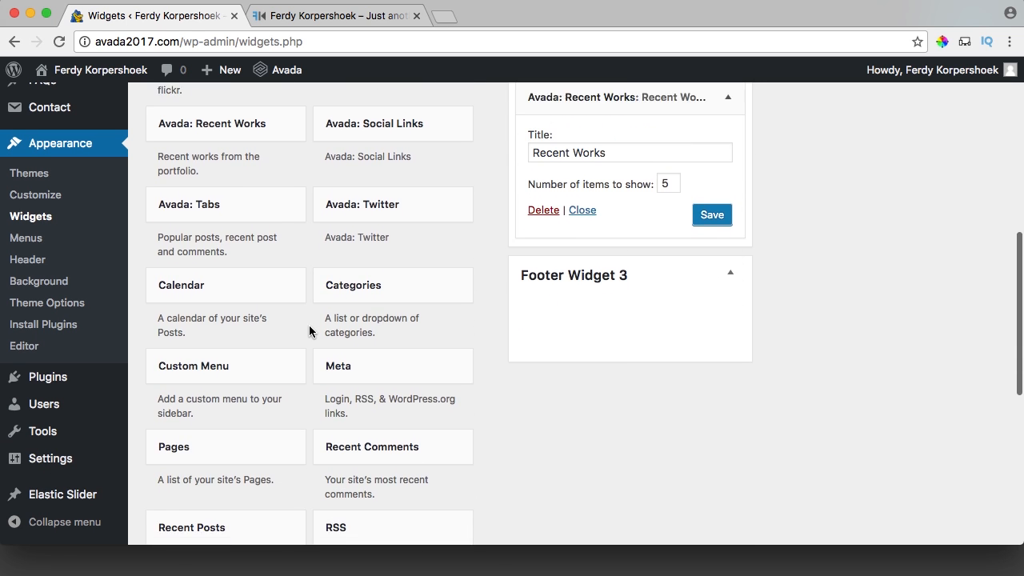
pyautogui.moveTo(224, 354); pyautogui.dragTo(620, 139)
pyautogui.click(590, 199)
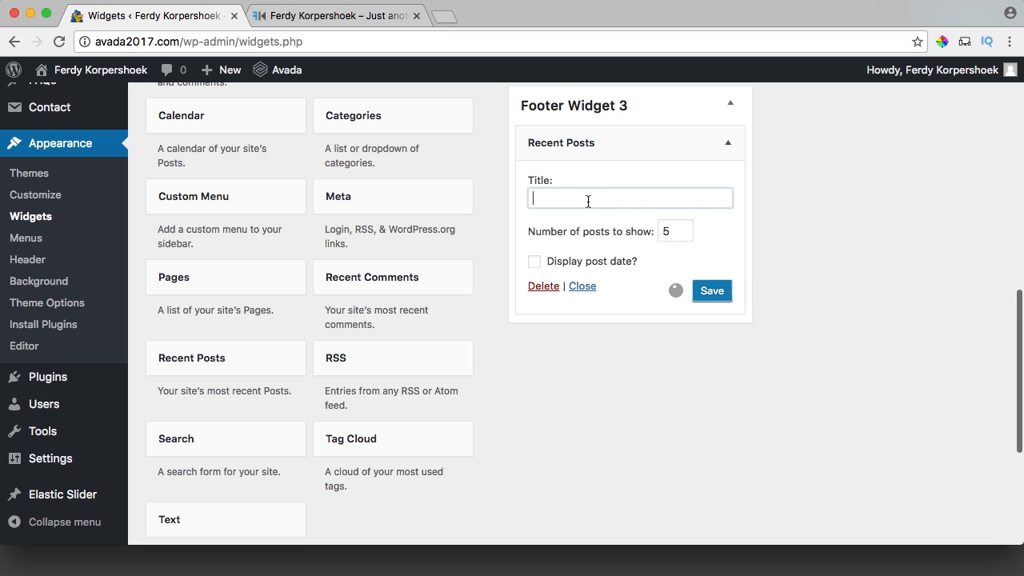
pyautogui.write('Recent Posts')
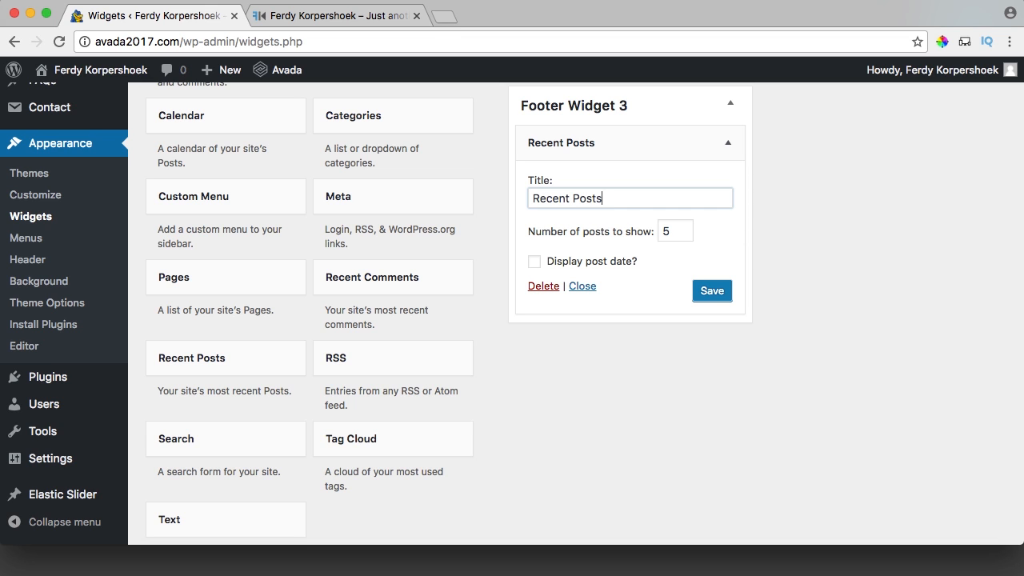
pyautogui.click(707, 292)
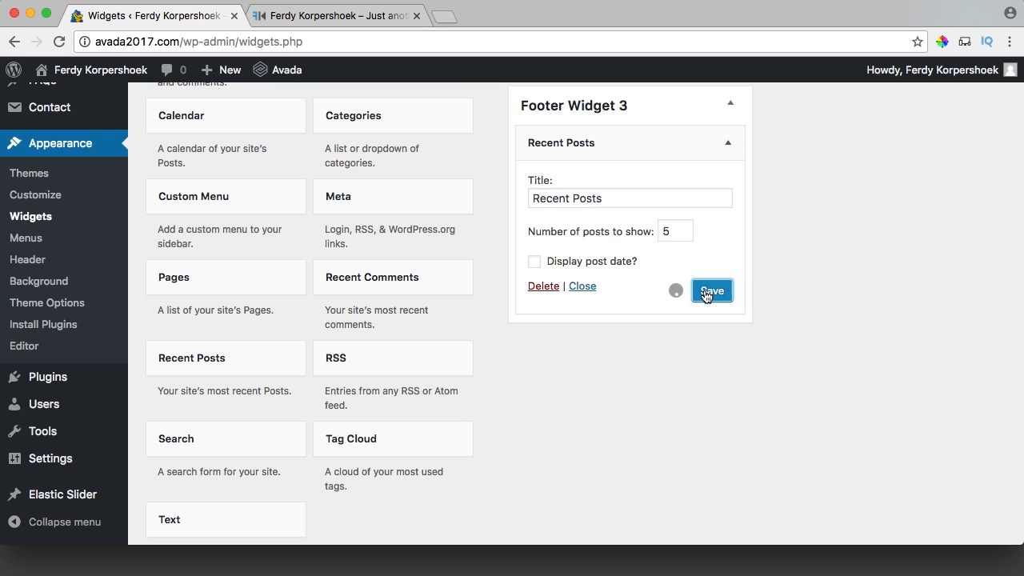
pyautogui.click(304, 15)
pyautogui.click(491, 121)
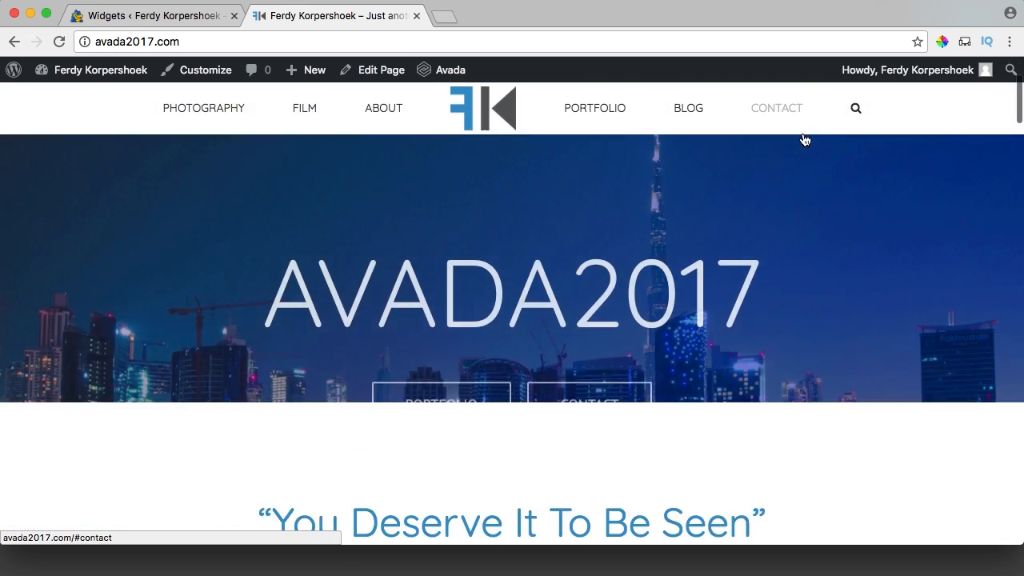
# Check the live footer's Recent Works thumbnails and three Recent Posts links, then return to Widgets.
pyautogui.click(805, 140)
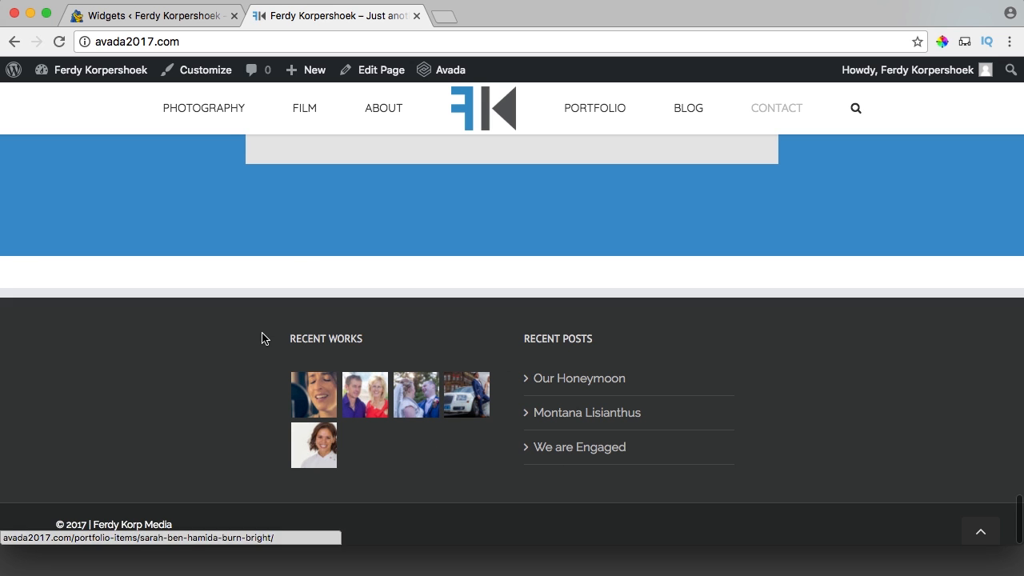
pyautogui.click(145, 18)
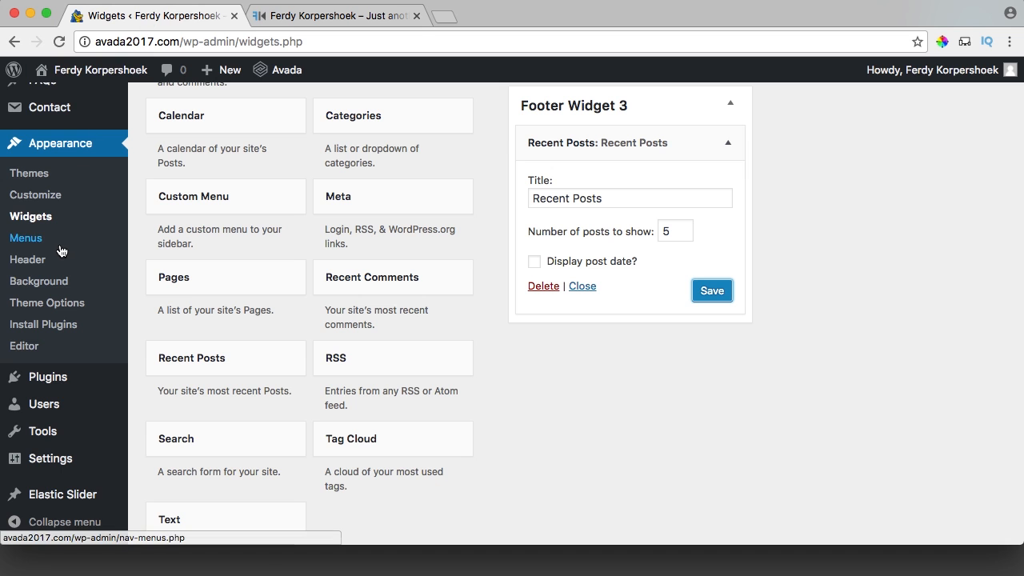
pyautogui.scroll(10, 63, 245)
# Reduce the Avada footer from 4 to 3 columns in Theme Options, save, and reload the live site.
pyautogui.moveTo(48, 133)
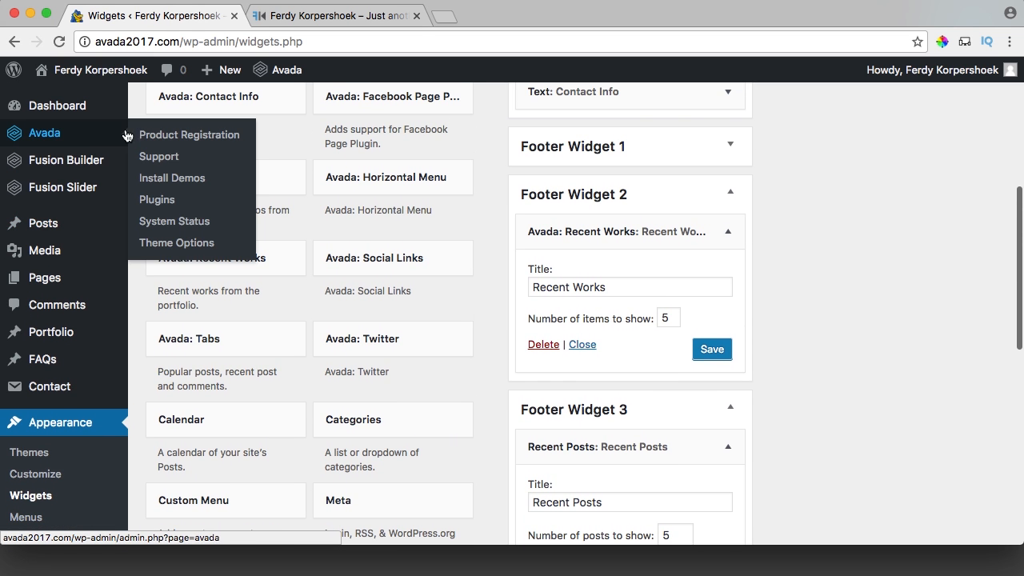
pyautogui.click(210, 242)
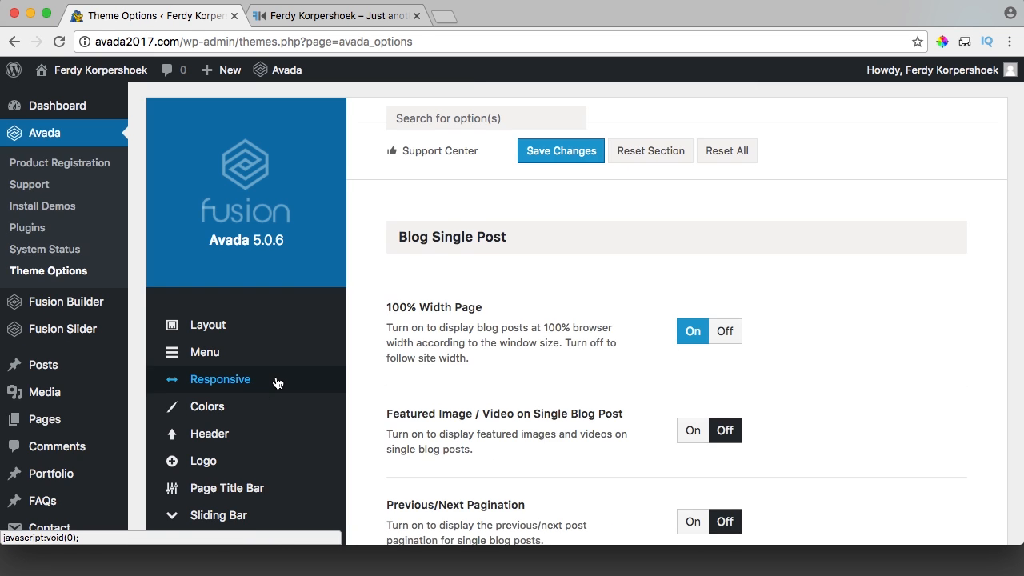
pyautogui.scroll(-3, 276, 380)
pyautogui.scroll(-2, 278, 378)
pyautogui.moveTo(267, 371)
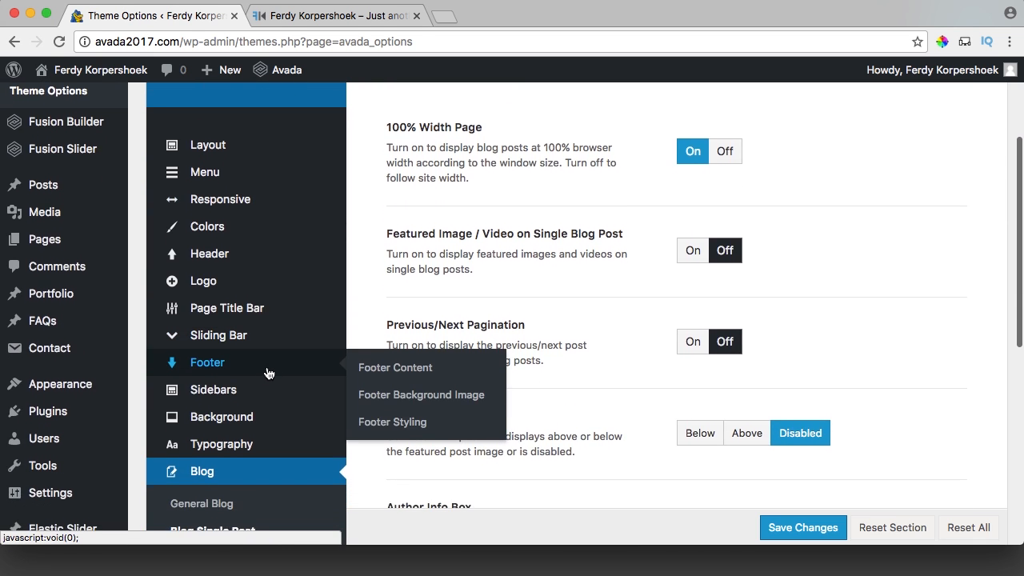
pyautogui.click(369, 366)
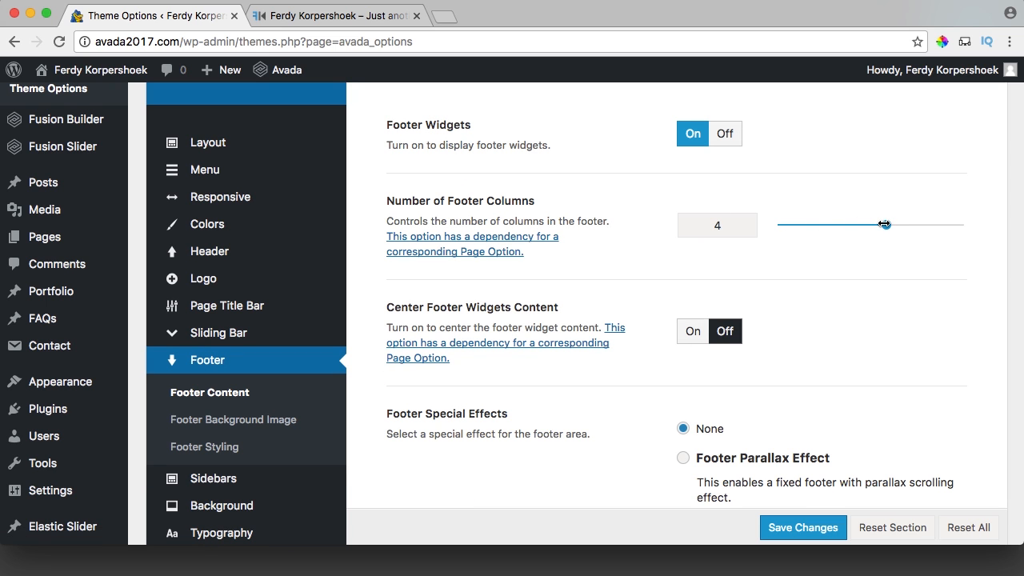
pyautogui.moveTo(884, 224); pyautogui.dragTo(849, 225)
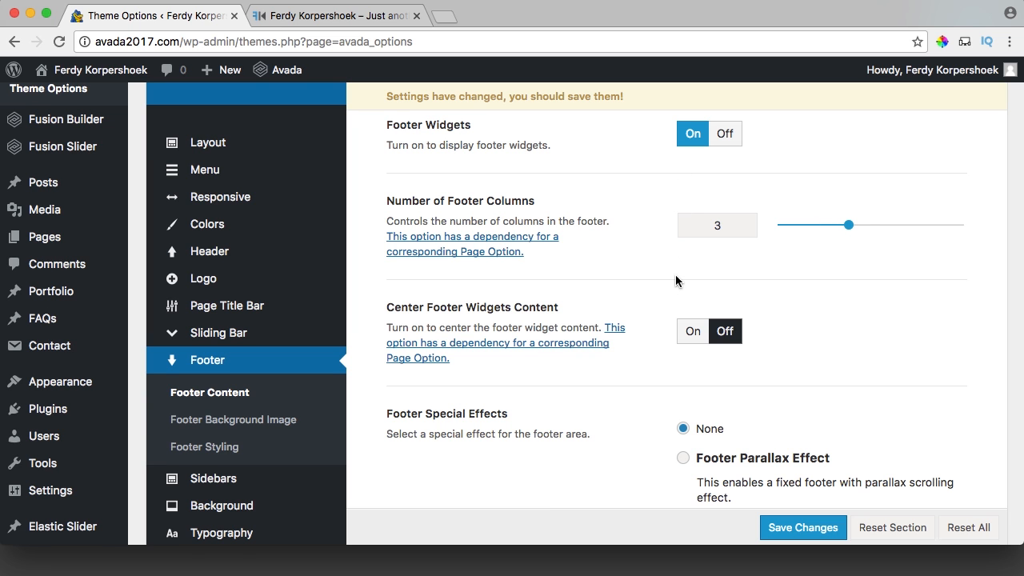
pyautogui.scroll(-1, 676, 280)
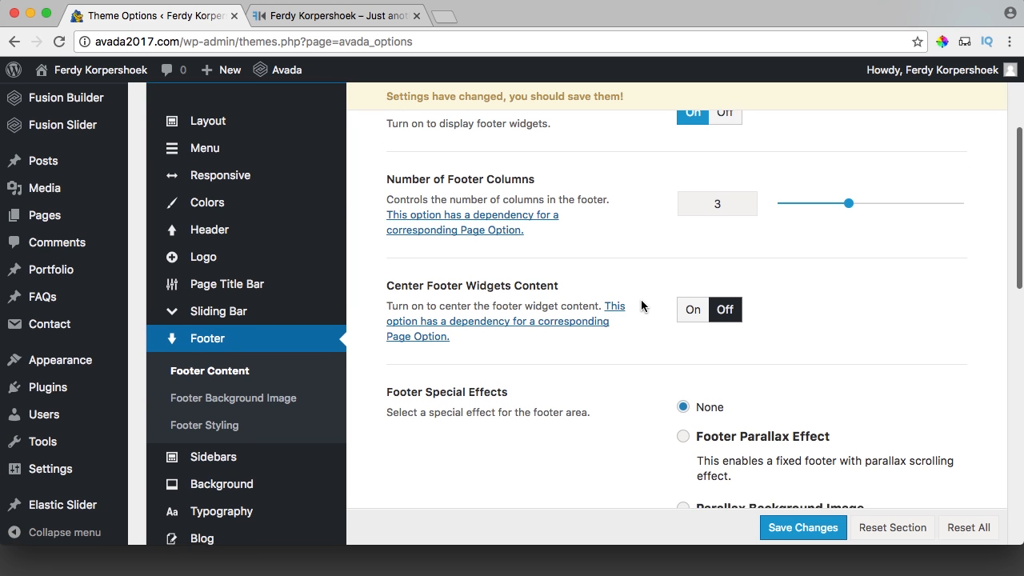
pyautogui.scroll(-15, 557, 294)
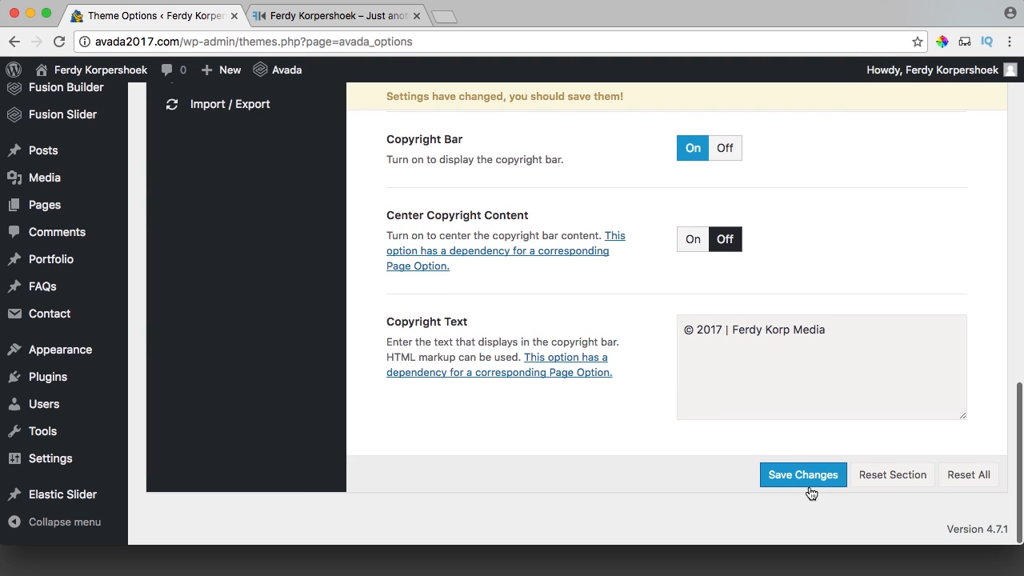
pyautogui.click(802, 480)
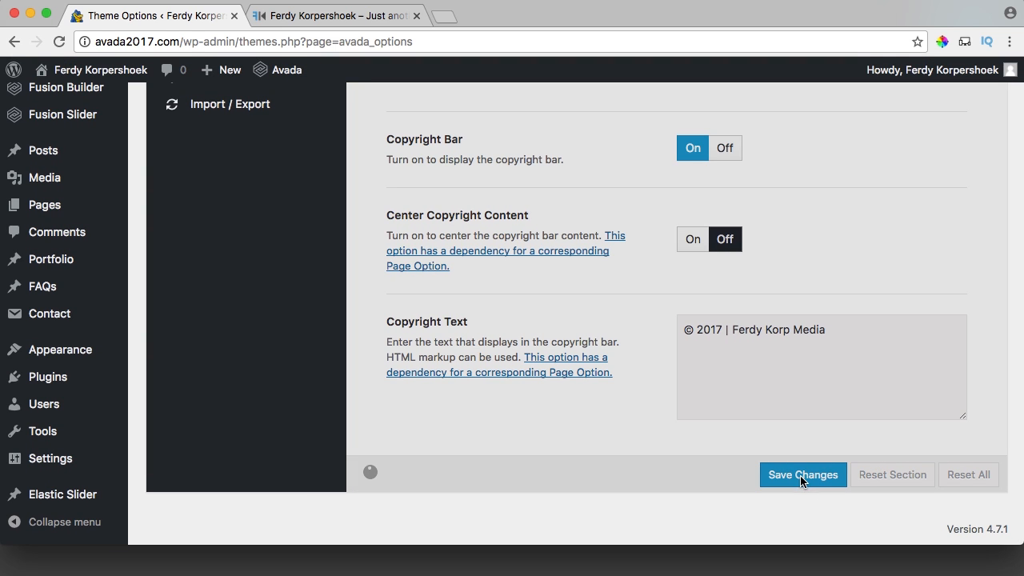
pyautogui.click(354, 23)
pyautogui.press('super+r')
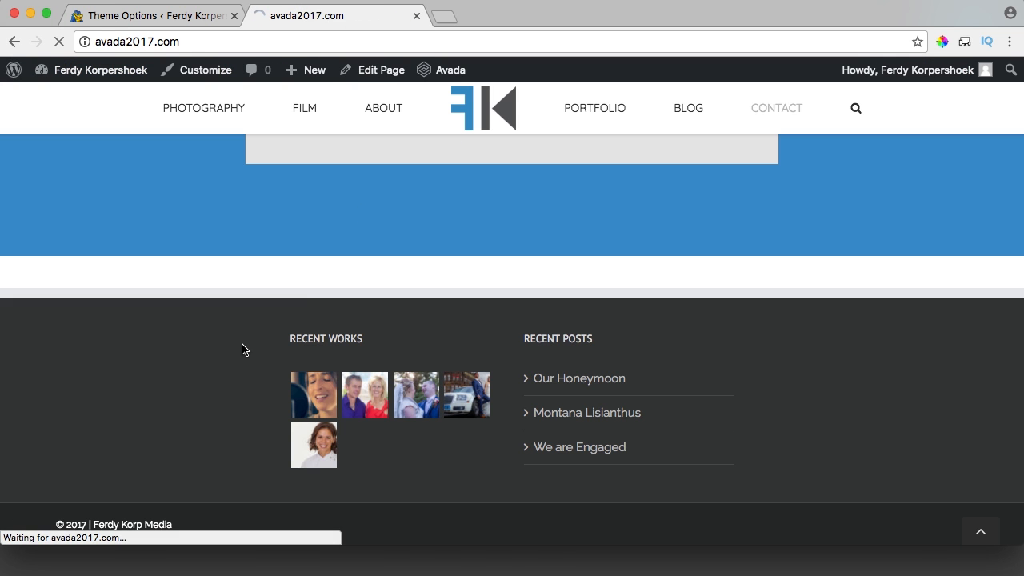
# Drag the Contact Info text widget from Blog Sidebar into Footer Widget 1 and check the live footer.
pyautogui.click(176, 16)
pyautogui.moveTo(51, 357)
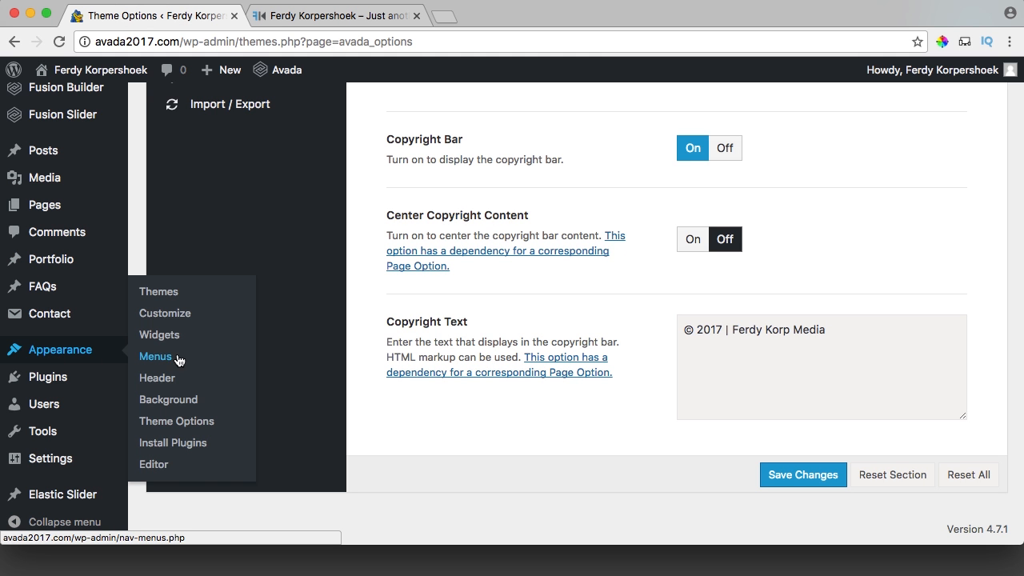
pyautogui.click(181, 339)
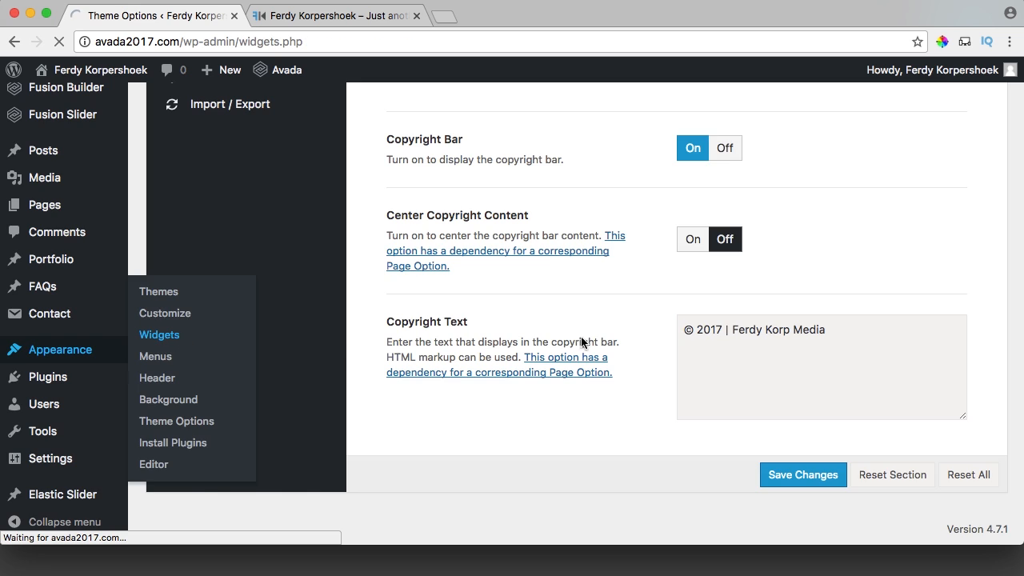
pyautogui.scroll(-5, 715, 339)
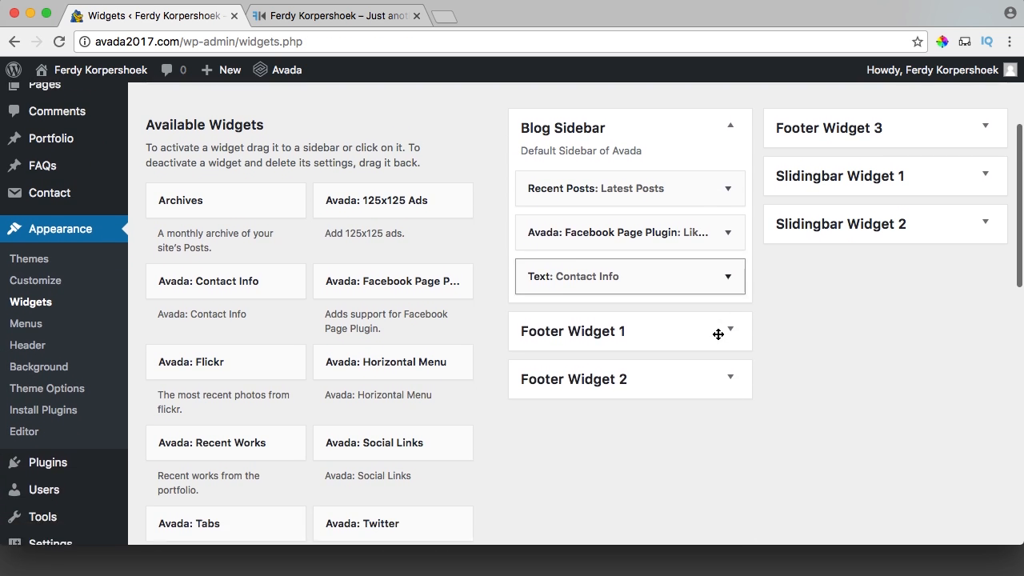
pyautogui.scroll(-1, 718, 334)
pyautogui.moveTo(582, 255); pyautogui.dragTo(610, 328)
pyautogui.click(327, 16)
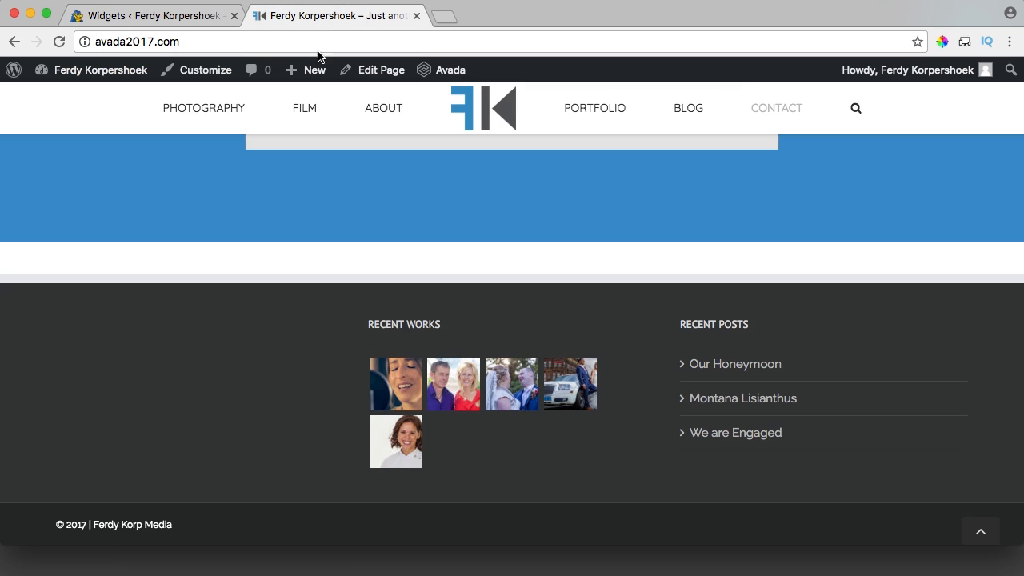
pyautogui.press('super+r')
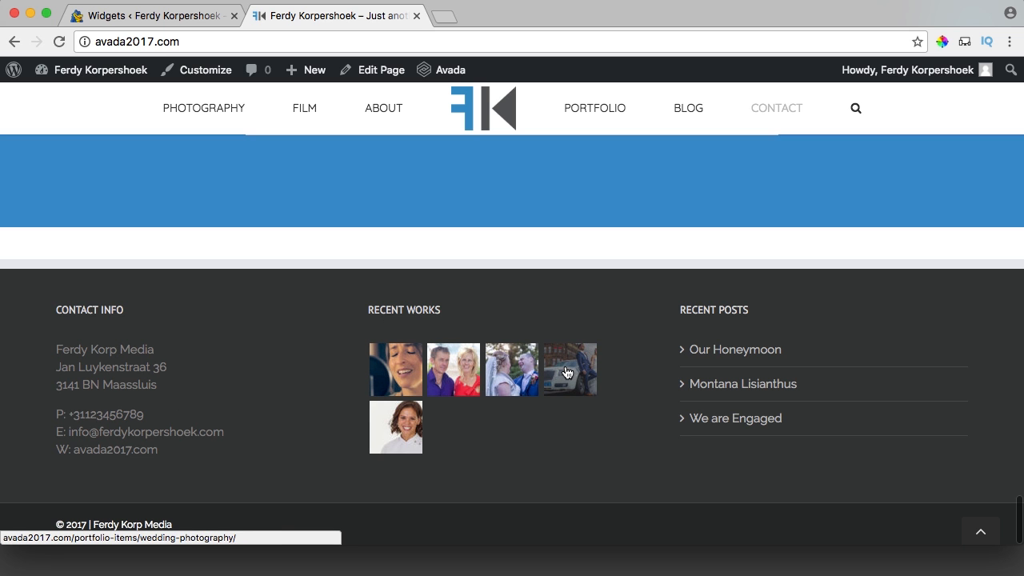
pyautogui.click(167, 22)
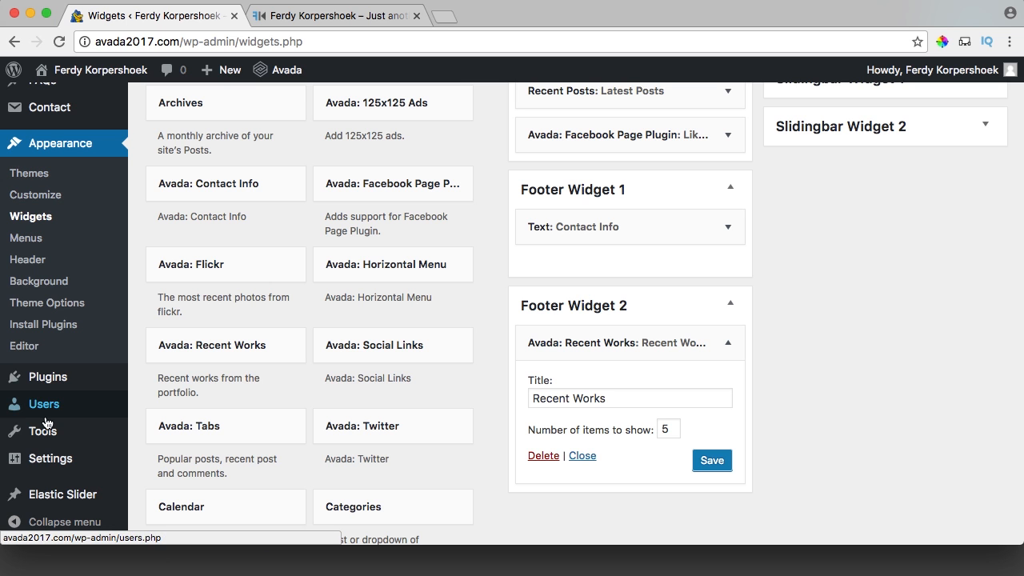
# Raise Number of Footer Columns from 3 to 4 in Avada Theme Options and save.
pyautogui.scroll(-1, 80, 231)
pyautogui.scroll(5, 80, 236)
pyautogui.scroll(3, 78, 234)
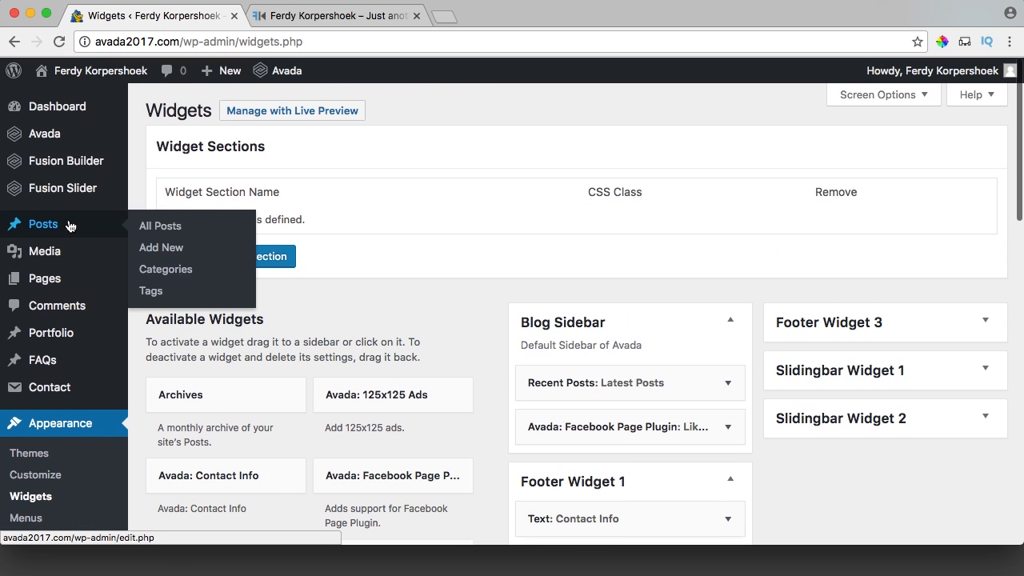
pyautogui.moveTo(64, 141)
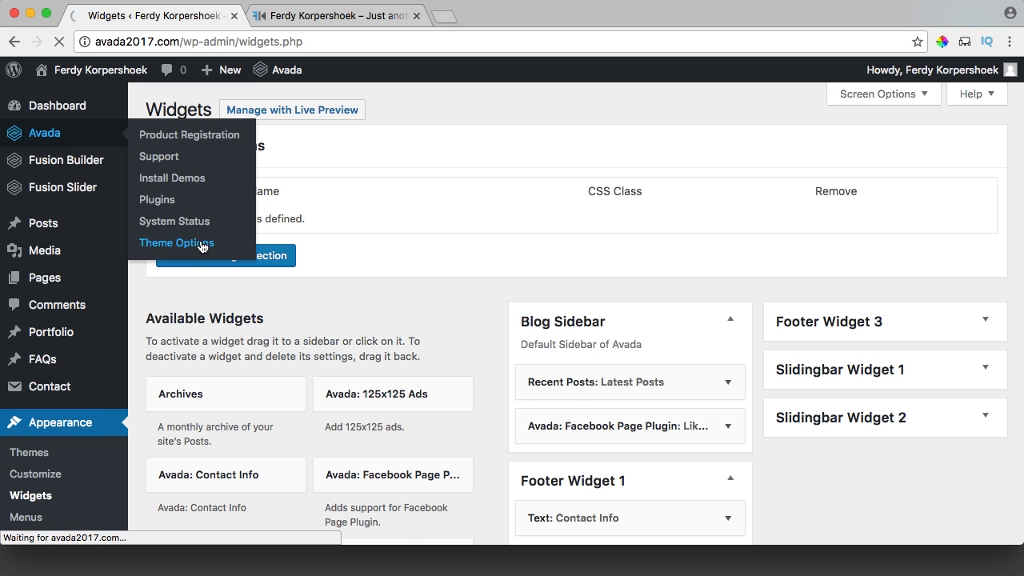
pyautogui.scroll(-2, 251, 461)
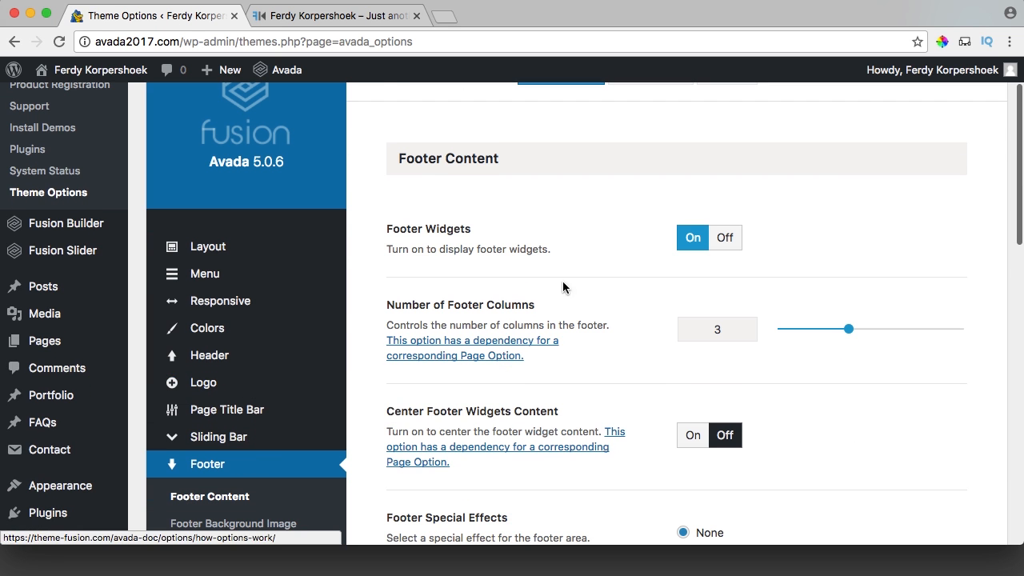
pyautogui.scroll(-1, 719, 310)
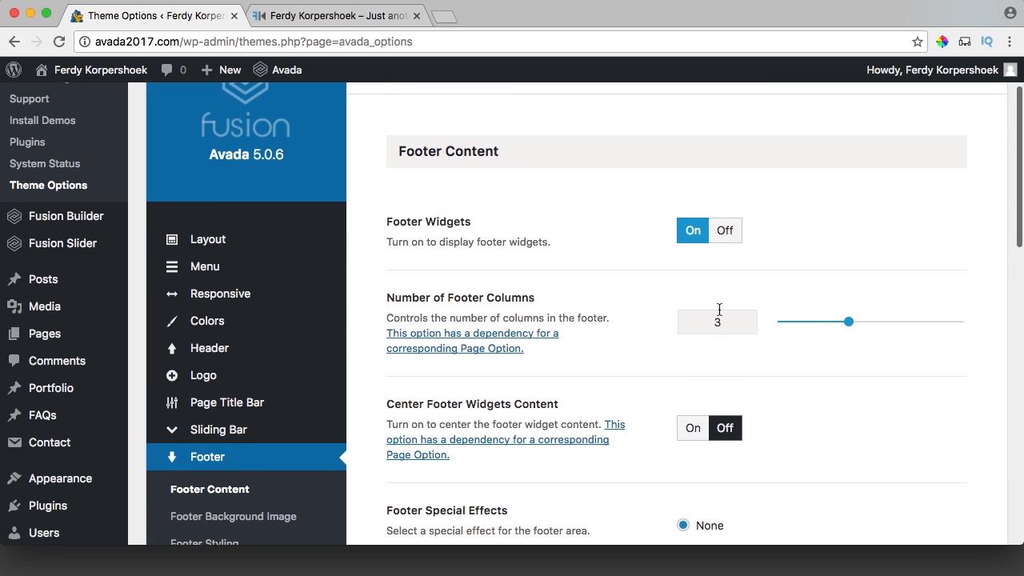
pyautogui.click(845, 322)
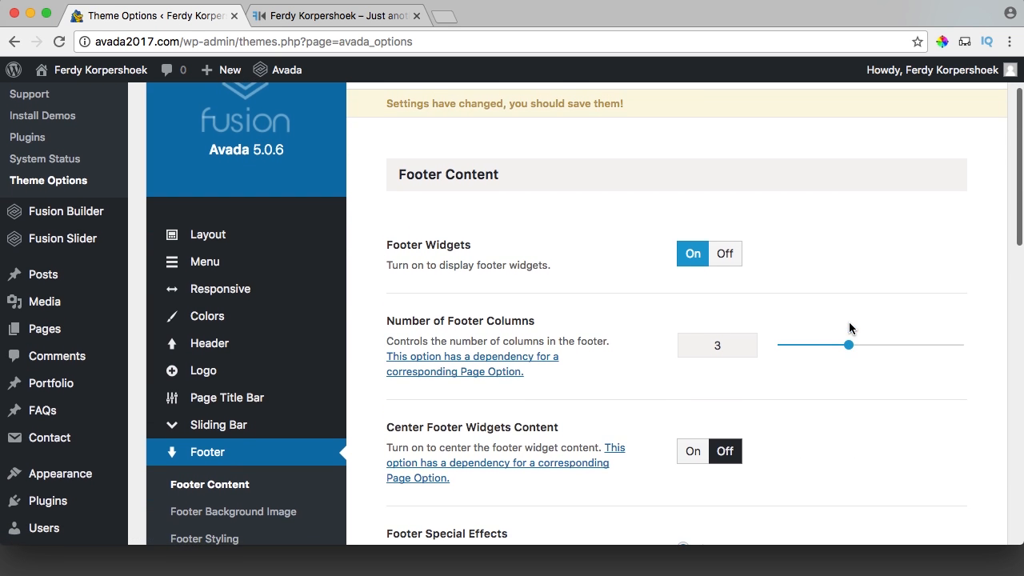
pyautogui.moveTo(849, 346); pyautogui.dragTo(879, 345)
pyautogui.scroll(3, 810, 340)
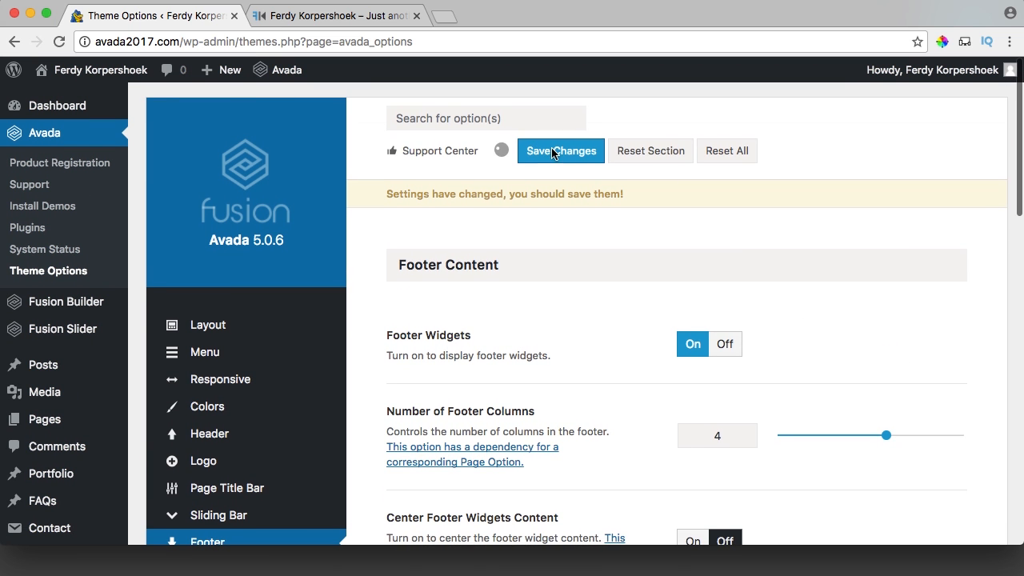
pyautogui.click(553, 153)
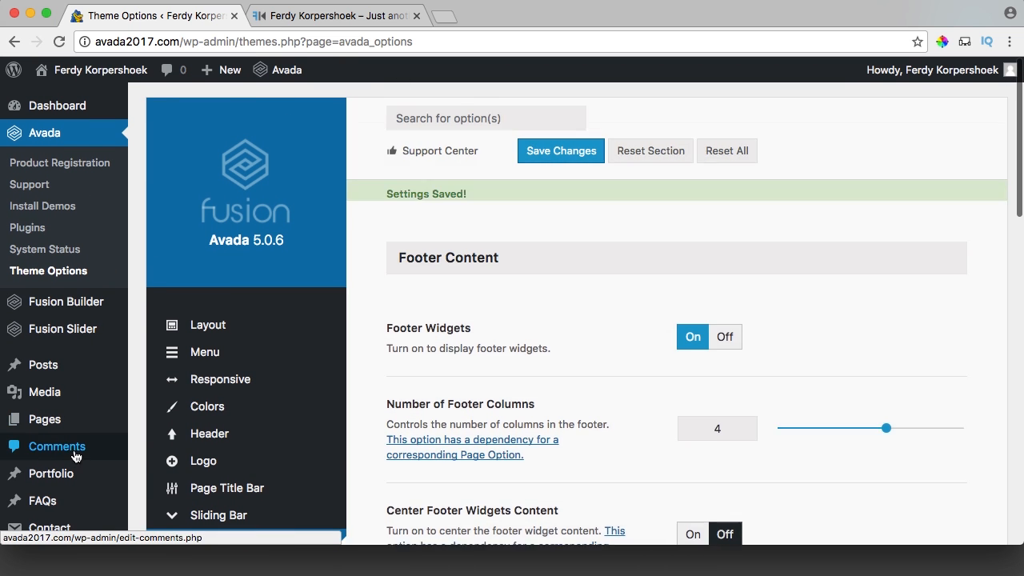
pyautogui.scroll(-4, 60, 360)
pyautogui.moveTo(74, 432)
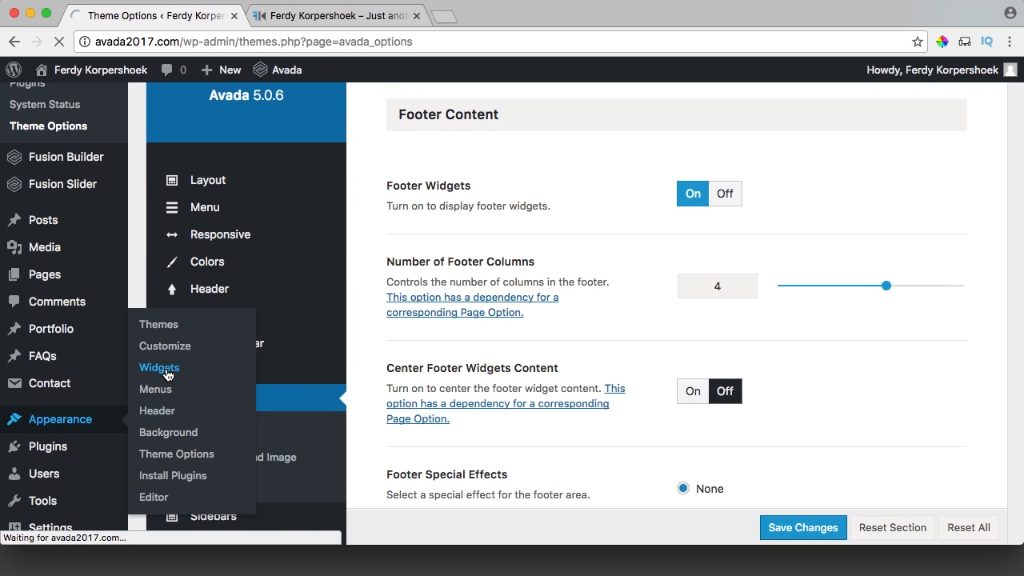
# Add an Avada: Facebook Page widget, 'Find us on Facebook', to Footer Widget 2.
pyautogui.scroll(-5, 693, 348)
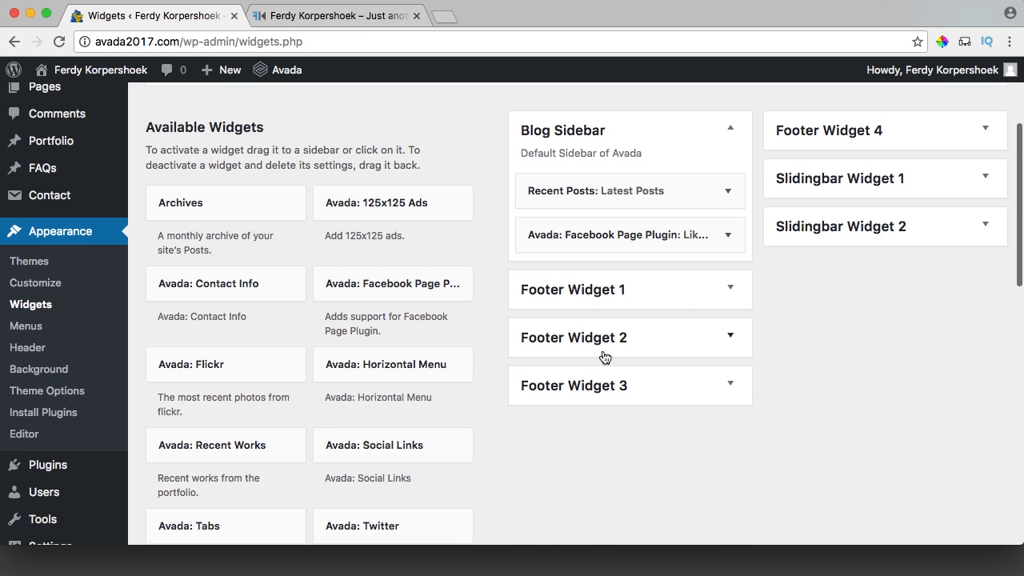
pyautogui.scroll(-4, 605, 357)
pyautogui.scroll(3, 462, 337)
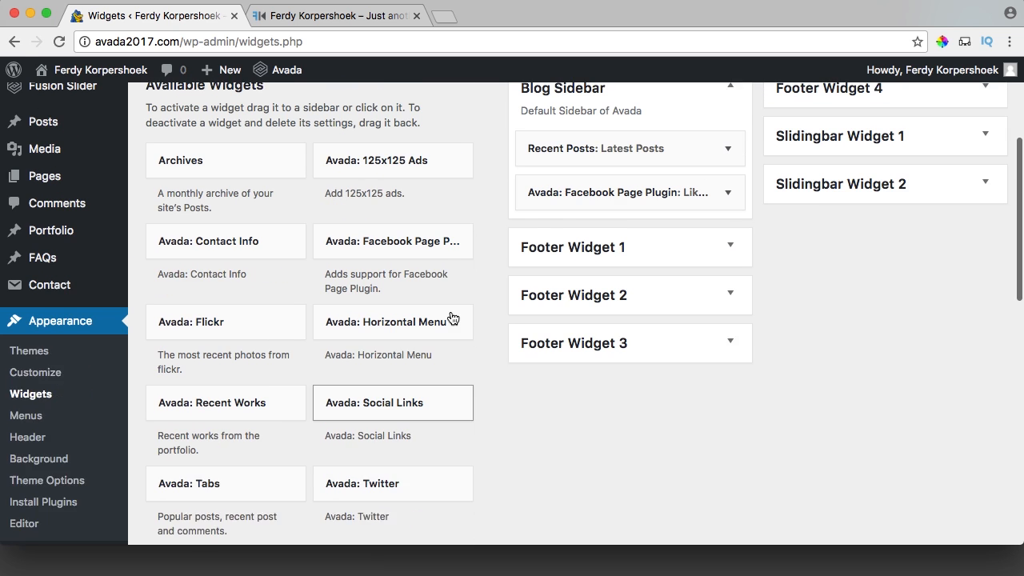
pyautogui.scroll(2, 452, 318)
pyautogui.moveTo(392, 318); pyautogui.dragTo(645, 405)
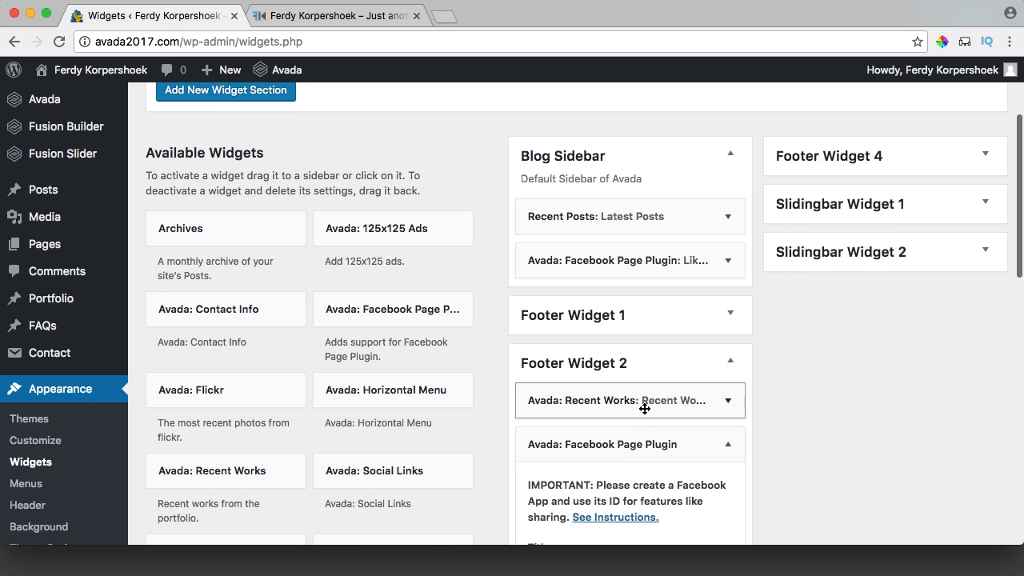
pyautogui.scroll(-3, 645, 405)
pyautogui.scroll(-1, 639, 256)
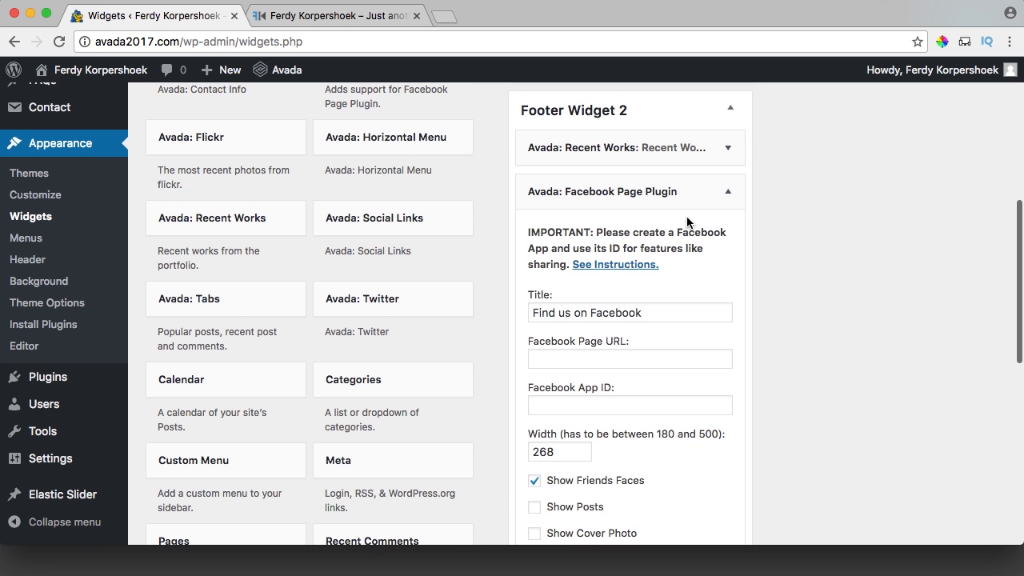
pyautogui.click(727, 194)
# Move Recent Works into Footer Widget 3 and Recent Posts into Footer Widget 4.
pyautogui.moveTo(672, 224); pyautogui.dragTo(877, 288)
pyautogui.scroll(-1, 640, 299)
pyautogui.scroll(-5, 685, 313)
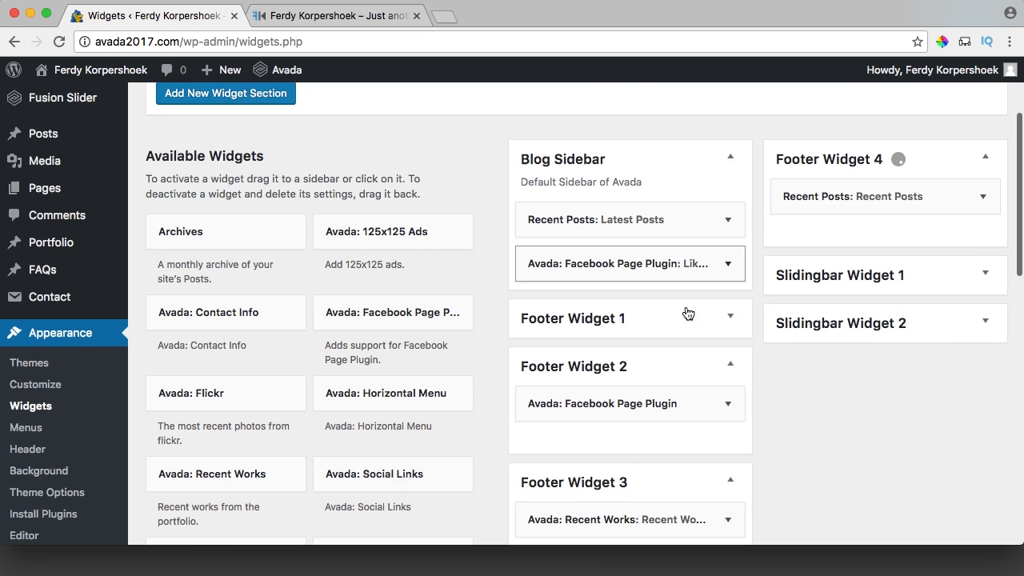
pyautogui.click(729, 291)
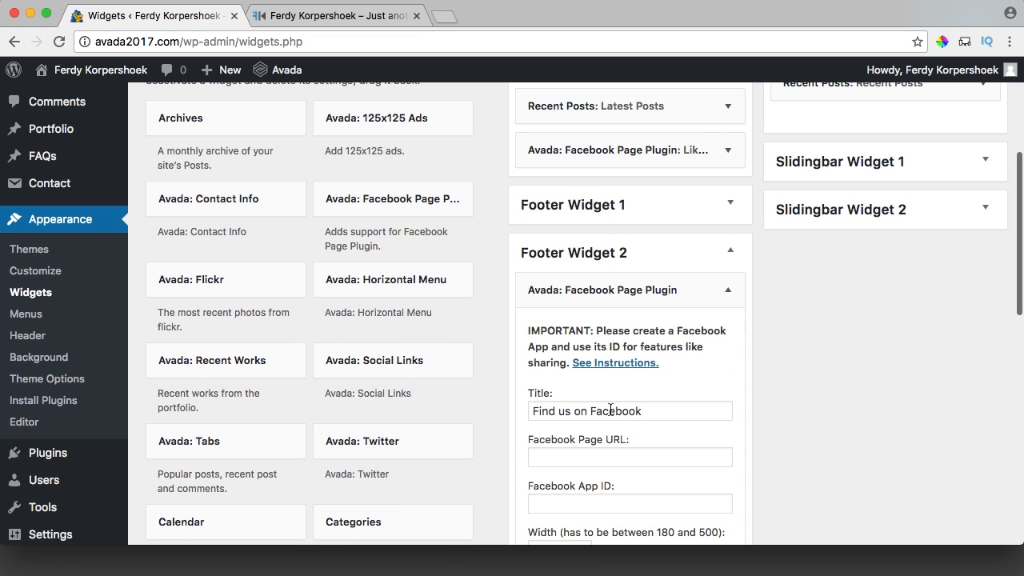
pyautogui.scroll(-2, 564, 366)
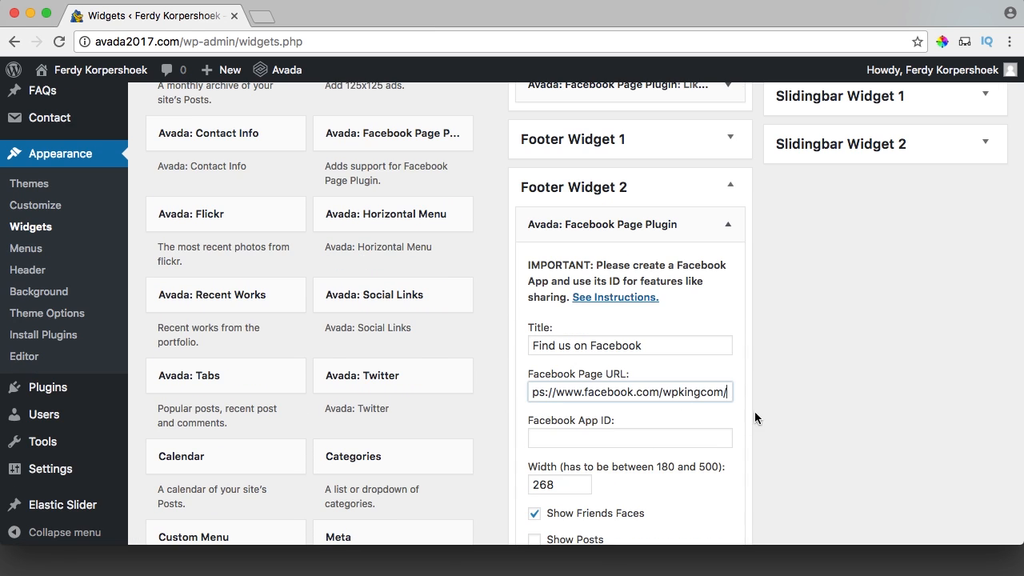
pyautogui.scroll(-5, 757, 418)
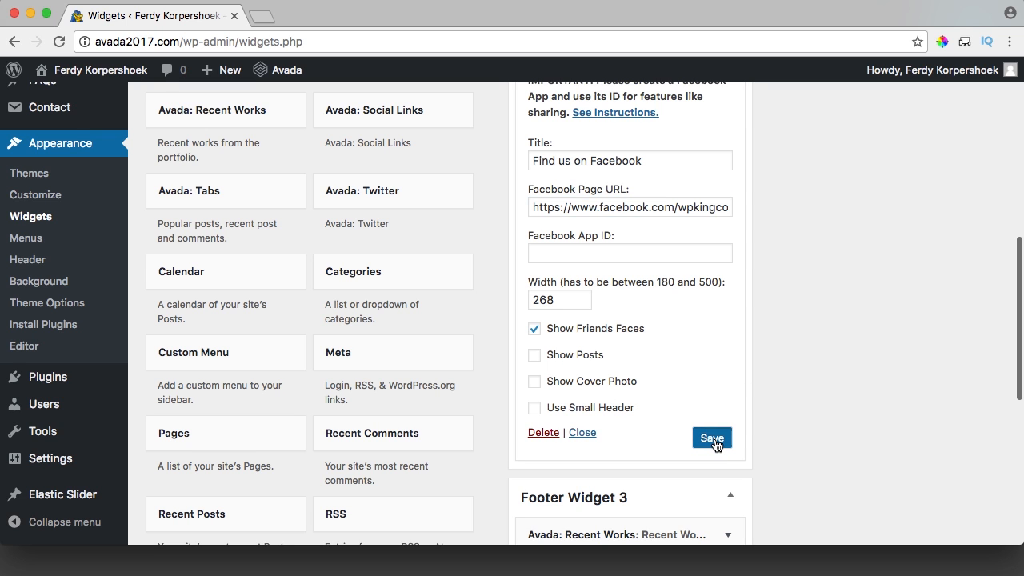
pyautogui.keyDown('super'); pyautogui.click(100, 70); pyautogui.keyUp('super')
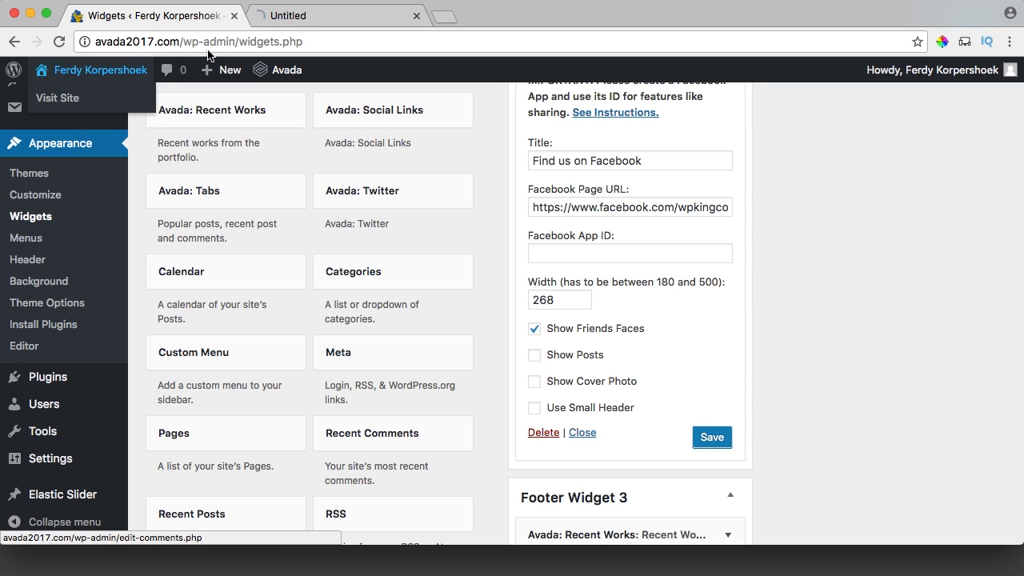
# Inspect the four-column footer below the live site's Contact section.
pyautogui.click(332, 16)
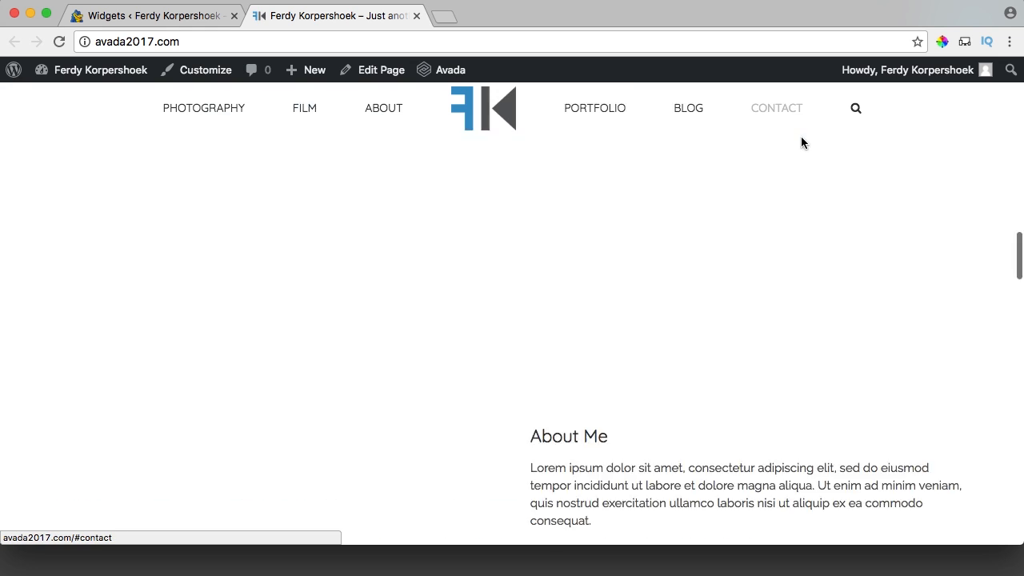
pyautogui.click(801, 136)
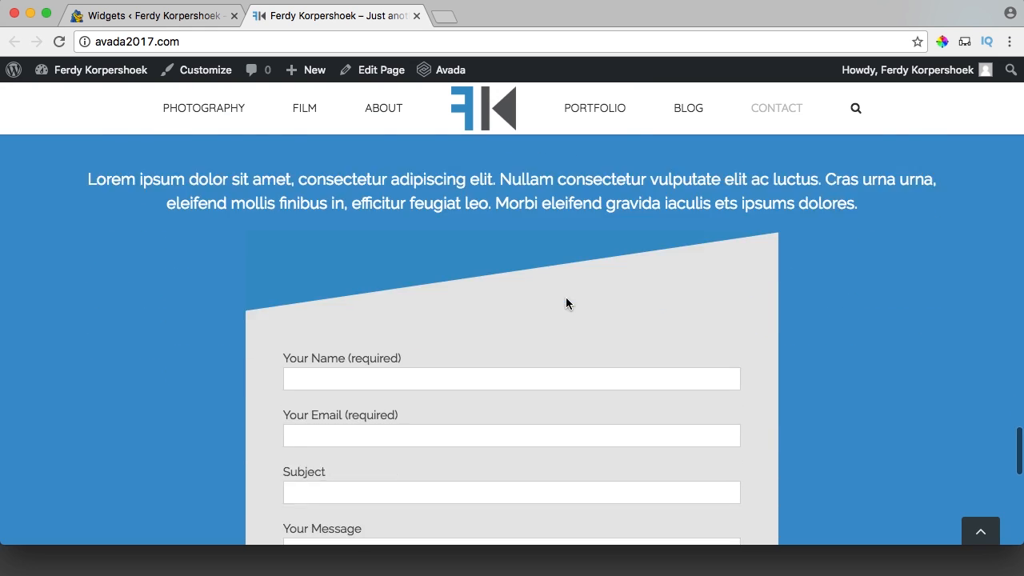
pyautogui.scroll(-10, 566, 304)
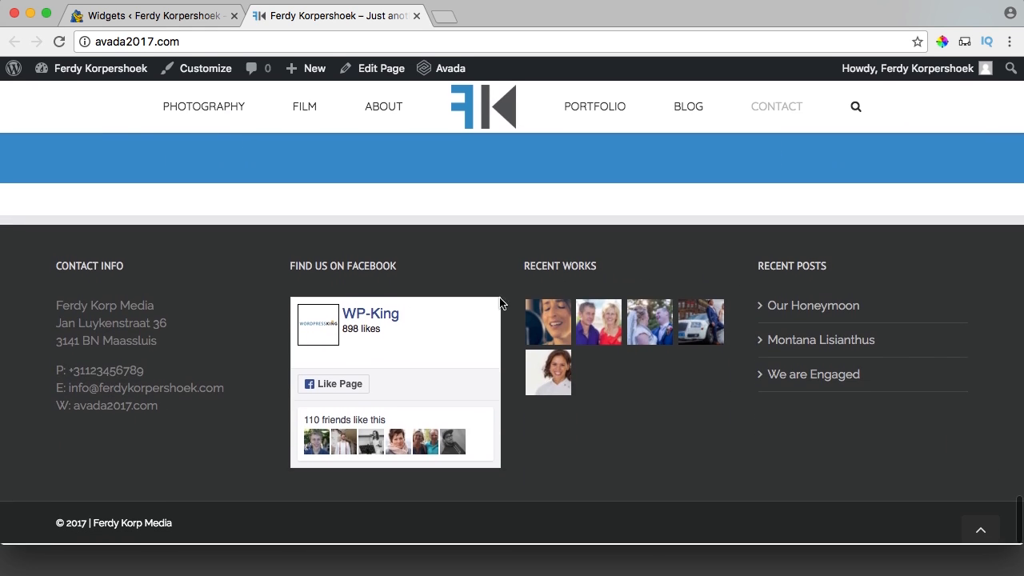
pyautogui.moveTo(87, 267); pyautogui.dragTo(149, 320)
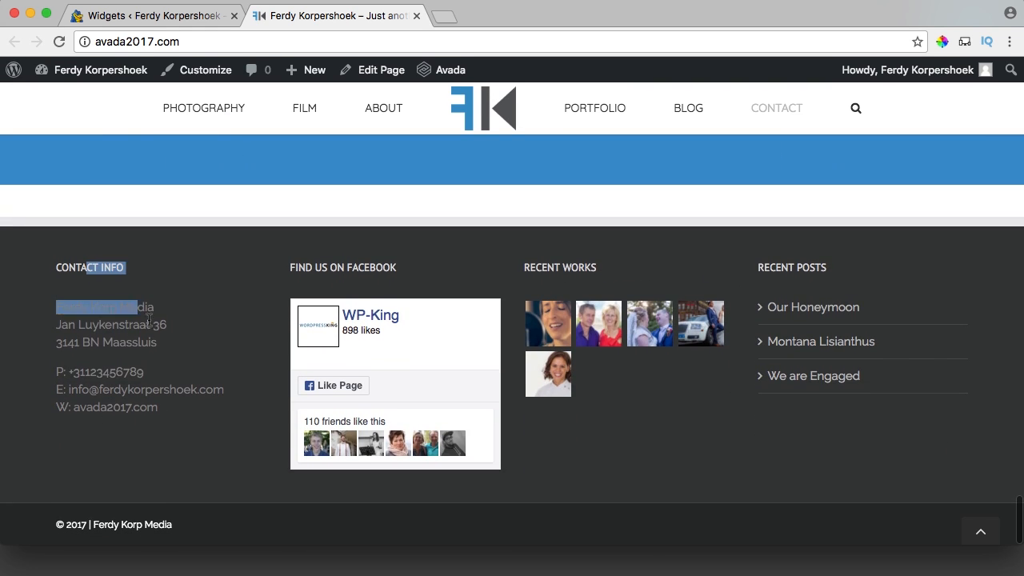
pyautogui.click(207, 374)
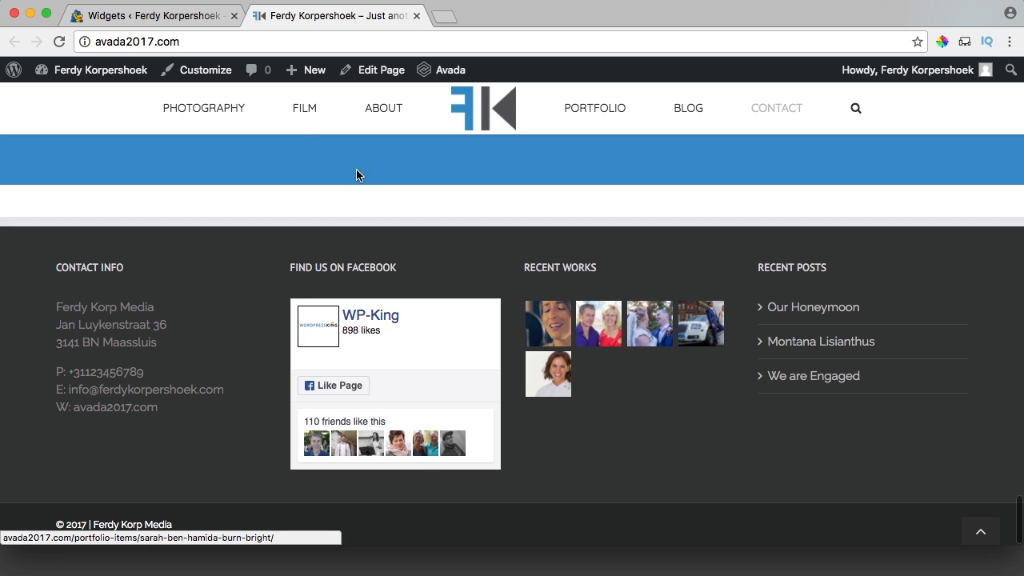
# Set the Recent Works widget in Footer Widget 3 to 8 items and check the live footer.
pyautogui.click(152, 16)
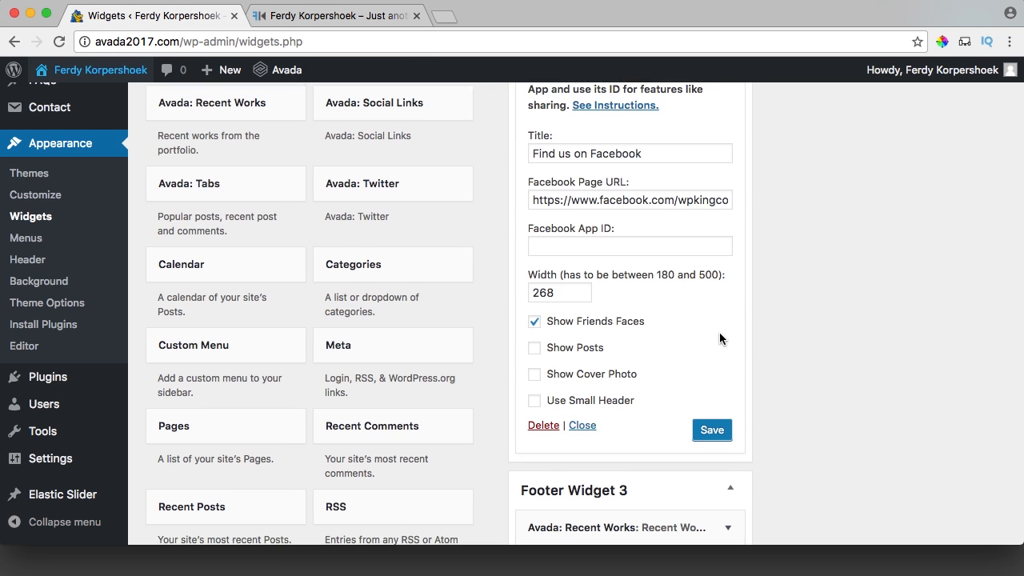
pyautogui.scroll(-3, 721, 336)
pyautogui.scroll(5, 720, 336)
pyautogui.scroll(-3, 720, 336)
pyautogui.scroll(-1, 719, 338)
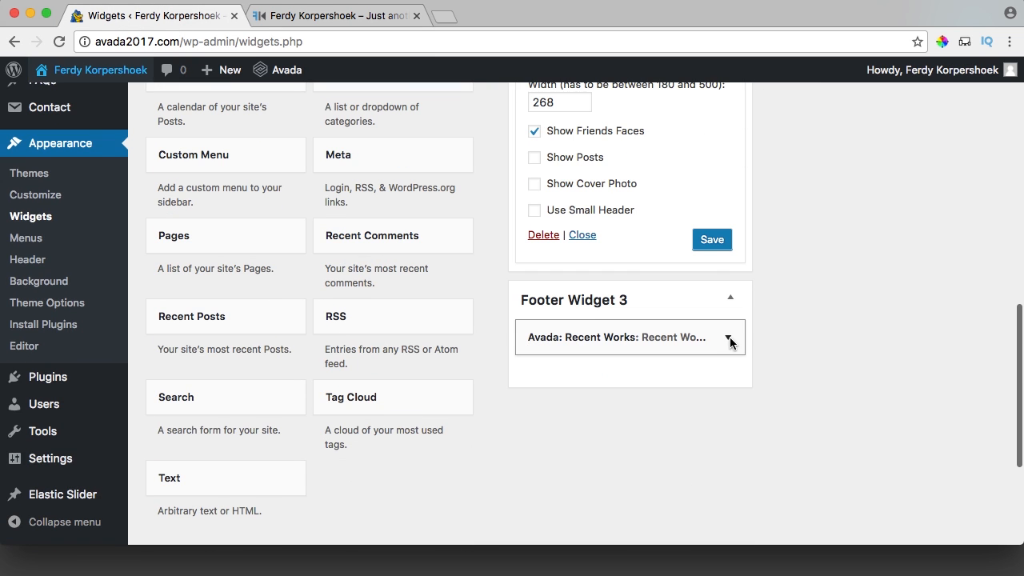
pyautogui.click(728, 337)
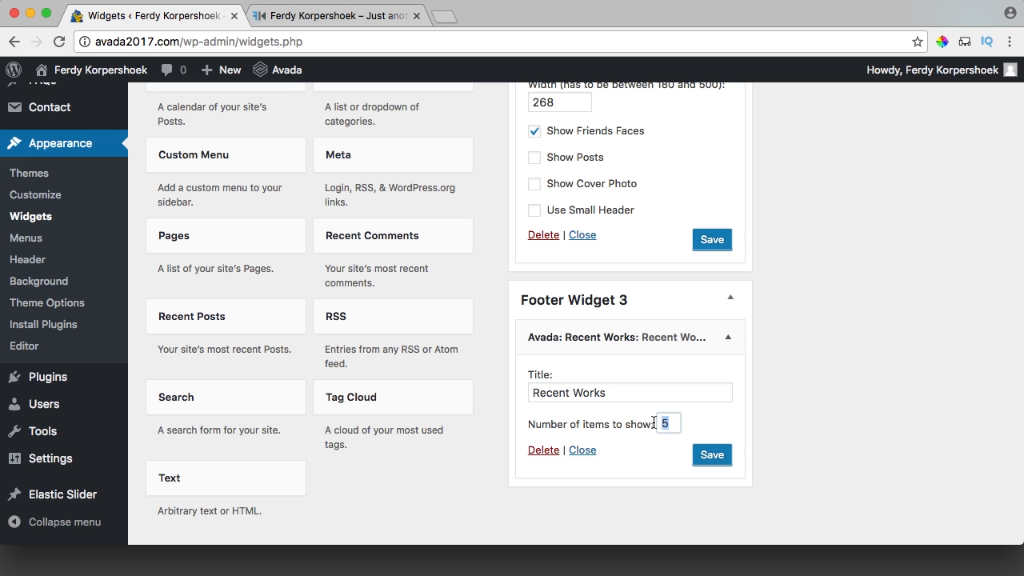
pyautogui.click(289, 24)
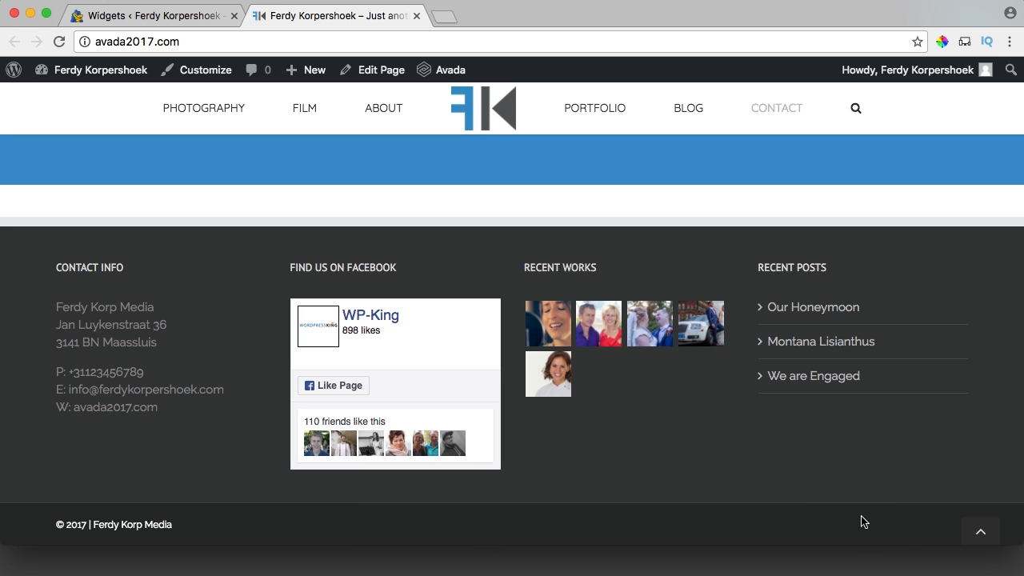
pyautogui.click(118, 22)
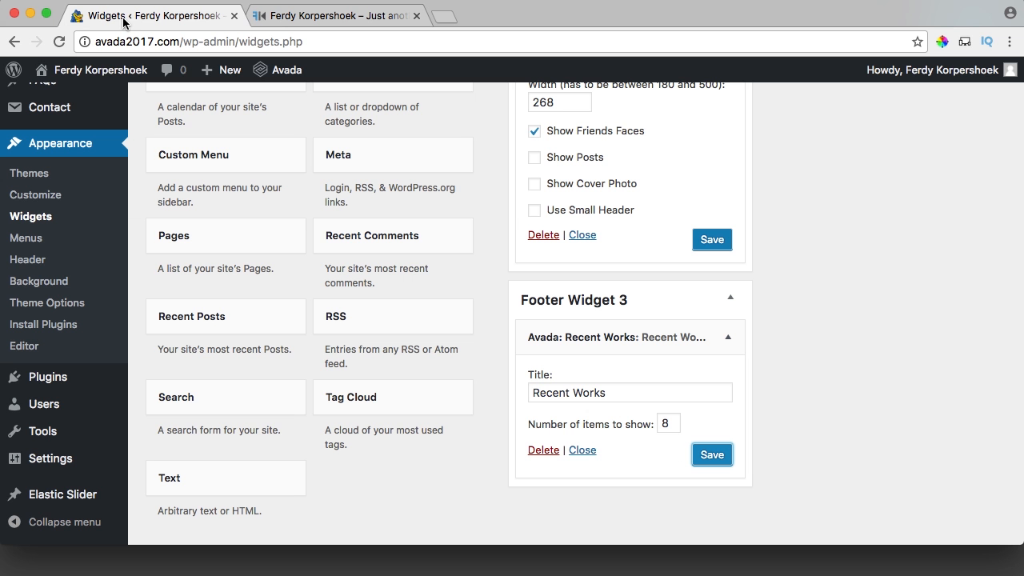
pyautogui.scroll(5, 88, 192)
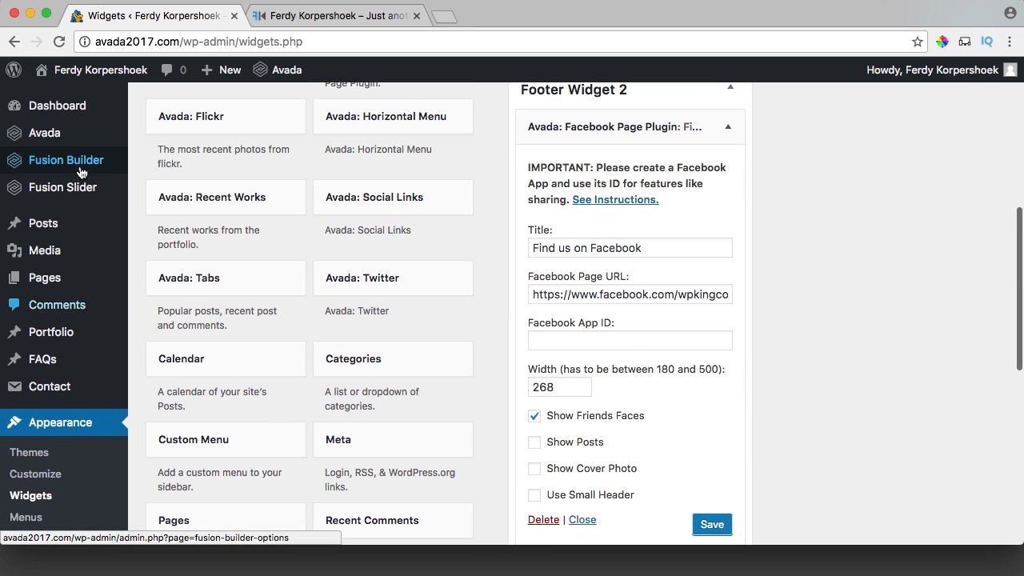
# Open Avada's Social Media Icons options and choose Facebook as the first network.
pyautogui.moveTo(74, 141)
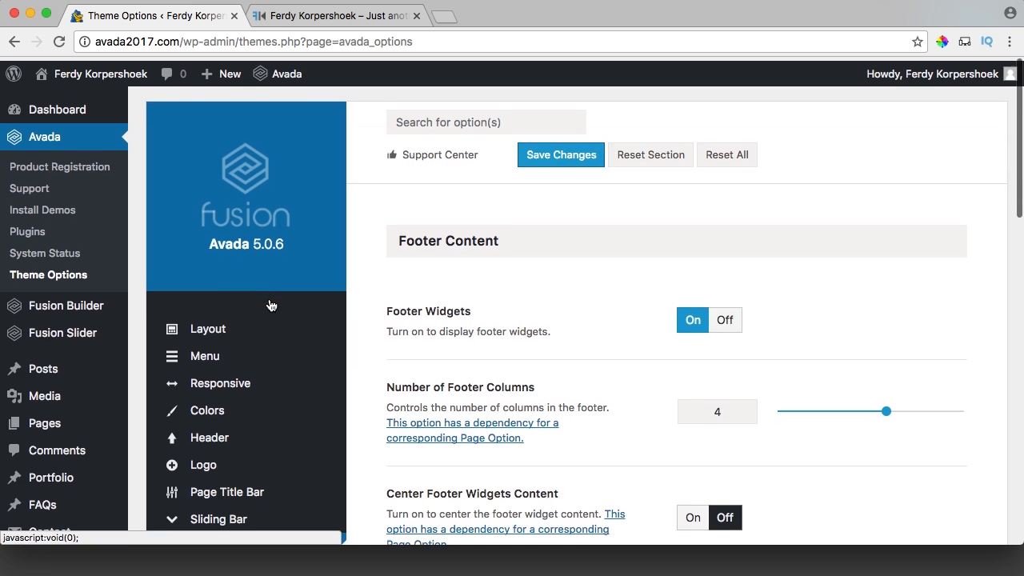
pyautogui.scroll(-7, 270, 304)
pyautogui.moveTo(257, 364)
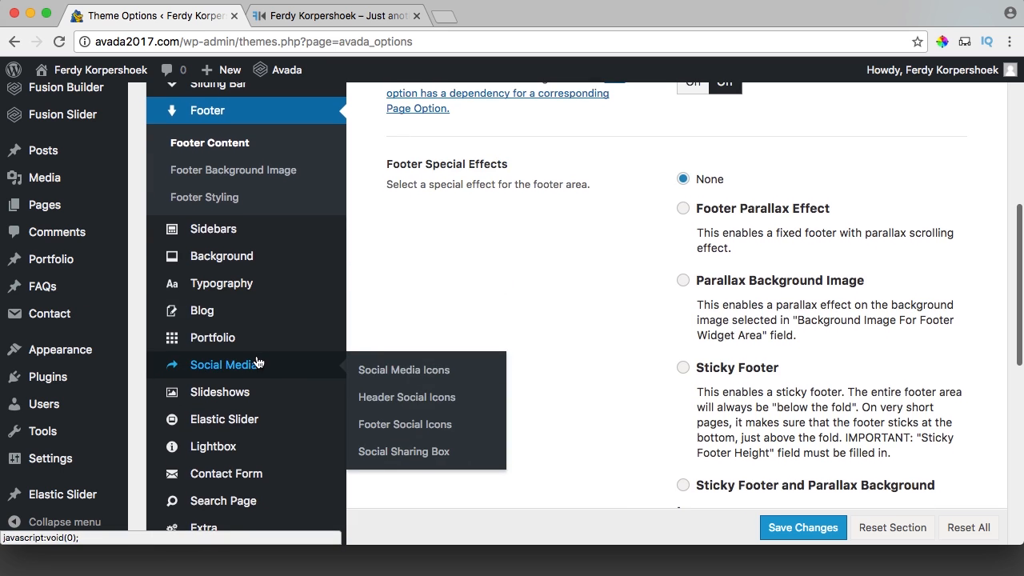
pyautogui.click(385, 371)
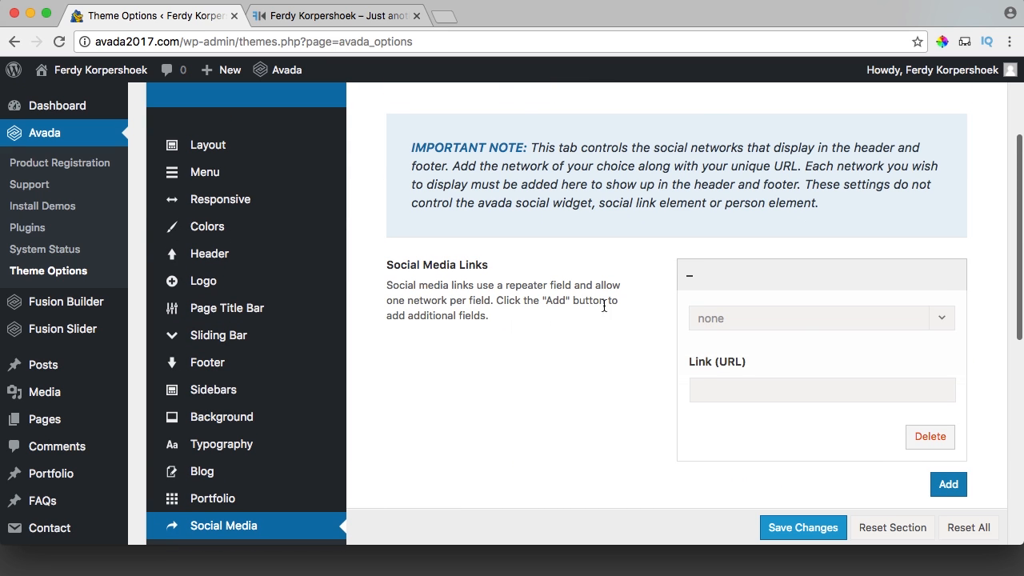
pyautogui.click(793, 320)
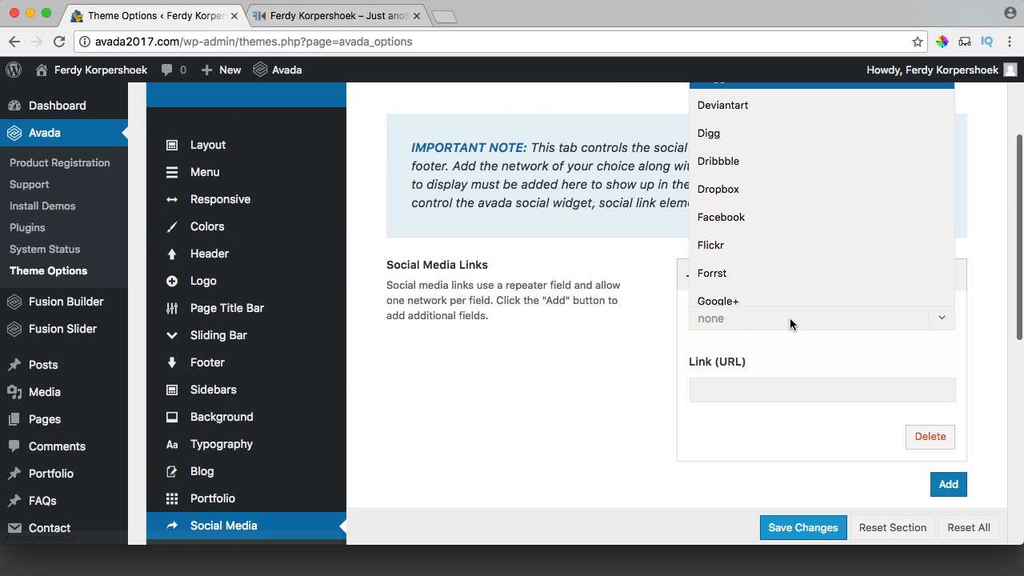
pyautogui.click(750, 212)
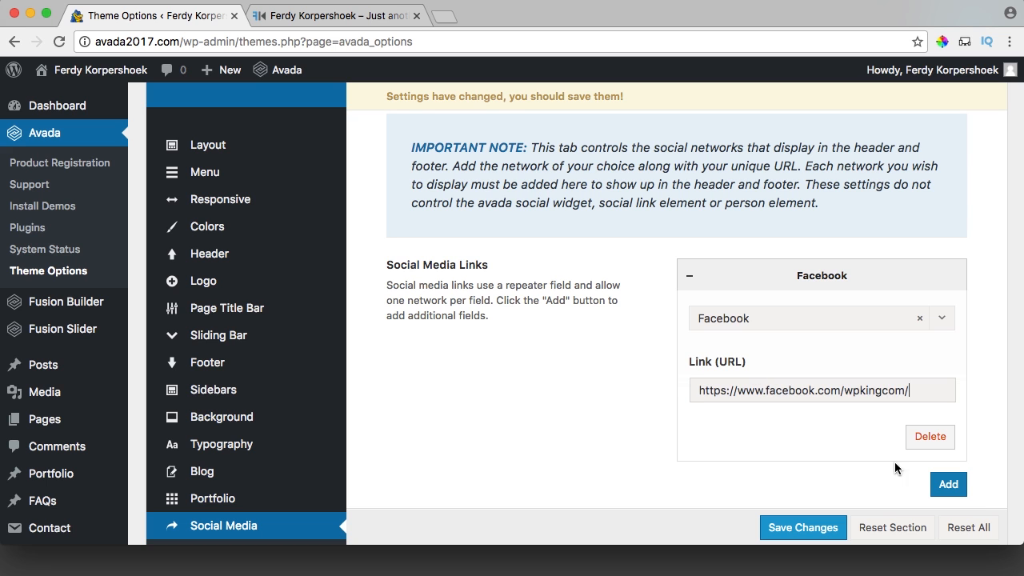
# Add Twitter, Instagram, LinkedIn, Google+ and Email Address entries and save the social links.
pyautogui.click(948, 484)
pyautogui.scroll(-1, 768, 360)
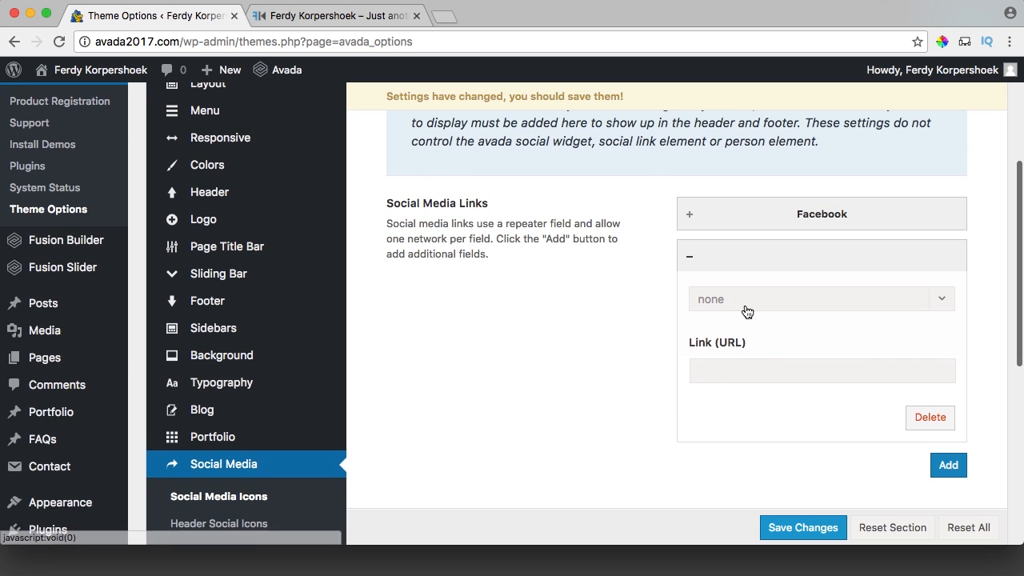
pyautogui.click(748, 309)
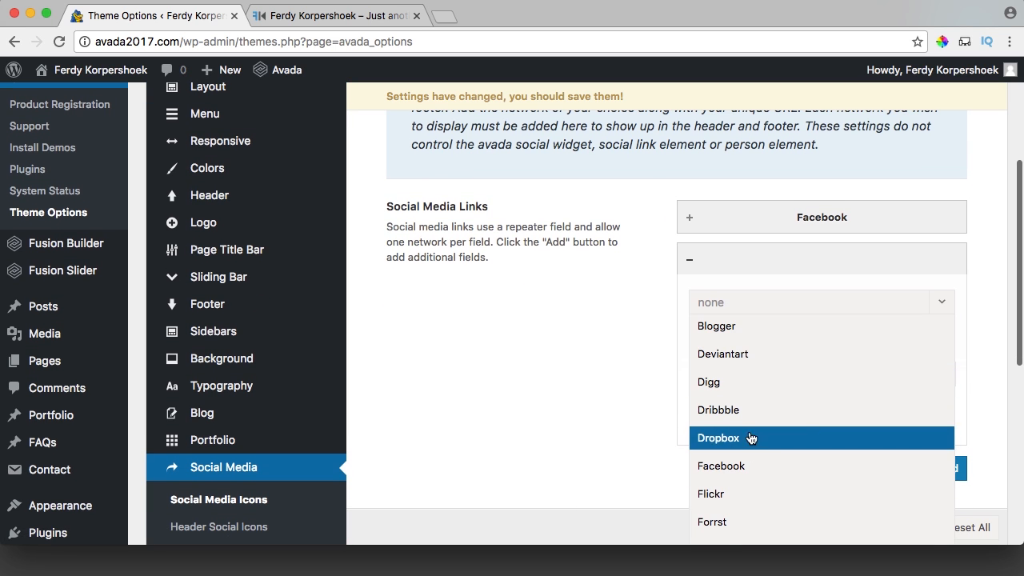
pyautogui.scroll(-5, 750, 432)
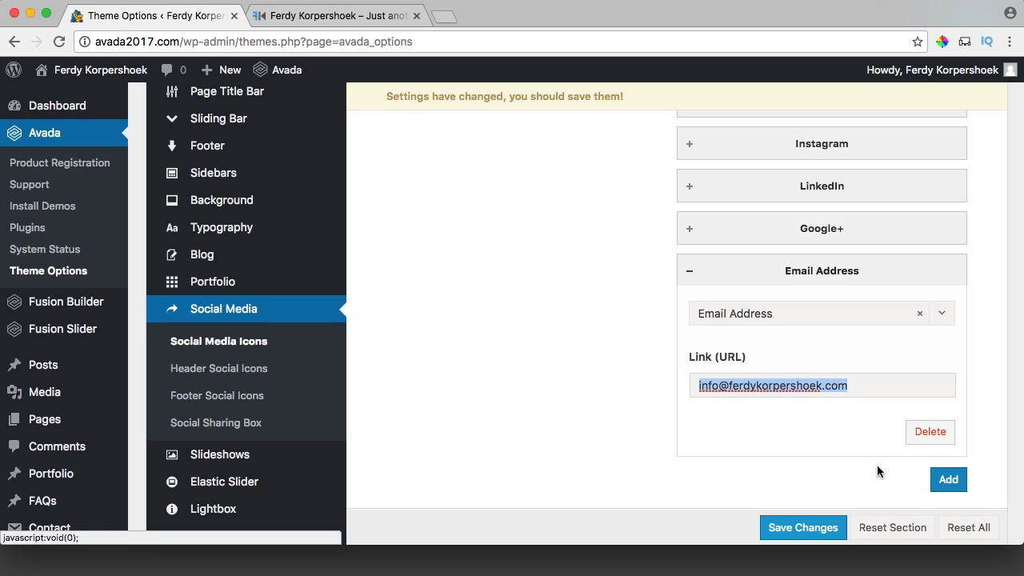
pyautogui.scroll(-3, 878, 473)
pyautogui.click(810, 522)
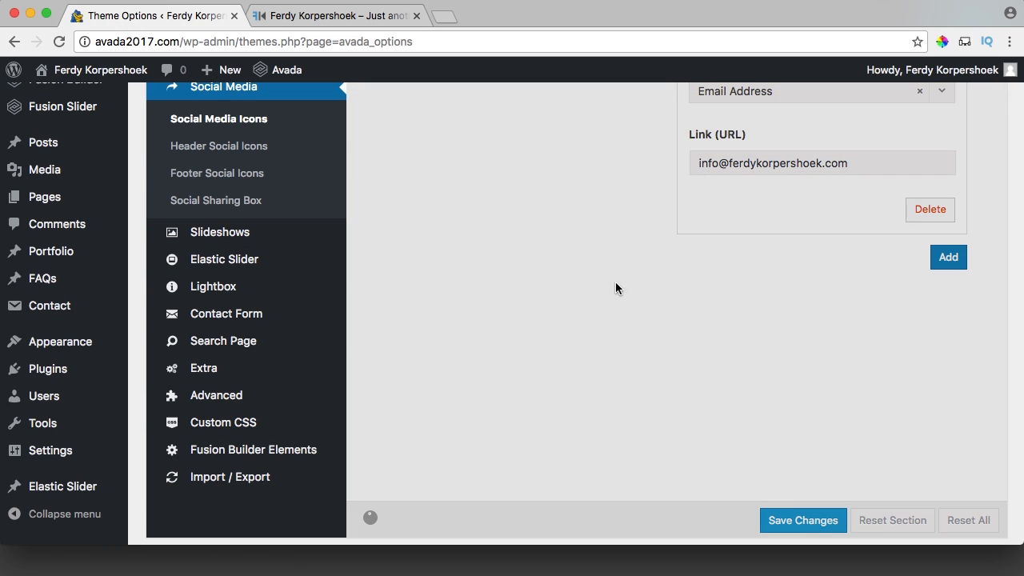
pyautogui.scroll(8, 523, 221)
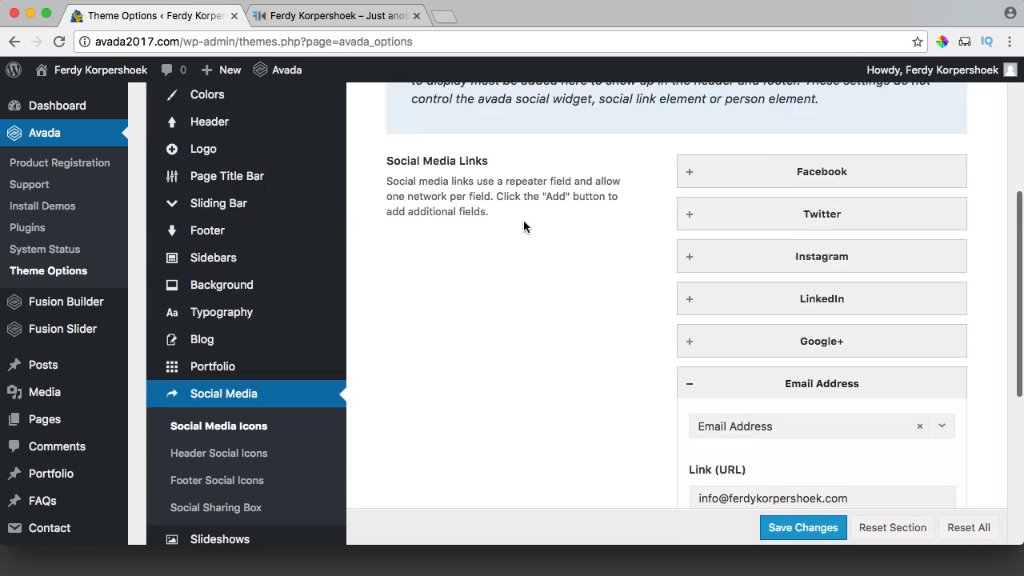
pyautogui.scroll(-8, 523, 222)
pyautogui.scroll(2, 524, 229)
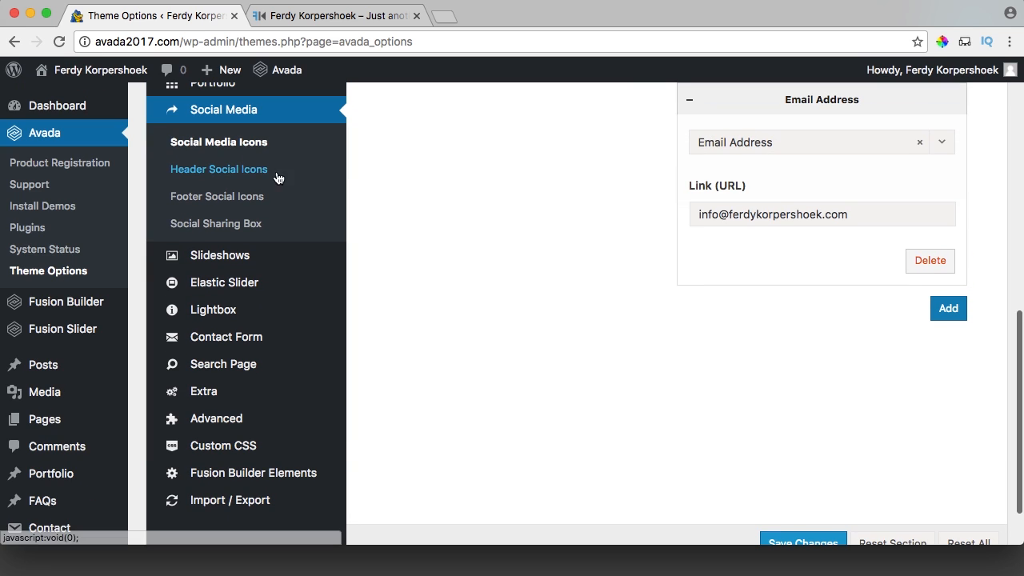
# Turn Boxed on for the footer social icons, save, and check the live footer.
pyautogui.click(218, 198)
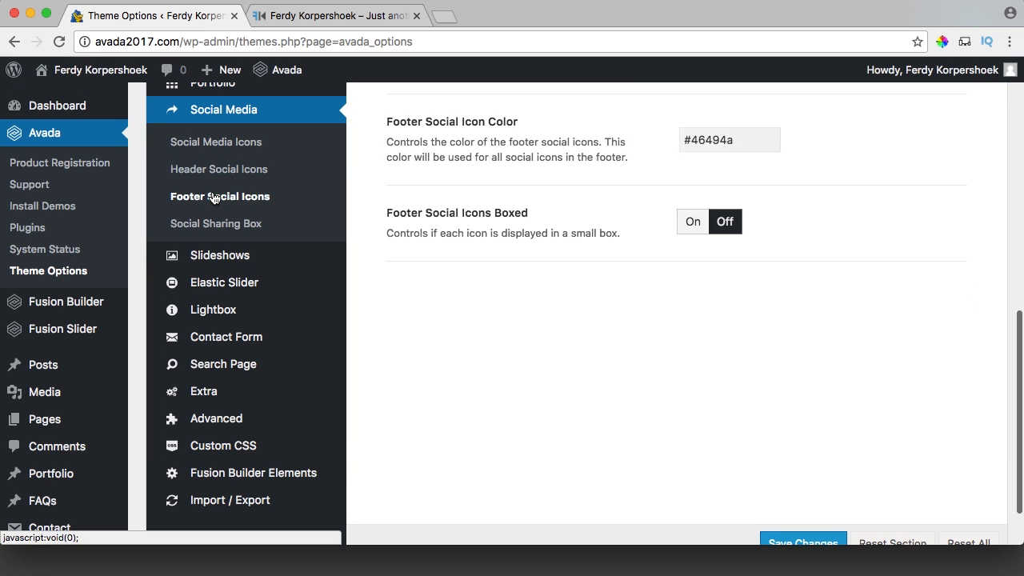
pyautogui.click(693, 224)
pyautogui.scroll(-3, 643, 270)
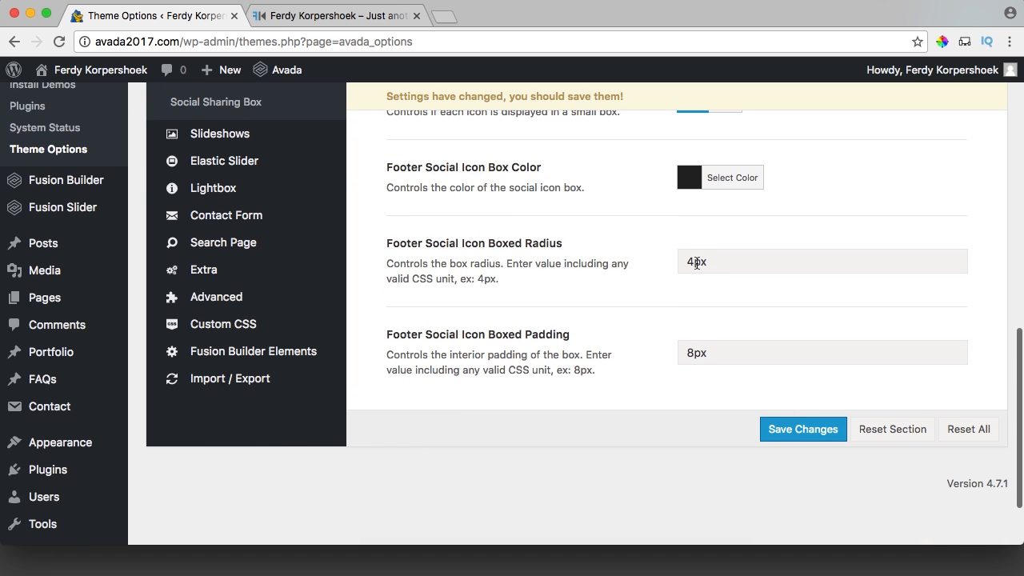
pyautogui.click(818, 430)
pyautogui.click(334, 19)
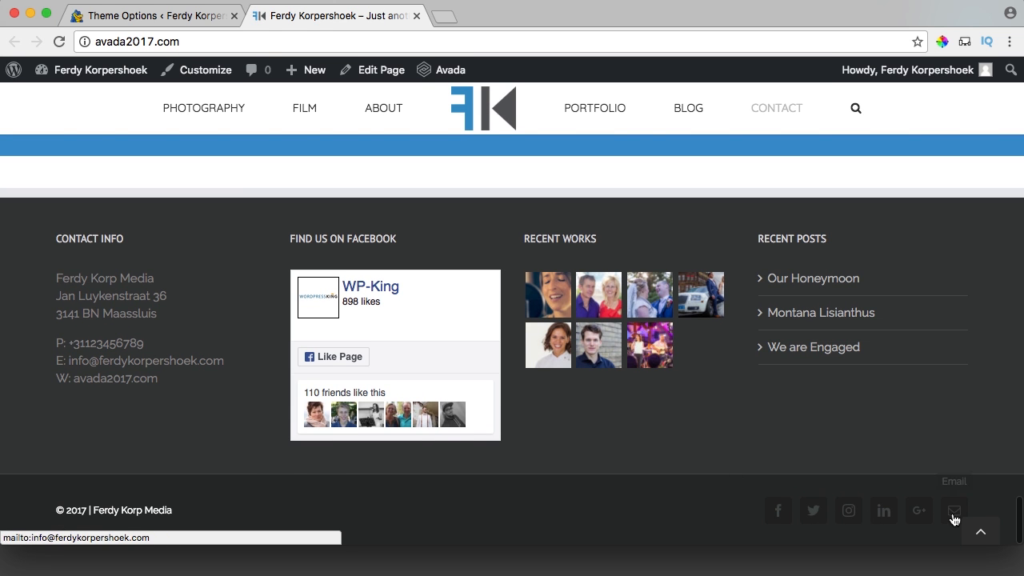
# Set the footer icons' Color Type to Brand Colors, save, and view the live footer.
pyautogui.click(152, 15)
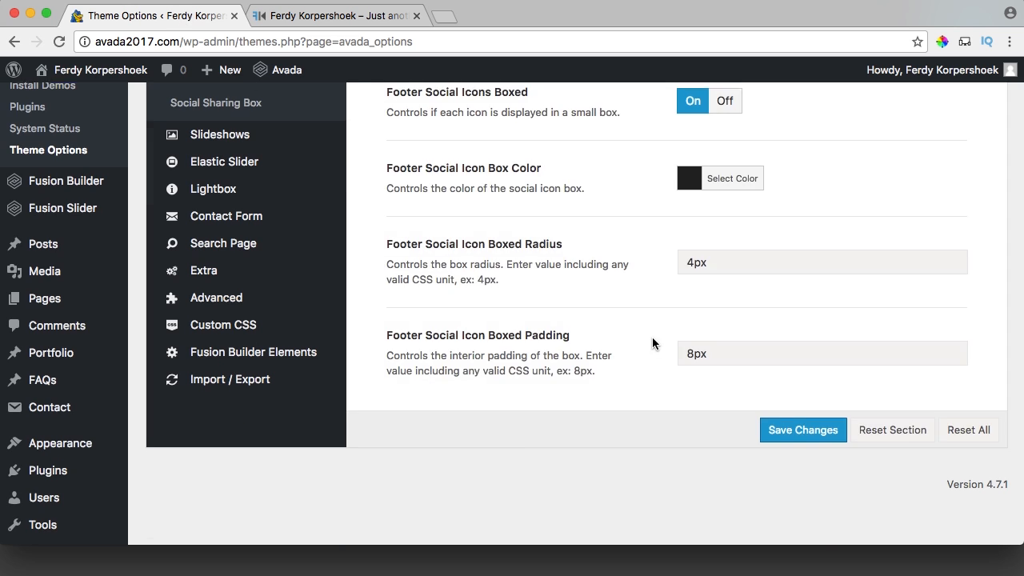
pyautogui.scroll(5, 653, 384)
pyautogui.scroll(2, 652, 342)
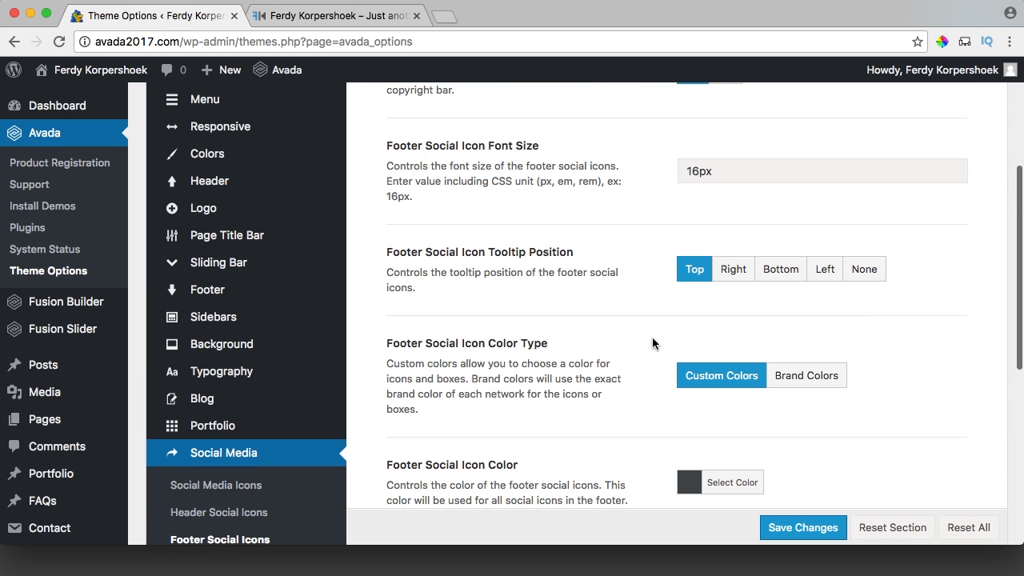
pyautogui.click(808, 382)
pyautogui.scroll(-6, 810, 387)
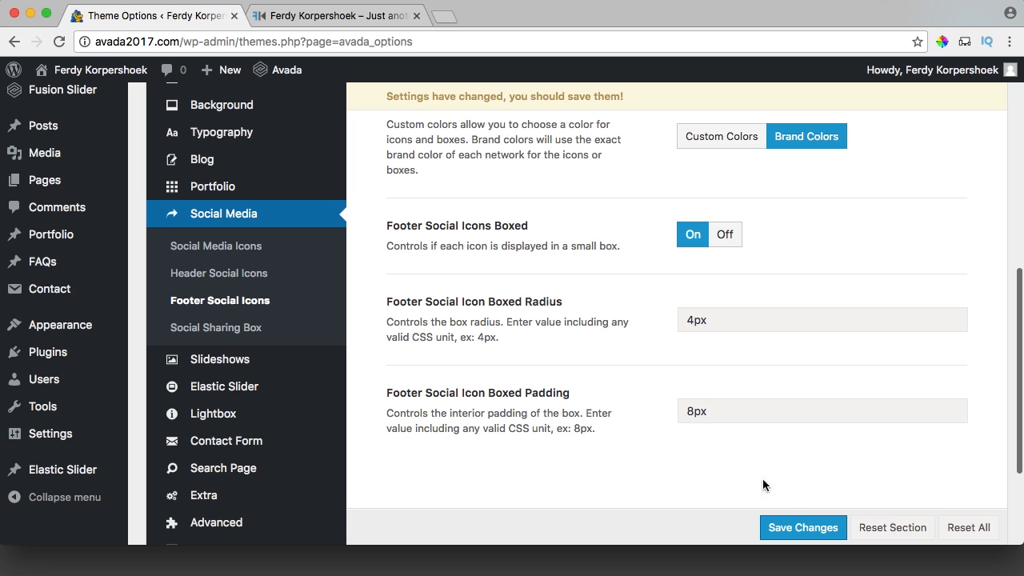
pyautogui.click(804, 528)
pyautogui.click(336, 15)
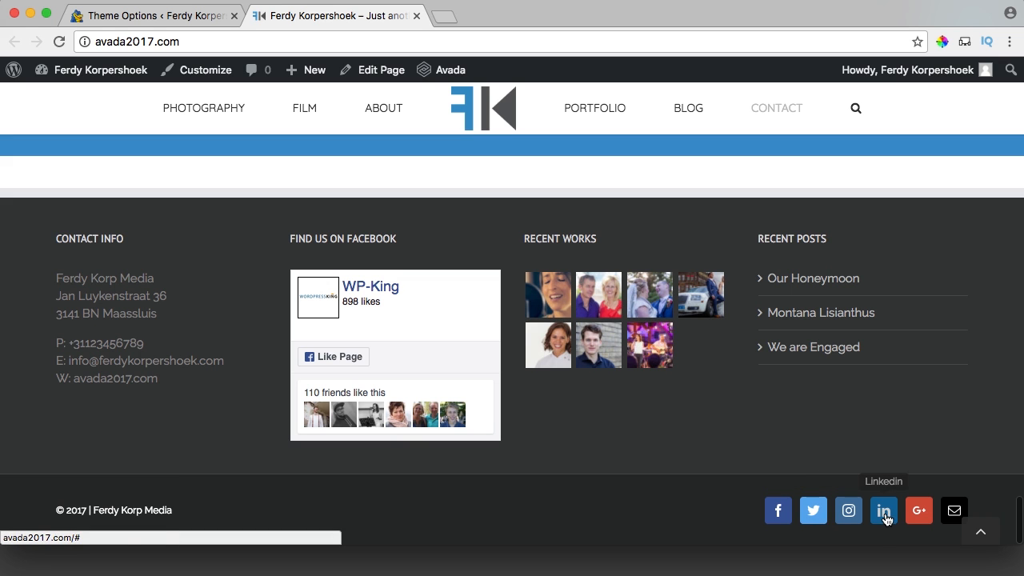
# Confirm the footer Facebook icon opens the wpkingcom Facebook page, then return to Theme Options.
pyautogui.click(777, 510)
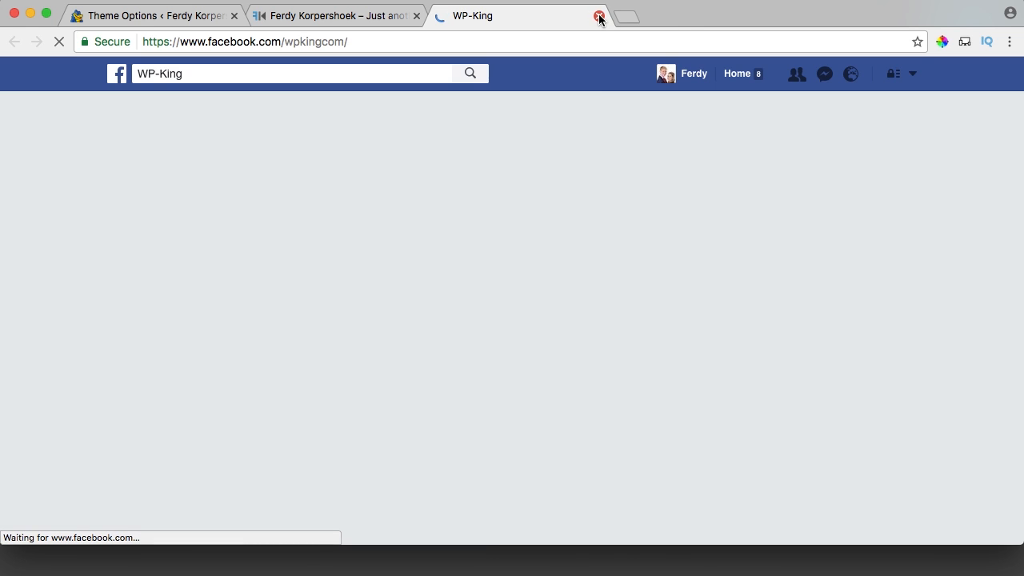
pyautogui.click(598, 16)
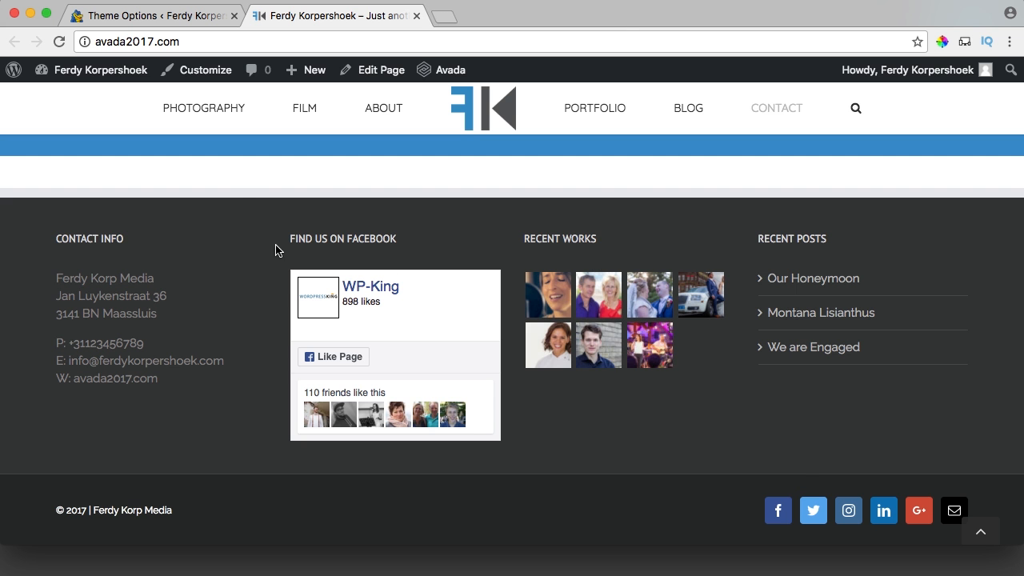
pyautogui.scroll(15, 238, 252)
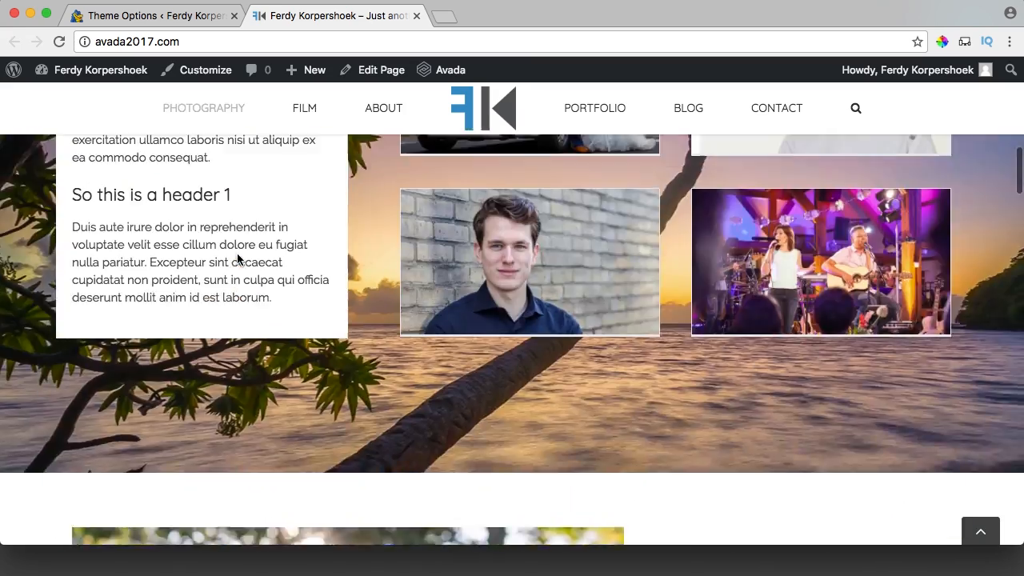
pyautogui.scroll(5, 238, 258)
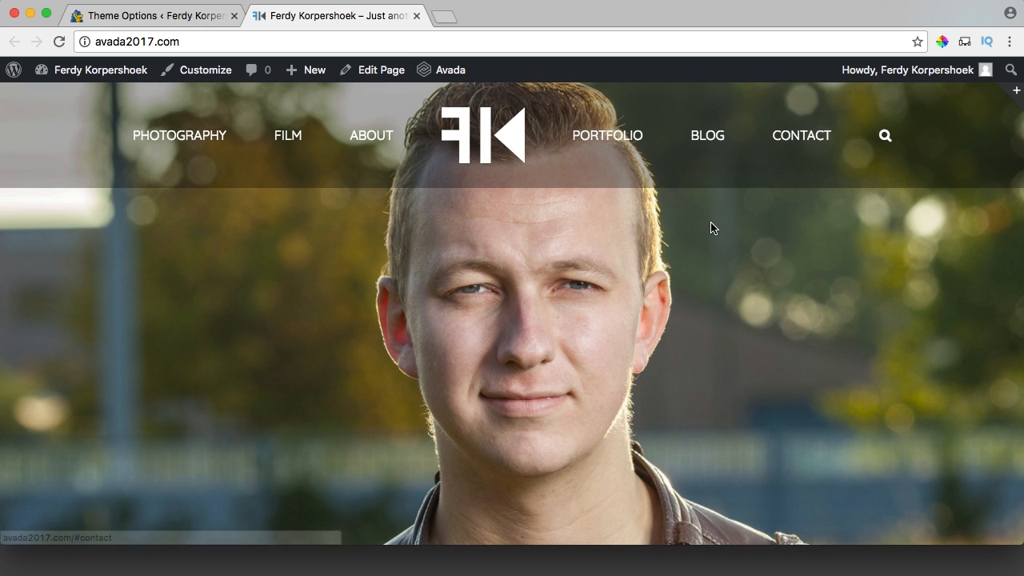
pyautogui.scroll(-3, 709, 227)
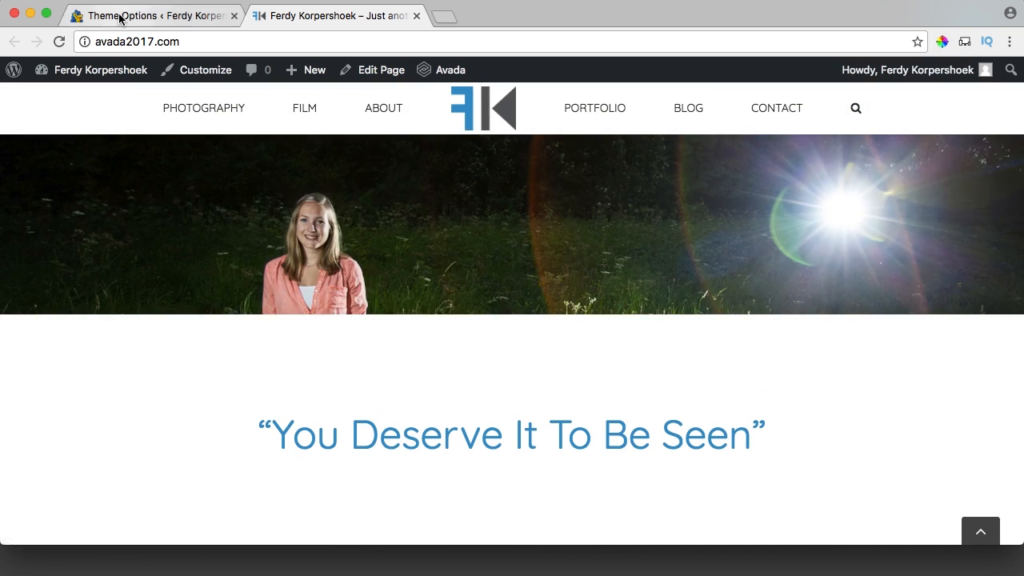
pyautogui.click(126, 16)
pyautogui.scroll(2, 256, 230)
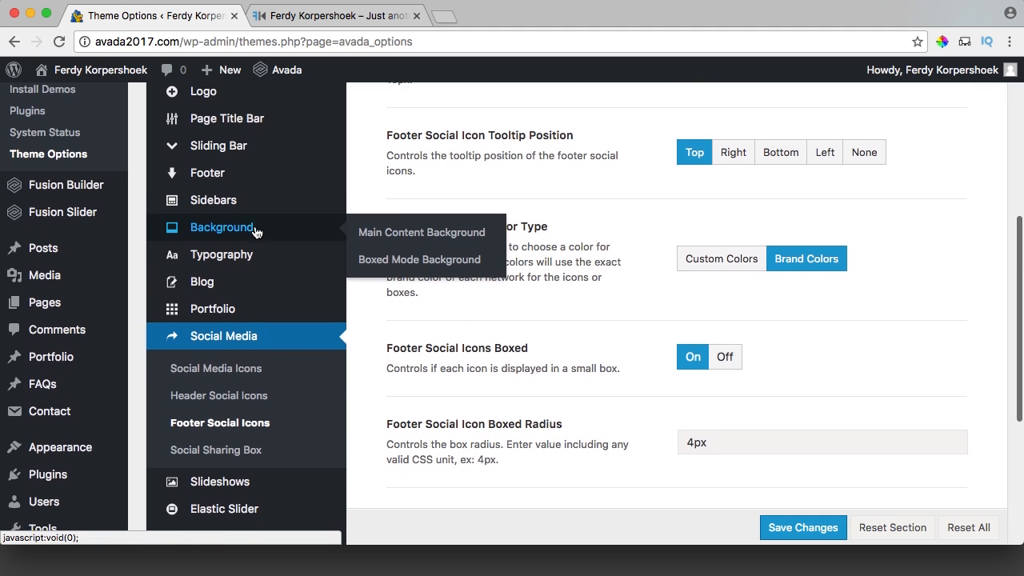
# In Menu > Main Menu, paste blue as the Main Menu Font Hover Color and save changes.
pyautogui.scroll(-4, 256, 231)
pyautogui.scroll(7, 256, 231)
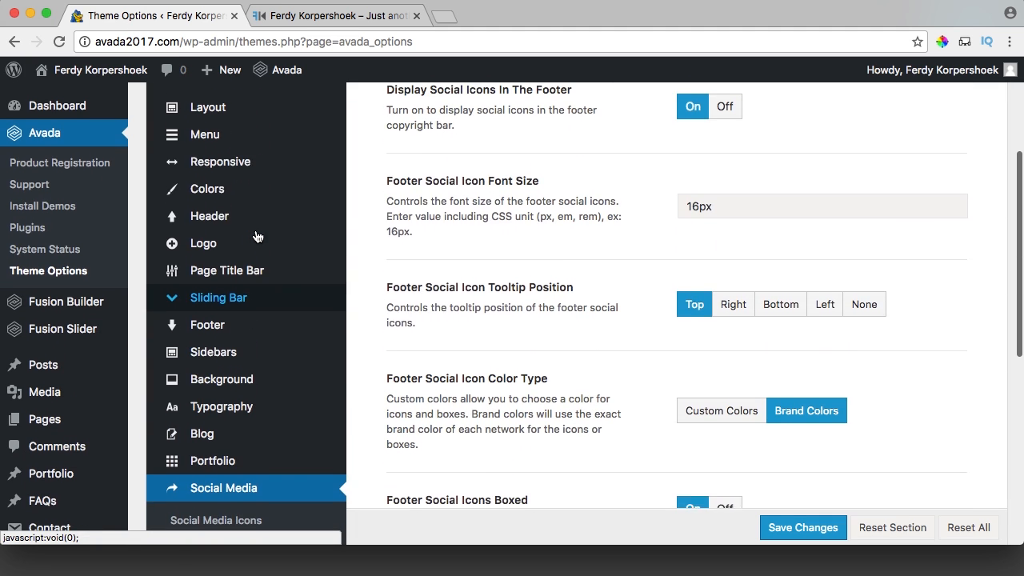
pyautogui.moveTo(336, 138)
pyautogui.click(390, 143)
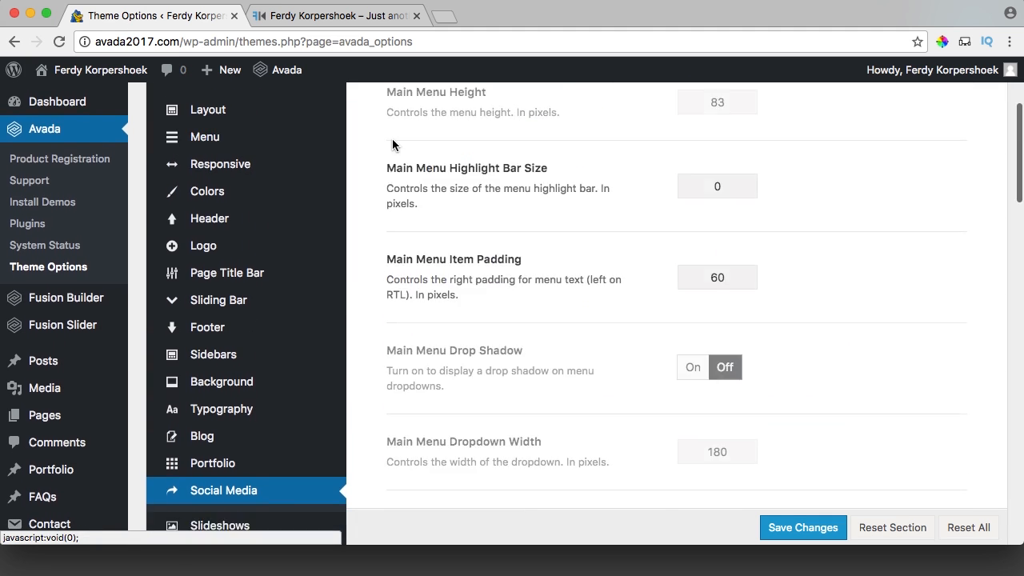
pyautogui.scroll(-8, 626, 303)
pyautogui.scroll(-10, 625, 304)
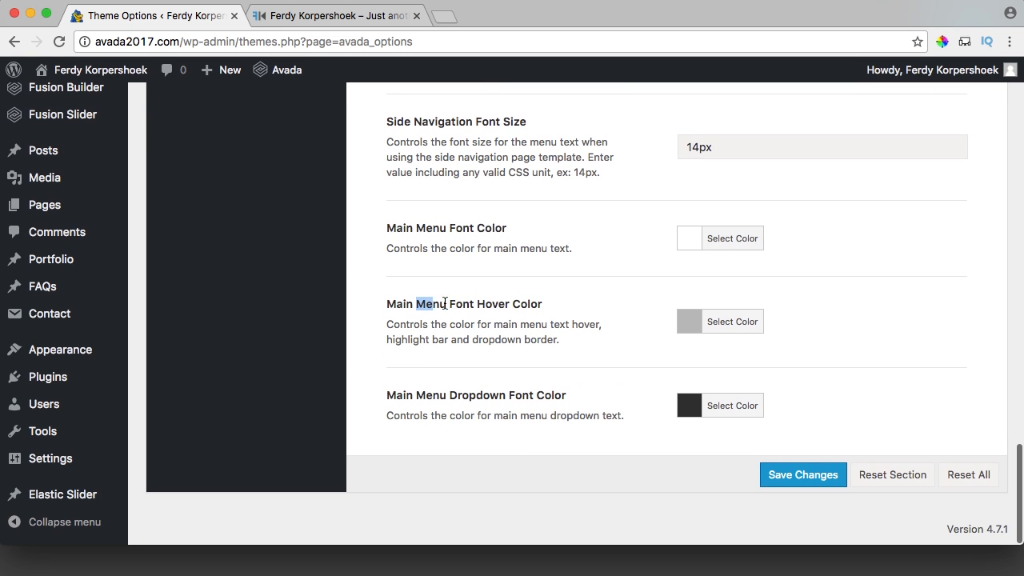
pyautogui.click(697, 329)
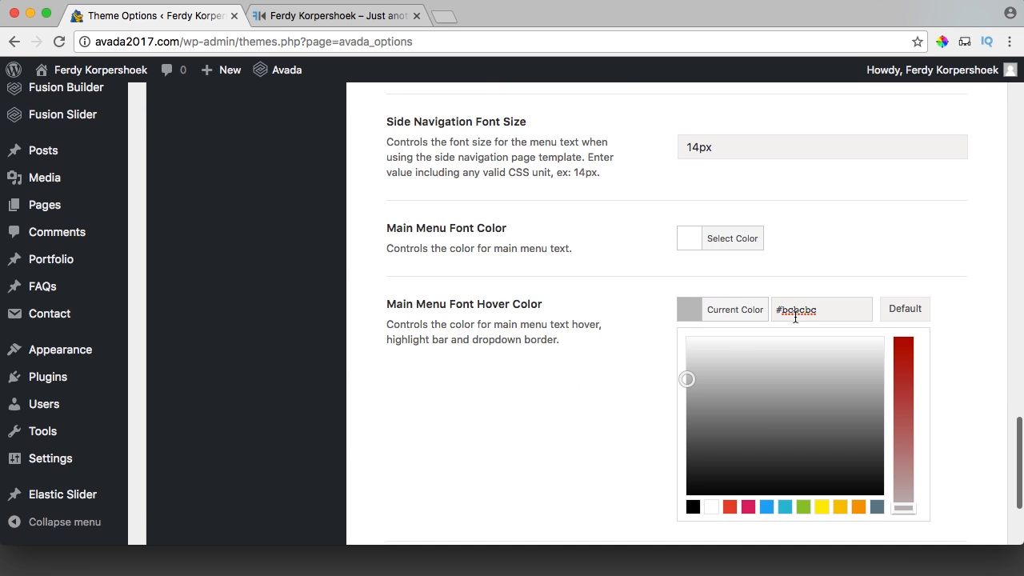
pyautogui.hotkey('ctrl', 'v')
pyautogui.click(689, 312)
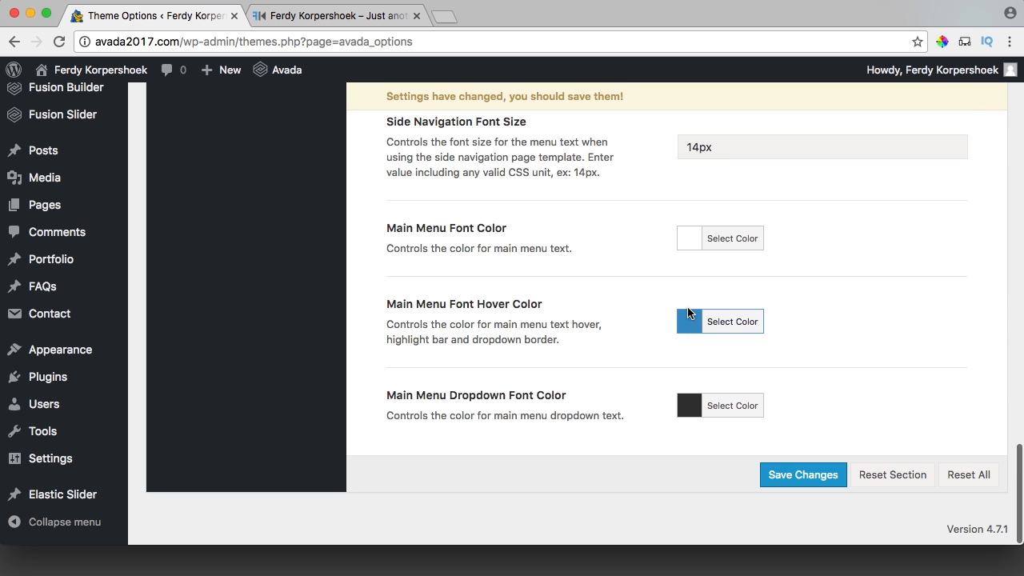
pyautogui.click(802, 474)
# Reload the live site and jump to the Photography and Film sections from the menu.
pyautogui.click(326, 17)
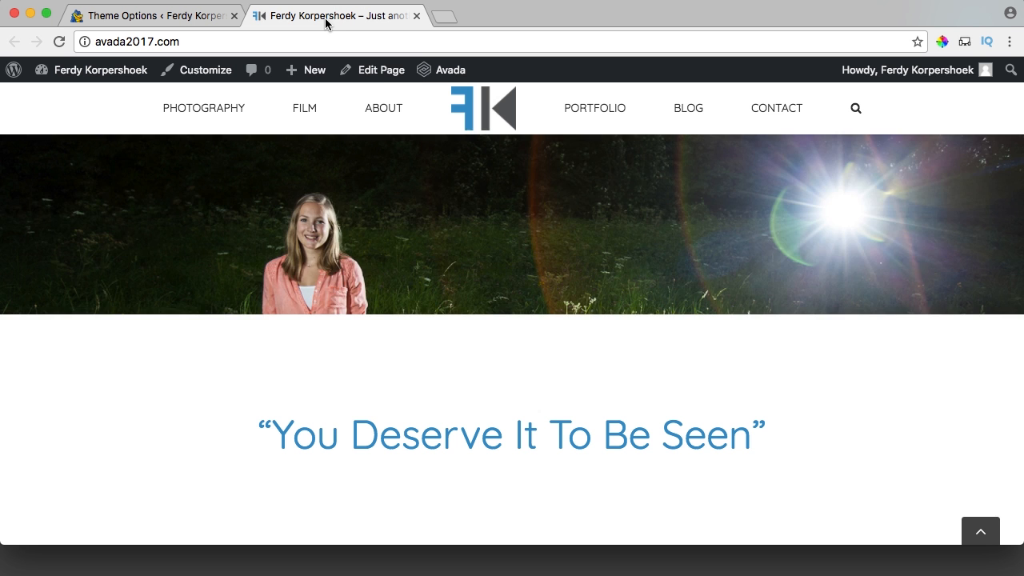
pyautogui.click(470, 106)
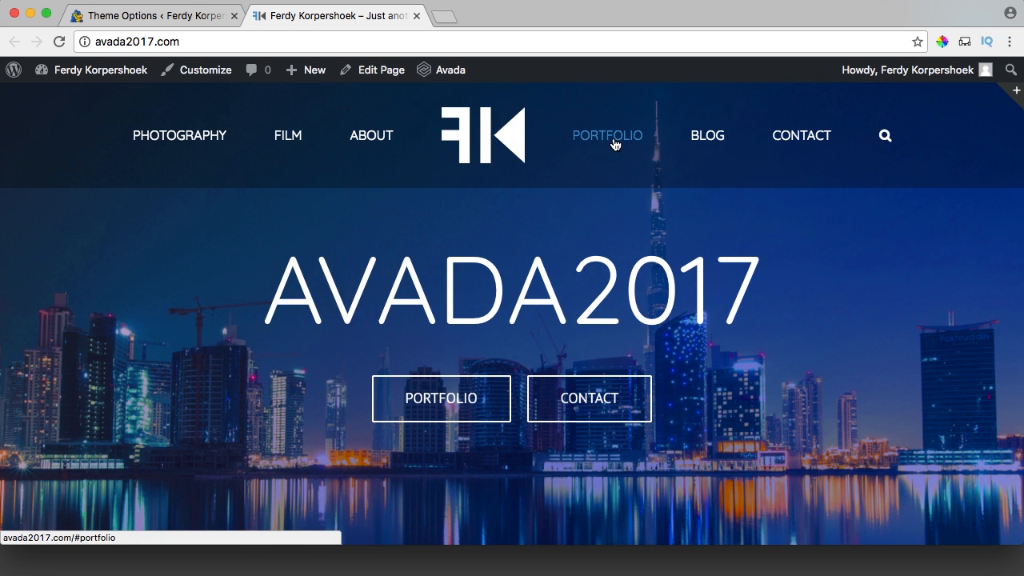
pyautogui.click(610, 136)
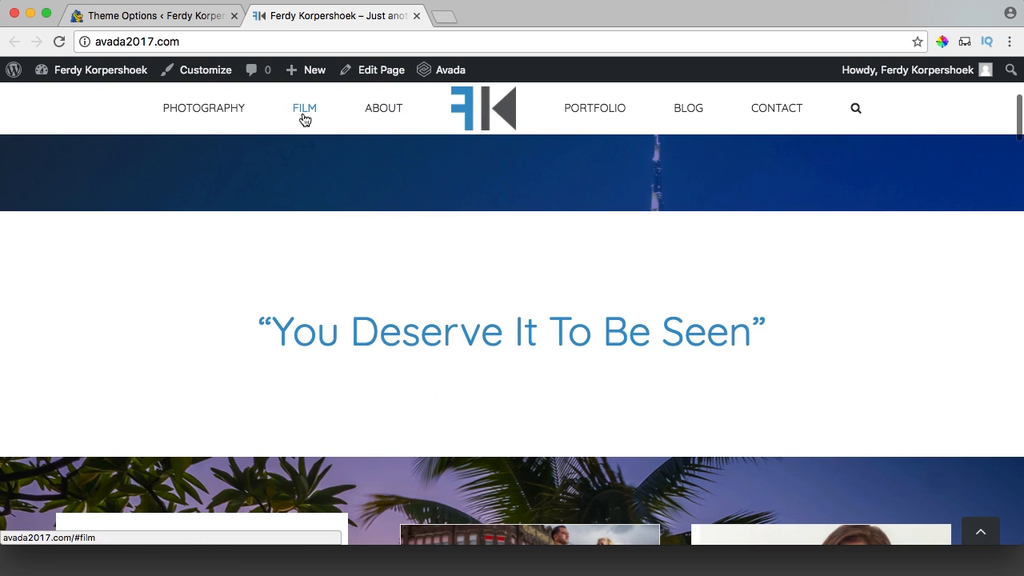
pyautogui.click(222, 114)
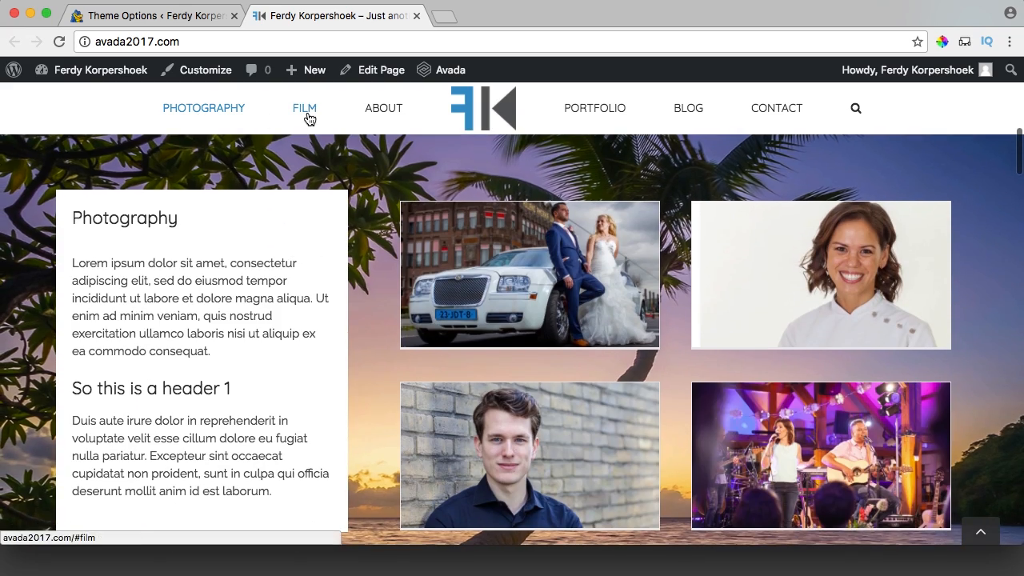
pyautogui.click(309, 118)
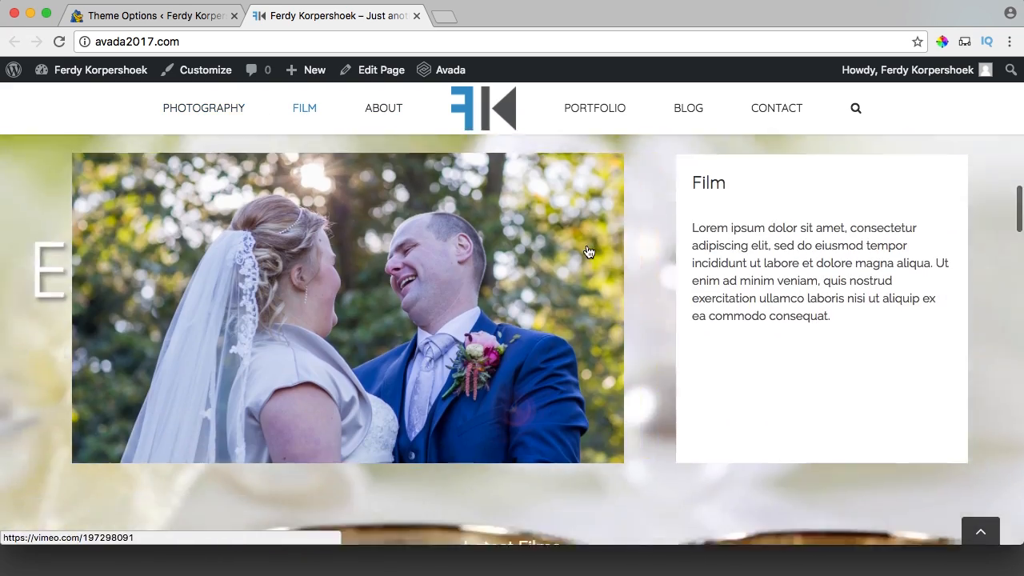
# Scroll down to Latest Blogposts, where all three posts are dated January 22nd, 2017.
pyautogui.scroll(-15, 588, 252)
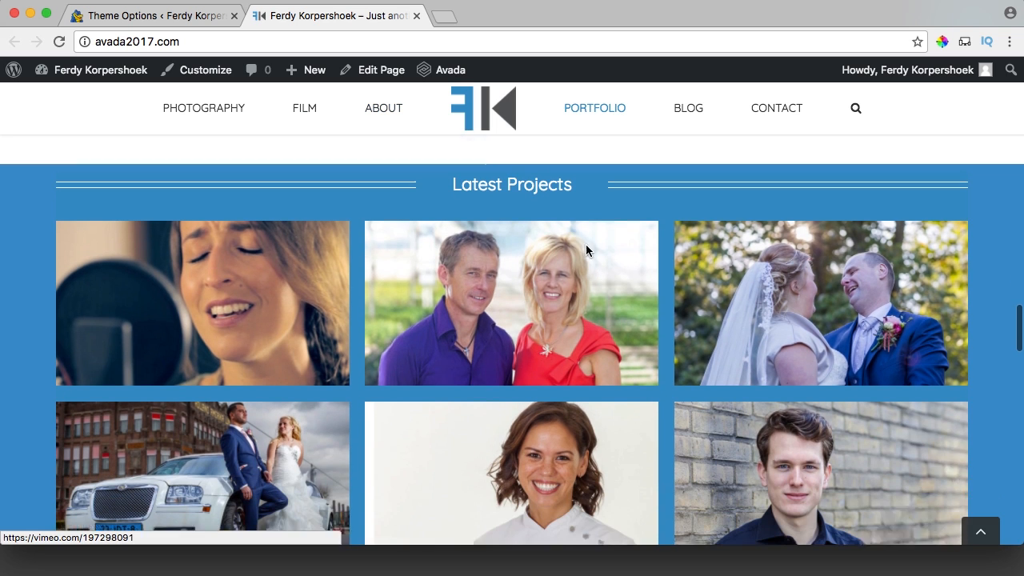
pyautogui.scroll(-8, 611, 117)
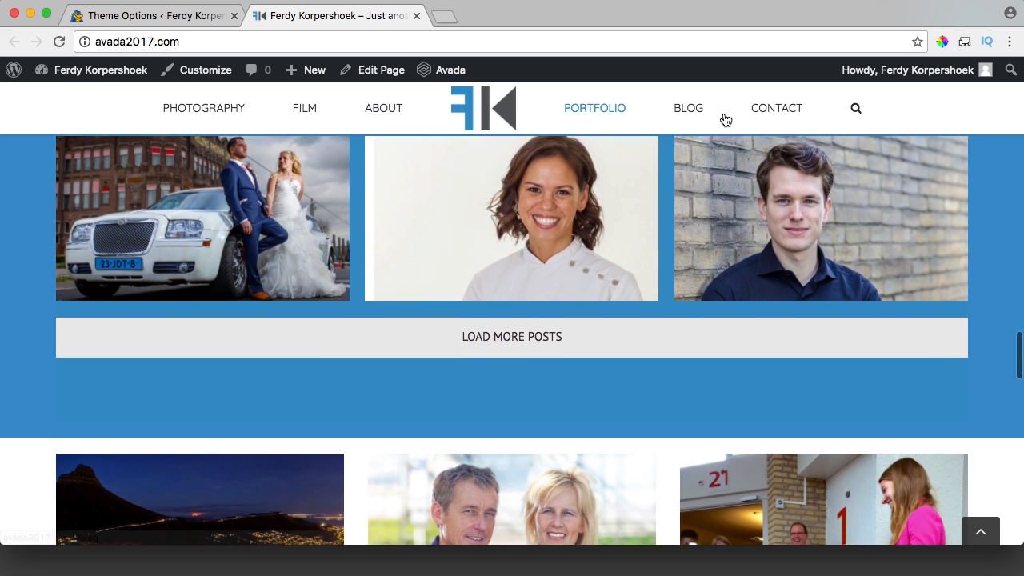
pyautogui.scroll(-10, 679, 169)
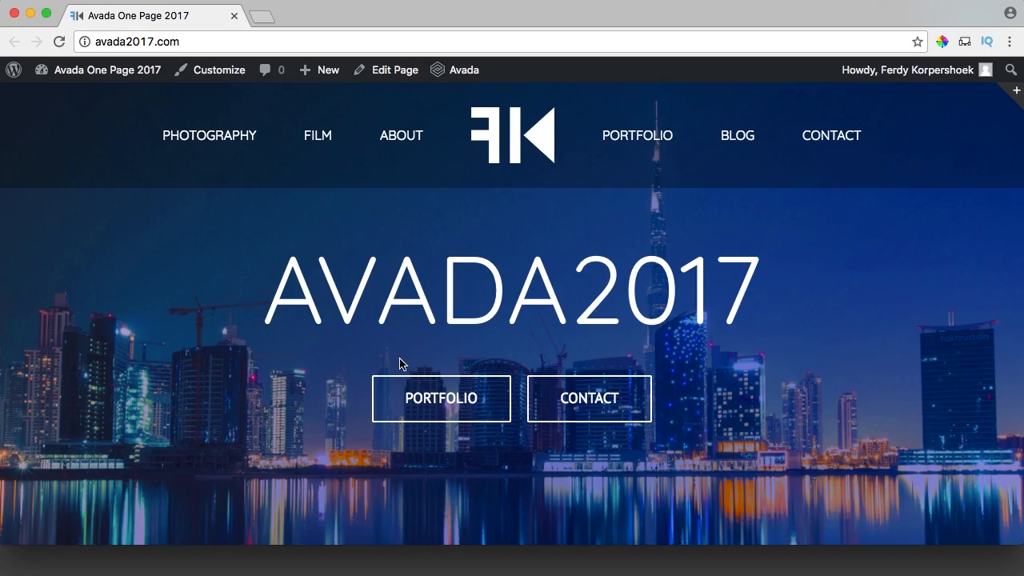
pyautogui.scroll(-10, 401, 364)
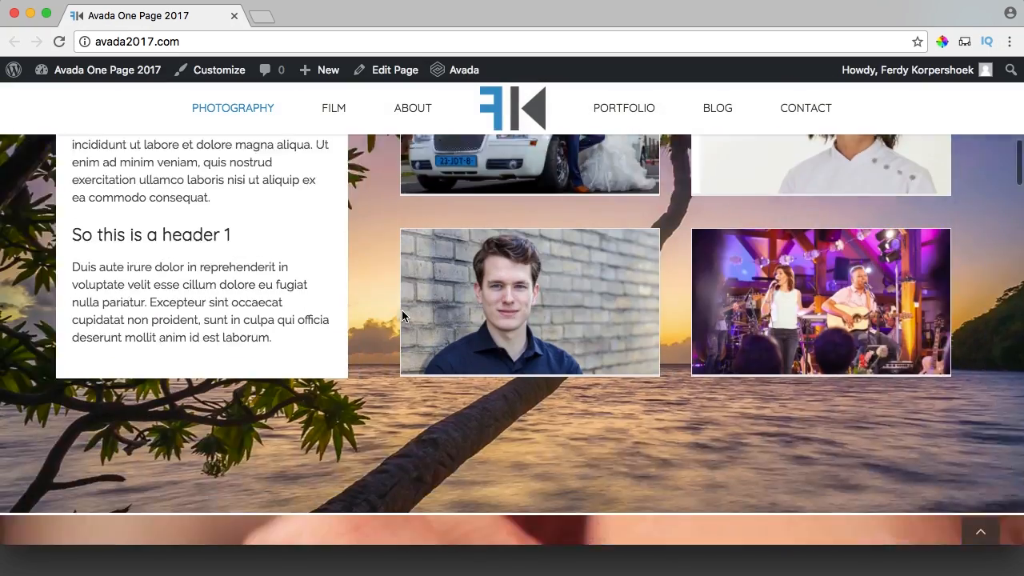
pyautogui.scroll(-10, 380, 324)
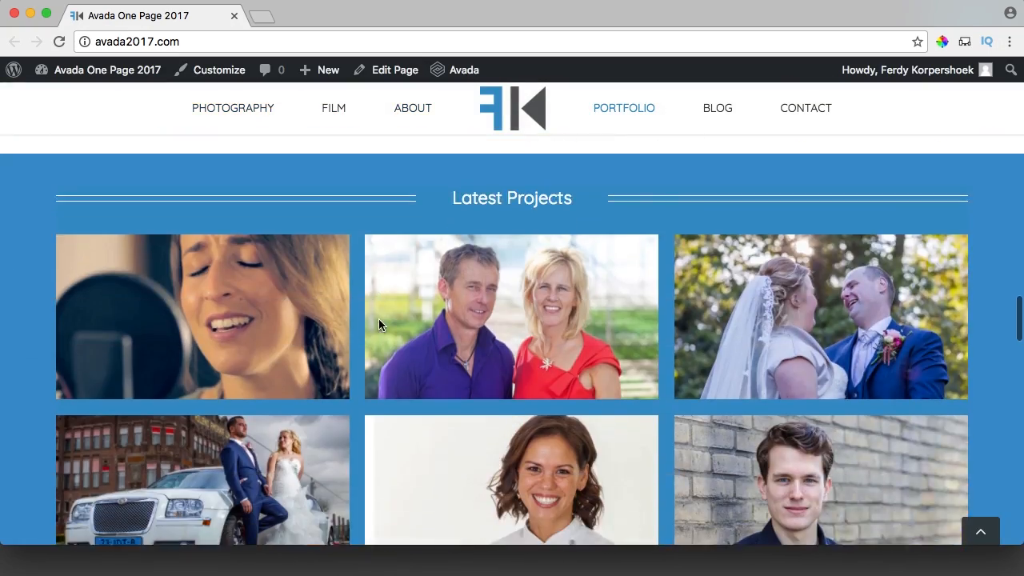
pyautogui.scroll(-3, 380, 327)
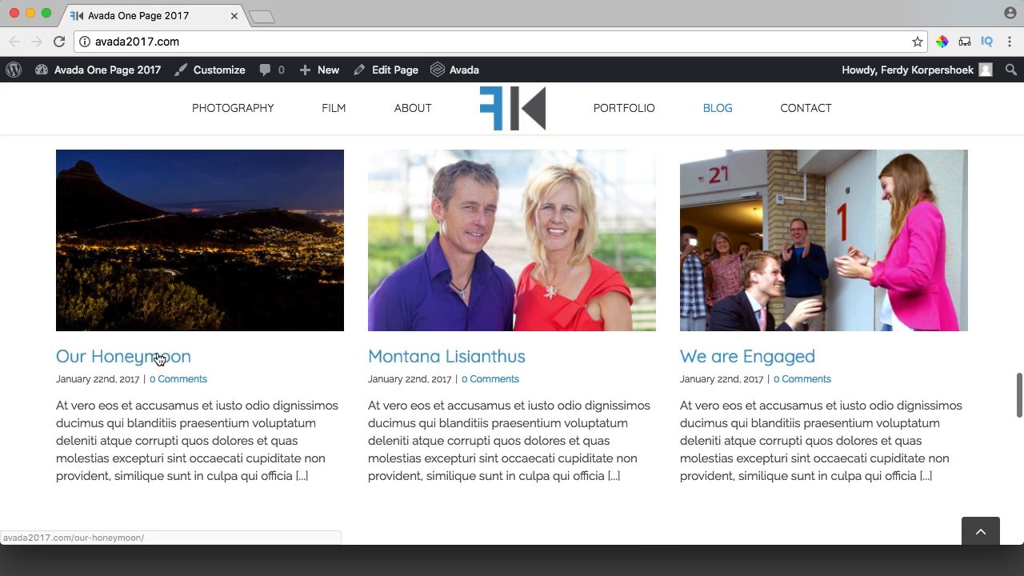
# Open Our Honeymoon, Montana Lisianthus and We are Engaged in separate tabs, each in the post editor.
pyautogui.keyDown('super'); pyautogui.click(446, 359); pyautogui.keyUp('super')
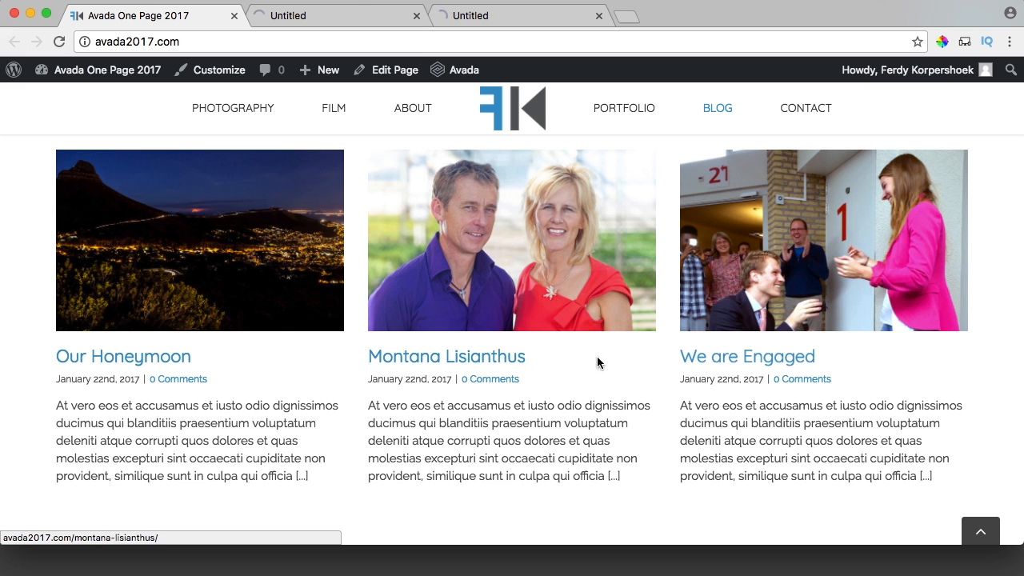
pyautogui.keyDown('super'); pyautogui.click(723, 360); pyautogui.keyUp('super')
pyautogui.click(357, 24)
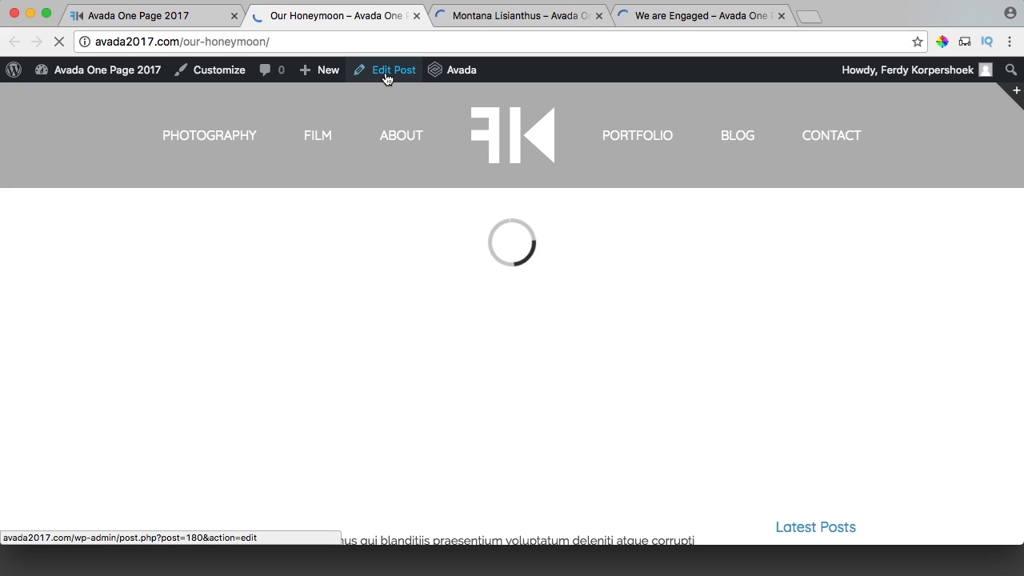
pyautogui.hotkey('ctrl', 'Tab')
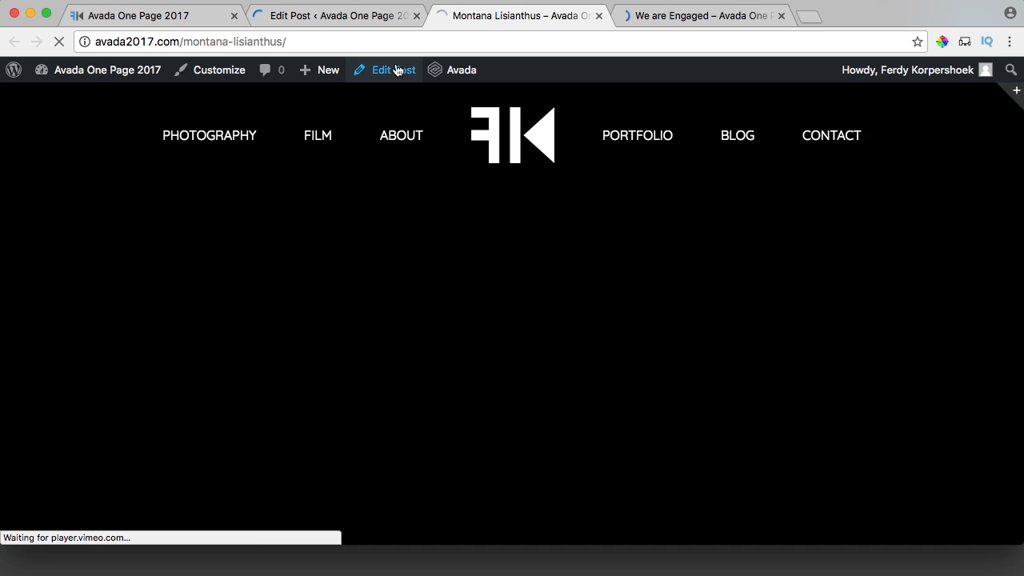
pyautogui.click(394, 69)
pyautogui.hotkey('ctrl', 'Tab')
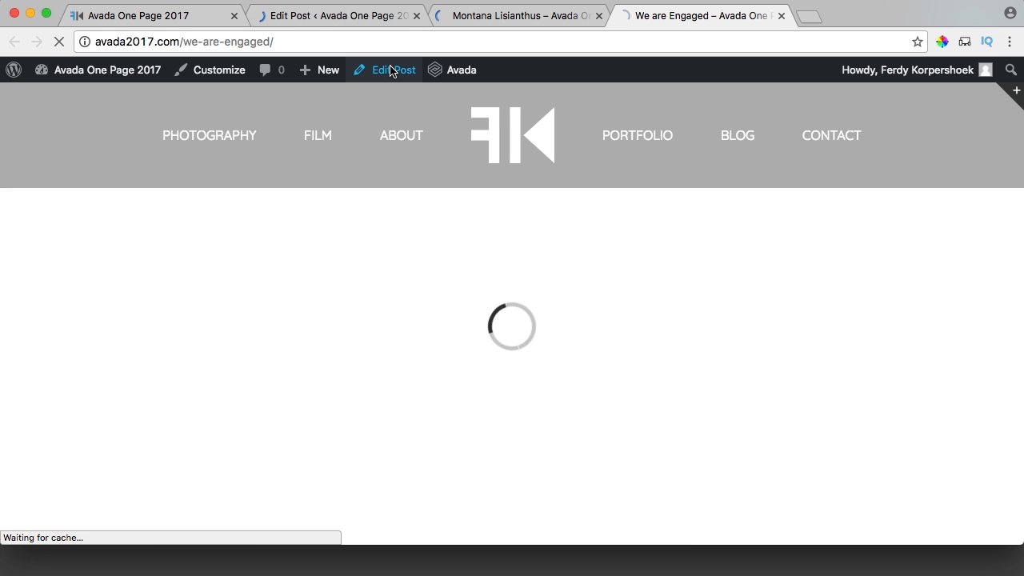
pyautogui.click(391, 71)
pyautogui.click(325, 17)
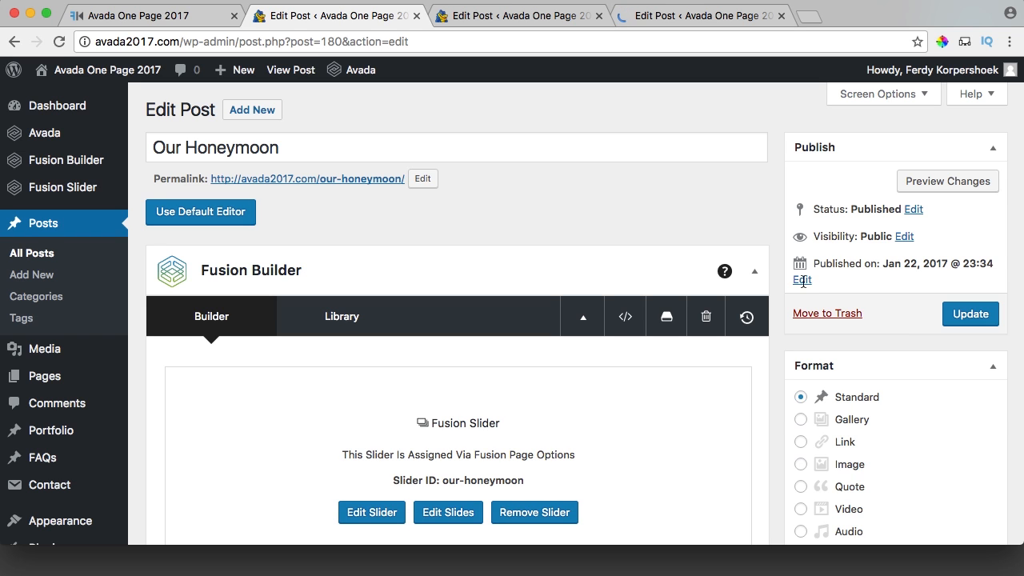
# Change the Our Honeymoon publish date to May 22, 2016.
pyautogui.click(802, 280)
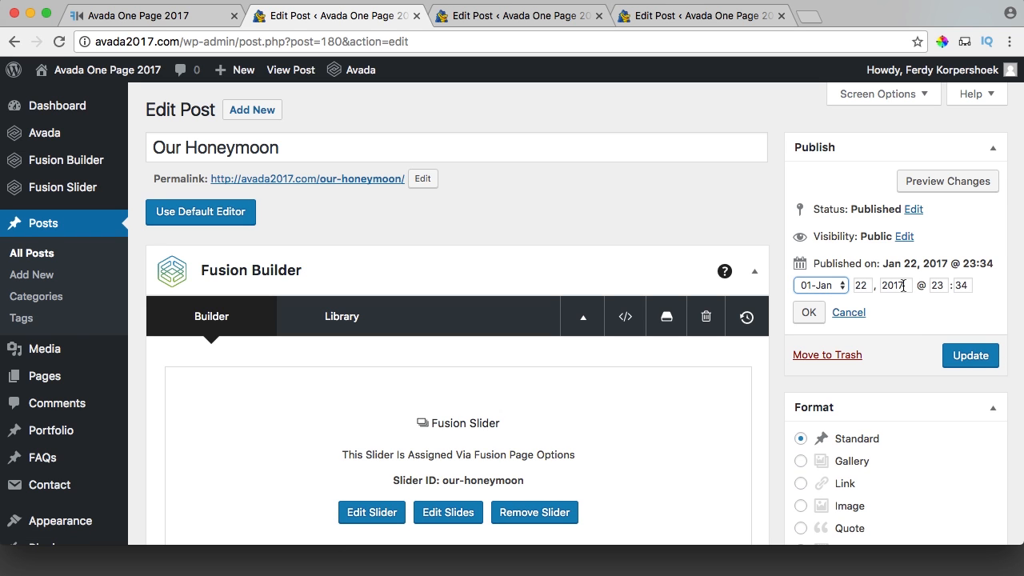
pyautogui.click(821, 285)
pyautogui.click(829, 339)
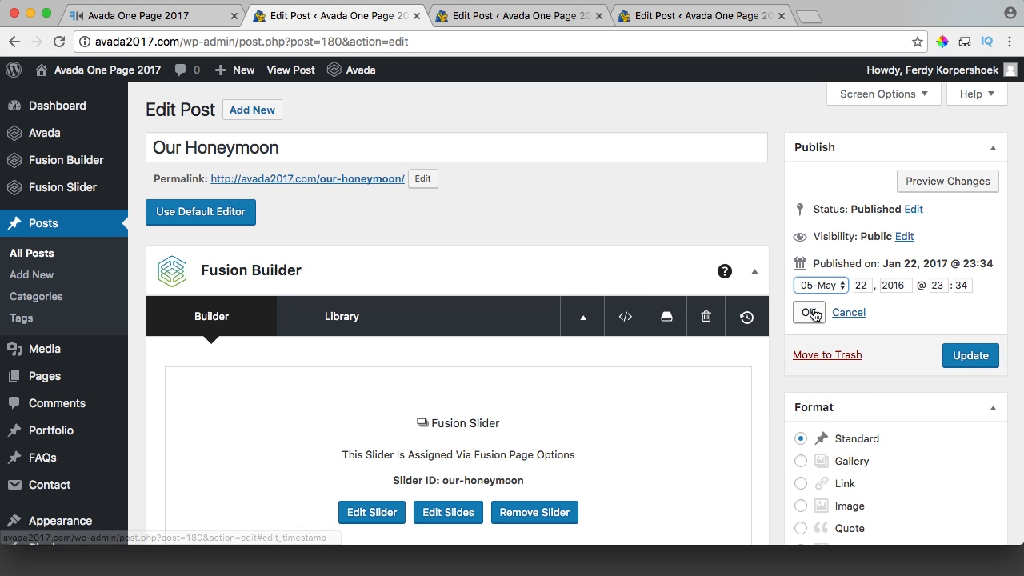
pyautogui.click(809, 313)
# Set the Montana Lisianthus publish date to Jan 3, 2017.
pyautogui.click(520, 16)
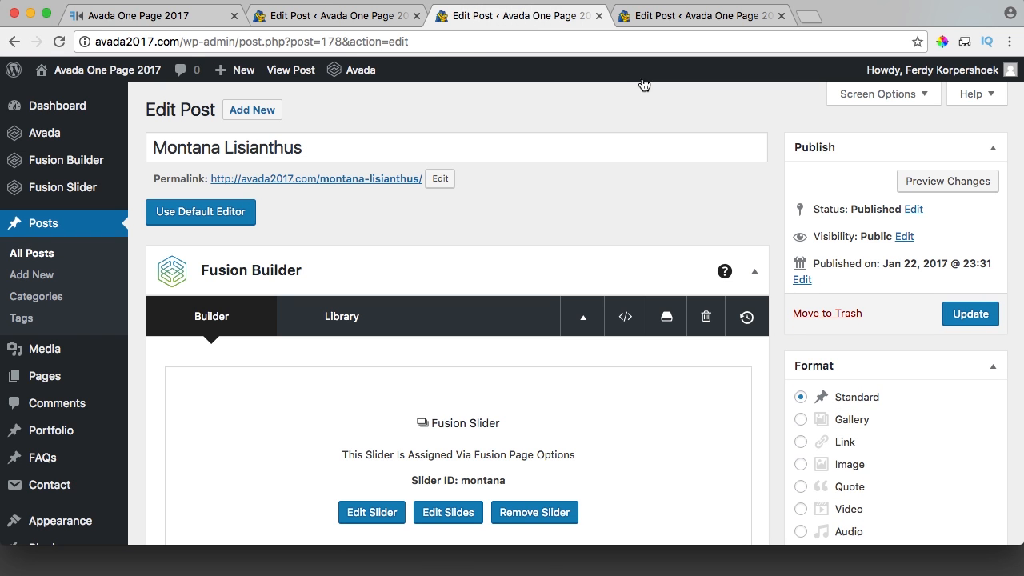
pyautogui.click(806, 277)
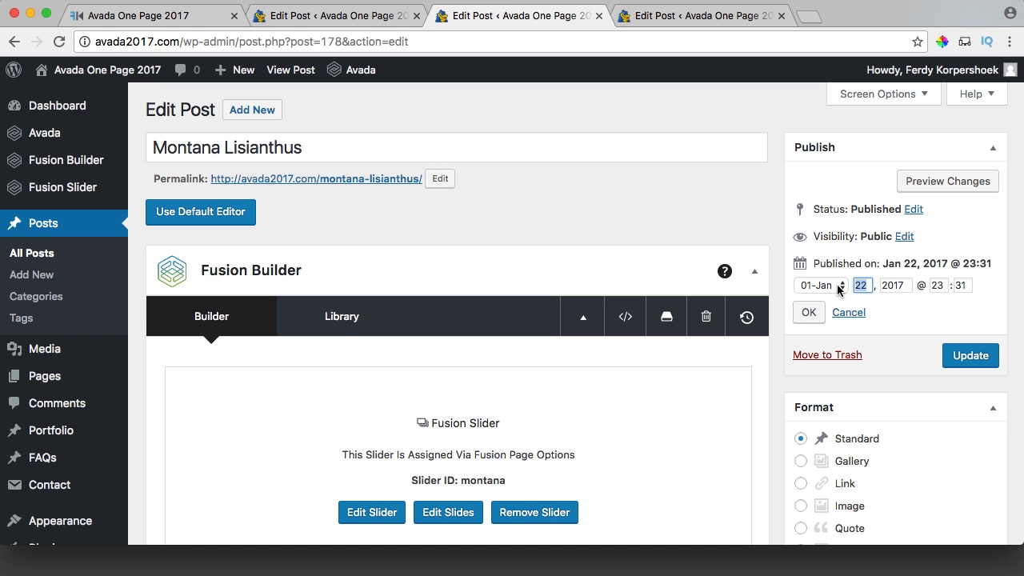
pyautogui.click(809, 313)
# Schedule the We are Engaged post for Feb 22, 2017.
pyautogui.click(663, 16)
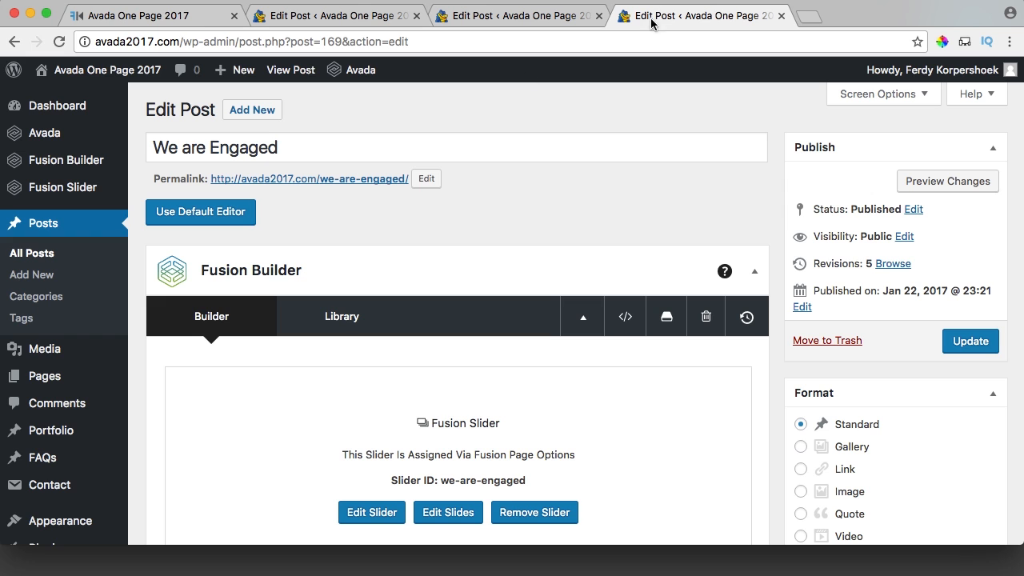
pyautogui.click(802, 309)
pyautogui.click(824, 313)
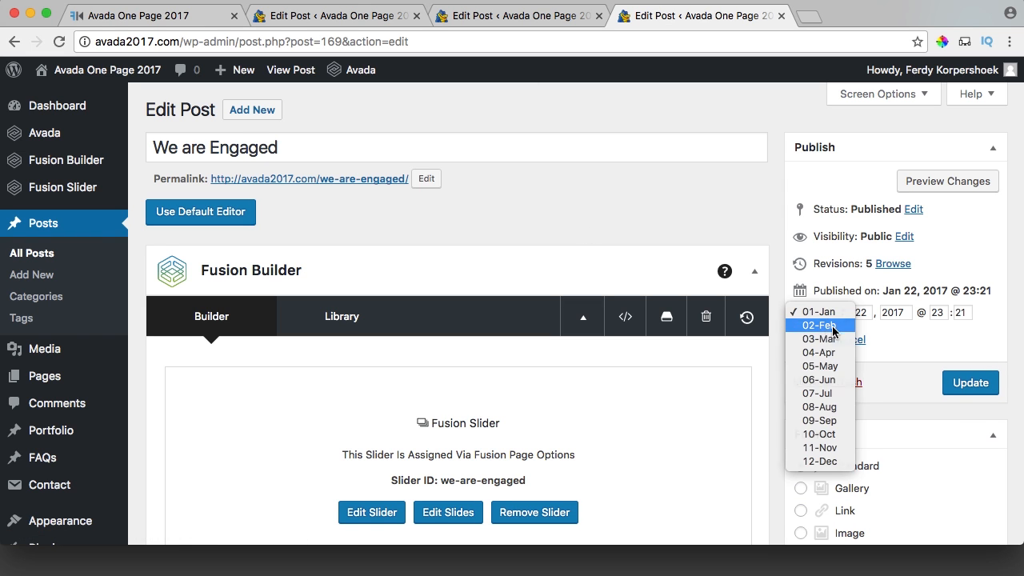
pyautogui.click(832, 326)
pyautogui.click(812, 340)
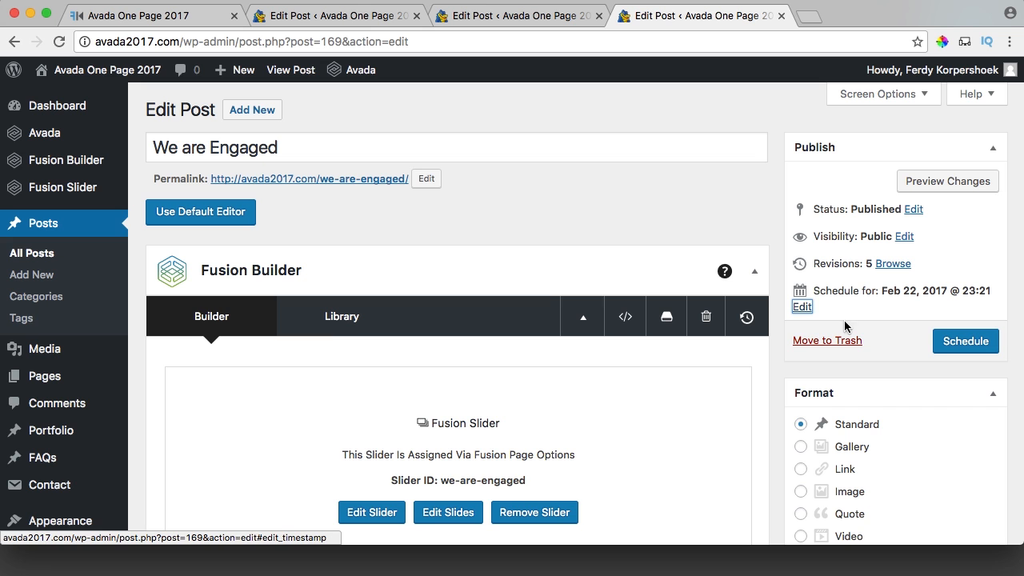
pyautogui.click(954, 344)
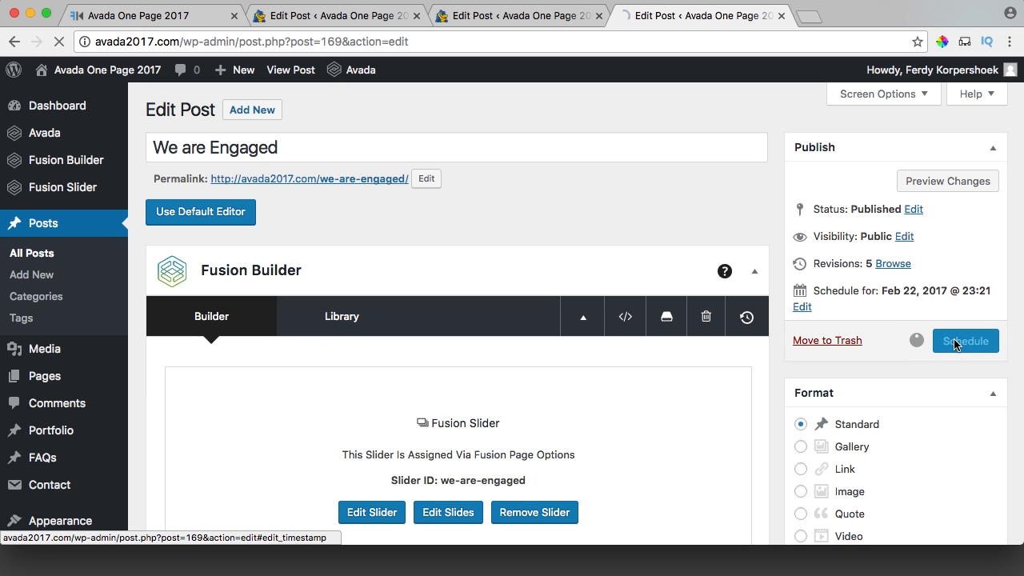
pyautogui.click(192, 18)
# Reload the live blog to confirm the new dates, then revisit the We are Engaged and Our Honeymoon editors.
pyautogui.press('super+r')
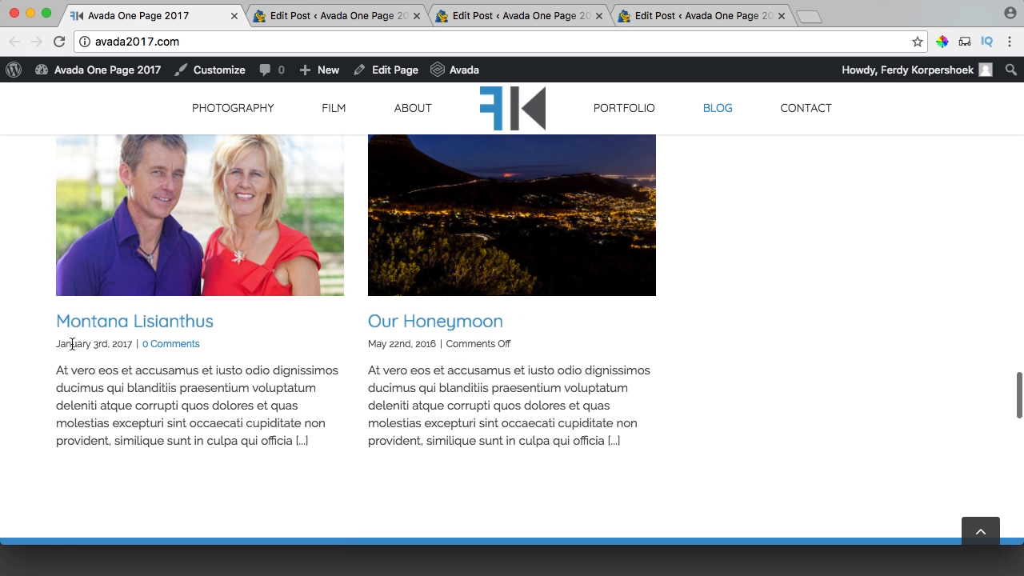
pyautogui.click(436, 352)
pyautogui.scroll(2, 709, 238)
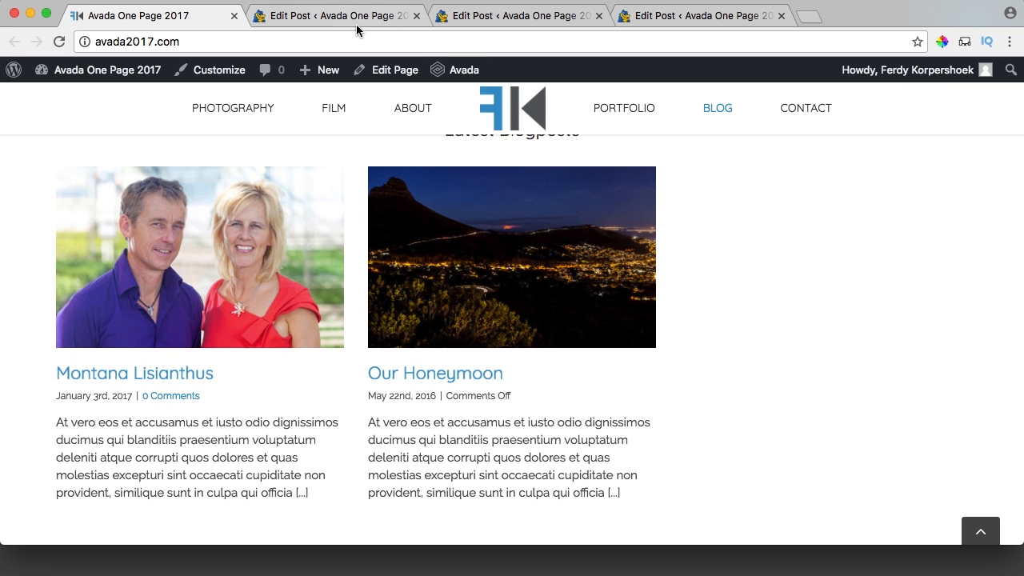
pyautogui.click(658, 16)
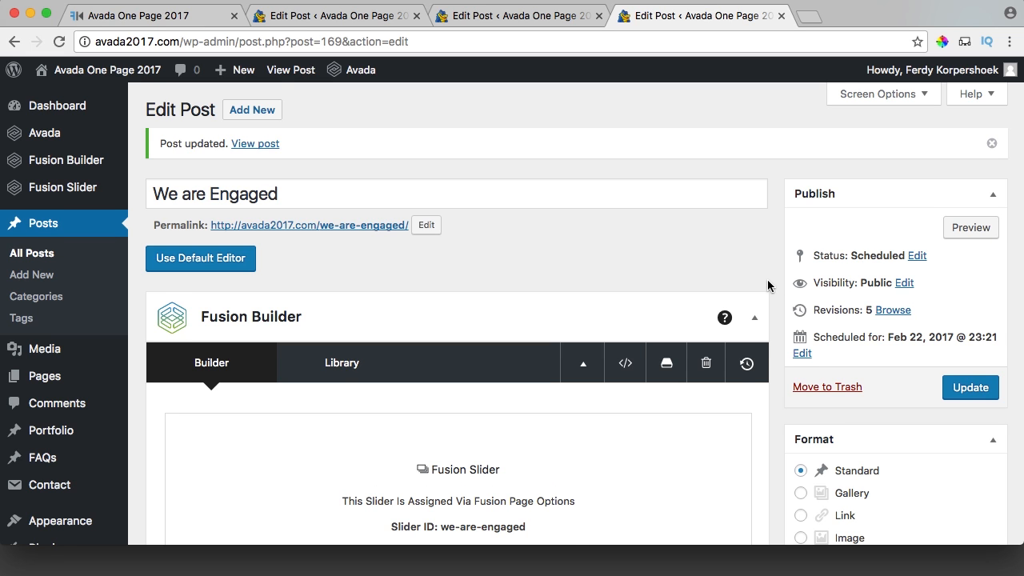
pyautogui.scroll(-2, 772, 284)
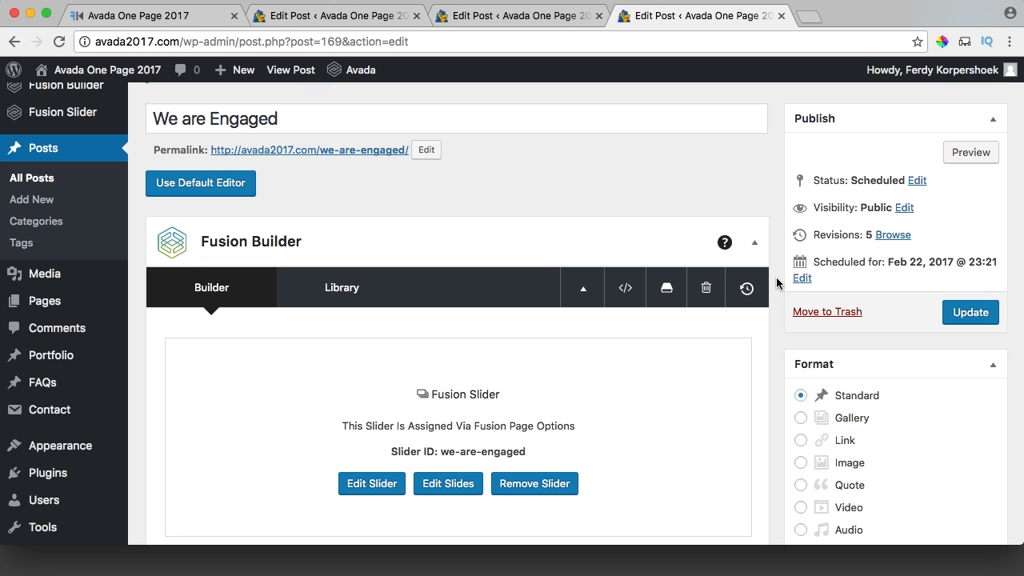
pyautogui.click(376, 24)
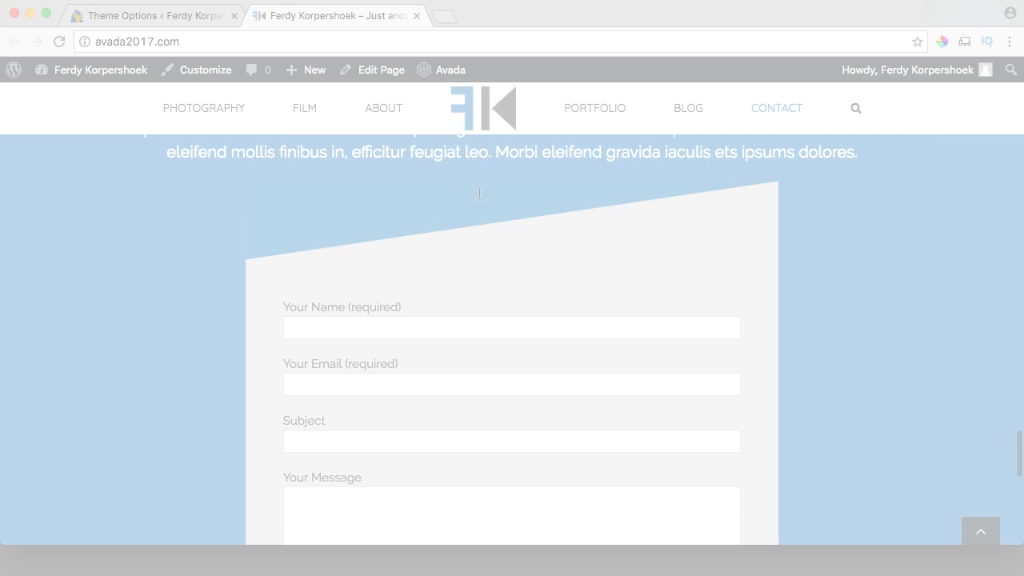
# Scroll the live site's blog and footer, which lists three recent posts, briefly checking Theme Options.
pyautogui.scroll(20, 484, 260)
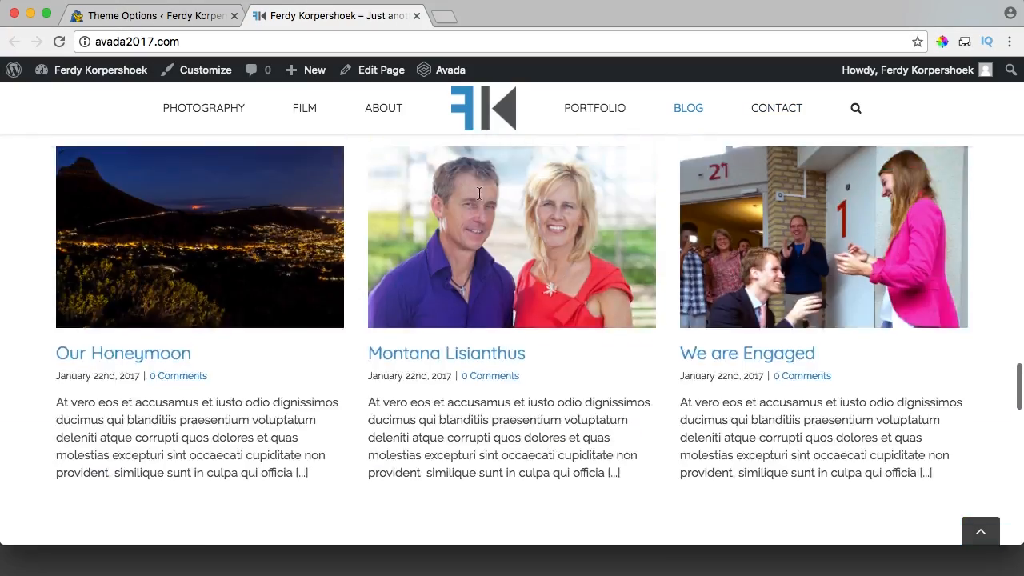
pyautogui.scroll(5, 483, 261)
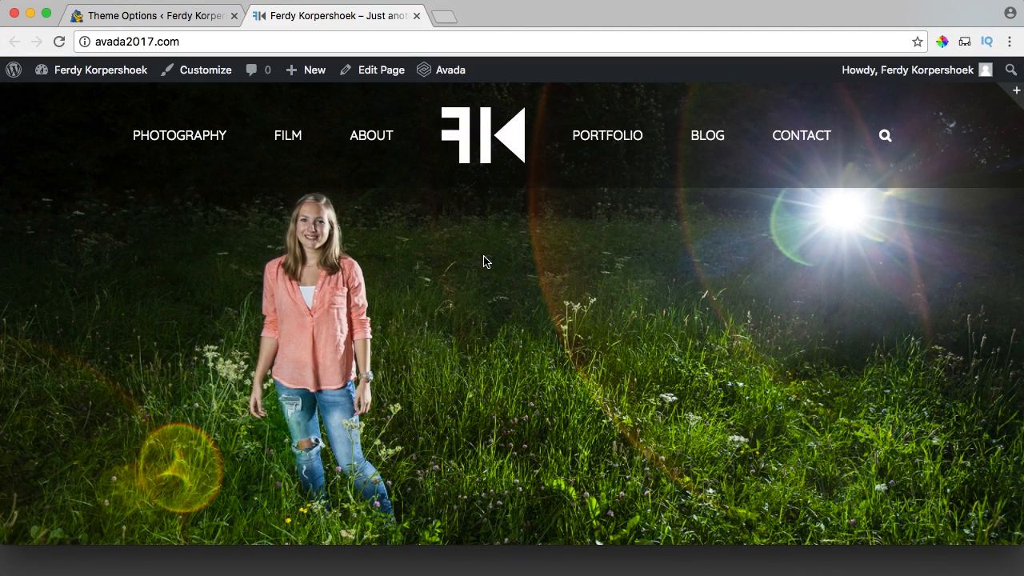
pyautogui.scroll(-15, 483, 261)
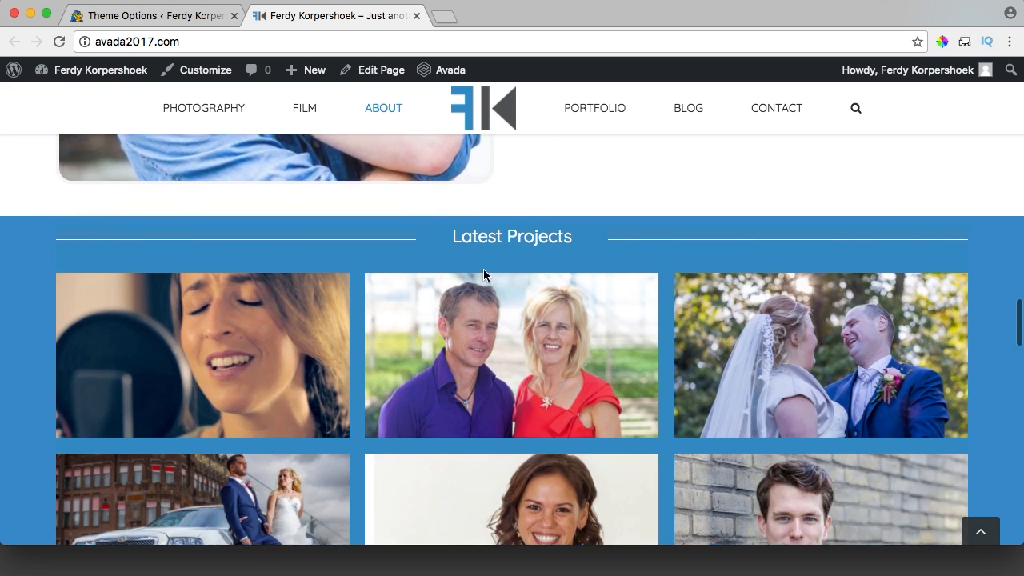
pyautogui.scroll(-10, 483, 275)
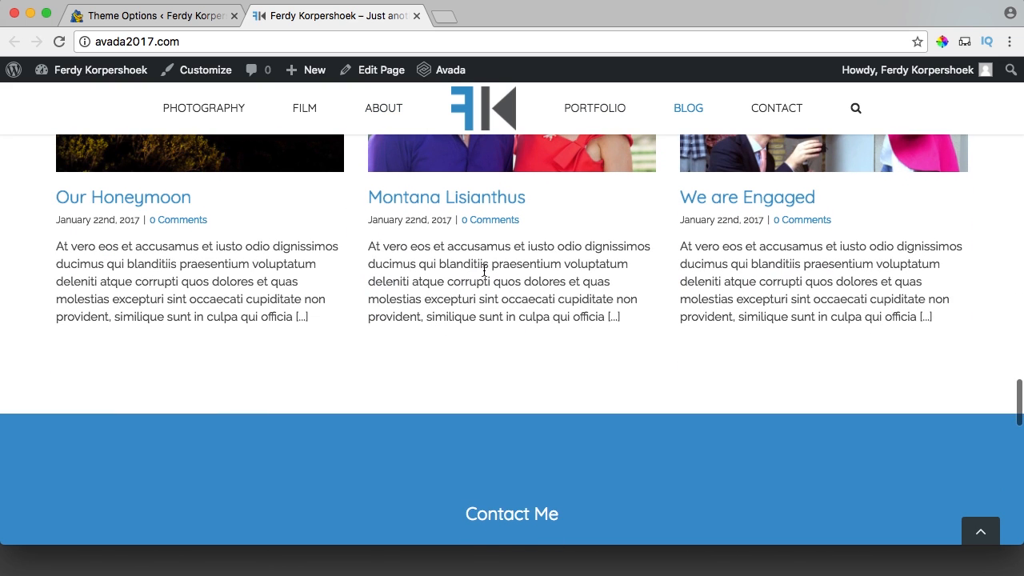
pyautogui.scroll(-8, 484, 270)
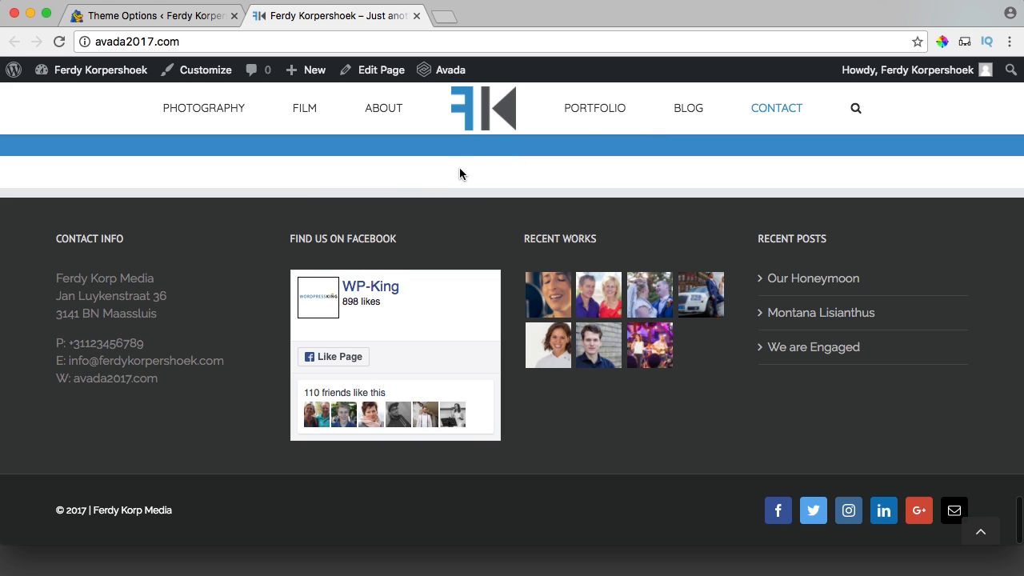
pyautogui.scroll(2, 453, 174)
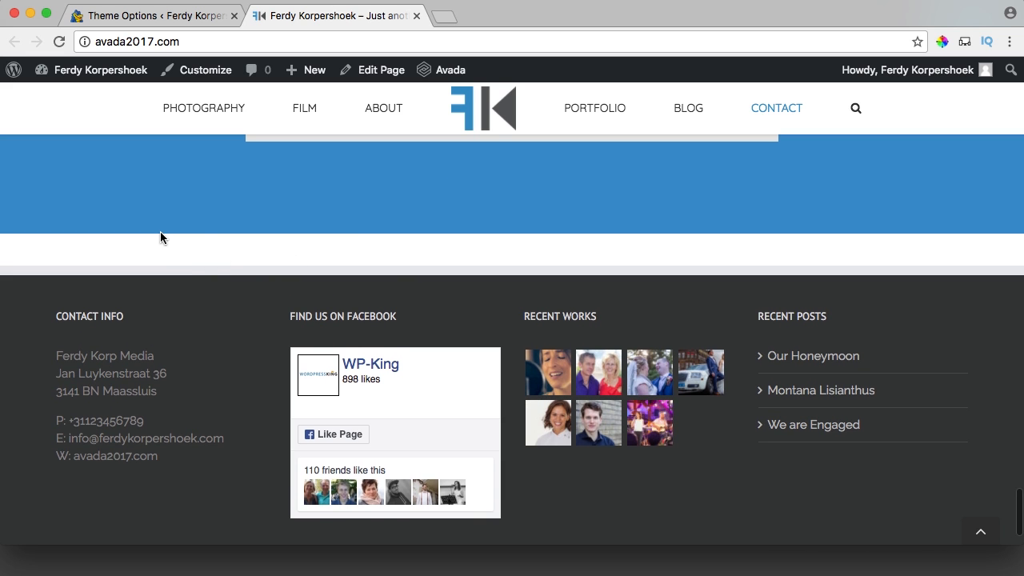
pyautogui.click(169, 16)
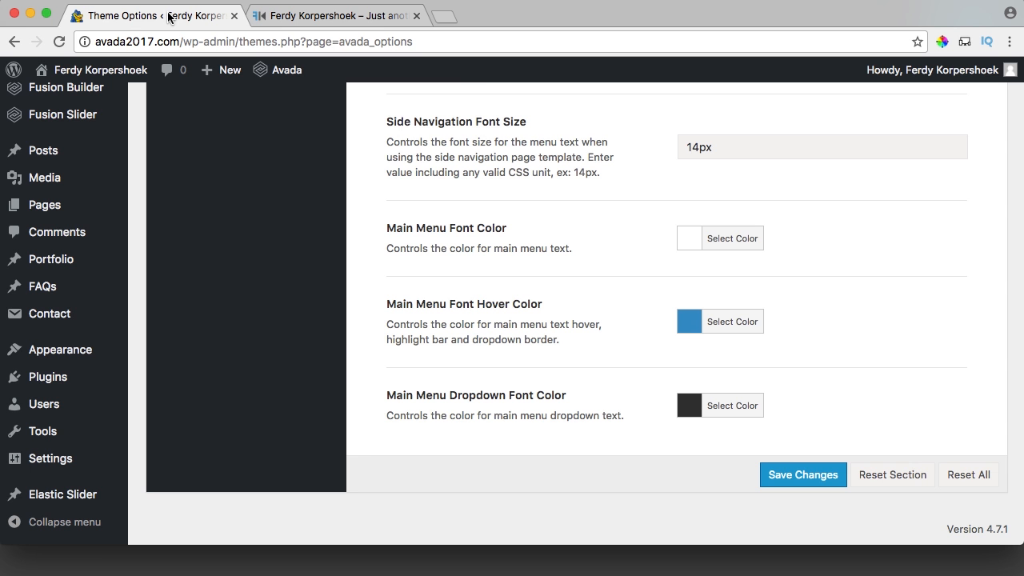
pyautogui.click(260, 16)
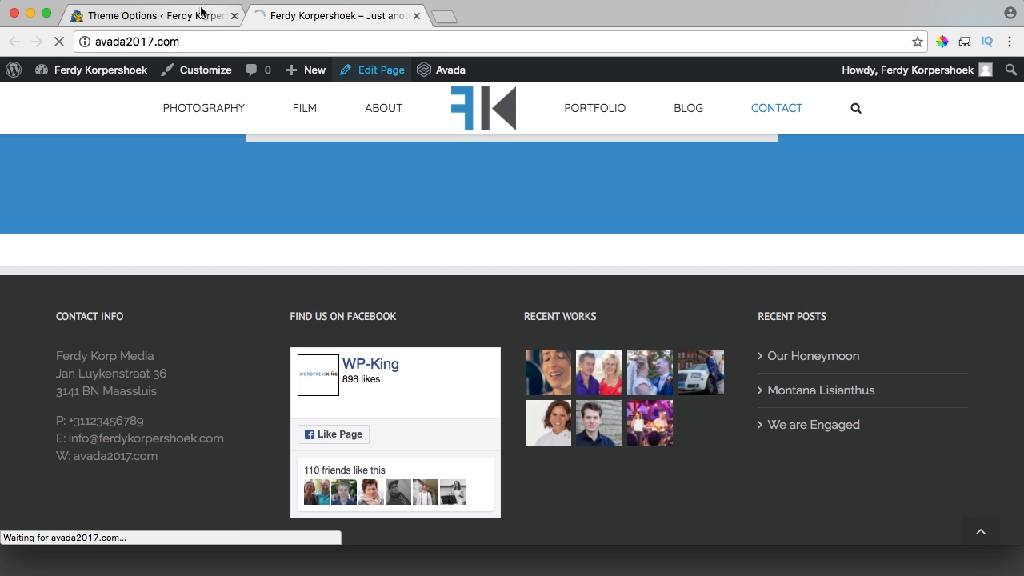
# Enter 0px as the Home page's bottom Page Content Padding in Fusion Page Options, update, and view it.
pyautogui.click(234, 16)
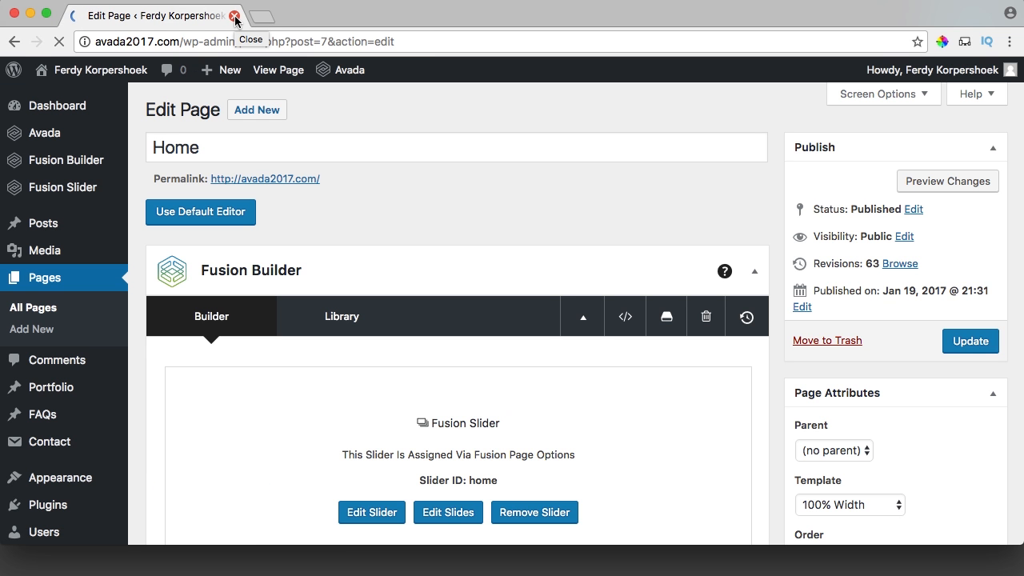
pyautogui.scroll(-20, 140, 175)
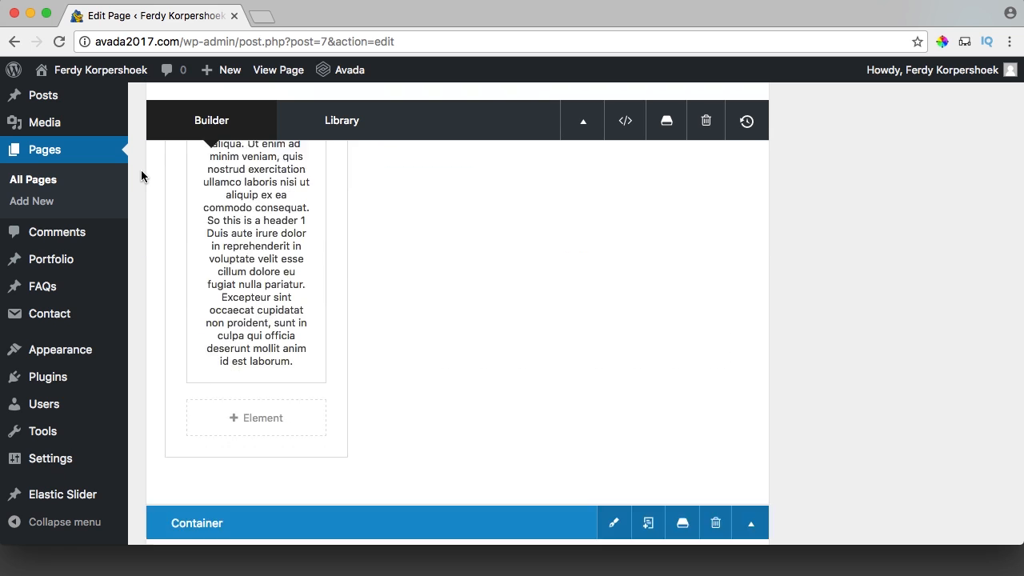
pyautogui.scroll(15, 141, 175)
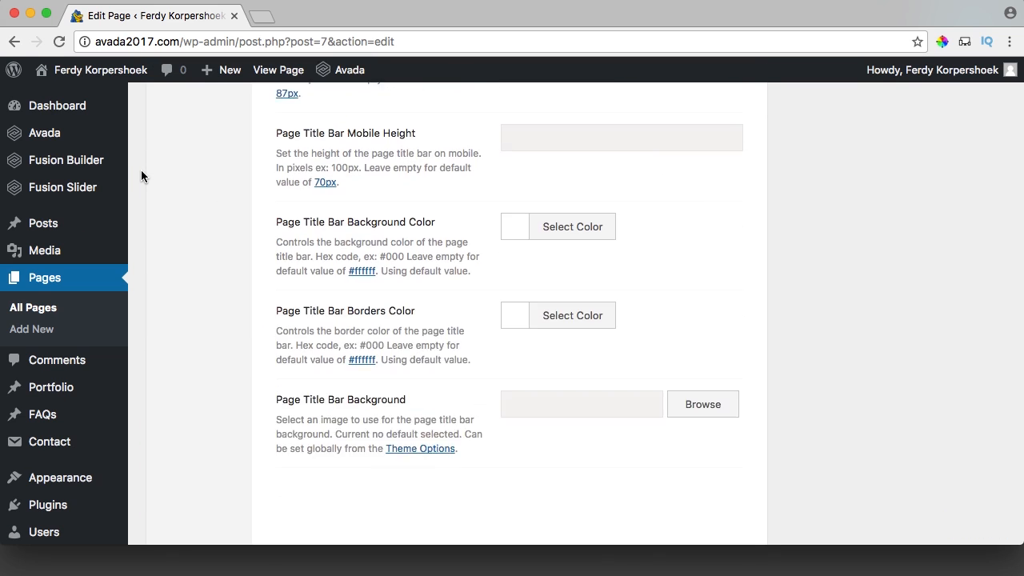
pyautogui.scroll(1, 141, 175)
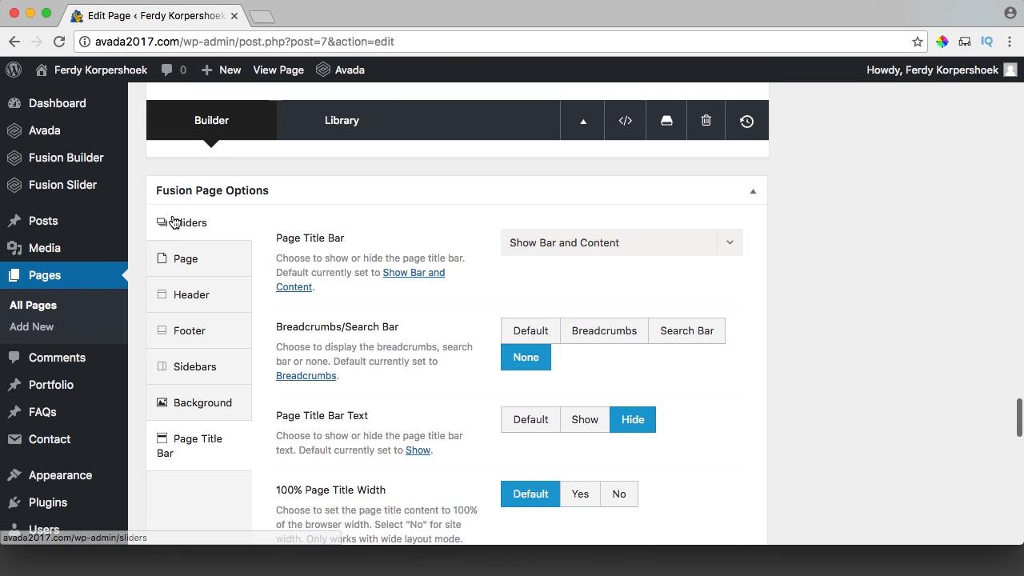
pyautogui.click(176, 222)
pyautogui.click(189, 264)
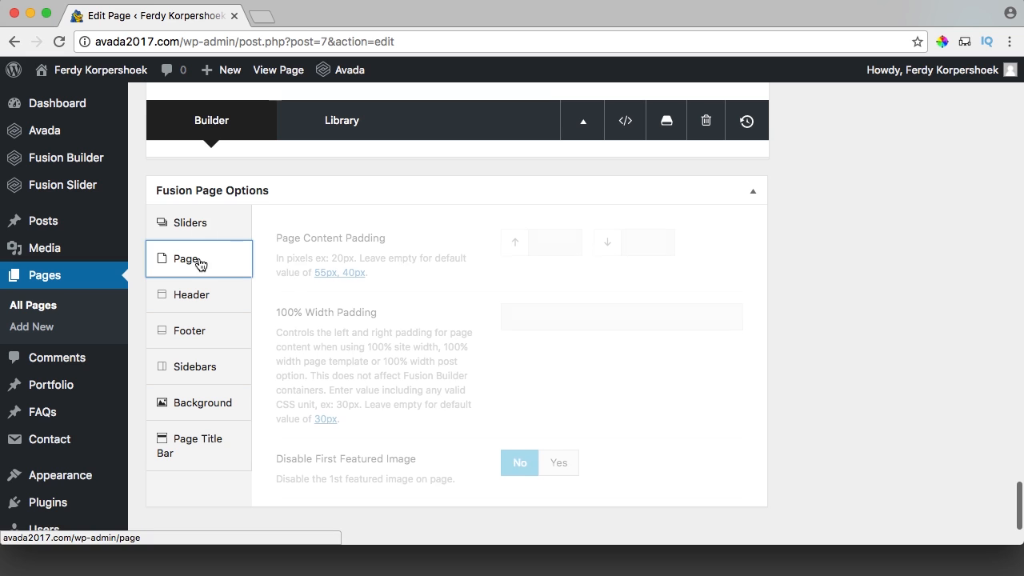
pyautogui.click(659, 241)
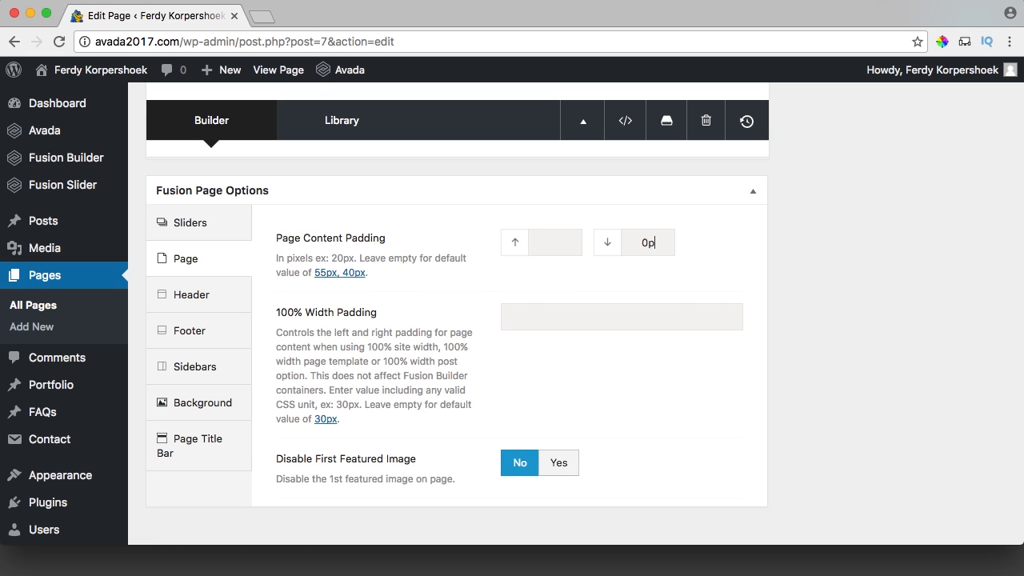
pyautogui.scroll(15, 867, 285)
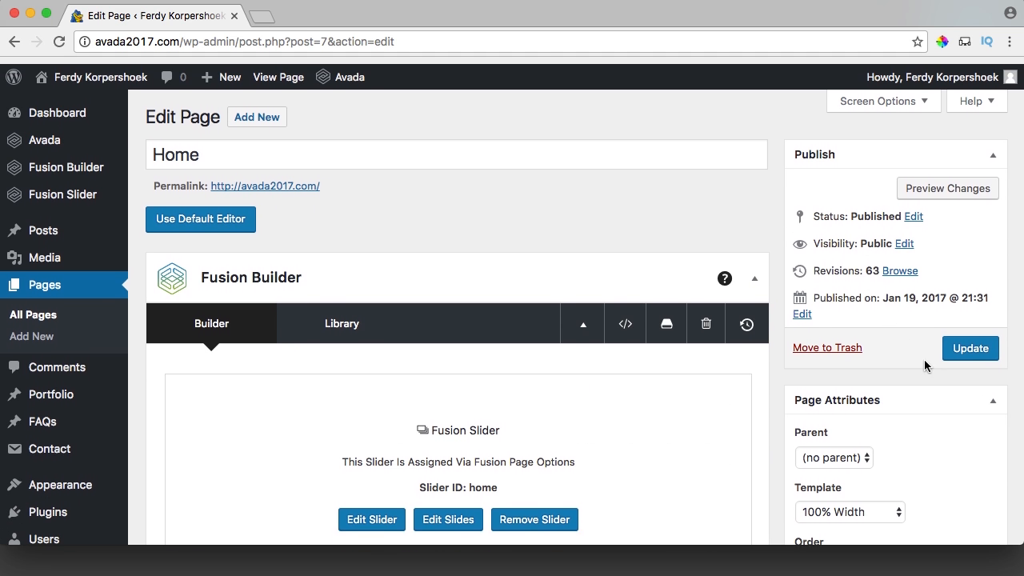
pyautogui.click(950, 346)
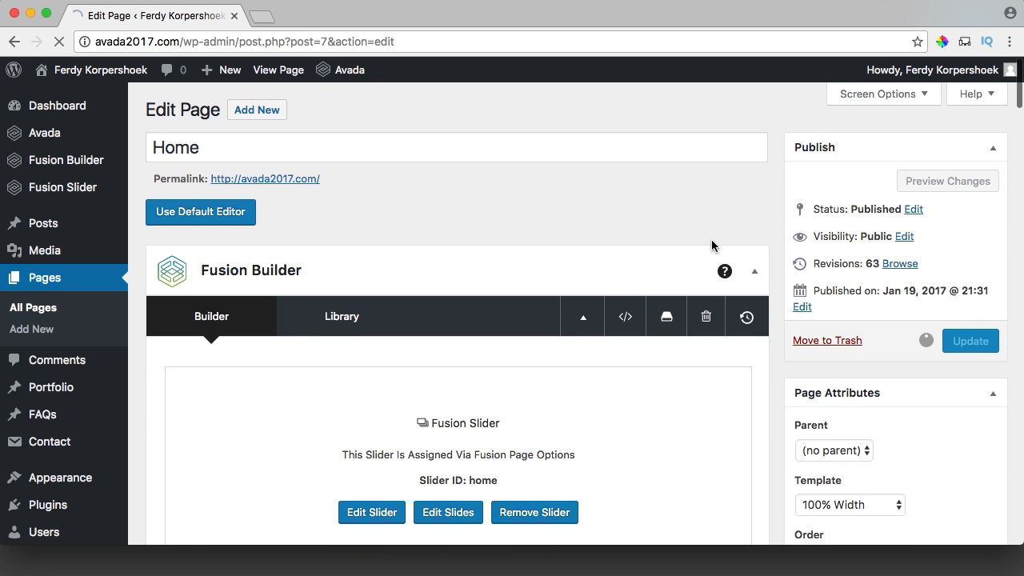
pyautogui.click(278, 72)
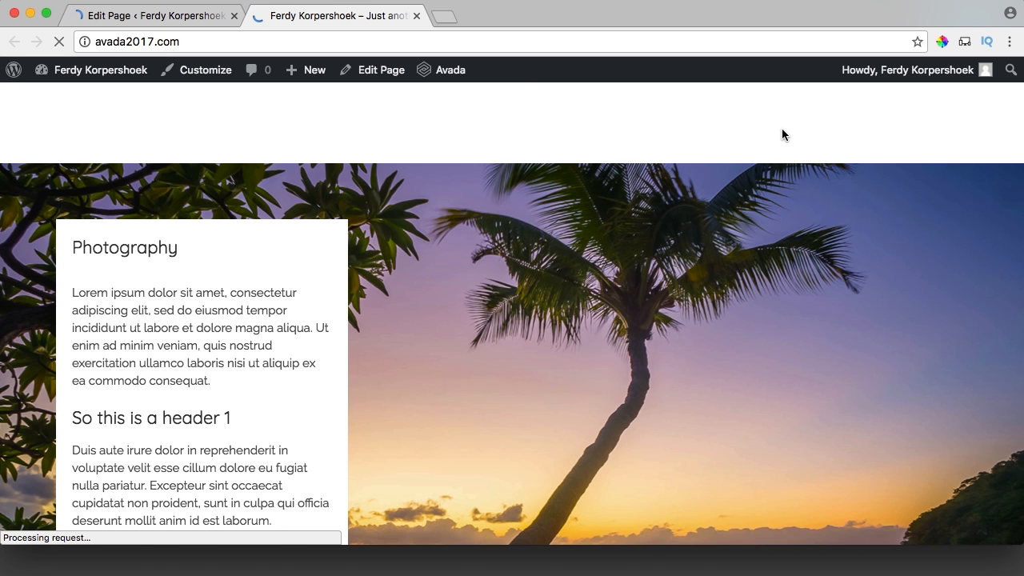
# Jump to the Contact section and check that it now runs straight into the footer.
pyautogui.click(781, 130)
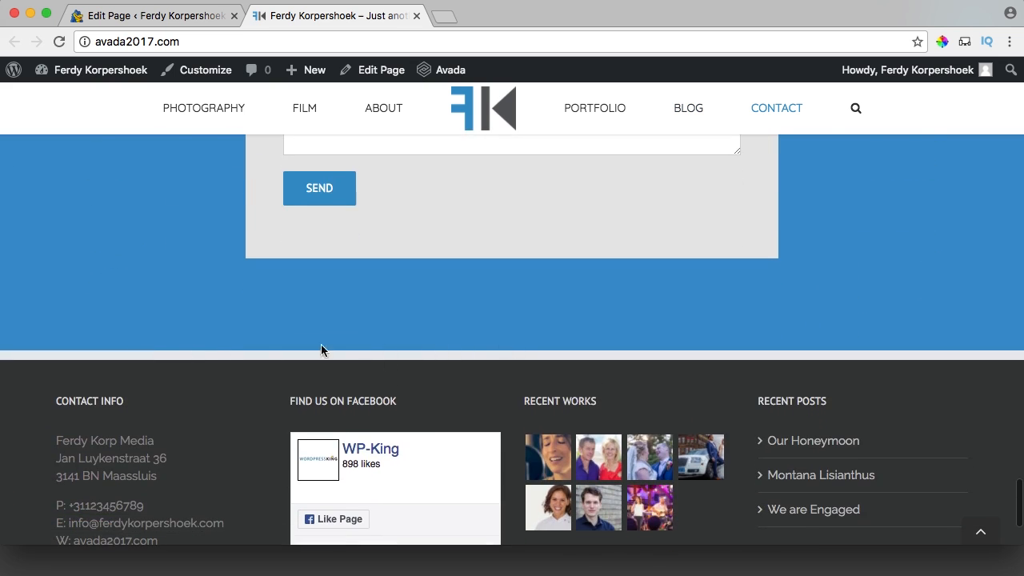
pyautogui.scroll(10, 609, 329)
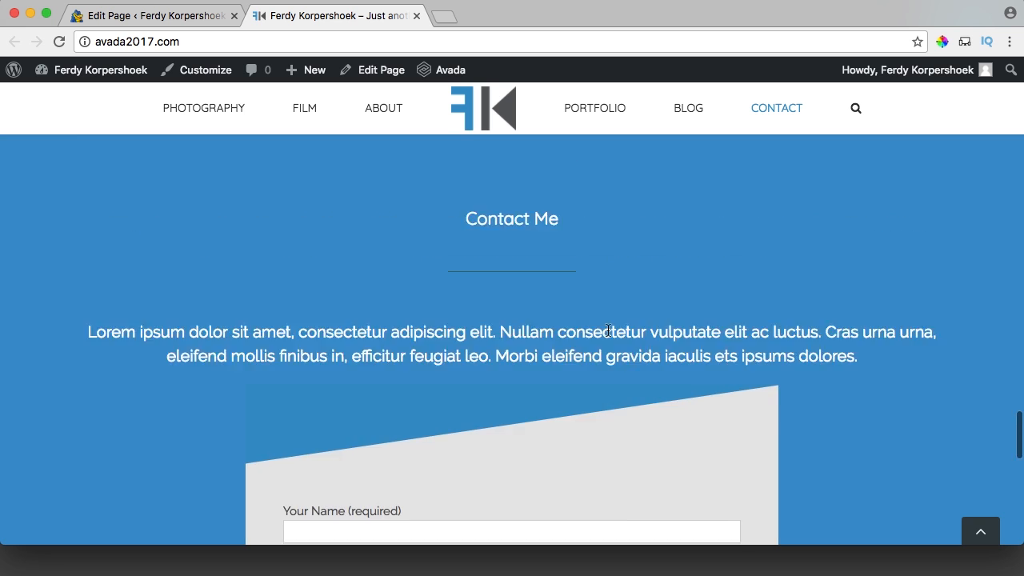
pyautogui.scroll(-10, 608, 329)
pyautogui.scroll(2, 505, 398)
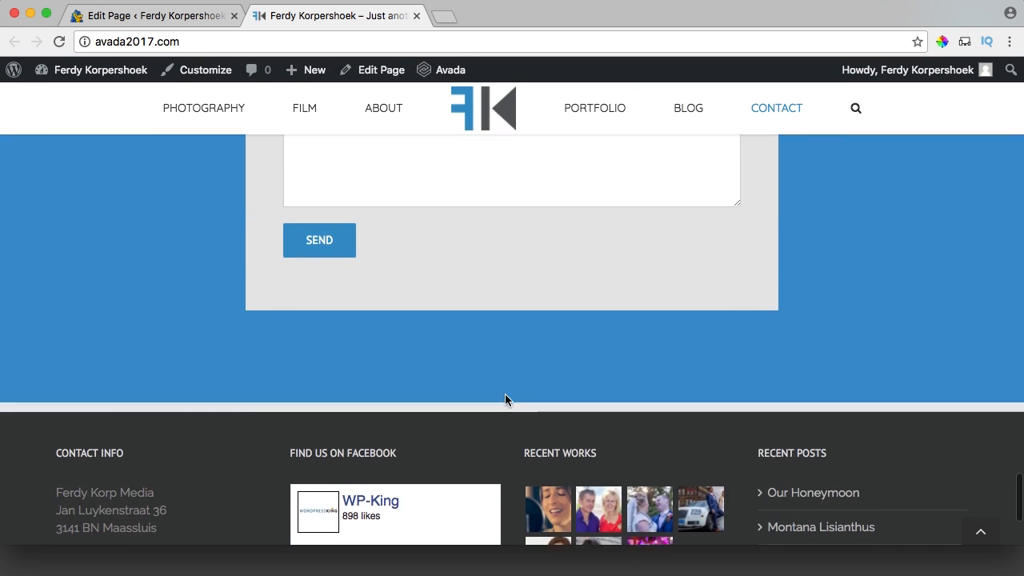
pyautogui.scroll(-3, 568, 362)
pyautogui.scroll(5, 560, 376)
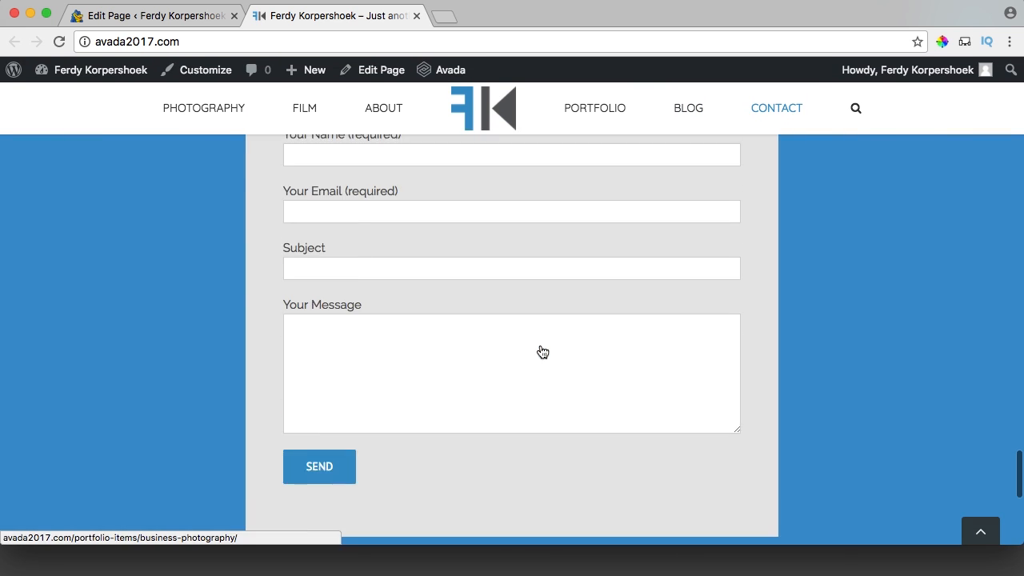
pyautogui.scroll(10, 542, 352)
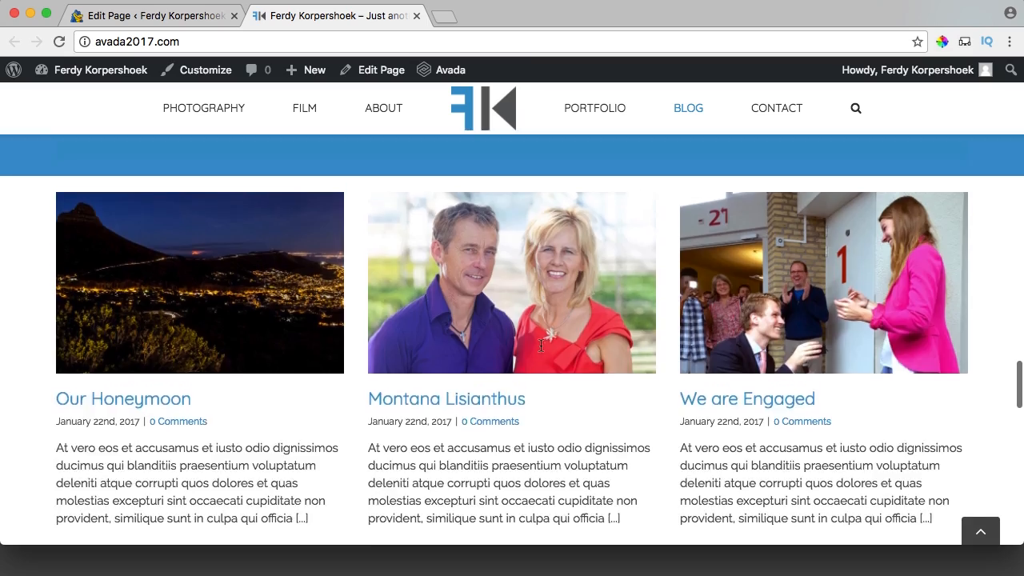
pyautogui.scroll(10, 541, 345)
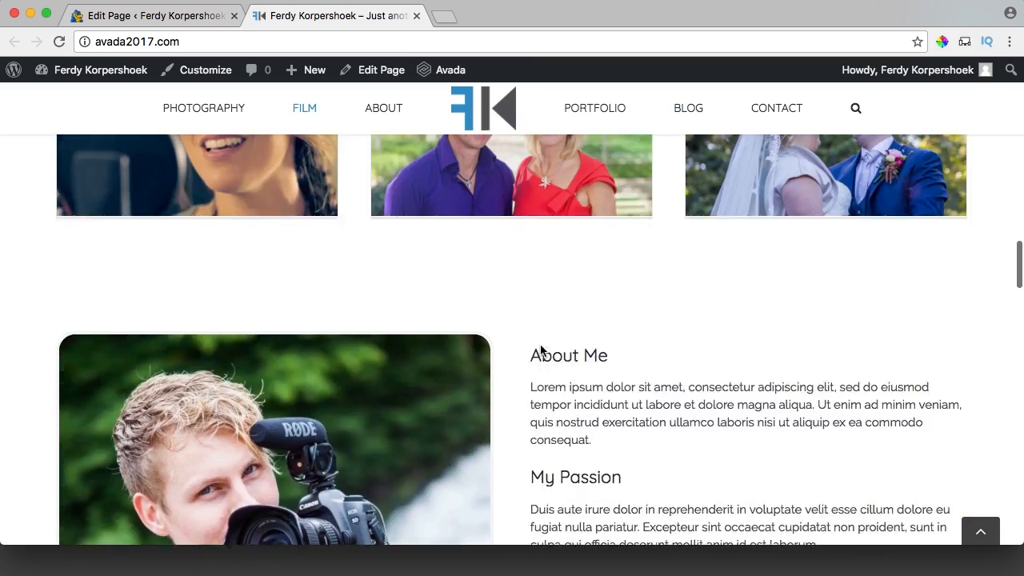
pyautogui.scroll(3, 541, 350)
pyautogui.scroll(-3, 541, 350)
pyautogui.scroll(2, 537, 347)
pyautogui.scroll(-4, 540, 344)
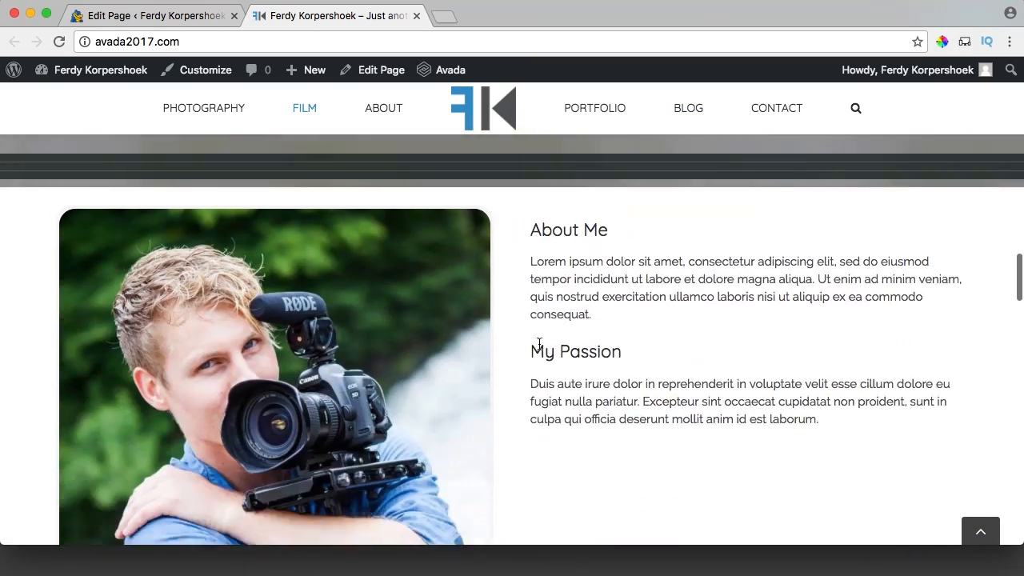
pyautogui.scroll(10, 539, 344)
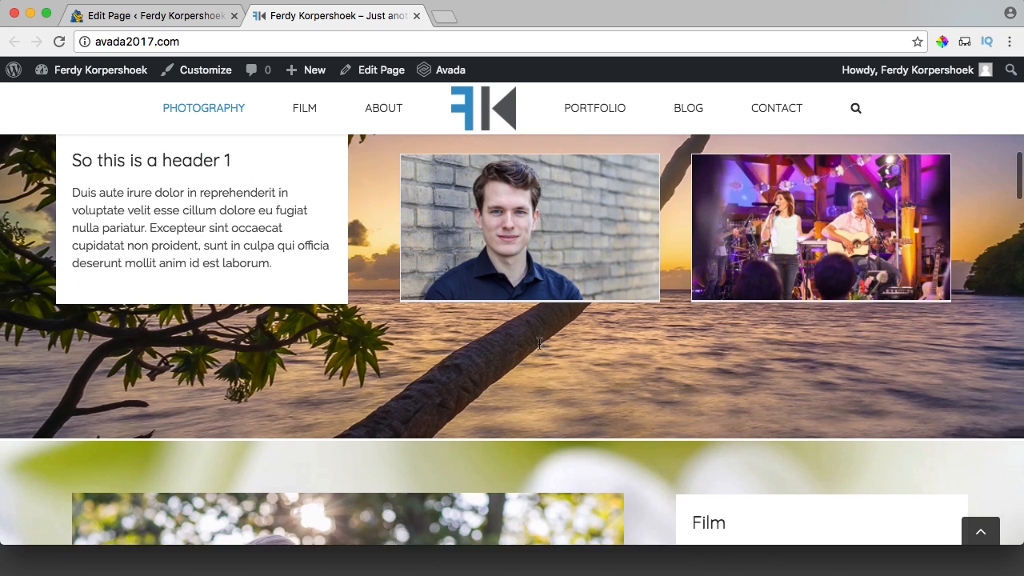
pyautogui.scroll(8, 539, 344)
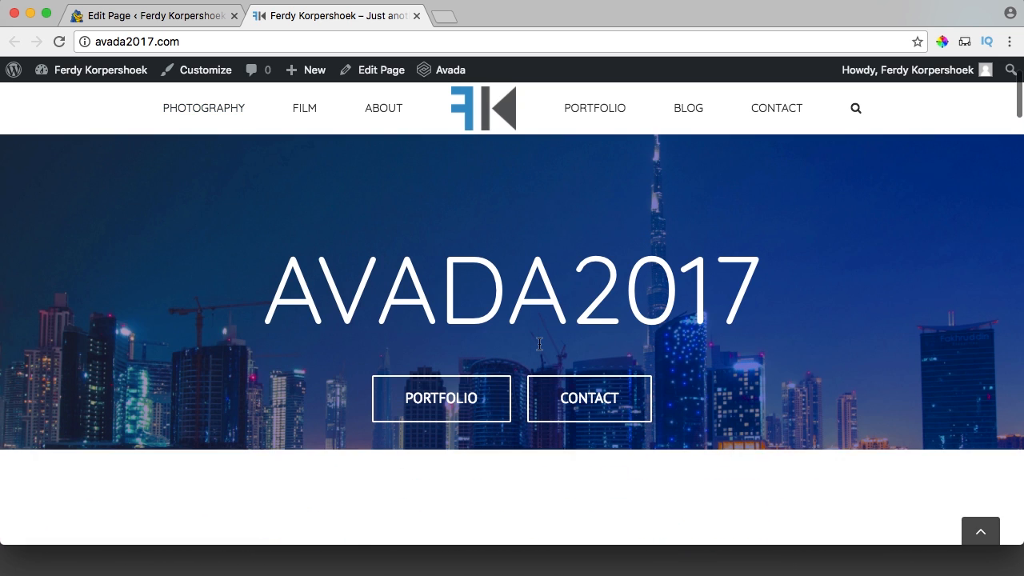
pyautogui.scroll(2, 539, 344)
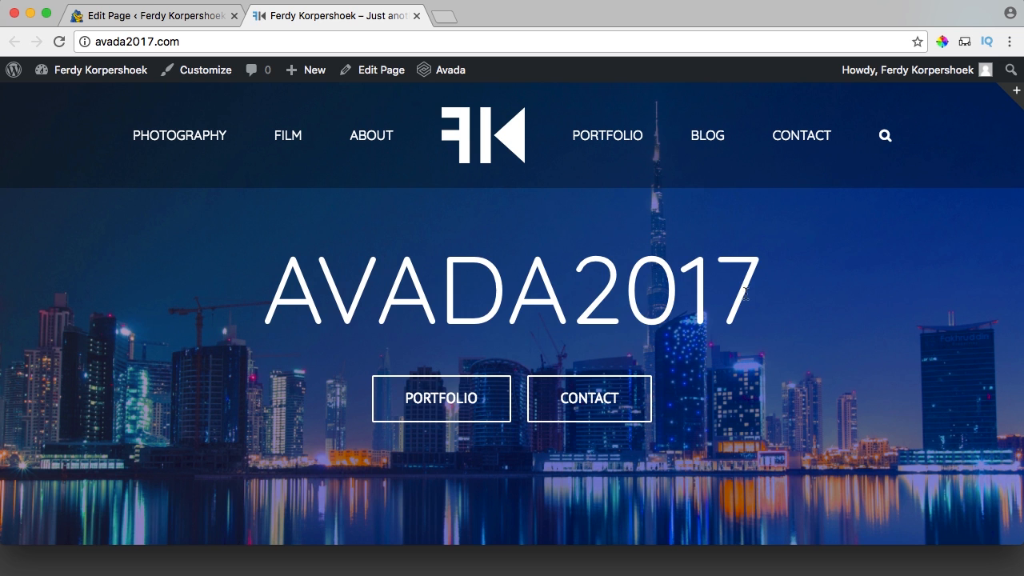
# Test that the PHOTOGRAPHY, ABOUT, PORTFOLIO, BLOG and CONTACT menu links jump to their sections.
pyautogui.moveTo(746, 293); pyautogui.dragTo(318, 289)
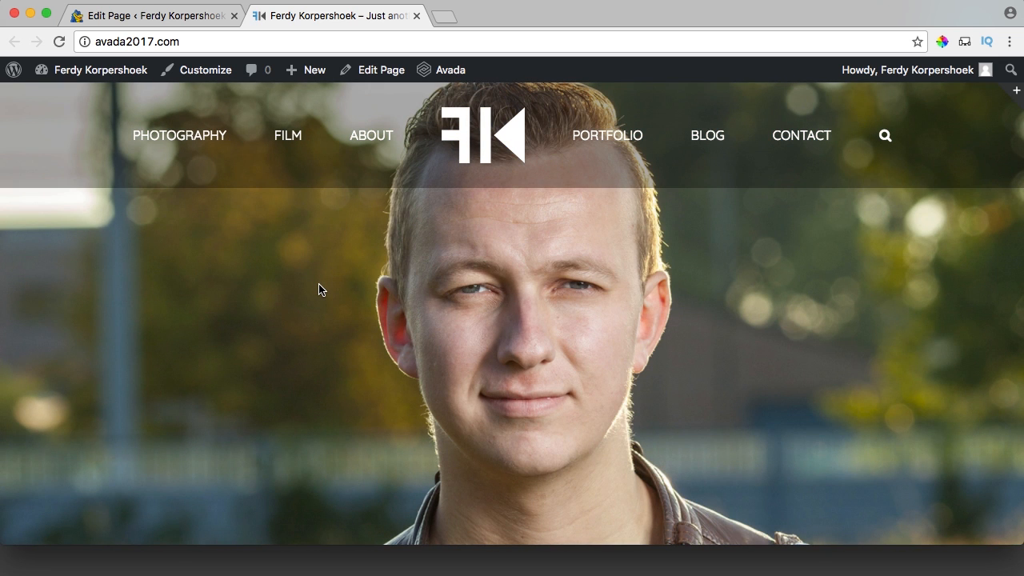
pyautogui.click(226, 136)
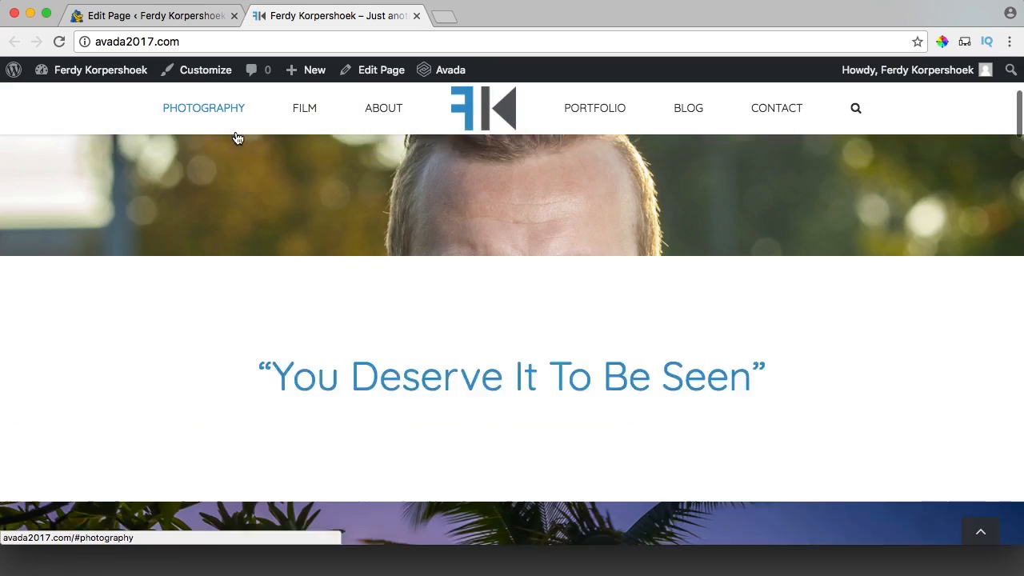
pyautogui.click(388, 112)
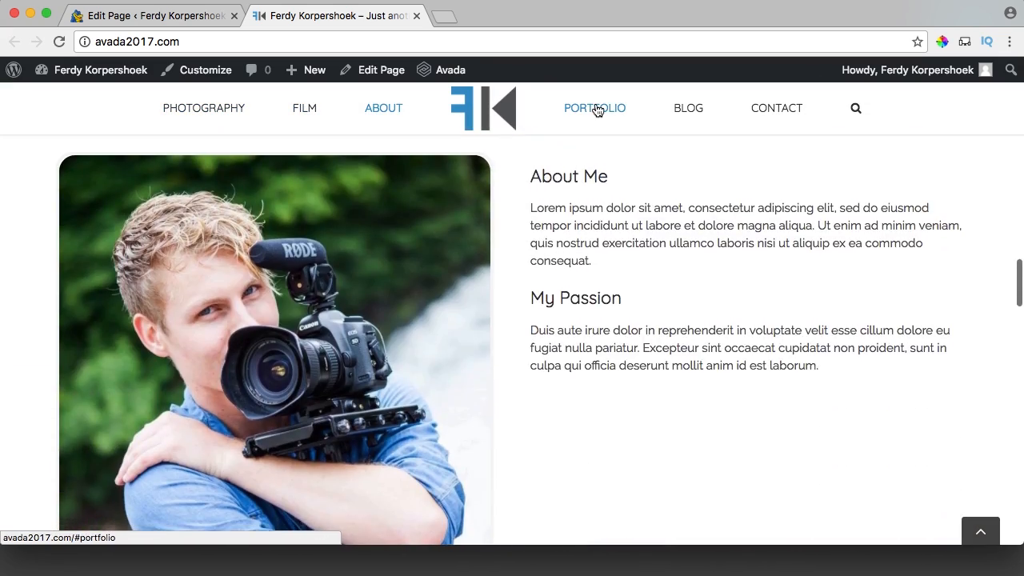
pyautogui.click(597, 110)
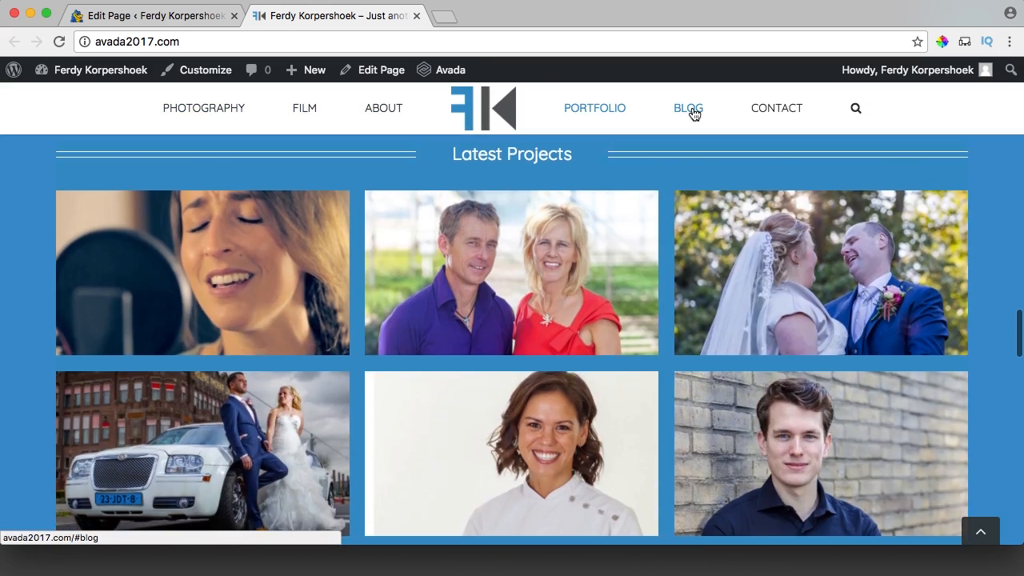
pyautogui.click(693, 115)
pyautogui.click(777, 112)
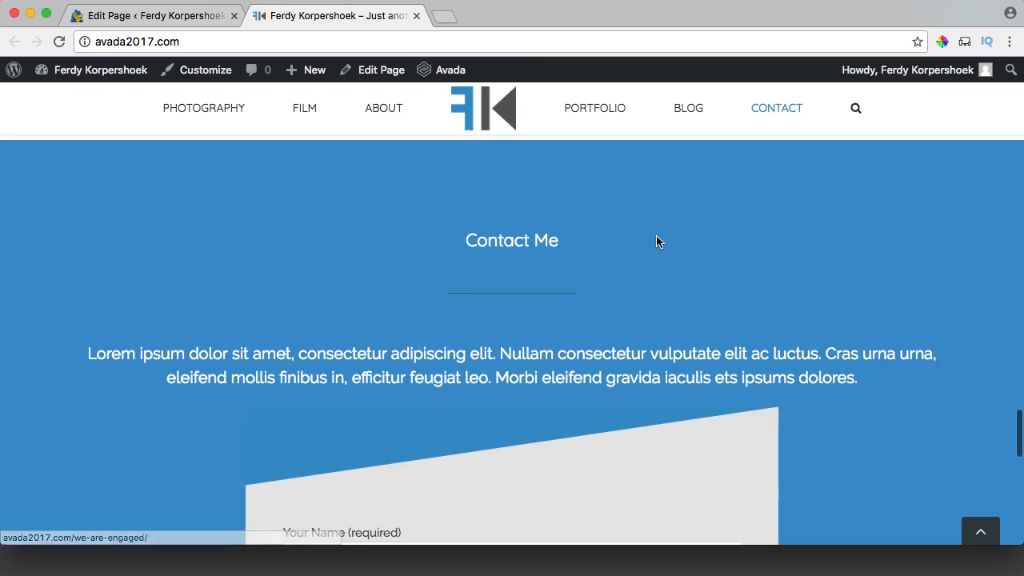
pyautogui.scroll(-5, 657, 240)
pyautogui.scroll(-3, 656, 240)
pyautogui.scroll(20, 656, 288)
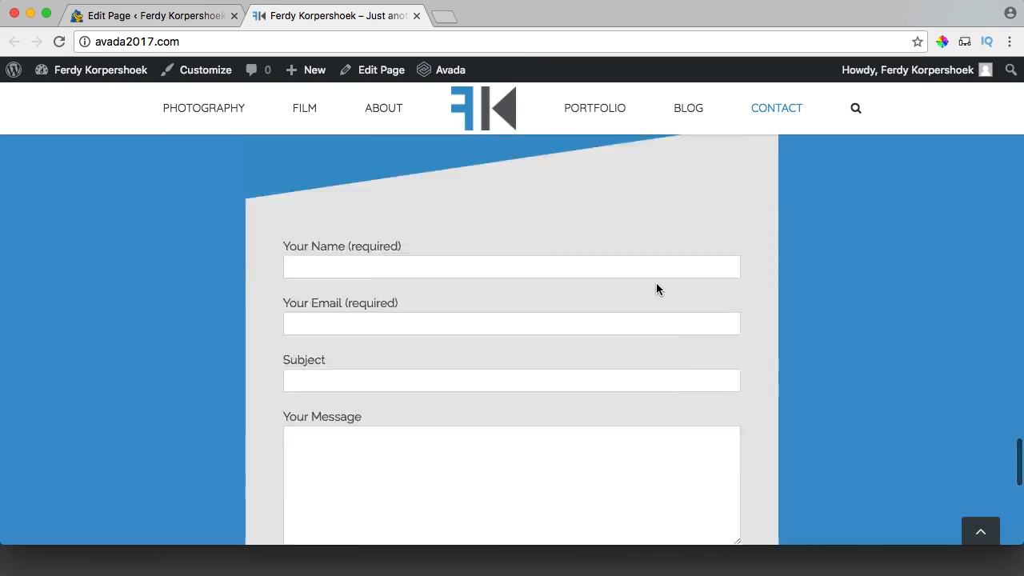
pyautogui.scroll(10, 656, 322)
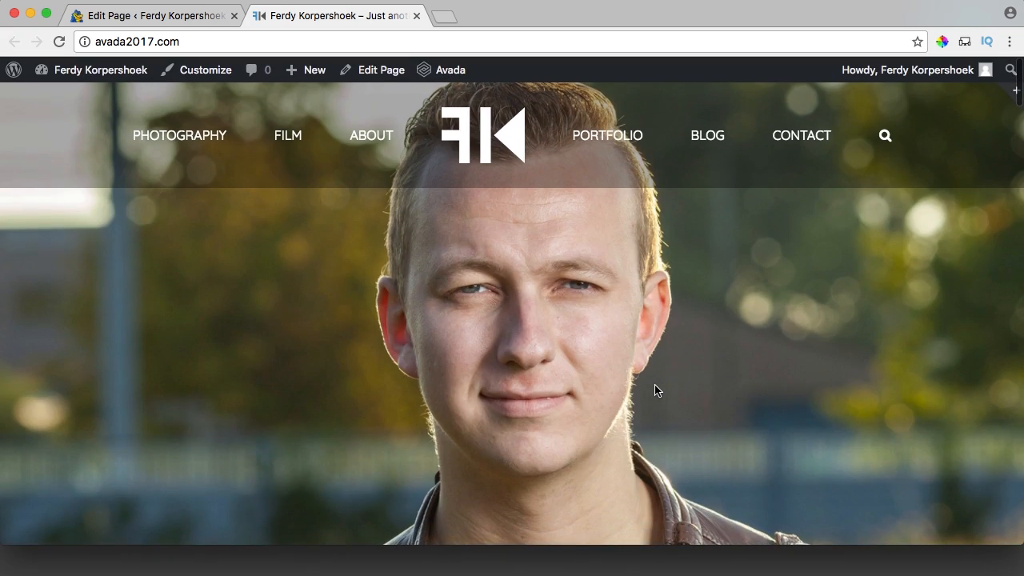